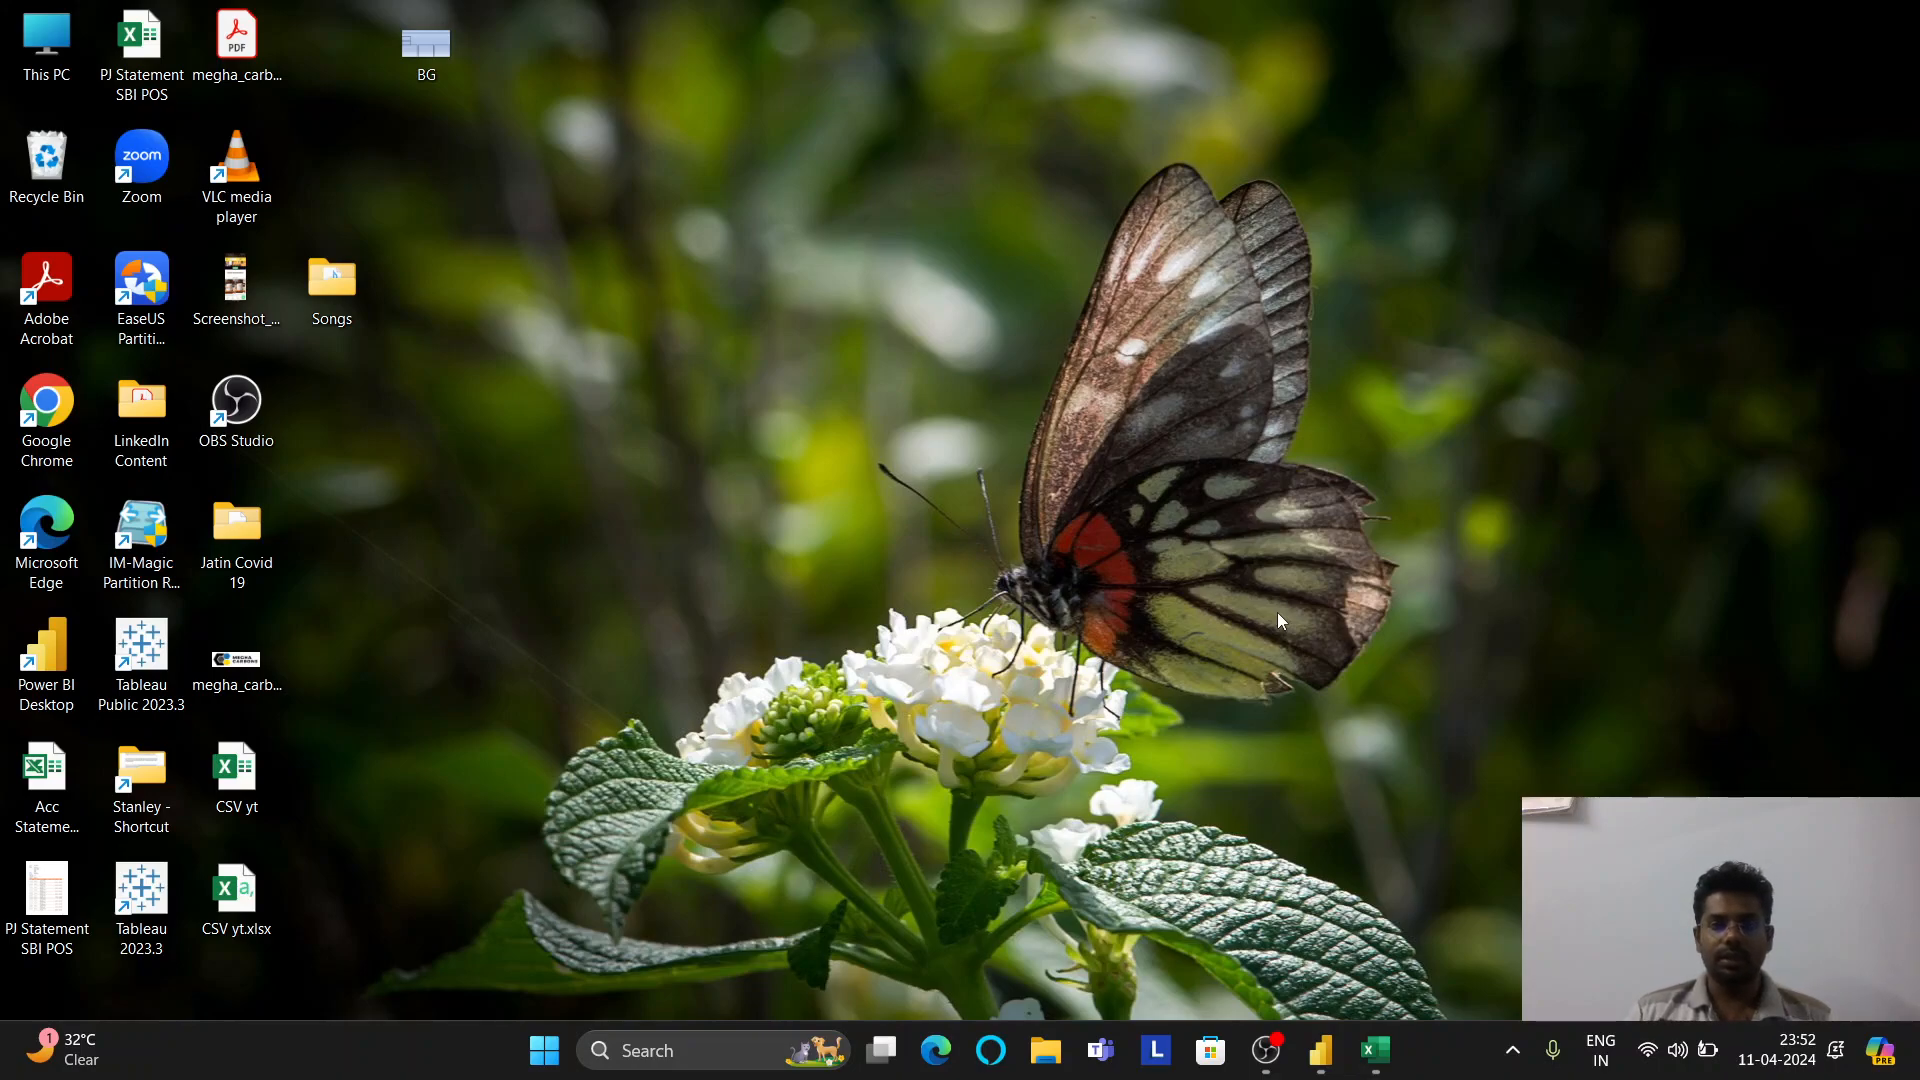
Connect Power BI Desktop to the Attendance Sheet 2022-2023_Masked.xlsx Excel workbook to reach the Navigator
{"action": "left_click", "coordinate": [1319, 1051]}
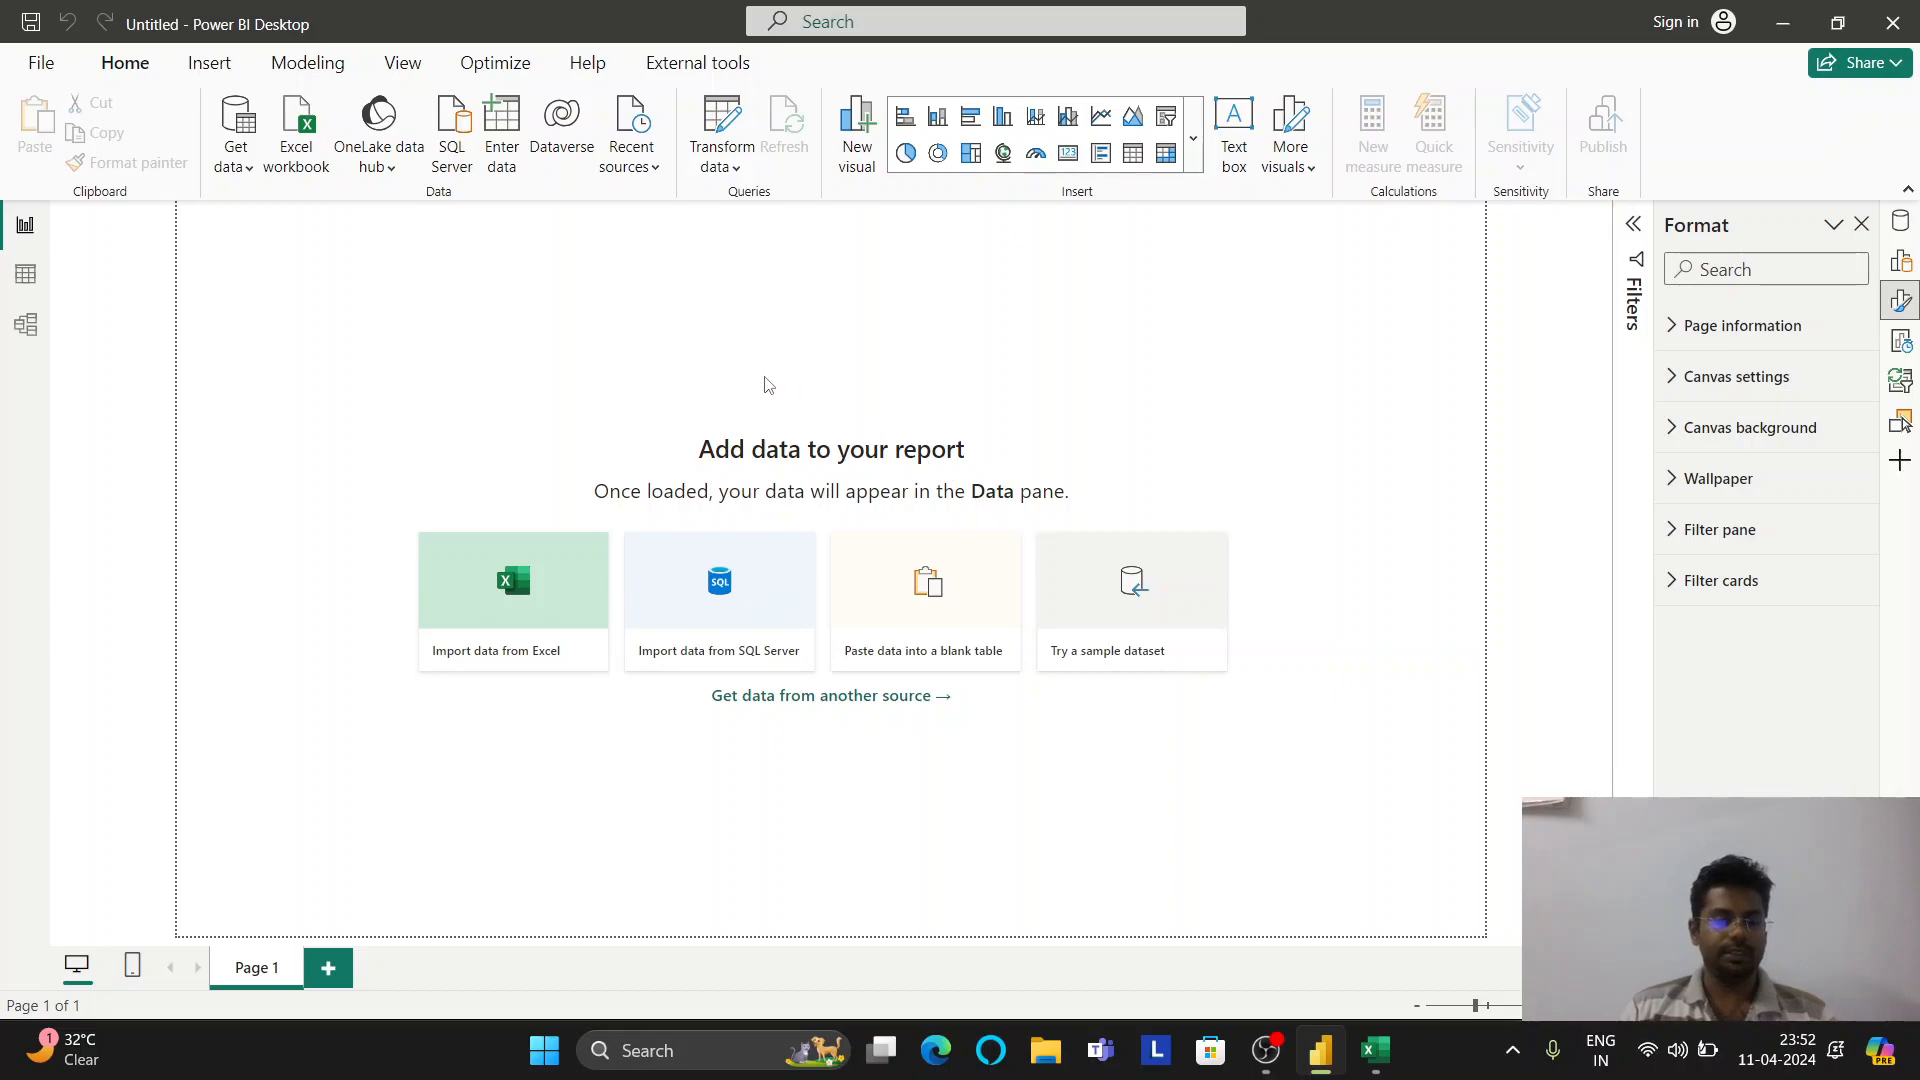
{"action": "left_click", "coordinate": [237, 160]}
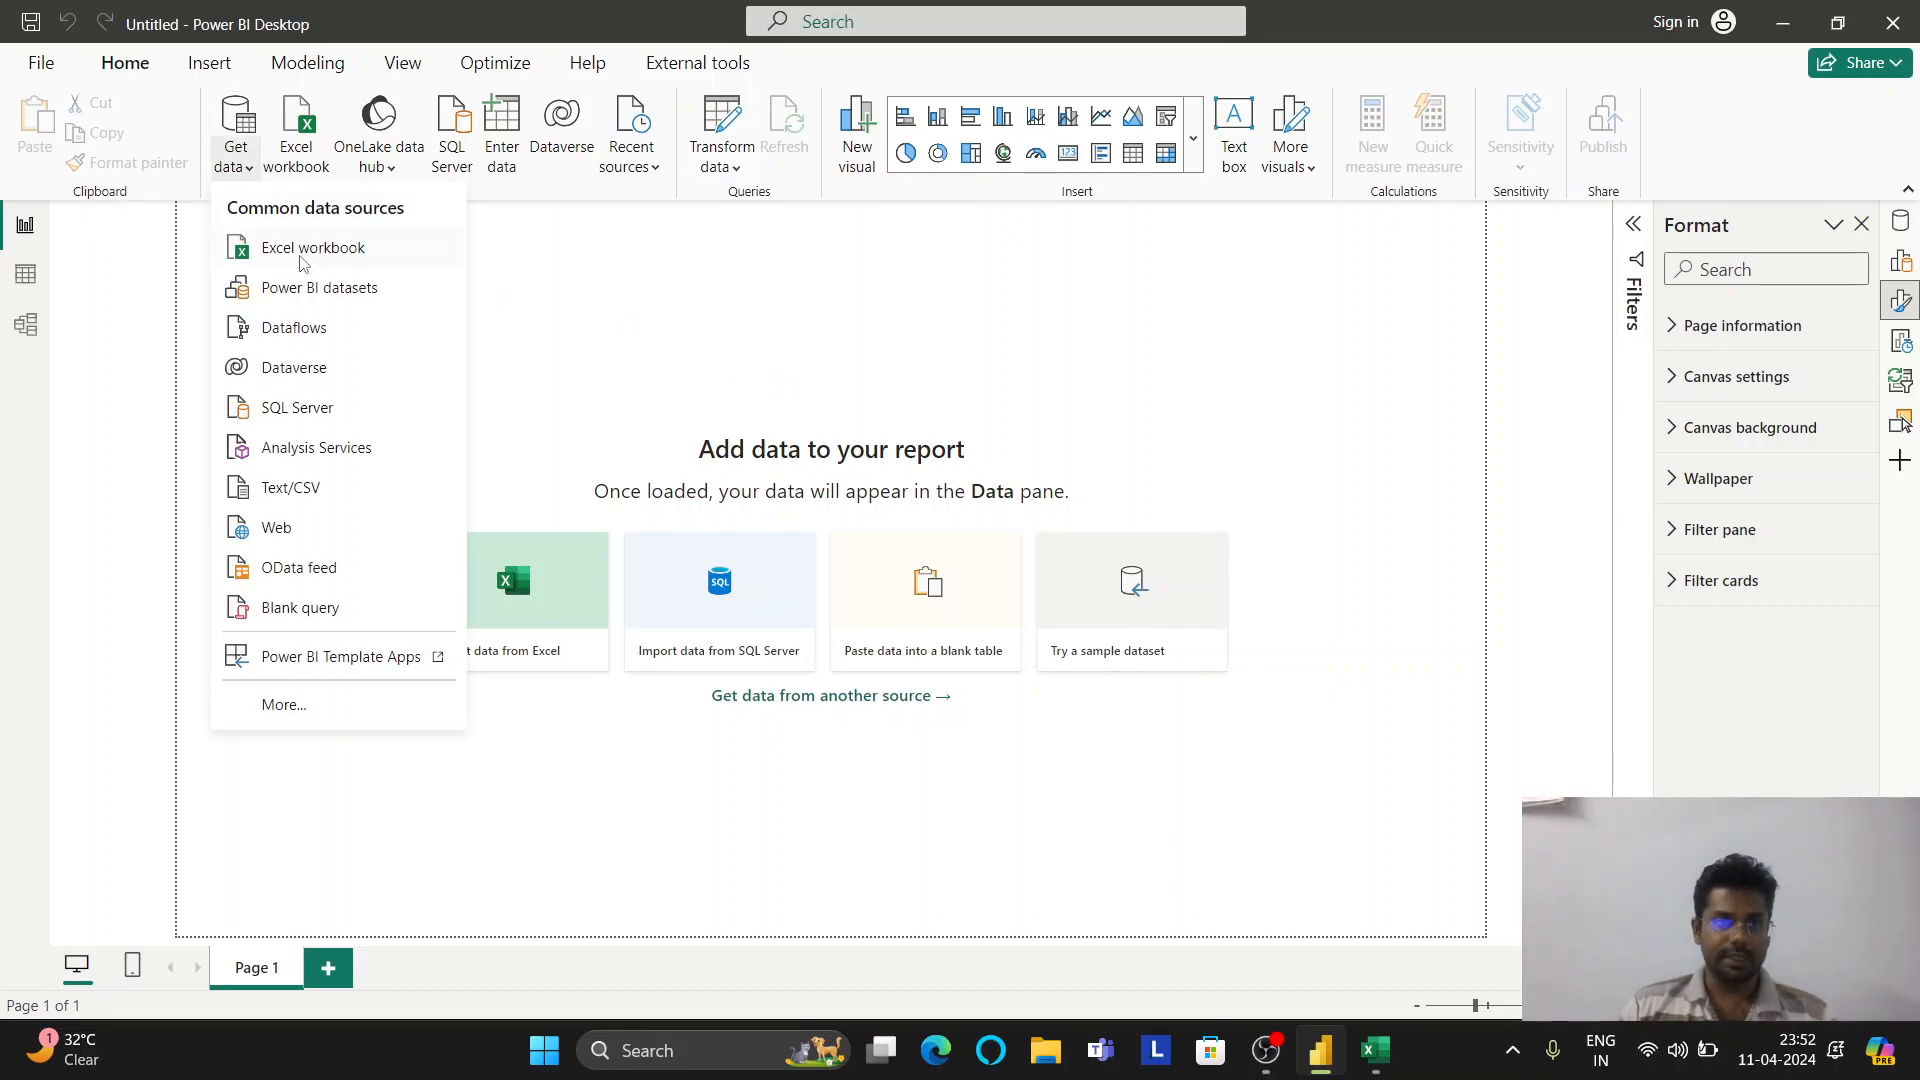
{"action": "left_click", "coordinate": [303, 255]}
{"action": "left_click", "coordinate": [654, 309]}
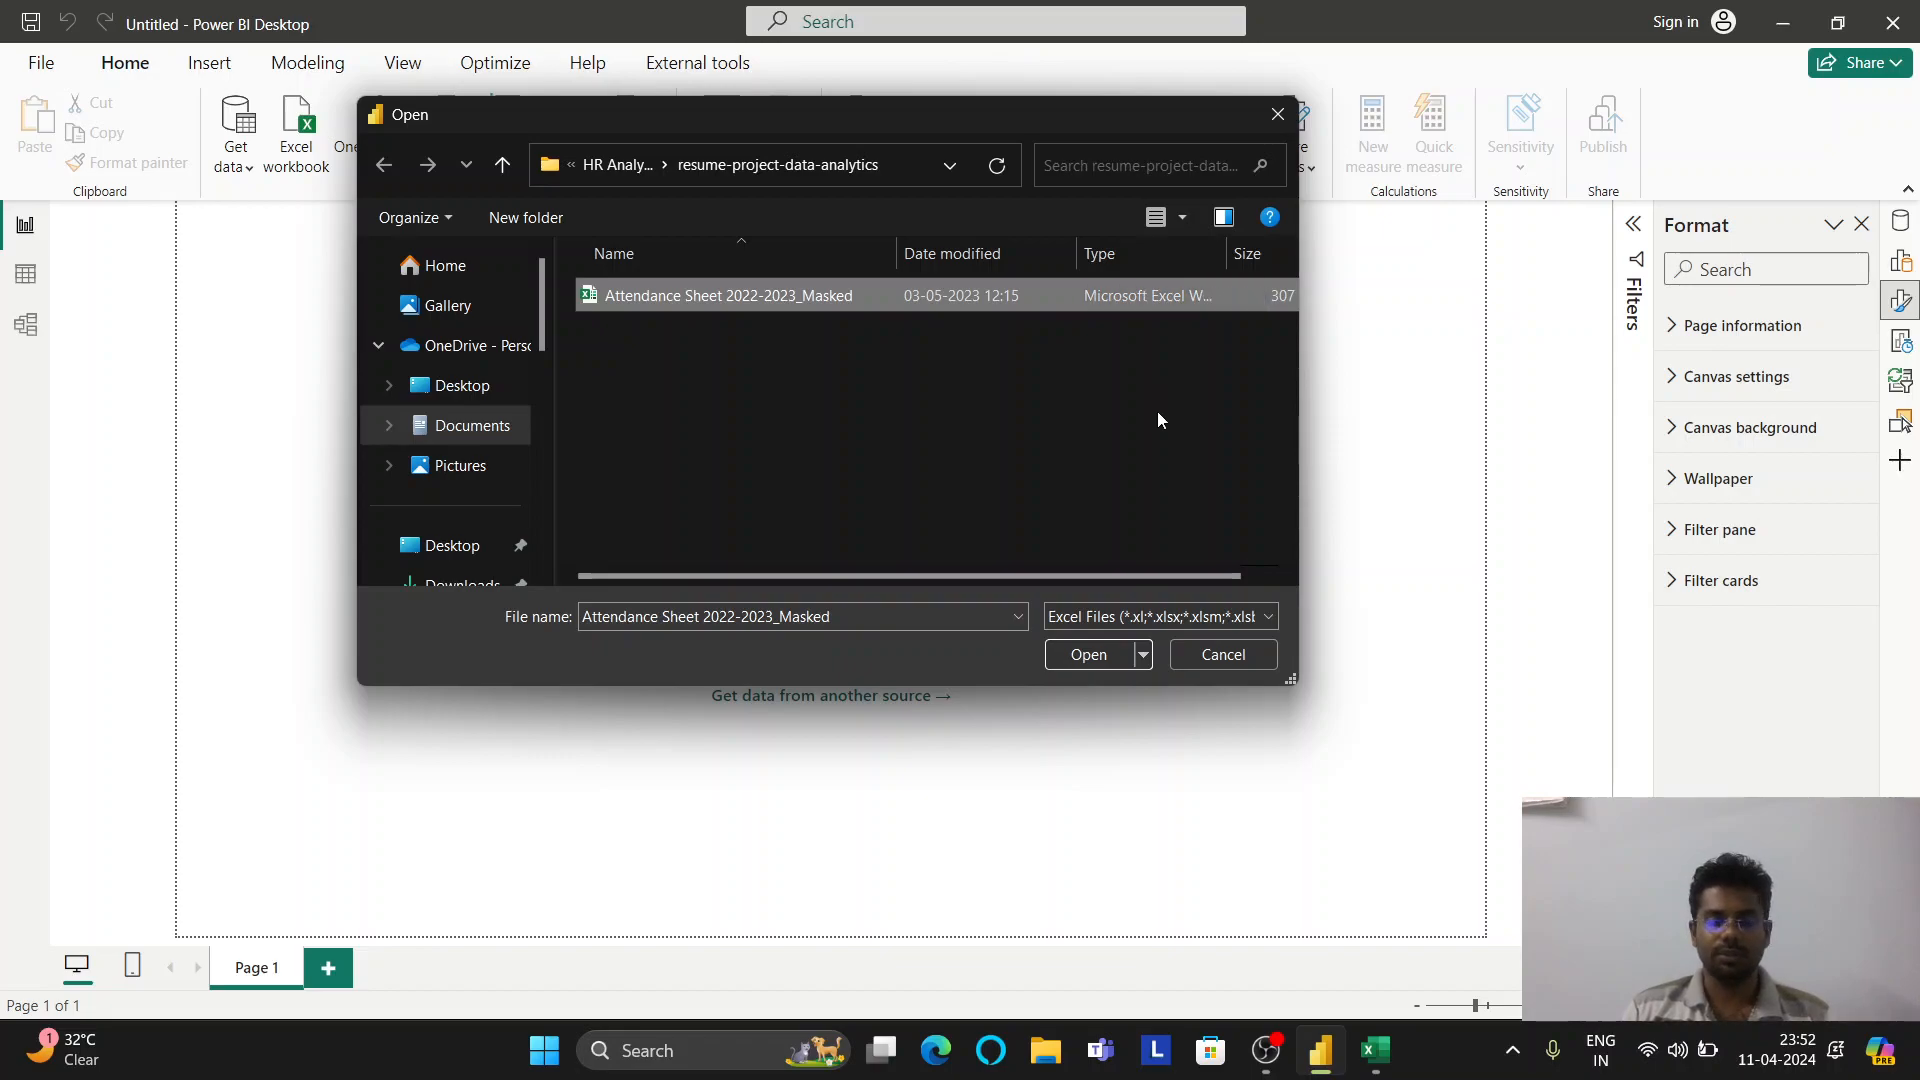
{"action": "left_click", "coordinate": [1090, 652]}
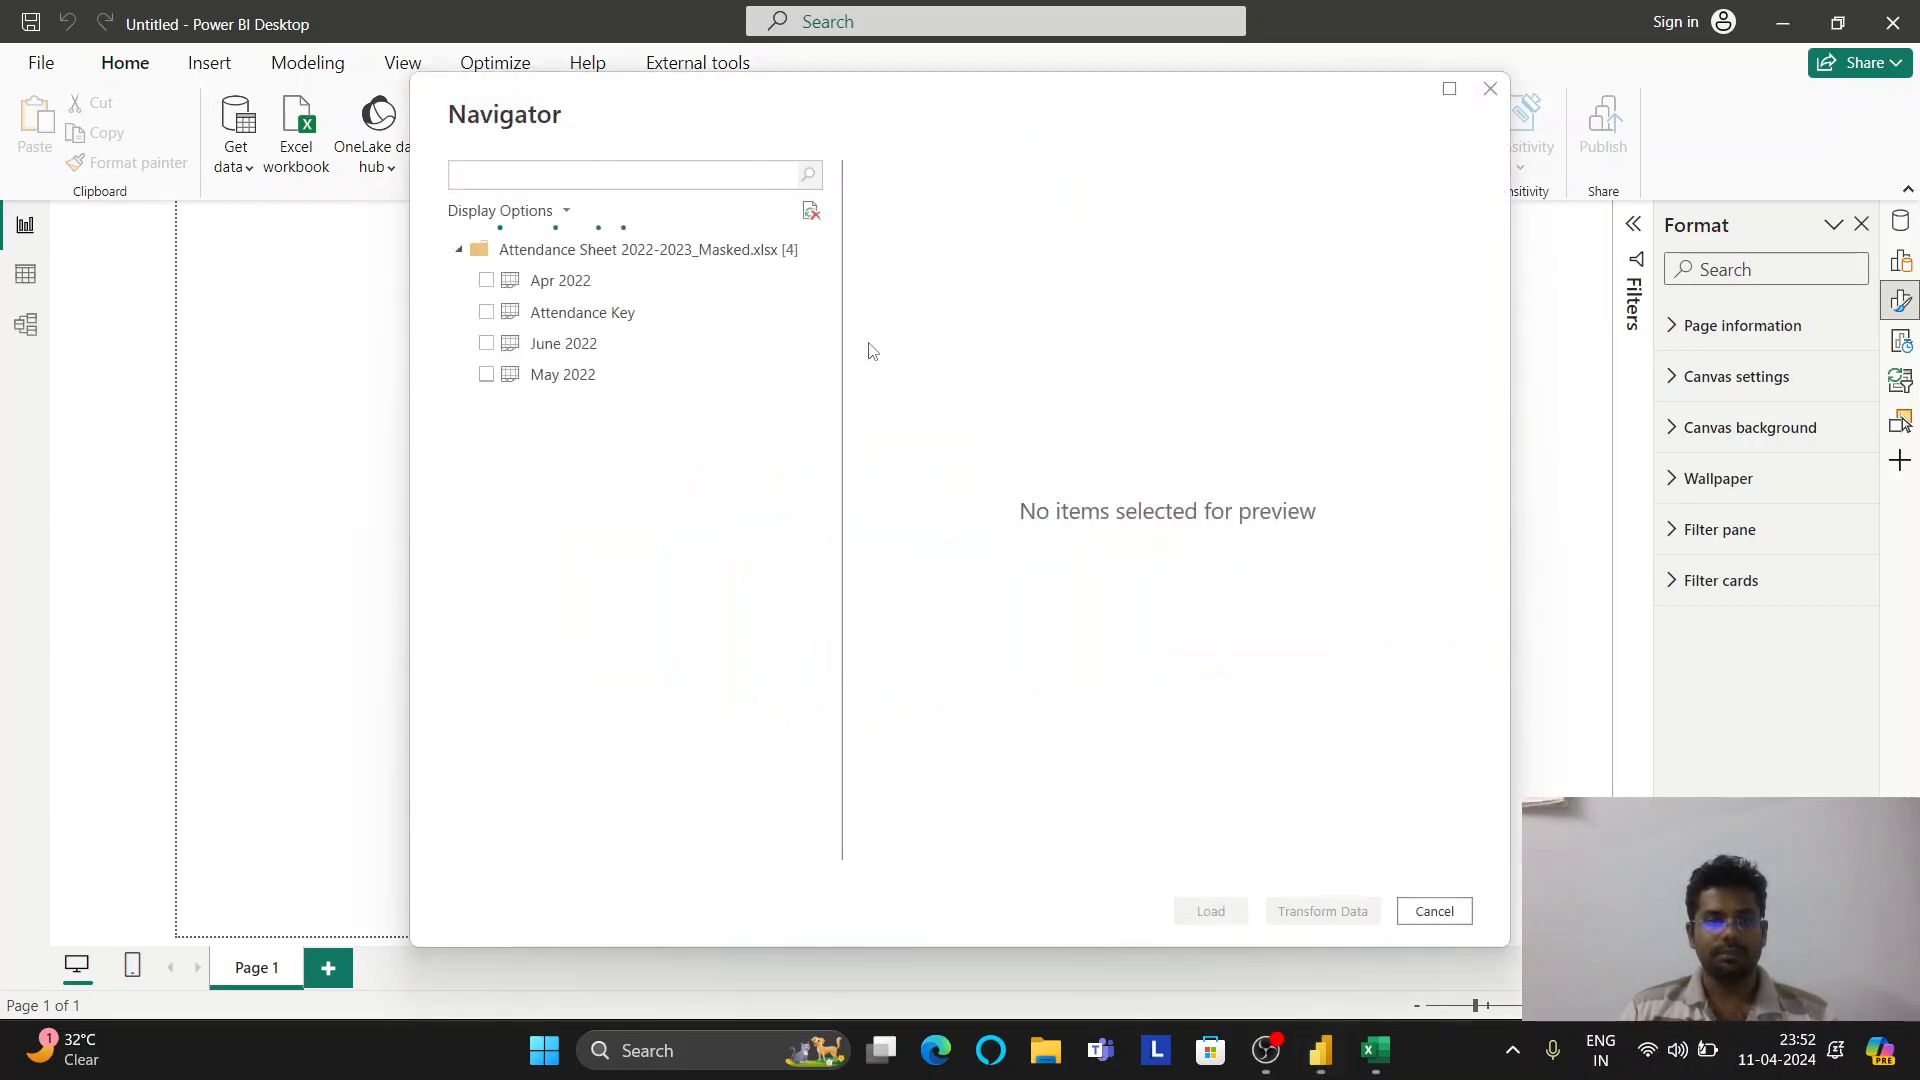
{"action": "left_click", "coordinate": [1357, 1064]}
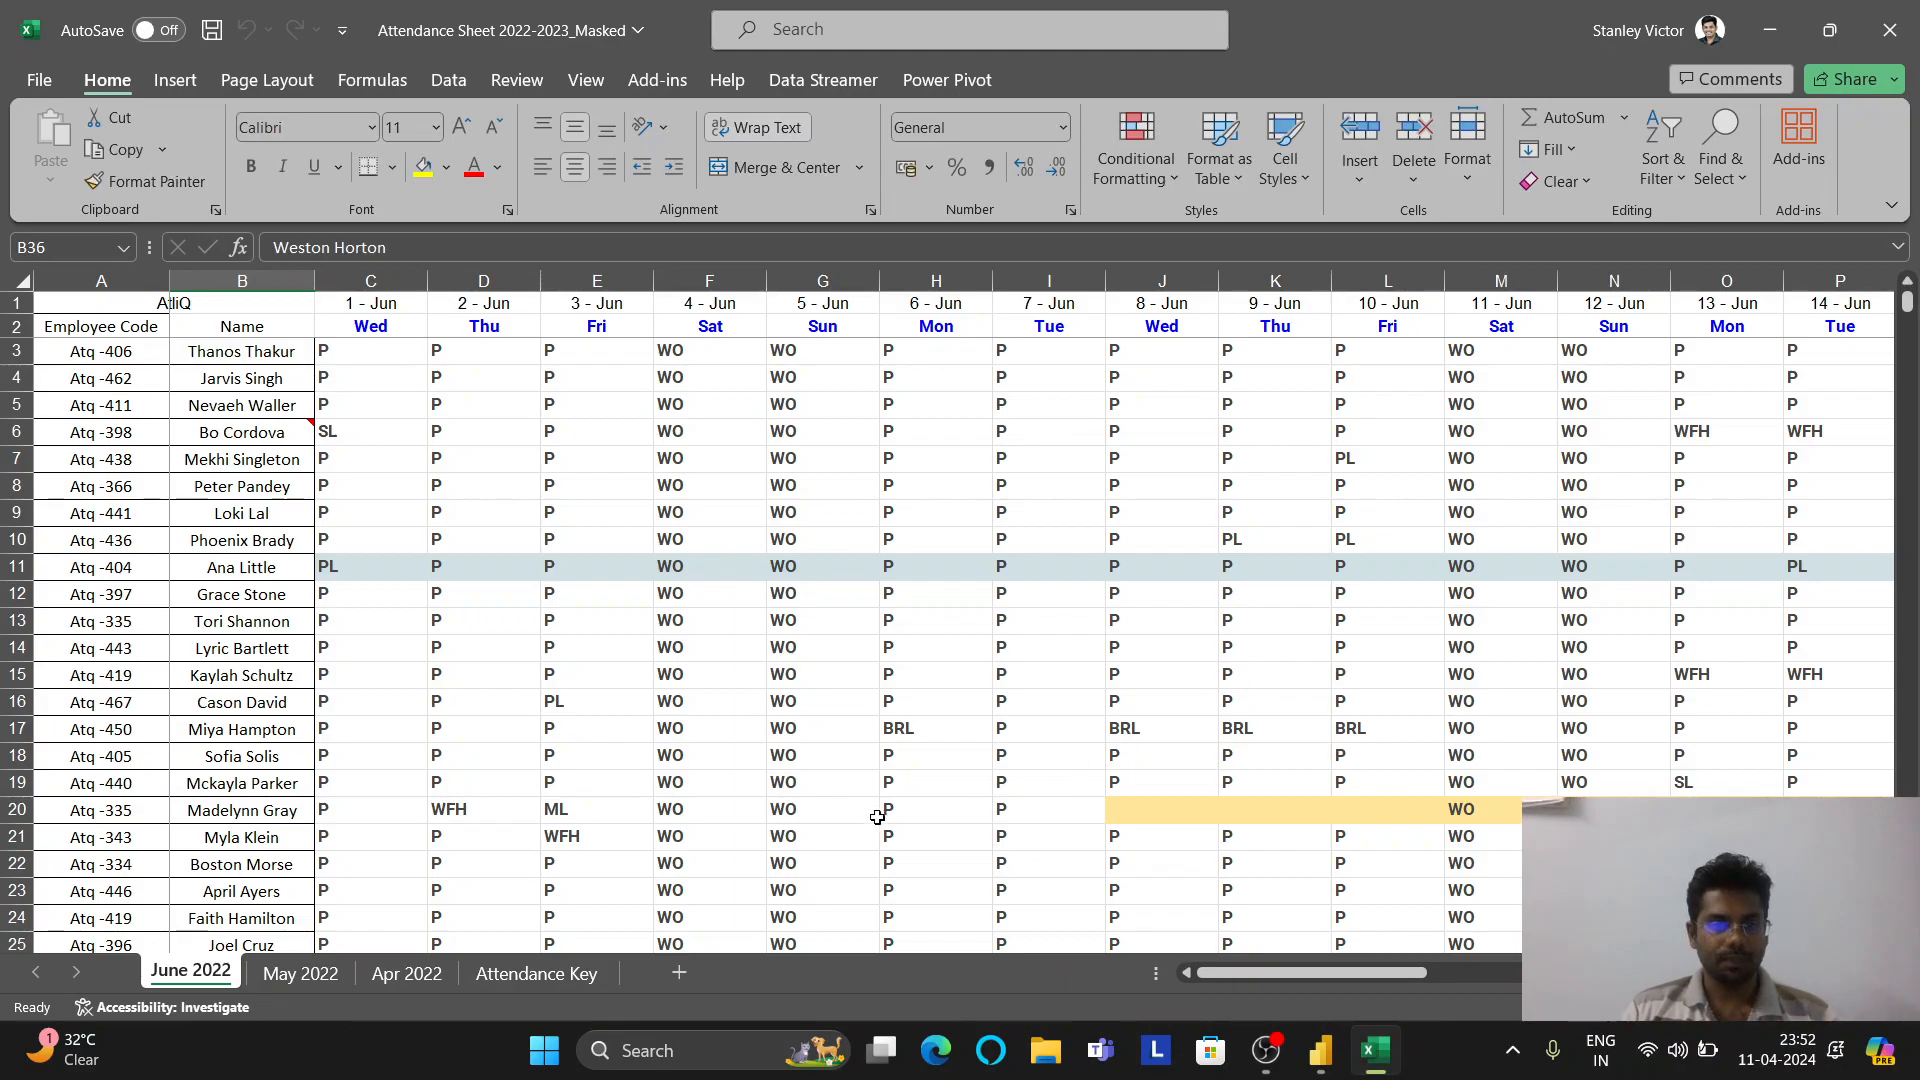
Look through the workbook's Apr 2022, Attendance Key, May 2022 and June 2022 sheets in Excel
{"action": "left_click", "coordinate": [402, 984]}
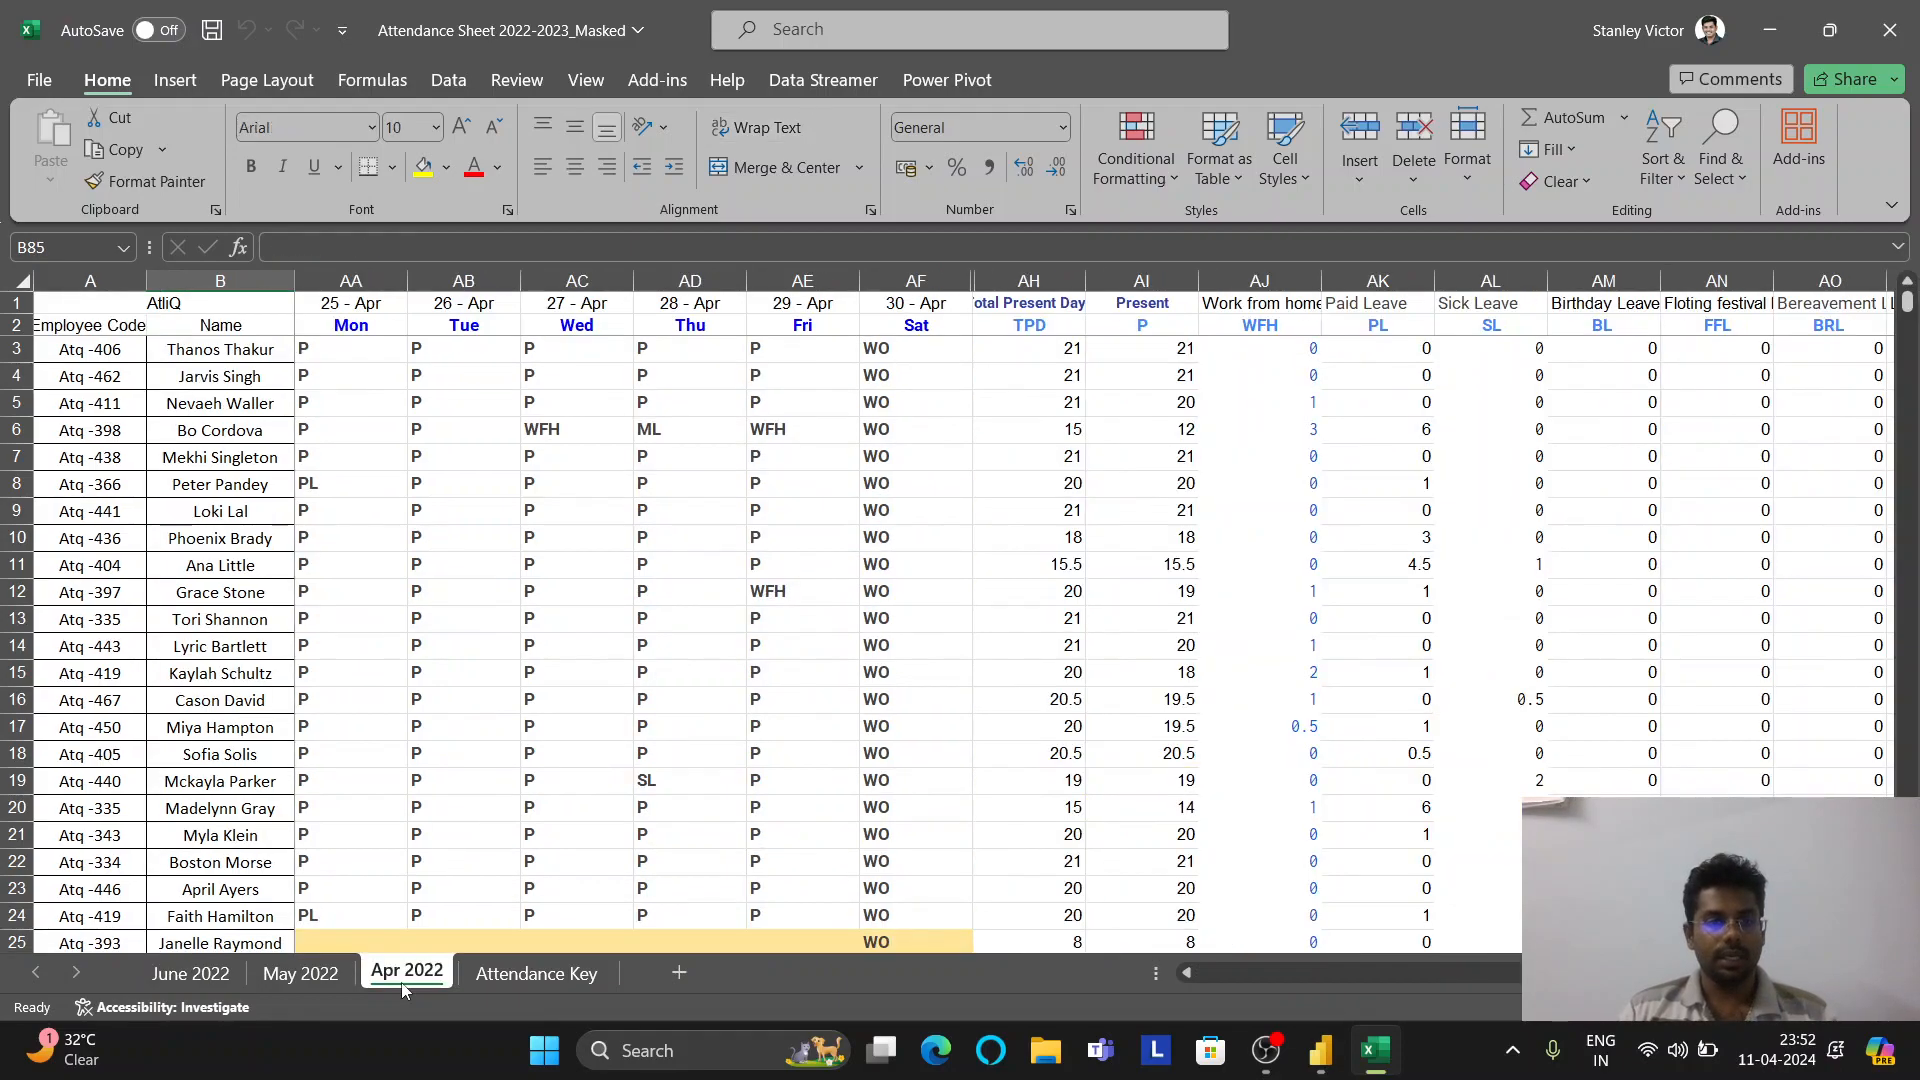
{"action": "left_click", "coordinate": [505, 978]}
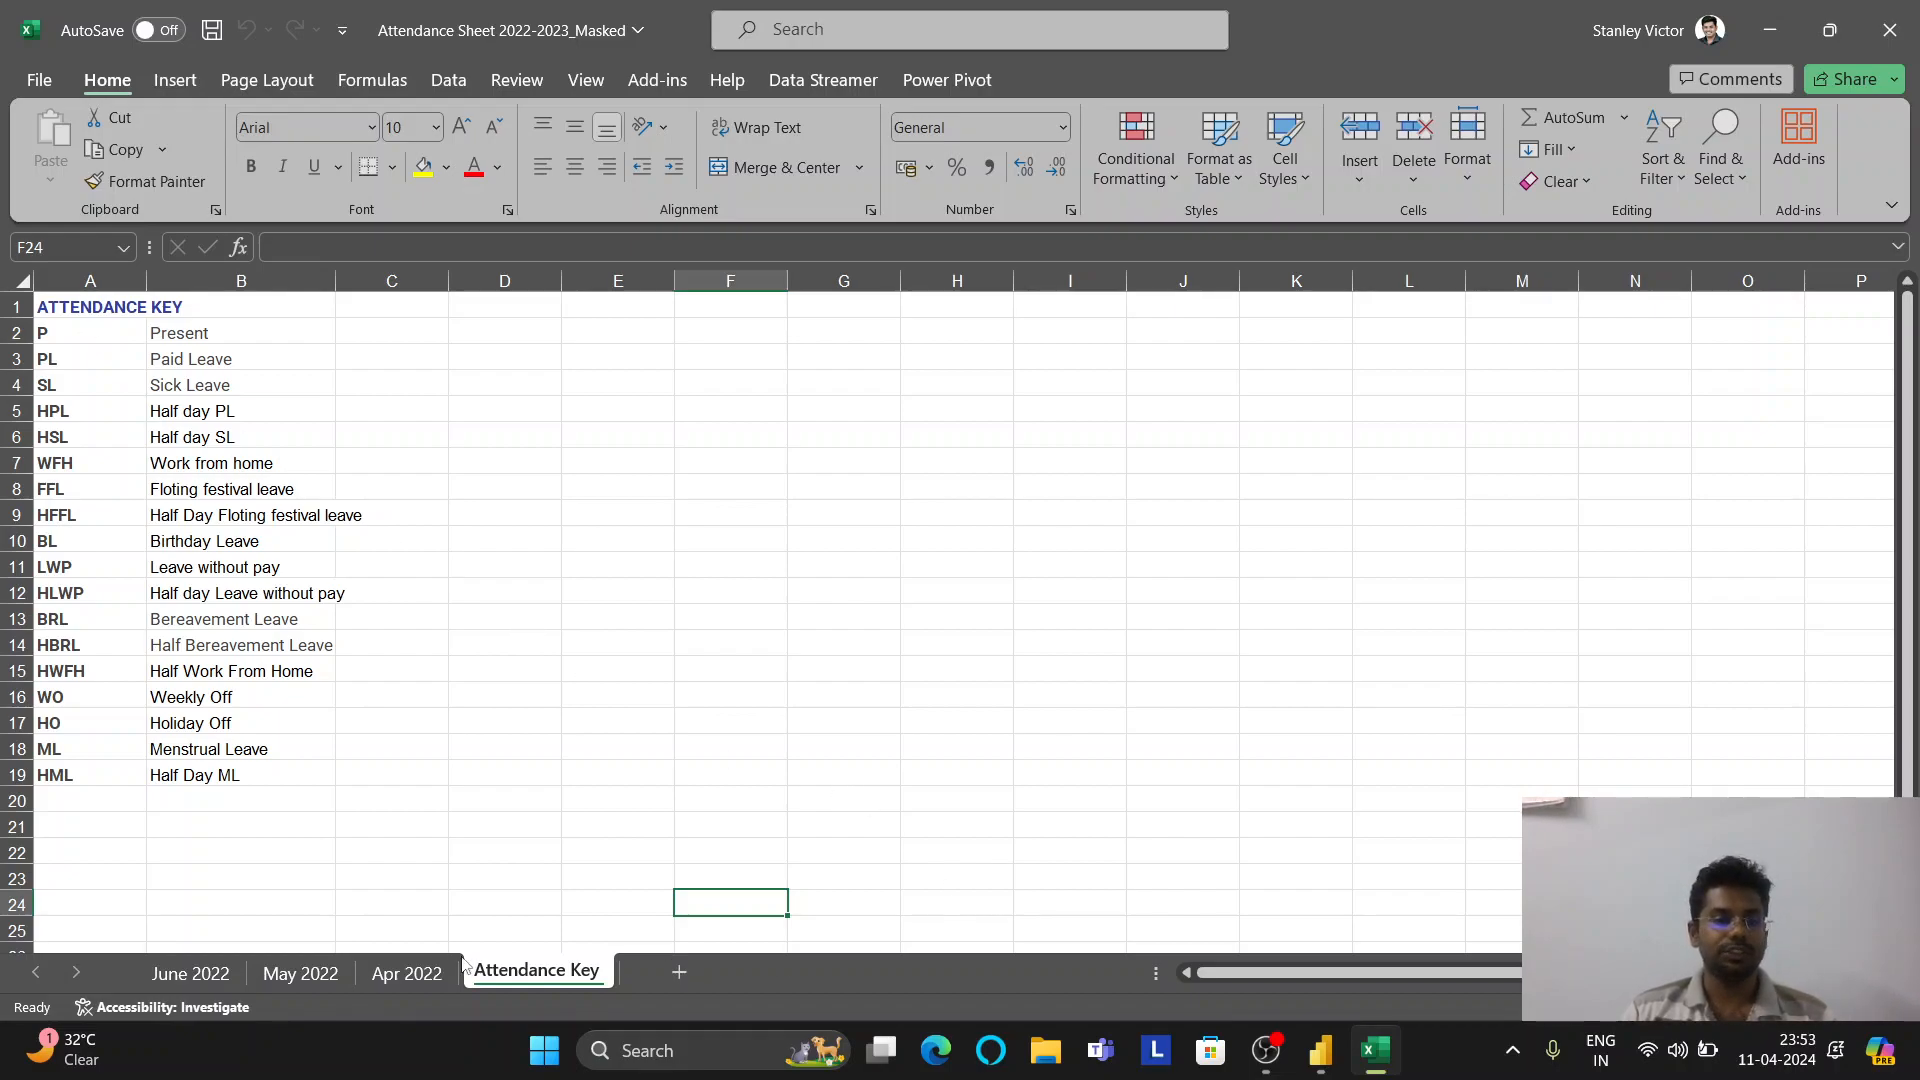
{"action": "left_click", "coordinate": [415, 968]}
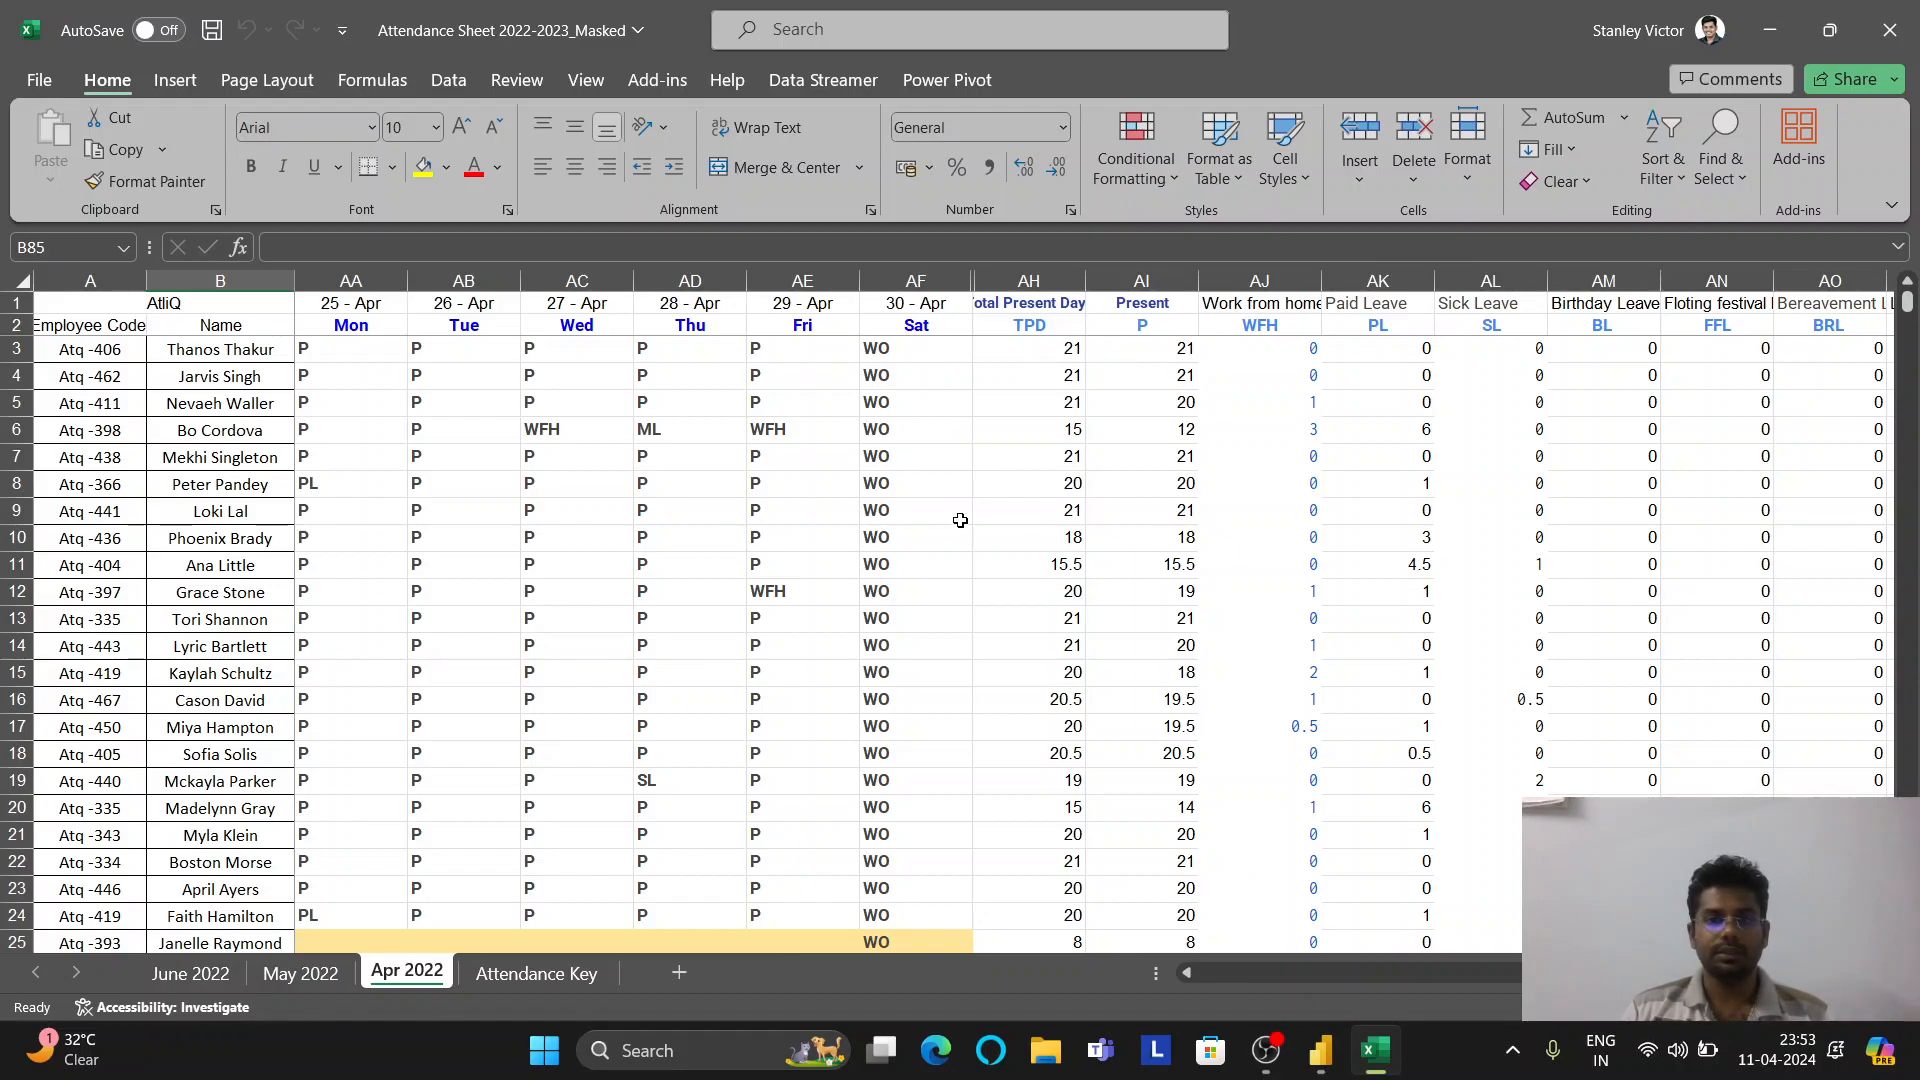
{"action": "left_click", "coordinate": [328, 976]}
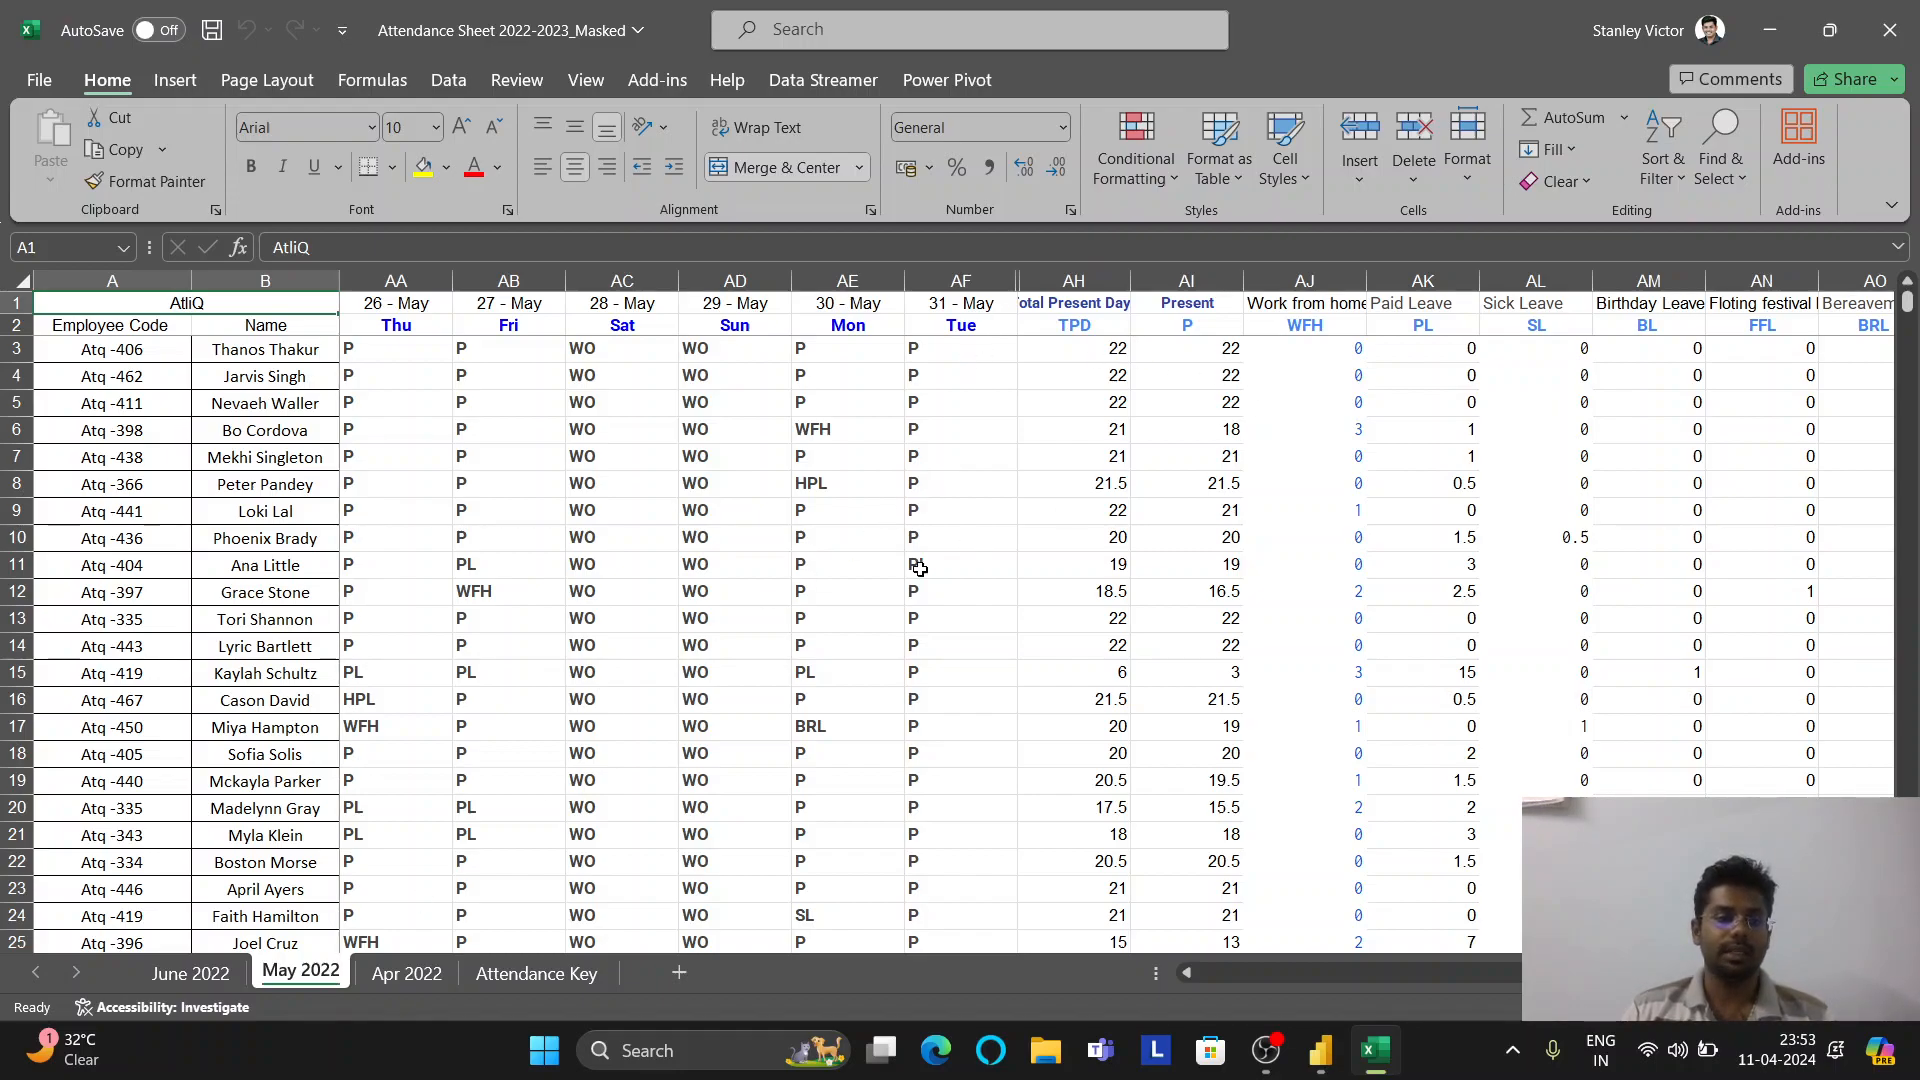
{"action": "left_click", "coordinate": [197, 986]}
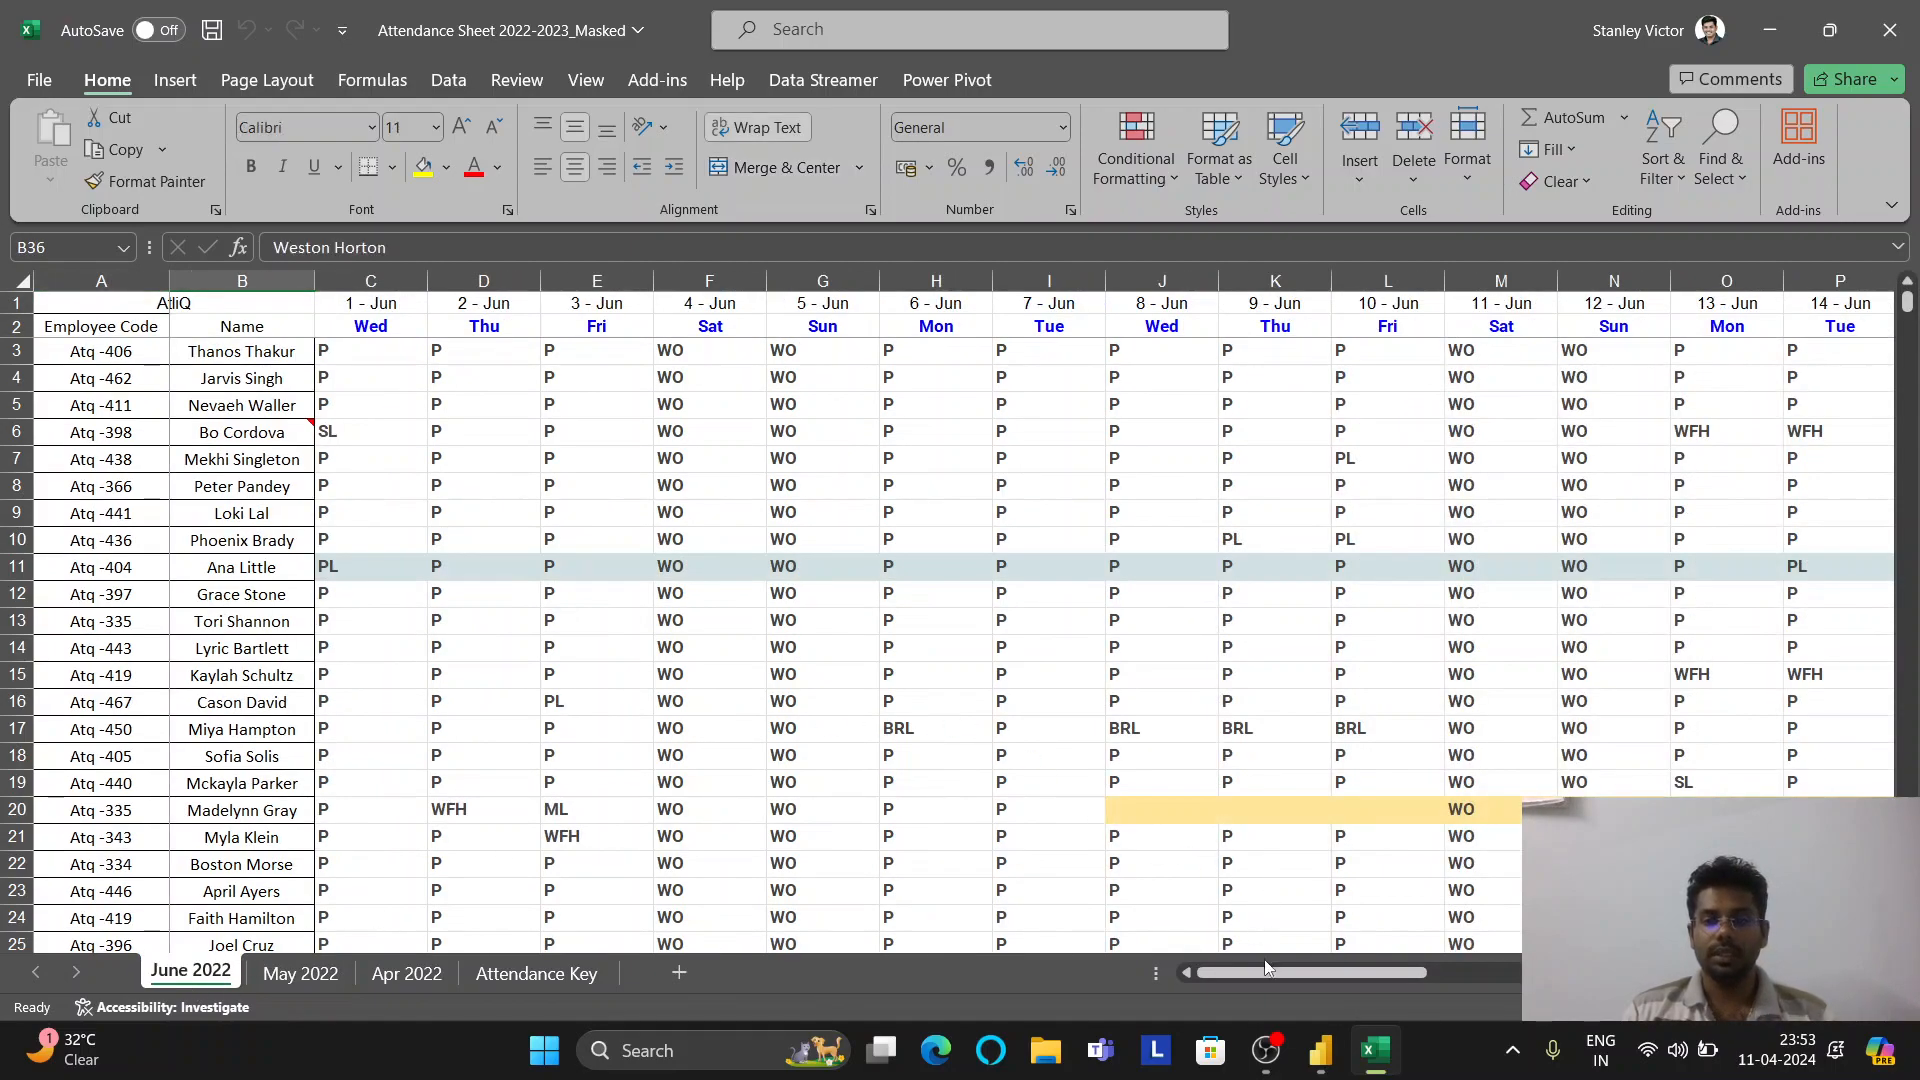
{"action": "mouse_move", "coordinate": [1268, 975]}
{"action": "left_mouse_down"}
{"action": "mouse_move", "coordinate": [1576, 960]}
{"action": "mouse_move", "coordinate": [1266, 947]}
{"action": "left_mouse_up"}
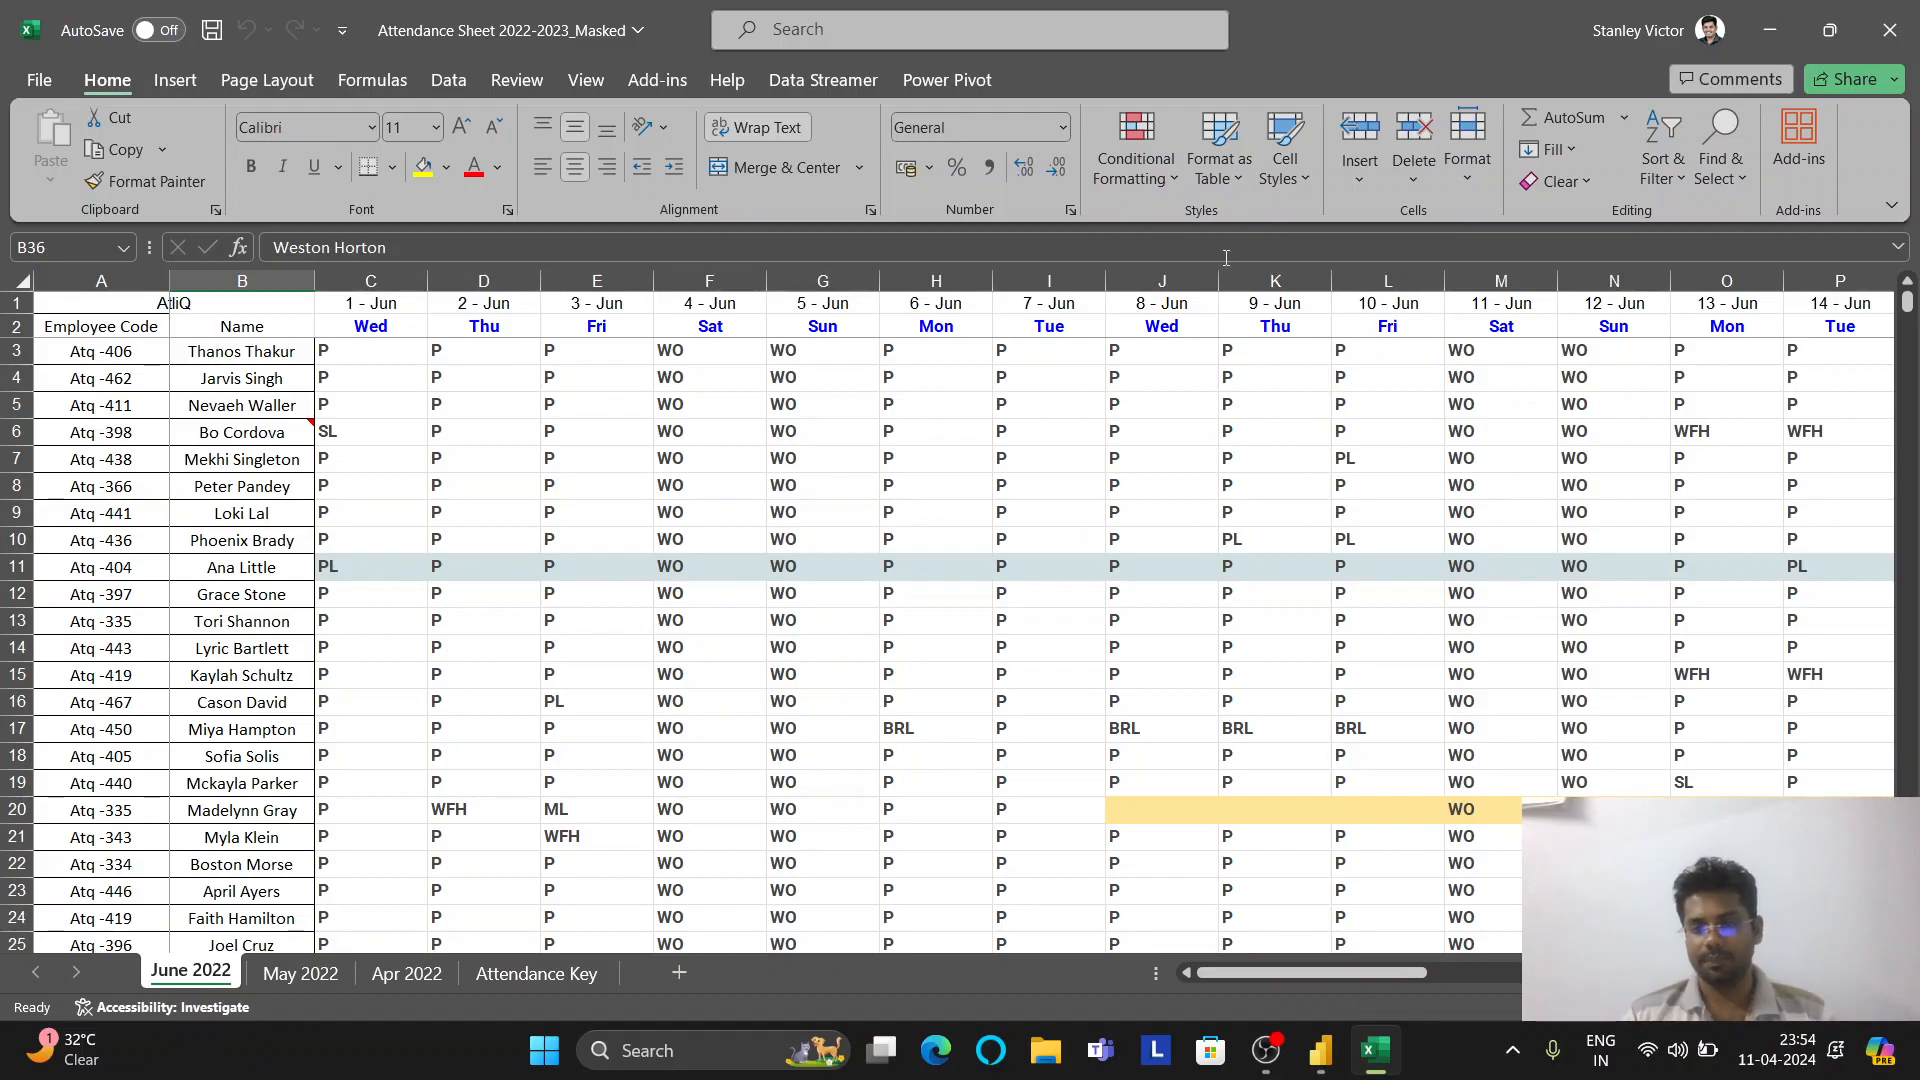
Return to Power BI Desktop's Navigator, which lists the workbook's four sheets
{"action": "left_click", "coordinate": [1375, 1050]}
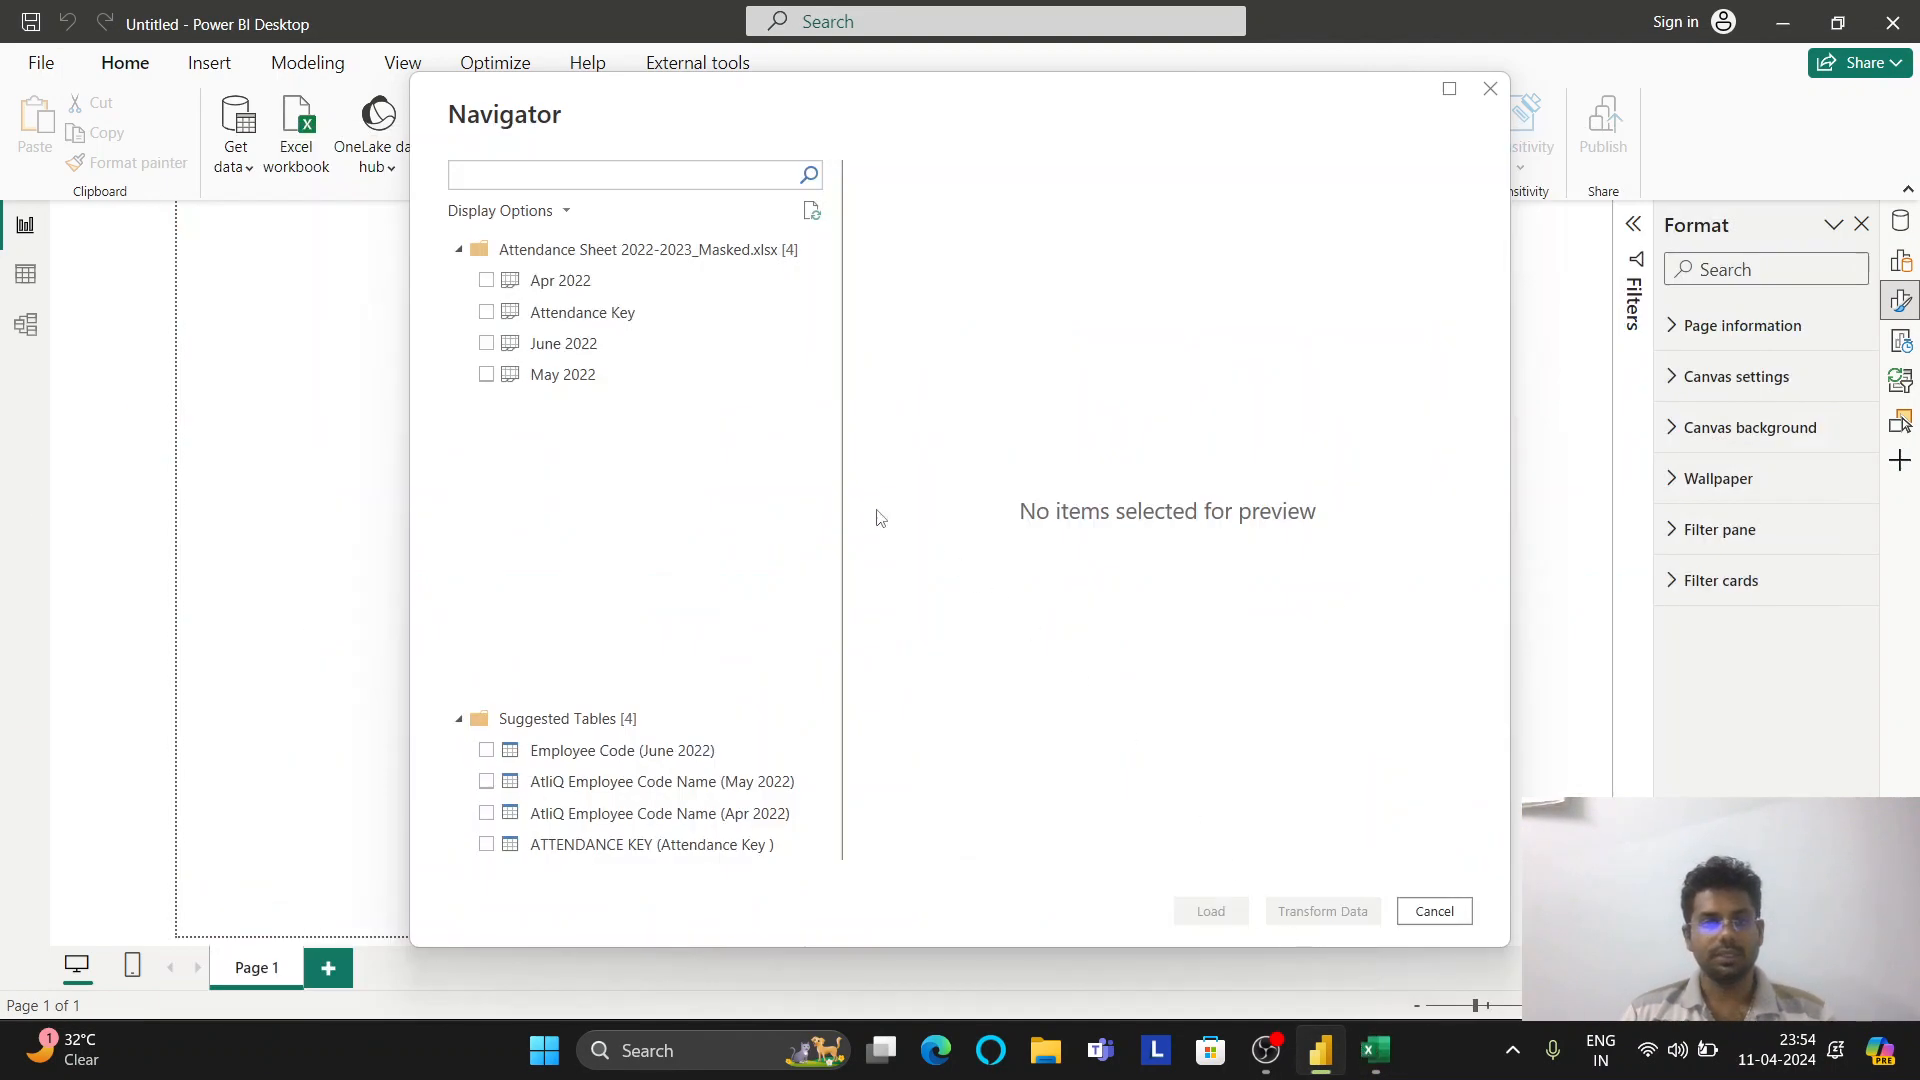
Load the workbook into Power Query and filter out the Attendance Key sheet
{"action": "right_click", "coordinate": [644, 248]}
{"action": "left_click", "coordinate": [655, 254]}
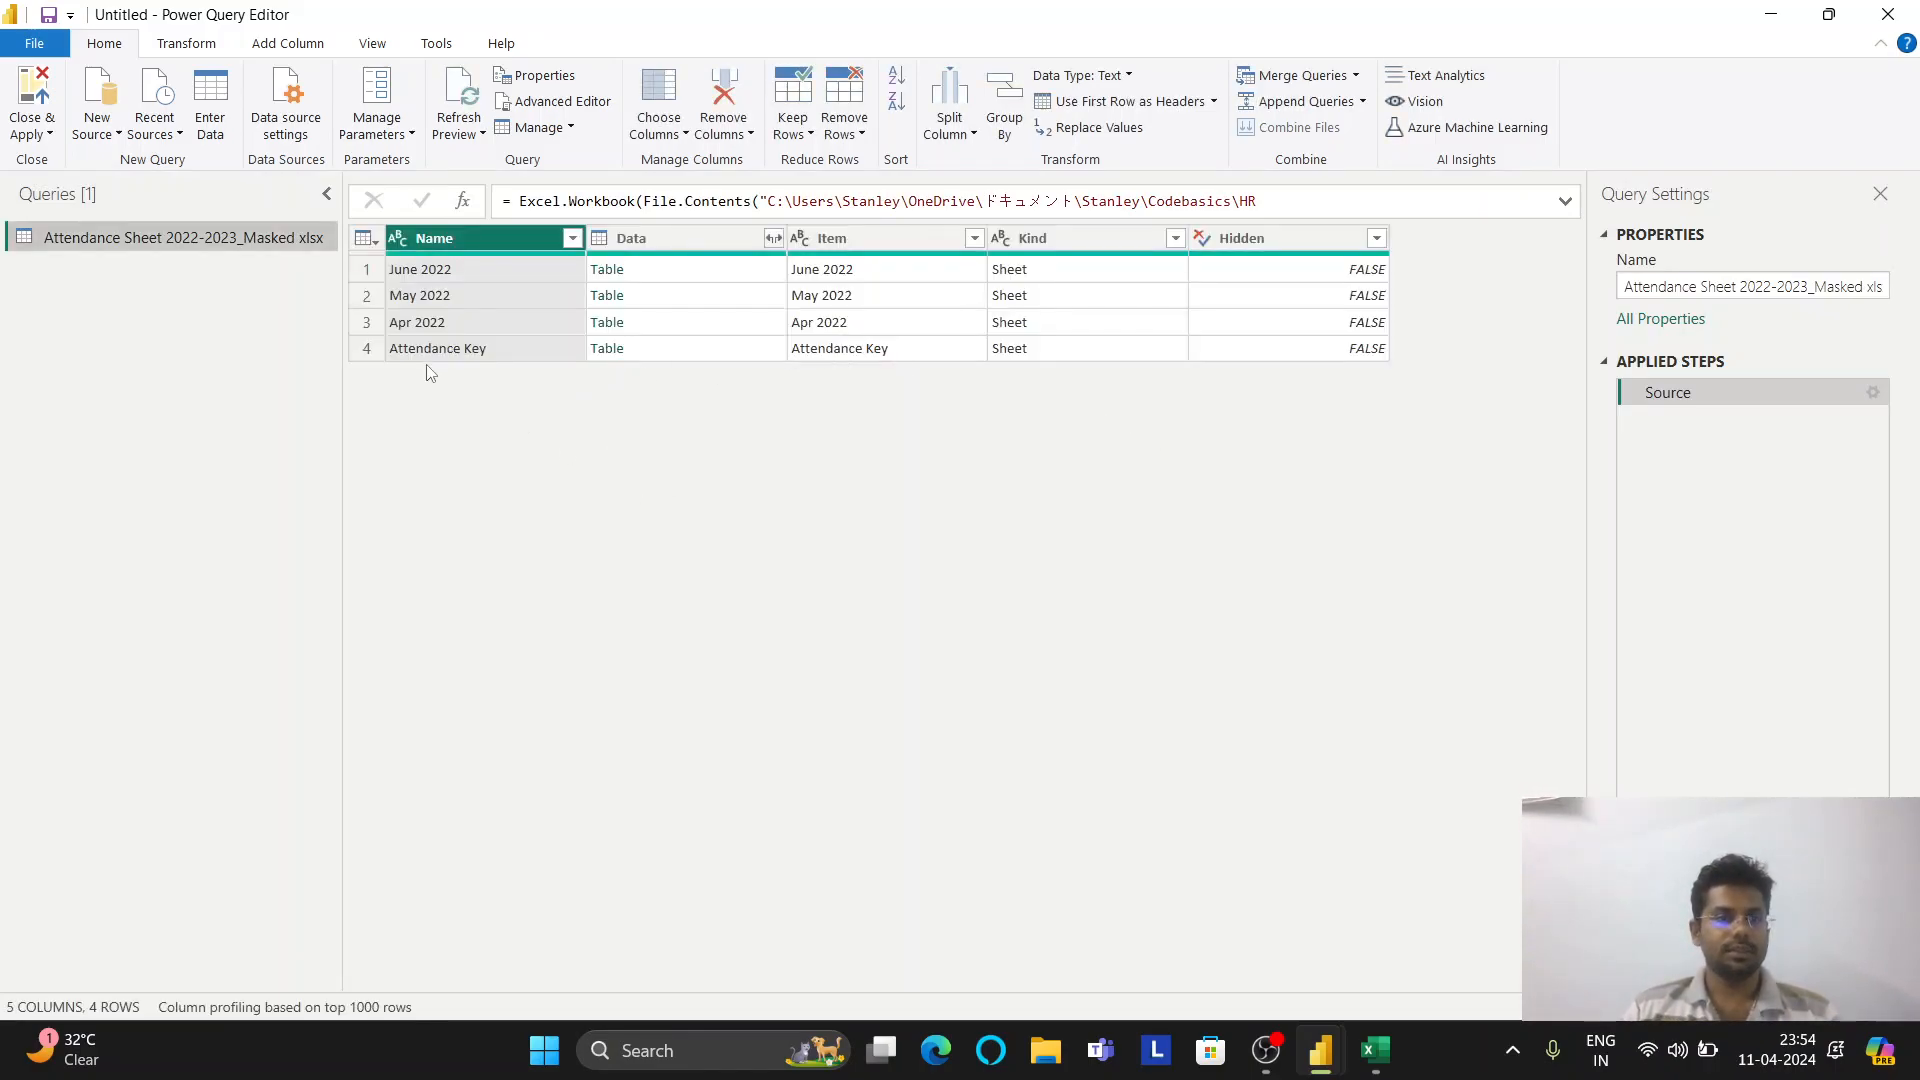
{"action": "left_click", "coordinate": [572, 239]}
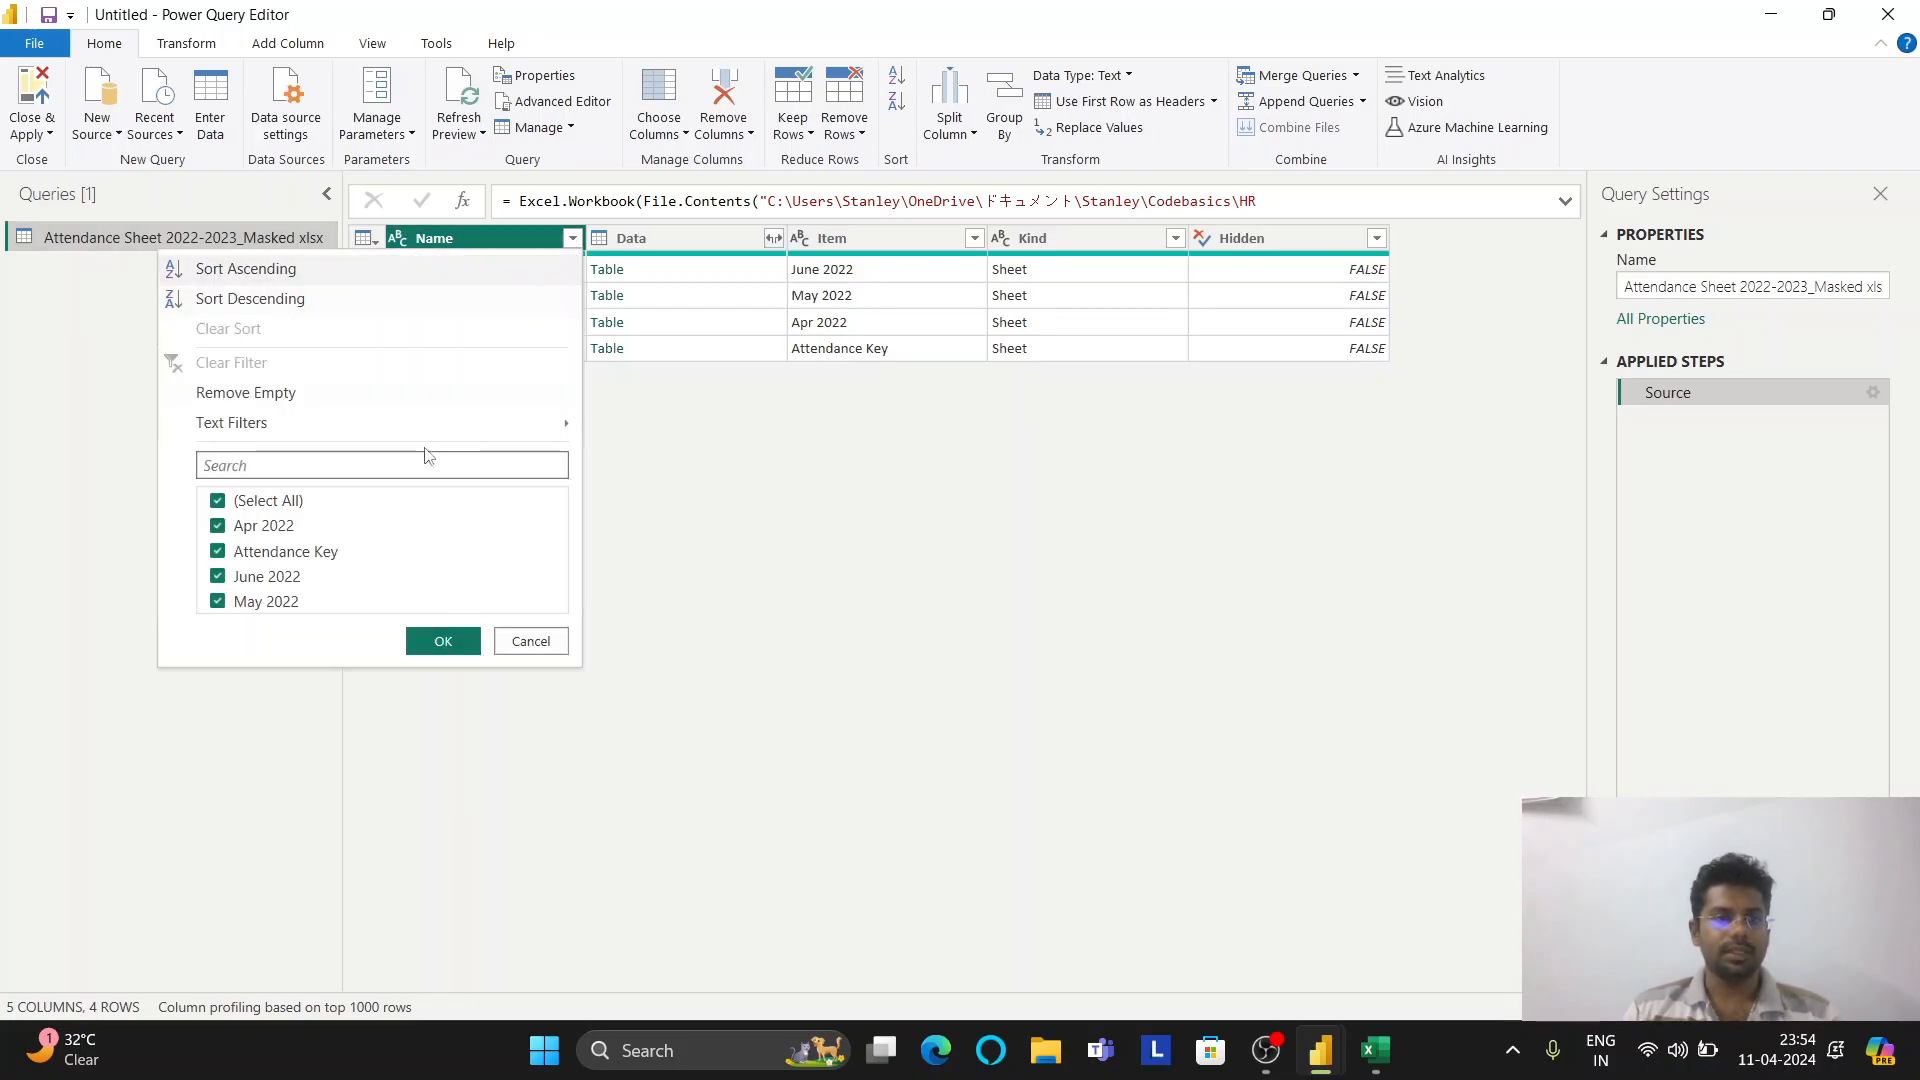
{"action": "left_click", "coordinate": [217, 551]}
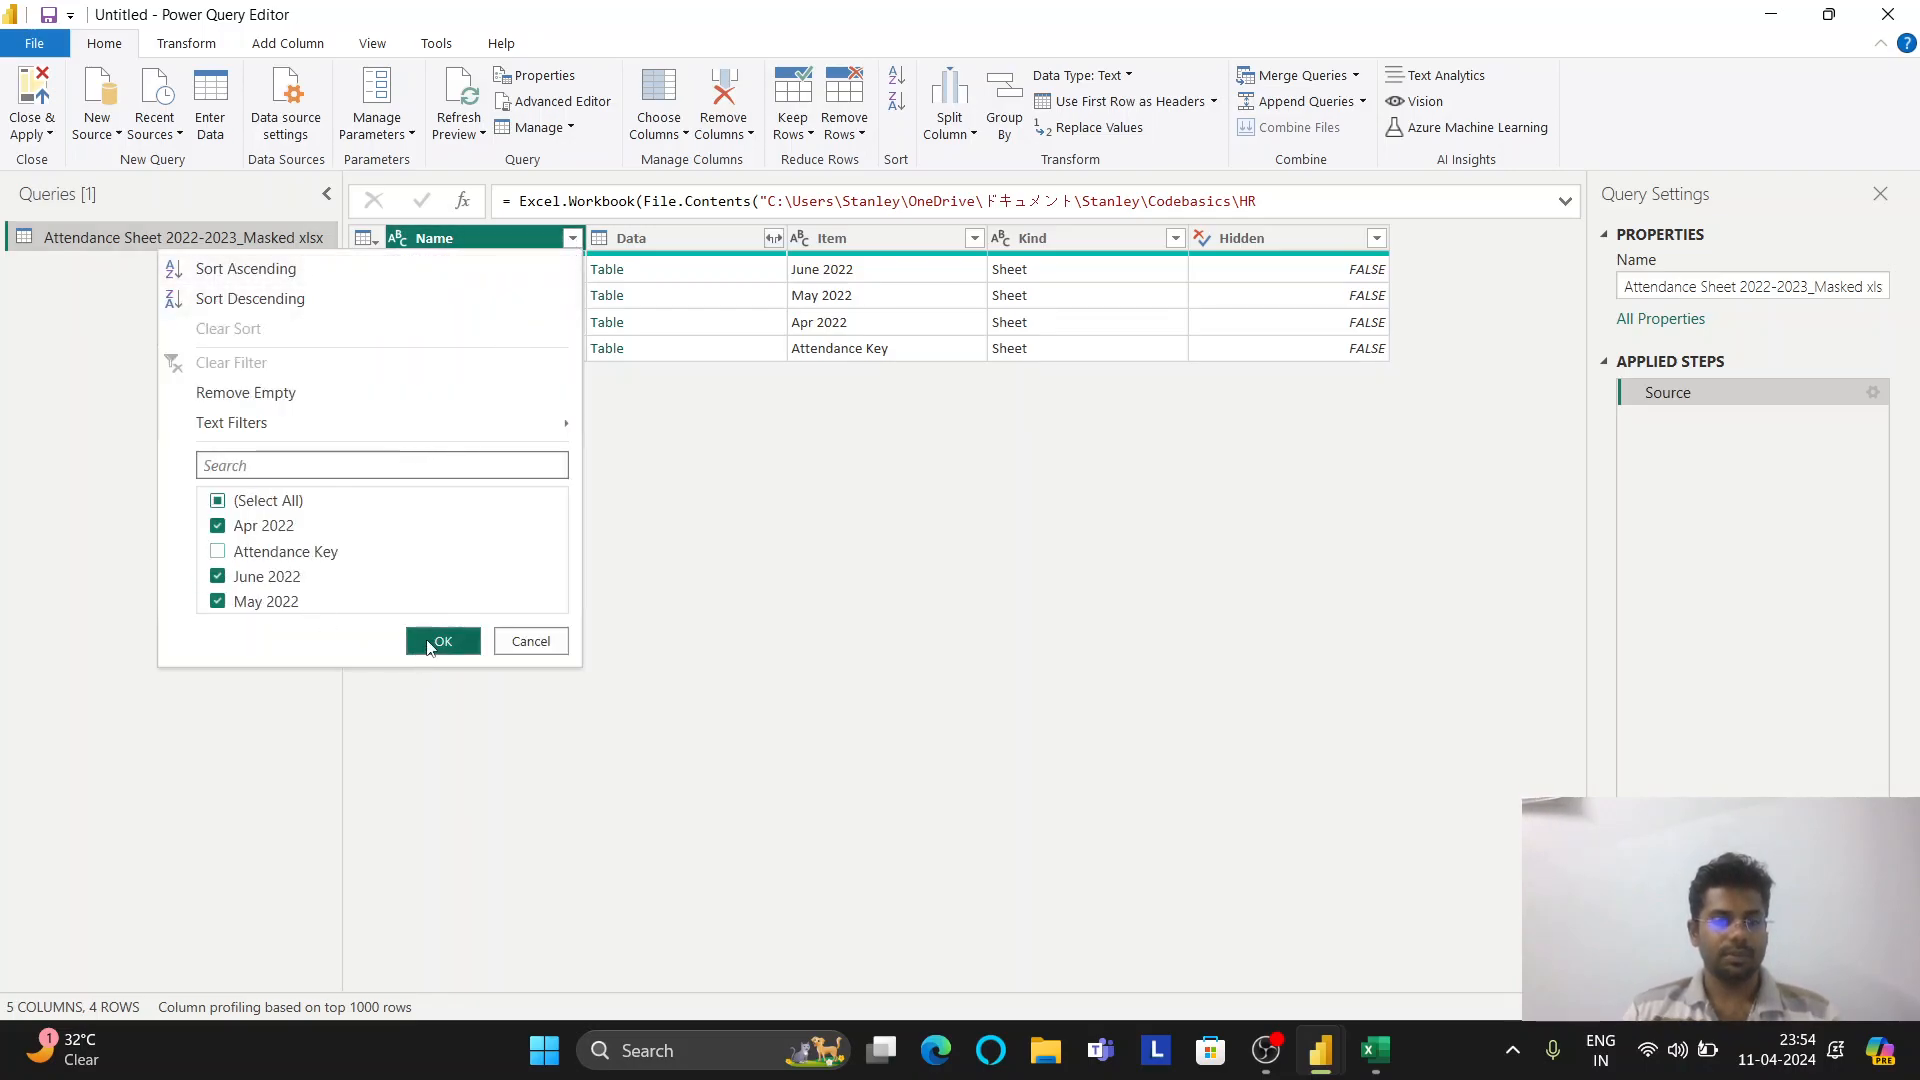
{"action": "left_click", "coordinate": [428, 648]}
Duplicate the filtered query and rename the copy 'template'
{"action": "right_click", "coordinate": [180, 243]}
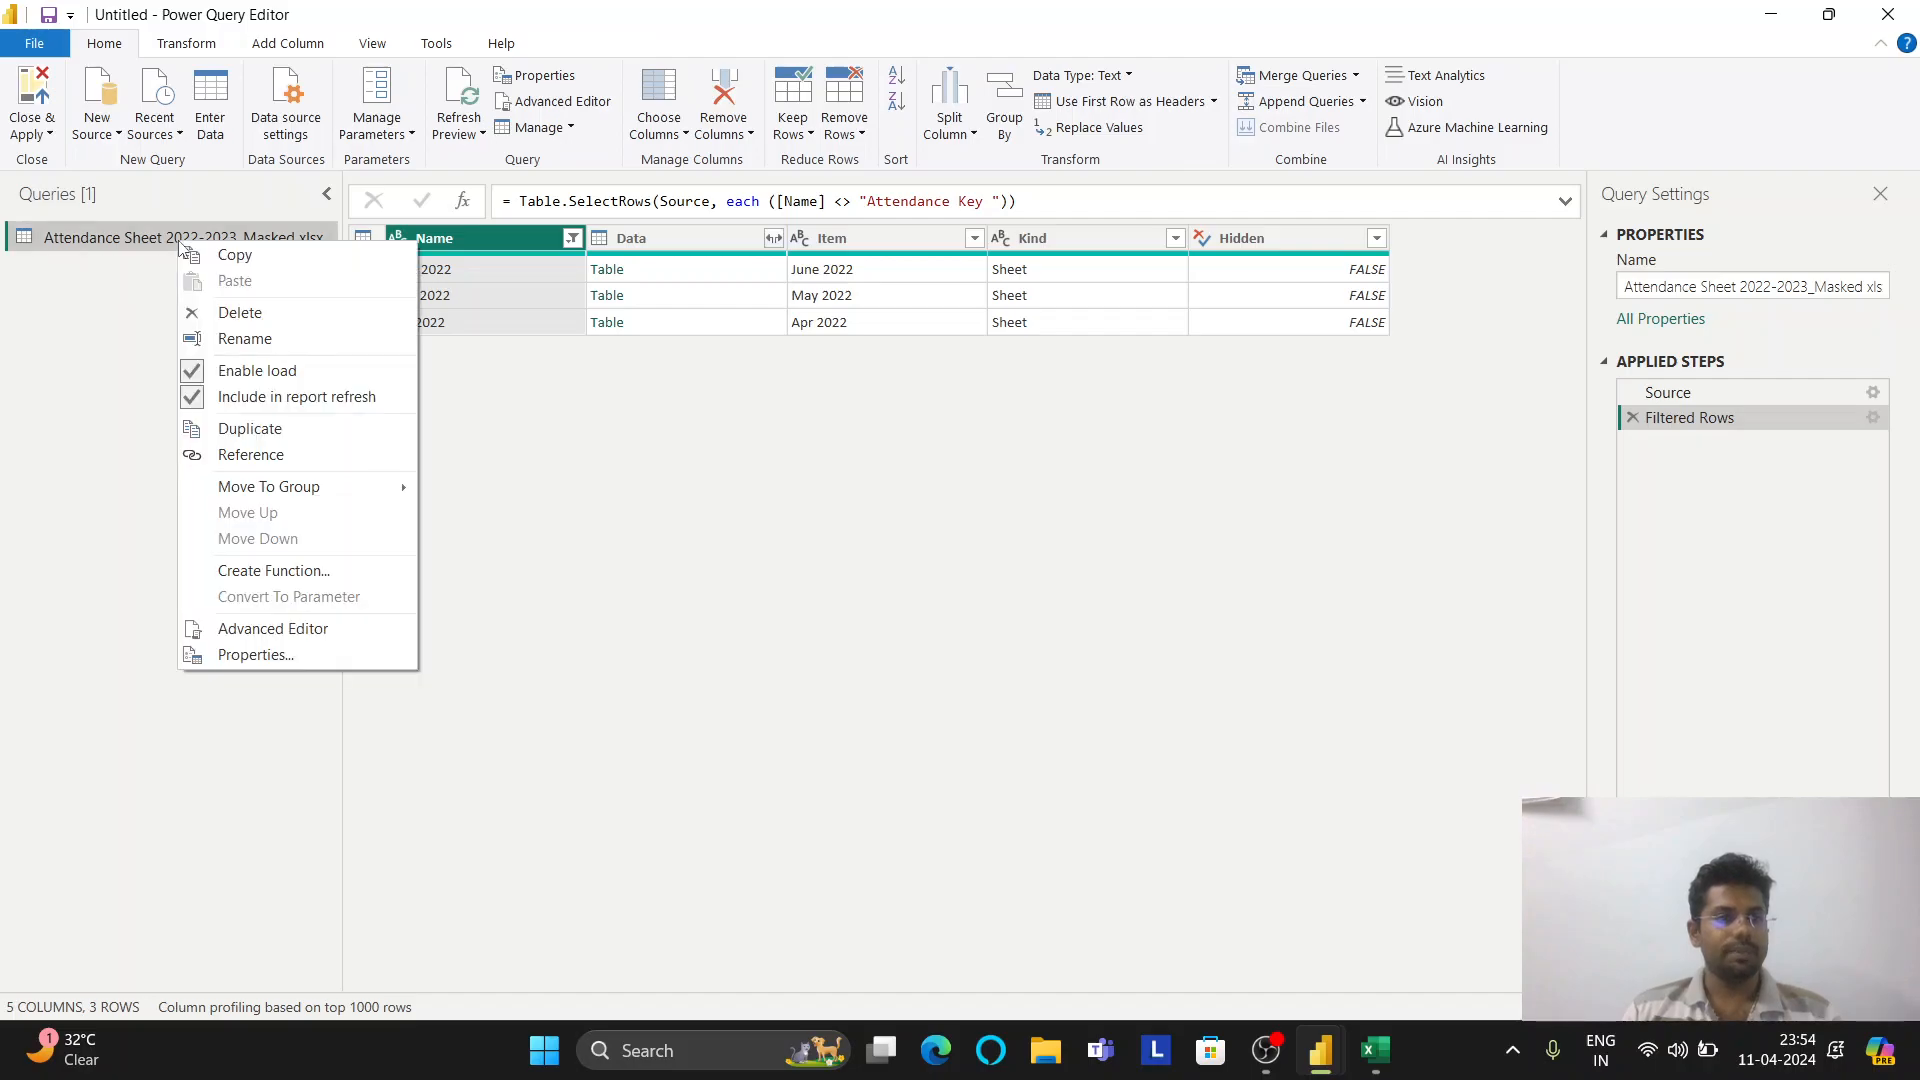
{"action": "left_click", "coordinate": [284, 428]}
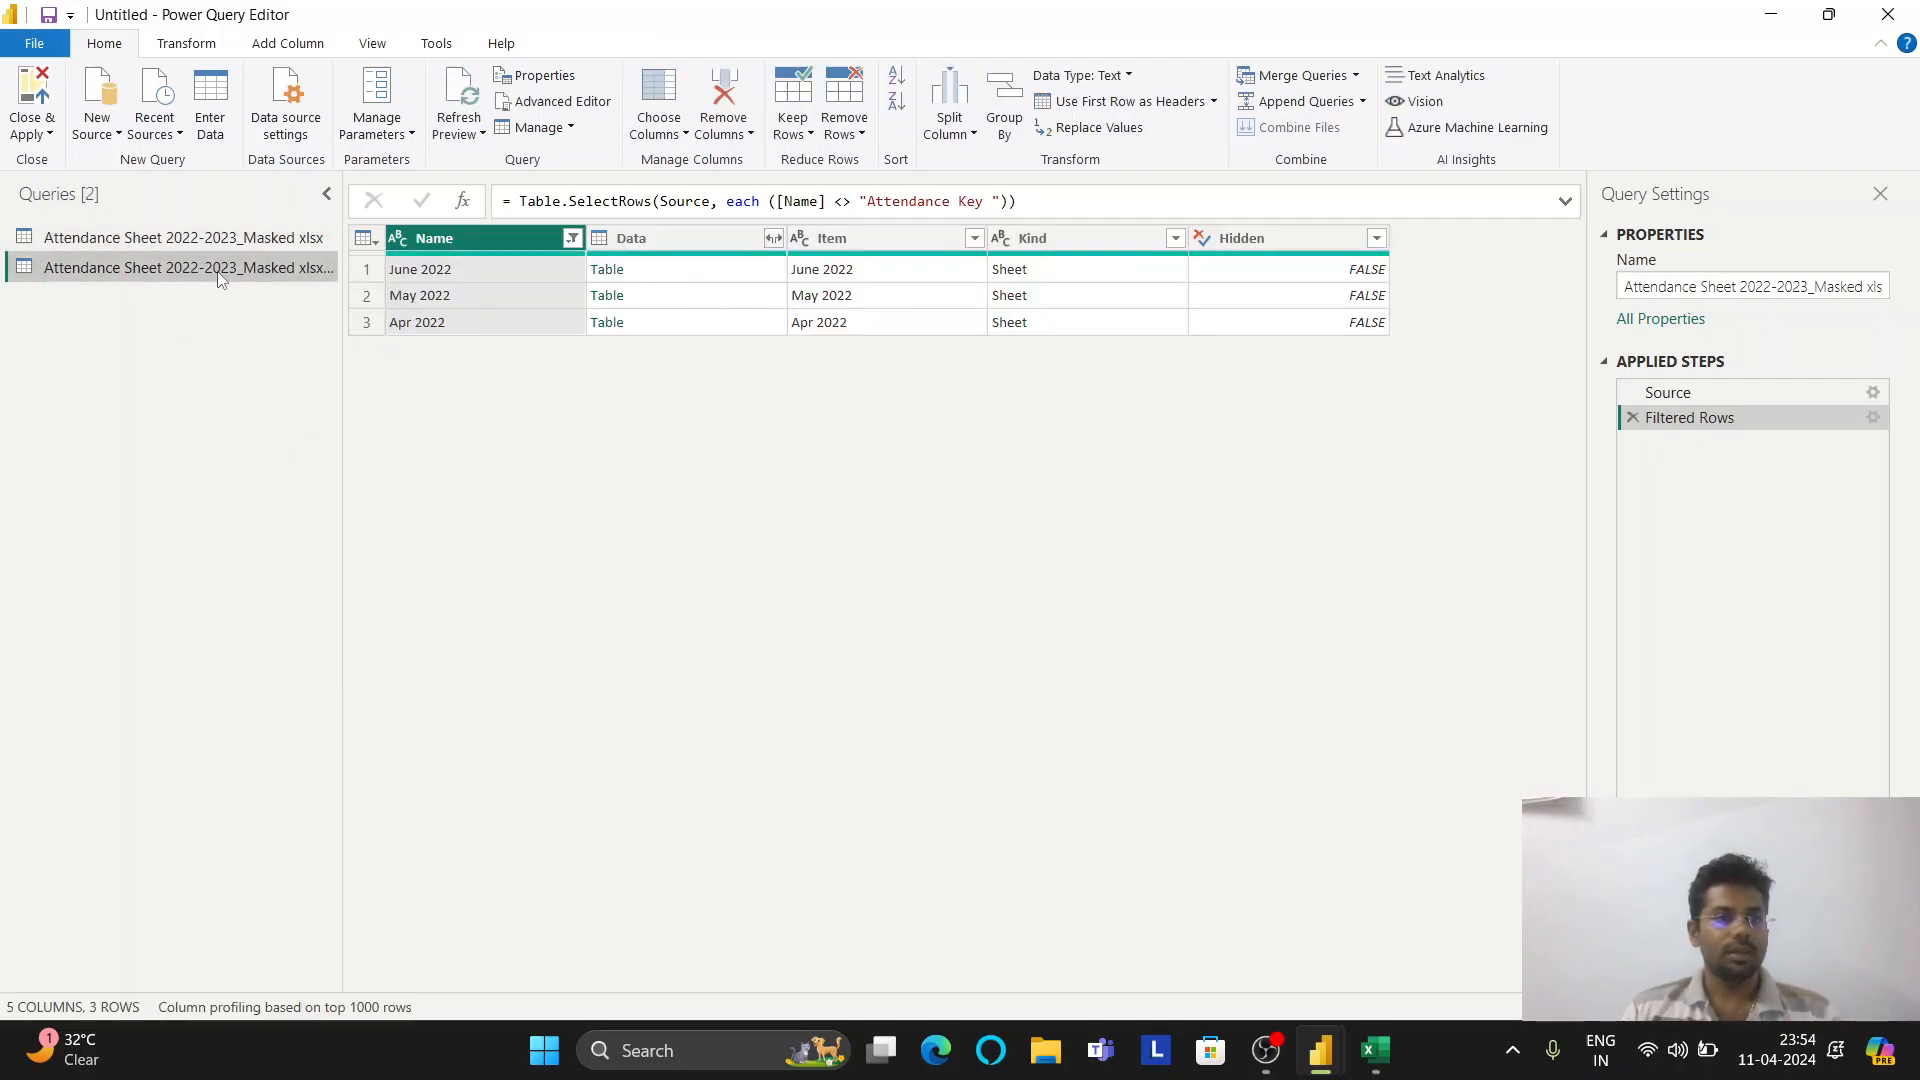
{"action": "right_click", "coordinate": [220, 278]}
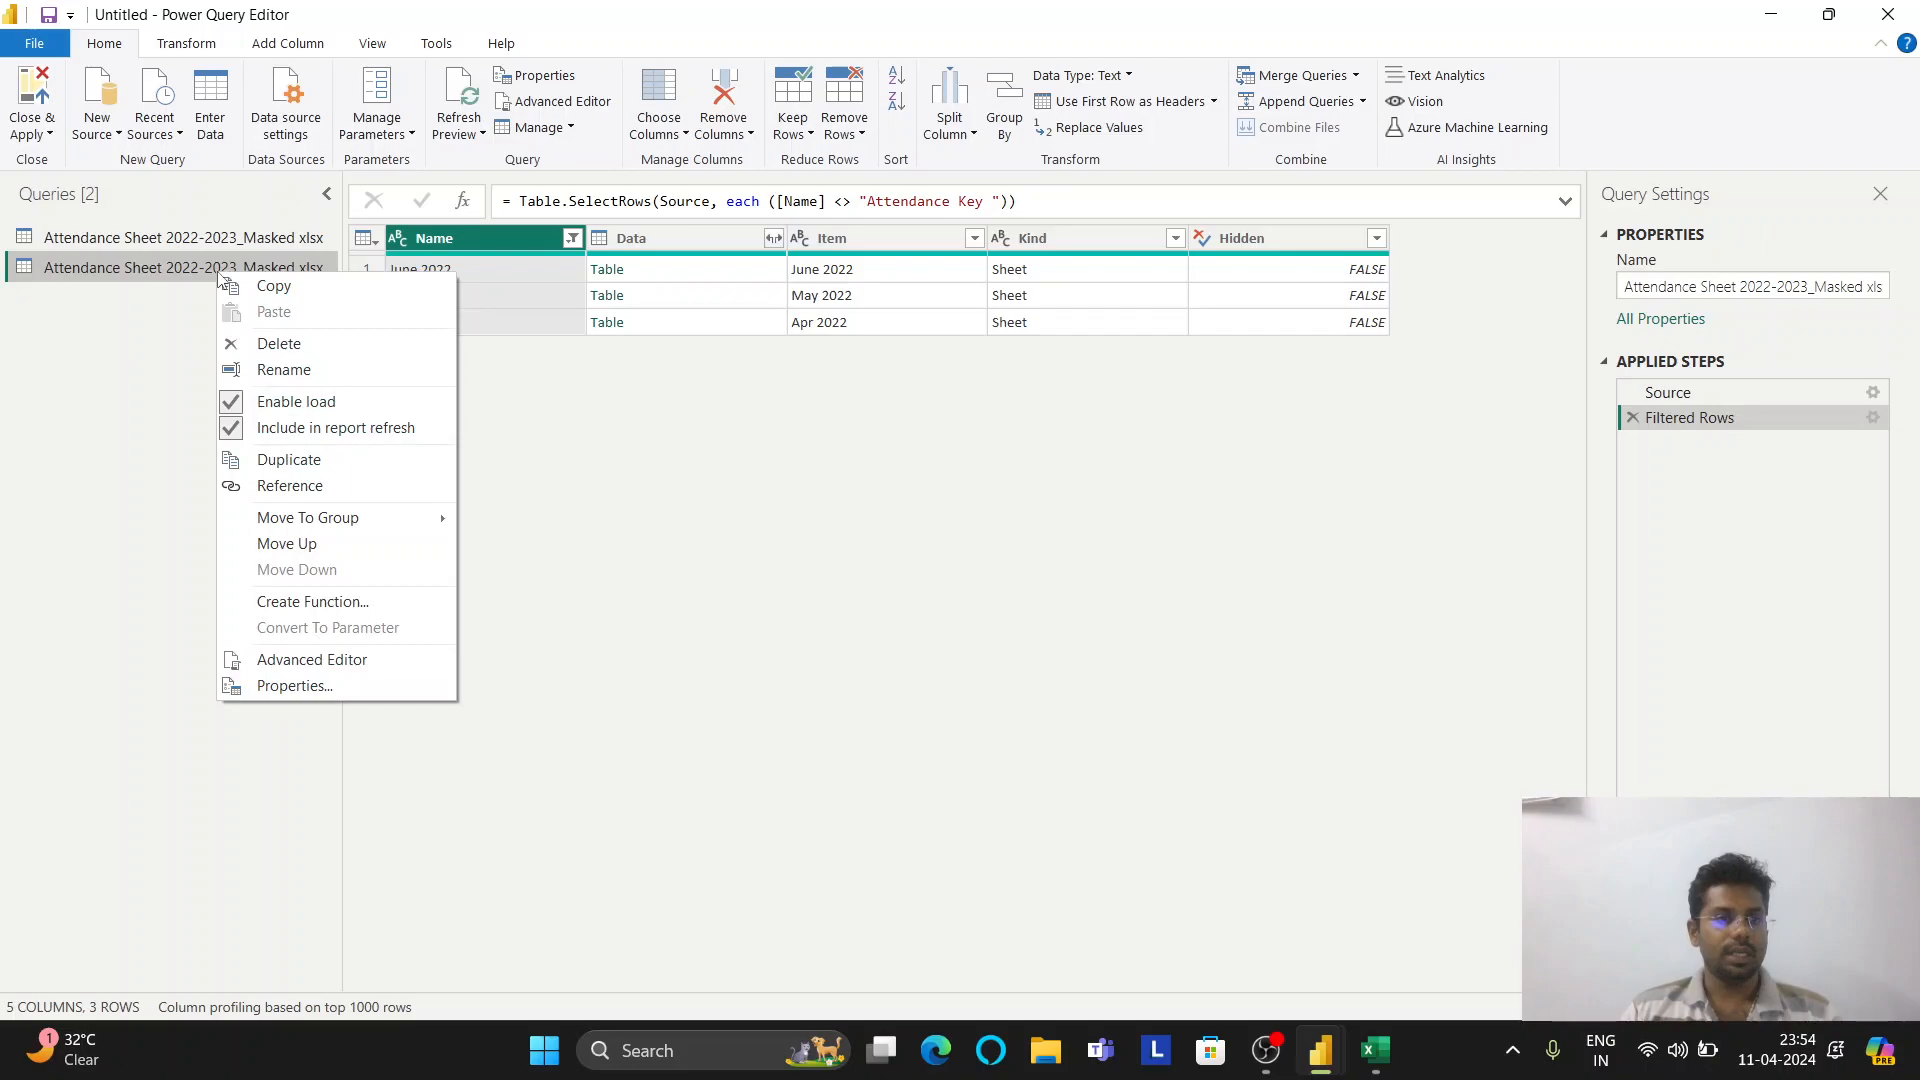
{"action": "left_click", "coordinate": [308, 370]}
{"action": "type", "text": "template"}
{"action": "key", "text": "Return"}
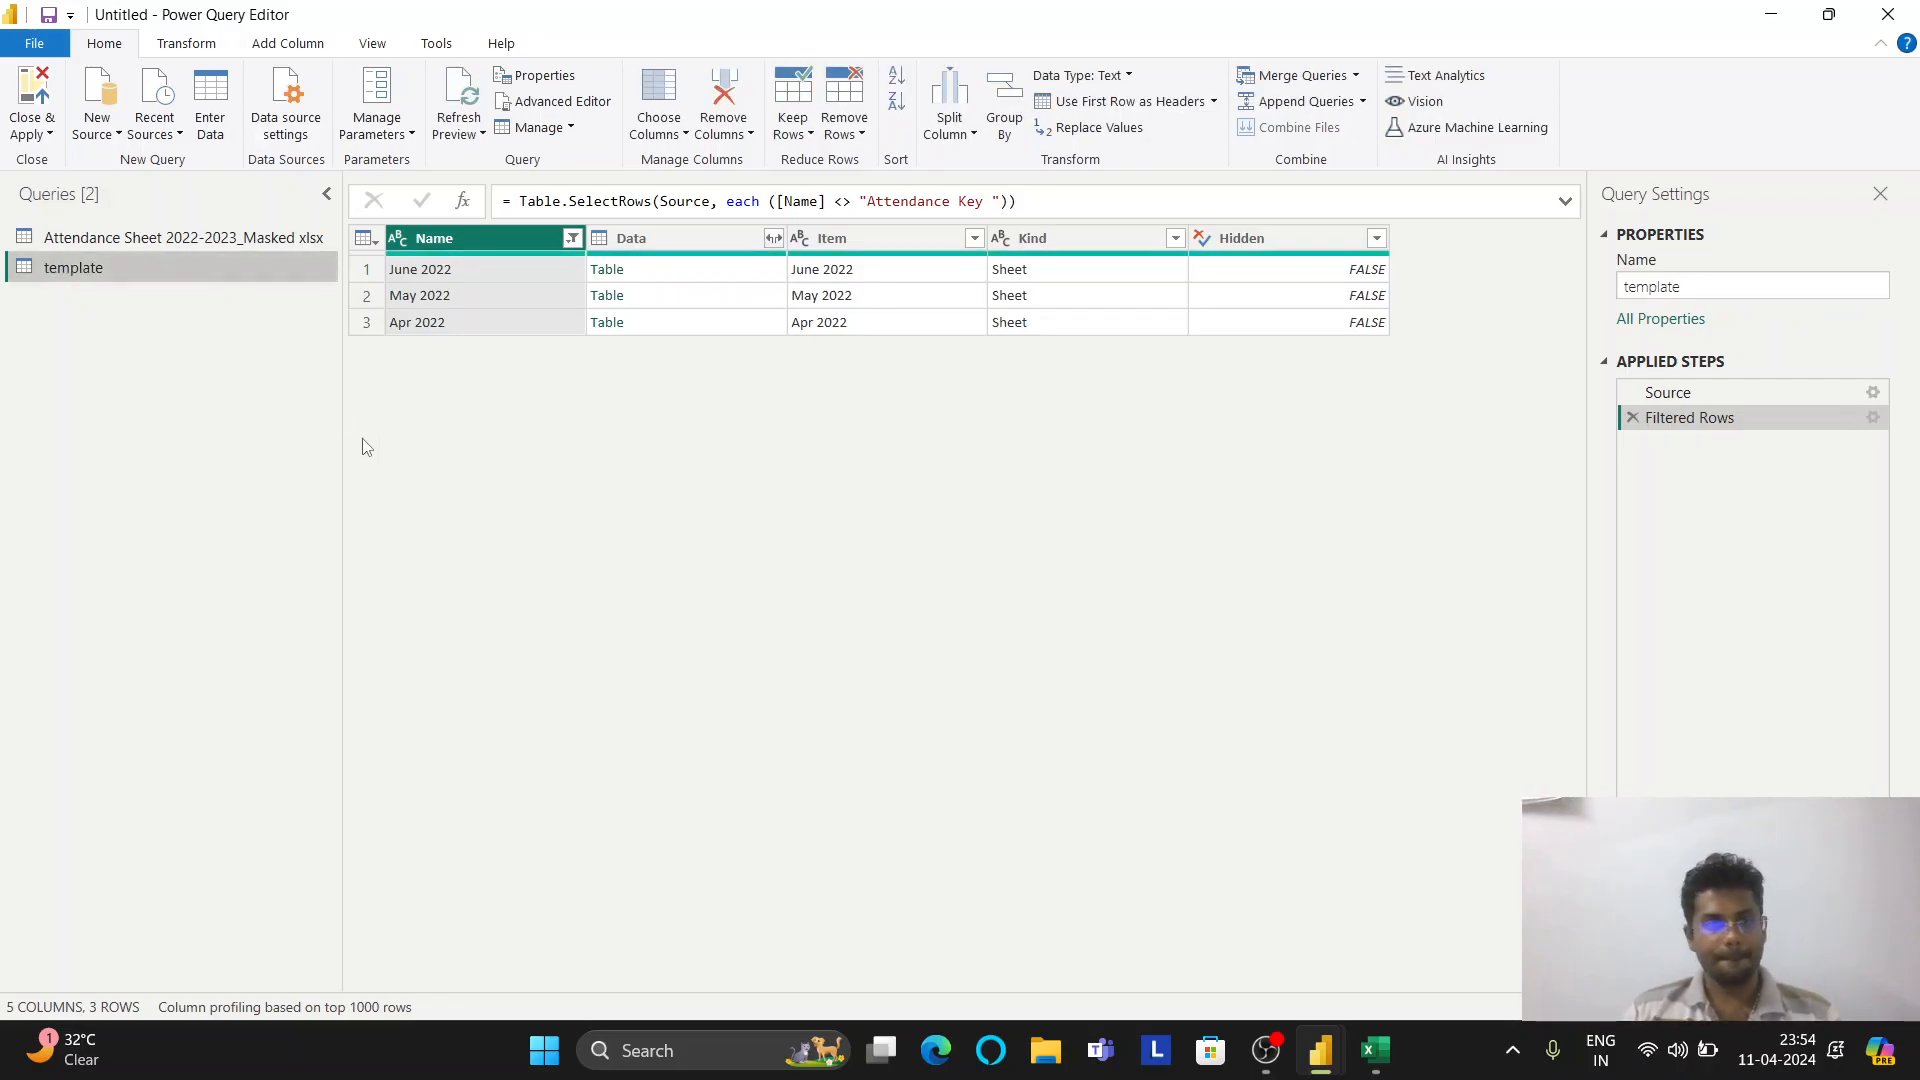
Filter the template query to the Apr 2022 sheet and keep only its Data column
{"action": "left_click", "coordinate": [572, 238]}
{"action": "left_click", "coordinate": [219, 502]}
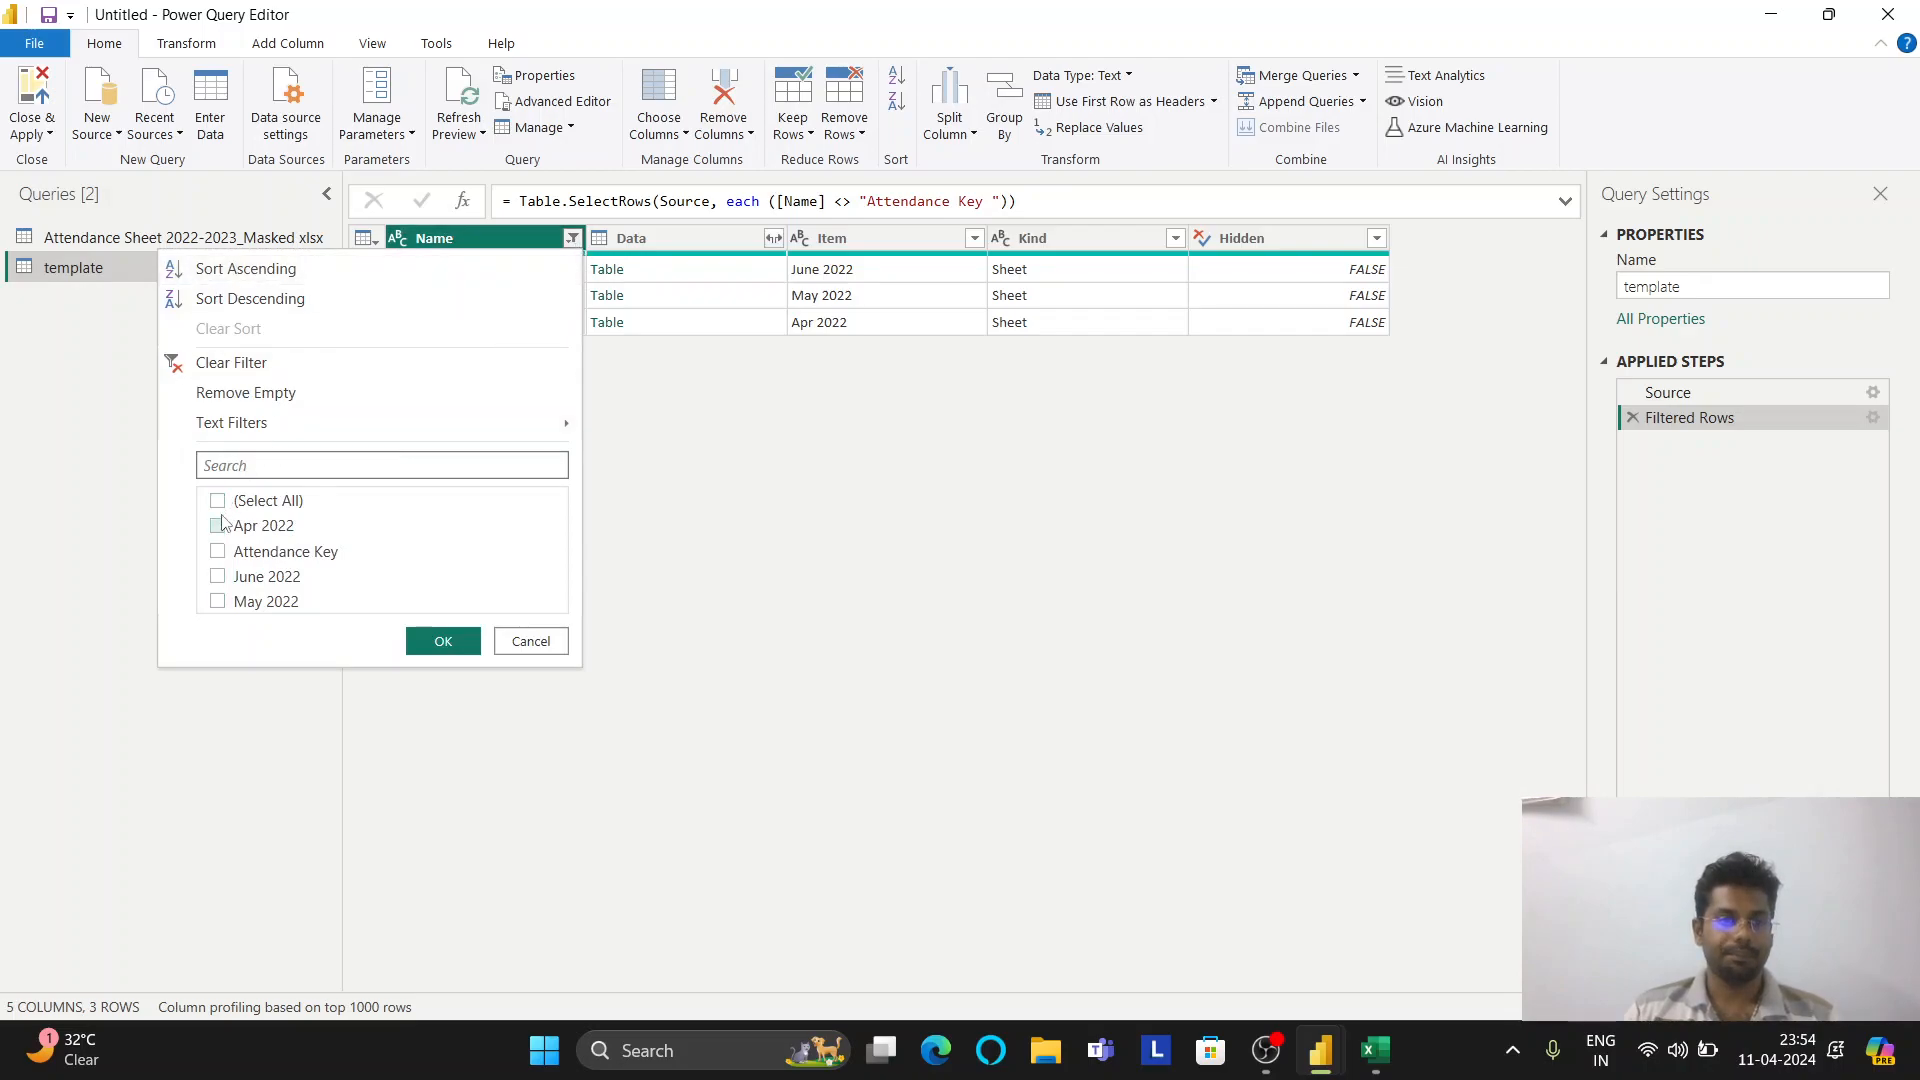
{"action": "left_click", "coordinate": [218, 526]}
{"action": "left_click", "coordinate": [431, 642]}
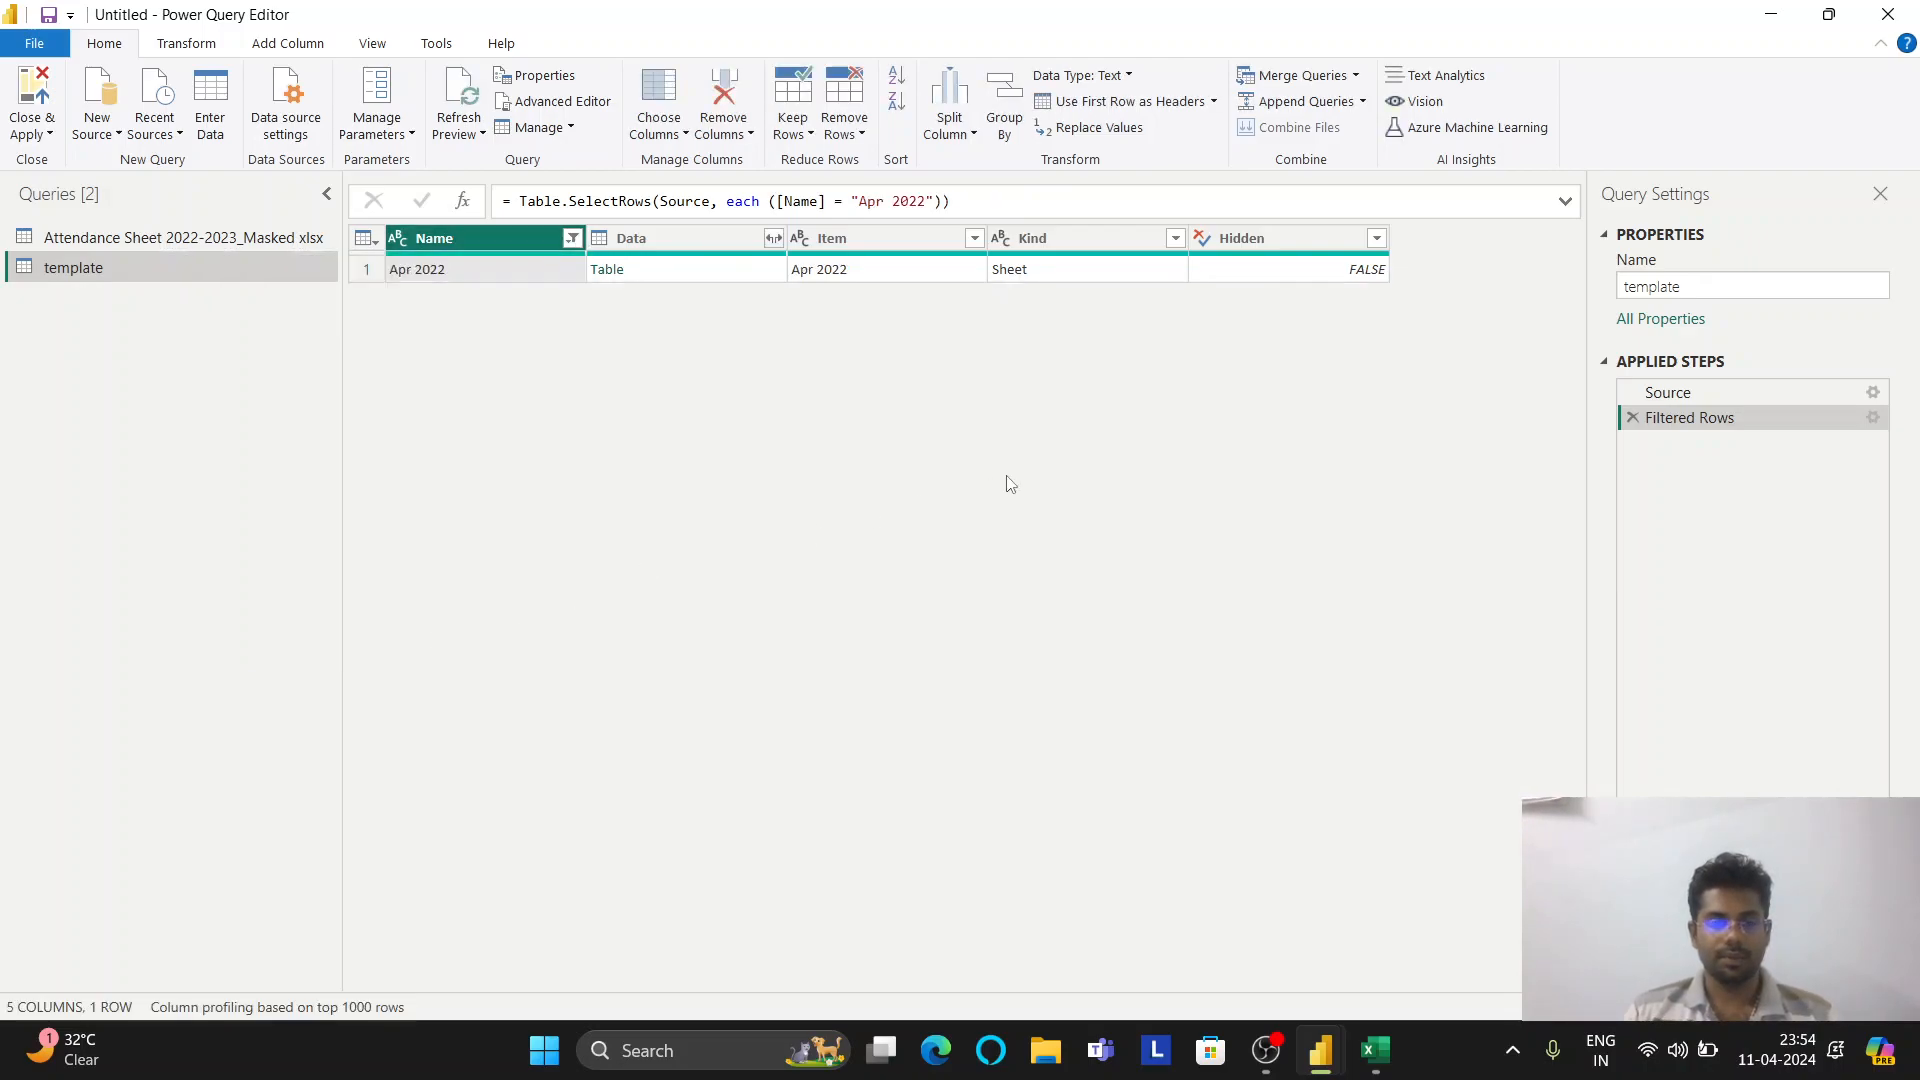
{"action": "left_click", "coordinate": [700, 245]}
{"action": "right_click", "coordinate": [697, 245]}
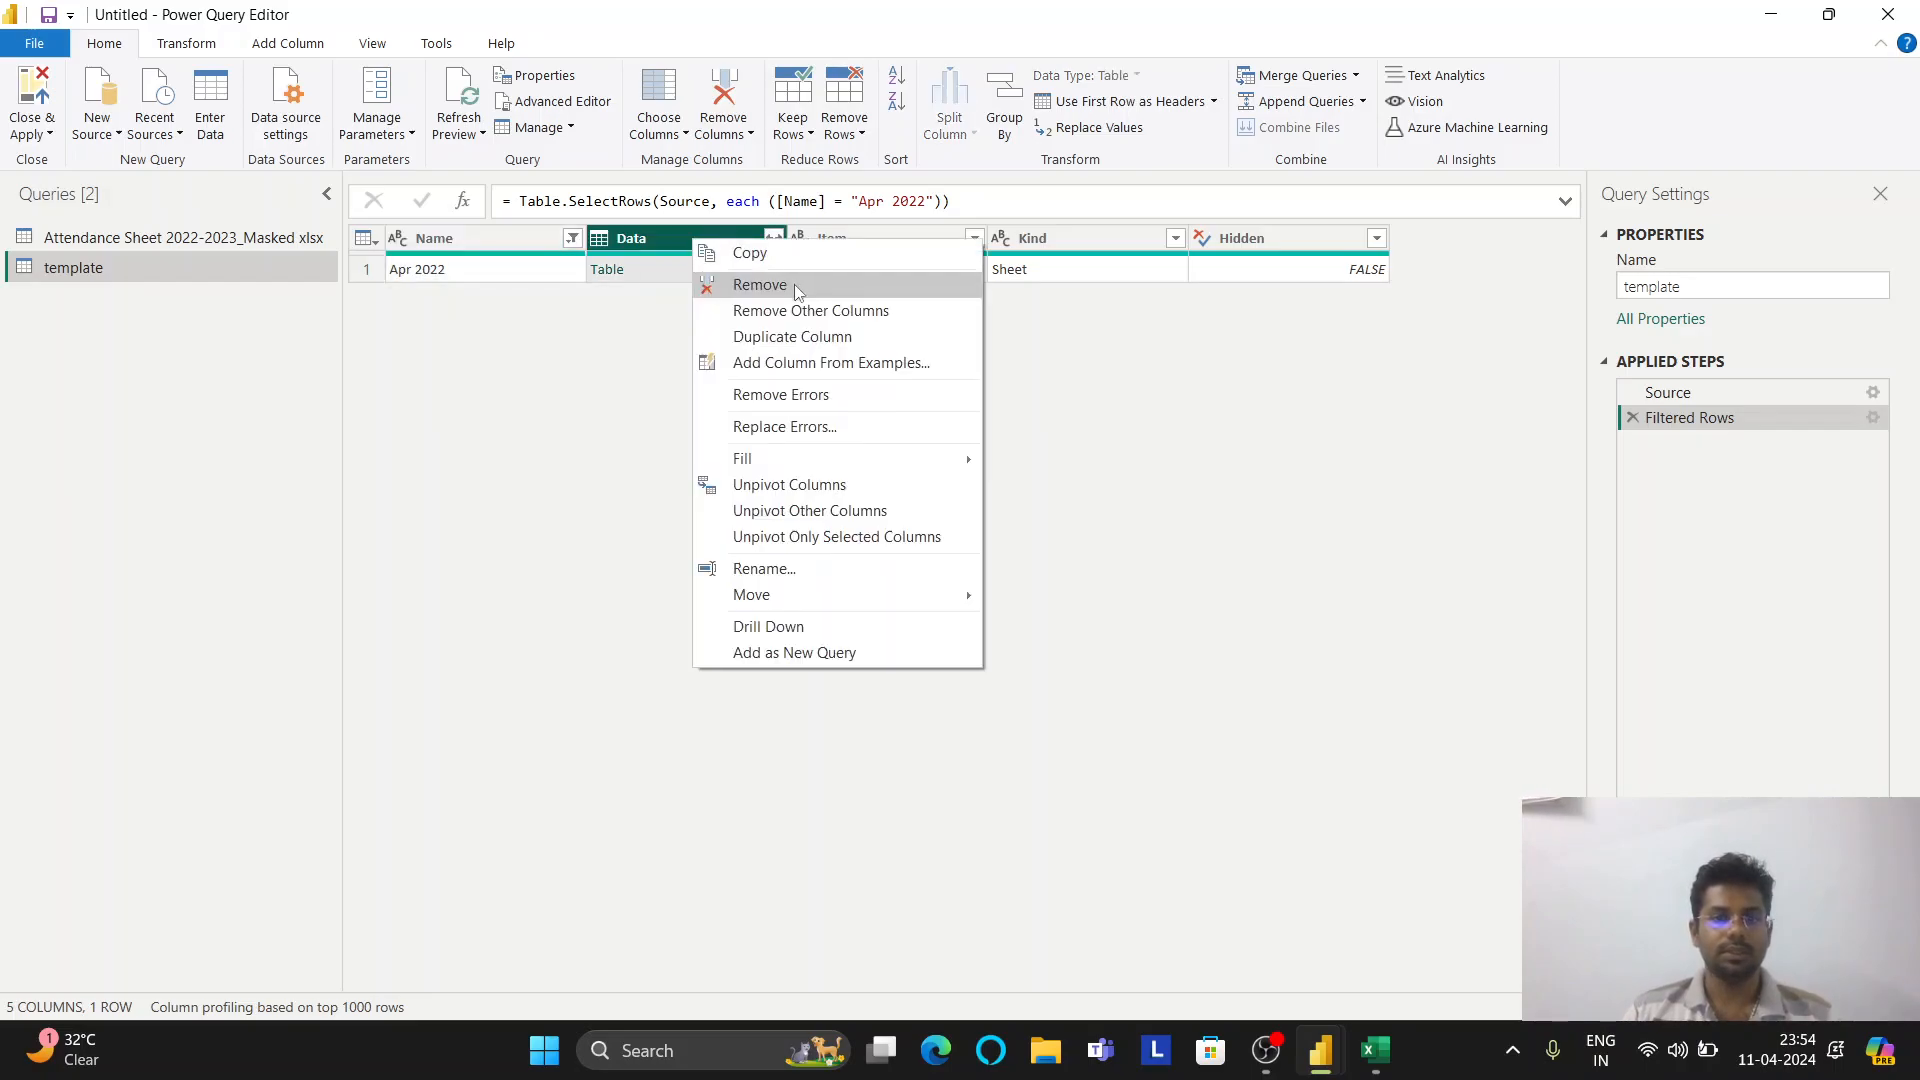
{"action": "left_click", "coordinate": [804, 309]}
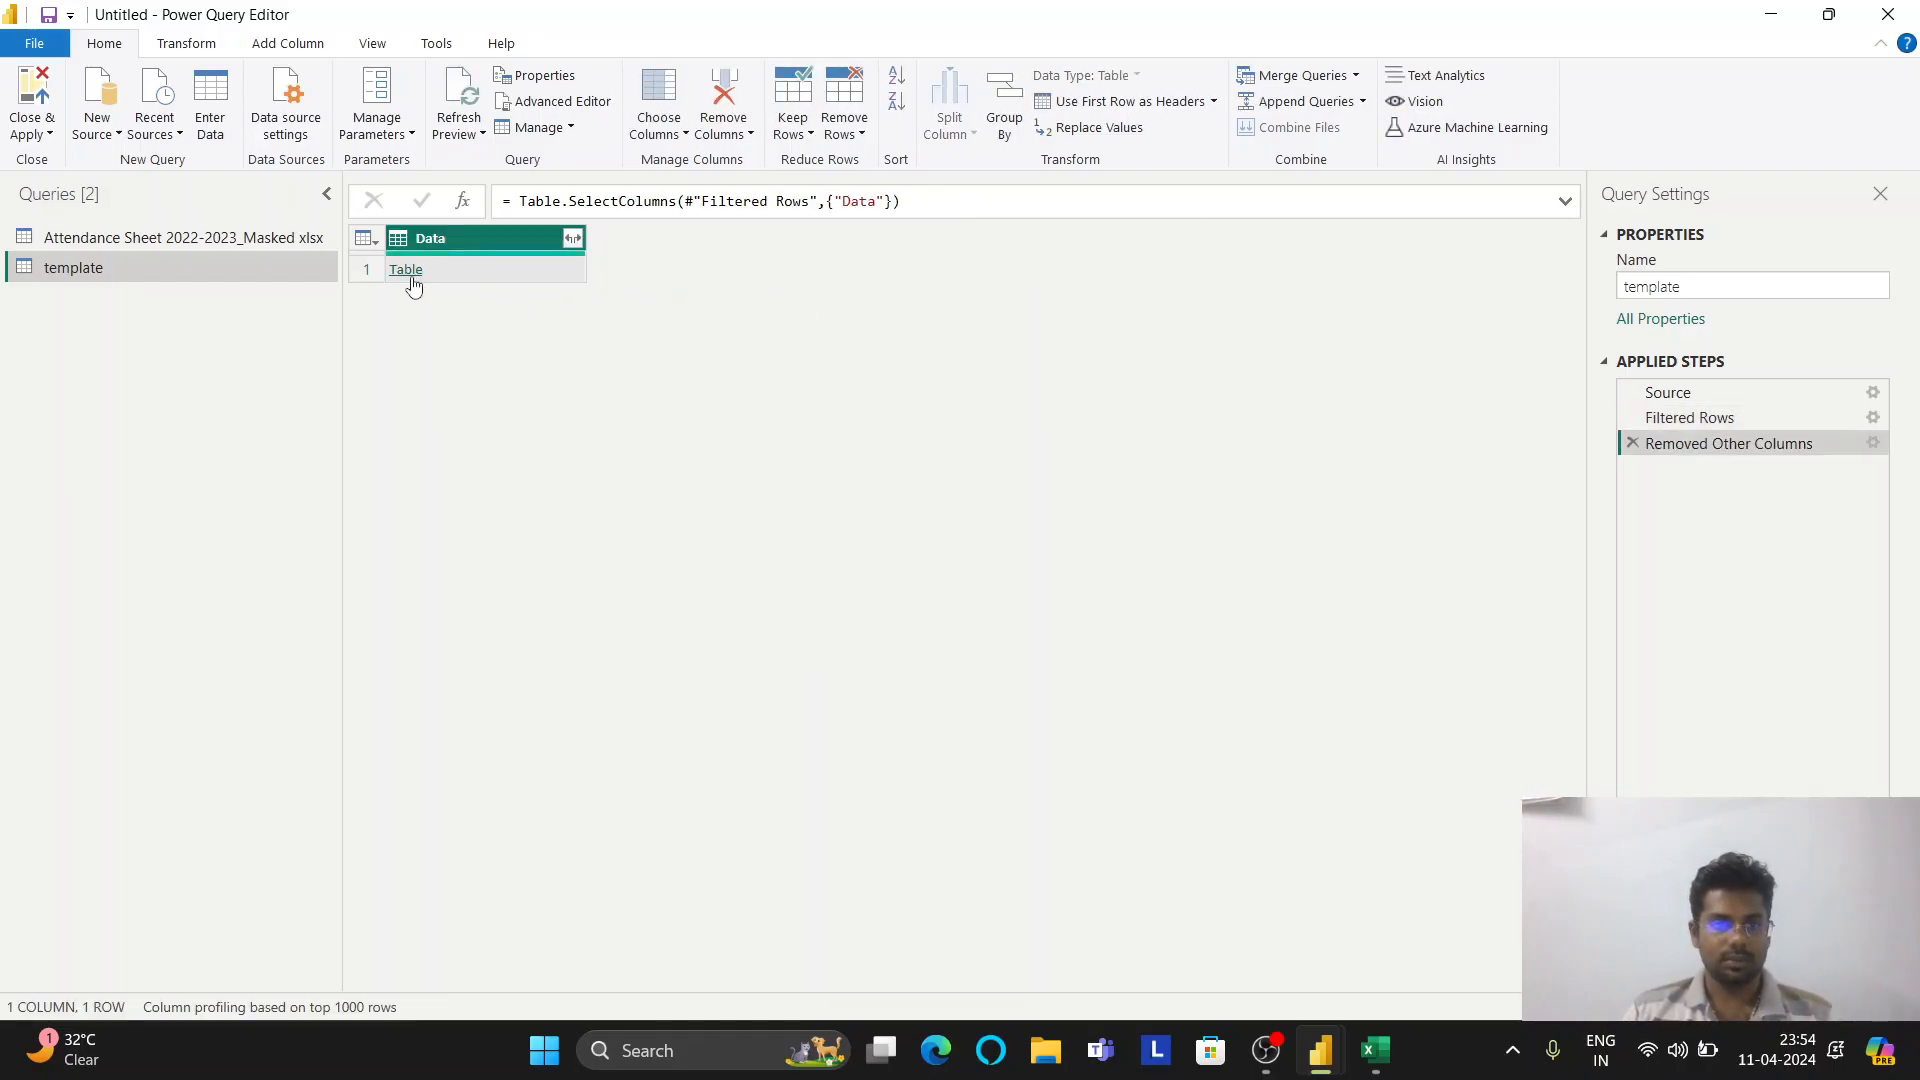
Expand the Apr 2022 table, promote the first row to headers, and remove 1 top row
{"action": "left_click", "coordinate": [408, 273]}
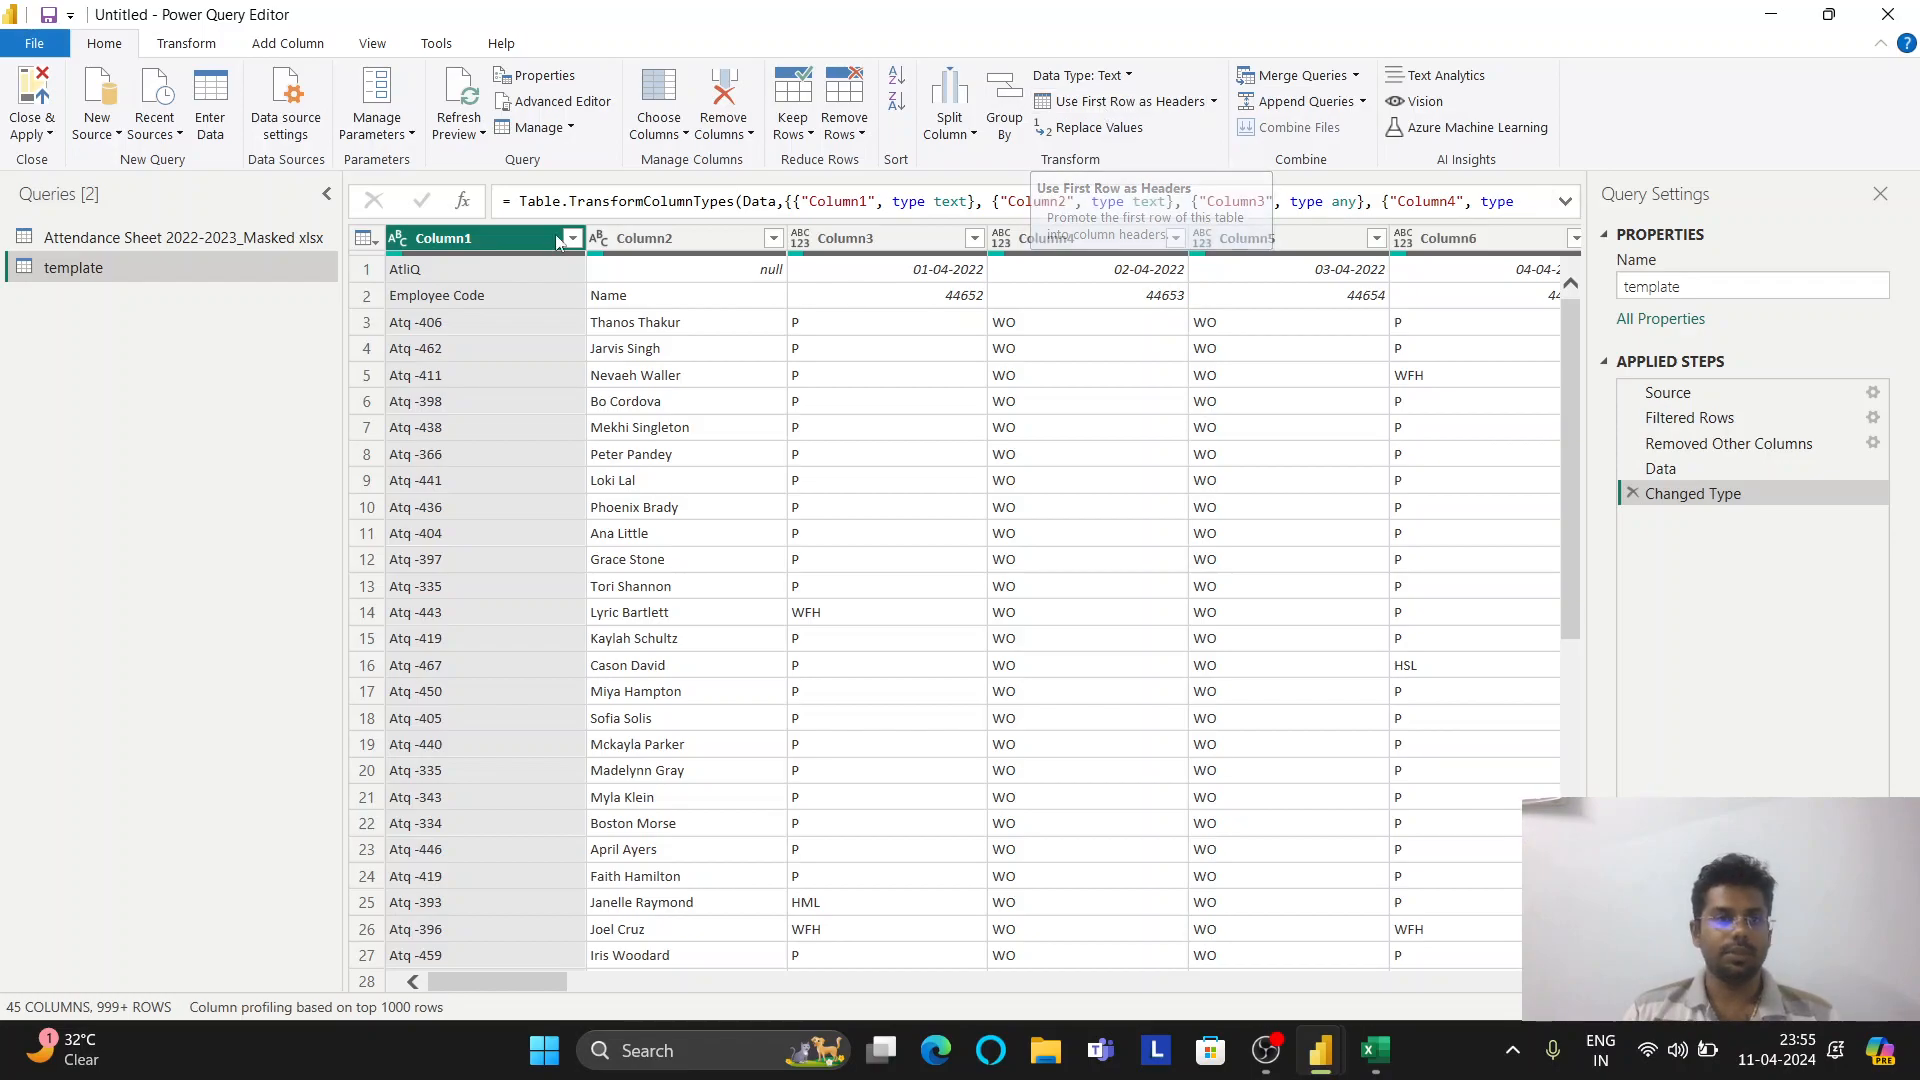
{"action": "left_click", "coordinate": [364, 238]}
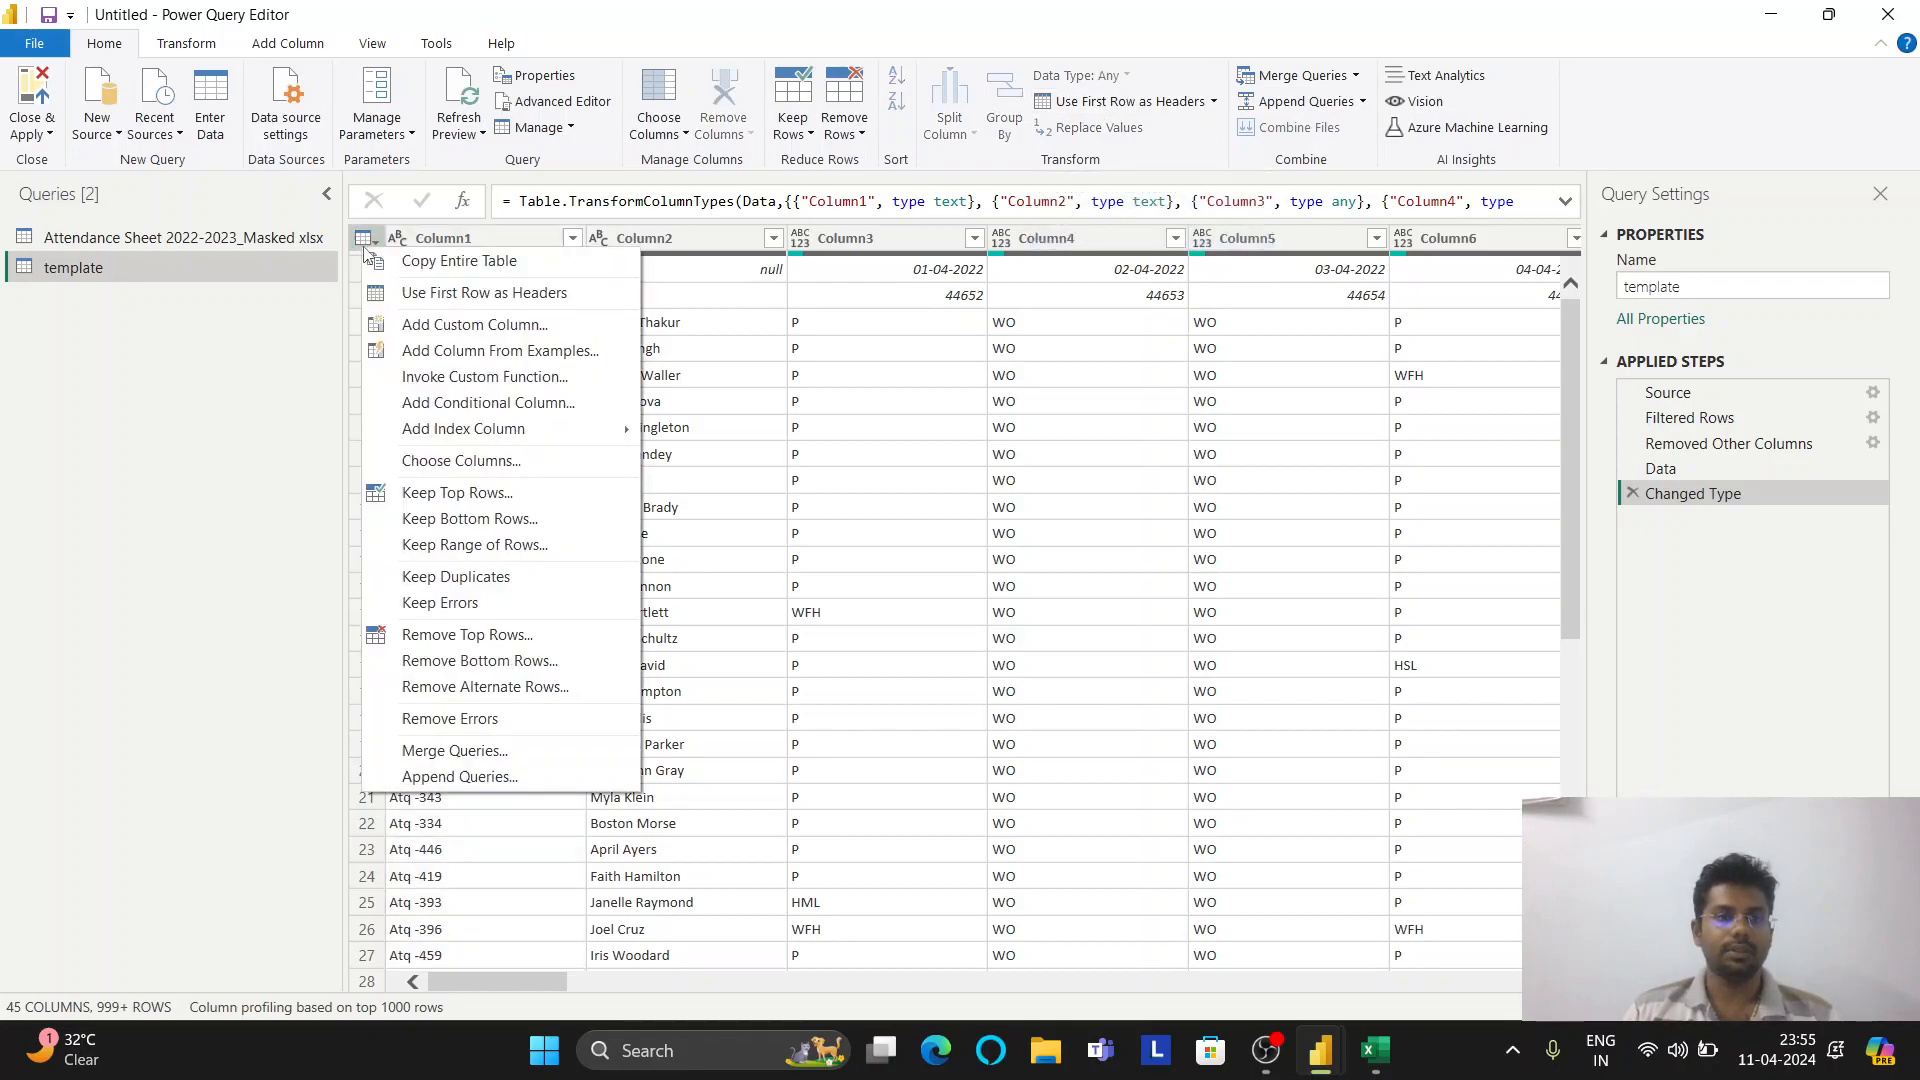
{"action": "left_click", "coordinate": [437, 293]}
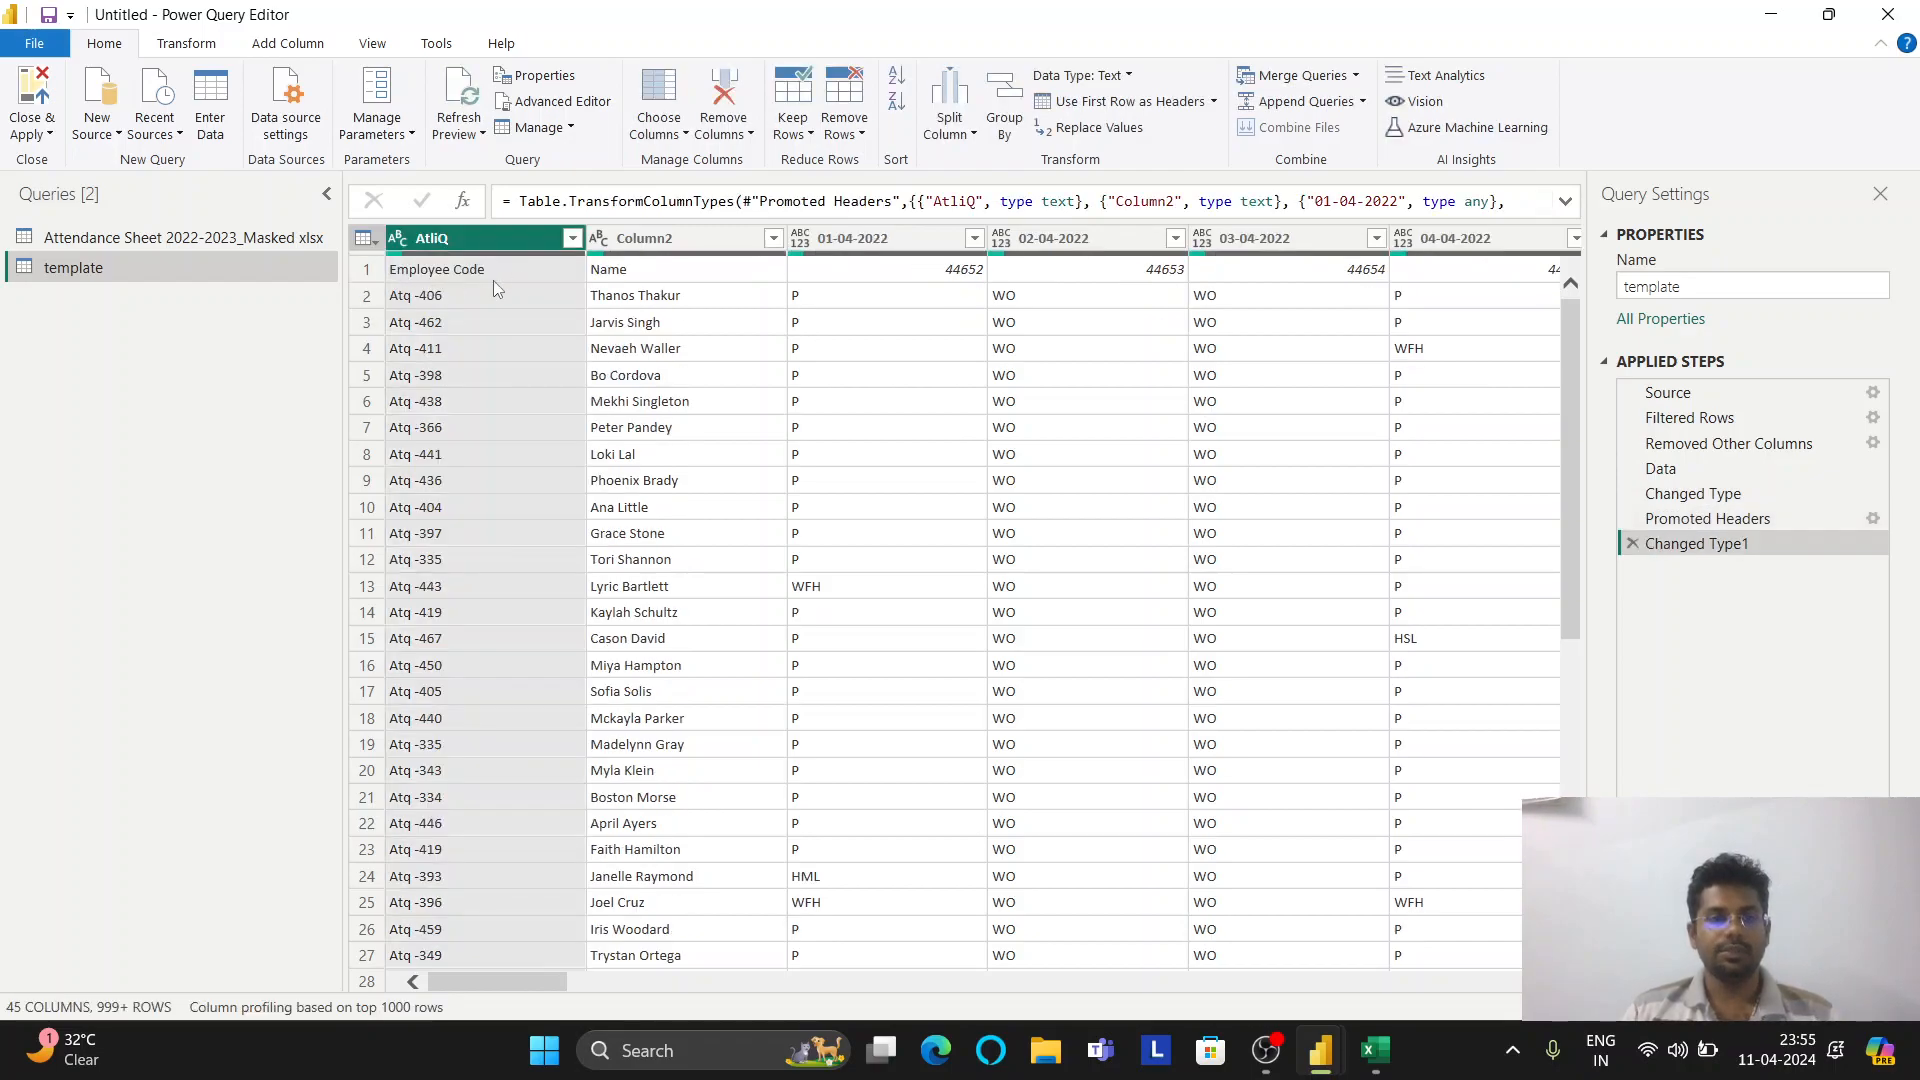
{"action": "left_click", "coordinate": [365, 240]}
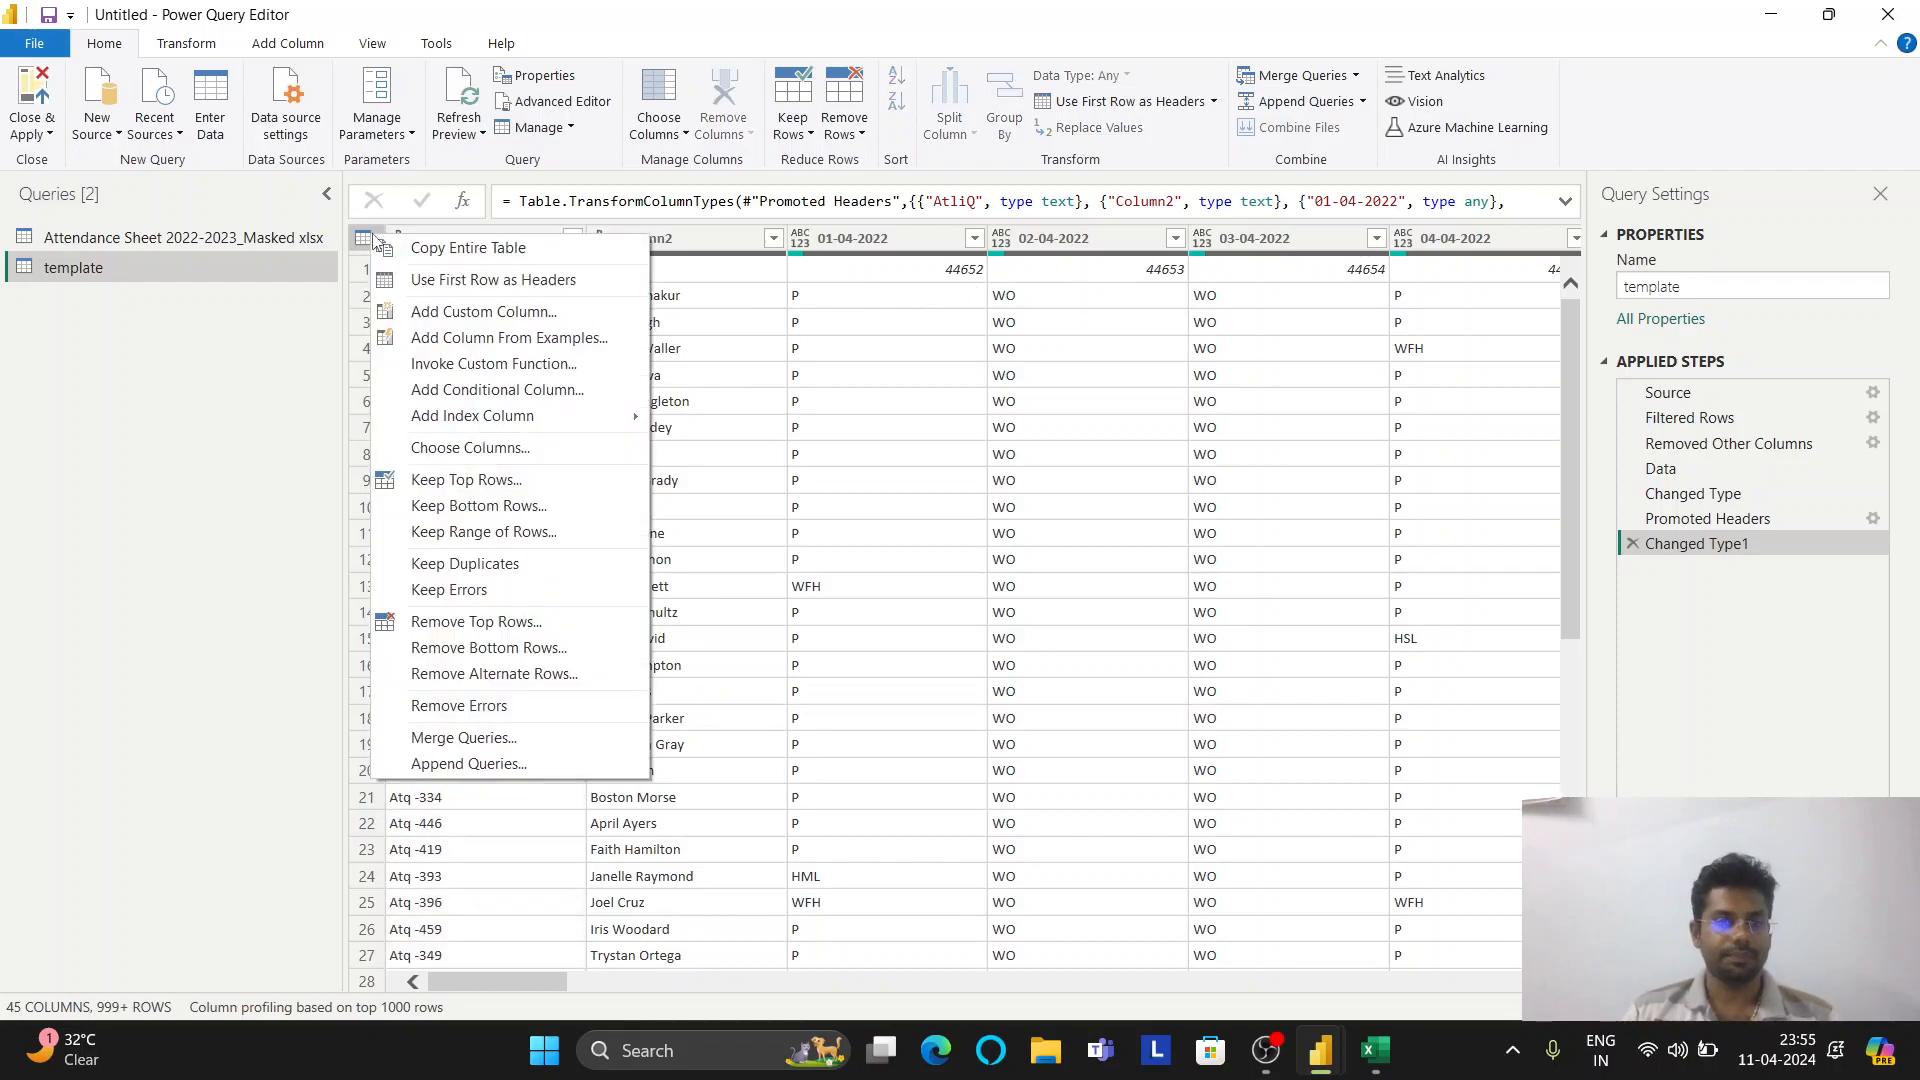
{"action": "left_click", "coordinate": [505, 622]}
{"action": "type", "text": "1"}
{"action": "key", "text": "Return"}
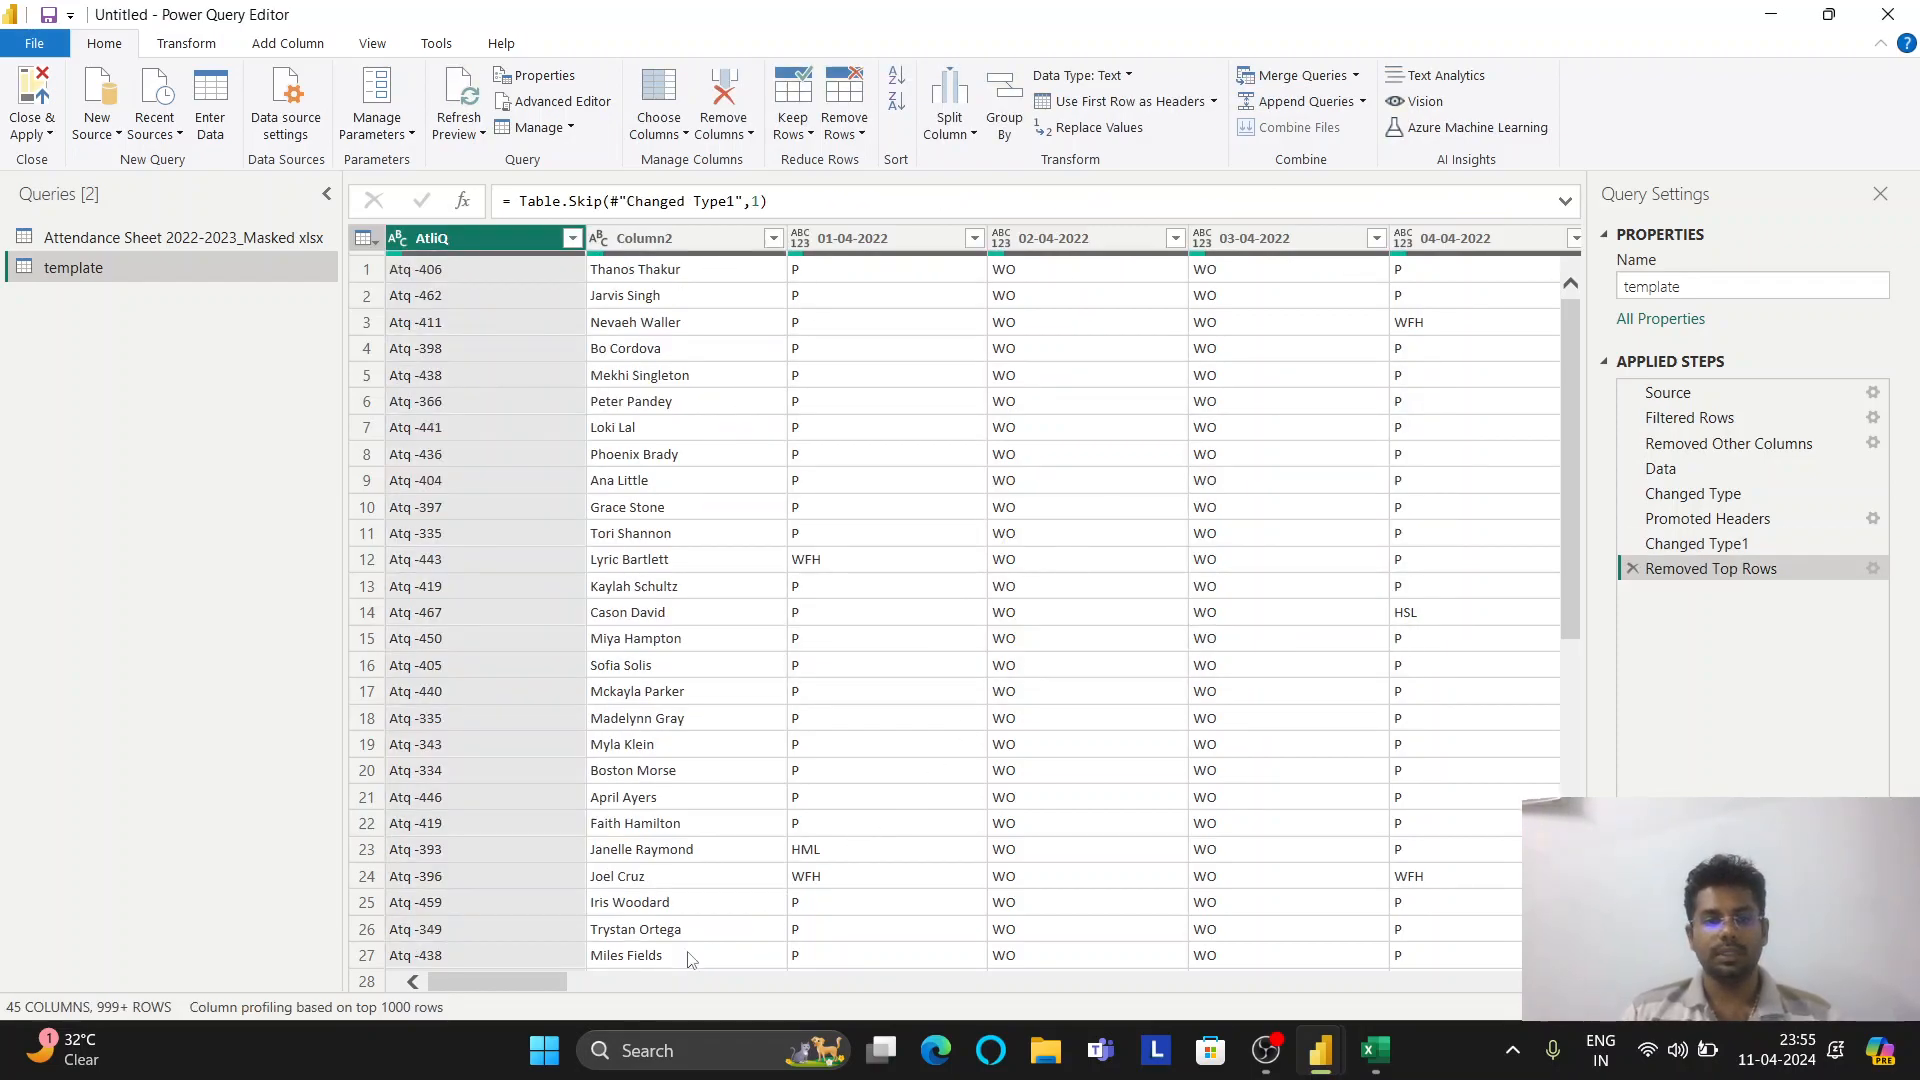
Rename the first column Emp_code and Column2 Name, then select both columns
{"action": "mouse_move", "coordinate": [538, 985]}
{"action": "left_mouse_down"}
{"action": "mouse_move", "coordinate": [680, 985]}
{"action": "mouse_move", "coordinate": [500, 983]}
{"action": "left_mouse_up"}
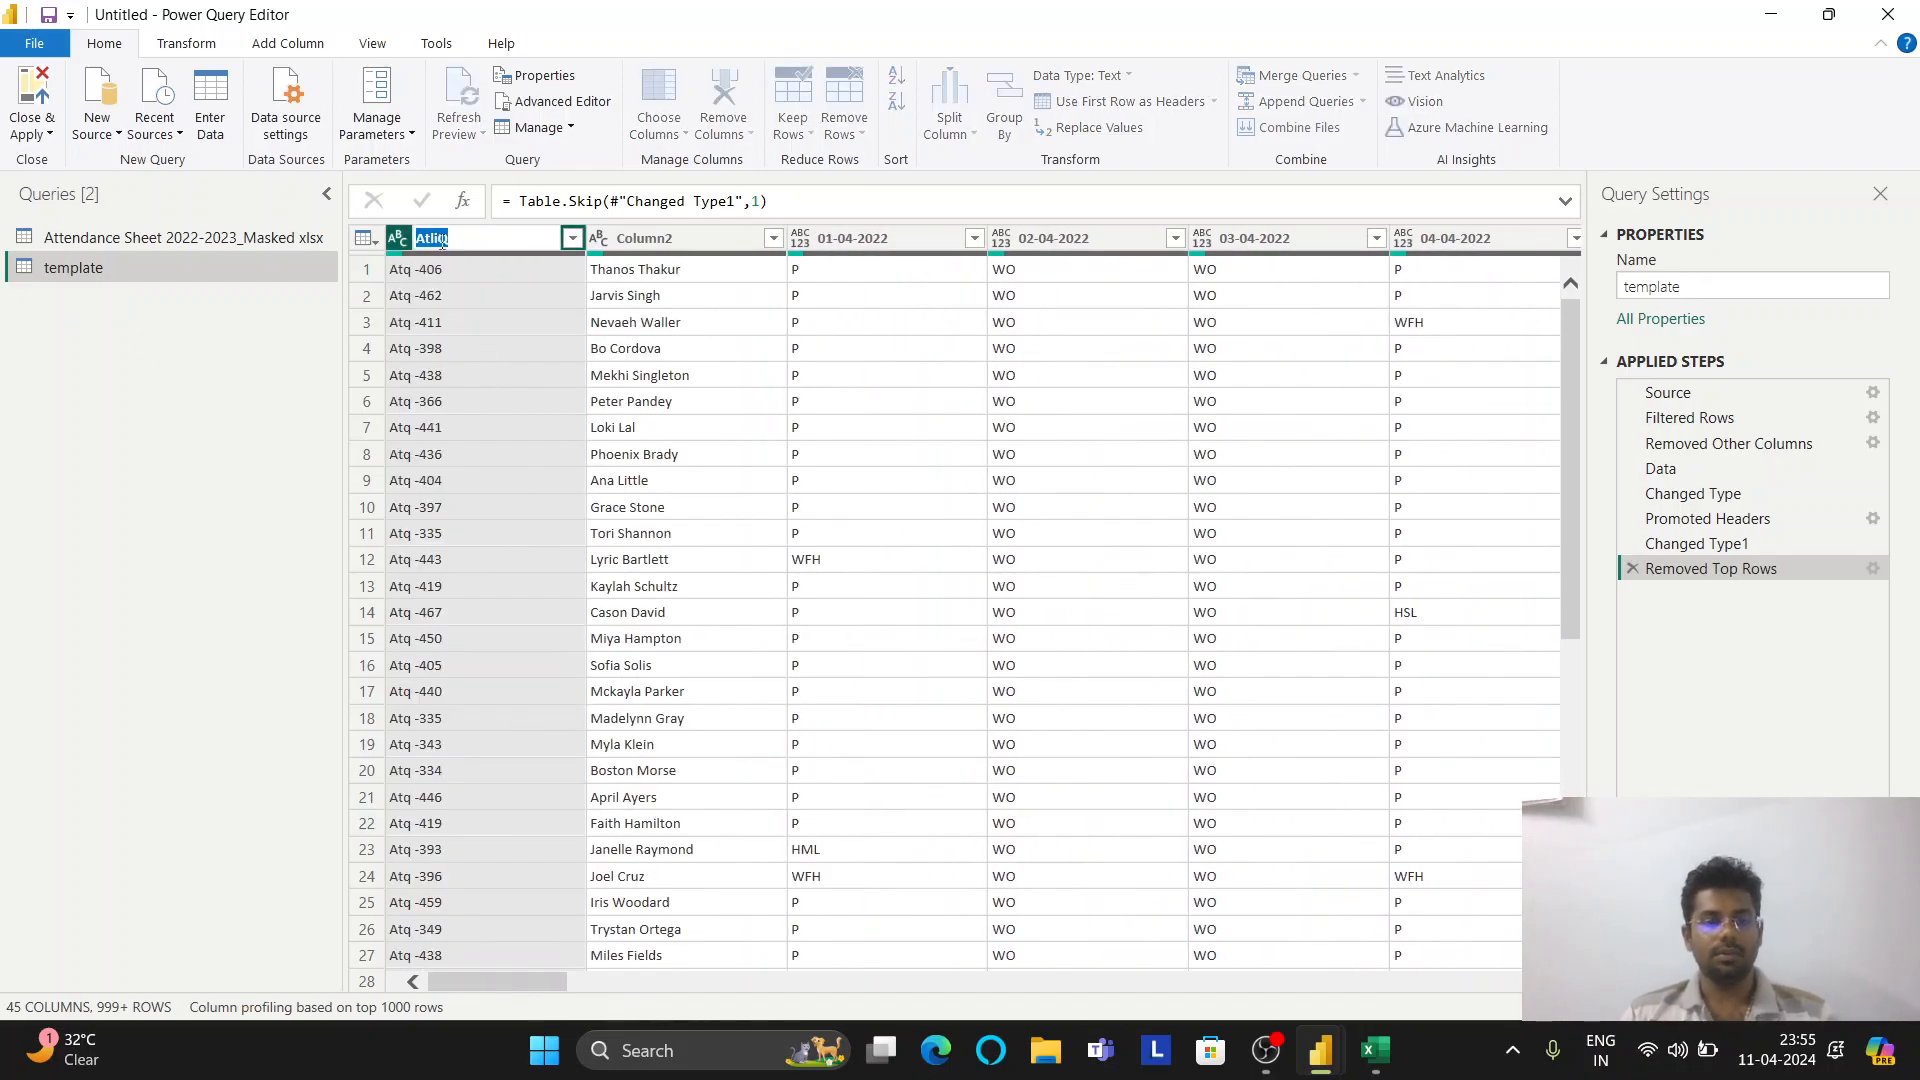
{"action": "type", "text": "Emp"}
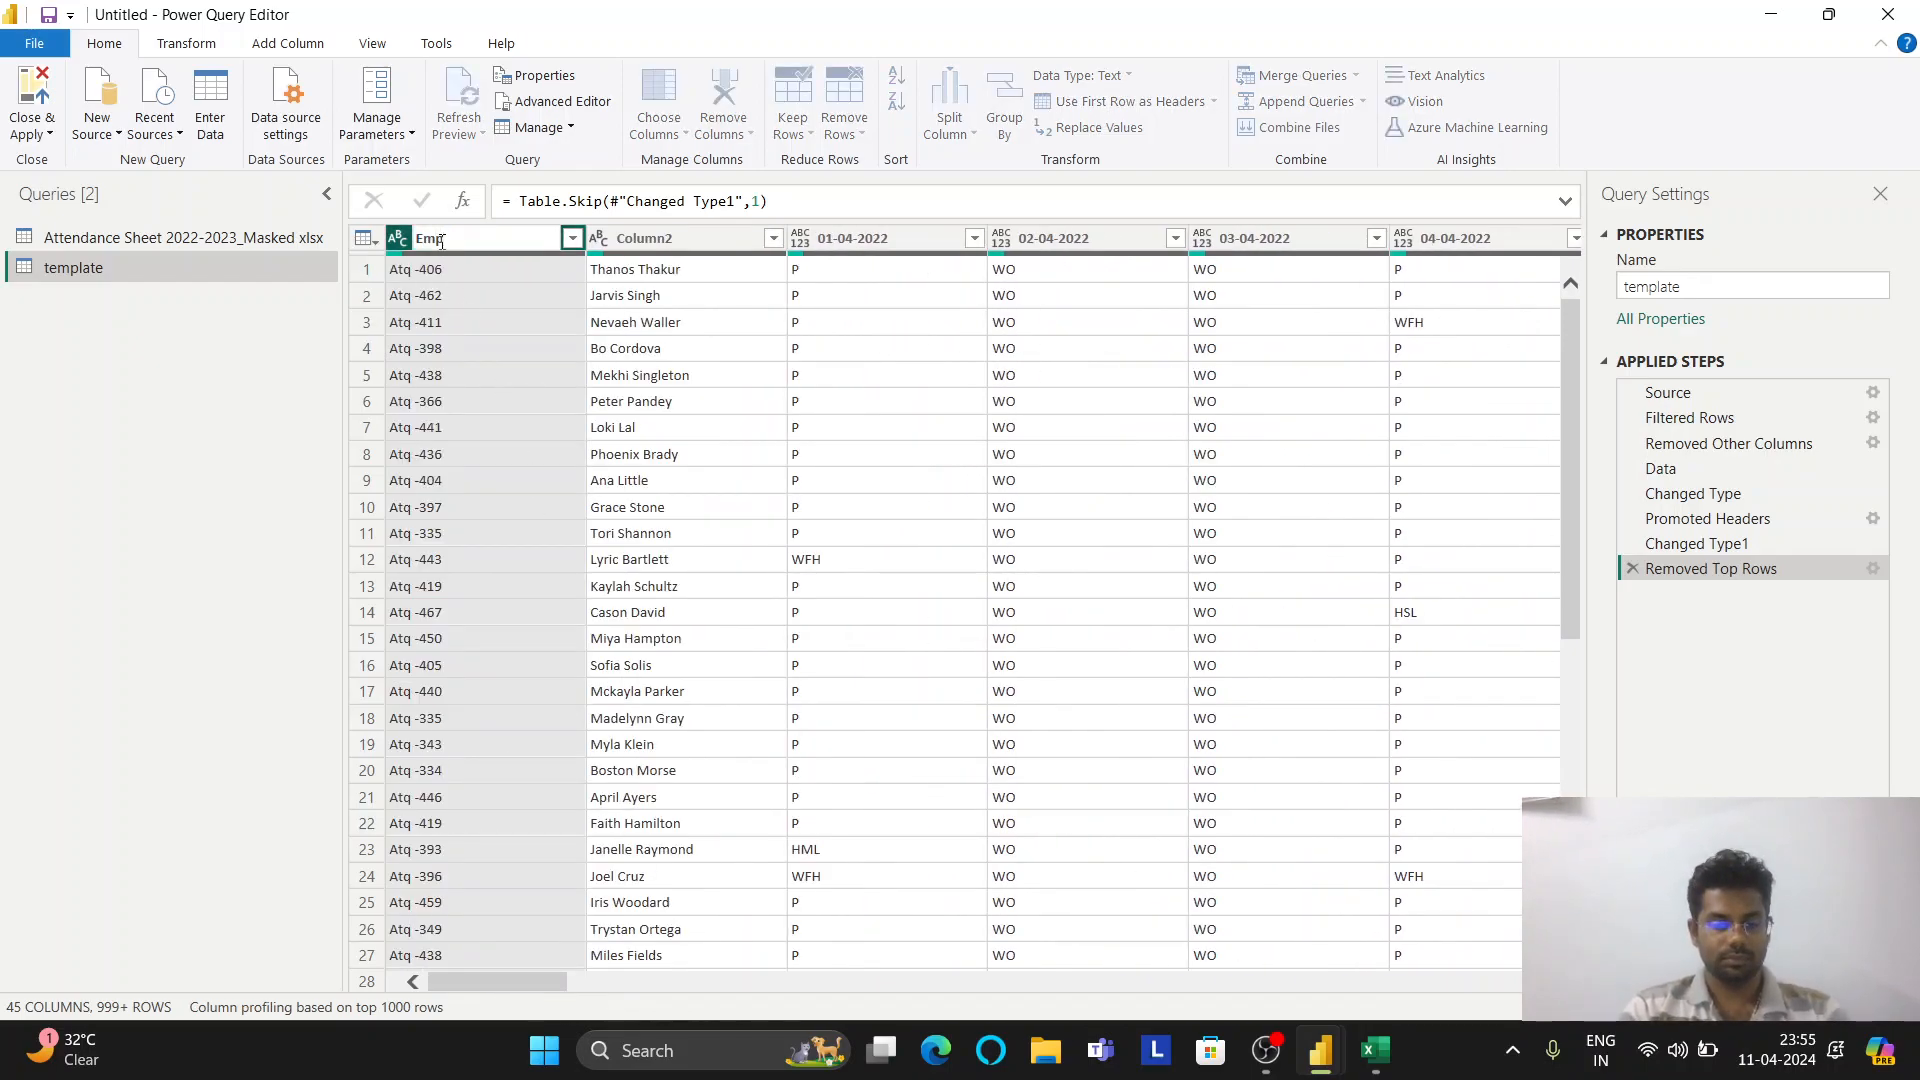
{"action": "type", "text": "_code"}
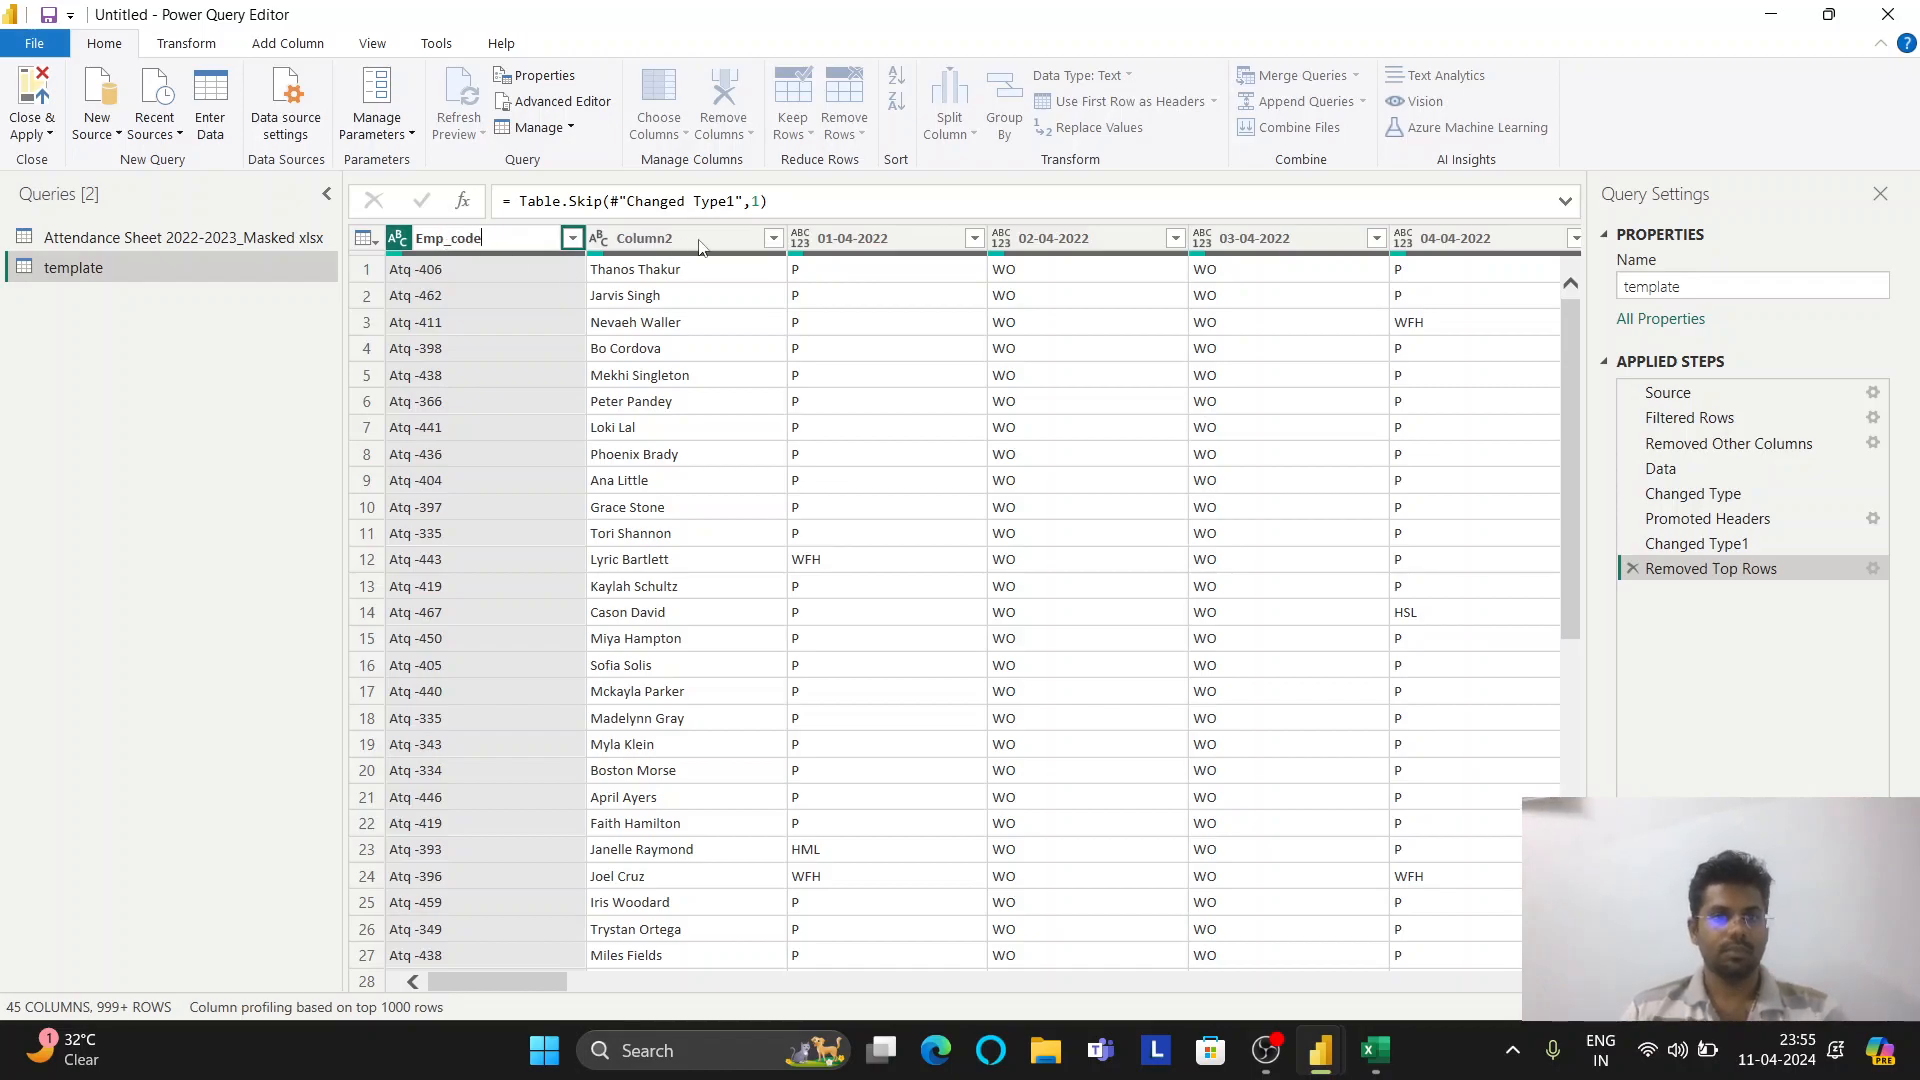
{"action": "left_click", "coordinate": [667, 240]}
{"action": "double_click", "coordinate": [667, 240]}
{"action": "type", "text": "Nam"}
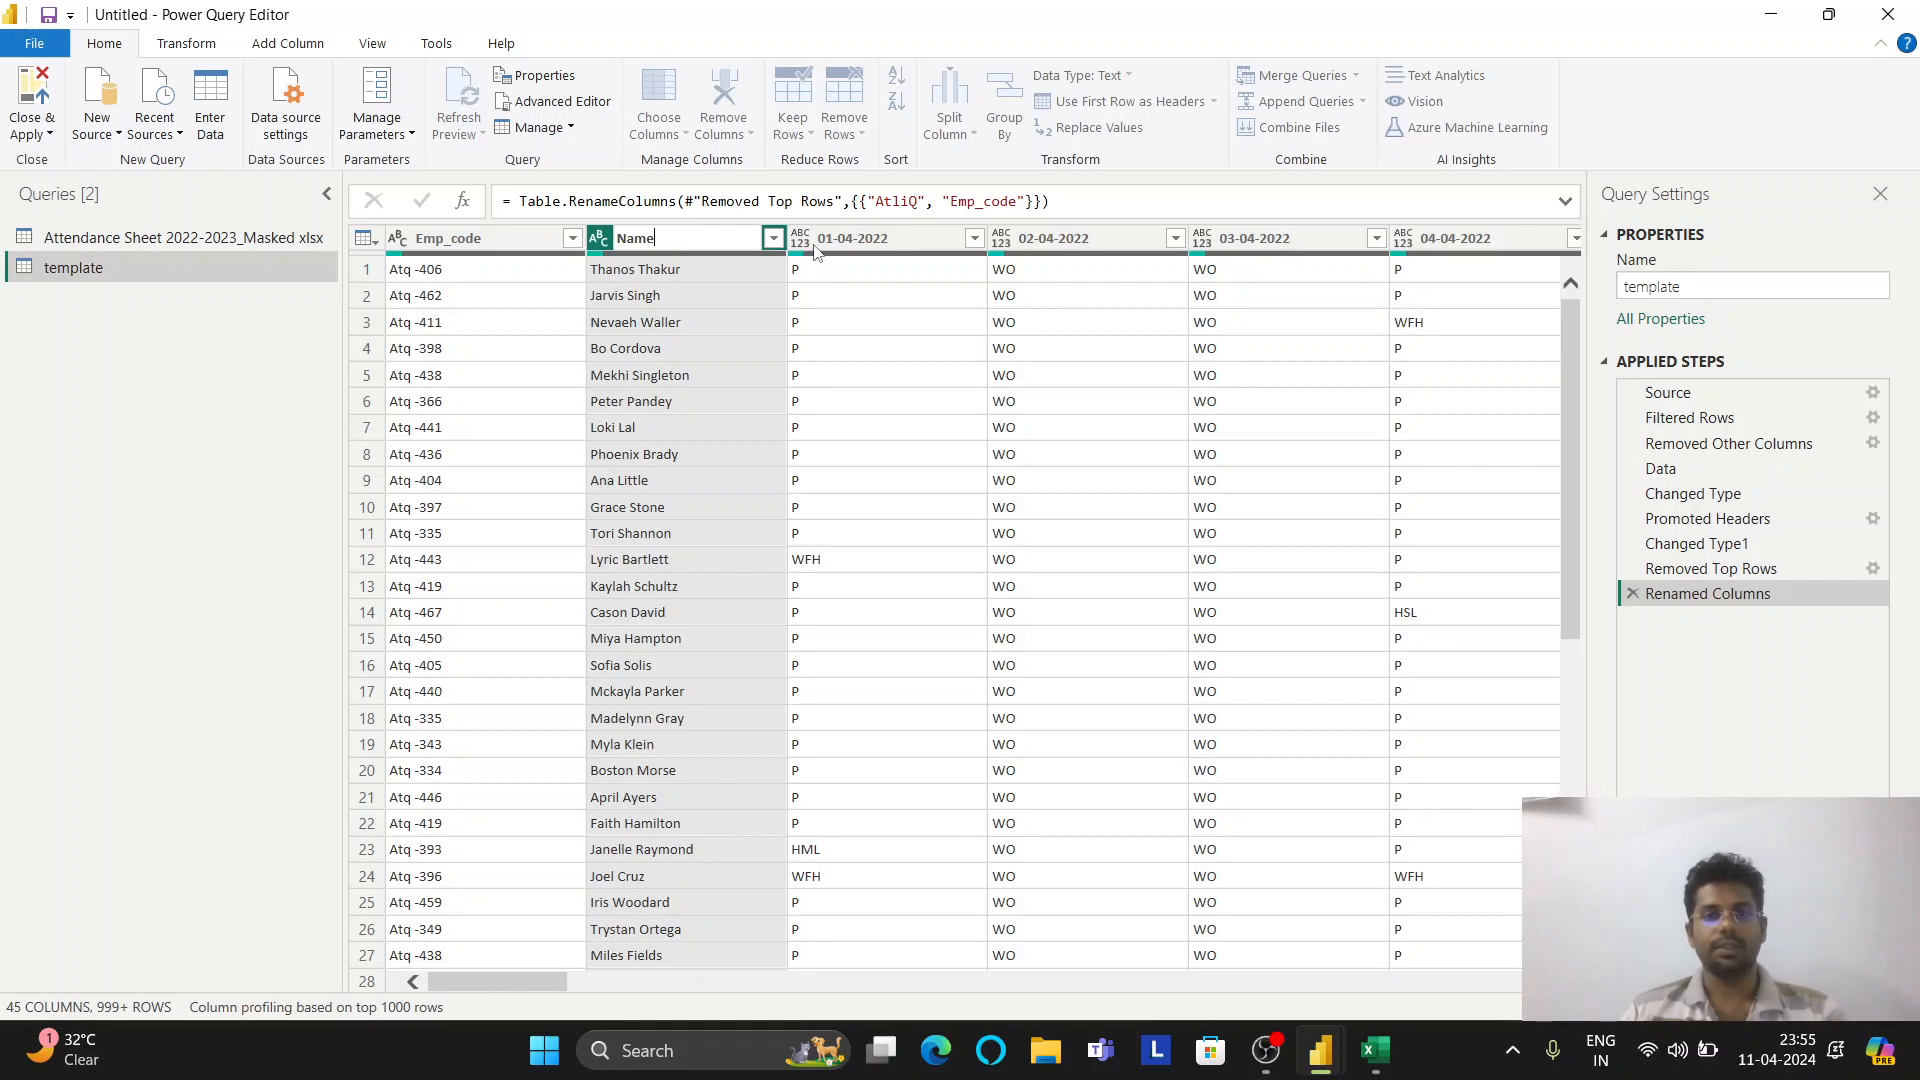
{"action": "type", "text": "e"}
{"action": "key", "text": "Return"}
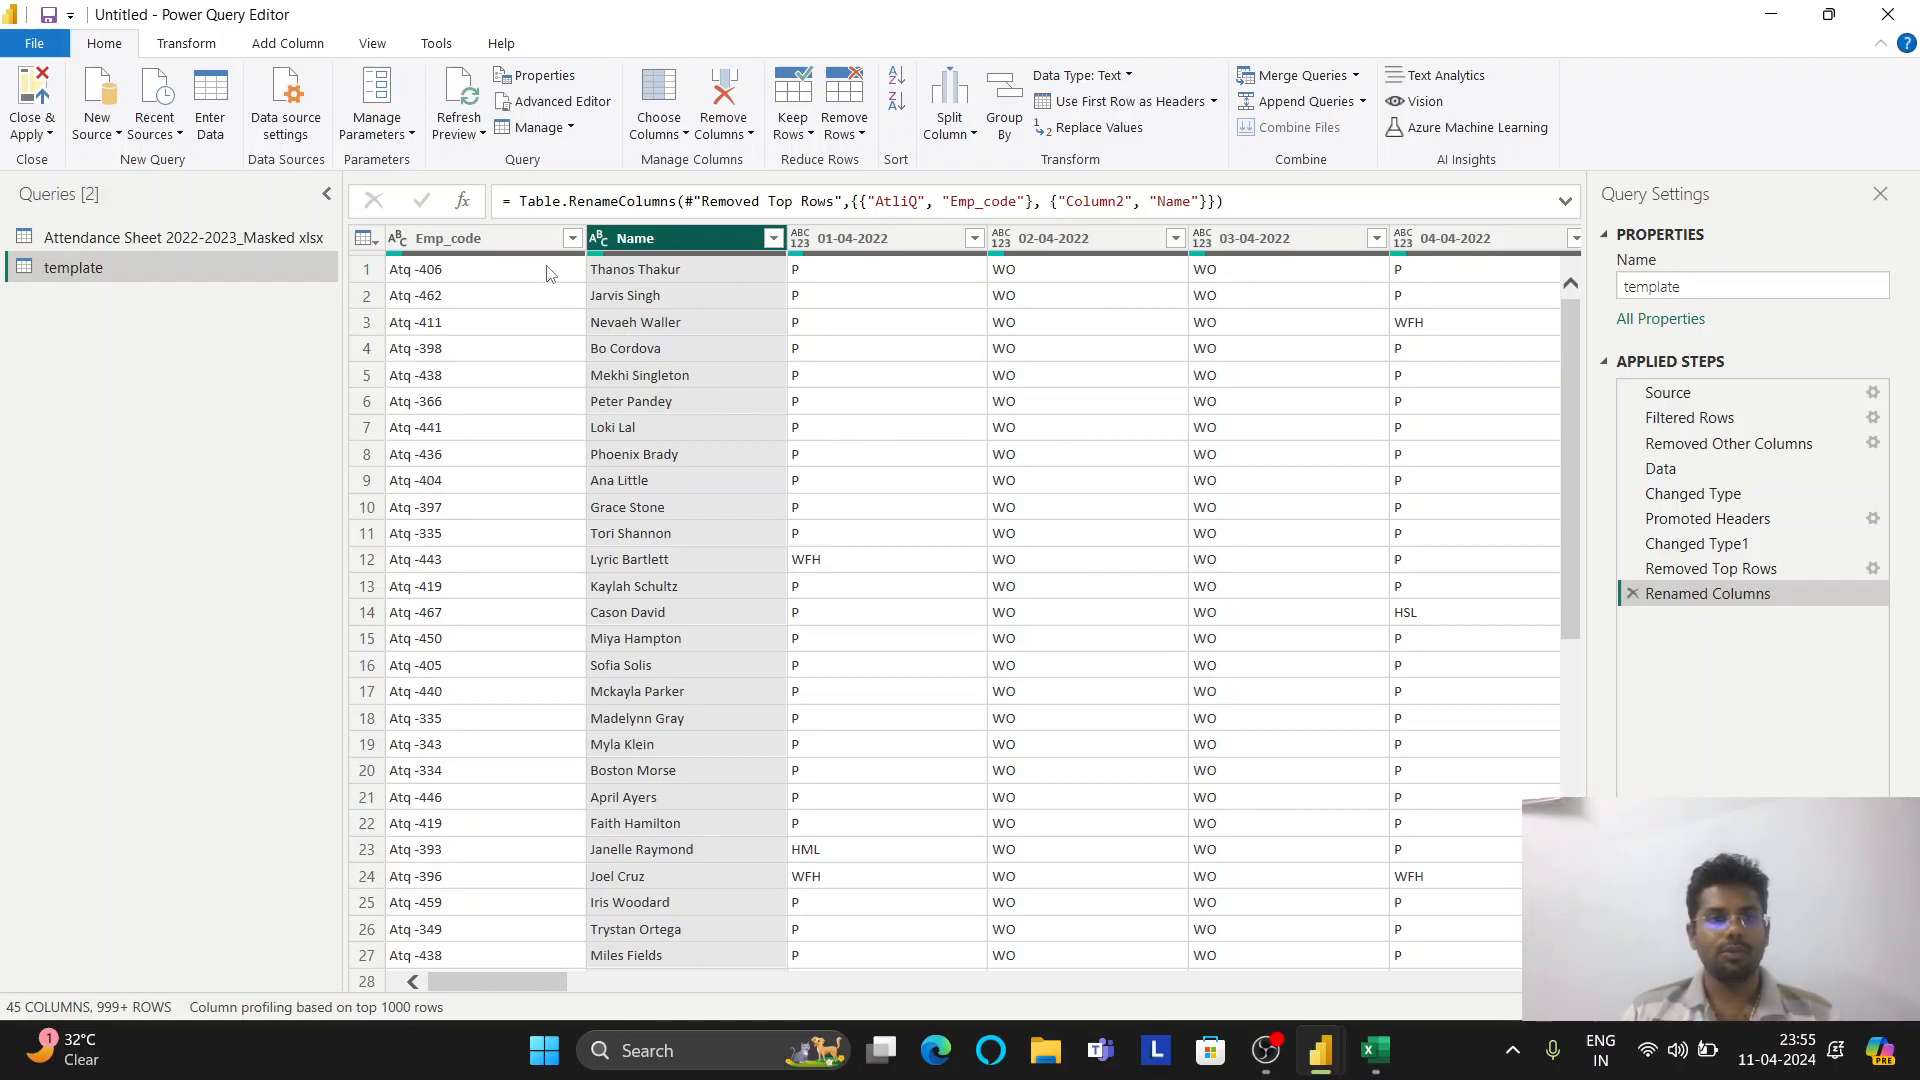
{"action": "left_click", "coordinate": [518, 236]}
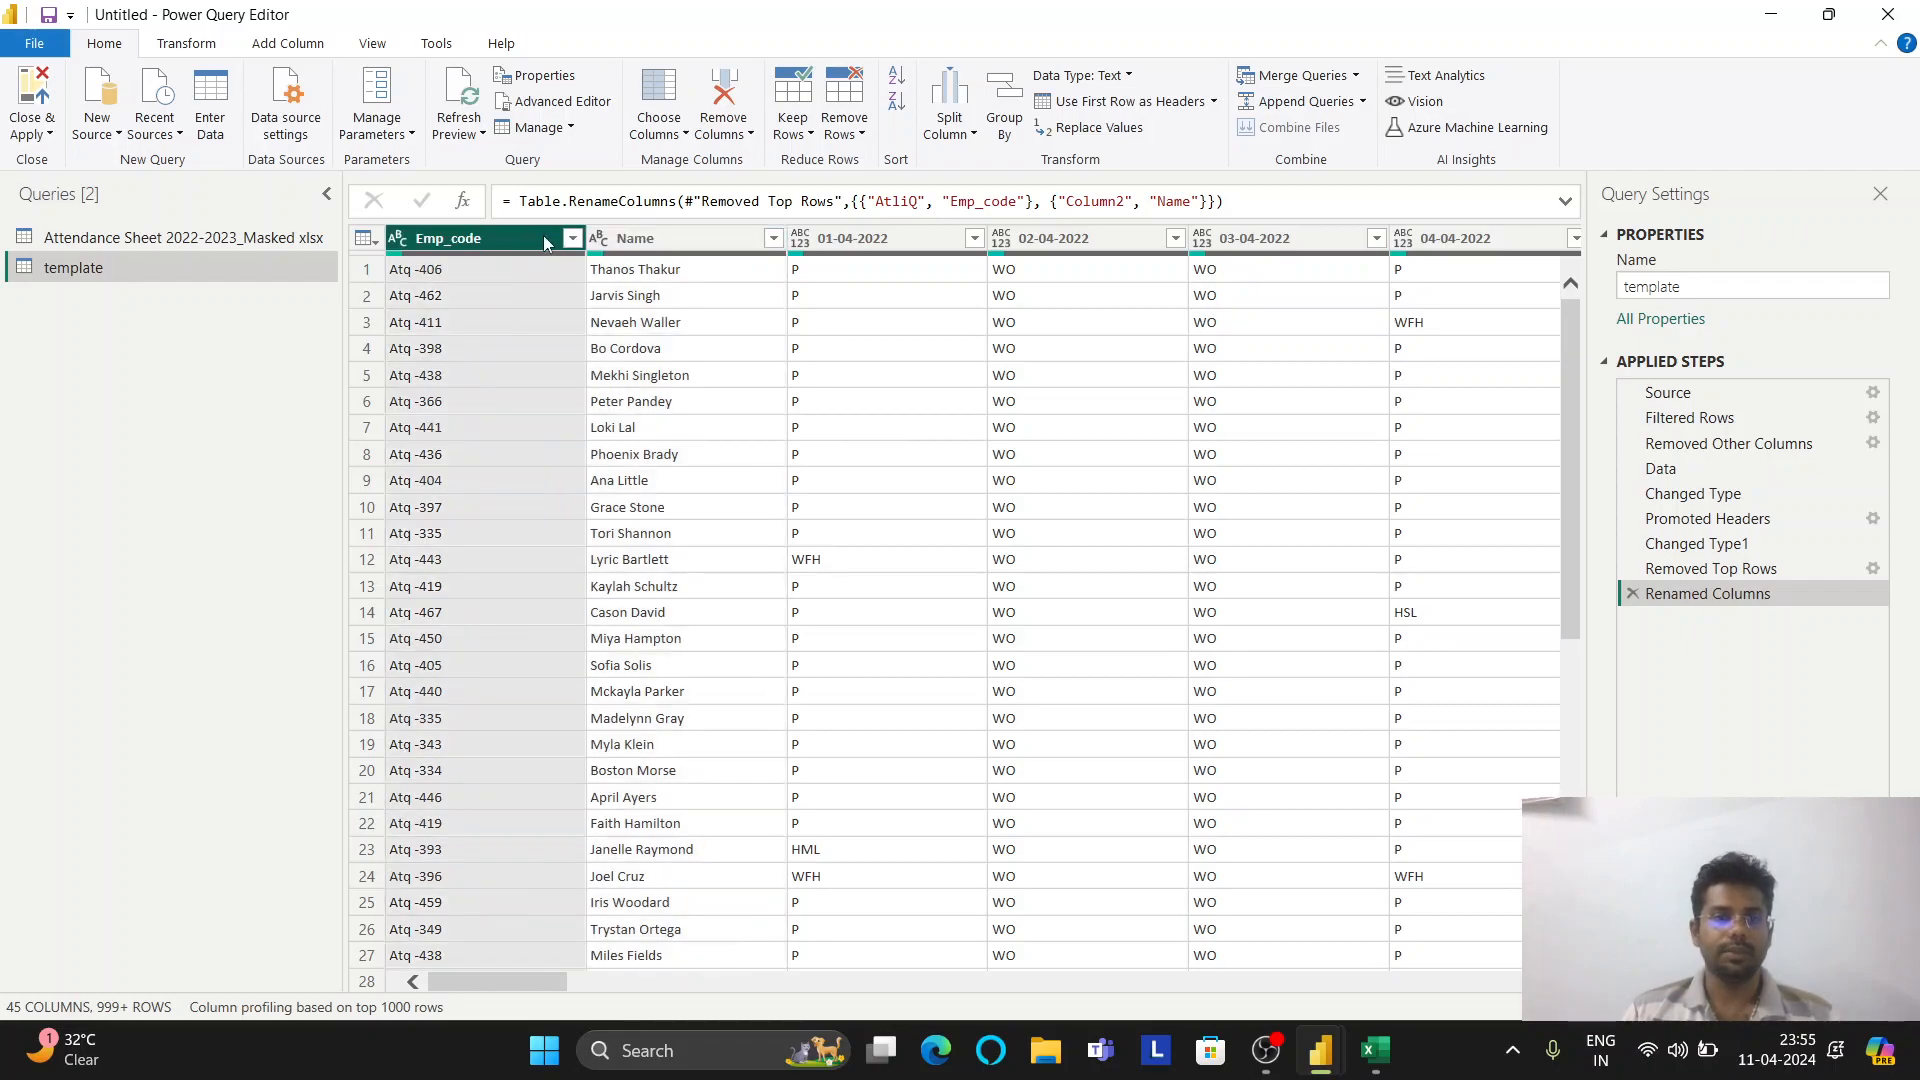
{"action": "left_click", "coordinate": [666, 240], "text": "ctrl"}
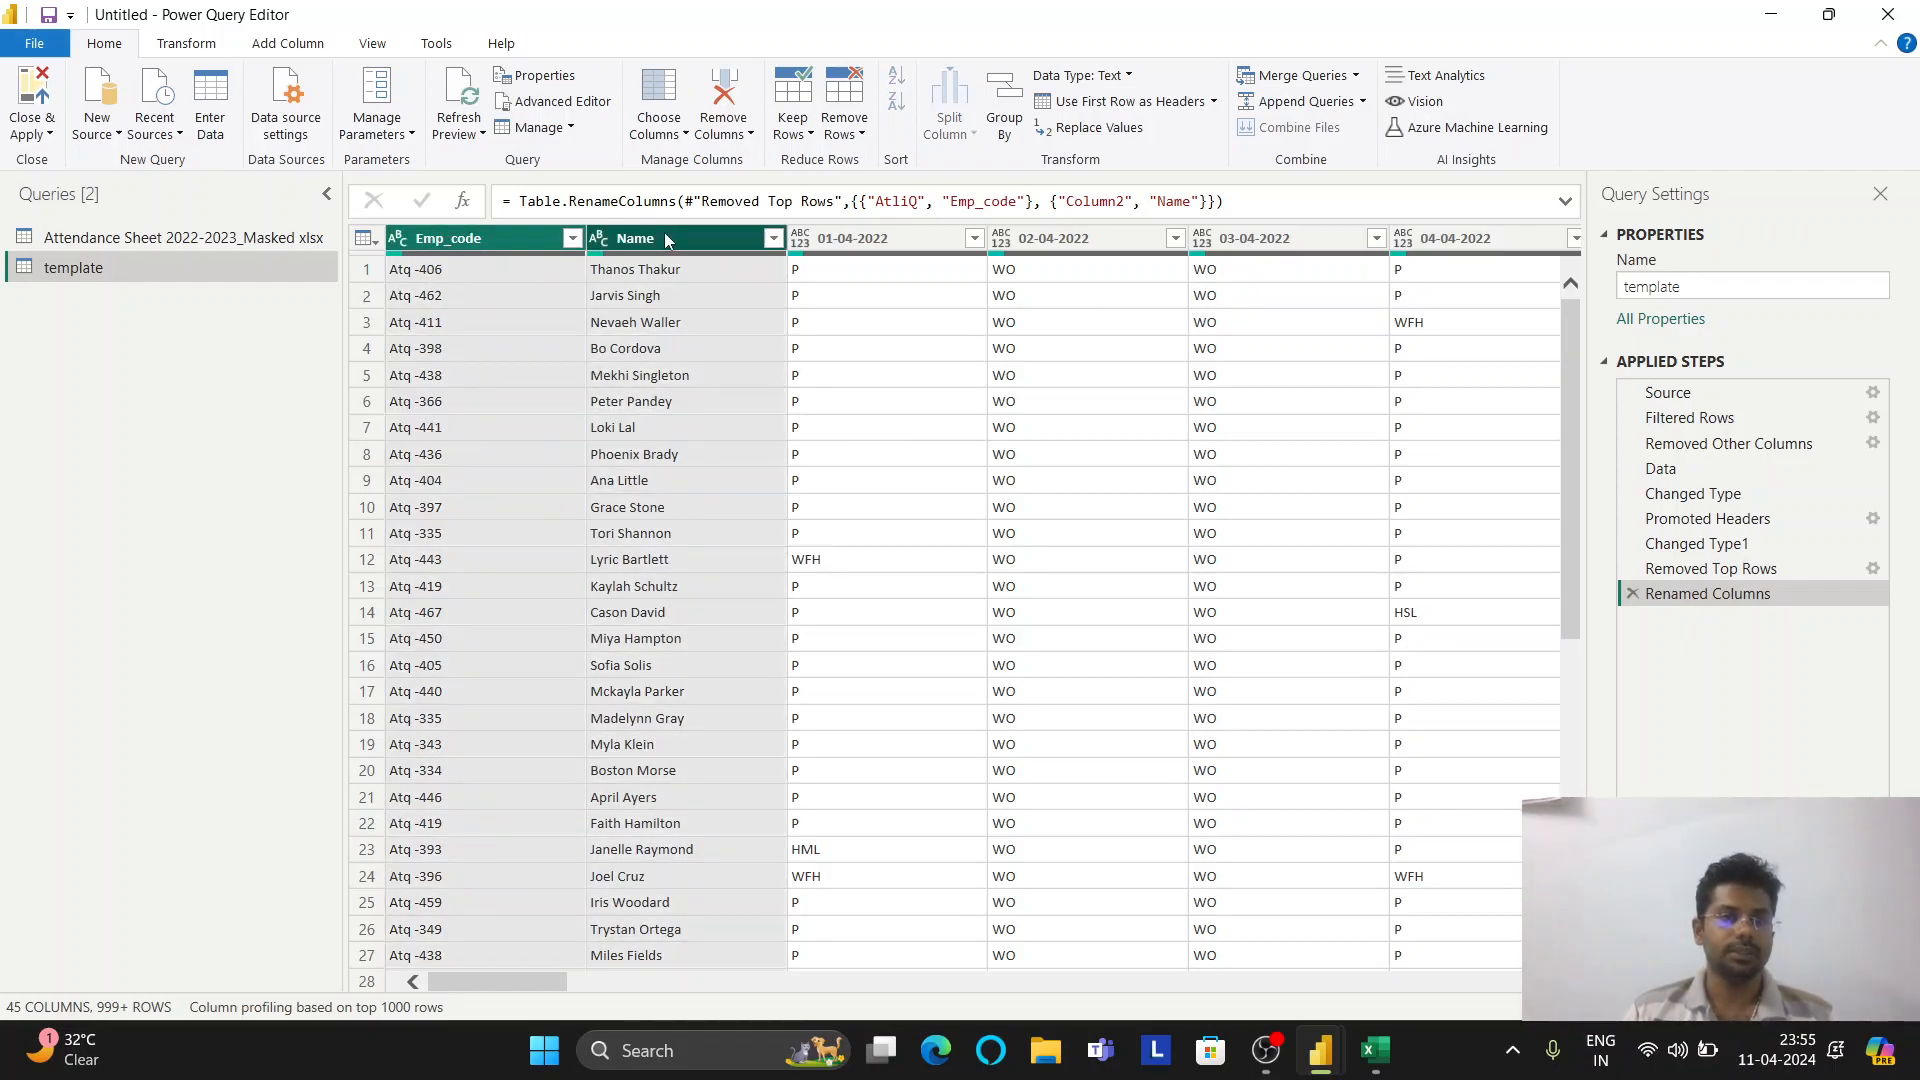
{"action": "left_click", "coordinate": [224, 46]}
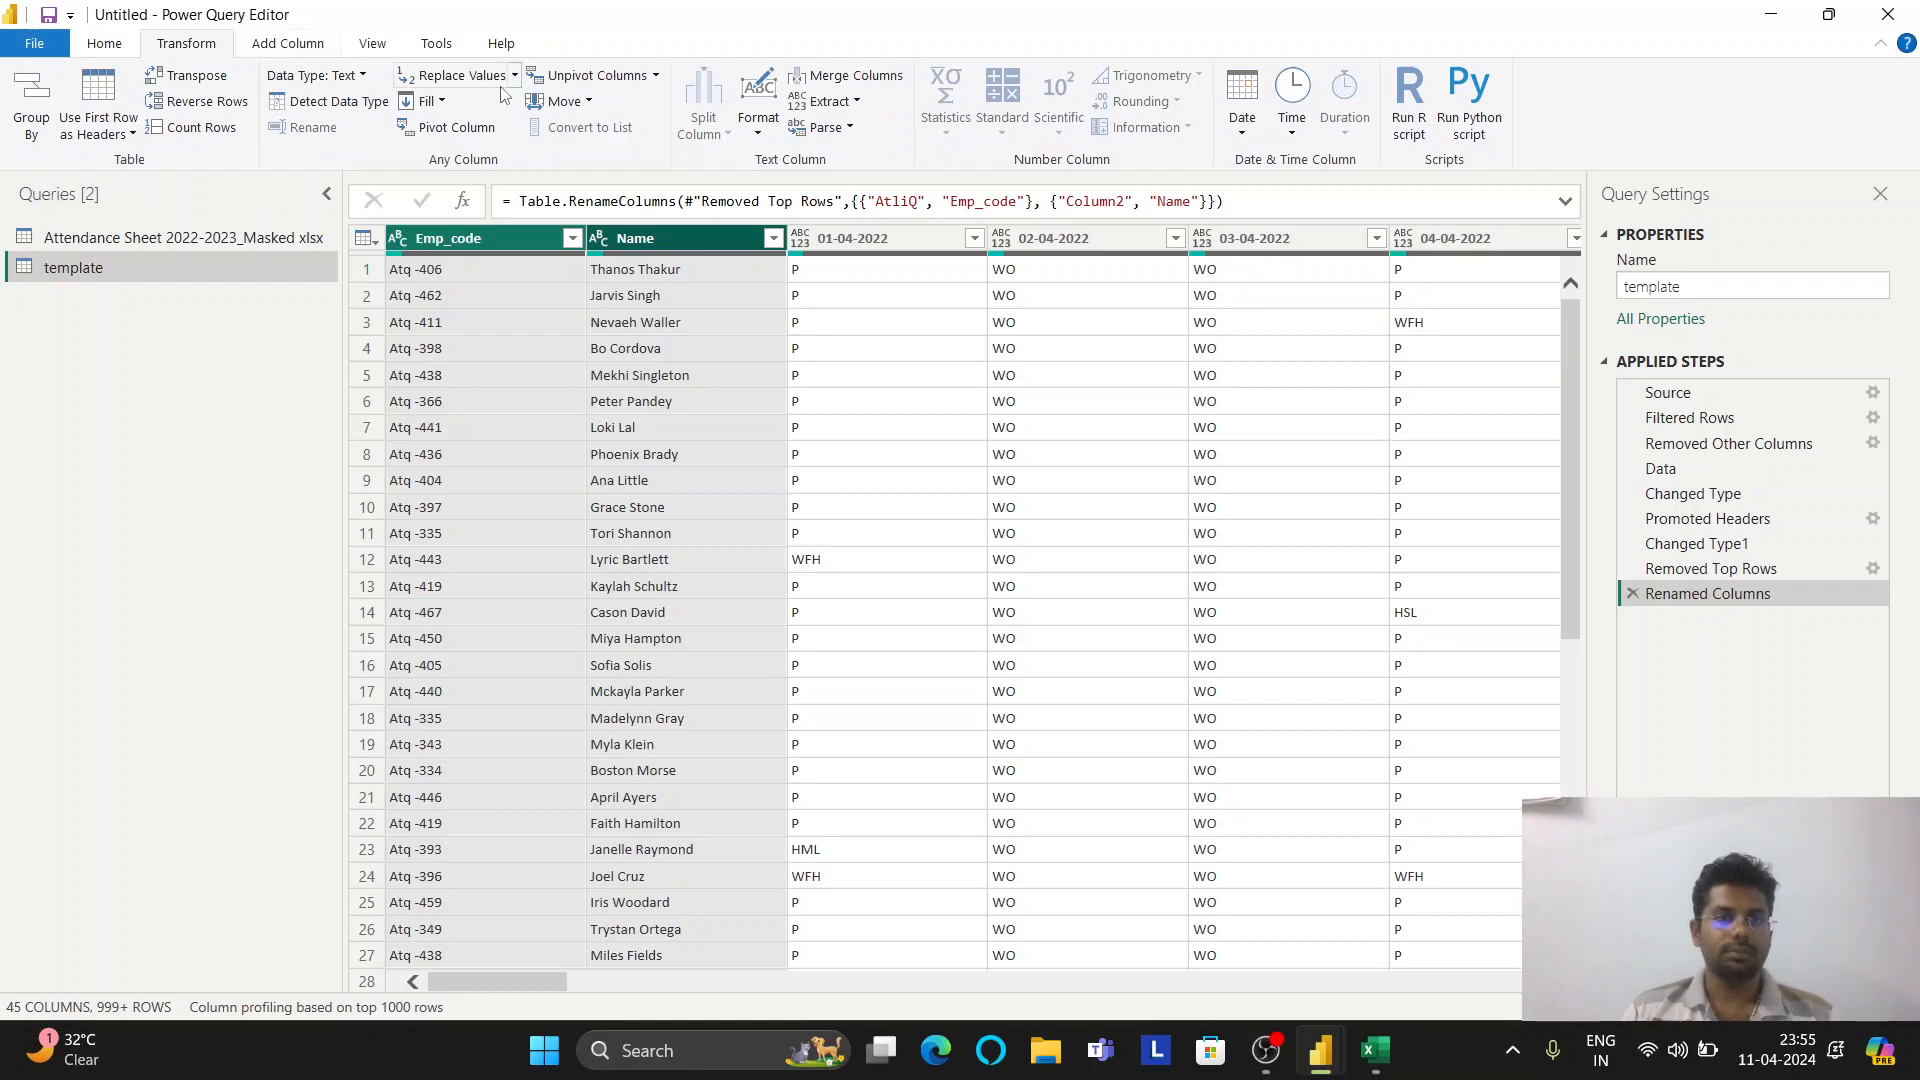
Unpivot all columns except Emp_code and Name into Attribute and Value
{"action": "left_click", "coordinate": [655, 77]}
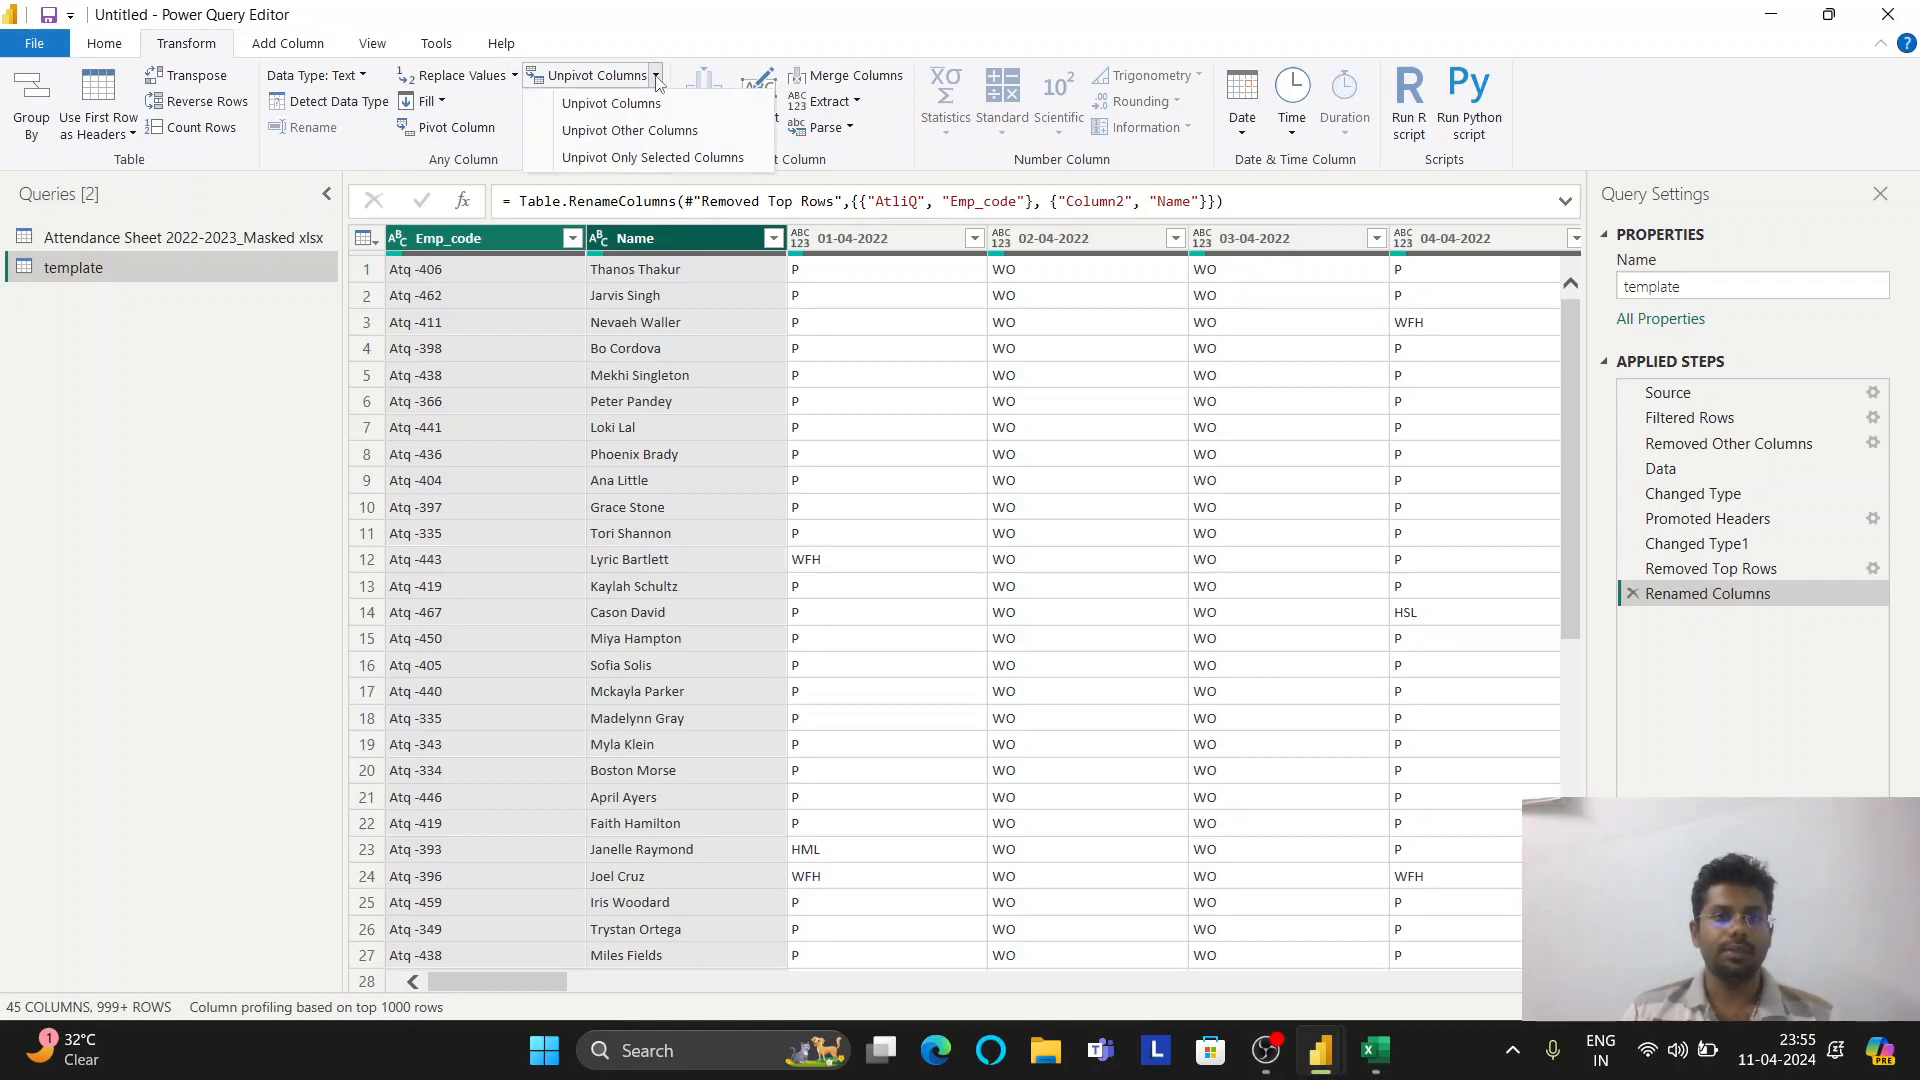
{"action": "left_click", "coordinate": [656, 140]}
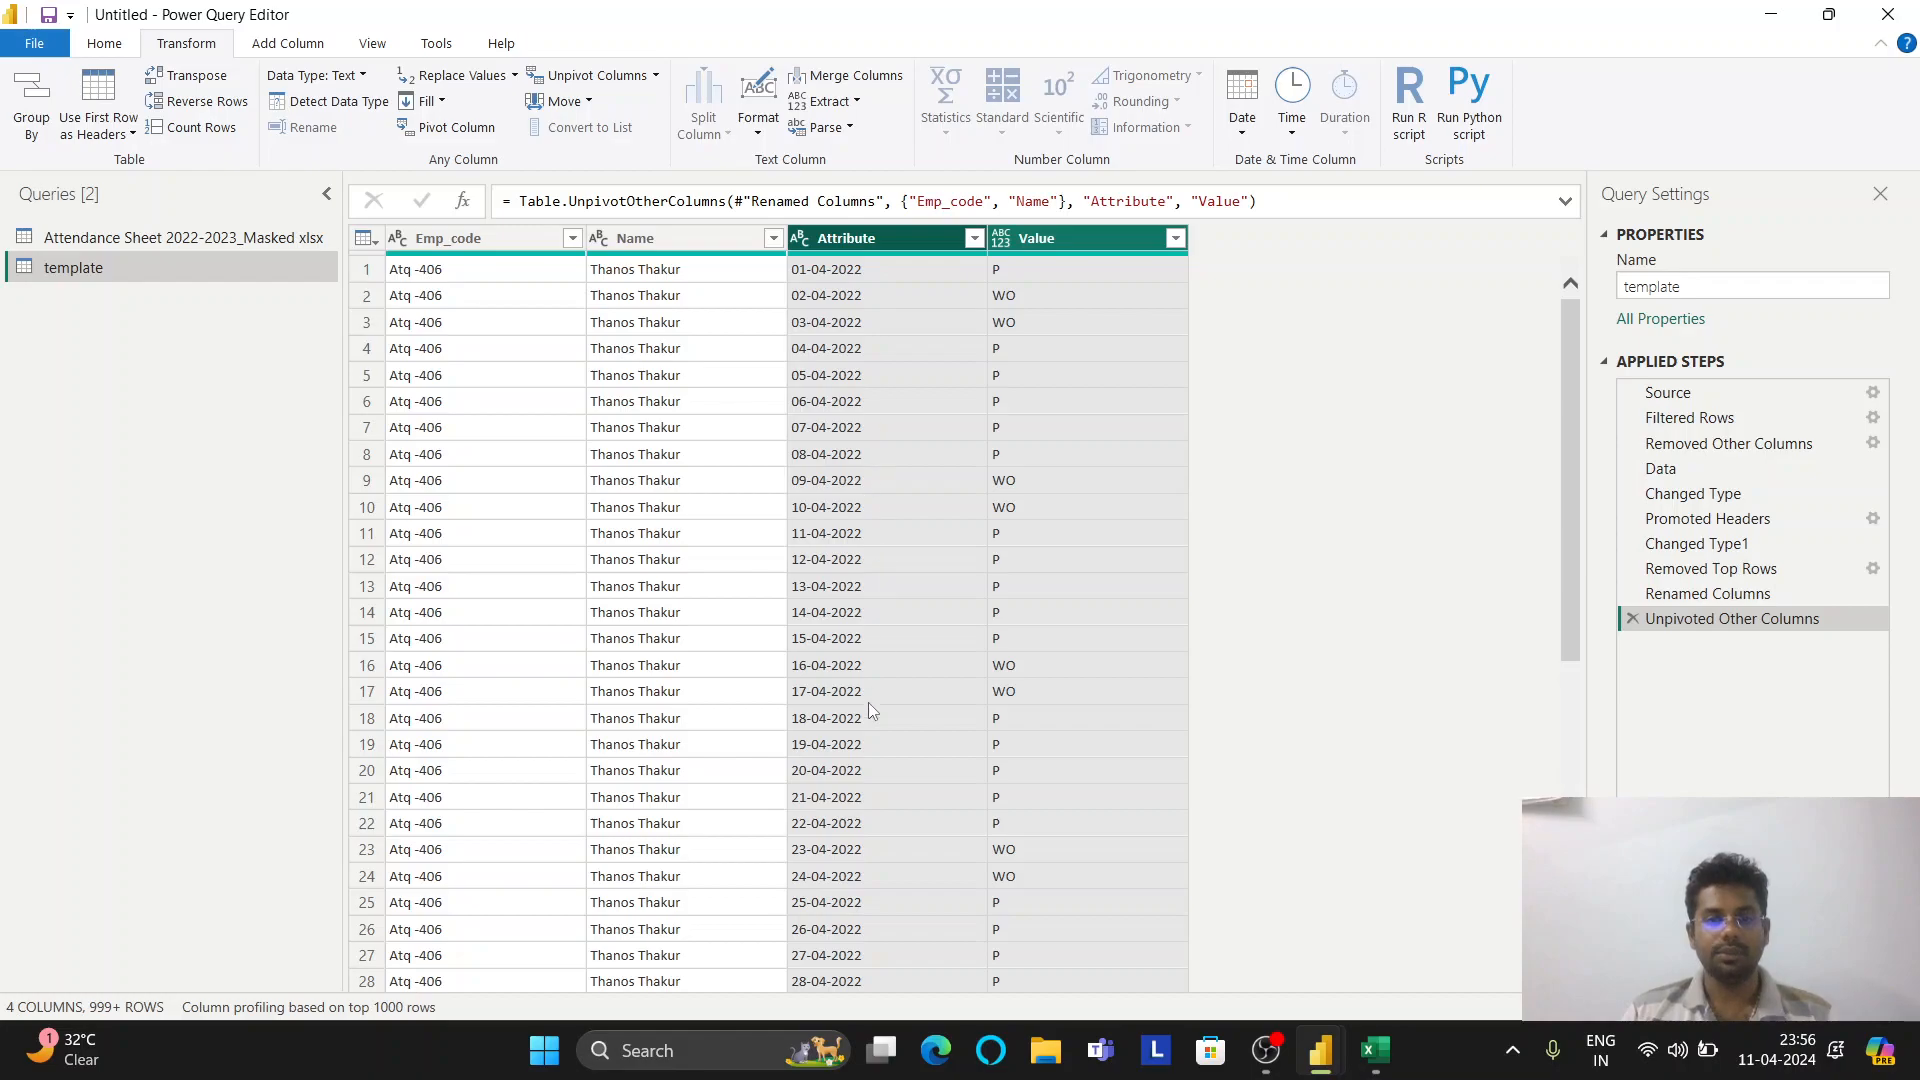
{"action": "scroll", "coordinate": [868, 718], "scroll_direction": "down", "scroll_amount": 4}
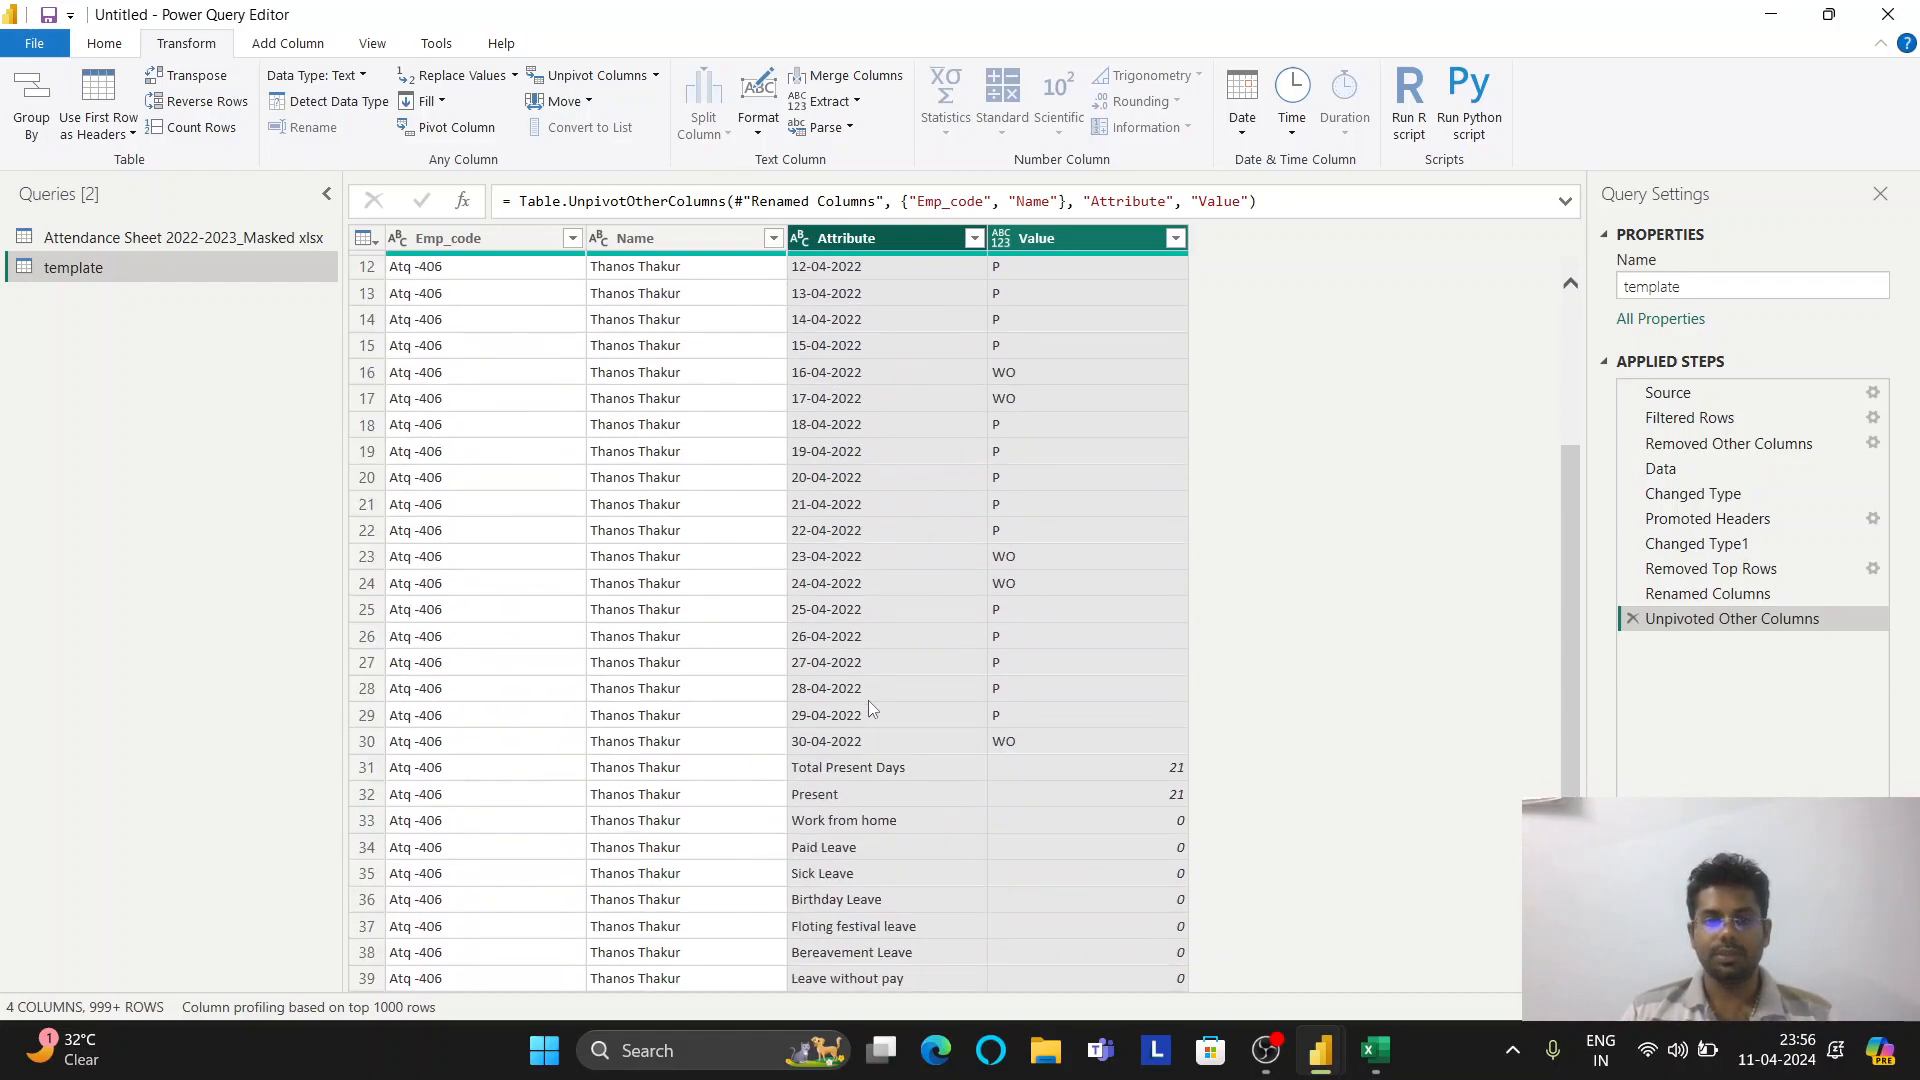
{"action": "scroll", "coordinate": [868, 708], "scroll_direction": "down", "scroll_amount": 2}
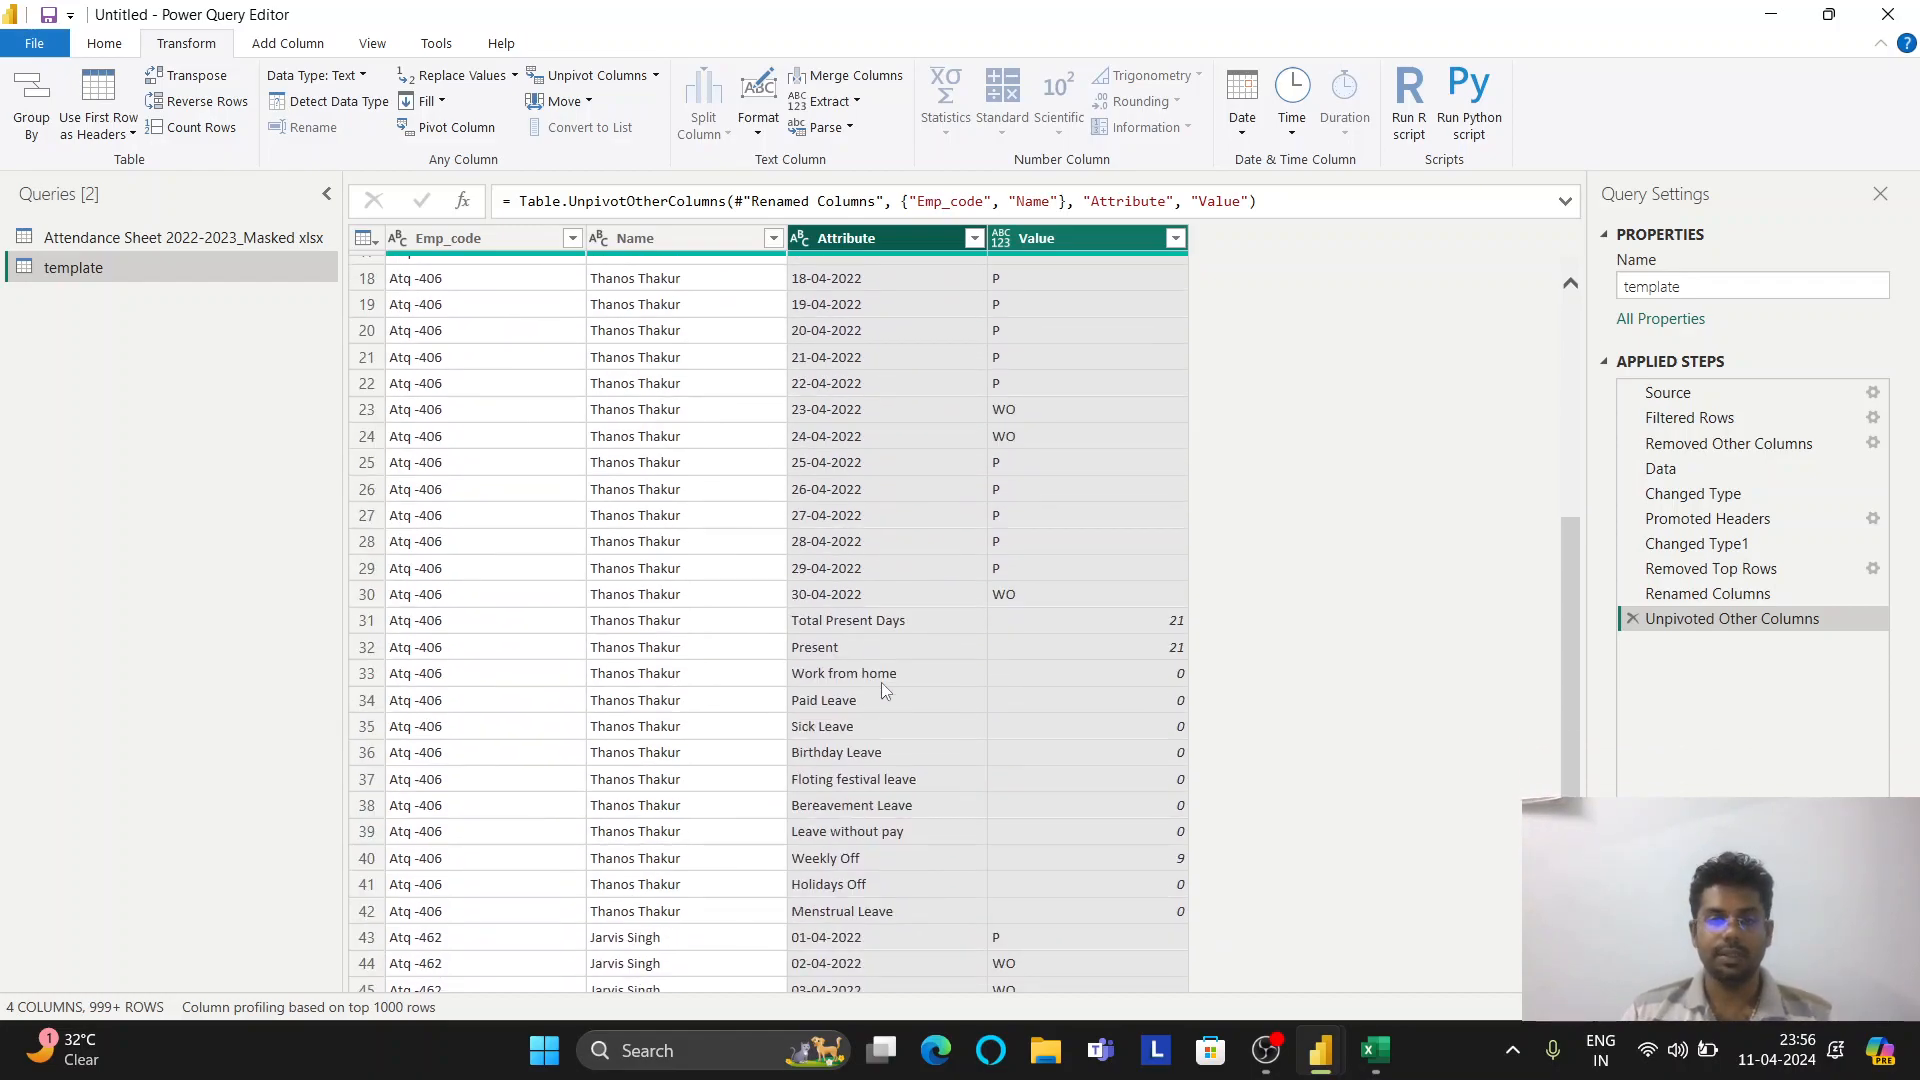
{"action": "left_click", "coordinate": [890, 650]}
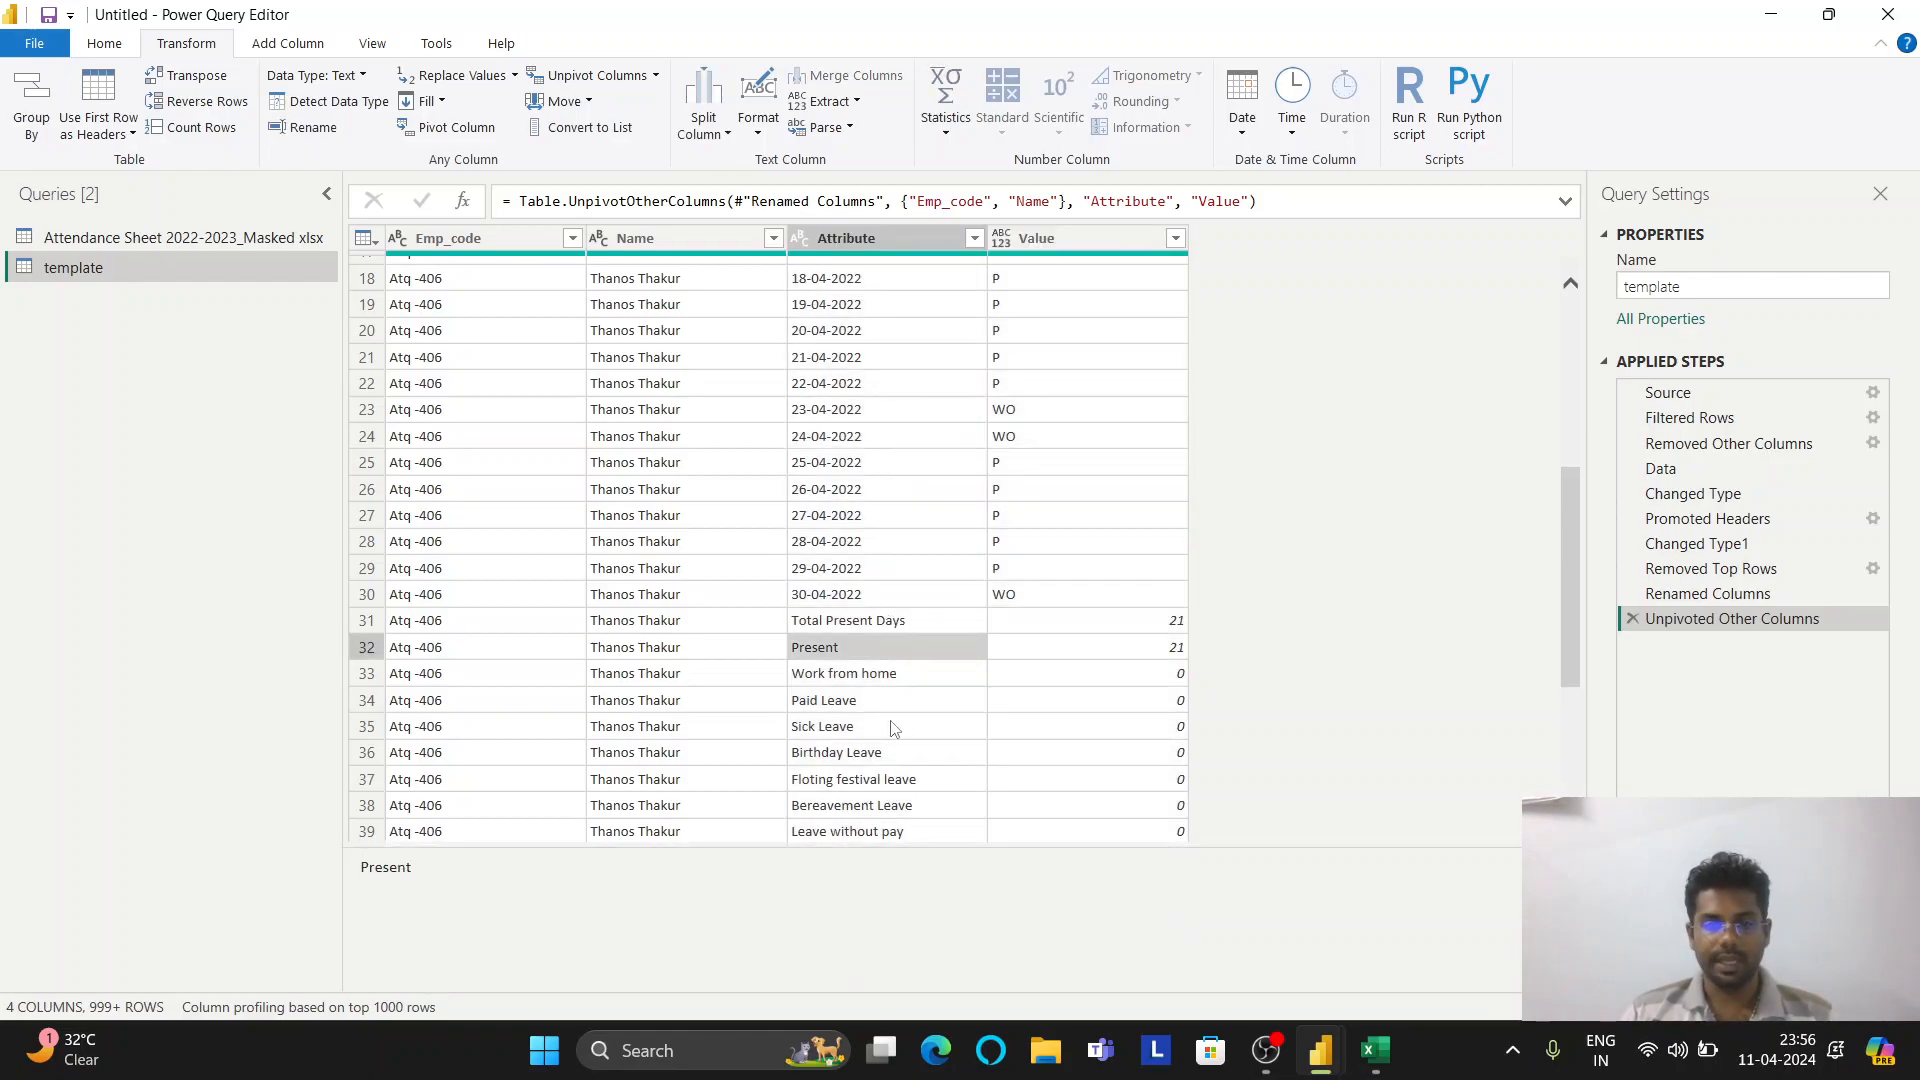
{"action": "scroll", "coordinate": [892, 722], "scroll_direction": "down", "scroll_amount": 2}
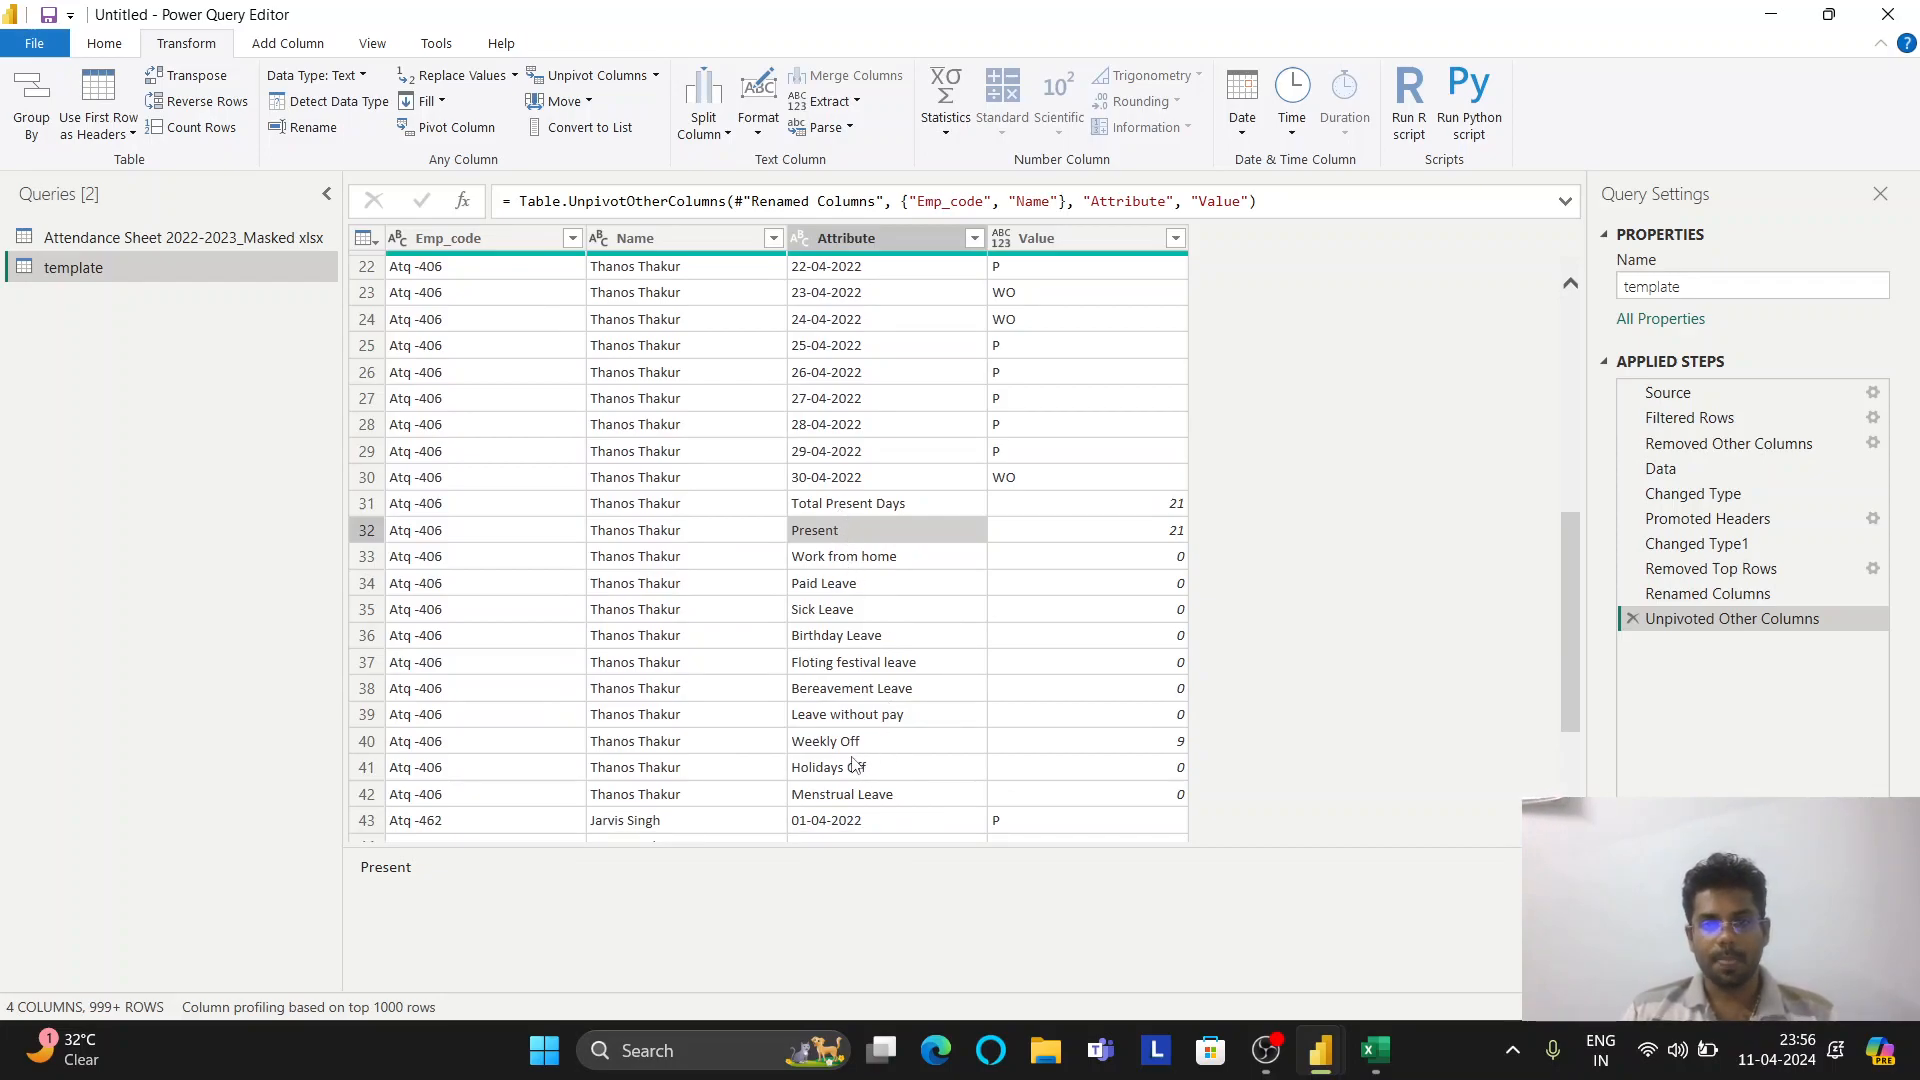
{"action": "scroll", "coordinate": [855, 765], "scroll_direction": "up", "scroll_amount": 7}
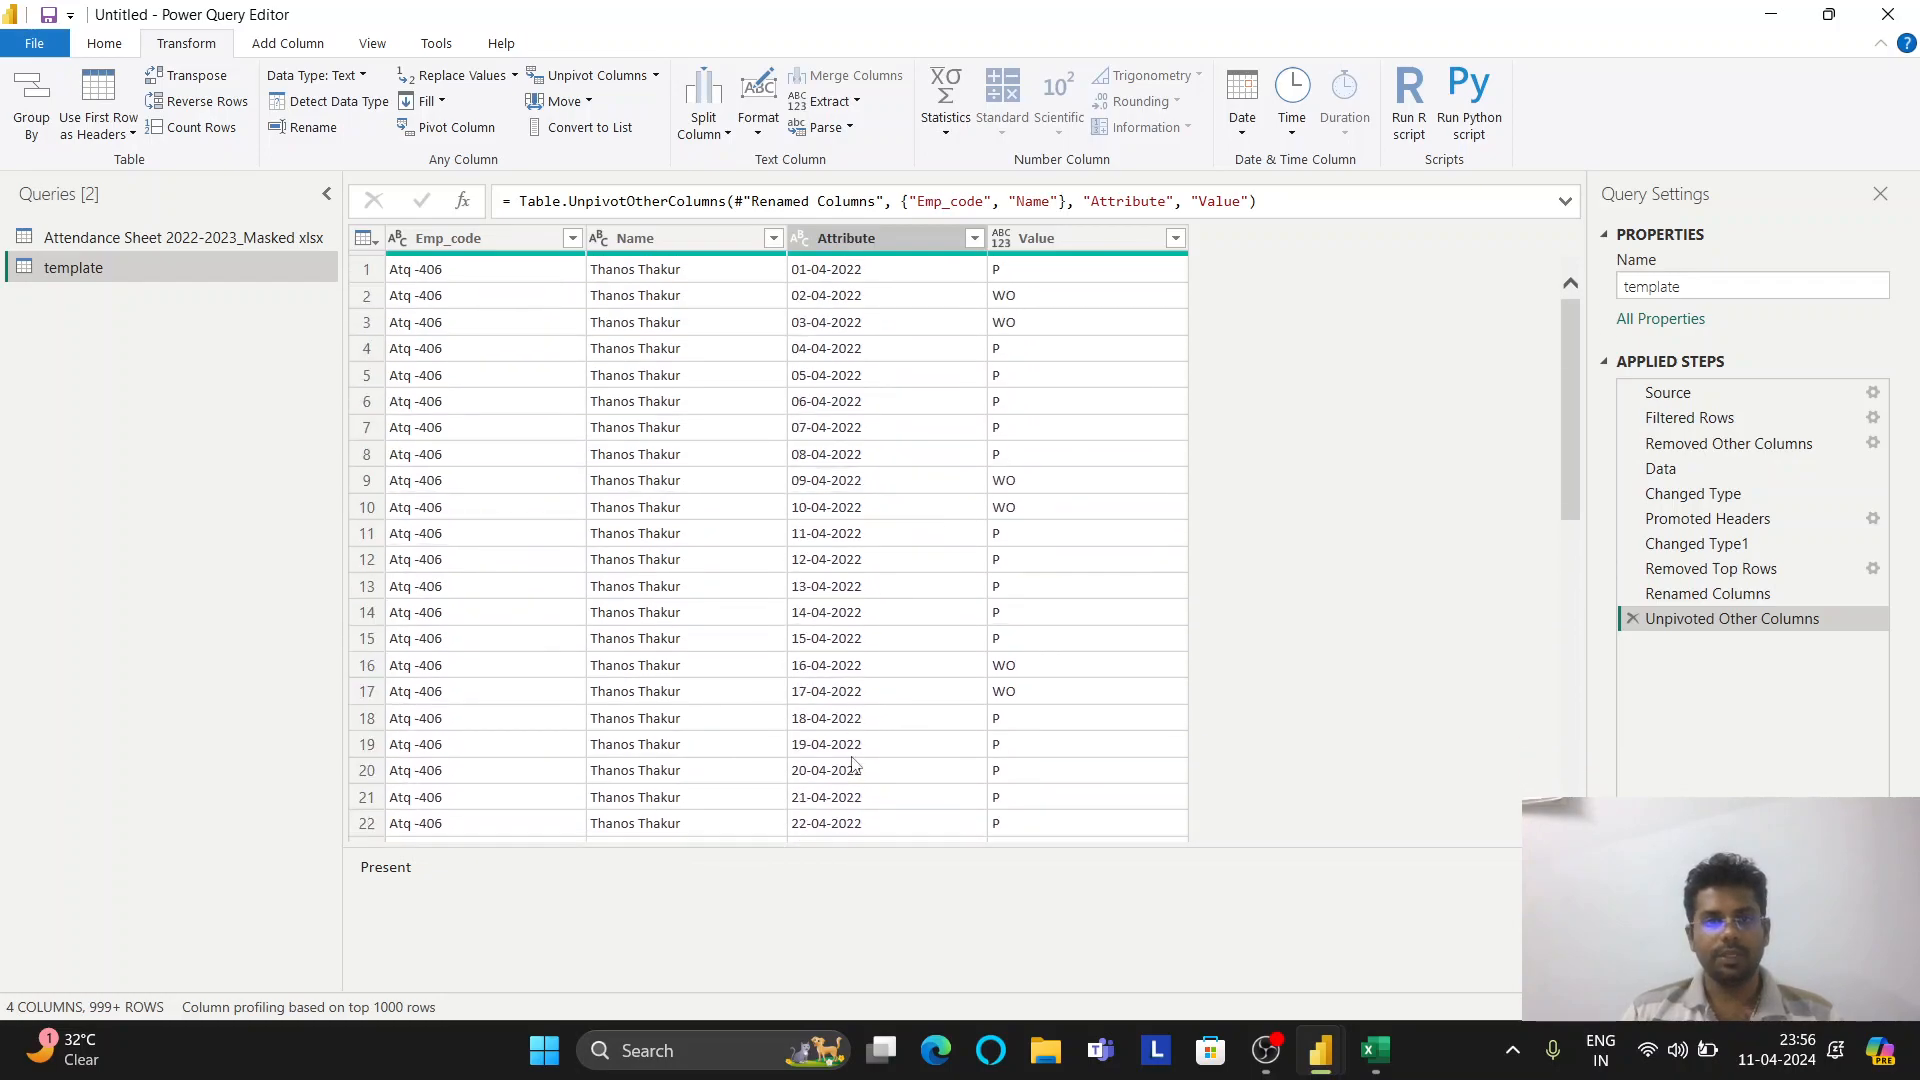
Make Attribute a Date column, remove its error rows, and make Value Text
{"action": "left_click", "coordinate": [805, 241]}
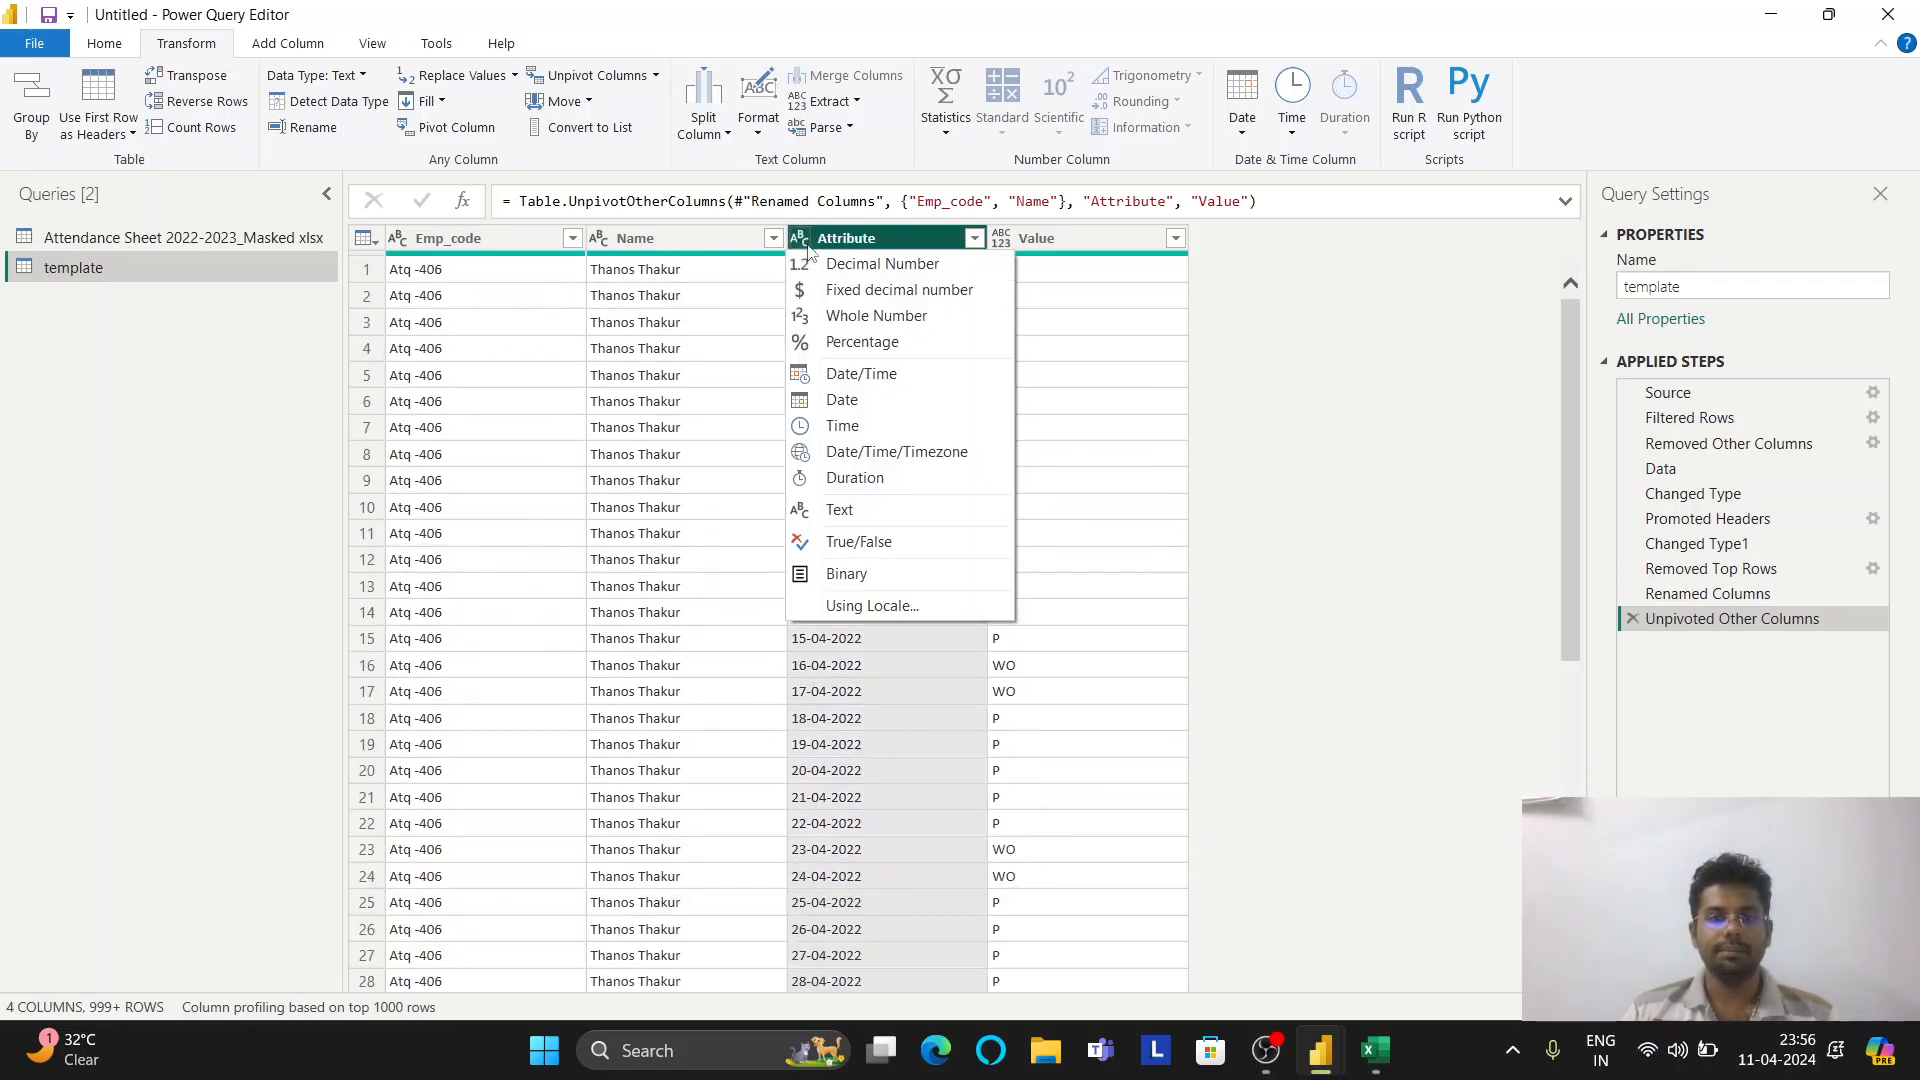
{"action": "left_click", "coordinate": [874, 398]}
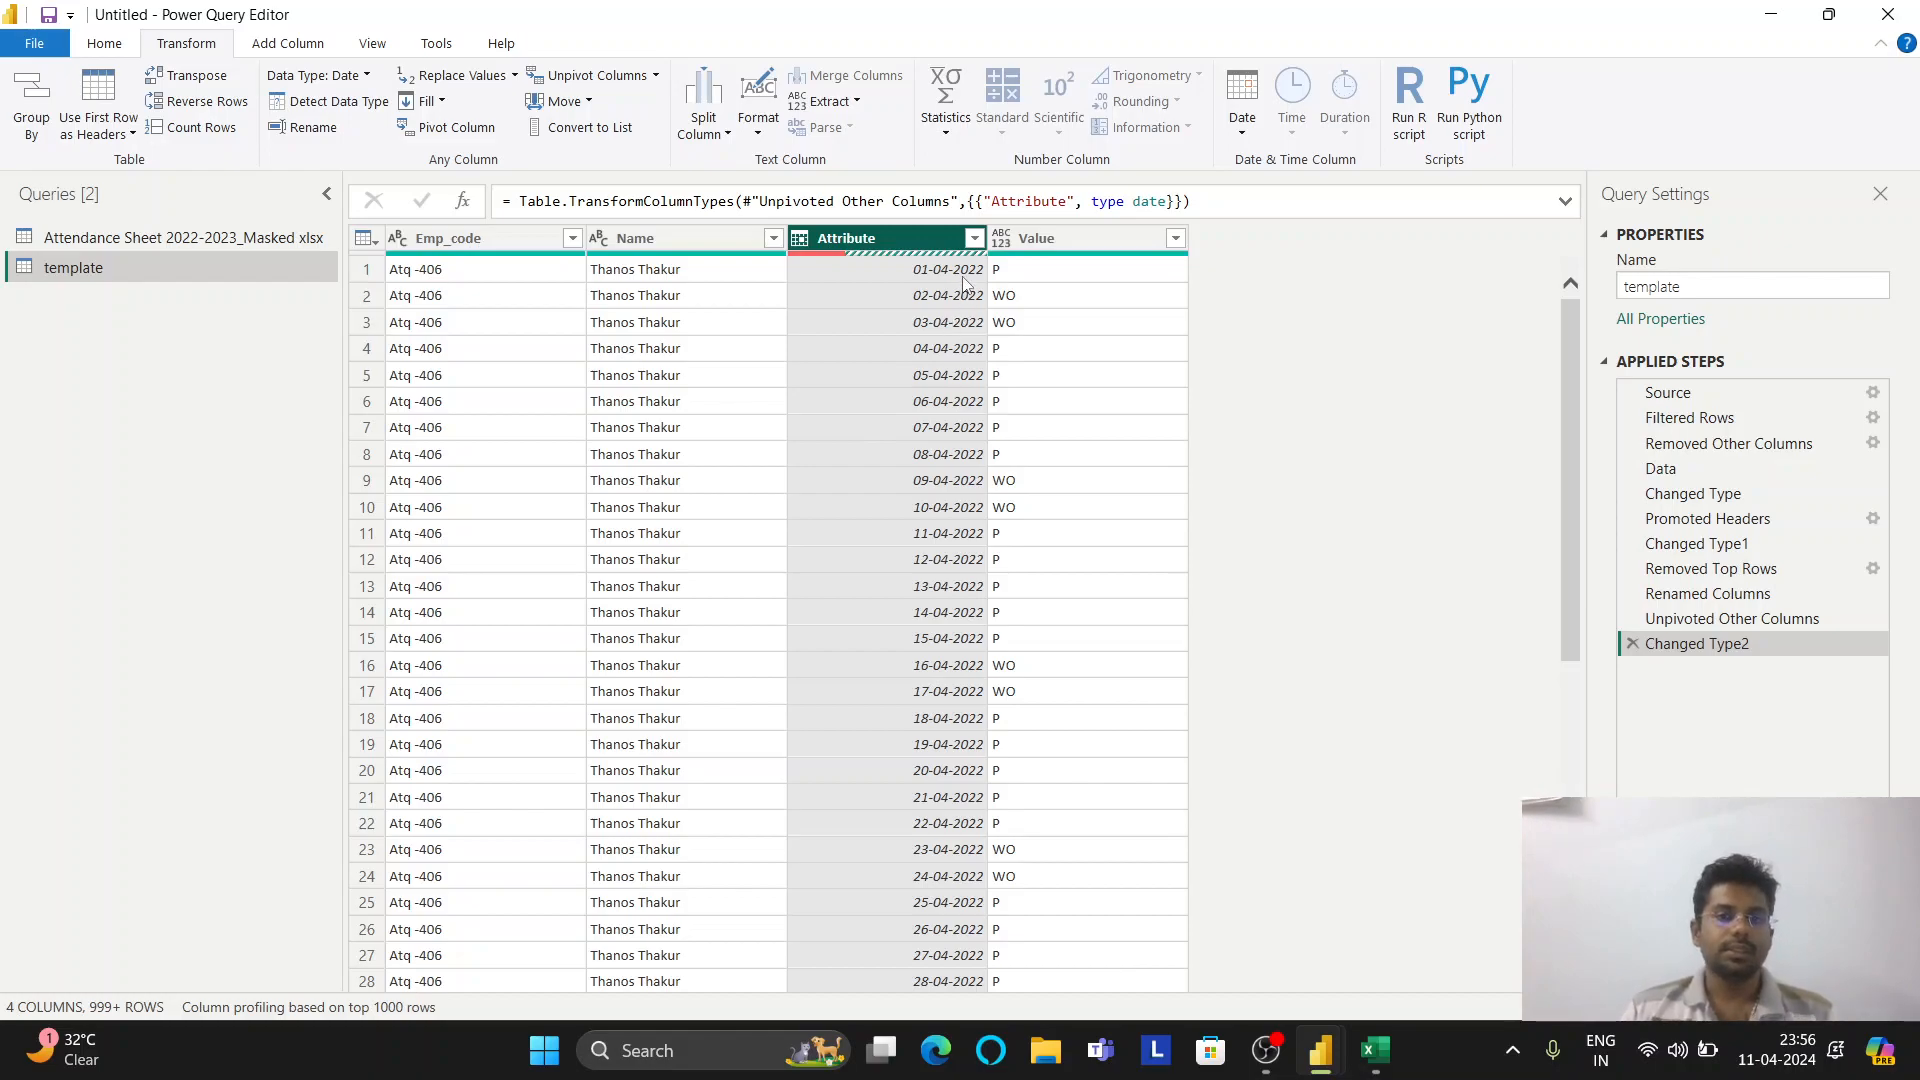
{"action": "scroll", "coordinate": [962, 287], "scroll_direction": "down", "scroll_amount": 4}
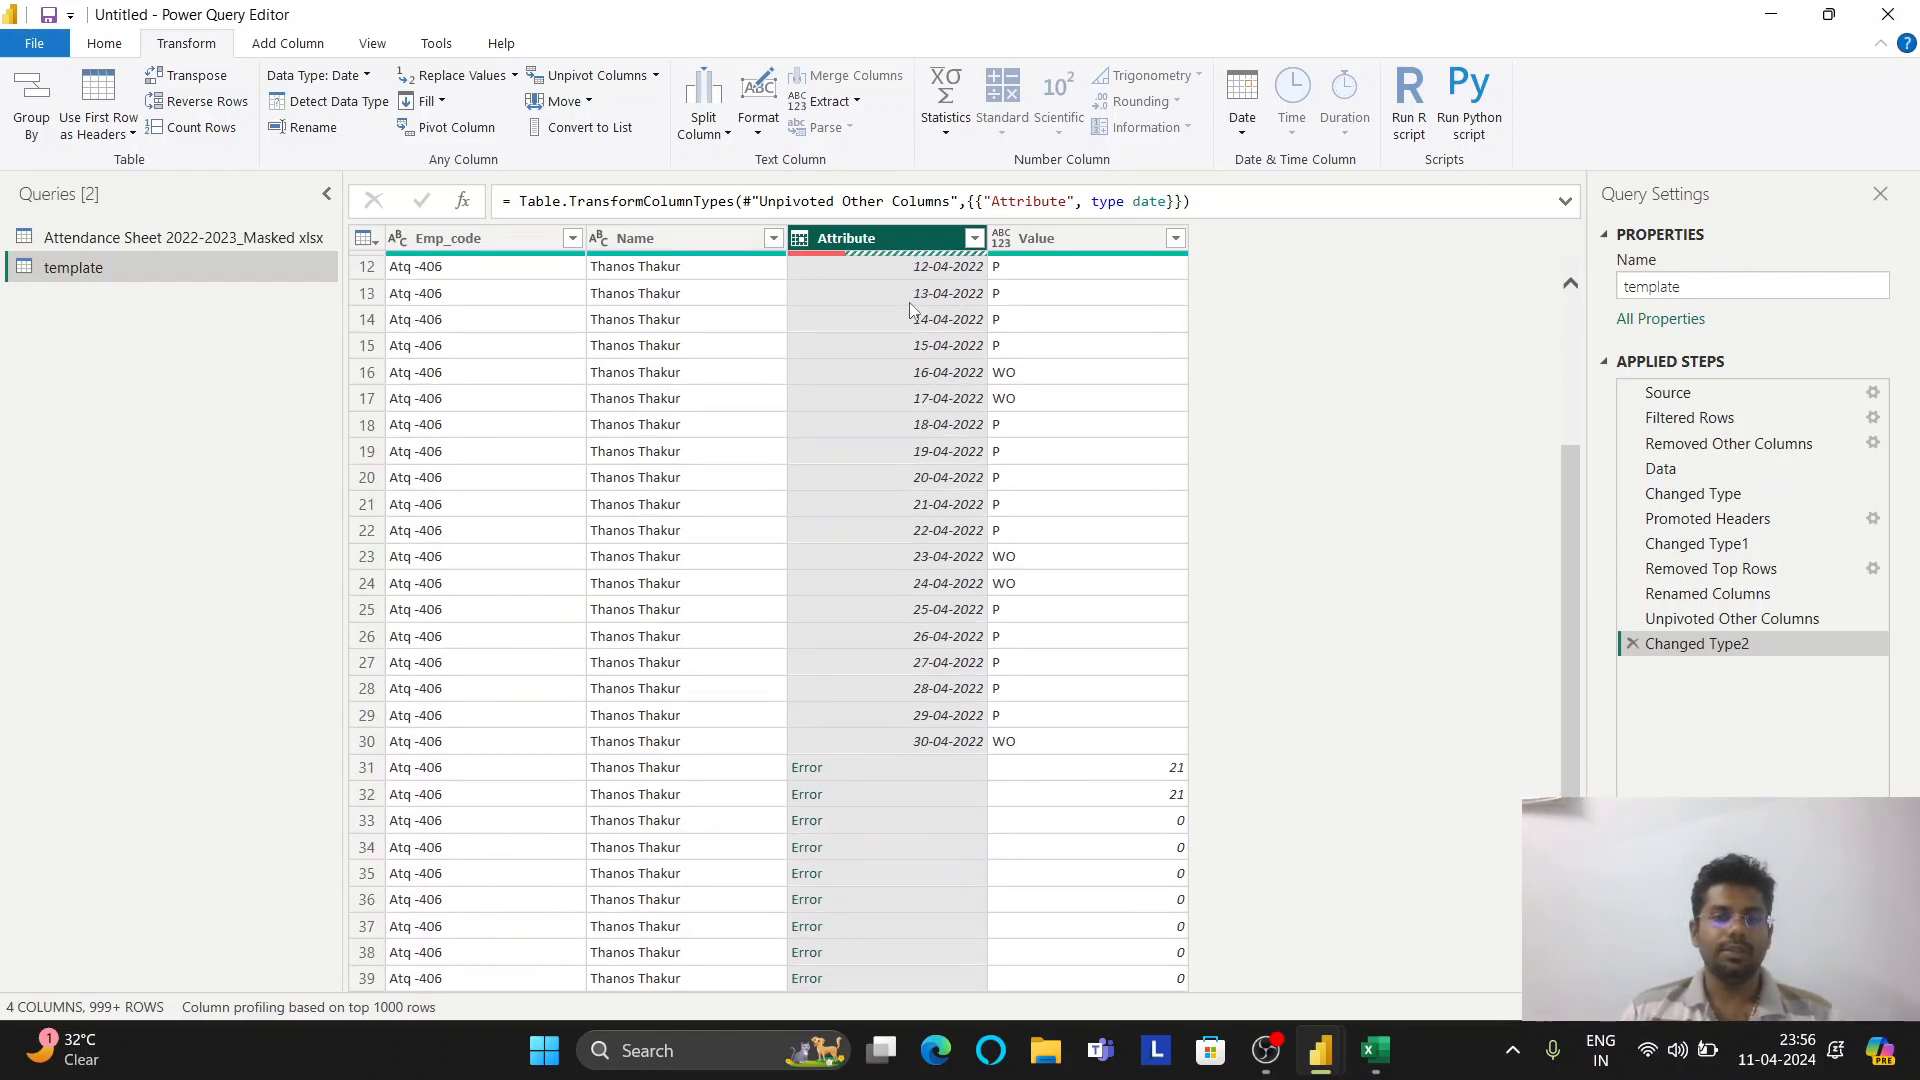
{"action": "scroll", "coordinate": [942, 272], "scroll_direction": "down", "scroll_amount": 4}
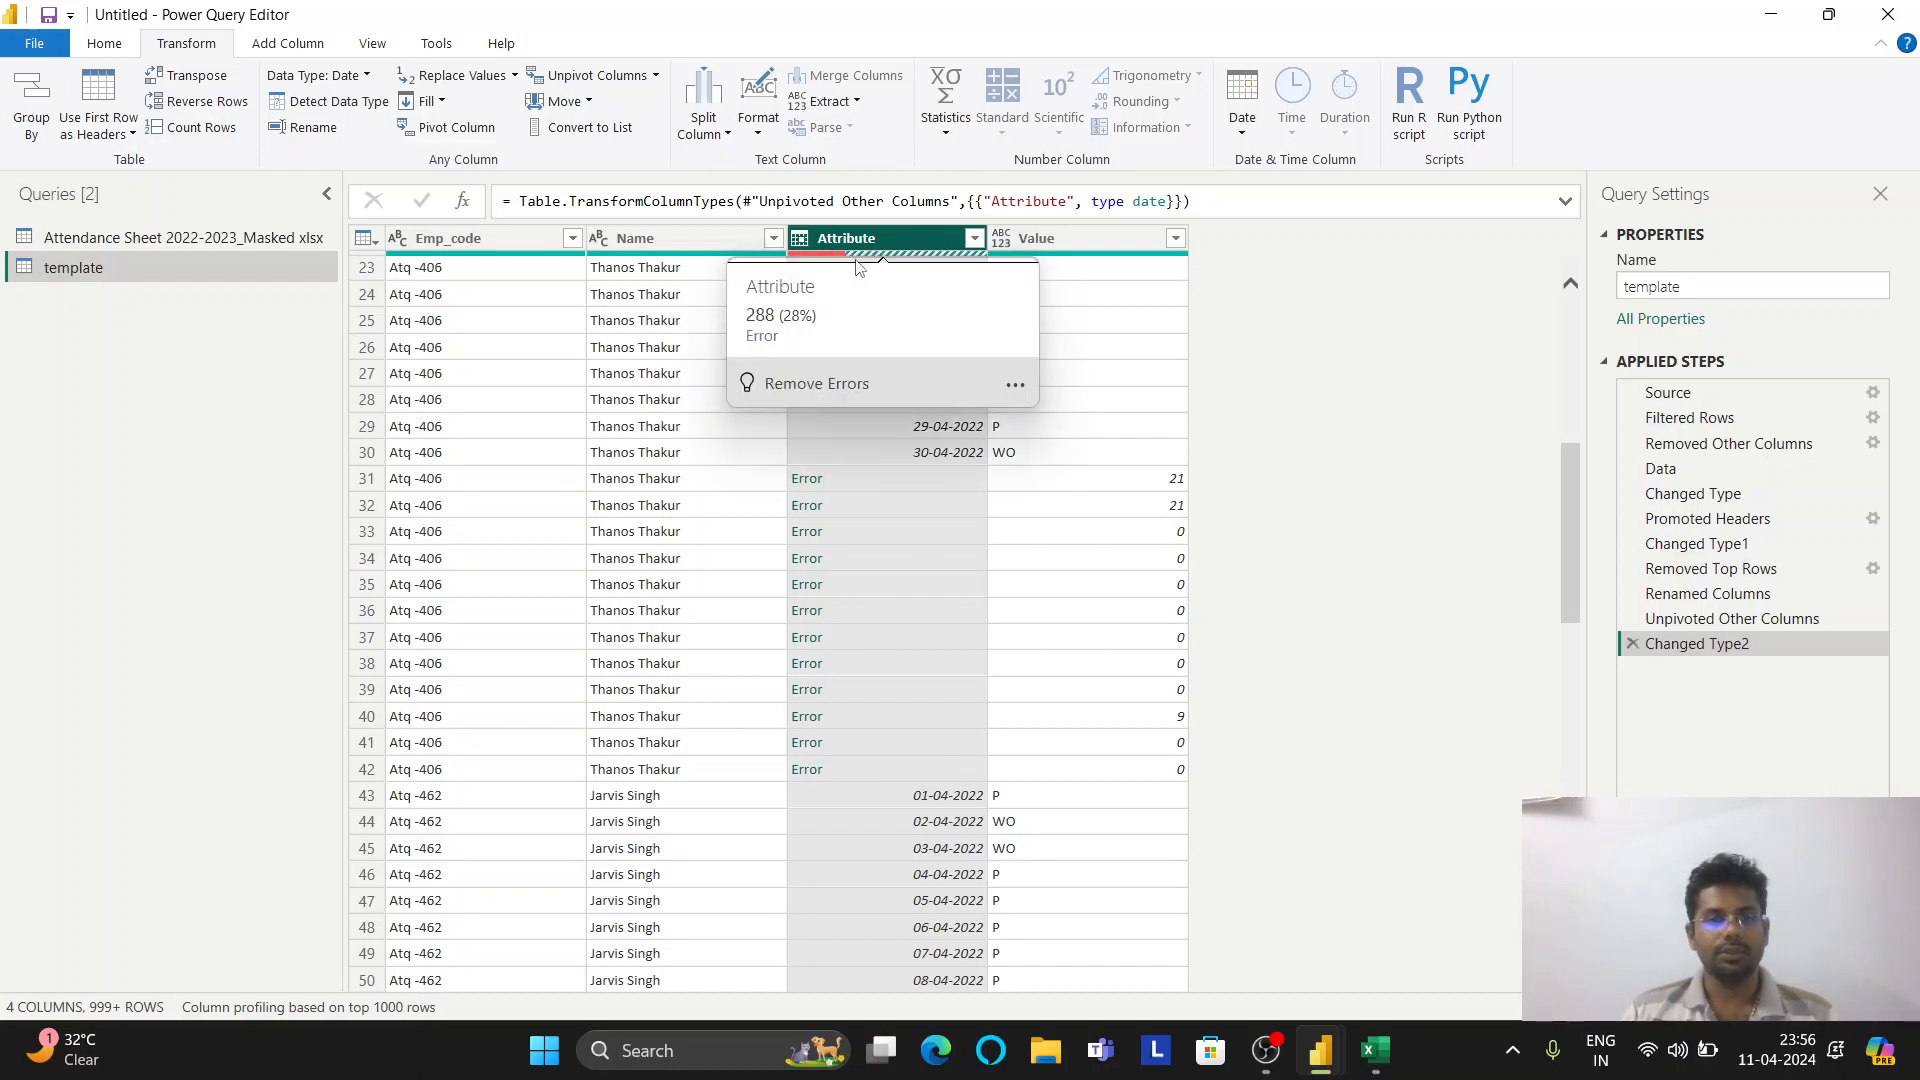
{"action": "mouse_move", "coordinate": [838, 259]}
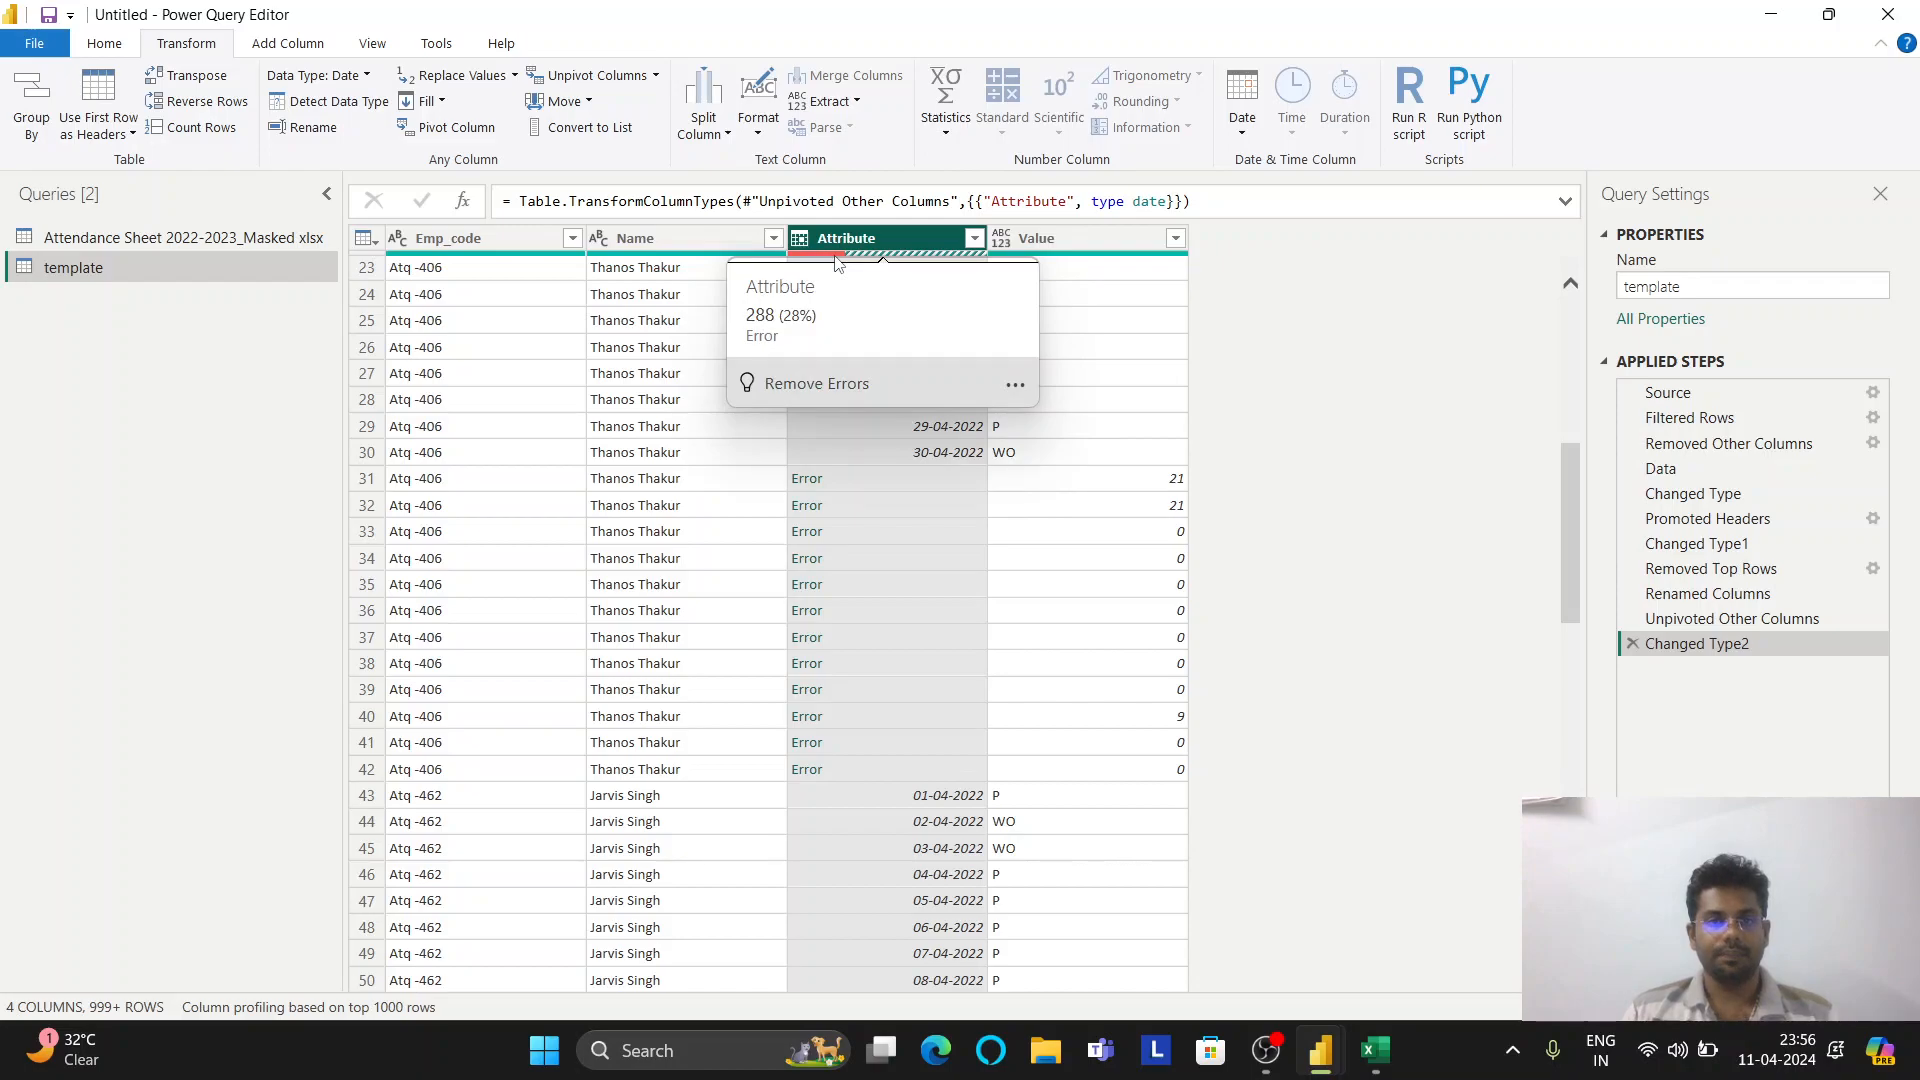
{"action": "left_click", "coordinate": [811, 387]}
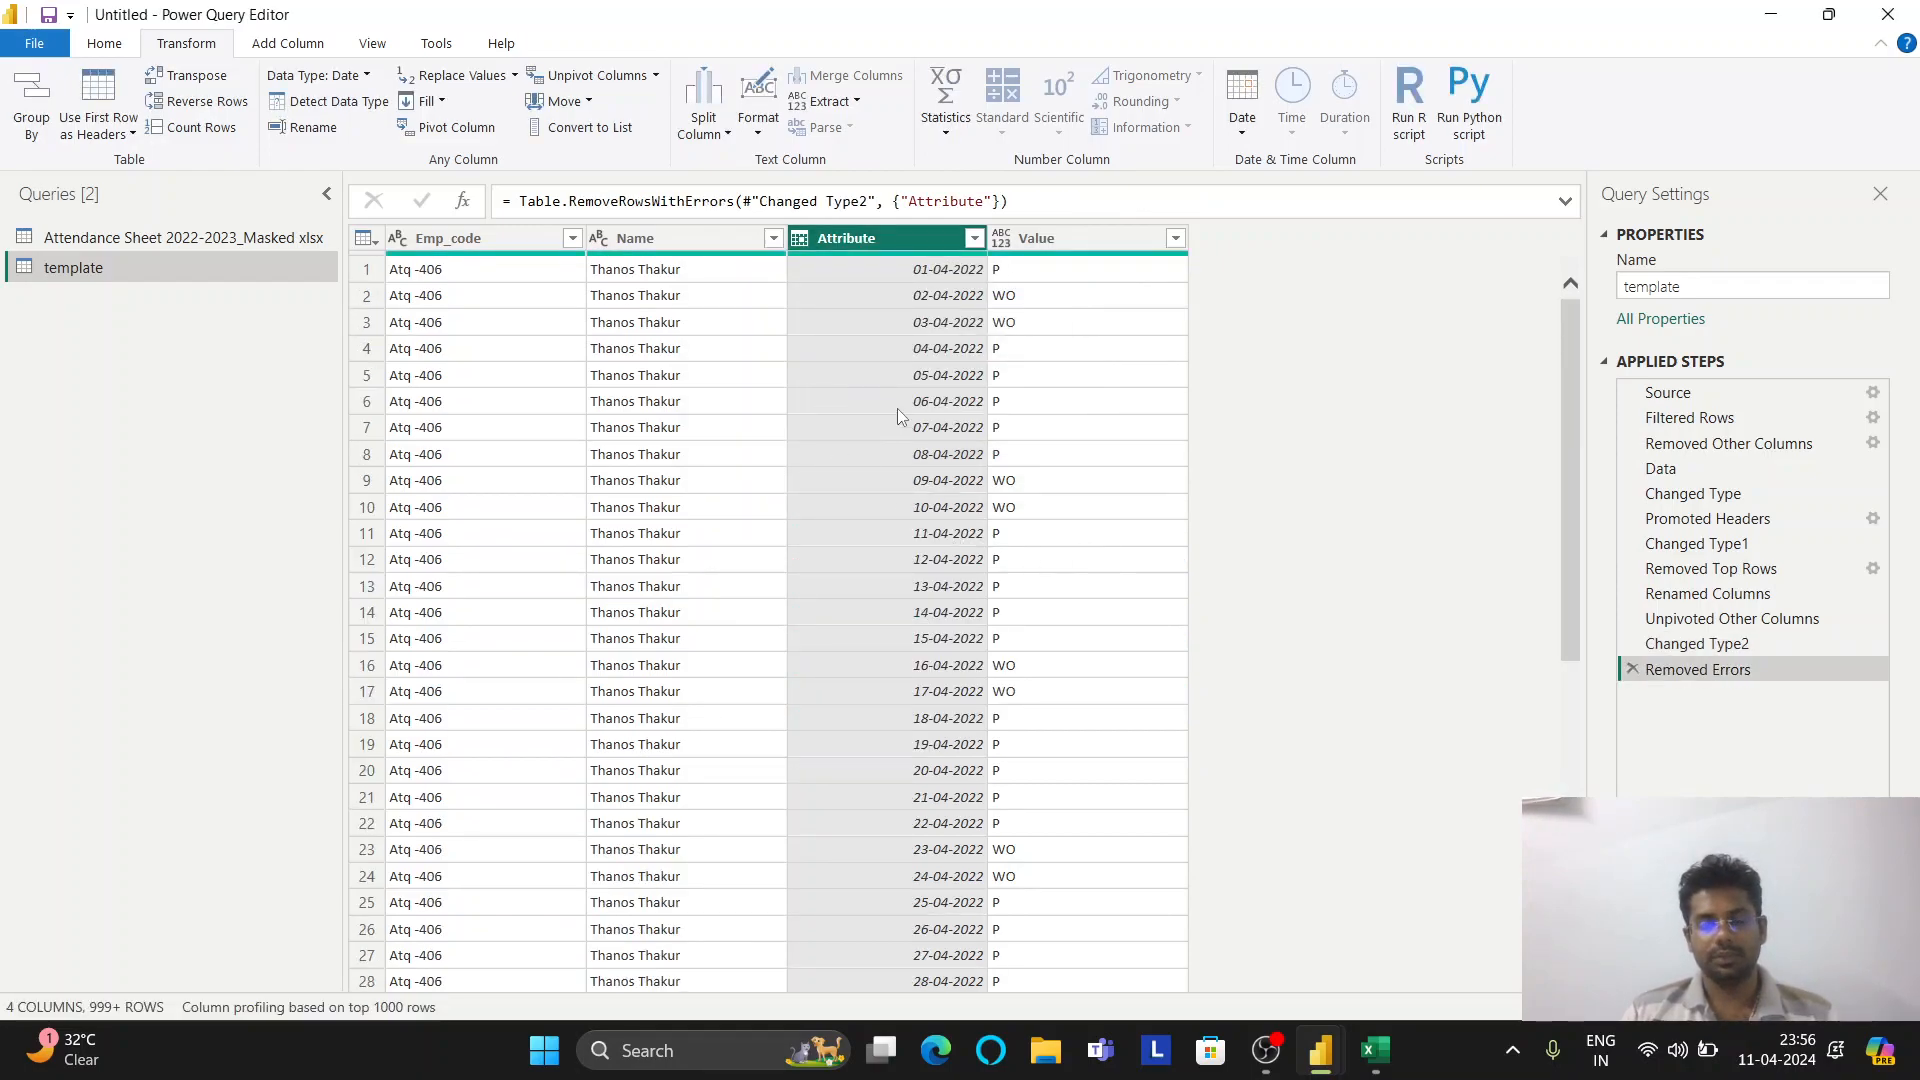
{"action": "left_click", "coordinate": [1000, 240]}
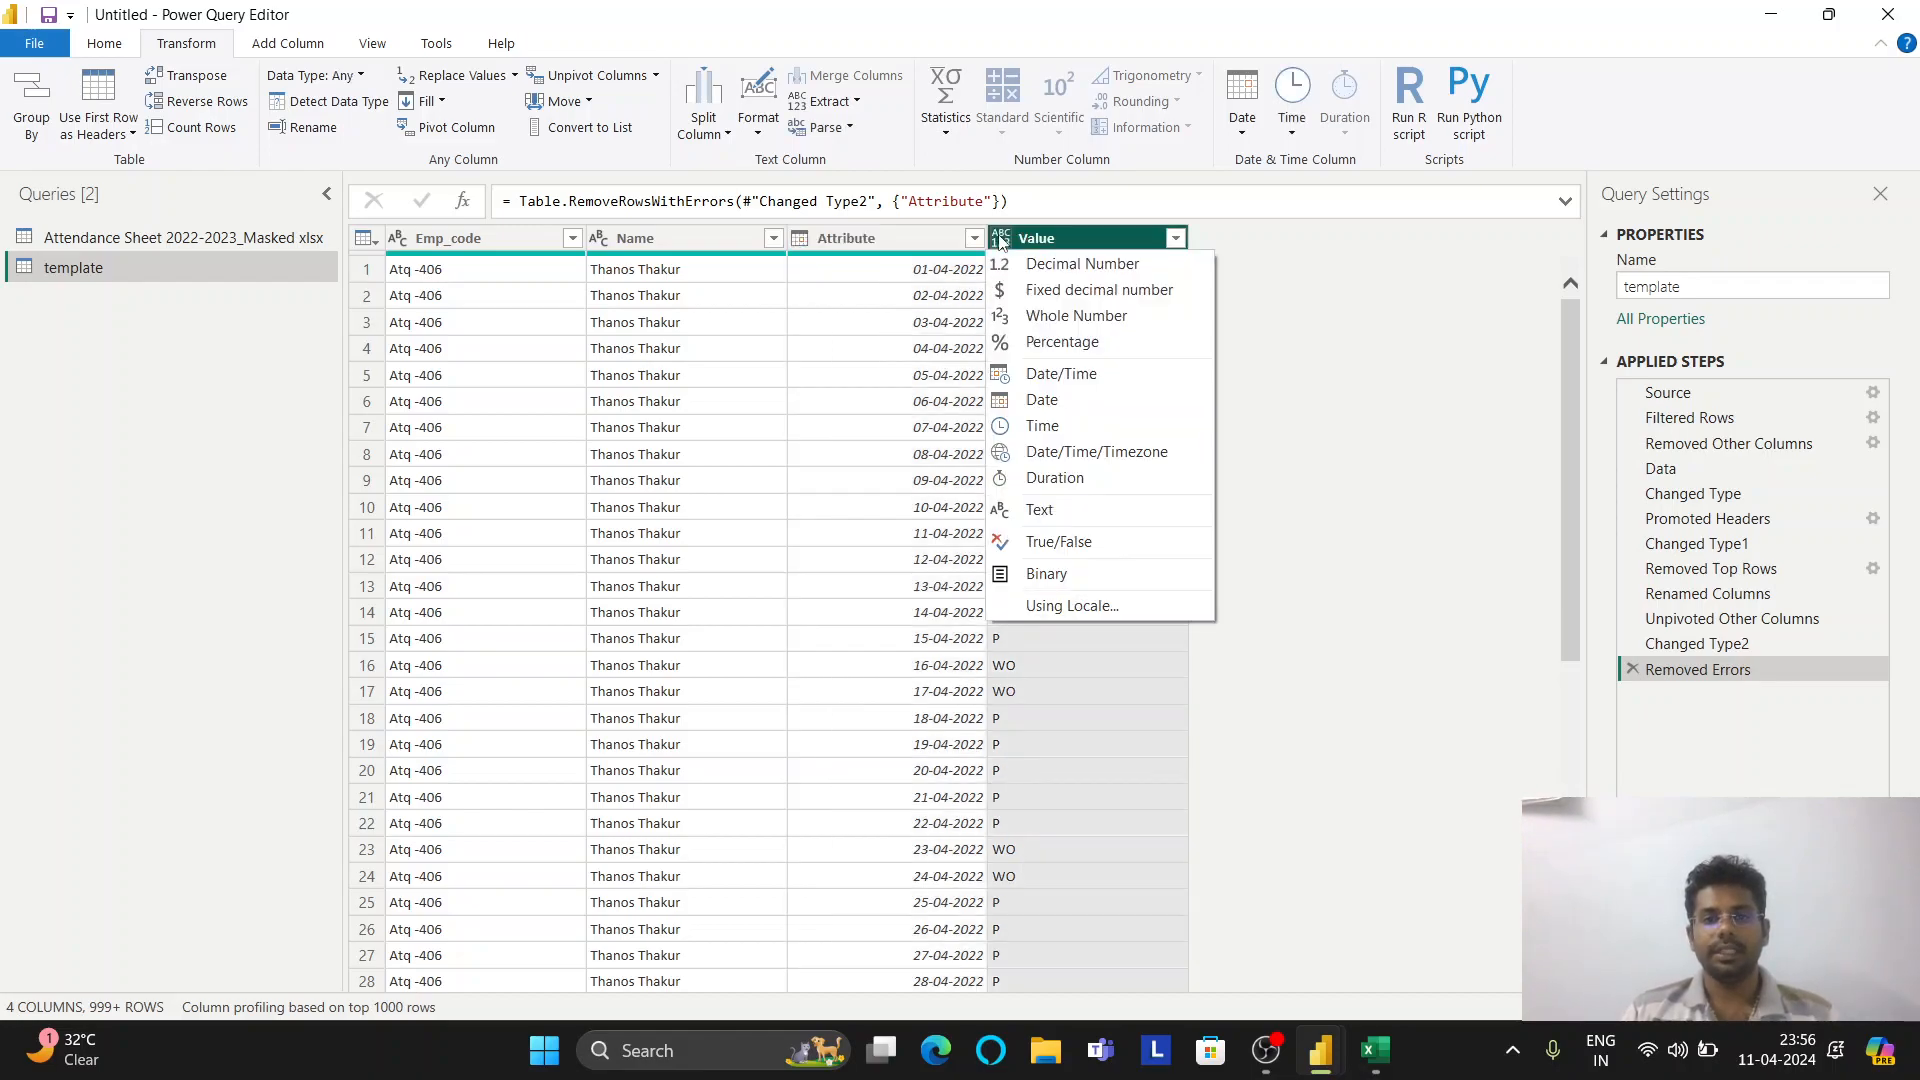
{"action": "left_click", "coordinate": [1060, 510]}
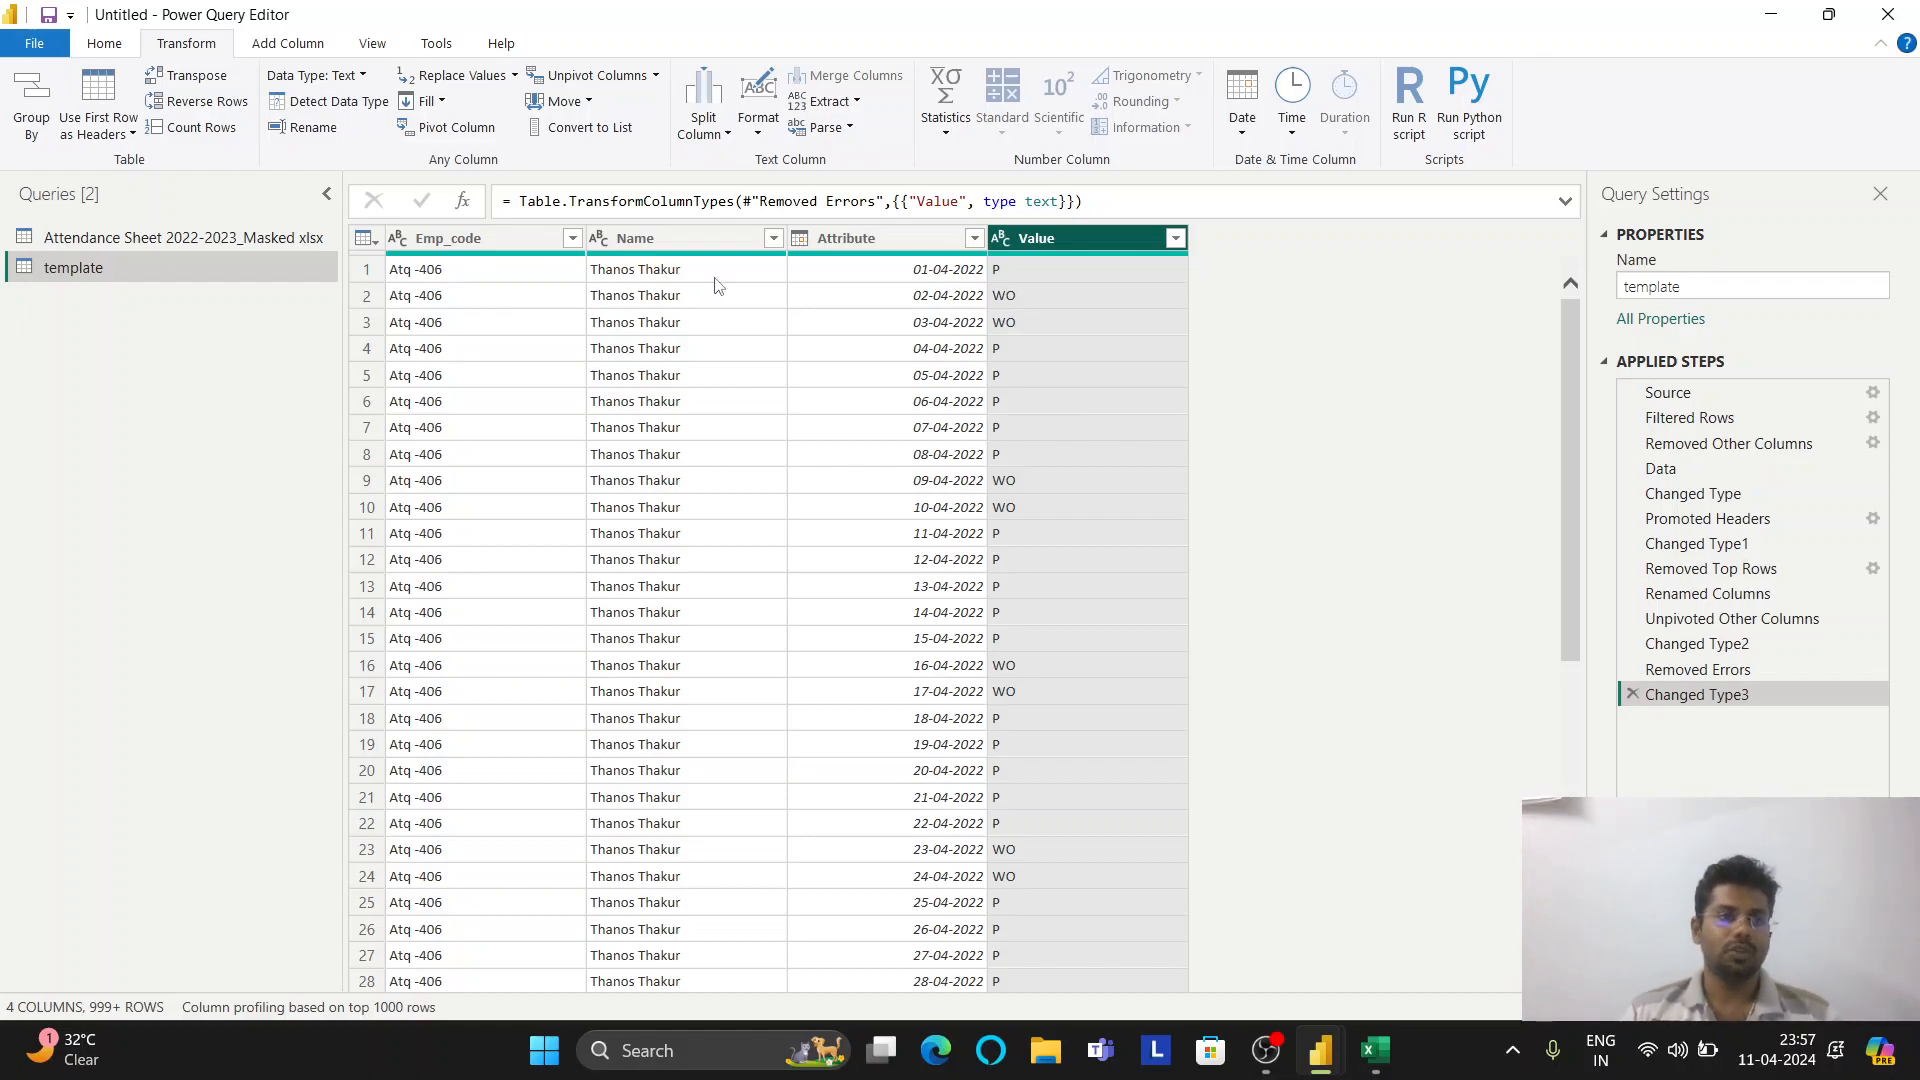
Create a new Text-type query parameter named Parameter
{"action": "left_click", "coordinate": [106, 44]}
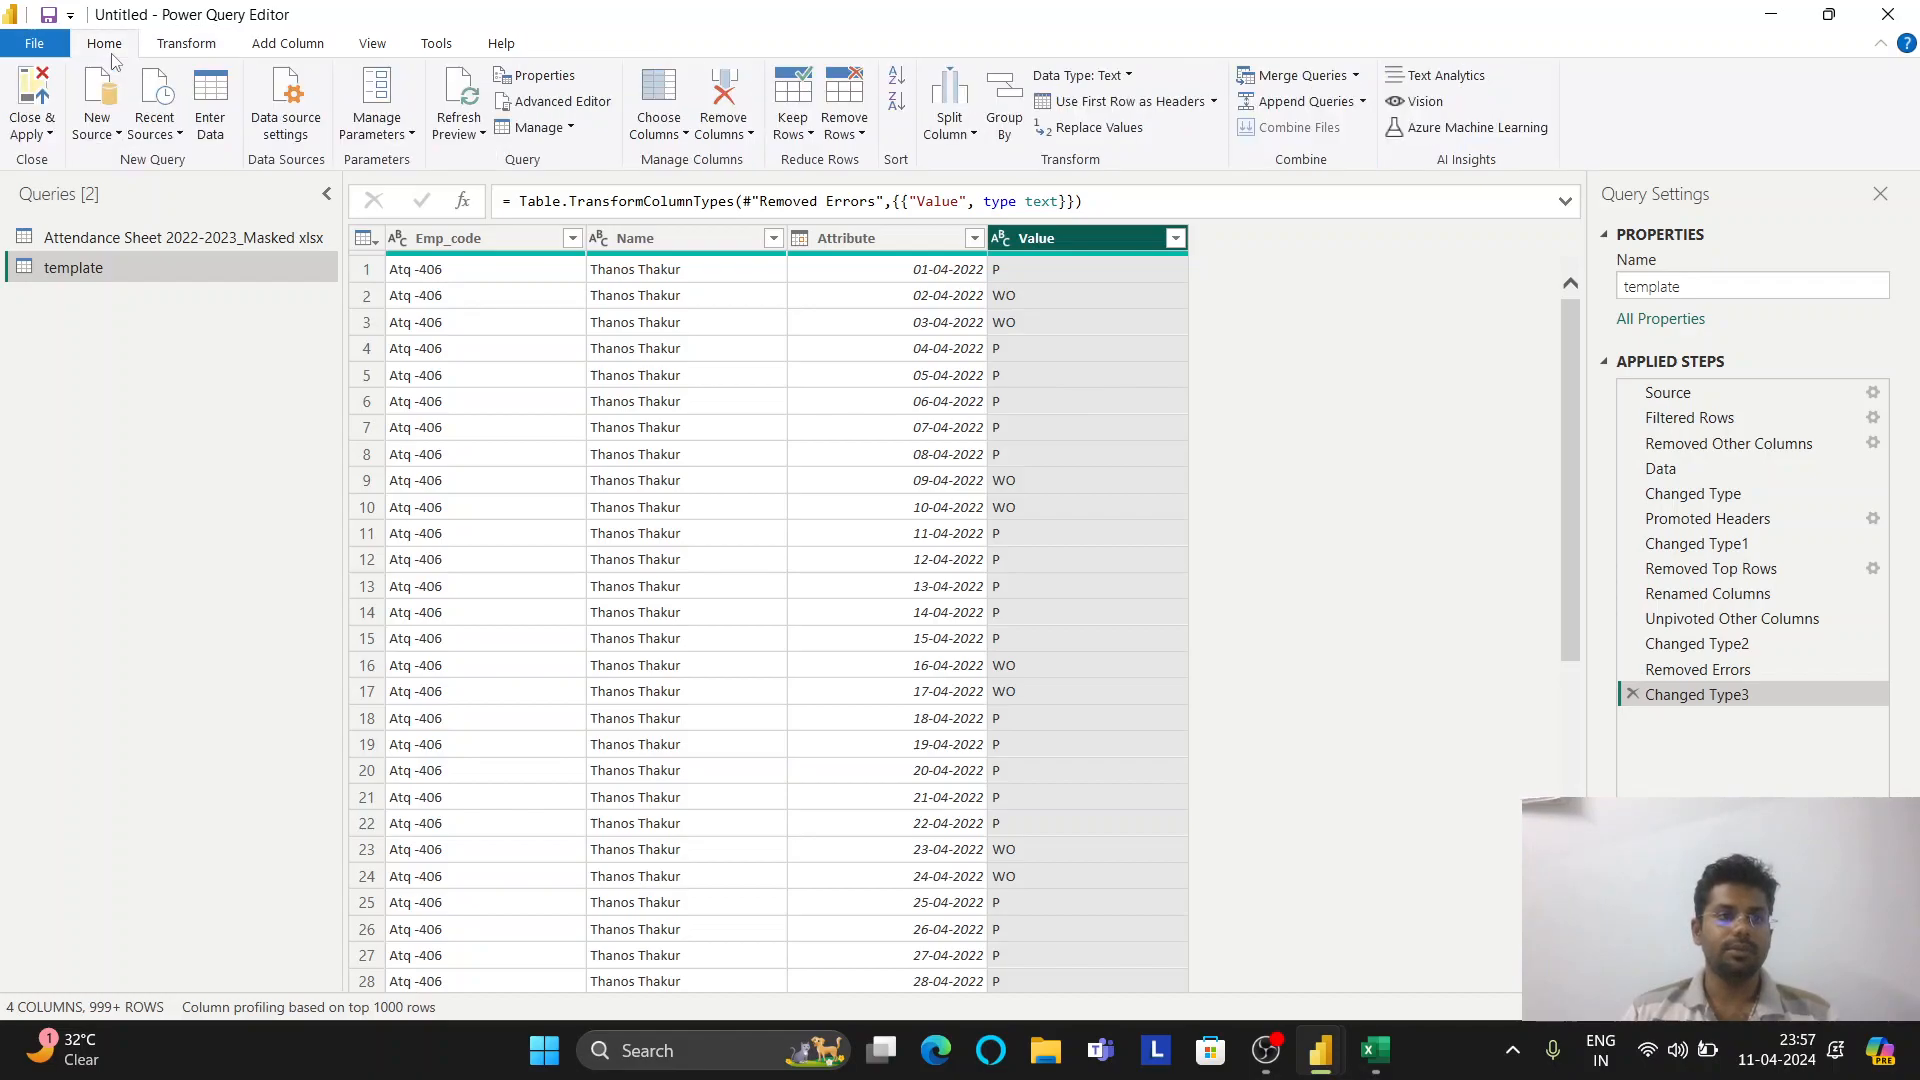
{"action": "left_click", "coordinate": [350, 135]}
{"action": "left_click", "coordinate": [405, 214]}
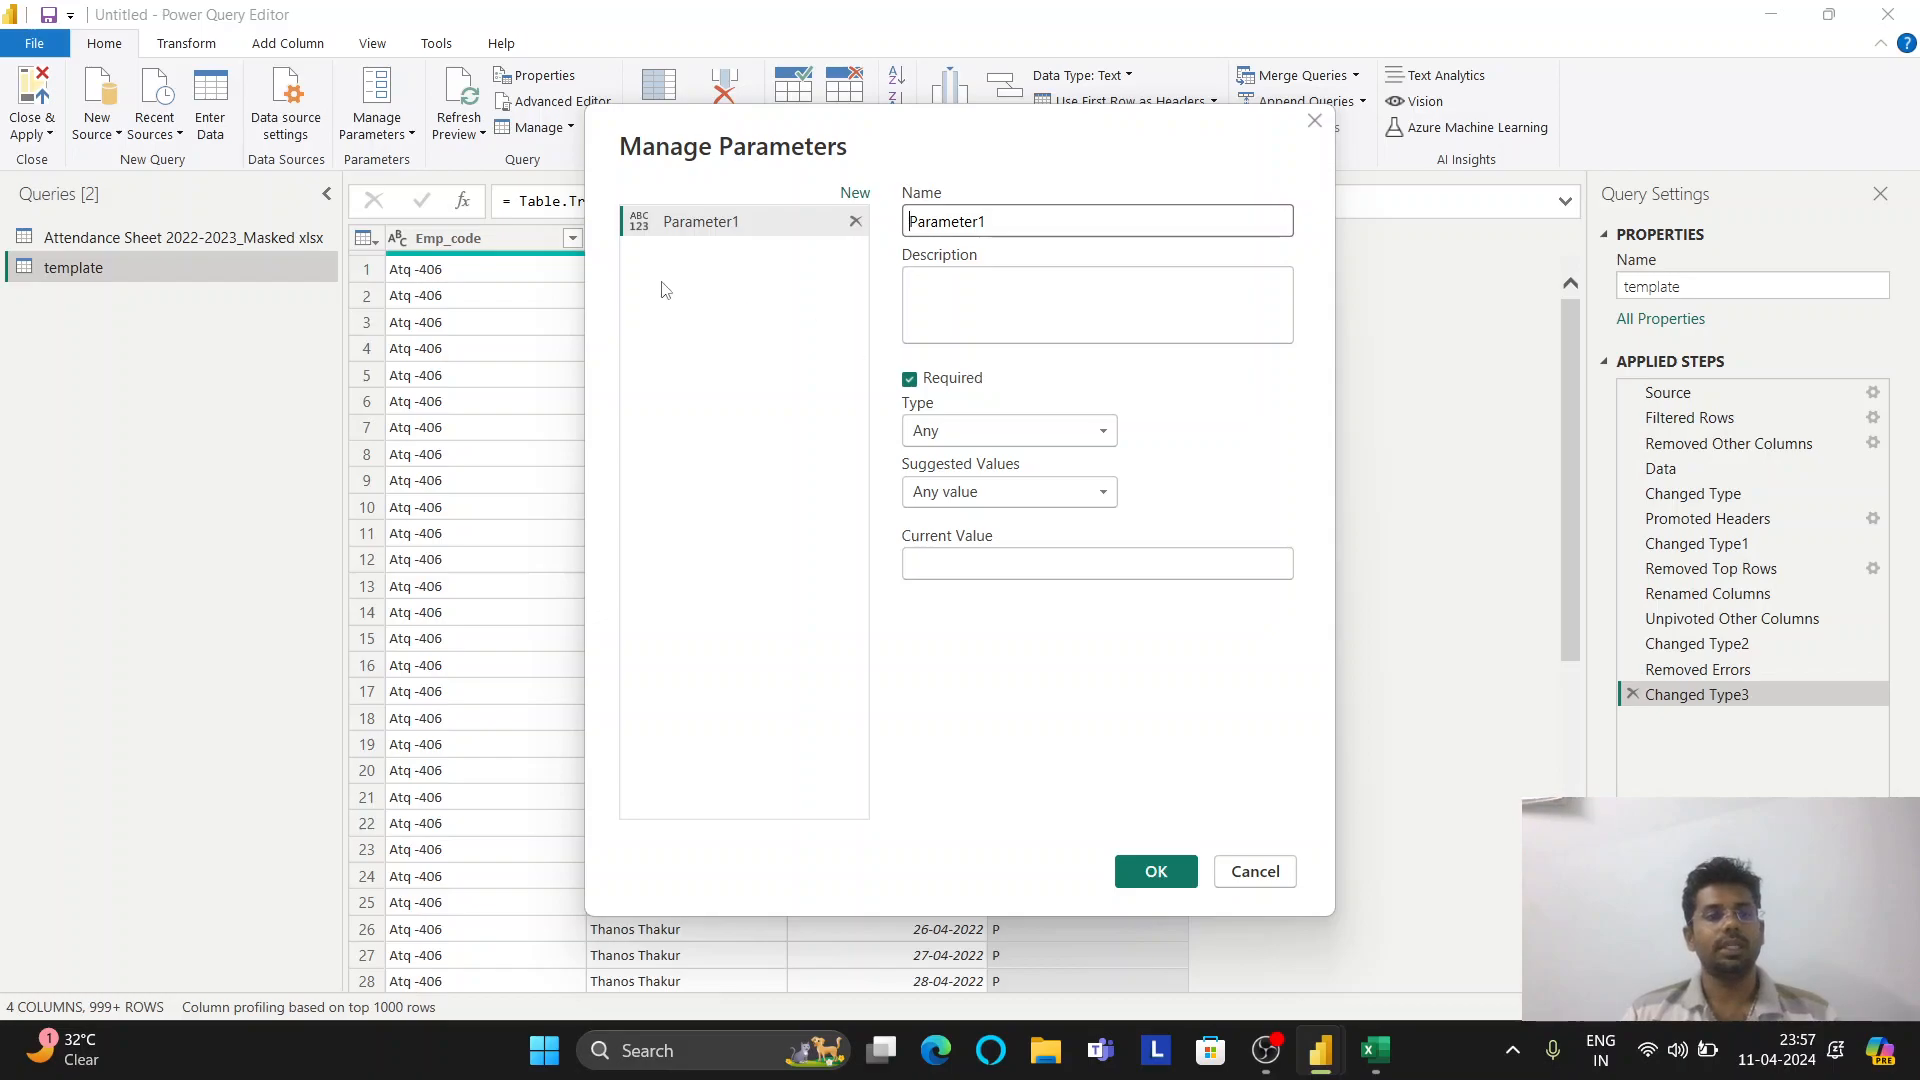
{"action": "left_click", "coordinate": [1318, 120]}
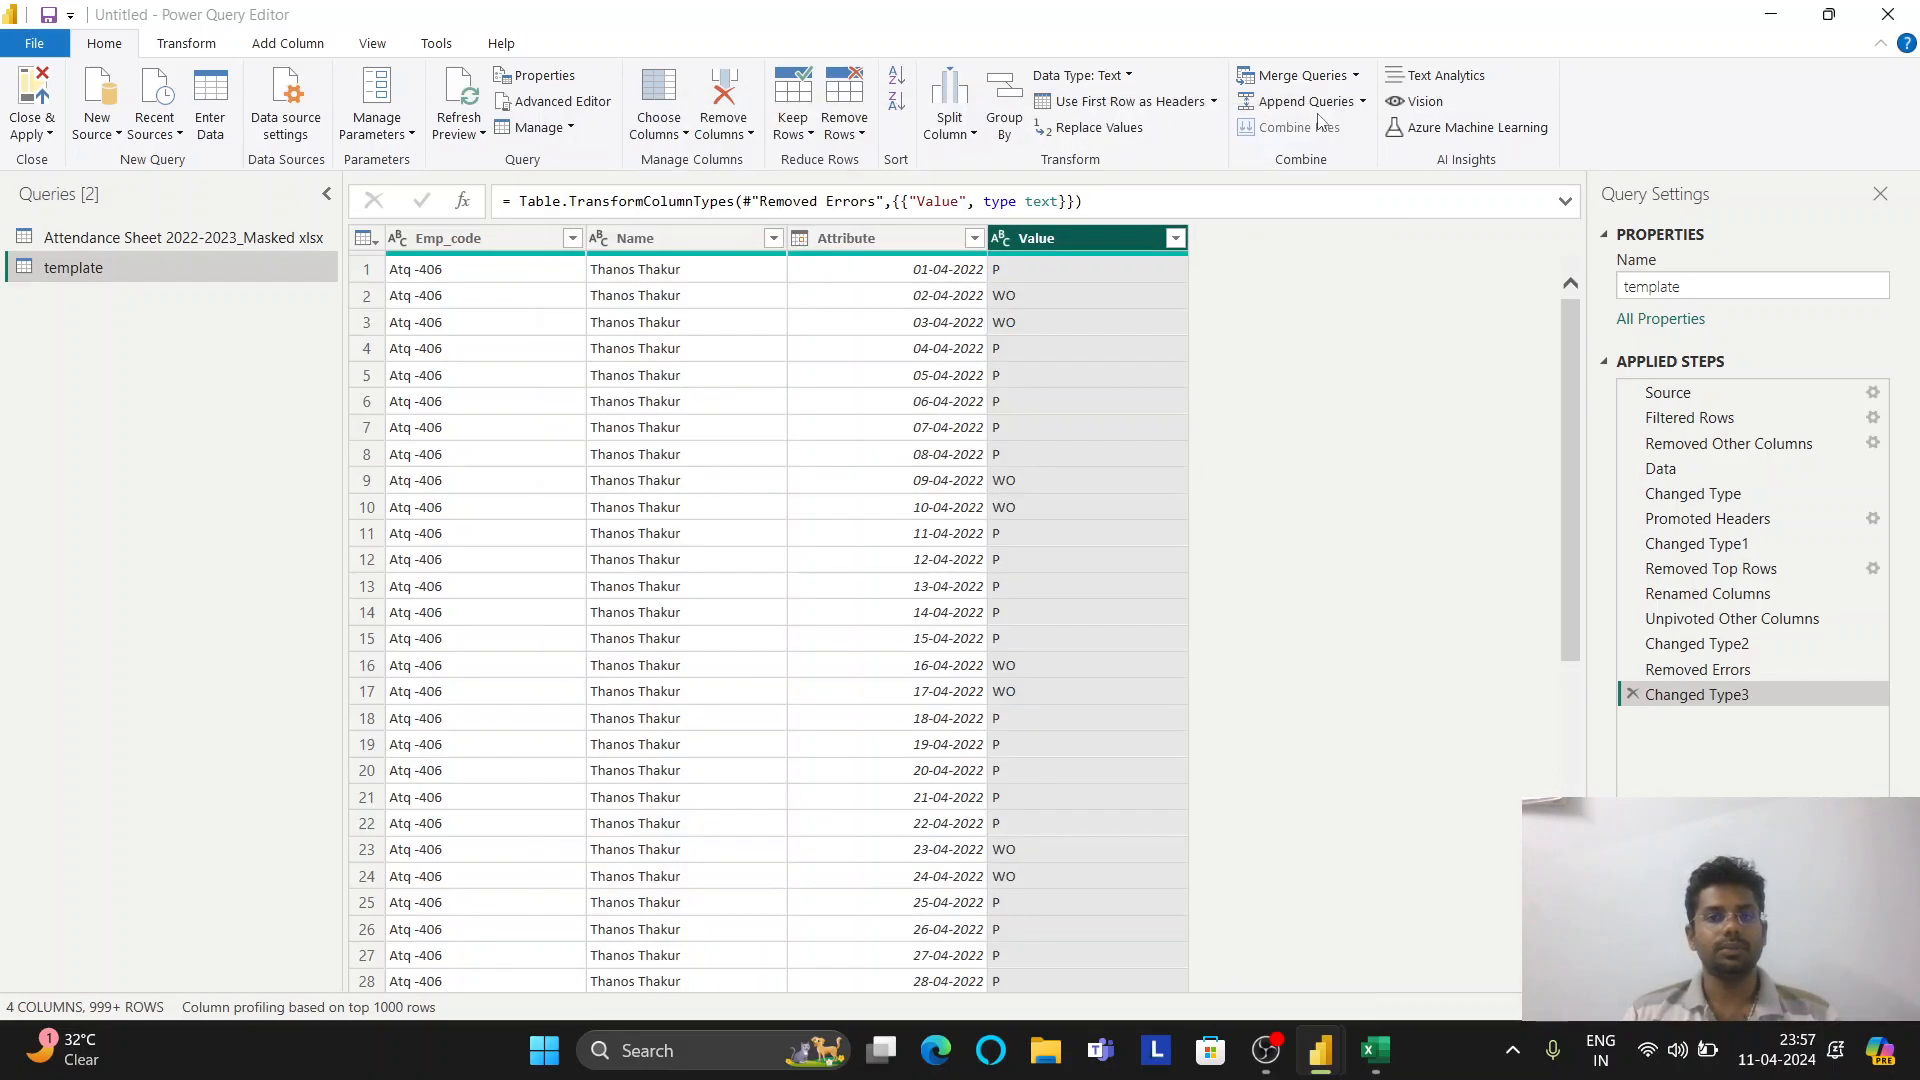
{"action": "left_click", "coordinate": [380, 132]}
{"action": "left_click", "coordinate": [405, 212]}
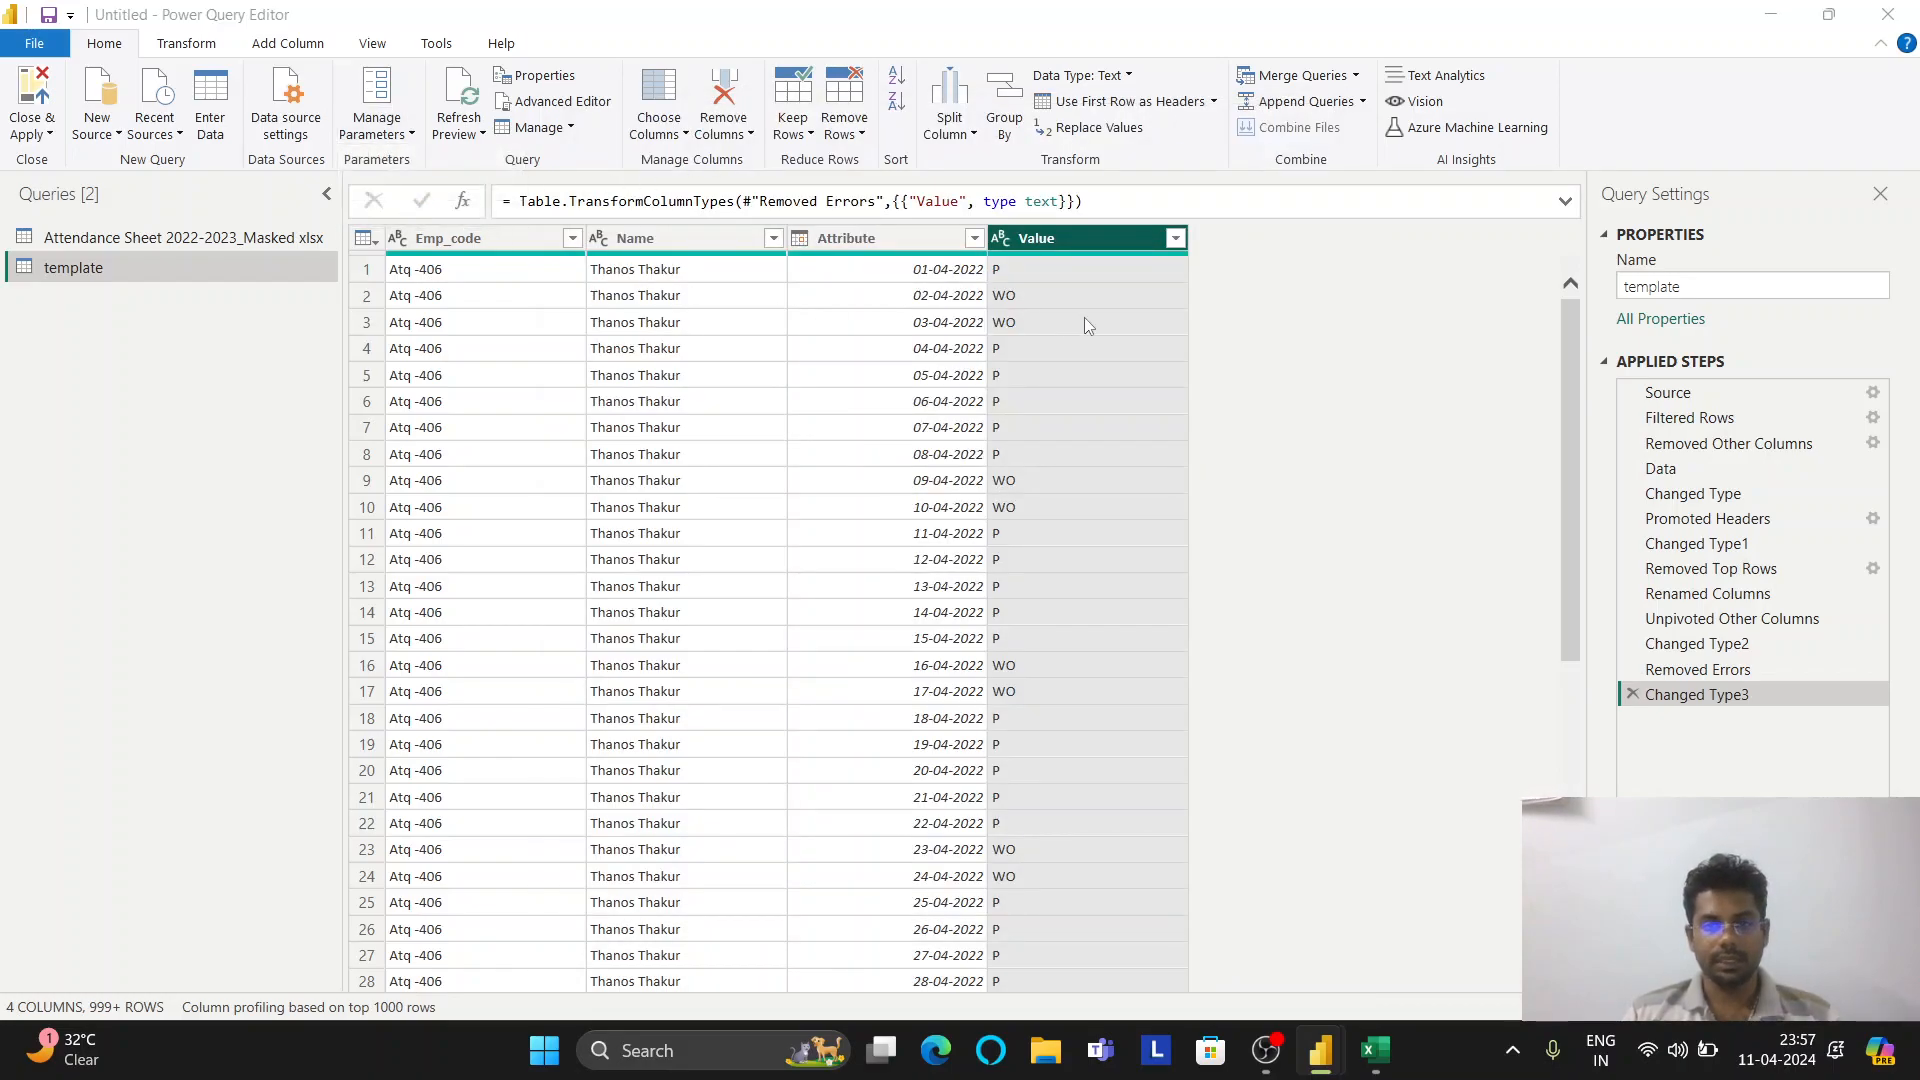
{"action": "key", "text": "BackSpace"}
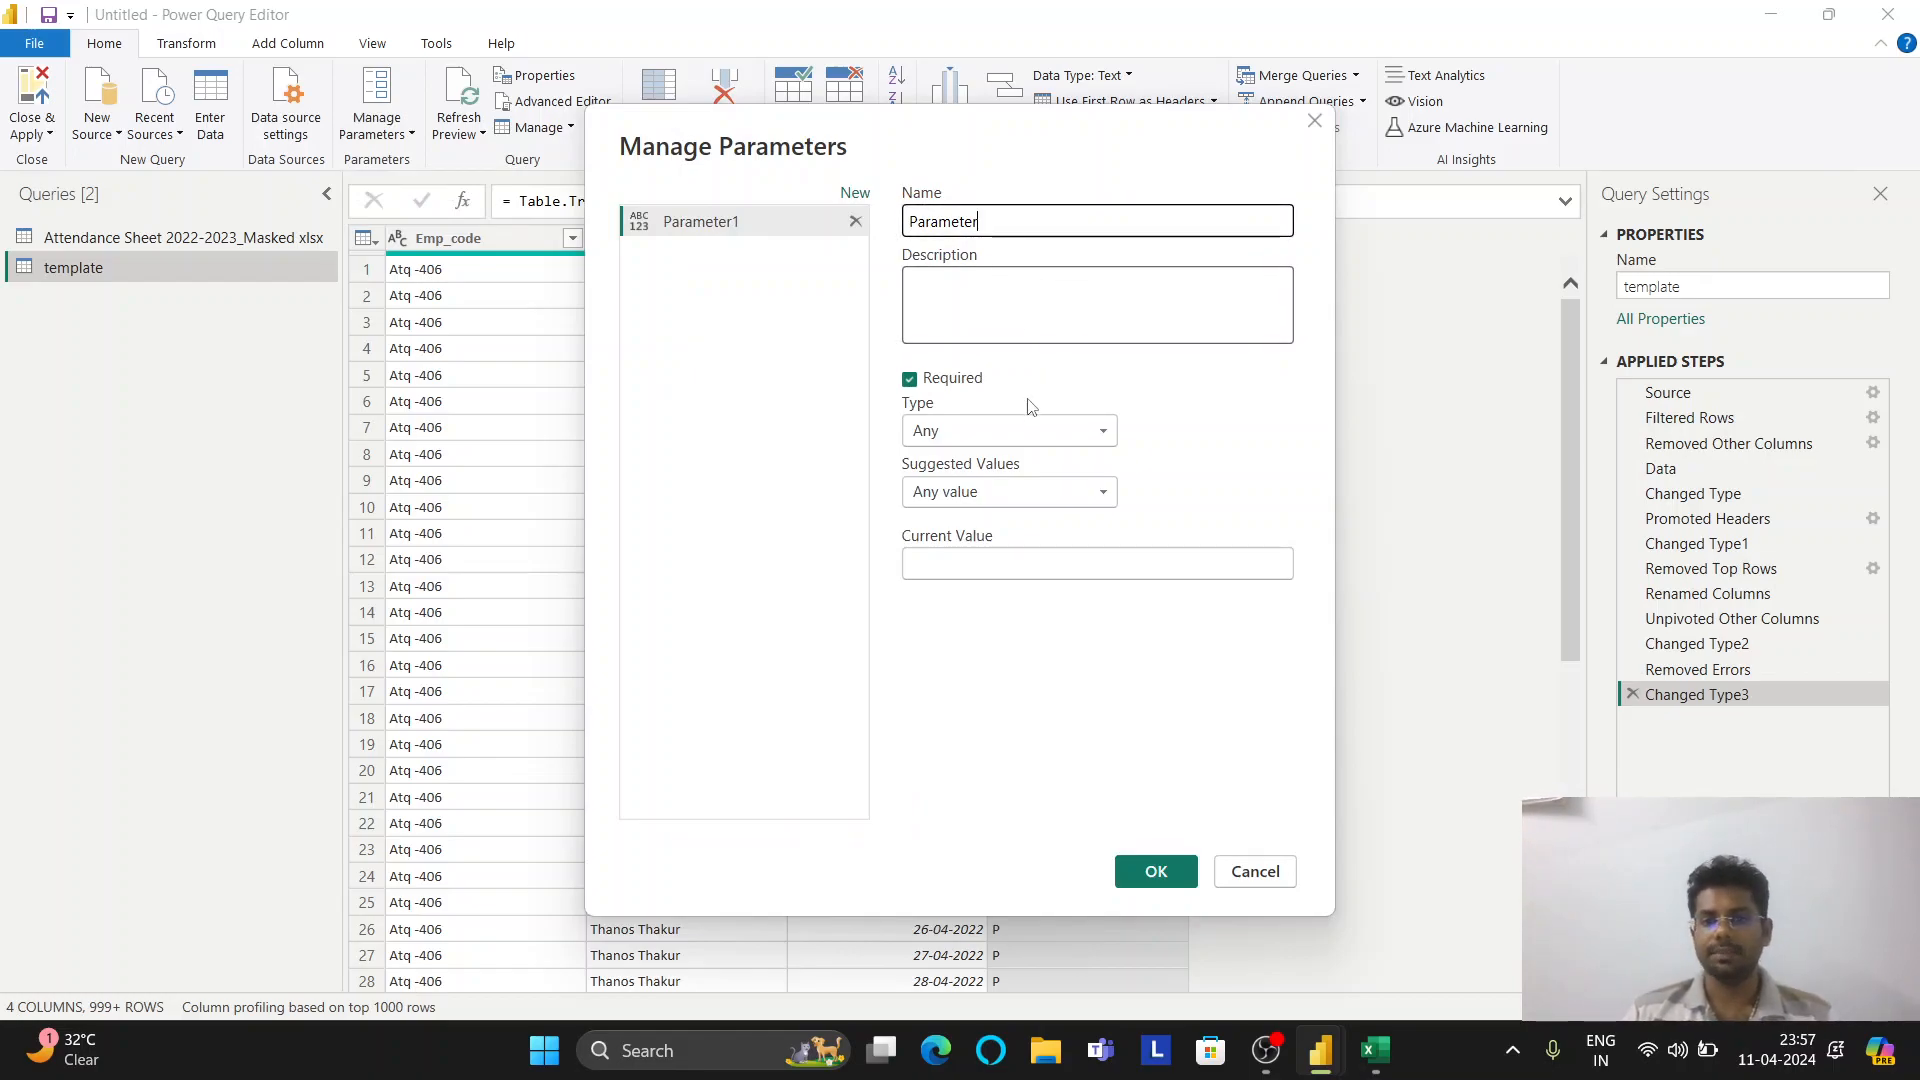
{"action": "left_click", "coordinate": [1017, 428]}
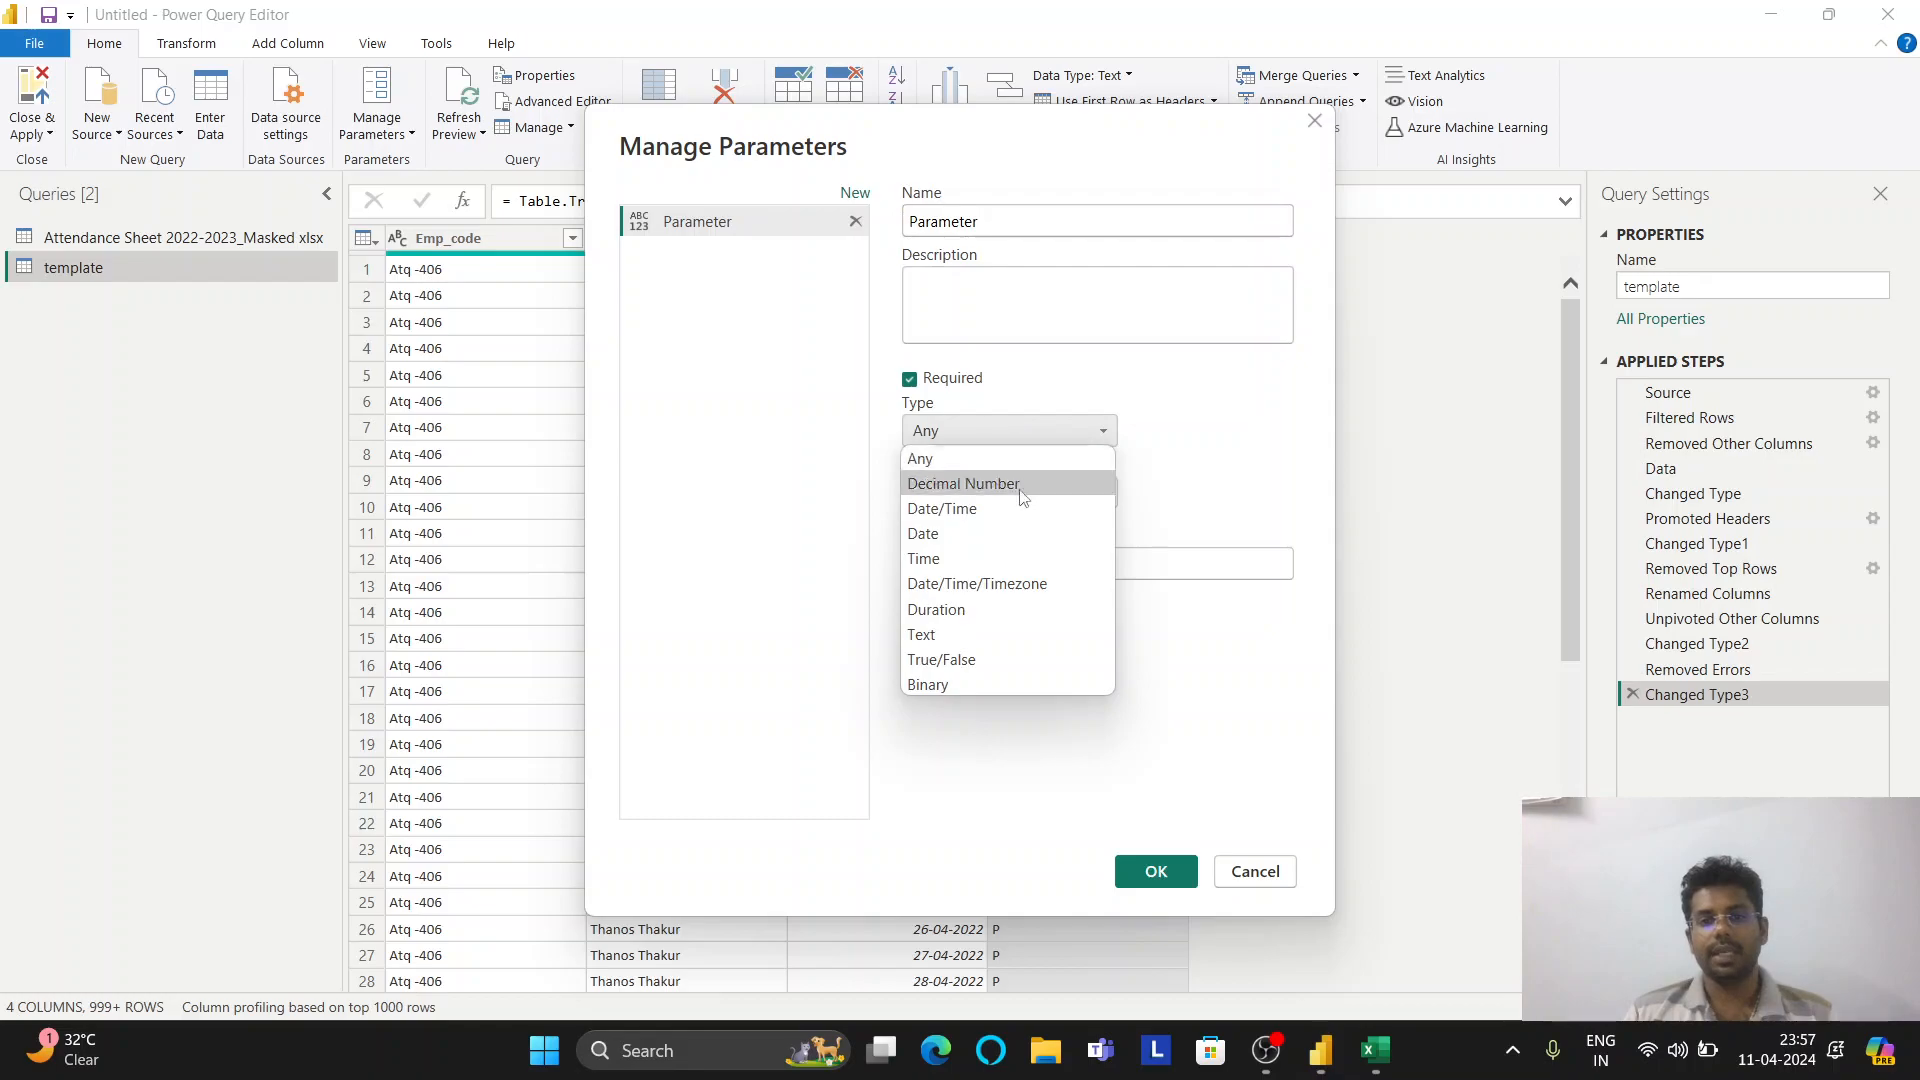
{"action": "left_click", "coordinate": [993, 634]}
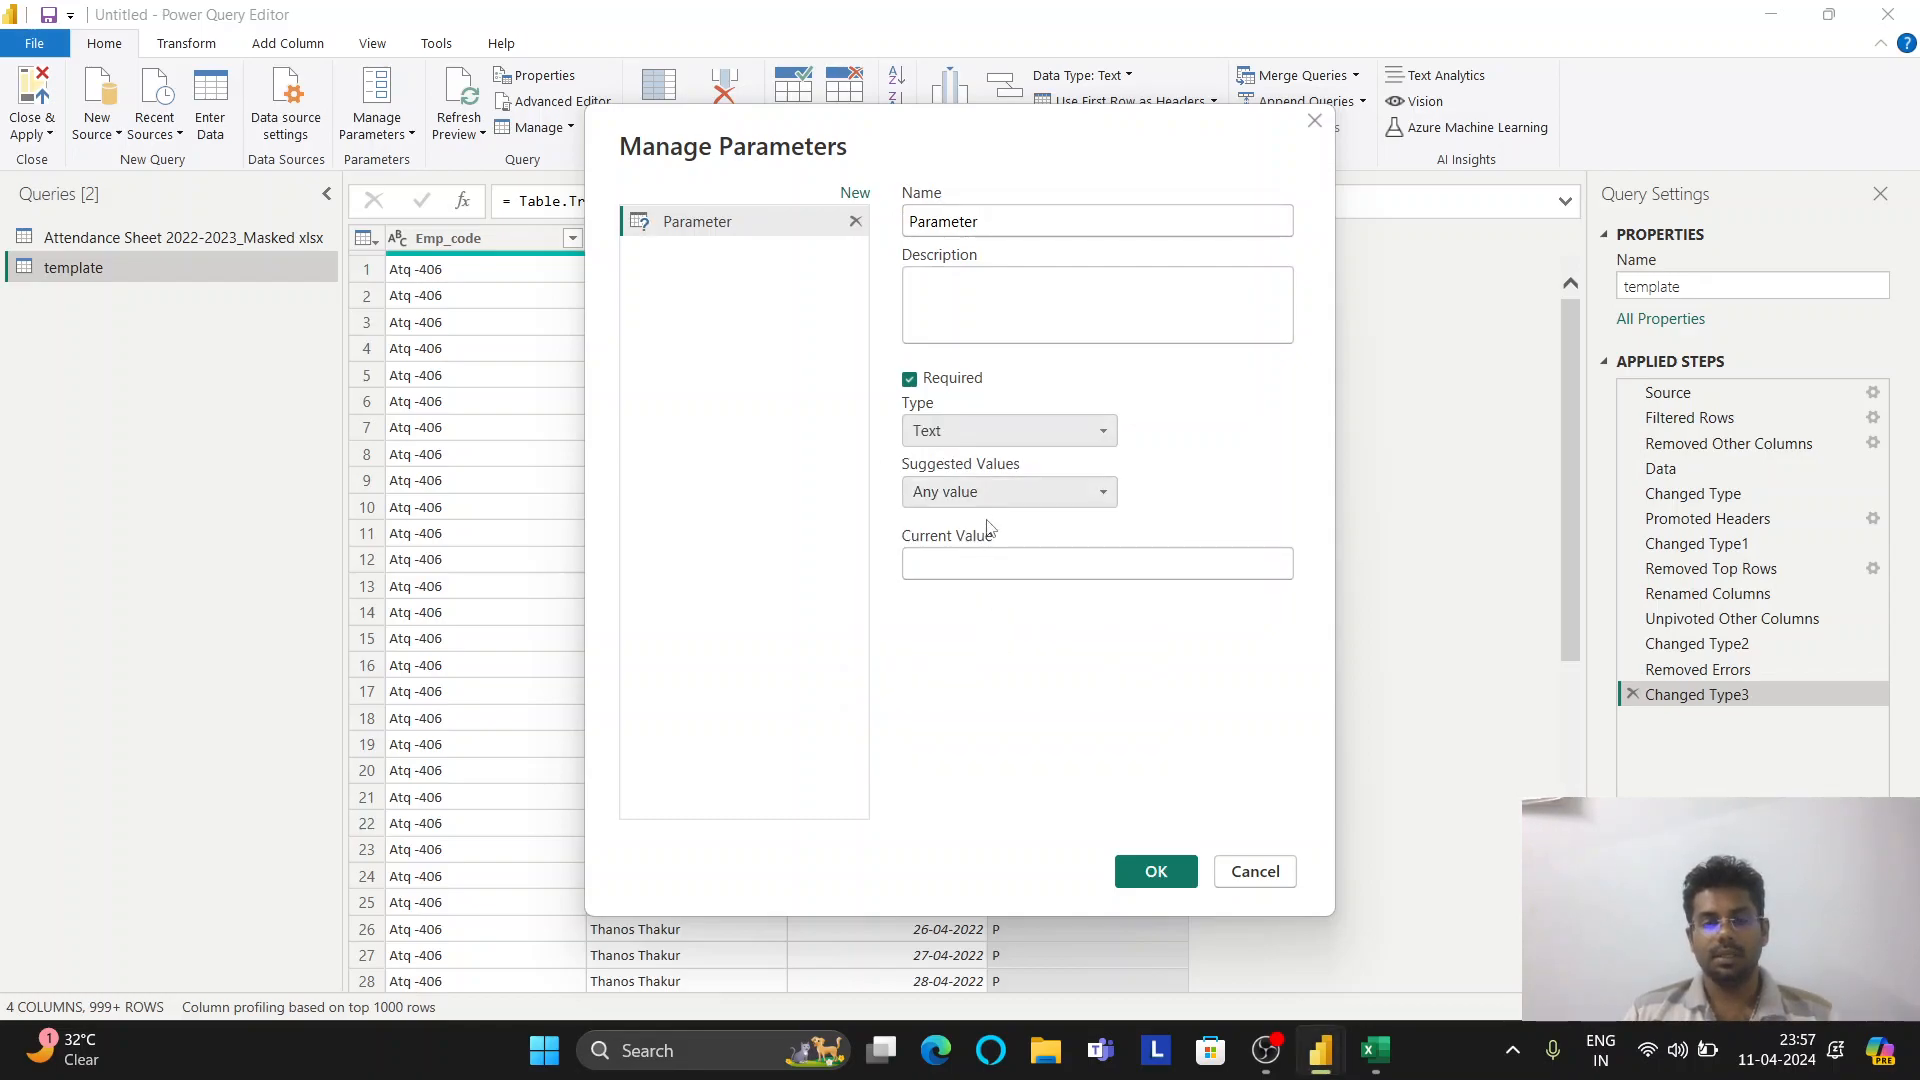
Set Parameter's current value to Apr 2022, matching the Excel sheet name
{"action": "left_click", "coordinate": [988, 556]}
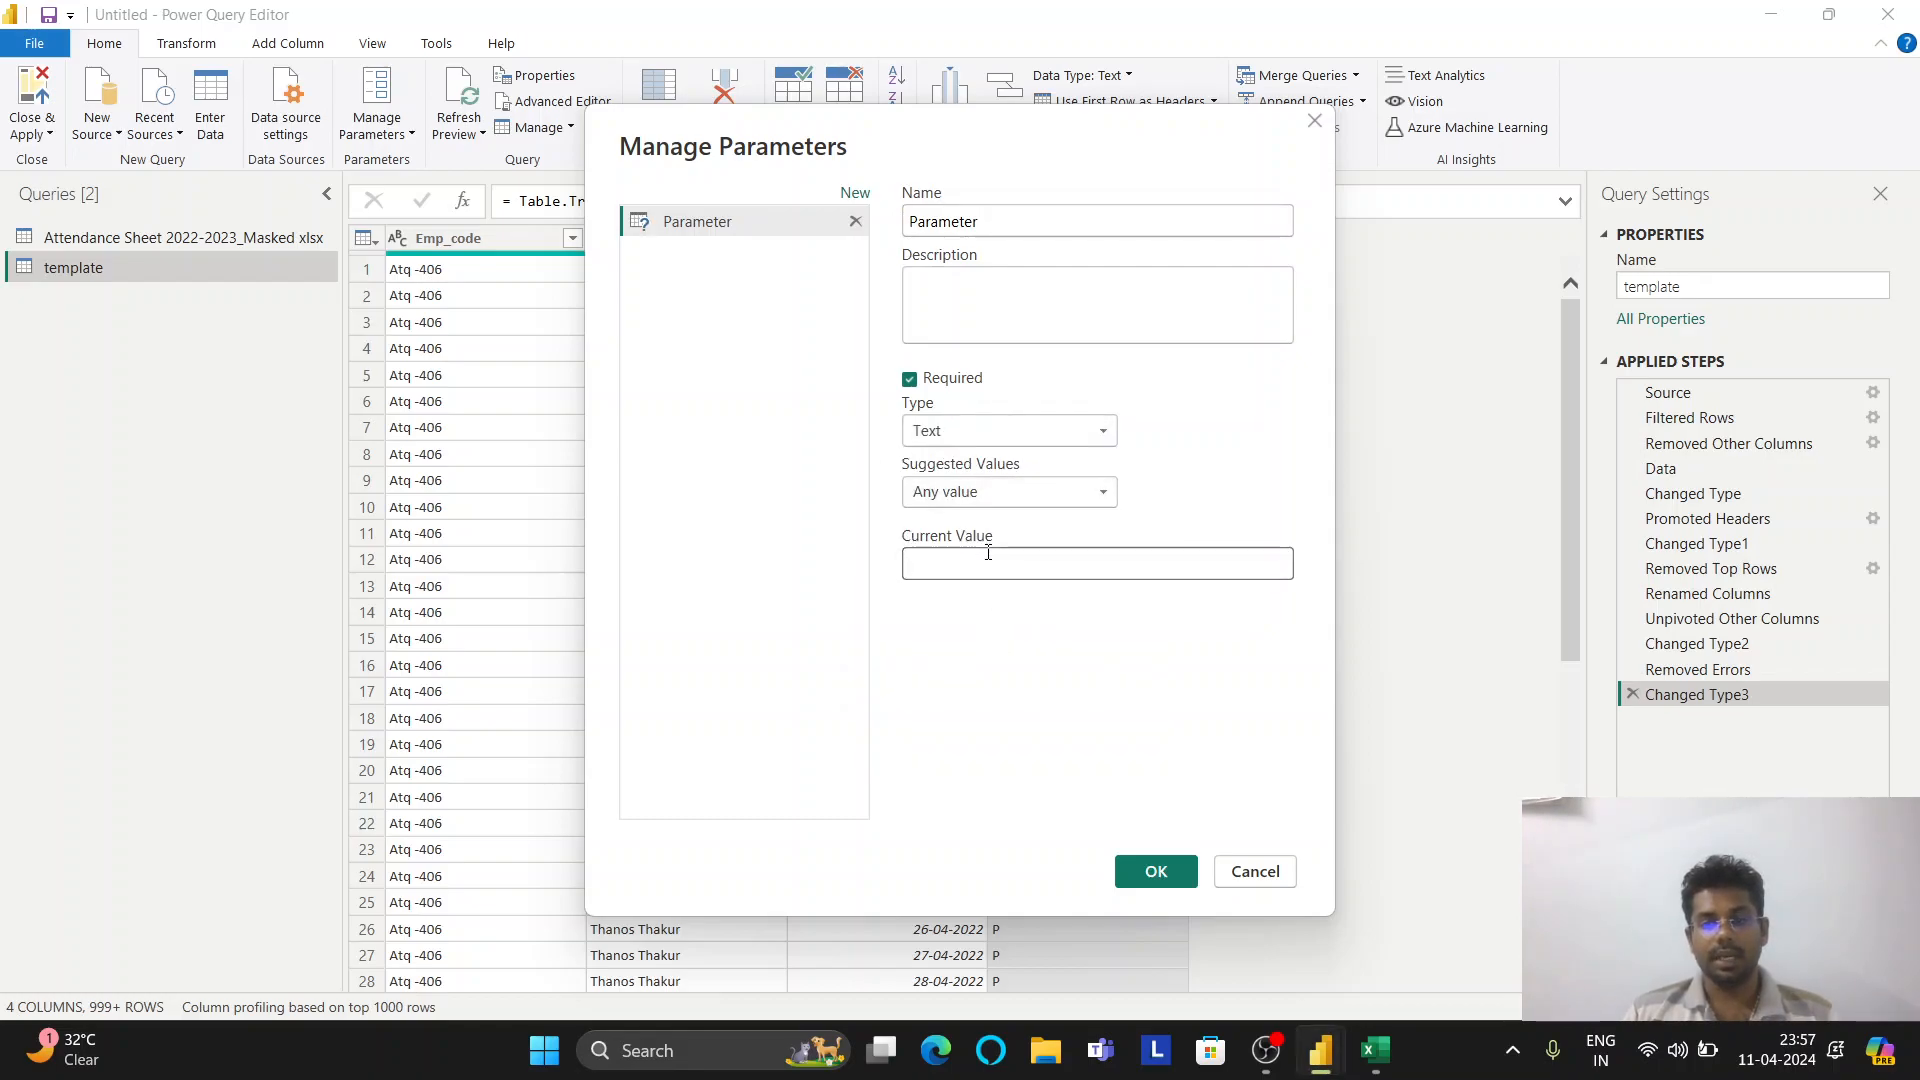
{"action": "left_click", "coordinate": [1375, 1050]}
{"action": "left_click", "coordinate": [430, 980]}
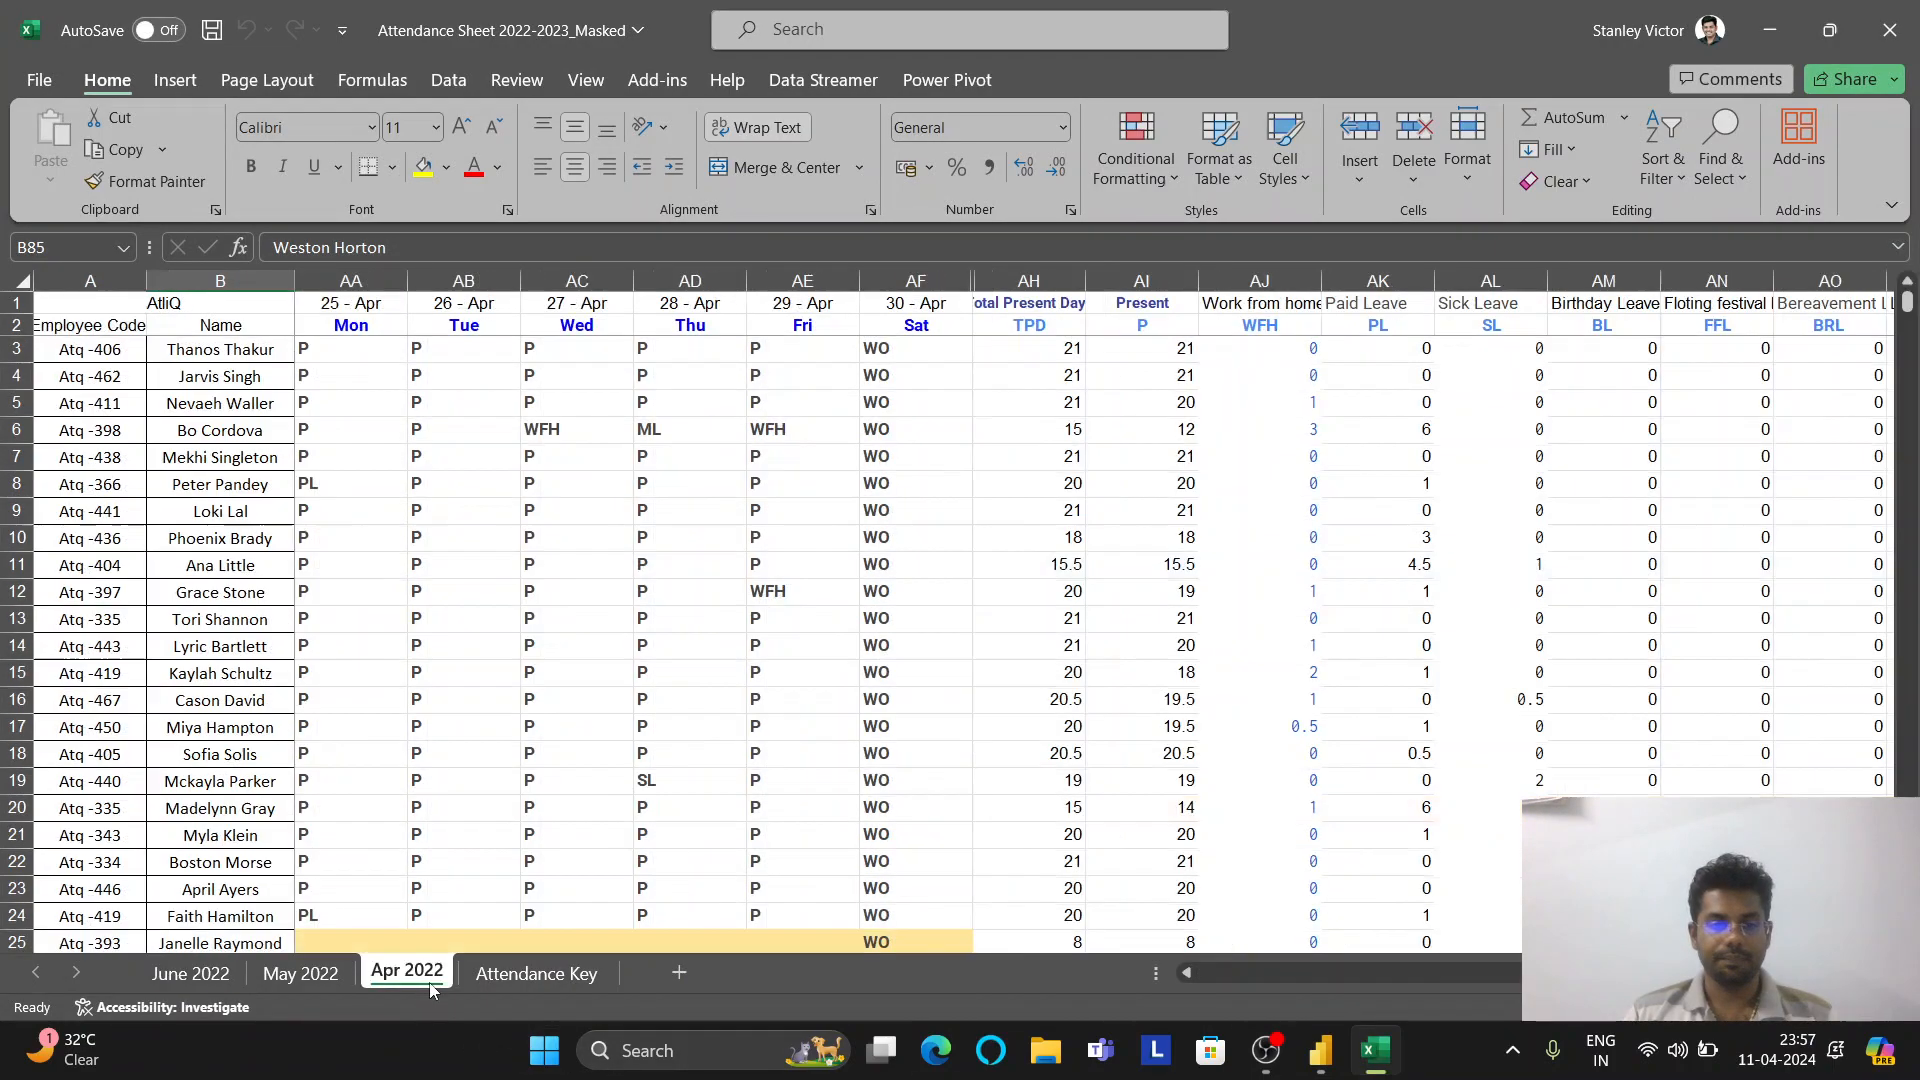
{"action": "mouse_move", "coordinate": [1320, 1050]}
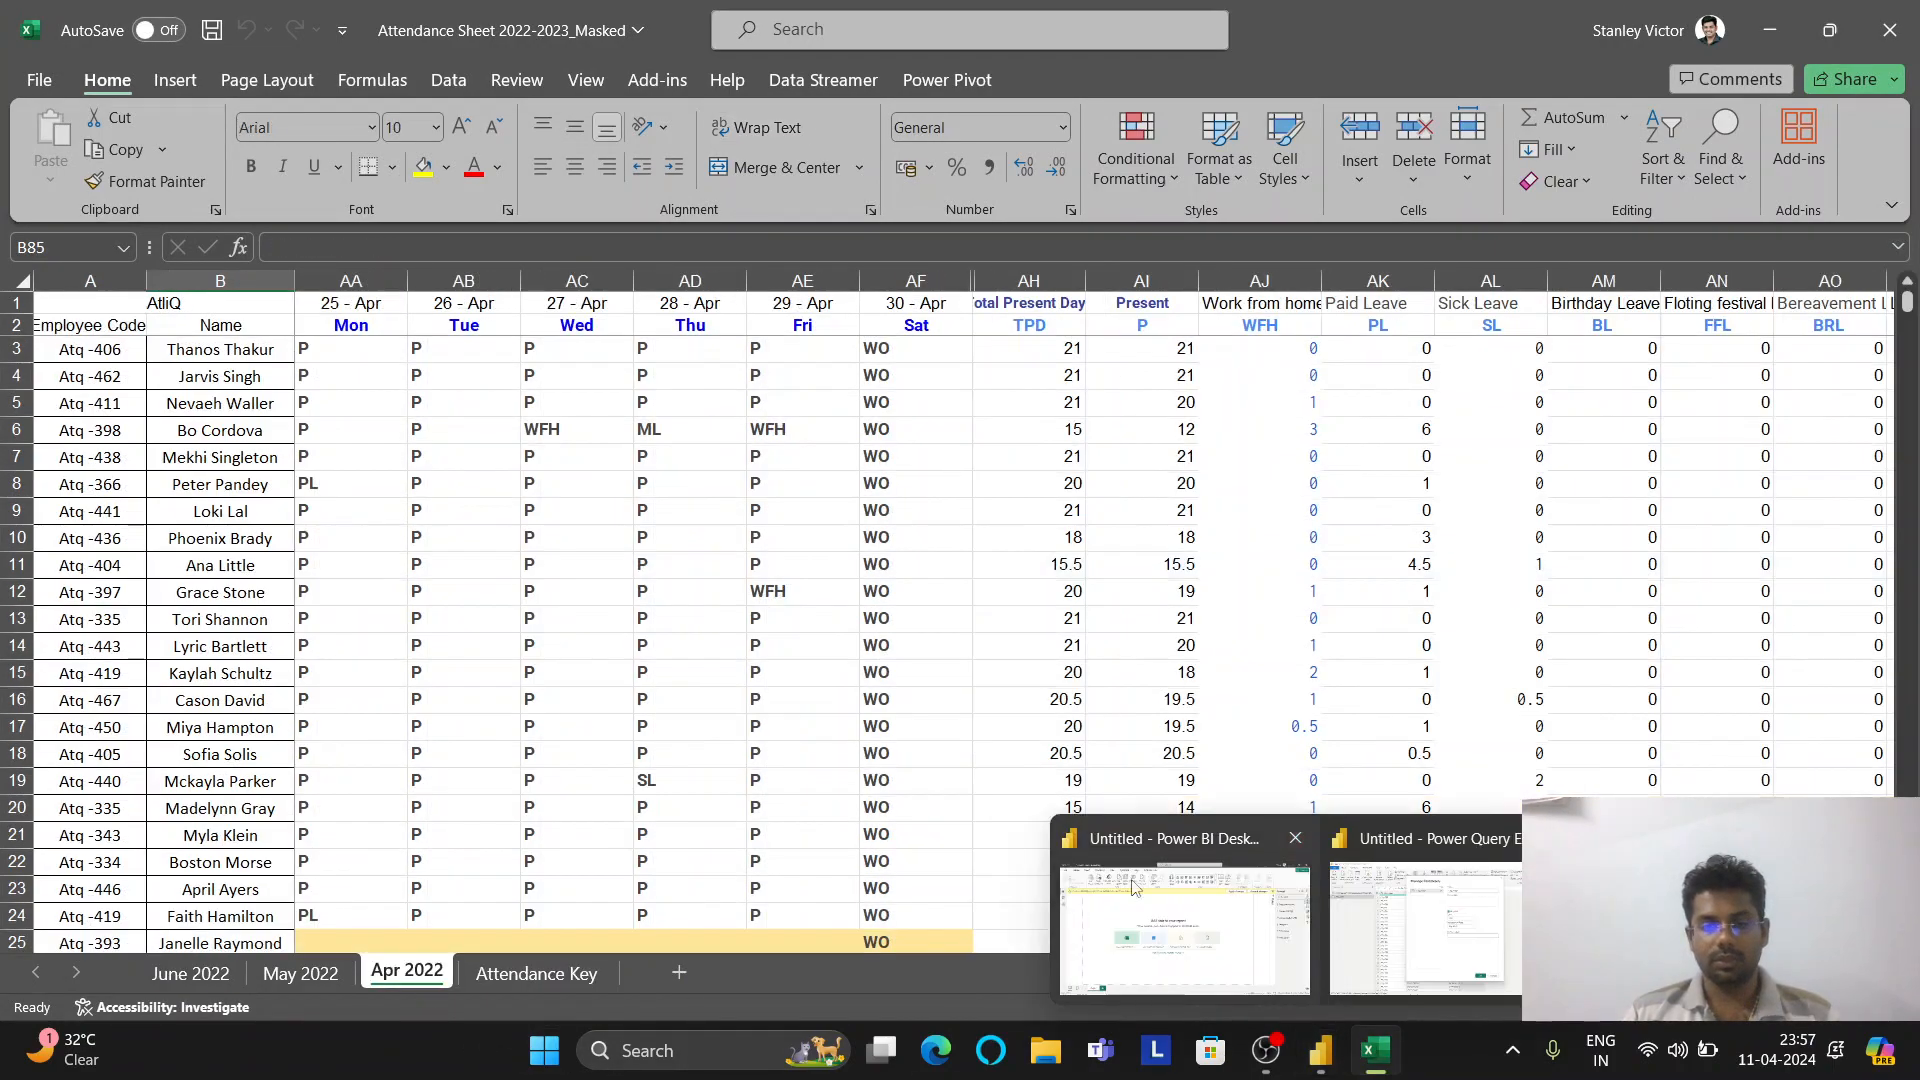
{"action": "left_click", "coordinate": [1387, 928]}
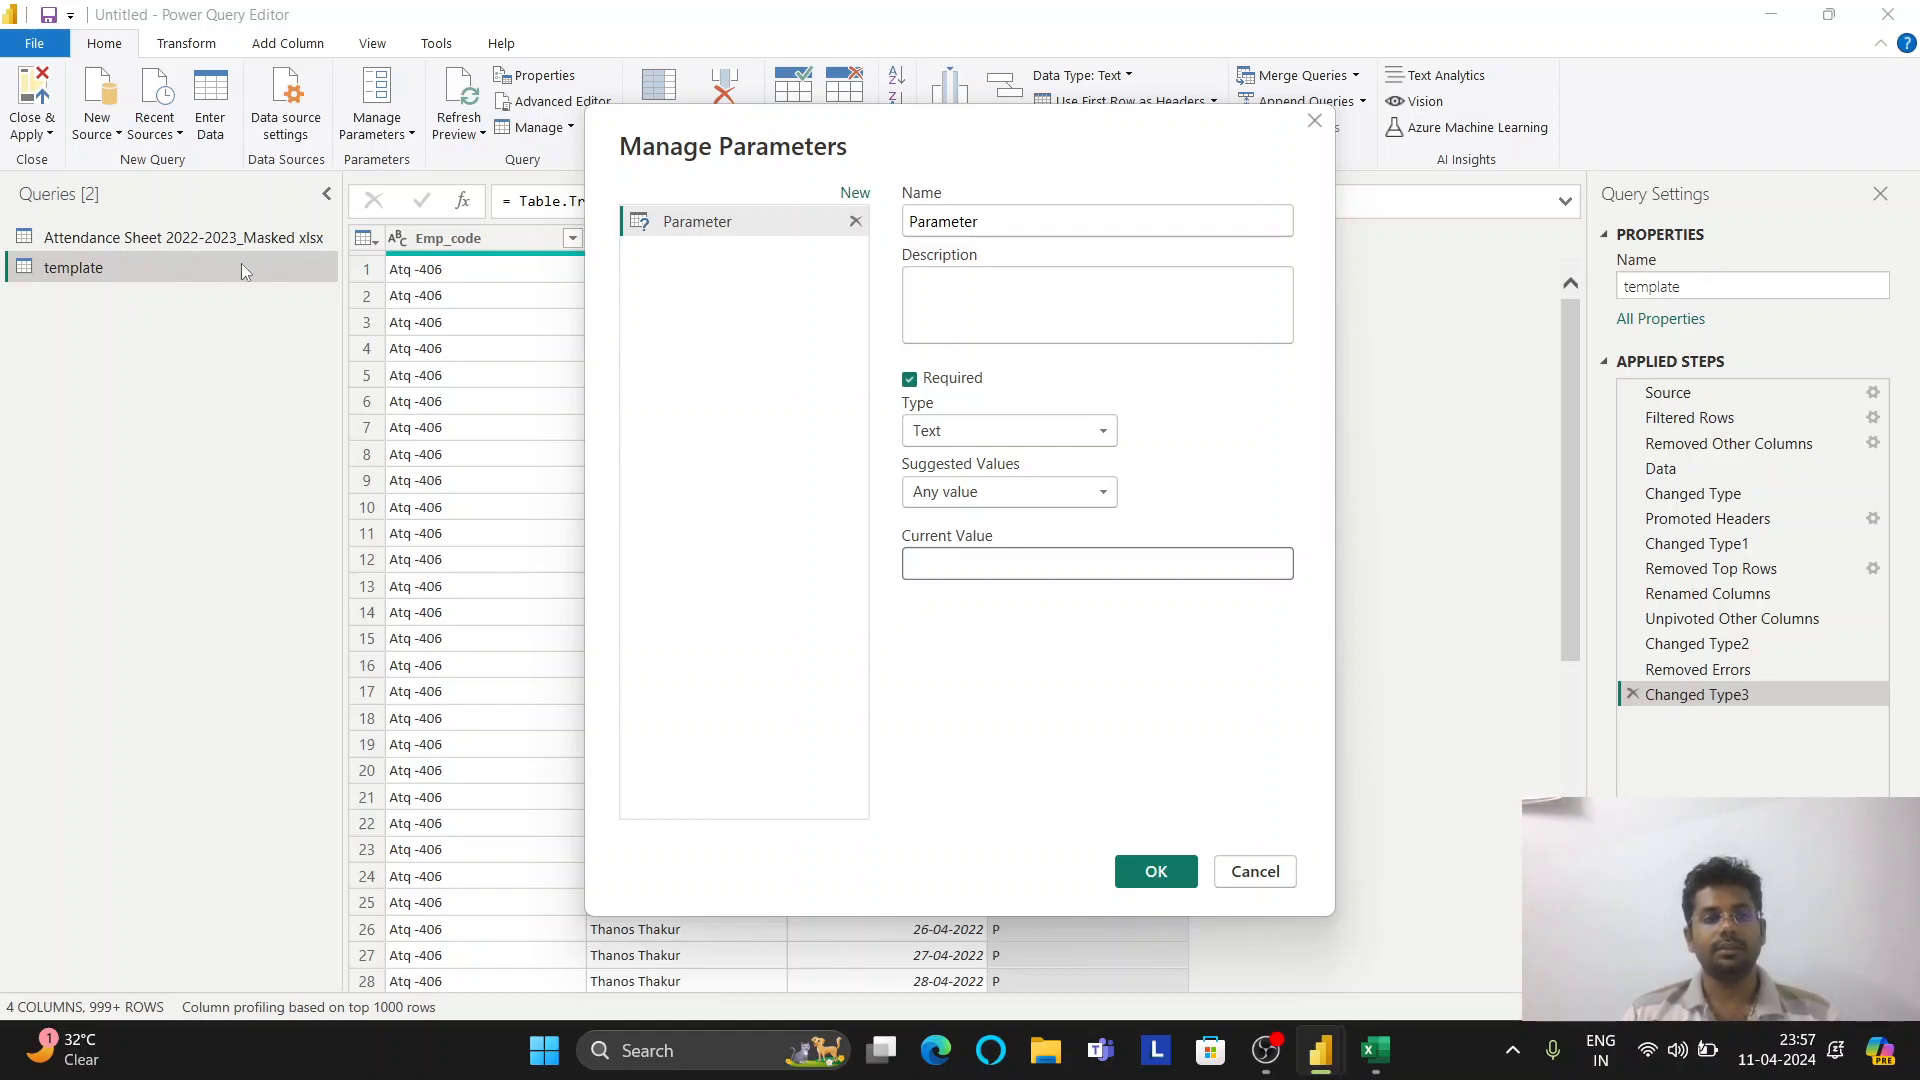
{"action": "left_click", "coordinate": [944, 567]}
{"action": "type", "text": "Apr 2022"}
{"action": "left_click", "coordinate": [1156, 871]}
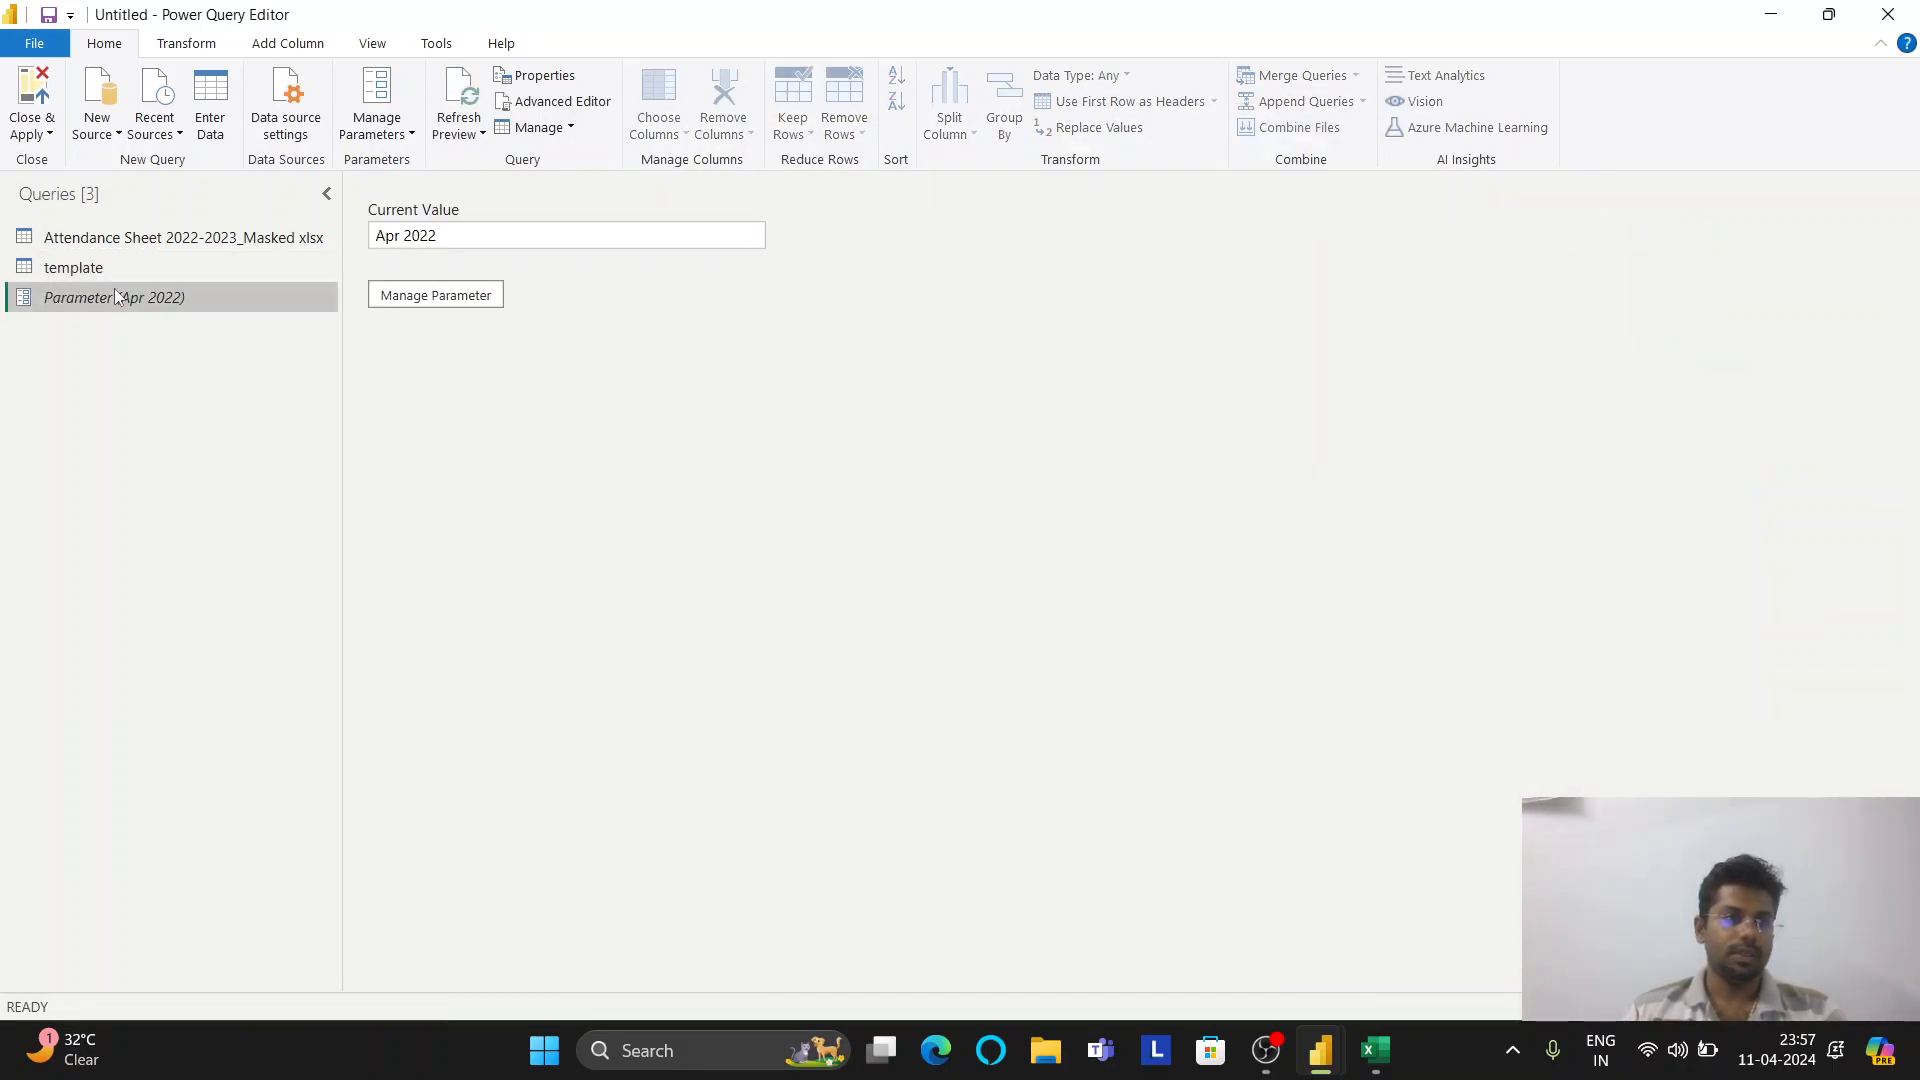
{"action": "left_click", "coordinate": [110, 273]}
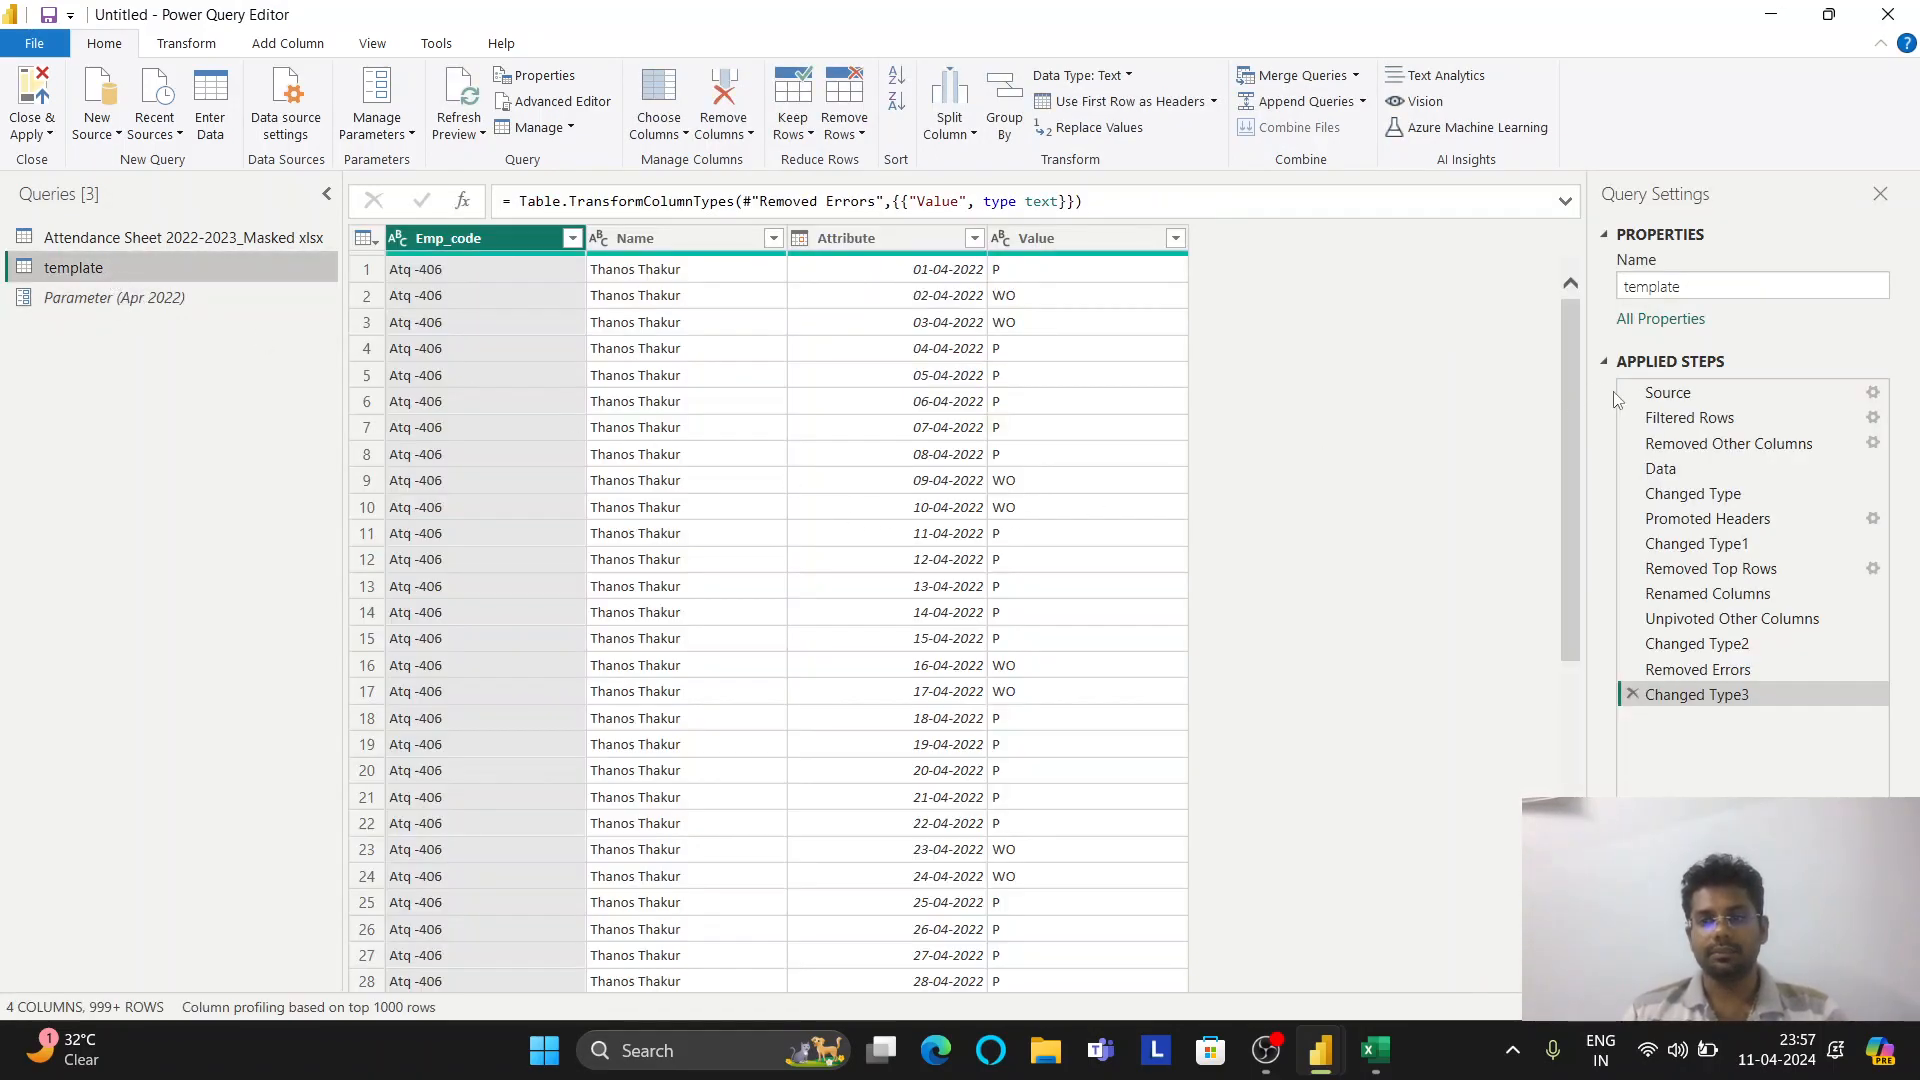
Replace the fixed Apr 2022 Name filter with an Equals filter on Parameter, deleting the old step
{"action": "left_click", "coordinate": [1683, 420]}
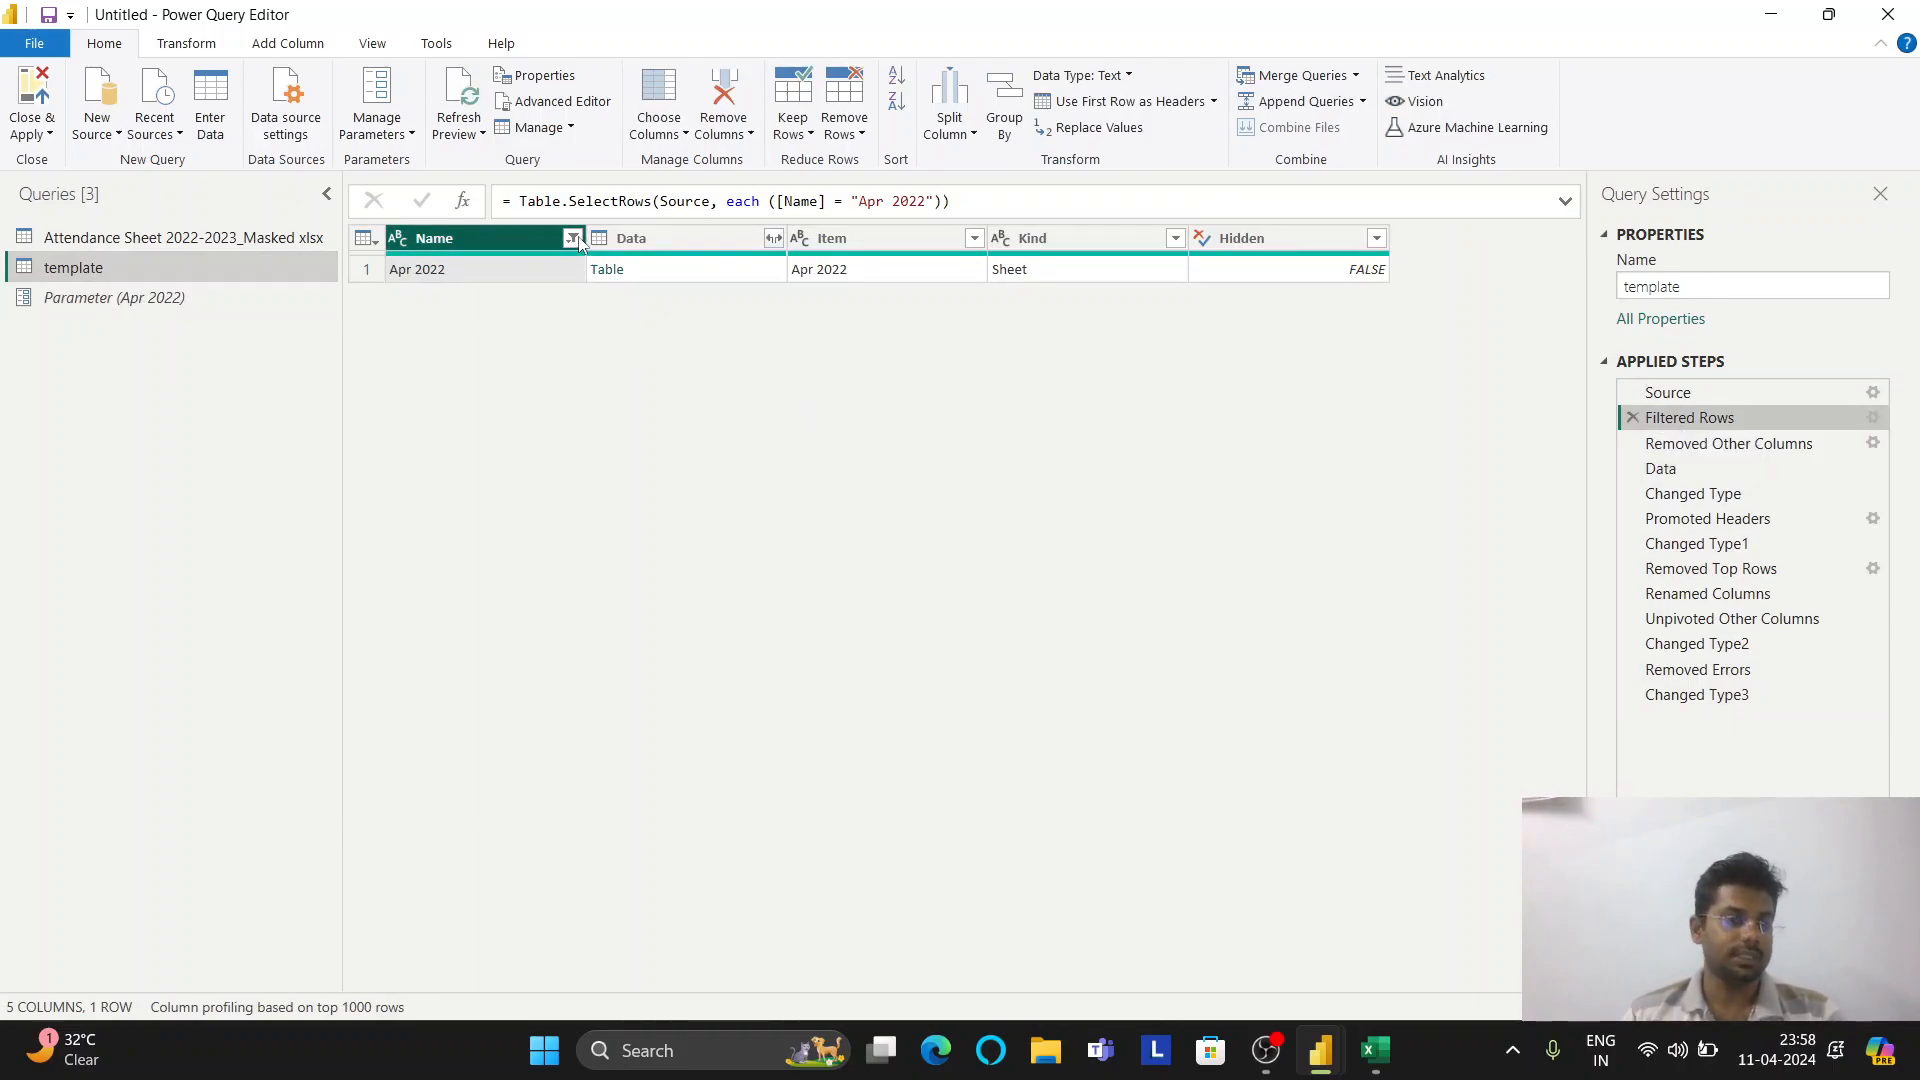
{"action": "left_click", "coordinate": [573, 239]}
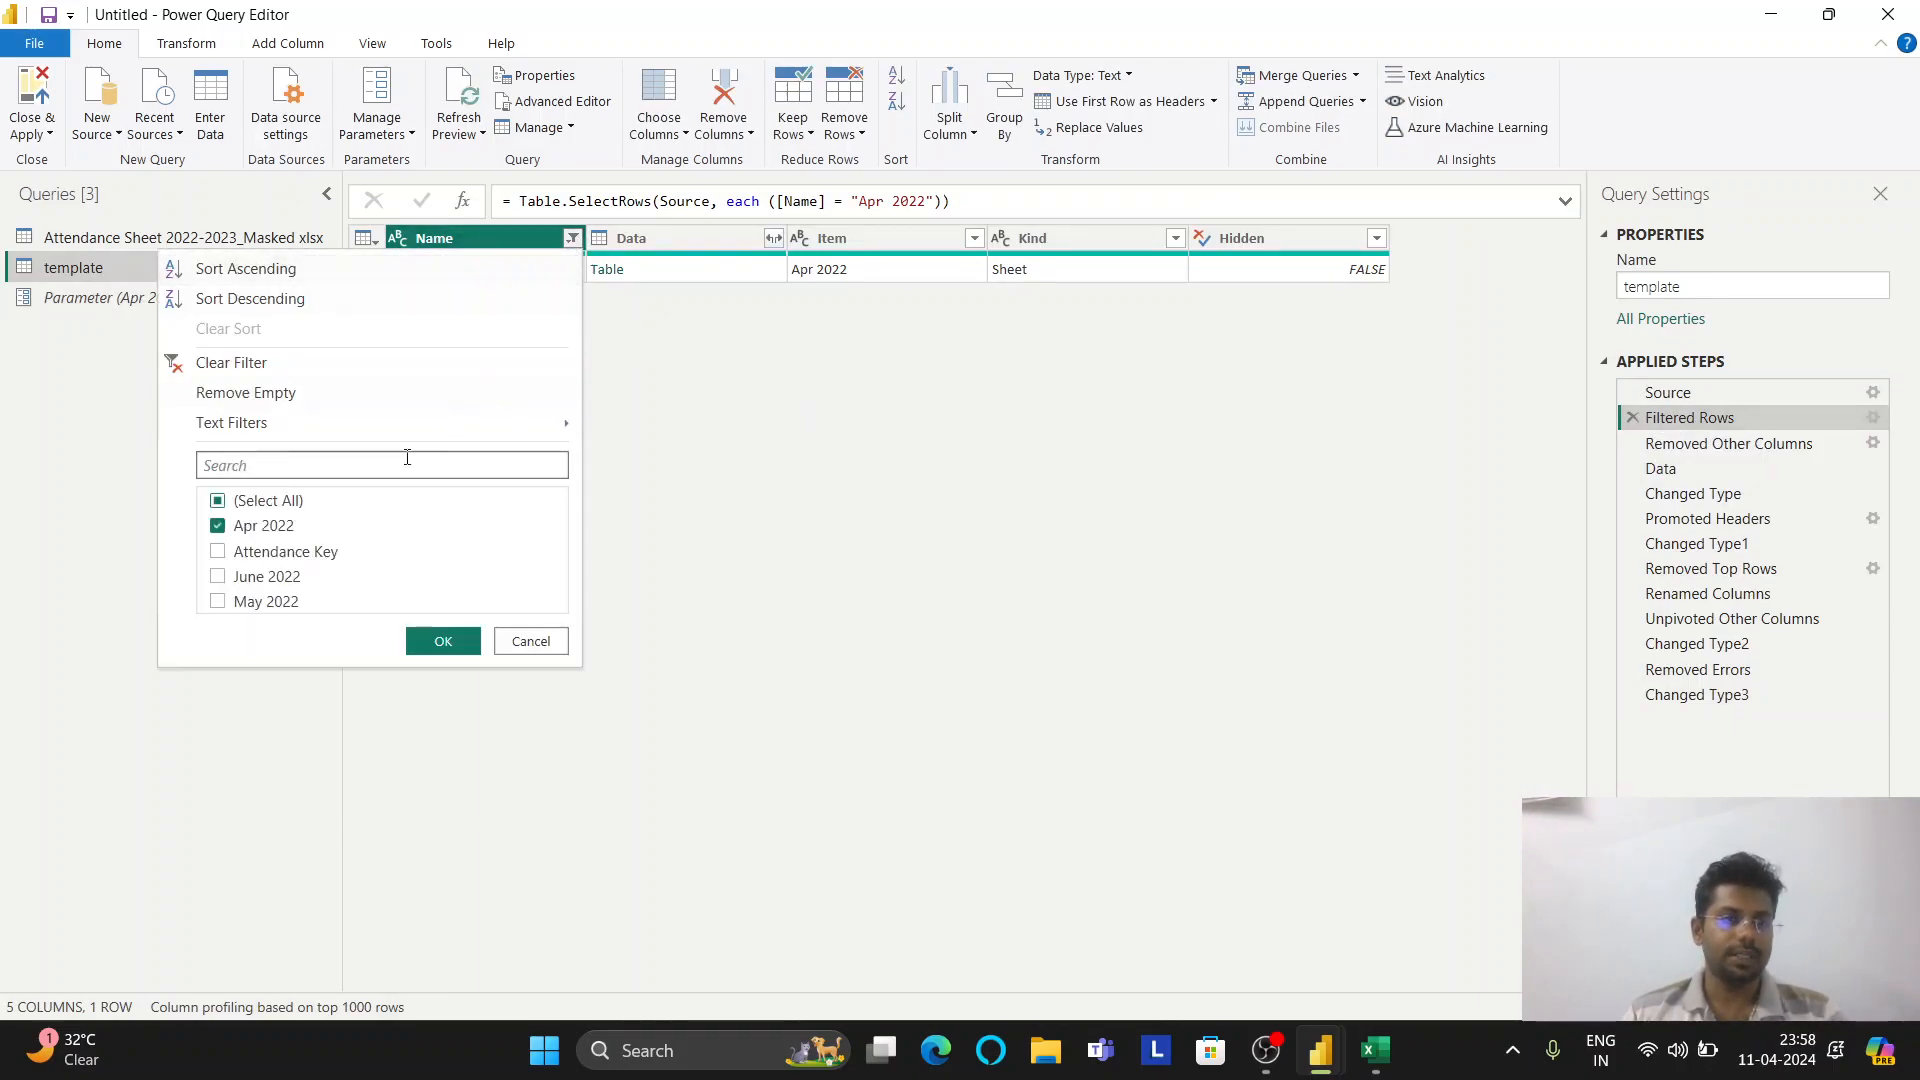
{"action": "mouse_move", "coordinate": [340, 429]}
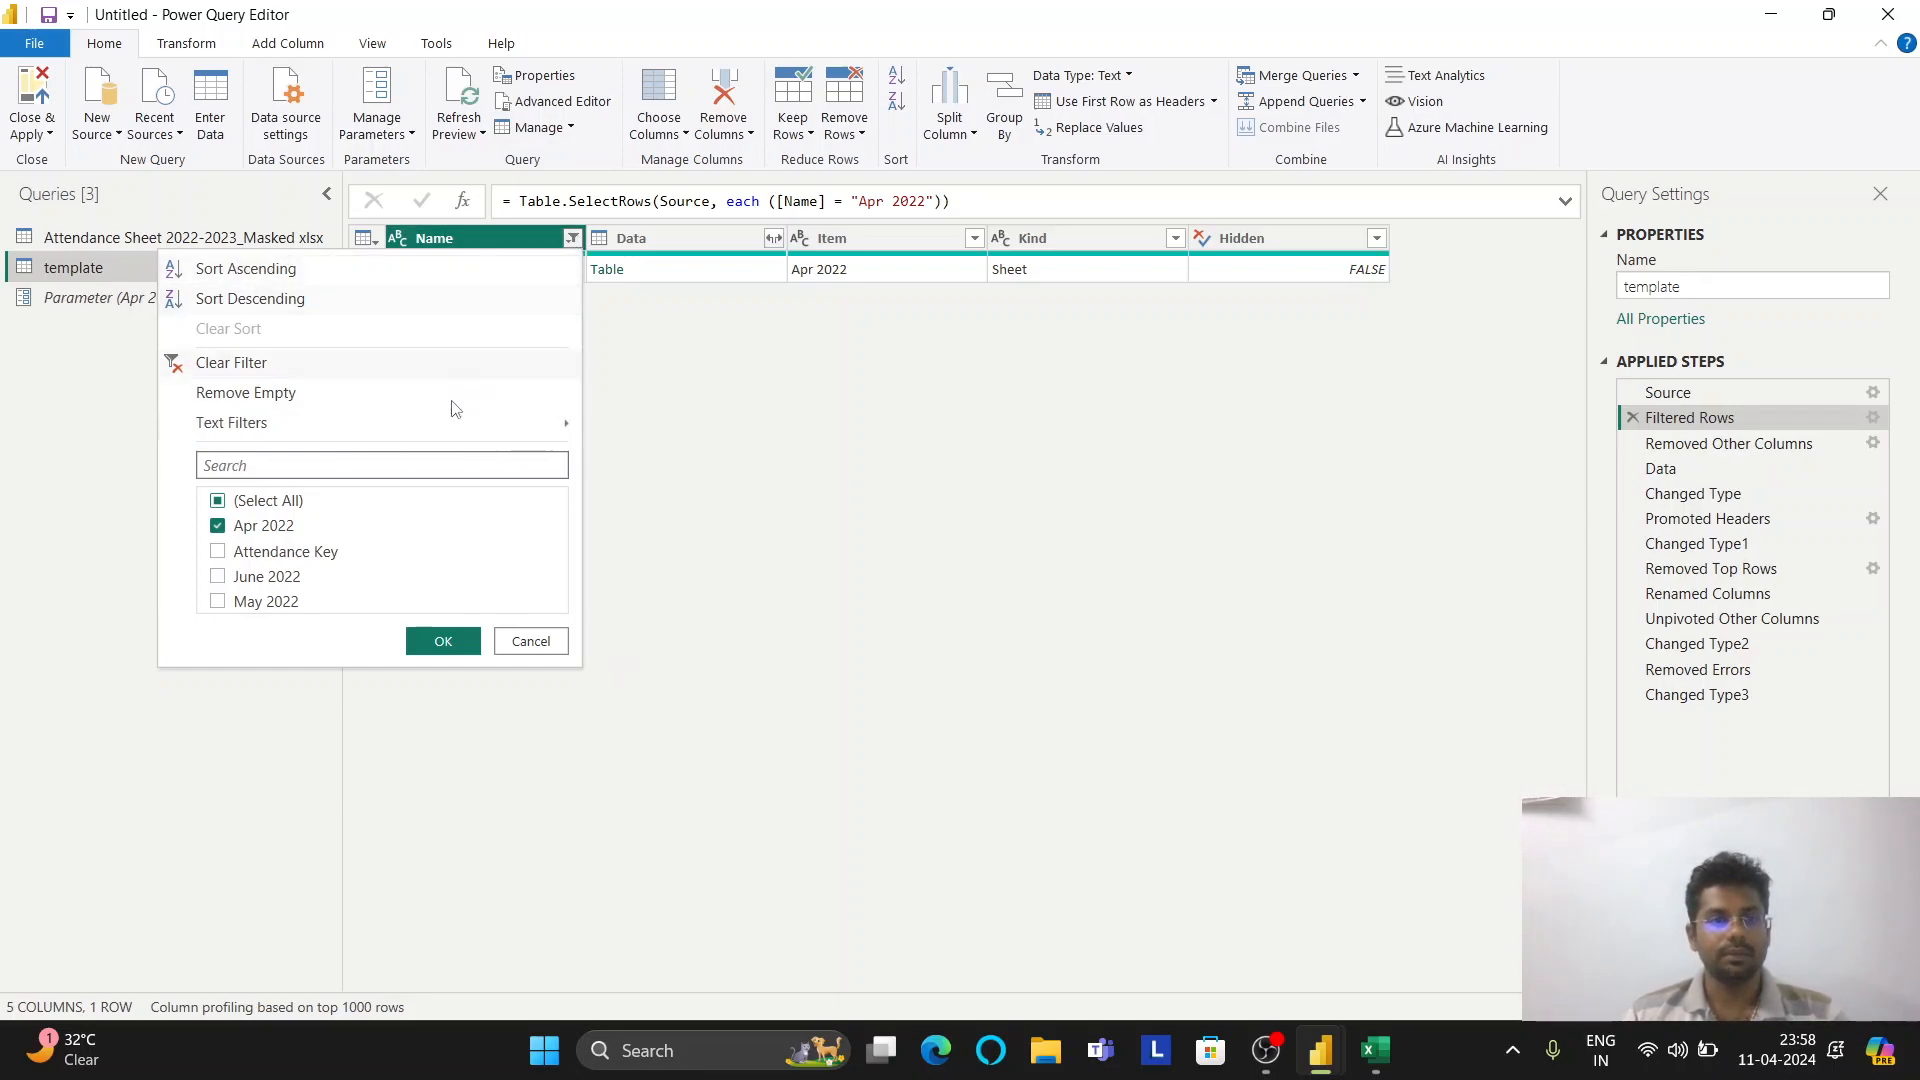
{"action": "mouse_move", "coordinate": [540, 423]}
{"action": "left_click", "coordinate": [648, 430]}
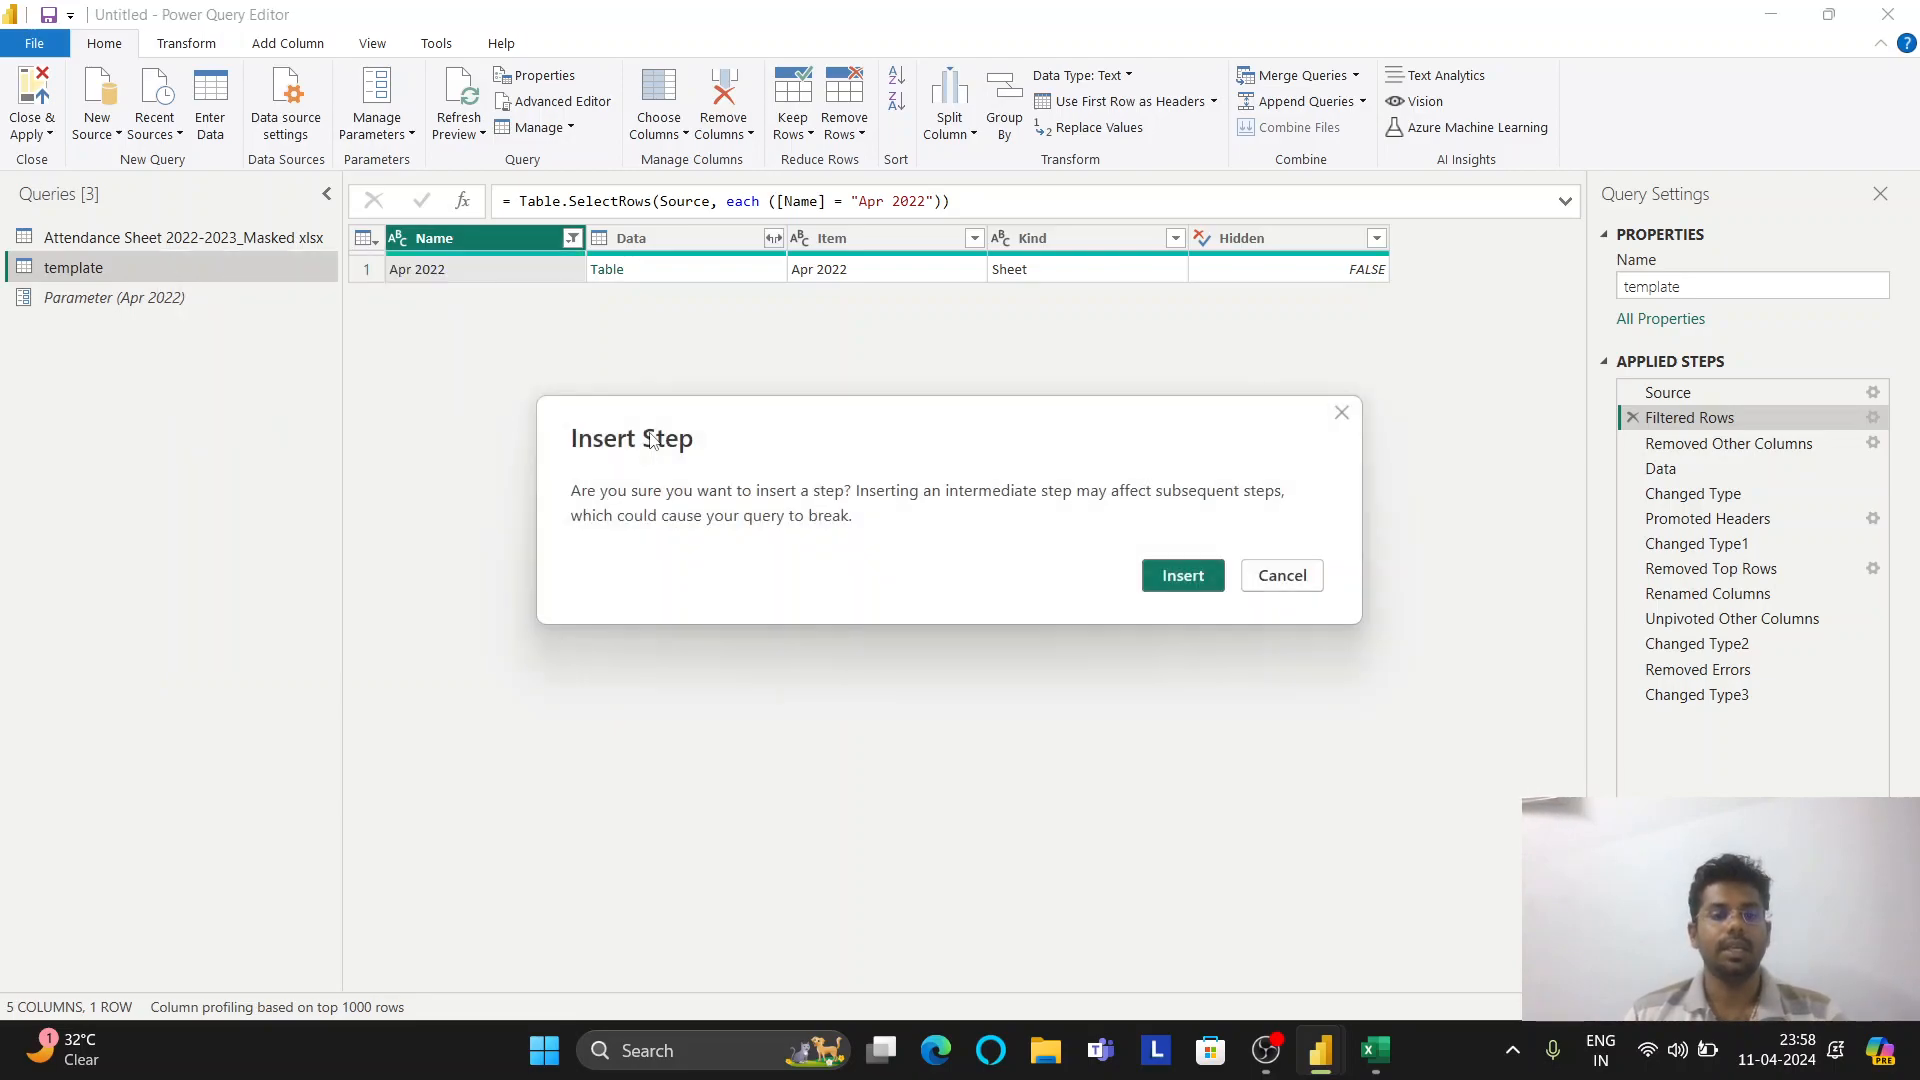
{"action": "left_click", "coordinate": [1197, 582]}
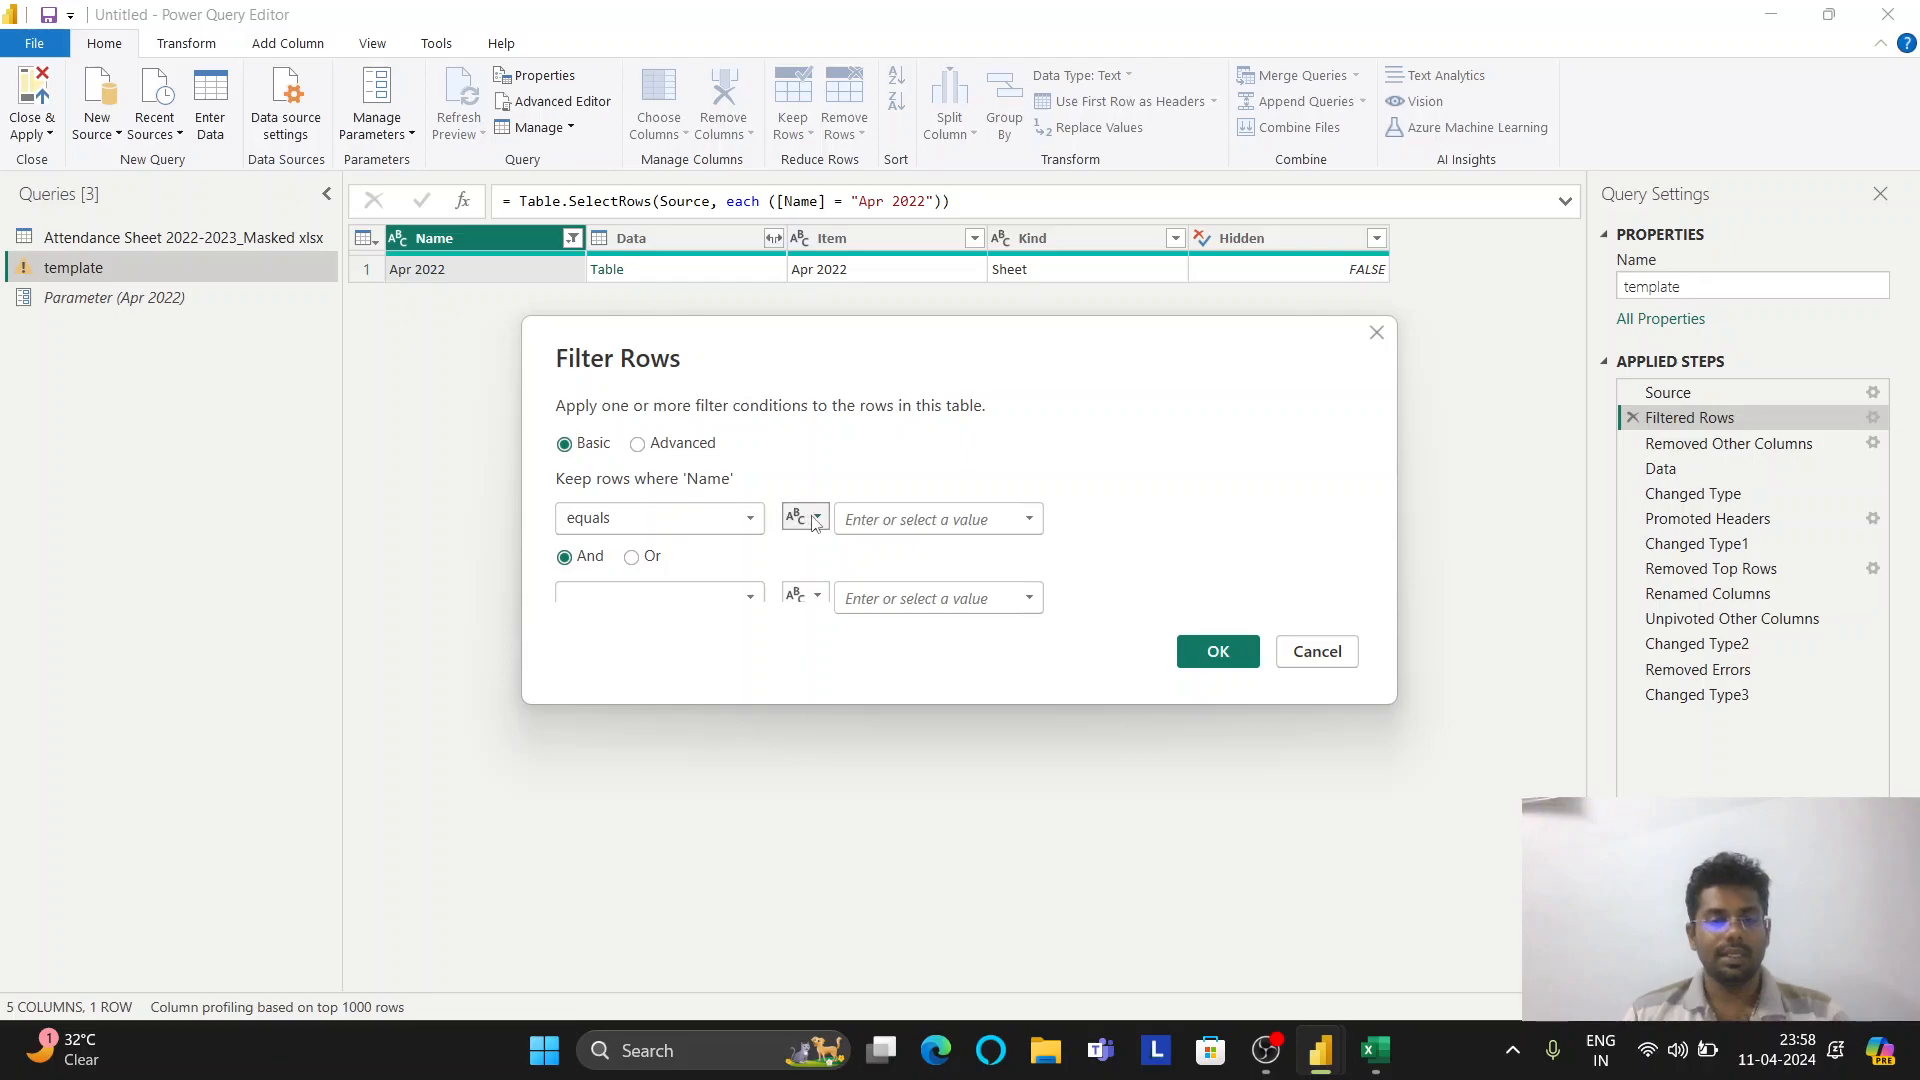
{"action": "left_click", "coordinate": [814, 520]}
{"action": "left_click", "coordinate": [831, 568]}
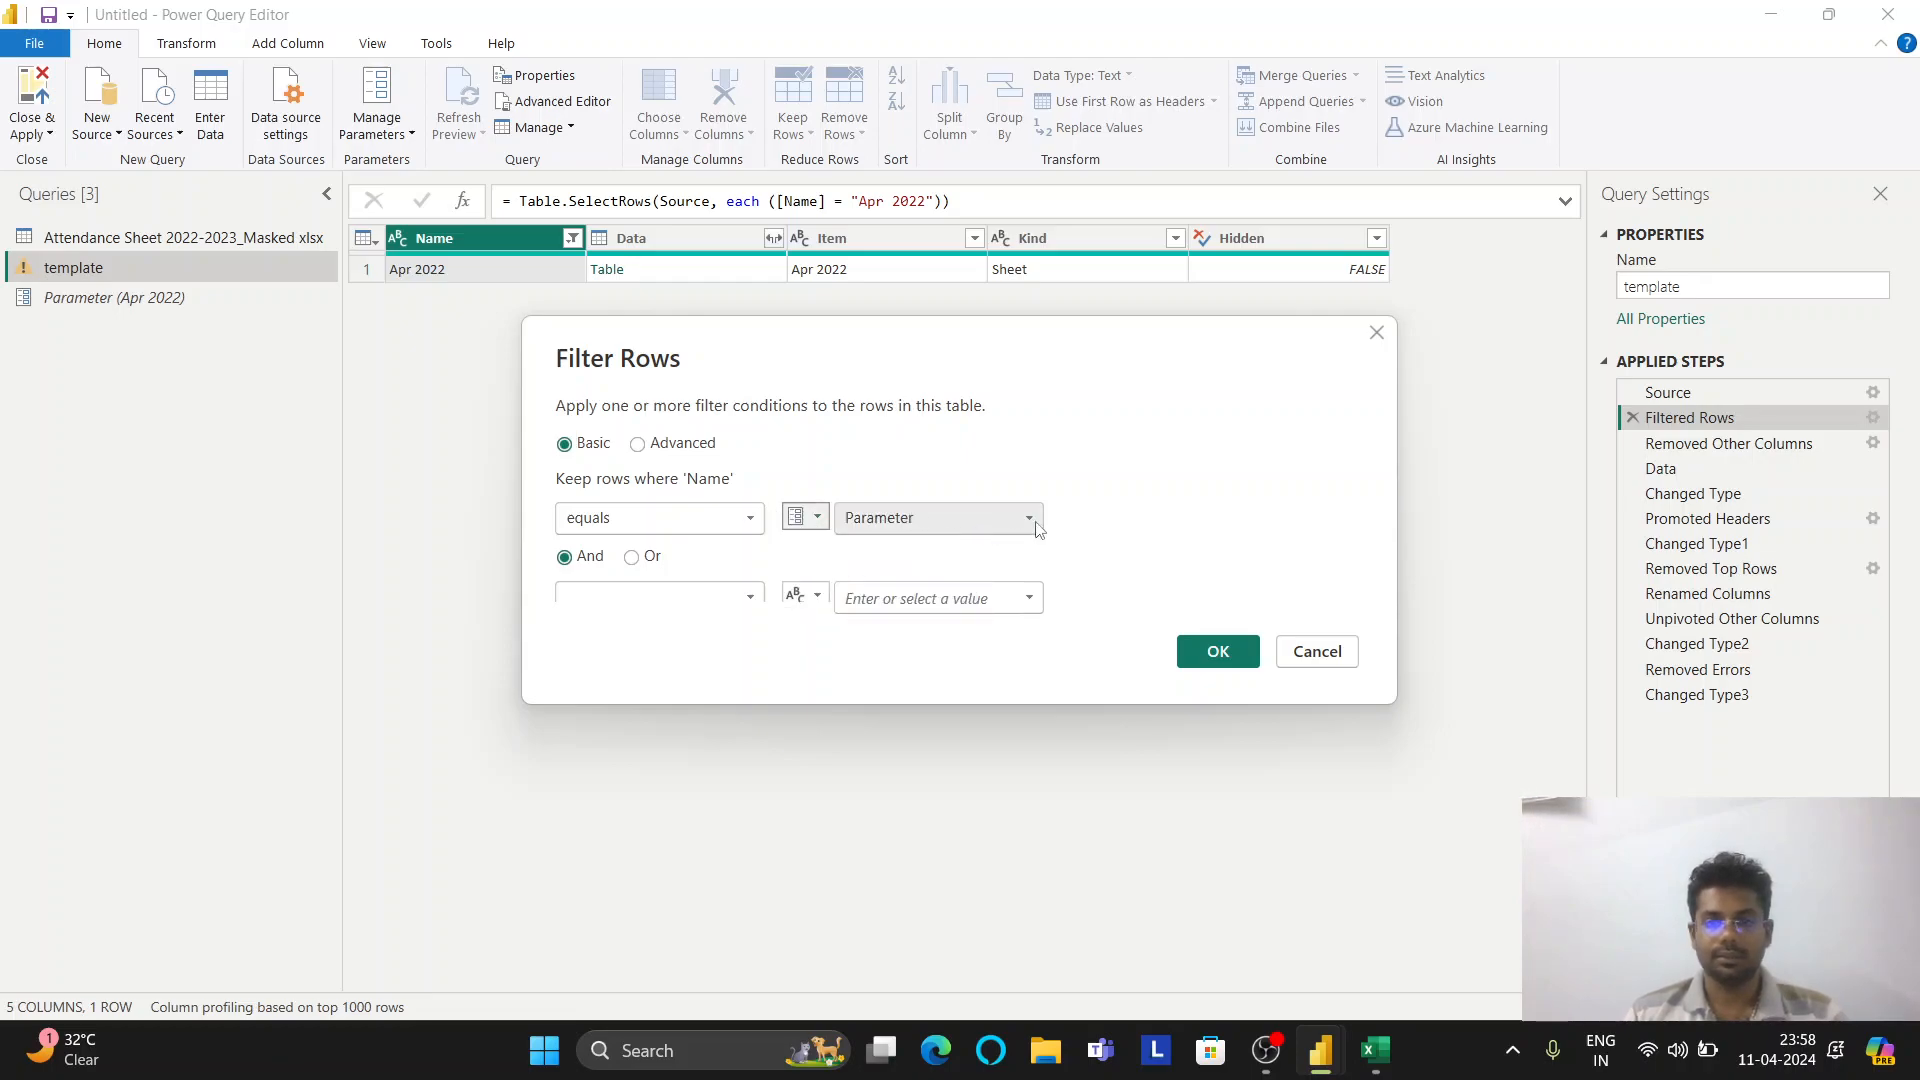
{"action": "left_click", "coordinate": [1200, 651]}
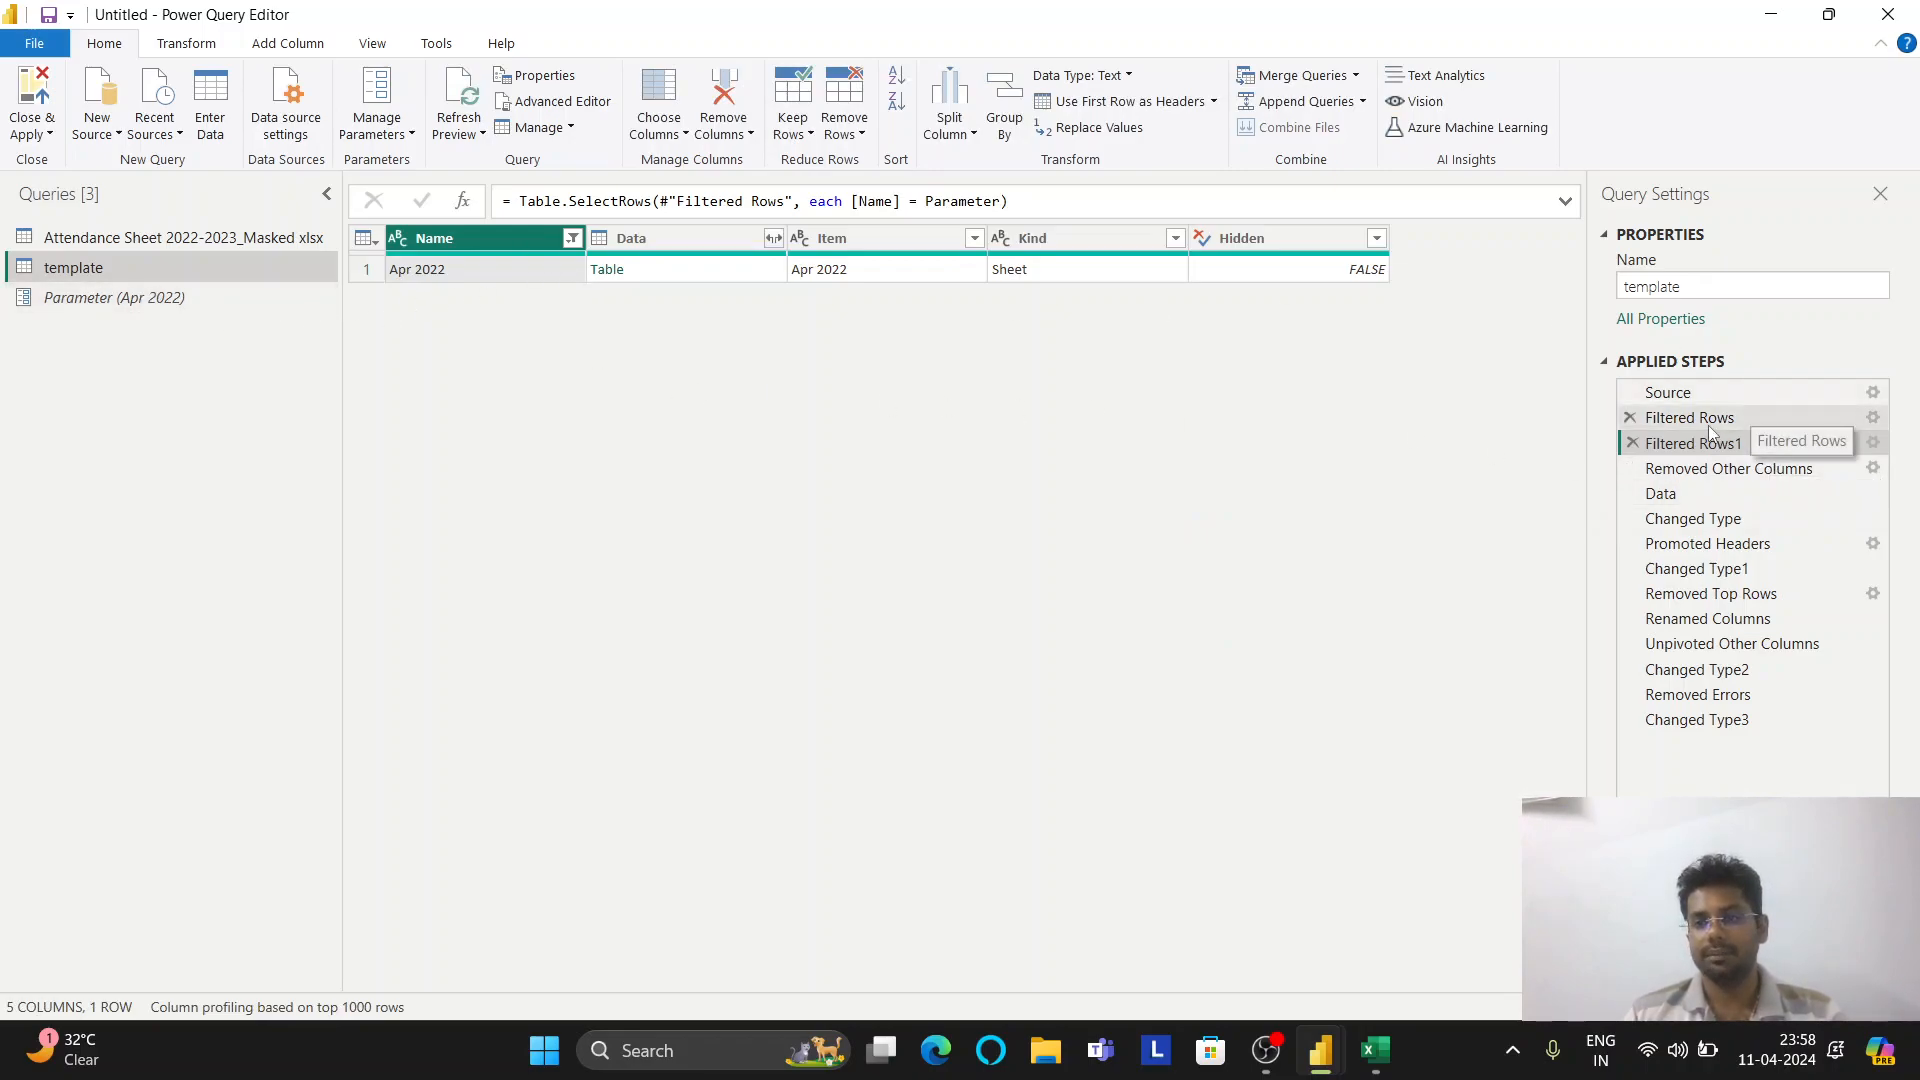
{"action": "left_click", "coordinate": [1632, 442]}
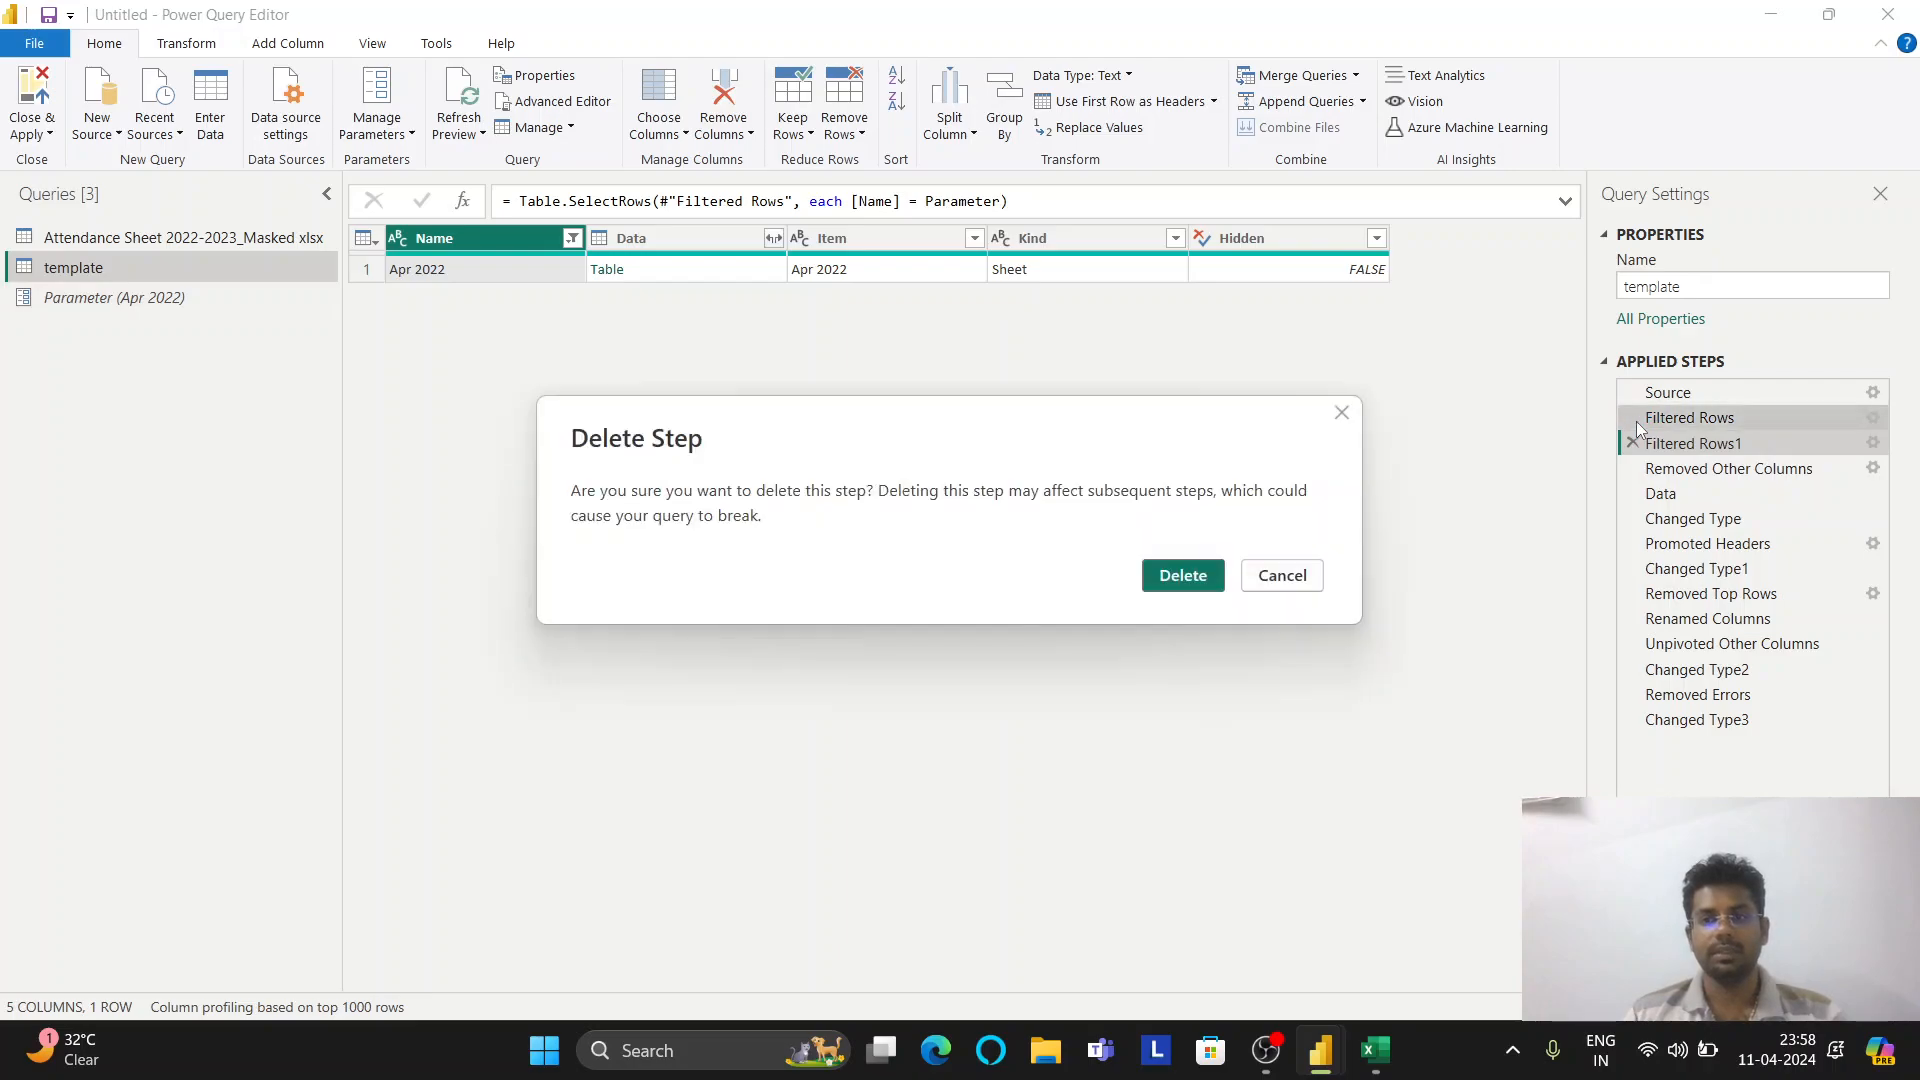
{"action": "left_click", "coordinate": [1212, 572]}
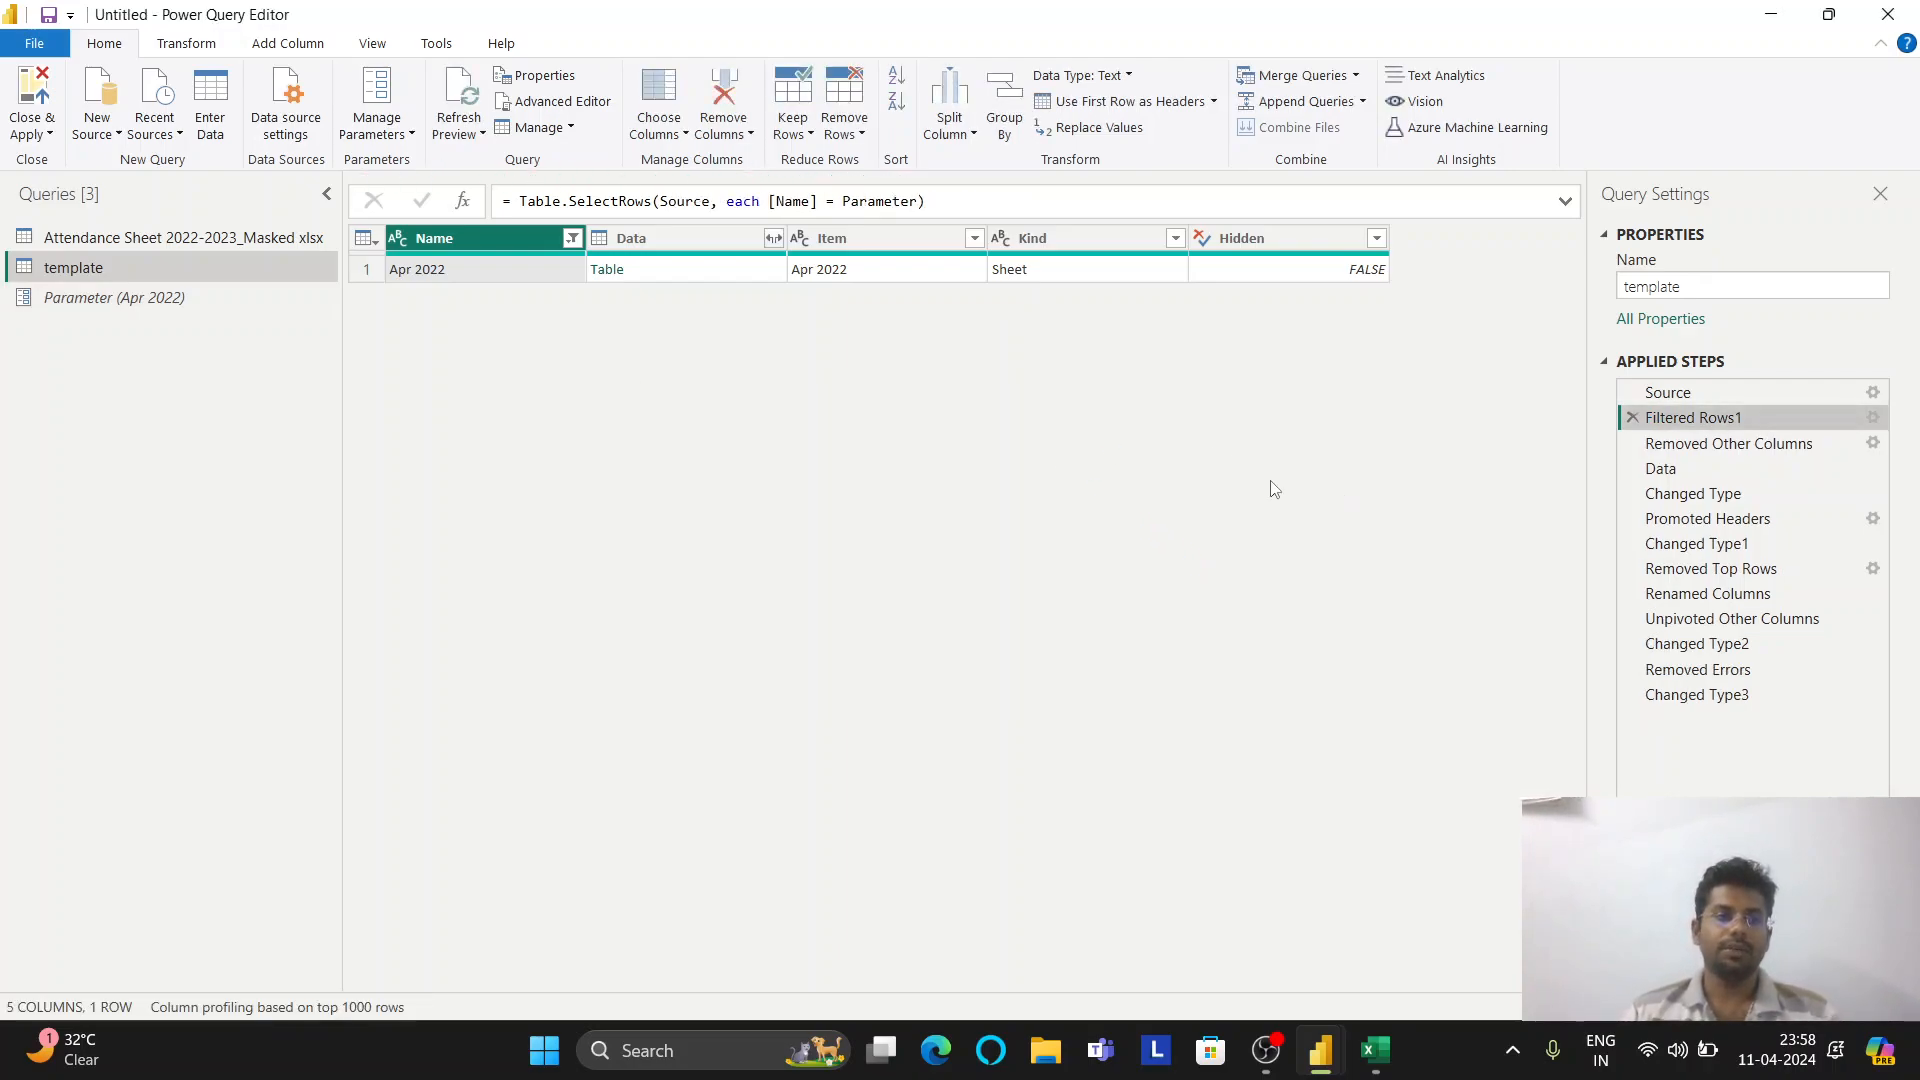
Create a function named getdata from the template query
{"action": "right_click", "coordinate": [102, 268]}
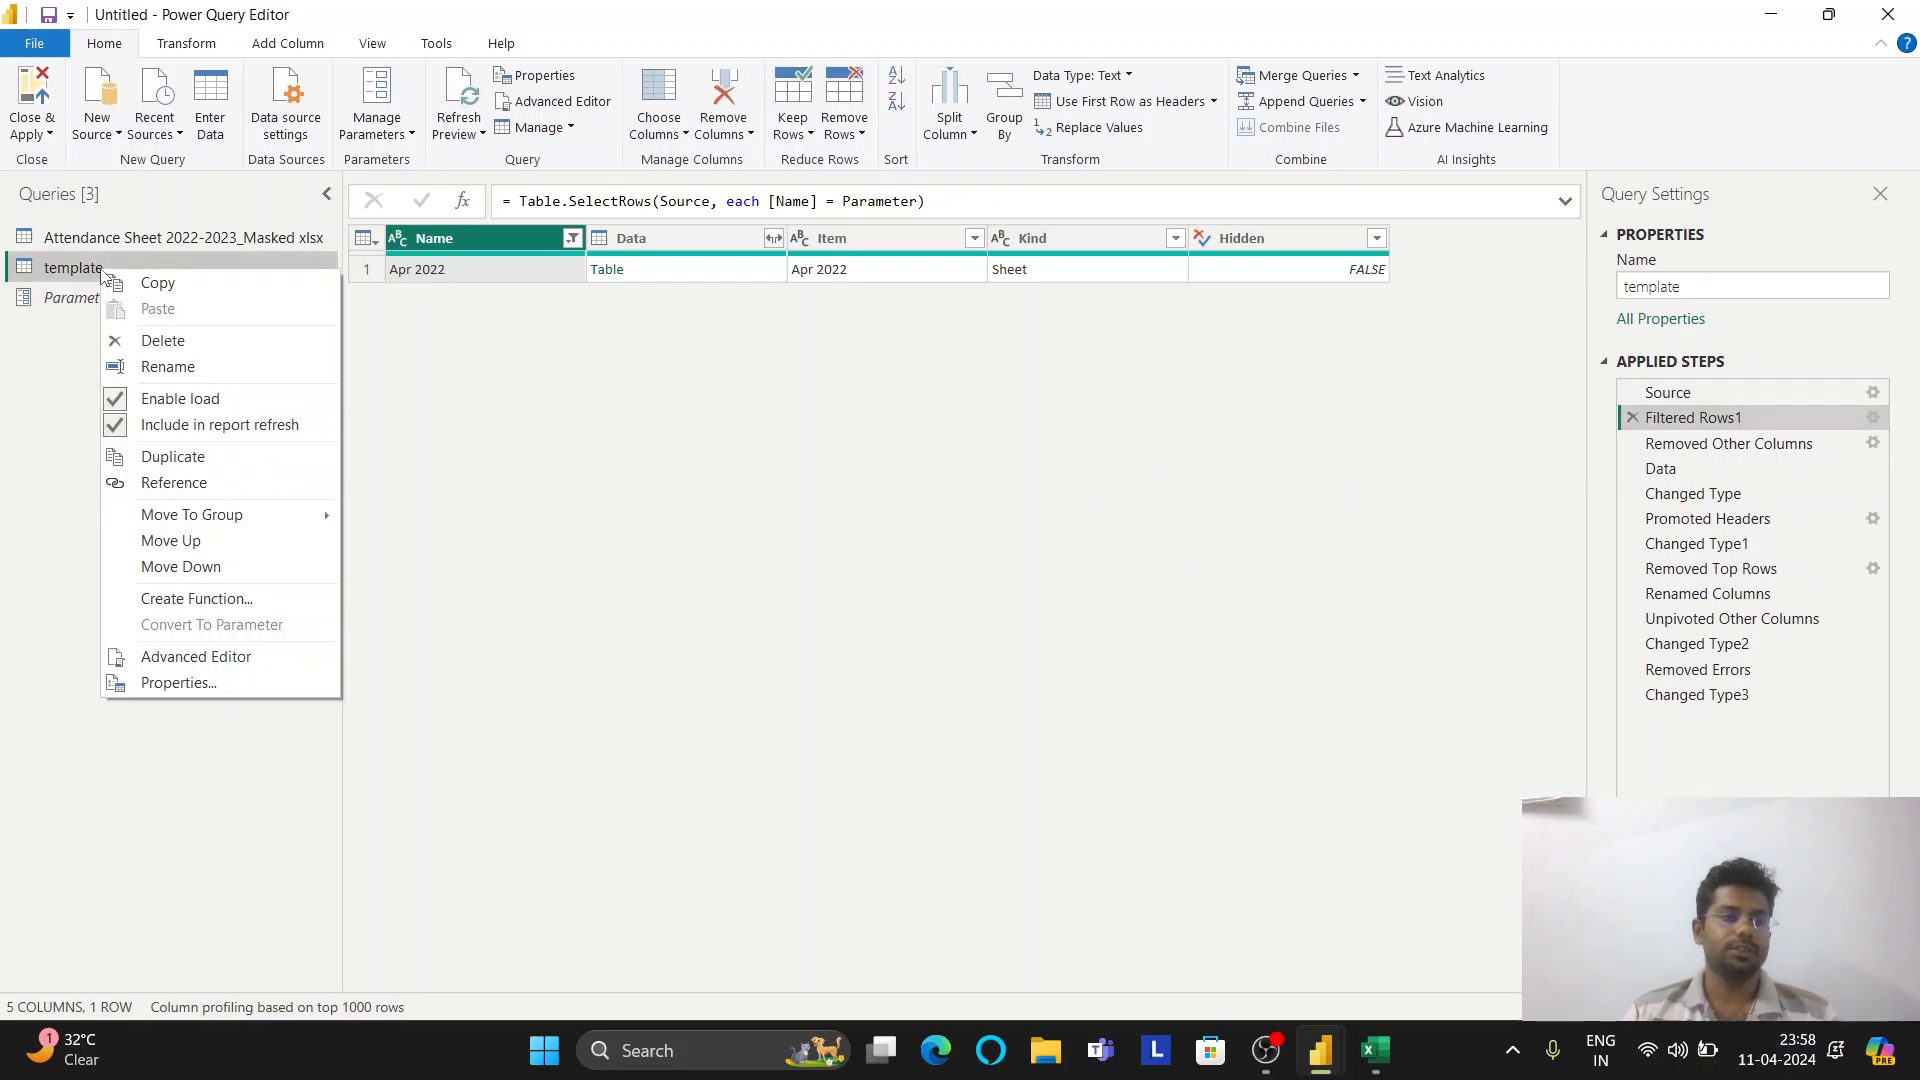
{"action": "left_click", "coordinate": [231, 600]}
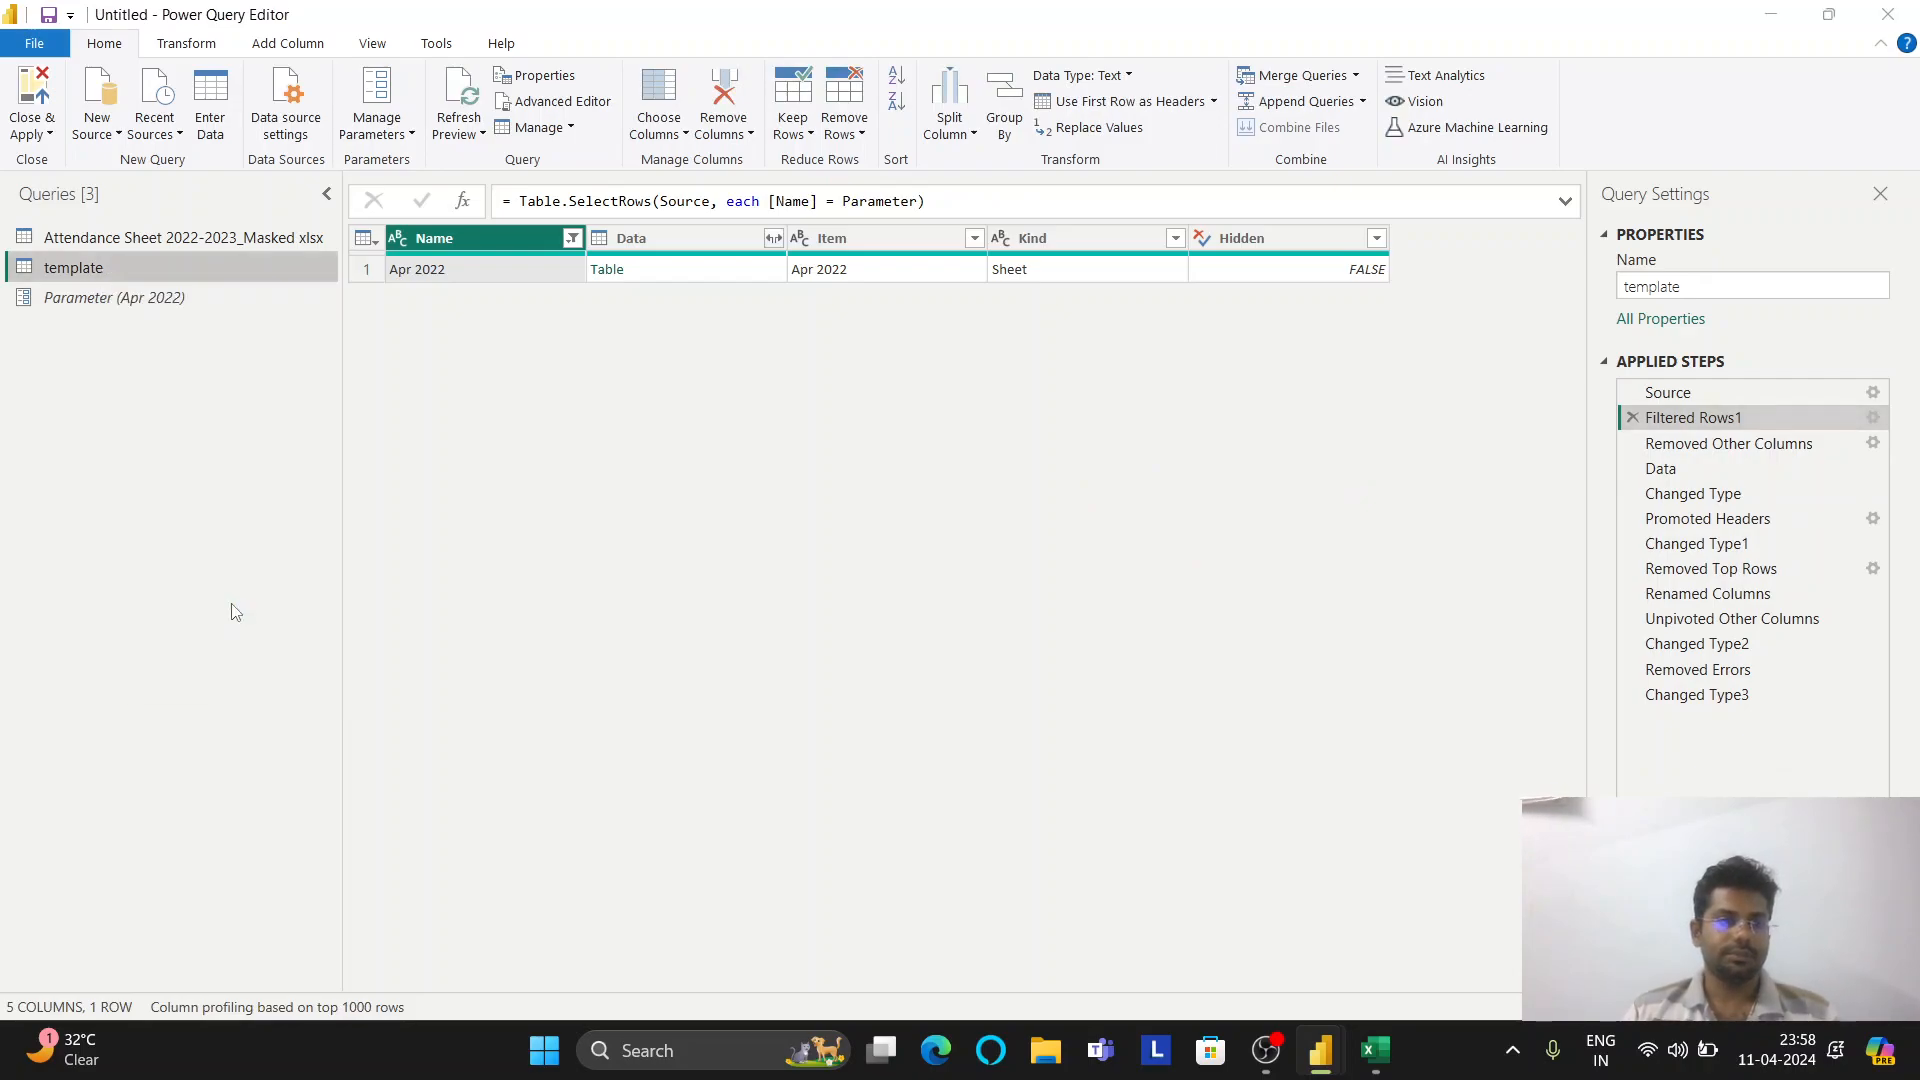
{"action": "type", "text": "g"}
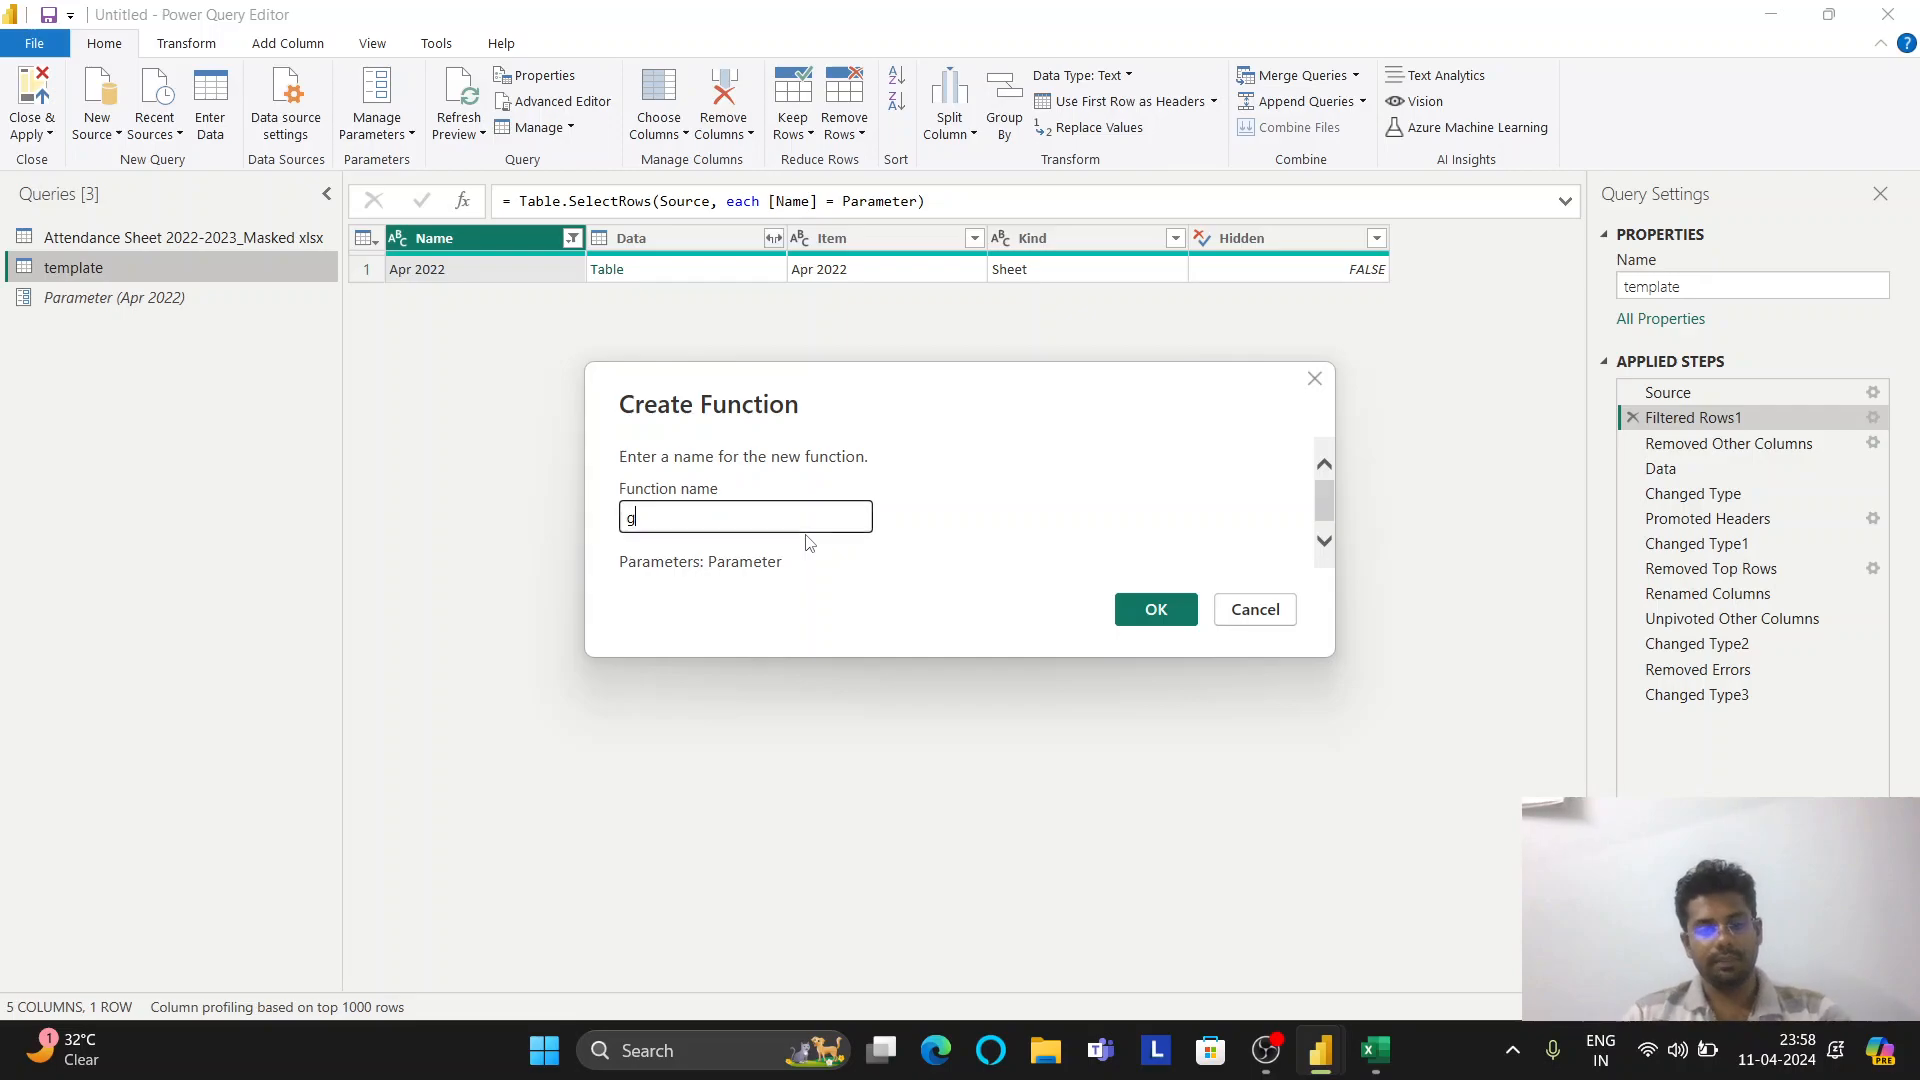
{"action": "type", "text": "etdata"}
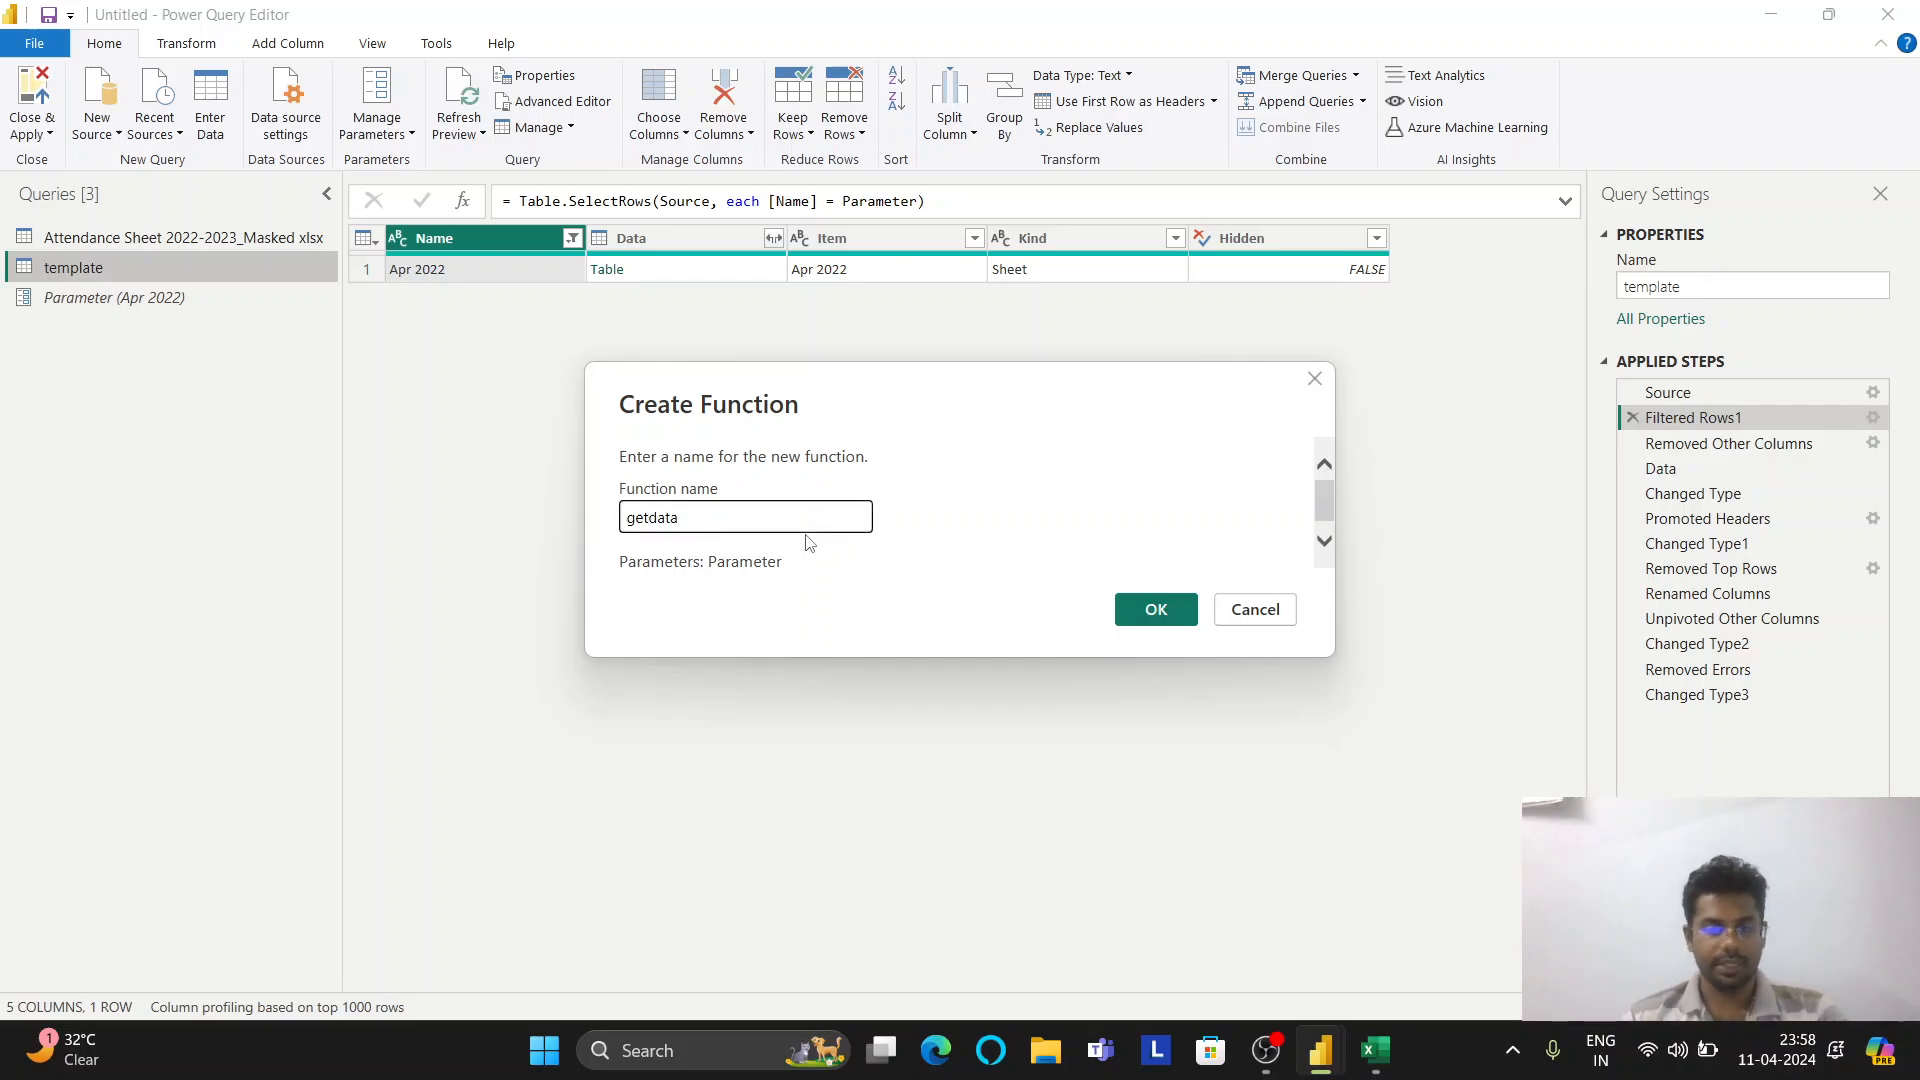
{"action": "left_click", "coordinate": [1166, 610]}
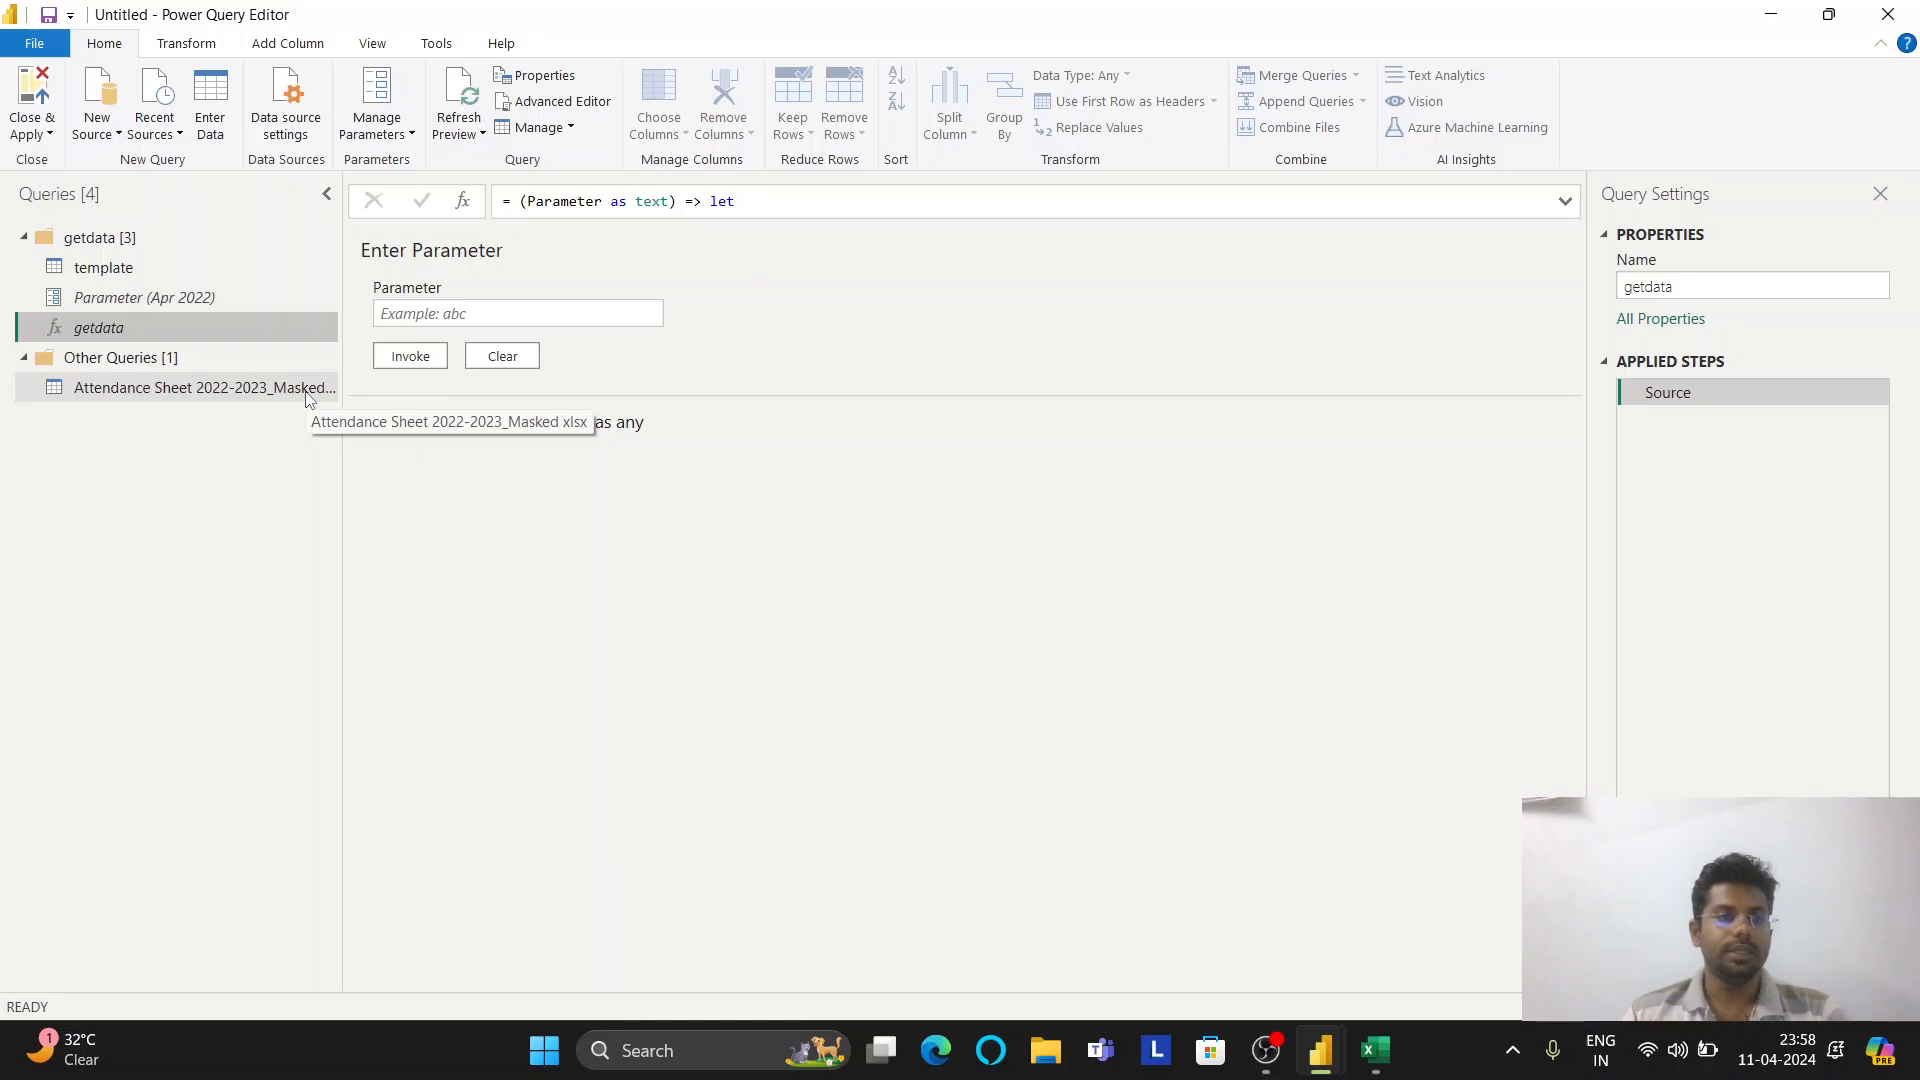
{"action": "left_click", "coordinate": [220, 390]}
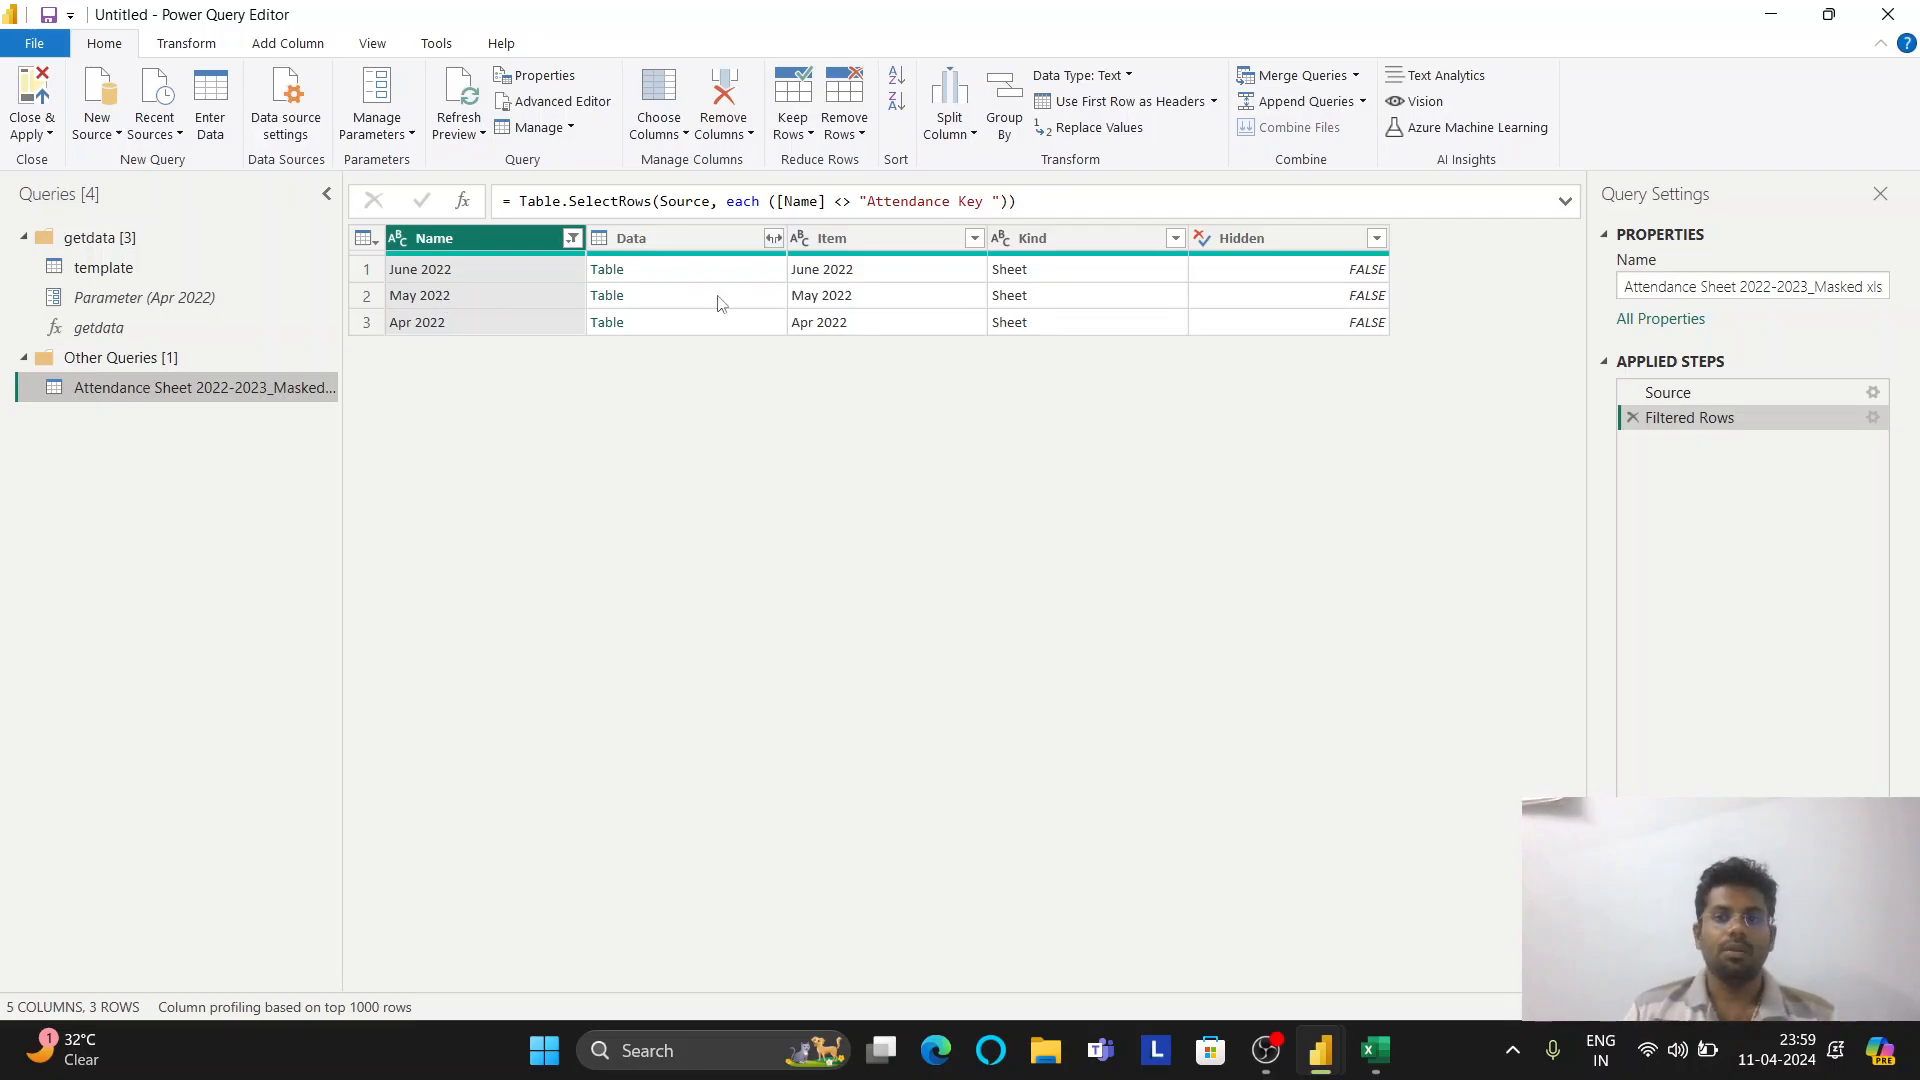
Set up an Invoke Custom Function column named getdata that uses the getdata function
{"action": "left_click", "coordinate": [295, 50]}
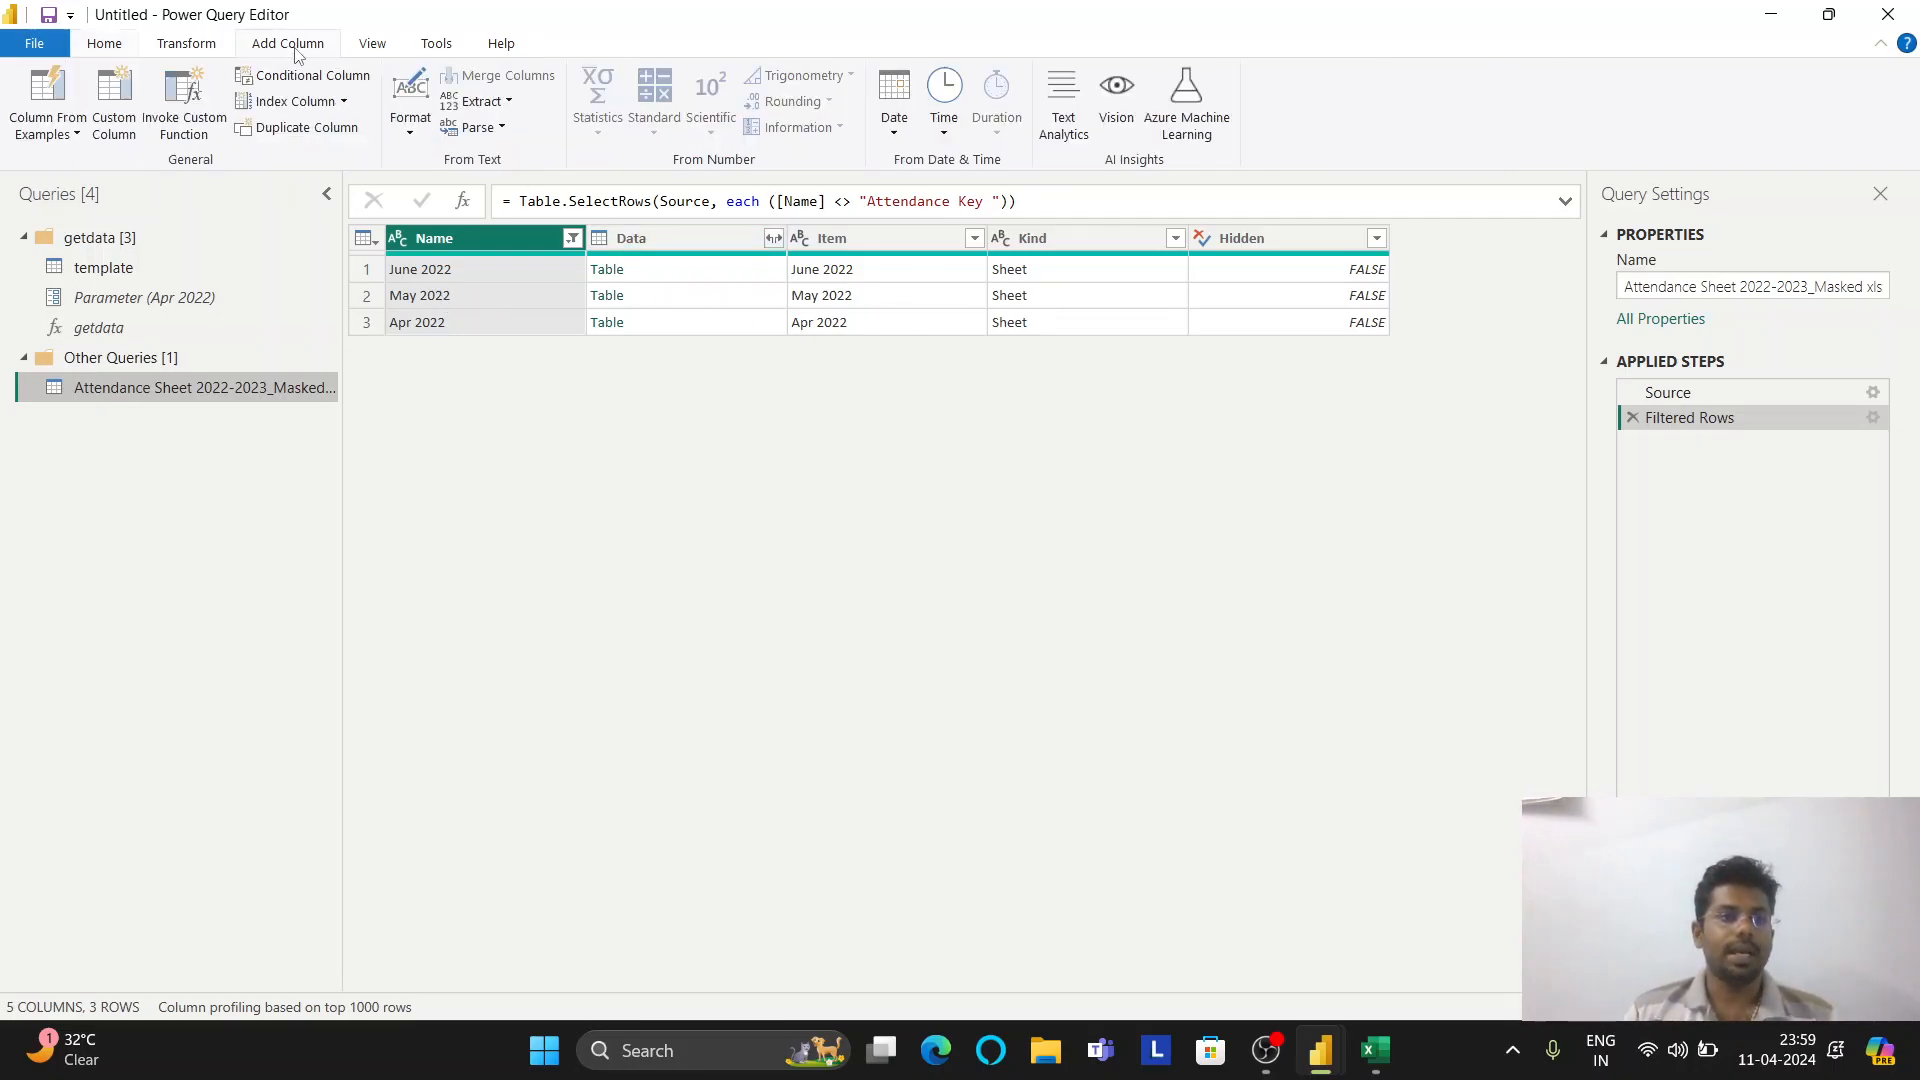
{"action": "left_click", "coordinate": [193, 130]}
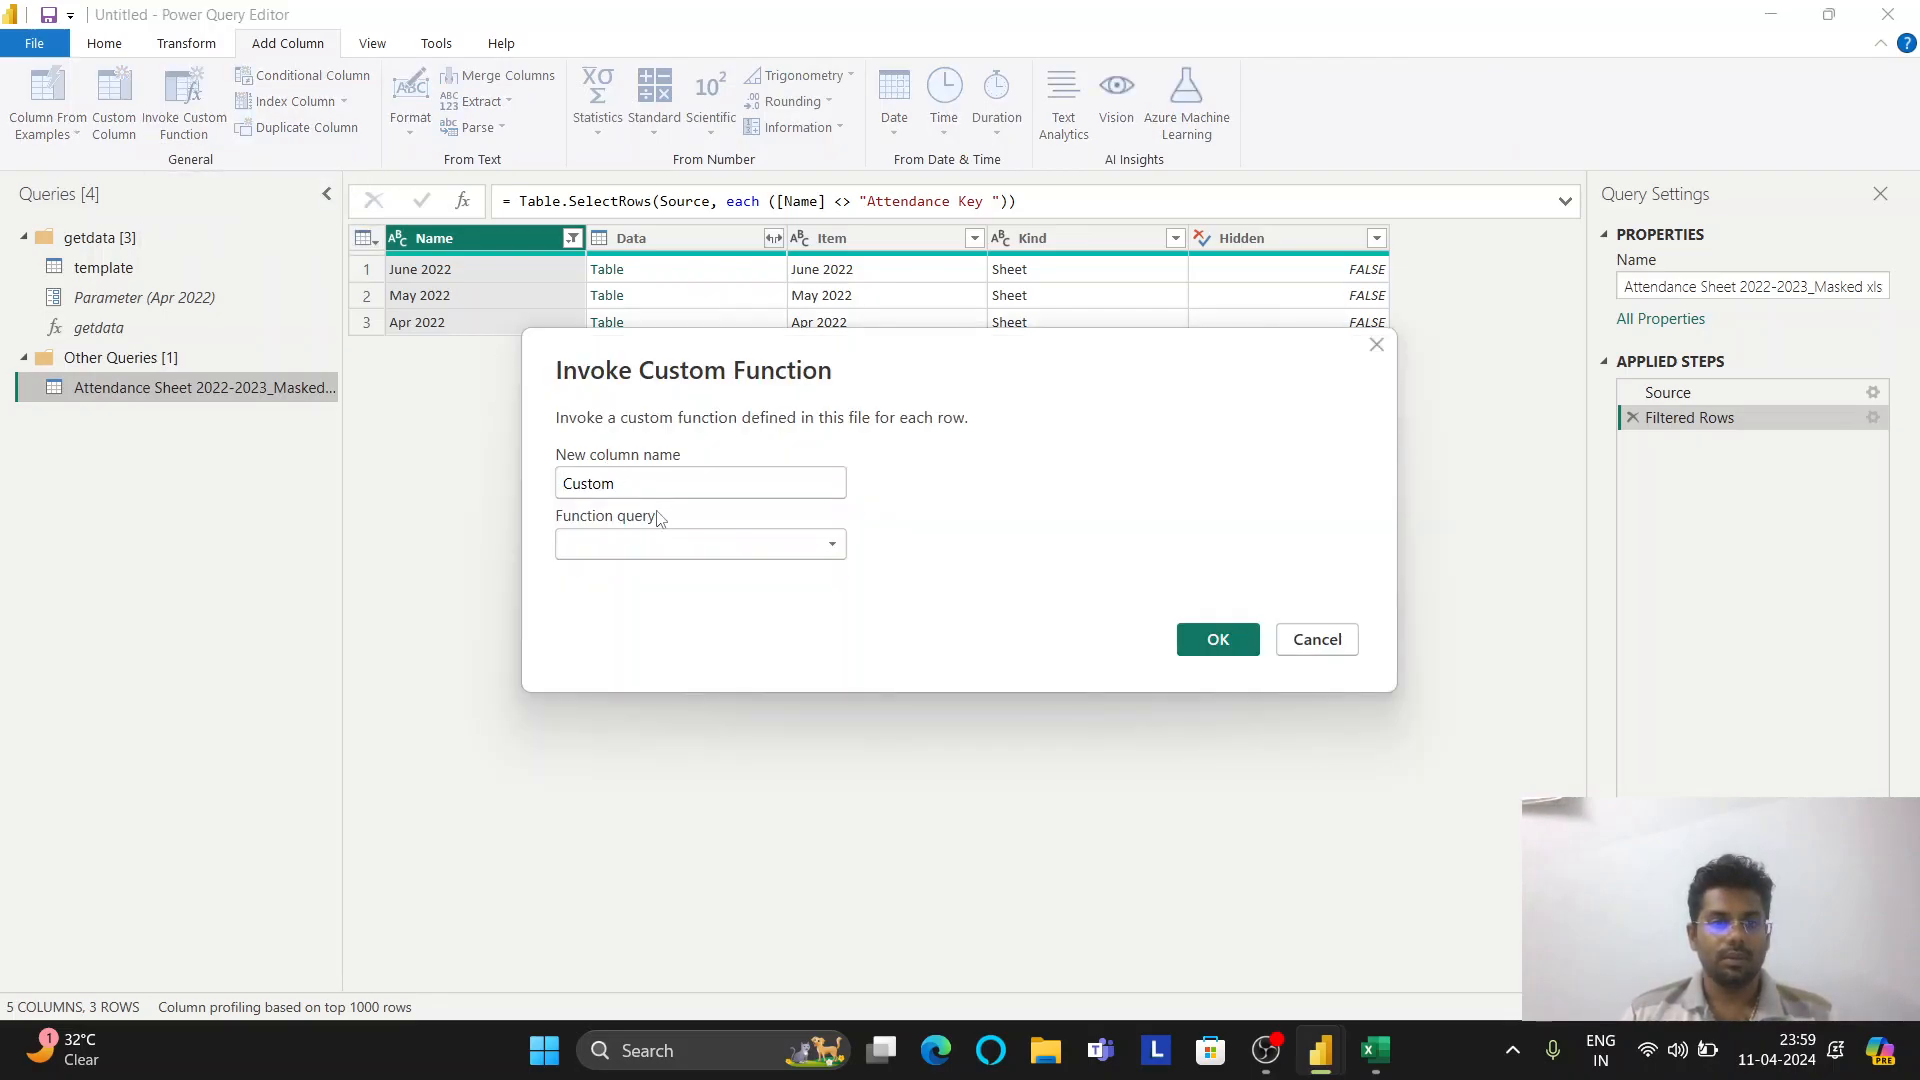
{"action": "double_click", "coordinate": [655, 482]}
{"action": "type", "text": "getdata"}
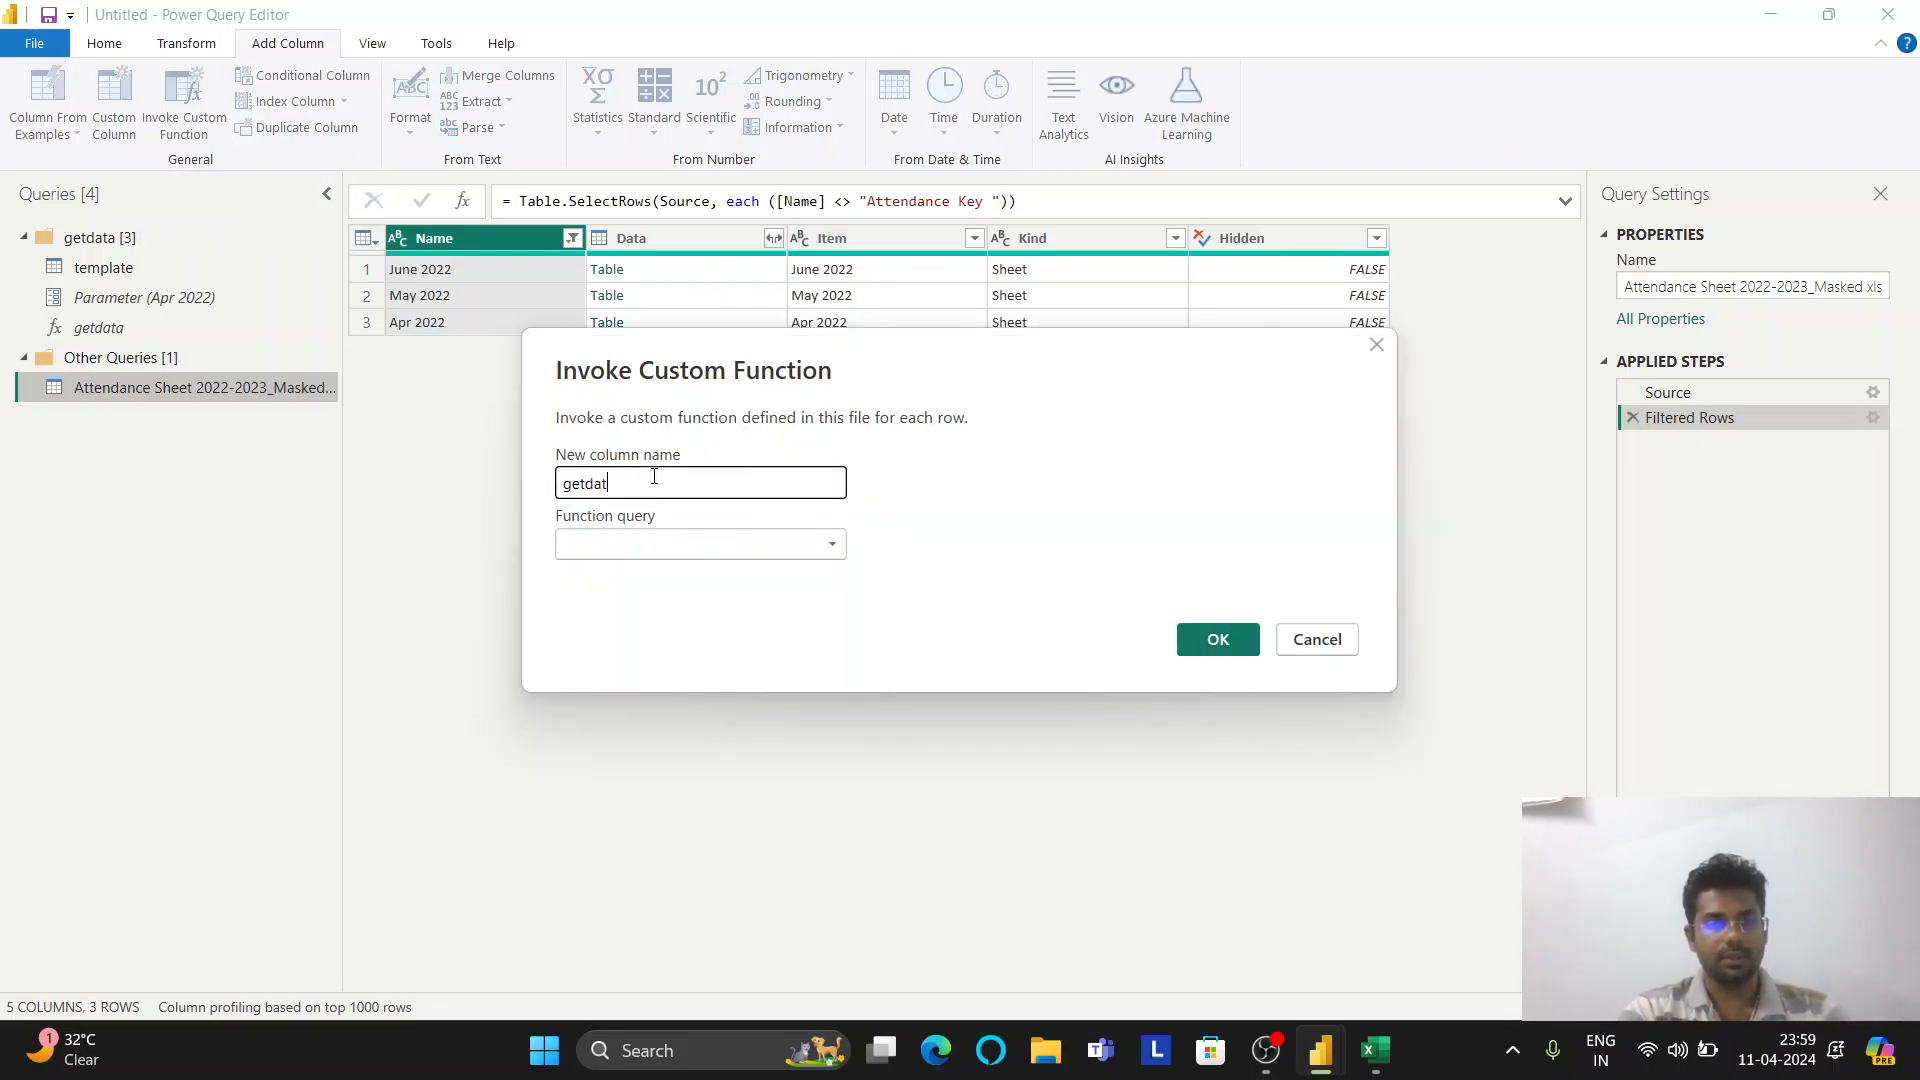
{"action": "left_click", "coordinate": [636, 544]}
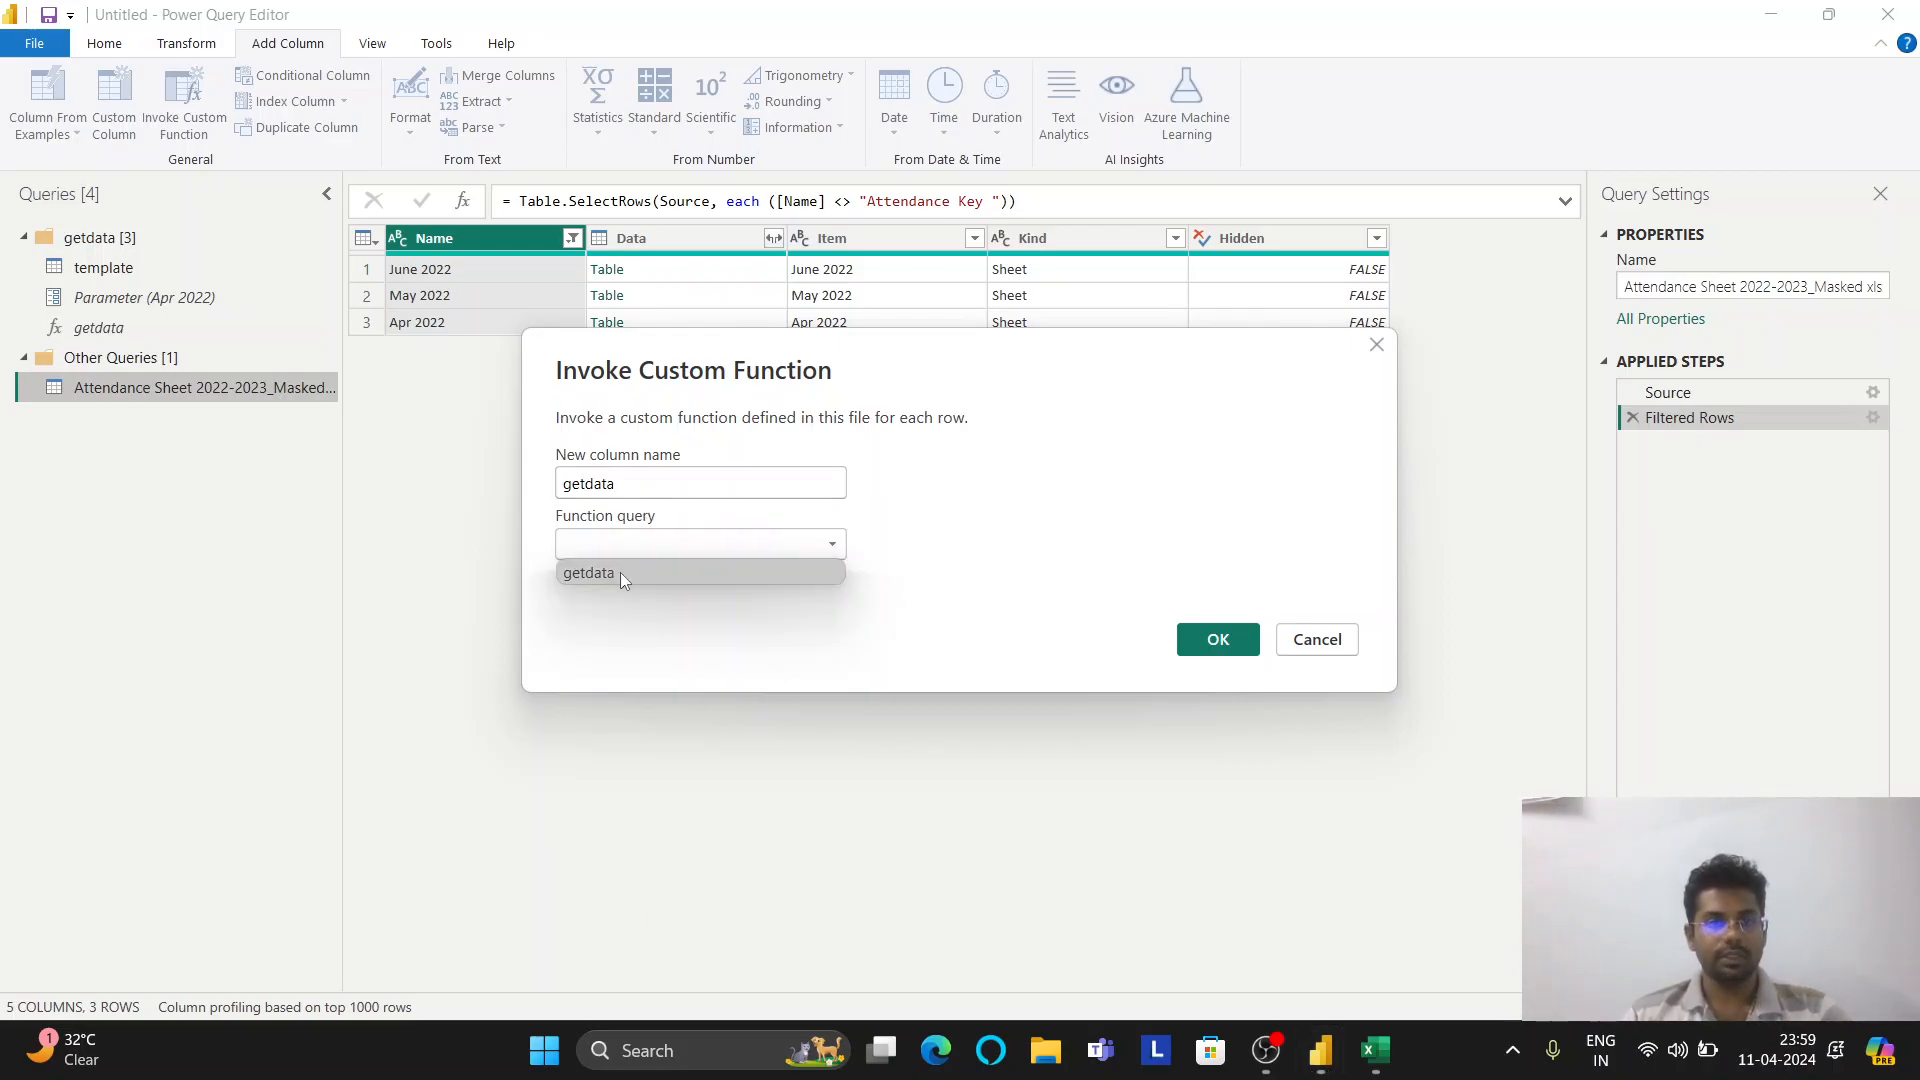
{"action": "left_click", "coordinate": [620, 572]}
Add the getdata column, inspect the June 2022 error, then remove that drill-down step
{"action": "left_click", "coordinate": [1219, 676]}
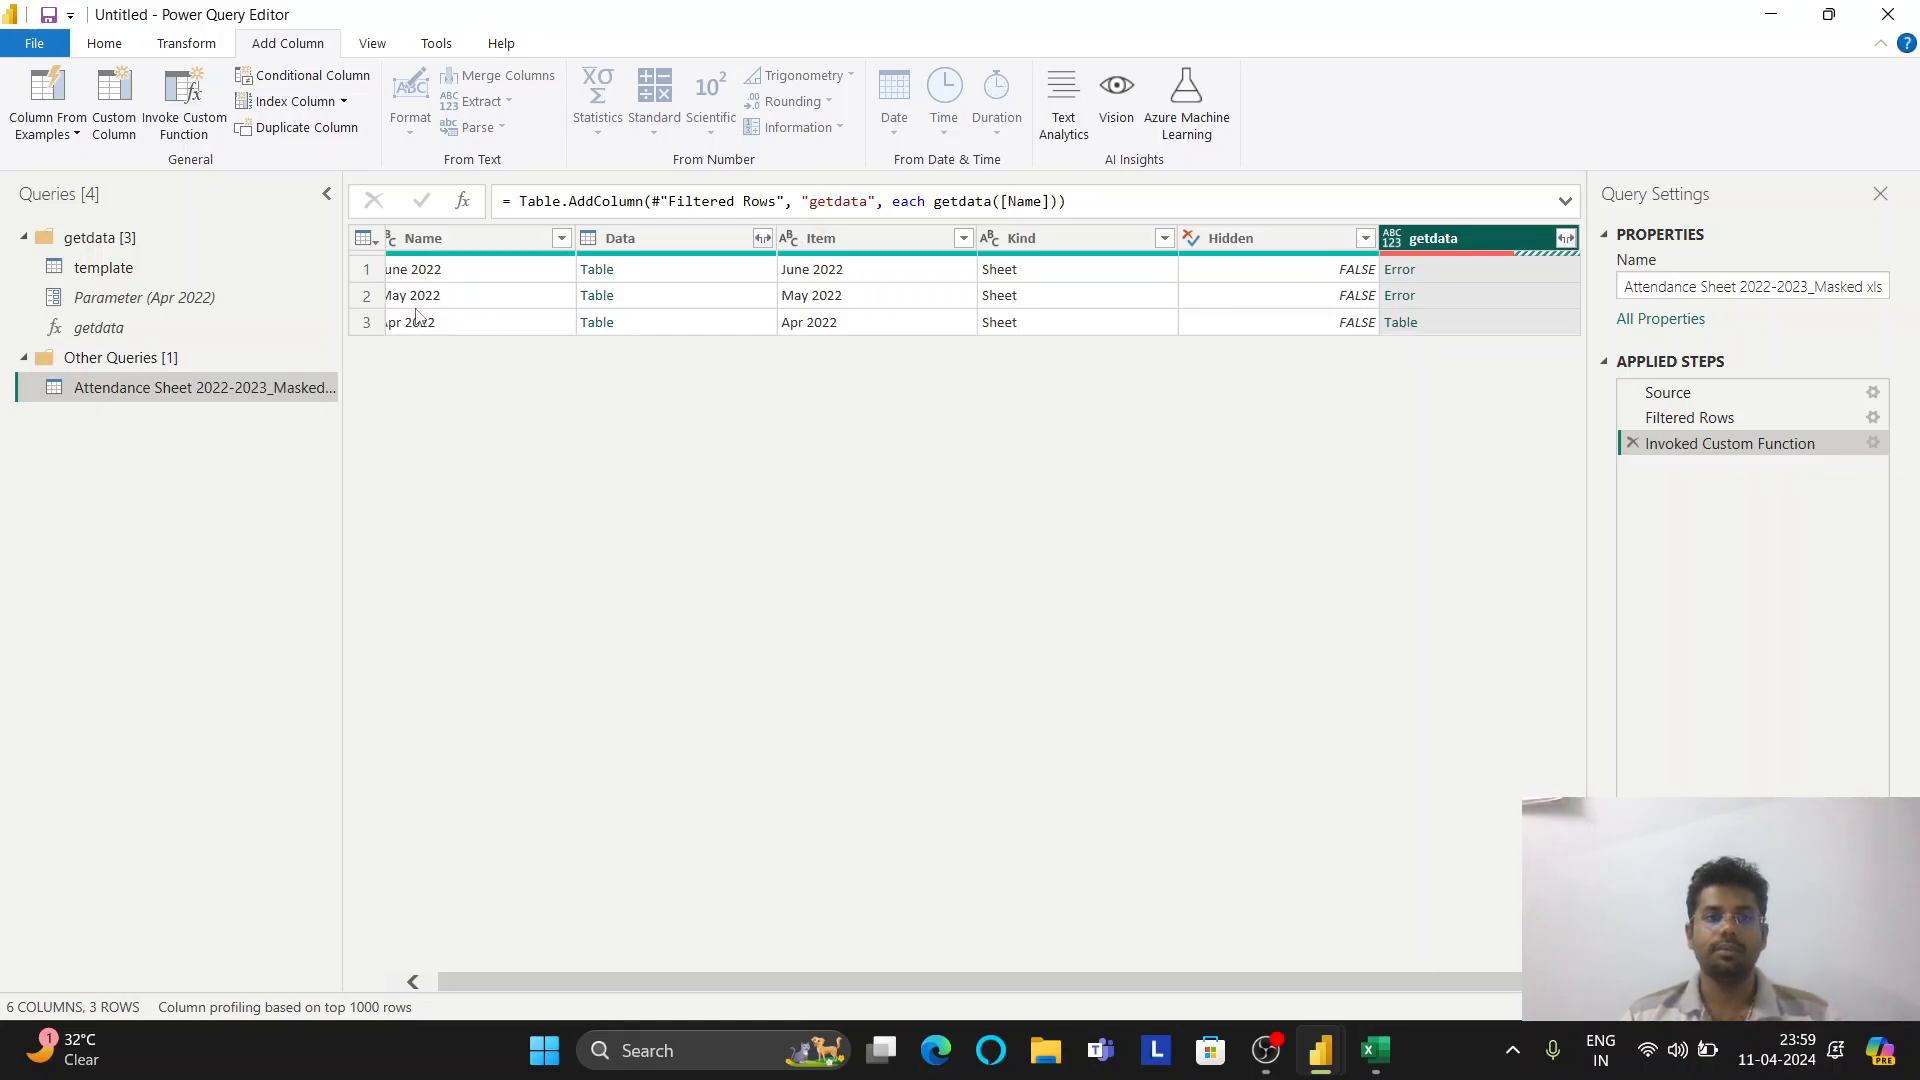
{"action": "left_click", "coordinate": [1400, 270]}
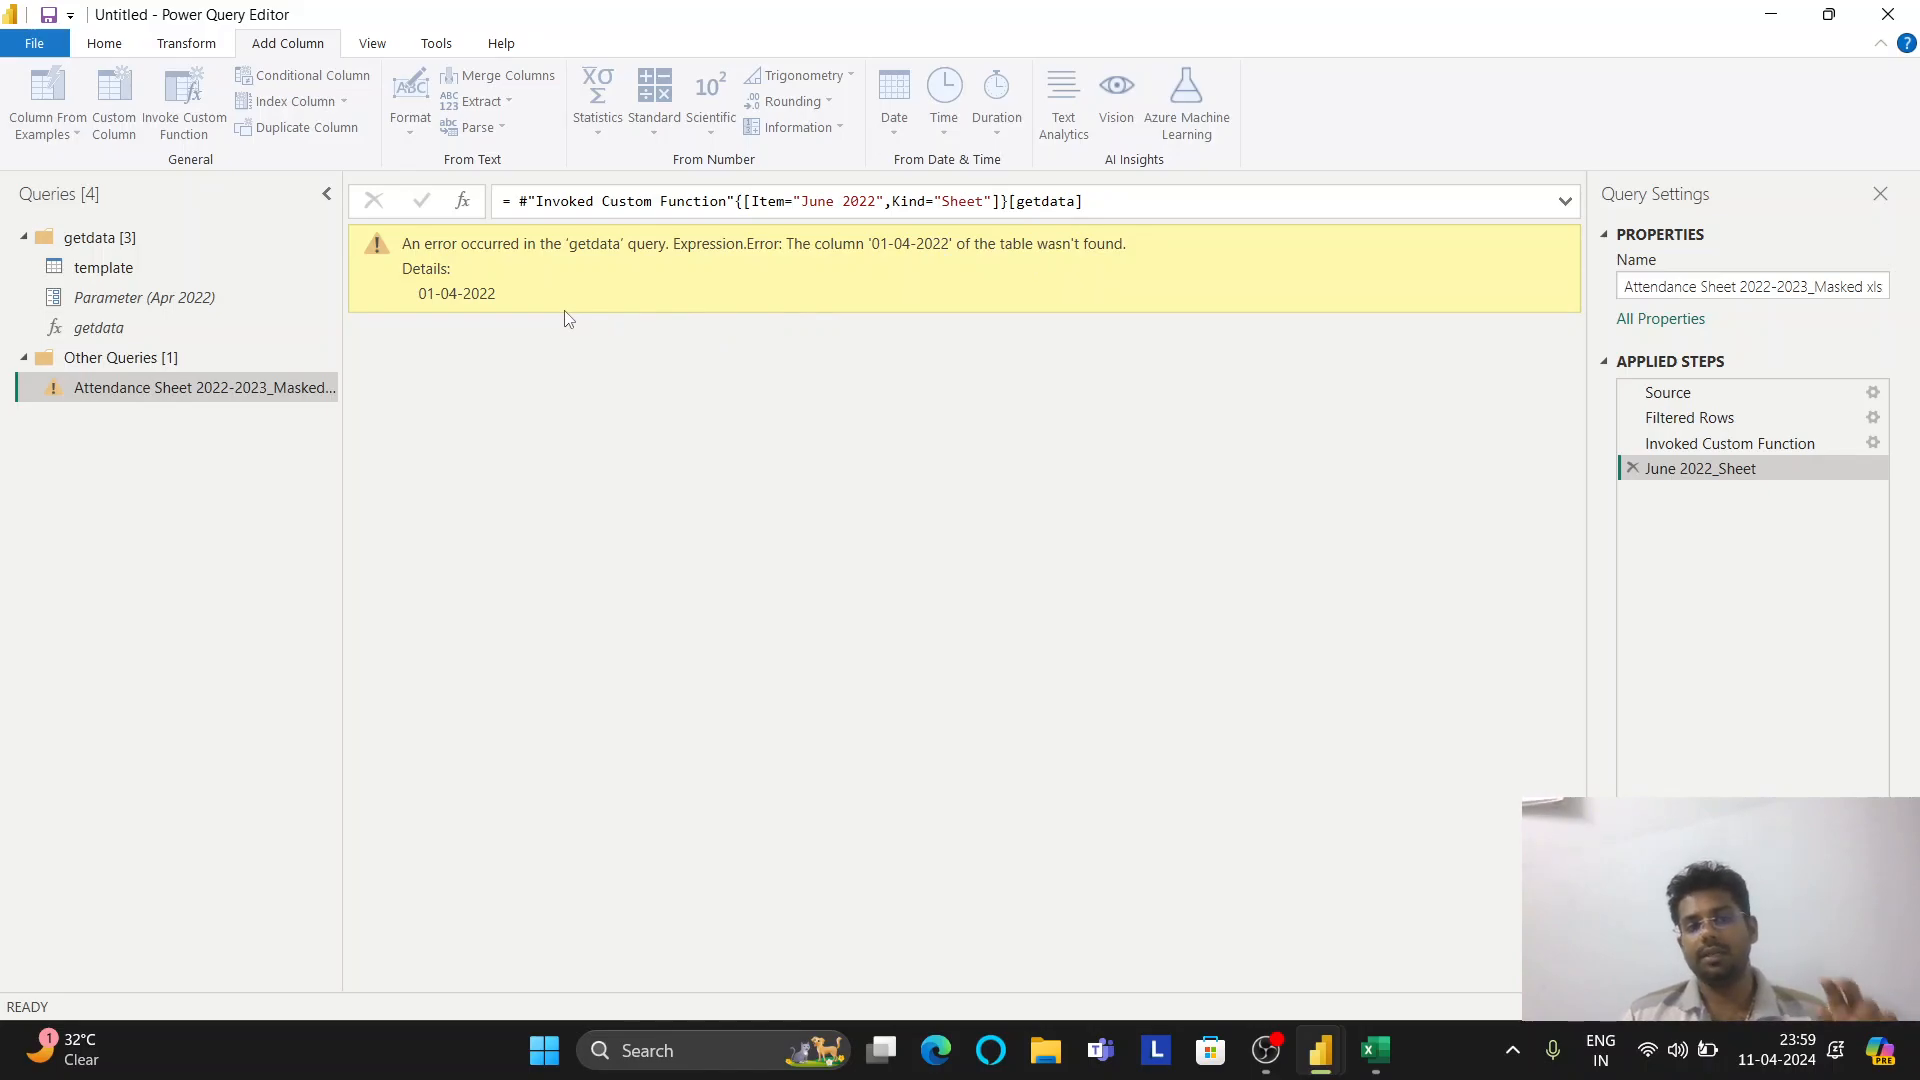
{"action": "left_click", "coordinate": [1633, 468]}
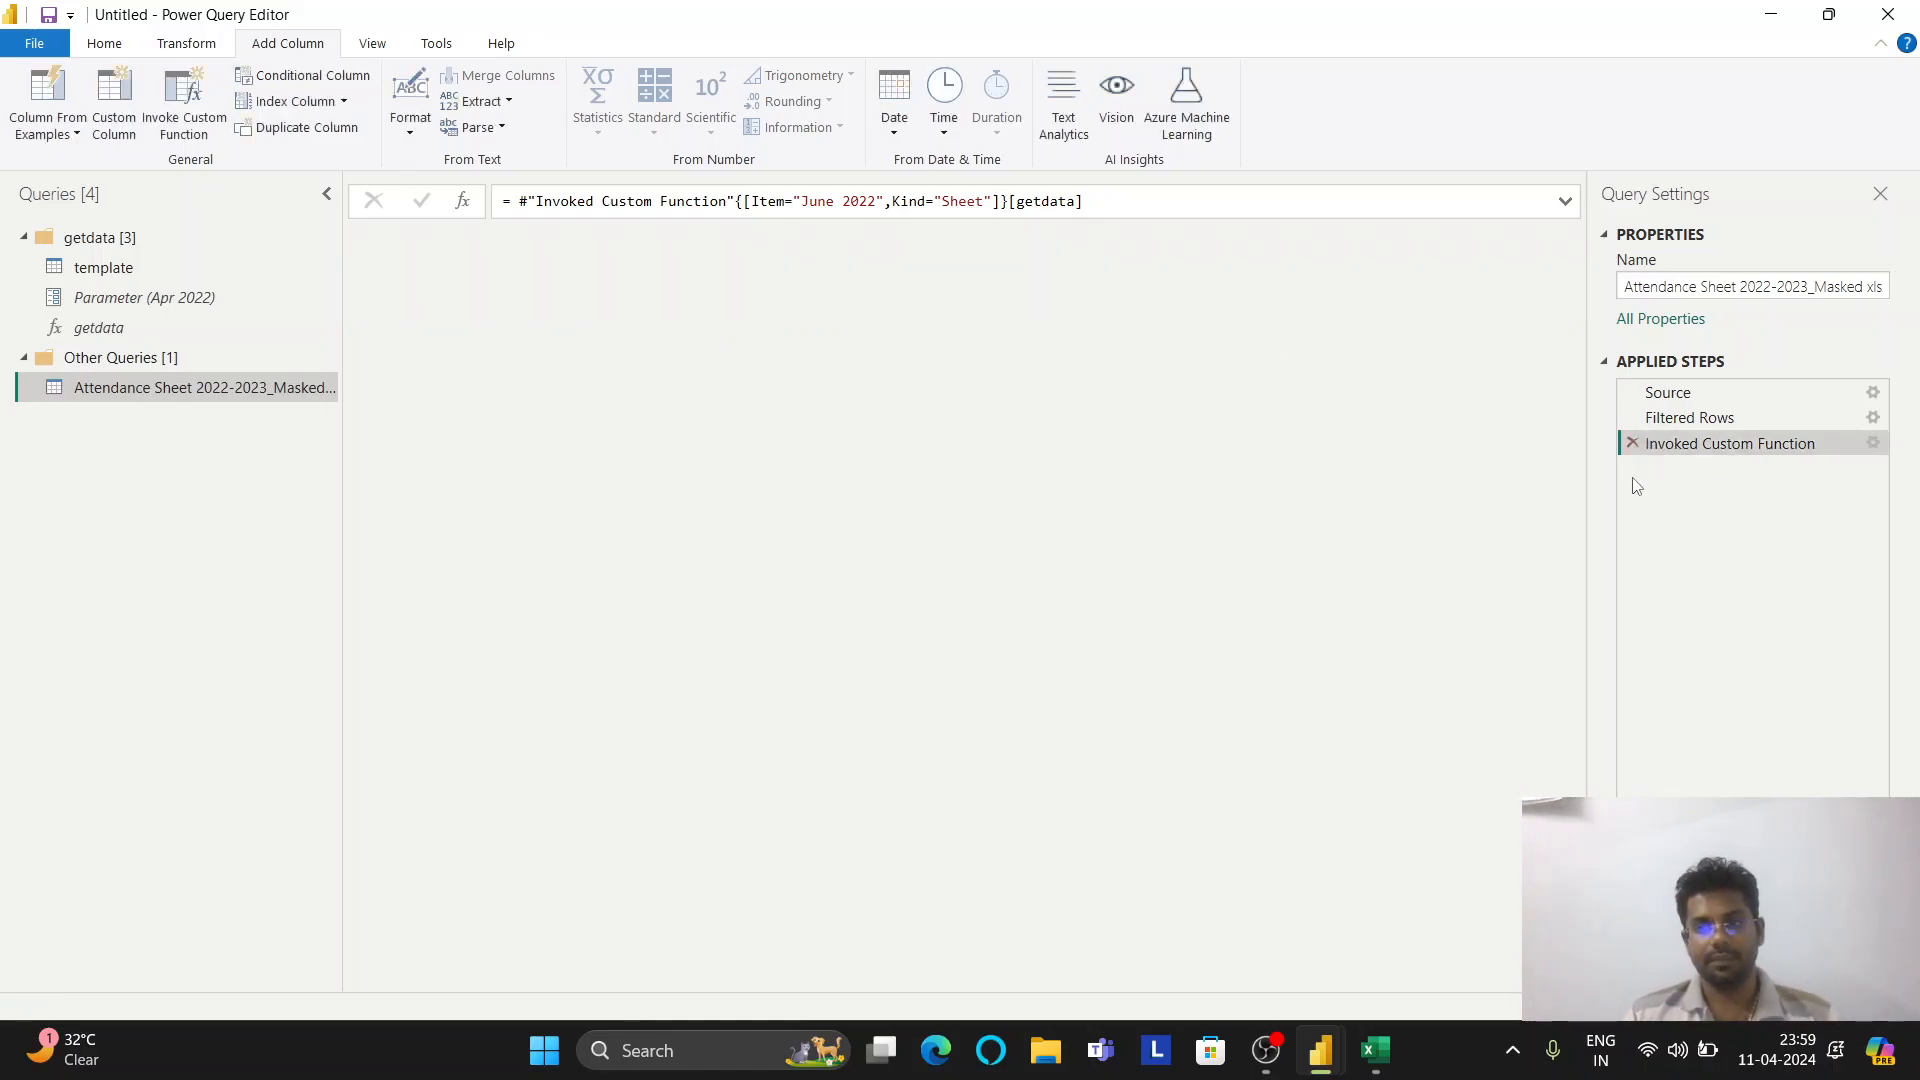
Delete the Changed Type and Changed Type1 steps from the template query
{"action": "left_click", "coordinate": [137, 276]}
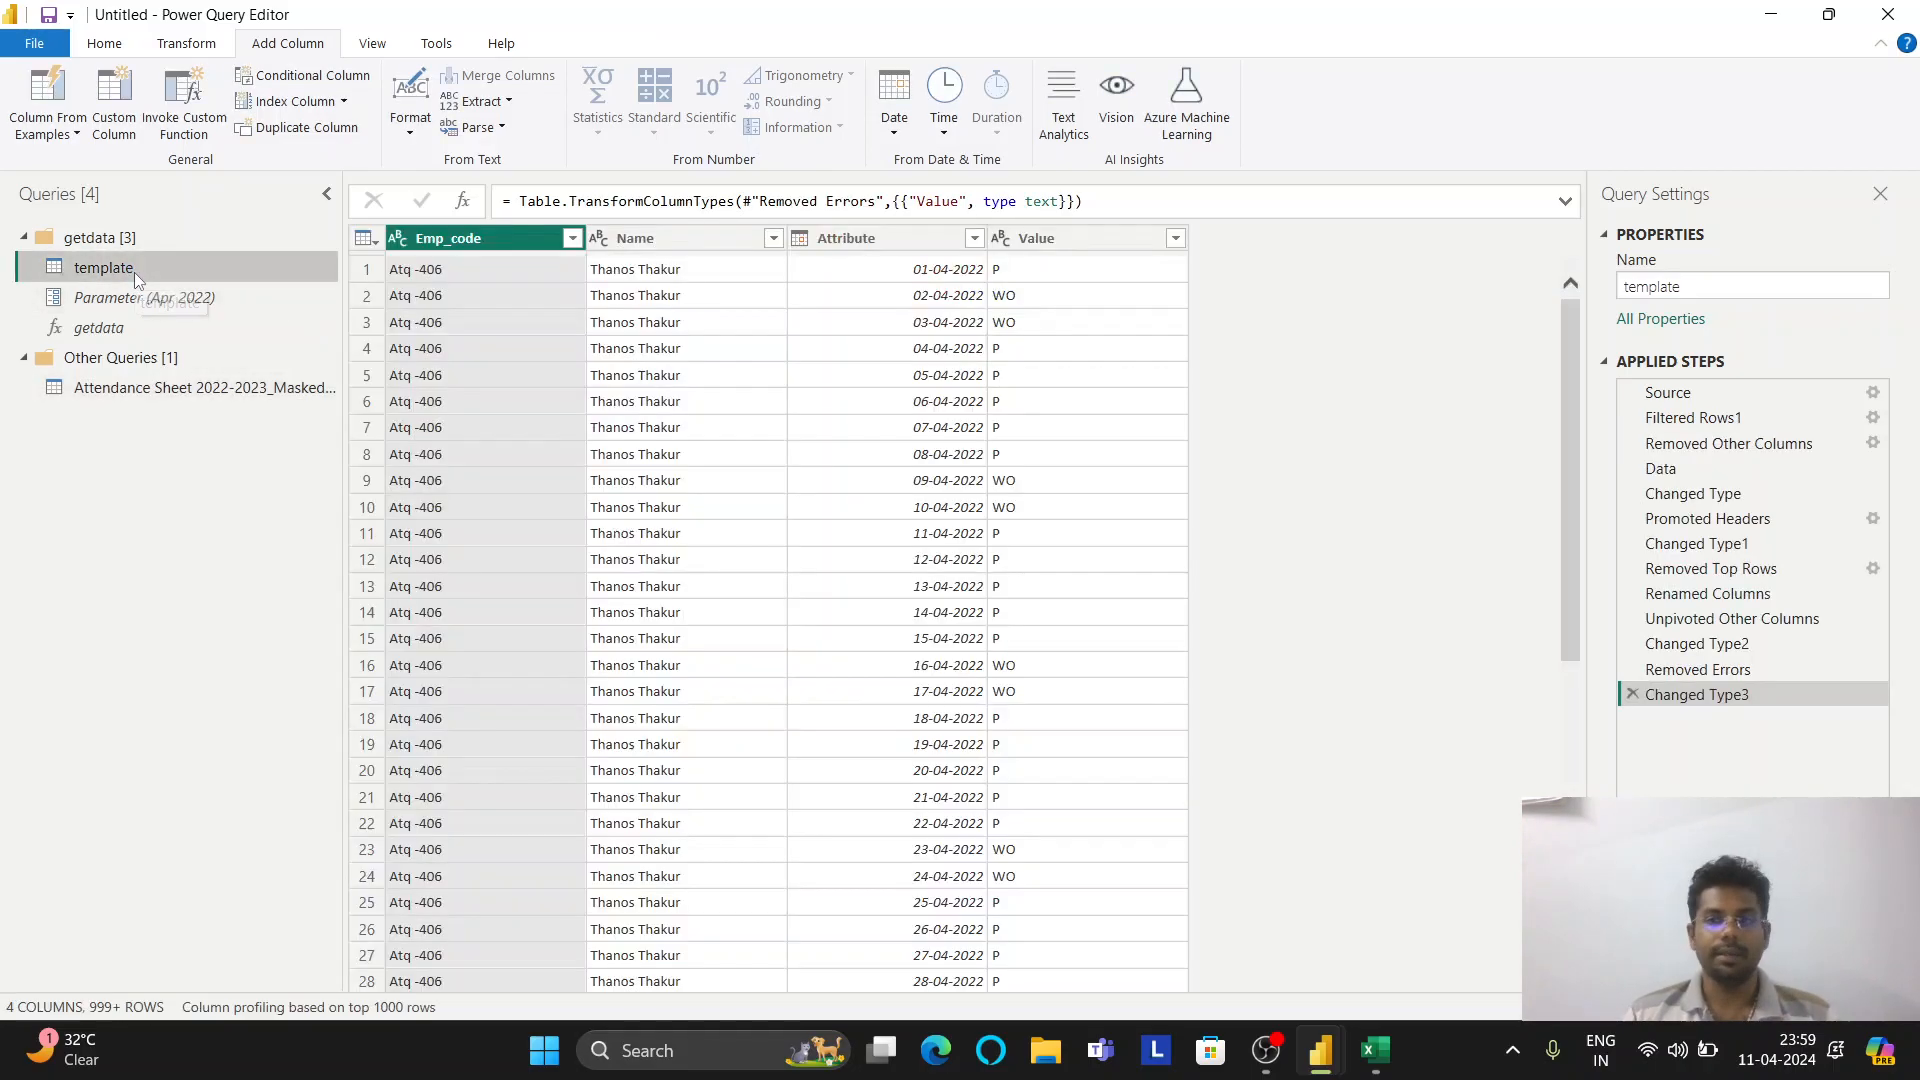
{"action": "left_click", "coordinate": [1706, 496]}
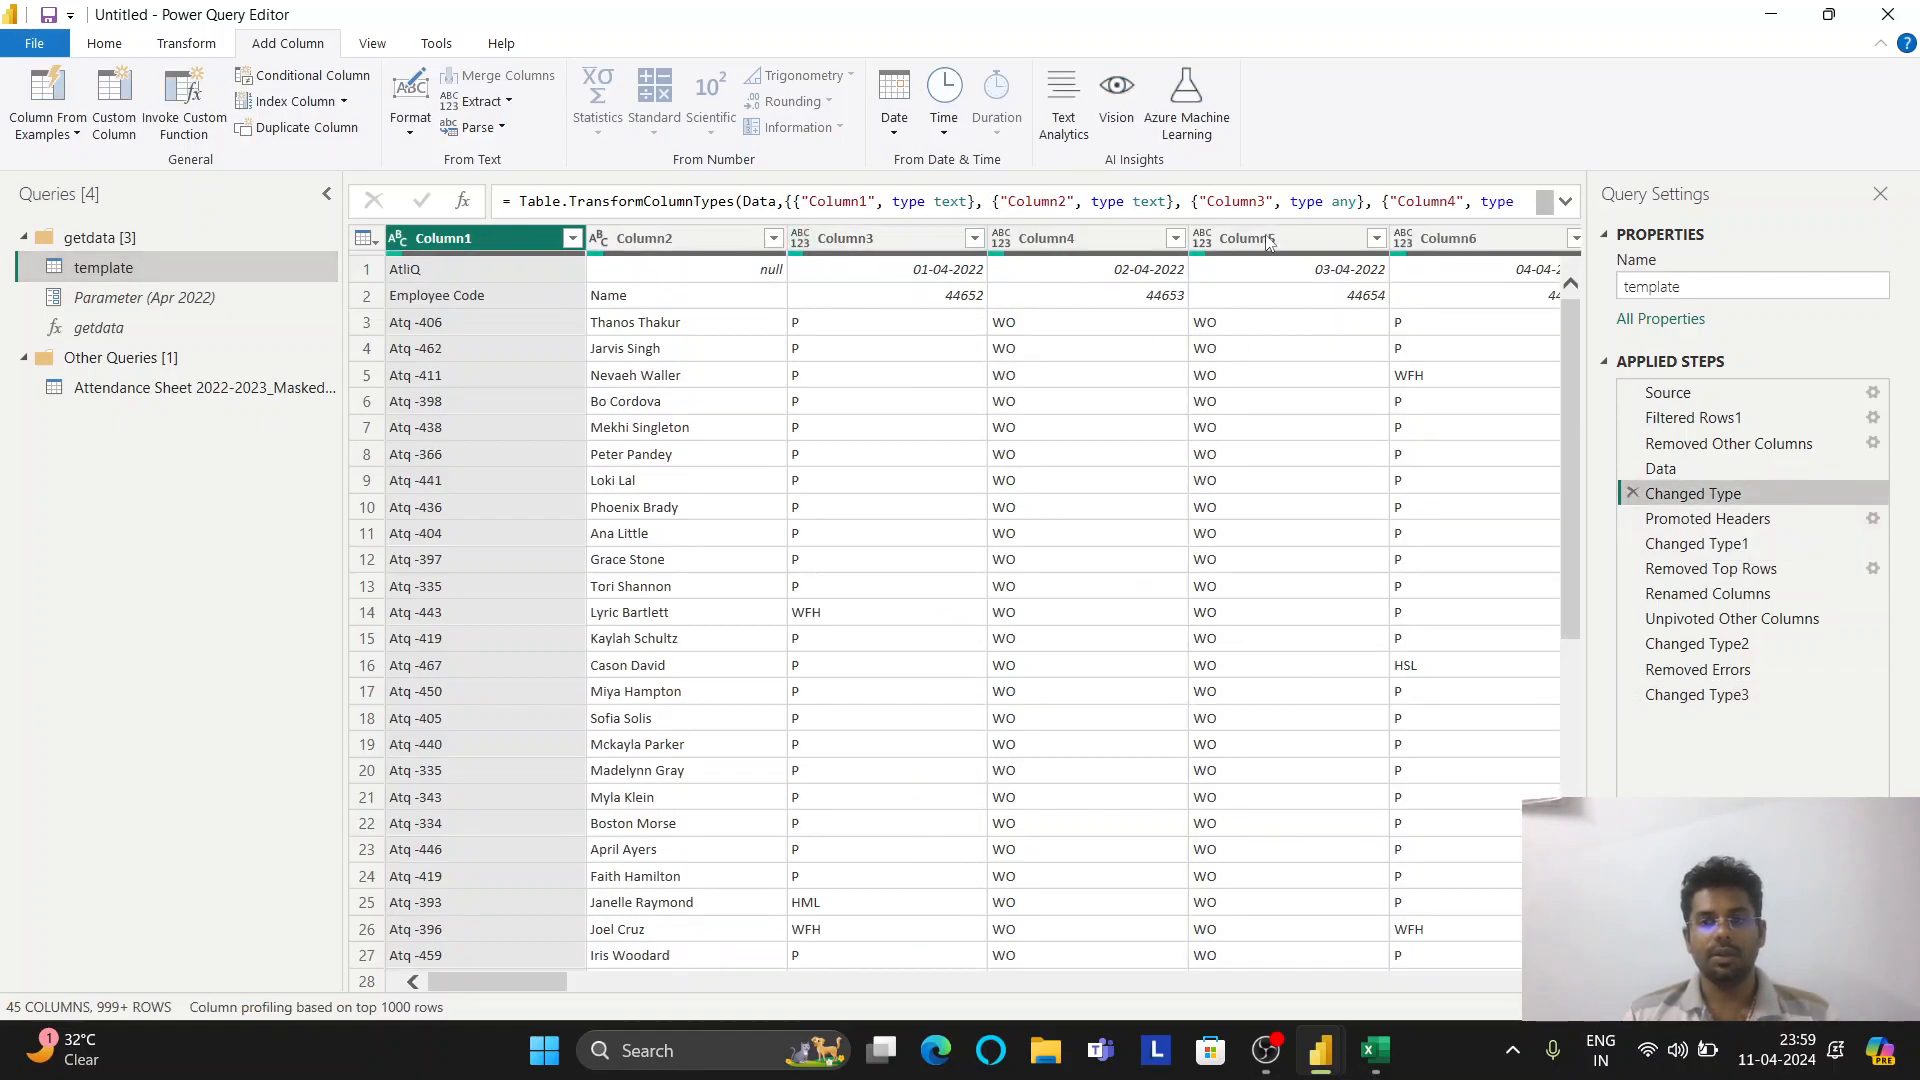
{"action": "left_click", "coordinate": [1632, 494]}
{"action": "left_click", "coordinate": [1182, 585]}
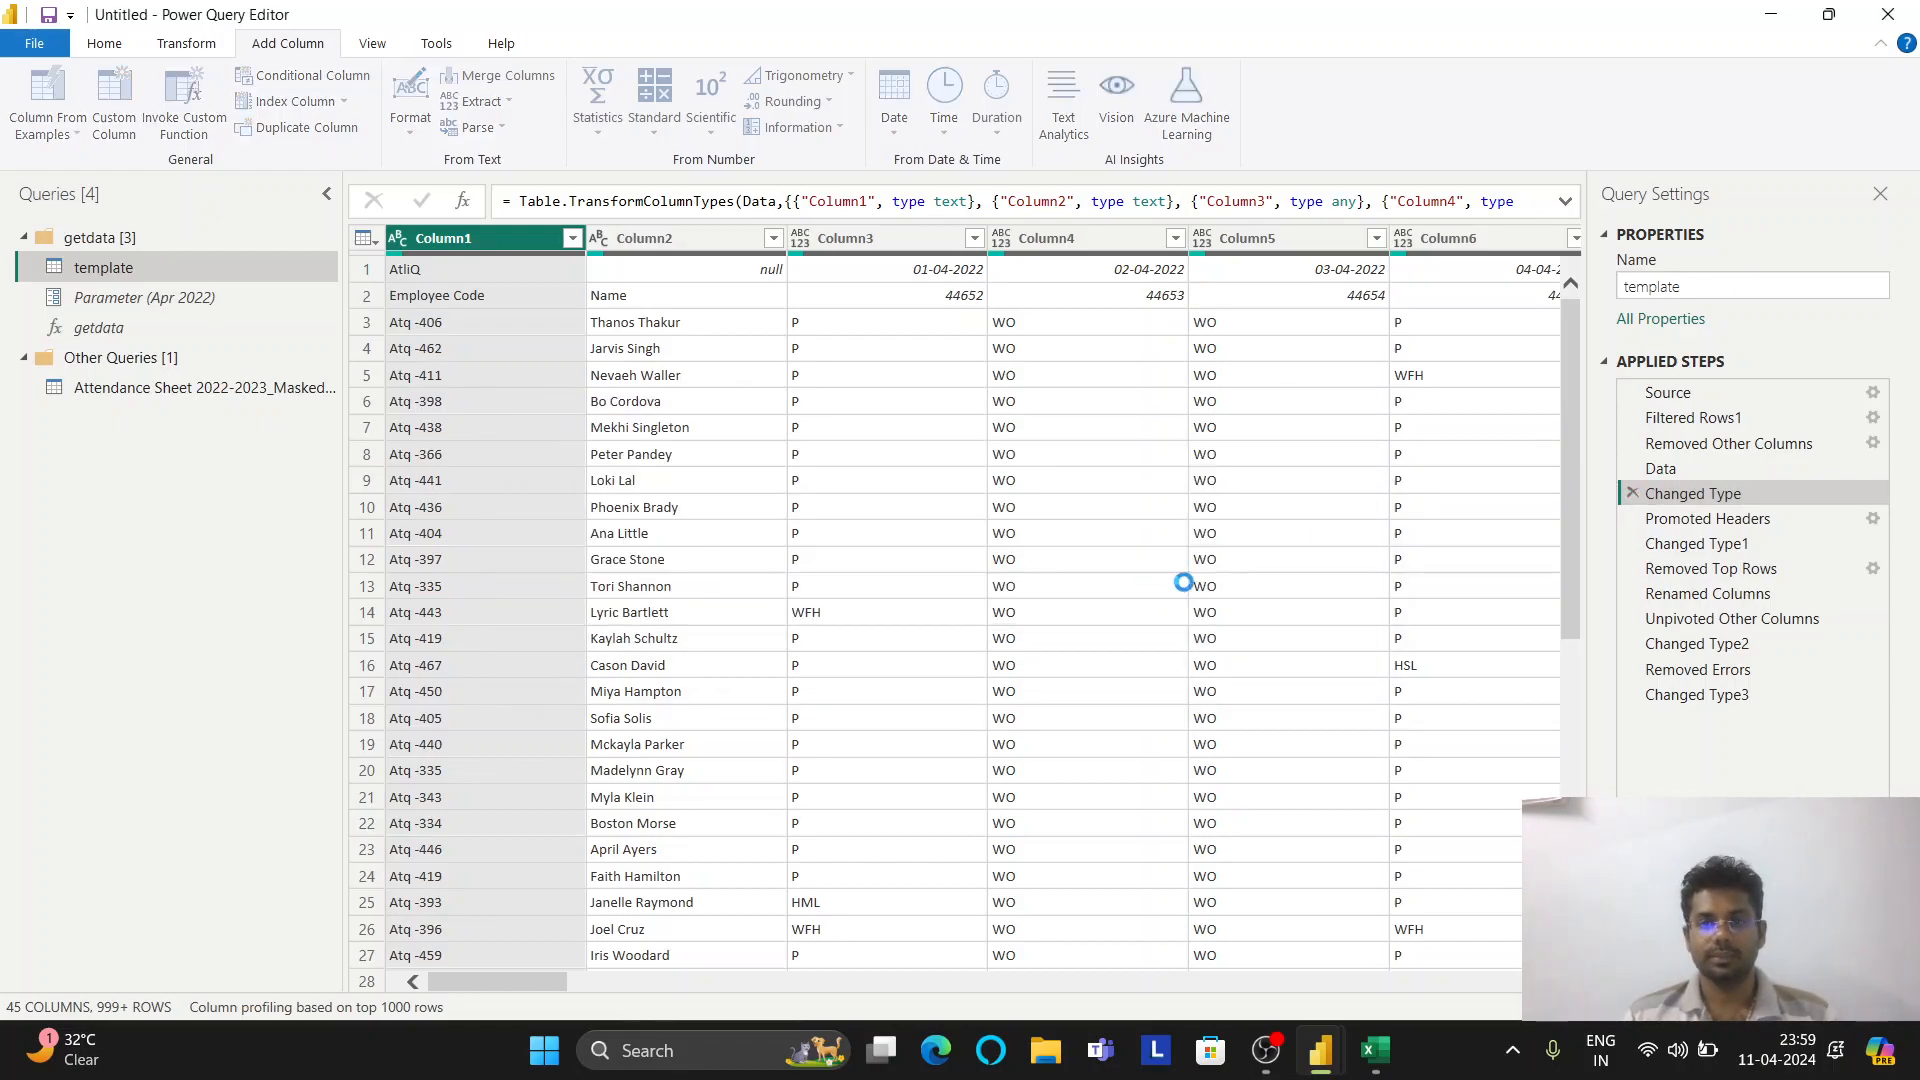
{"action": "left_click", "coordinate": [1717, 520]}
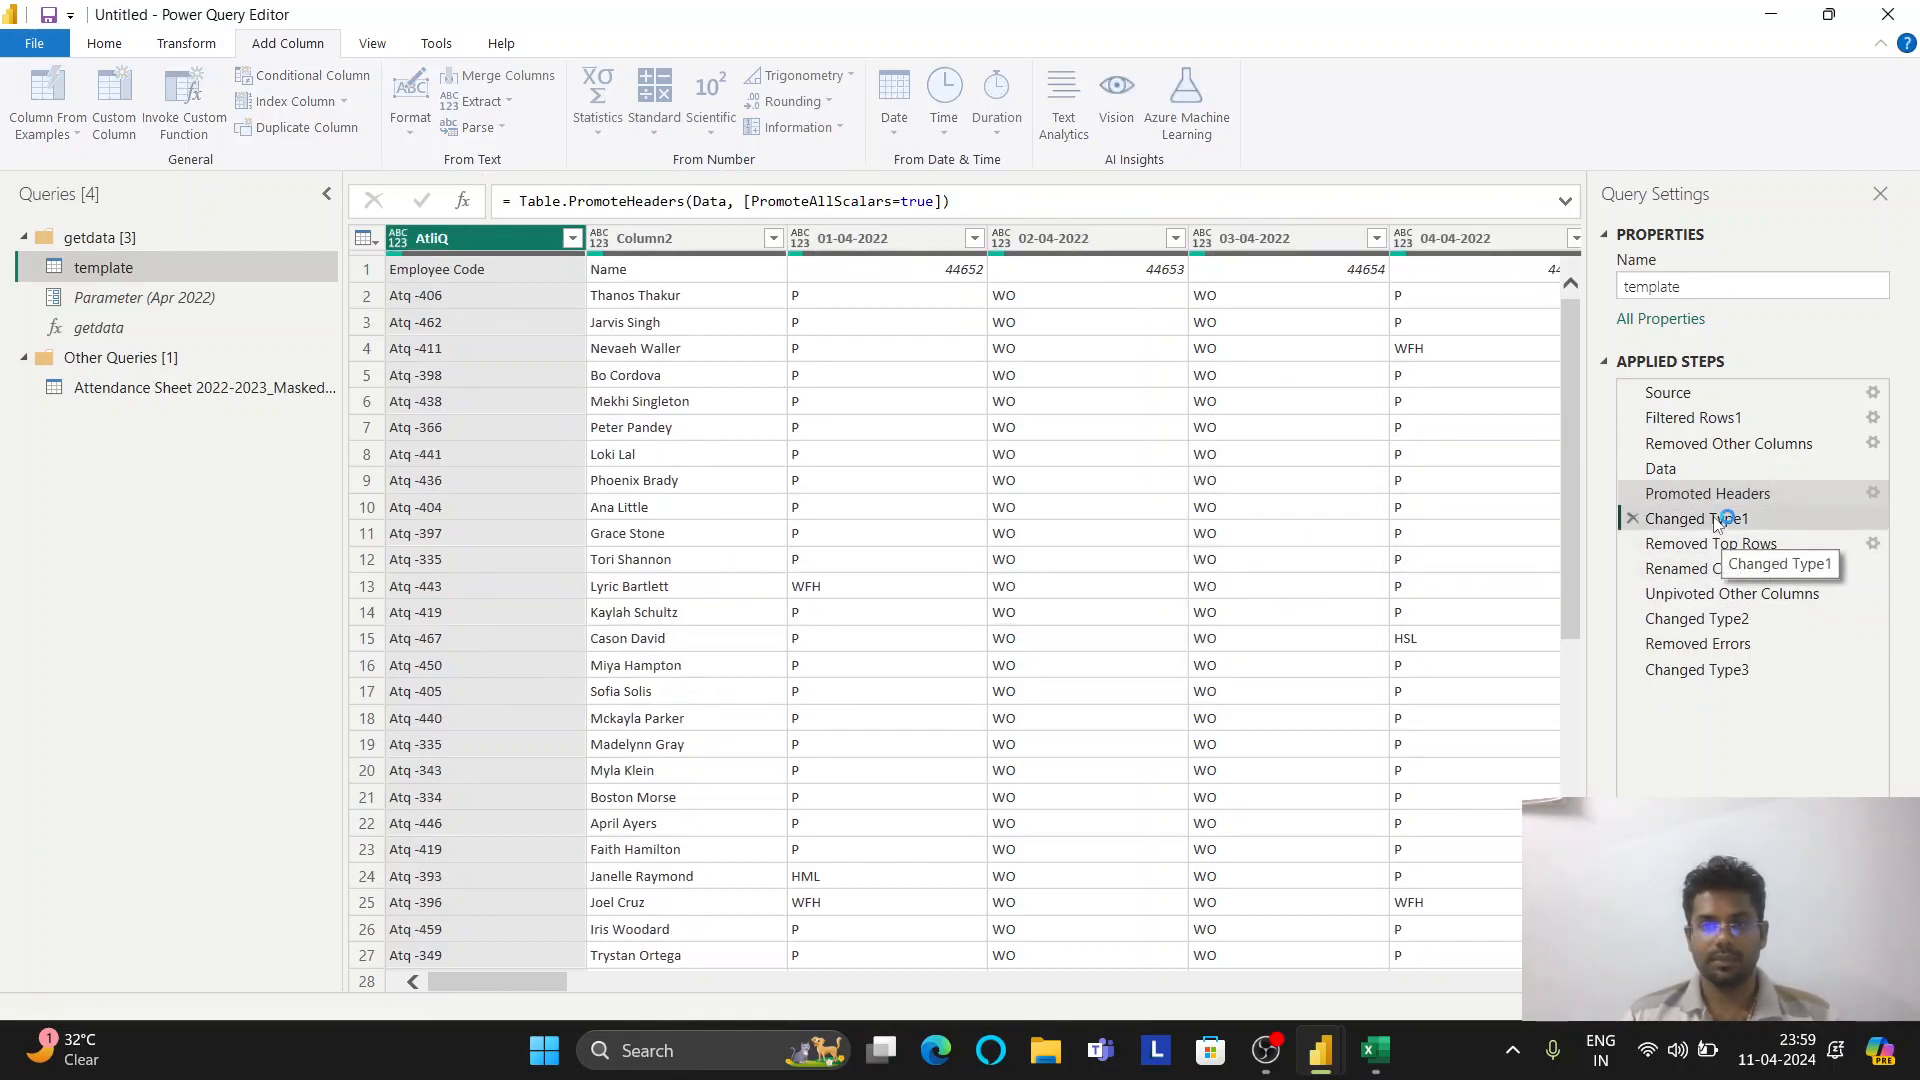
{"action": "left_click", "coordinate": [1633, 519]}
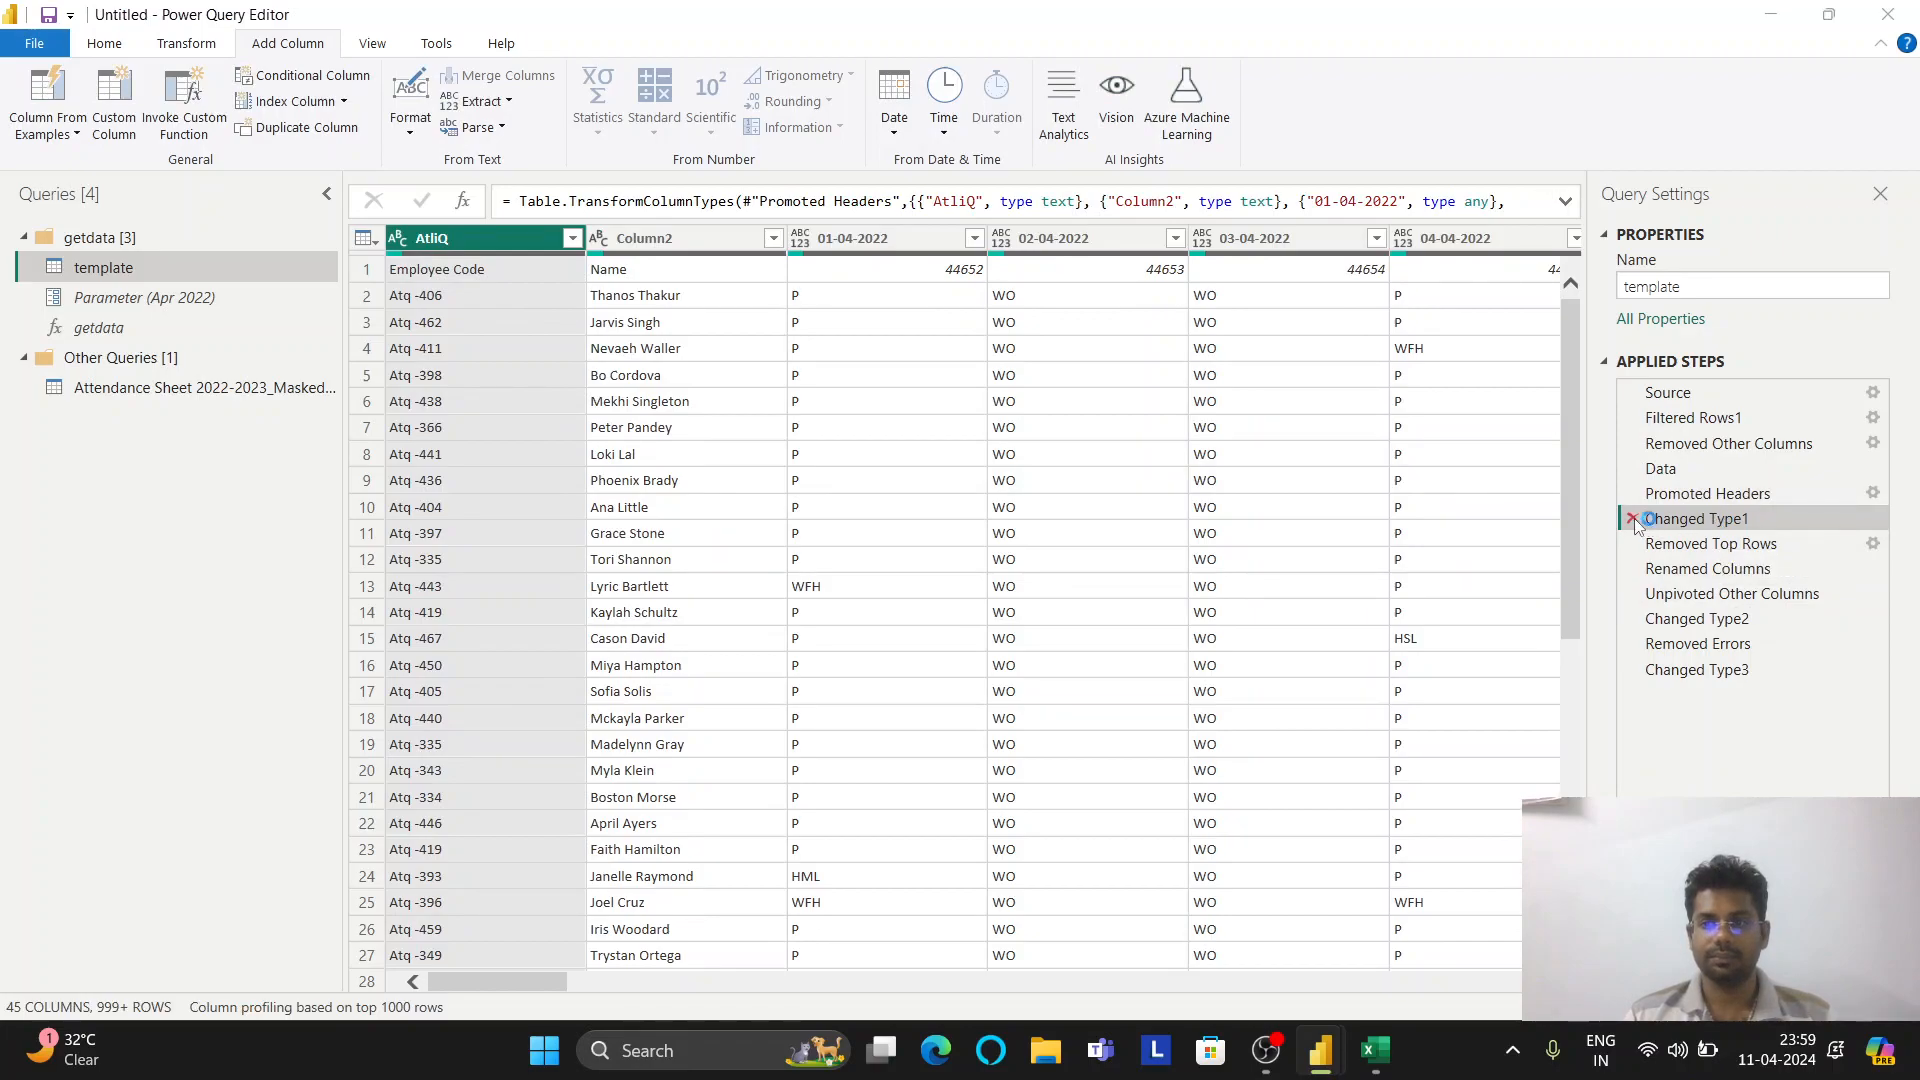
{"action": "left_click", "coordinate": [1200, 577]}
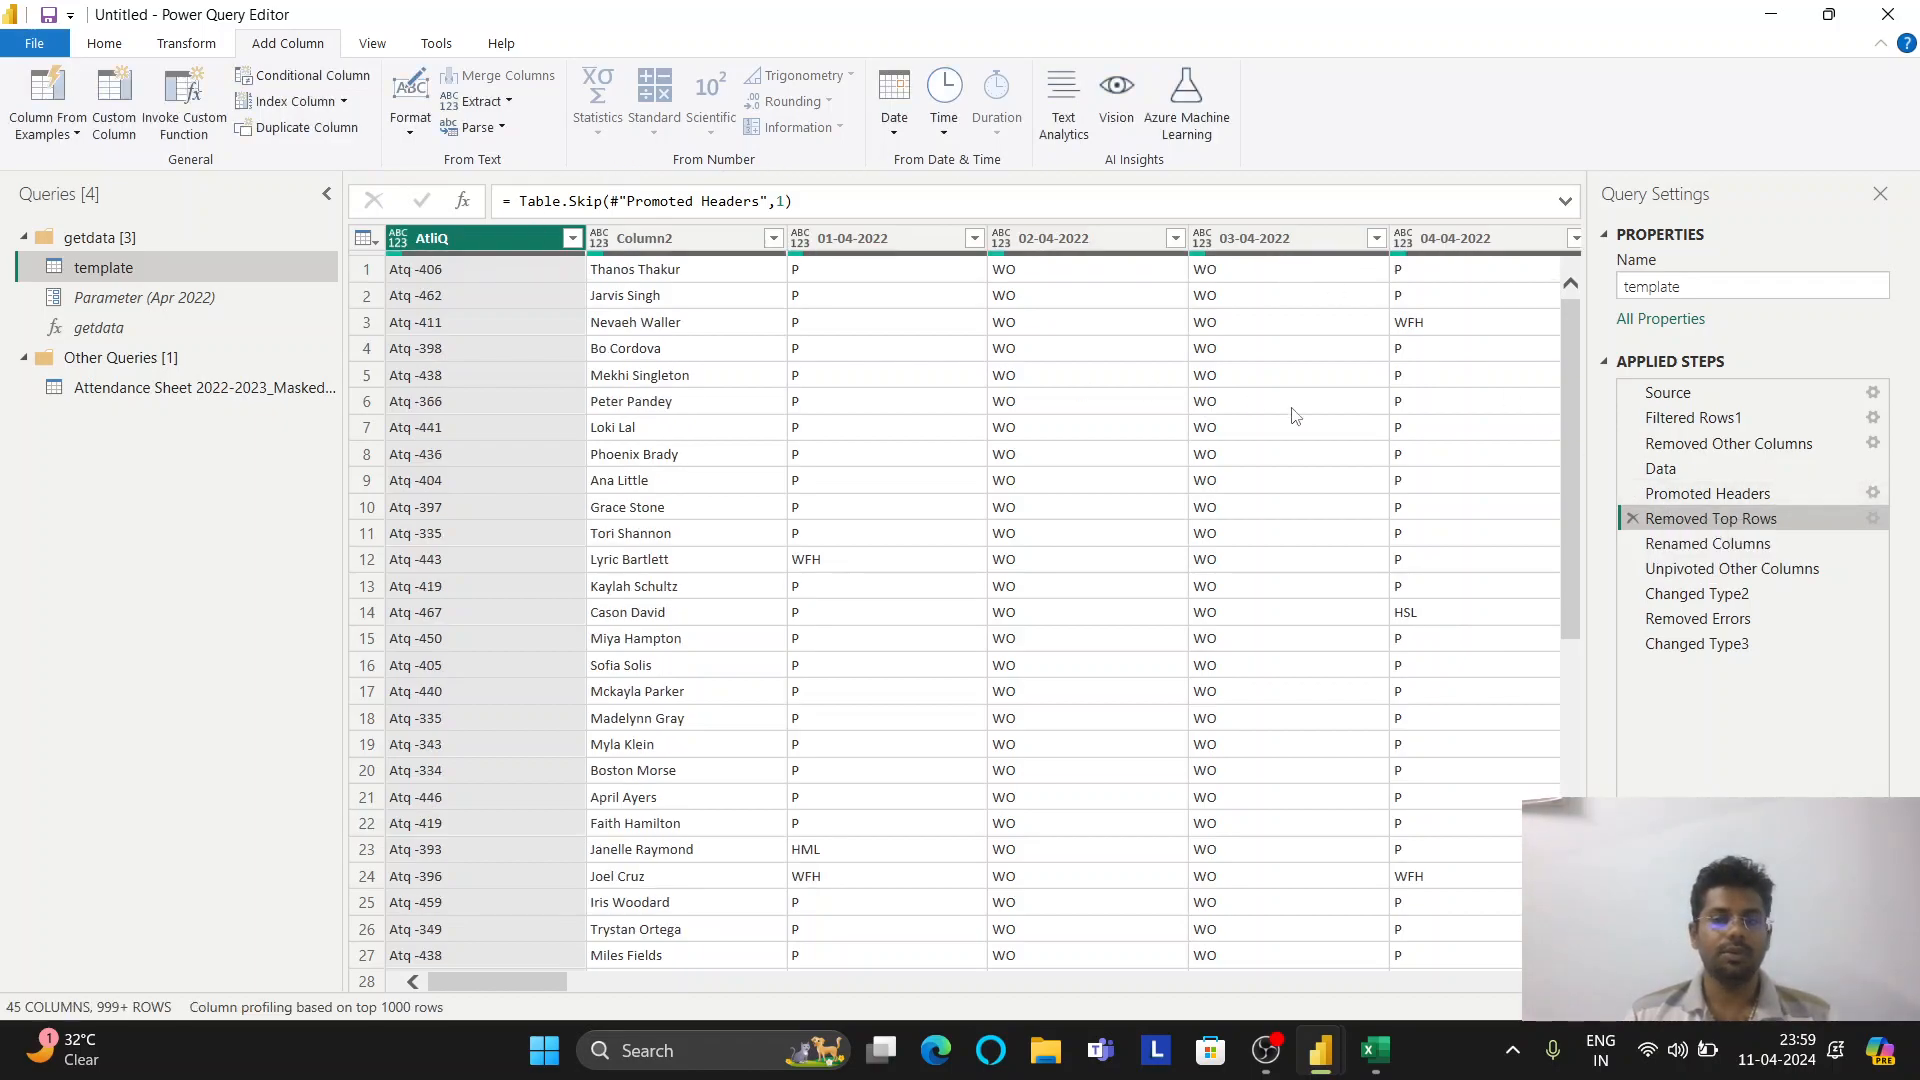
{"action": "left_click", "coordinate": [170, 390]}
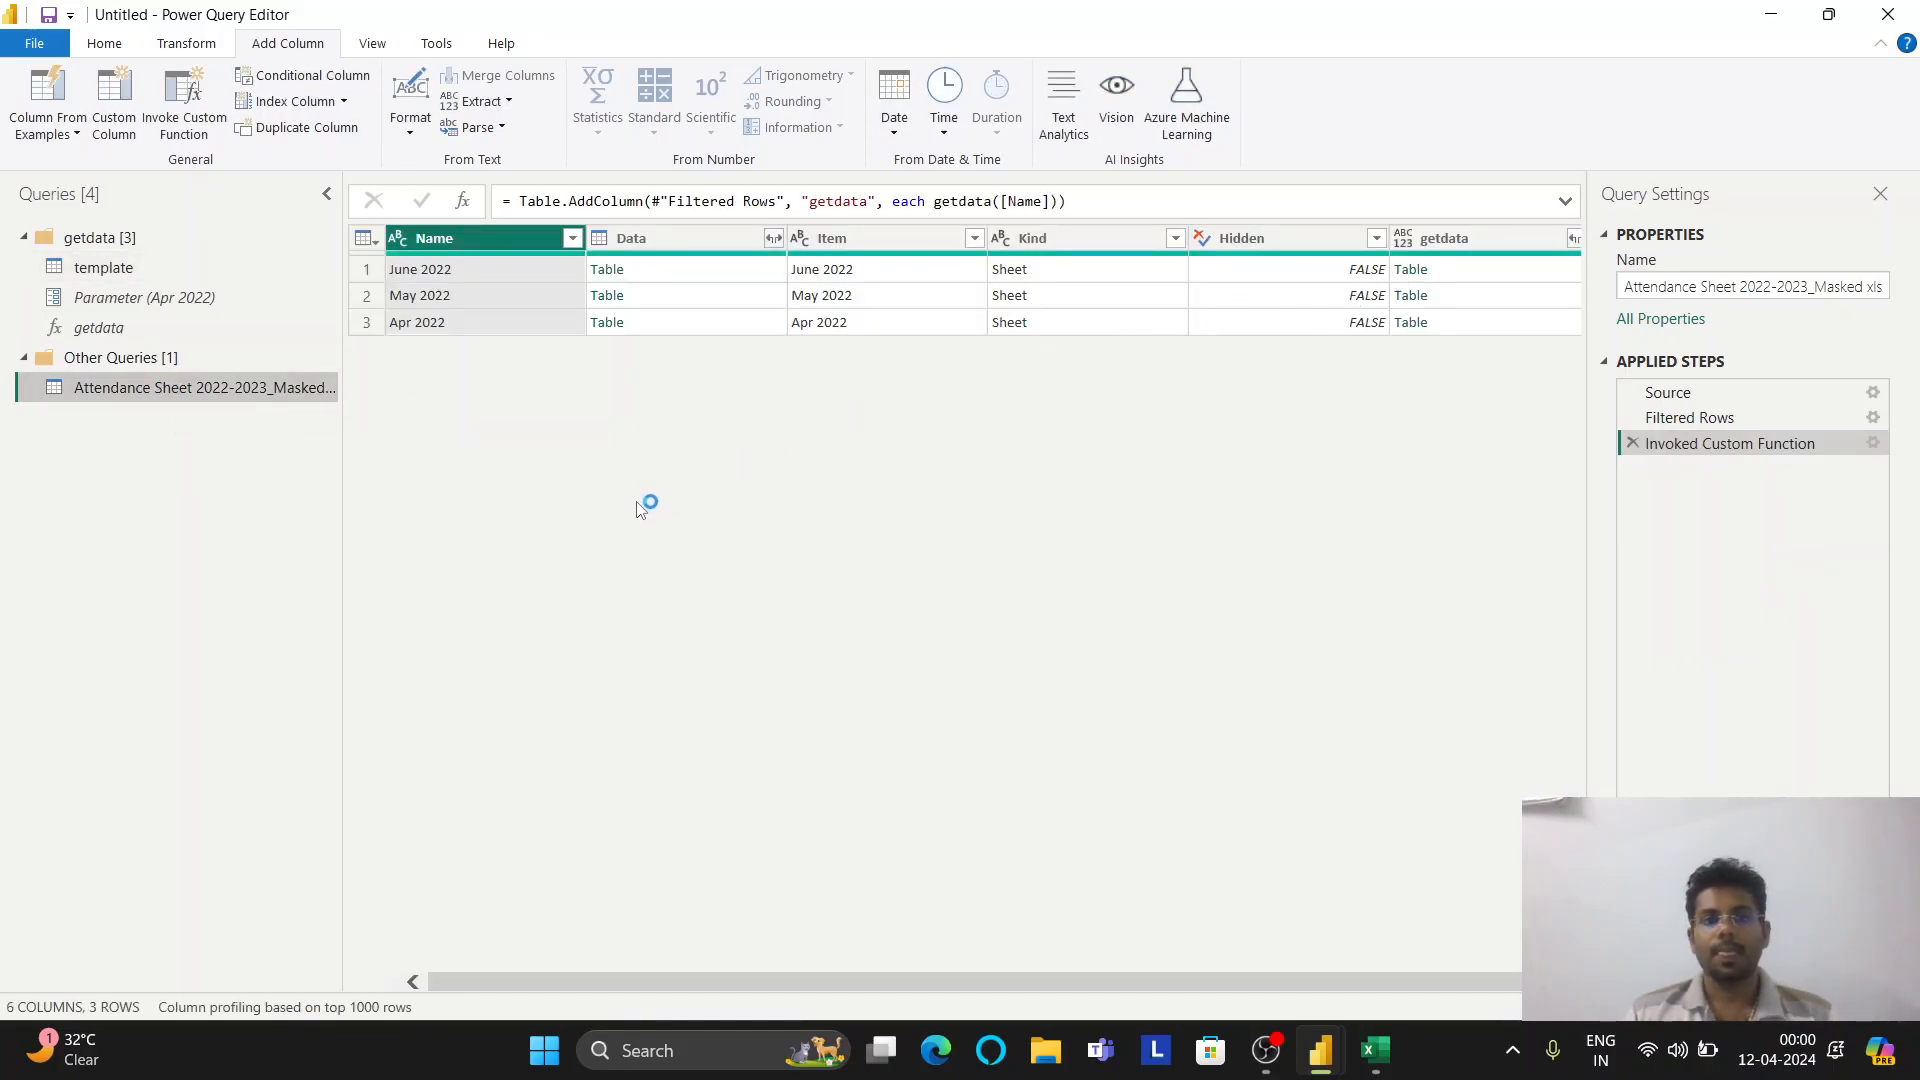
Expand getdata into Emp_code, Name, Attribute and Value with no getdata prefix
{"action": "left_click", "coordinate": [1575, 240]}
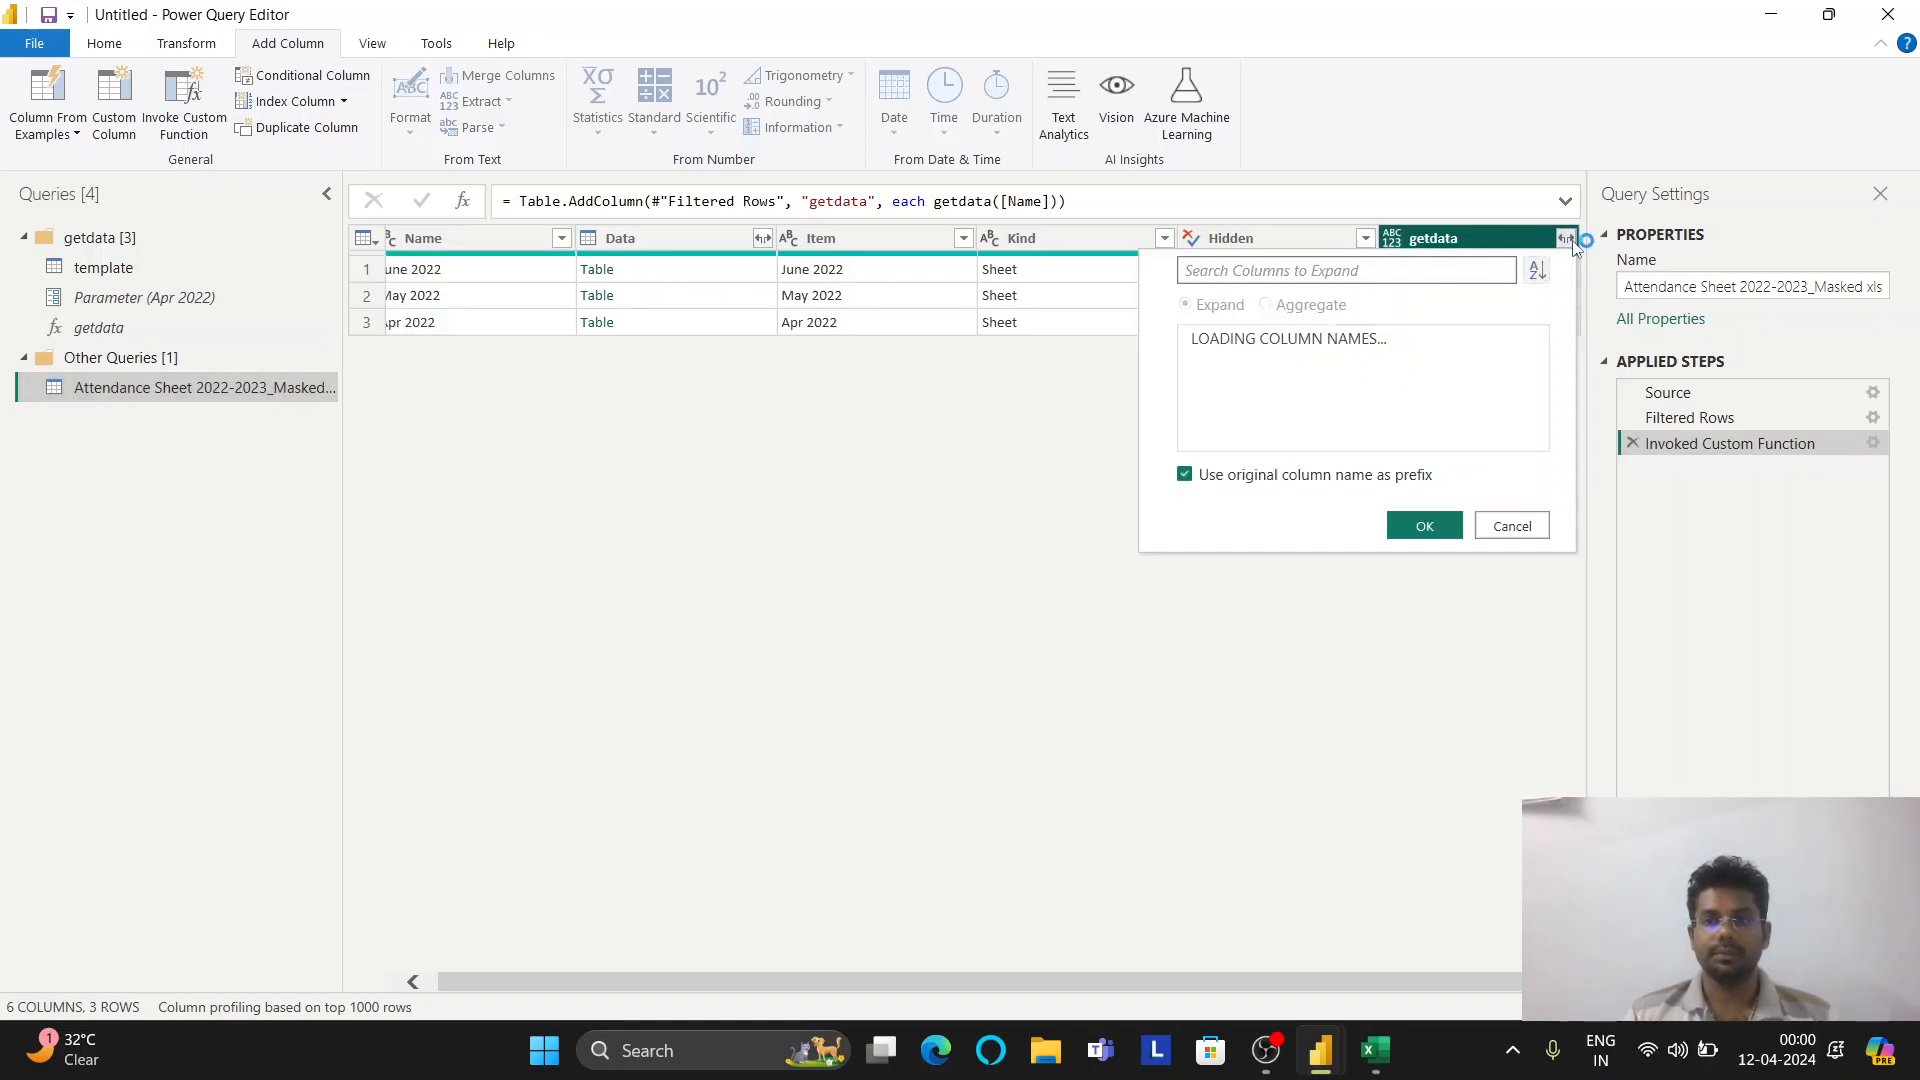
{"action": "left_click", "coordinate": [1243, 476]}
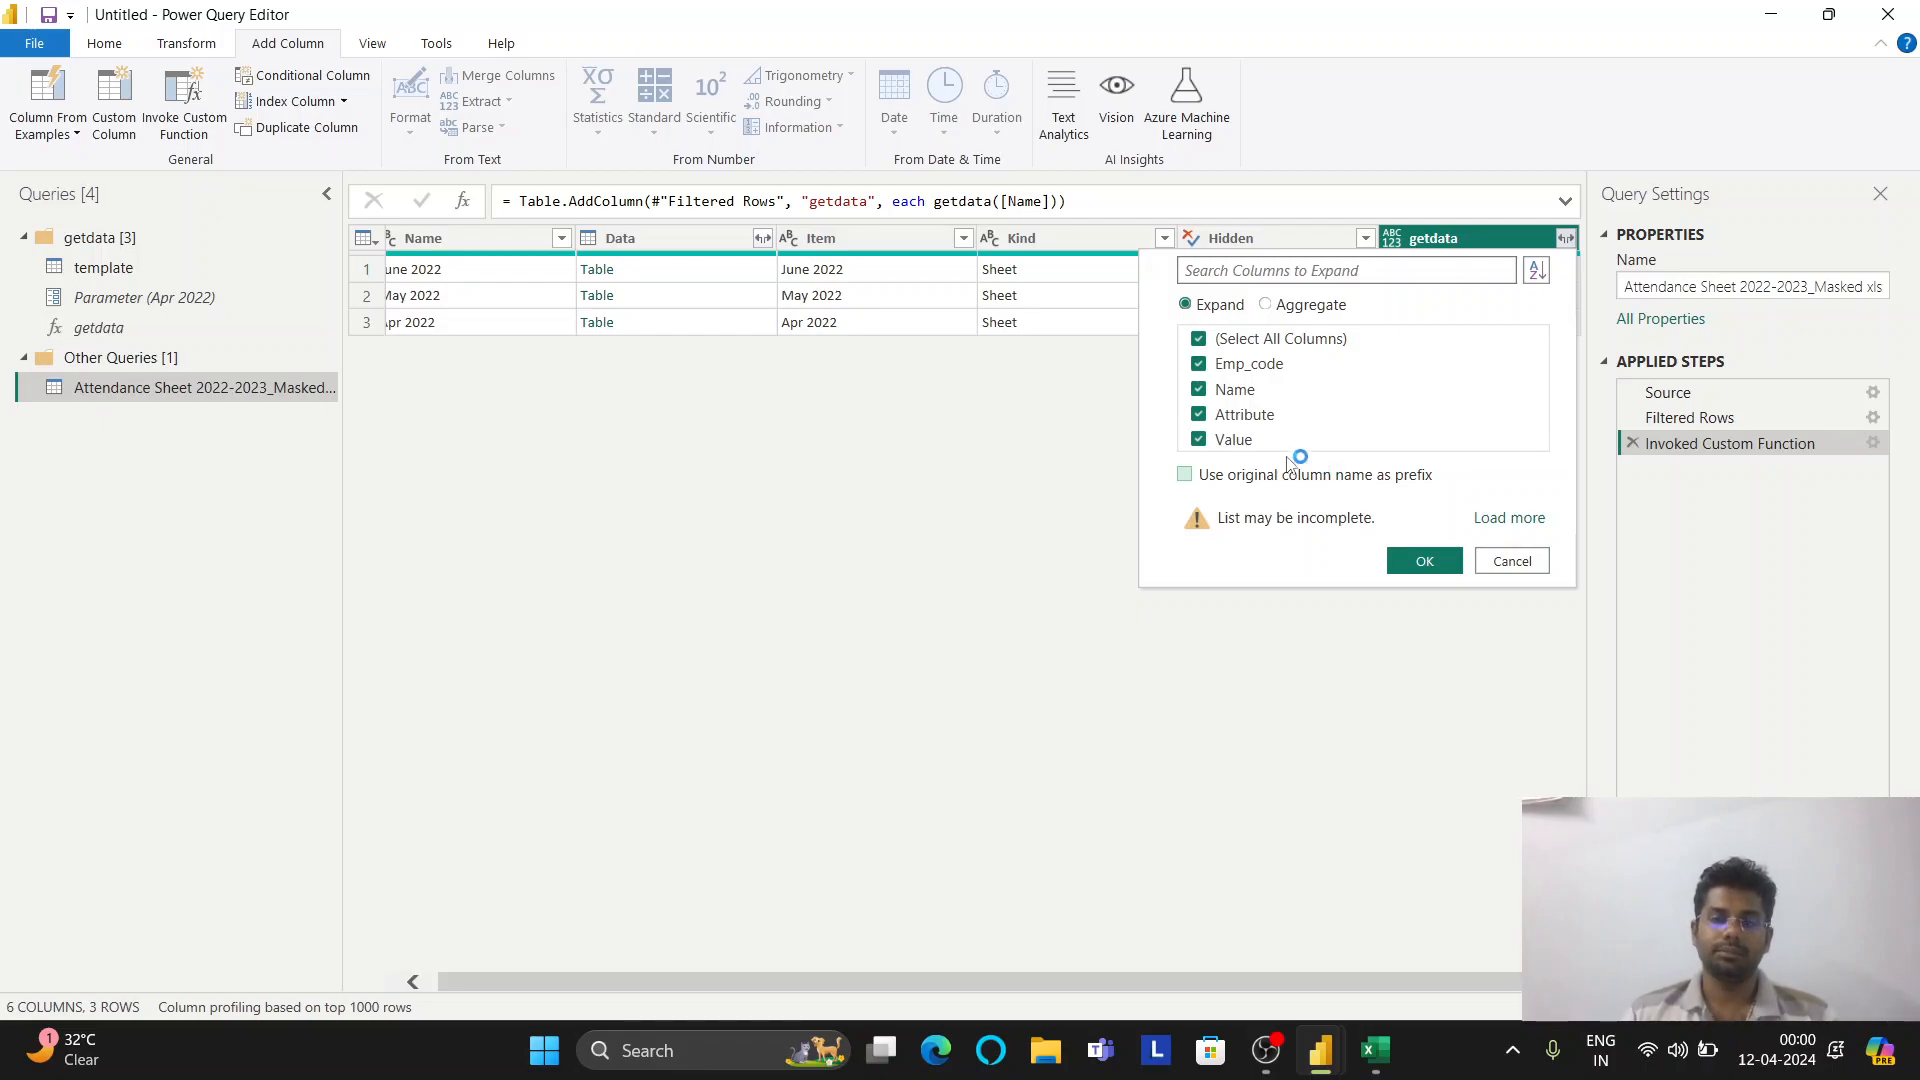
{"action": "left_click", "coordinate": [1424, 561]}
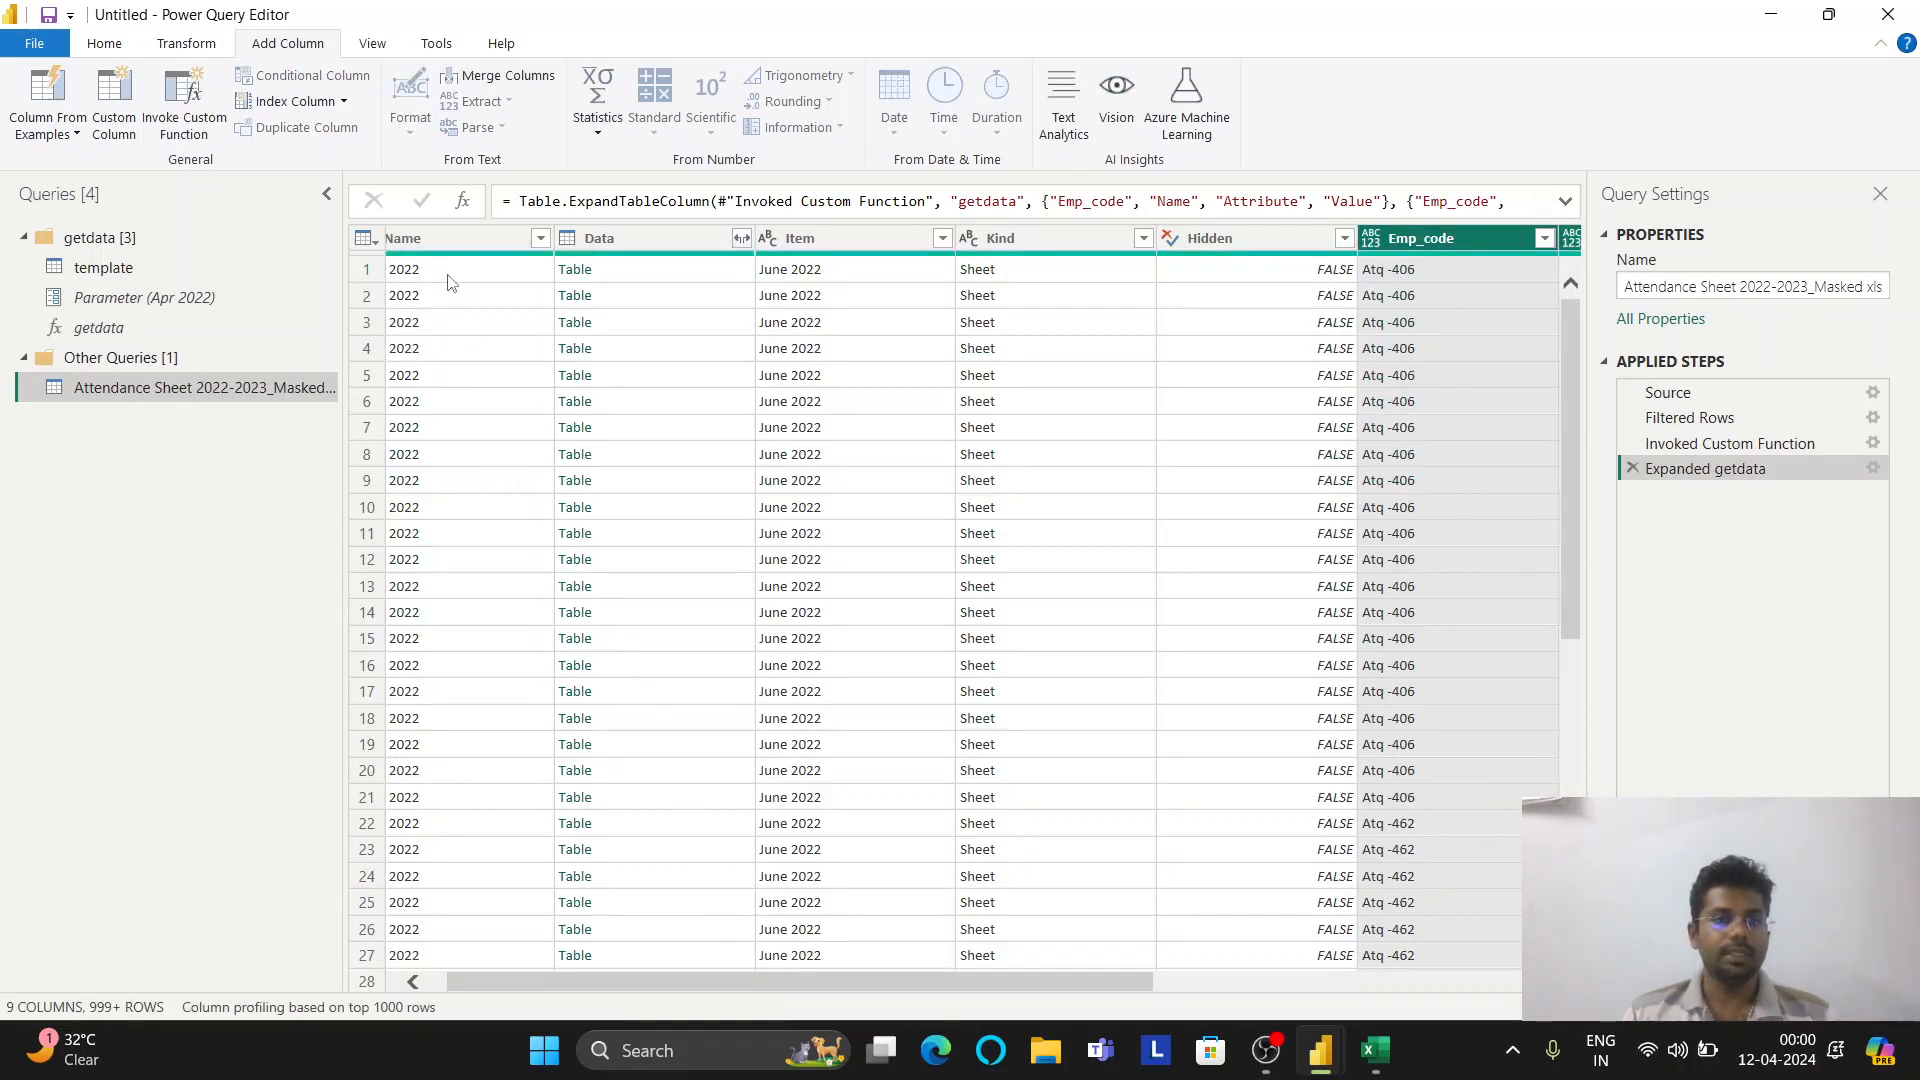
Remove the Data, Item, Kind and Hidden columns from the Attendance Sheet query
{"action": "left_click", "coordinate": [413, 981]}
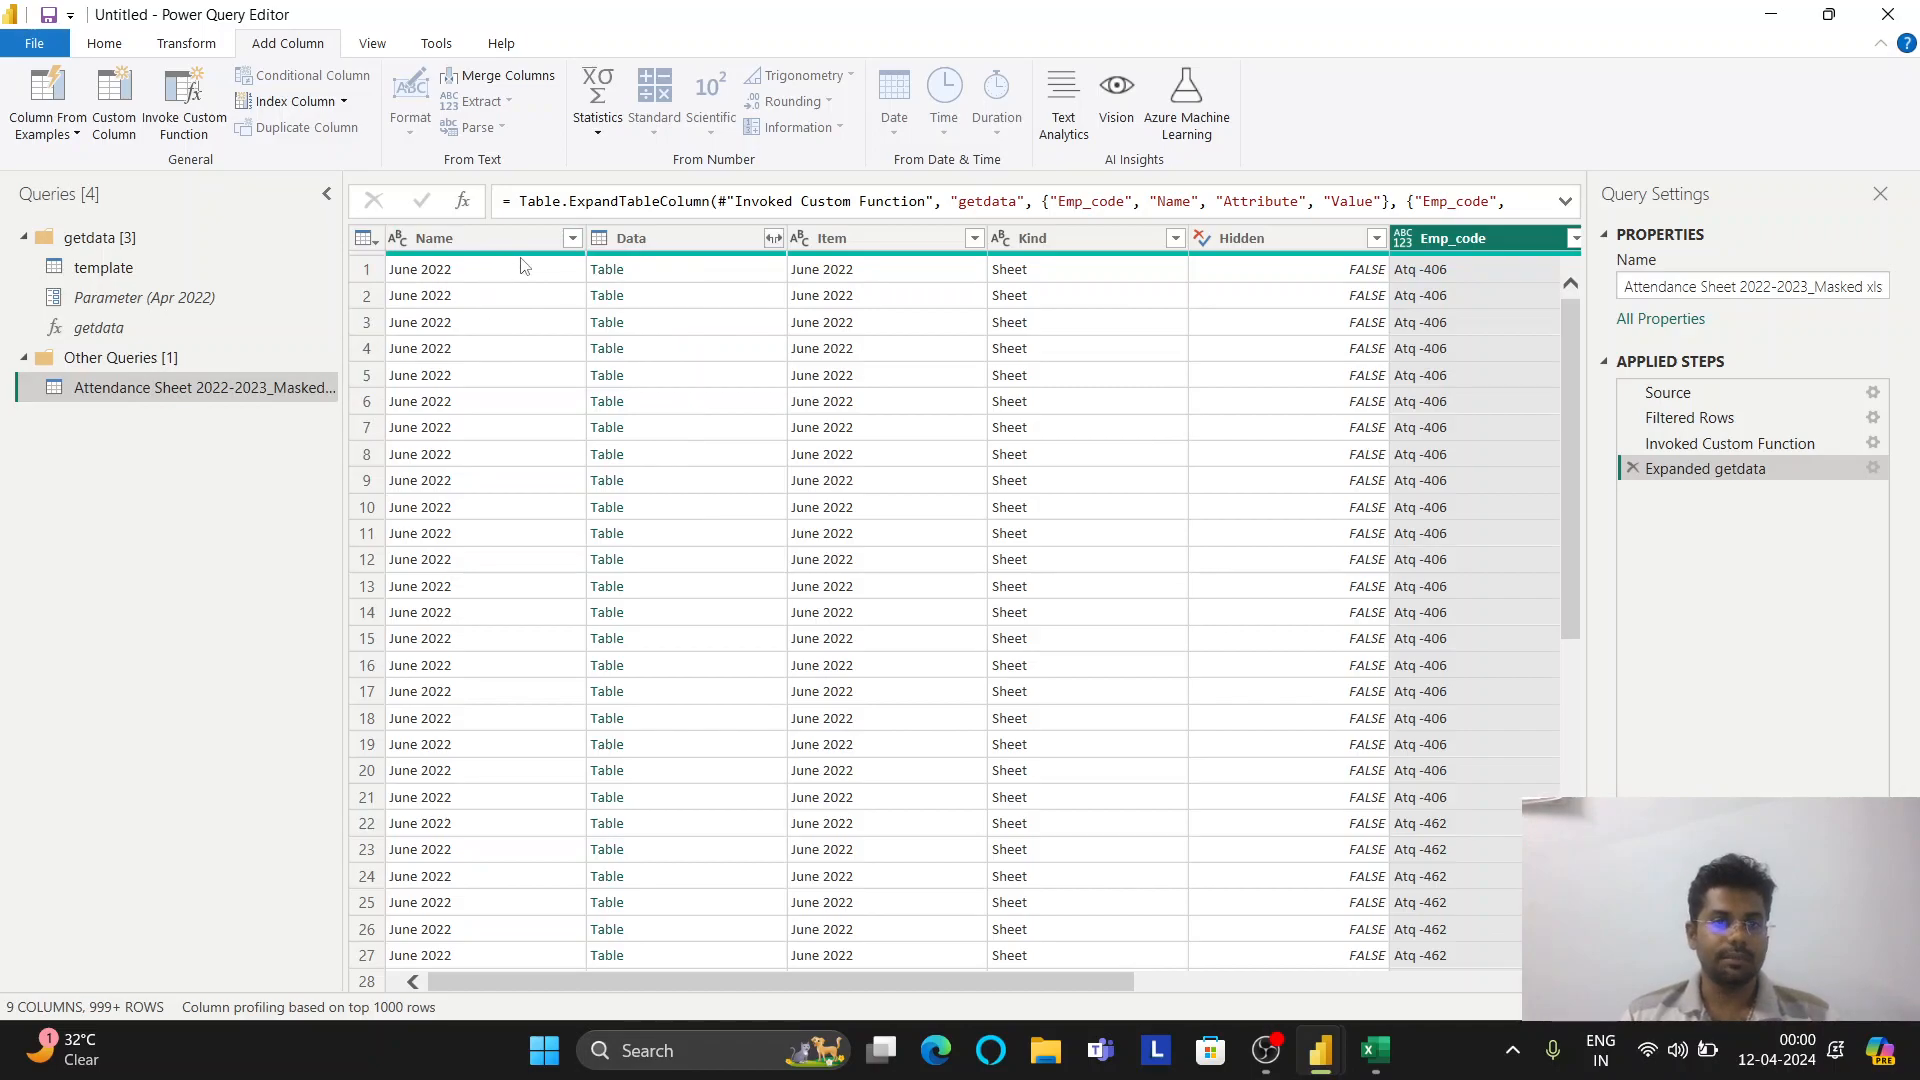
{"action": "left_click", "coordinate": [628, 239]}
{"action": "left_click", "coordinate": [849, 237], "text": "ctrl"}
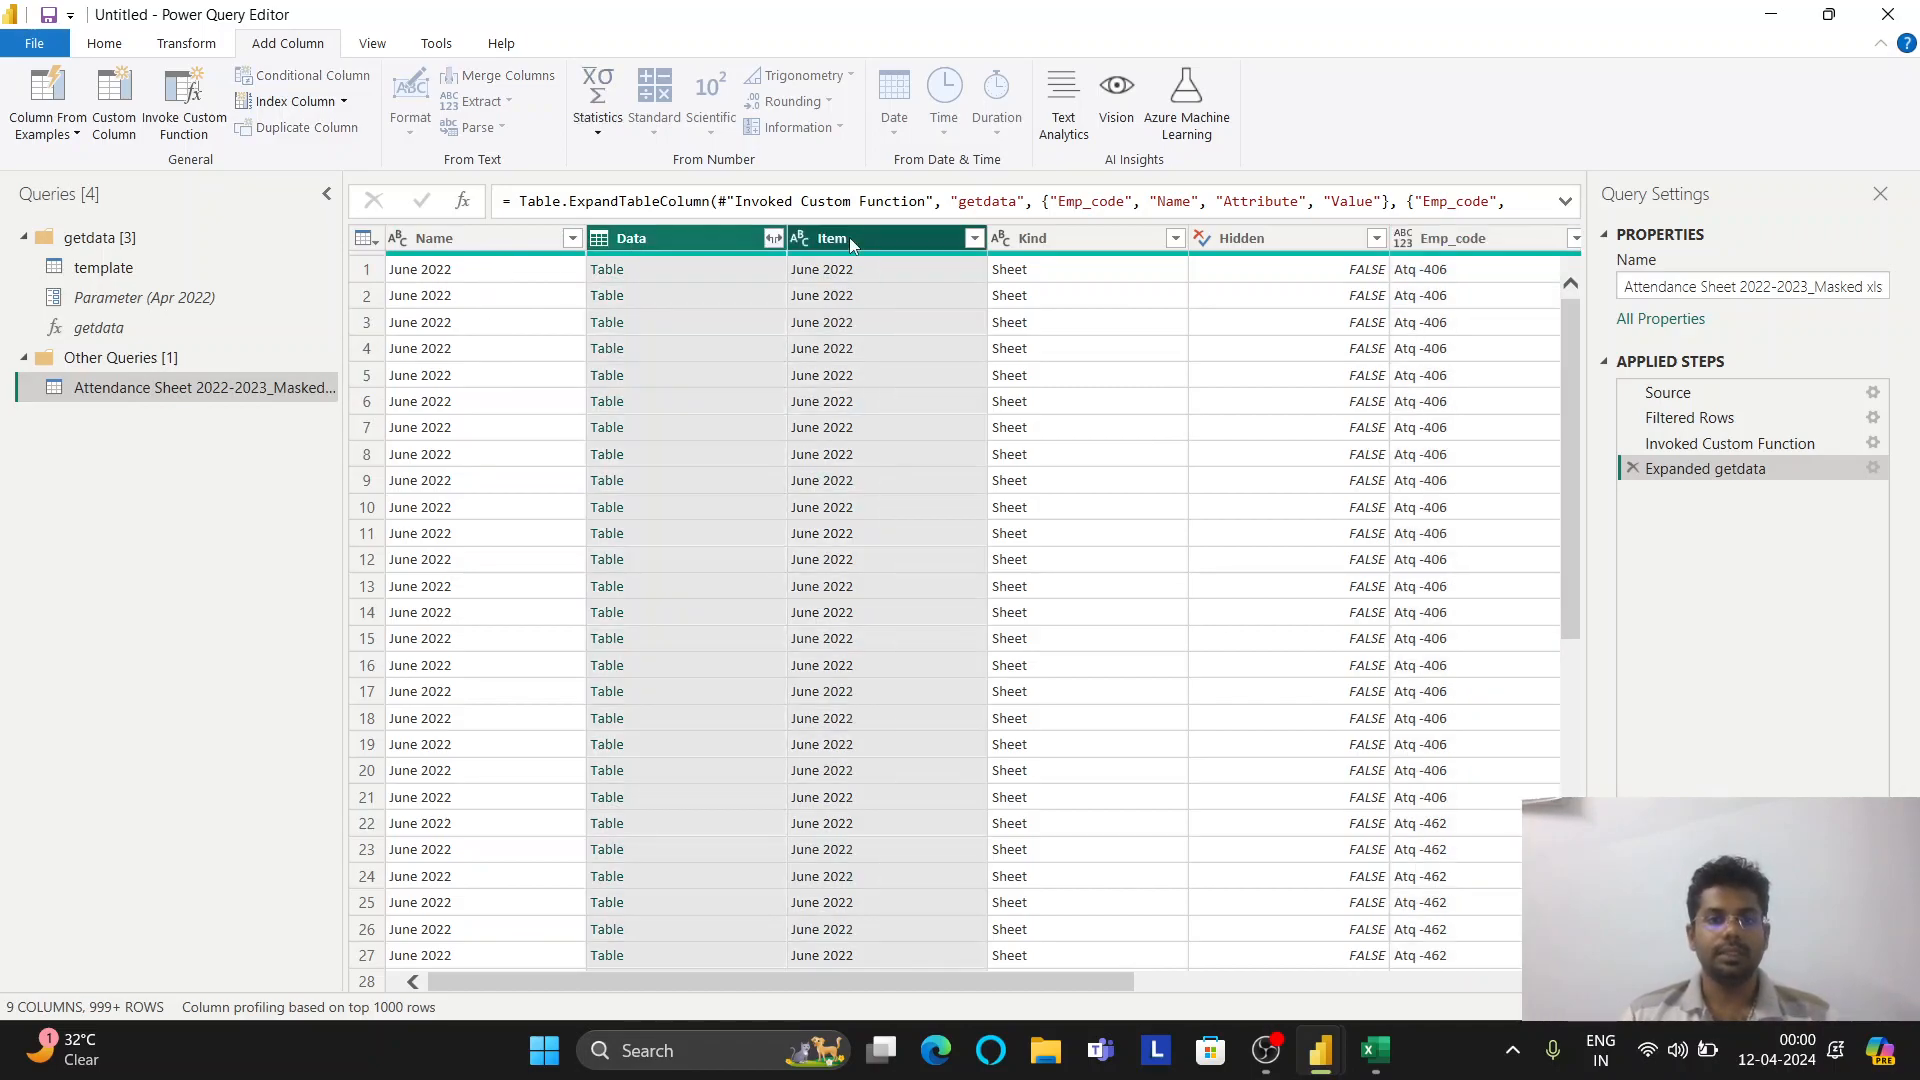
{"action": "left_click", "coordinate": [1066, 230], "text": "ctrl"}
{"action": "left_click", "coordinate": [1242, 242], "text": "ctrl"}
{"action": "right_click", "coordinate": [1242, 245]}
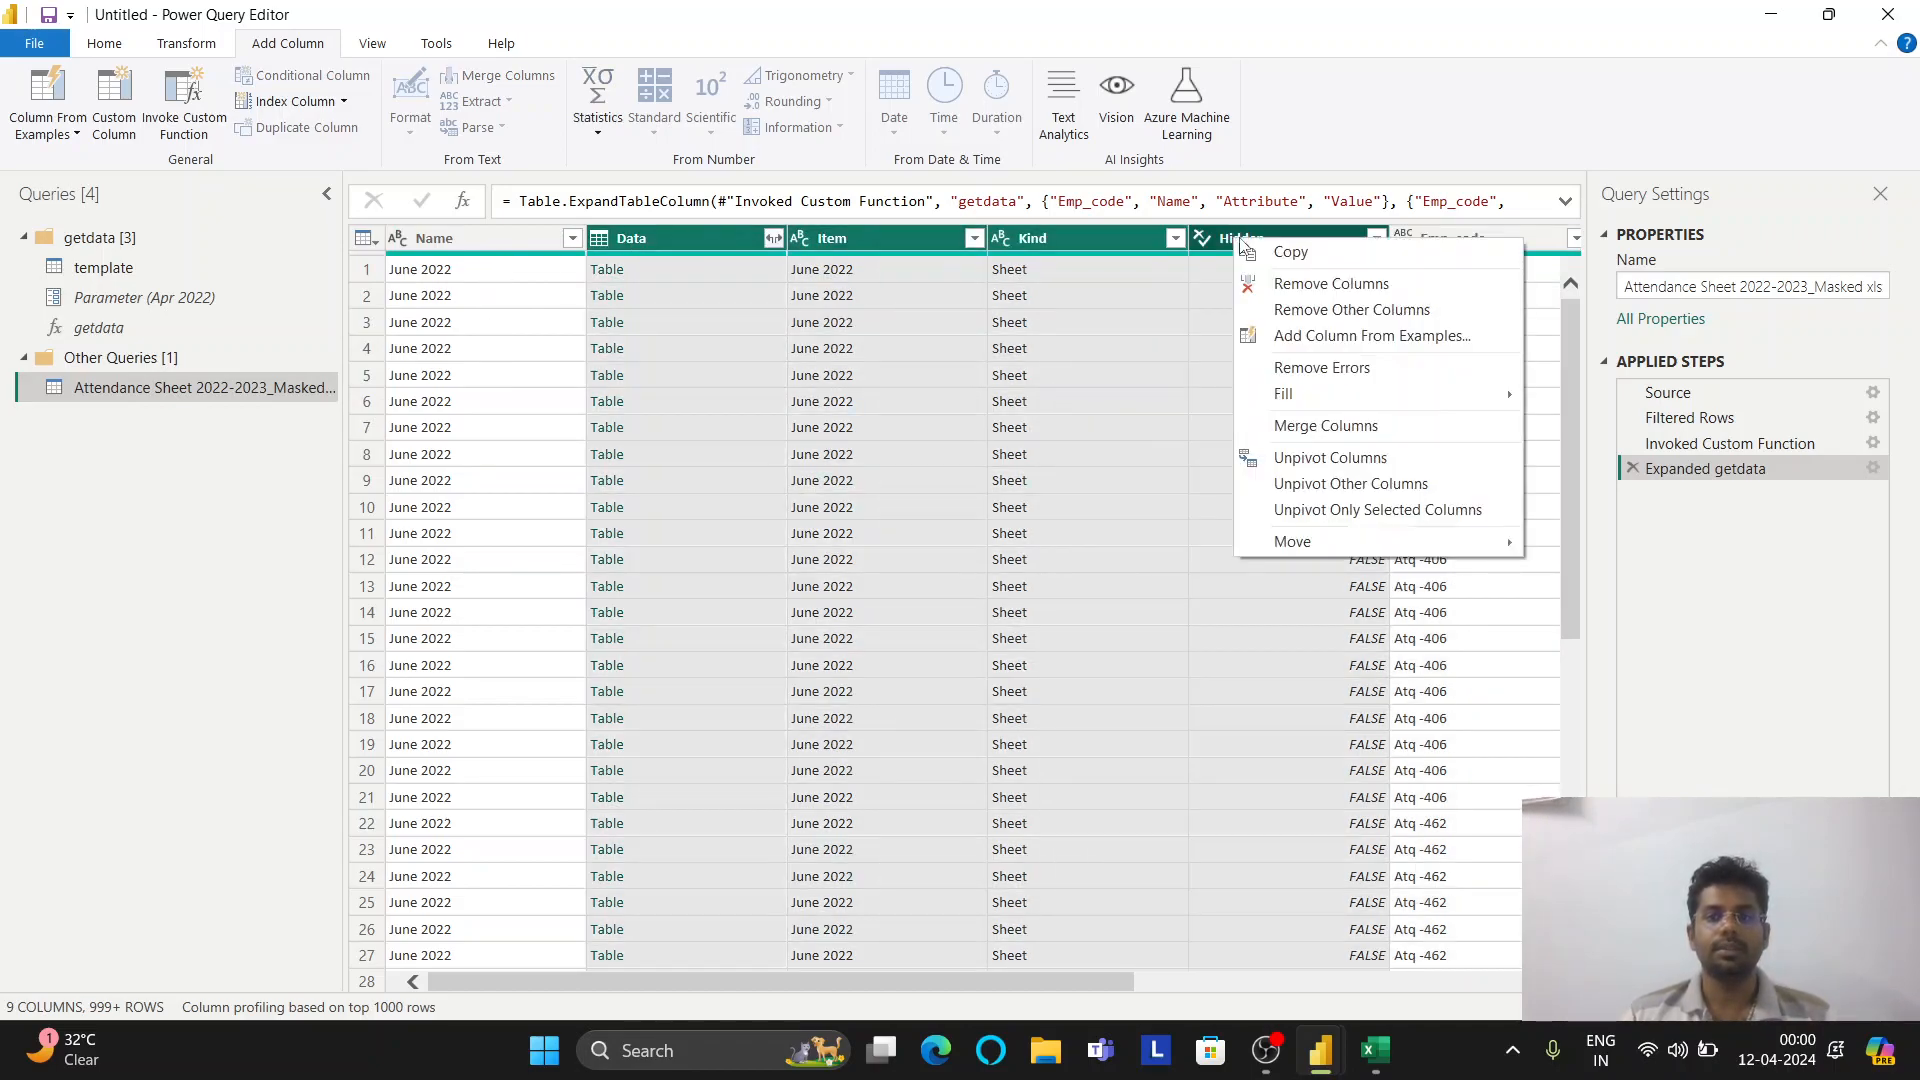
{"action": "left_click", "coordinate": [1310, 284]}
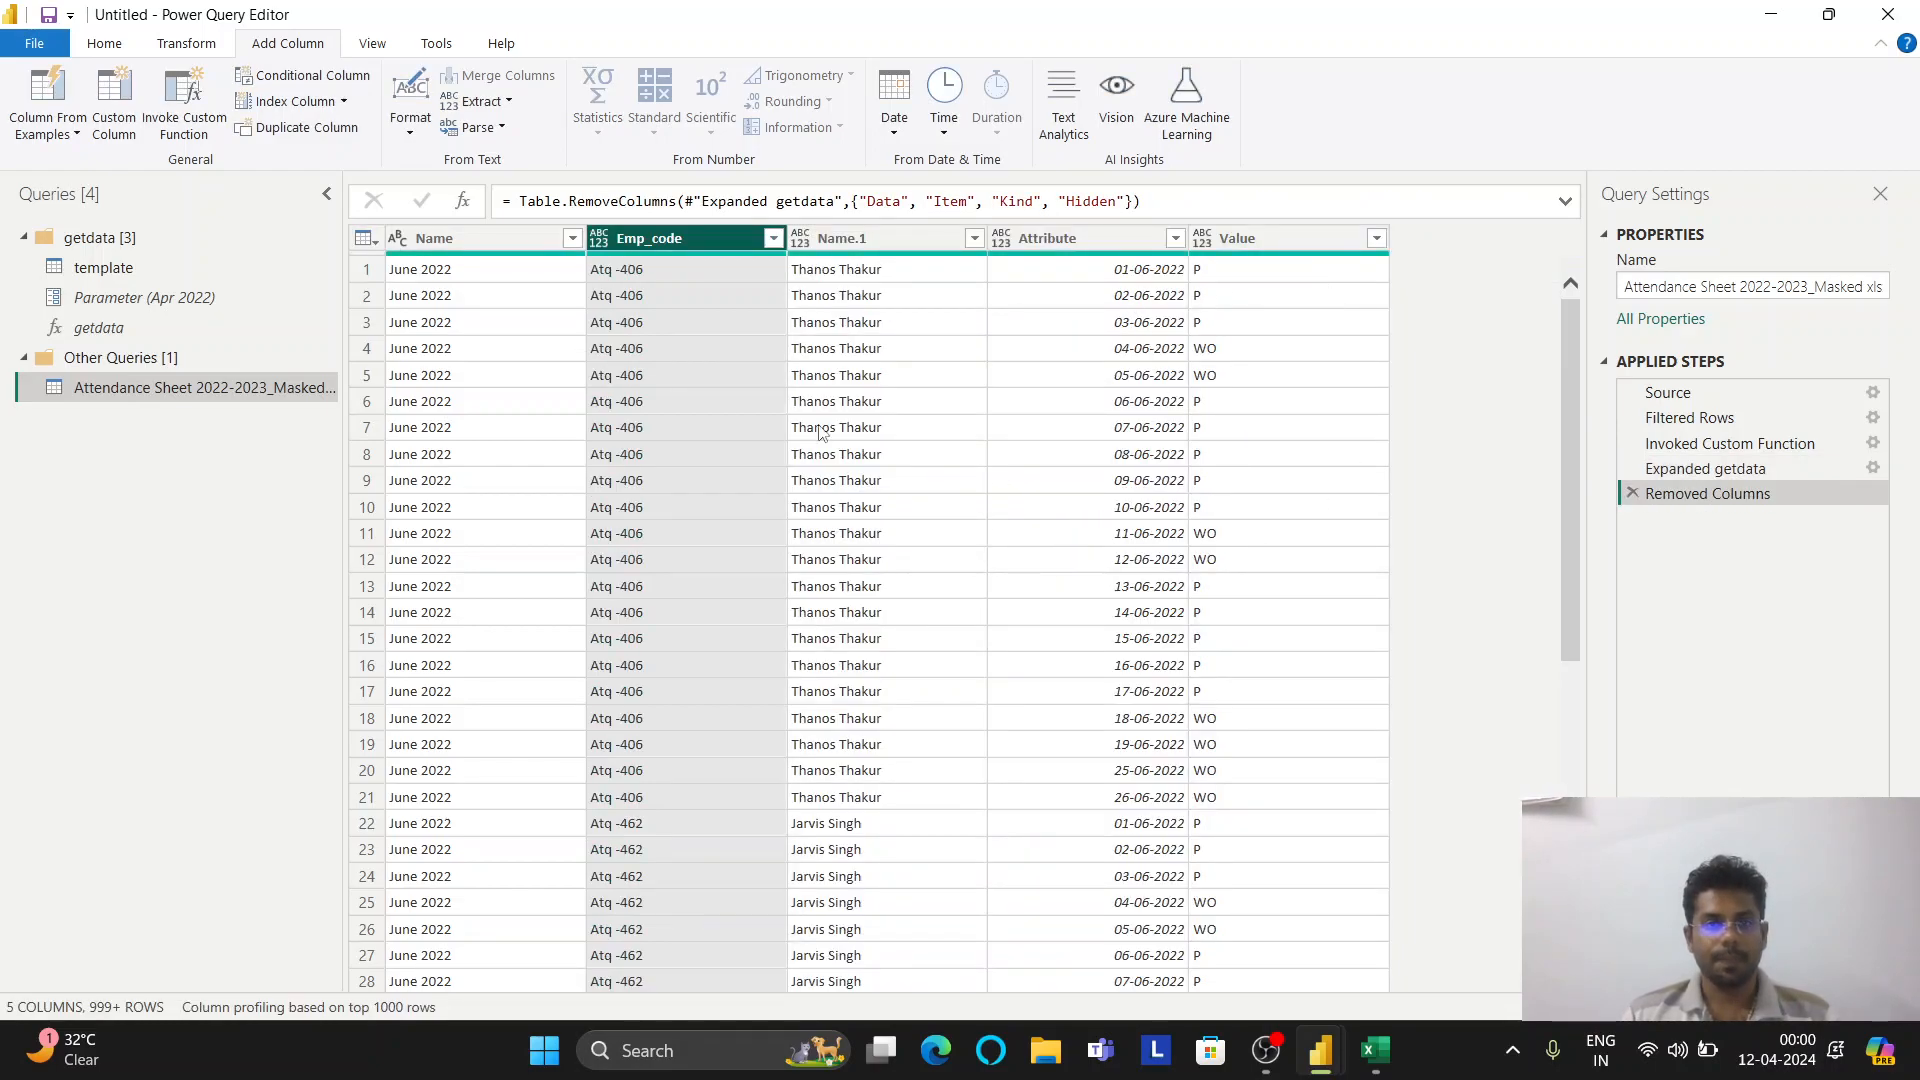
{"action": "left_click", "coordinate": [572, 238]}
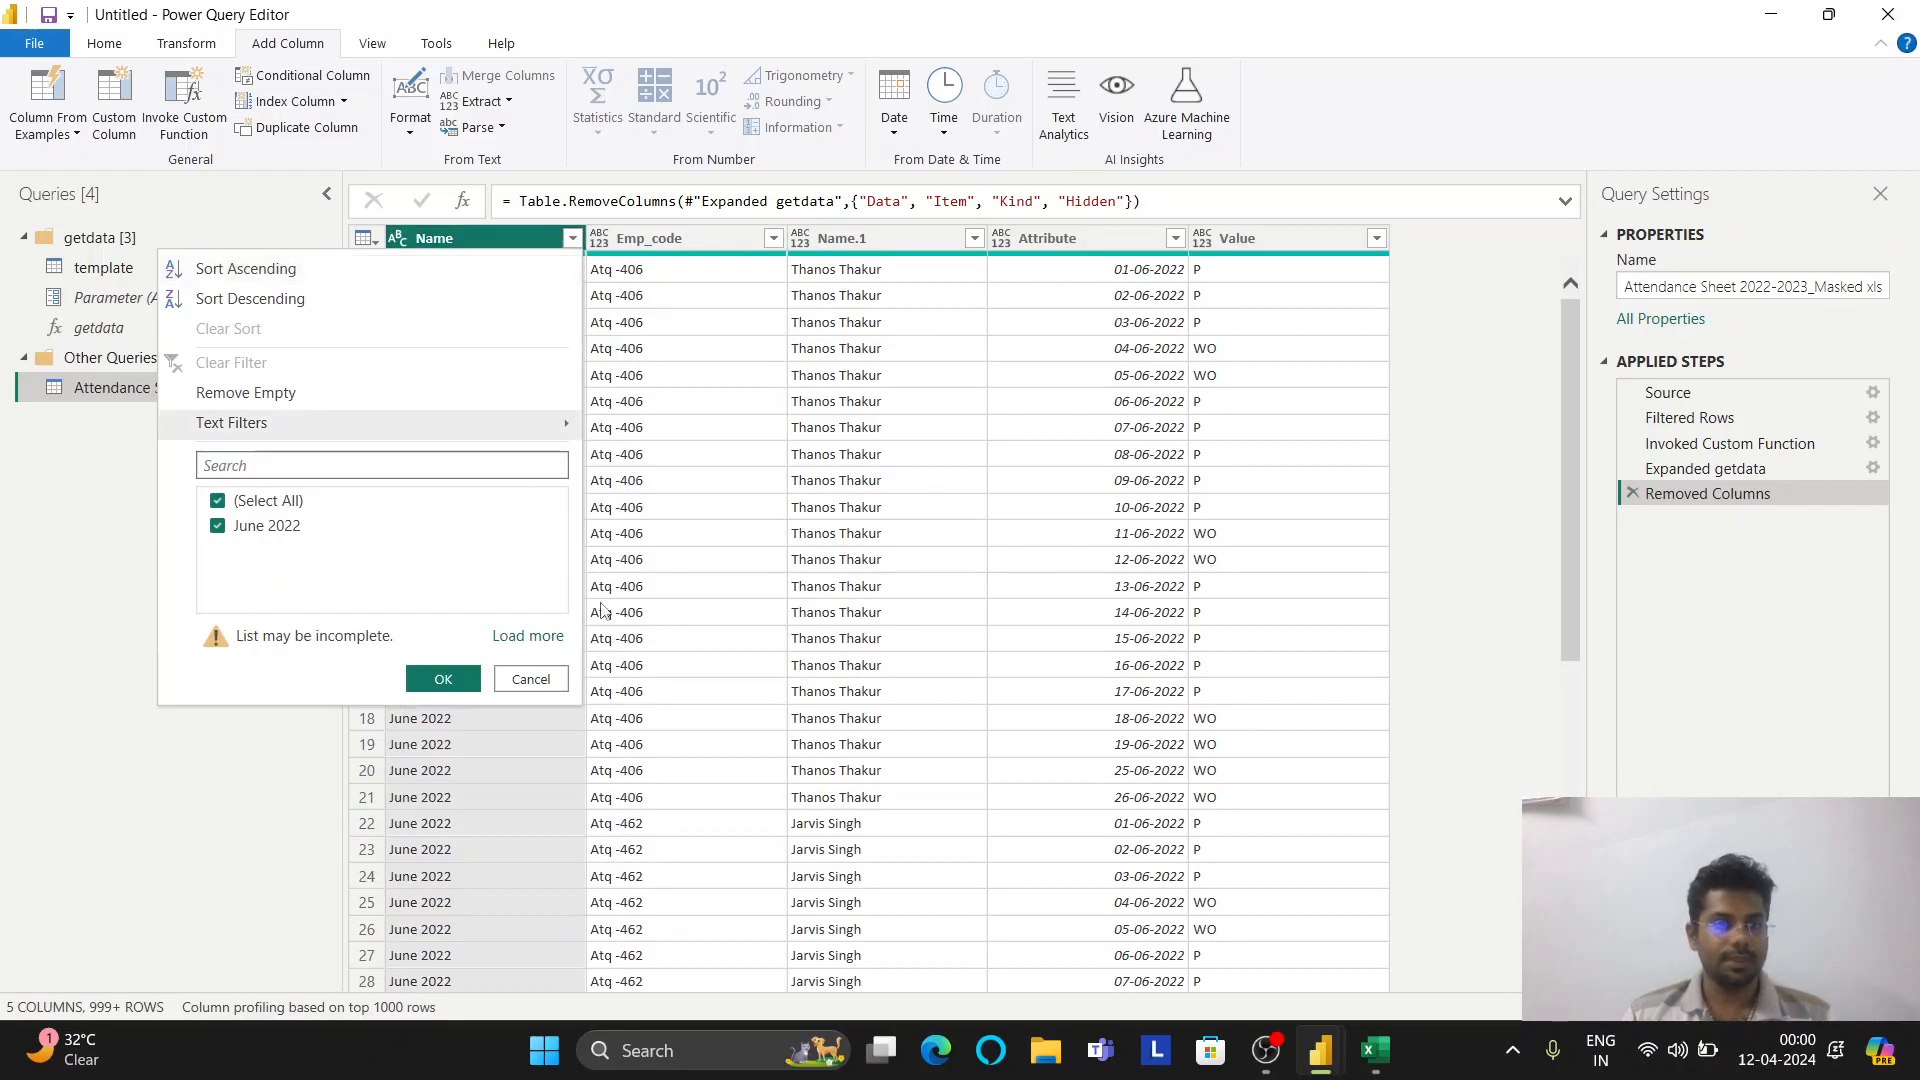
Filter the Name column to keep only the May 2022 rows
{"action": "left_click", "coordinate": [528, 636]}
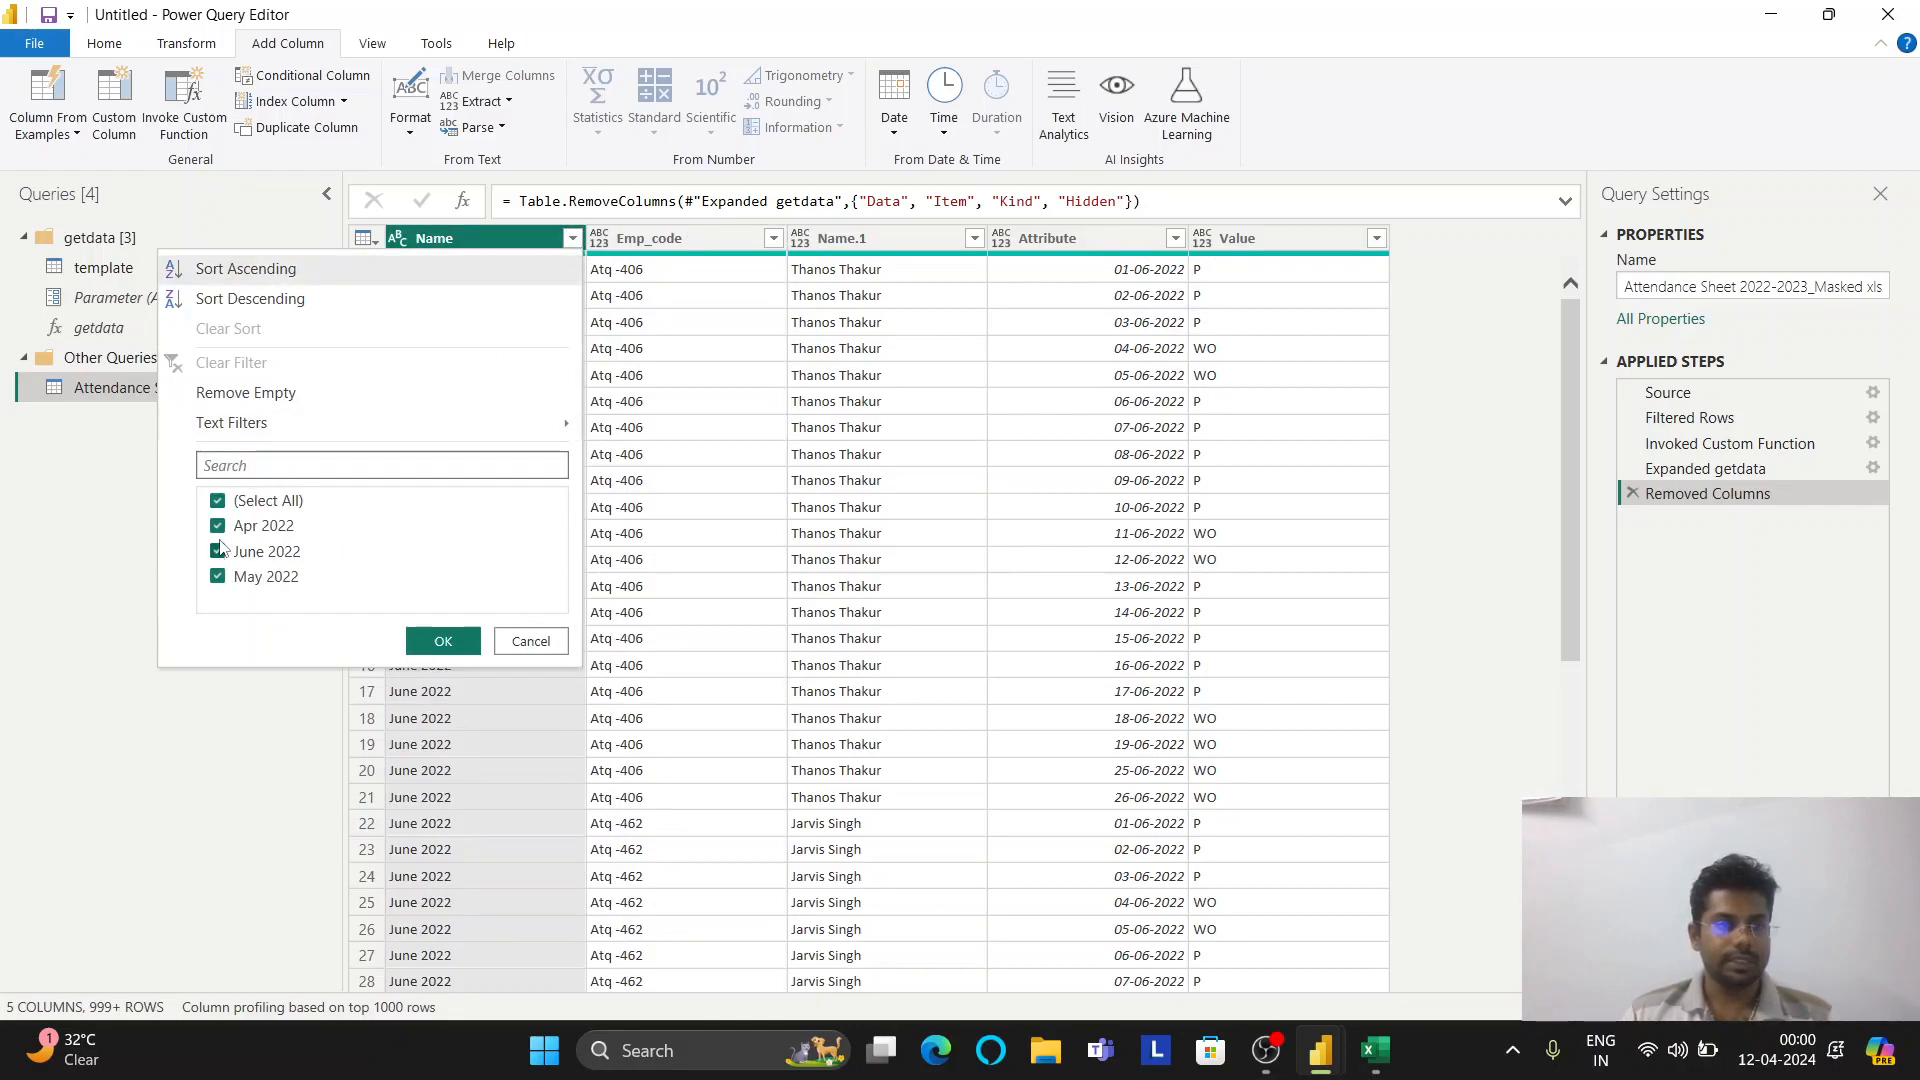
{"action": "left_click", "coordinate": [218, 501]}
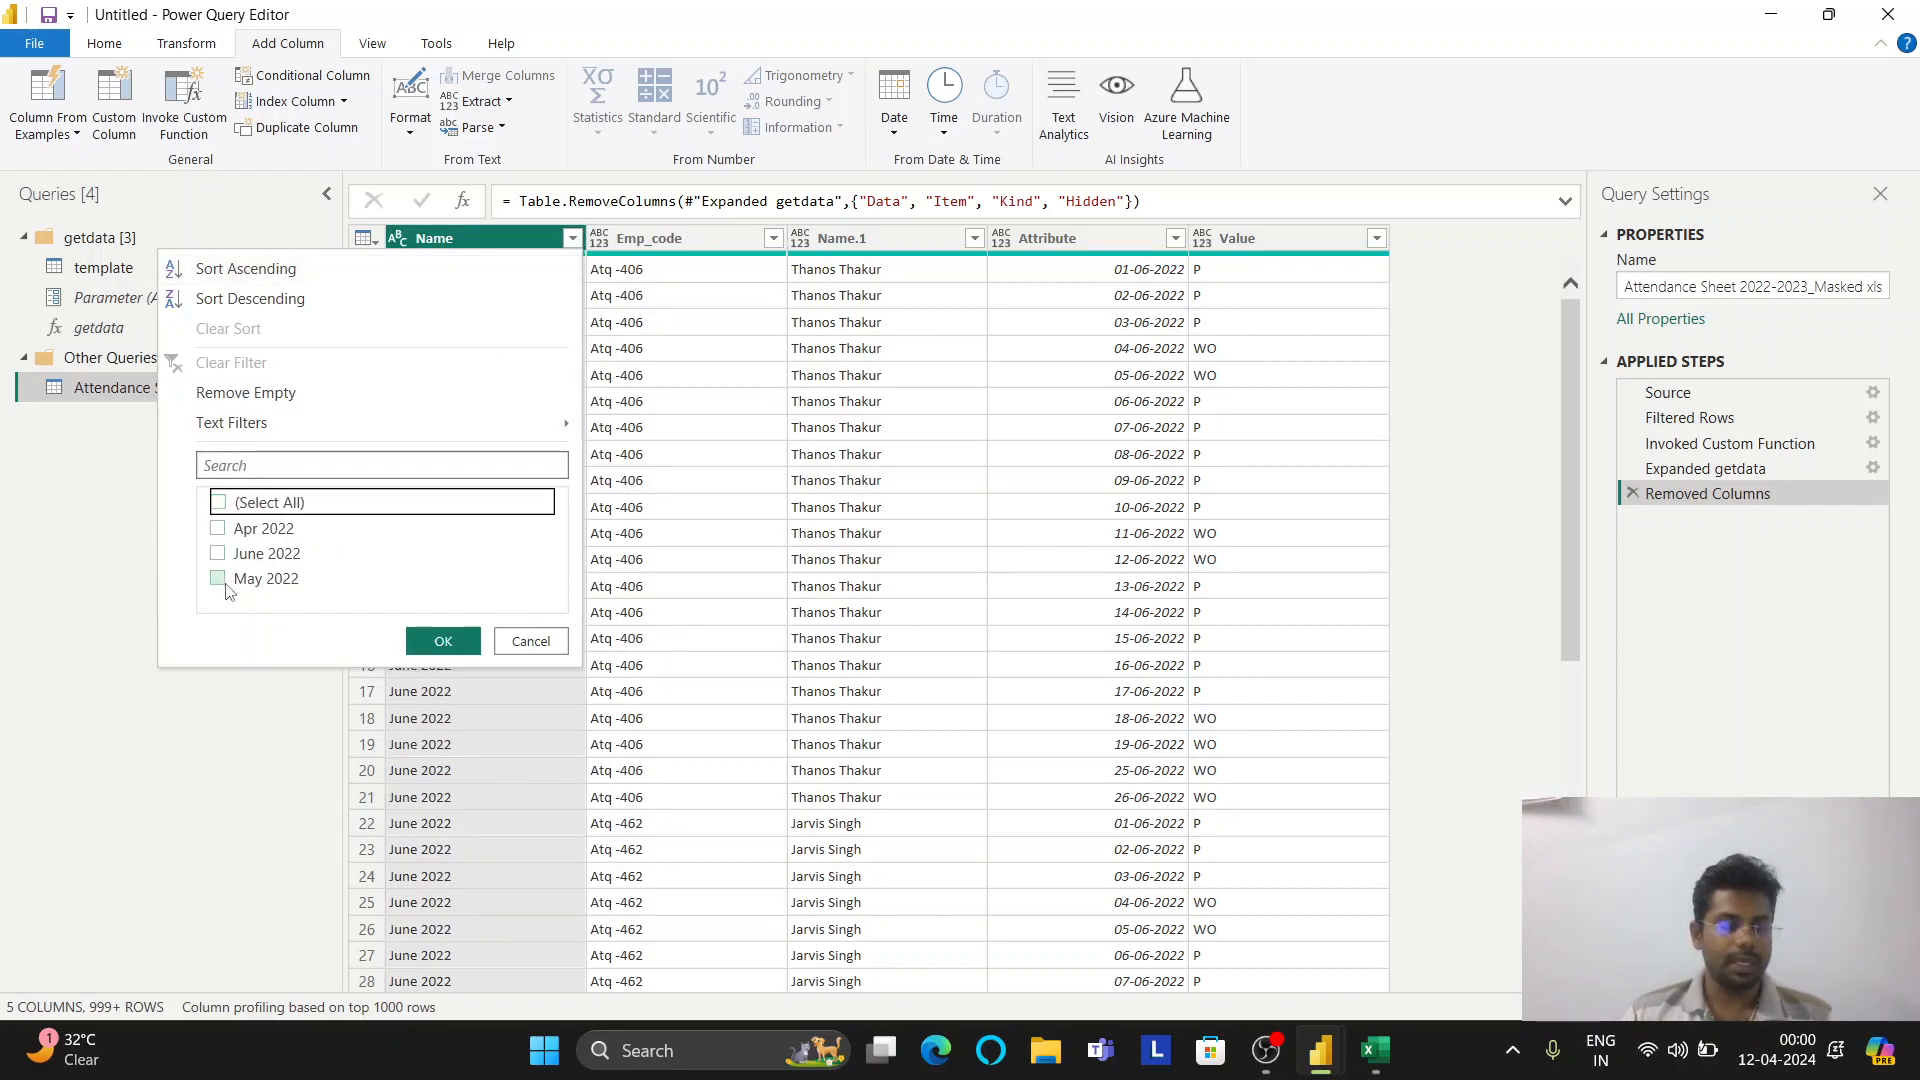
{"action": "left_click", "coordinate": [220, 580]}
{"action": "left_click", "coordinate": [440, 641]}
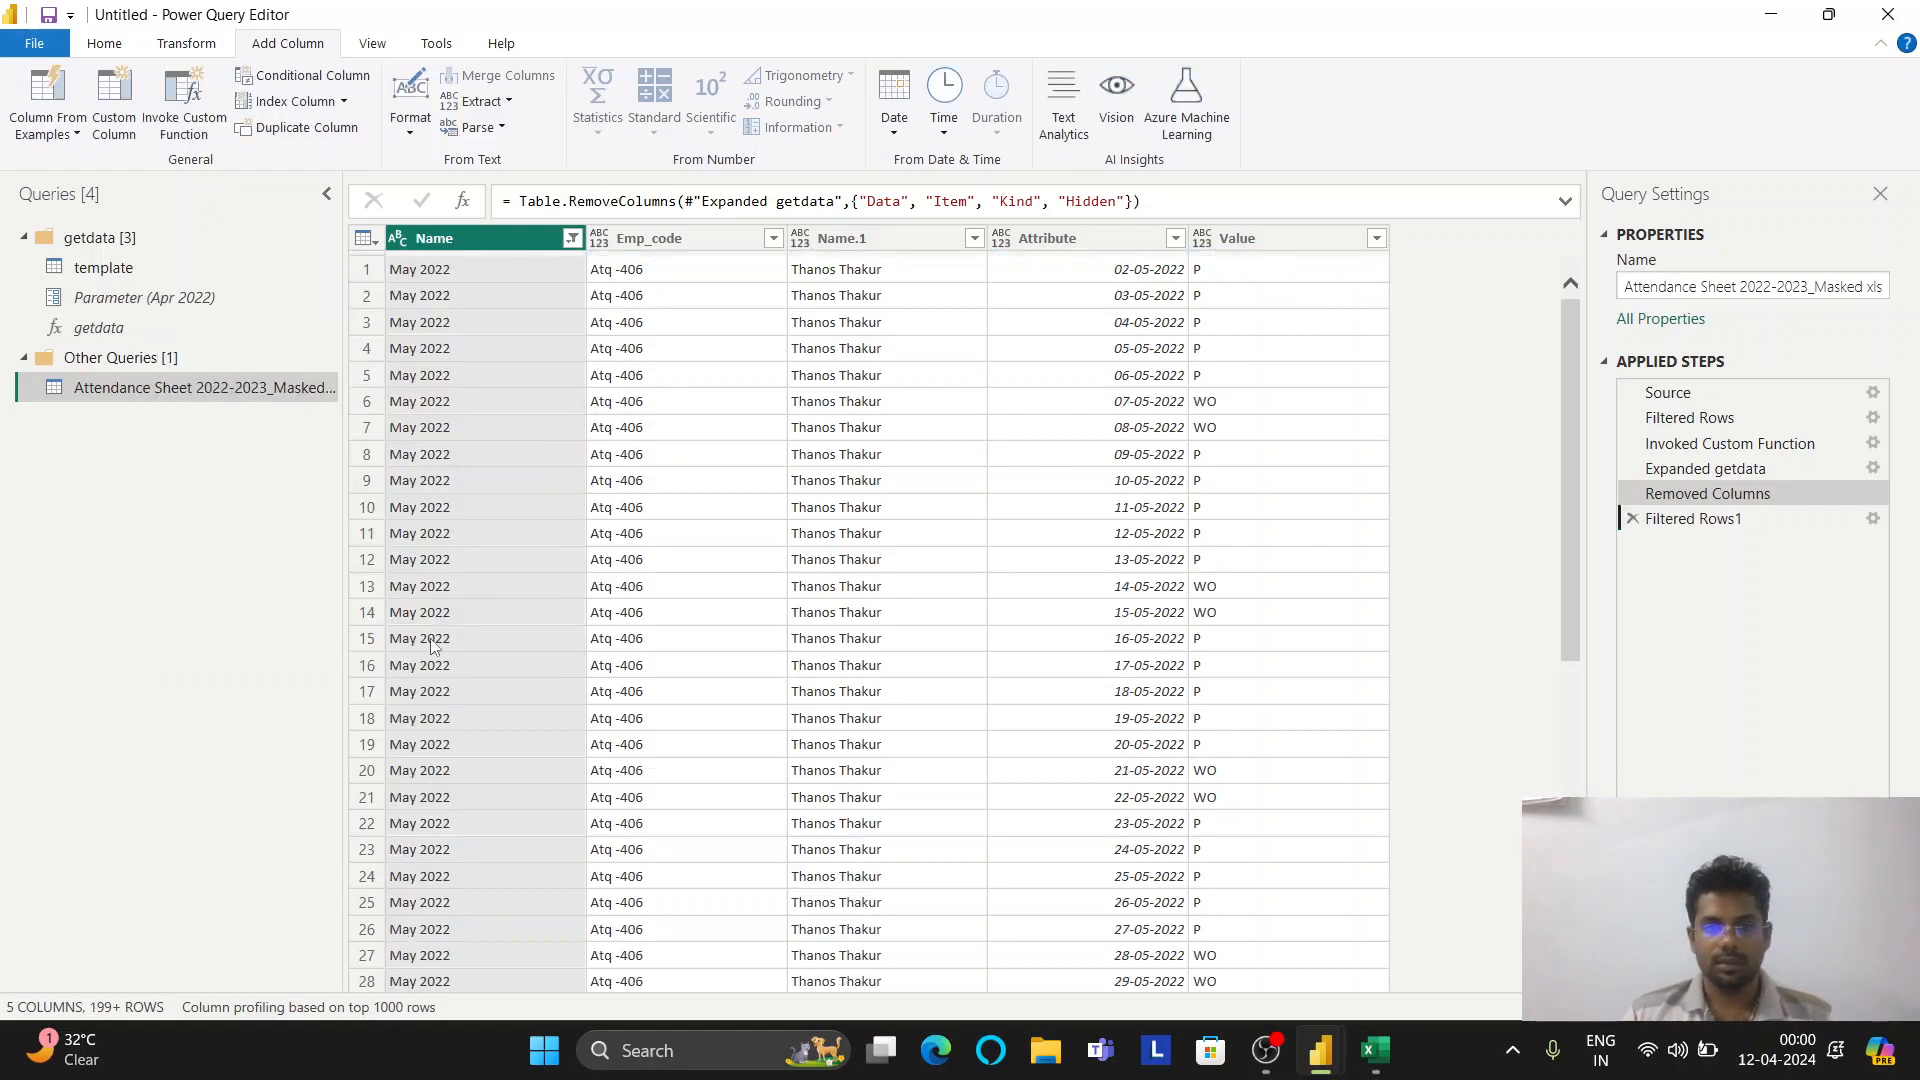
{"action": "scroll", "coordinate": [978, 432], "scroll_direction": "down", "scroll_amount": 3}
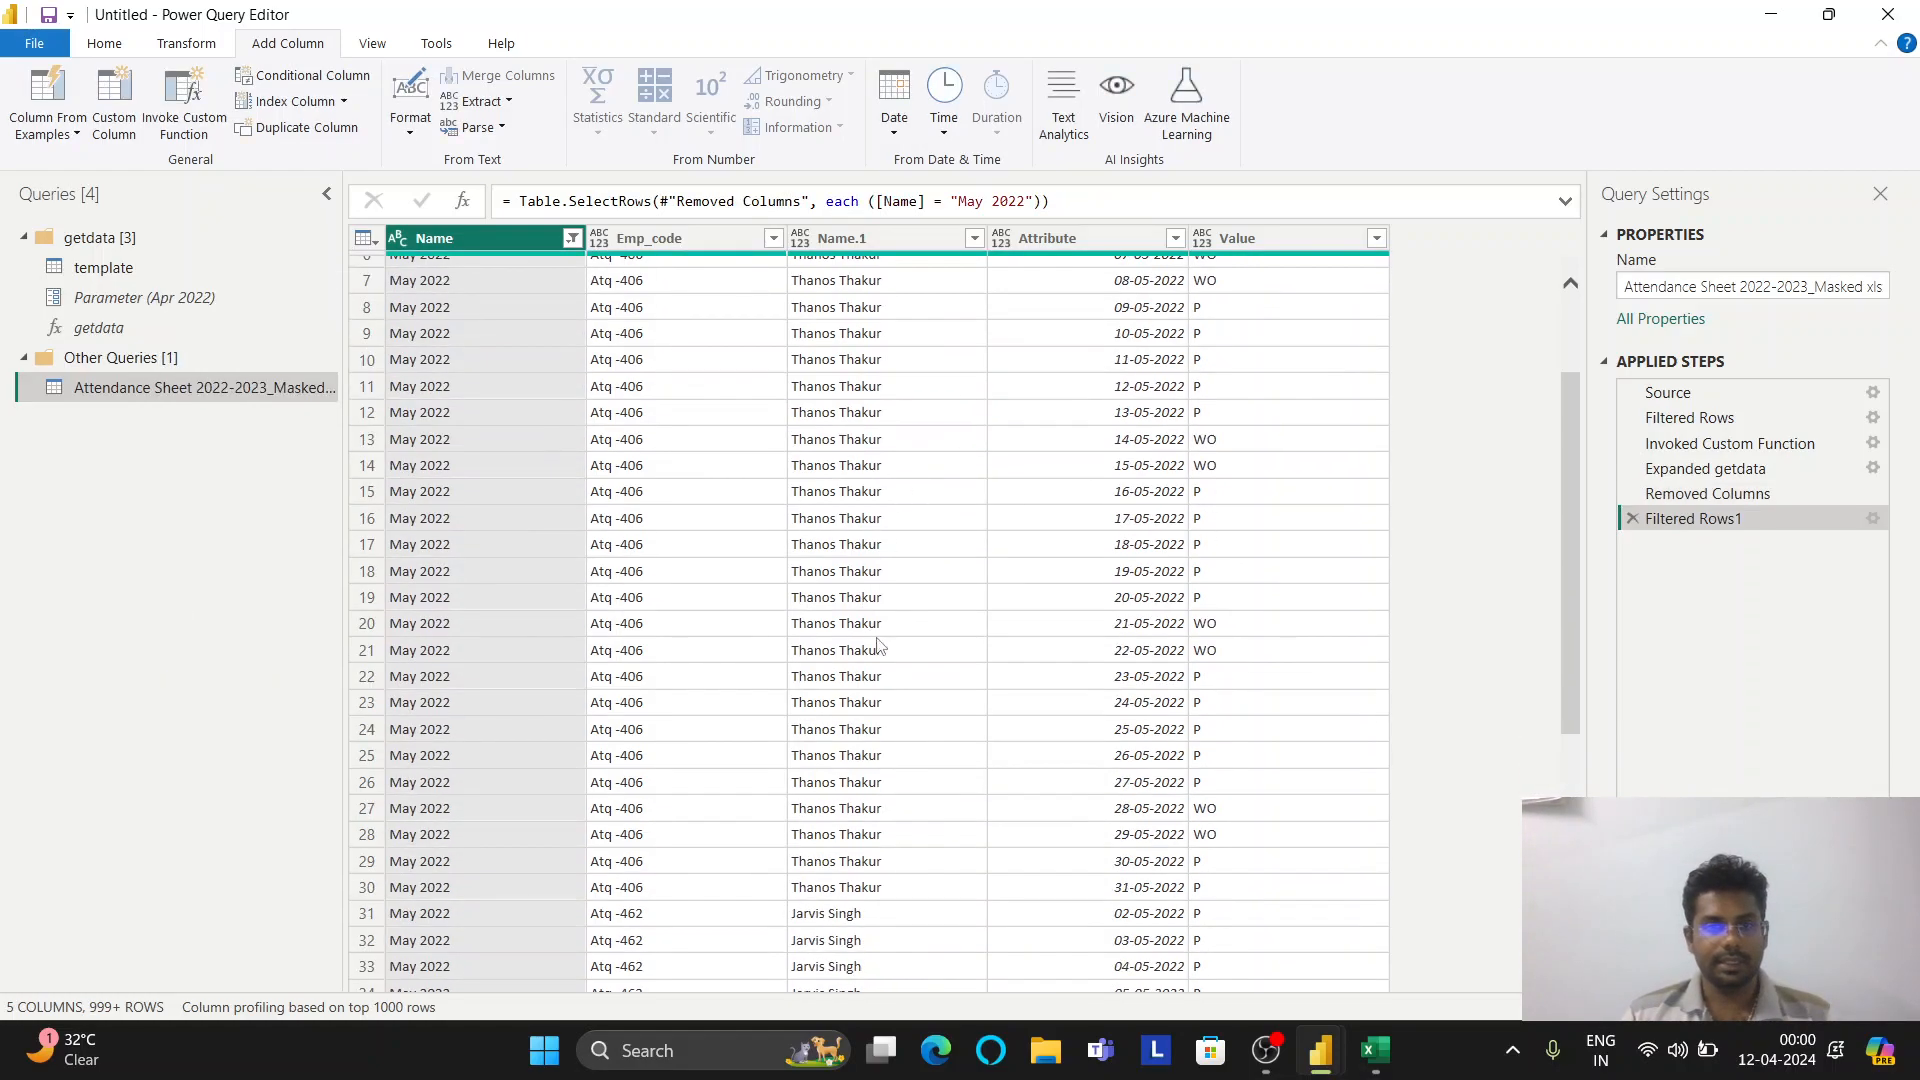
{"action": "scroll", "coordinate": [900, 730], "scroll_direction": "up", "scroll_amount": 2}
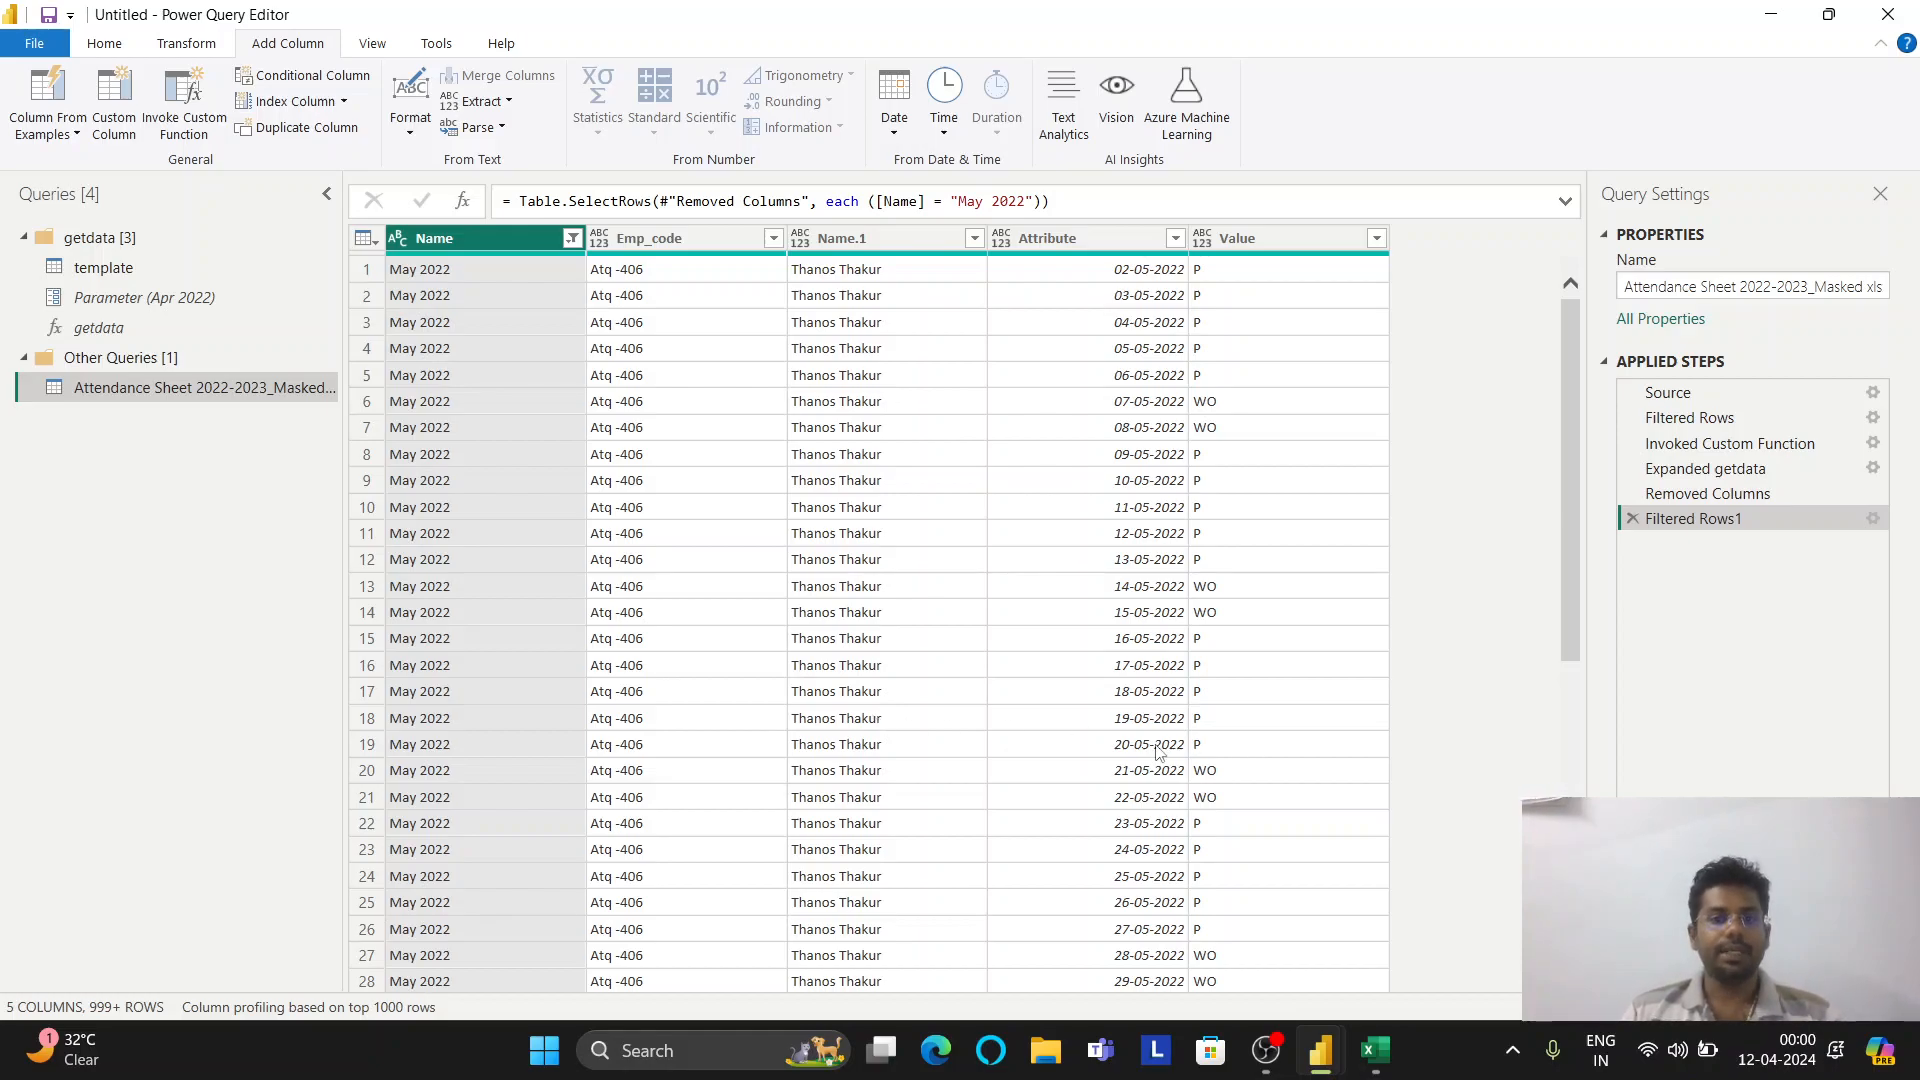
{"action": "left_click", "coordinate": [1372, 1049]}
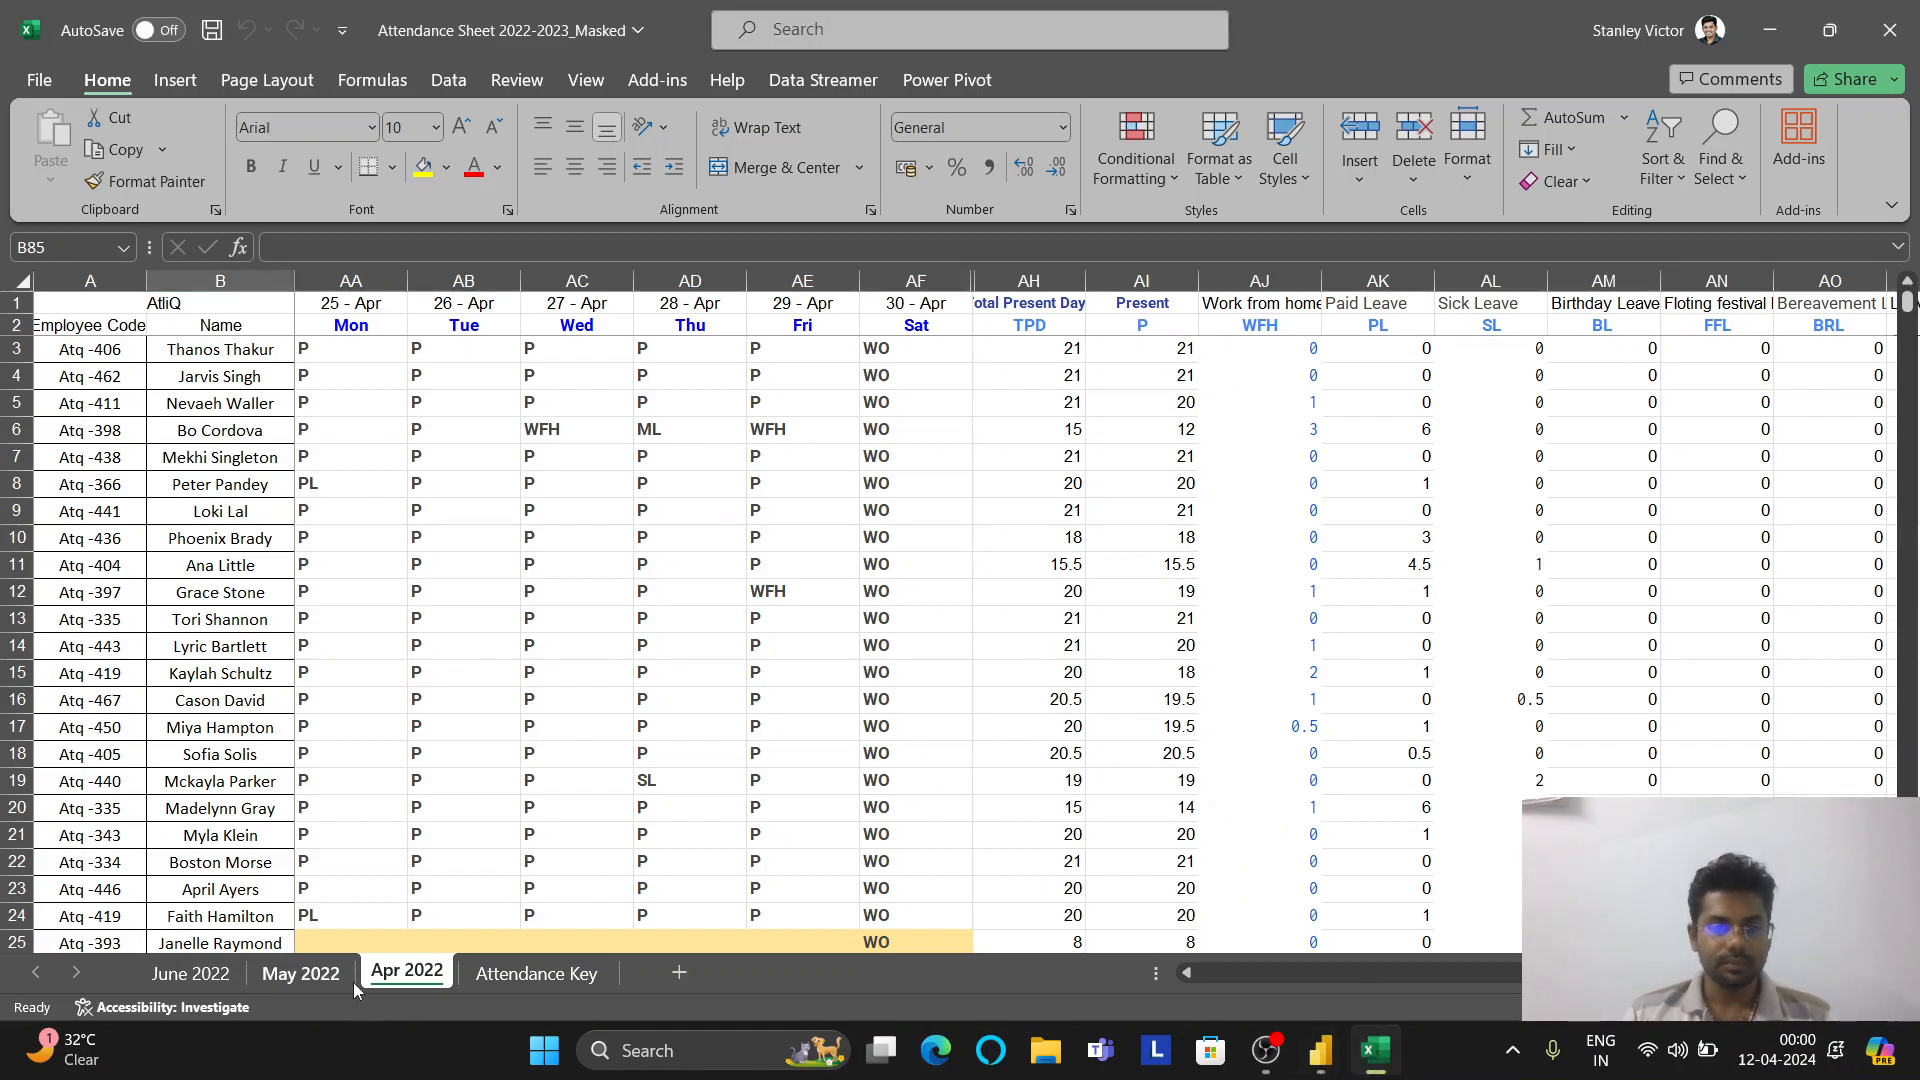
On Excel's May 2022 sheet, check column U (20 May) codes against the query
{"action": "left_click", "coordinate": [338, 975]}
{"action": "scroll", "coordinate": [677, 333], "scroll_direction": "left", "scroll_amount": 5}
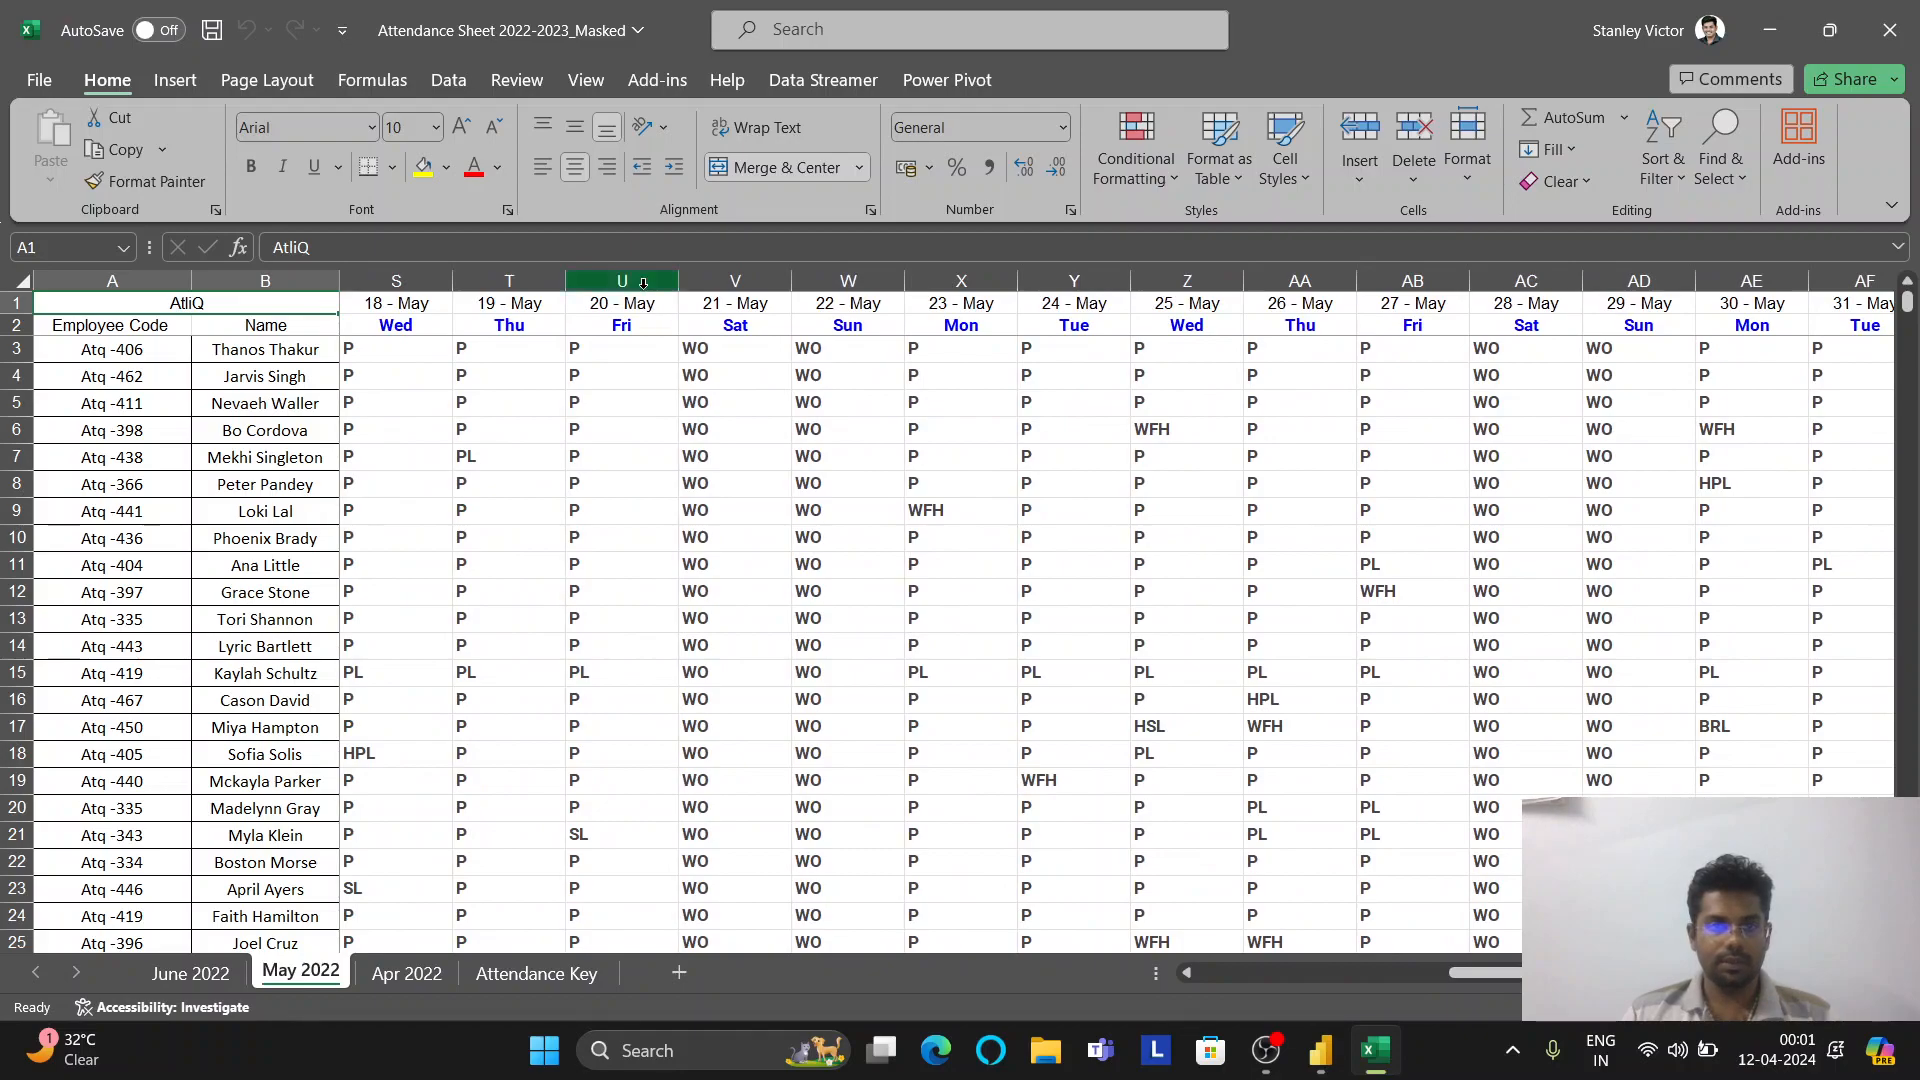
{"action": "left_click", "coordinate": [622, 281]}
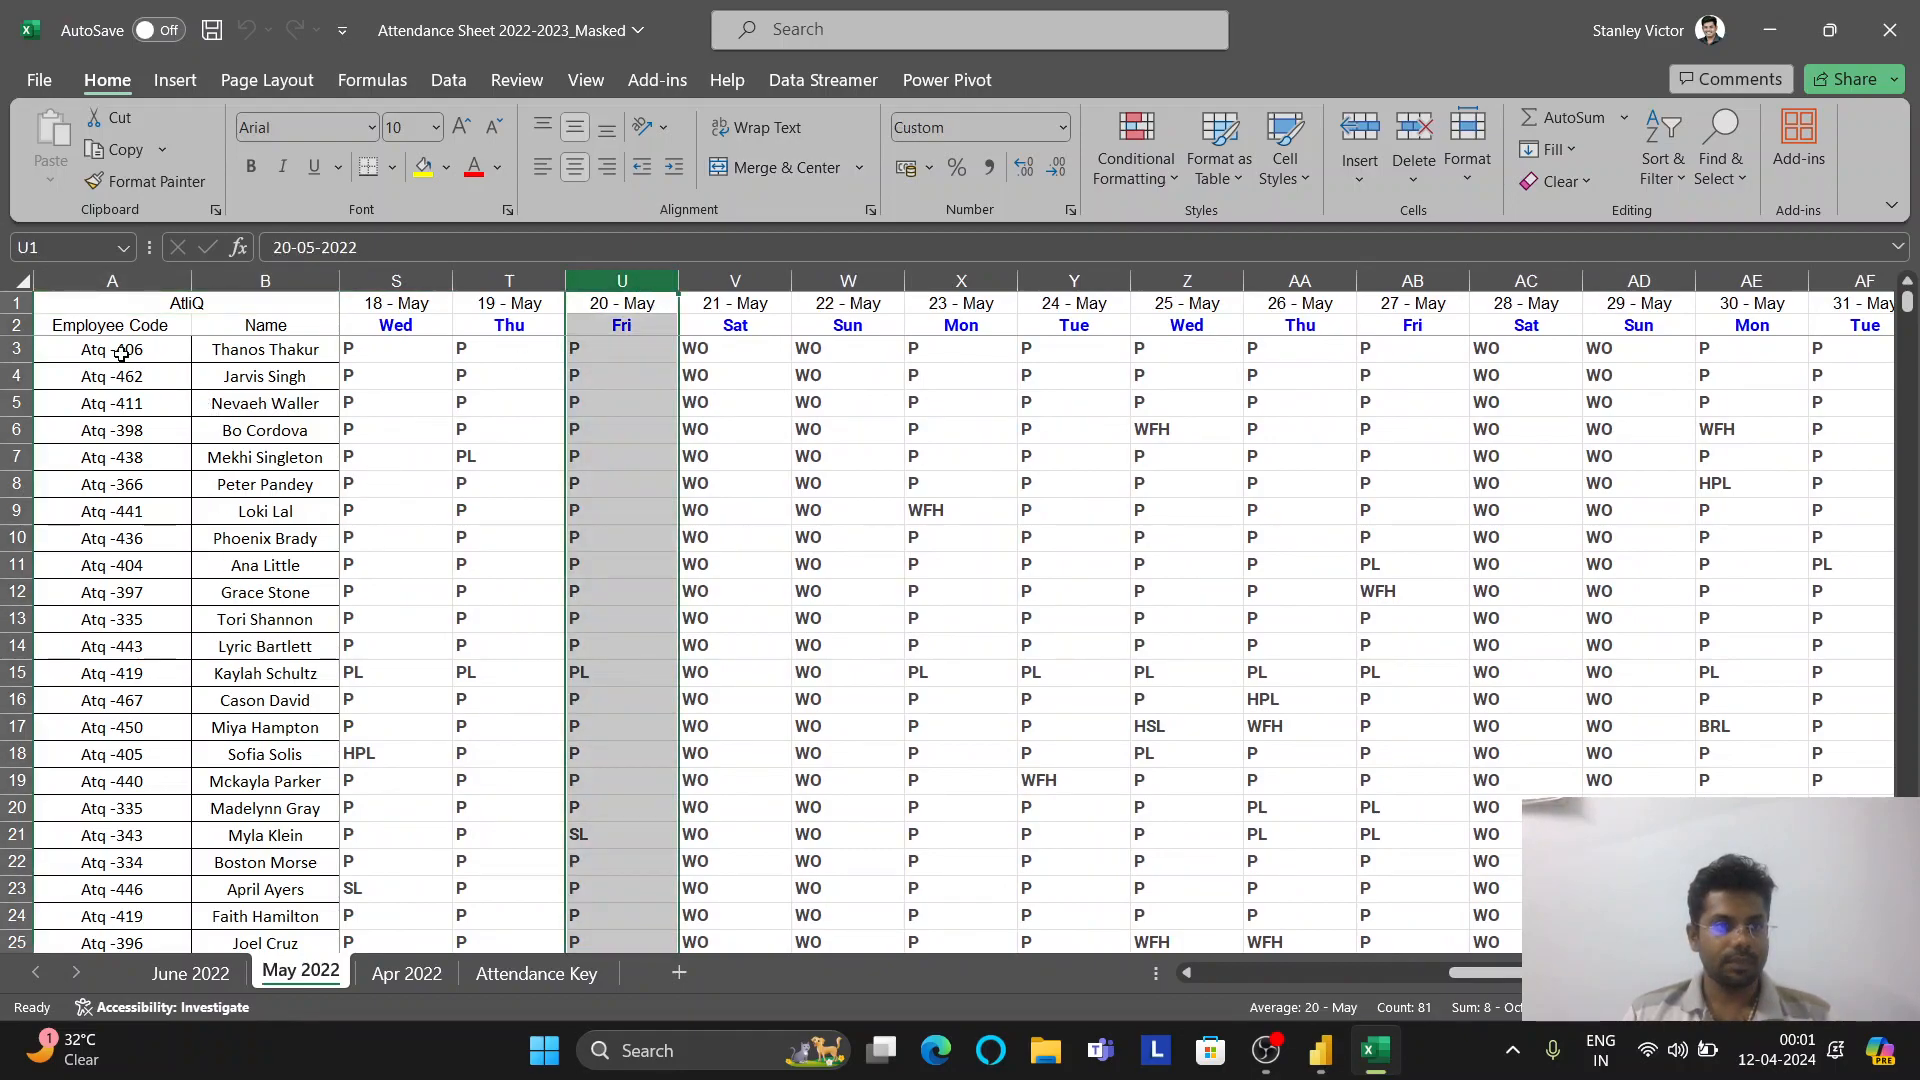
{"action": "left_click", "coordinate": [16, 349], "text": "ctrl"}
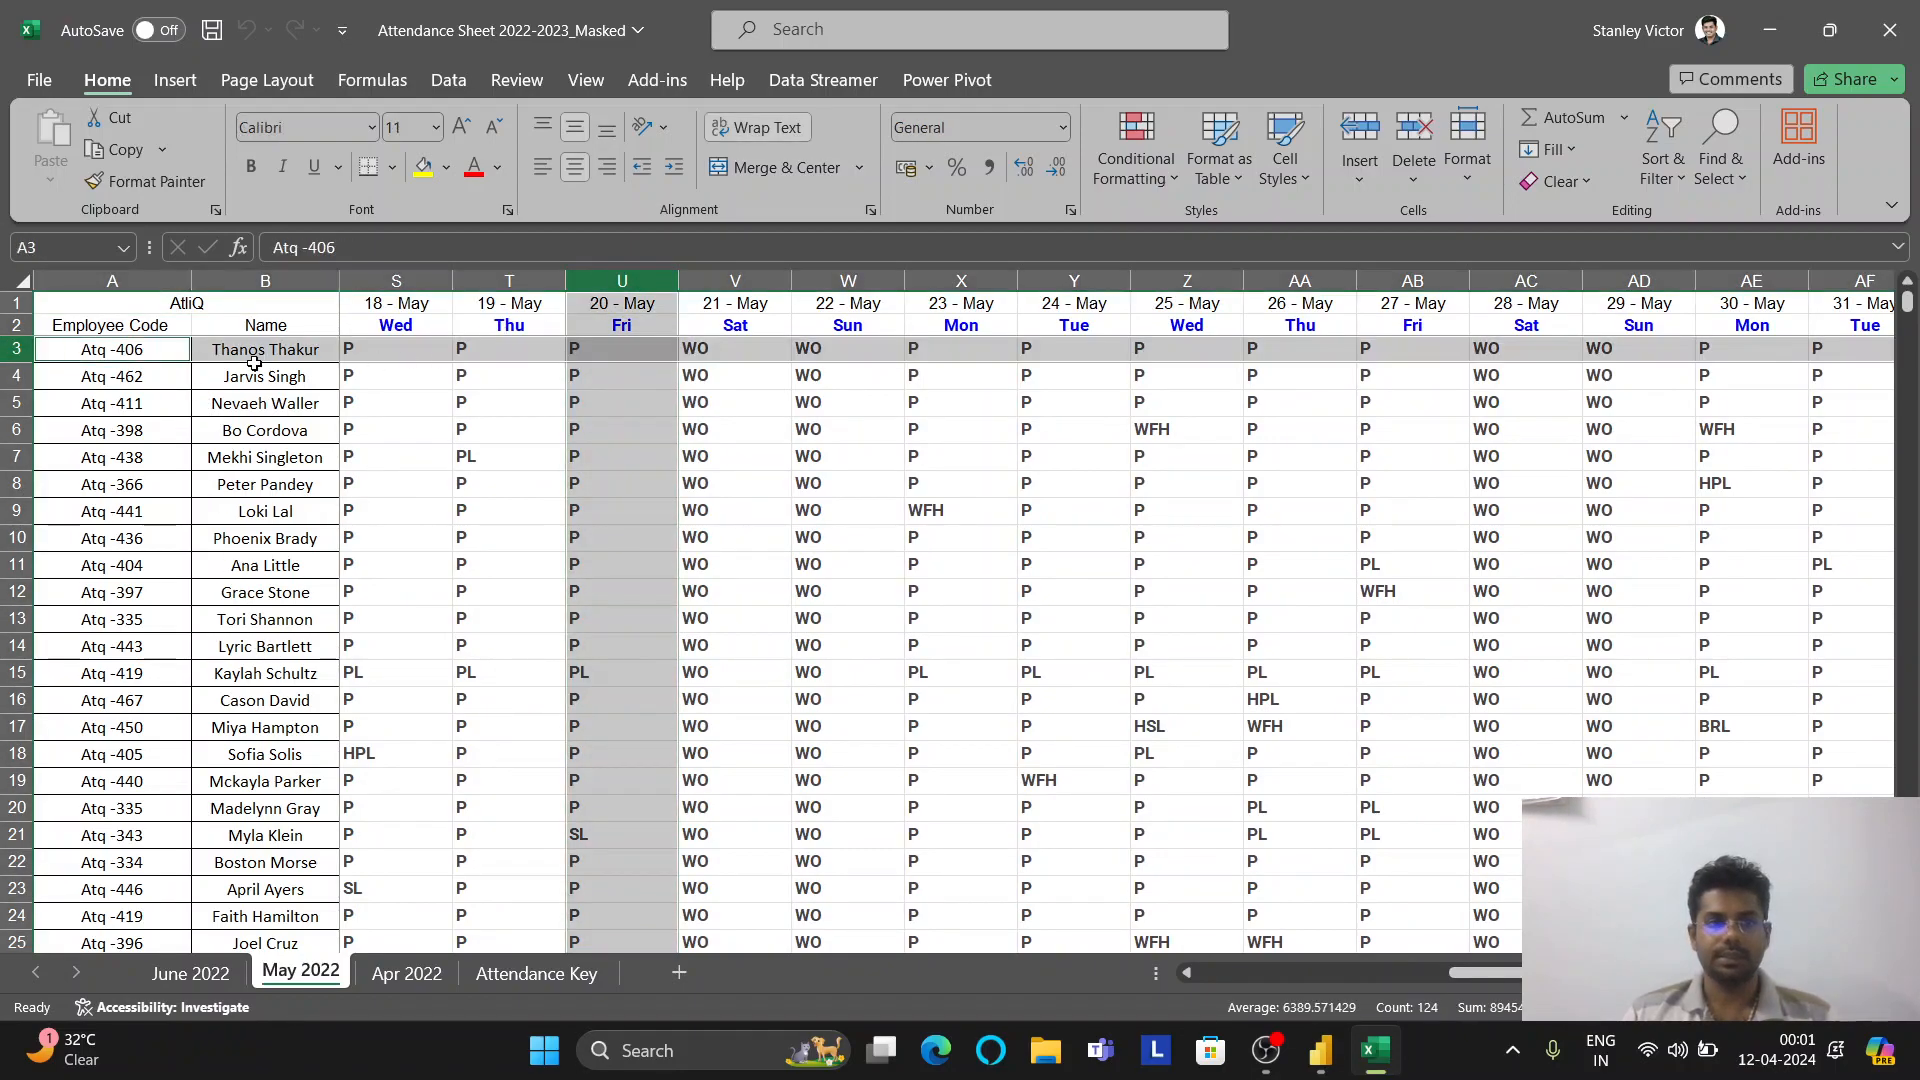
{"action": "mouse_move", "coordinate": [1320, 1050]}
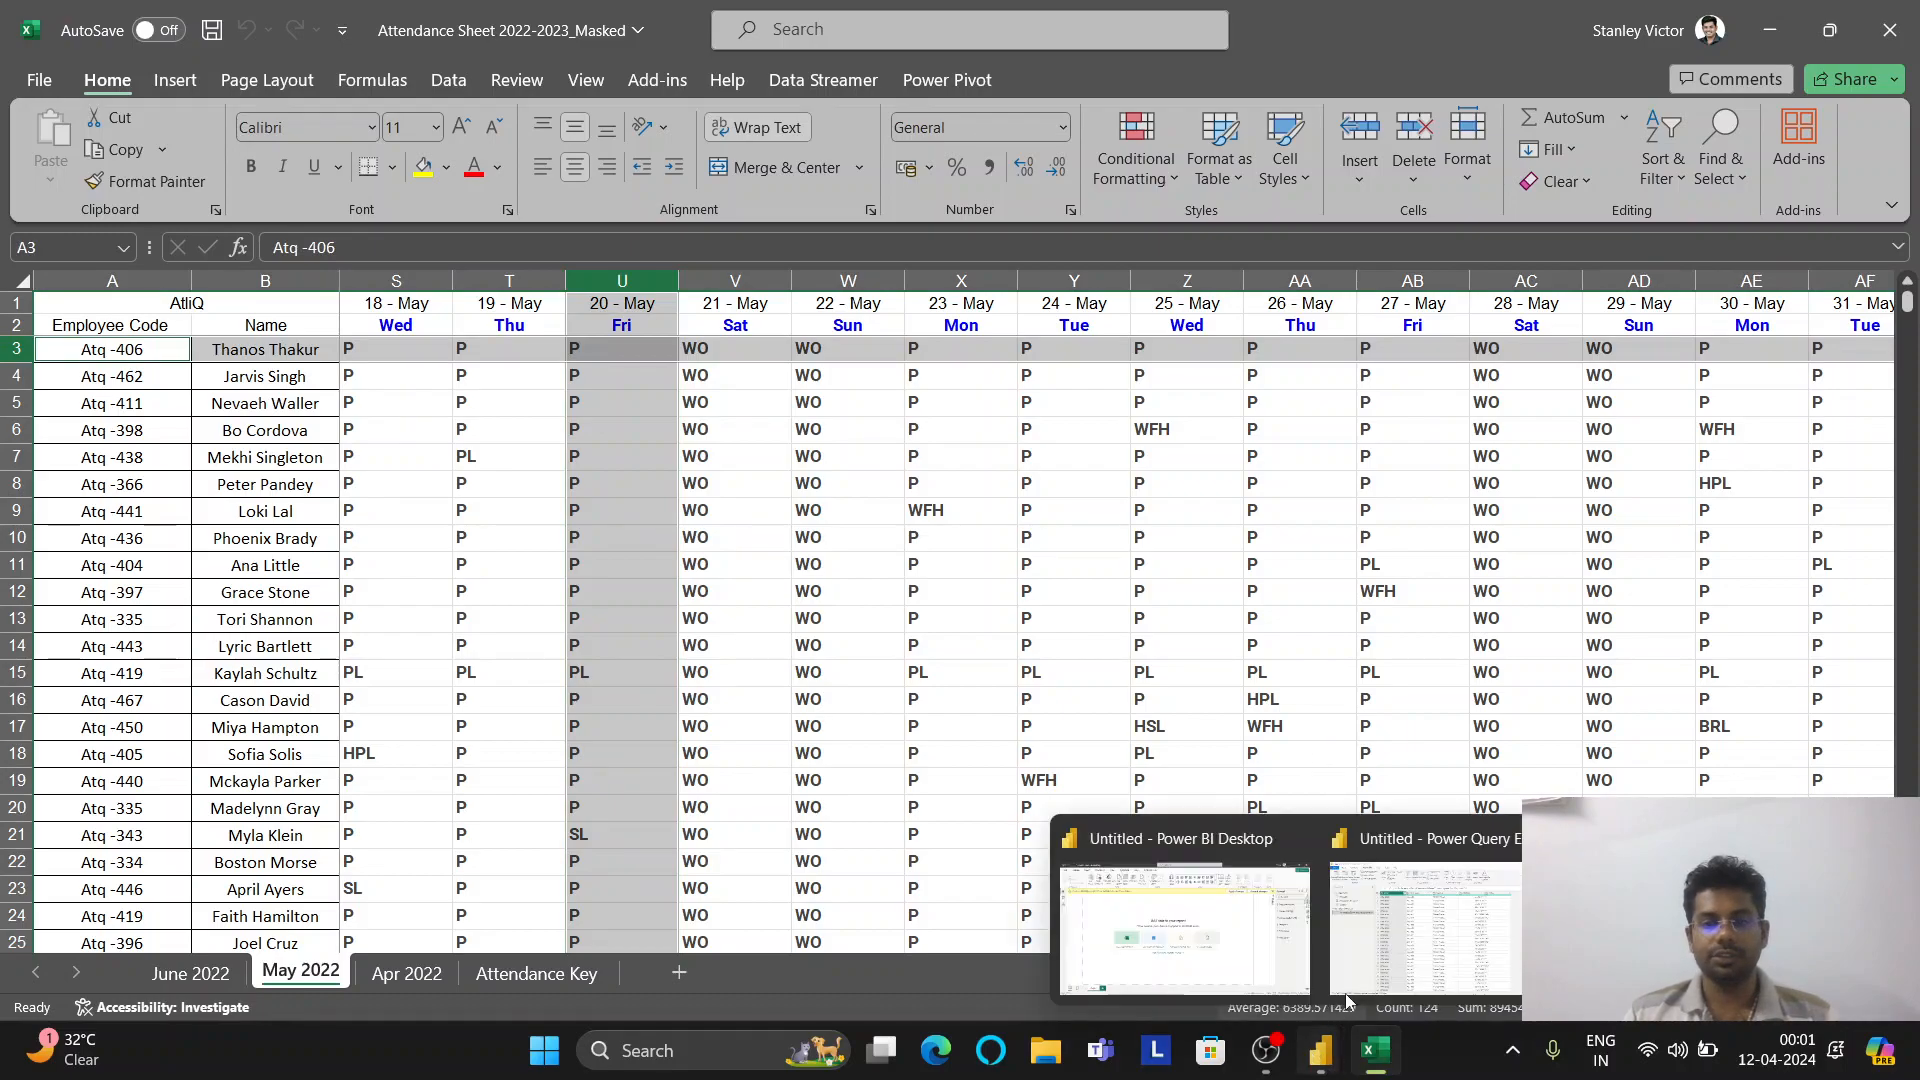
{"action": "left_click", "coordinate": [1420, 915]}
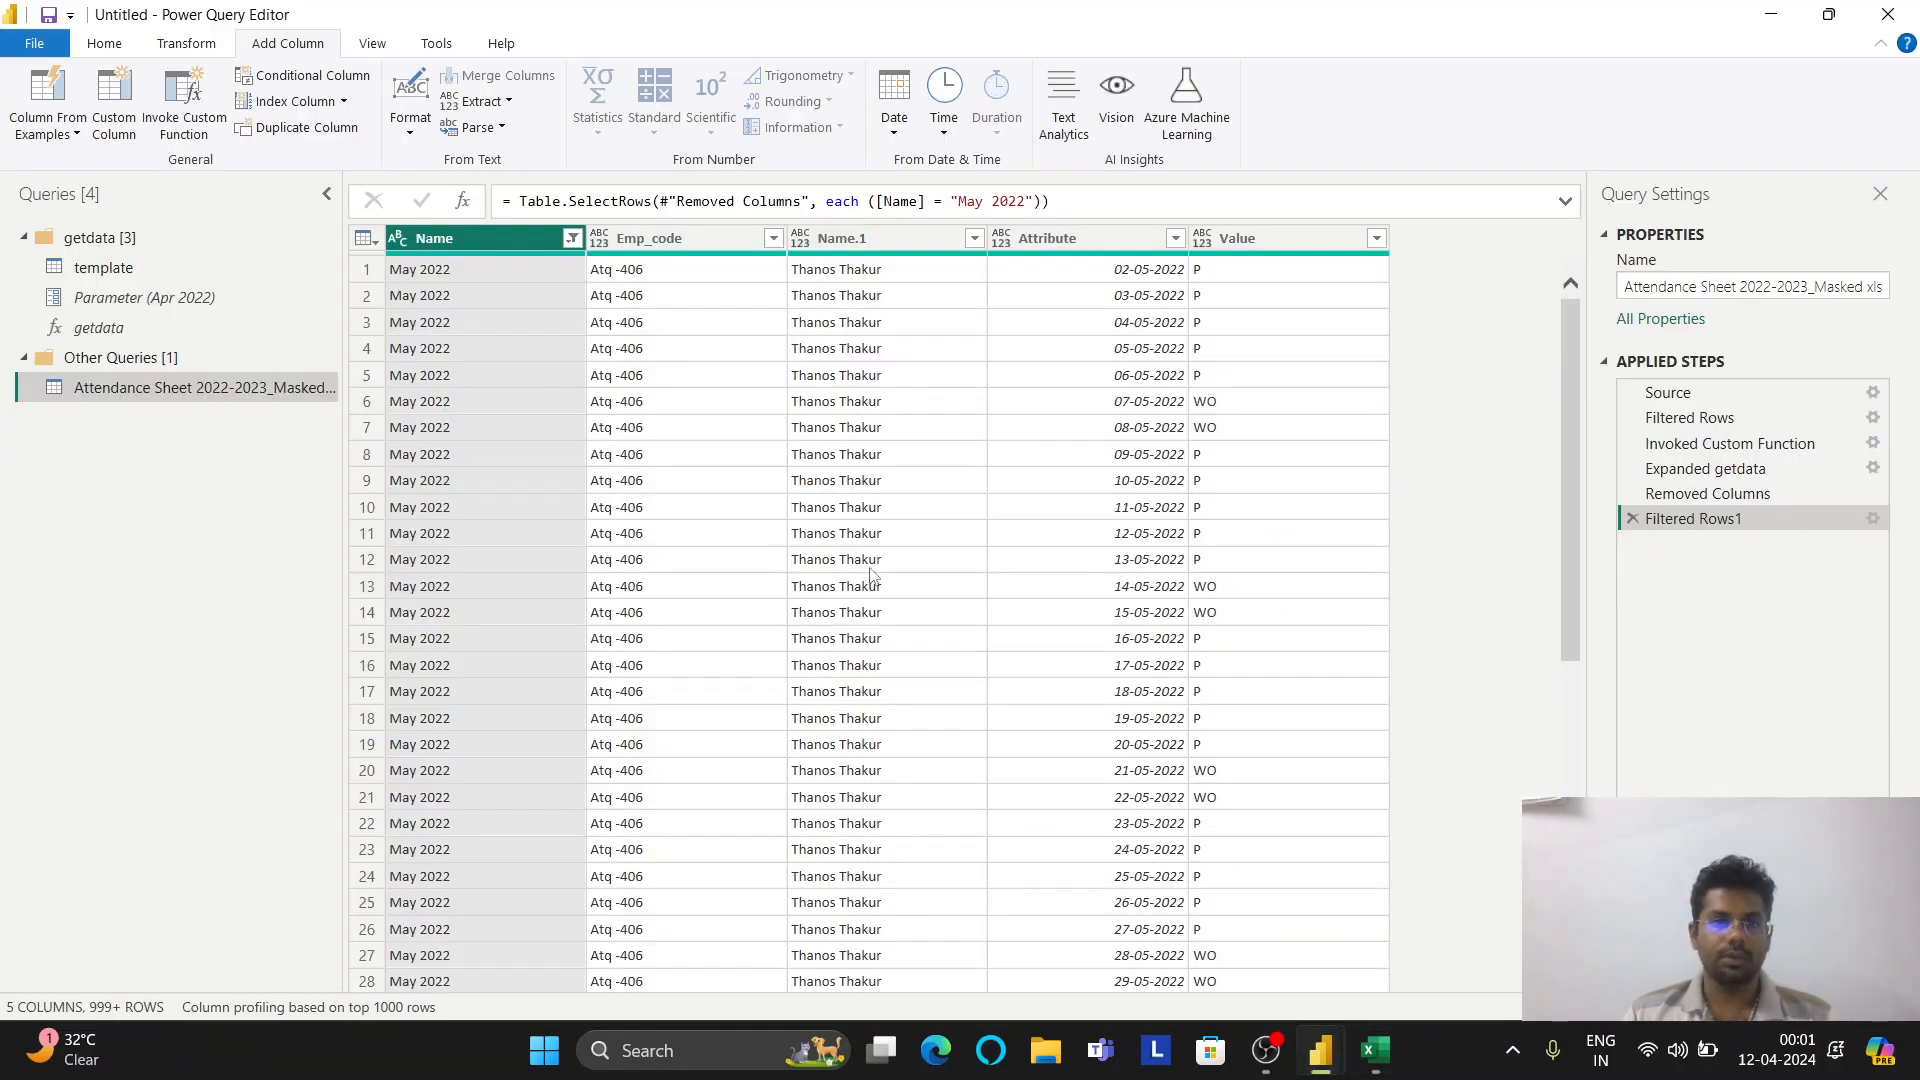
Delete the Filtered Rows1 step so every month is included again
{"action": "left_click", "coordinate": [1632, 518]}
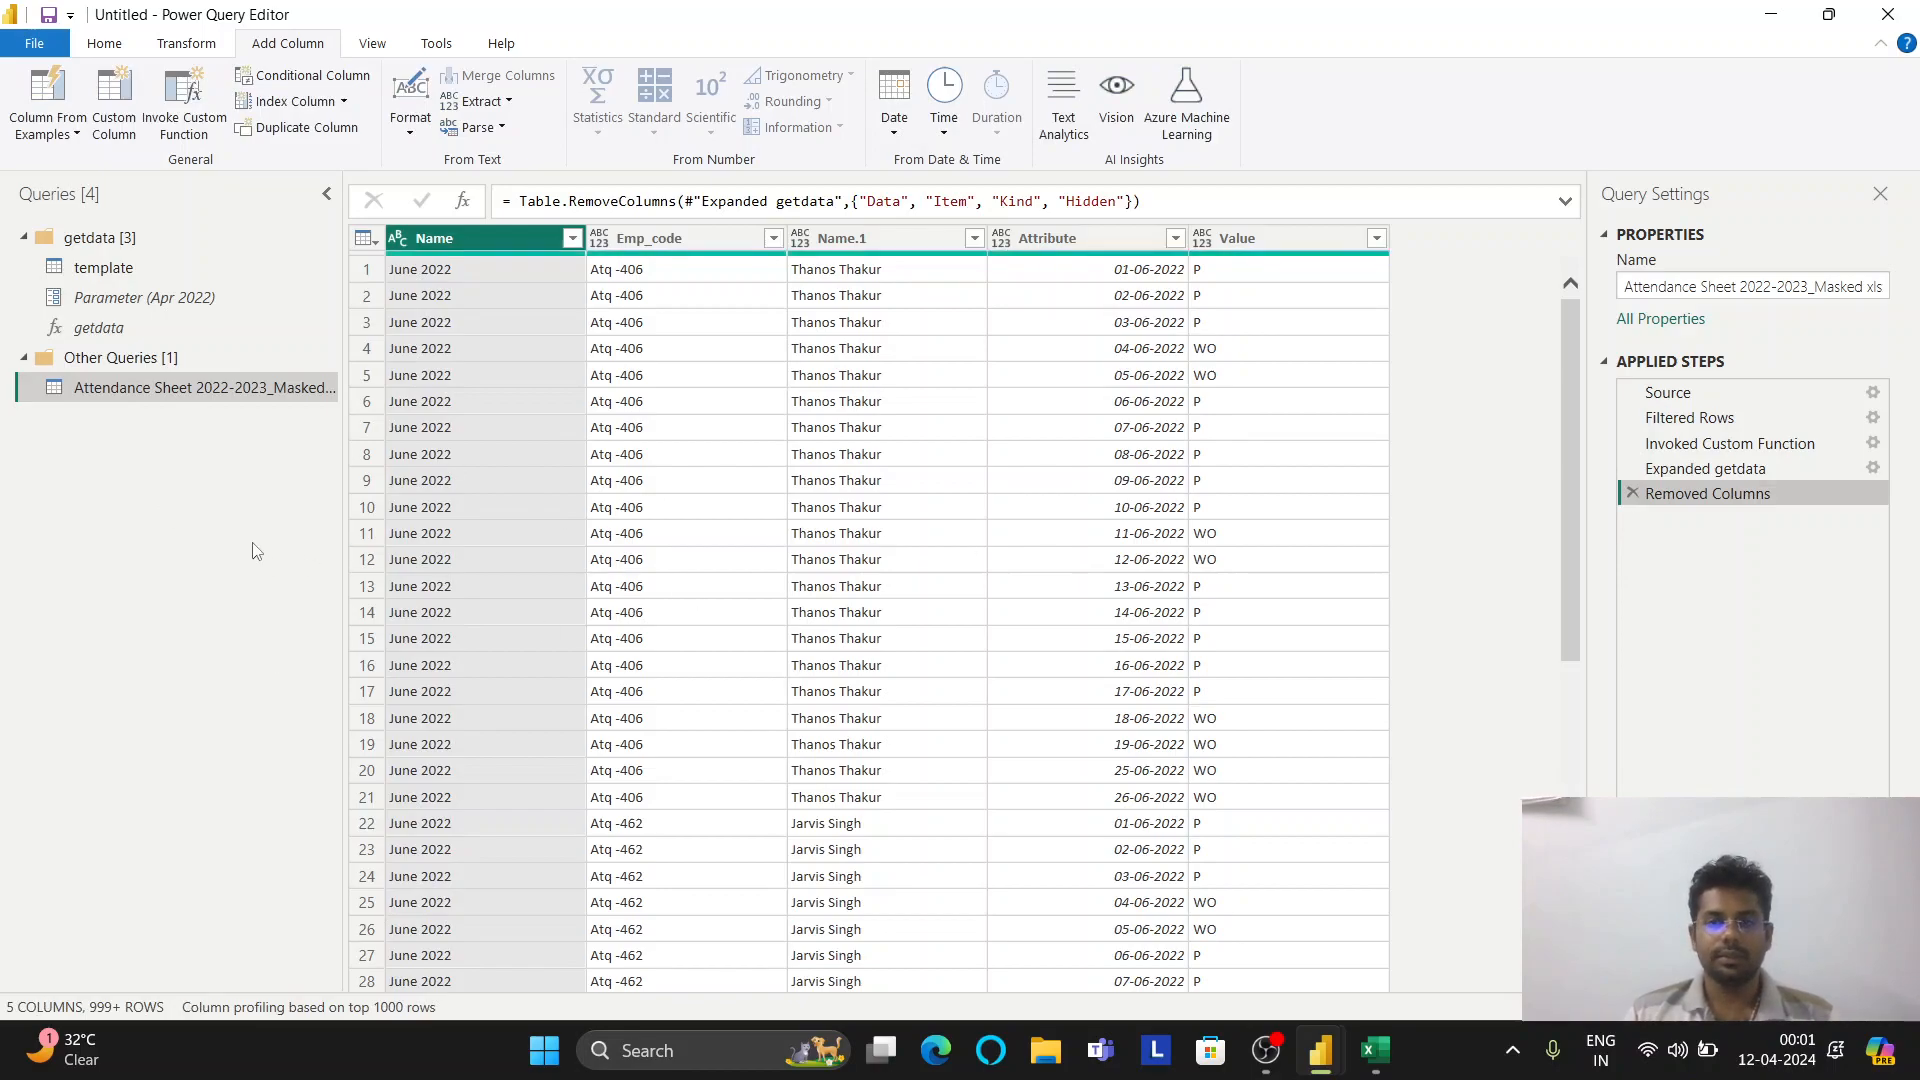
{"action": "right_click", "coordinate": [213, 388]}
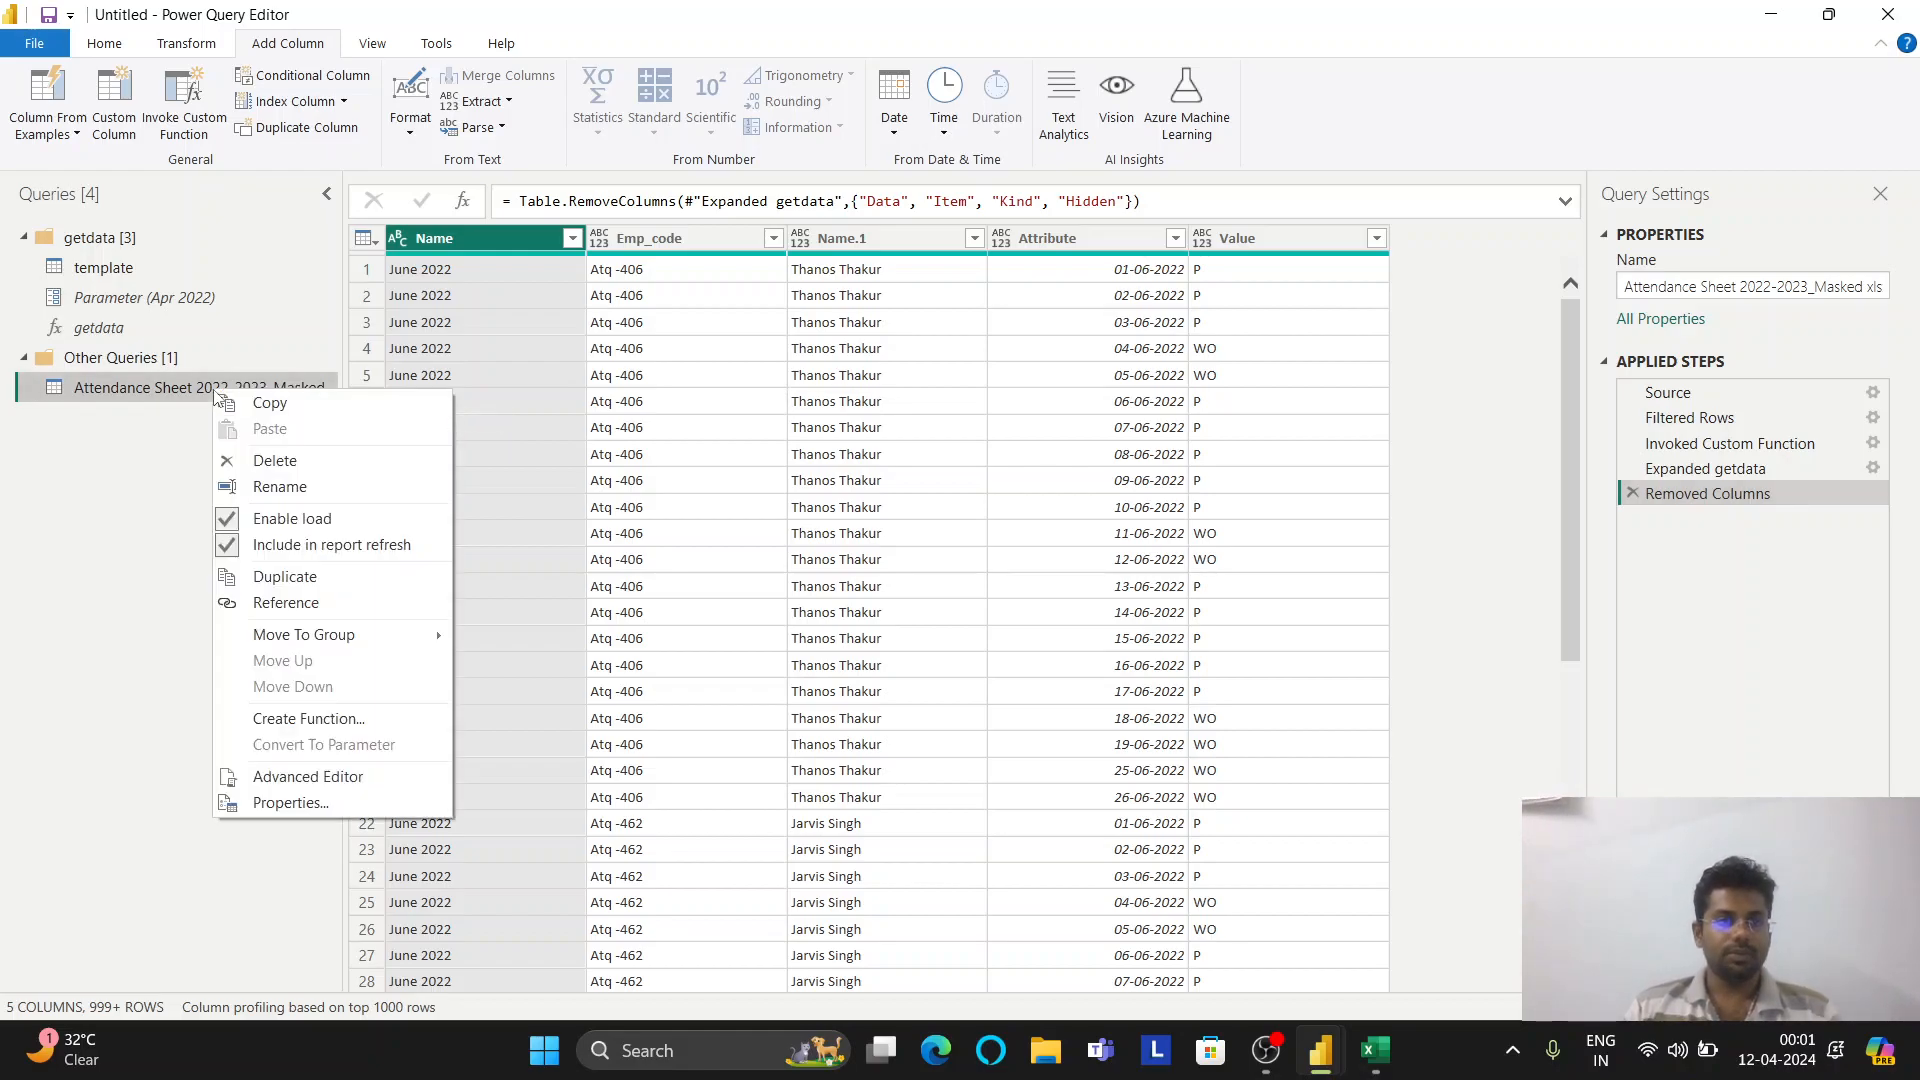
Rename the Attendance Sheet query to Final
{"action": "left_click", "coordinate": [280, 487]}
{"action": "type", "text": "Final"}
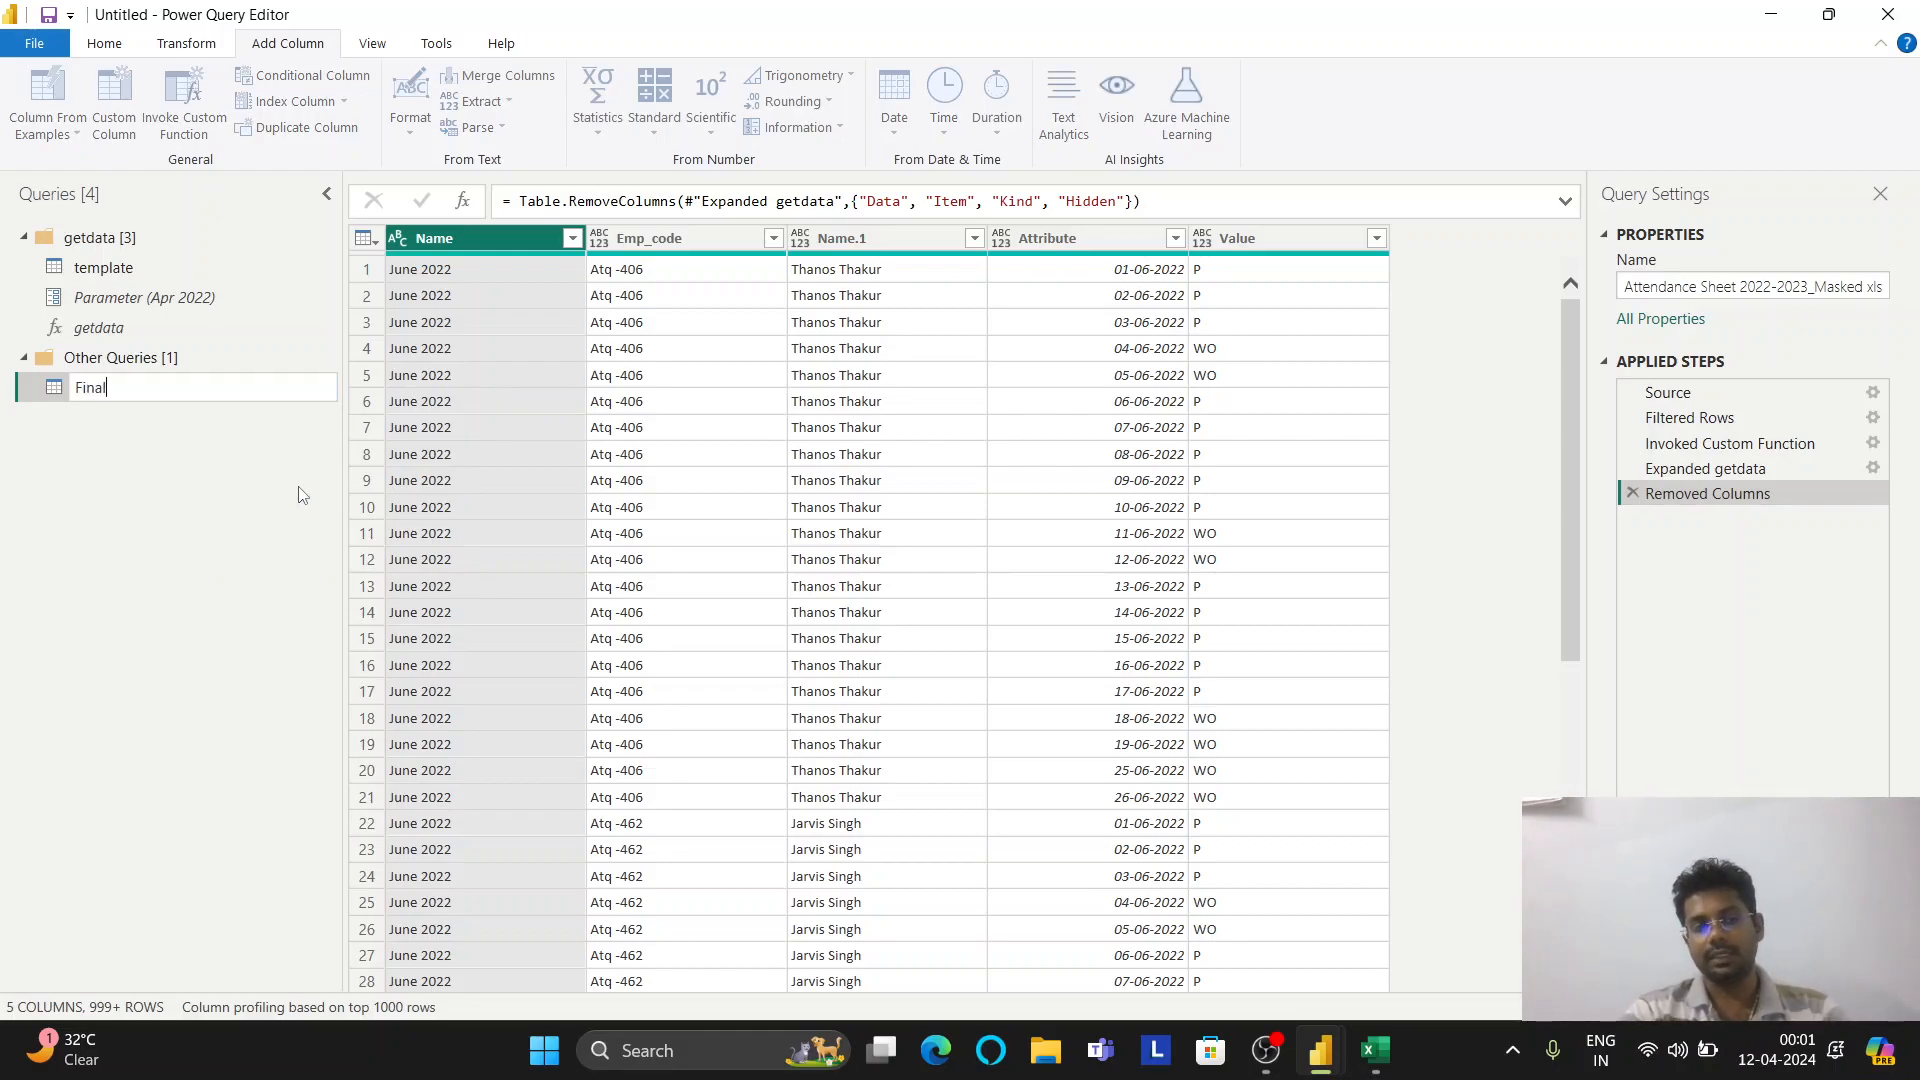
{"action": "key", "text": "Return"}
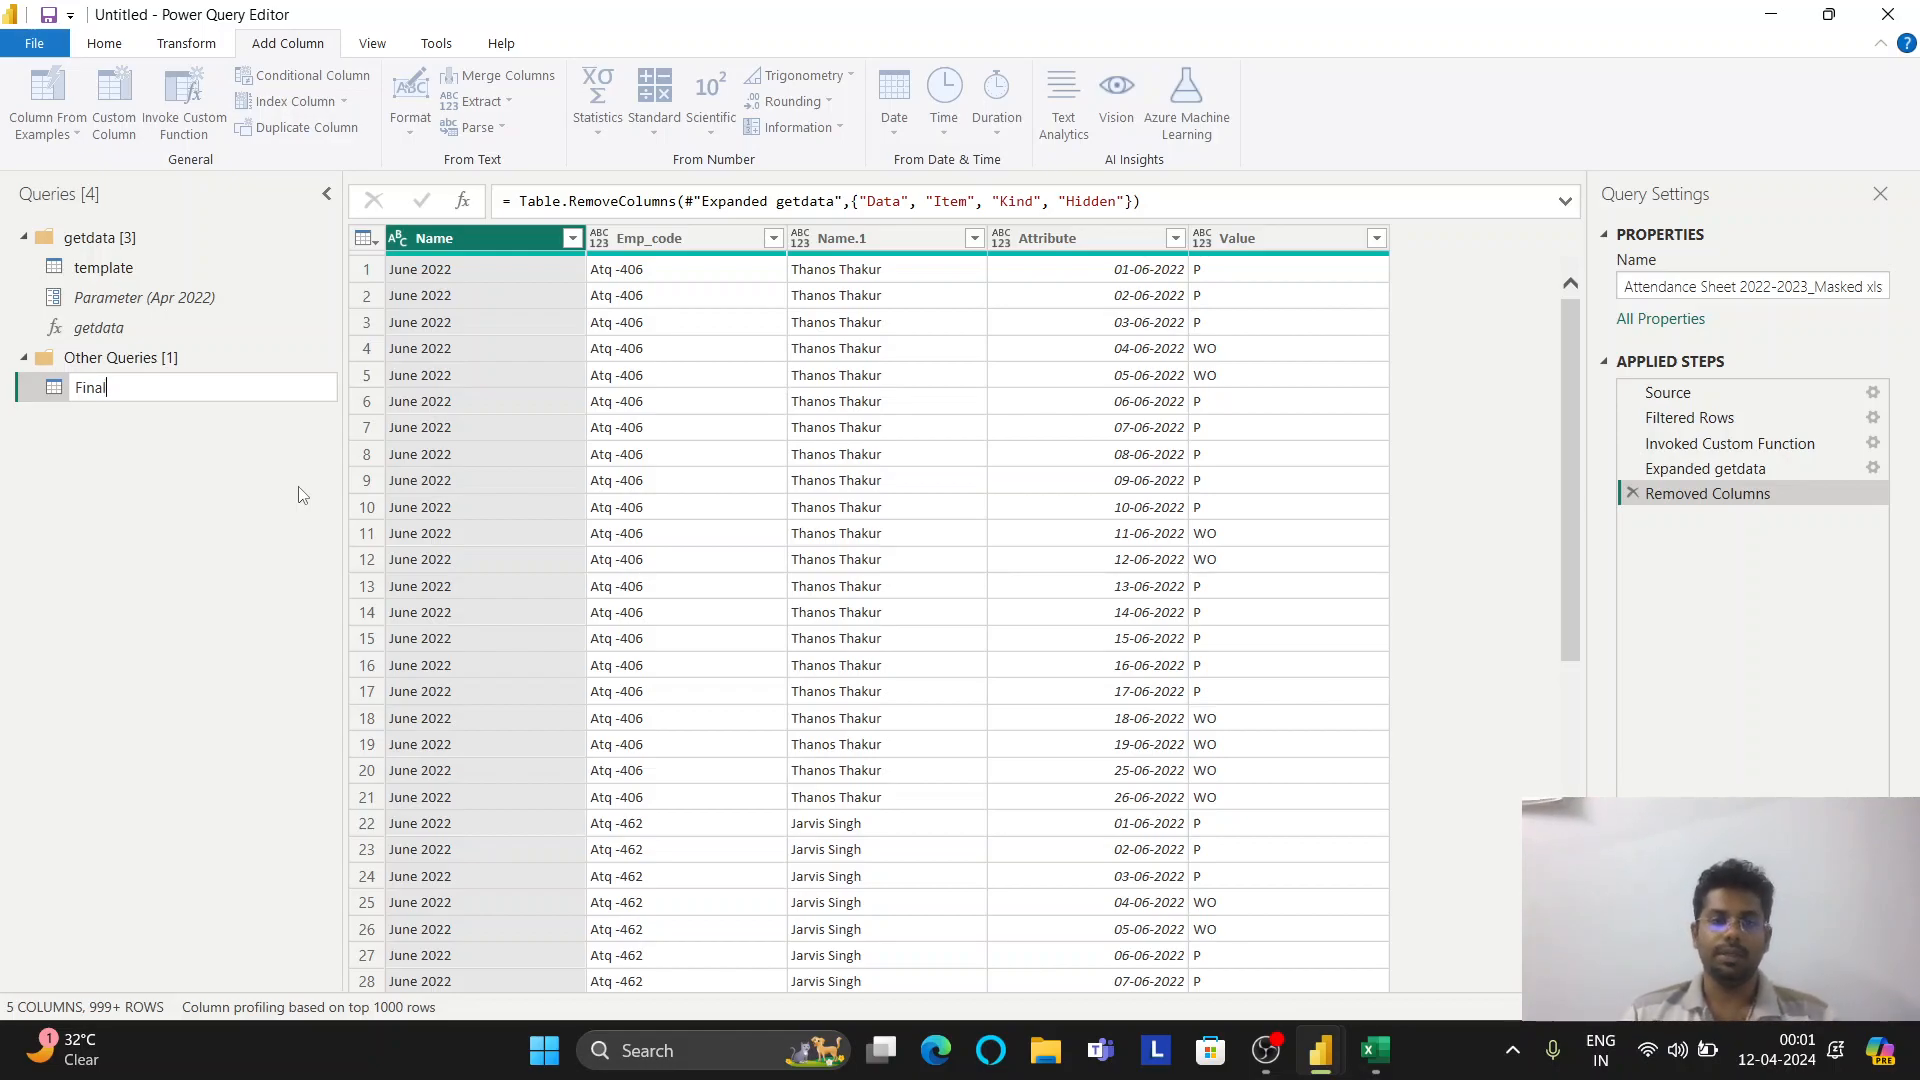
{"action": "key", "text": "Return"}
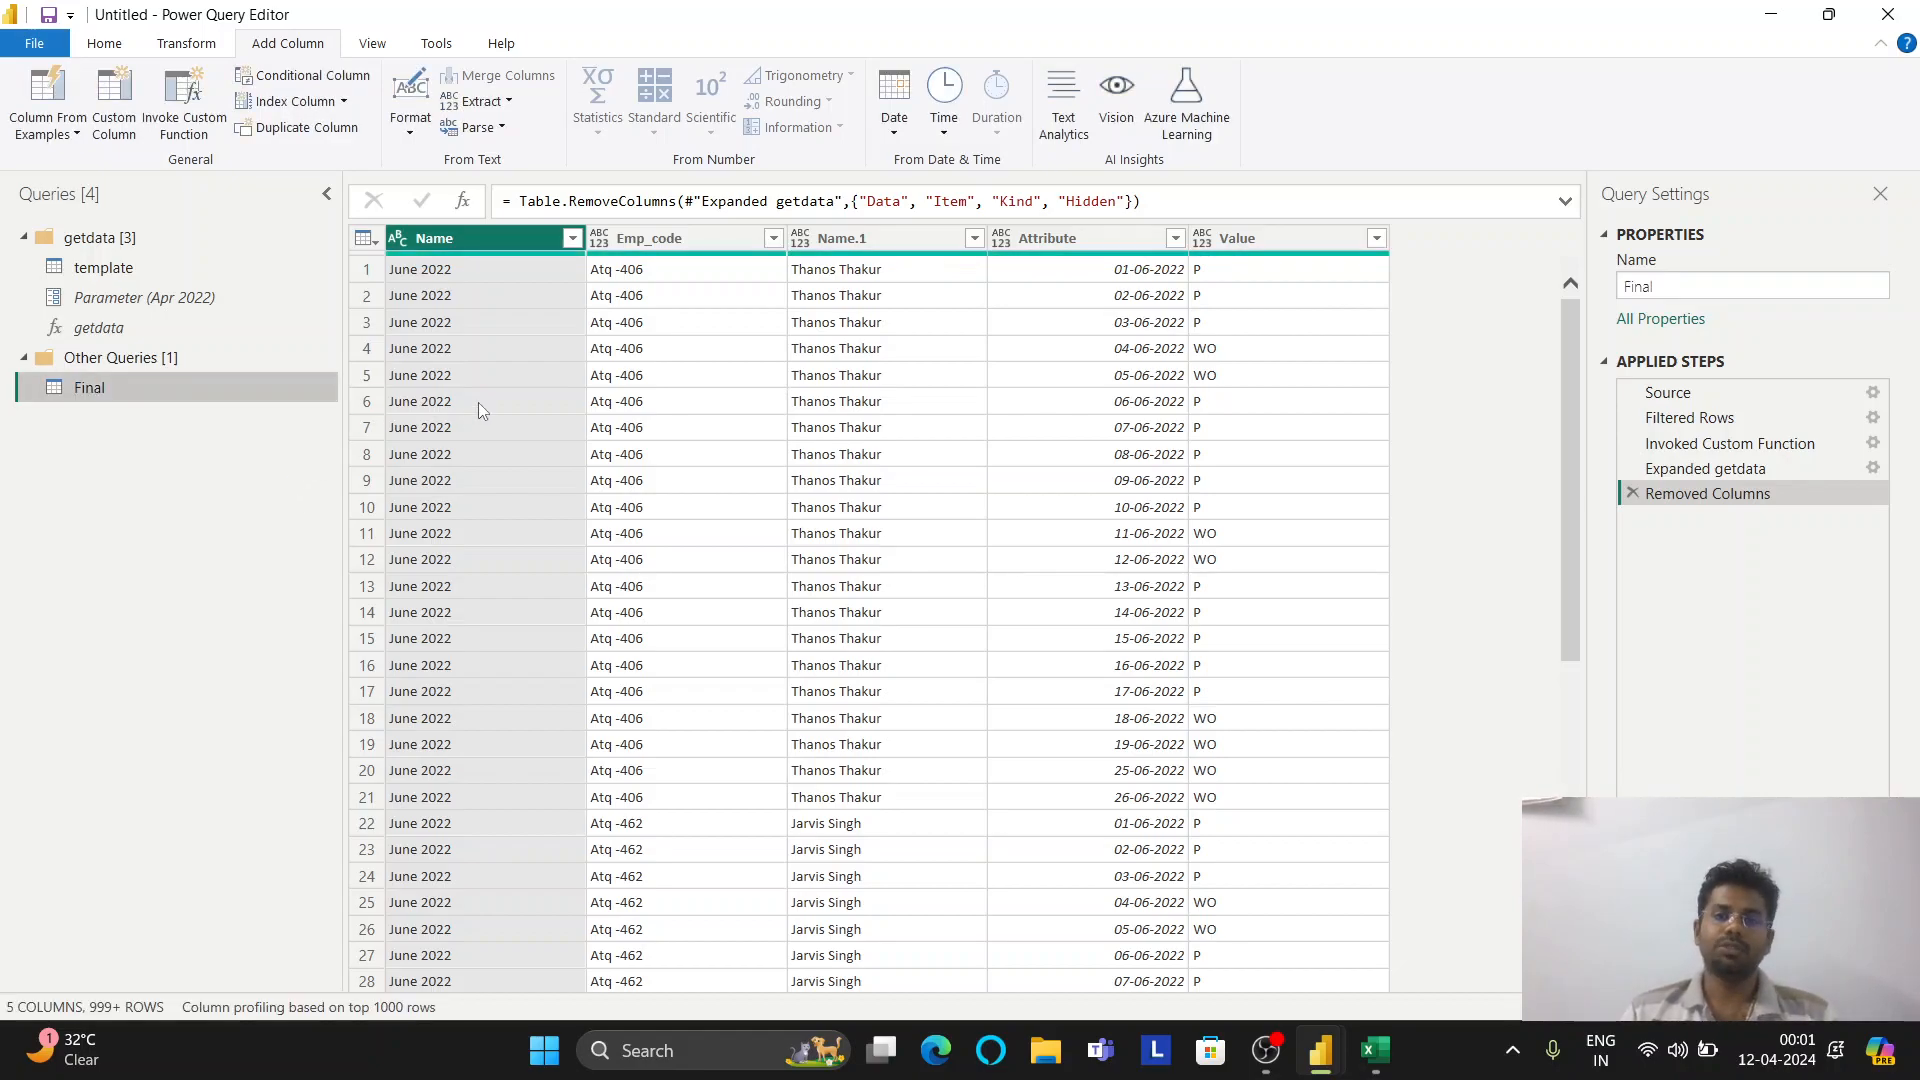
{"action": "left_click", "coordinate": [107, 52]}
Close & Apply to load the Final and template tables into the report
{"action": "left_click", "coordinate": [37, 88]}
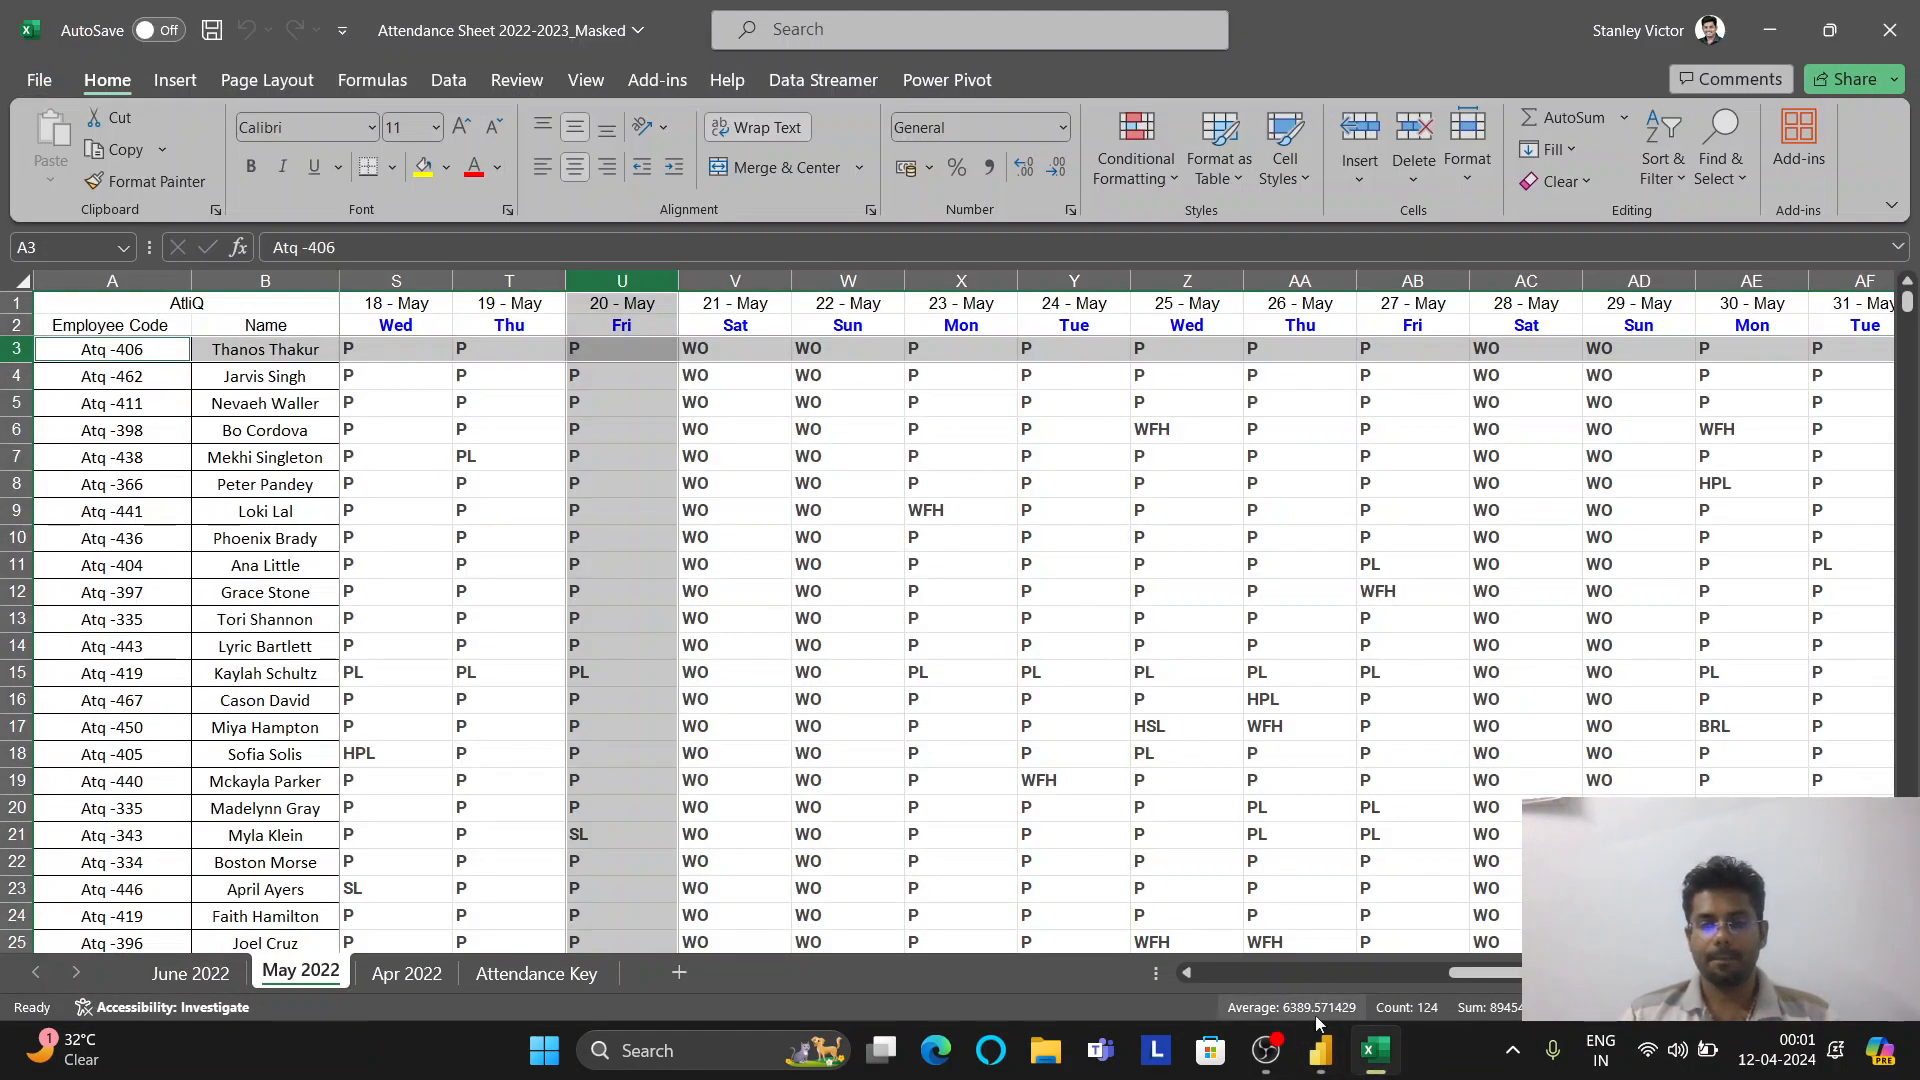
{"action": "left_click", "coordinate": [1322, 1050]}
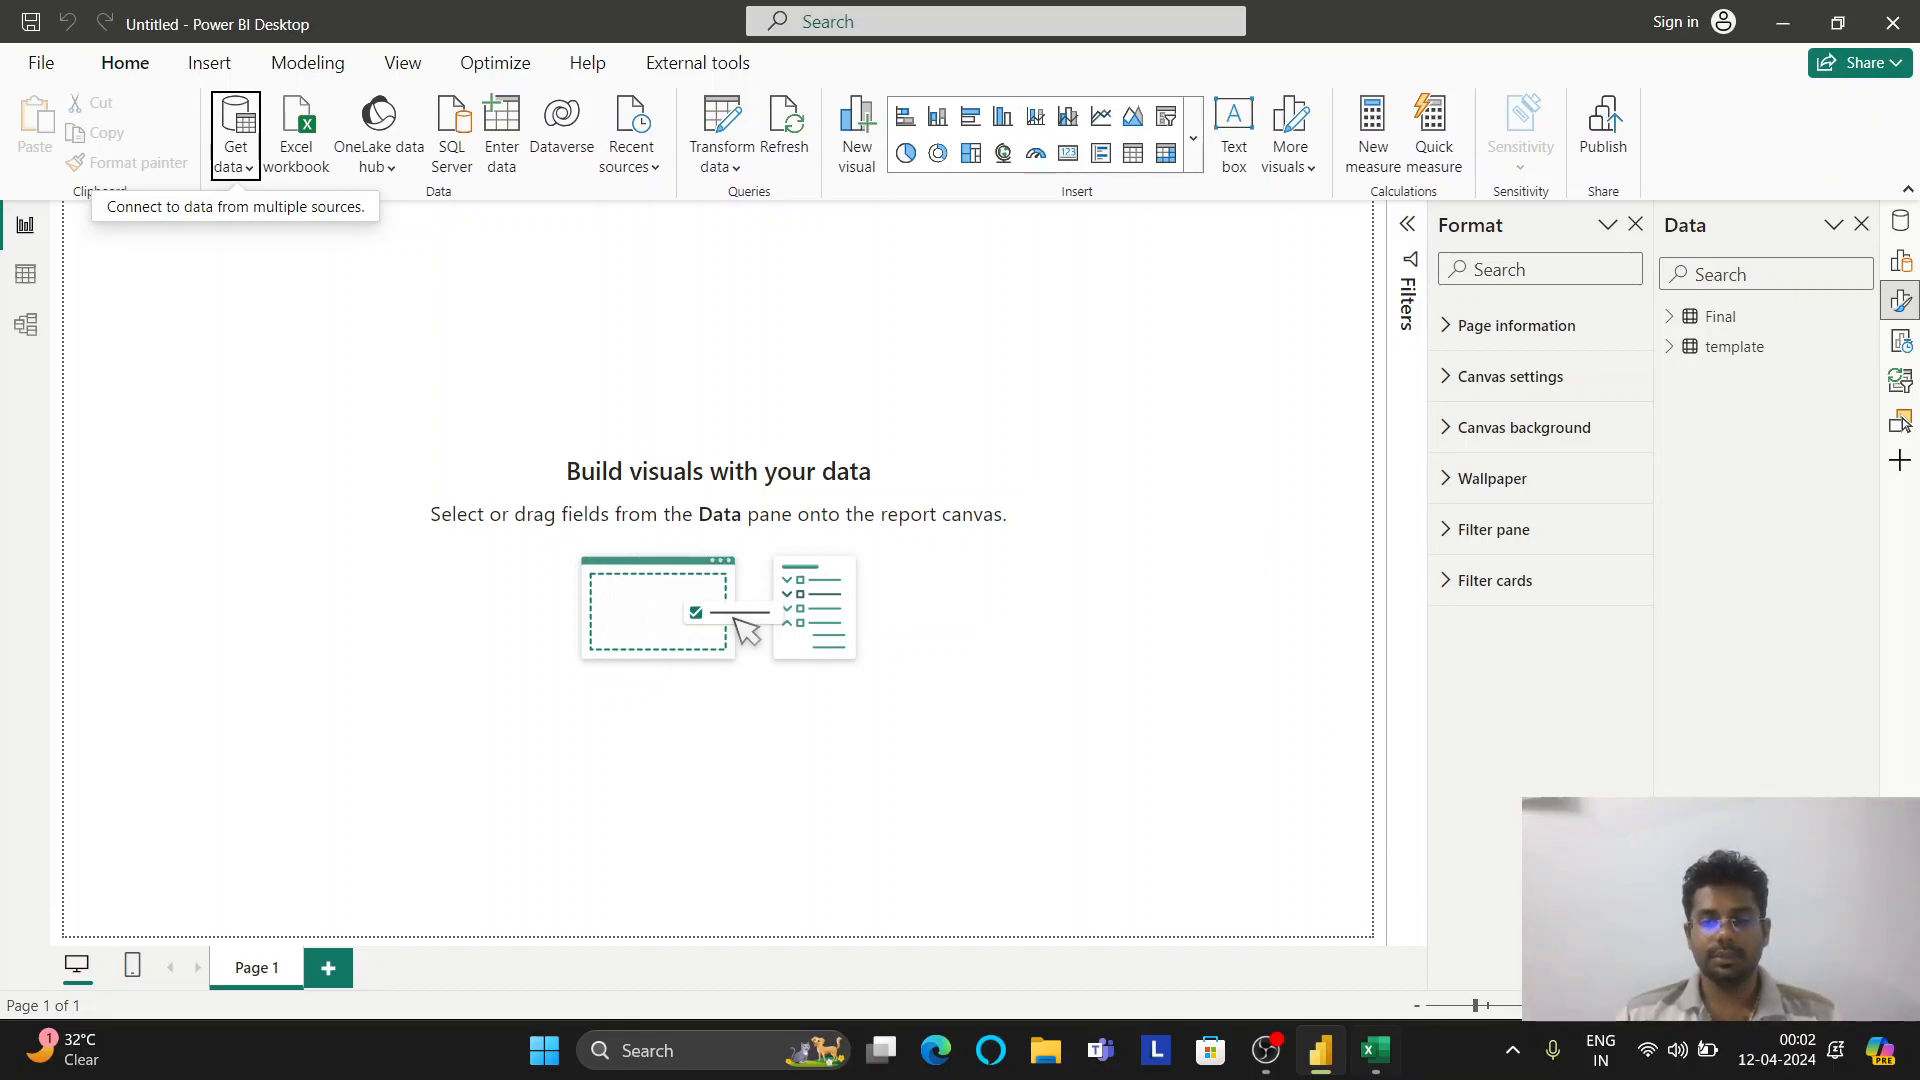
Check the Attendance Key codes WO (Weekly Off) and HO (Holiday Off) in Excel
{"action": "left_click", "coordinate": [1375, 1050]}
{"action": "left_click", "coordinate": [560, 975]}
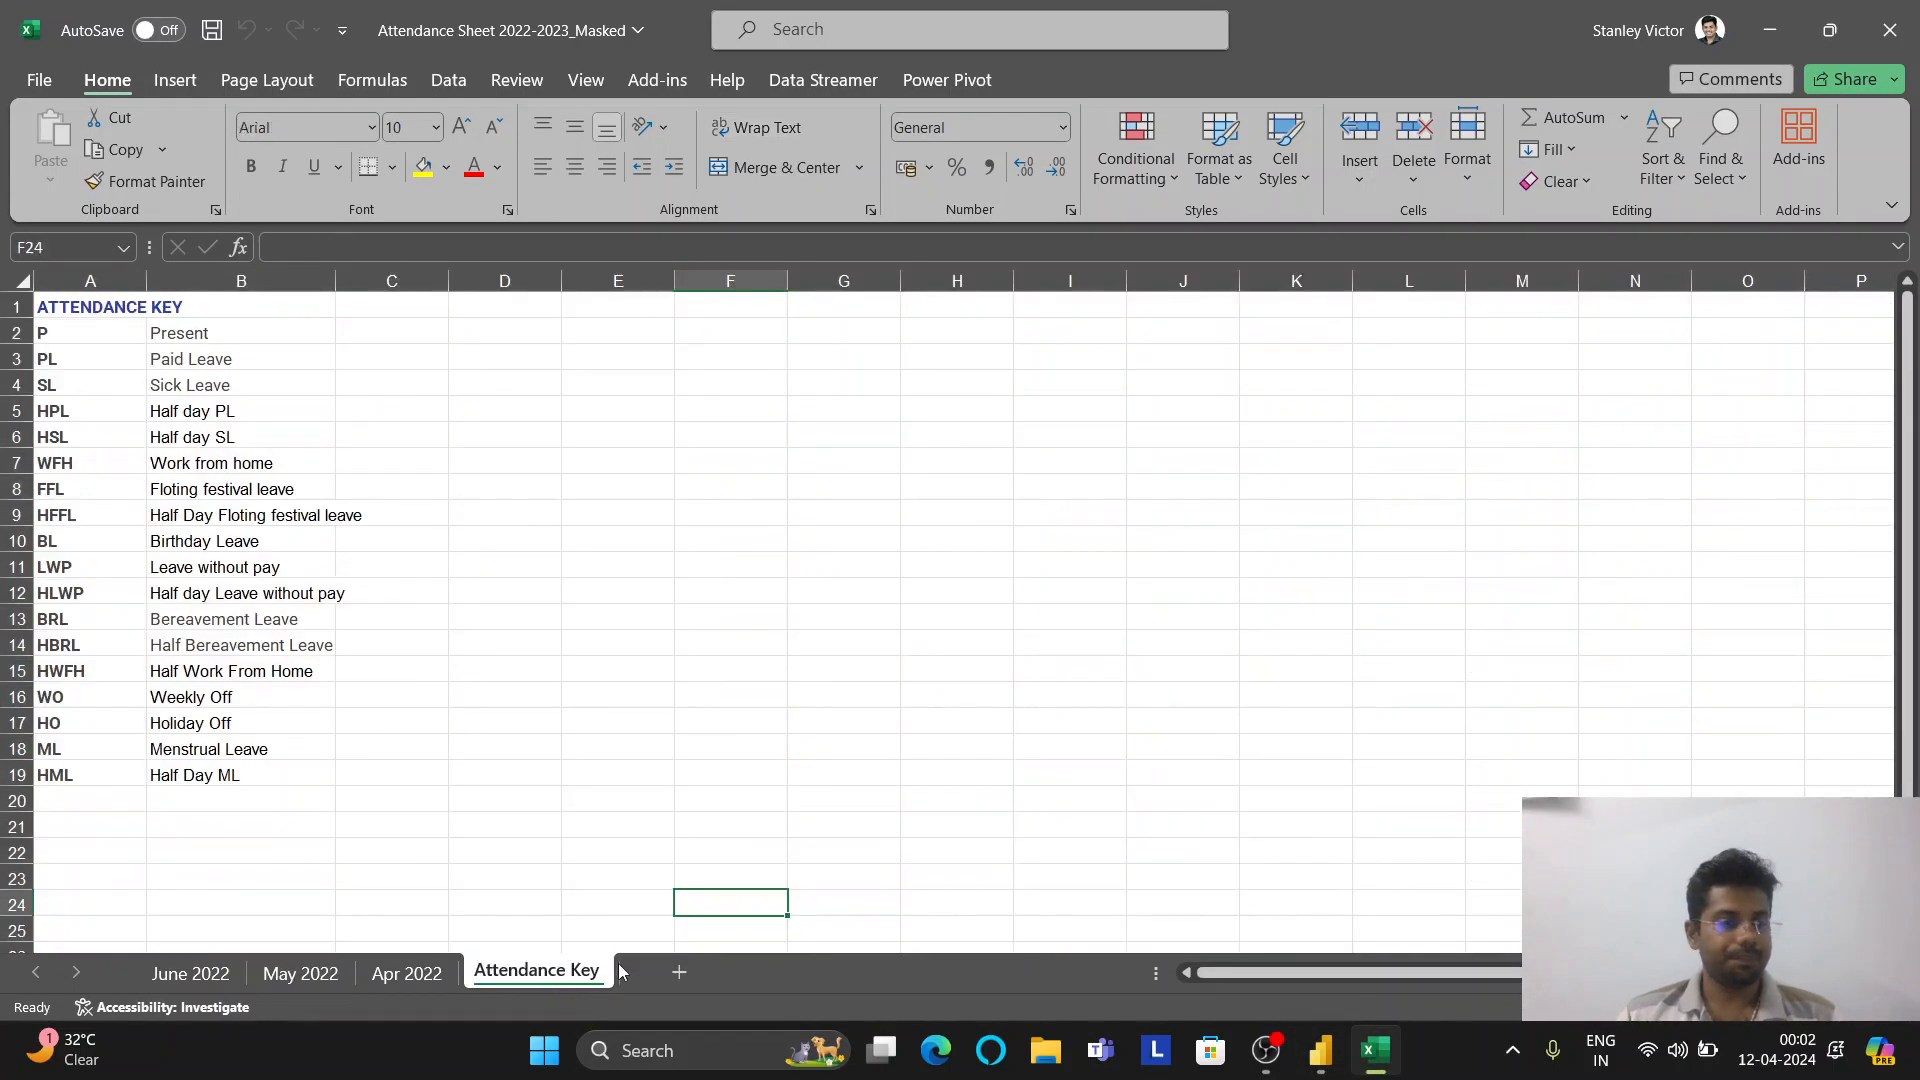
{"action": "left_click", "coordinate": [186, 699]}
{"action": "left_click", "coordinate": [198, 726]}
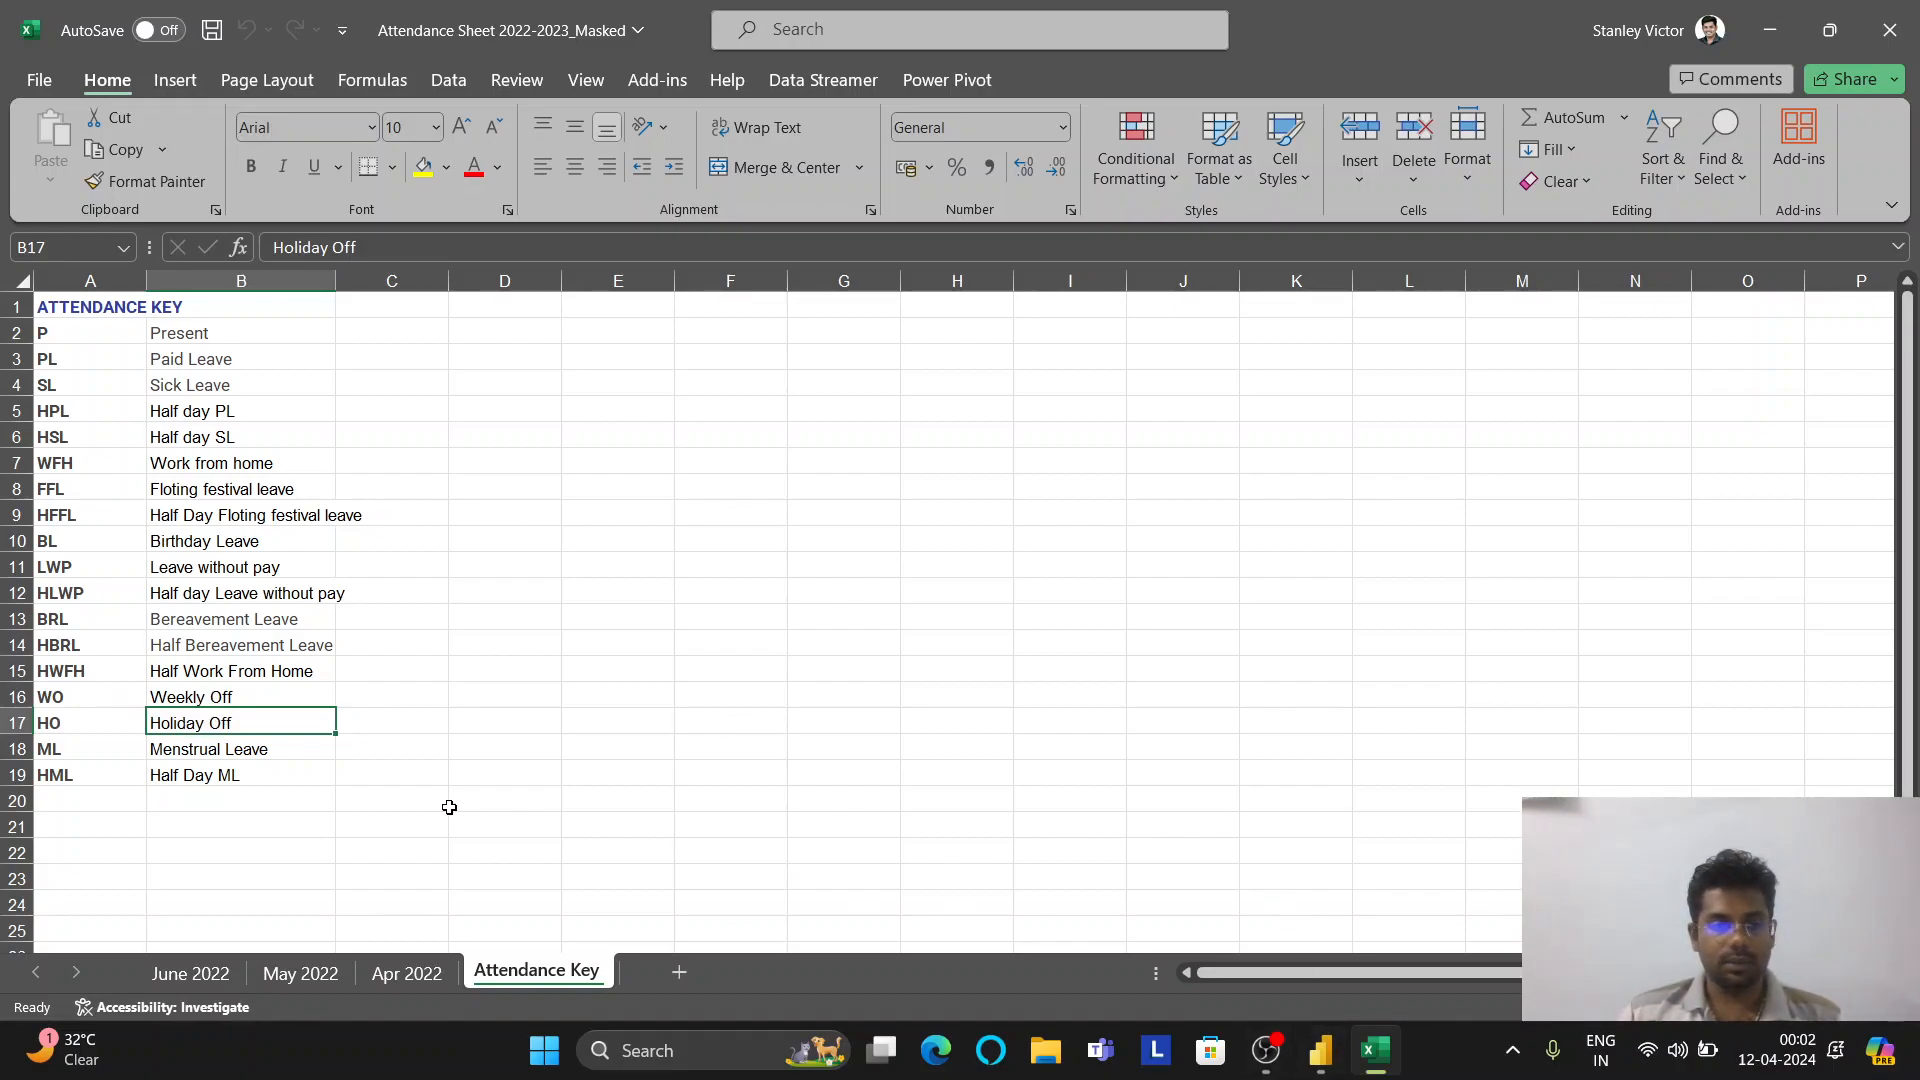
{"action": "left_click", "coordinate": [1310, 900]}
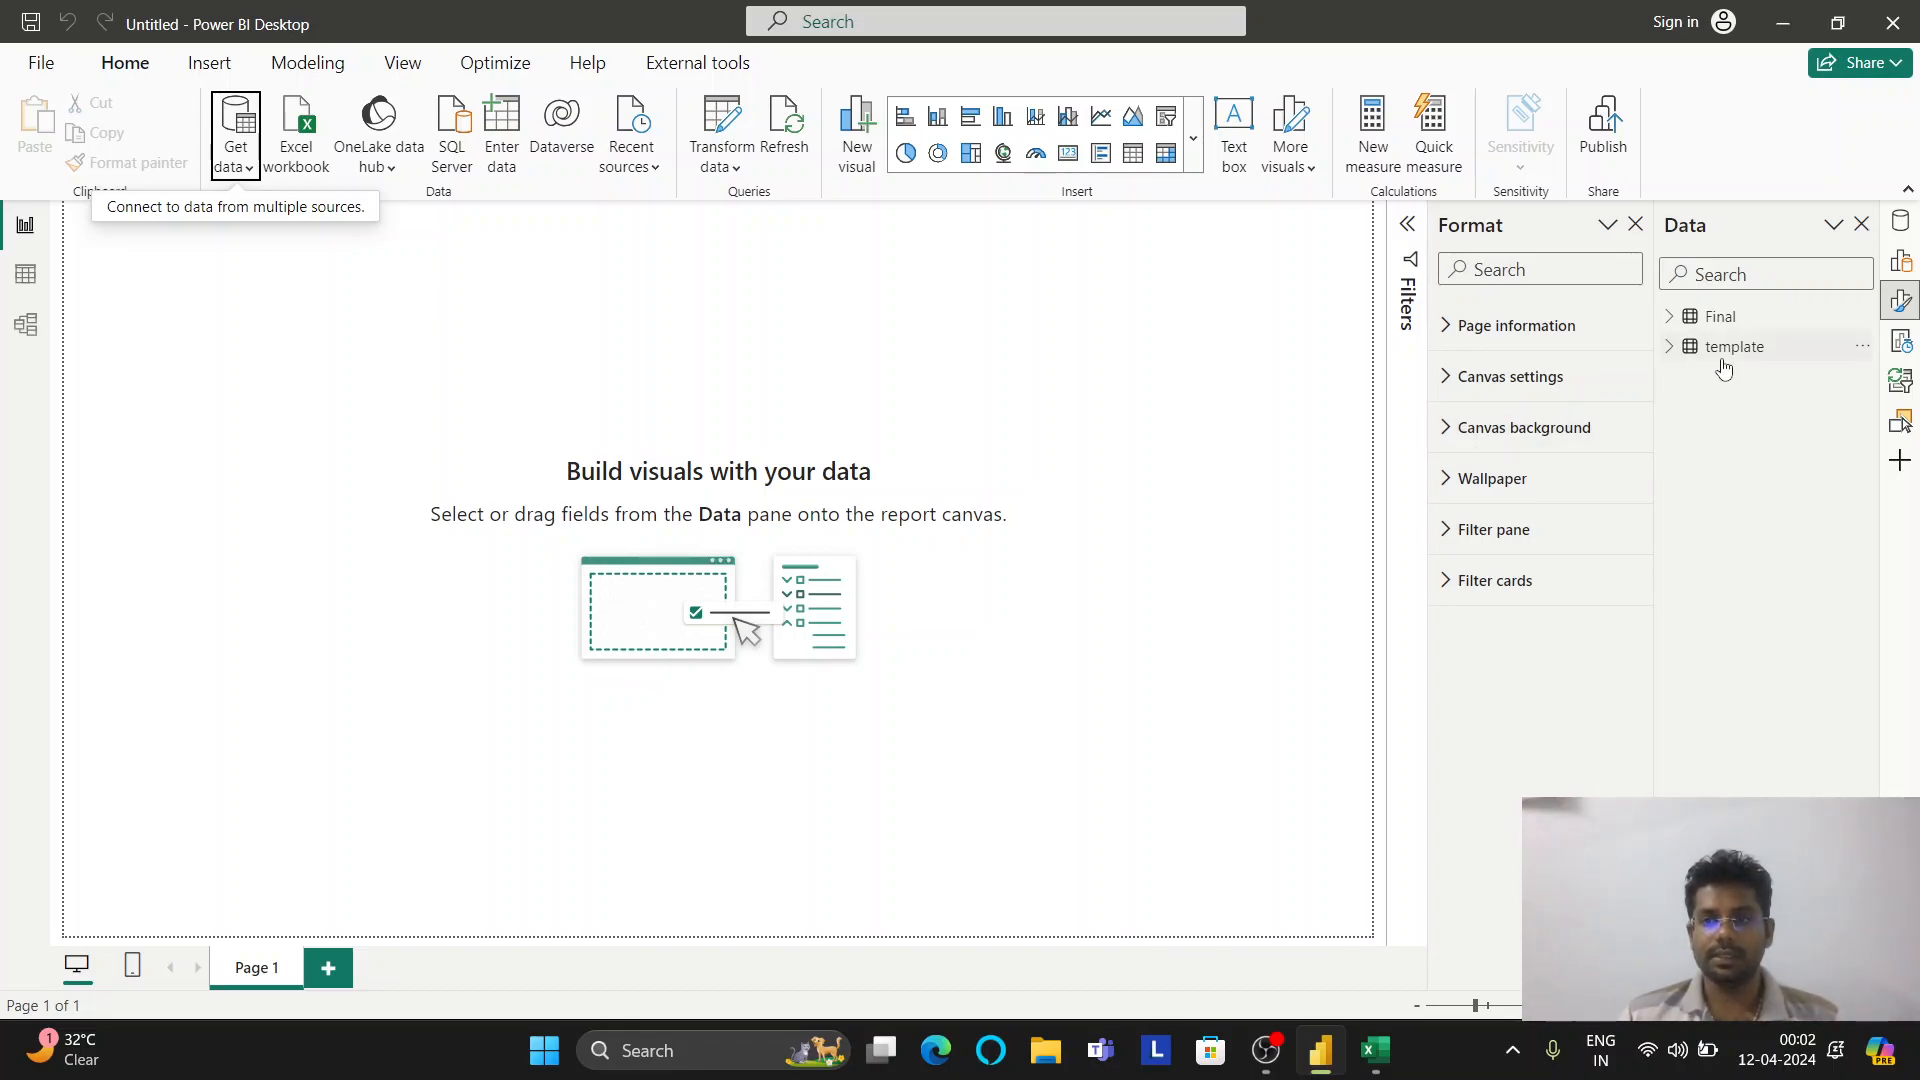
Turn off Enable load for the template query and apply, so only Final loads
{"action": "mouse_move", "coordinate": [1746, 356]}
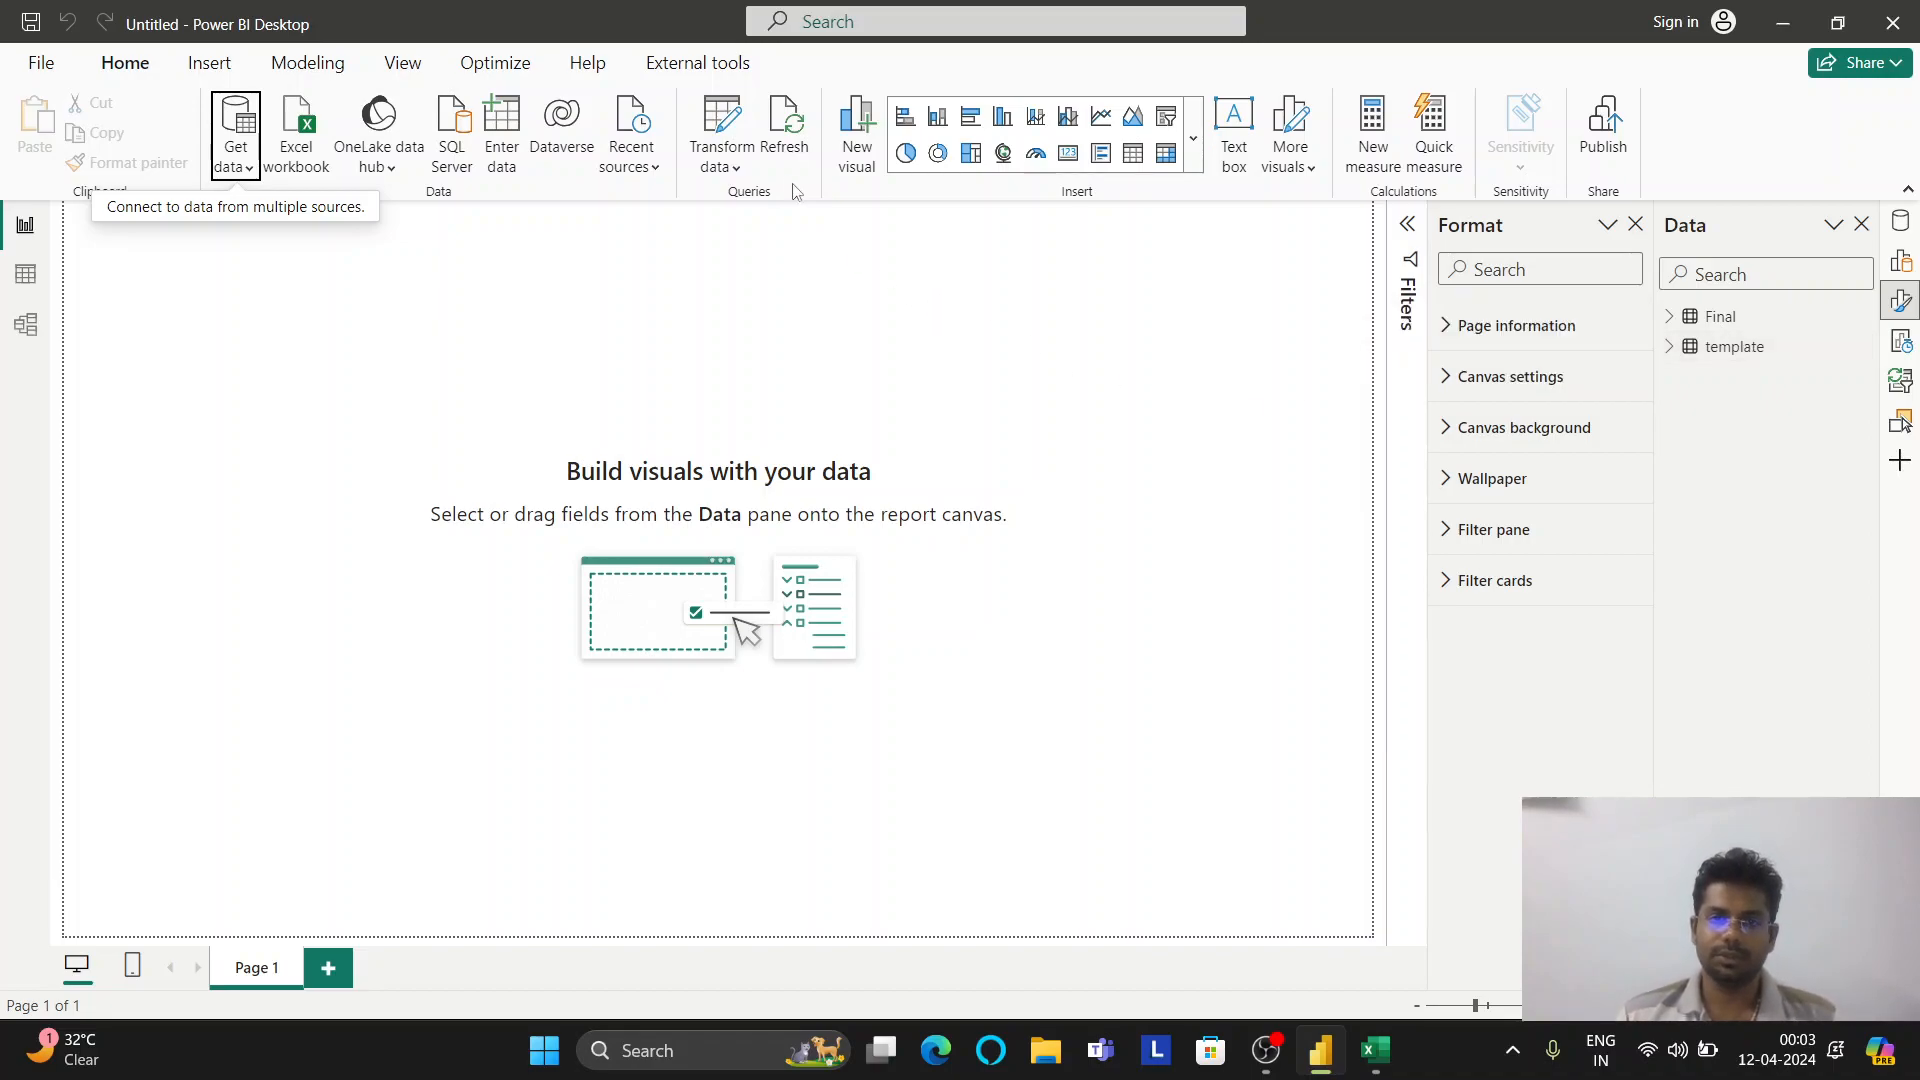
{"action": "left_click", "coordinate": [745, 128]}
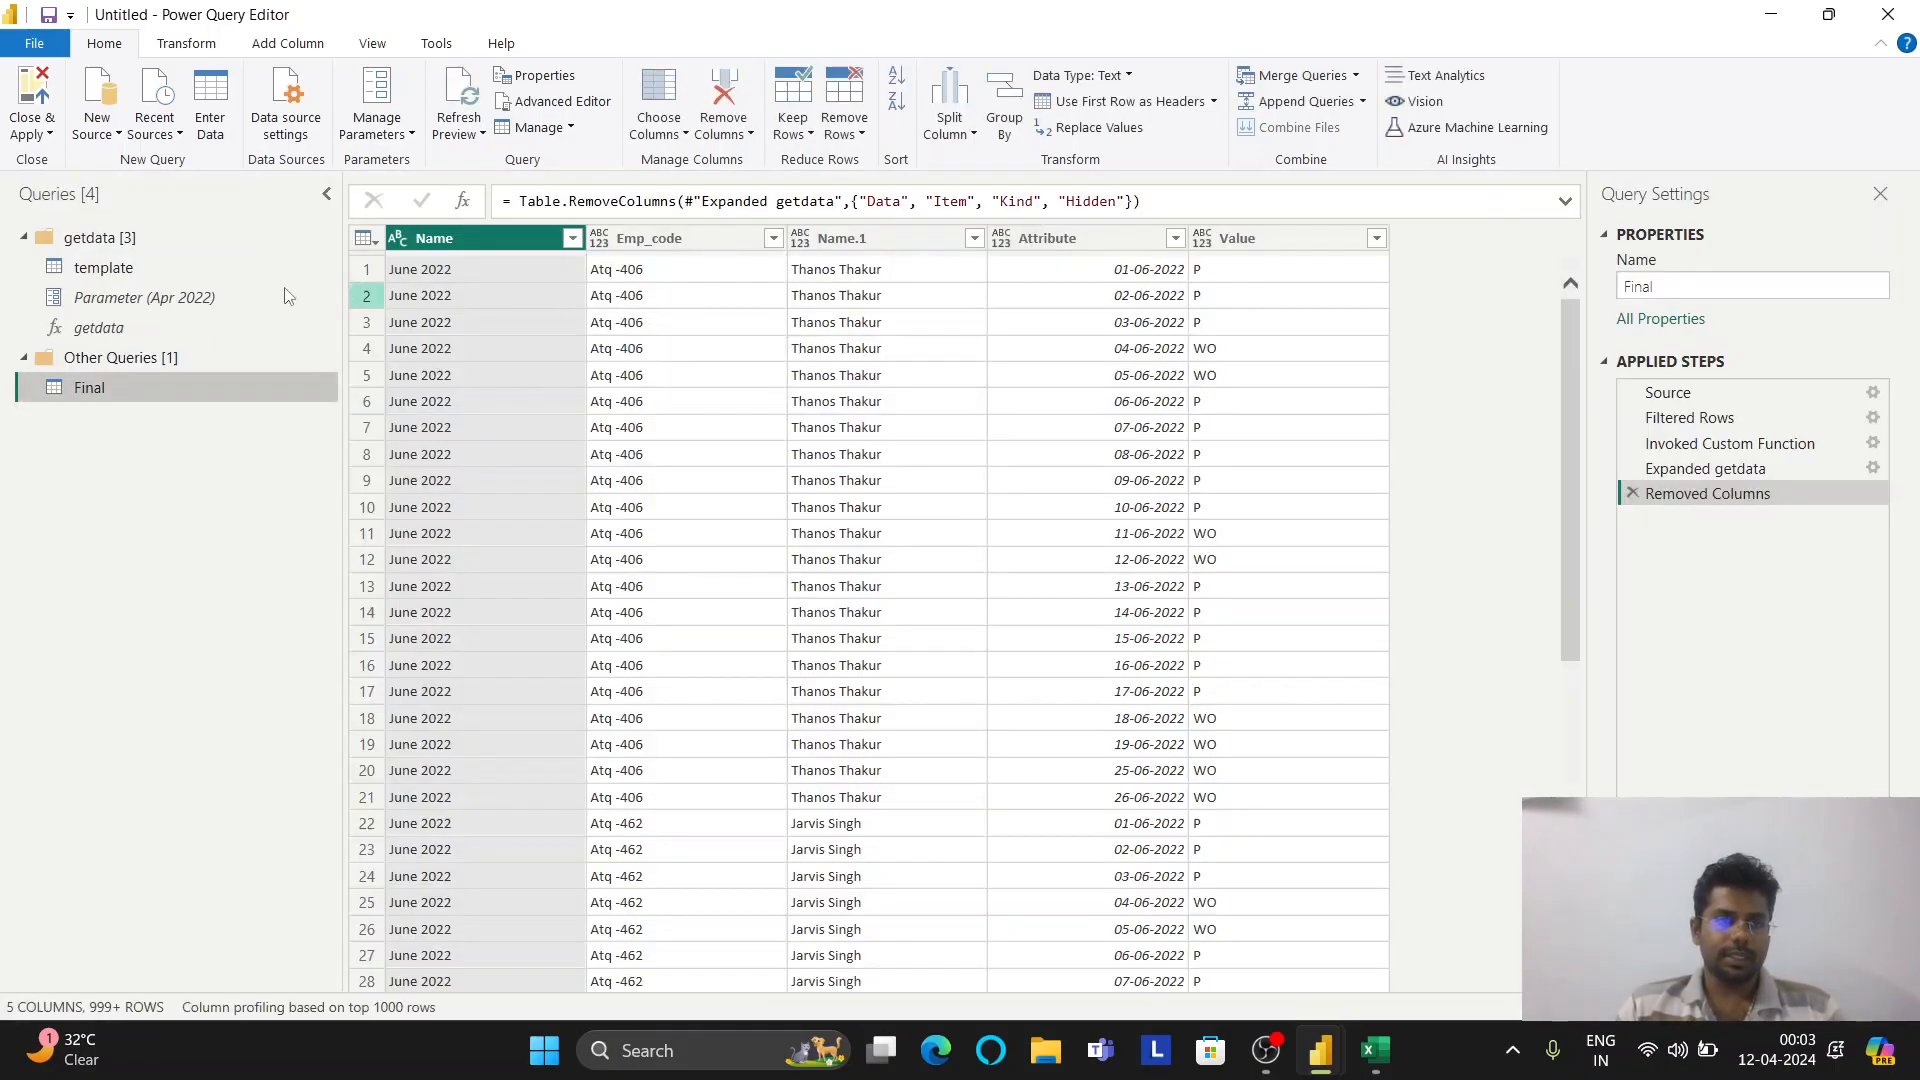
{"action": "right_click", "coordinate": [112, 276]}
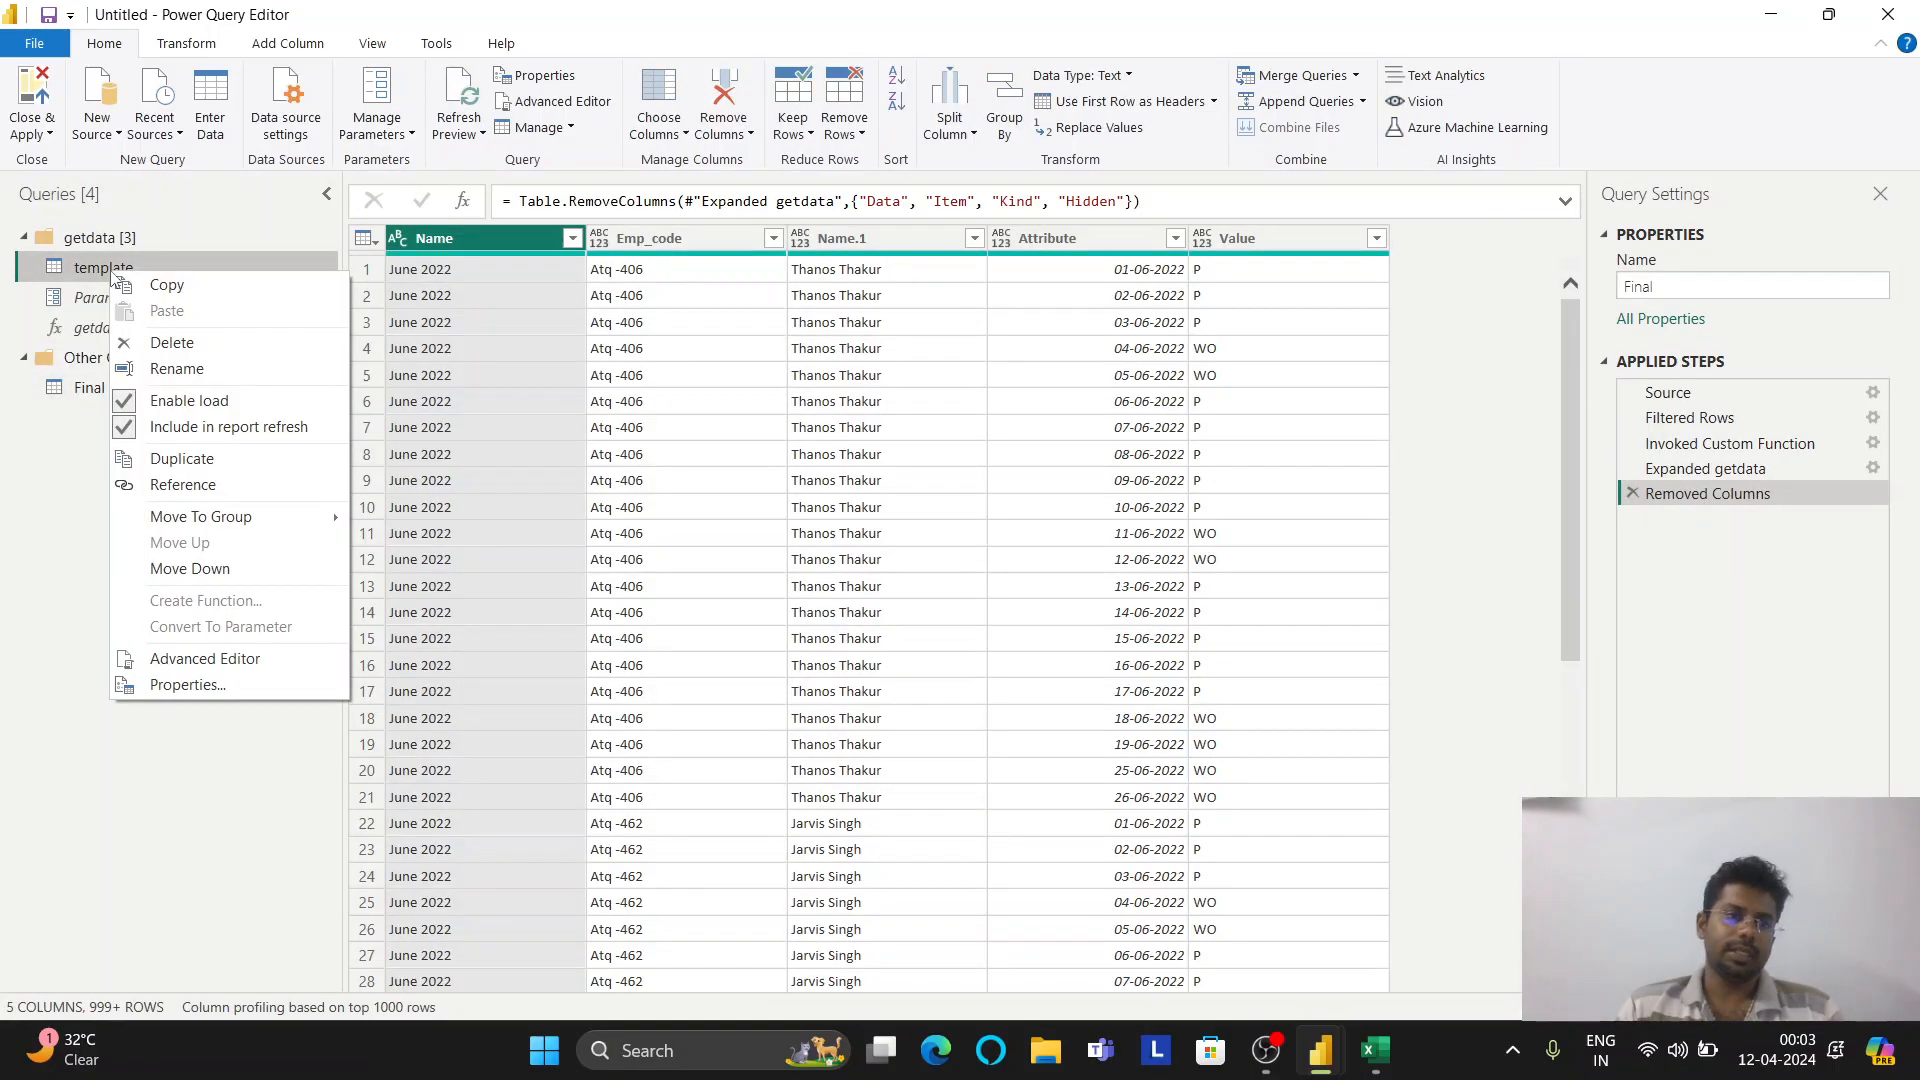
{"action": "left_click", "coordinate": [189, 400]}
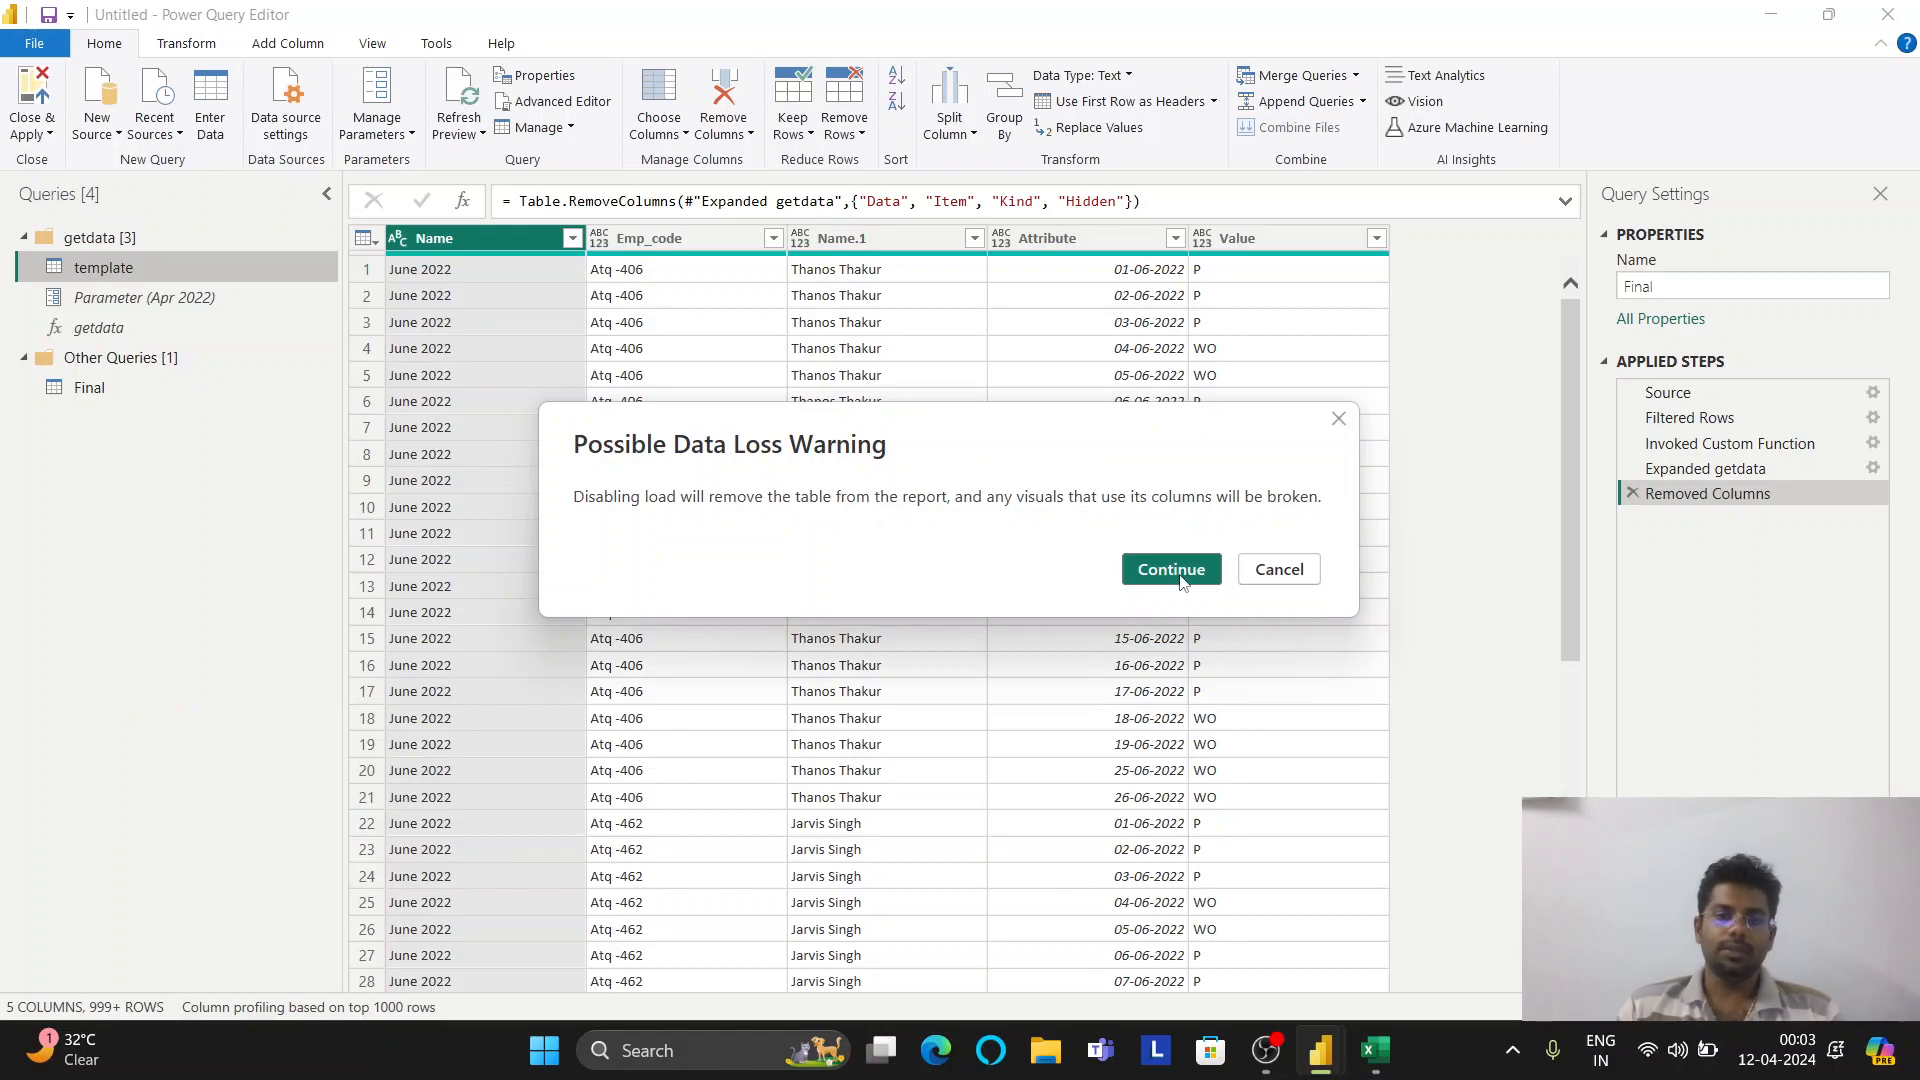
{"action": "left_click", "coordinate": [1180, 581]}
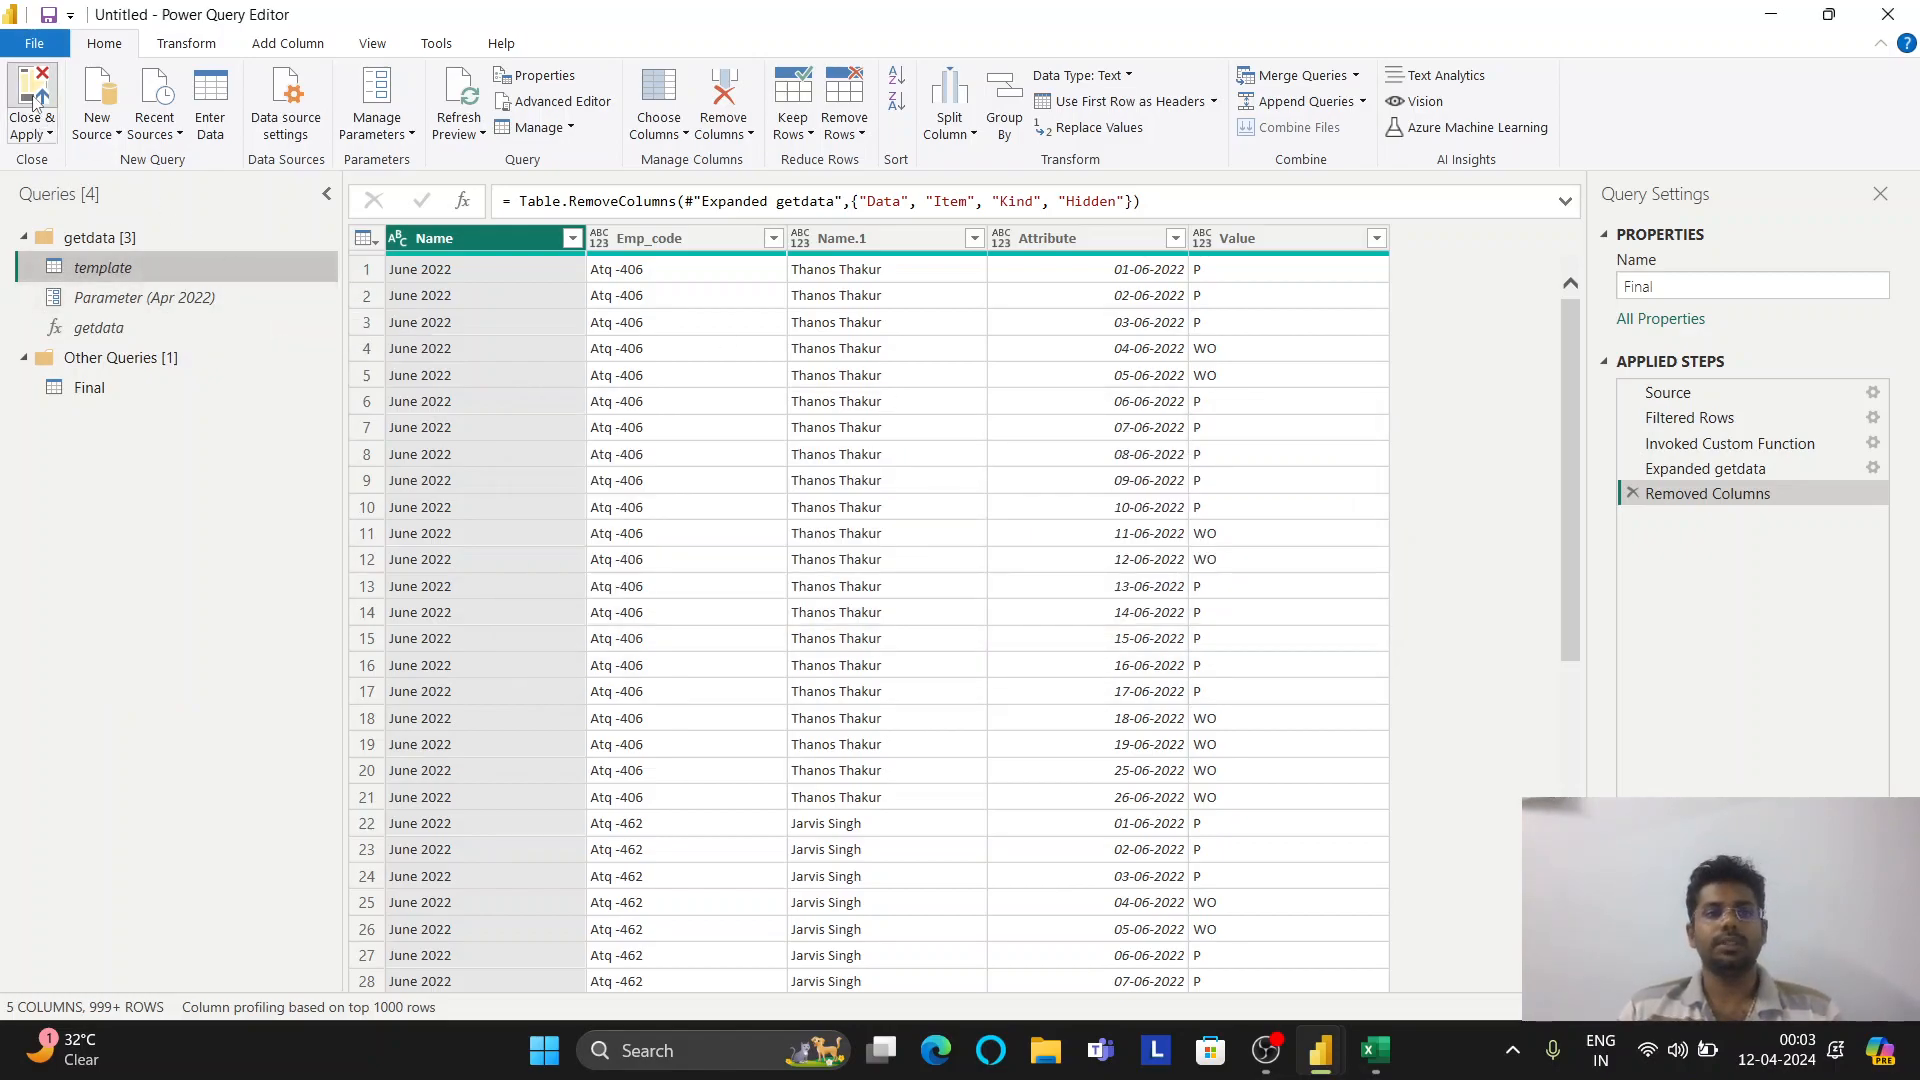
{"action": "left_click", "coordinate": [35, 100]}
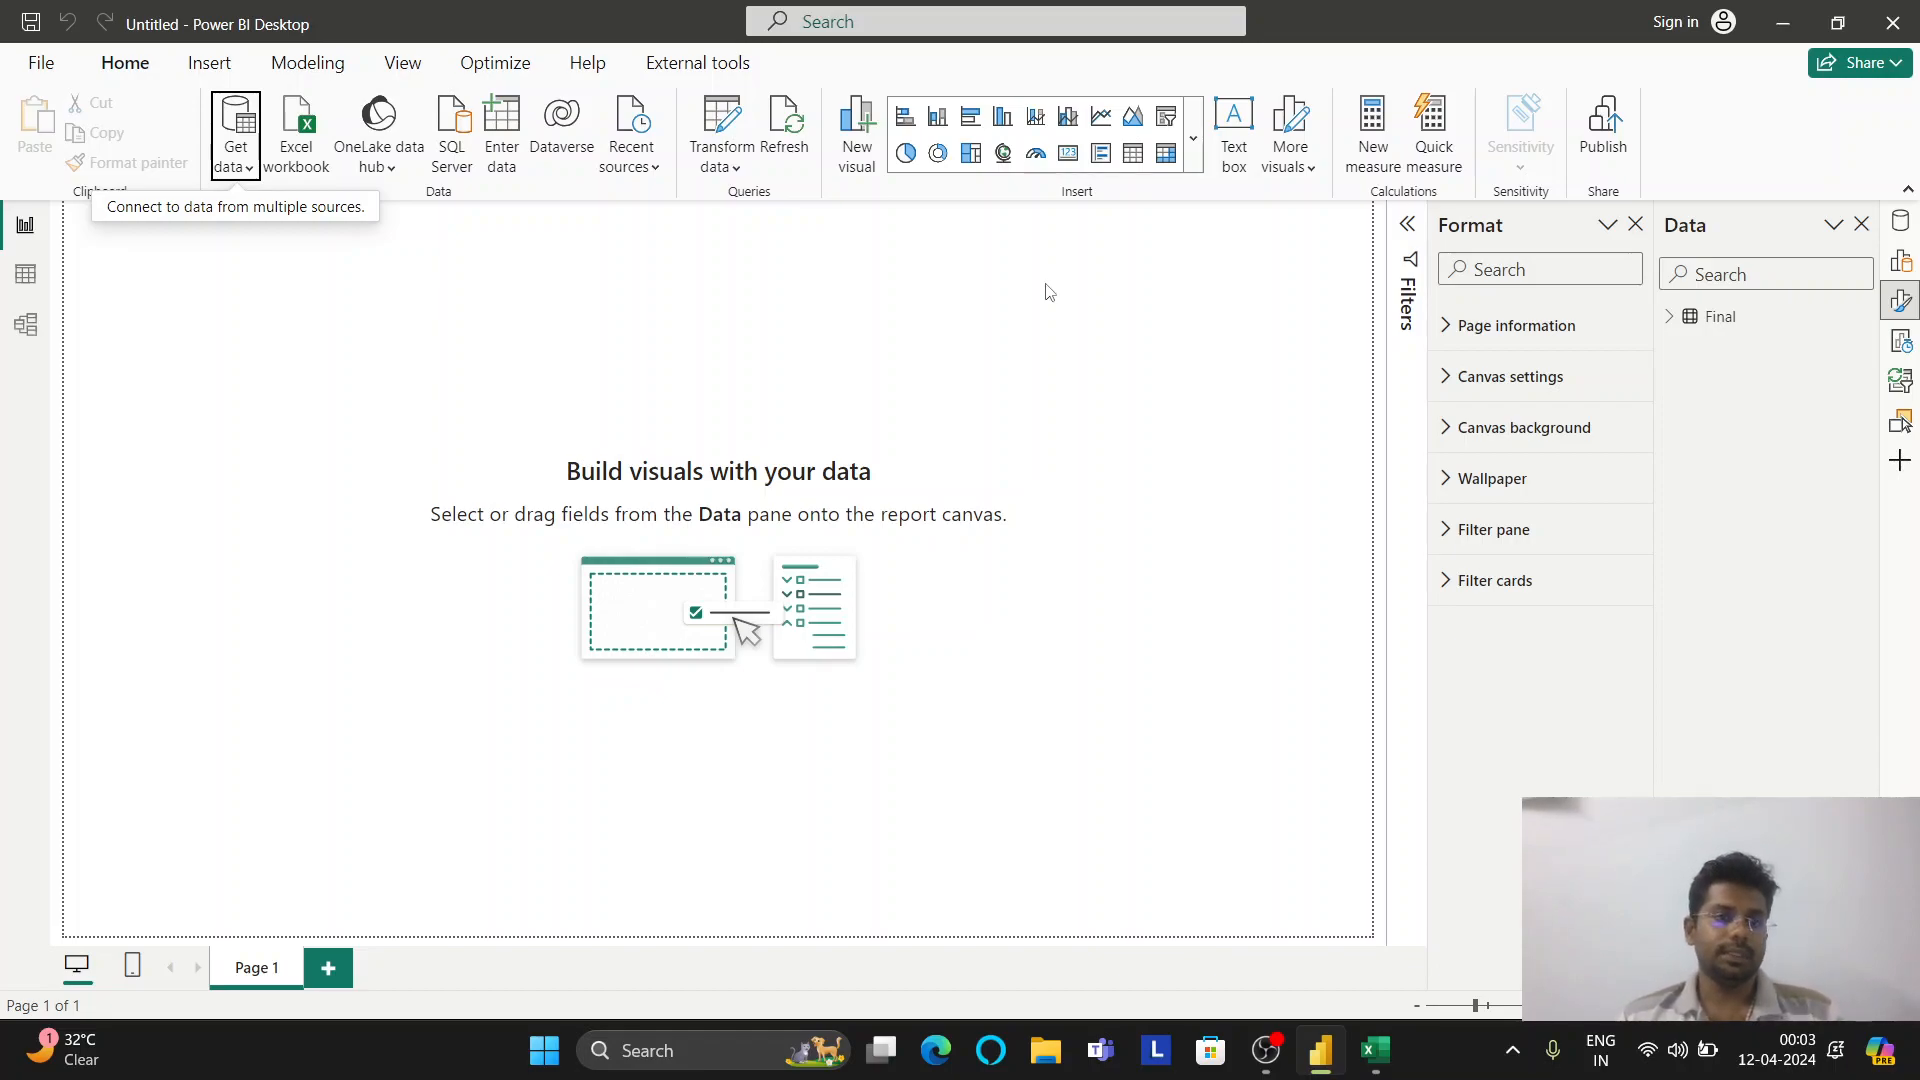
Create an empty table named 'Metrics' with Enter data and load it into the model
{"action": "left_click", "coordinate": [505, 121]}
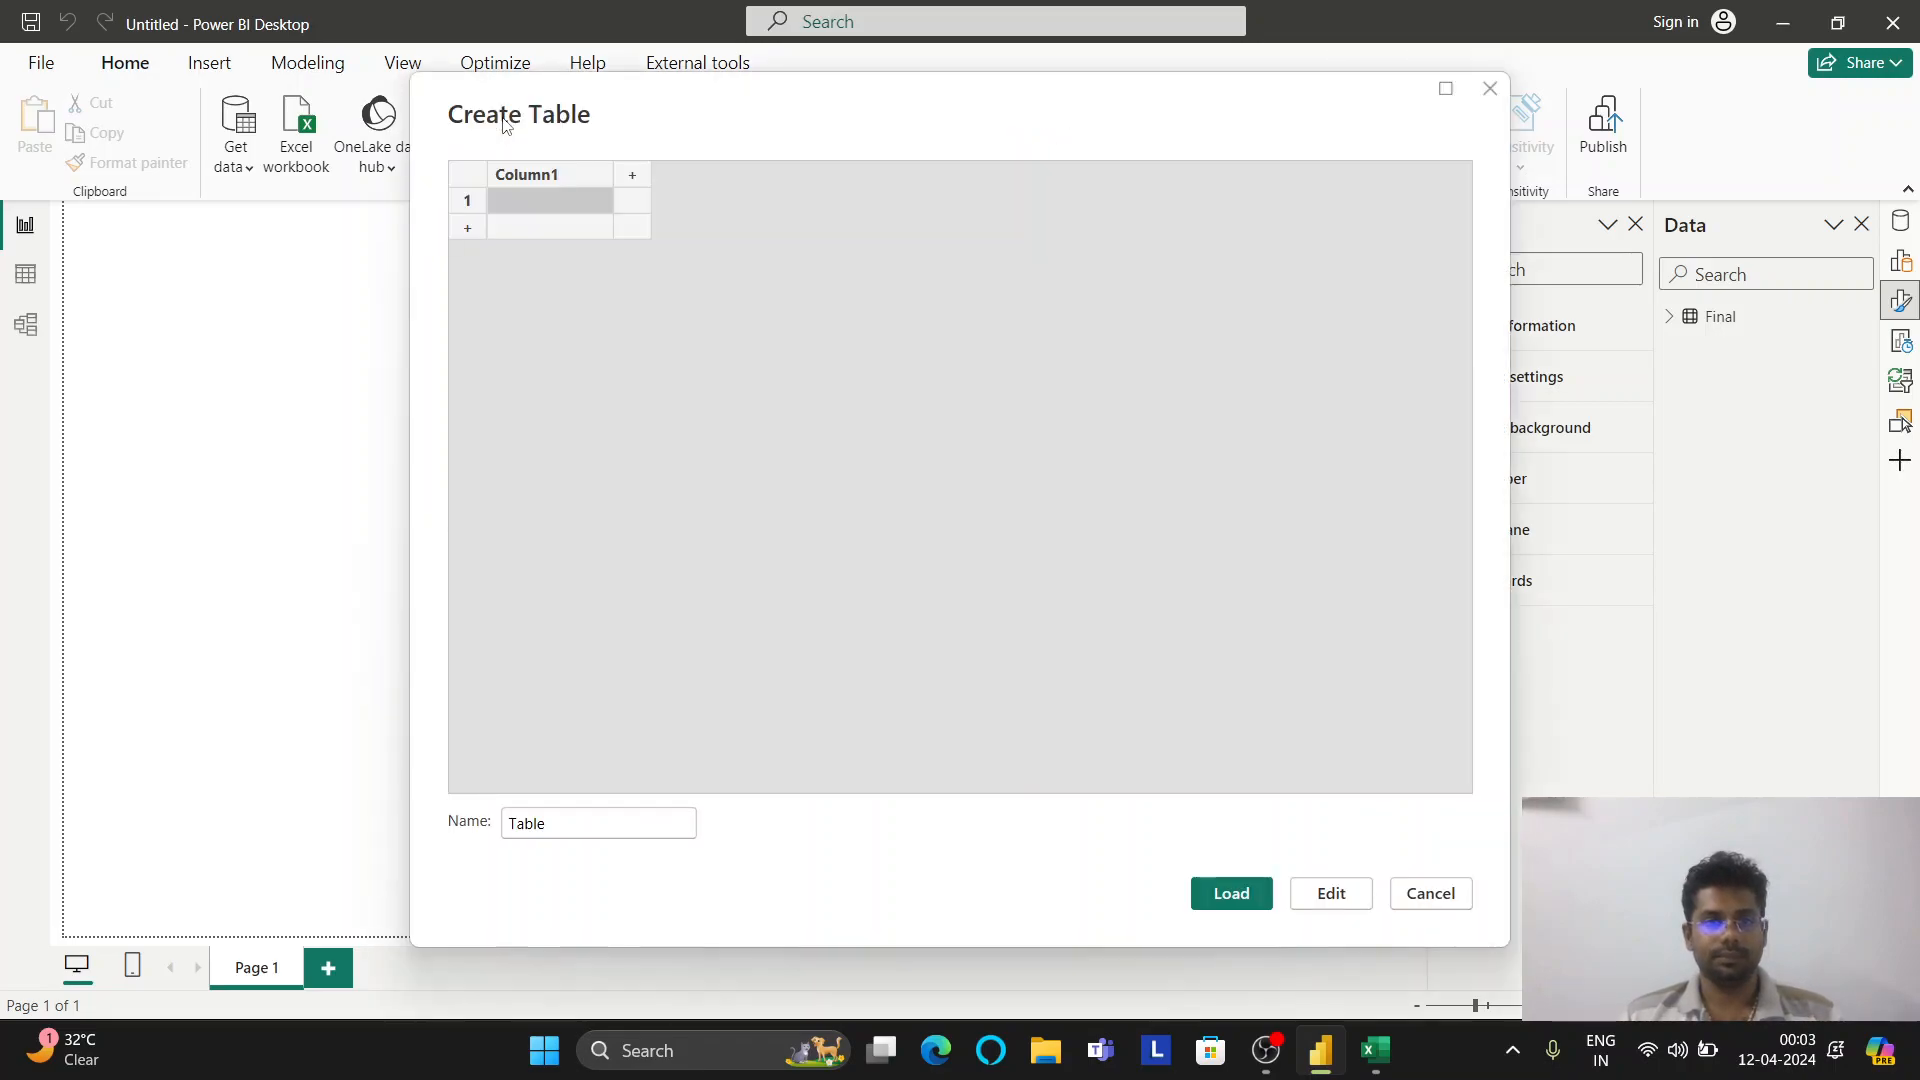
{"action": "left_click", "coordinate": [583, 818]}
{"action": "double_click", "coordinate": [583, 818]}
{"action": "type", "text": "Metrics"}
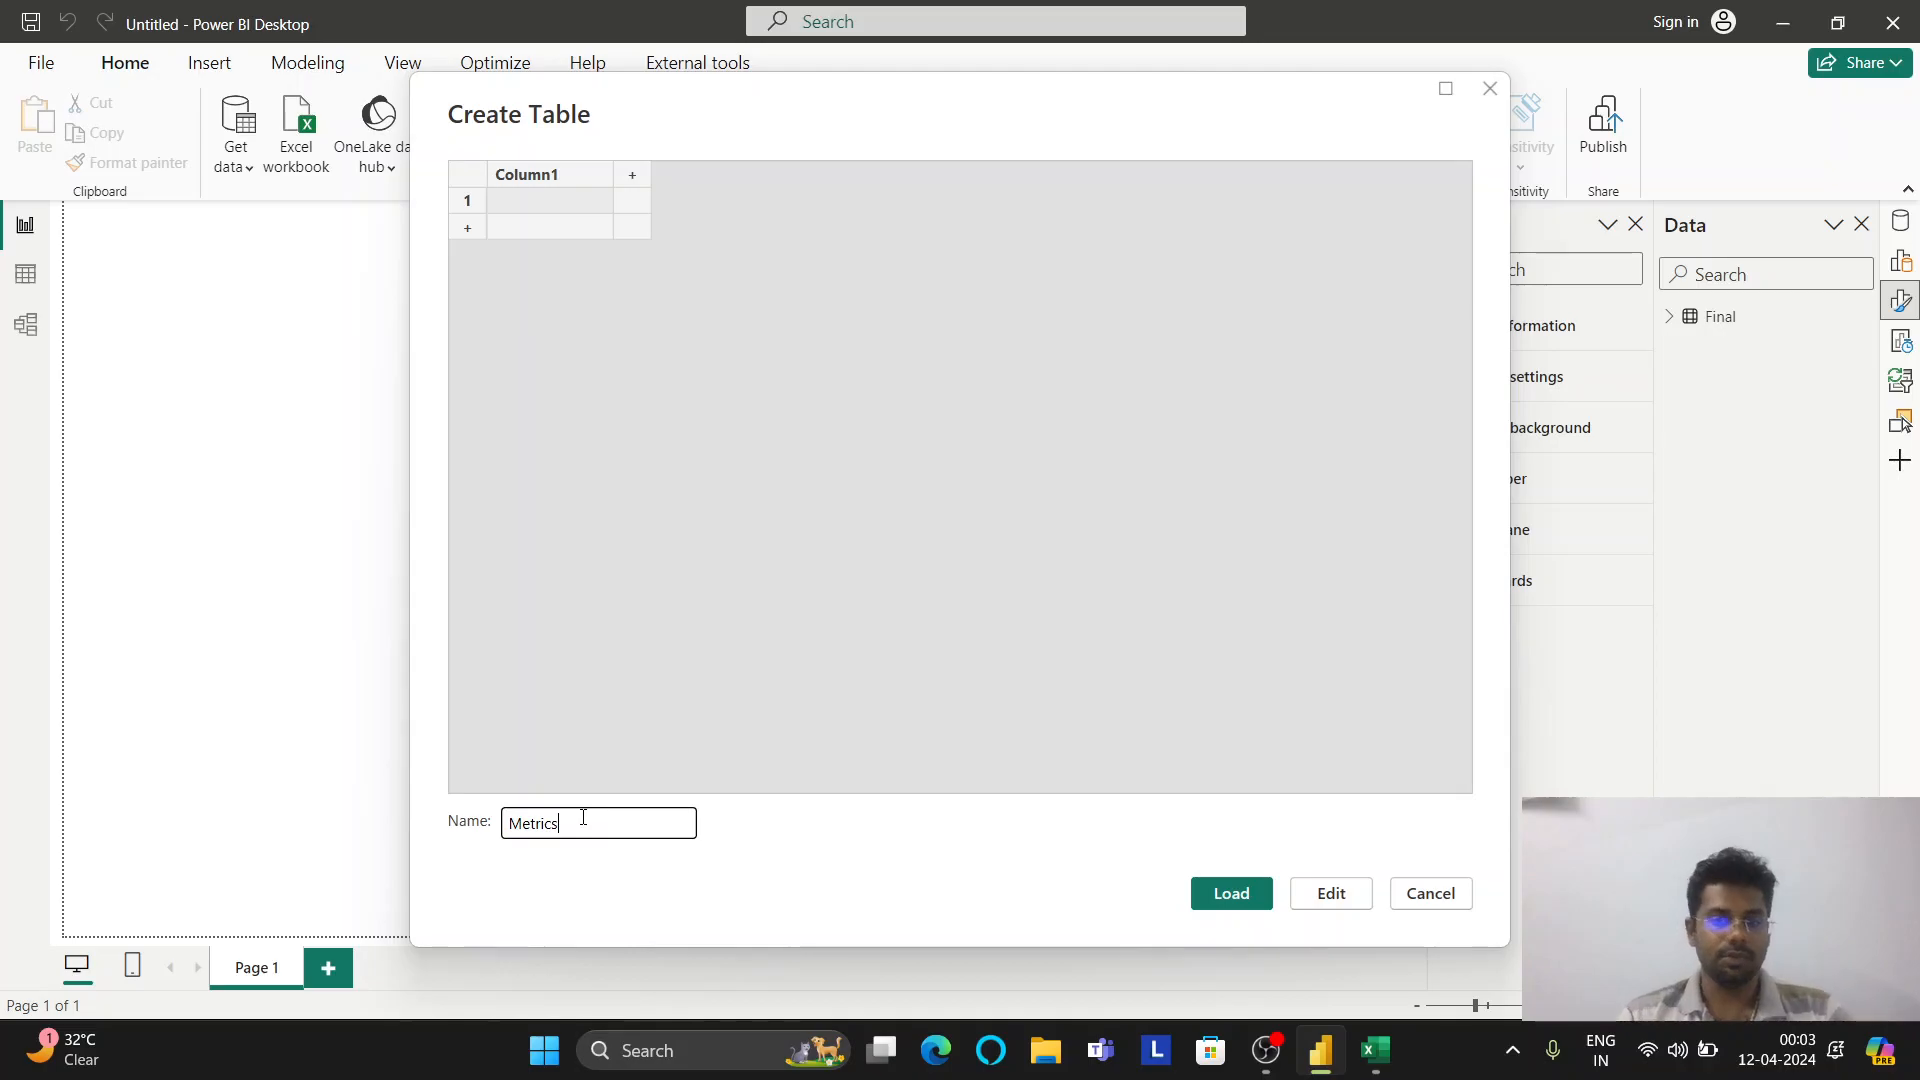
{"action": "left_click", "coordinate": [1229, 900]}
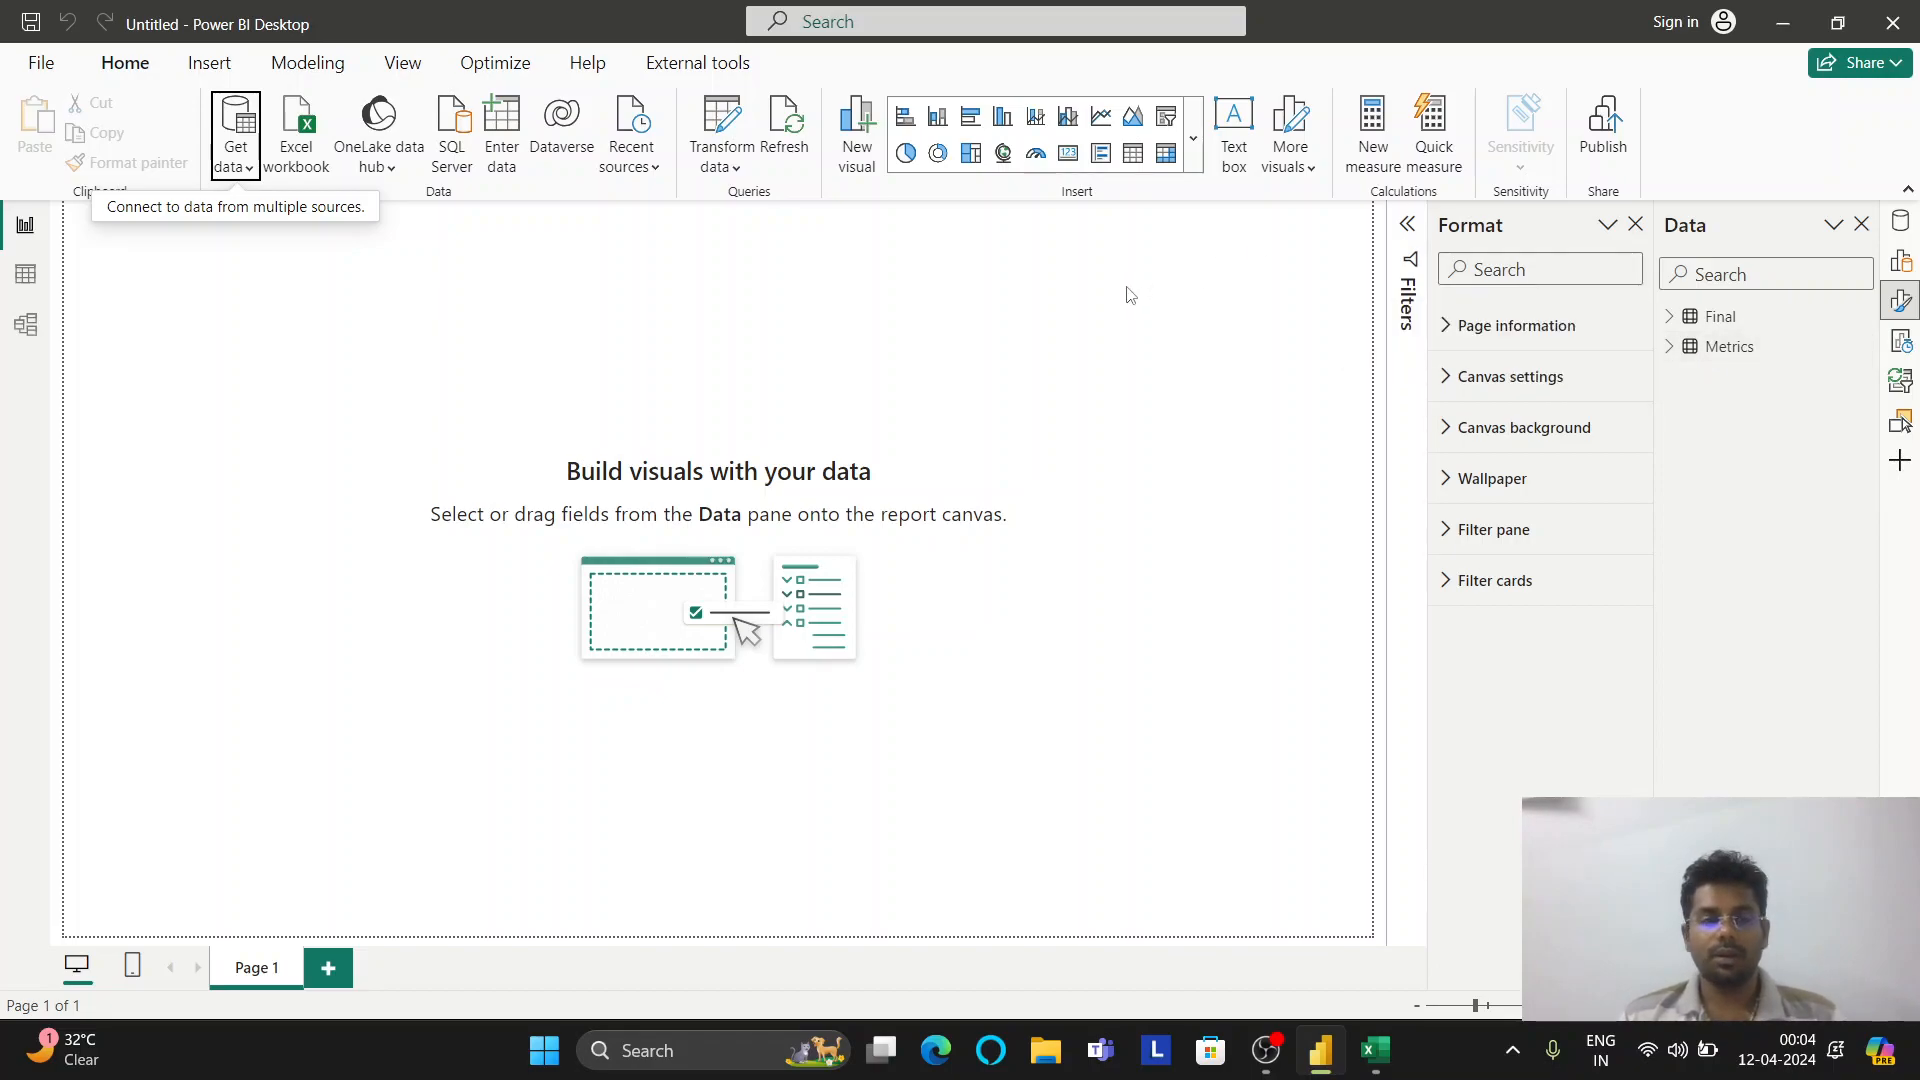
Add a new measure to Metrics named 'Total Working Days'
{"action": "right_click", "coordinate": [1740, 356]}
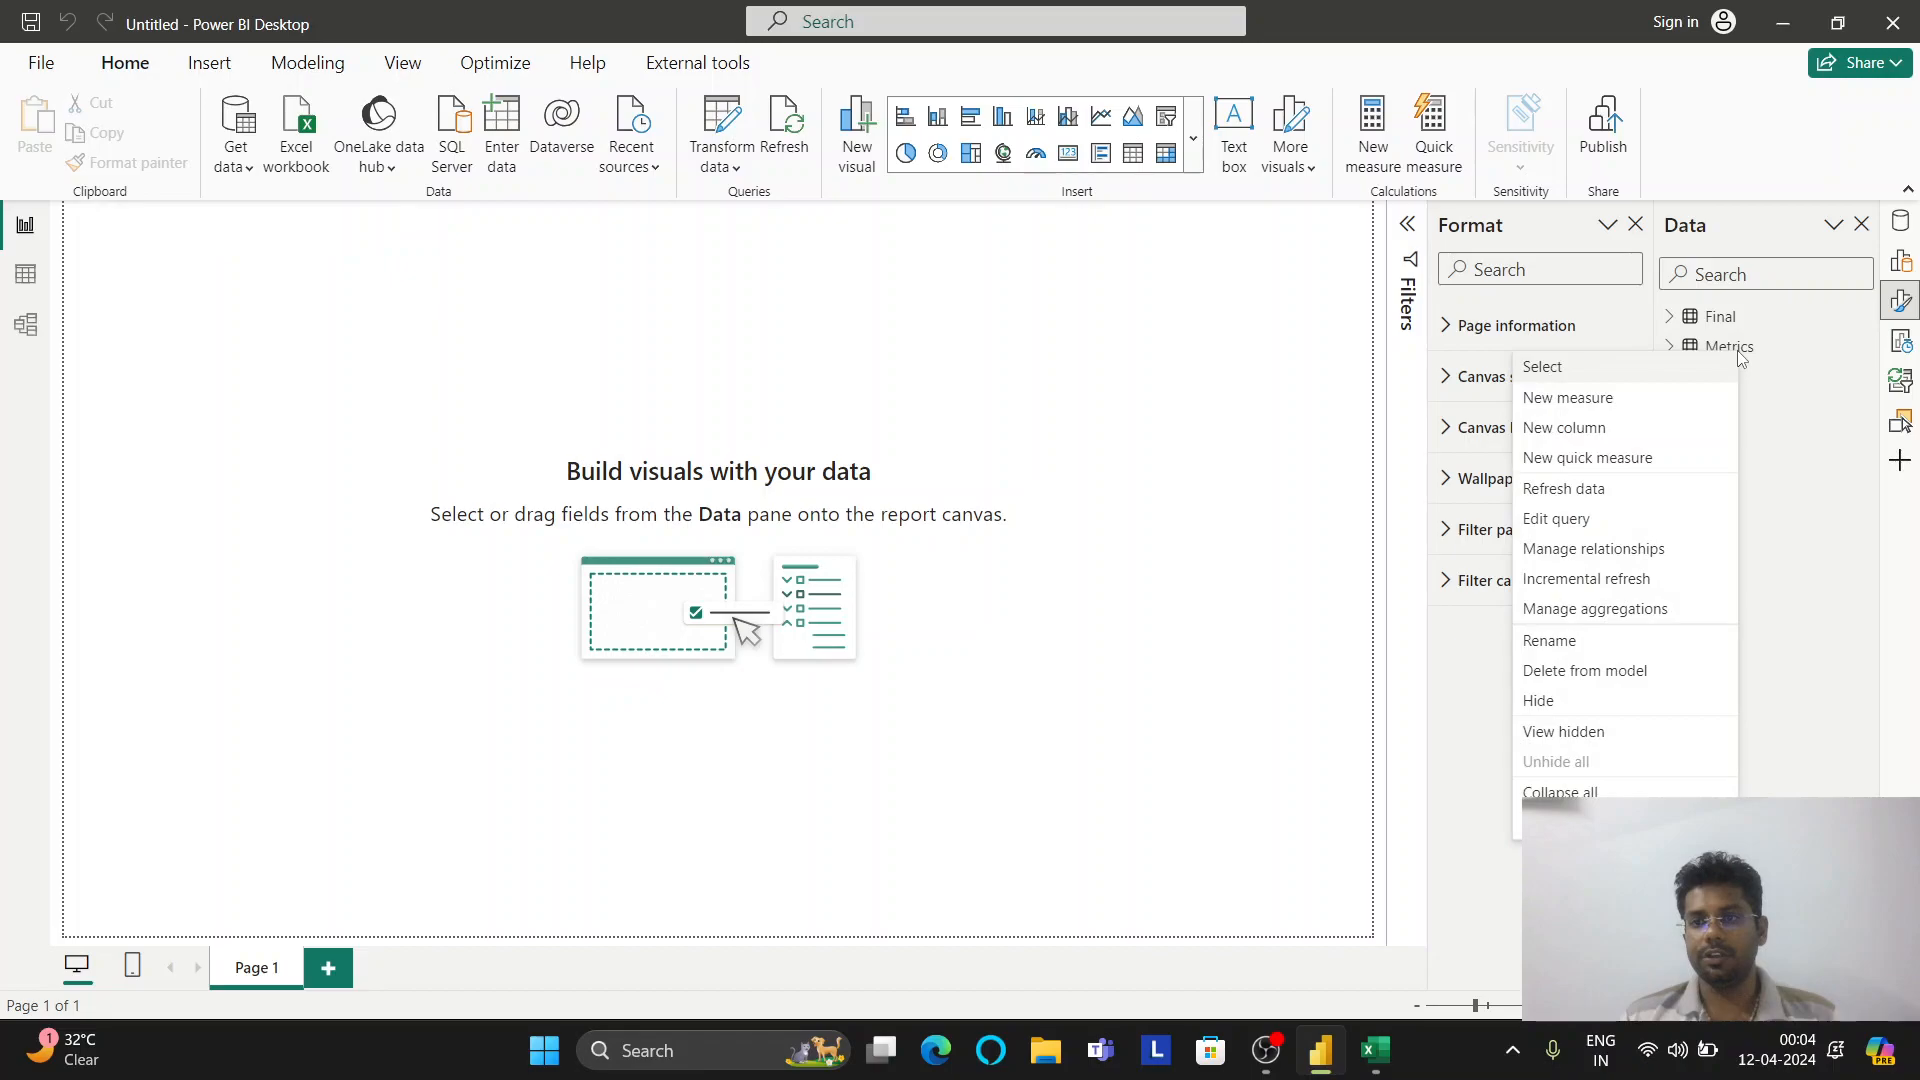
{"action": "left_click", "coordinate": [1614, 403]}
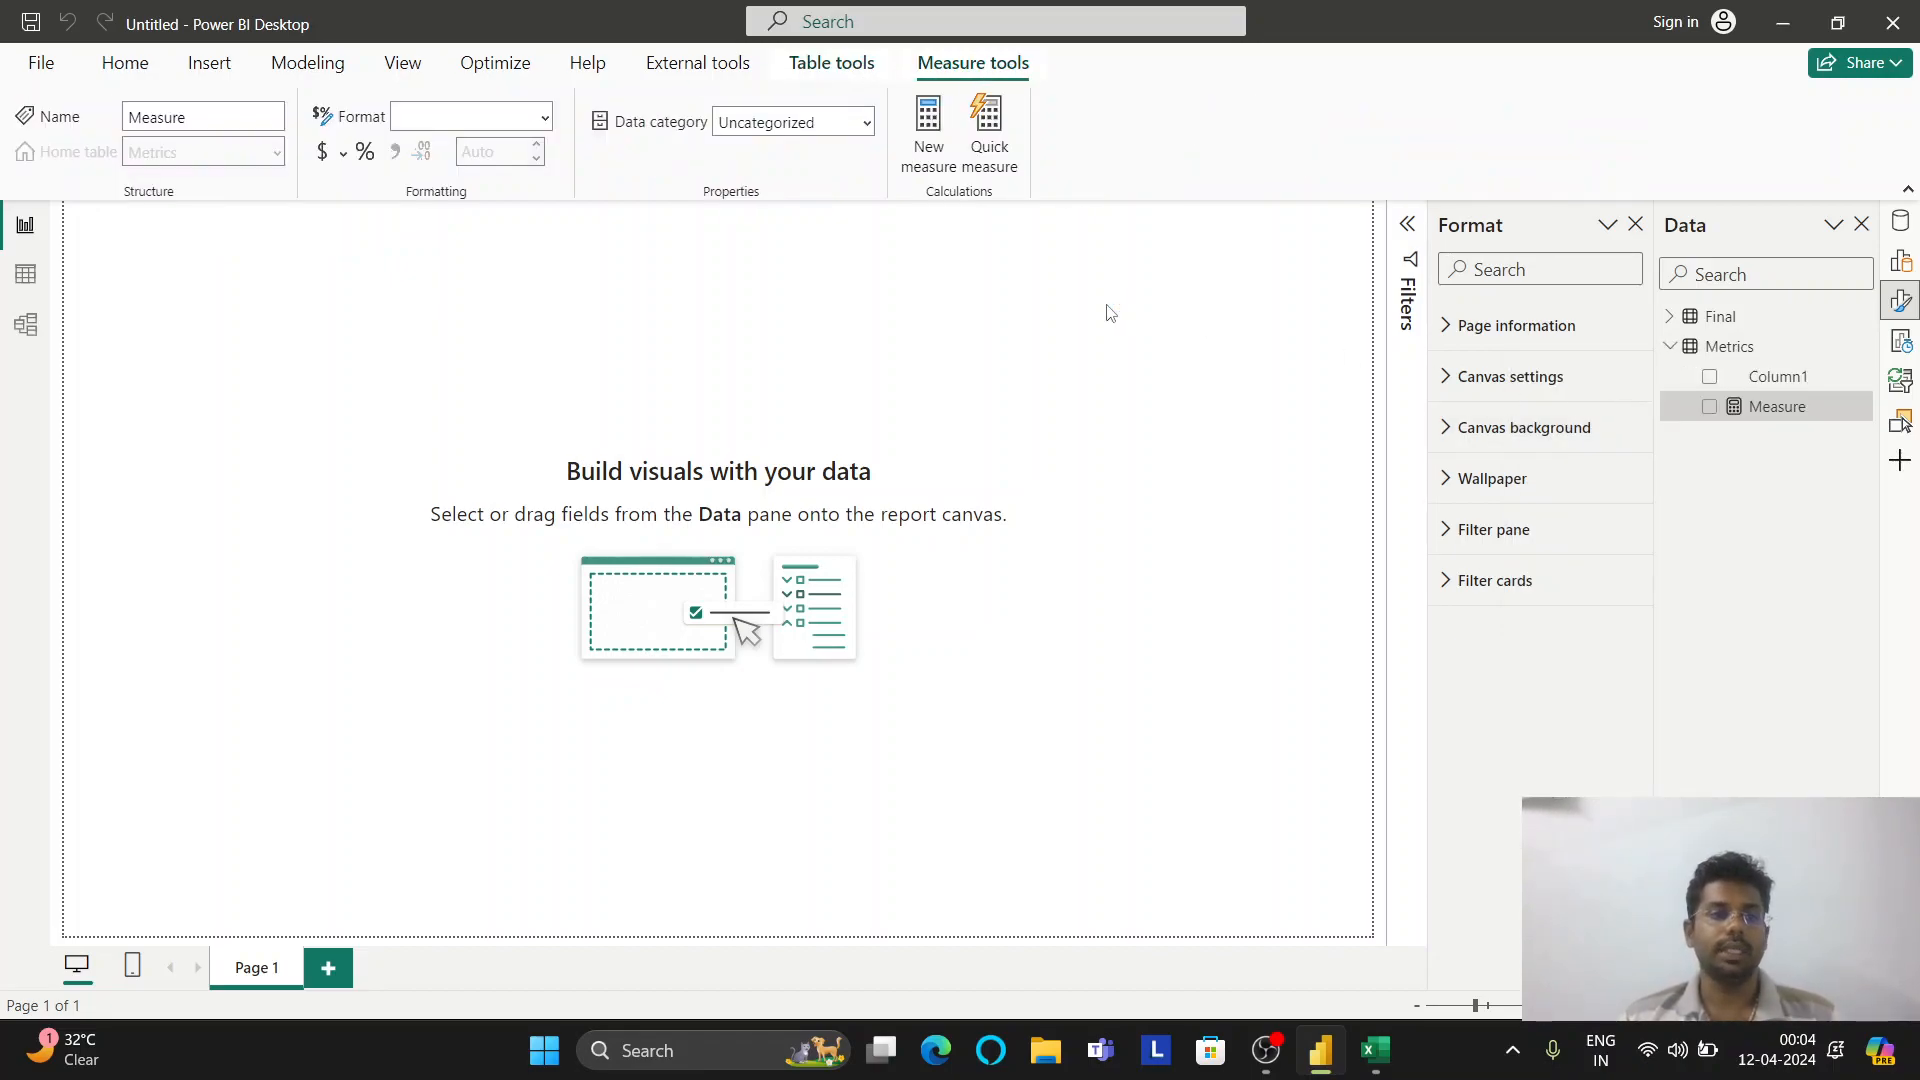
{"action": "type", "text": "total_wo"}
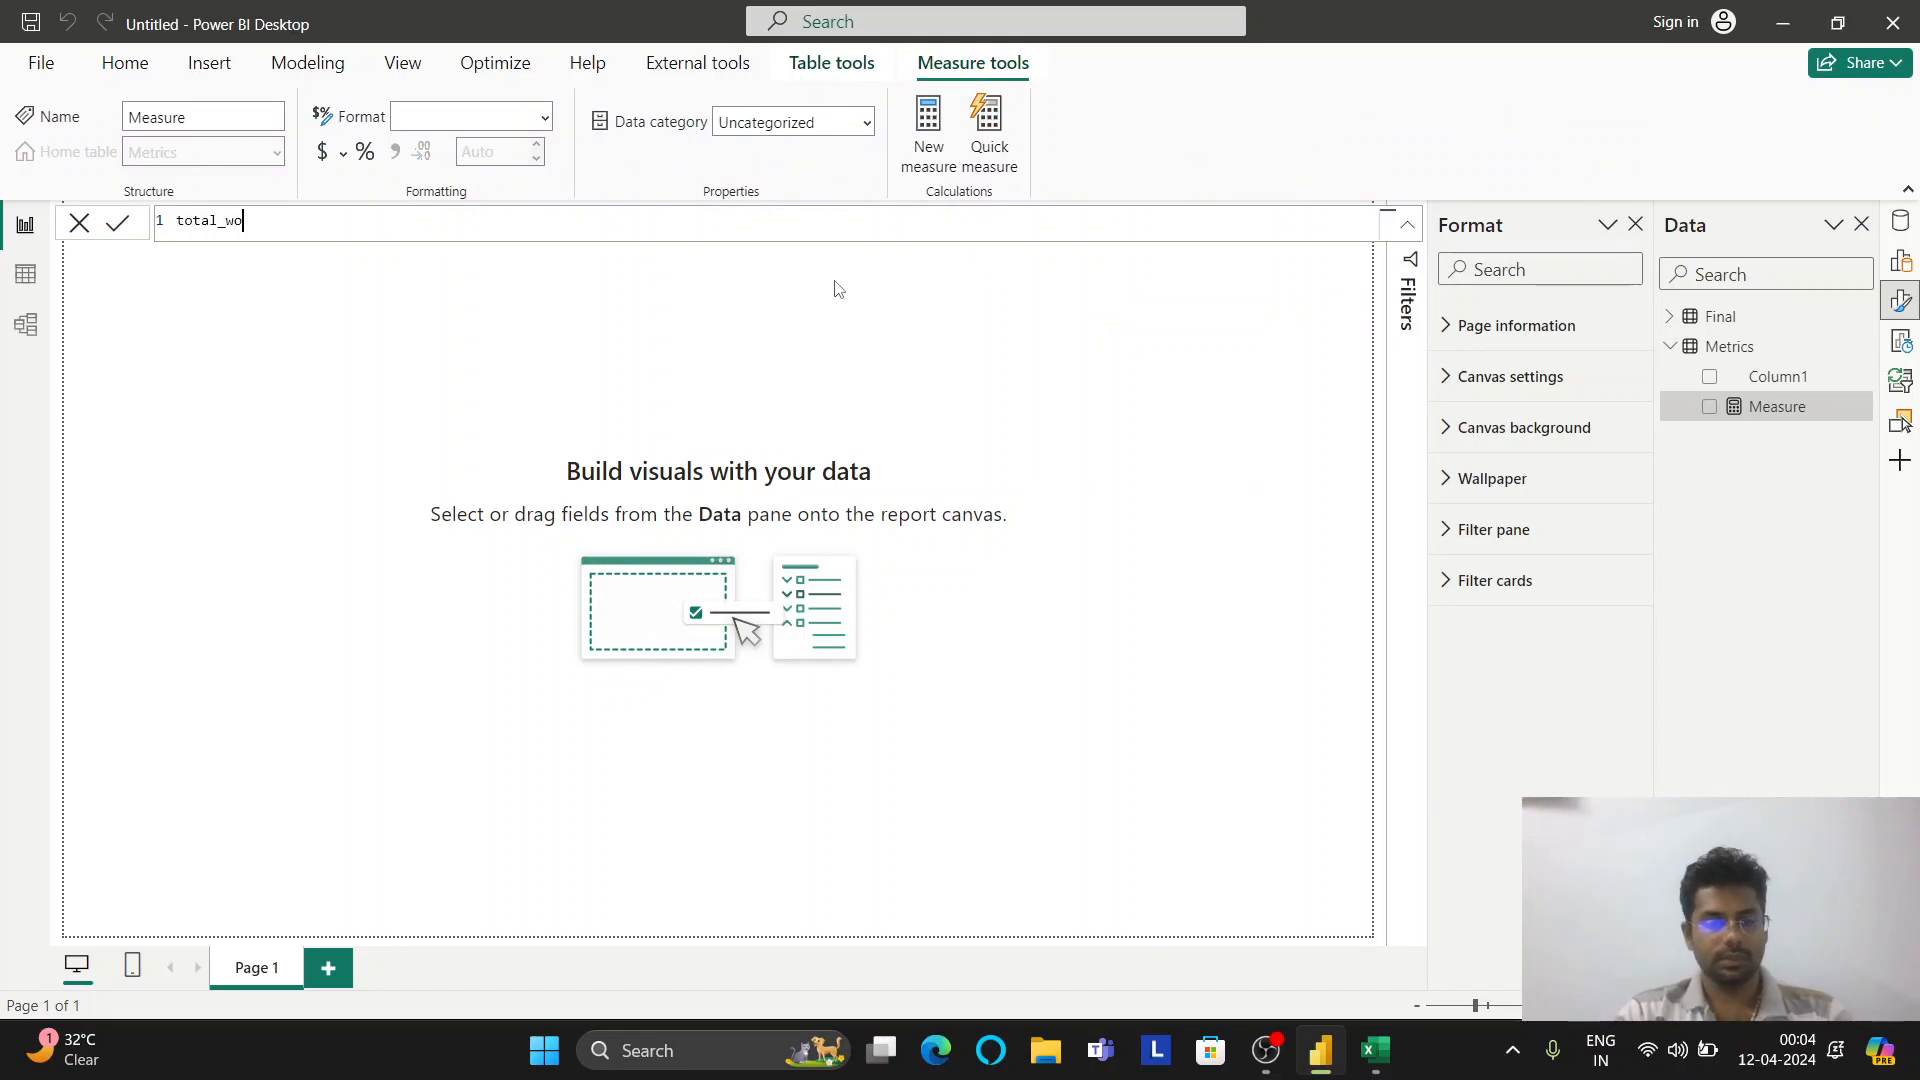
{"action": "type", "text": "rking_days +"}
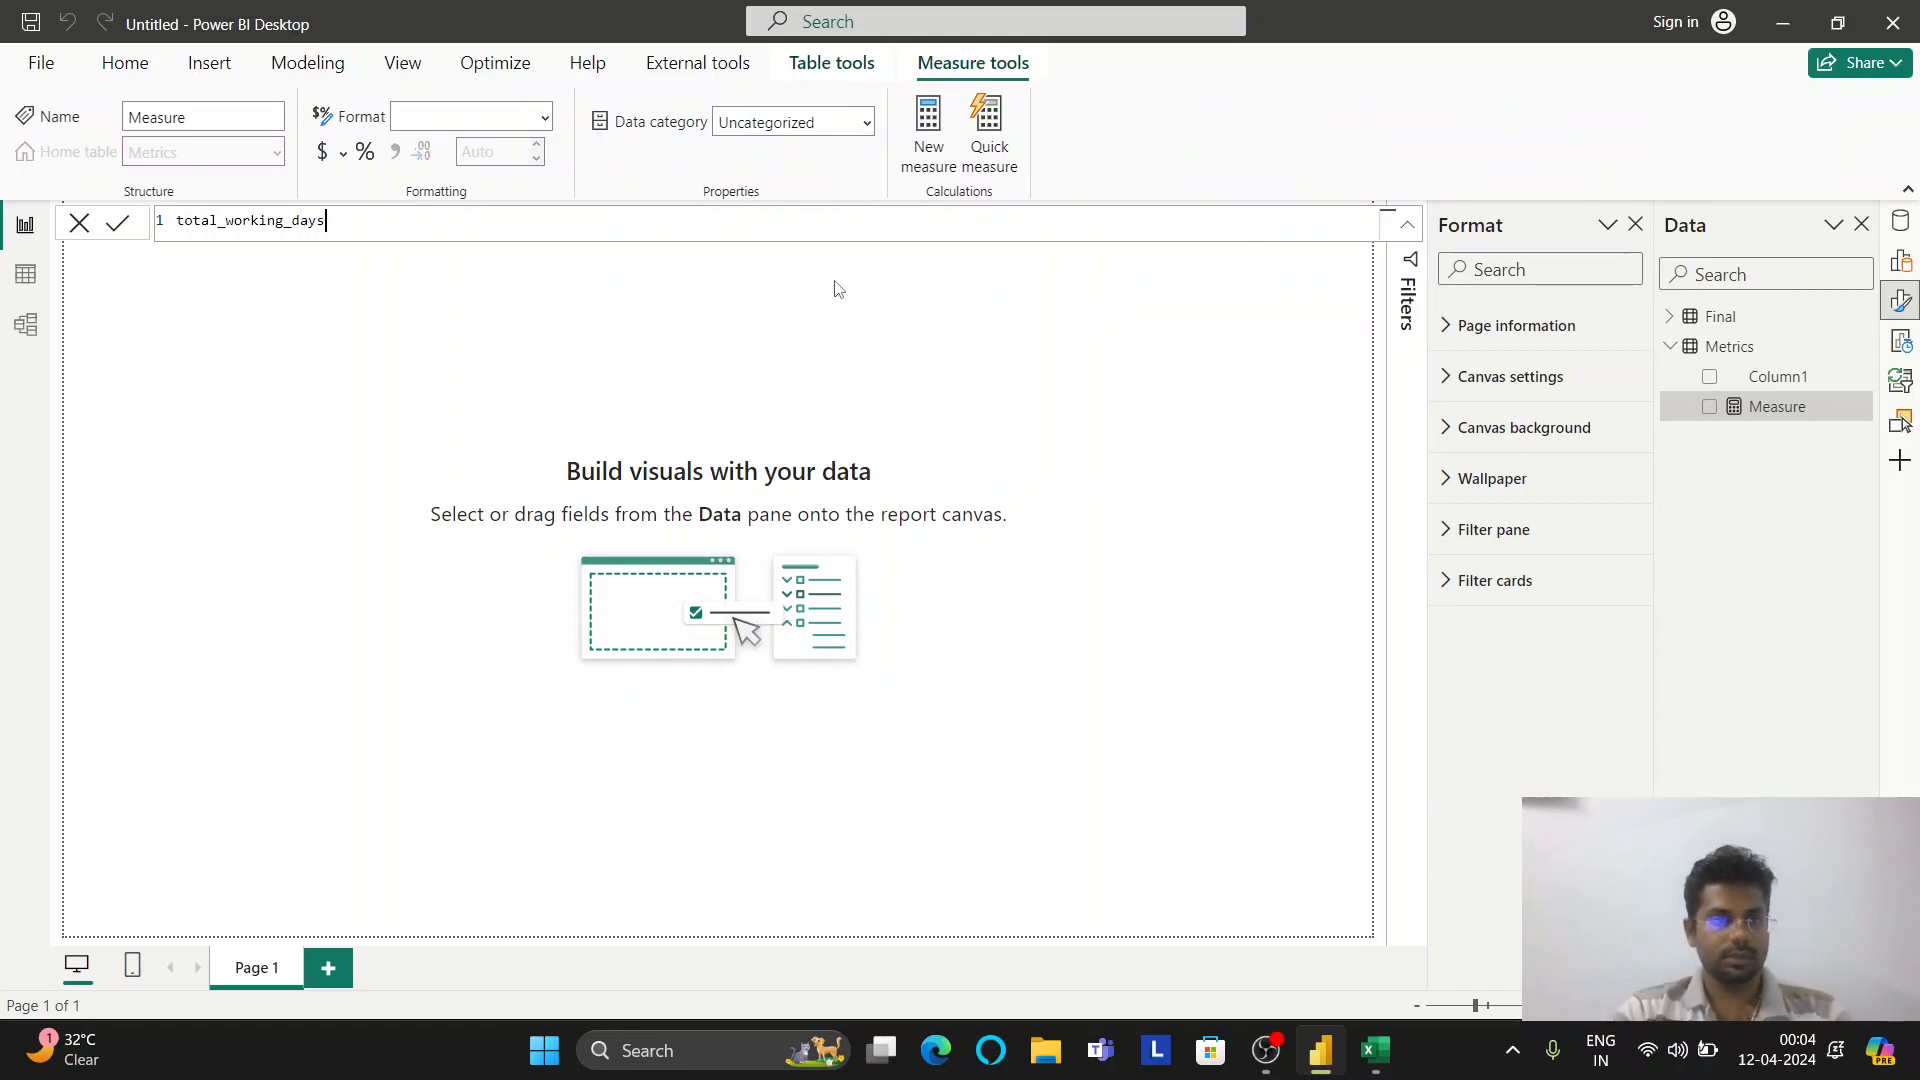
{"action": "key", "text": "BackSpace"}
{"action": "key", "text": "BackSpace"}
{"action": "key", "text": "BackSpace"}
{"action": "key", "text": "BackSpace"}
{"action": "key", "text": "BackSpace"}
{"action": "key", "text": "BackSpace"}
{"action": "key", "text": "BackSpace"}
{"action": "key", "text": "BackSpace"}
{"action": "key", "text": "BackSpace"}
{"action": "key", "text": "BackSpace"}
{"action": "key", "text": "BackSpace"}
{"action": "key", "text": "BackSpace"}
{"action": "key", "text": "BackSpace"}
{"action": "key", "text": "BackSpace"}
{"action": "key", "text": "BackSpace"}
{"action": "key", "text": "BackSpace"}
{"action": "key", "text": "BackSpace"}
{"action": "key", "text": "BackSpace"}
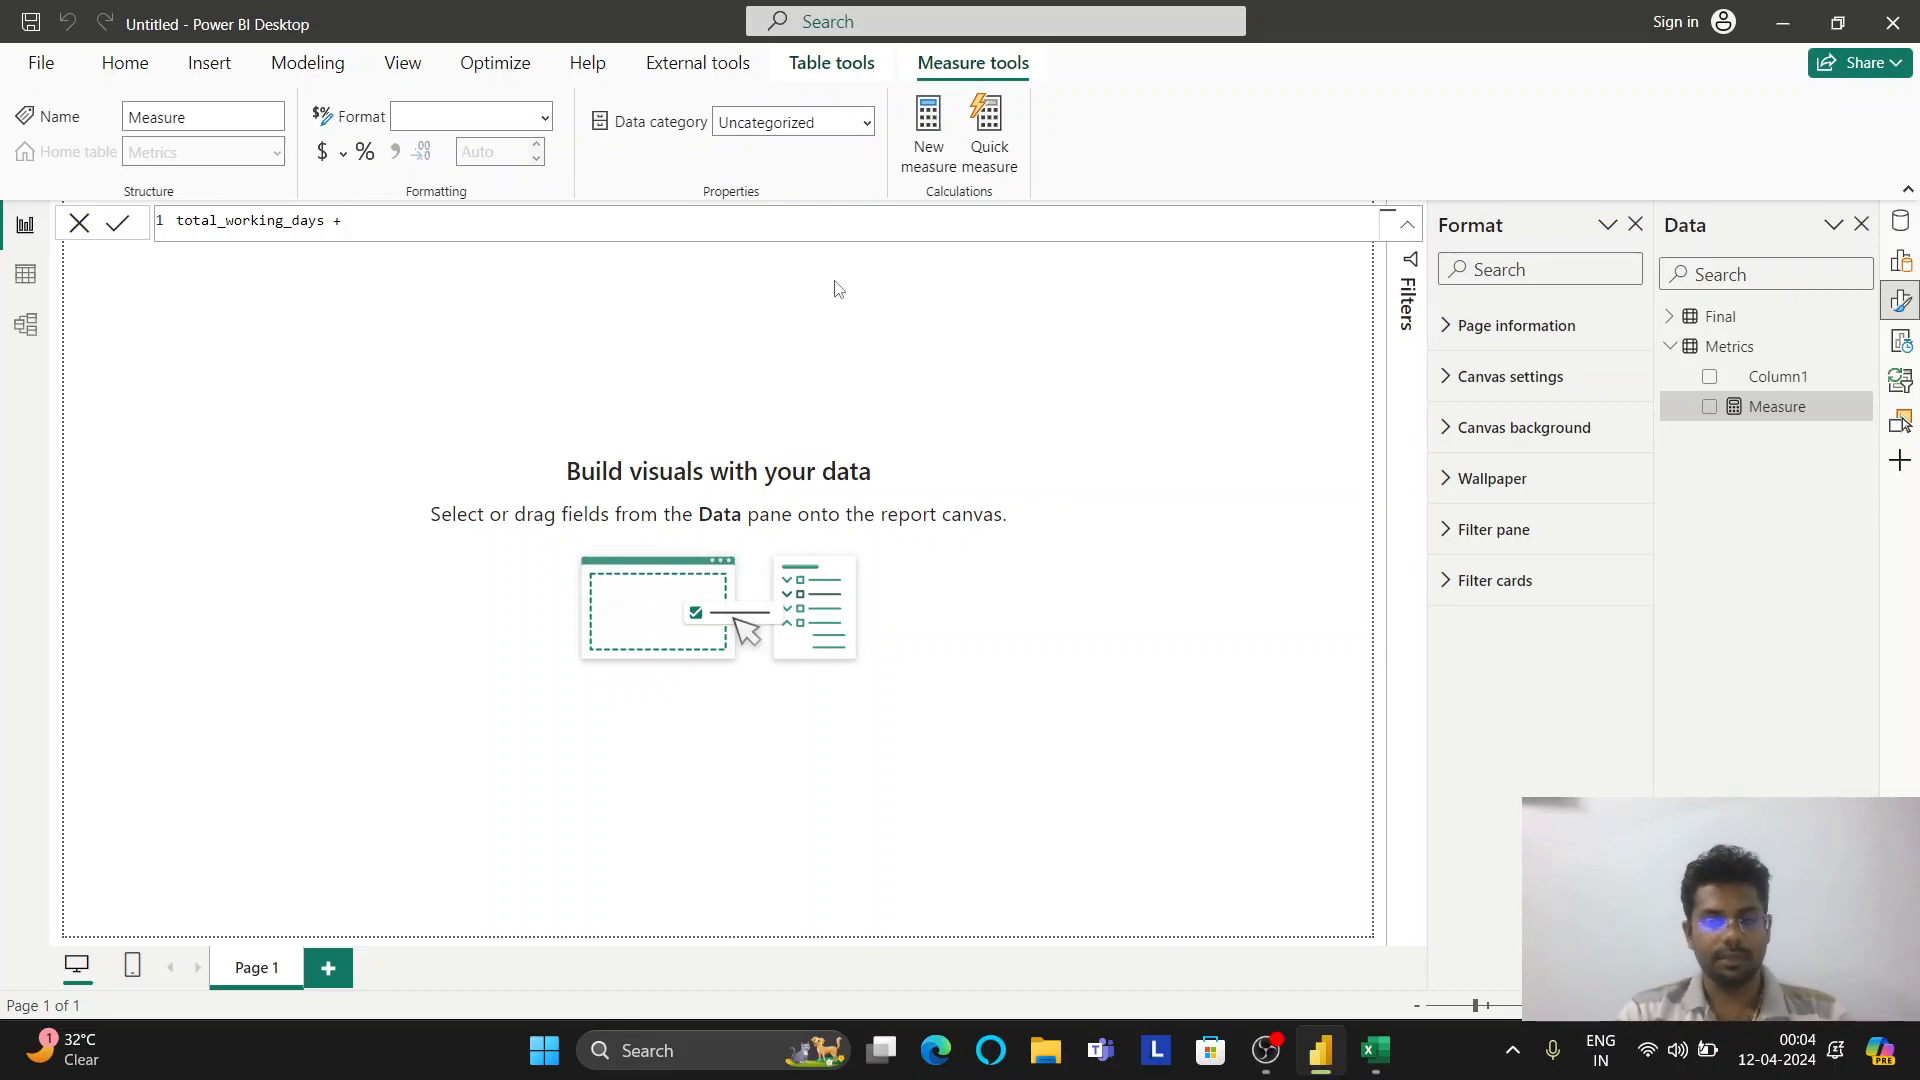
{"action": "key", "text": "BackSpace"}
{"action": "key", "text": "BackSpace"}
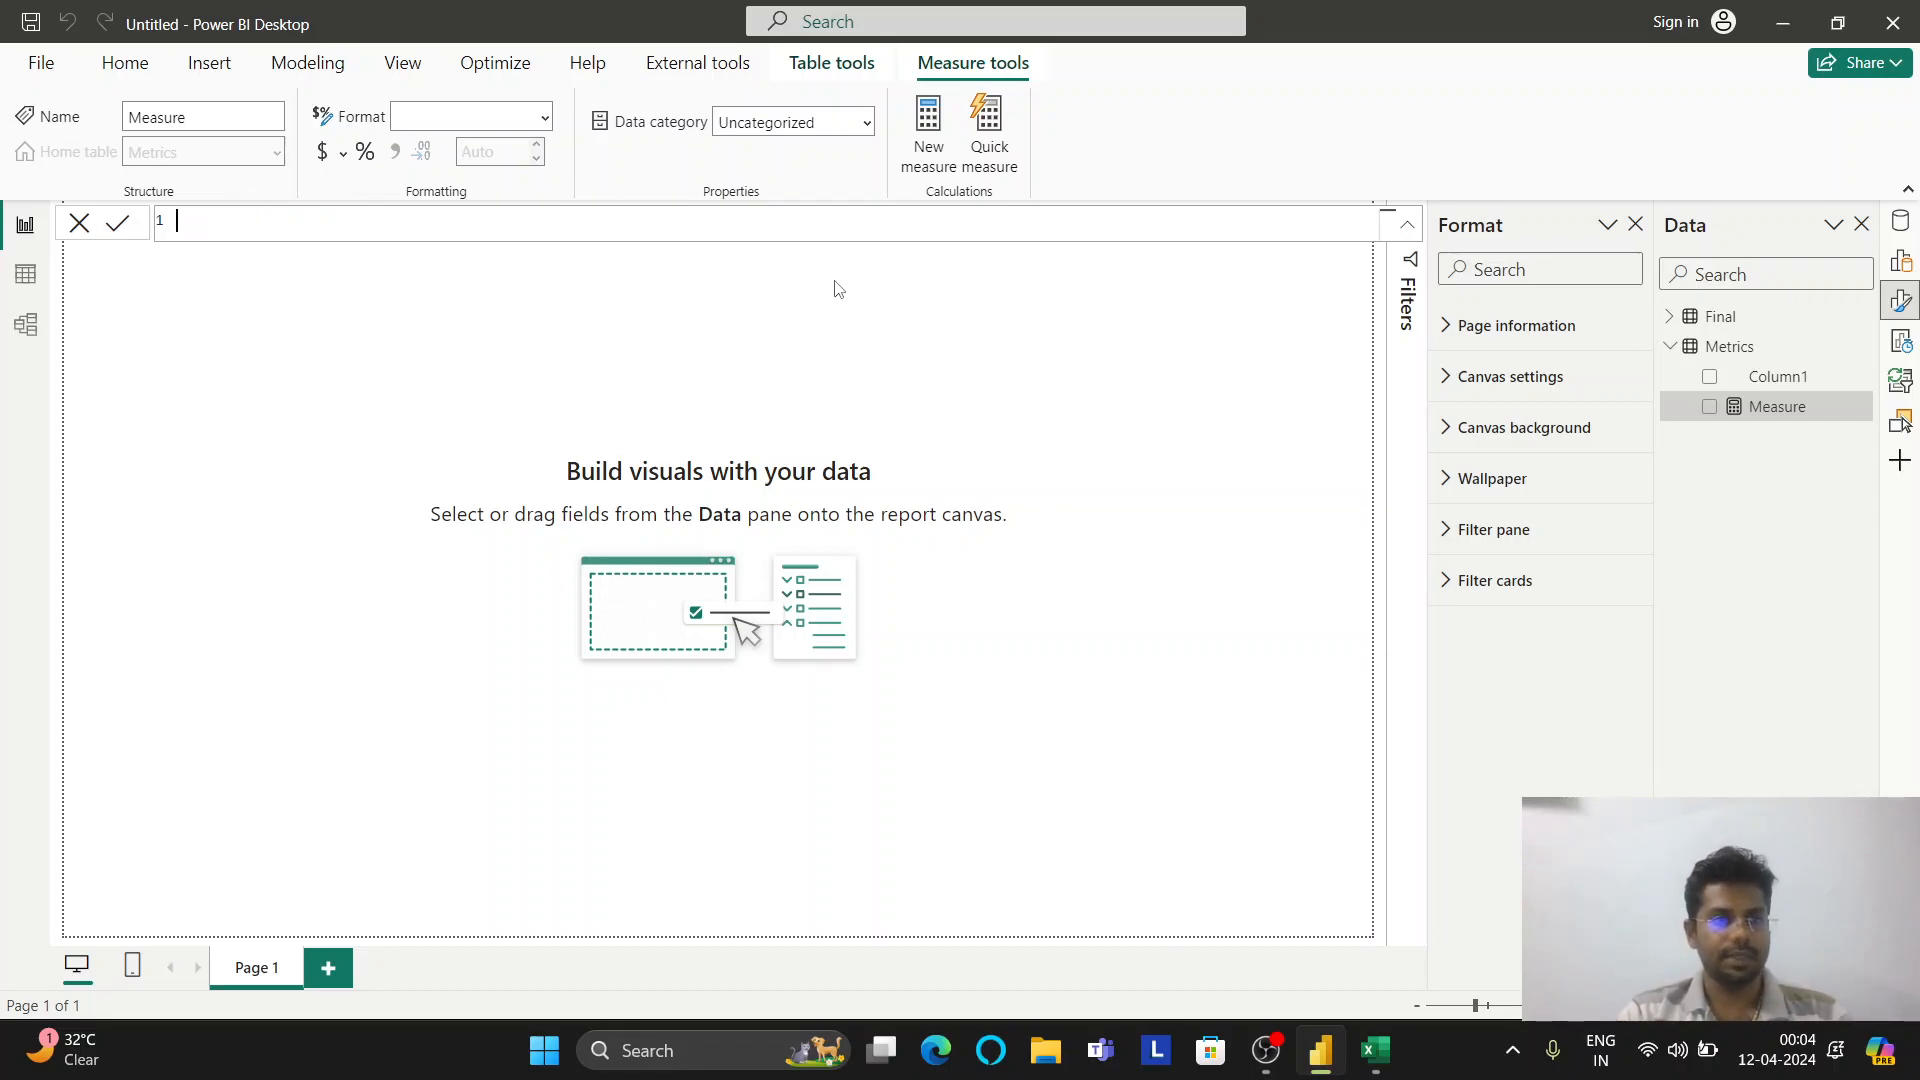
{"action": "type", "text": "Total Wo"}
{"action": "key", "text": "BackSpace"}
{"action": "key", "text": "BackSpace"}
{"action": "type", "text": "Working Days ="}
Define var totalworkingdays = COUNT(Final[Value]) and begin a second variable
{"action": "key", "text": "shift+Return"}
{"action": "key", "text": "shift+Return"}
{"action": "type", "text": "var "}
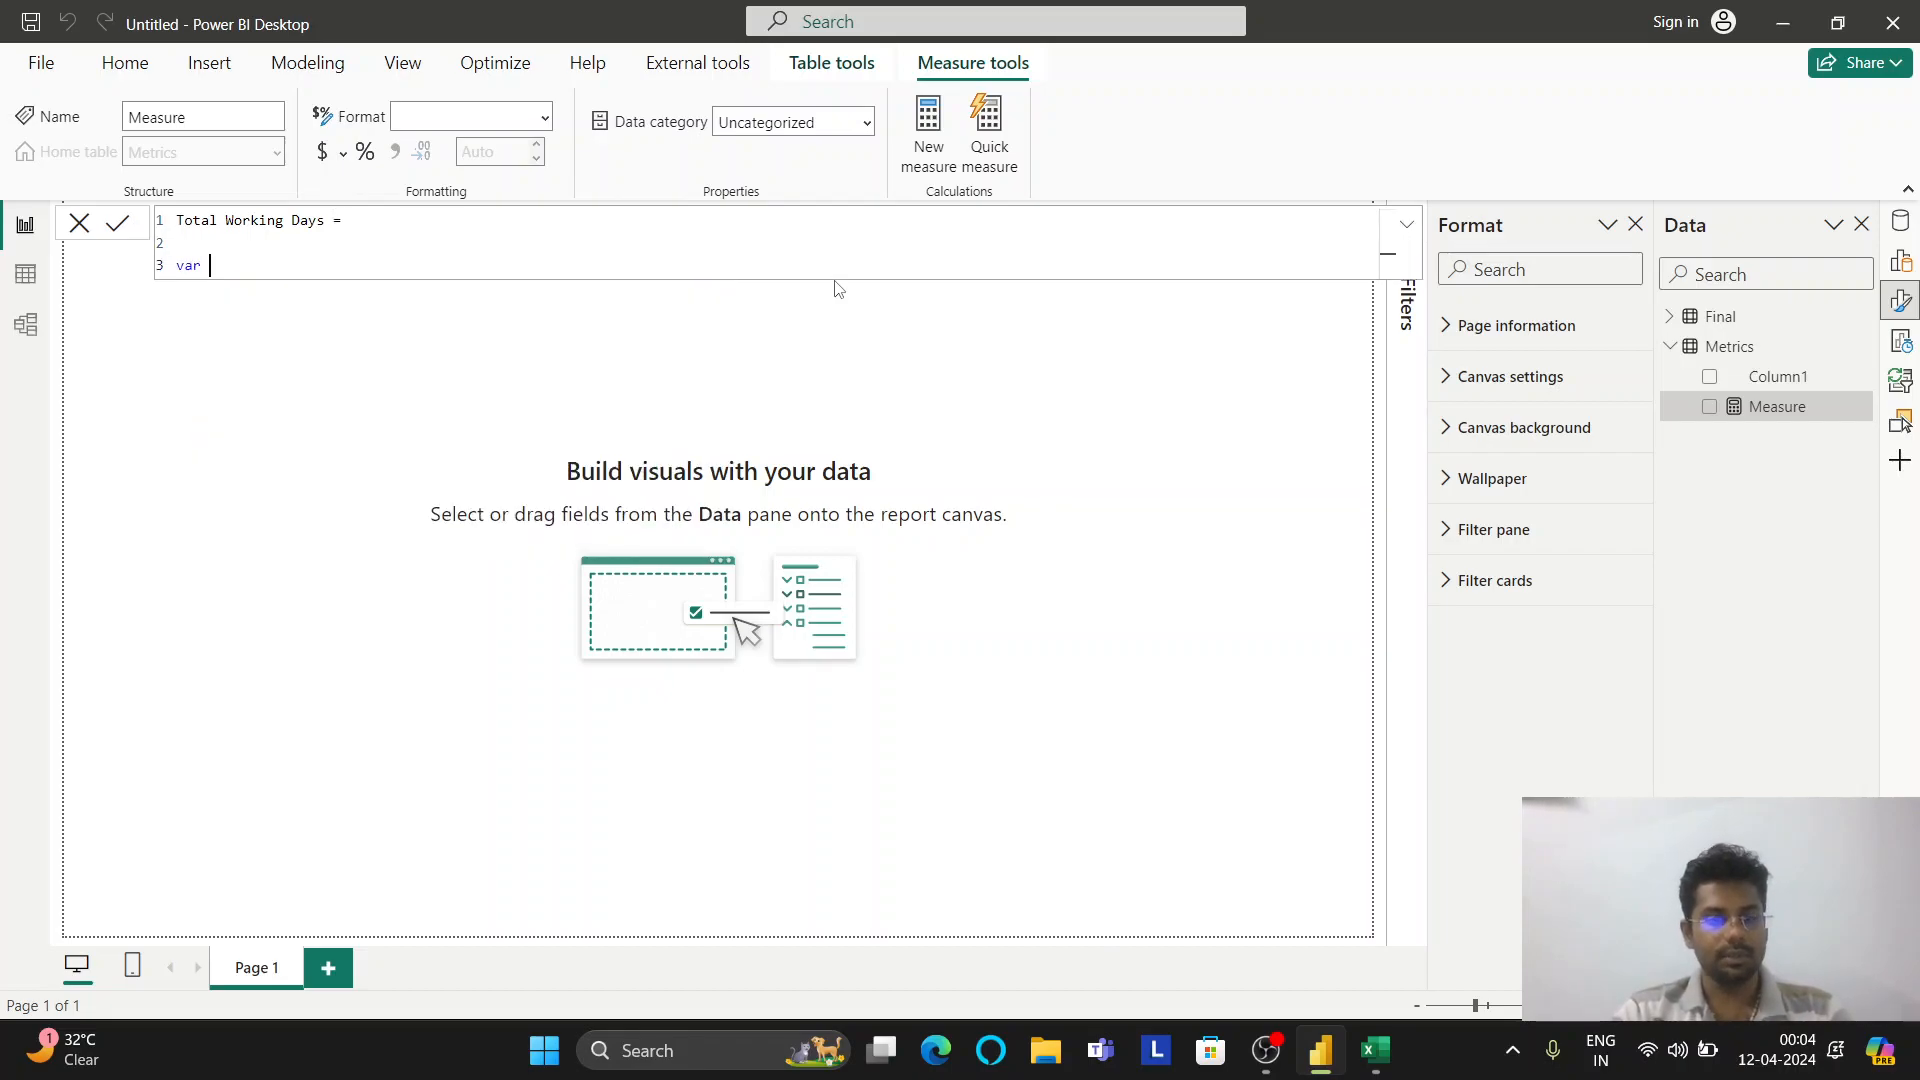
{"action": "type", "text": "tot"}
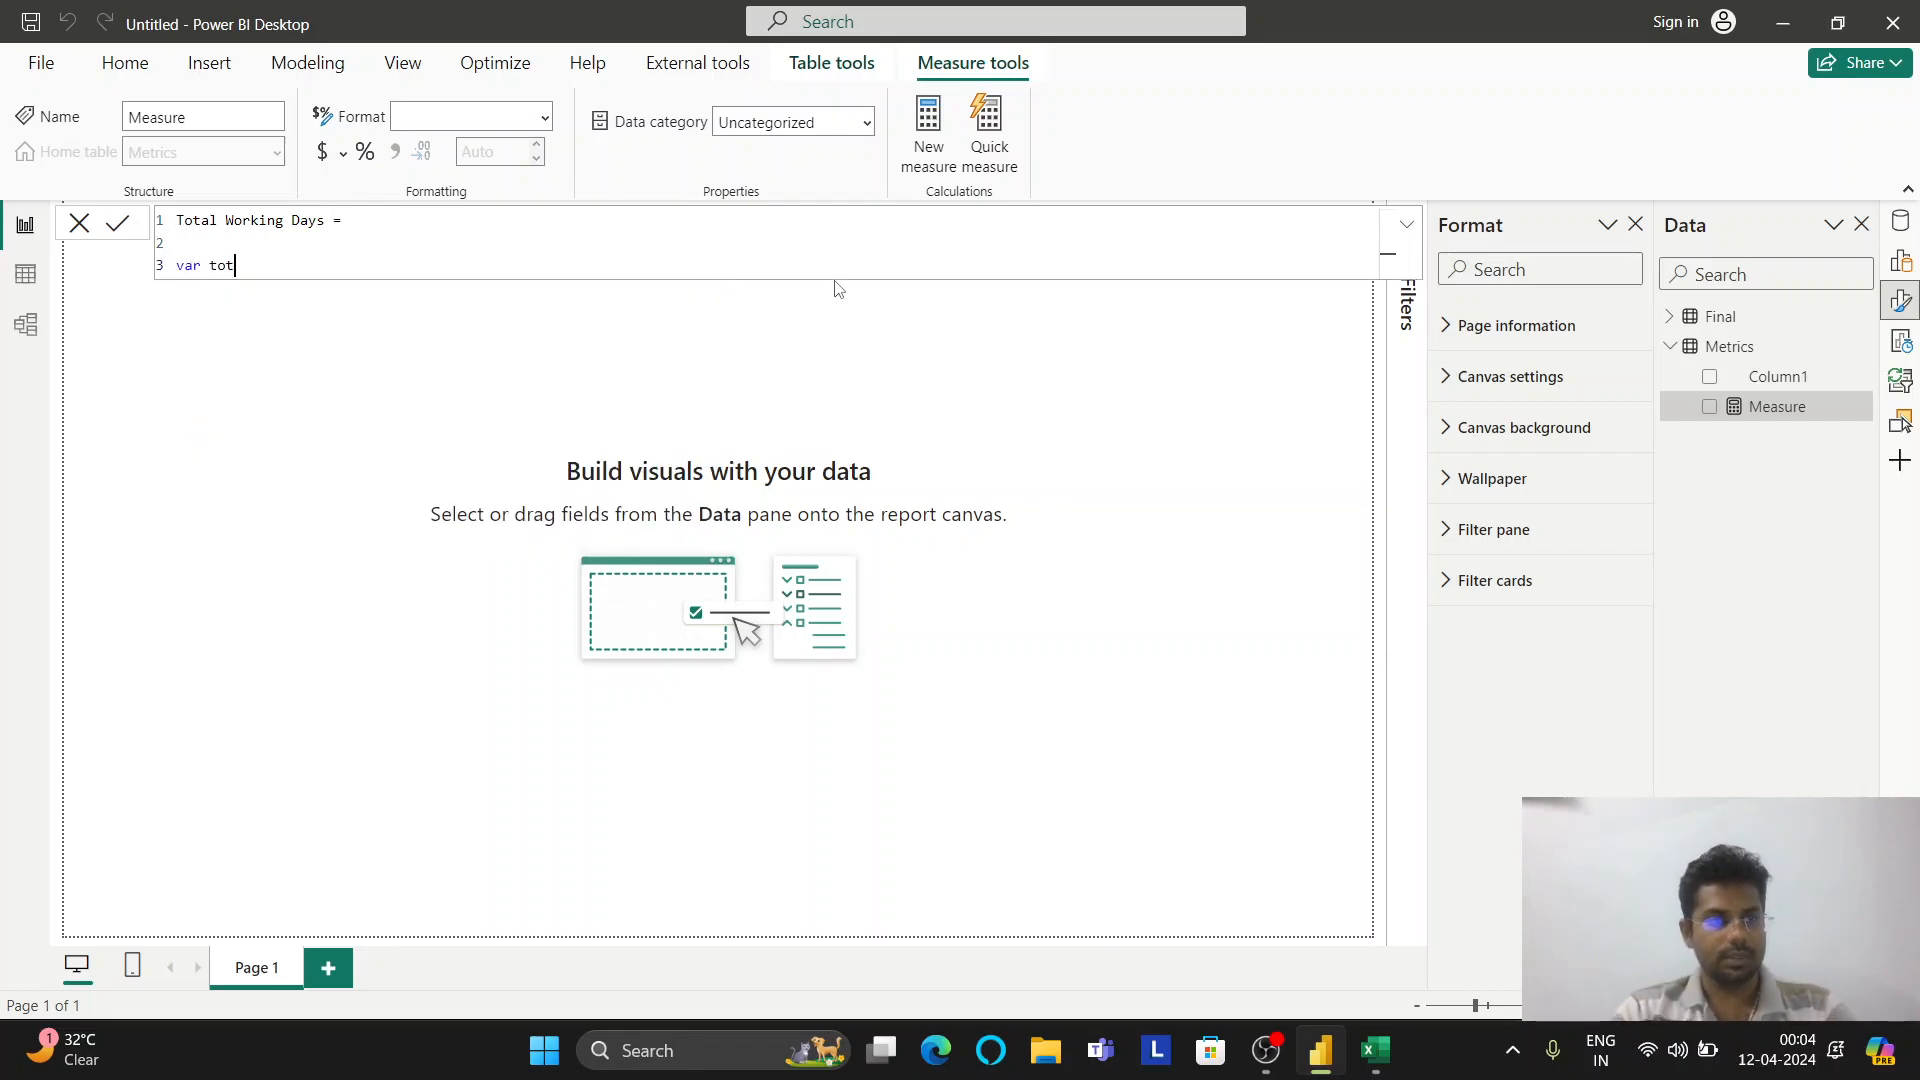
{"action": "type", "text": "alworking"}
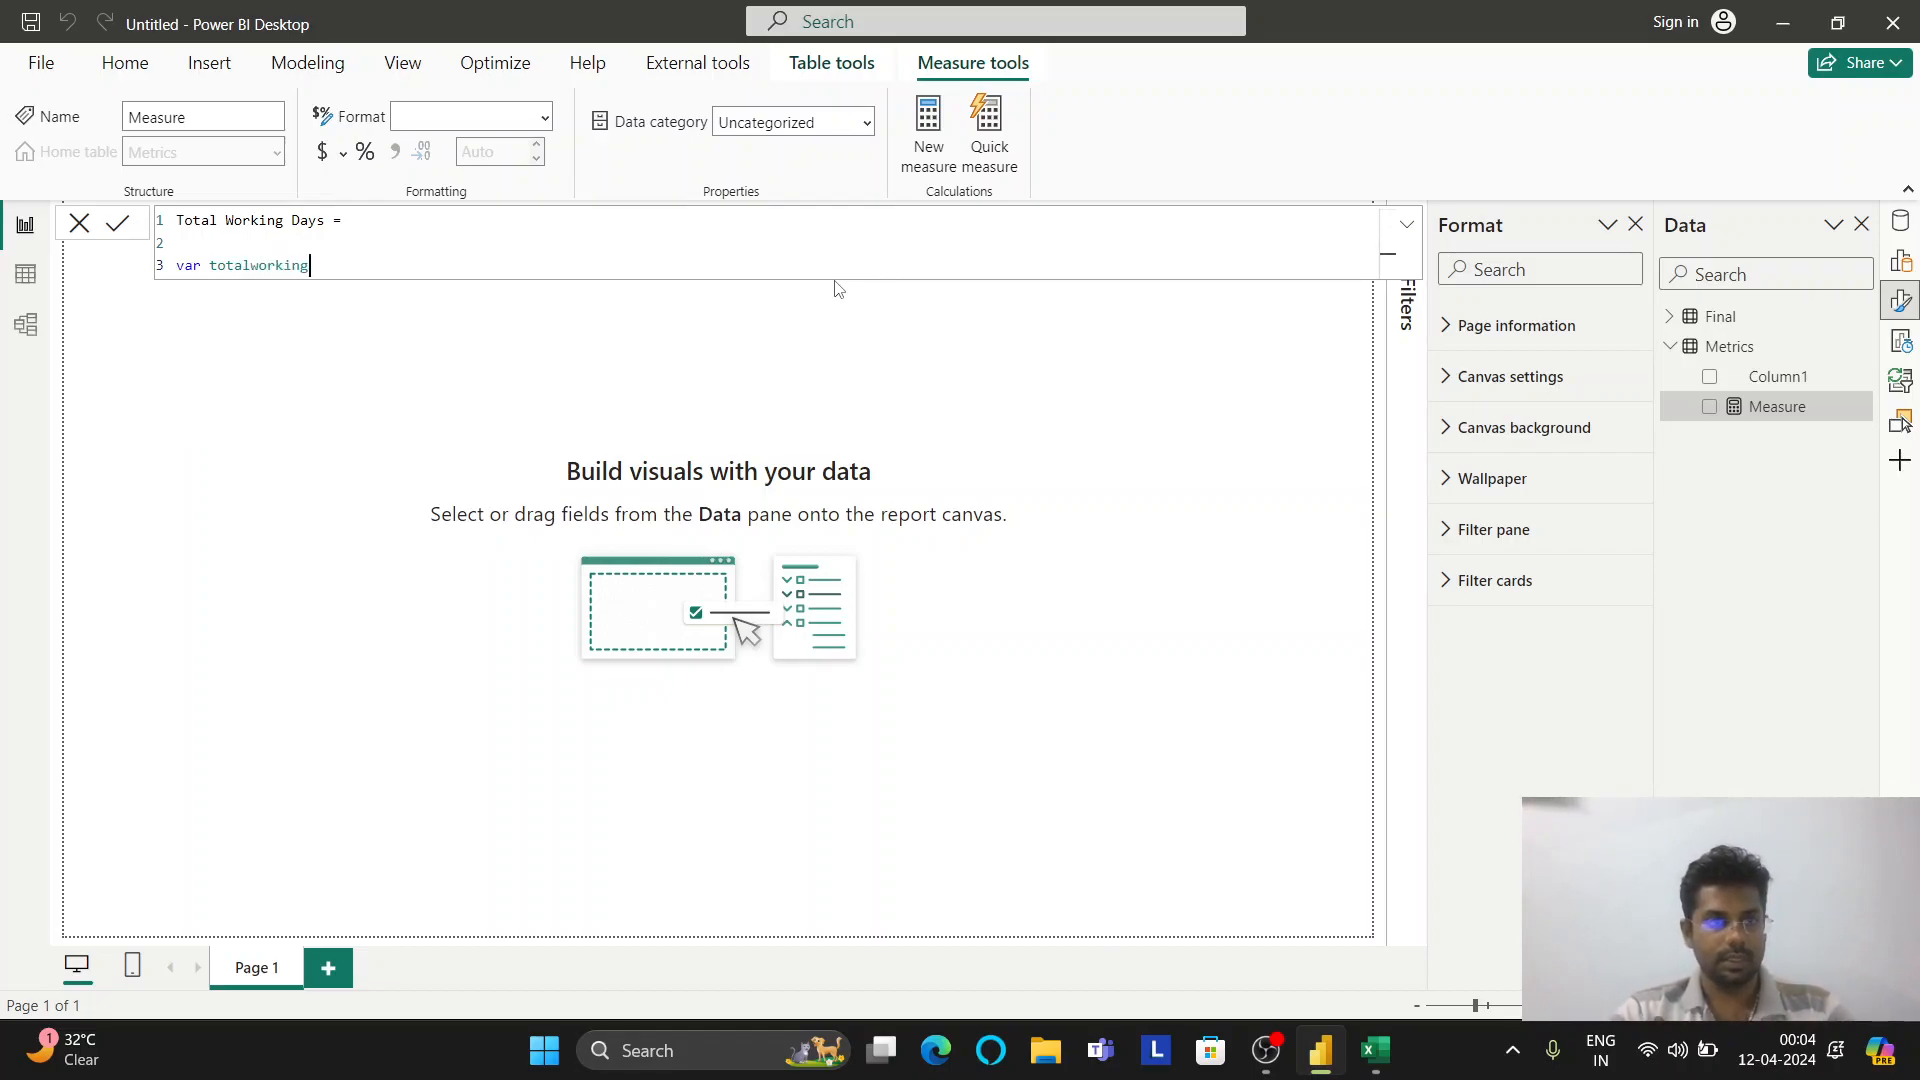
{"action": "type", "text": "days = o"}
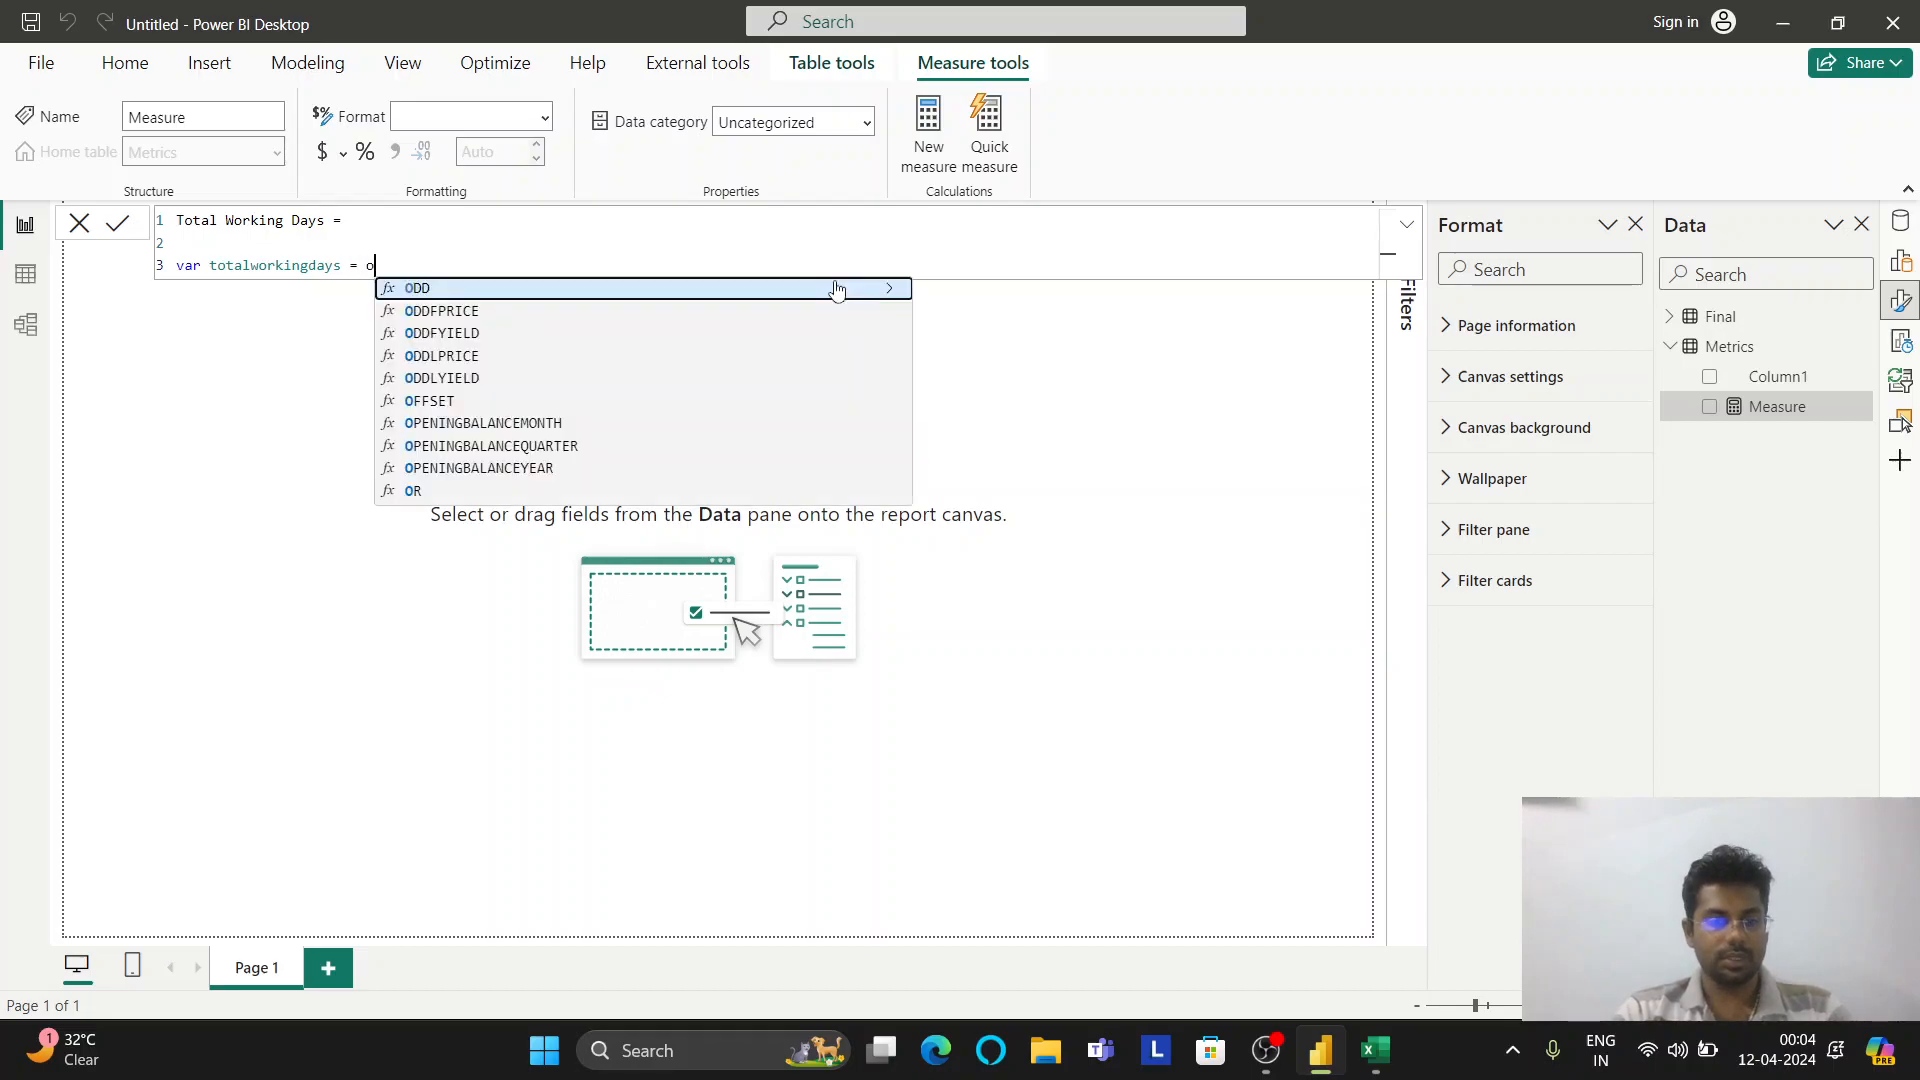
{"action": "key", "text": "BackSpace"}
{"action": "type", "text": "count"}
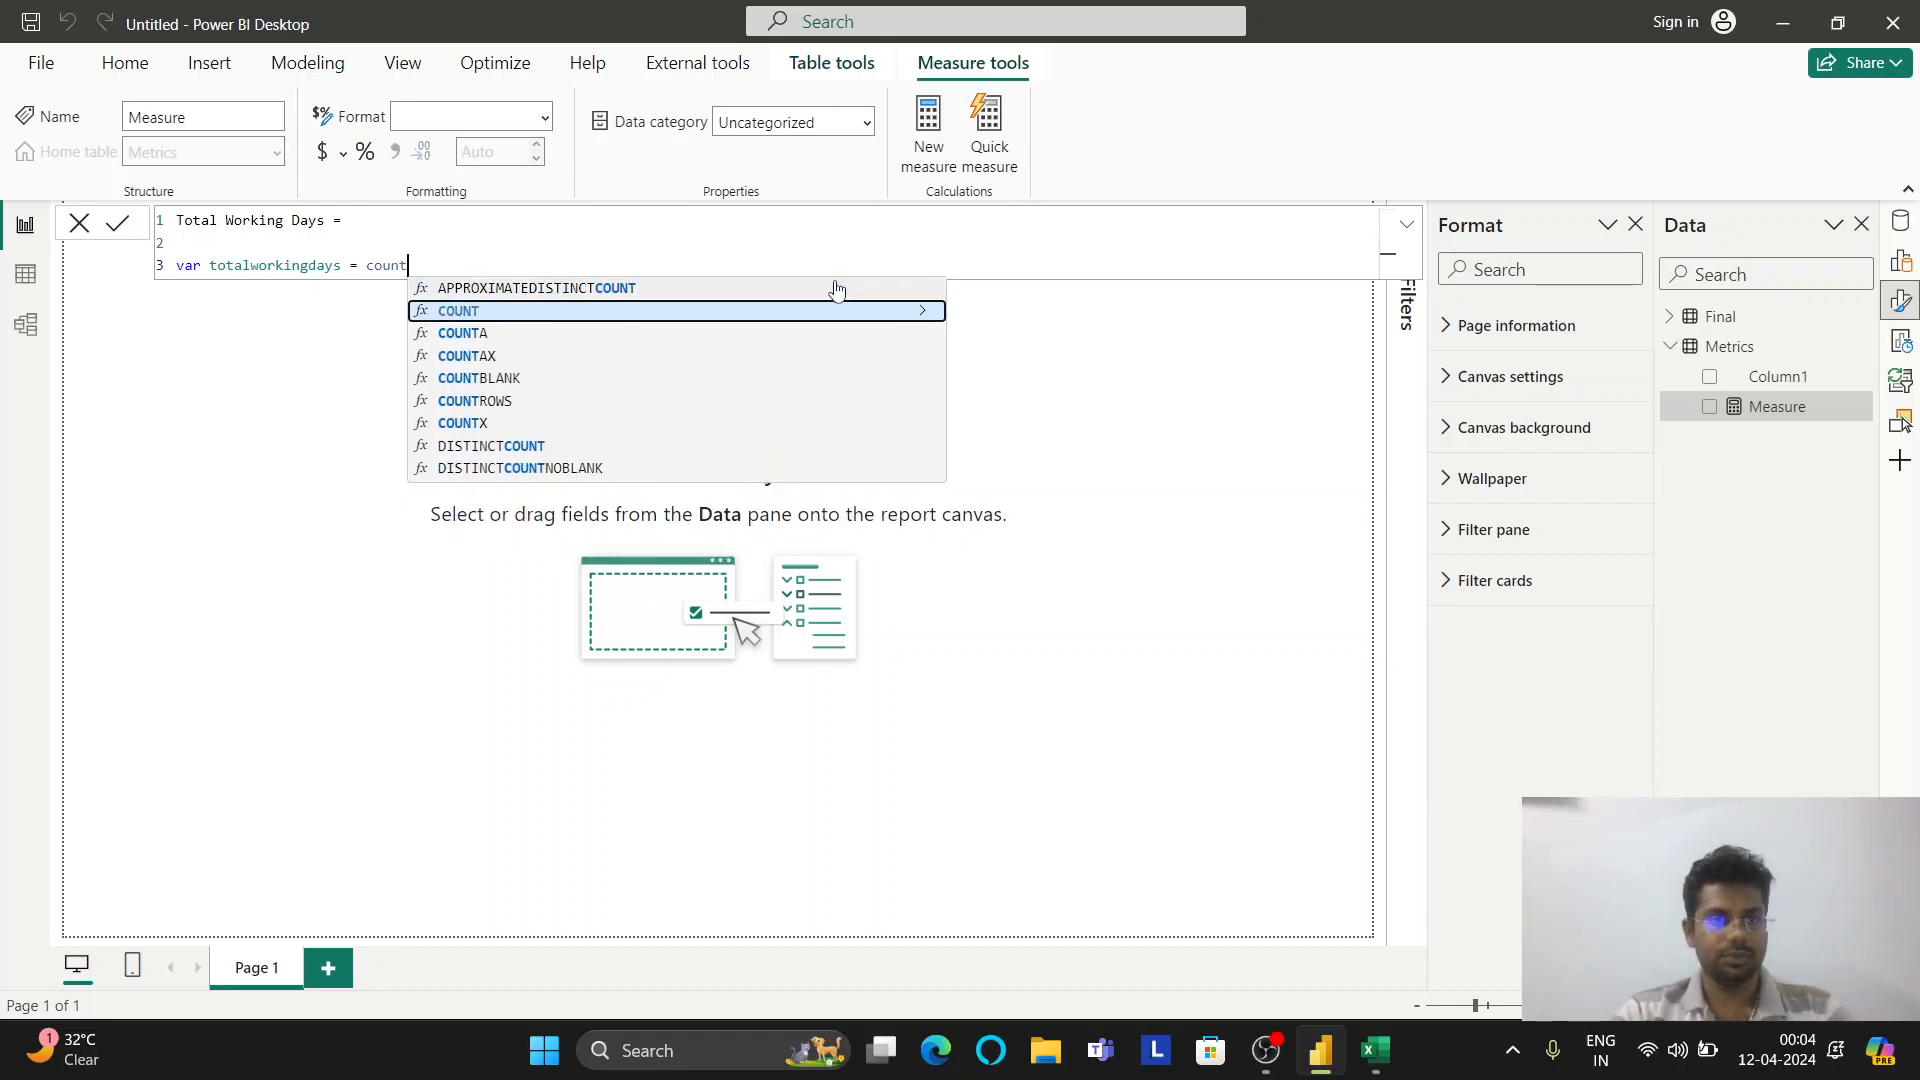
{"action": "key", "text": "Tab"}
{"action": "type", "text": "("}
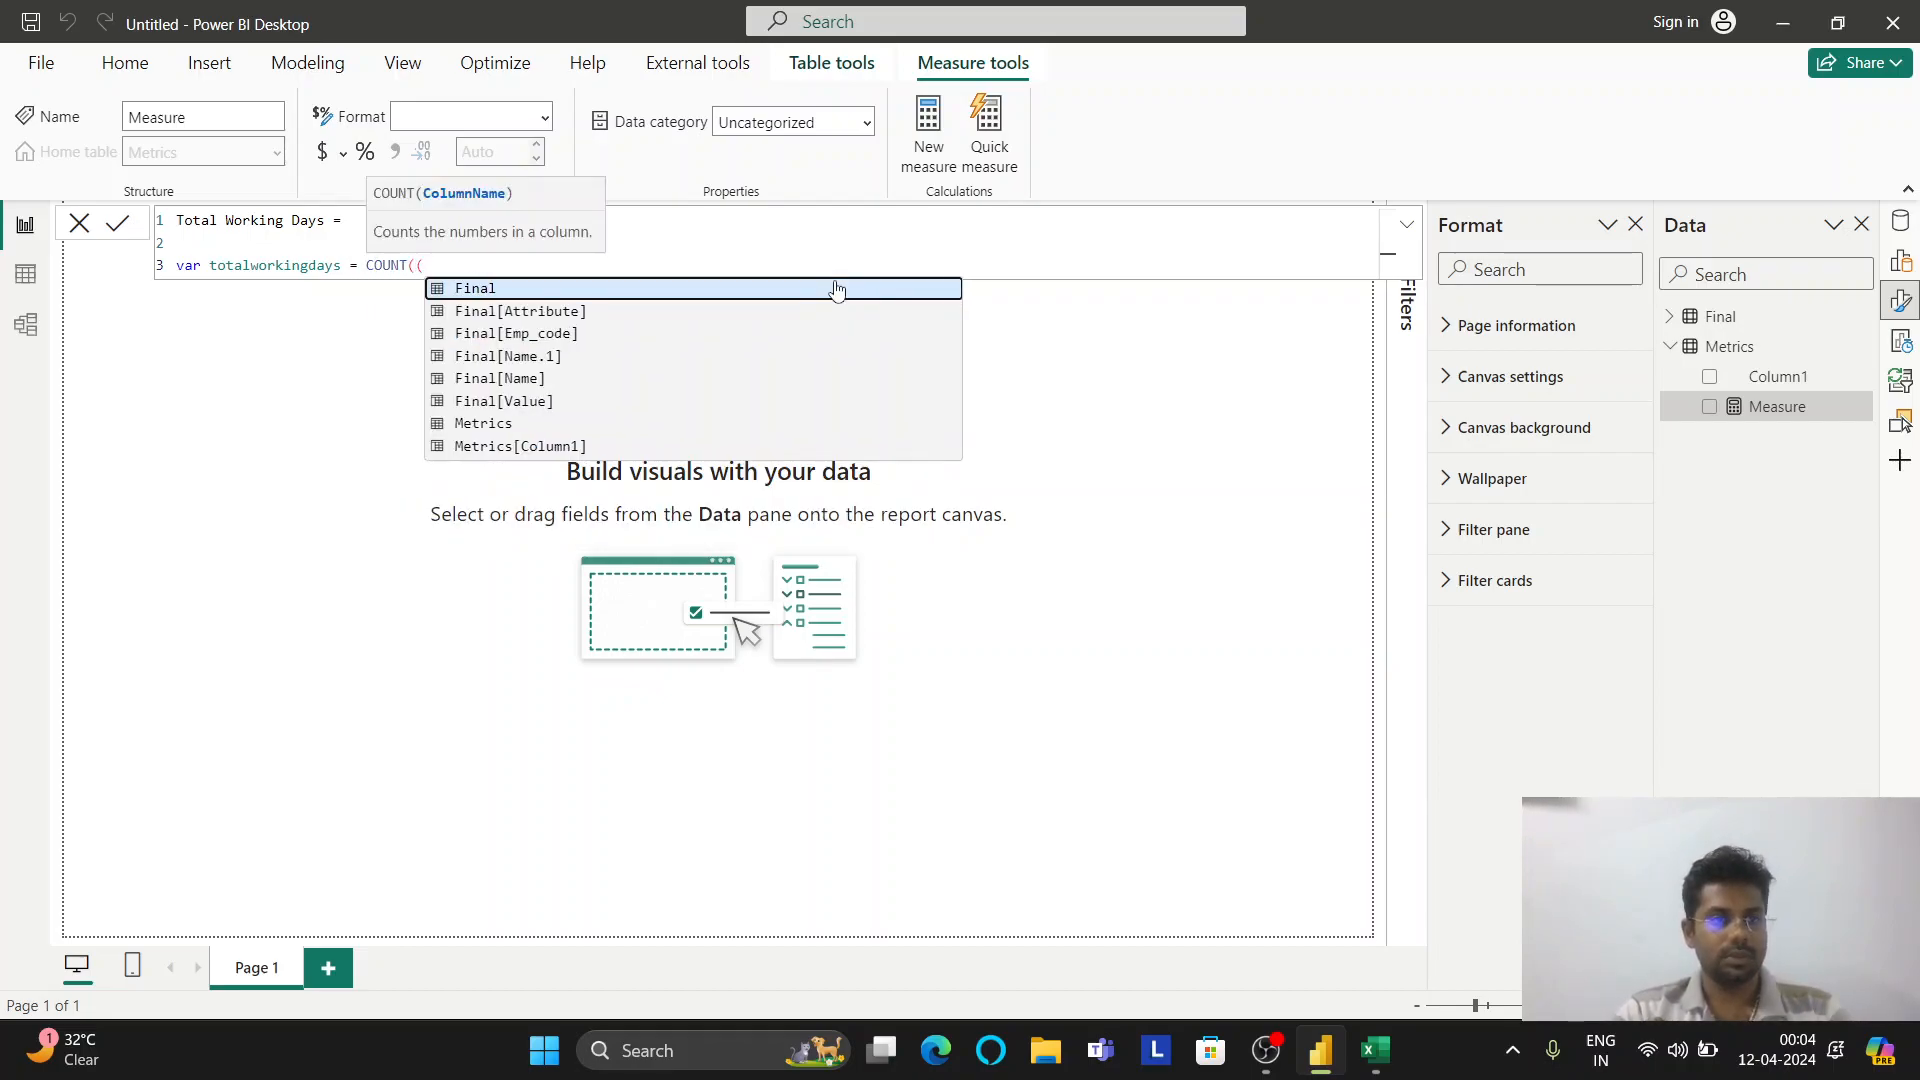
{"action": "key", "text": "BackSpace"}
{"action": "key", "text": "Down"}
{"action": "key", "text": "Down"}
{"action": "key", "text": "Down"}
{"action": "key", "text": "Down"}
{"action": "key", "text": "Down"}
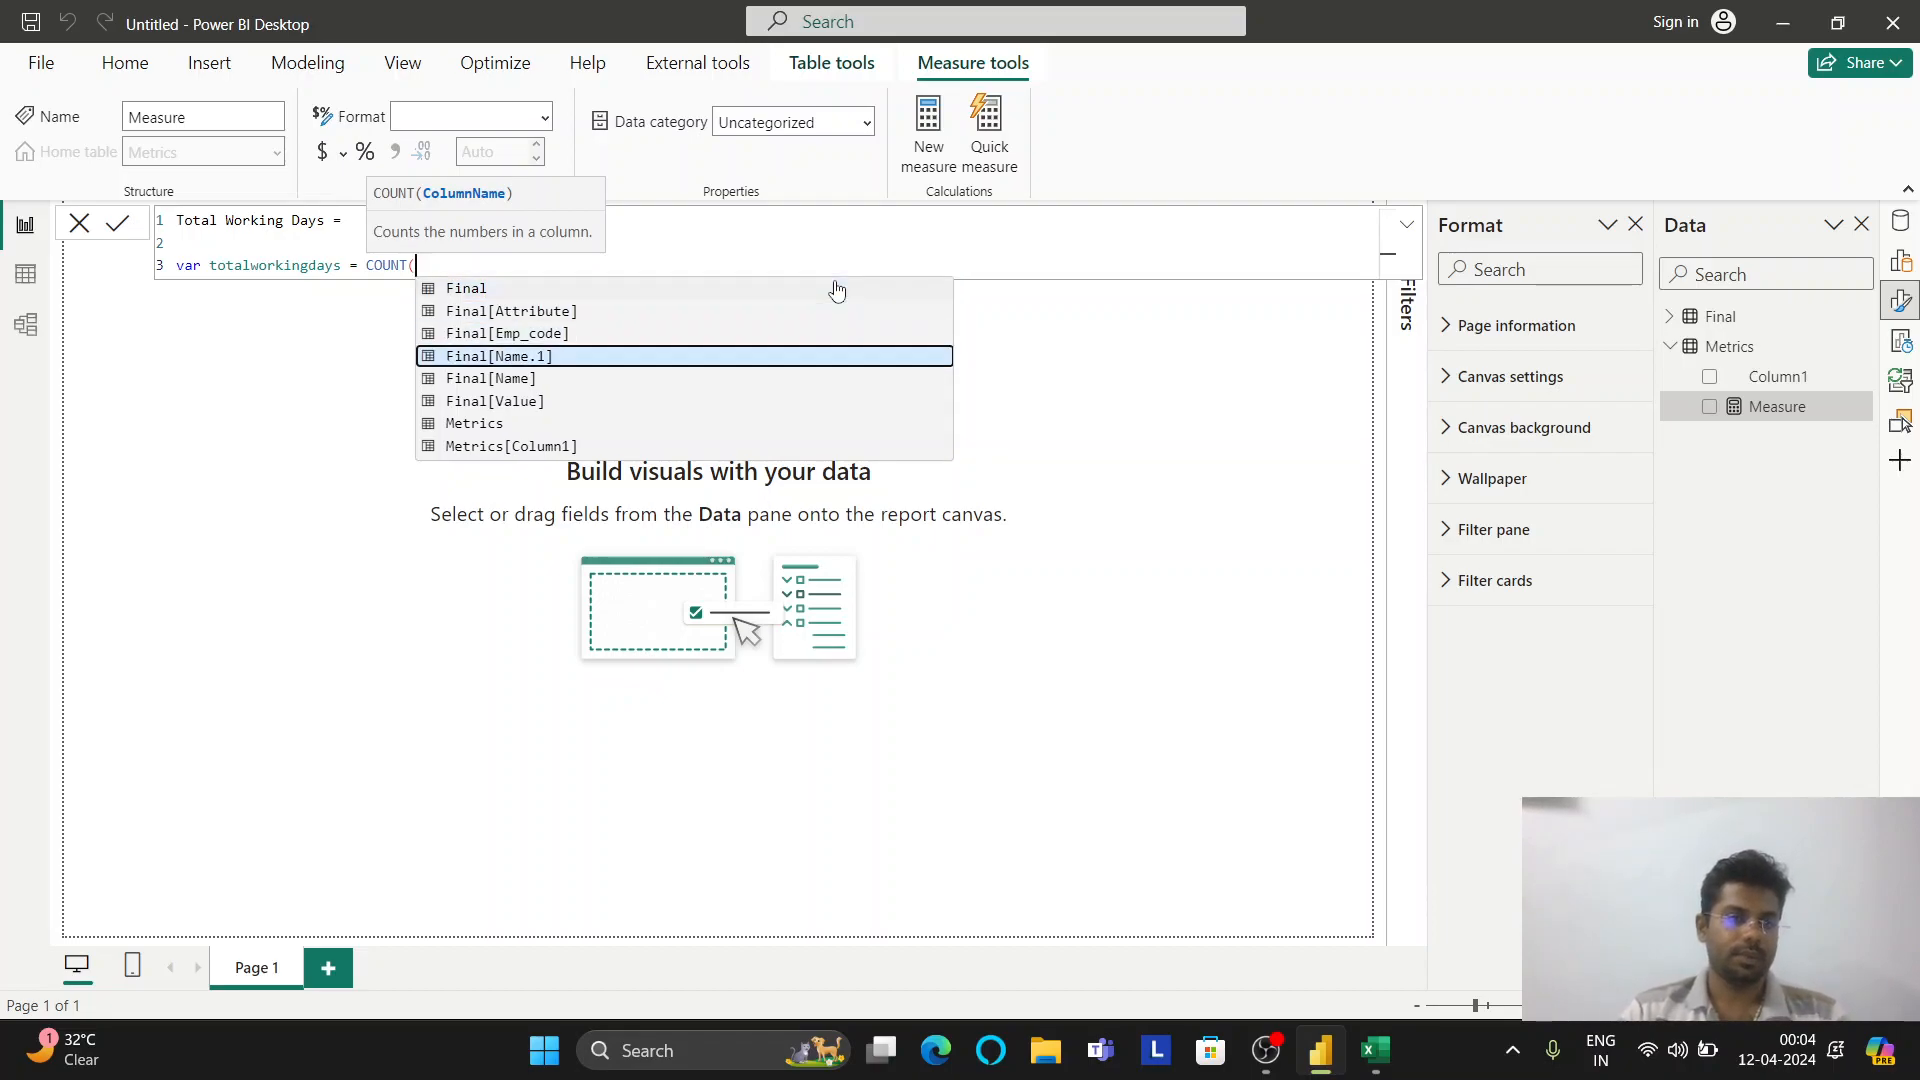
{"action": "key", "text": "Tab"}
{"action": "type", "text": ")"}
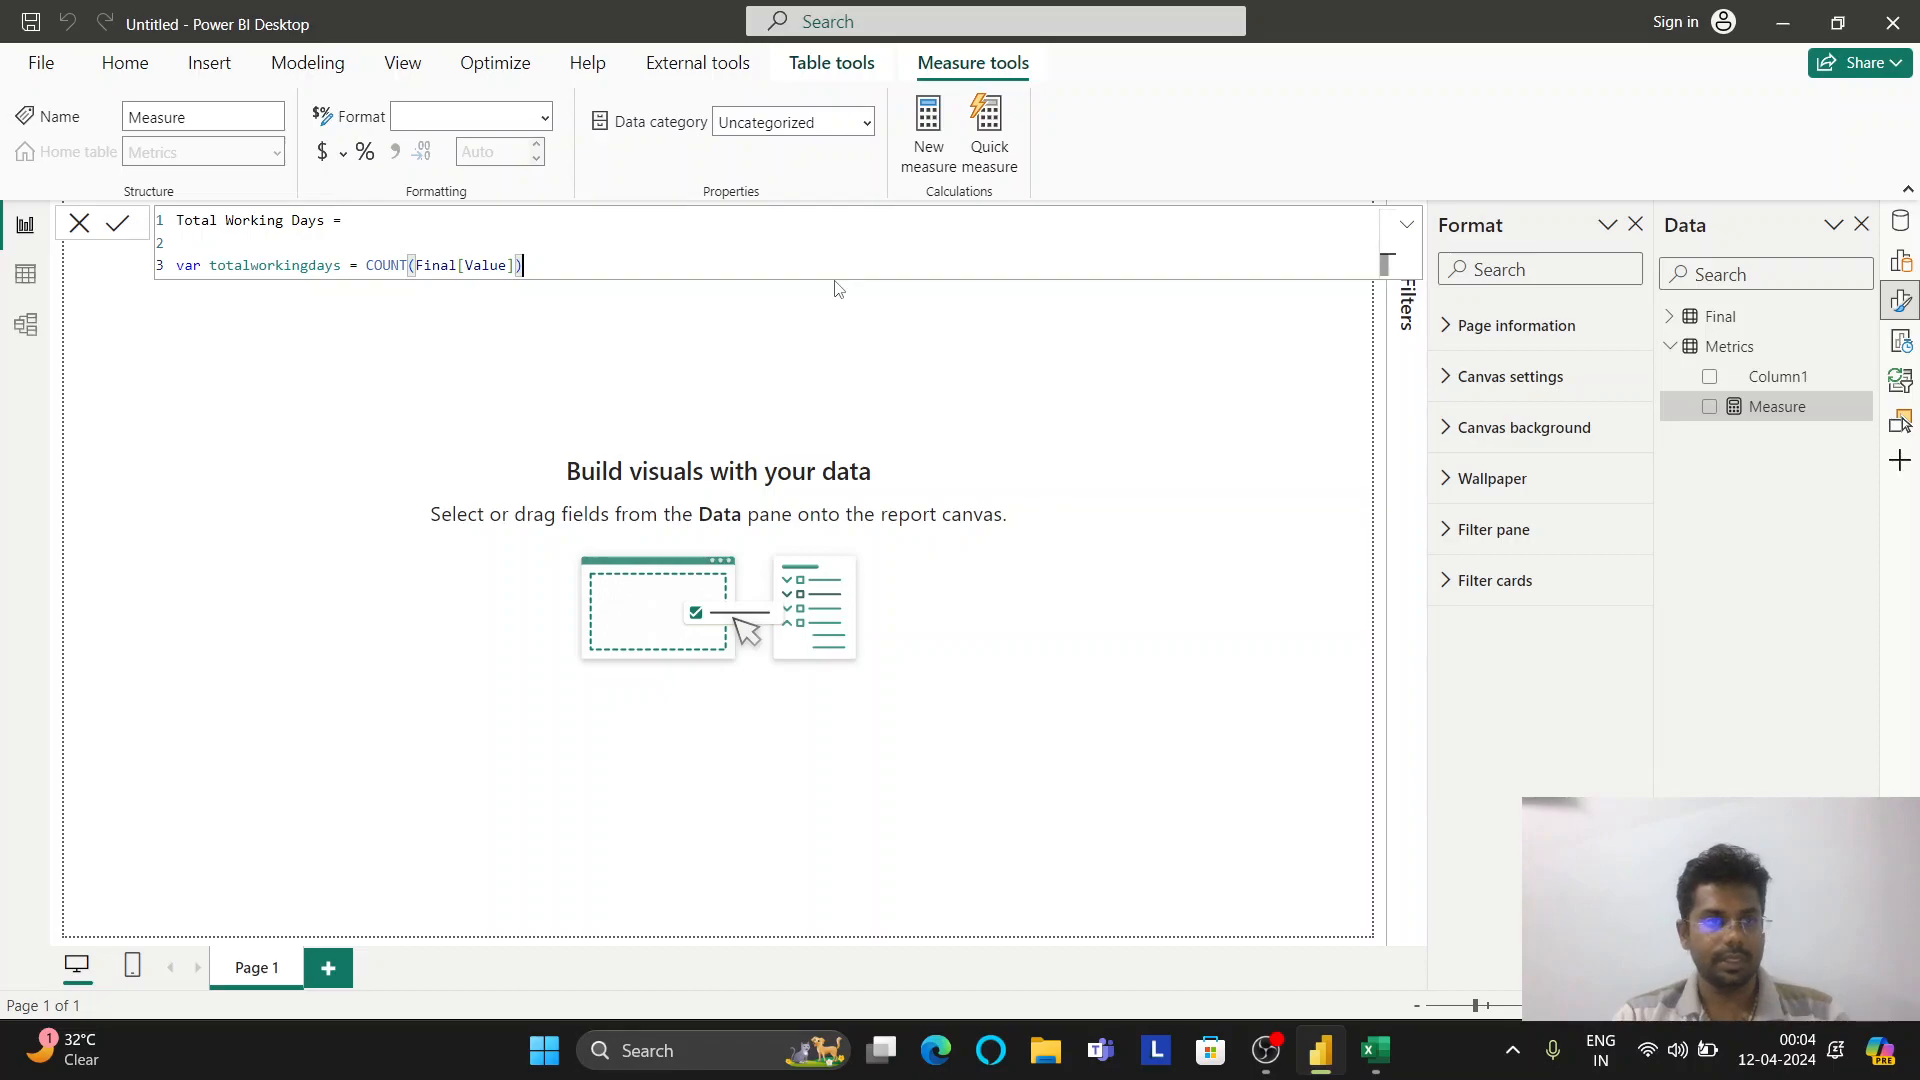
{"action": "key", "text": "Return"}
{"action": "type", "text": "var"}
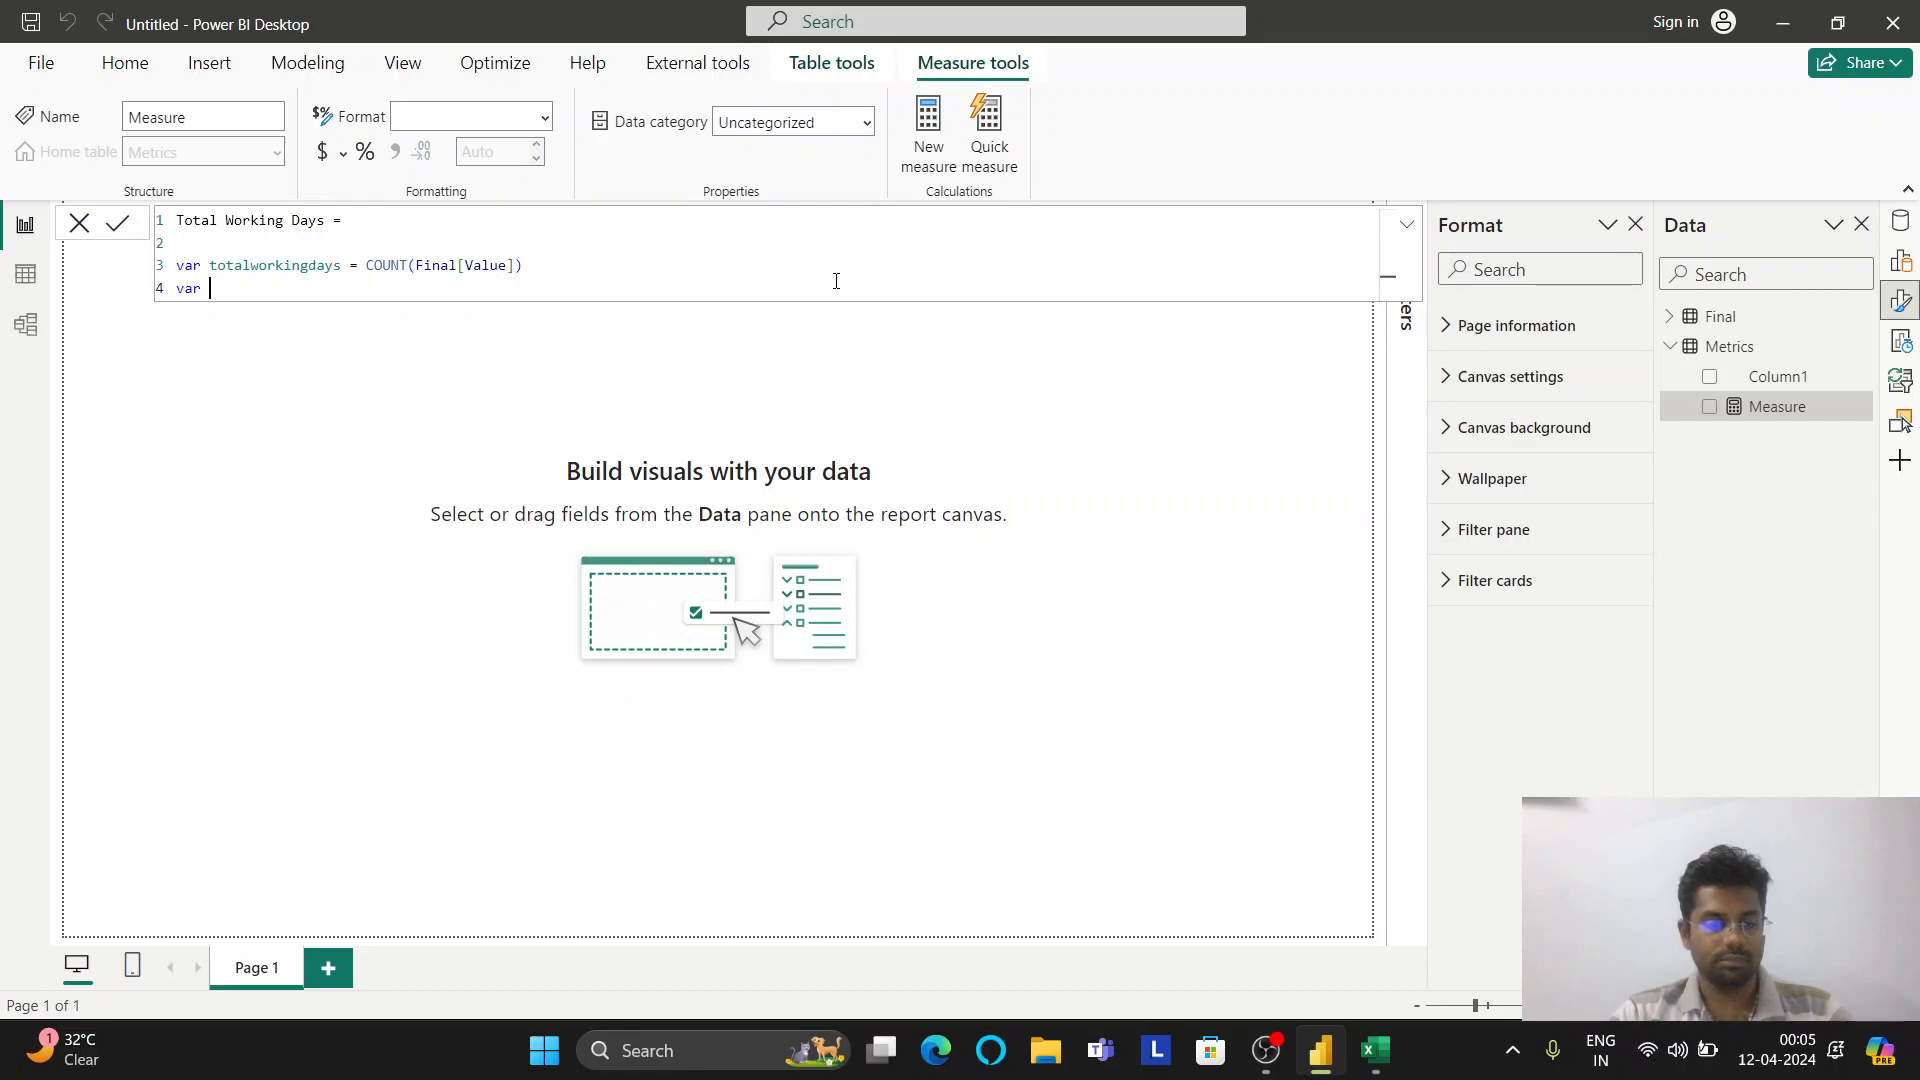
{"action": "type", "text": " week"}
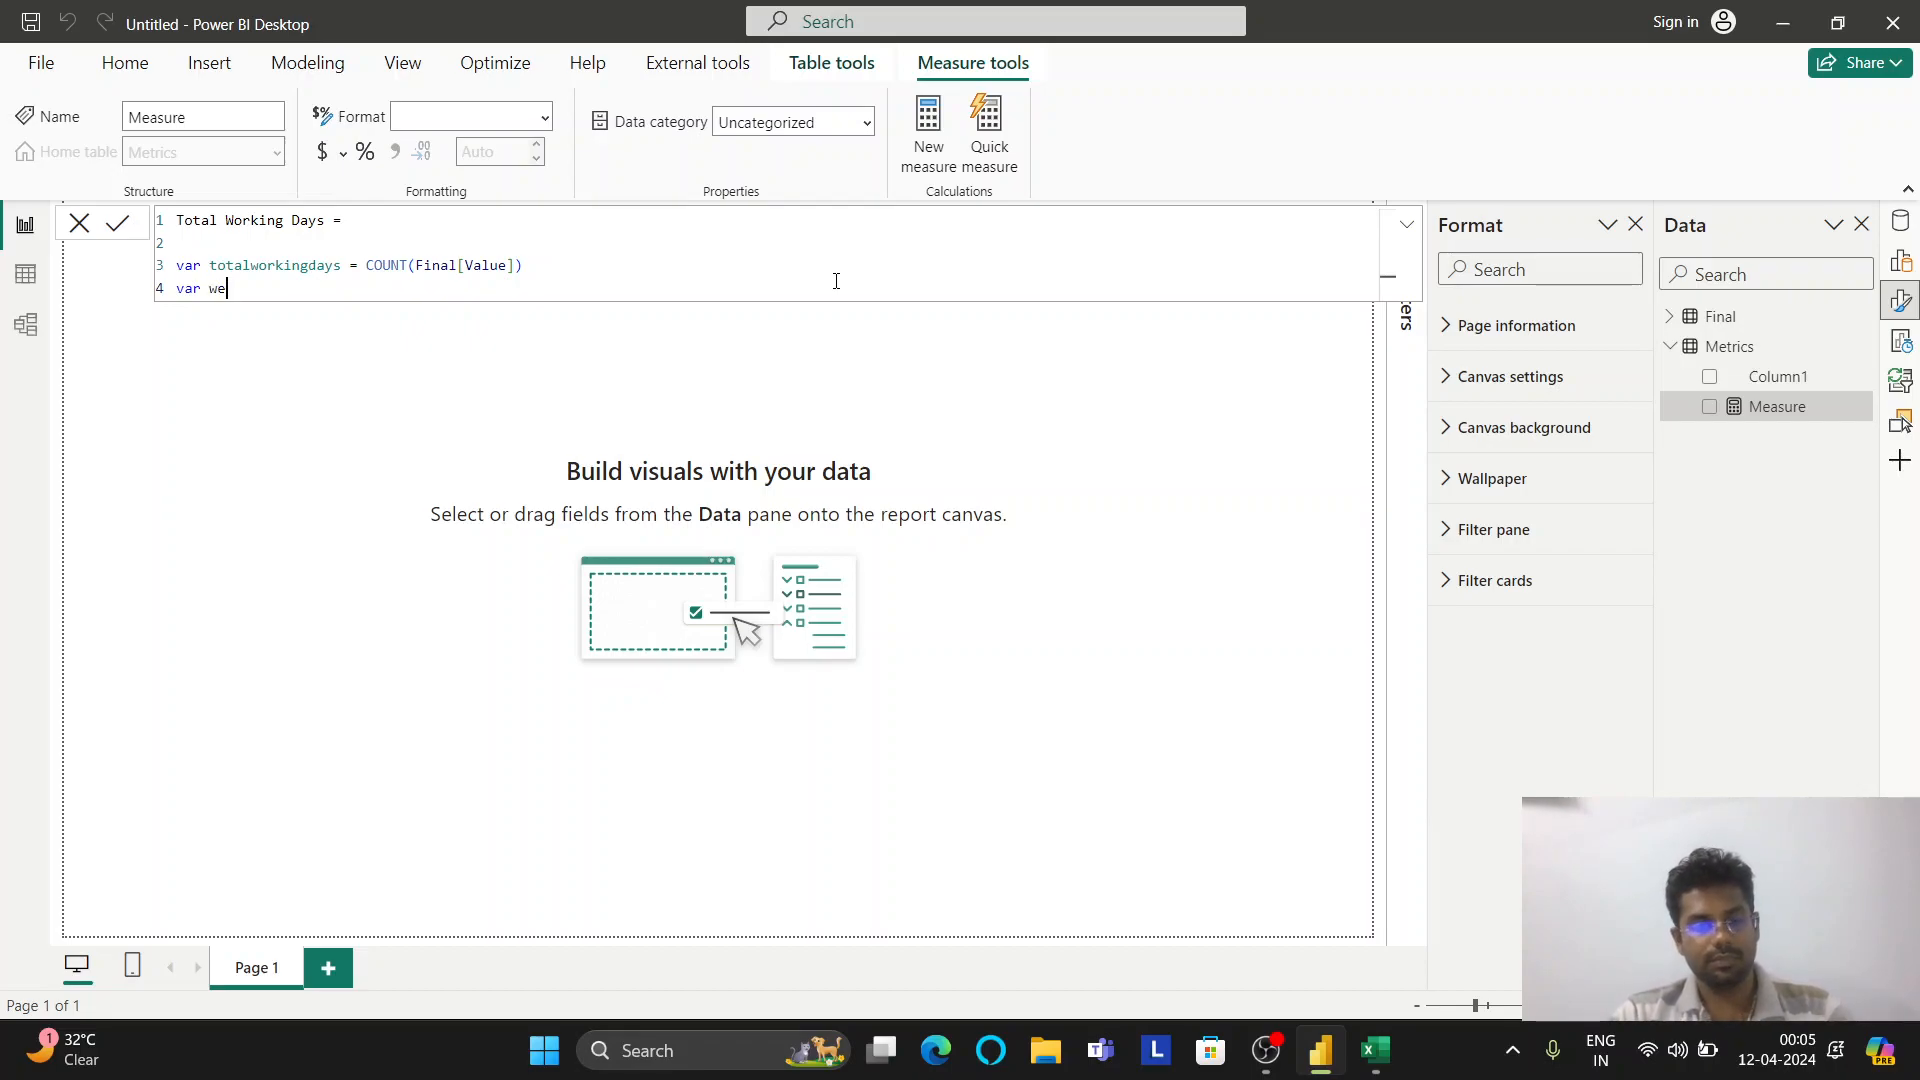
Start var holidays = CALCULATE(COUNT(Final[Value]), in the Total Working Days measure
{"action": "key", "text": "BackSpace"}
{"action": "key", "text": "BackSpace"}
{"action": "key", "text": "BackSpace"}
{"action": "key", "text": "BackSpace"}
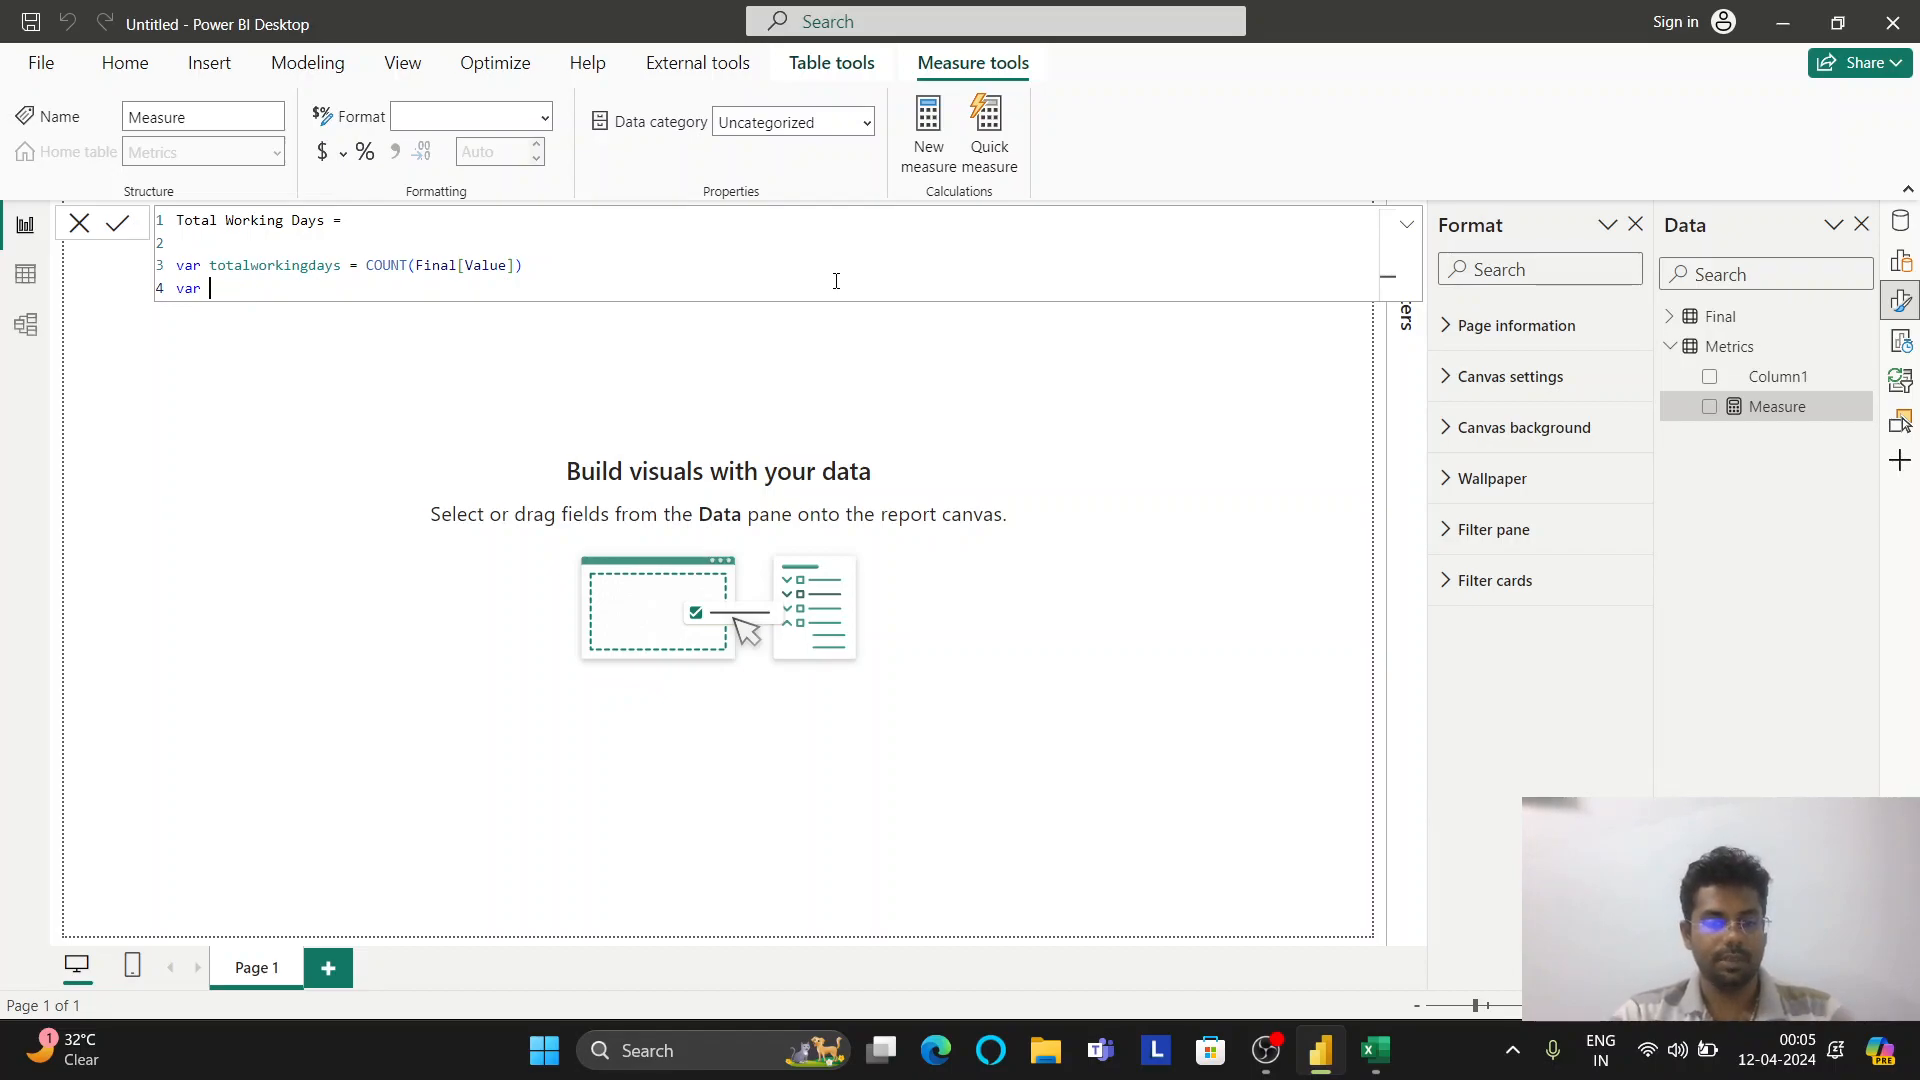
{"action": "type", "text": "holidays "}
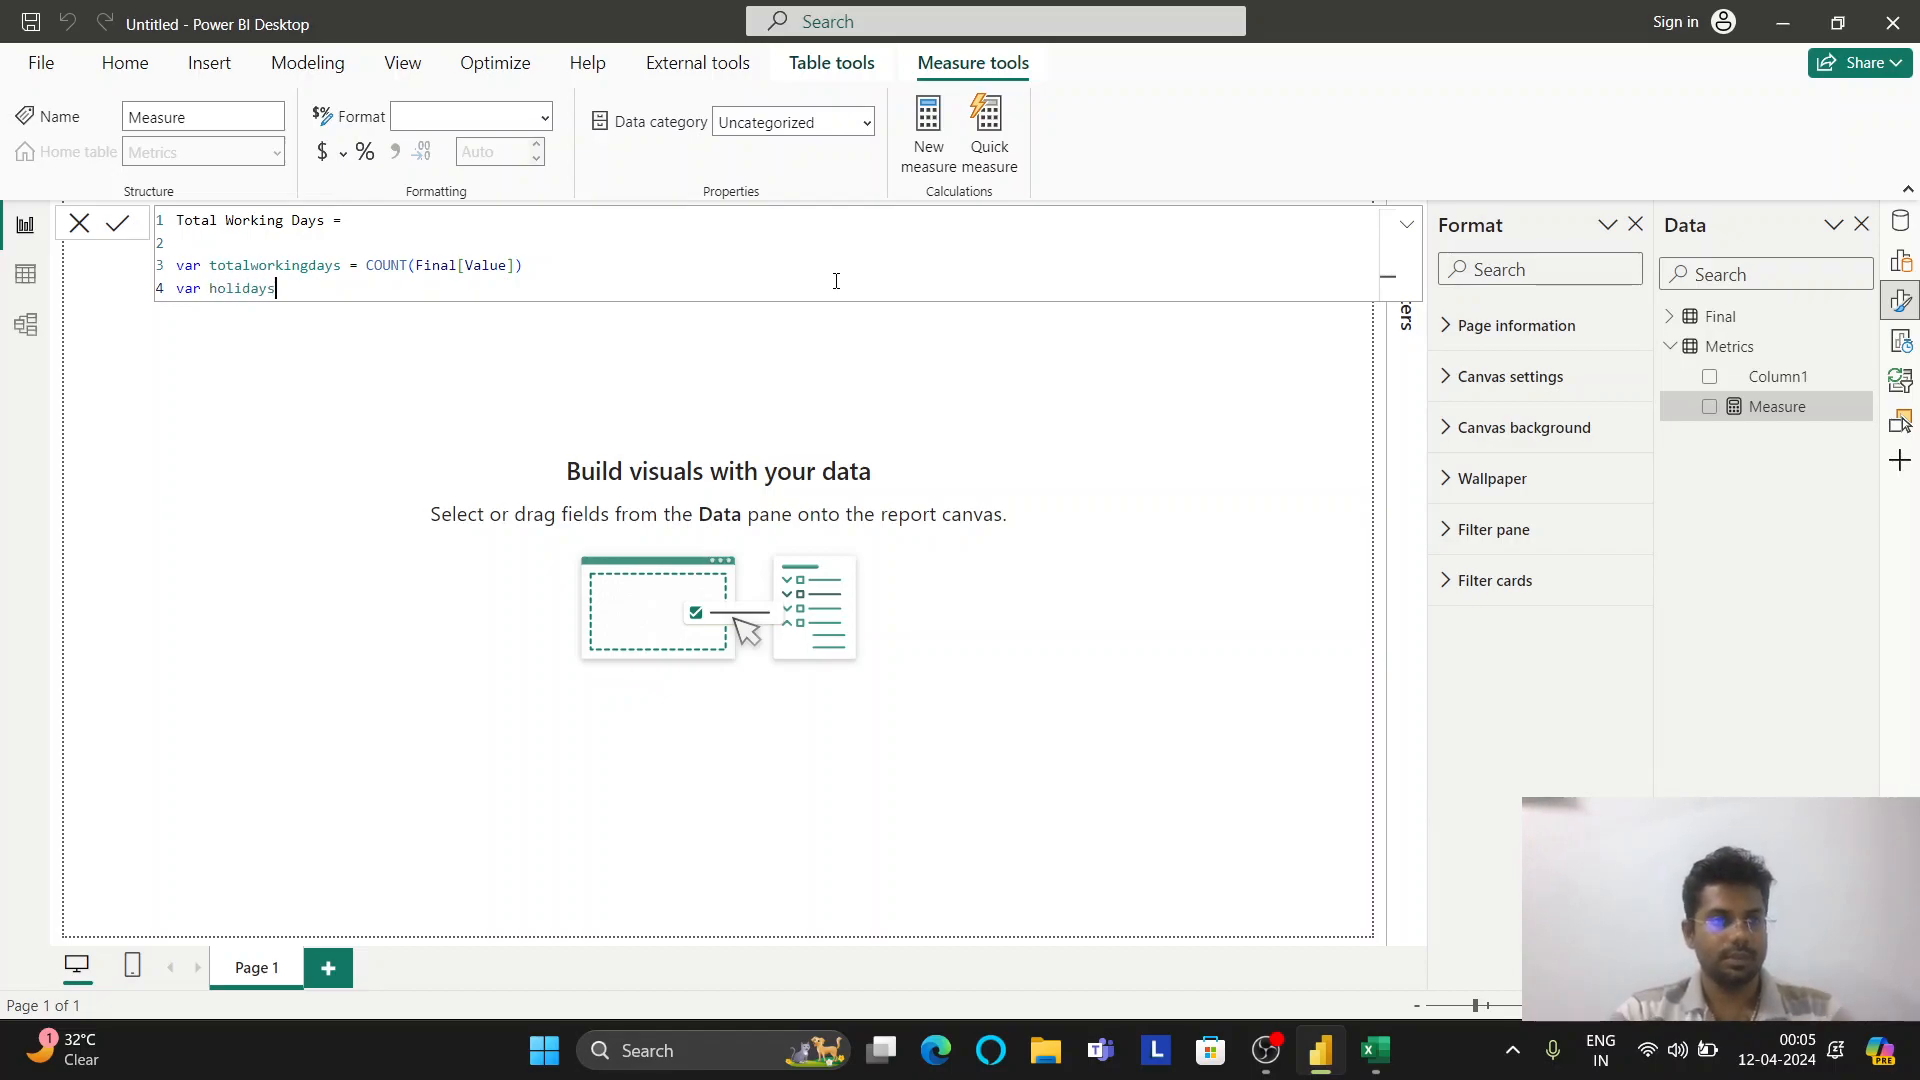
{"action": "type", "text": "= ca"}
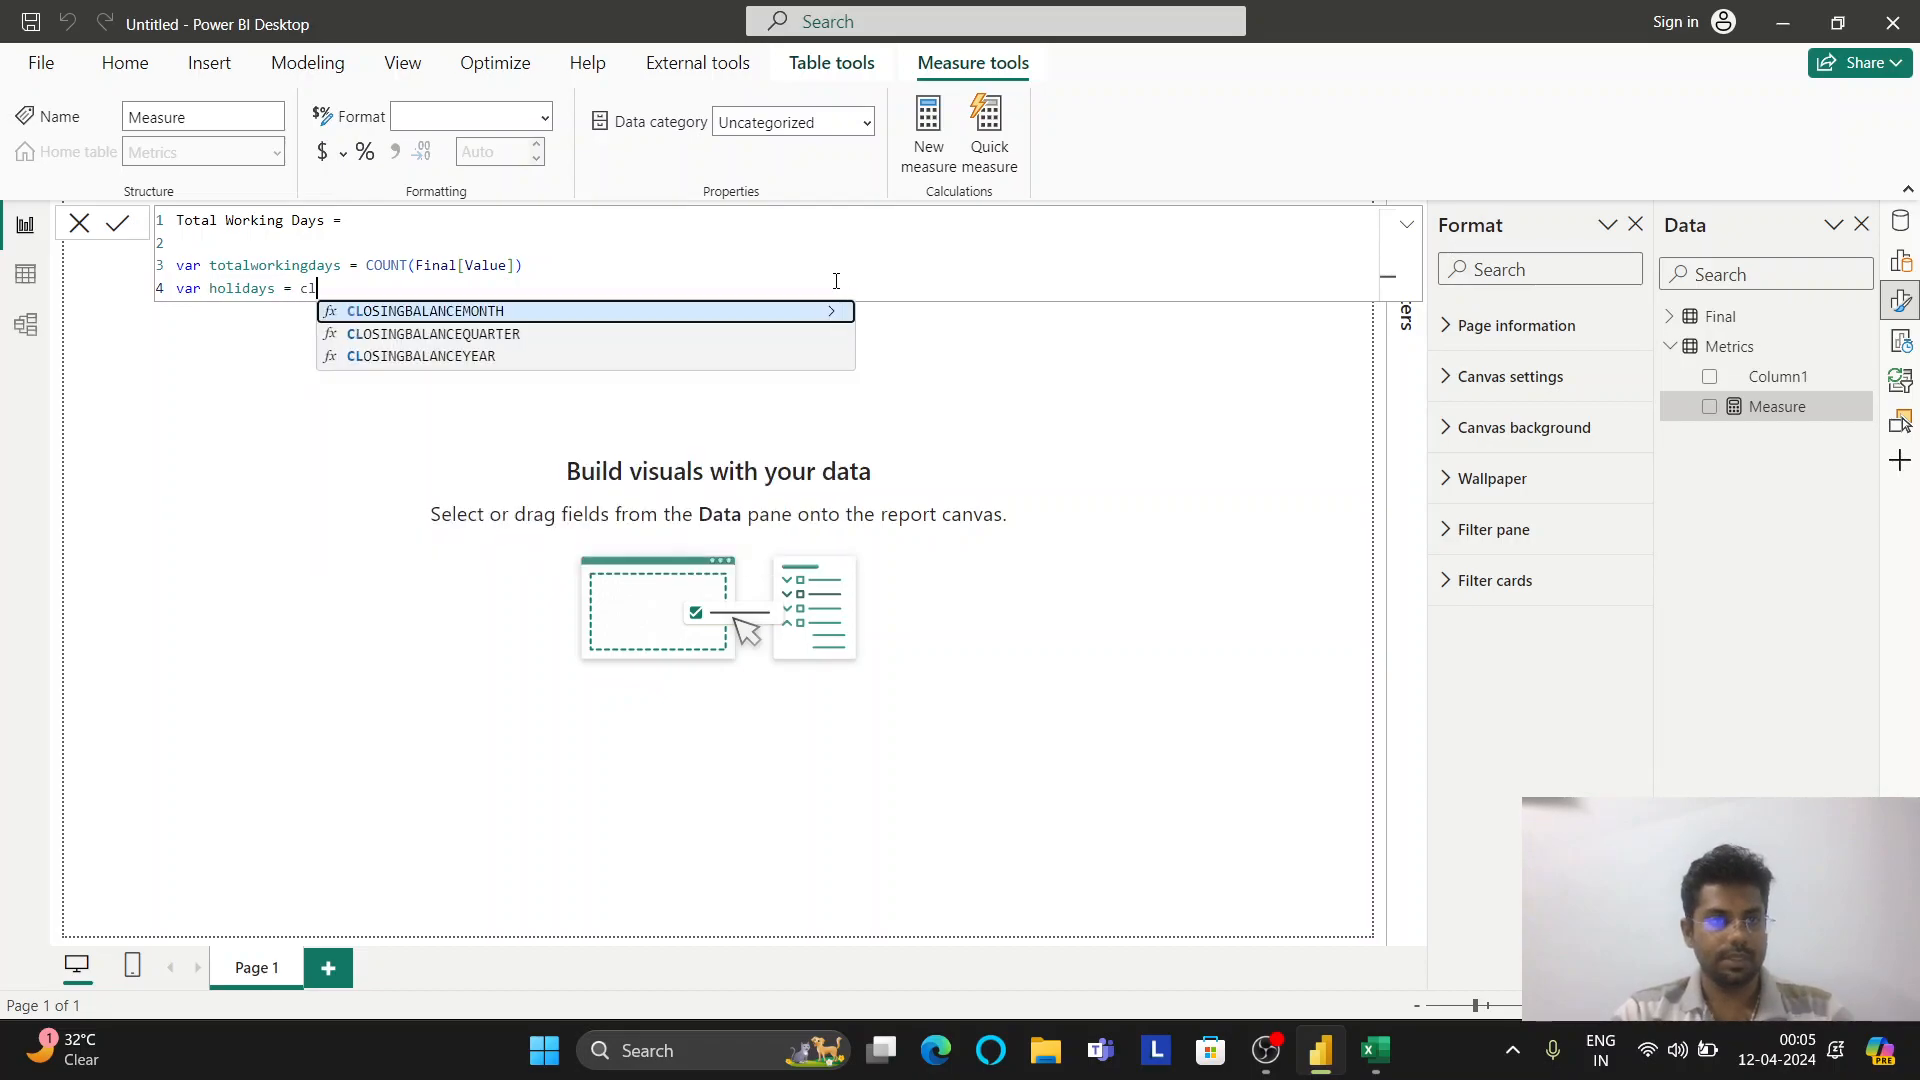
{"action": "key", "text": "Tab"}
{"action": "type", "text": "fi"}
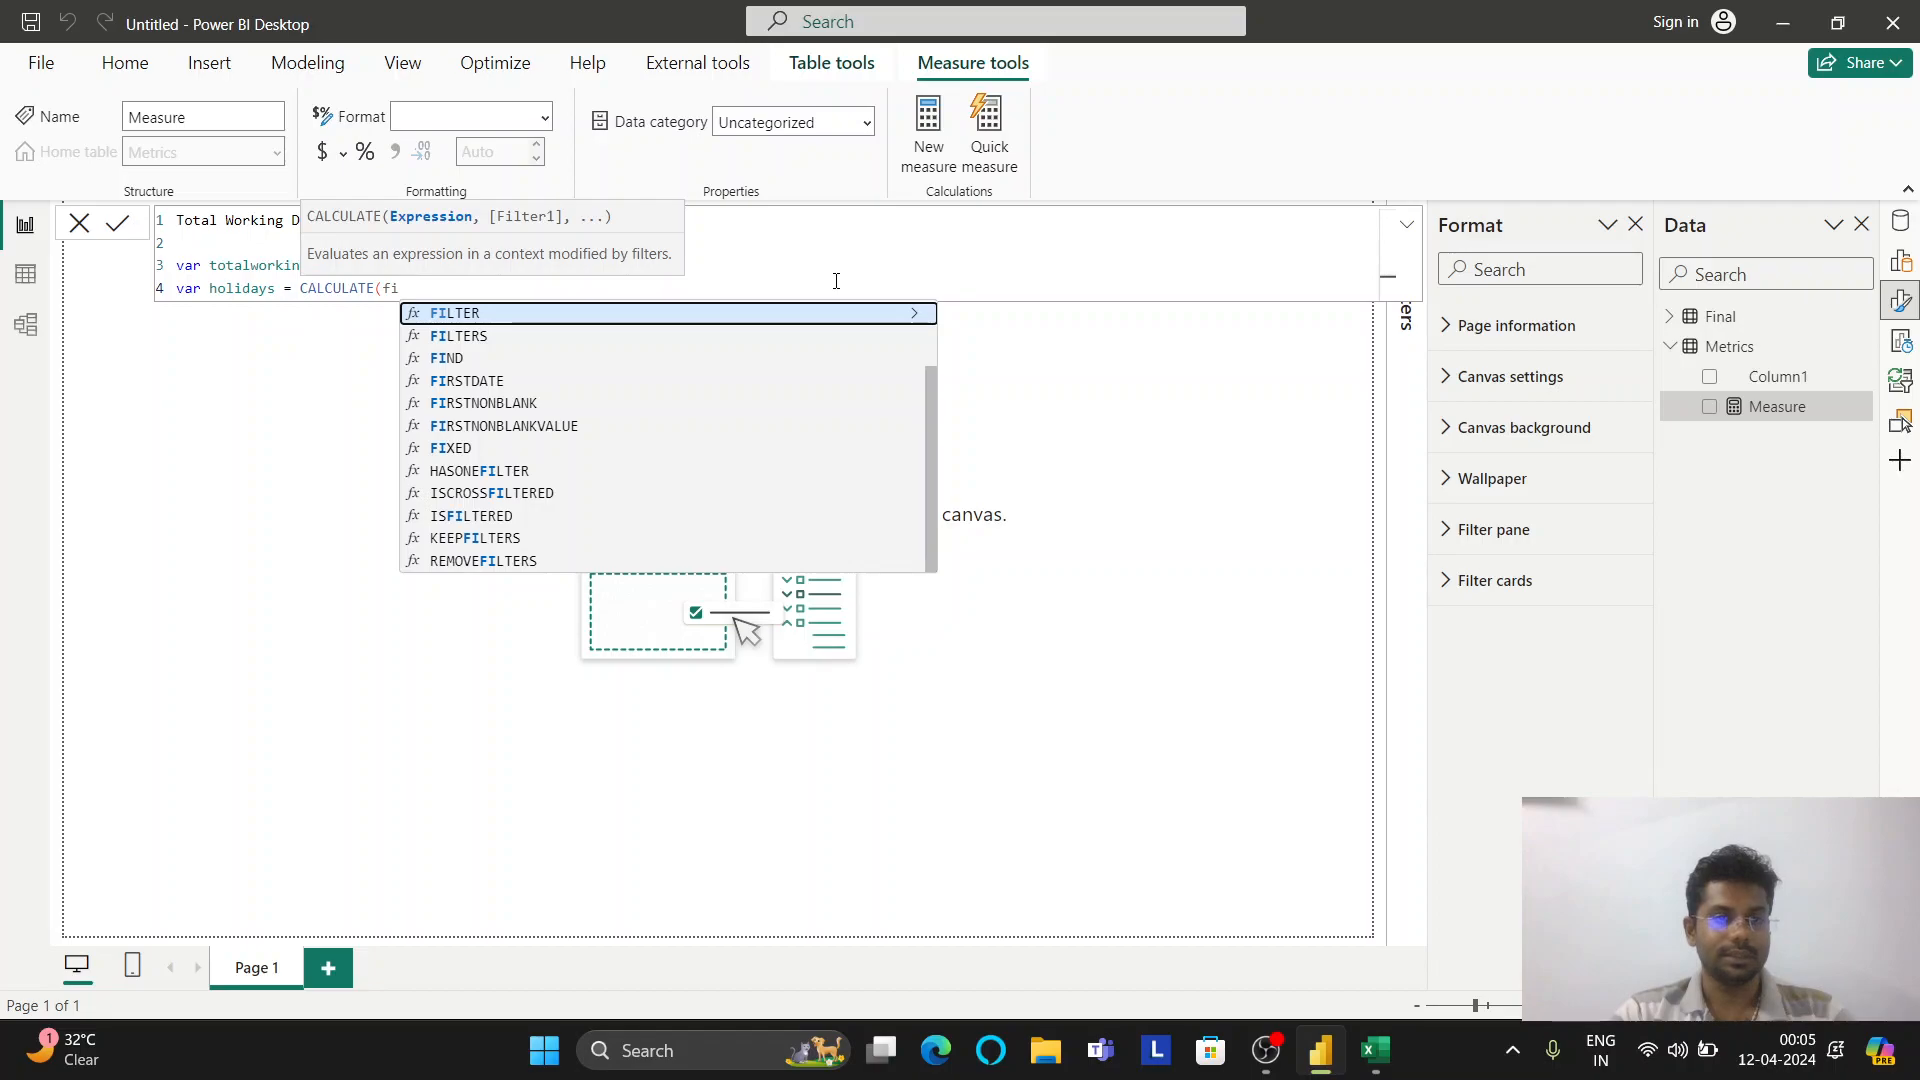
{"action": "type", "text": "na"}
{"action": "key", "text": "BackSpace"}
{"action": "key", "text": "BackSpace"}
{"action": "key", "text": "BackSpace"}
{"action": "key", "text": "BackSpace"}
{"action": "type", "text": "cou"}
{"action": "key", "text": "Tab"}
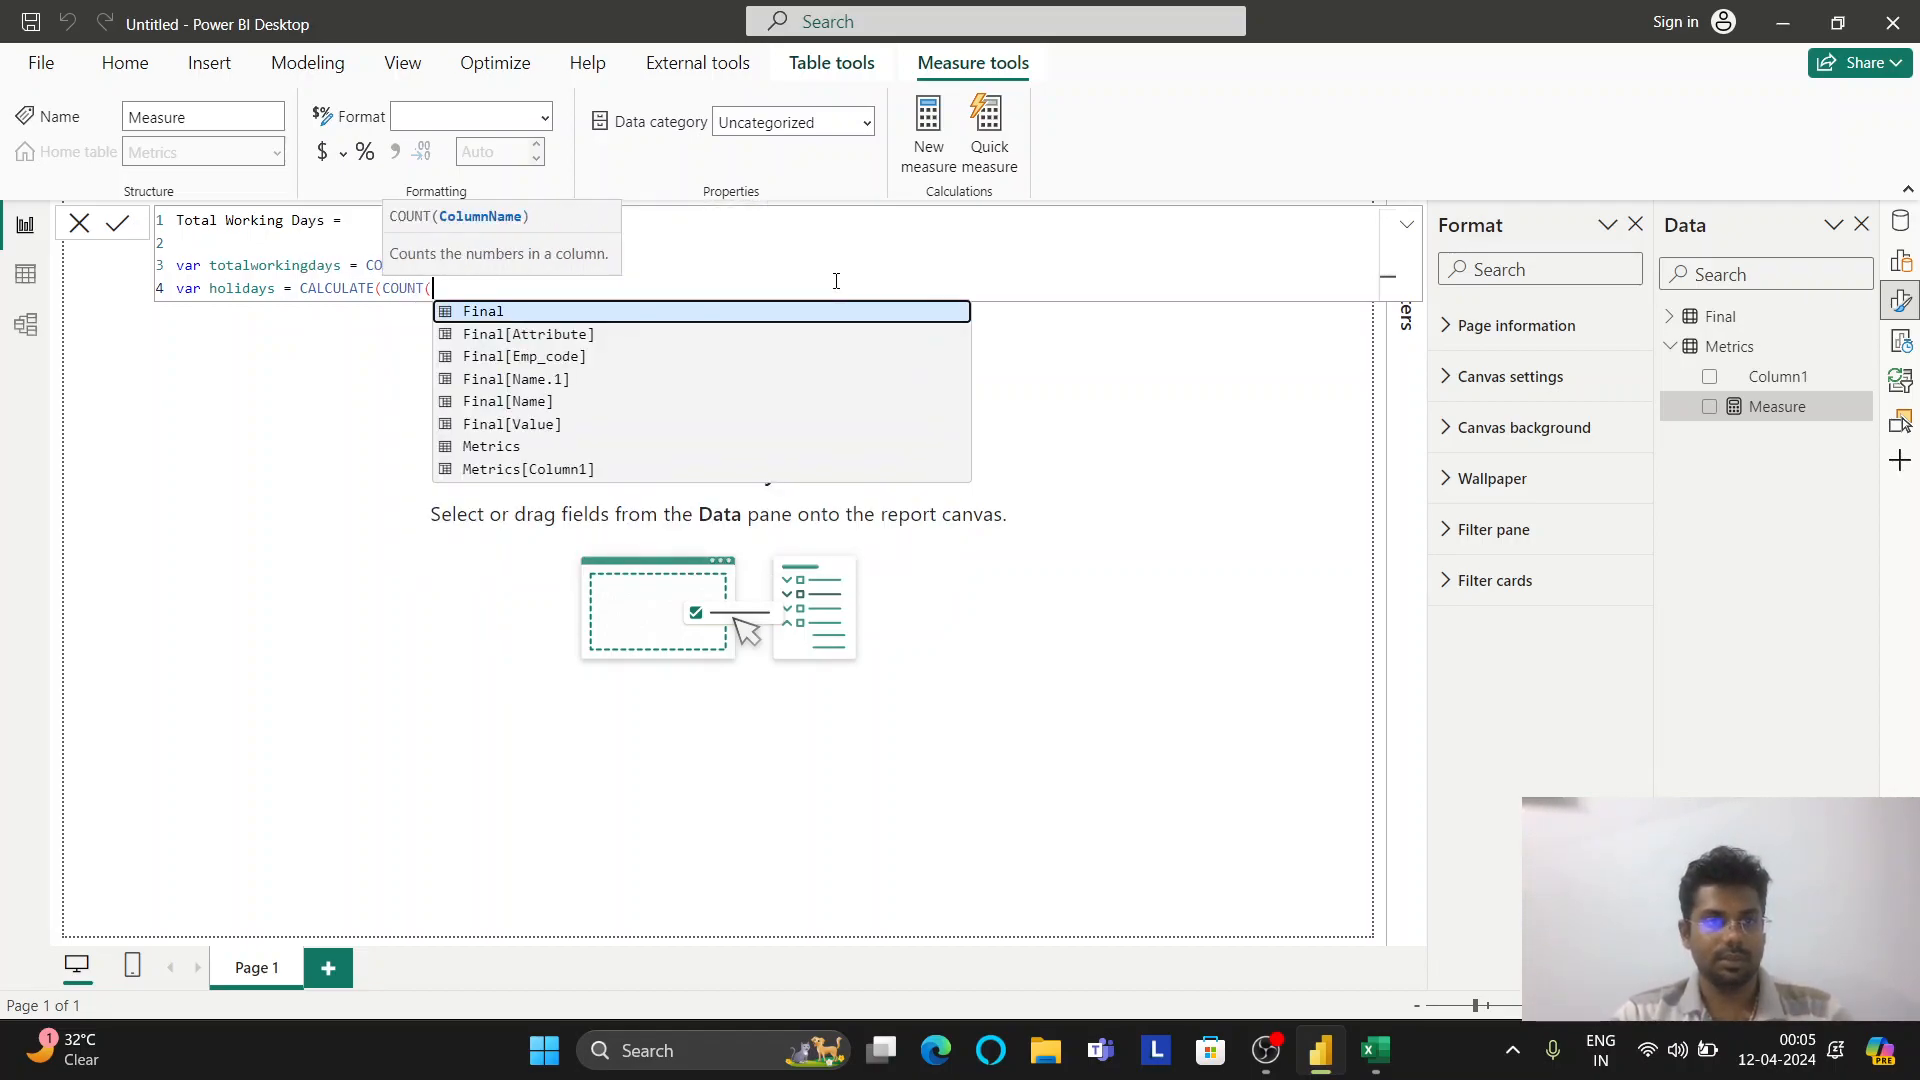
{"action": "key", "text": "Down"}
{"action": "key", "text": "Down"}
{"action": "key", "text": "Down"}
{"action": "key", "text": "Down"}
{"action": "key", "text": "Down"}
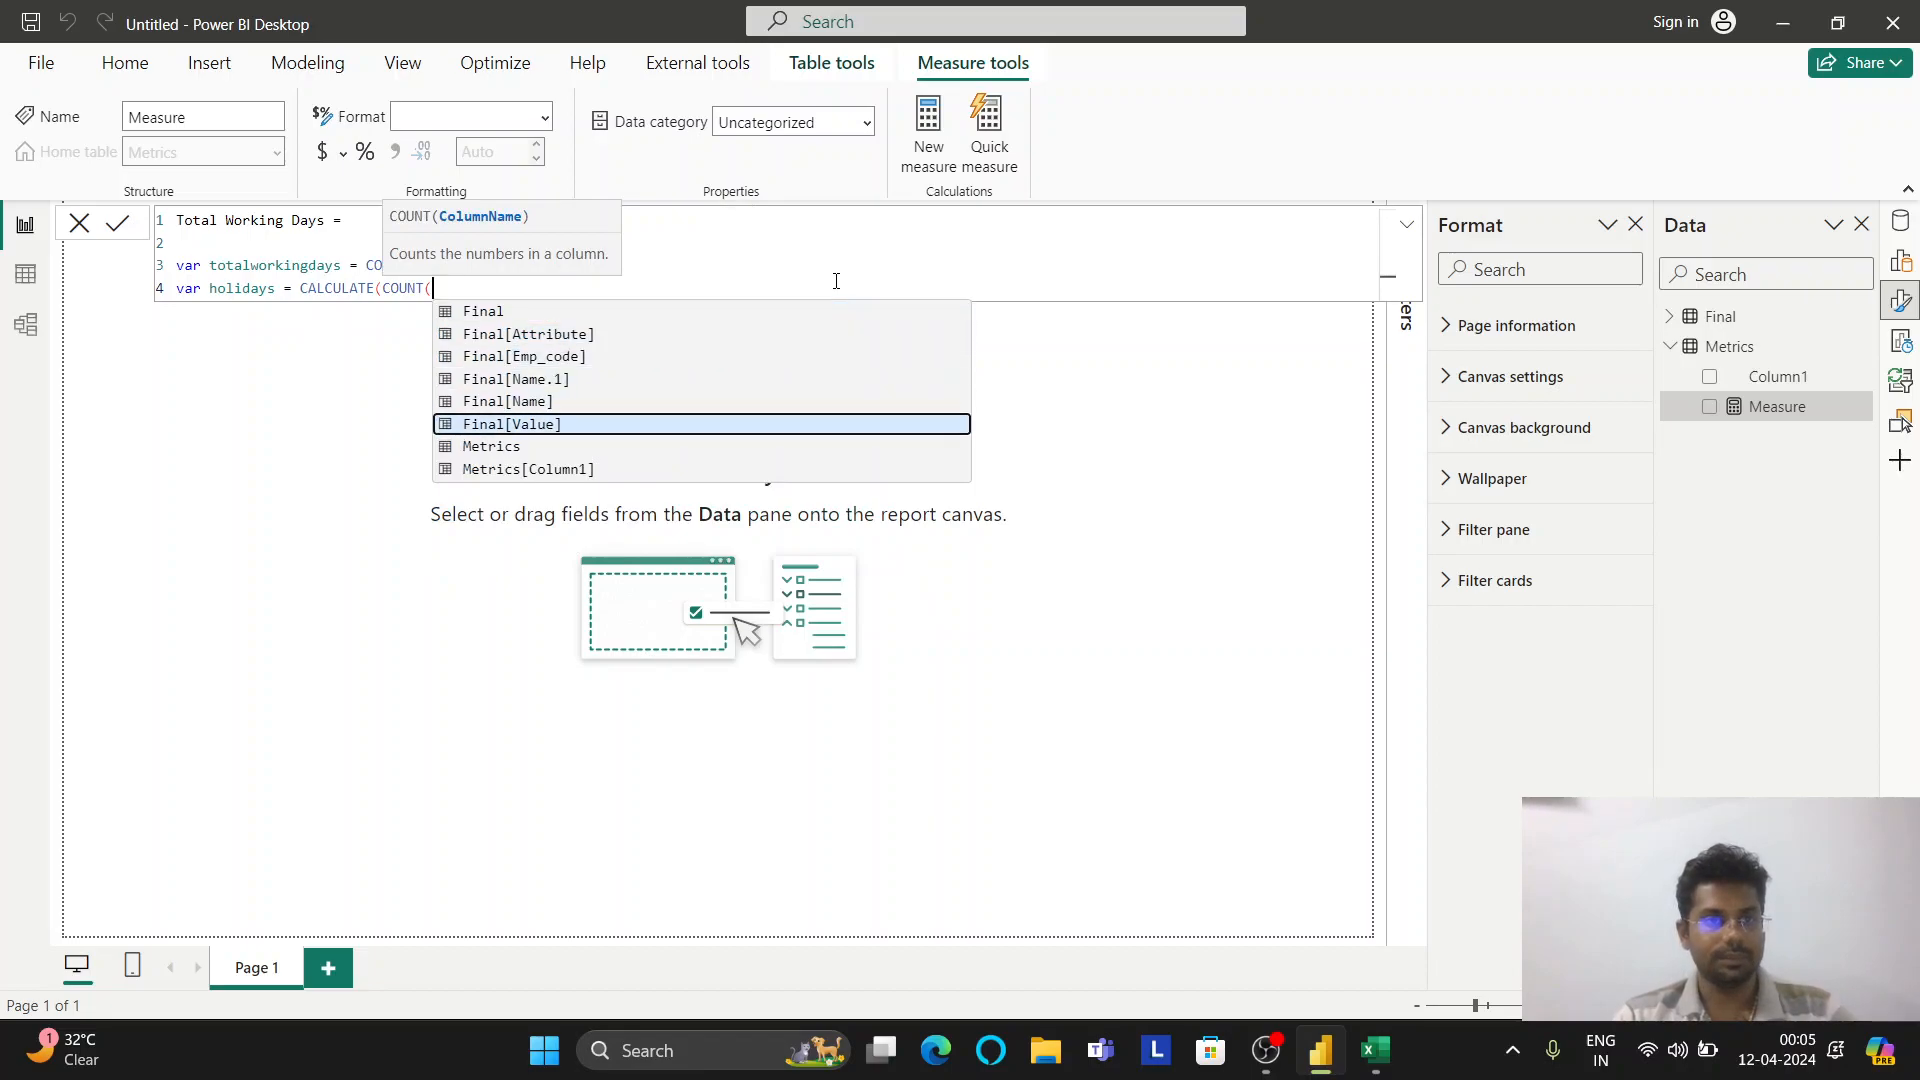
{"action": "key", "text": "Tab"}
{"action": "type", "text": "),"}
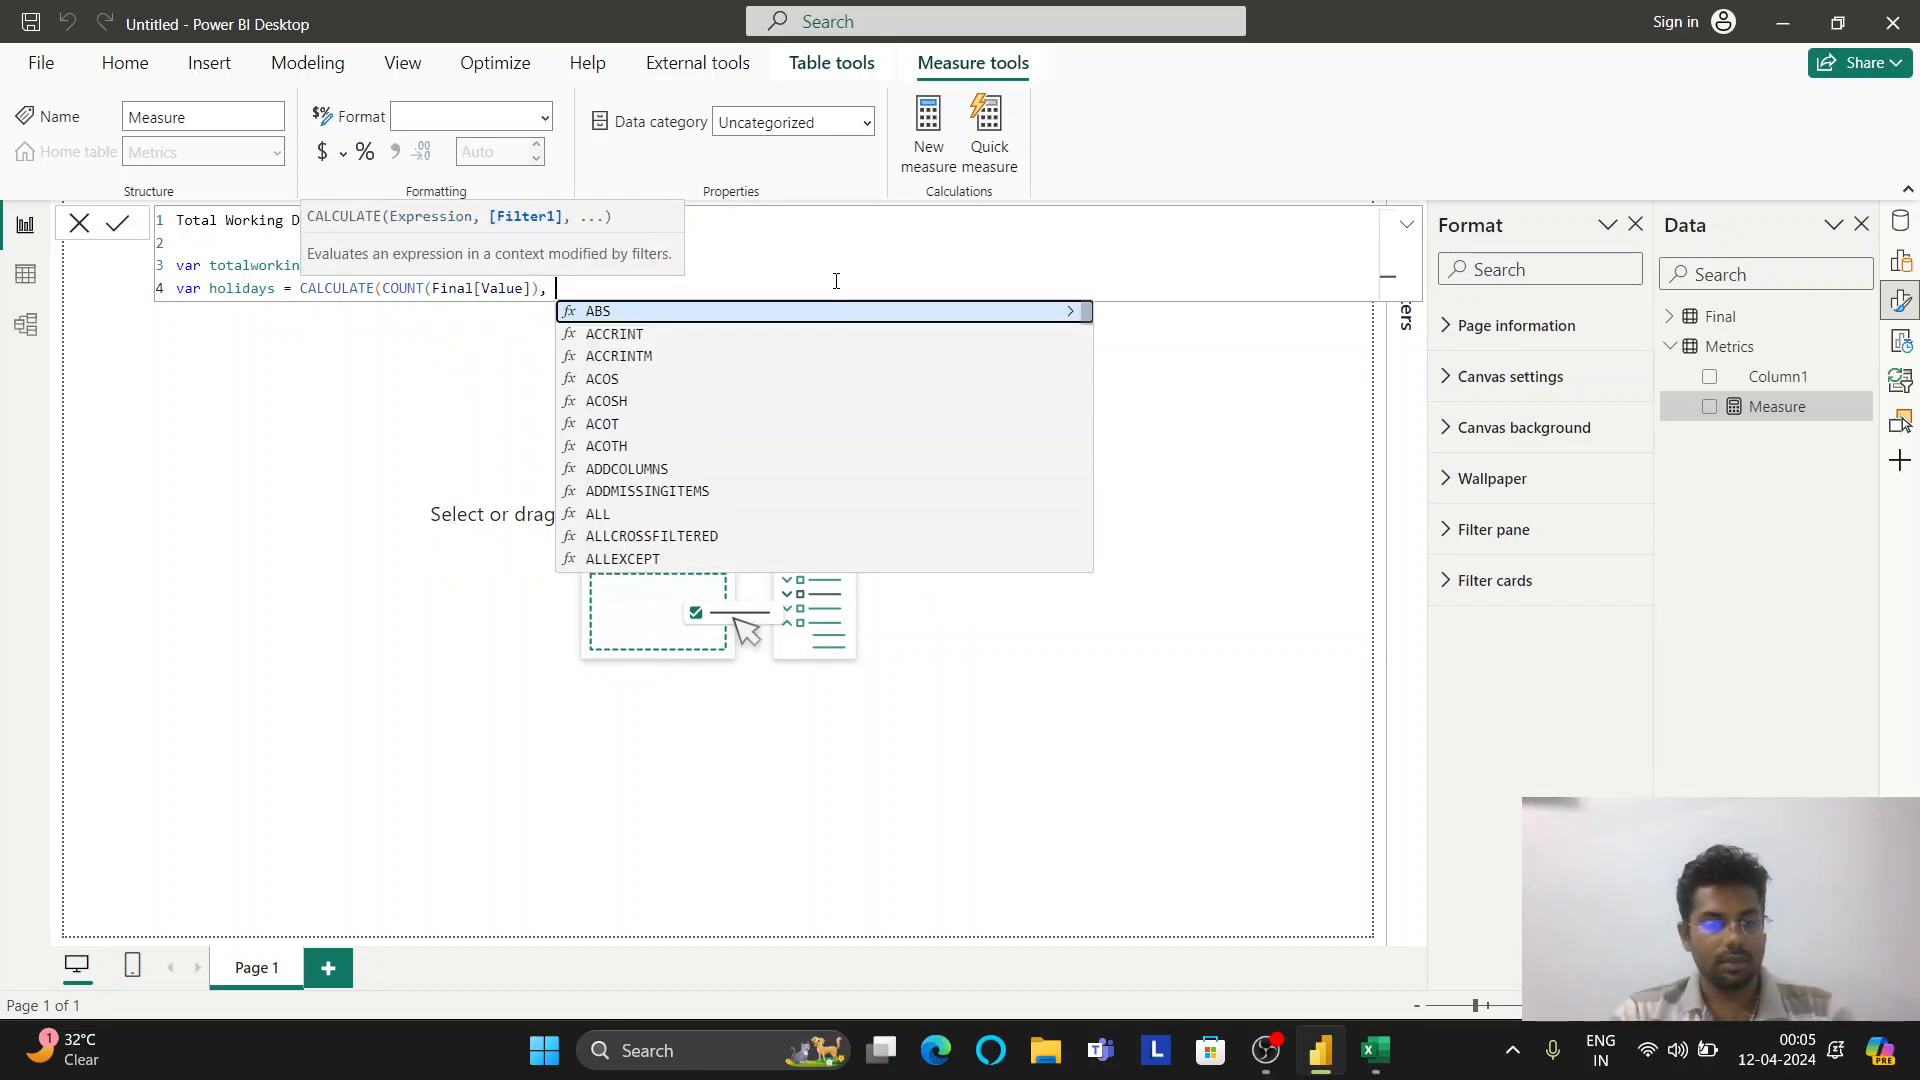
Add the filter Final[Value] in {"WO","HO"} to the holidays CALCULATE
{"action": "type", "text": "fin"}
{"action": "key", "text": "Down"}
{"action": "key", "text": "Down"}
{"action": "key", "text": "Down"}
{"action": "key", "text": "Down"}
{"action": "key", "text": "Down"}
{"action": "key", "text": "Tab"}
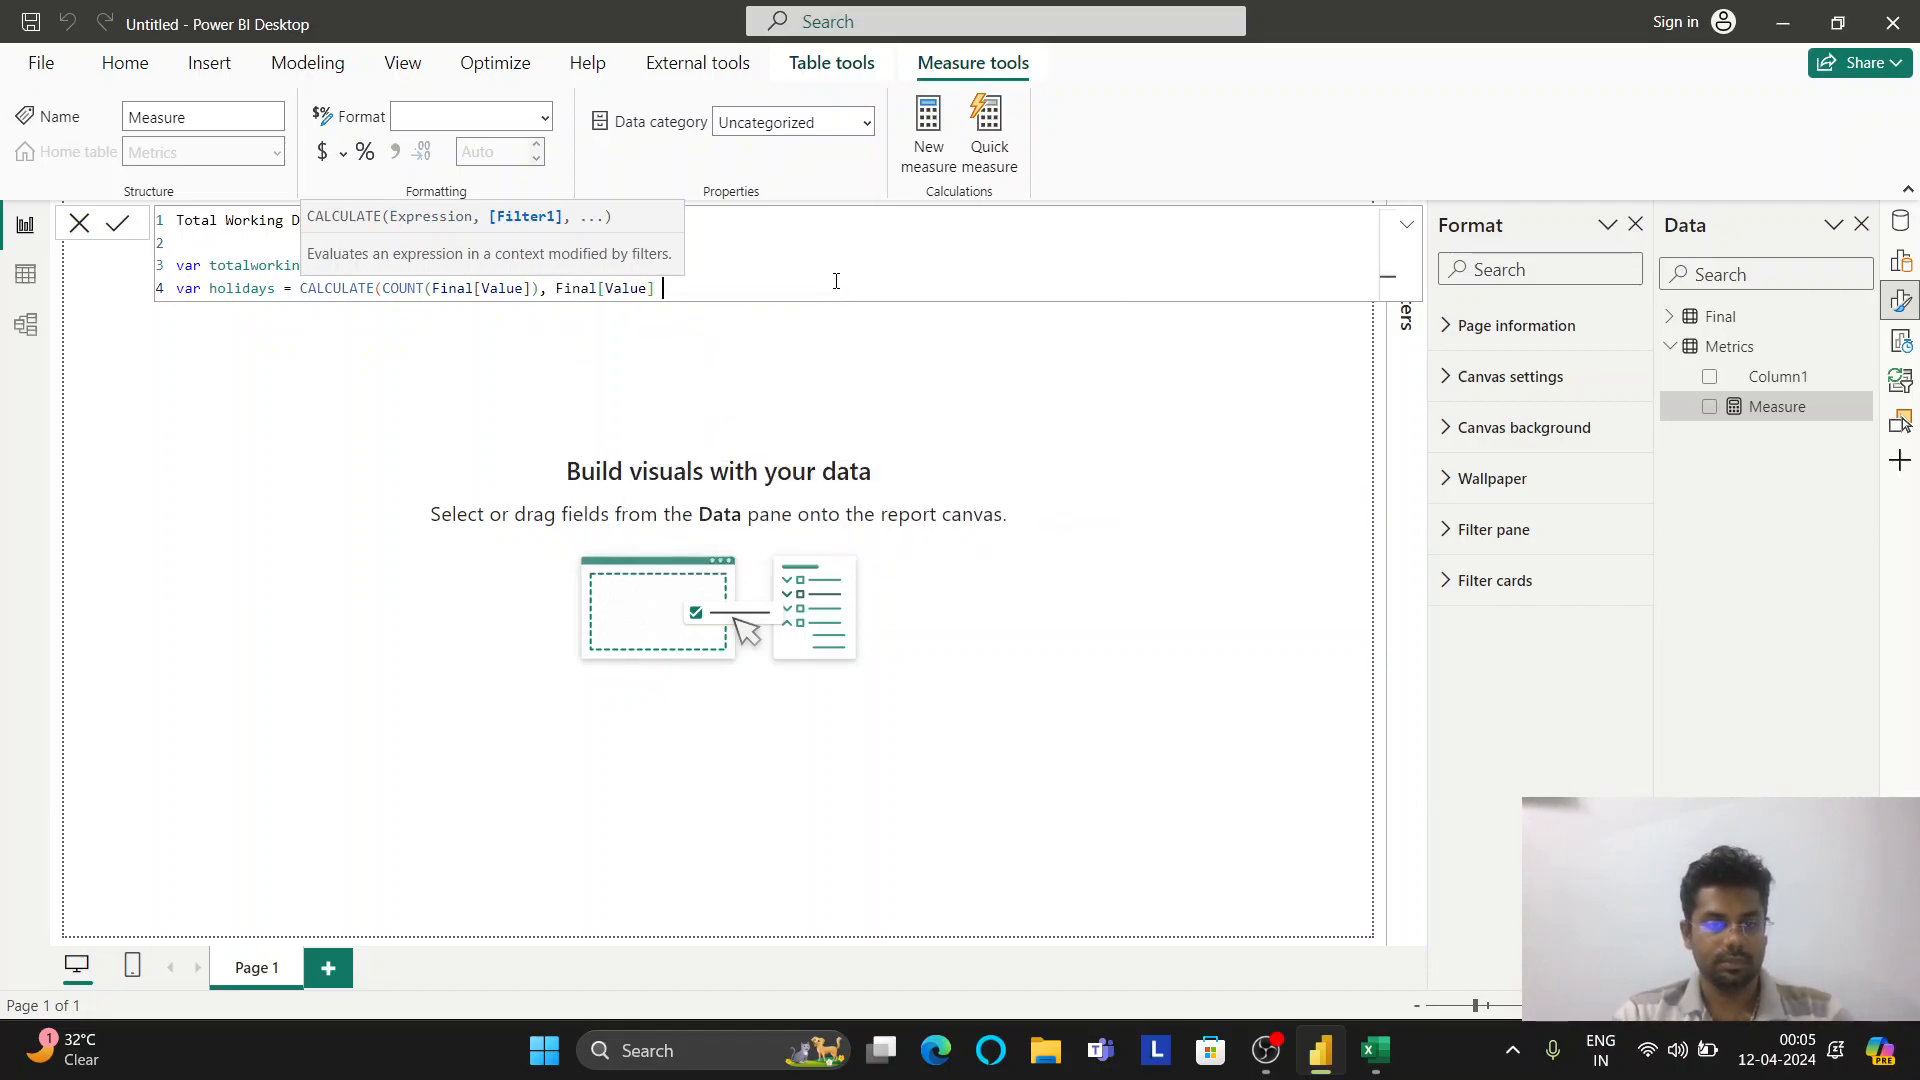
{"action": "type", "text": "in {"}
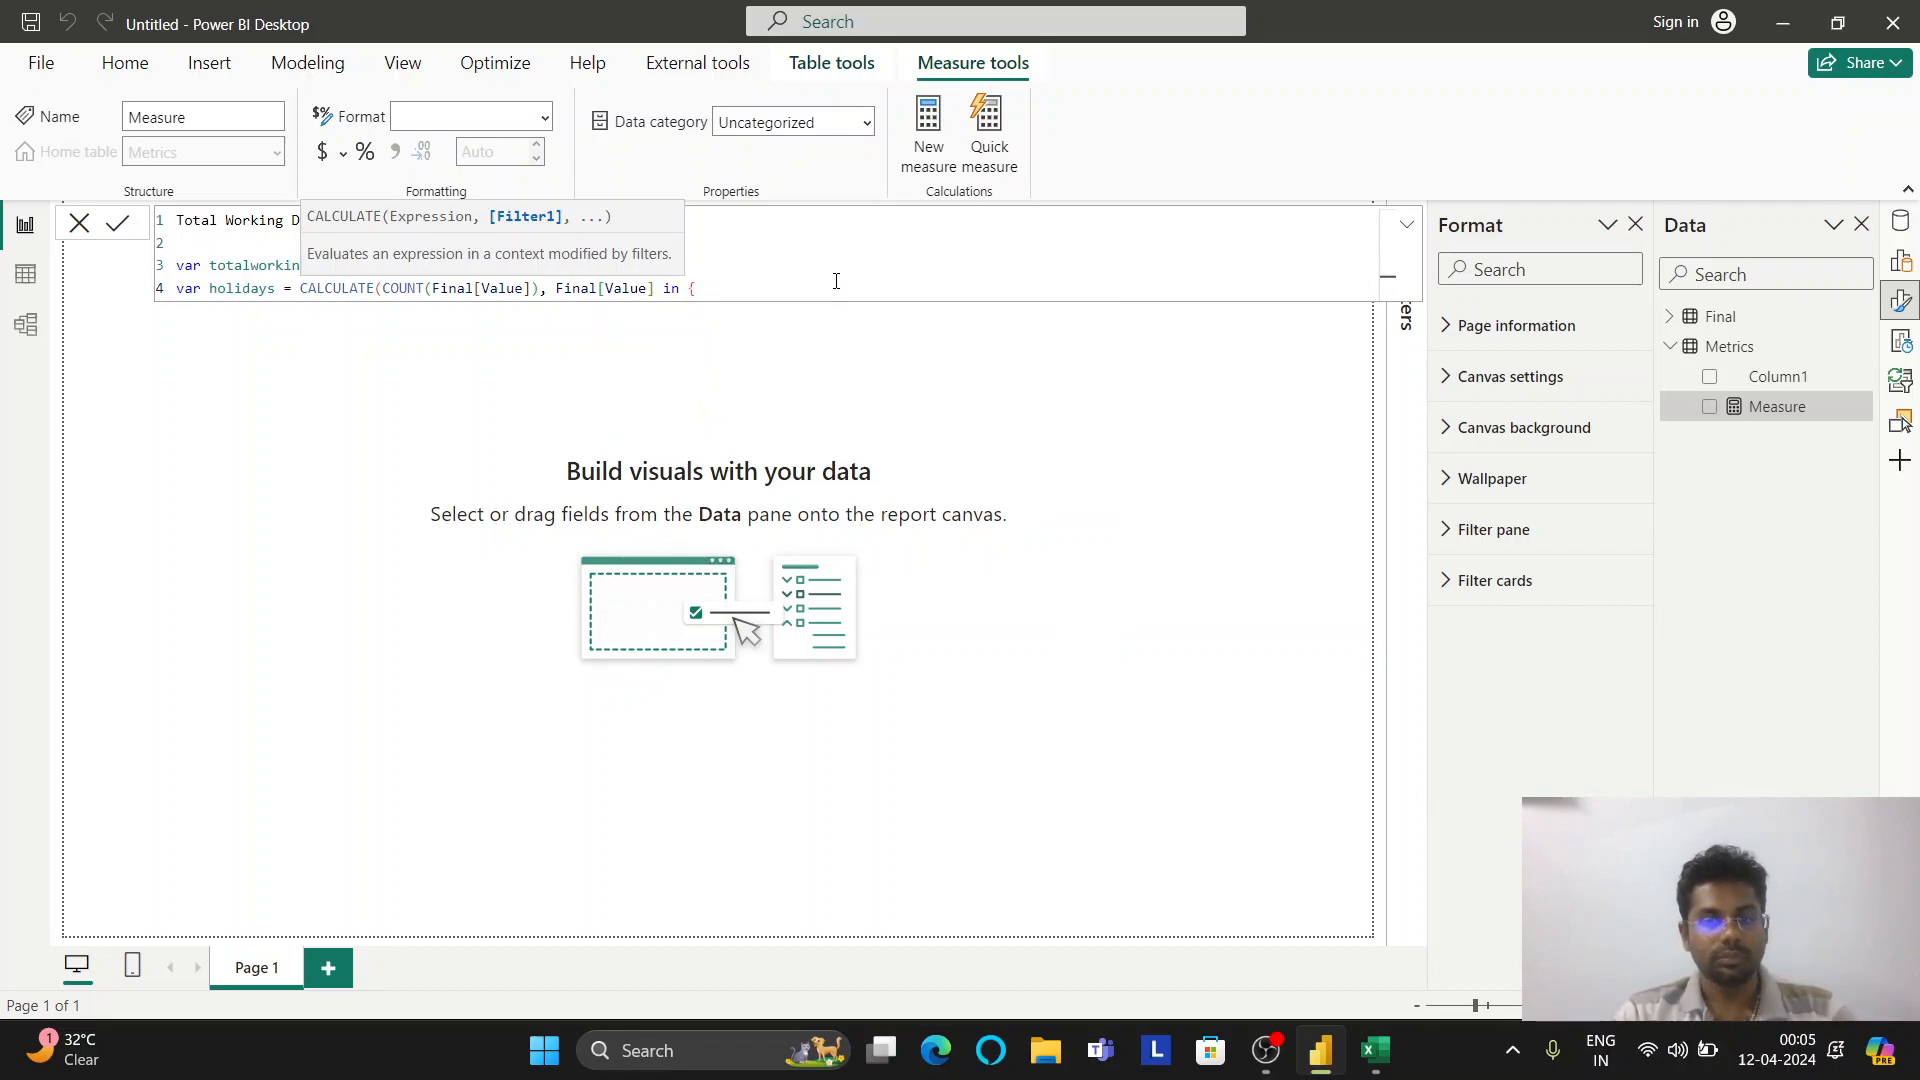
{"action": "type", "text": "\""}
{"action": "type", "text": "WO\""}
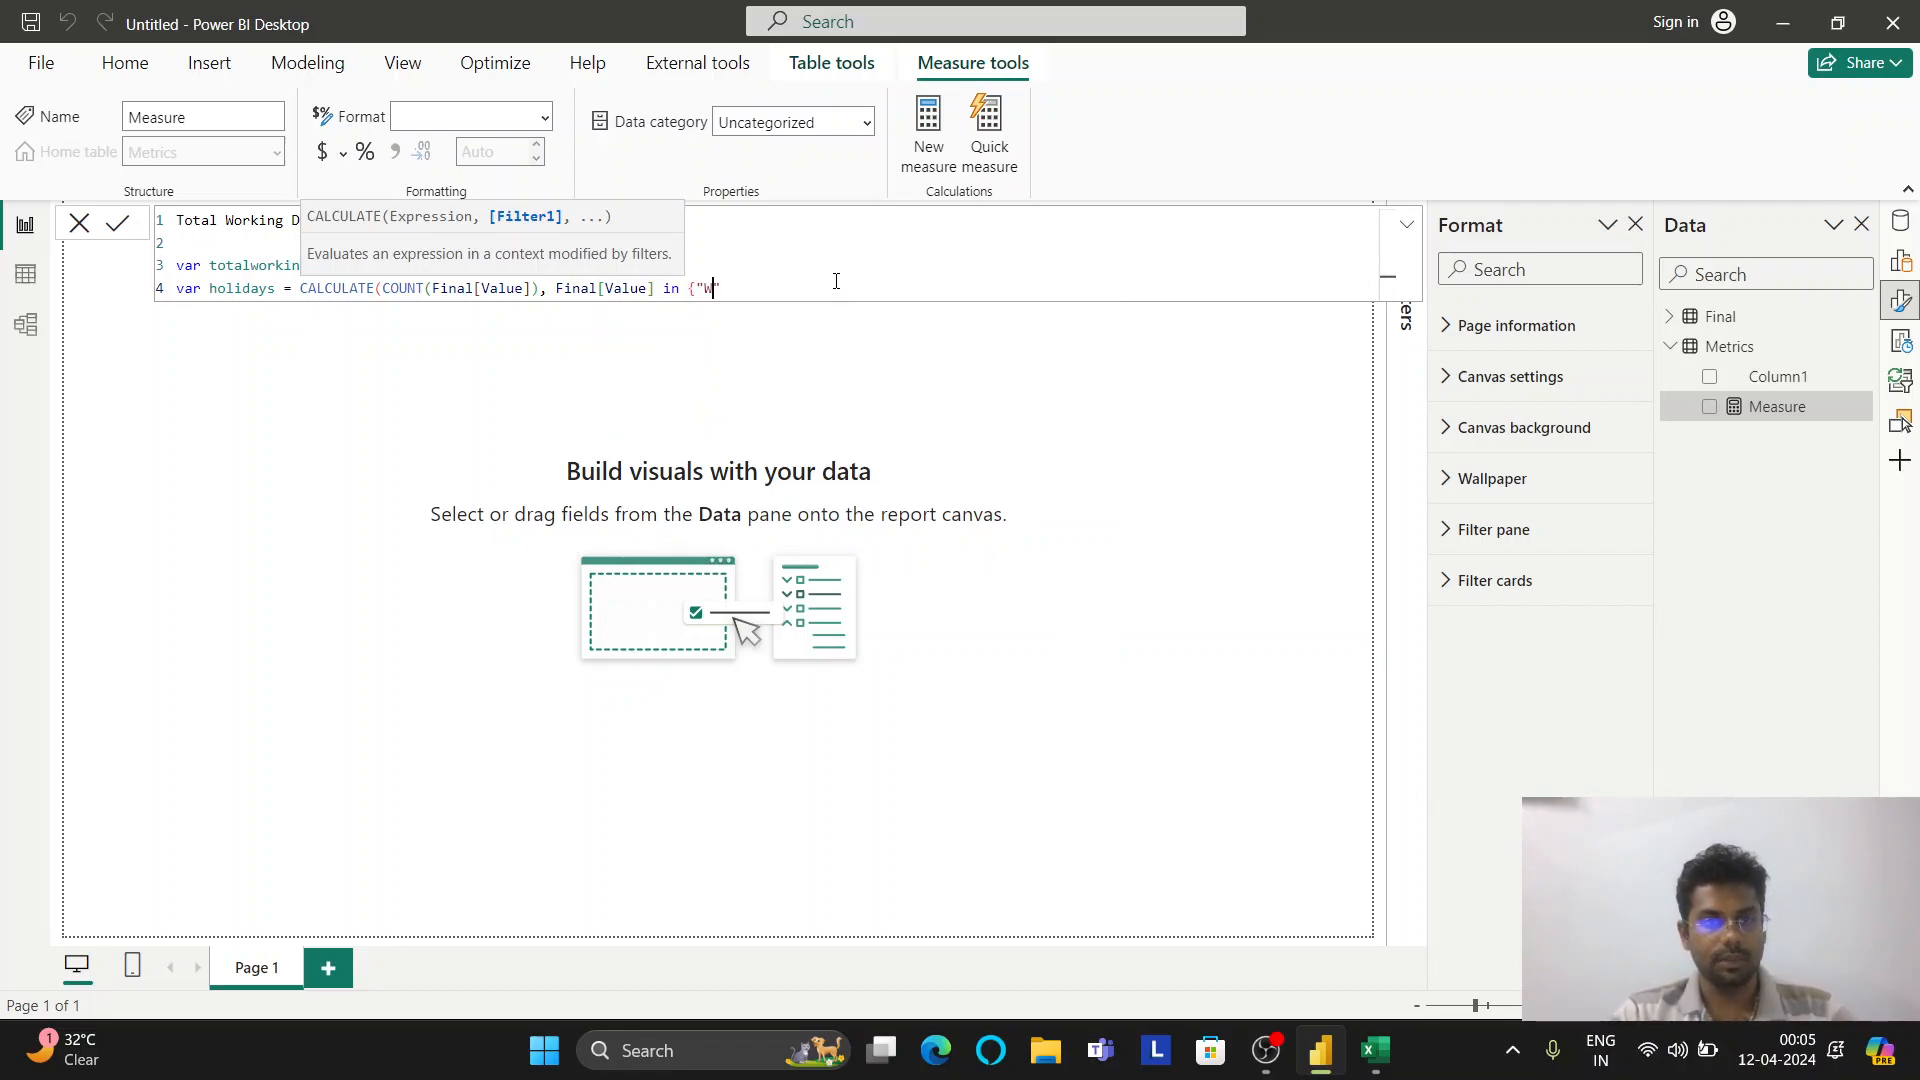
{"action": "type", "text": ","}
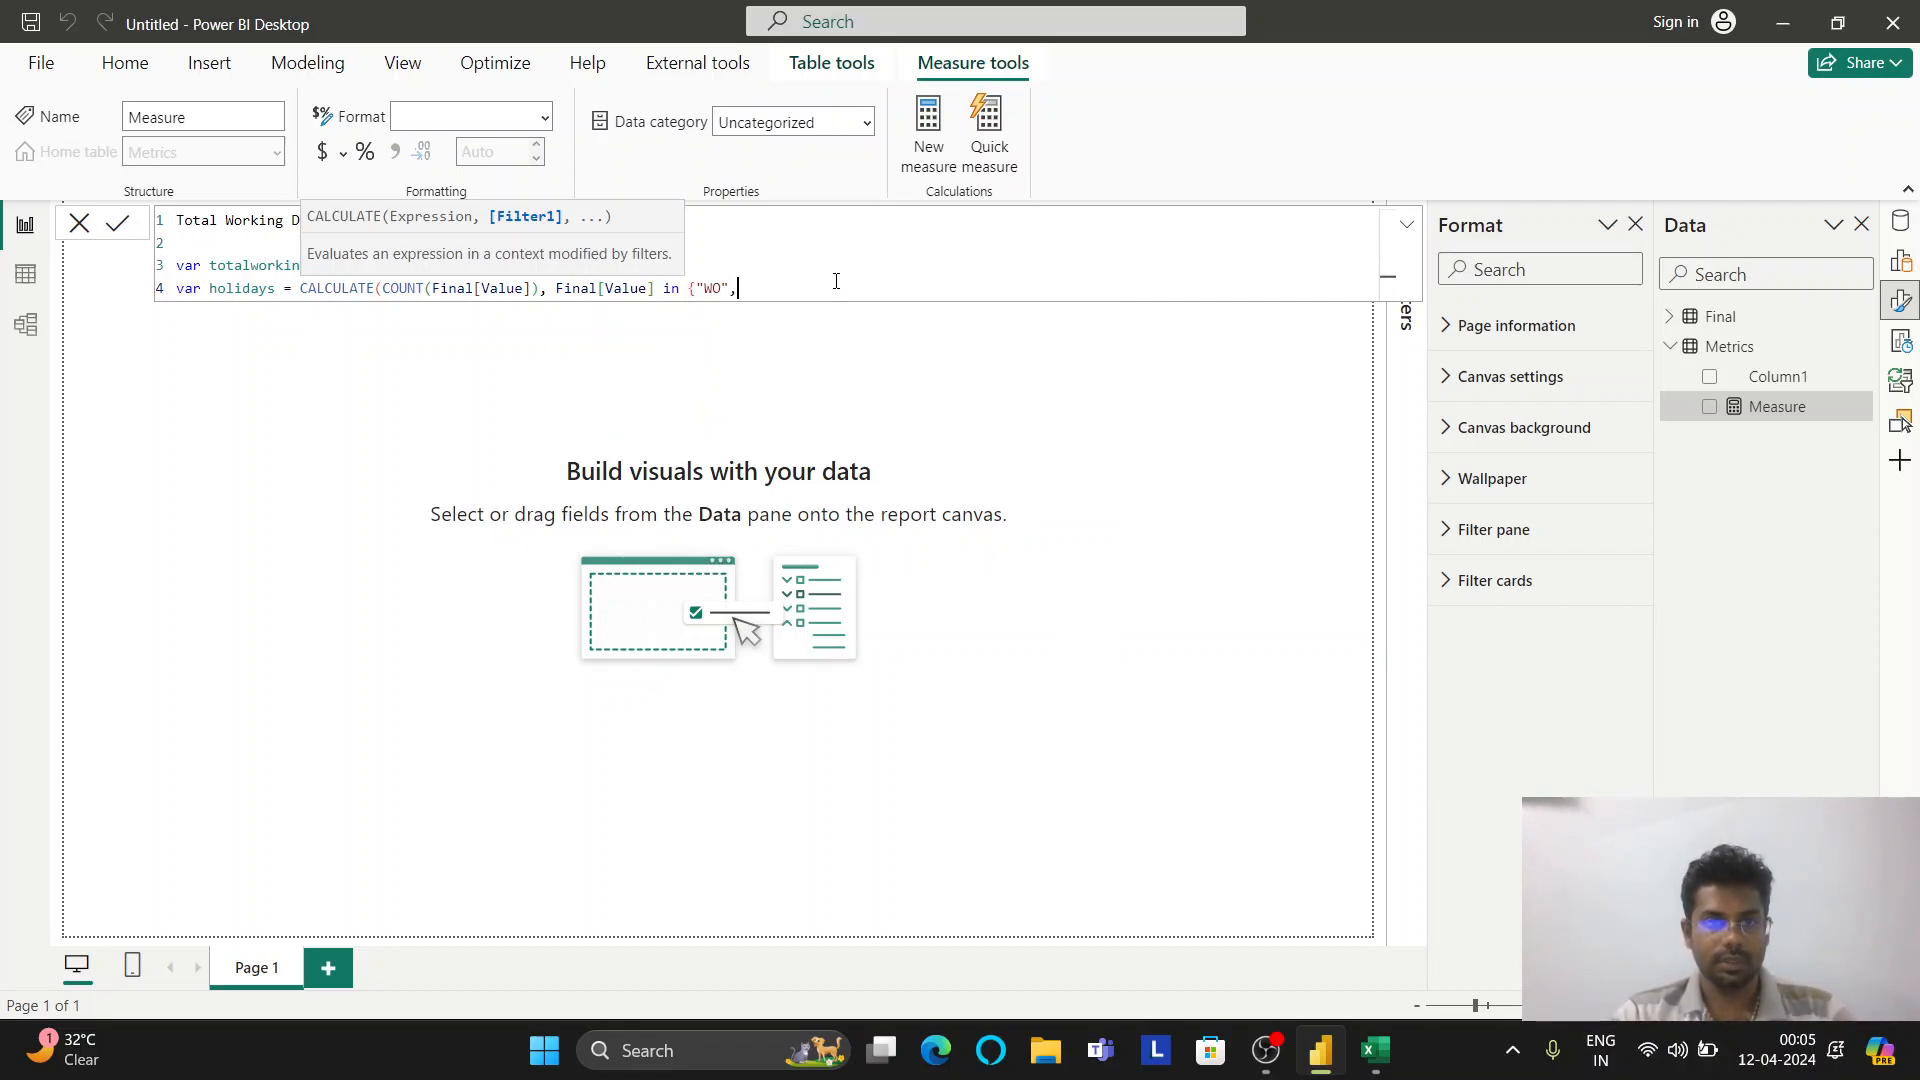
{"action": "type", "text": "\"\"HO})"}
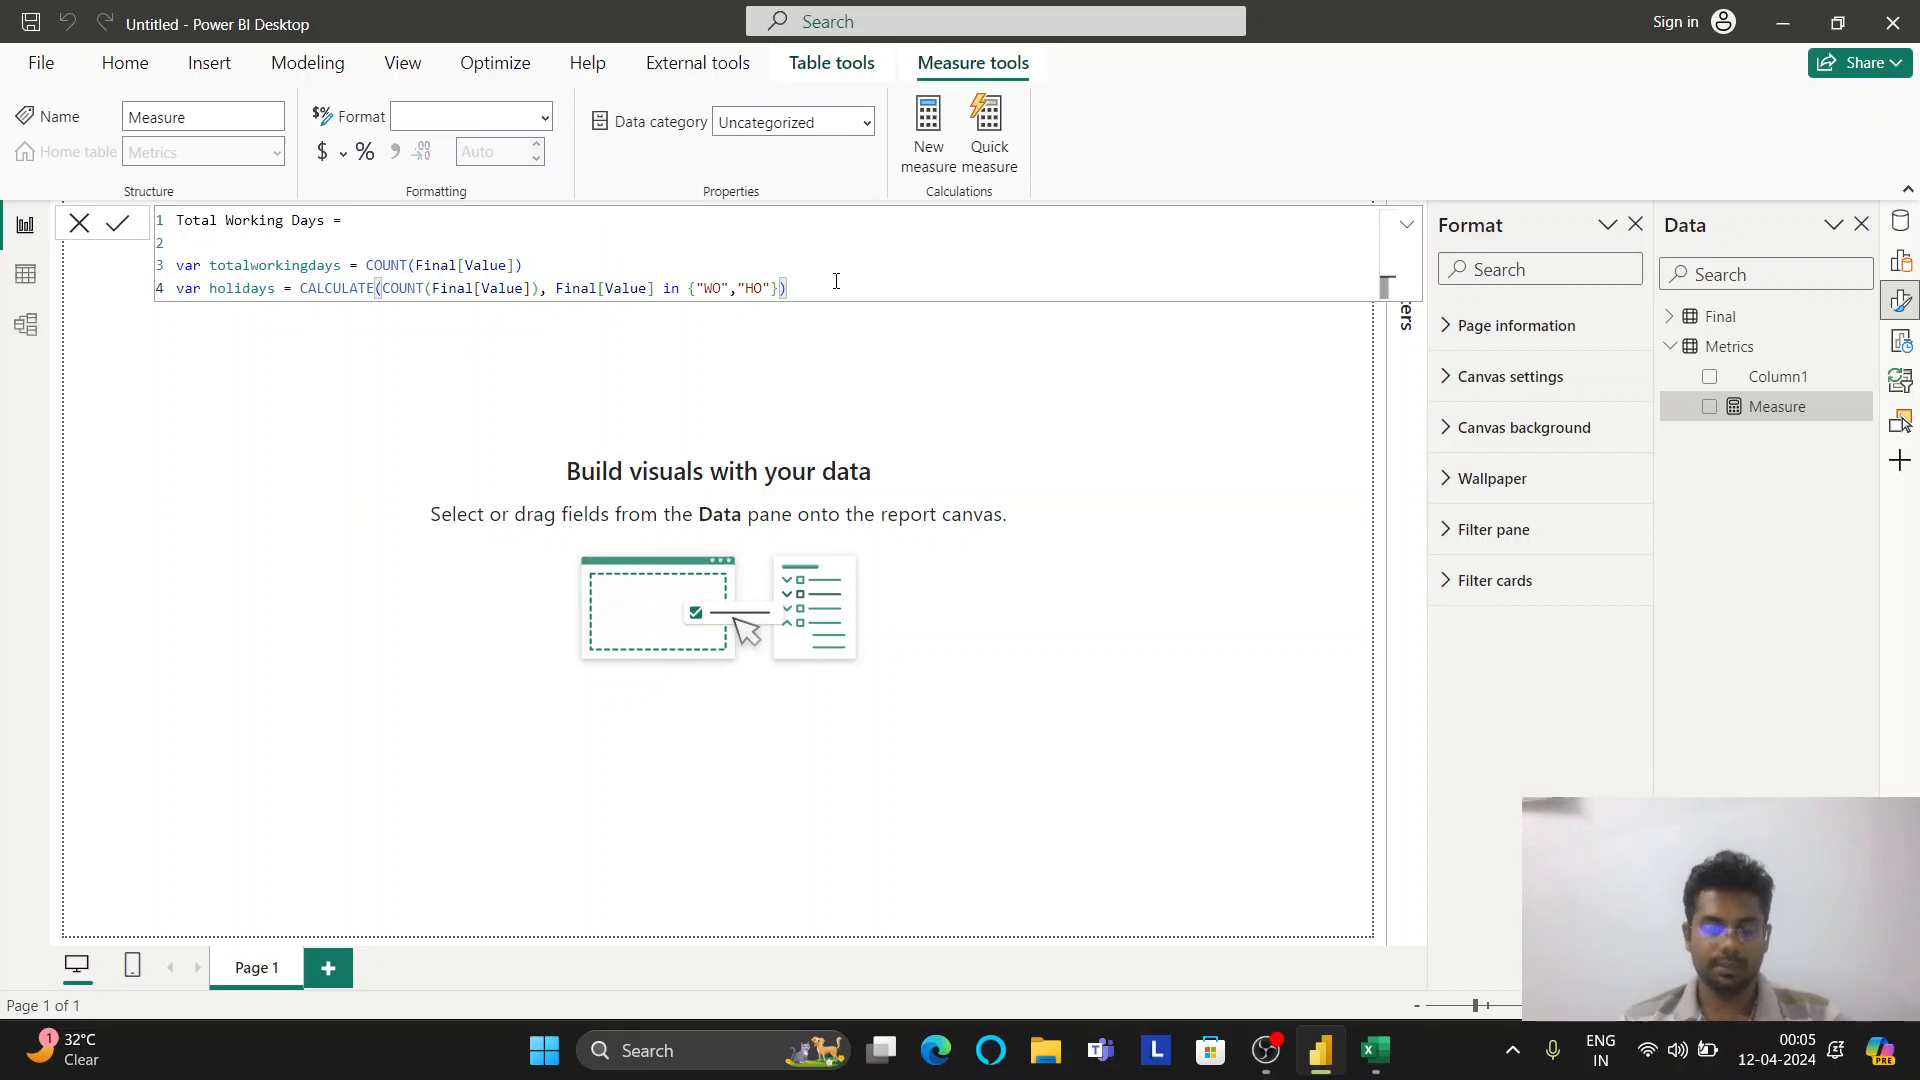
{"action": "left_click", "coordinate": [1380, 1063]}
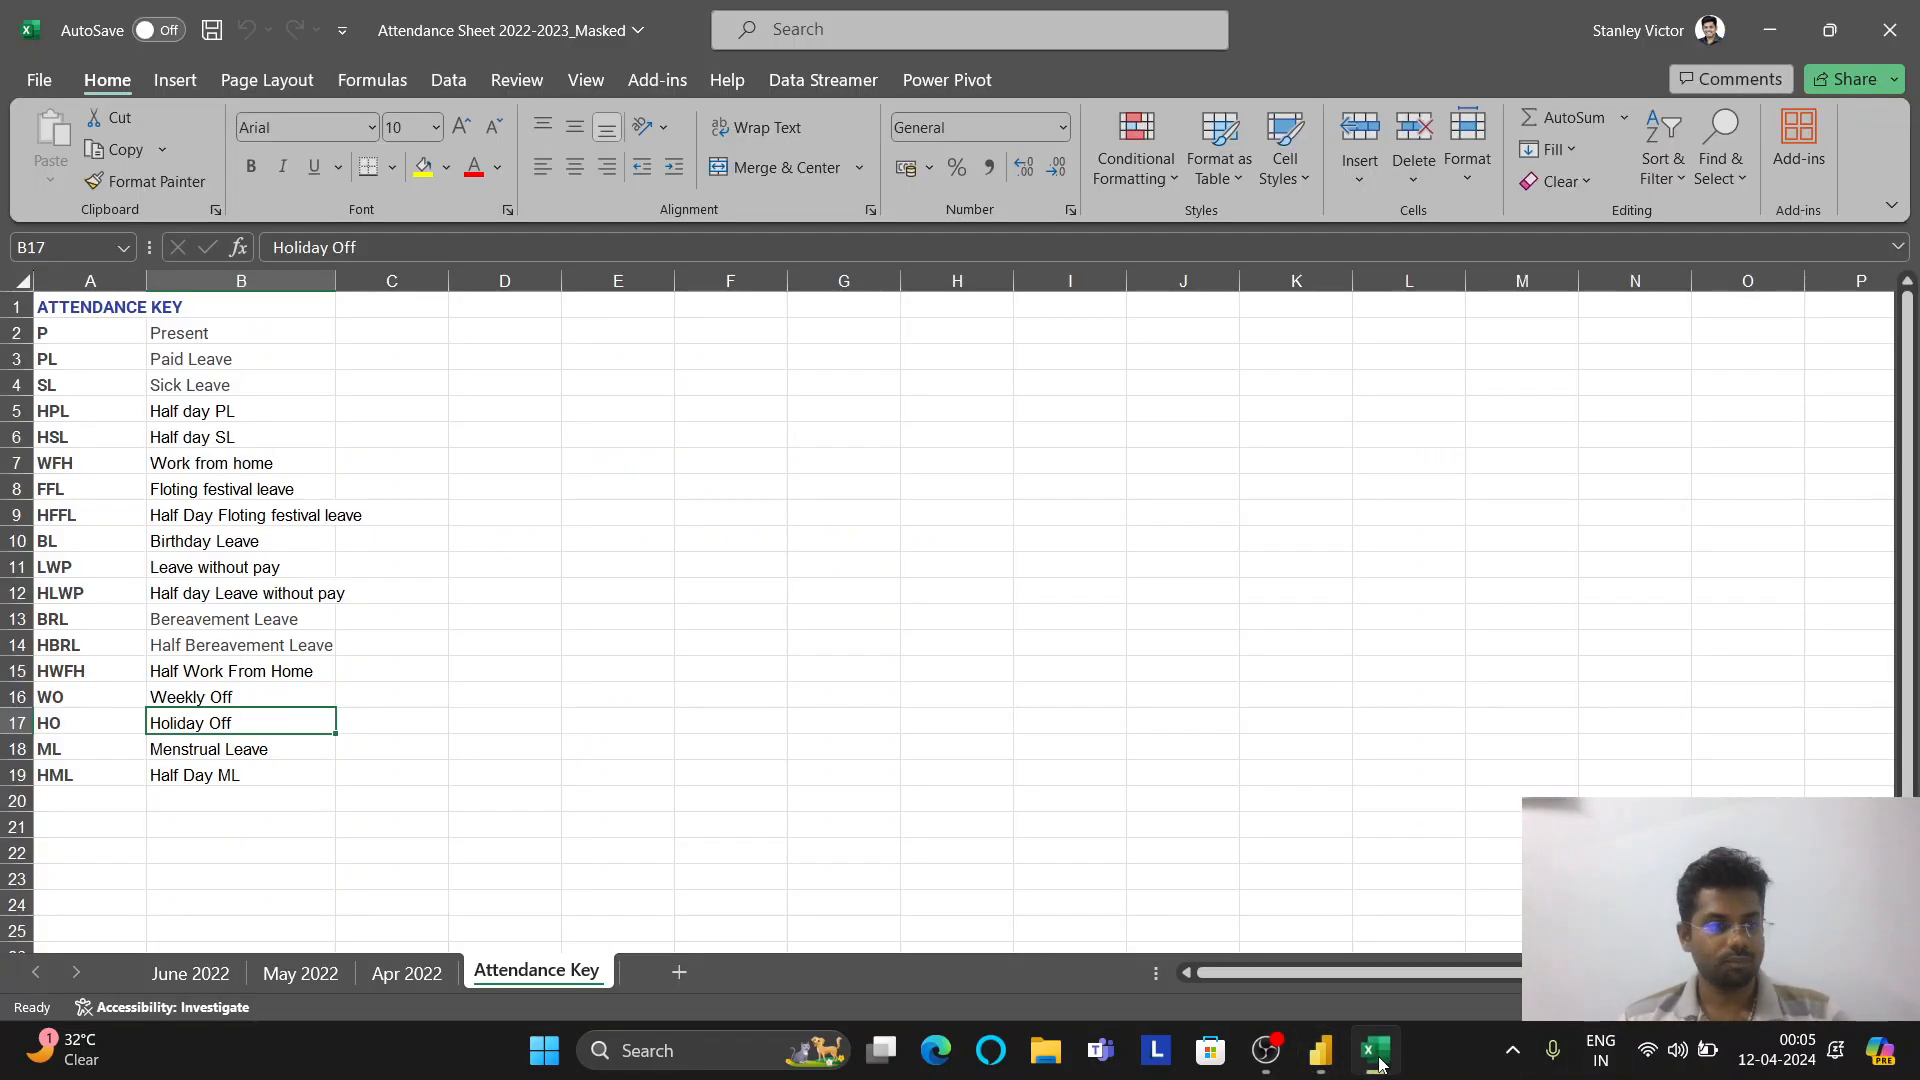
{"action": "left_click", "coordinate": [1383, 1068]}
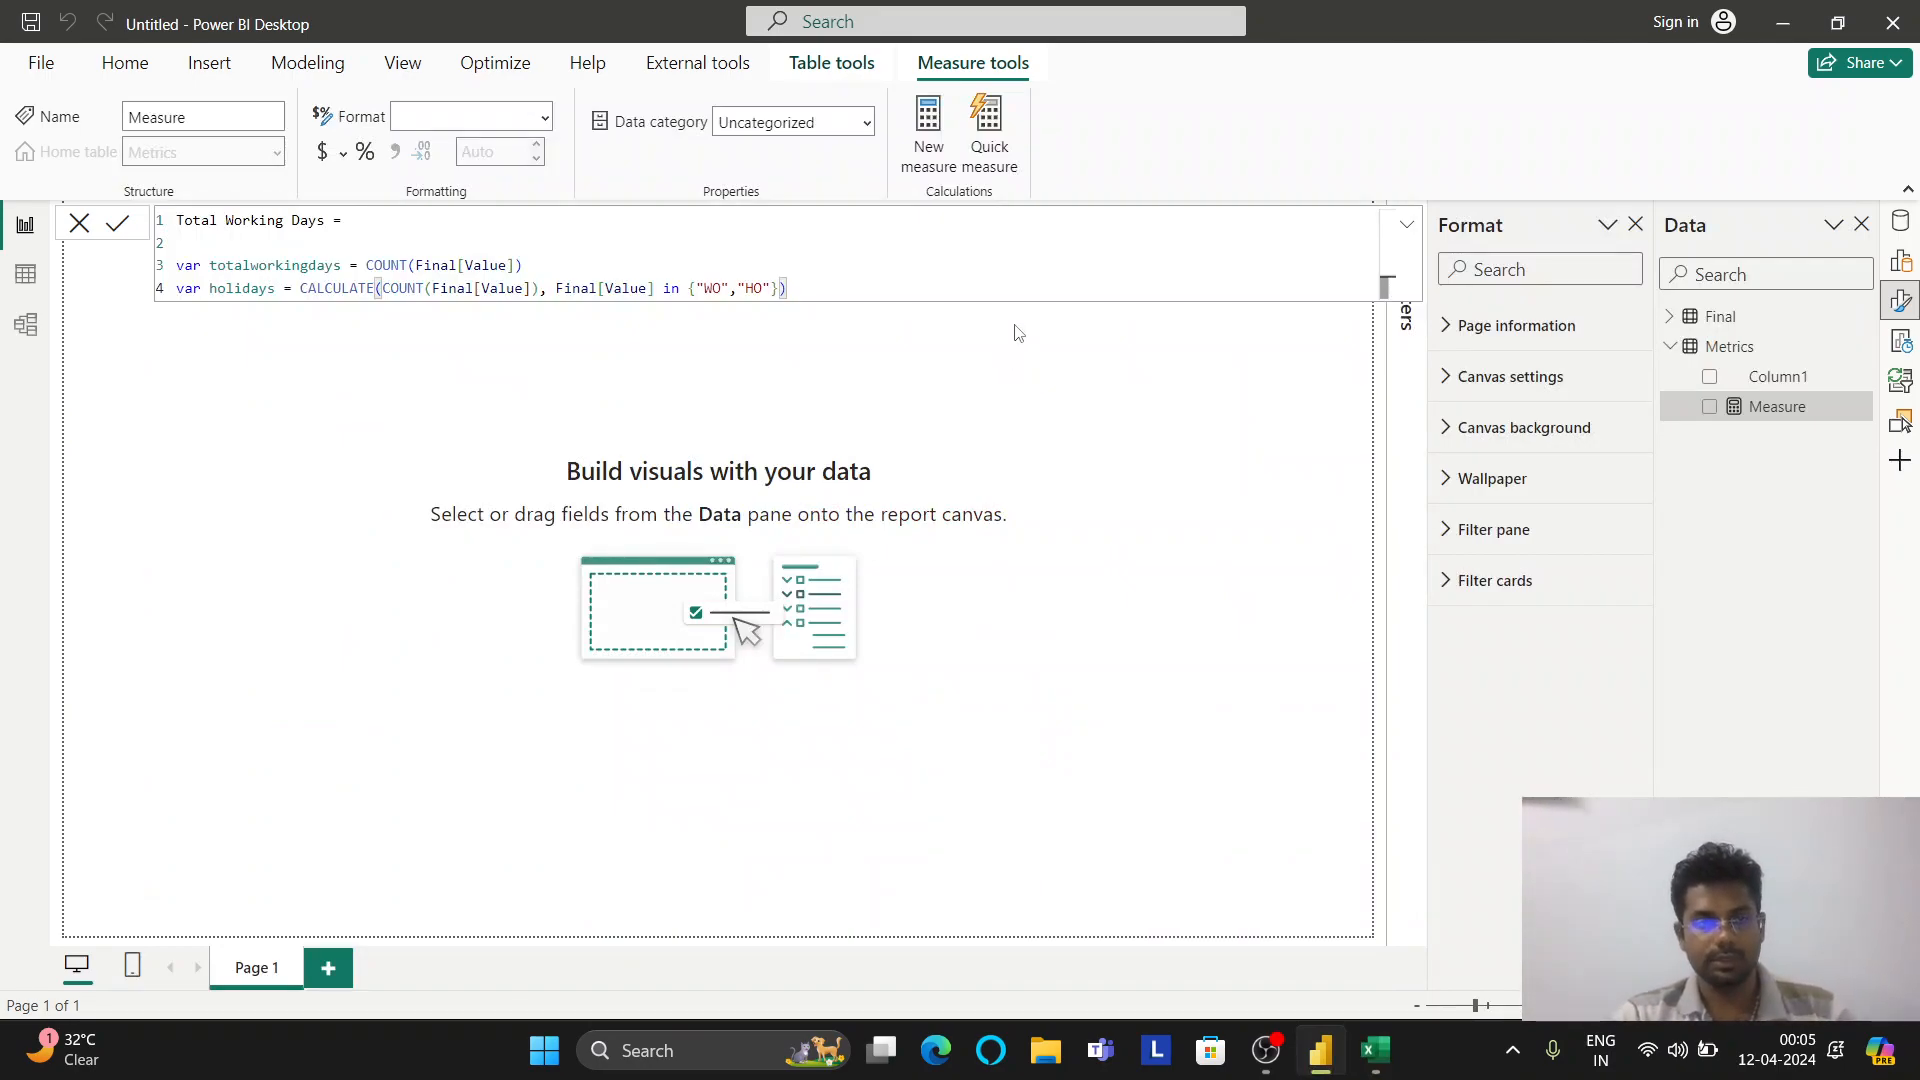
End the measure with 'return totalworkingdays - holidays' and commit it
{"action": "key", "text": "shift+Return"}
{"action": "type", "text": "retrun"}
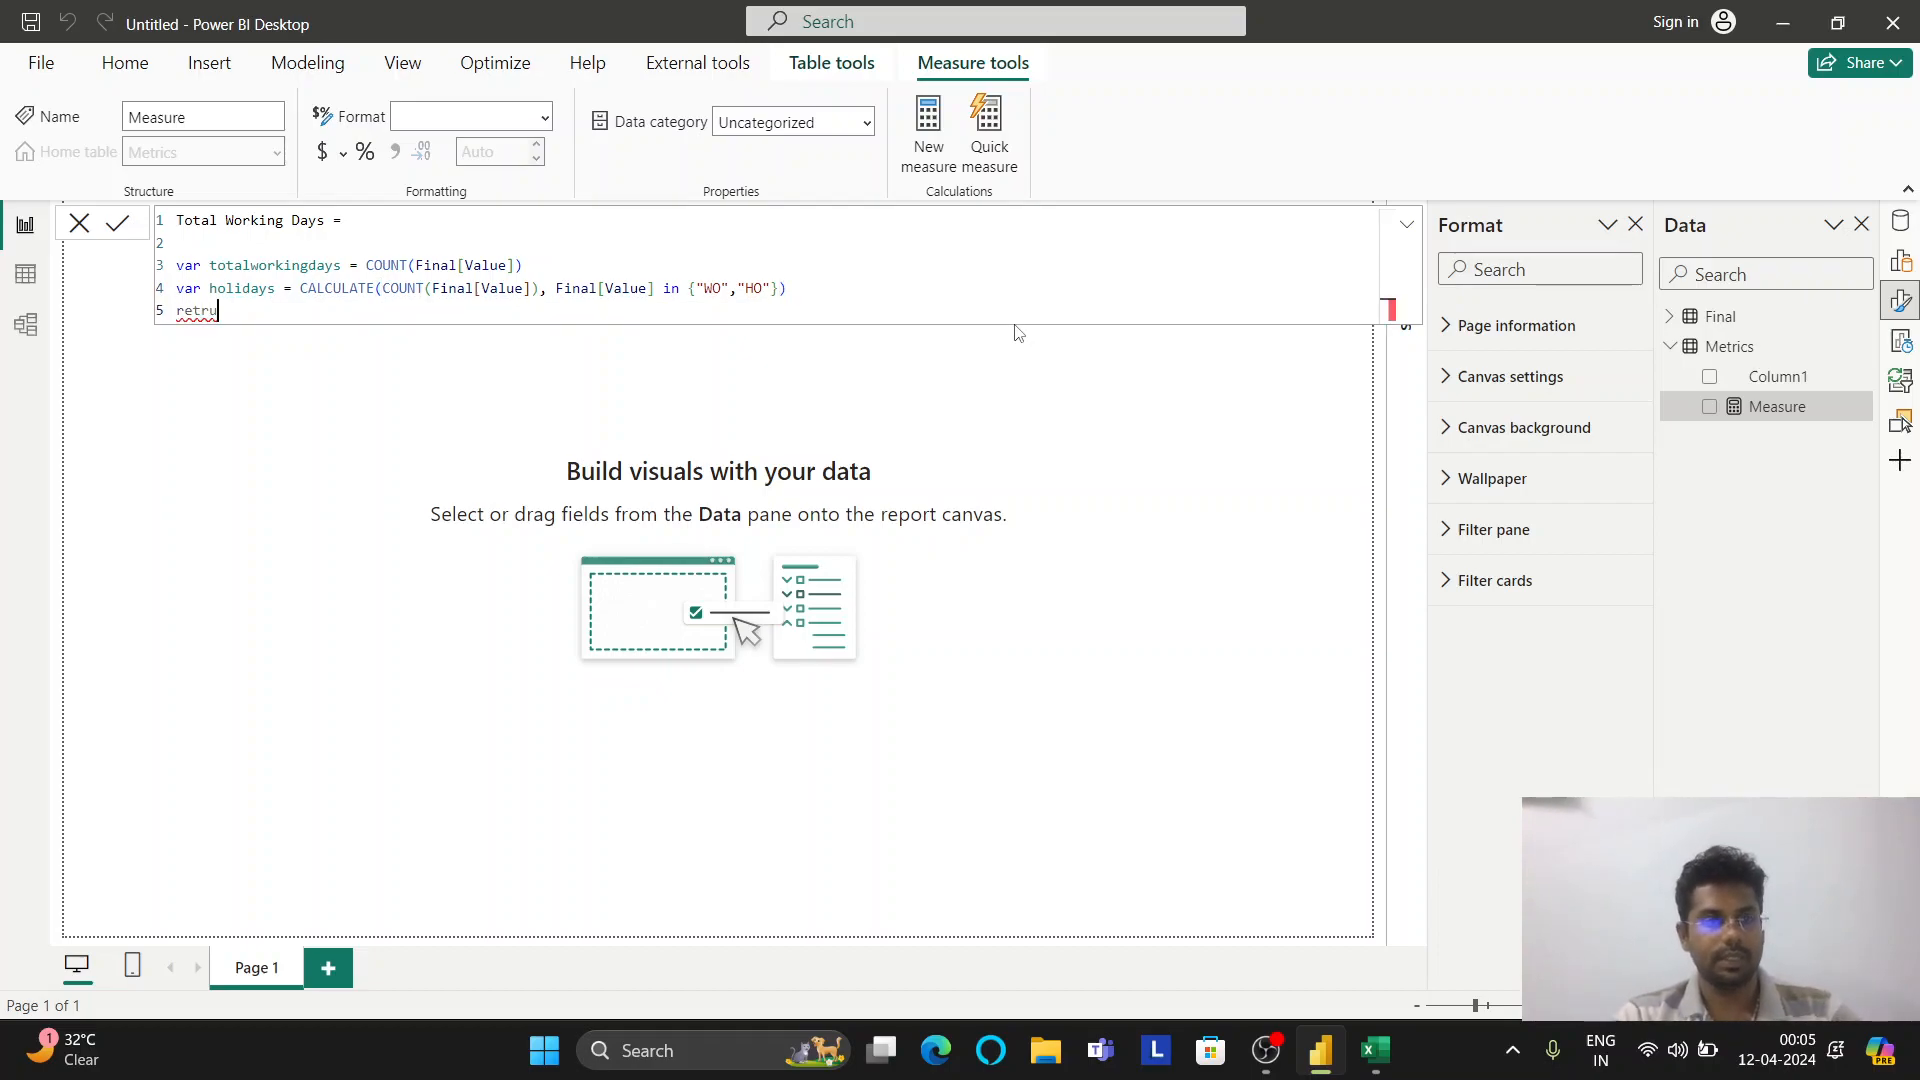
{"action": "key", "text": "BackSpace"}
{"action": "key", "text": "BackSpace"}
{"action": "key", "text": "BackSpace"}
{"action": "type", "text": "urn"}
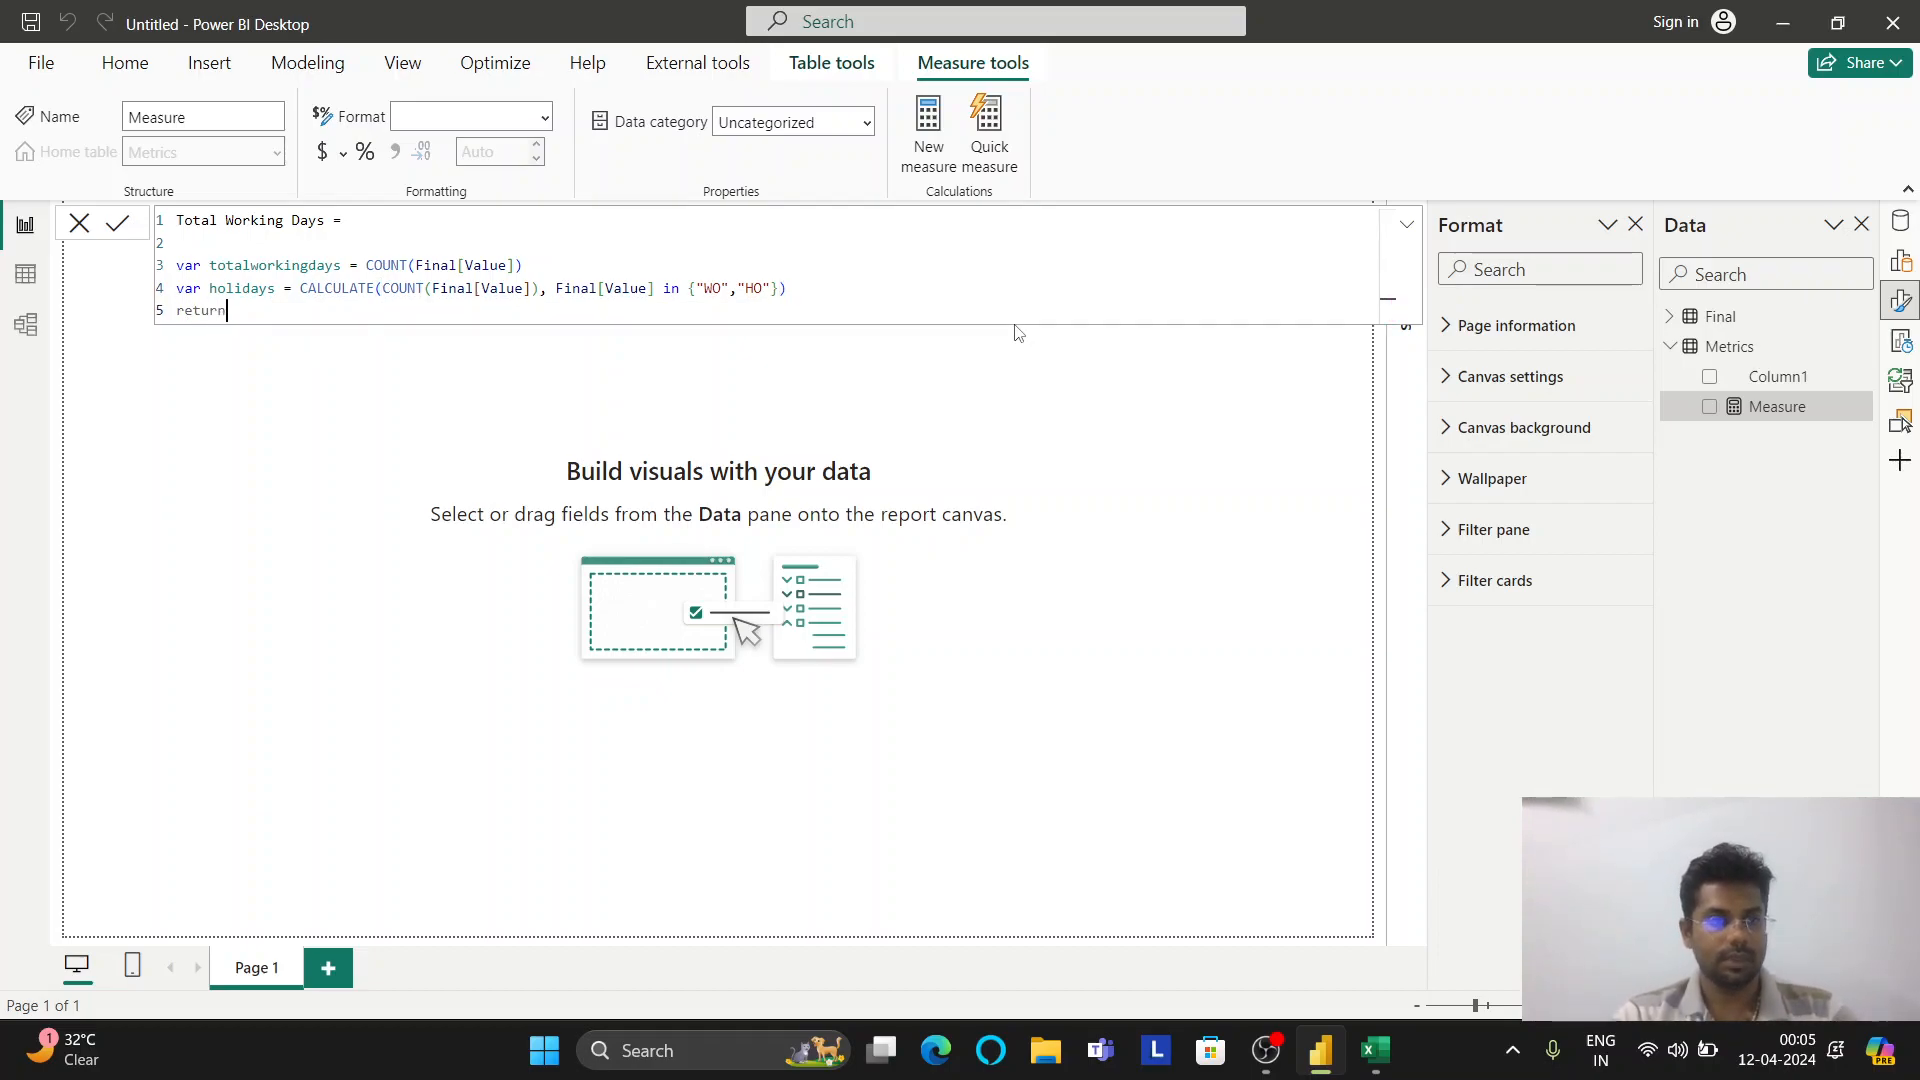
{"action": "key", "text": "shift+Return"}
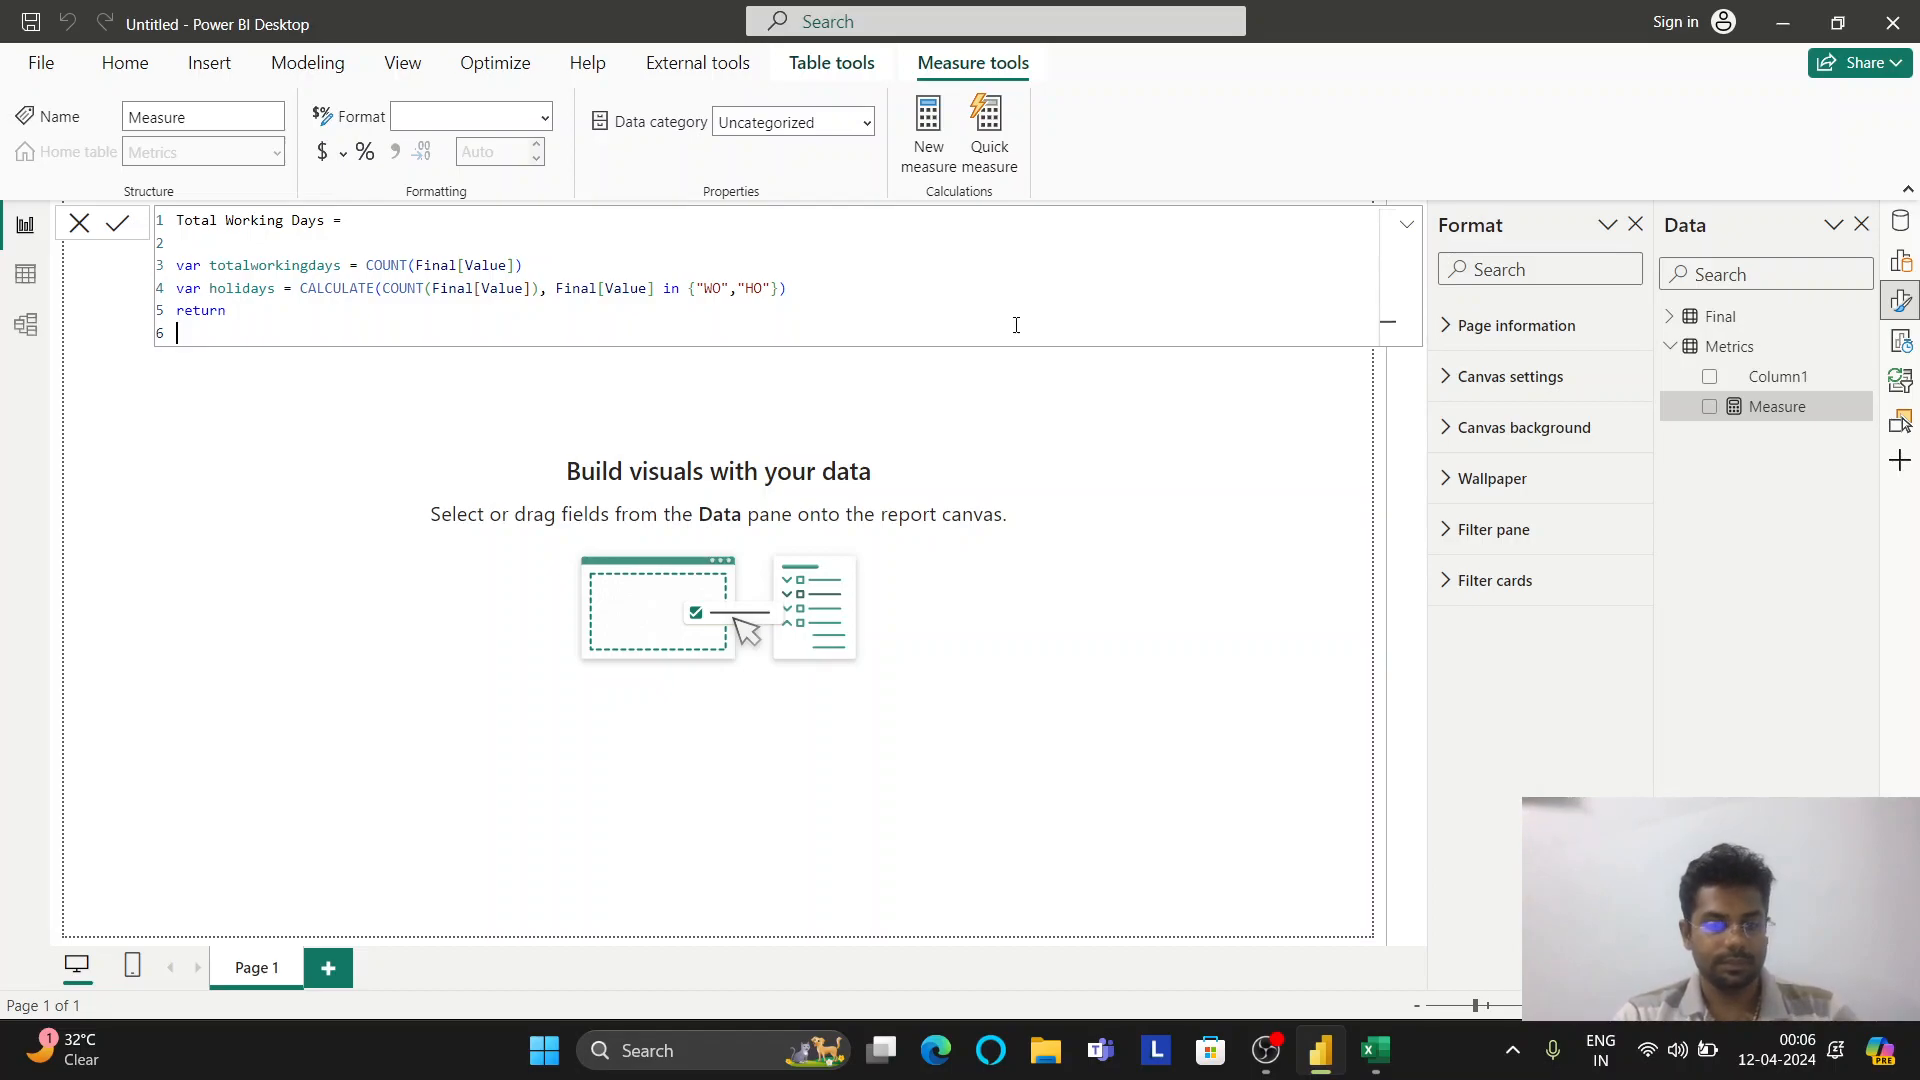
{"action": "type", "text": "tot"}
{"action": "key", "text": "Down"}
{"action": "key", "text": "Down"}
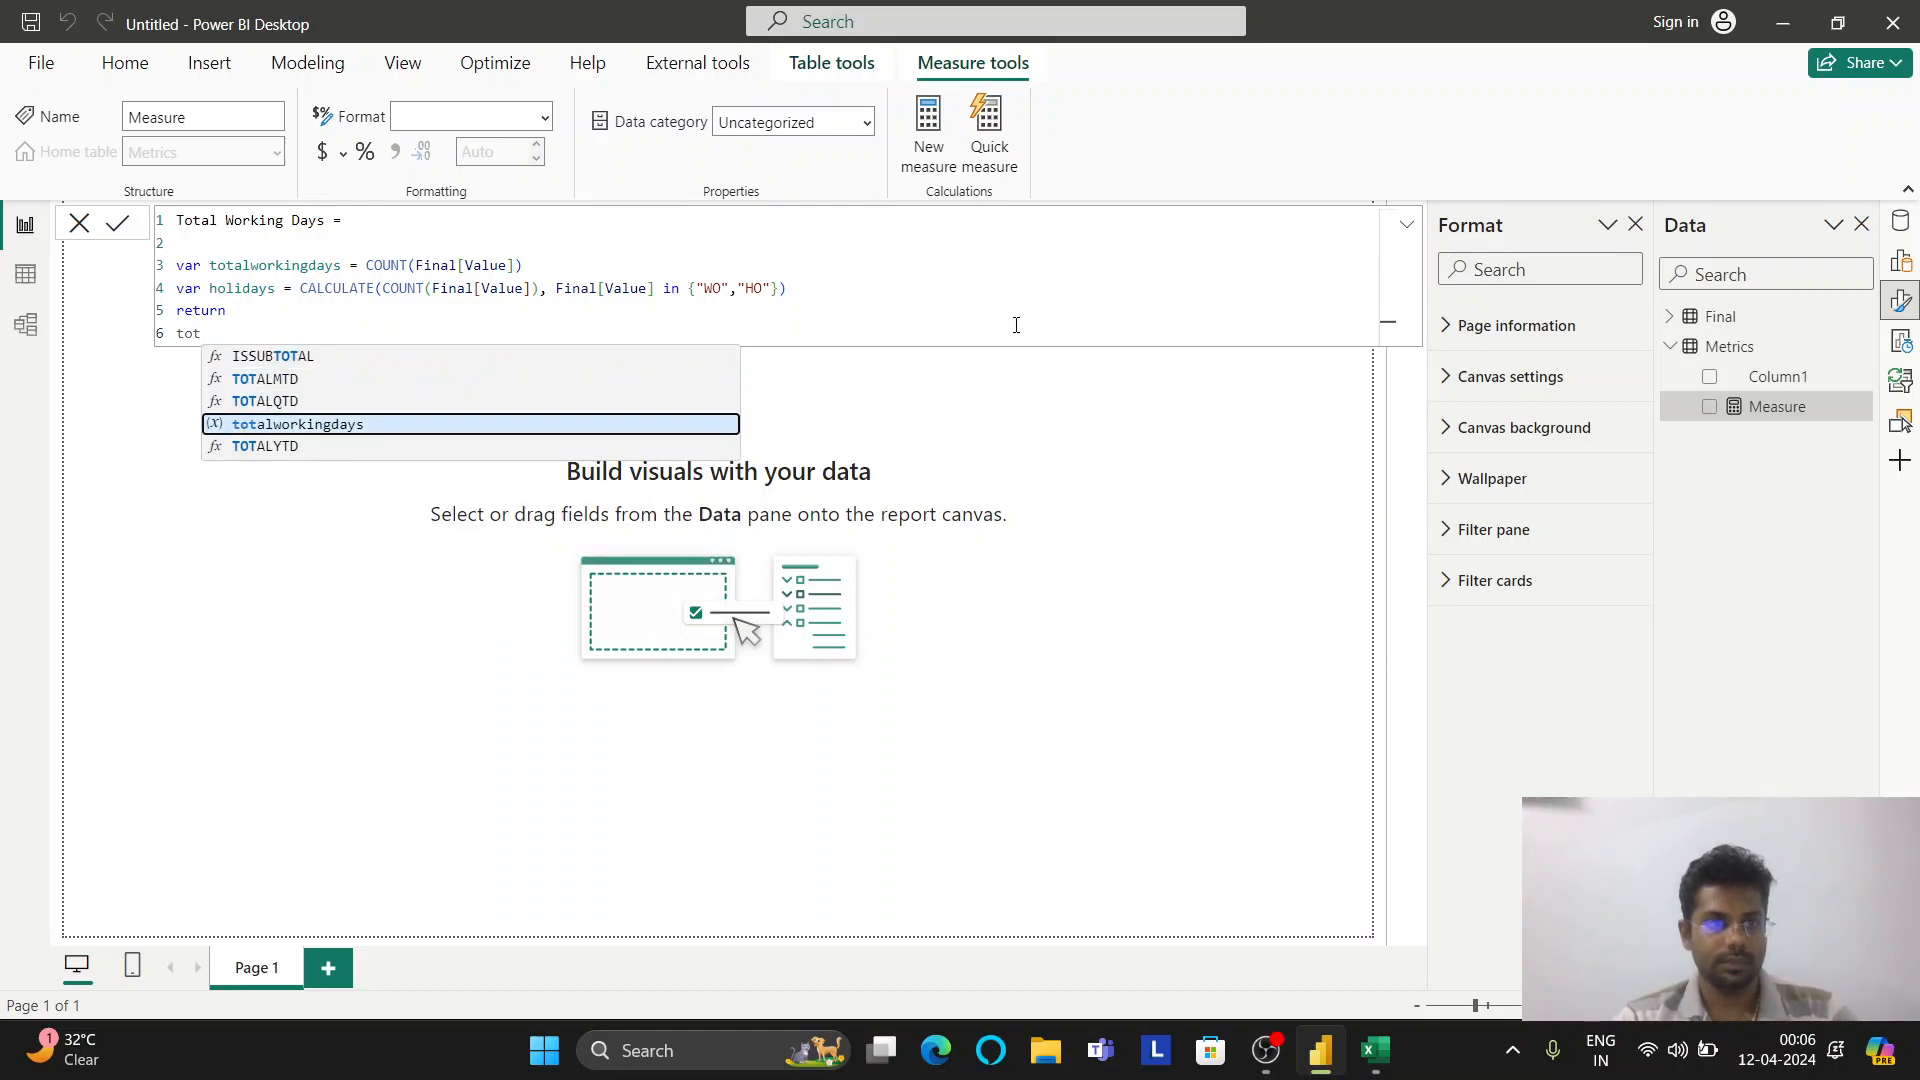
{"action": "key", "text": "Tab"}
{"action": "type", "text": "- "}
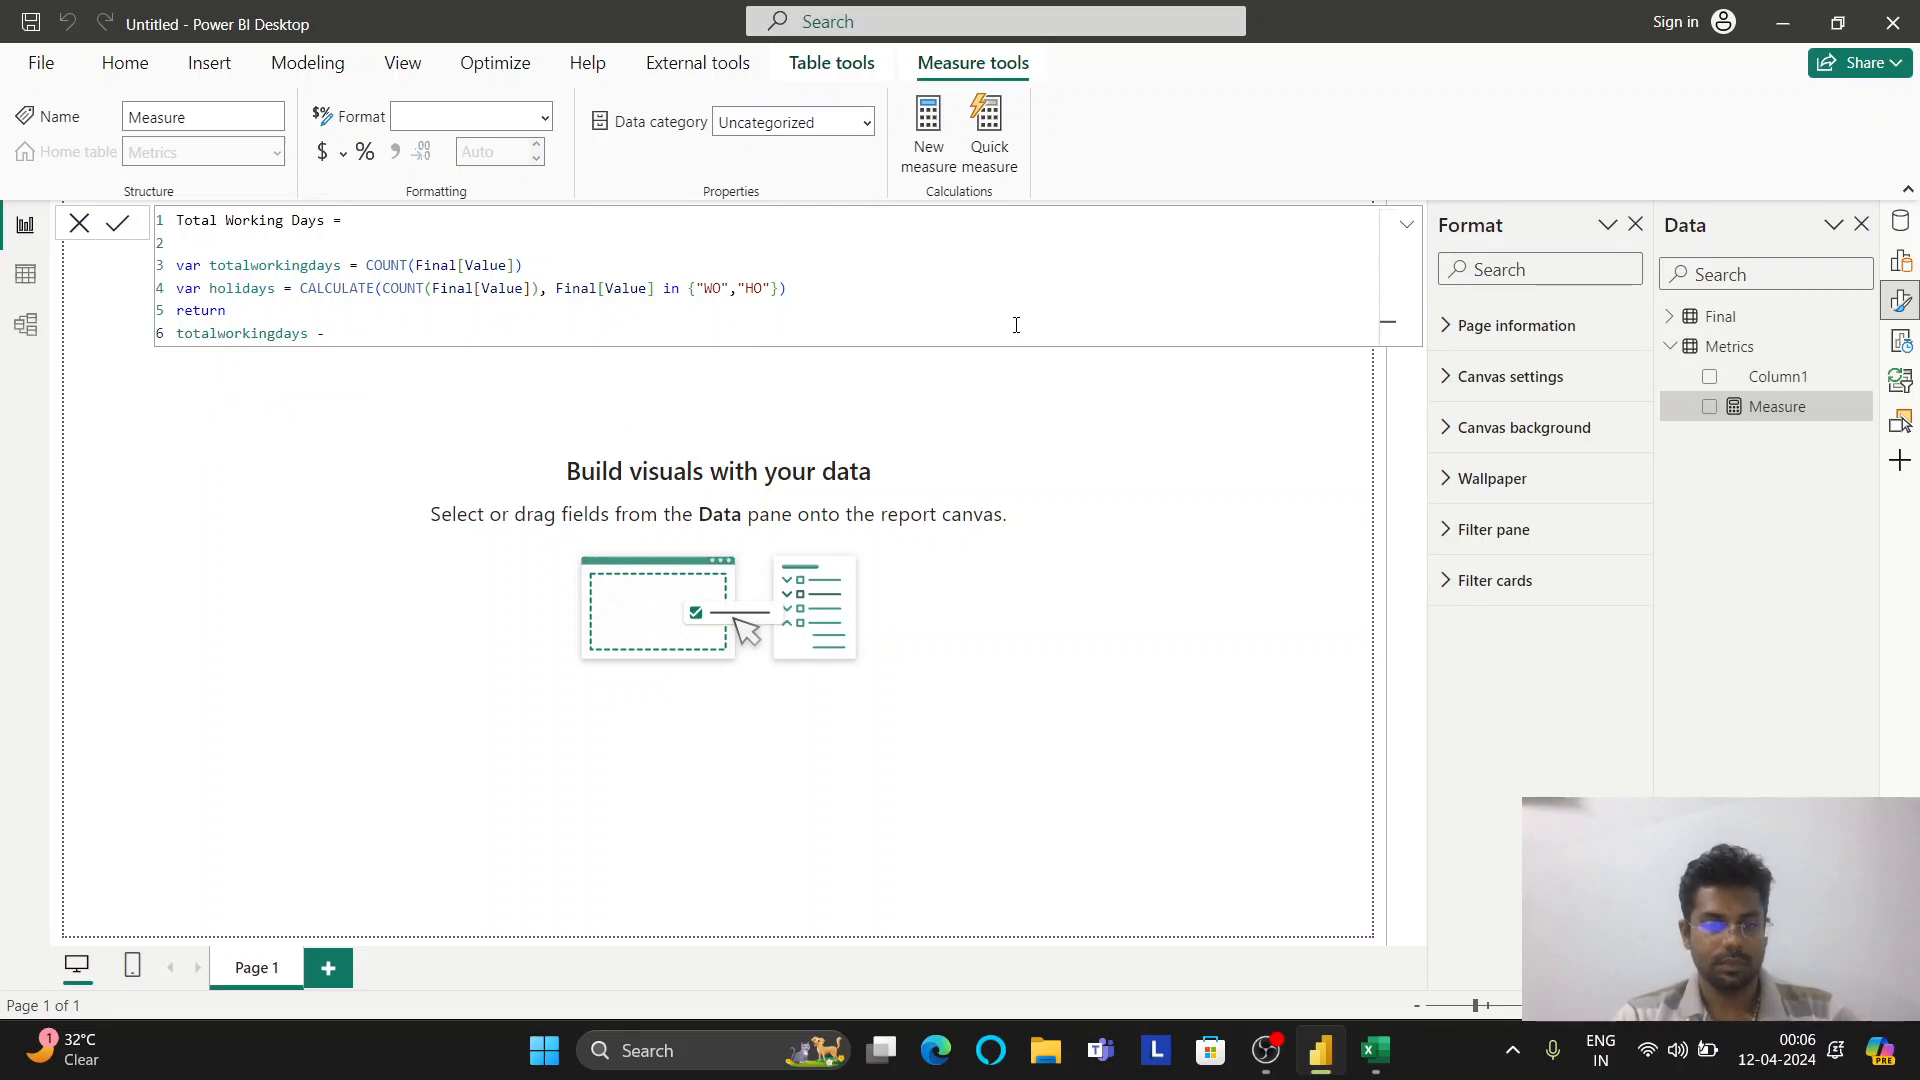
{"action": "type", "text": "ho"}
{"action": "key", "text": "Tab"}
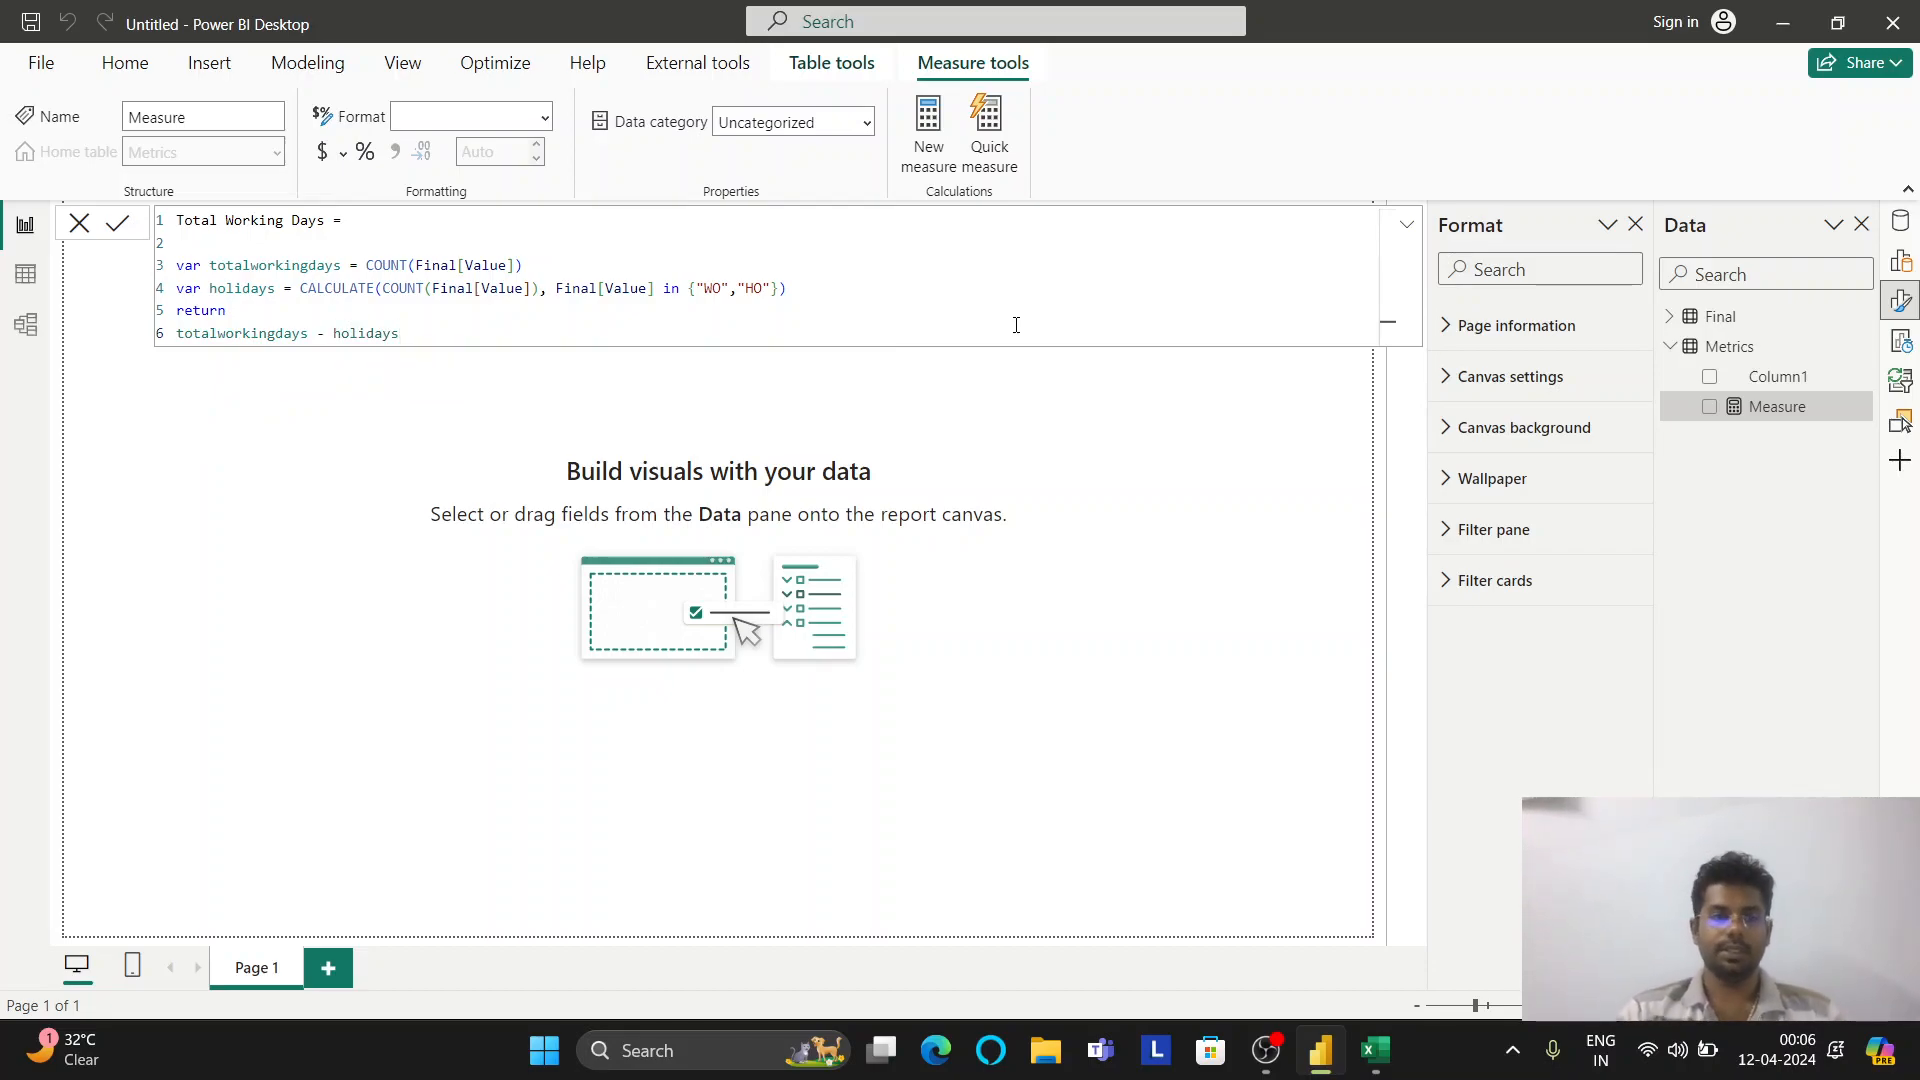
{"action": "key", "text": "Return"}
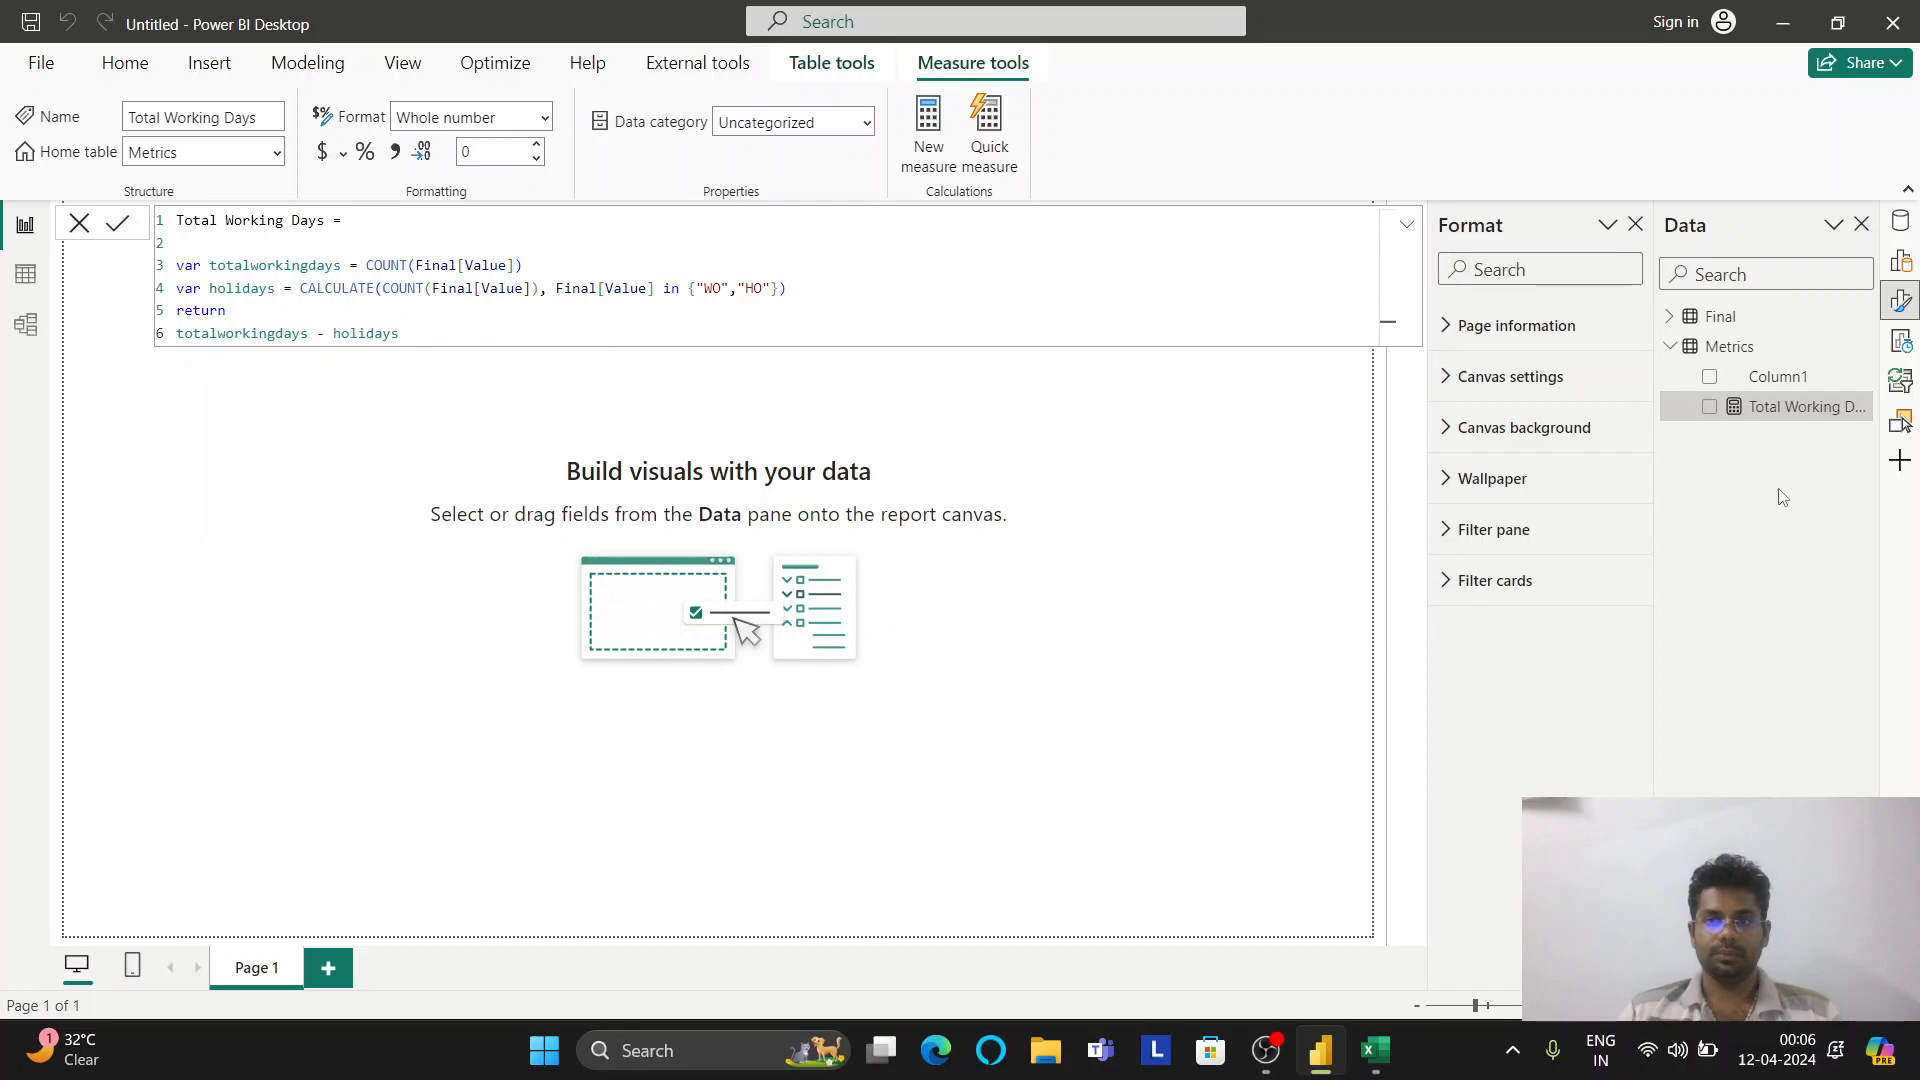
Add a smaller Total Working Days card showing 4439, and delete Column1 from Metrics
{"action": "left_click_drag", "start_coordinate": [1750, 410], "coordinate": [292, 405]}
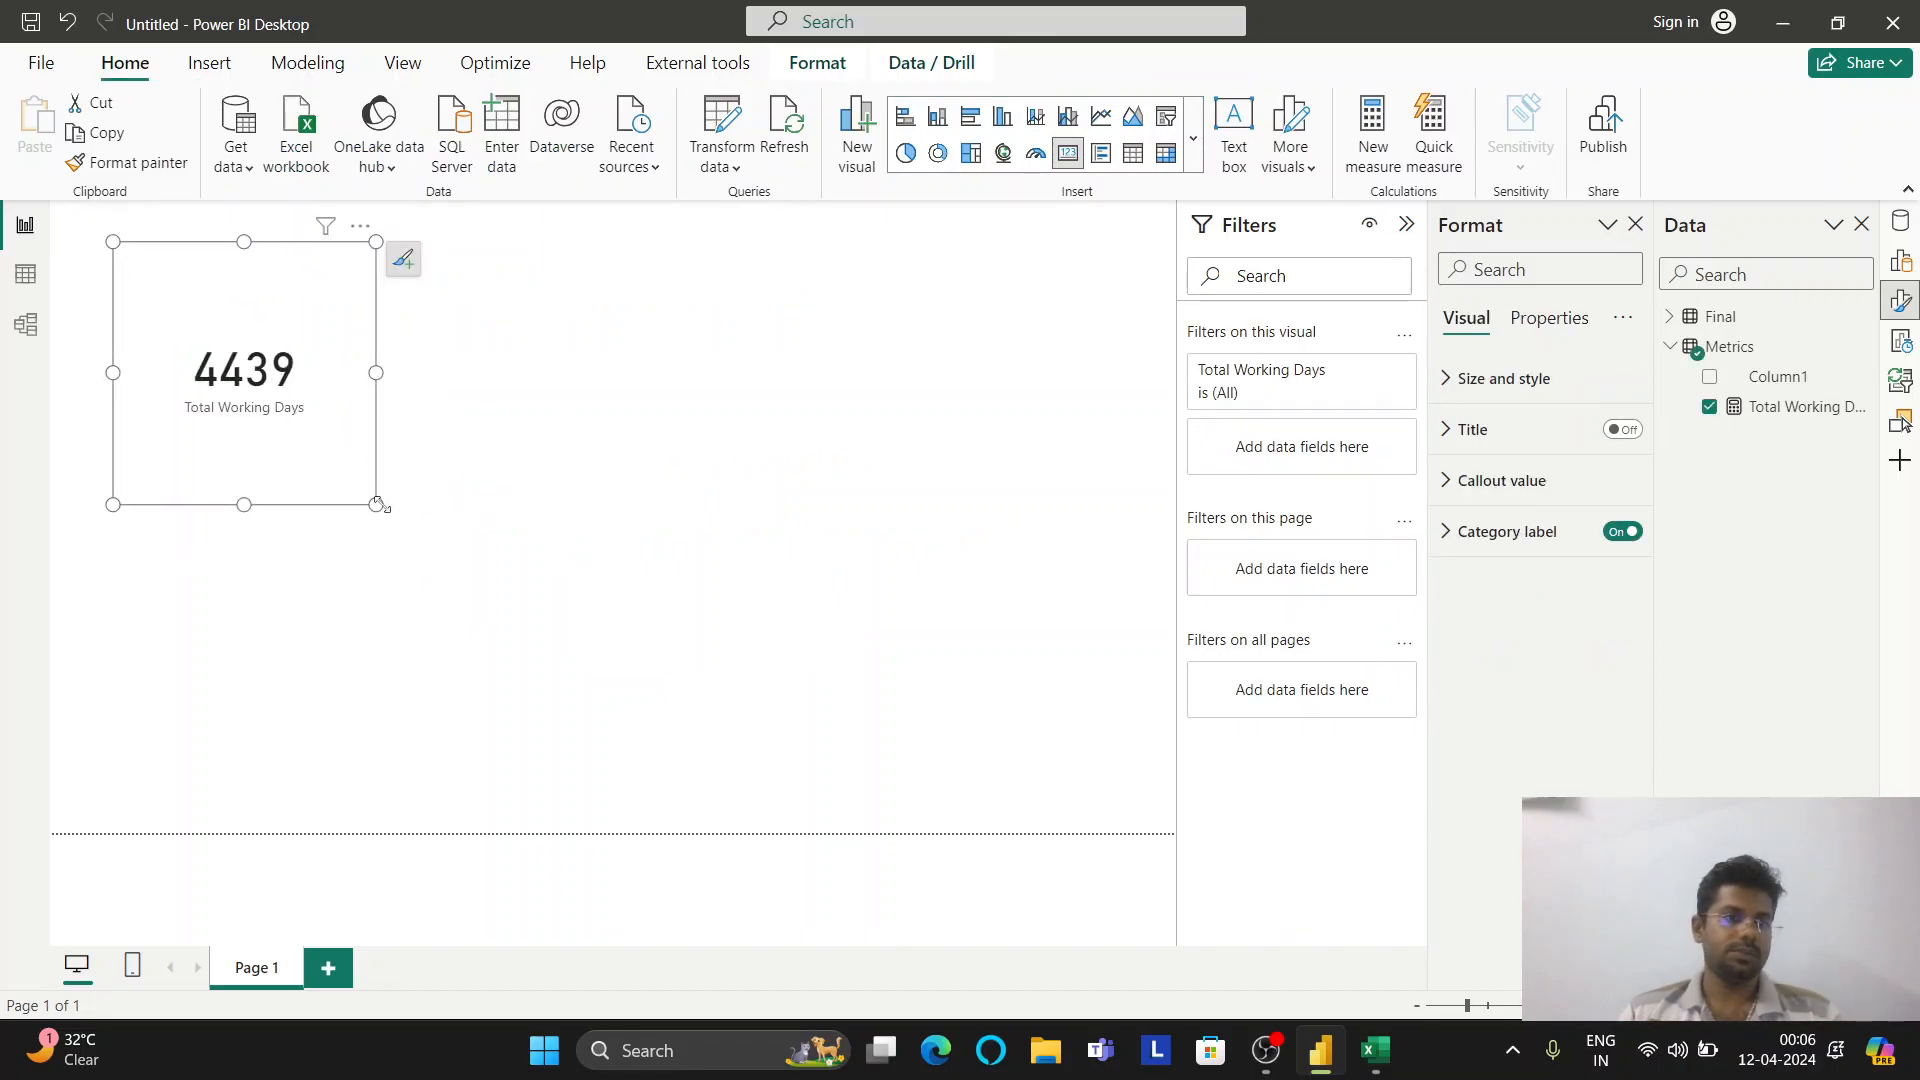
{"action": "left_click_drag", "start_coordinate": [376, 507], "coordinate": [279, 364]}
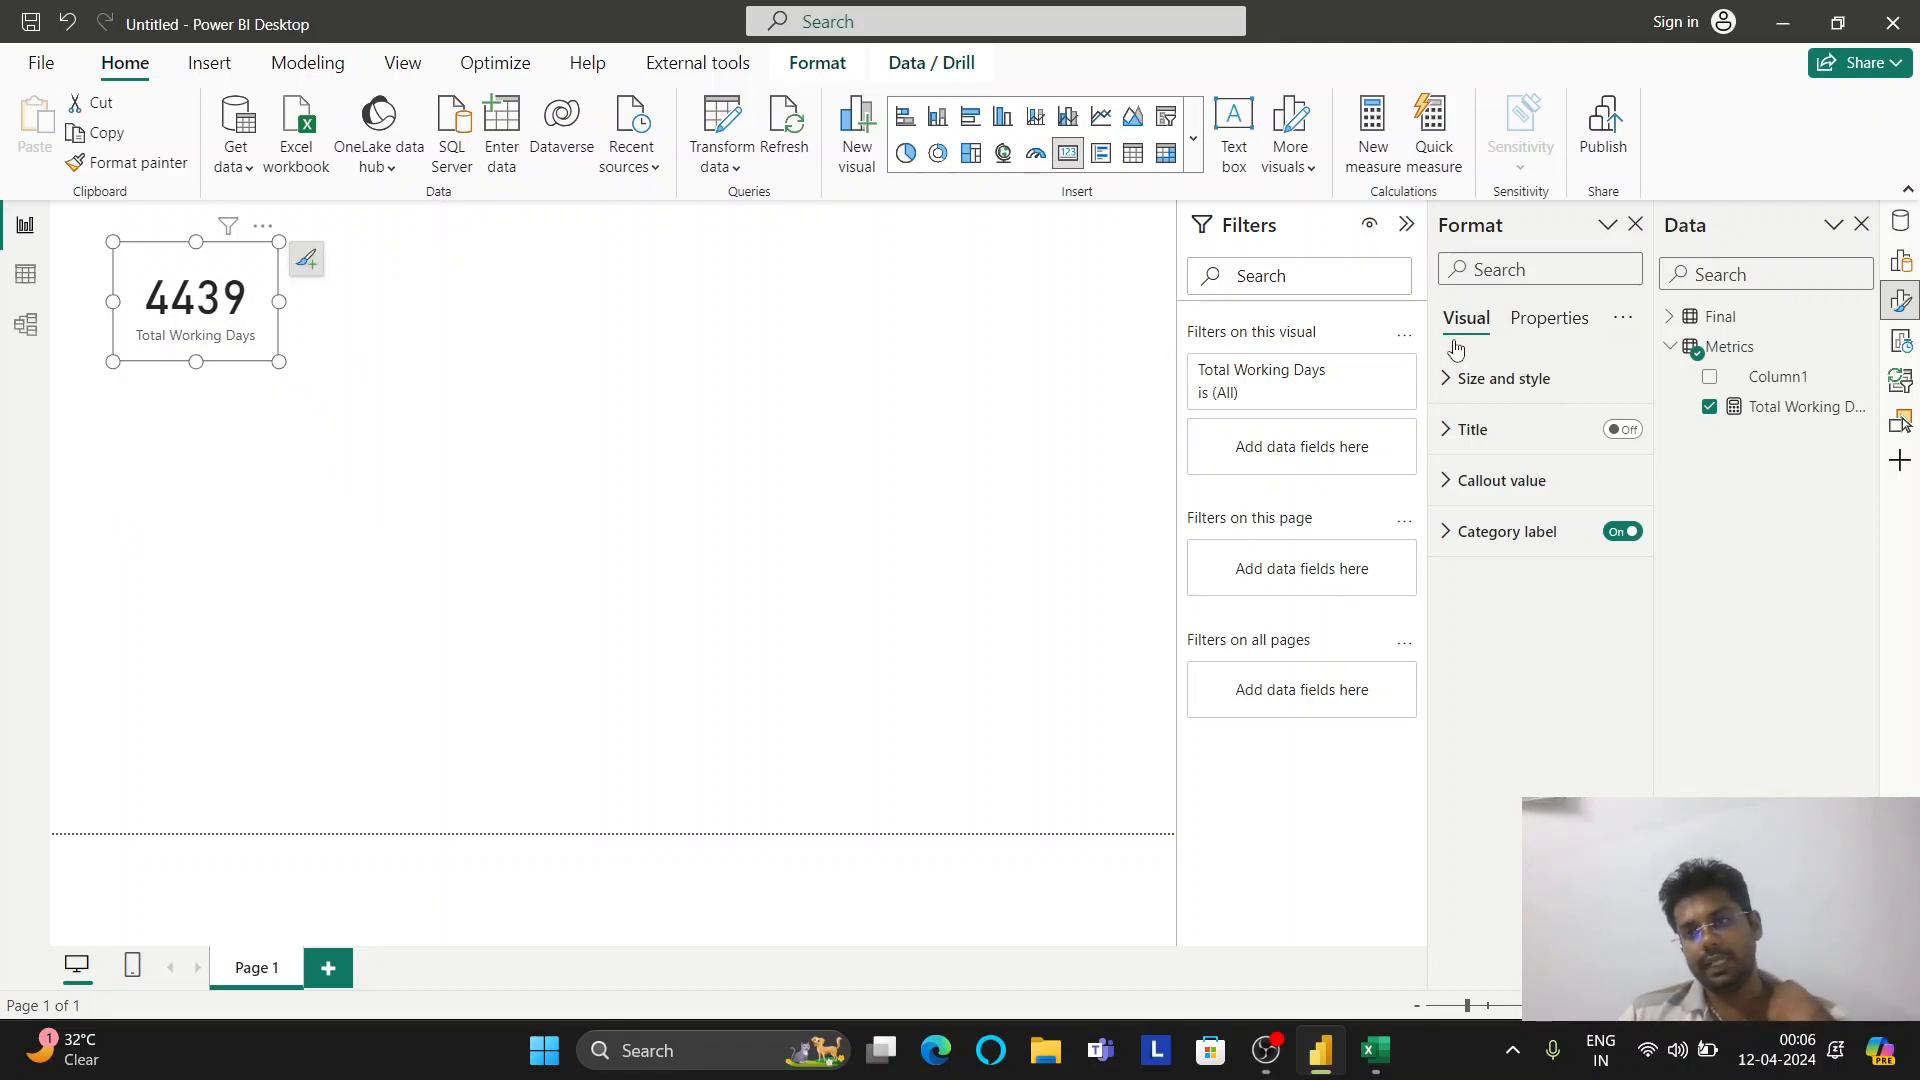
{"action": "left_click", "coordinate": [1862, 376]}
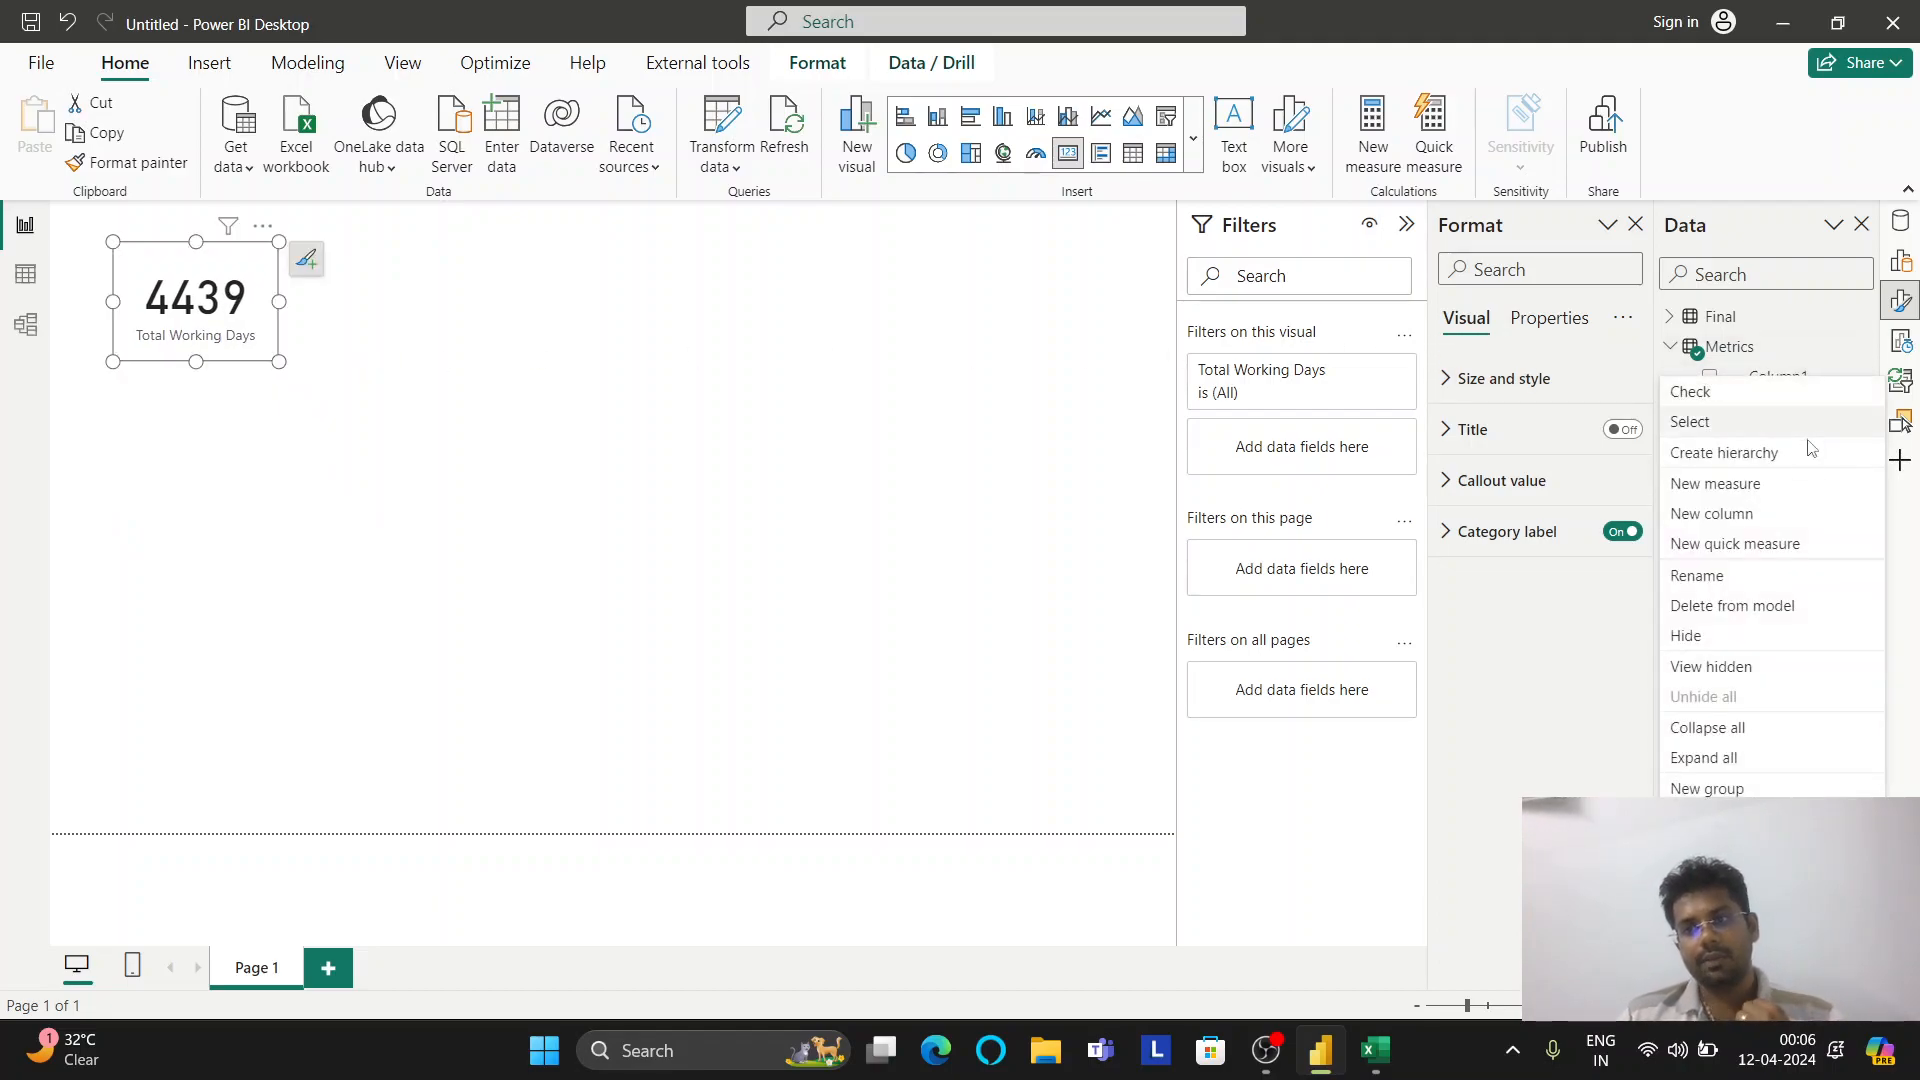
{"action": "left_click", "coordinate": [1742, 605]}
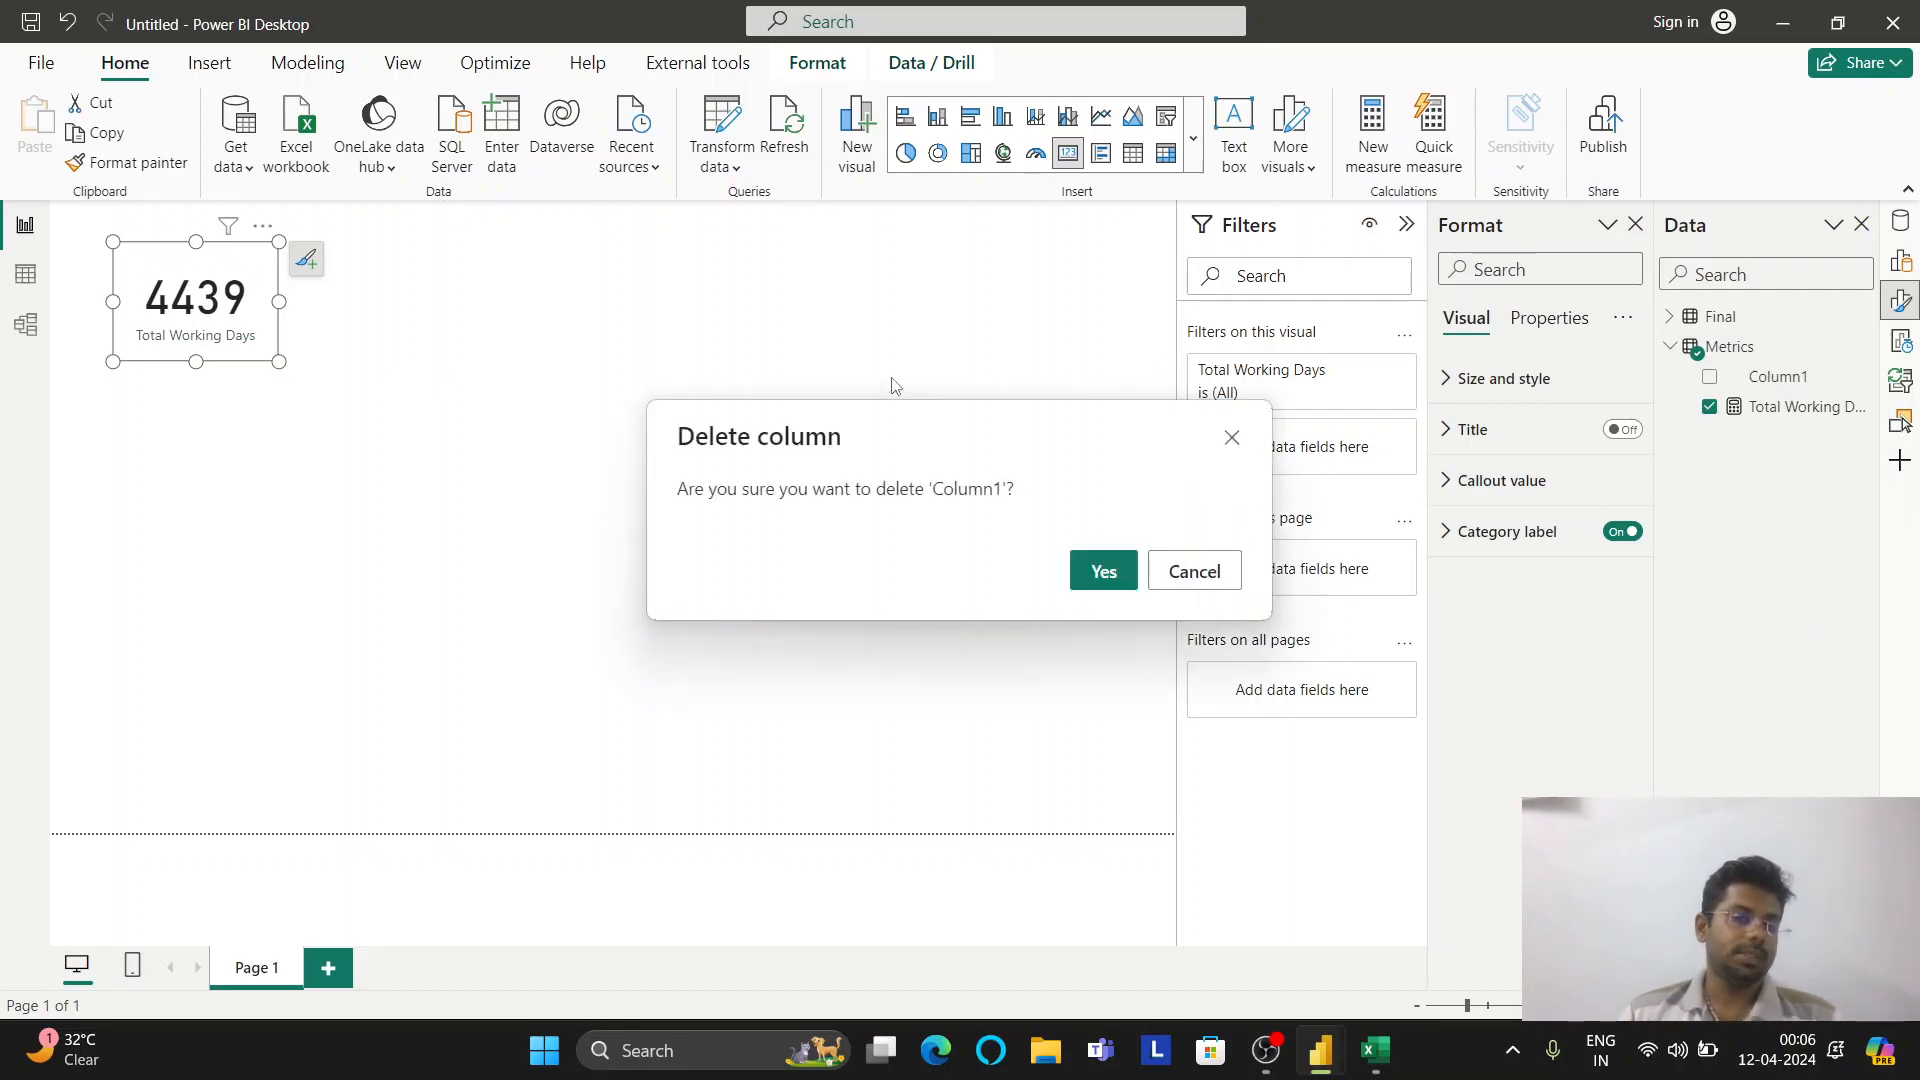
{"action": "left_click", "coordinate": [1103, 572]}
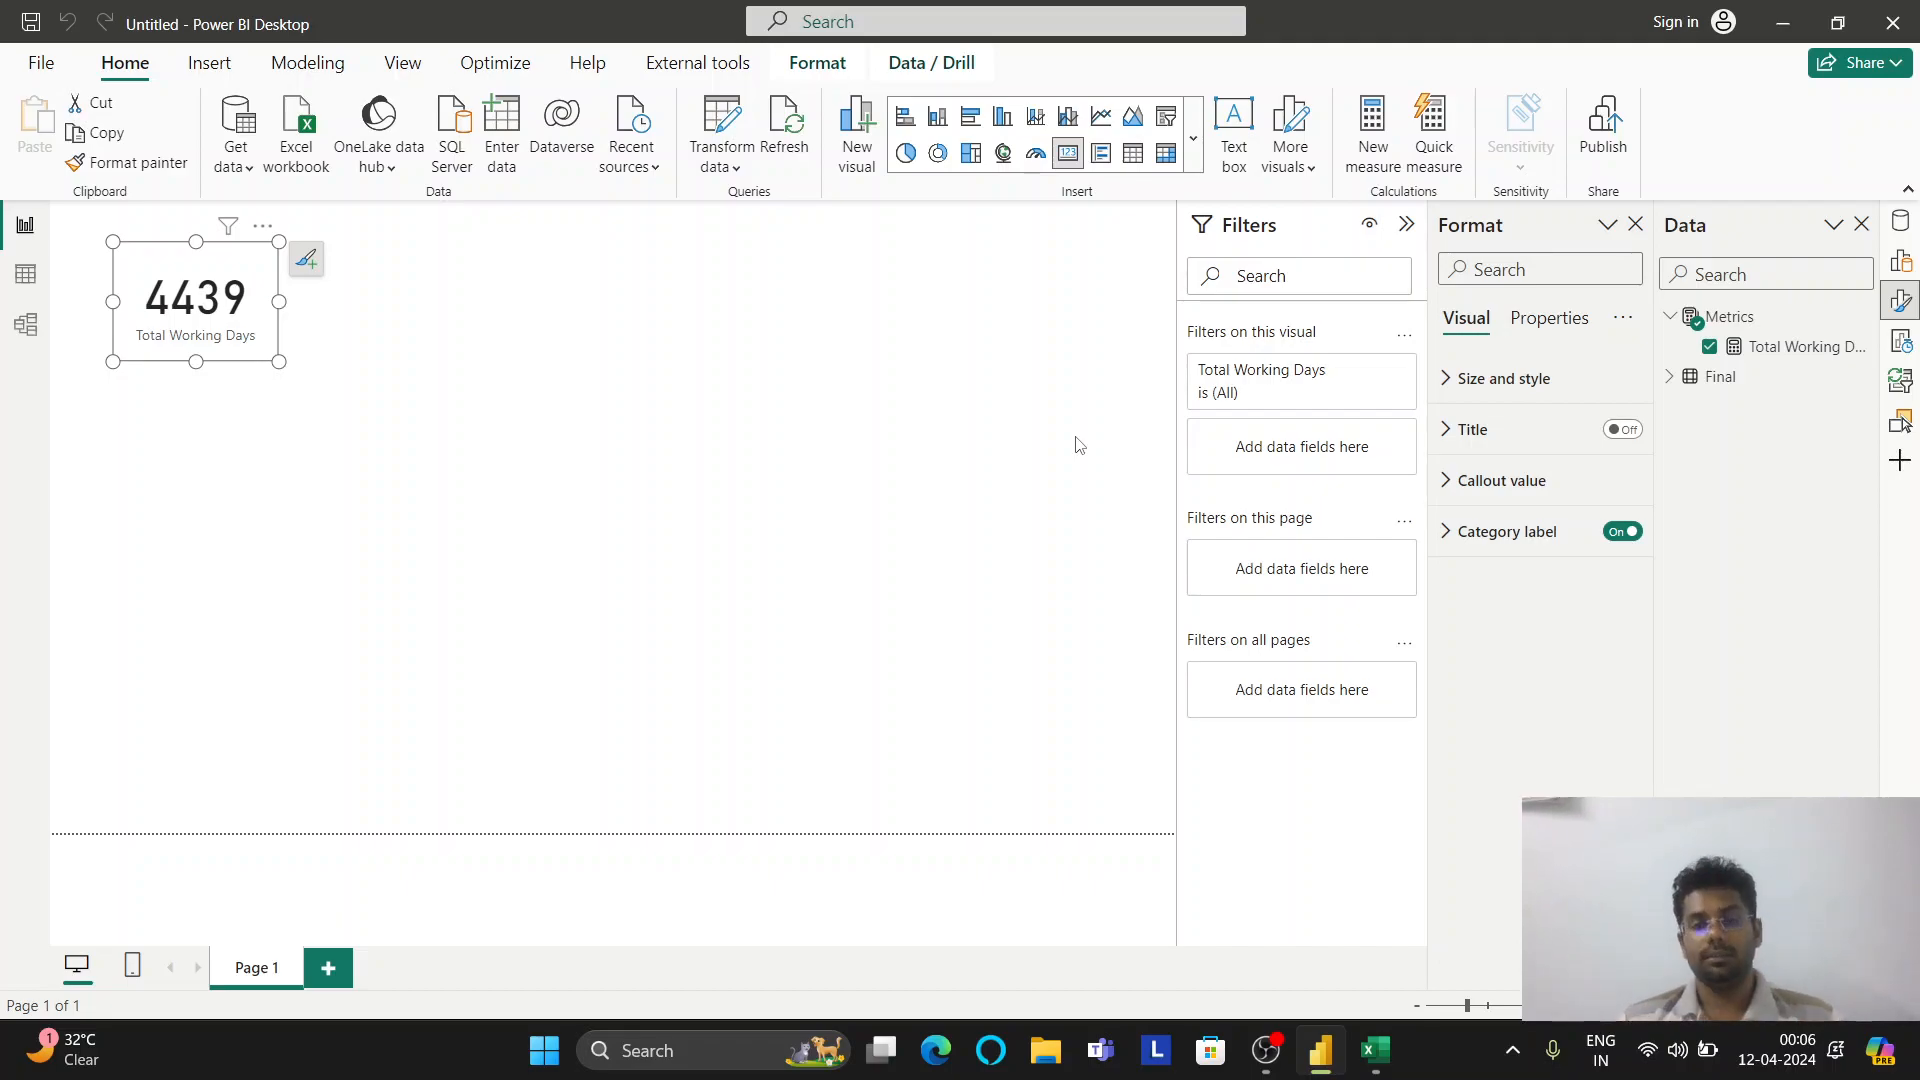
{"action": "left_click", "coordinate": [1373, 1050]}
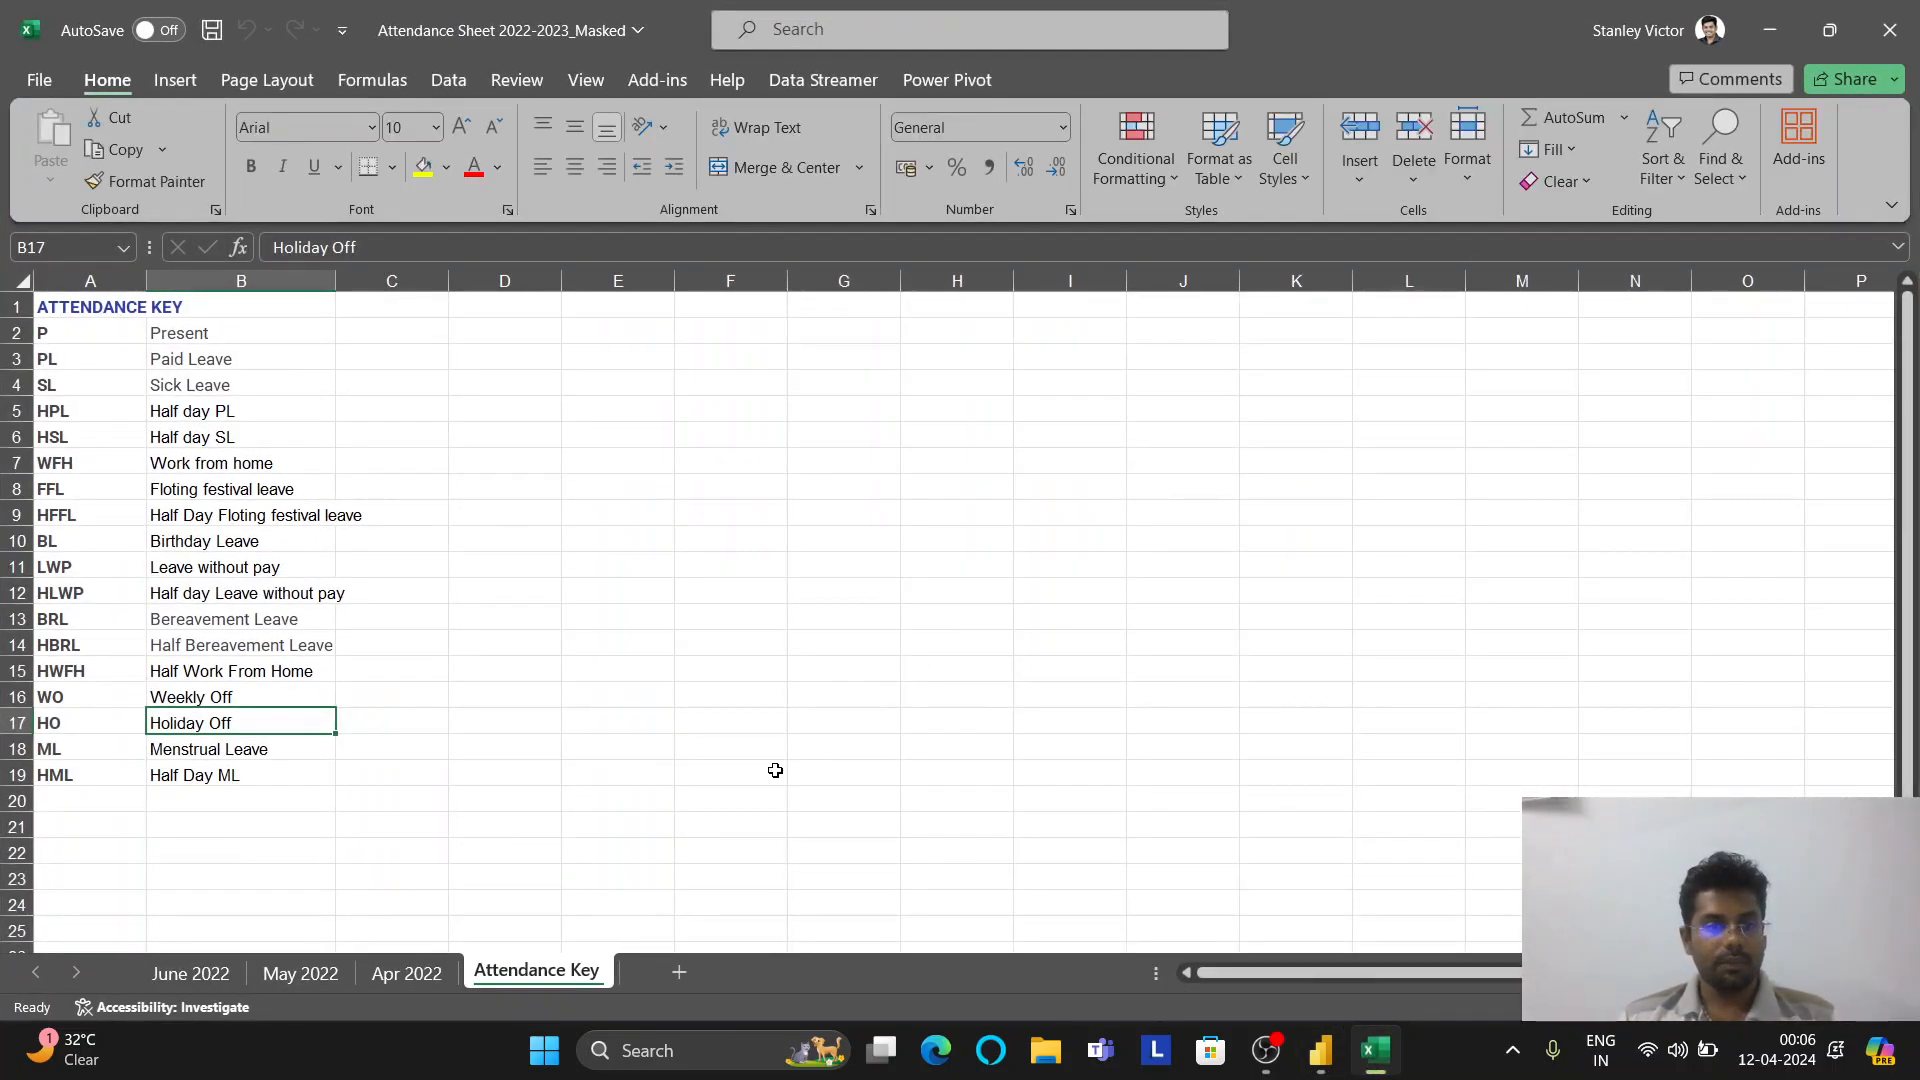
{"action": "left_click", "coordinate": [408, 972]}
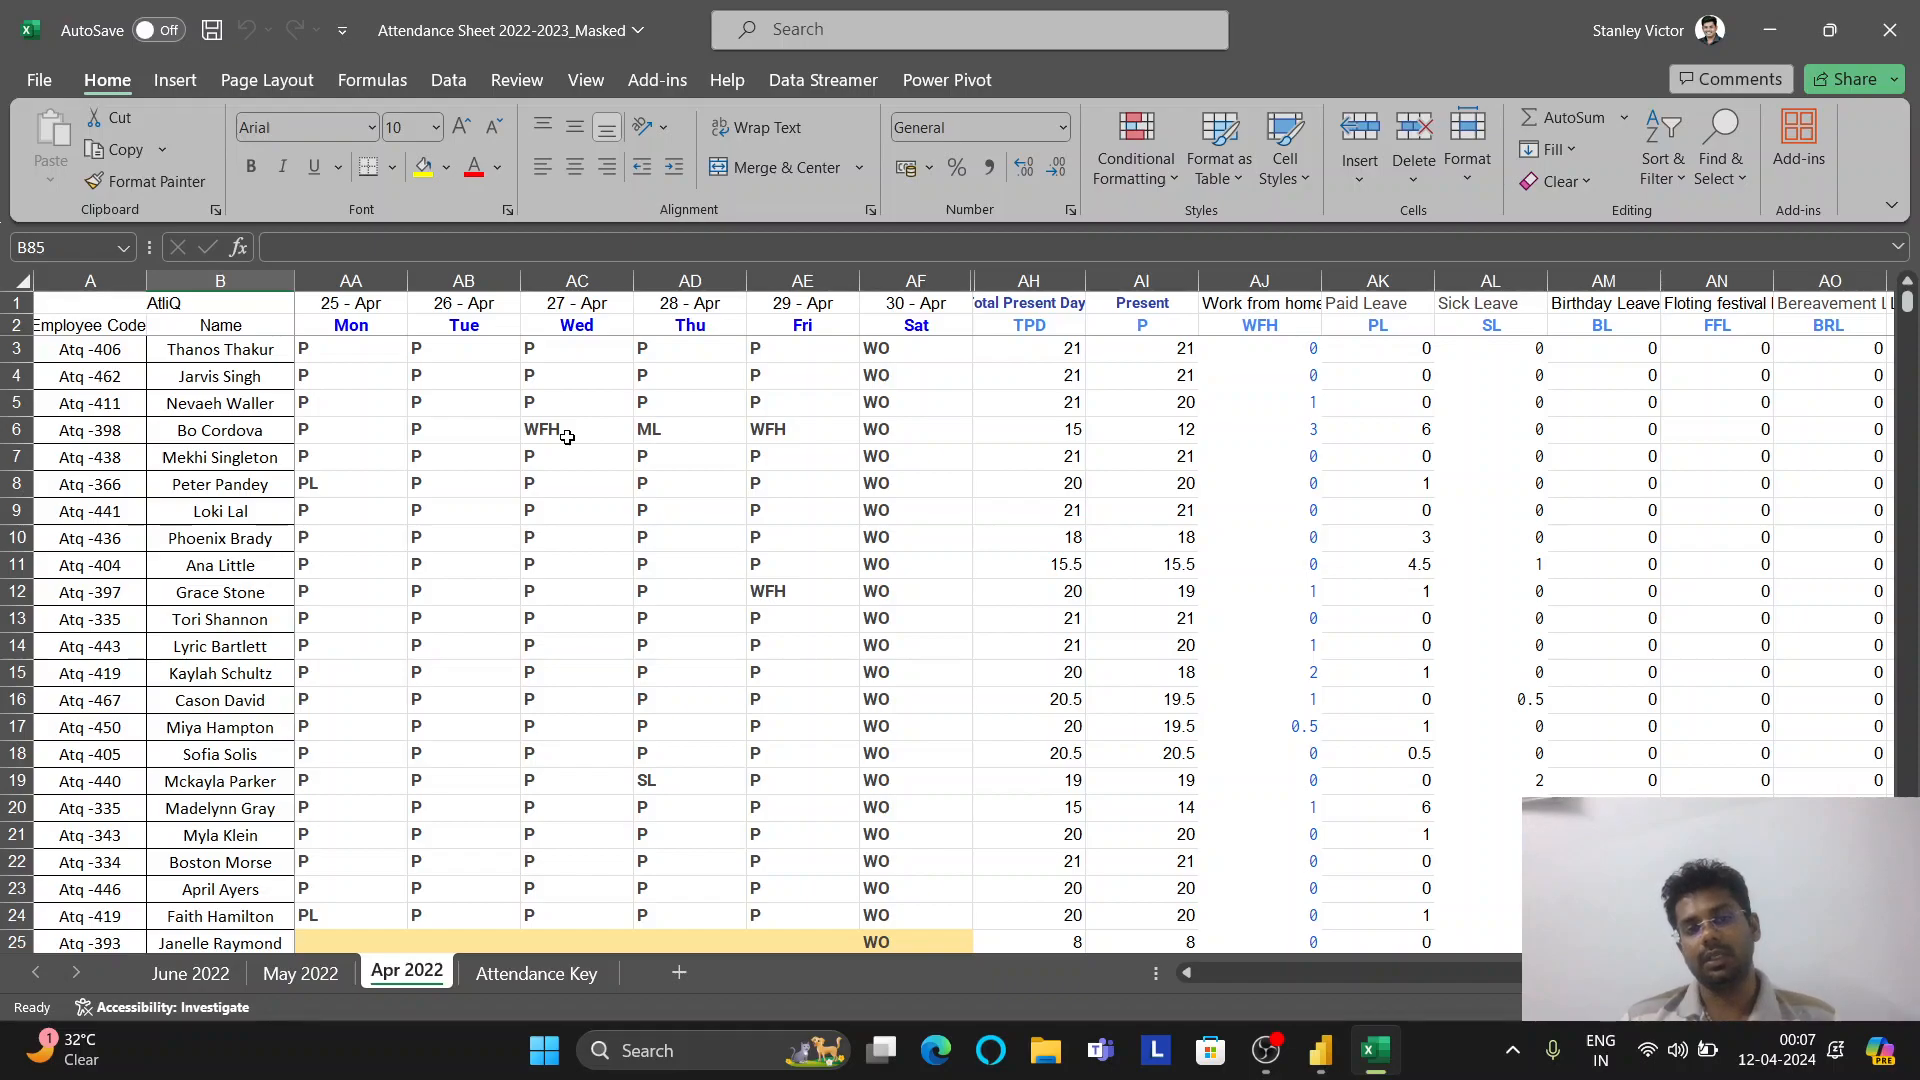
{"action": "left_click", "coordinate": [1320, 1050]}
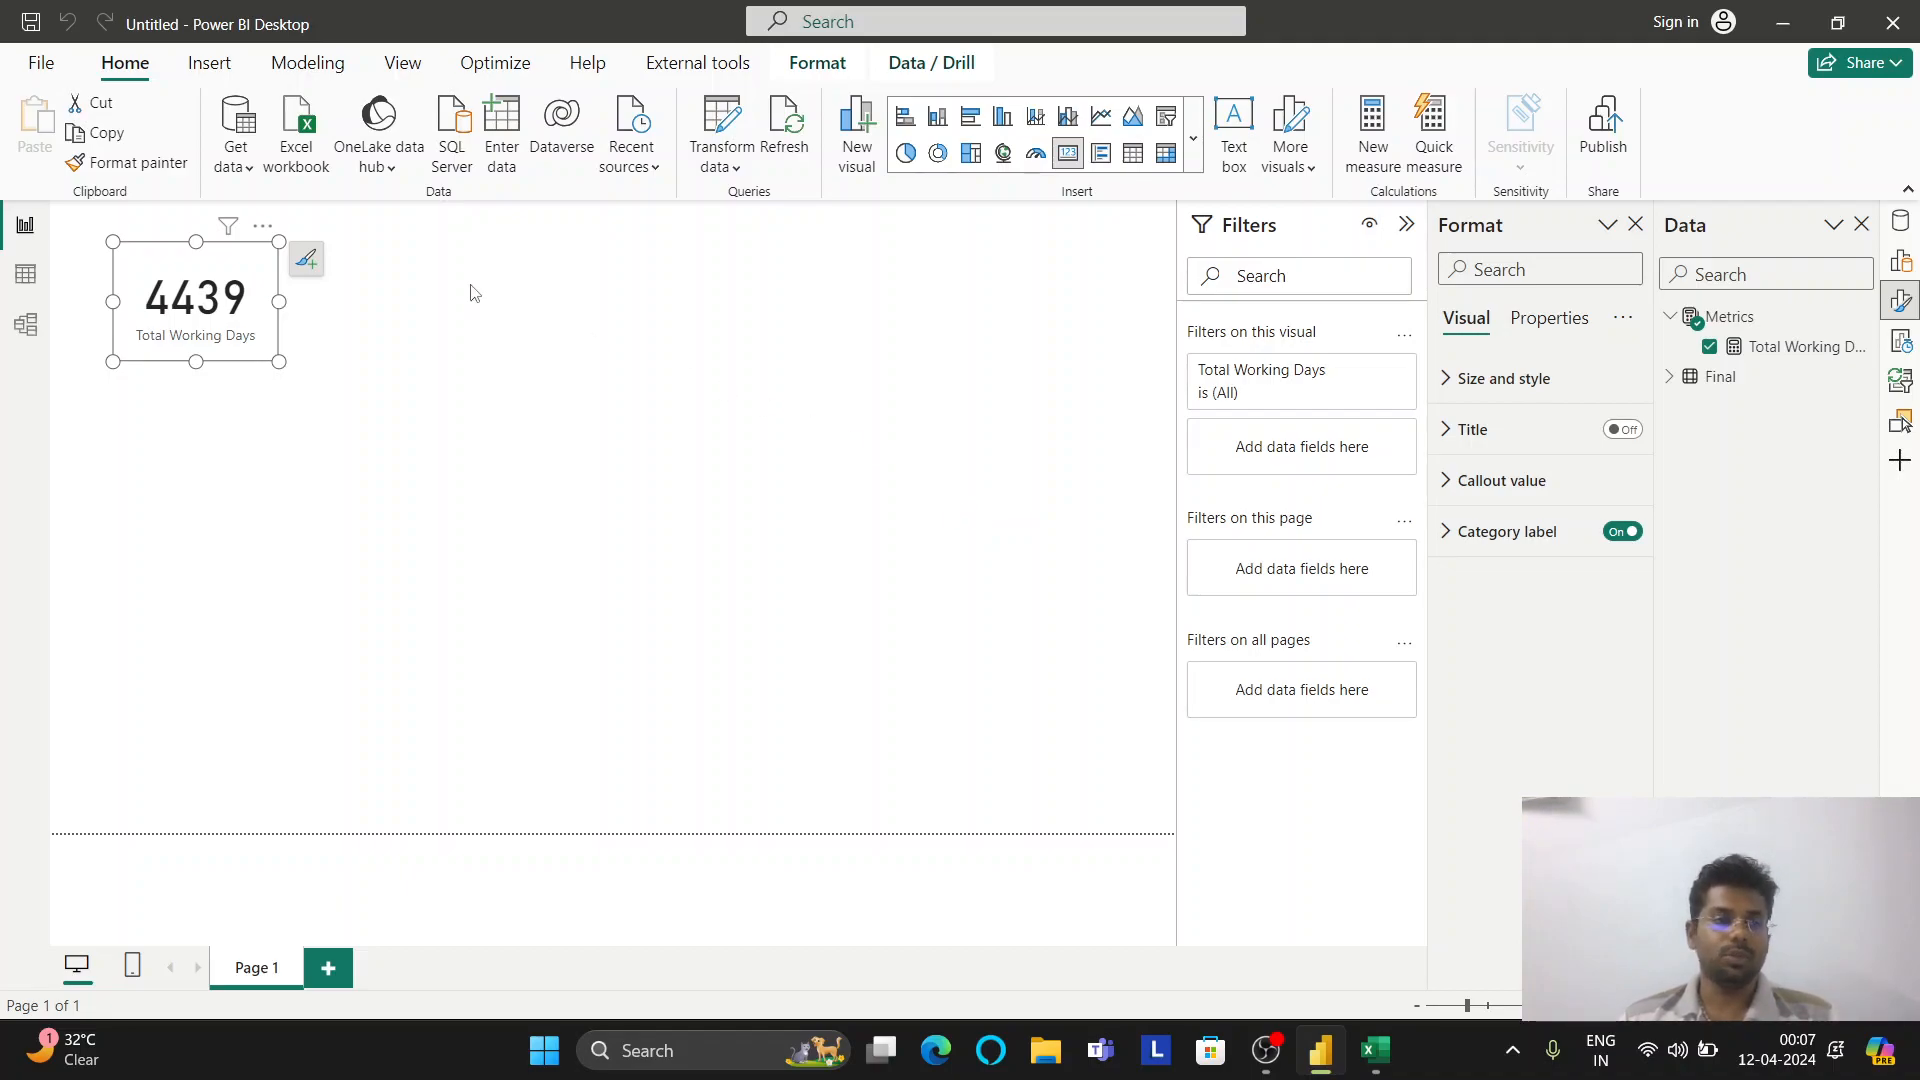
In Table view, start column WFH Count = SWITCH(TRUE(), Final[Value] = "WFH", 1, on Final
{"action": "left_click", "coordinate": [27, 276]}
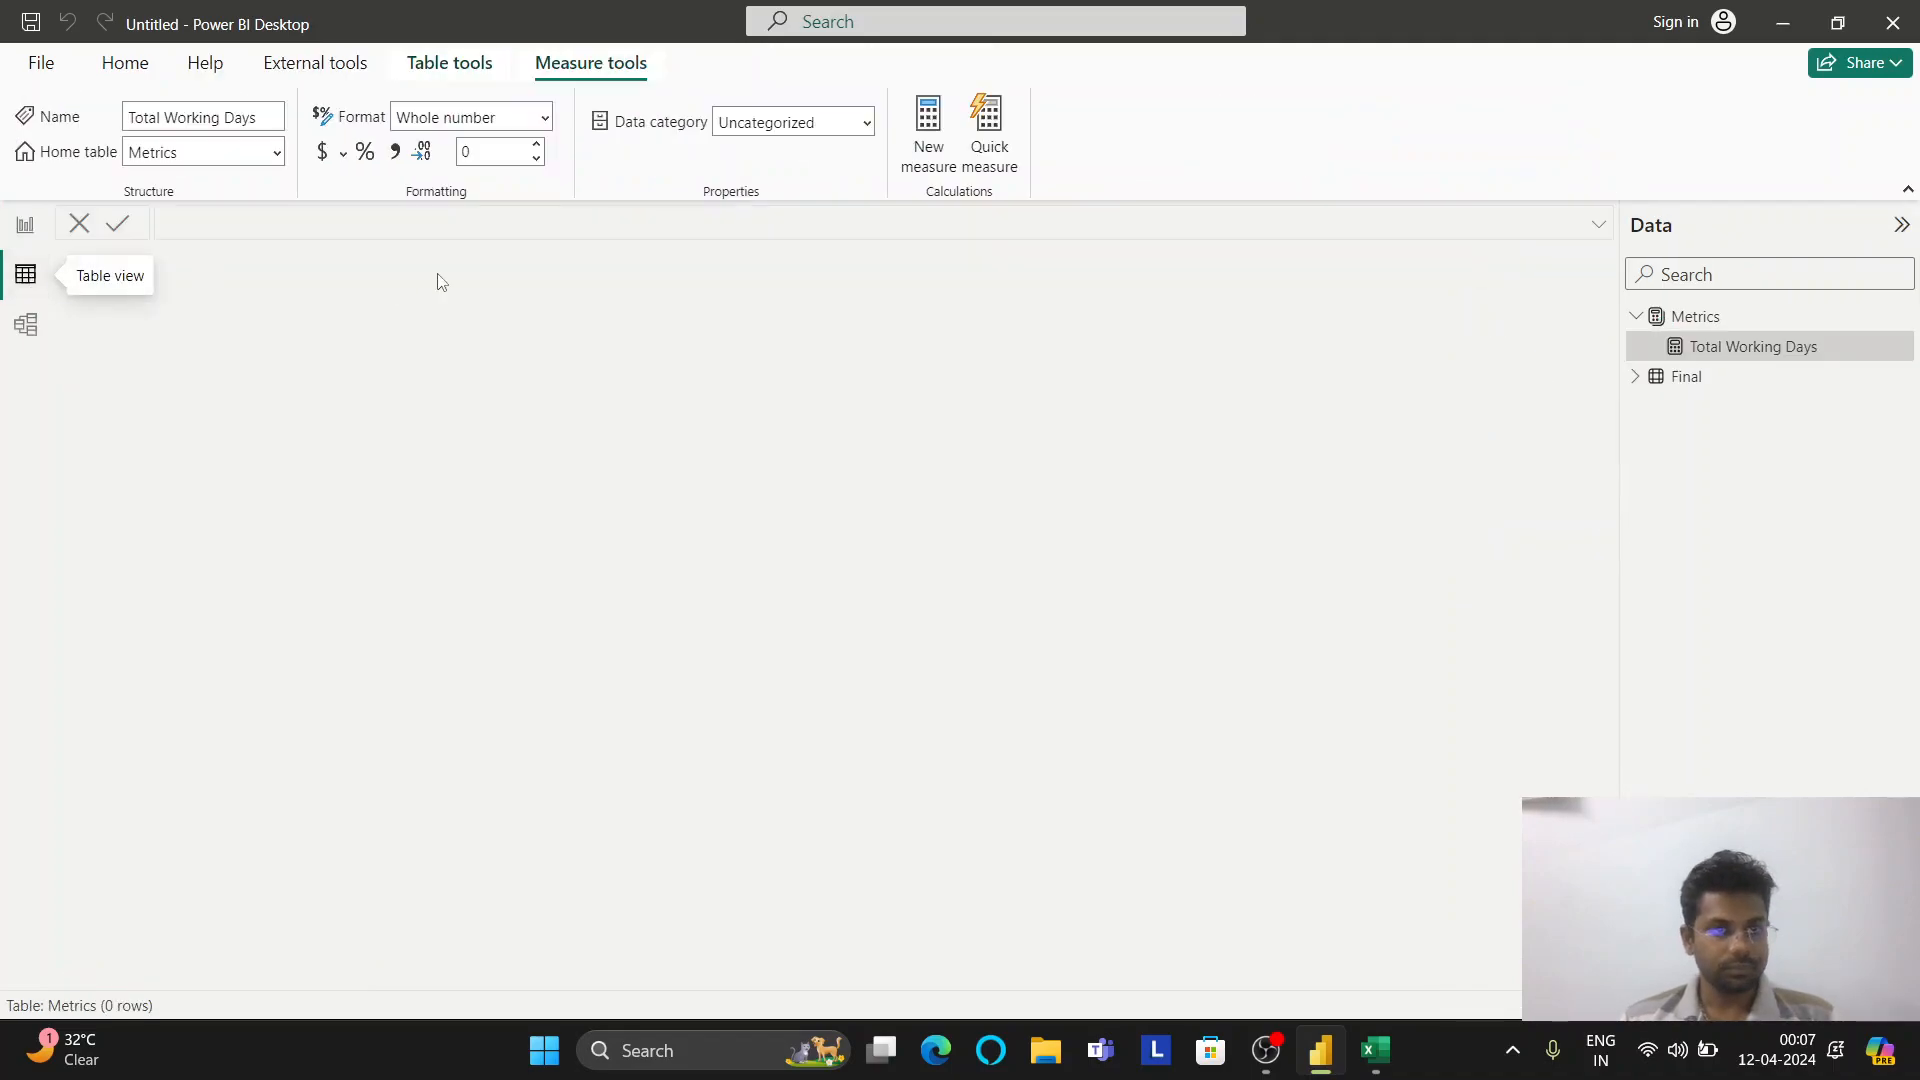
{"action": "left_click", "coordinate": [1668, 378]}
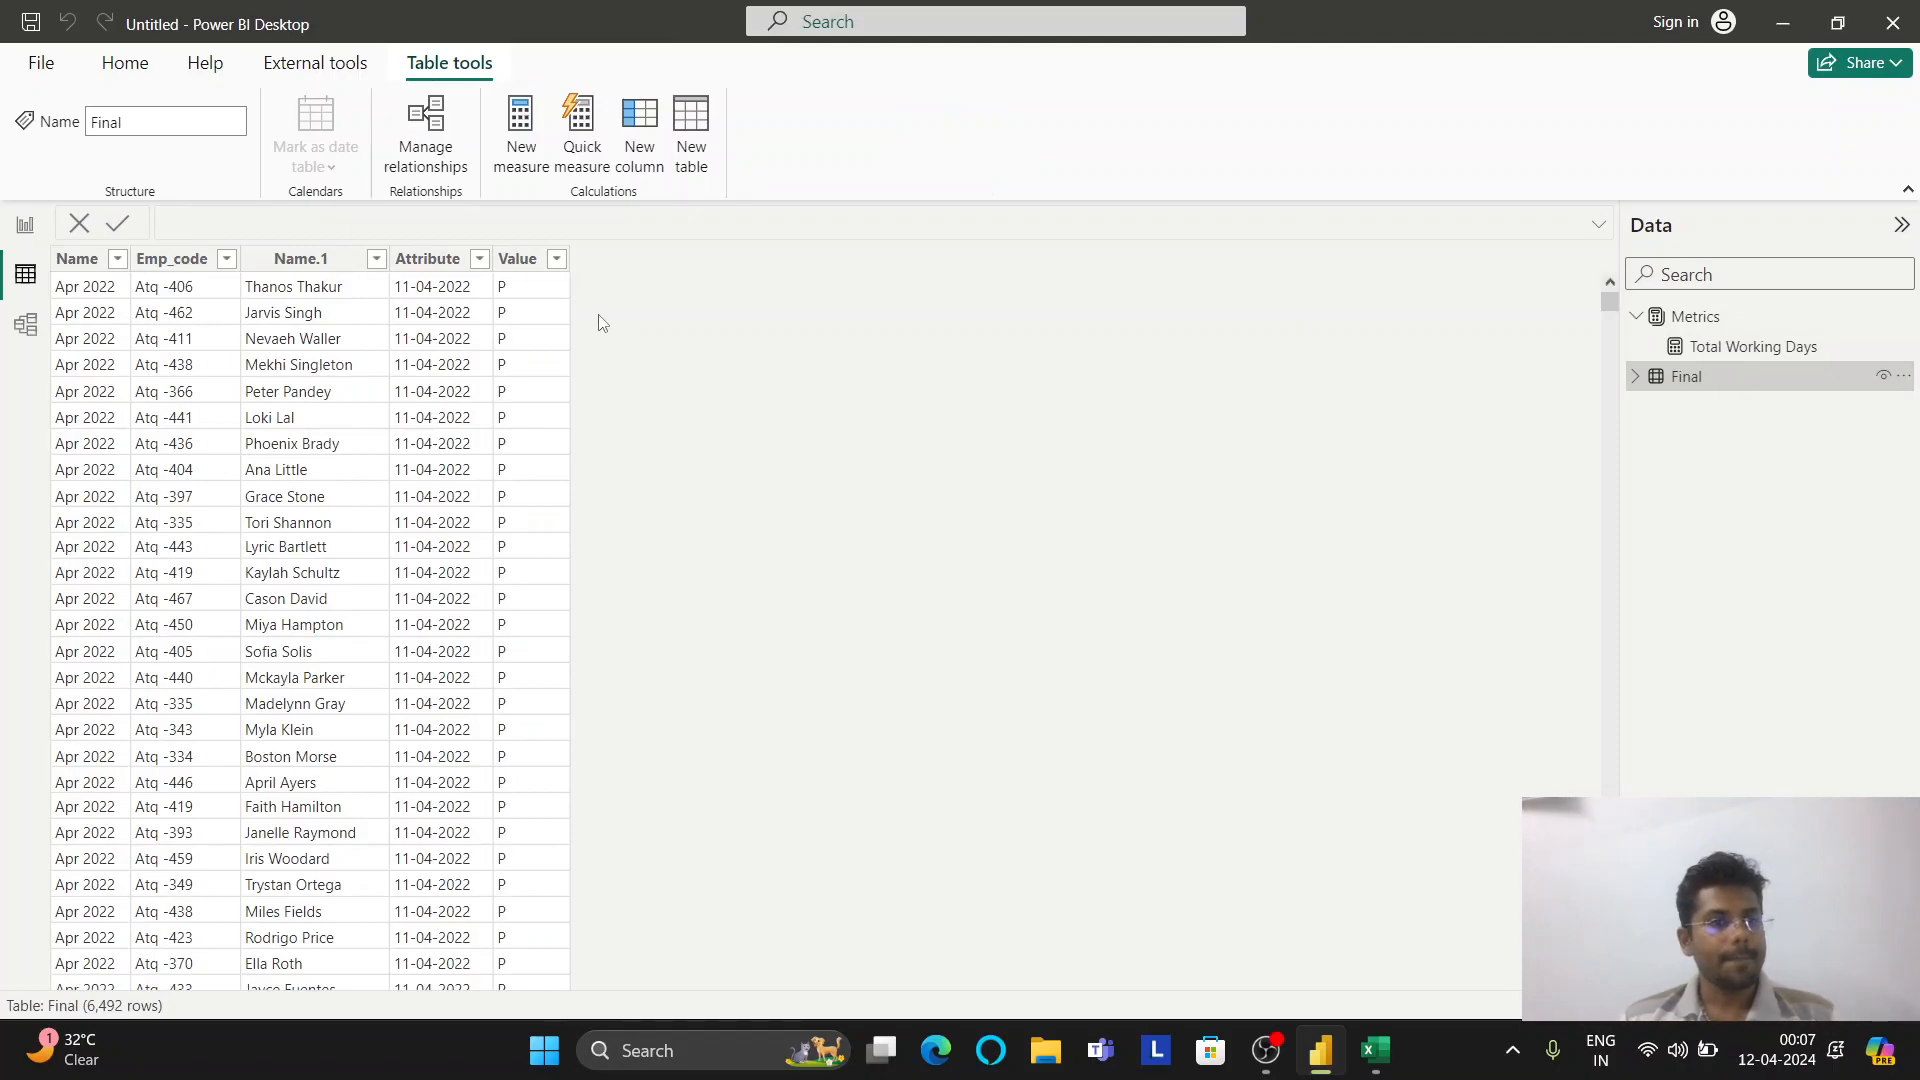
{"action": "left_click", "coordinate": [640, 120]}
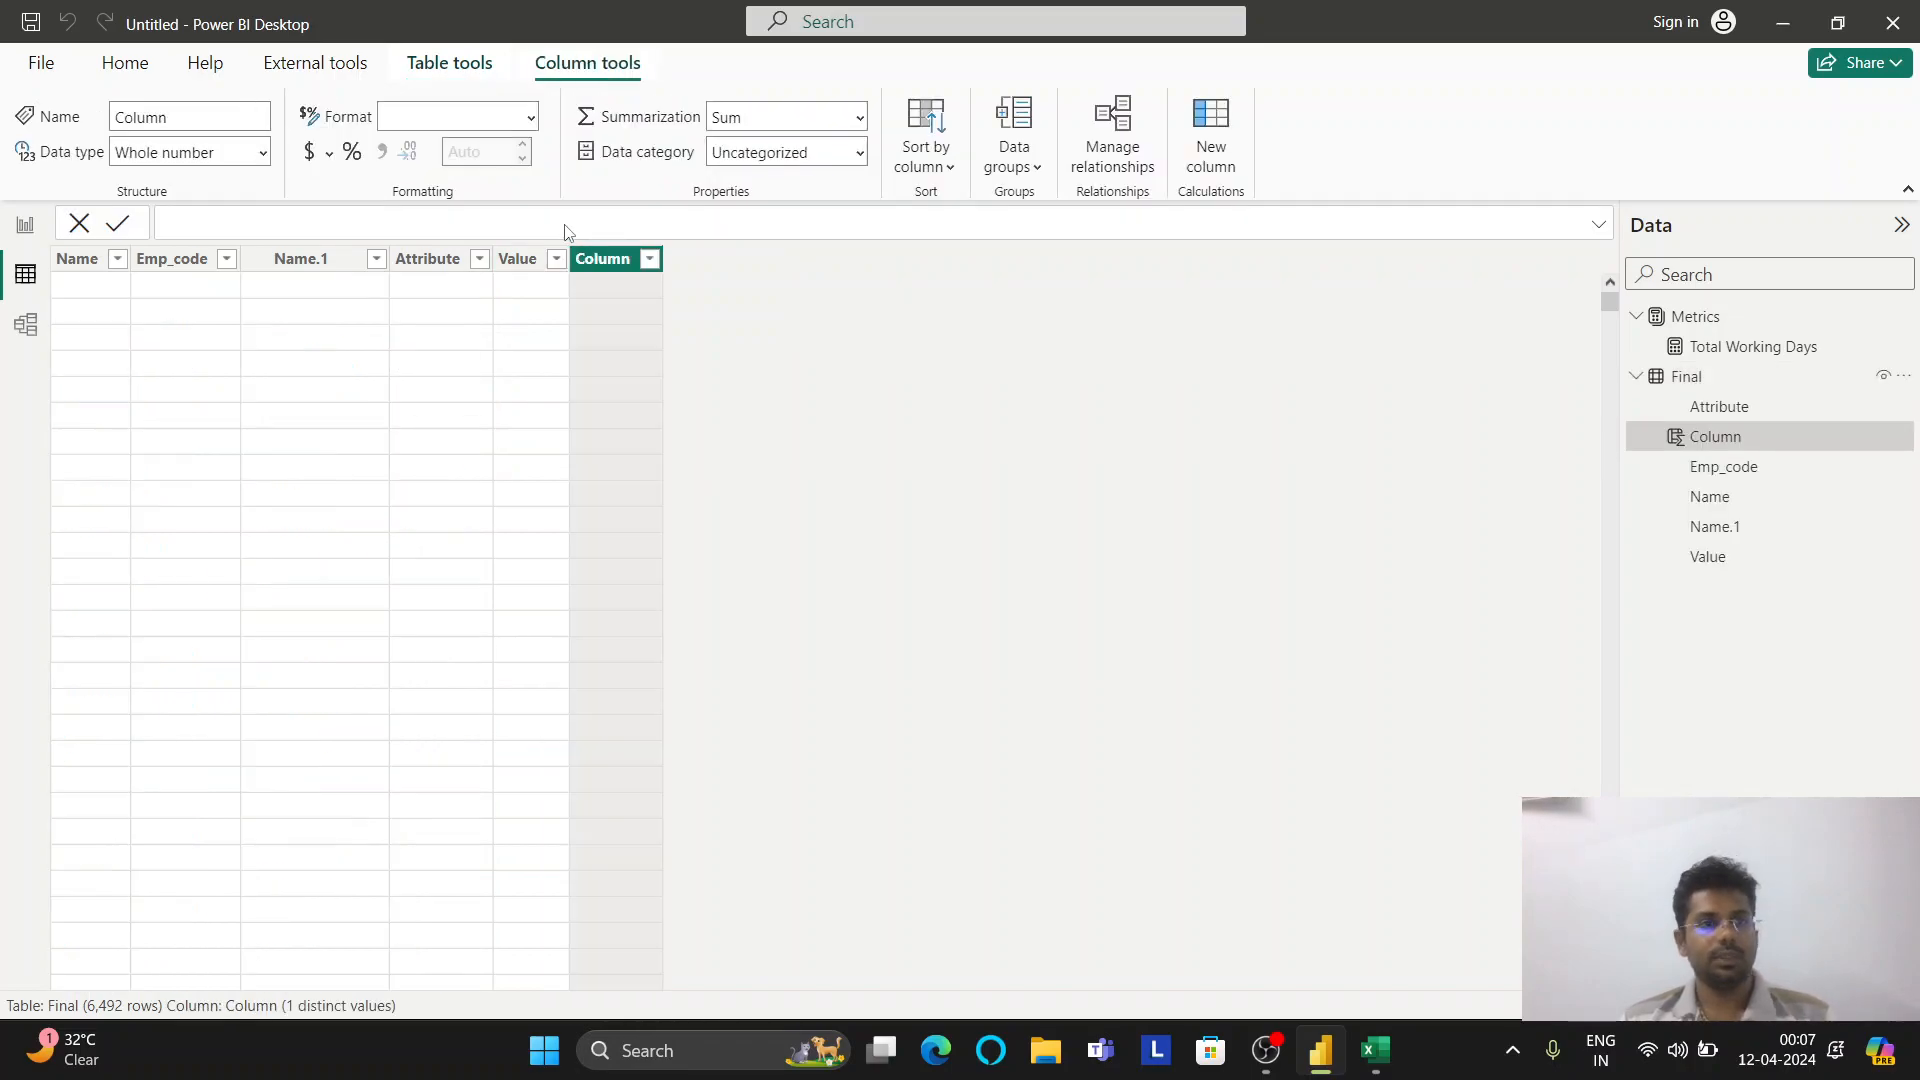
{"action": "type", "text": "WFH Coun"}
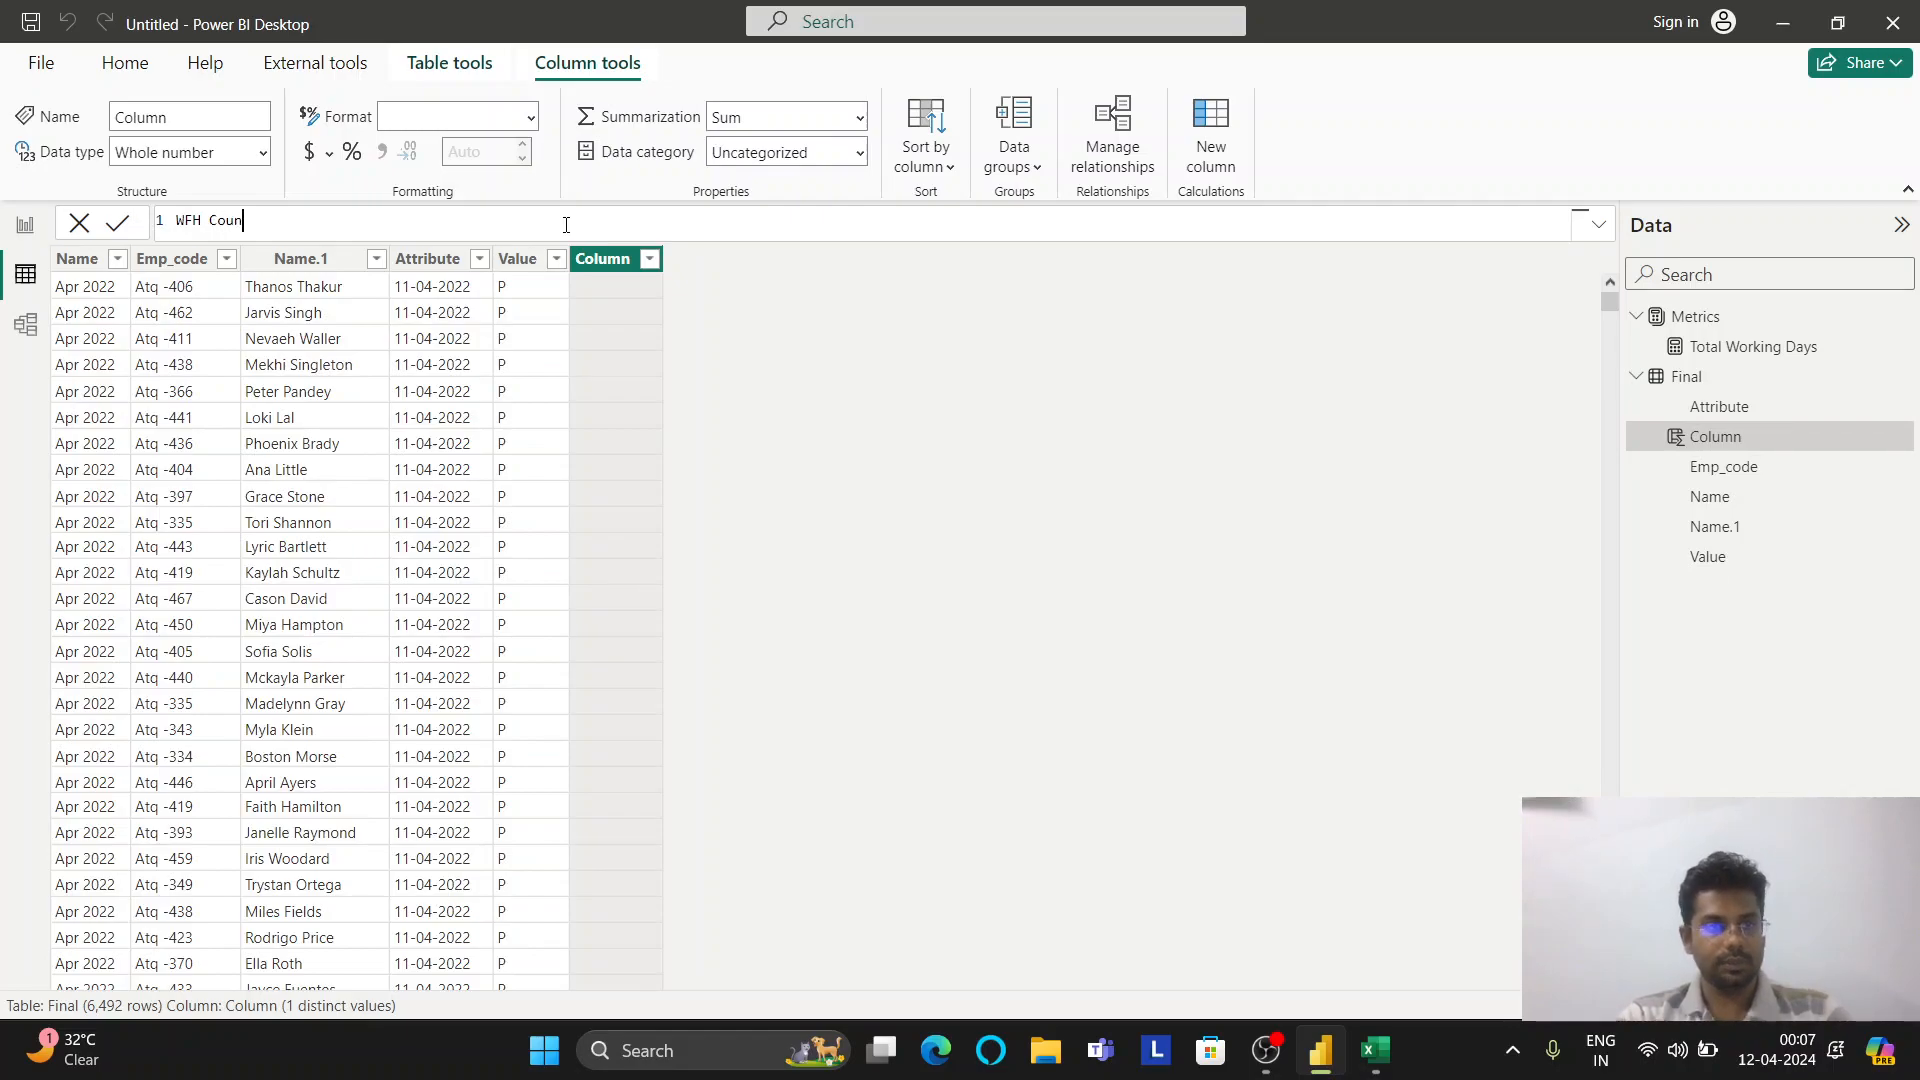
{"action": "type", "text": "t = SWITCH("}
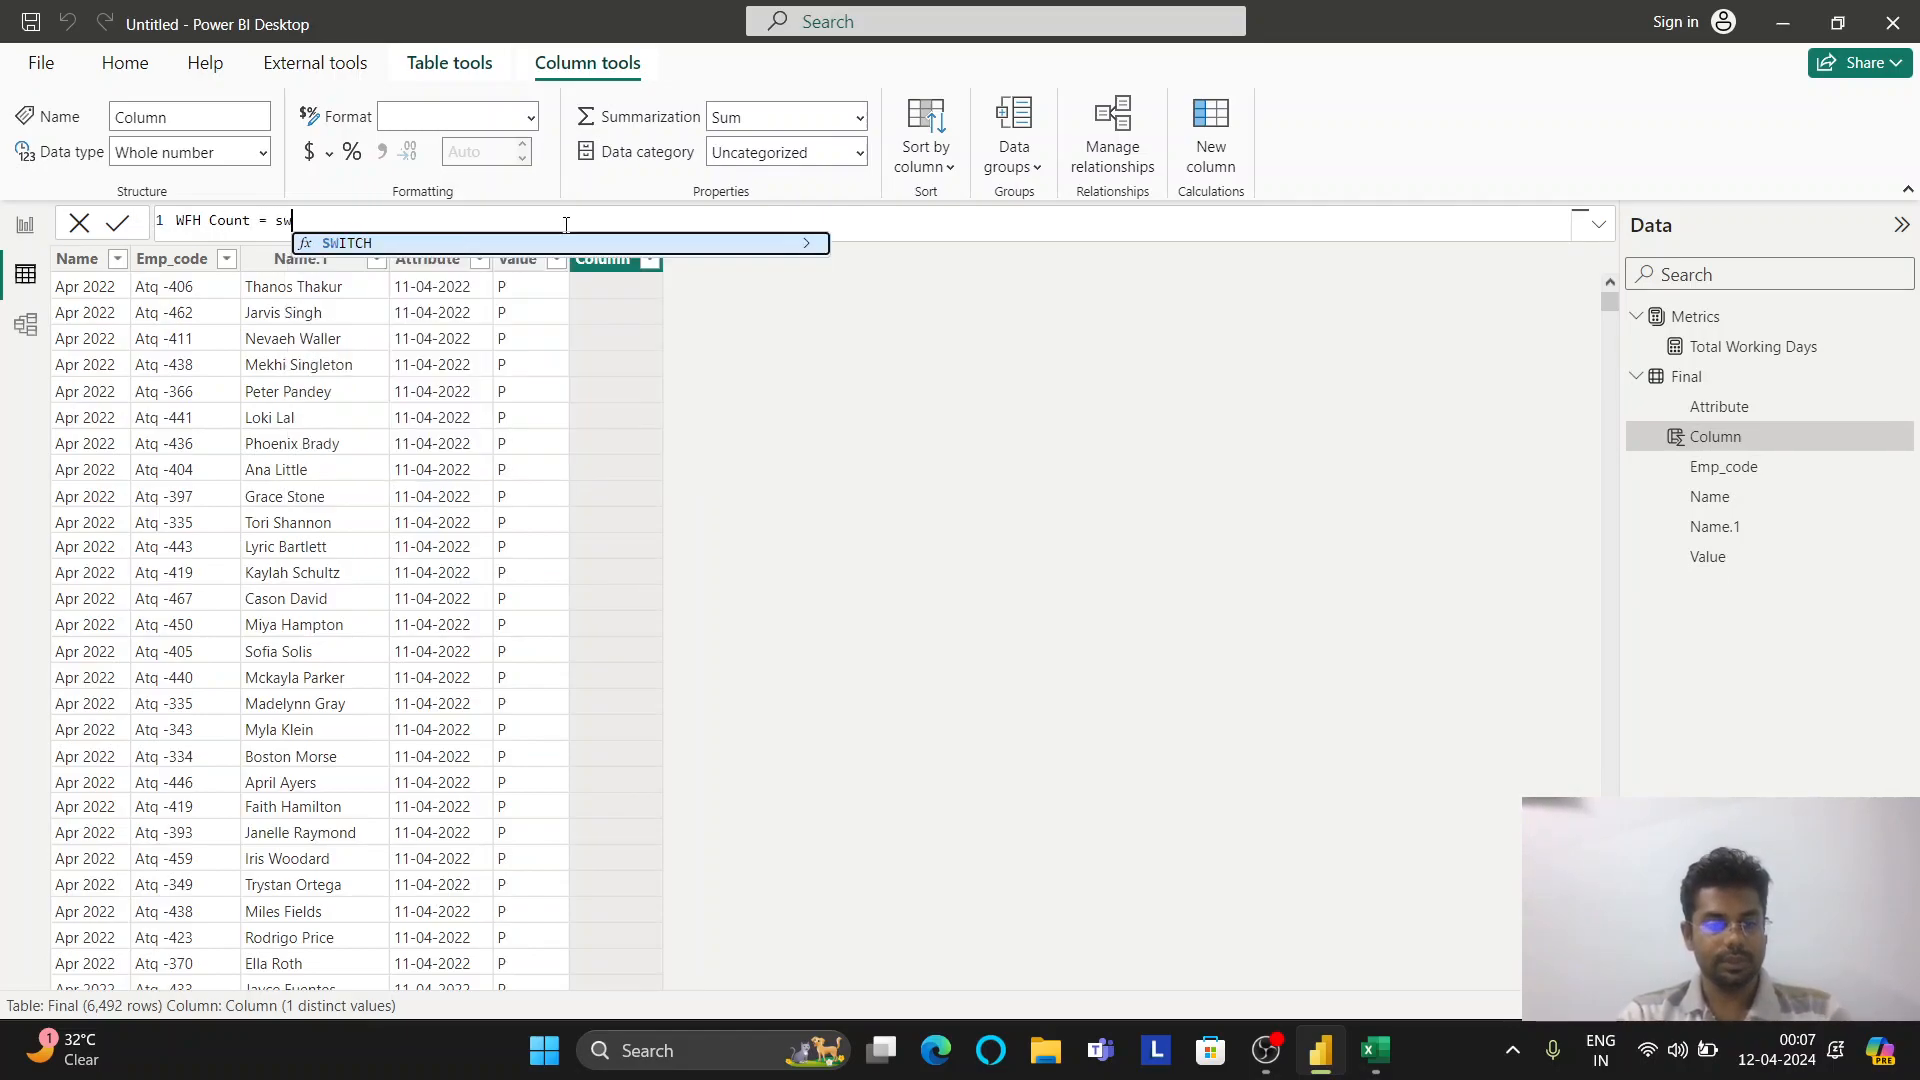
{"action": "type", "text": "True)"}
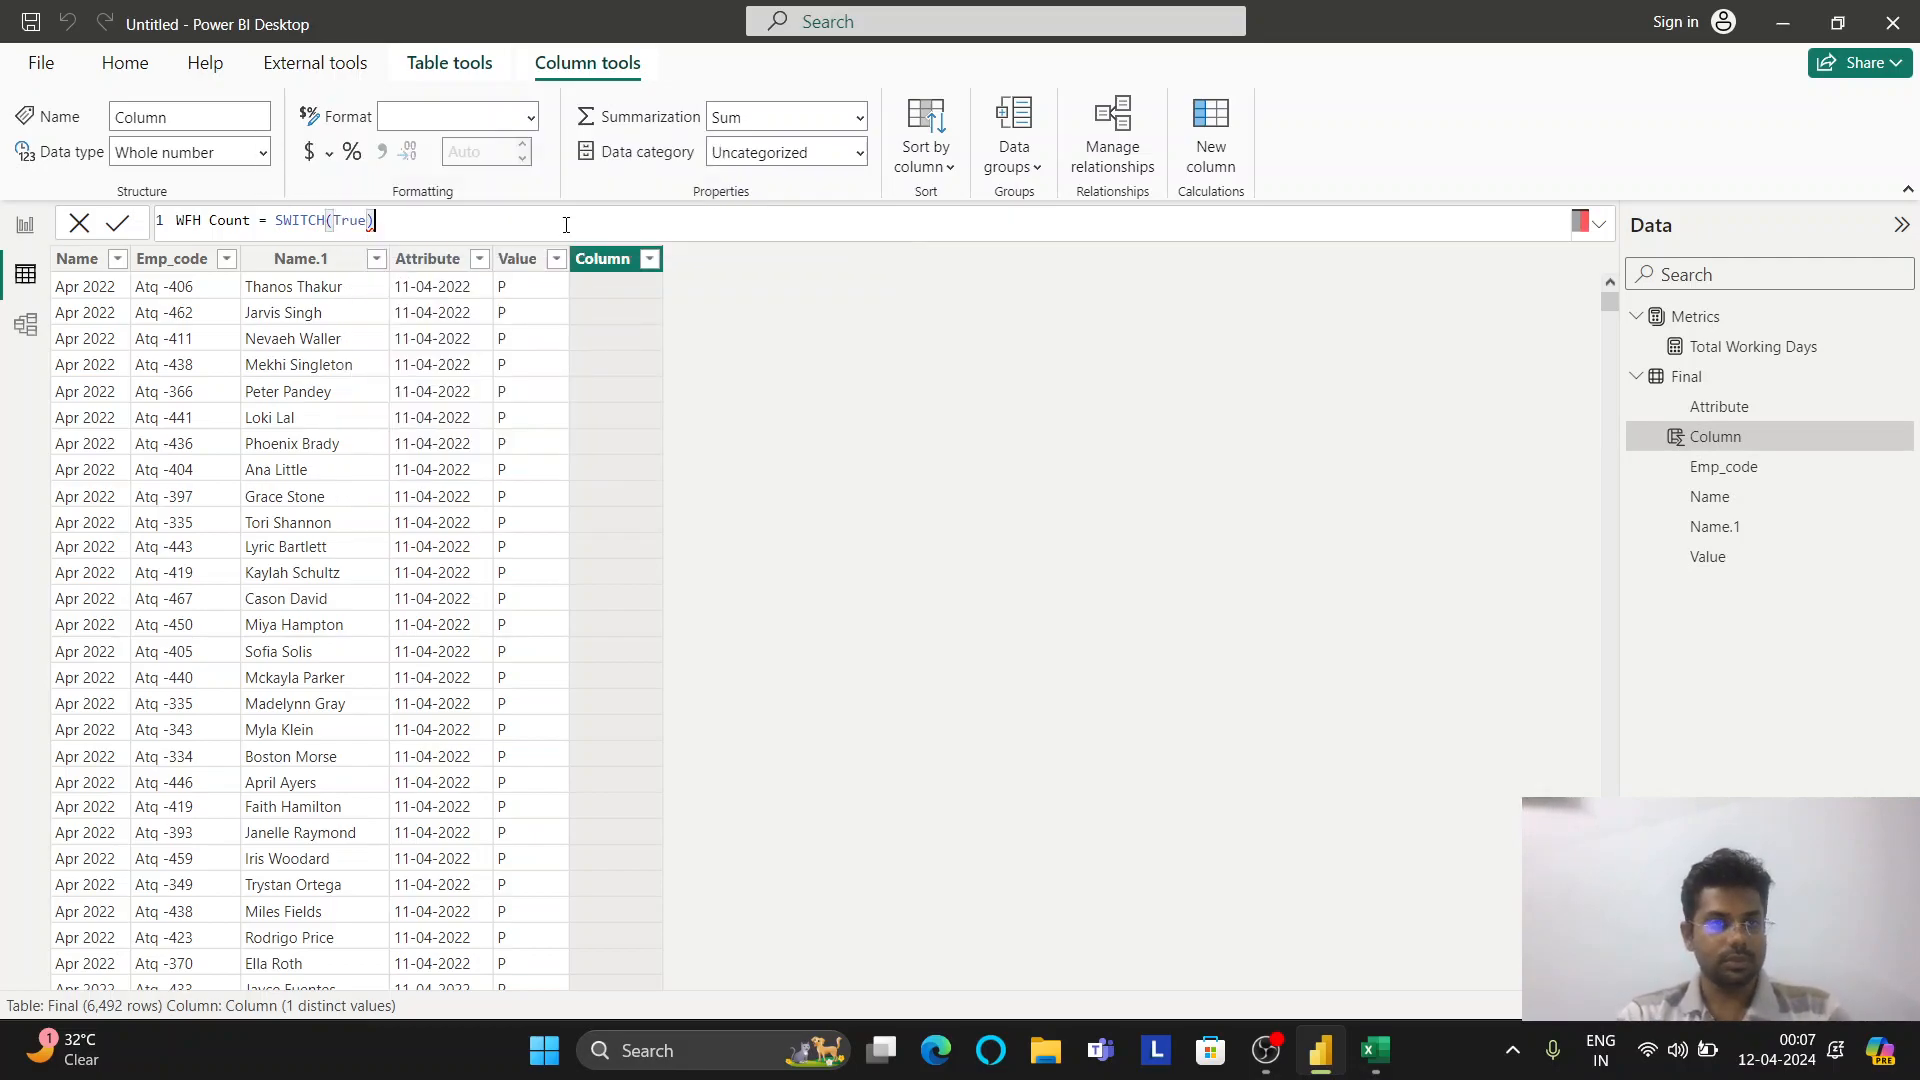
{"action": "key", "text": "BackSpace"}
{"action": "type", "text": "()"}
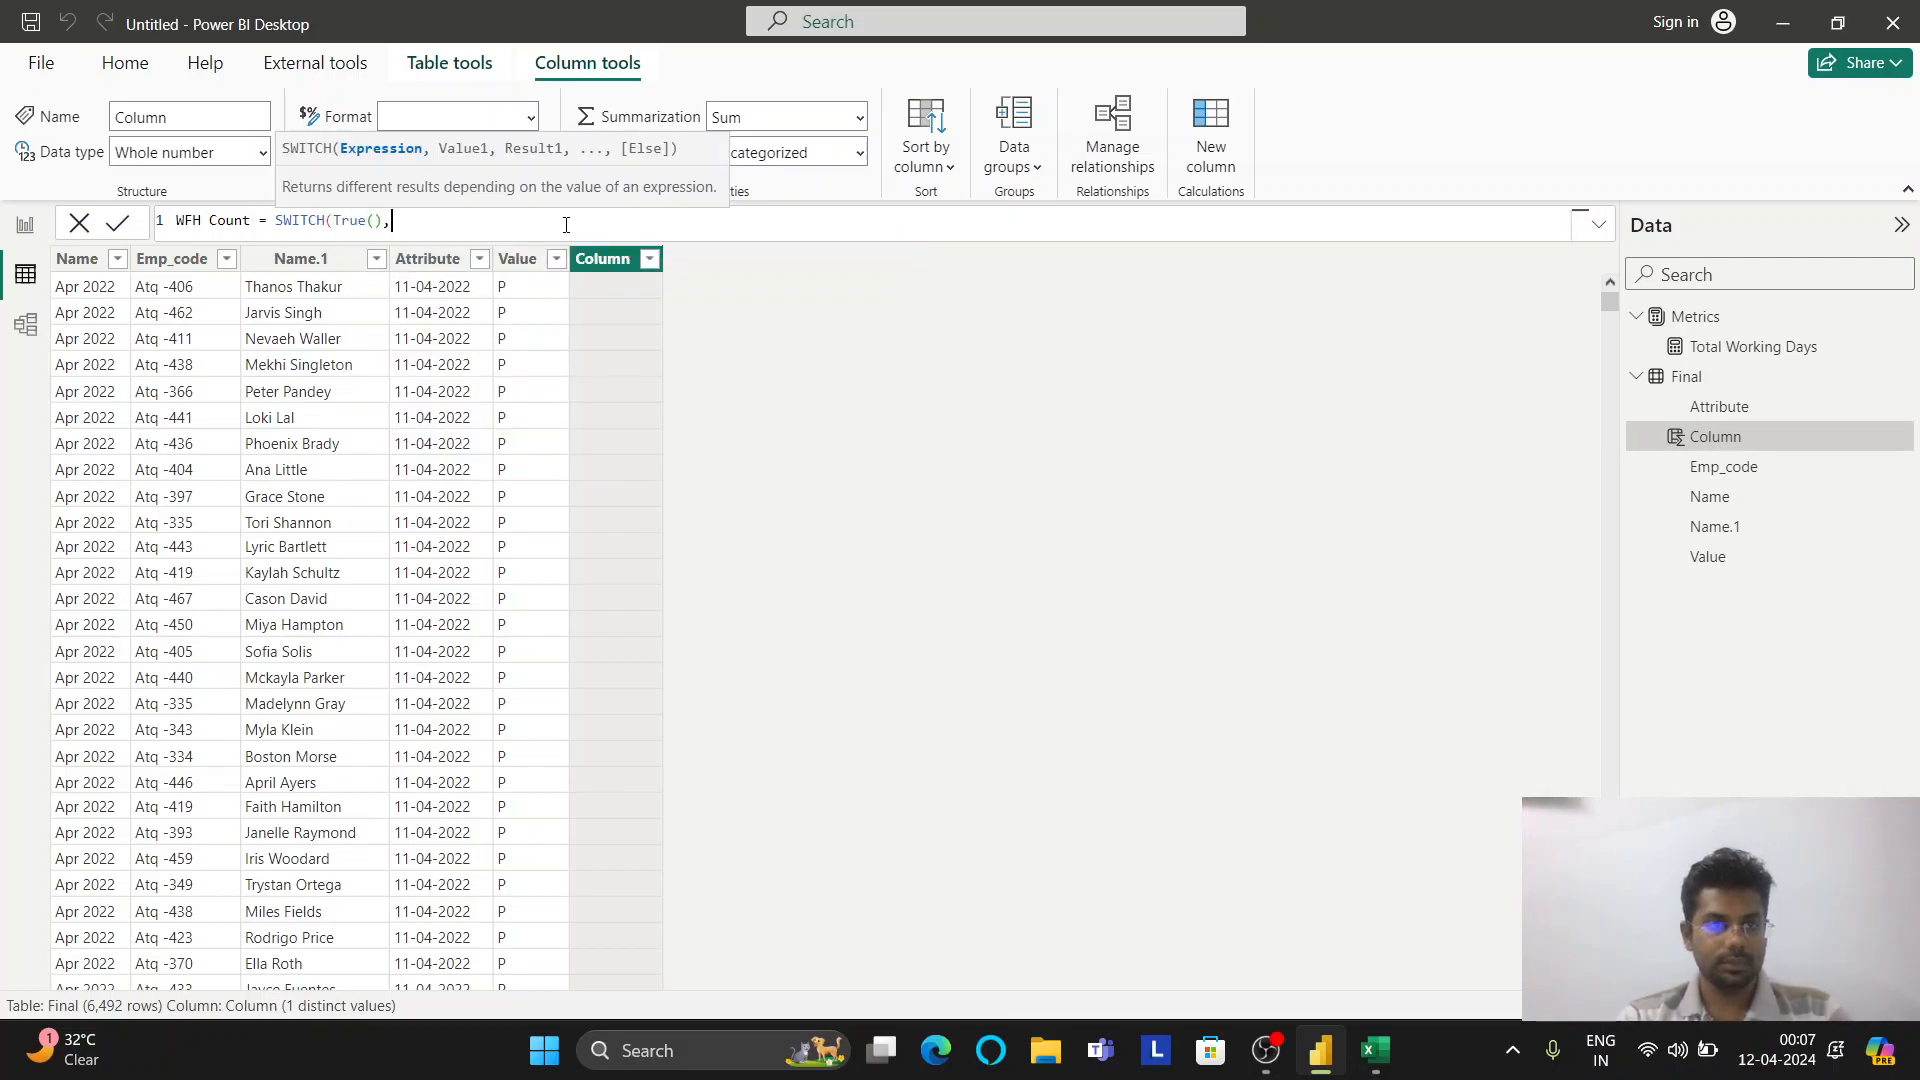
{"action": "type", "text": ","}
{"action": "key", "text": "shift+Return"}
{"action": "type", "text": "fin"}
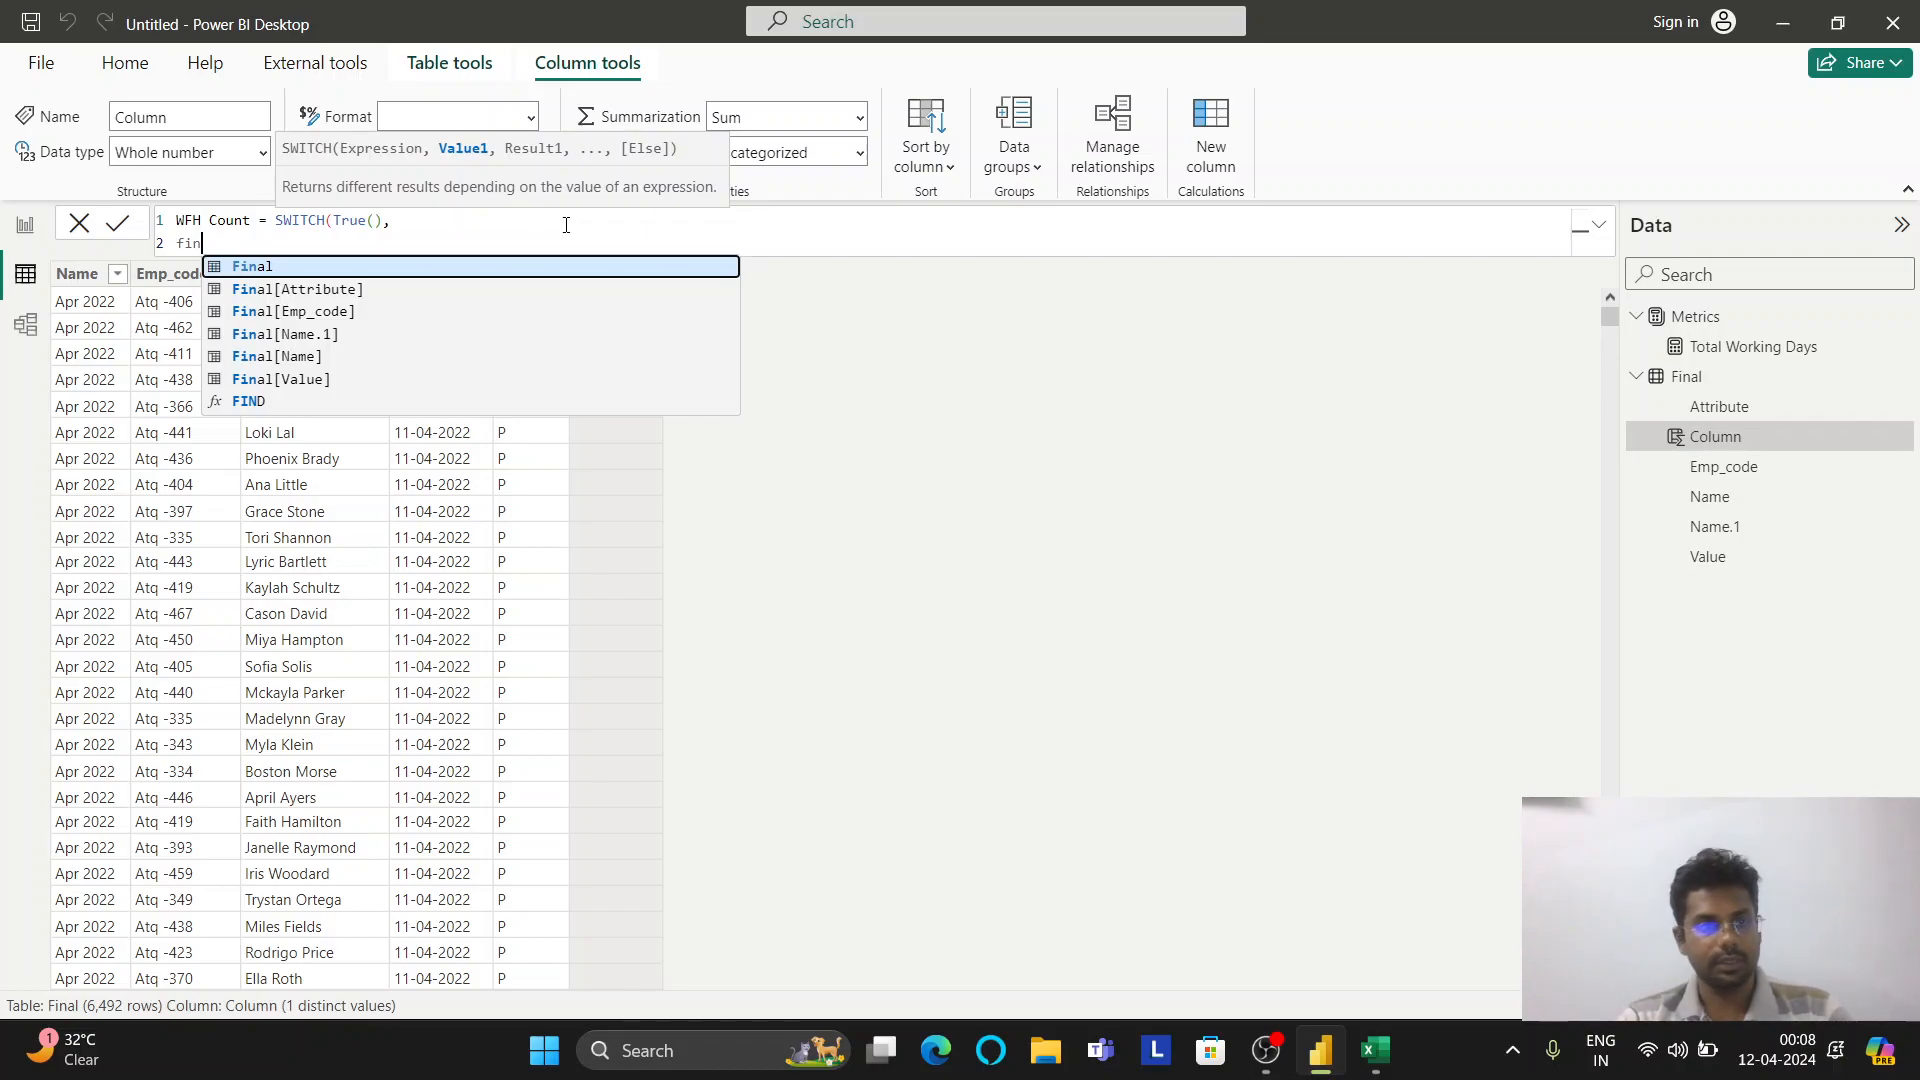
{"action": "key", "text": "Down"}
{"action": "key", "text": "Down"}
{"action": "key", "text": "Down"}
{"action": "key", "text": "Down"}
{"action": "key", "text": "Down"}
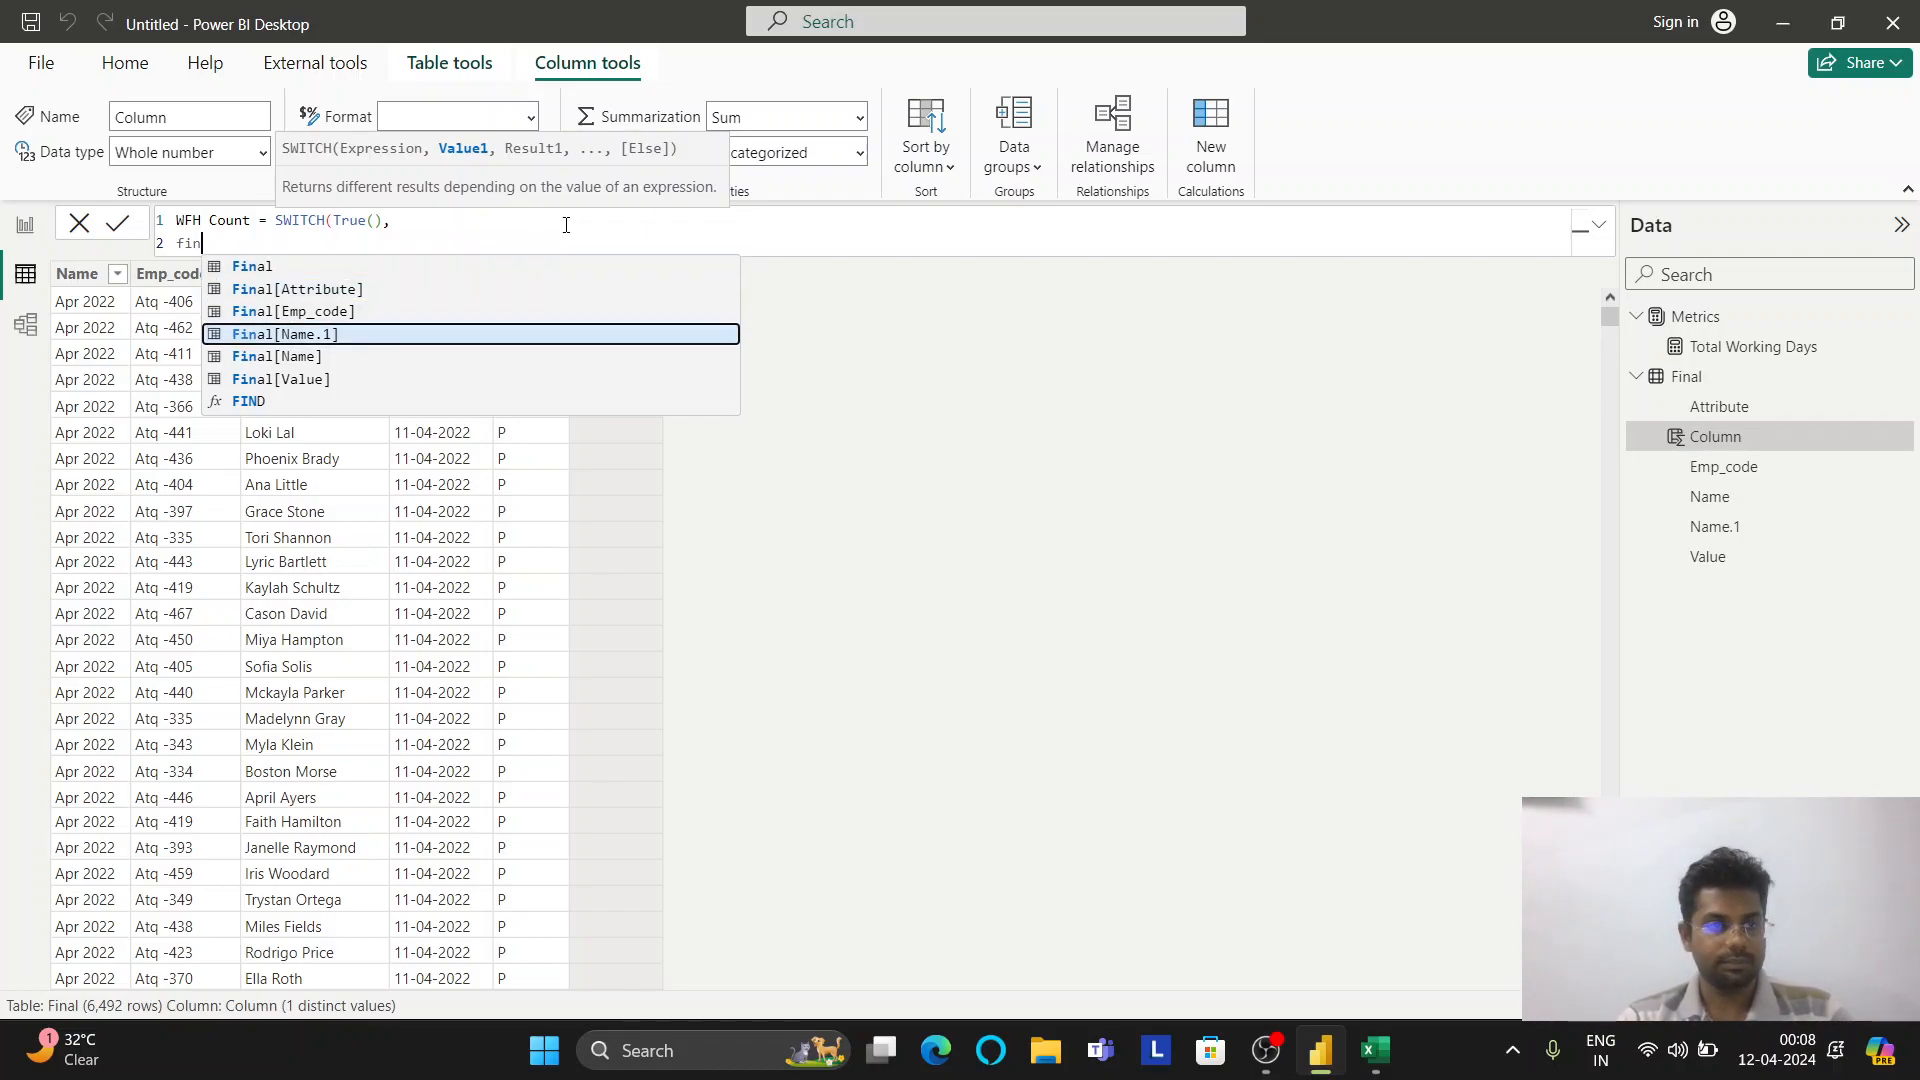
{"action": "key", "text": "Tab"}
{"action": "type", "text": "= \"WFH\""}
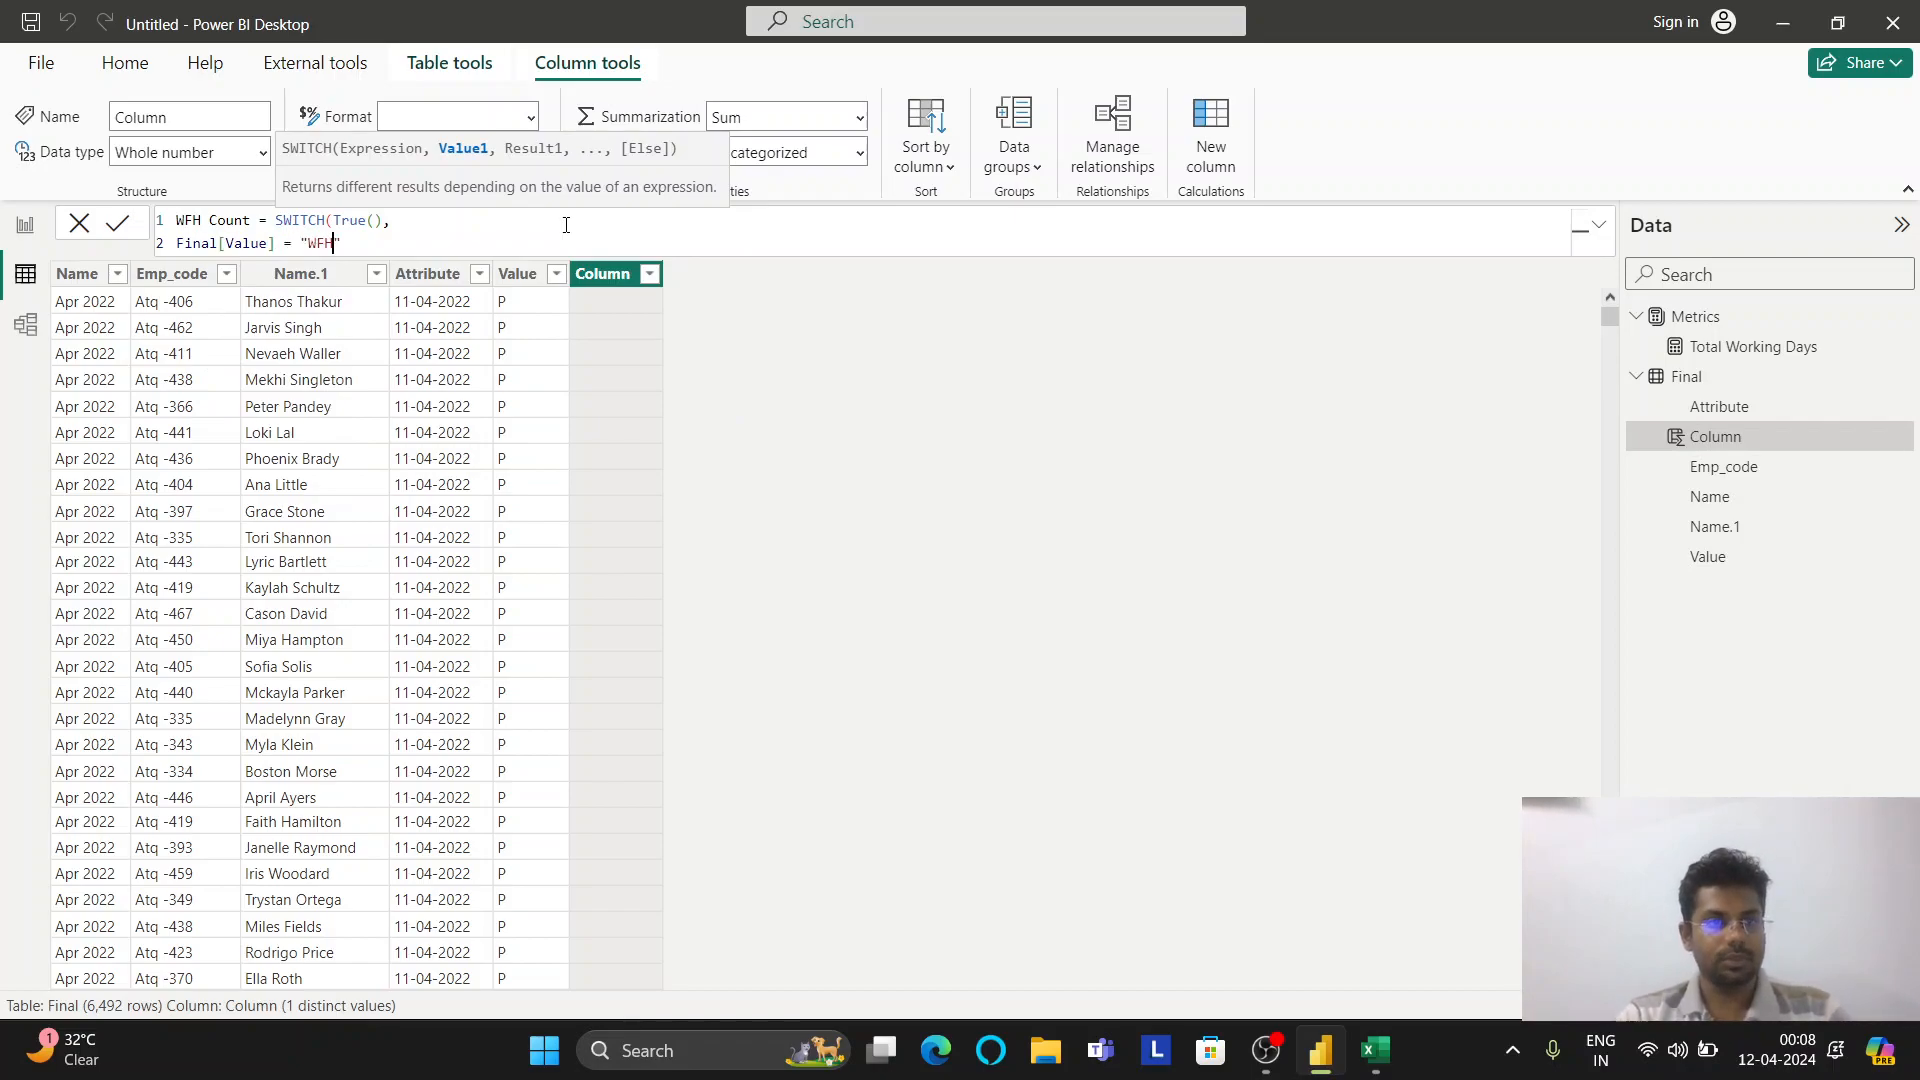
{"action": "type", "text": ", "}
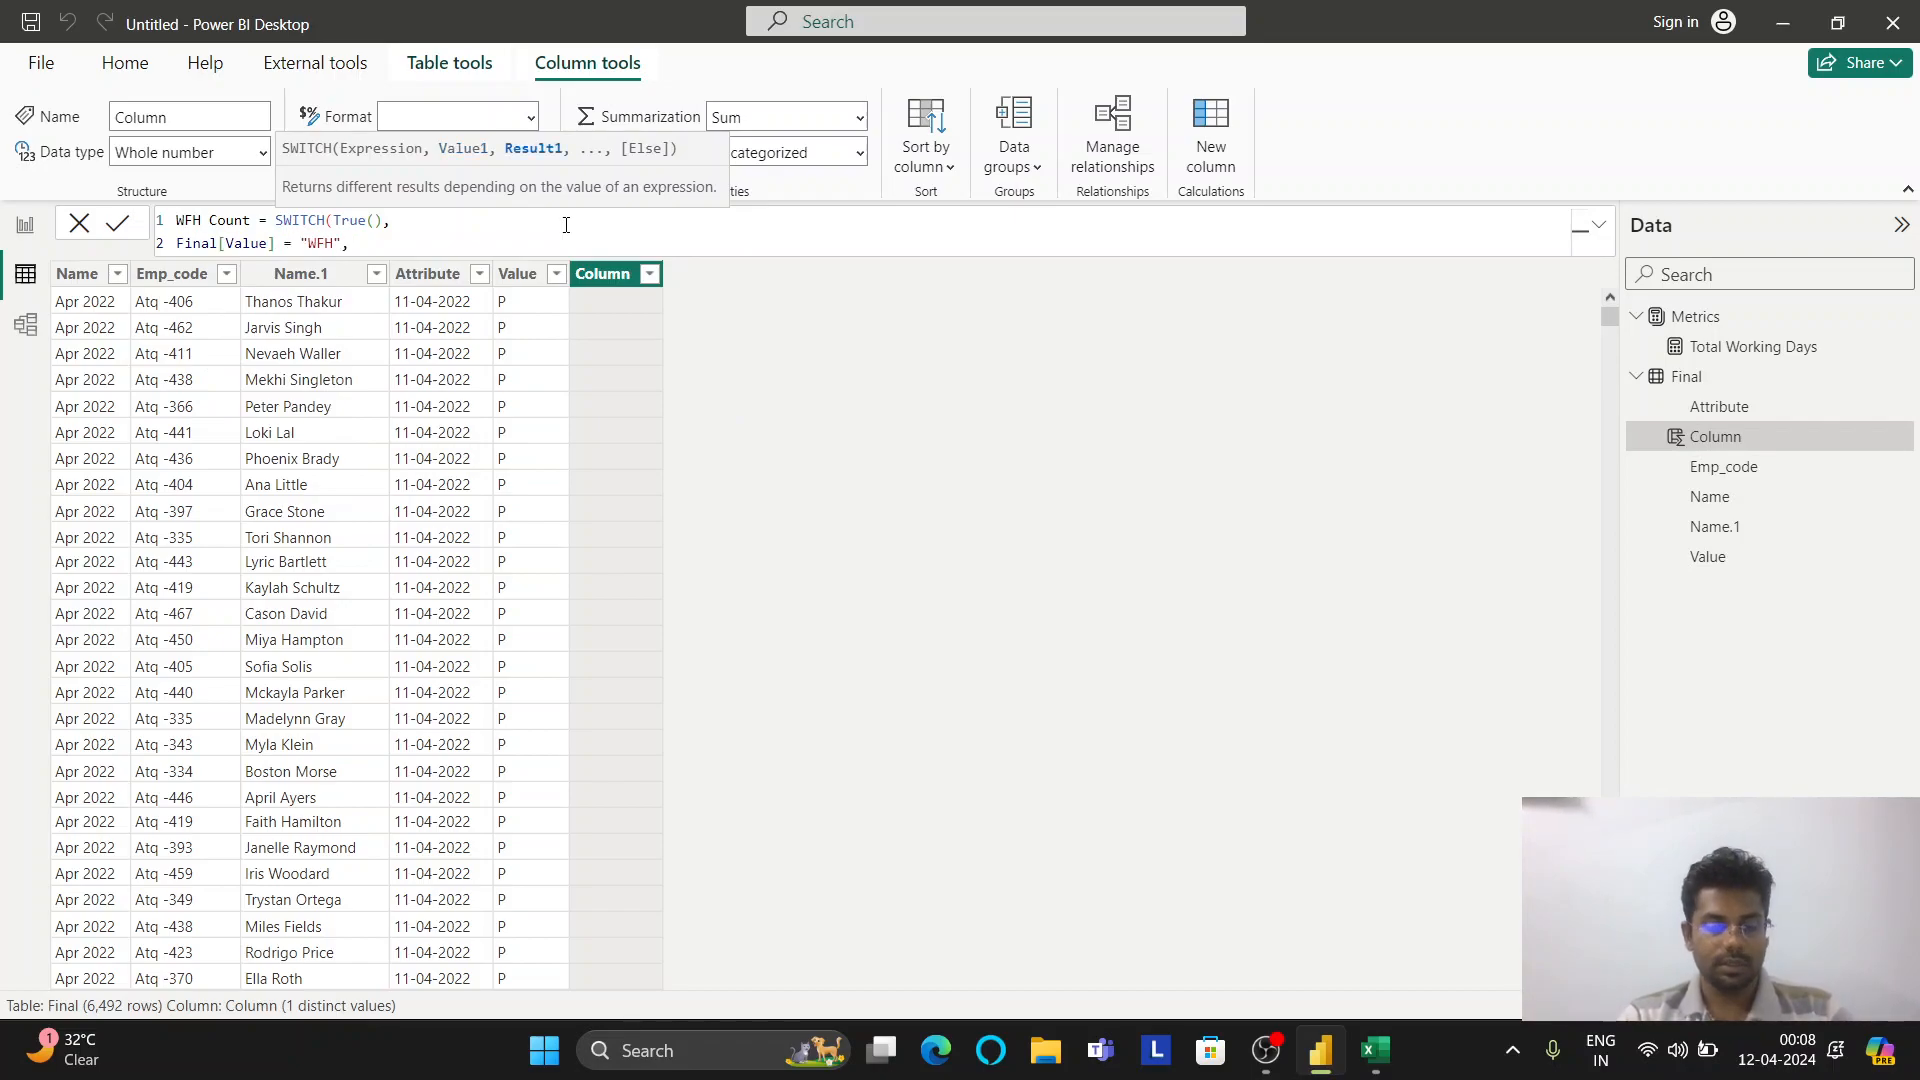
{"action": "type", "text": "1,"}
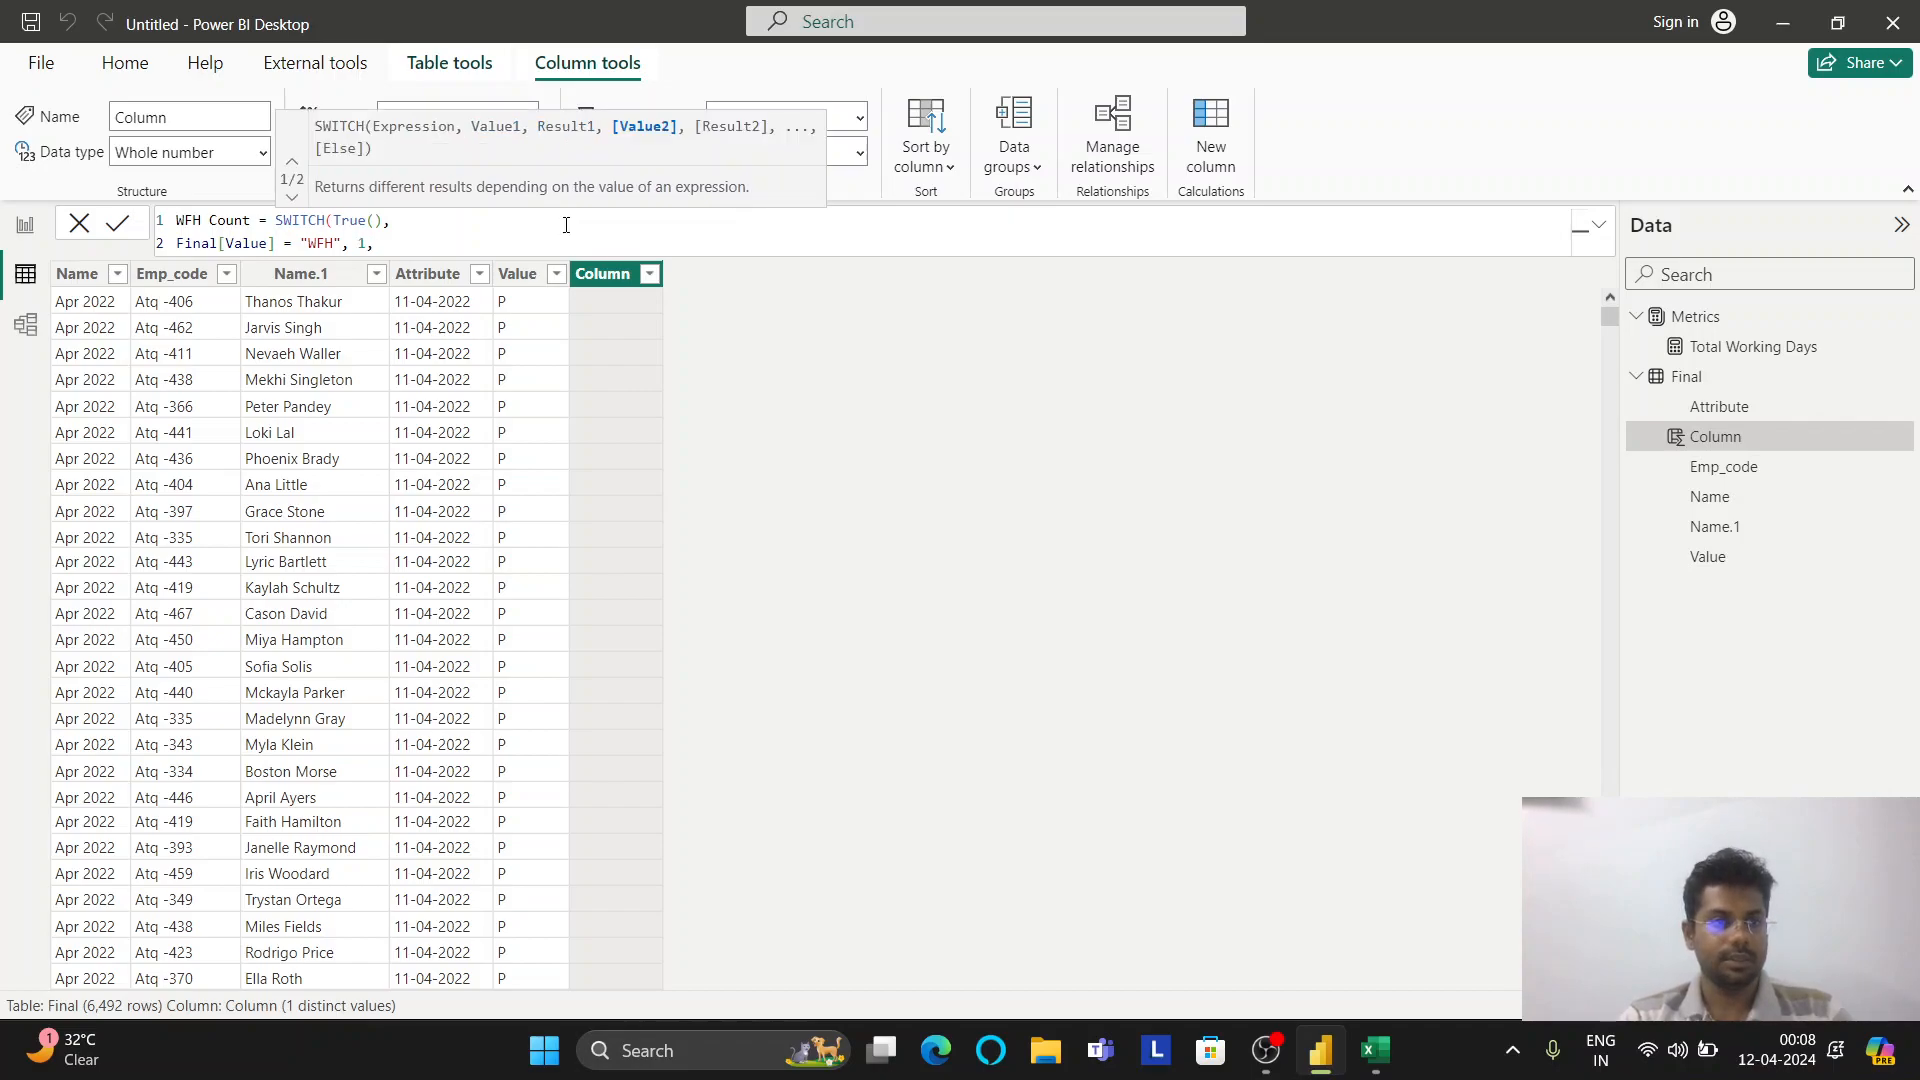
Add the HWFH condition returning 0.5 and a default of 0 to close the SWITCH
{"action": "key", "text": "ctrl+shift+Left"}
{"action": "key", "text": "ctrl+shift+Left"}
{"action": "key", "text": "ctrl+shift+Left"}
{"action": "key", "text": "ctrl+shift+Left"}
{"action": "key", "text": "ctrl+shift+Left"}
{"action": "key", "text": "ctrl+shift+Left"}
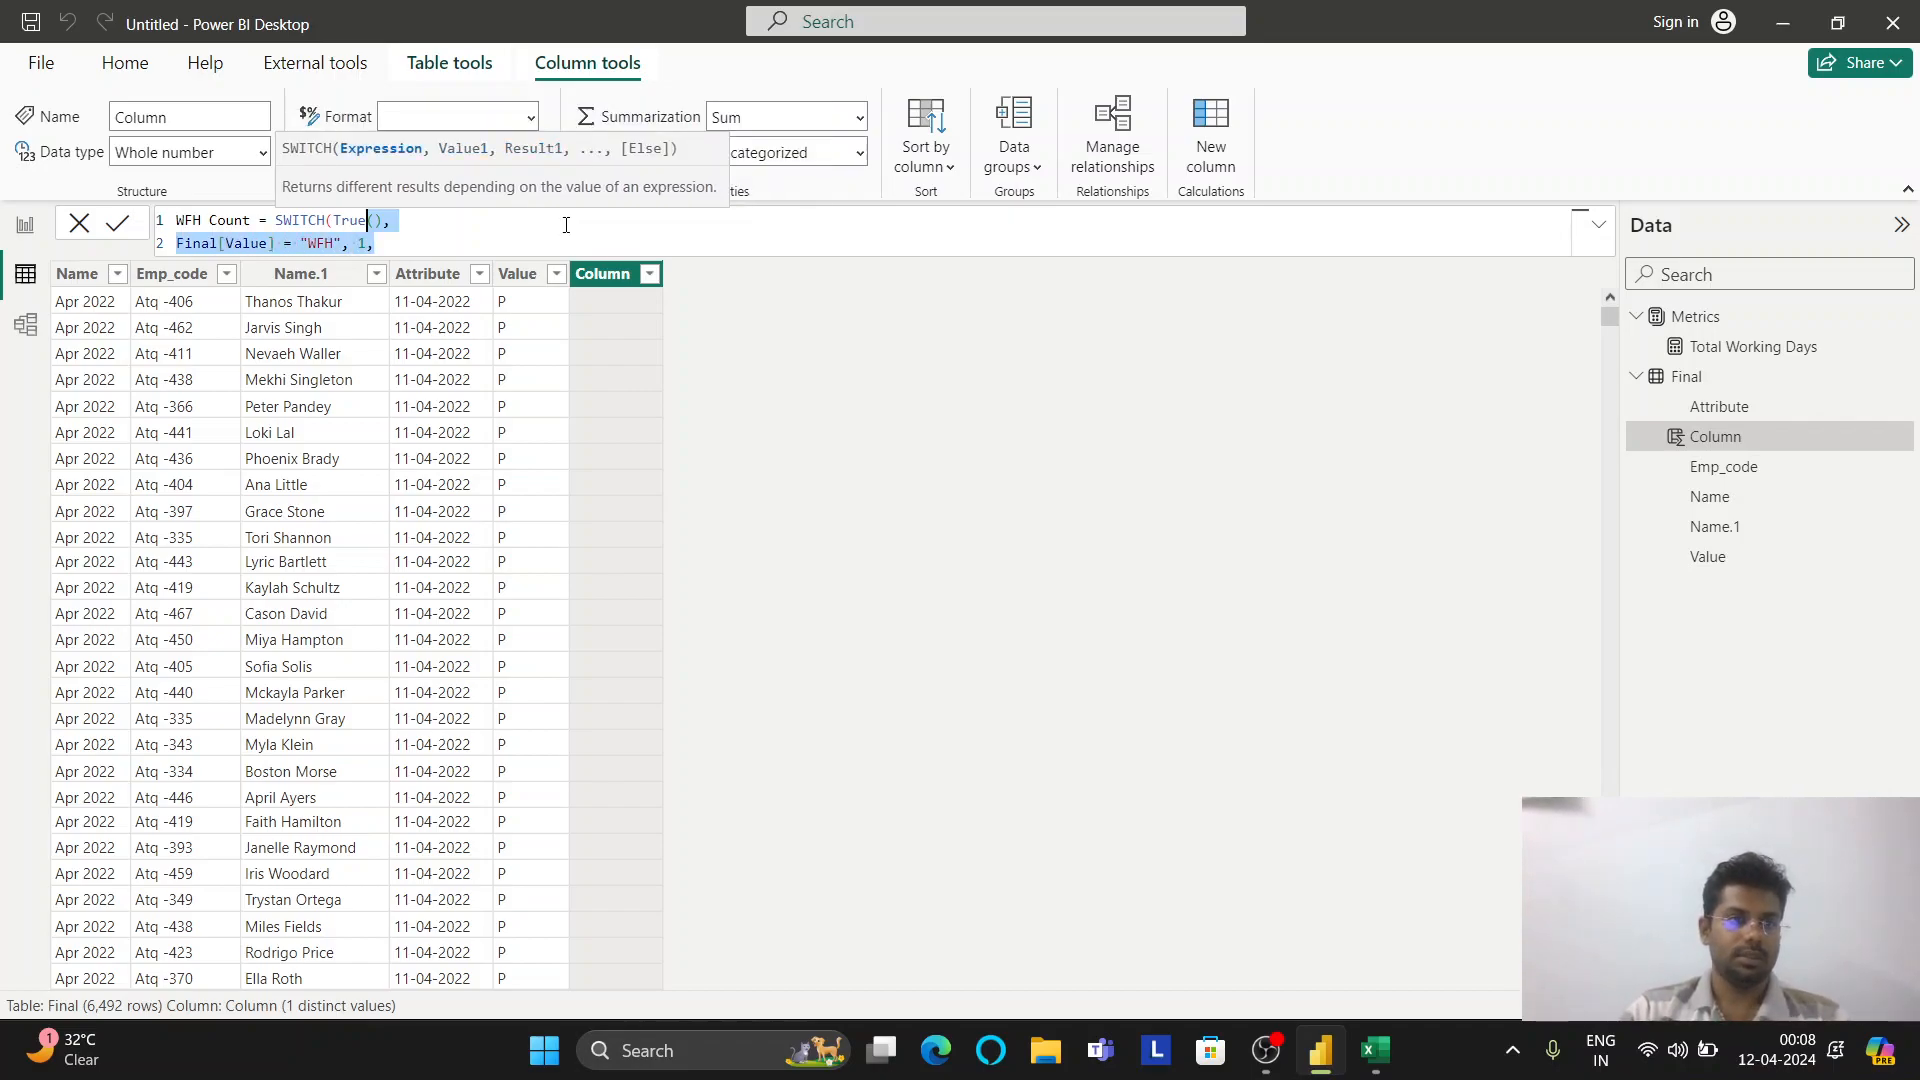
{"action": "key", "text": "shift+Right"}
{"action": "key", "text": "ctrl+c"}
{"action": "key", "text": "Left"}
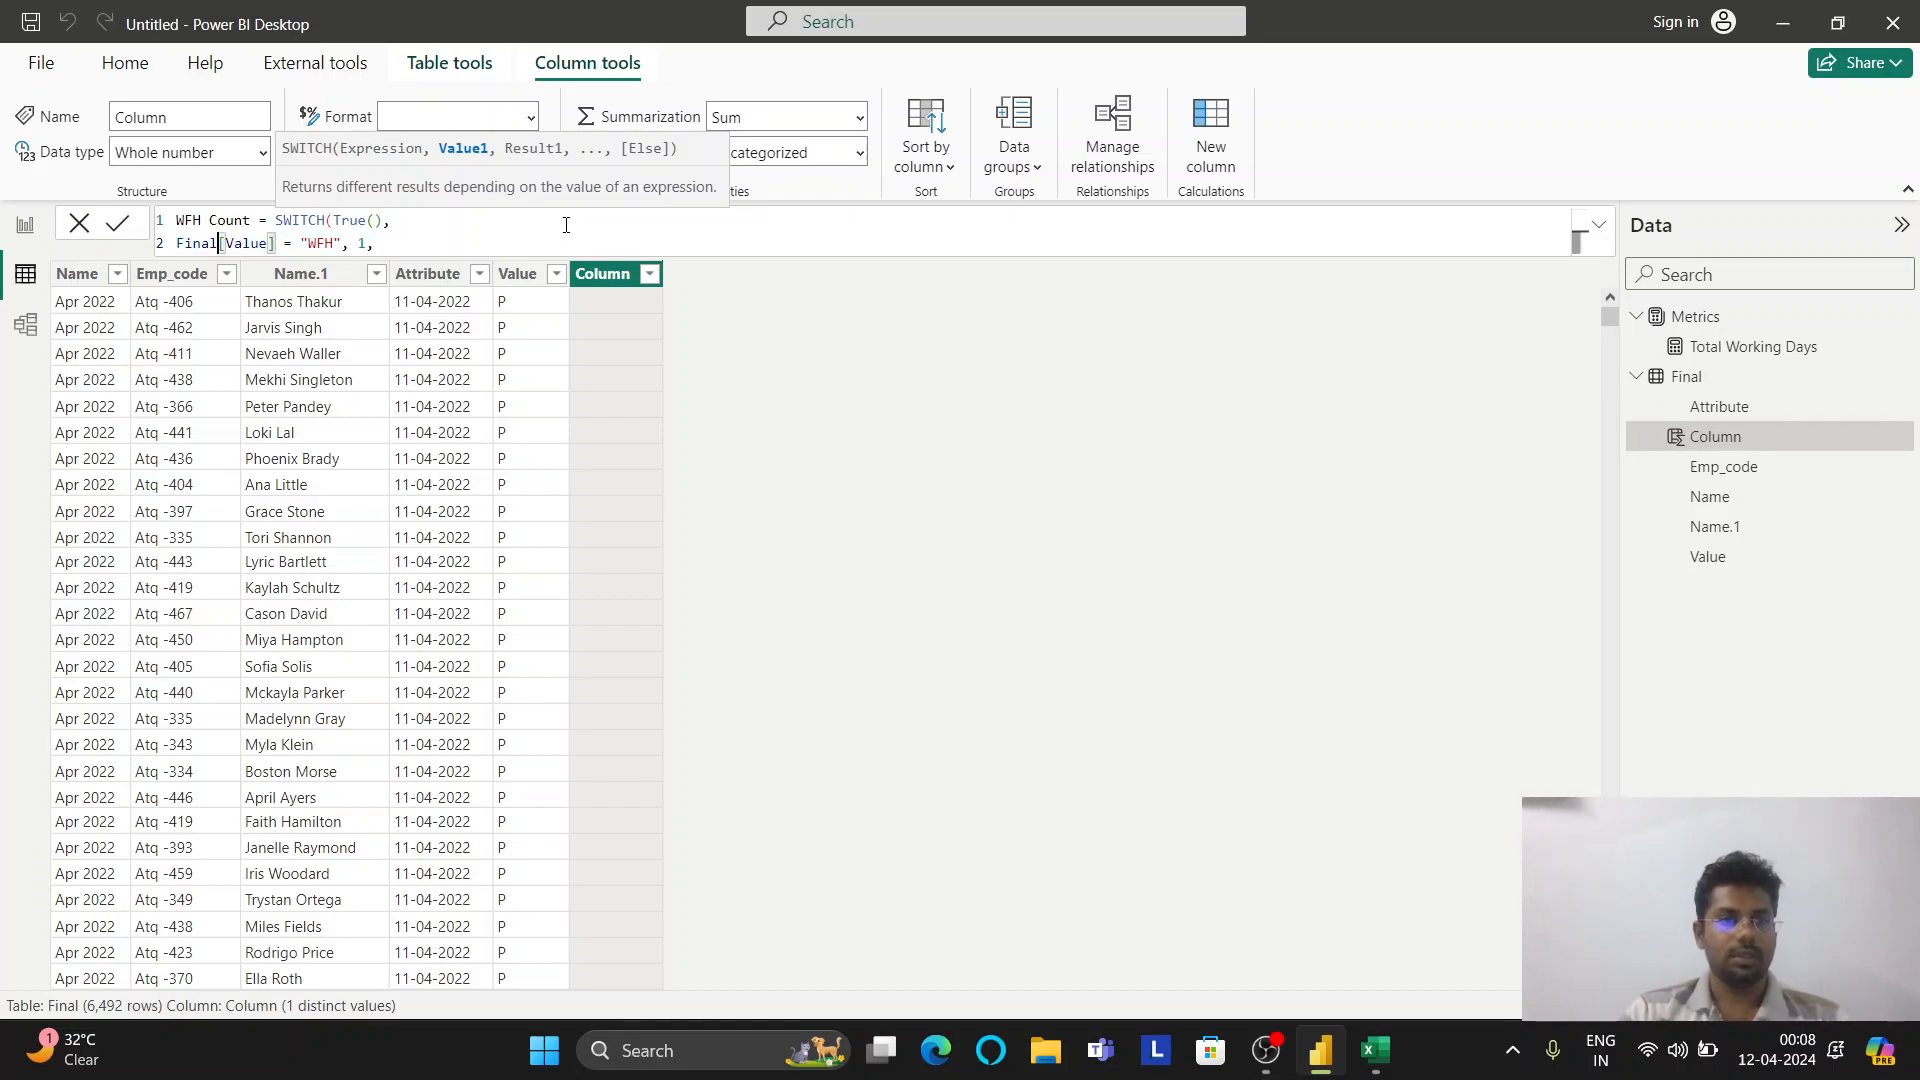
{"action": "key", "text": "ctrl+Right"}
{"action": "key", "text": "ctrl+Right"}
{"action": "key", "text": "ctrl+Right"}
{"action": "key", "text": "ctrl+Right"}
{"action": "key", "text": "ctrl+Right"}
{"action": "key", "text": "ctrl+Right"}
{"action": "key", "text": "ctrl+Right"}
{"action": "key", "text": "ctrl+Right"}
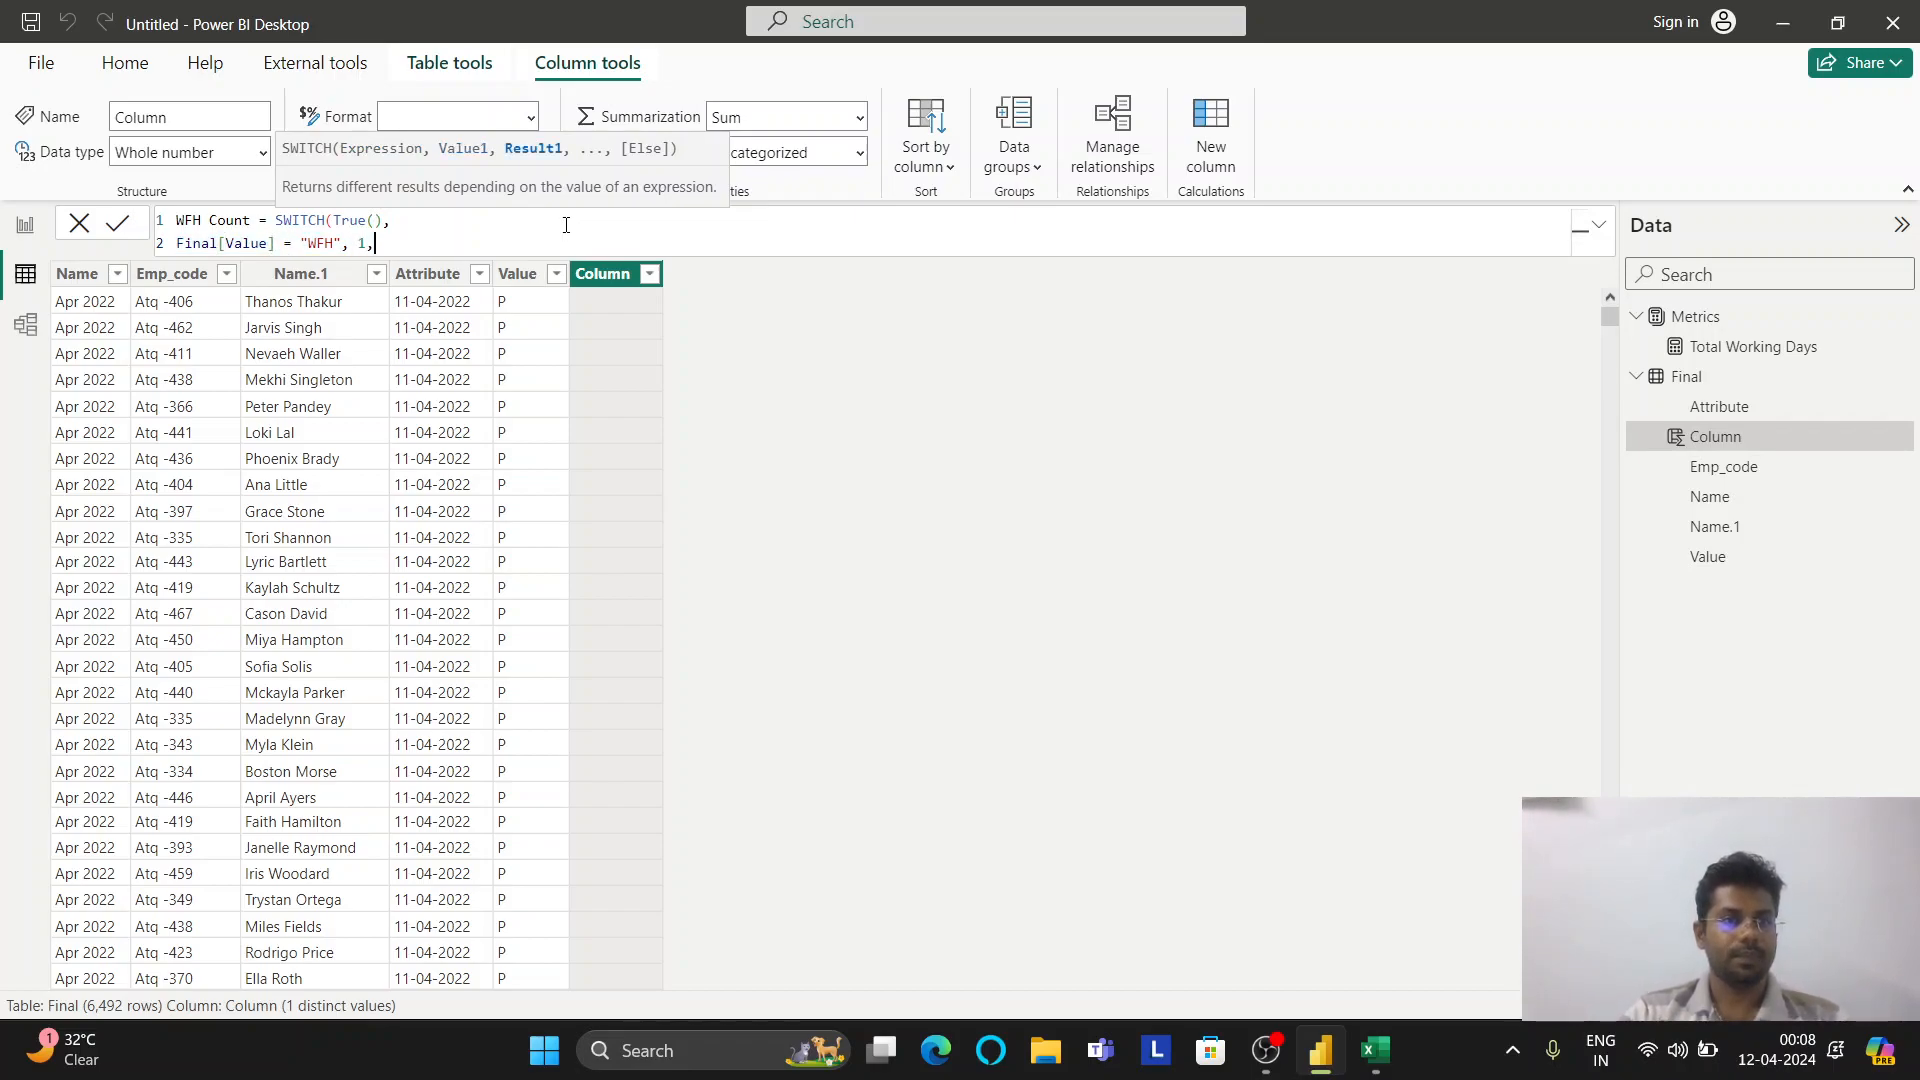
{"action": "key", "text": "shift+Return"}
{"action": "key", "text": "ctrl+v"}
{"action": "key", "text": "Left"}
{"action": "key", "text": "Left"}
{"action": "key", "text": "Left"}
{"action": "key", "text": "Left"}
{"action": "key", "text": "Left"}
{"action": "key", "text": "Left"}
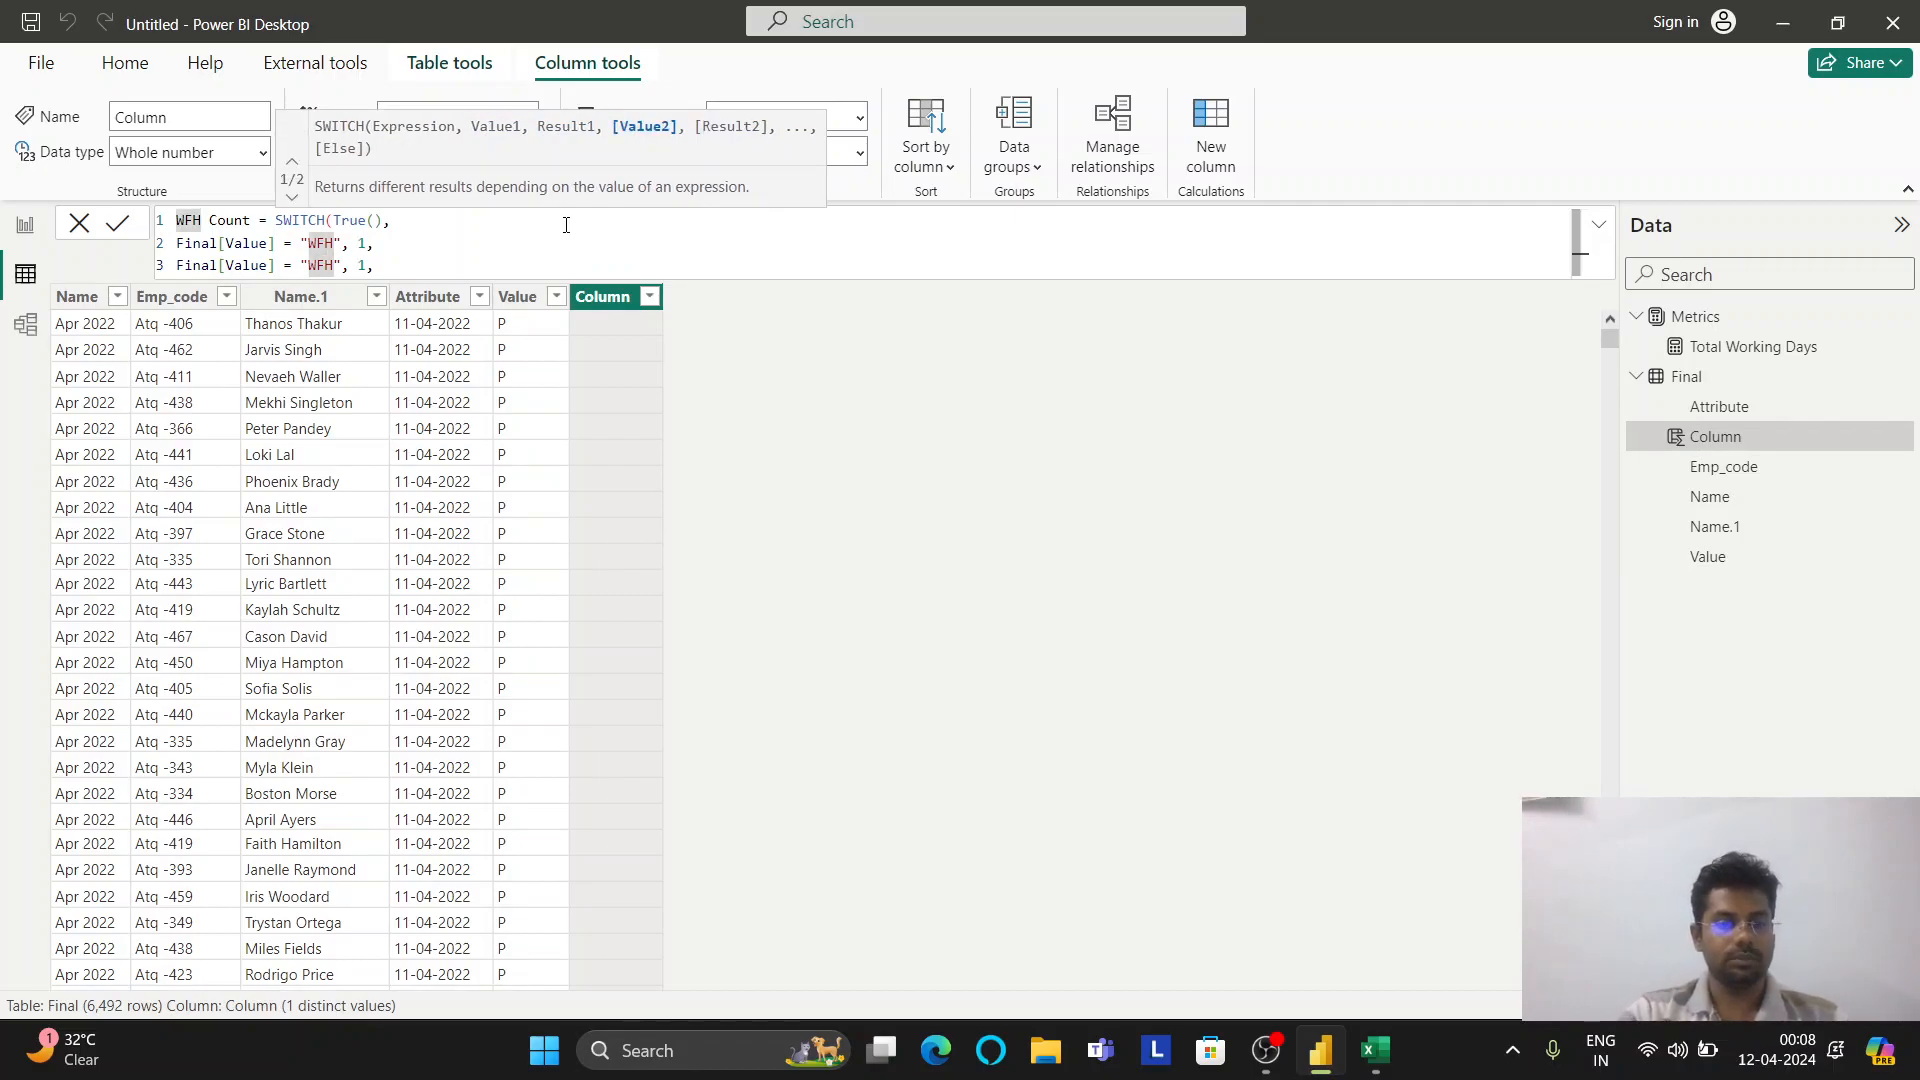
{"action": "type", "text": "H"}
{"action": "key", "text": "ctrl+Right"}
{"action": "key", "text": "ctrl+Right"}
{"action": "key", "text": "Right"}
{"action": "key", "text": "shift+Right"}
{"action": "type", "text": "0.5,"}
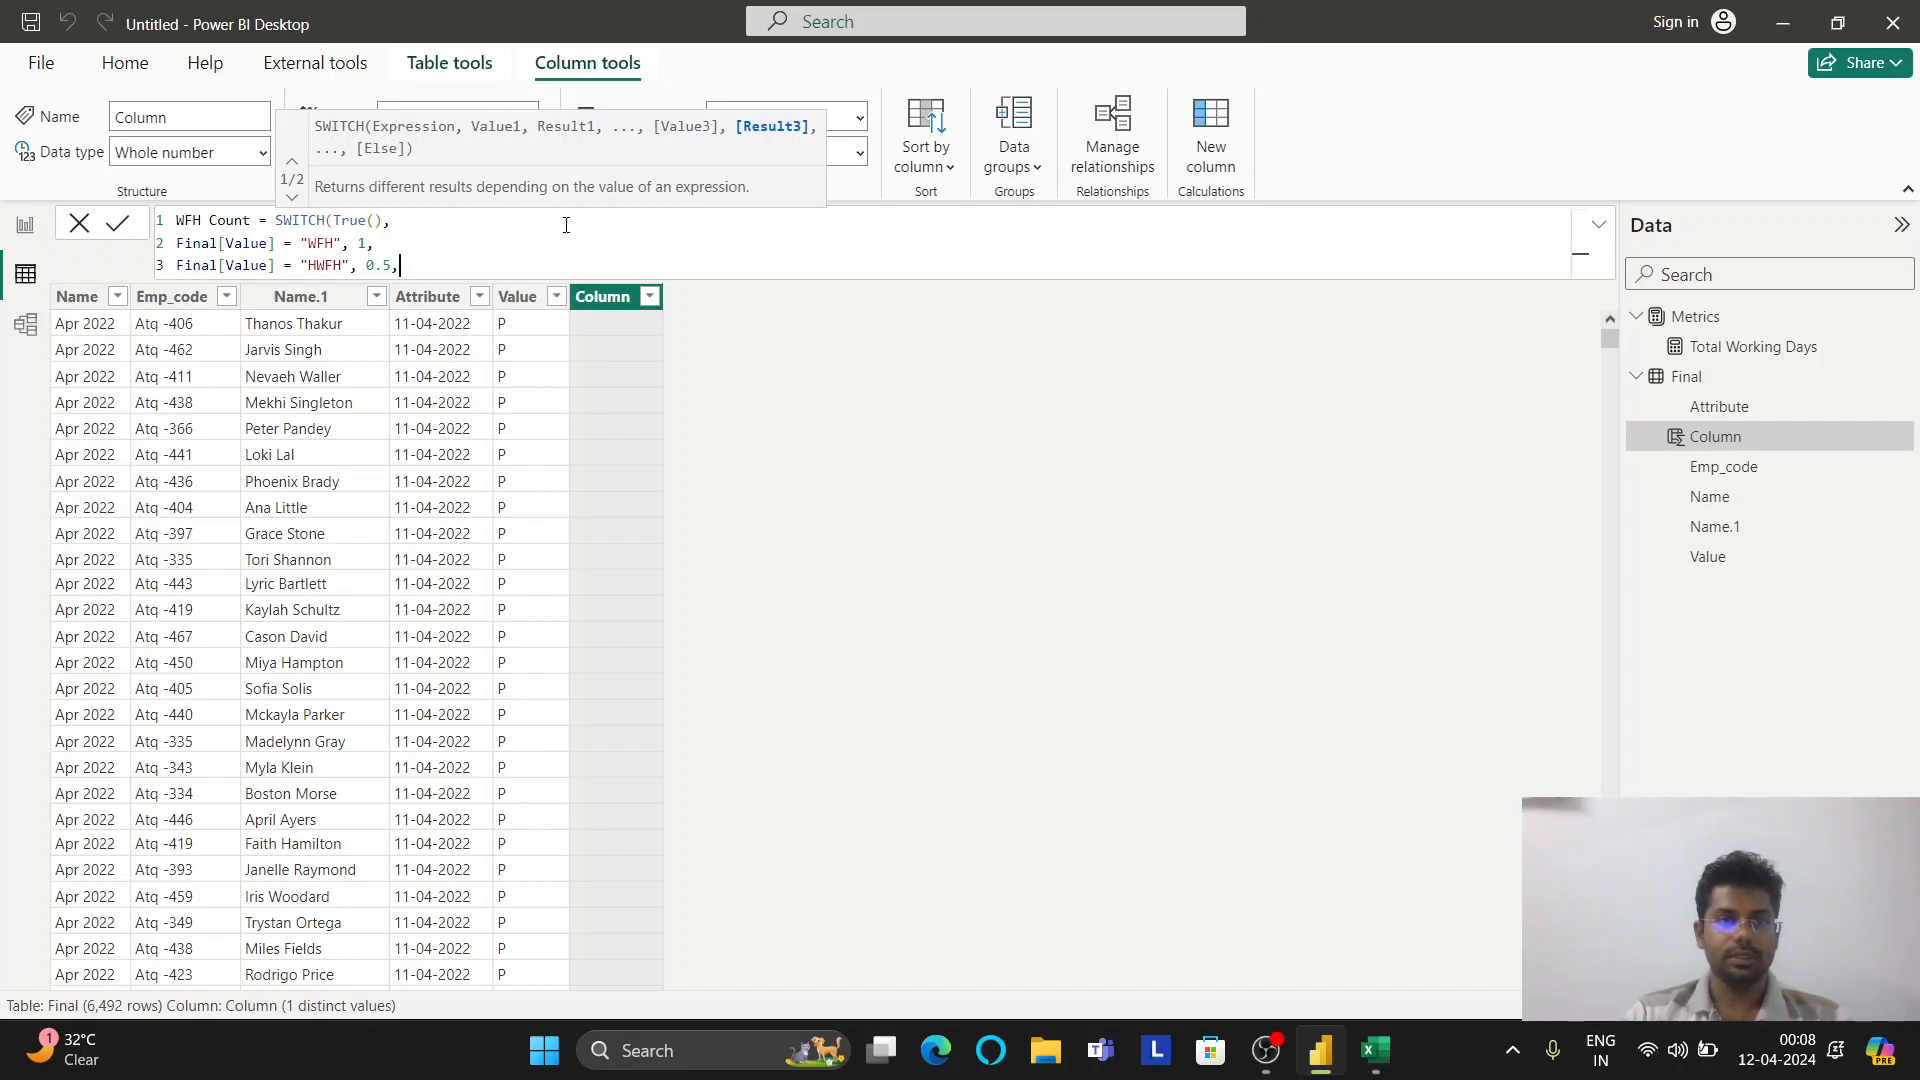
{"action": "key", "text": "Return"}
{"action": "type", "text": "0)"}
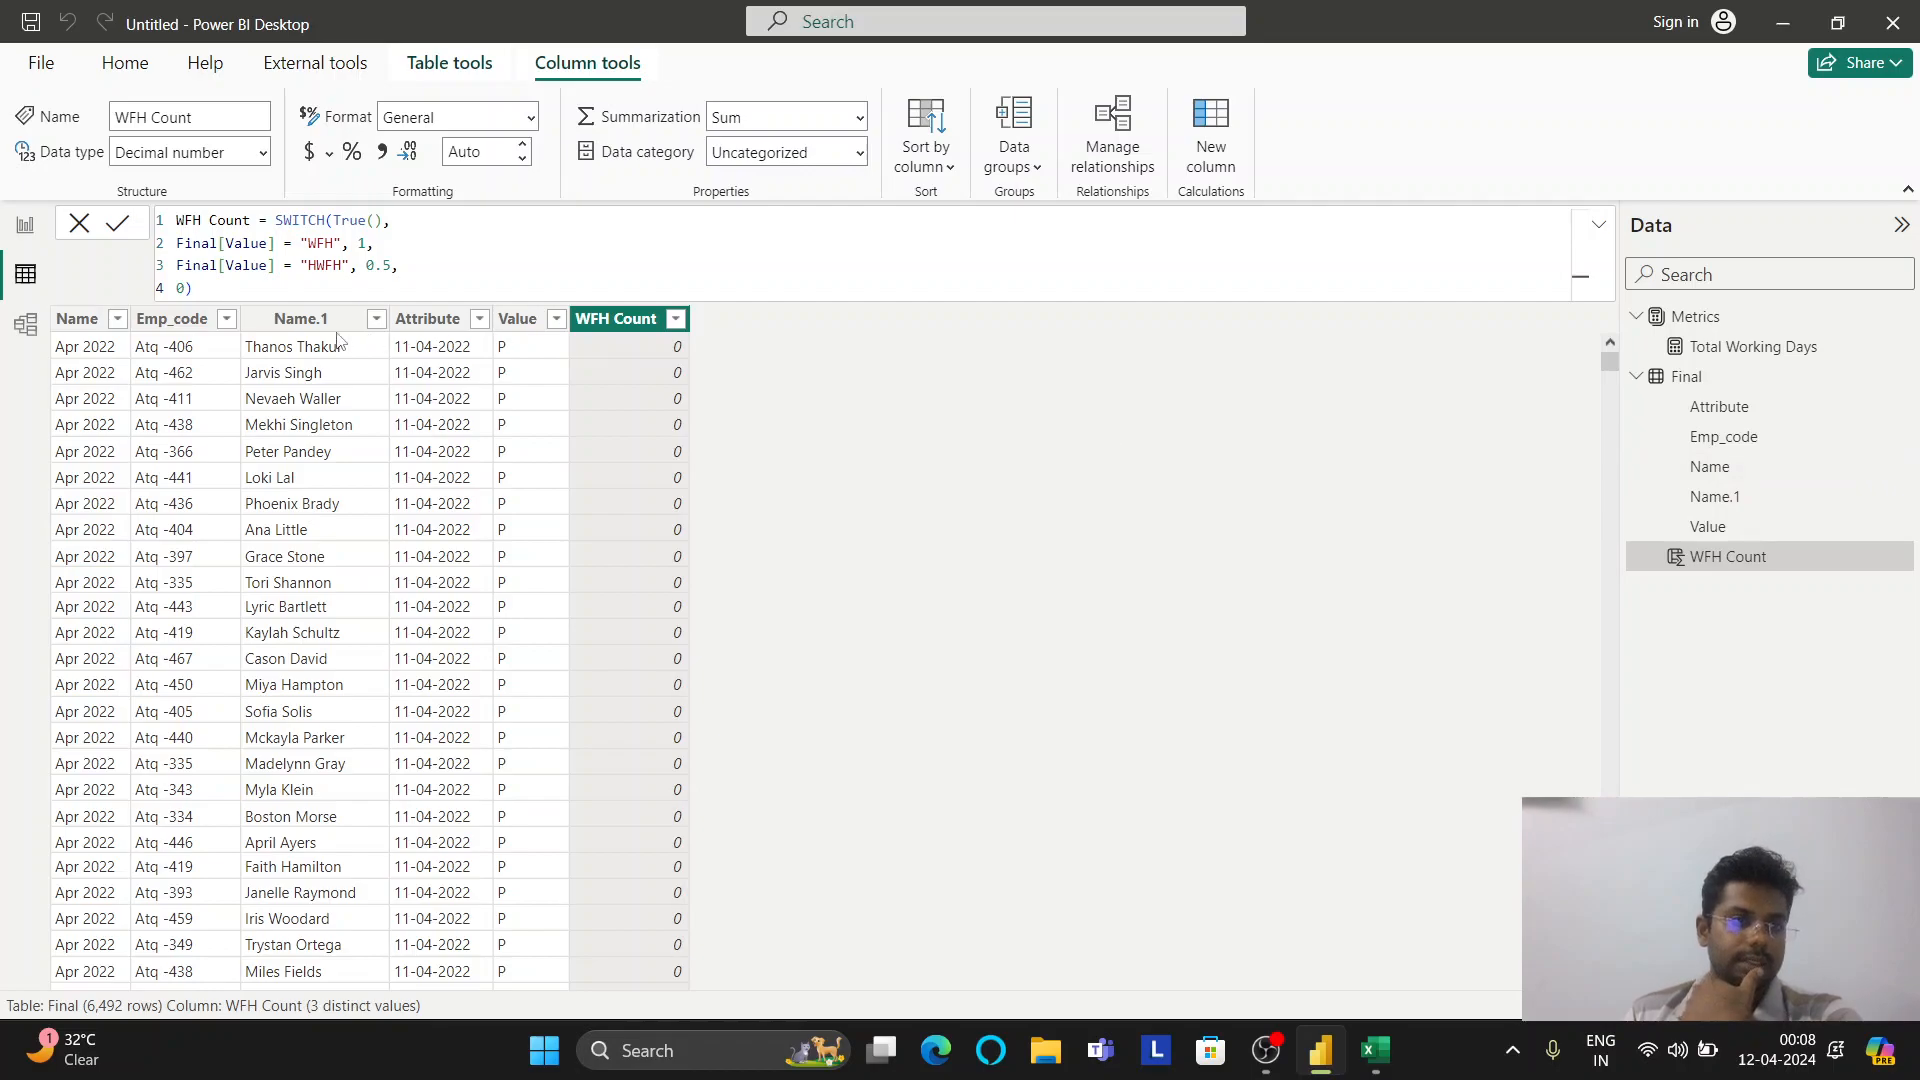
In Power Query, rename the Final columns Name → Sheet and Name.1 → Name
{"action": "left_click", "coordinate": [24, 228]}
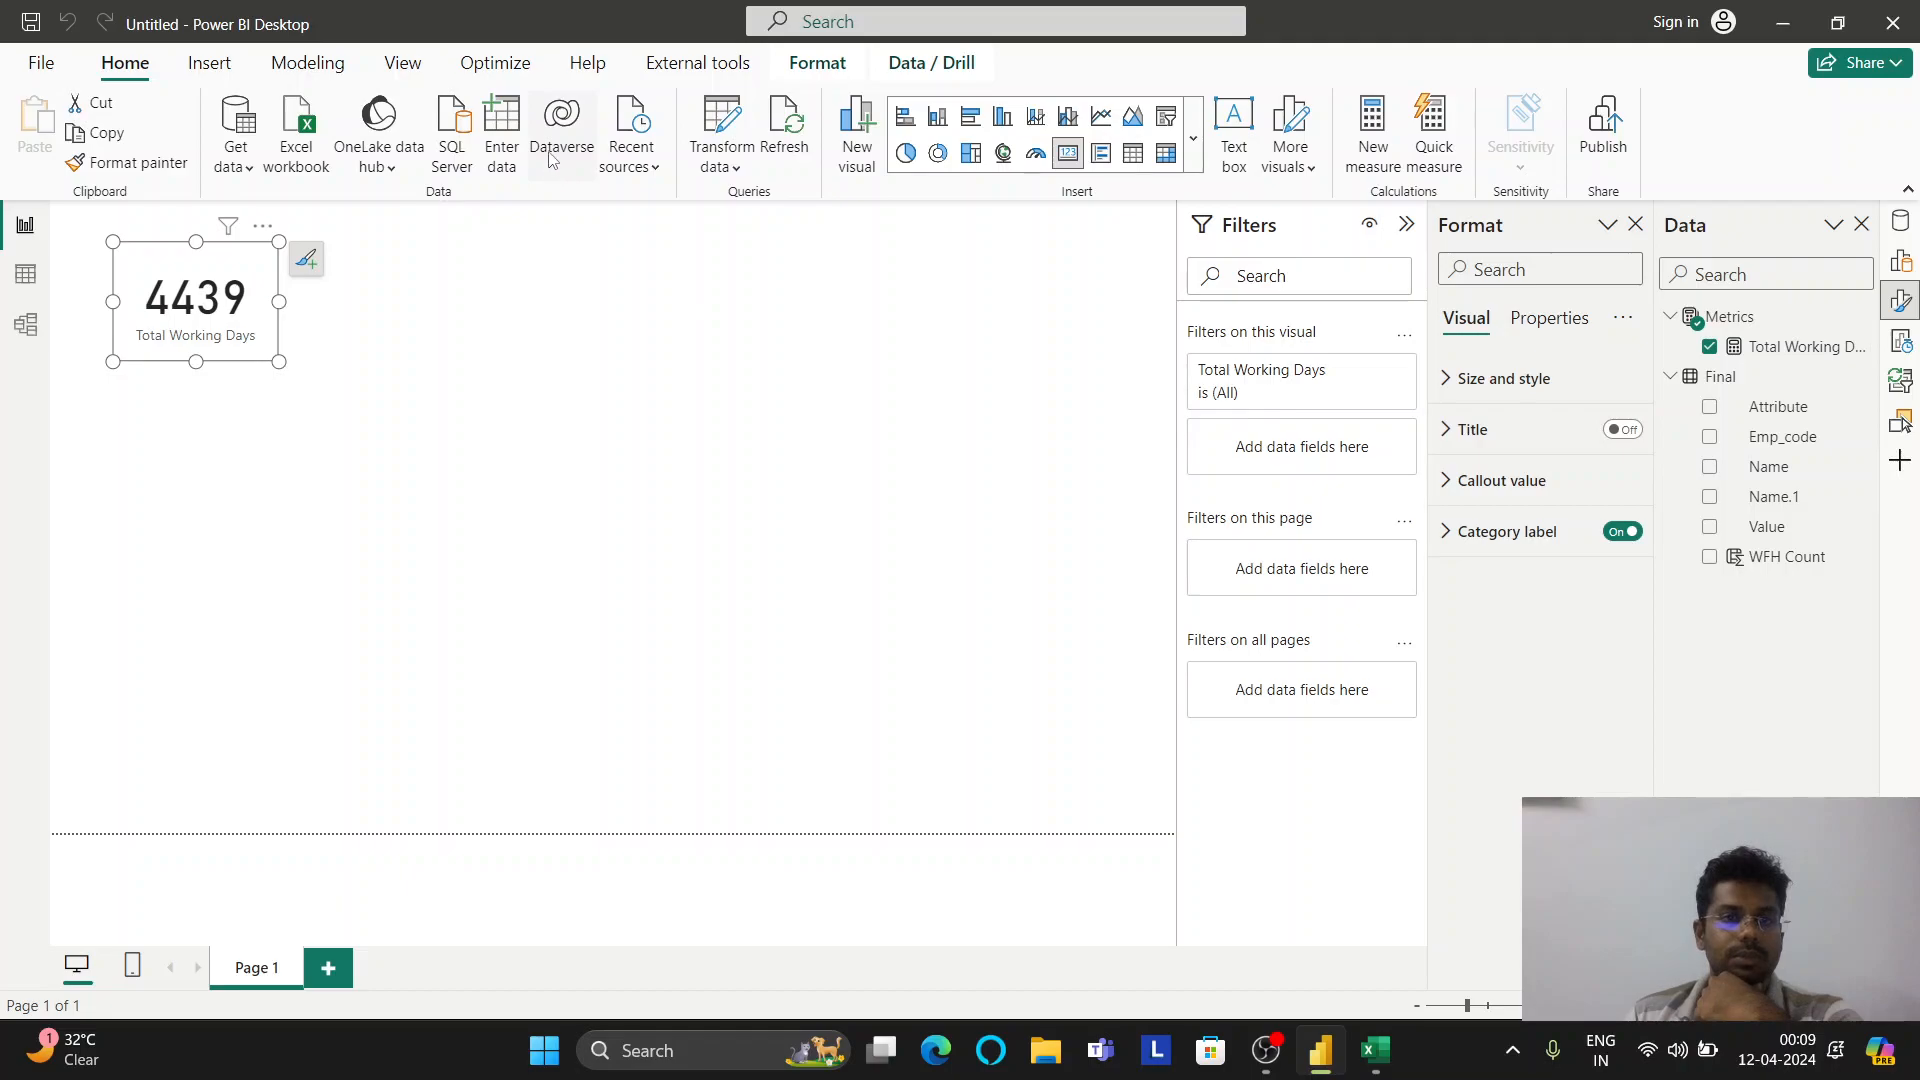
{"action": "left_click", "coordinate": [713, 137]}
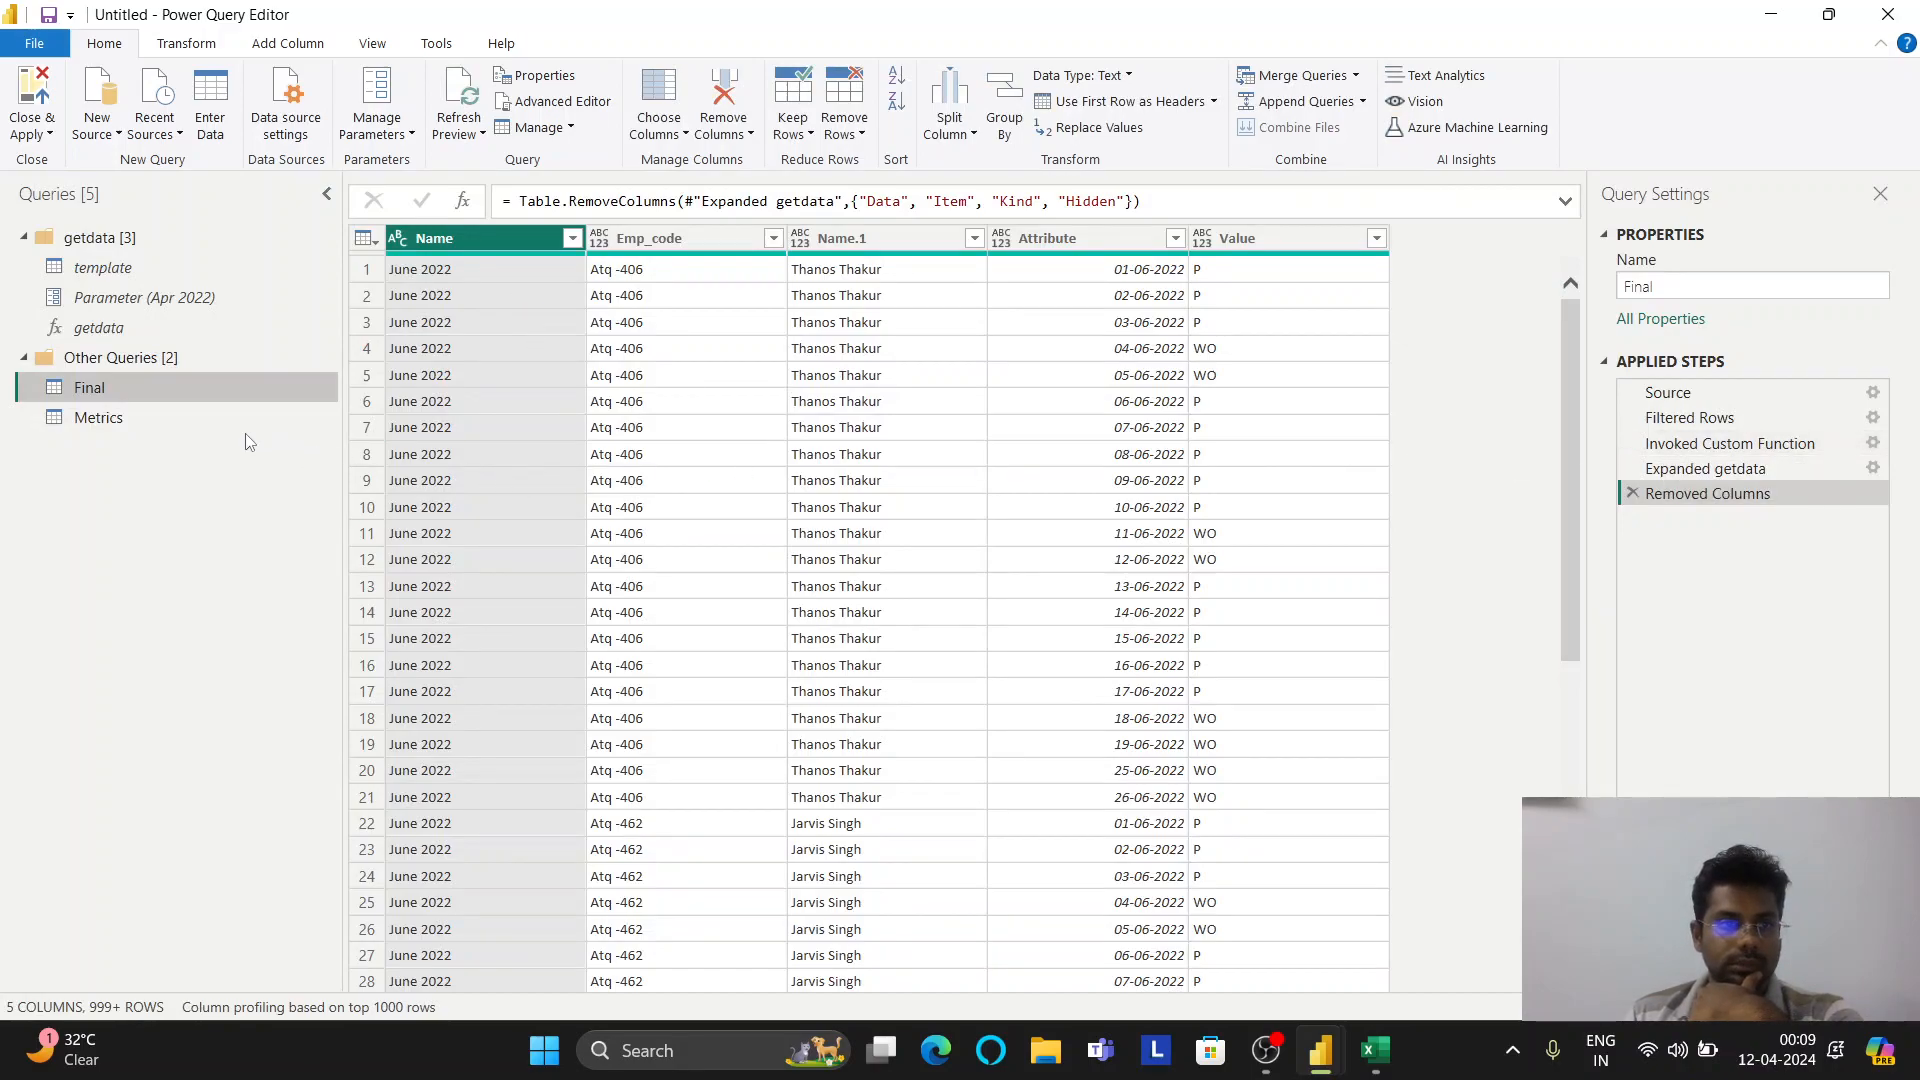
{"action": "scroll", "coordinate": [556, 536], "scroll_direction": "down", "scroll_amount": 5}
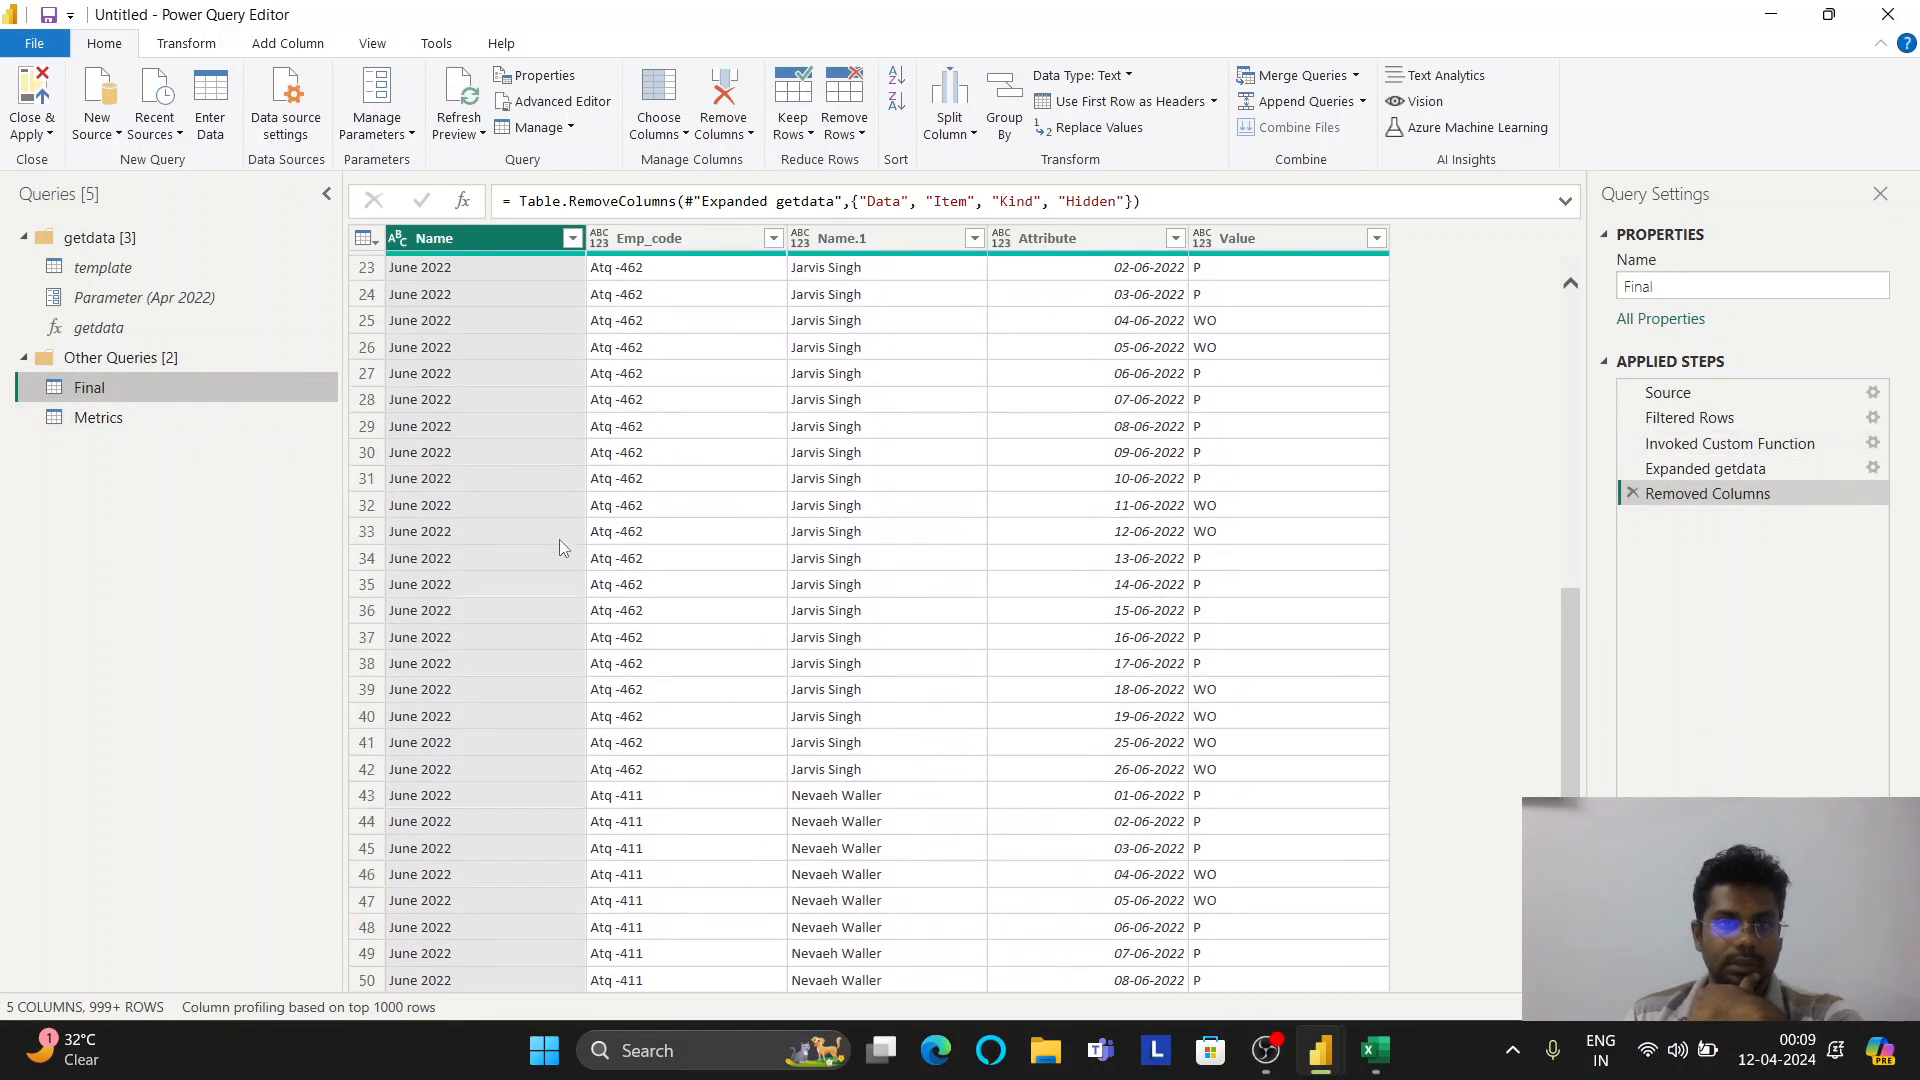
{"action": "scroll", "coordinate": [561, 544], "scroll_direction": "up", "scroll_amount": 5}
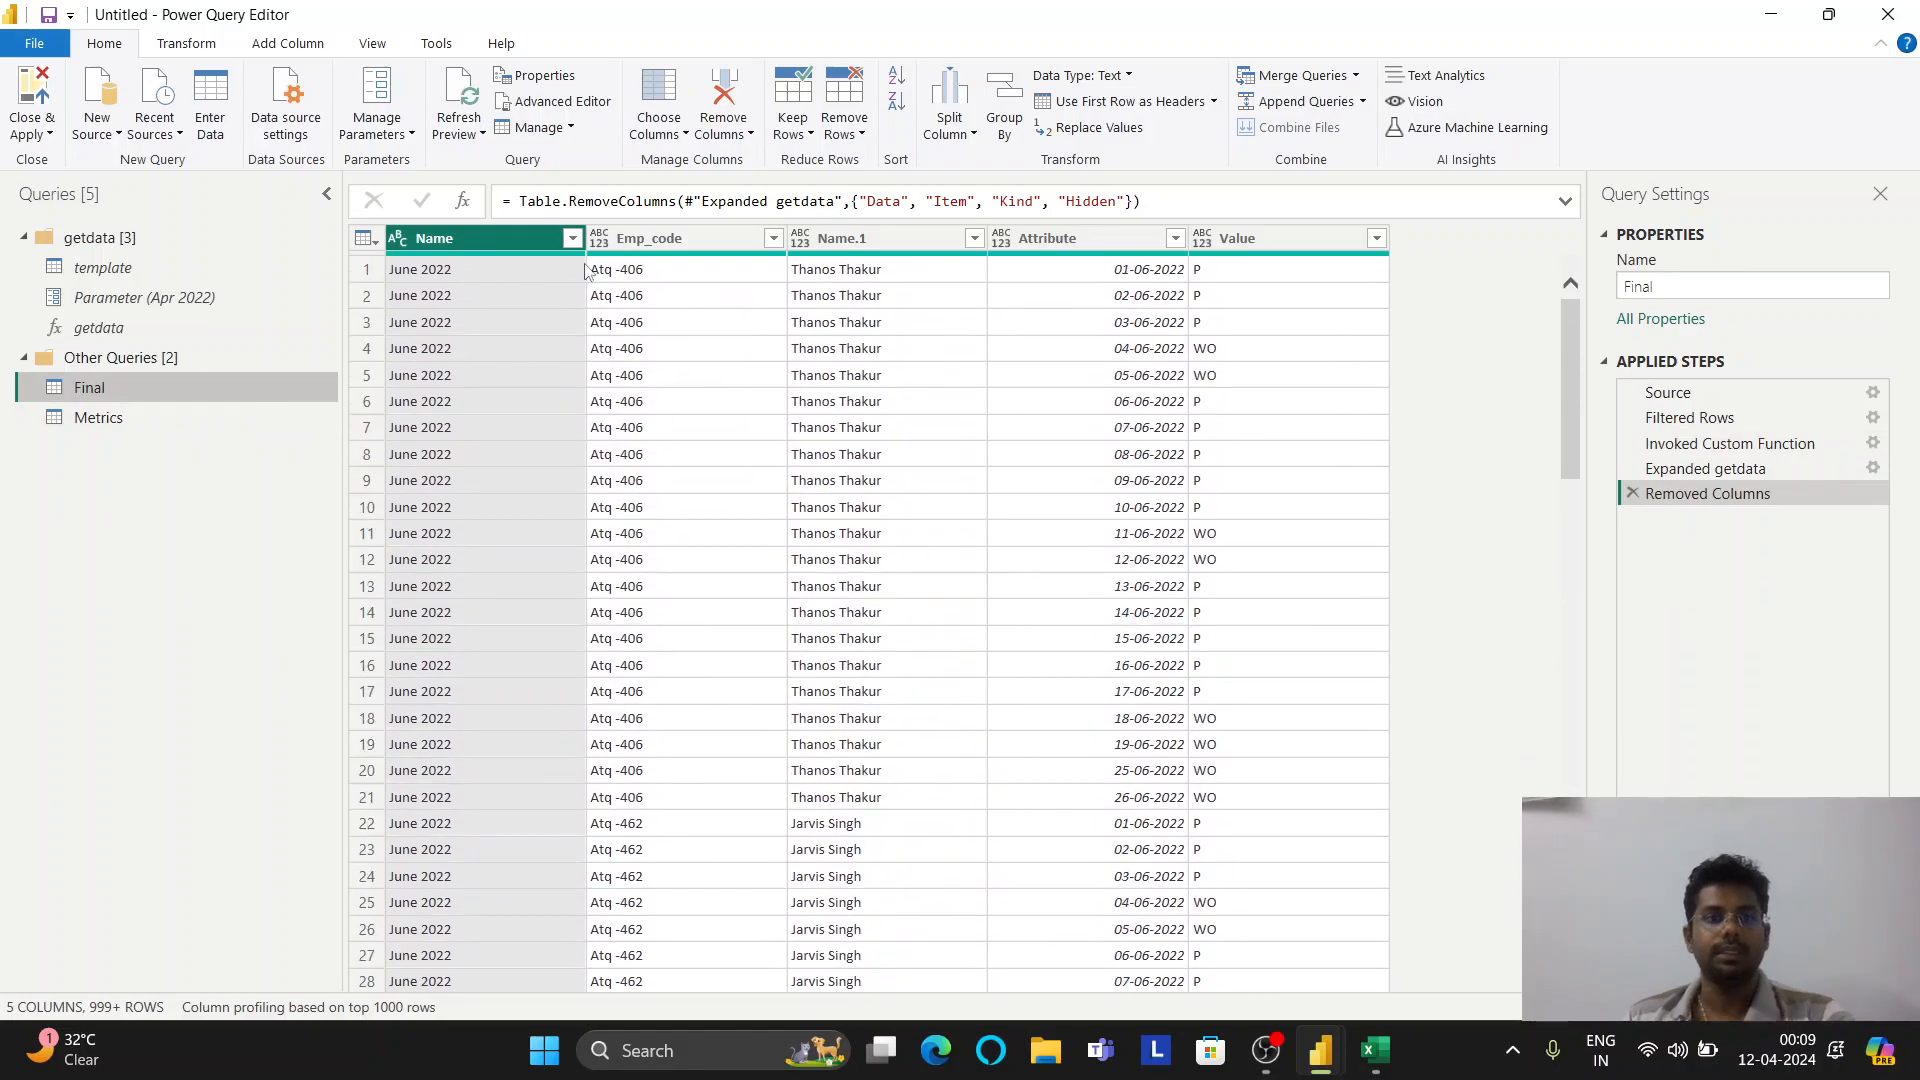
{"action": "double_click", "coordinate": [501, 238]}
{"action": "type", "text": "Sheet"}
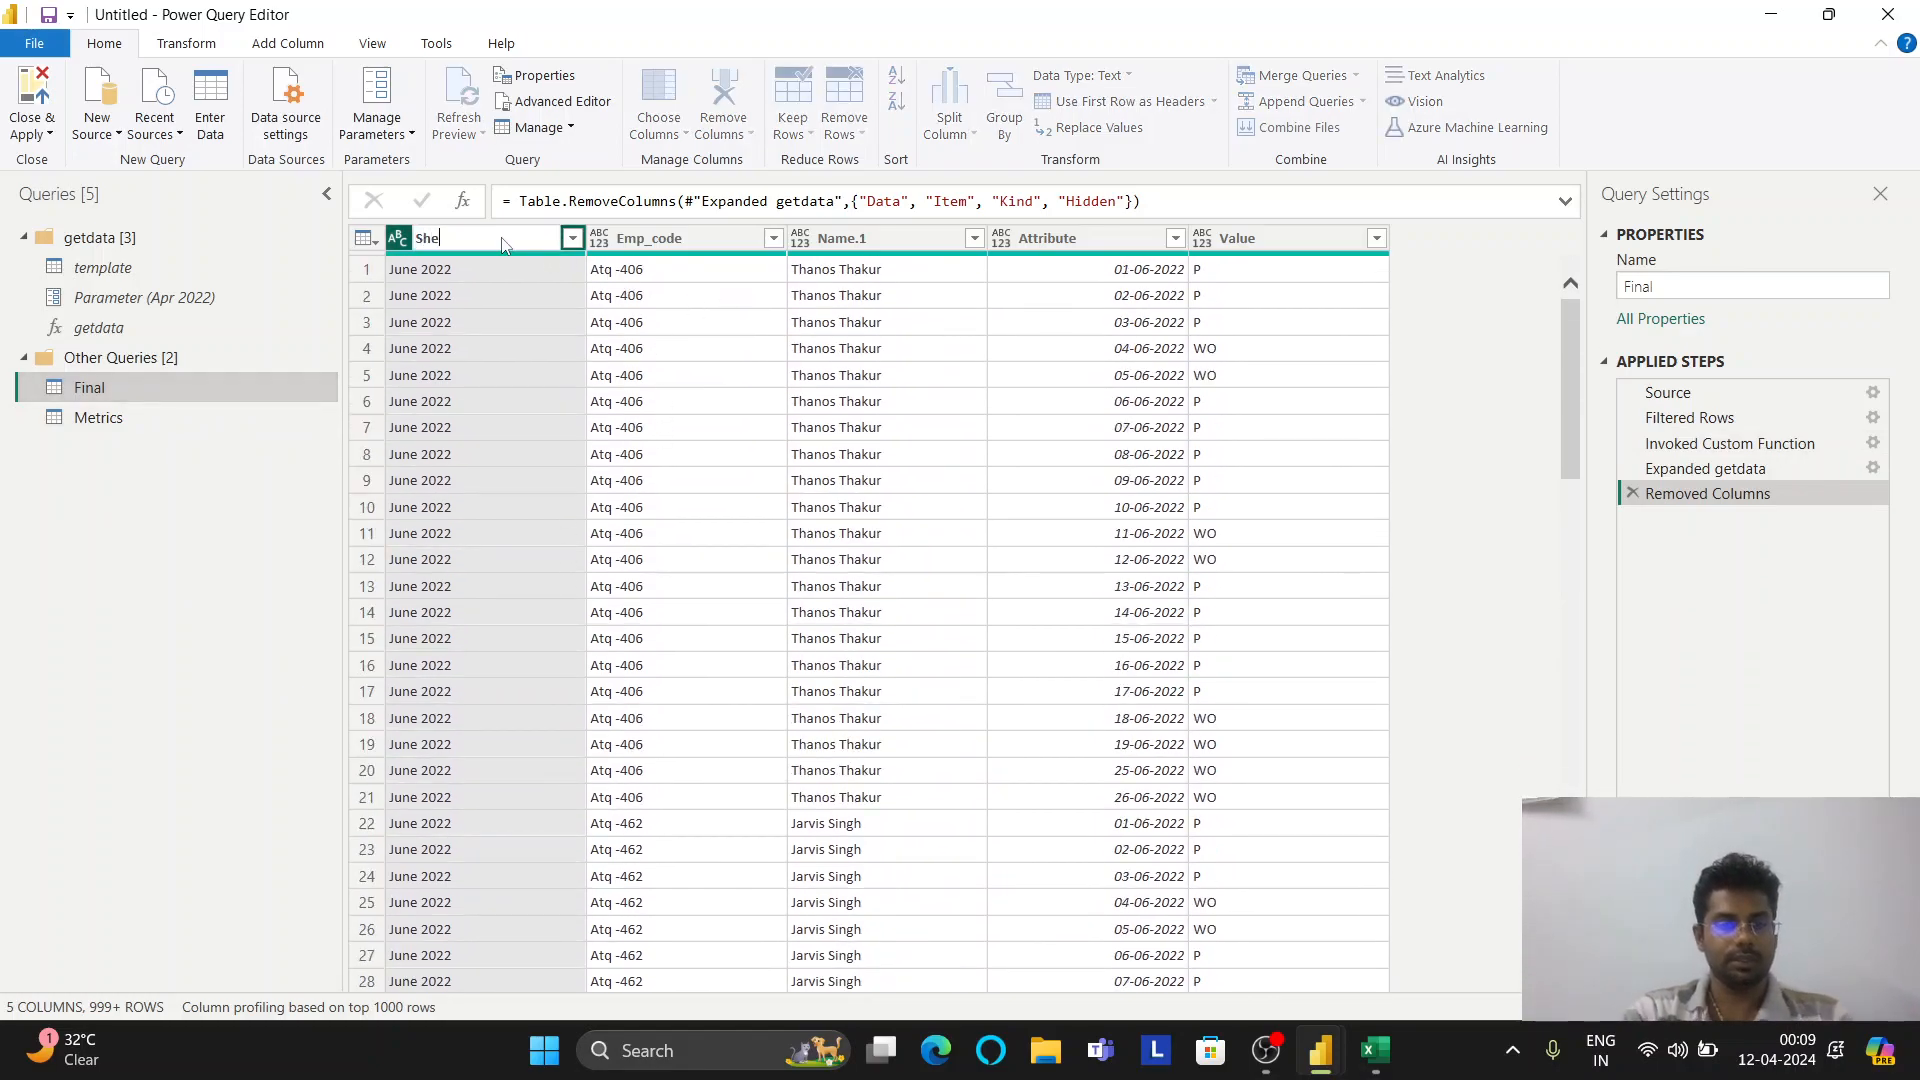
{"action": "key", "text": "Return"}
{"action": "double_click", "coordinate": [845, 238]}
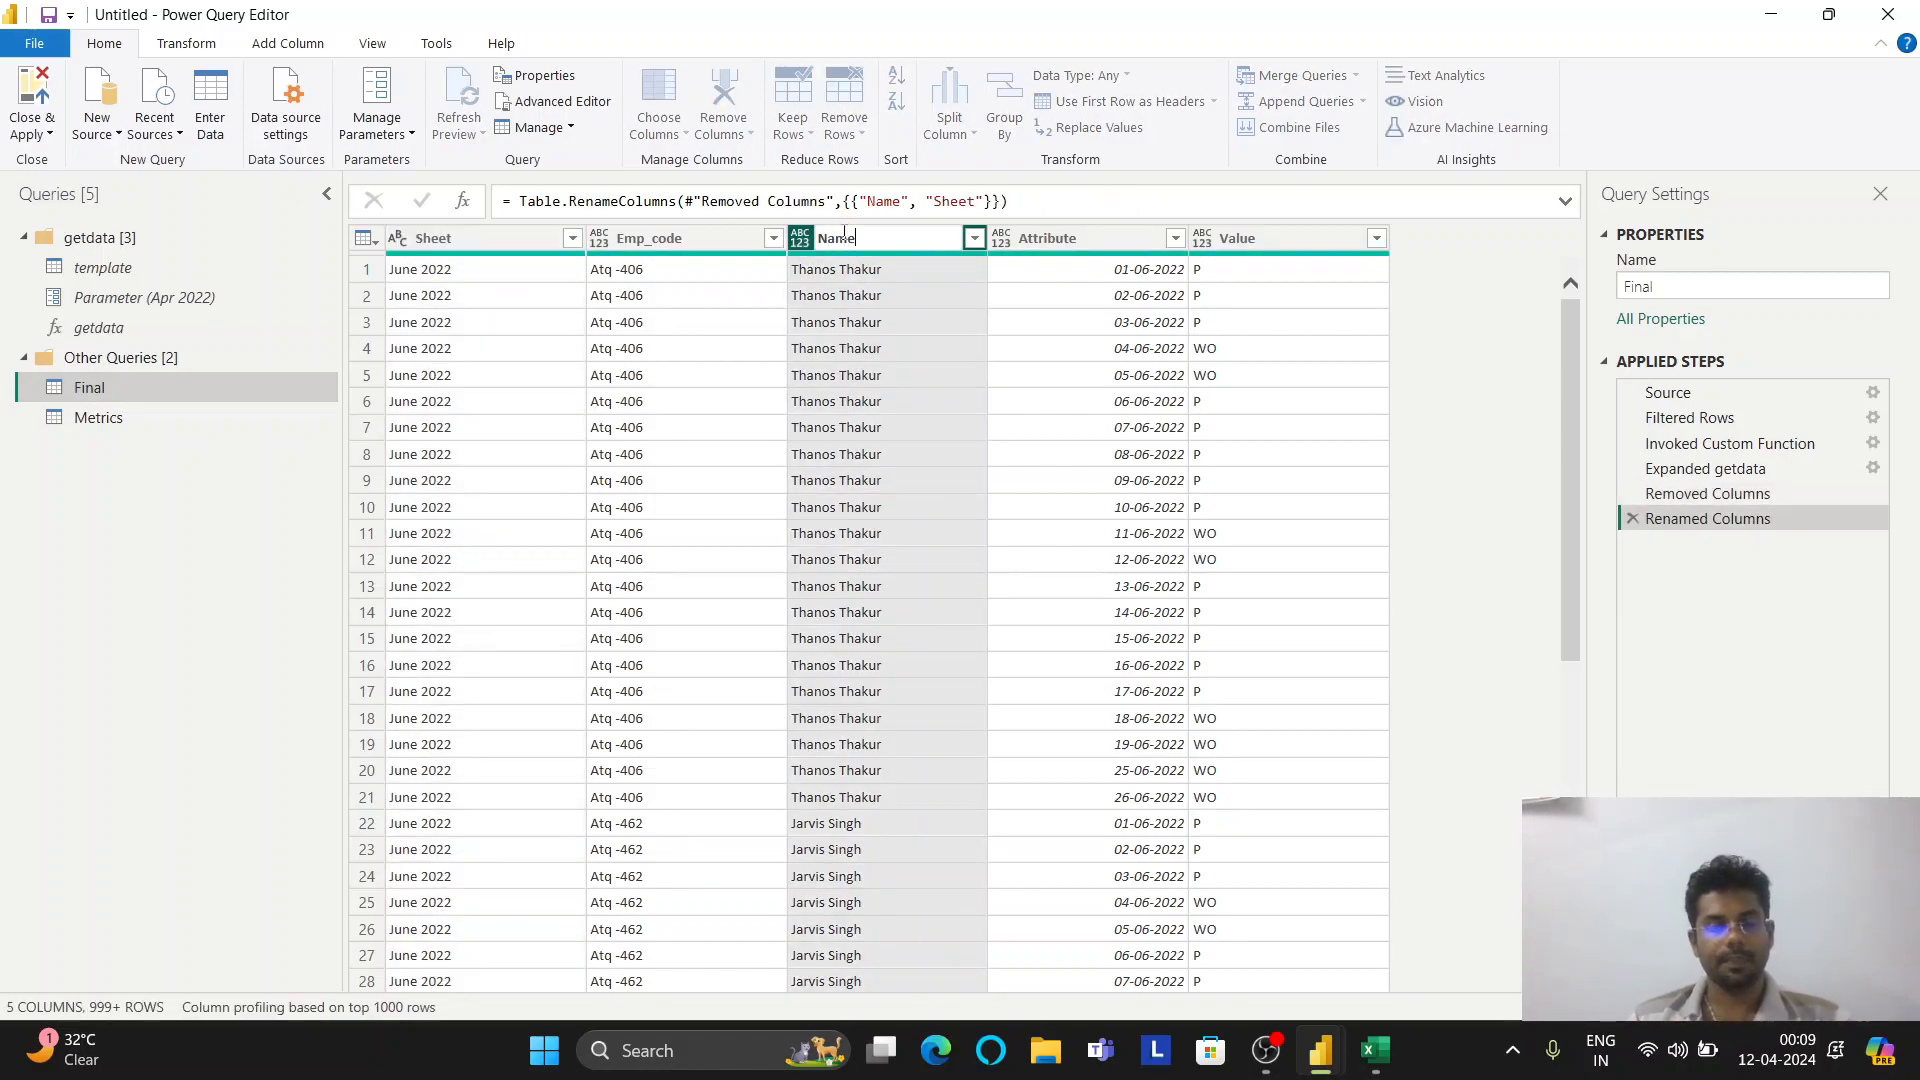
{"action": "left_click", "coordinate": [1451, 405]}
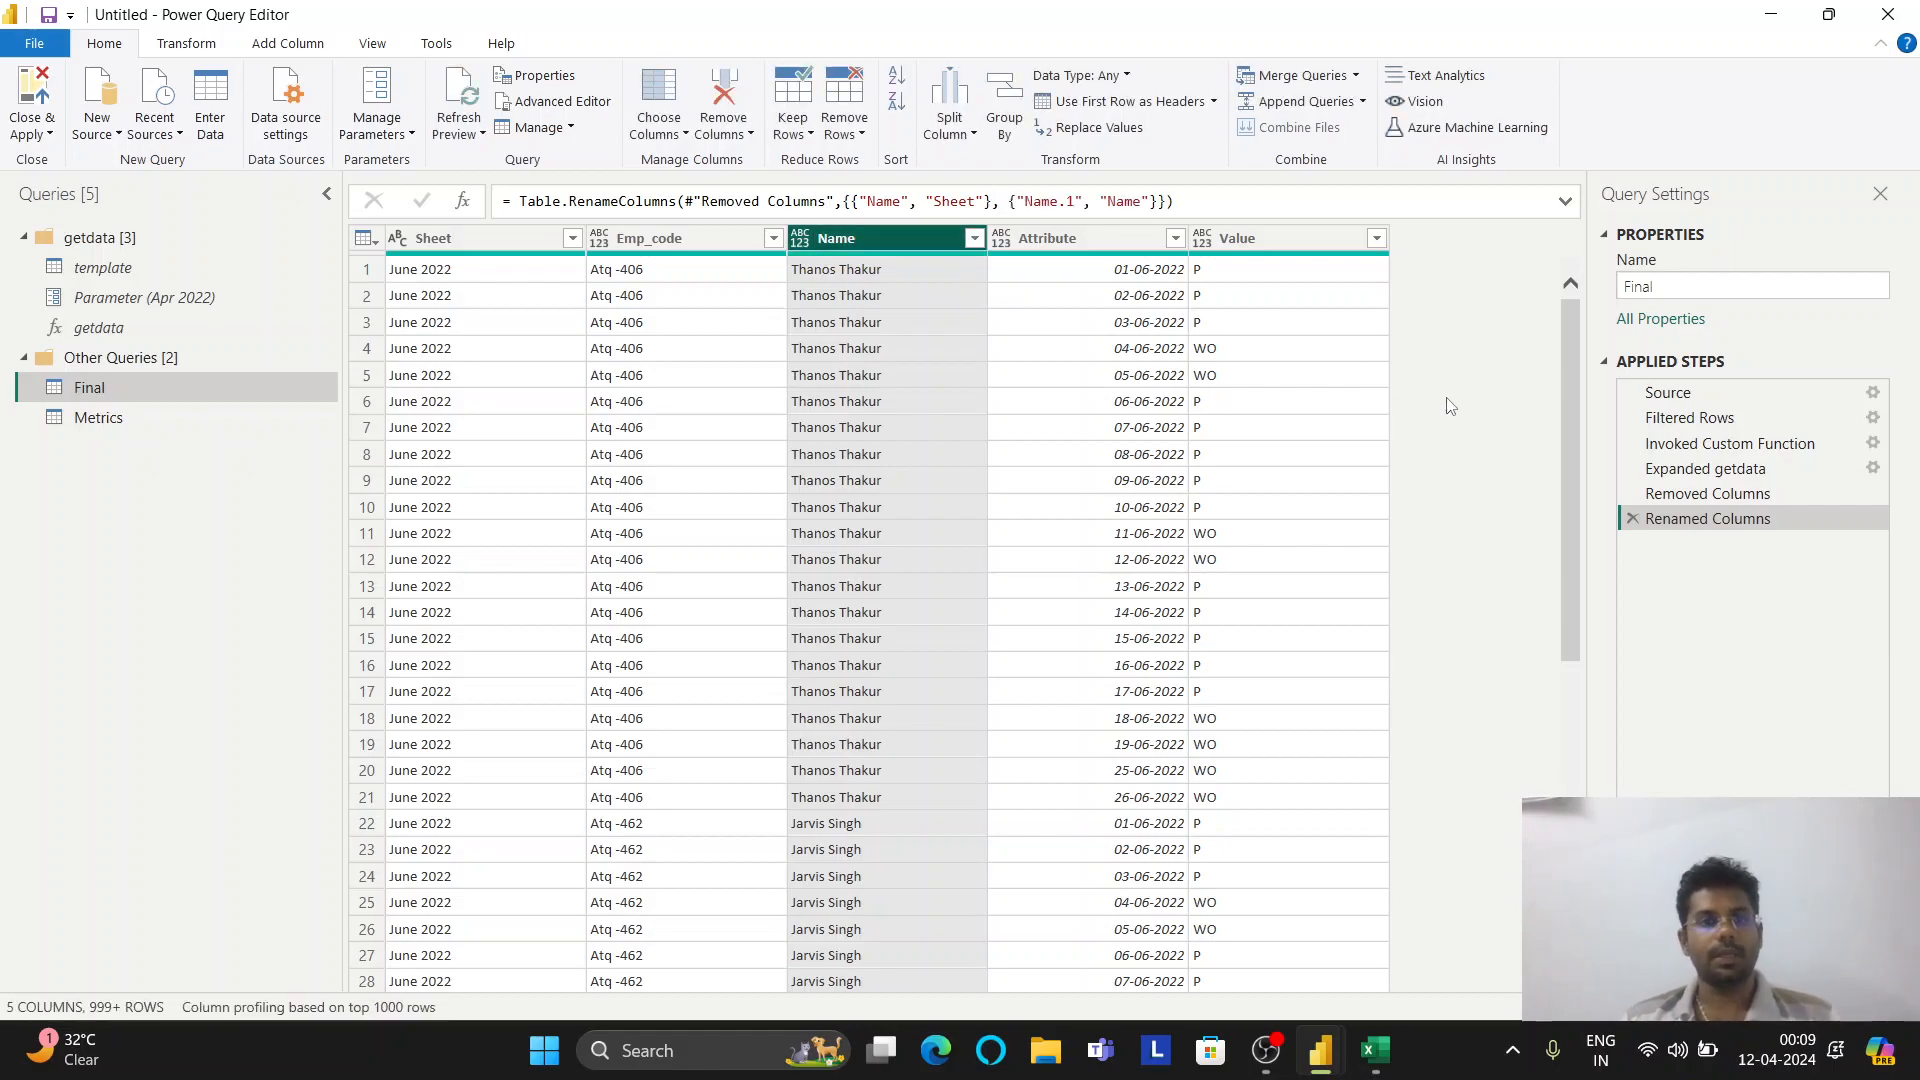
Apply the query changes and start a new 'Present Days' measure in Metrics
{"action": "left_click", "coordinate": [41, 100]}
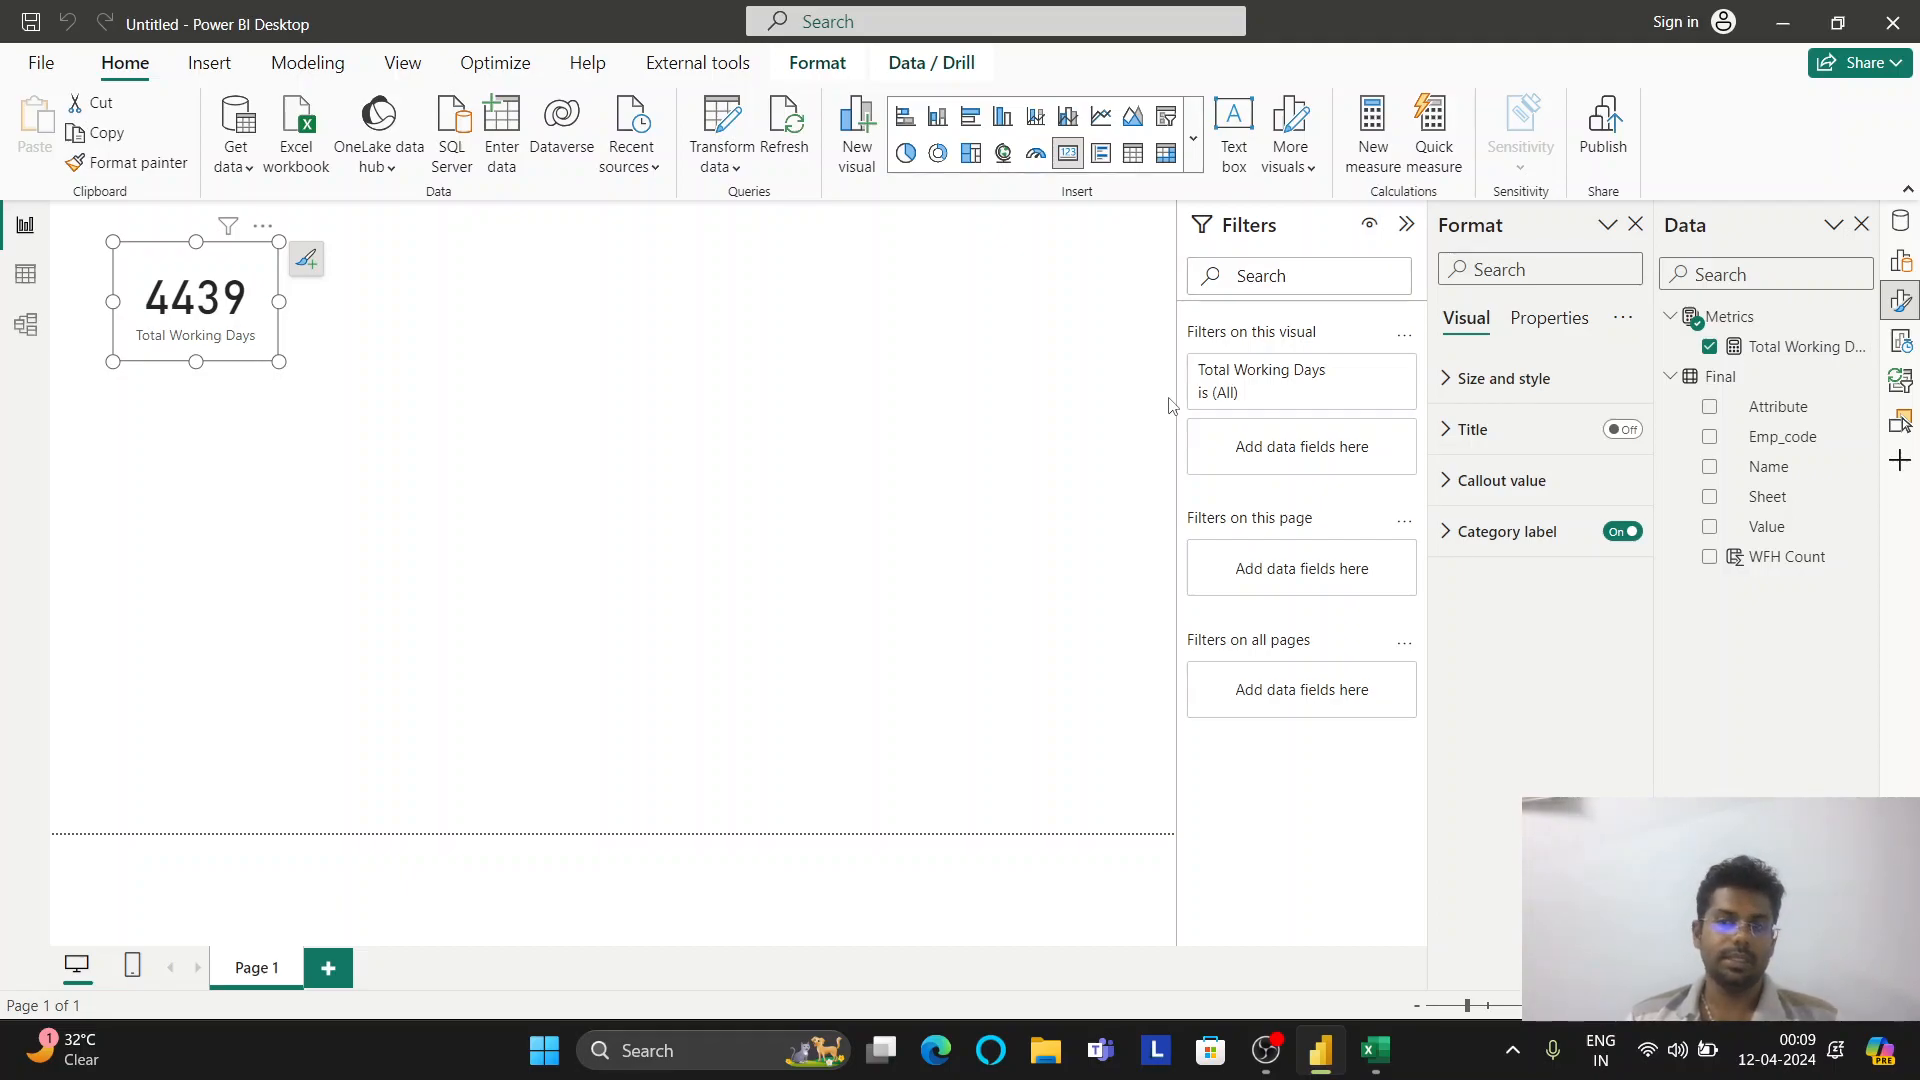
{"action": "right_click", "coordinate": [1712, 316]}
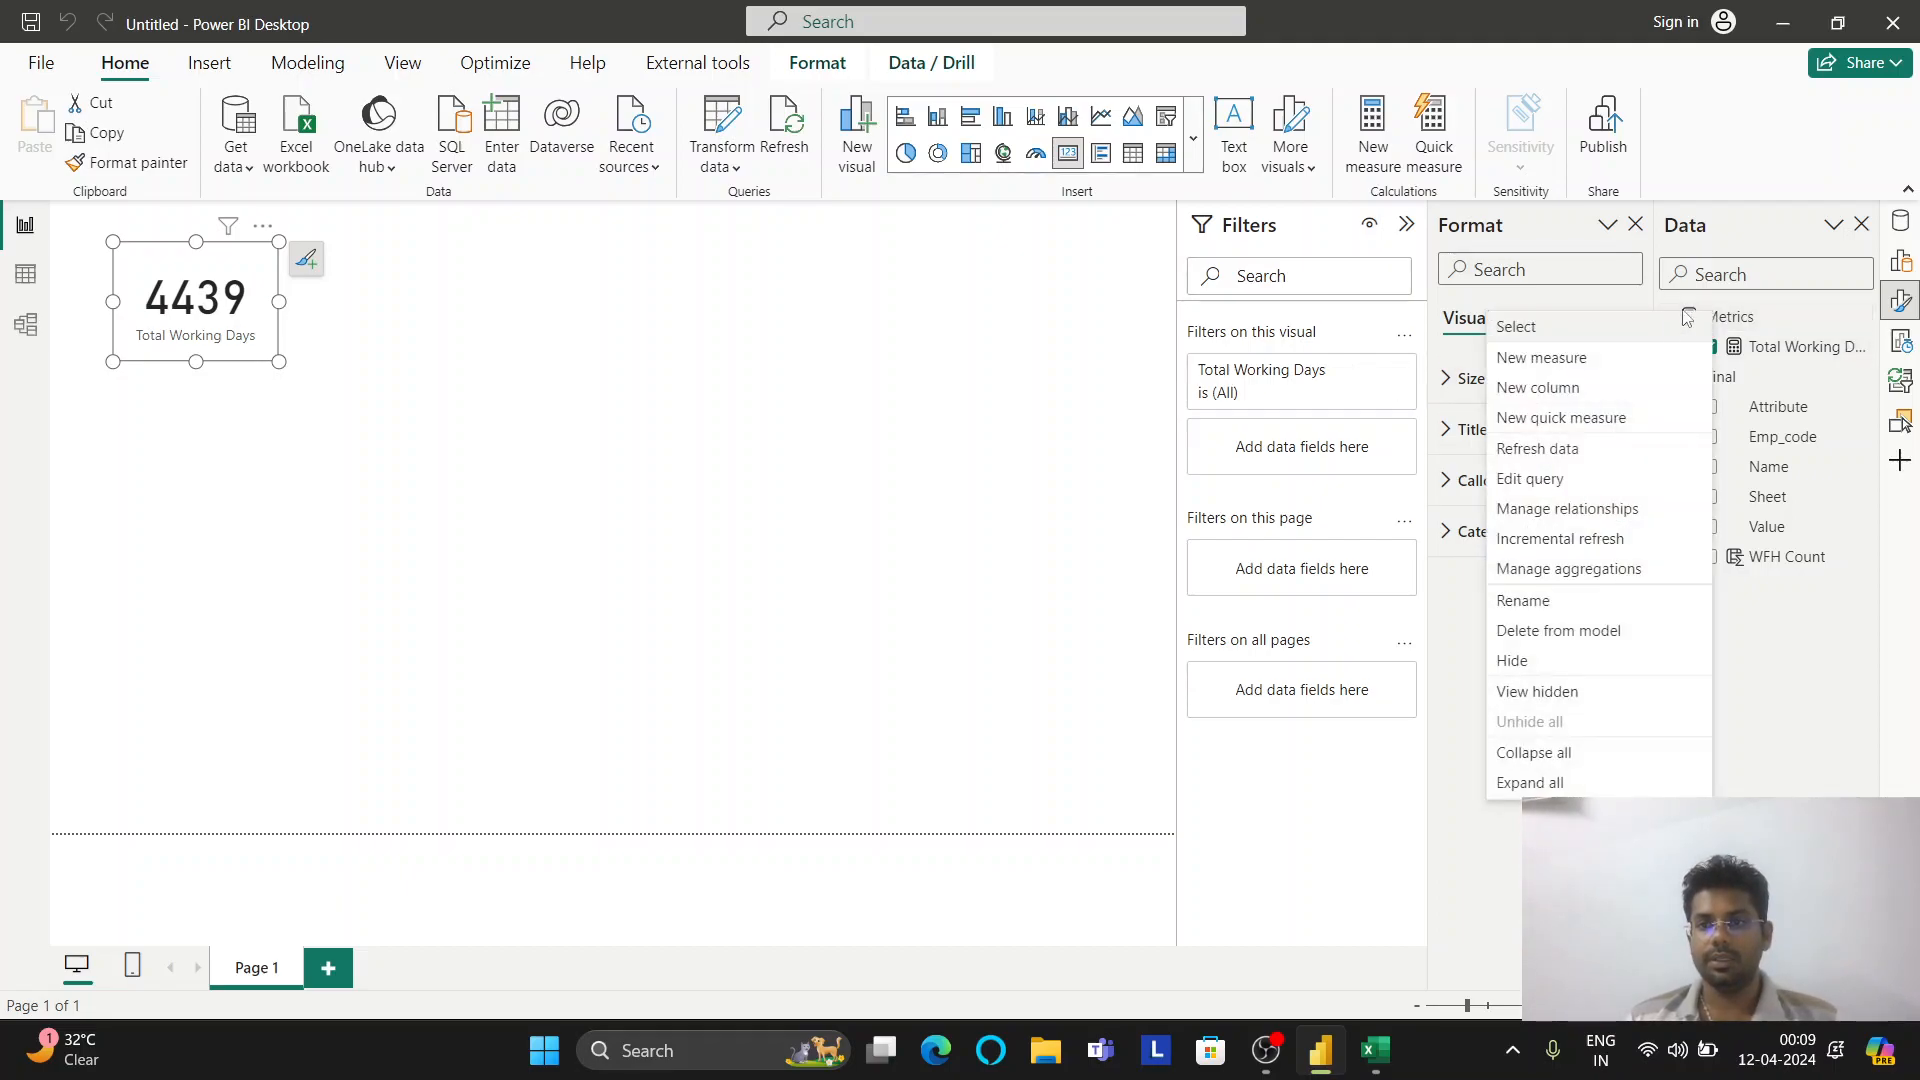
{"action": "left_click", "coordinate": [1595, 358]}
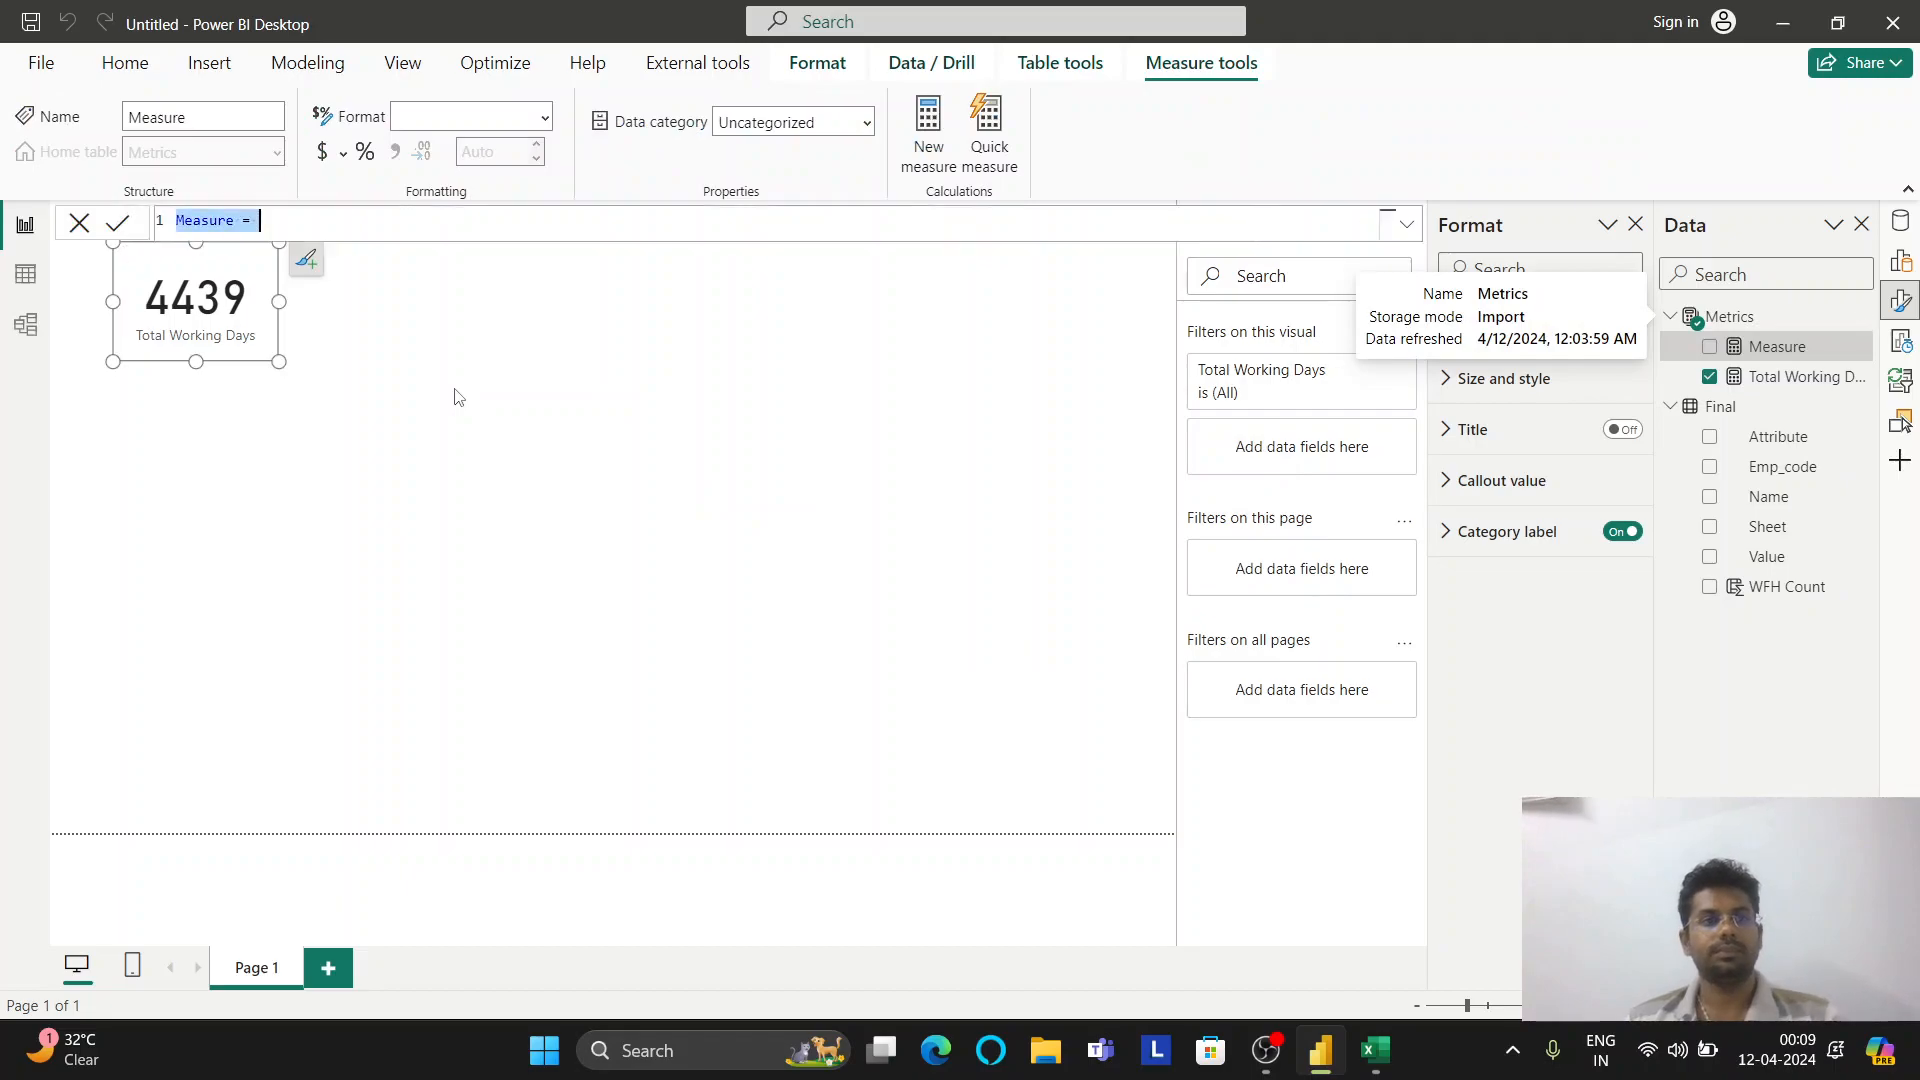
{"action": "type", "text": "Pres"}
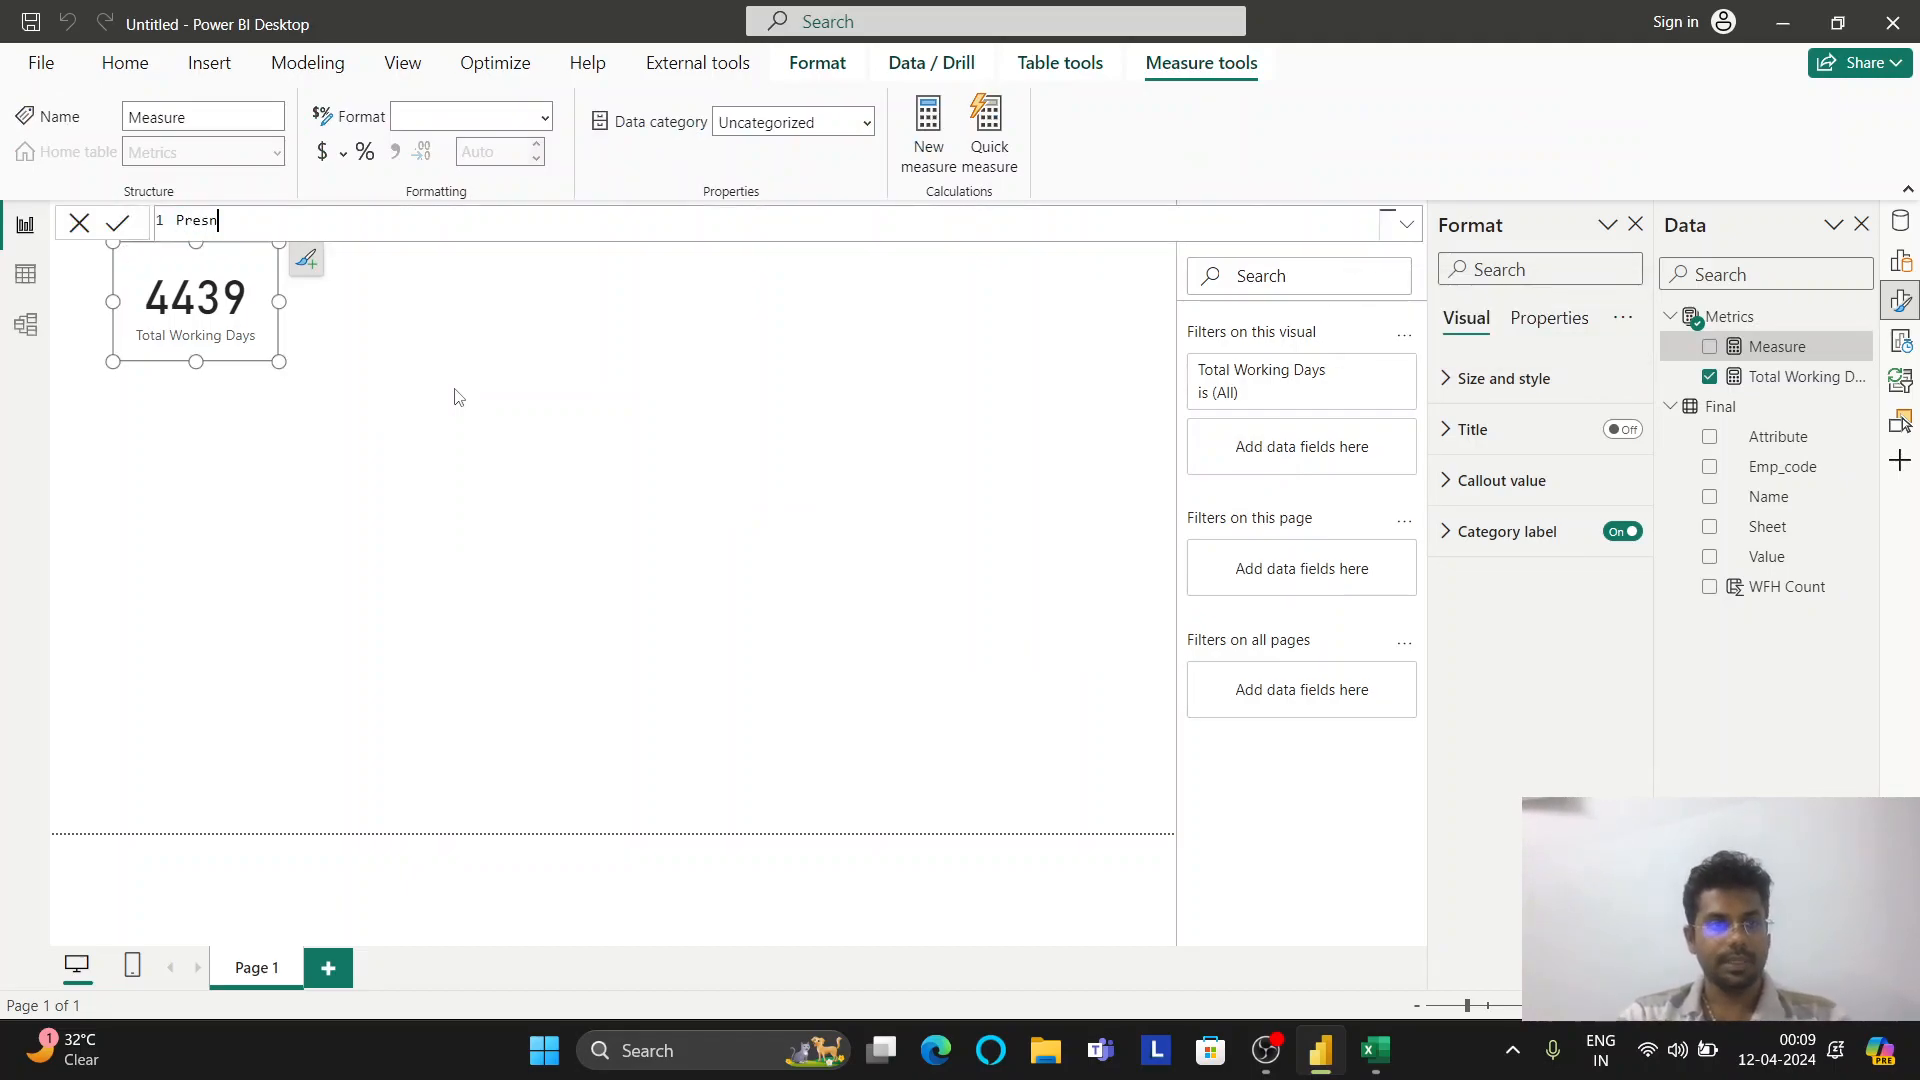
{"action": "type", "text": "ent Dya"}
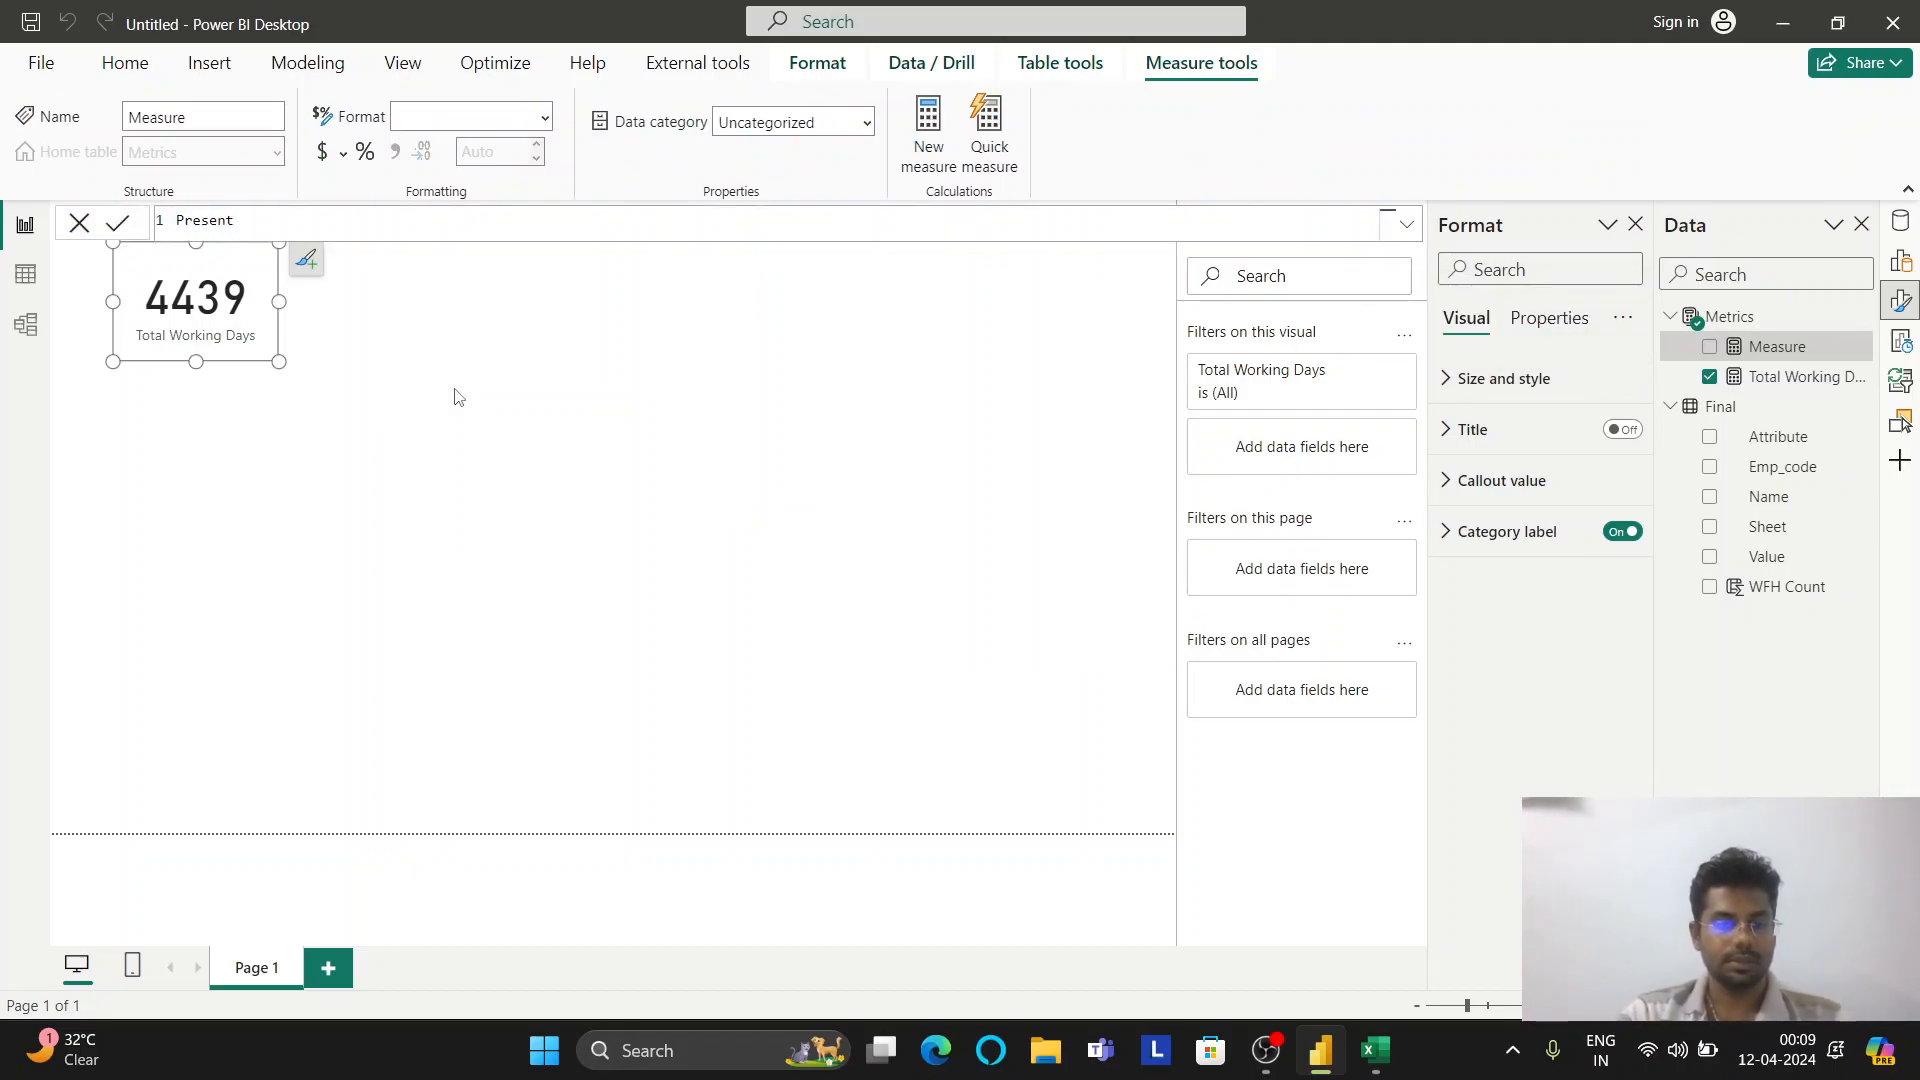
{"action": "key", "text": "BackSpace"}
{"action": "key", "text": "BackSpace"}
{"action": "type", "text": "a"}
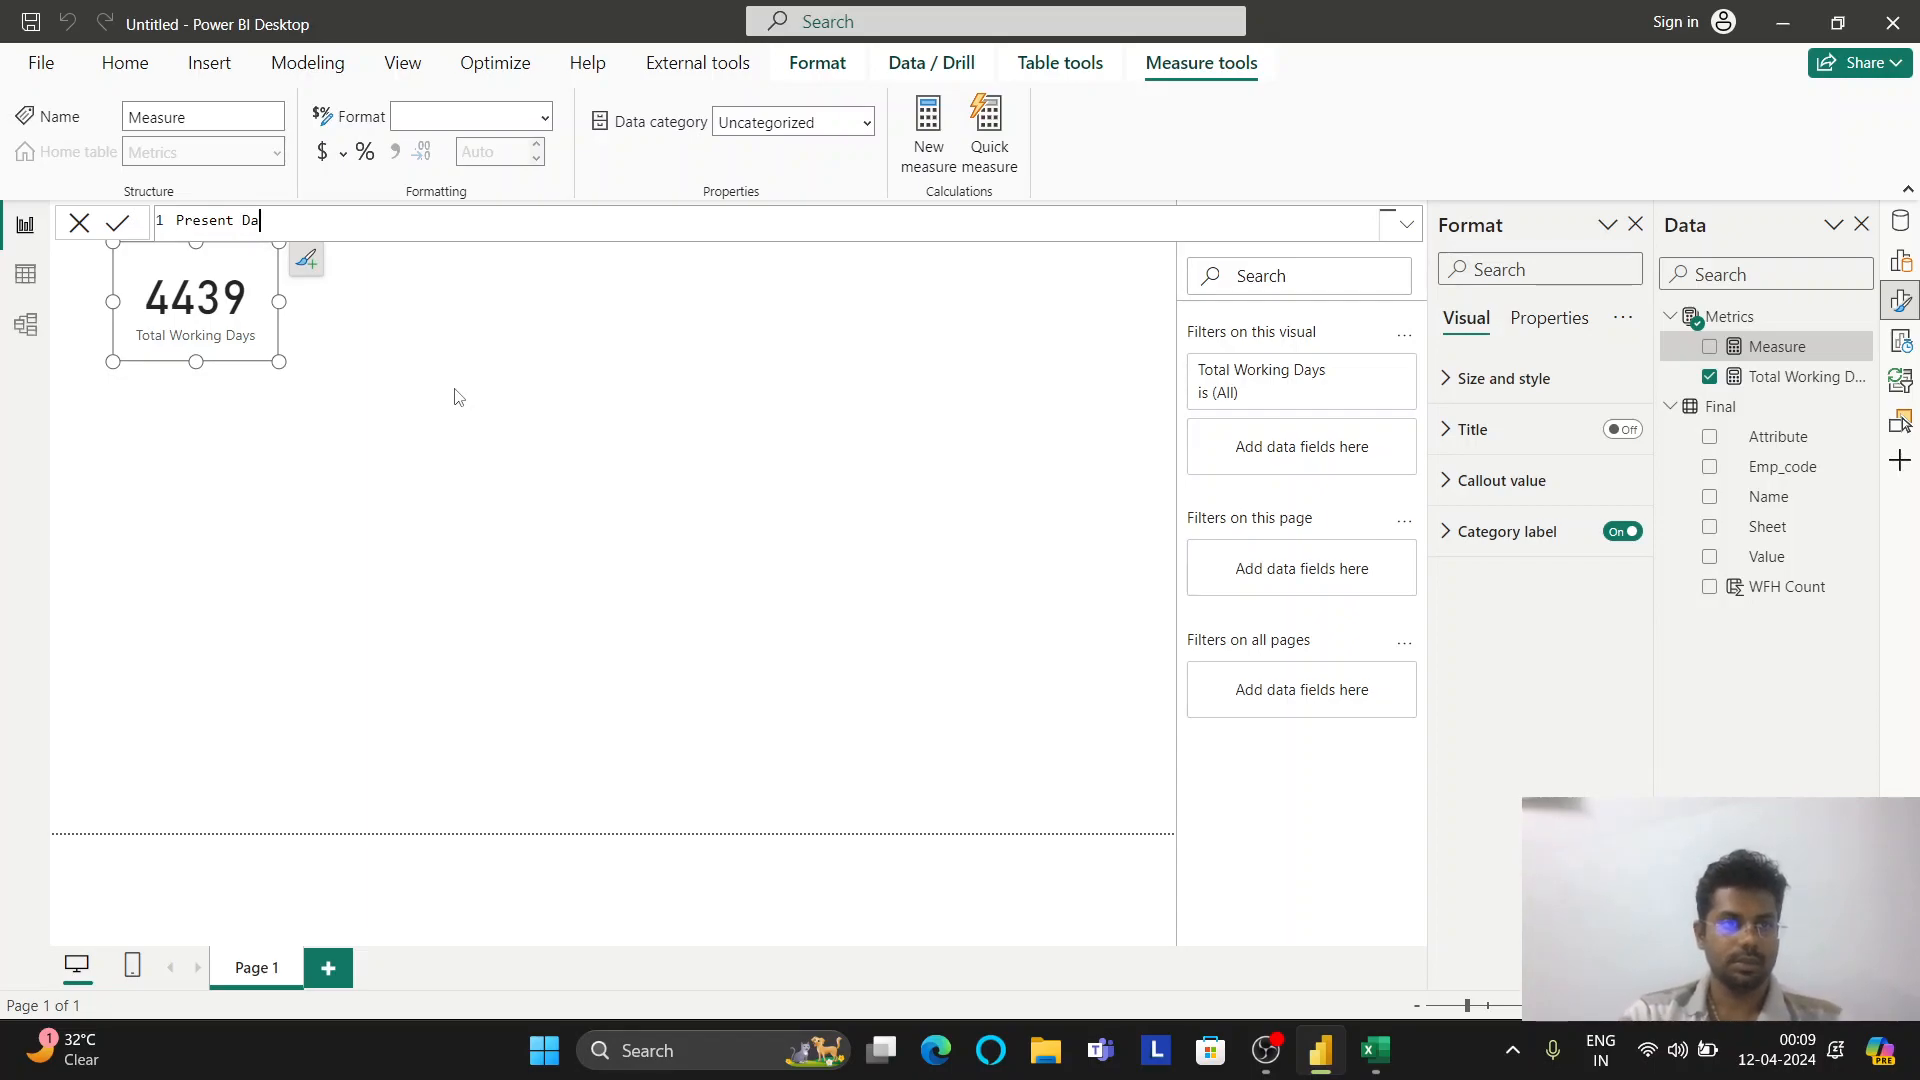
{"action": "type", "text": "ys ="}
Define var presentdays = CALCULATE(COUNT(Final[Value]), Final[Value] = "P")
{"action": "key", "text": "shift+Return"}
{"action": "key", "text": "shift+Return"}
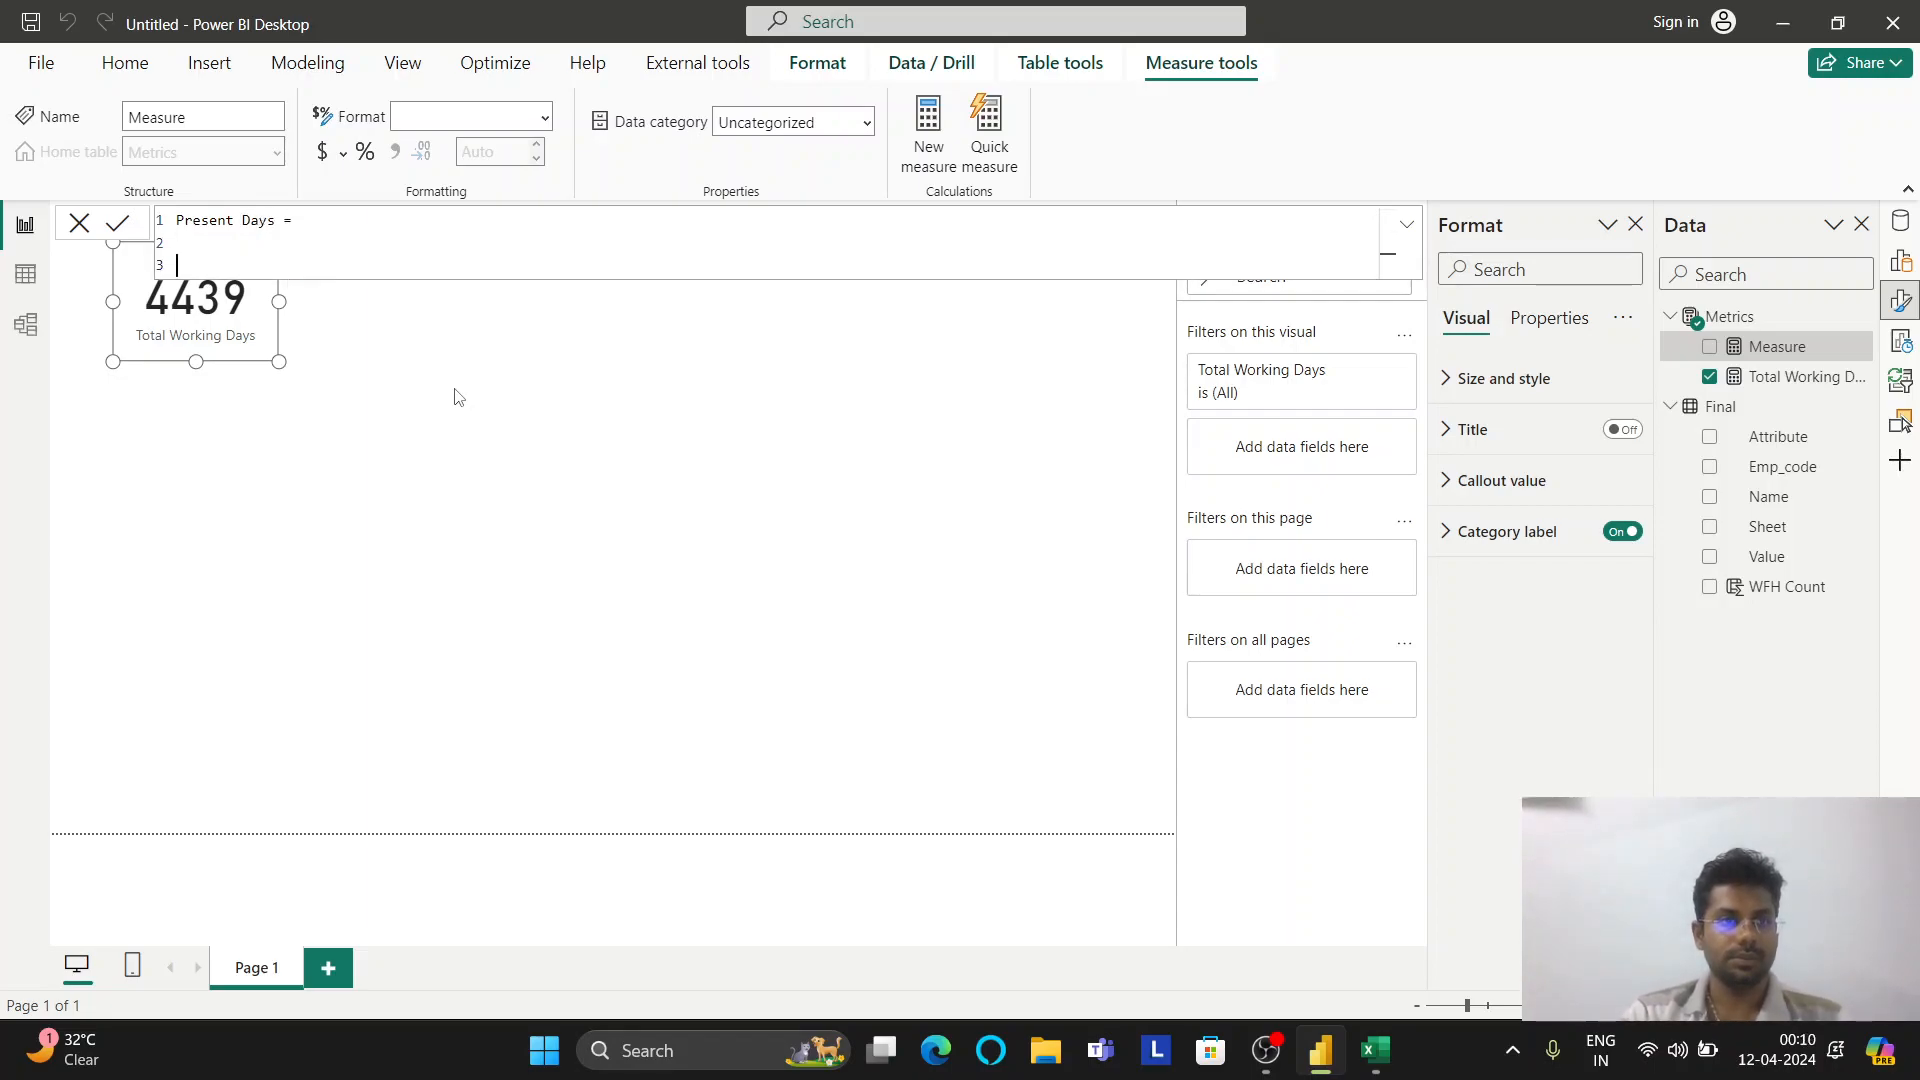
{"action": "type", "text": "var"}
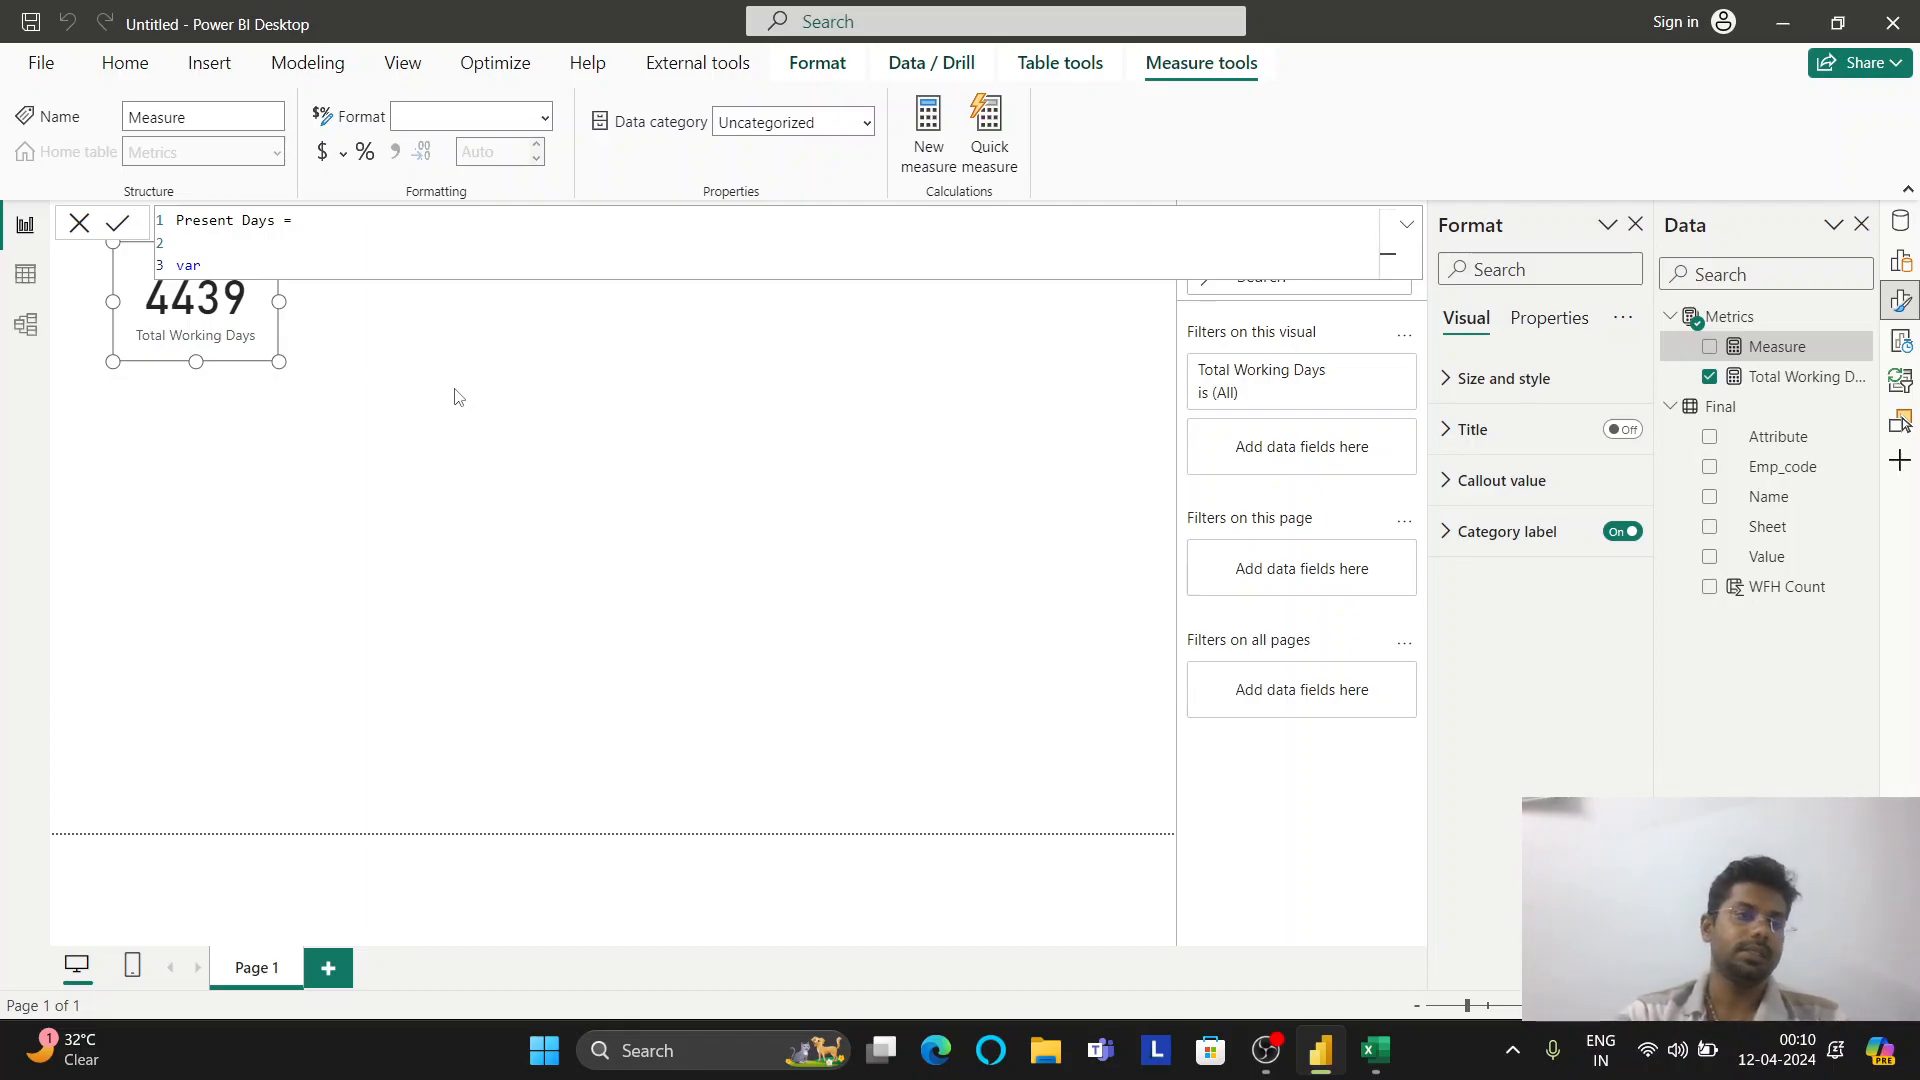
{"action": "type", "text": "sentdays = CALCULATE("}
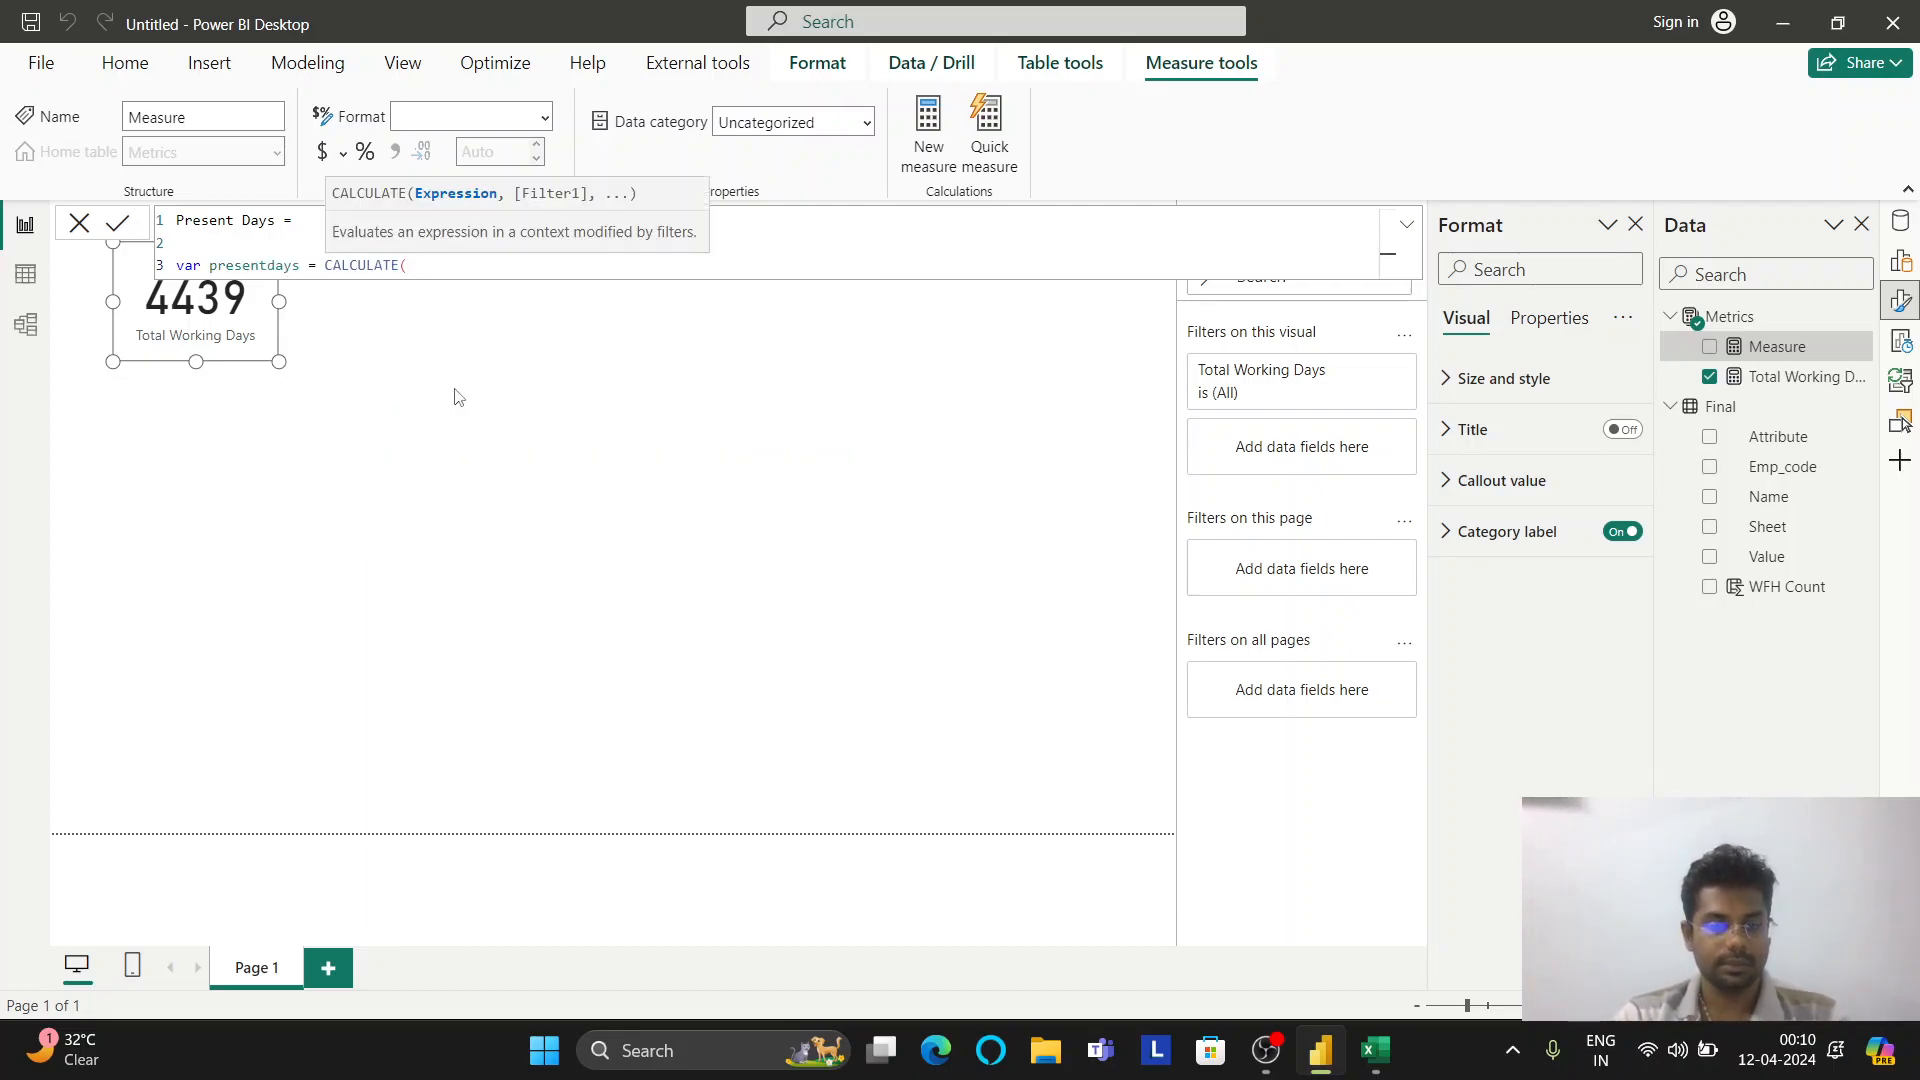
{"action": "type", "text": "cout"}
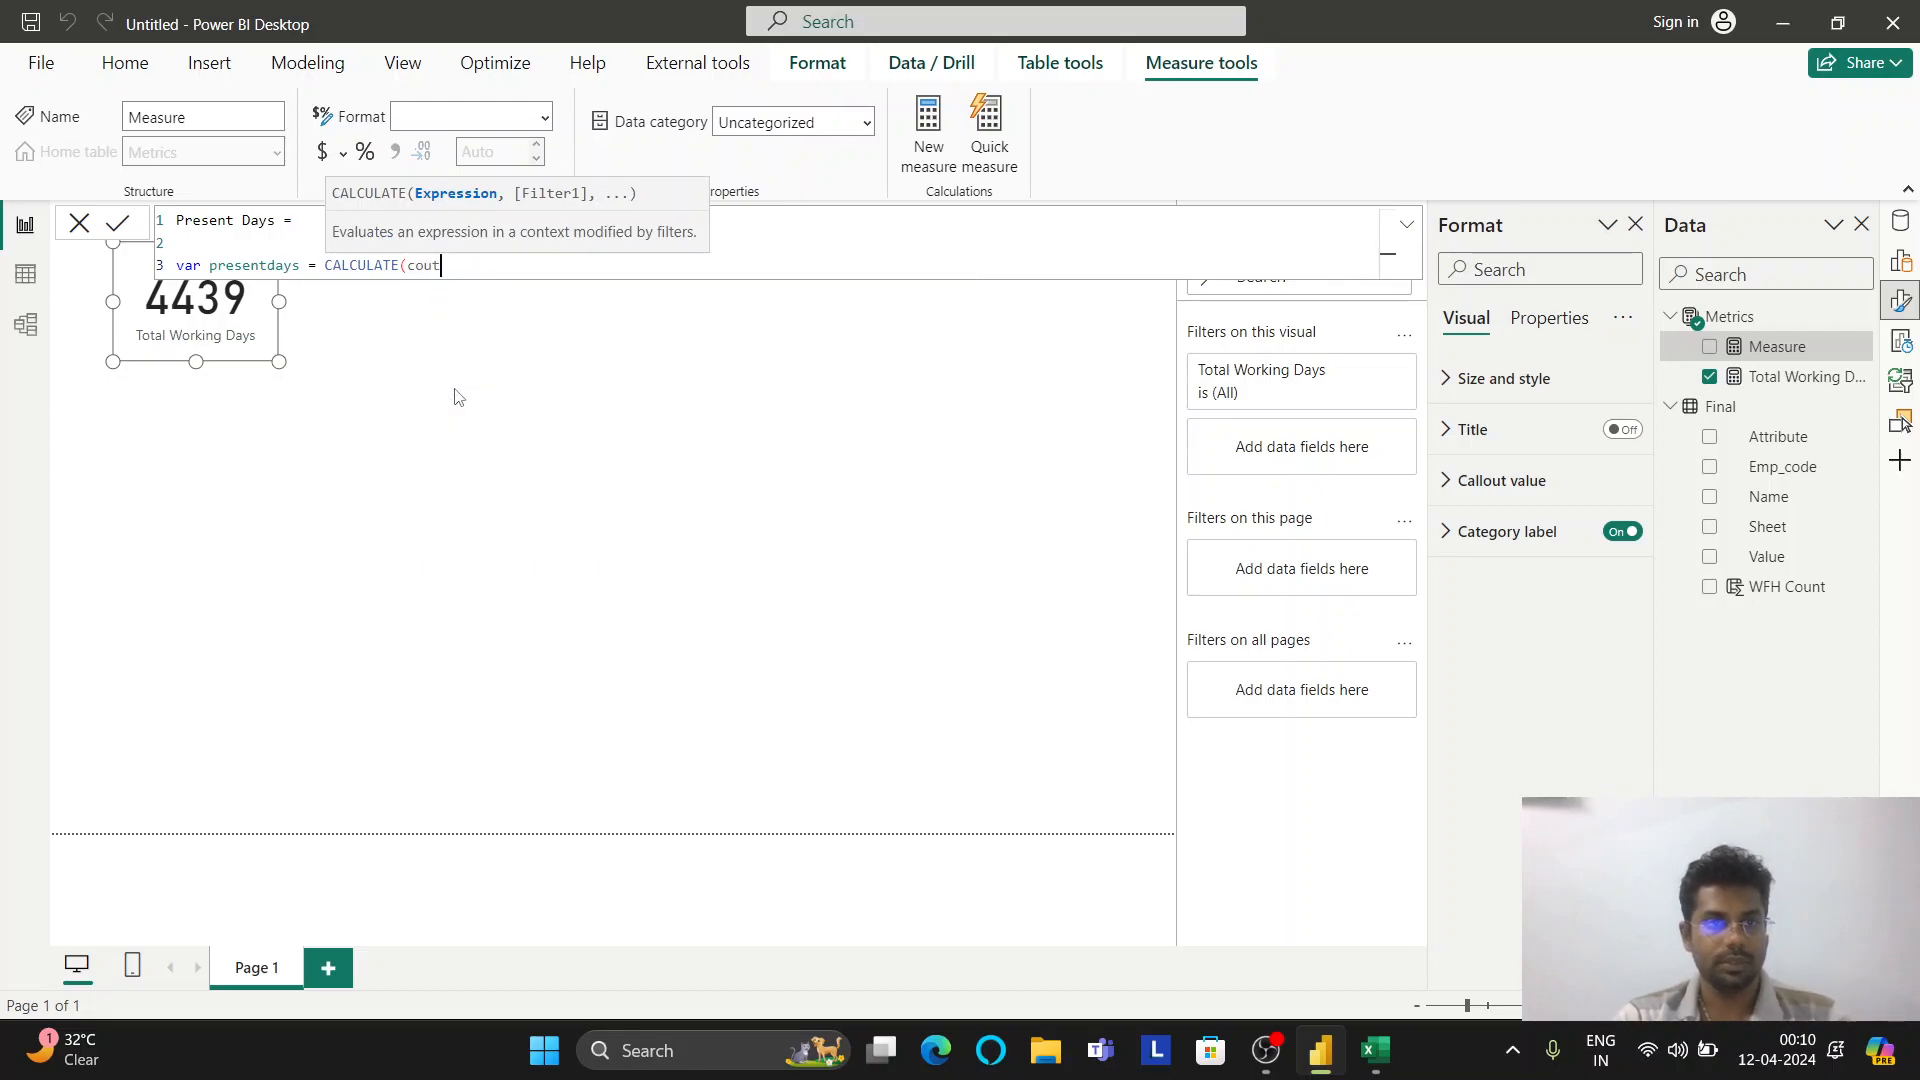
{"action": "key", "text": "Tab"}
{"action": "key", "text": "Up"}
{"action": "key", "text": "Up"}
{"action": "key", "text": "Up"}
{"action": "key", "text": "Tab"}
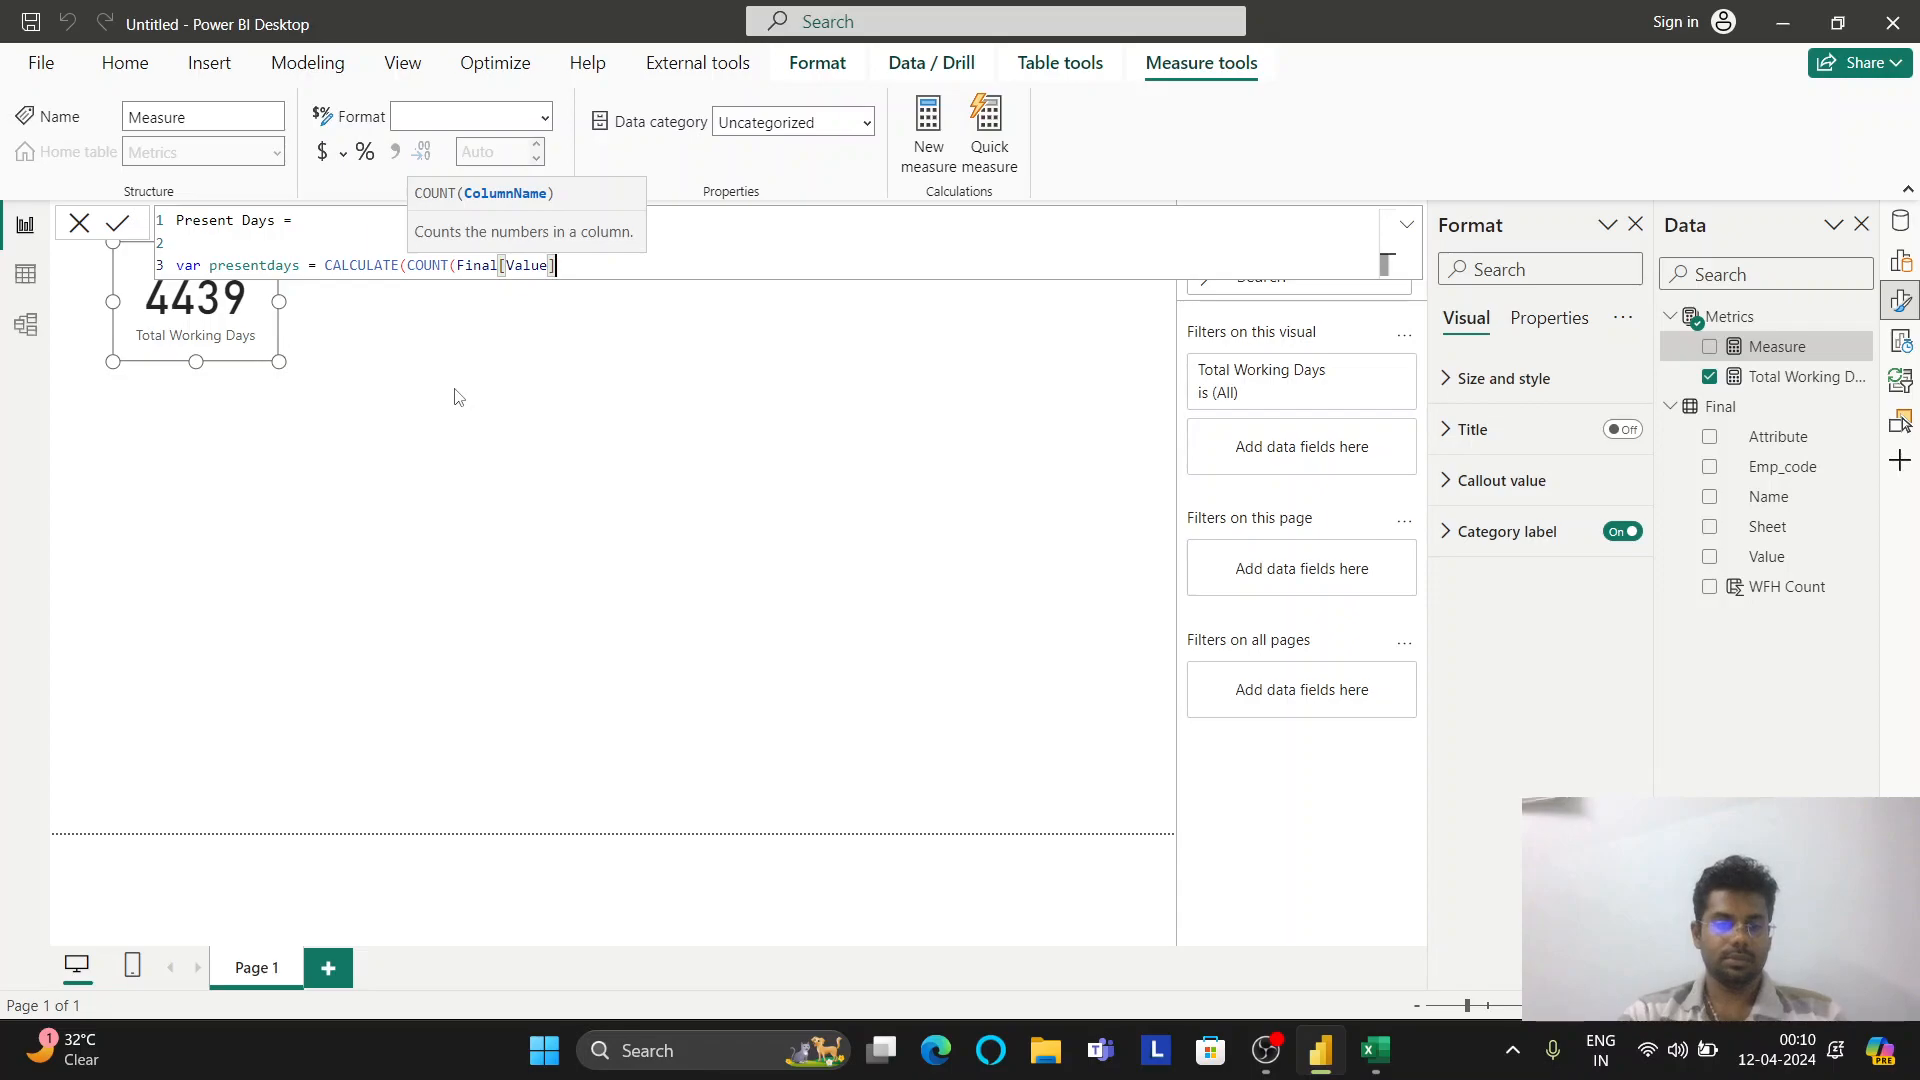
{"action": "type", "text": "), "}
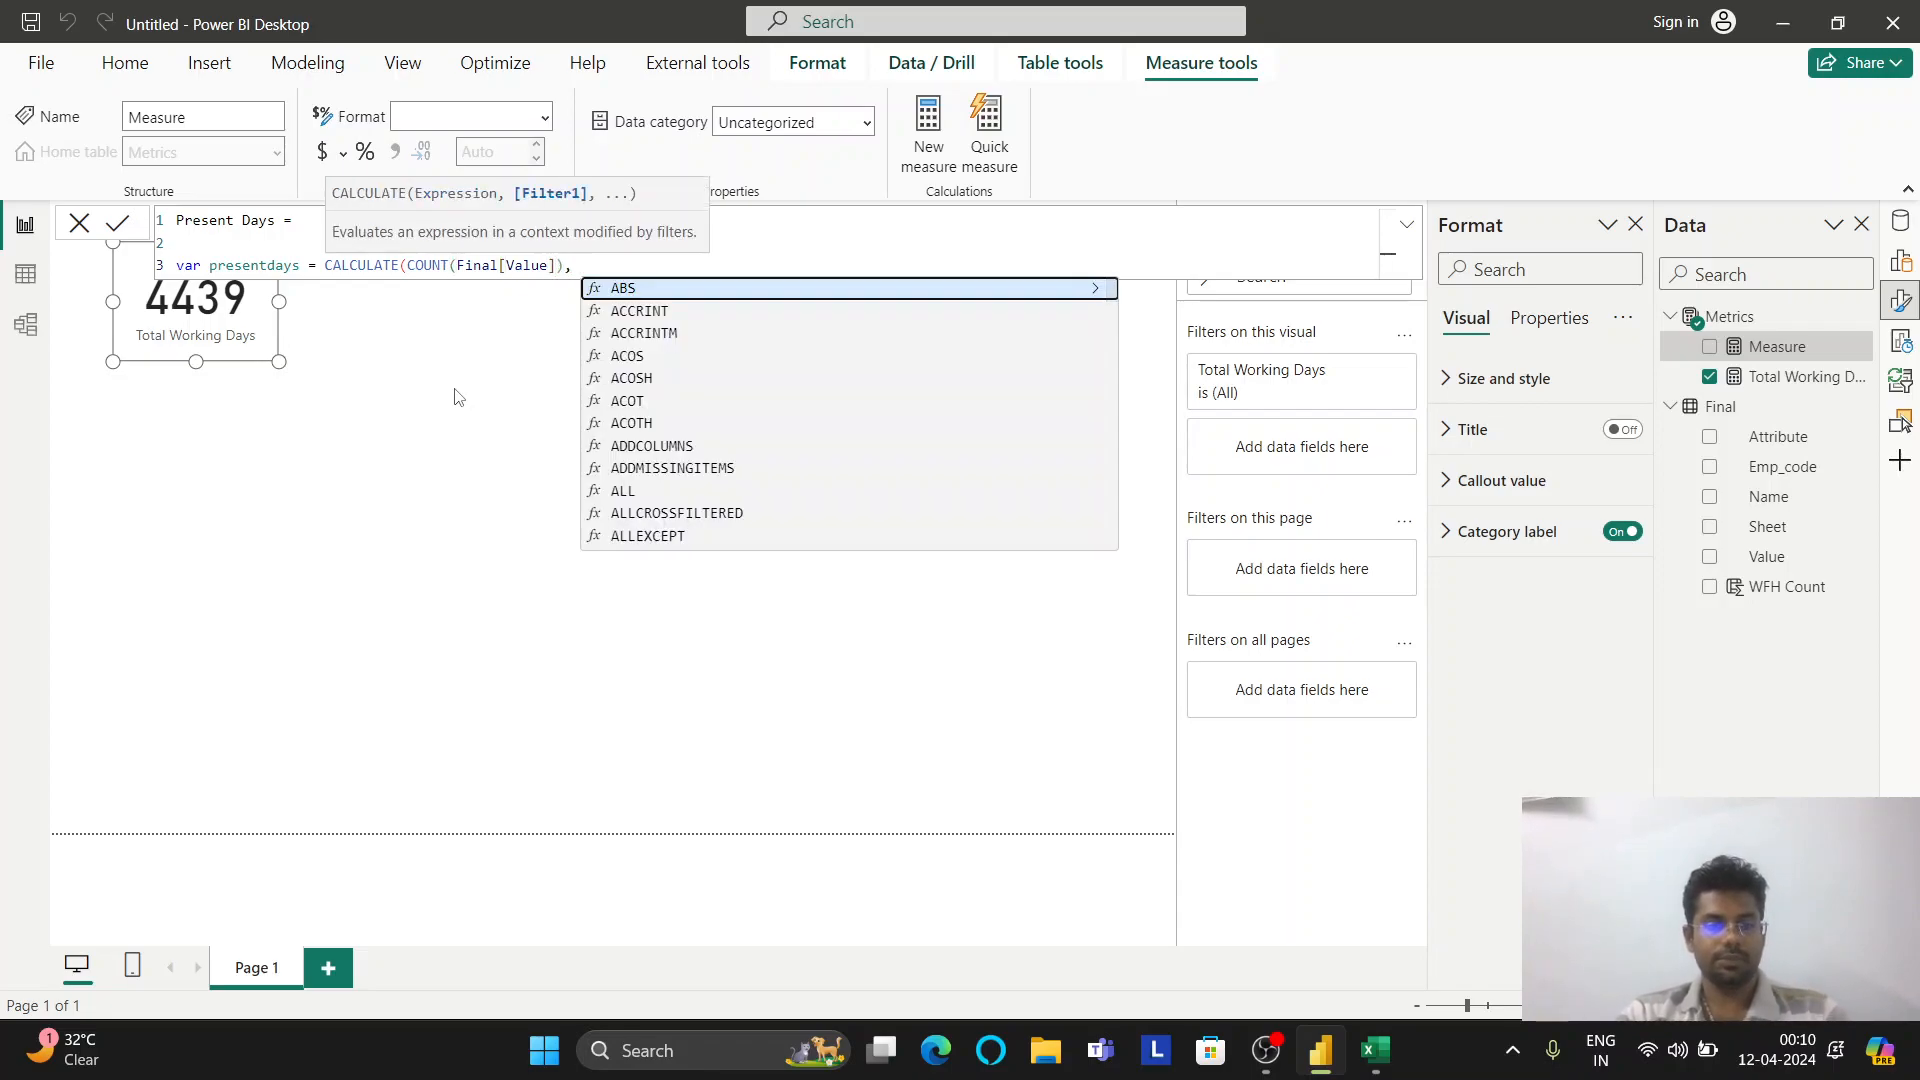
{"action": "type", "text": "fin"}
{"action": "key", "text": "Up"}
{"action": "key", "text": "Up"}
{"action": "key", "text": "Up"}
{"action": "key", "text": "Tab"}
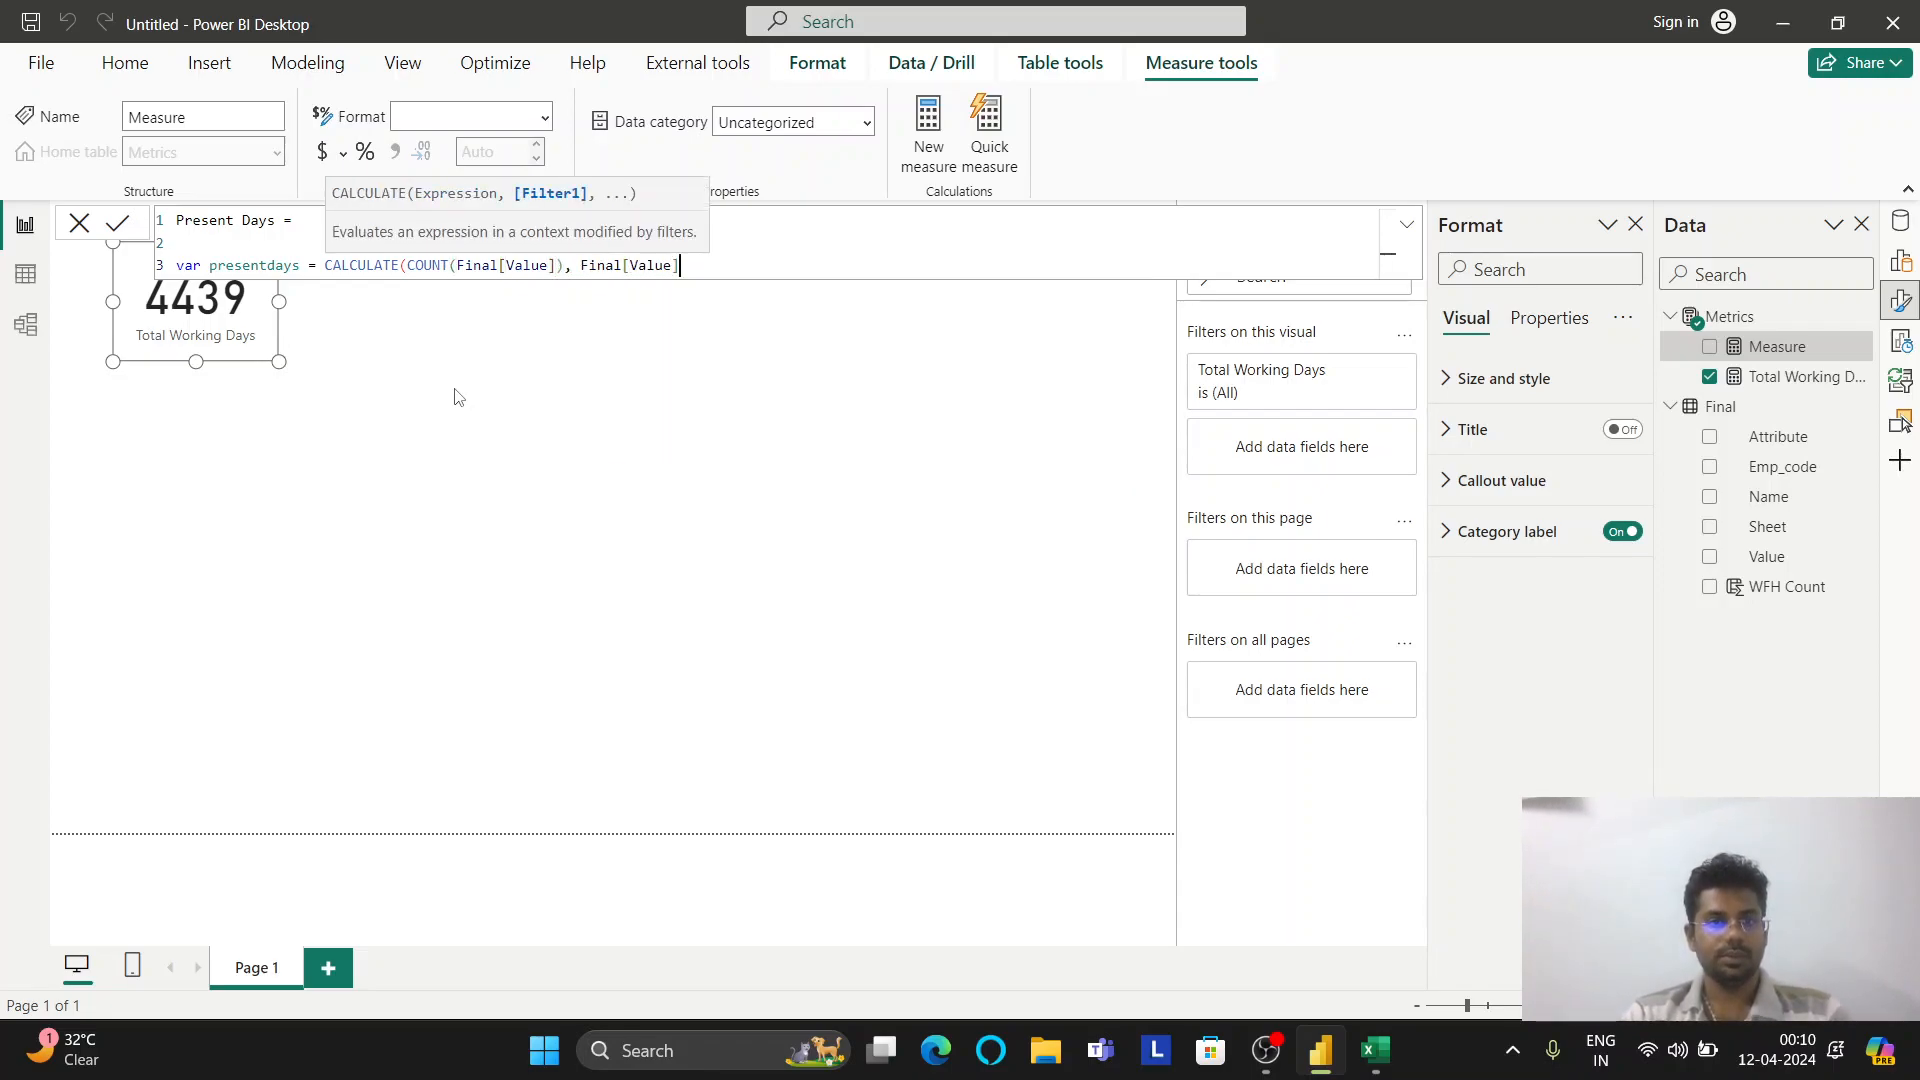
{"action": "type", "text": "= \"\"P"}
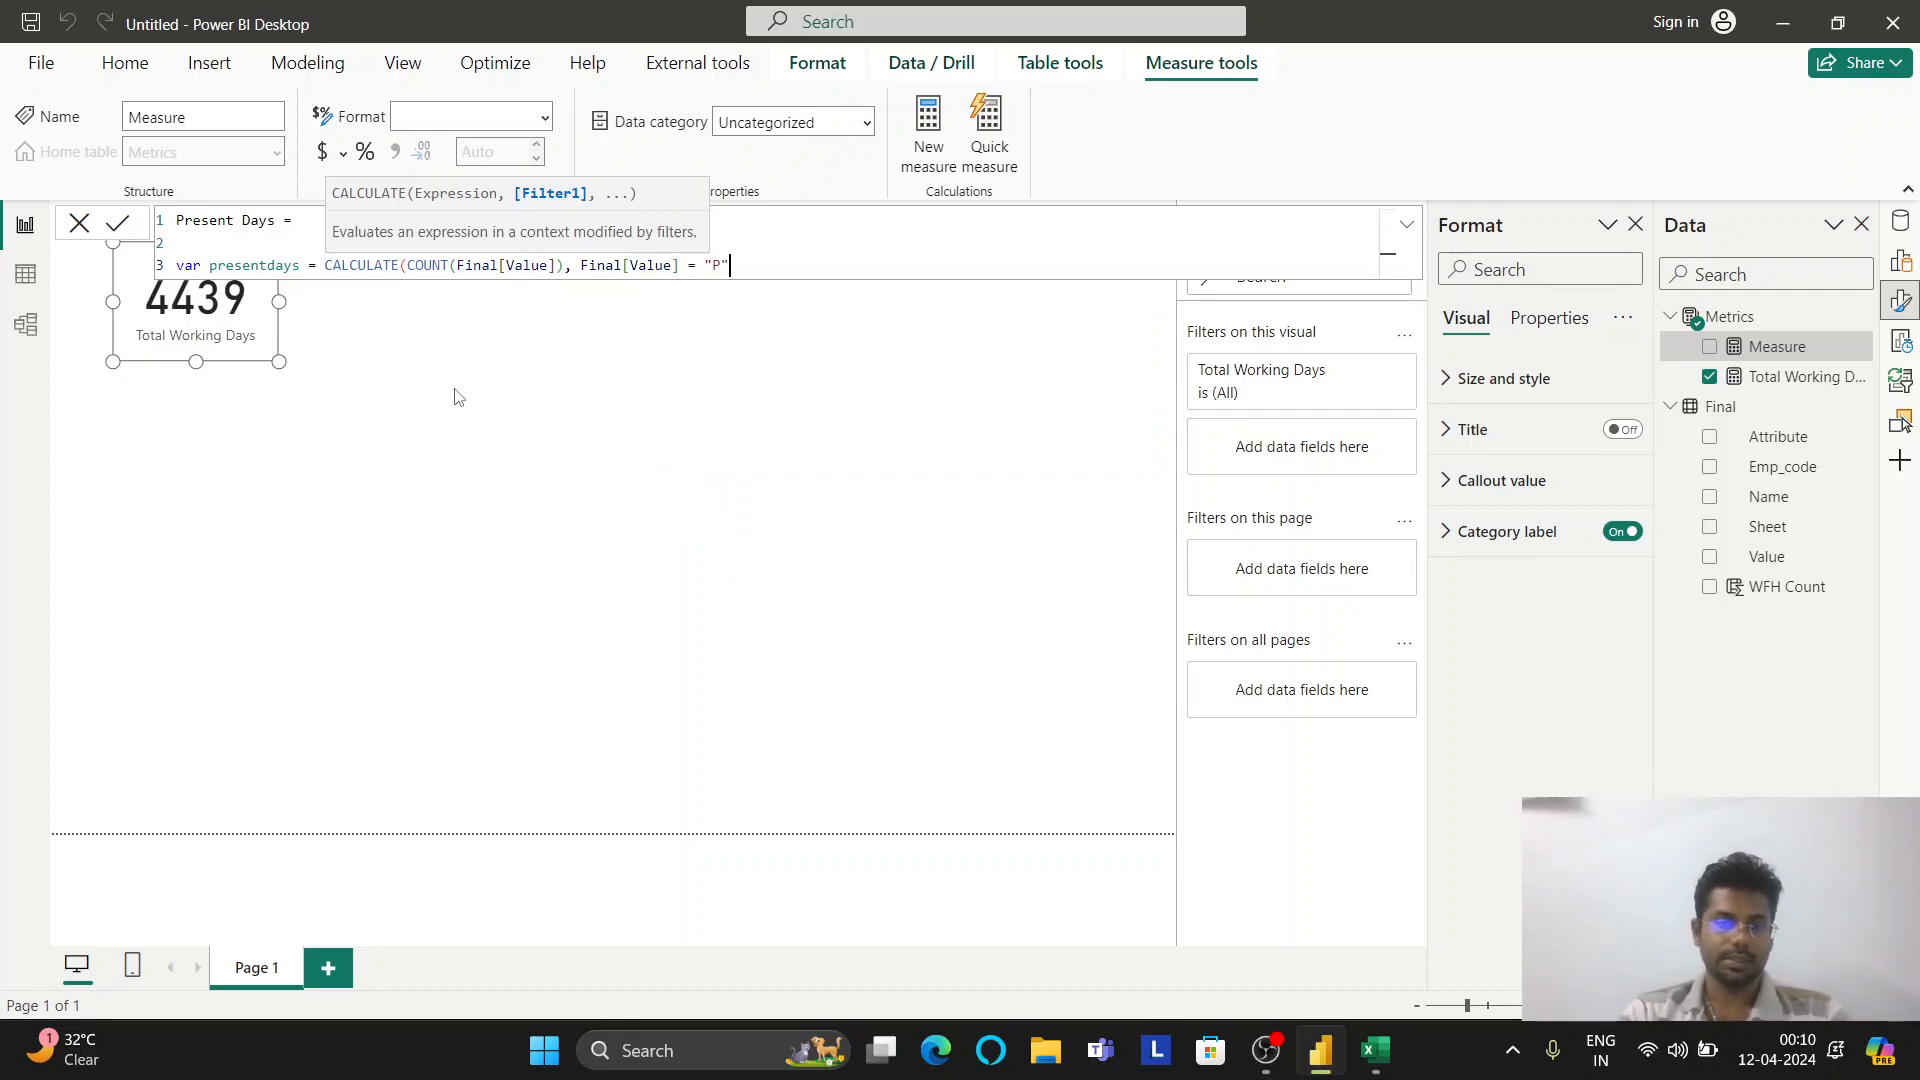
{"action": "type", "text": "\")"}
Draft a return line adding presentdays and WFH, then remove it
{"action": "key", "text": "shift+Return"}
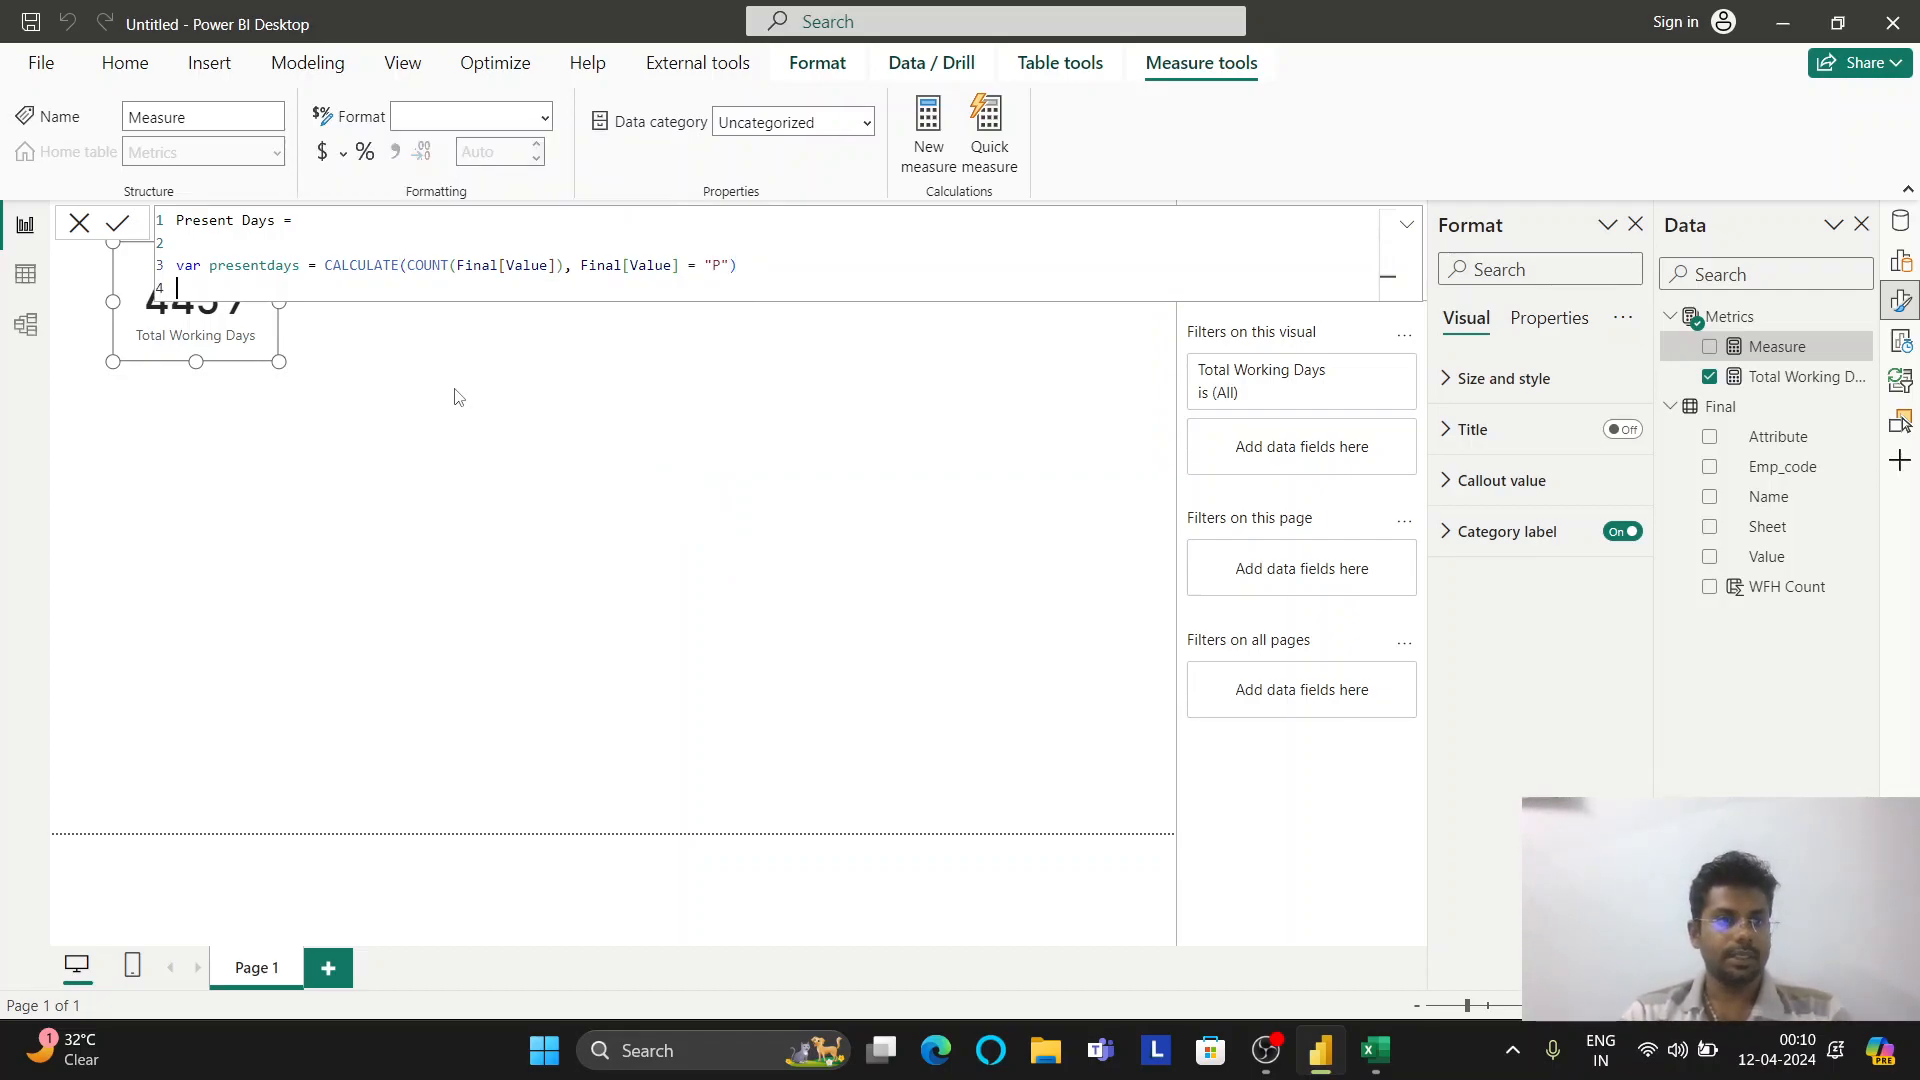
{"action": "type", "text": "var wf"}
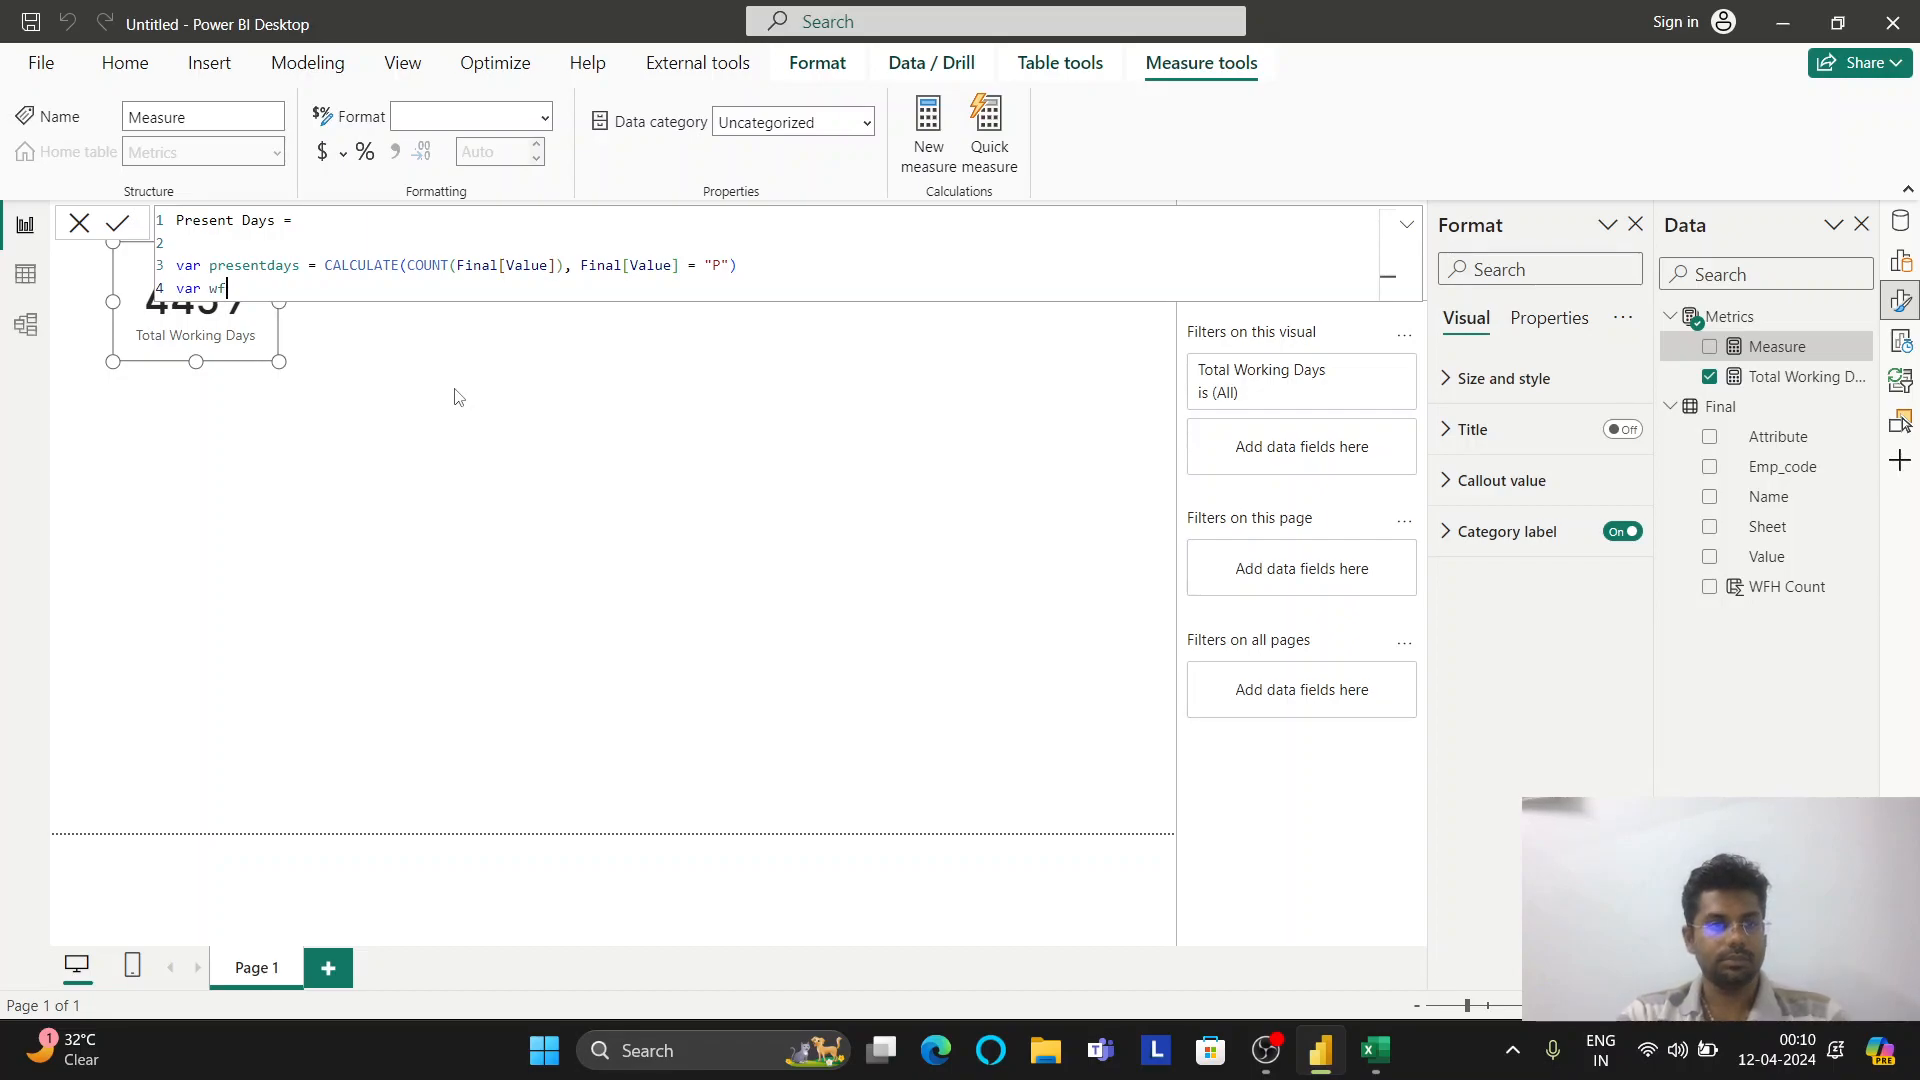
{"action": "key", "text": "BackSpace"}
{"action": "key", "text": "BackSpace"}
{"action": "key", "text": "BackSpace"}
{"action": "key", "text": "BackSpace"}
{"action": "key", "text": "BackSpace"}
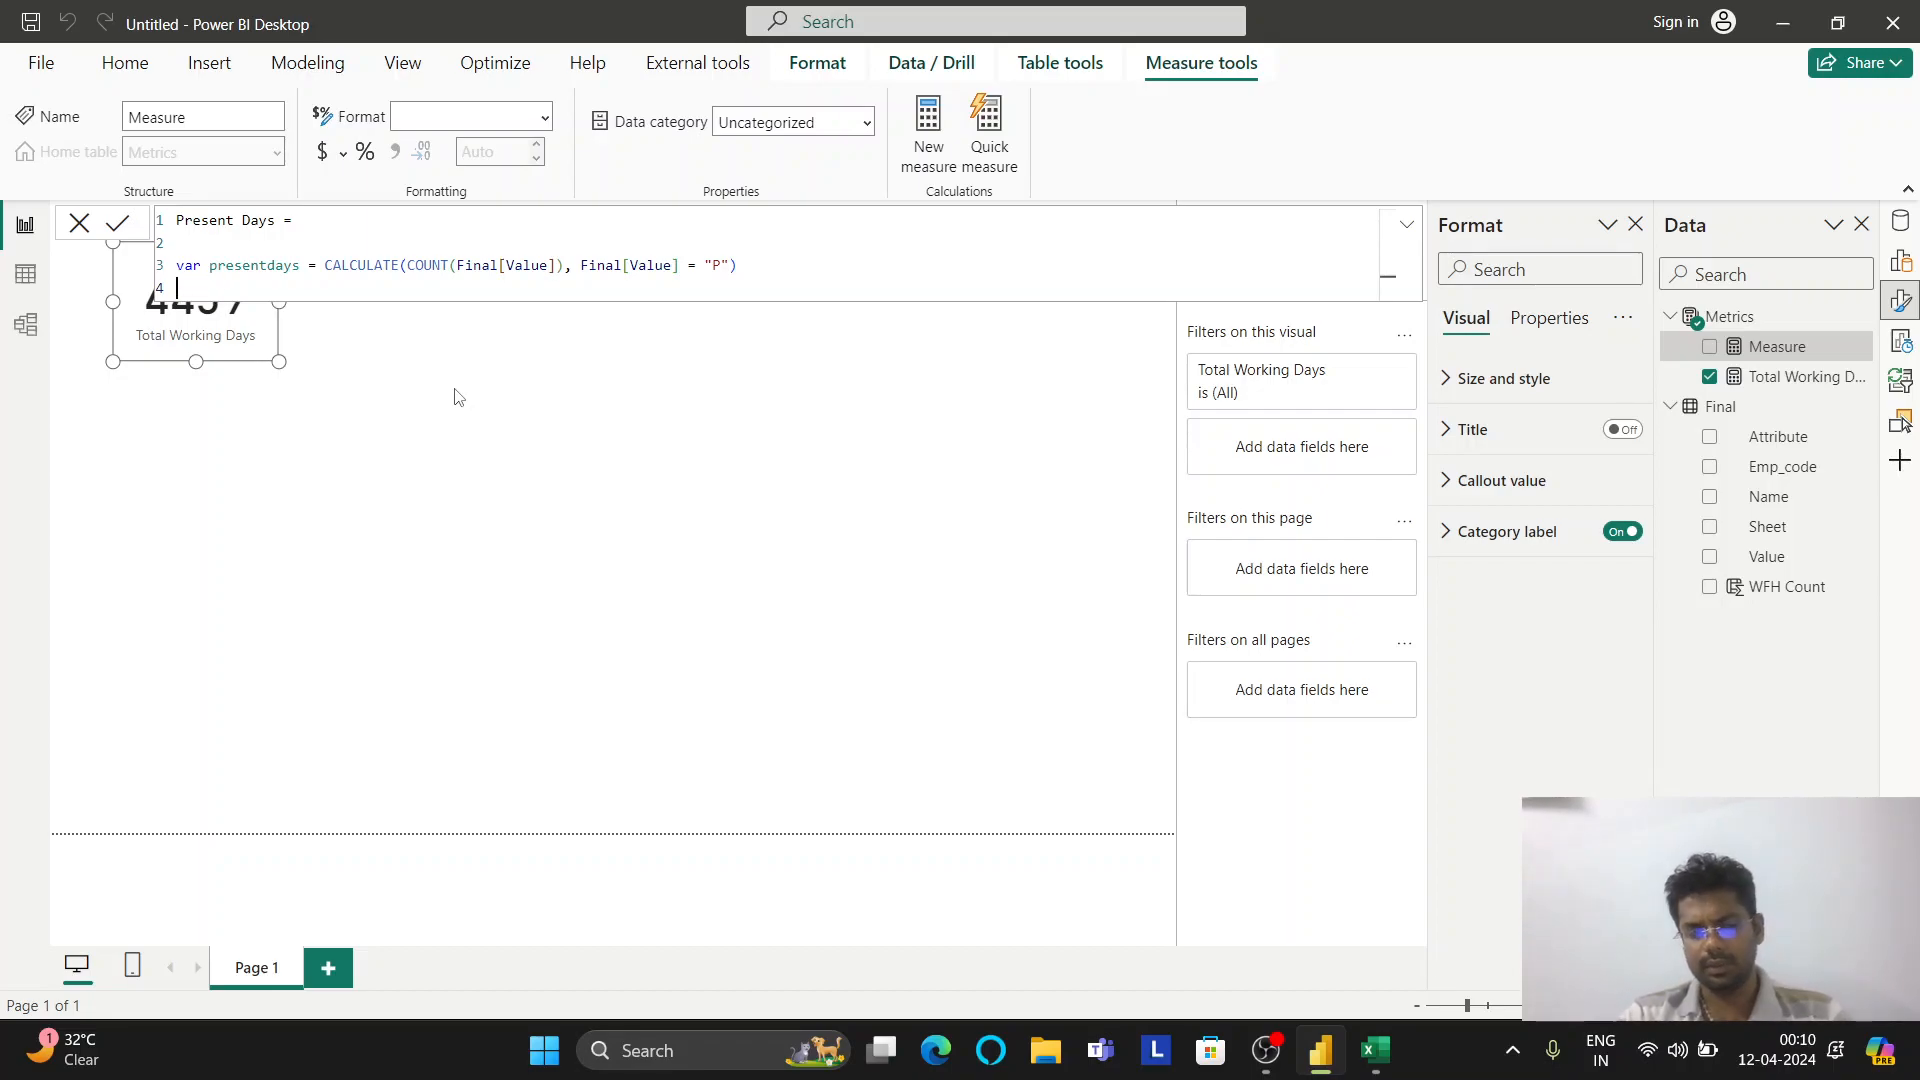
{"action": "type", "text": "retu"}
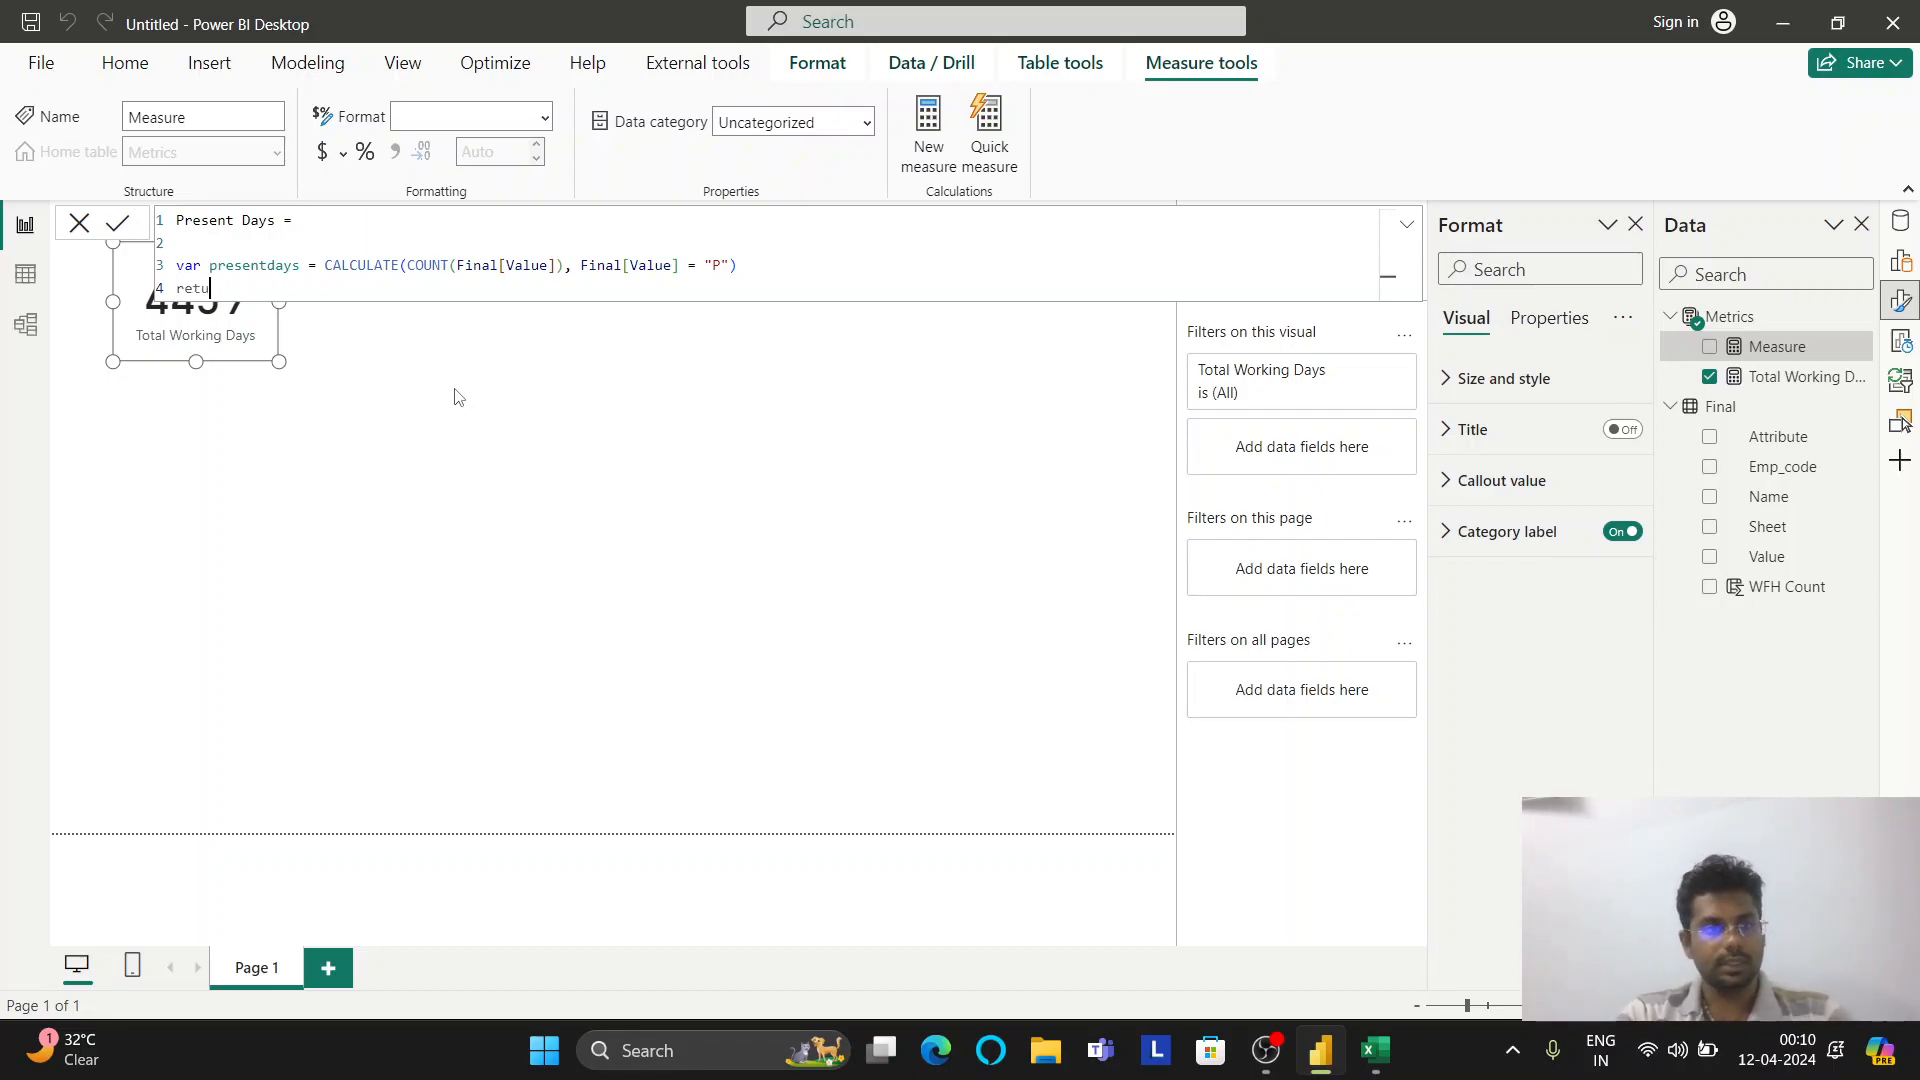
{"action": "type", "text": "rn"}
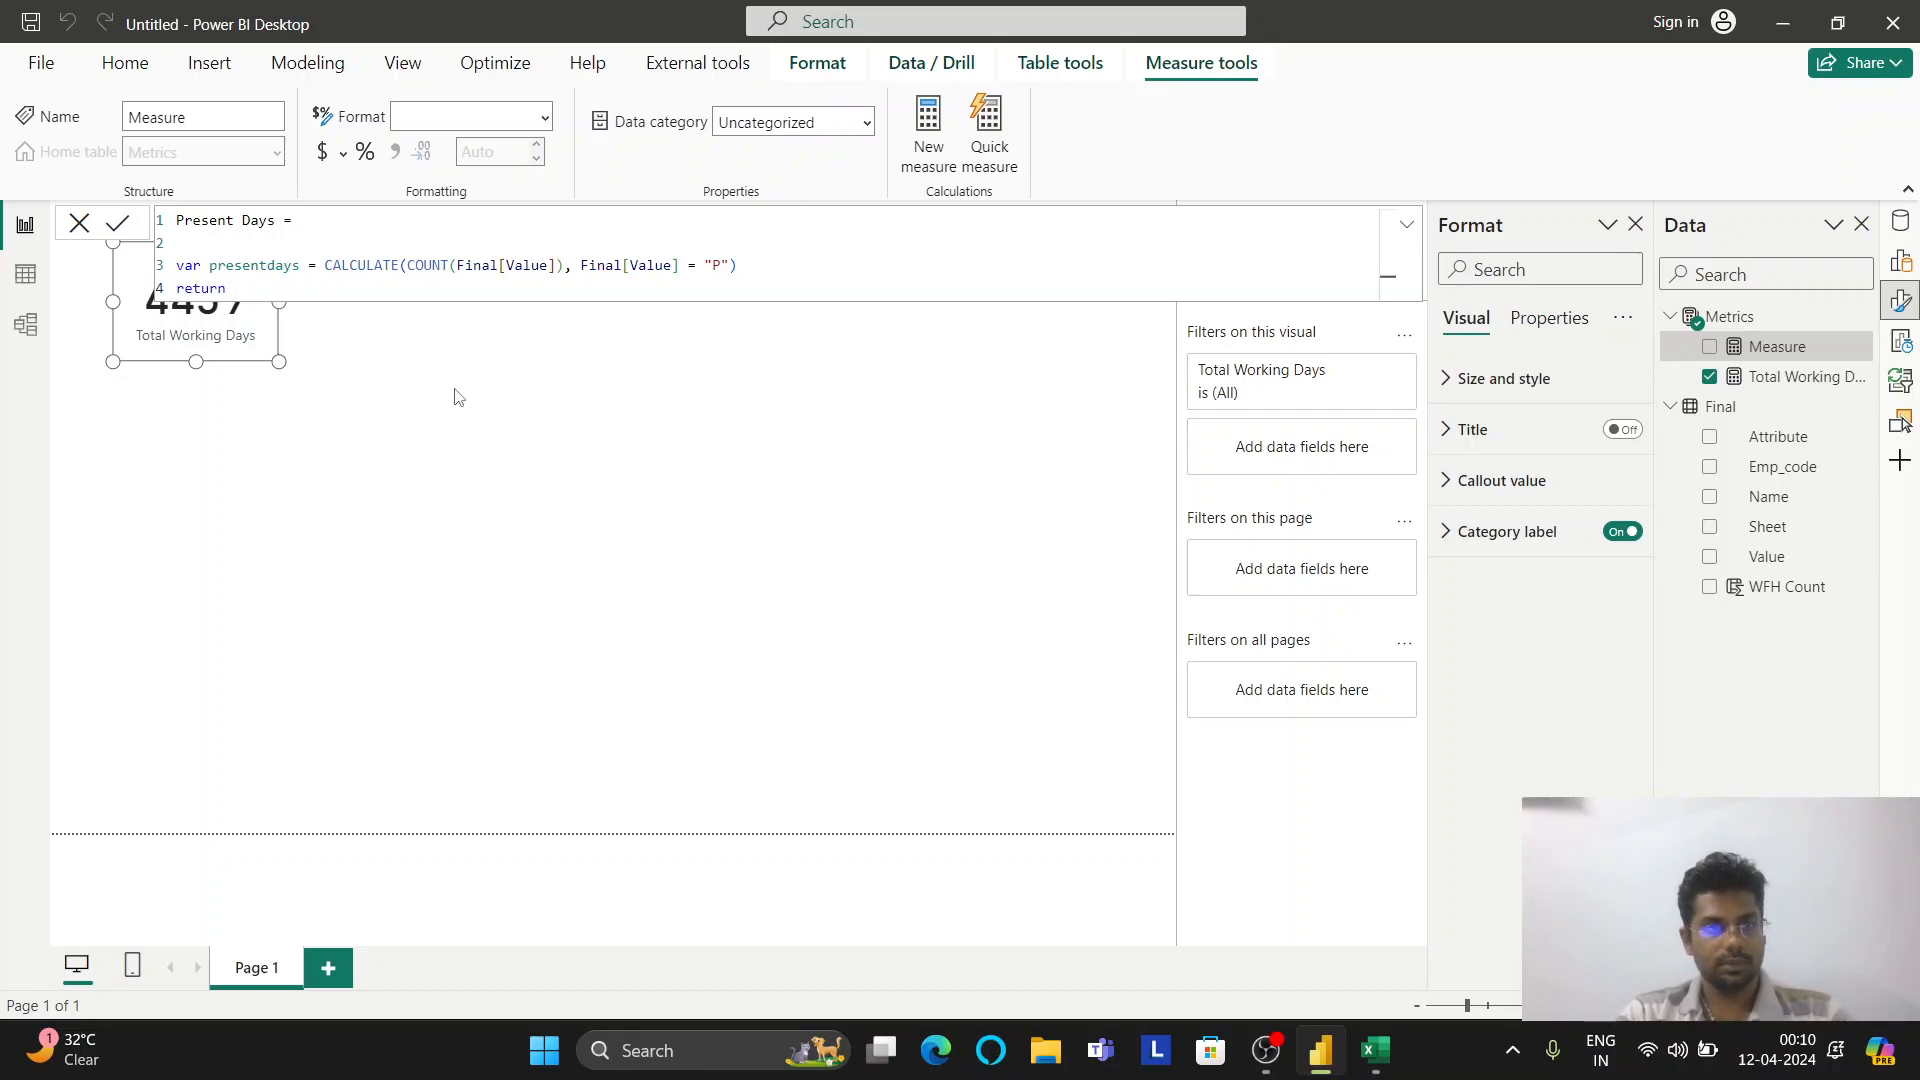
{"action": "key", "text": "shift+Return"}
{"action": "type", "text": "pr"}
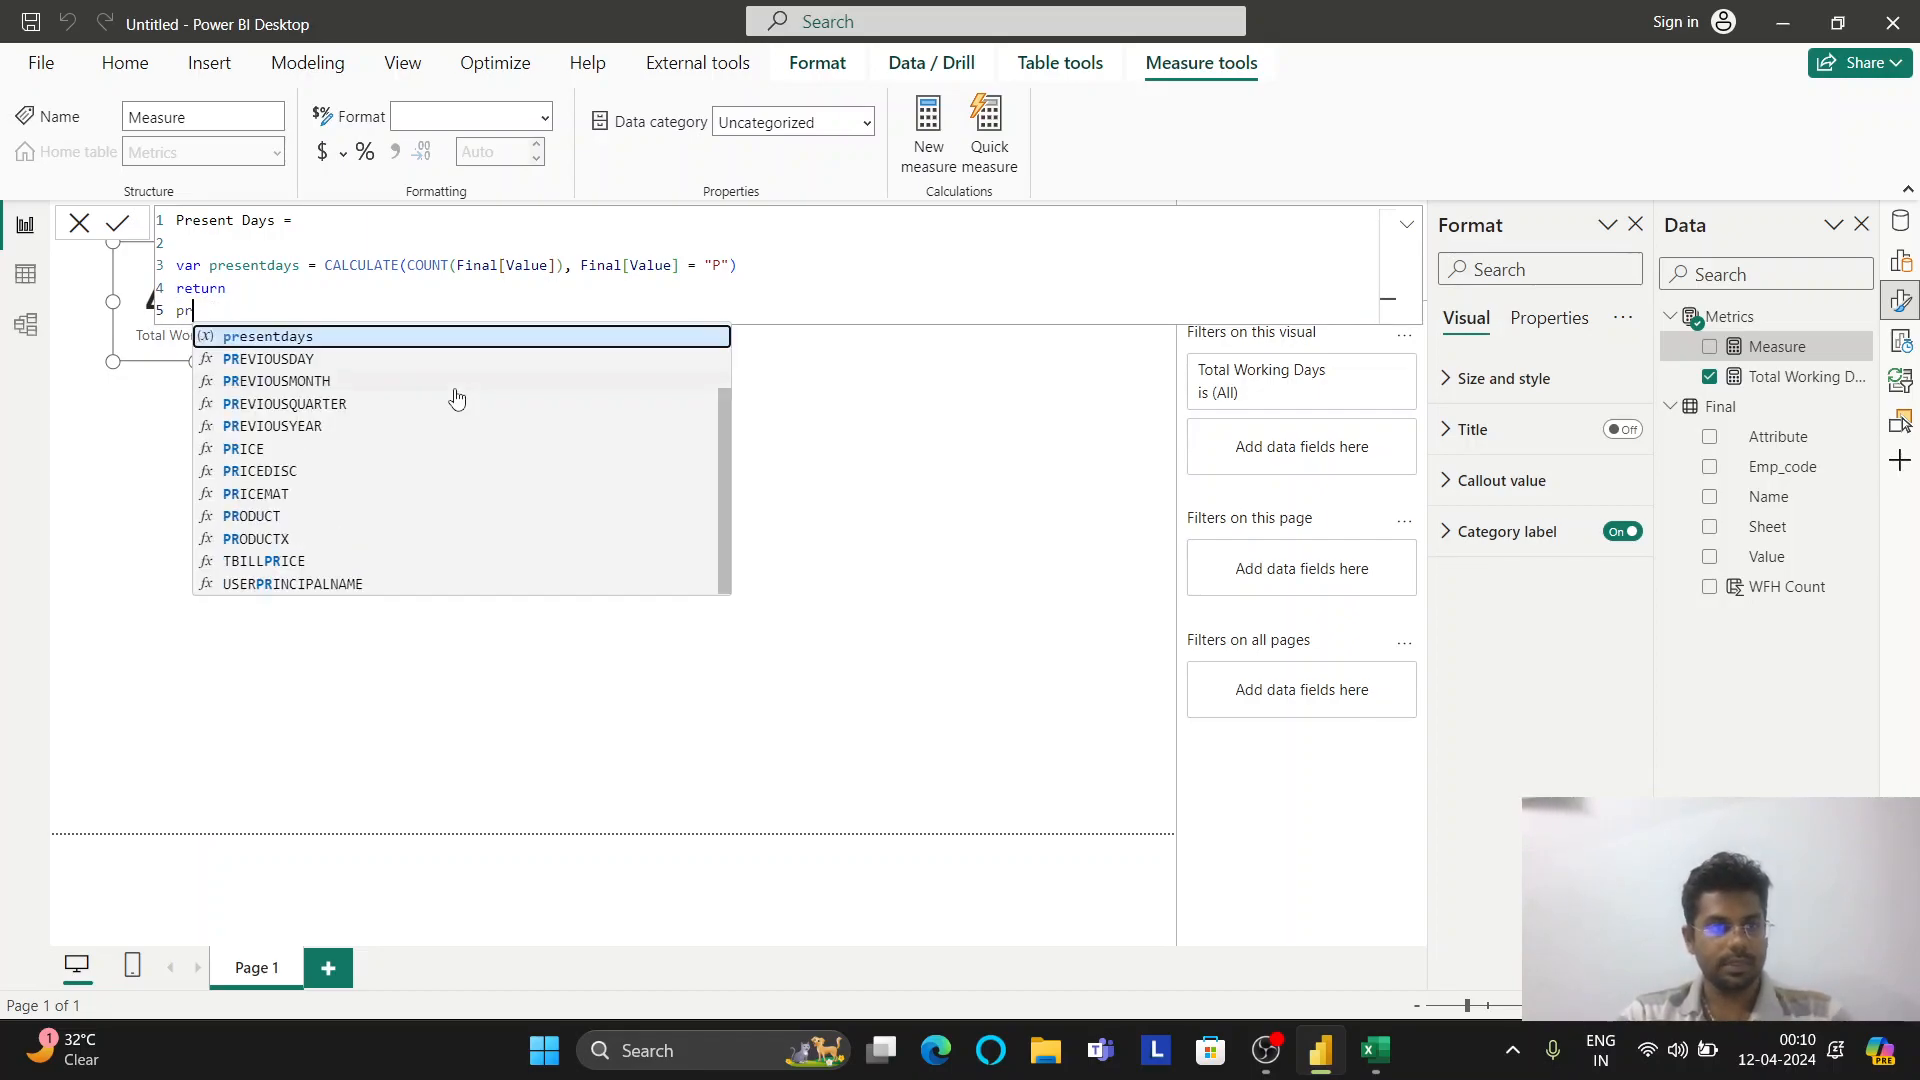
{"action": "type", "text": "esentdays + w"}
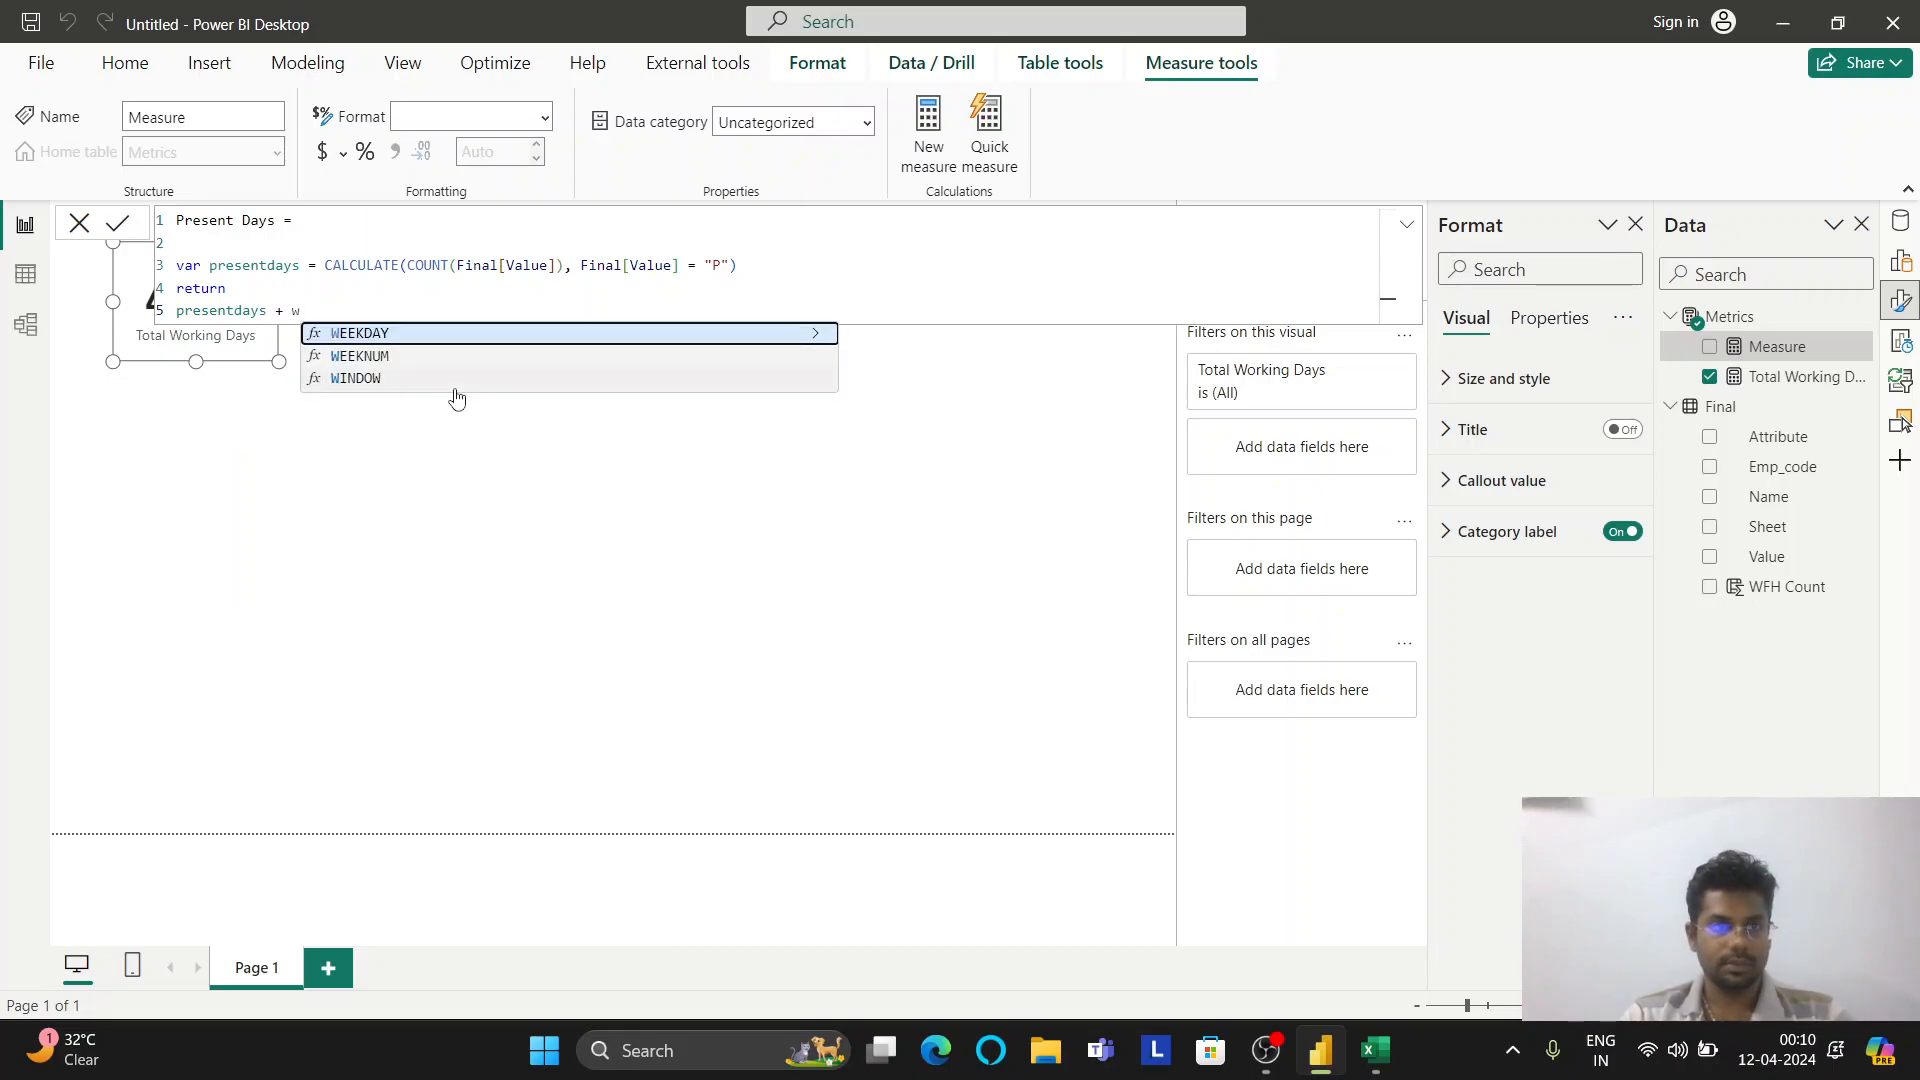
{"action": "key", "text": "BackSpace"}
{"action": "type", "text": "W"}
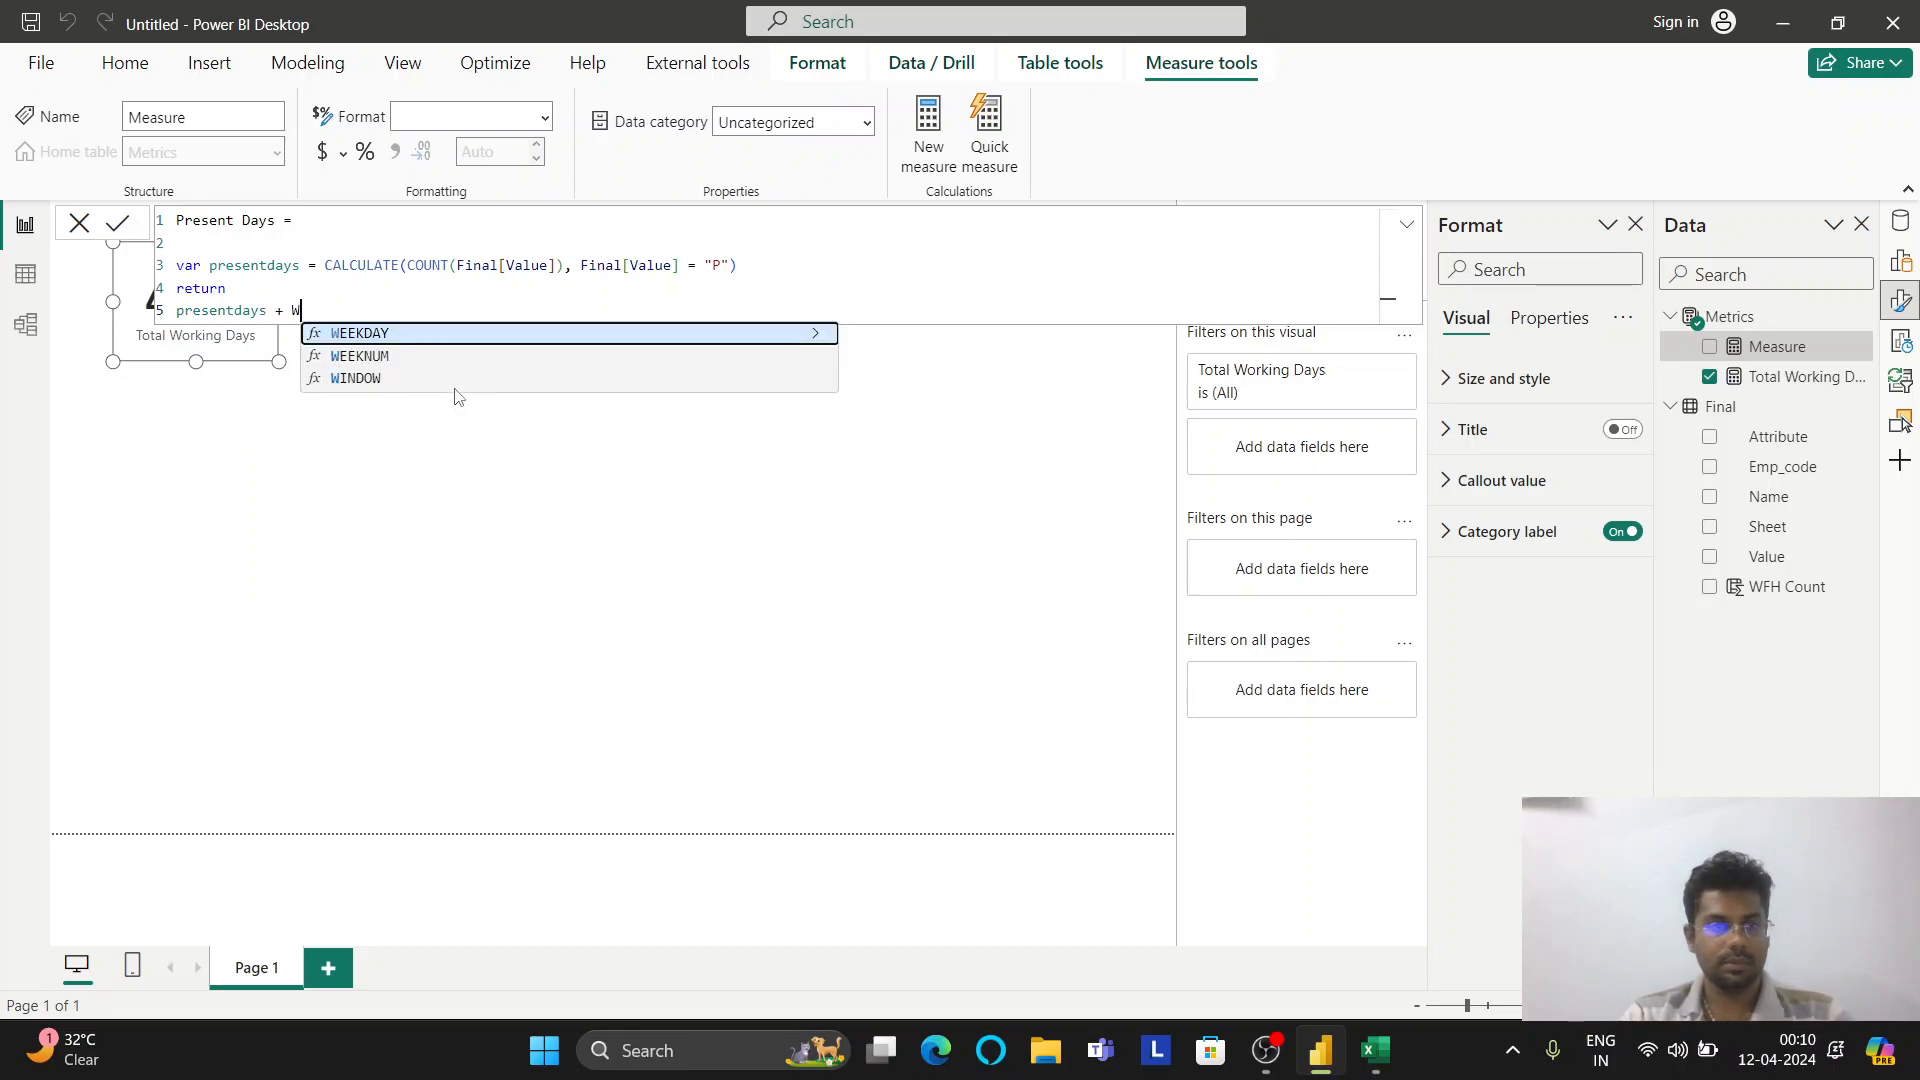
{"action": "type", "text": "FH"}
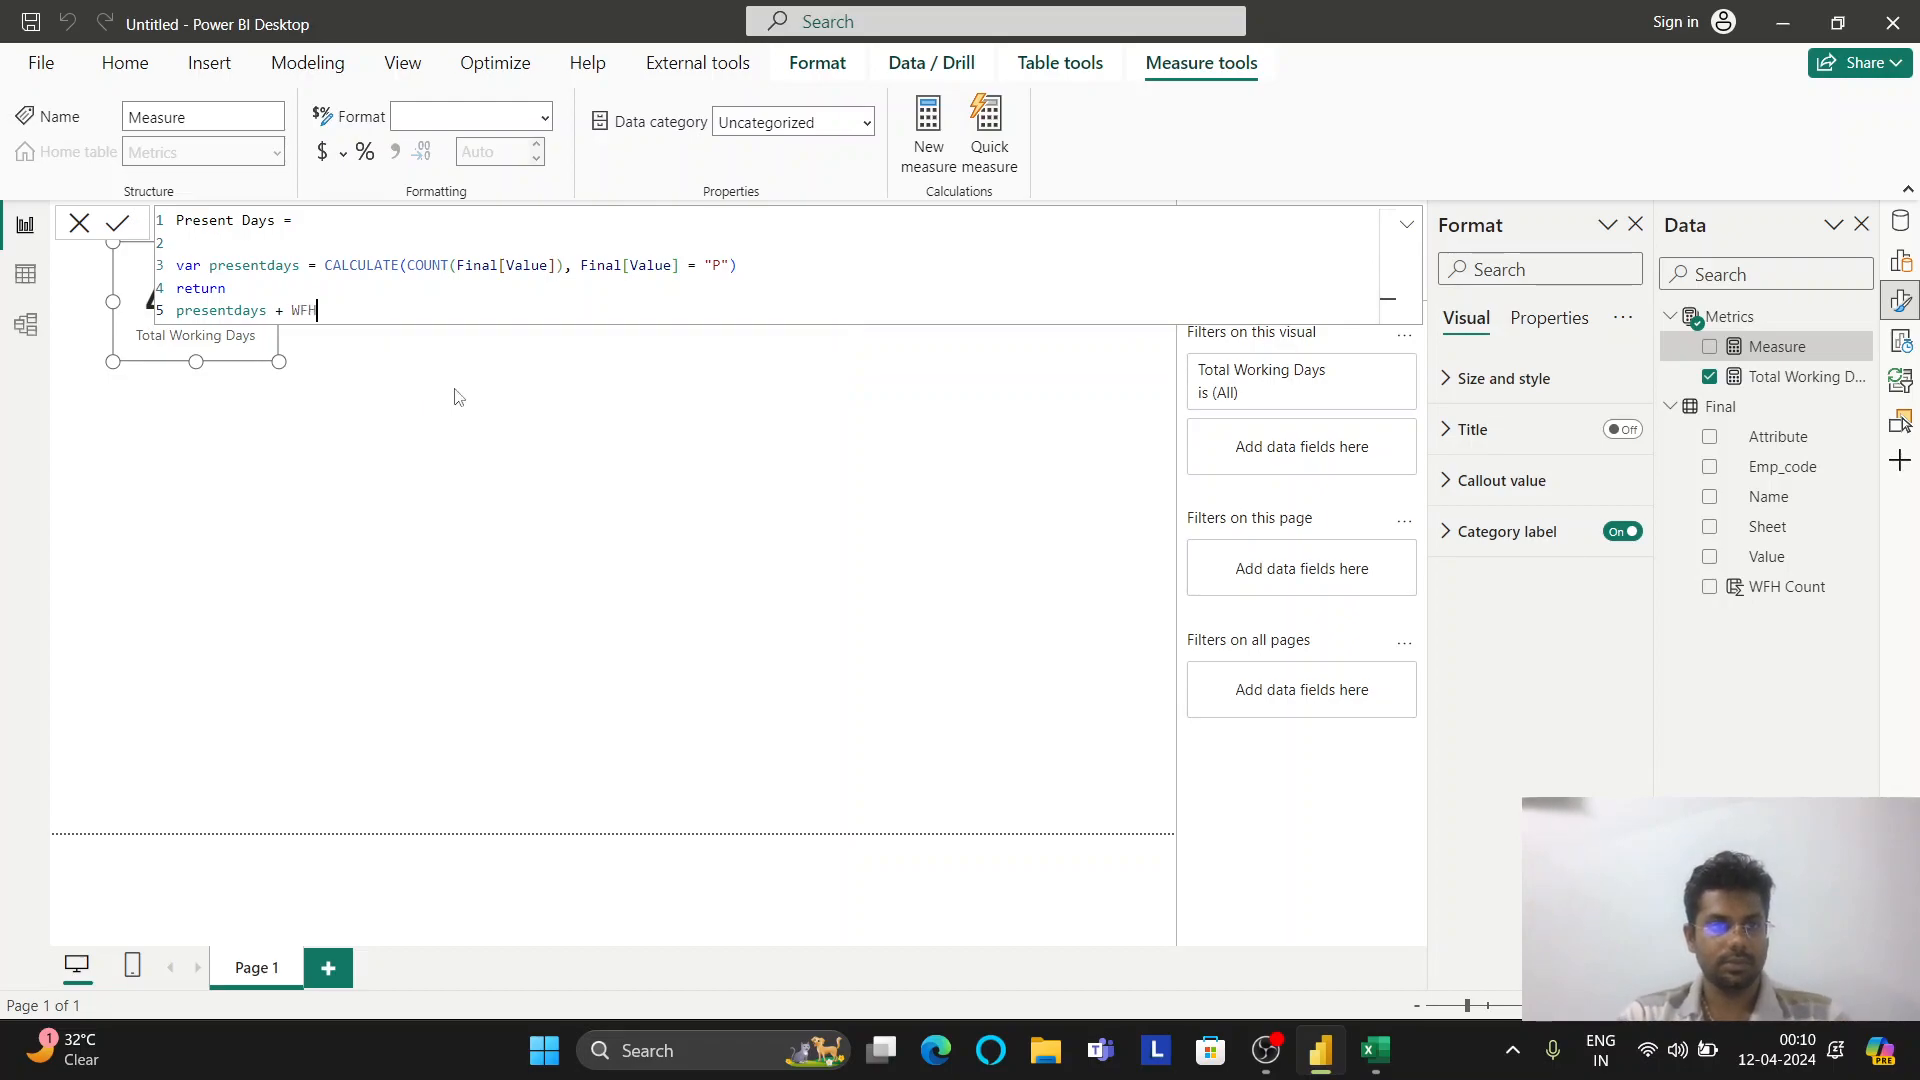
{"action": "key", "text": "BackSpace"}
{"action": "key", "text": "BackSpace"}
{"action": "key", "text": "BackSpace"}
{"action": "key", "text": "BackSpace"}
{"action": "key", "text": "BackSpace"}
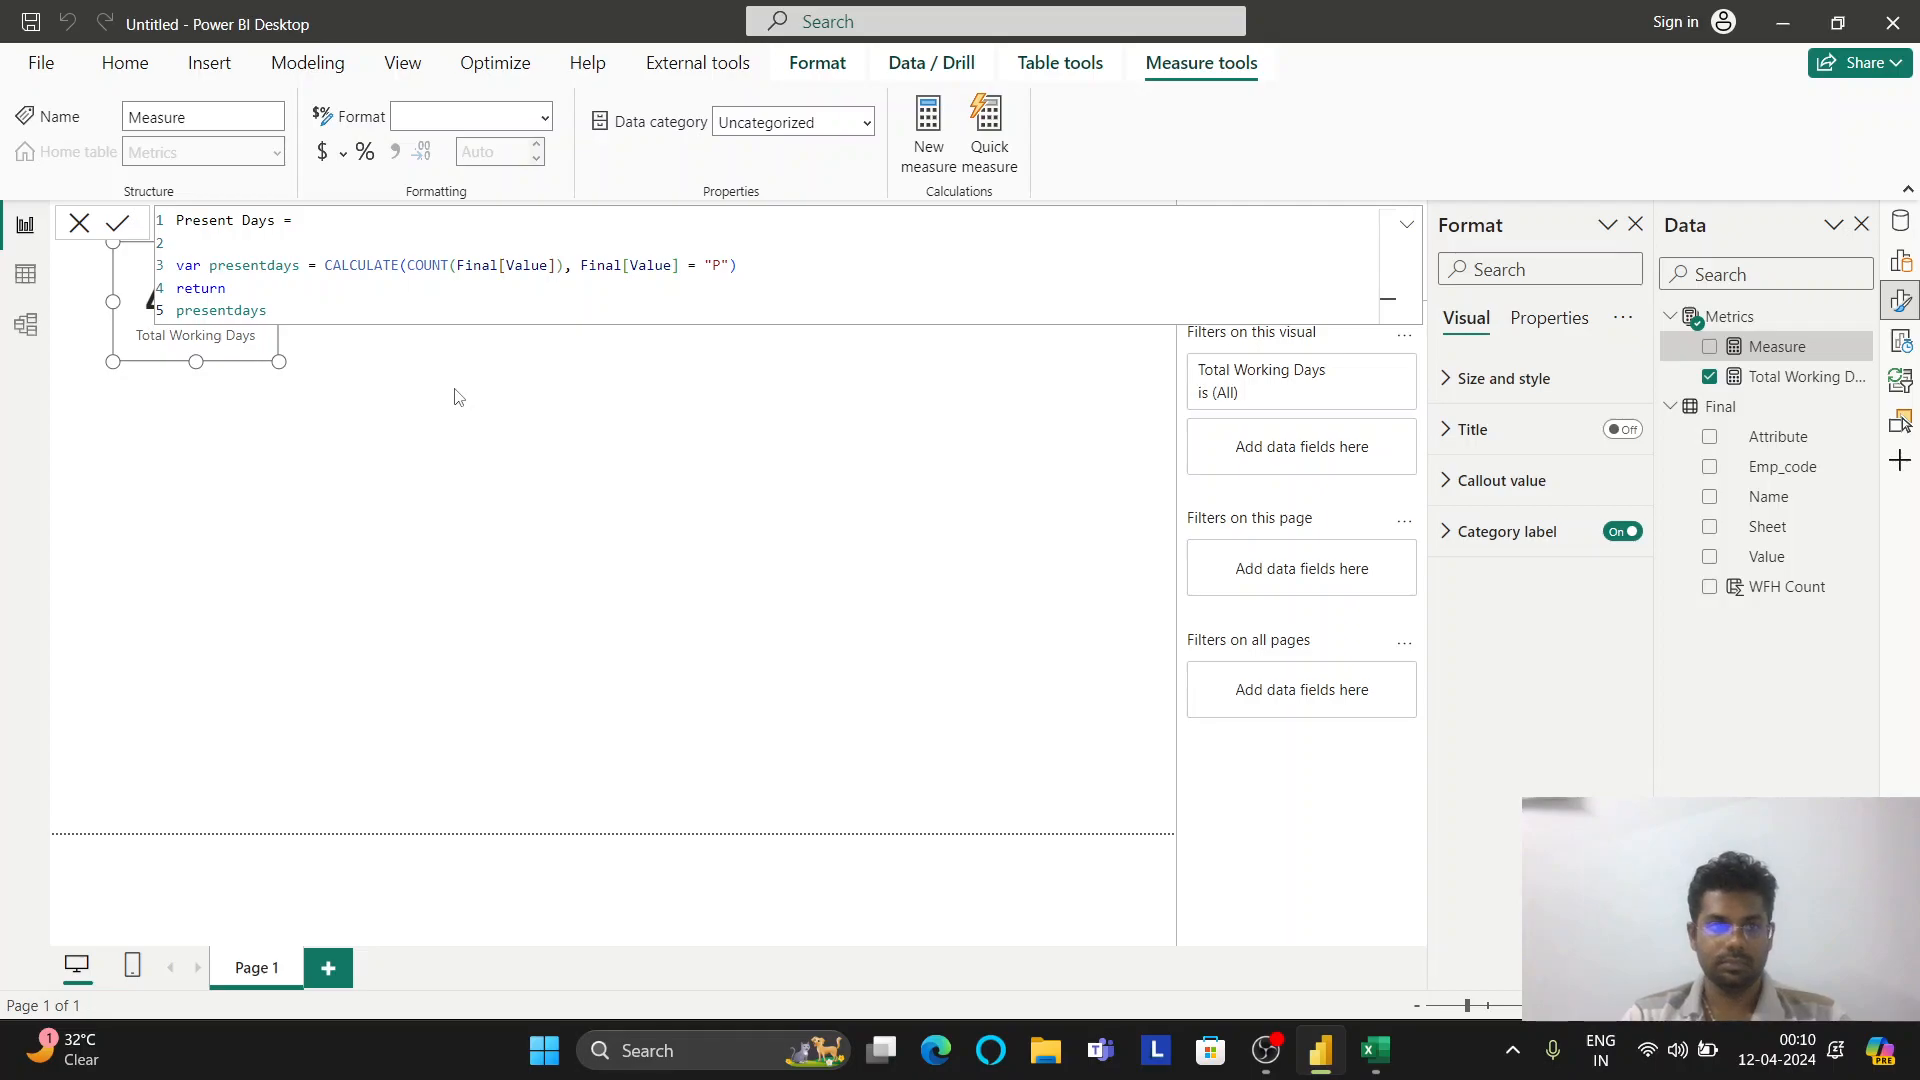
{"action": "key", "text": "shift+Home"}
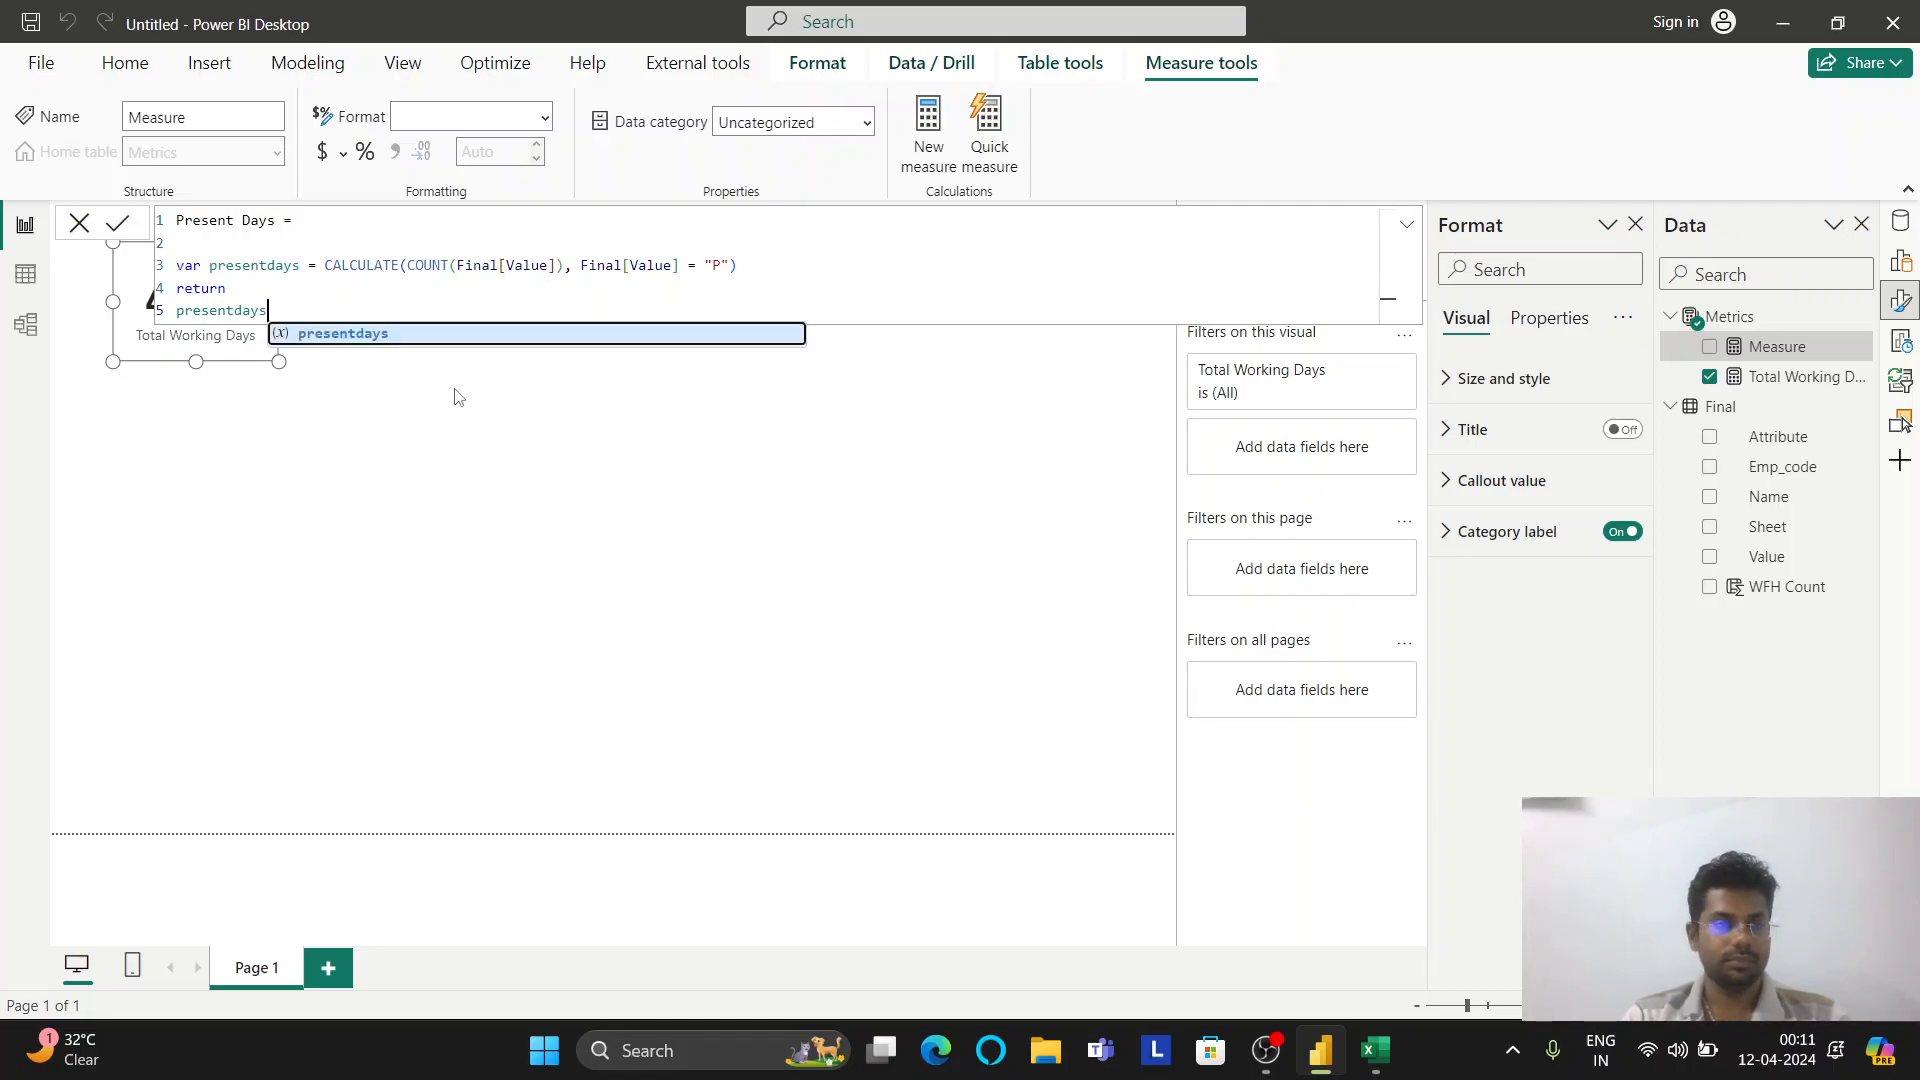
{"action": "type", "text": "p"}
{"action": "key", "text": "BackSpace"}
{"action": "key", "text": "BackSpace"}
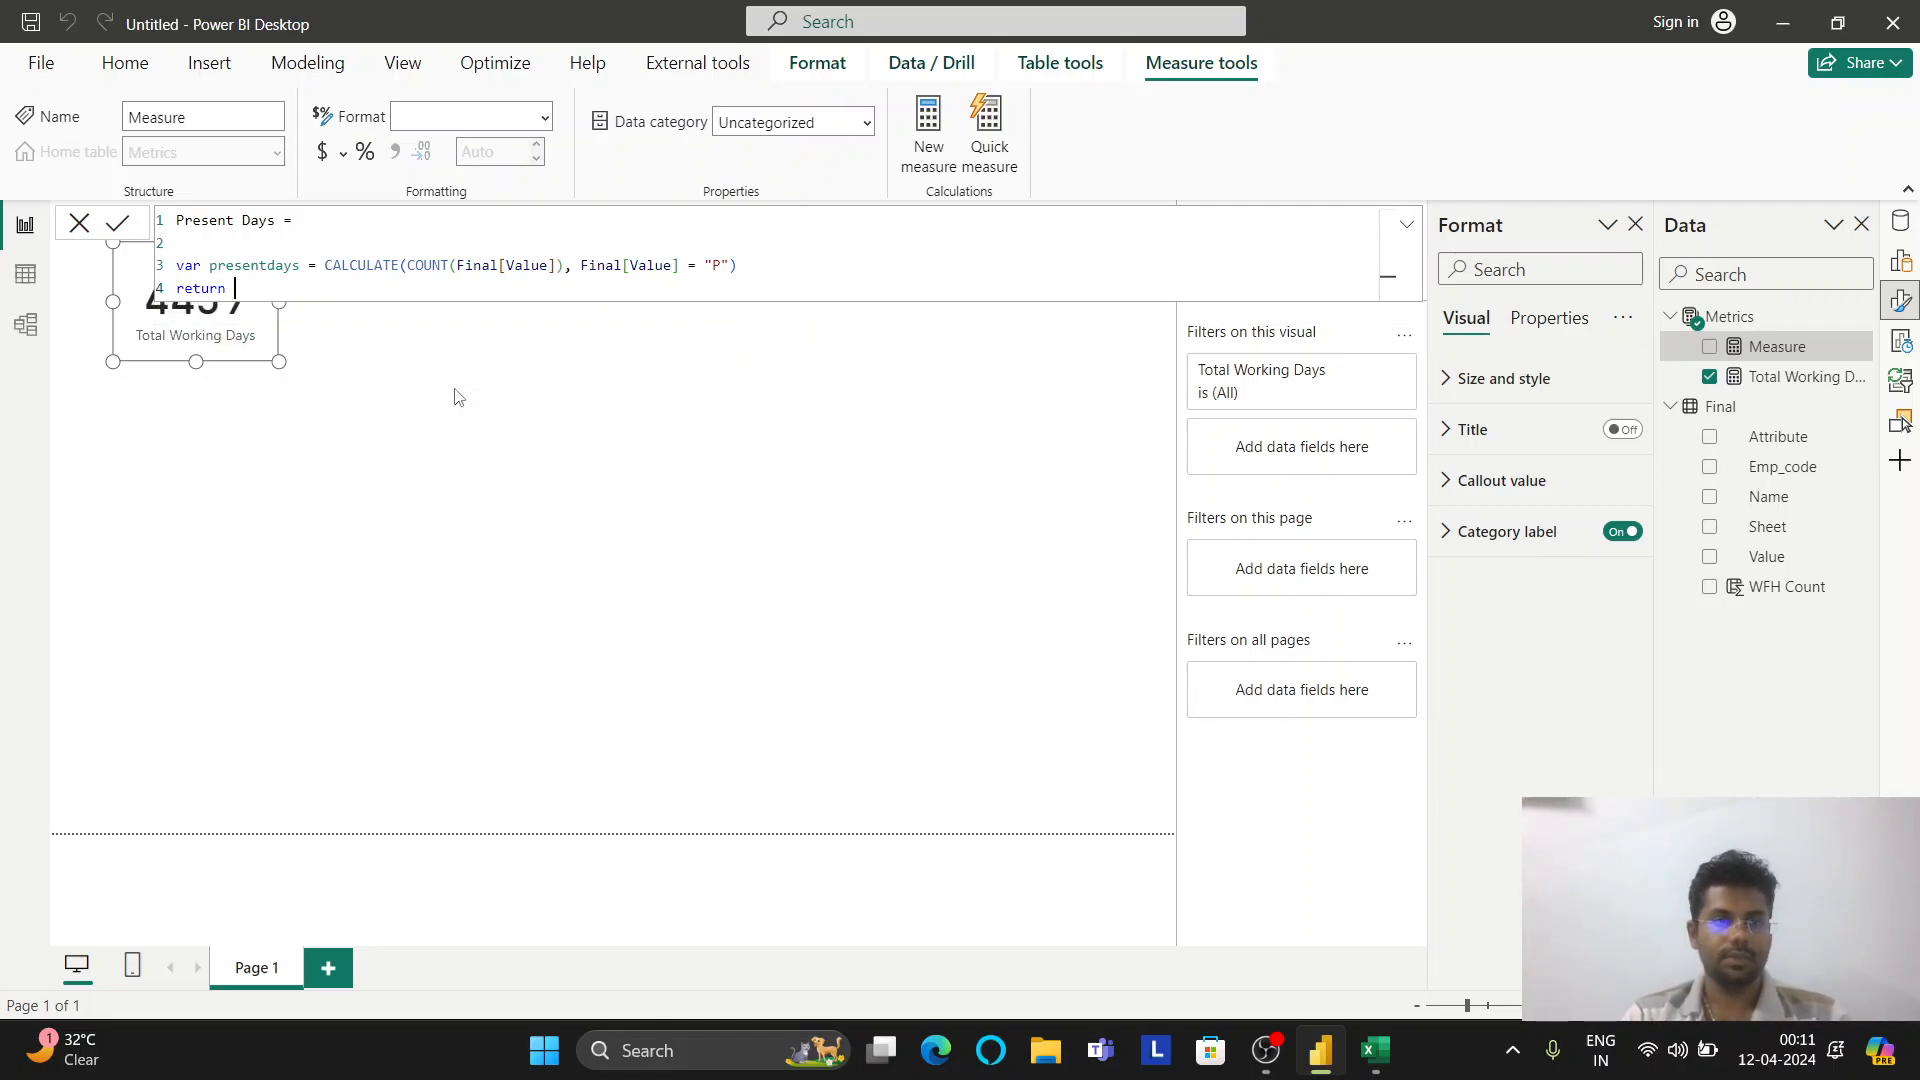
Add a variable wfh = SUM(Final[WFH Count]) after the presentdays line
{"action": "key", "text": "Up"}
{"action": "key", "text": "Right"}
{"action": "key", "text": "Right"}
{"action": "key", "text": "Right"}
{"action": "key", "text": "Right"}
{"action": "key", "text": "Right"}
{"action": "key", "text": "Right"}
{"action": "key", "text": "Right"}
{"action": "key", "text": "Right"}
{"action": "key", "text": "Right"}
{"action": "key", "text": "Right"}
{"action": "key", "text": "Right"}
{"action": "key", "text": "Right"}
{"action": "key", "text": "Right"}
{"action": "key", "text": "Right"}
{"action": "key", "text": "Right"}
{"action": "key", "text": "Right"}
{"action": "key", "text": "Right"}
{"action": "key", "text": "Right"}
{"action": "key", "text": "Right"}
{"action": "key", "text": "Right"}
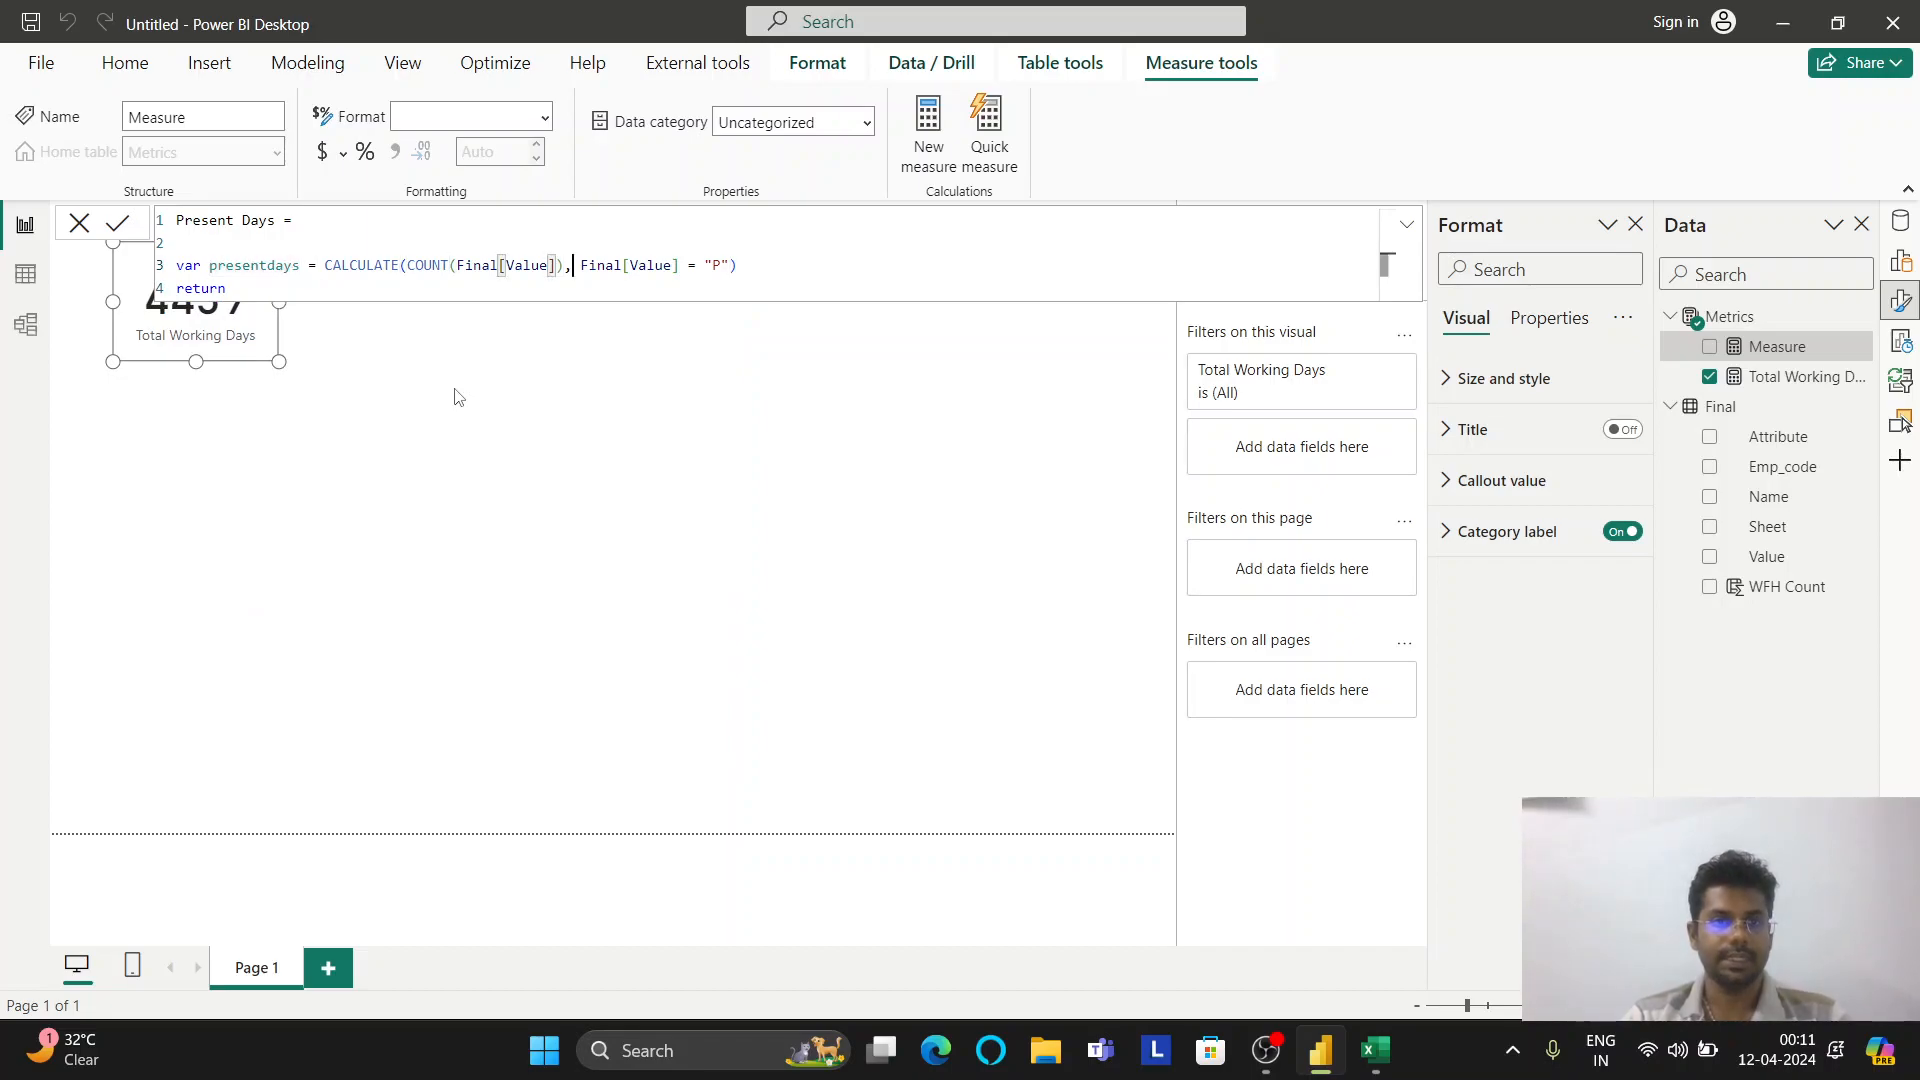
{"action": "key", "text": "Right"}
{"action": "key", "text": "Right"}
{"action": "key", "text": "Right"}
{"action": "key", "text": "Right"}
{"action": "key", "text": "Right"}
{"action": "key", "text": "Right"}
{"action": "key", "text": "Return"}
{"action": "type", "text": "c"}
{"action": "type", "text": "ar "}
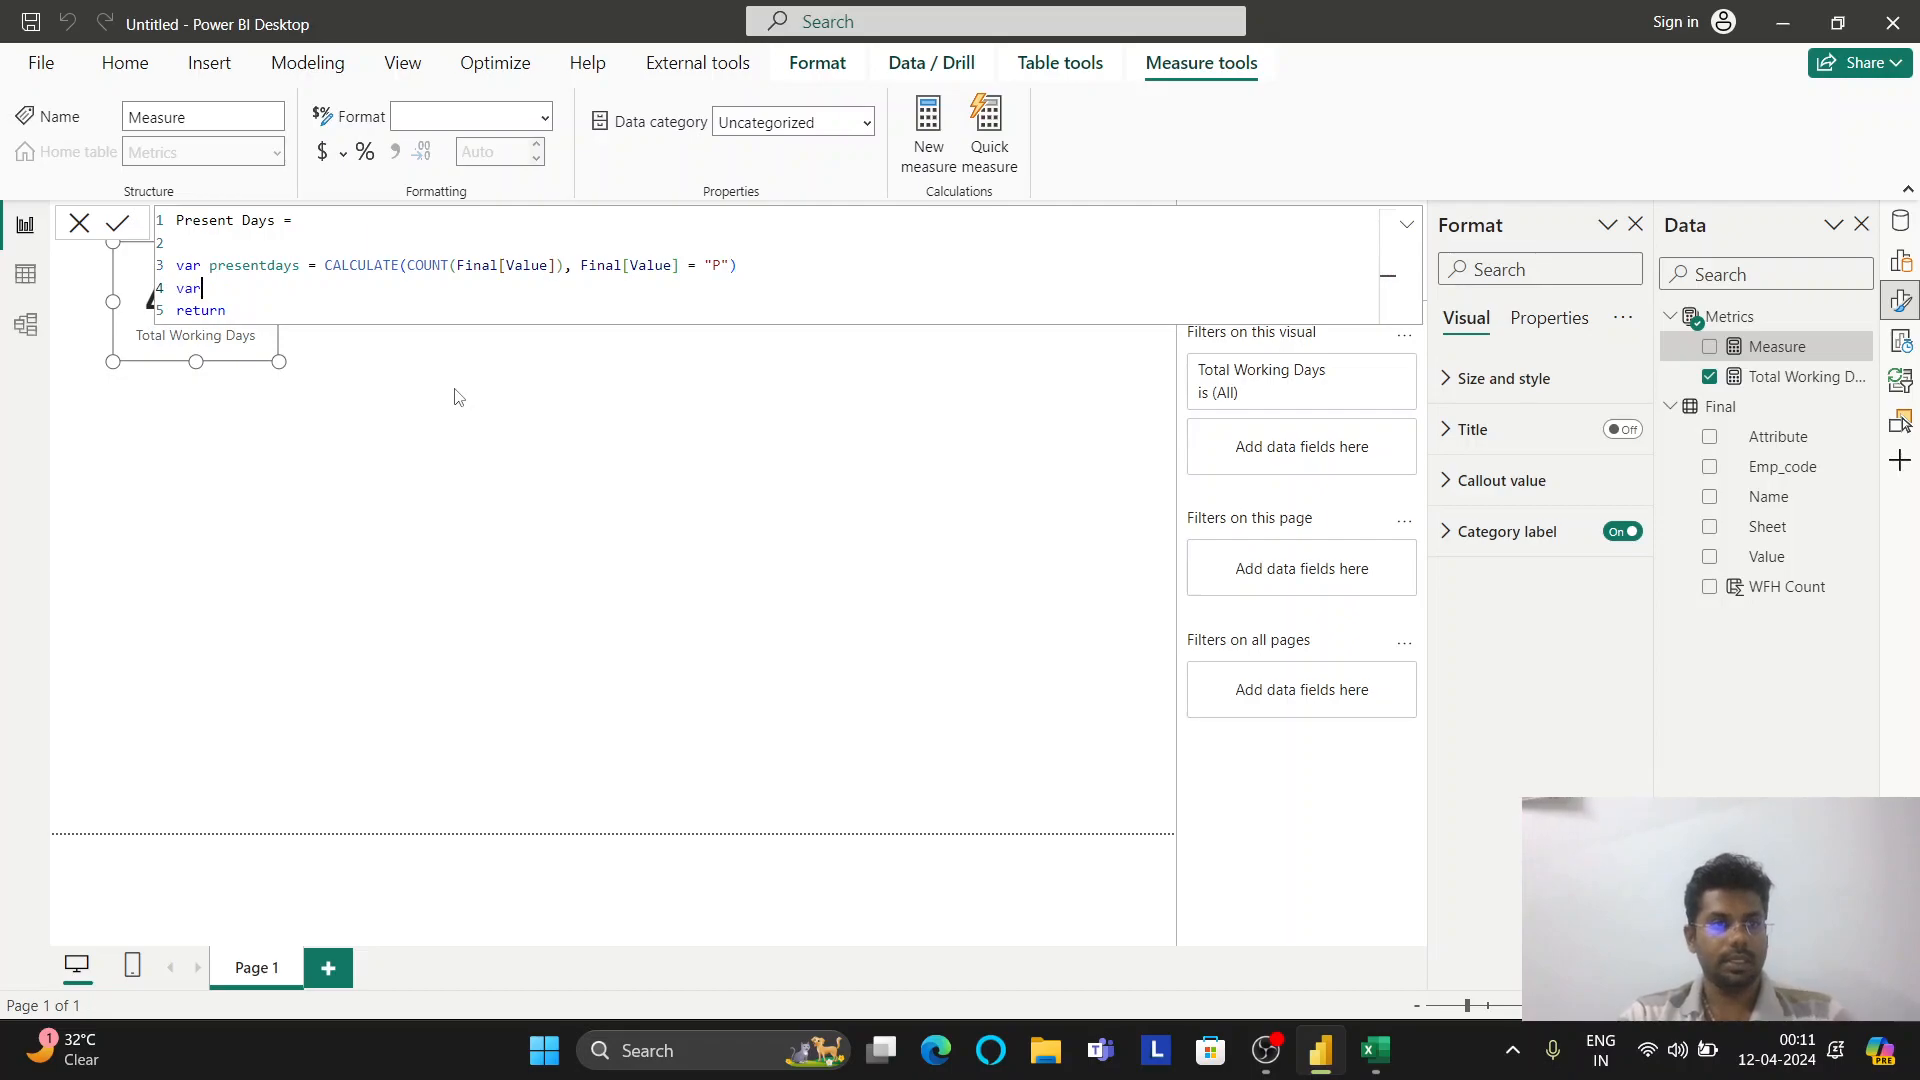
{"action": "type", "text": "wf"}
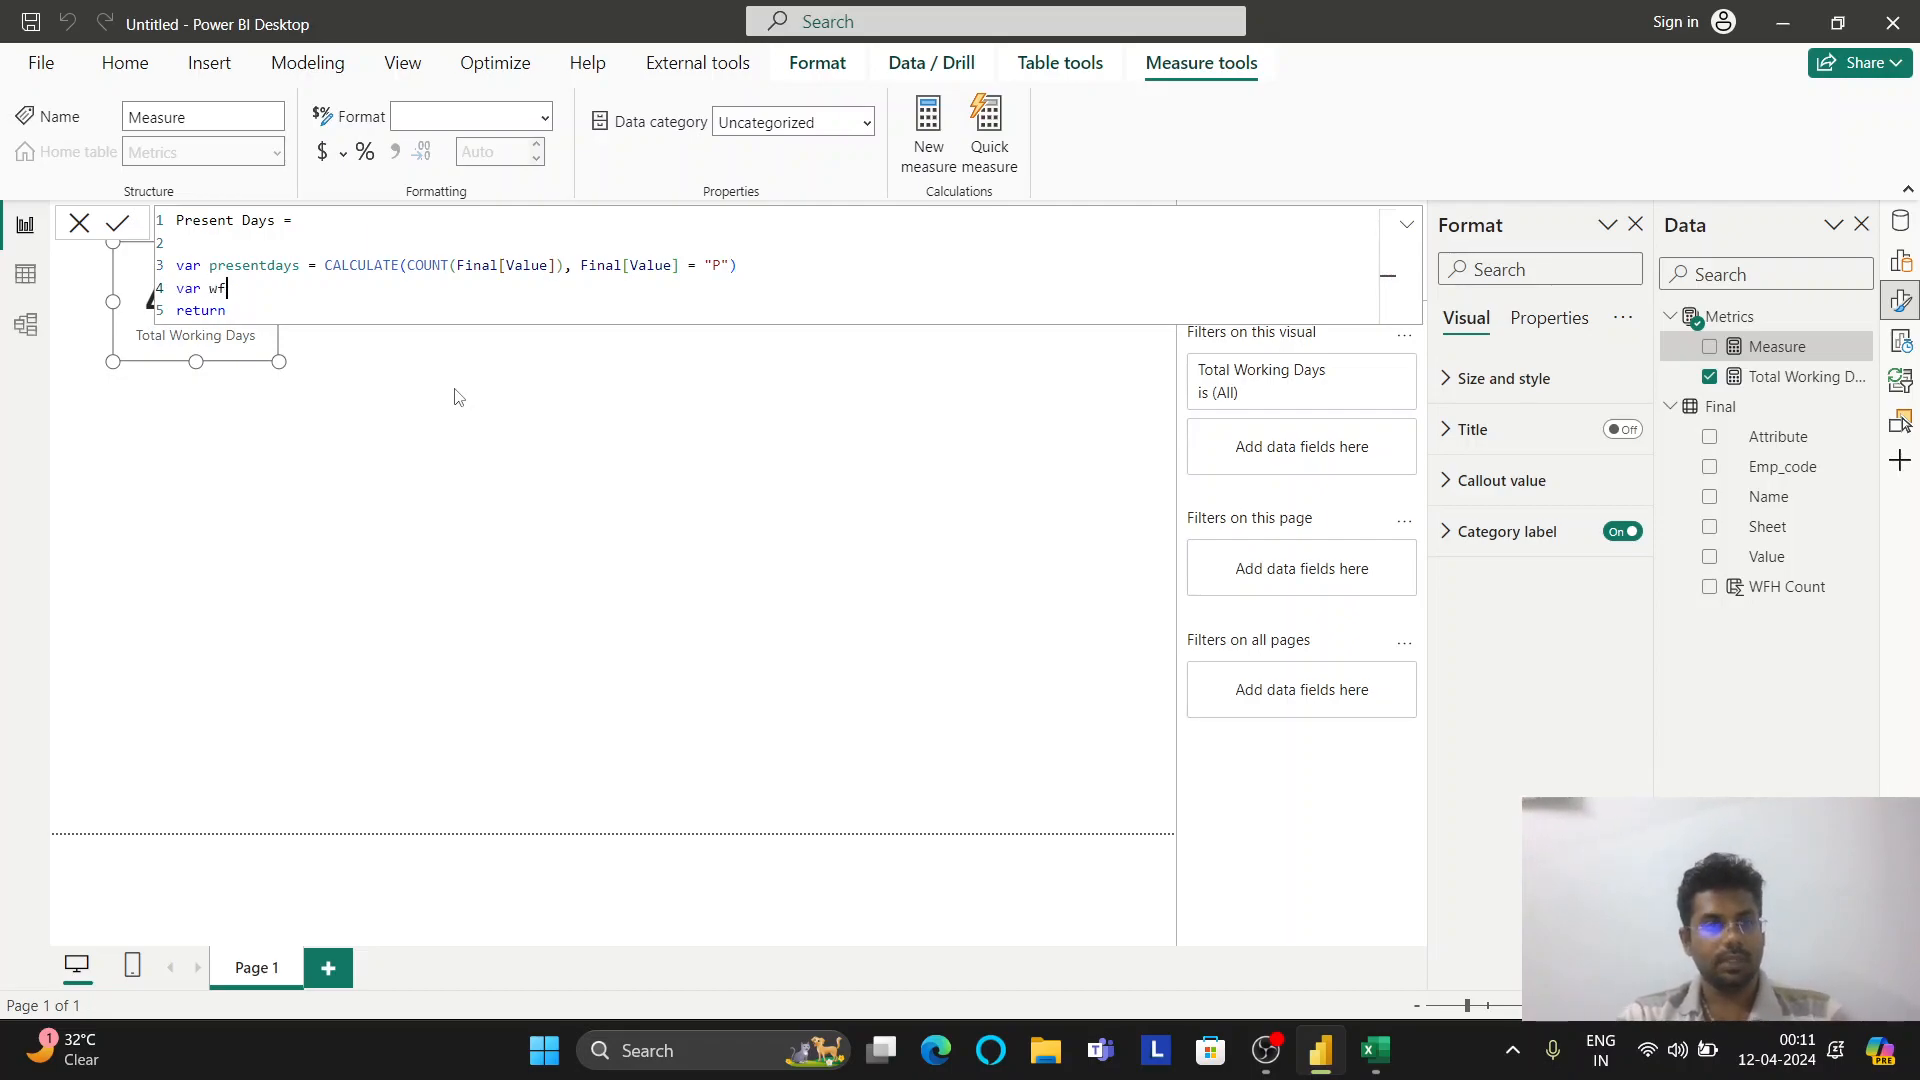
{"action": "type", "text": "h = "}
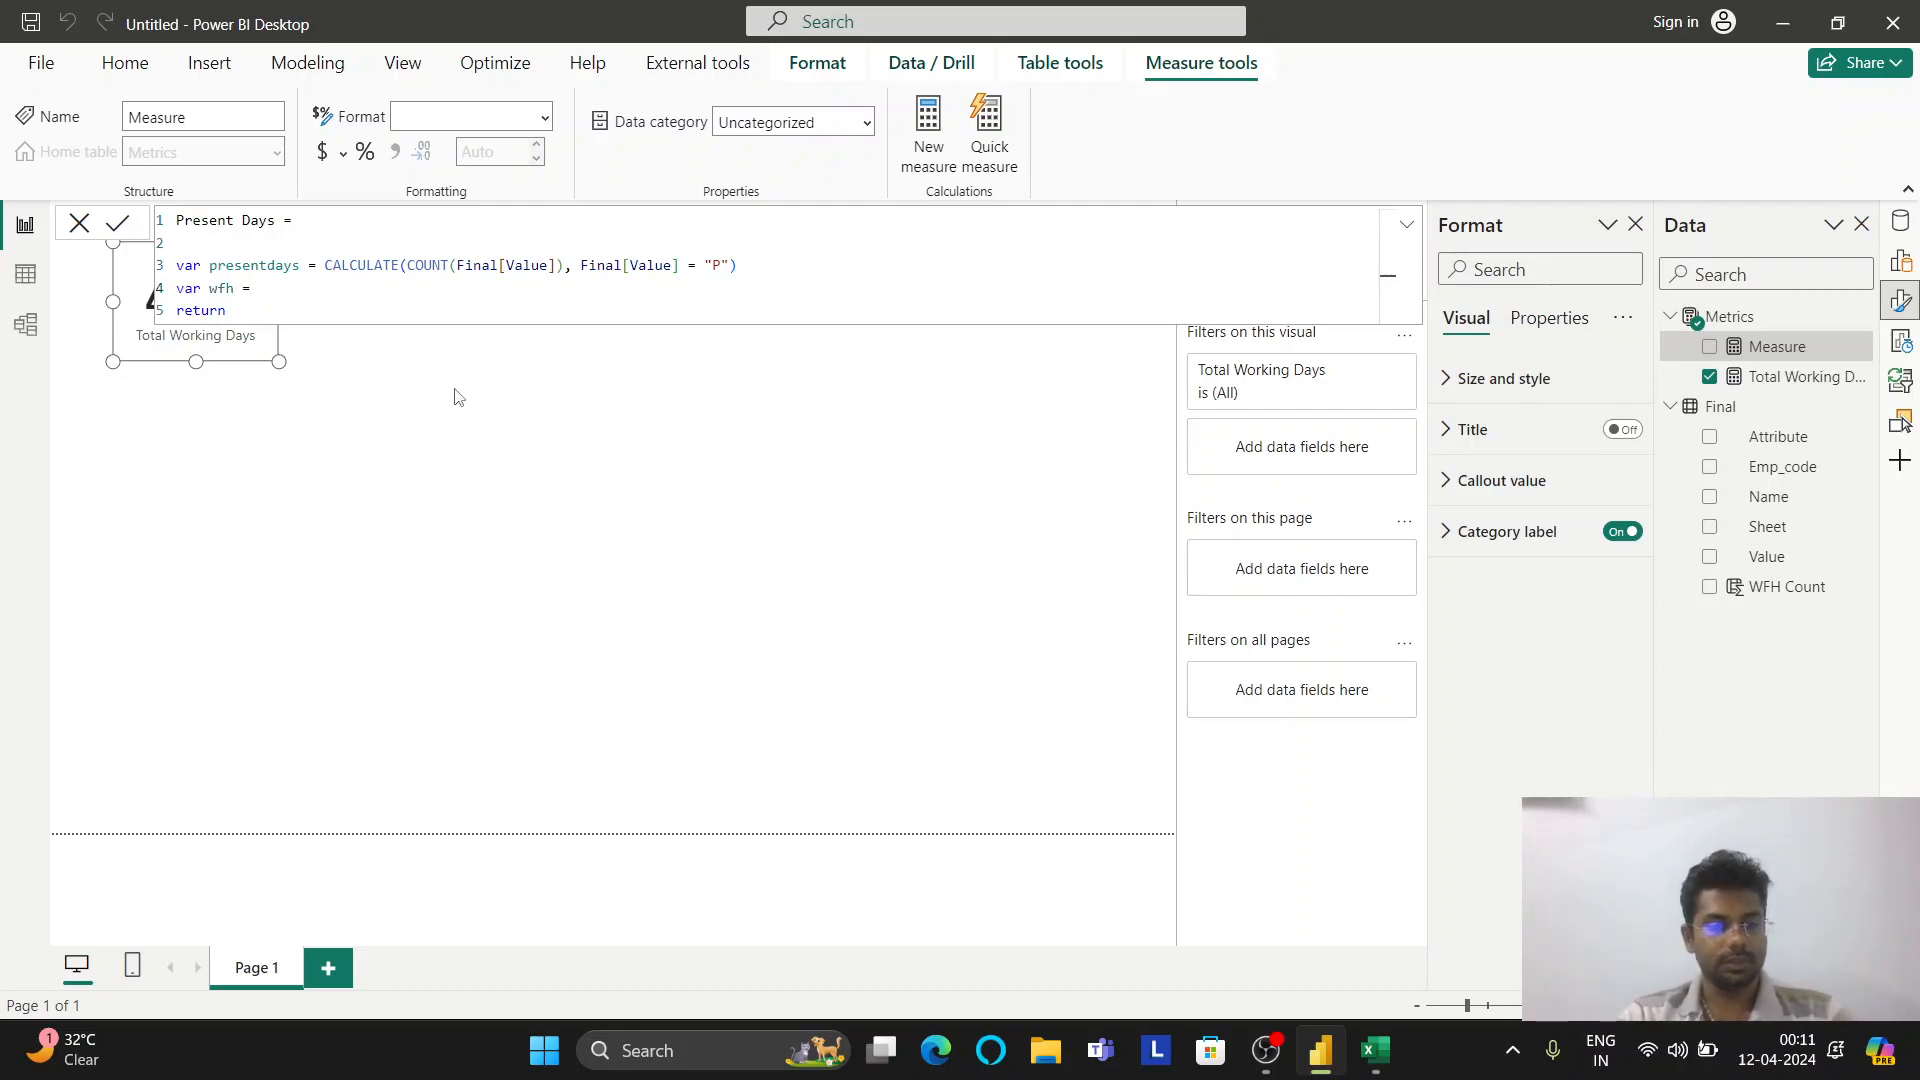
{"action": "type", "text": "sum"}
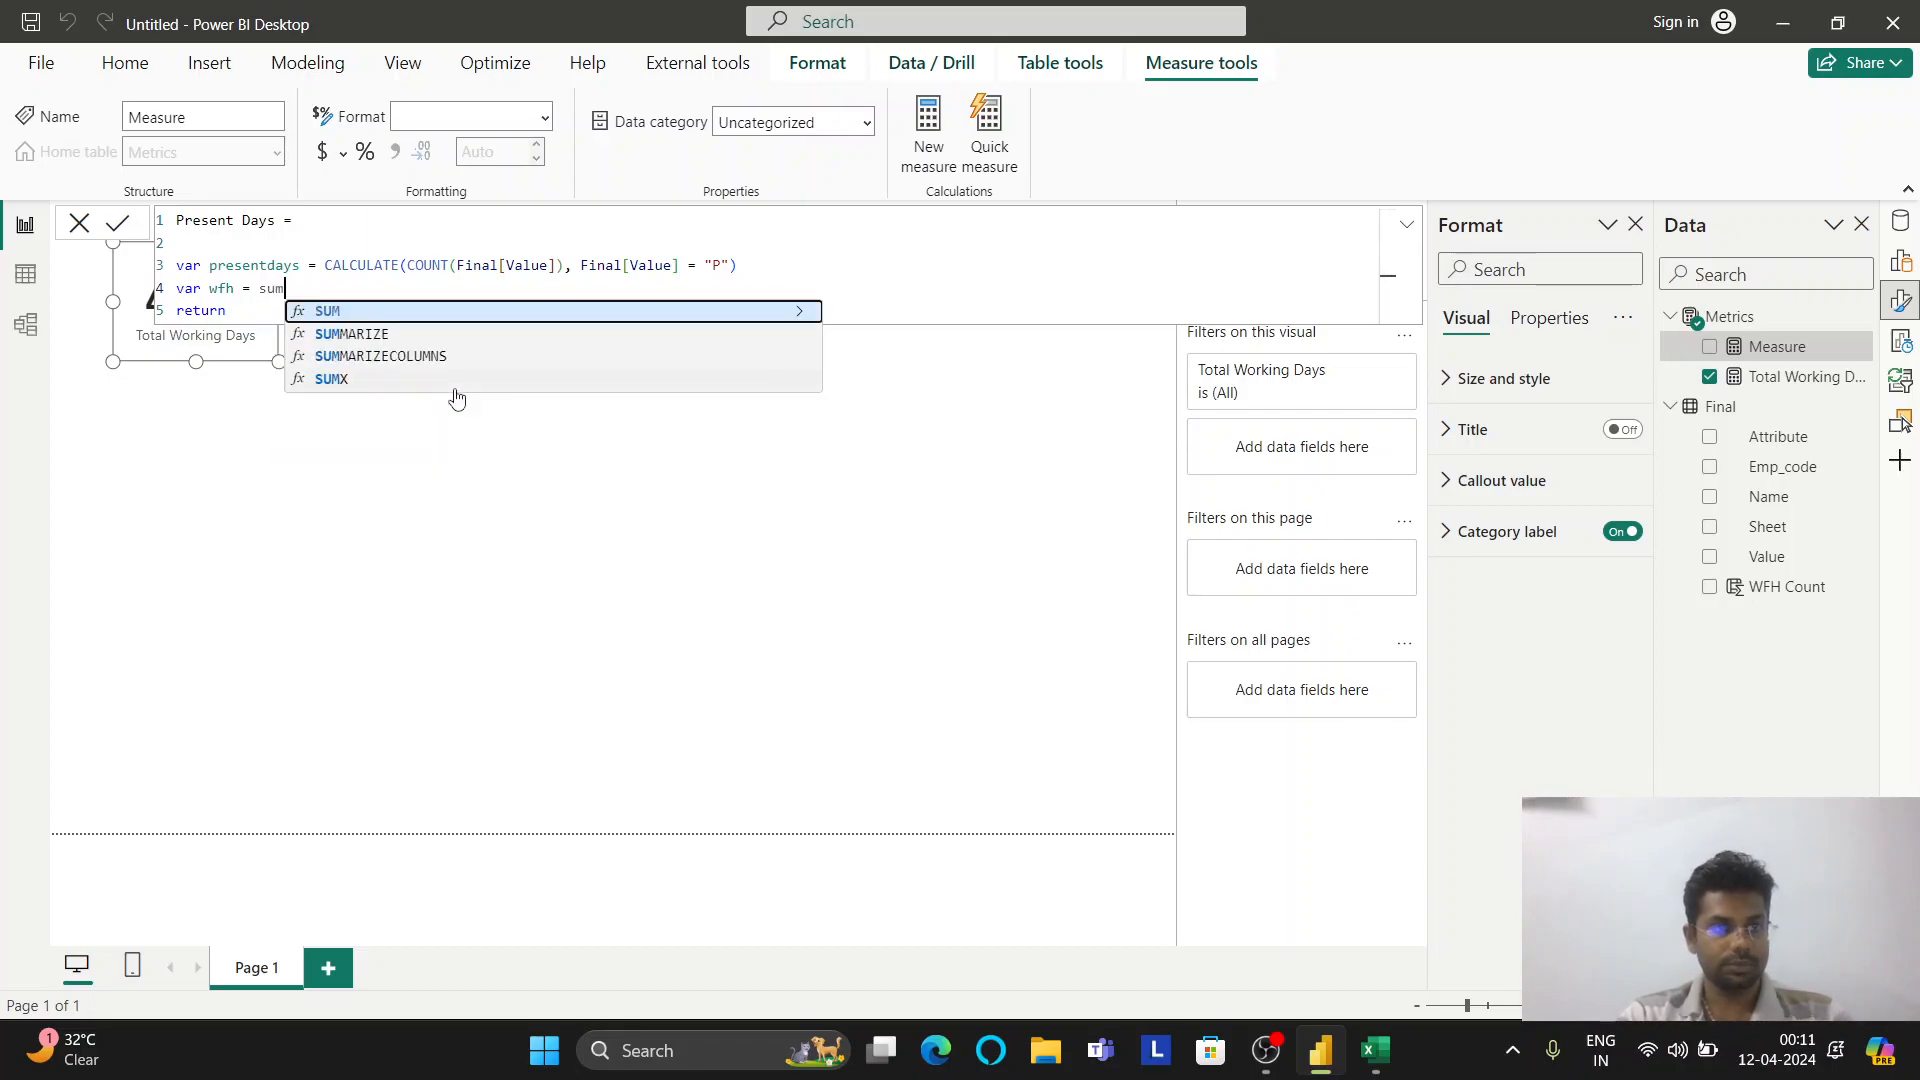
{"action": "type", "text": "("}
{"action": "key", "text": "Down"}
{"action": "key", "text": "Down"}
{"action": "key", "text": "Down"}
{"action": "key", "text": "Down"}
{"action": "key", "text": "Down"}
{"action": "key", "text": "Down"}
{"action": "key", "text": "Tab"}
{"action": "type", "text": ")"}
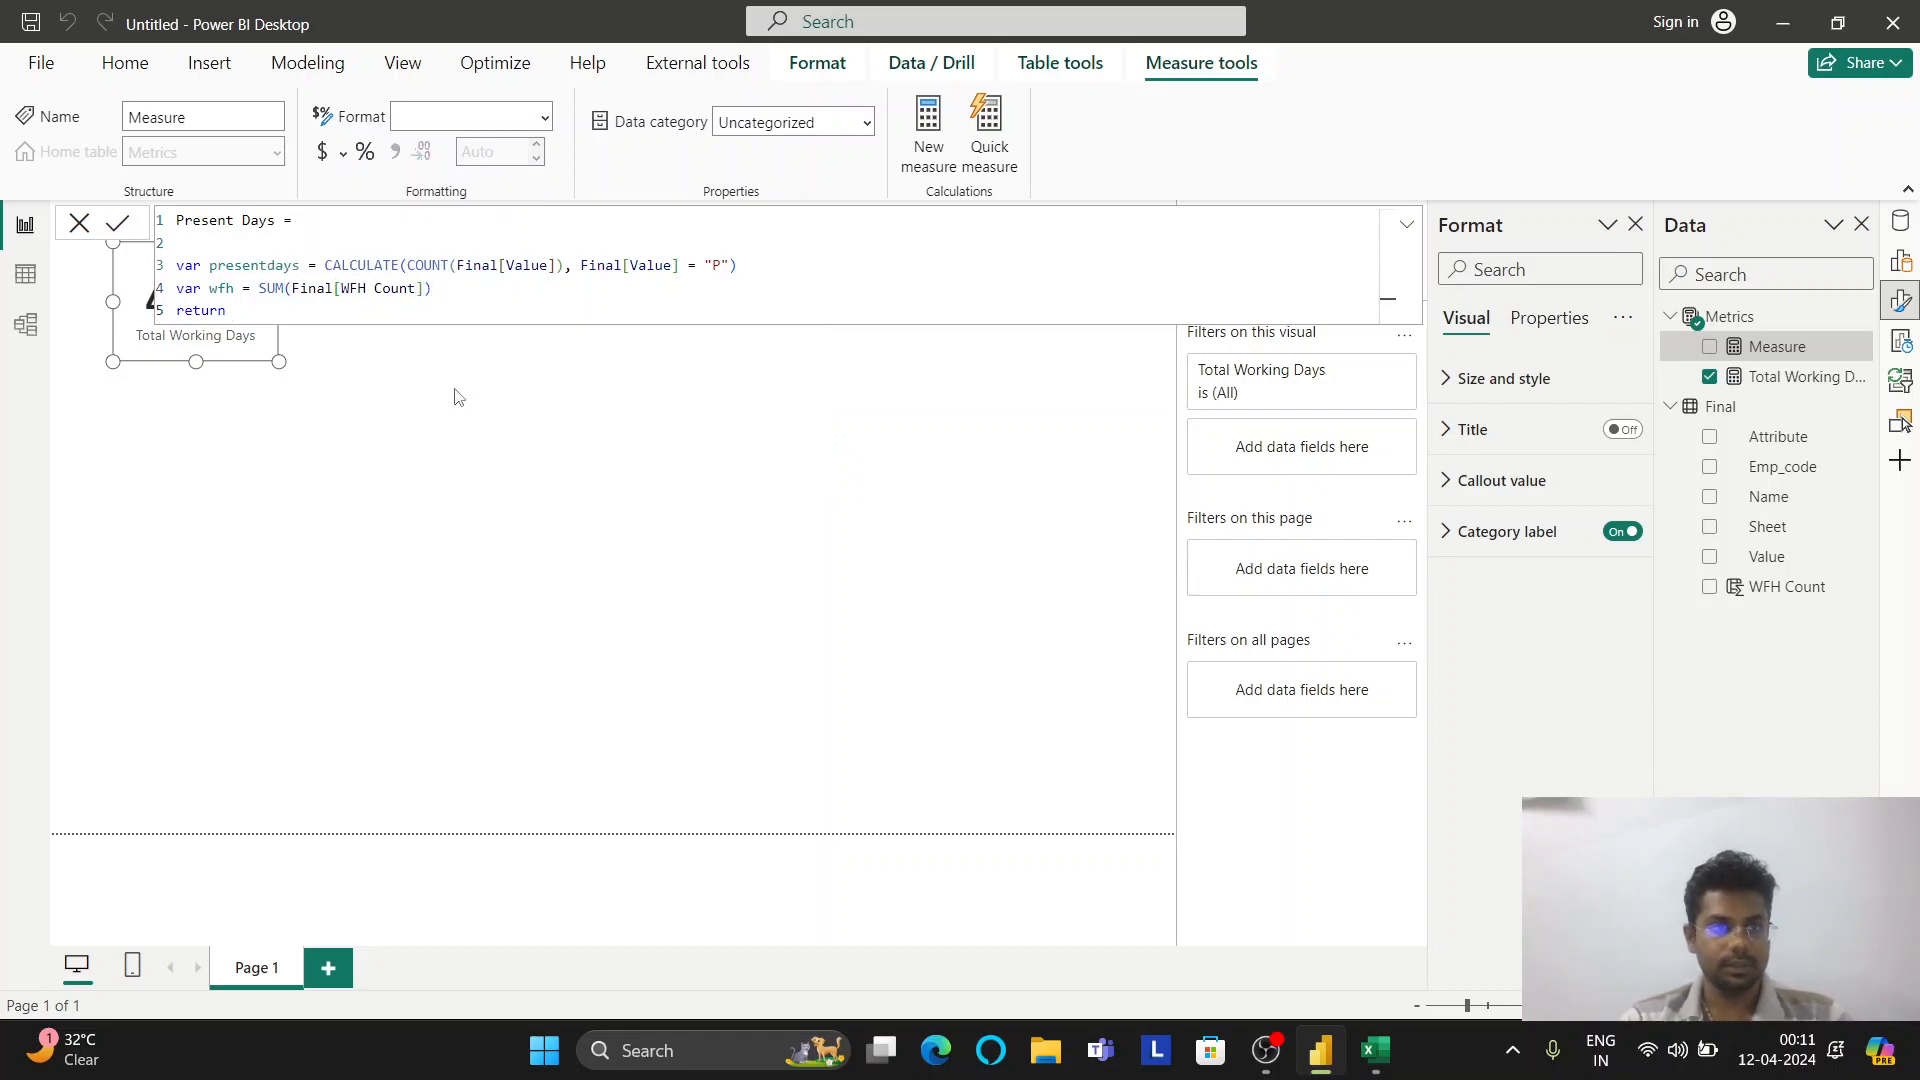
Return presentdays + wfh and commit the Present Days measure
{"action": "key", "text": "Return"}
{"action": "type", "text": "presentdays + wfh"}
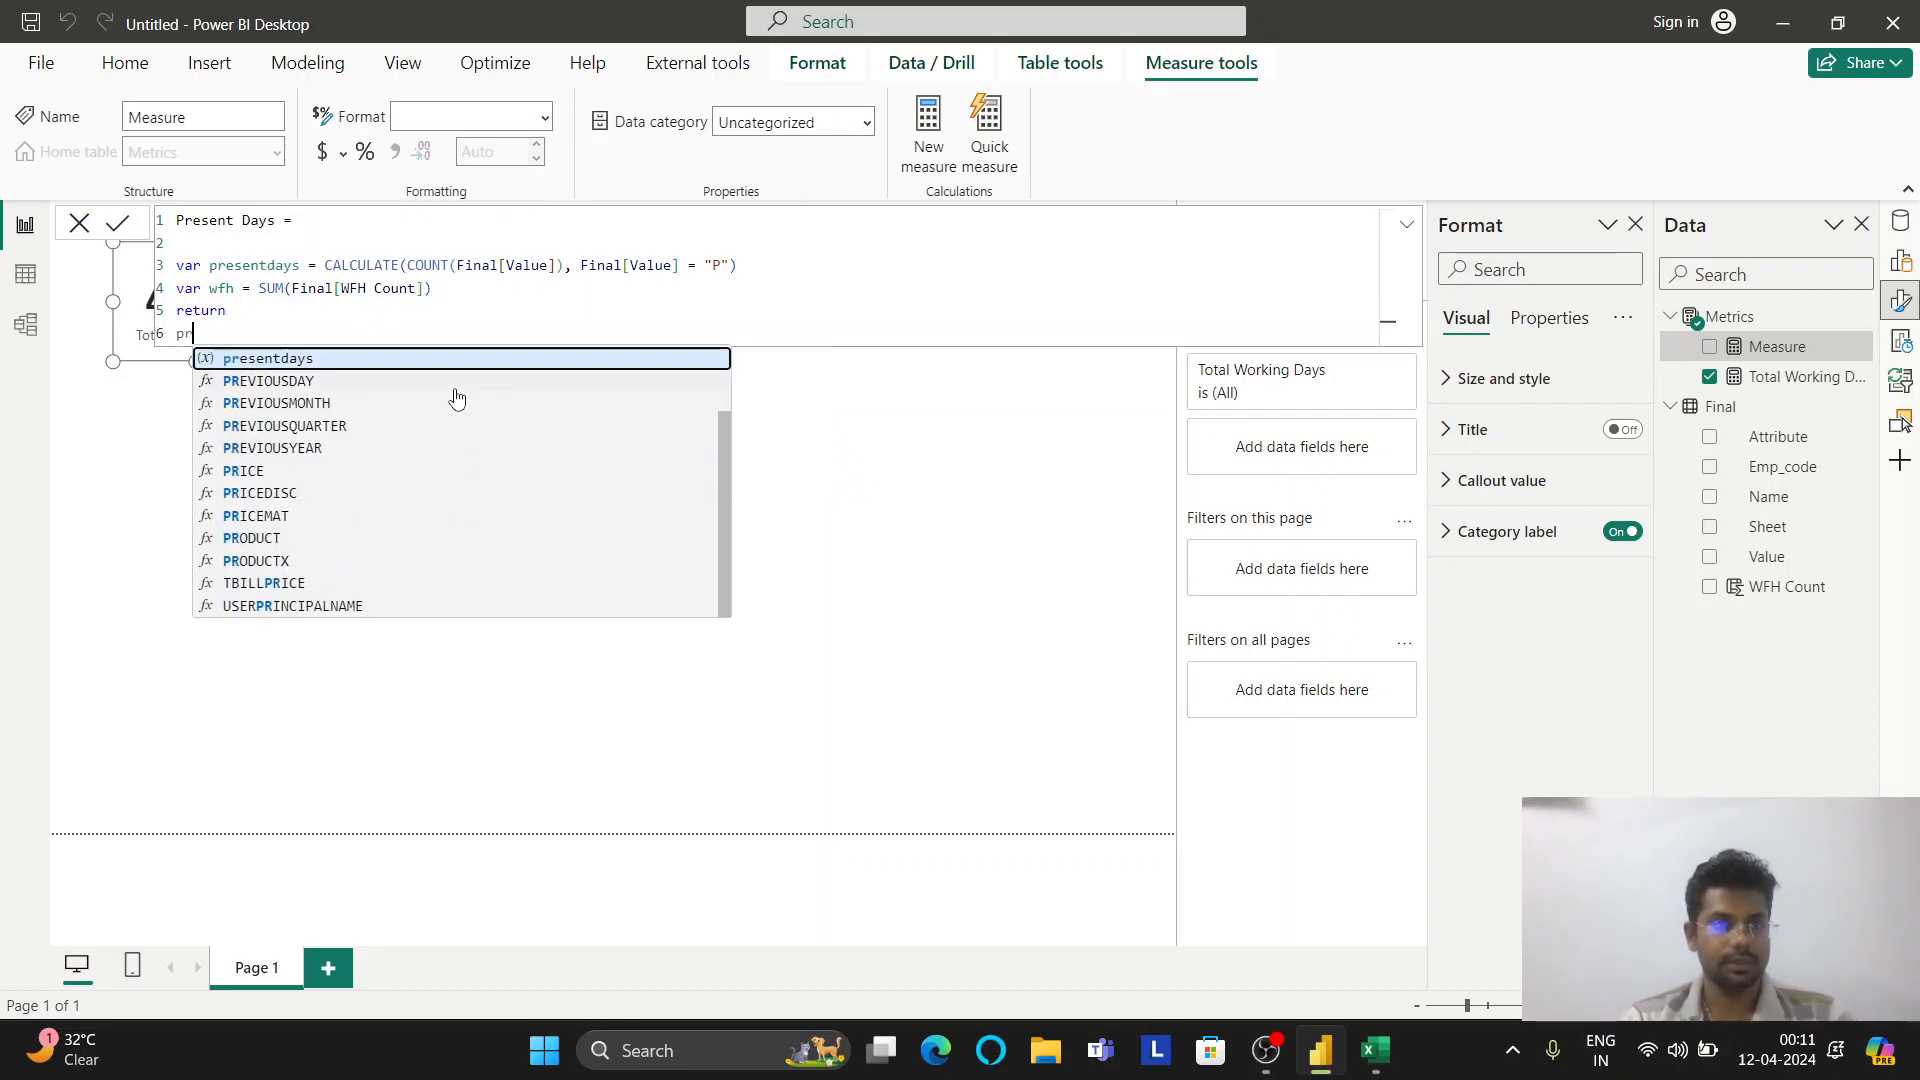
{"action": "key", "text": "Tab"}
{"action": "type", "text": "+ wfh"}
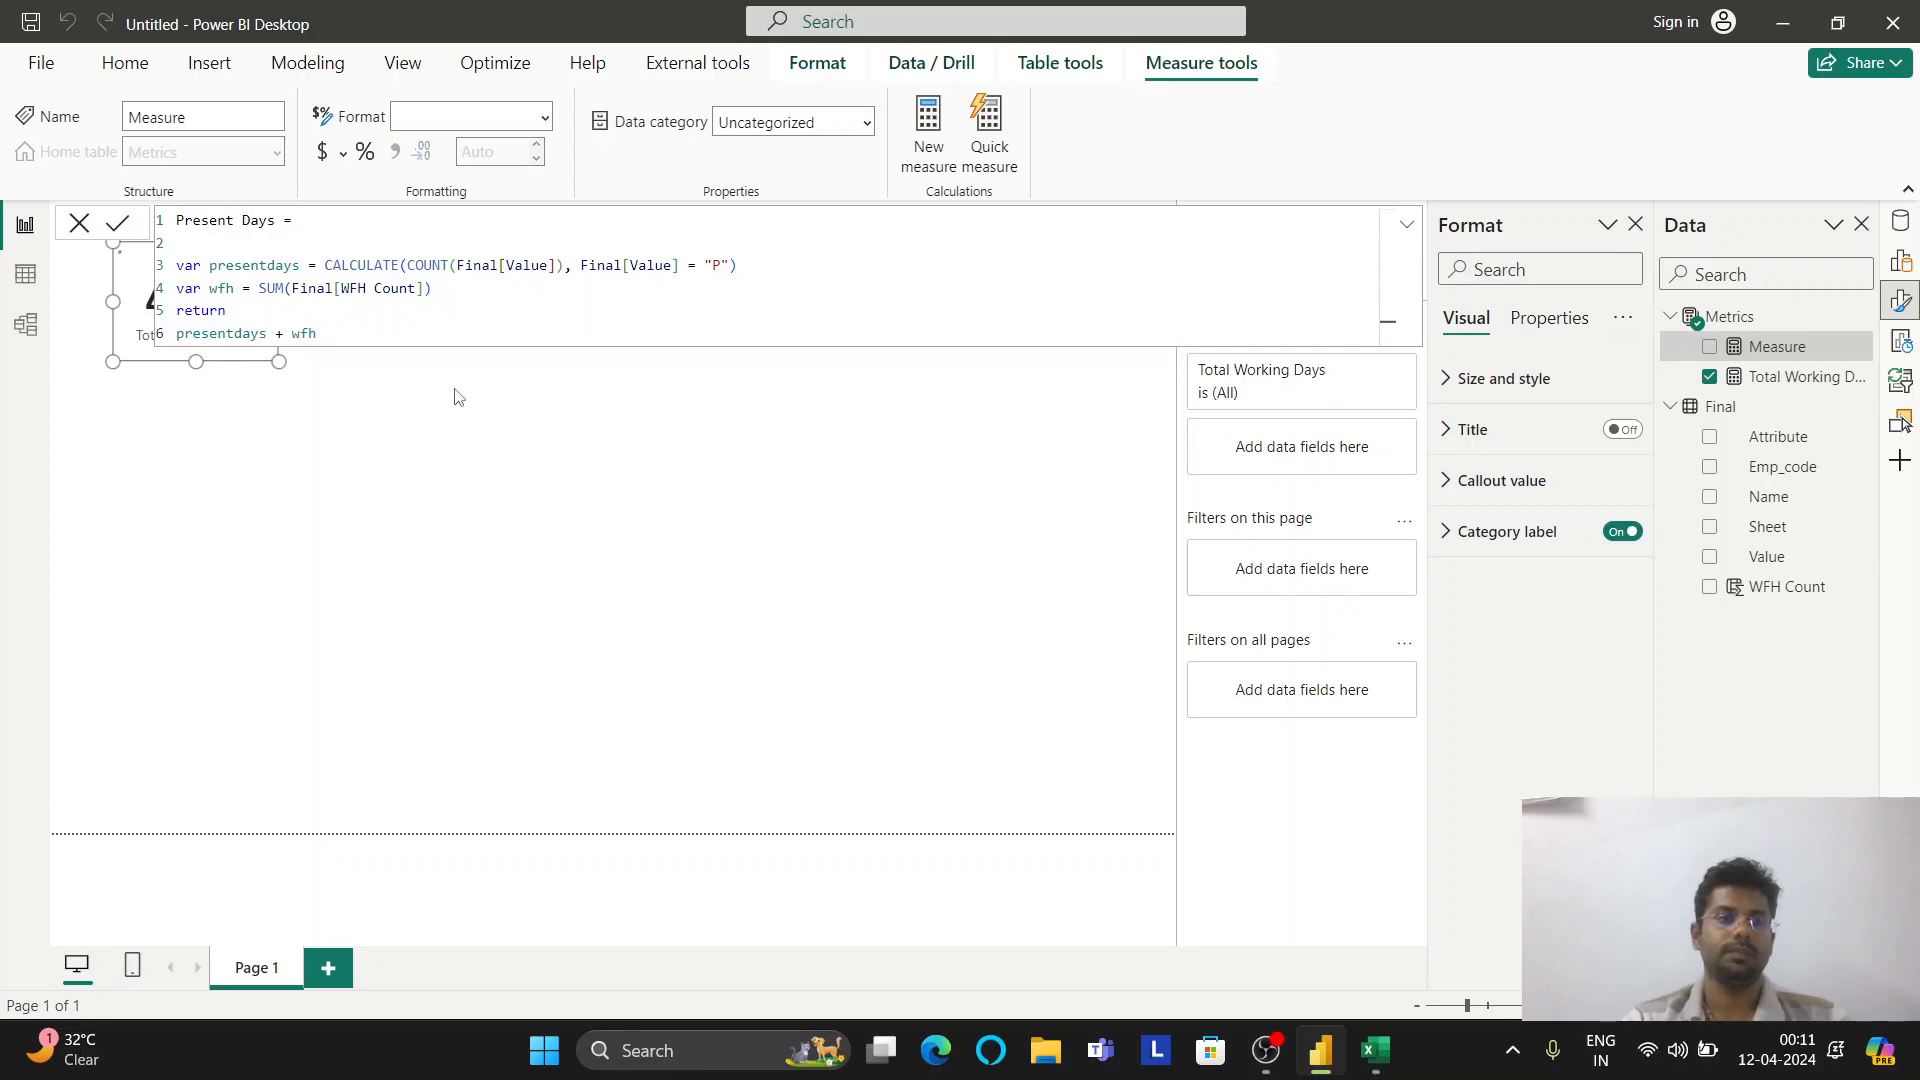
{"action": "key", "text": "Return"}
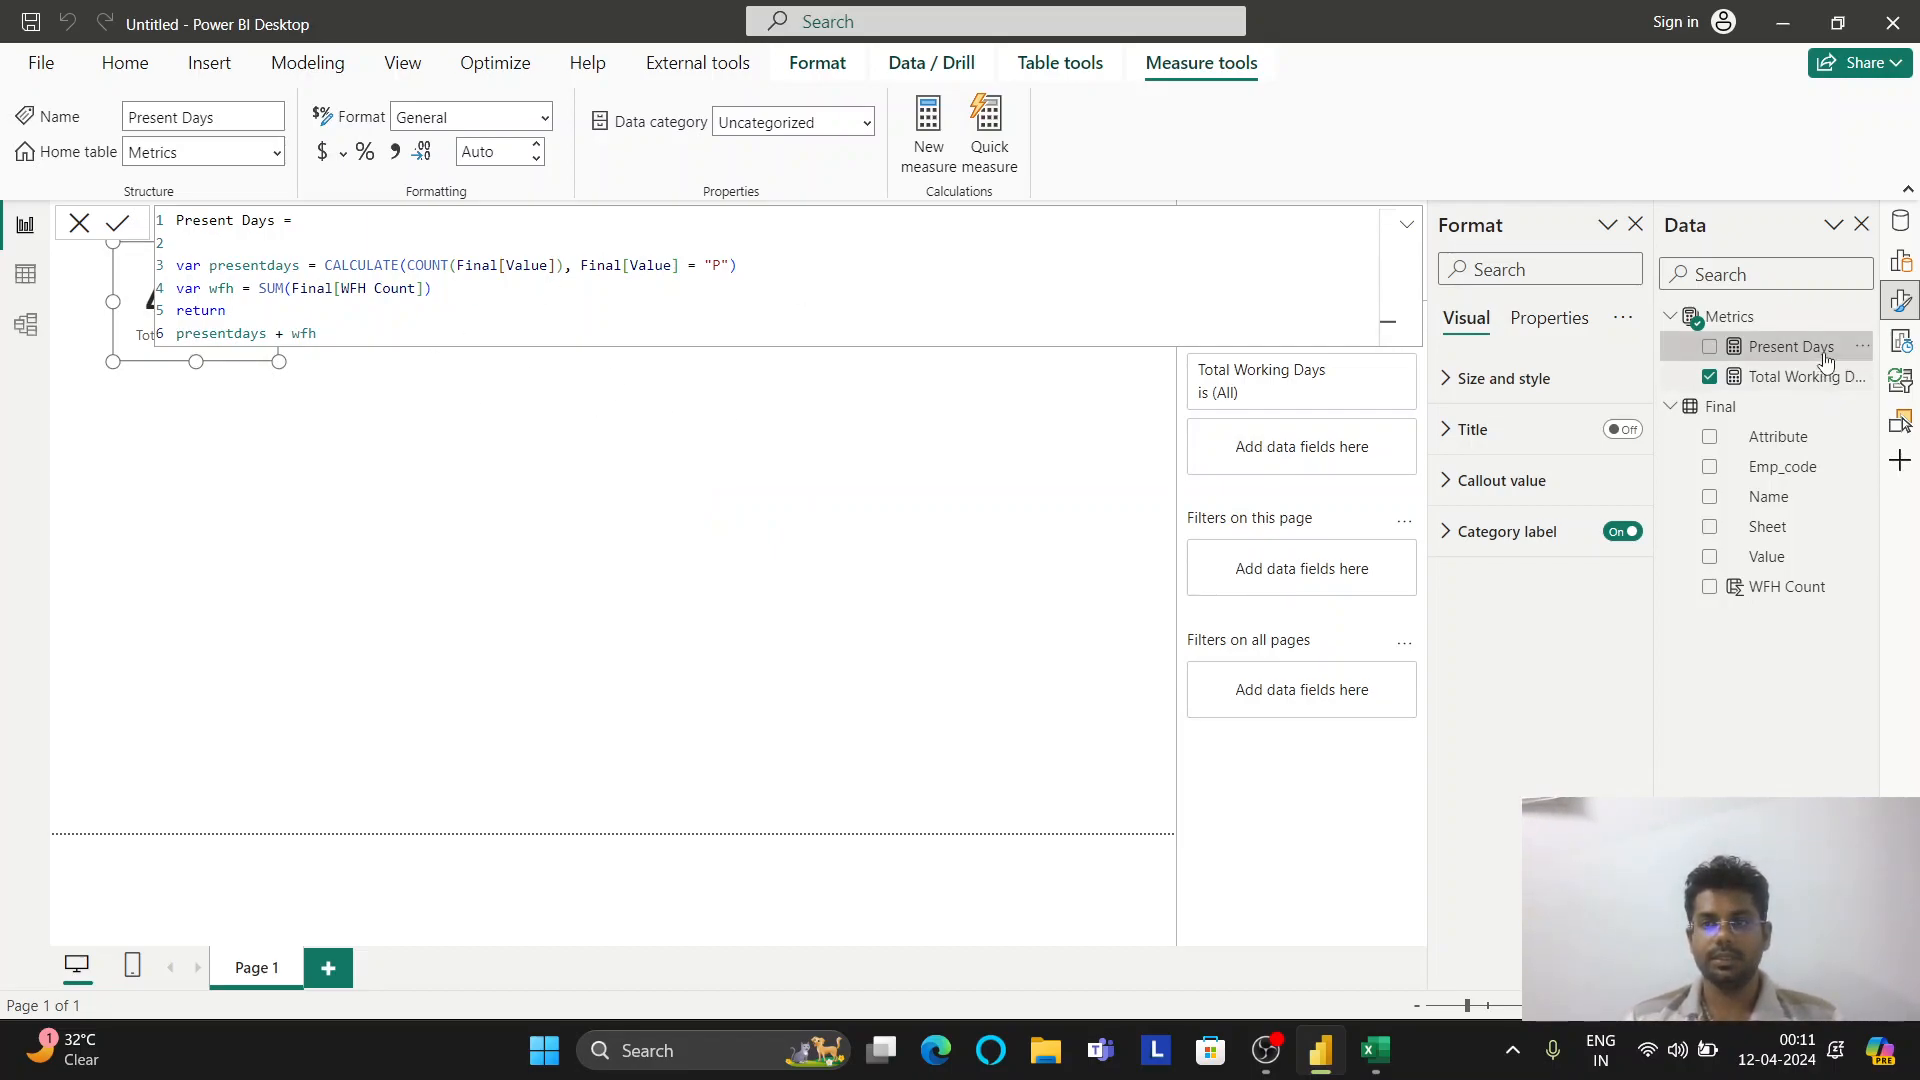
Place a Present Days card beside the 4439 card and shrink it to size
{"action": "left_click_drag", "start_coordinate": [1810, 353], "coordinate": [536, 403]}
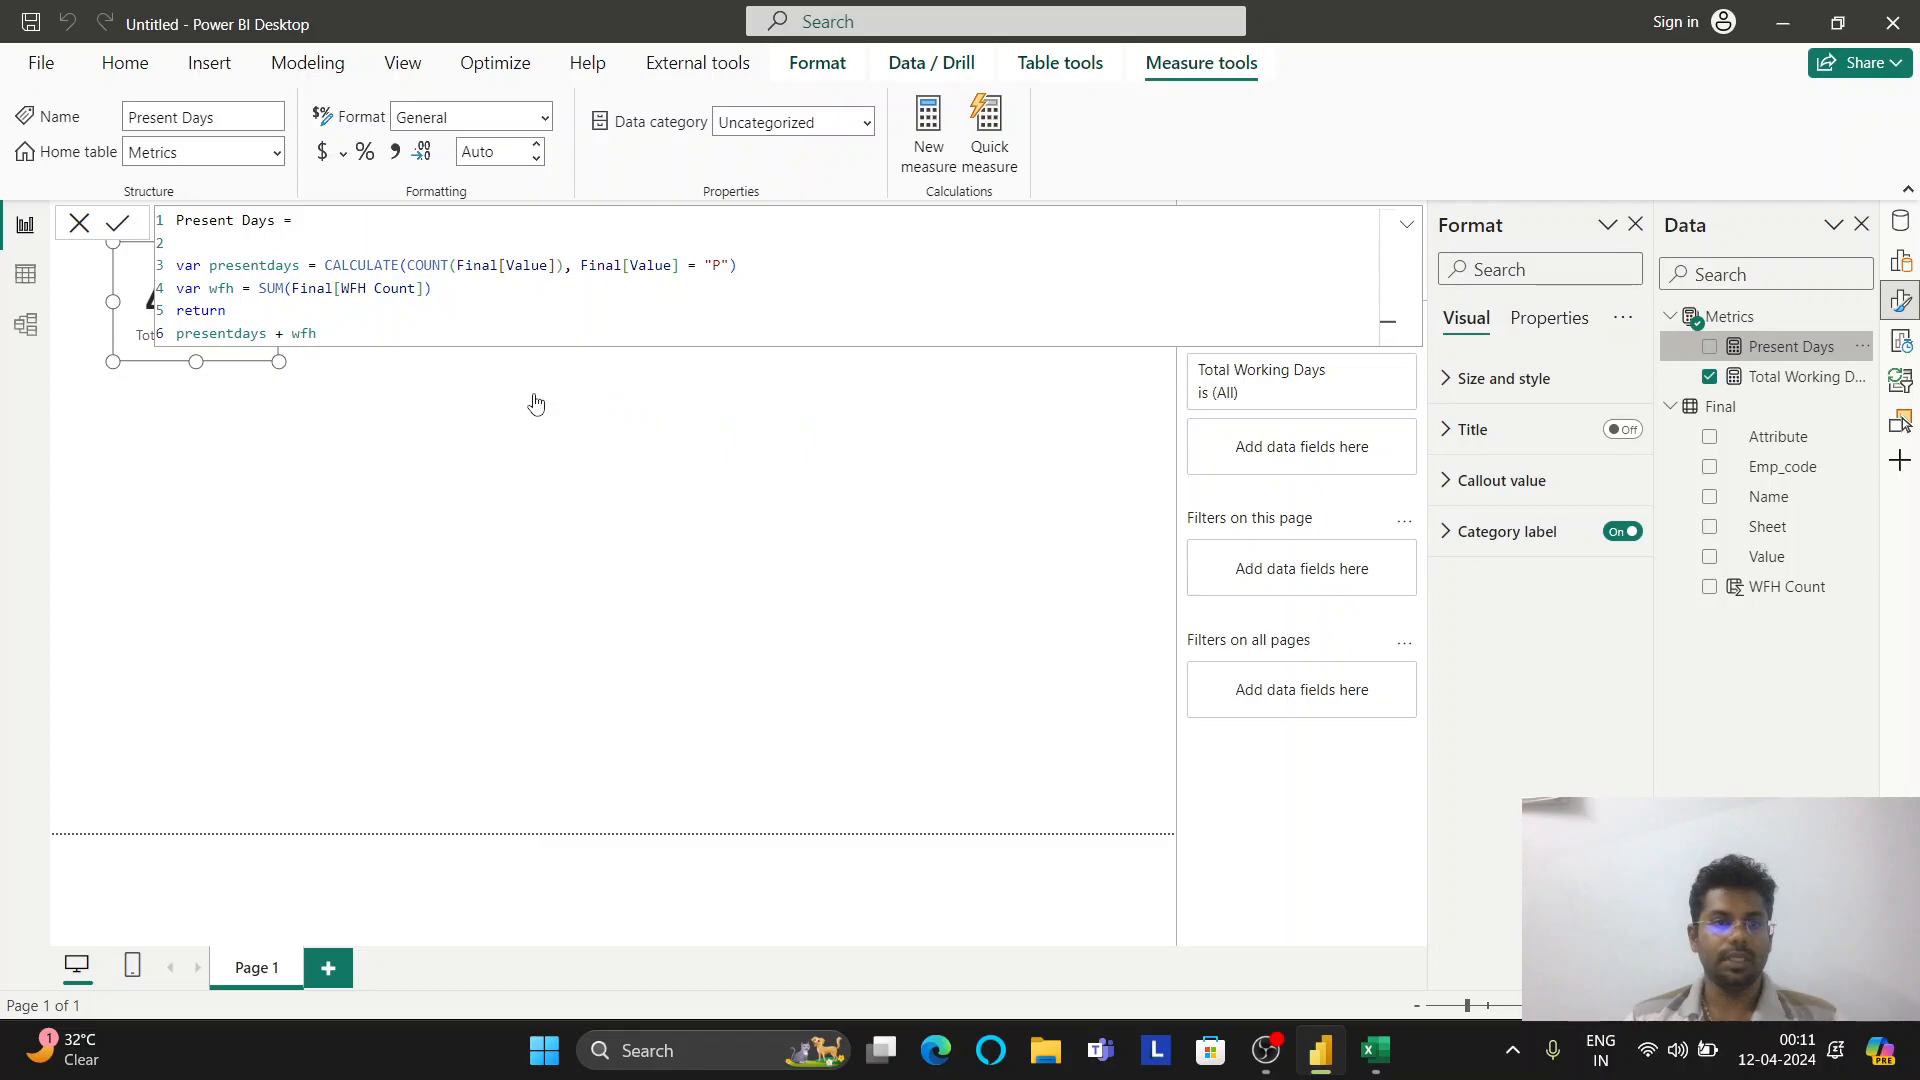
{"action": "left_click_drag", "start_coordinate": [797, 653], "coordinate": [445, 347]}
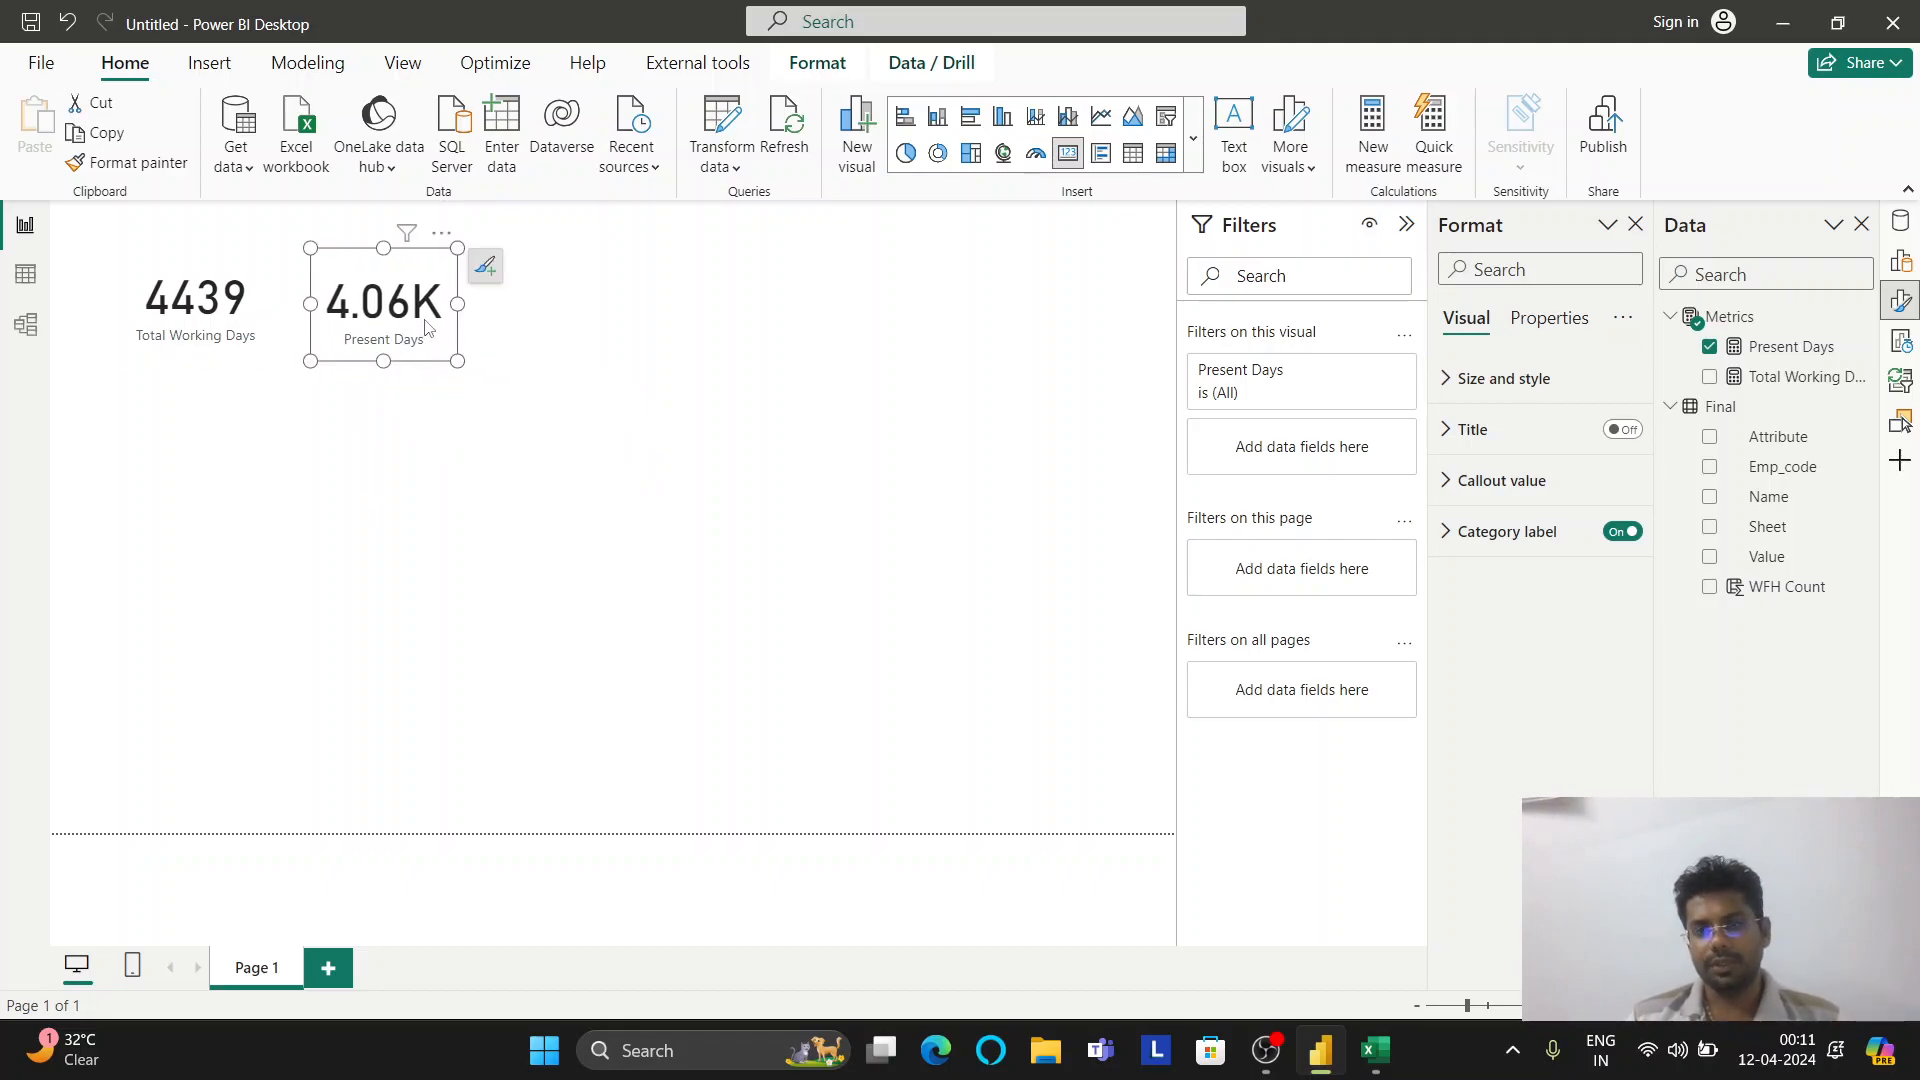
{"action": "left_click", "coordinate": [1904, 302]}
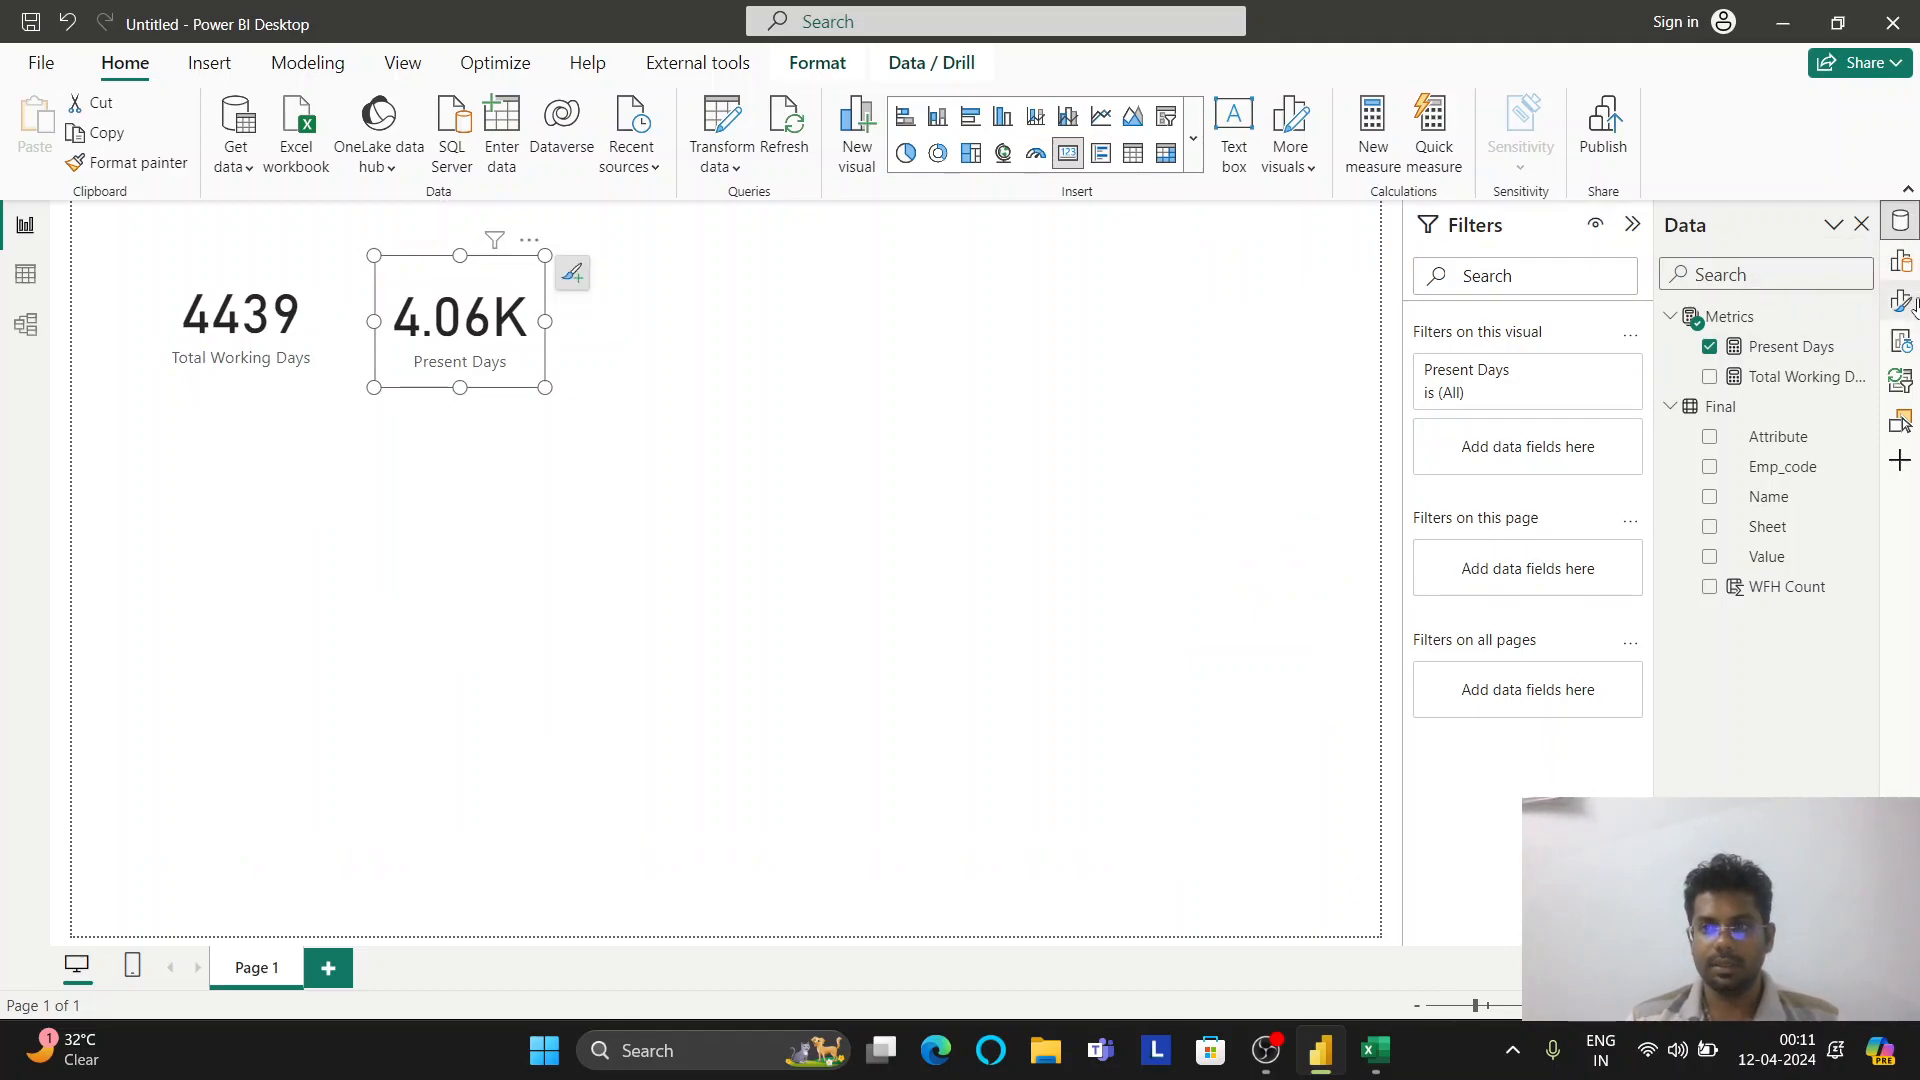
{"action": "left_click", "coordinate": [1904, 302]}
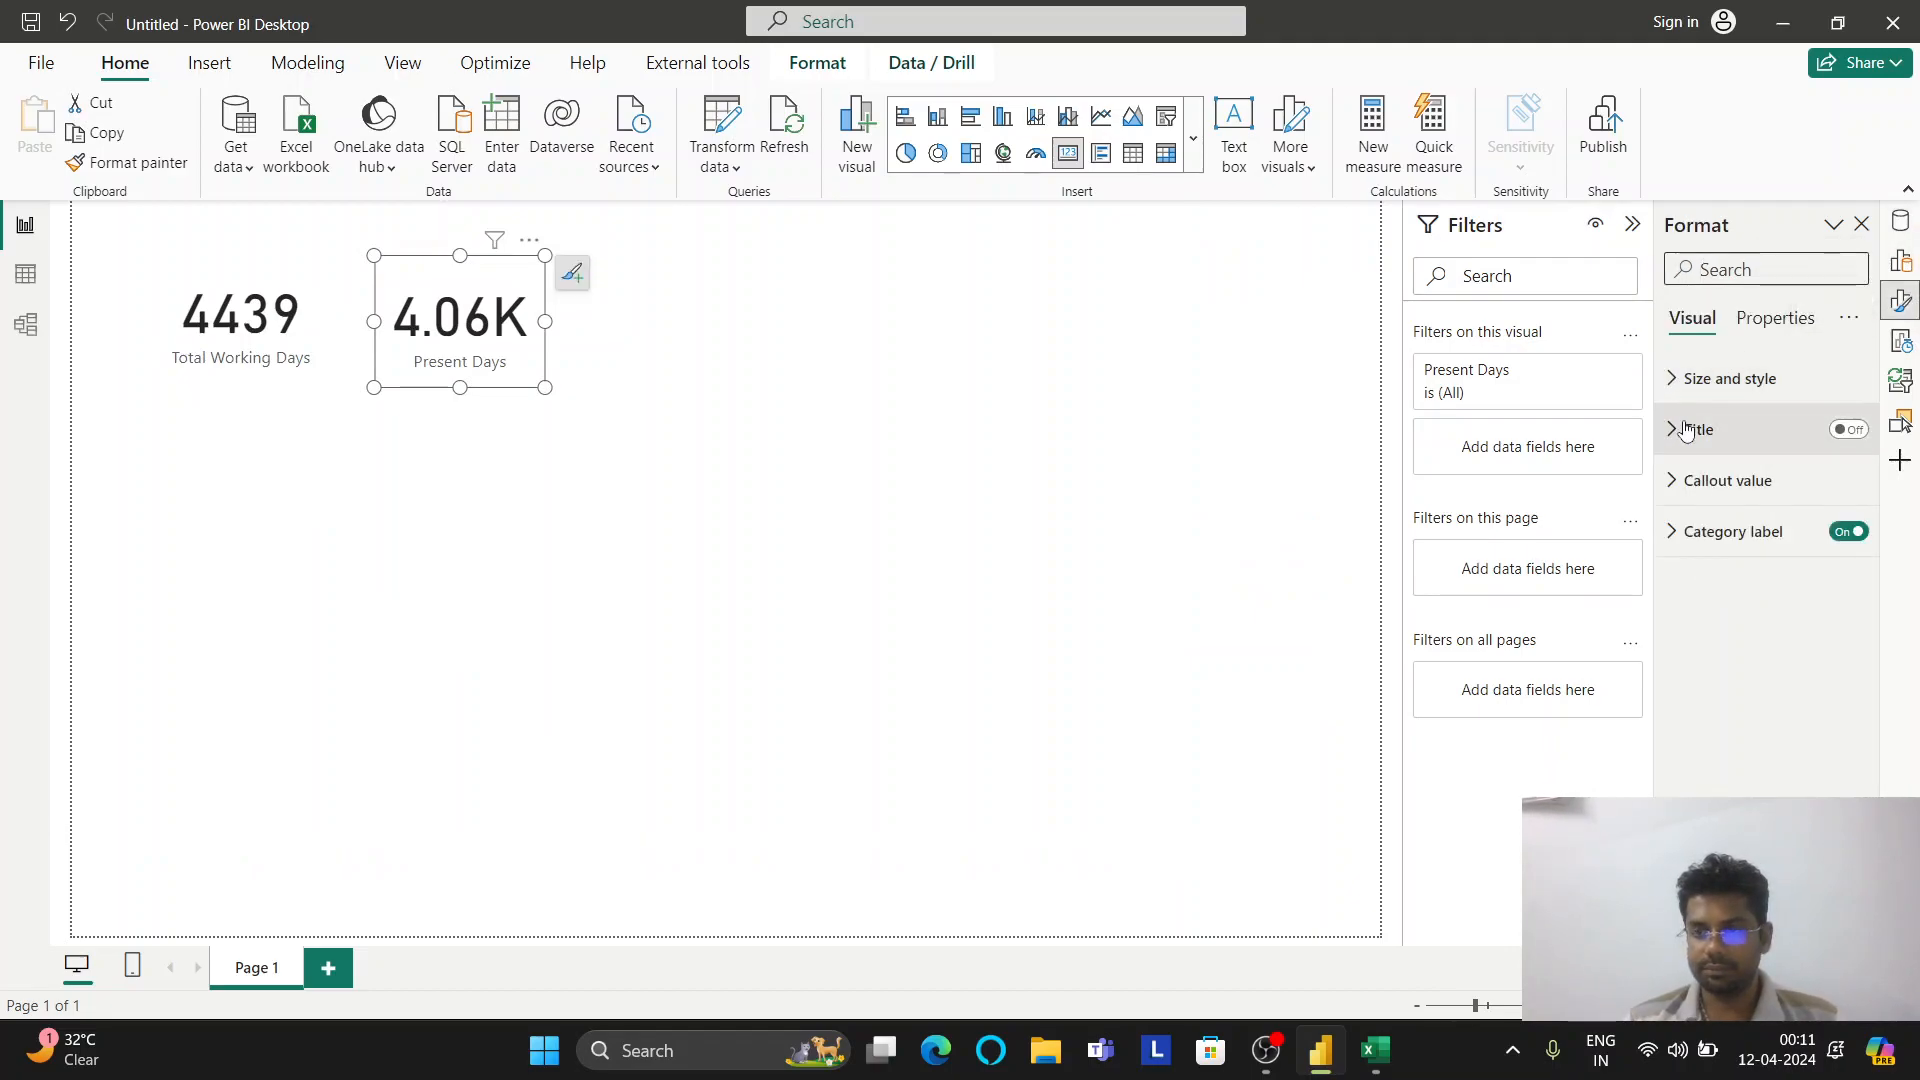
Set the card's callout value to Display units None and 0 decimal places, showing 4,064
{"action": "left_click", "coordinate": [1674, 382]}
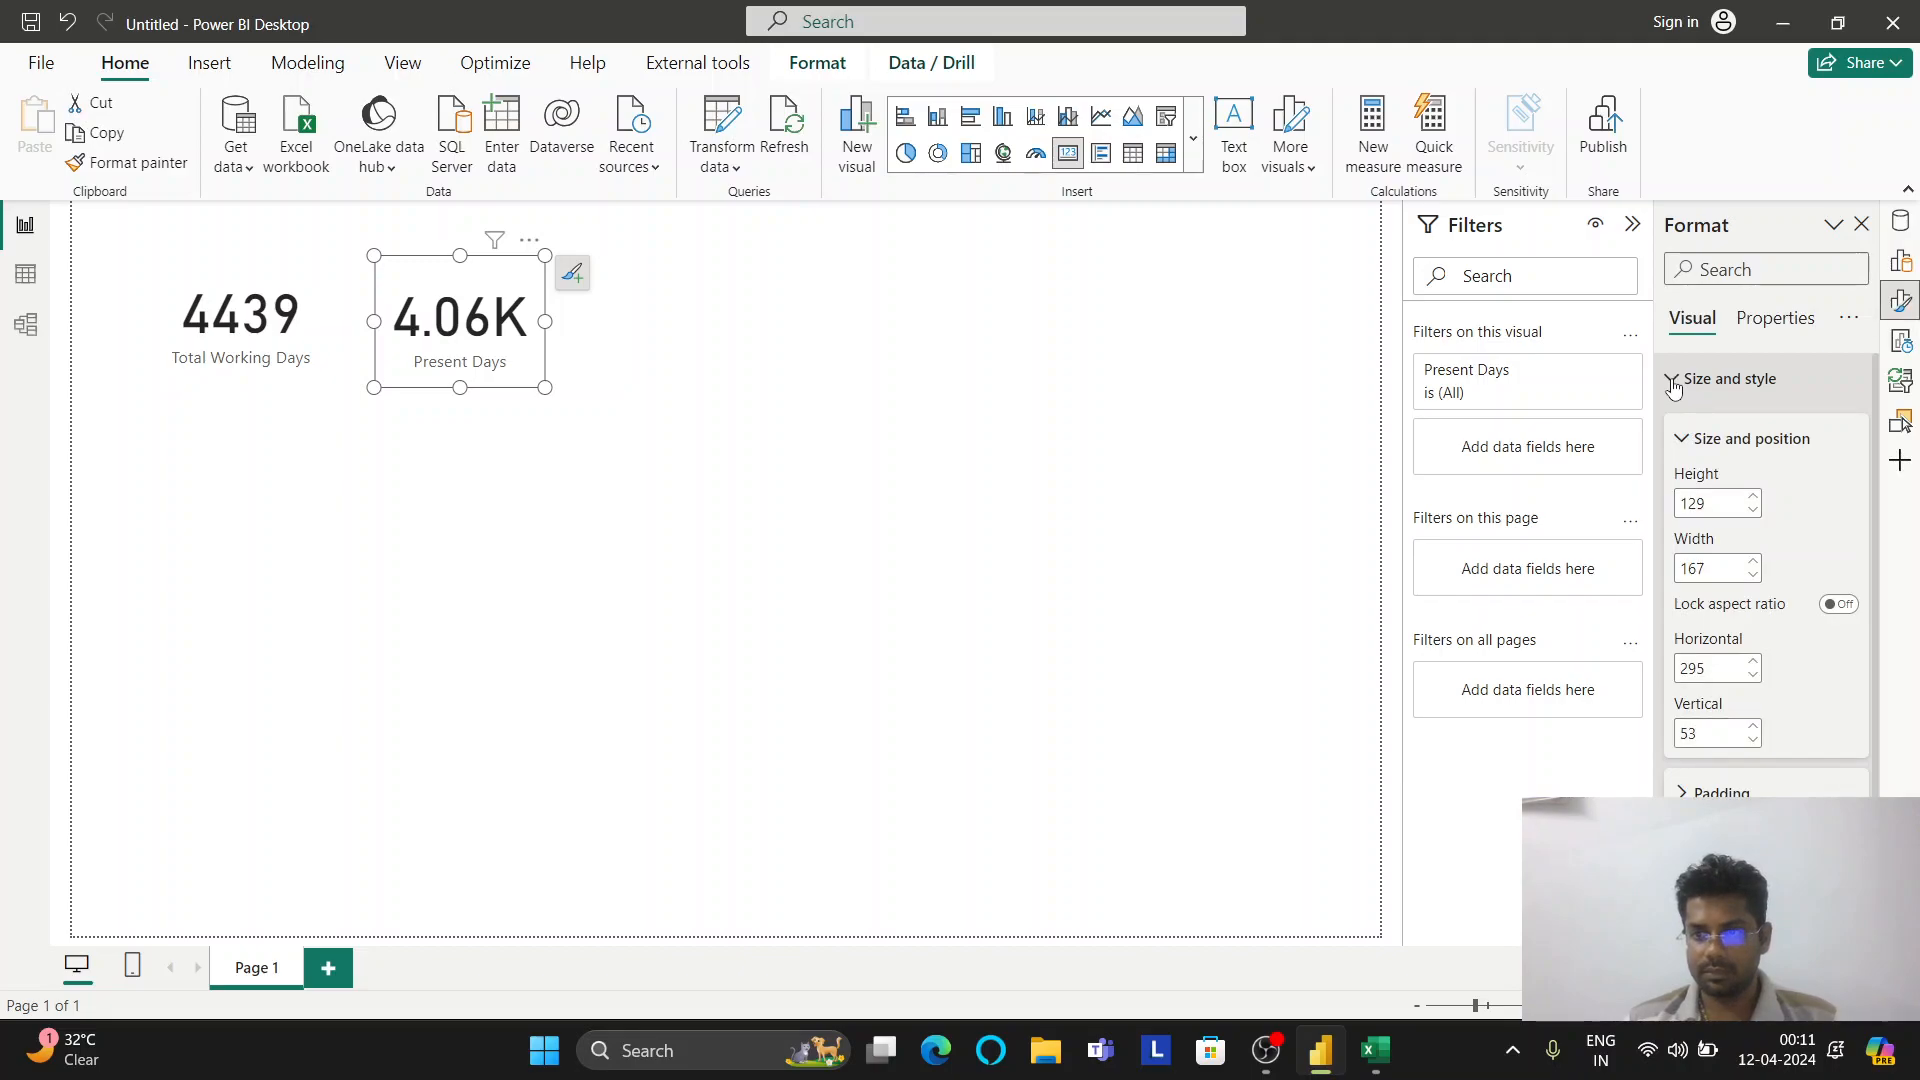
{"action": "scroll", "coordinate": [1690, 420], "scroll_direction": "down", "scroll_amount": 2}
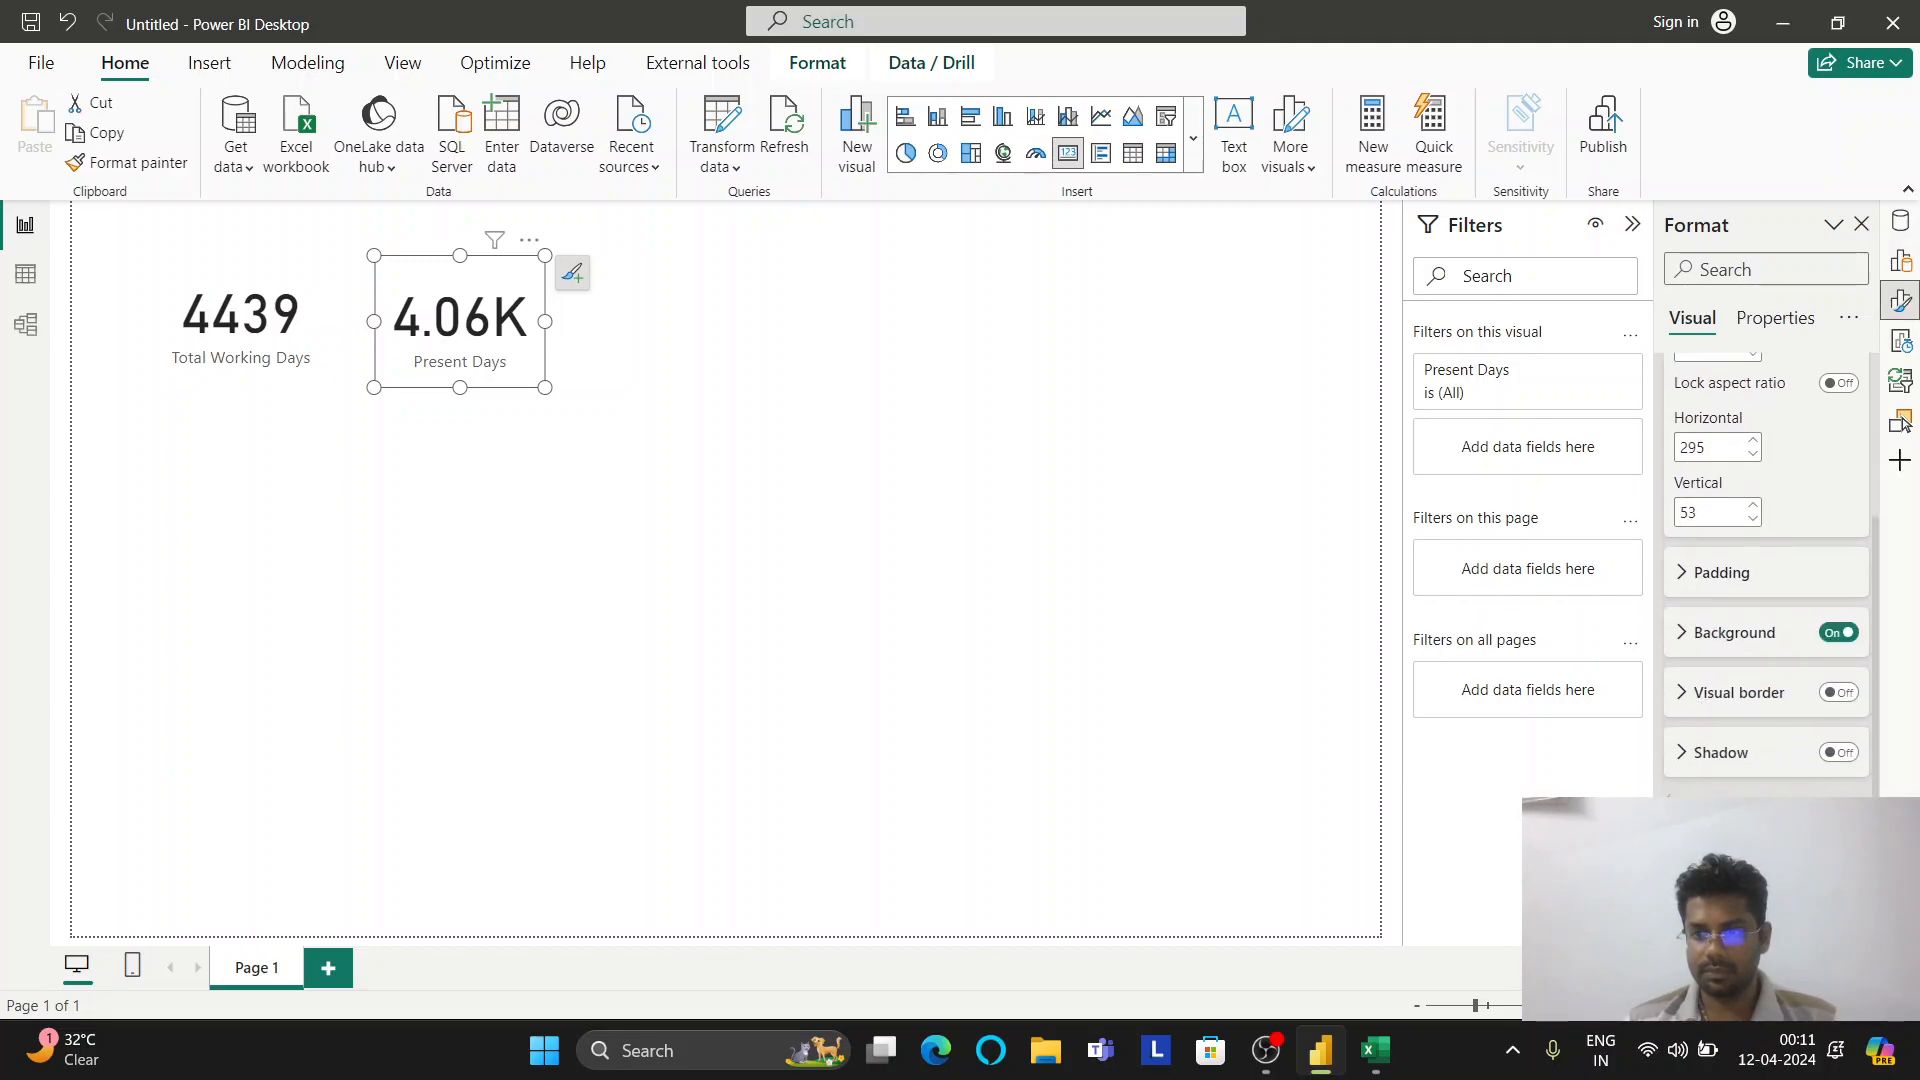
{"action": "scroll", "coordinate": [1740, 658], "scroll_direction": "up", "scroll_amount": 1}
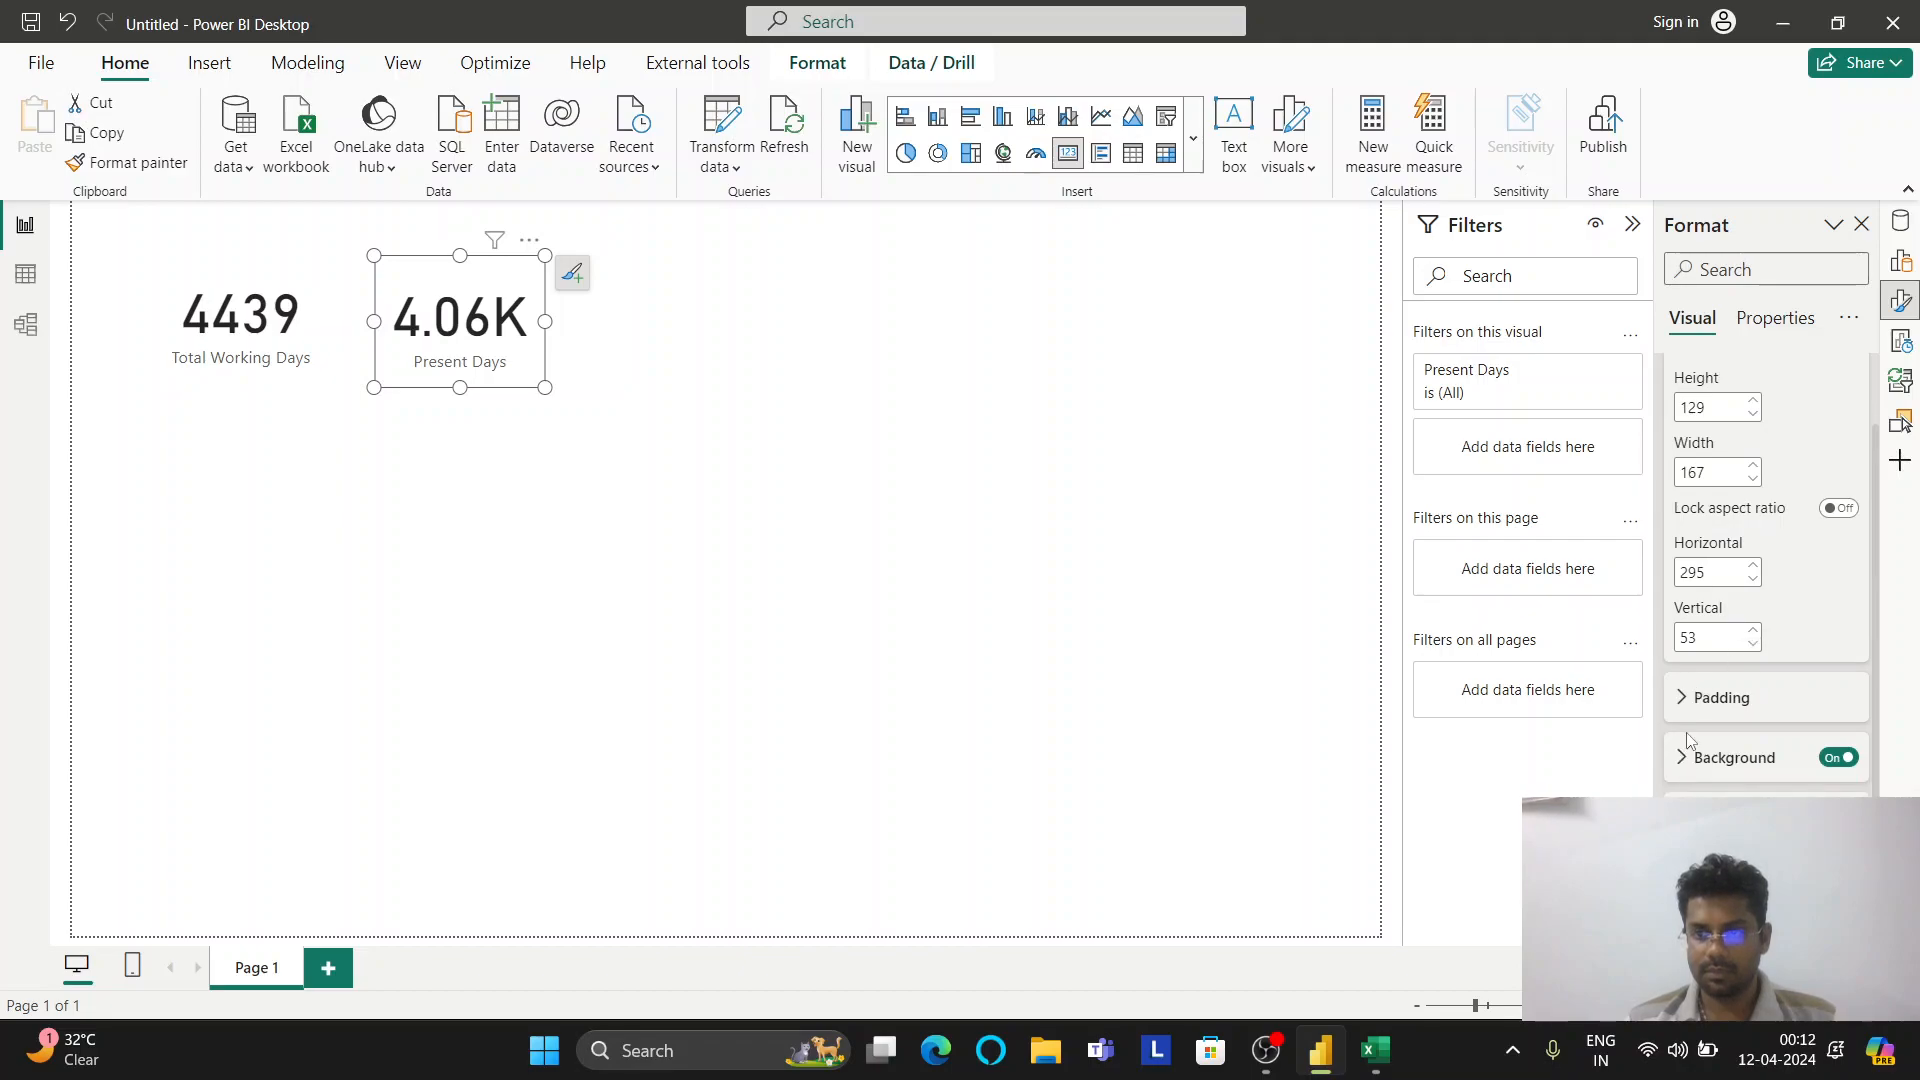
{"action": "scroll", "coordinate": [1729, 640], "scroll_direction": "up", "scroll_amount": 1}
{"action": "left_click", "coordinate": [1676, 380]}
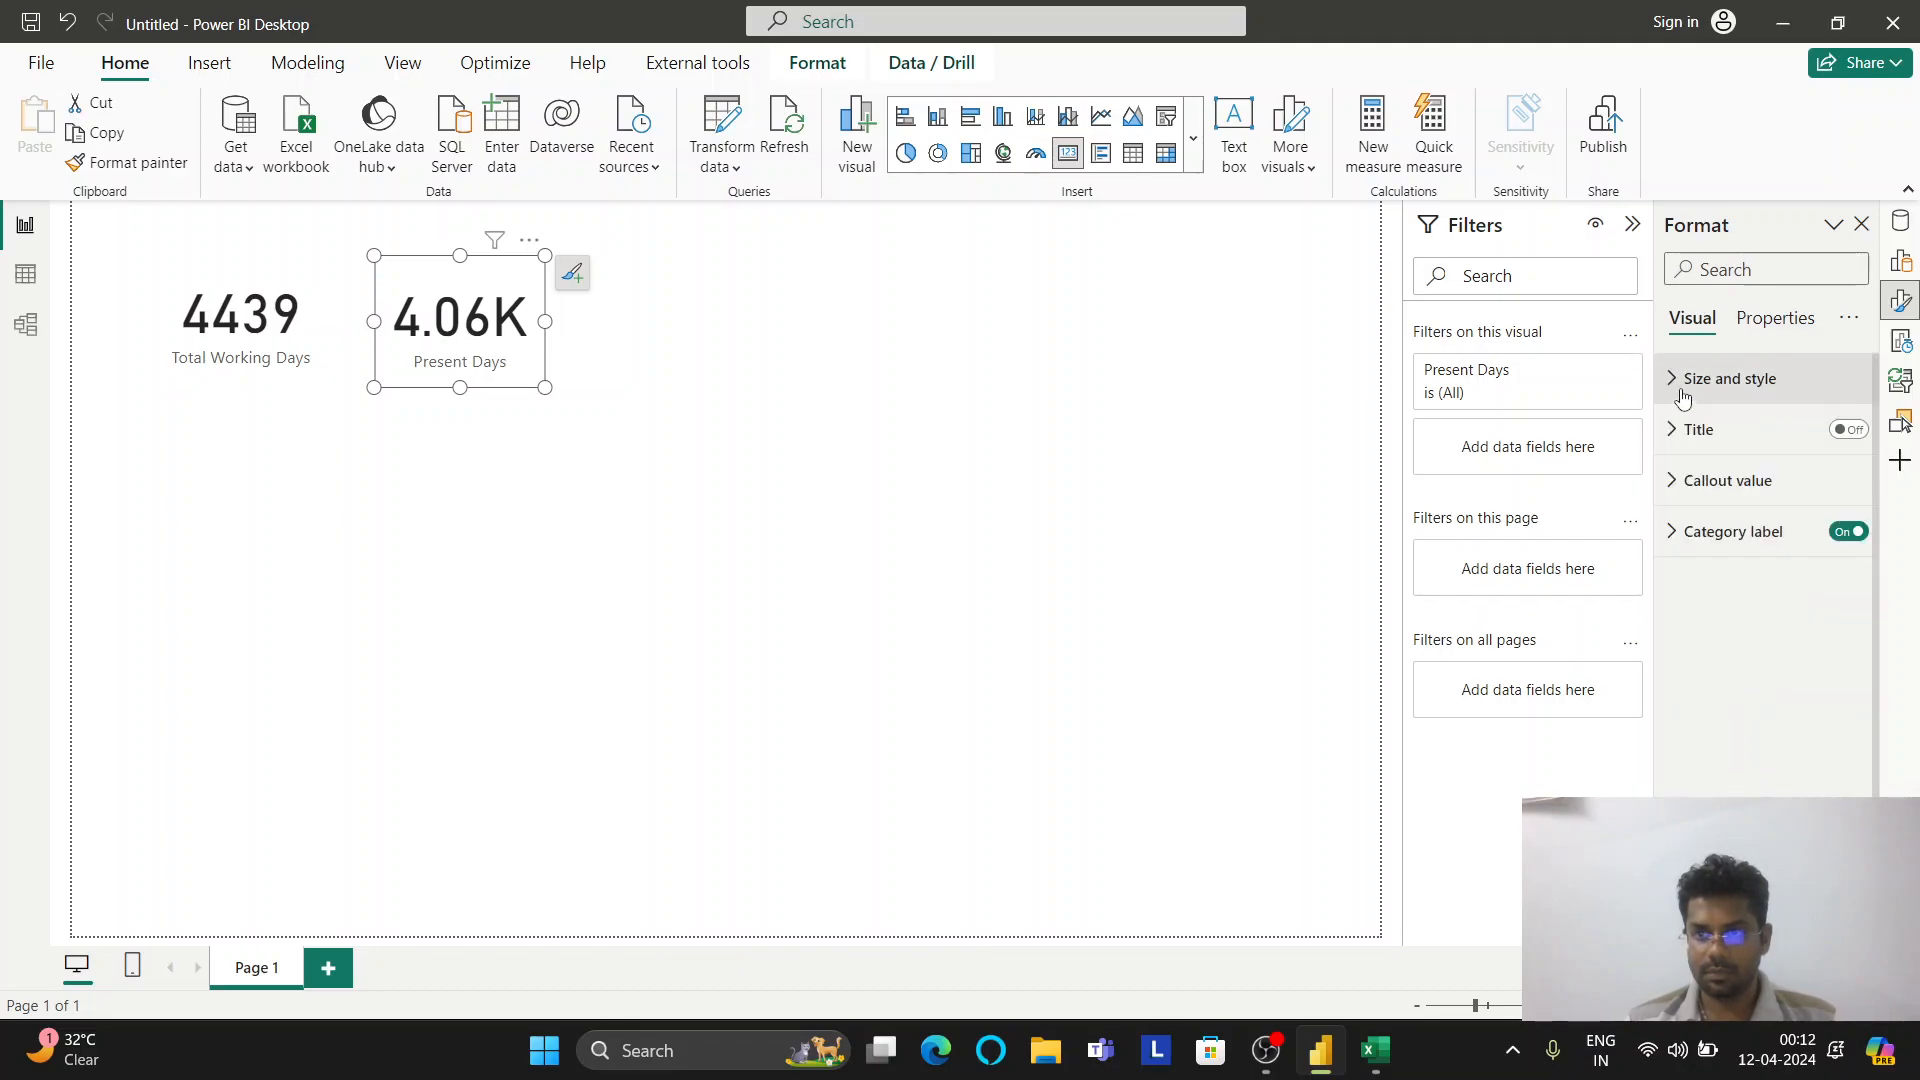
{"action": "left_click", "coordinate": [1682, 428]}
{"action": "left_click", "coordinate": [1682, 428]}
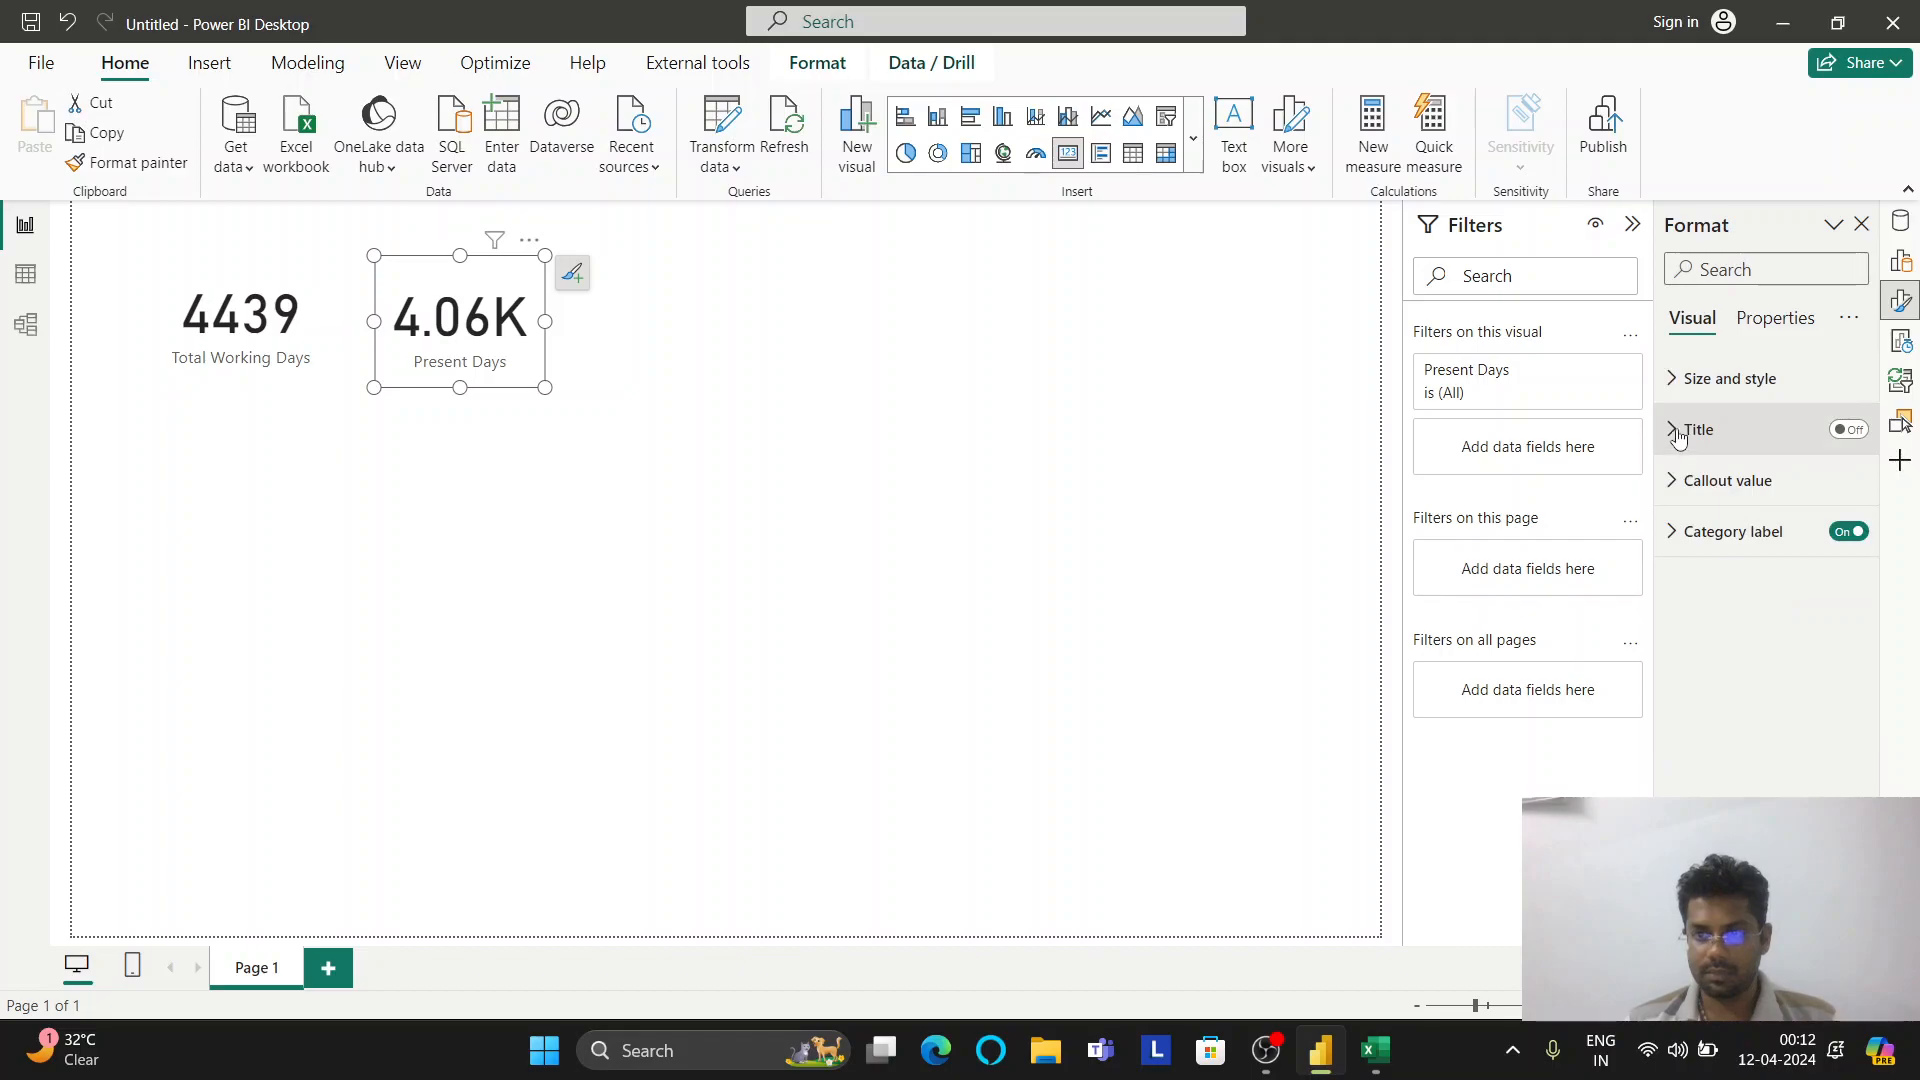
{"action": "left_click", "coordinate": [1675, 480]}
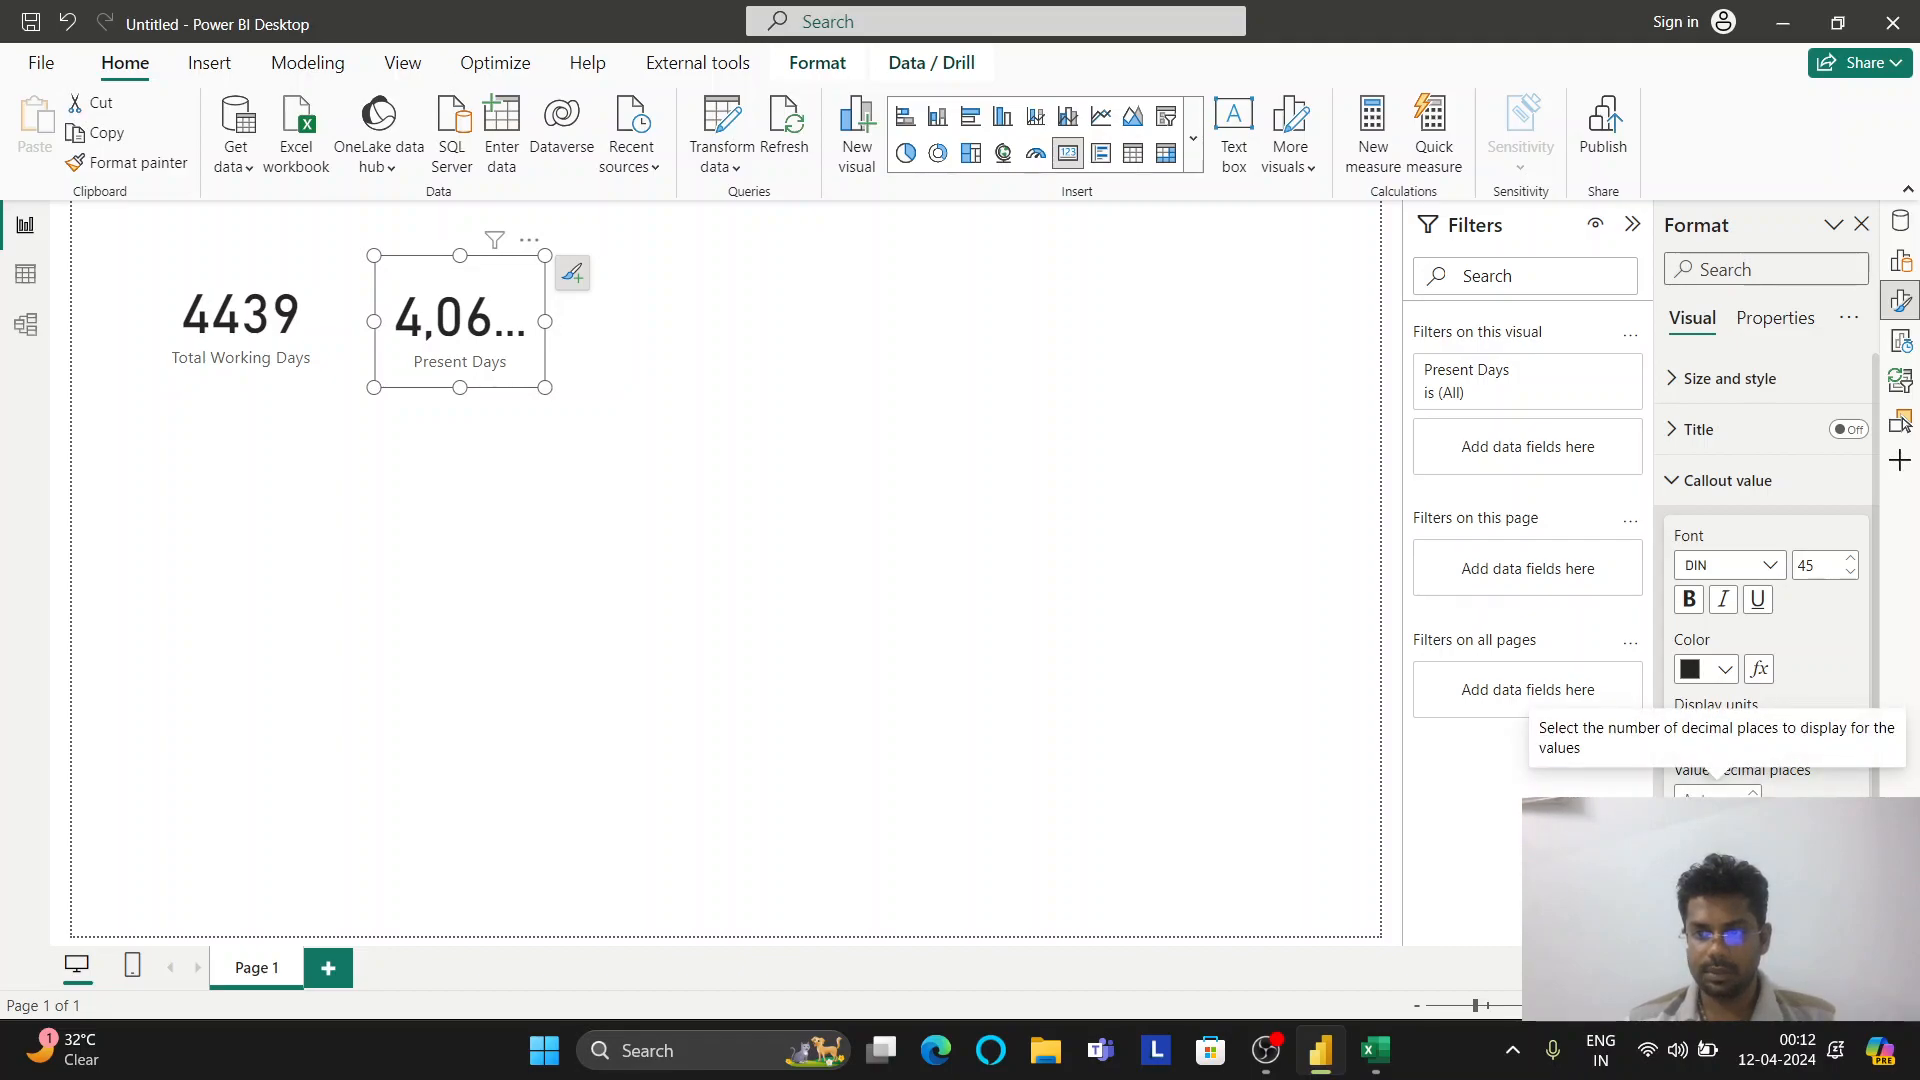
{"action": "type", "text": "0"}
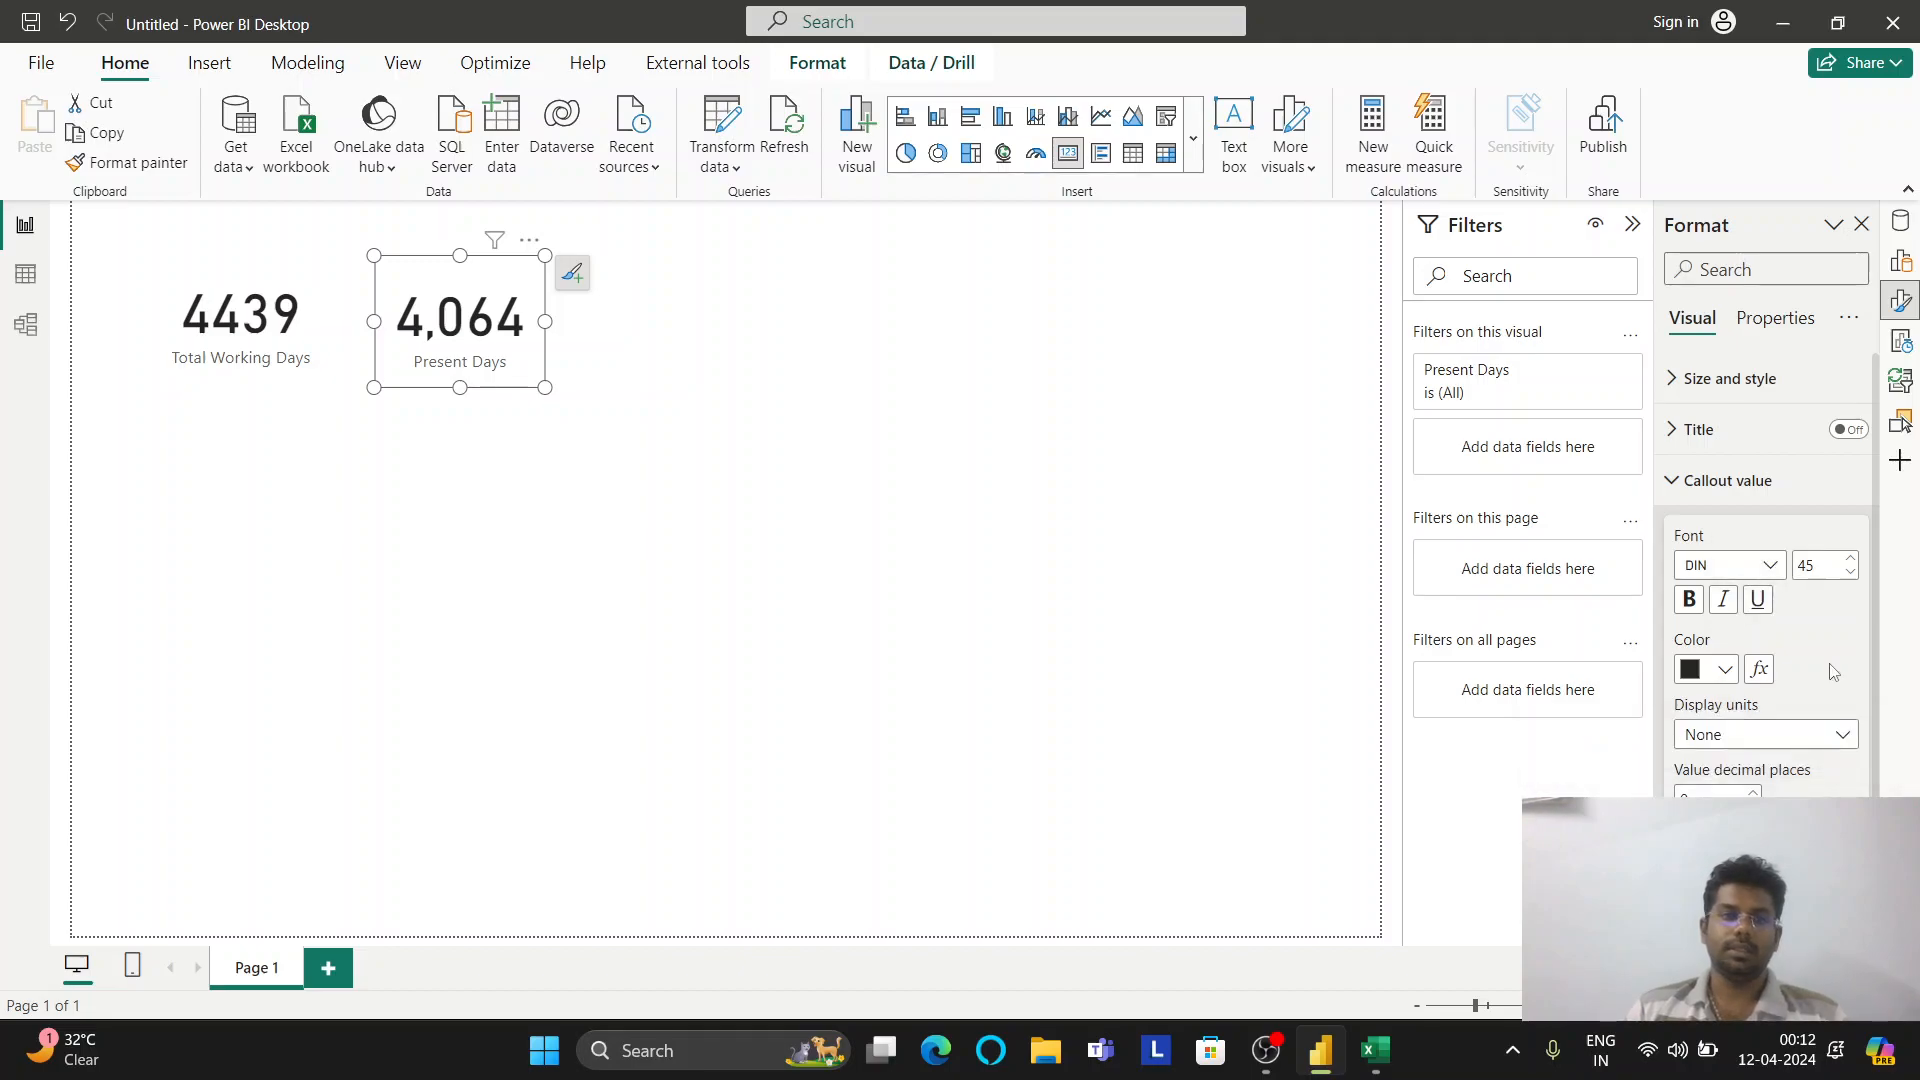
{"action": "left_click", "coordinate": [937, 441]}
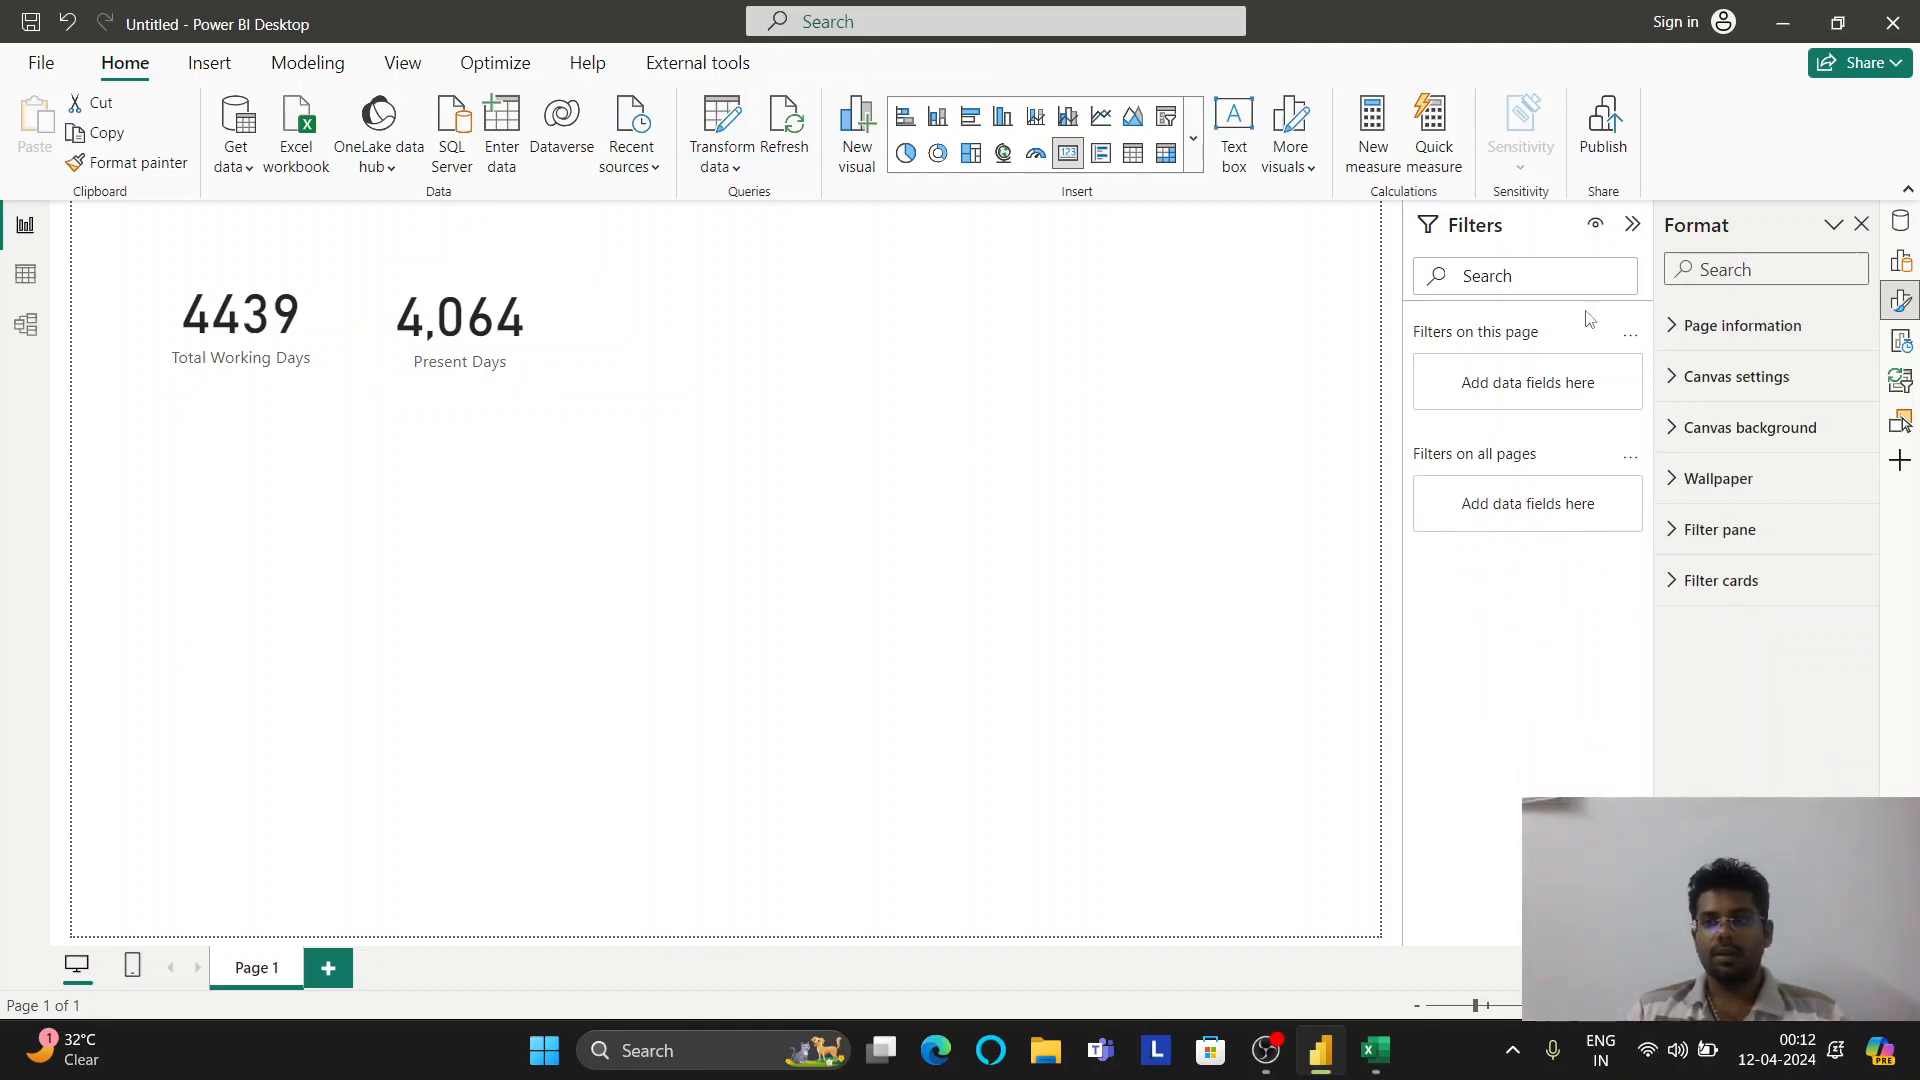
Add measure Present % = DIVIDE([Present Days],[Total Working Days],0) to the Metrics table
{"action": "left_click", "coordinate": [1902, 223]}
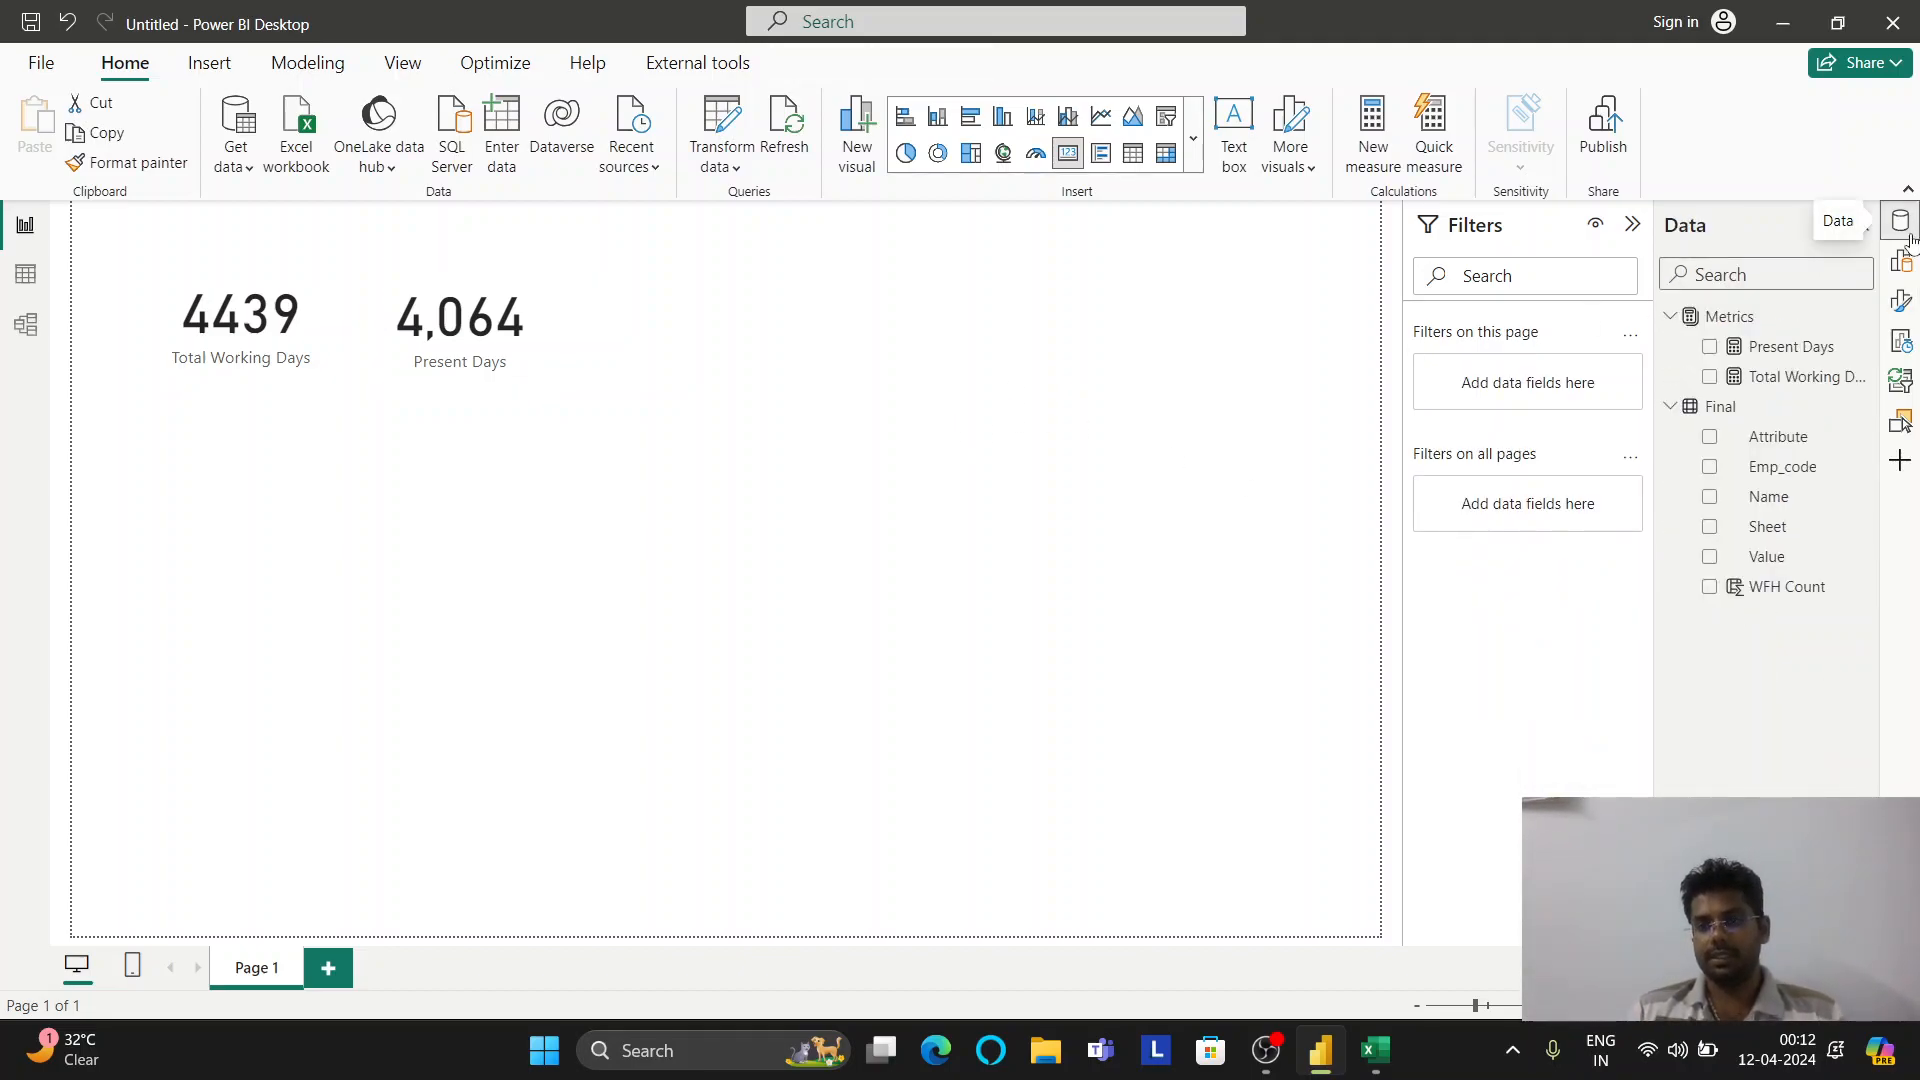
{"action": "right_click", "coordinate": [1726, 318]}
{"action": "key", "text": "Escape"}
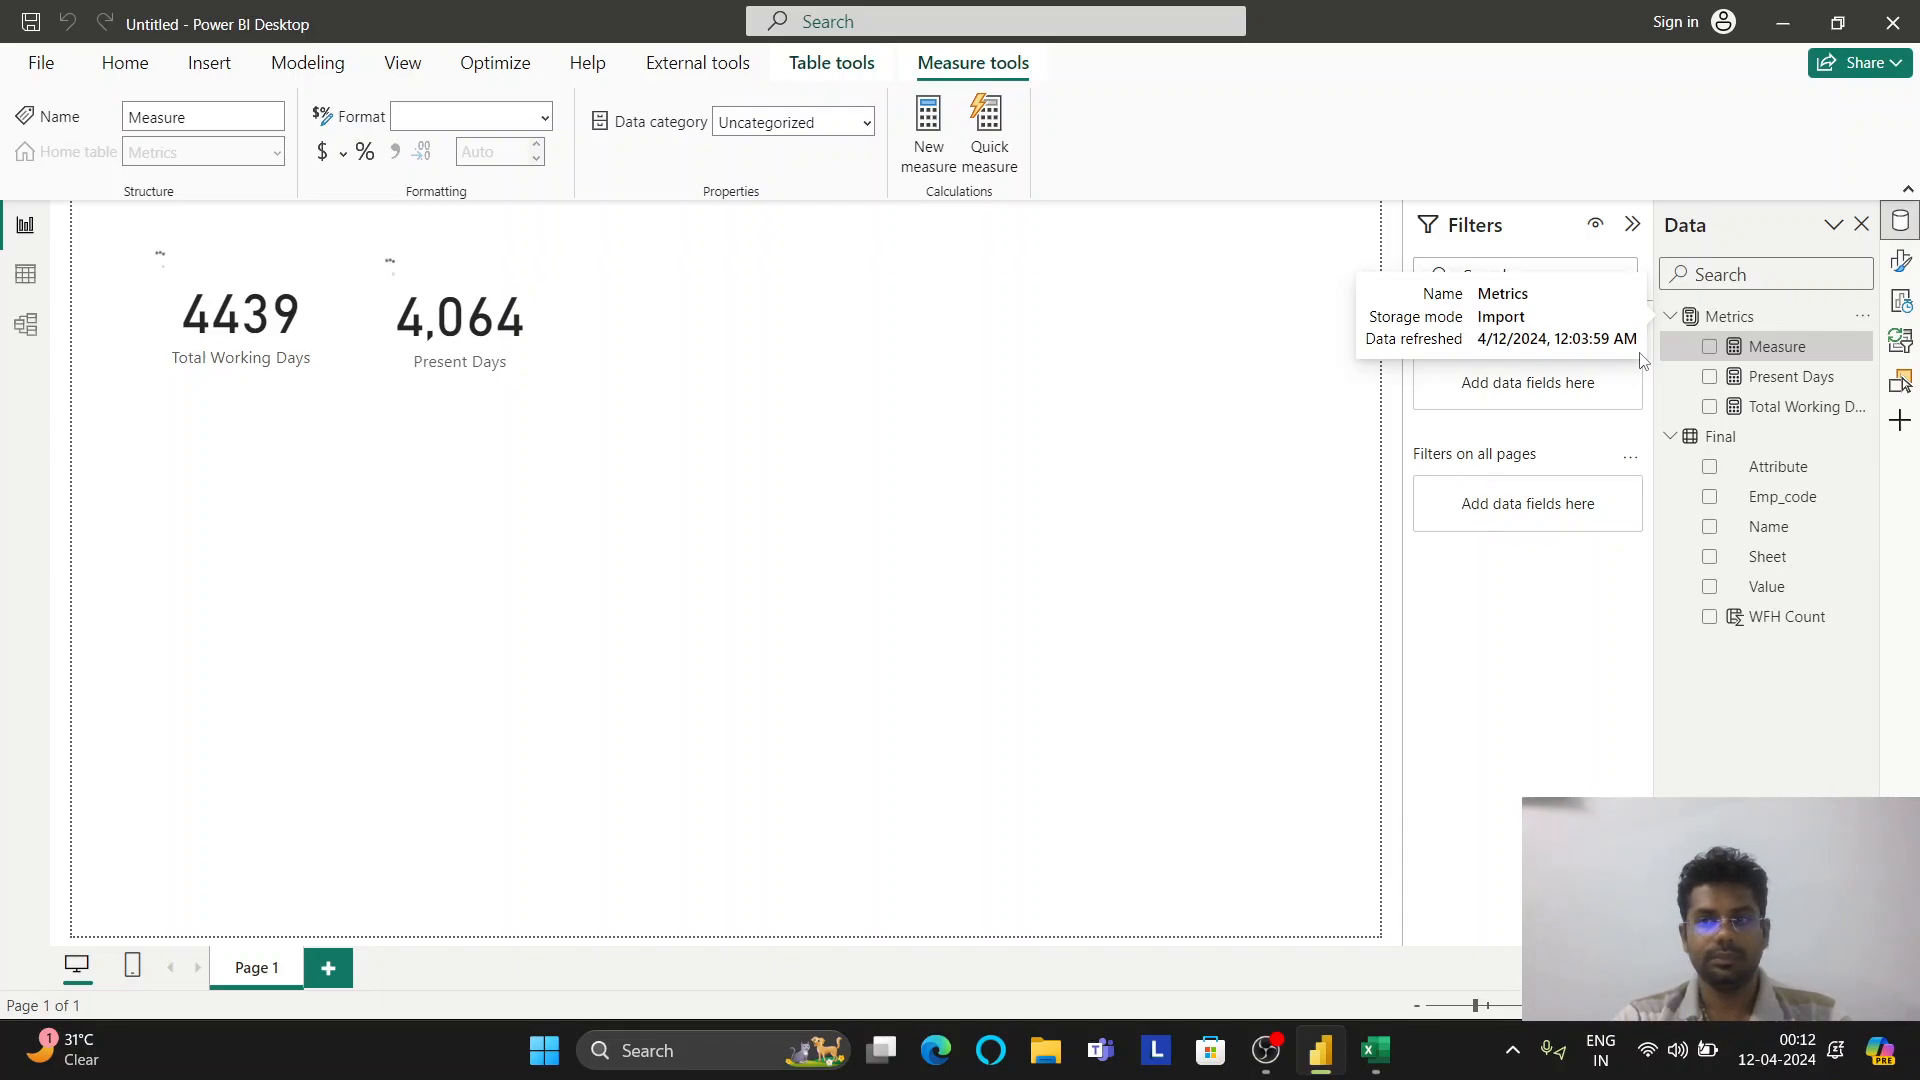
{"action": "type", "text": "Present"}
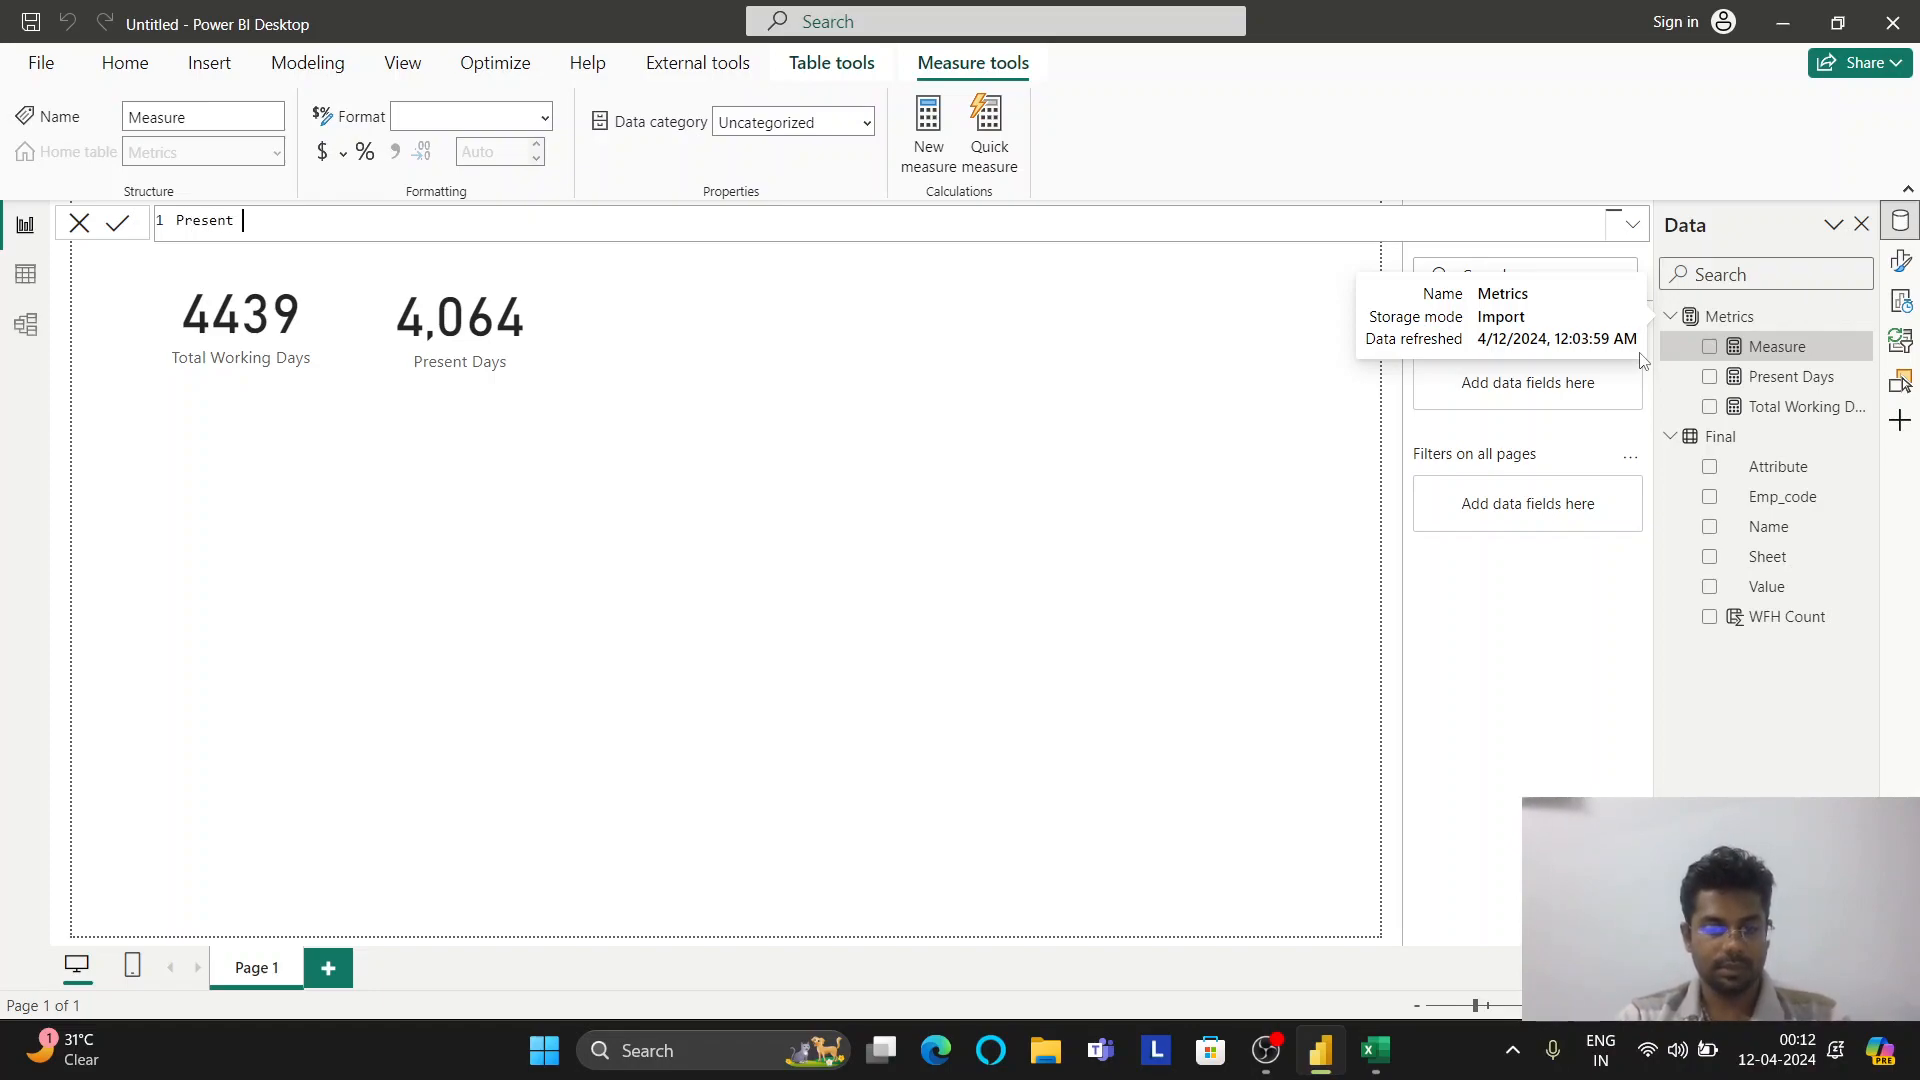
{"action": "type", "text": " %"}
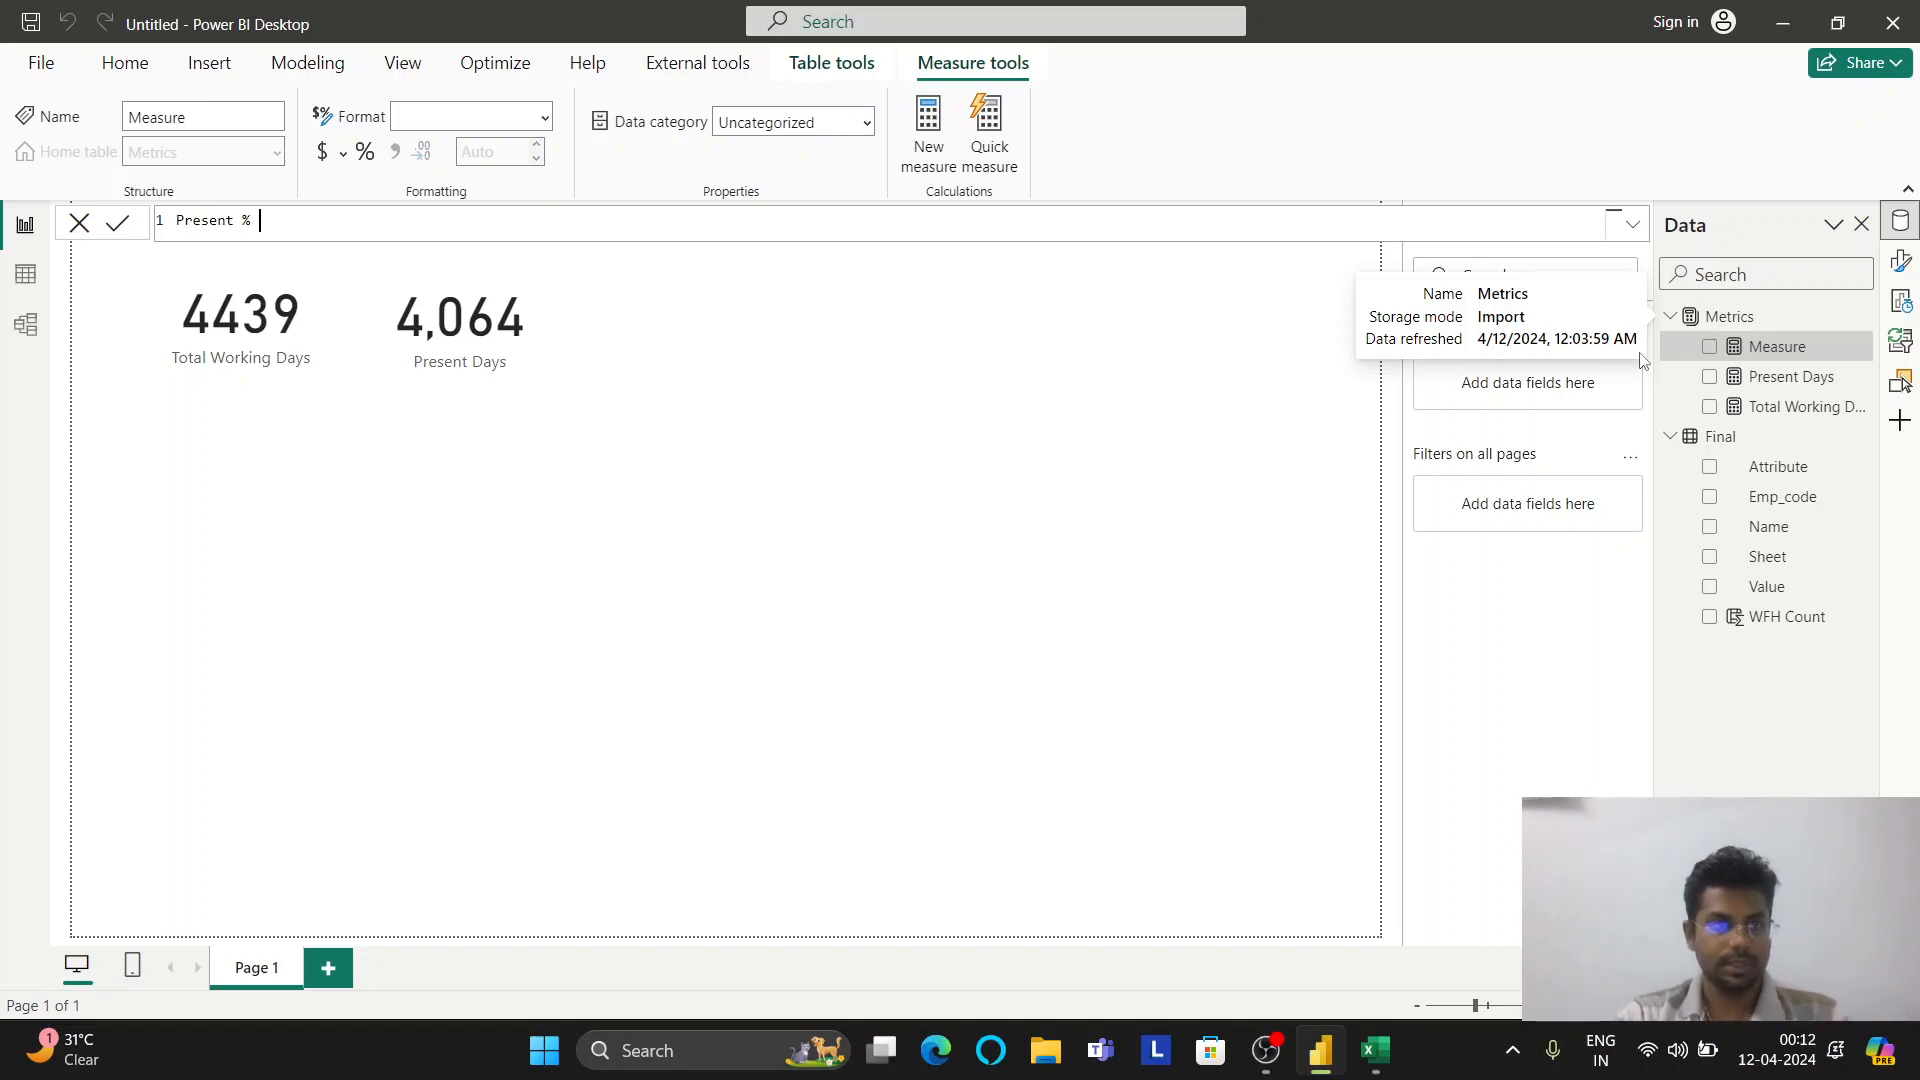
{"action": "type", "text": " = DIVIDE("}
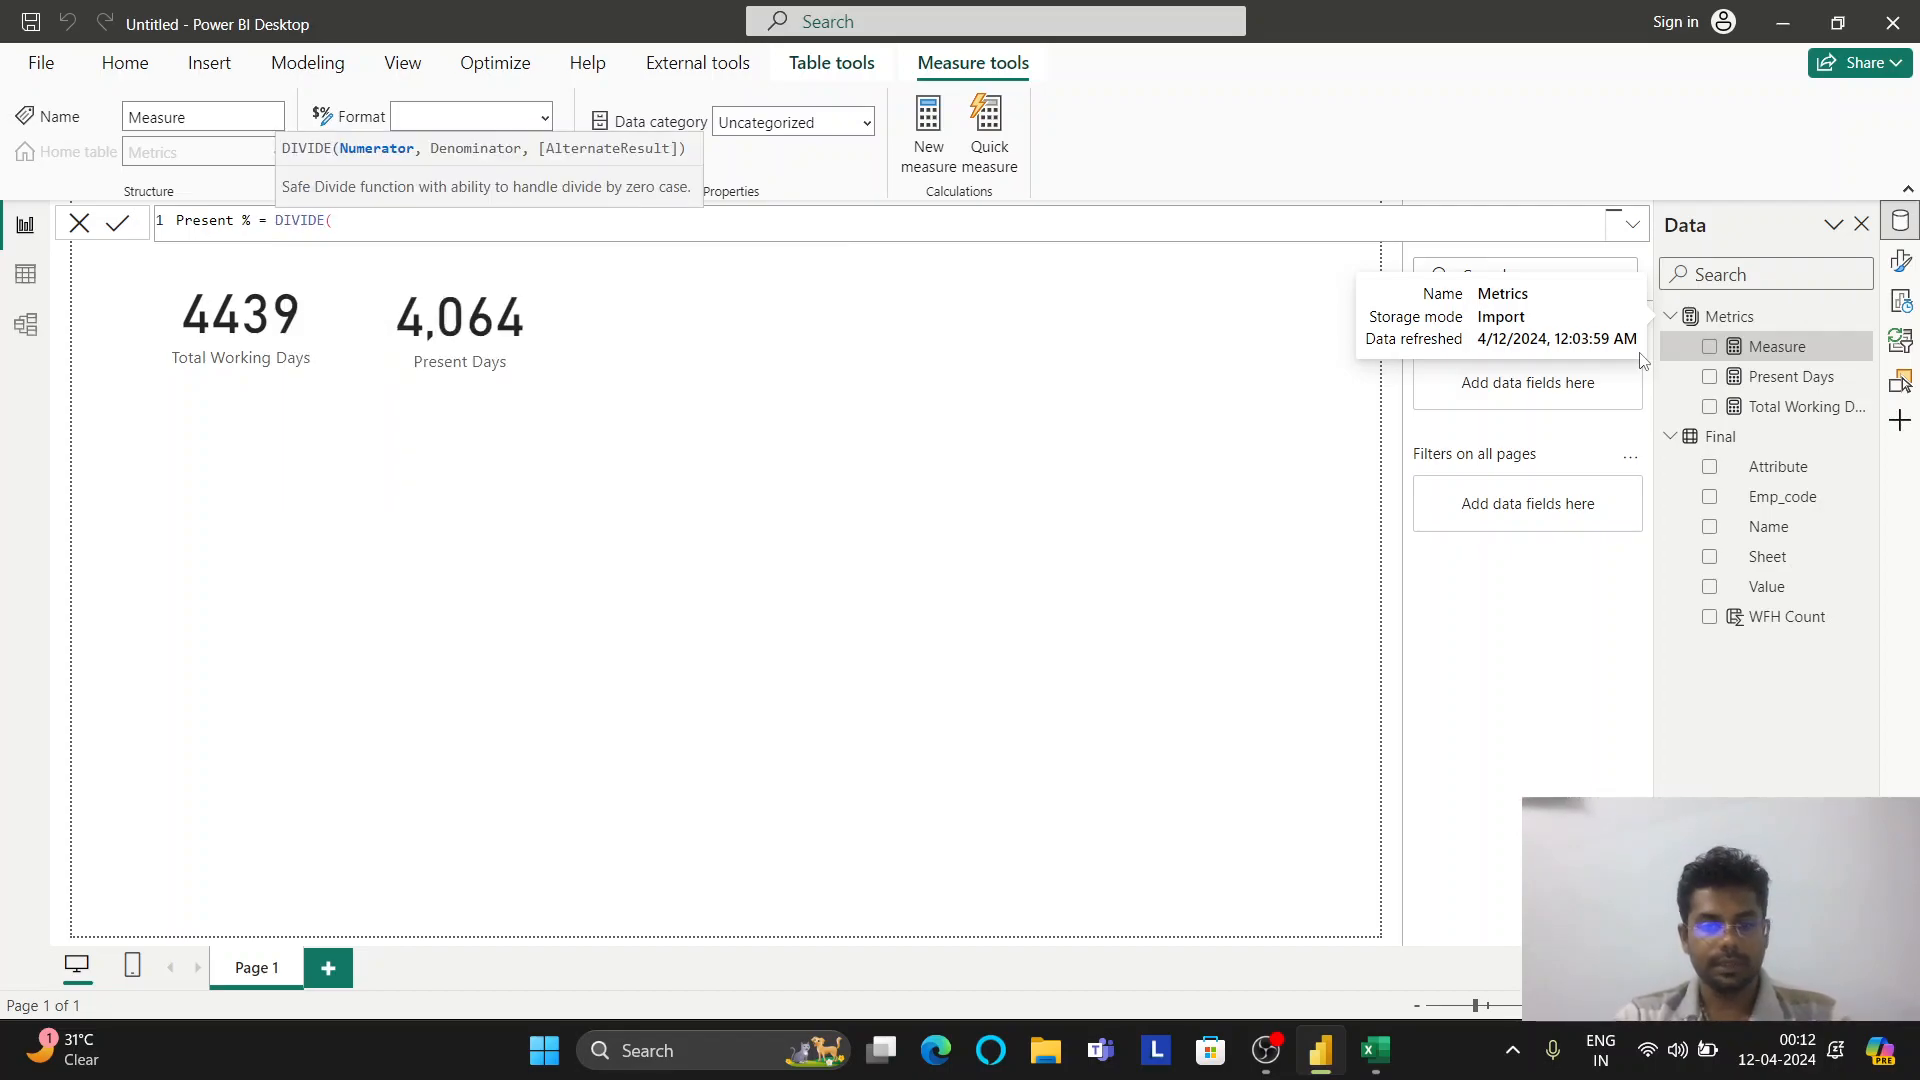
{"action": "type", "text": "[Present Days],to"}
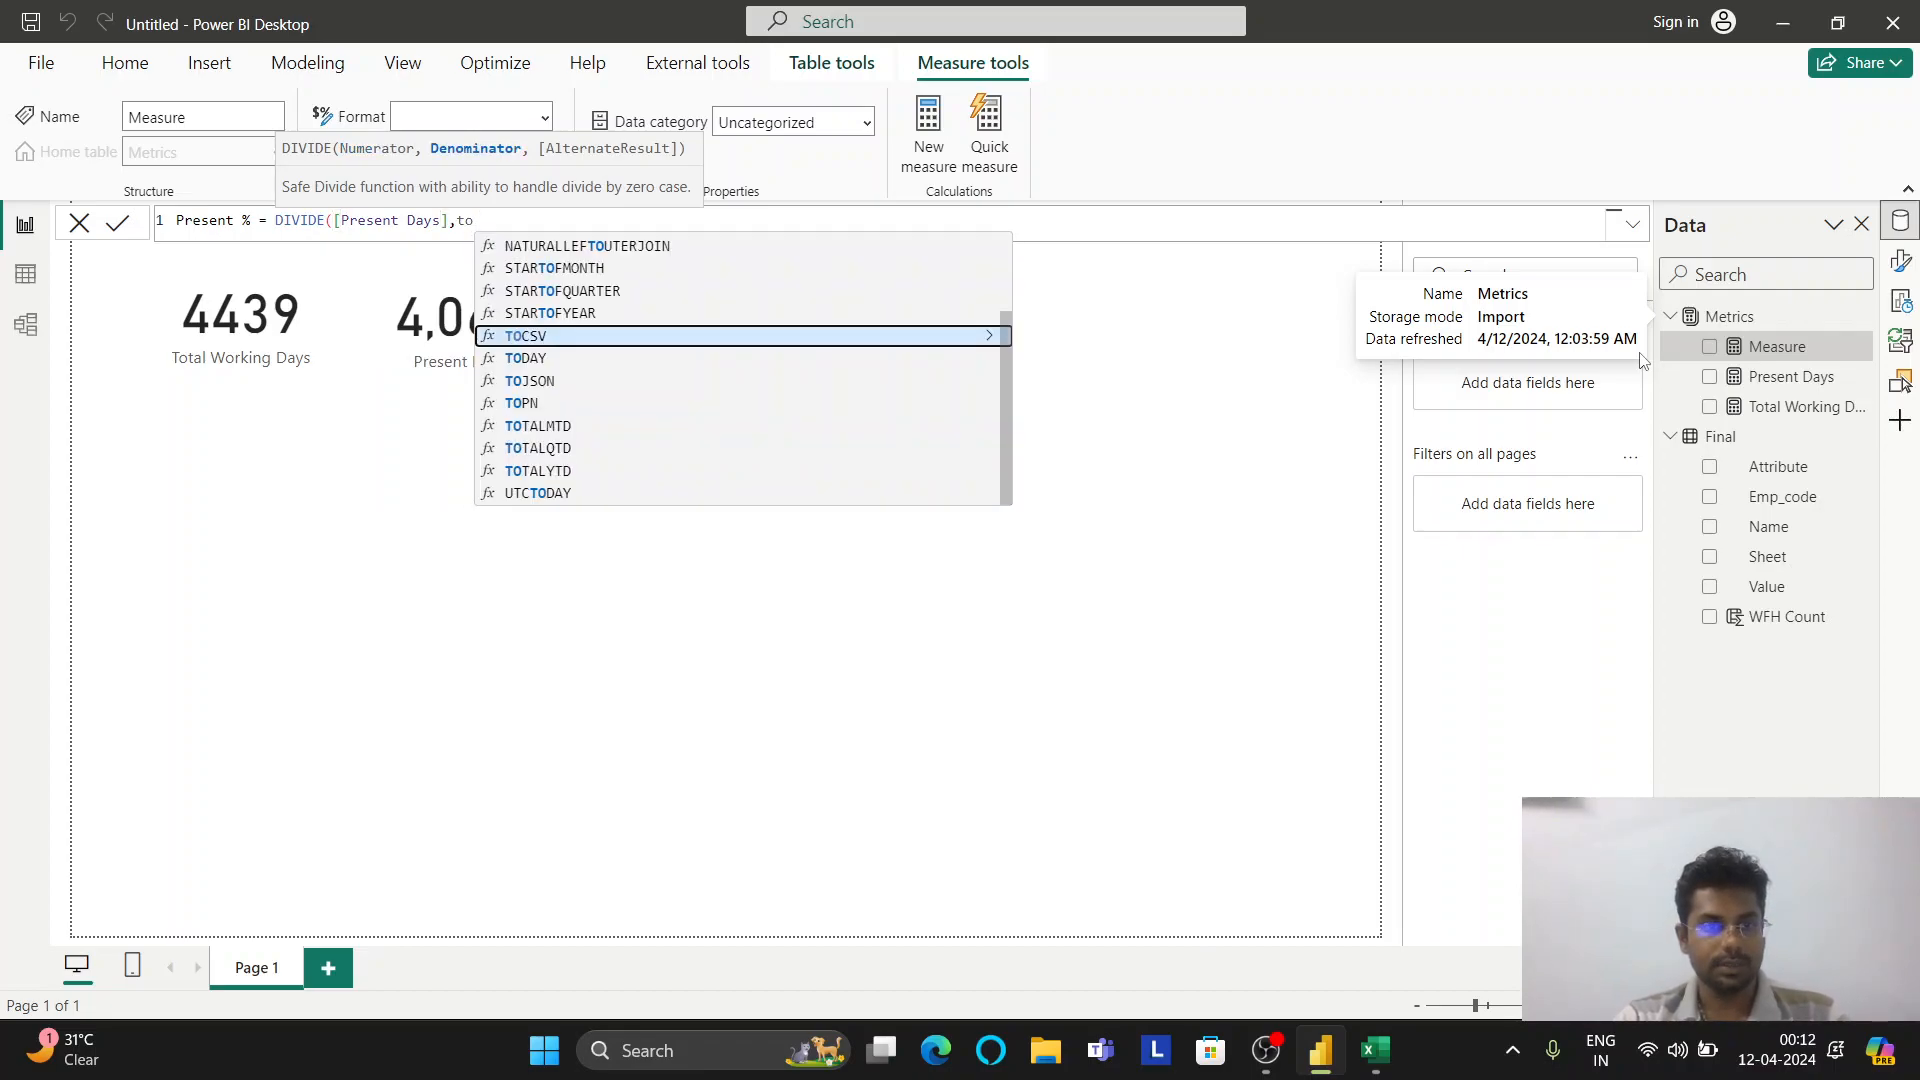
{"action": "type", "text": "tal"}
{"action": "key", "text": "Tab"}
{"action": "type", "text": ",0)"}
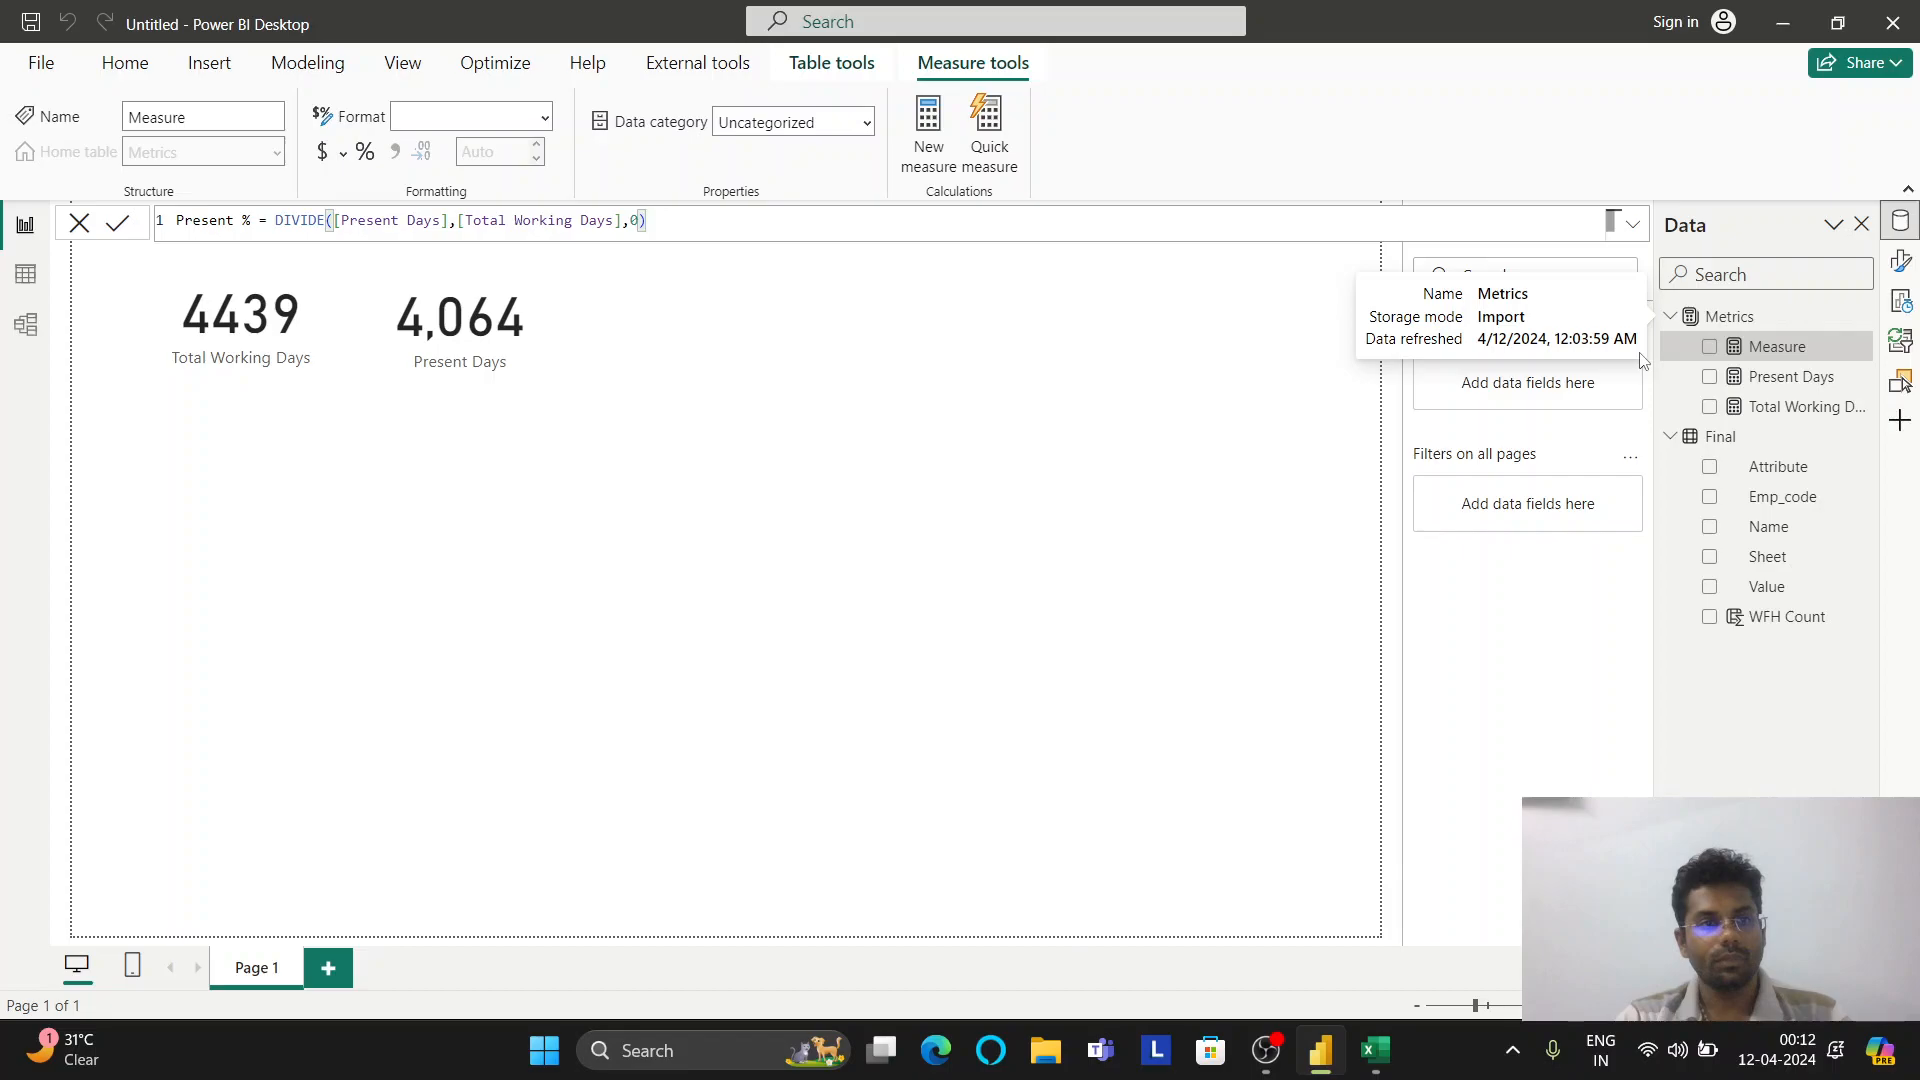
{"action": "key", "text": "Return"}
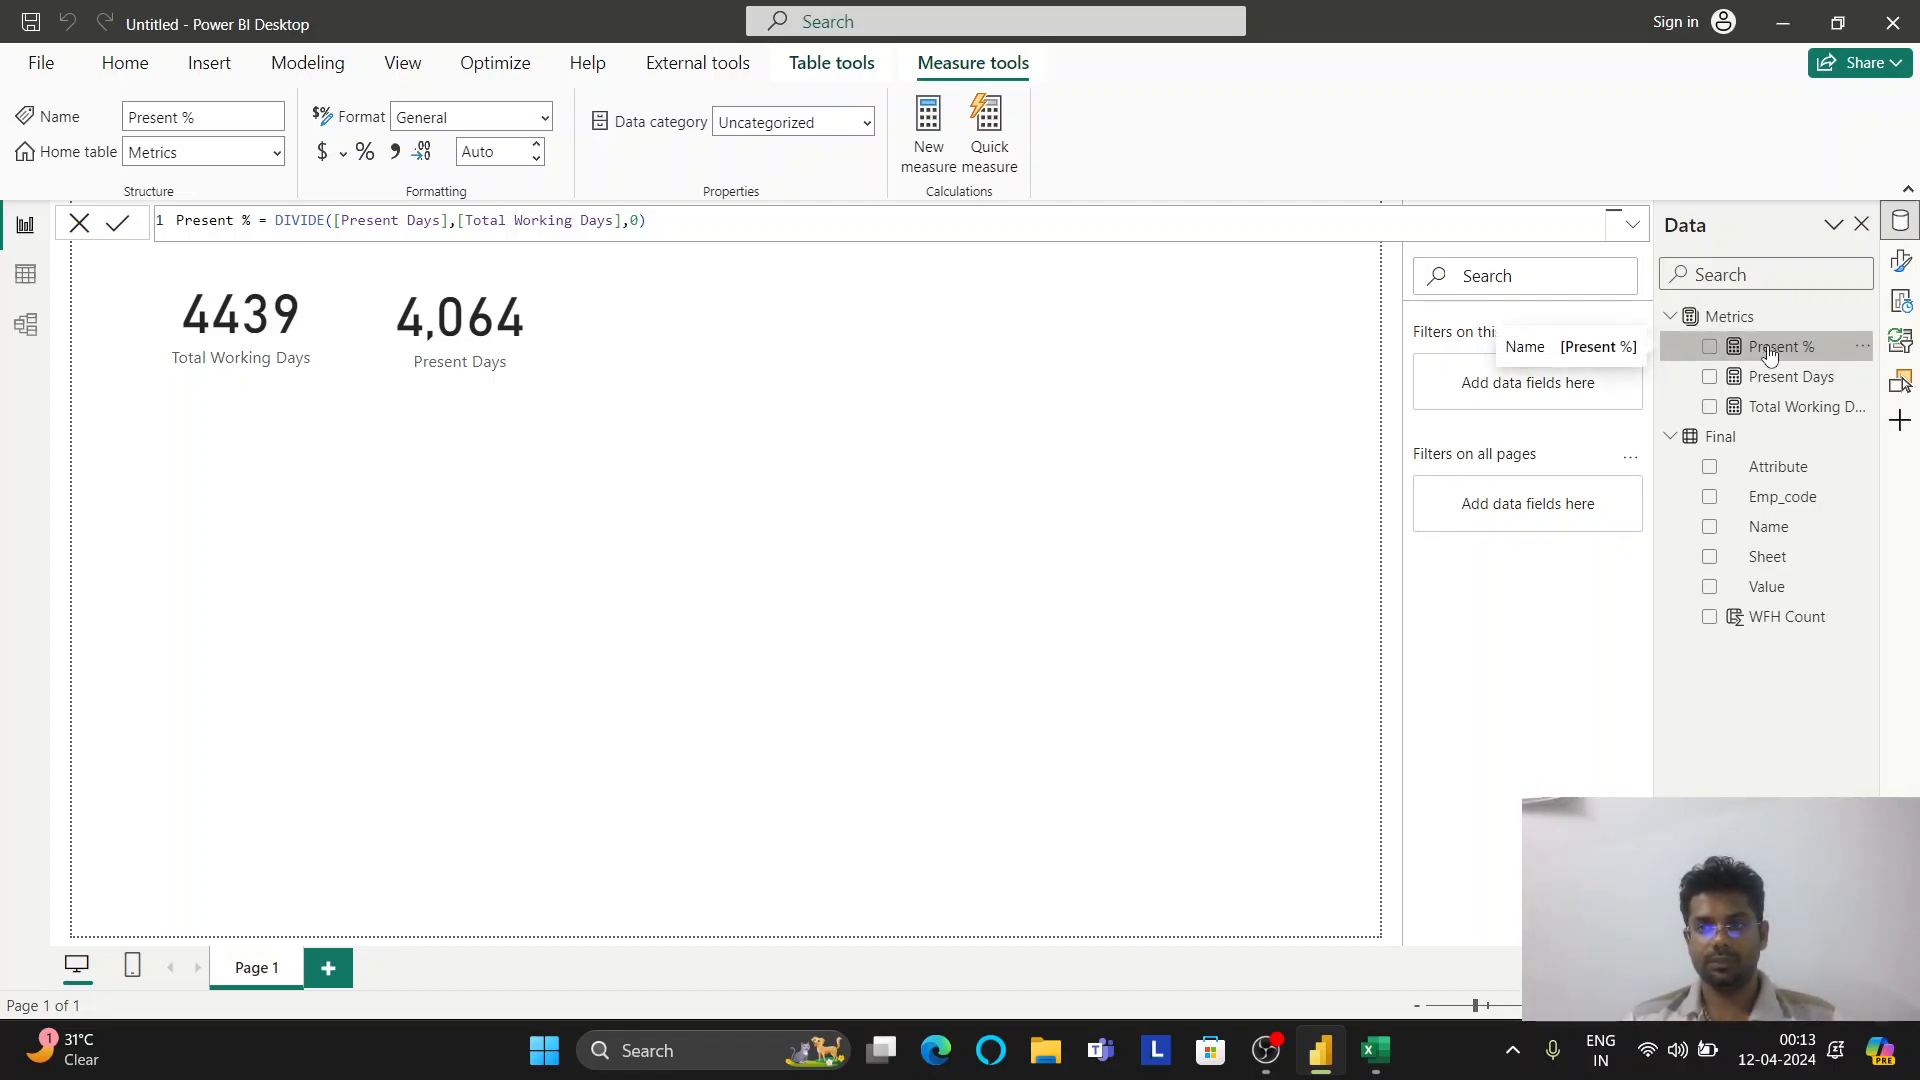
Add Present % as a new card beside the Present Days card
{"action": "left_click_drag", "start_coordinate": [1770, 355], "coordinate": [684, 314]}
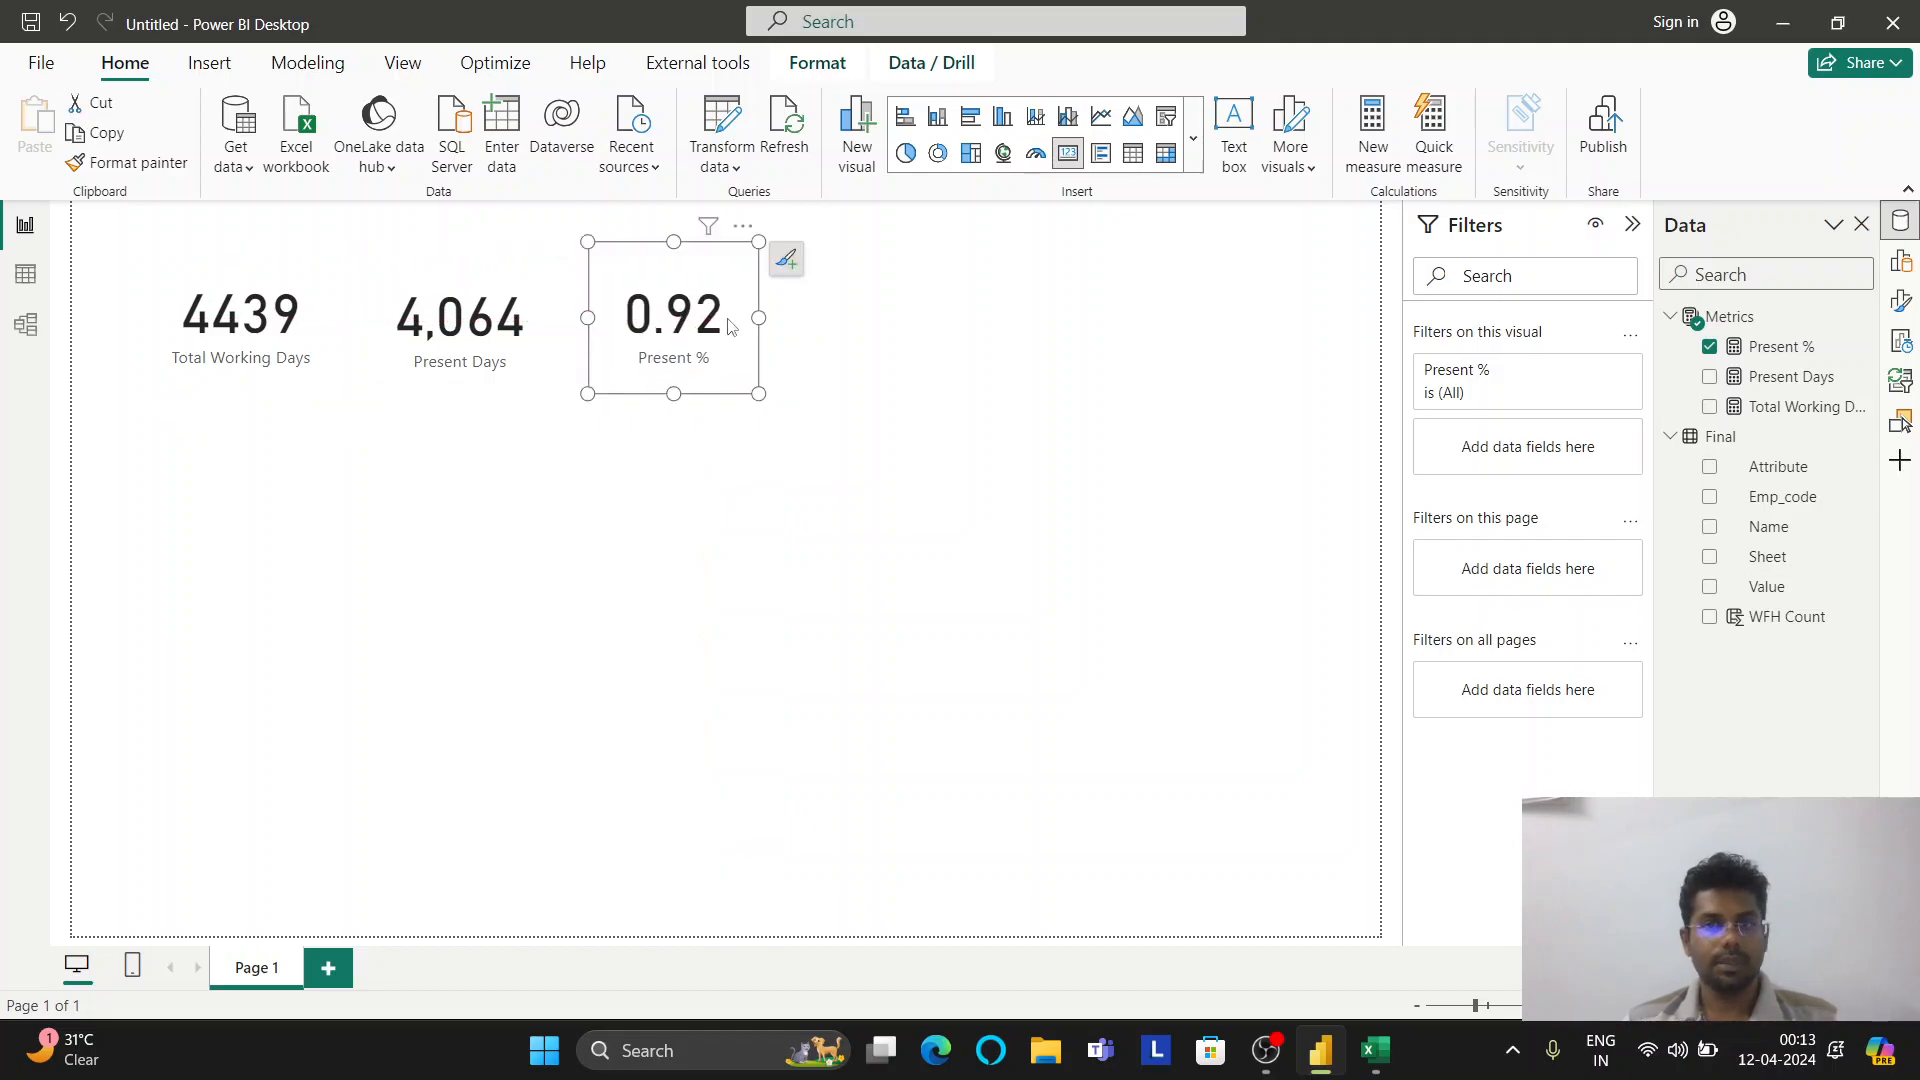
{"action": "left_click", "coordinate": [817, 64]}
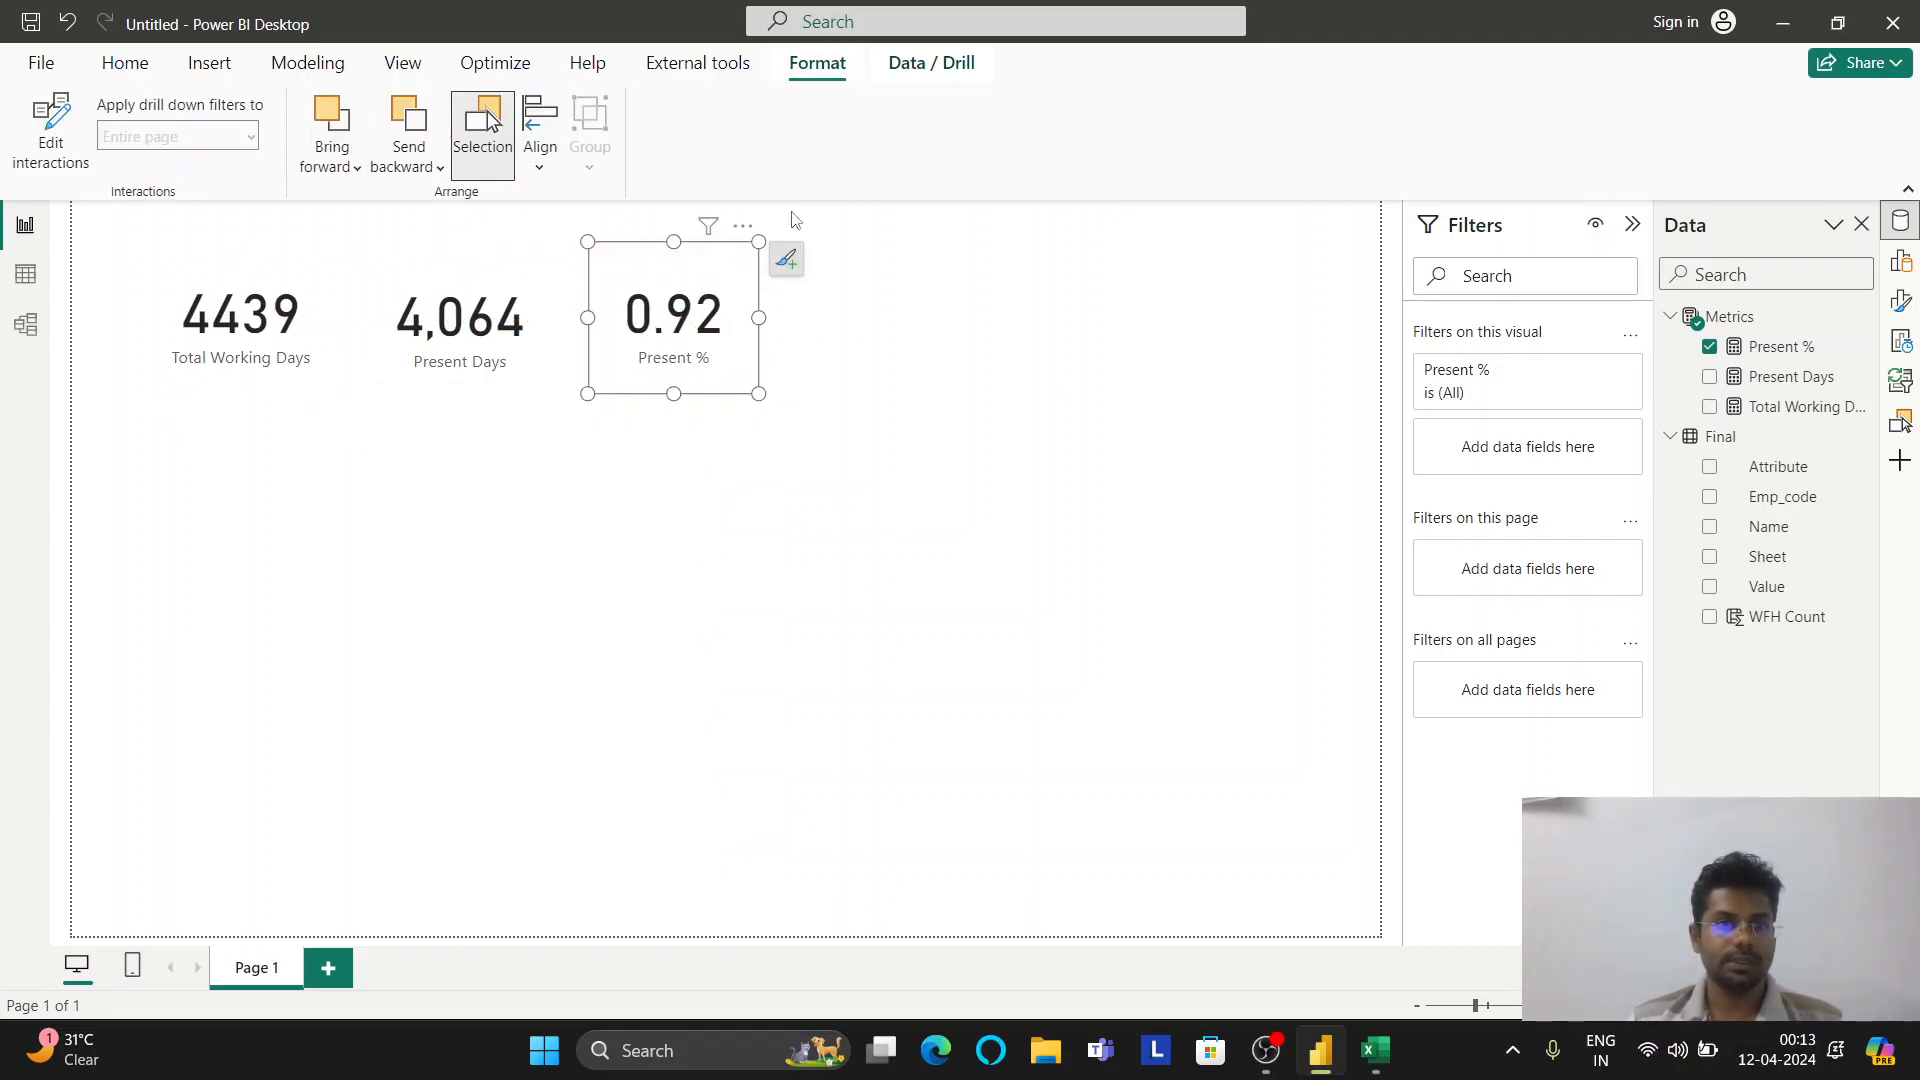
{"action": "left_click", "coordinate": [932, 66]}
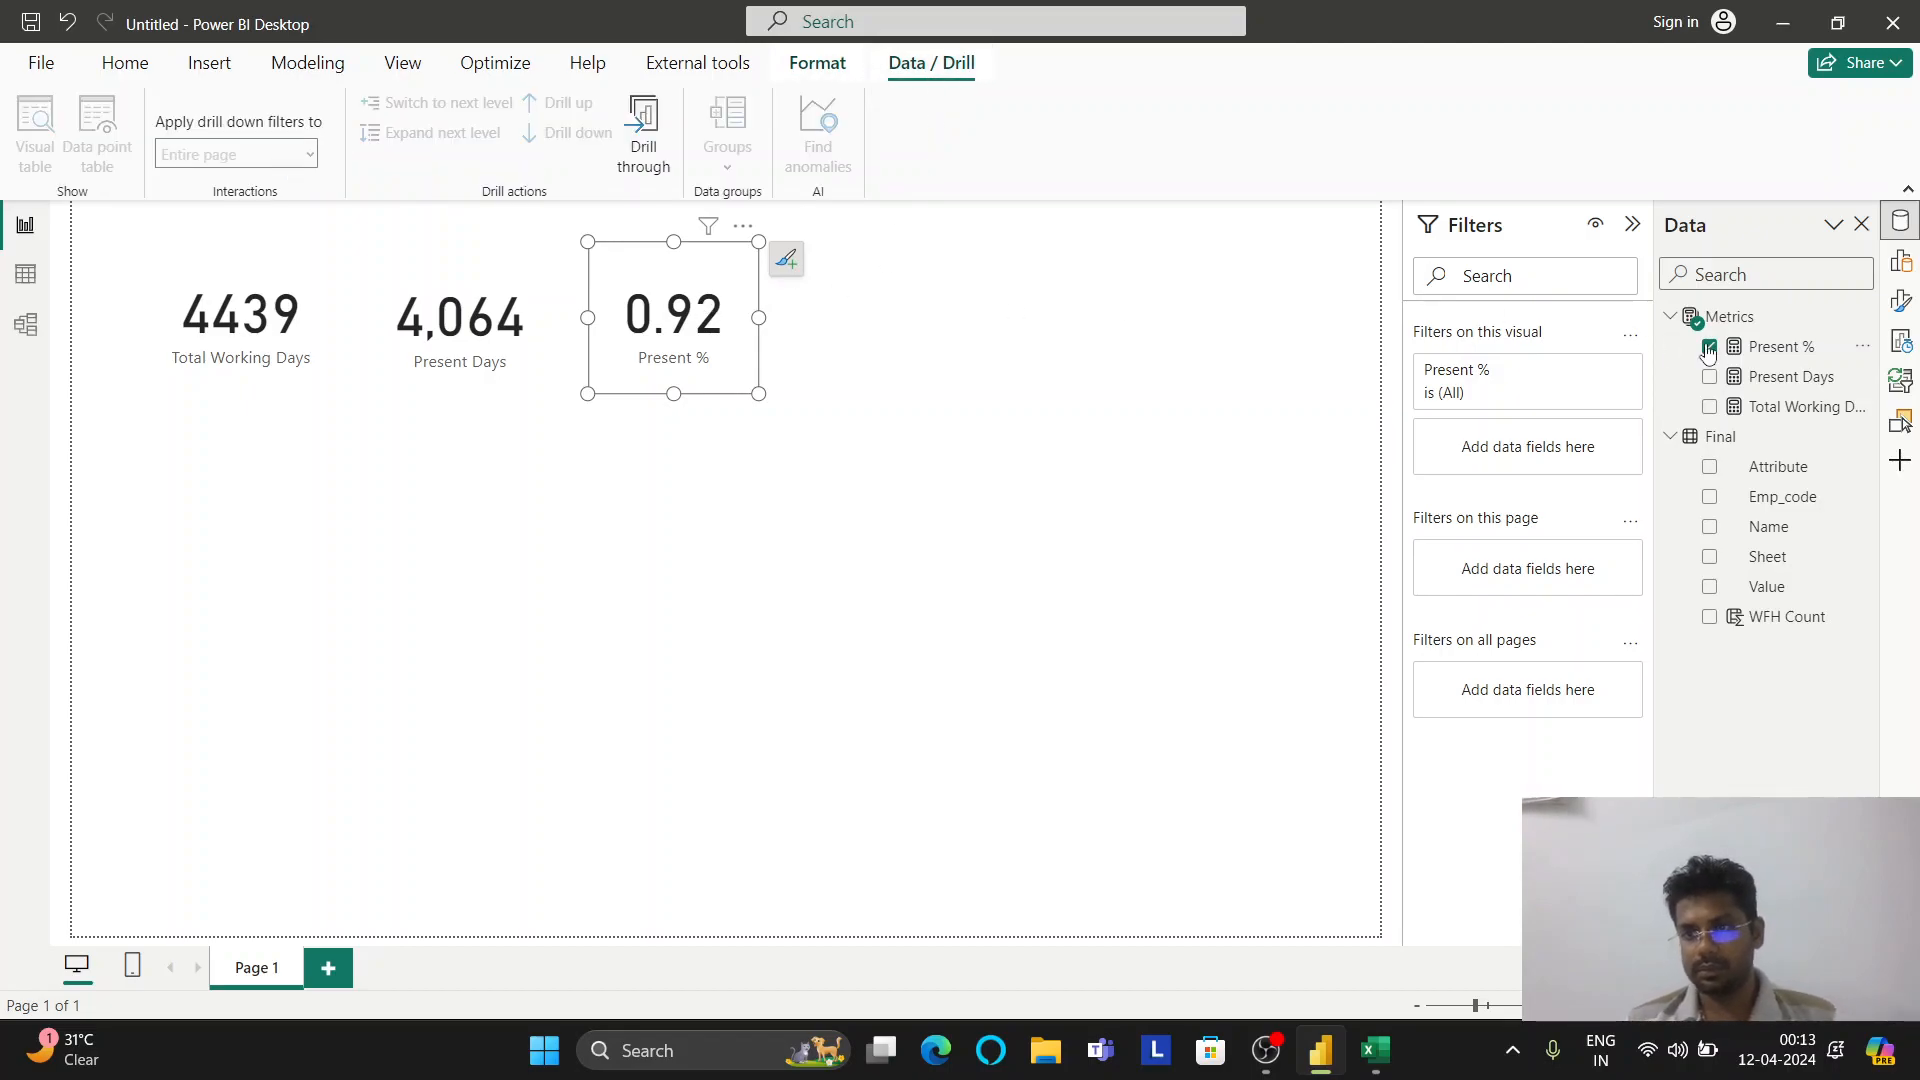
{"action": "left_click", "coordinate": [1900, 261]}
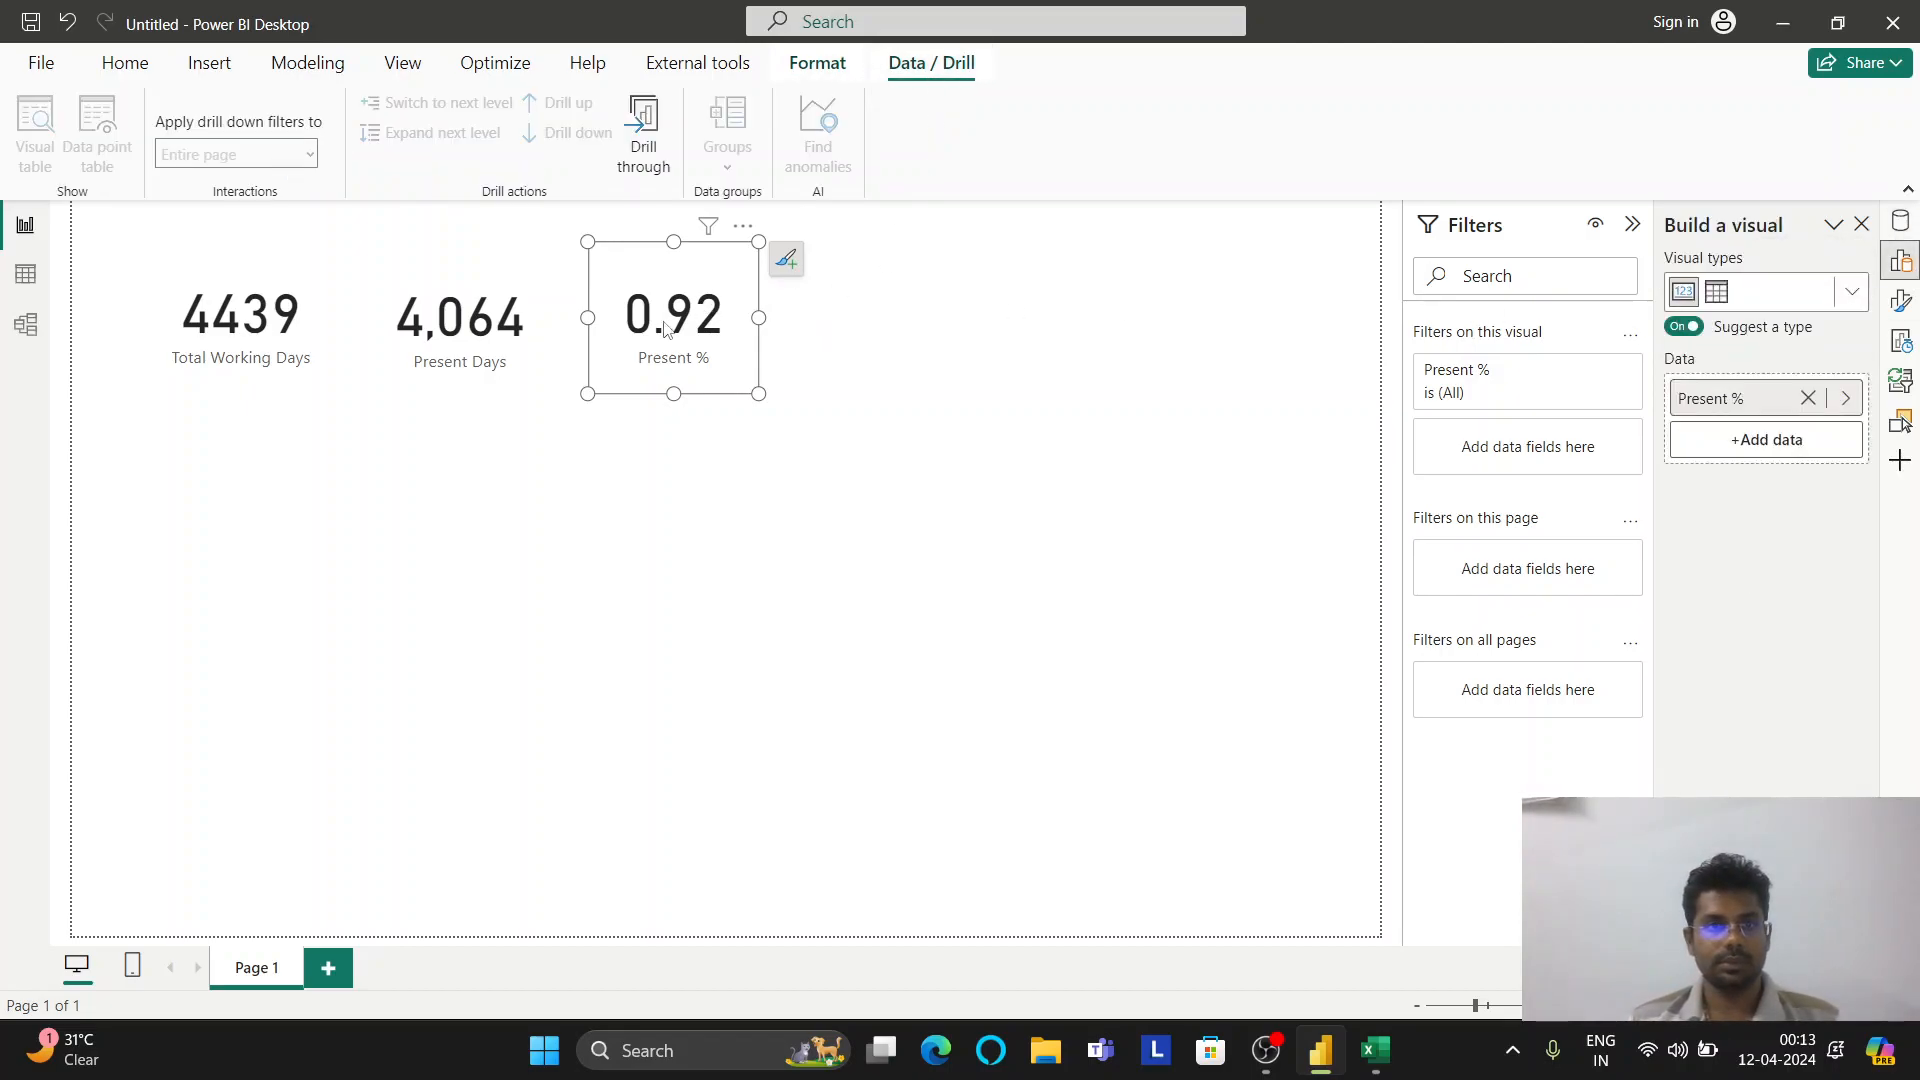
{"action": "left_click", "coordinate": [1900, 221]}
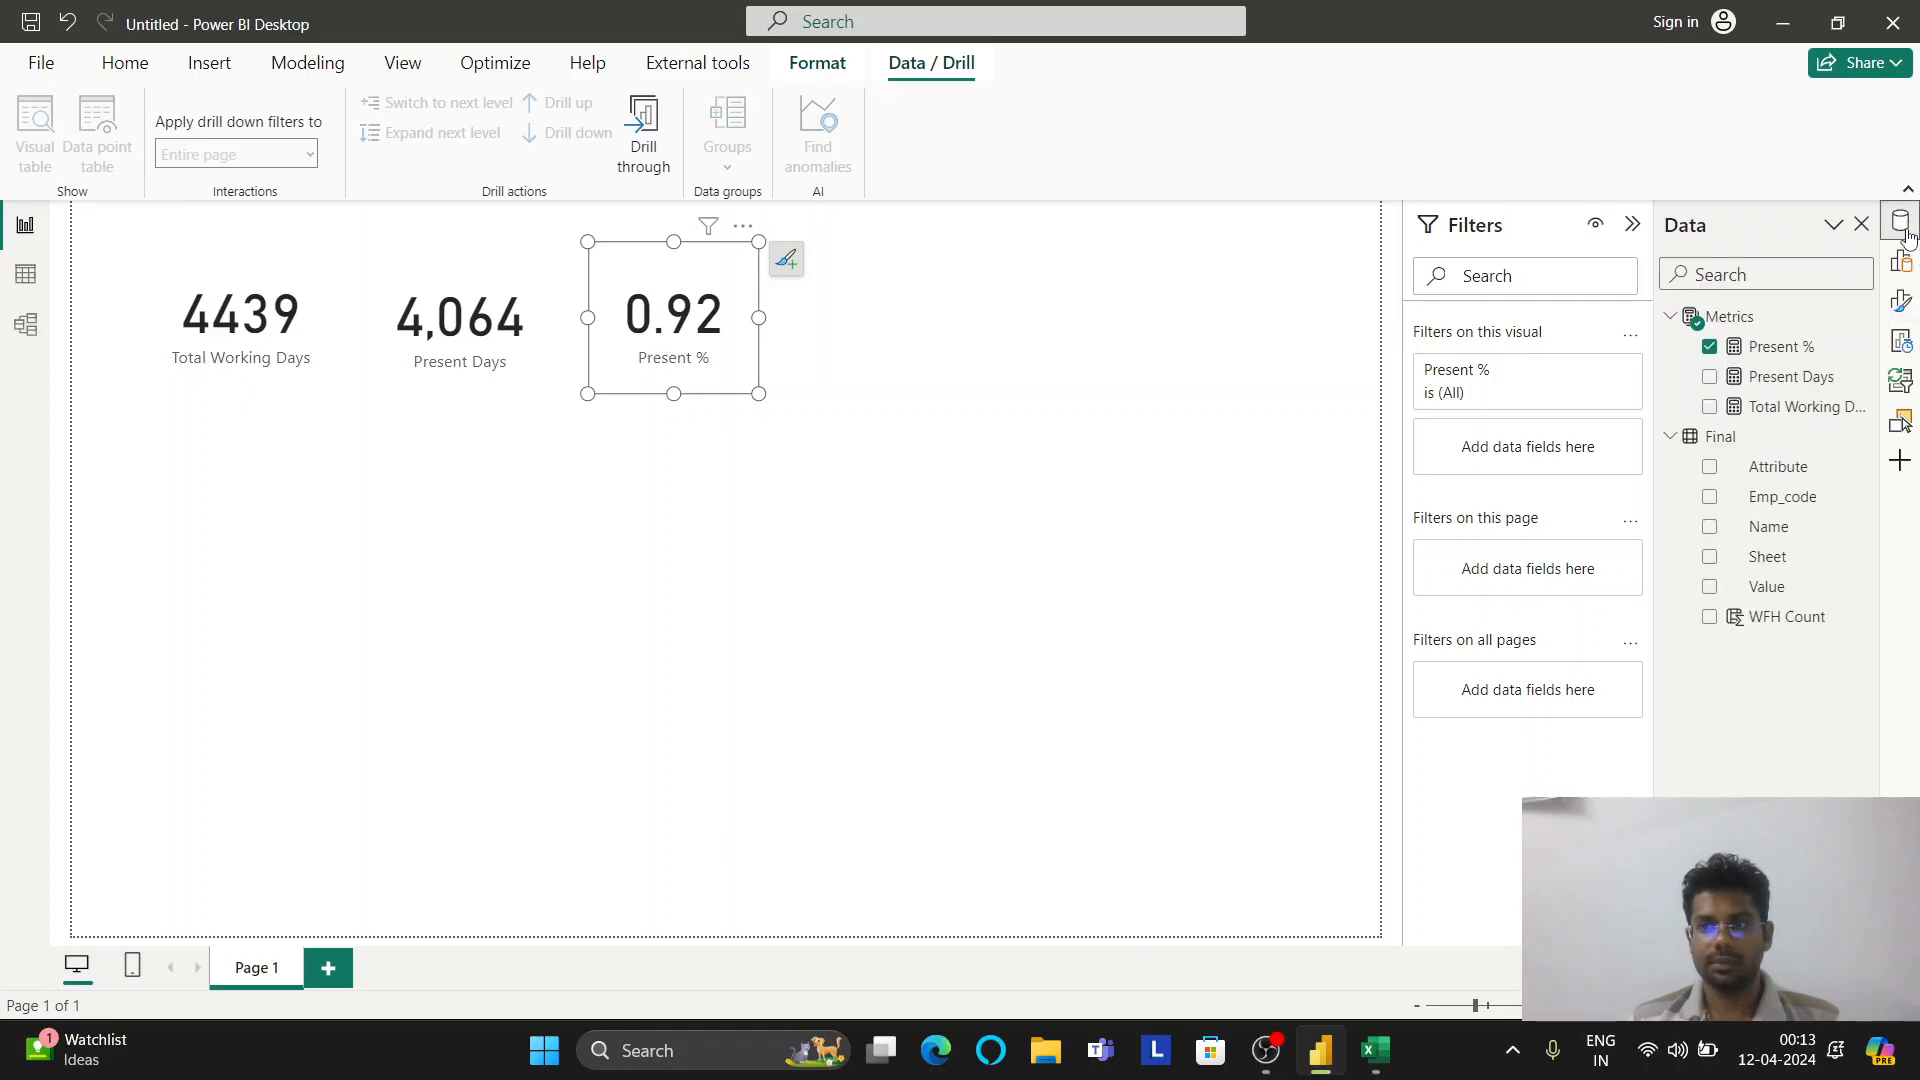
Format the Present % measure as Percentage and widen its card to show 91.55%
{"action": "left_click", "coordinate": [1767, 350]}
{"action": "left_click", "coordinate": [545, 117]}
{"action": "left_click", "coordinate": [405, 150]}
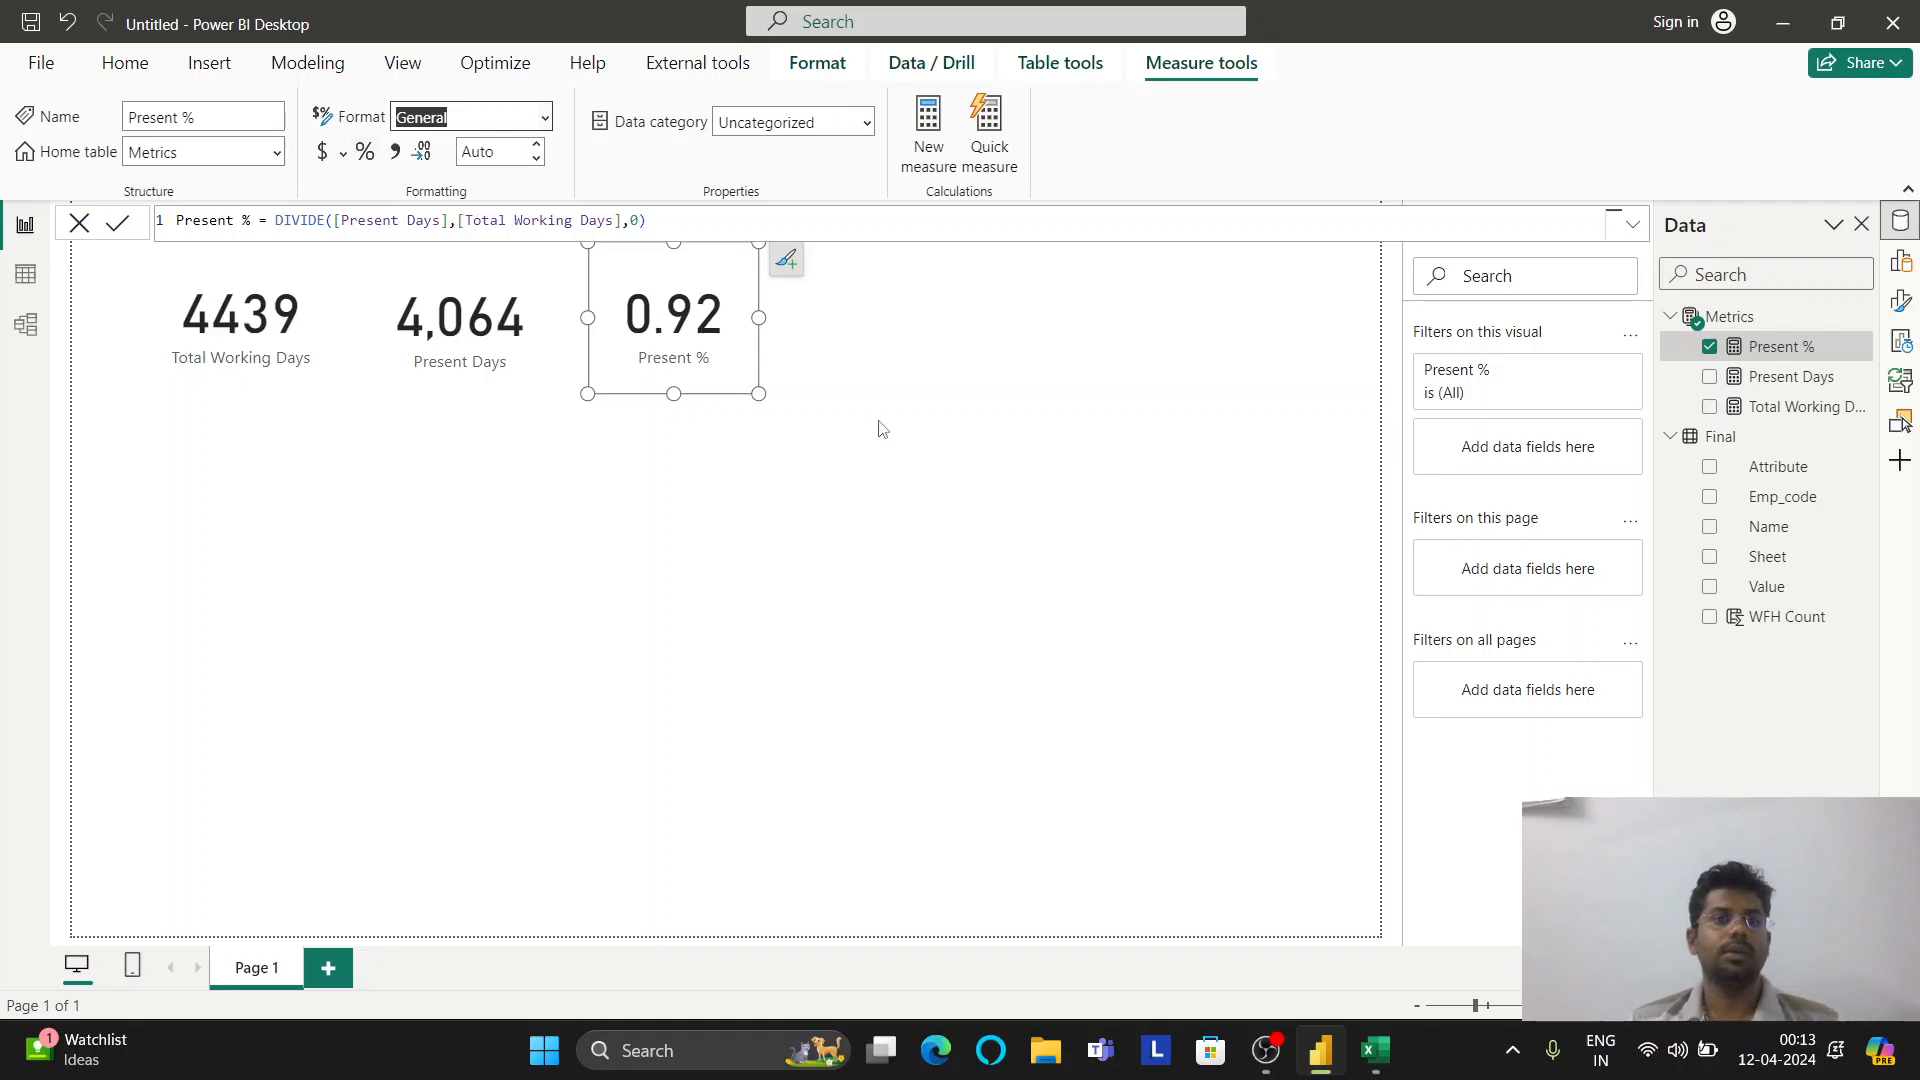
{"action": "key", "text": "p"}
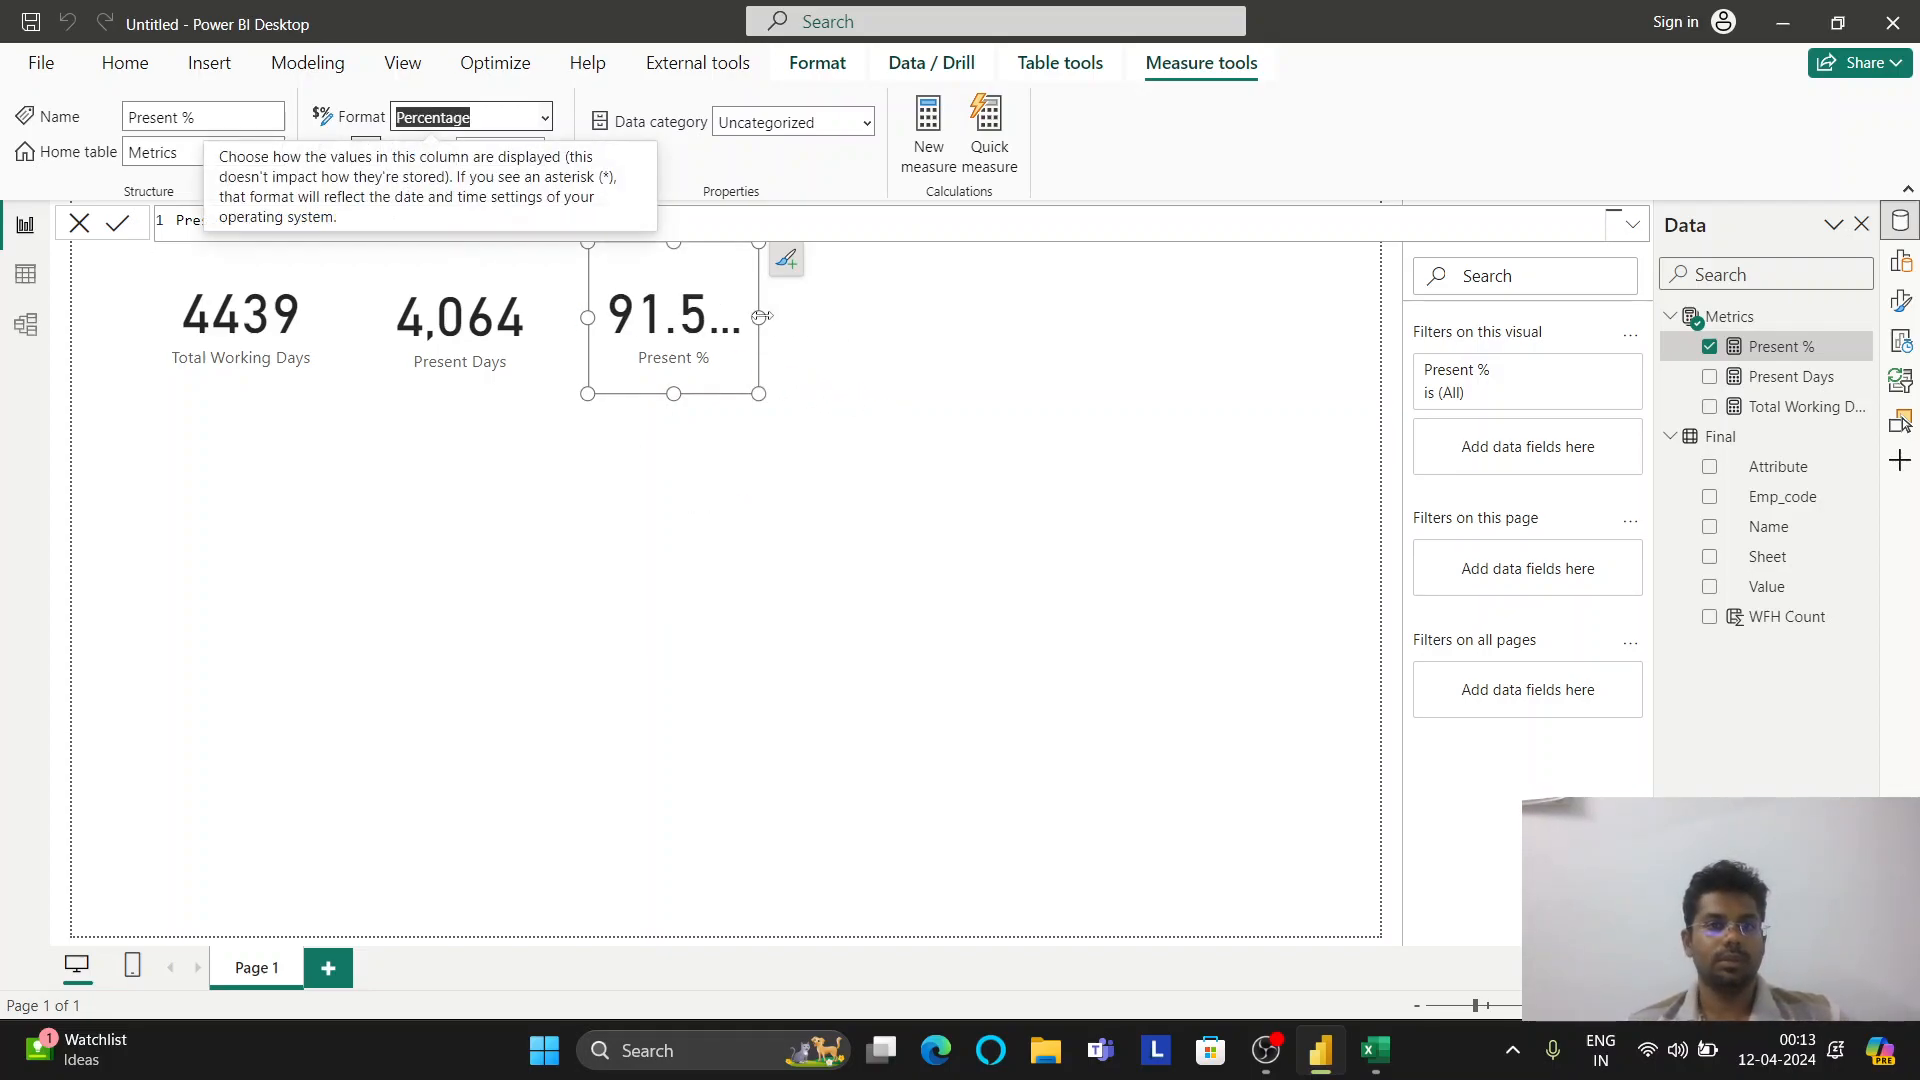
{"action": "left_click_drag", "start_coordinate": [767, 316], "coordinate": [799, 317]}
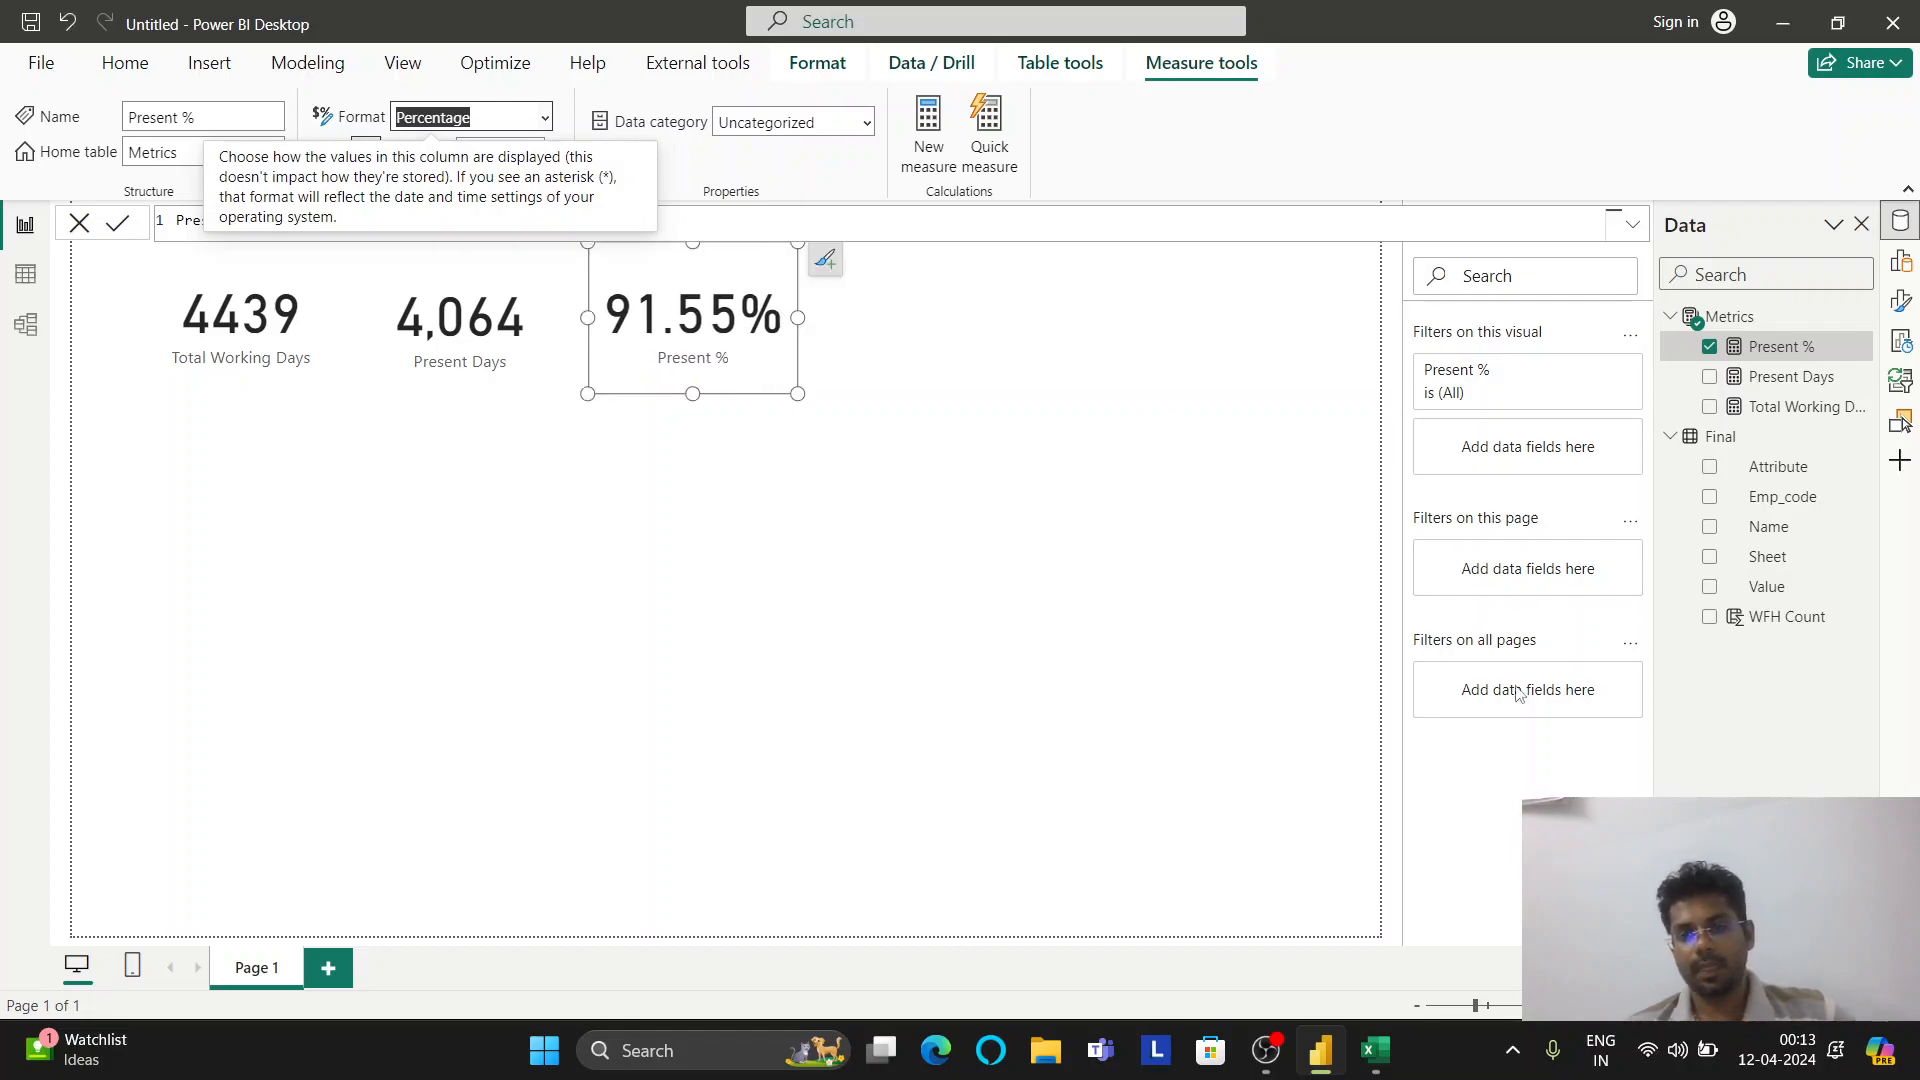
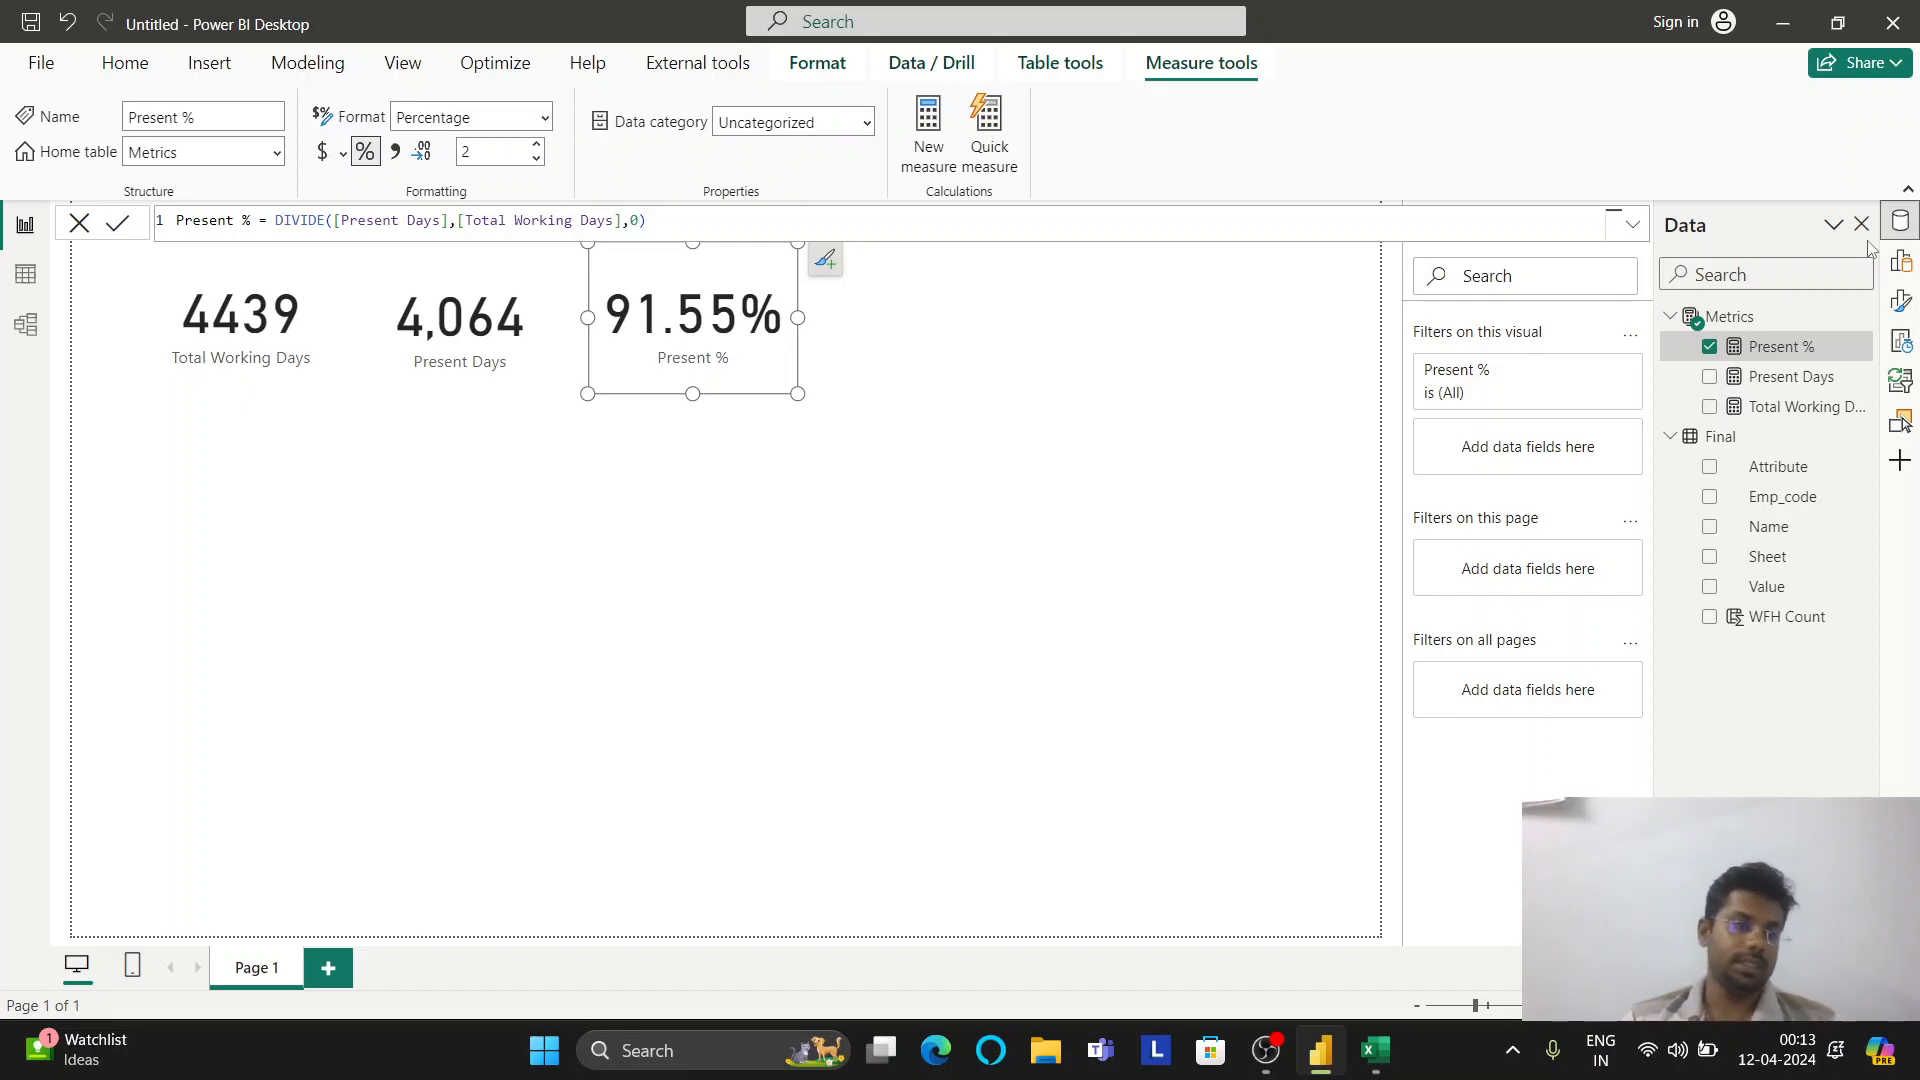
Leave the report canvas and show the data model in Table view
{"action": "left_click", "coordinate": [26, 274]}
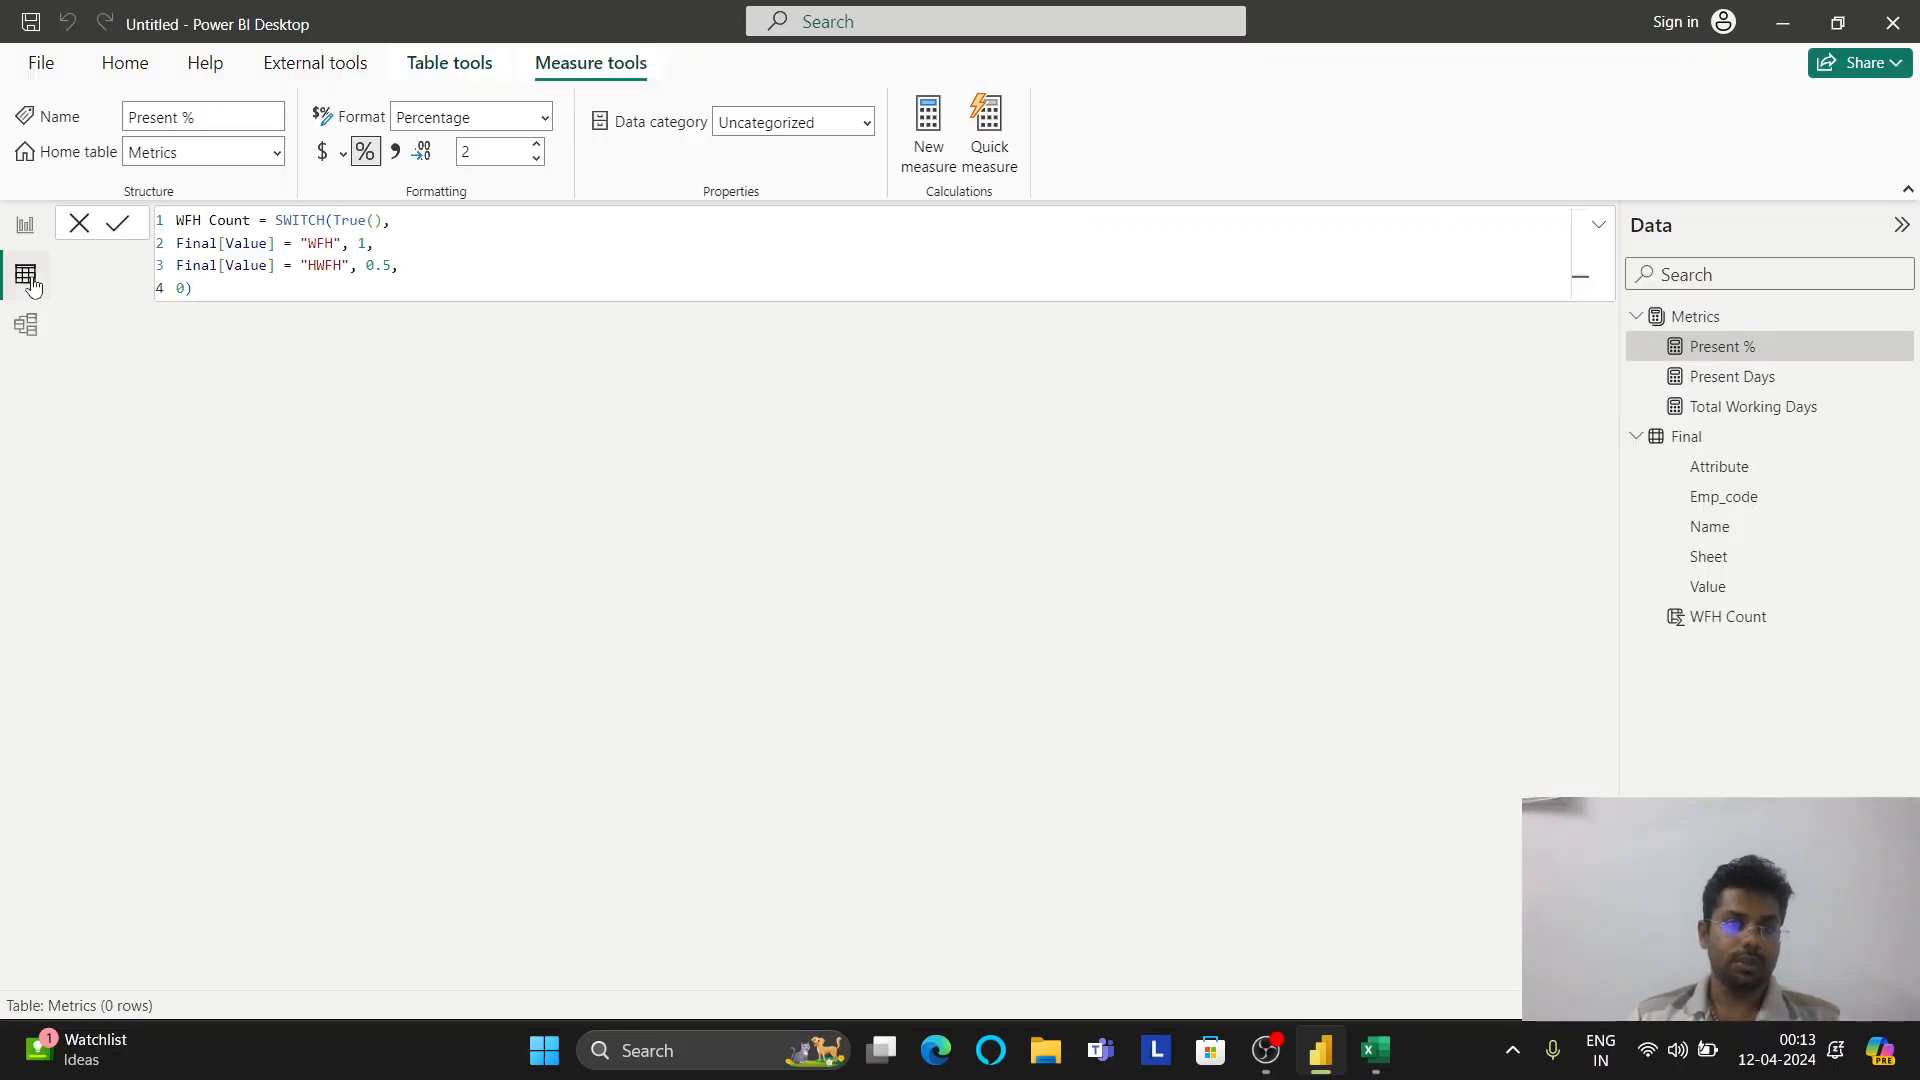
On the Final table, start a new Month column using the STARTOFMONTH function
{"action": "left_click", "coordinate": [1686, 436]}
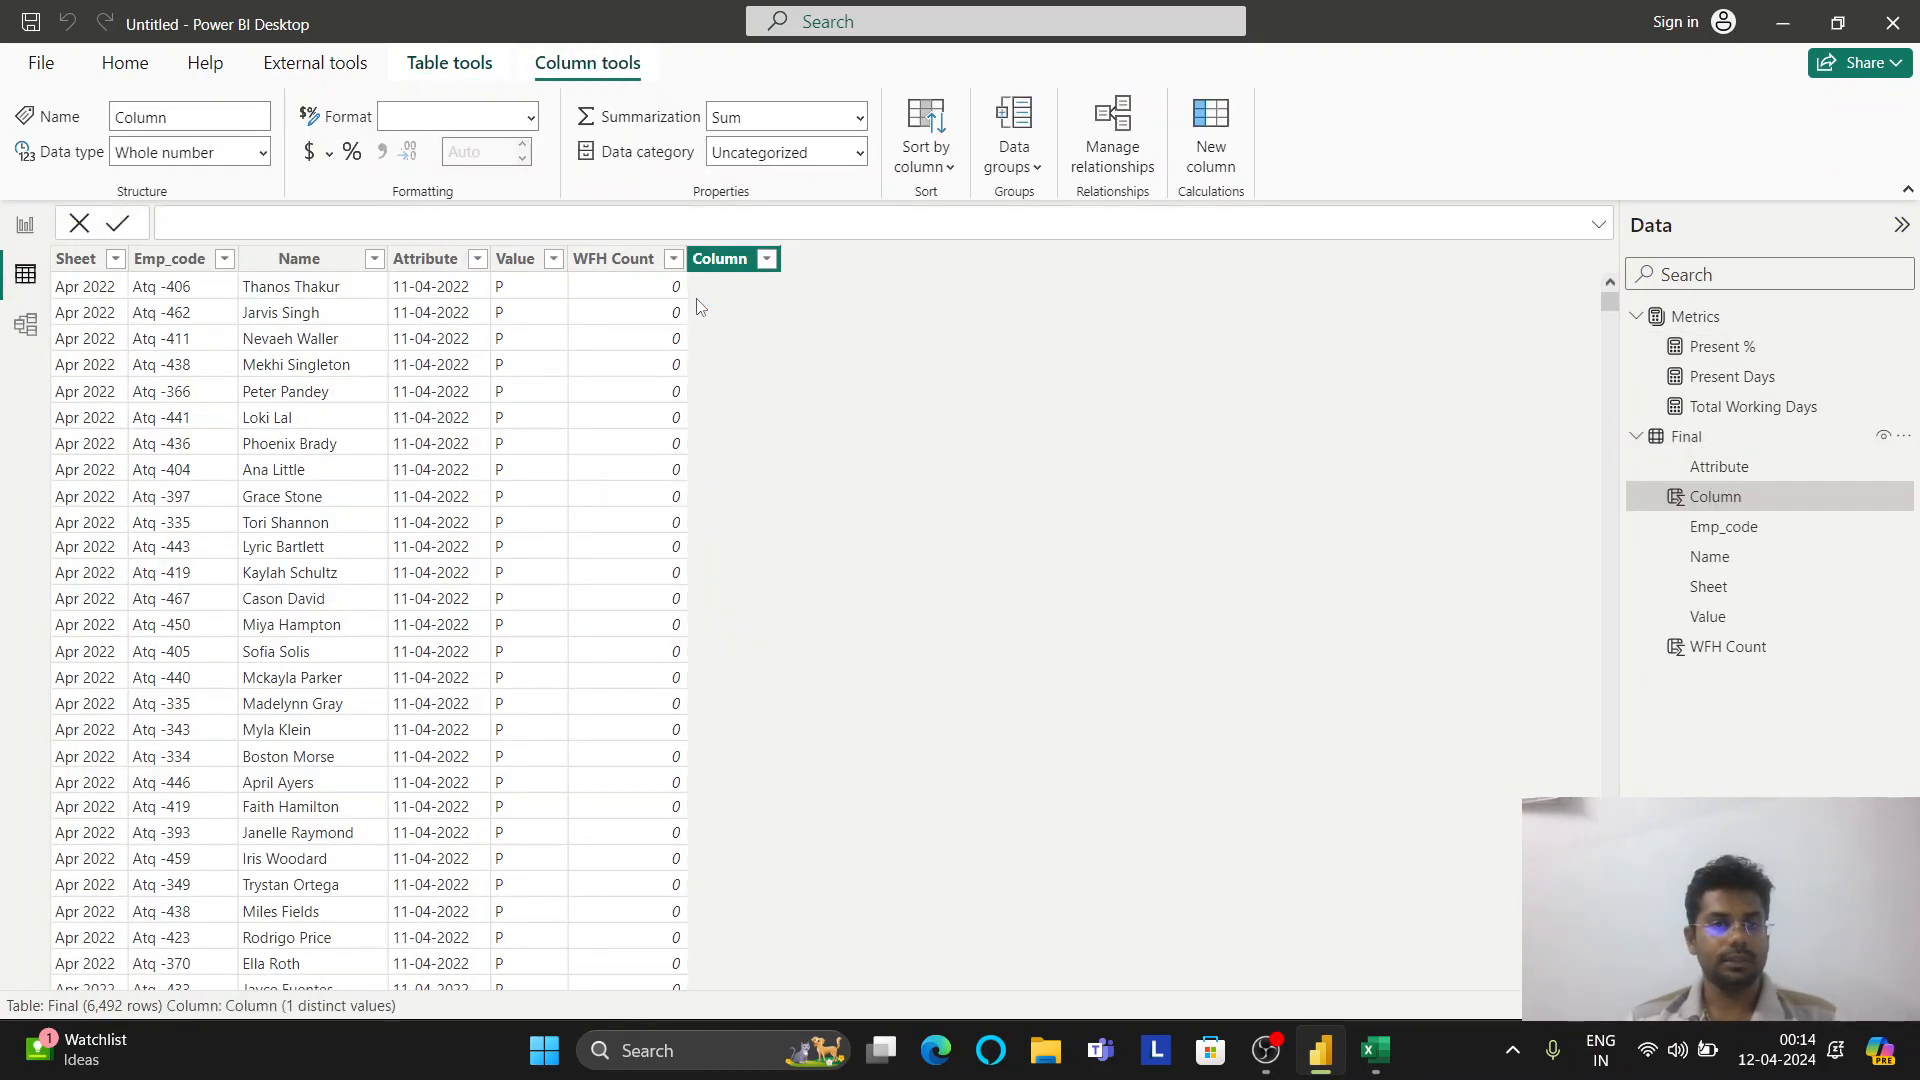
{"action": "type", "text": "M"}
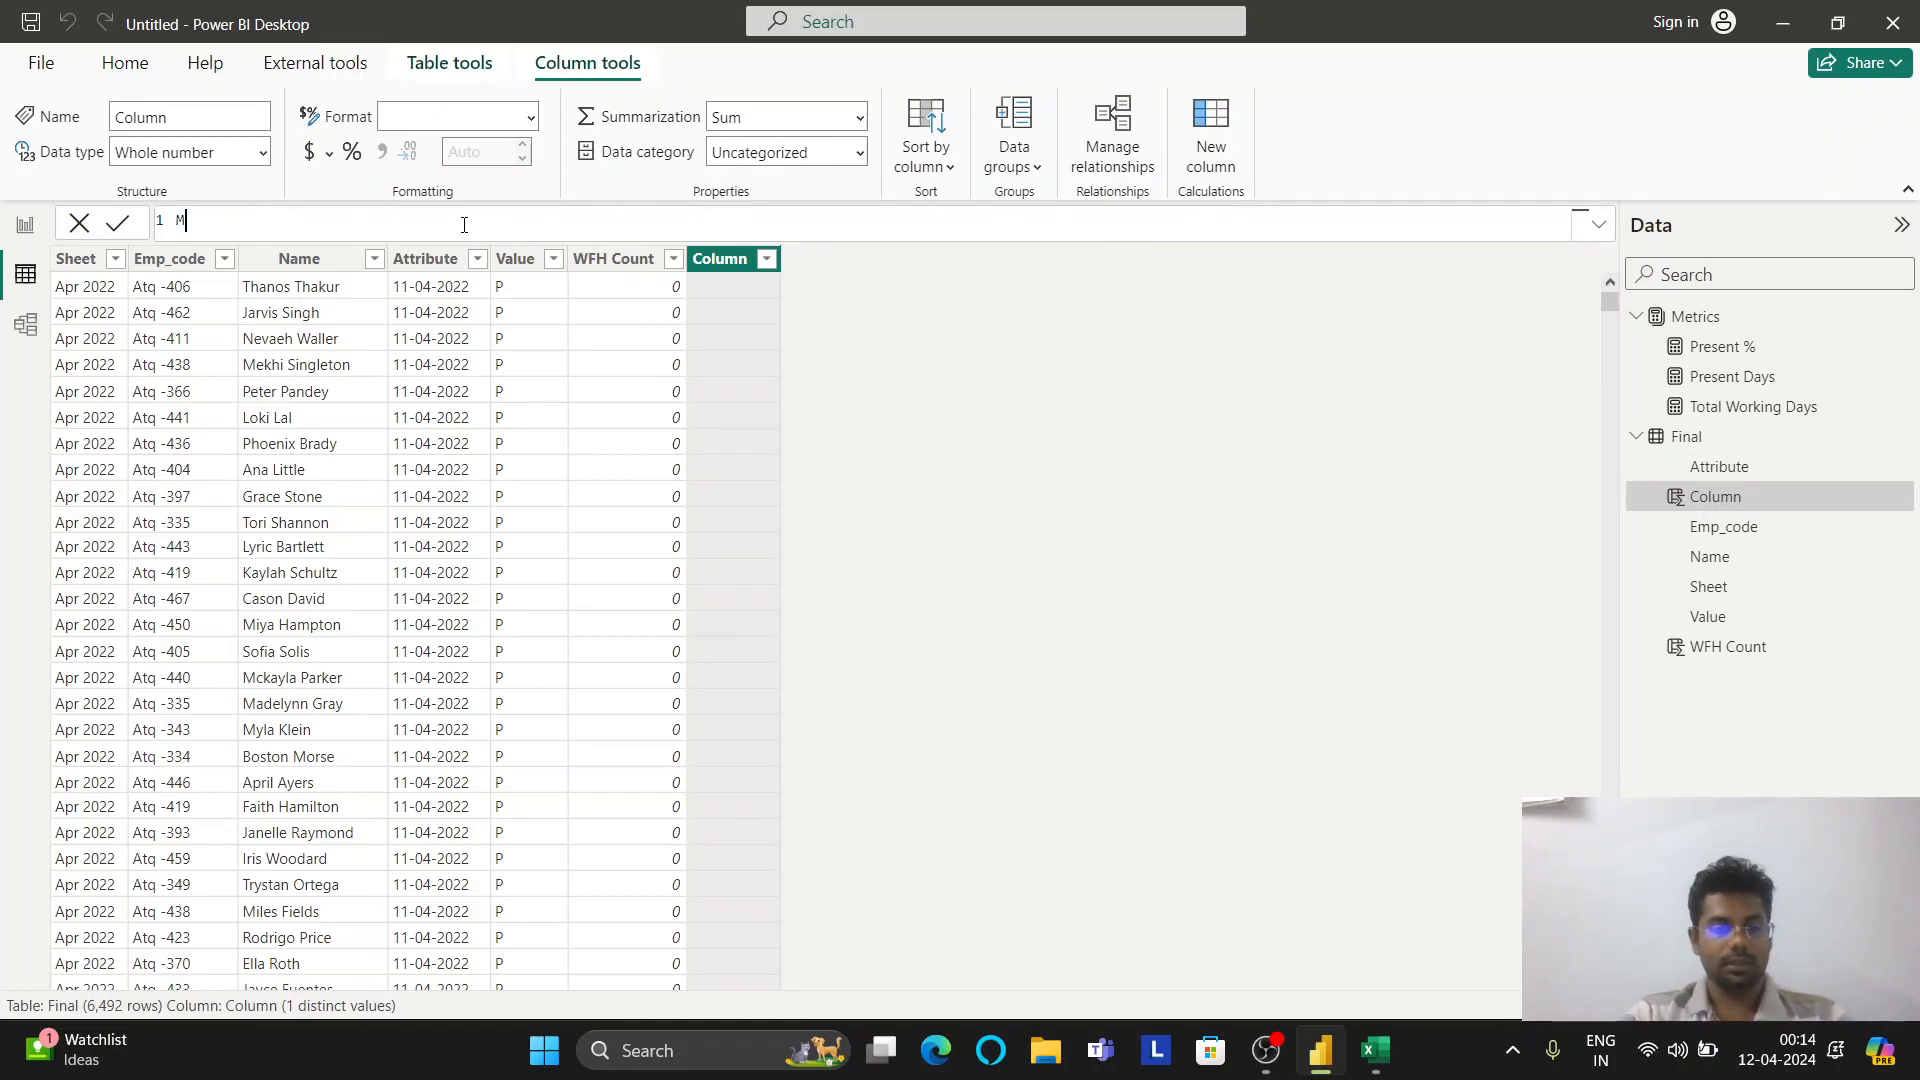
{"action": "type", "text": "onth = "}
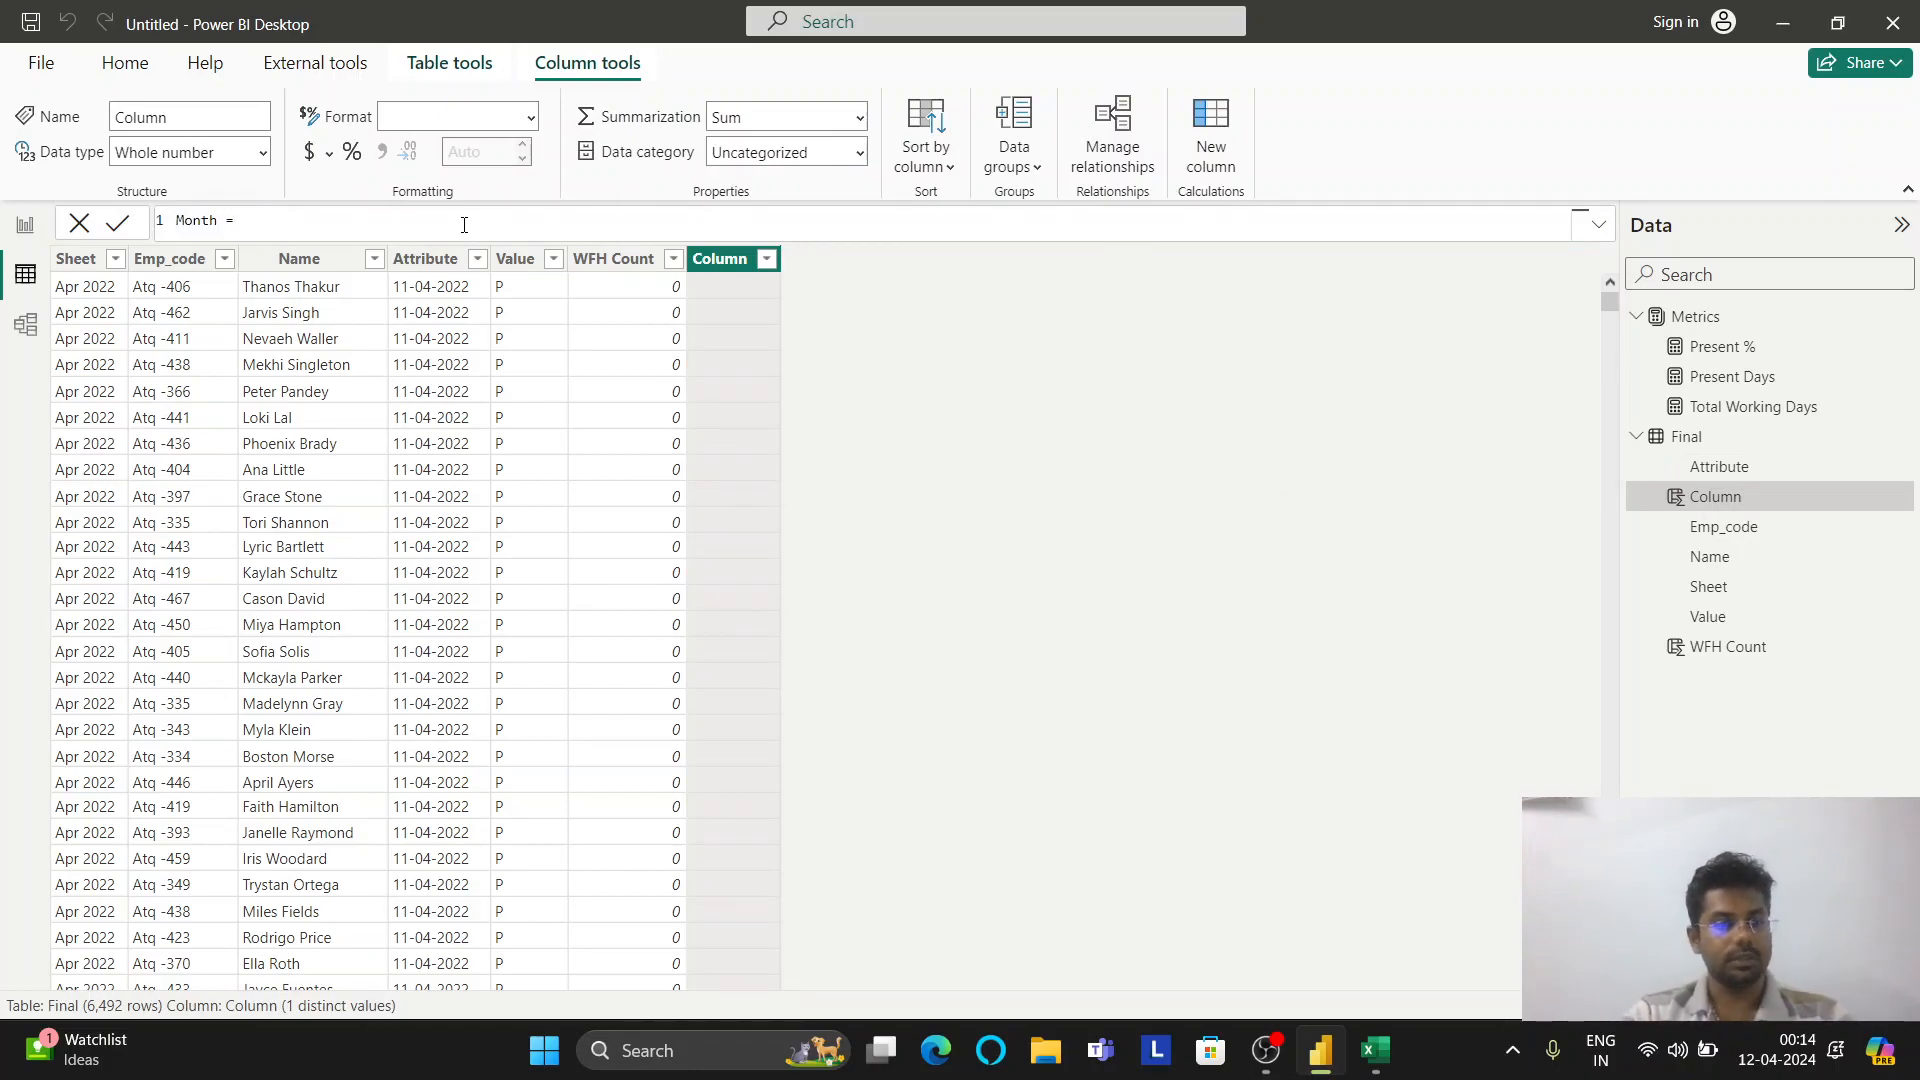
{"action": "type", "text": "sta"}
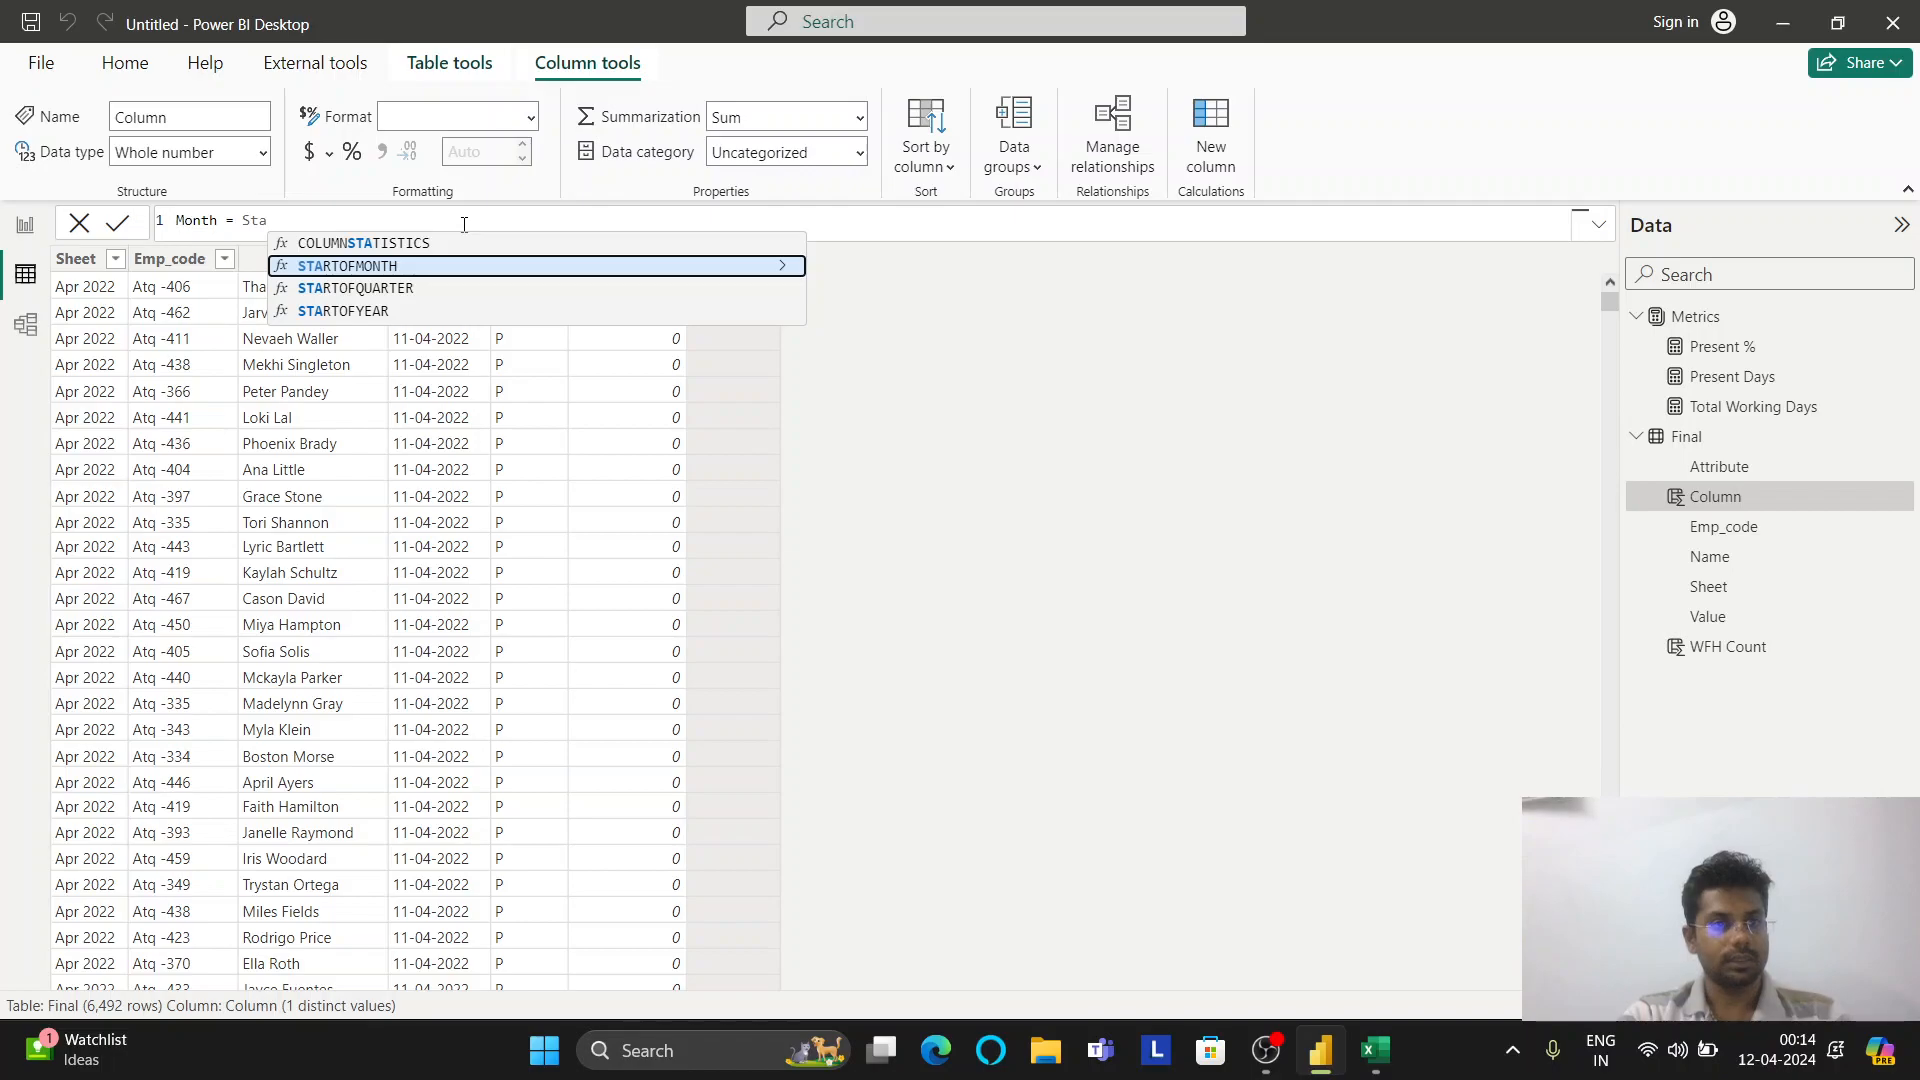
{"action": "key", "text": "Tab"}
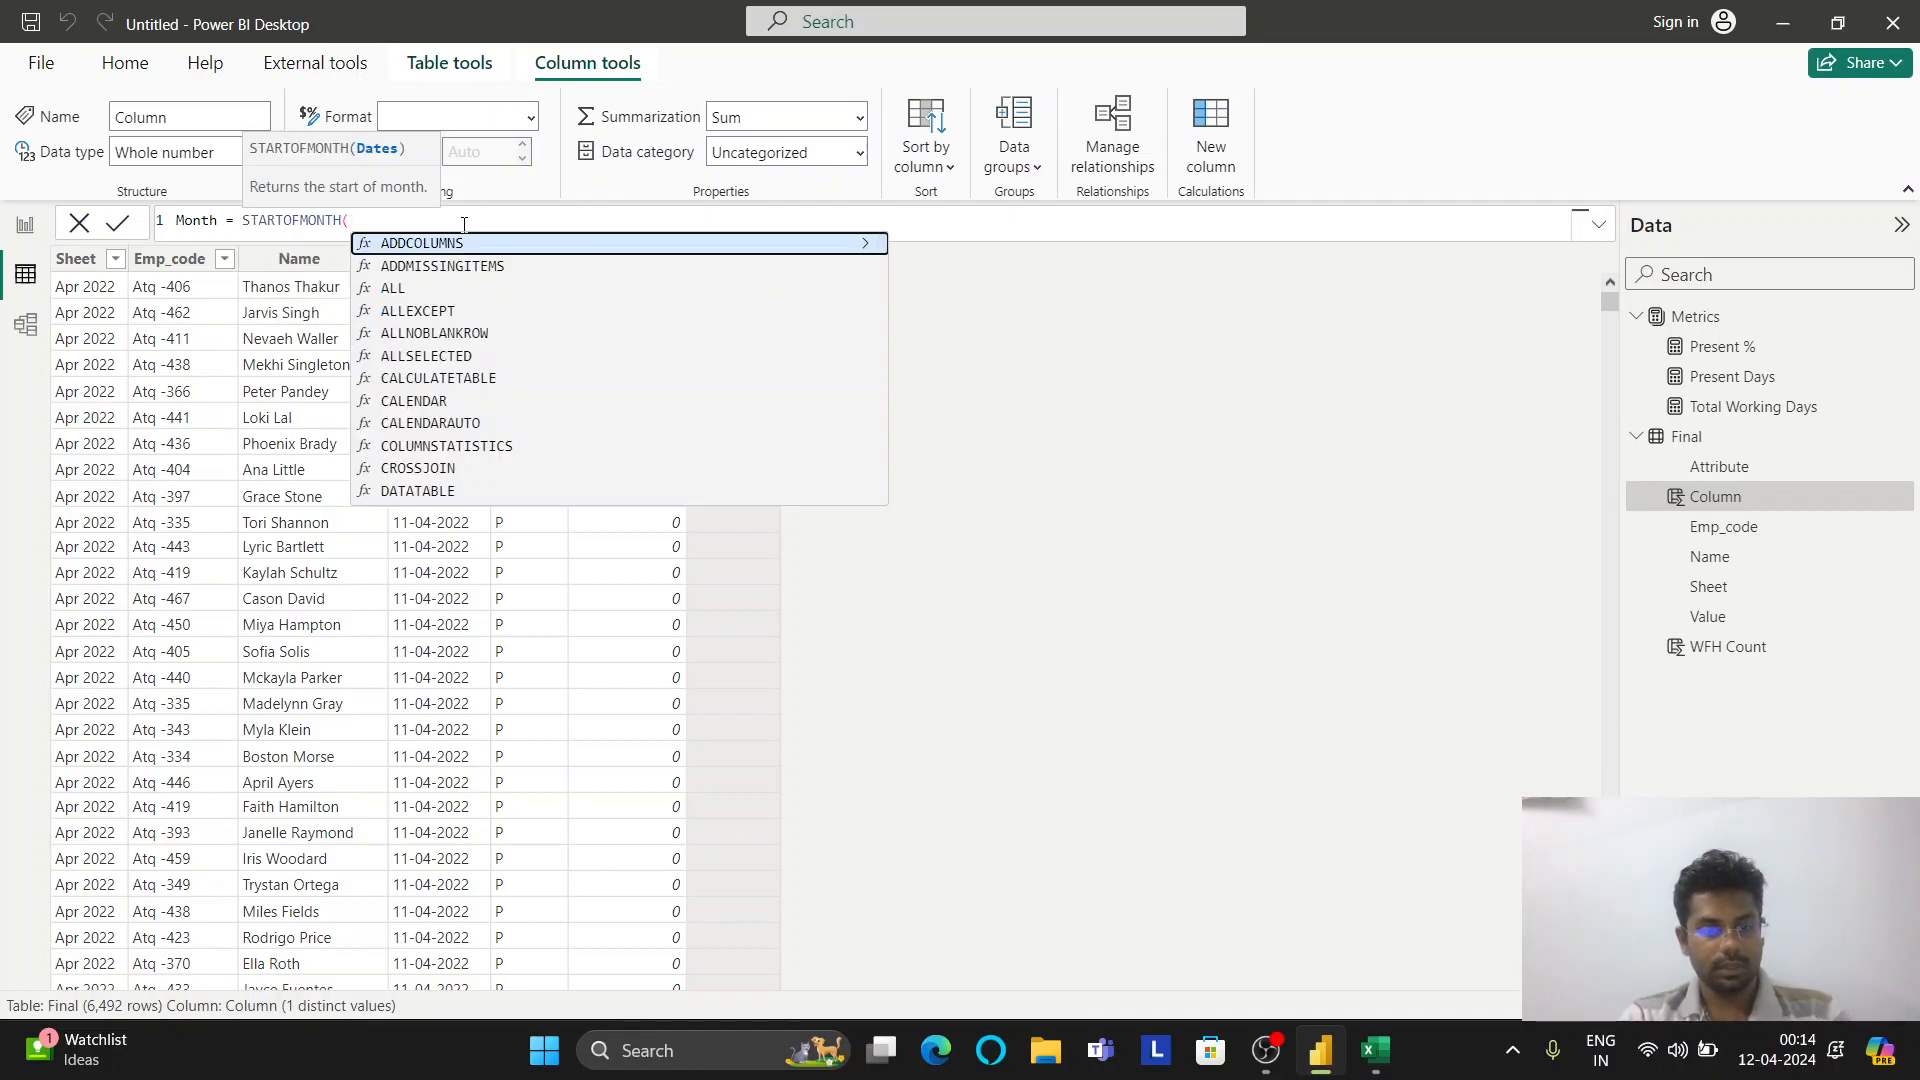
{"action": "type", "text": "F"}
{"action": "key", "text": "Down"}
{"action": "key", "text": "Down"}
{"action": "key", "text": "Down"}
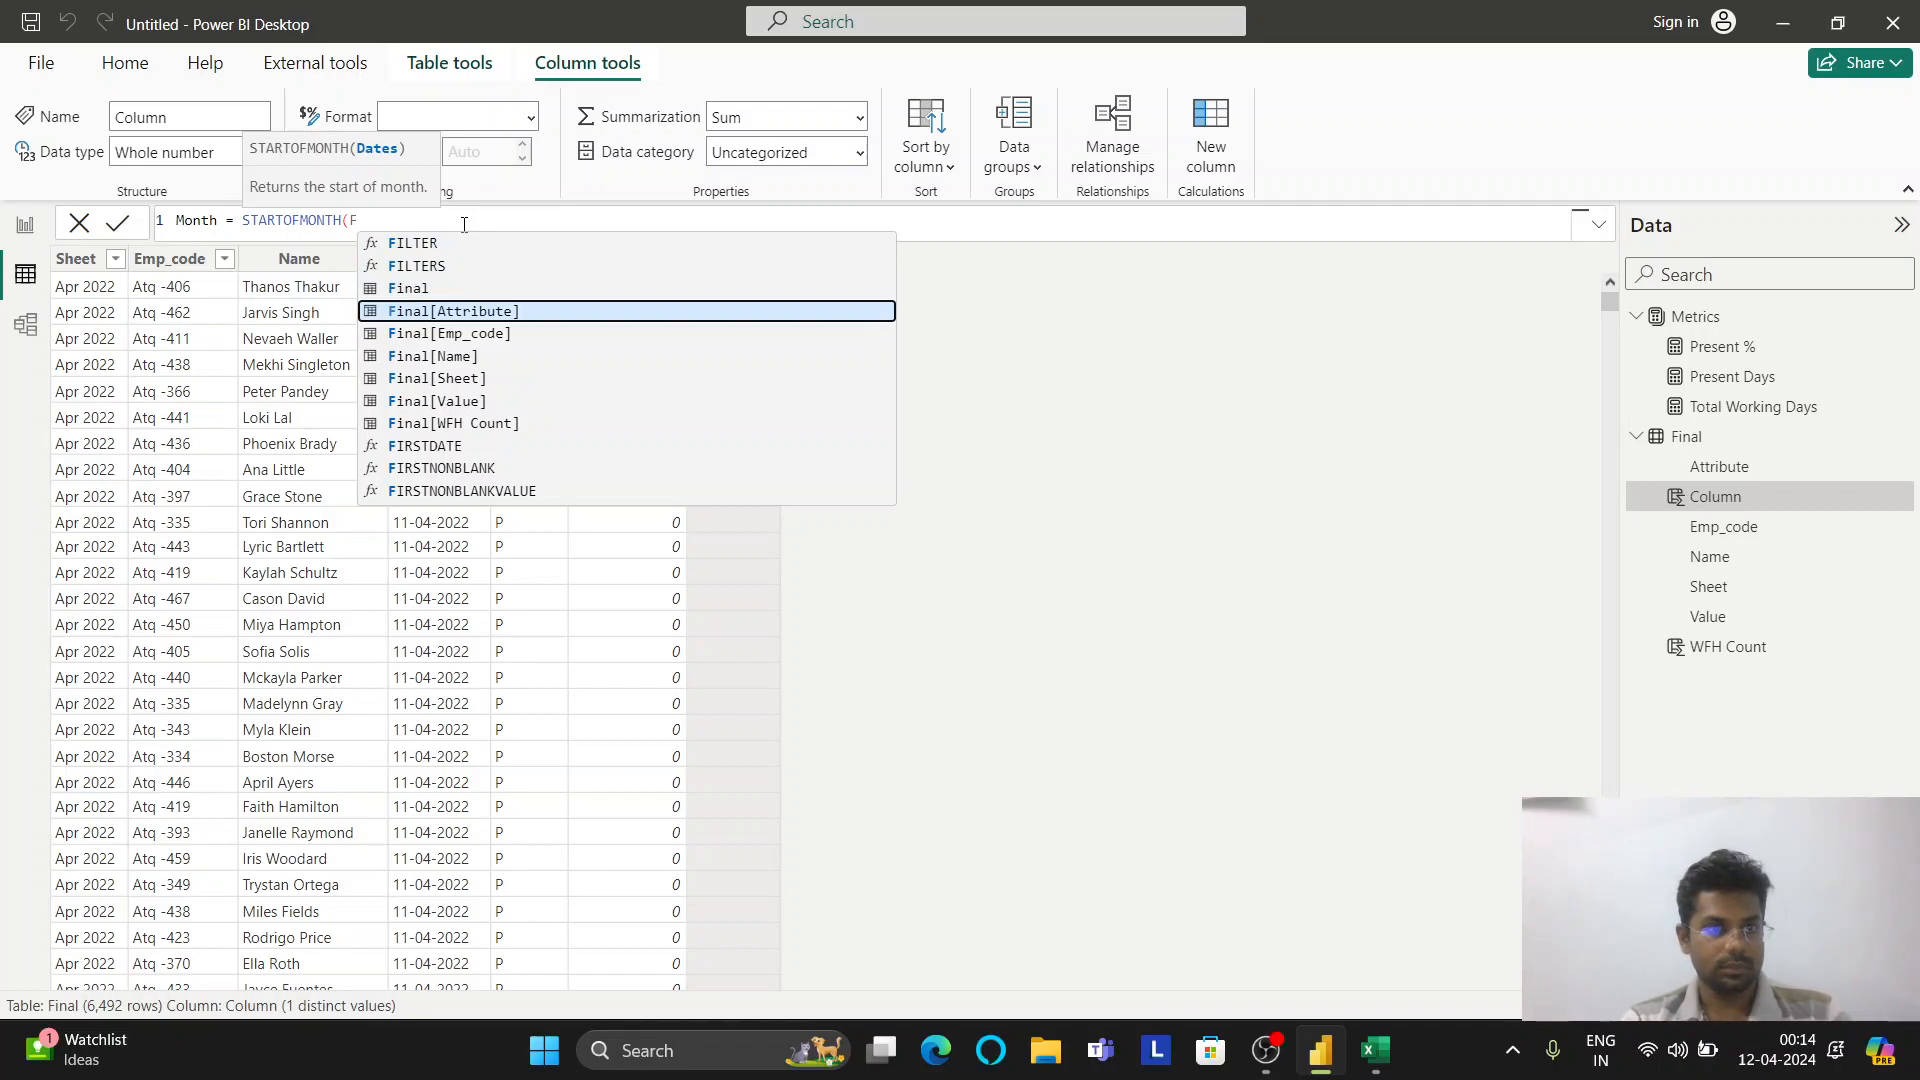
{"action": "key", "text": "Escape"}
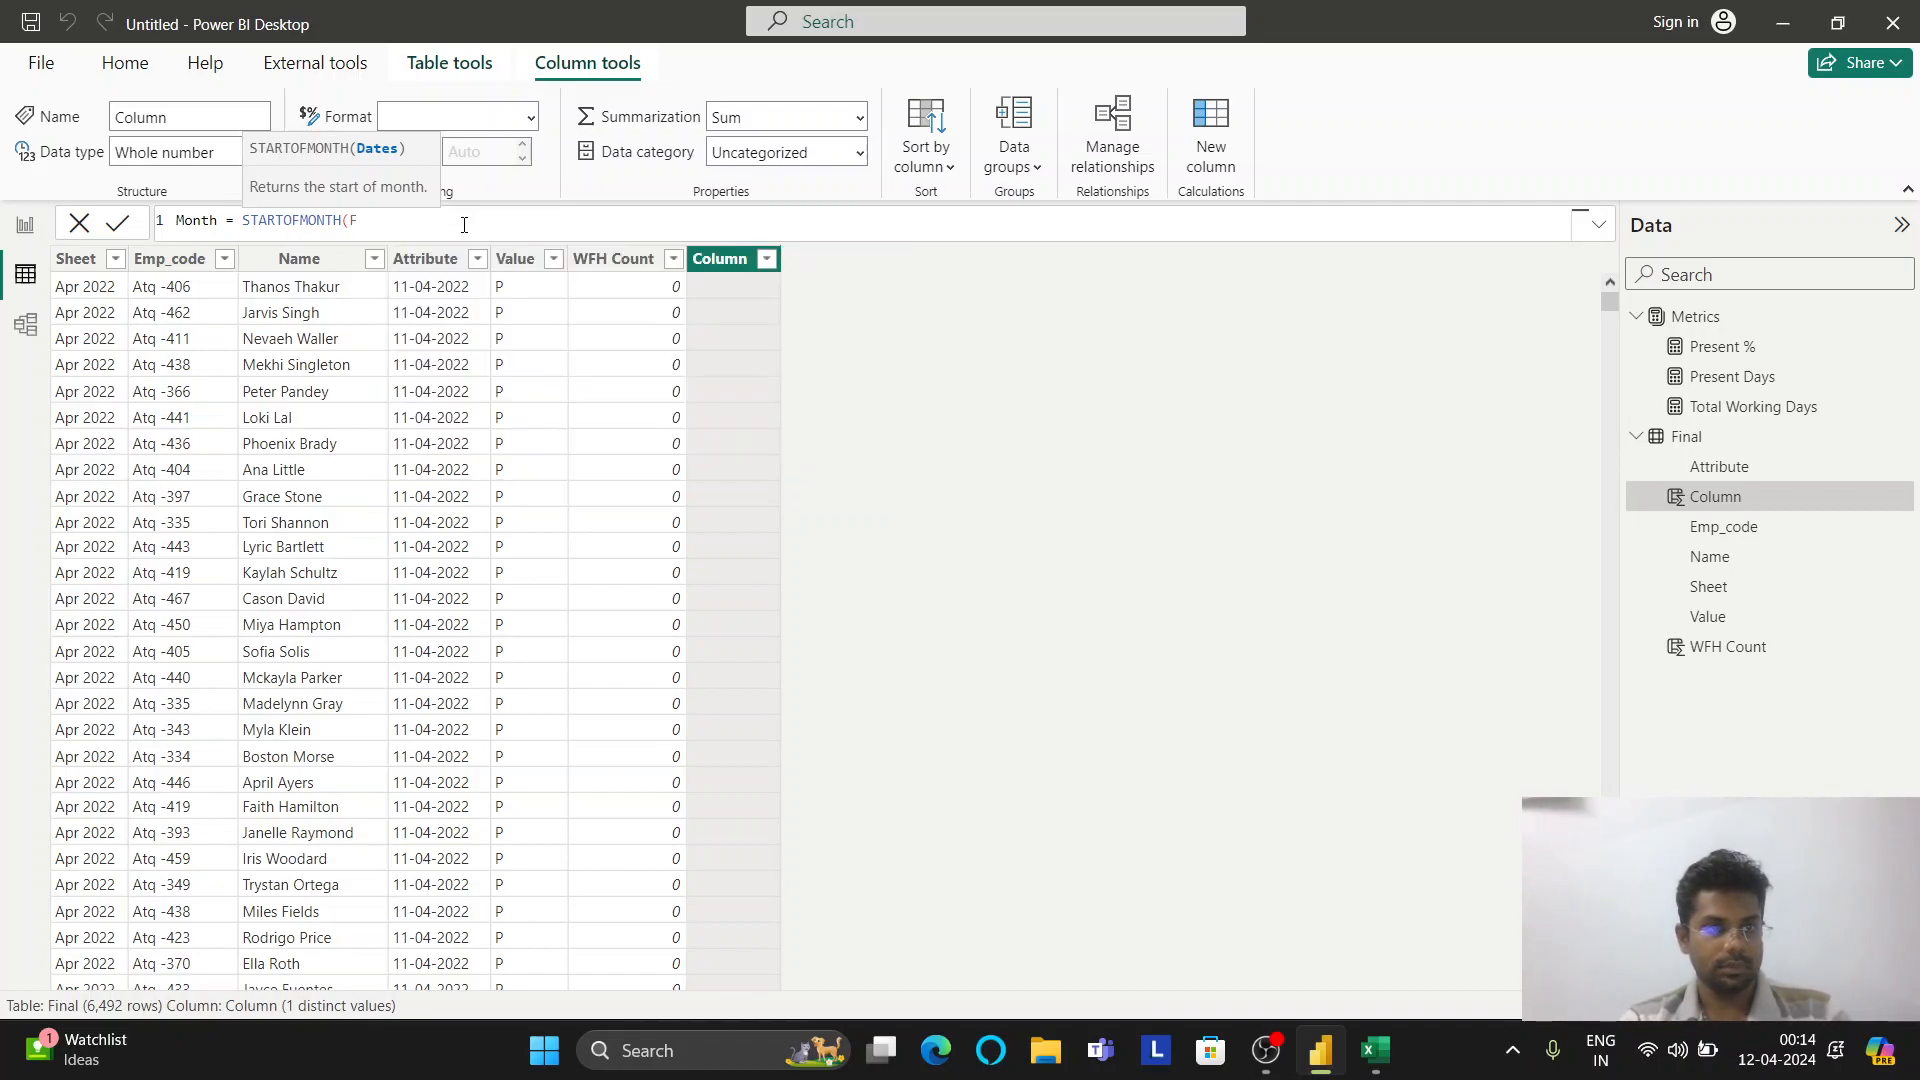
Complete Month = STARTOFMONTH(Final[Attribute]), commit it, and return to Report view
{"action": "type", "text": "i"}
{"action": "key", "text": "Down"}
{"action": "key", "text": "Down"}
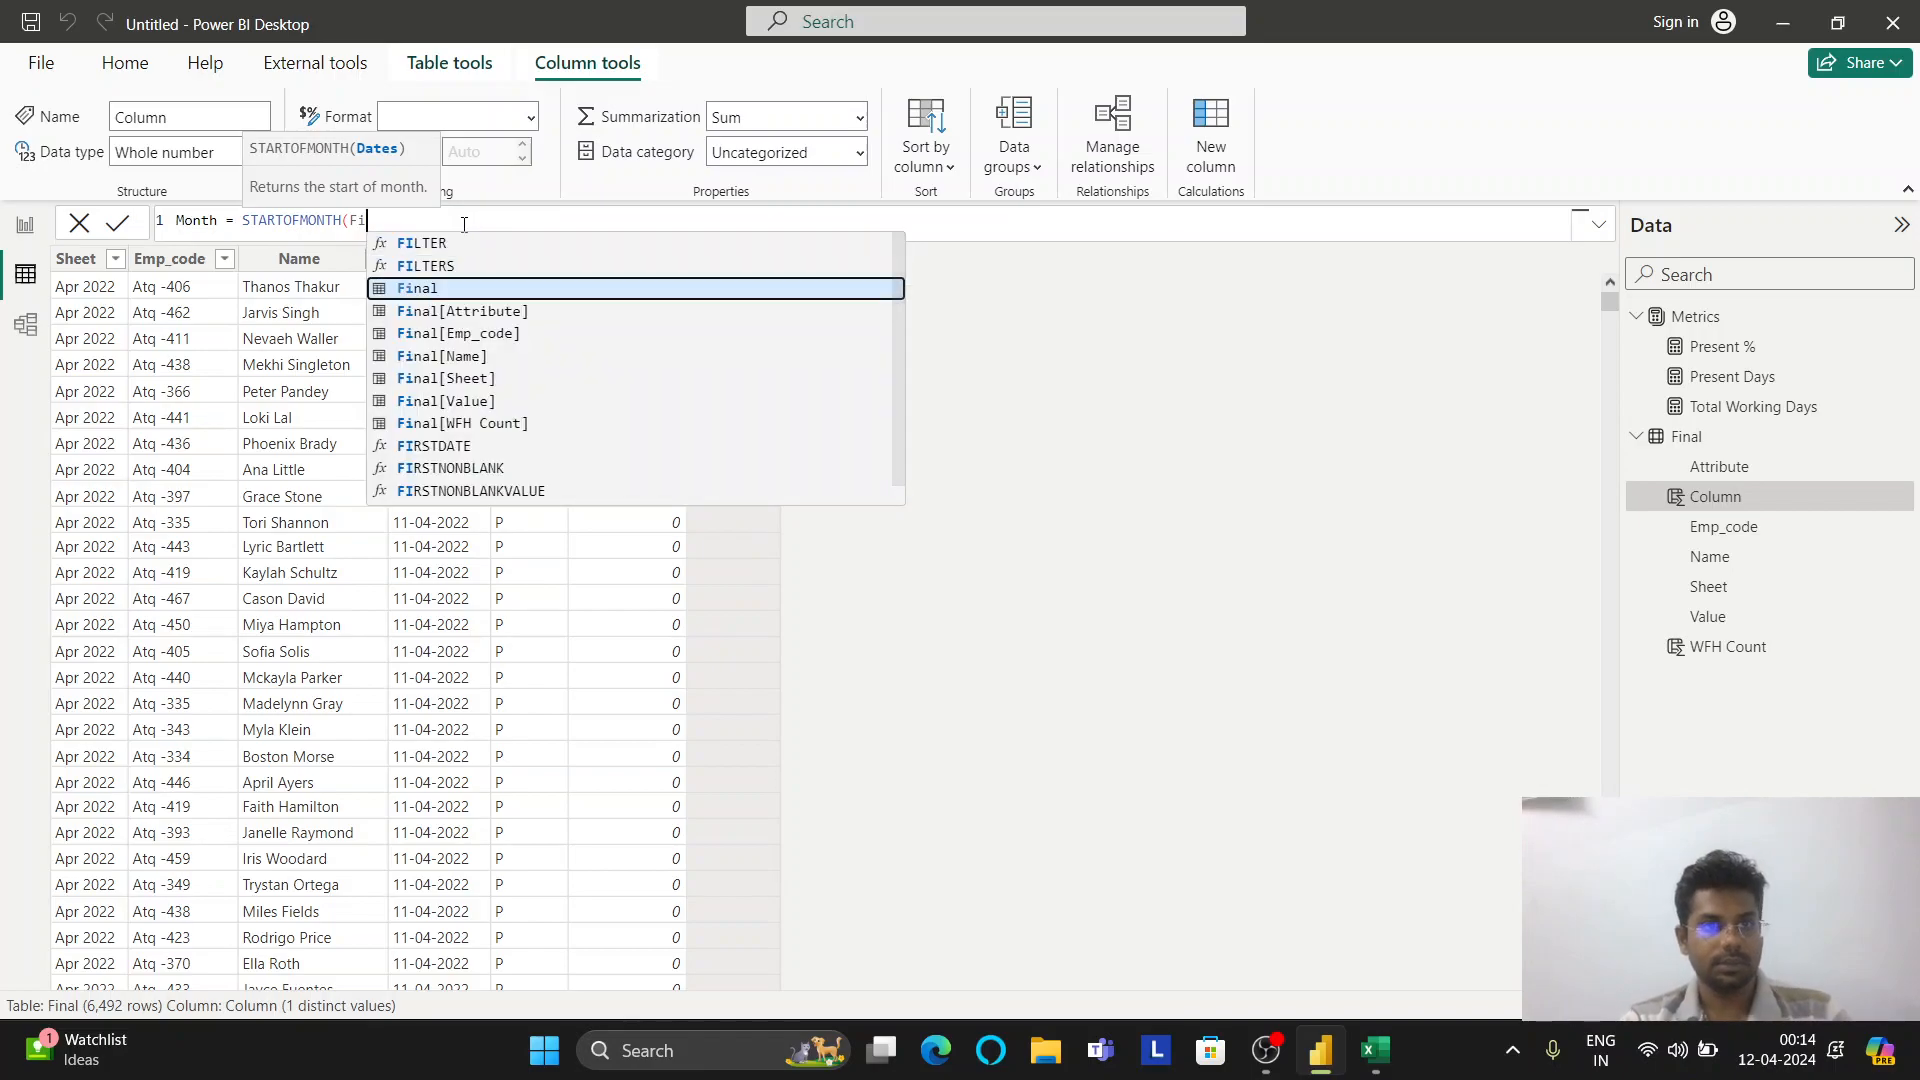
{"action": "type", "text": "`"}
{"action": "key", "text": "BackSpace"}
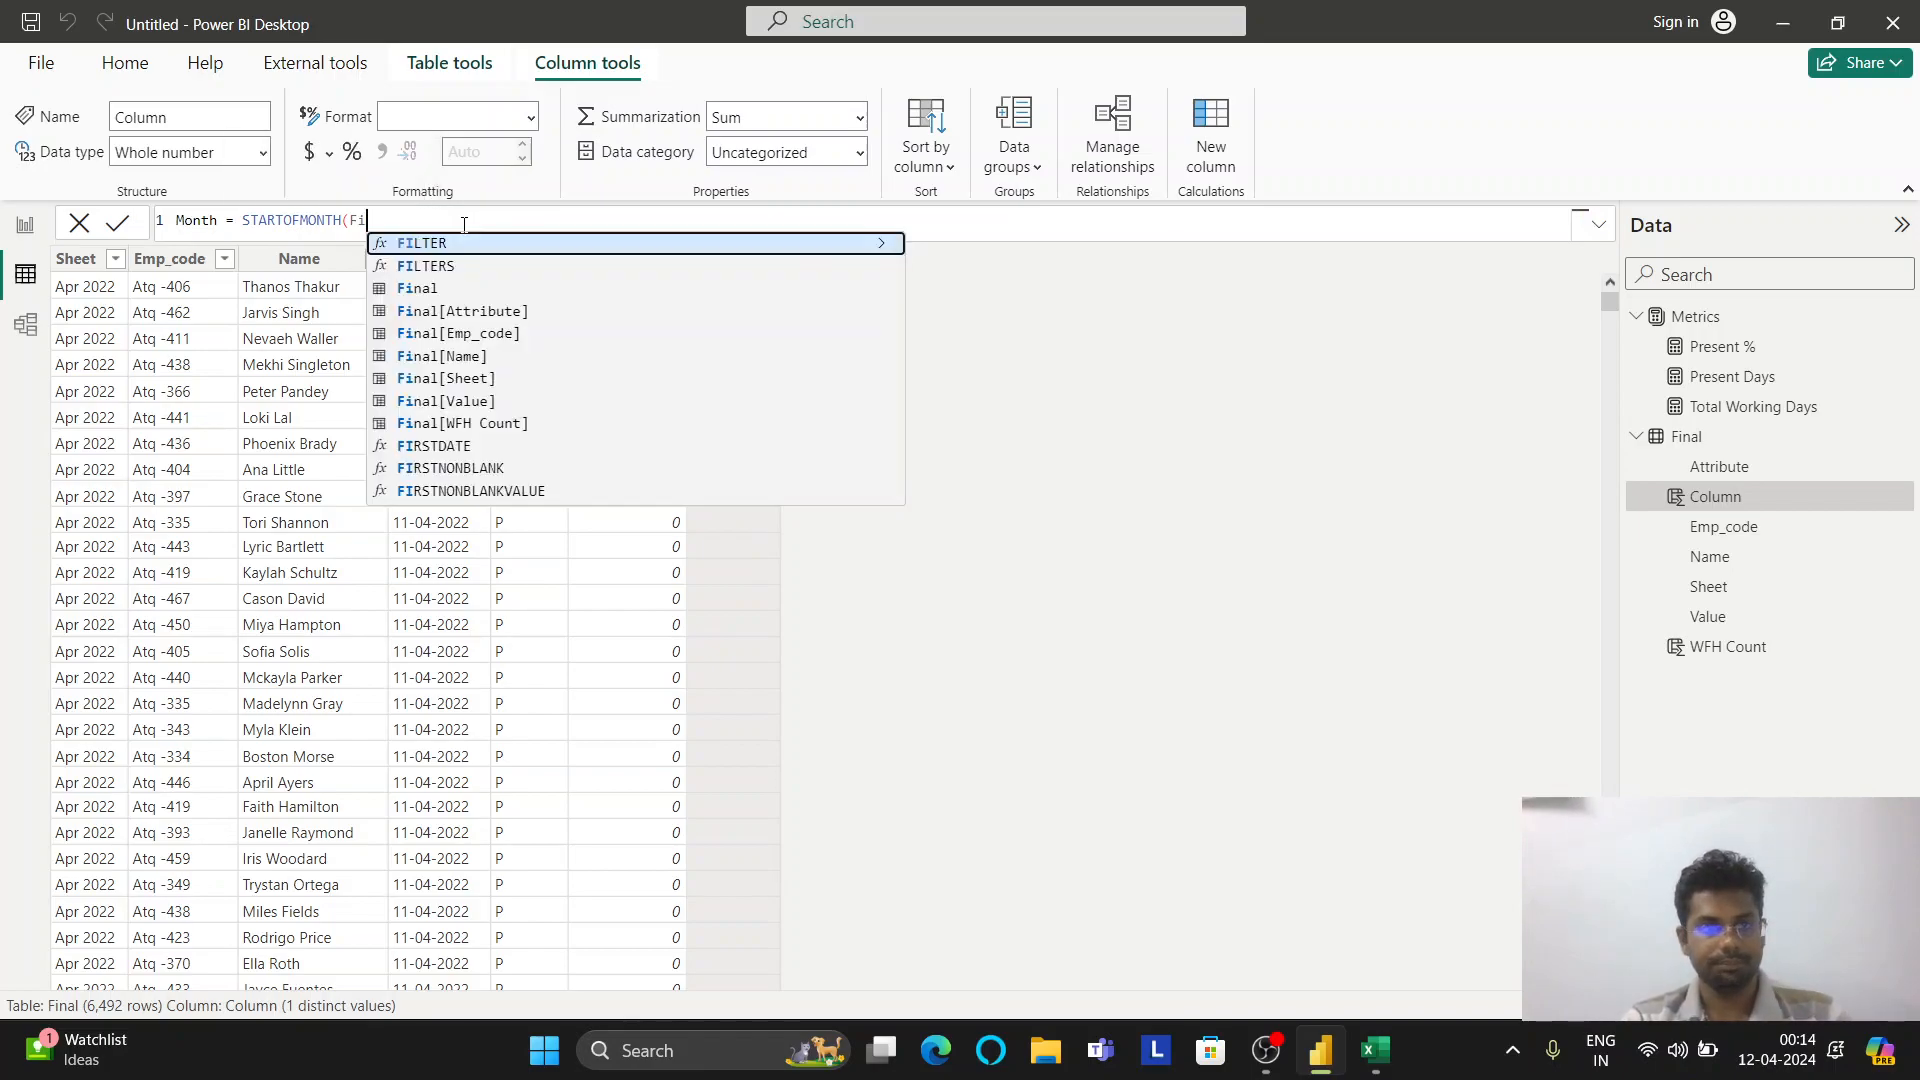
{"action": "key", "text": "Down"}
{"action": "key", "text": "Down"}
{"action": "key", "text": "Down"}
{"action": "key", "text": "Tab"}
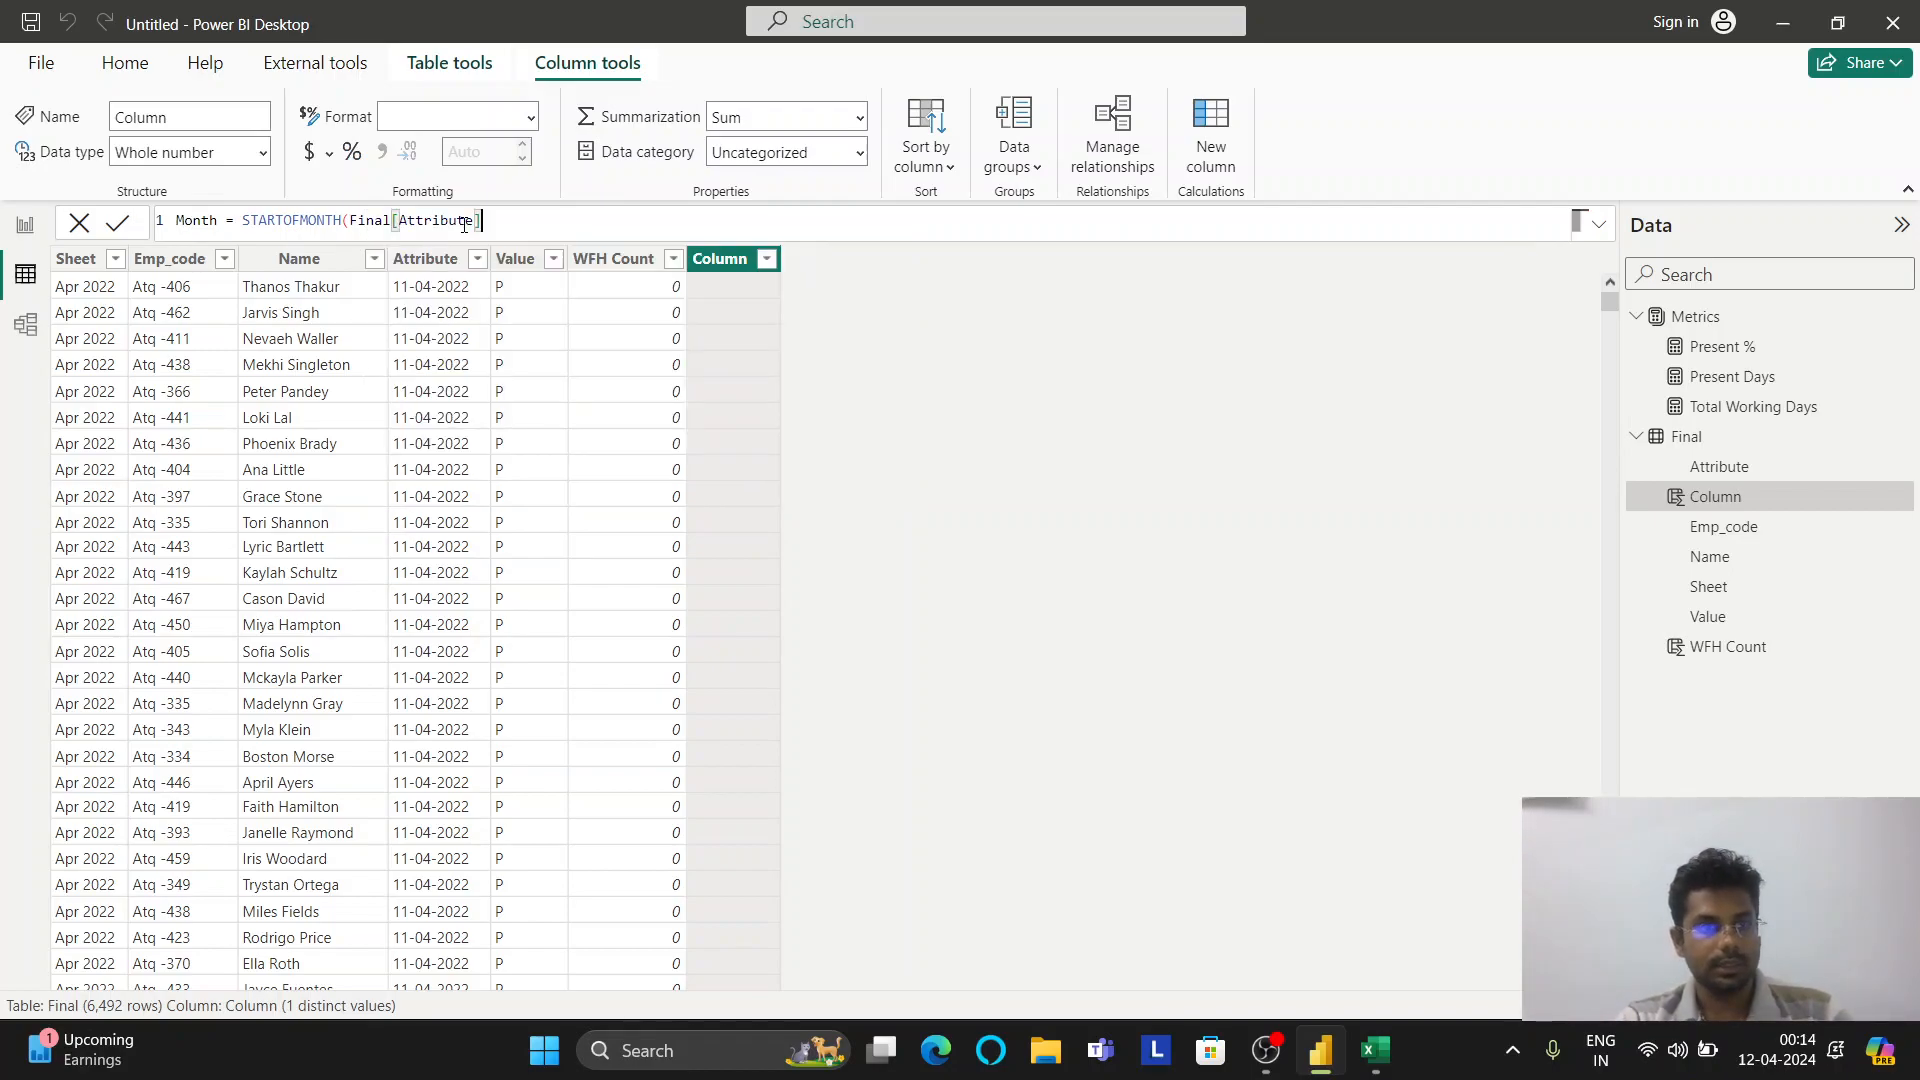
{"action": "type", "text": ","}
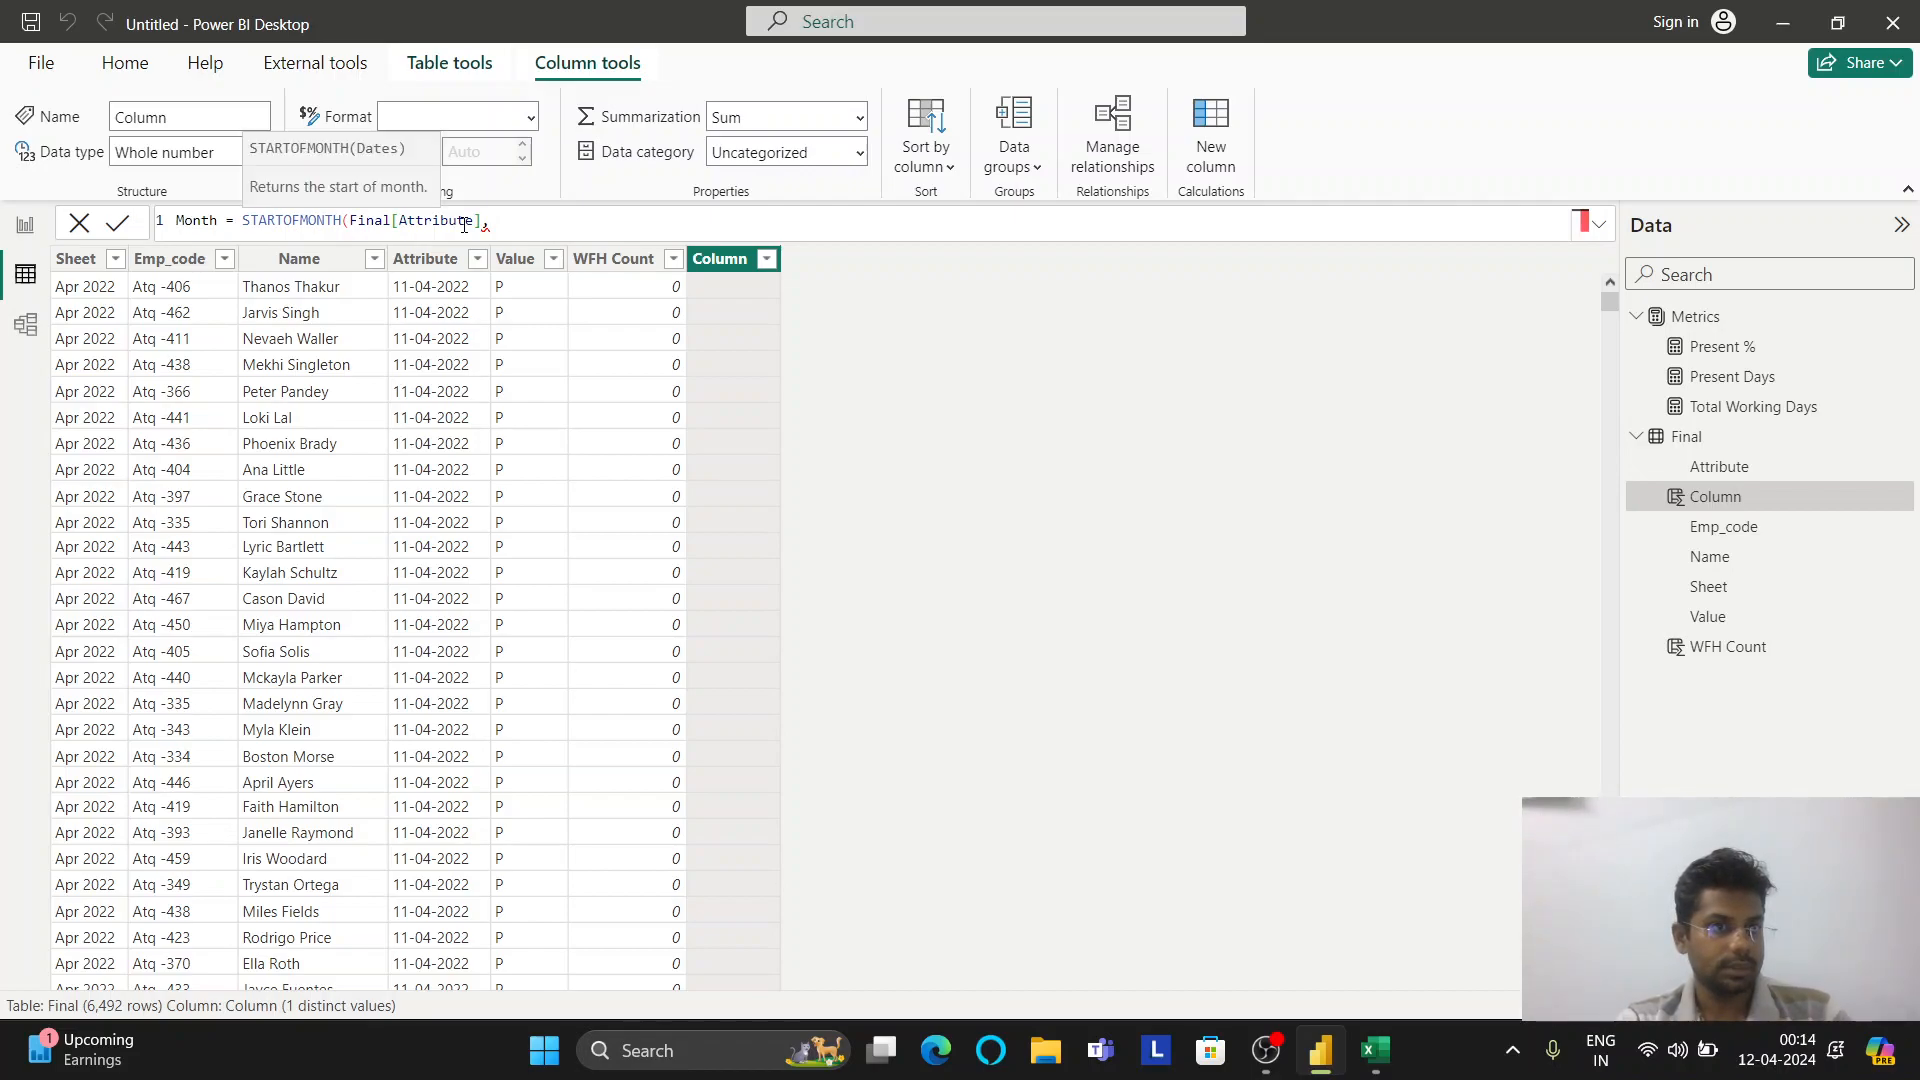
{"action": "key", "text": "BackSpace"}
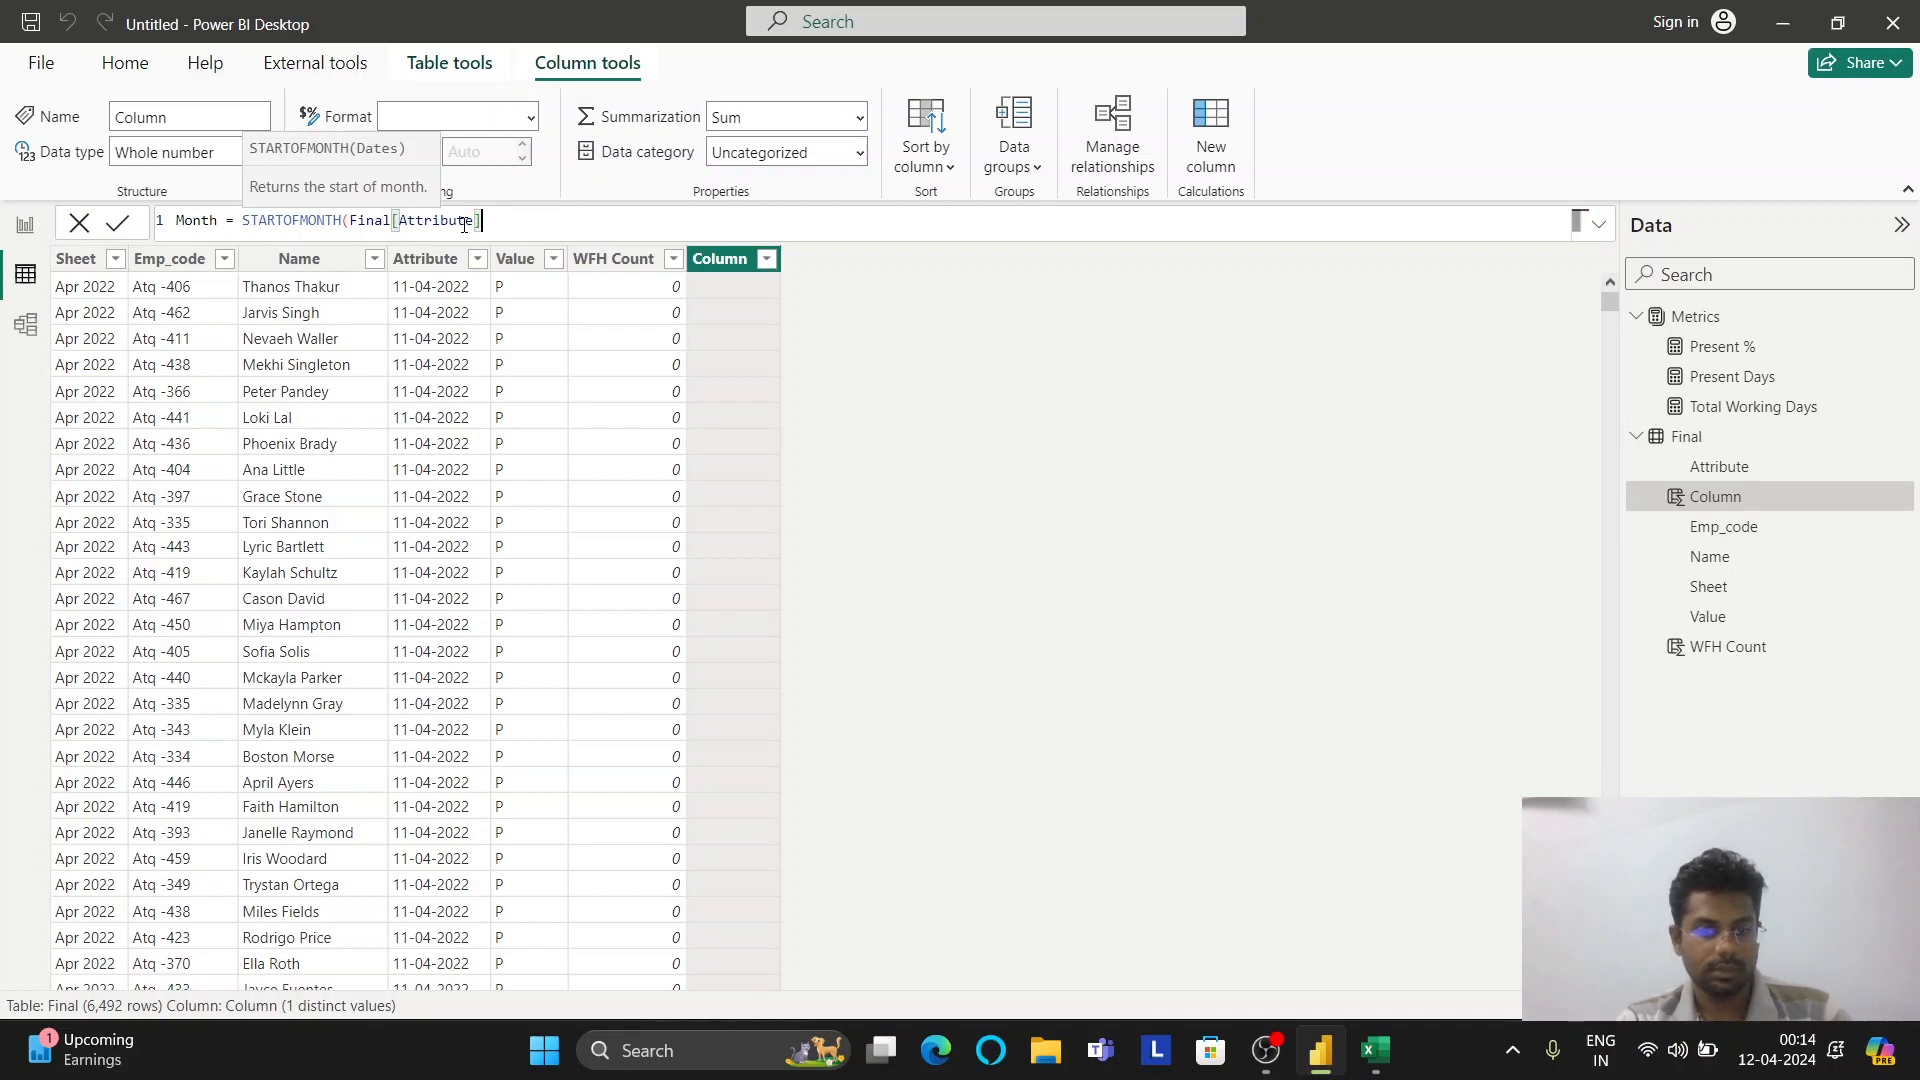
{"action": "type", "text": ")"}
{"action": "key", "text": "Return"}
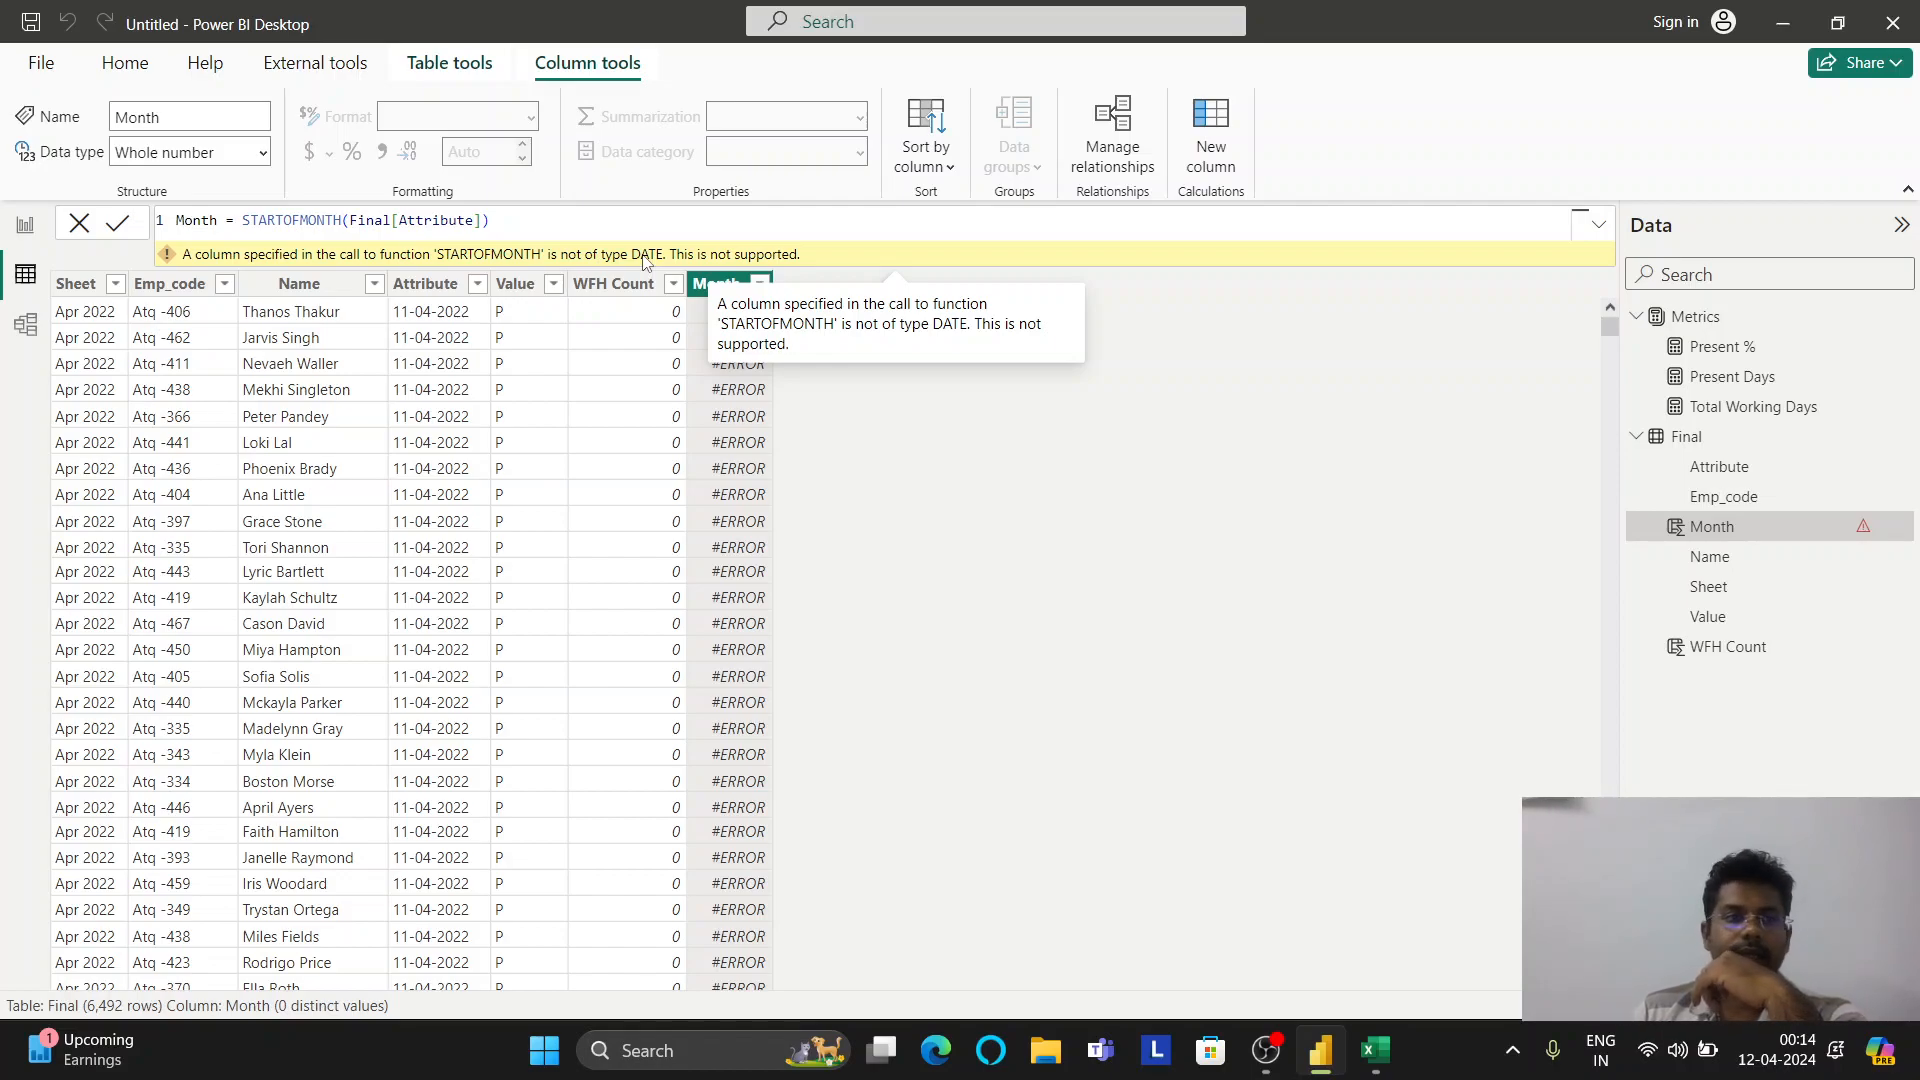
{"action": "left_click", "coordinate": [25, 226]}
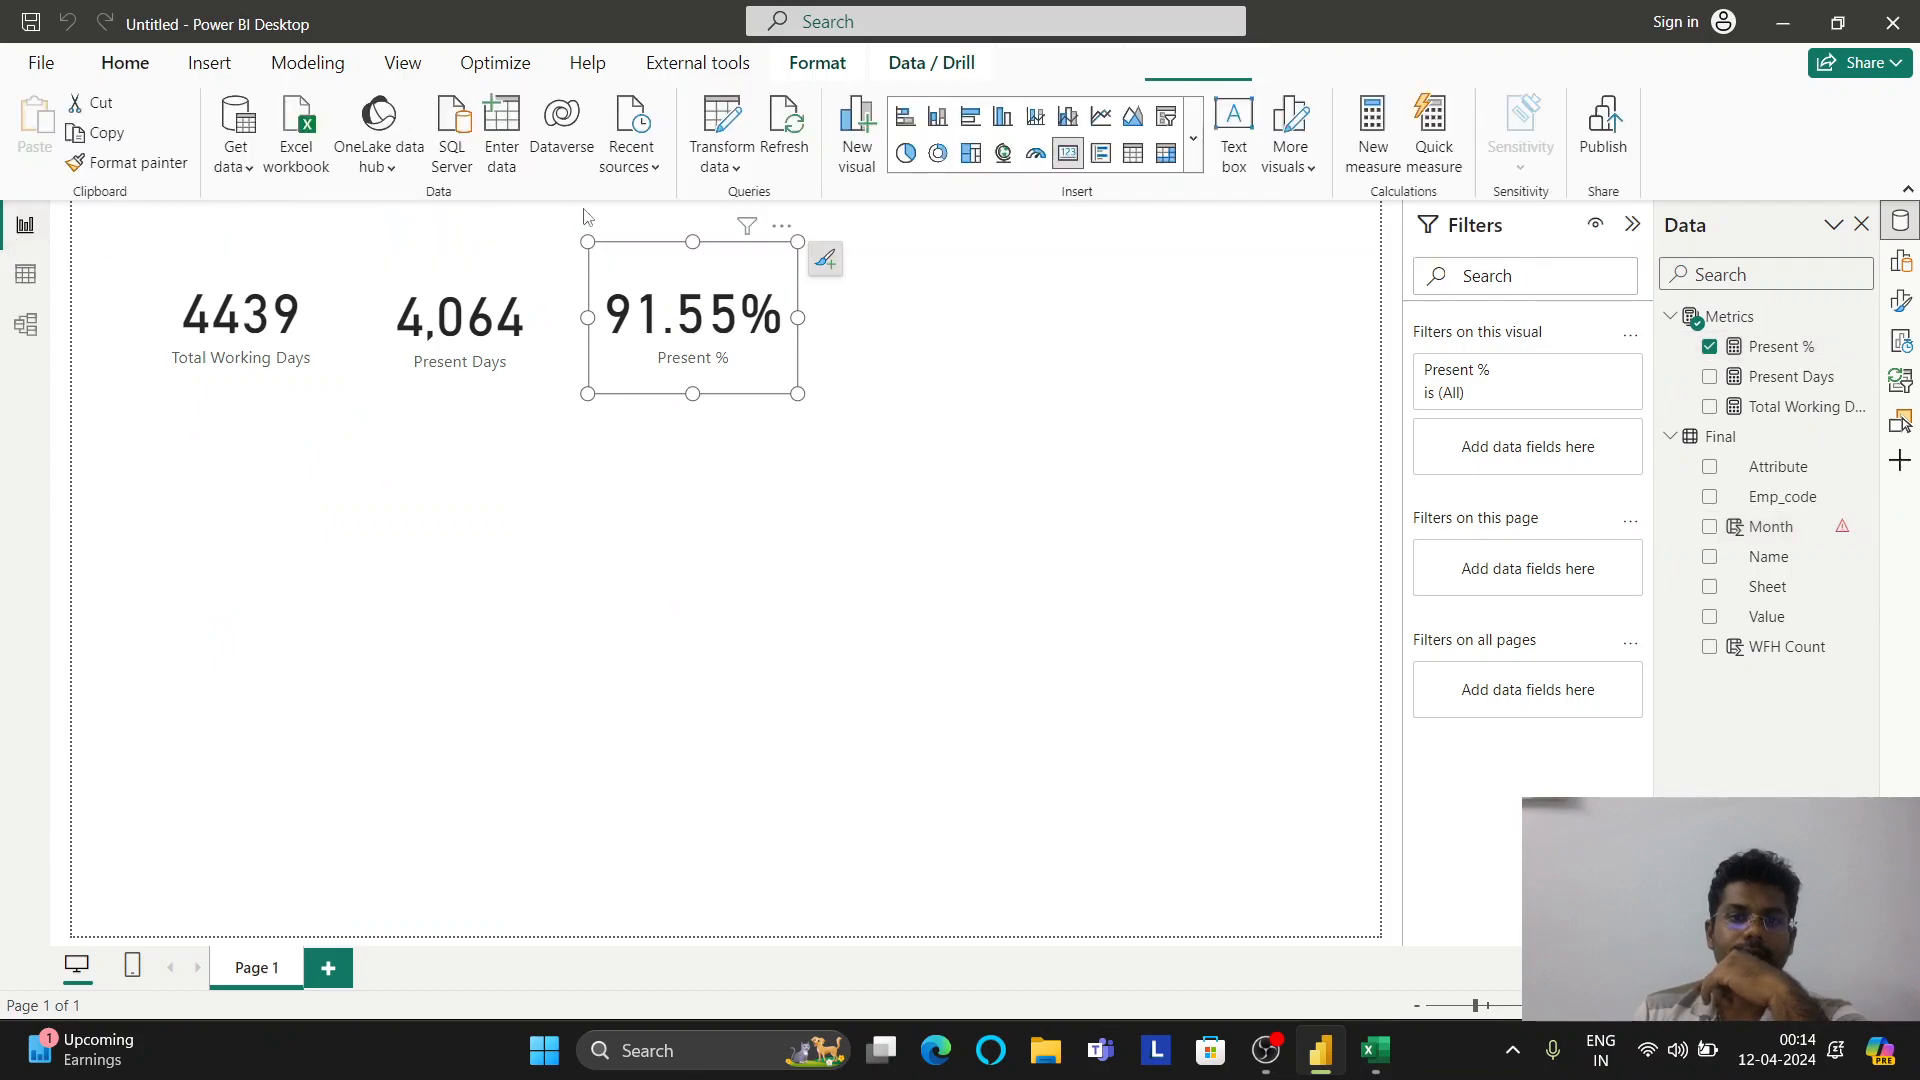
In Power Query, rename Final's Attribute column to Date, type it as Date, and apply
{"action": "left_click", "coordinate": [738, 113]}
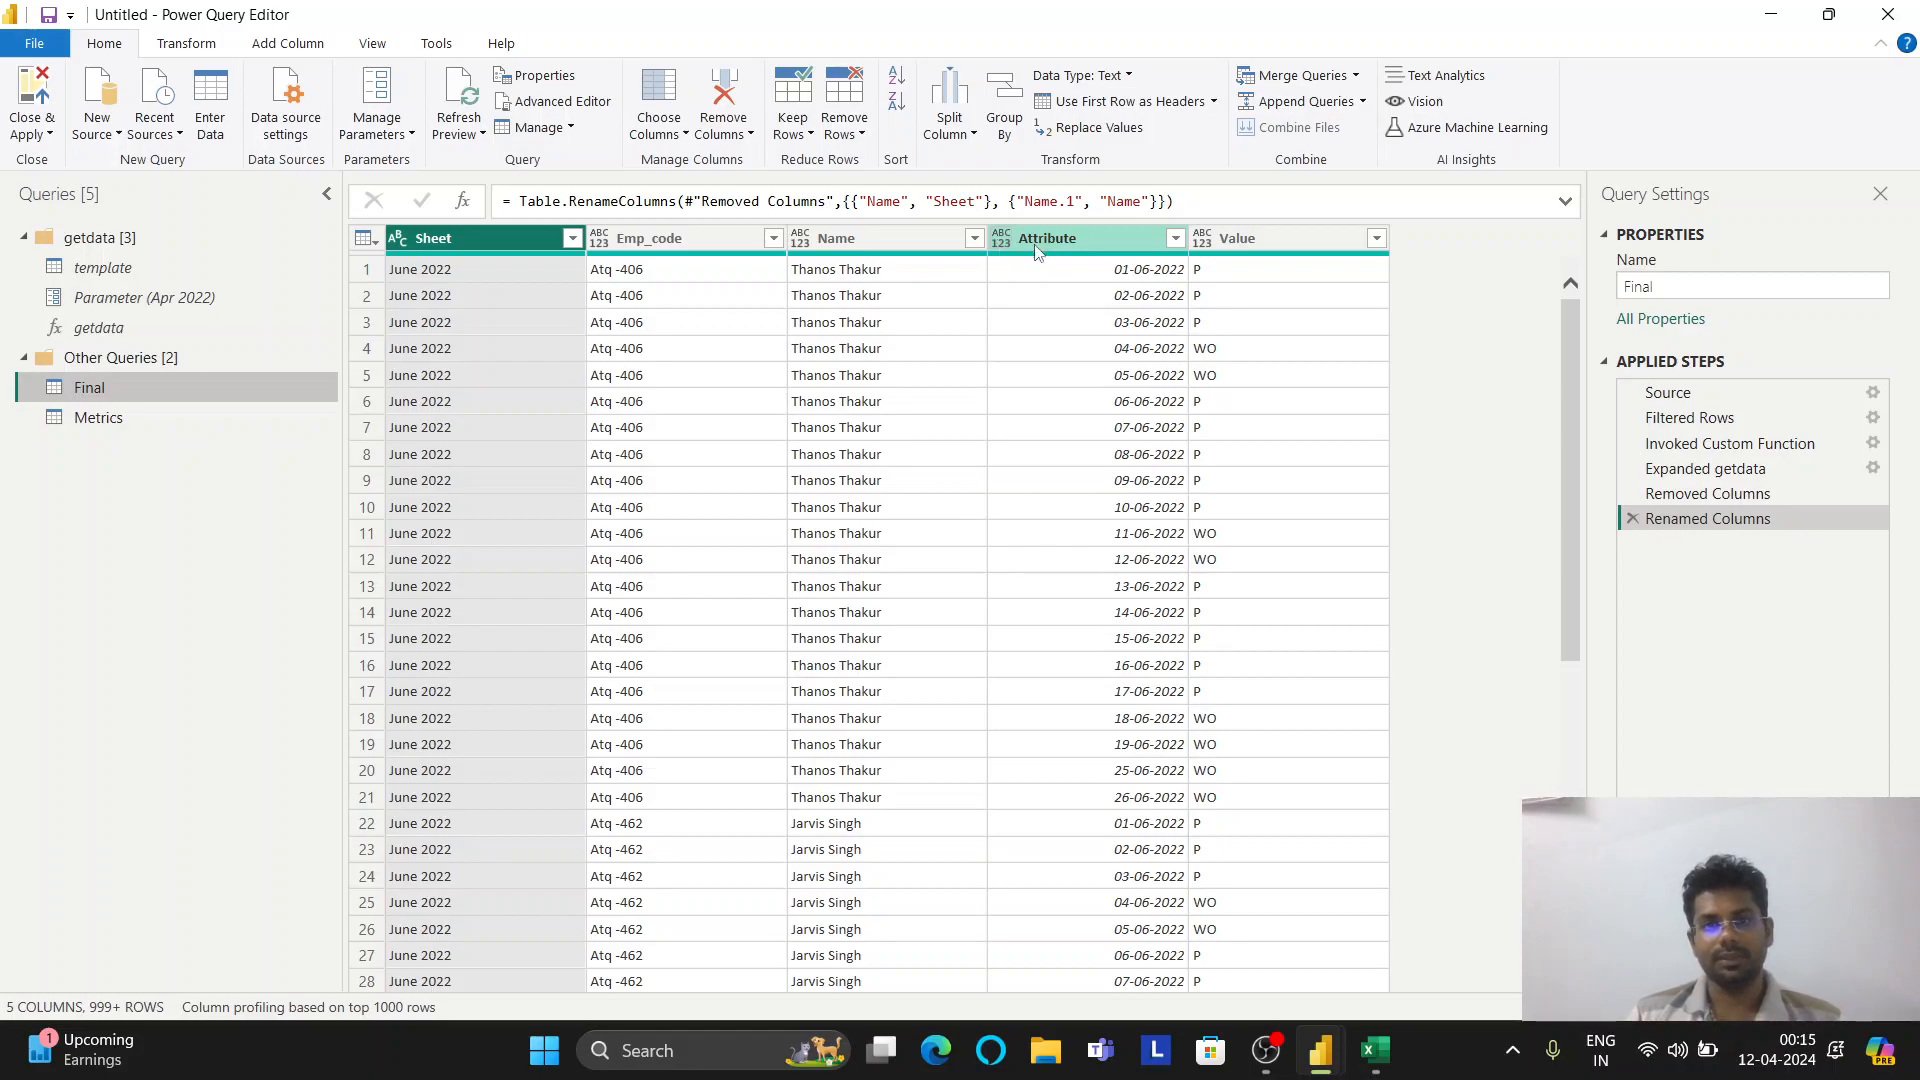
{"action": "double_click", "coordinate": [1036, 245]}
{"action": "type", "text": "Date"}
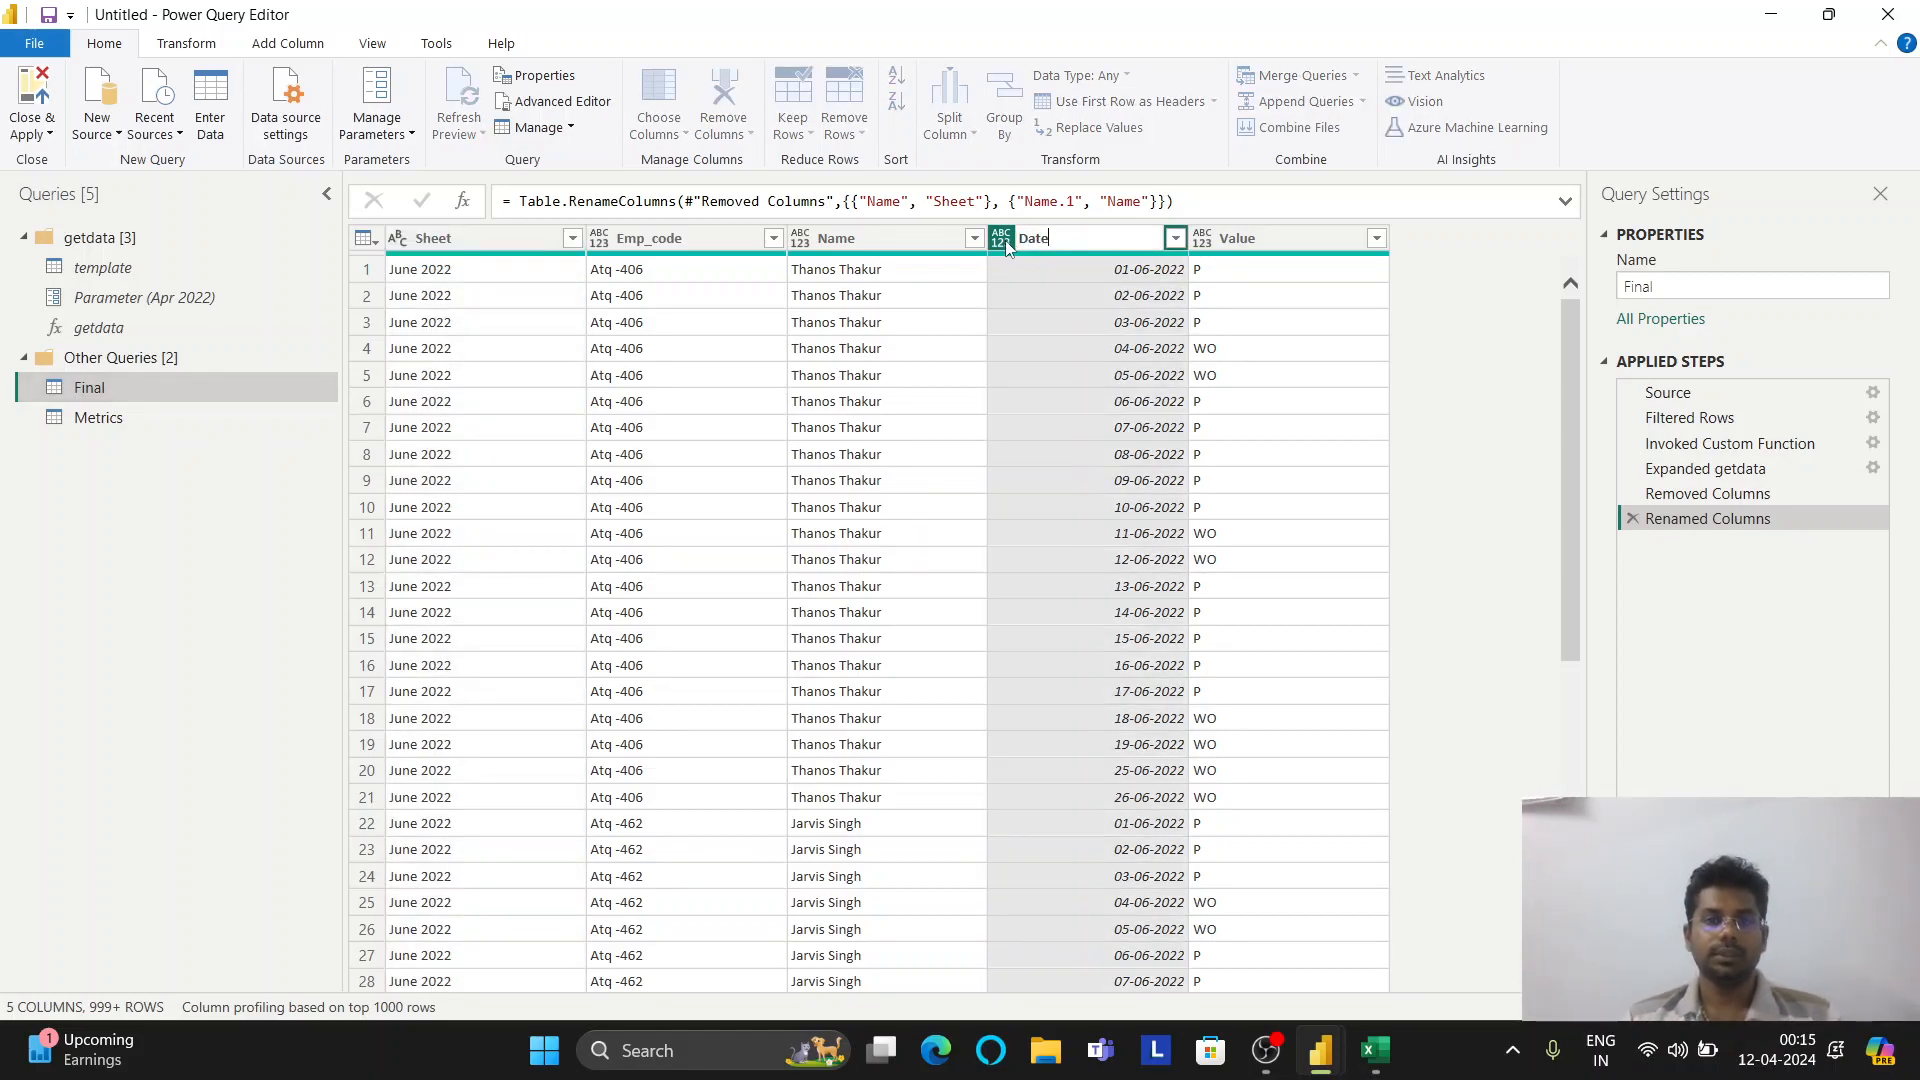
{"action": "key", "text": "Return"}
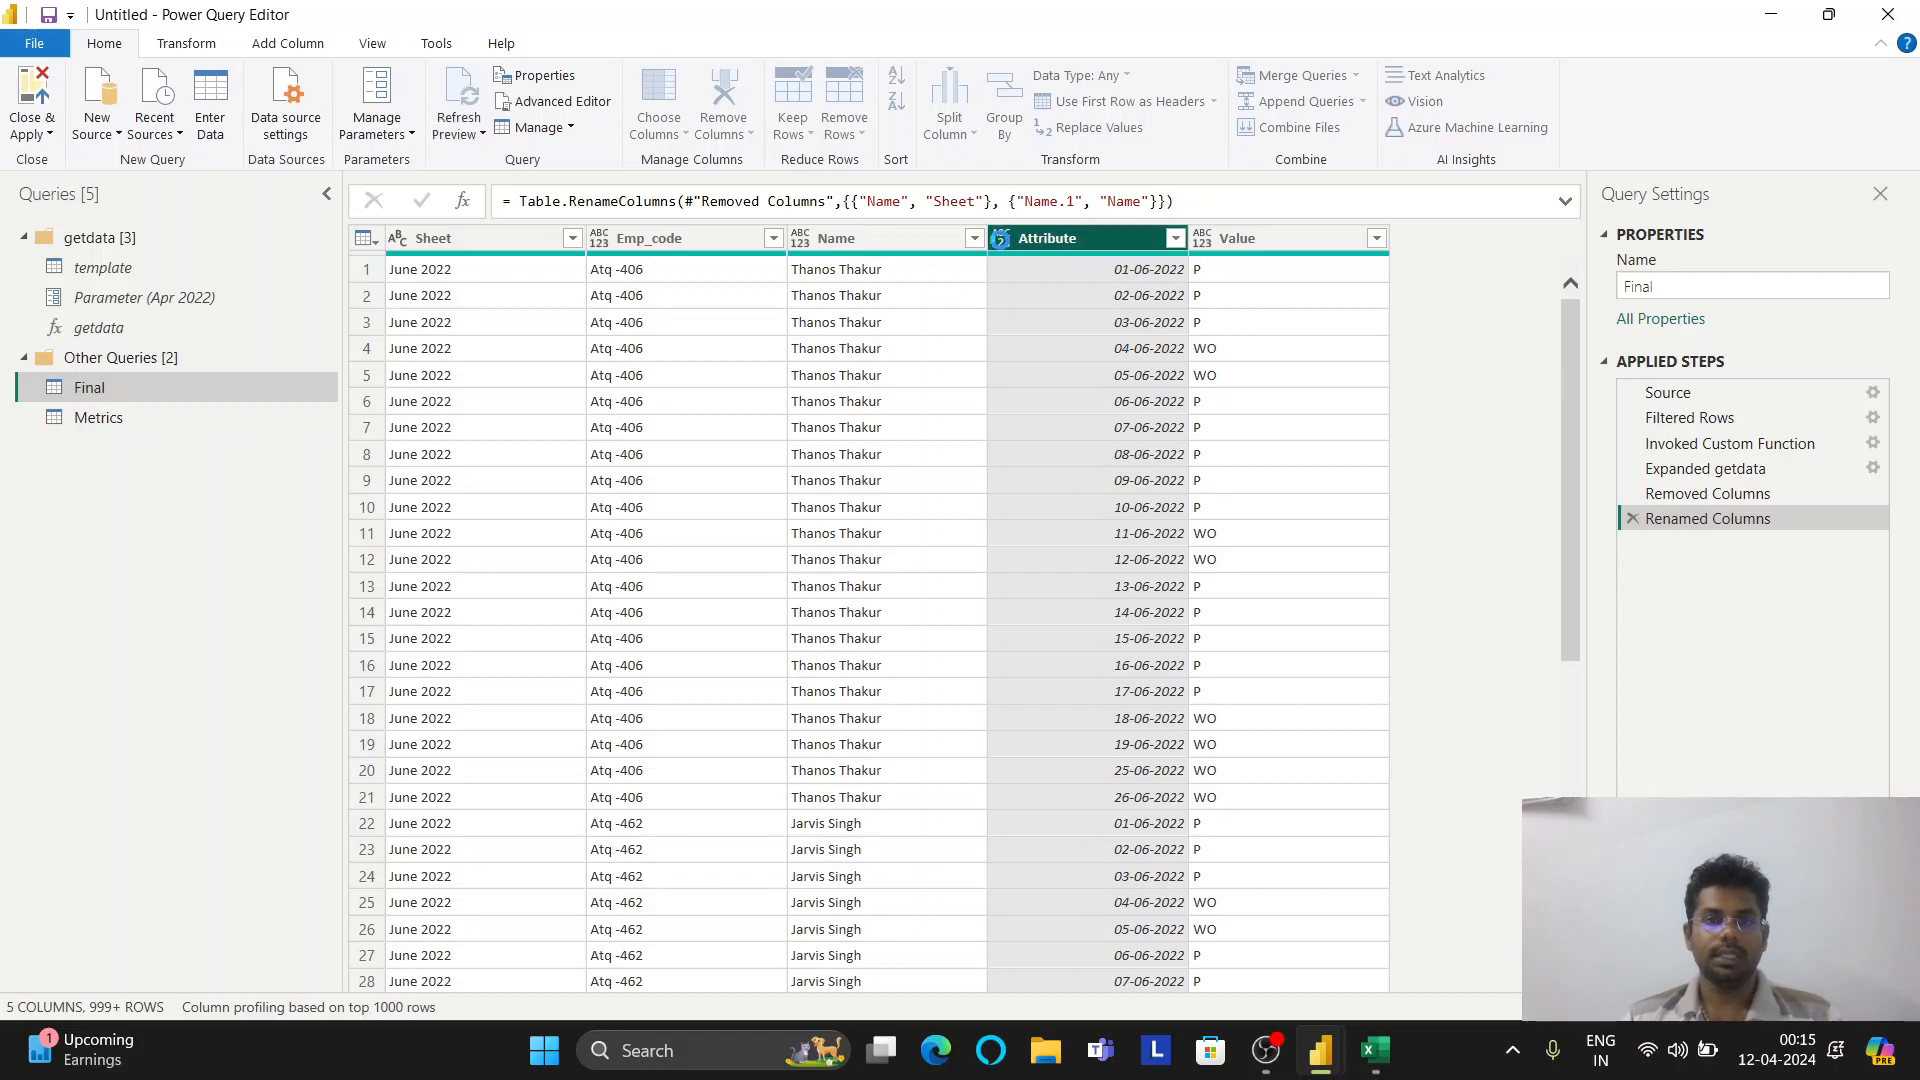
{"action": "left_click", "coordinate": [1001, 238]}
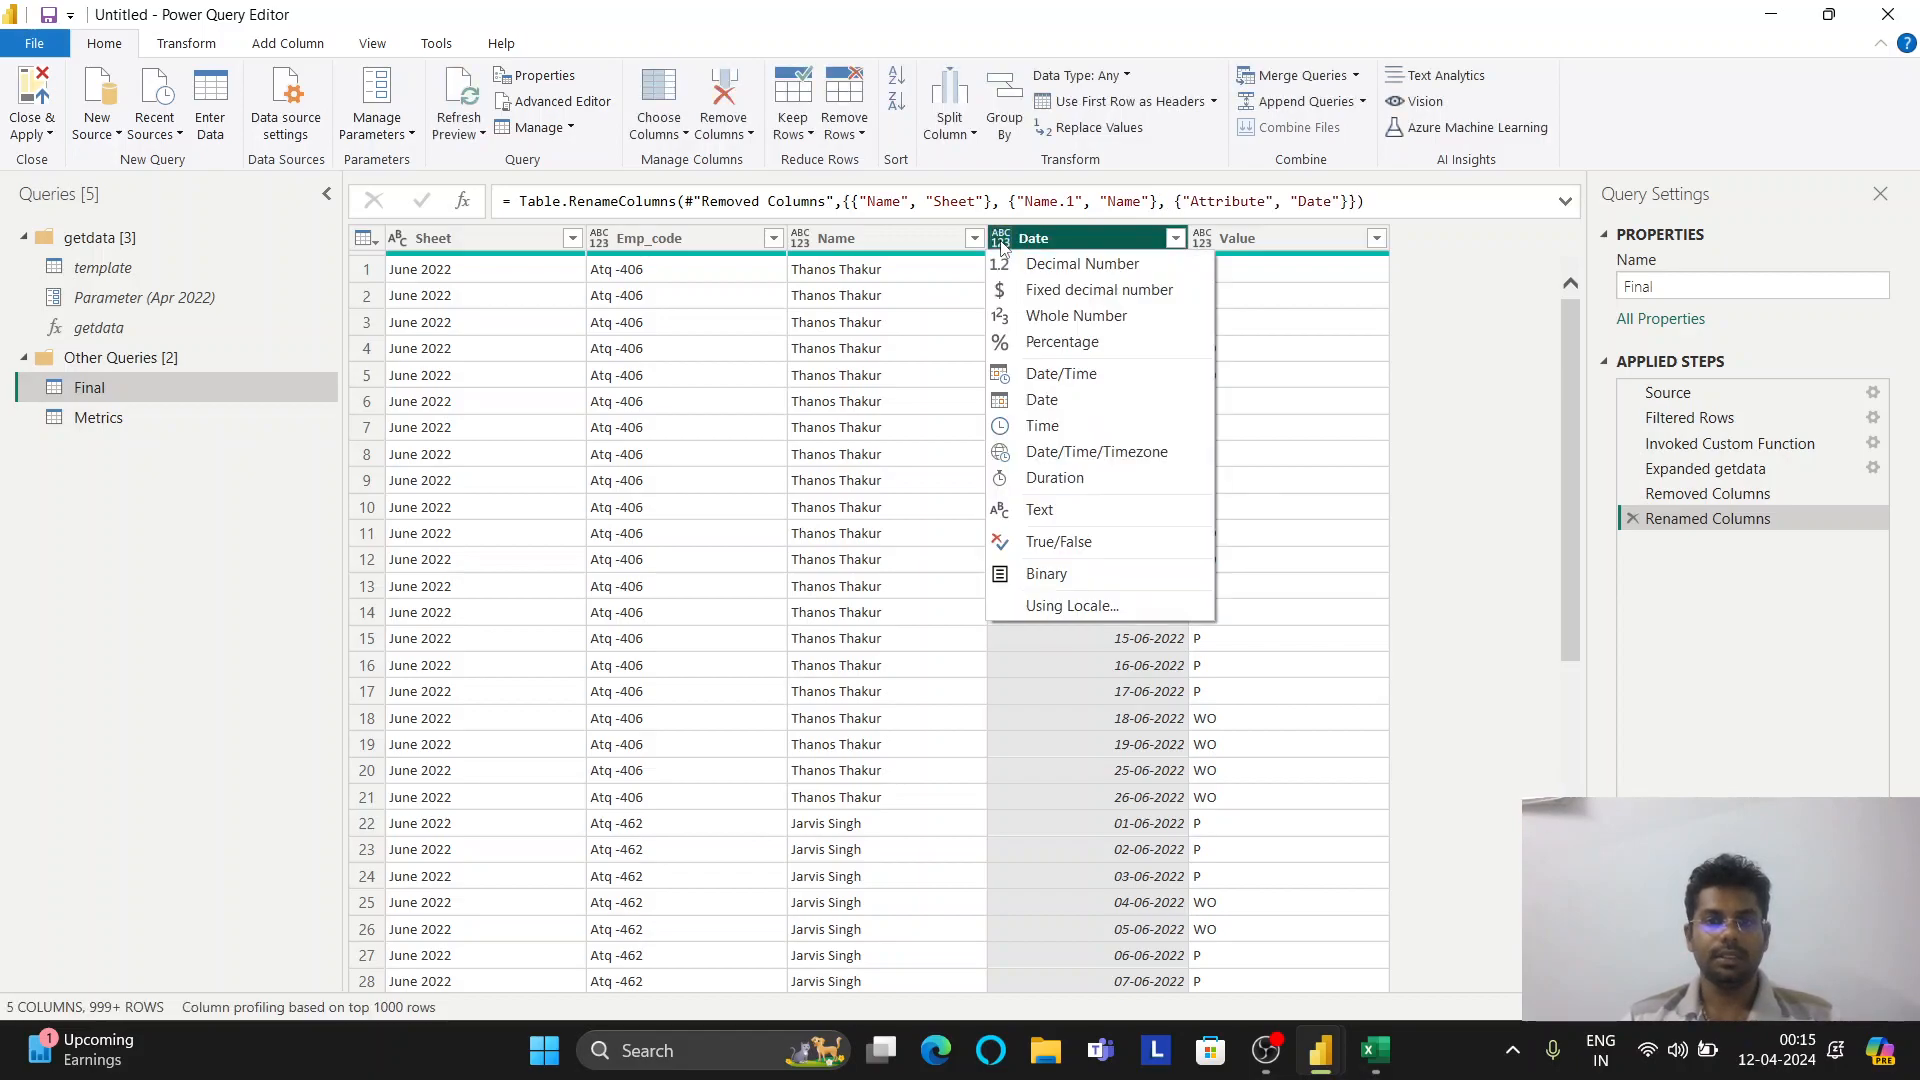
{"action": "left_click", "coordinate": [1050, 399]}
{"action": "scroll", "coordinate": [1046, 483], "scroll_direction": "down", "scroll_amount": 10}
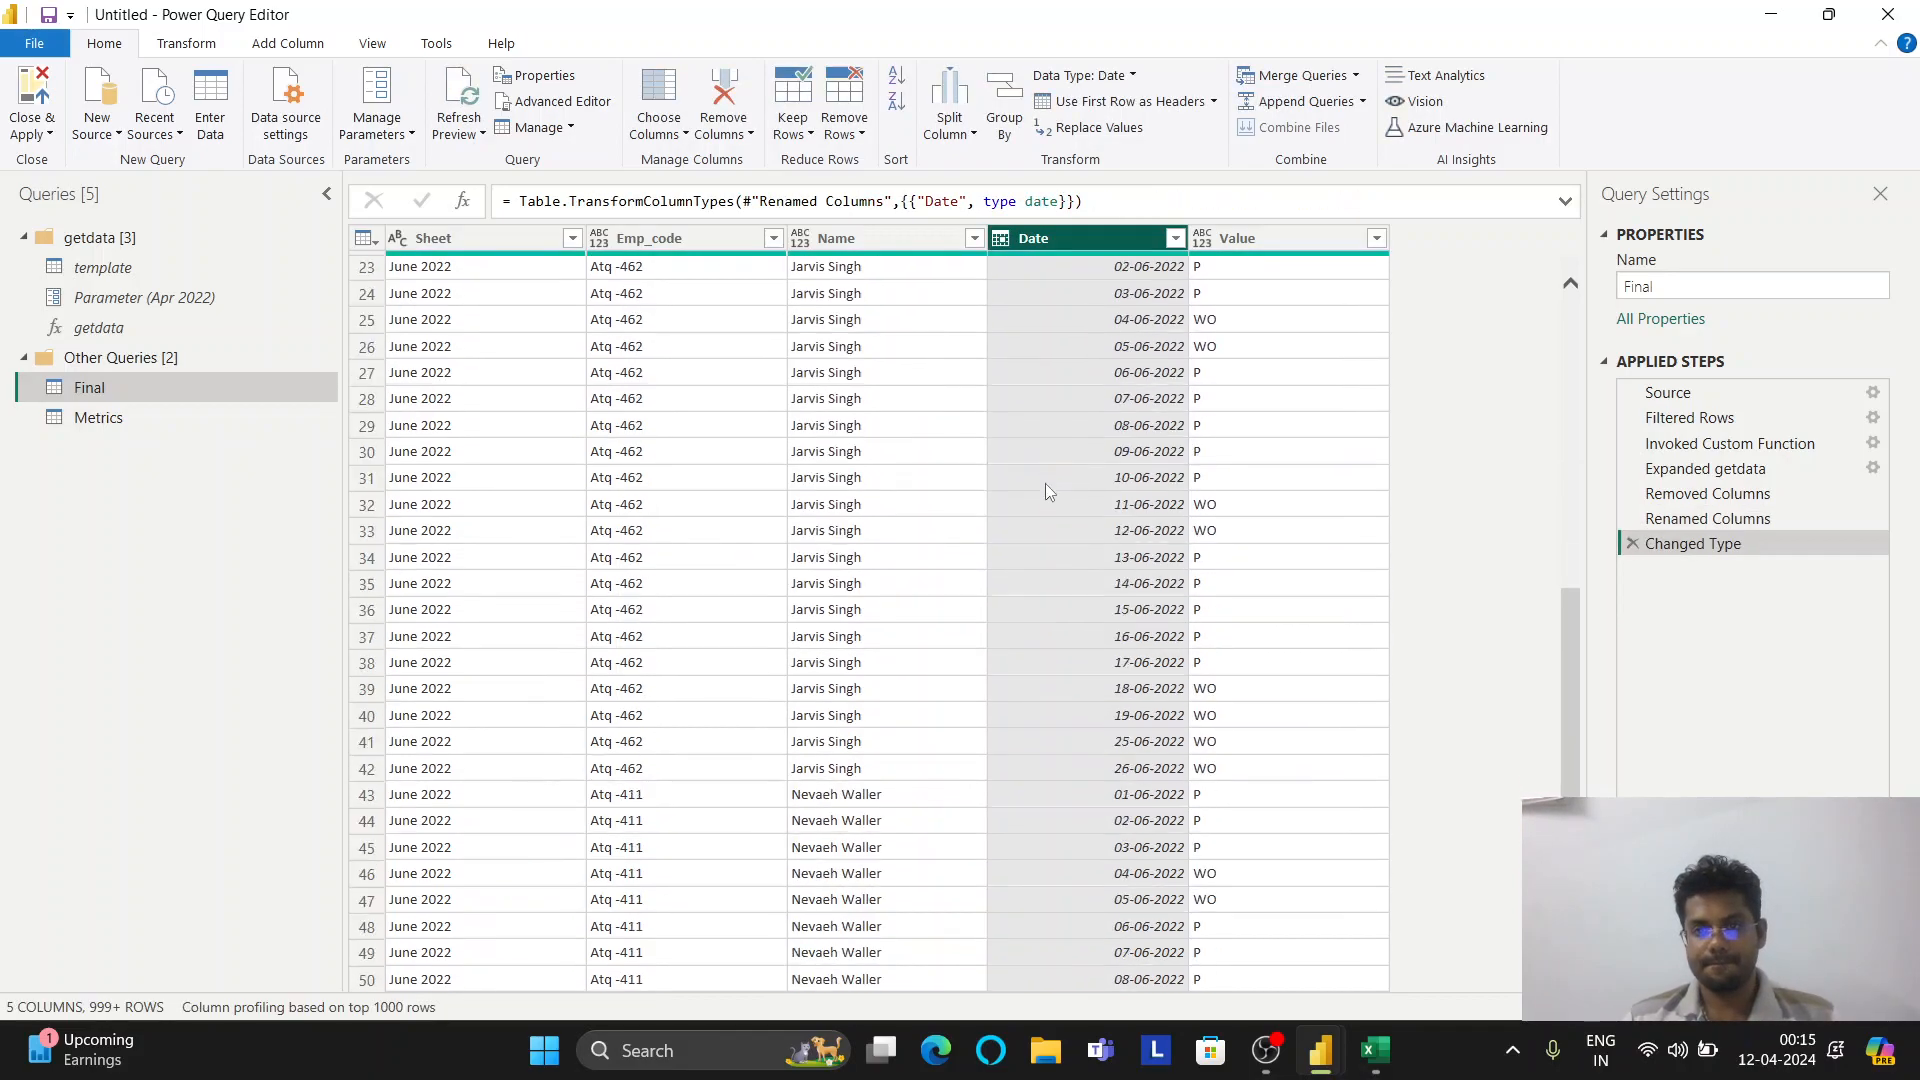
{"action": "scroll", "coordinate": [1046, 502], "scroll_direction": "up", "scroll_amount": 15}
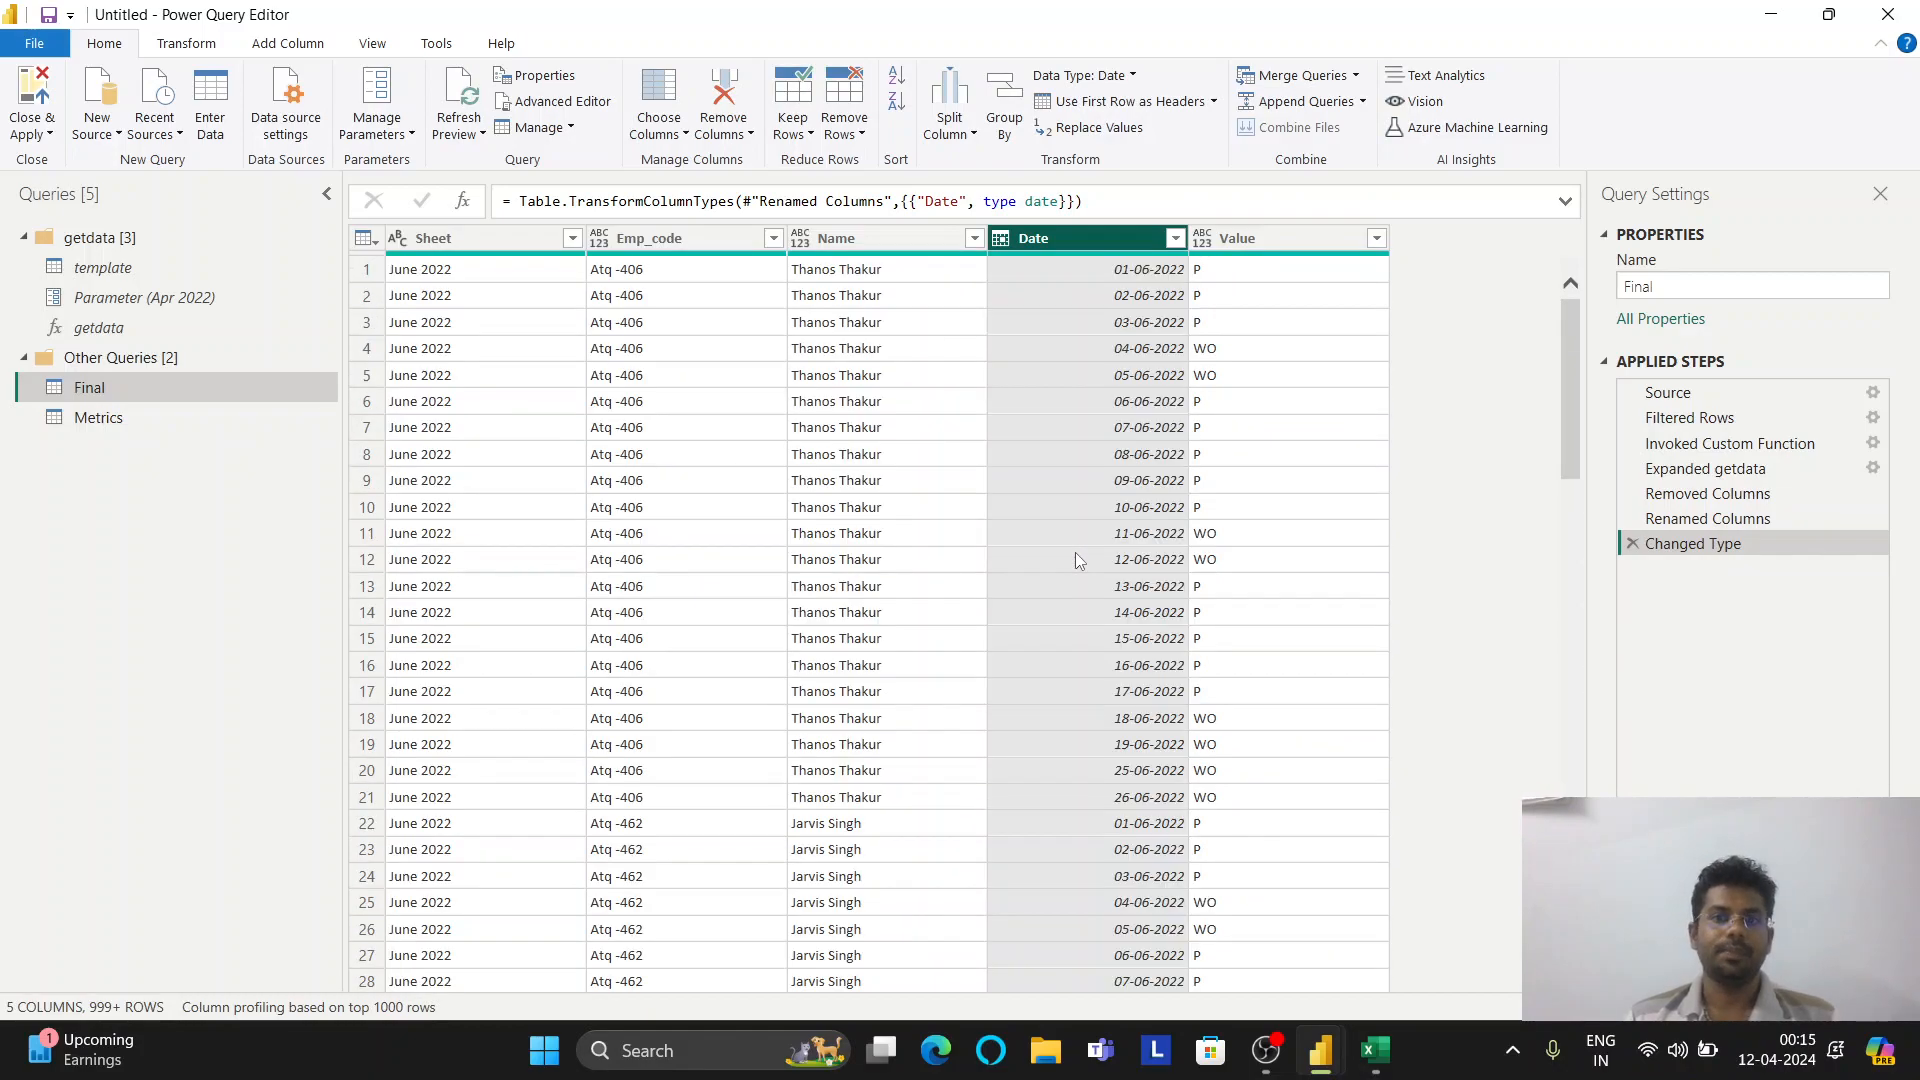
{"action": "left_click", "coordinate": [47, 103]}
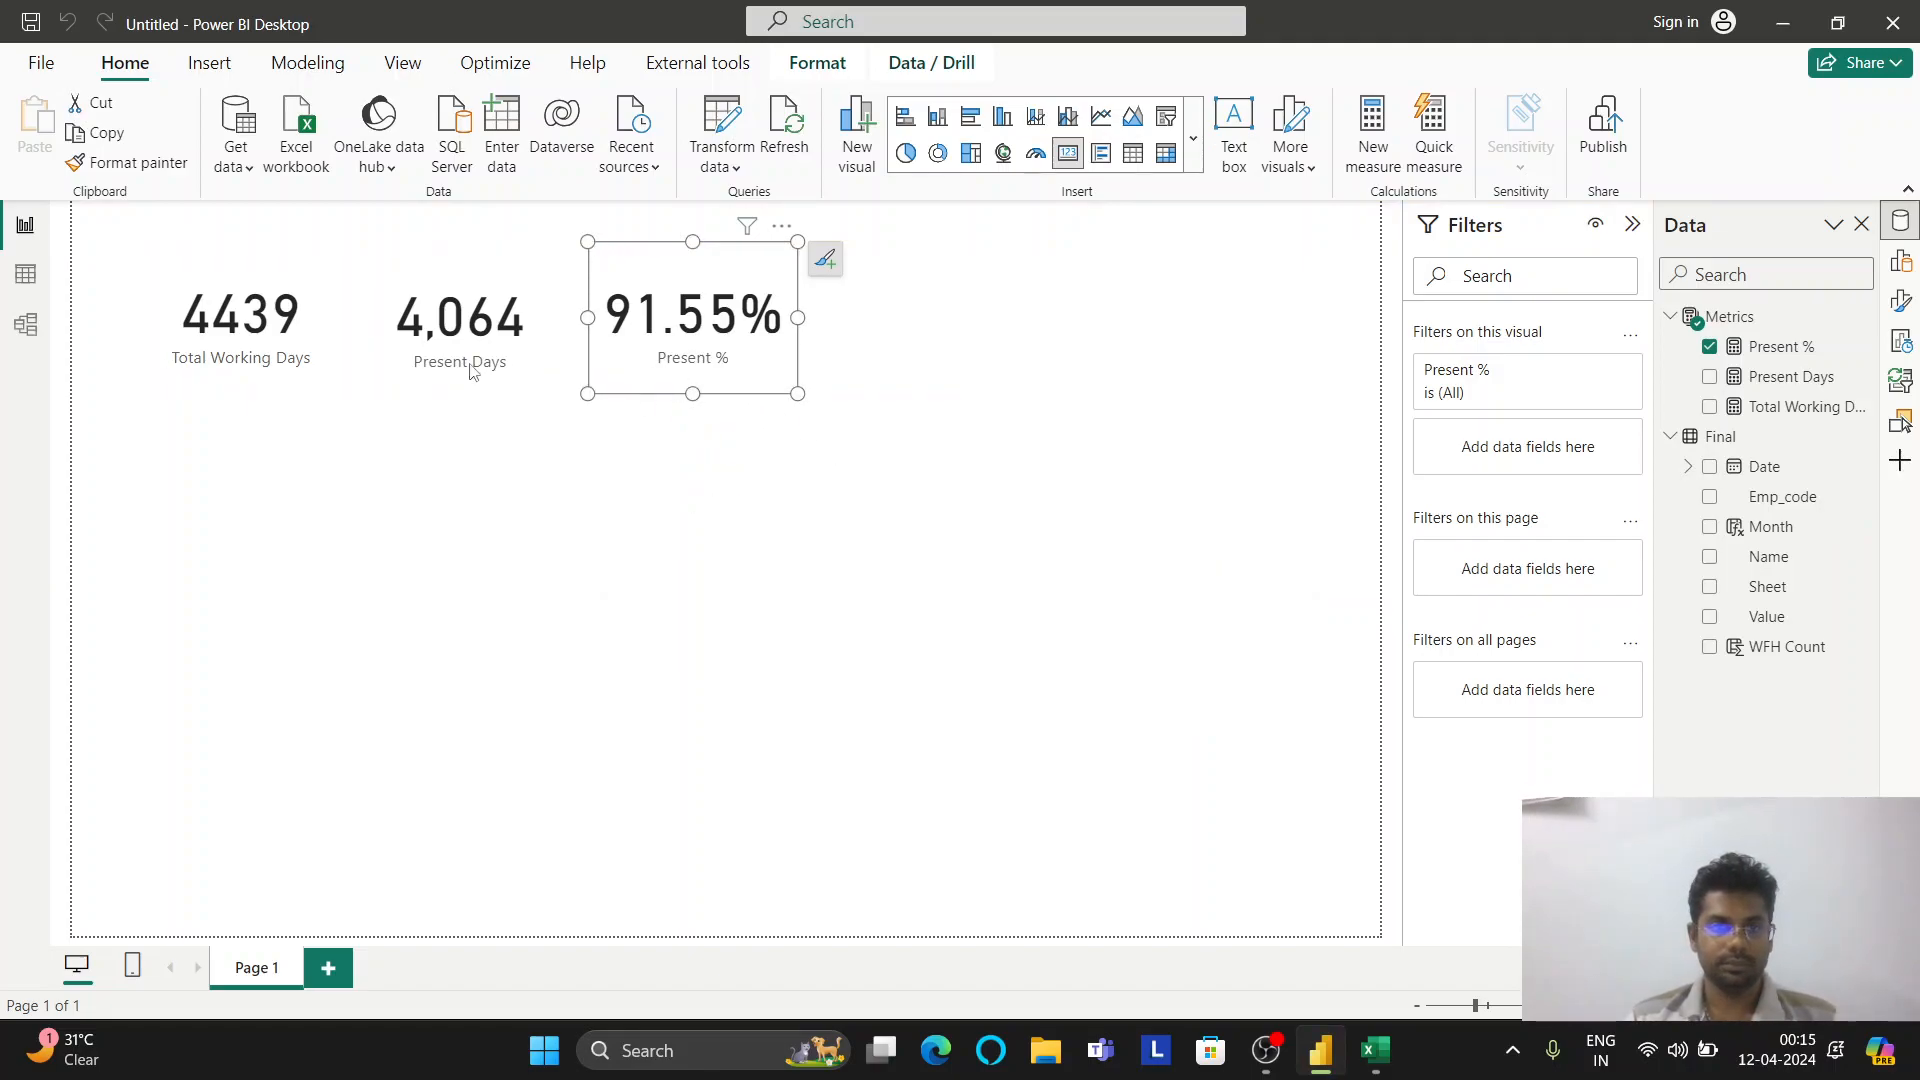
In Table view, give the Month column the Mmm yy format so it reads Apr 22
{"action": "left_click", "coordinate": [33, 284]}
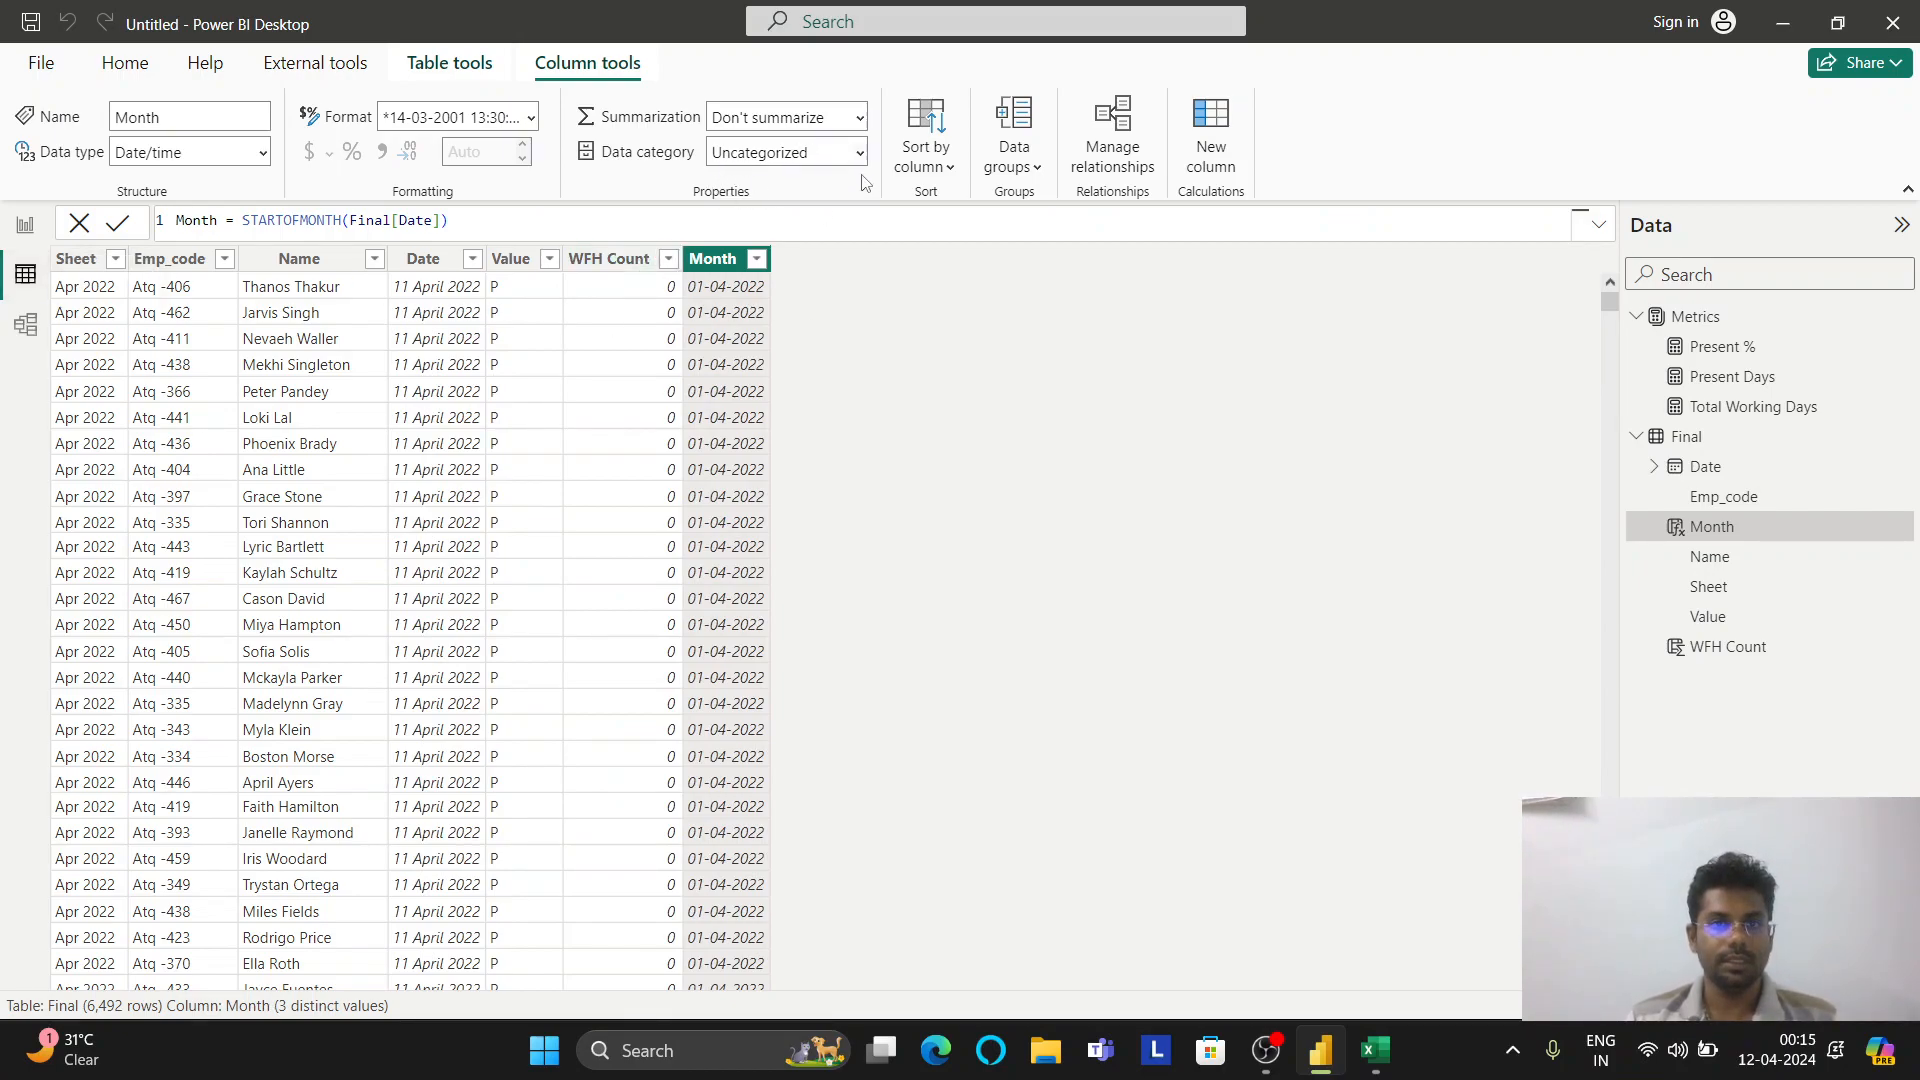
{"action": "left_click", "coordinate": [460, 118]}
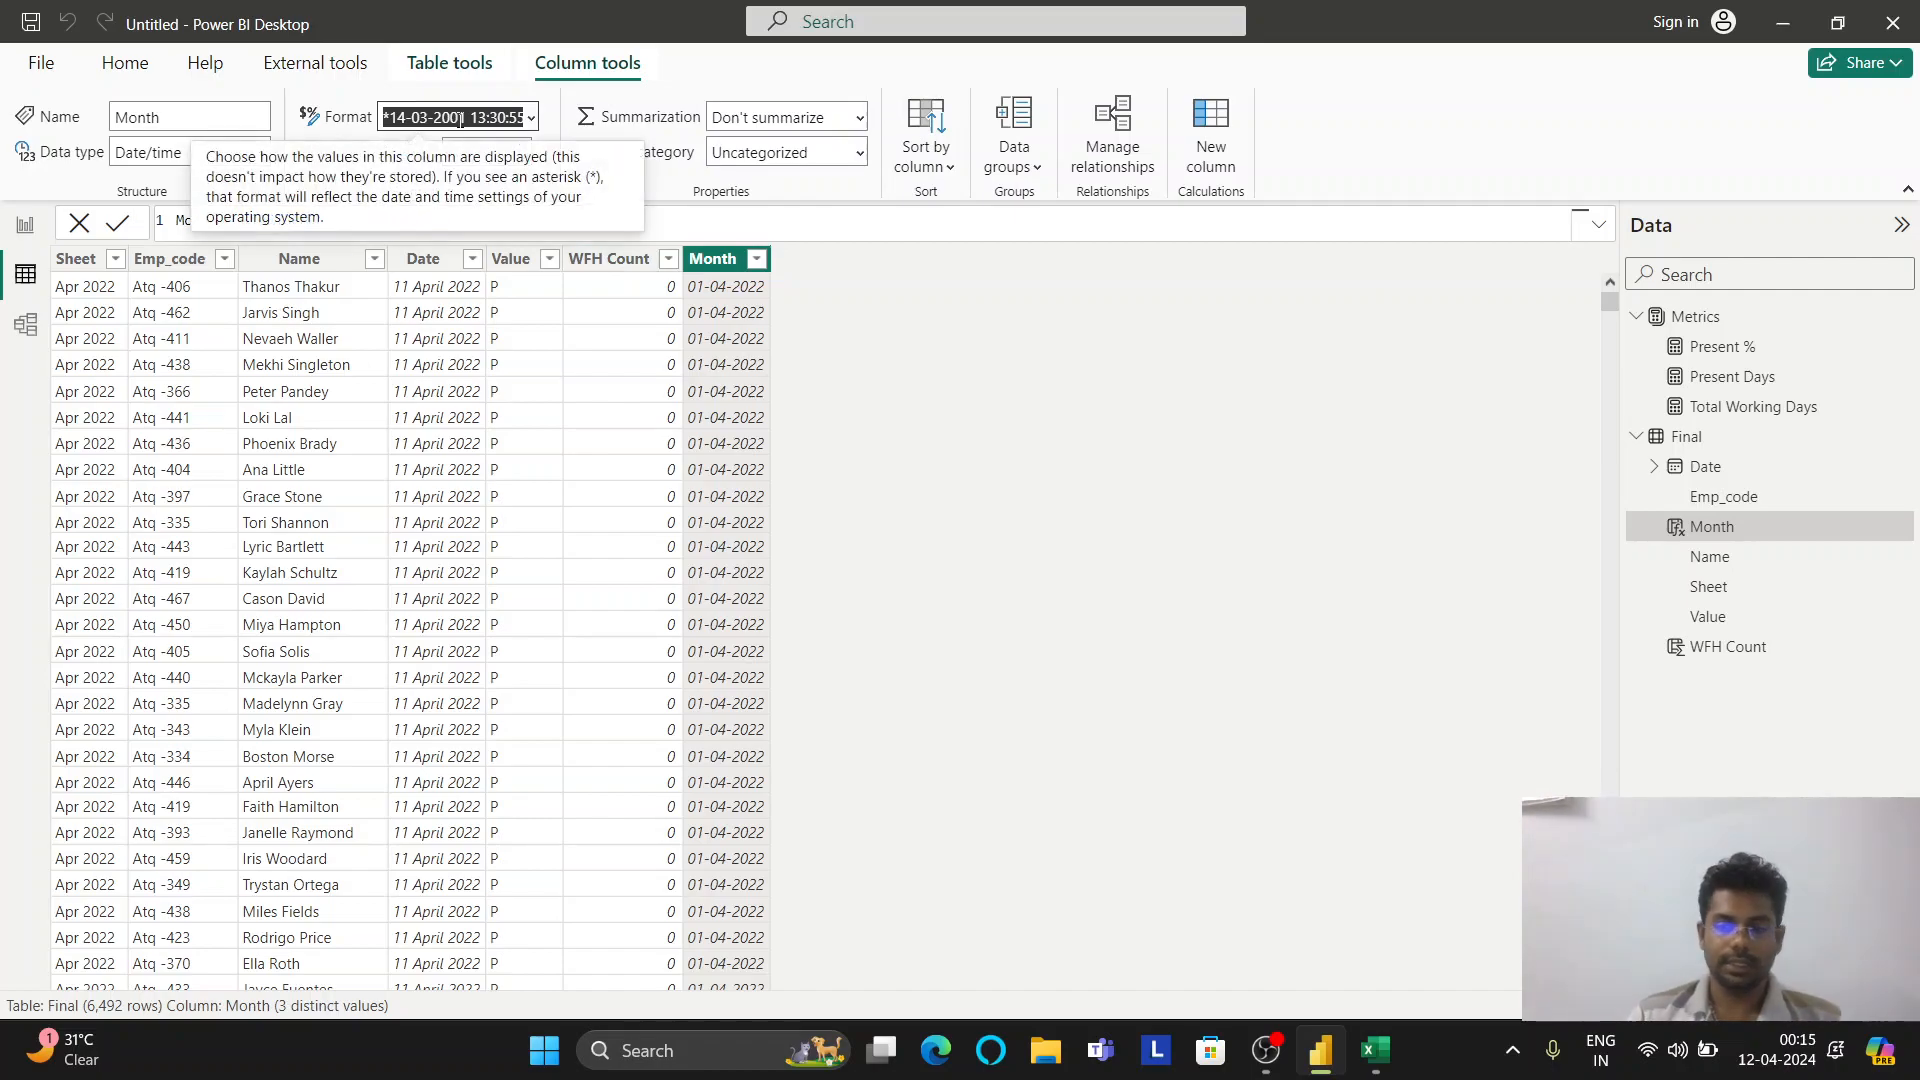
{"action": "type", "text": "Mmm yy"}
{"action": "key", "text": "Return"}
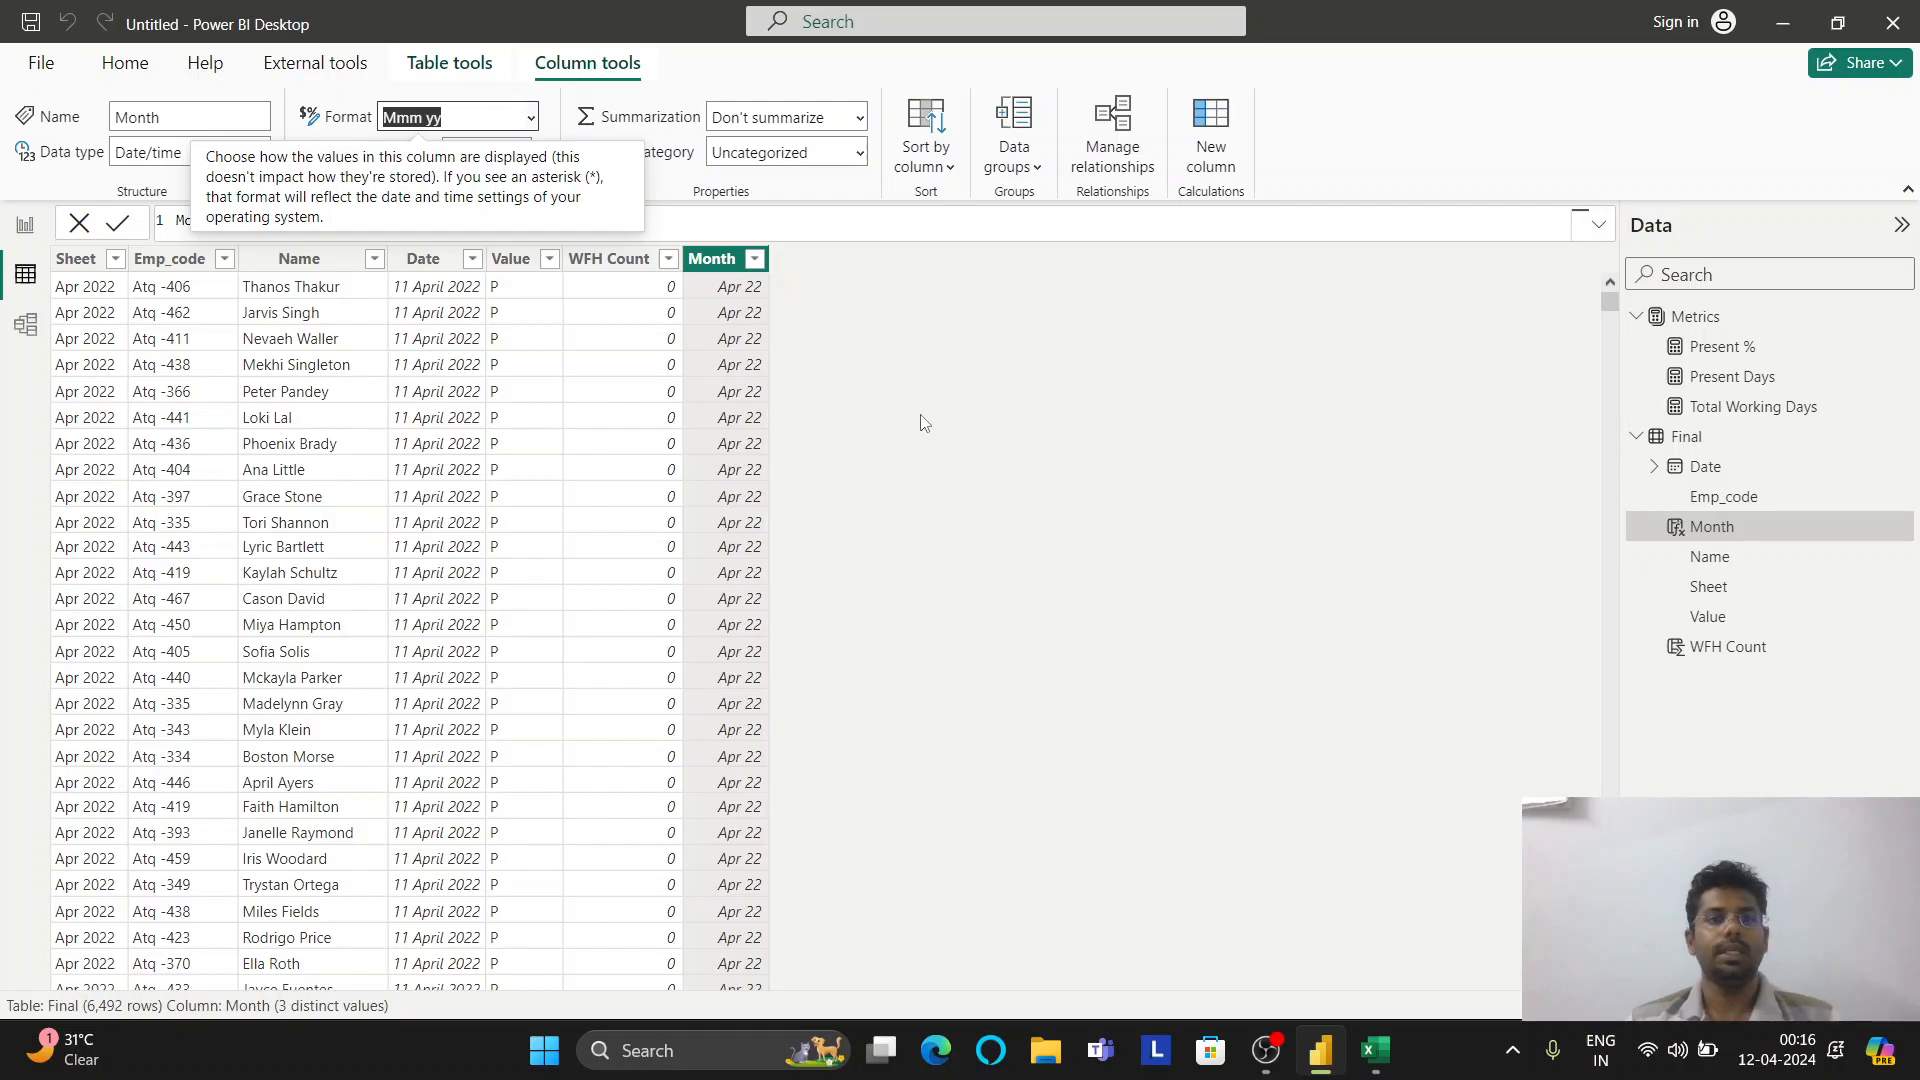
{"action": "left_click", "coordinate": [942, 270]}
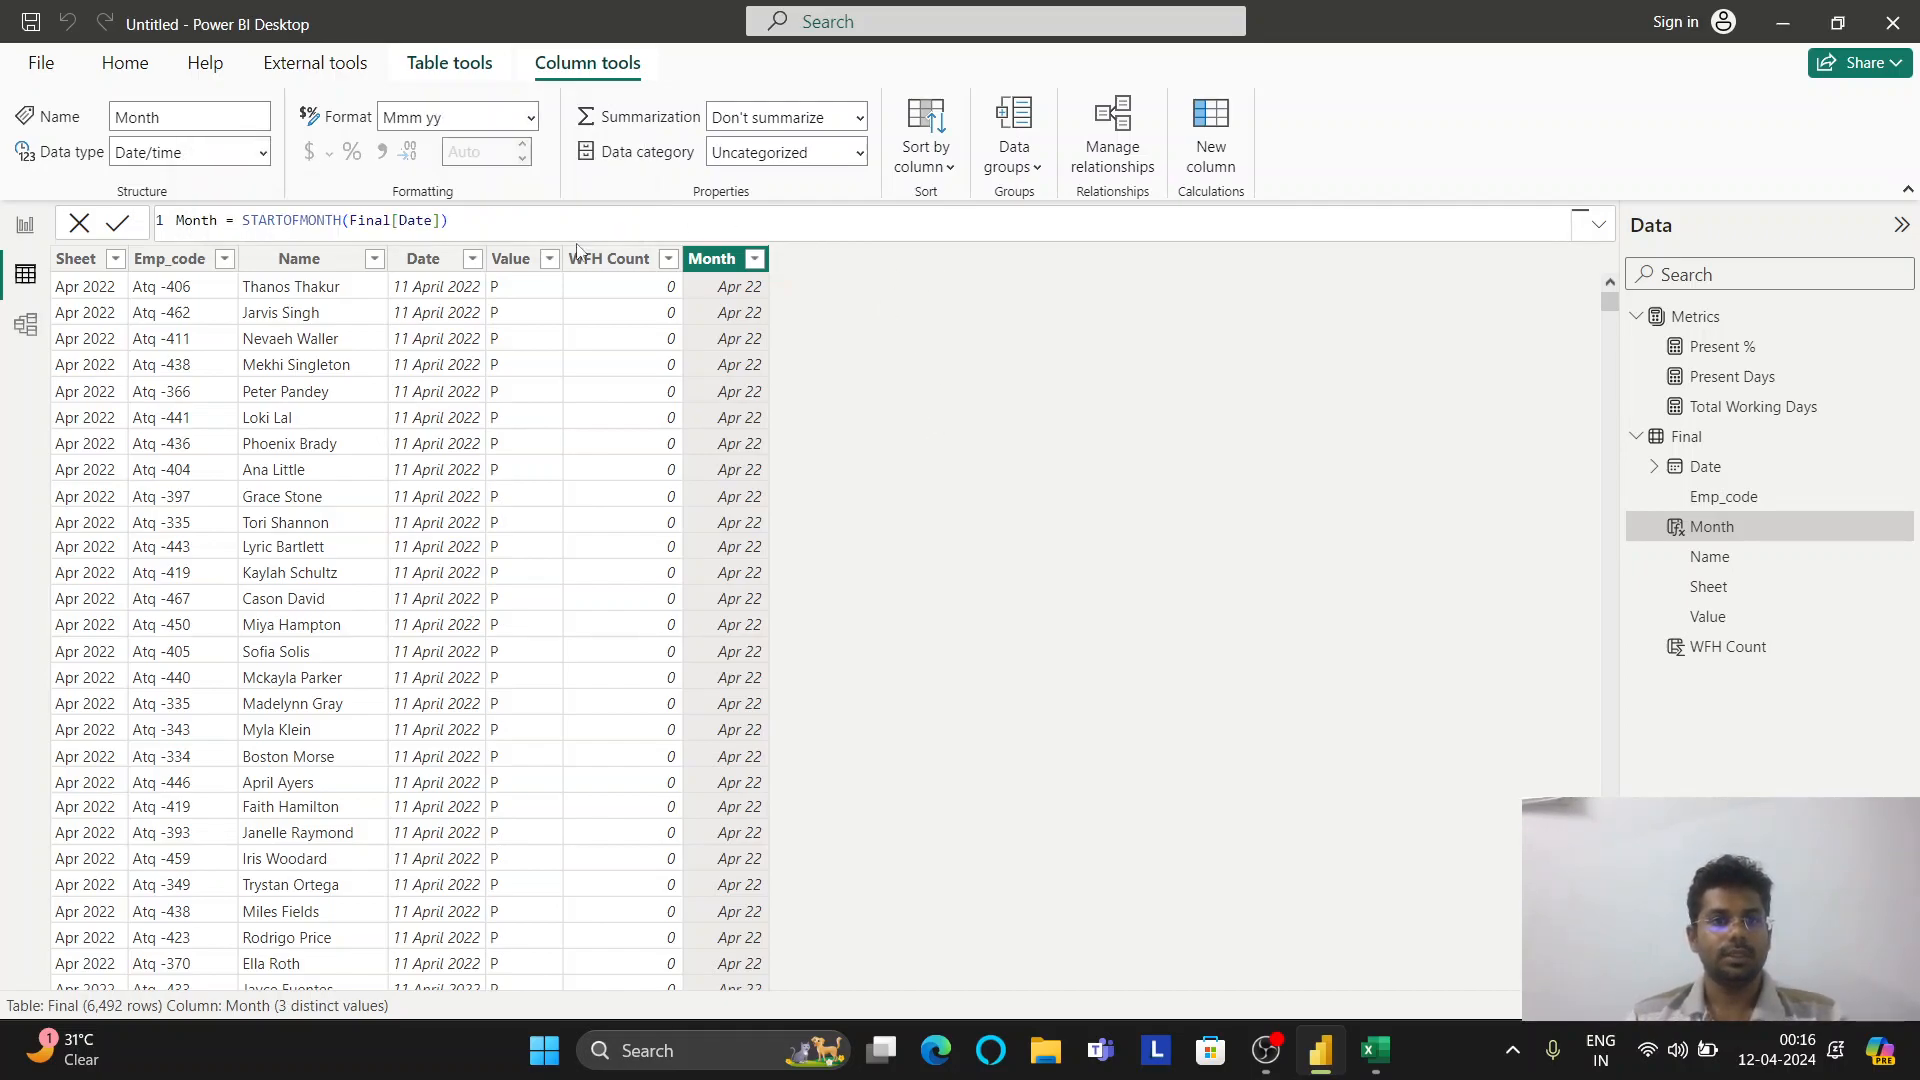
Add a Day column to Final with Day = FORMAT(Final[Date],dddd)
{"action": "left_click", "coordinate": [478, 70]}
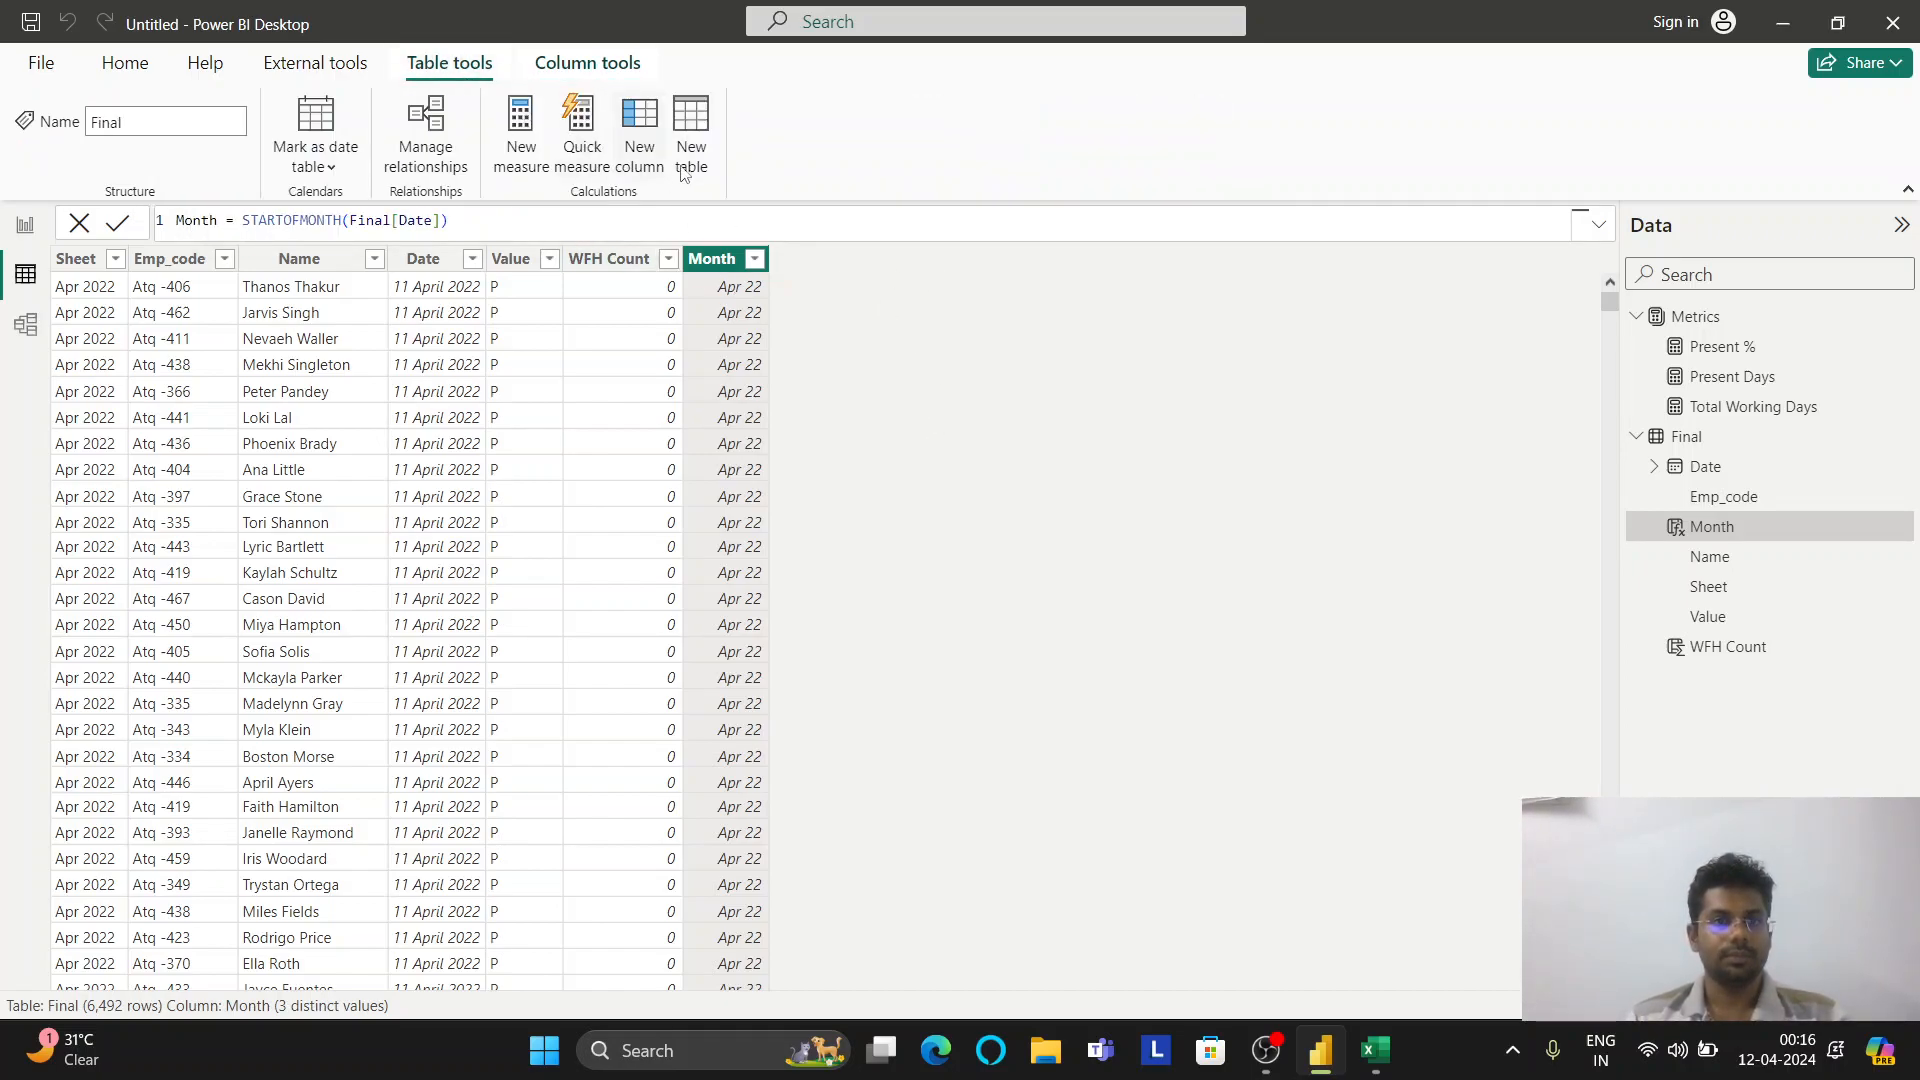
{"action": "left_click", "coordinate": [639, 133]}
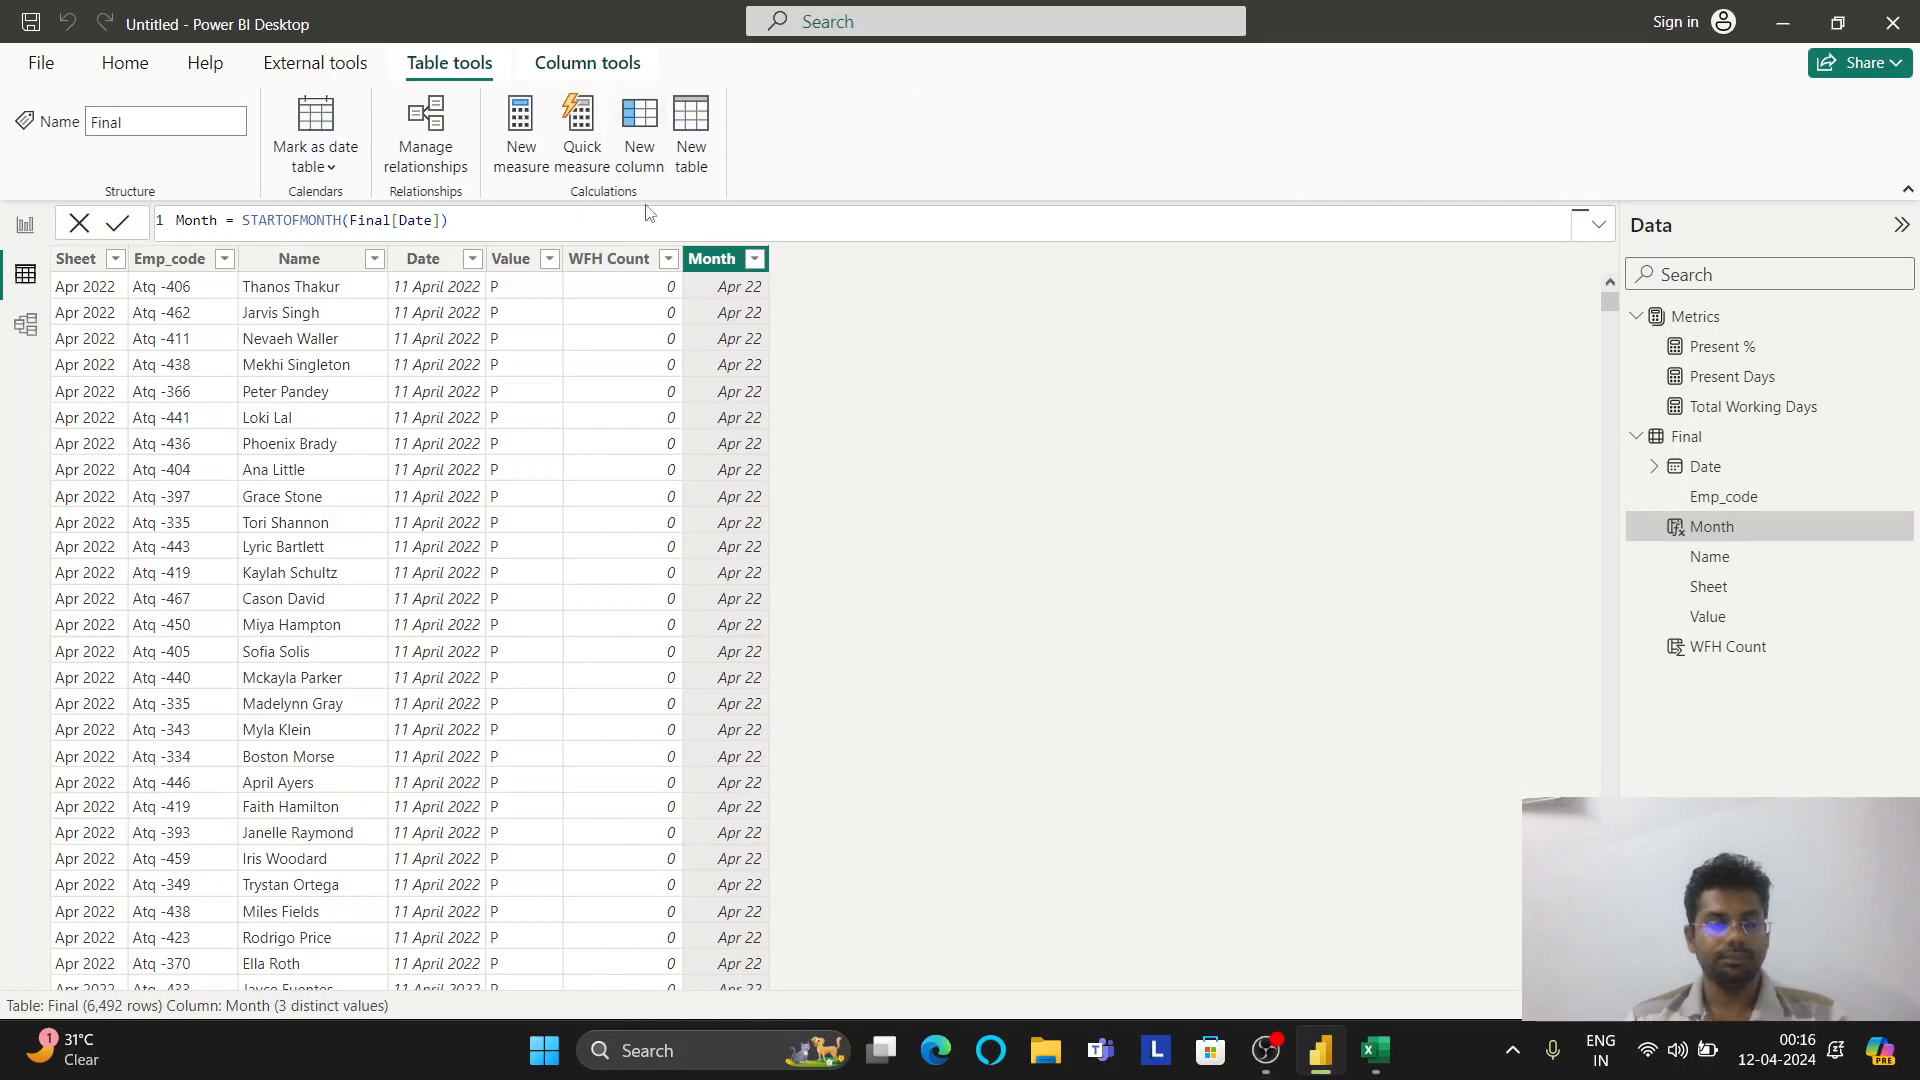
{"action": "type", "text": "Day = "}
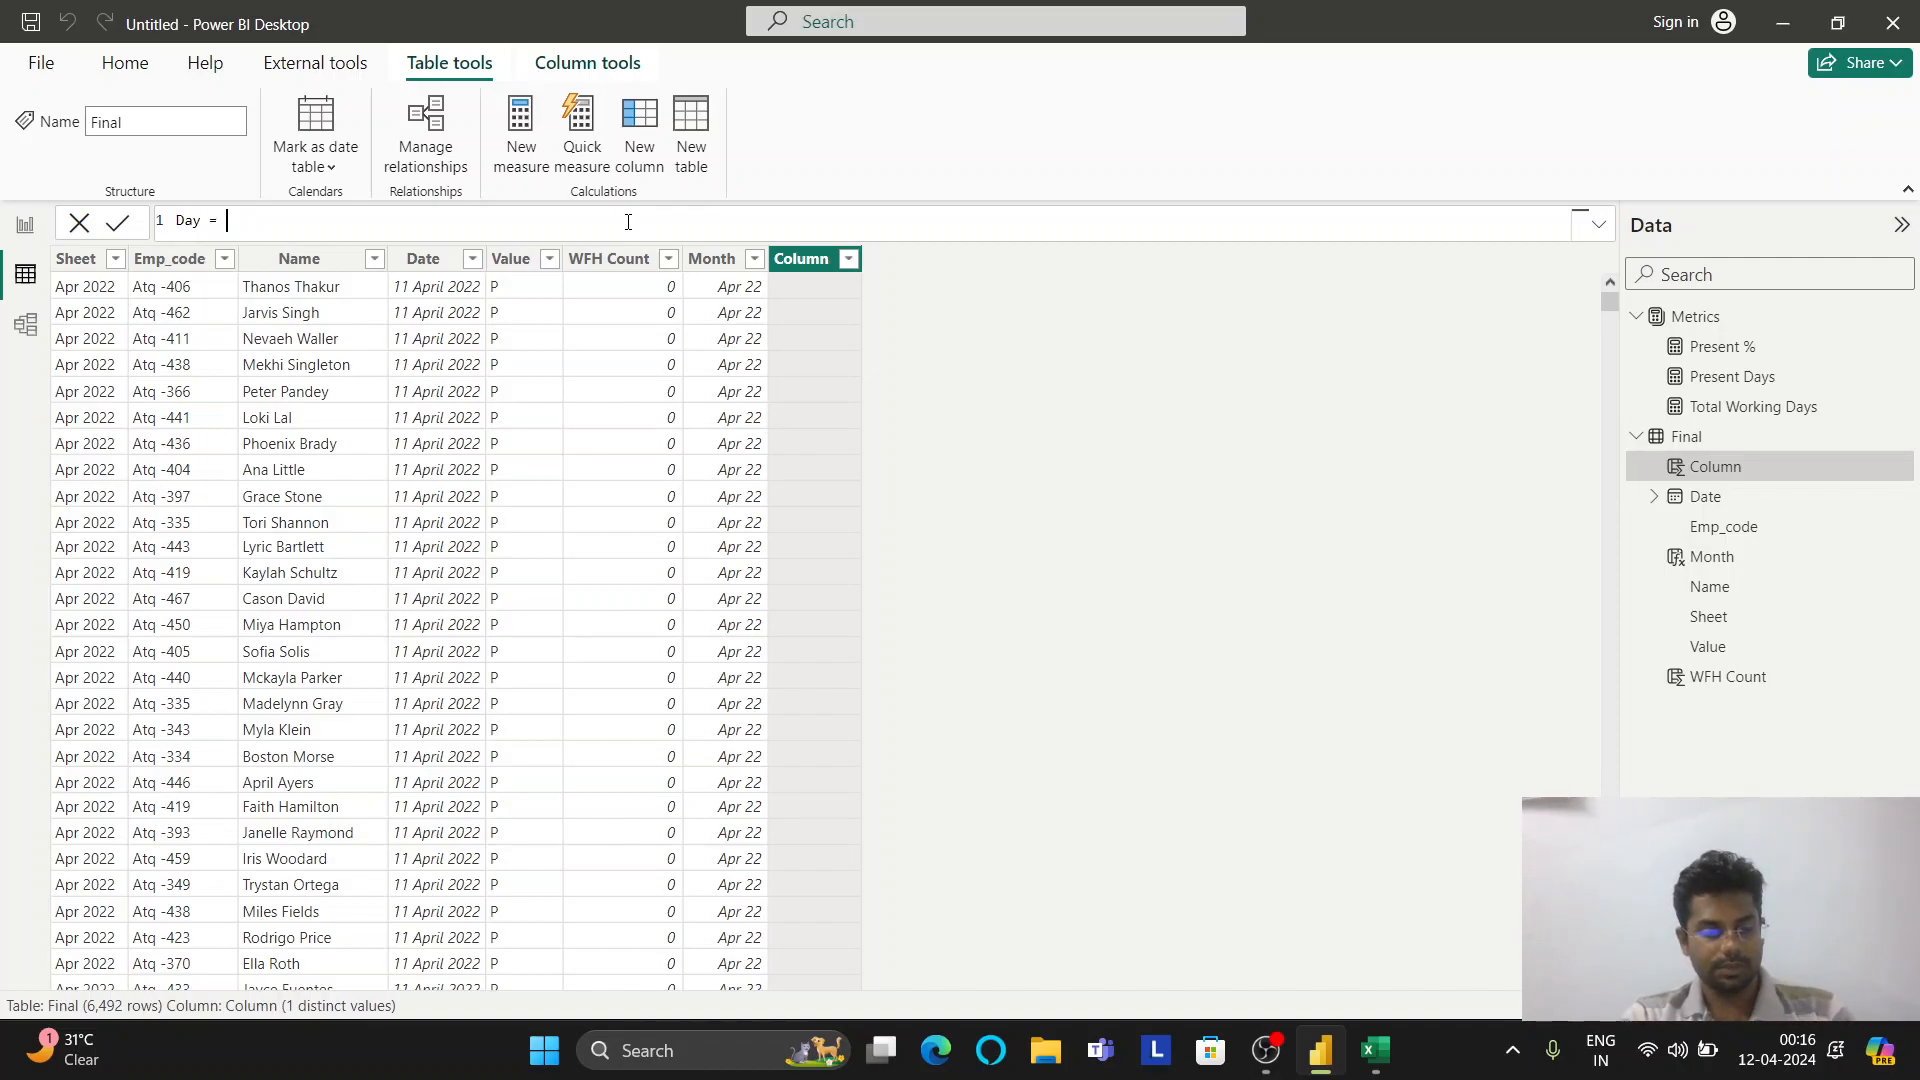
{"action": "type", "text": "form"}
{"action": "key", "text": "Tab"}
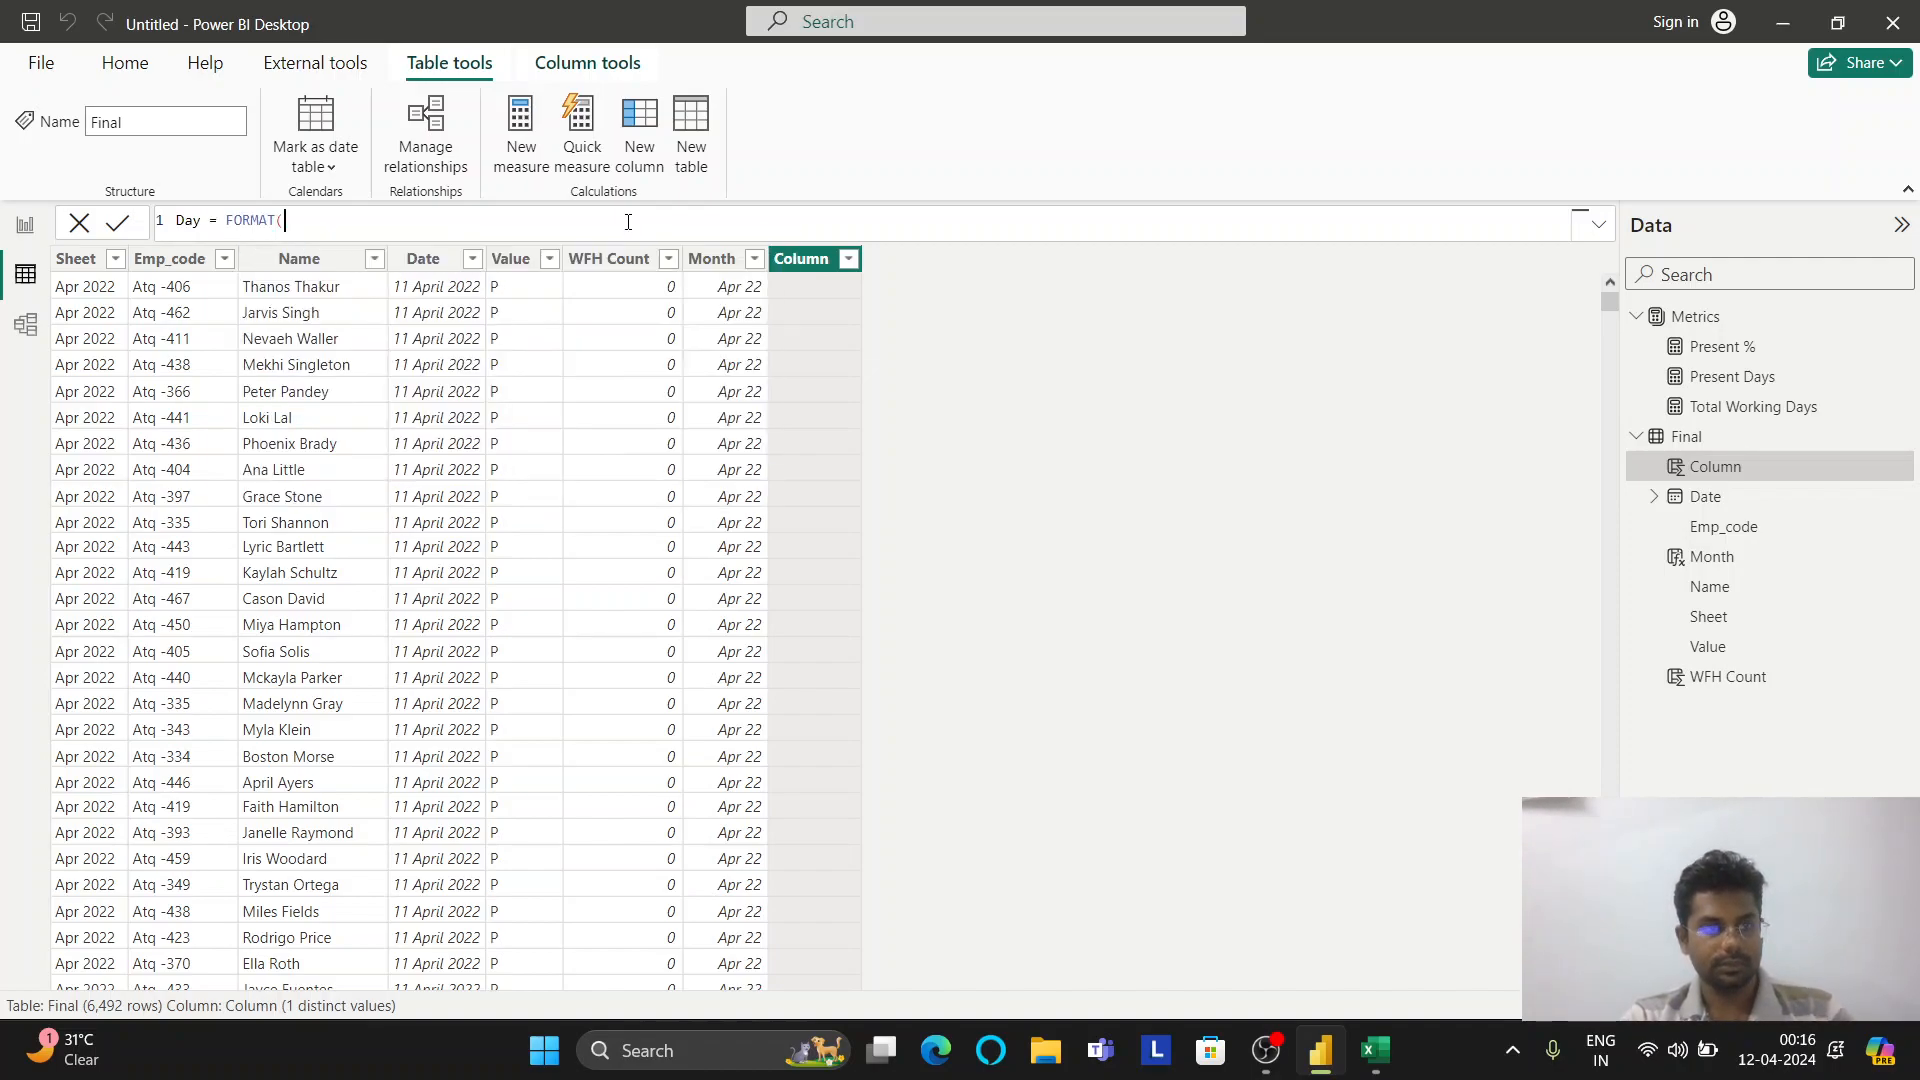
{"action": "type", "text": "fi"}
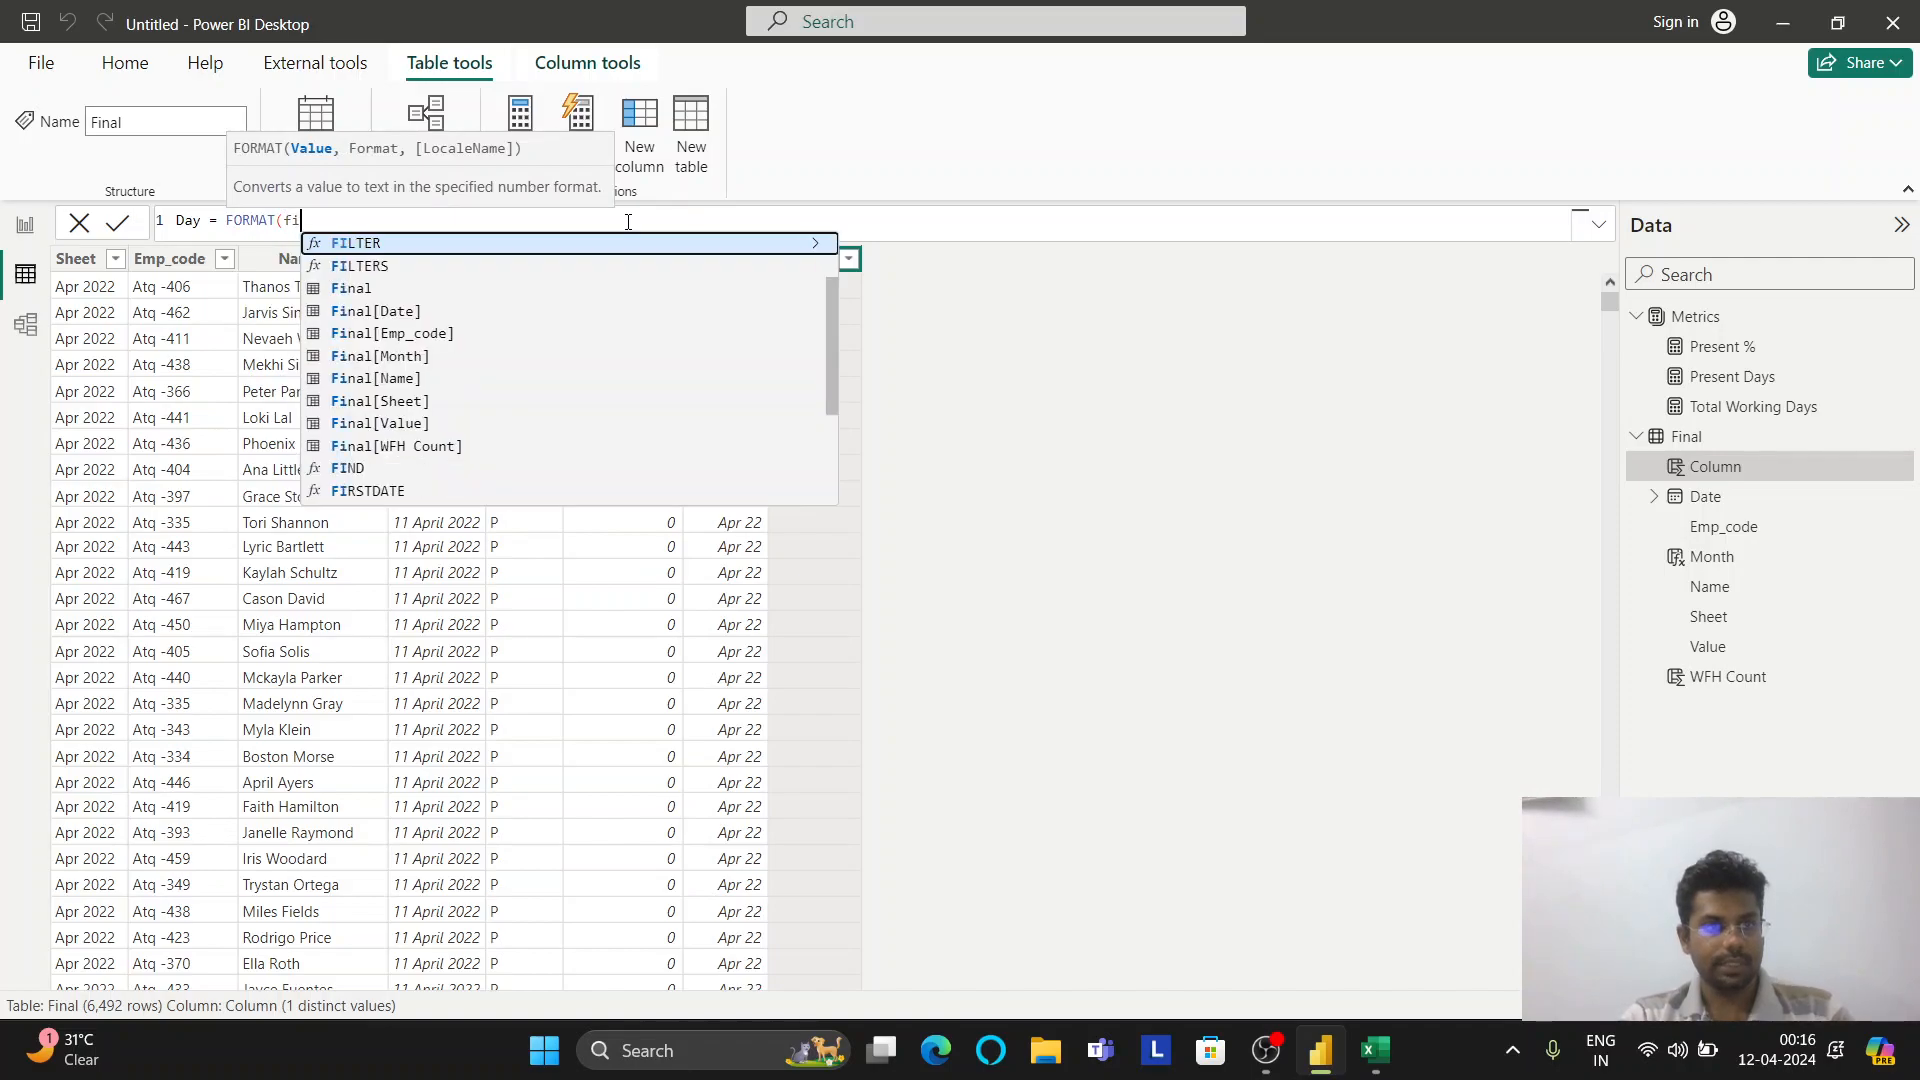
{"action": "key", "text": "Down"}
{"action": "key", "text": "Down"}
{"action": "key", "text": "Down"}
{"action": "key", "text": "Tab"}
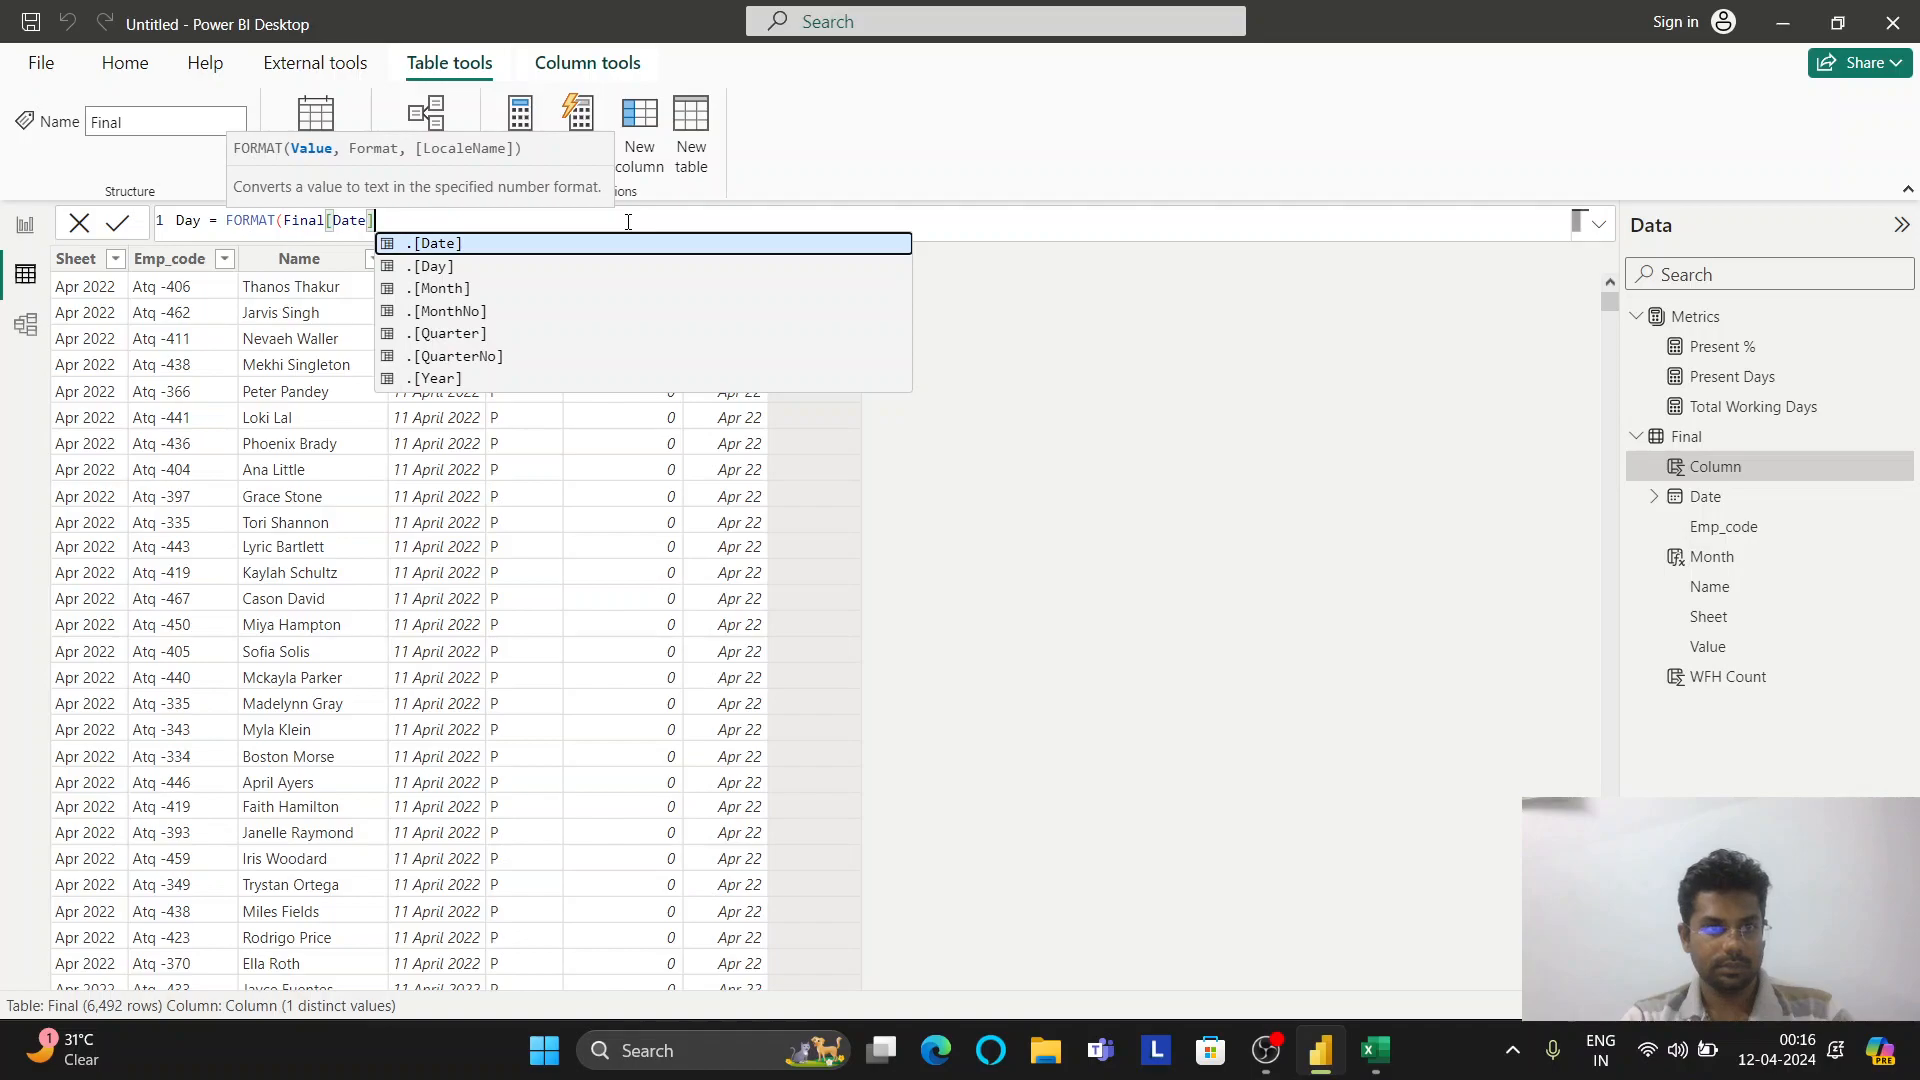
{"action": "type", "text": ","}
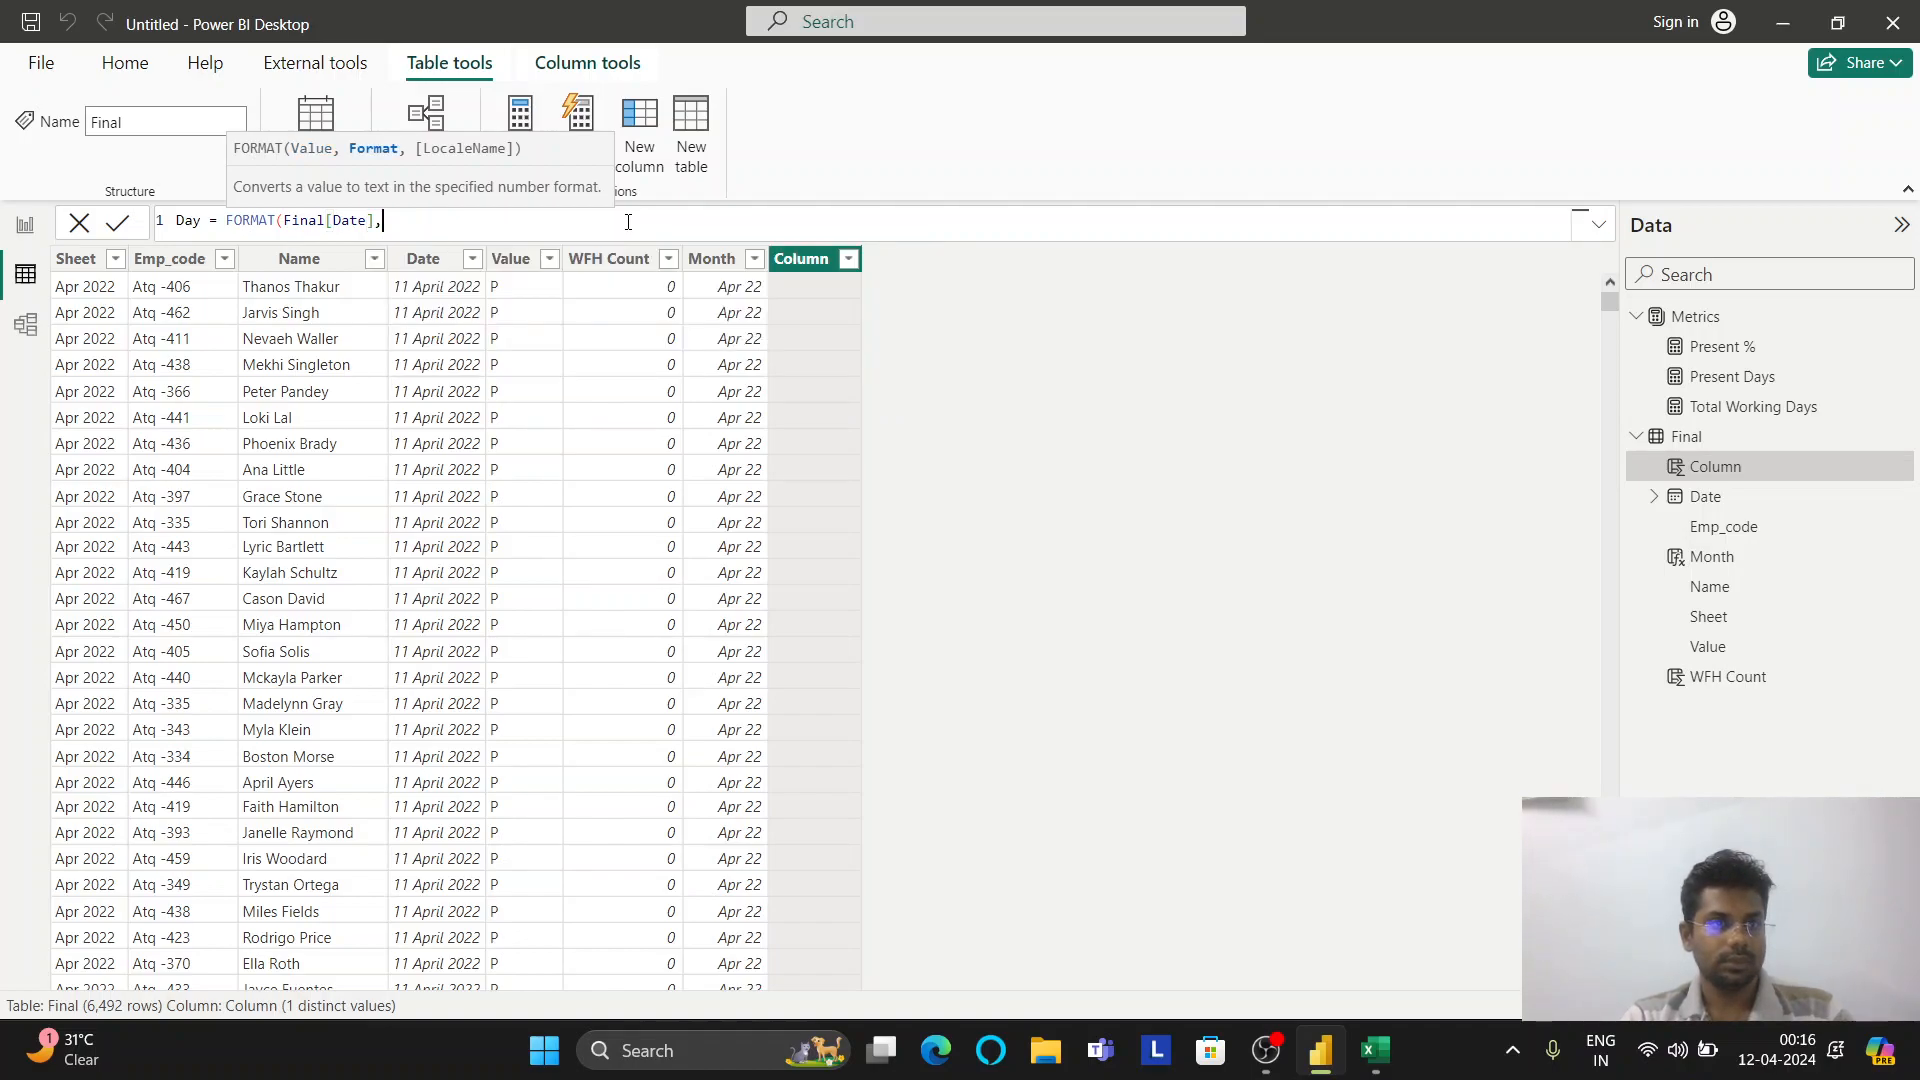
{"action": "type", "text": "dddd"}
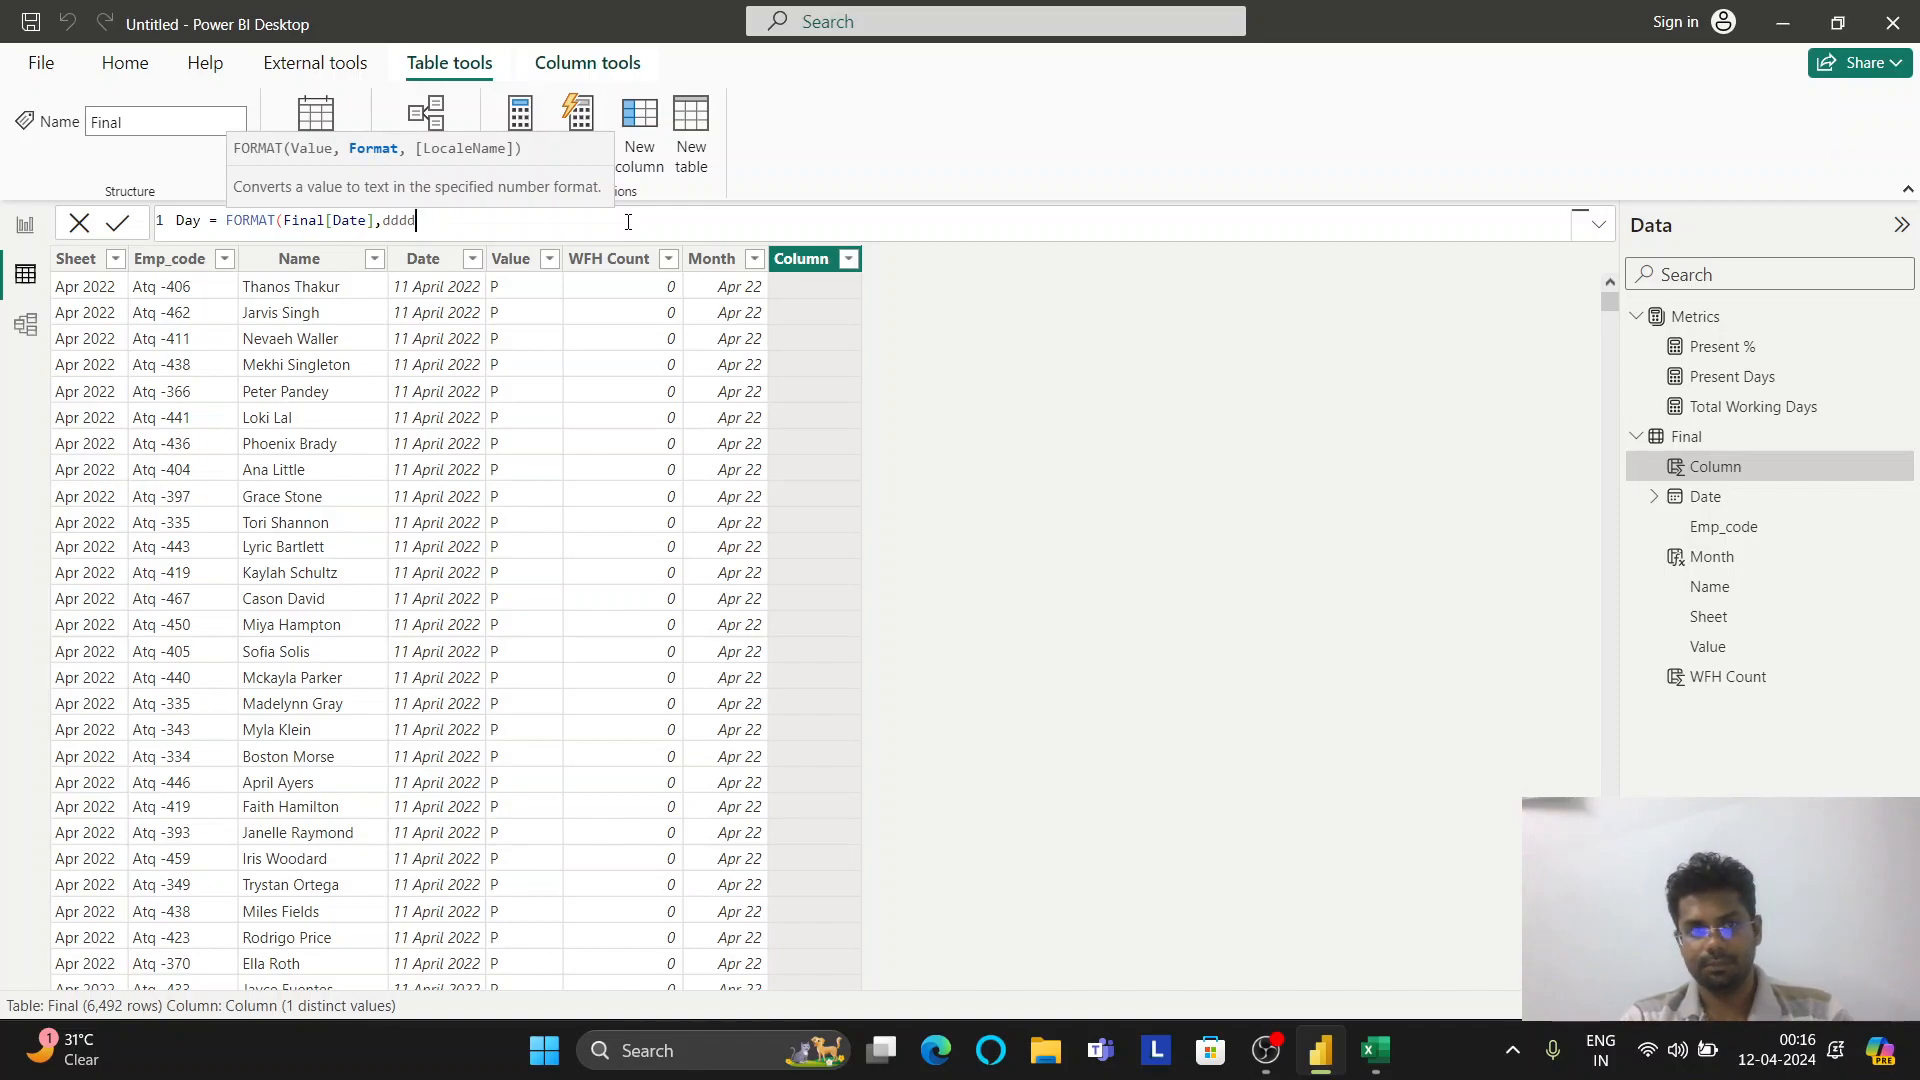
{"action": "type", "text": ")"}
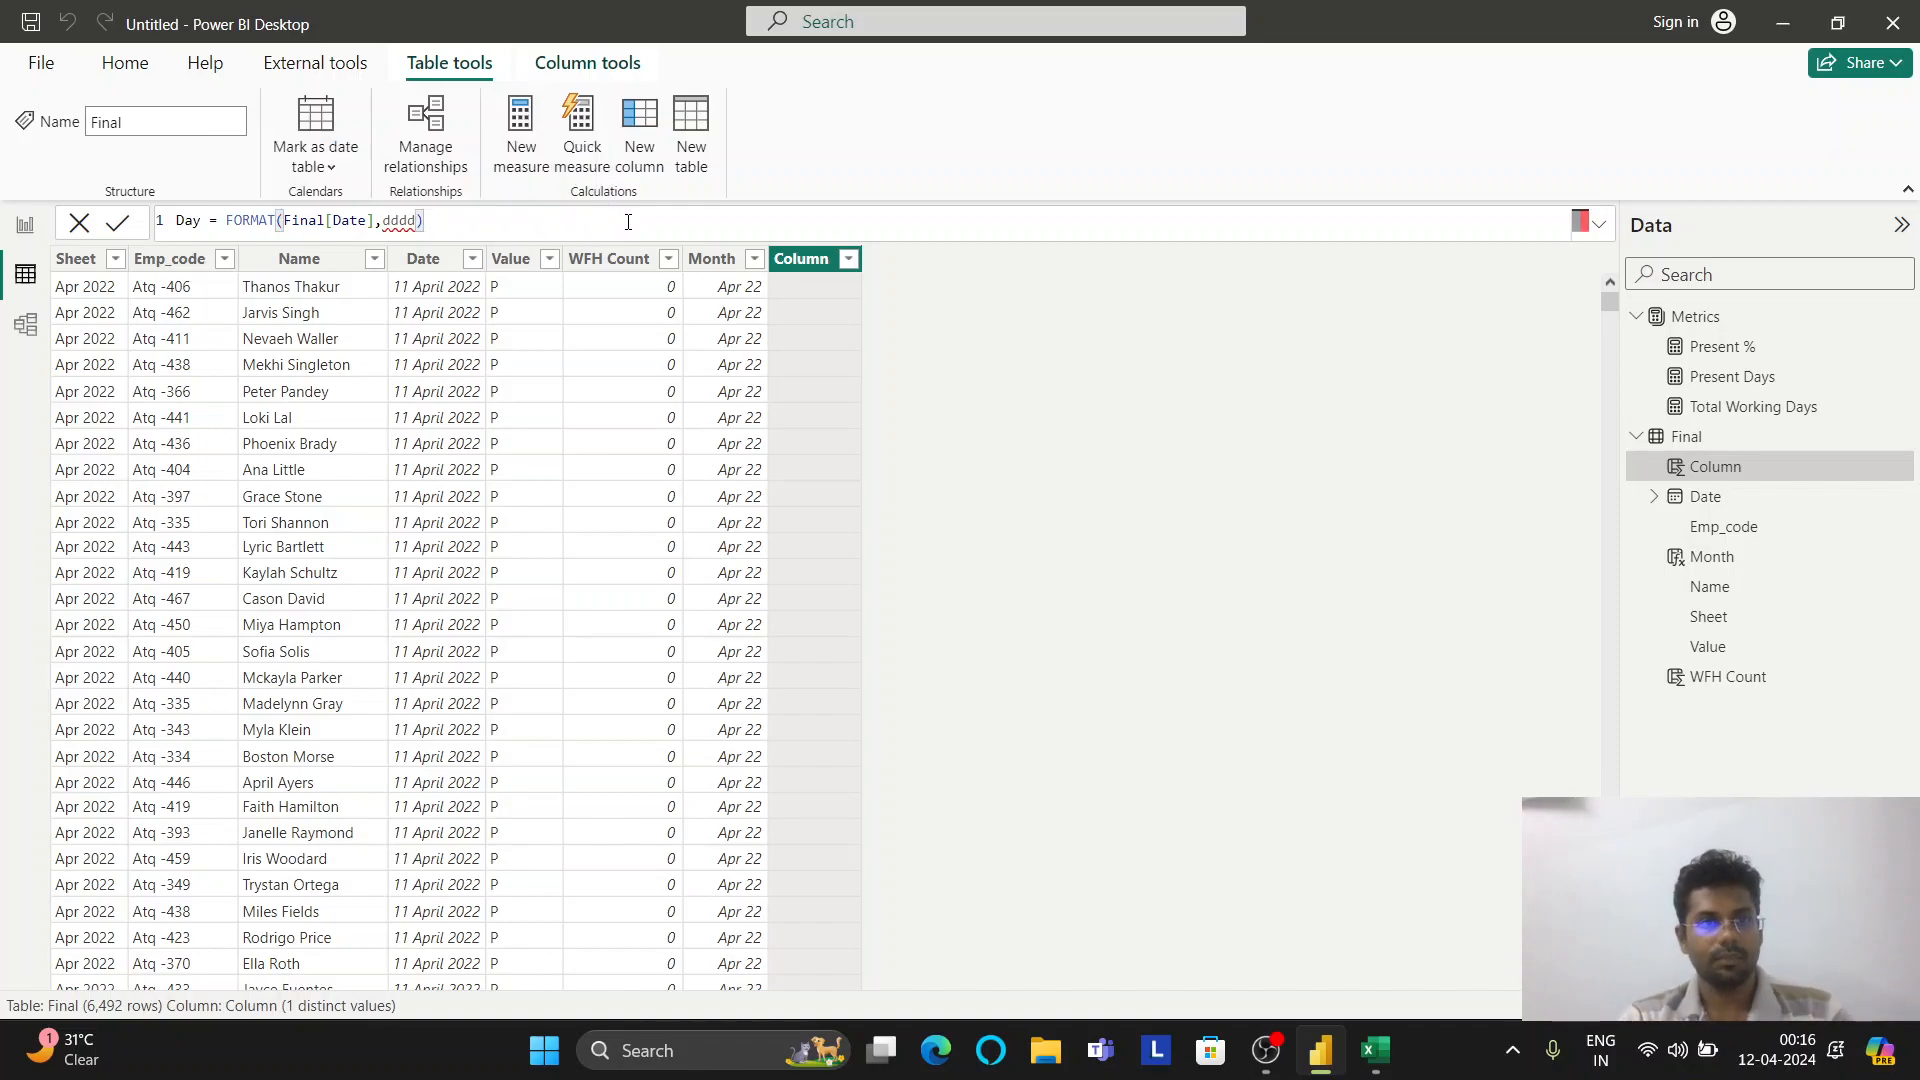
{"action": "key", "text": "Return"}
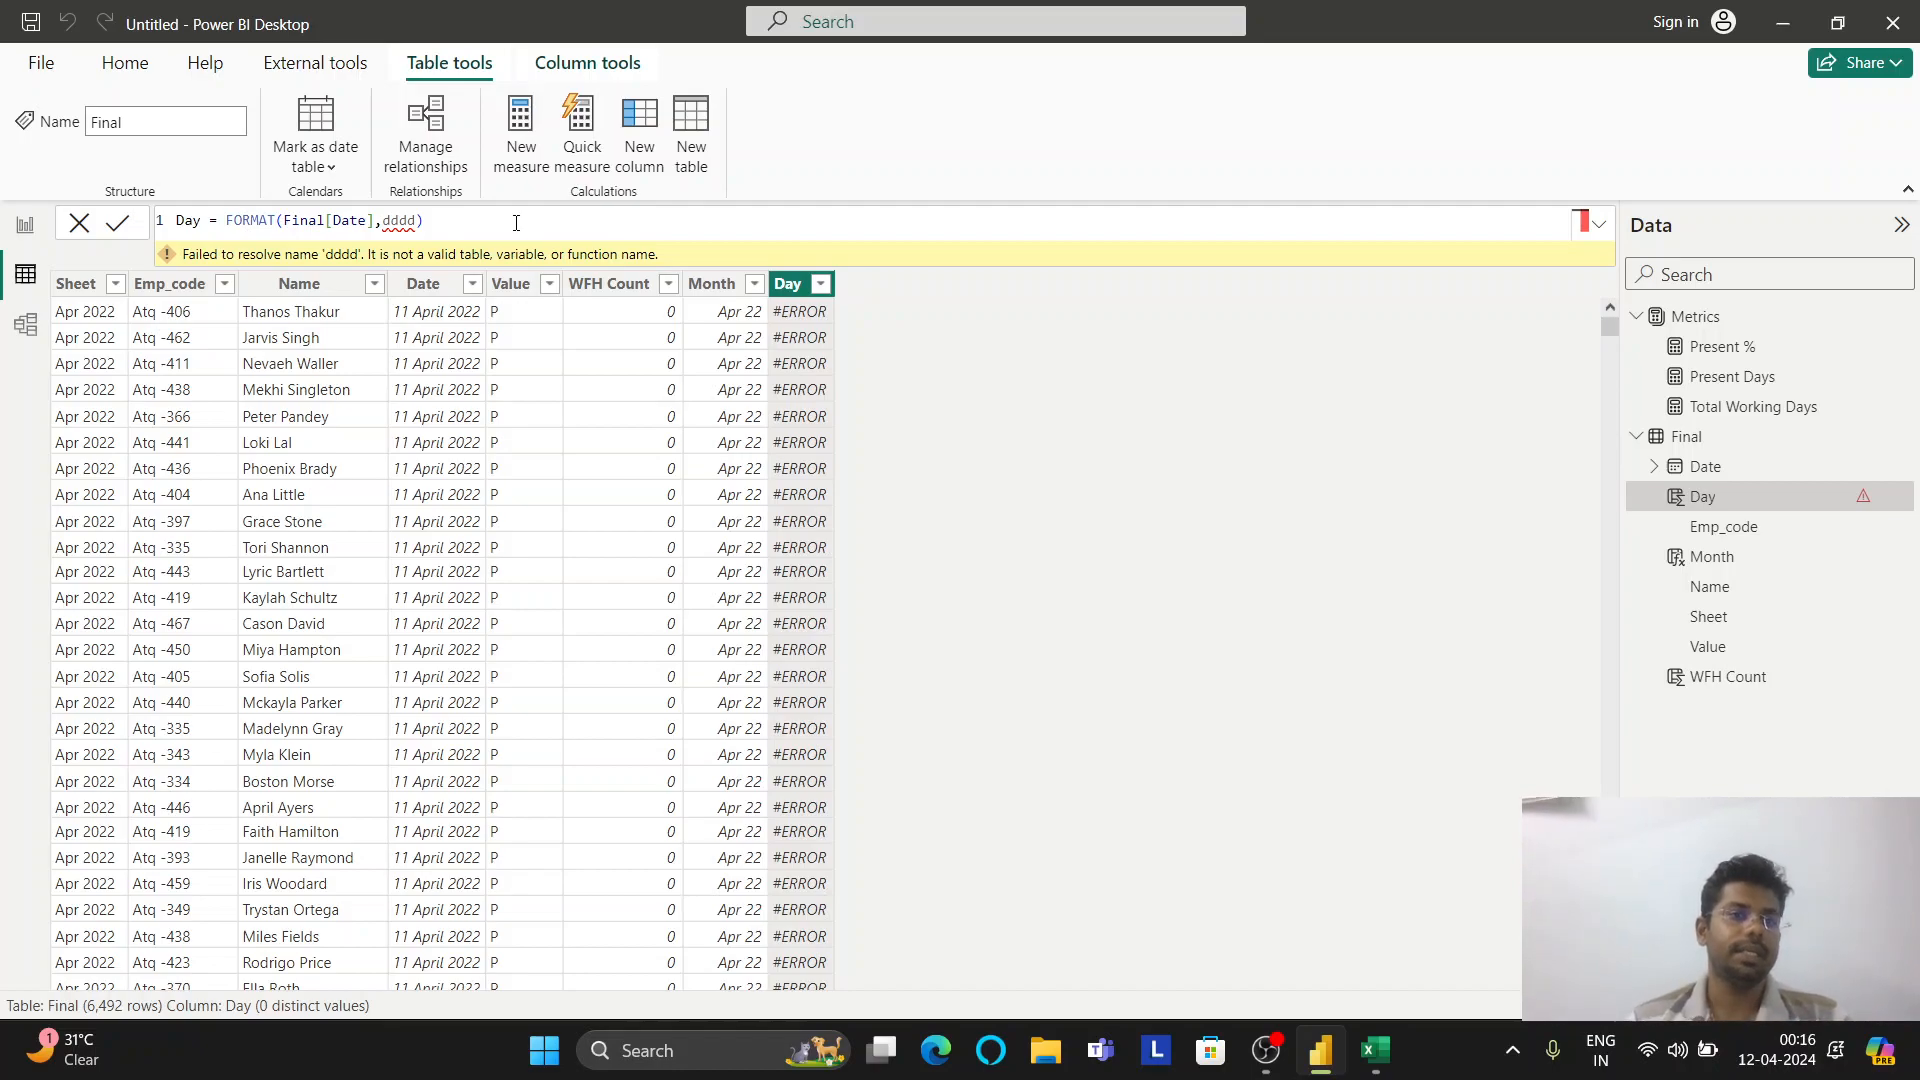
Change the Day formula's format argument from dddd to dd and recommit it
{"action": "double_click", "coordinate": [409, 220]}
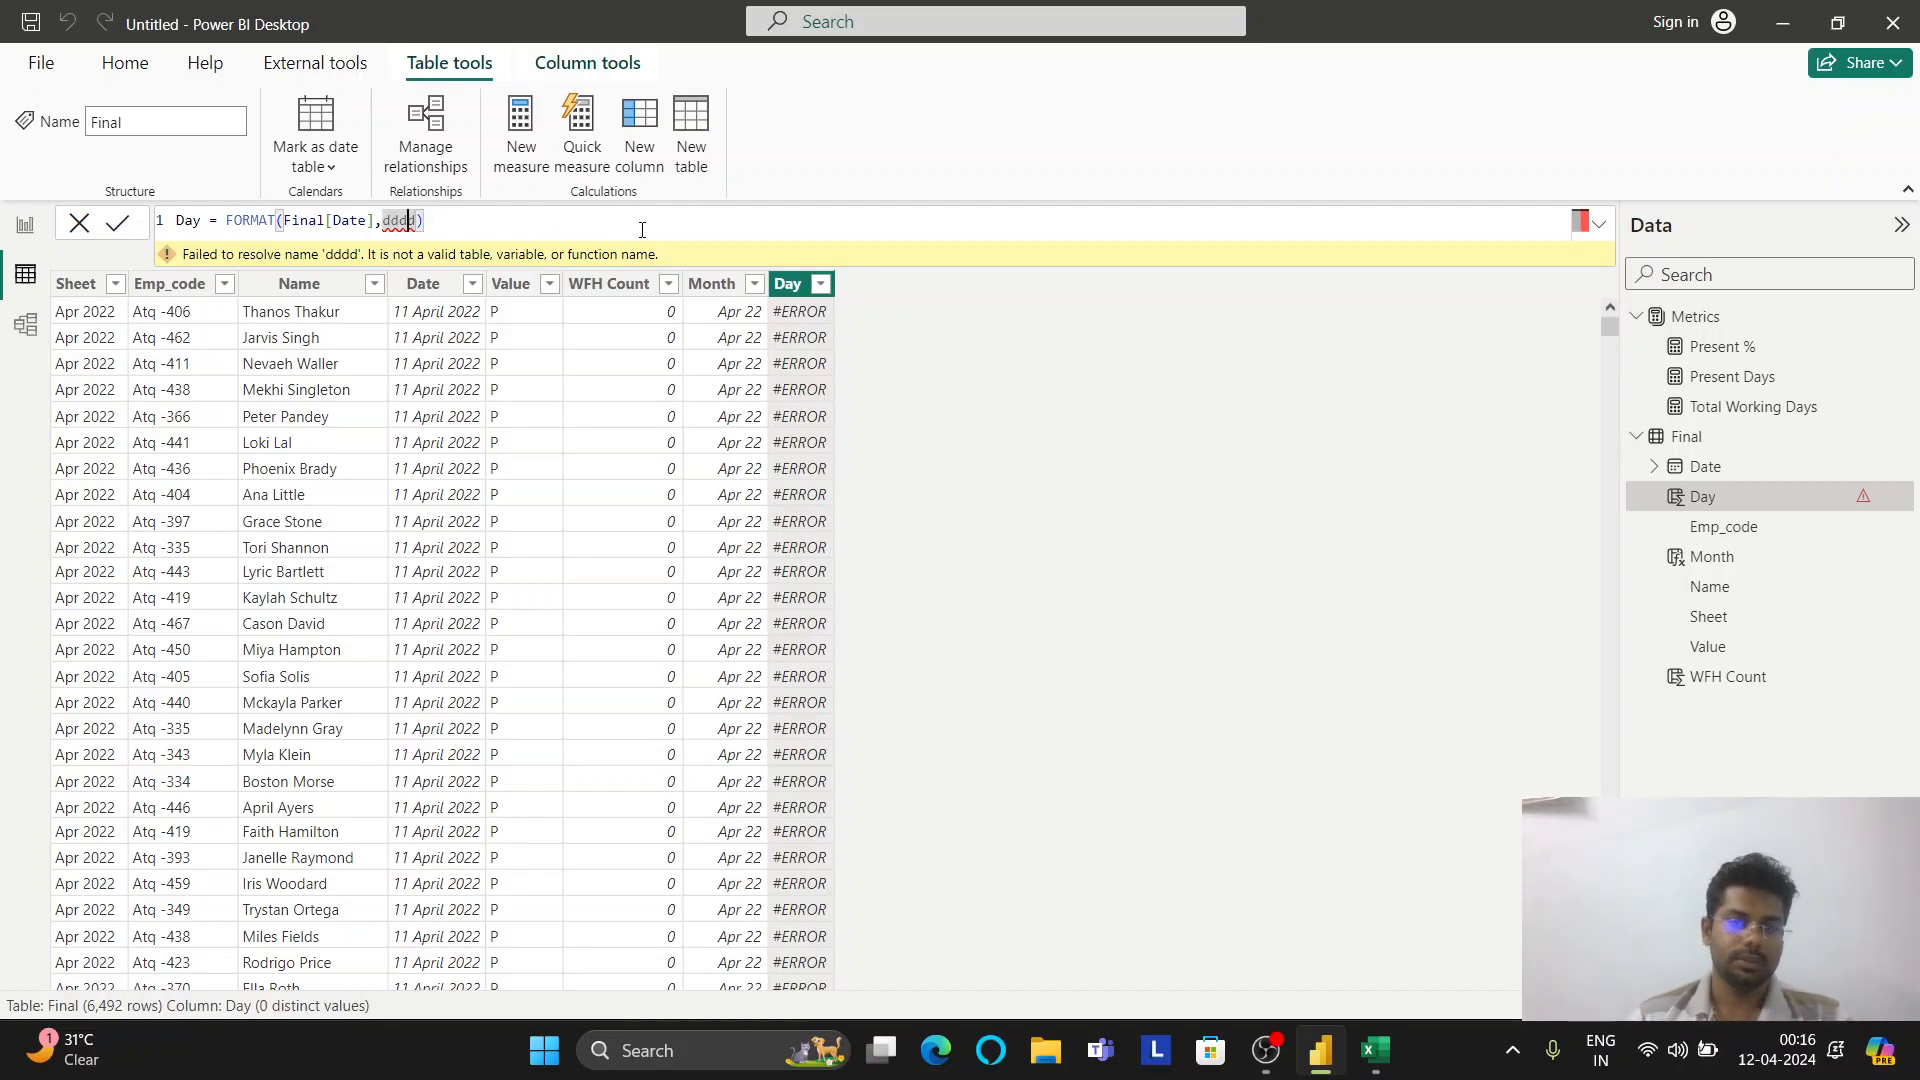
{"action": "type", "text": "dd"}
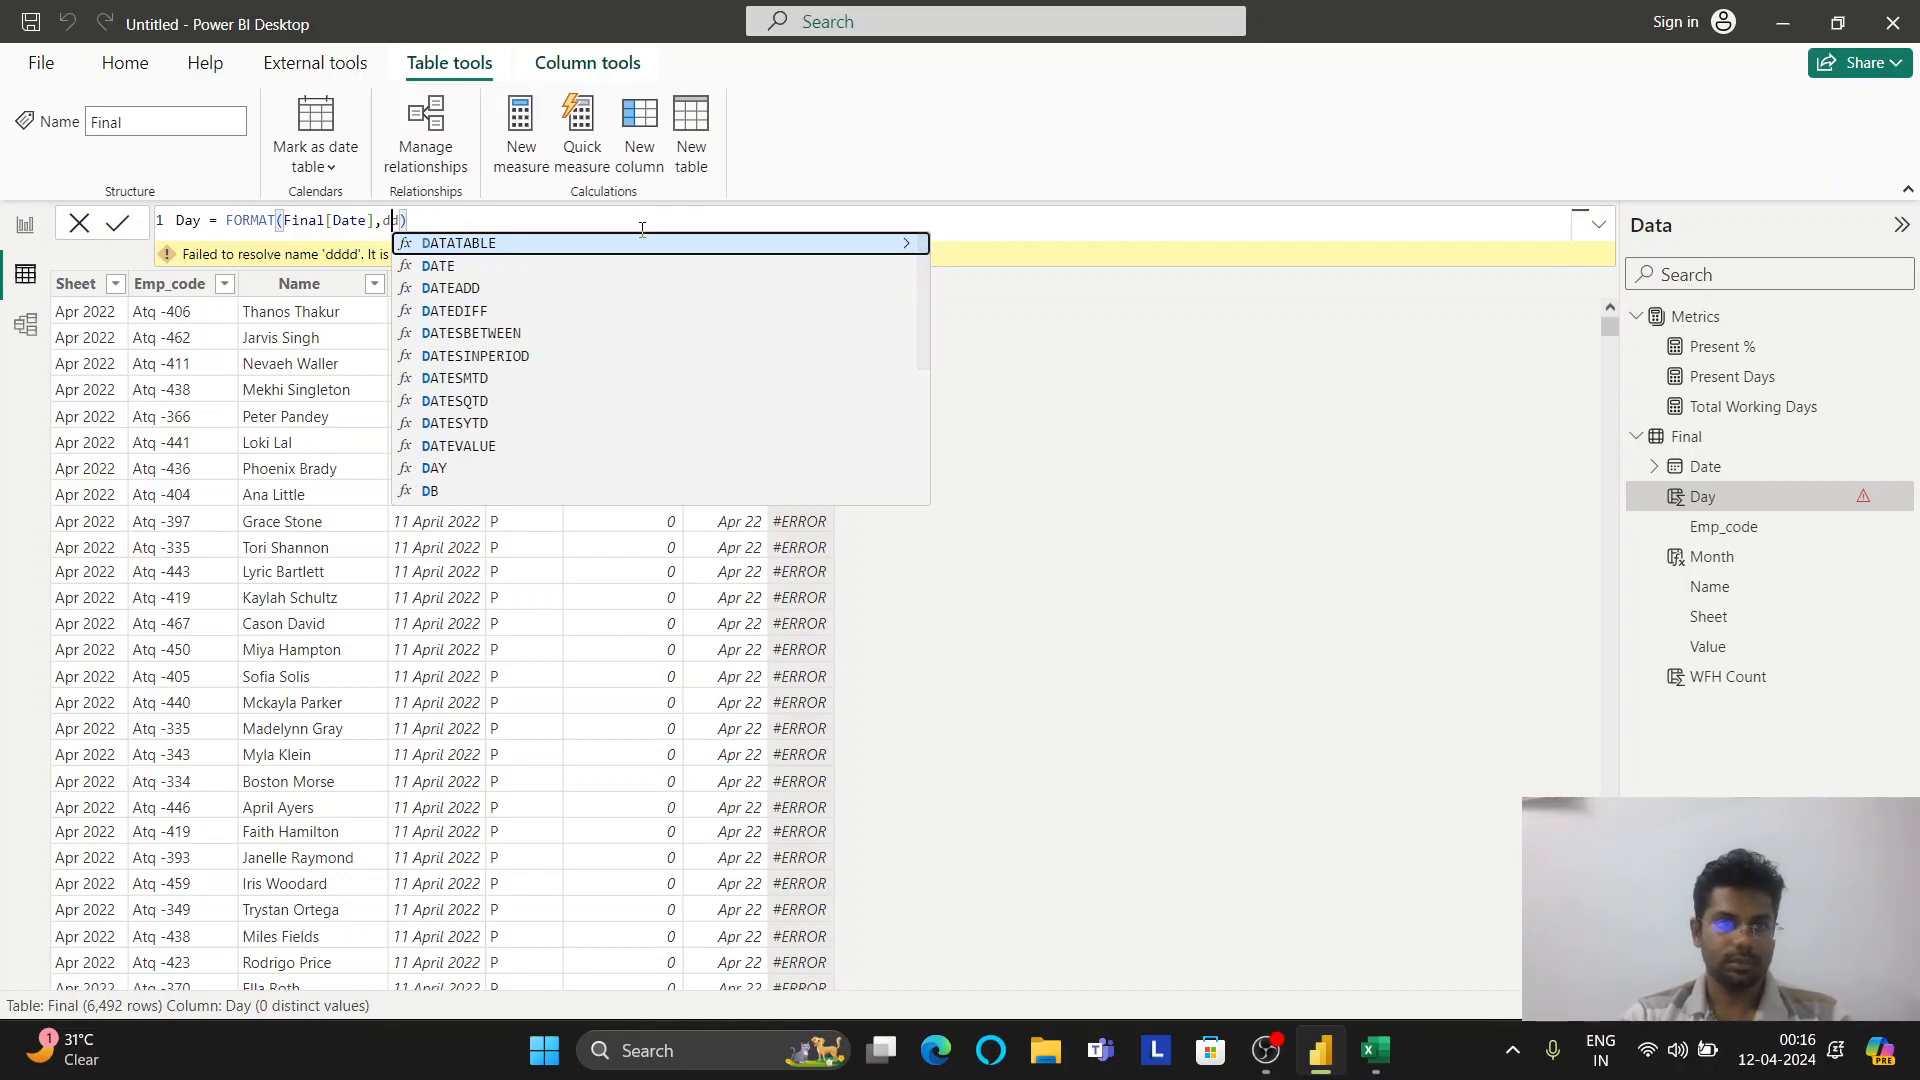
{"action": "key", "text": "Up"}
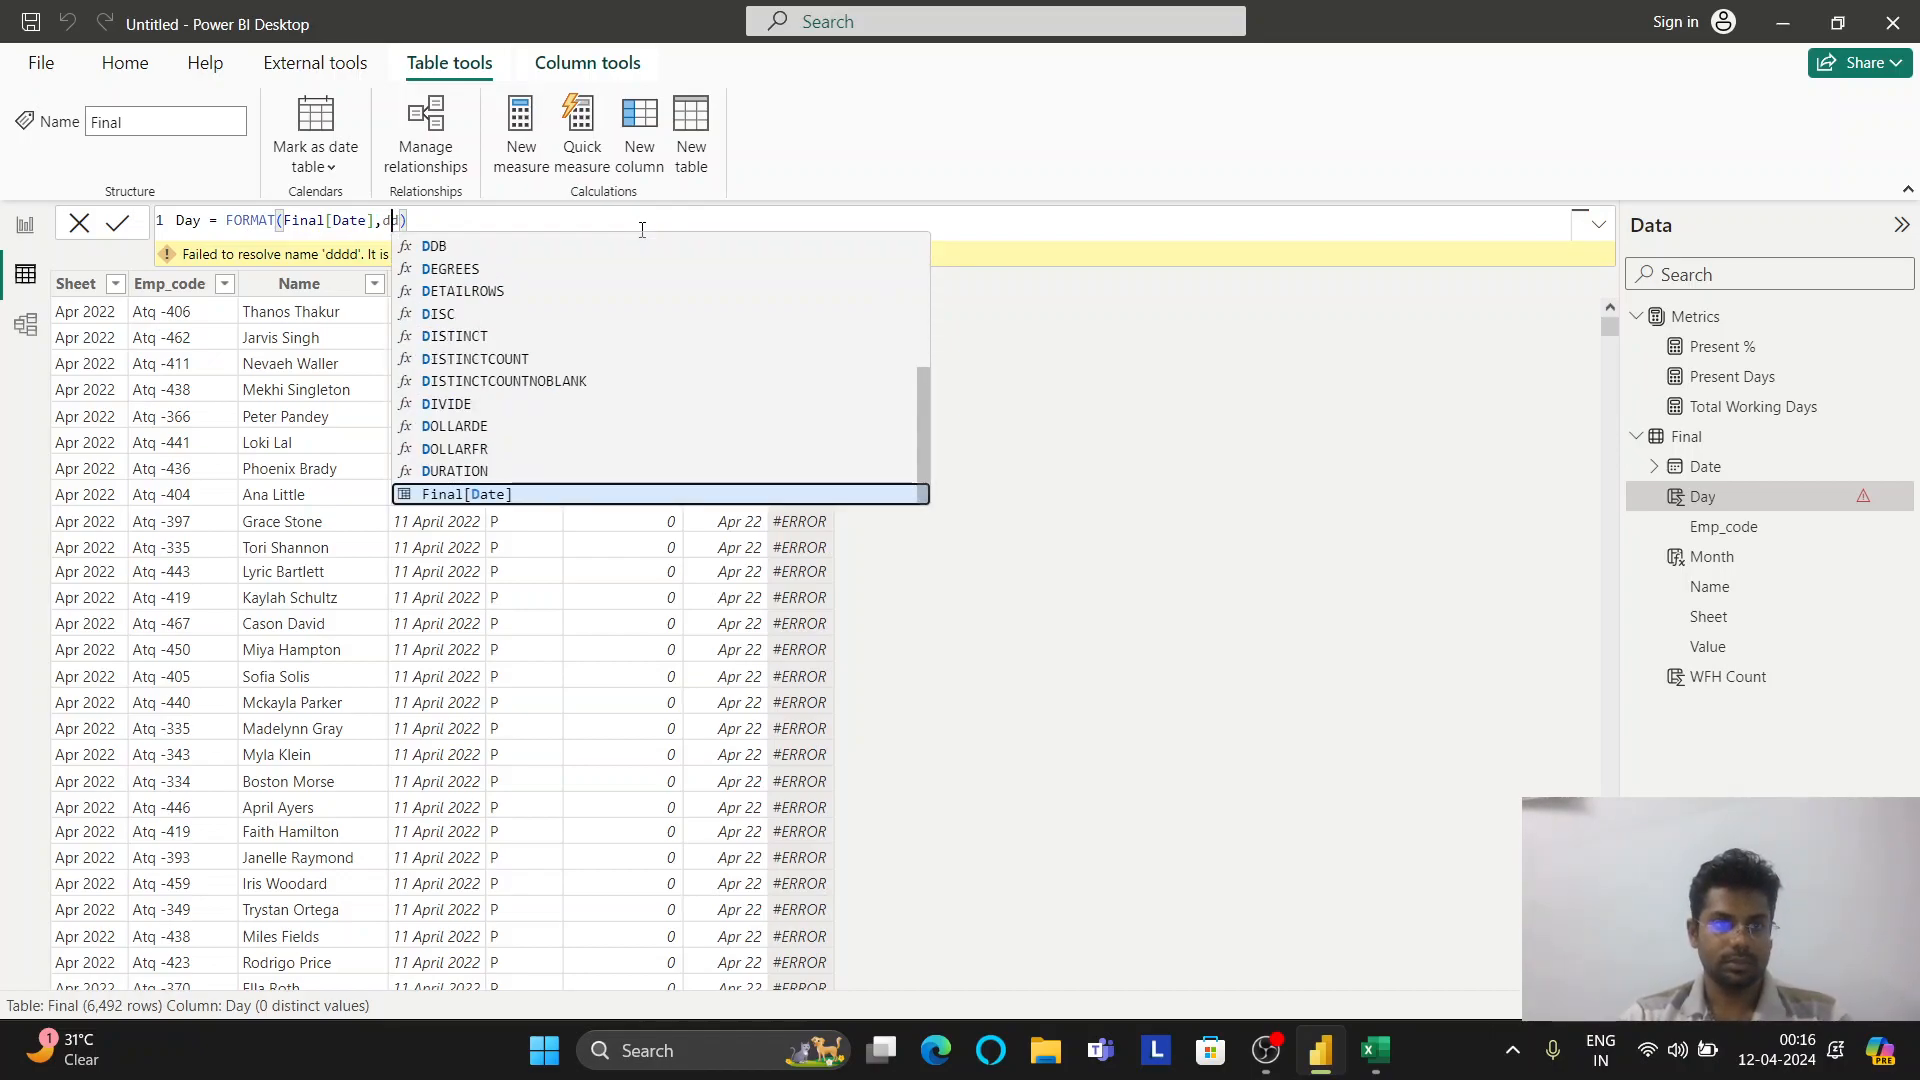
{"action": "key", "text": "Right"}
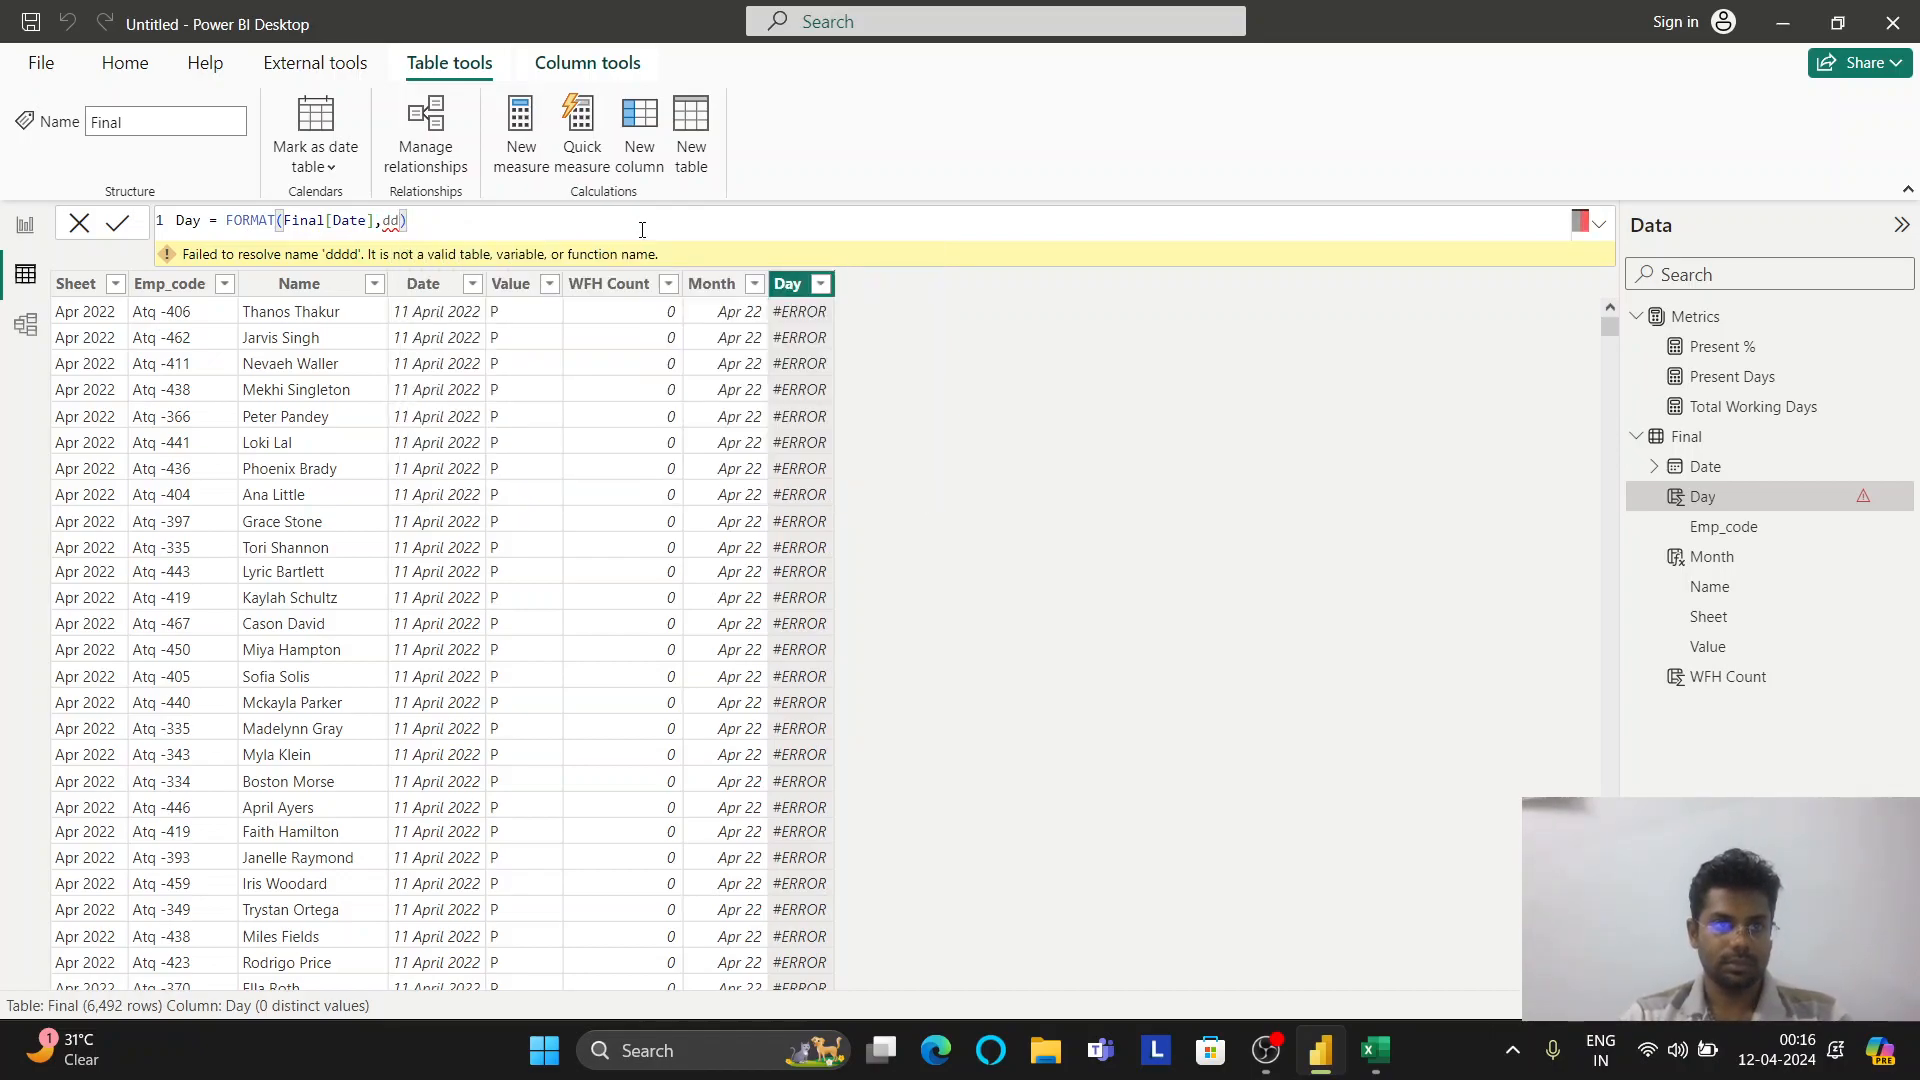
{"action": "key", "text": "Return"}
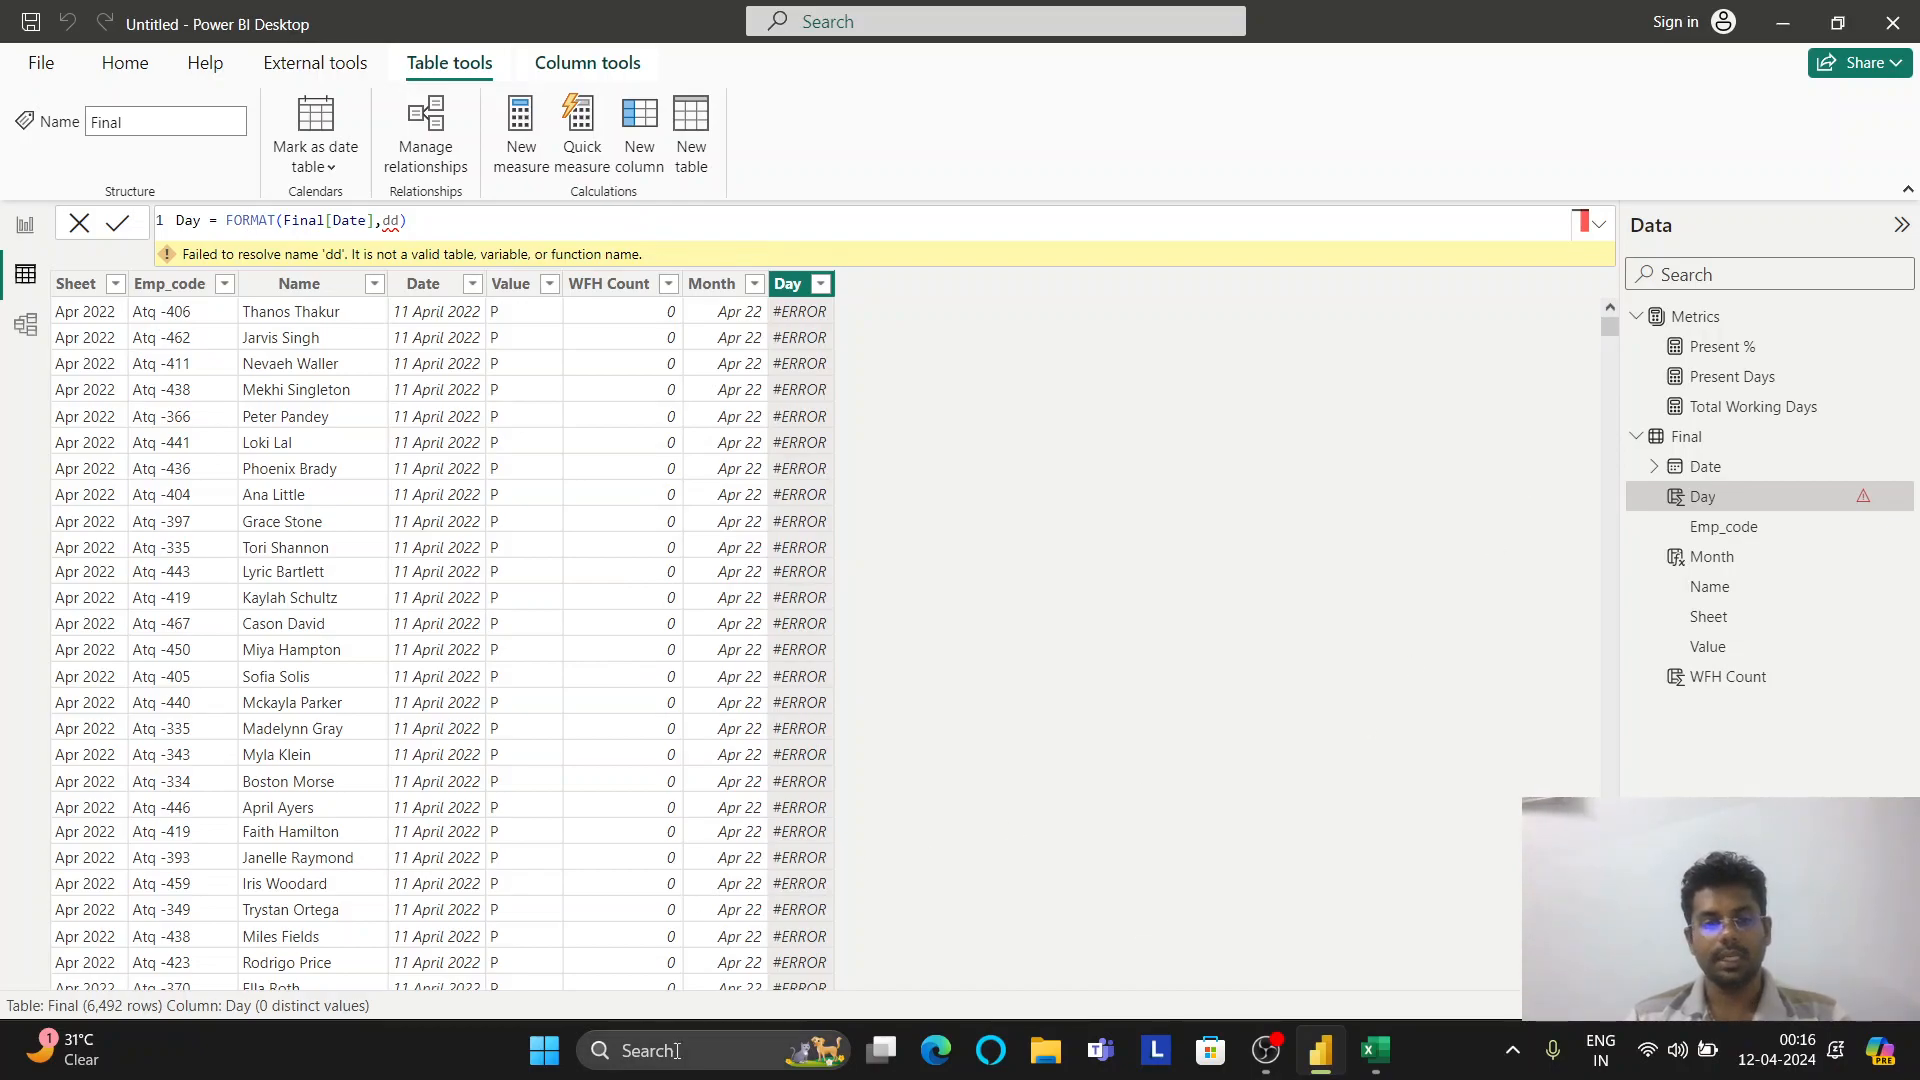
Launch Chrome from Windows search and load the ChatGPT website
{"action": "left_click", "coordinate": [640, 1050]}
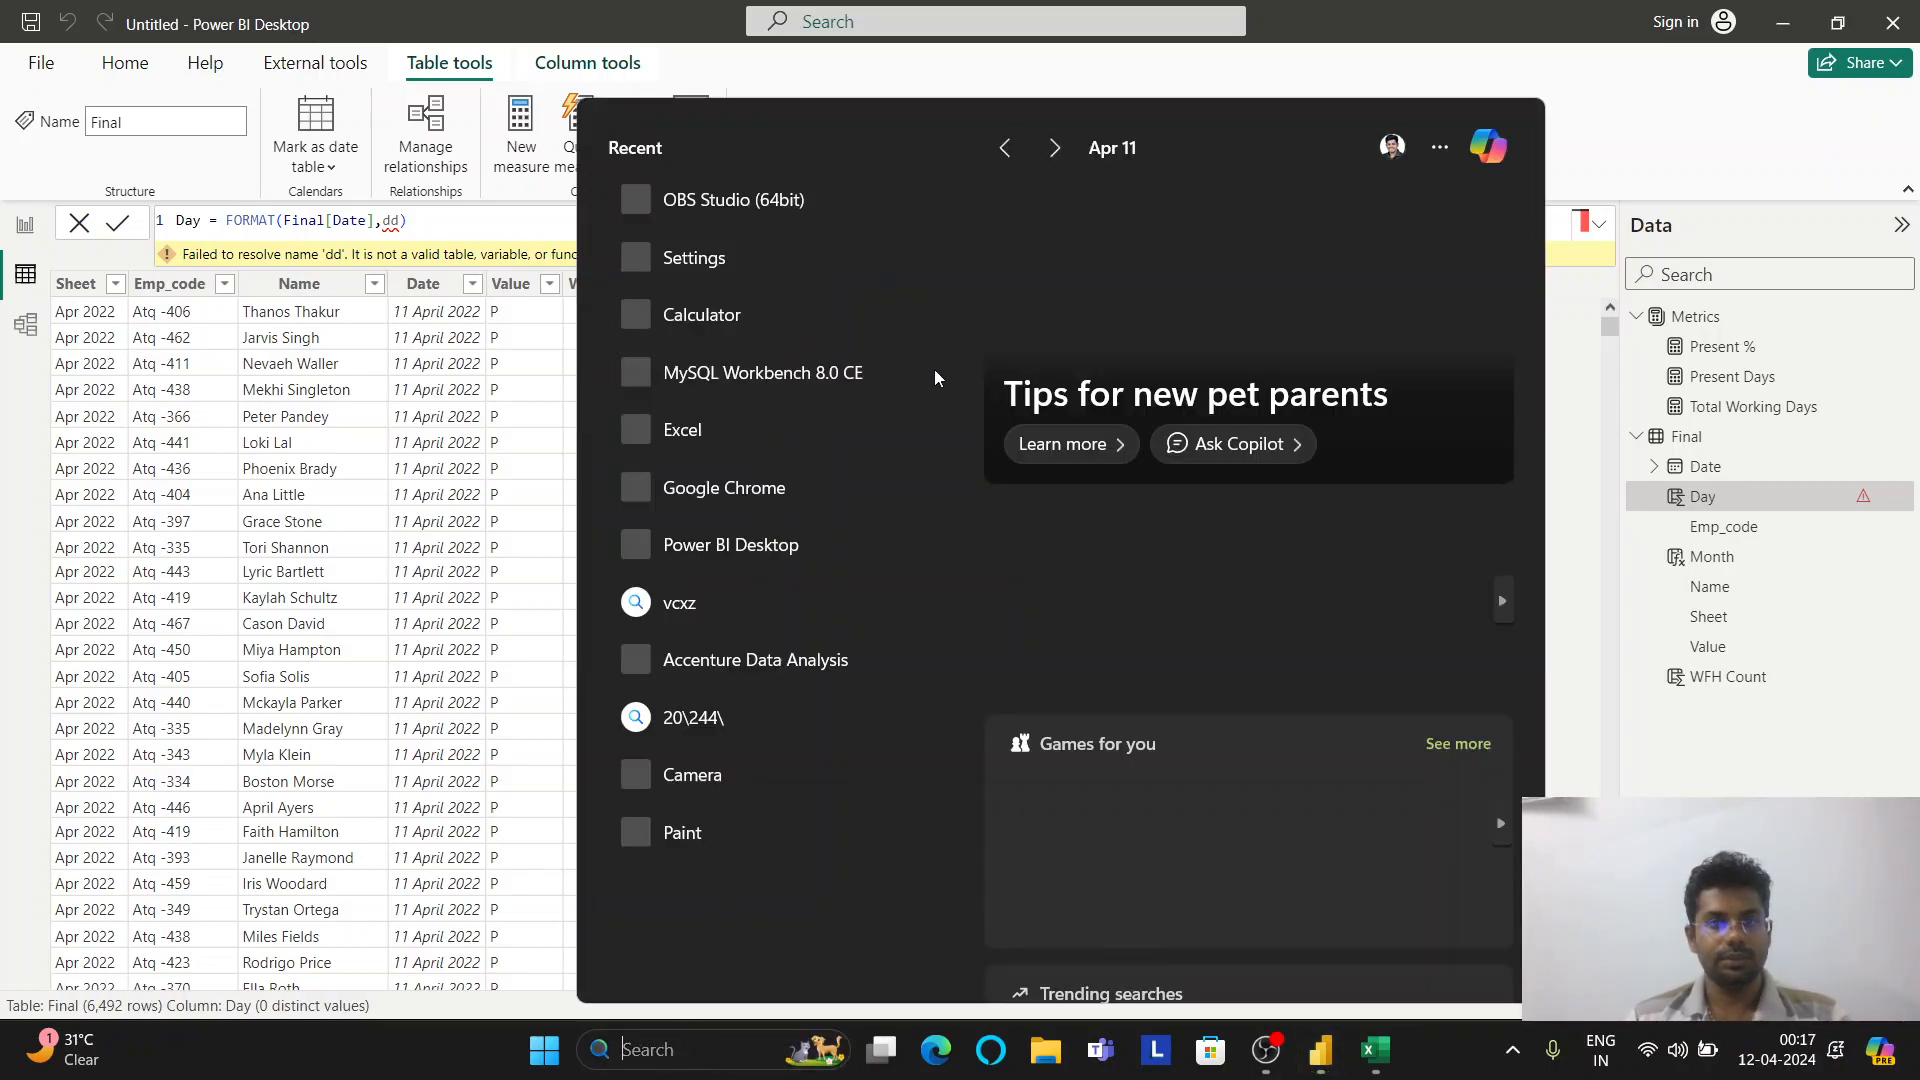
{"action": "left_click", "coordinate": [760, 485]}
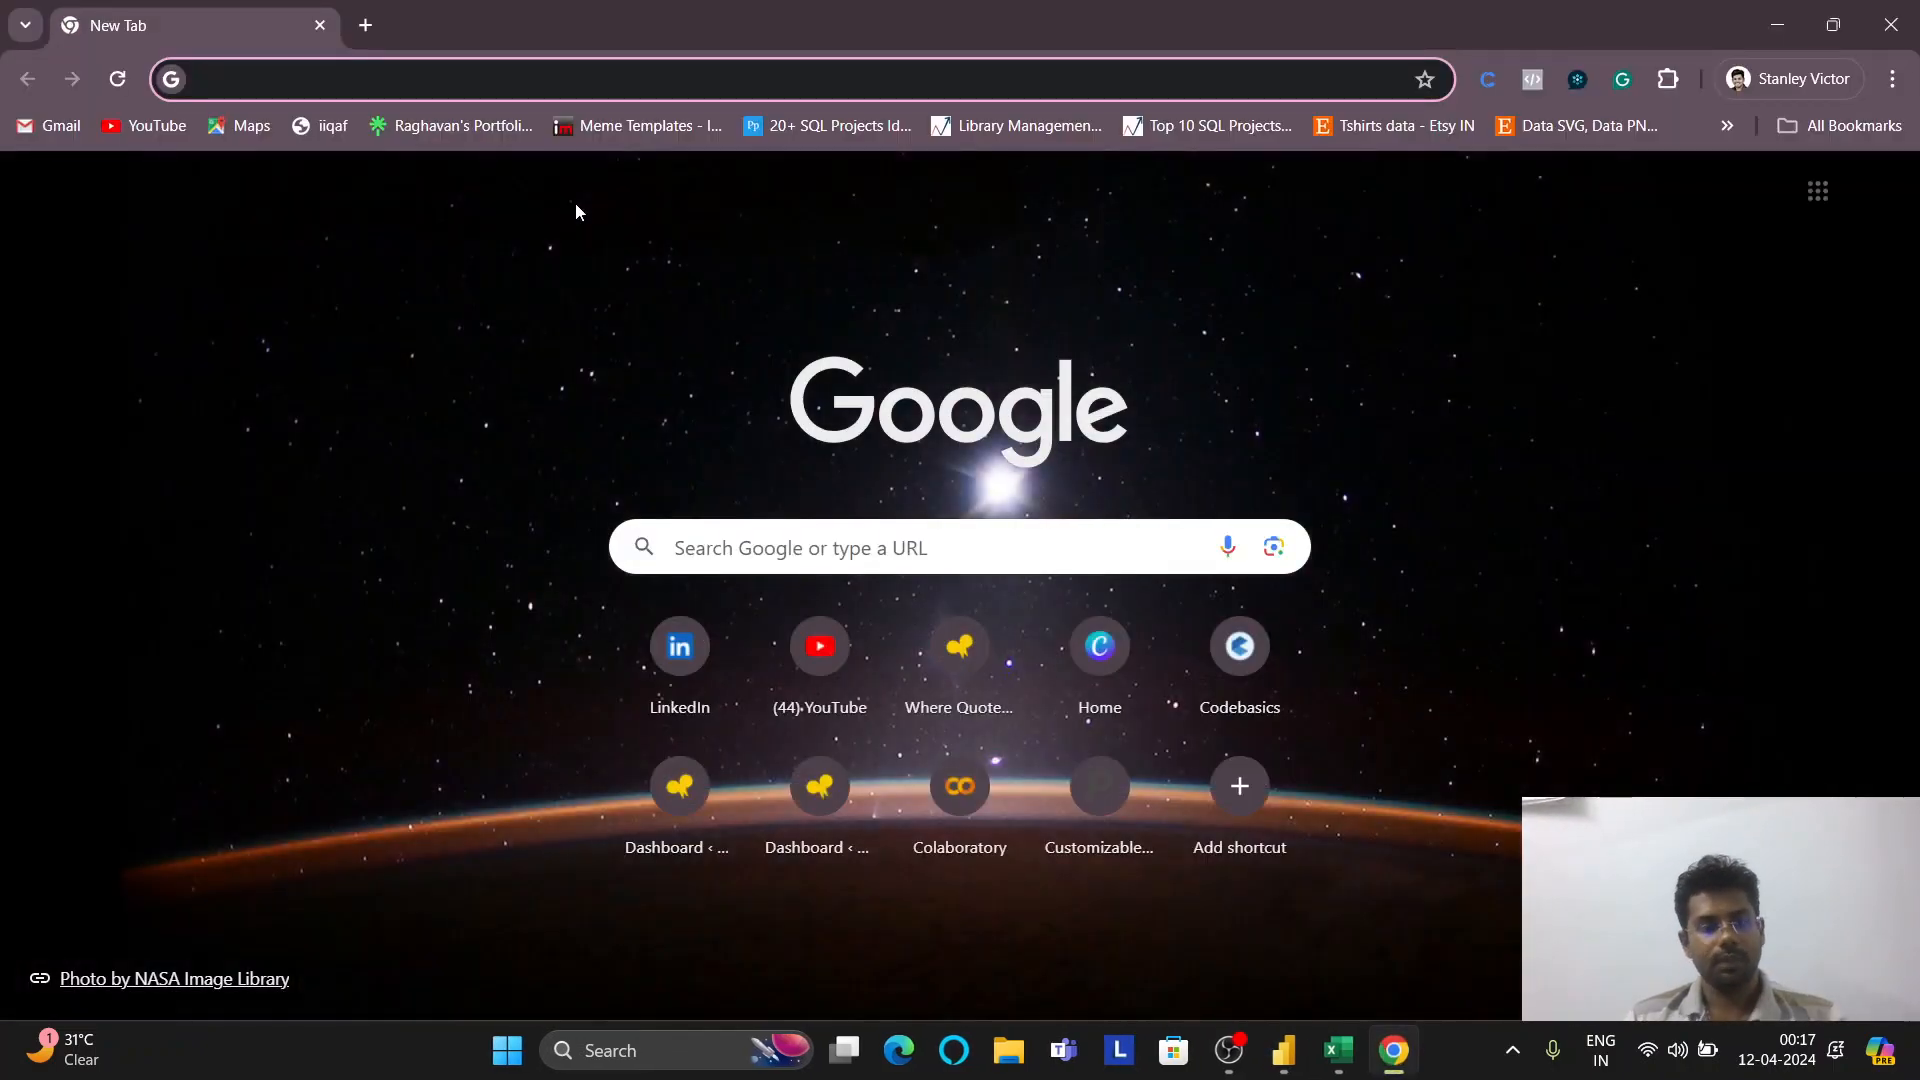
{"action": "type", "text": "chat"}
{"action": "key", "text": "Return"}
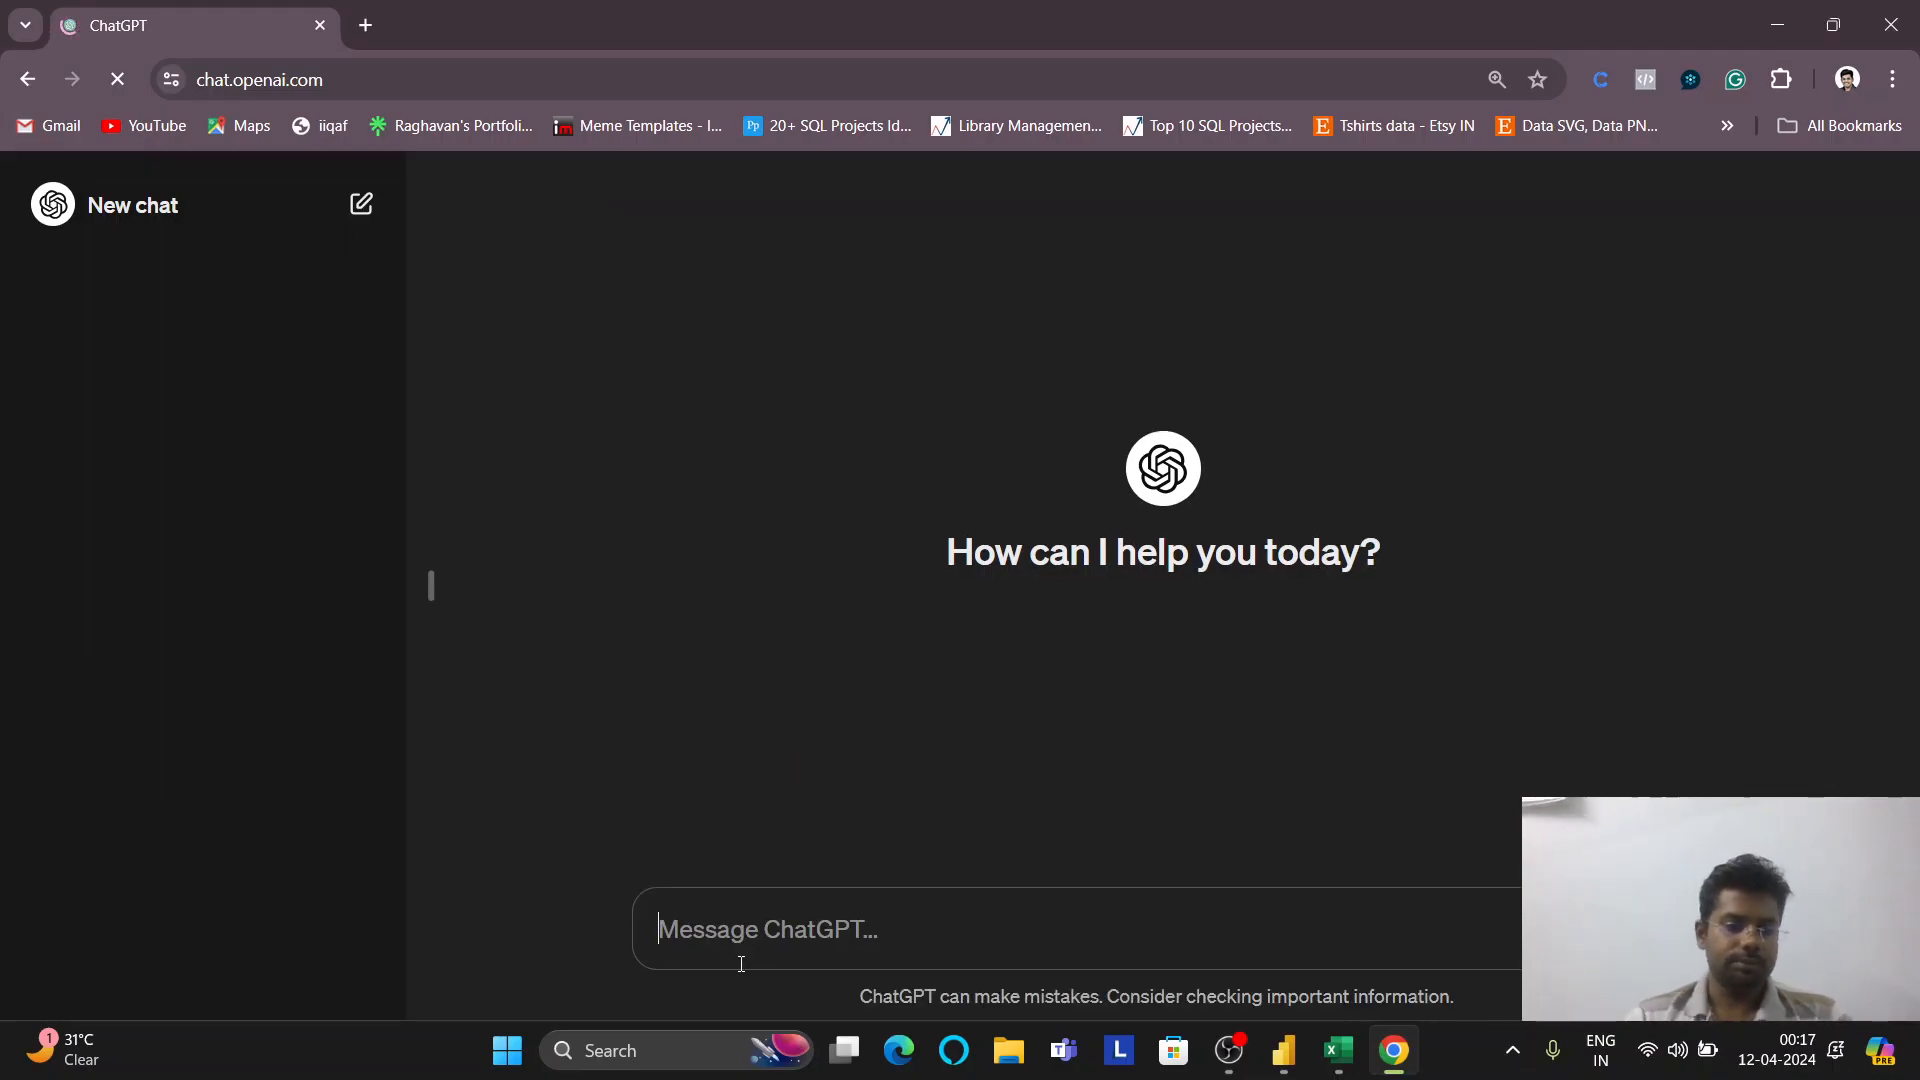
Ask ChatGPT 'create day column from date in power bi'
{"action": "type", "text": "create "}
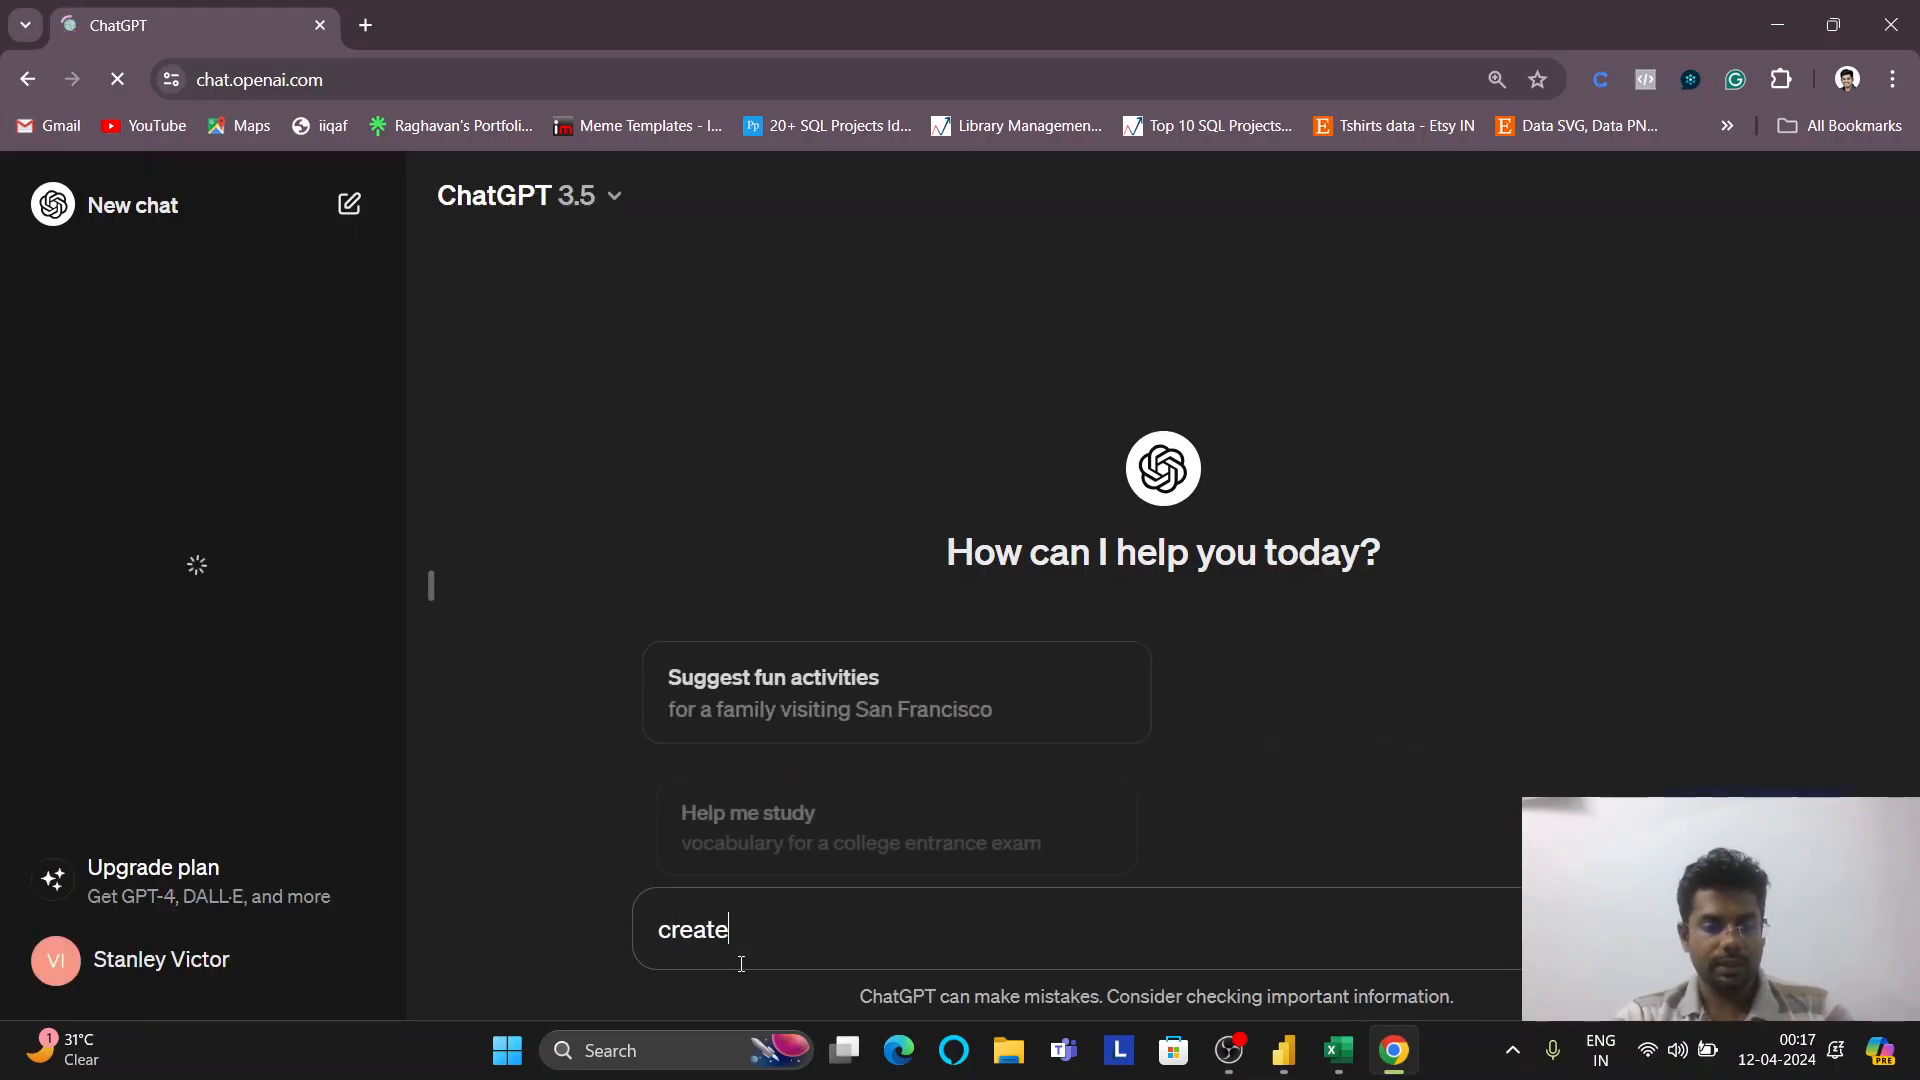
{"action": "type", "text": "date form"}
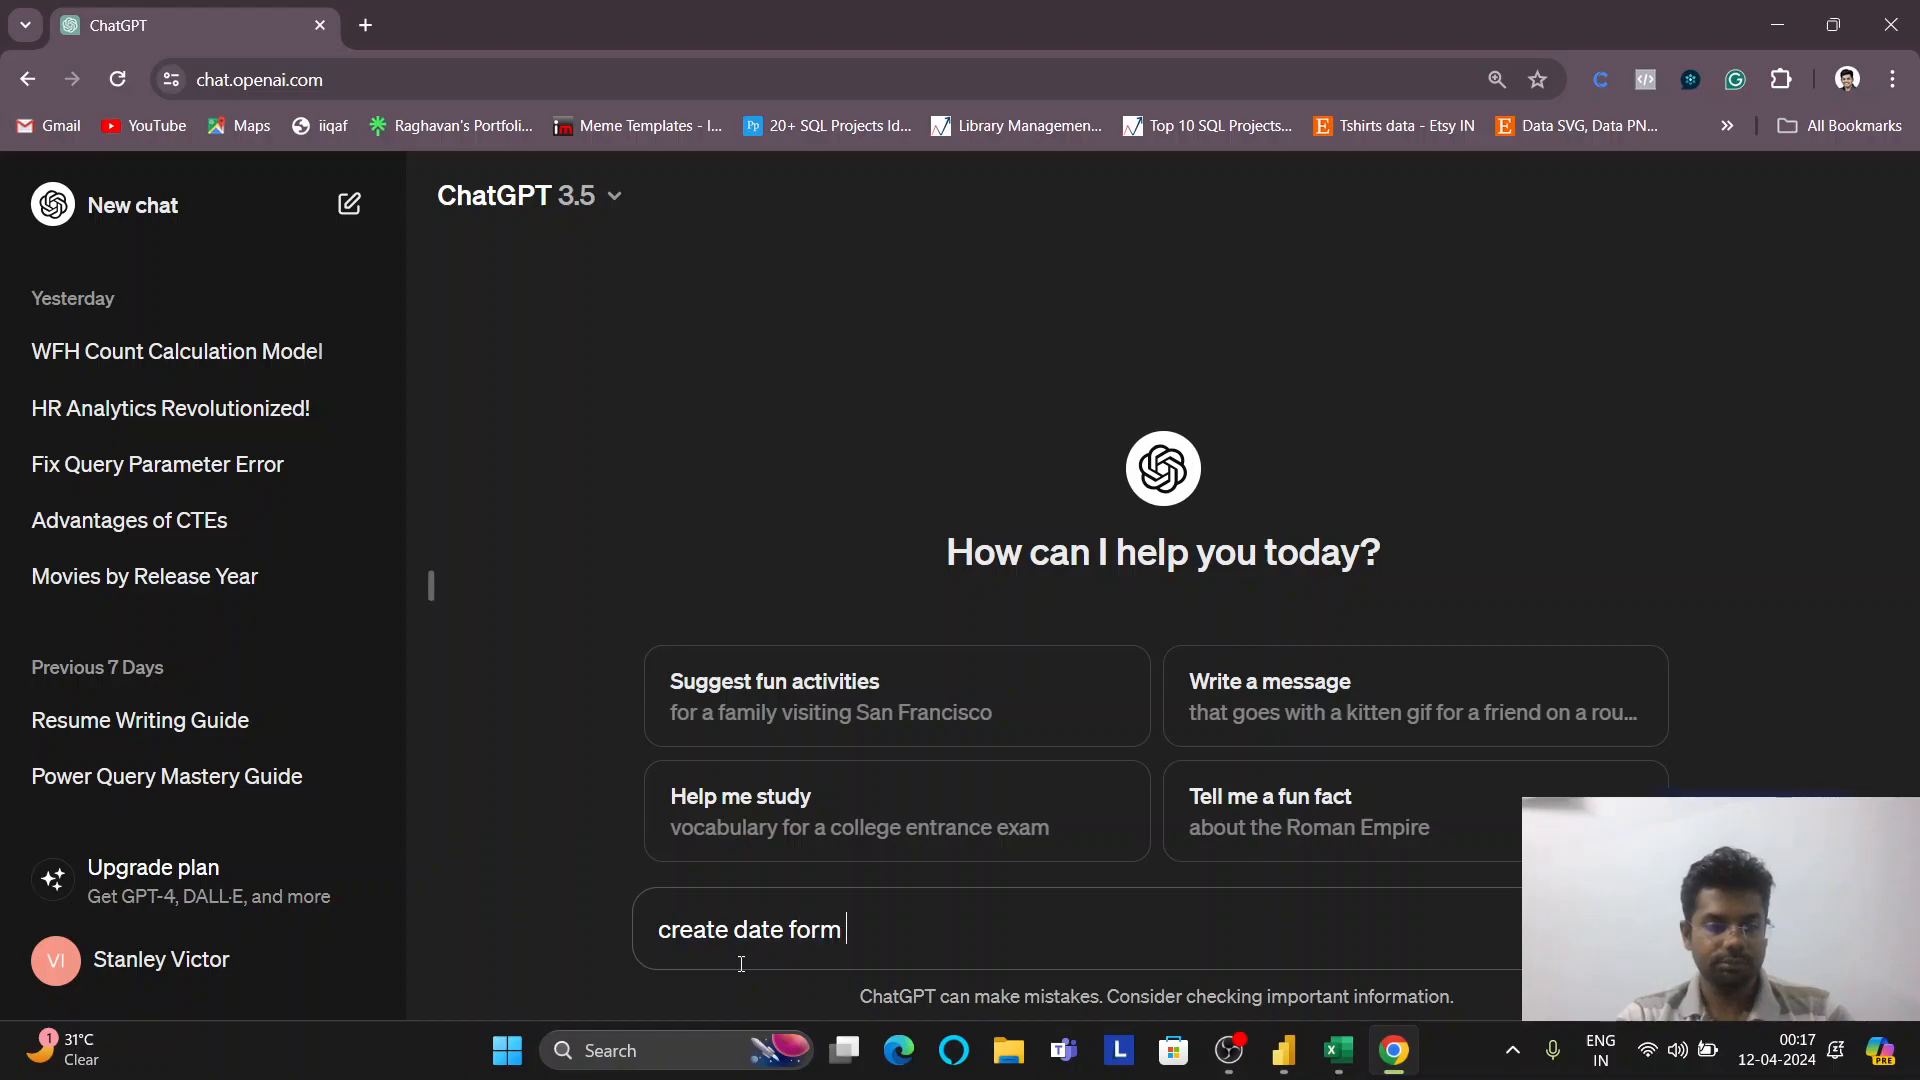
{"action": "key", "text": "BackSpace"}
{"action": "key", "text": "BackSpace"}
{"action": "key", "text": "BackSpace"}
{"action": "key", "text": "BackSpace"}
{"action": "type", "text": "rom"}
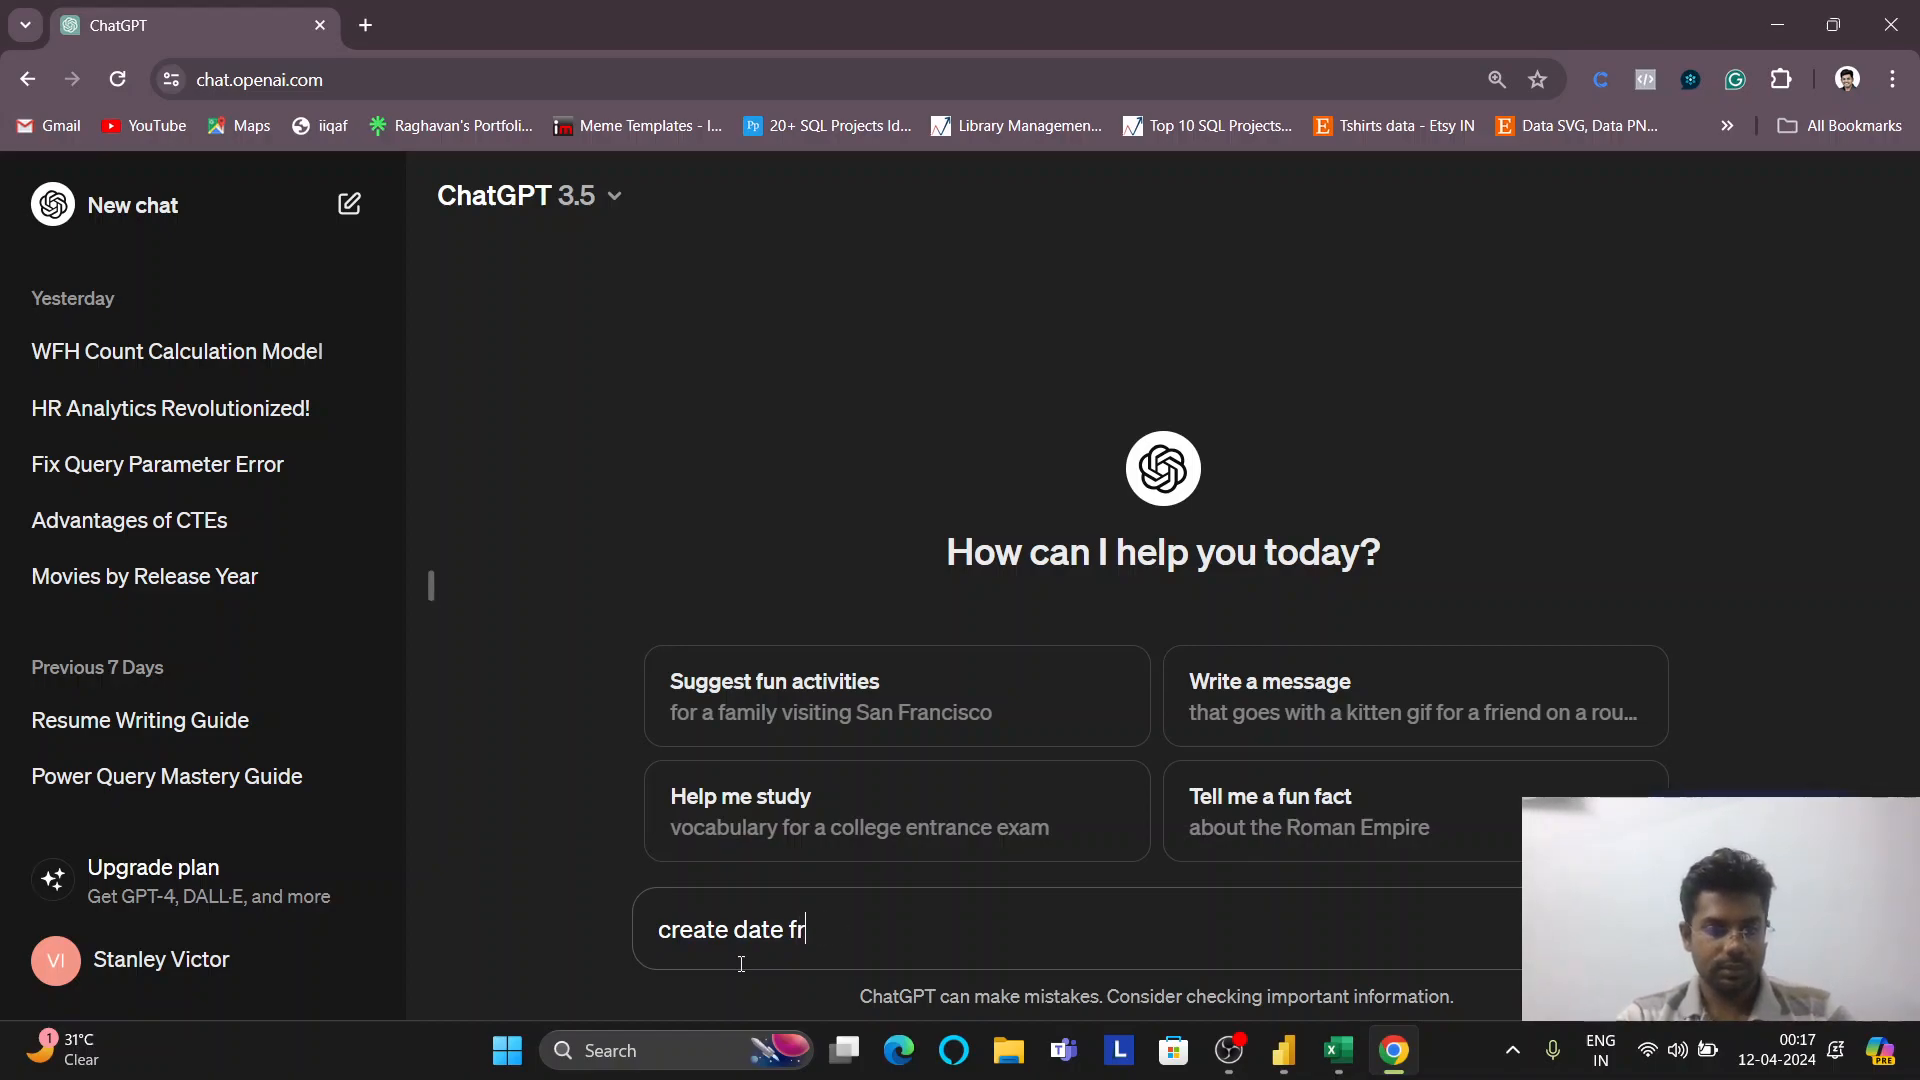
{"action": "key", "text": "BackSpace"}
{"action": "key", "text": "BackSpace"}
{"action": "key", "text": "BackSpace"}
{"action": "key", "text": "BackSpace"}
{"action": "key", "text": "BackSpace"}
{"action": "key", "text": "BackSpace"}
{"action": "key", "text": "BackSpace"}
{"action": "key", "text": "BackSpace"}
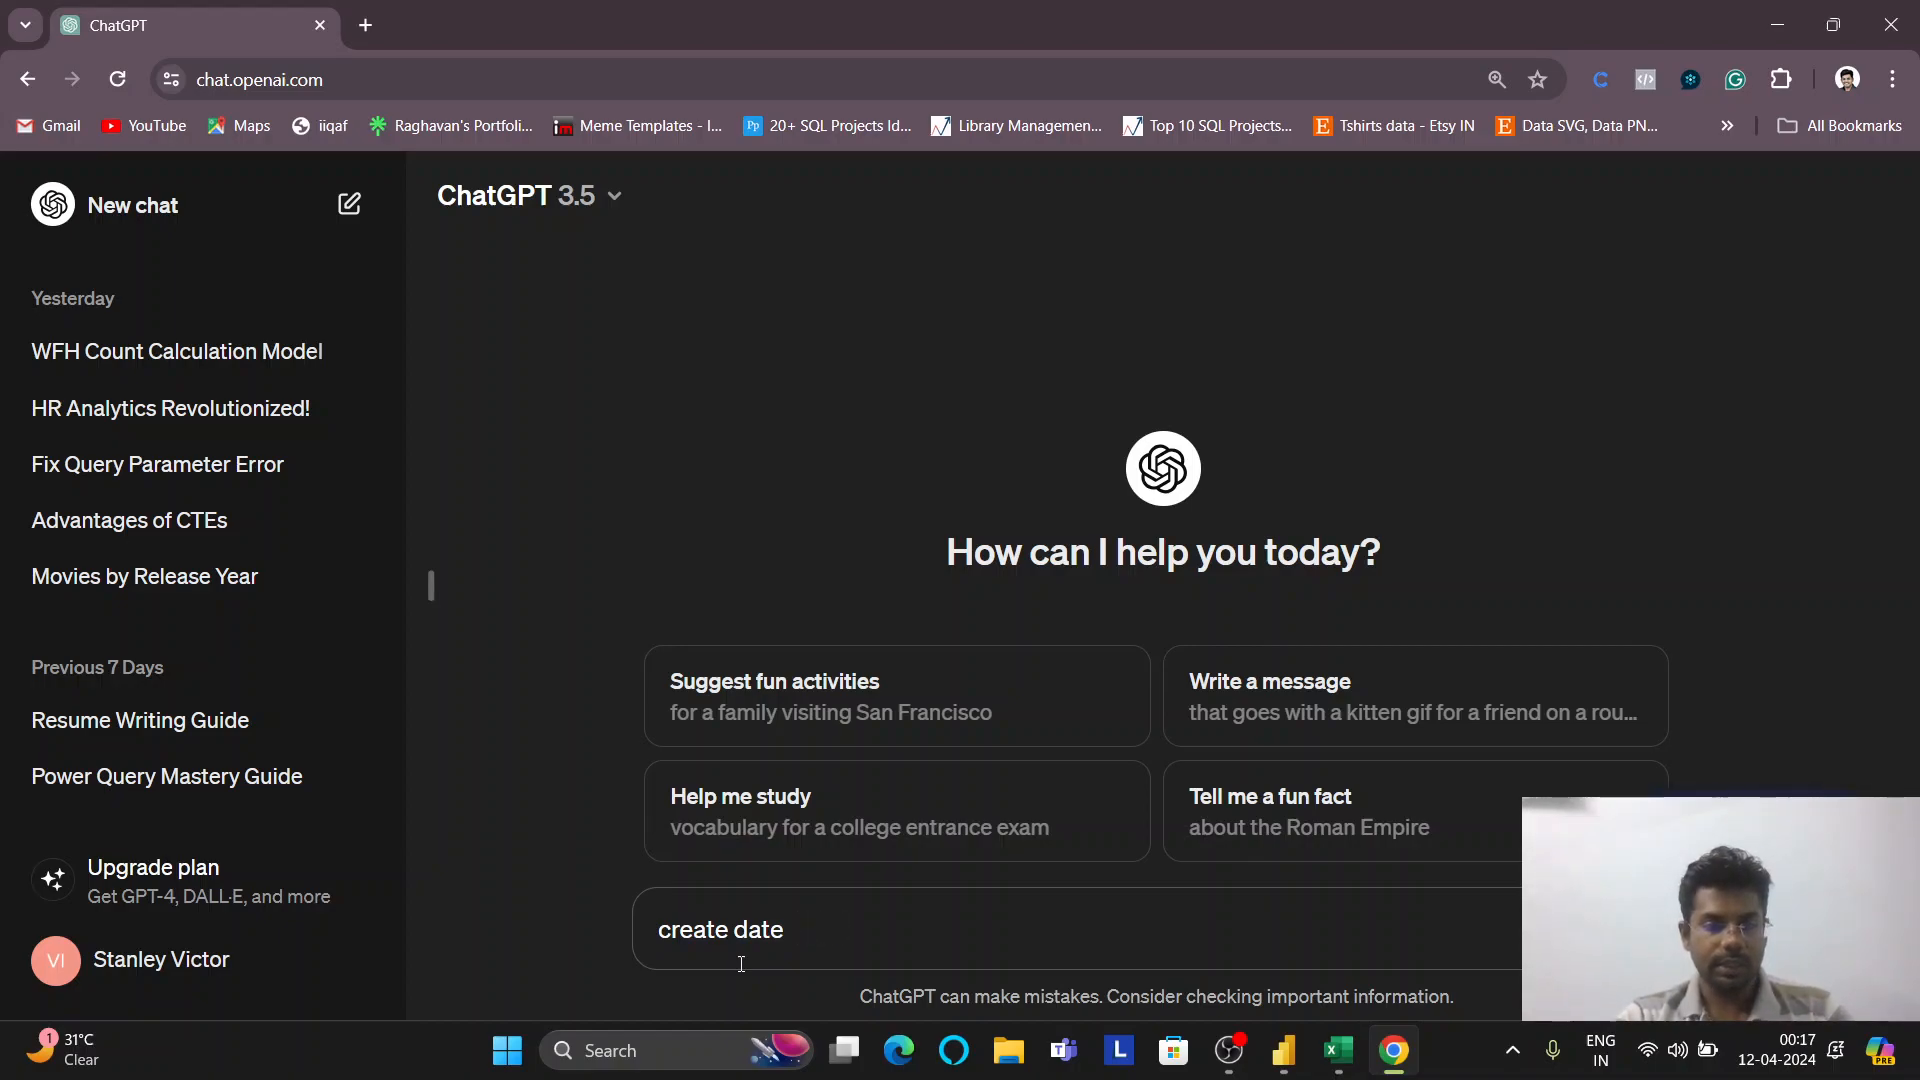
{"action": "type", "text": "y colu"}
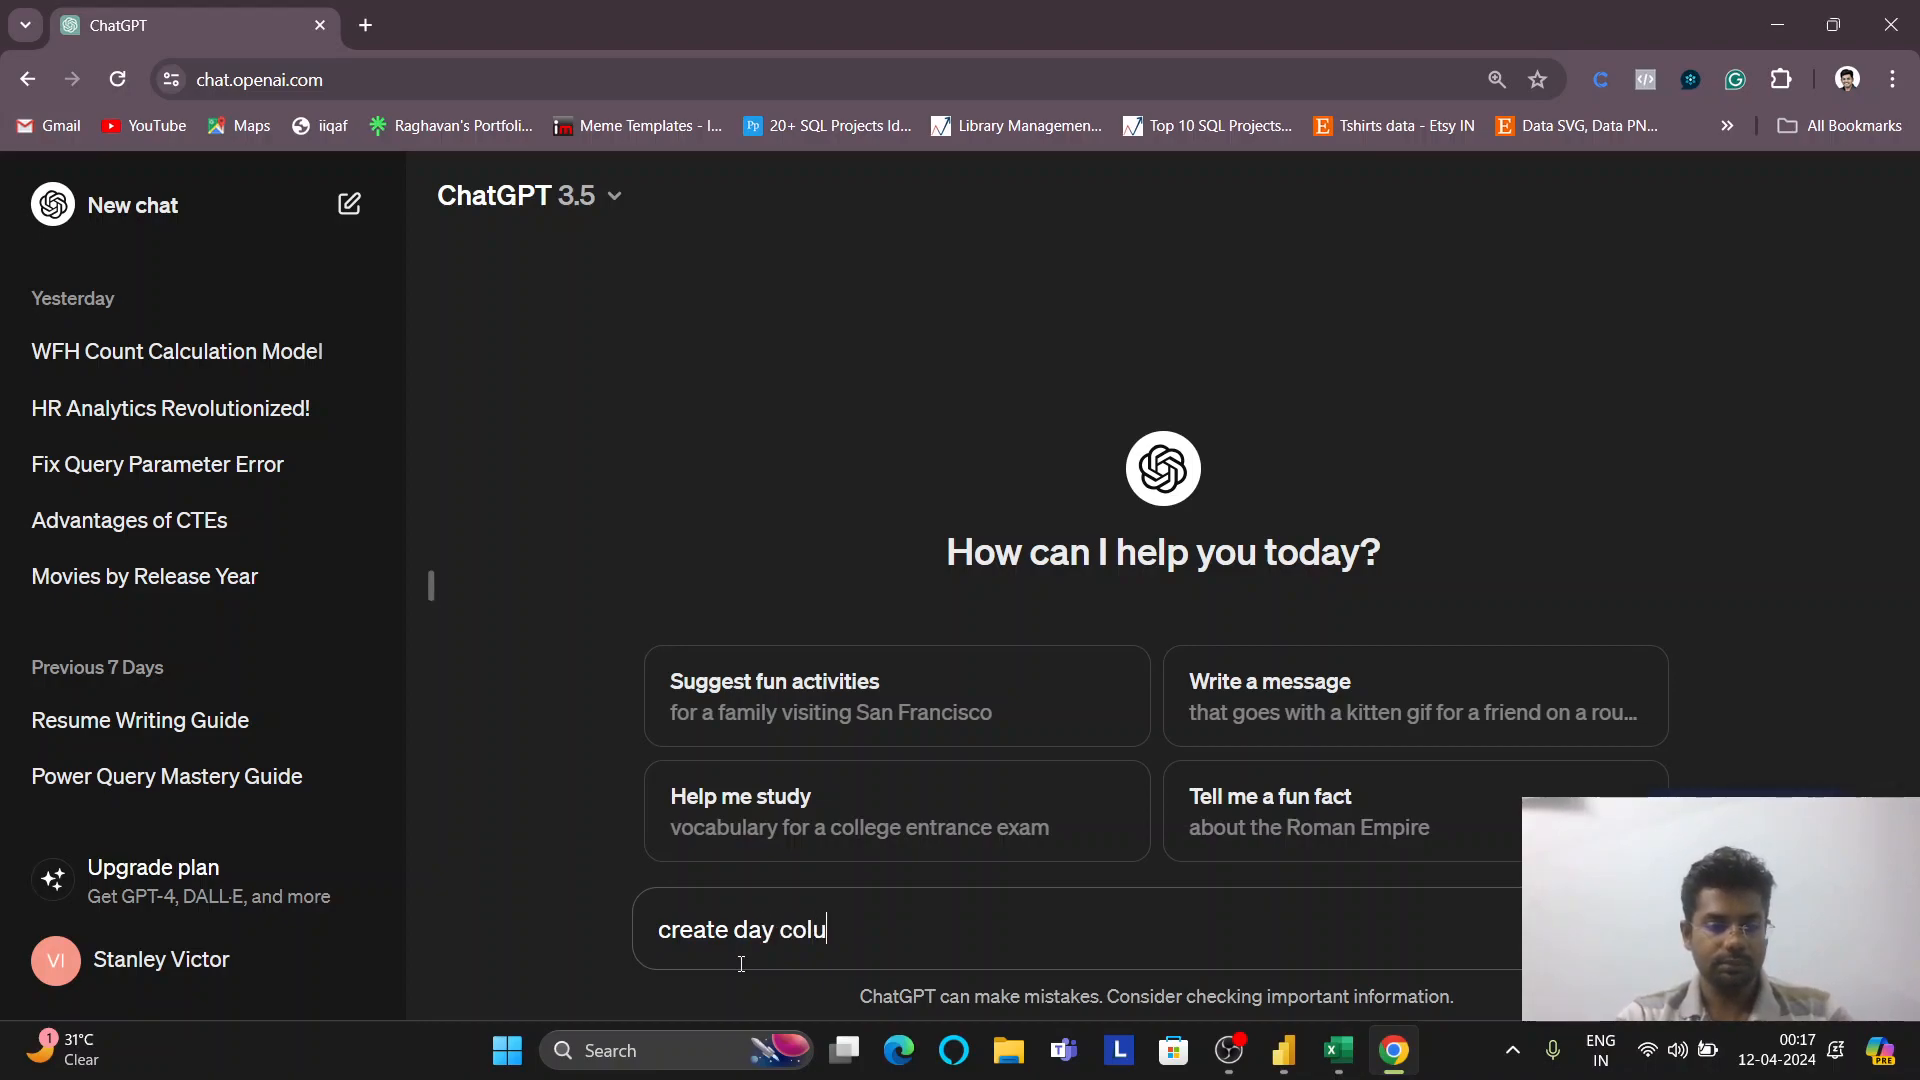
{"action": "type", "text": "mn from date "}
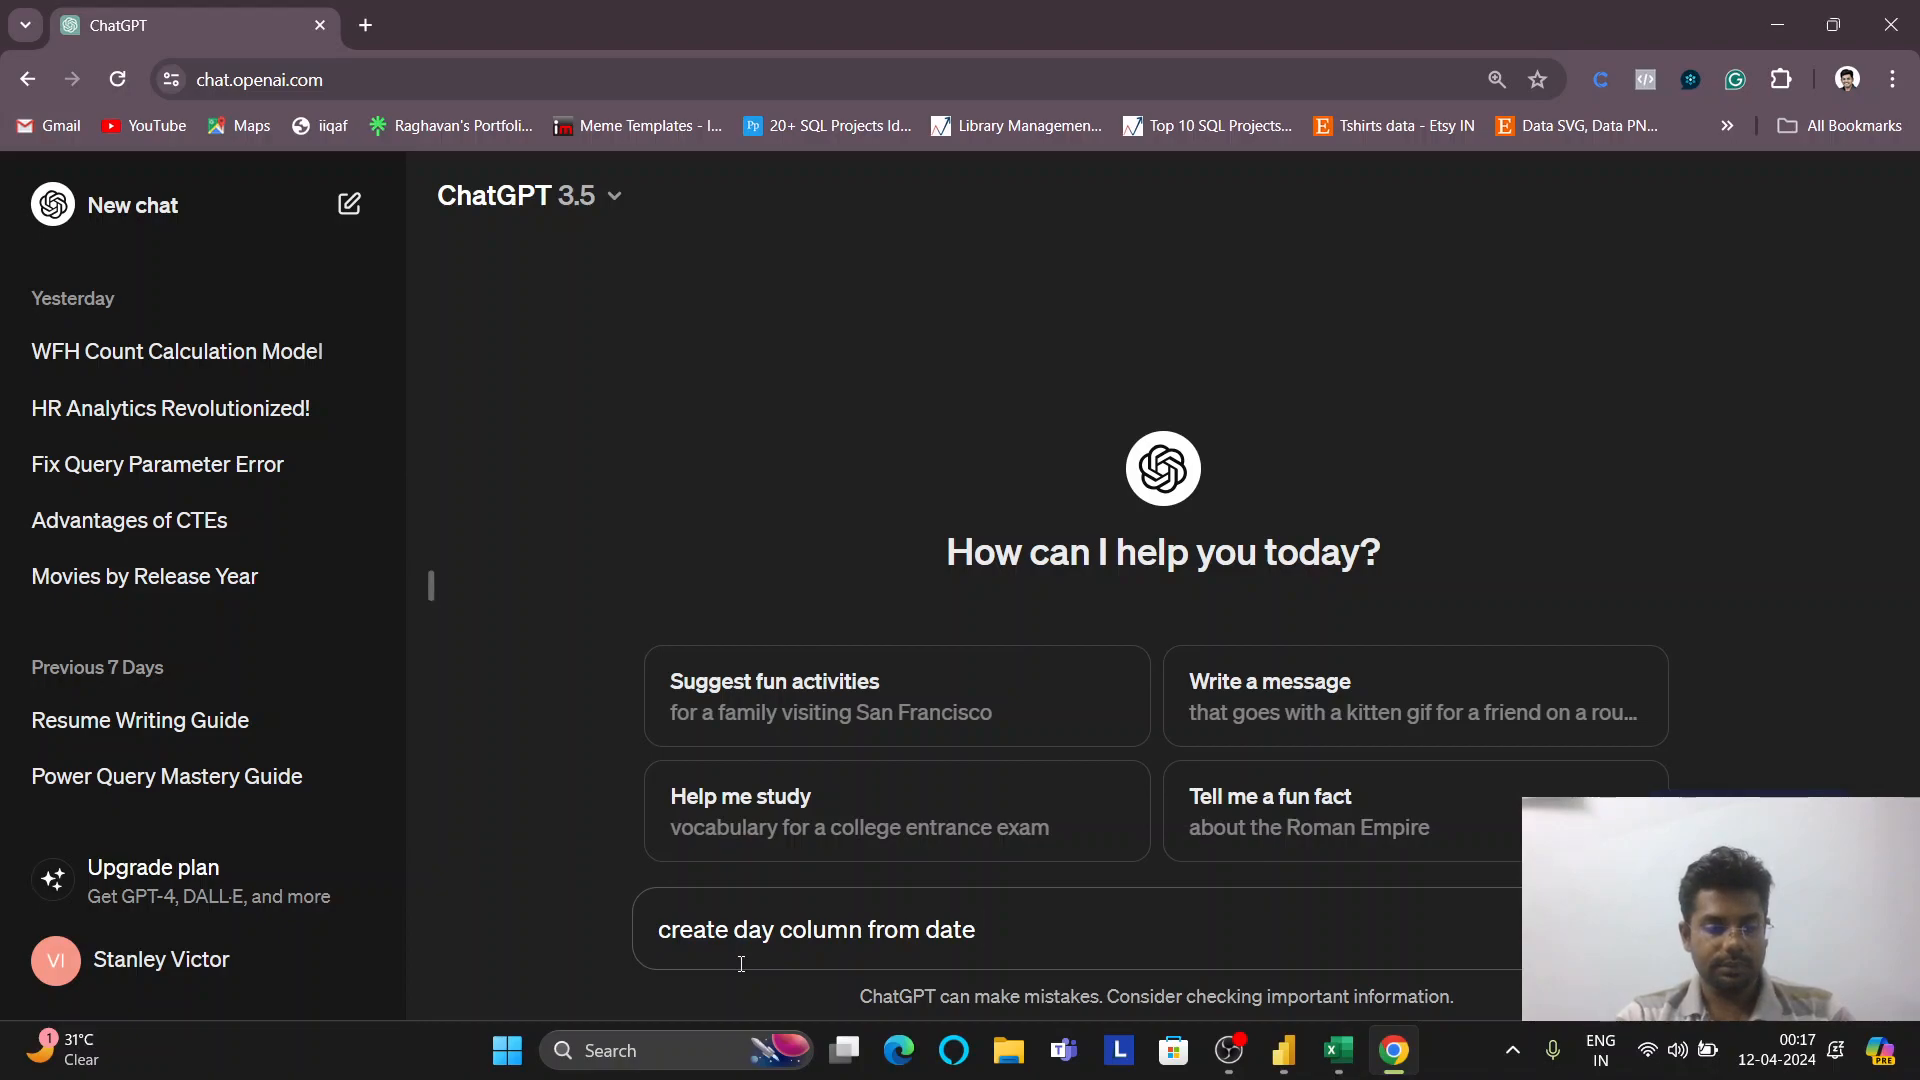
{"action": "type", "text": "in power bi."}
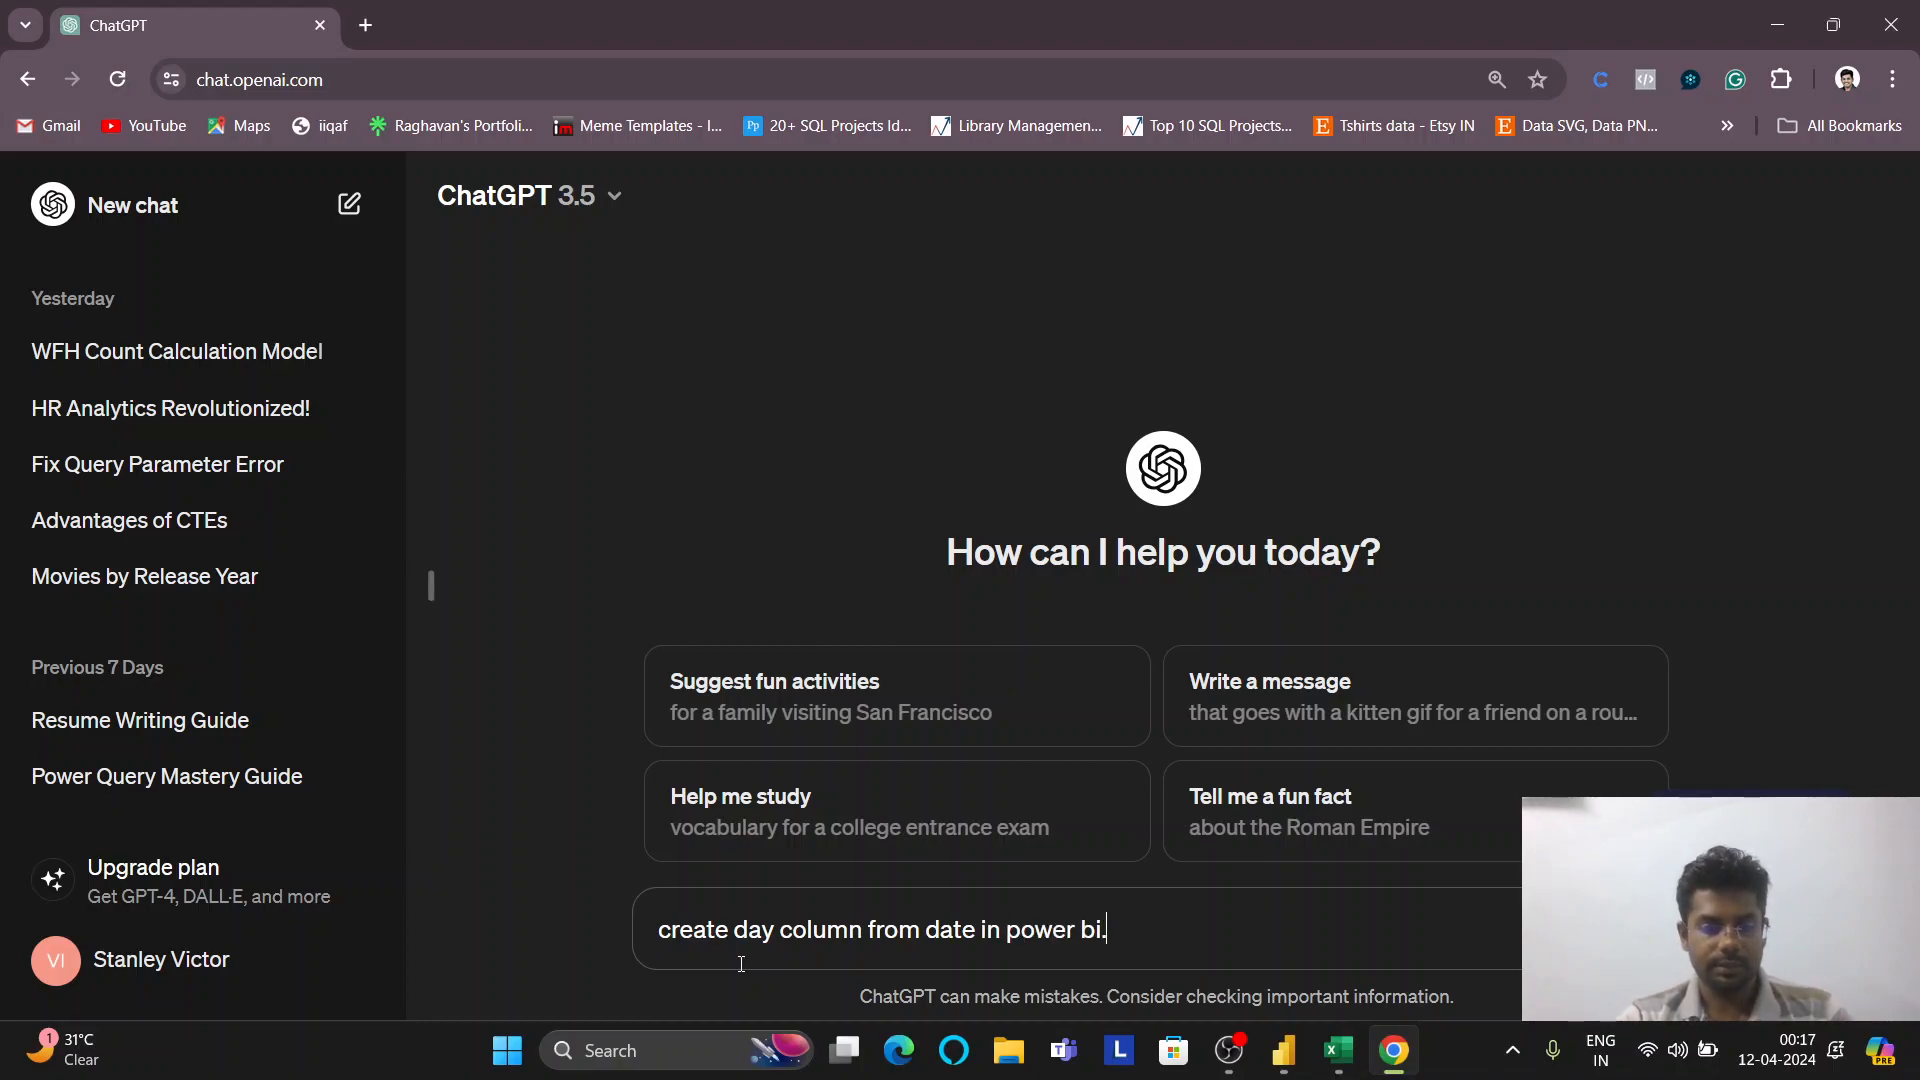
{"action": "key", "text": "Return"}
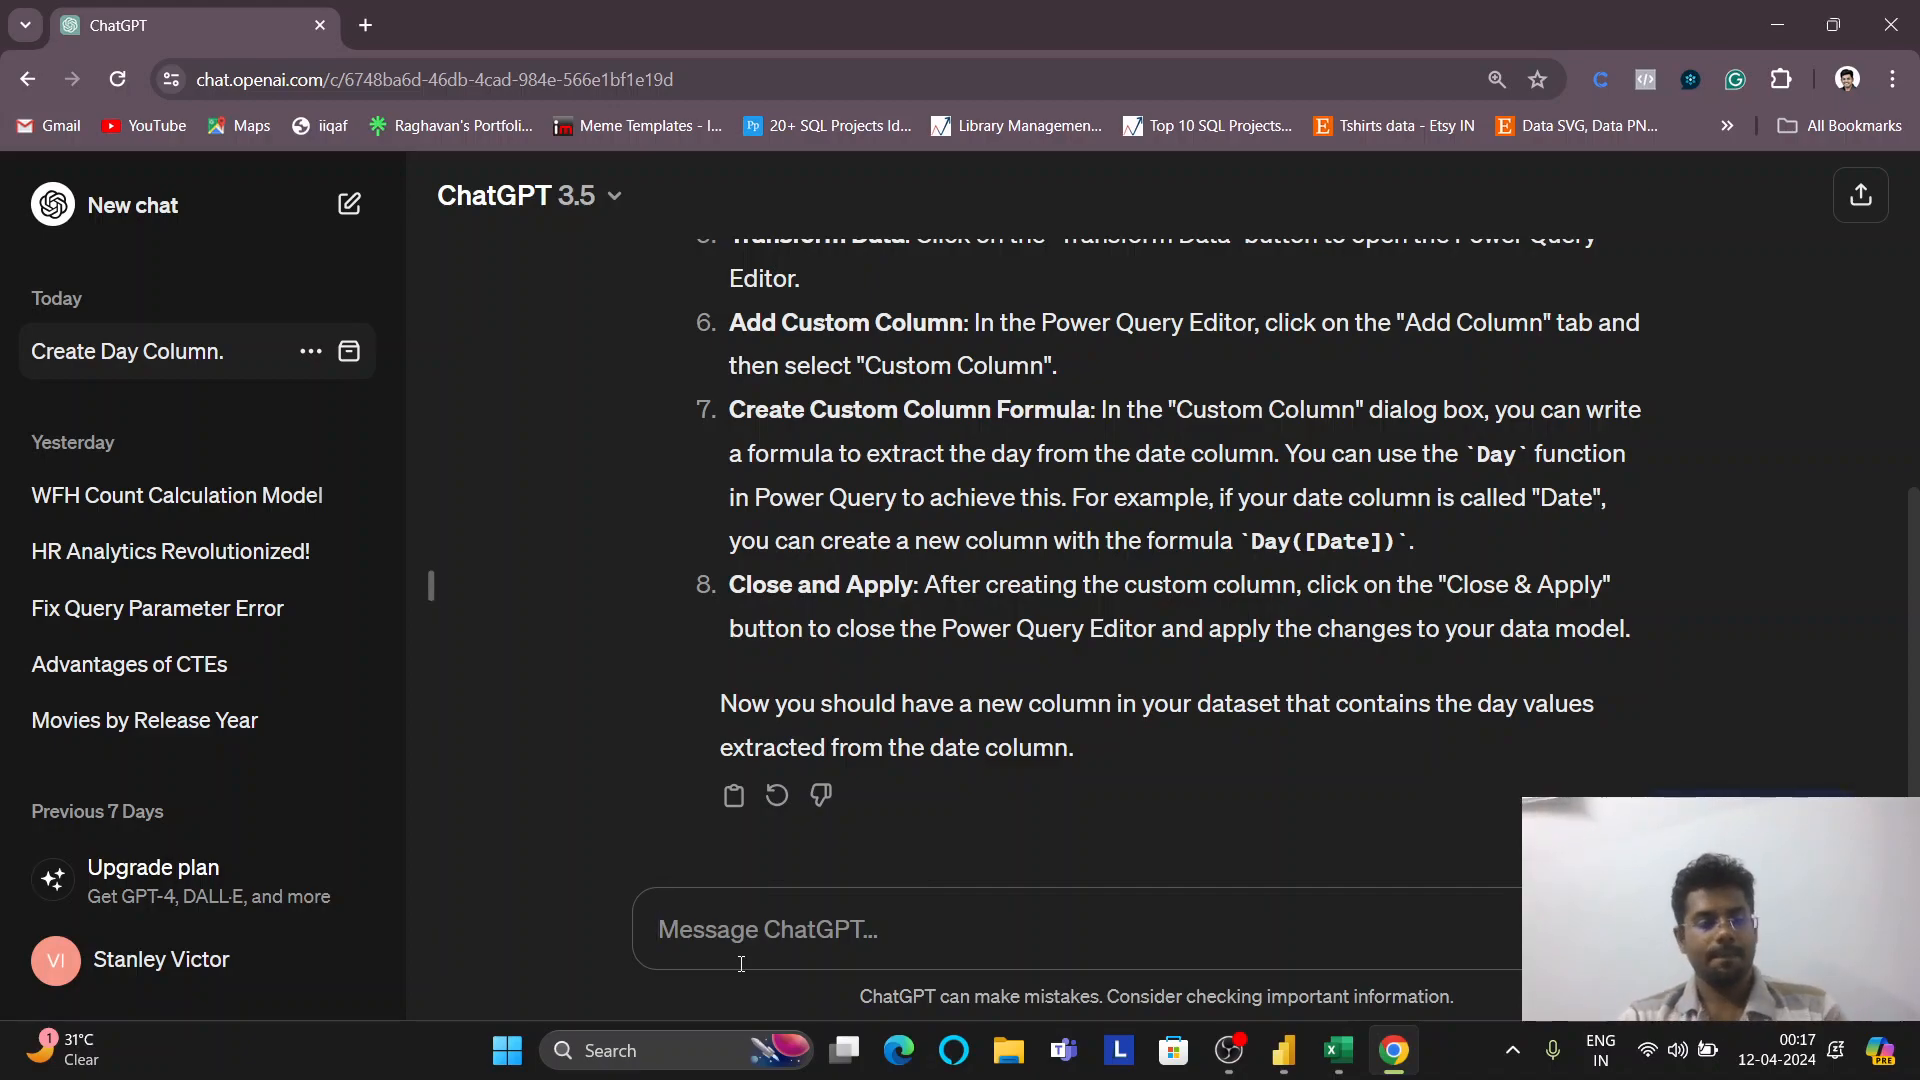
Rewrite the Day column as DAY(Final[Date]), giving day numbers like 11, then return to ChatGPT
{"action": "key", "text": "alt+Tab"}
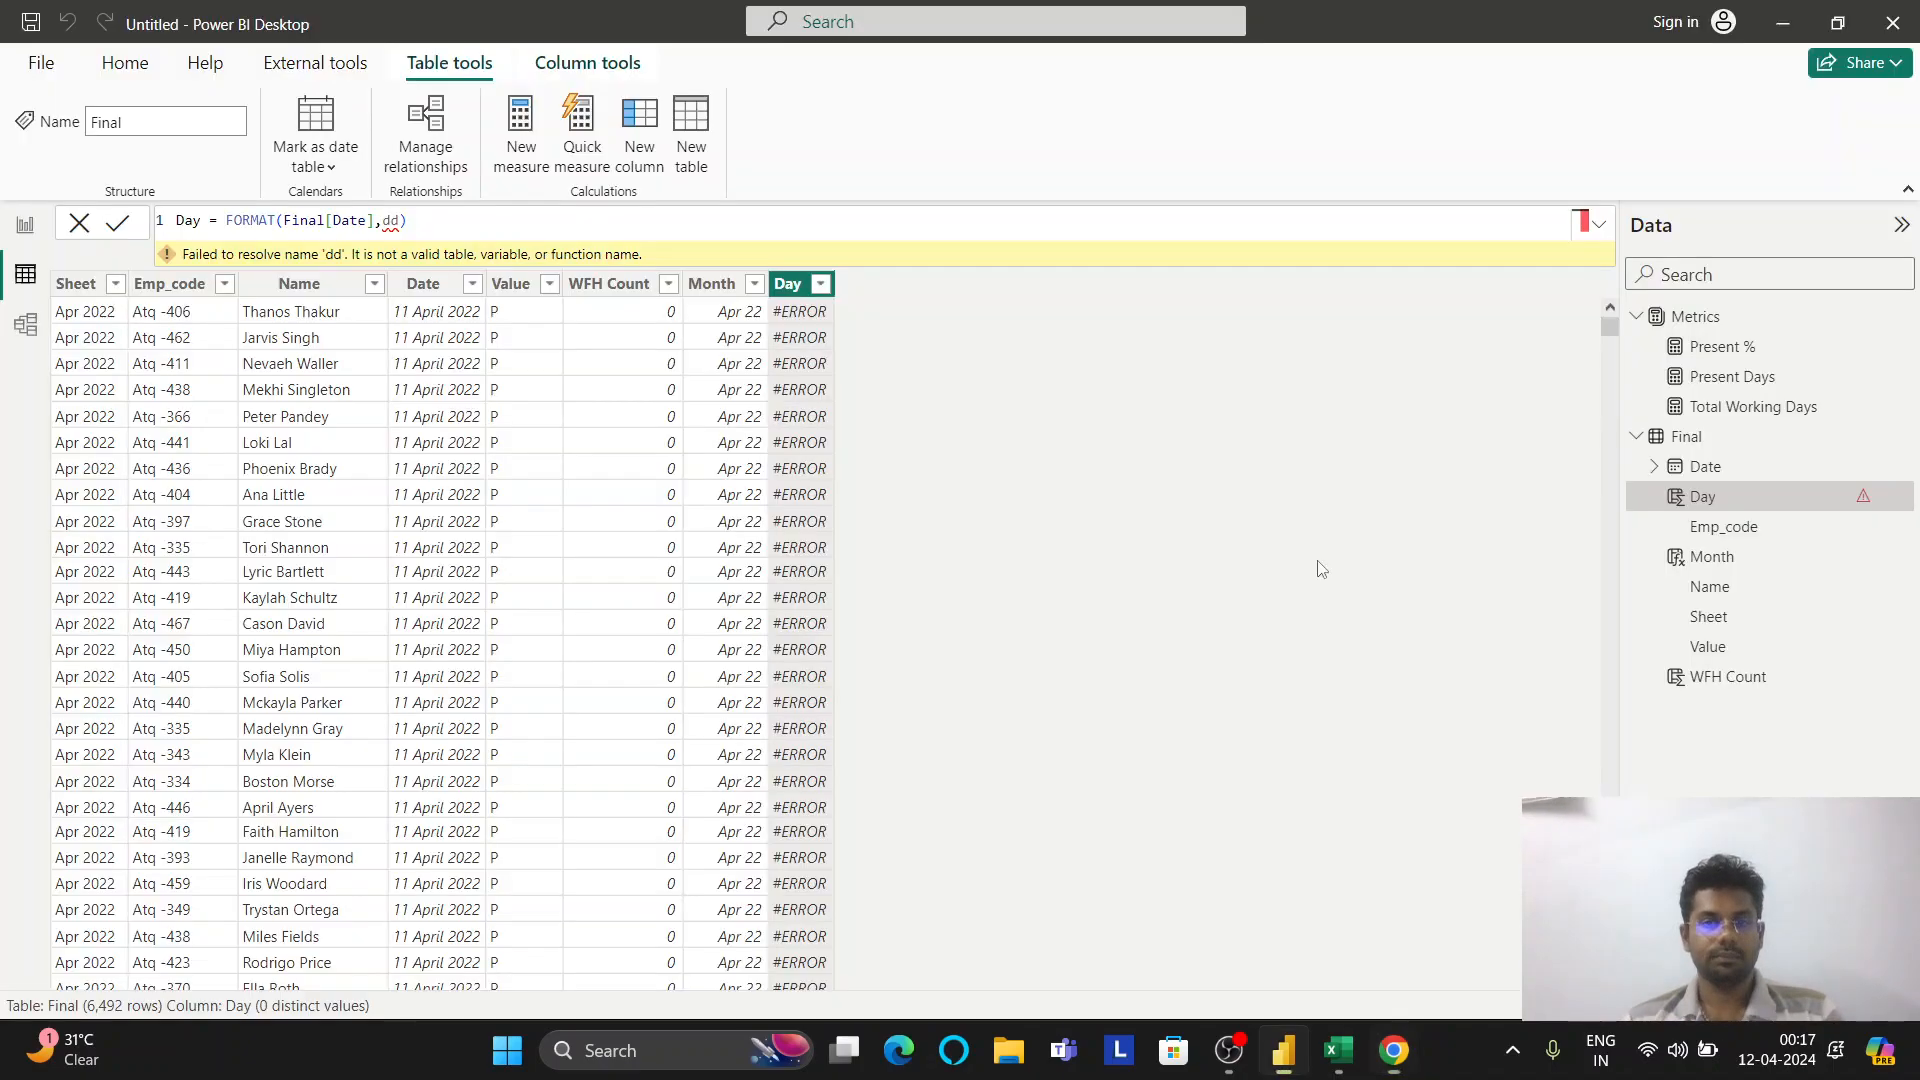
{"action": "left_click", "coordinate": [489, 238]}
{"action": "key", "text": "BackSpace"}
{"action": "key", "text": "BackSpace"}
{"action": "key", "text": "BackSpace"}
{"action": "key", "text": "BackSpace"}
{"action": "key", "text": "BackSpace"}
{"action": "key", "text": "BackSpace"}
{"action": "key", "text": "BackSpace"}
{"action": "key", "text": "BackSpace"}
{"action": "key", "text": "BackSpace"}
{"action": "key", "text": "BackSpace"}
{"action": "key", "text": "BackSpace"}
{"action": "key", "text": "BackSpace"}
{"action": "key", "text": "BackSpace"}
{"action": "key", "text": "BackSpace"}
{"action": "key", "text": "BackSpace"}
{"action": "key", "text": "BackSpace"}
{"action": "key", "text": "BackSpace"}
{"action": "key", "text": "BackSpace"}
{"action": "key", "text": "BackSpace"}
{"action": "key", "text": "BackSpace"}
{"action": "key", "text": "BackSpace"}
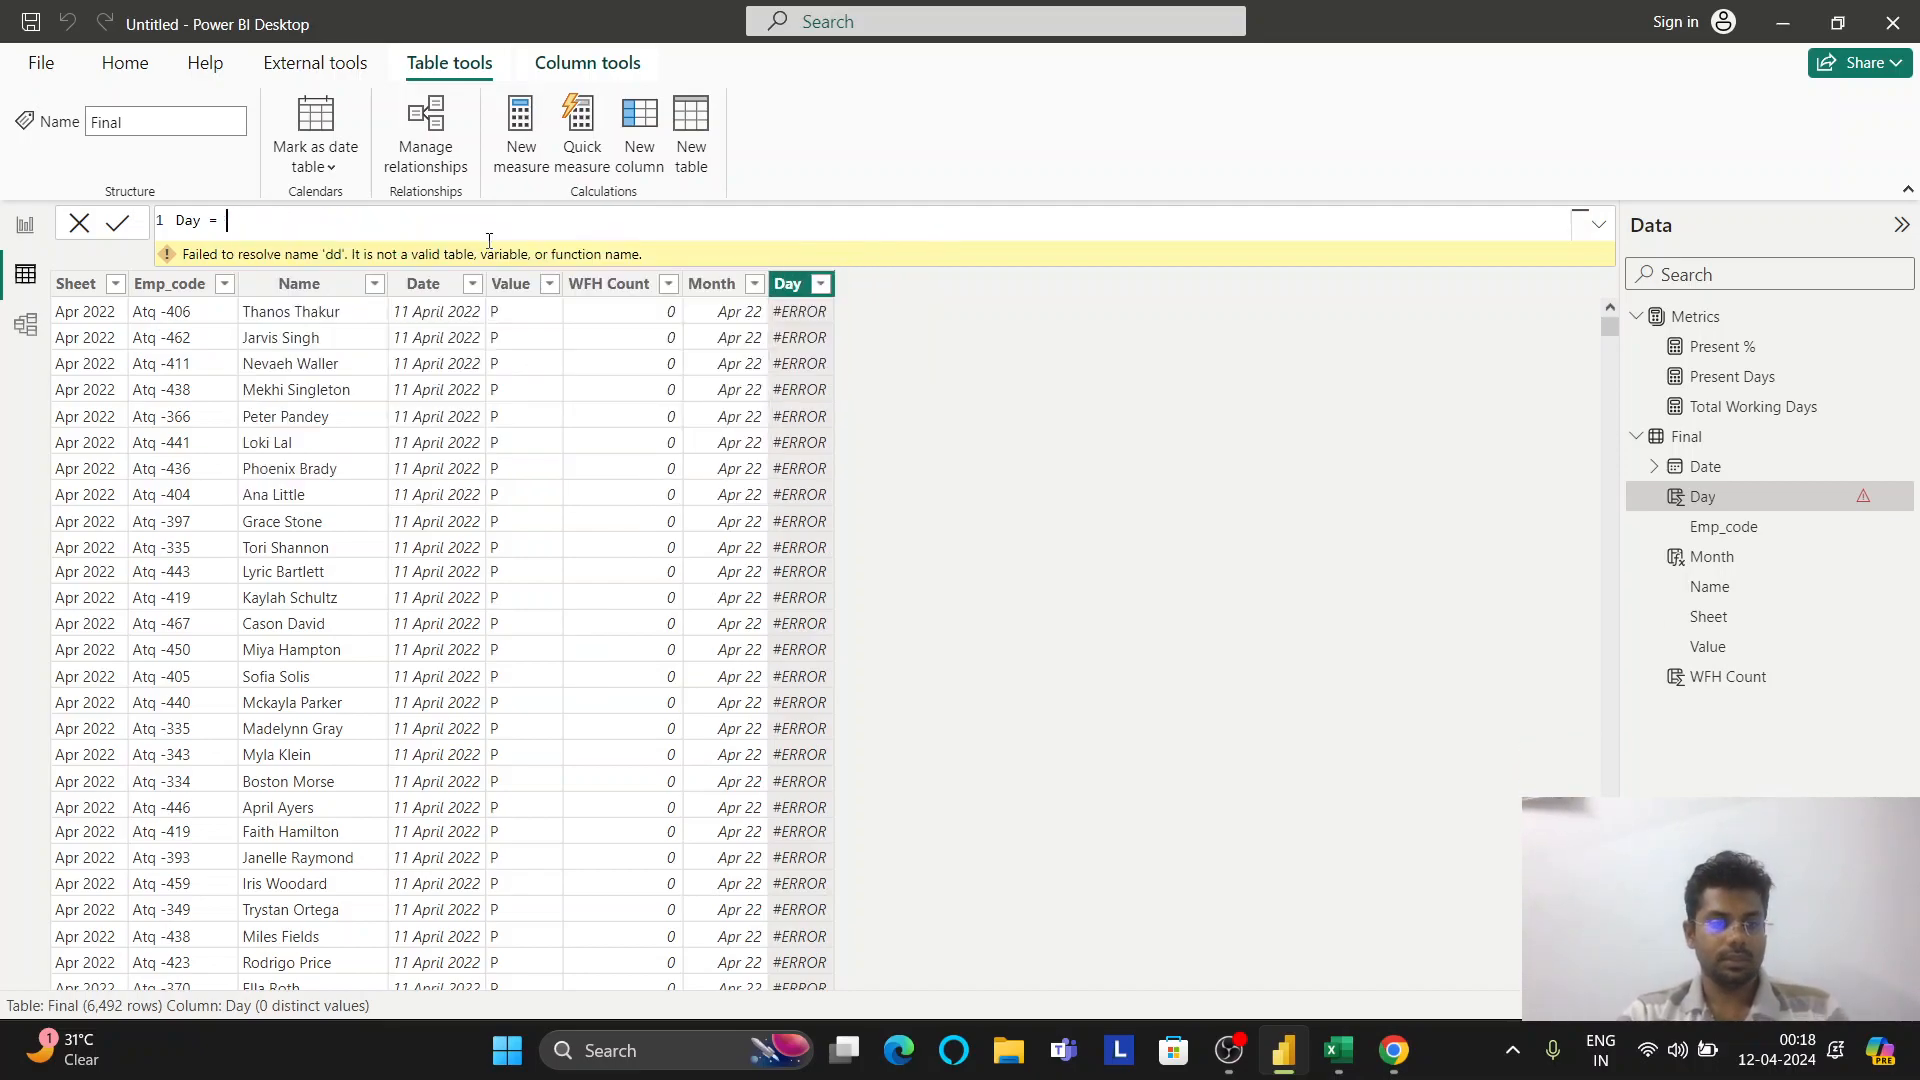
{"action": "type", "text": "DAY("}
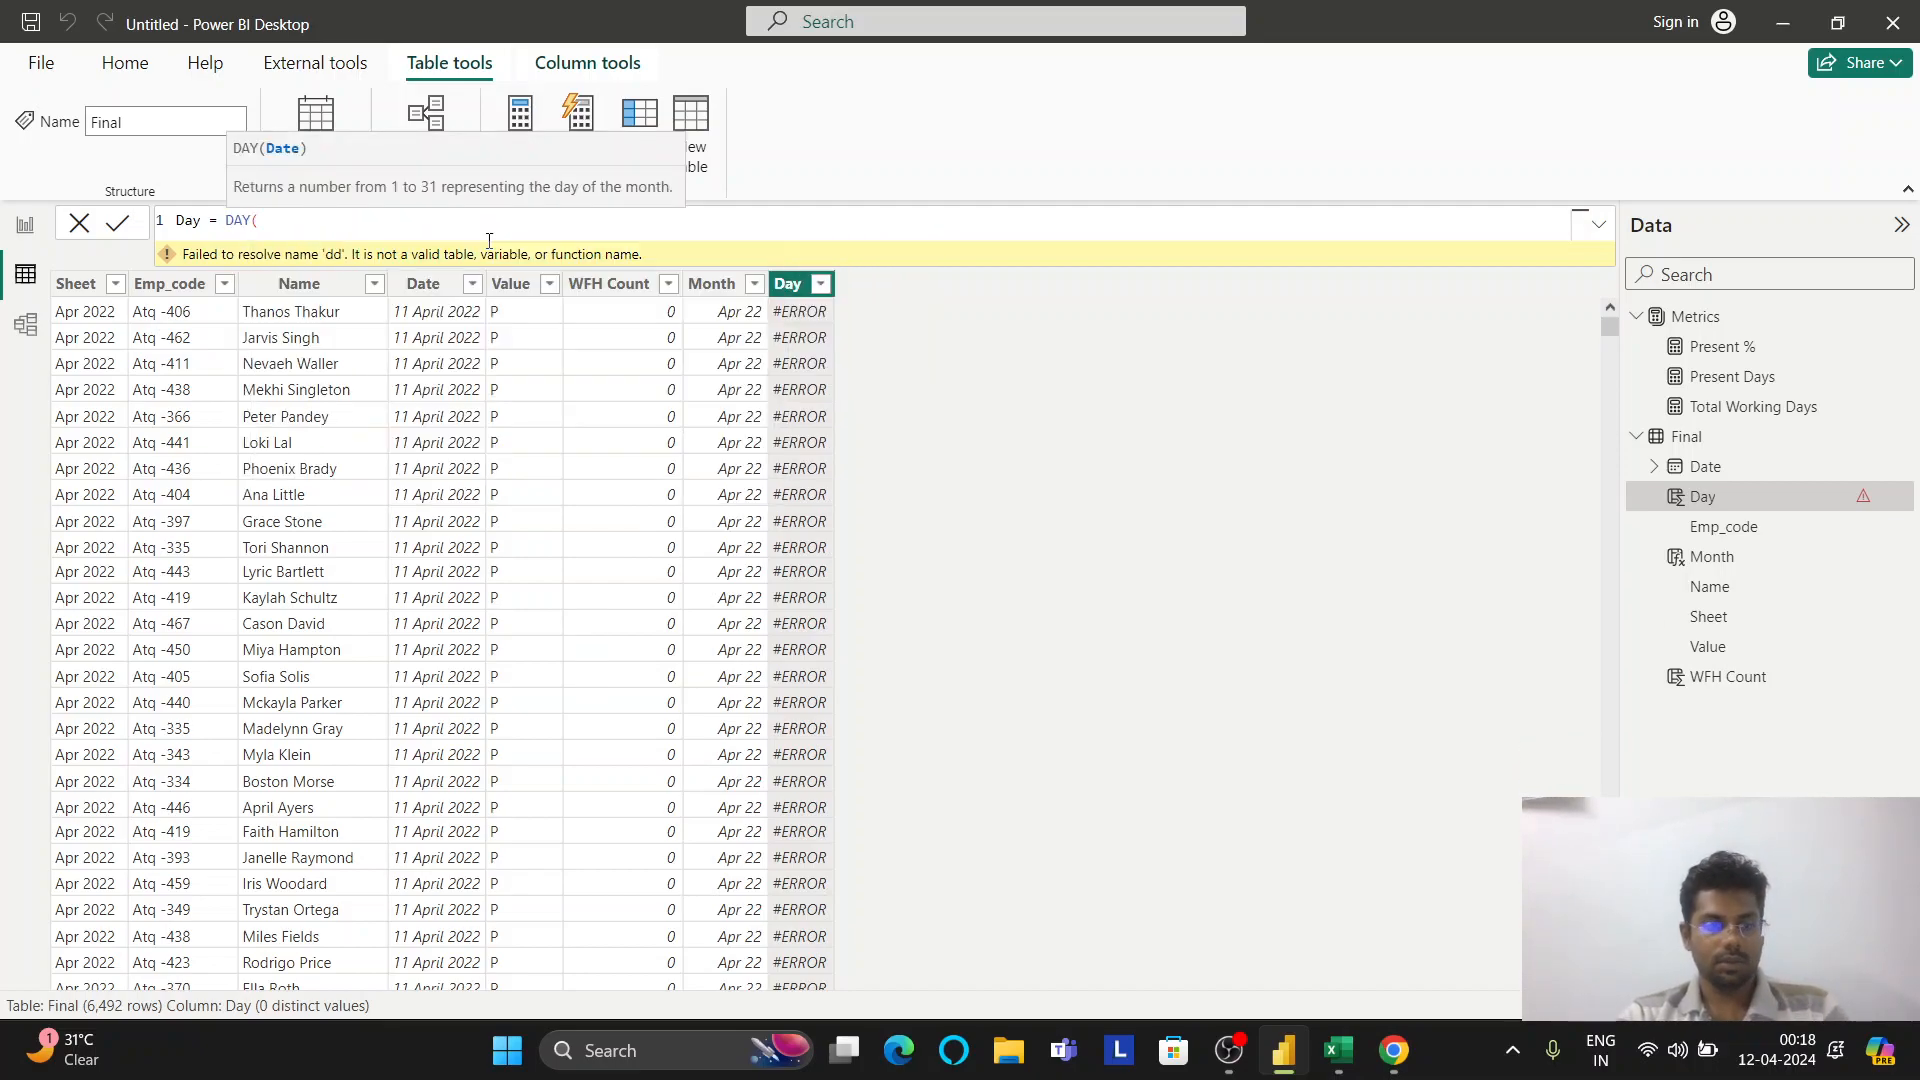
{"action": "type", "text": "Final"}
{"action": "key", "text": "Down"}
{"action": "key", "text": "Tab"}
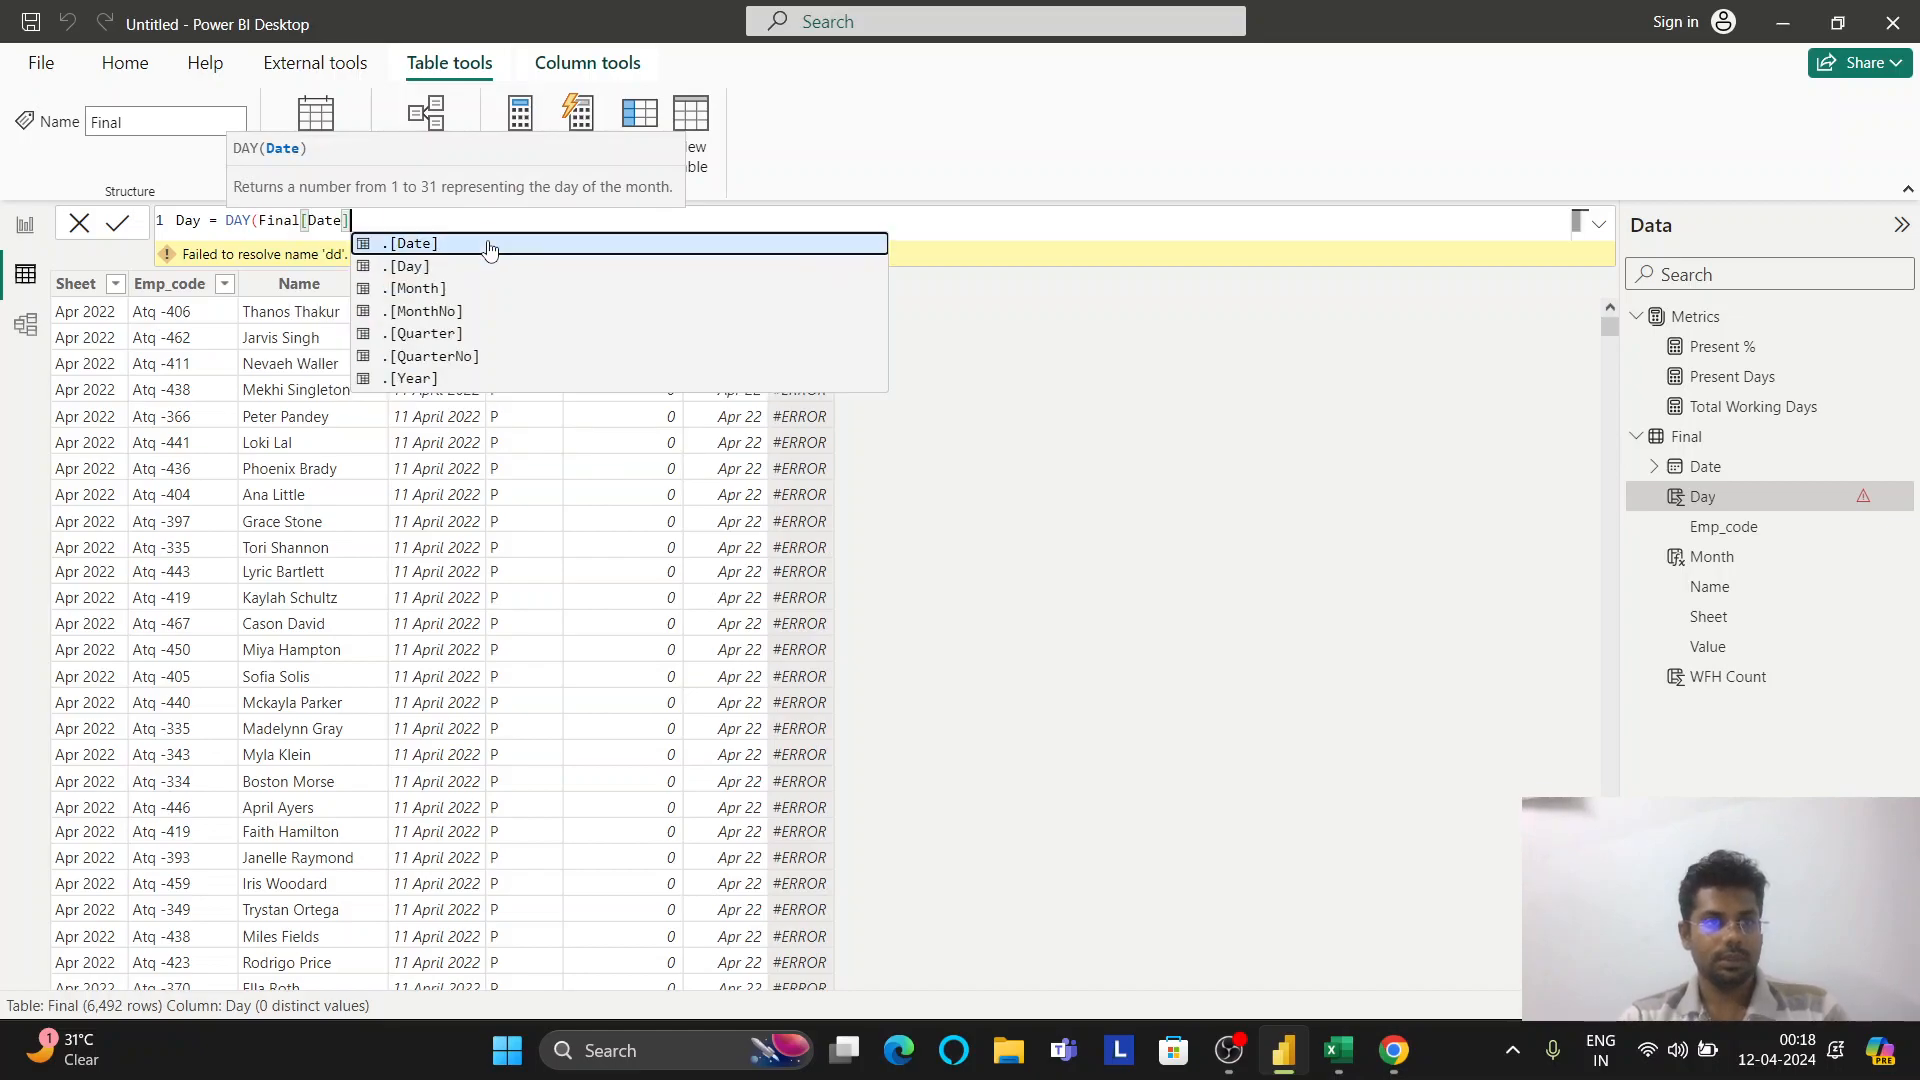
{"action": "type", "text": ")"}
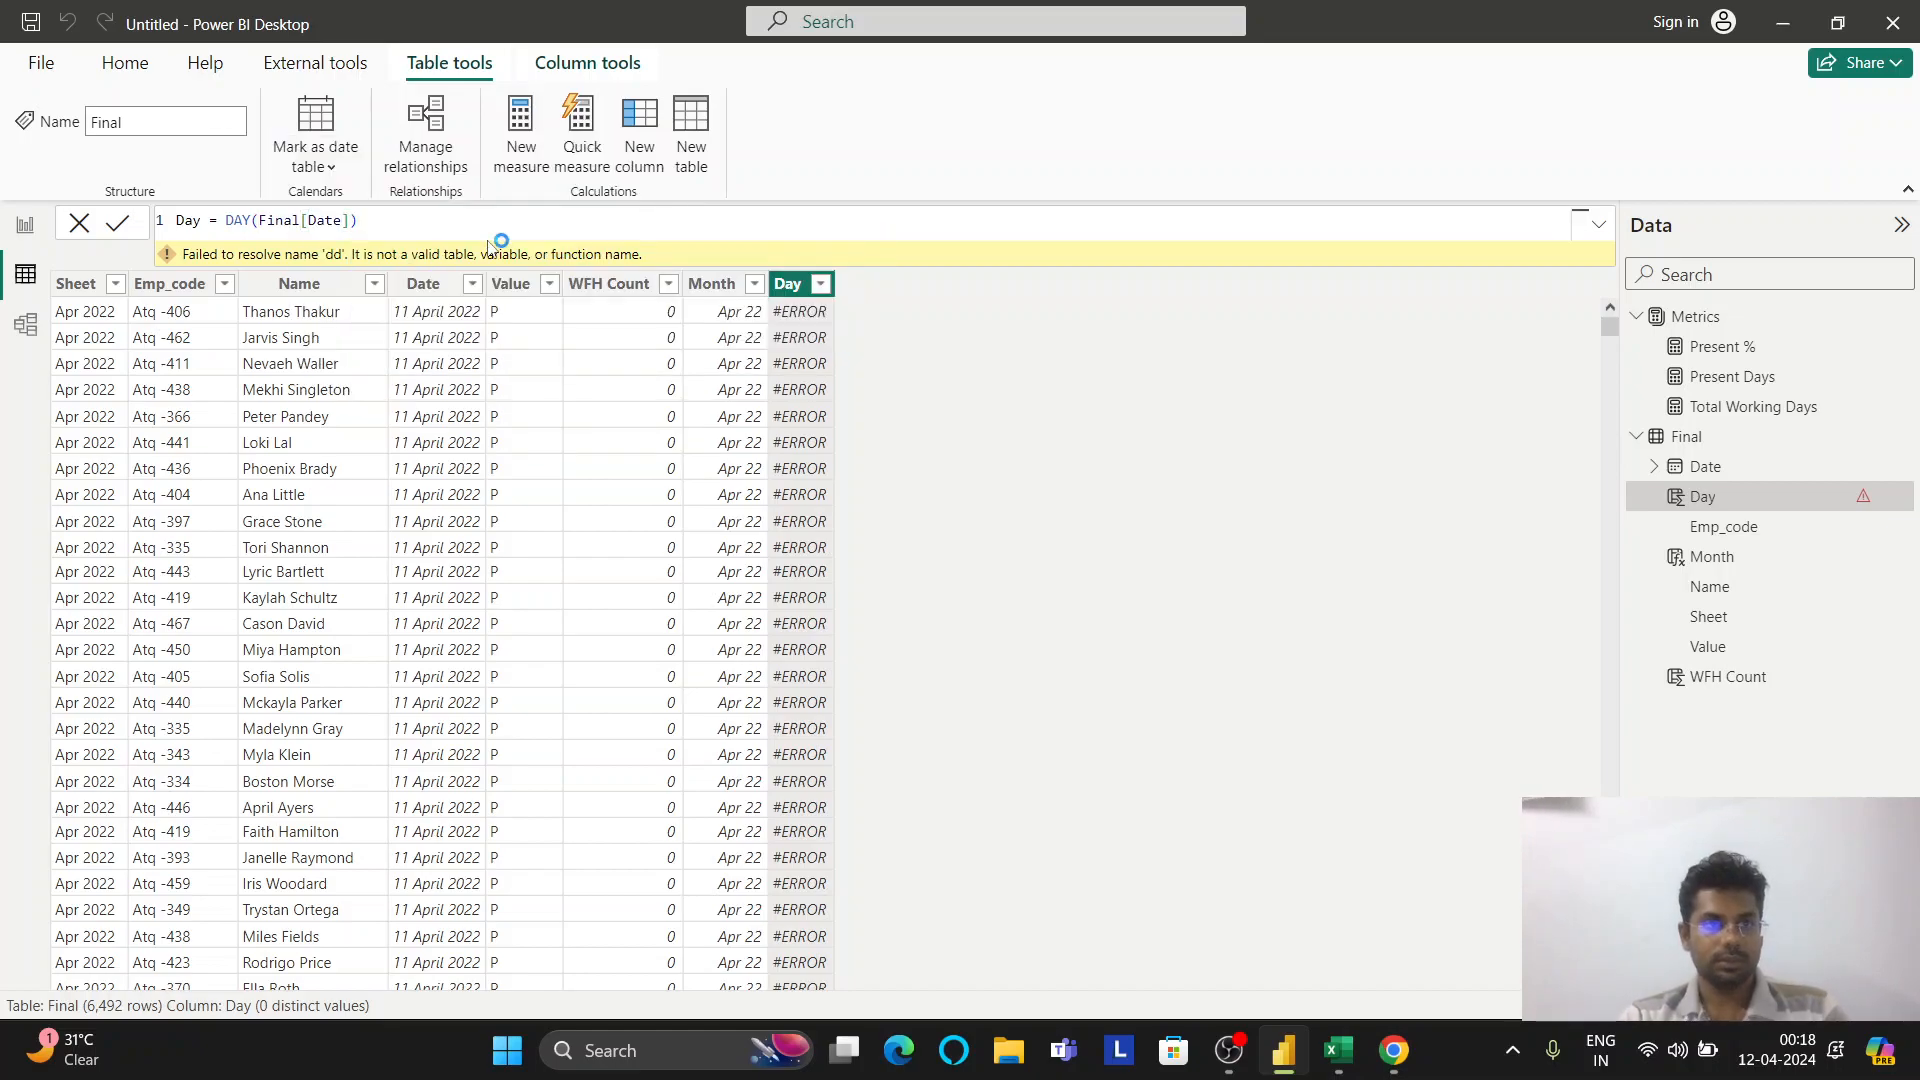
{"action": "key", "text": "Return"}
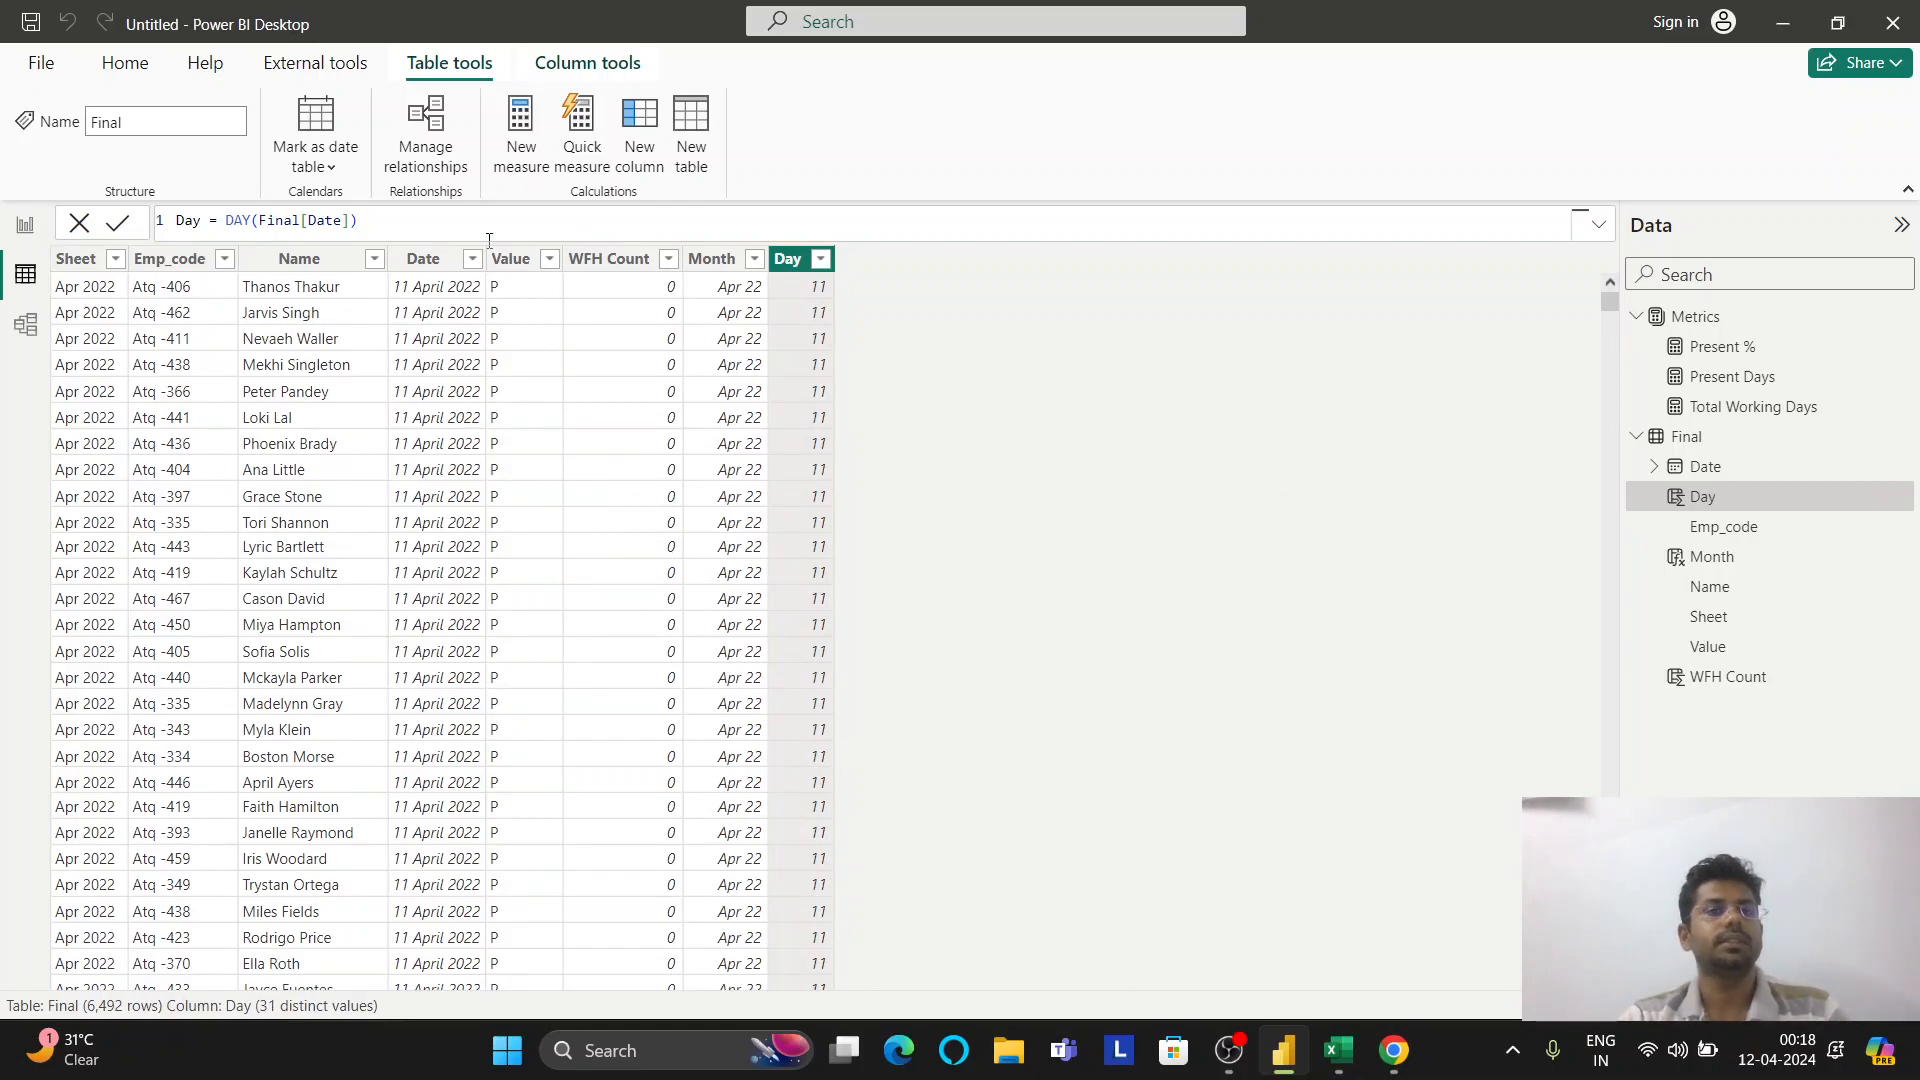
{"action": "key", "text": "alt+Tab"}
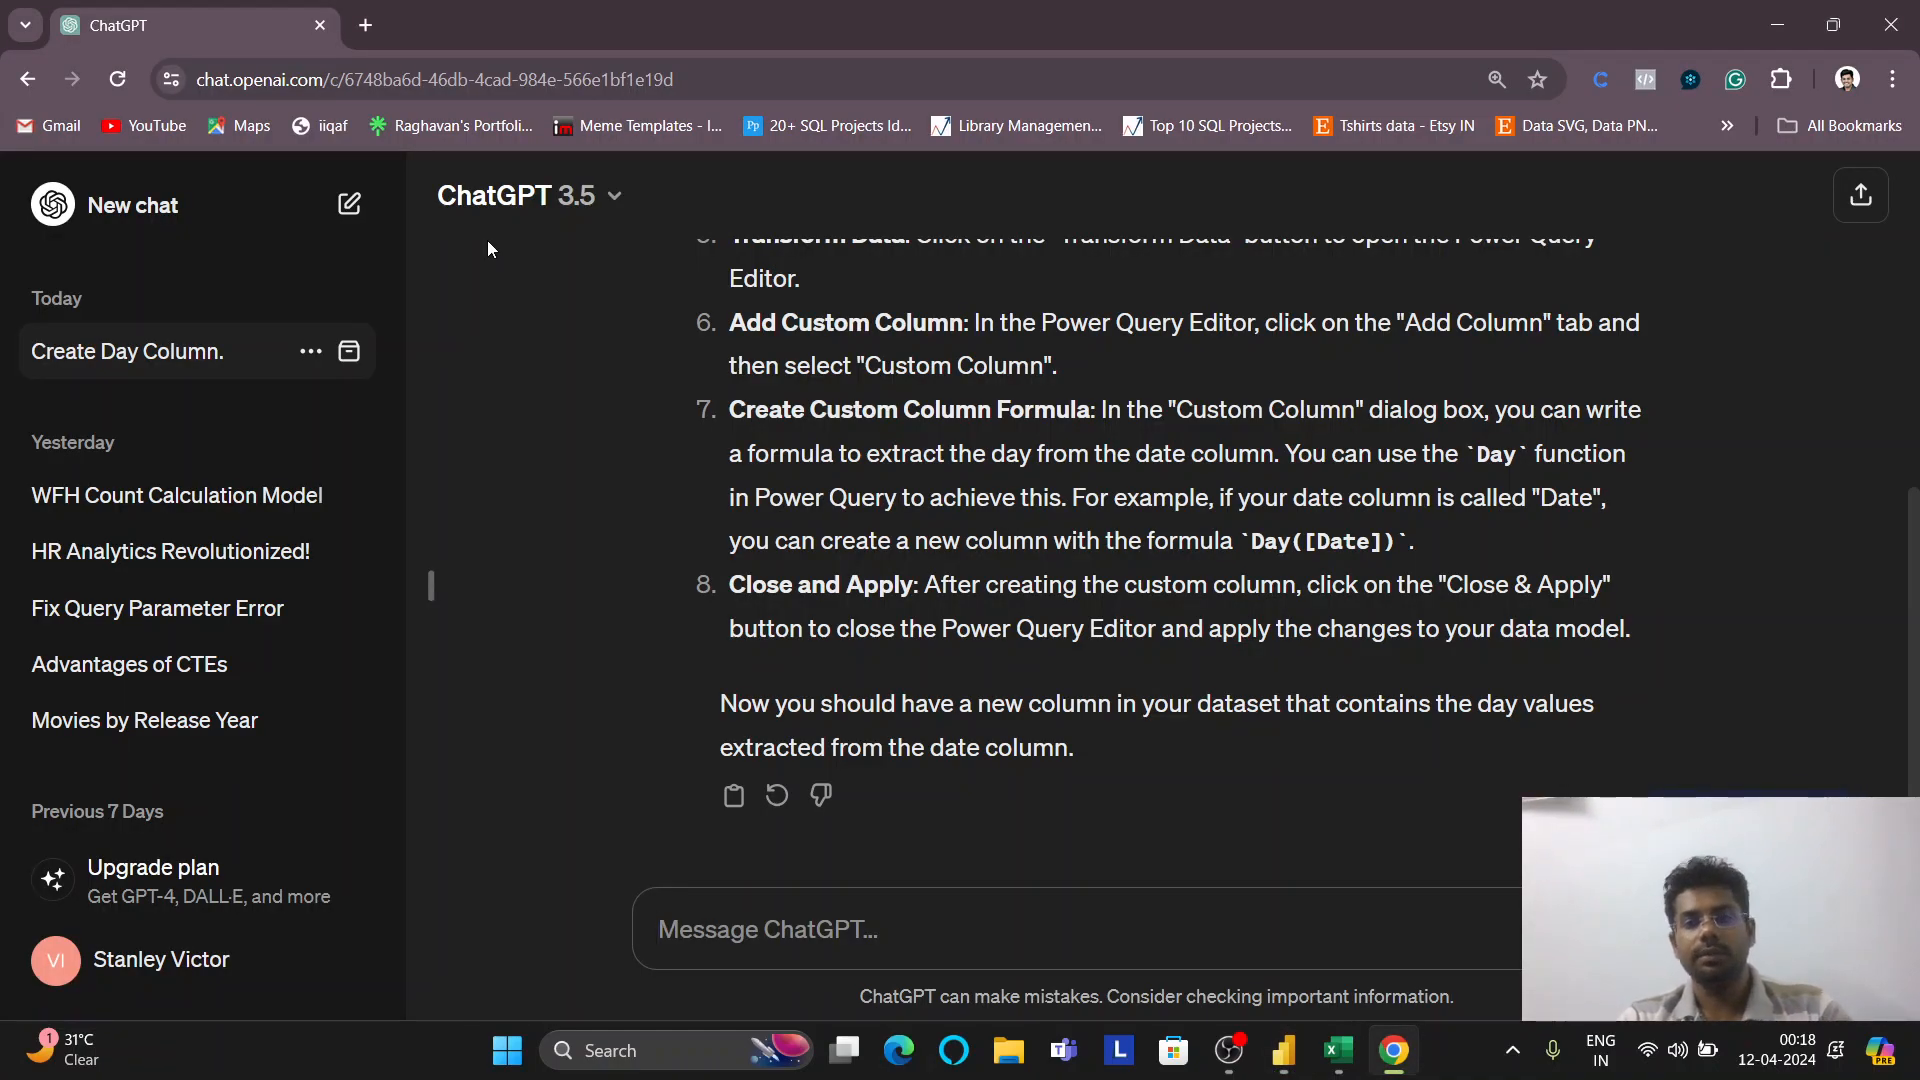
Ask ChatGPT 'i need name of the day' and copy the suggested DayOfWeekName function
{"action": "type", "text": "i nee"}
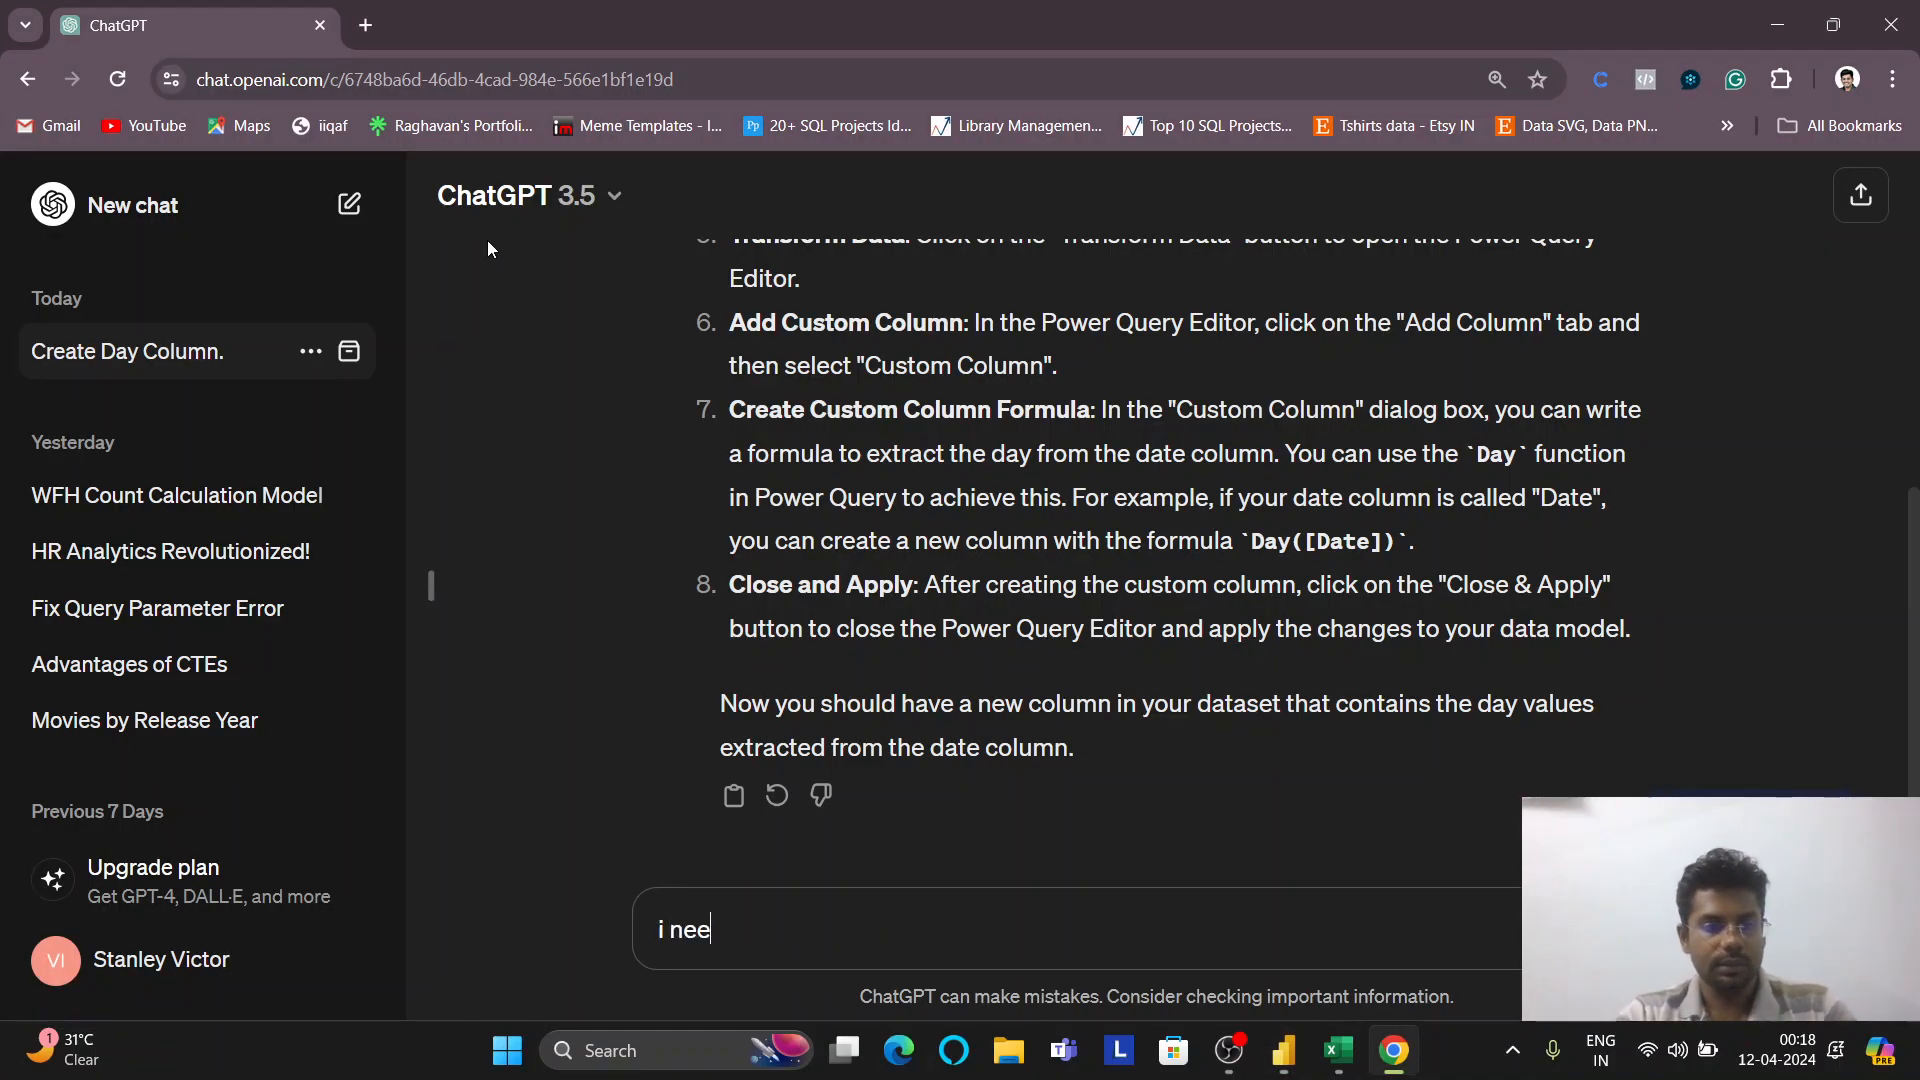
{"action": "type", "text": "d name of the day"}
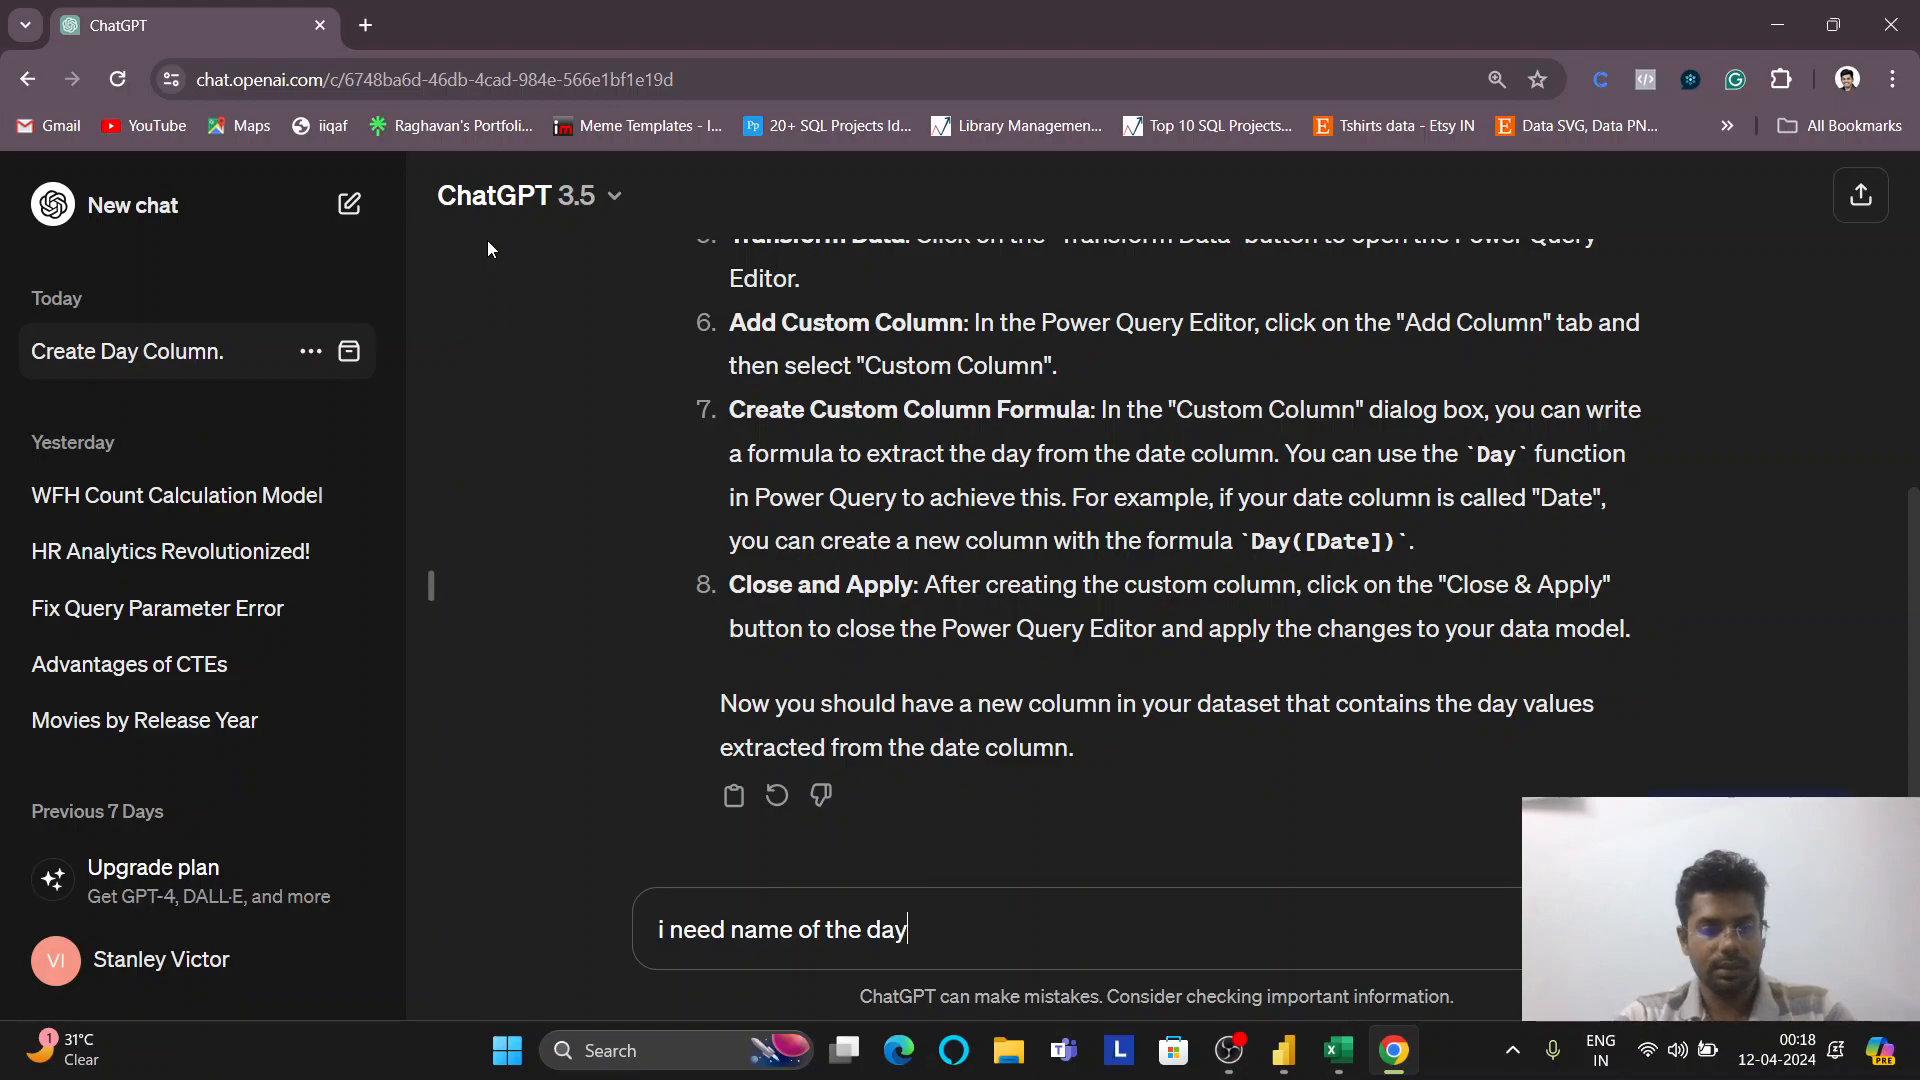
{"action": "key", "text": "Return"}
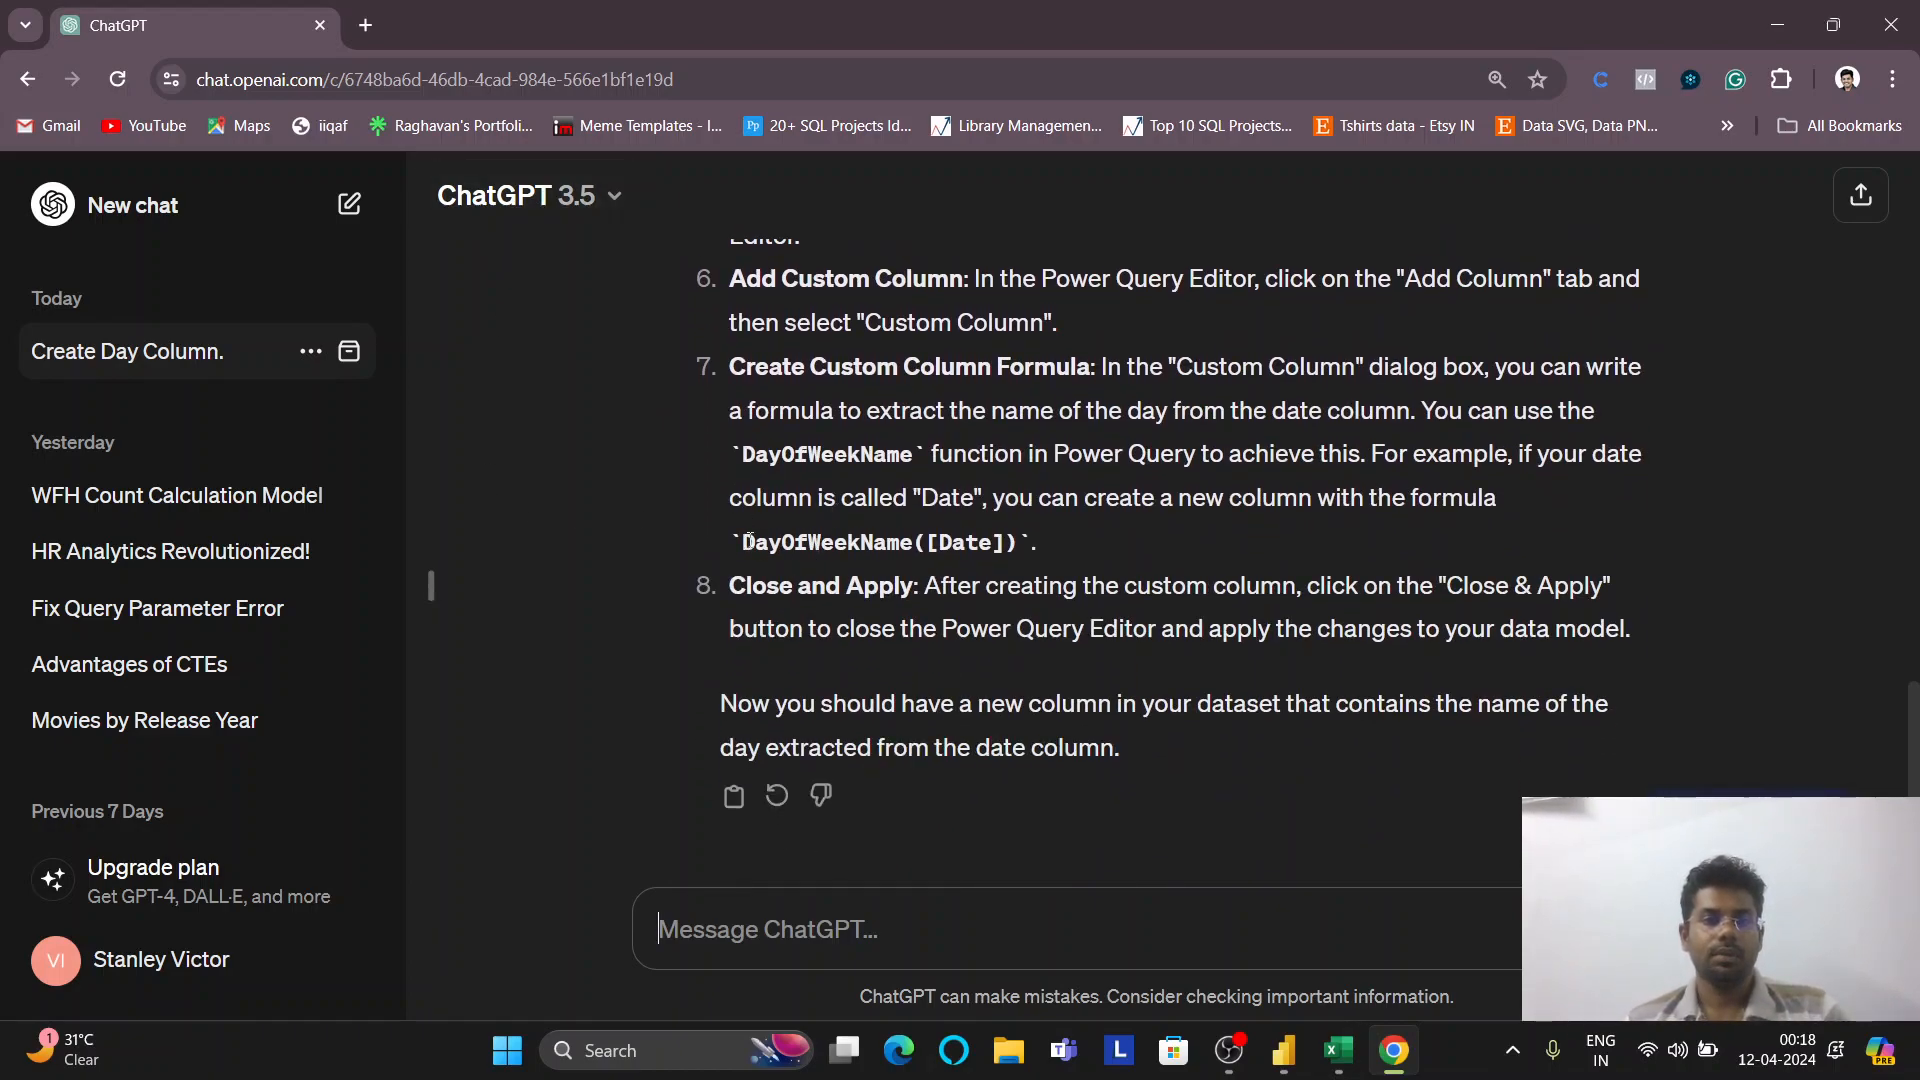
{"action": "left_click_drag", "start_coordinate": [852, 563], "coordinate": [889, 549]}
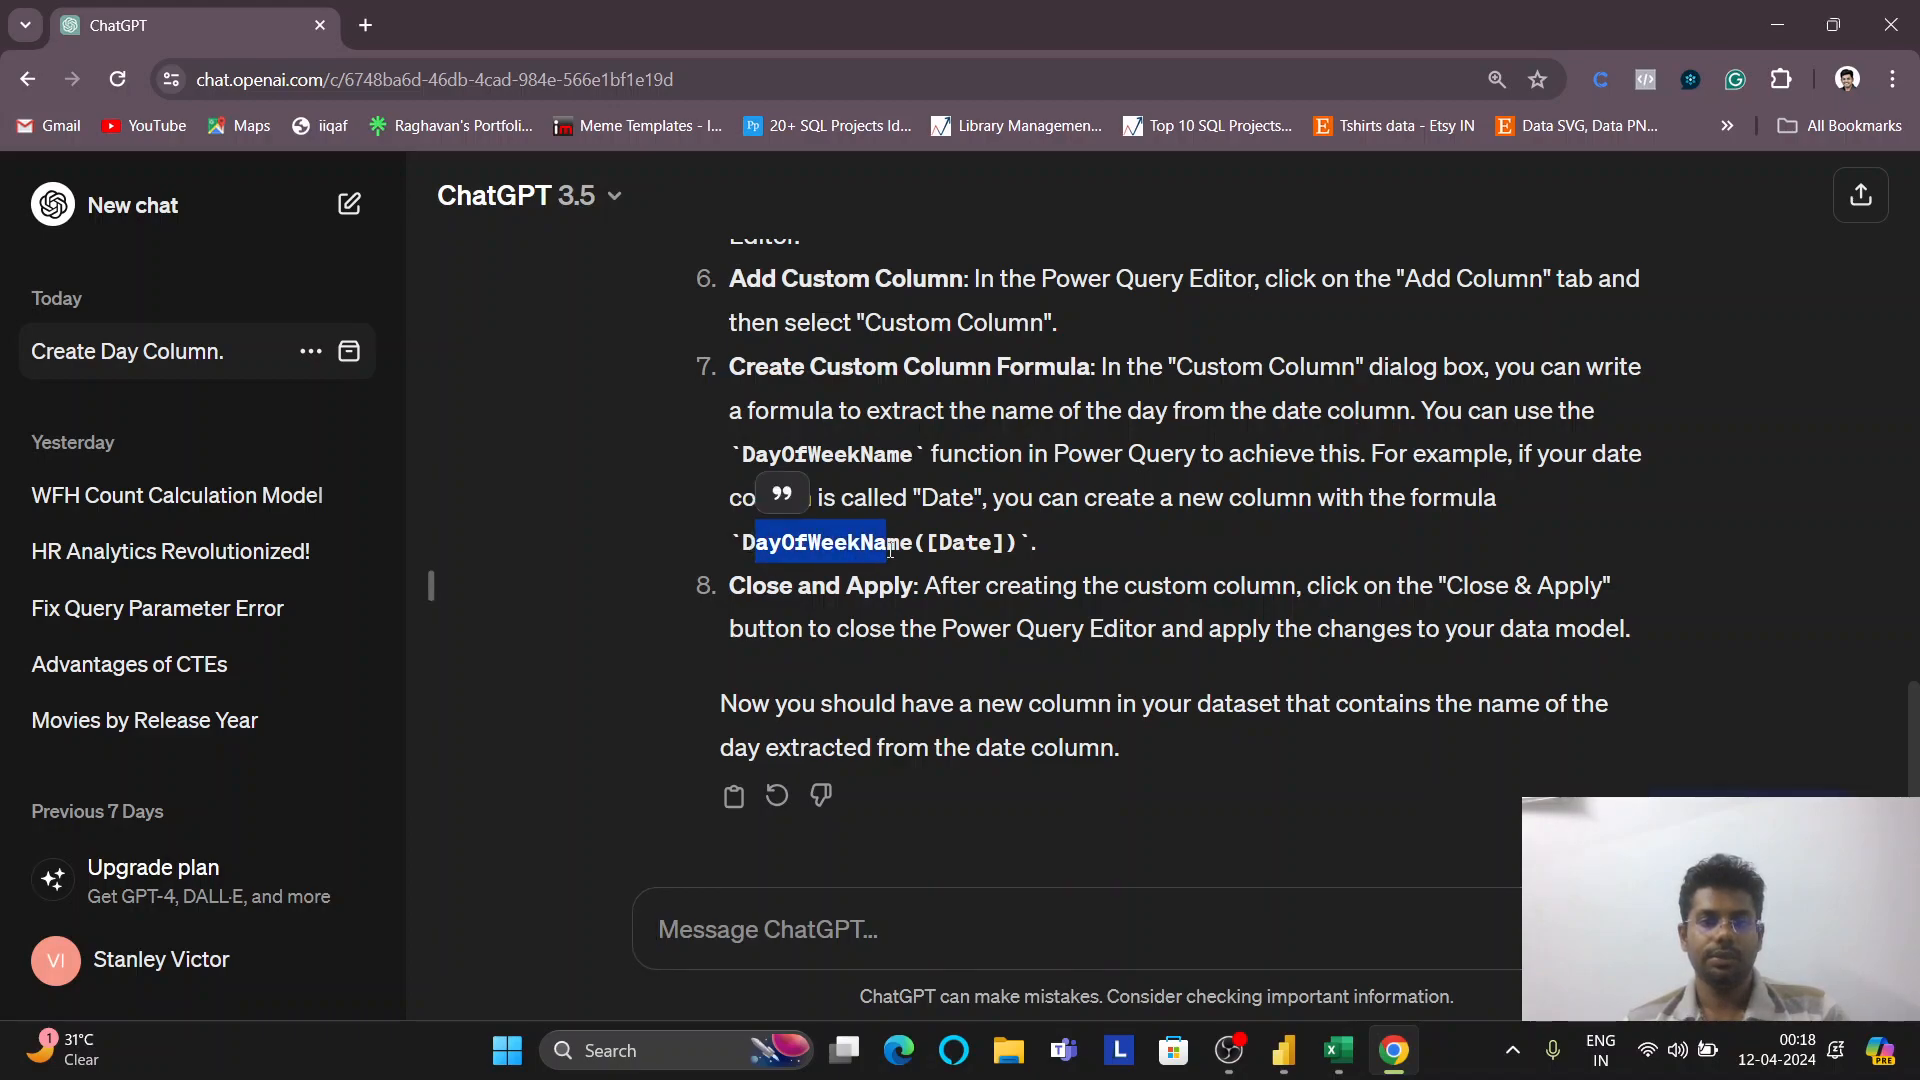
{"action": "left_click_drag", "start_coordinate": [765, 574], "coordinate": [914, 556]}
{"action": "key", "text": "ctrl+c"}
Paste DayOfWeekName over DAY in the Day column formula and commit it
{"action": "key", "text": "alt+Tab"}
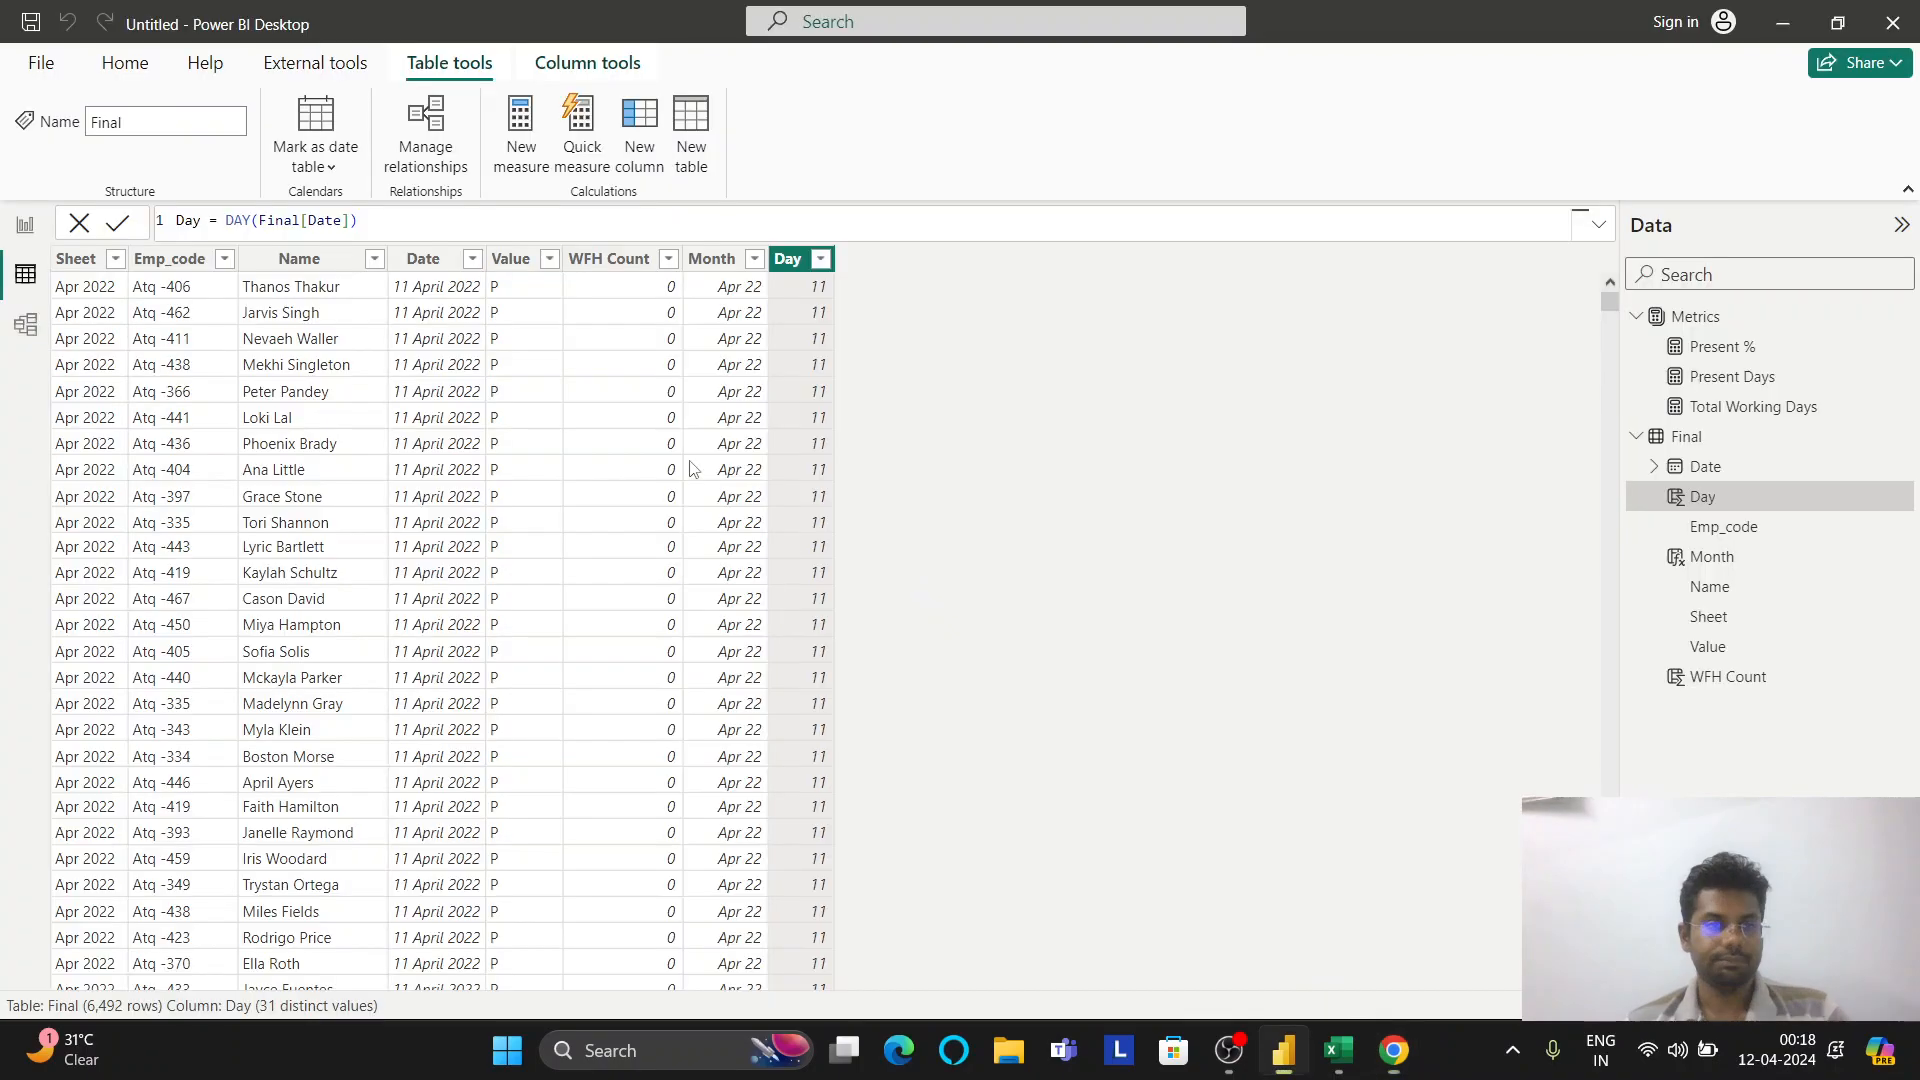
{"action": "double_click", "coordinate": [240, 222]}
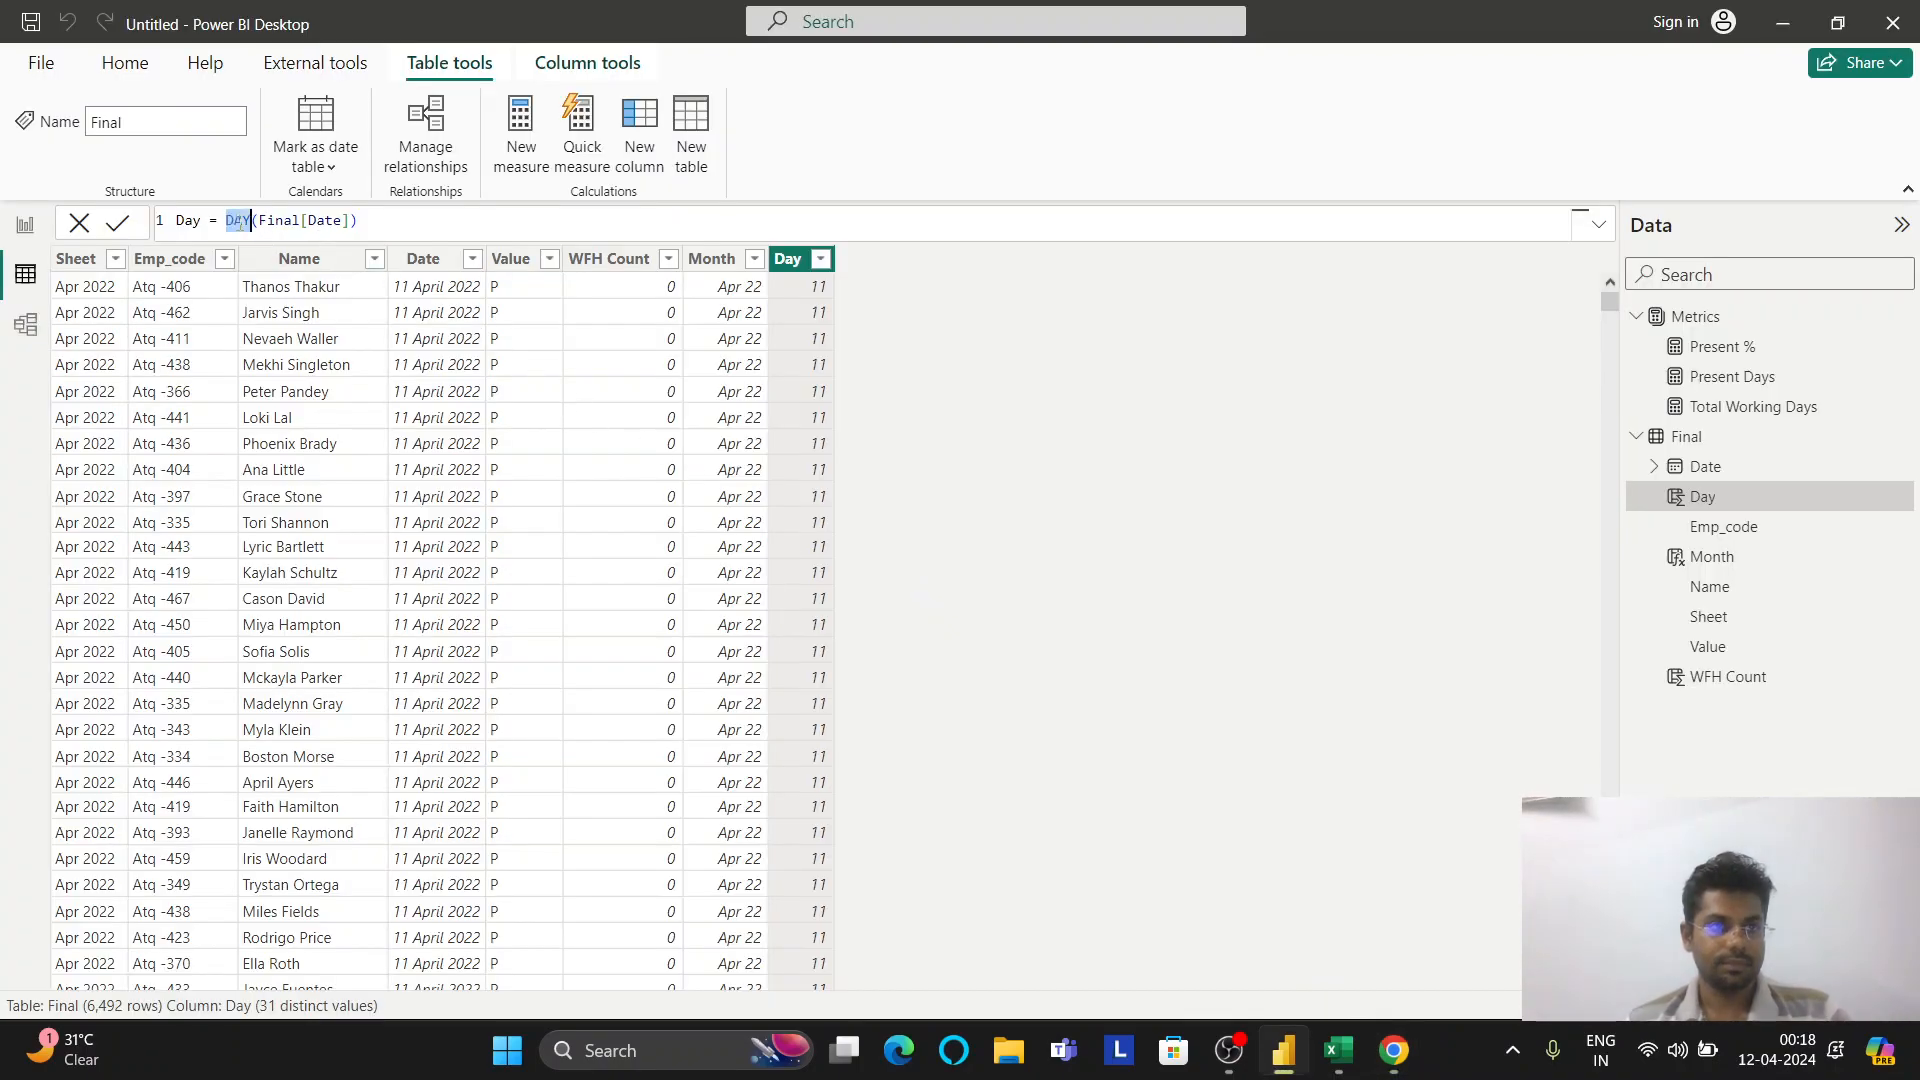
{"action": "key", "text": "ctrl+v"}
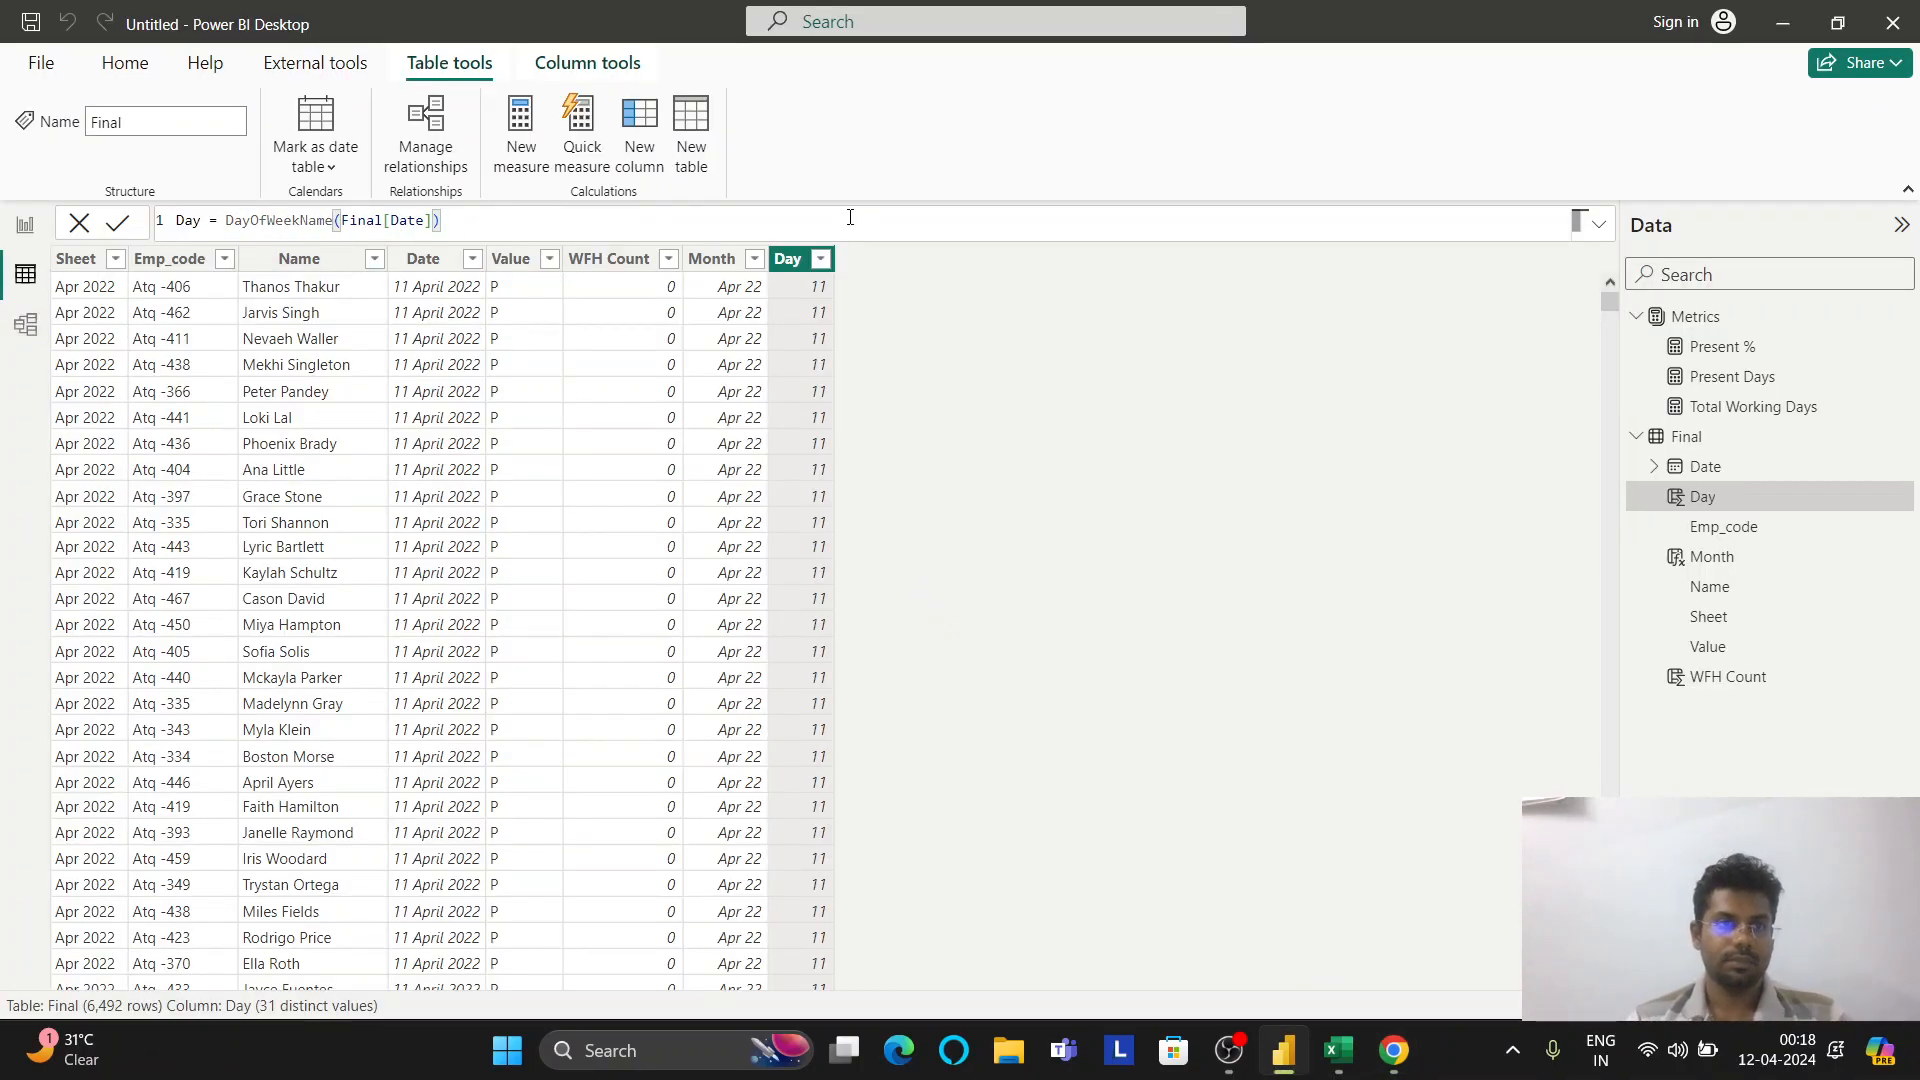
{"action": "key", "text": "Return"}
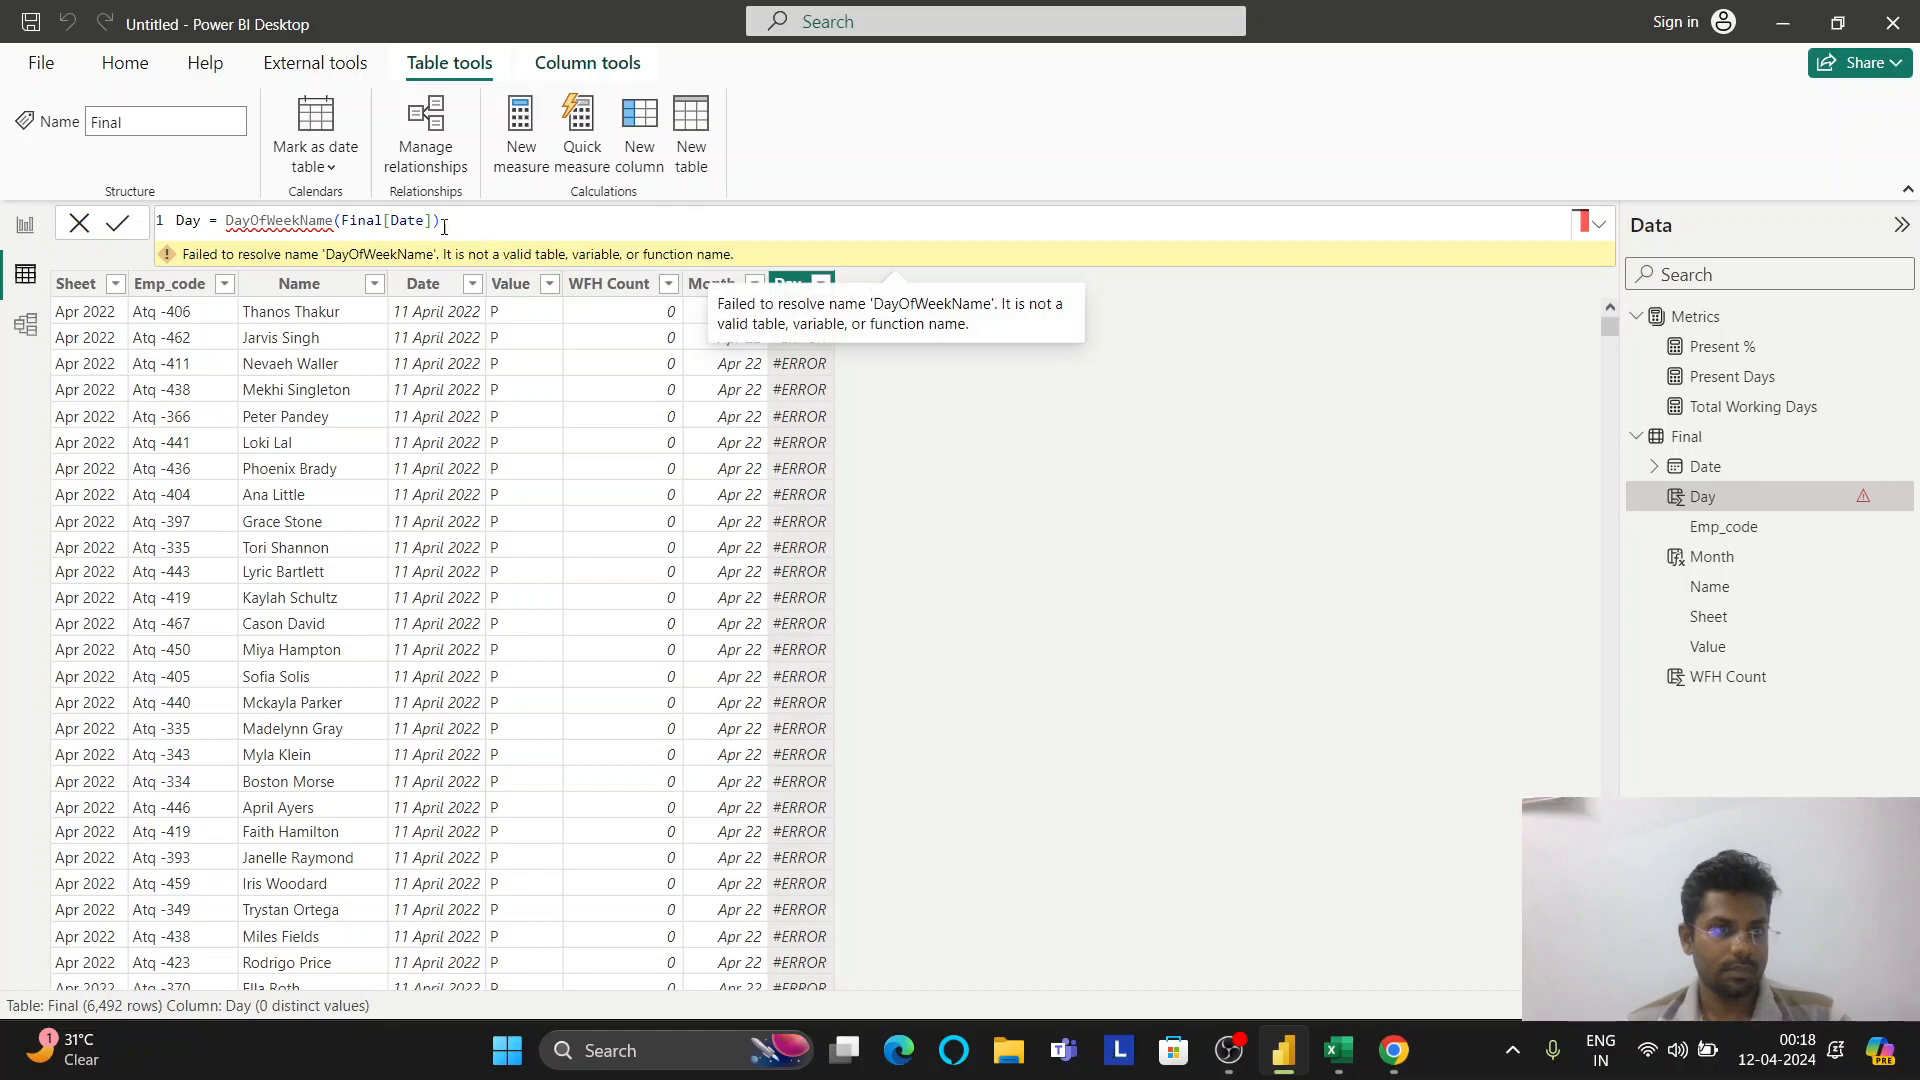
Fix the invalid function by choosing WEEKDAY, so Day holds weekday numbers with 7 distinct values
{"action": "left_click", "coordinate": [514, 232]}
{"action": "key", "text": "BackSpace"}
{"action": "key", "text": "BackSpace"}
{"action": "key", "text": "BackSpace"}
{"action": "key", "text": "BackSpace"}
{"action": "key", "text": "BackSpace"}
{"action": "key", "text": "BackSpace"}
{"action": "key", "text": "BackSpace"}
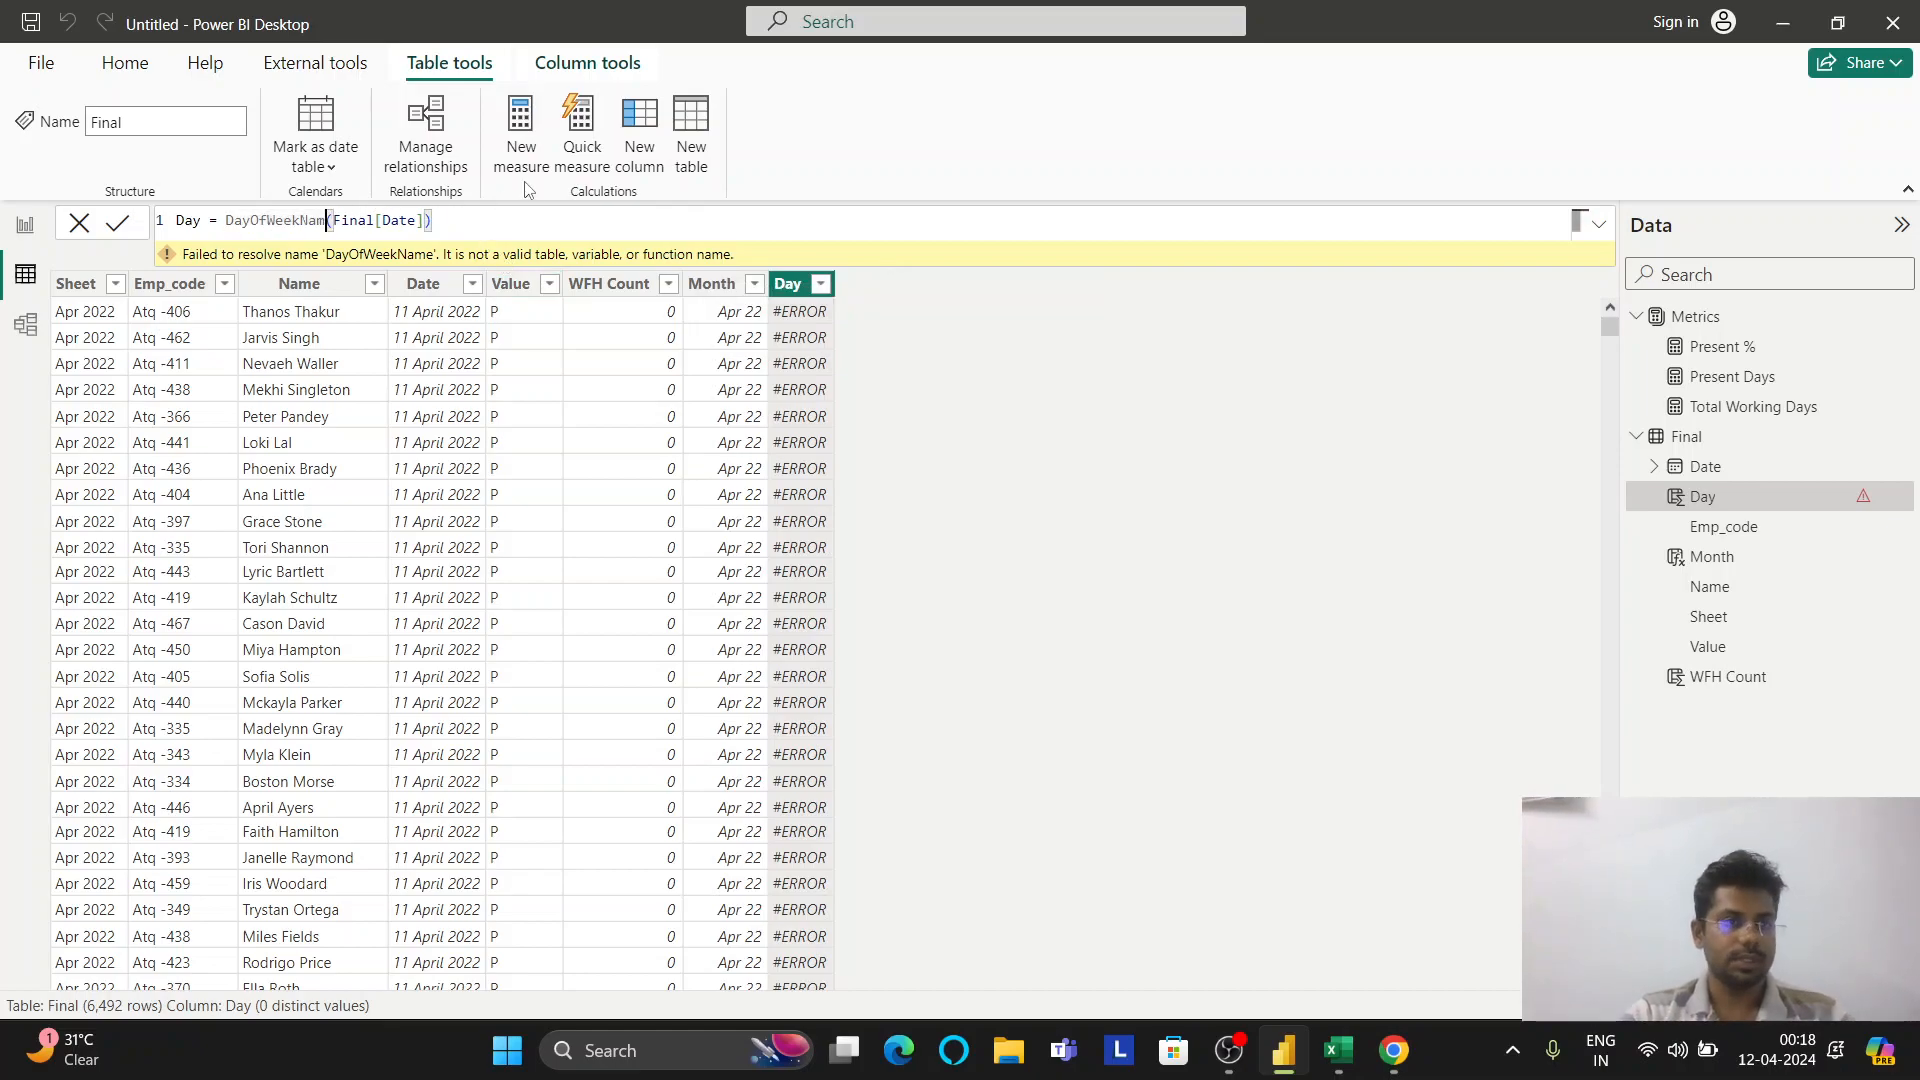
{"action": "key", "text": "BackSpace"}
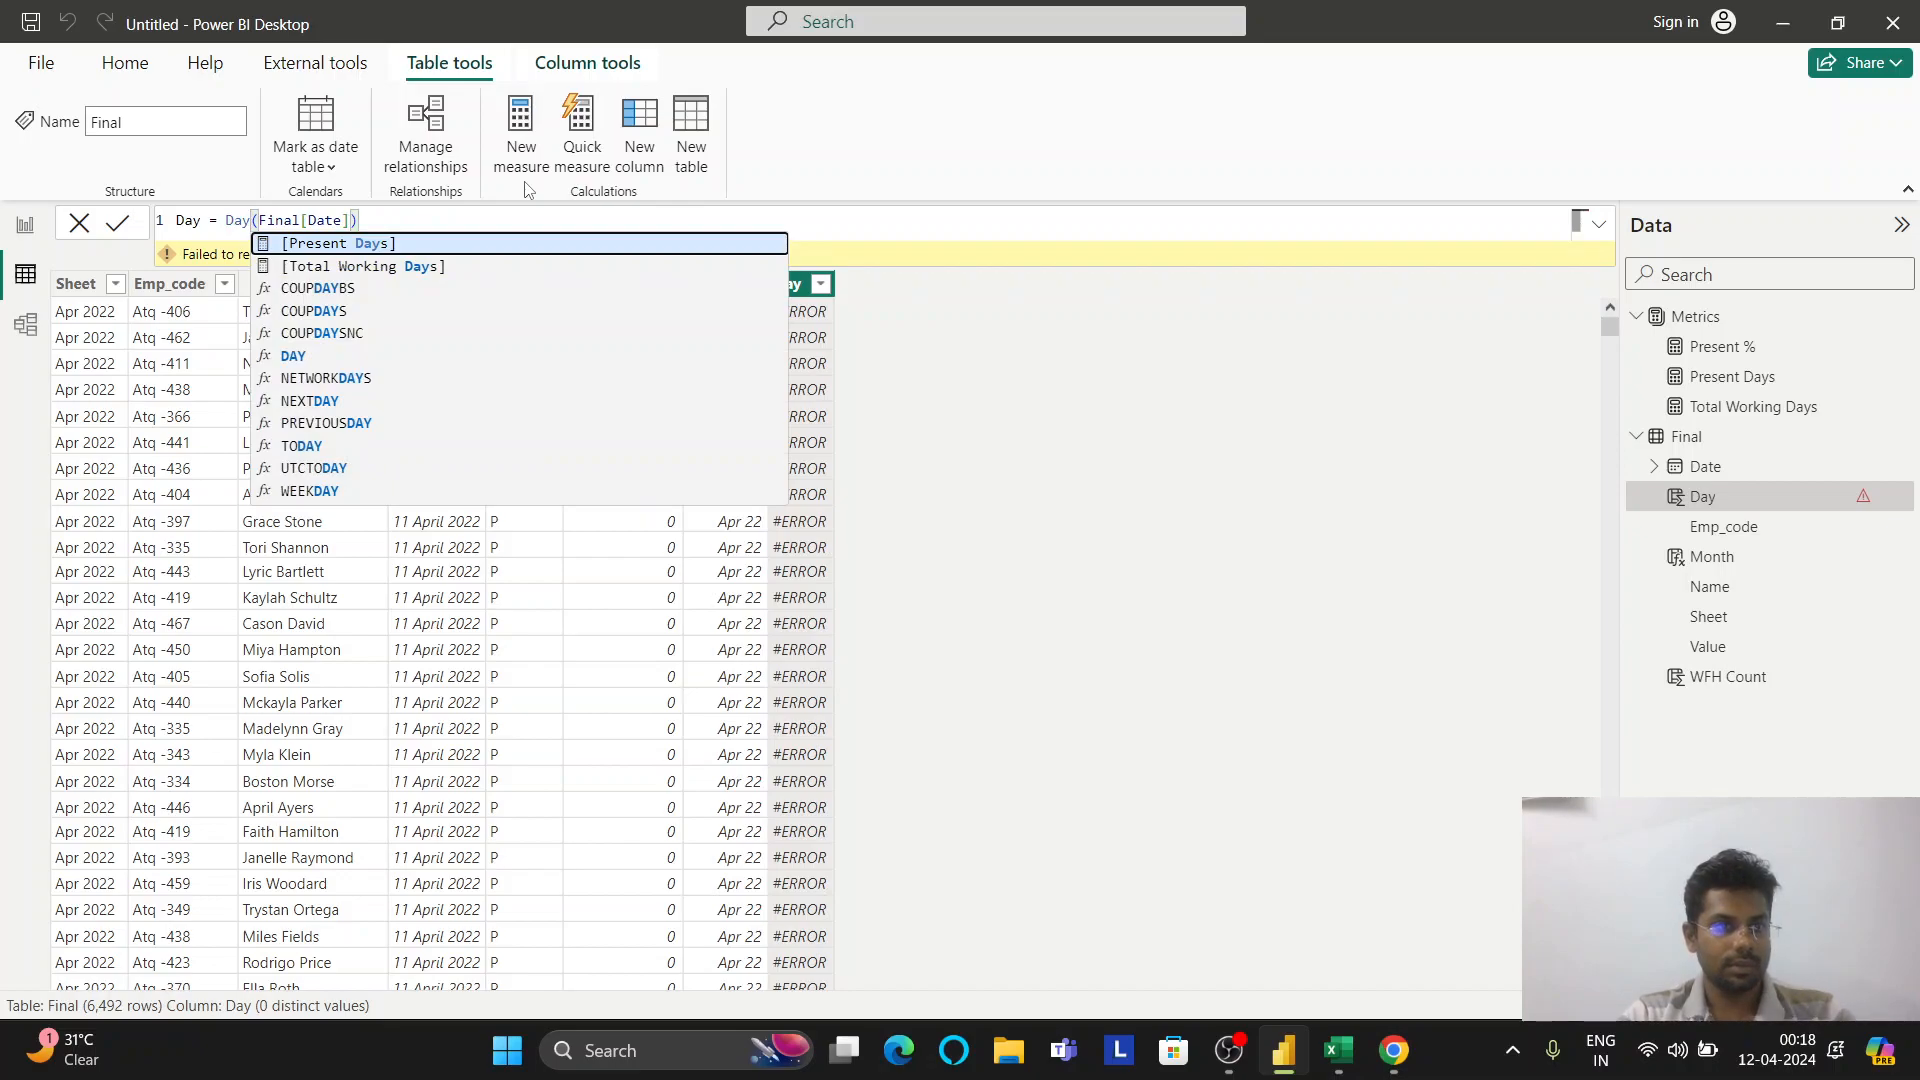
{"action": "key", "text": "Down"}
{"action": "key", "text": "Down"}
{"action": "key", "text": "Down"}
{"action": "key", "text": "Down"}
{"action": "key", "text": "Down"}
{"action": "key", "text": "Down"}
{"action": "key", "text": "Down"}
{"action": "key", "text": "Down"}
{"action": "key", "text": "Down"}
{"action": "key", "text": "Down"}
{"action": "key", "text": "Down"}
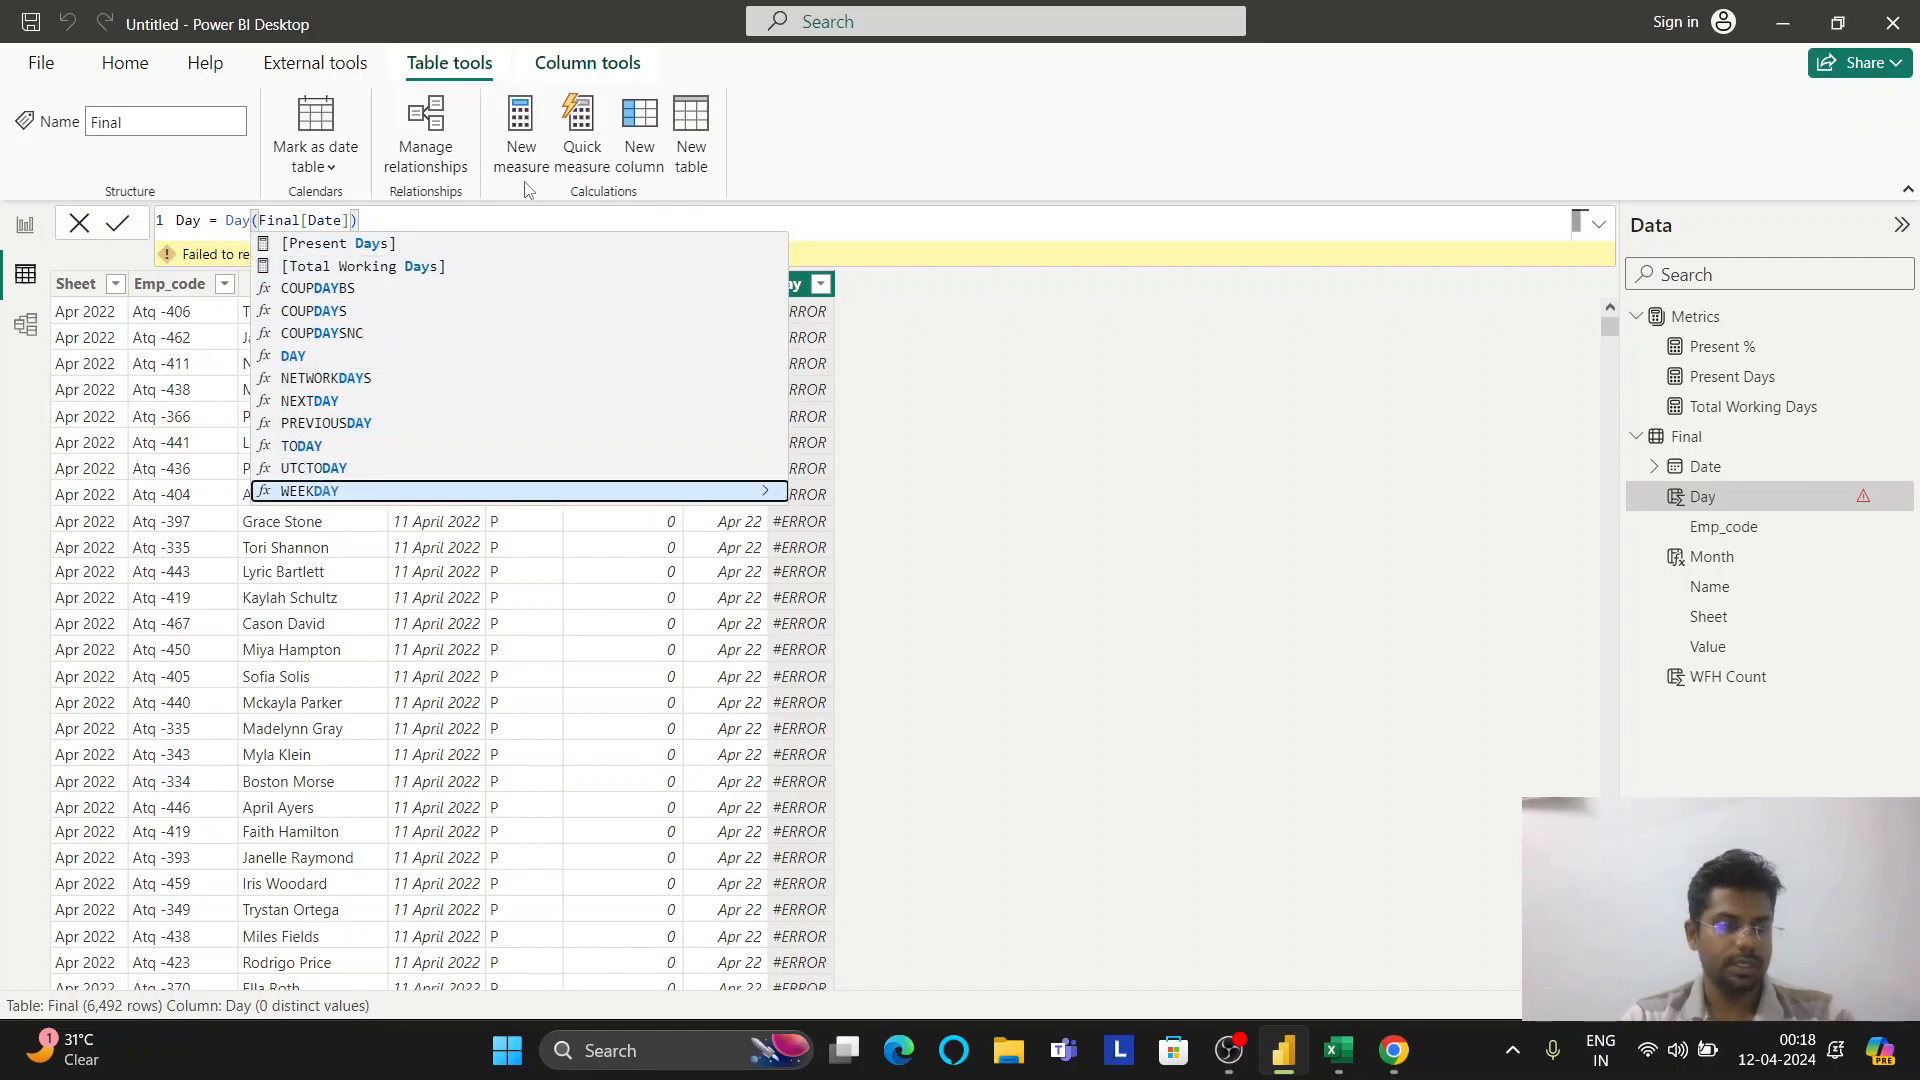
{"action": "key", "text": "Tab"}
{"action": "key", "text": "Escape"}
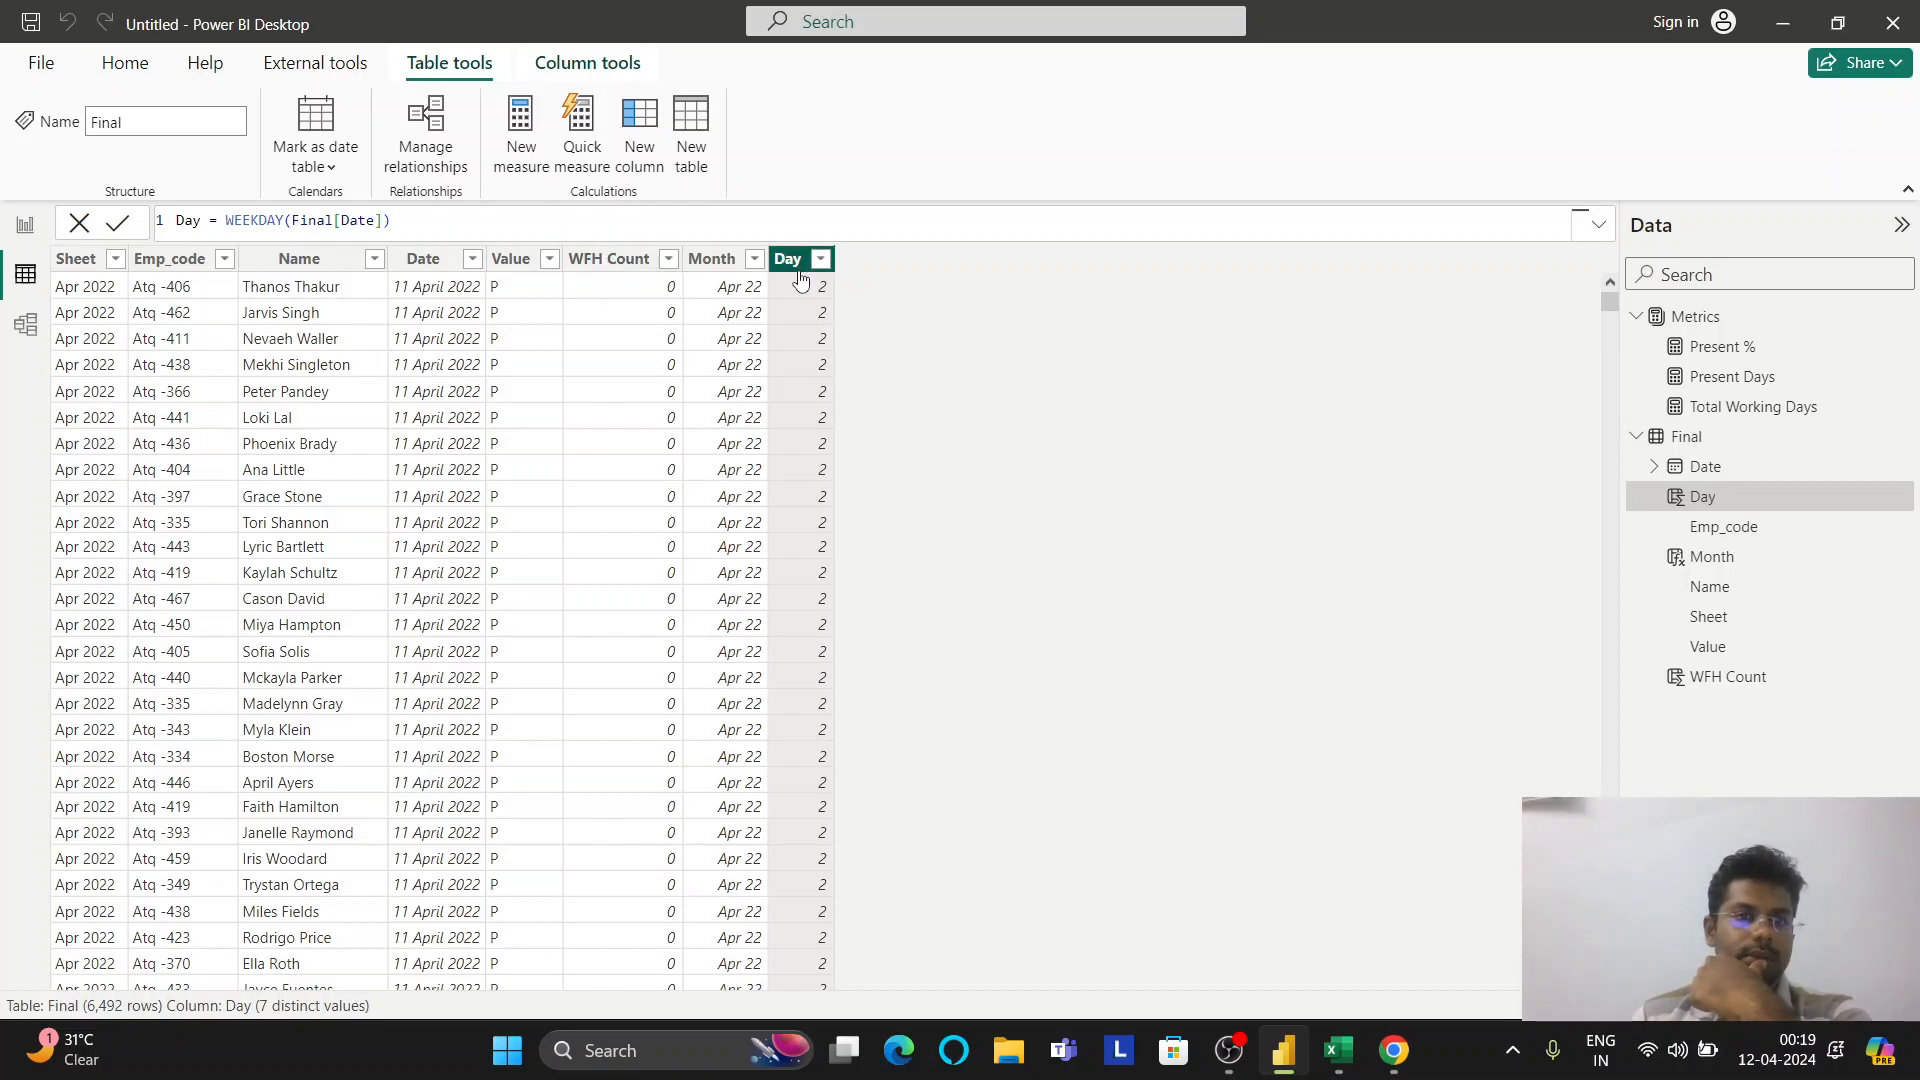
{"action": "left_click", "coordinate": [614, 77]}
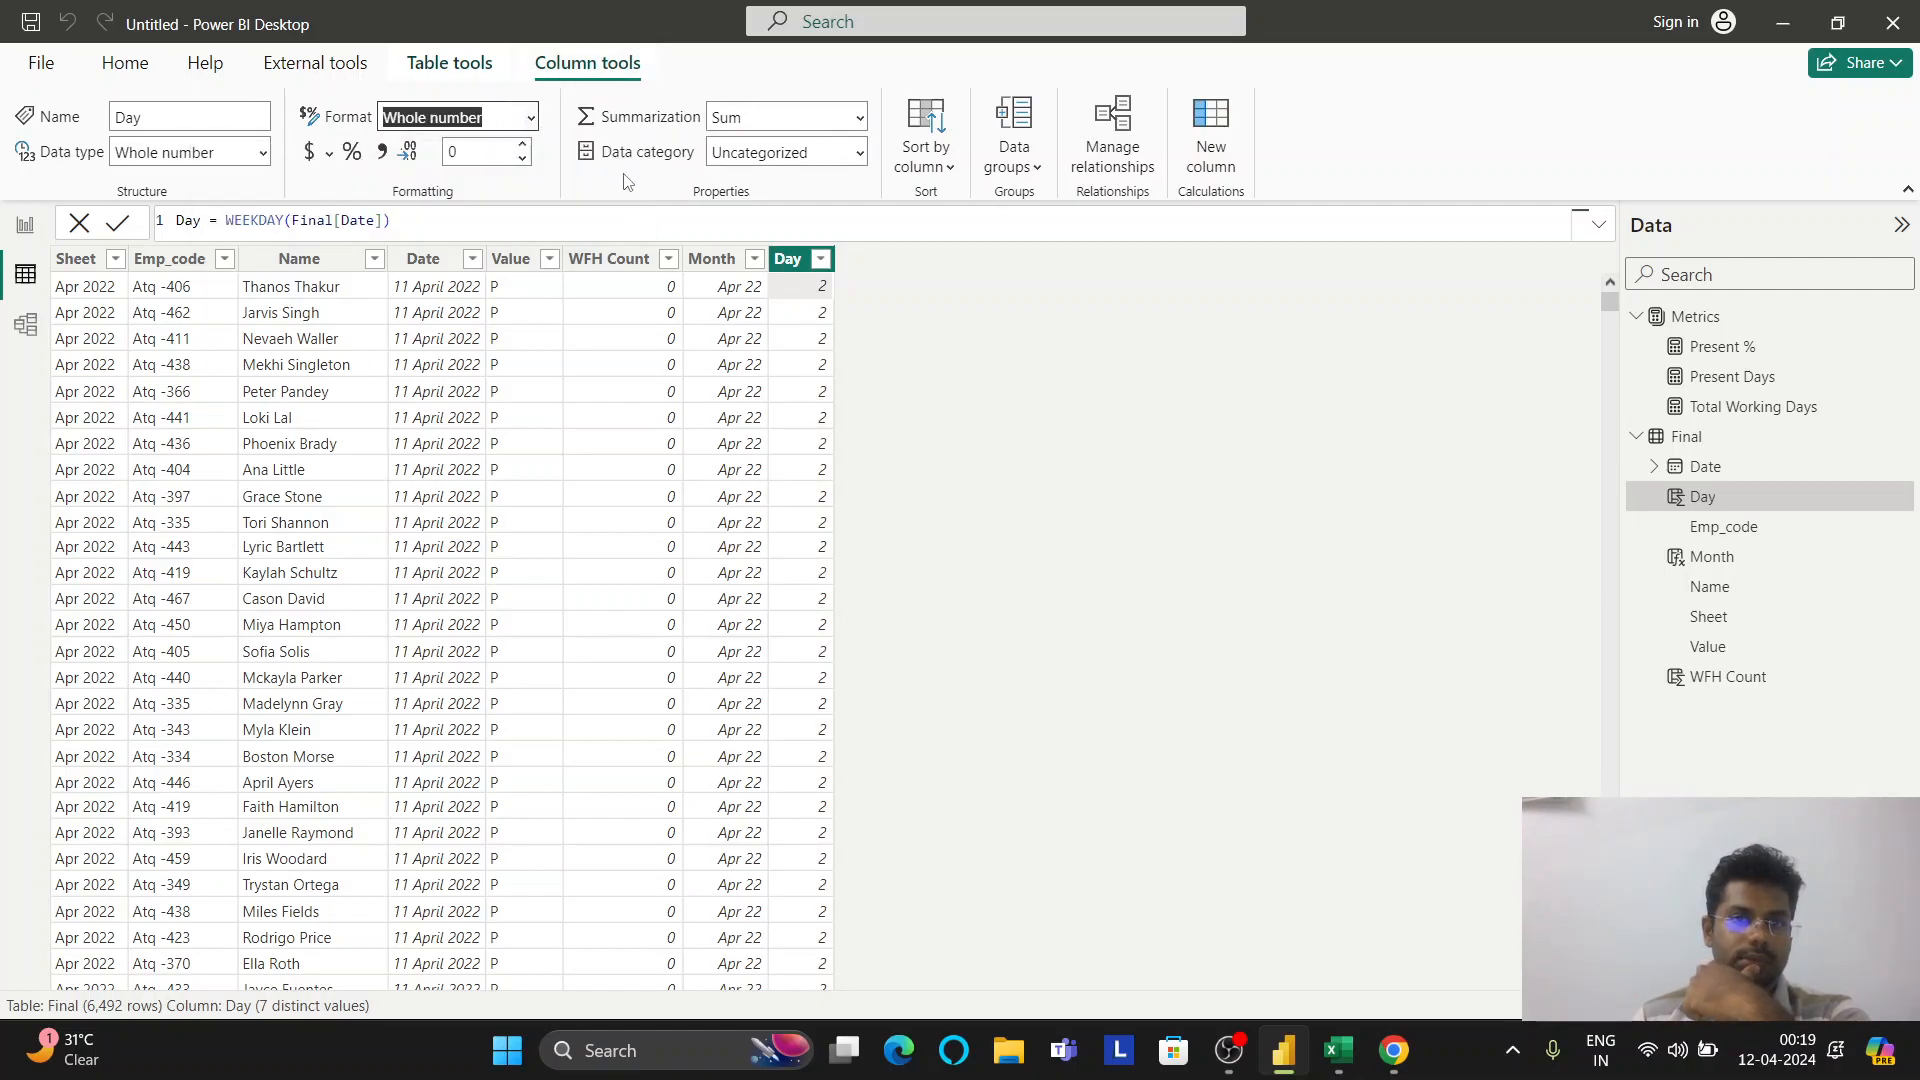
Edit the formula from WEEKDAY back to DAY(Final[Date]) to restore day-of-month numbers
{"action": "left_click", "coordinate": [286, 222]}
{"action": "key", "text": "Left"}
{"action": "key", "text": "Left"}
{"action": "key", "text": "Left"}
{"action": "key", "text": "Right"}
{"action": "key", "text": "shift+Left"}
{"action": "key", "text": "shift+Left"}
{"action": "key", "text": "shift+Left"}
{"action": "key", "text": "shift+Left"}
{"action": "key", "text": "BackSpace"}
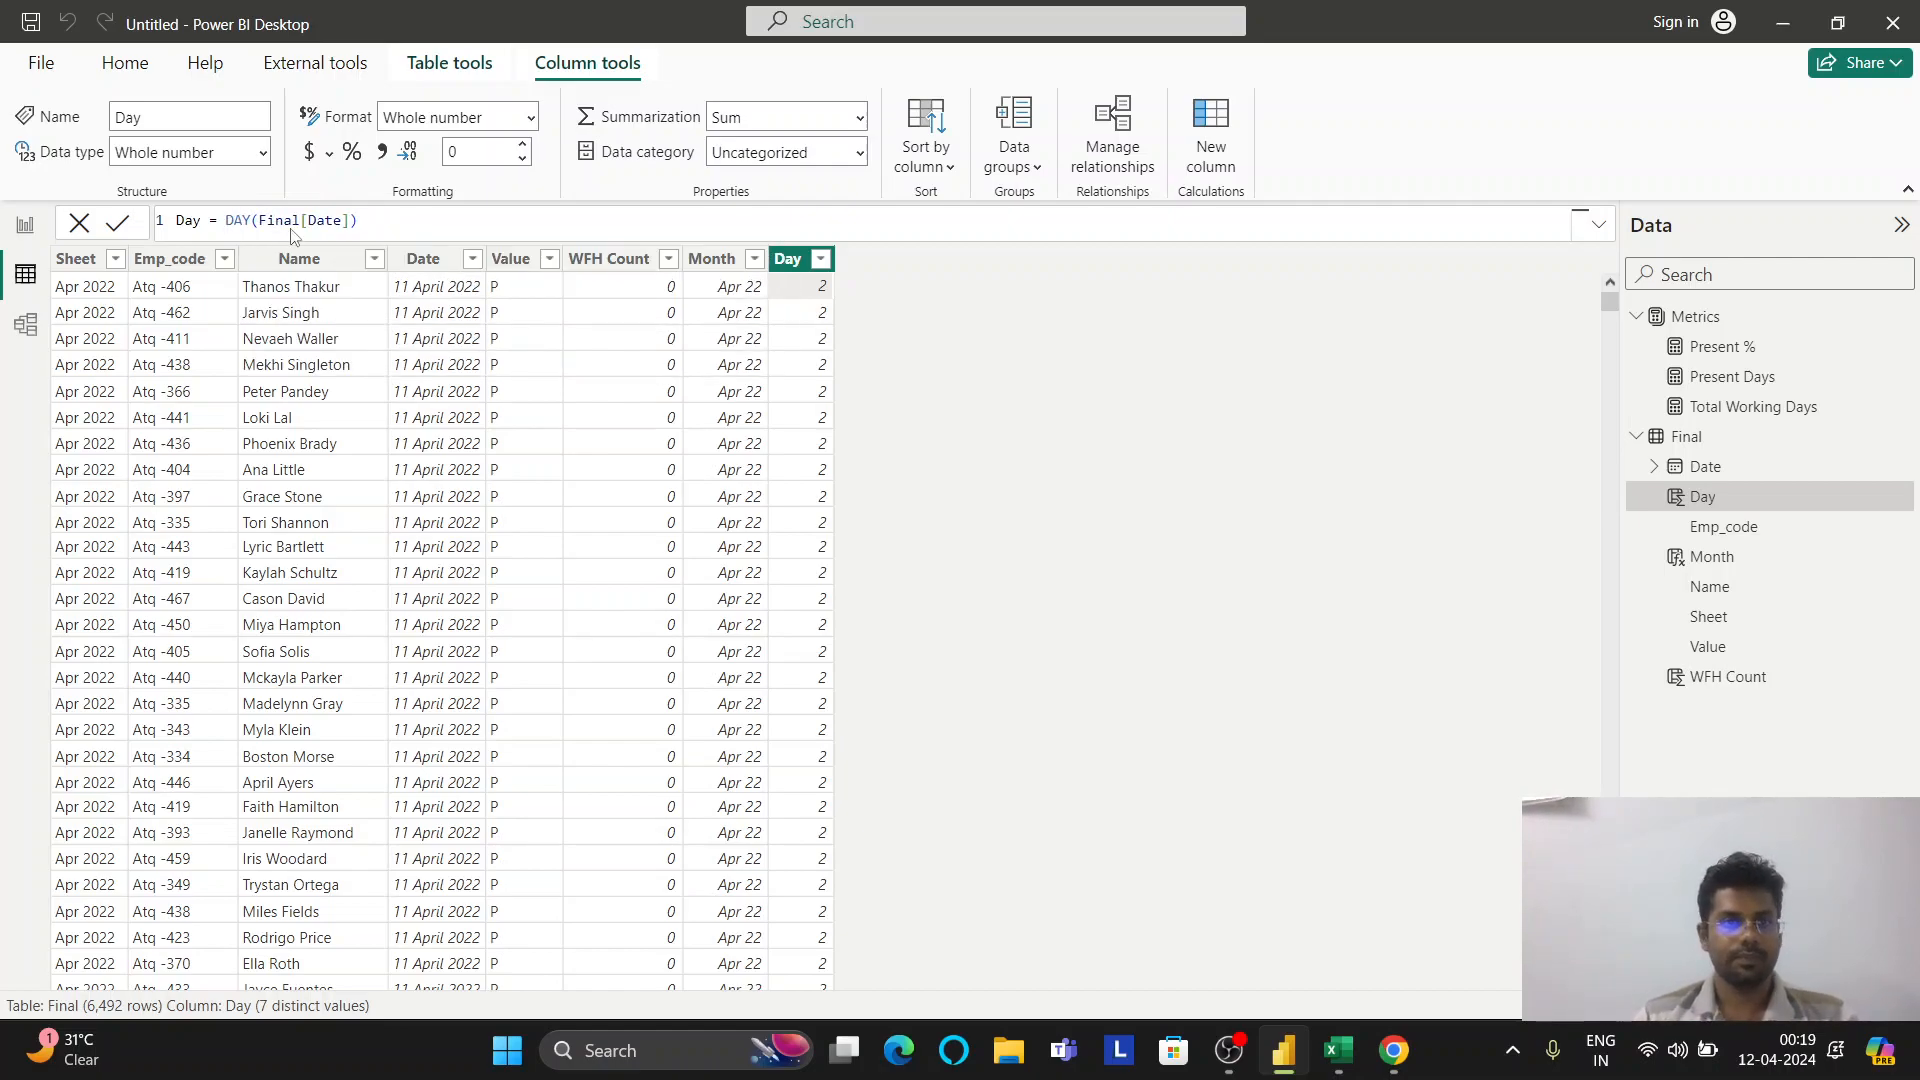
{"action": "key", "text": "Return"}
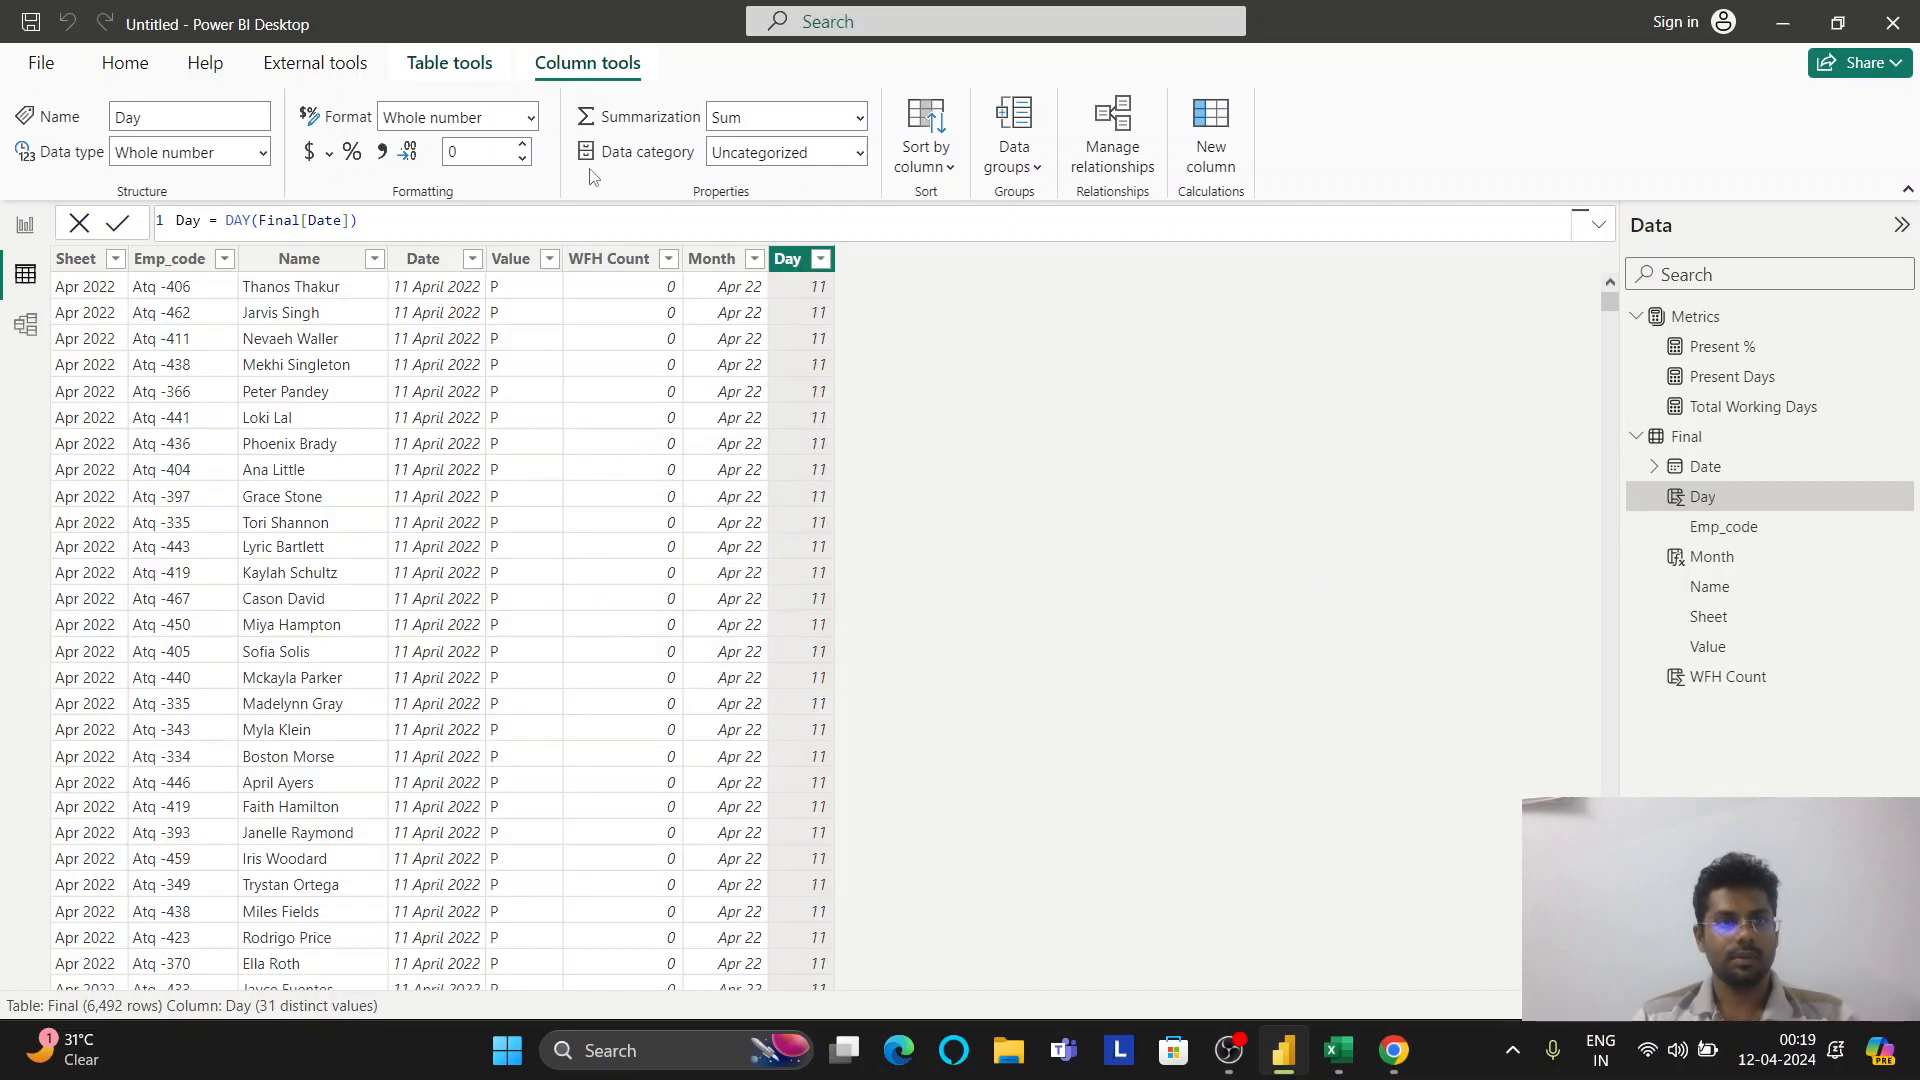
Set the Day column's format to Dd, which shows literal dd, then return to ChatGPT
{"action": "left_click", "coordinate": [522, 110]}
{"action": "left_click", "coordinate": [524, 105]}
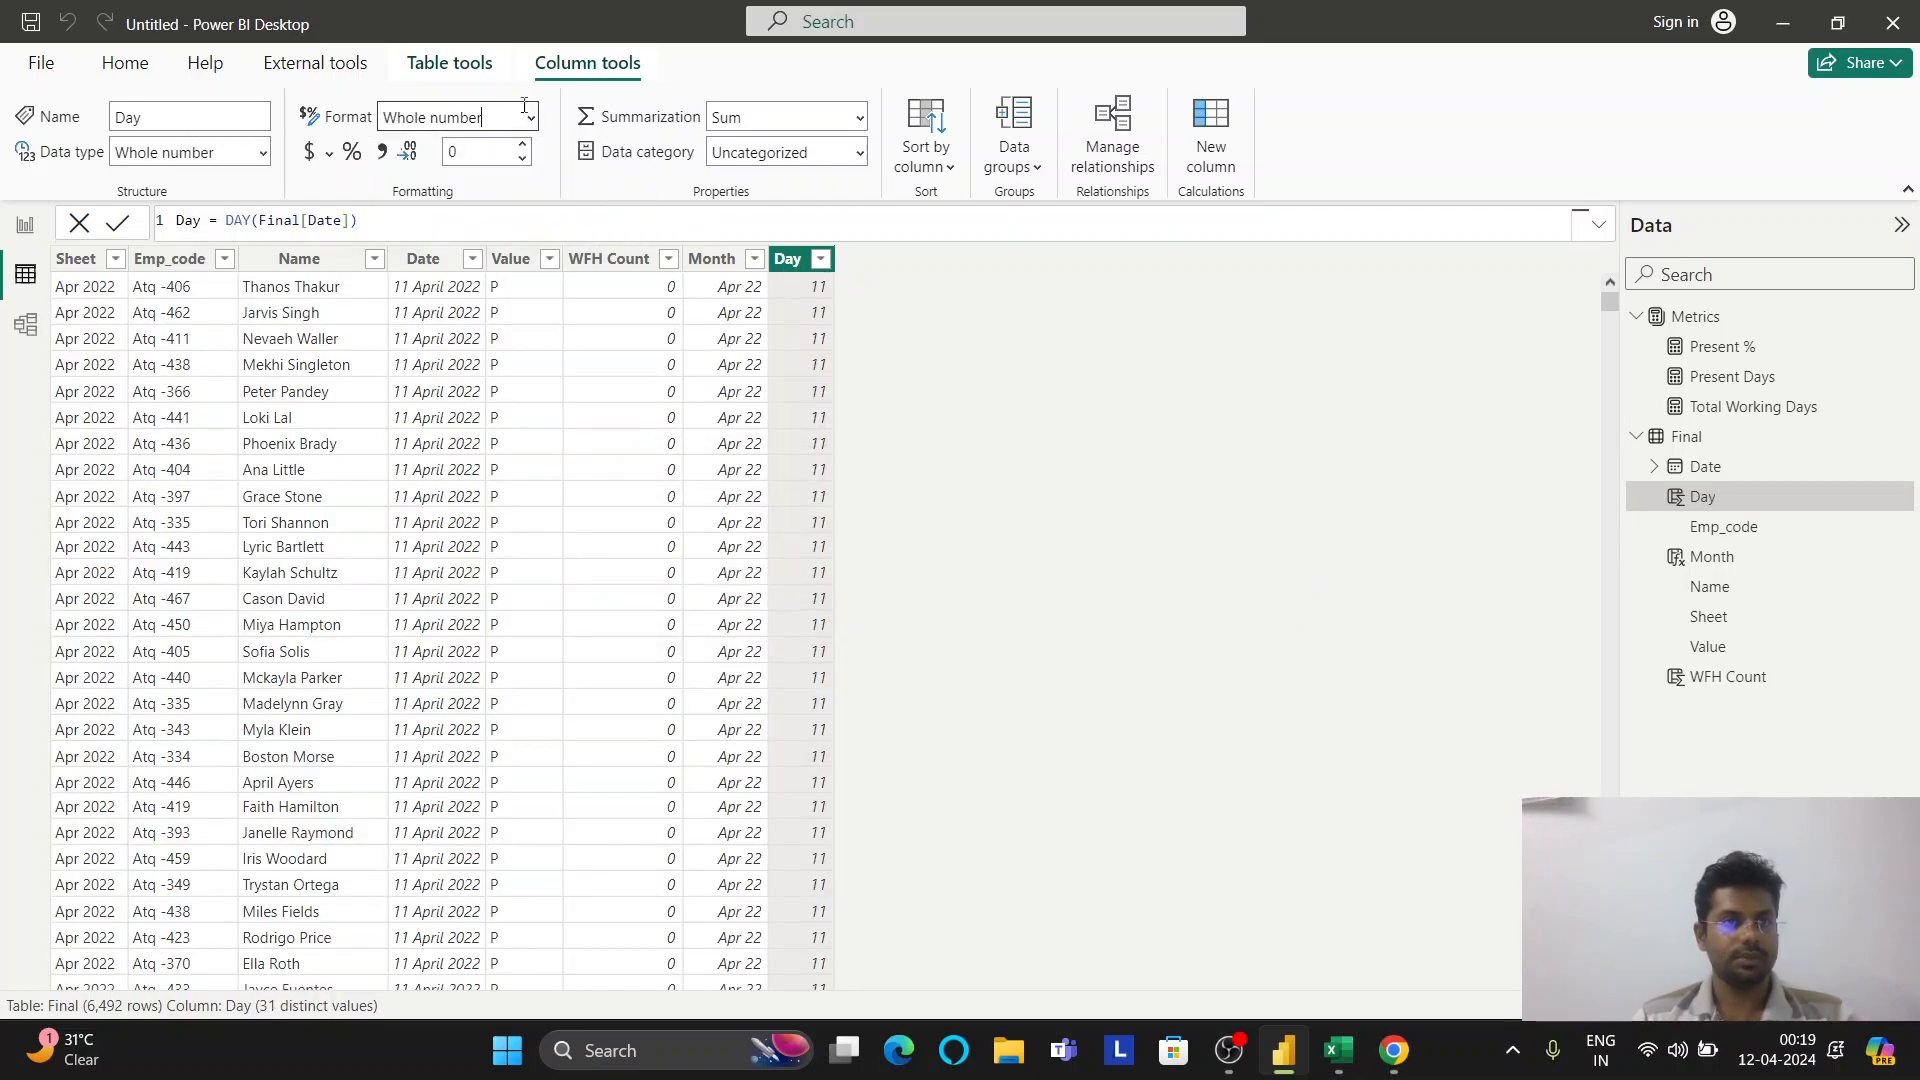
{"action": "left_click", "coordinate": [531, 118]}
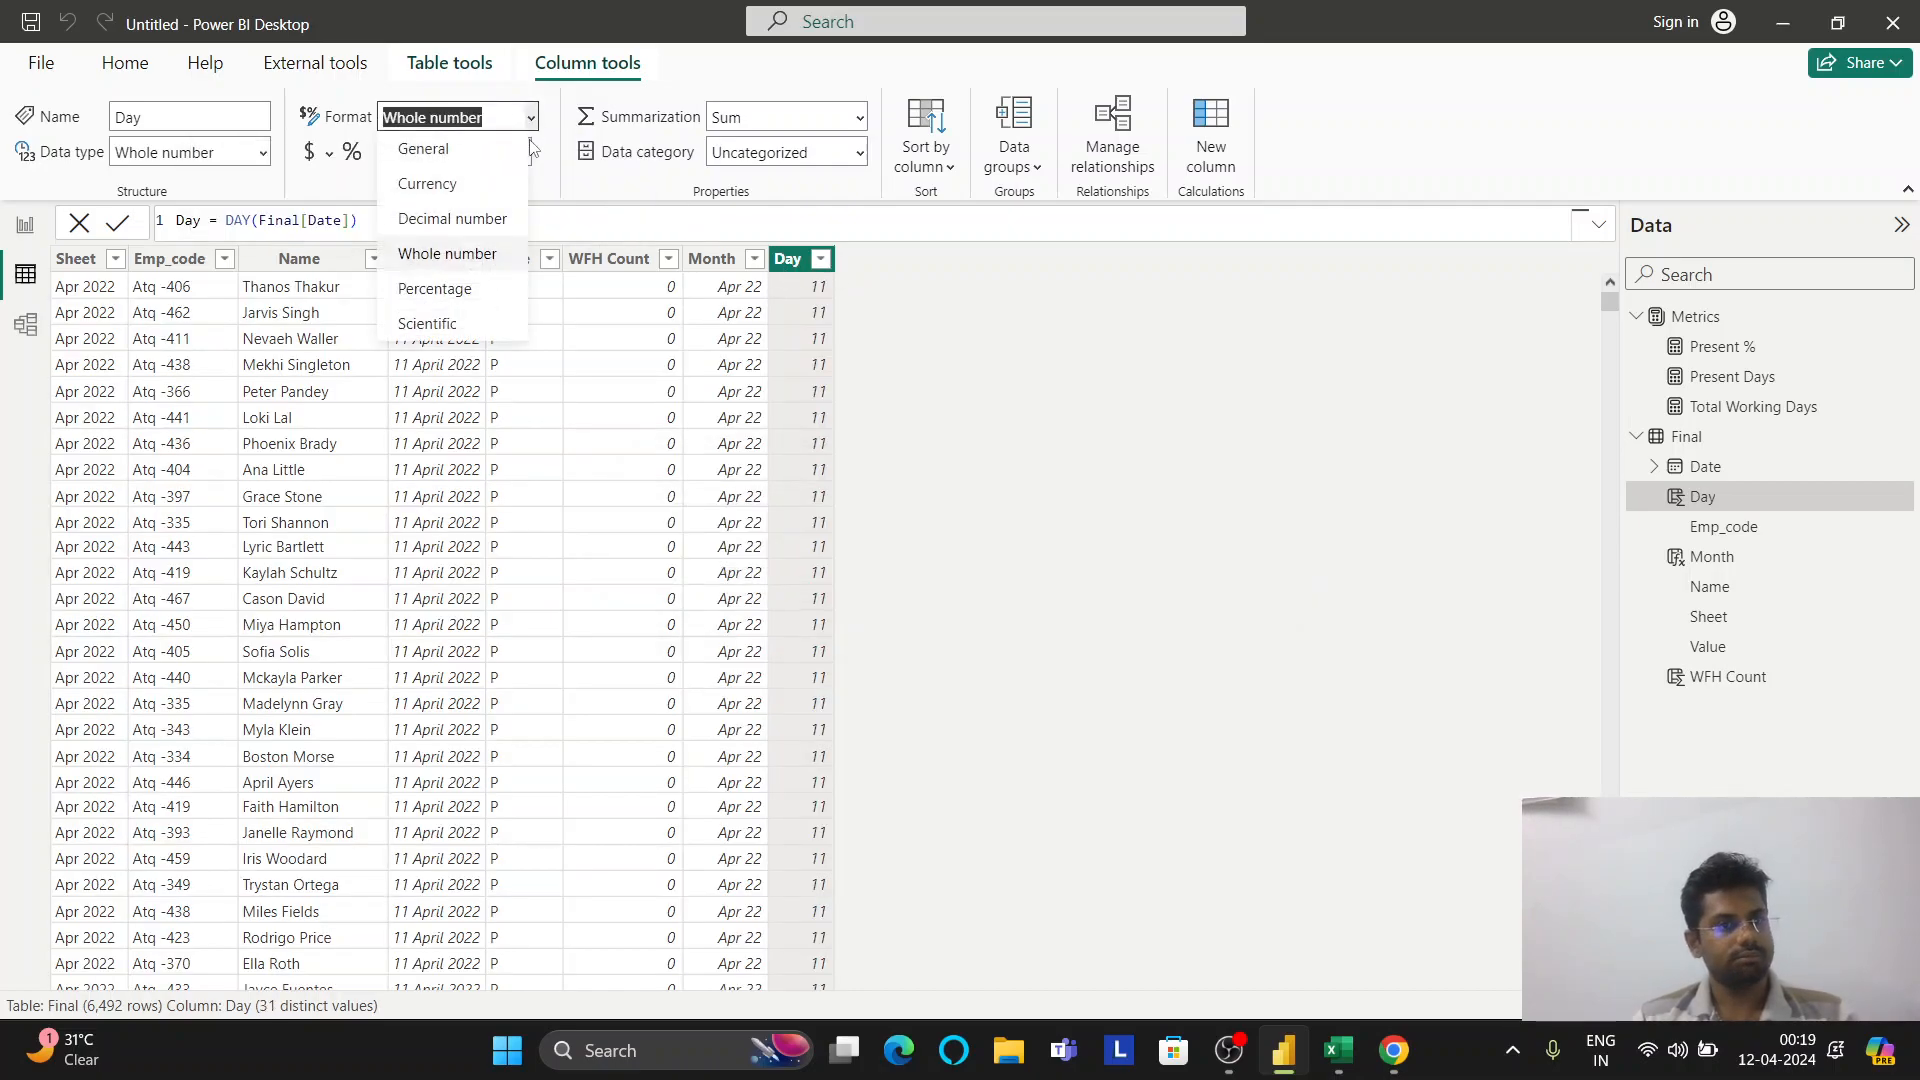
{"action": "triple_click", "coordinate": [473, 118]}
{"action": "type", "text": "Dd"}
{"action": "key", "text": "Escape"}
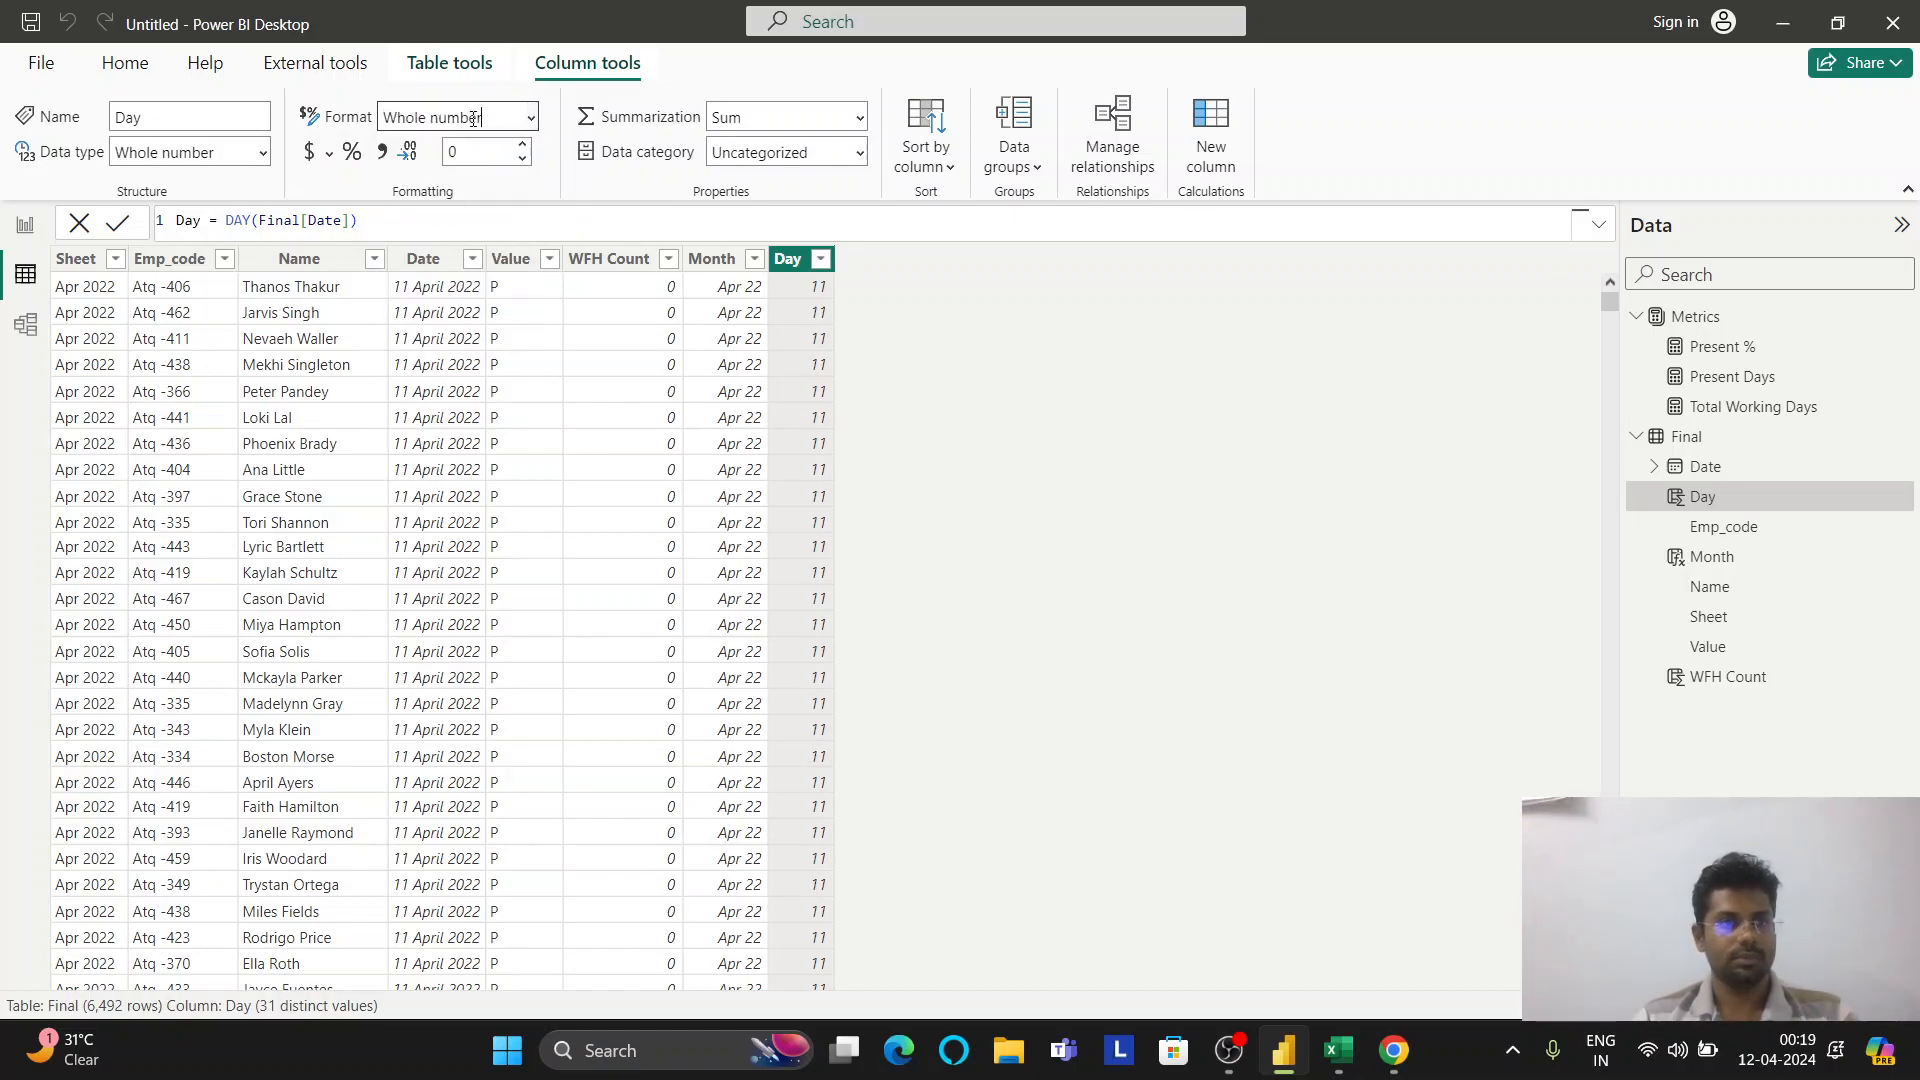
{"action": "triple_click", "coordinate": [473, 118]}
{"action": "type", "text": "Dd"}
{"action": "key", "text": "Return"}
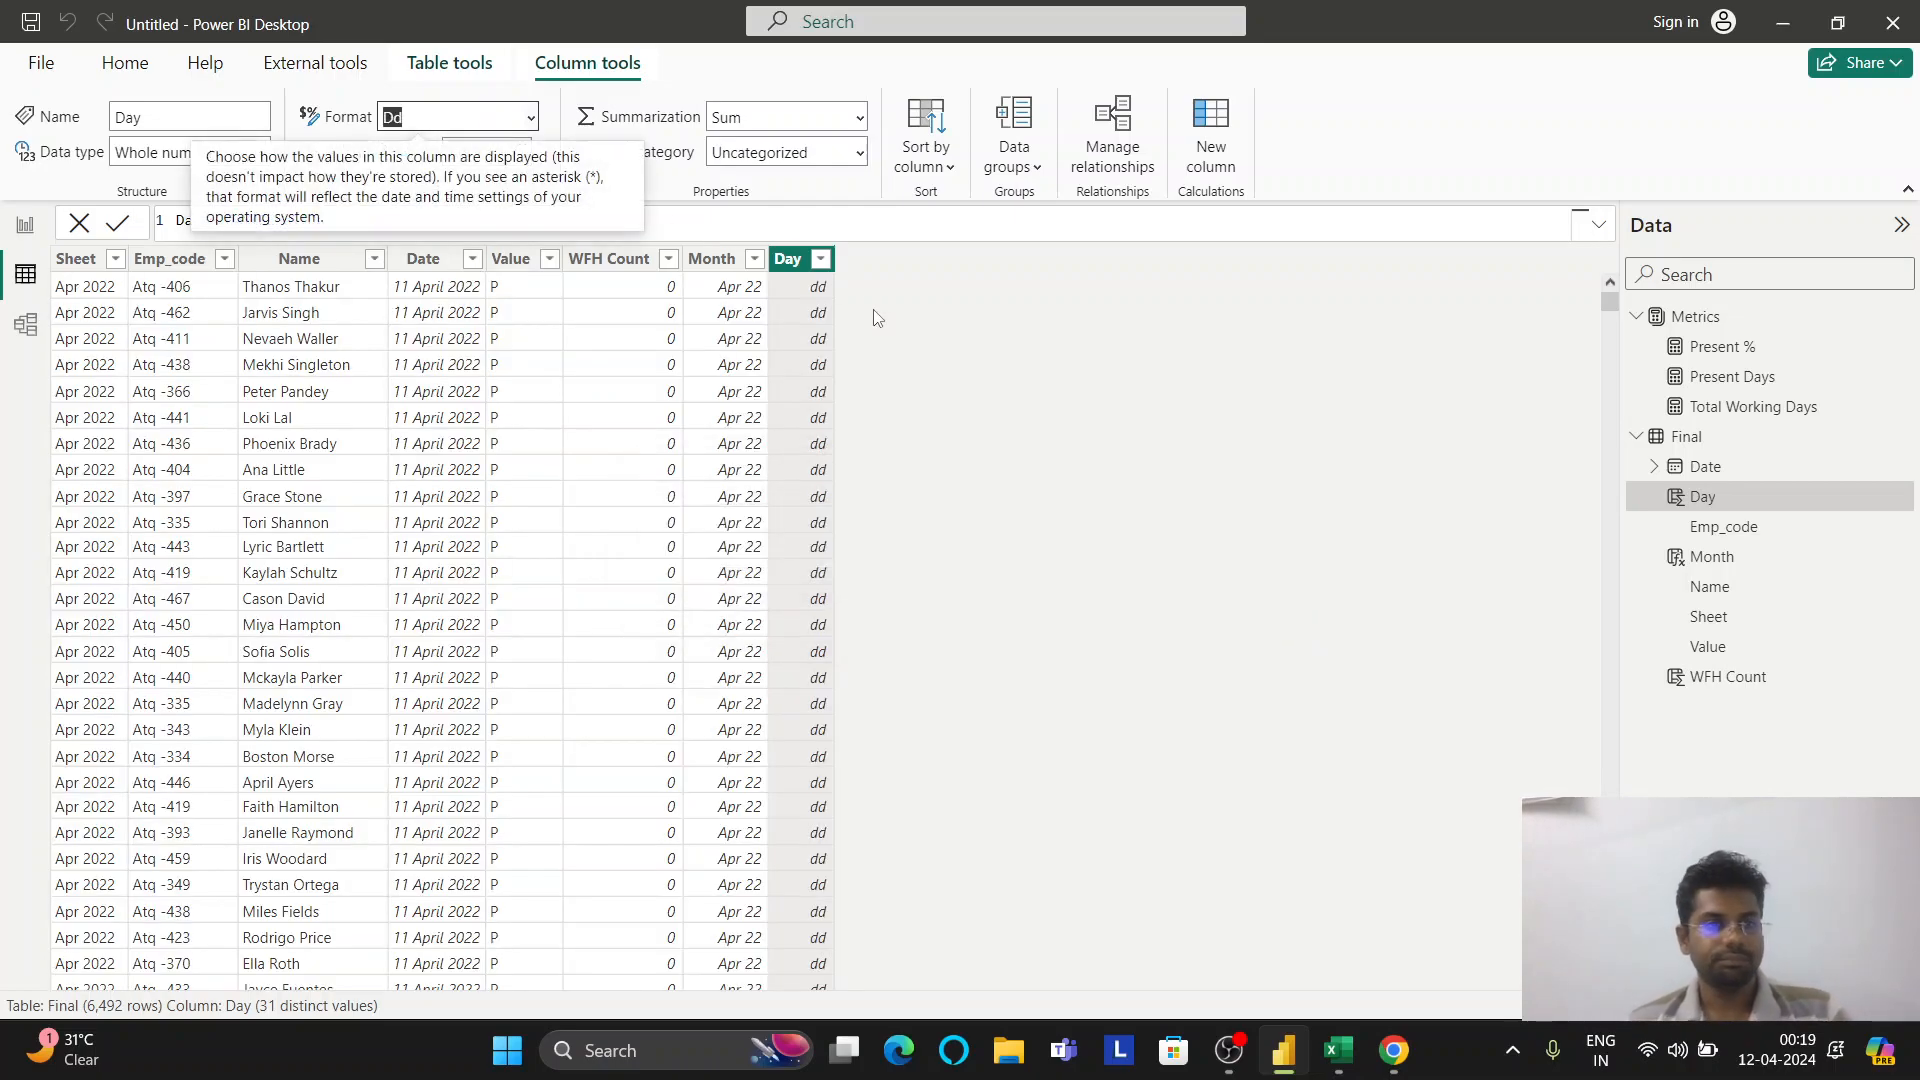
{"action": "key", "text": "alt+Tab"}
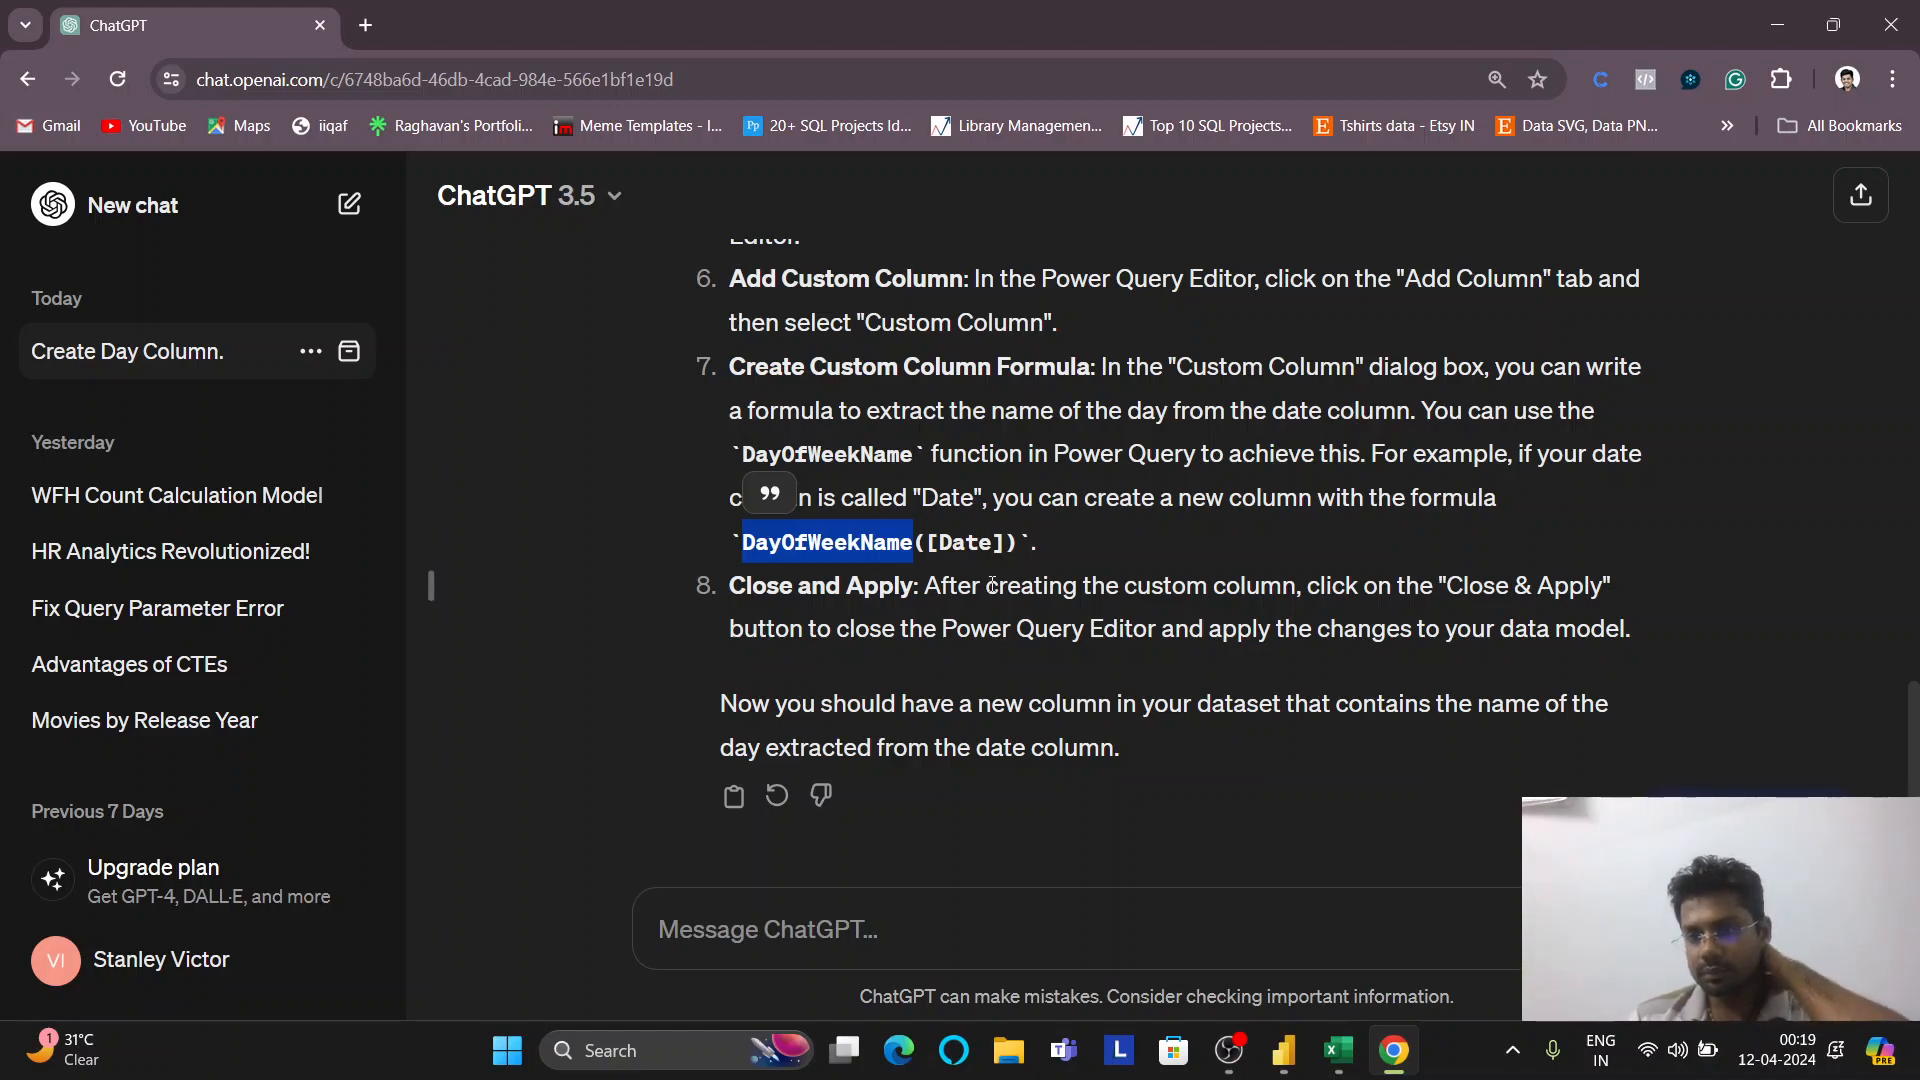
Write a ChatGPT prompt asking to create a name-of-day column from the date column in Power BI table view
{"action": "scroll", "coordinate": [988, 593], "scroll_direction": "up", "scroll_amount": 3}
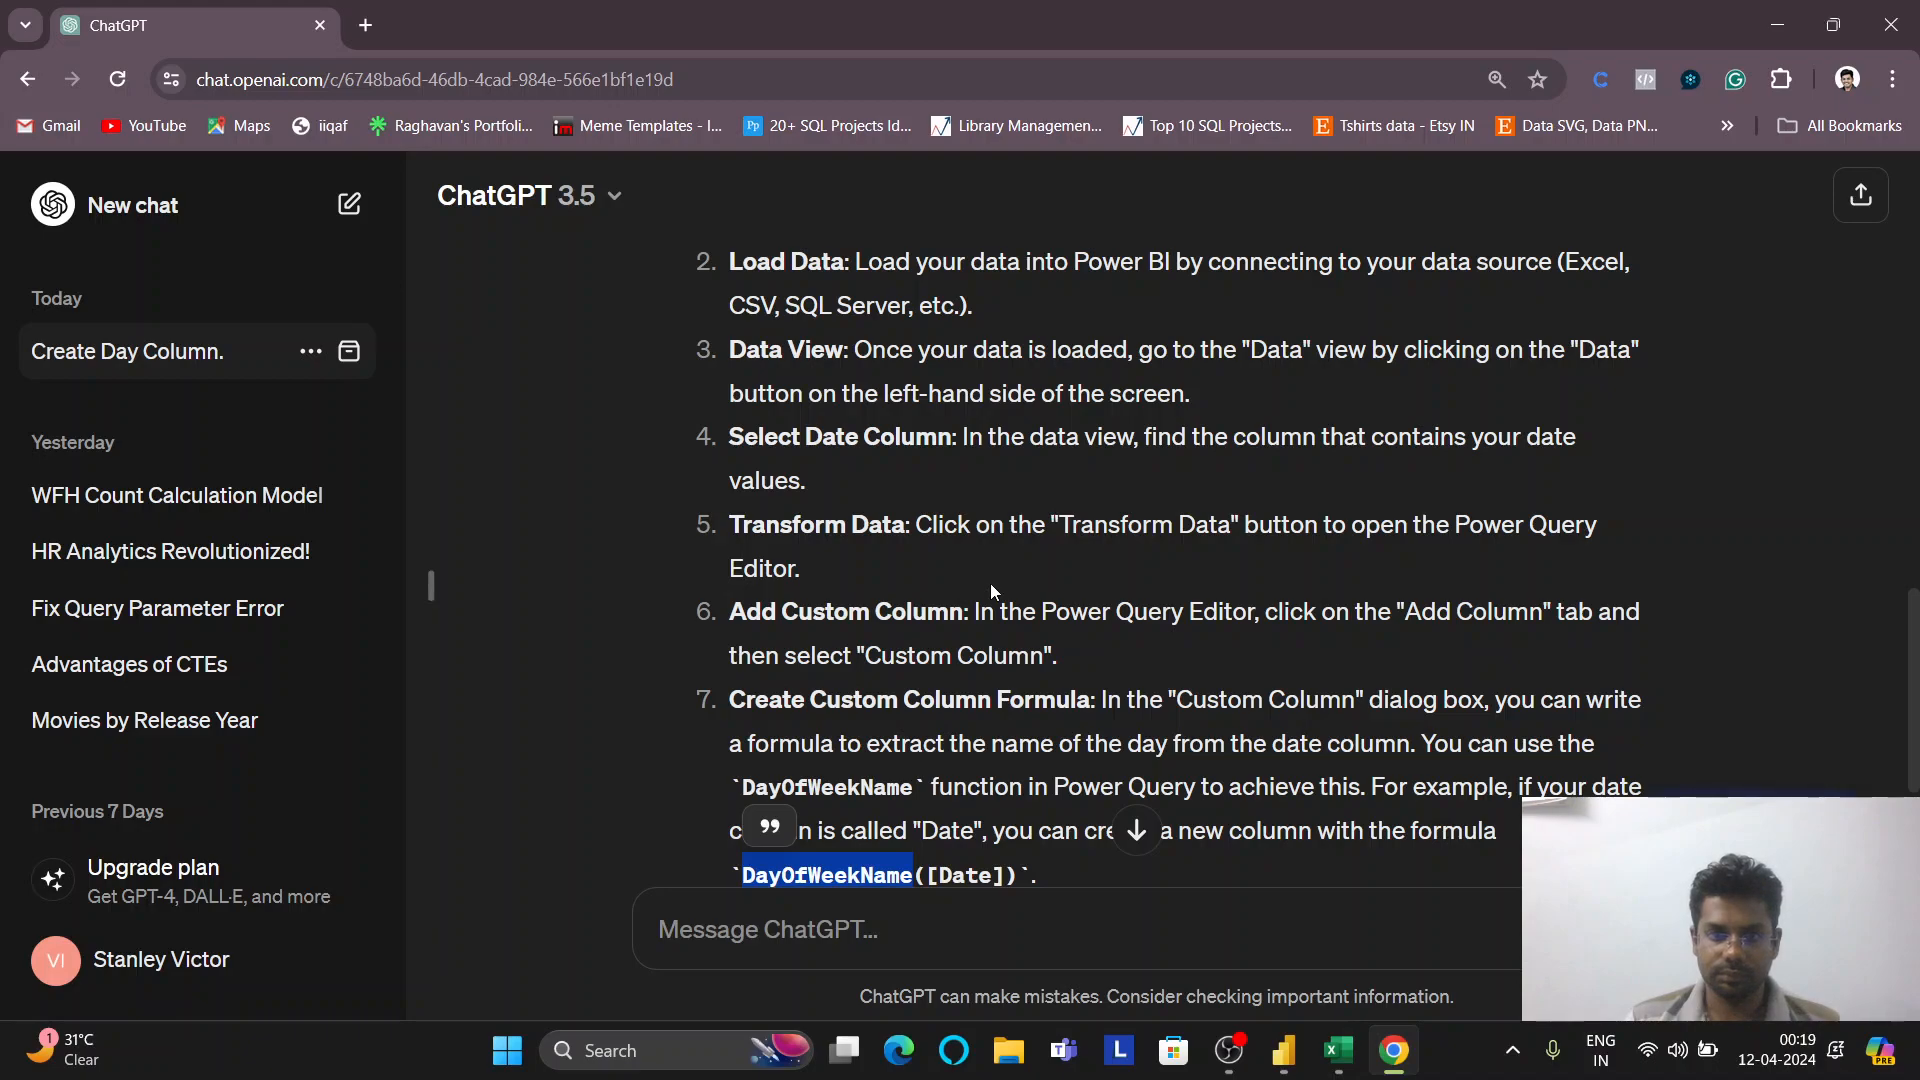
{"action": "scroll", "coordinate": [990, 584], "scroll_direction": "up", "scroll_amount": 6}
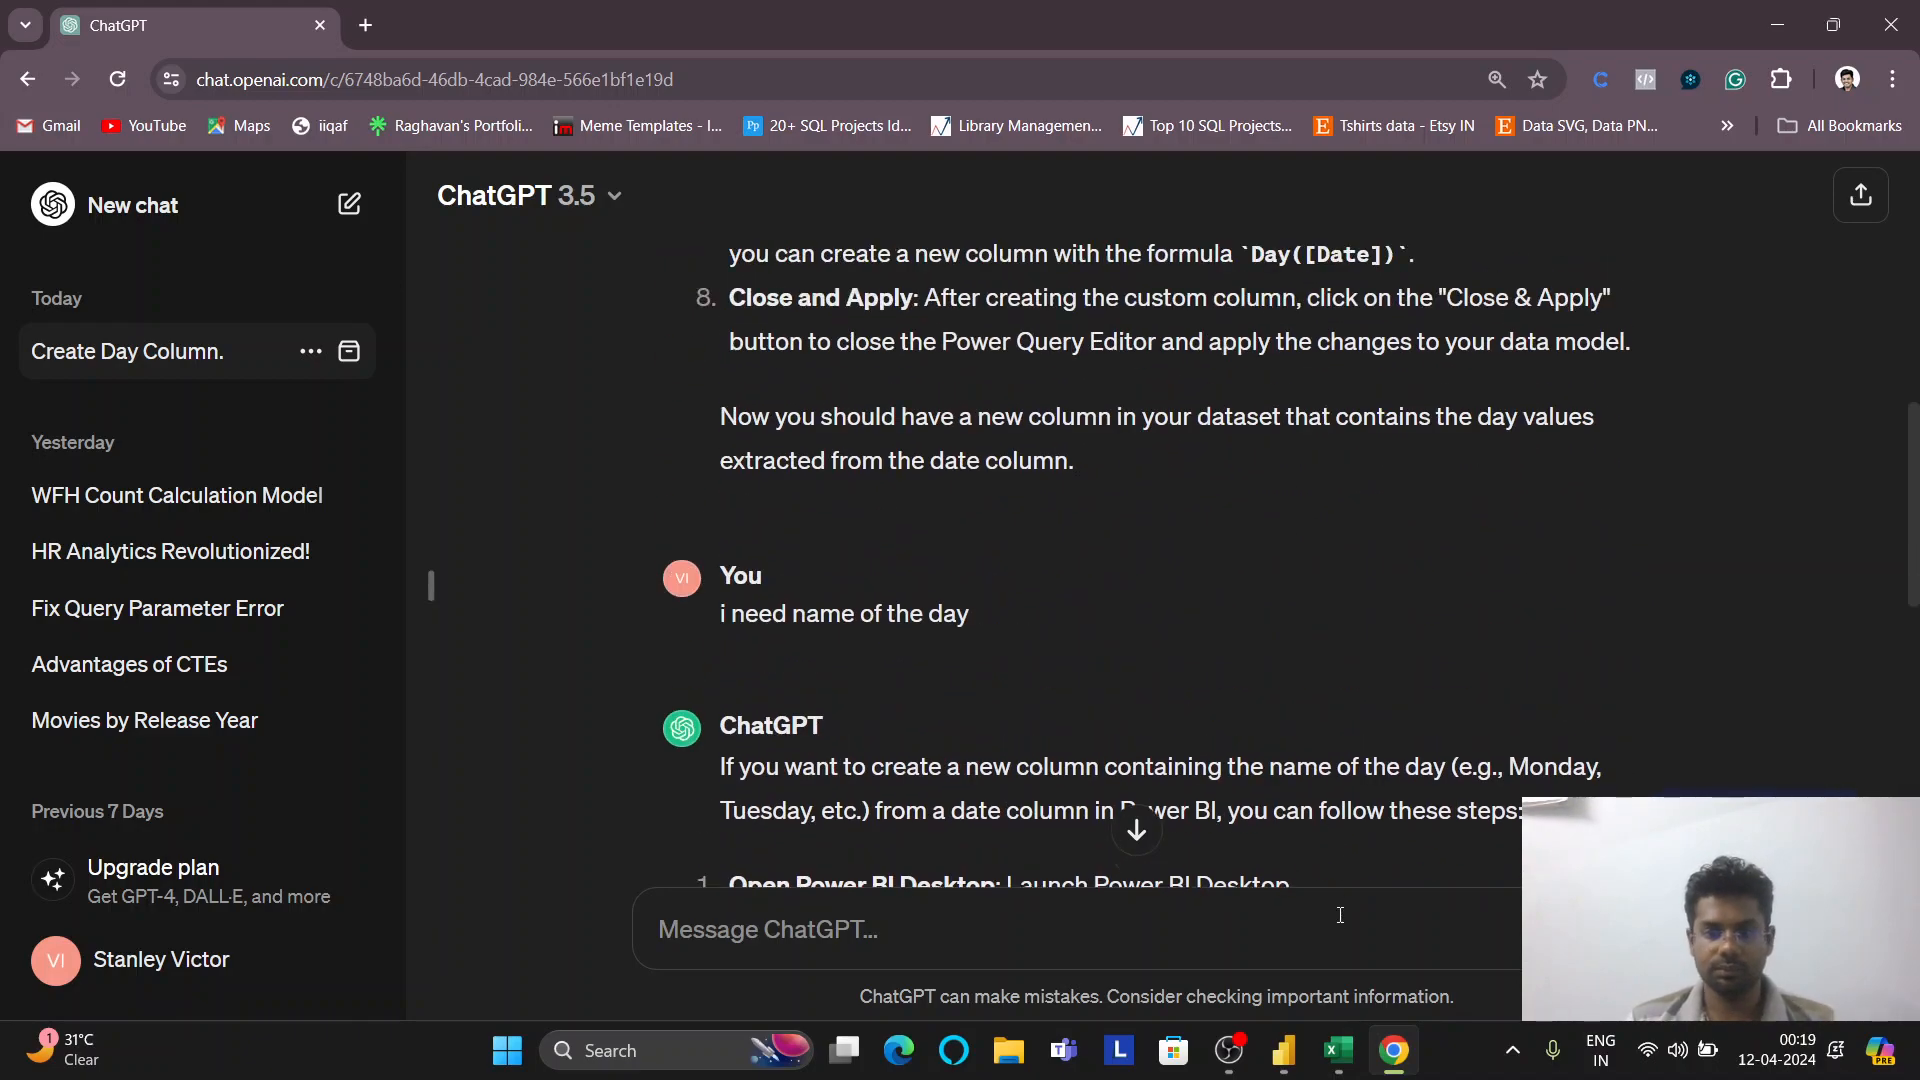
{"action": "scroll", "coordinate": [1016, 687], "scroll_direction": "down", "scroll_amount": 9}
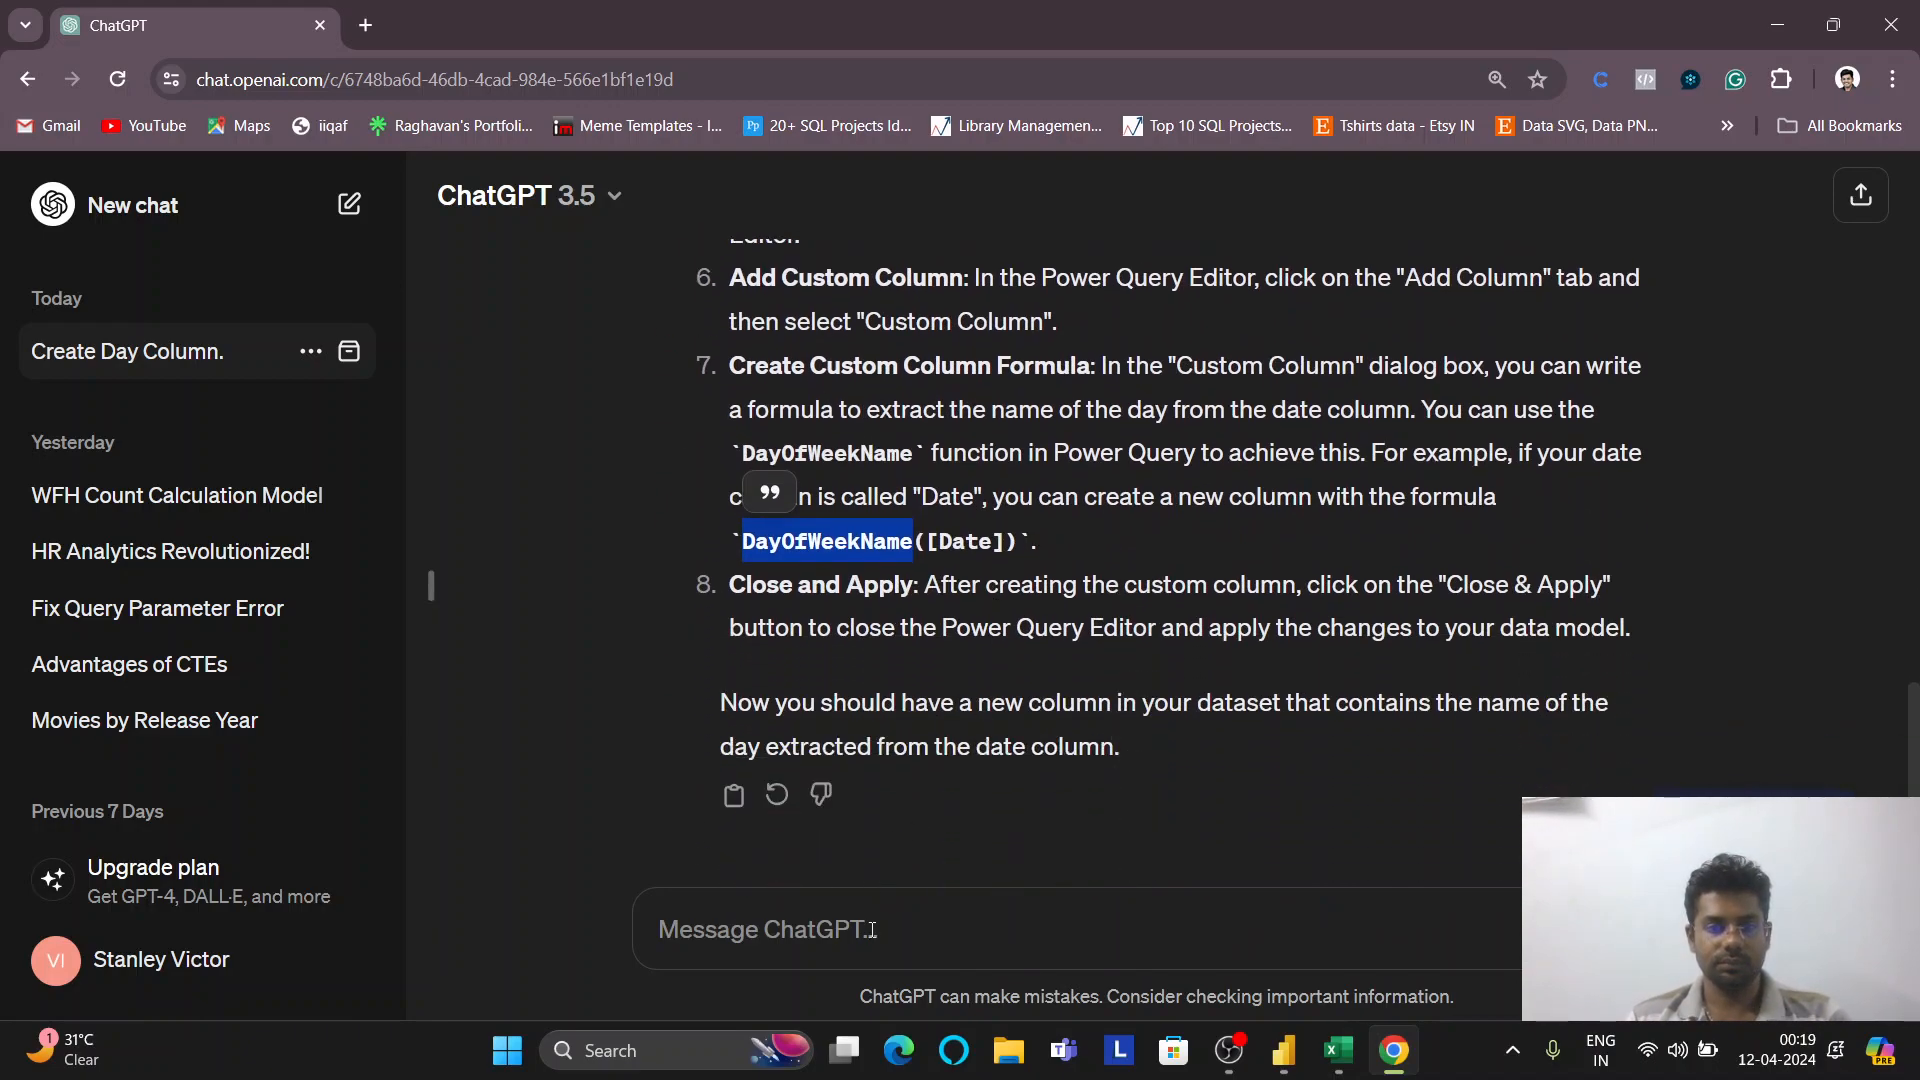
{"action": "left_click", "coordinate": [856, 930]}
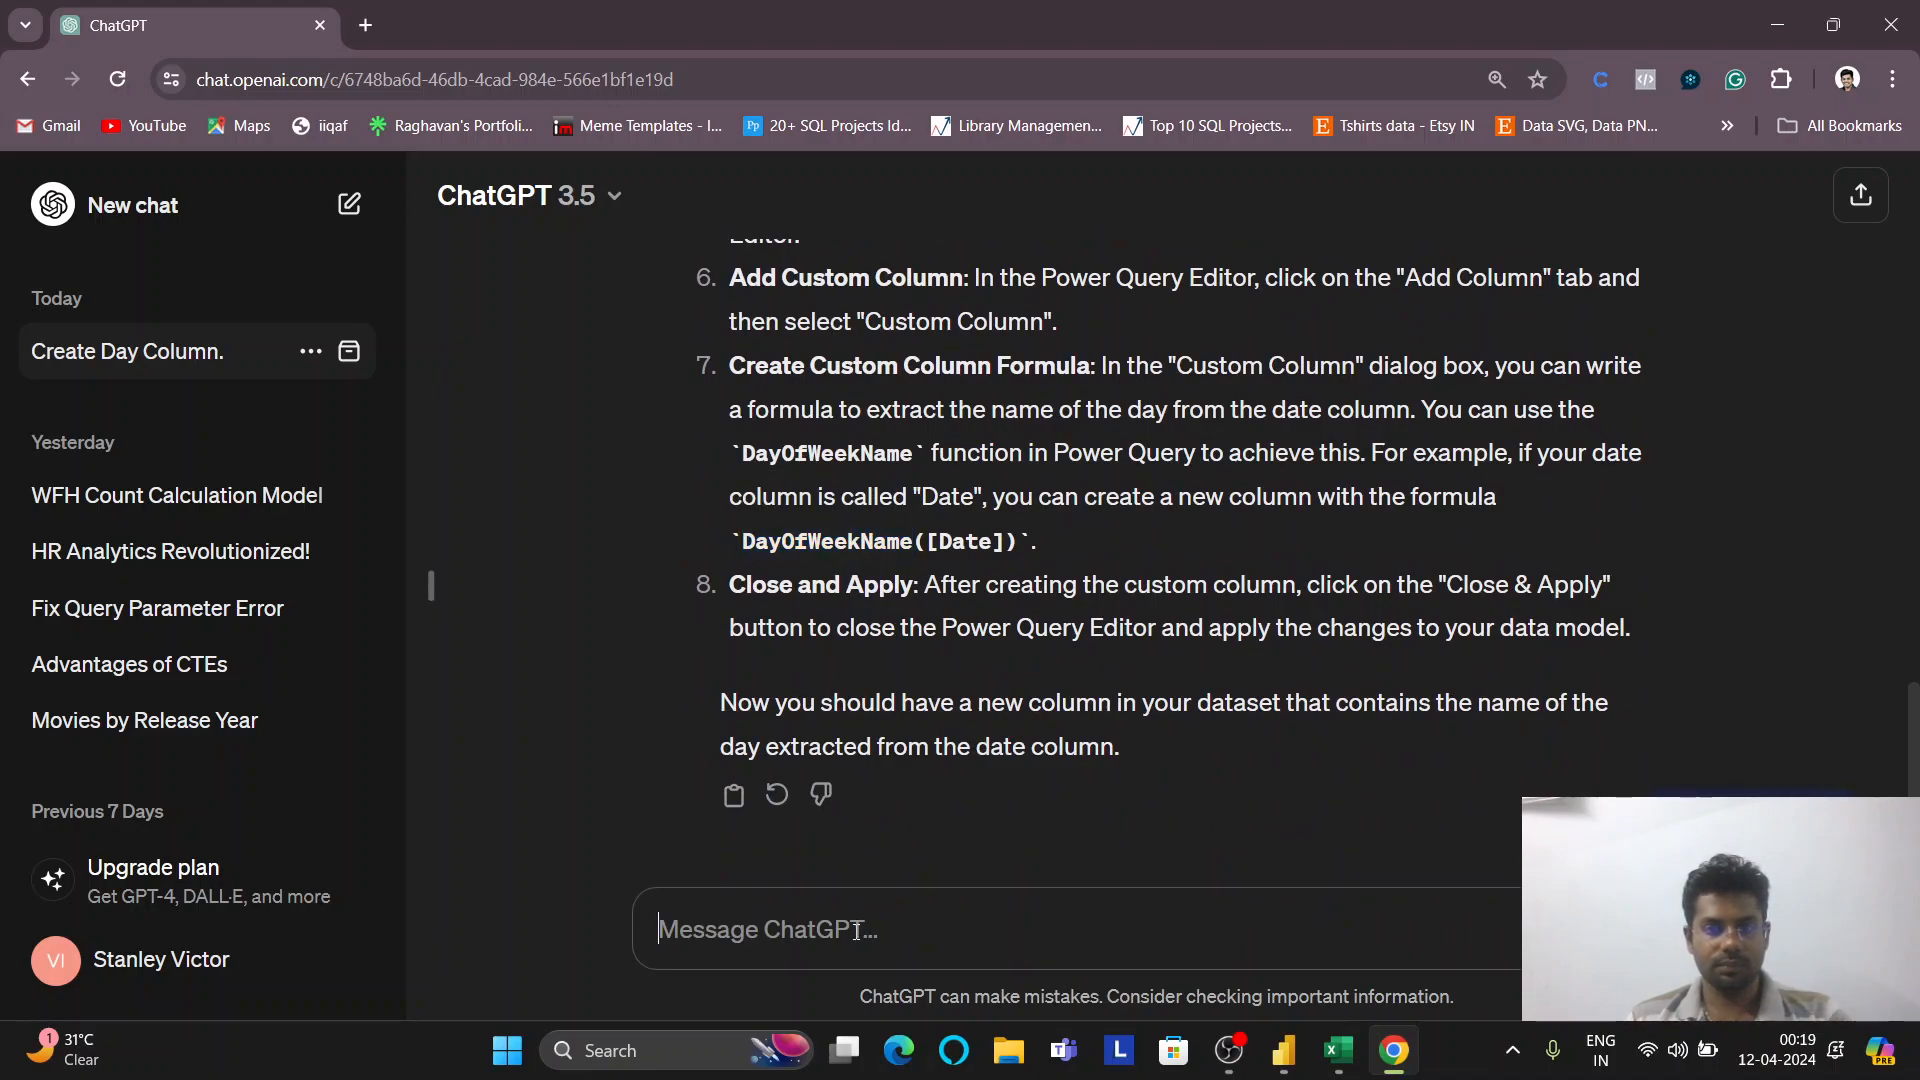
{"action": "type", "text": "create"}
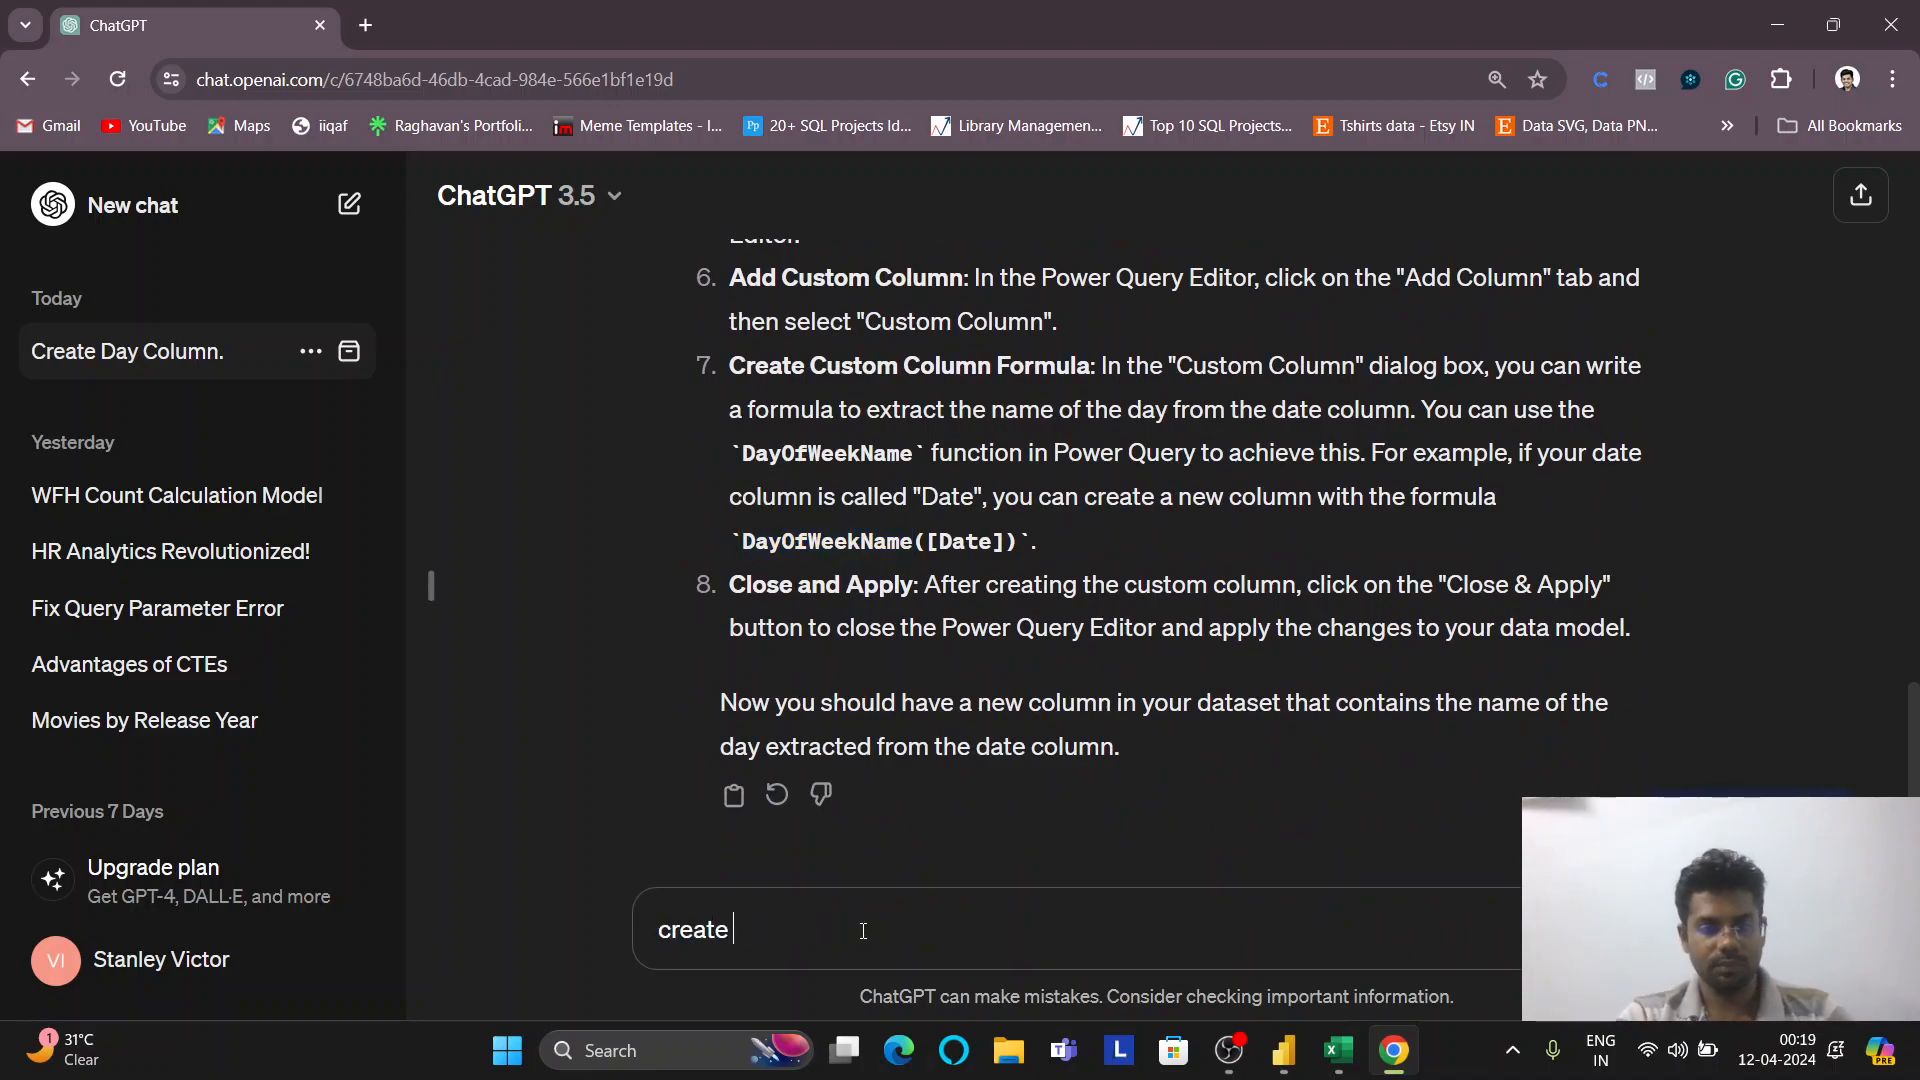
{"action": "key", "text": "BackSpace"}
{"action": "key", "text": "BackSpace"}
{"action": "key", "text": "BackSpace"}
{"action": "key", "text": "BackSpace"}
{"action": "key", "text": "BackSpace"}
{"action": "key", "text": "BackSpace"}
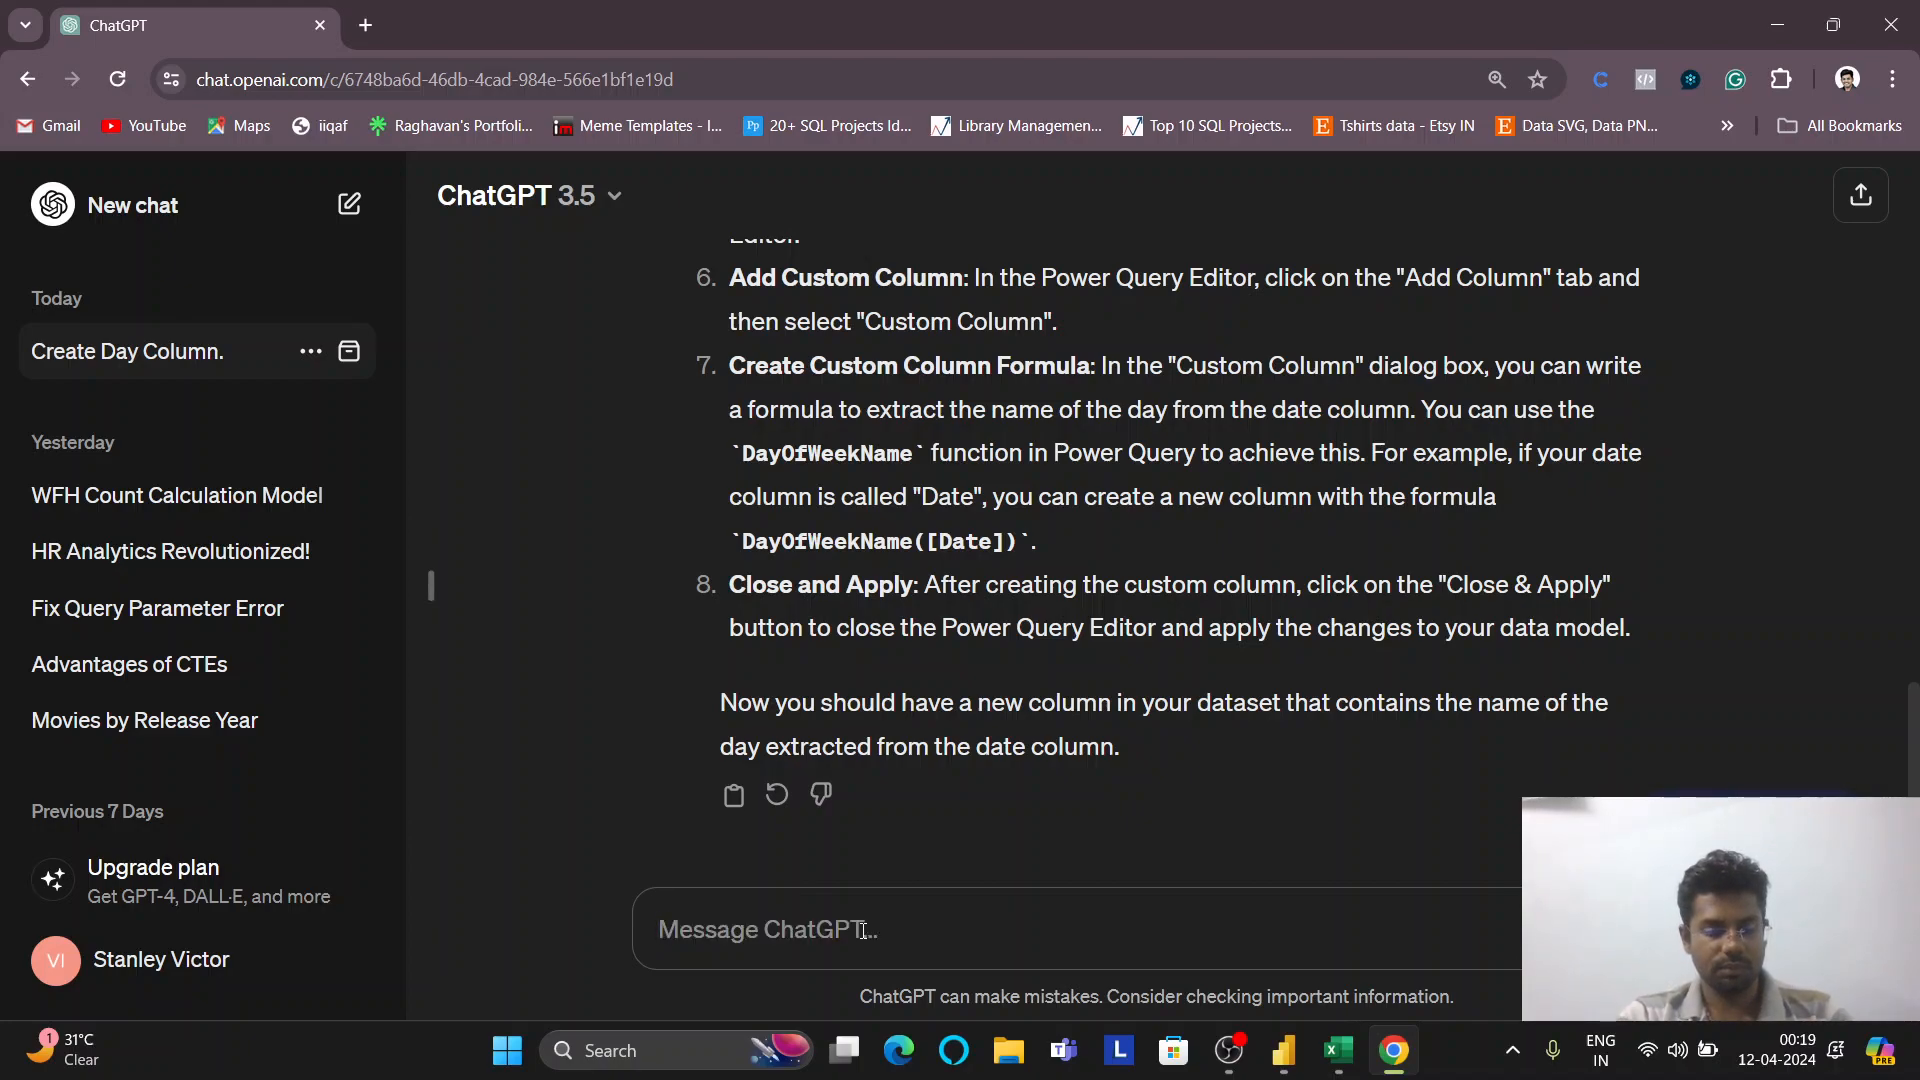
{"action": "type", "text": "crea"}
{"action": "type", "text": "t"}
{"action": "key", "text": "BackSpace"}
{"action": "type", "text": "ate col"}
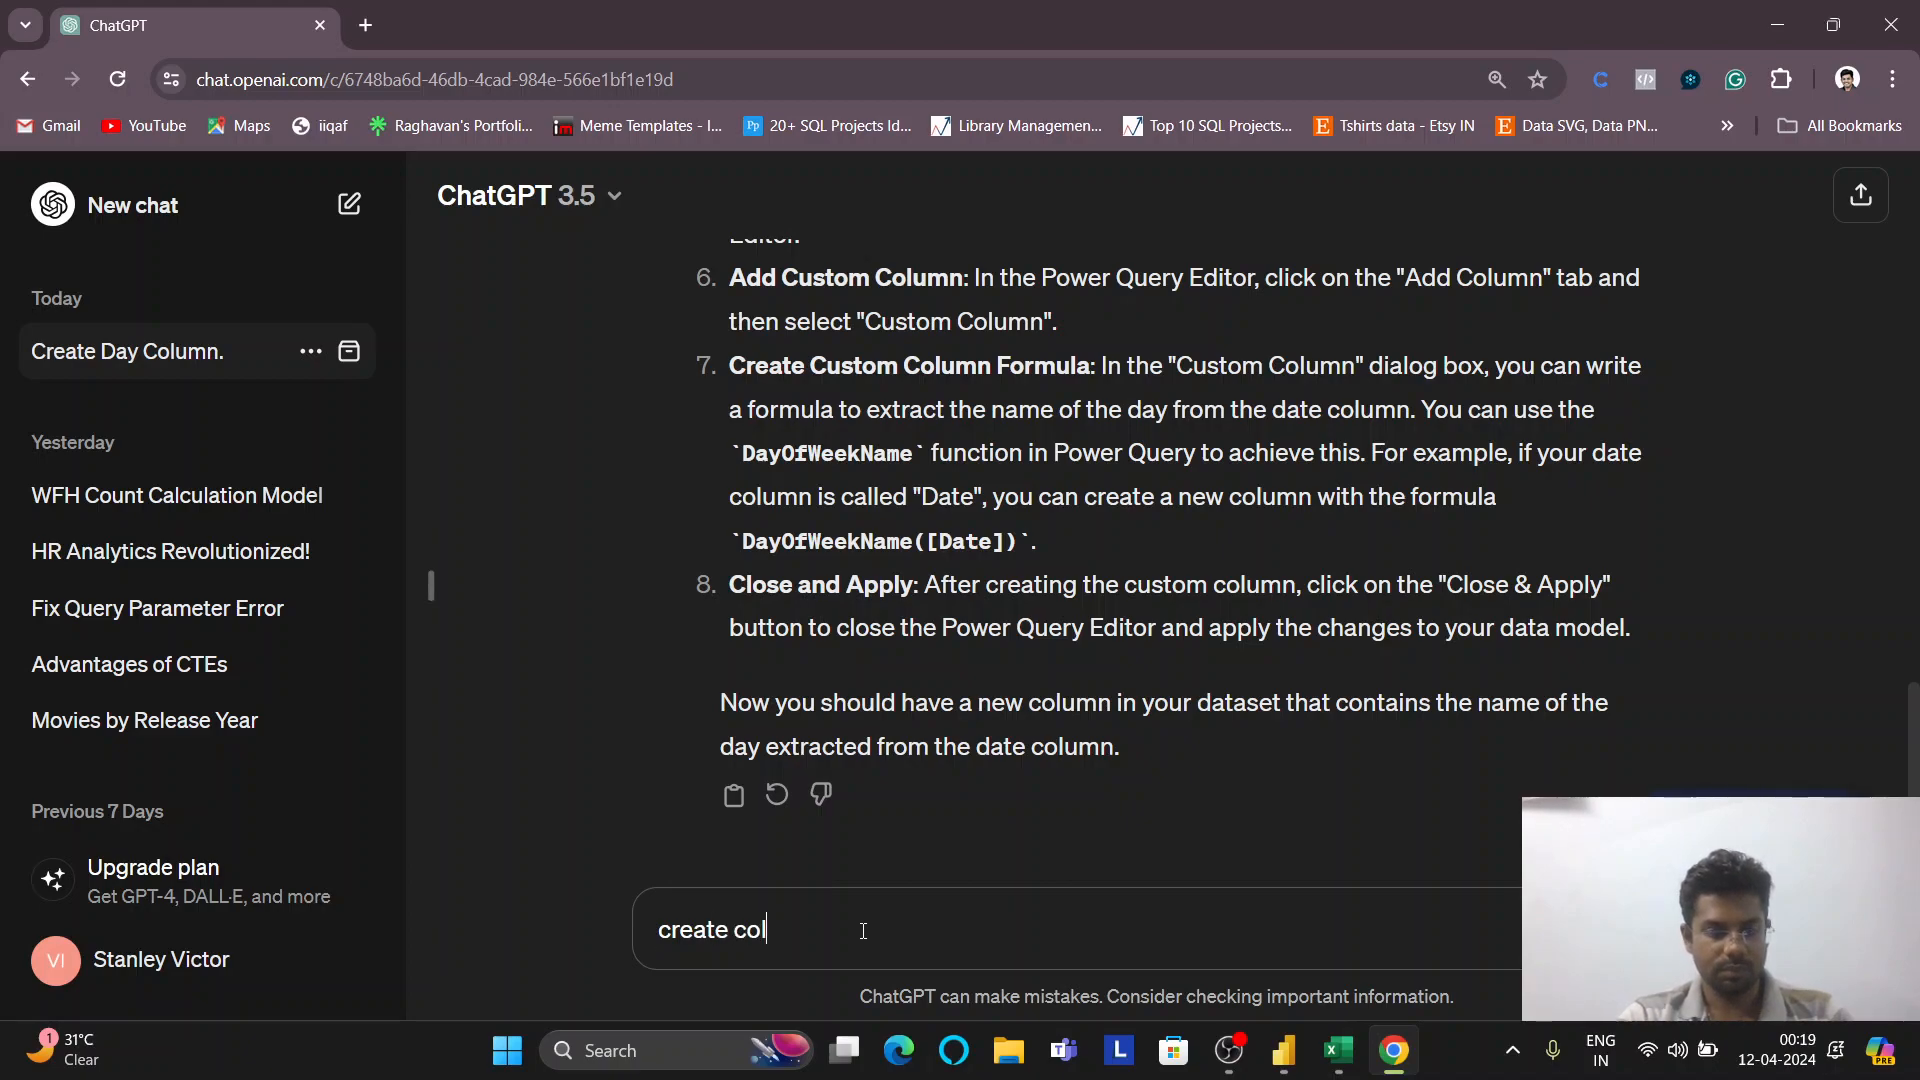
{"action": "type", "text": "umn"}
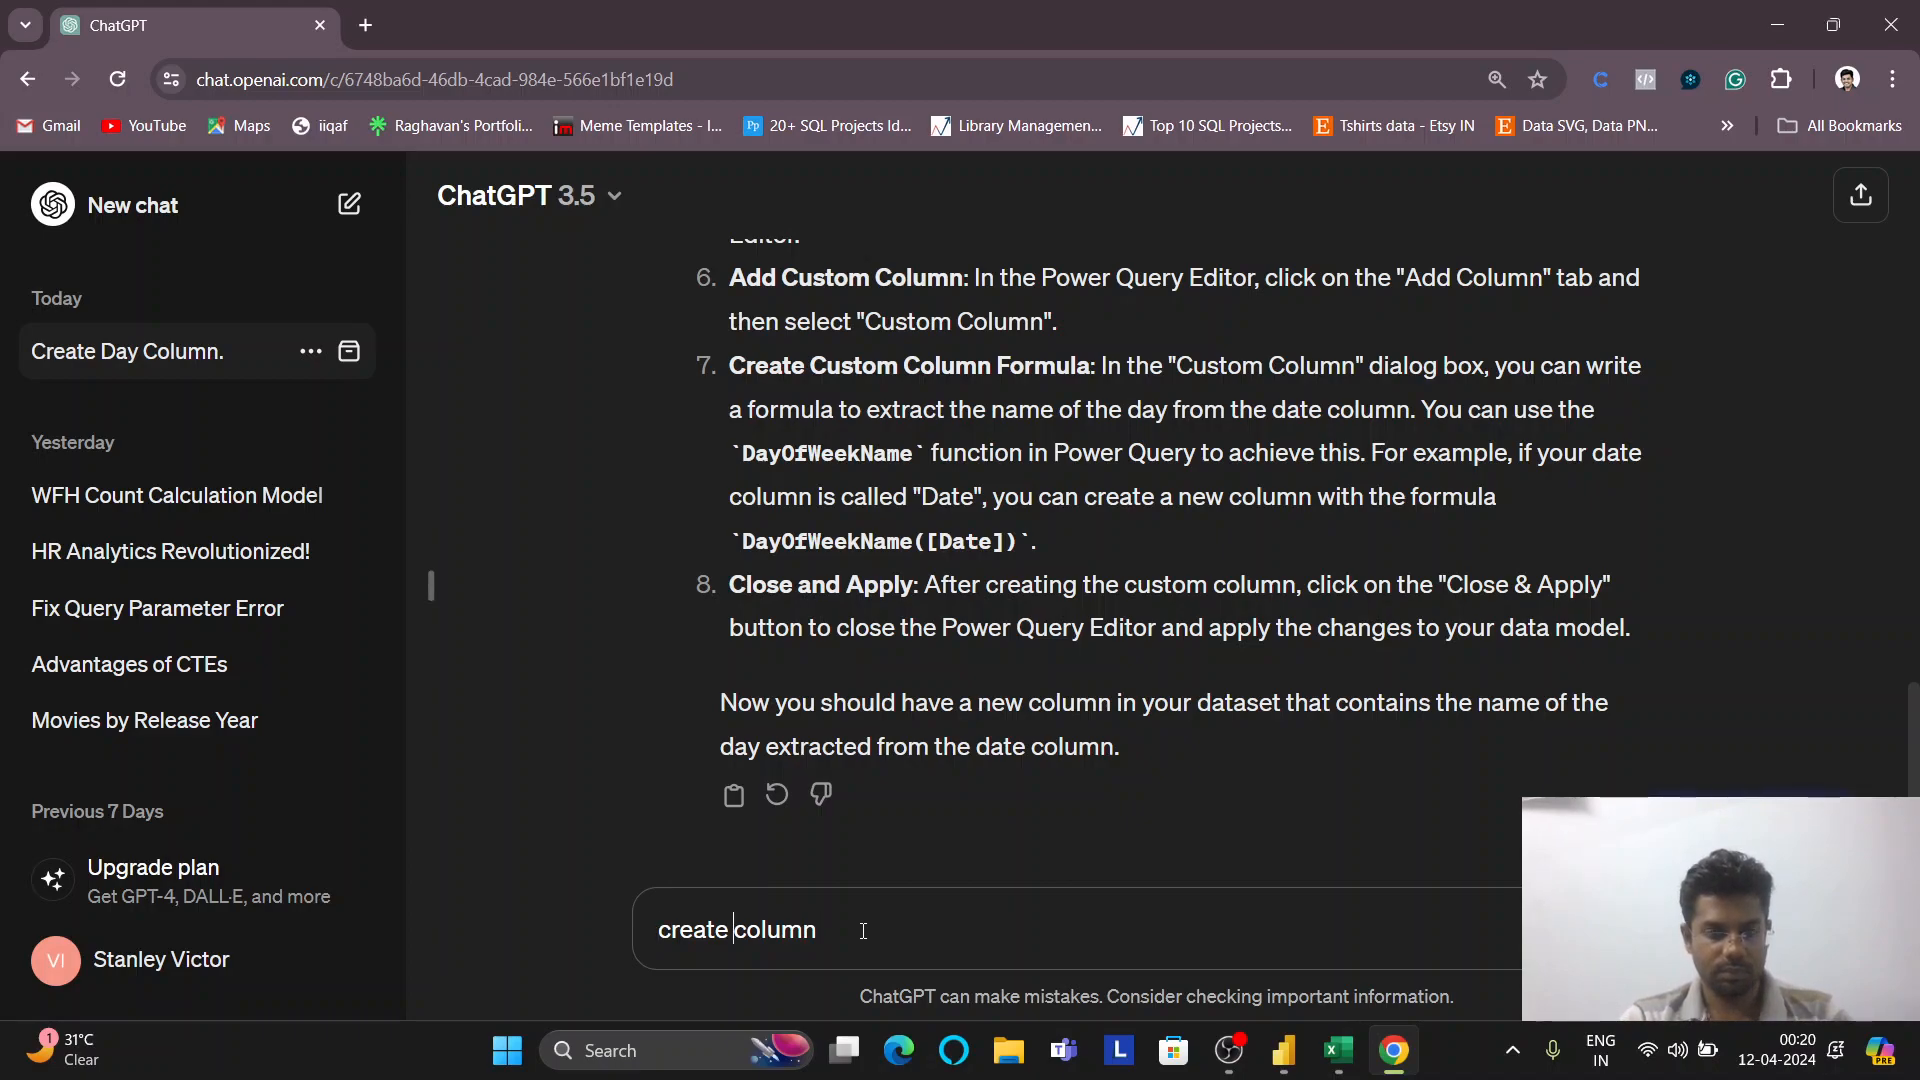
{"action": "type", "text": "name of day"}
{"action": "key", "text": "End"}
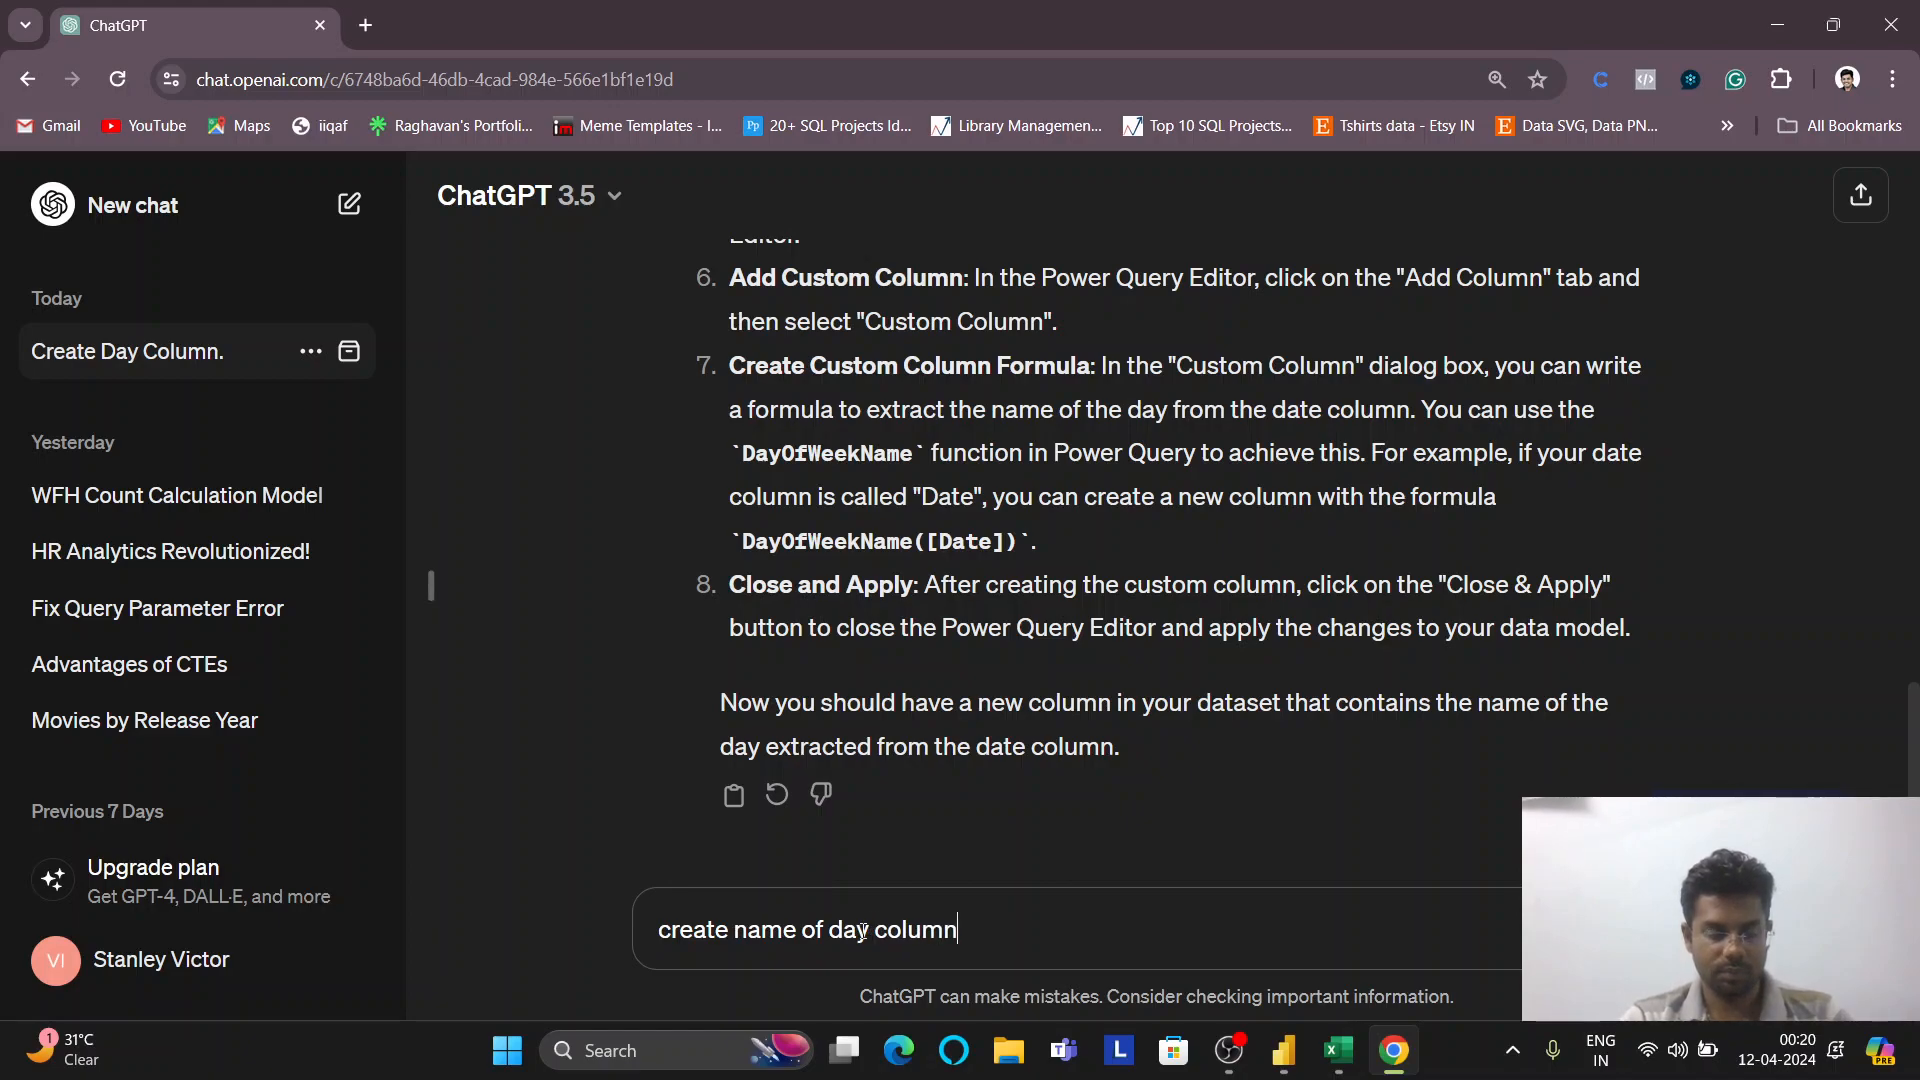
{"action": "type", "text": "from "}
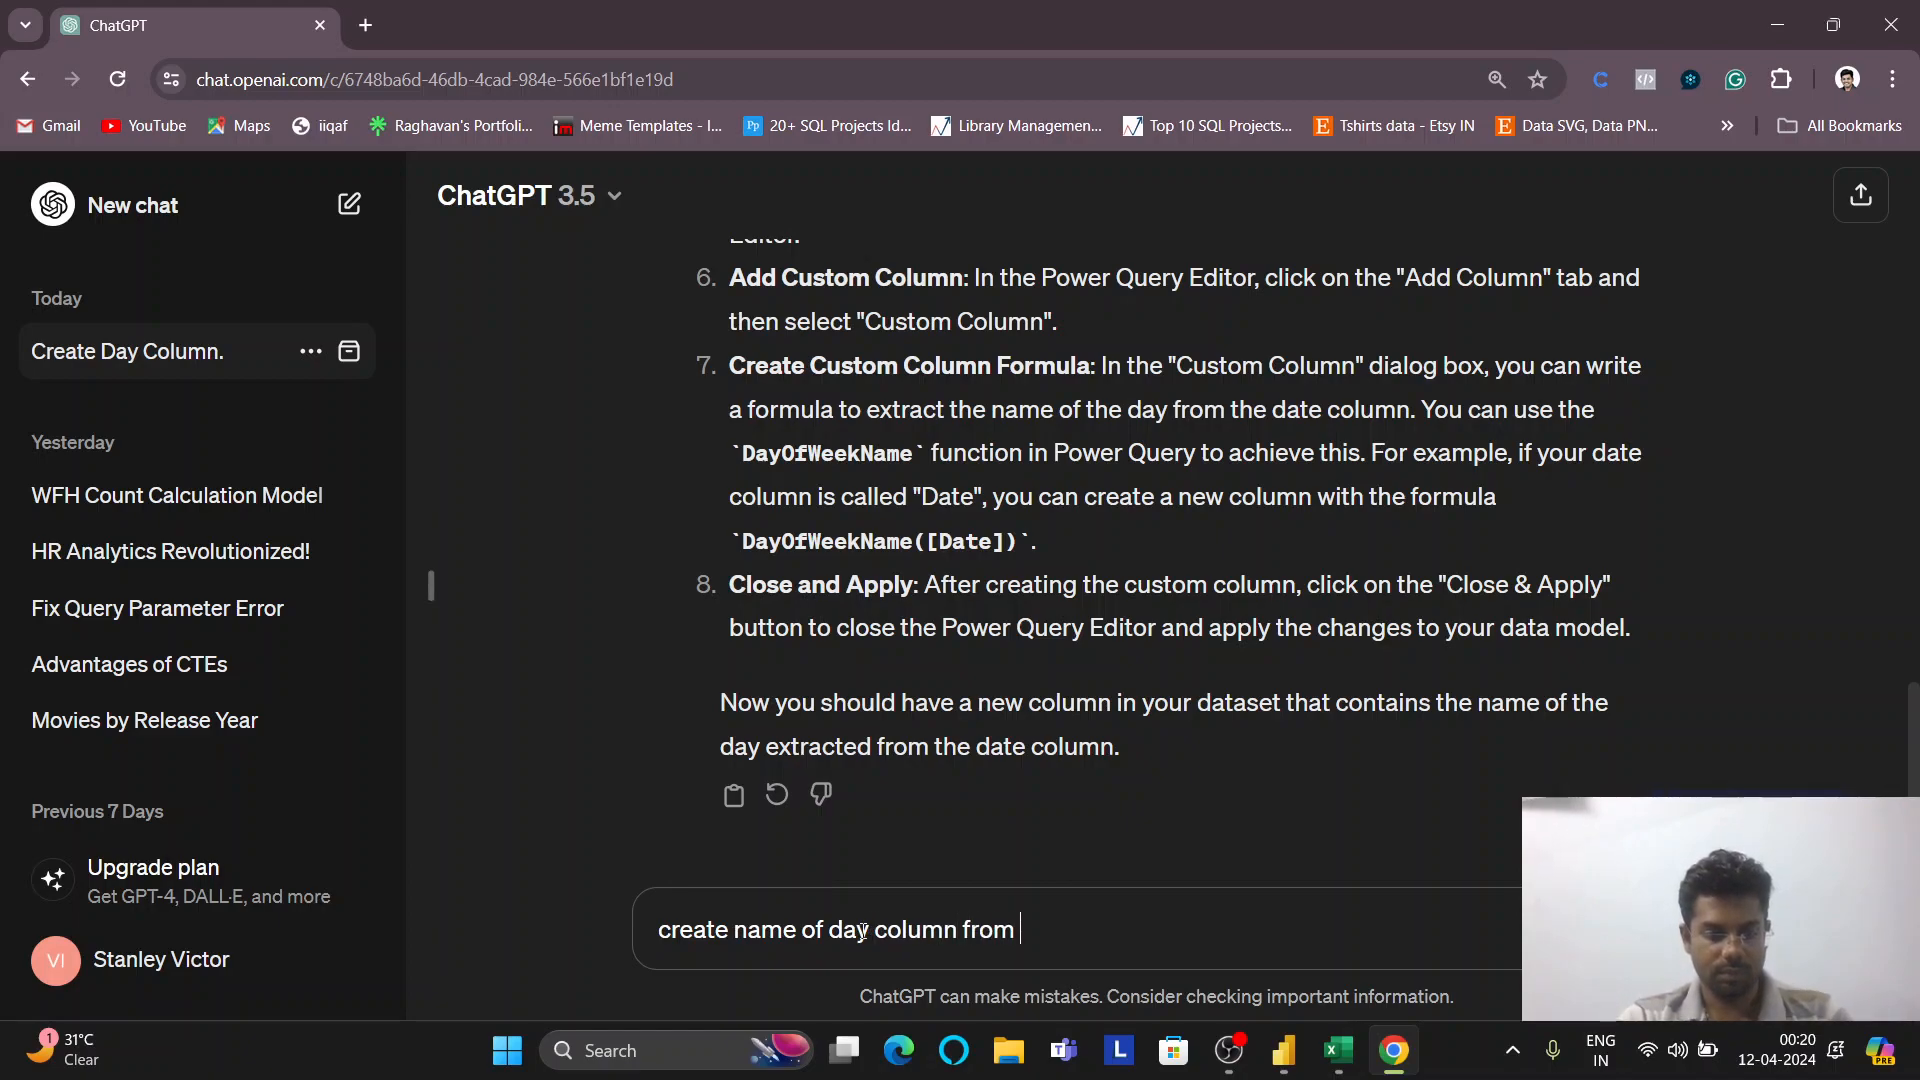
{"action": "type", "text": "date colum"}
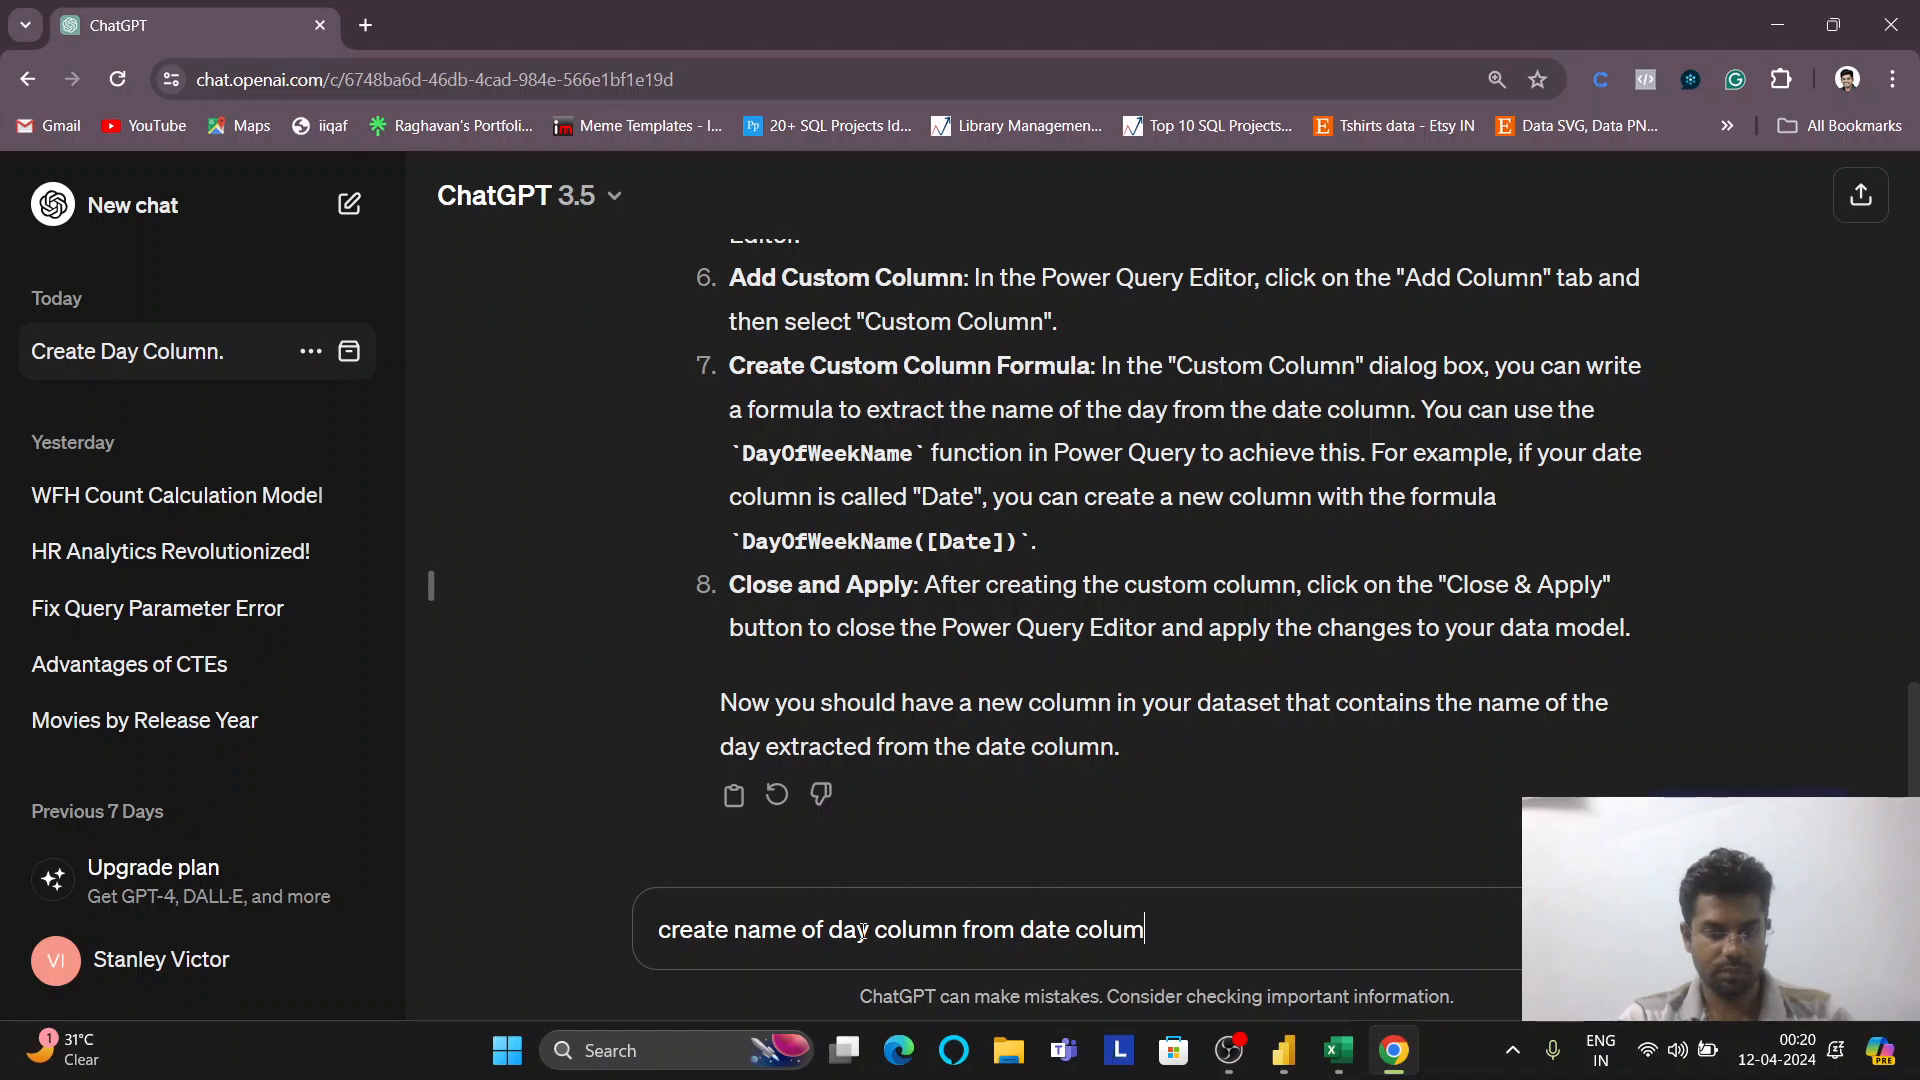
{"action": "type", "text": "n in power b"}
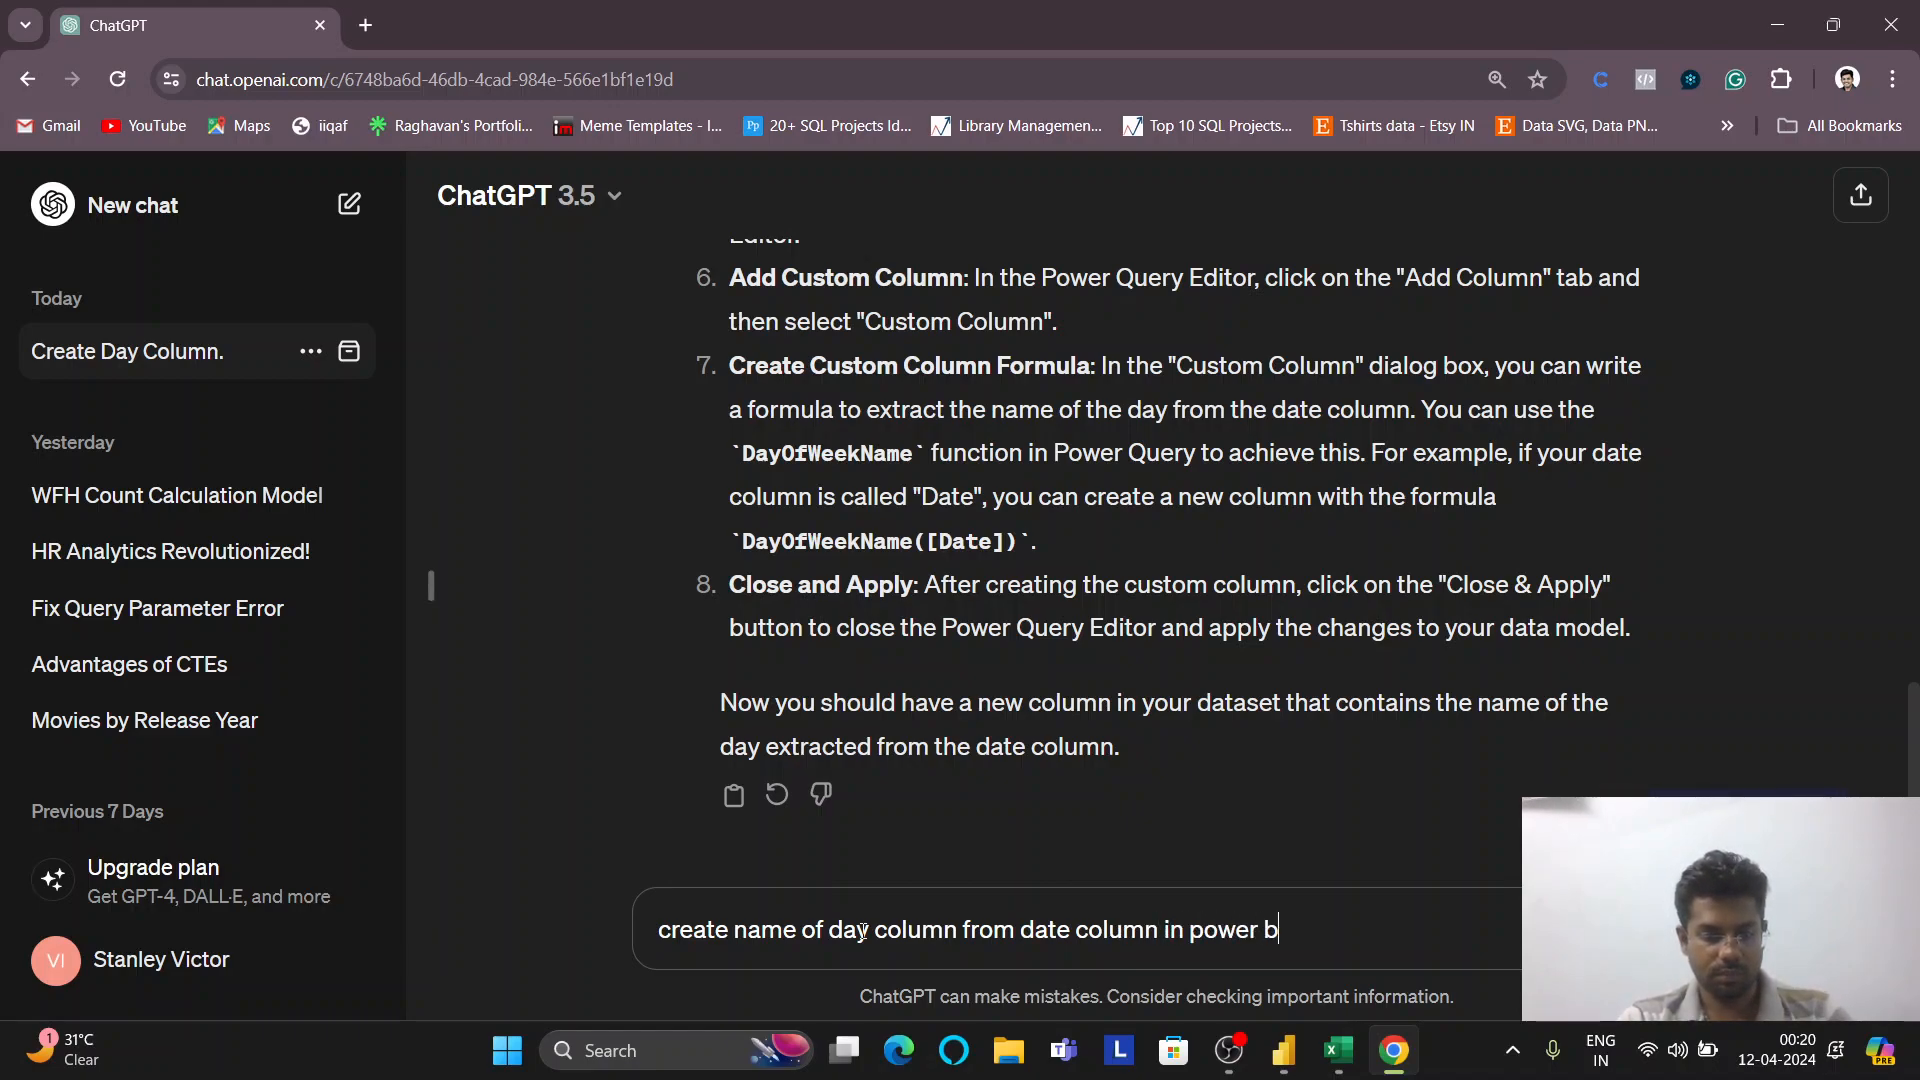
{"action": "type", "text": "i table view"}
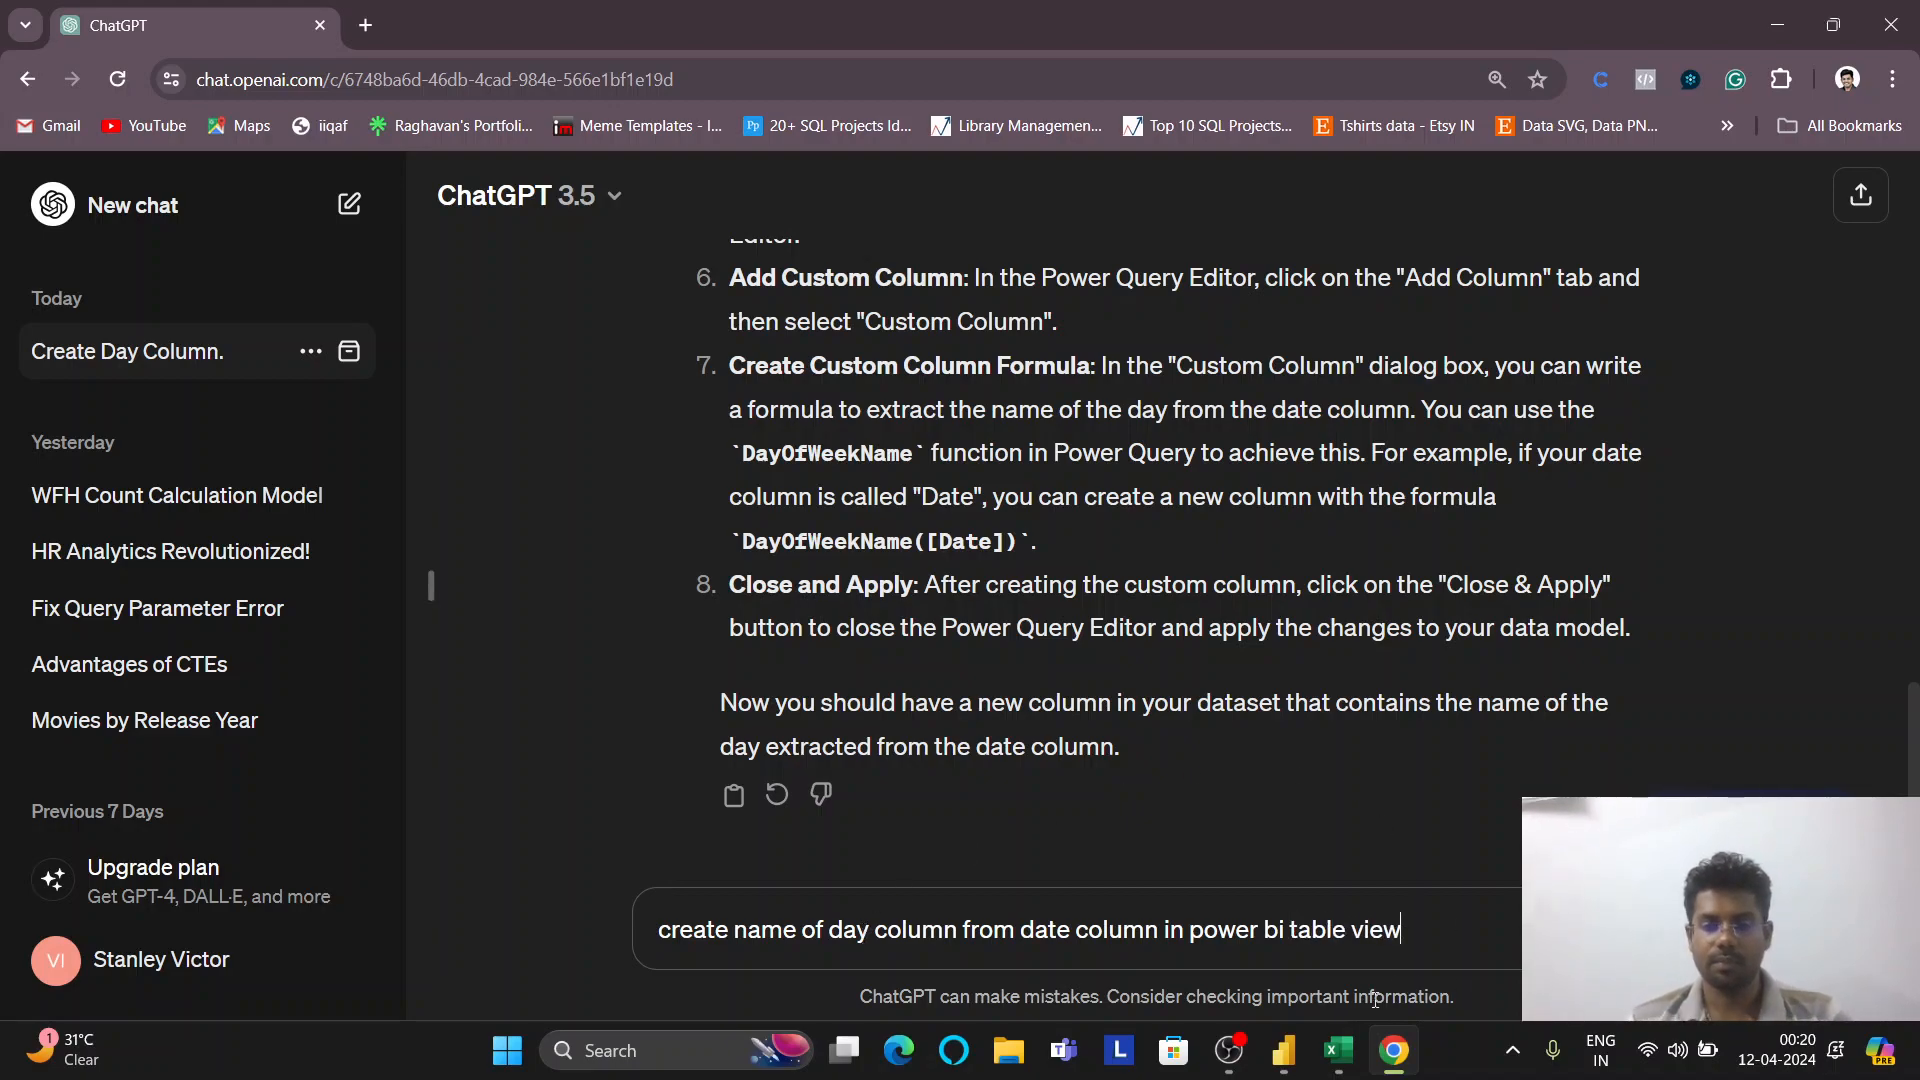
Finish the prompt with '. give me dax formula for this' and send it to ChatGPT
{"action": "left_click", "coordinate": [1284, 1050]}
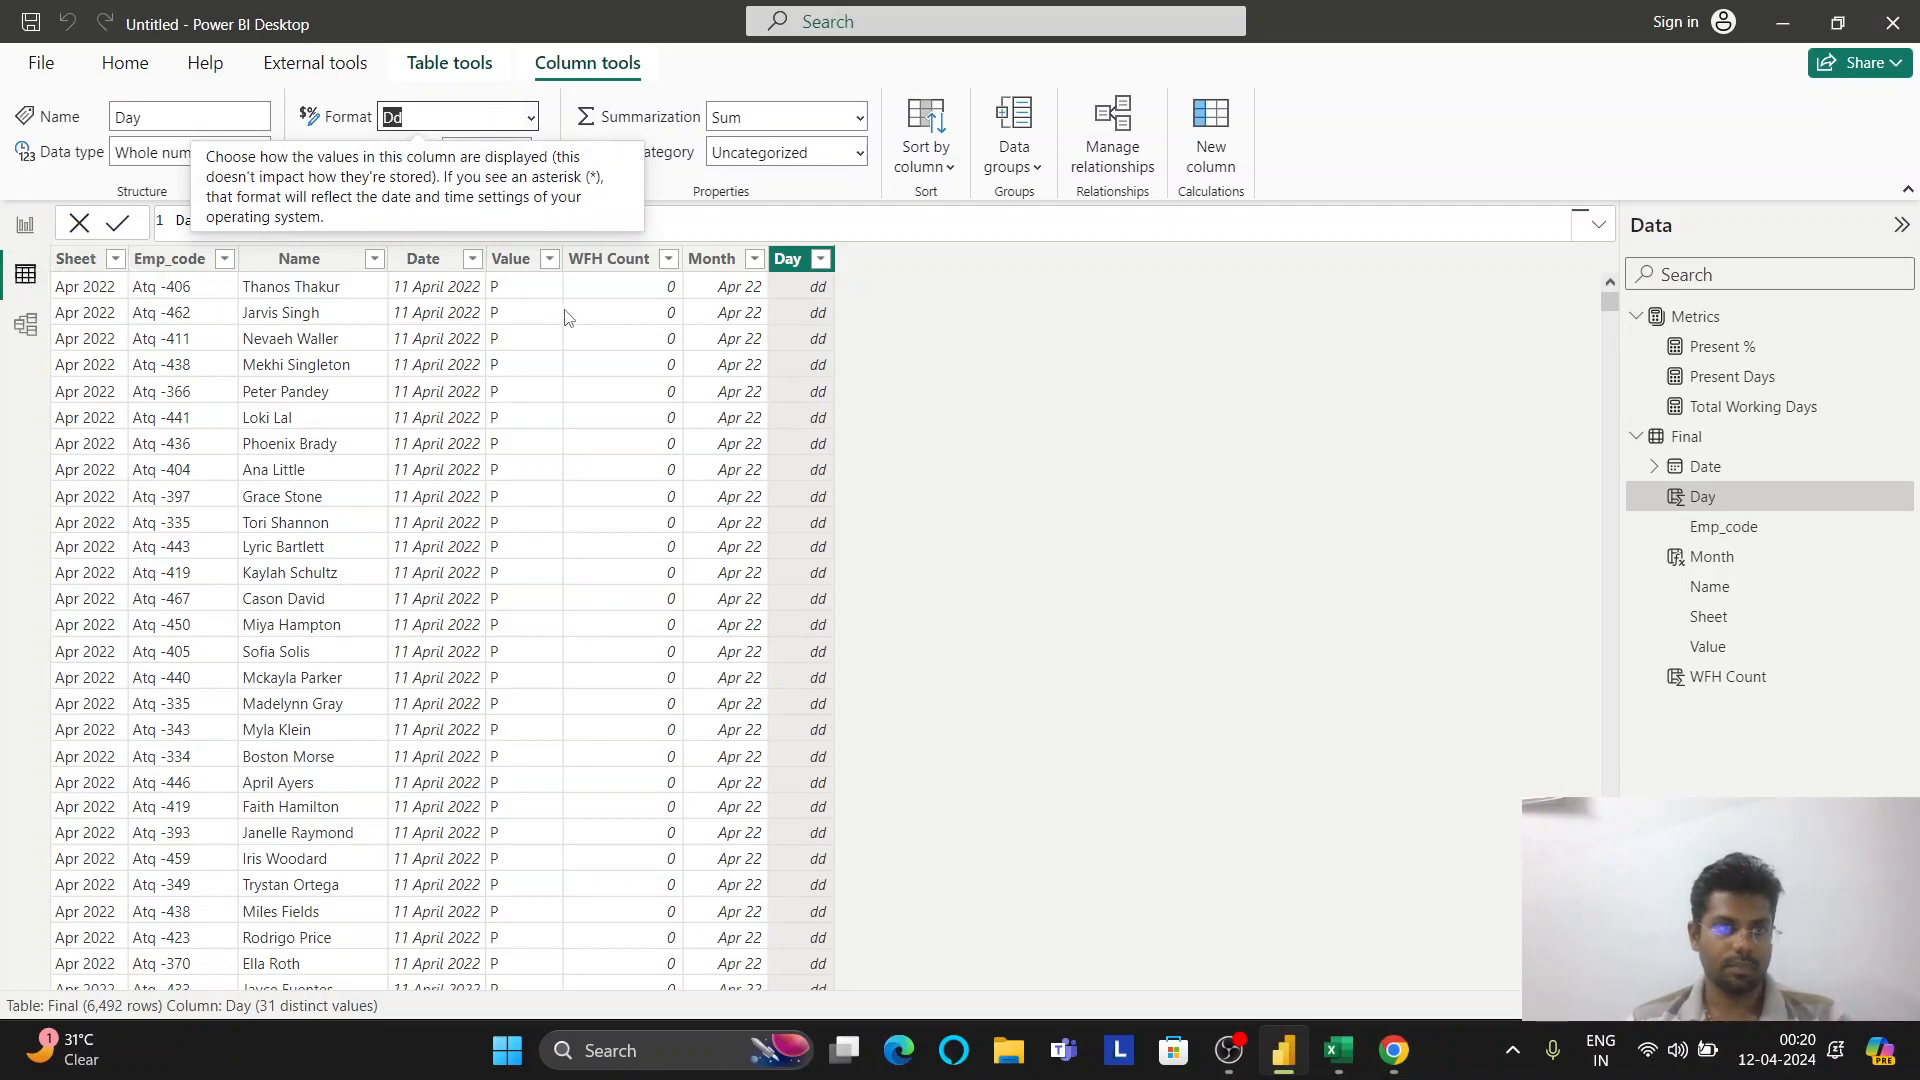
{"action": "key", "text": "alt+Tab"}
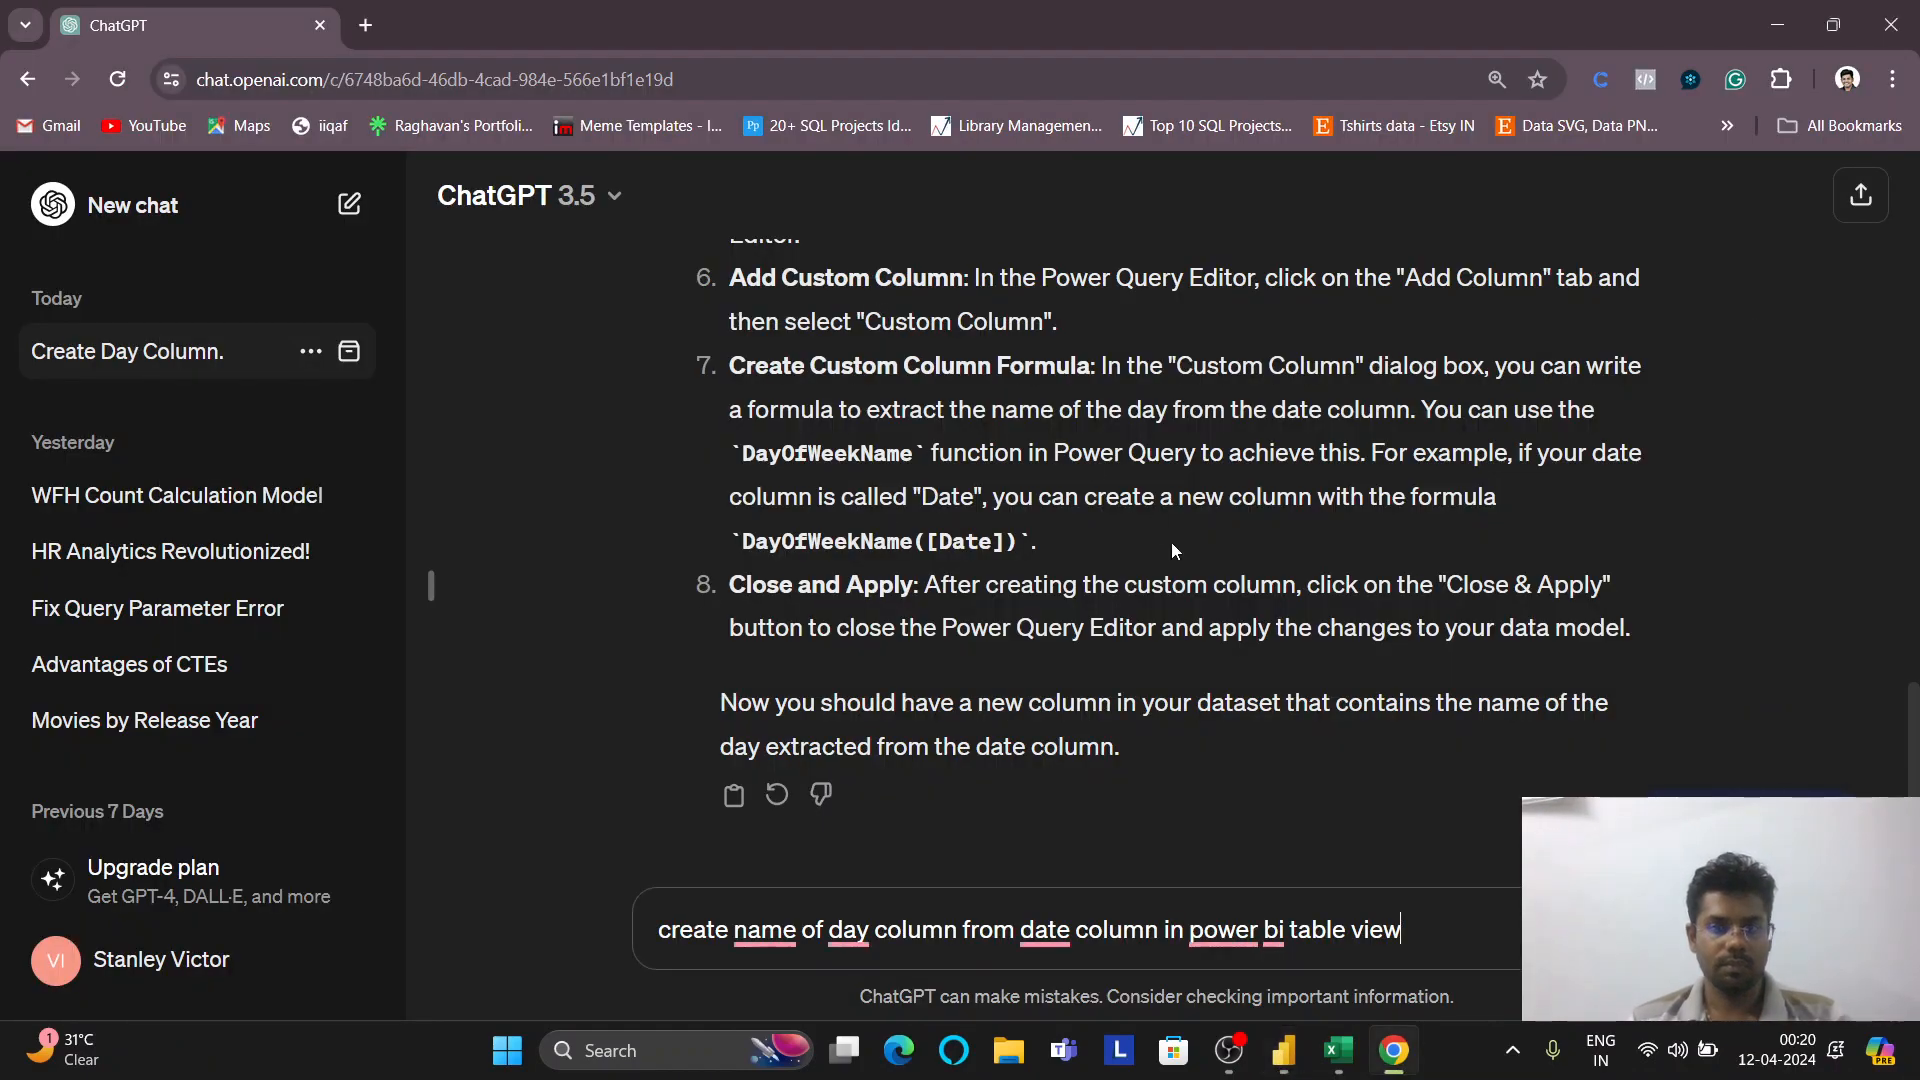
{"action": "type", "text": "us"}
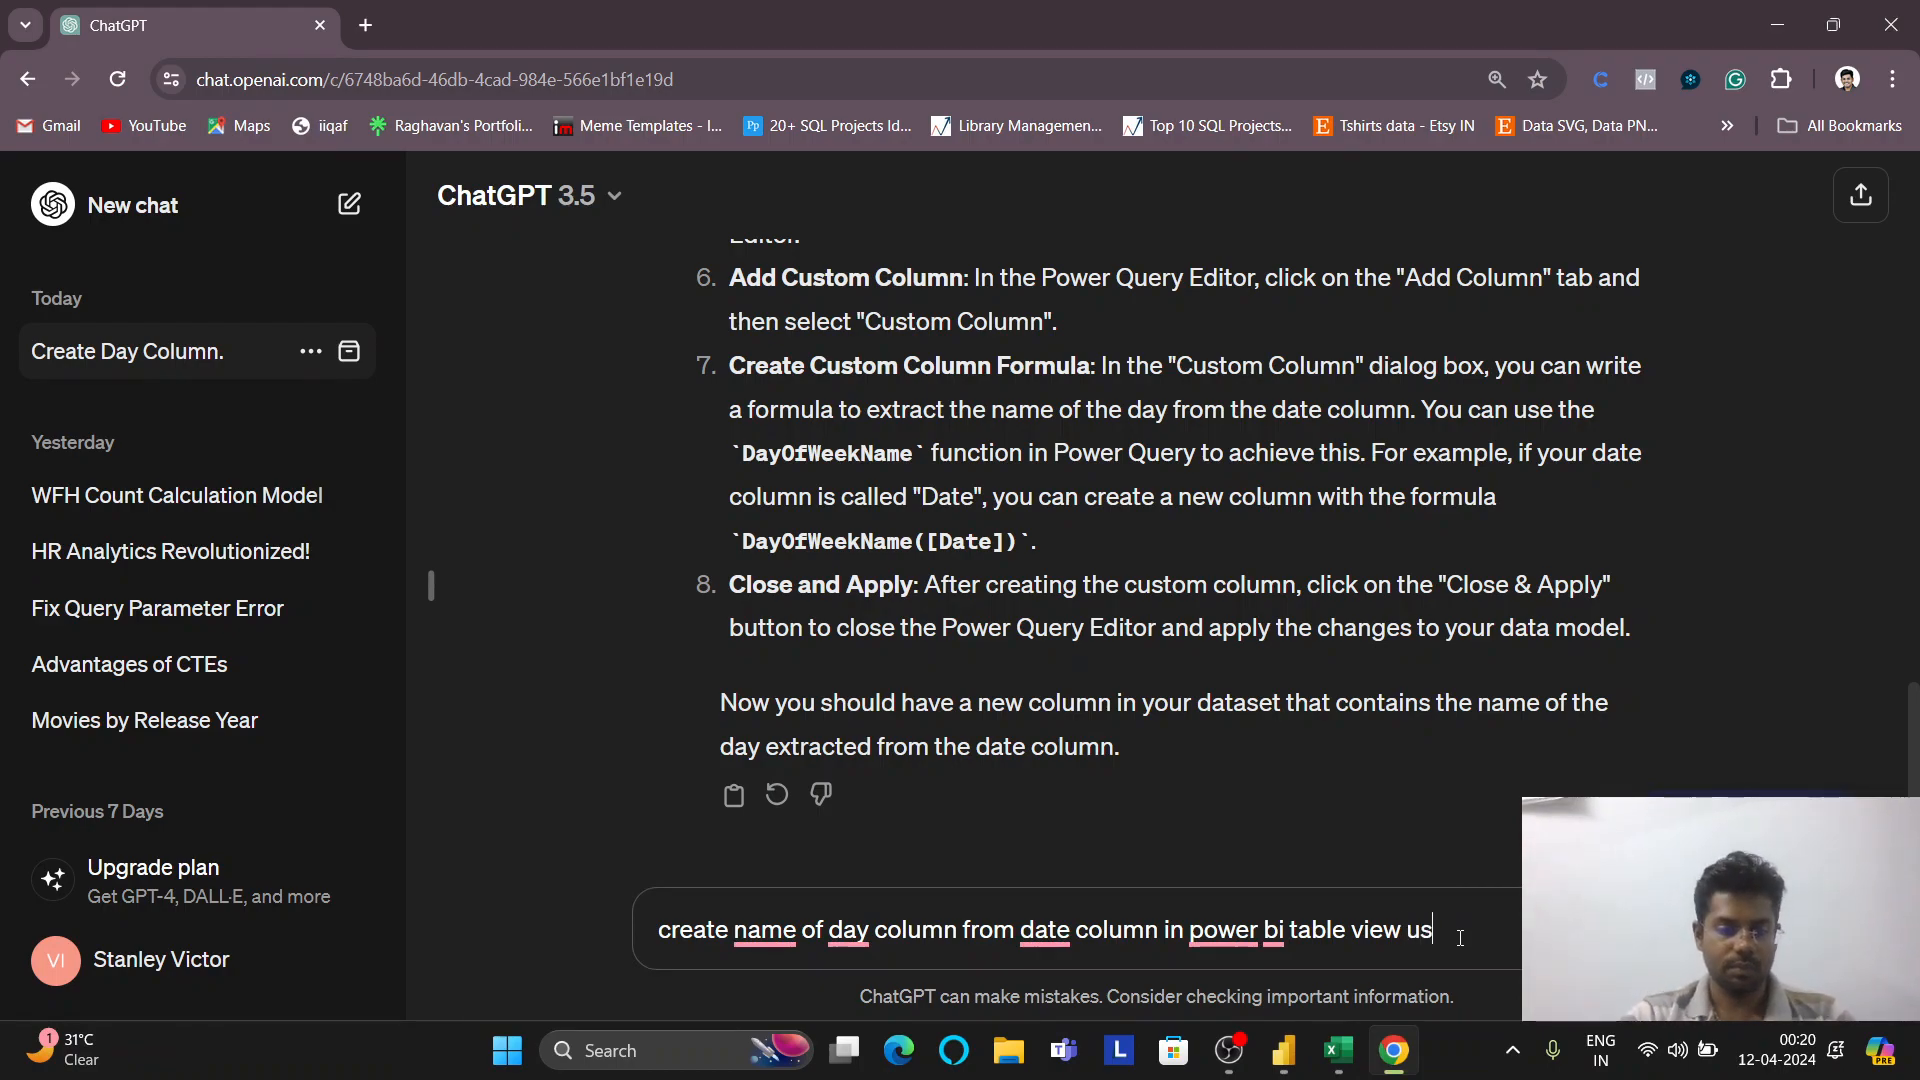
{"action": "type", "text": "ing new"}
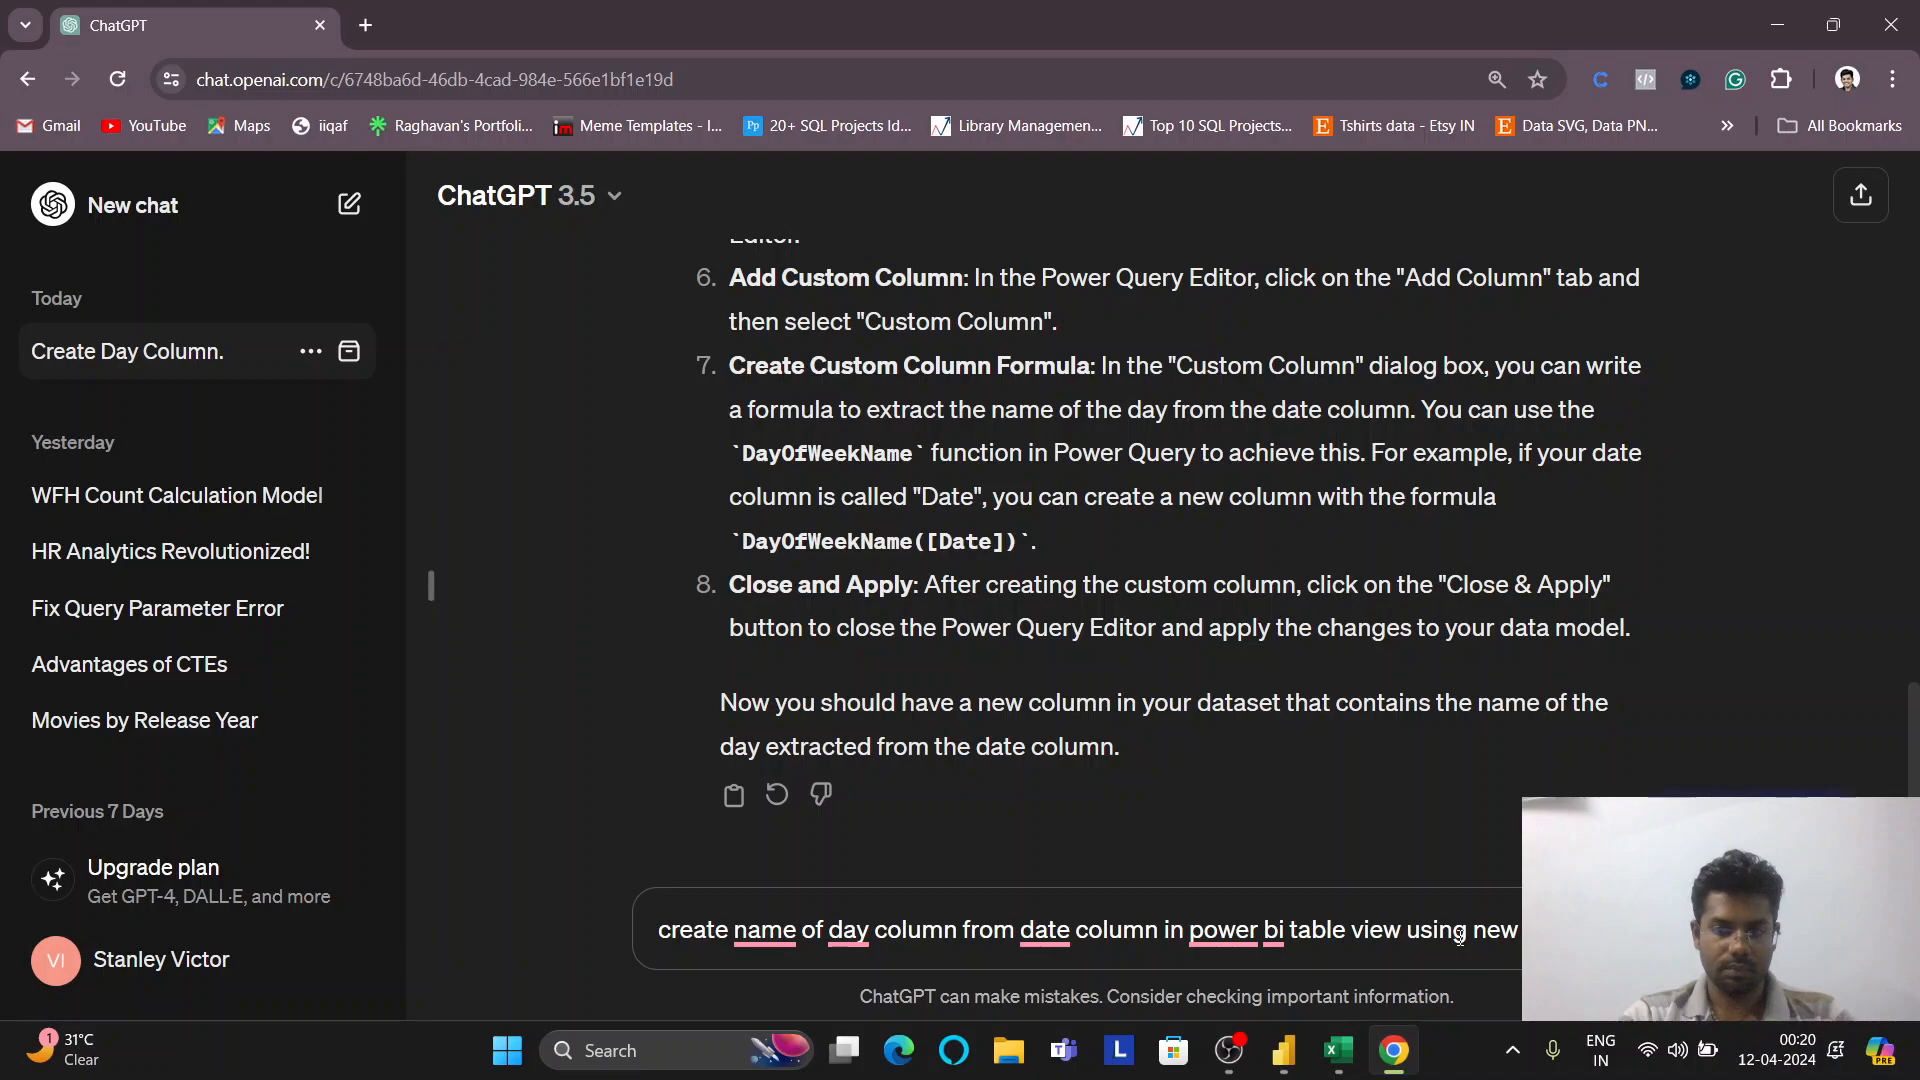
{"action": "type", "text": " column"}
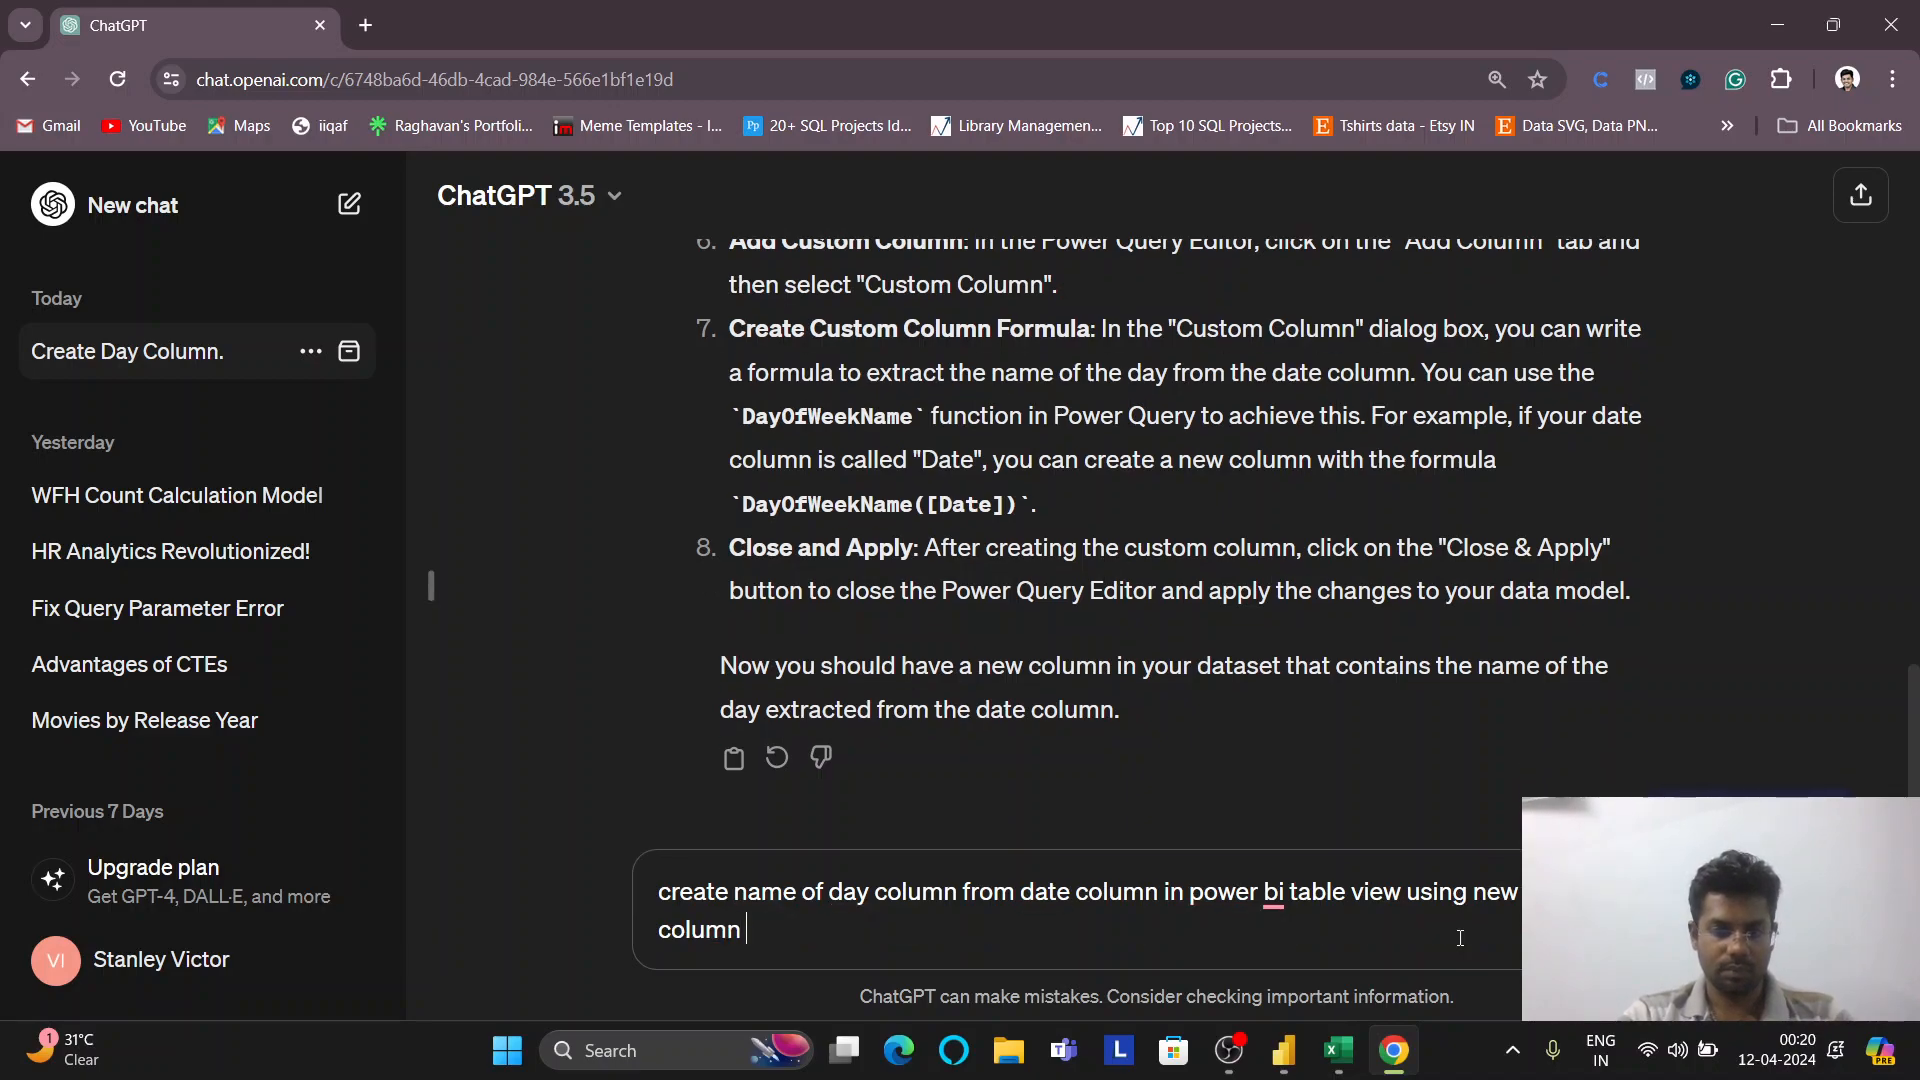
{"action": "key", "text": "Up"}
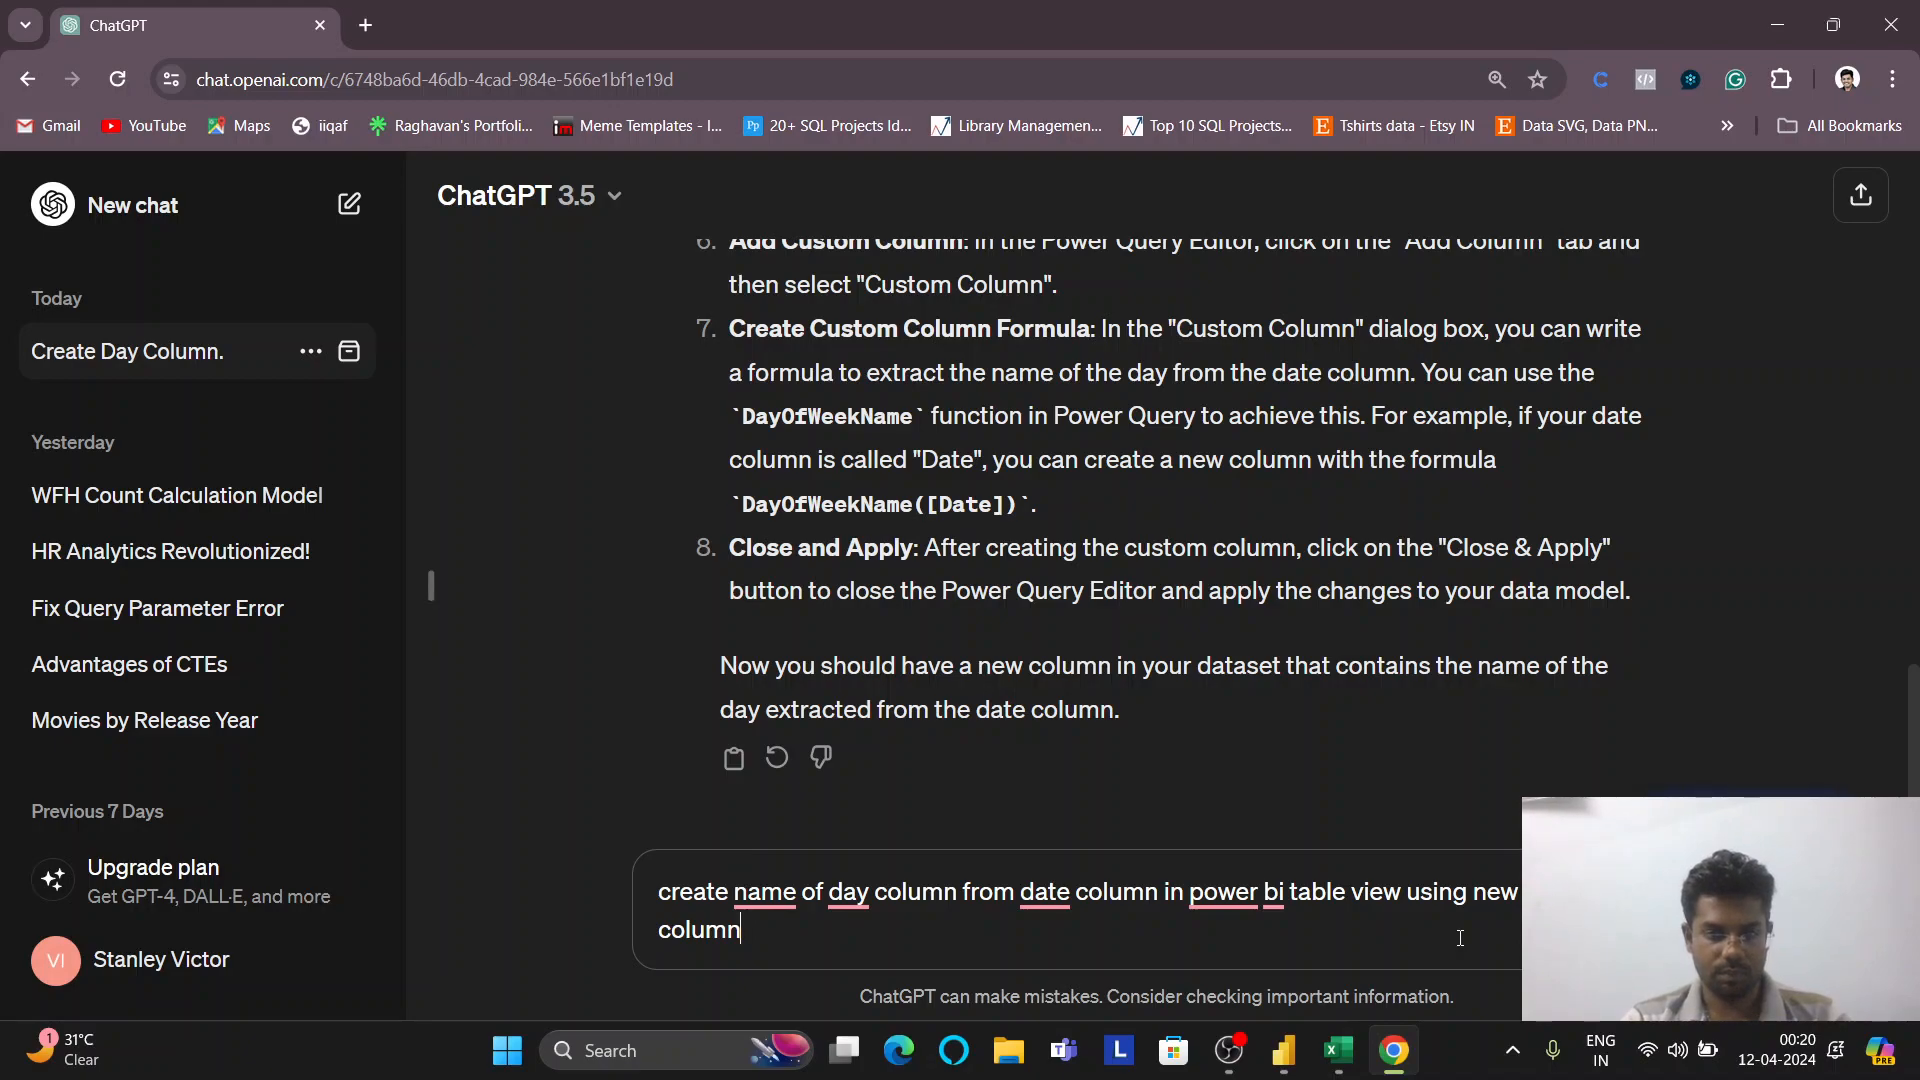
{"action": "key", "text": "ctrl+shift+Left"}
{"action": "key", "text": "ctrl+shift+Left"}
{"action": "key", "text": "ctrl+shift+Left"}
{"action": "key", "text": "ctrl+shift+Left"}
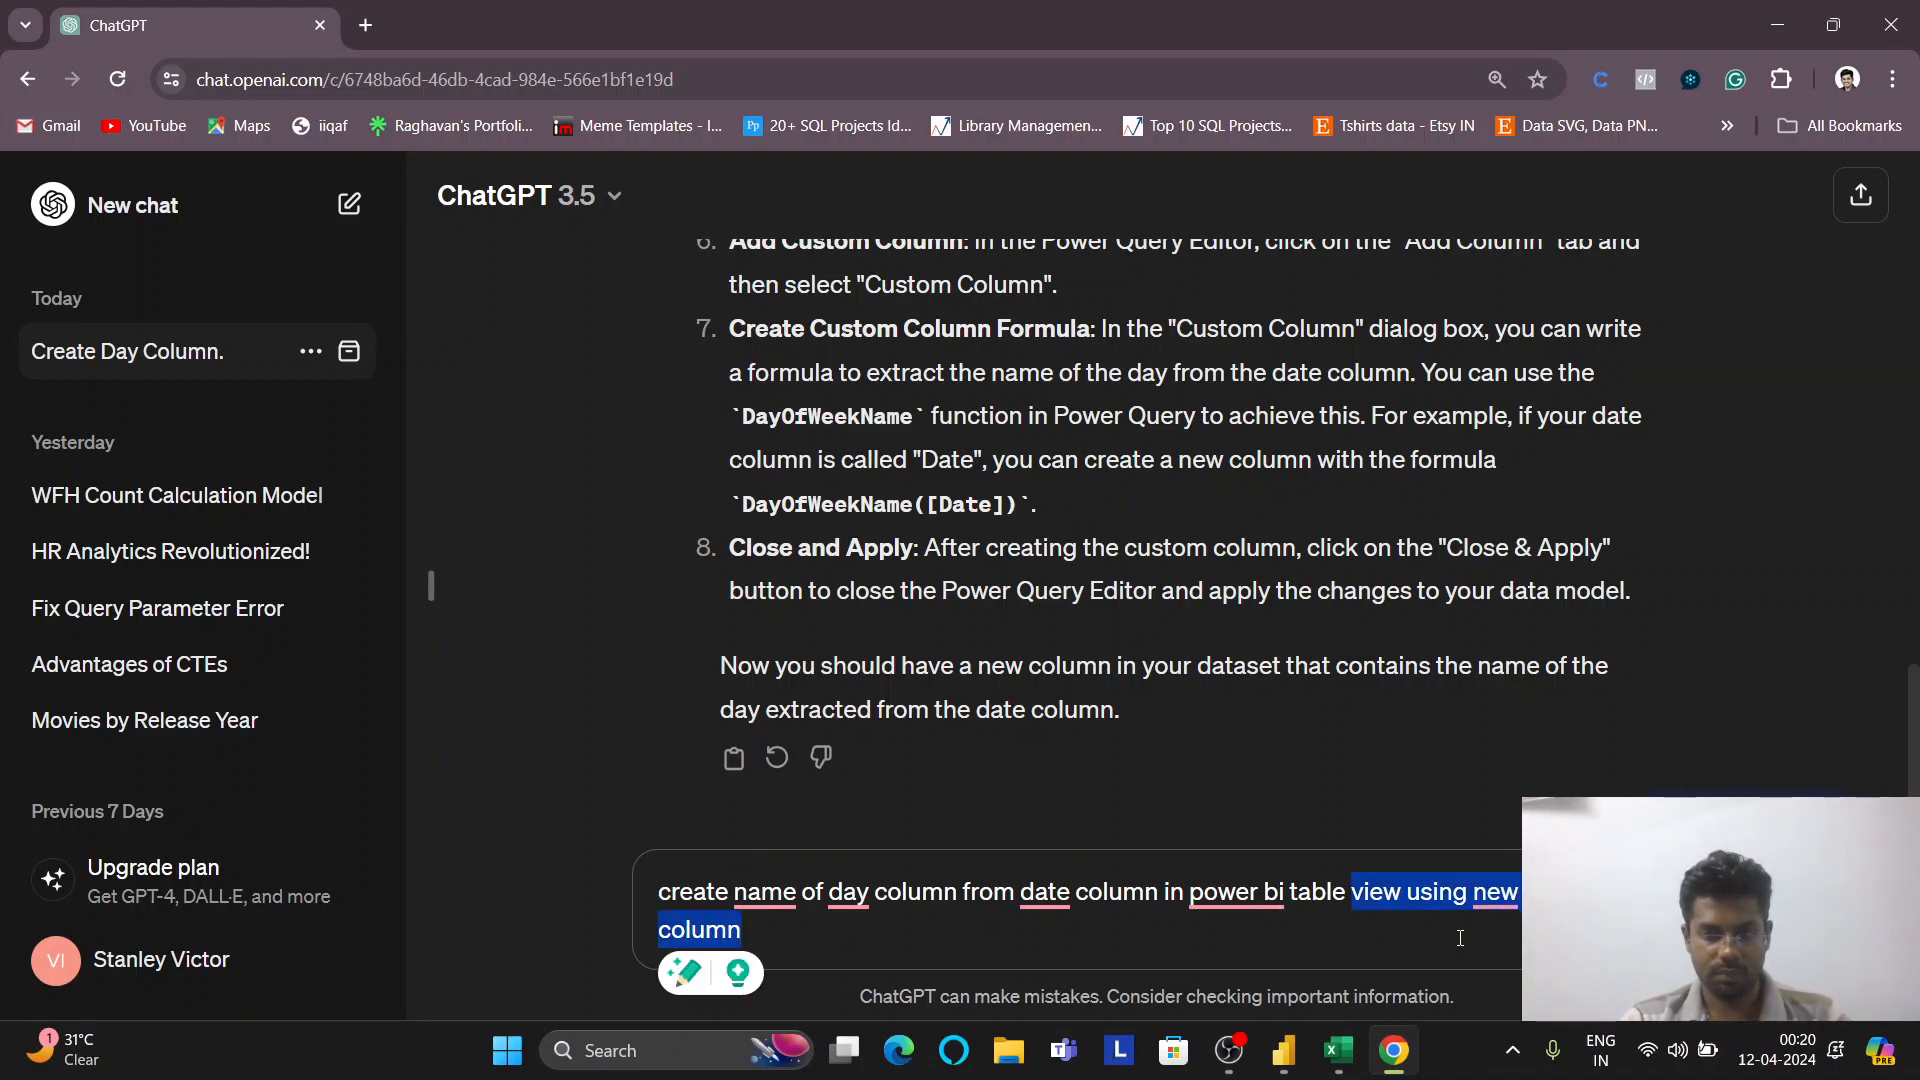
{"action": "key", "text": "Right"}
{"action": "key", "text": "ctrl+shift+Left"}
{"action": "key", "text": "ctrl+shift+Left"}
{"action": "key", "text": "ctrl+shift+Left"}
{"action": "key", "text": "ctrl+shift+Left"}
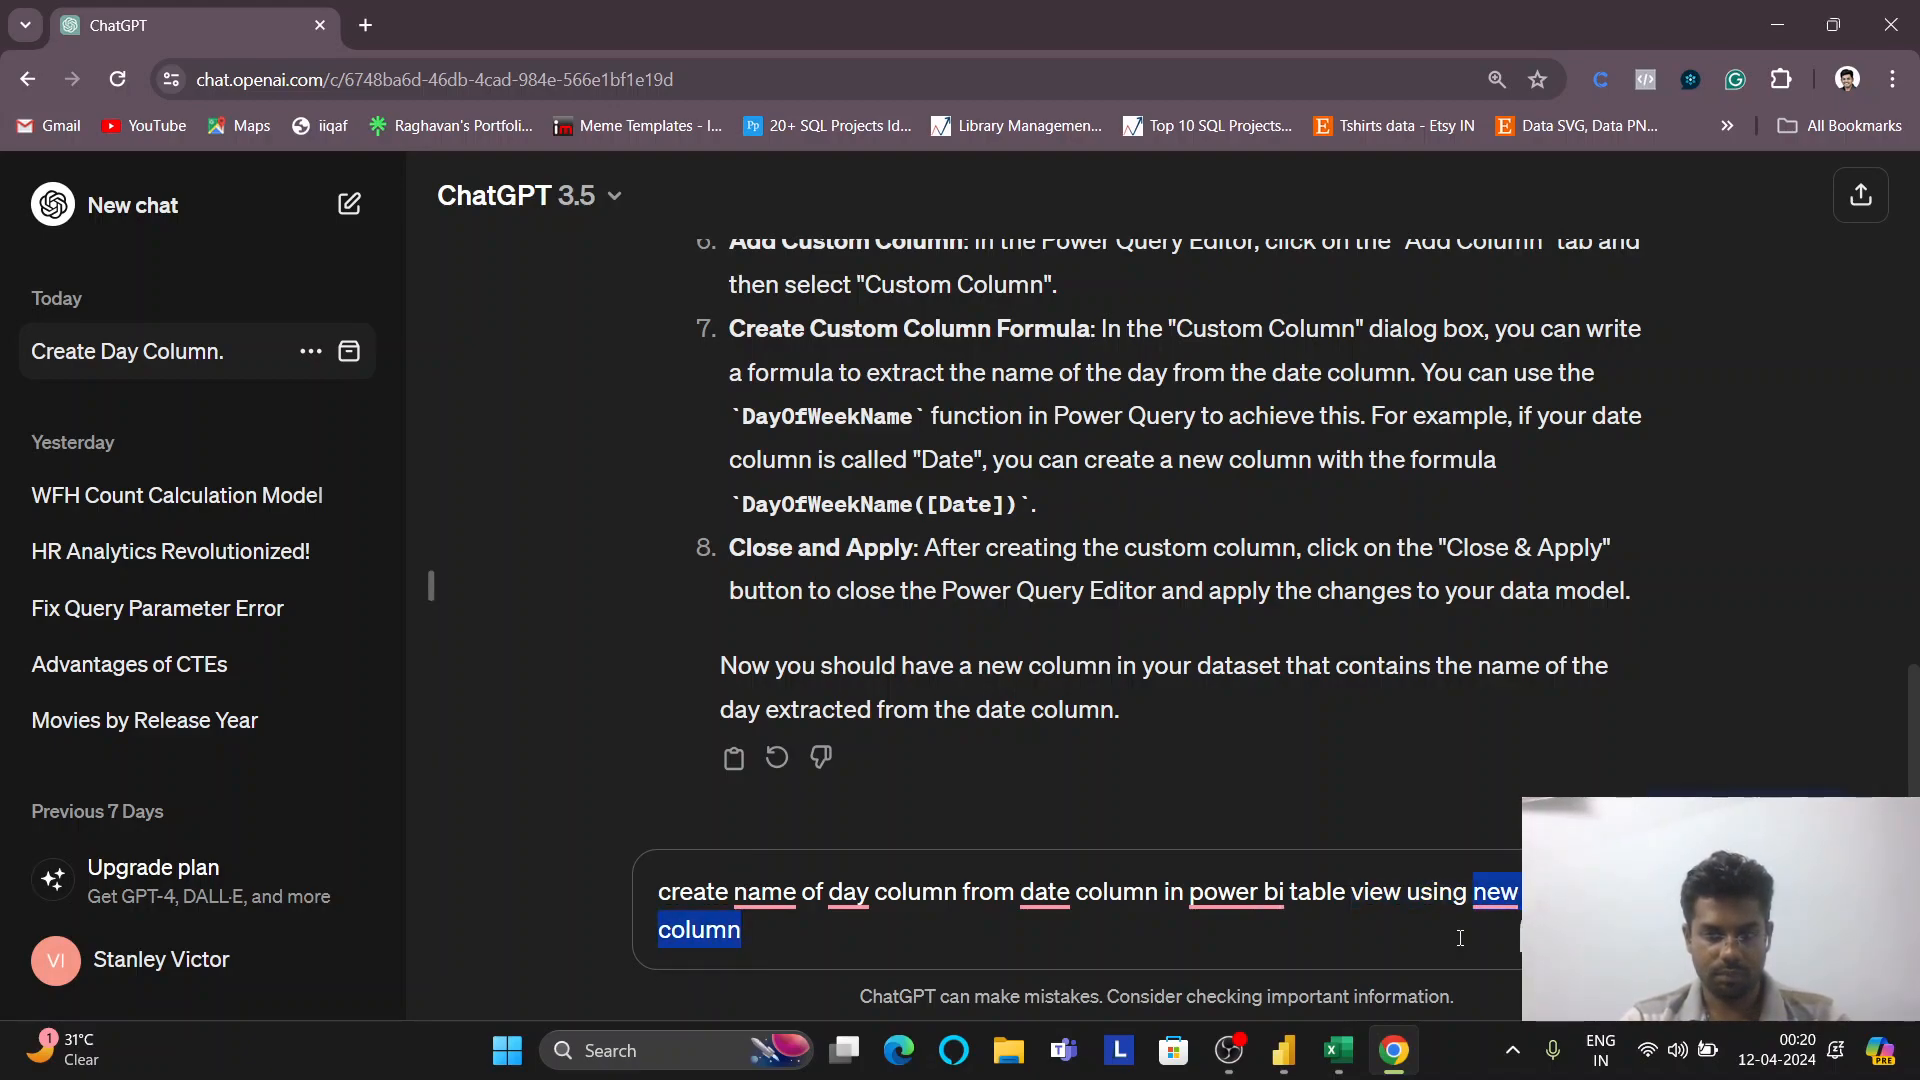
{"action": "key", "text": "ctrl+shift+Right"}
{"action": "key", "text": "BackSpace"}
{"action": "type", "text": ". give me dax "}
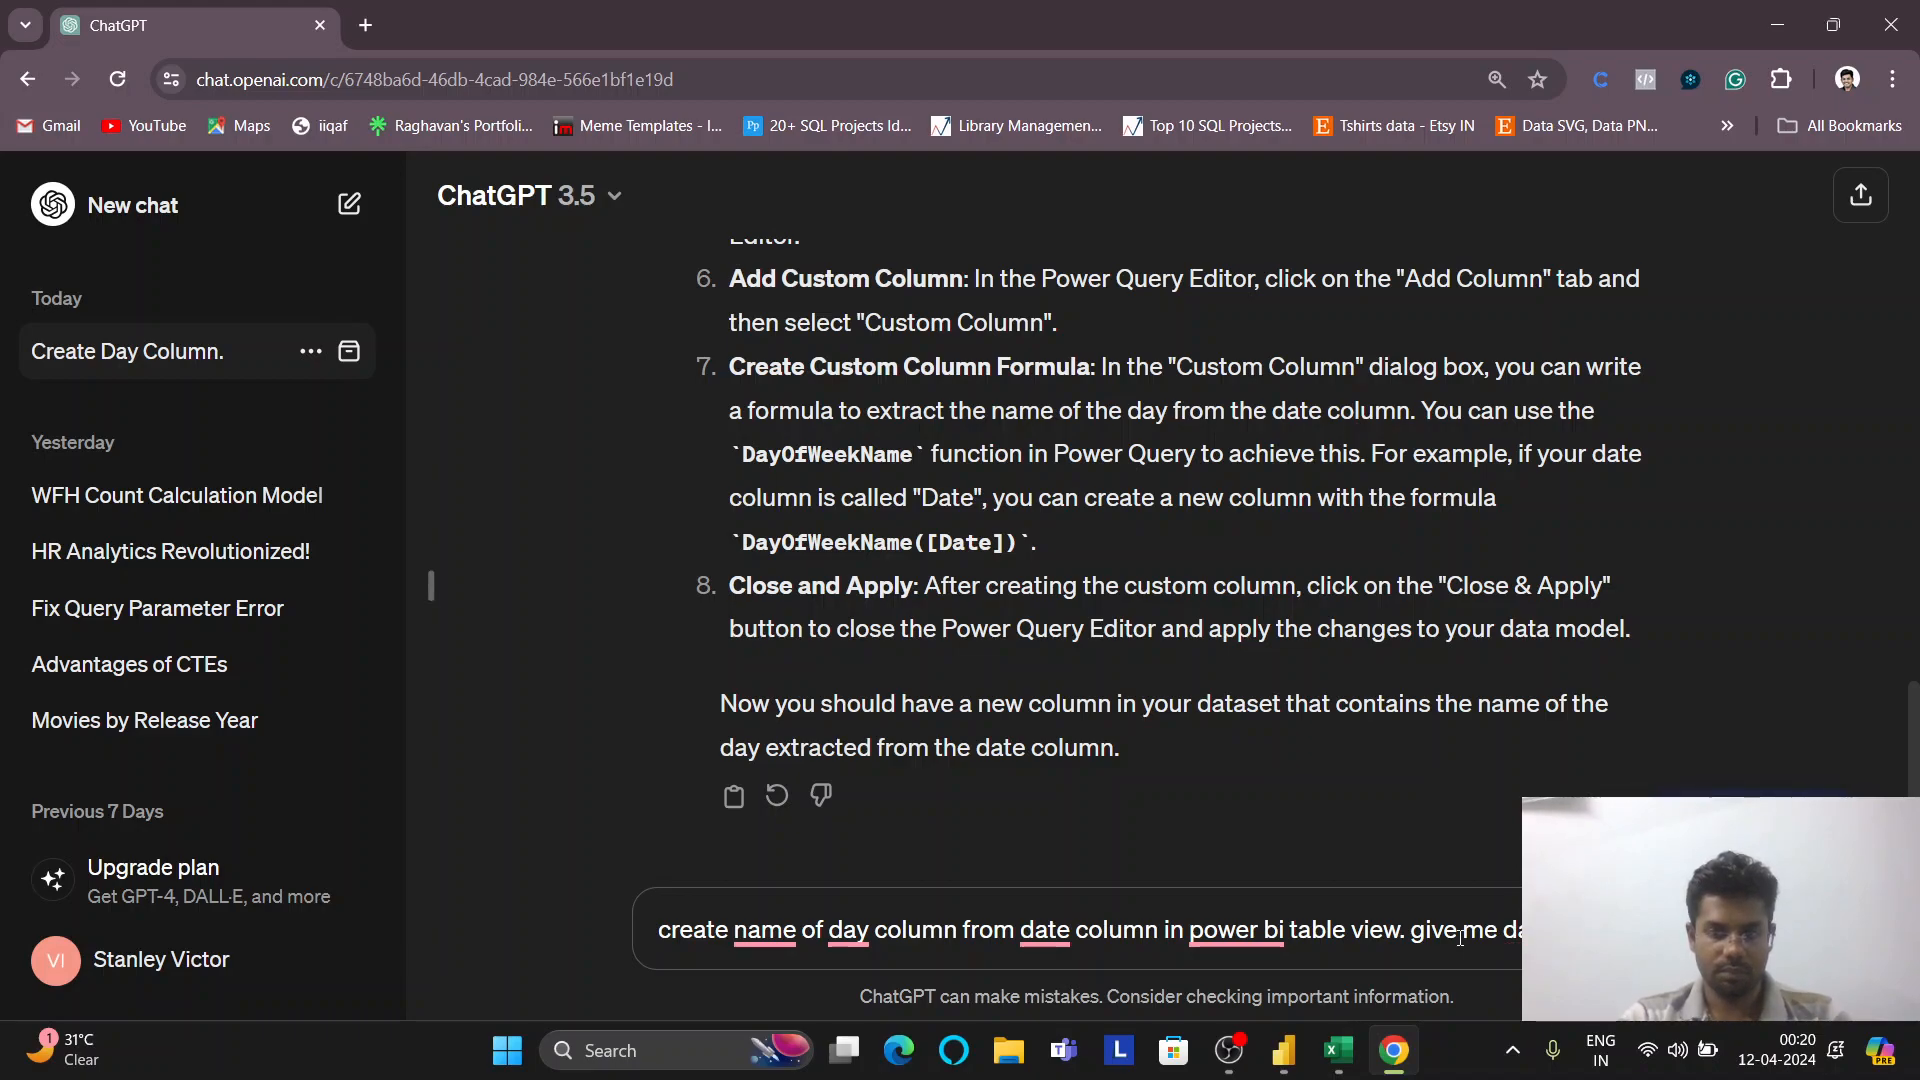
{"action": "type", "text": "formula "}
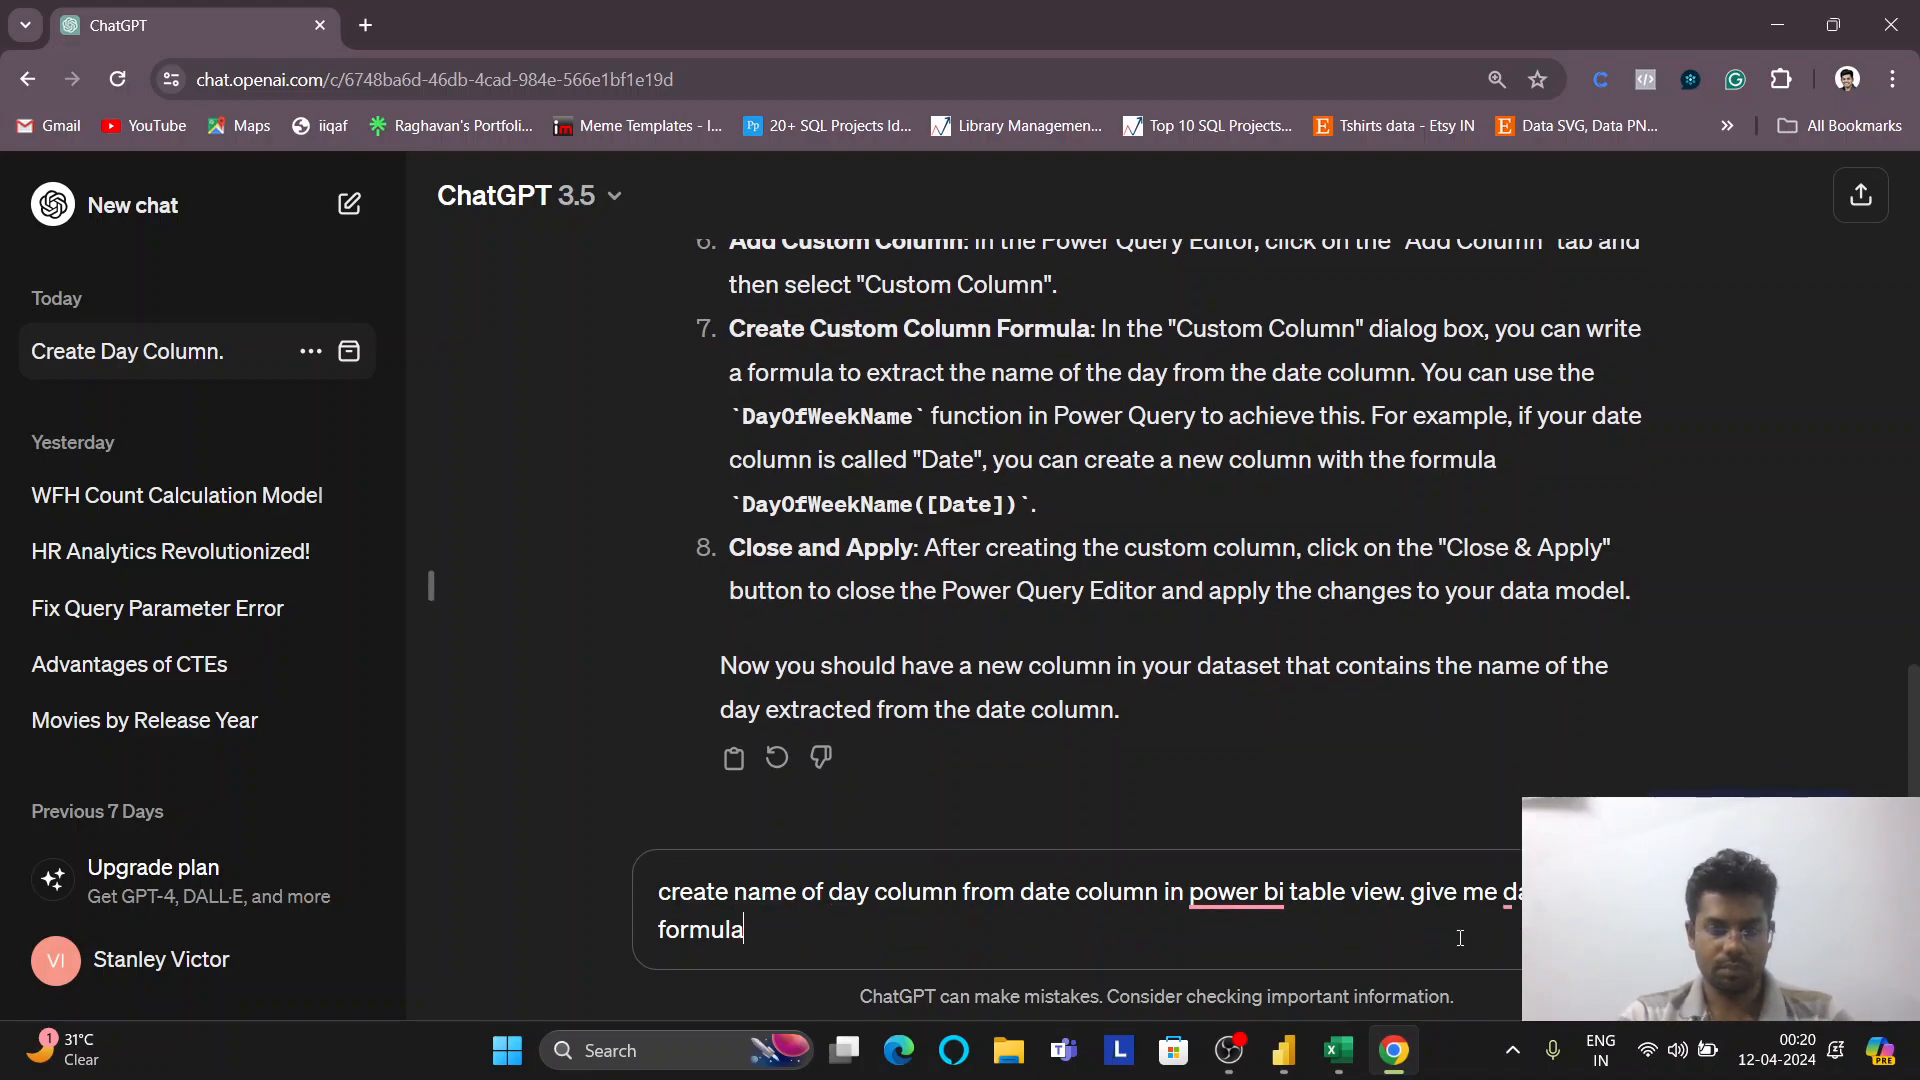
{"action": "type", "text": "for this"}
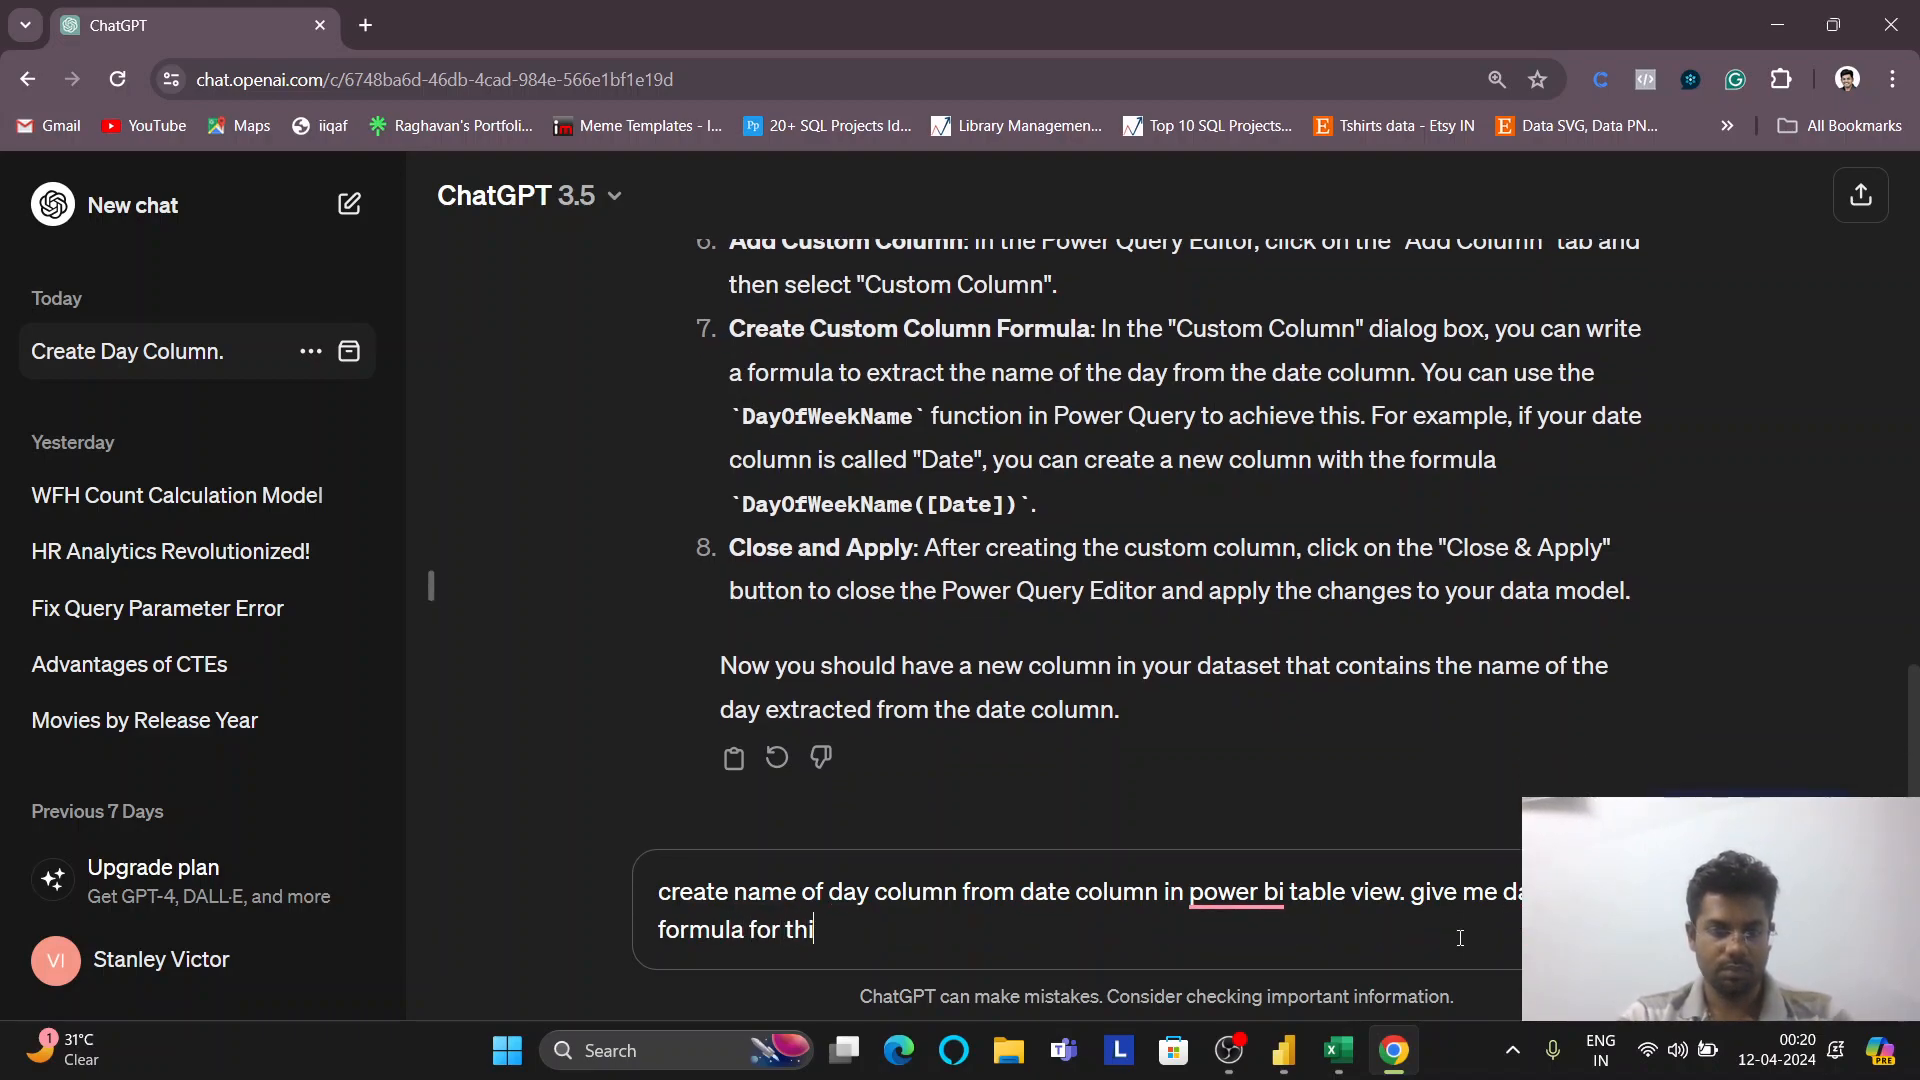
{"action": "key", "text": "Return"}
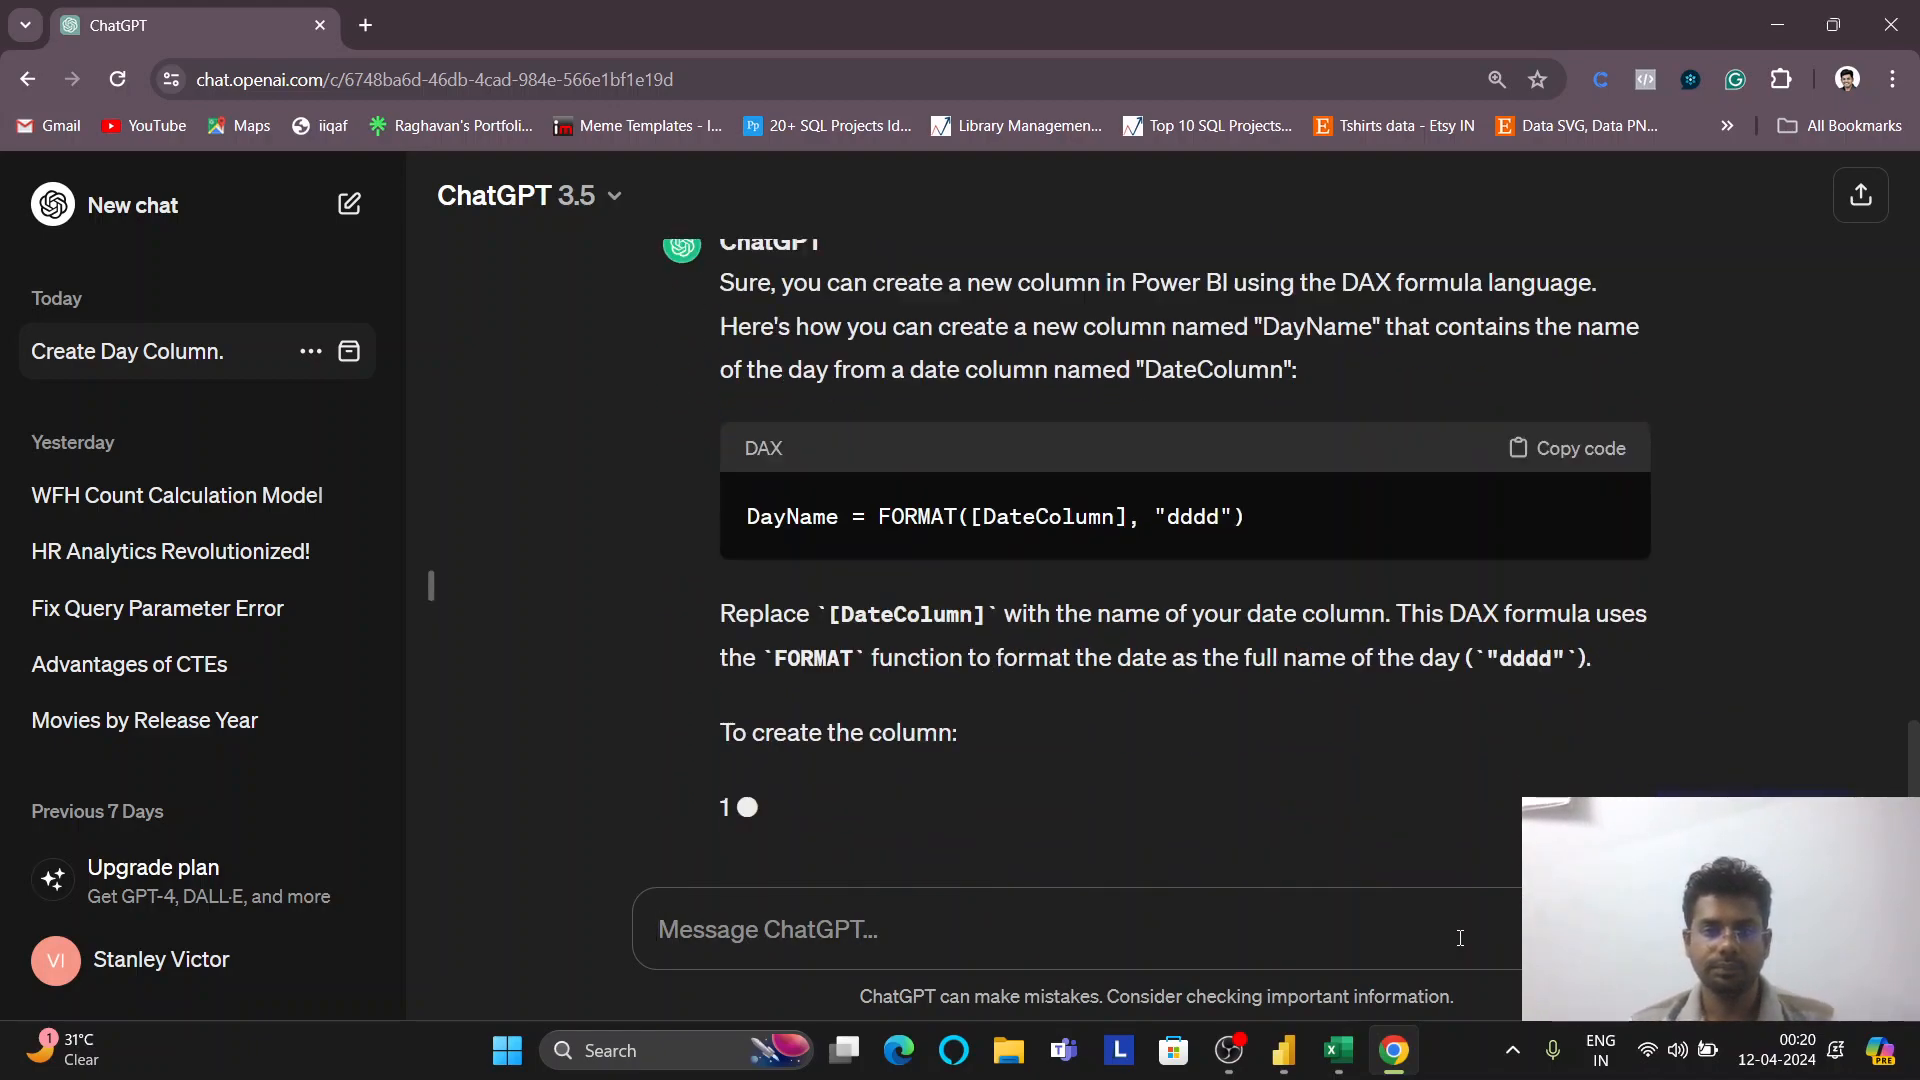
Find the FORMAT([DateColumn], "dddd") formula in ChatGPT's reply, then go back to Power BI Desktop
{"action": "scroll", "coordinate": [1148, 484], "scroll_direction": "up", "scroll_amount": 2}
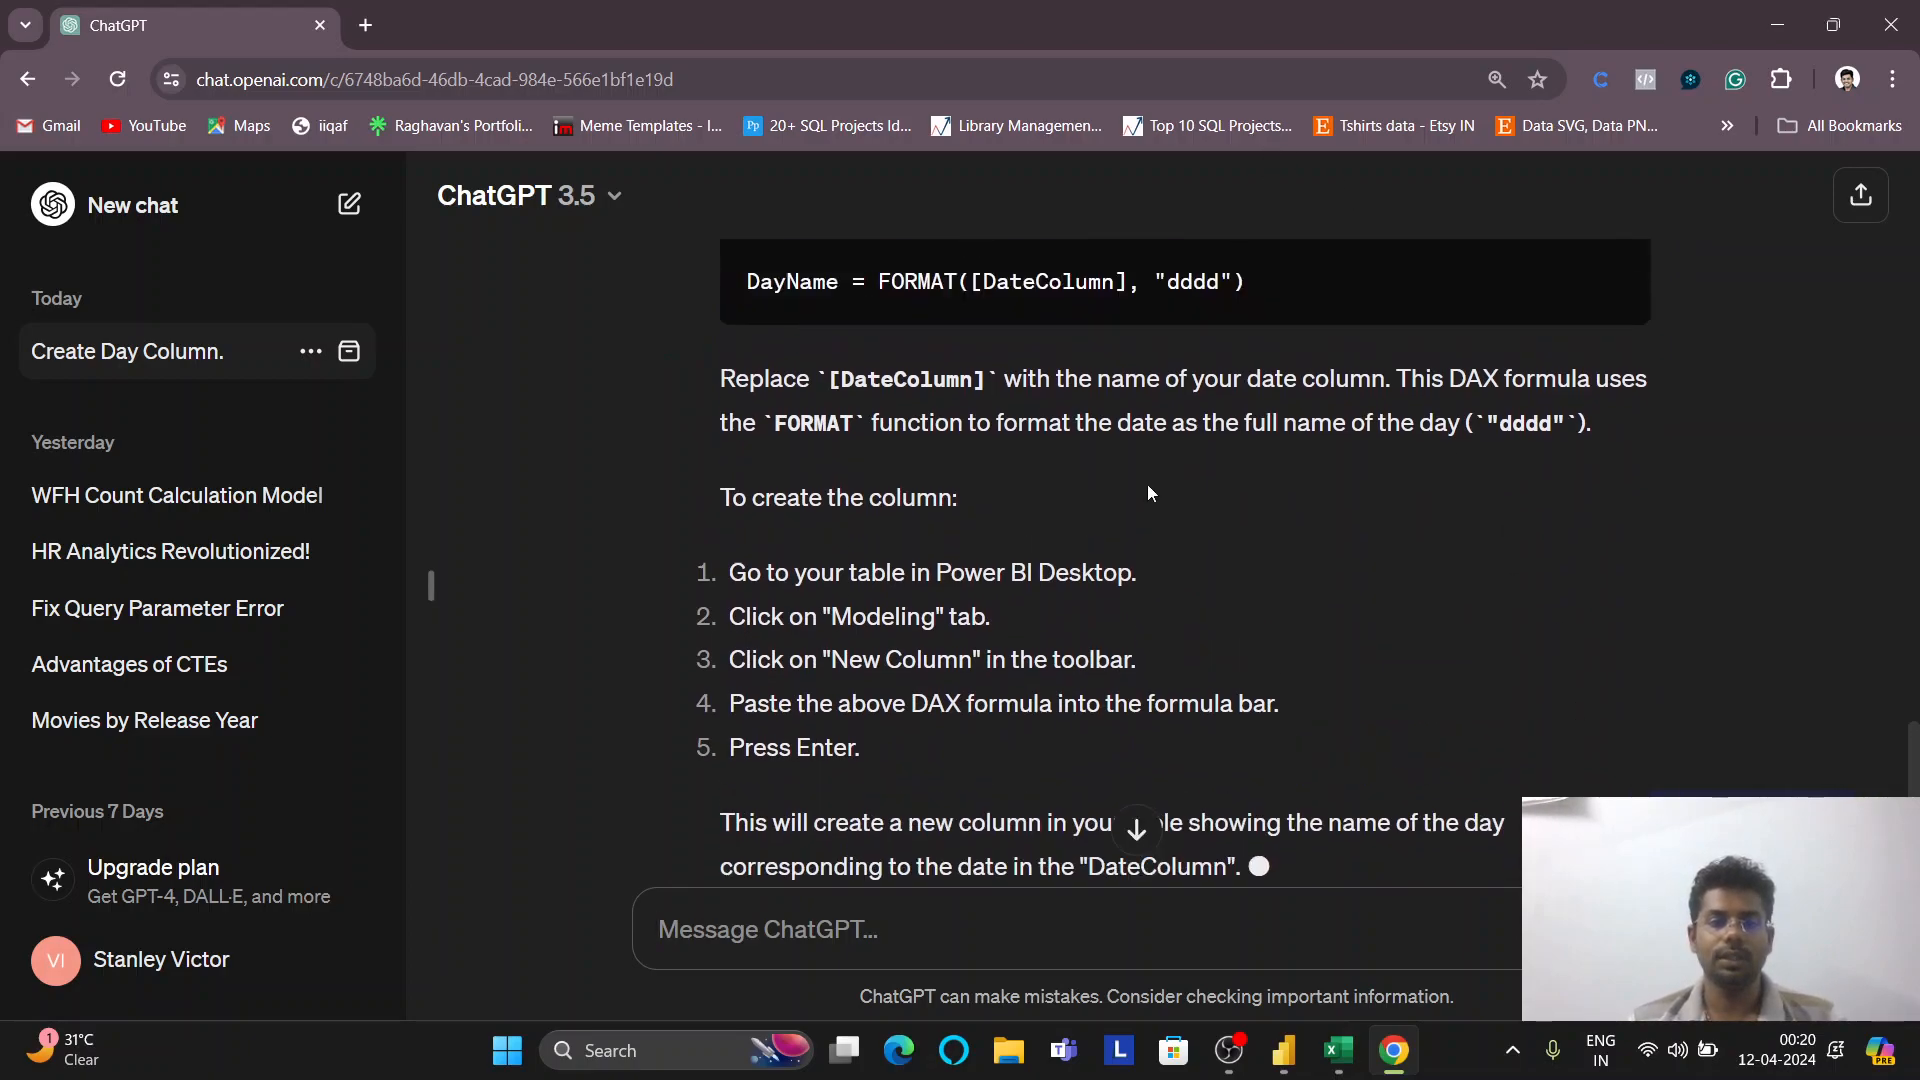
{"action": "scroll", "coordinate": [1148, 484], "scroll_direction": "up", "scroll_amount": 2}
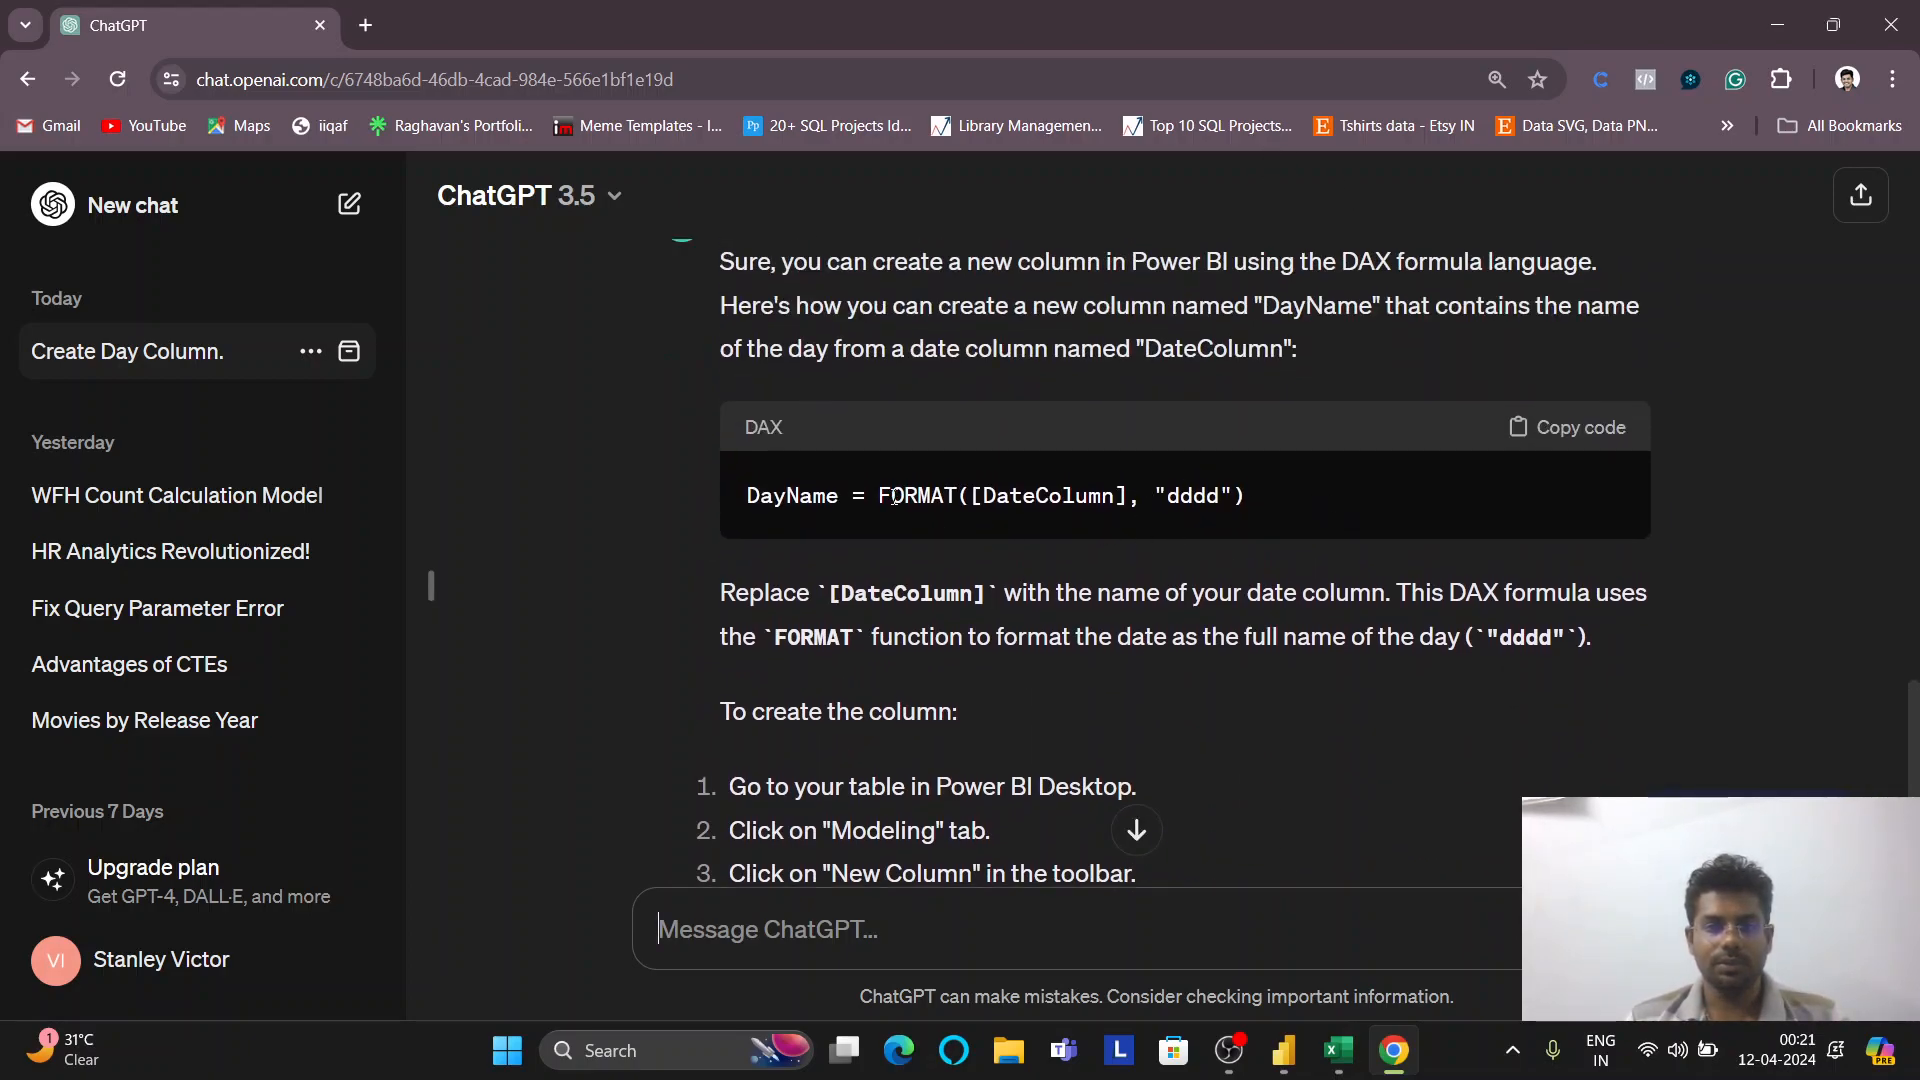
{"action": "left_click_drag", "start_coordinate": [880, 496], "coordinate": [1252, 496]}
{"action": "left_click", "coordinate": [1257, 500]}
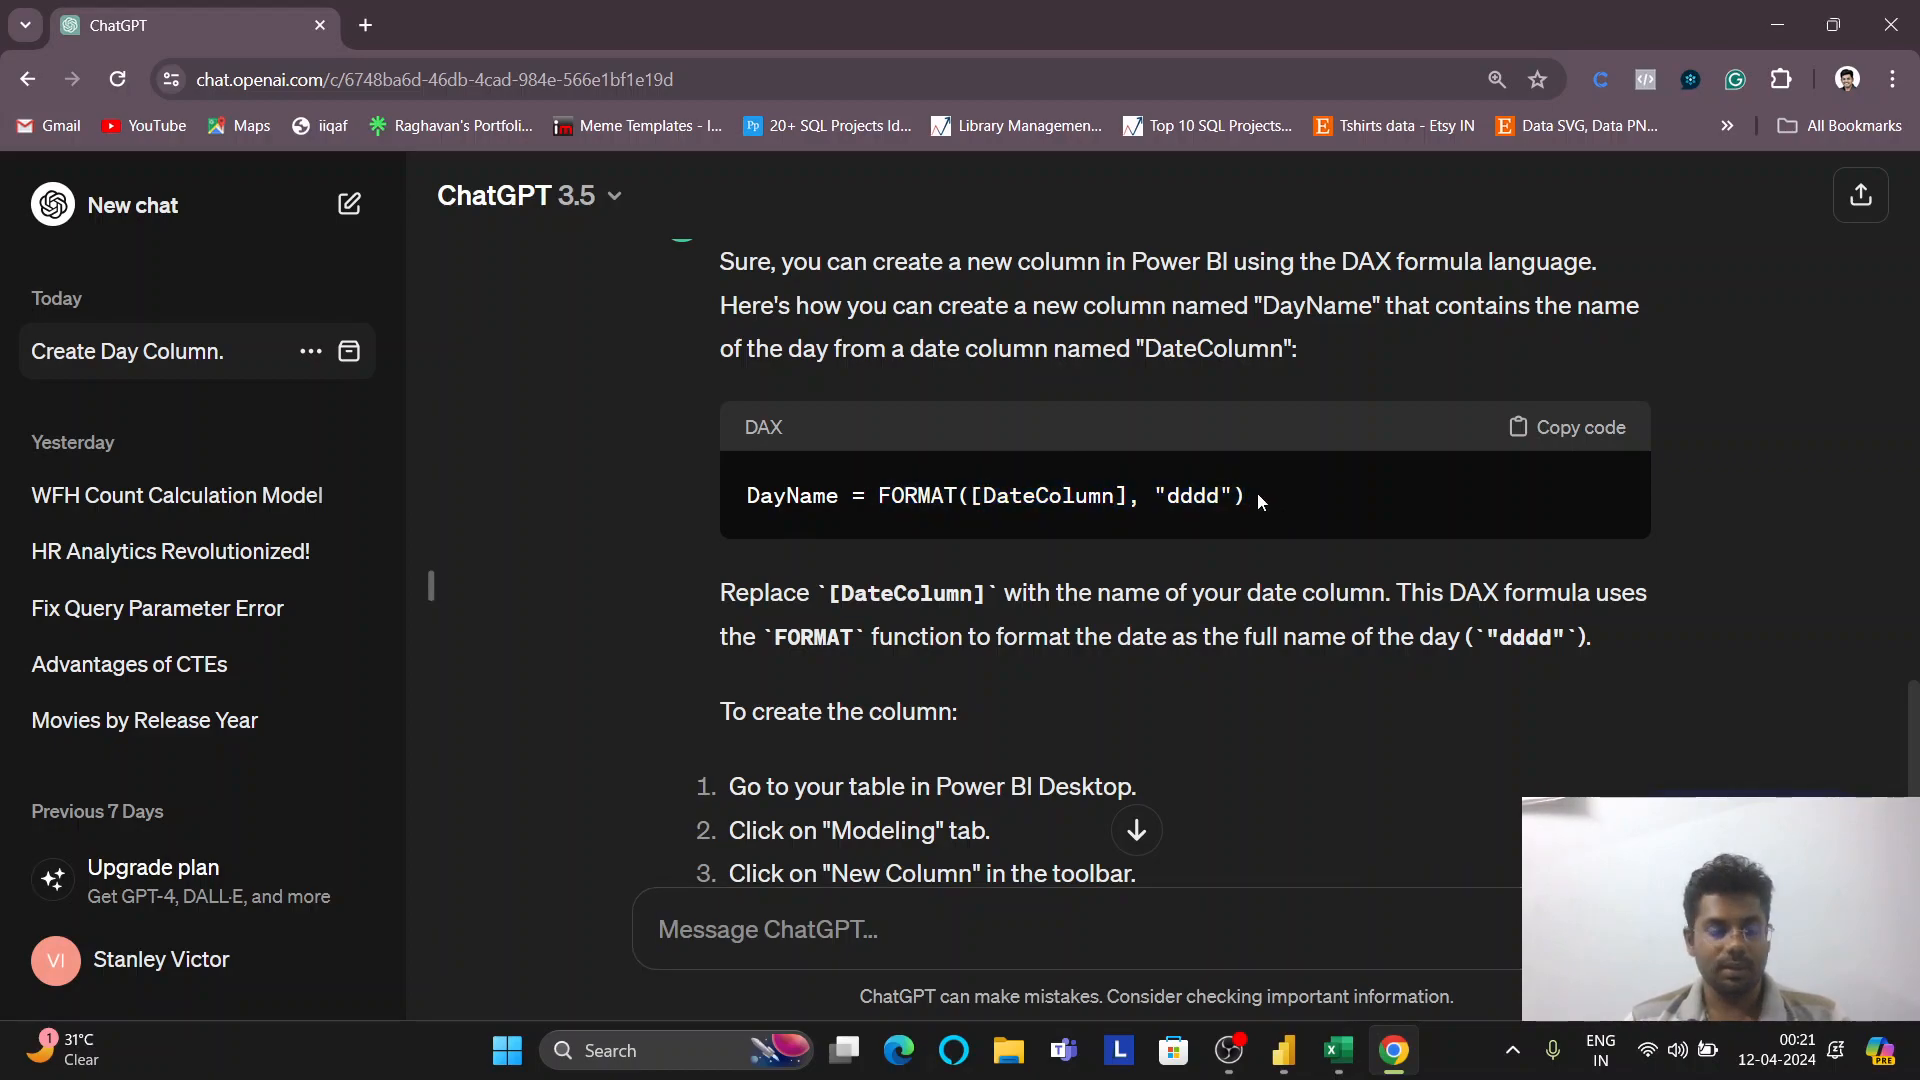
{"action": "left_click", "coordinate": [1338, 1050]}
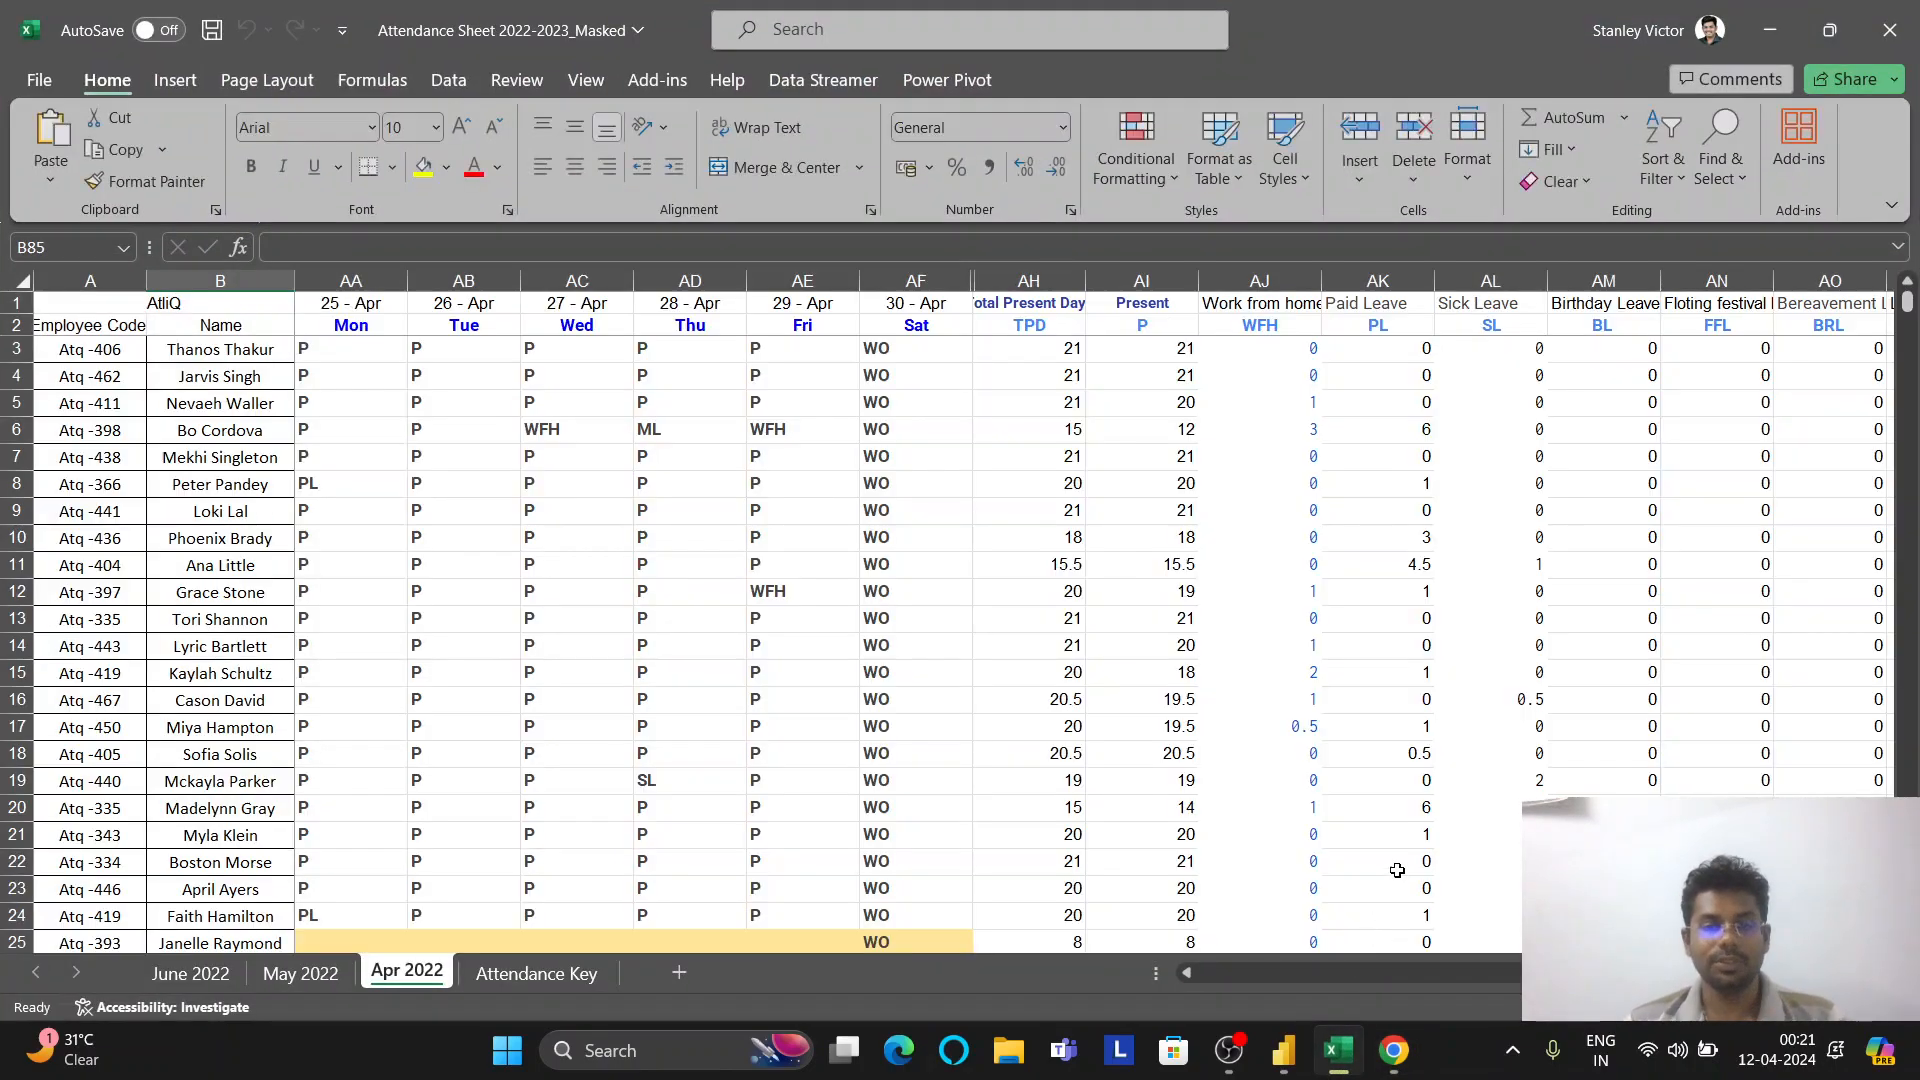
{"action": "left_click", "coordinate": [1332, 1048]}
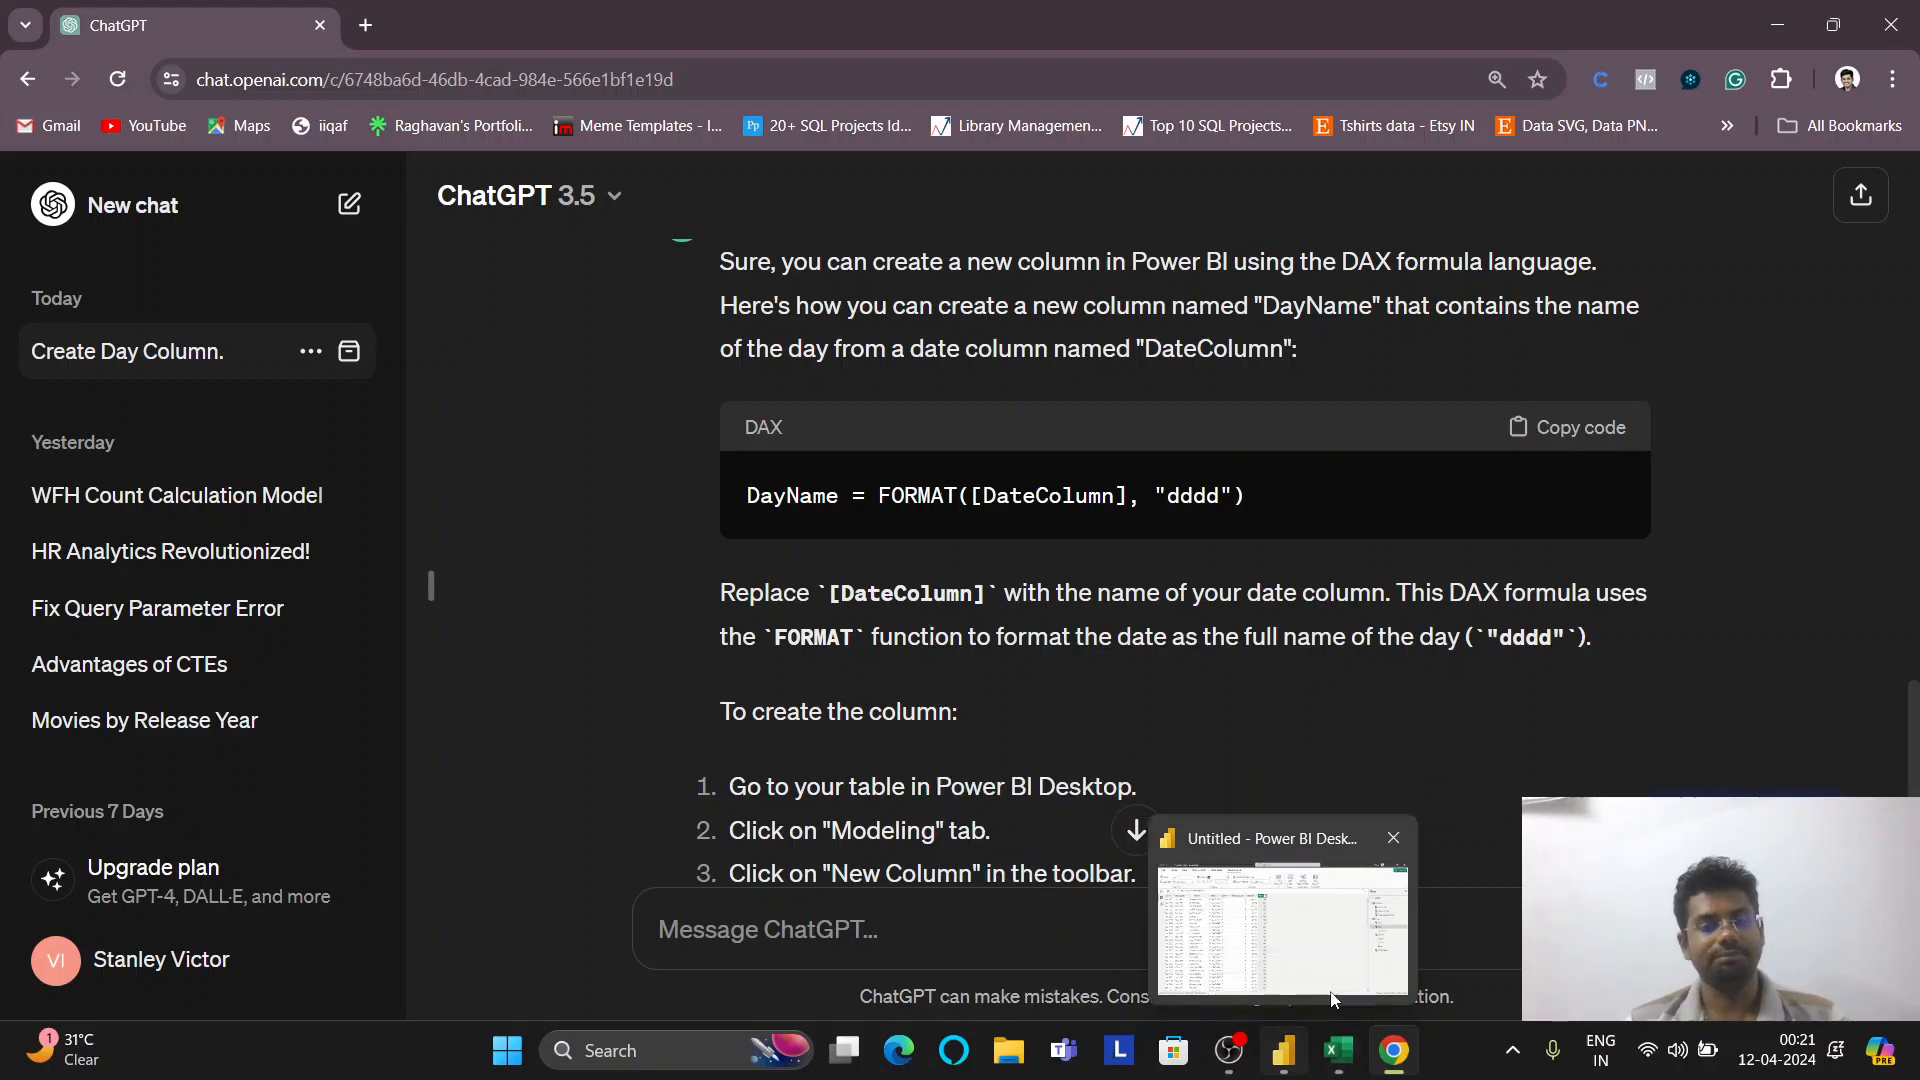
{"action": "left_click", "coordinate": [1323, 1000]}
Replace the Day column formula with ChatGPT's FORMAT([DateColumn], "dddd") formula
{"action": "left_click", "coordinate": [534, 224]}
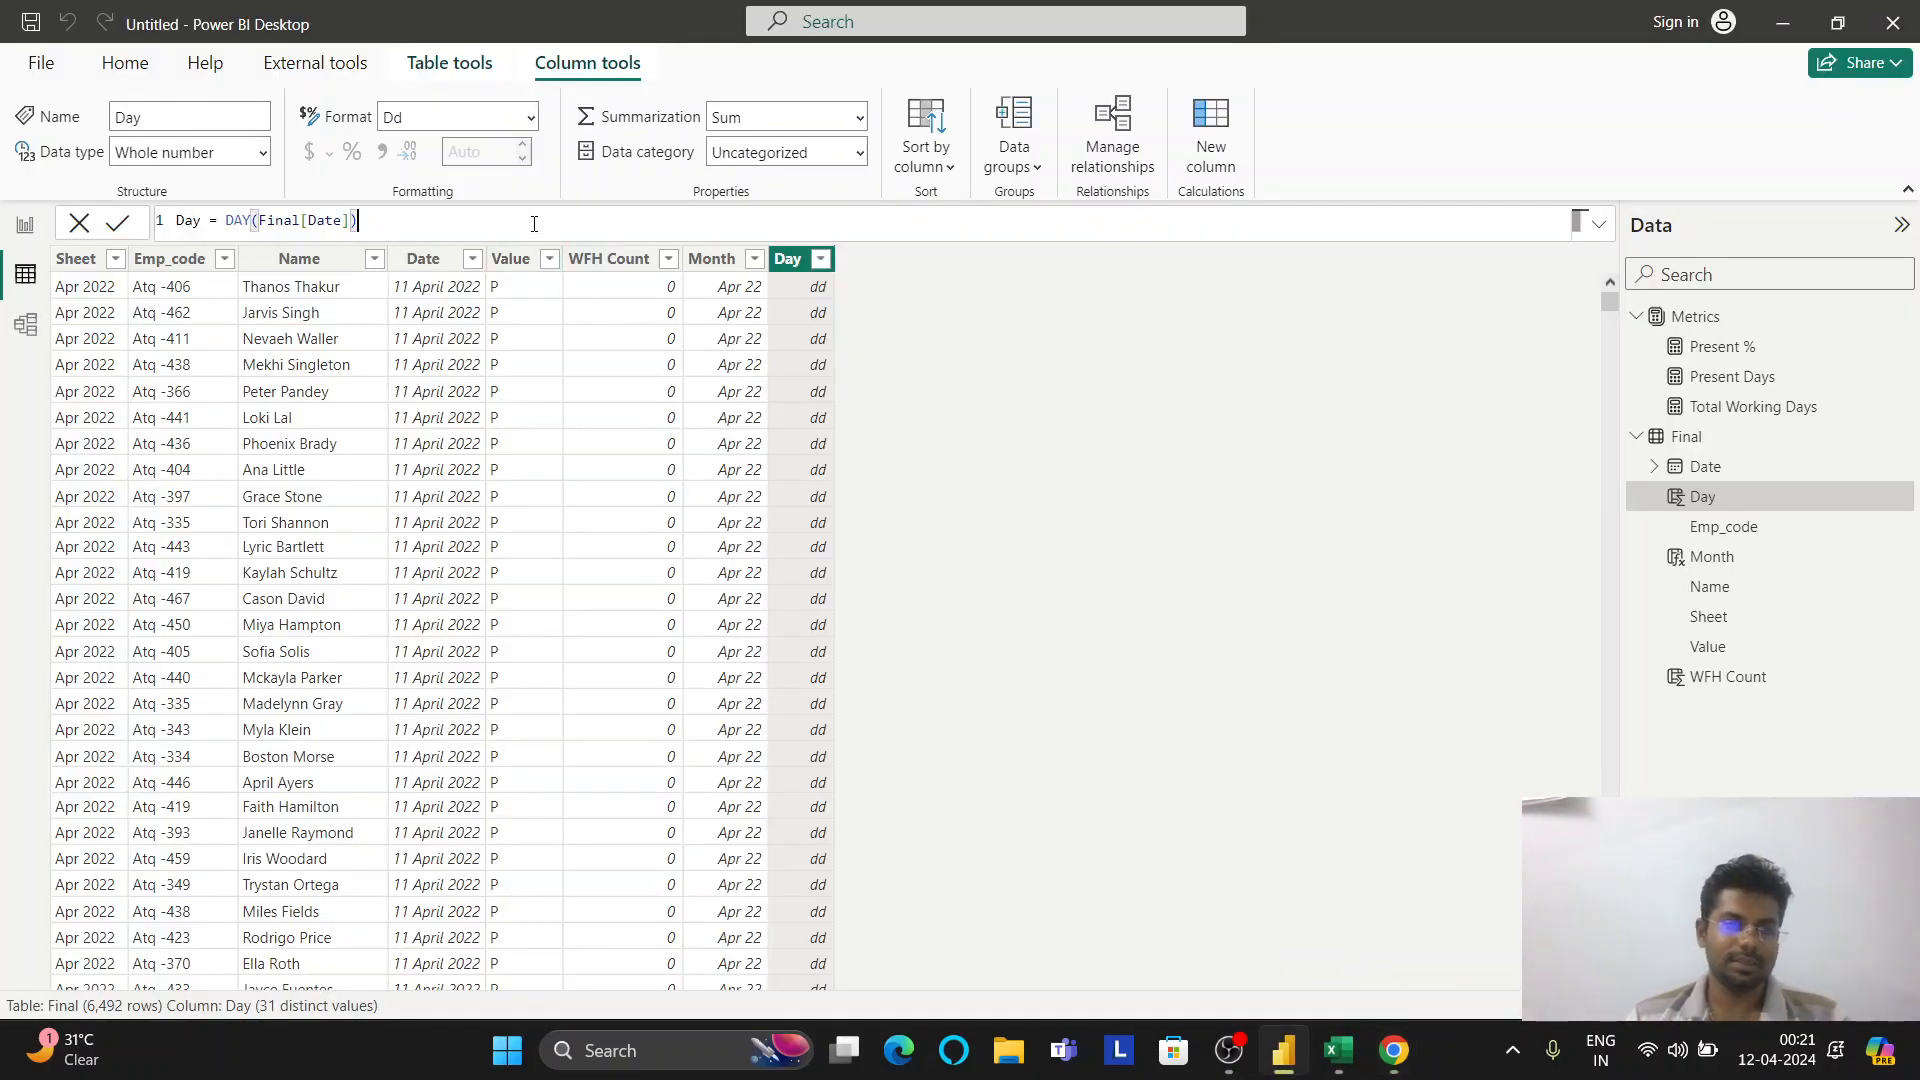
{"action": "key", "text": "ctrl+shift+Left"}
{"action": "key", "text": "ctrl+shift+Left"}
{"action": "key", "text": "ctrl+shift+Left"}
{"action": "key", "text": "ctrl+shift+Left"}
{"action": "type", "text": "DayOfWeekName"}
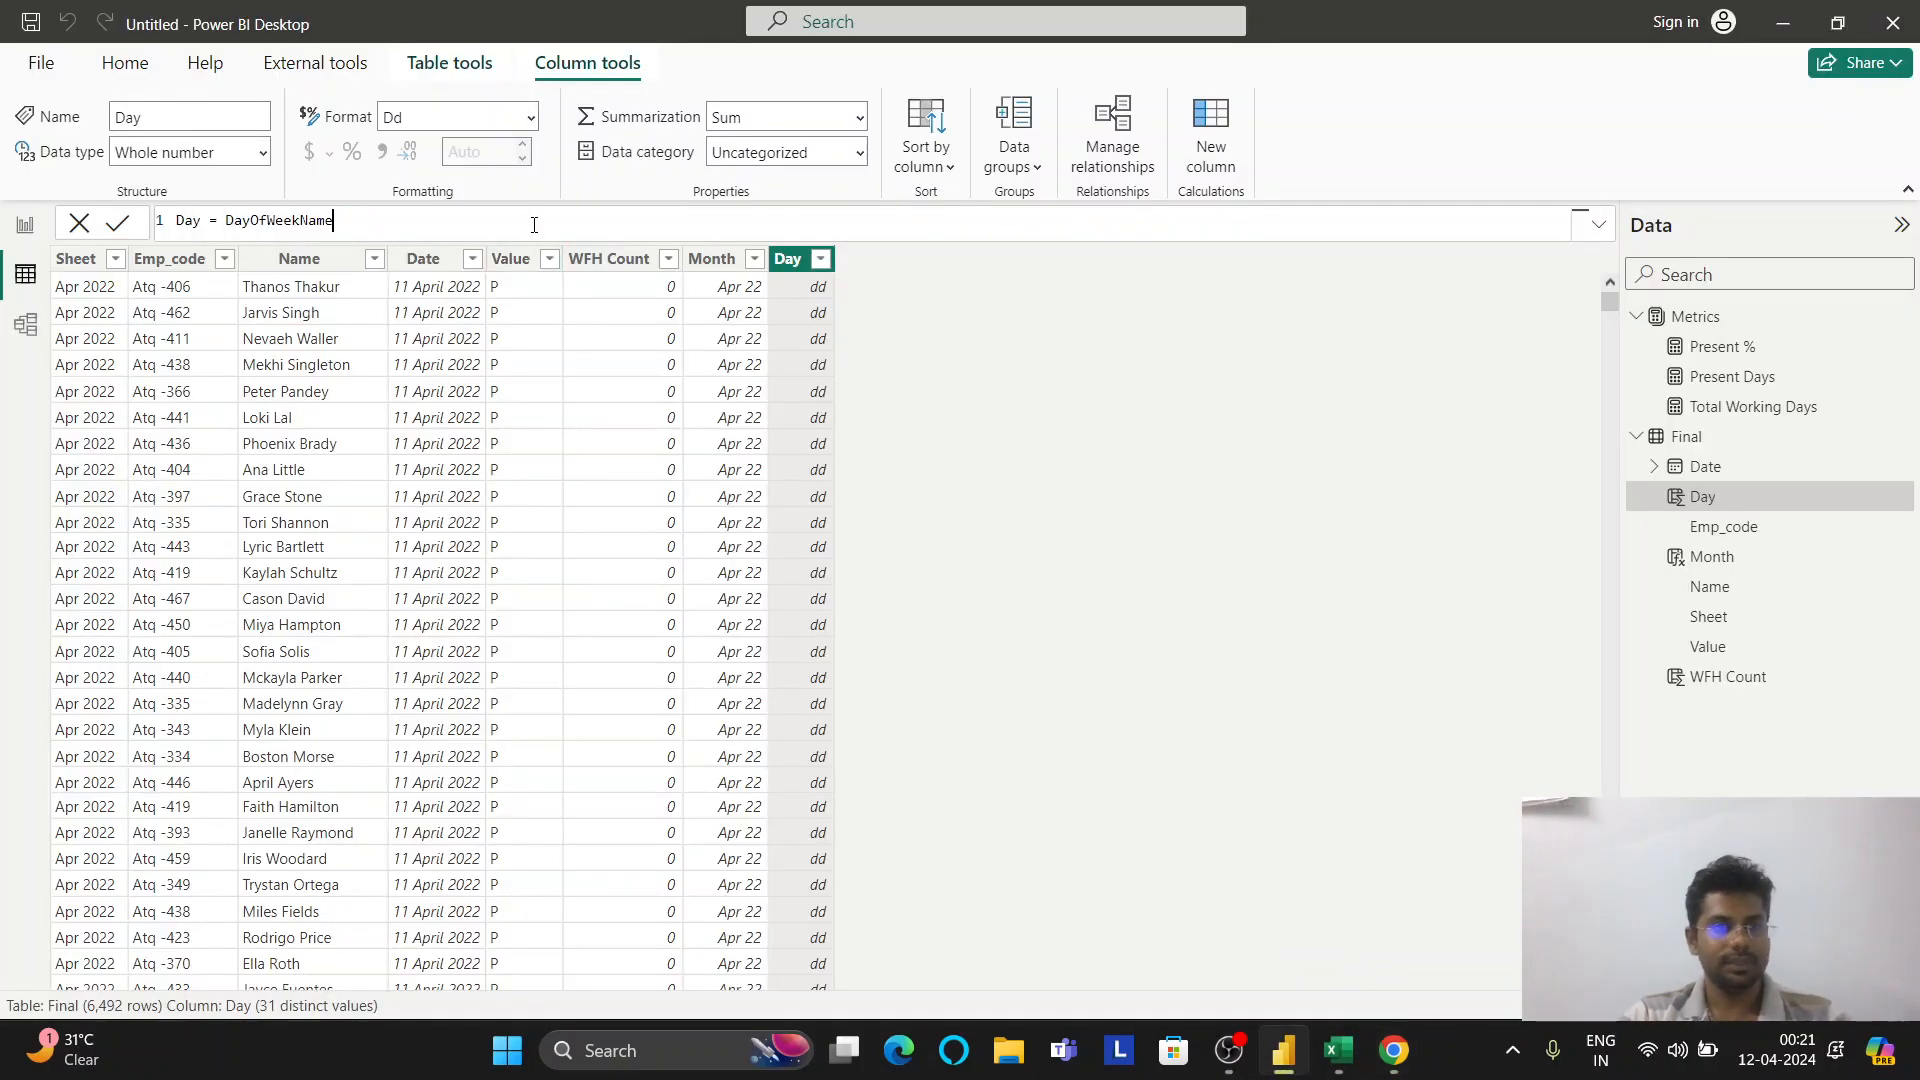
{"action": "key", "text": "alt+Tab"}
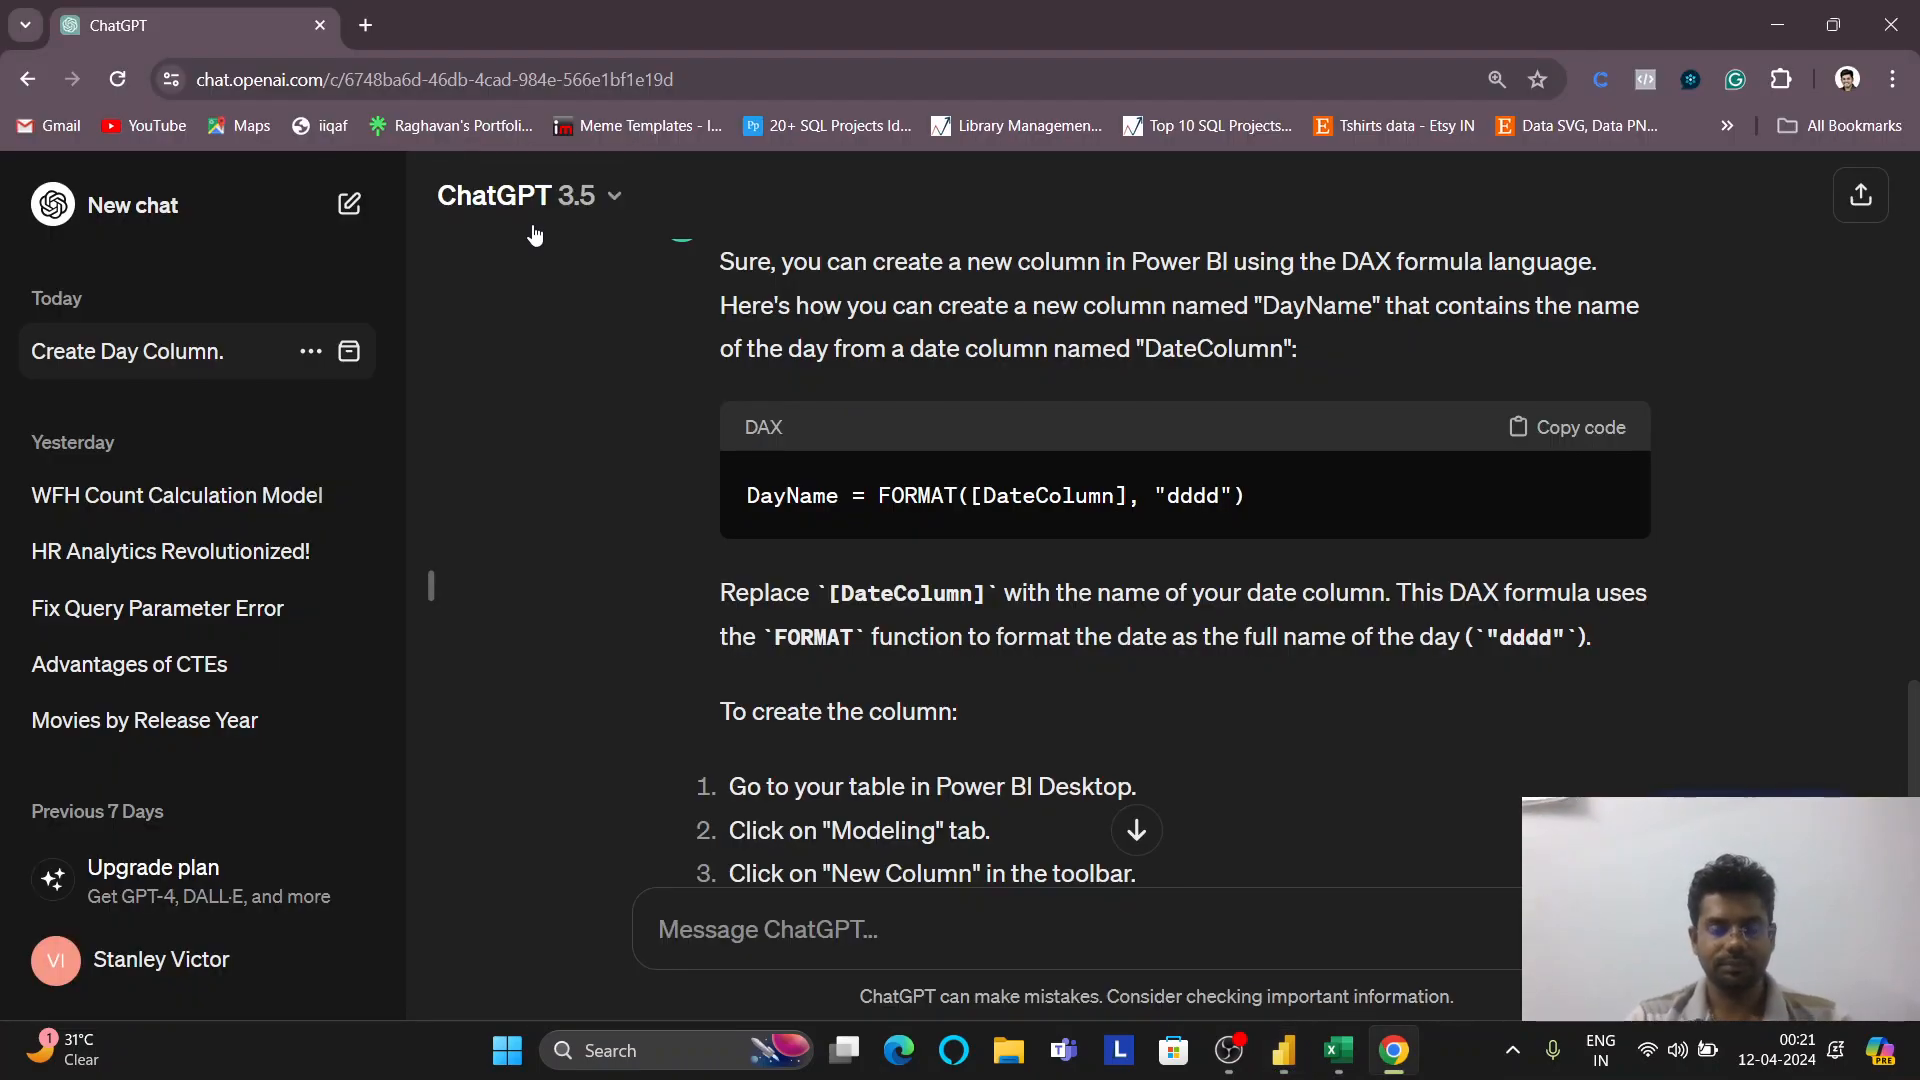
{"action": "left_click_drag", "start_coordinate": [1252, 502], "coordinate": [879, 513]}
{"action": "key", "text": "ctrl+c"}
{"action": "key", "text": "alt+Tab"}
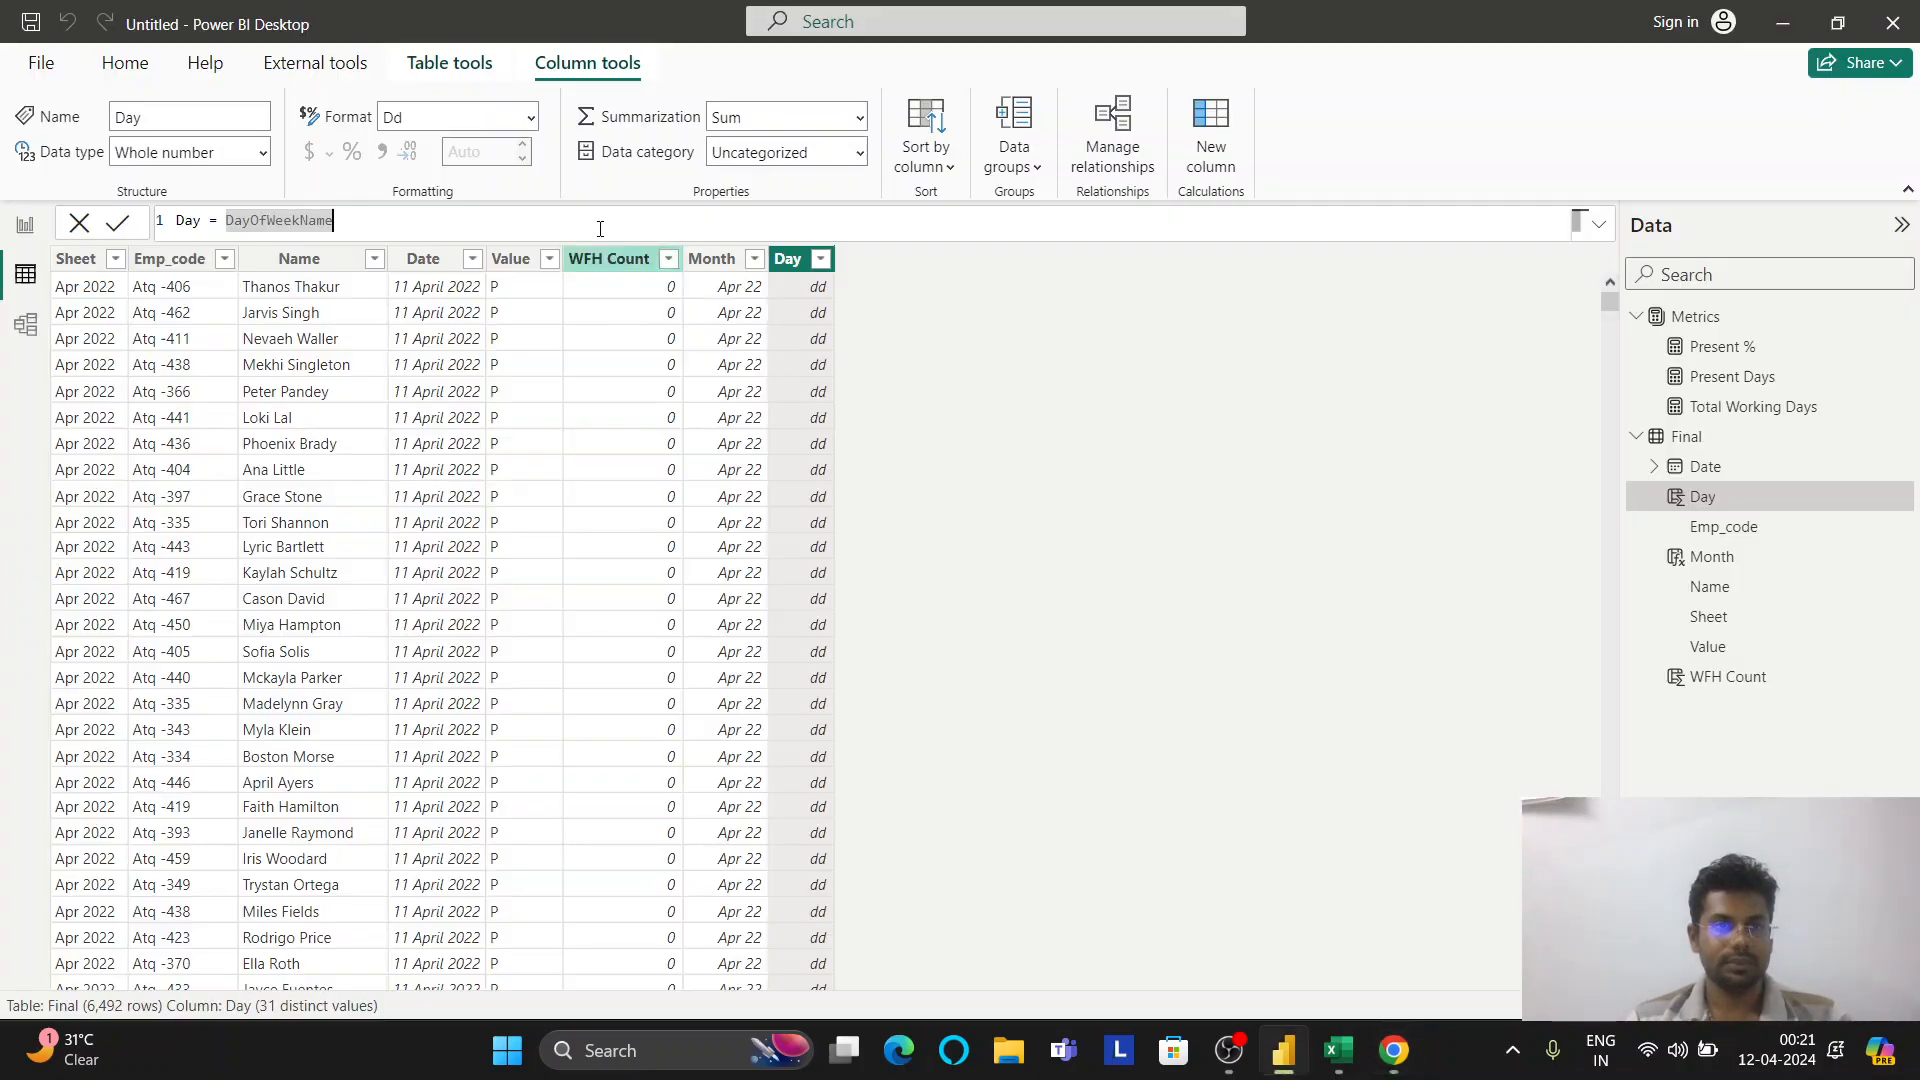
{"action": "key", "text": "ctrl+v"}
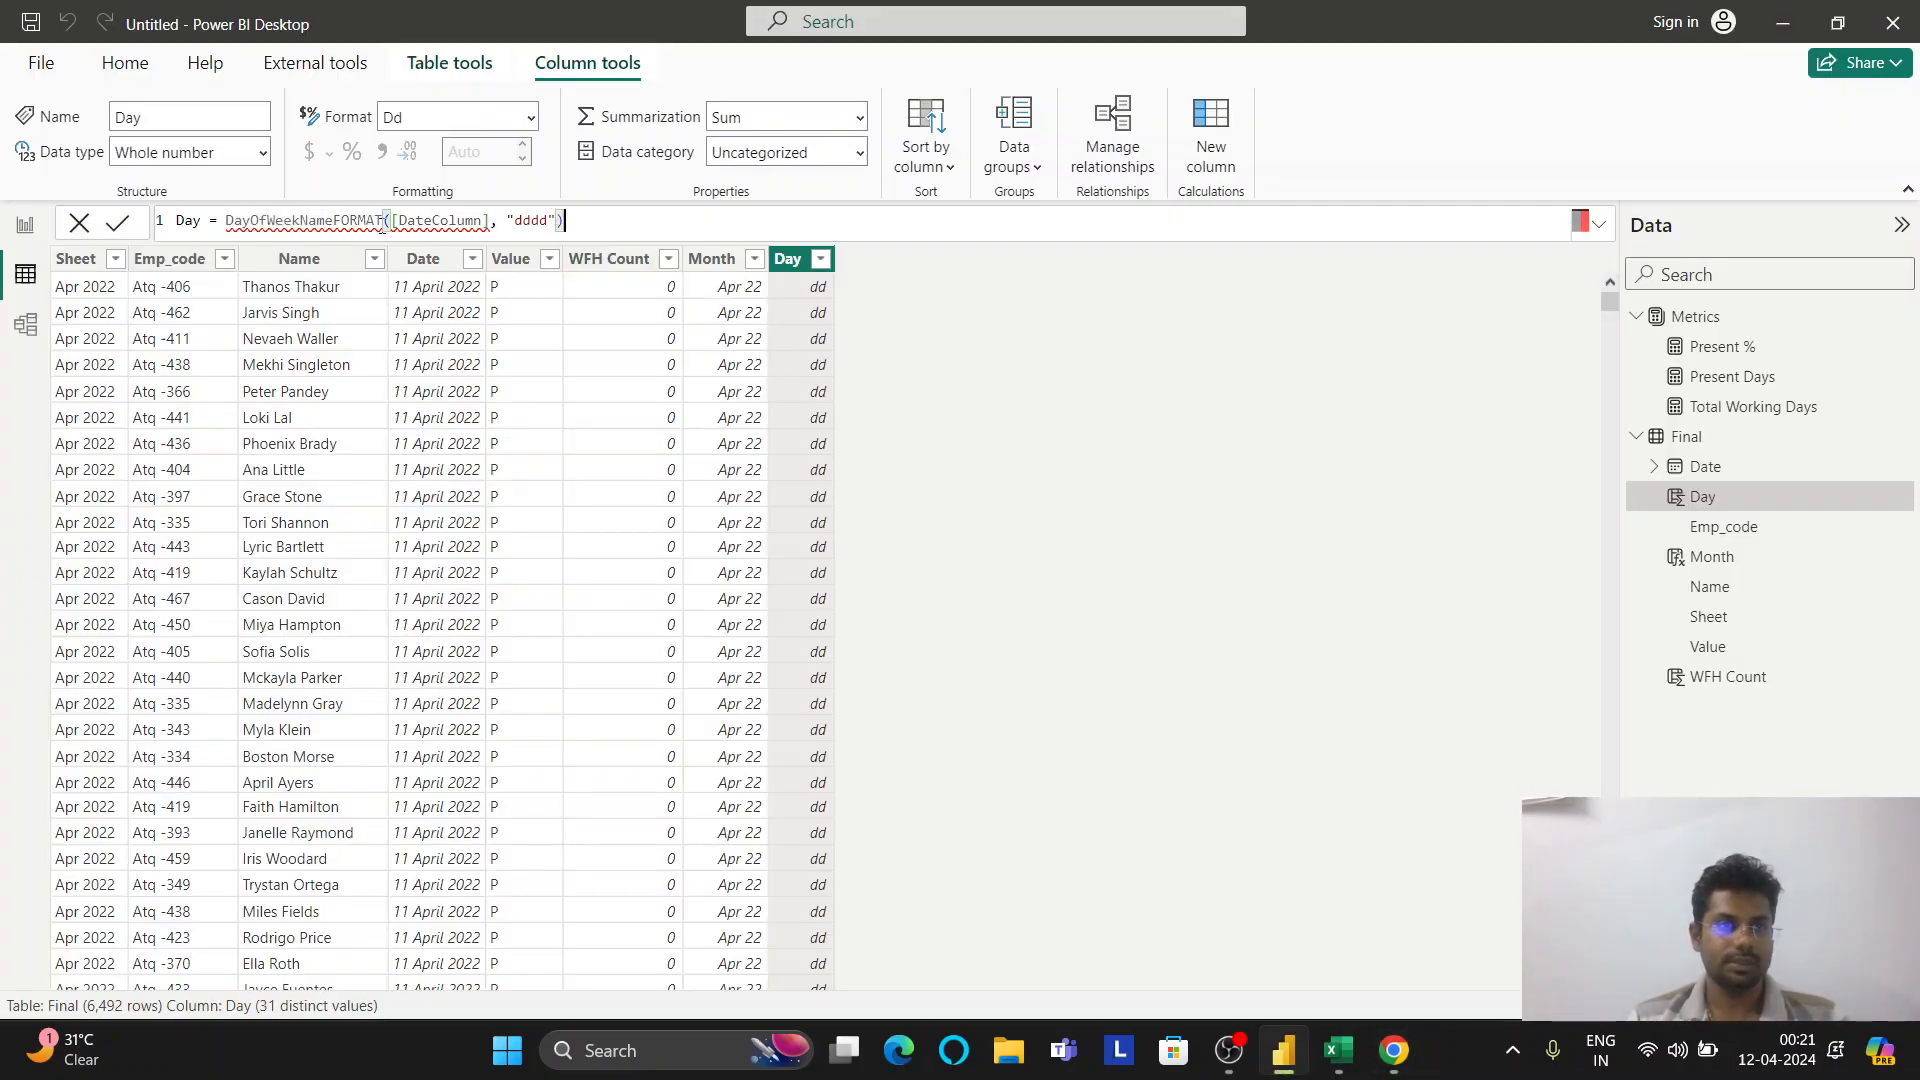
{"action": "double_click", "coordinate": [346, 220]}
{"action": "left_click", "coordinate": [331, 220], "text": "shift"}
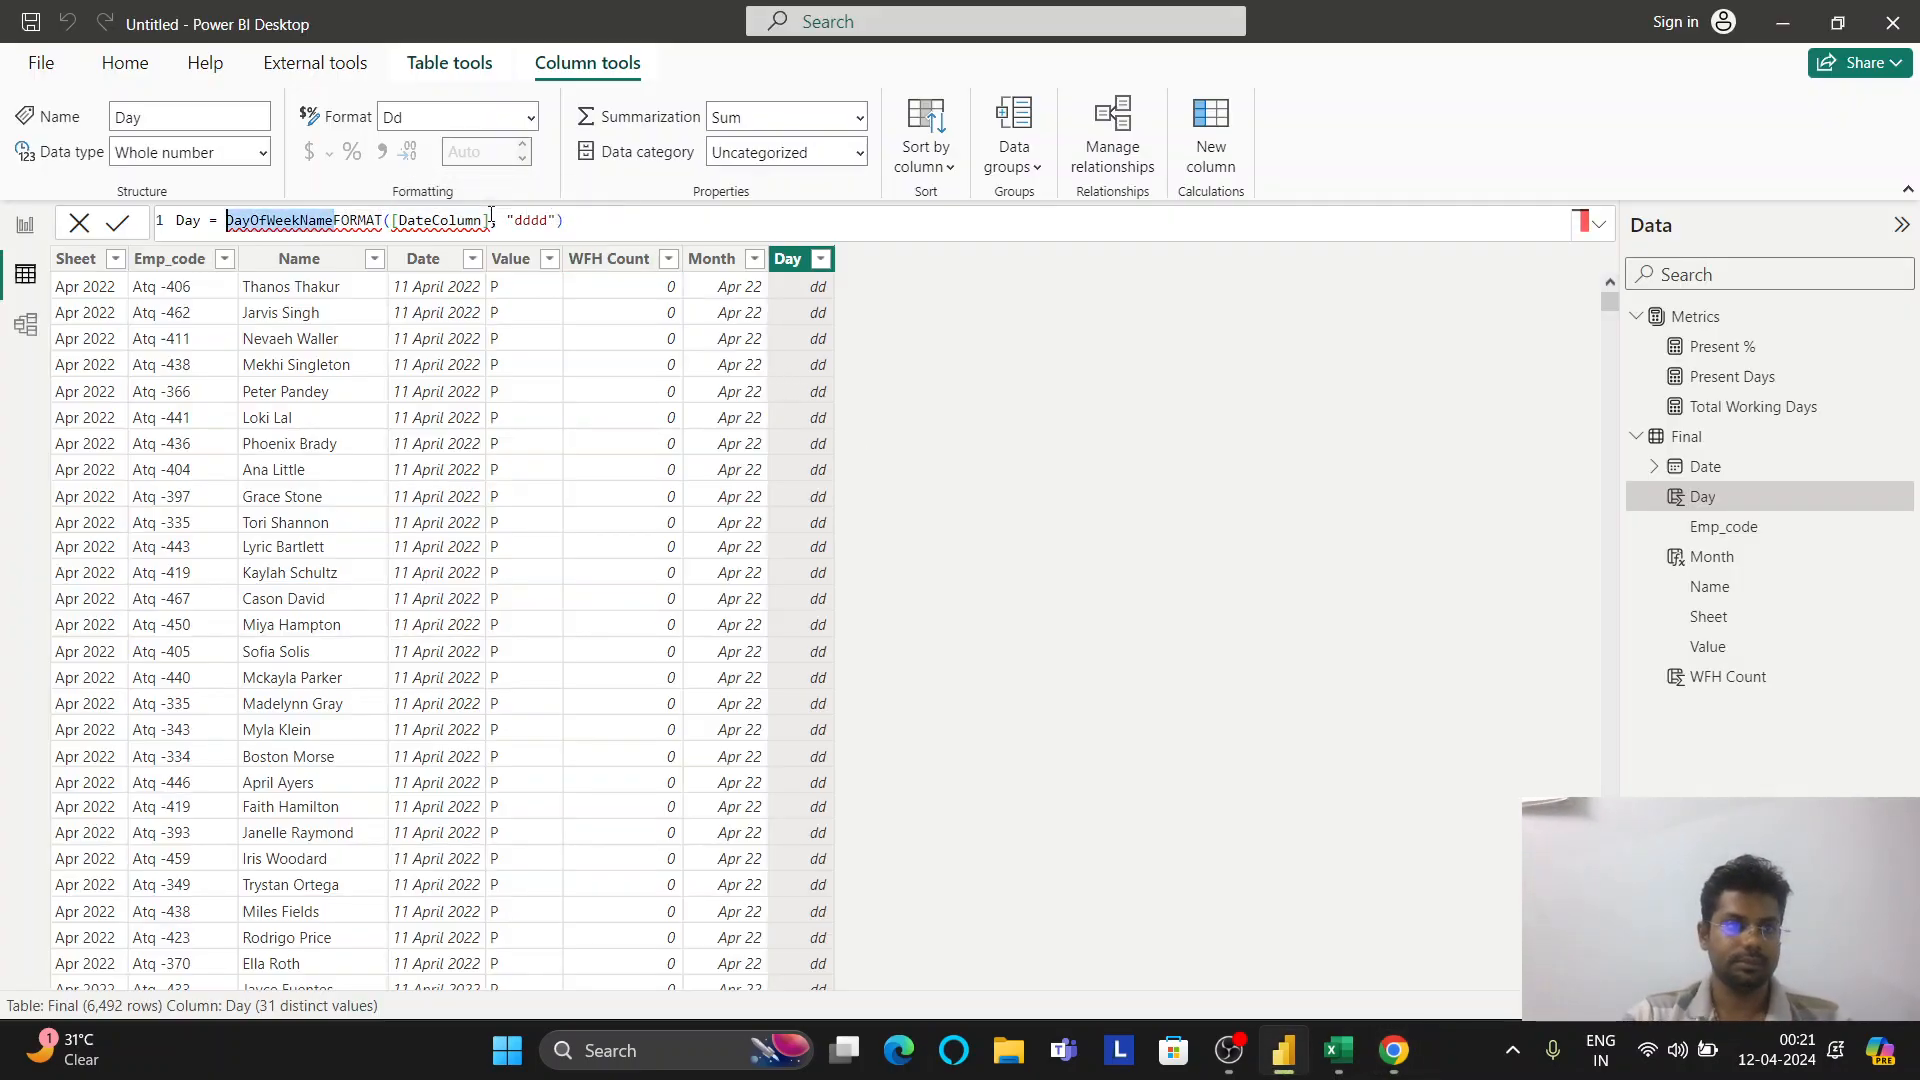
{"action": "key", "text": "BackSpace"}
Swap [DateColumn] for Final[Date] in the formula and commit, giving FORMAT(Final[Date], "dddd")
{"action": "key", "text": "ctrl+Right"}
{"action": "key", "text": "Right"}
{"action": "key", "text": "ctrl+shift+Right"}
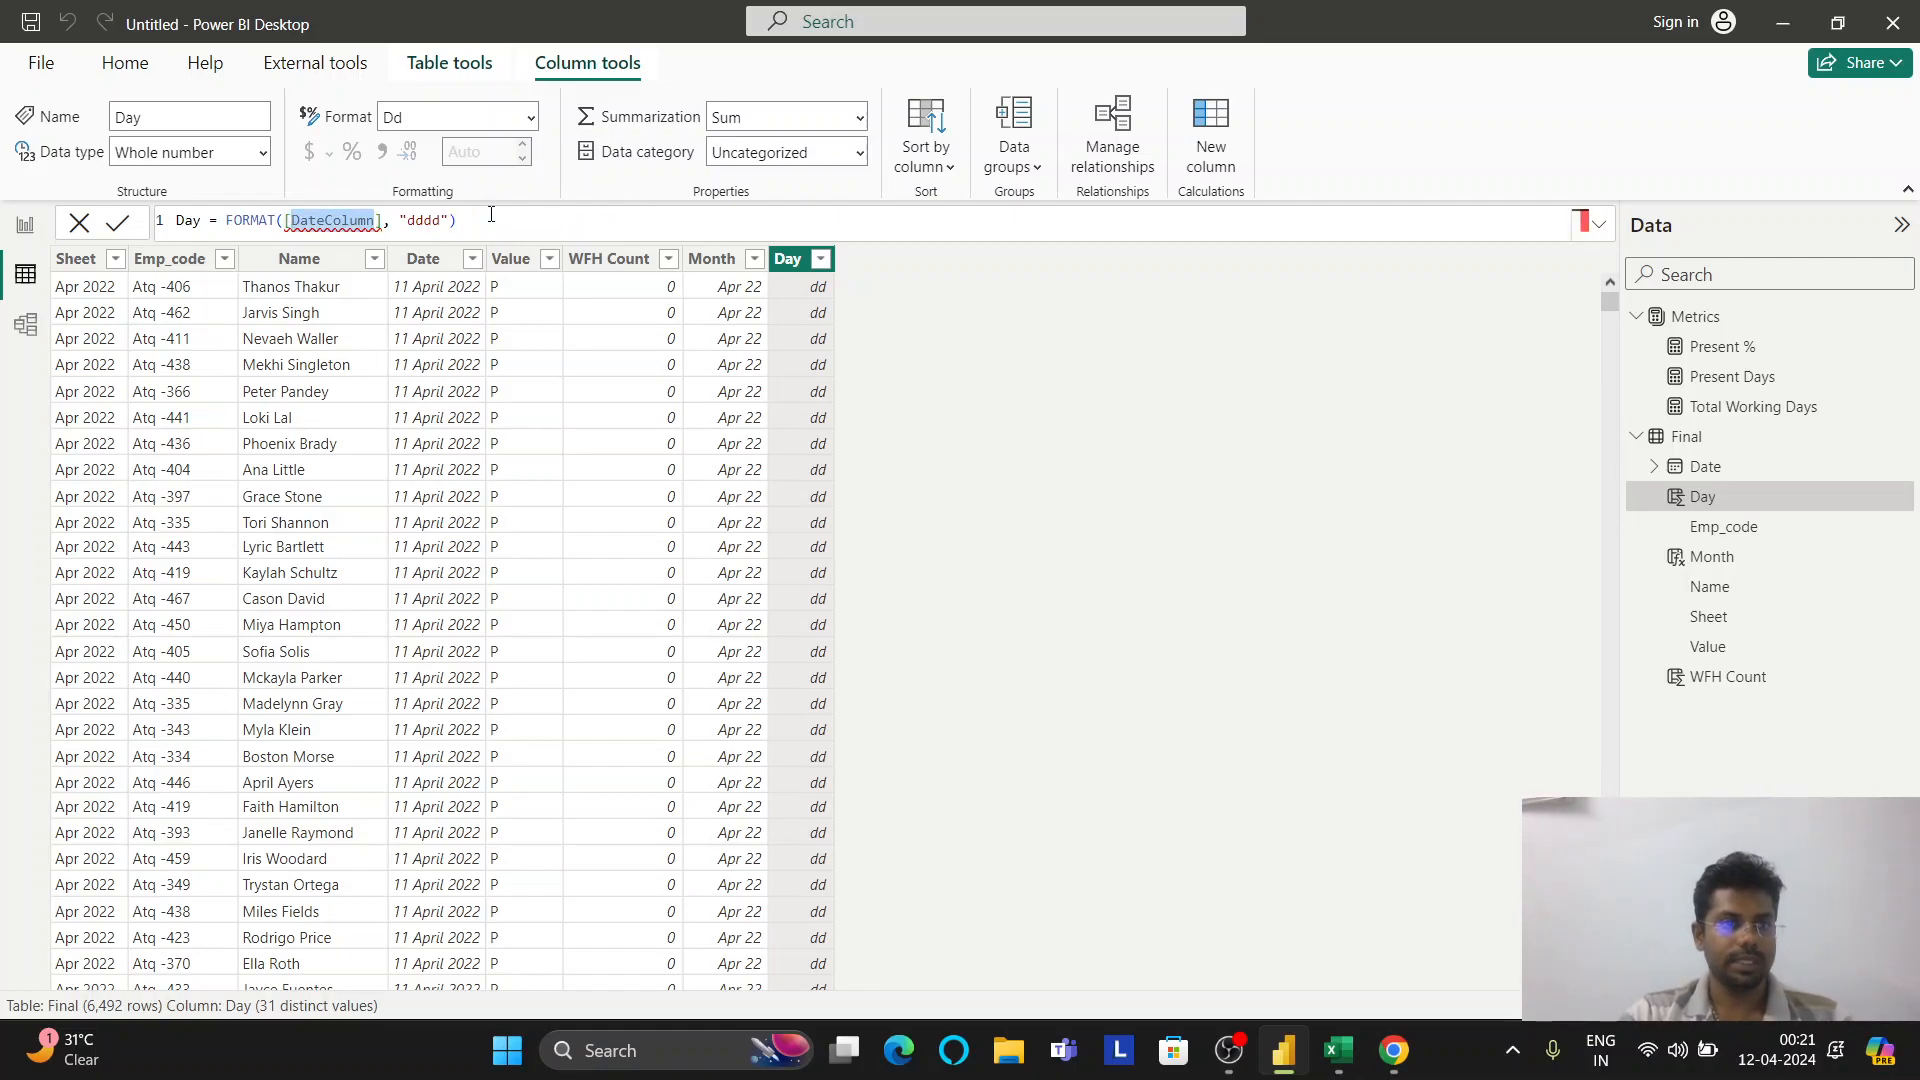
{"action": "type", "text": "["}
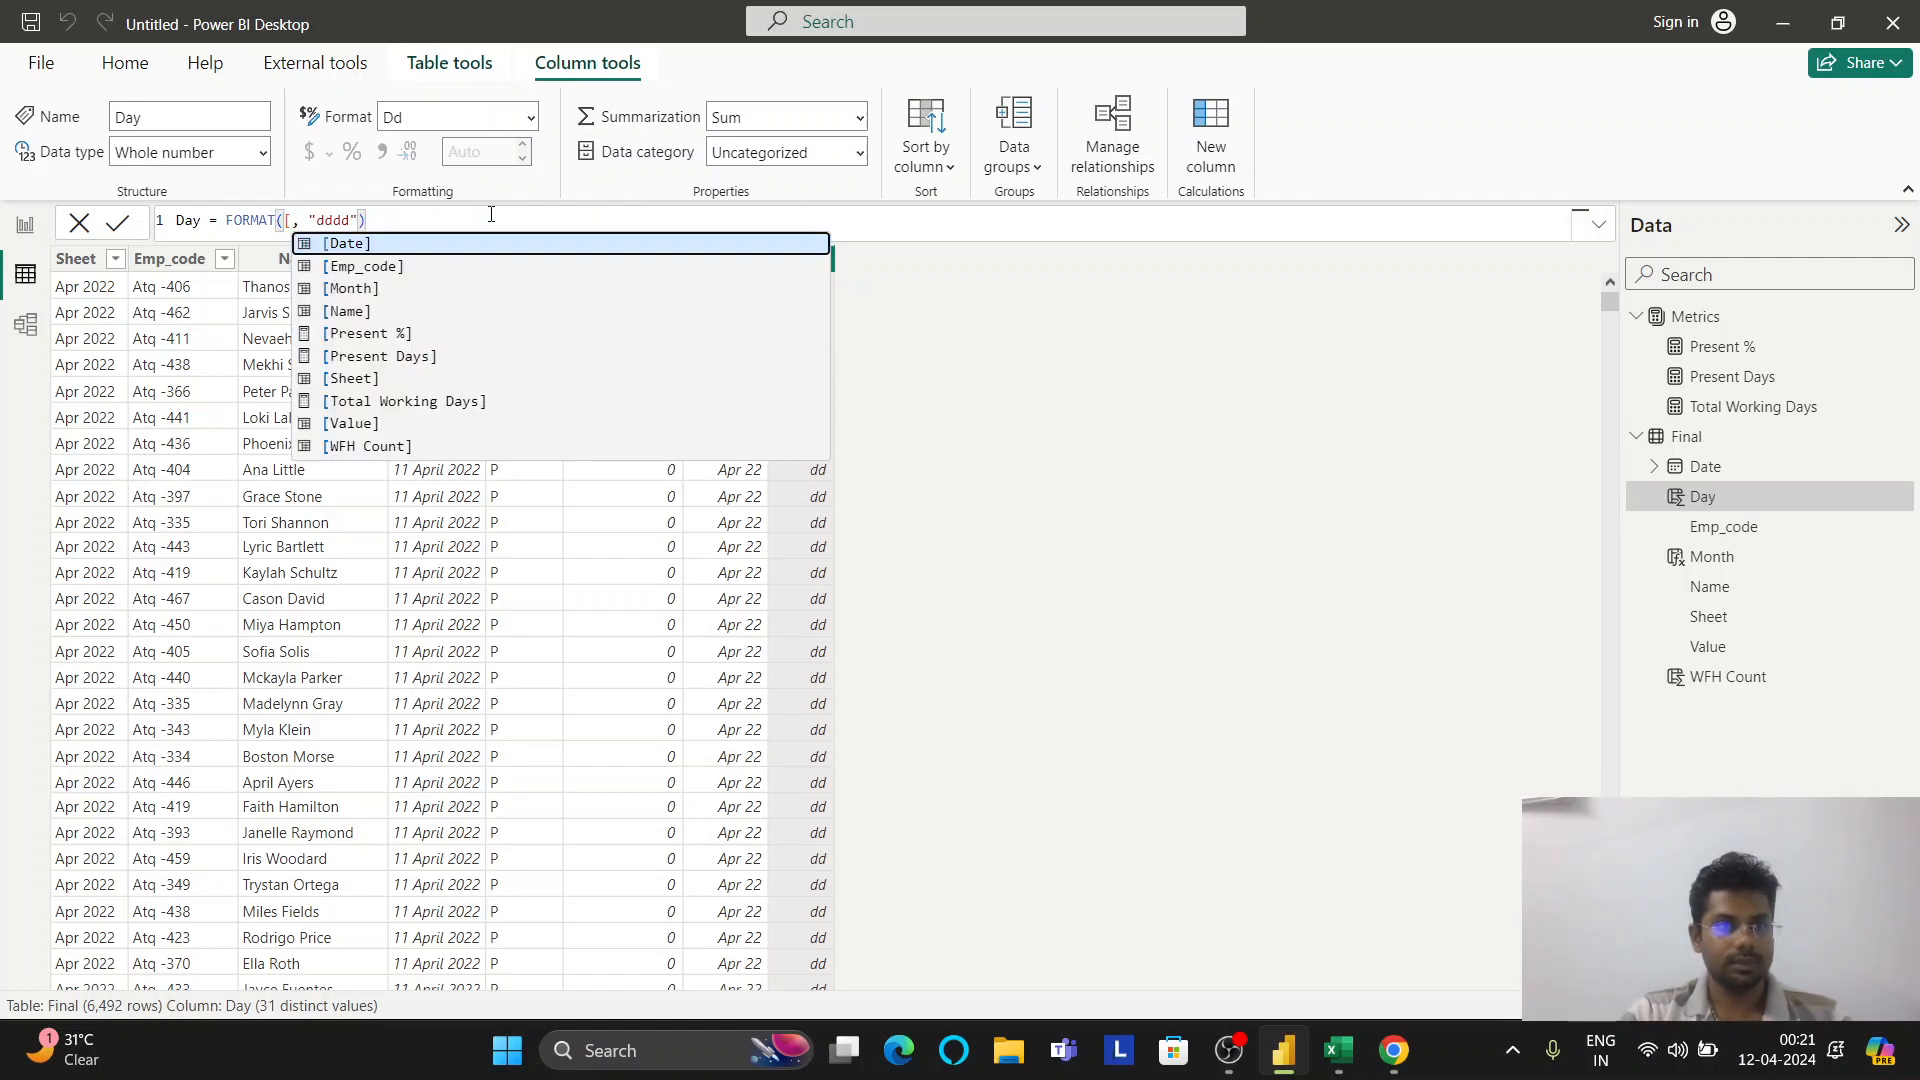
{"action": "key", "text": "BackSpace"}
{"action": "type", "text": "f"}
{"action": "key", "text": "Down"}
{"action": "key", "text": "Down"}
{"action": "key", "text": "Down"}
{"action": "key", "text": "Down"}
{"action": "key", "text": "Down"}
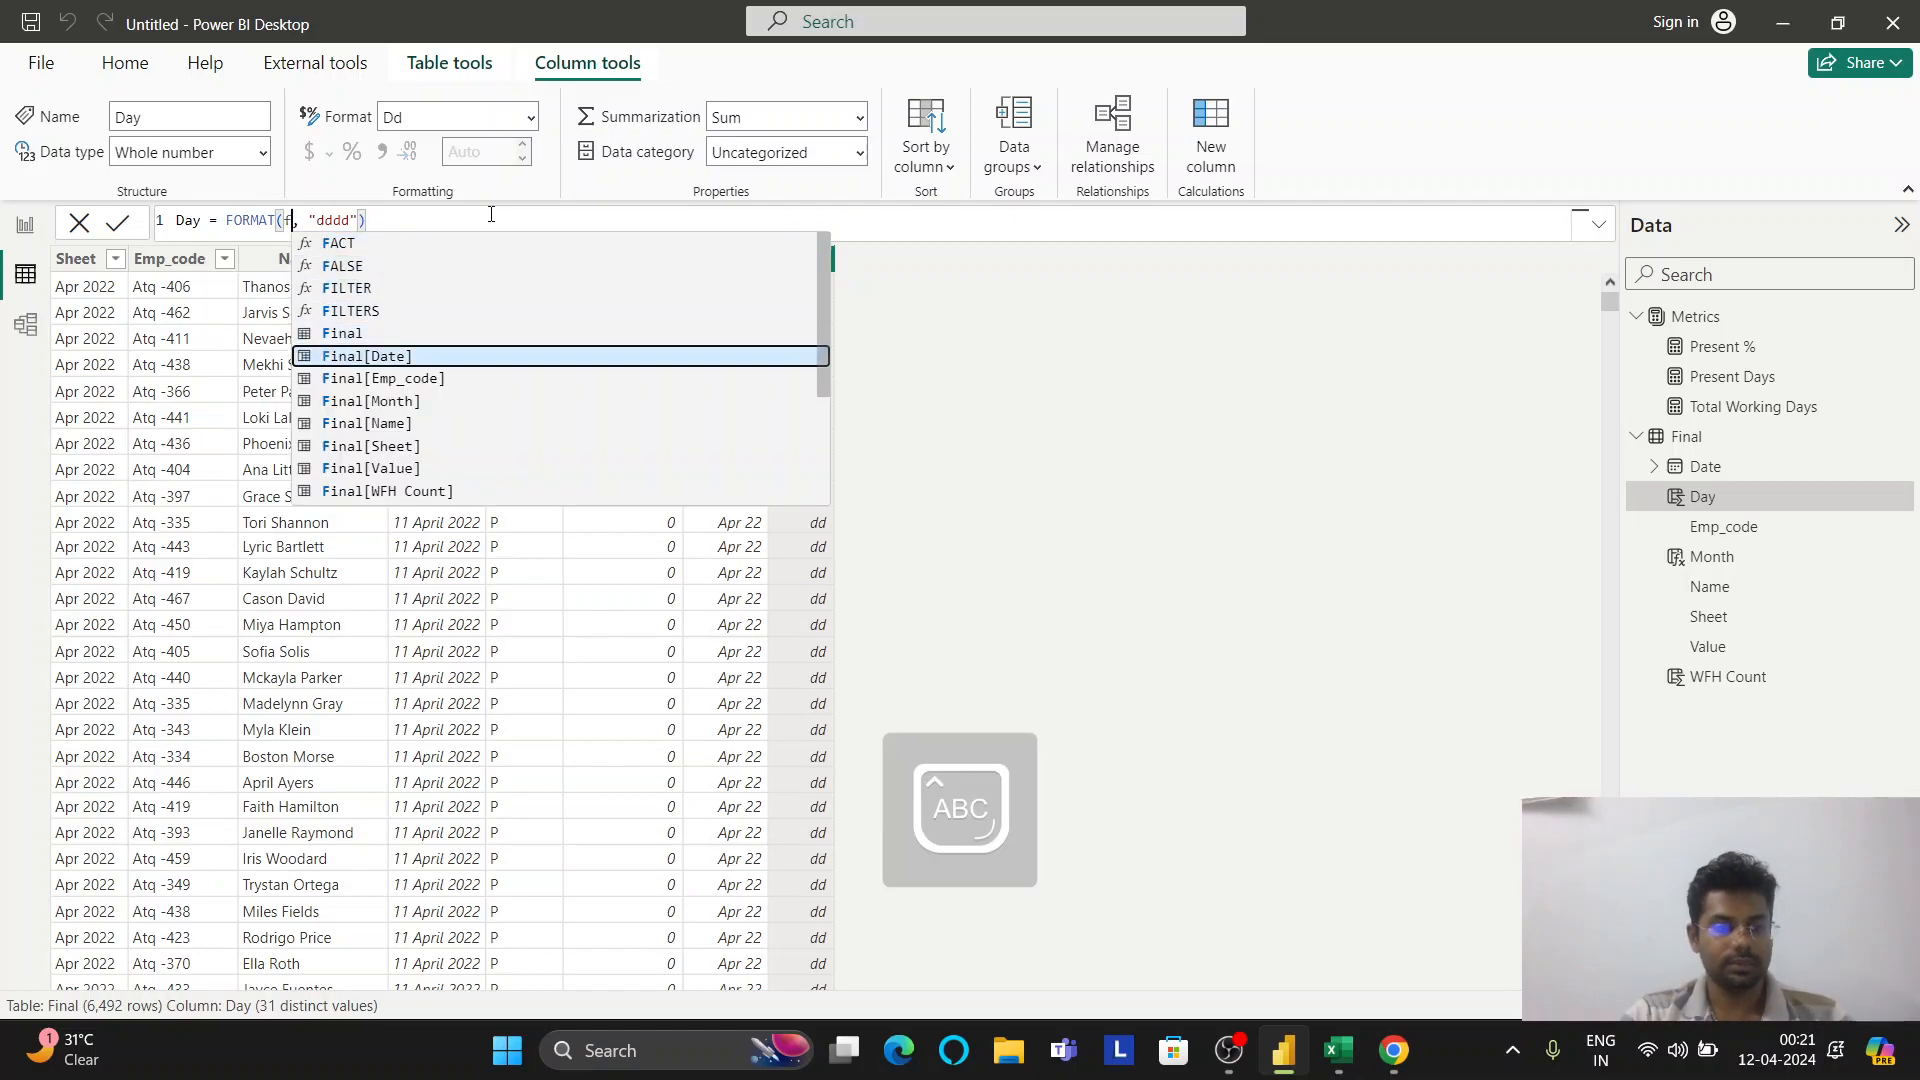
{"action": "key", "text": "Tab"}
{"action": "key", "text": "Escape"}
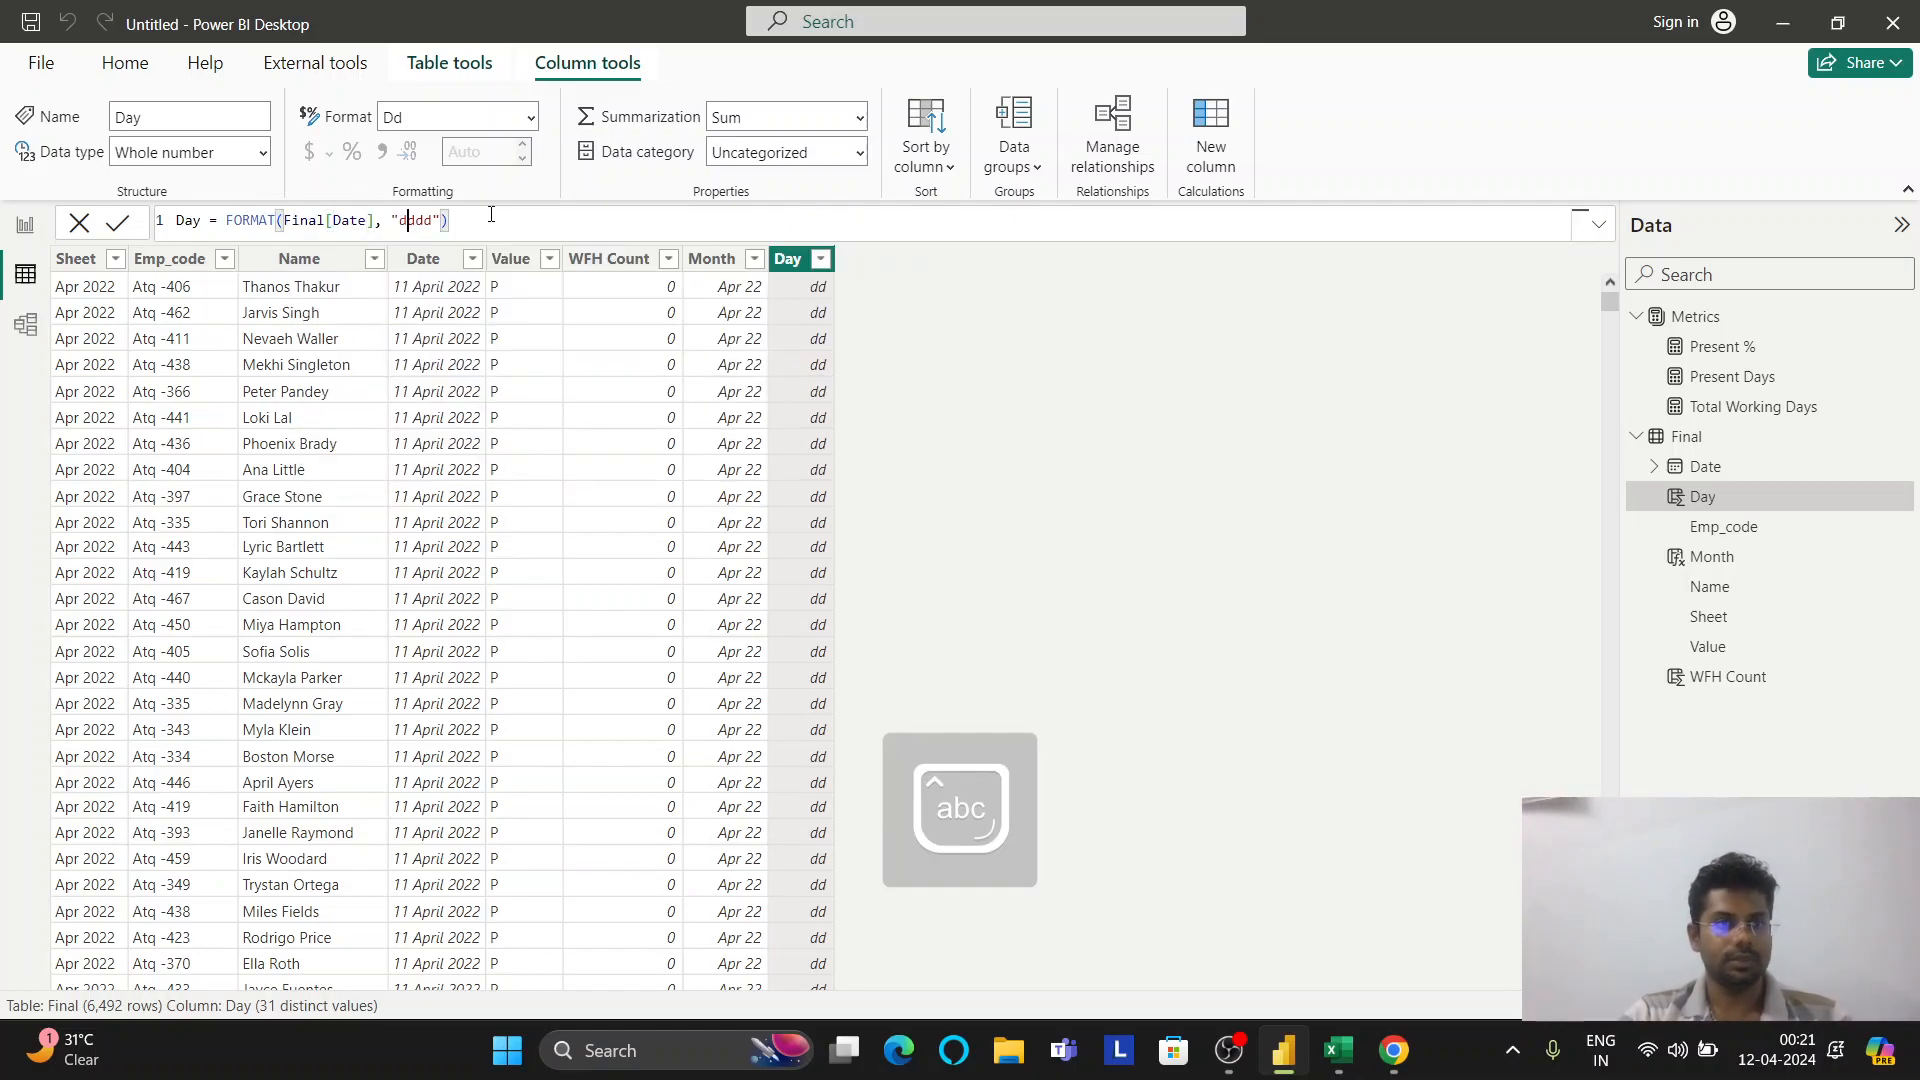
{"action": "key", "text": "Return"}
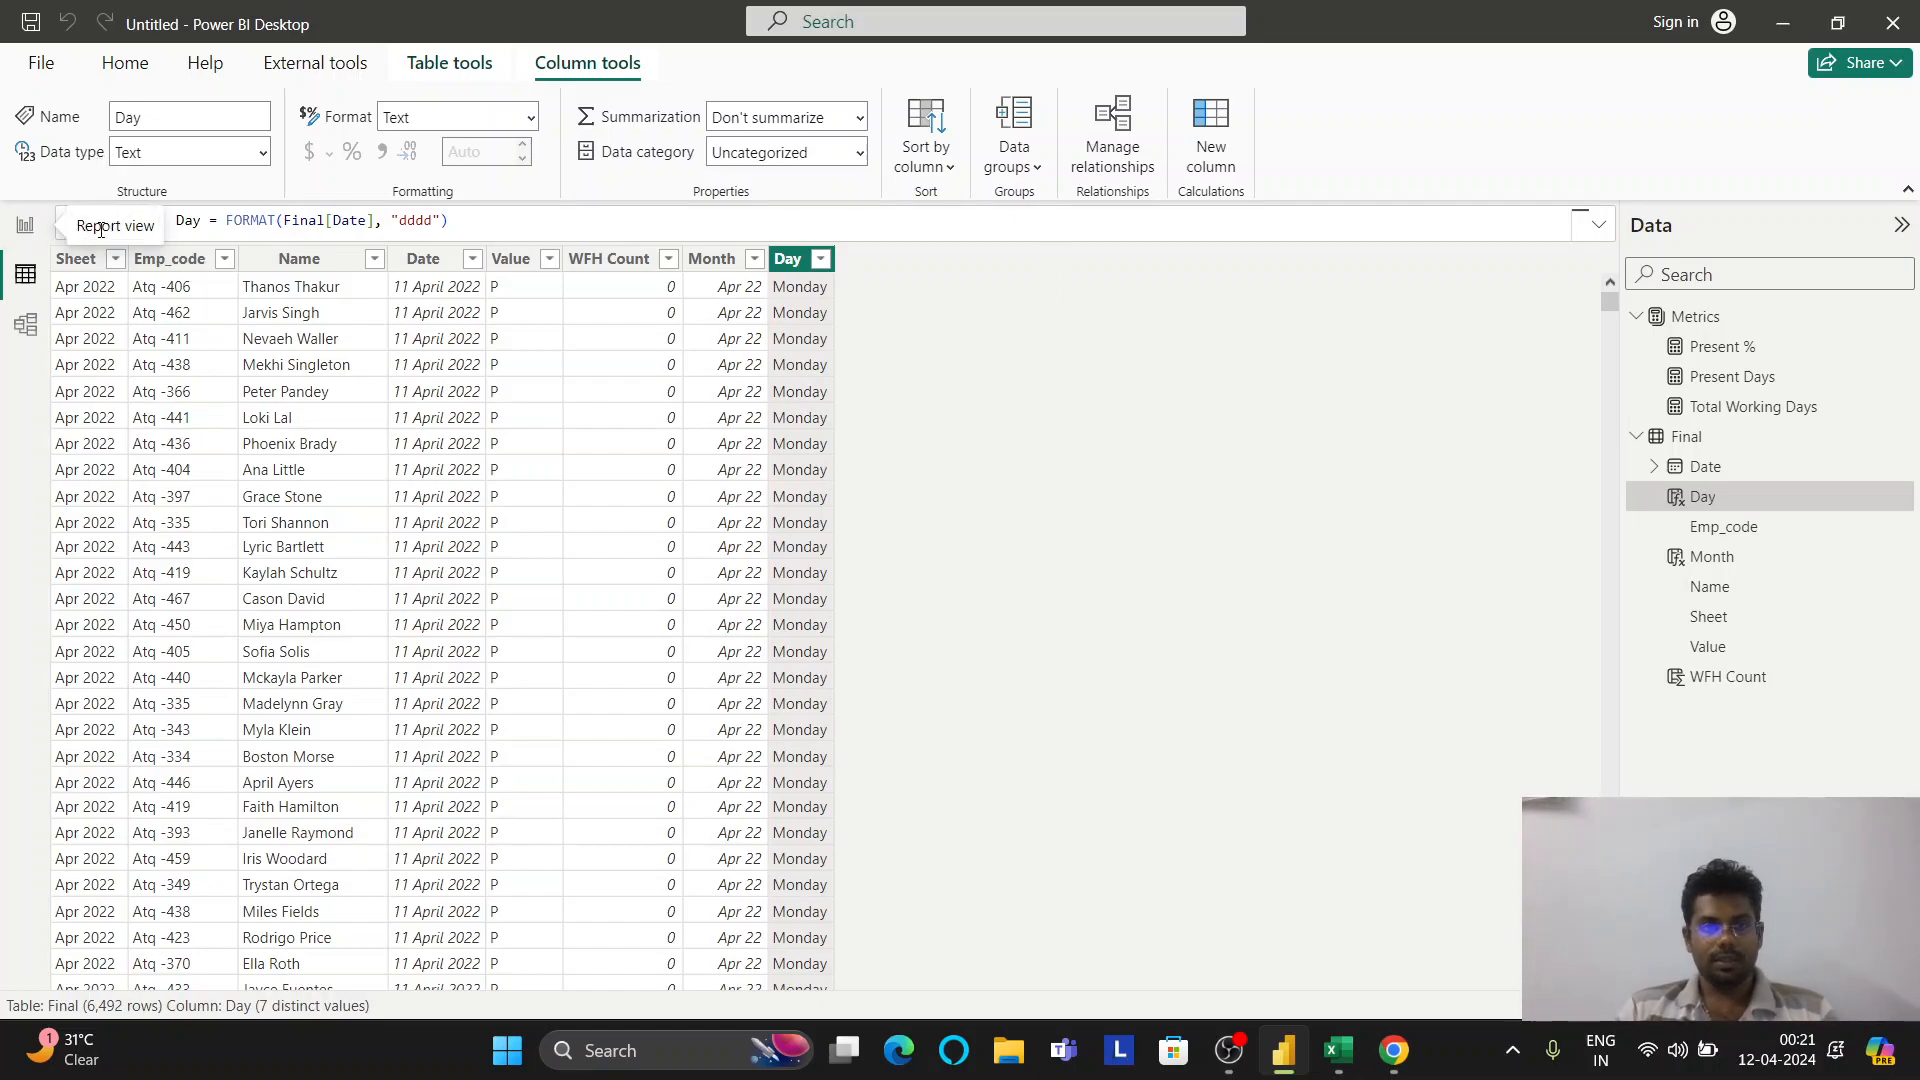
{"action": "left_click", "coordinate": [1385, 1064]}
Scroll through ChatGPT's earlier day-column answer to review it, then go back to Power BI Desktop
{"action": "scroll", "coordinate": [940, 514], "scroll_direction": "up", "scroll_amount": 20}
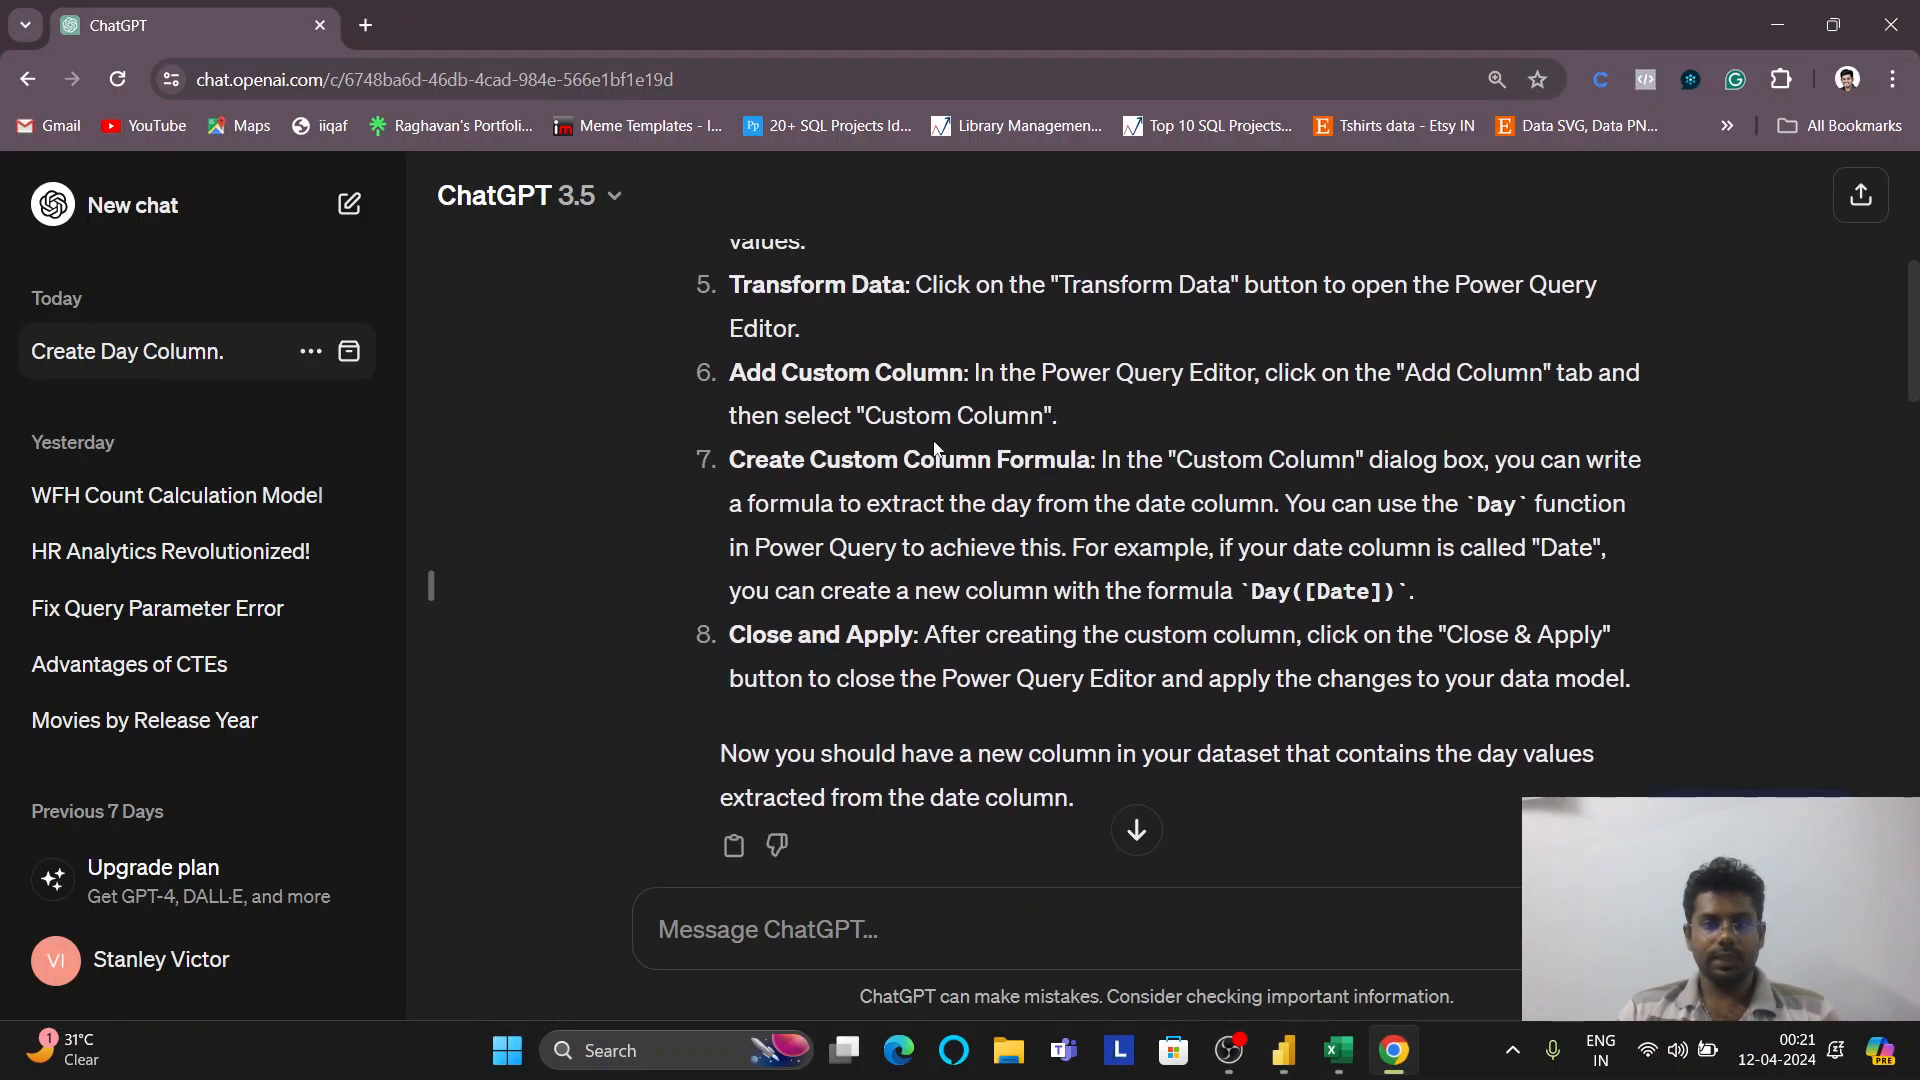
{"action": "scroll", "coordinate": [866, 393], "scroll_direction": "up", "scroll_amount": 1}
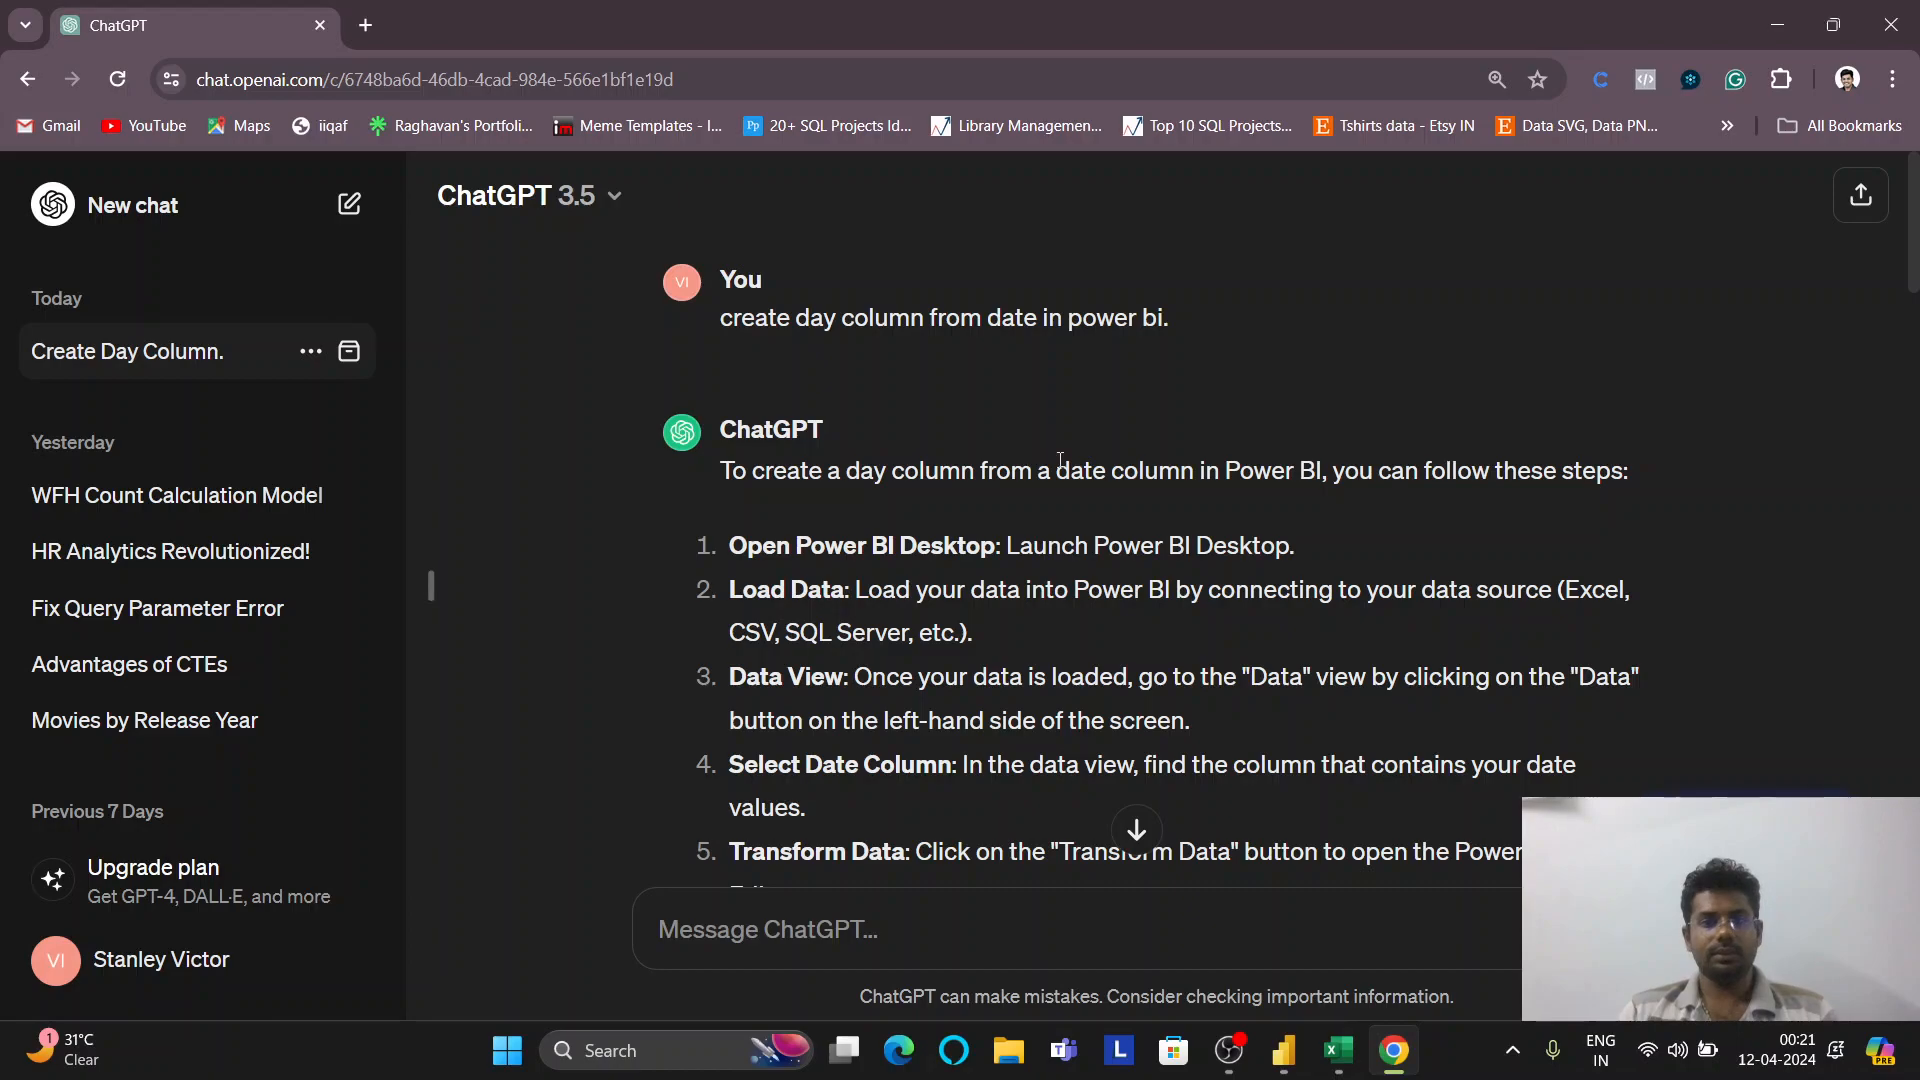
{"action": "scroll", "coordinate": [1042, 422], "scroll_direction": "down", "scroll_amount": 20}
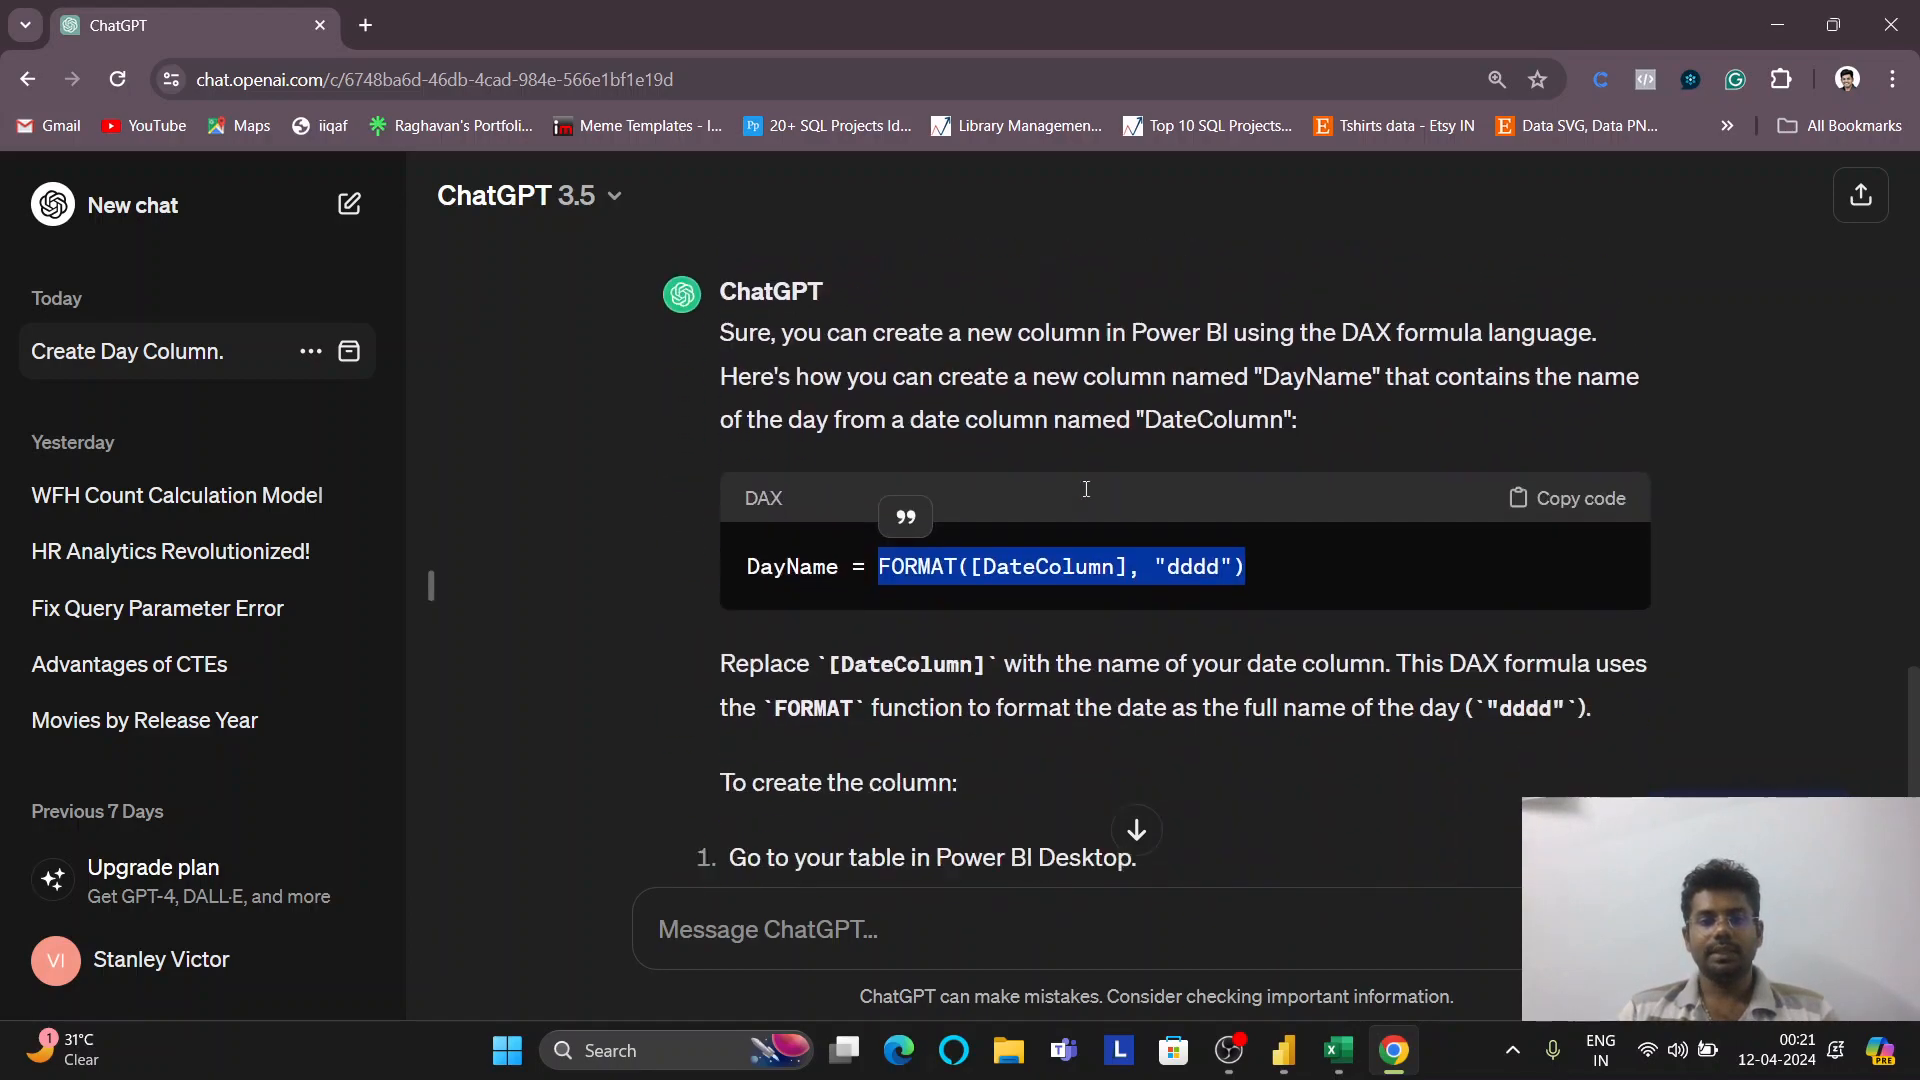
{"action": "scroll", "coordinate": [1060, 500], "scroll_direction": "up", "scroll_amount": 3}
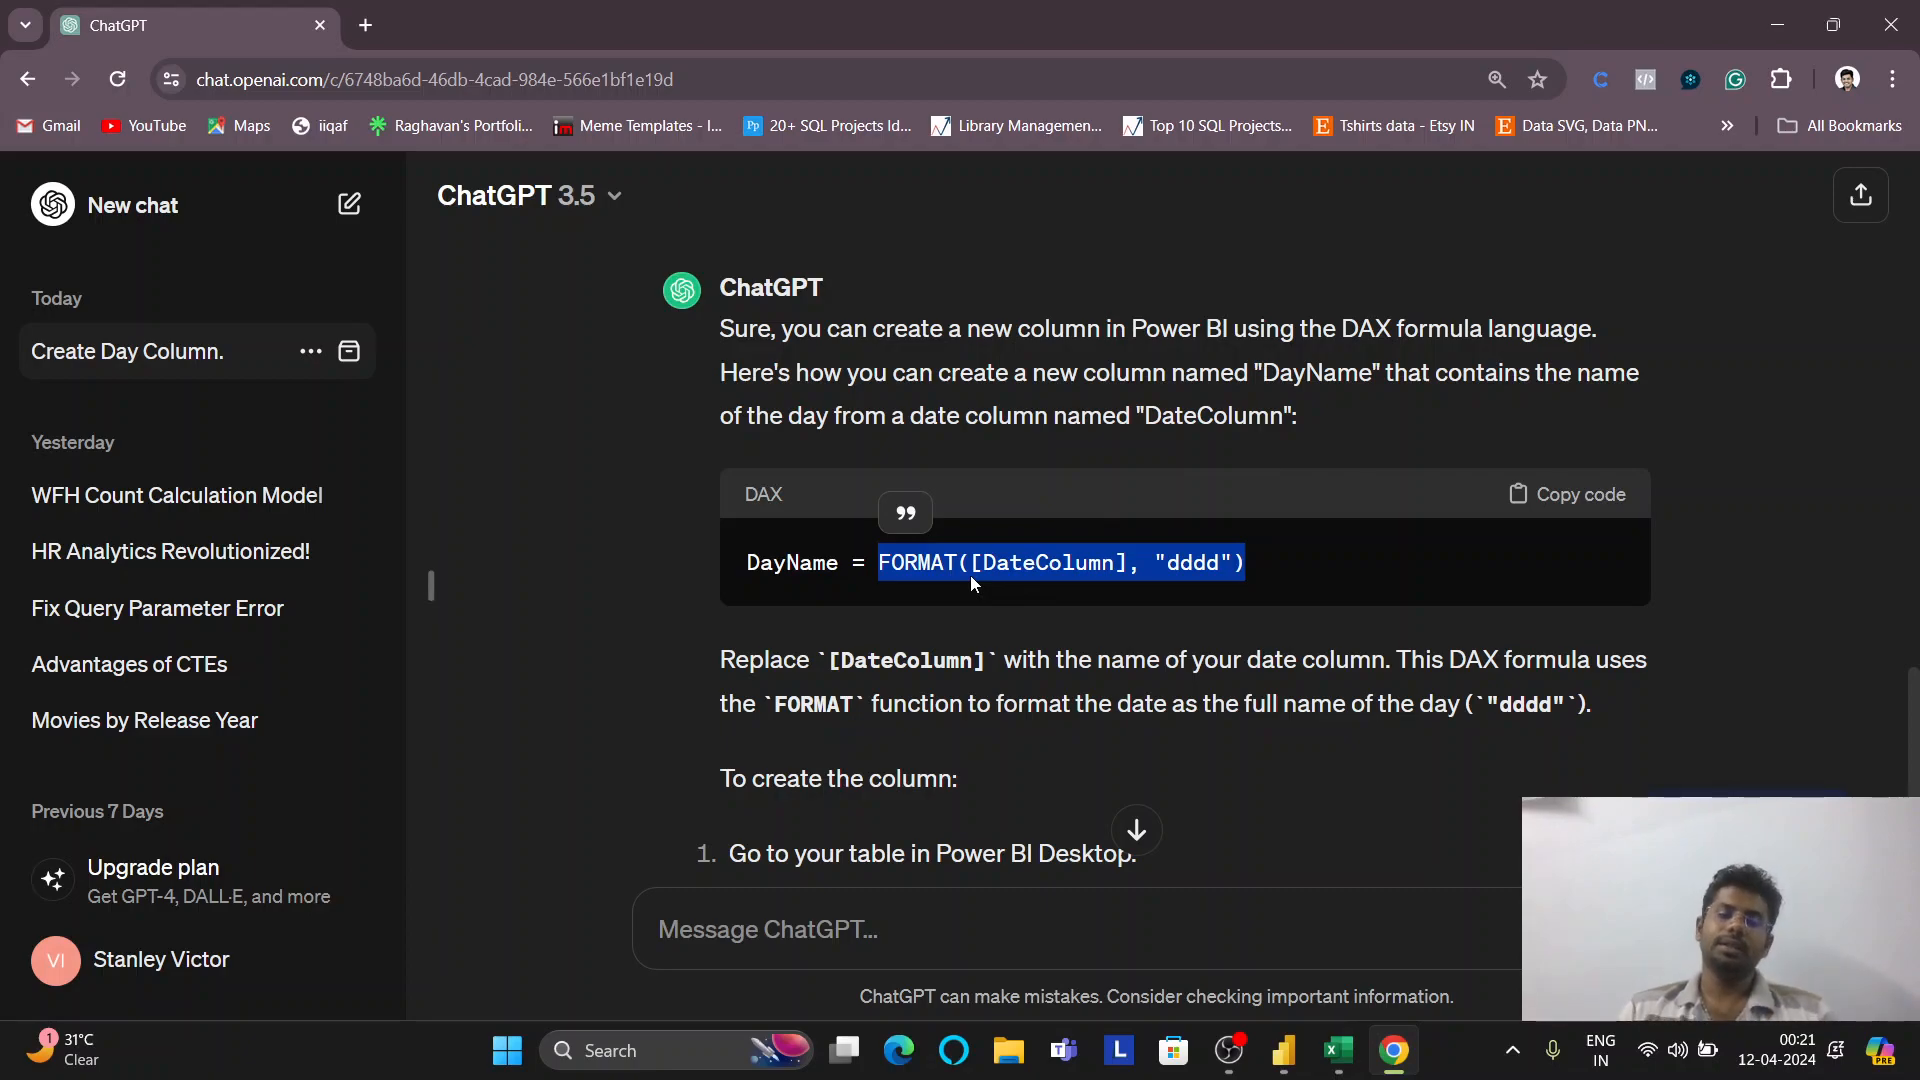
{"action": "scroll", "coordinate": [970, 574], "scroll_direction": "down", "scroll_amount": 3}
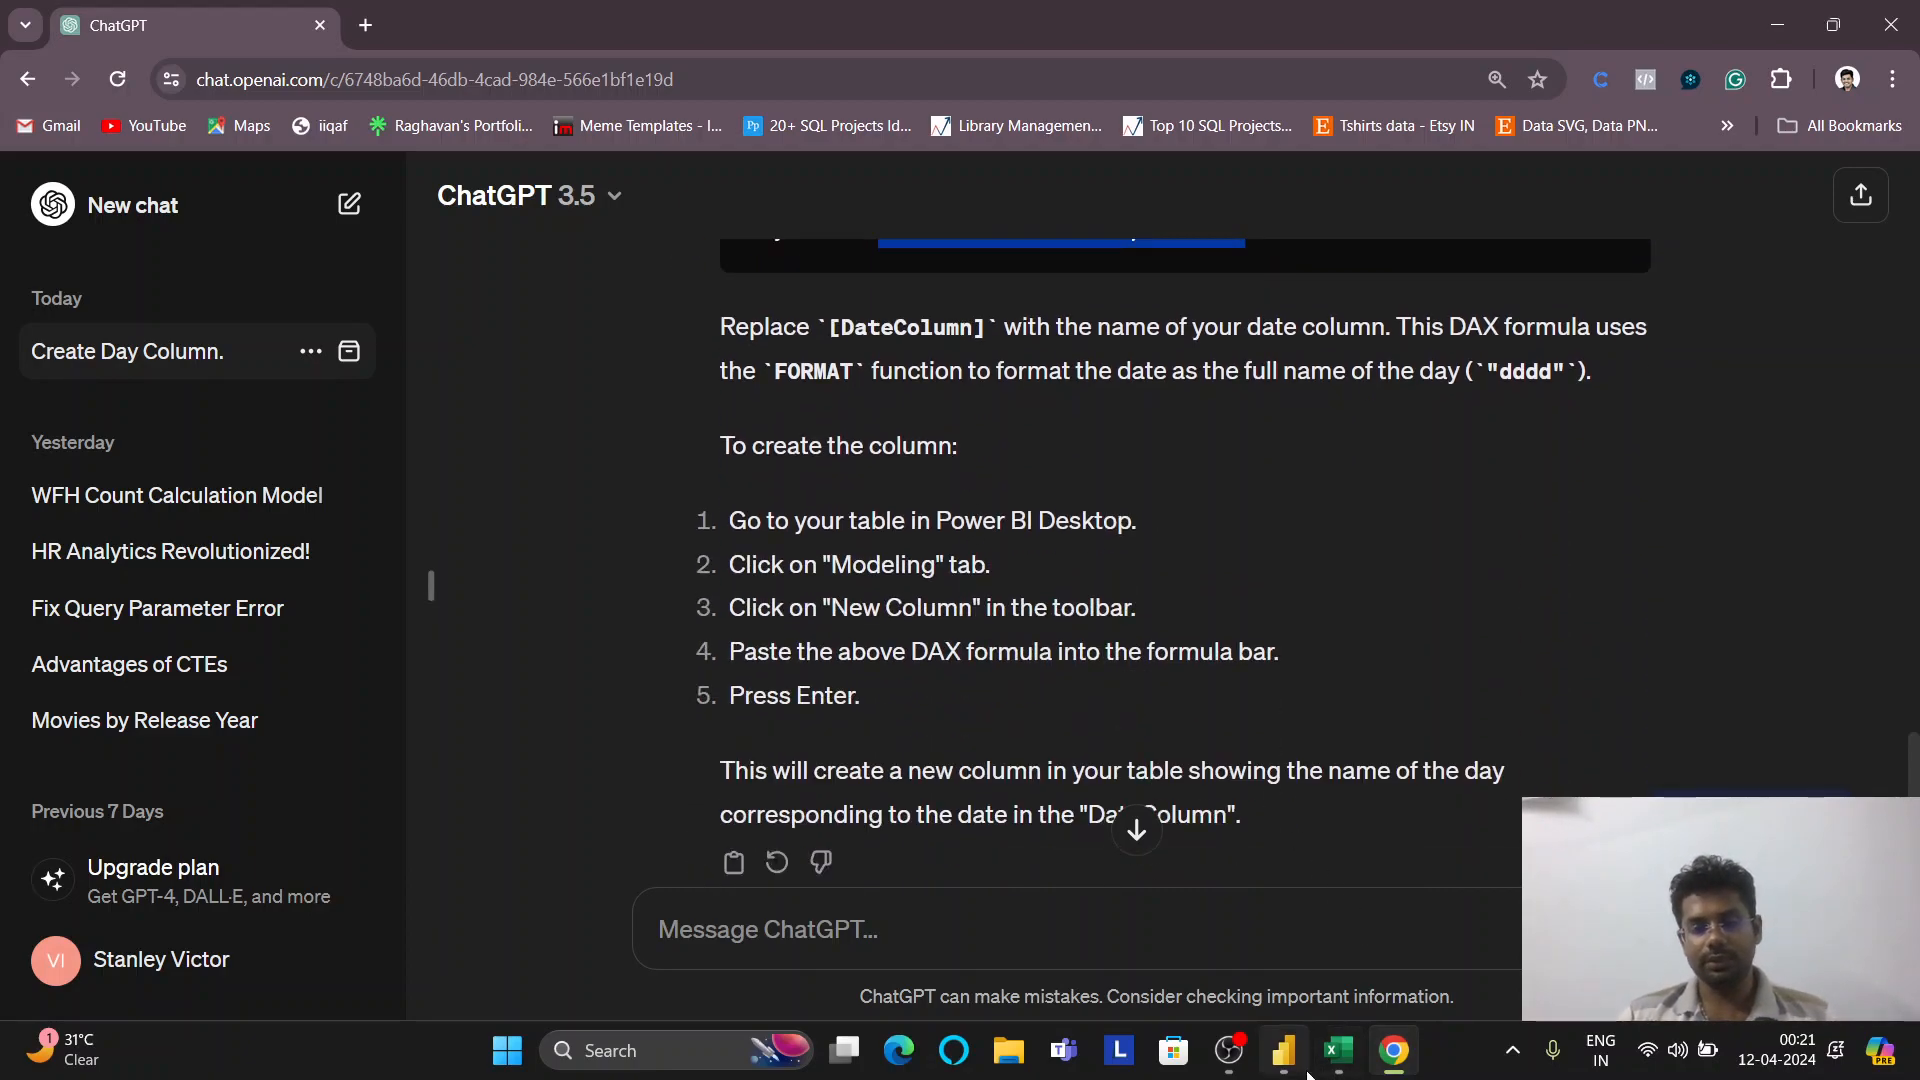
{"action": "mouse_move", "coordinate": [1287, 1055]}
{"action": "left_click", "coordinate": [1311, 966]}
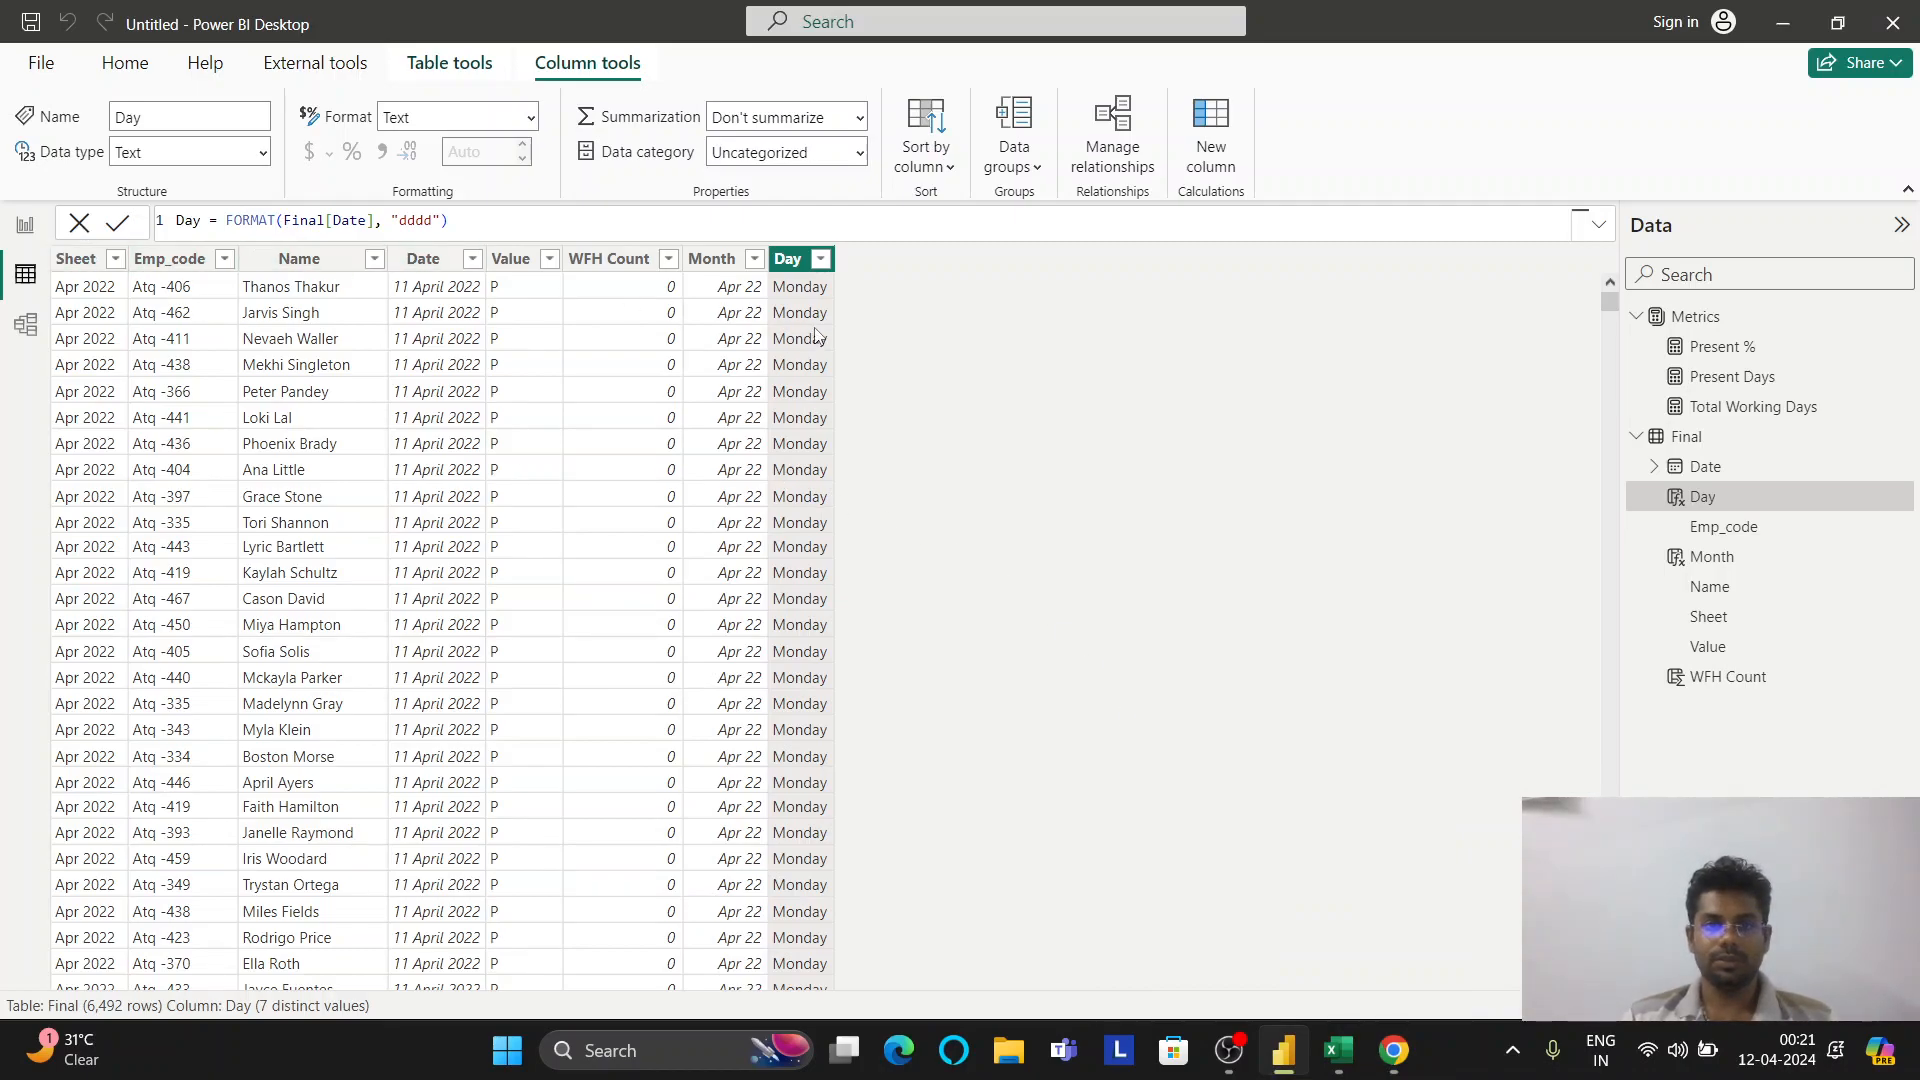
Add the Month field to the report page beside the measure cards as a Card visual
{"action": "left_click", "coordinate": [25, 224]}
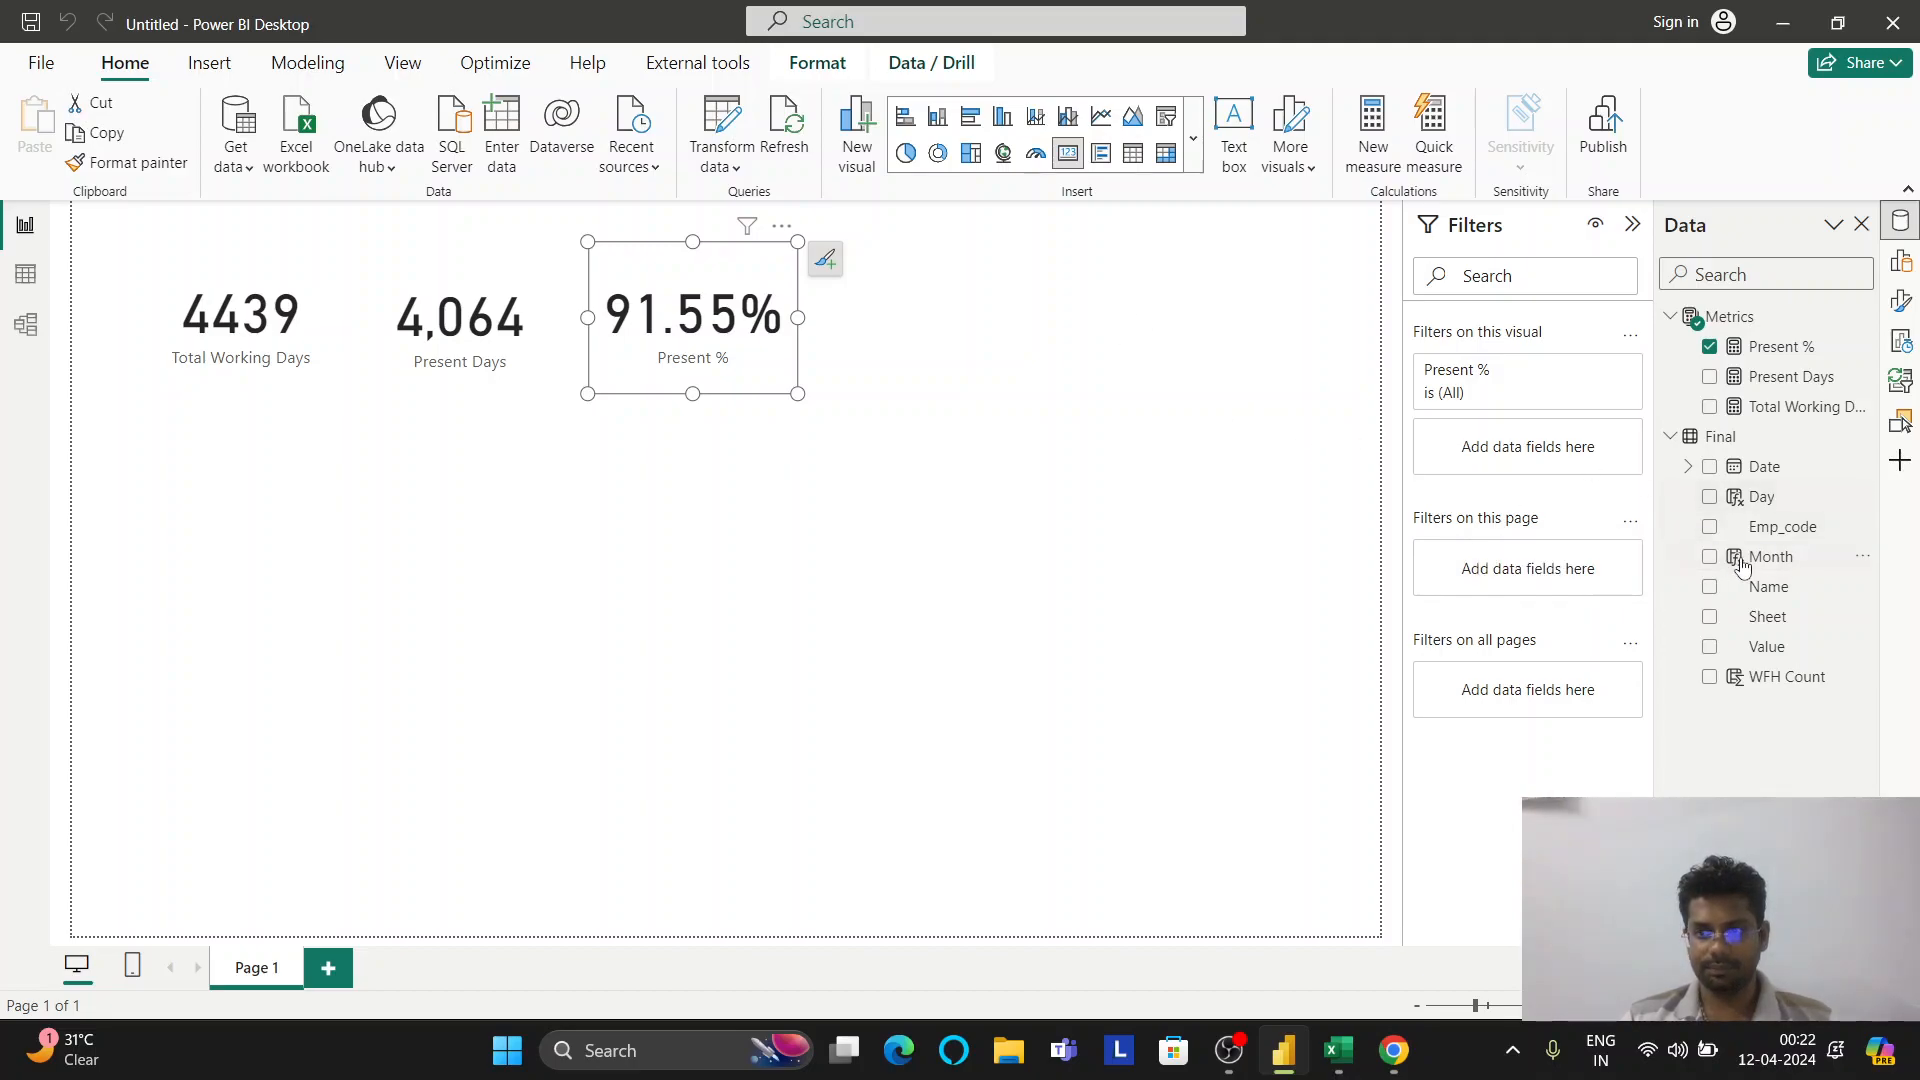
{"action": "left_click_drag", "start_coordinate": [1760, 557], "coordinate": [1178, 274]}
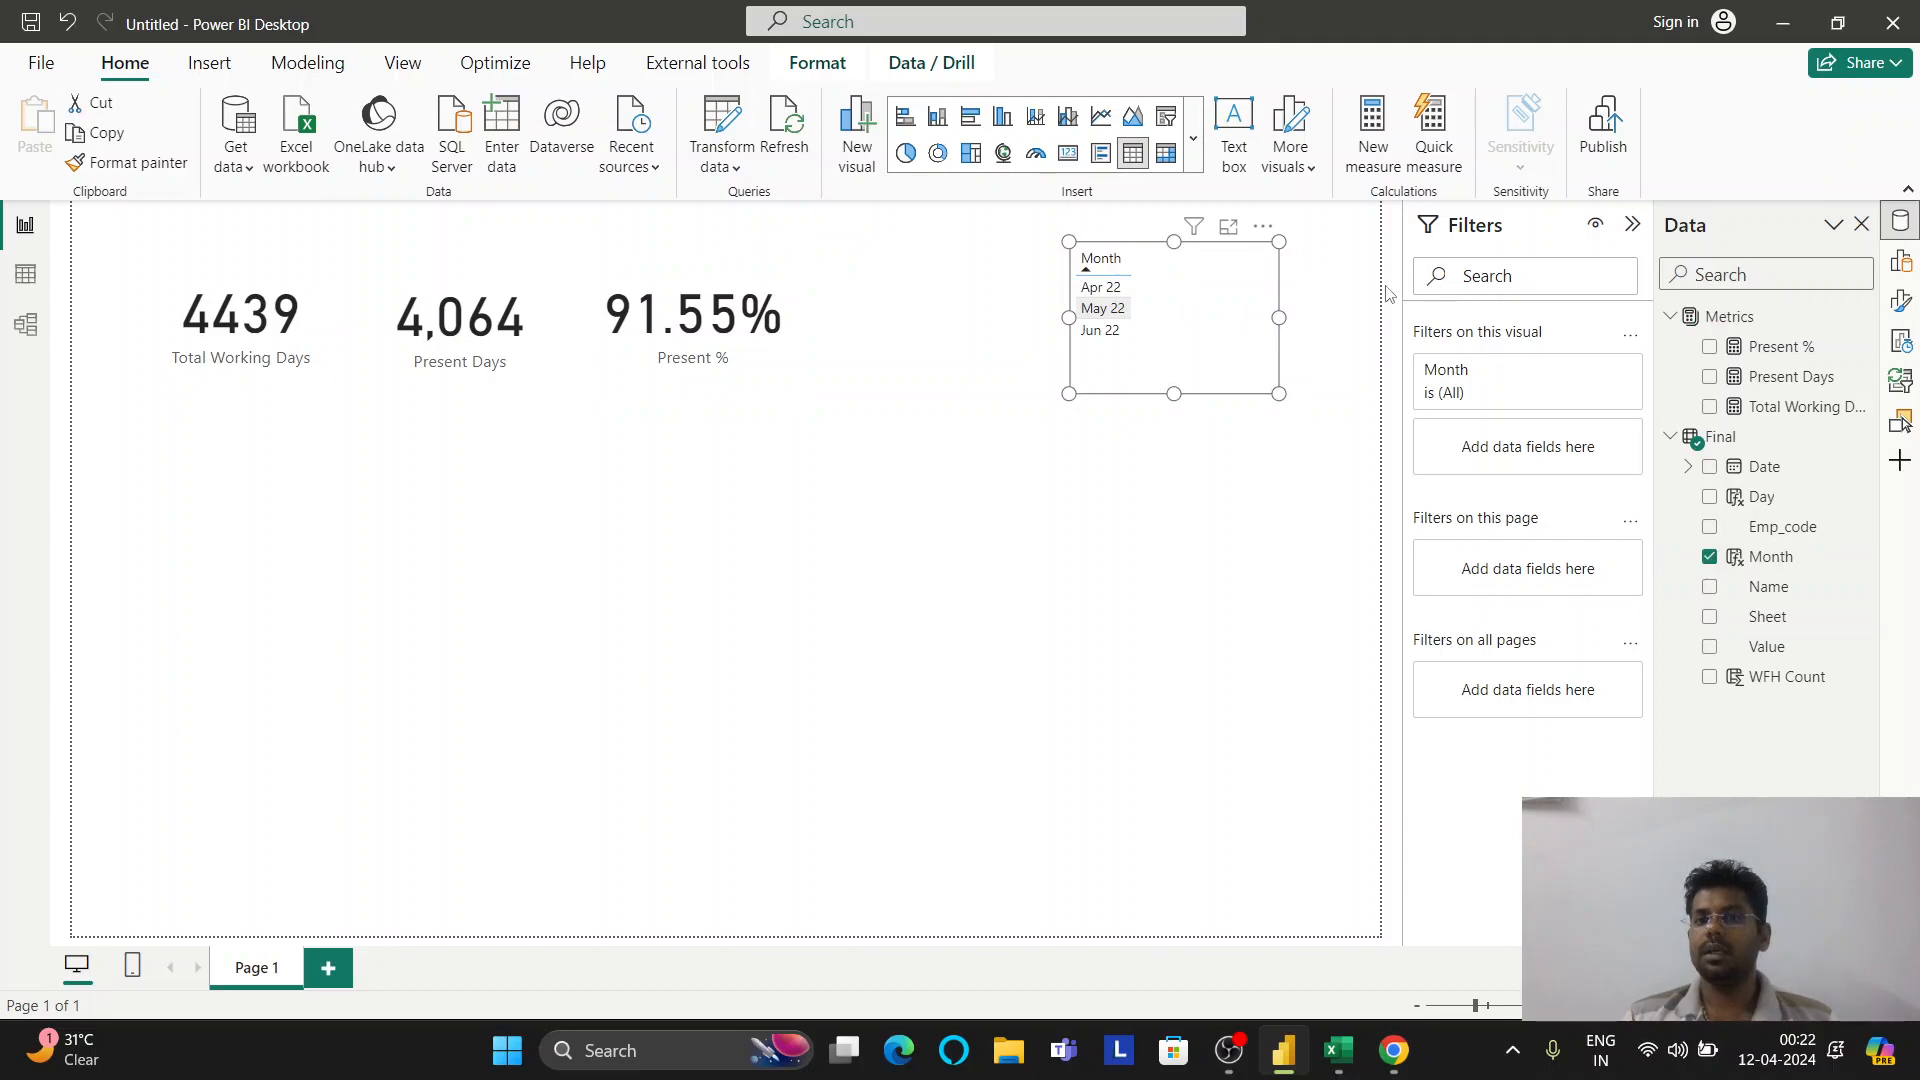
{"action": "left_click", "coordinate": [1898, 265]}
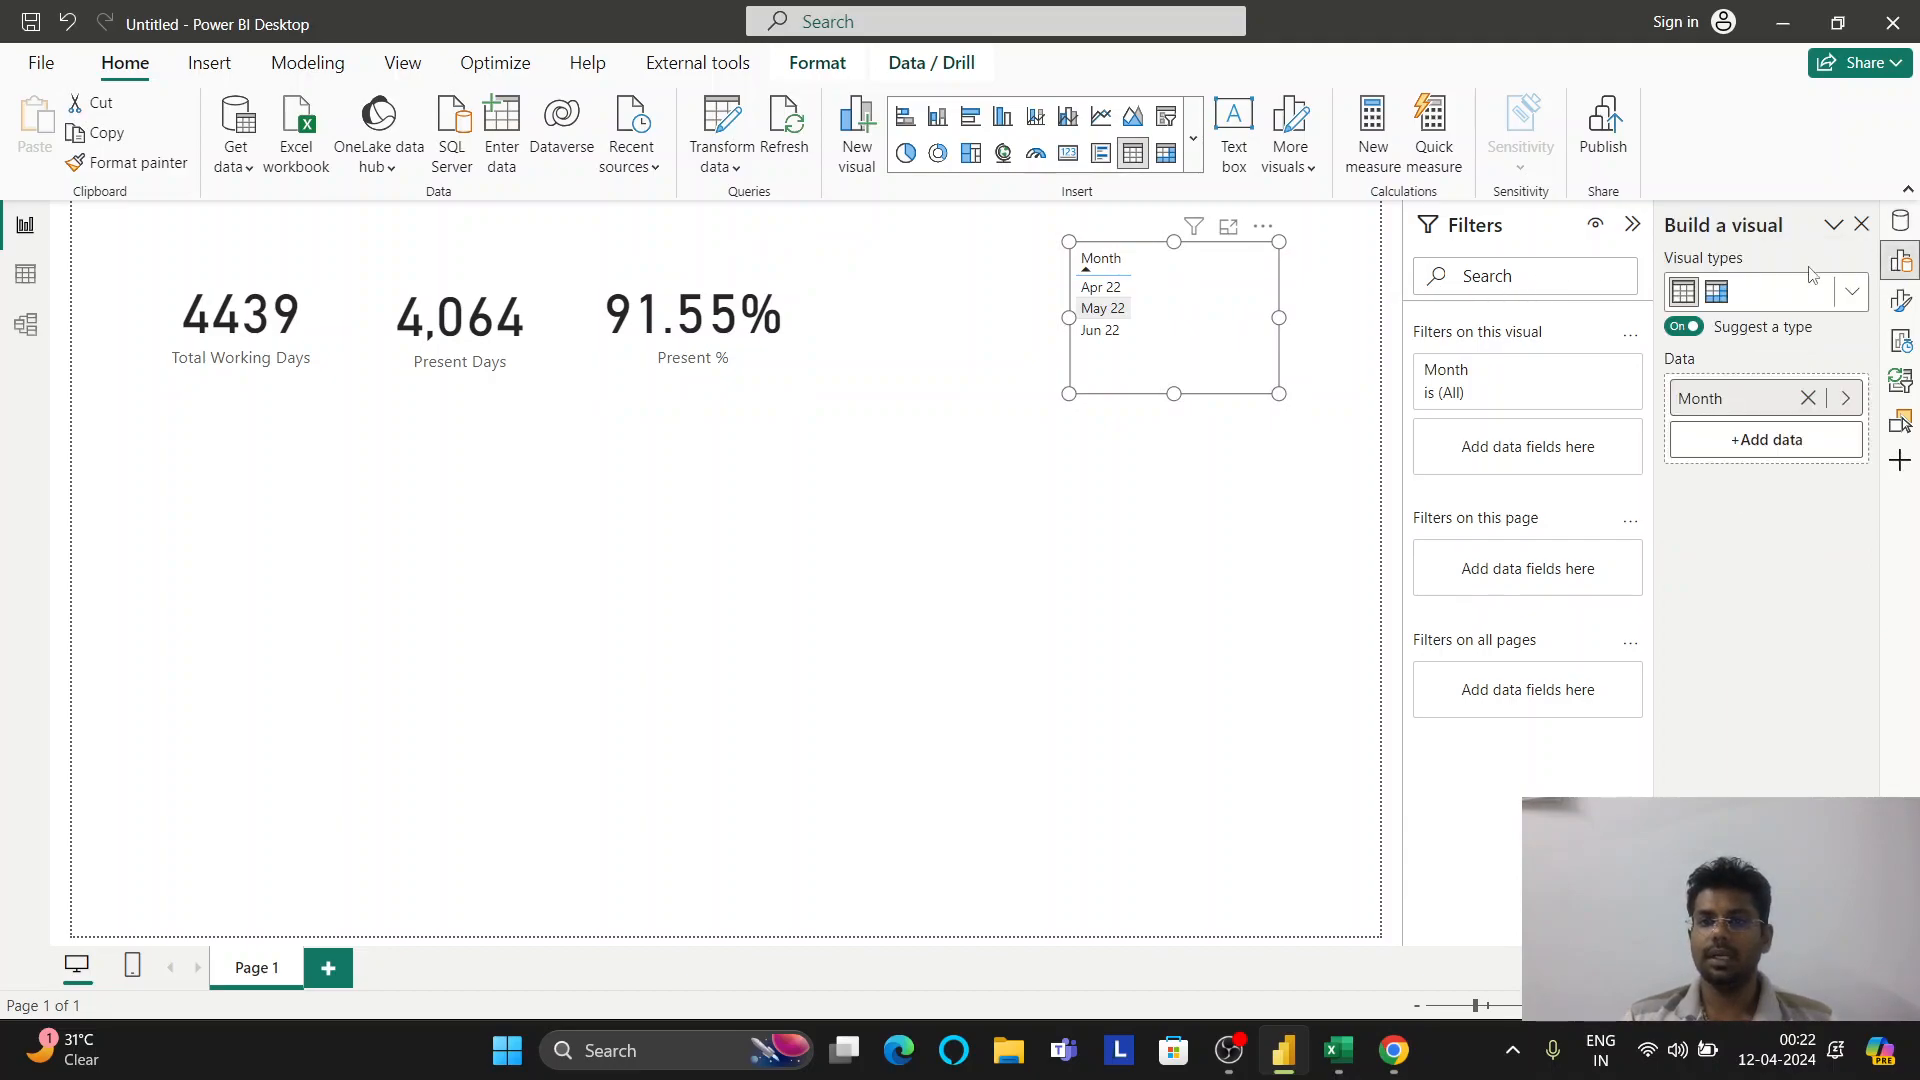
{"action": "left_click", "coordinate": [1852, 293]}
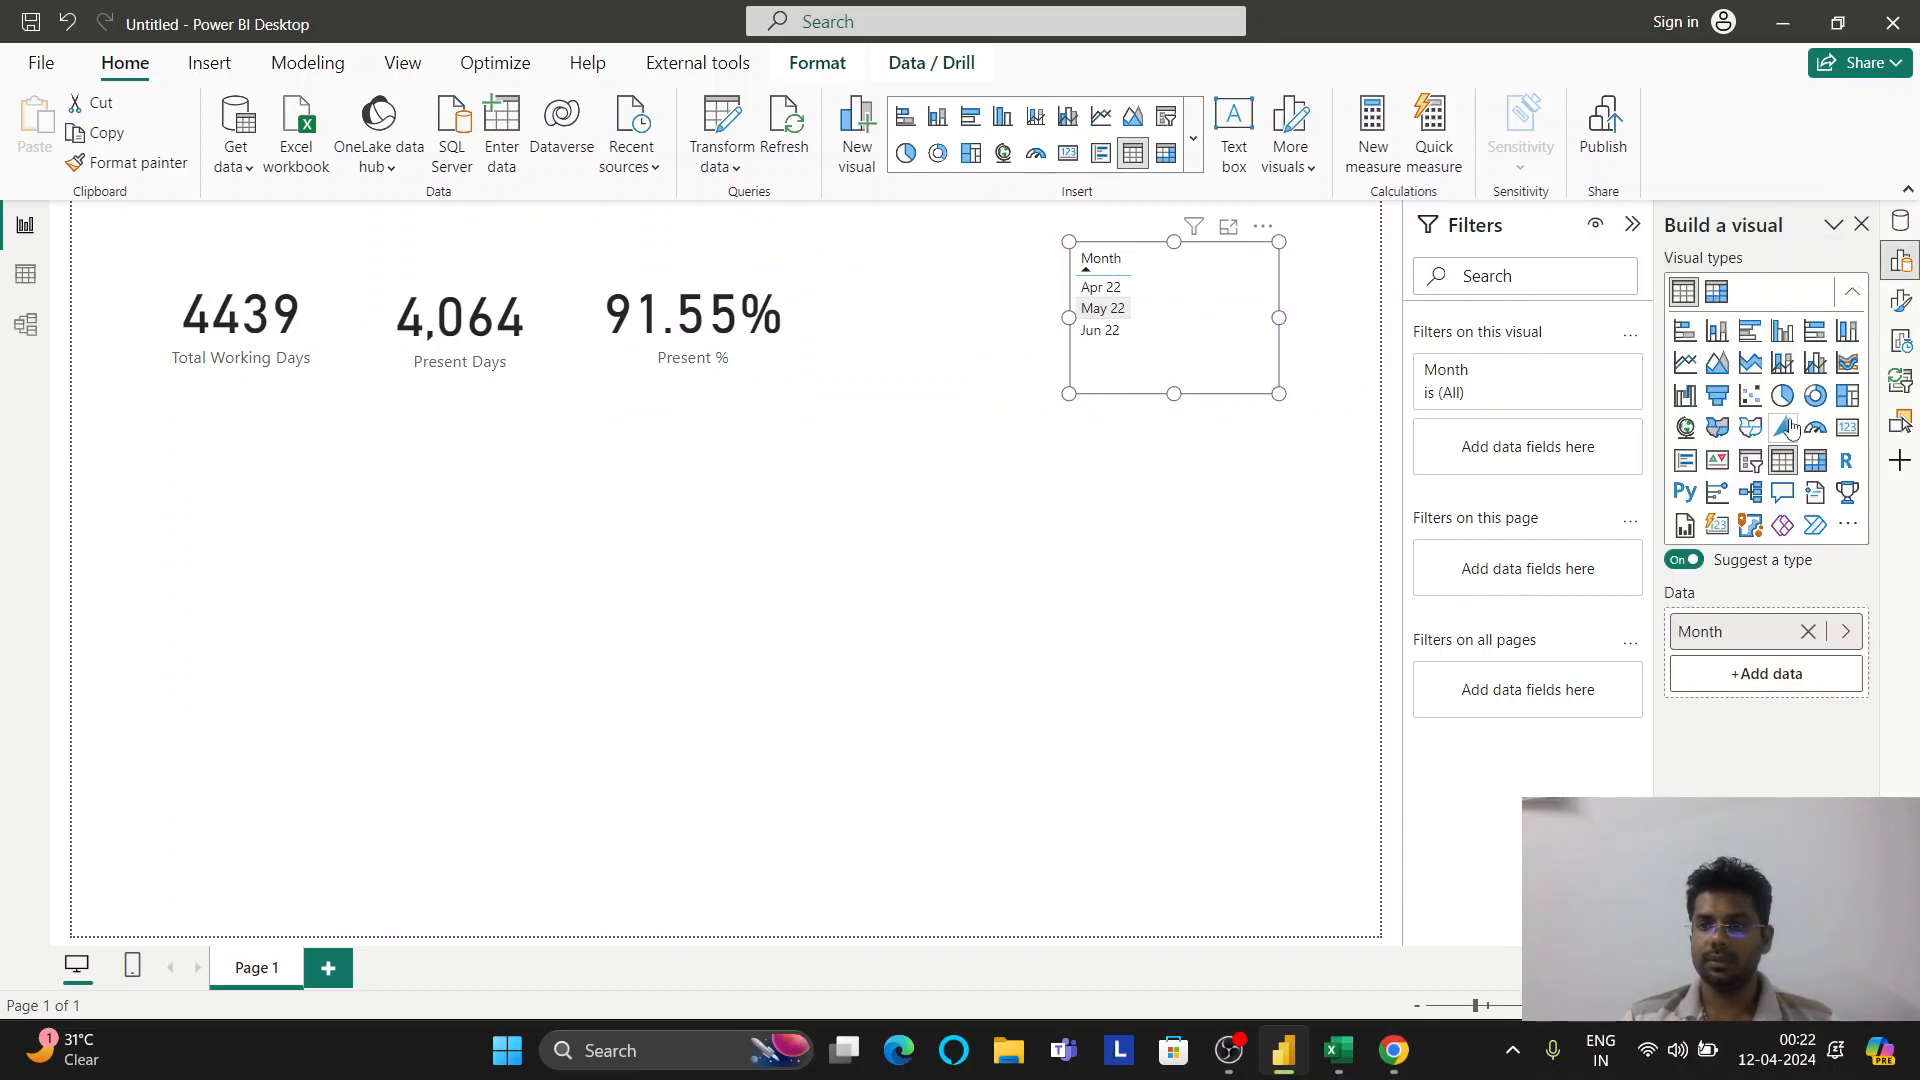
{"action": "left_click", "coordinate": [1846, 429]}
Browse the Month card's callout value, size and position, and general format settings
{"action": "left_click", "coordinate": [1903, 305]}
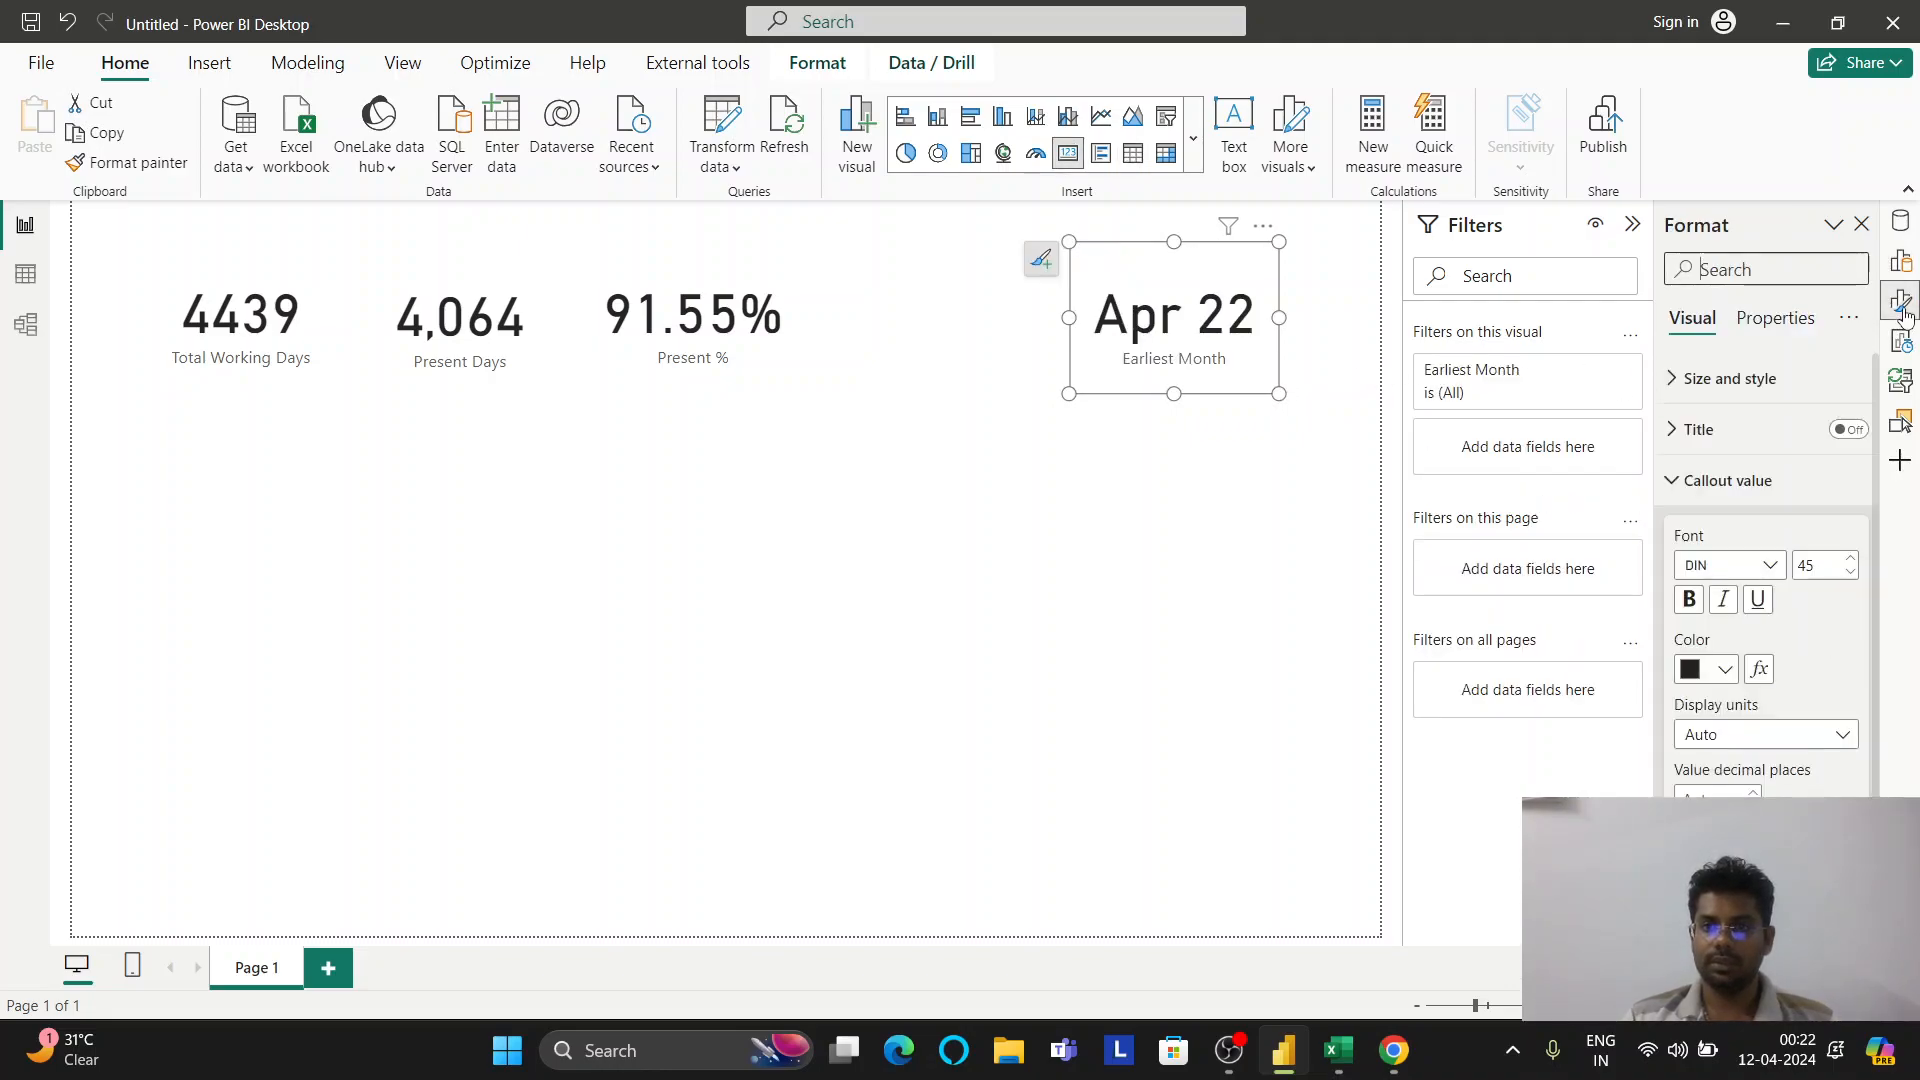
{"action": "left_click", "coordinate": [1718, 470]}
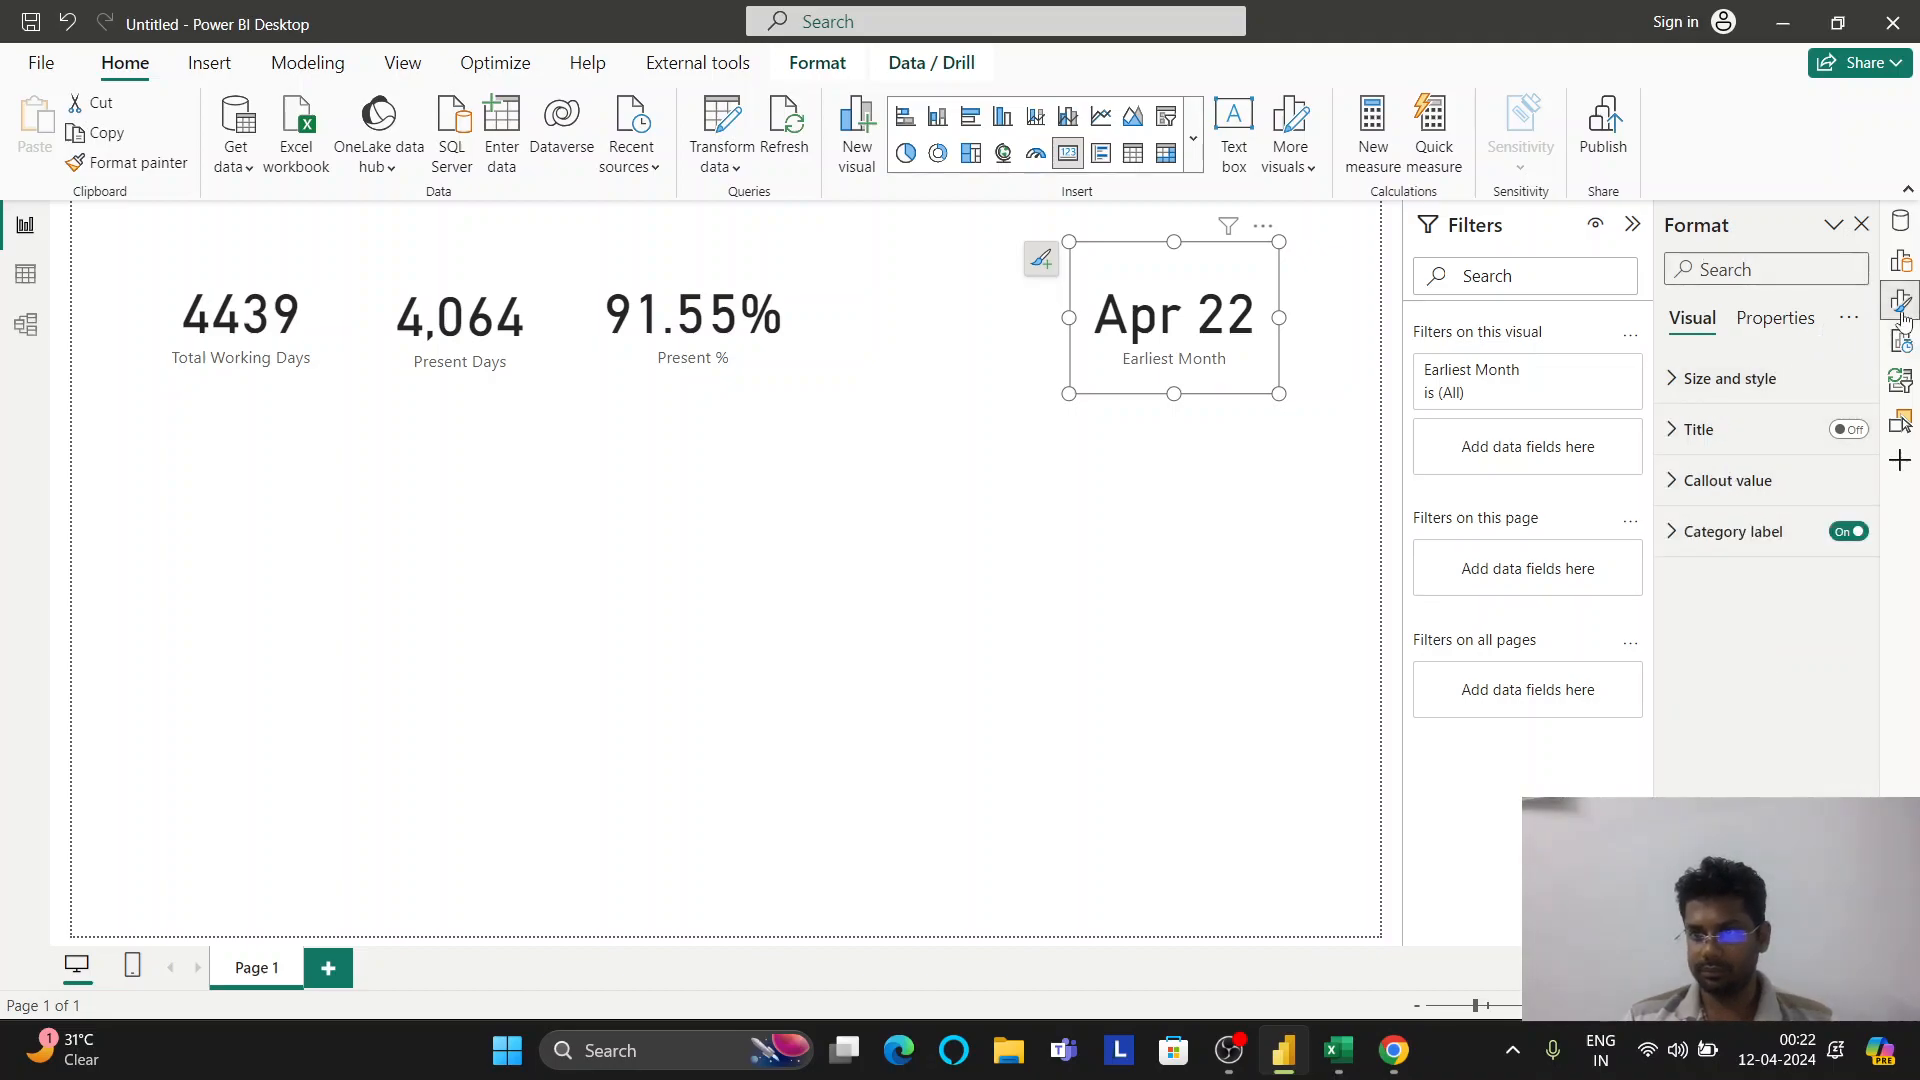
{"action": "left_click", "coordinate": [1794, 379]}
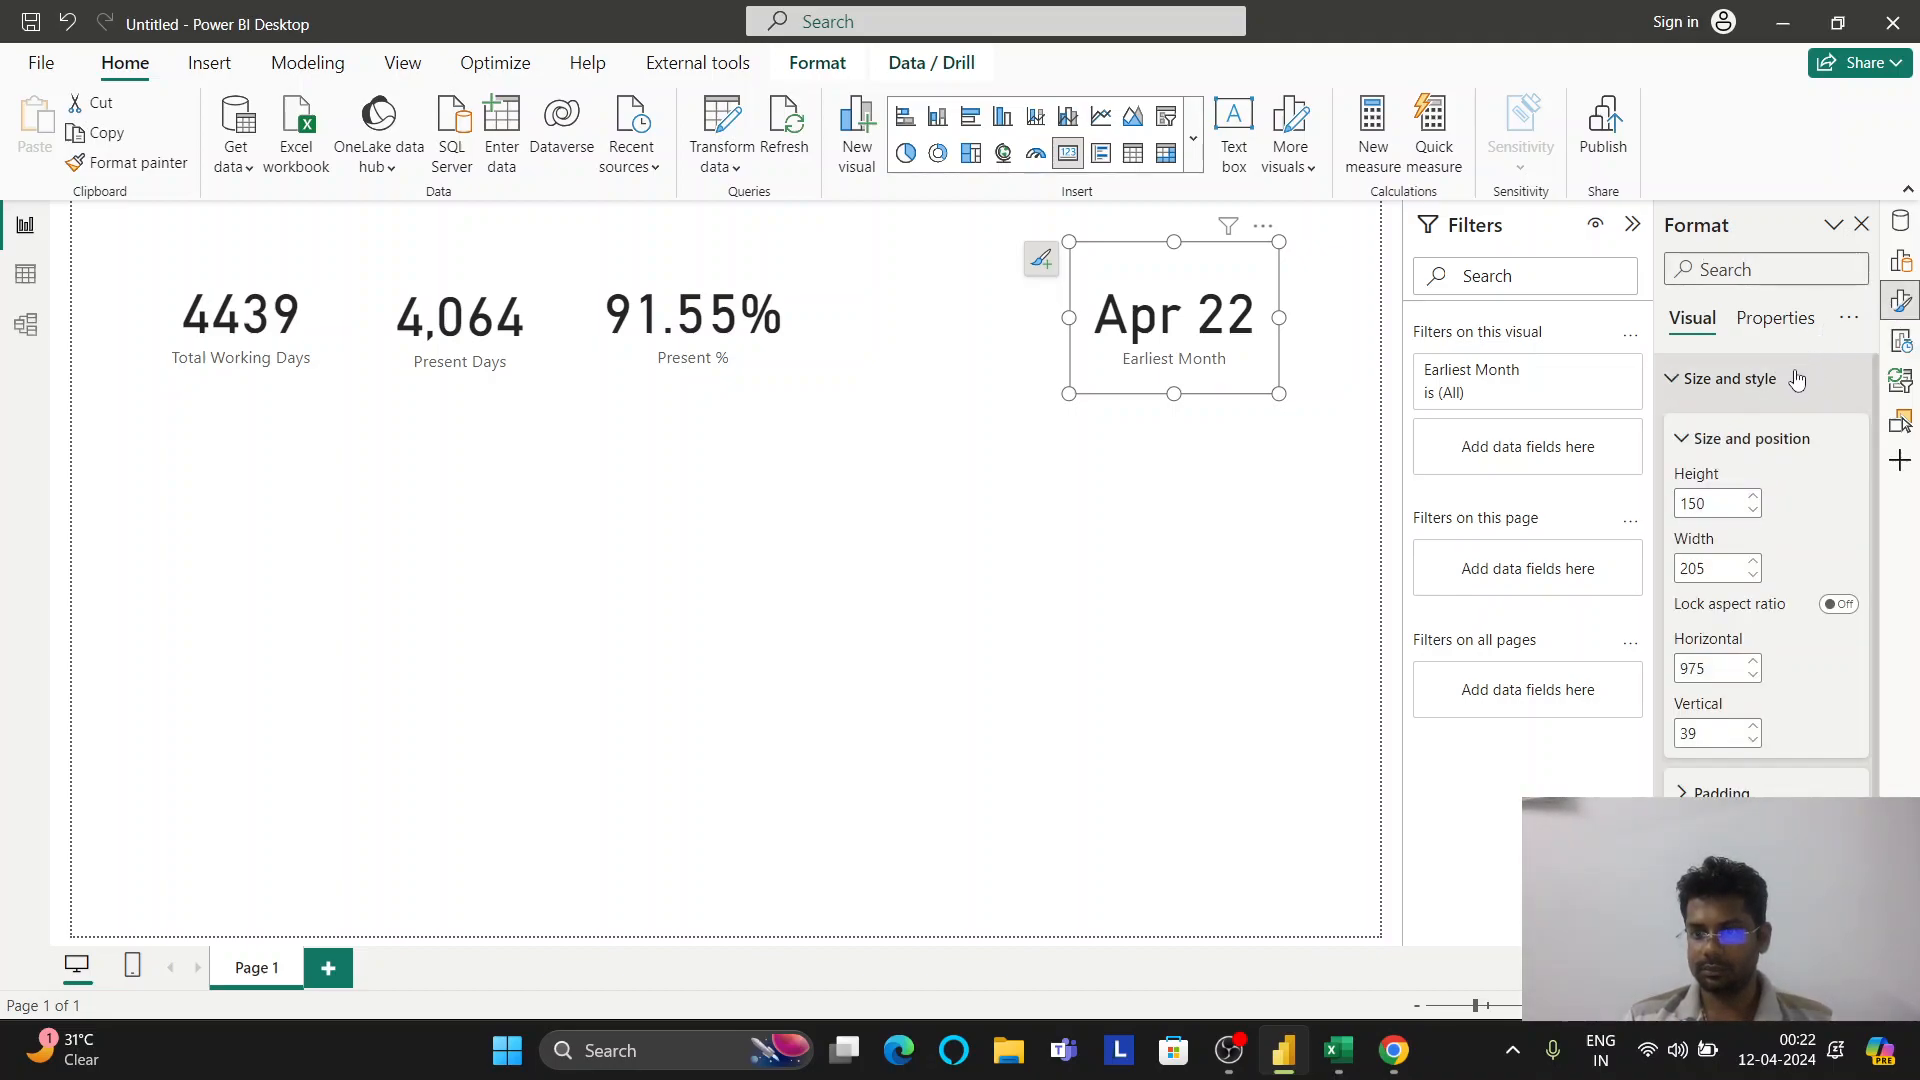
{"action": "scroll", "coordinate": [1797, 379], "scroll_direction": "down", "scroll_amount": 3}
{"action": "scroll", "coordinate": [1768, 495], "scroll_direction": "up", "scroll_amount": 3}
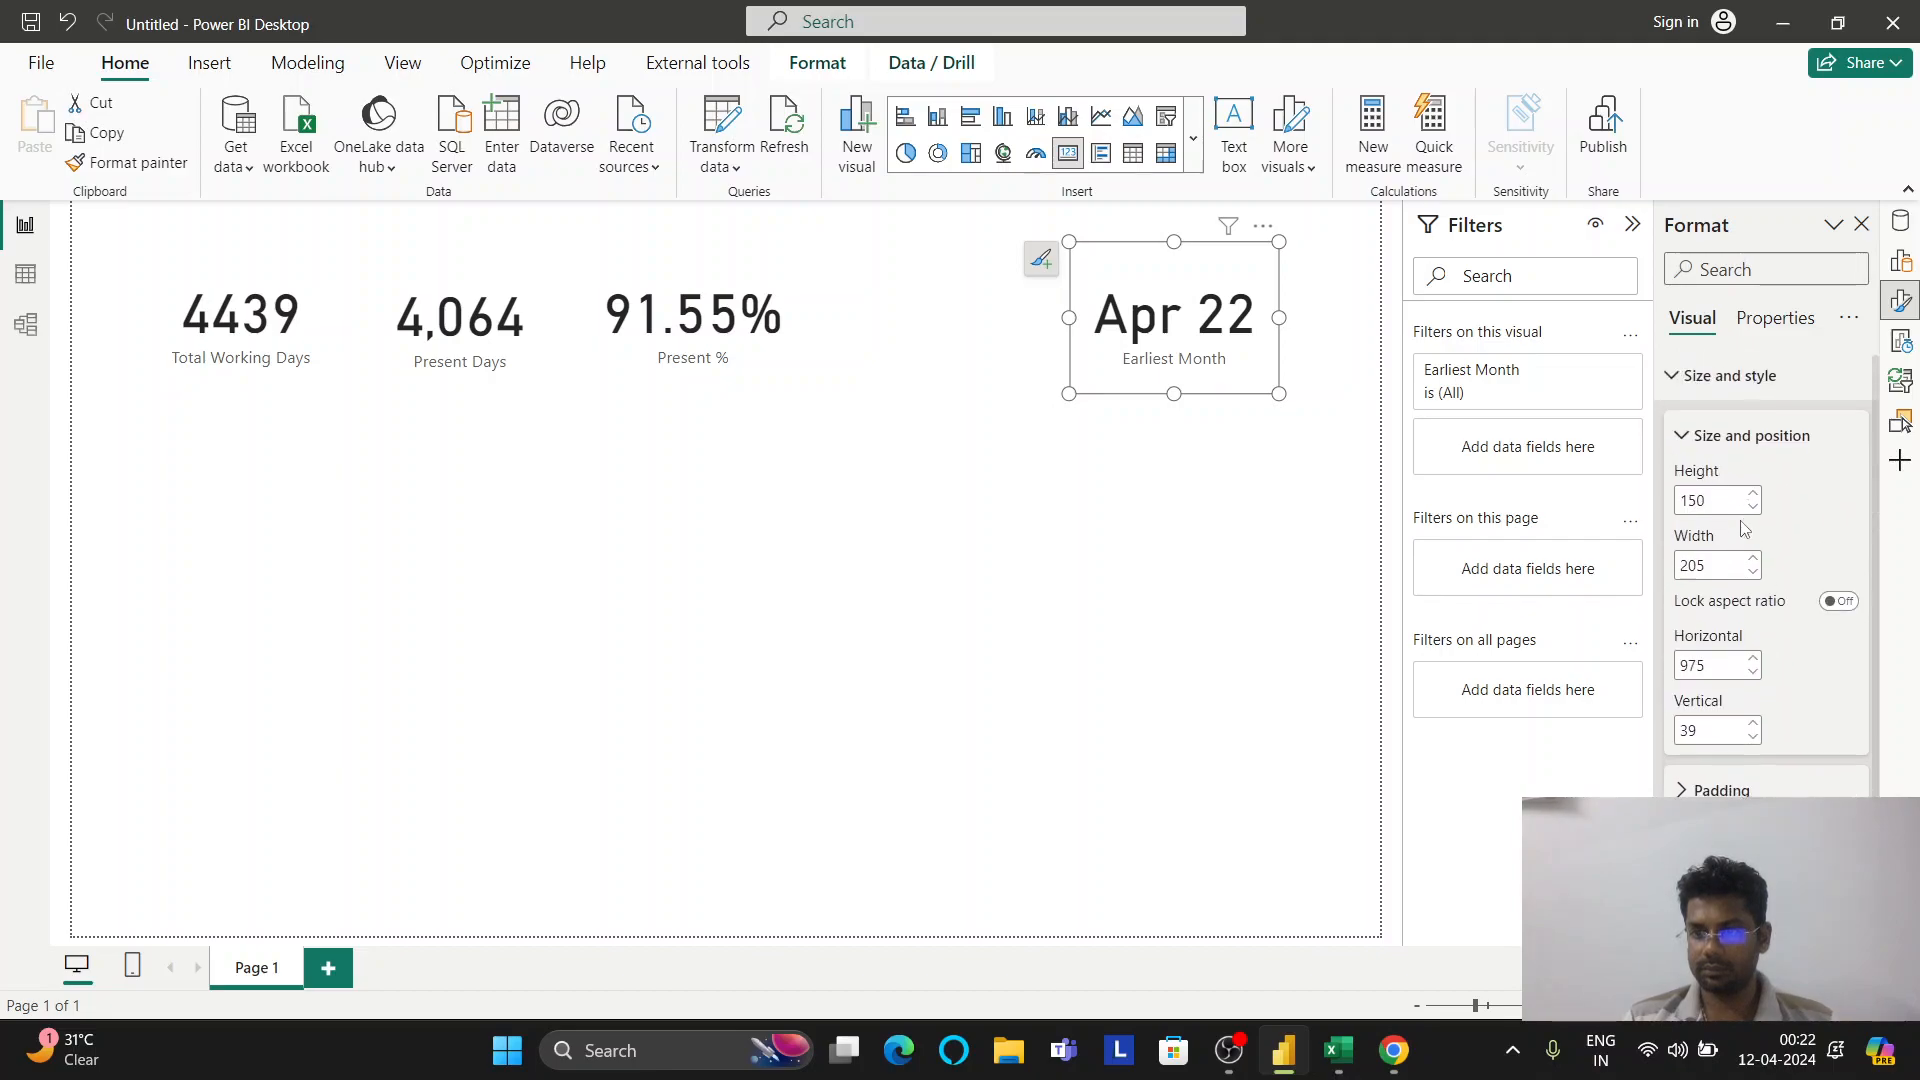
{"action": "left_click", "coordinate": [1725, 382]}
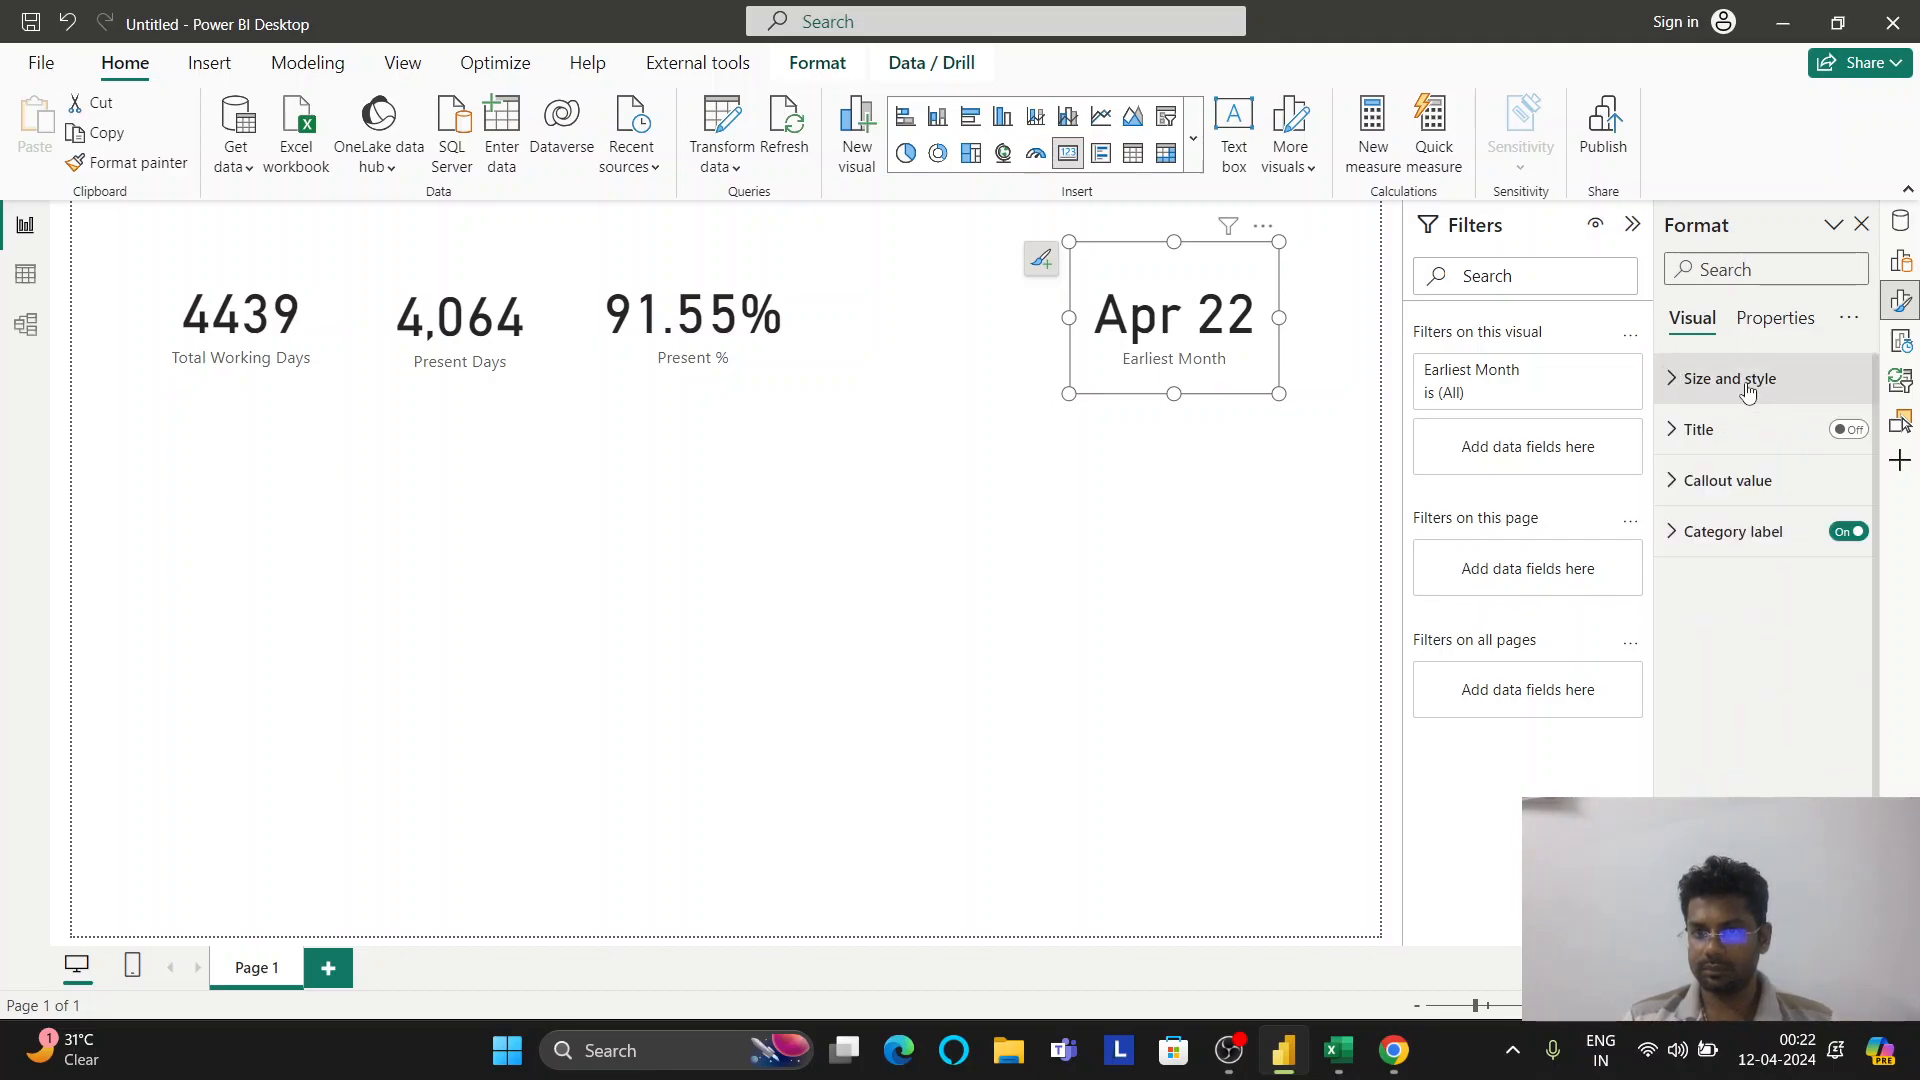
{"action": "left_click", "coordinate": [1780, 322]}
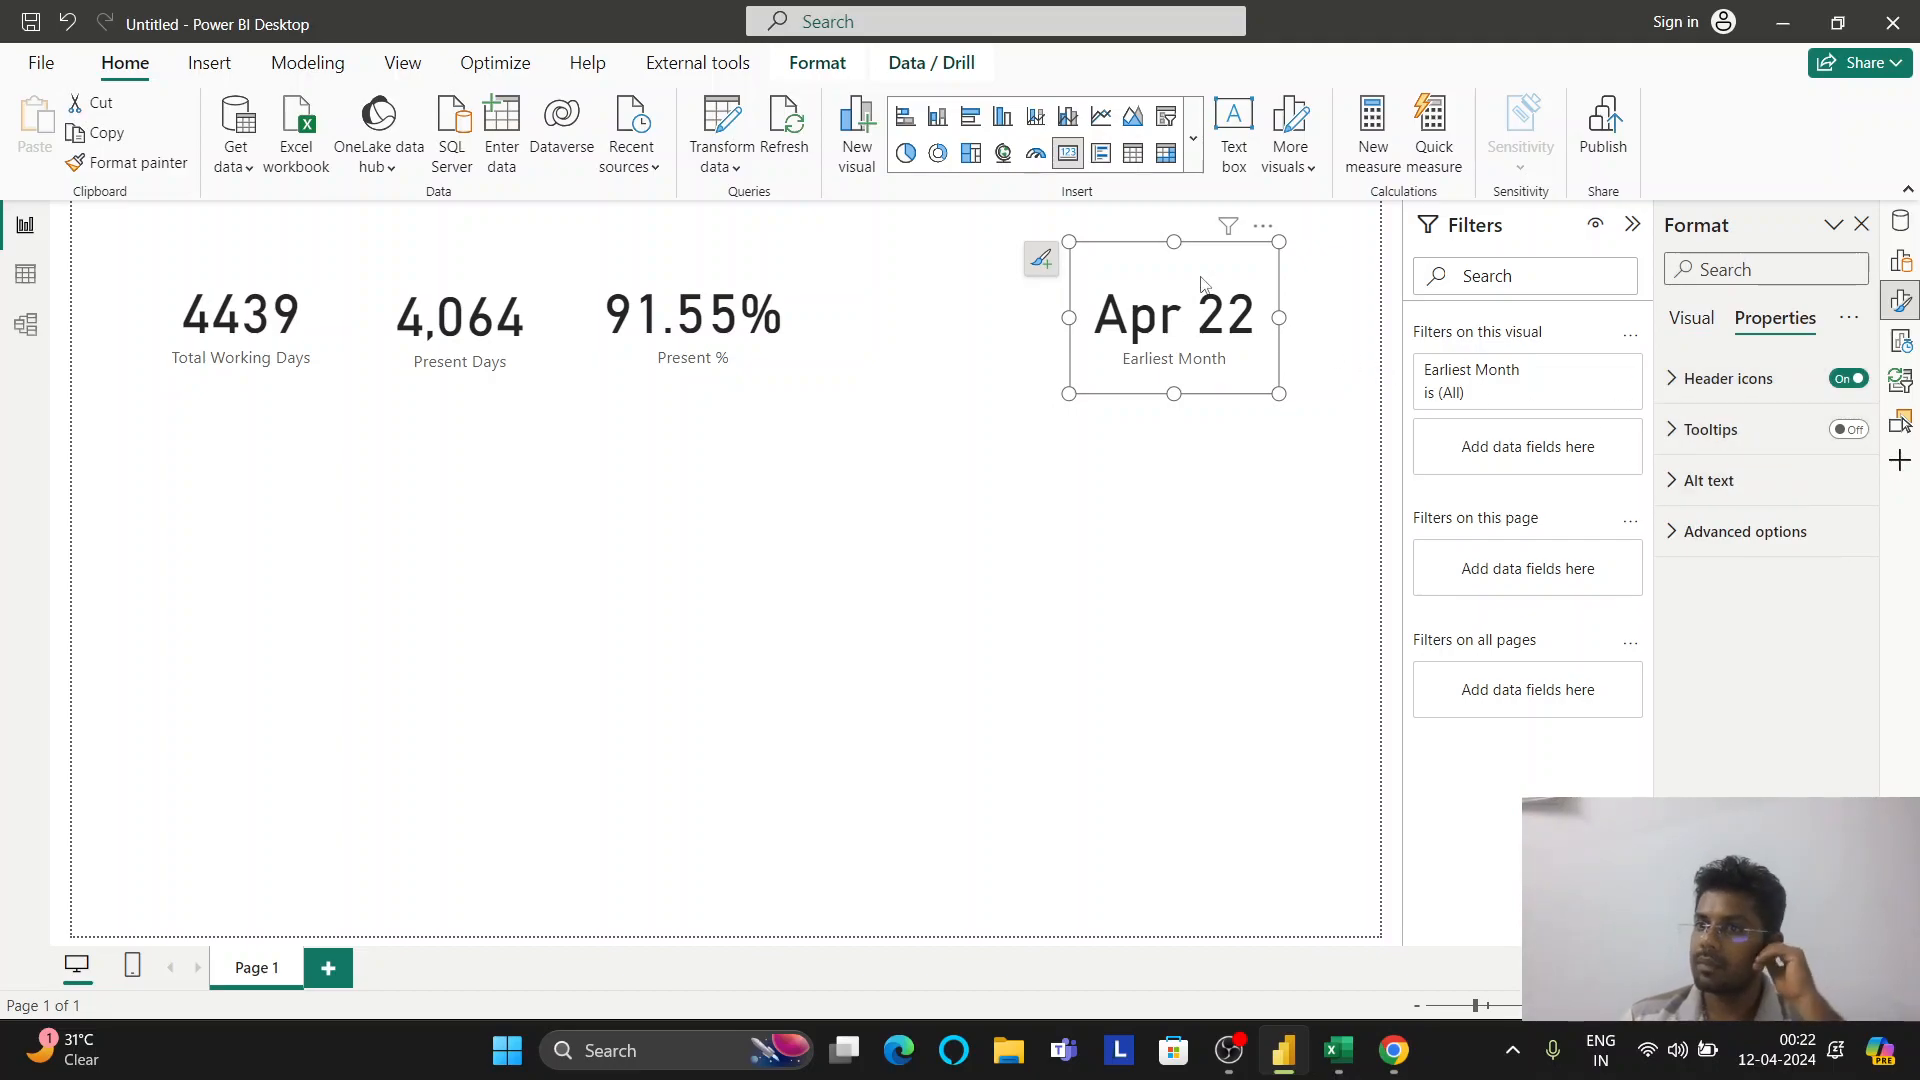
Change the Month card into a slicer and try toggling its header and range slider off and on
{"action": "left_click", "coordinate": [1897, 253]}
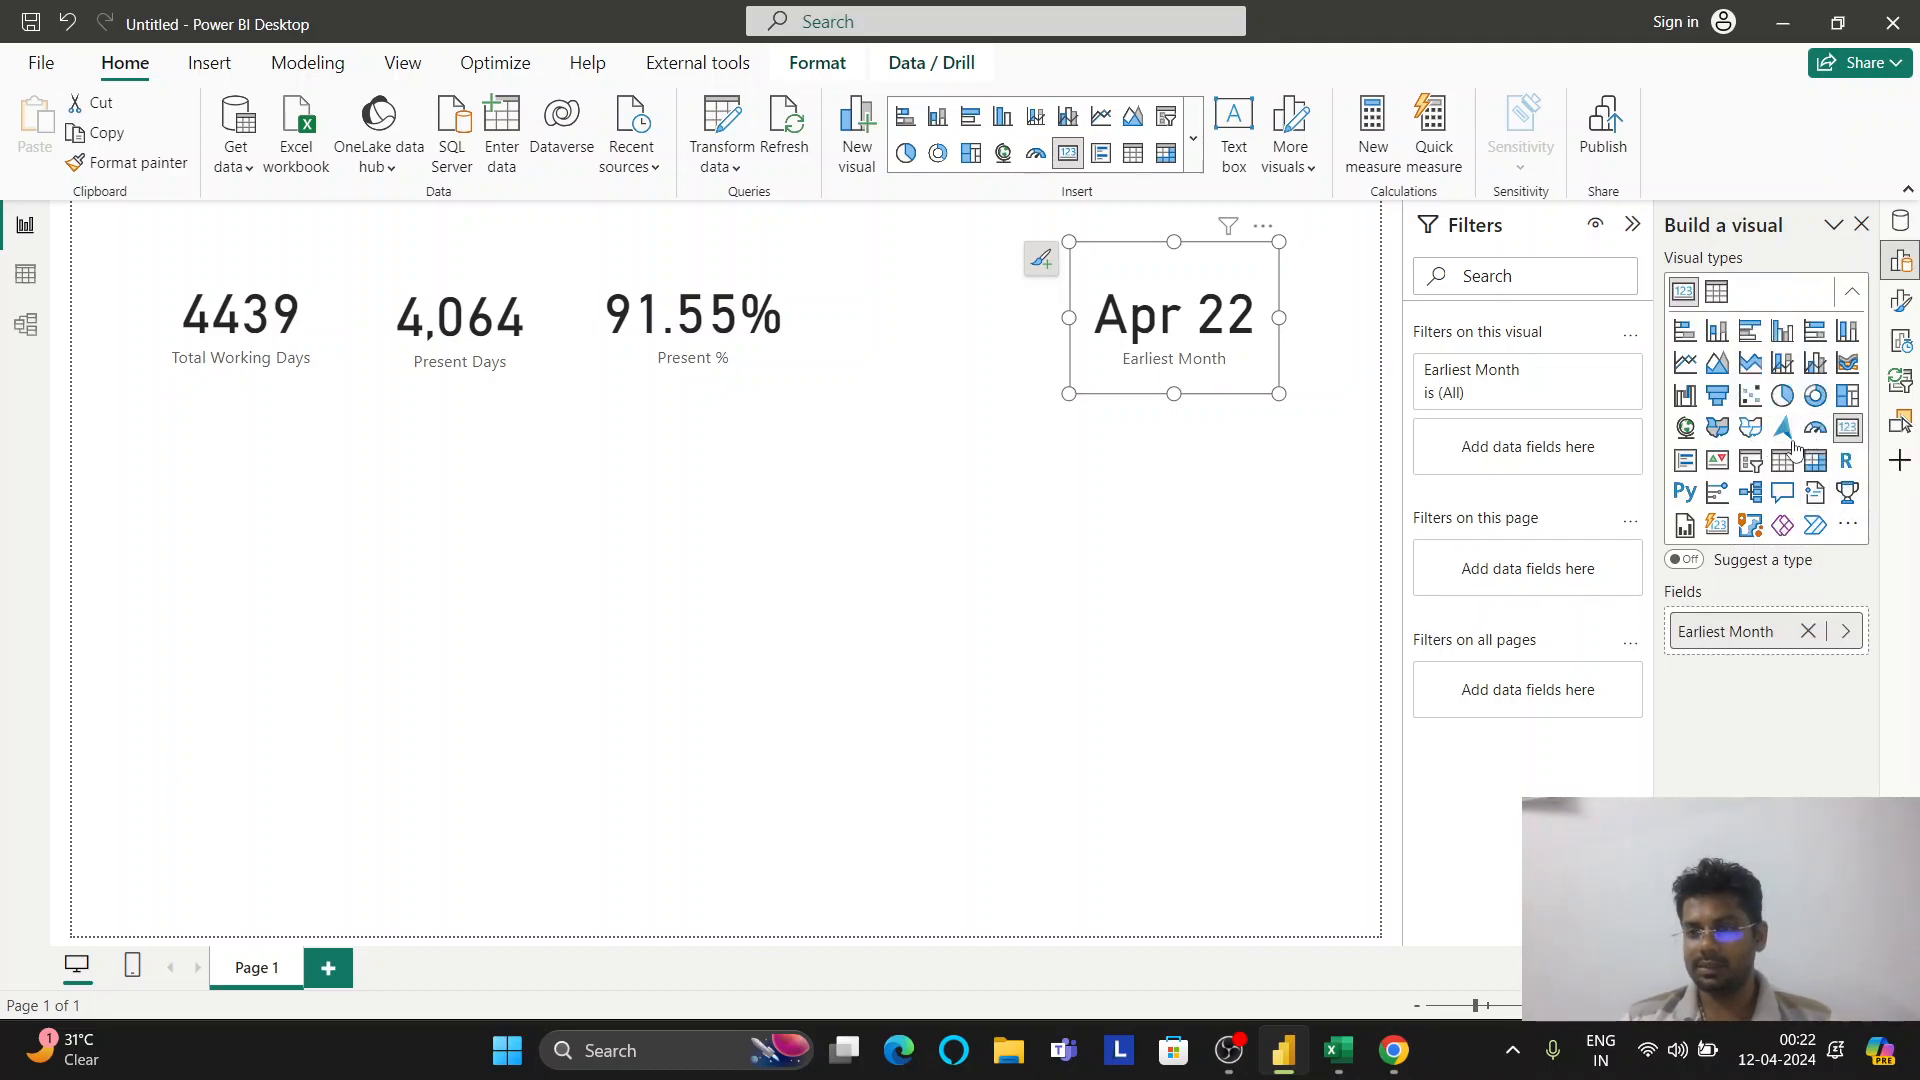
{"action": "left_click", "coordinate": [1760, 470]}
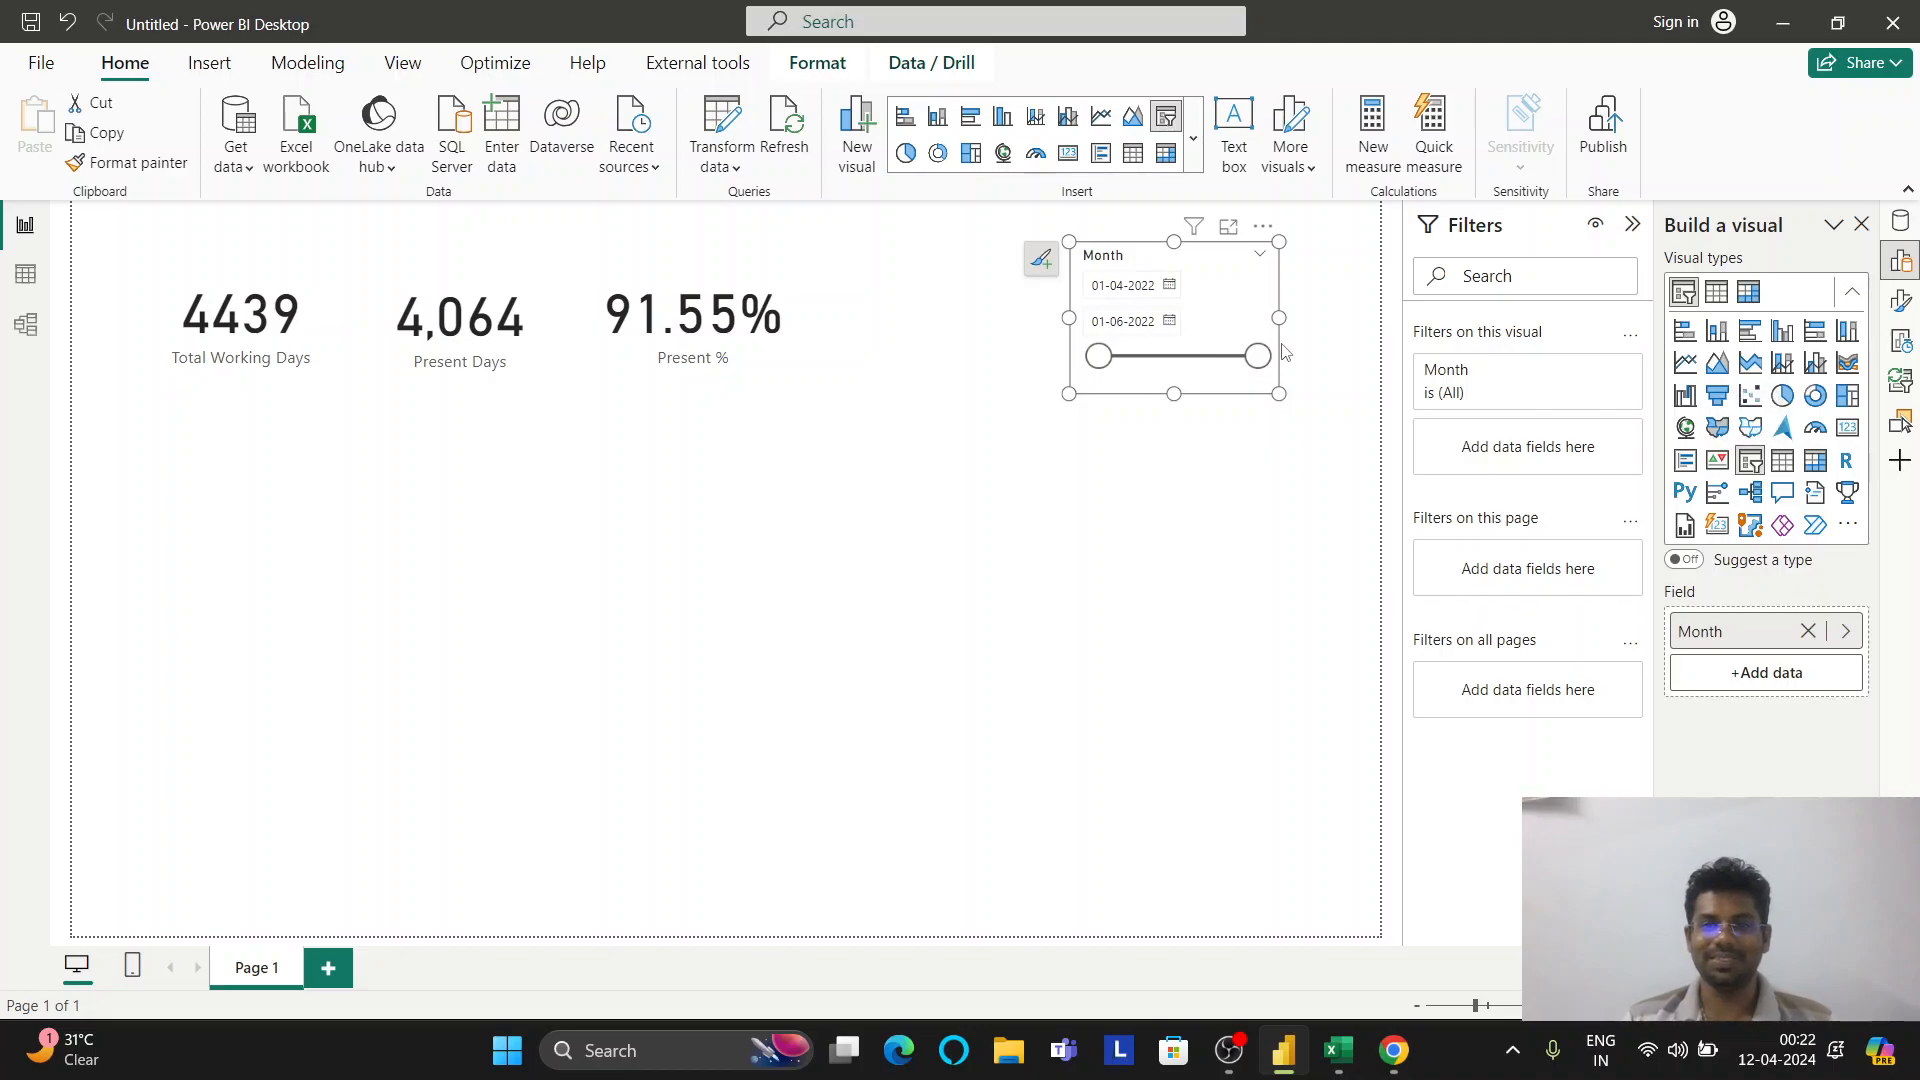
{"action": "left_click", "coordinate": [1901, 300]}
{"action": "left_click", "coordinate": [1694, 320]}
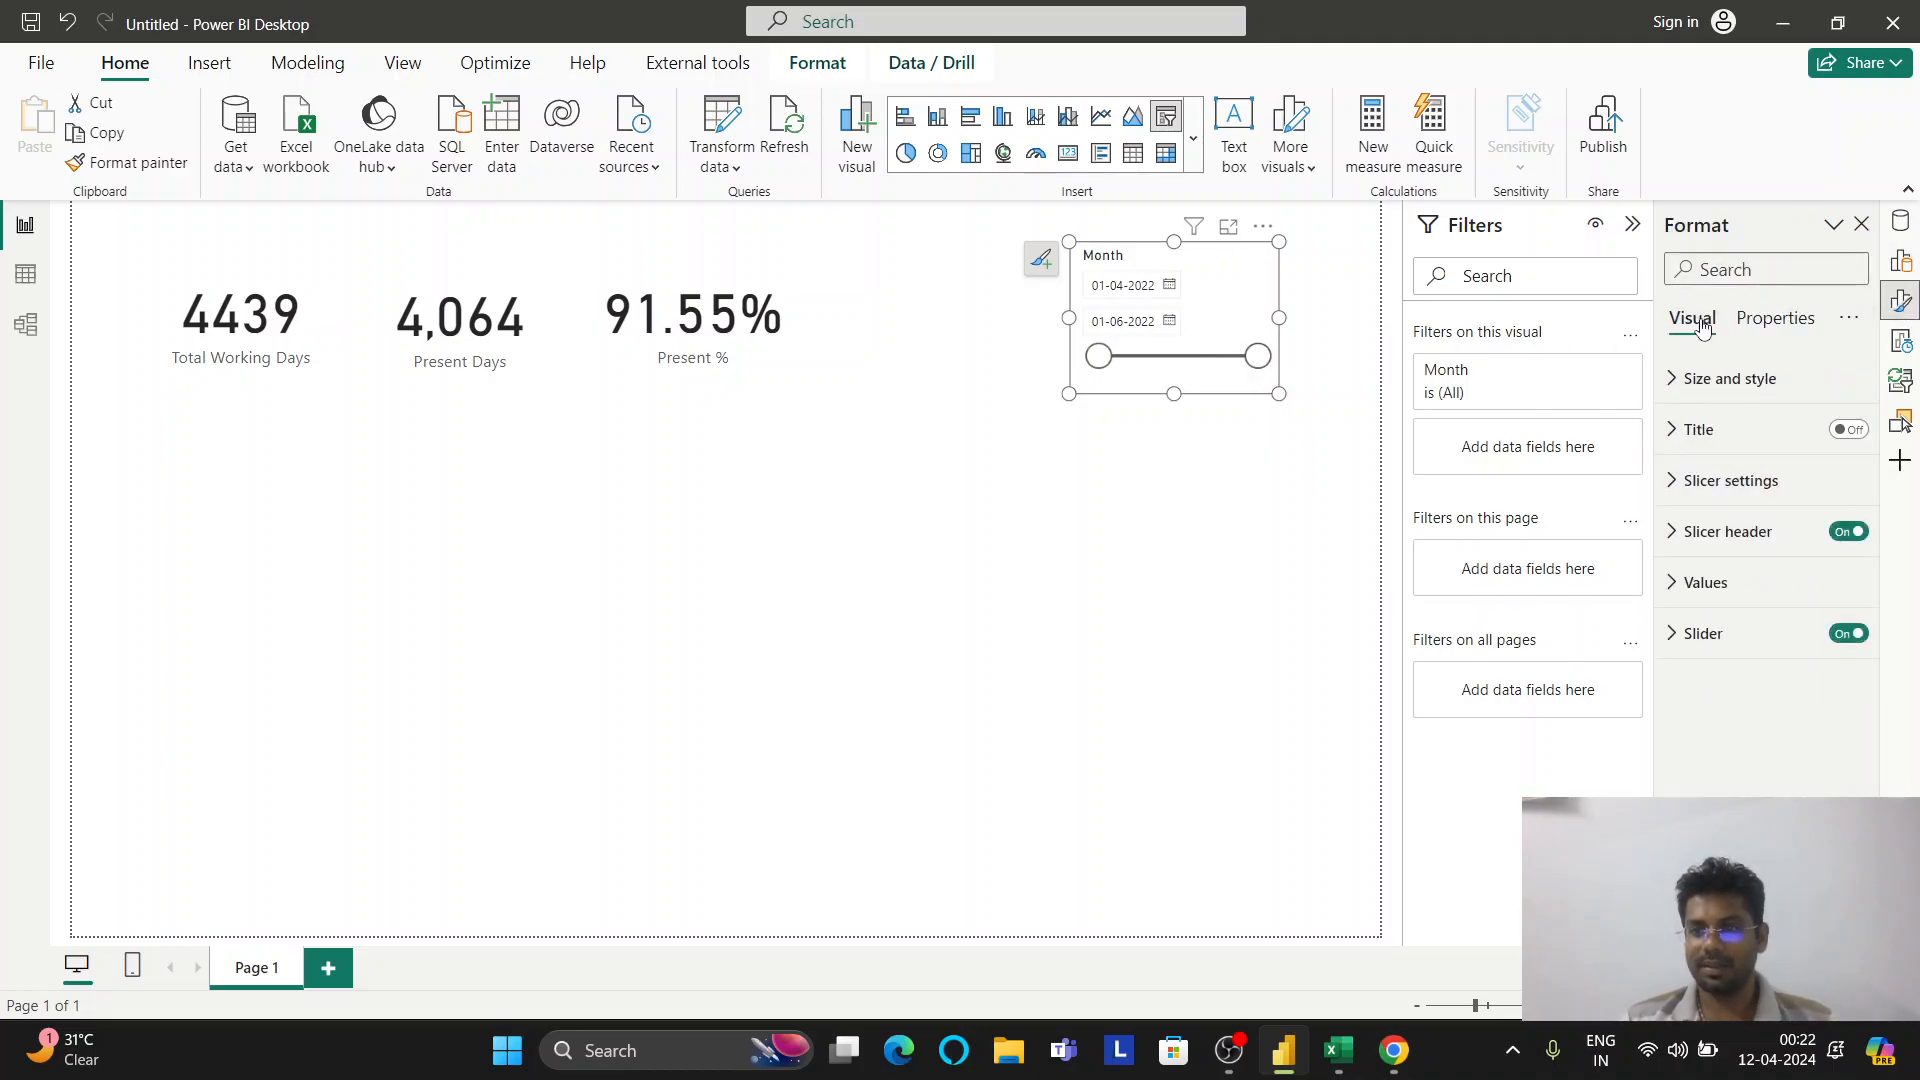
{"action": "left_click", "coordinate": [1752, 556]}
{"action": "left_click", "coordinate": [1750, 548]}
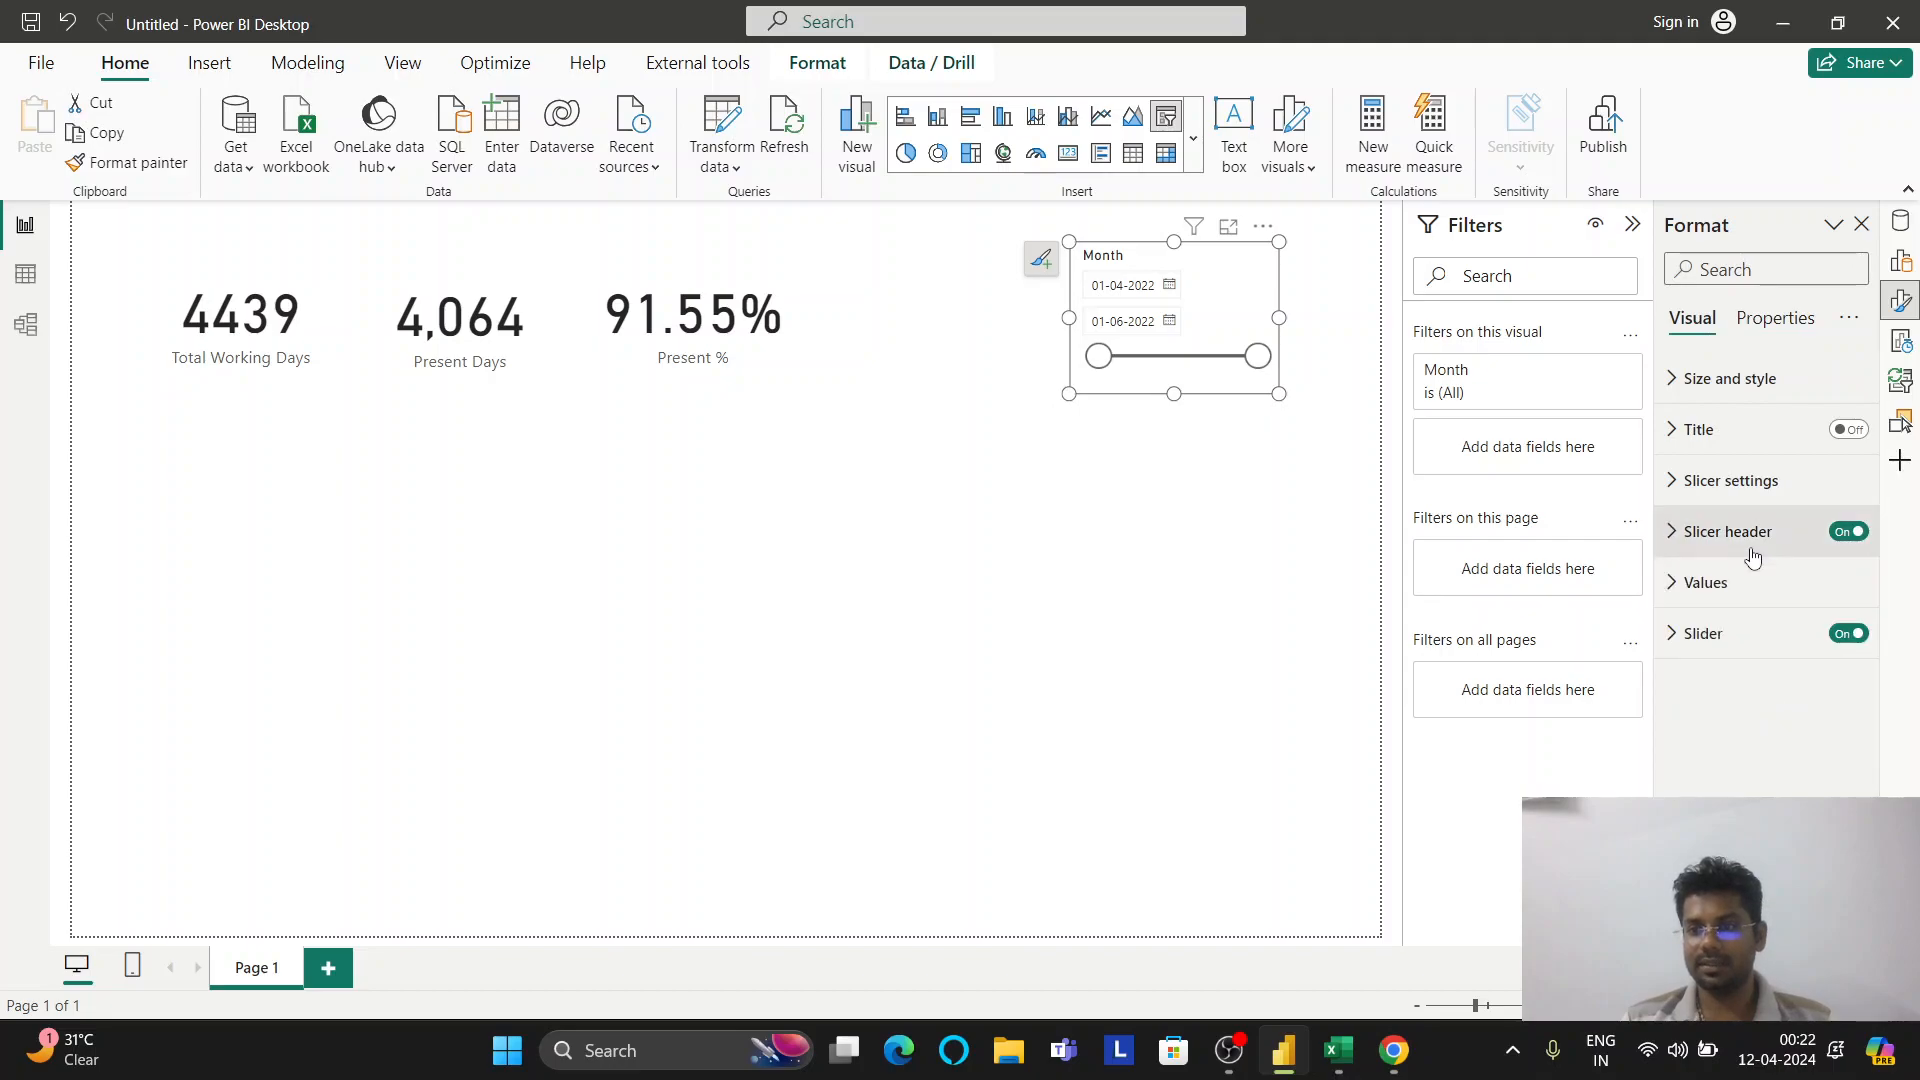
{"action": "left_click", "coordinate": [1851, 535]}
{"action": "left_click", "coordinate": [1851, 533]}
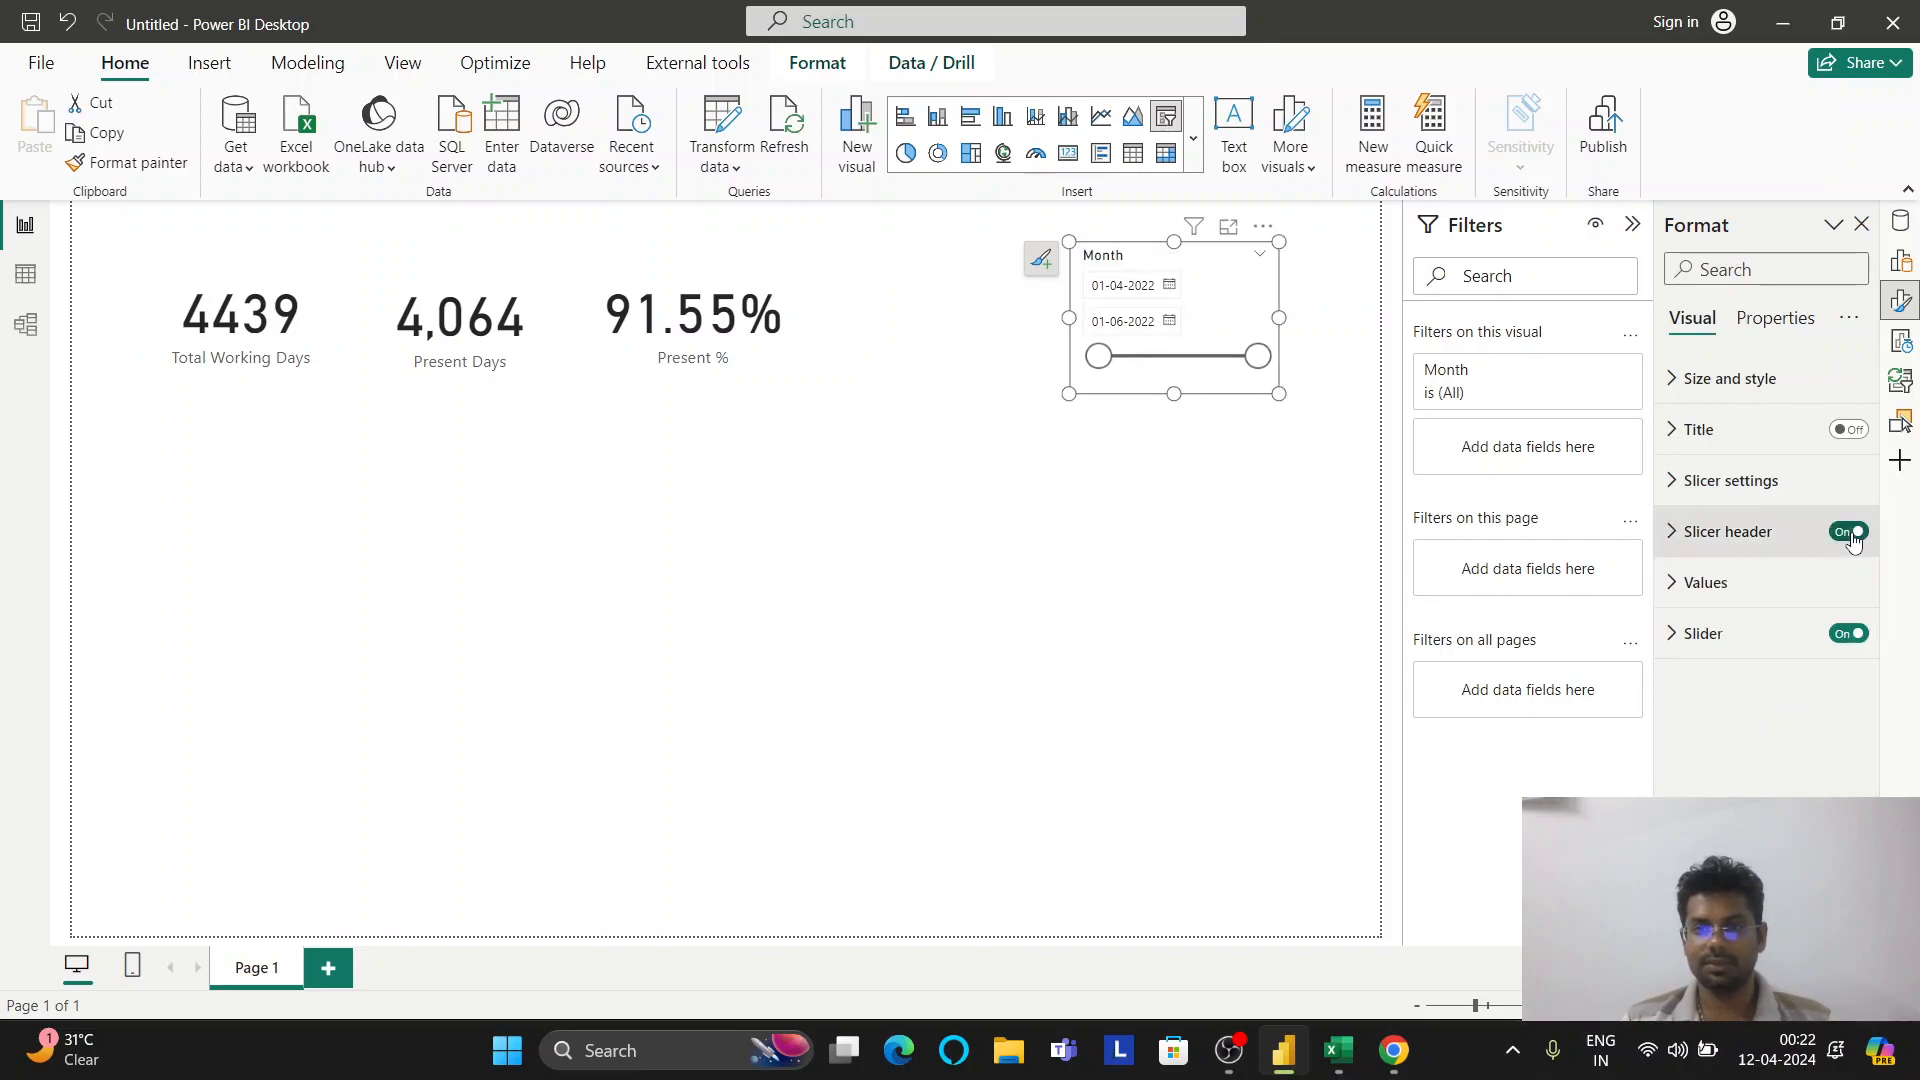
{"action": "left_click", "coordinate": [1846, 634]}
{"action": "left_click", "coordinate": [1845, 636]}
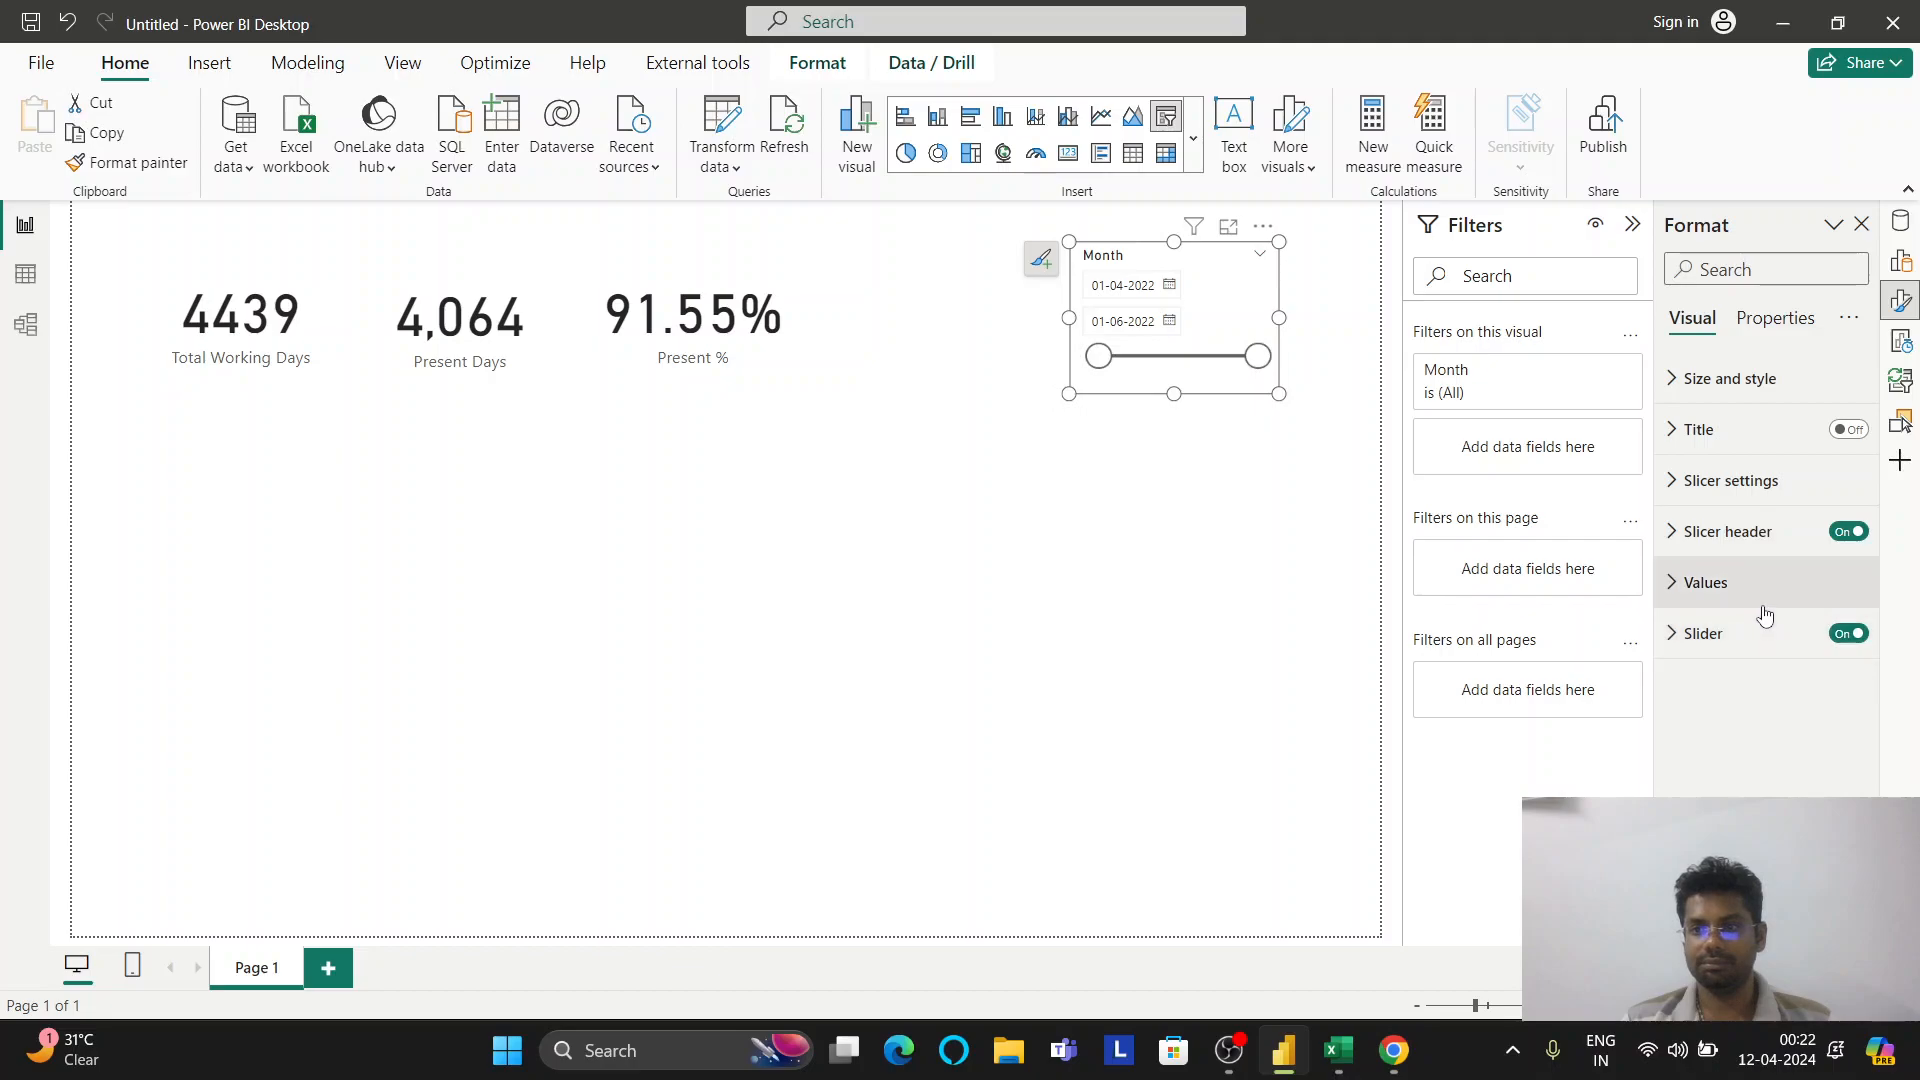
Review the slicer style list, keeping Between, and check the size, title and slicer settings sections
{"action": "left_click", "coordinate": [1746, 500]}
{"action": "left_click", "coordinate": [1775, 608]}
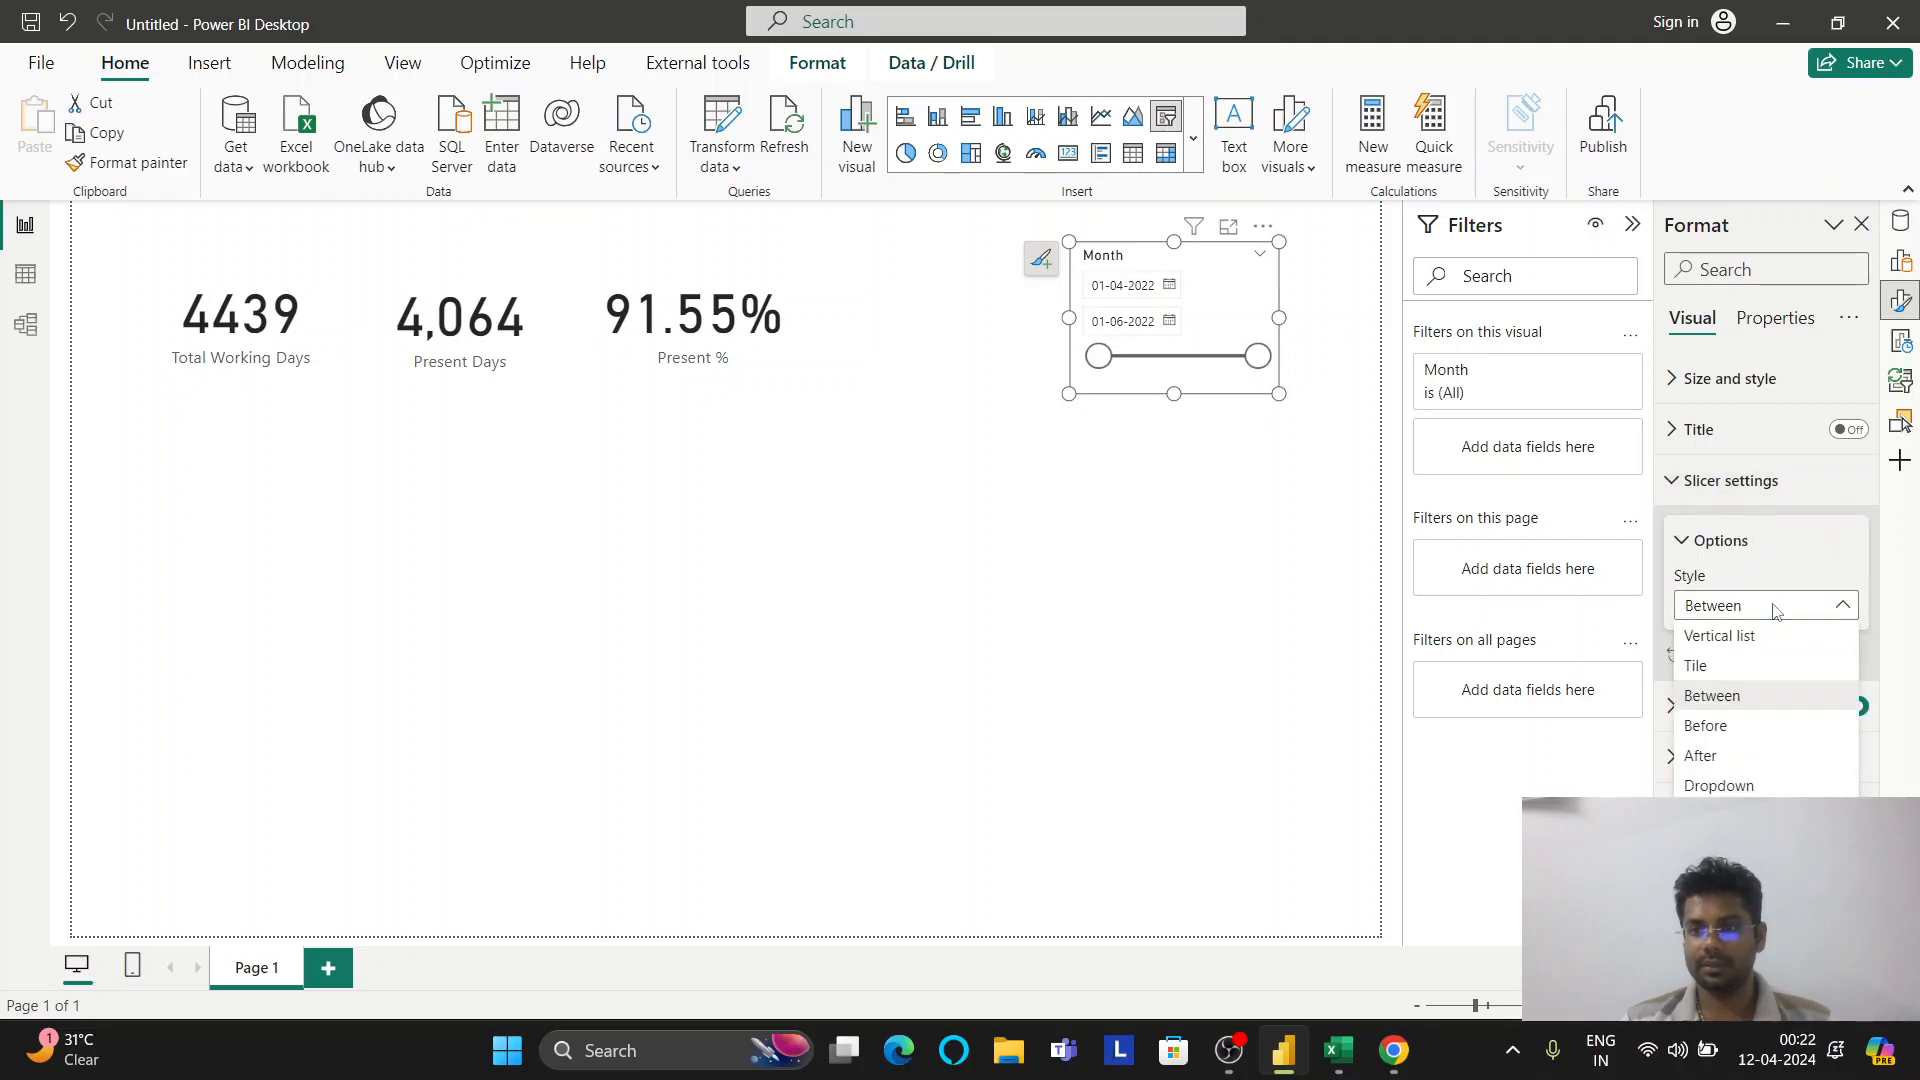
{"action": "key", "text": "Escape"}
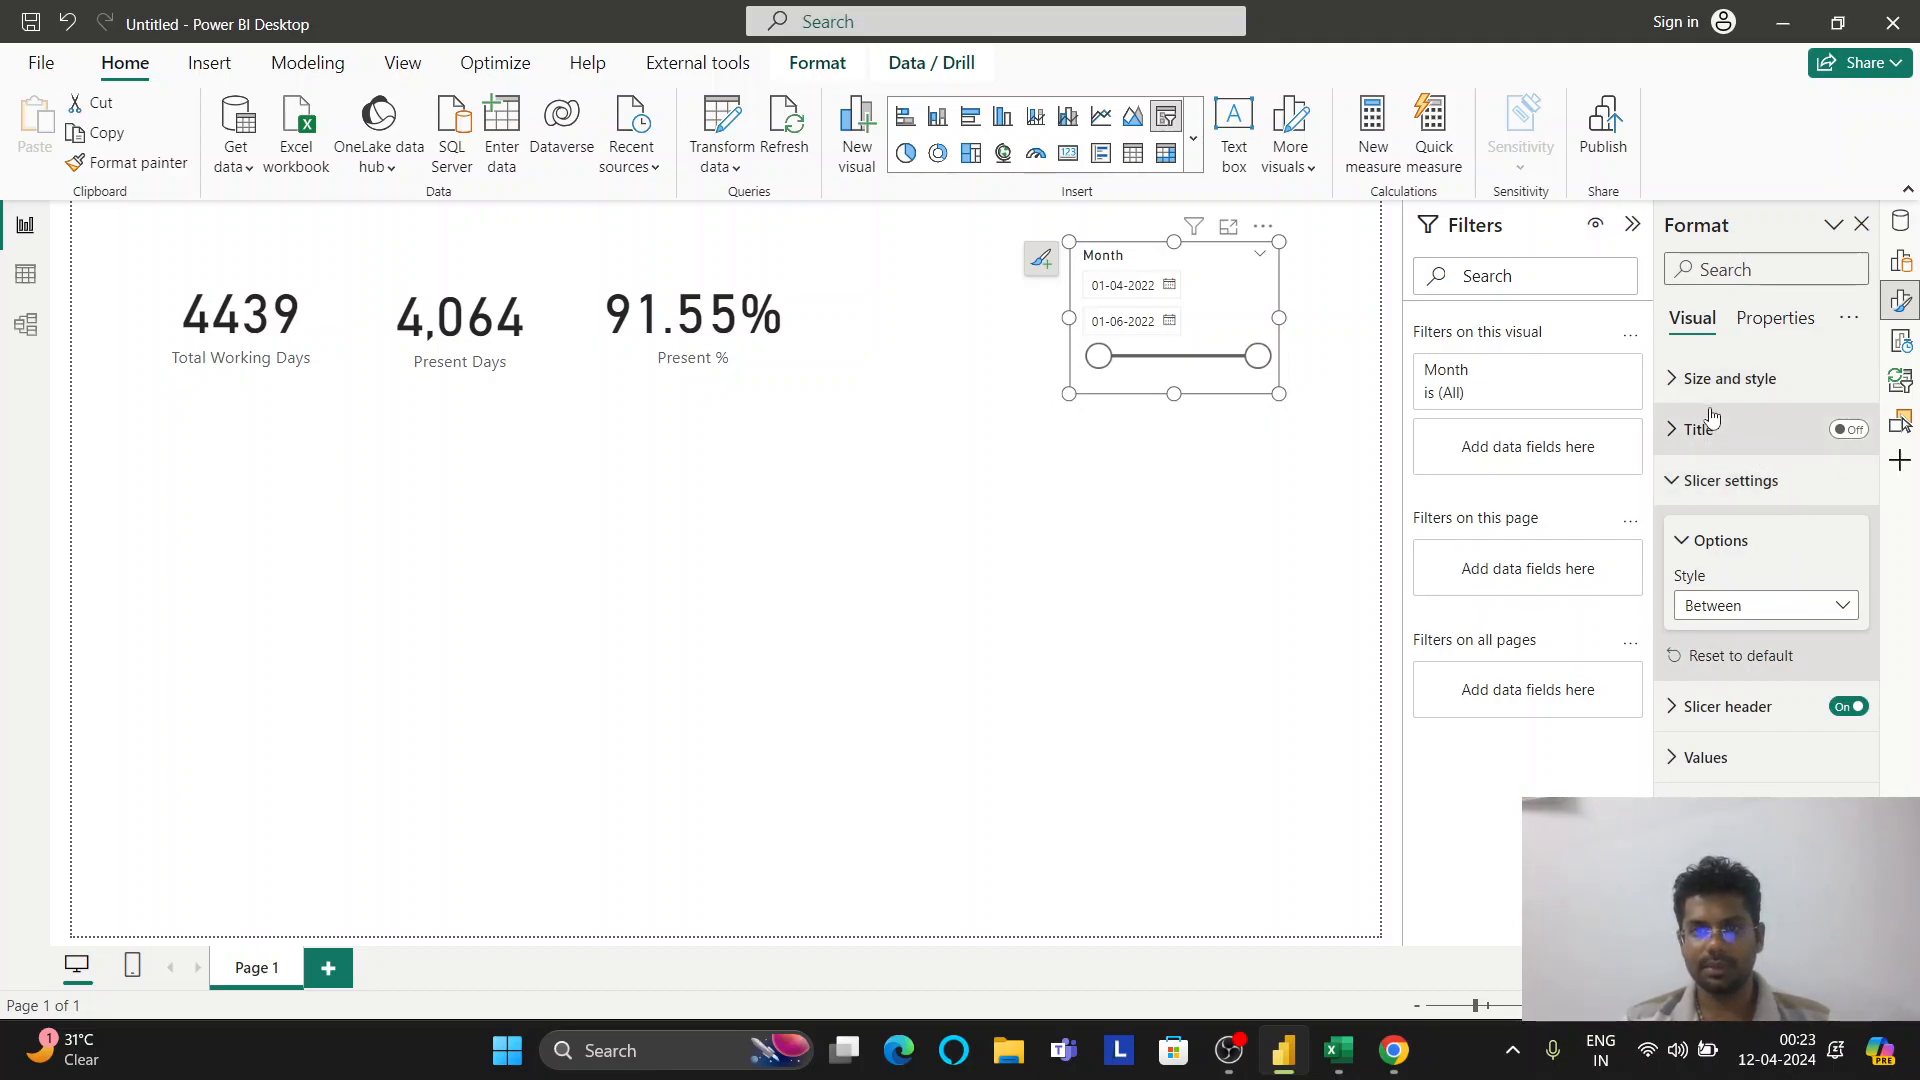
{"action": "left_click", "coordinate": [1714, 378]}
{"action": "left_click", "coordinate": [1712, 380]}
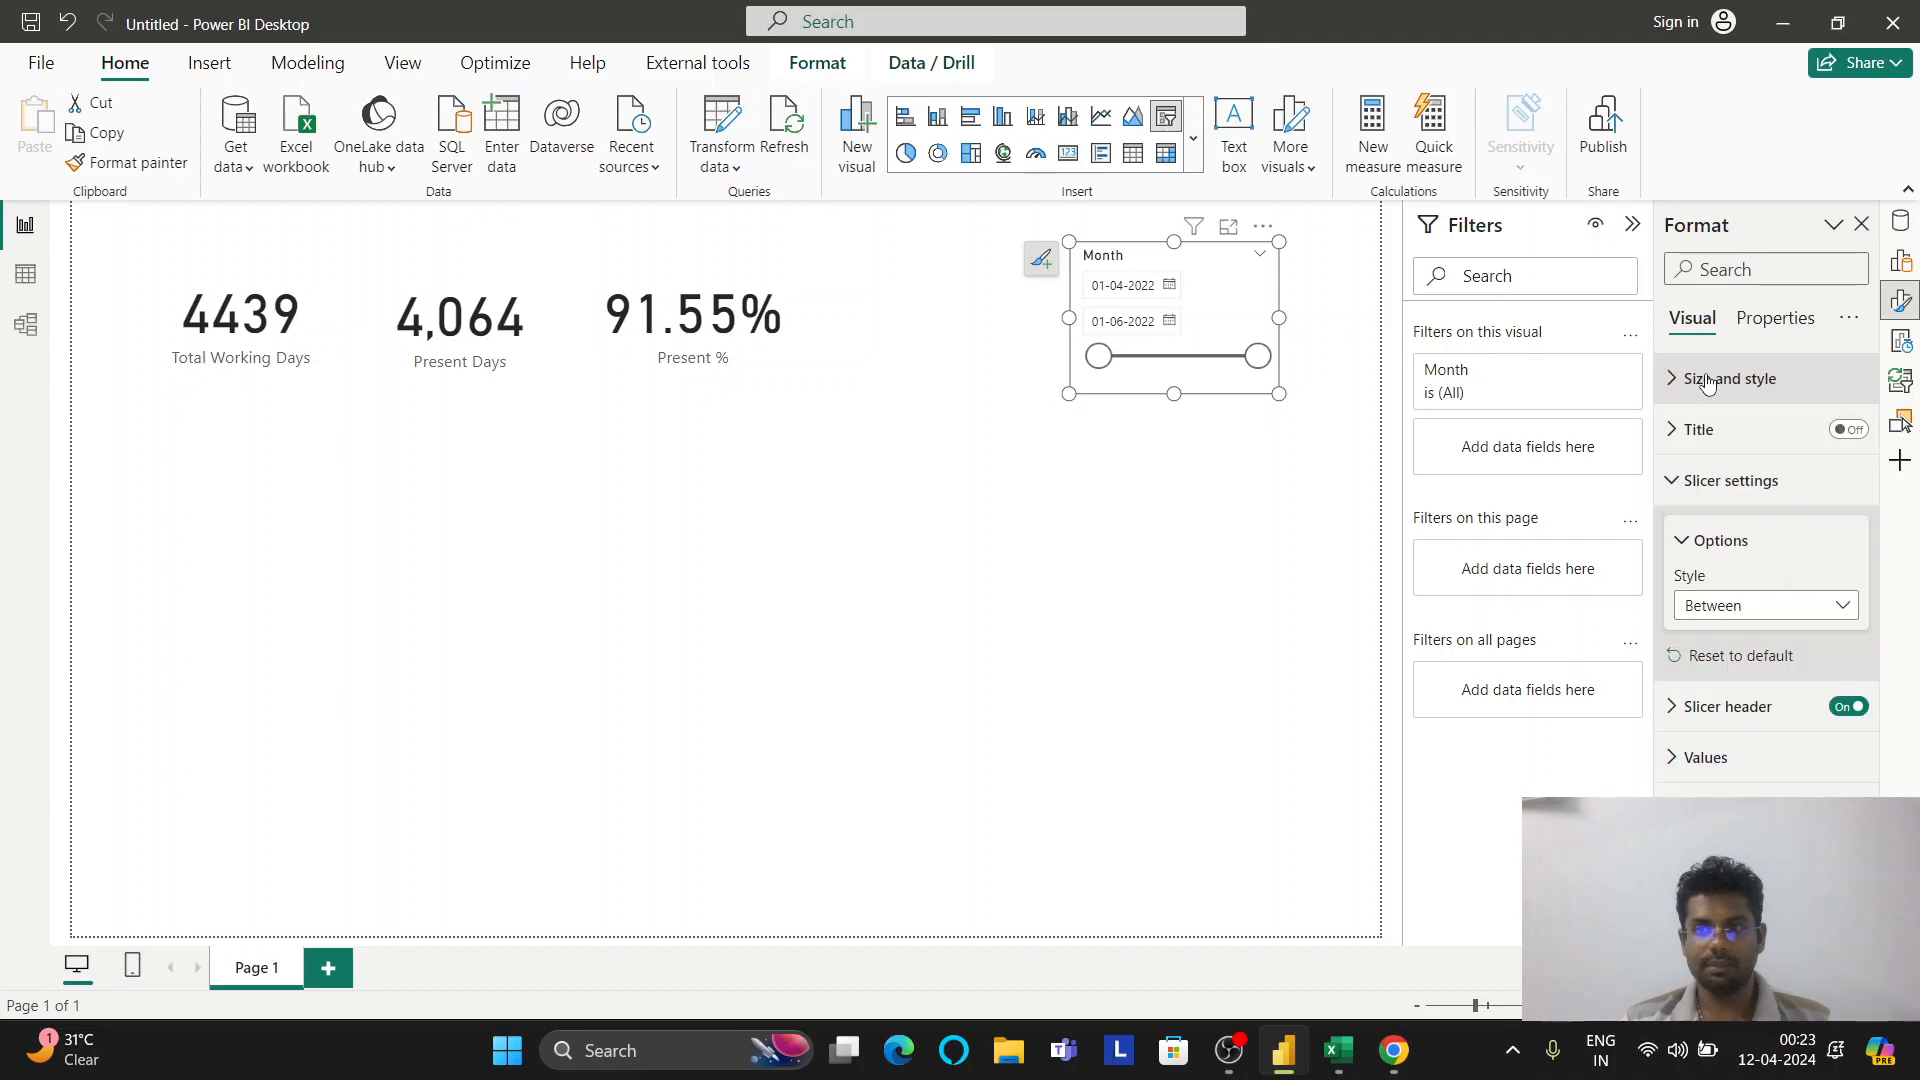
{"action": "left_click", "coordinate": [1690, 430]}
{"action": "left_click", "coordinate": [1693, 430]}
{"action": "left_click", "coordinate": [1700, 481]}
{"action": "left_click", "coordinate": [1700, 481]}
{"action": "left_click", "coordinate": [1700, 481]}
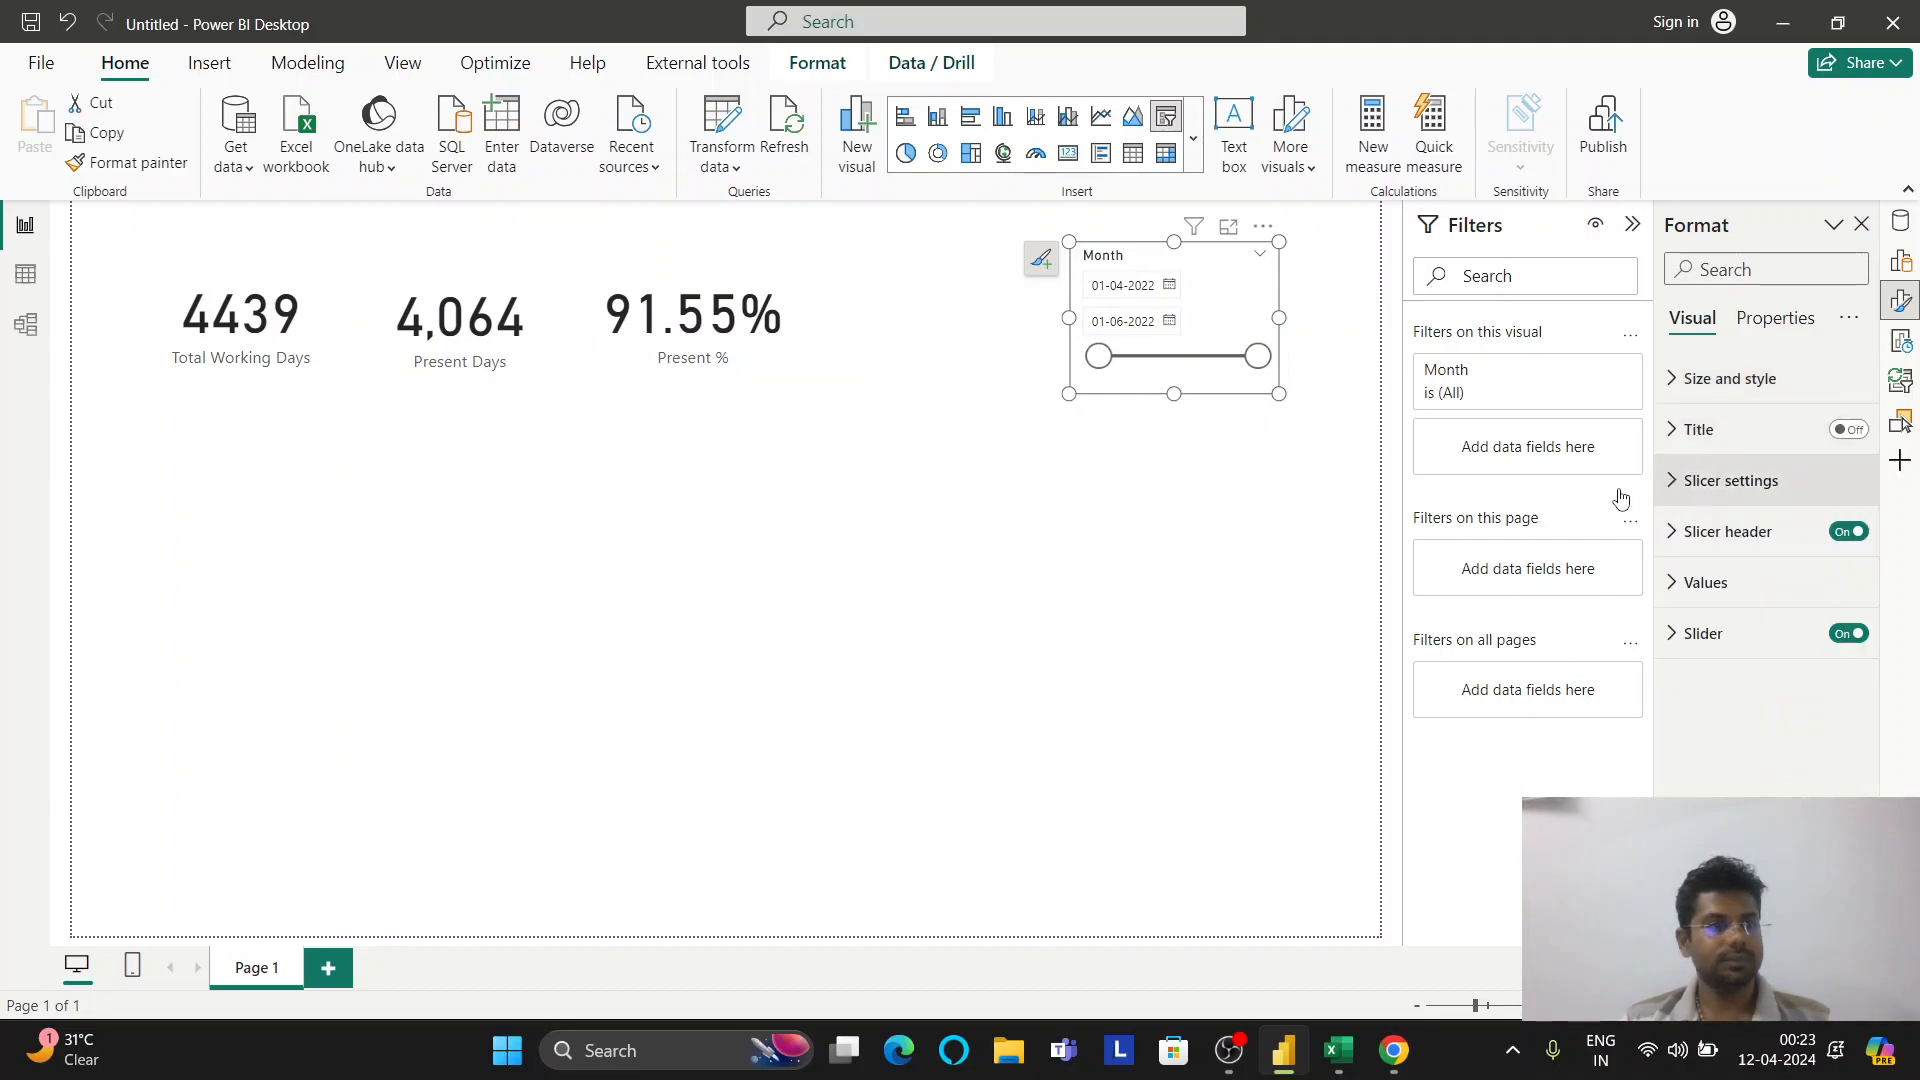
{"action": "left_click", "coordinate": [25, 273]}
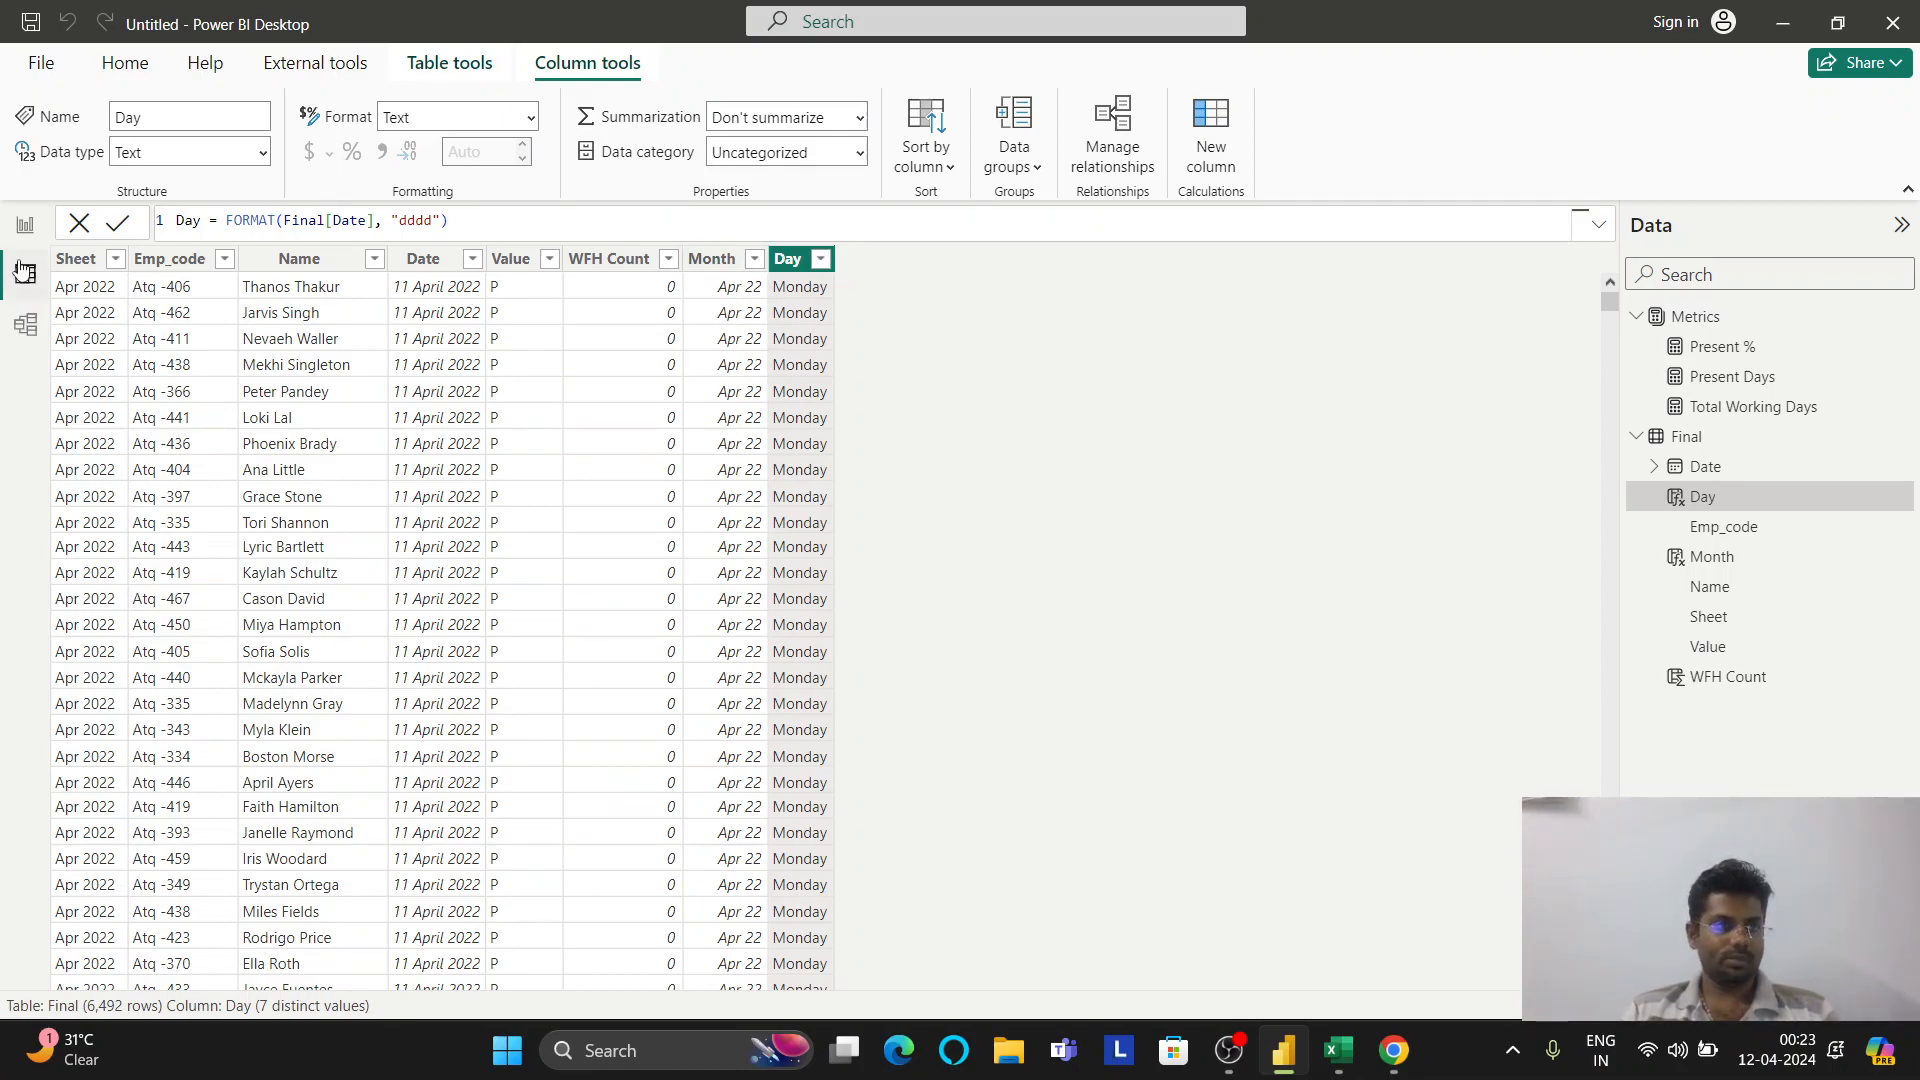
{"action": "left_click", "coordinate": [25, 224]}
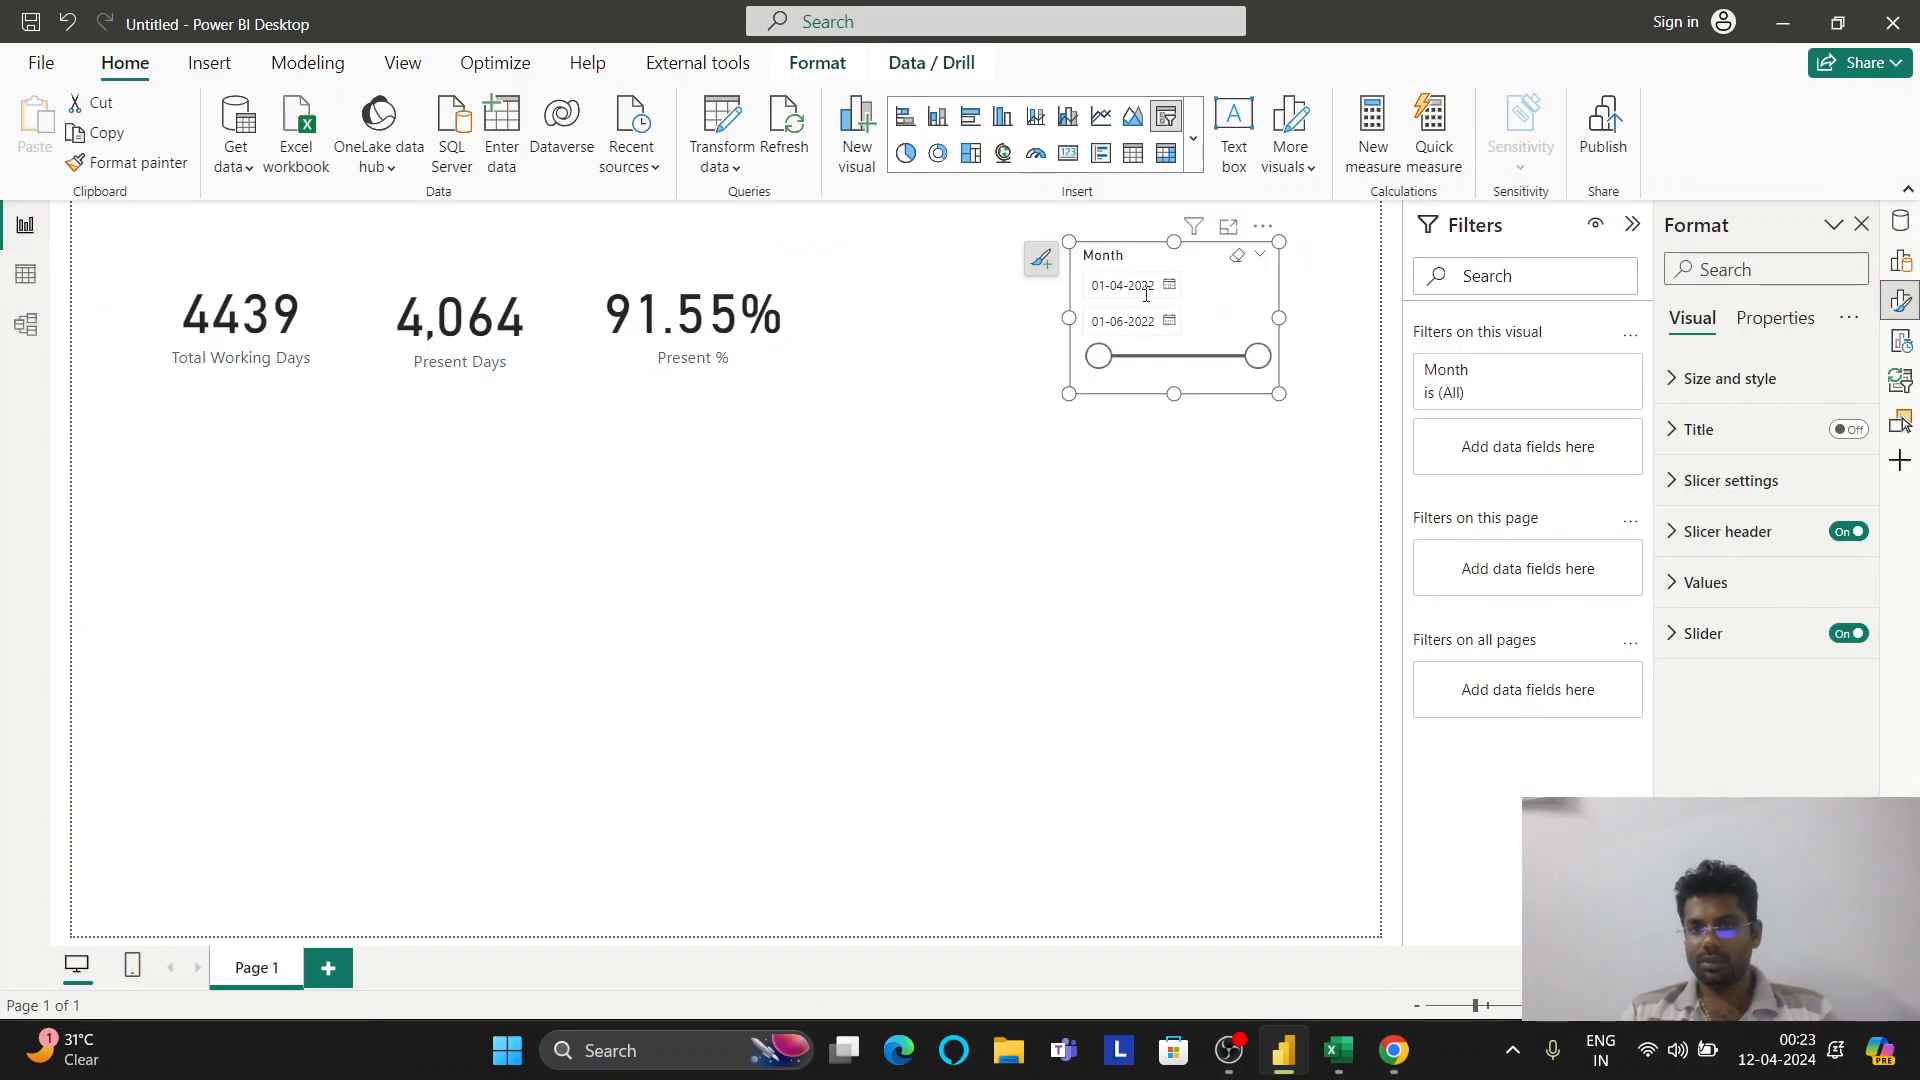
{"action": "left_click", "coordinate": [1900, 221]}
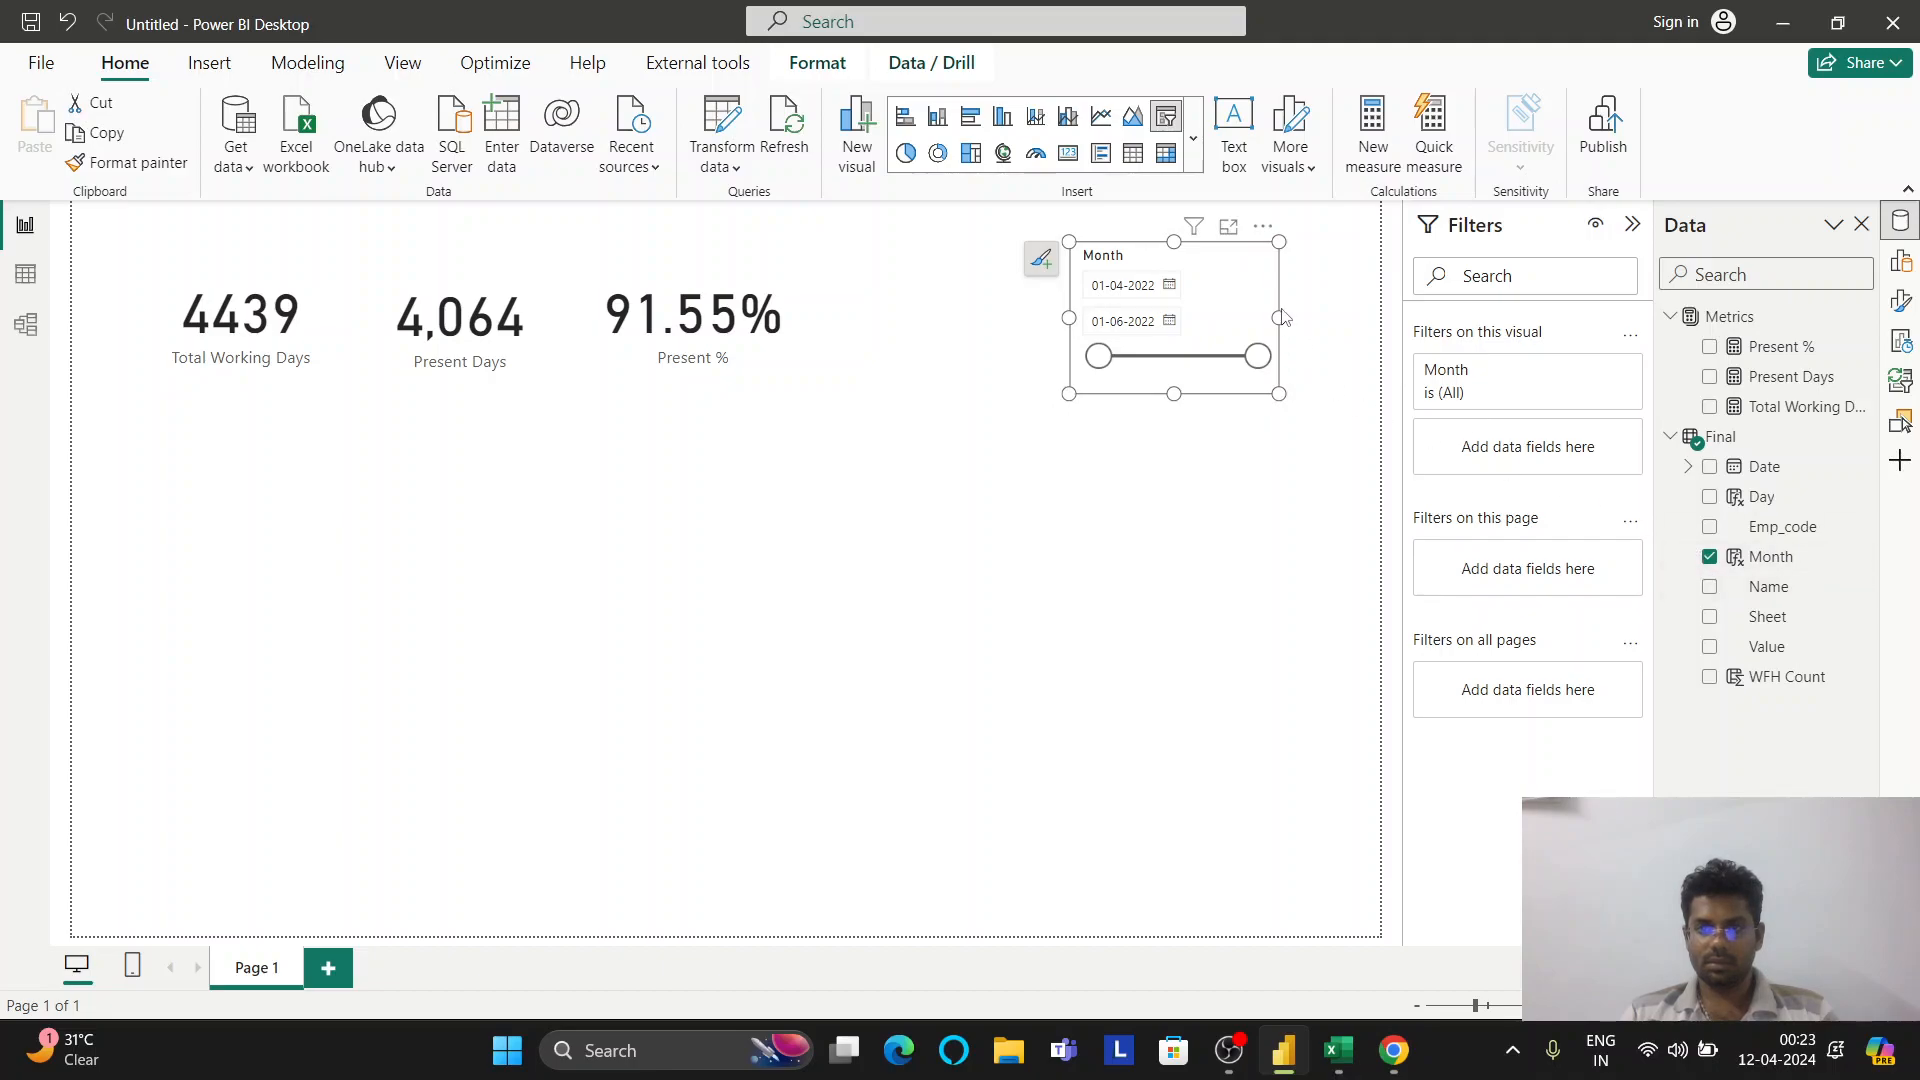
{"action": "left_click", "coordinate": [1900, 262]}
Set the Month slicer's style to Tile, after briefly trying Dropdown
{"action": "left_click", "coordinate": [1898, 304]}
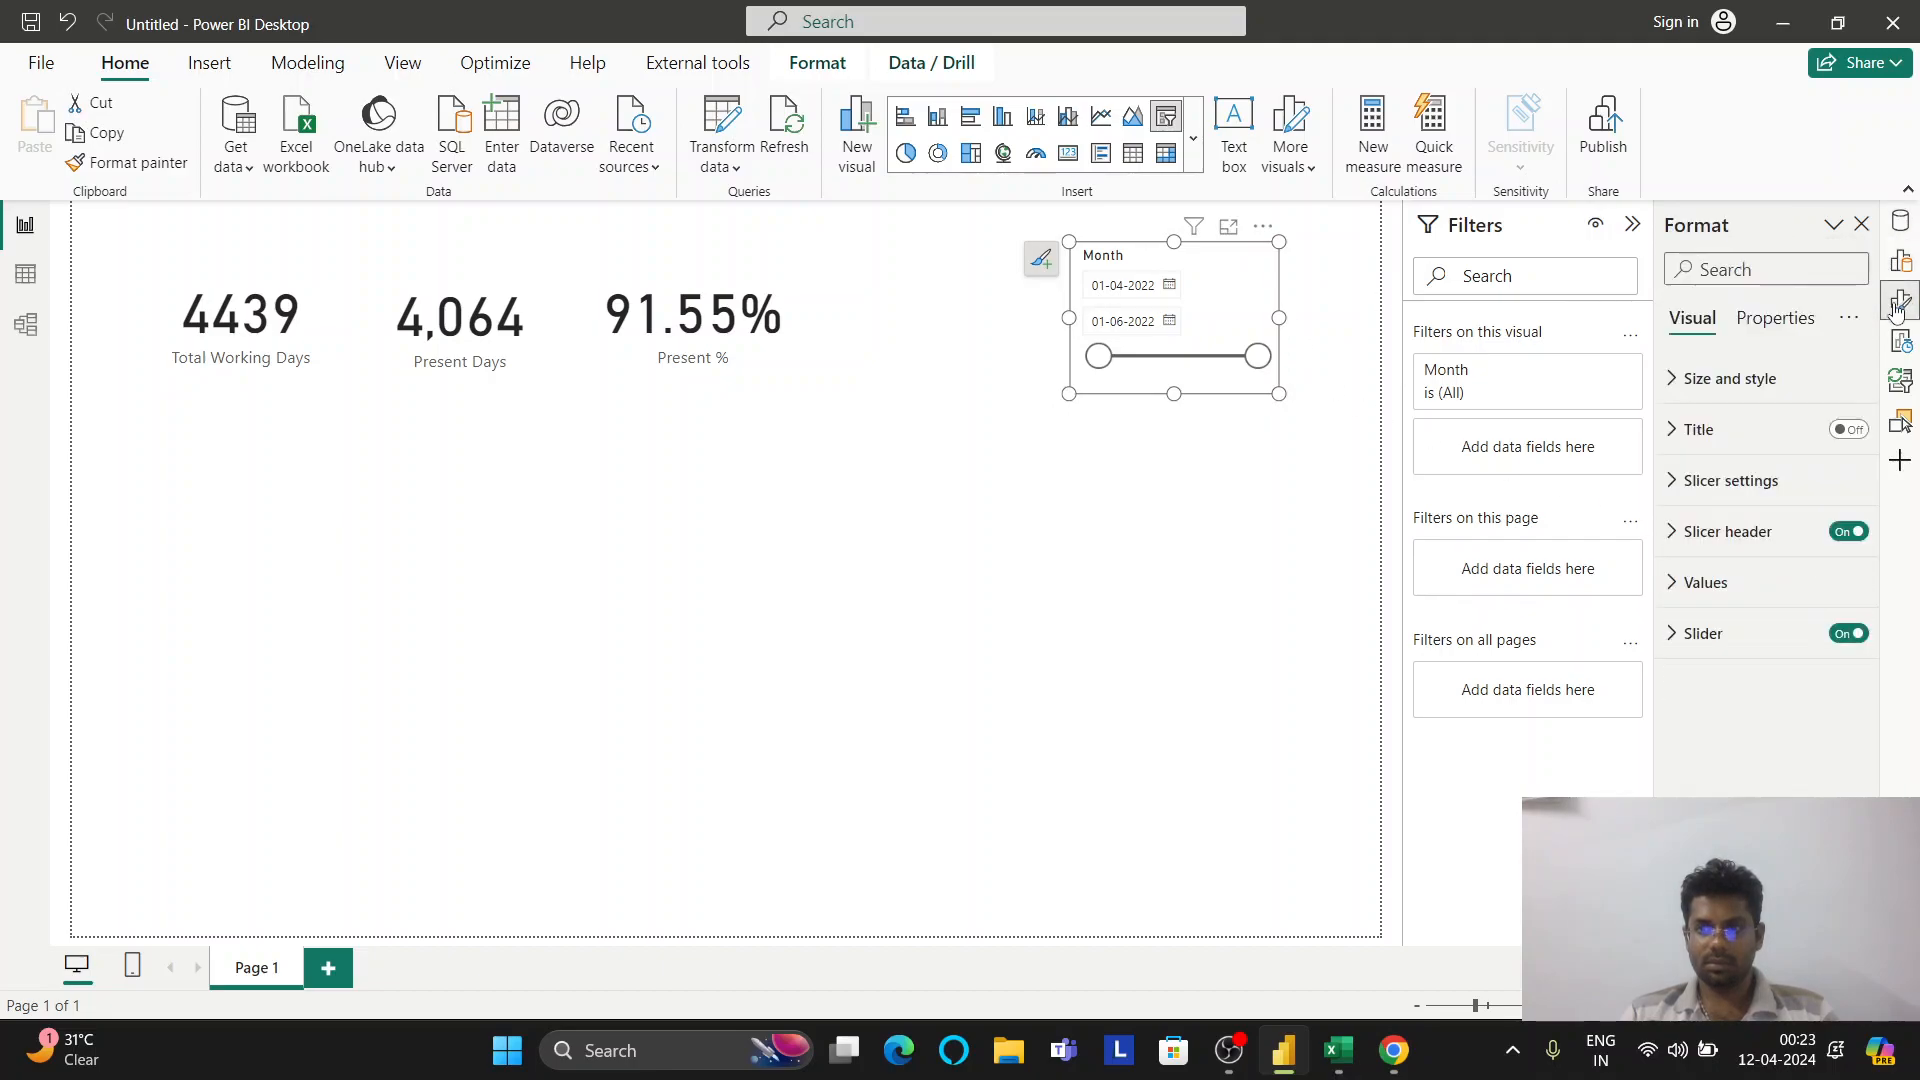
{"action": "left_click", "coordinate": [1731, 480]}
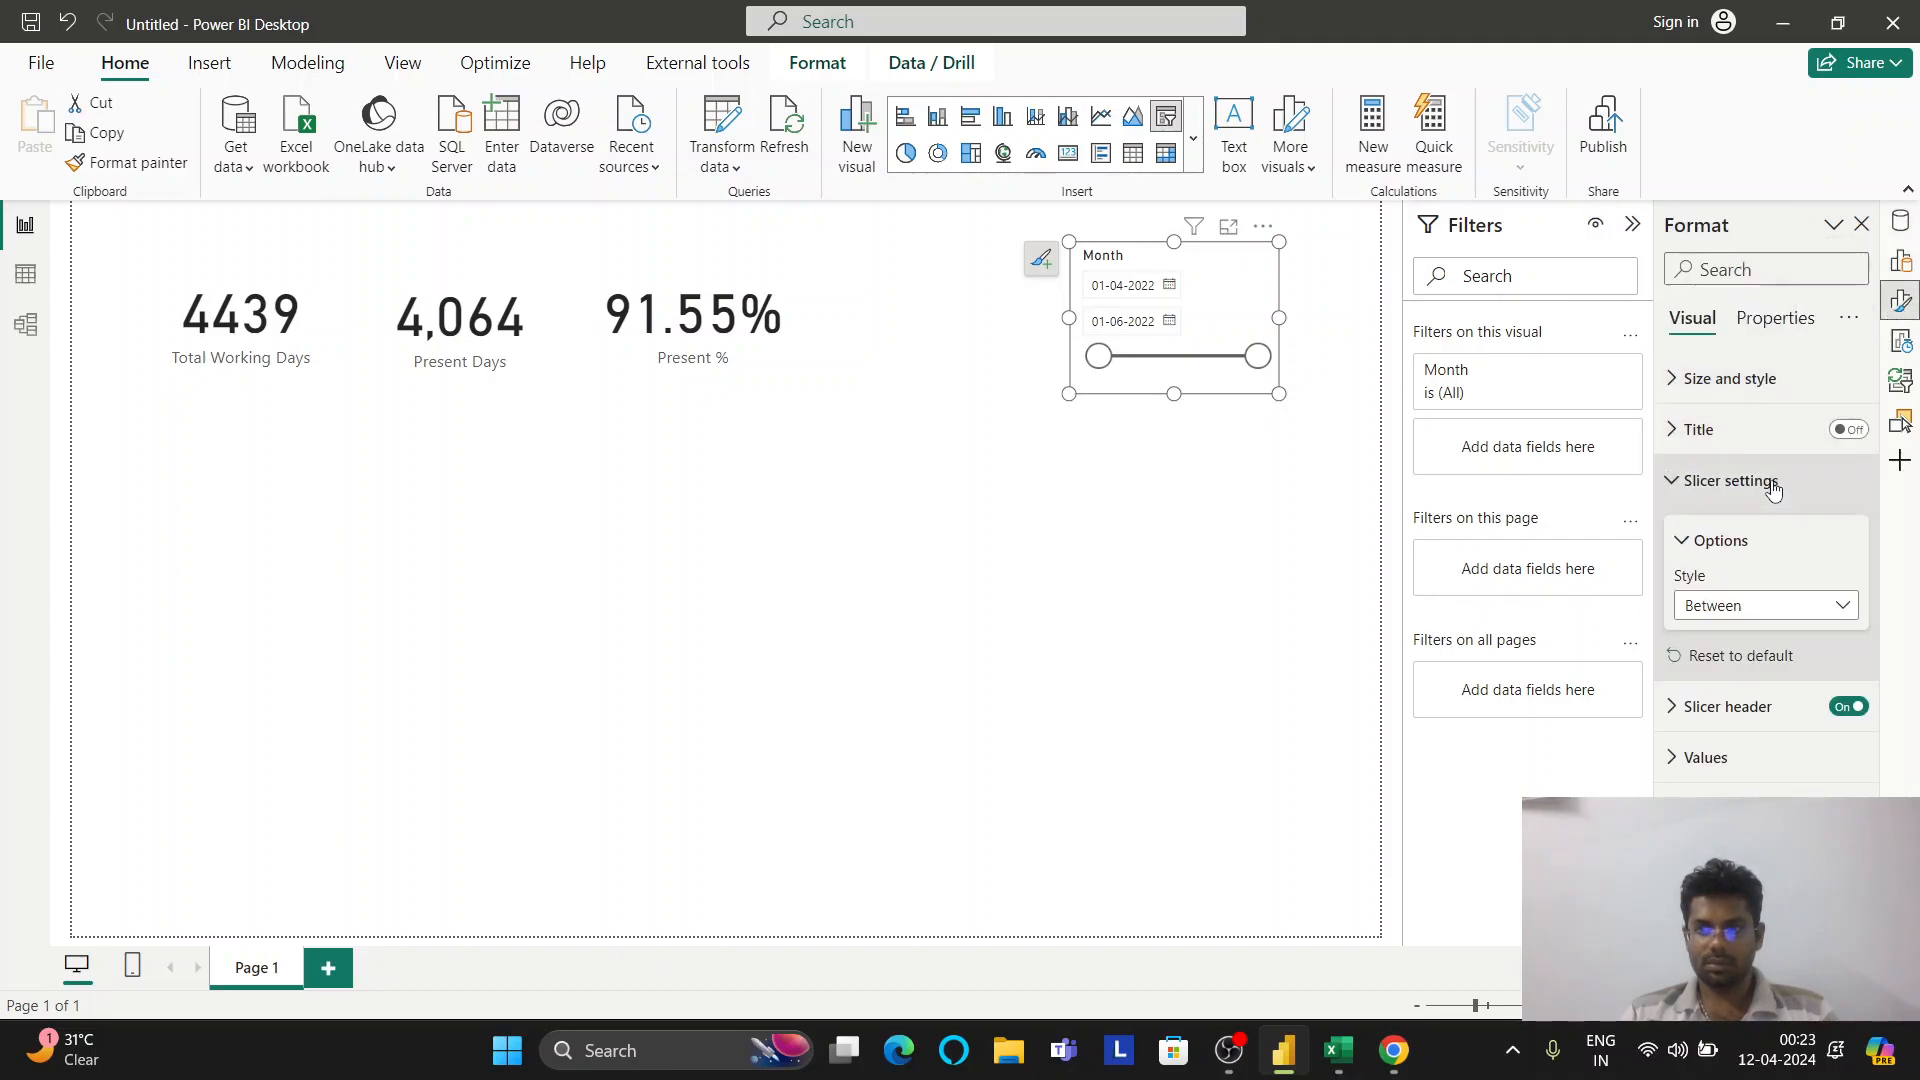
{"action": "left_click", "coordinate": [1757, 606]}
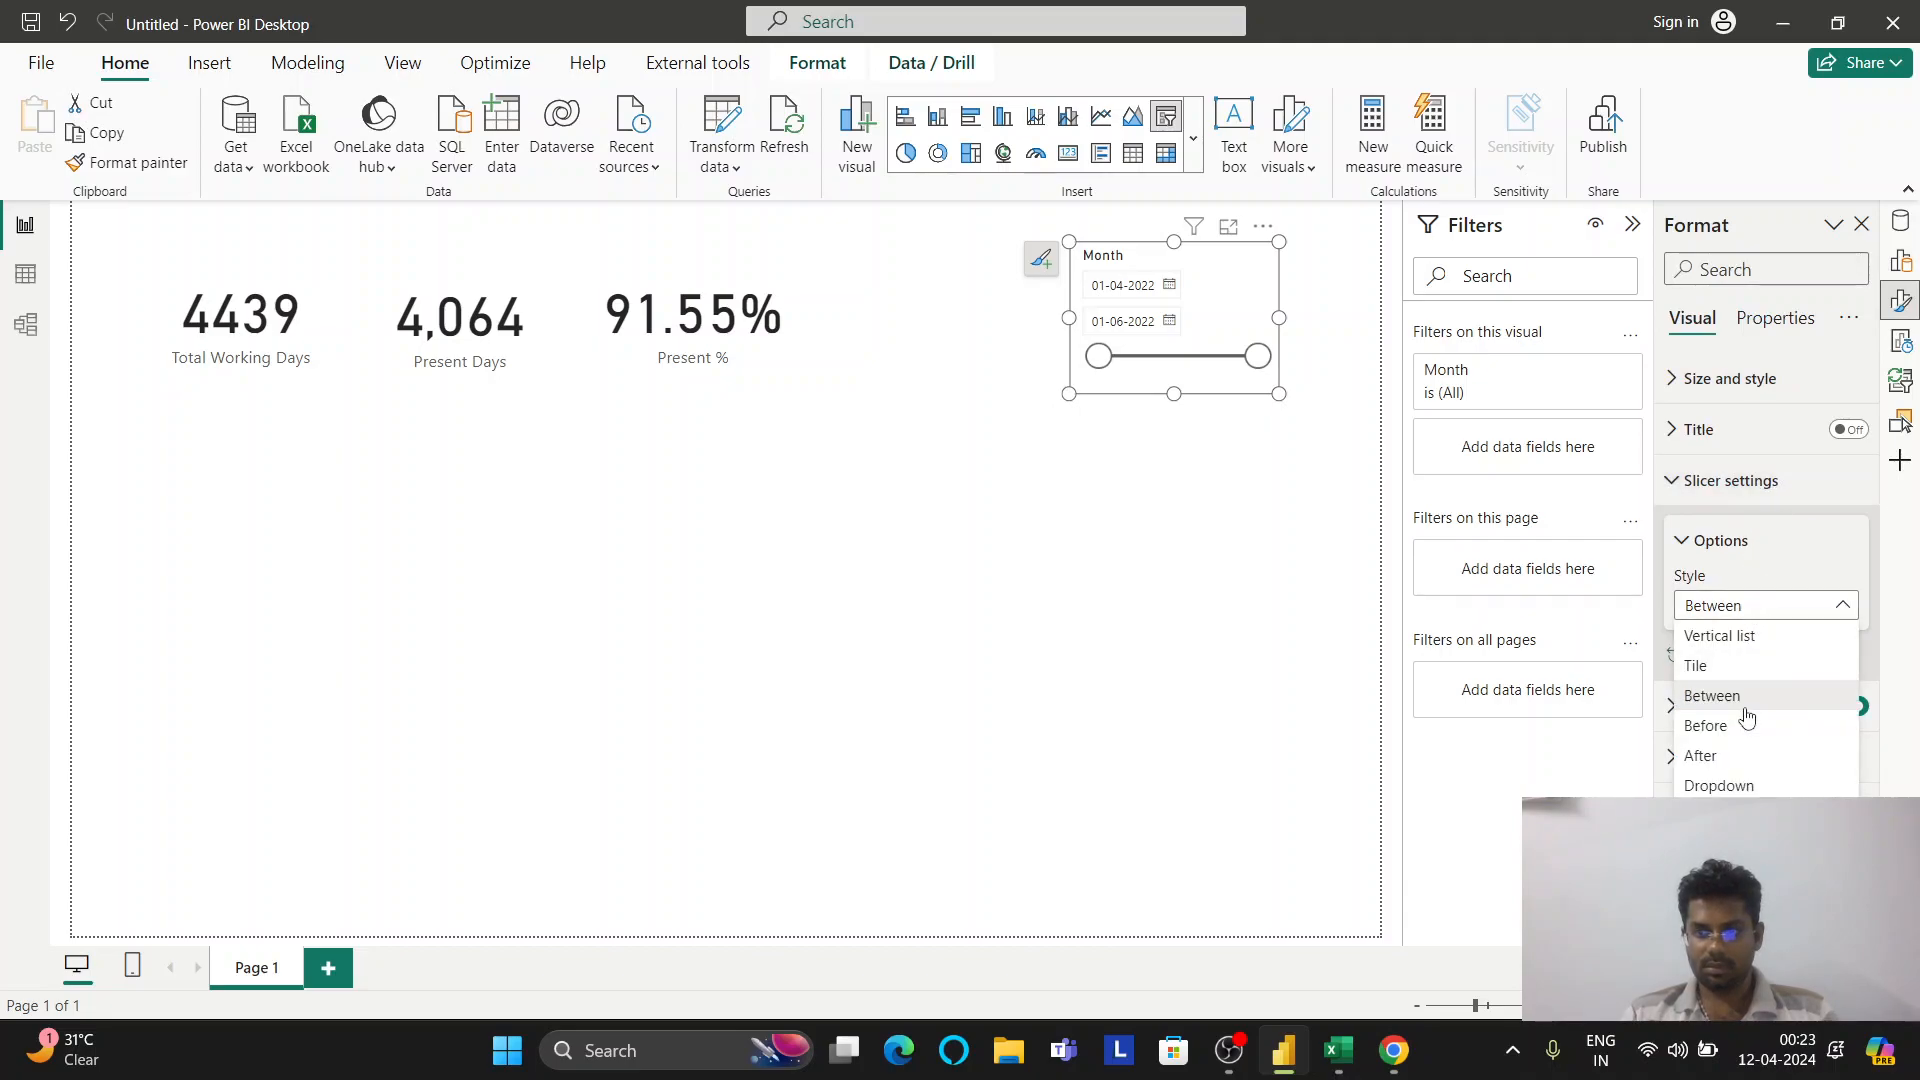
{"action": "left_click", "coordinate": [1718, 785]}
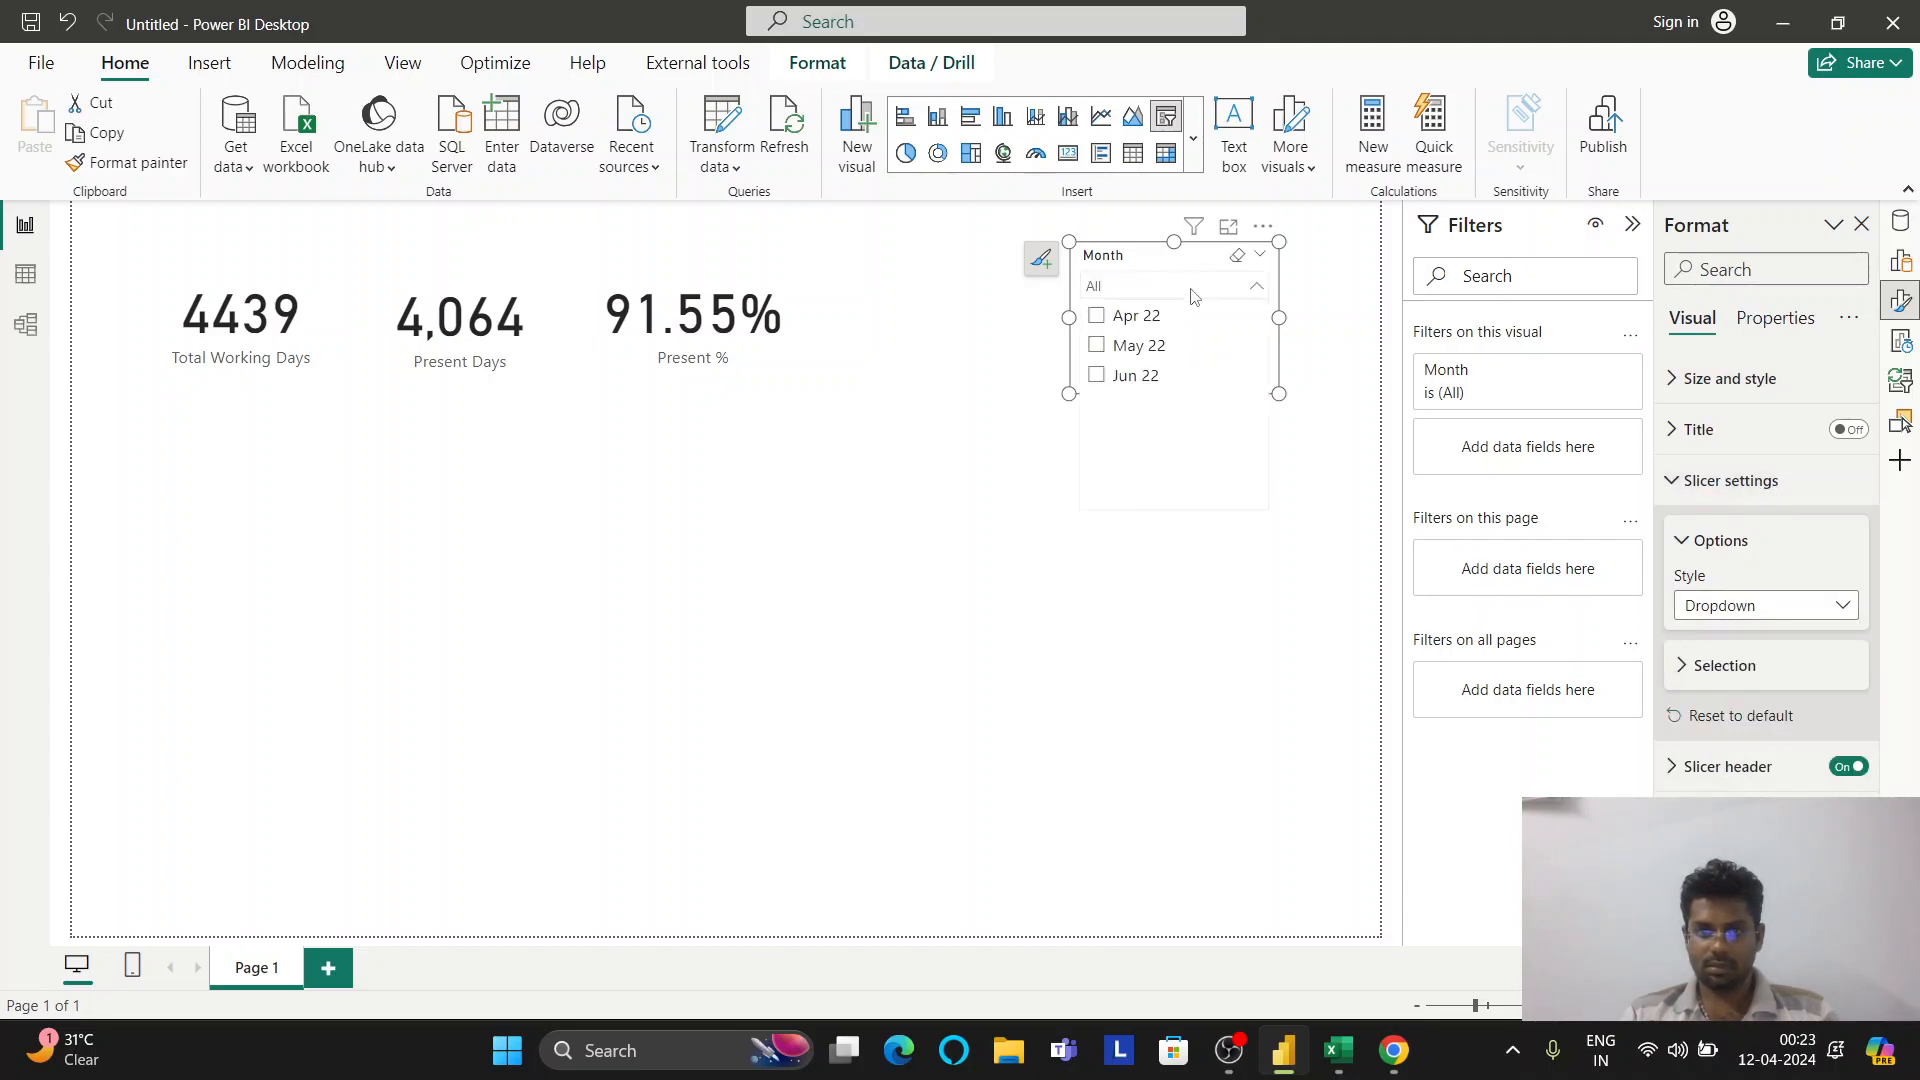
{"action": "left_click", "coordinate": [1740, 607]}
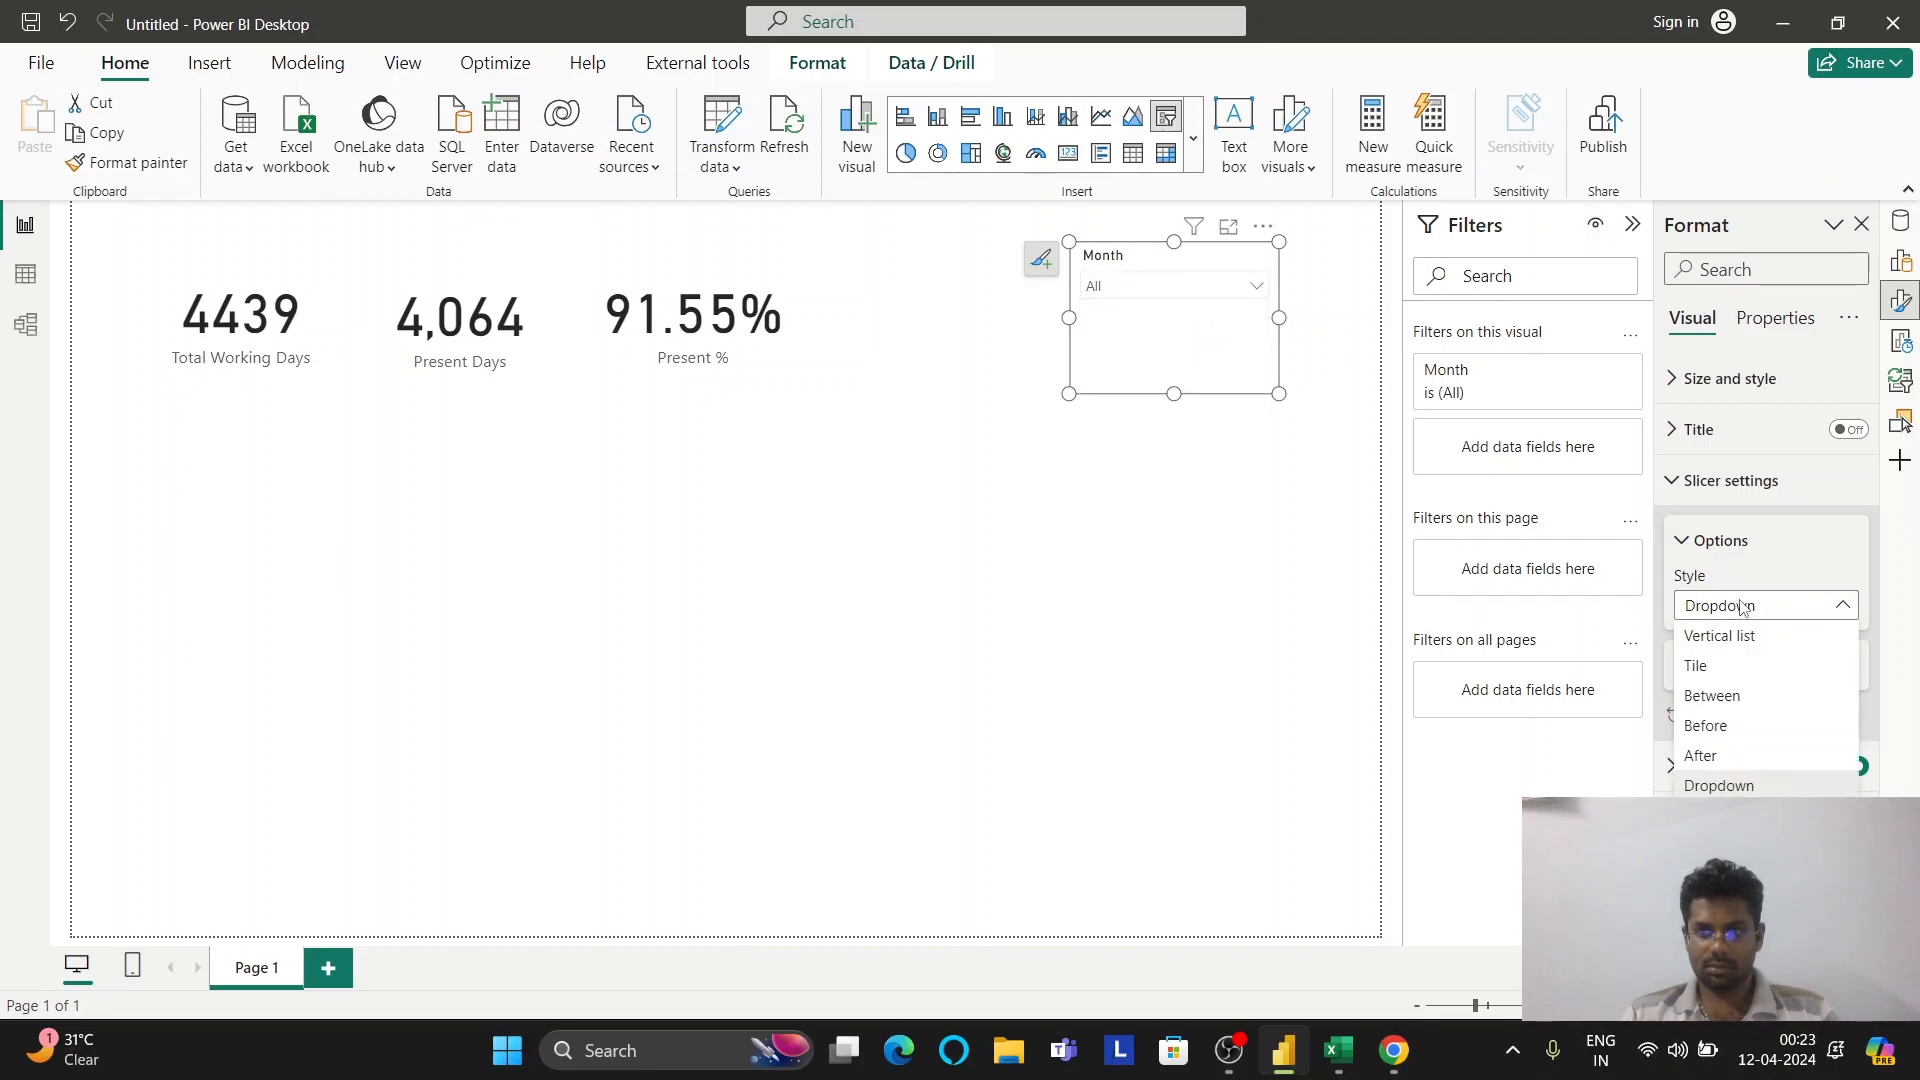
{"action": "left_click", "coordinate": [1733, 666]}
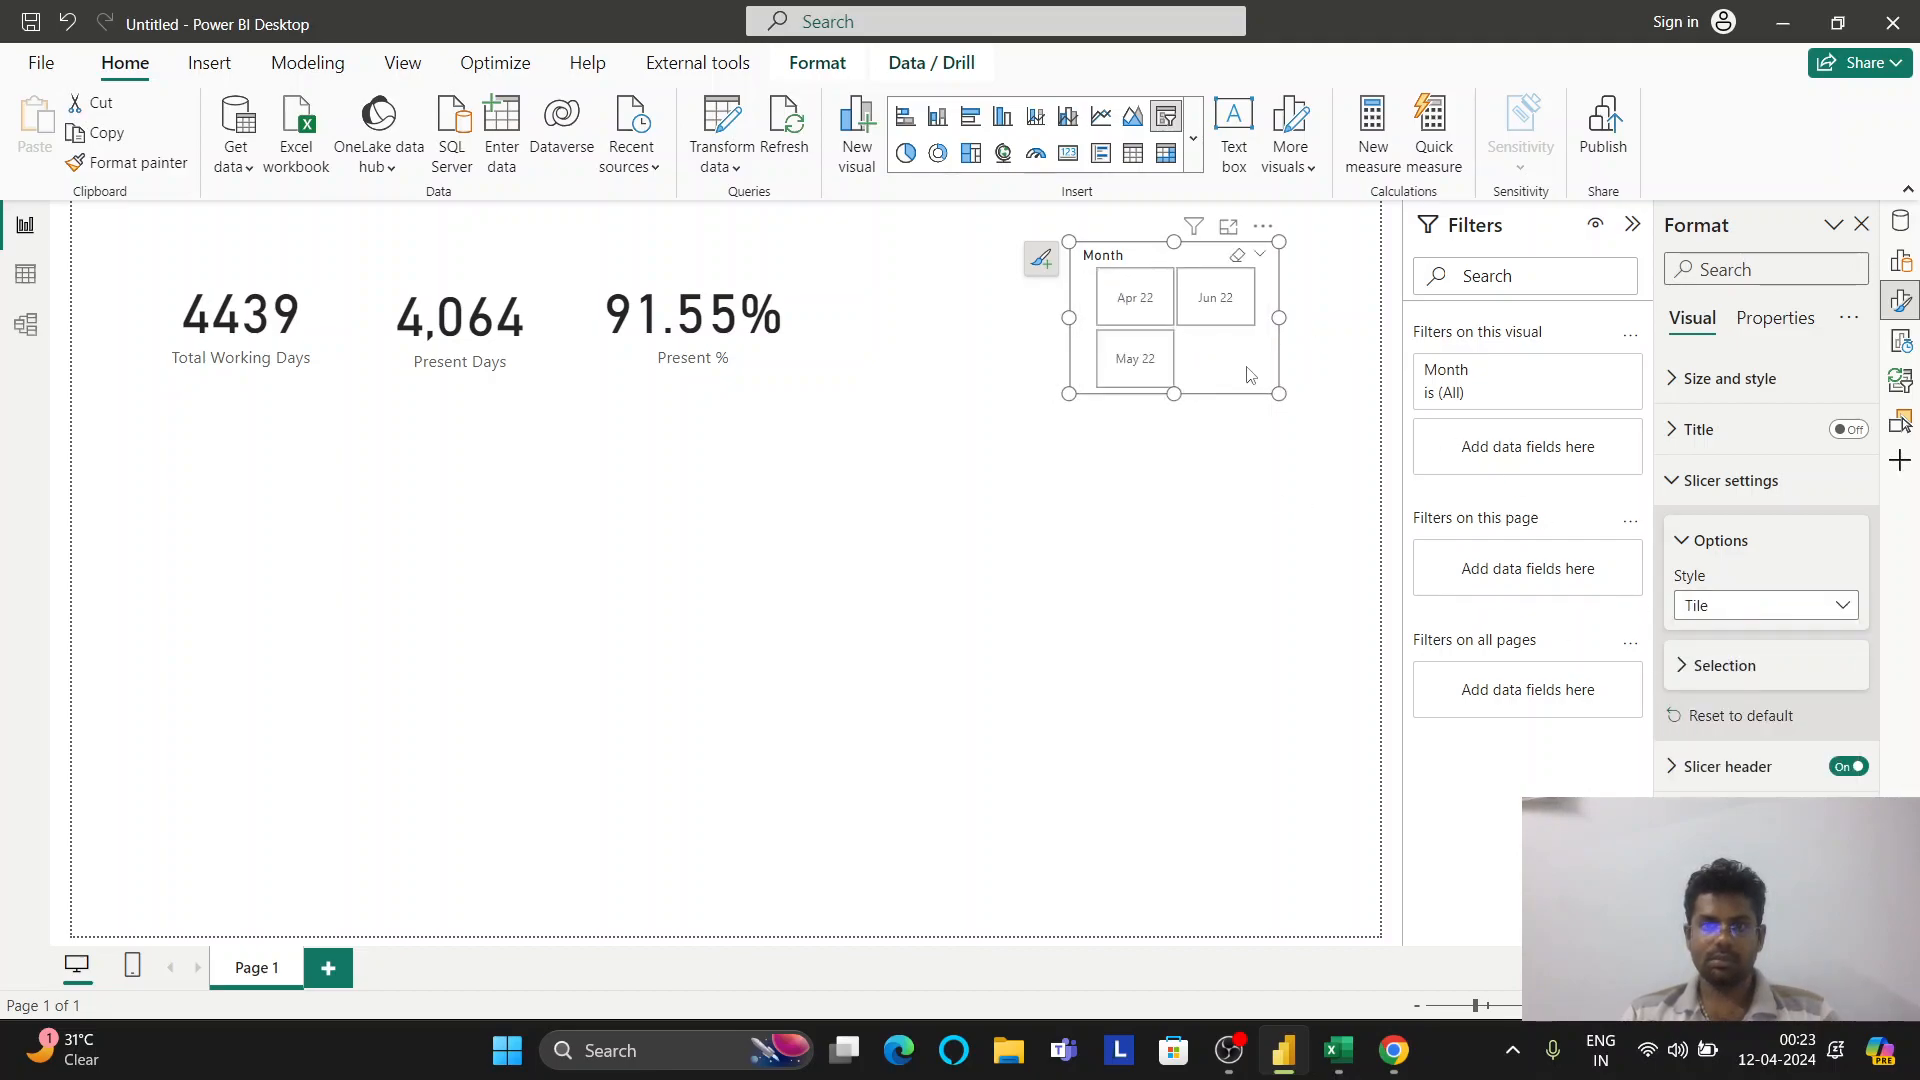
{"action": "left_click", "coordinate": [1312, 322]}
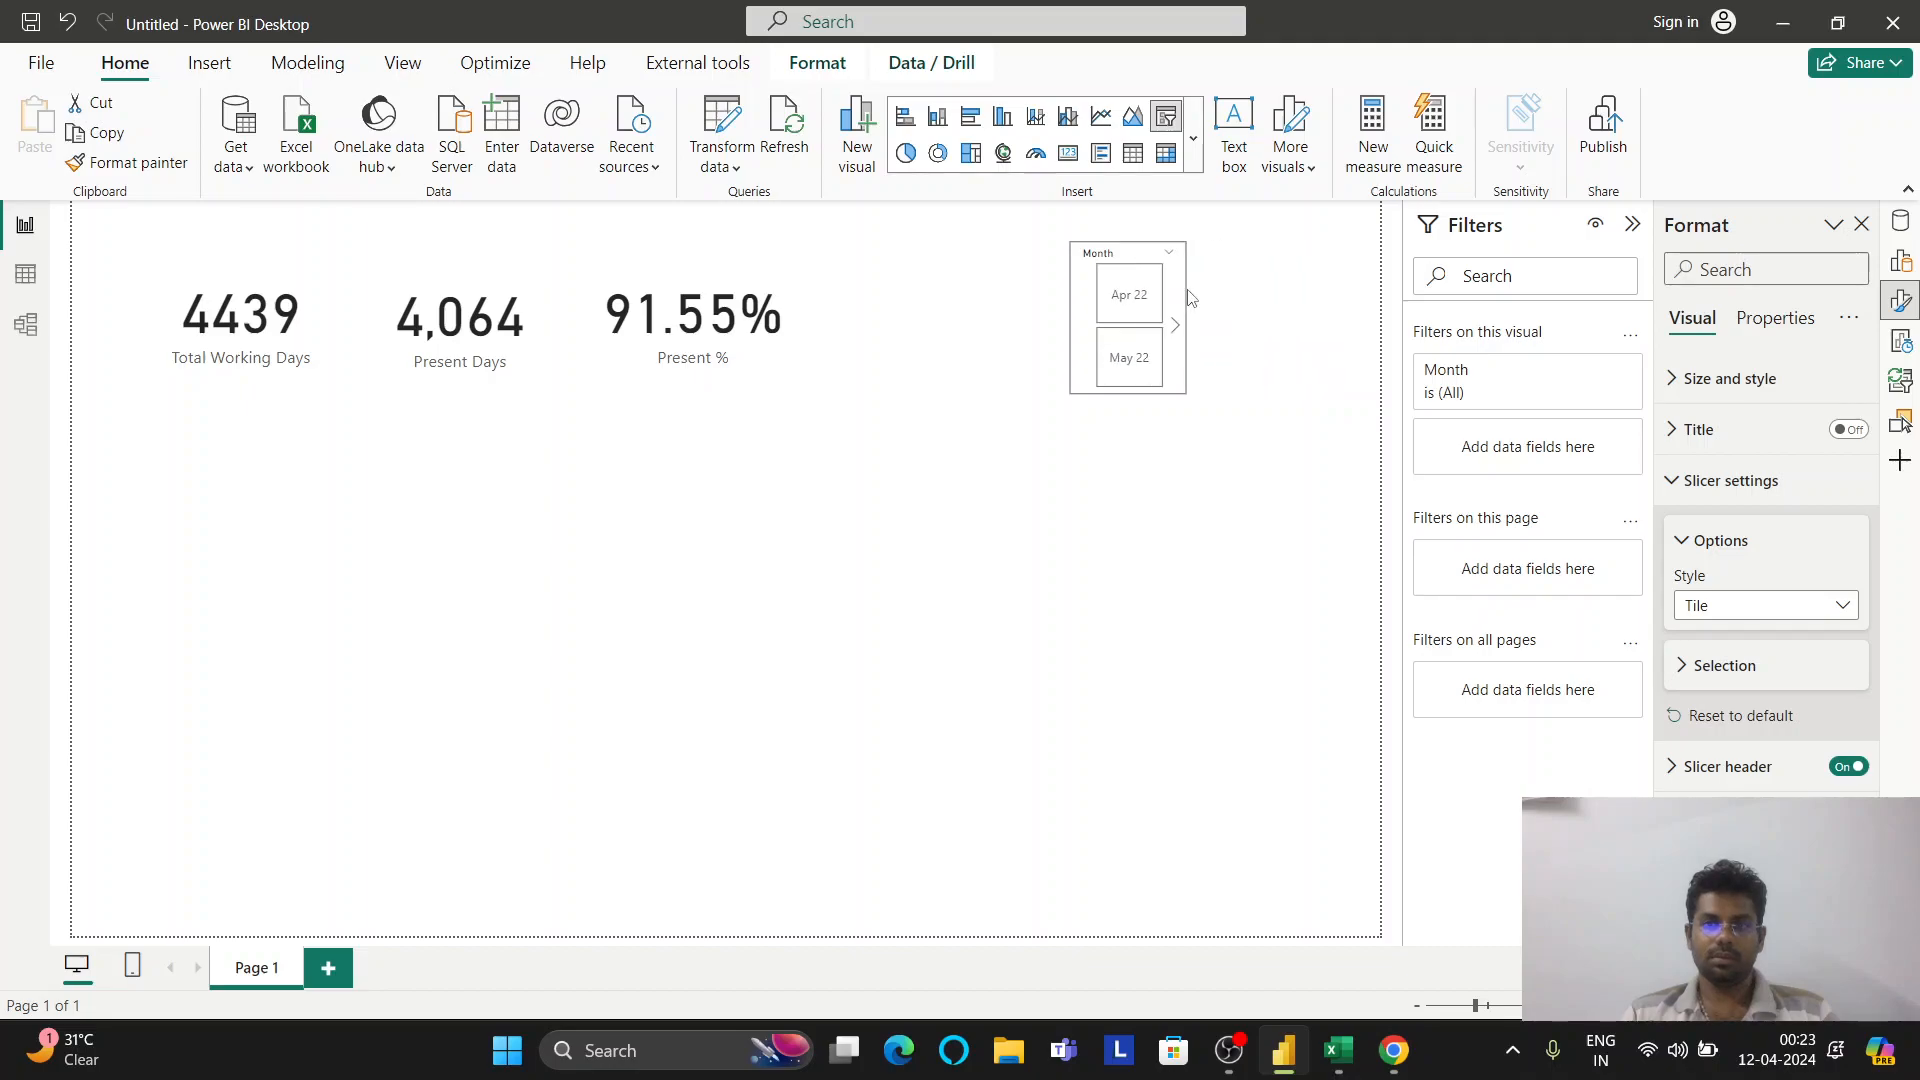
Resize the Month slicer wider and shorter so Apr 22, May 22 and Jun 22 sit in one row
{"action": "left_click_drag", "start_coordinate": [1190, 297], "coordinate": [1323, 316]}
{"action": "left_click_drag", "start_coordinate": [1070, 317], "coordinate": [951, 317]}
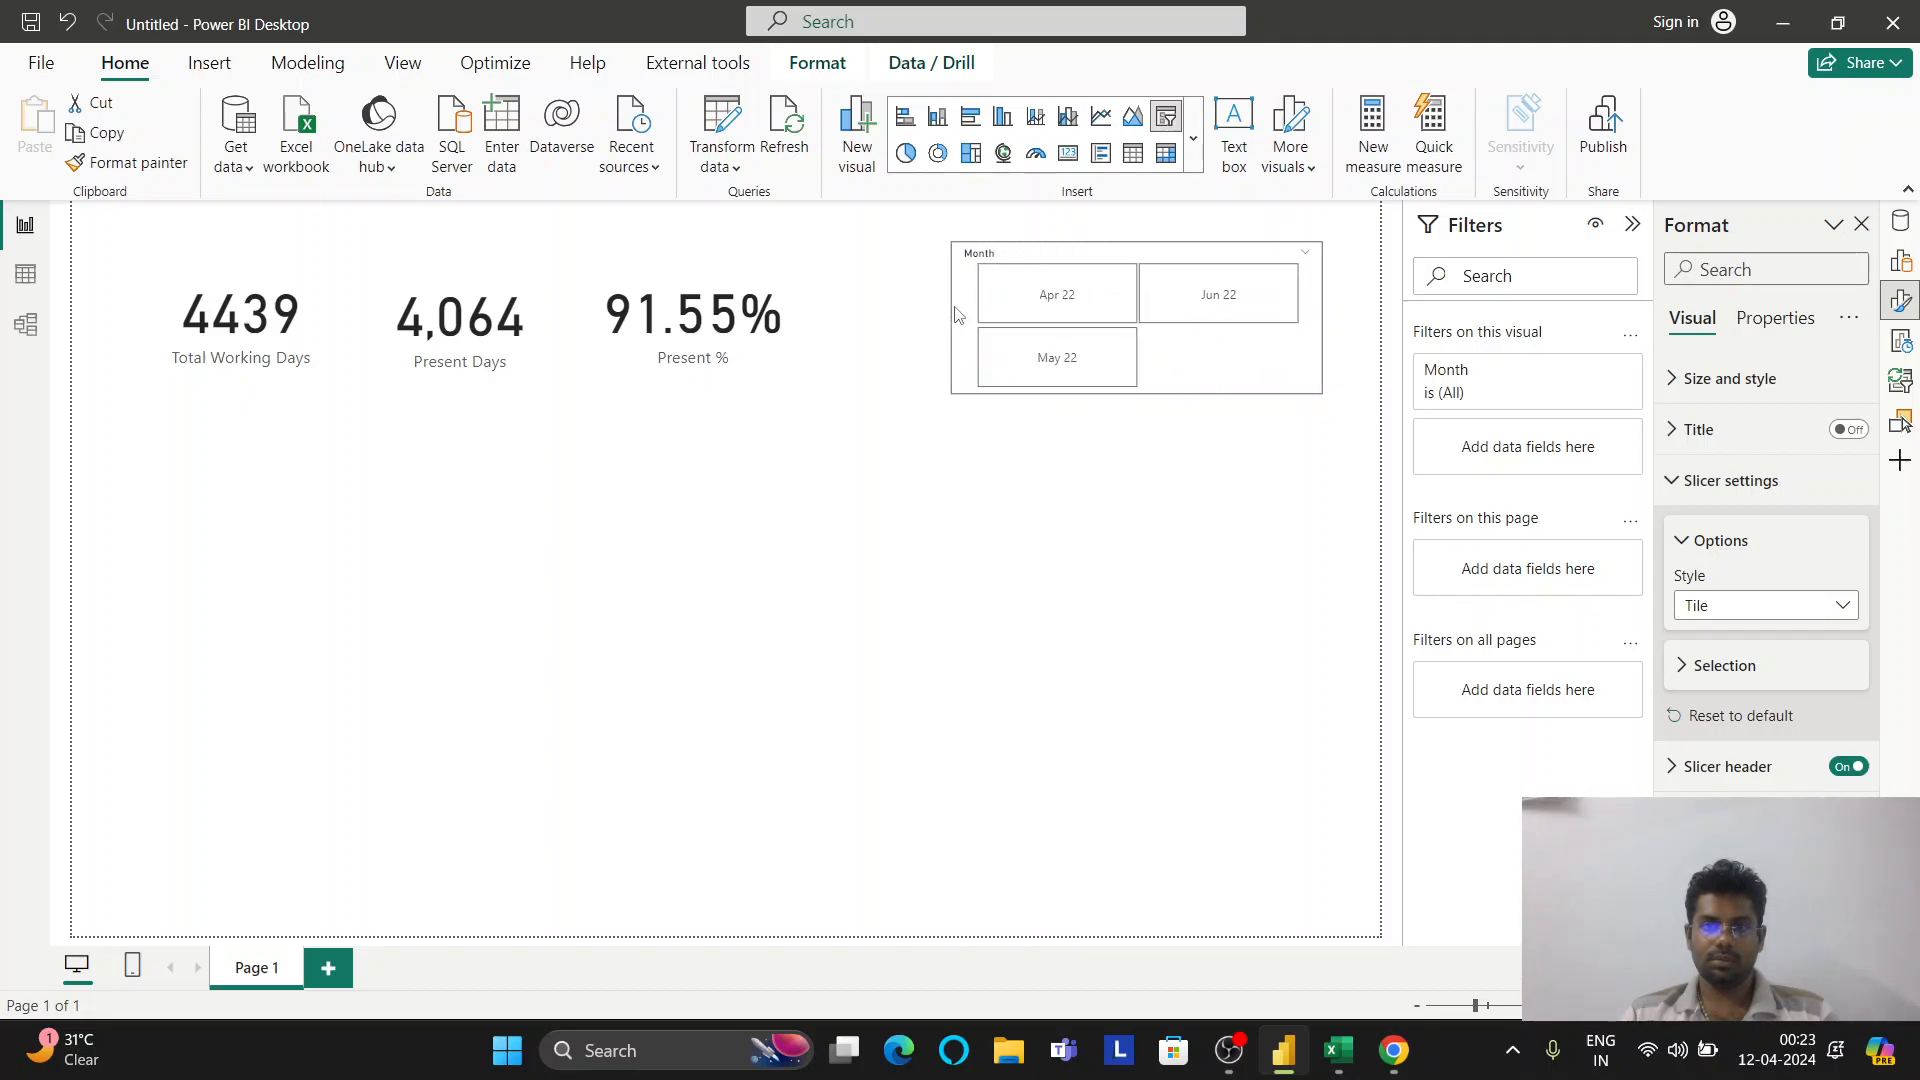
{"action": "left_click_drag", "start_coordinate": [1136, 392], "coordinate": [1148, 300]}
Test the Apr 22, May 22 and Jun 22 tiles filtering the cards, then clear the filter and show the data fields
{"action": "left_click", "coordinate": [1163, 360]}
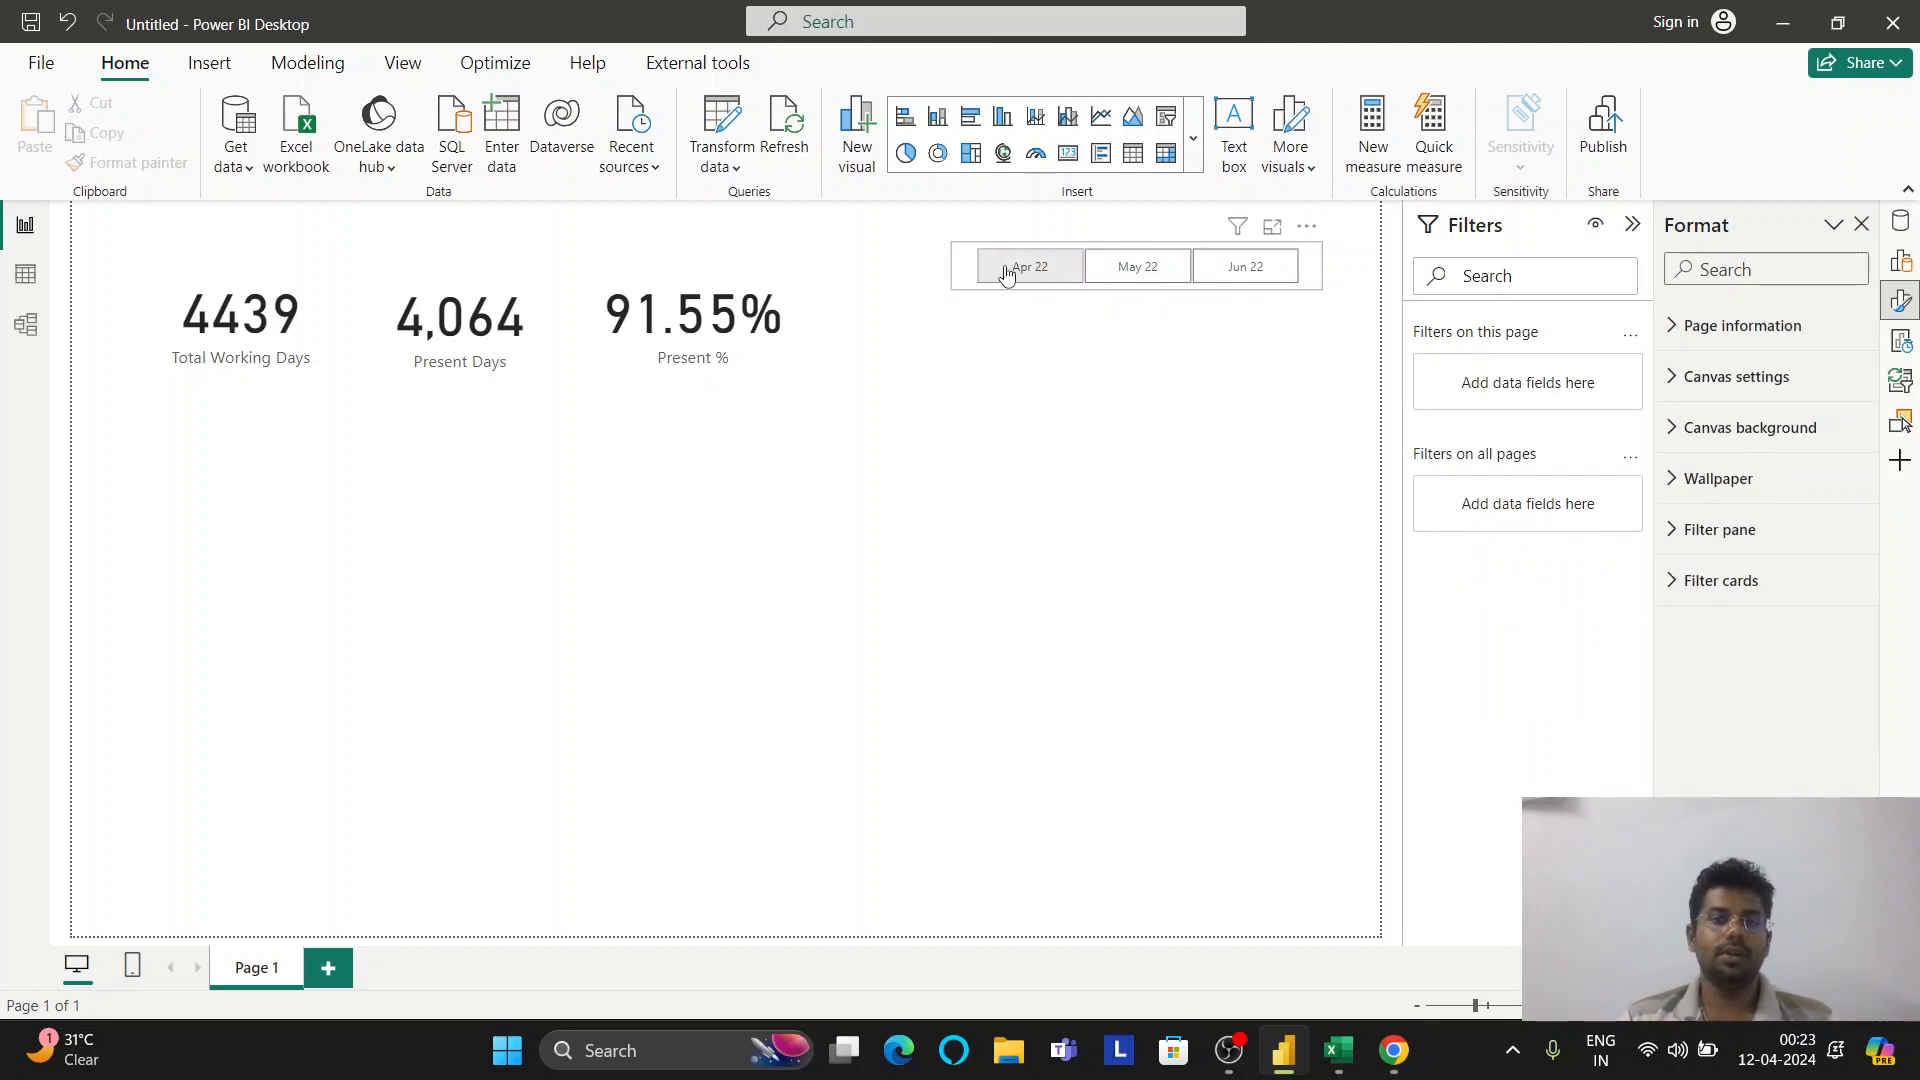
{"action": "left_click", "coordinate": [1090, 277]}
{"action": "left_click", "coordinate": [1078, 268]}
{"action": "left_click", "coordinate": [1136, 266]}
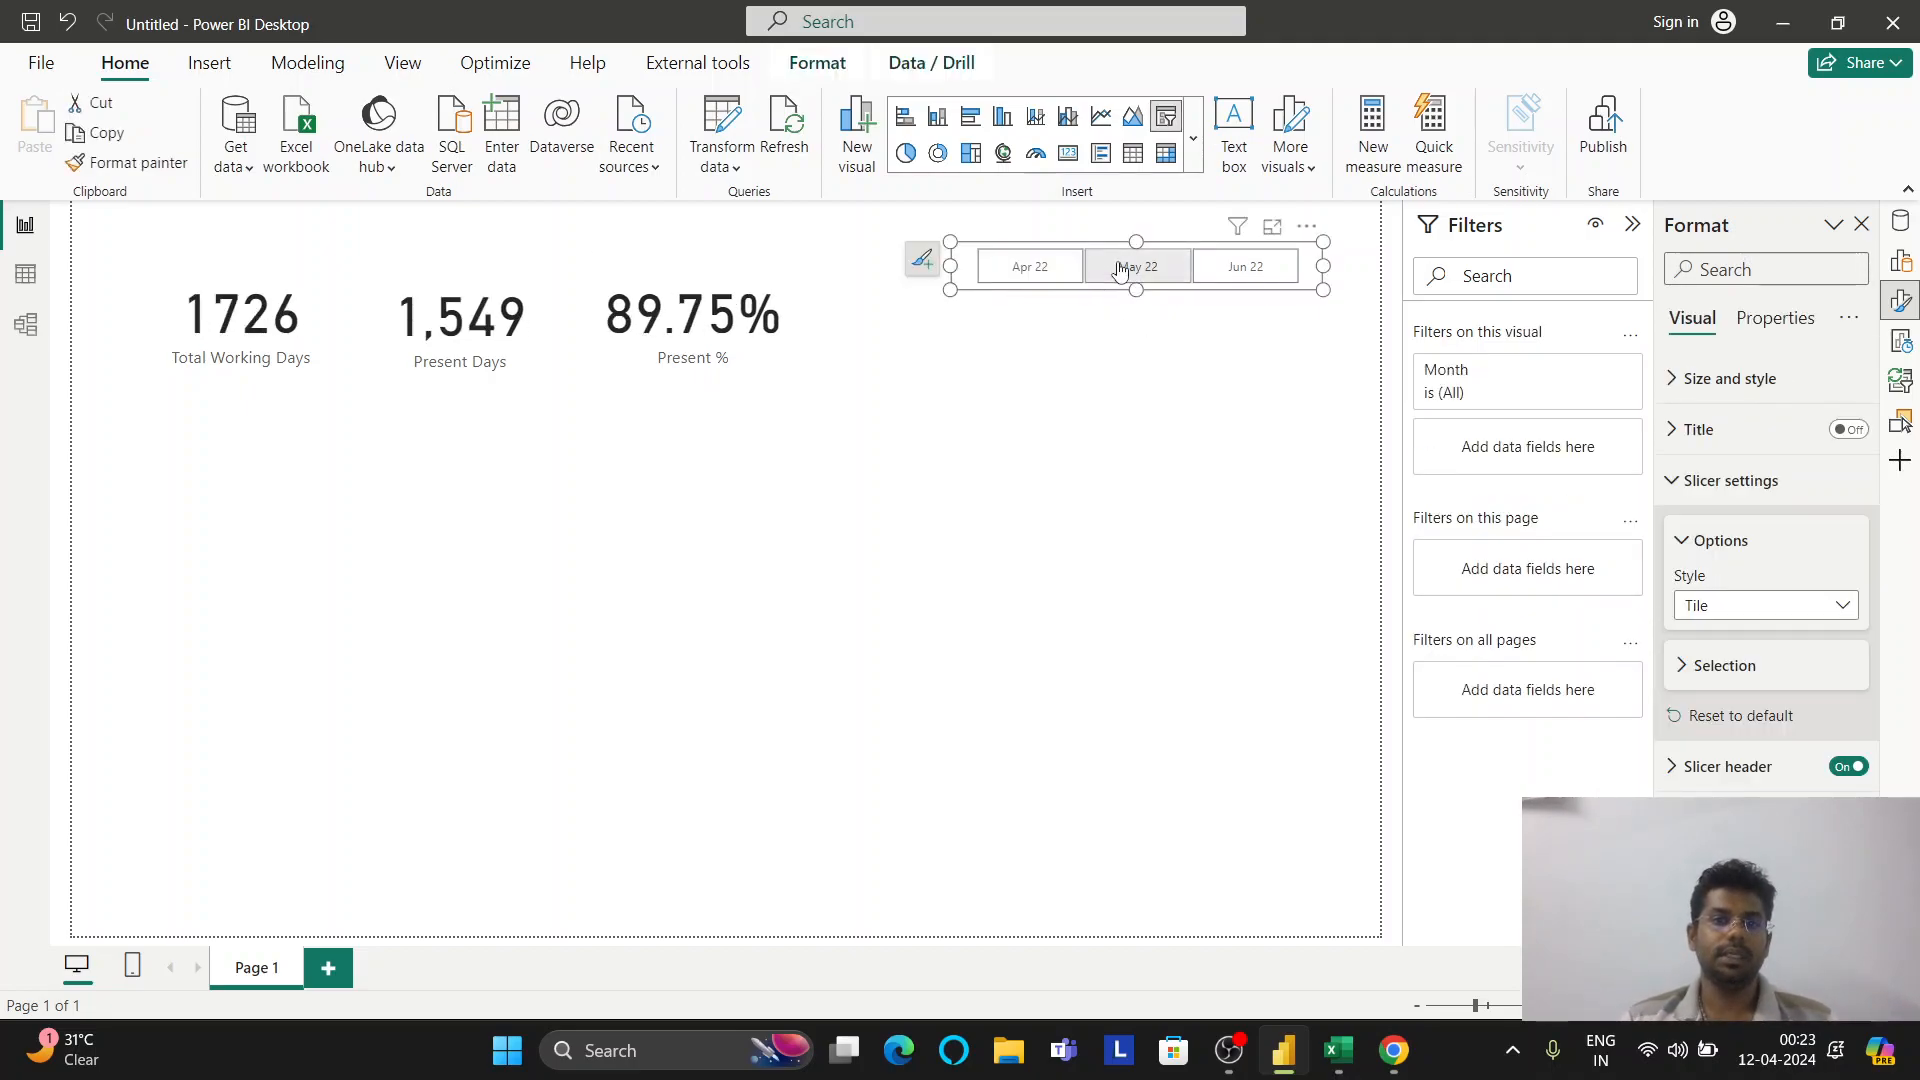
{"action": "left_click", "coordinate": [1232, 262]}
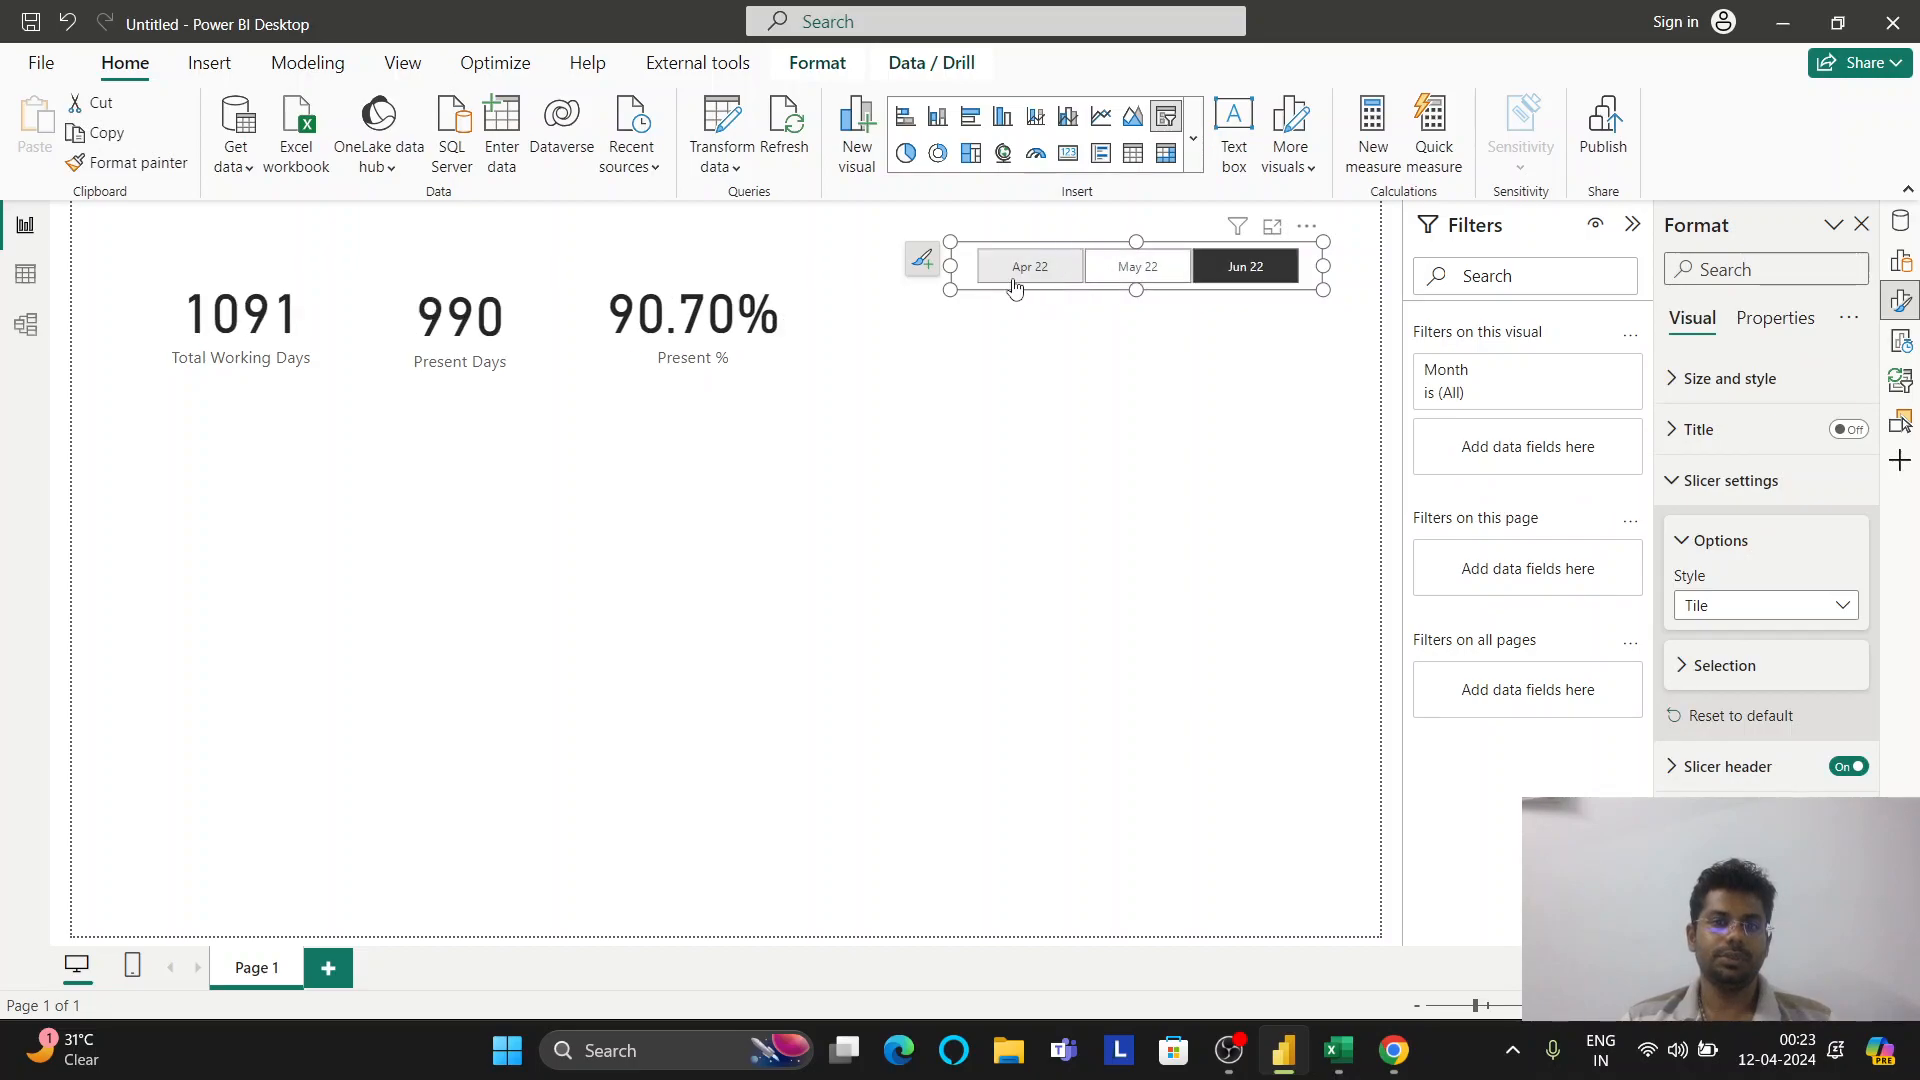
{"action": "left_click", "coordinate": [1246, 262]}
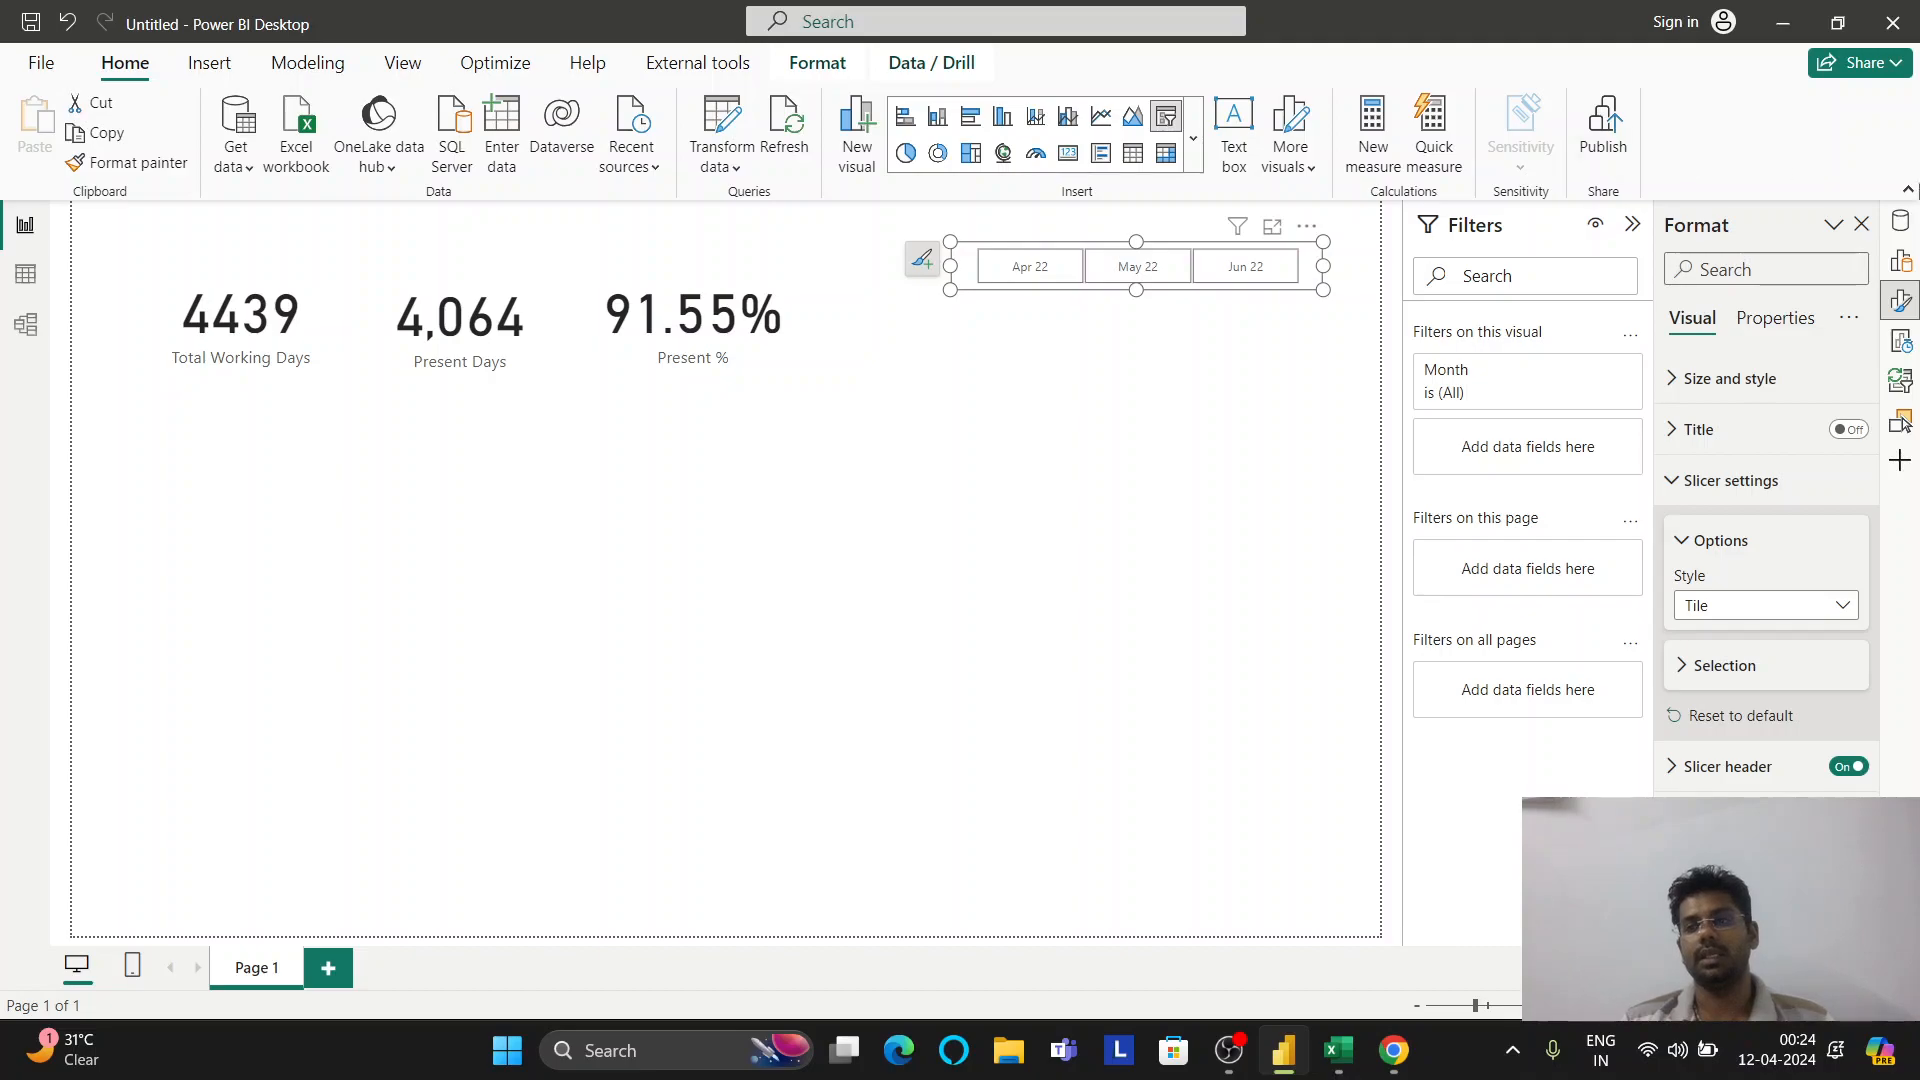
{"action": "left_click", "coordinate": [1905, 223]}
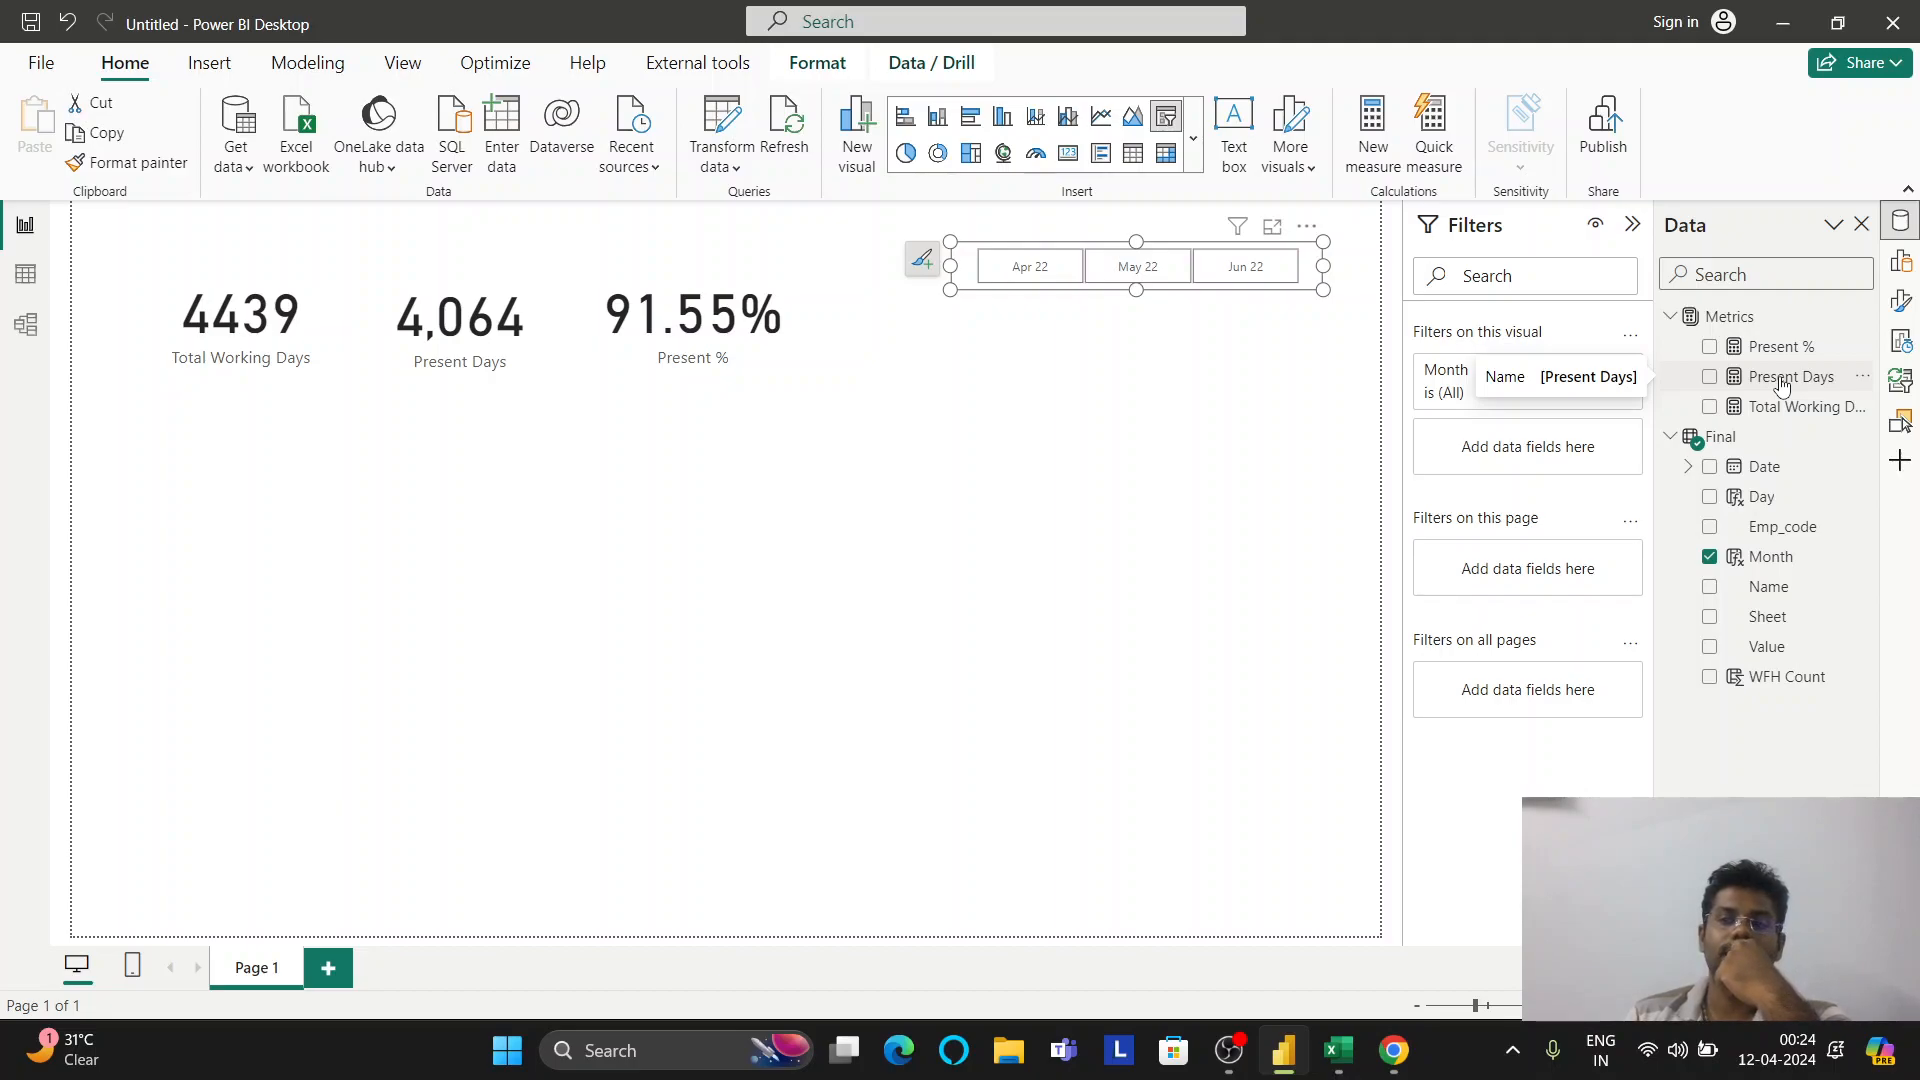
Add the measure WFH Count = SUM(Final[WFH Count]) to the Metrics table, abandoning an initial WFH % draft
{"action": "right_click", "coordinate": [1741, 322]}
{"action": "left_click", "coordinate": [1650, 364]}
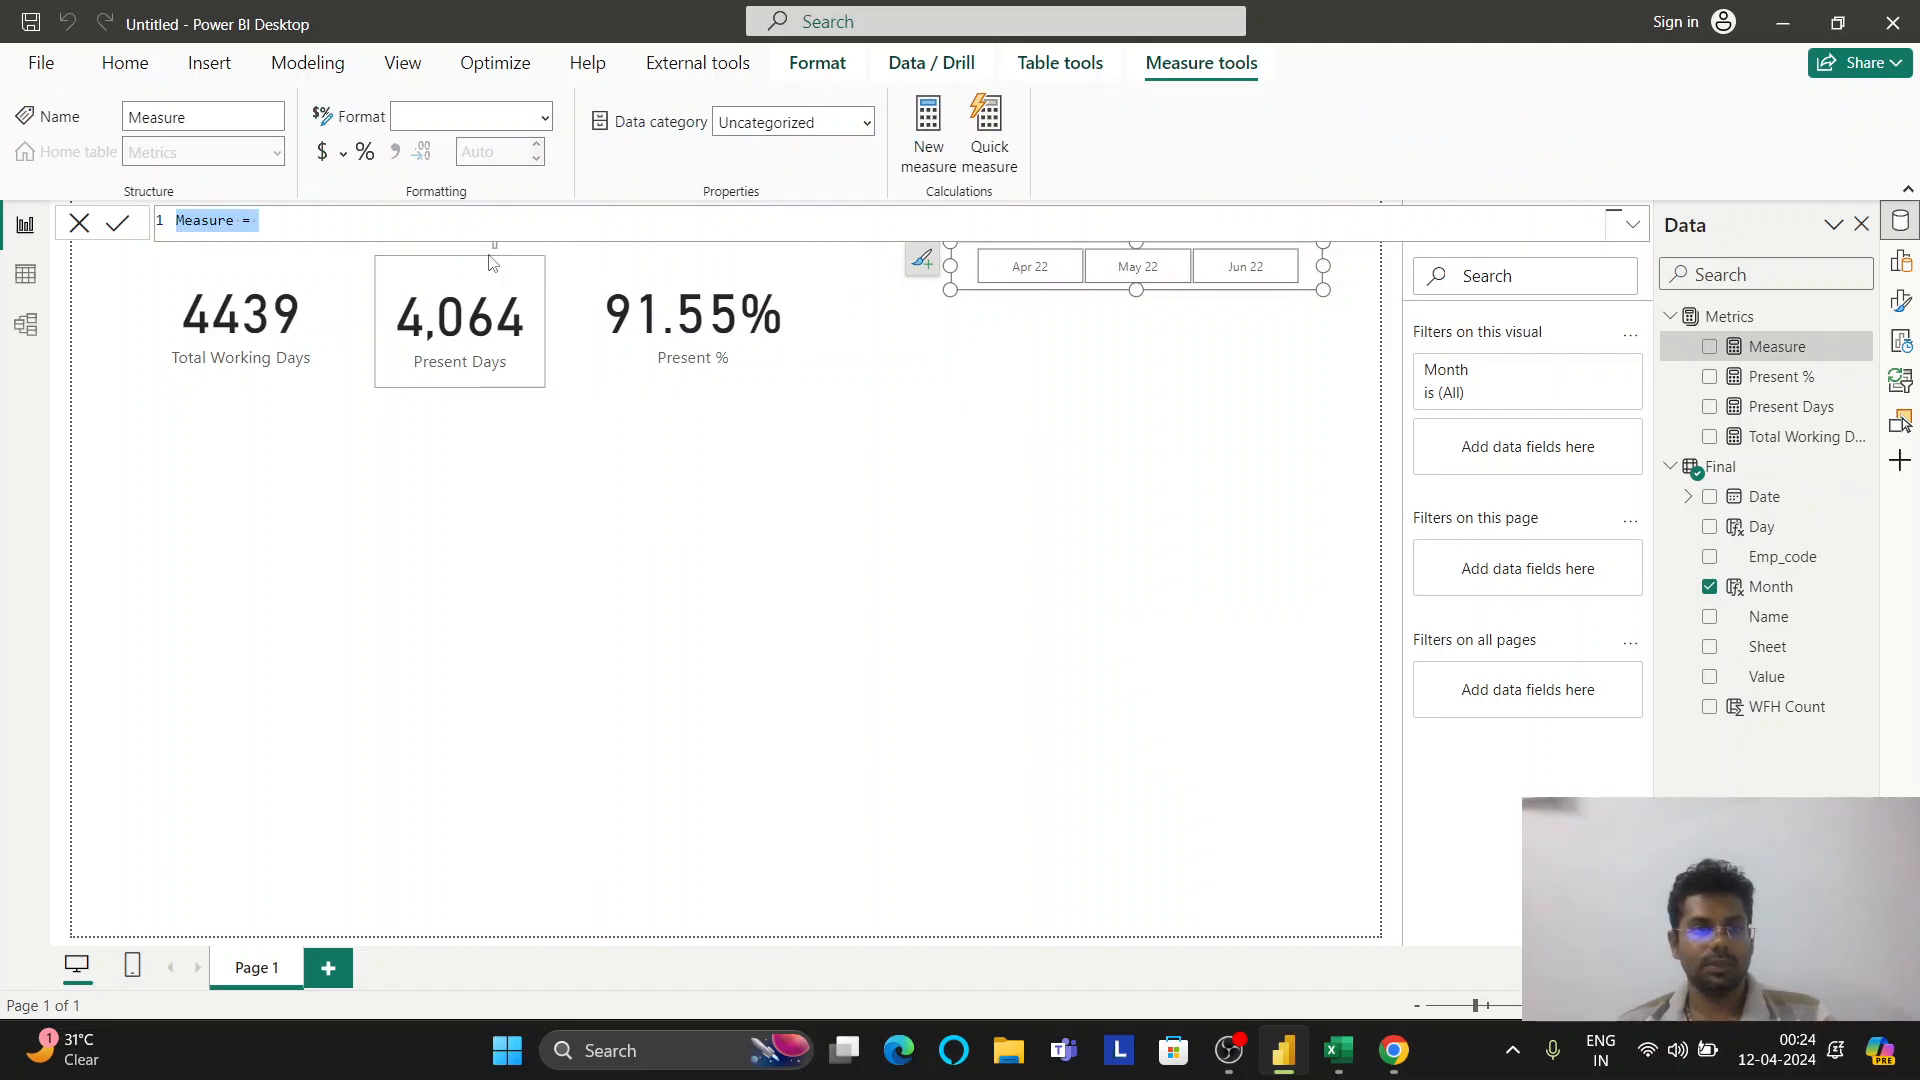
{"action": "type", "text": "WFH"}
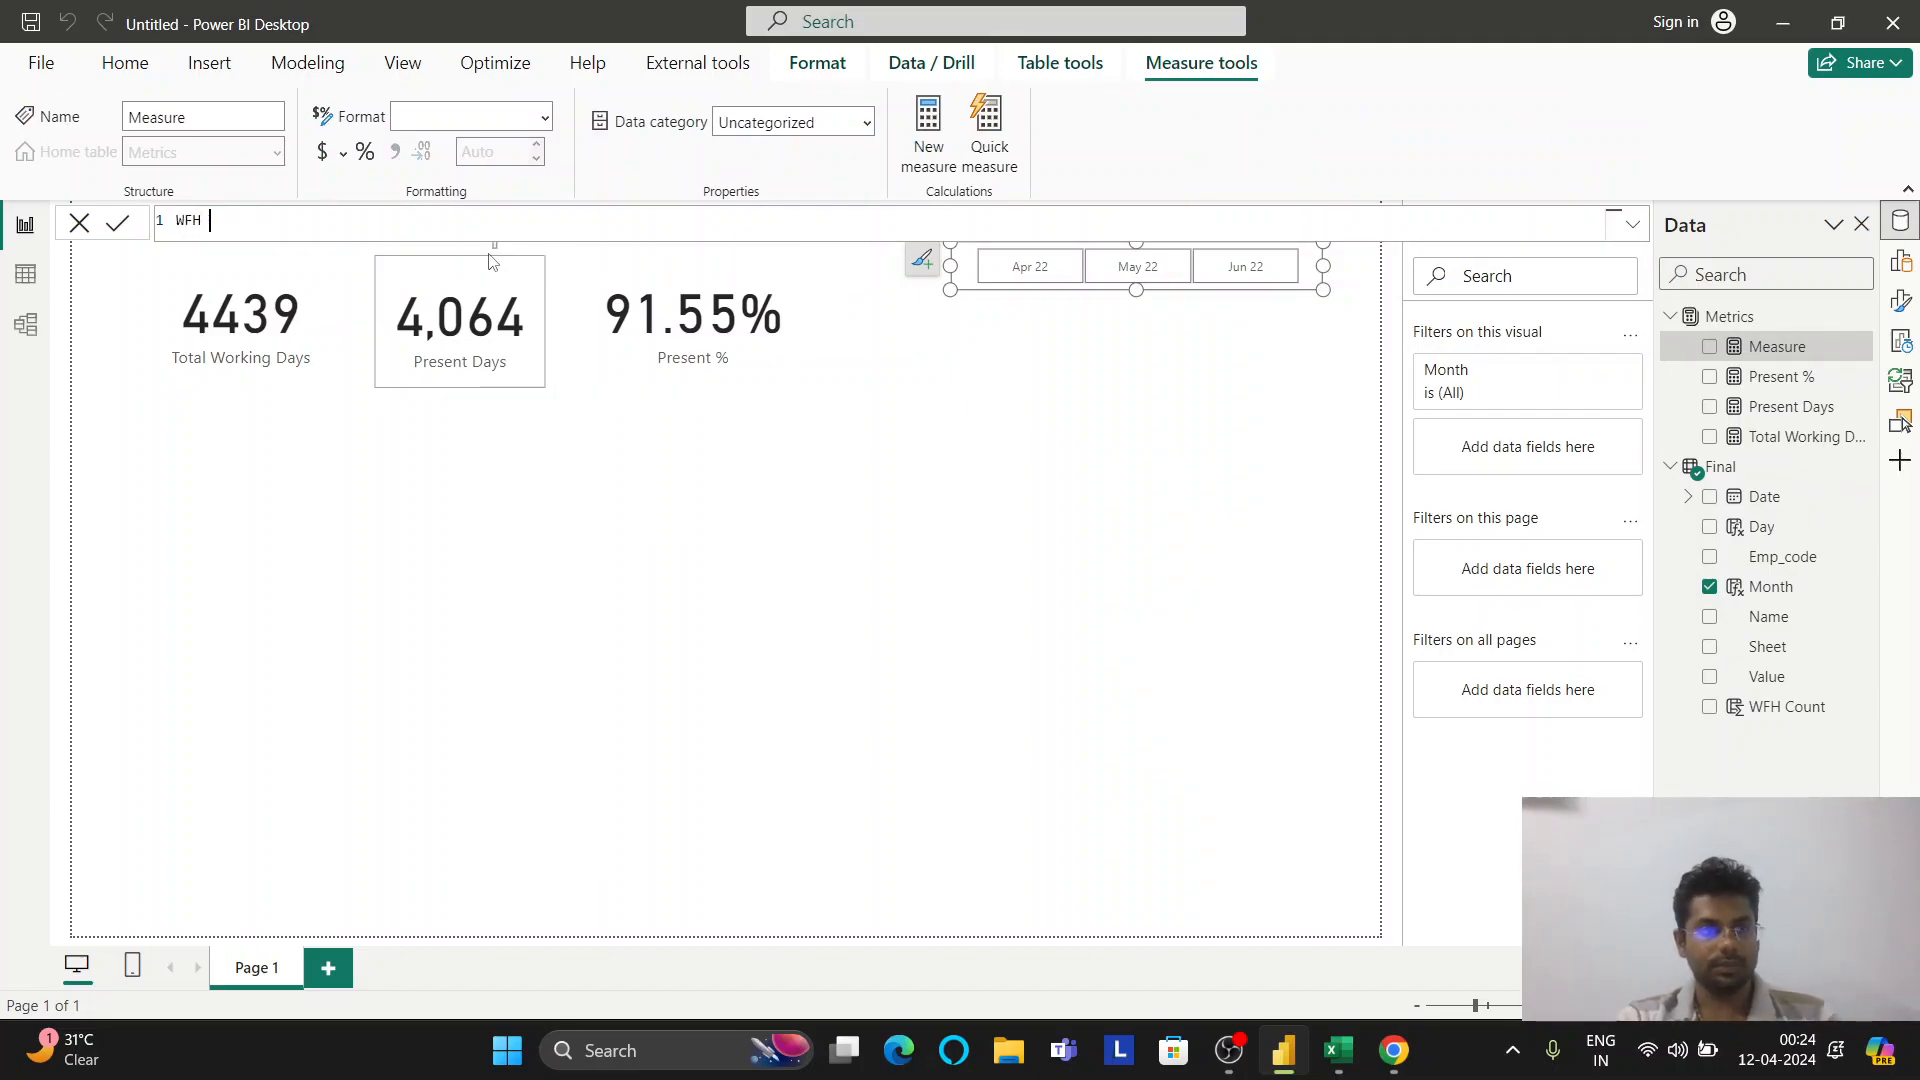
{"action": "type", "text": " % ="}
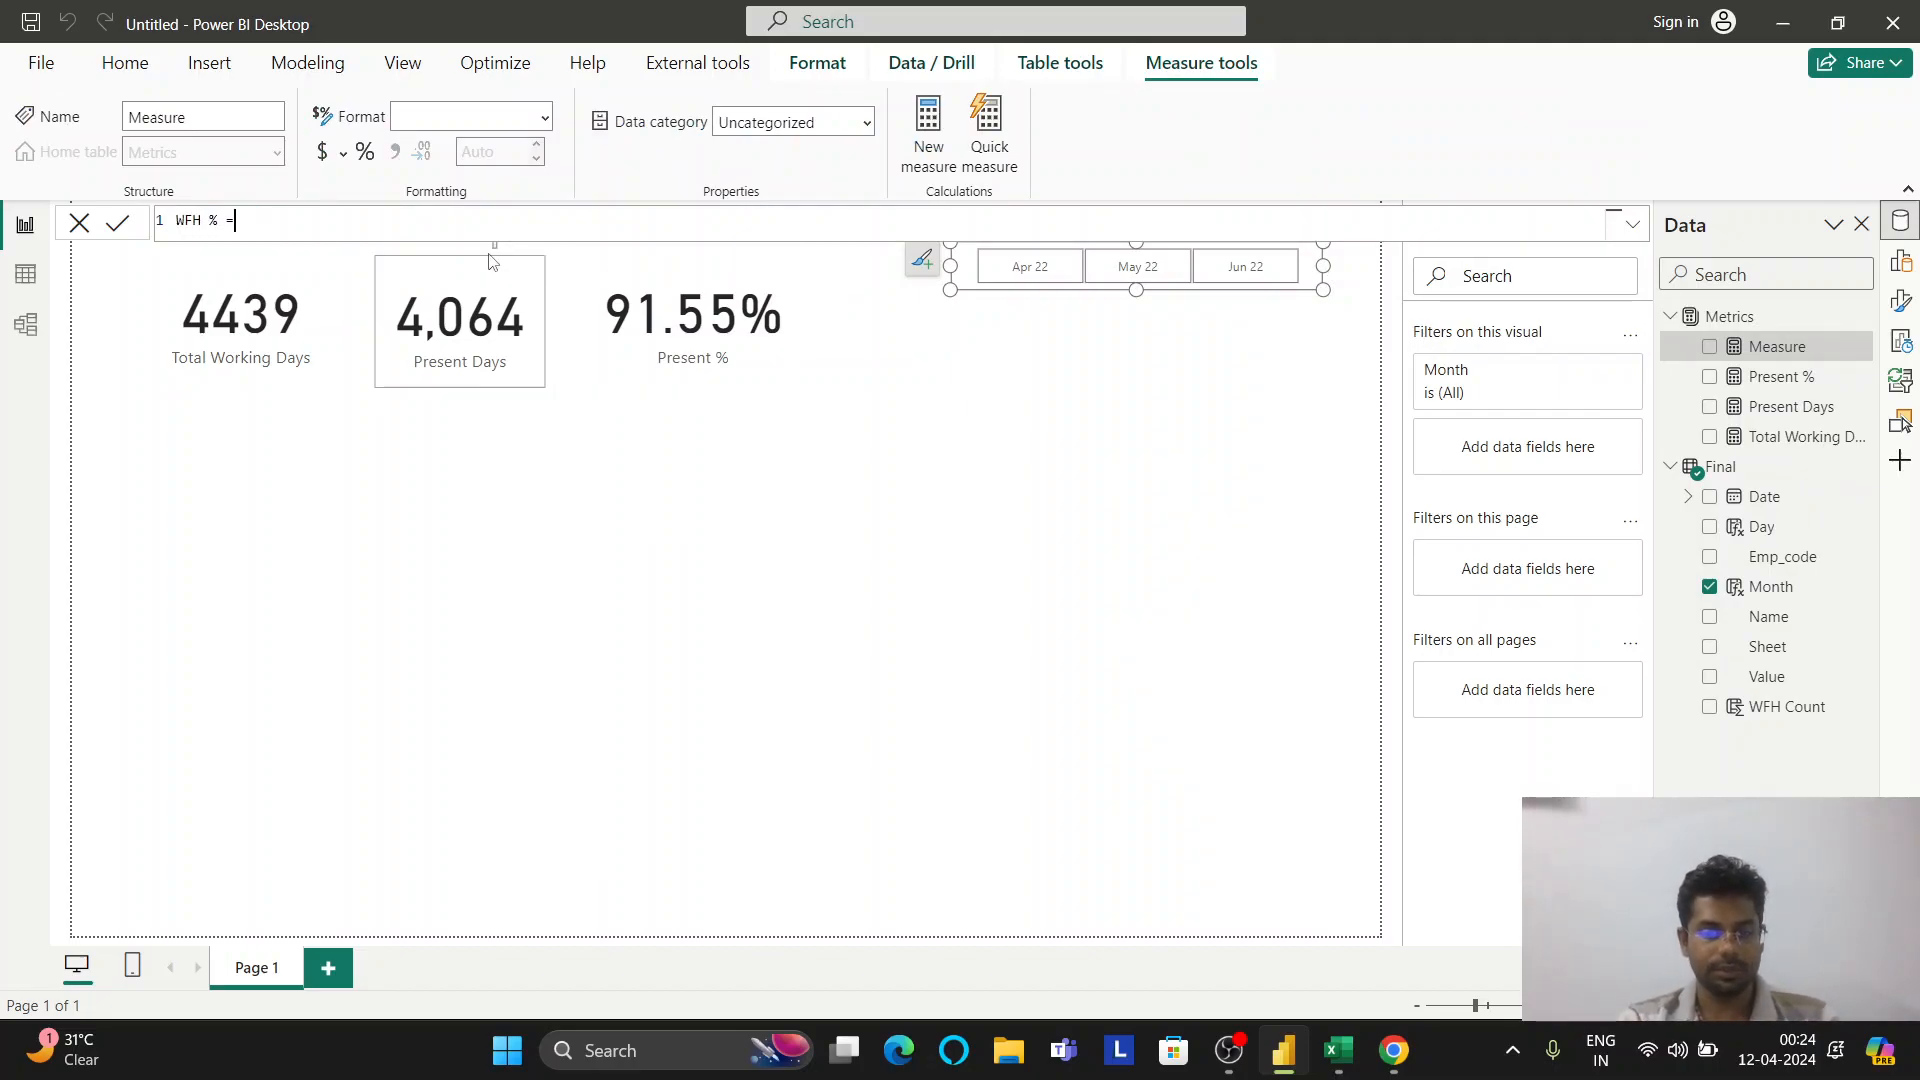
{"action": "type", "text": " DIVIDE("}
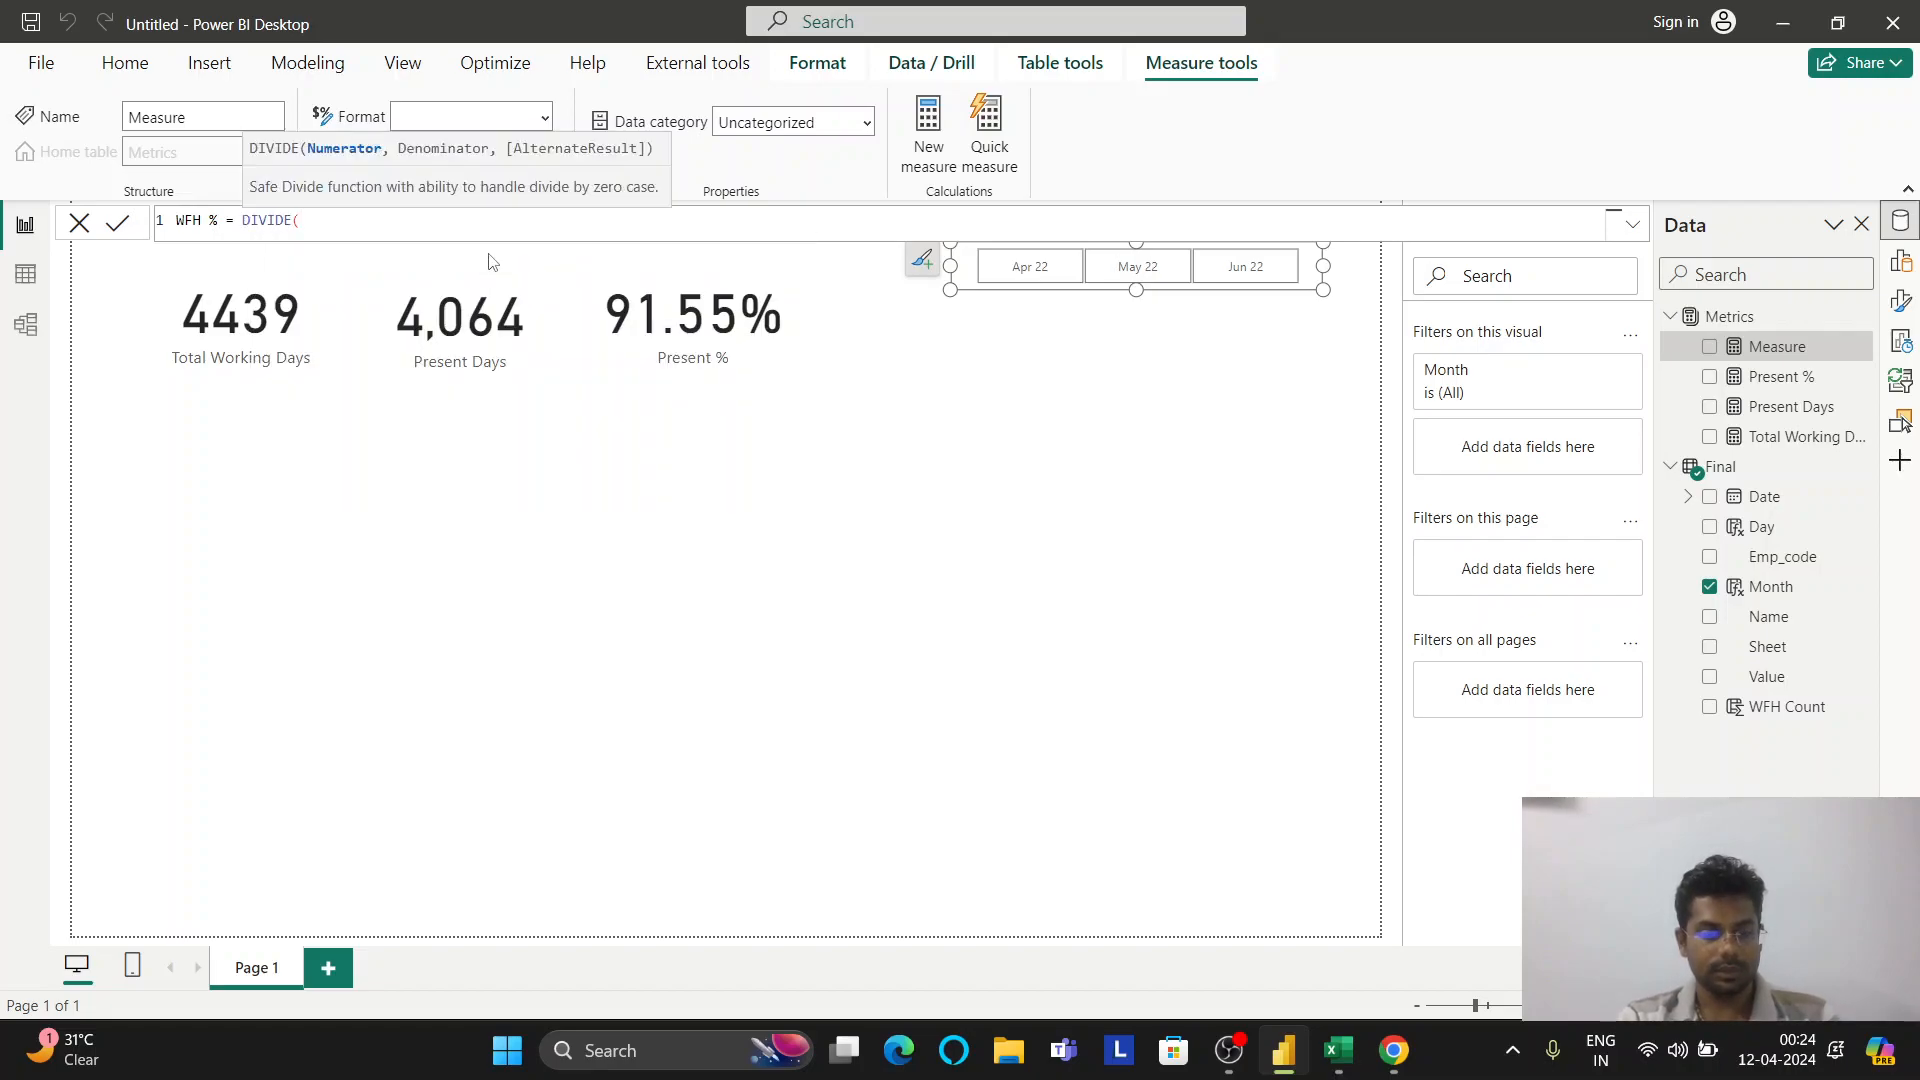
{"action": "type", "text": "fin"}
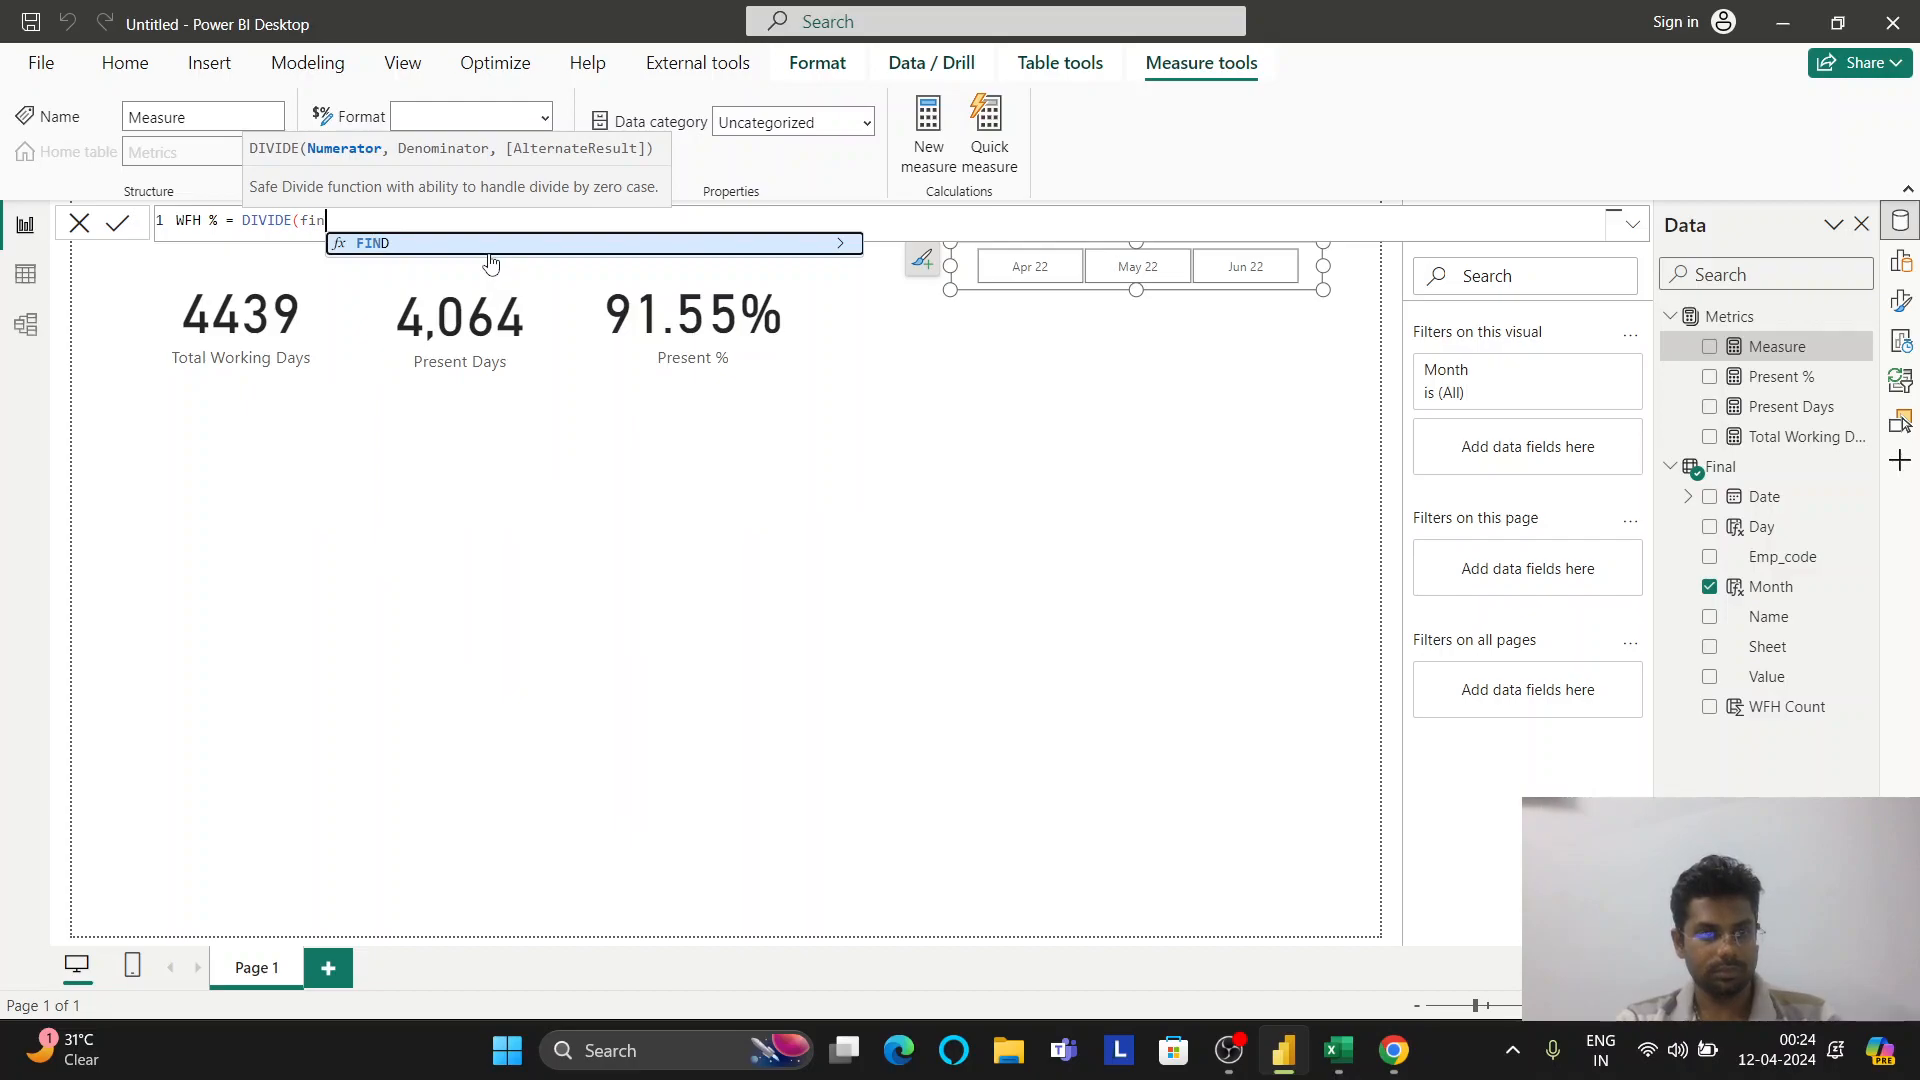
{"action": "key", "text": "BackSpace"}
{"action": "key", "text": "BackSpace"}
{"action": "key", "text": "BackSpace"}
{"action": "type", "text": "WFH"}
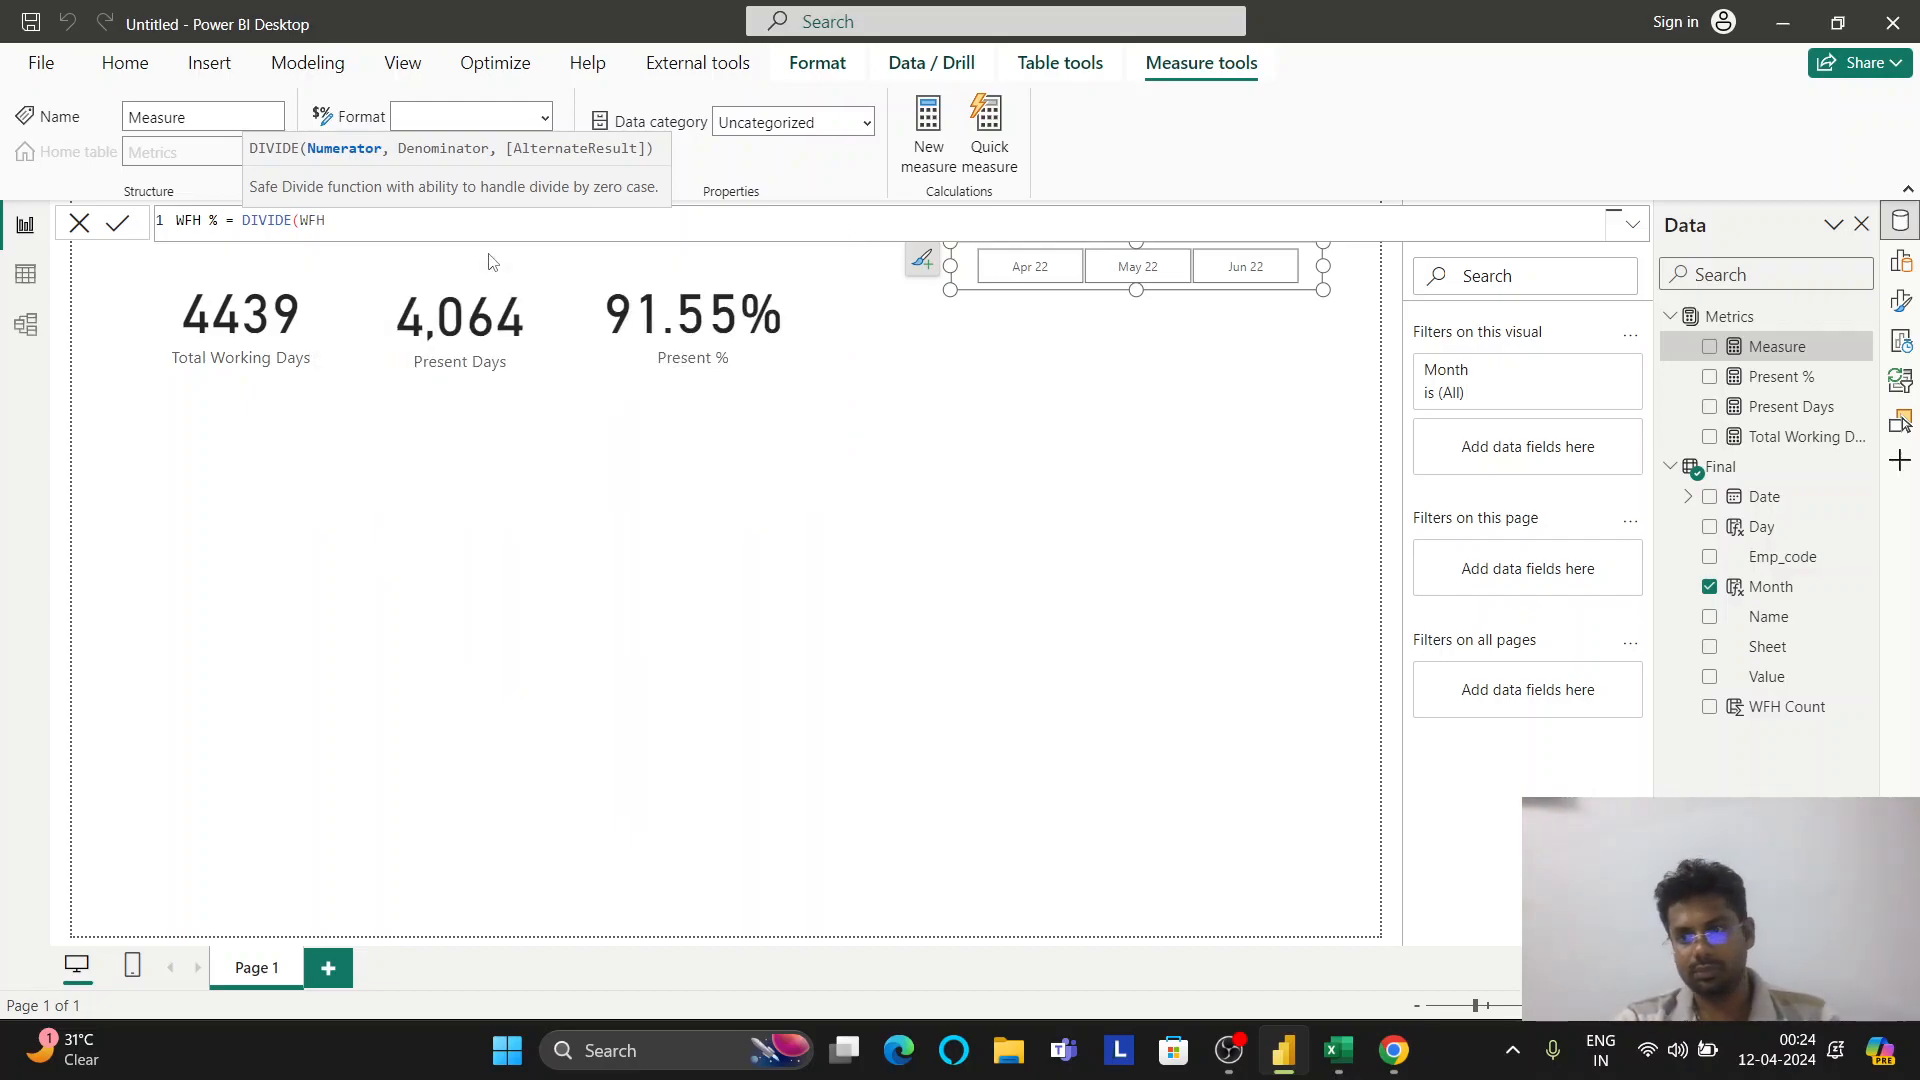
{"action": "key", "text": "BackSpace"}
{"action": "key", "text": "BackSpace"}
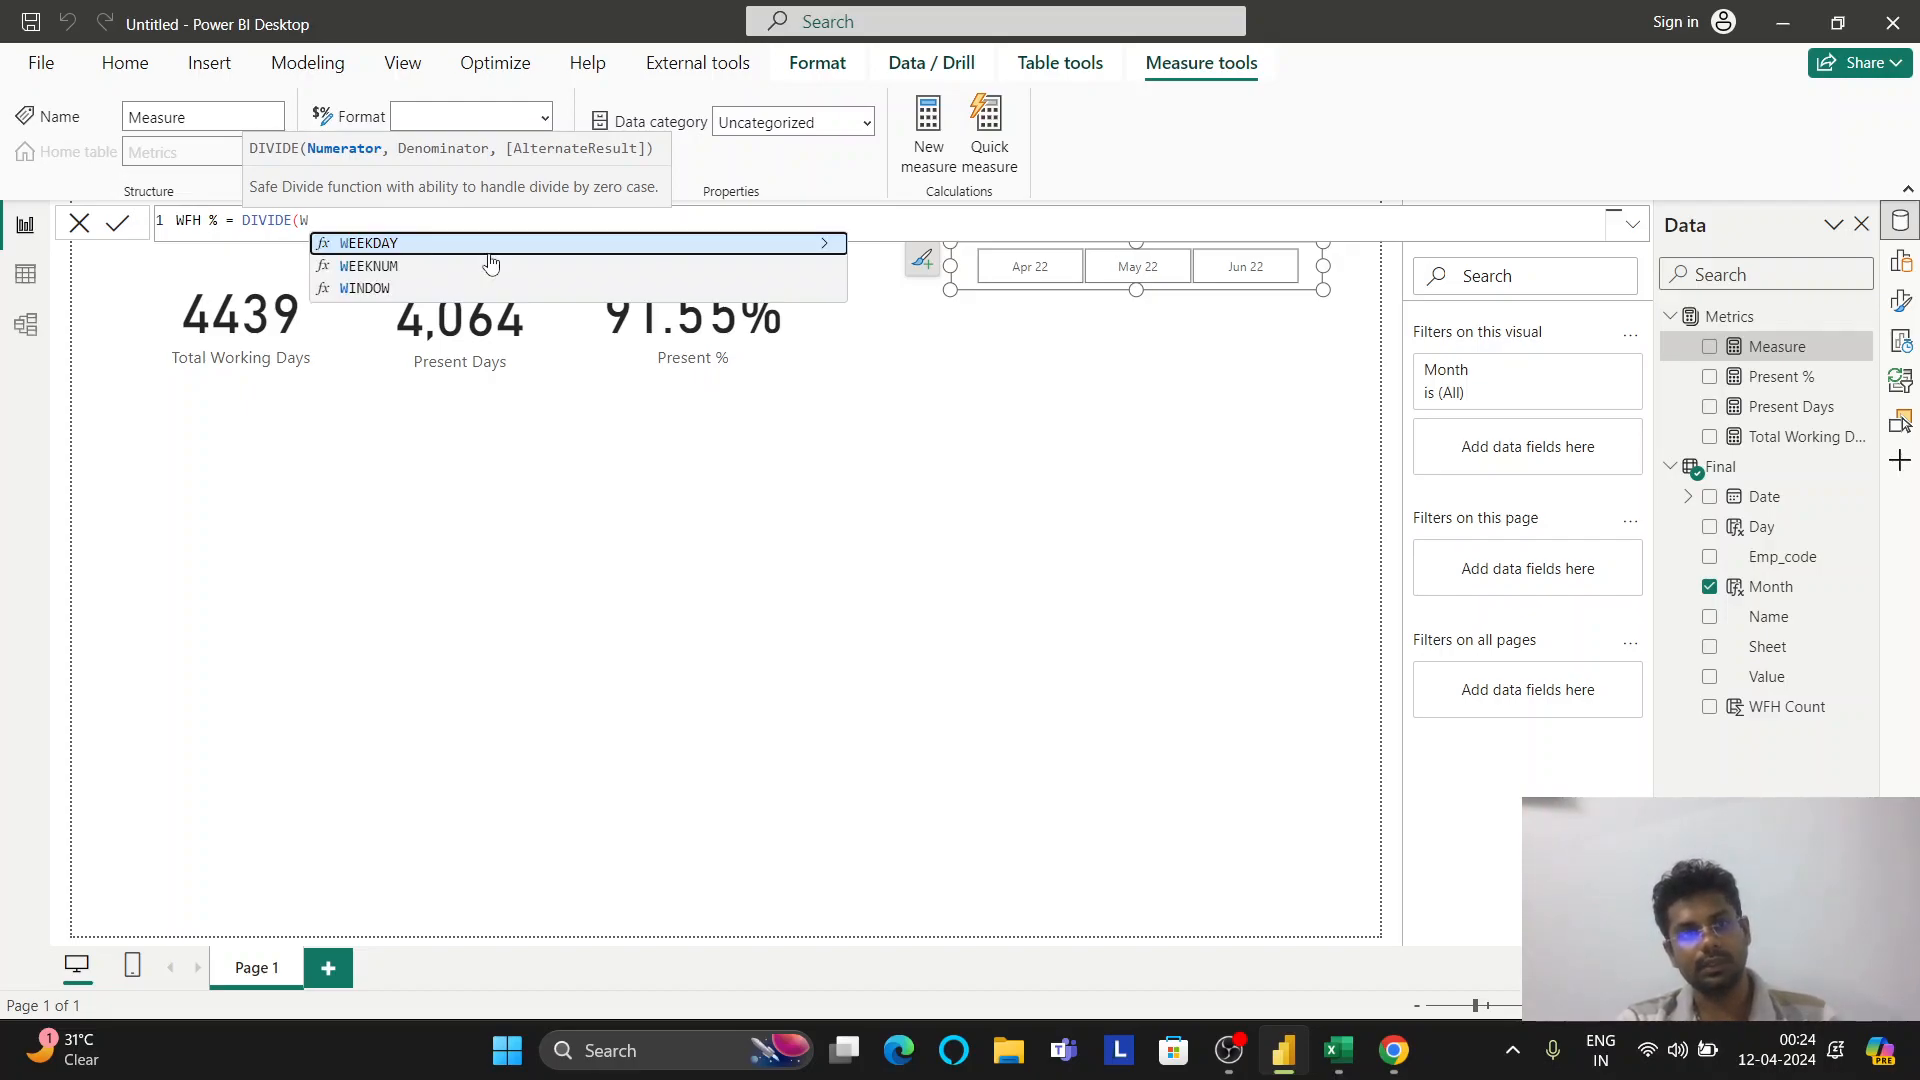
{"action": "key", "text": "BackSpace"}
{"action": "key", "text": "BackSpace"}
{"action": "key", "text": "BackSpace"}
{"action": "key", "text": "BackSpace"}
{"action": "key", "text": "BackSpace"}
{"action": "key", "text": "BackSpace"}
{"action": "key", "text": "BackSpace"}
{"action": "key", "text": "BackSpace"}
{"action": "key", "text": "BackSpace"}
{"action": "key", "text": "BackSpace"}
{"action": "key", "text": "BackSpace"}
{"action": "key", "text": "BackSpace"}
{"action": "key", "text": "BackSpace"}
{"action": "key", "text": "BackSpace"}
{"action": "key", "text": "BackSpace"}
{"action": "key", "text": "BackSpace"}
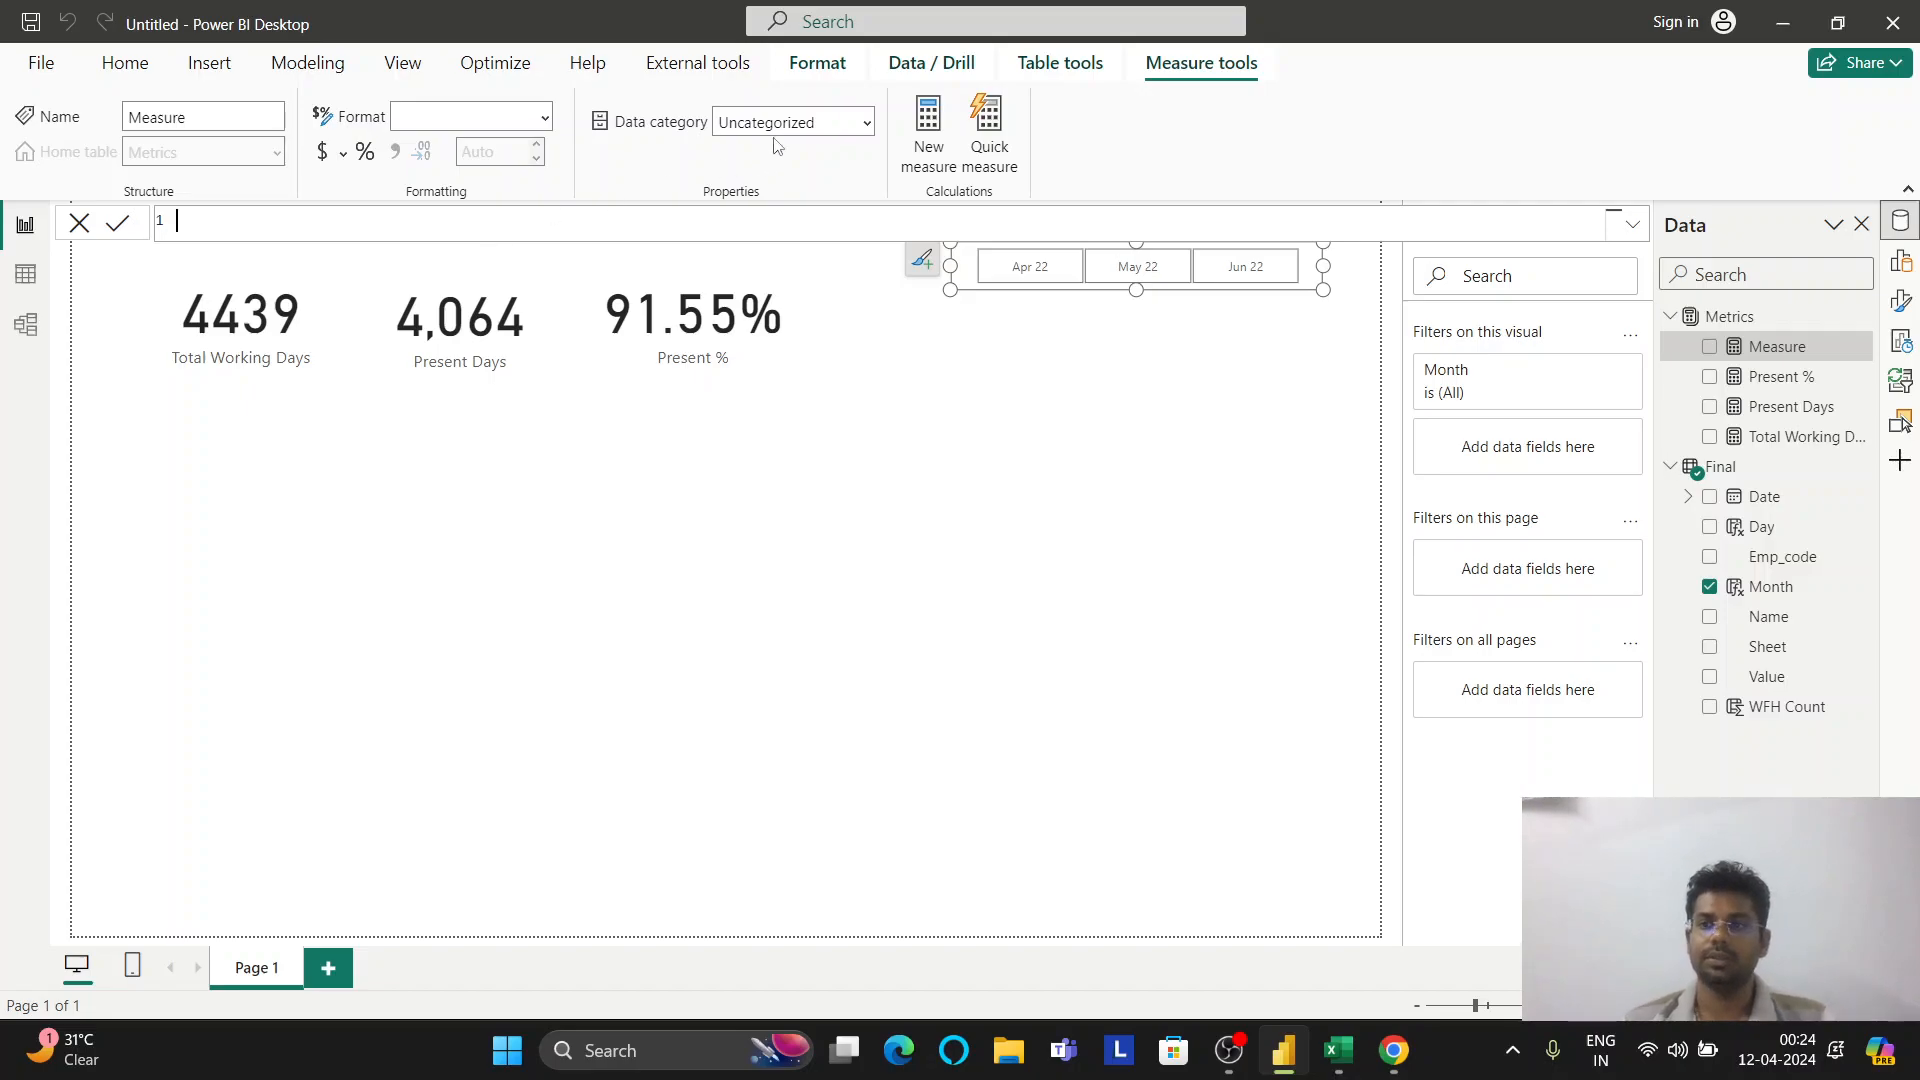
{"action": "type", "text": "WFH C"}
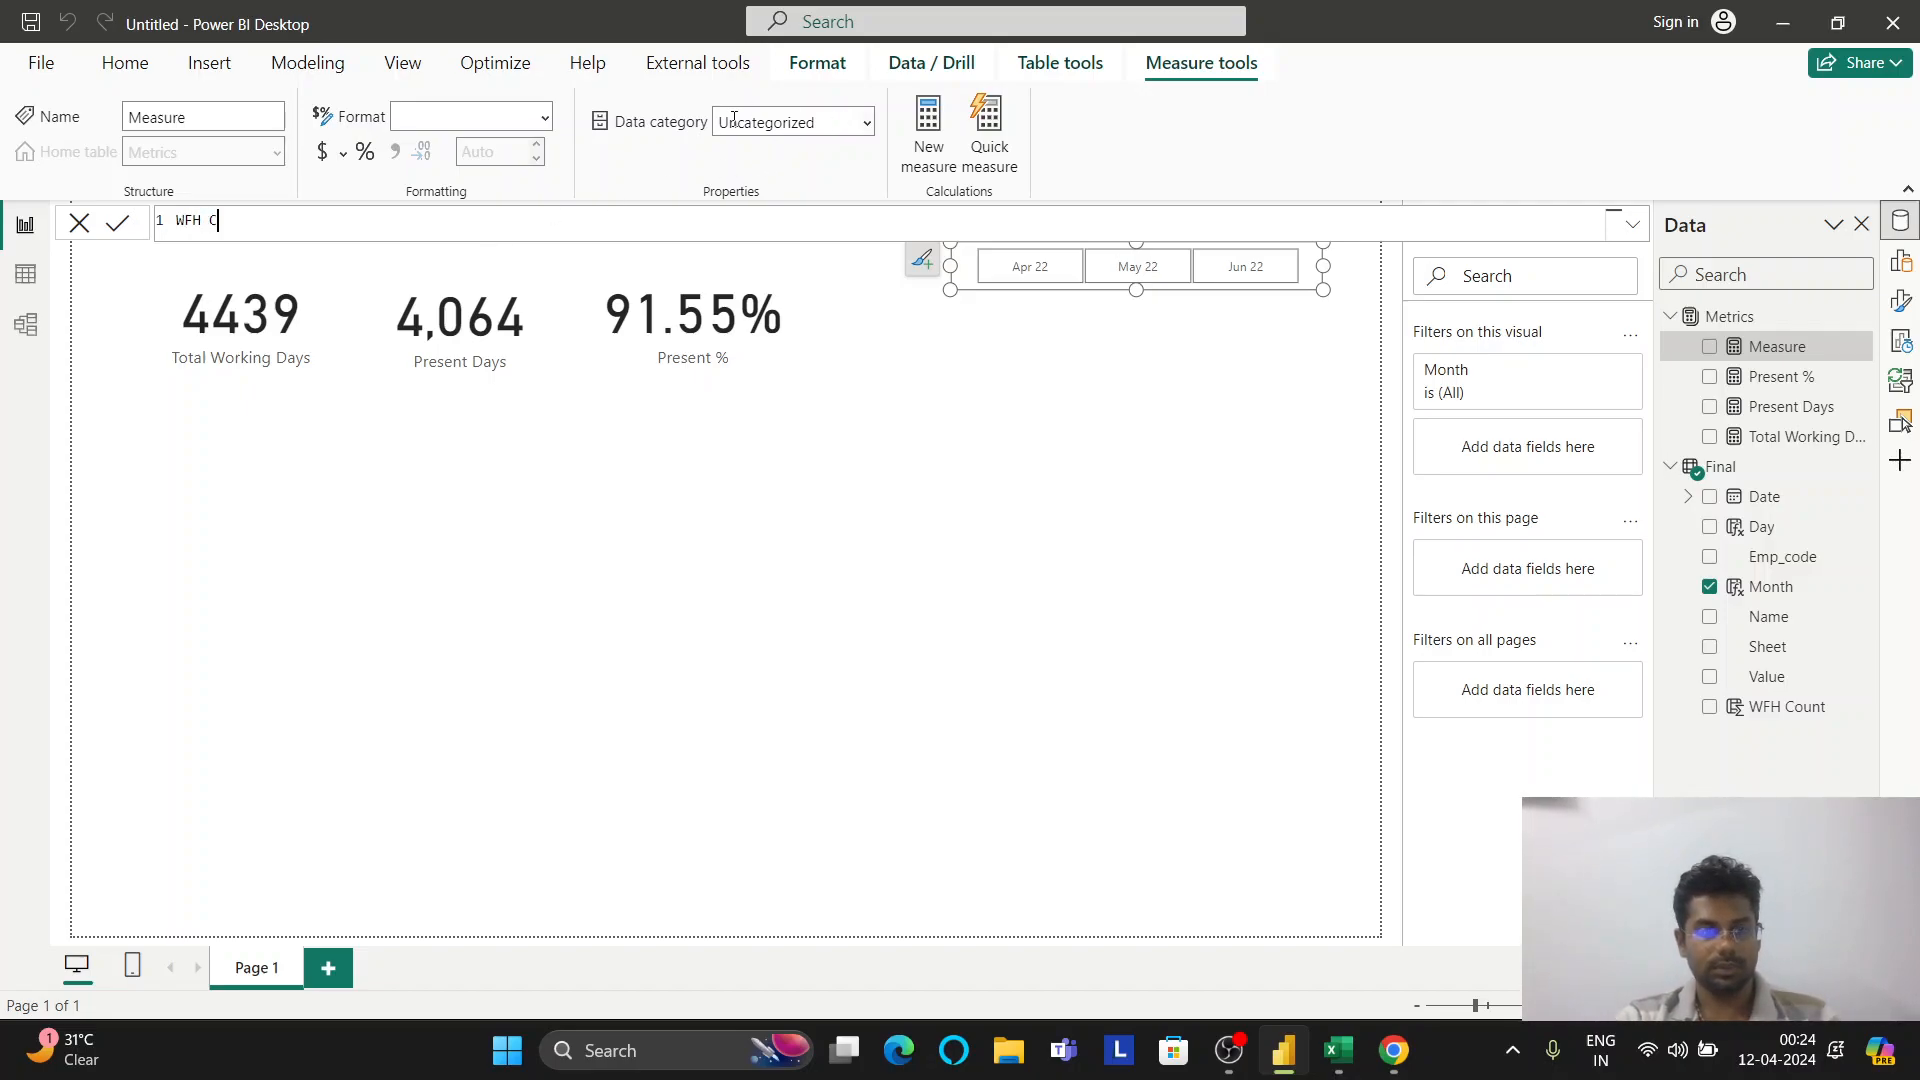
{"action": "type", "text": "ount = SUM("}
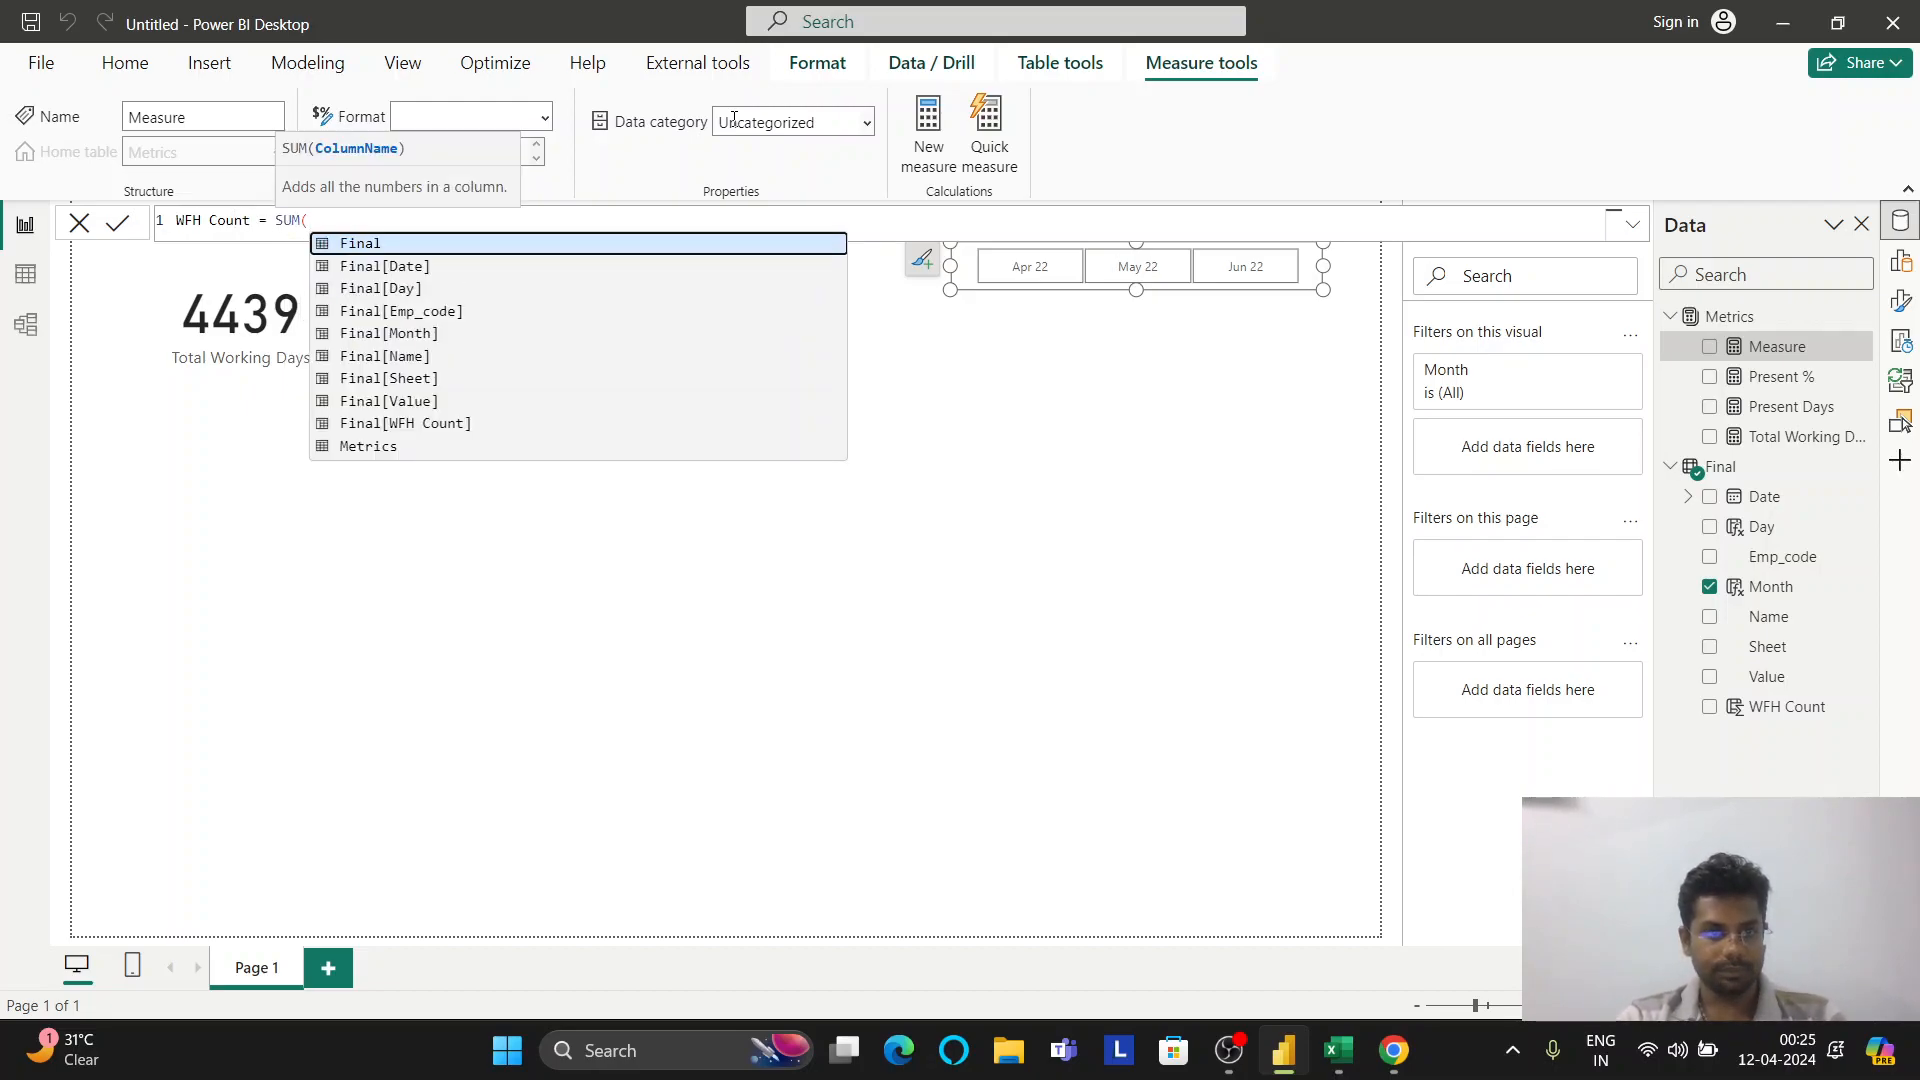
{"action": "key", "text": "Up"}
{"action": "key", "text": "Up"}
{"action": "key", "text": "Tab"}
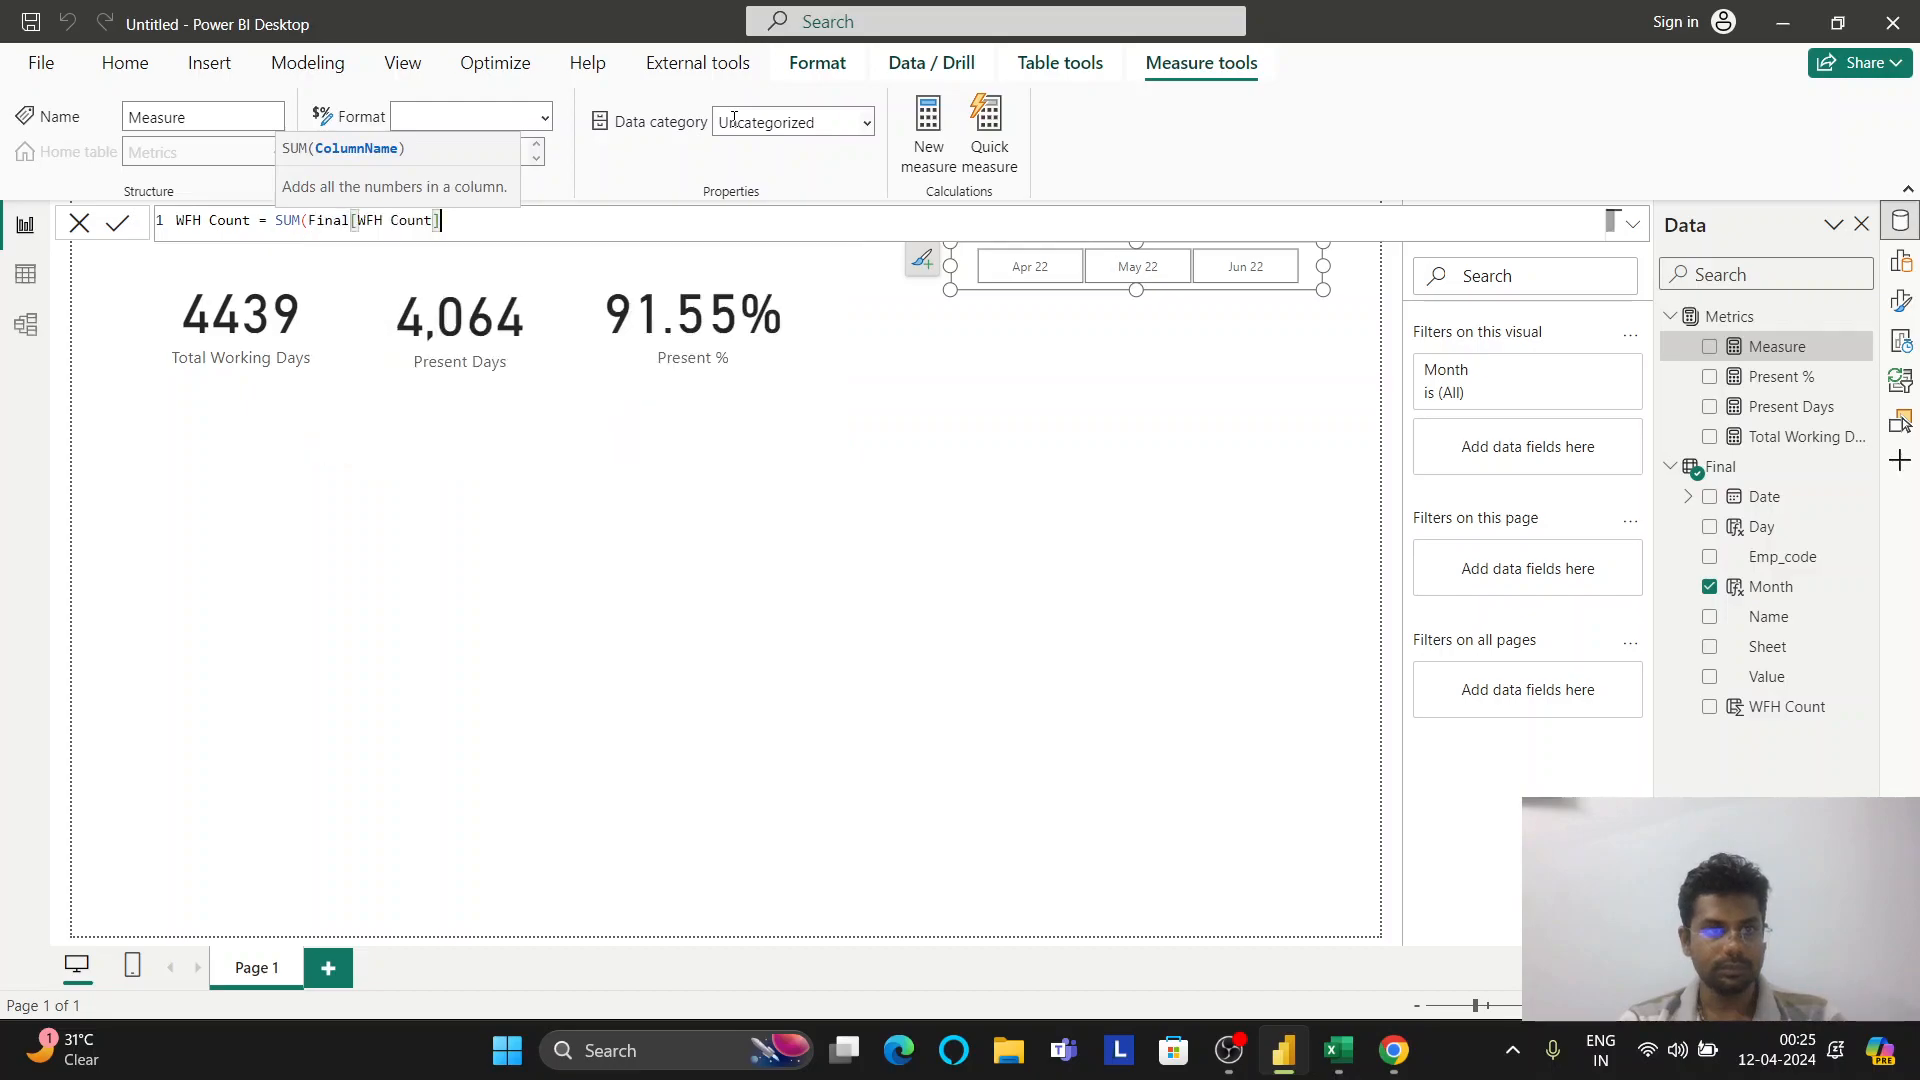
{"action": "type", "text": ")"}
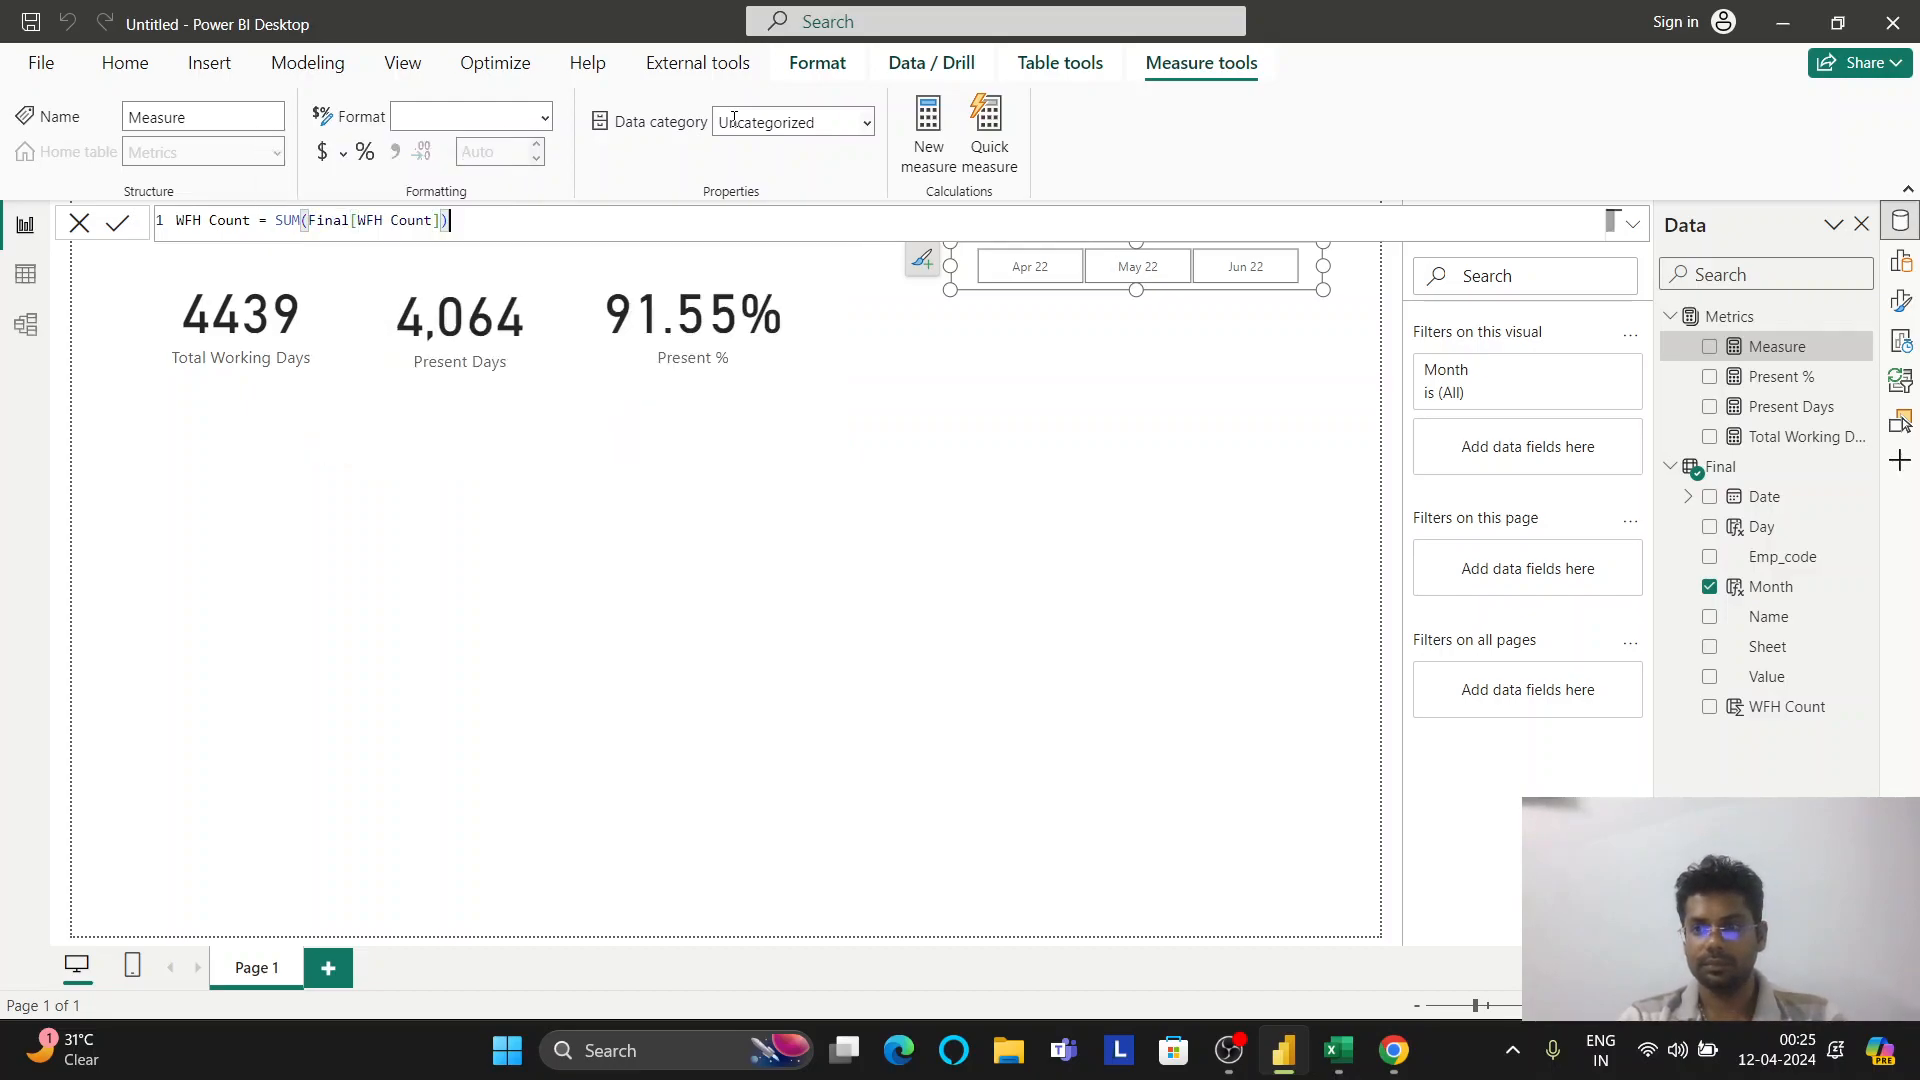
{"action": "key", "text": "Return"}
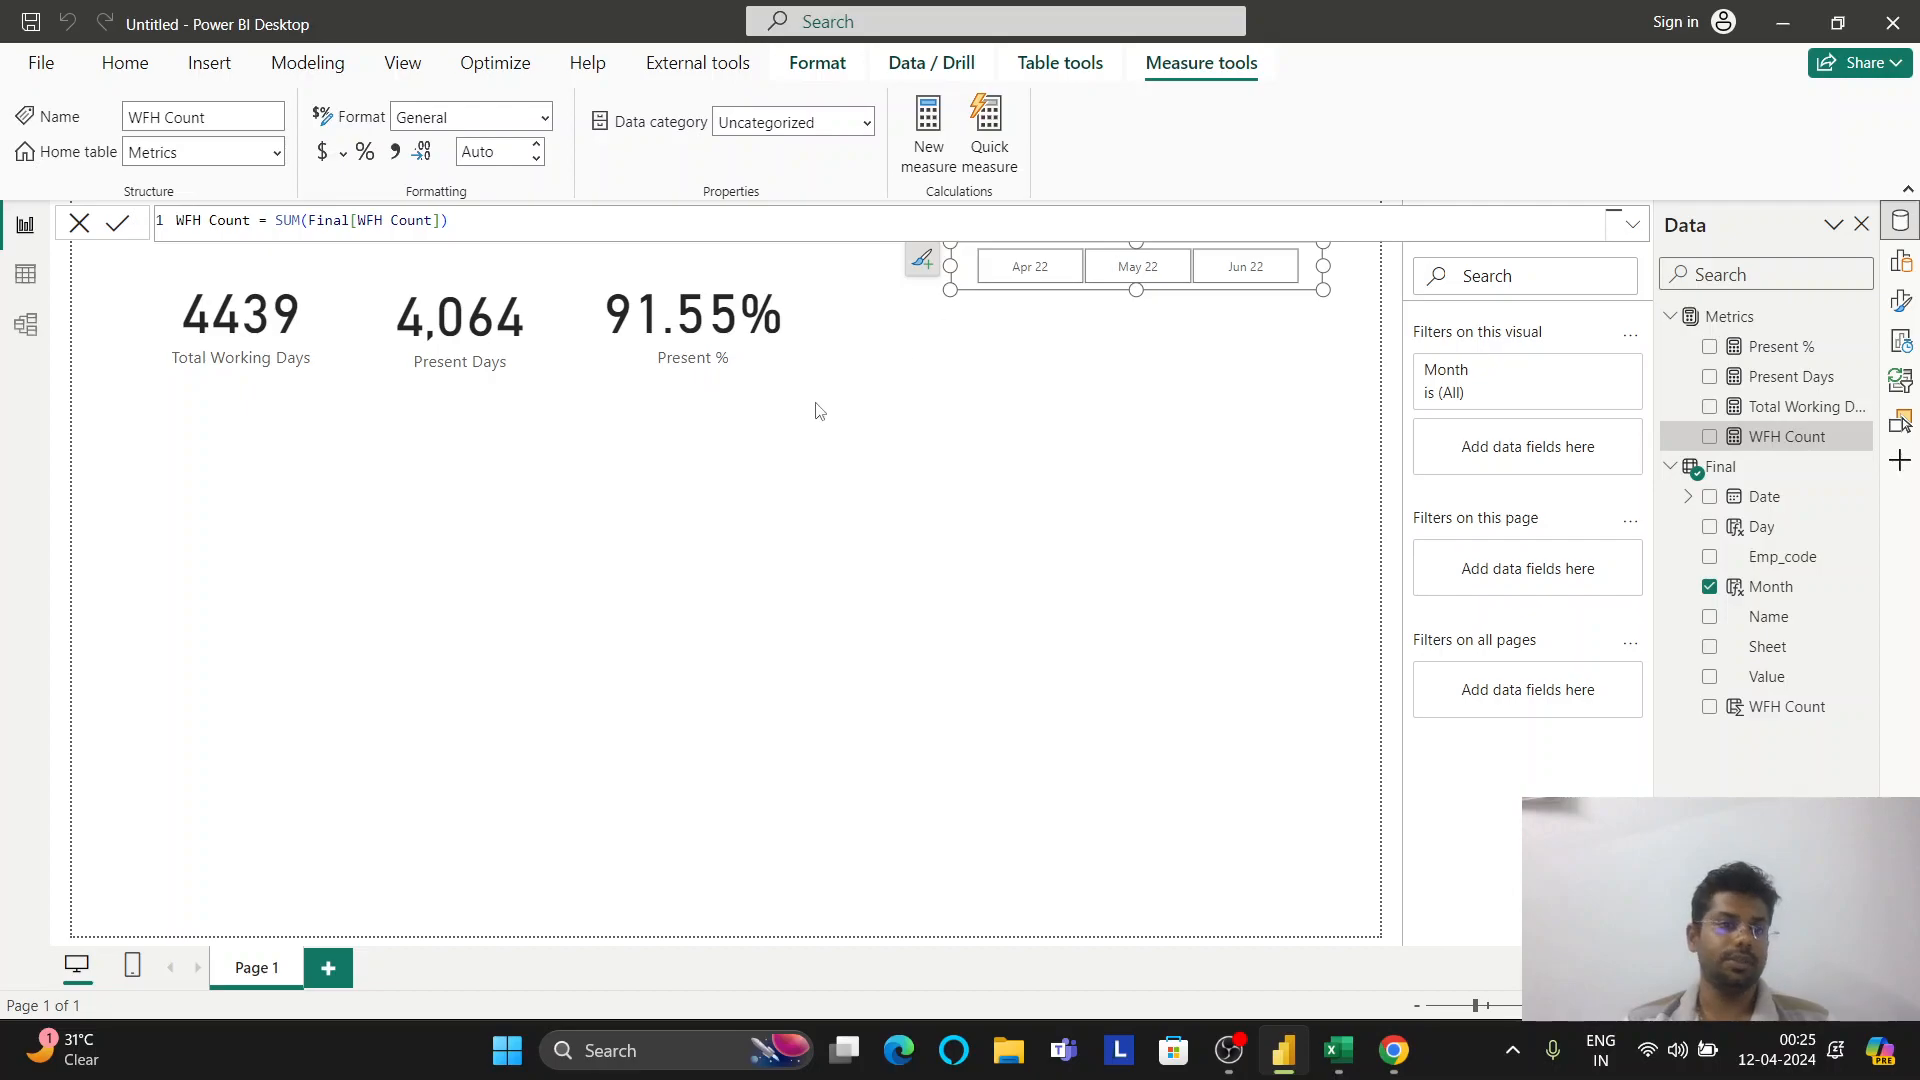
Create WFH % = DIVIDE([WFH Count],[Total Working Days],0) in Metrics and place it on the page as a card
{"action": "left_click", "coordinate": [27, 276]}
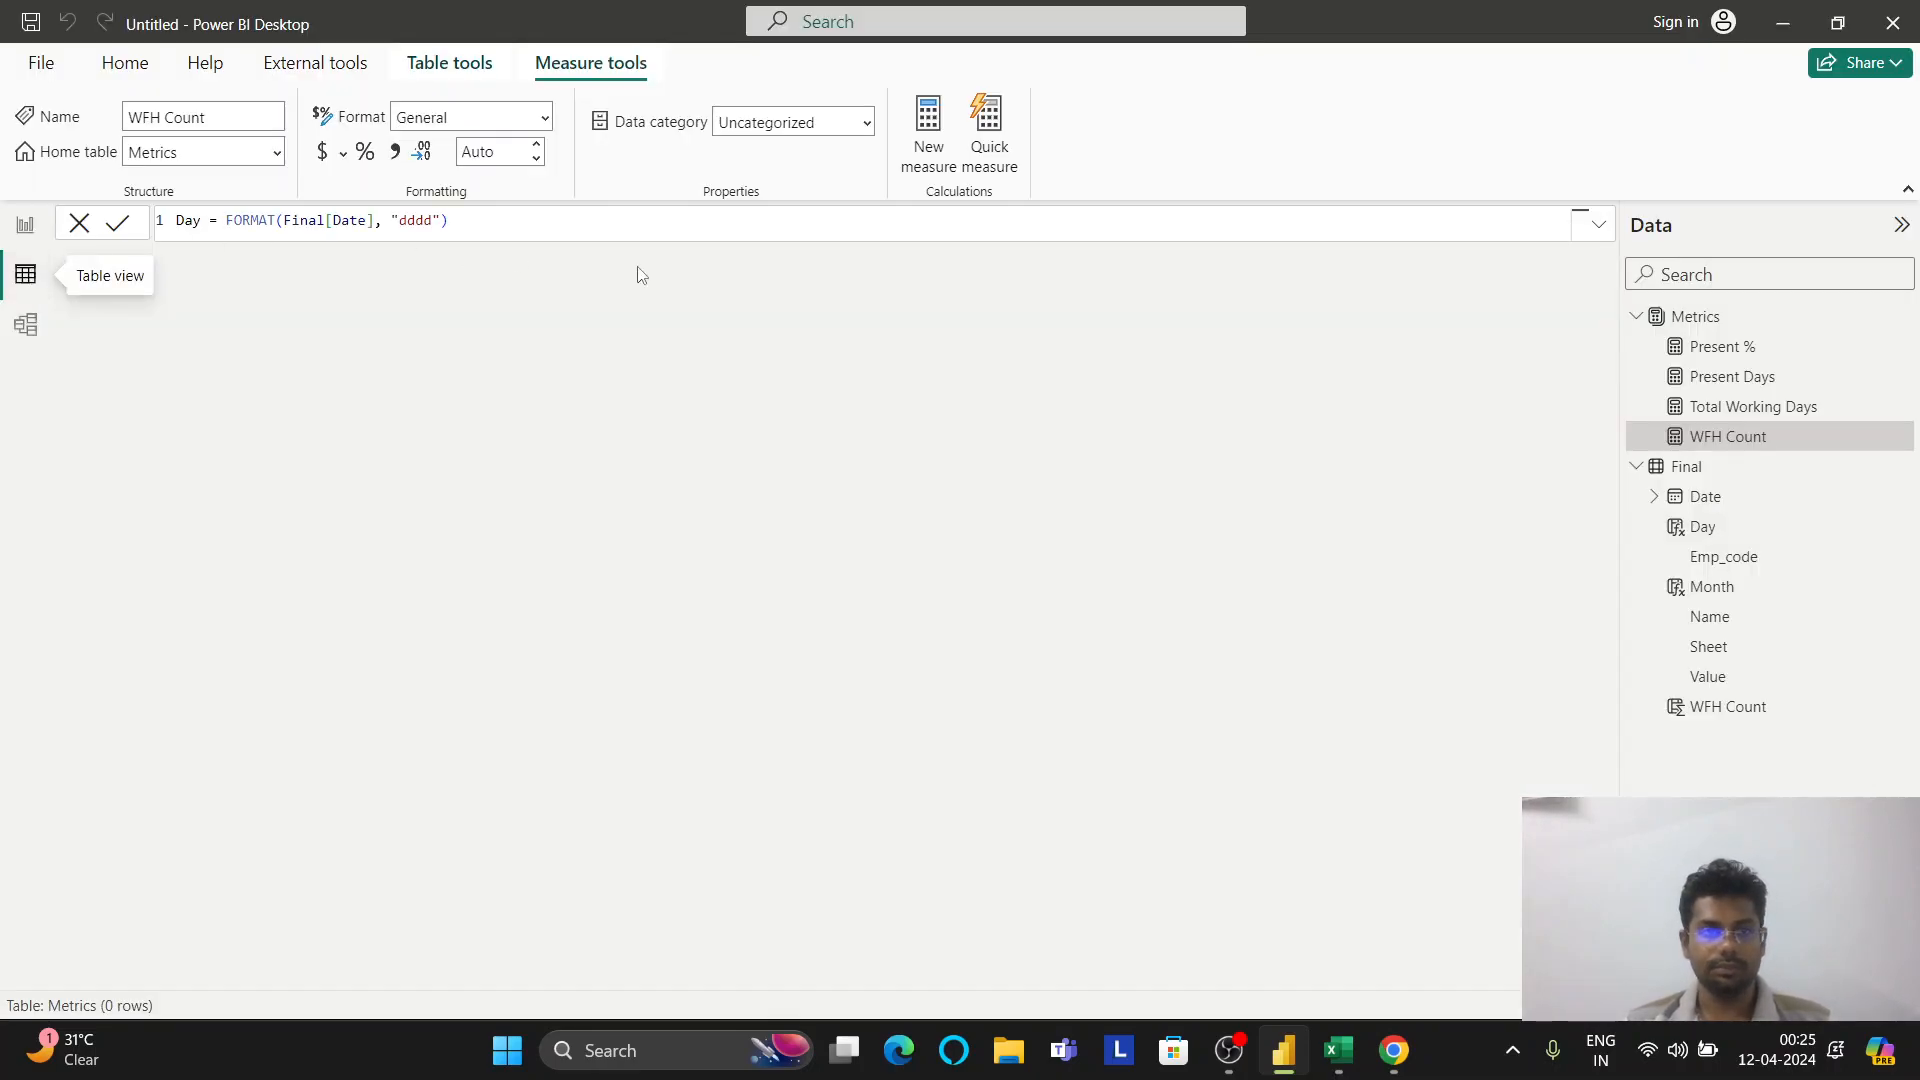
{"action": "left_click", "coordinate": [25, 224]}
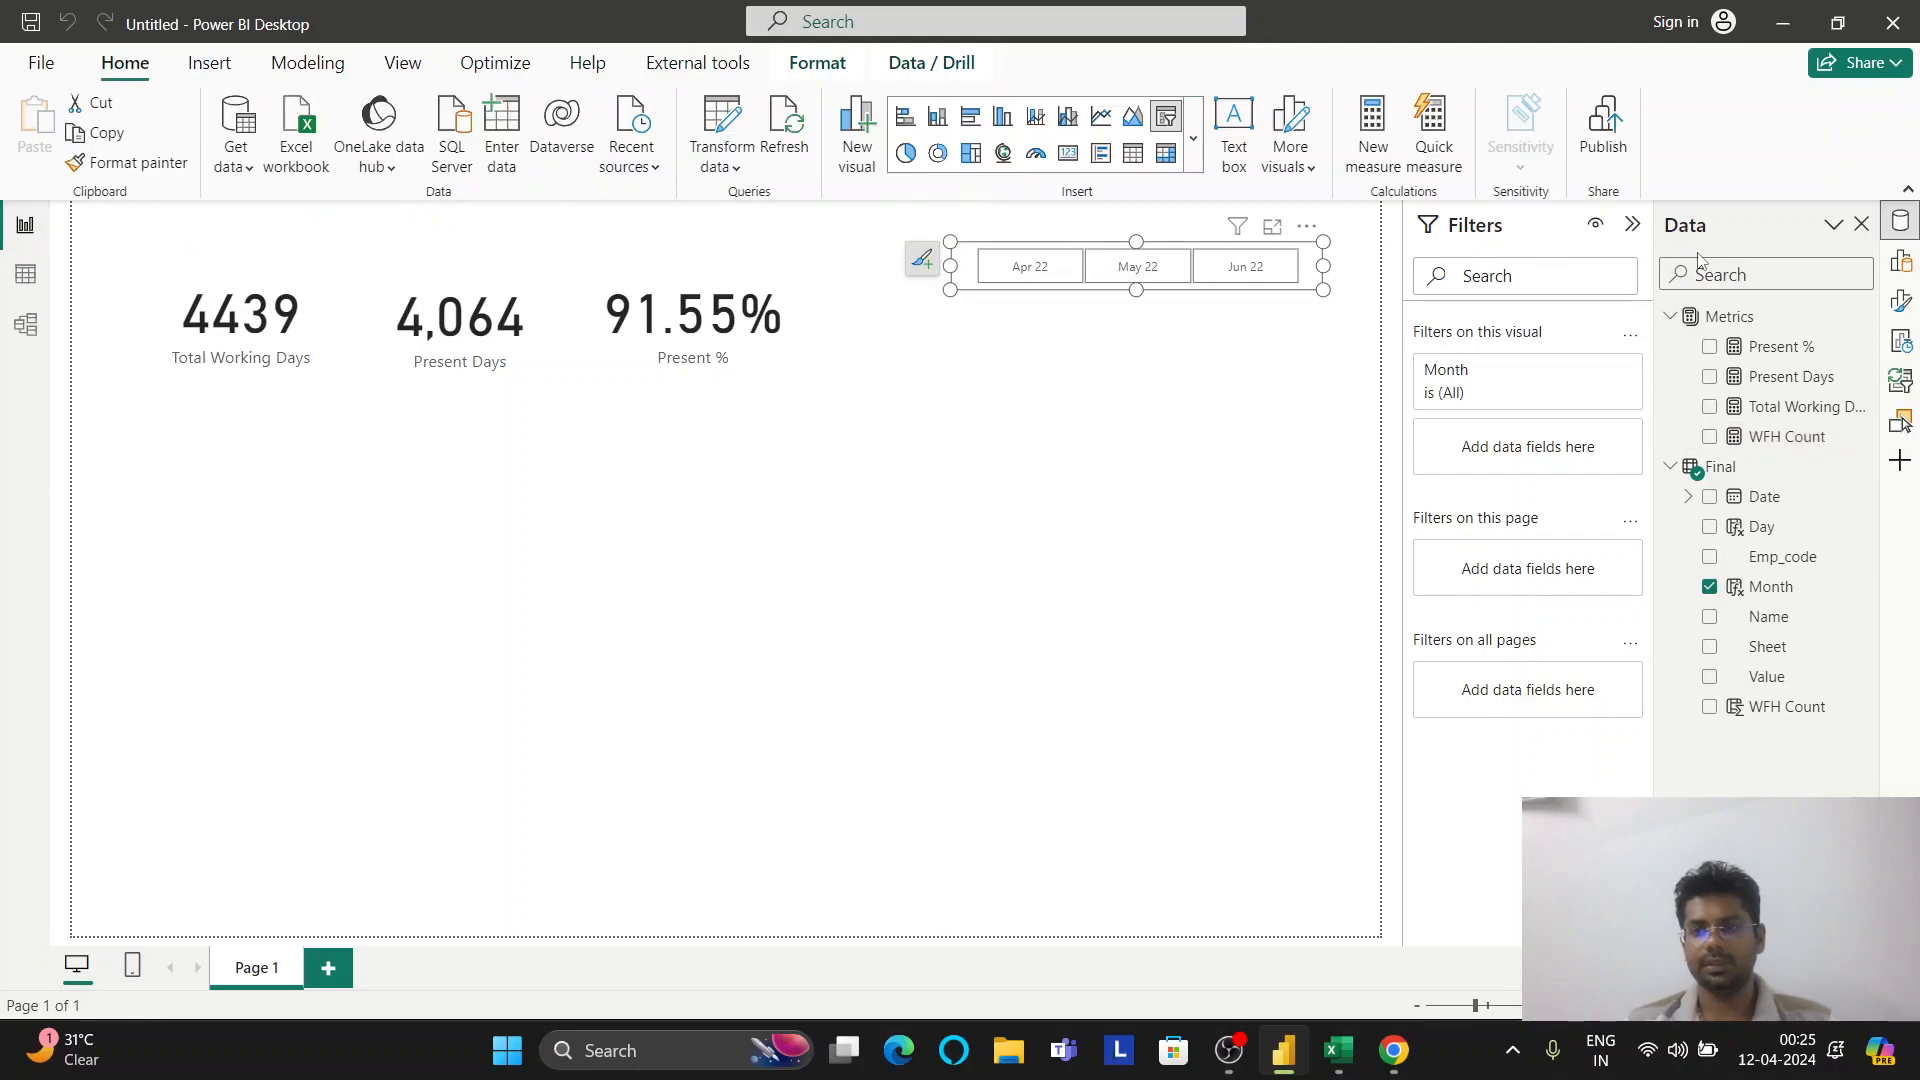
{"action": "right_click", "coordinate": [1705, 325]}
{"action": "left_click", "coordinate": [1601, 365]}
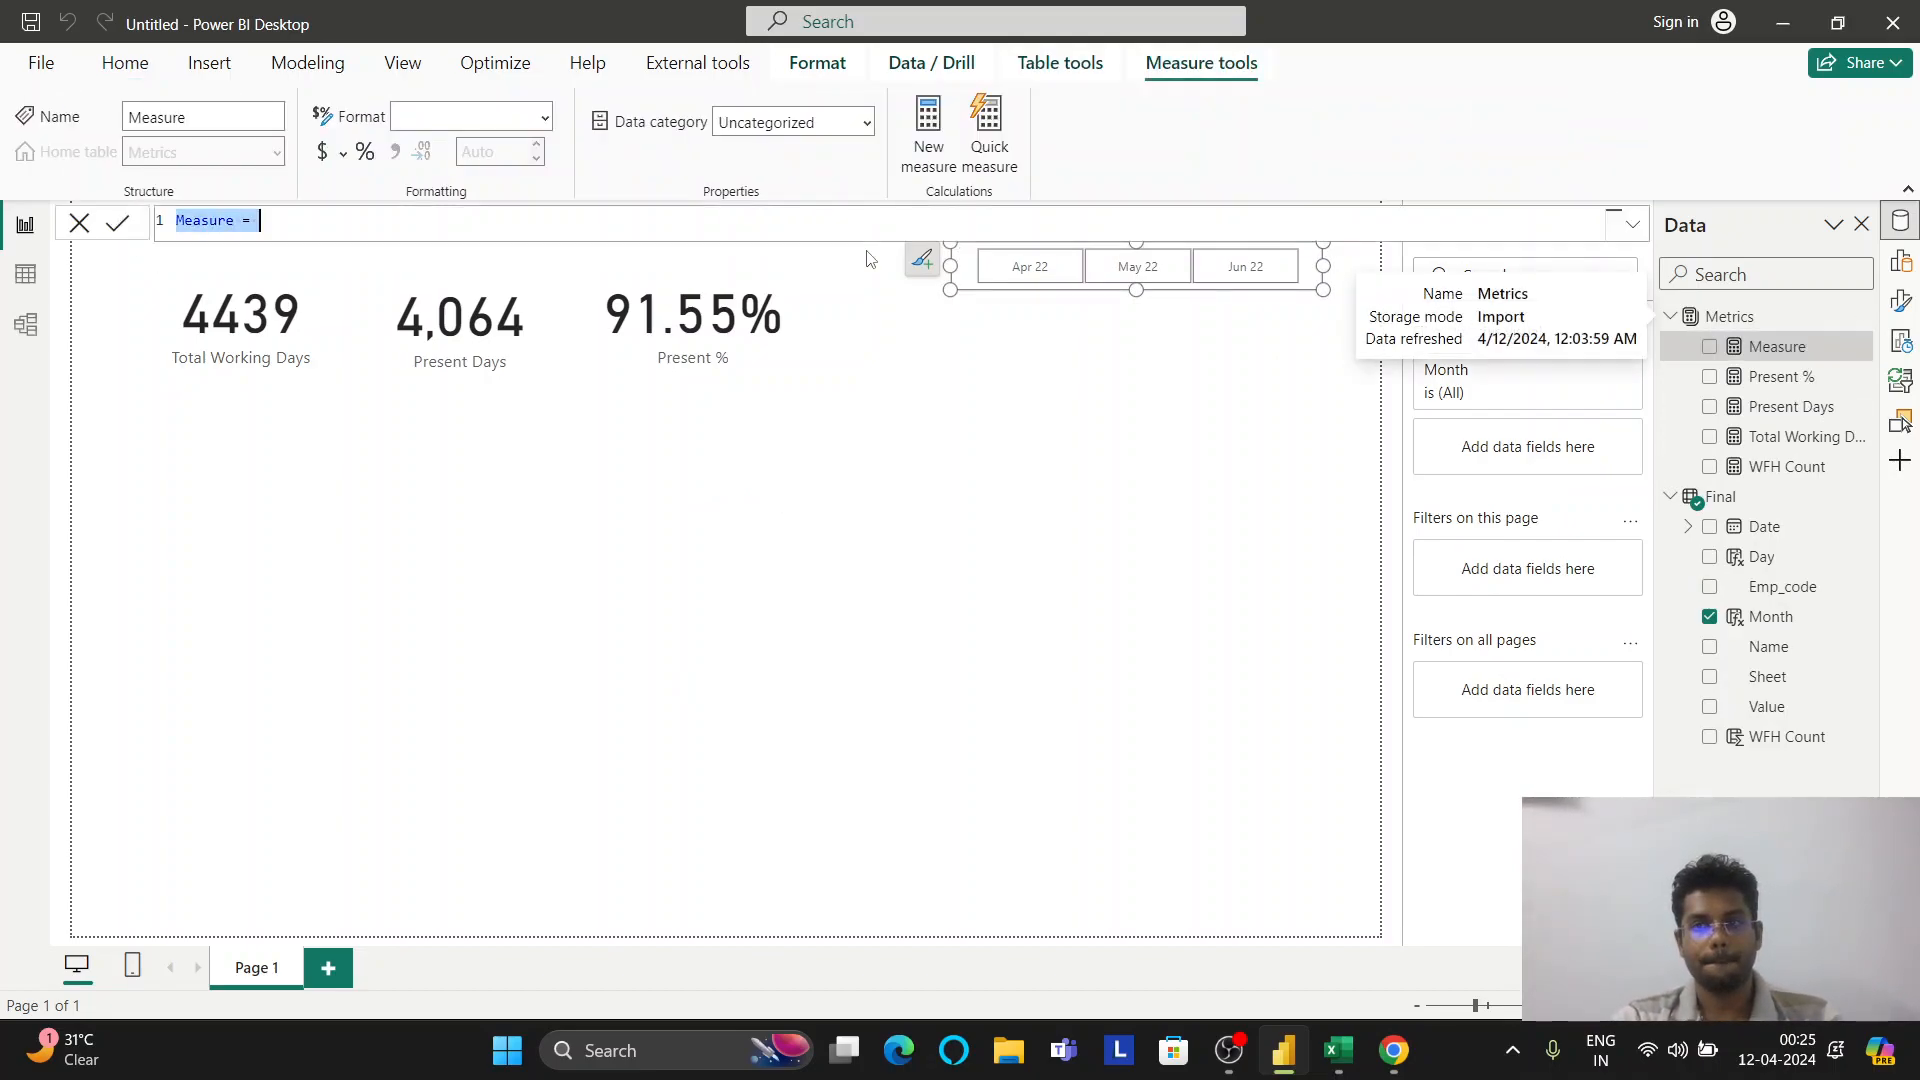
{"action": "type", "text": "WFH"}
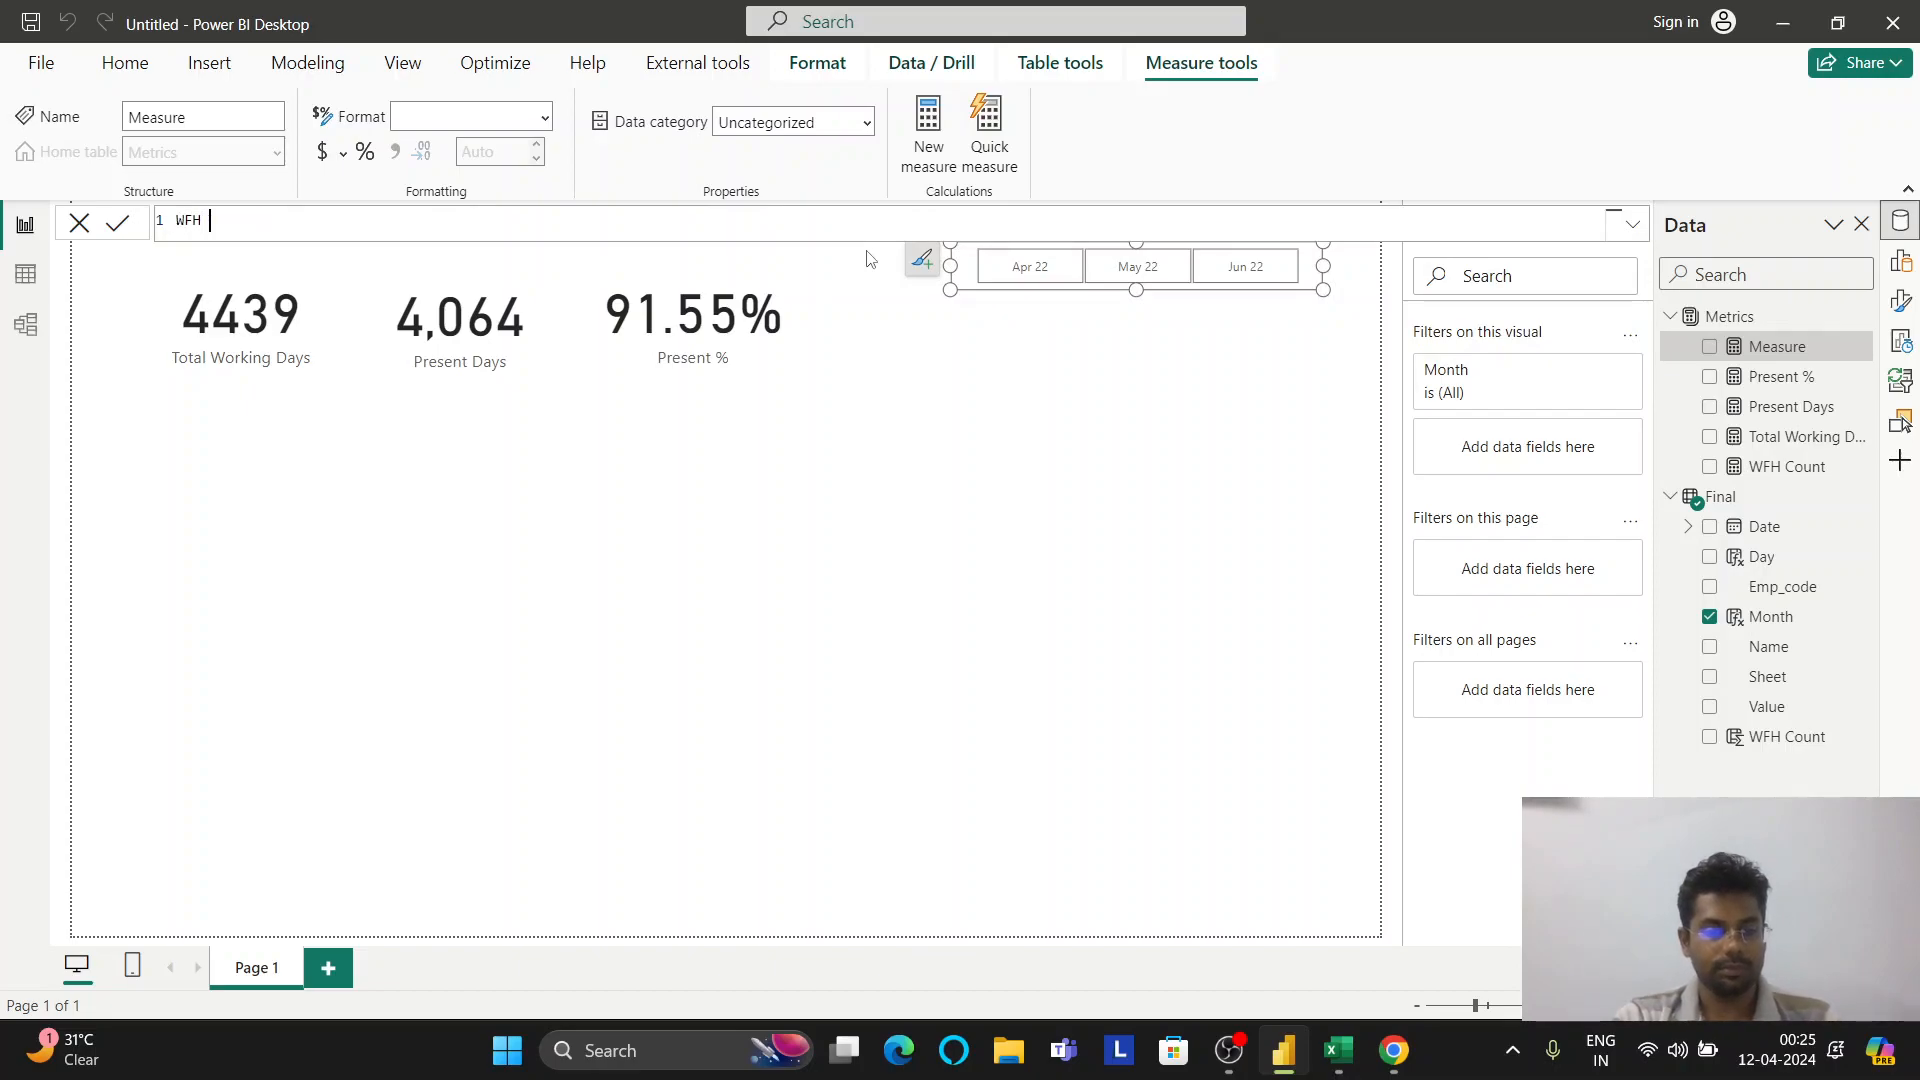
{"action": "type", "text": " % = DIVIDE("}
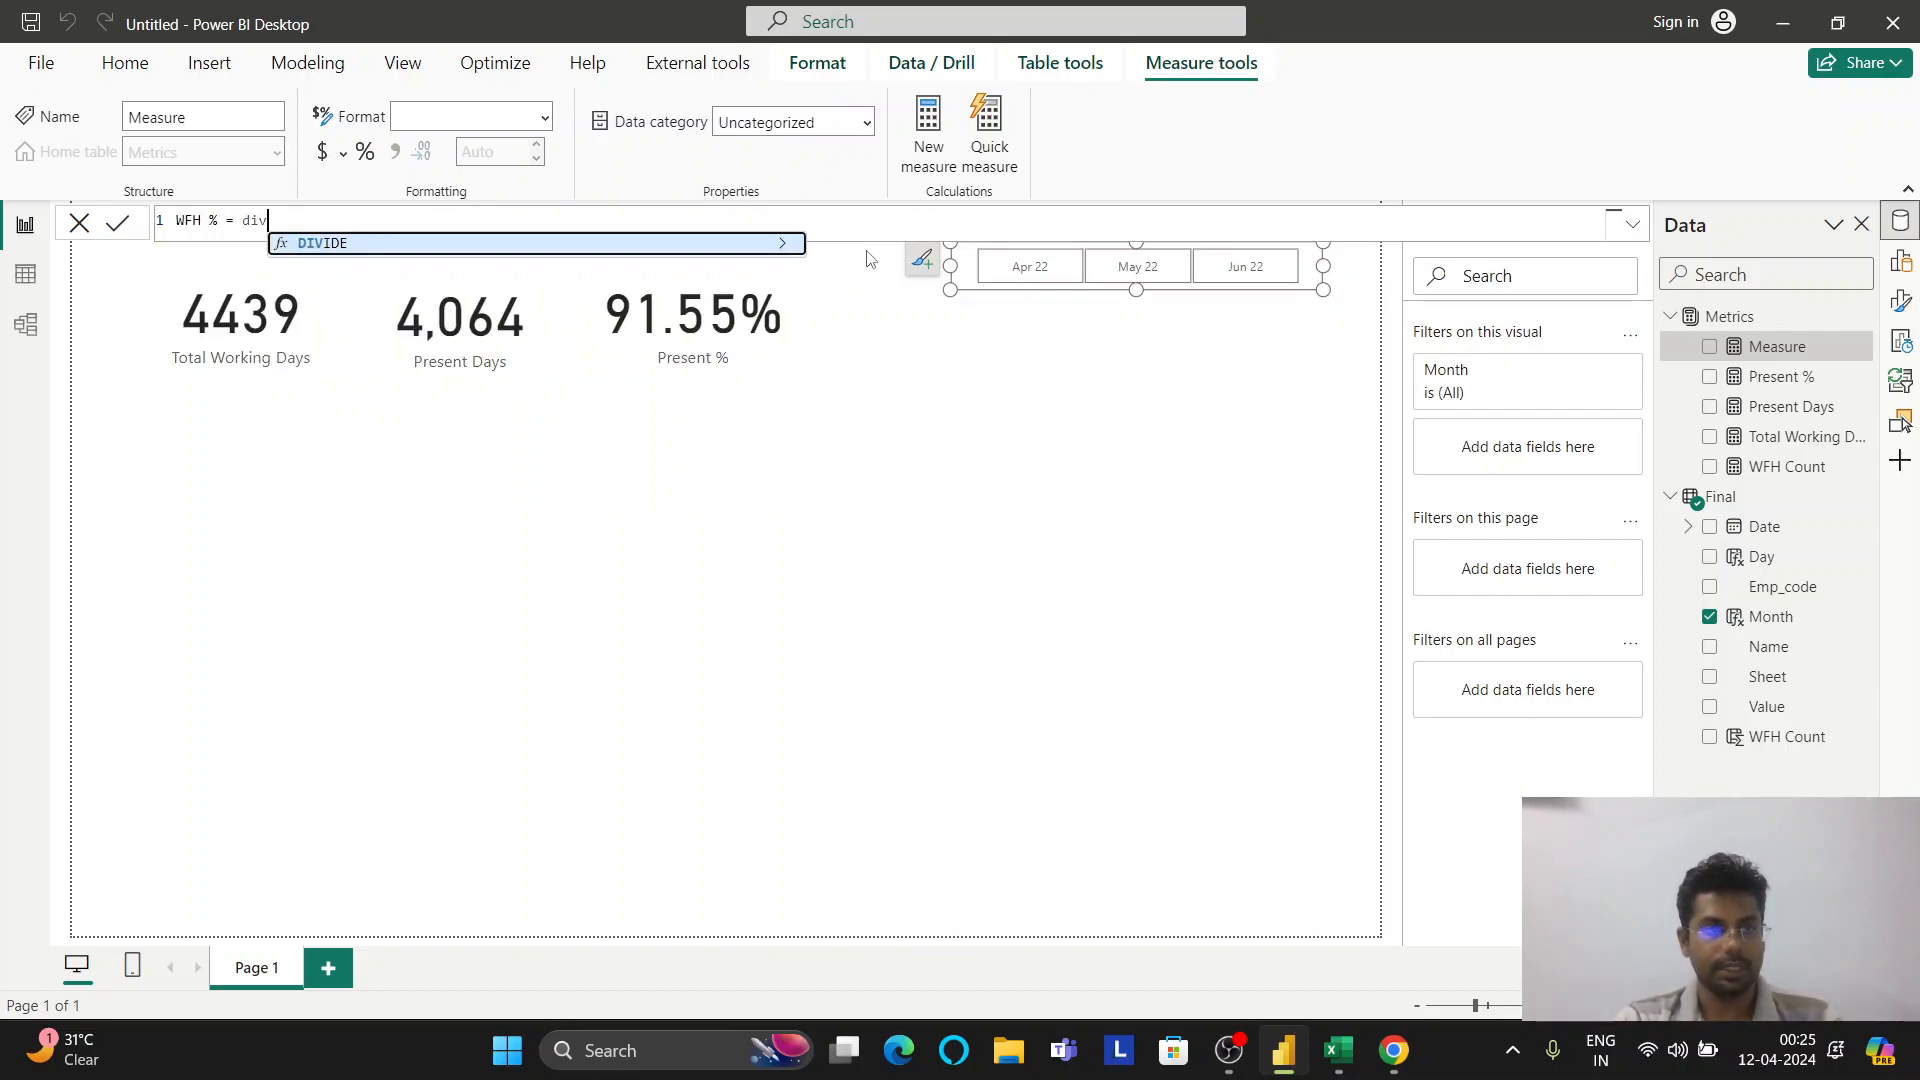
{"action": "type", "text": "[WFH Count]"}
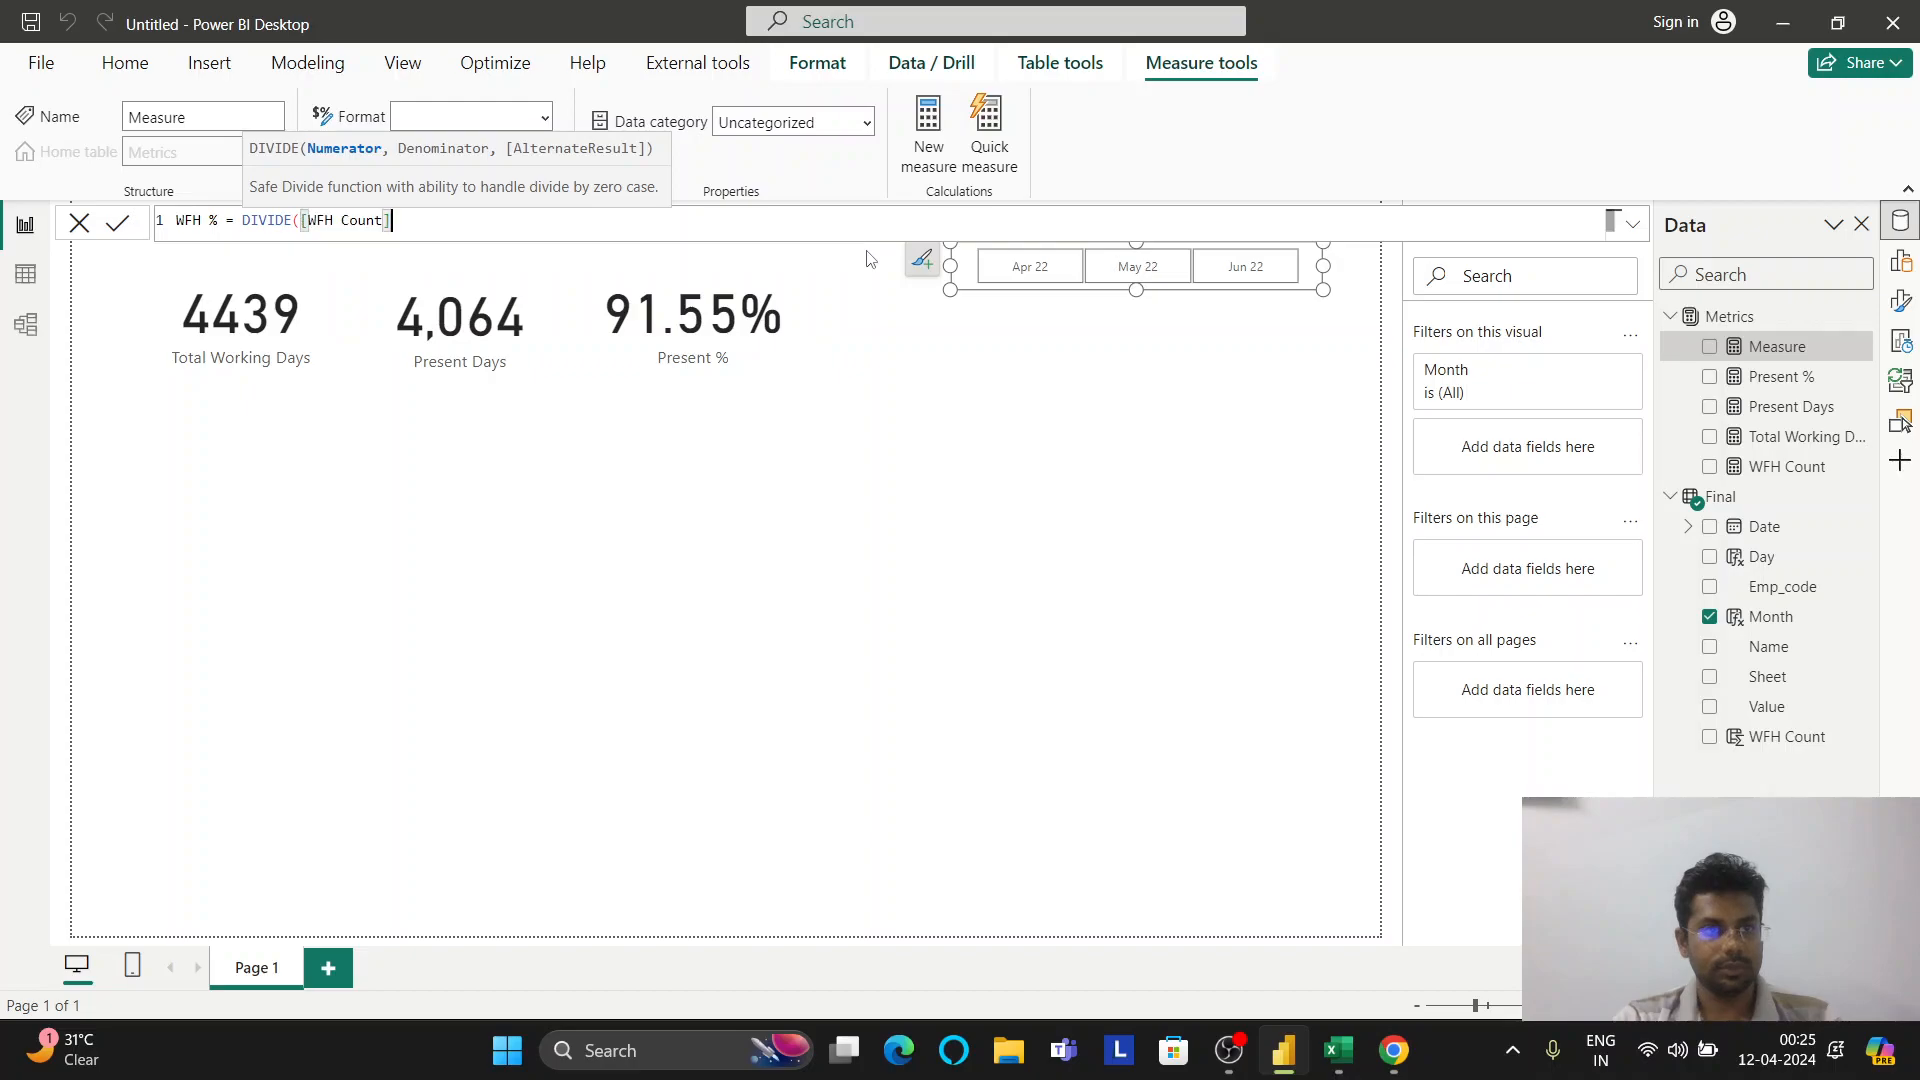
{"action": "type", "text": ",to"}
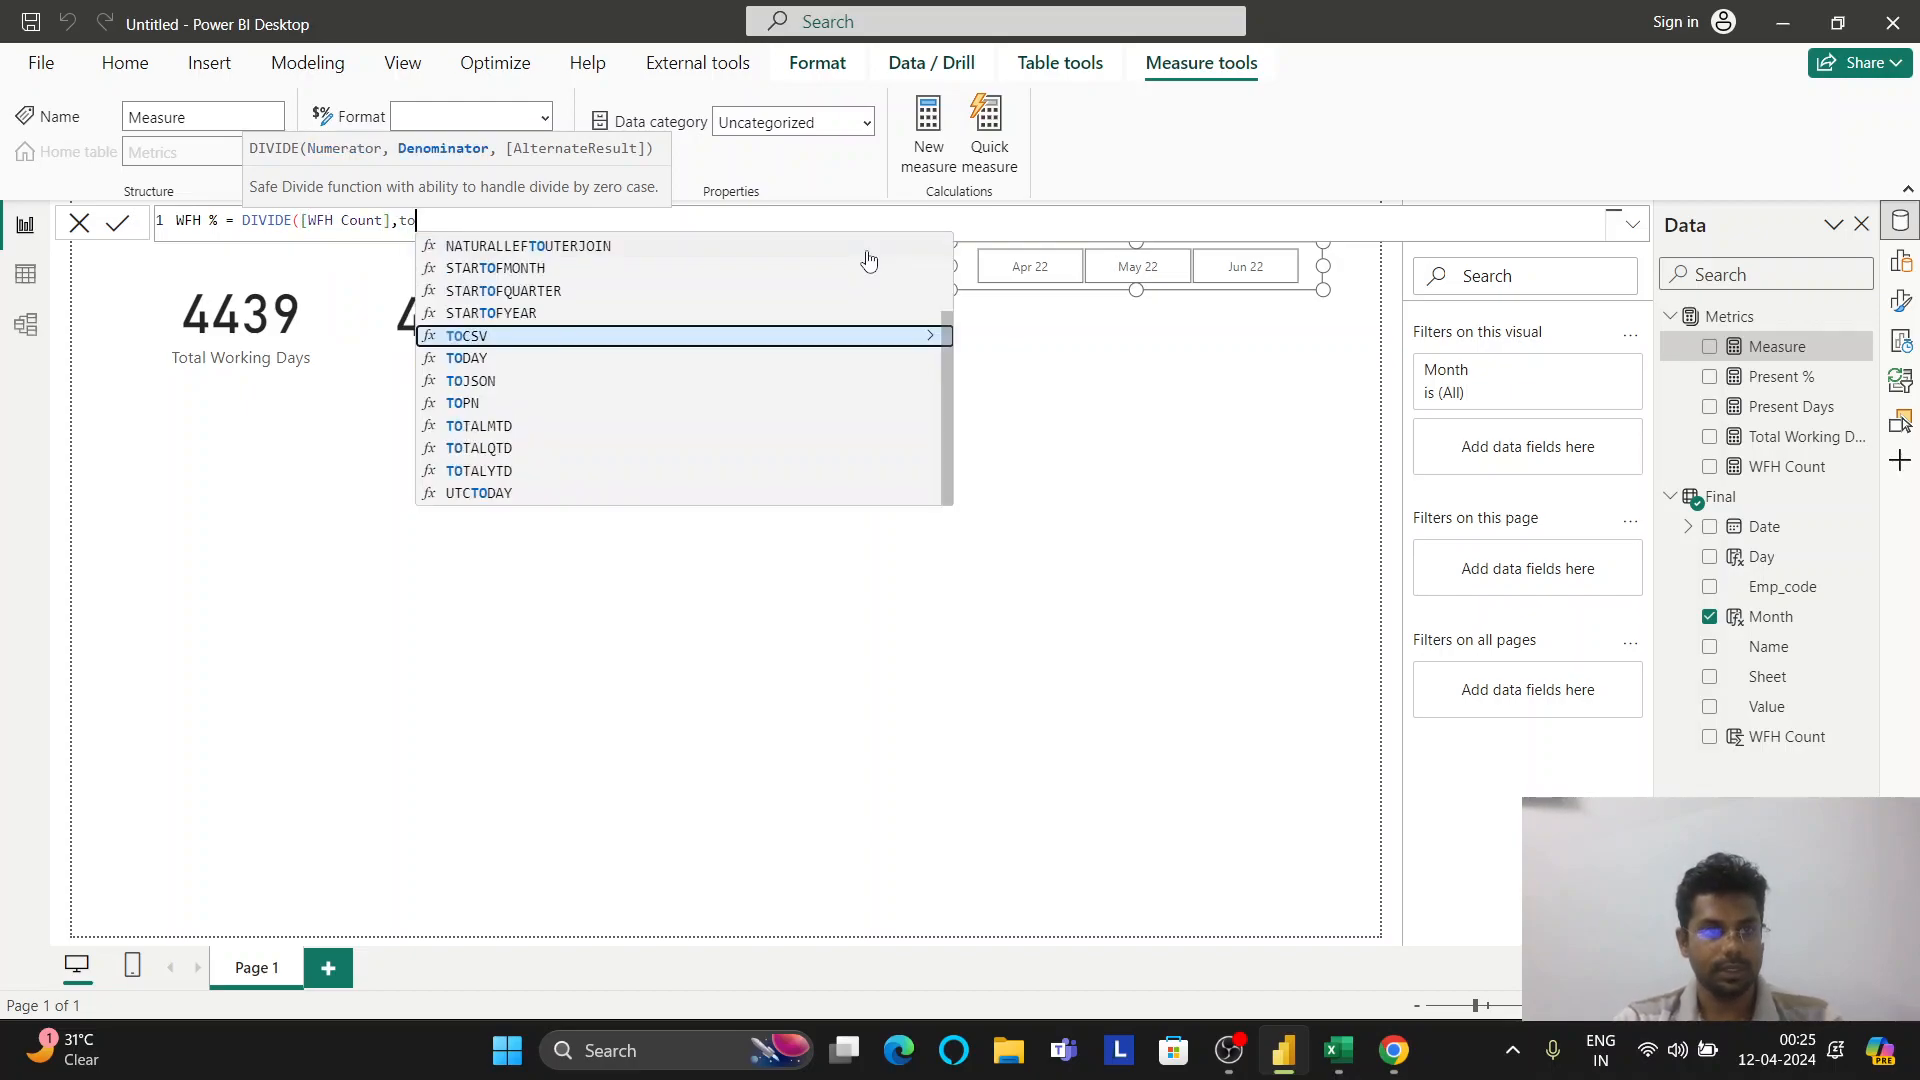
{"action": "type", "text": "t"}
{"action": "key", "text": "Tab"}
{"action": "type", "text": ",0)"}
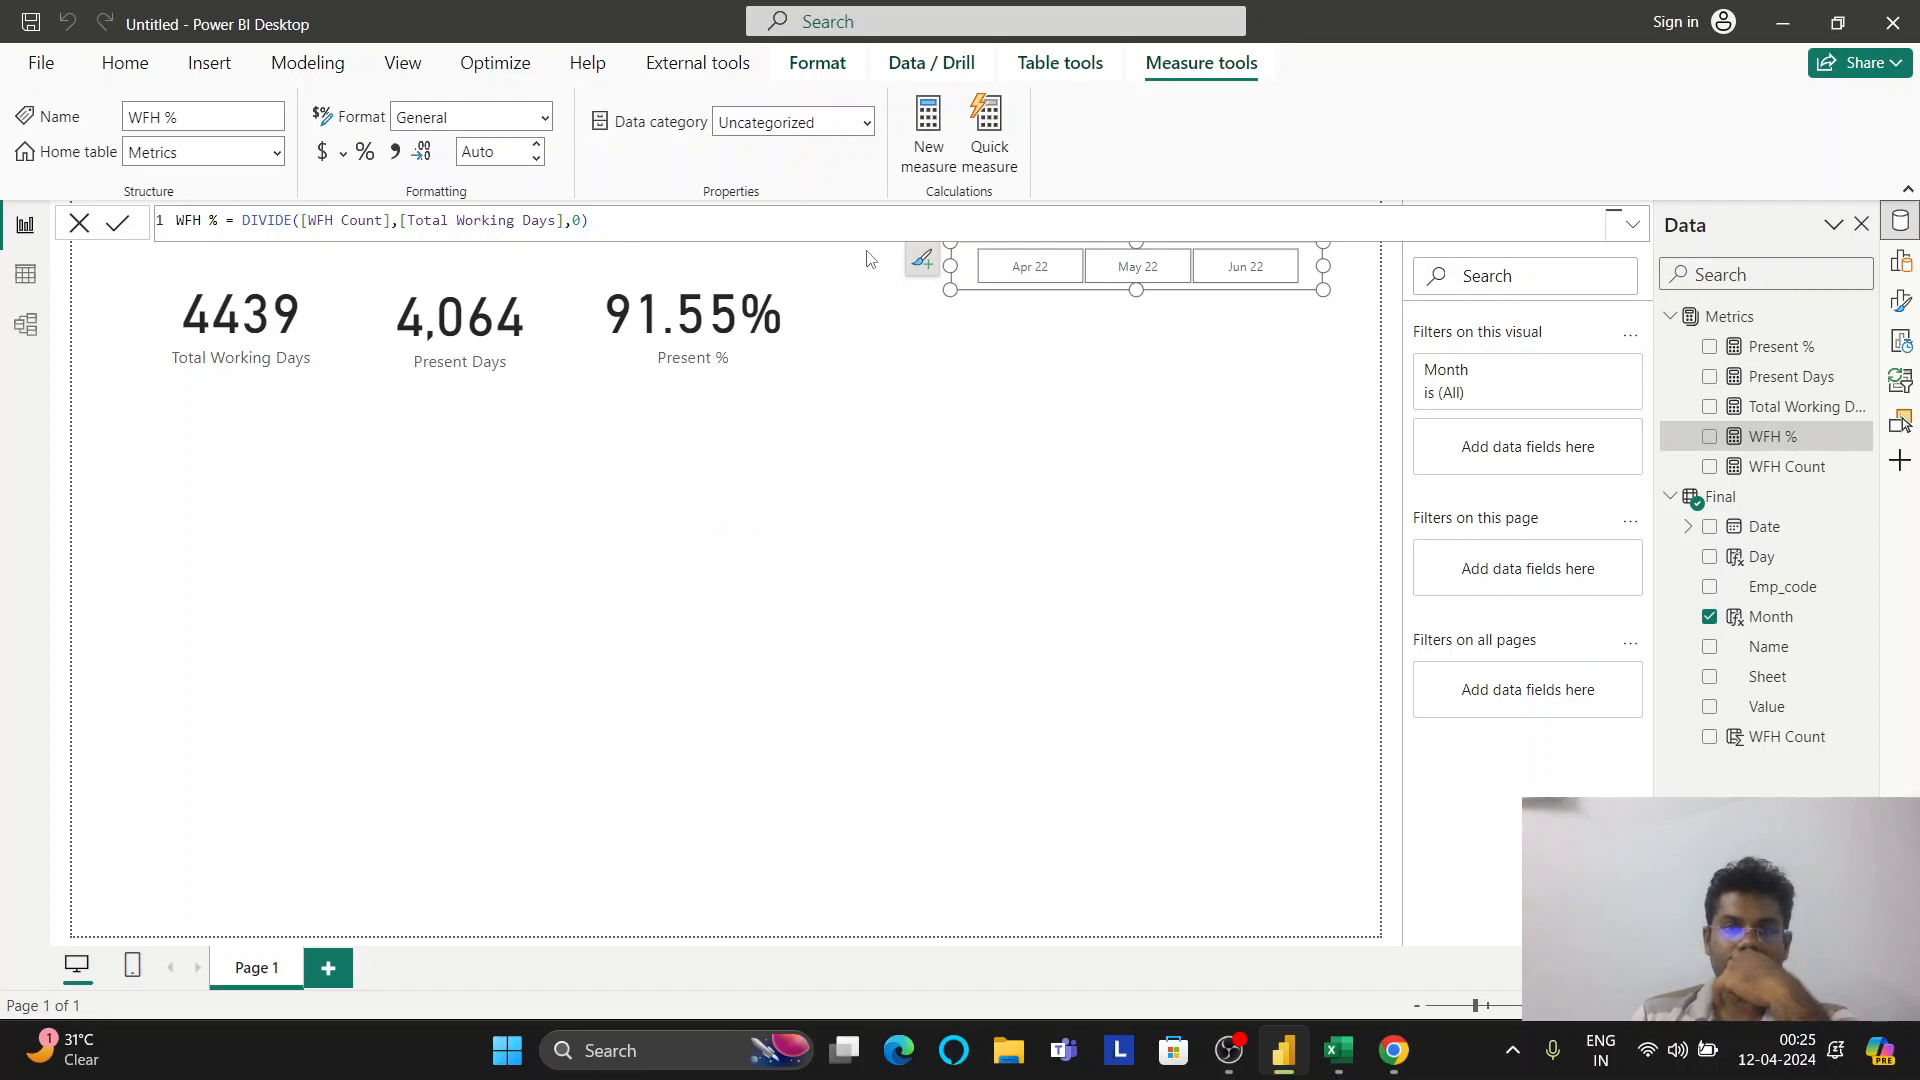
{"action": "left_click_drag", "start_coordinate": [1793, 446], "coordinate": [866, 450]}
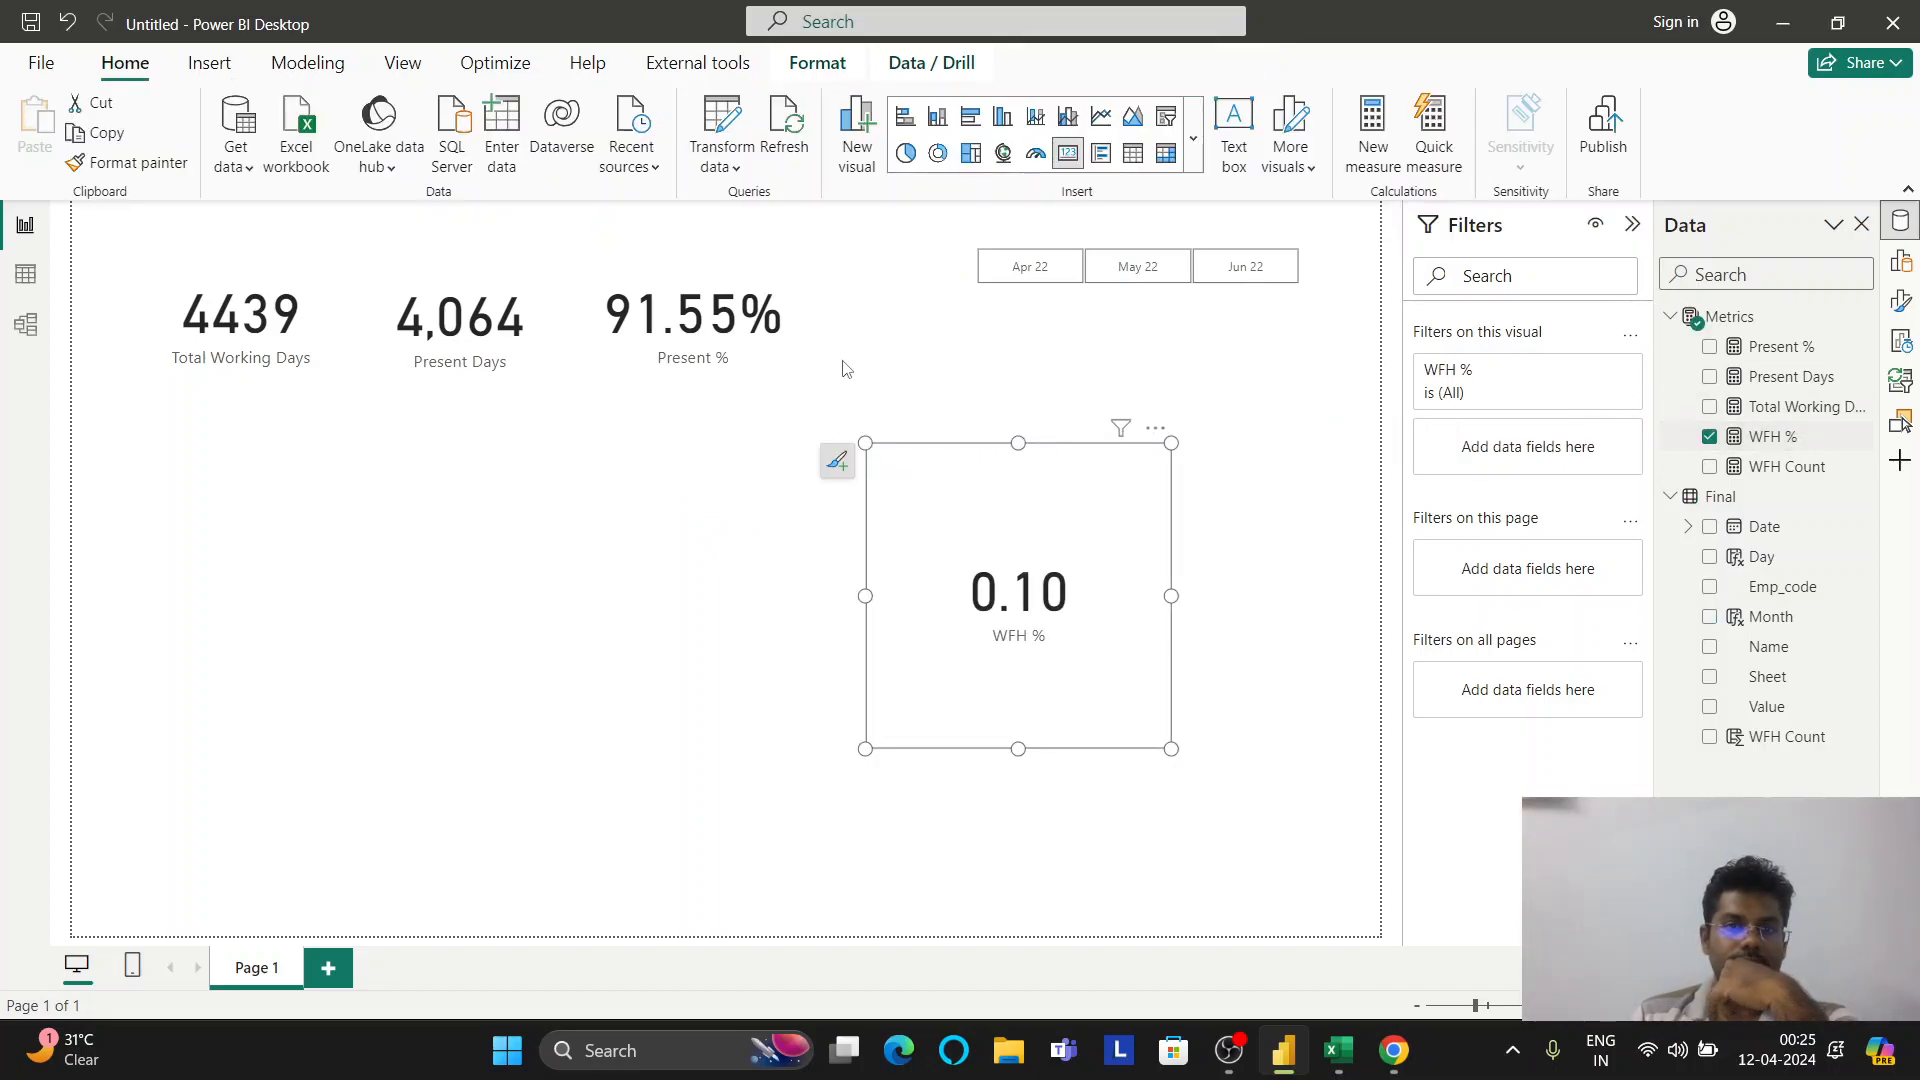
{"action": "left_click", "coordinate": [817, 62]}
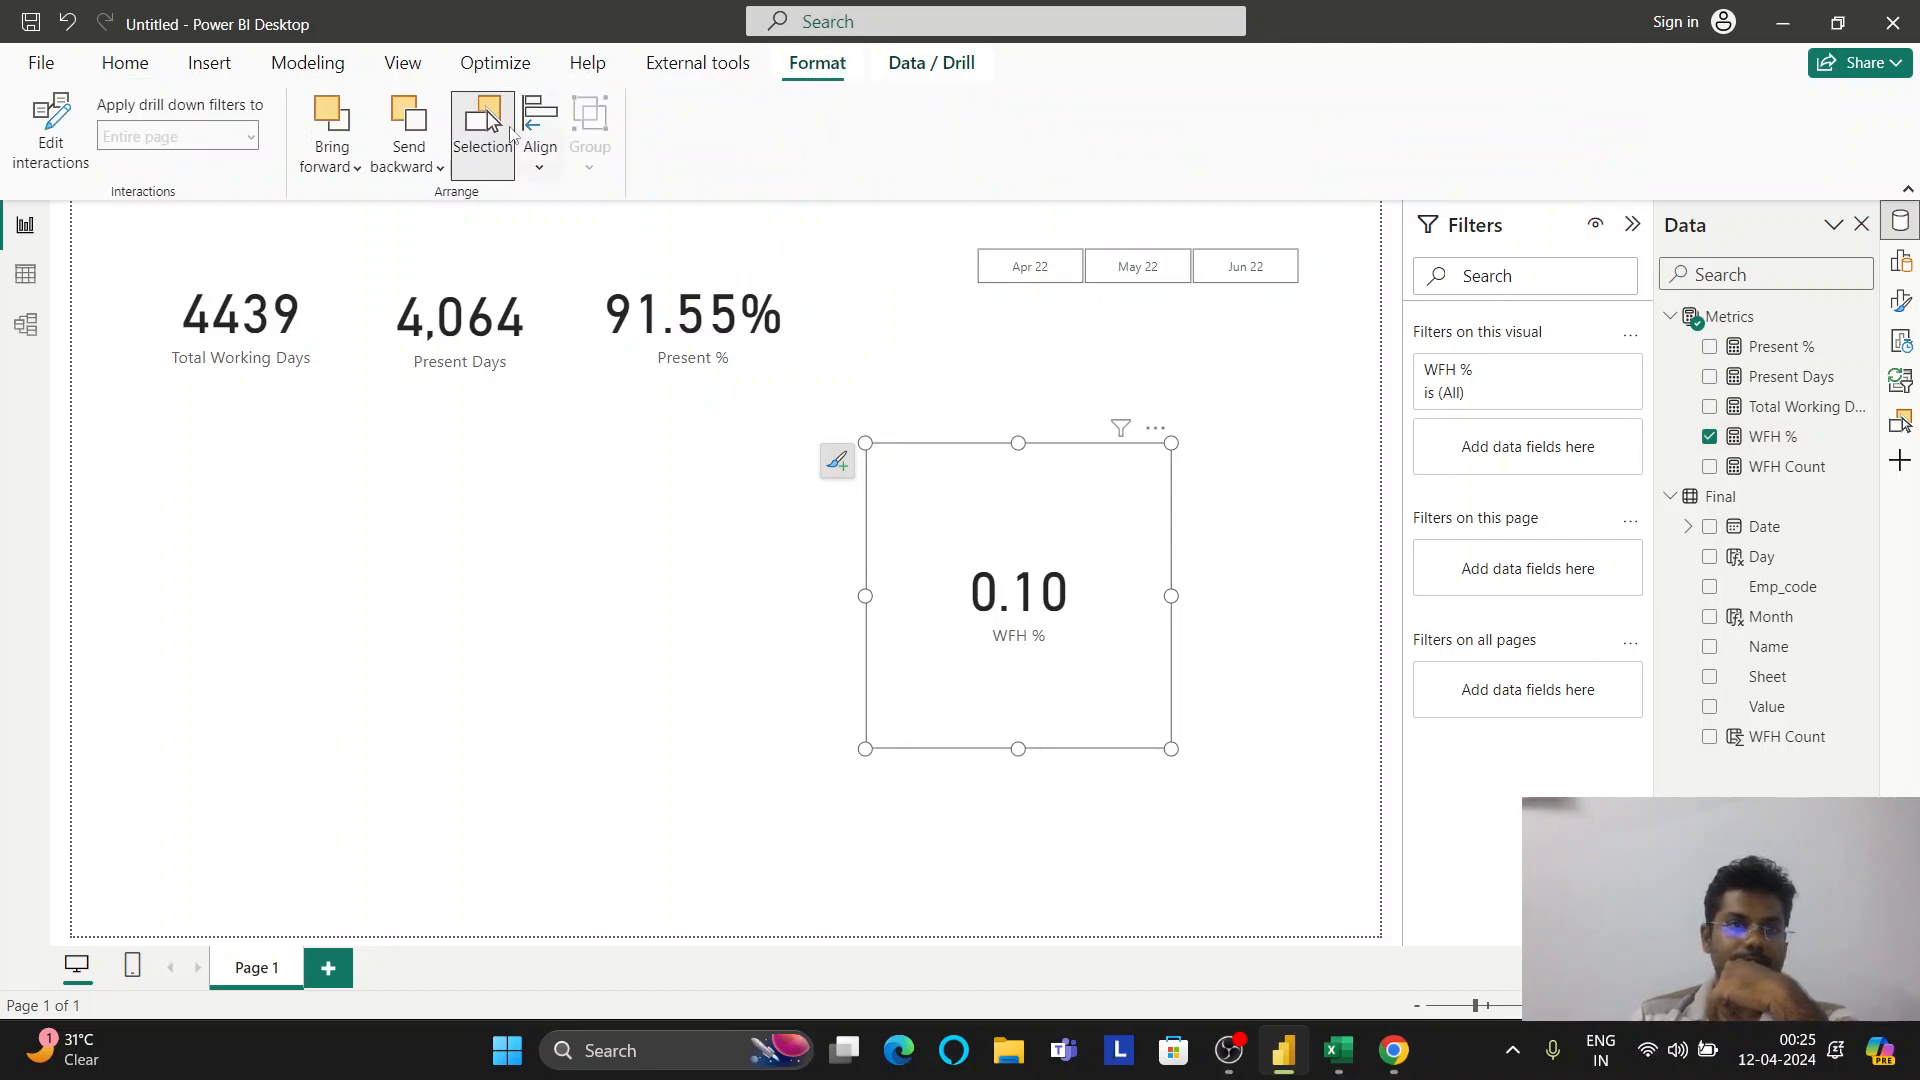
Shrink the WFH % card to a small tile matching the other cards
{"action": "left_click", "coordinate": [1176, 485]}
{"action": "left_click", "coordinate": [1052, 583]}
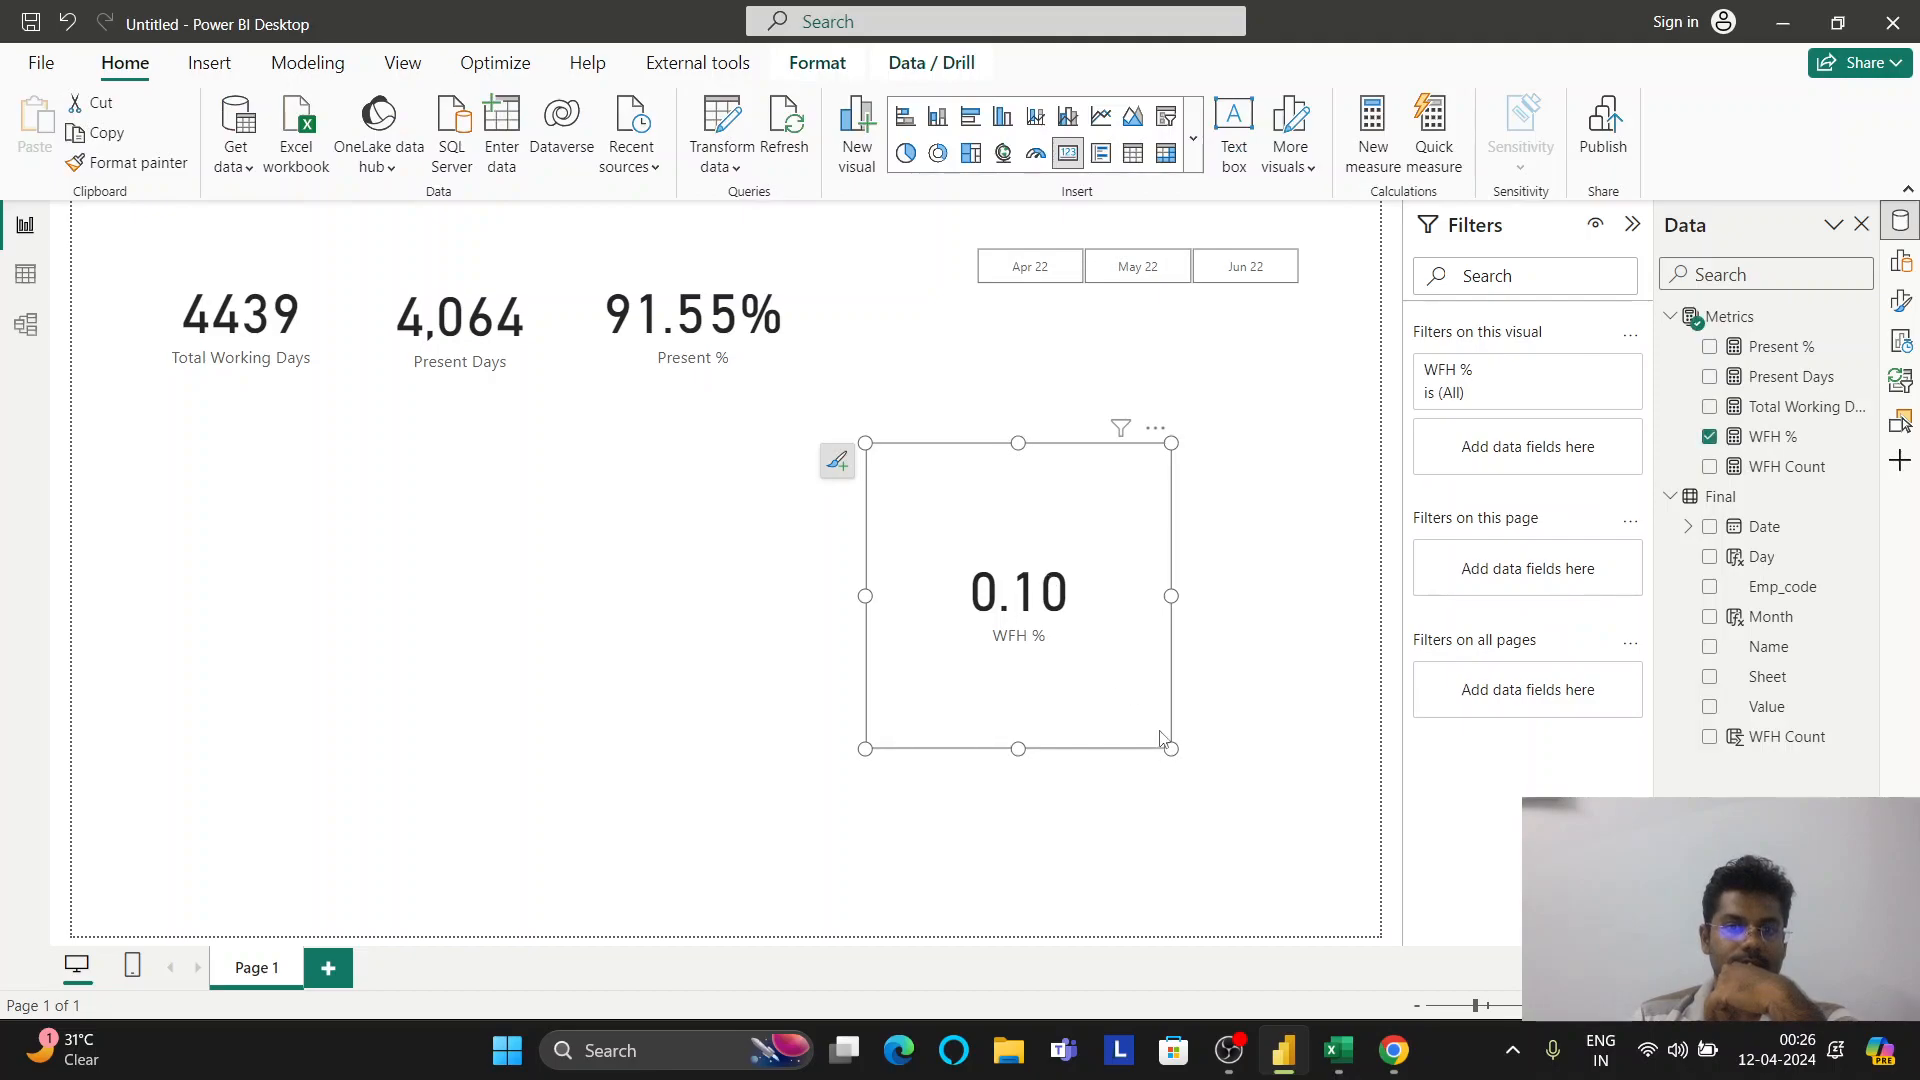
{"action": "left_click_drag", "start_coordinate": [1172, 750], "coordinate": [1020, 569]}
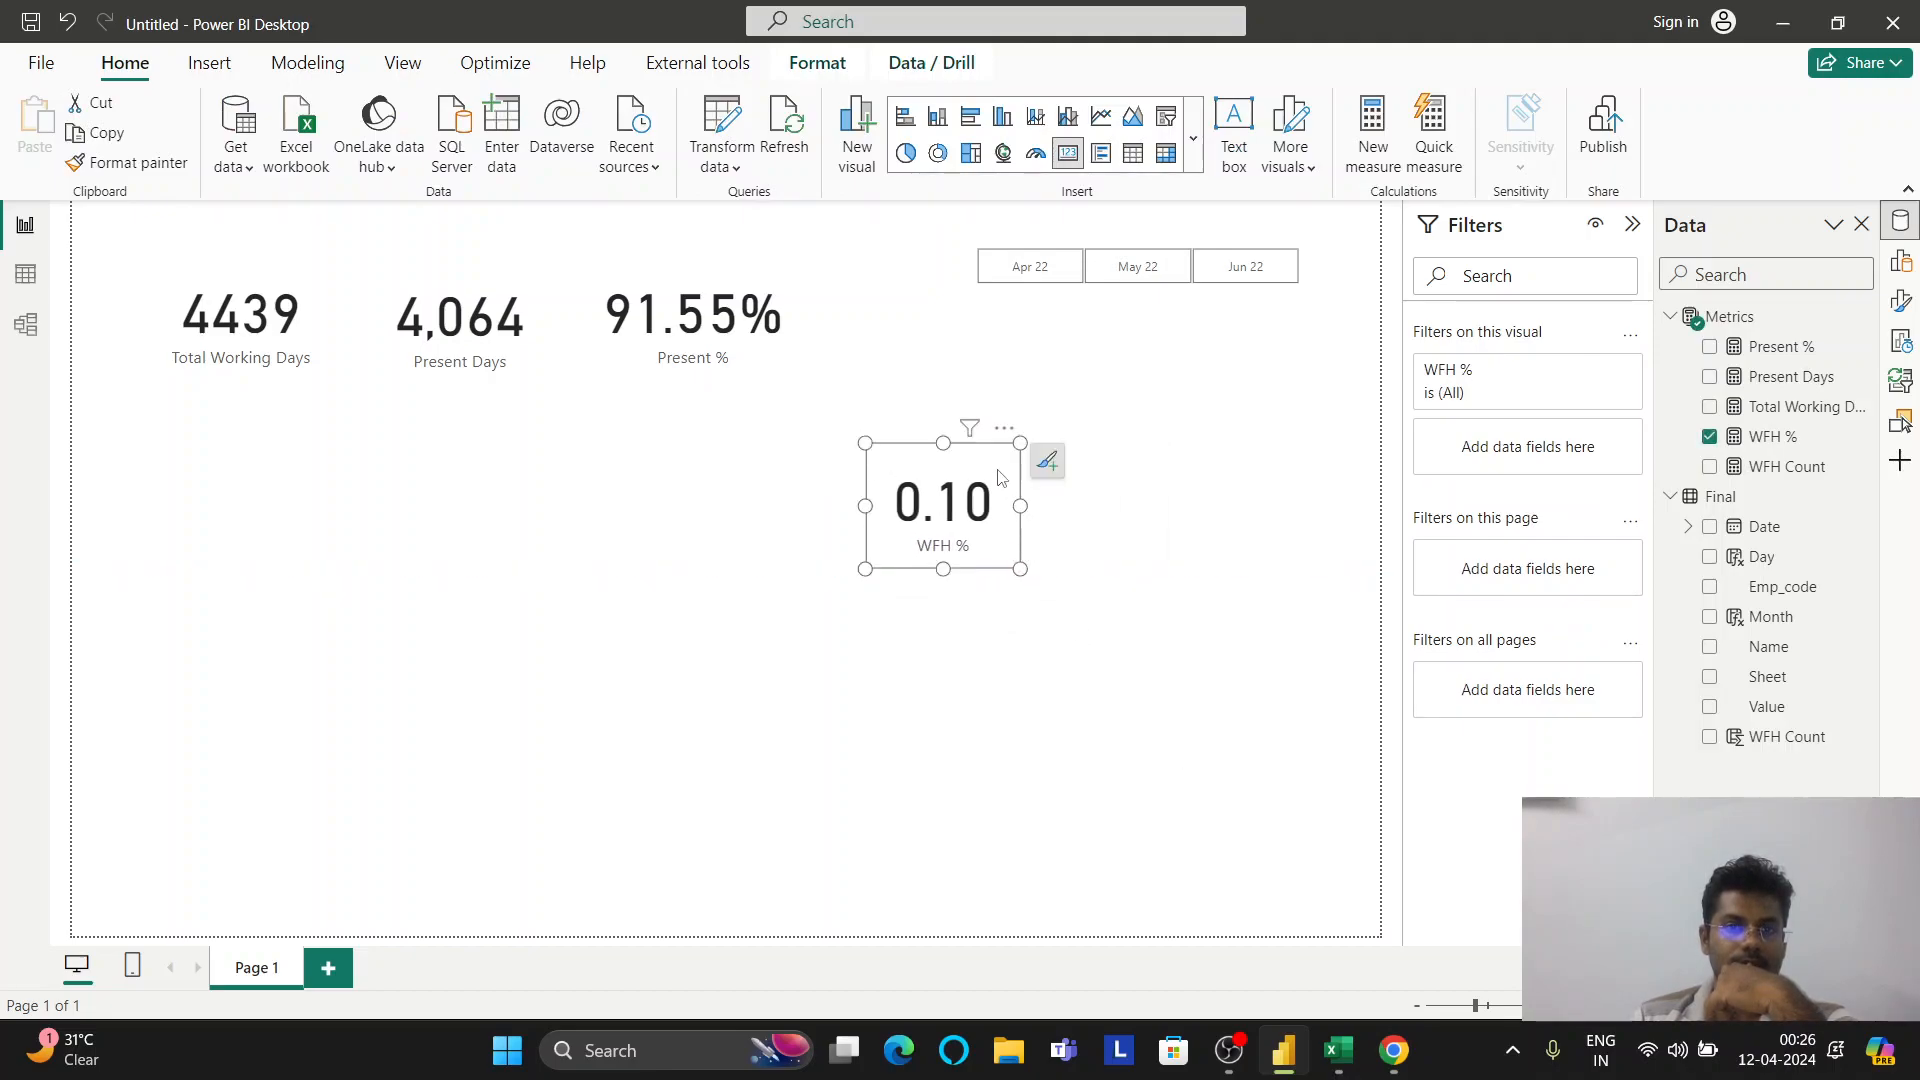
Review the card's drill and arrange ribbon options and its Build visual fields
{"action": "left_click", "coordinate": [930, 63]}
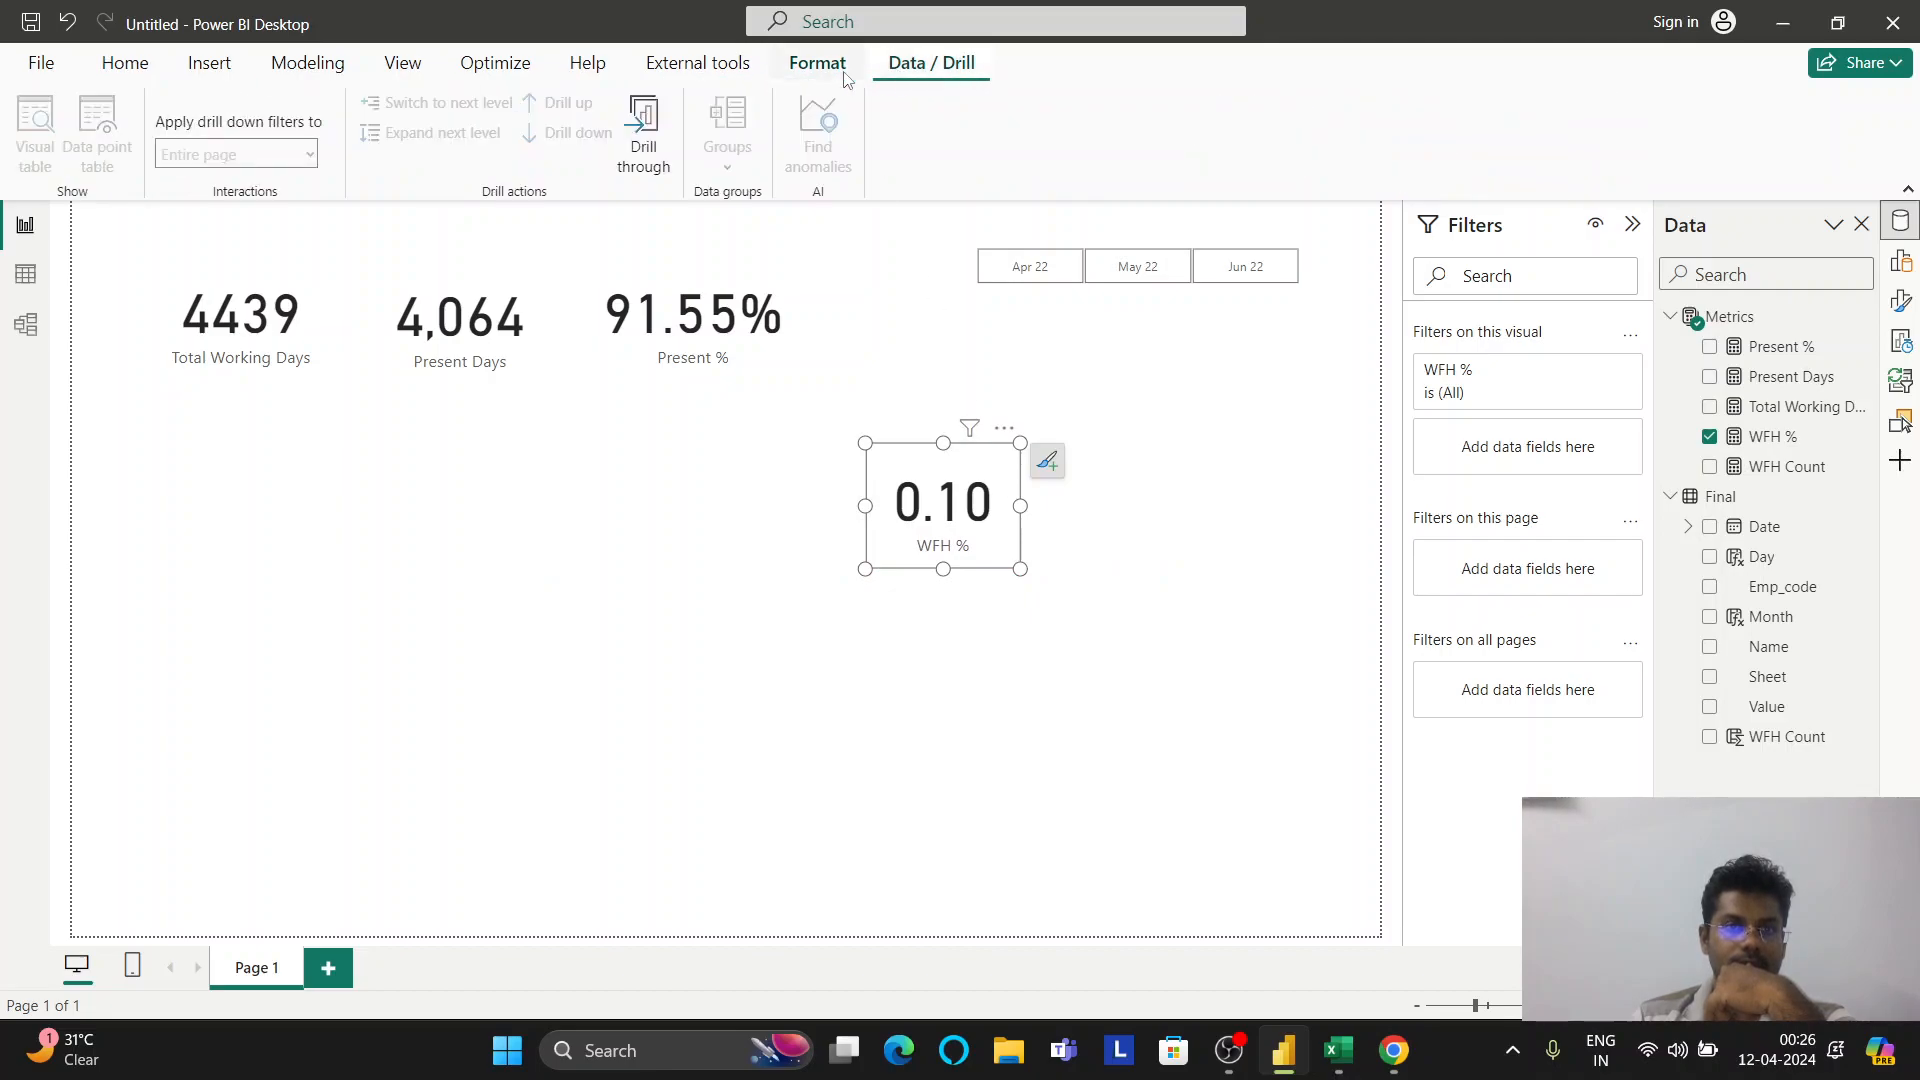
{"action": "left_click", "coordinate": [828, 72]}
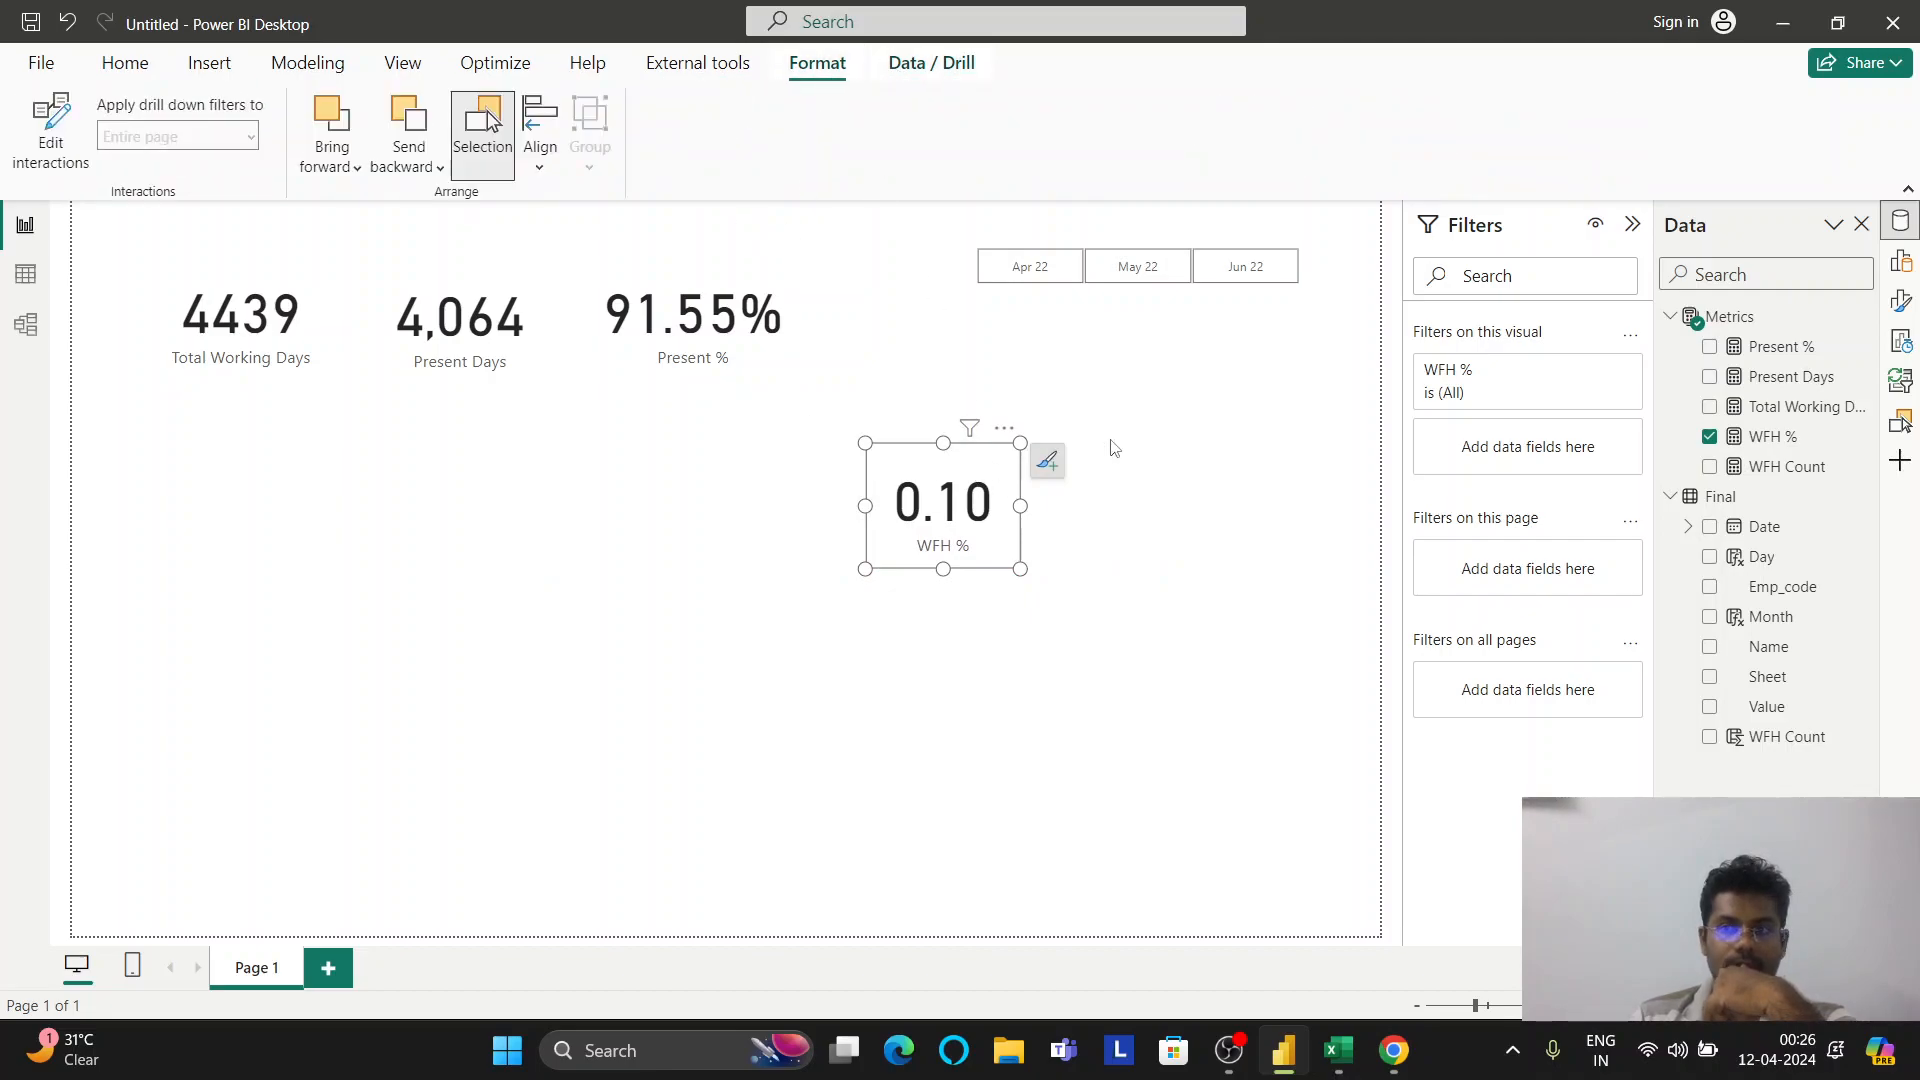
{"action": "left_click", "coordinate": [1900, 261]}
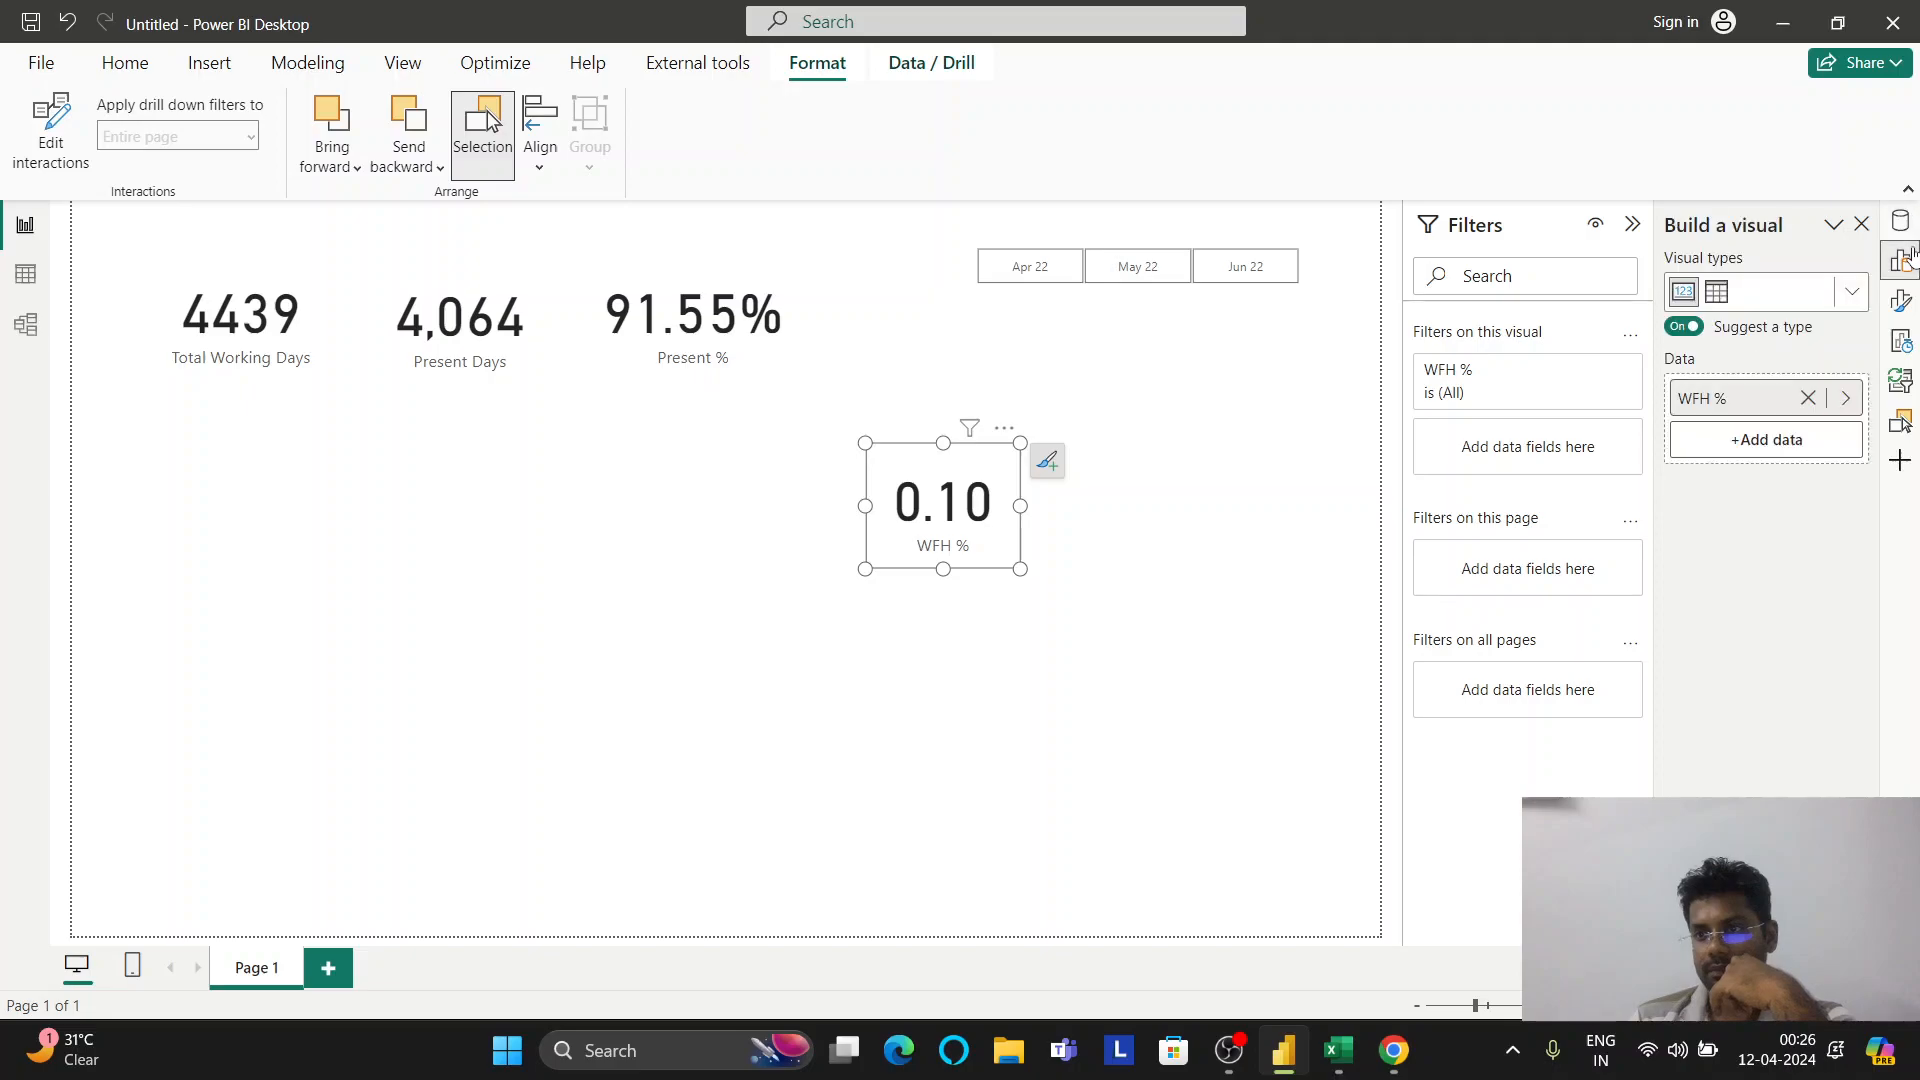
{"action": "left_click", "coordinate": [1902, 302]}
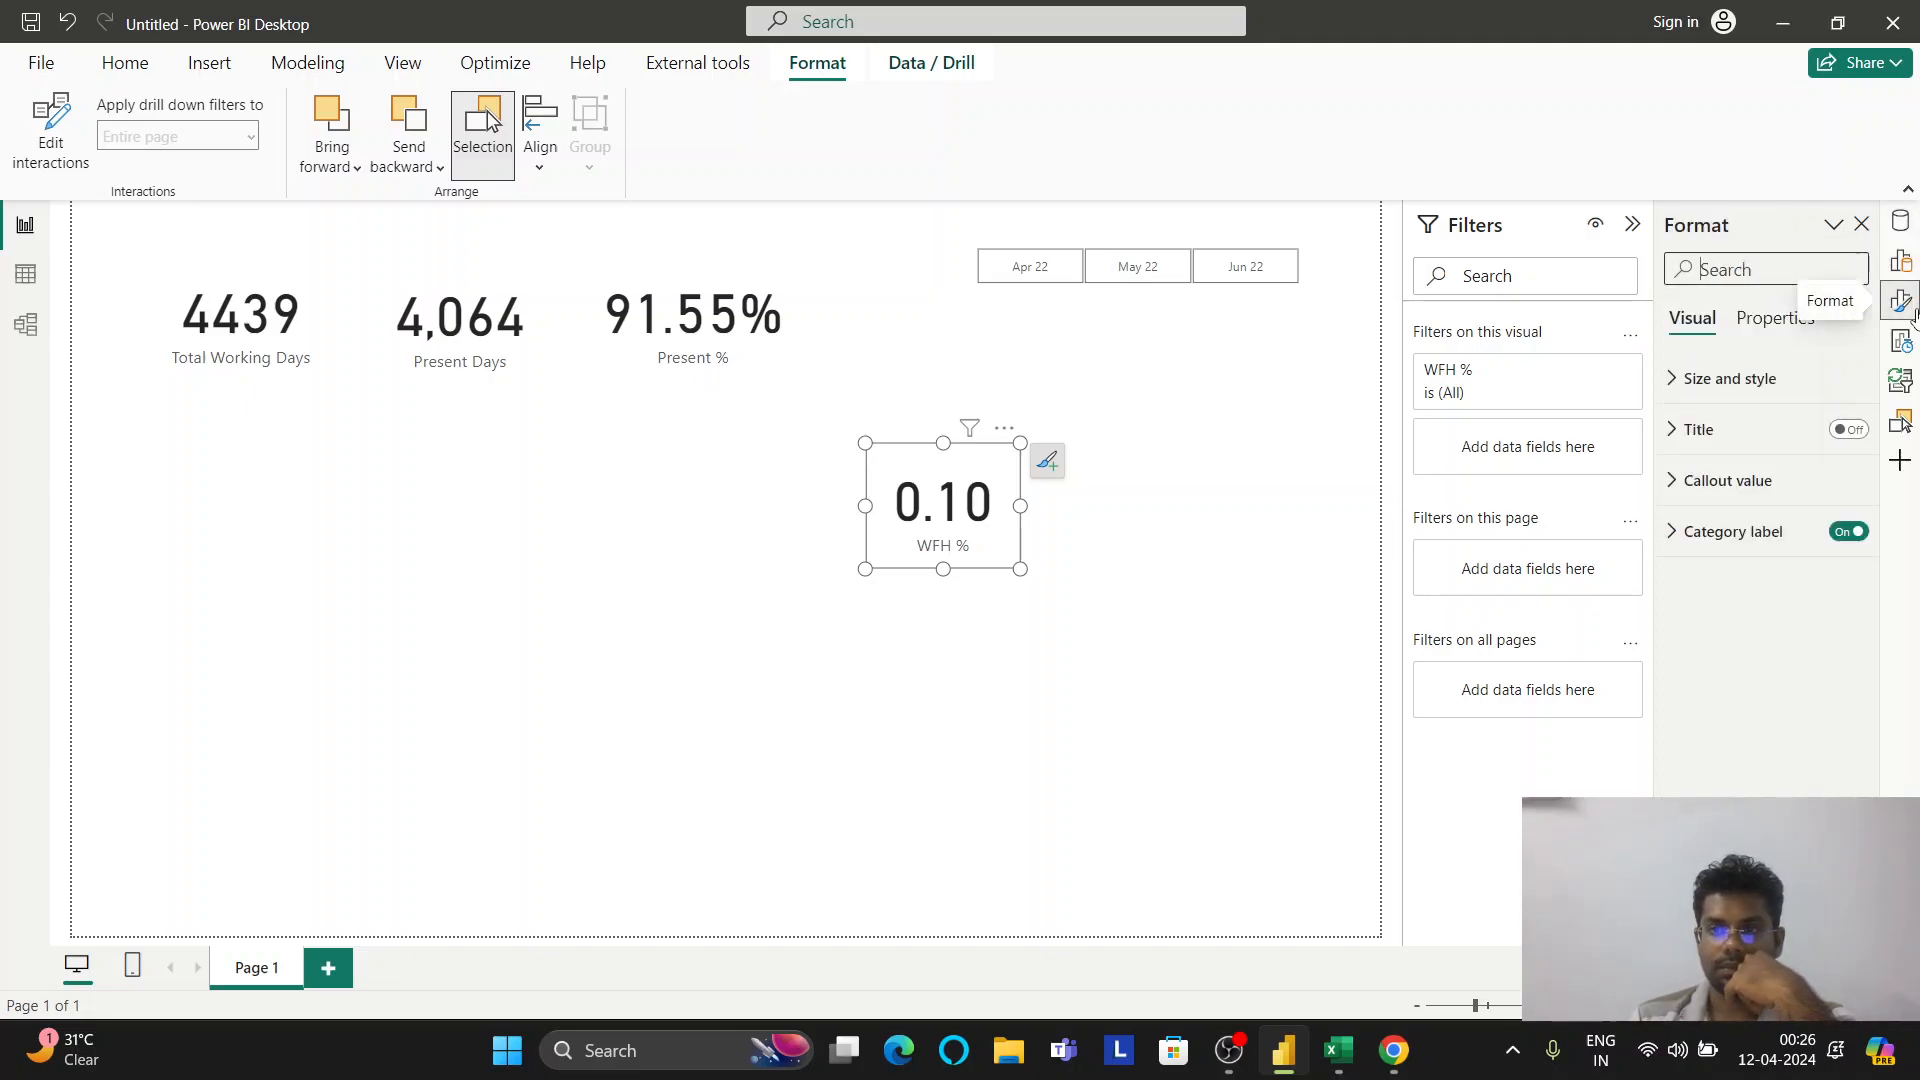
{"action": "left_click", "coordinate": [1759, 387]}
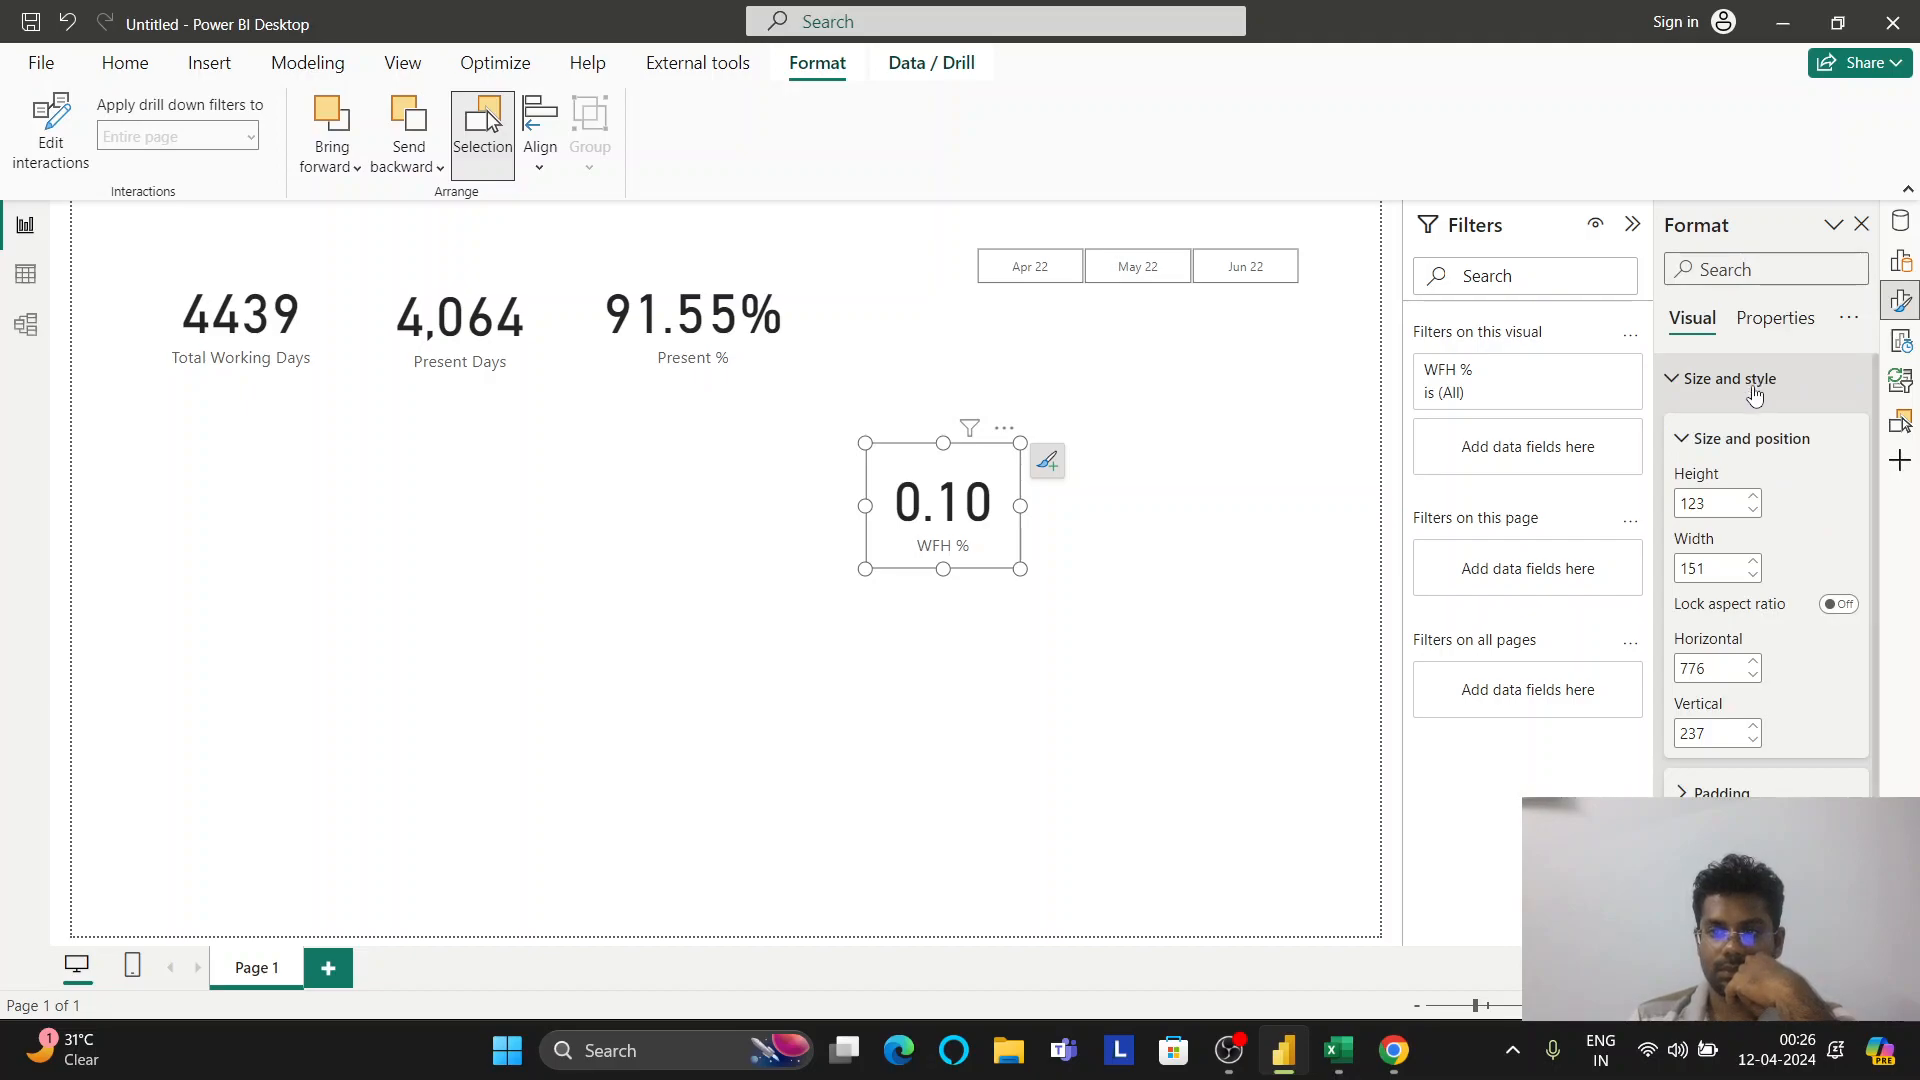
{"action": "scroll", "coordinate": [1755, 400], "scroll_direction": "down", "scroll_amount": 2}
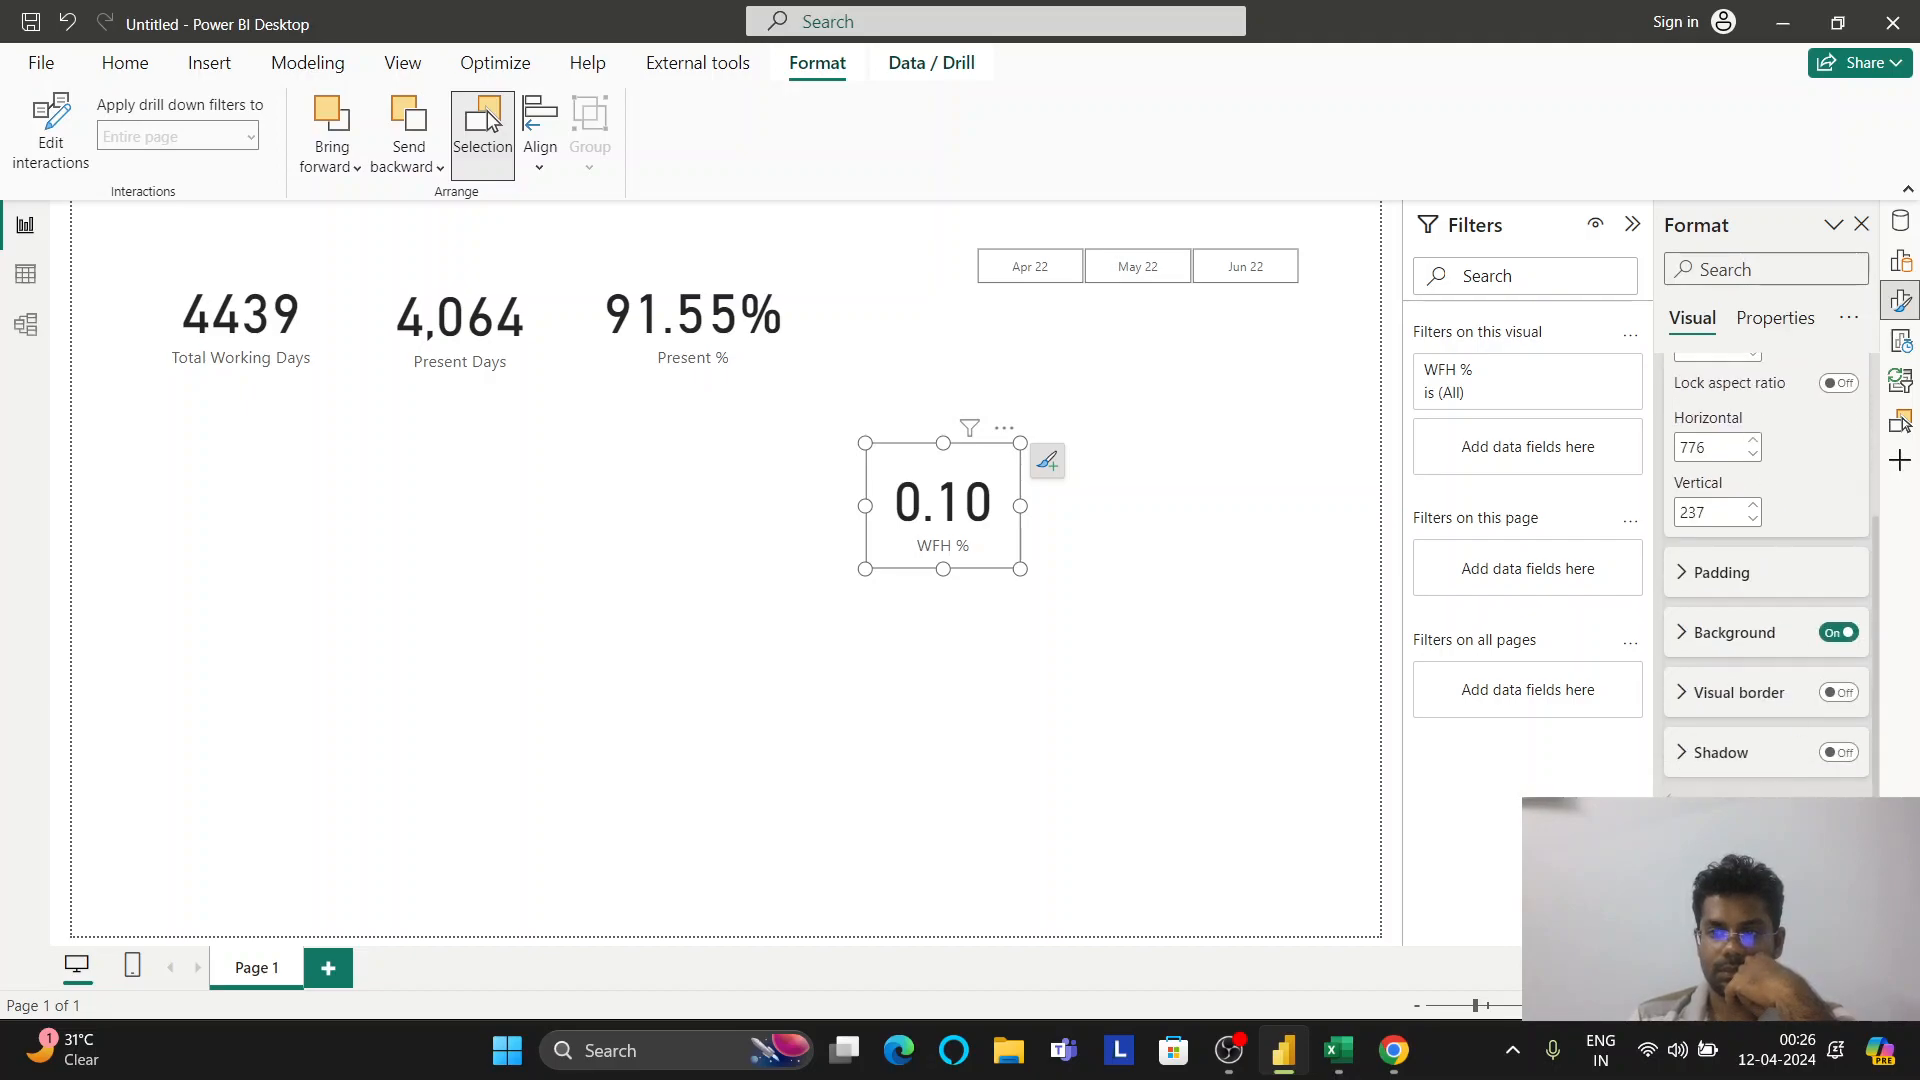
{"action": "scroll", "coordinate": [1761, 600], "scroll_direction": "down", "scroll_amount": 4}
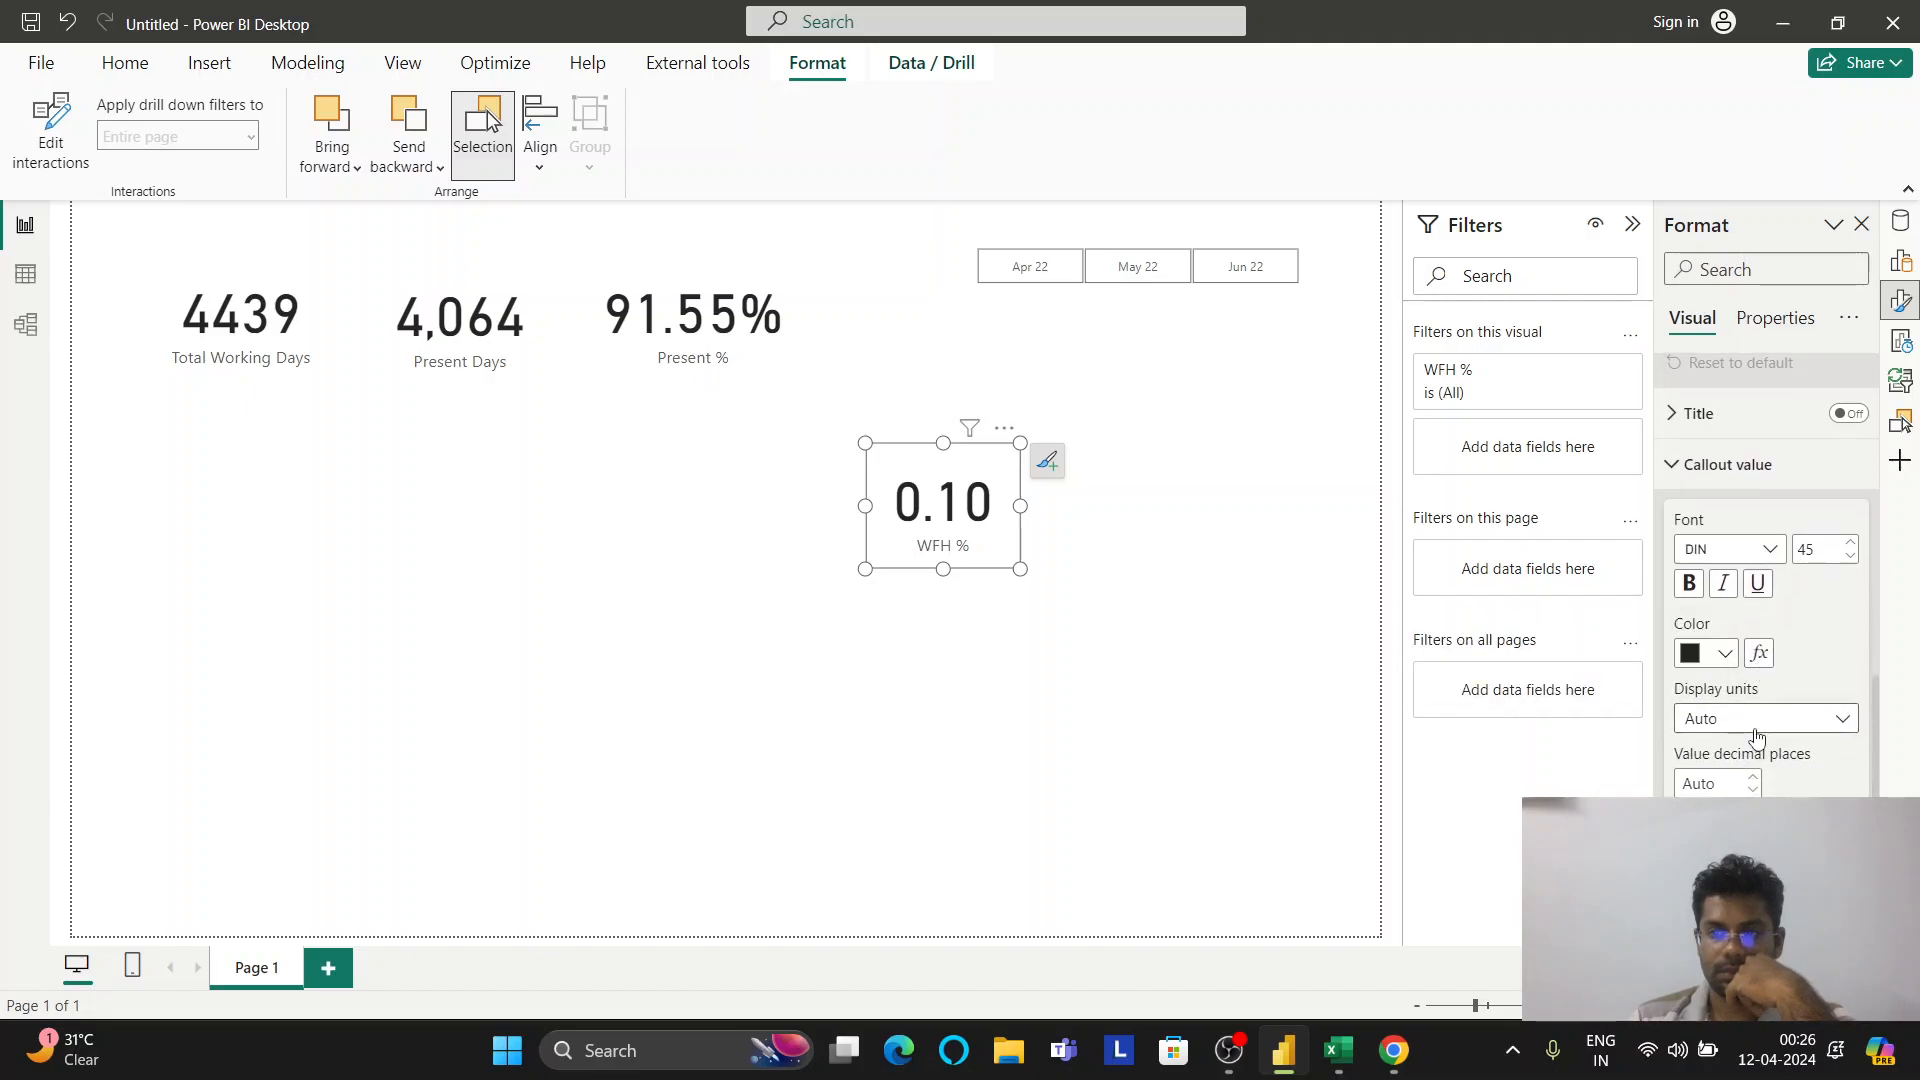
{"action": "left_click", "coordinate": [1757, 725]}
{"action": "left_click", "coordinate": [1760, 718]}
{"action": "scroll", "coordinate": [1760, 713], "scroll_direction": "down", "scroll_amount": 10}
{"action": "scroll", "coordinate": [1760, 700], "scroll_direction": "up", "scroll_amount": 2}
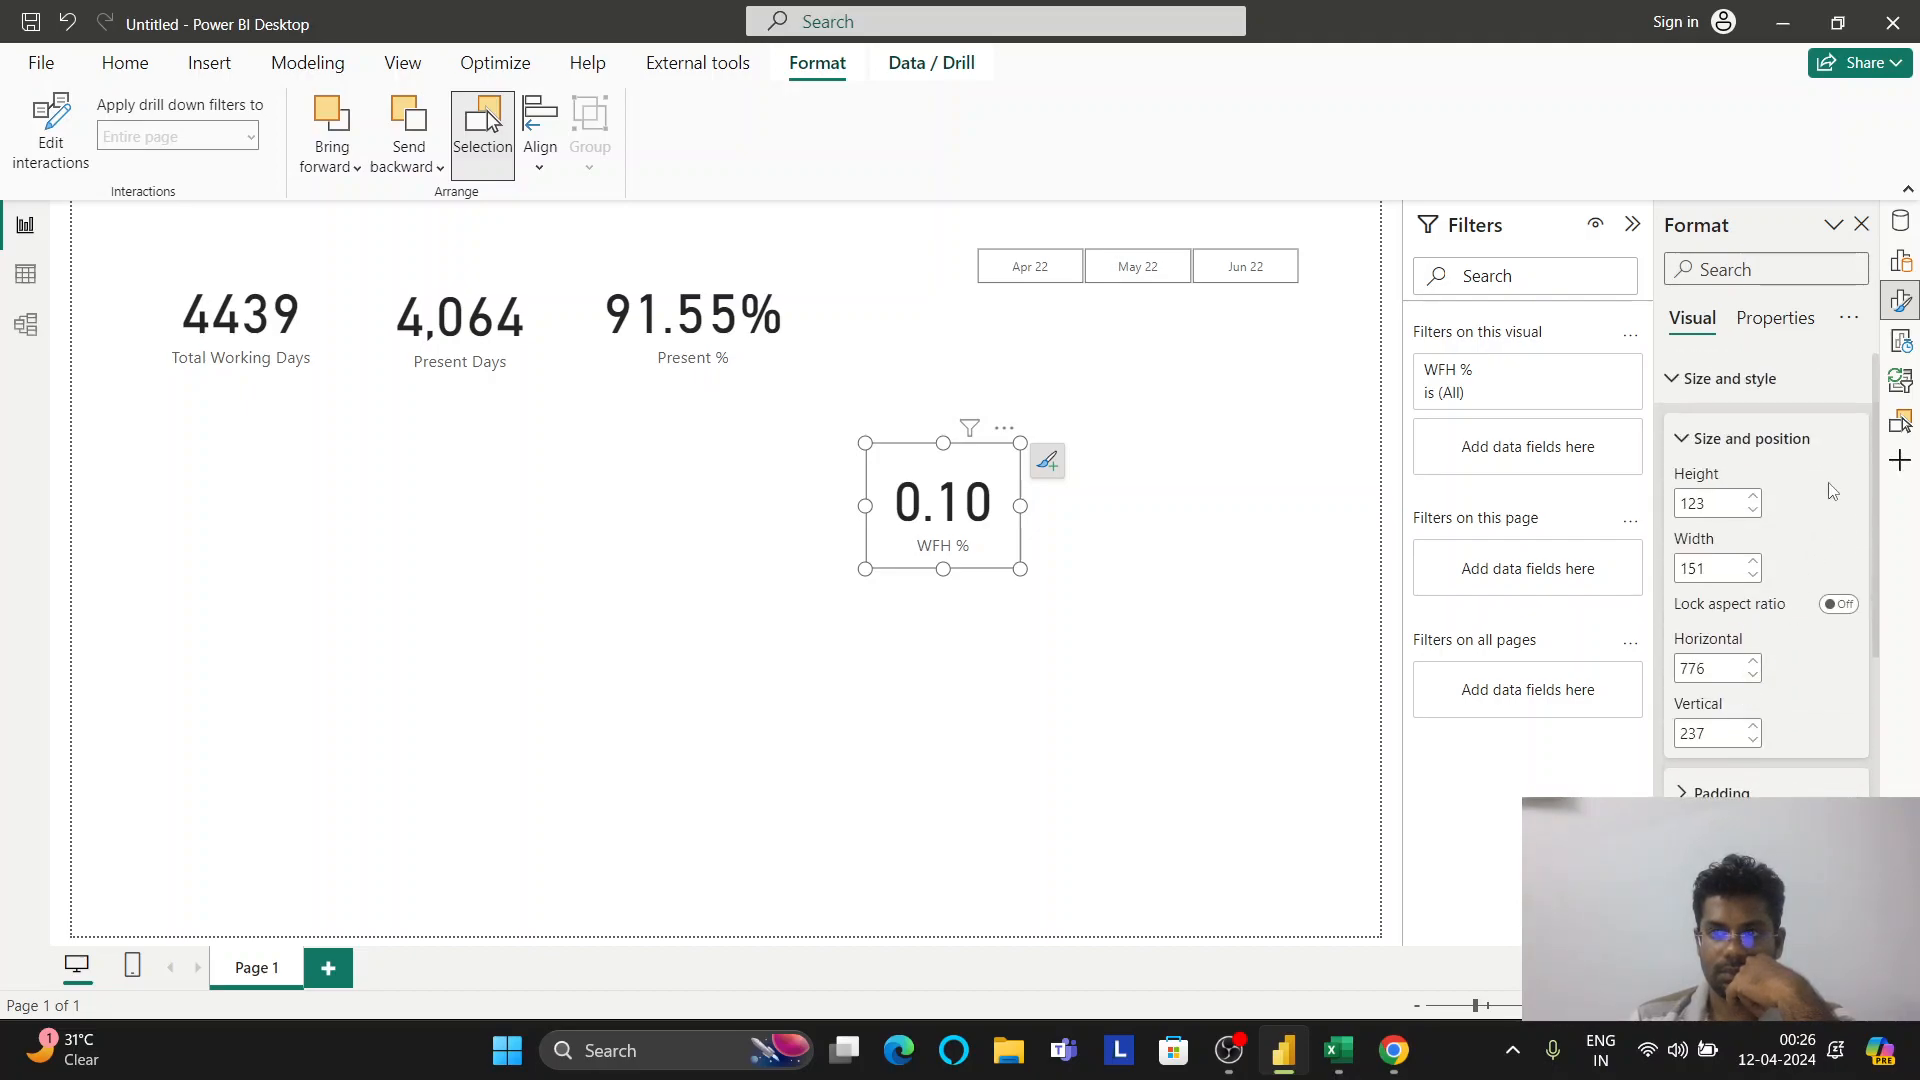
{"action": "left_click", "coordinate": [1898, 259]}
{"action": "left_click", "coordinate": [1900, 221]}
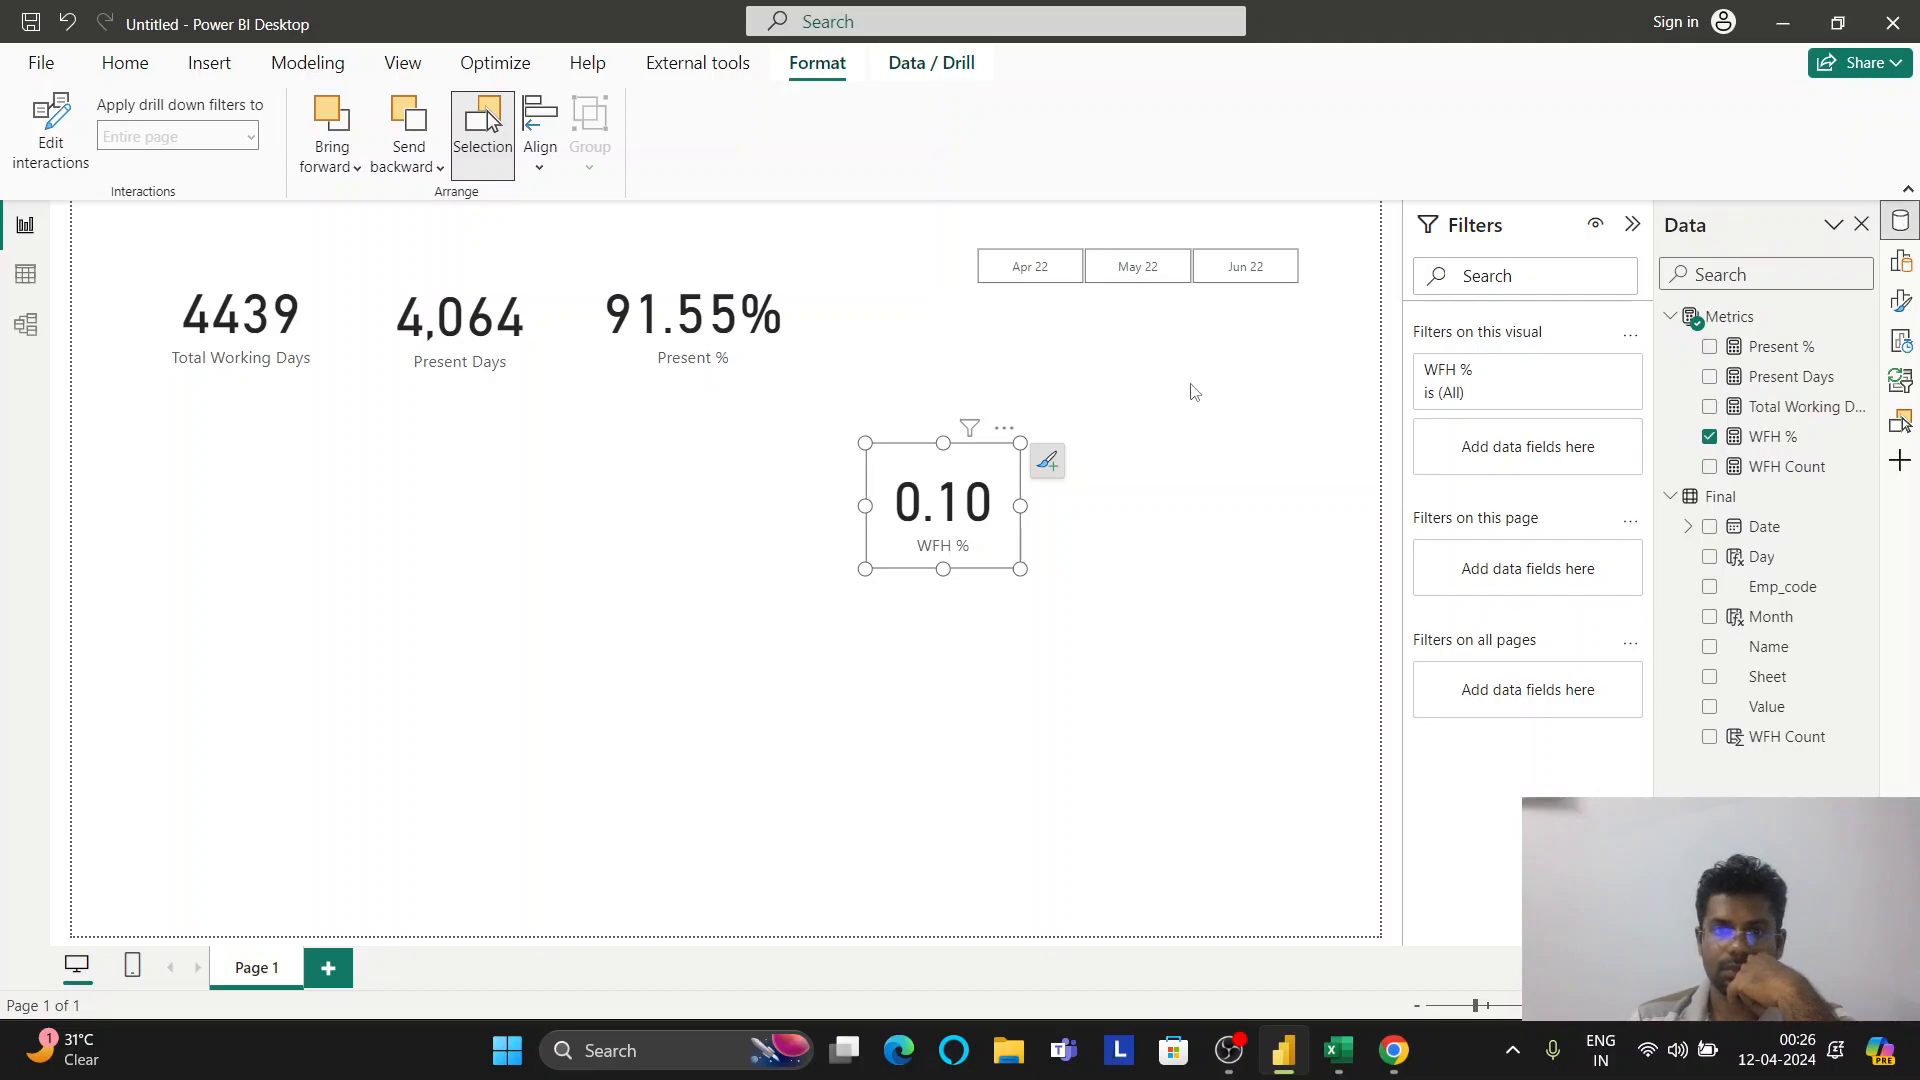
{"action": "left_click", "coordinate": [1155, 389]}
{"action": "left_click", "coordinate": [951, 480]}
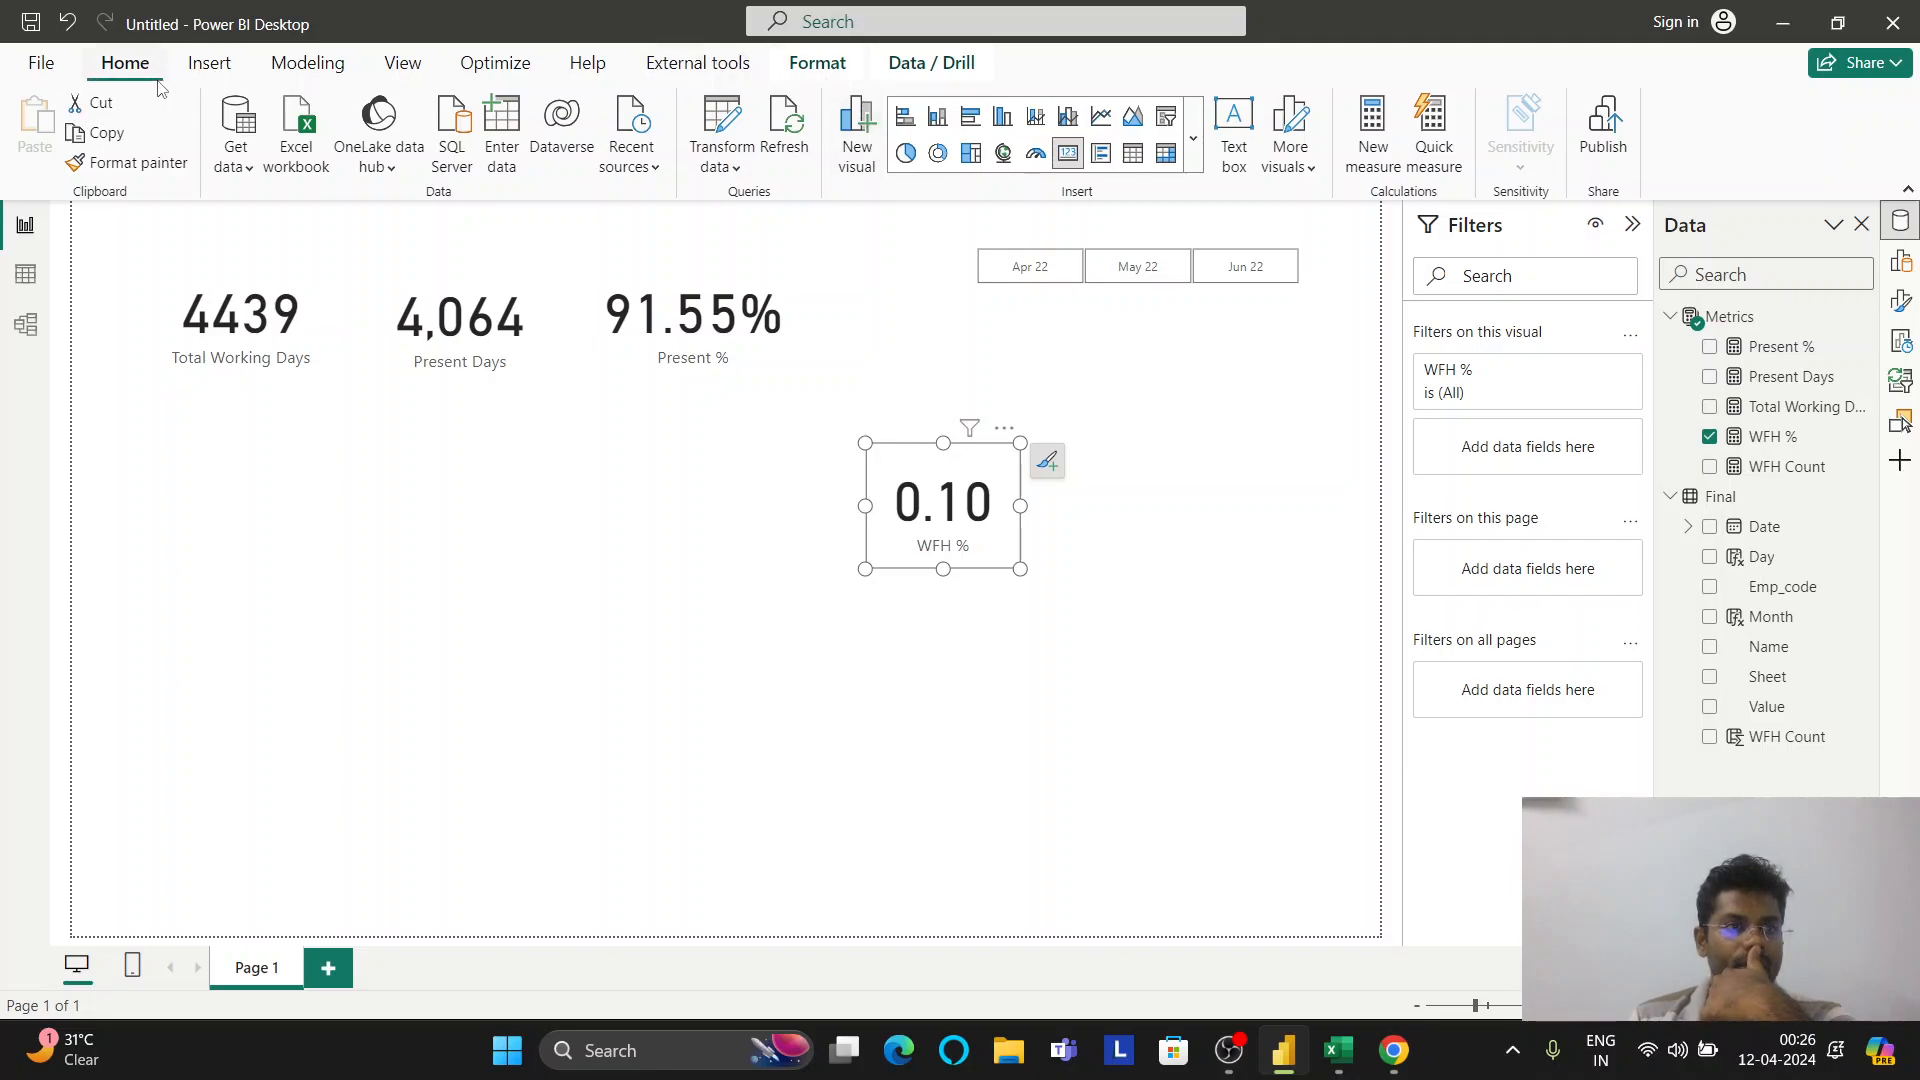
{"action": "left_click", "coordinate": [260, 70]}
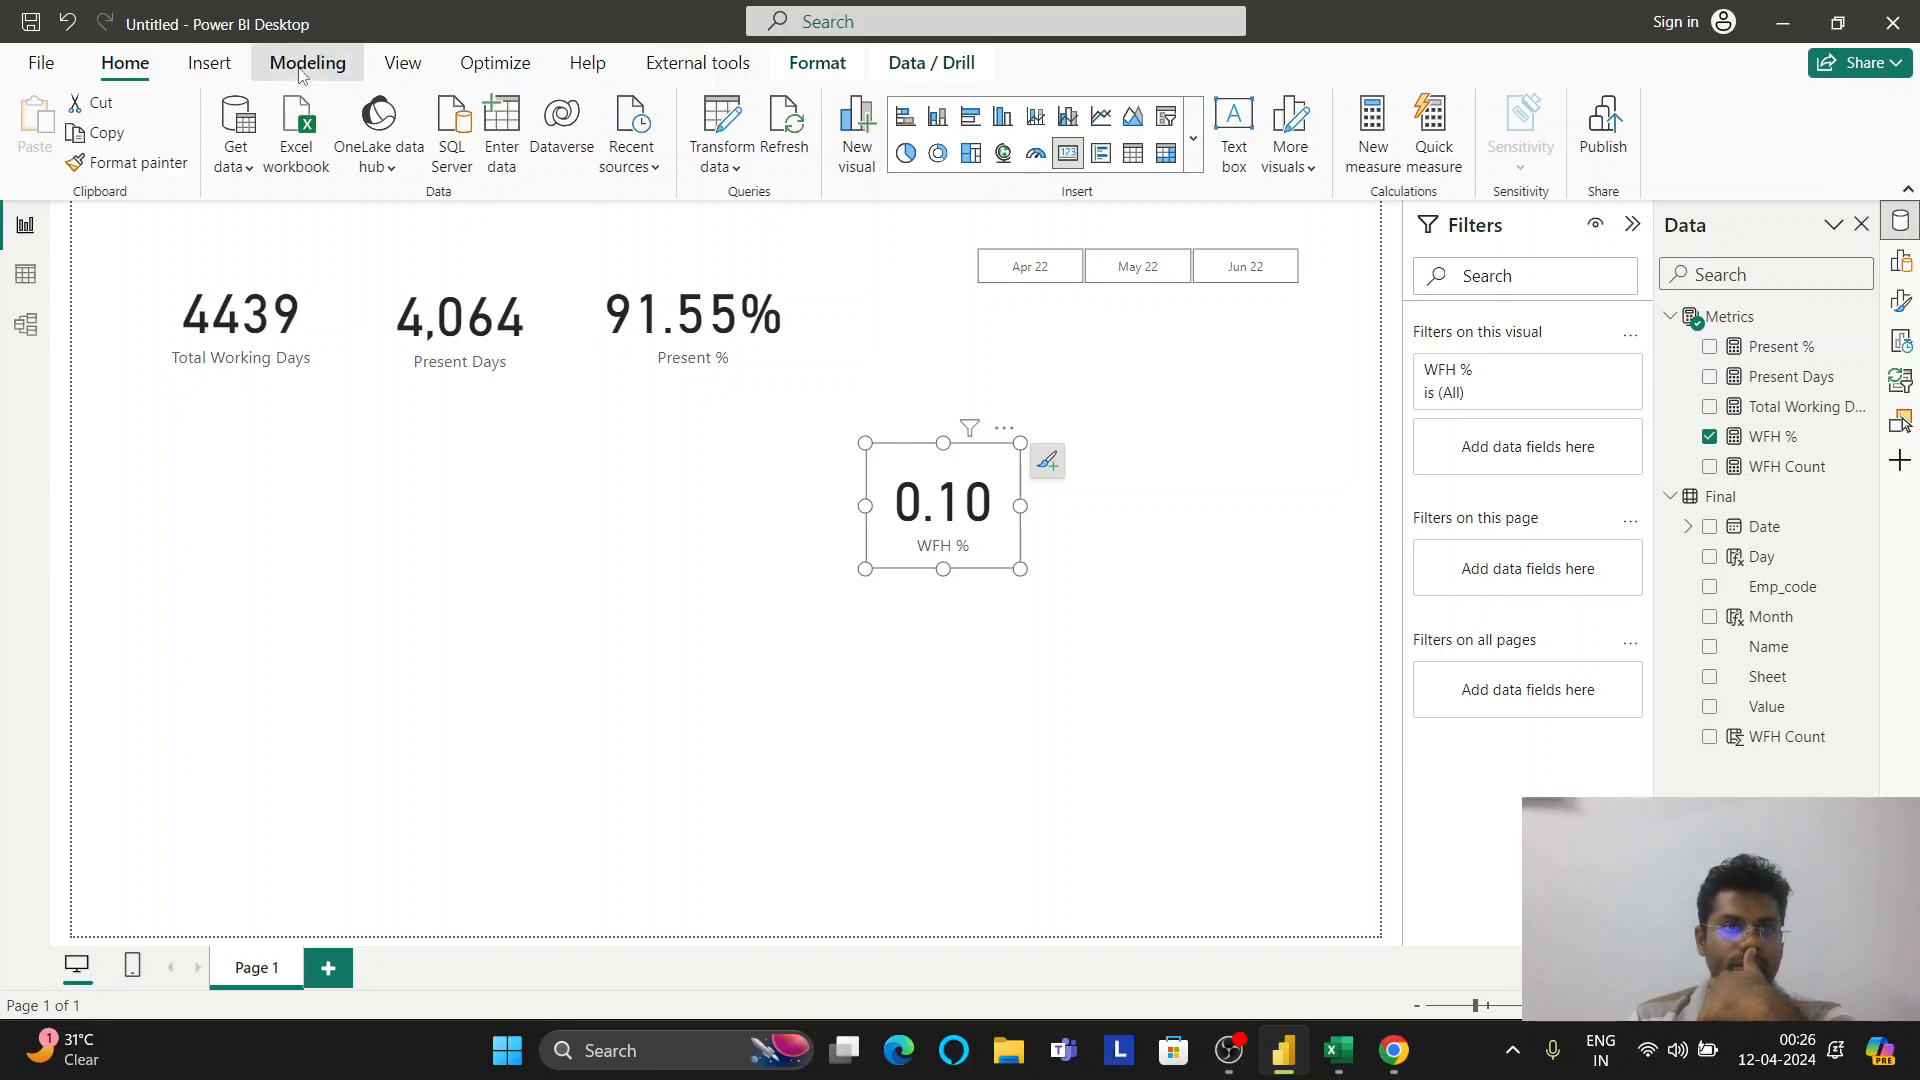
{"action": "left_click", "coordinate": [400, 70]}
{"action": "left_click", "coordinate": [125, 63]}
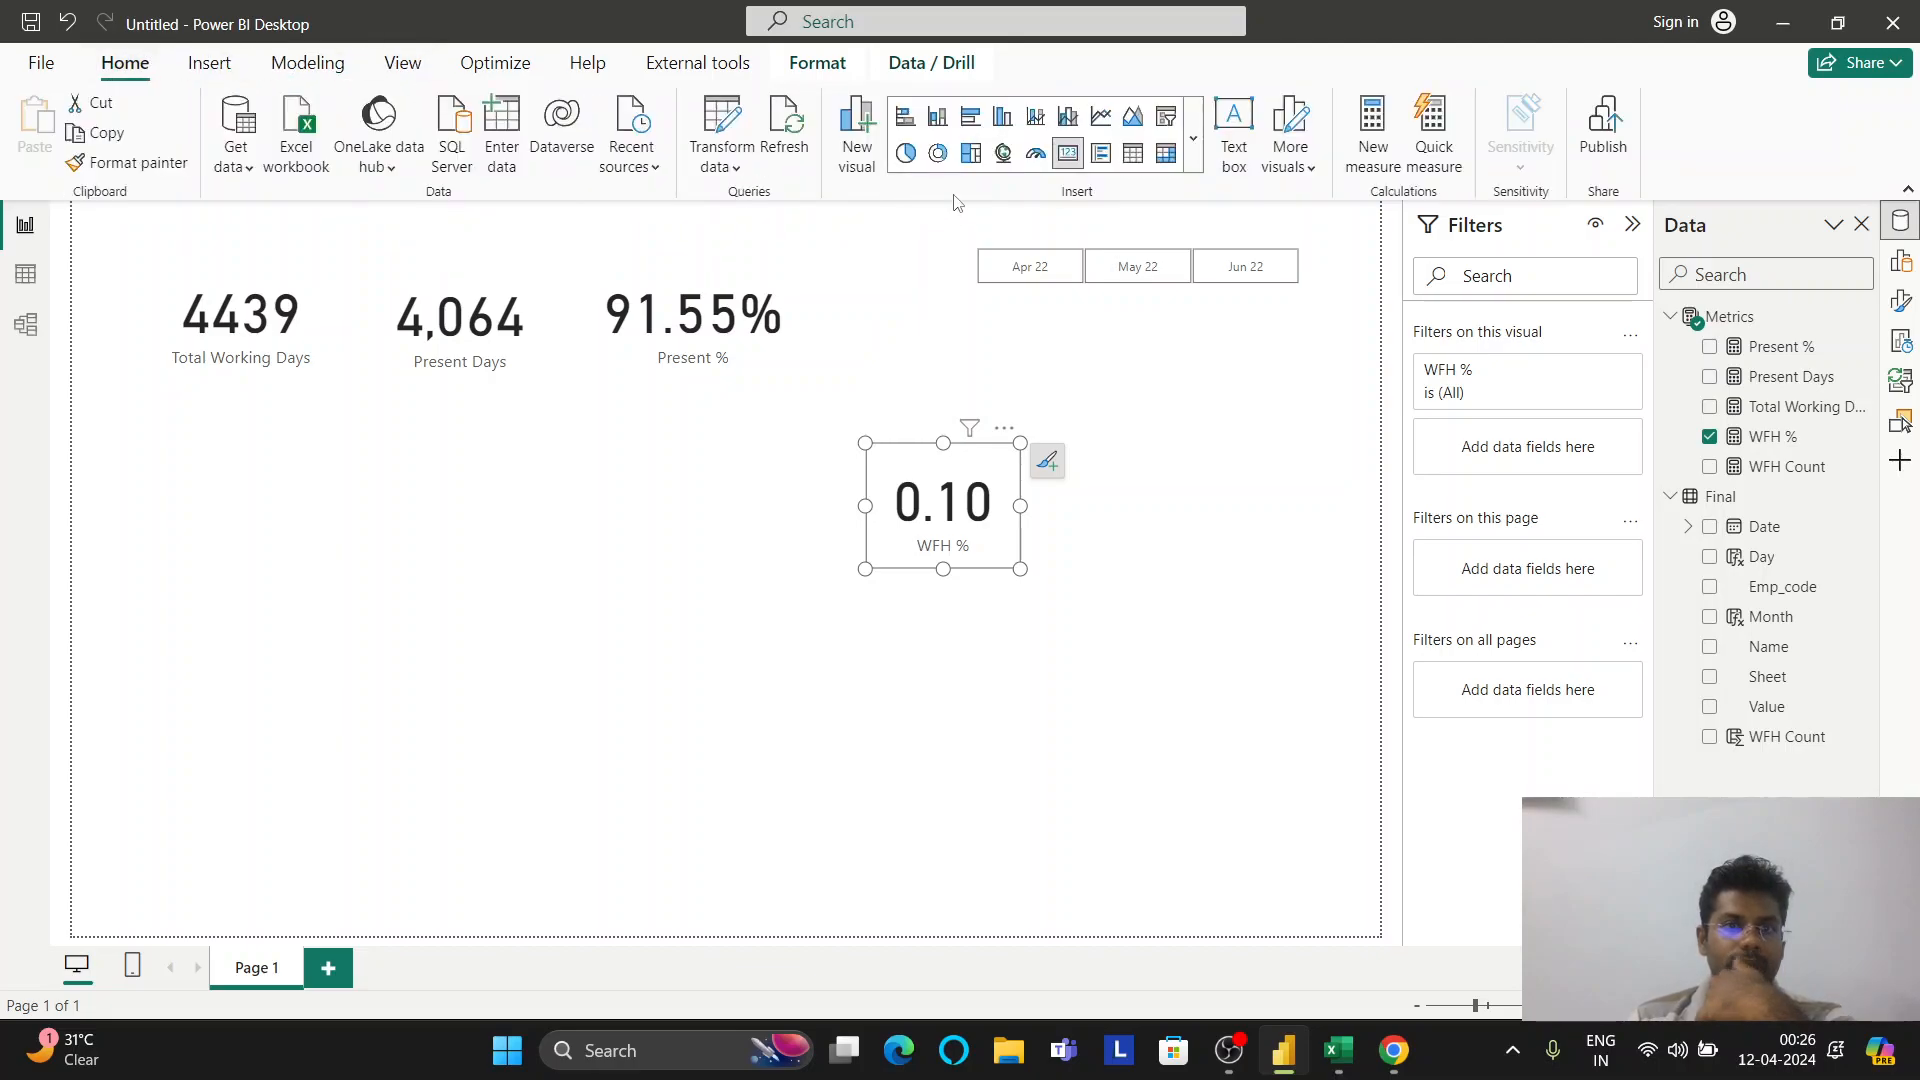
{"action": "left_click", "coordinate": [890, 68]}
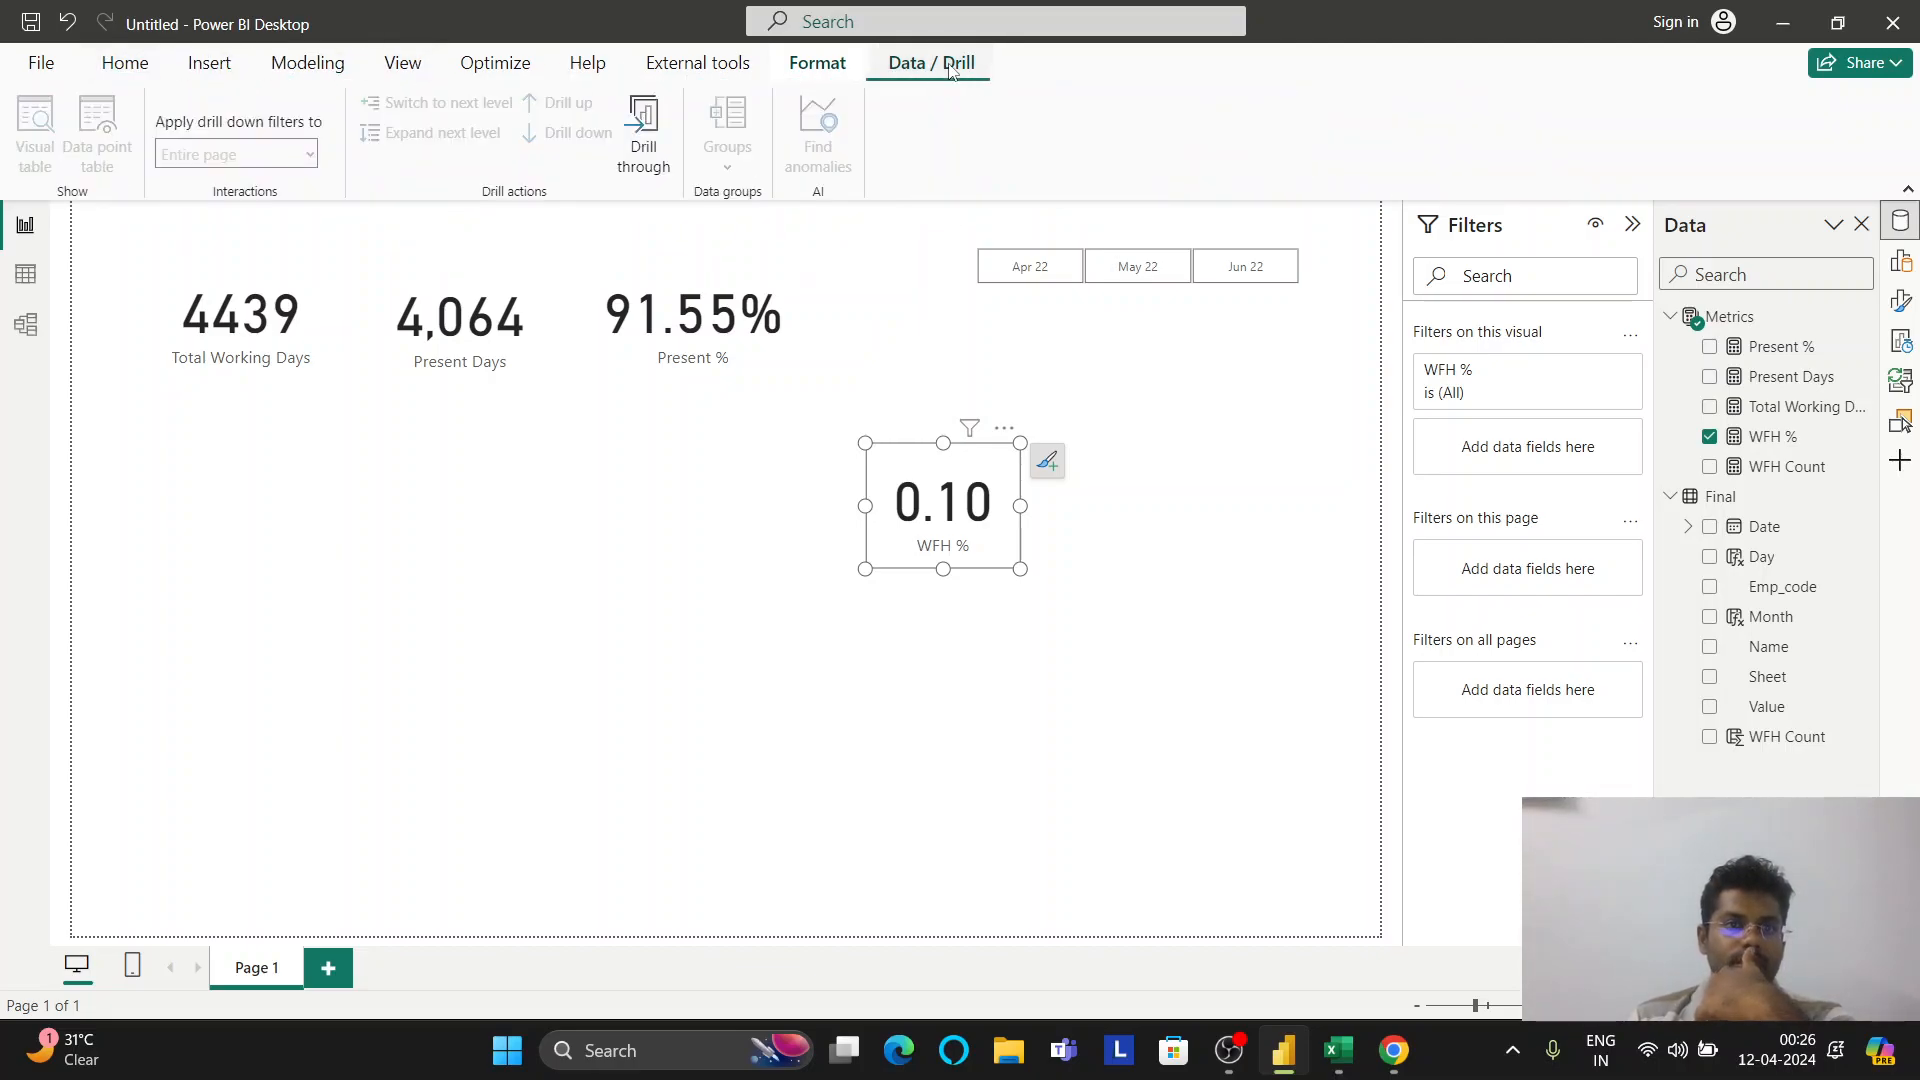
{"action": "left_click", "coordinate": [830, 68]}
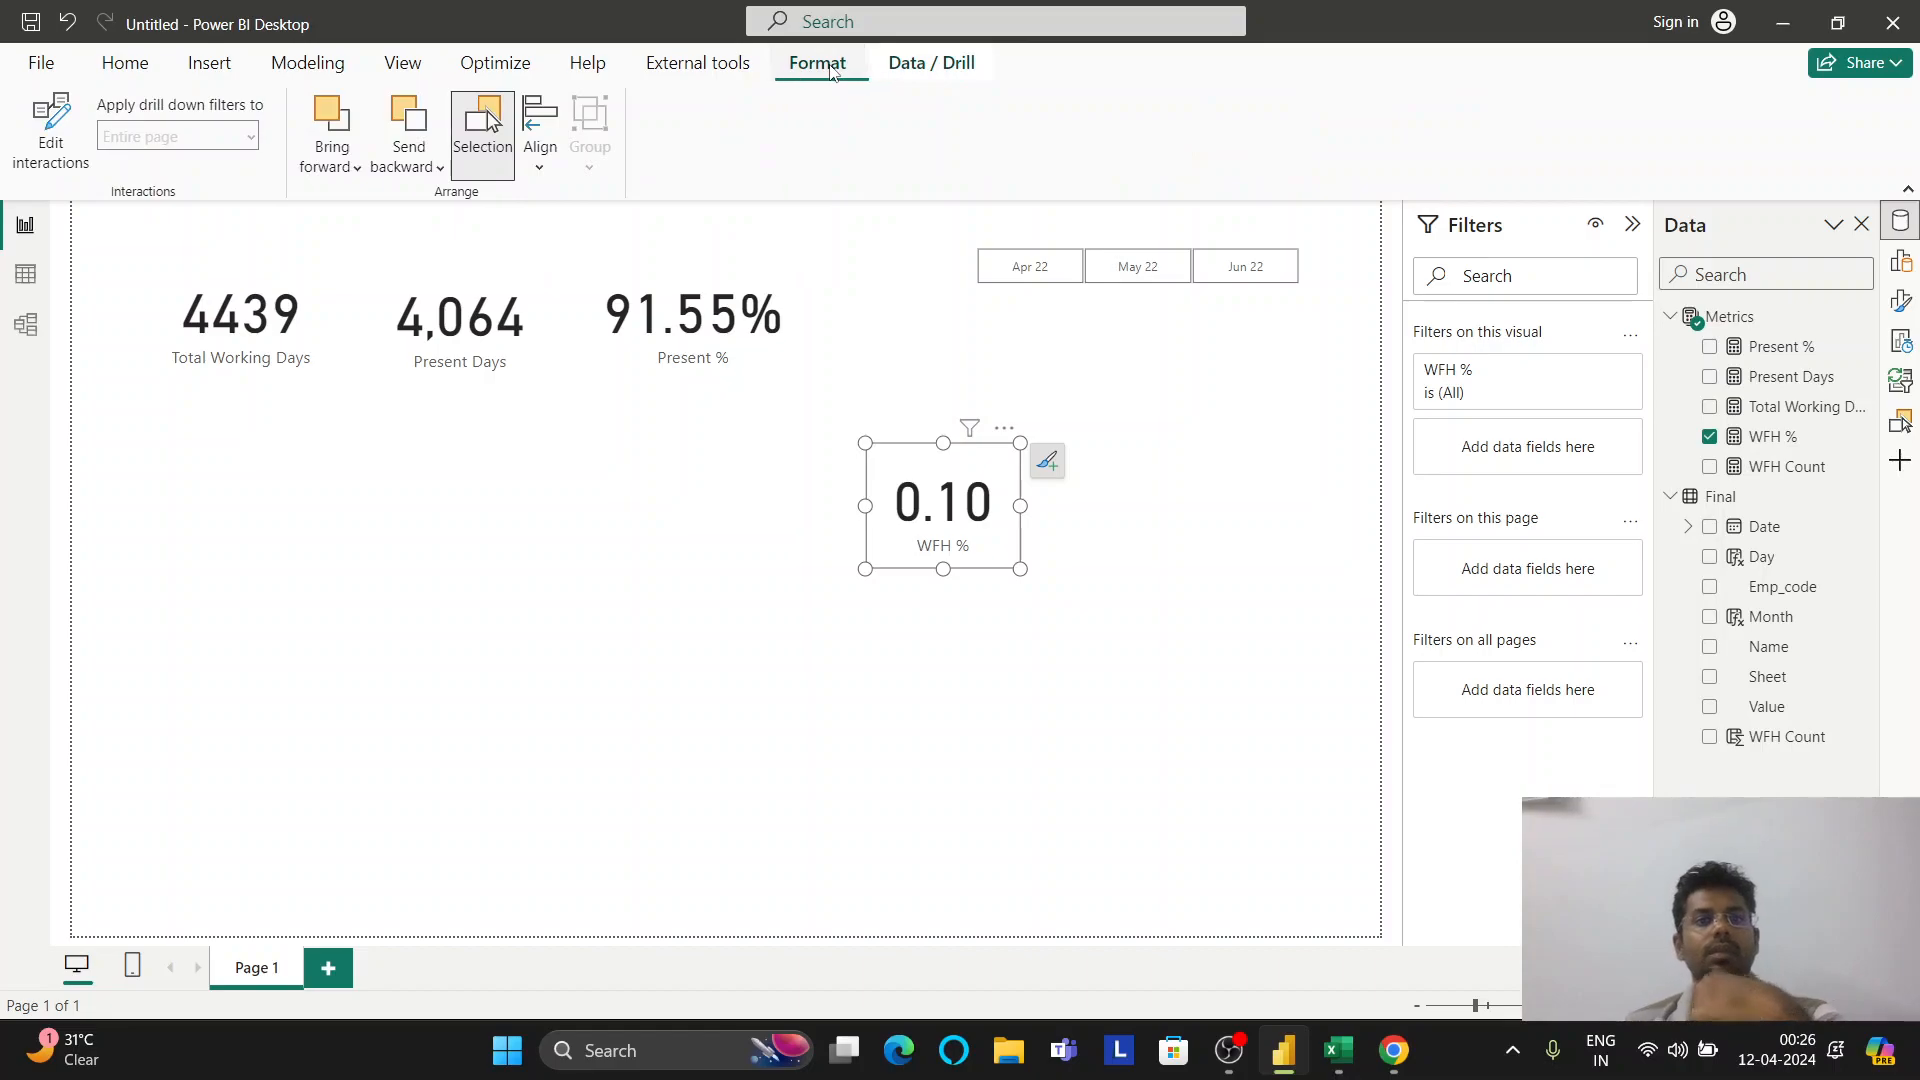
{"action": "left_click", "coordinate": [688, 70]}
{"action": "left_click", "coordinate": [916, 70]}
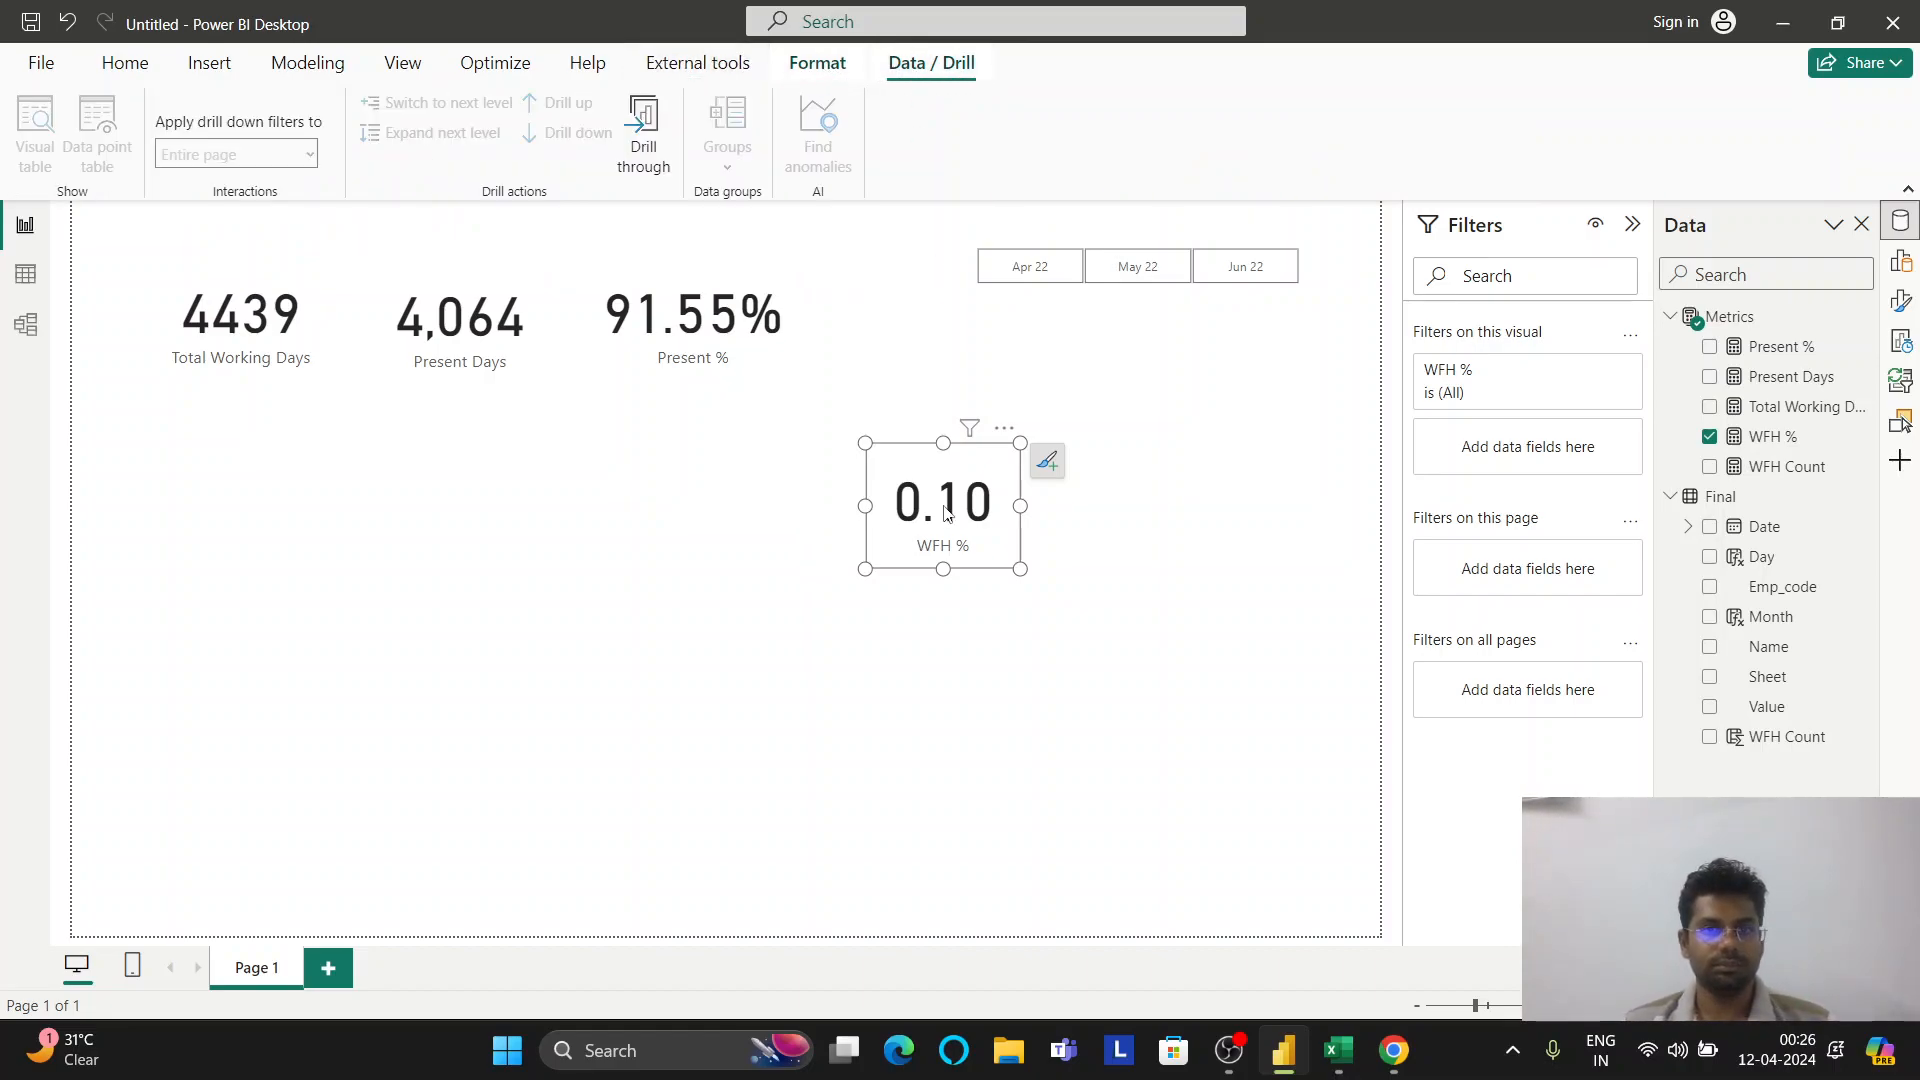
{"action": "left_click", "coordinate": [750, 322]}
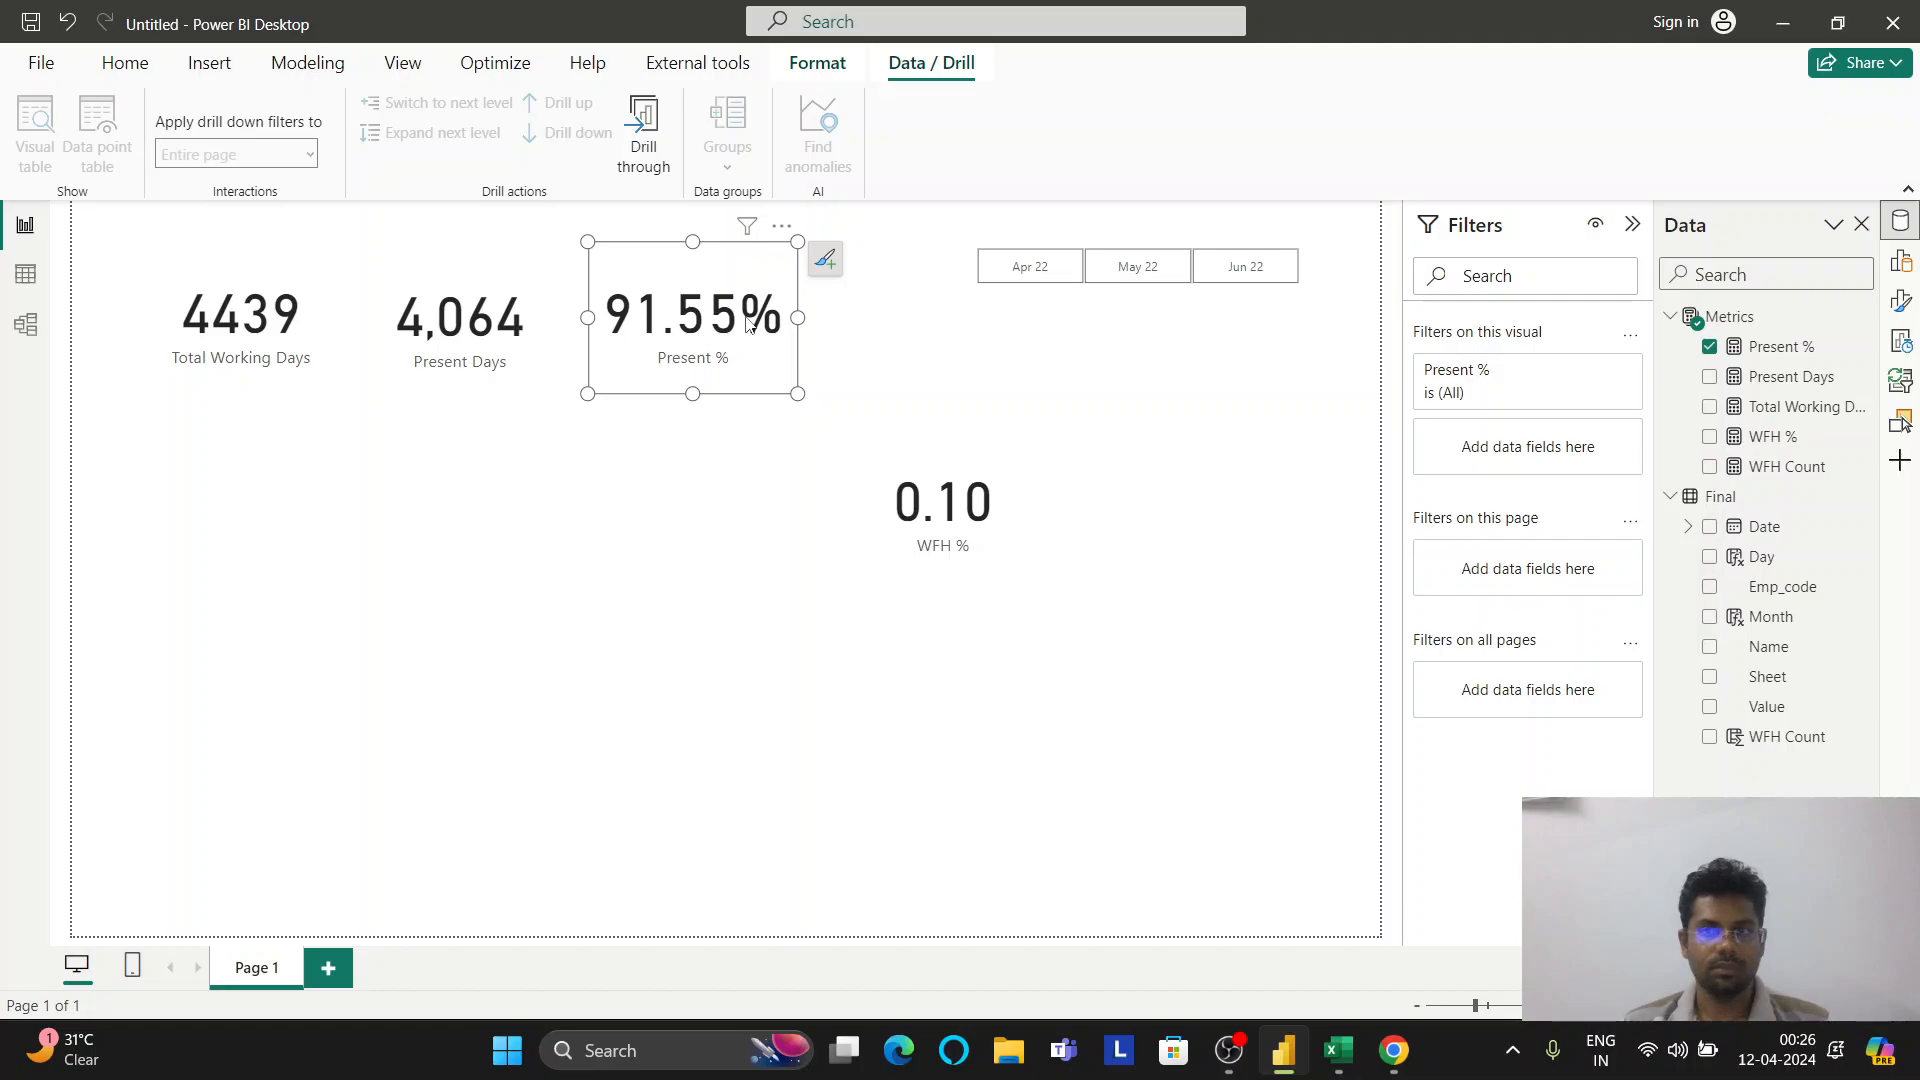
{"action": "left_click", "coordinate": [925, 505]}
Move the WFH % card up toward Present % and bring up its Format visual settings
{"action": "left_click_drag", "start_coordinate": [929, 487], "coordinate": [678, 438]}
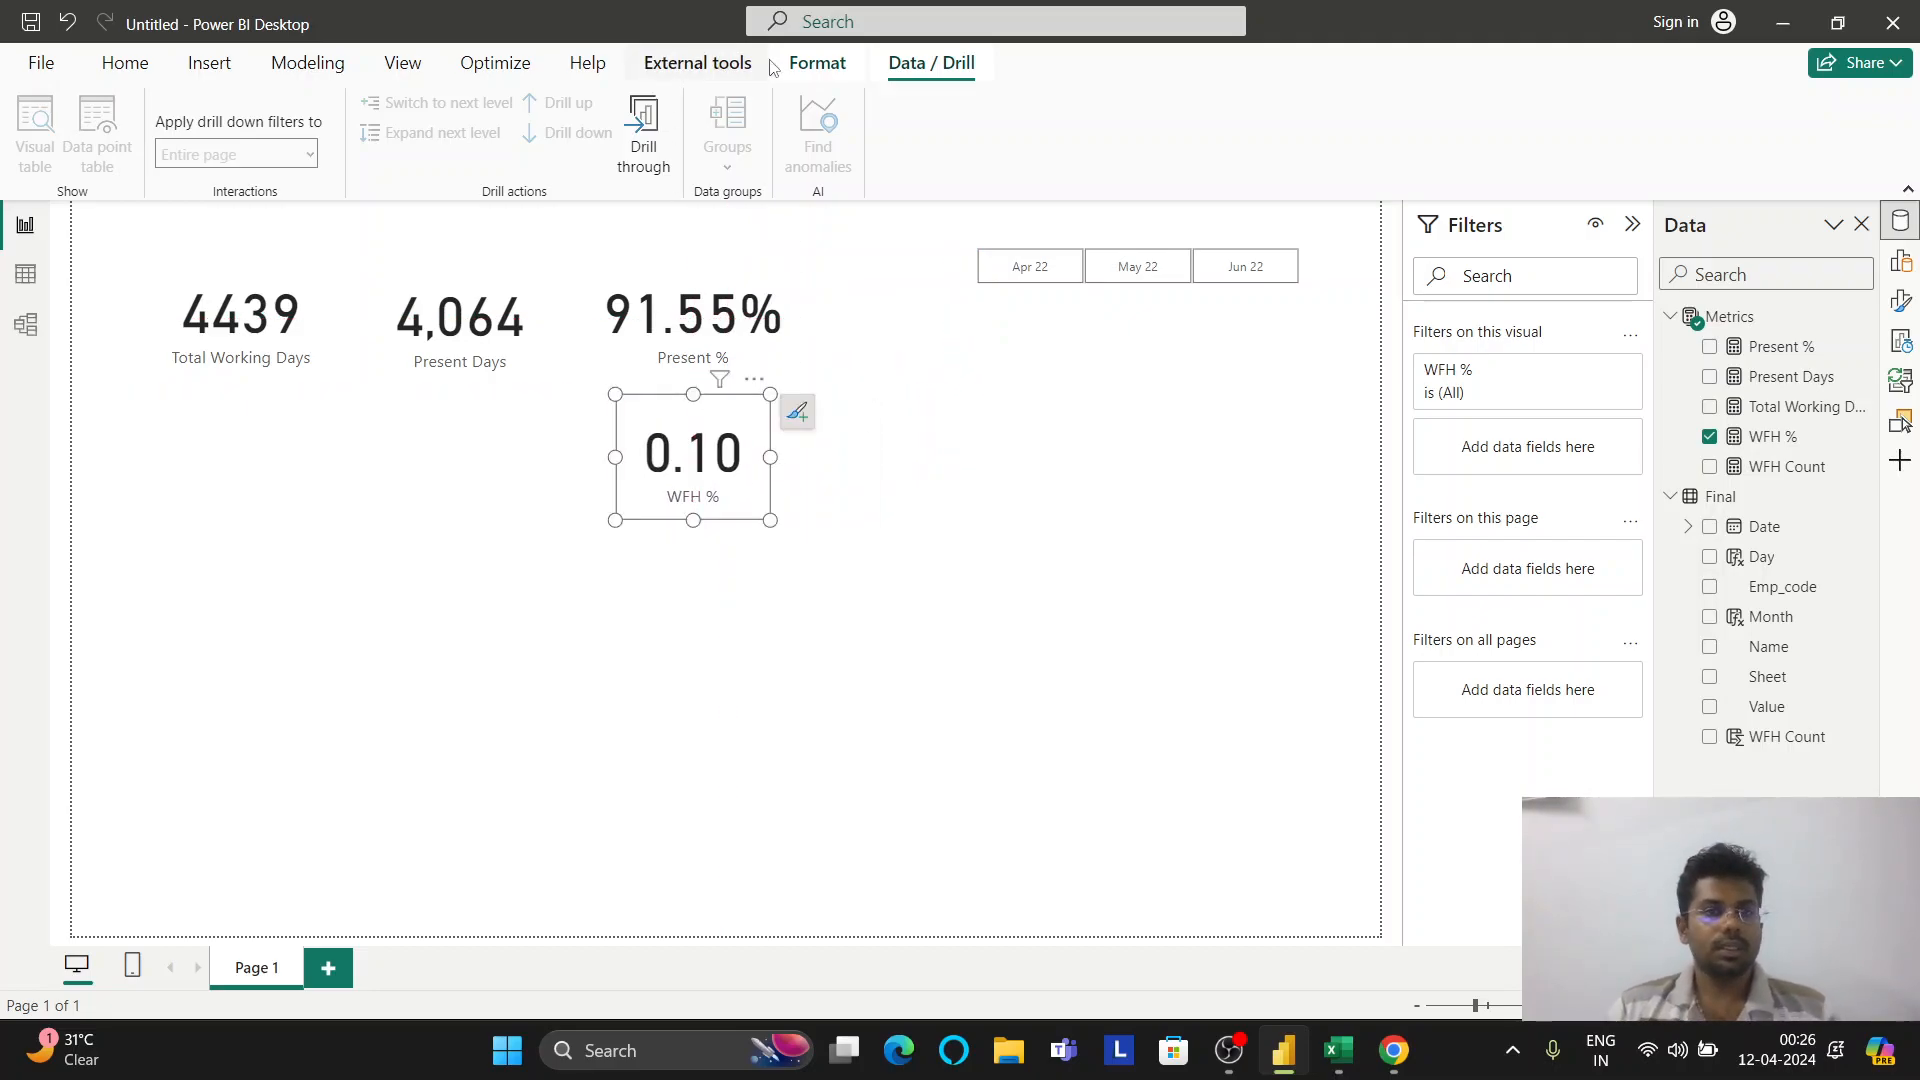
{"action": "left_click", "coordinate": [1900, 261]}
{"action": "left_click", "coordinate": [1905, 306]}
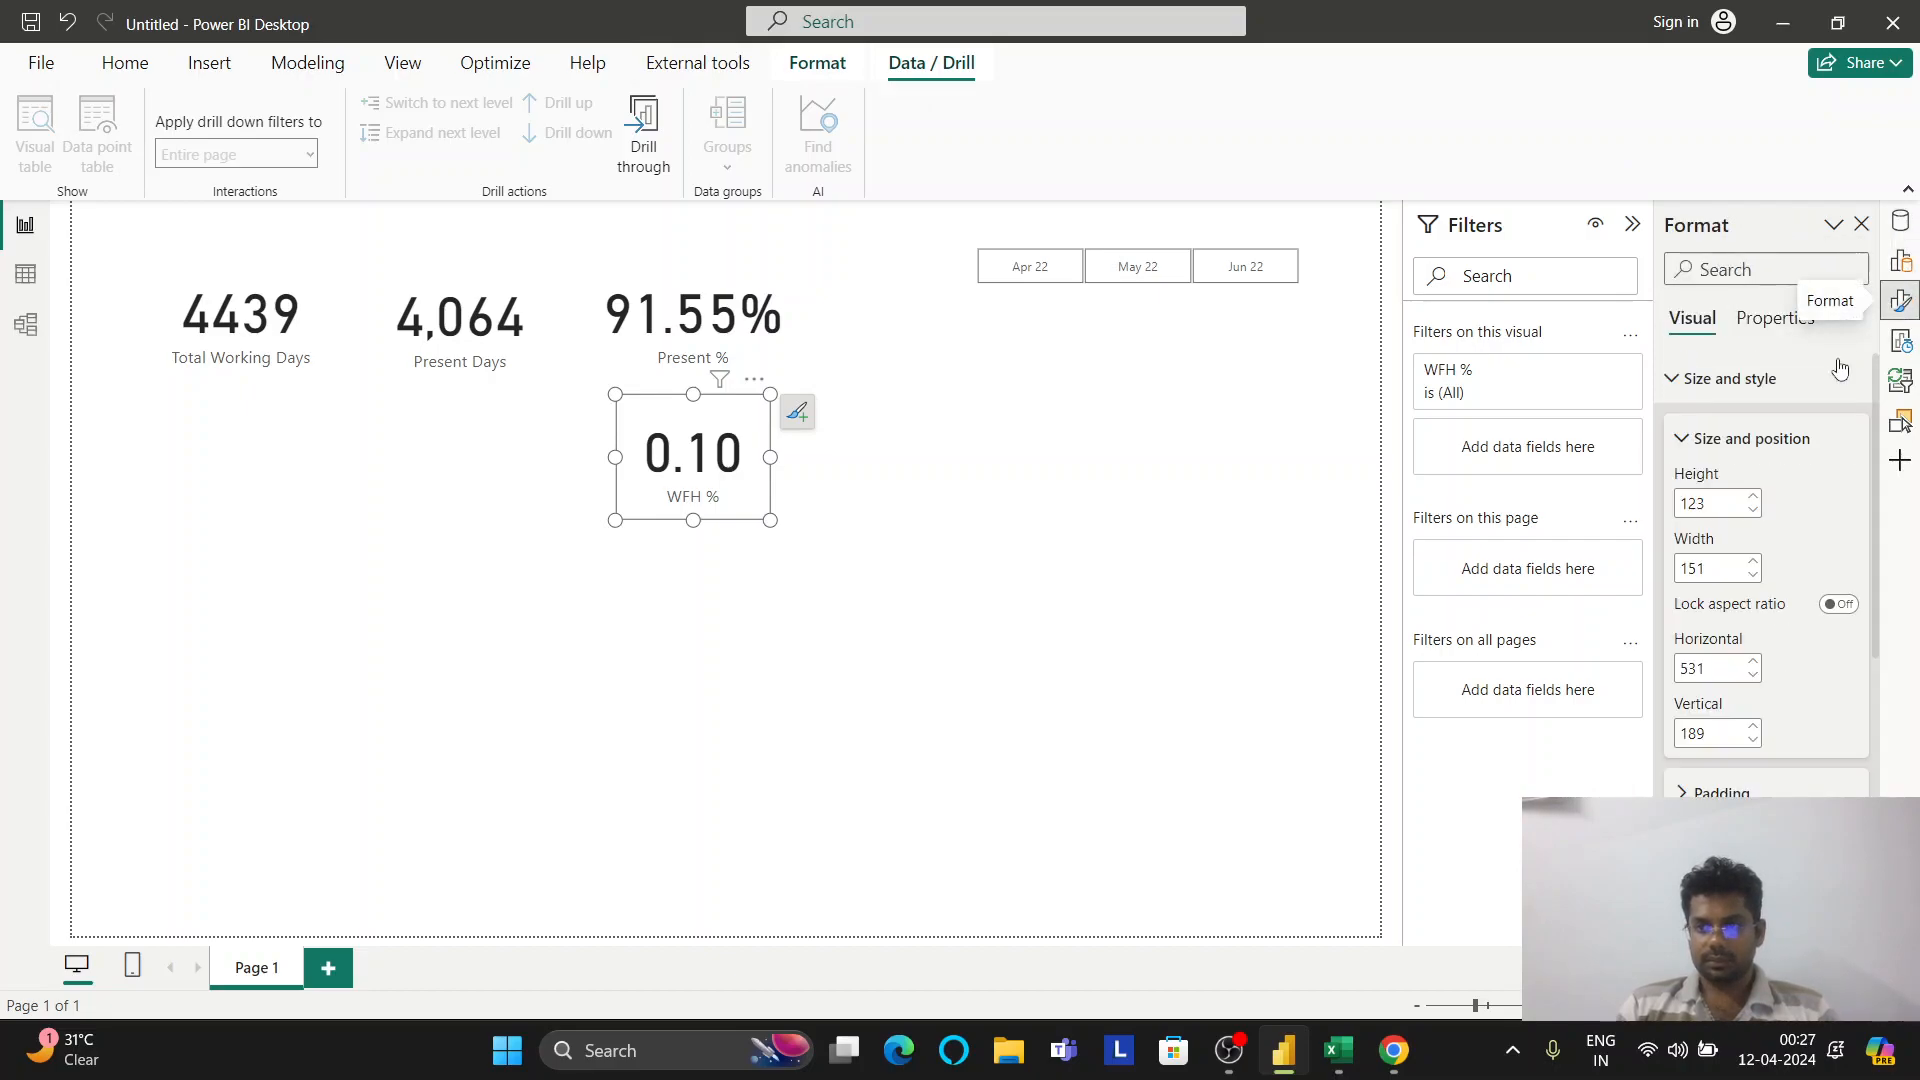
Browse the card's Visual and Properties sections: size and style, callout value and title
{"action": "left_click", "coordinate": [1682, 380]}
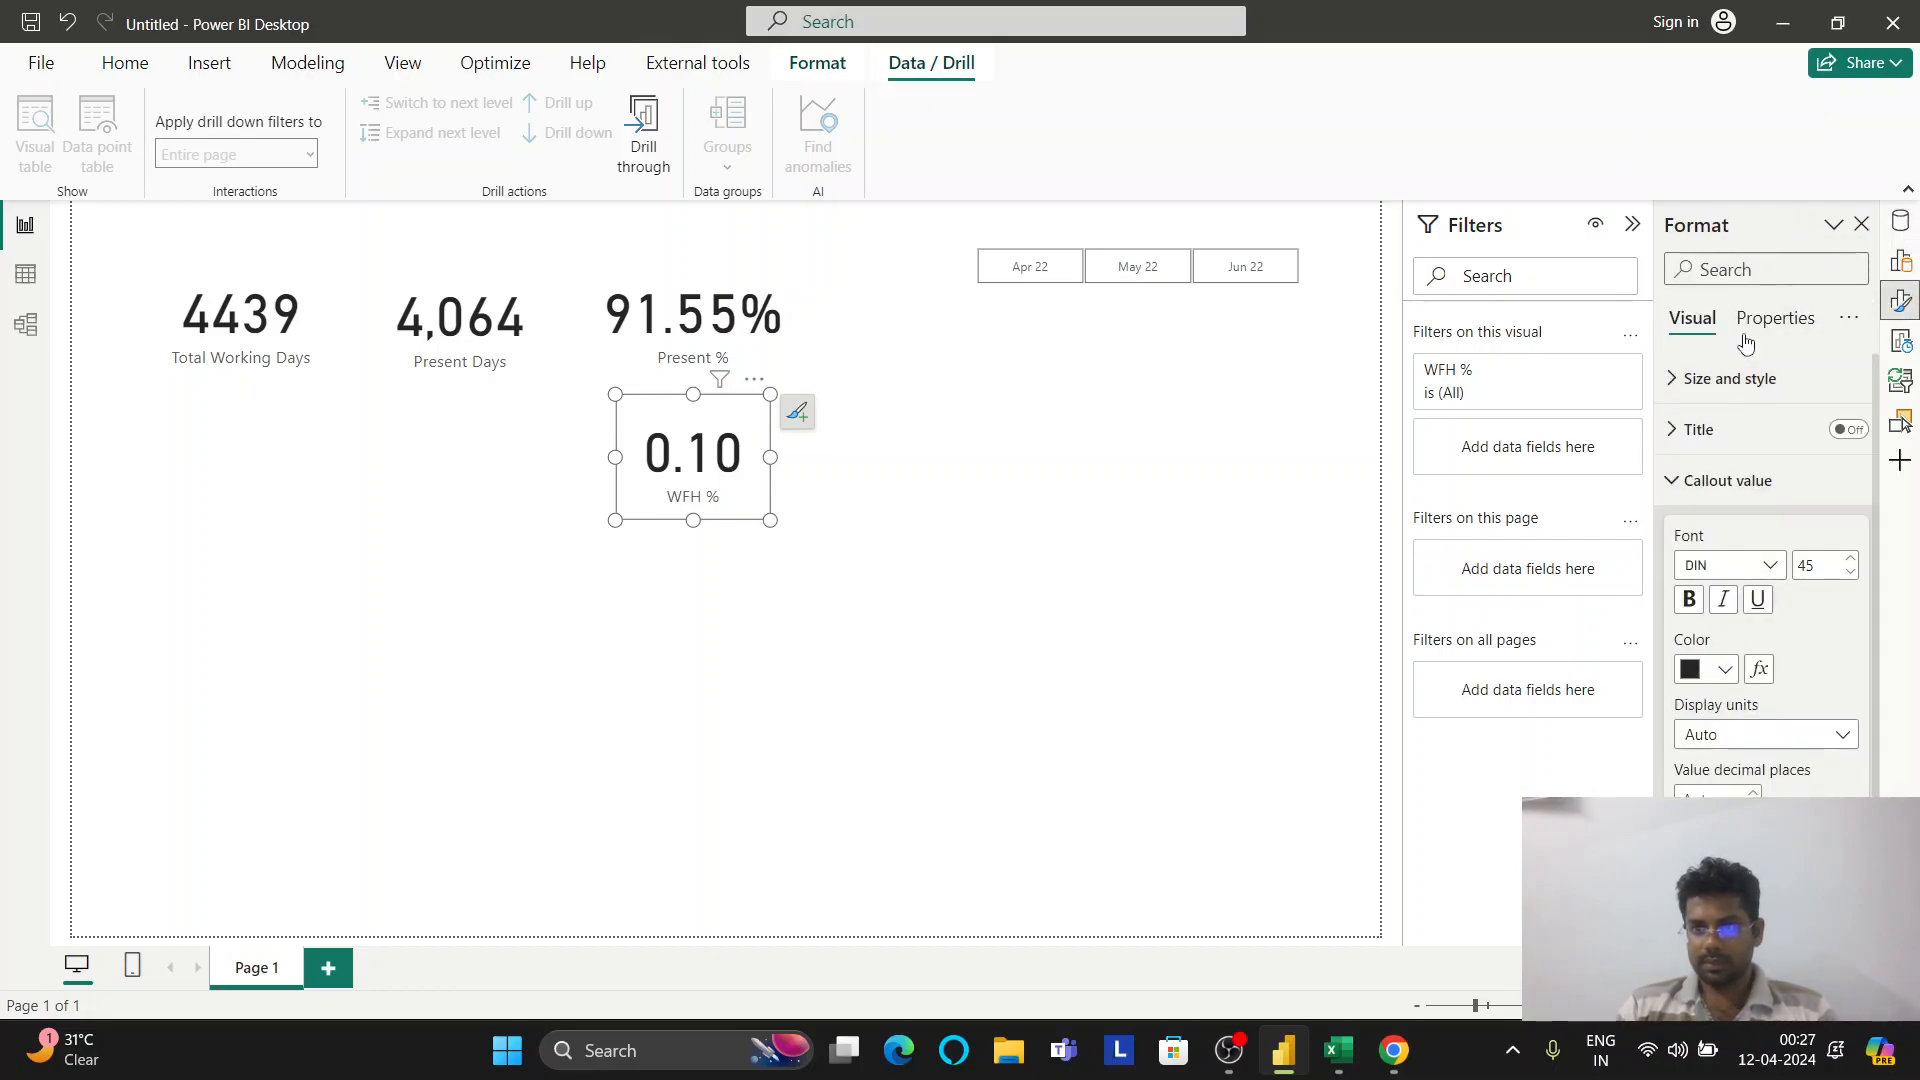
{"action": "left_click", "coordinate": [1770, 320]}
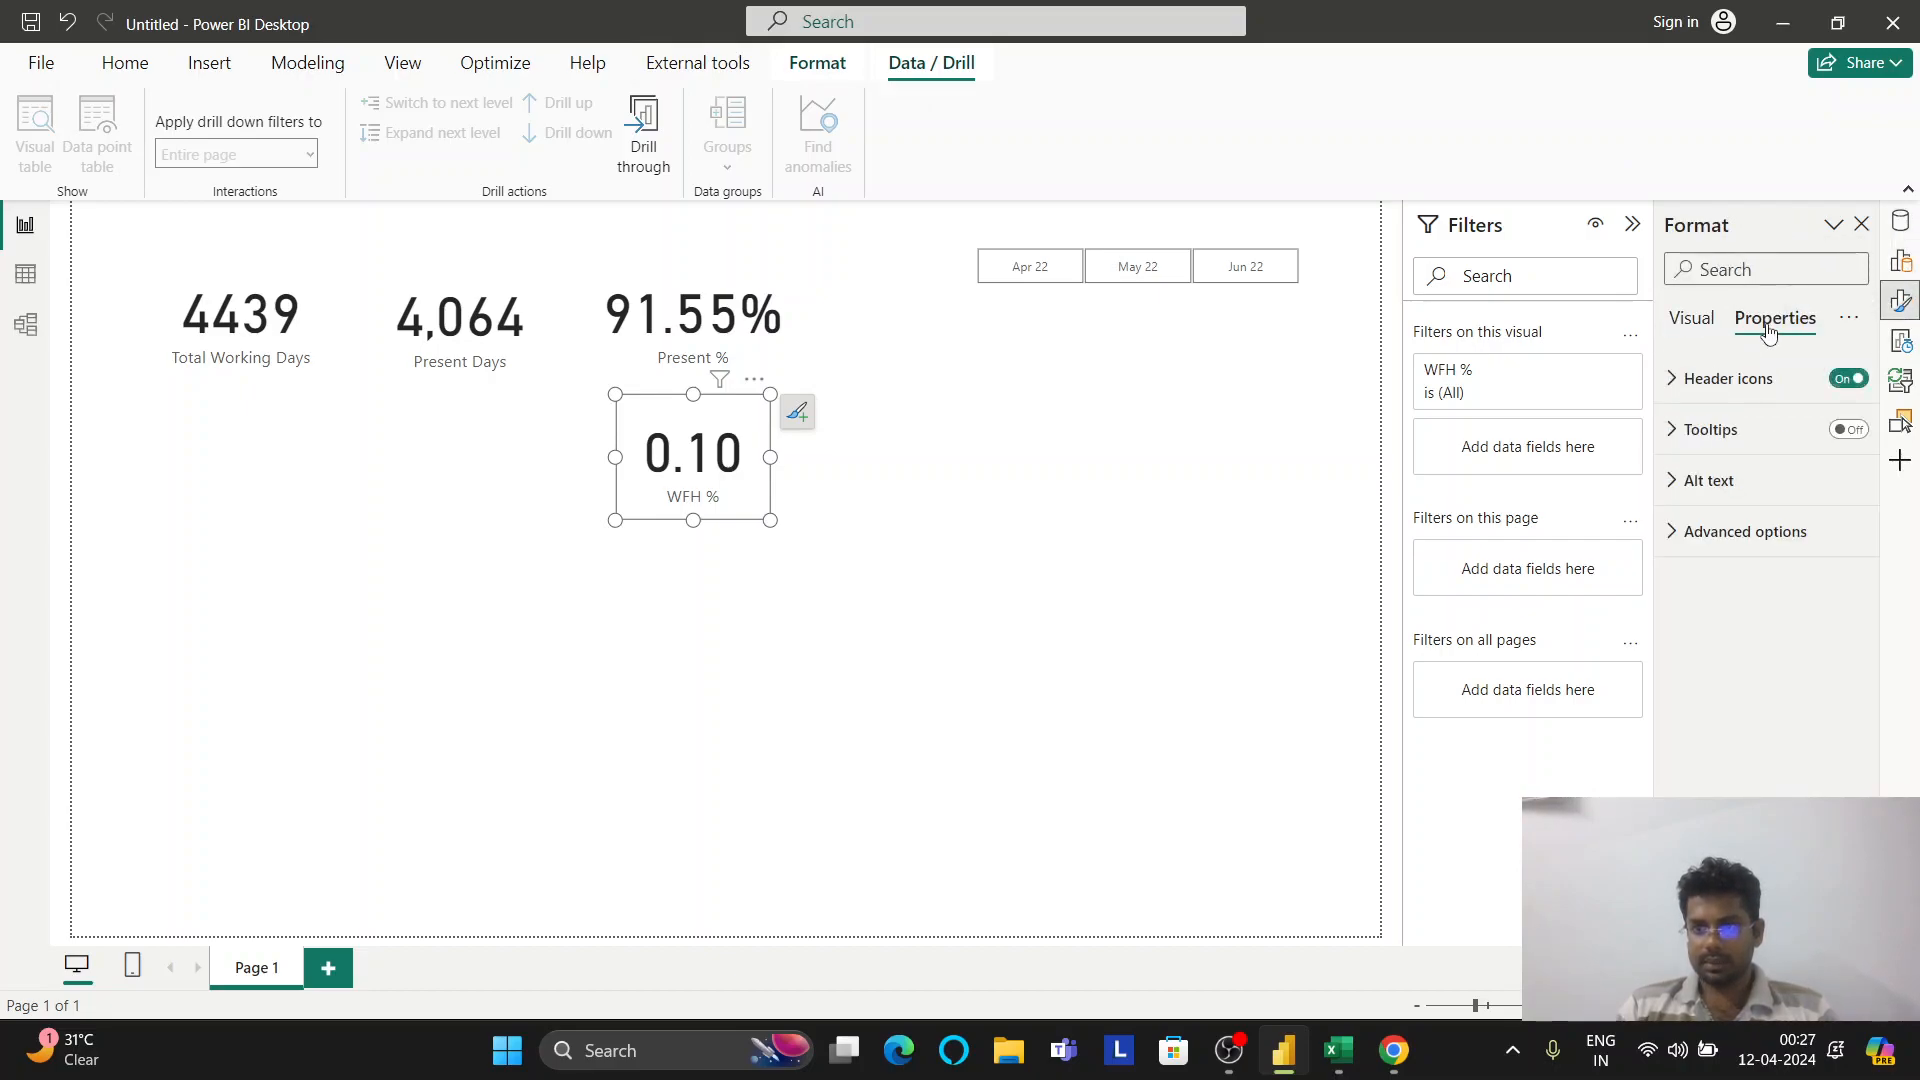
{"action": "left_click", "coordinate": [1697, 324]}
{"action": "left_click", "coordinate": [1720, 480]}
{"action": "left_click", "coordinate": [1697, 445]}
{"action": "left_click", "coordinate": [1696, 450]}
Turn the WFH % card's category label off and back on from the add-elements list
{"action": "left_click", "coordinate": [804, 420]}
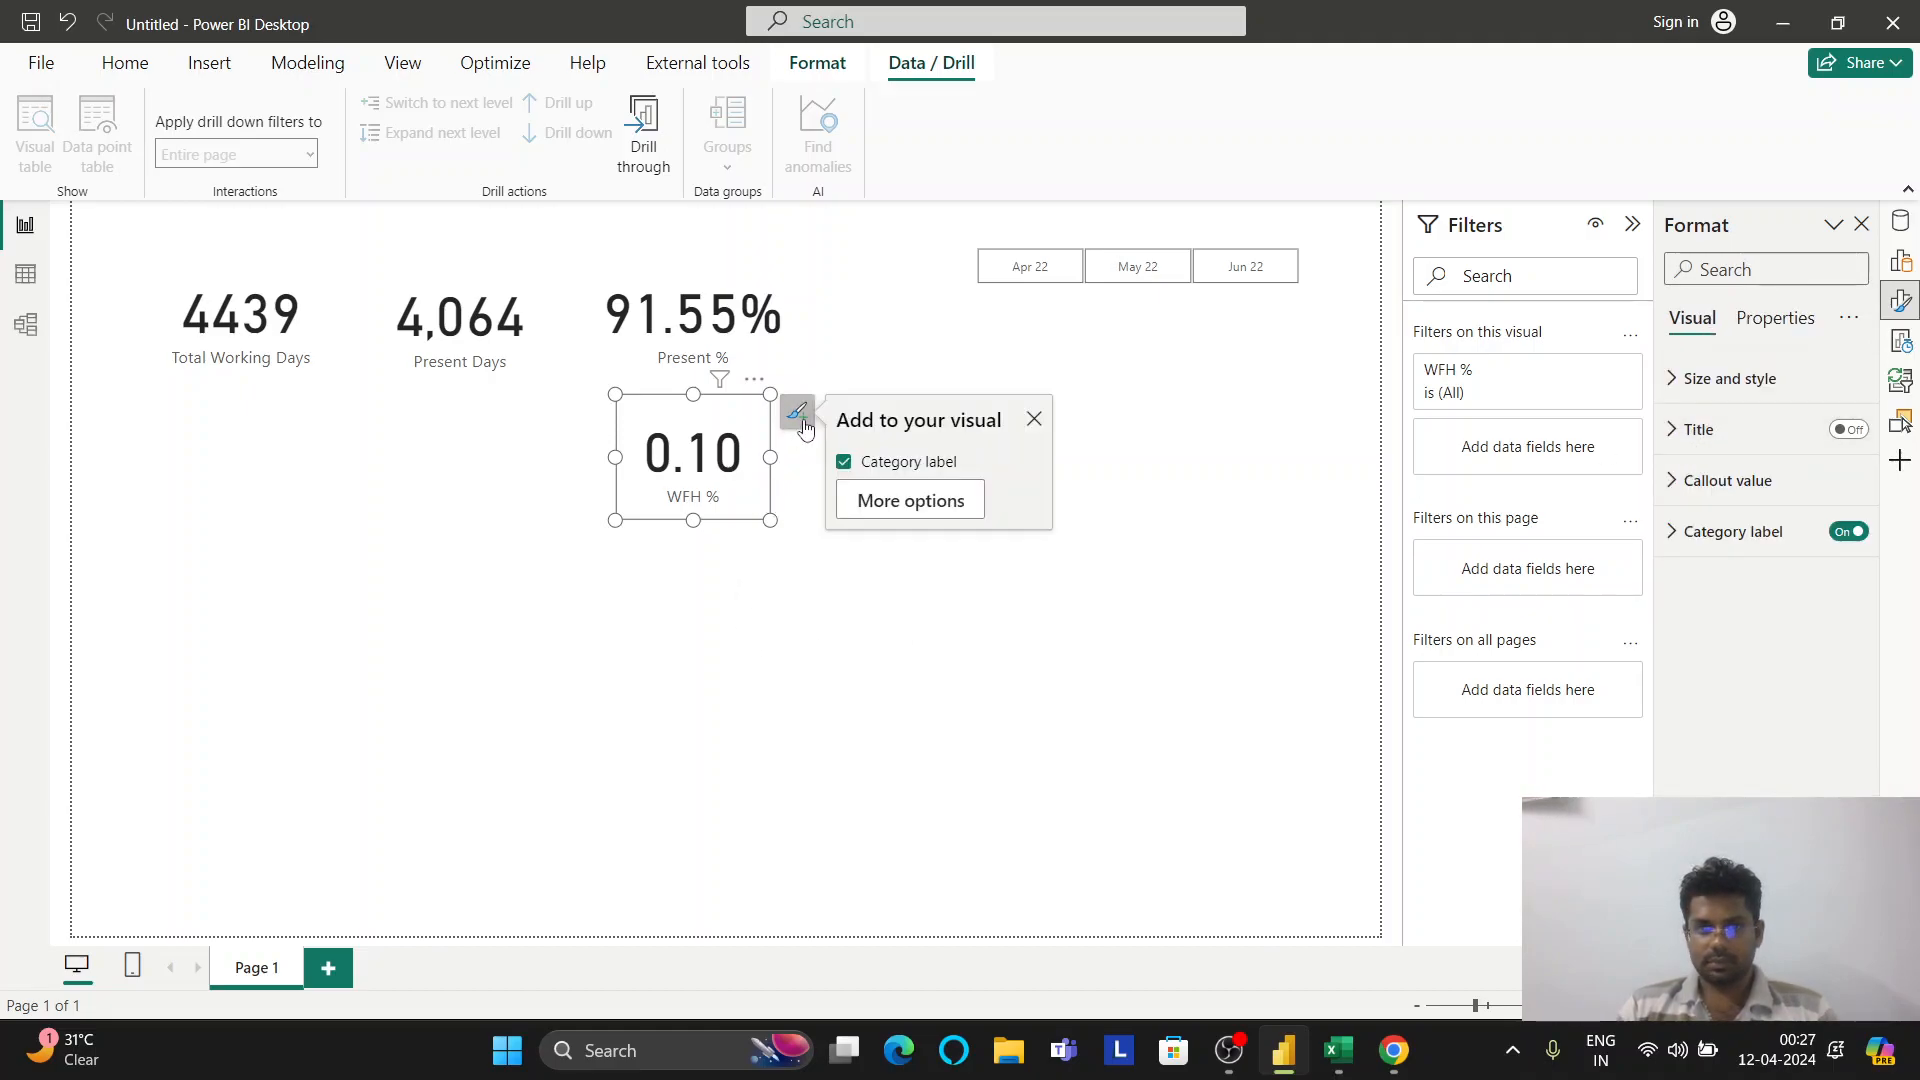
{"action": "left_click", "coordinate": [900, 507]}
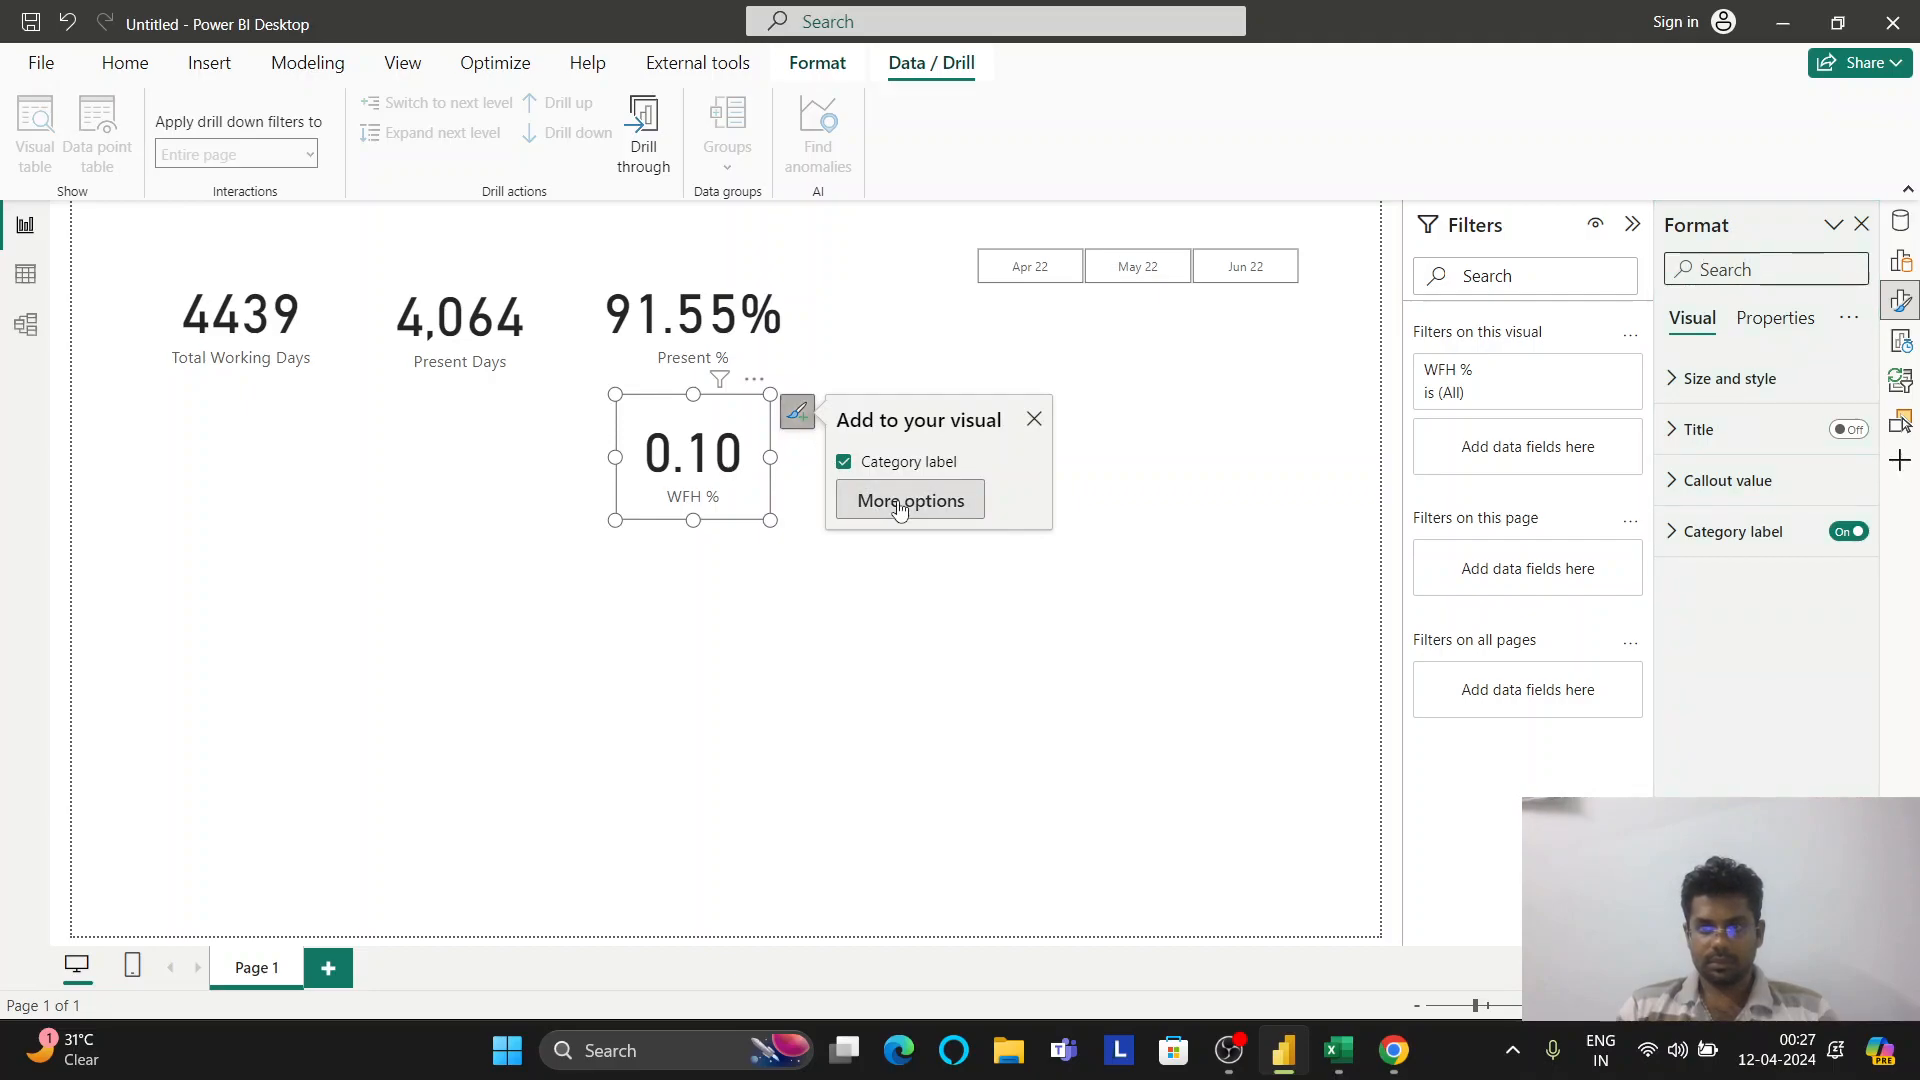
{"action": "left_click", "coordinate": [940, 463]}
{"action": "left_click", "coordinate": [940, 465]}
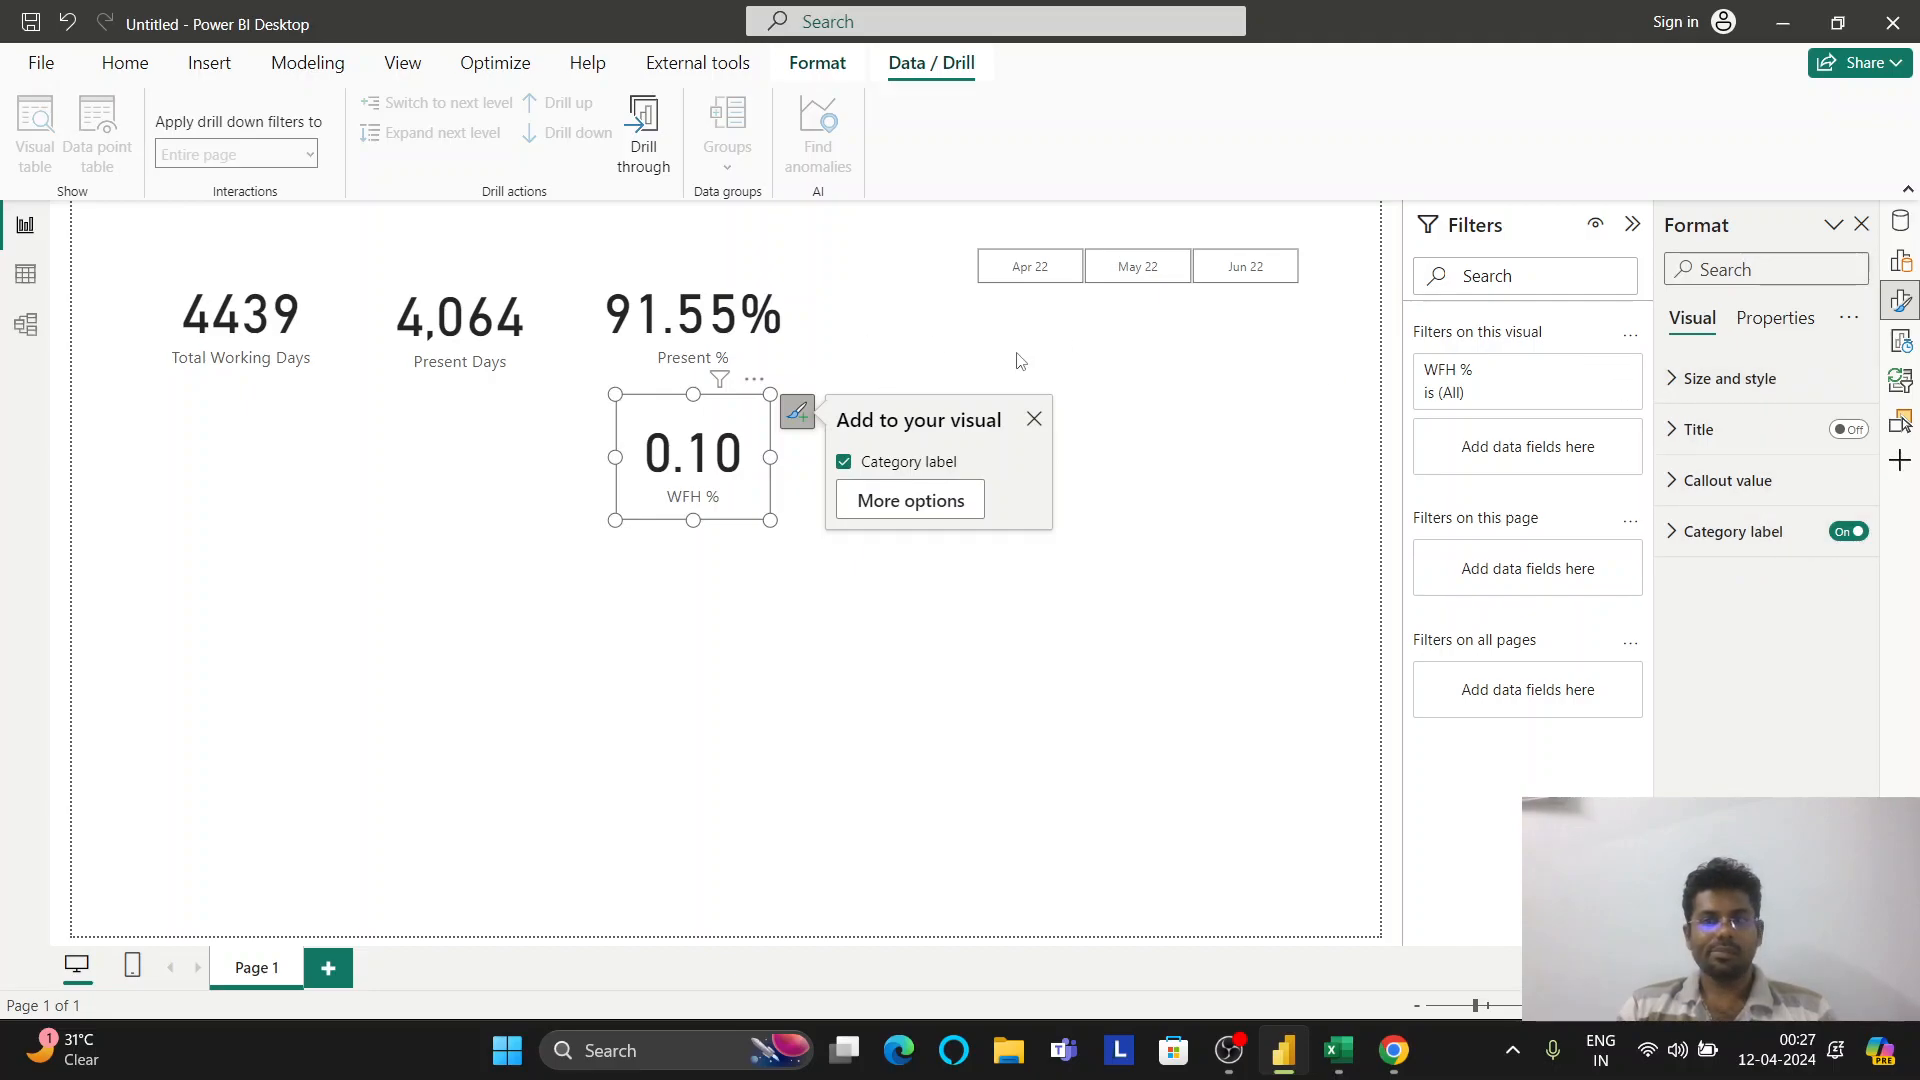
Reselect the WFH % card and review the arrange, drill and optimisation ribbon options
{"action": "left_click", "coordinate": [1130, 445]}
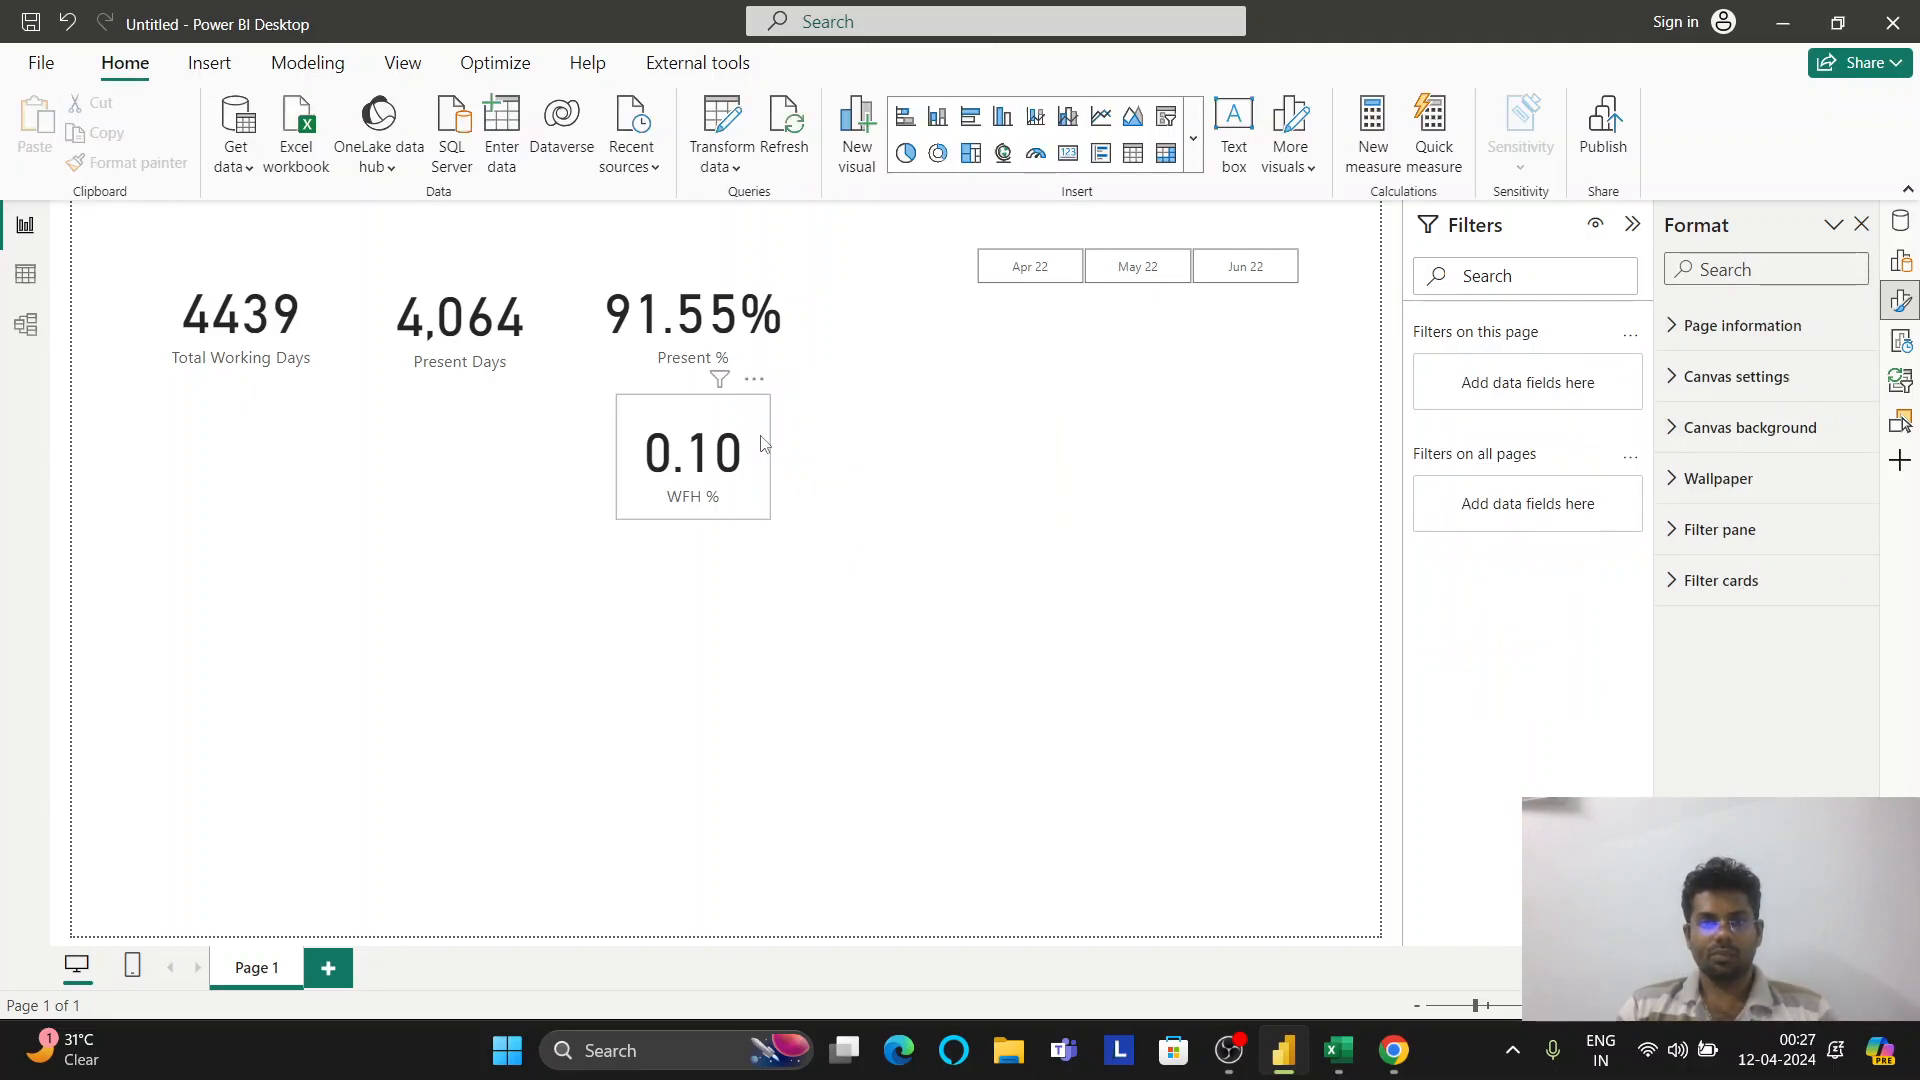
{"action": "left_click", "coordinate": [763, 443]}
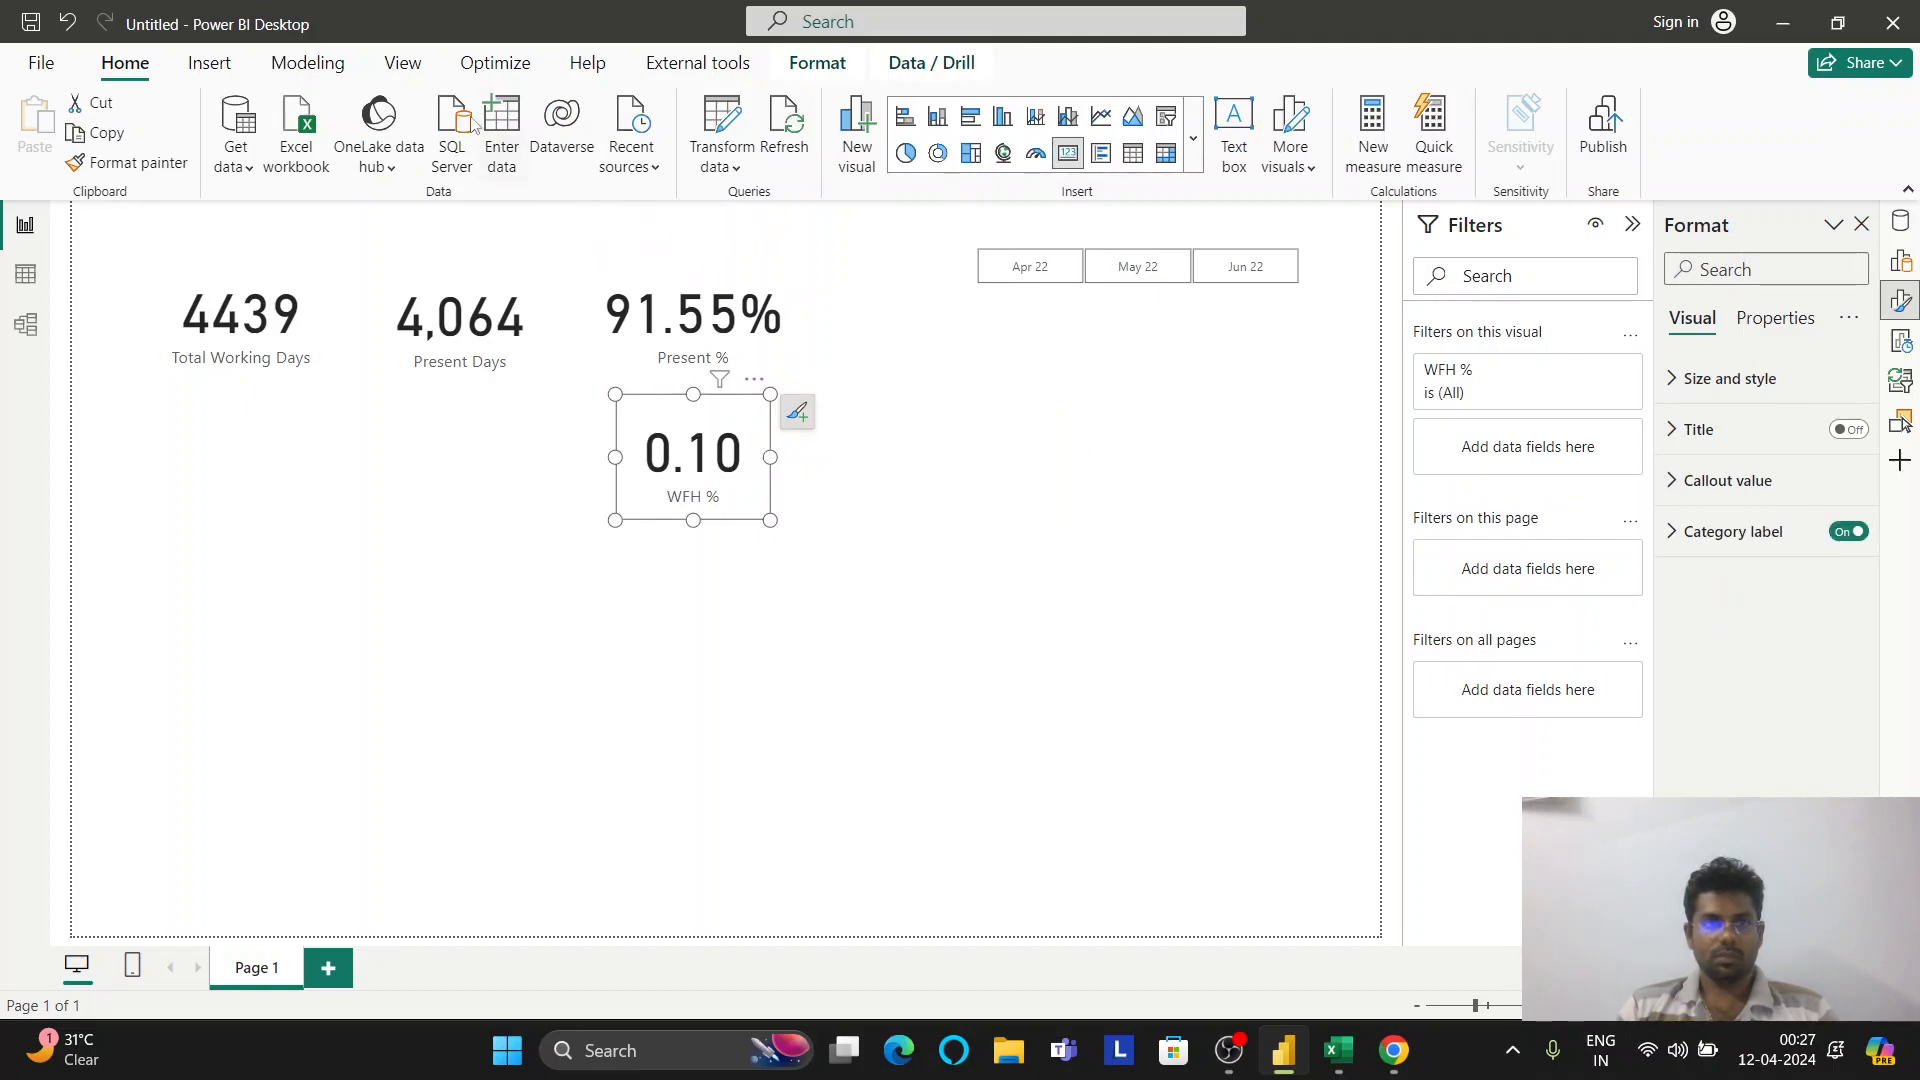
{"action": "left_click", "coordinate": [848, 70]}
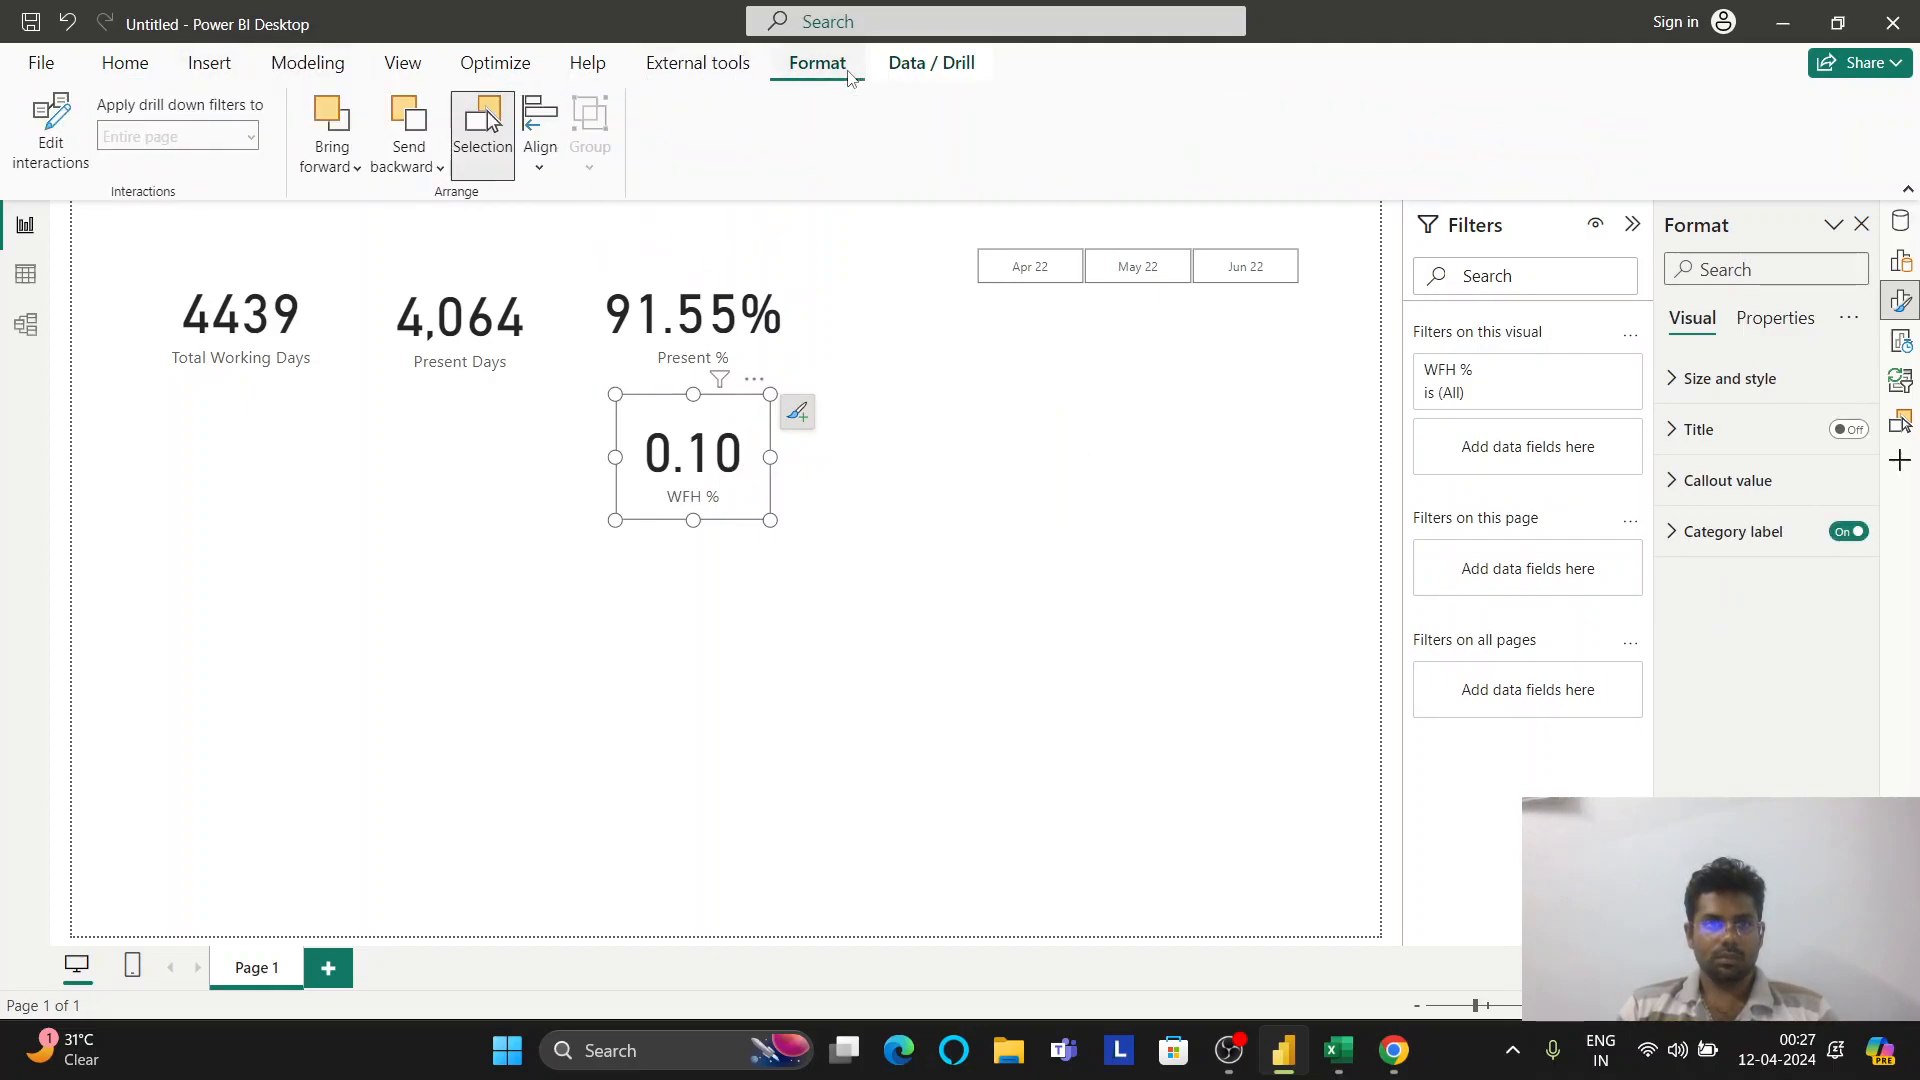
{"action": "left_click", "coordinate": [927, 86]}
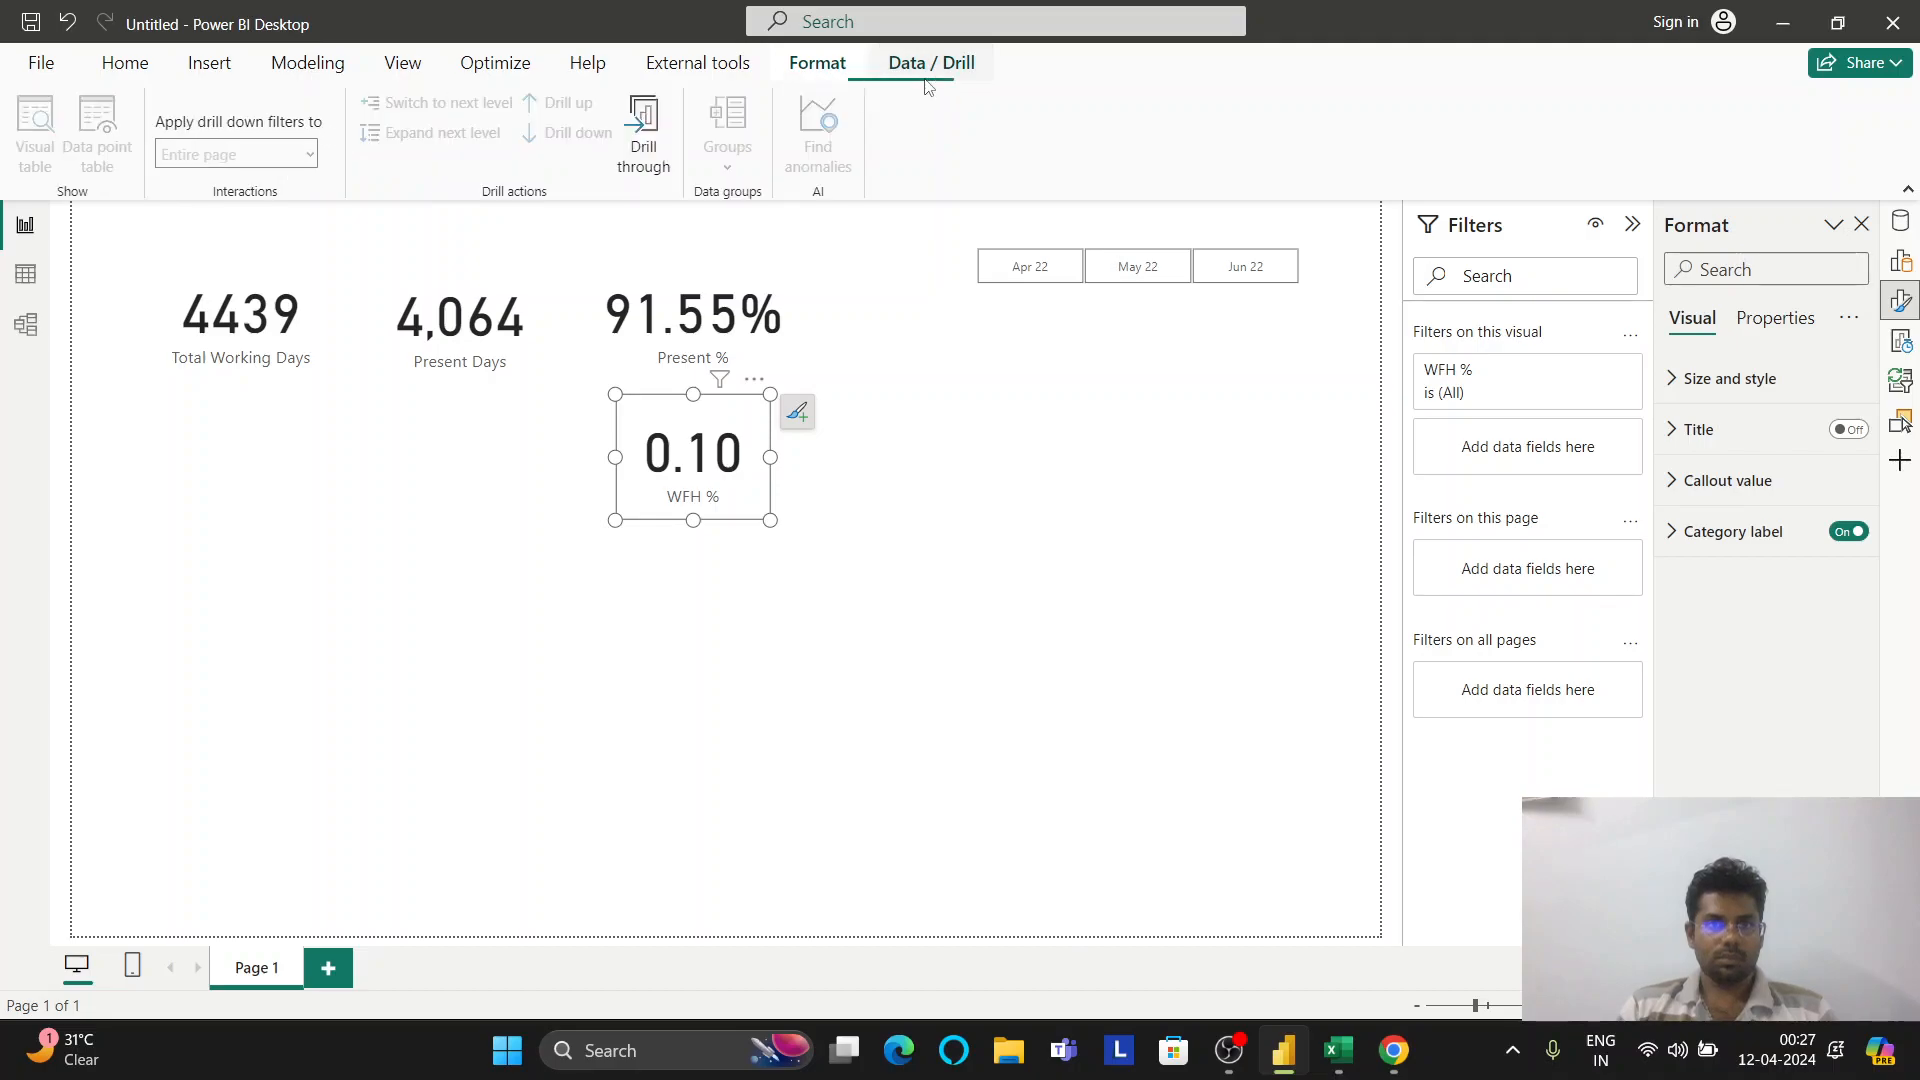
{"action": "left_click", "coordinate": [482, 78]}
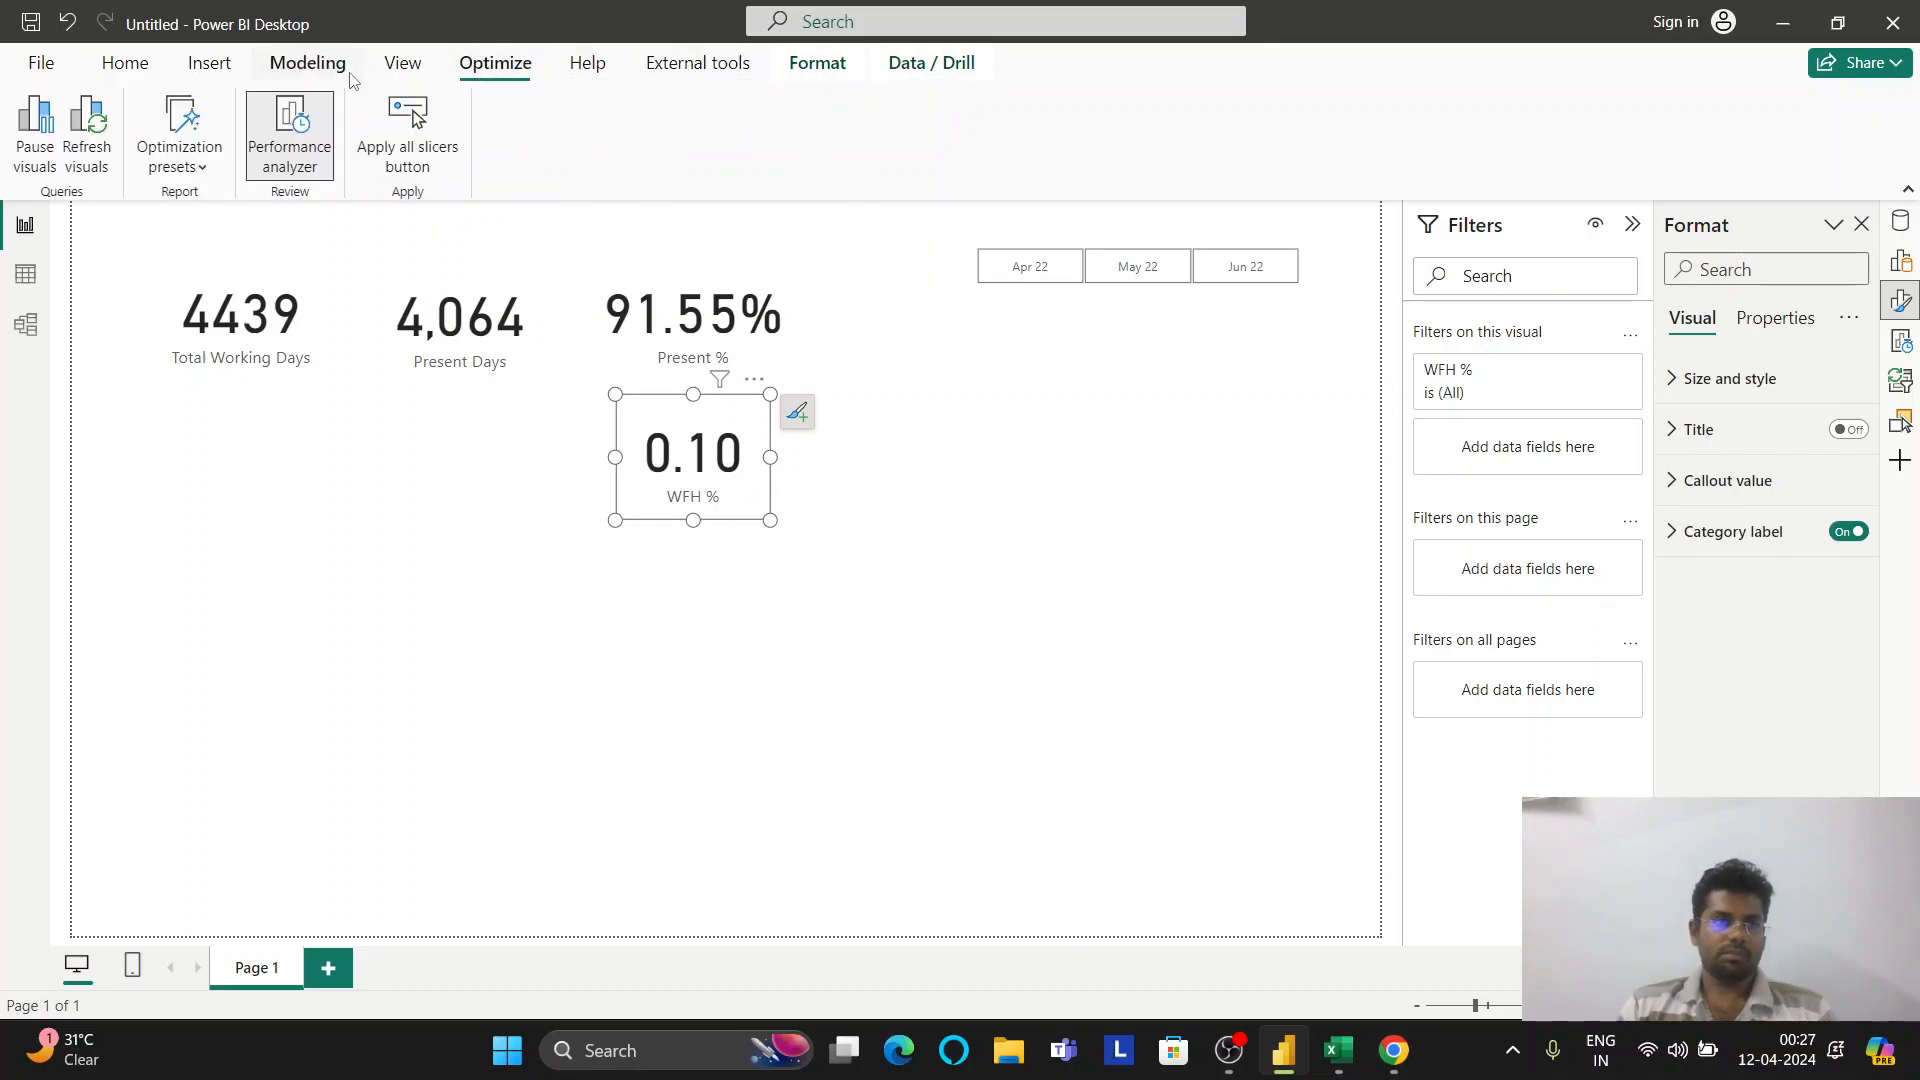
Select the Present % card to view its arrange options, then reselect WFH %
{"action": "left_click", "coordinate": [664, 345]}
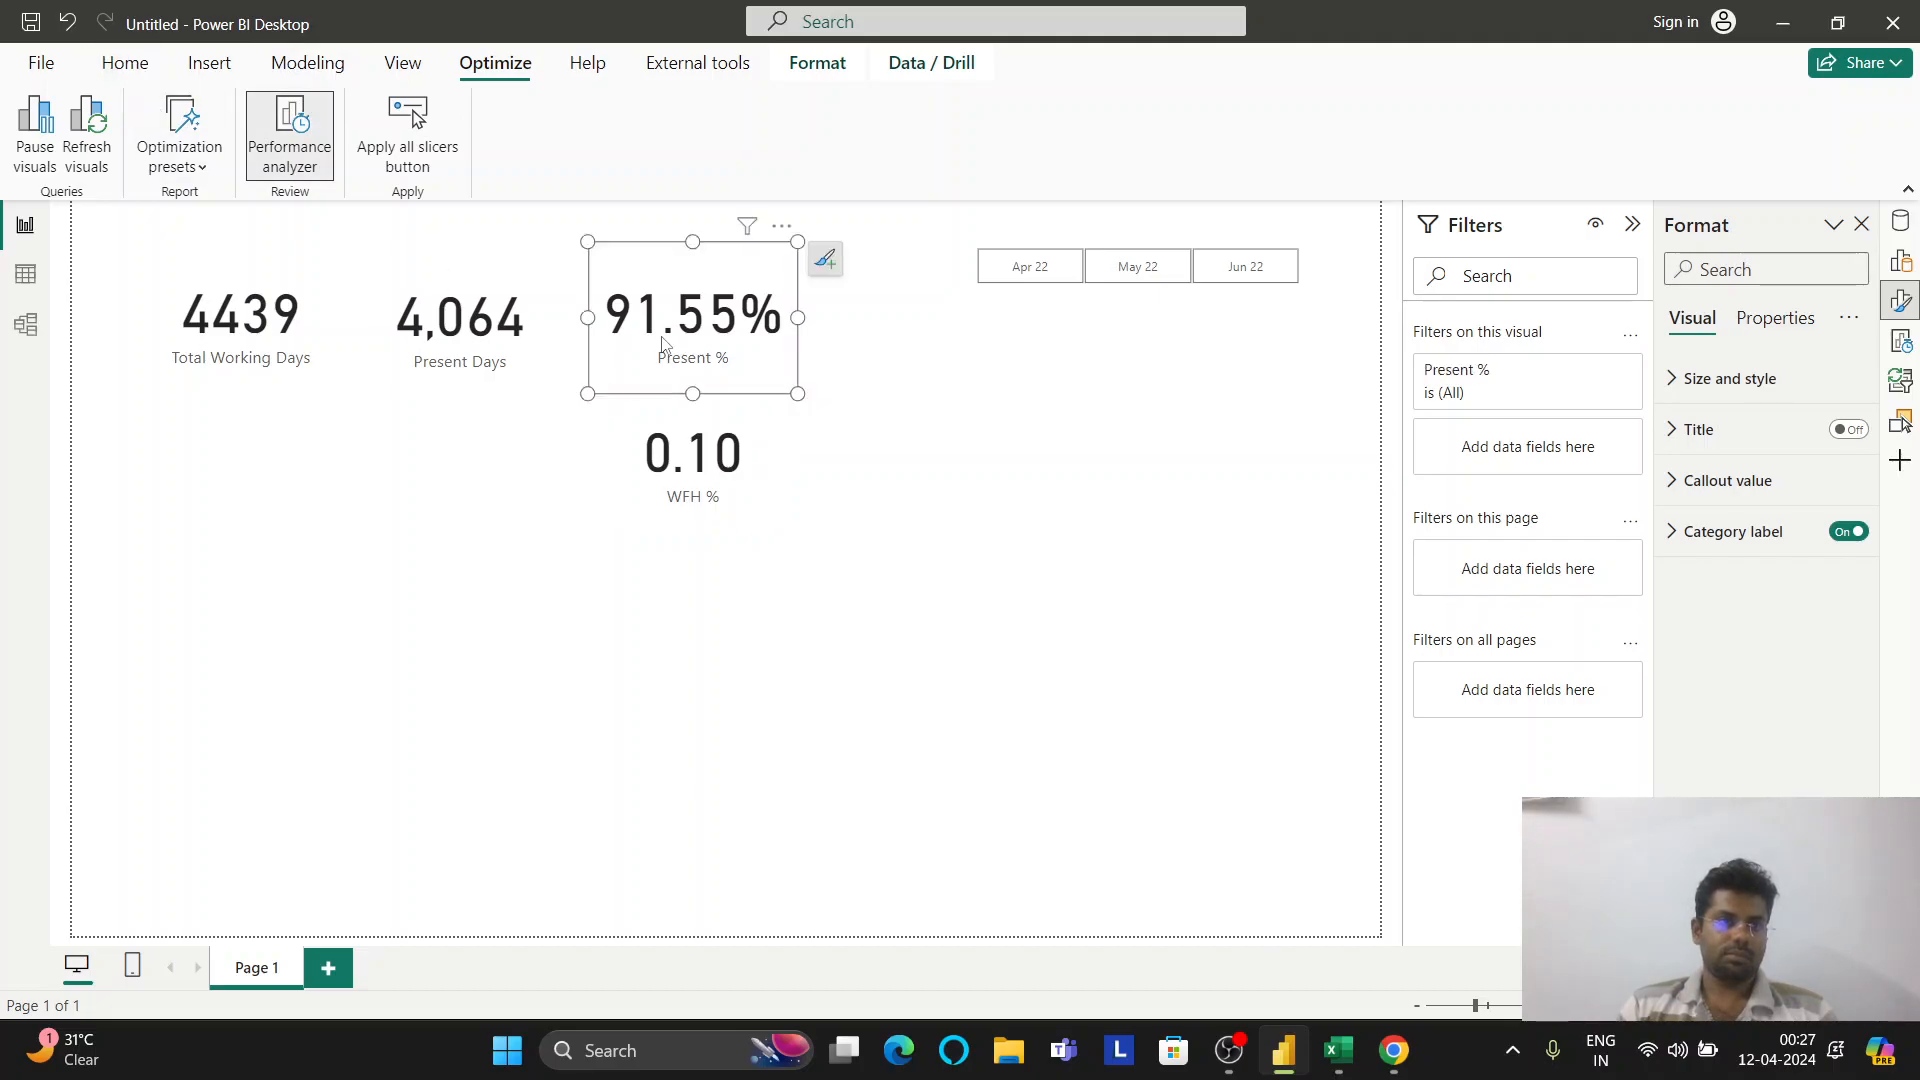
{"action": "left_click", "coordinate": [814, 78]}
{"action": "left_click", "coordinate": [700, 470]}
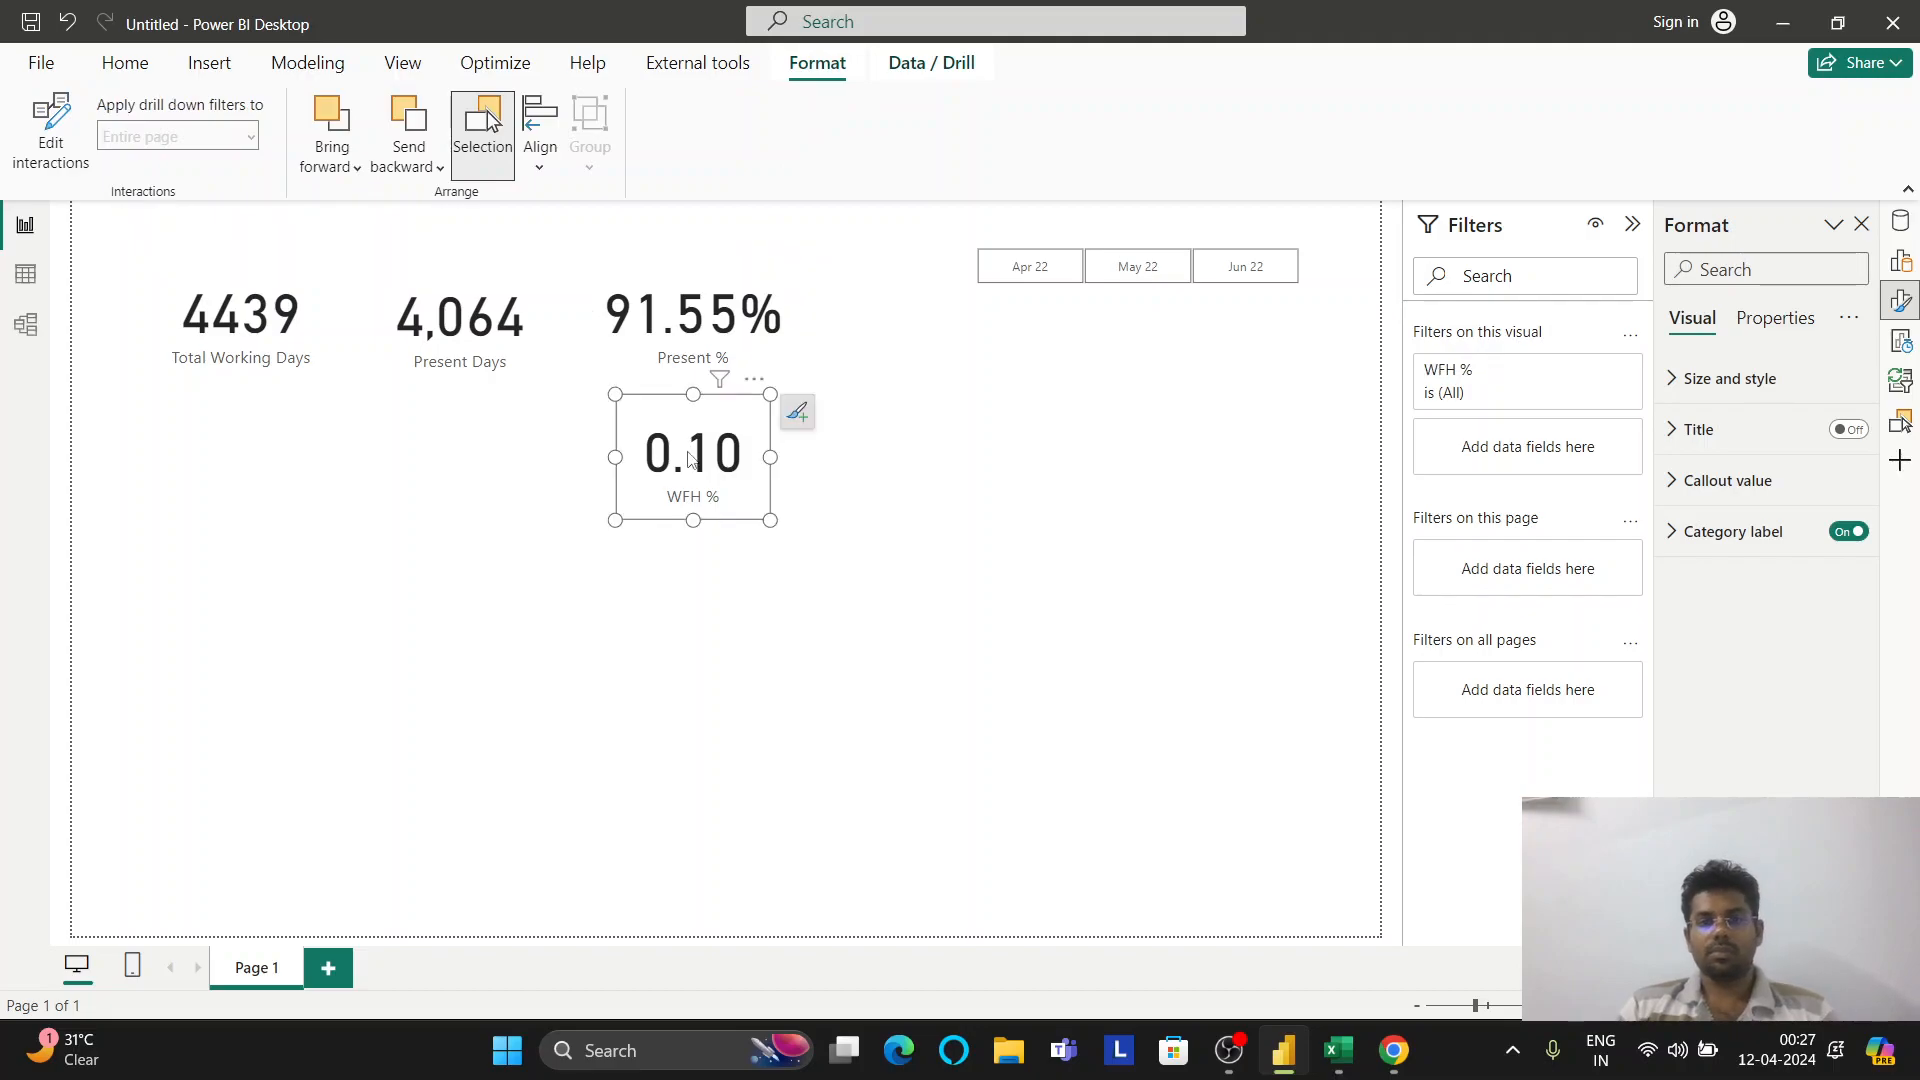
Inspect the WFH % card's title, callout value and category label format settings
{"action": "left_click", "coordinate": [1894, 270]}
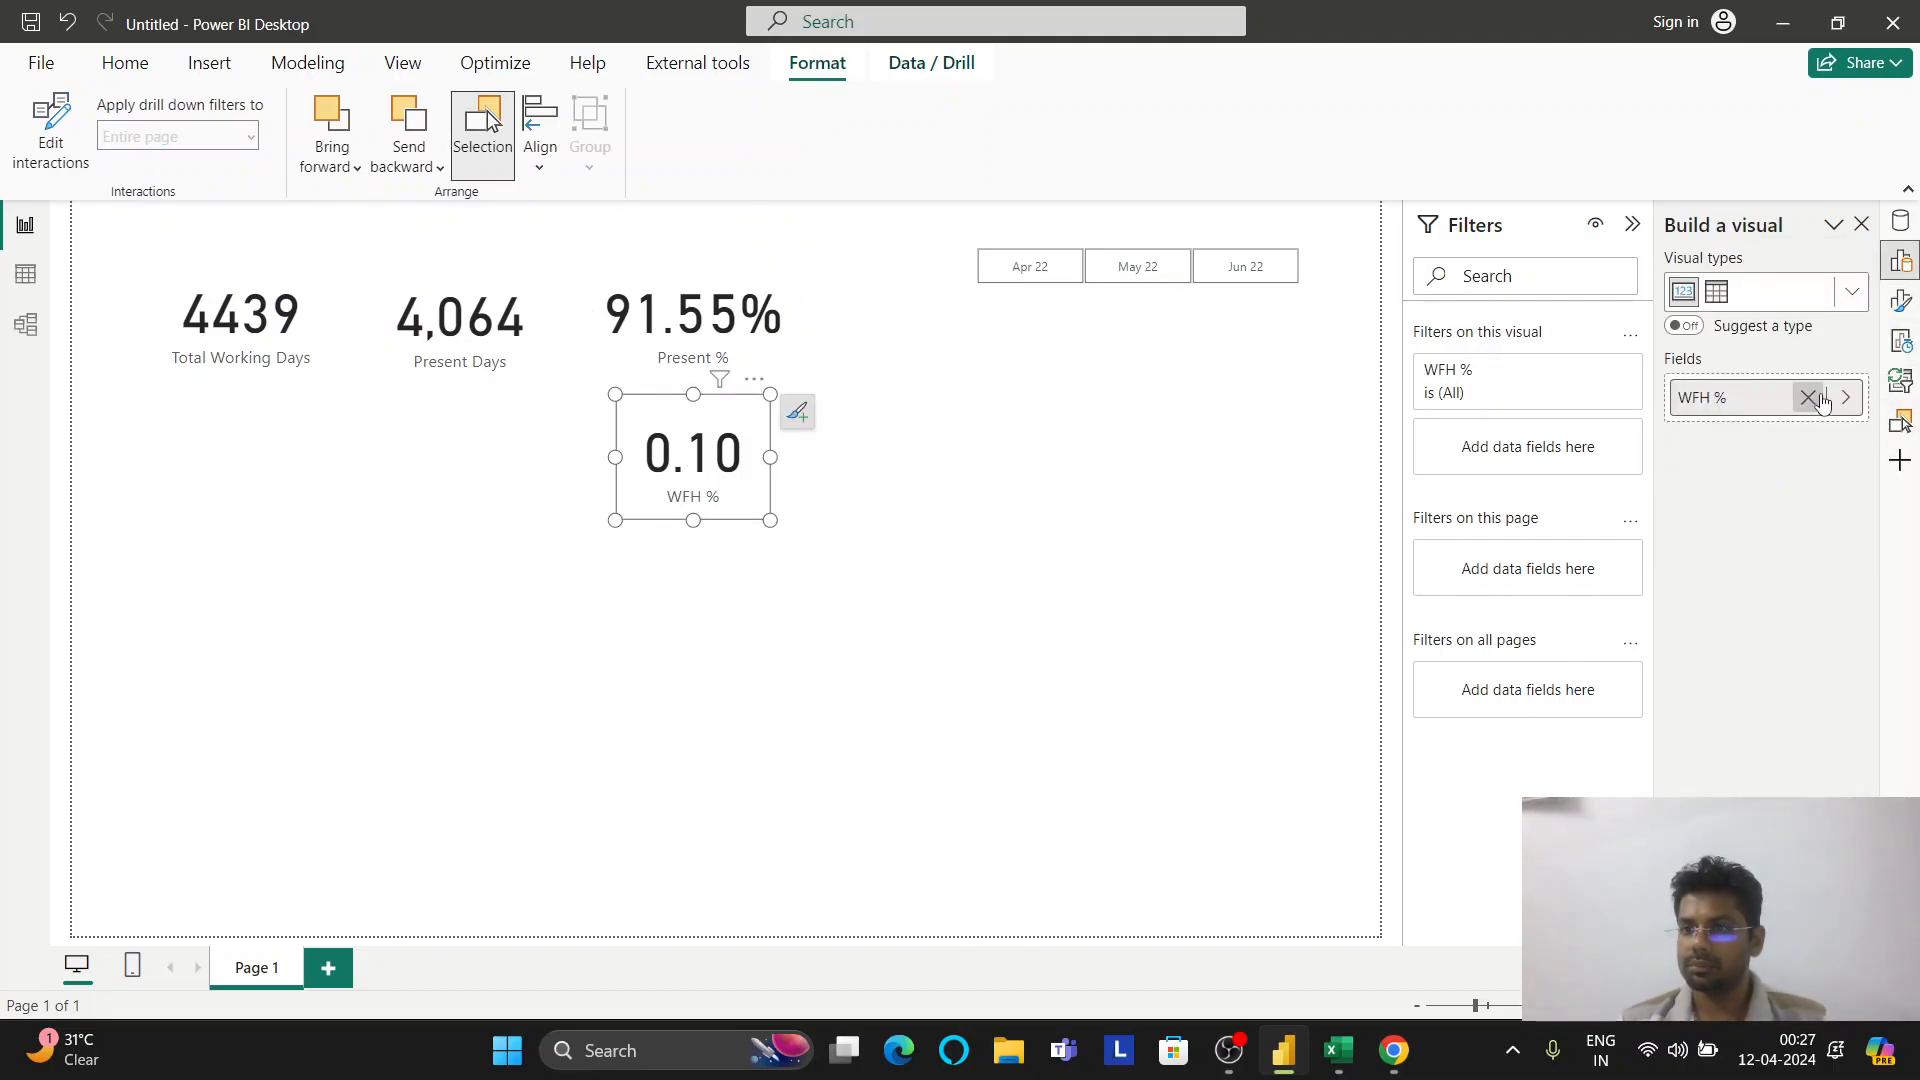
{"action": "left_click", "coordinate": [1901, 300]}
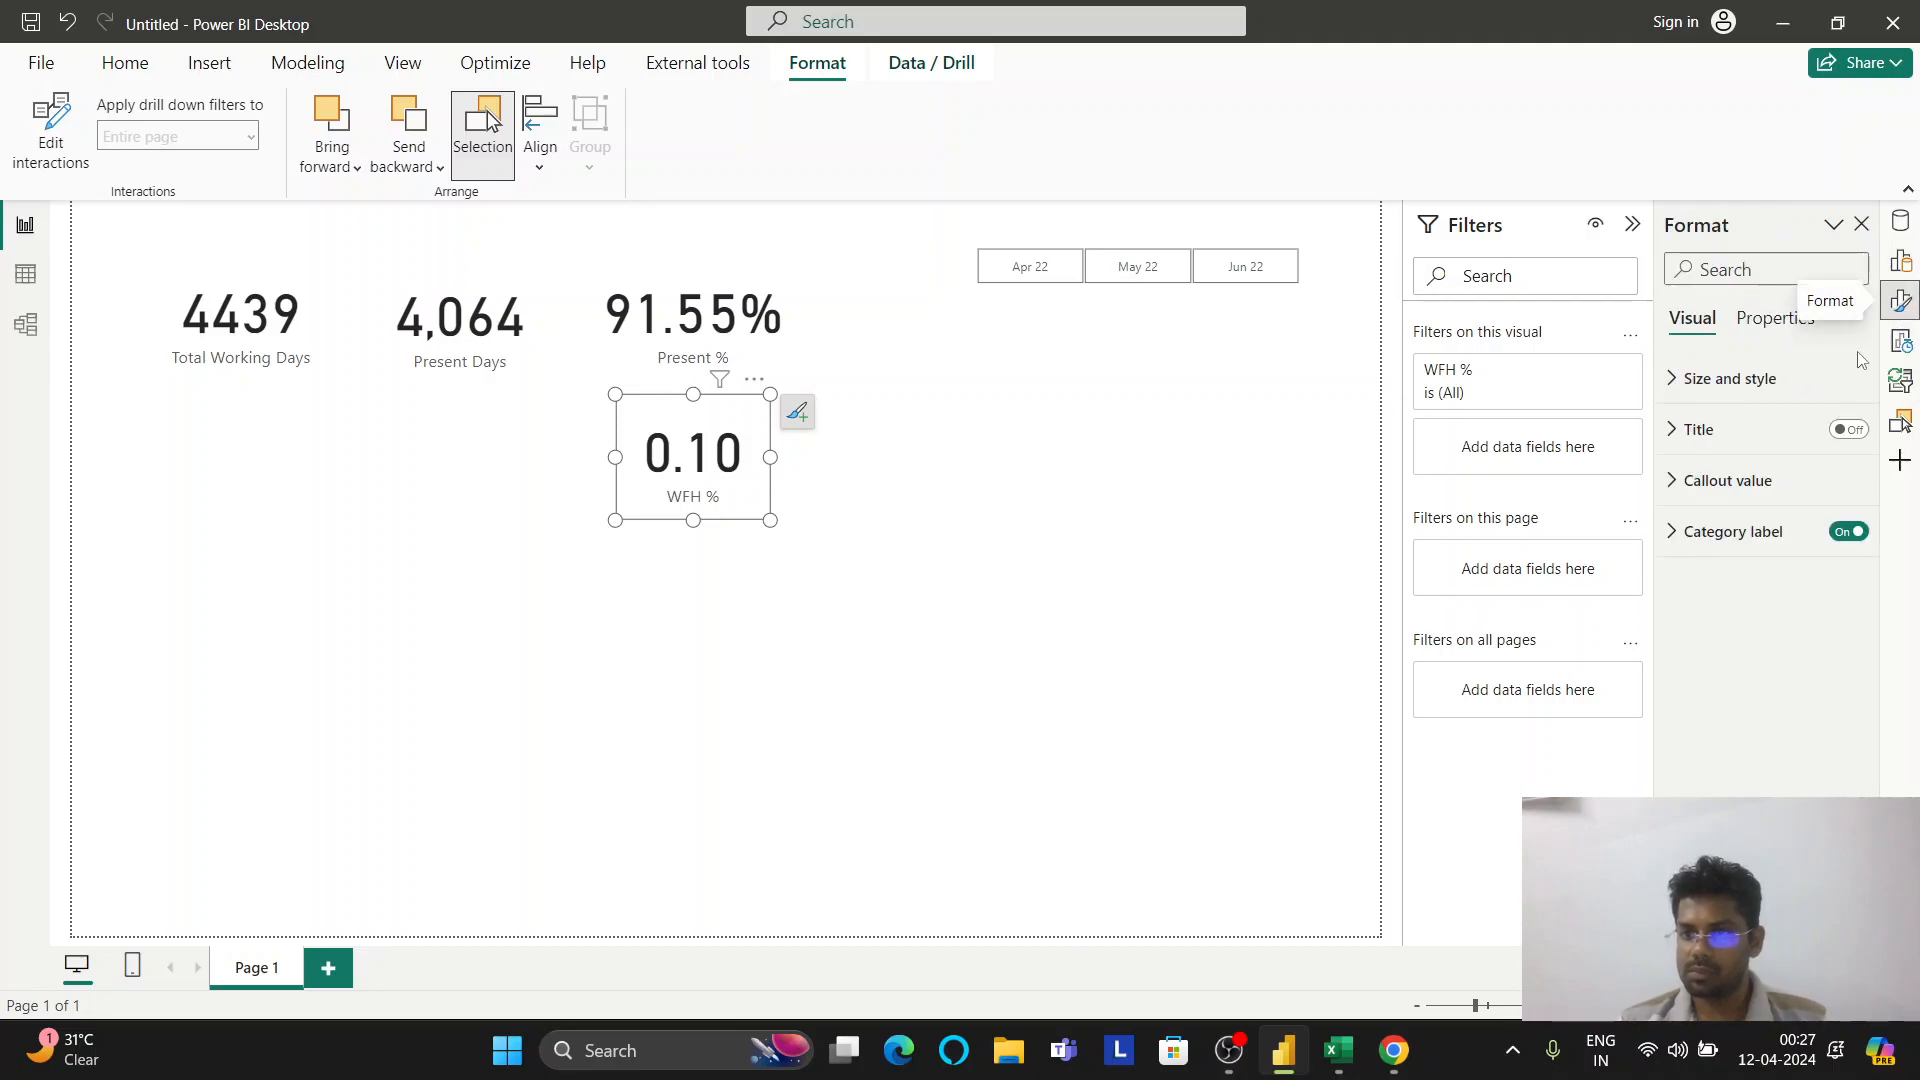
{"action": "left_click", "coordinate": [1768, 429]}
{"action": "left_click", "coordinate": [1768, 429]}
{"action": "left_click", "coordinate": [1720, 481]}
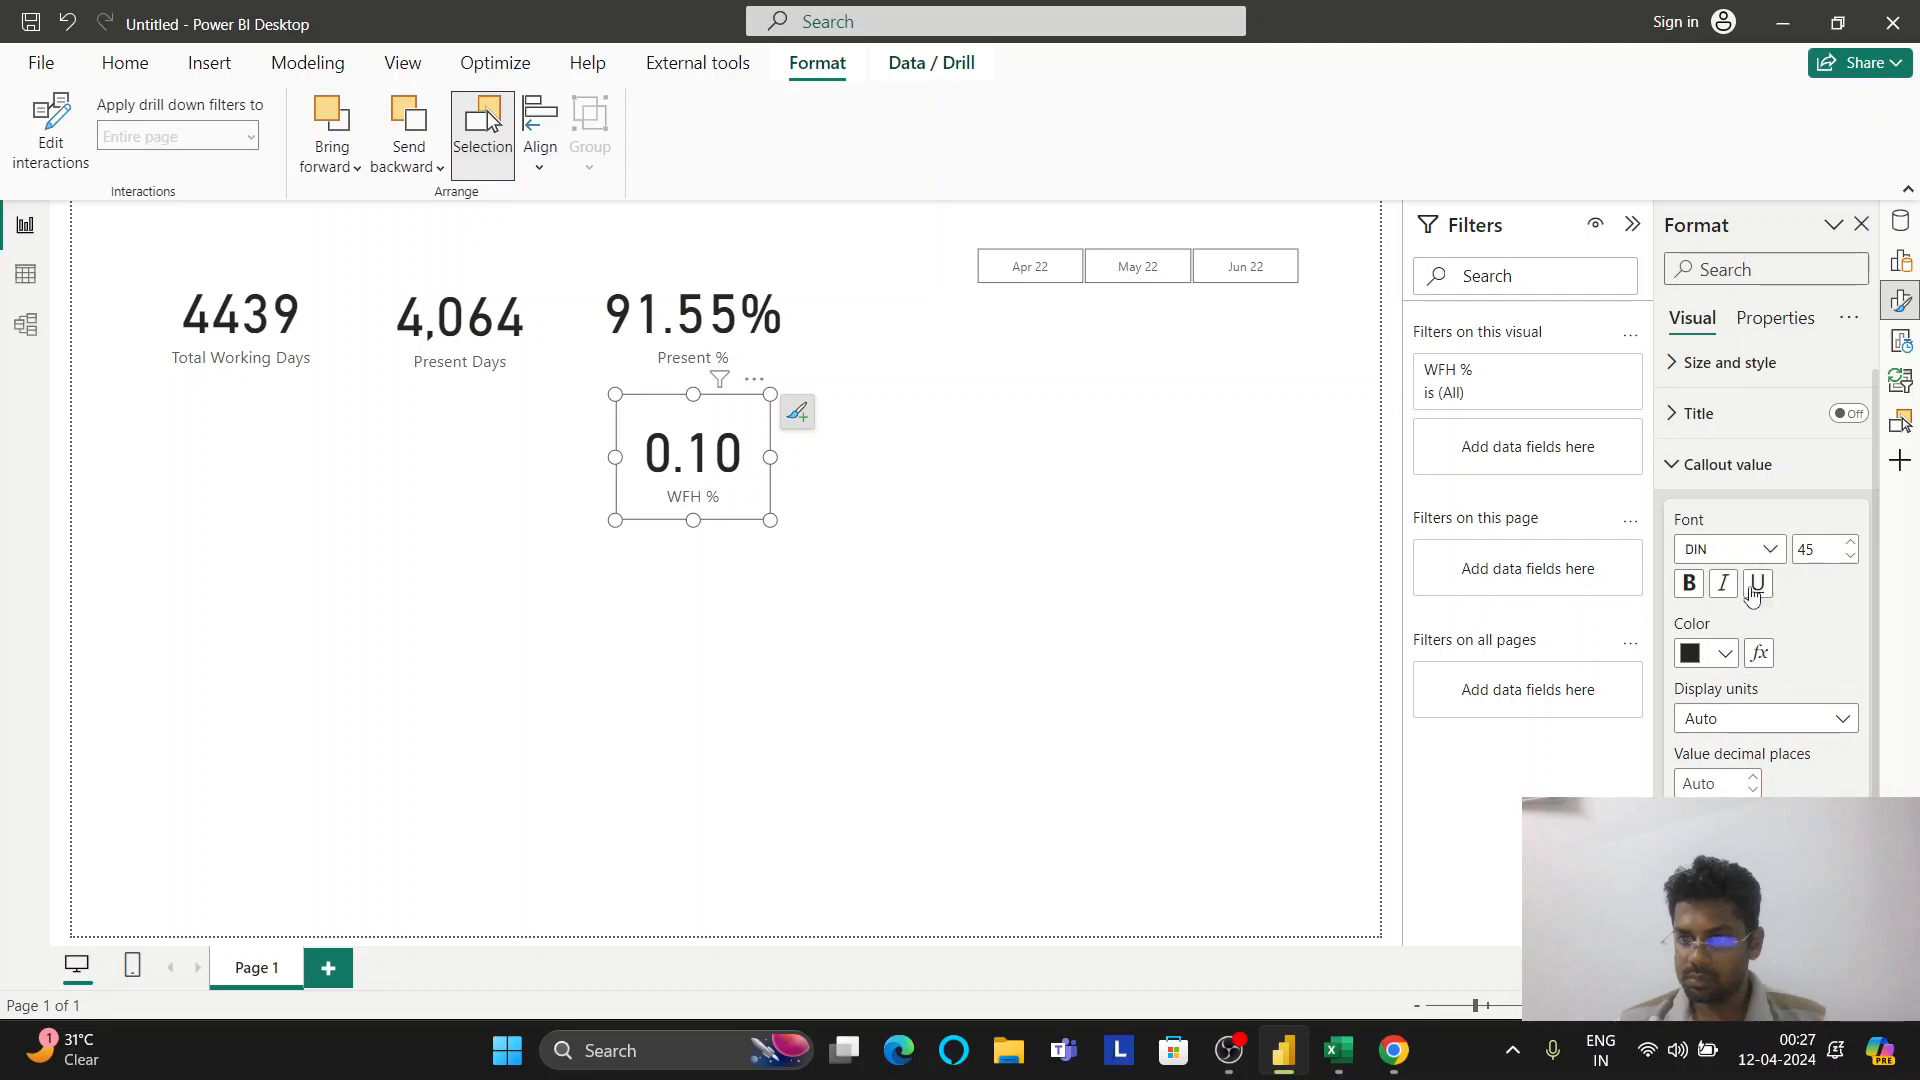
{"action": "left_click", "coordinate": [1728, 479]}
{"action": "left_click", "coordinate": [1735, 535]}
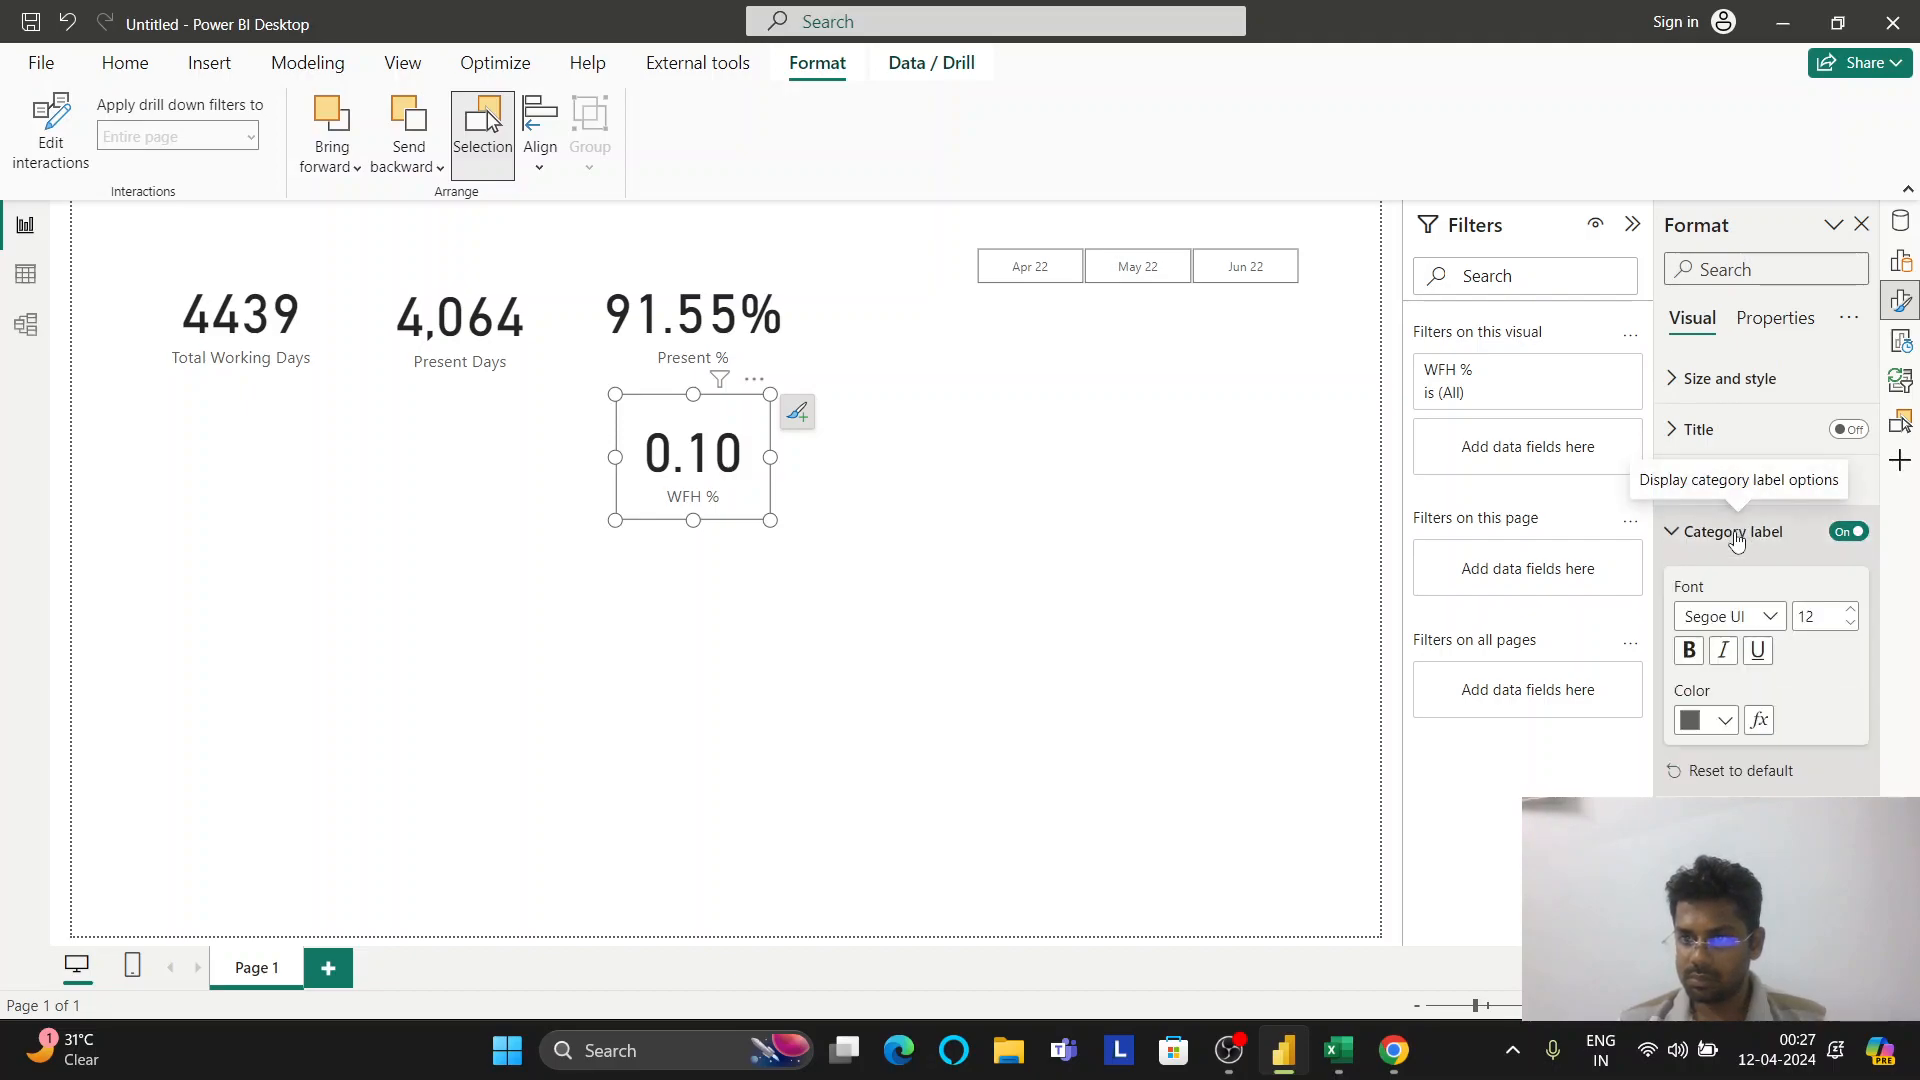
{"action": "left_click", "coordinate": [1735, 531]}
Look through the card's general properties, advanced options and overall formatting settings list
{"action": "left_click", "coordinate": [1763, 333]}
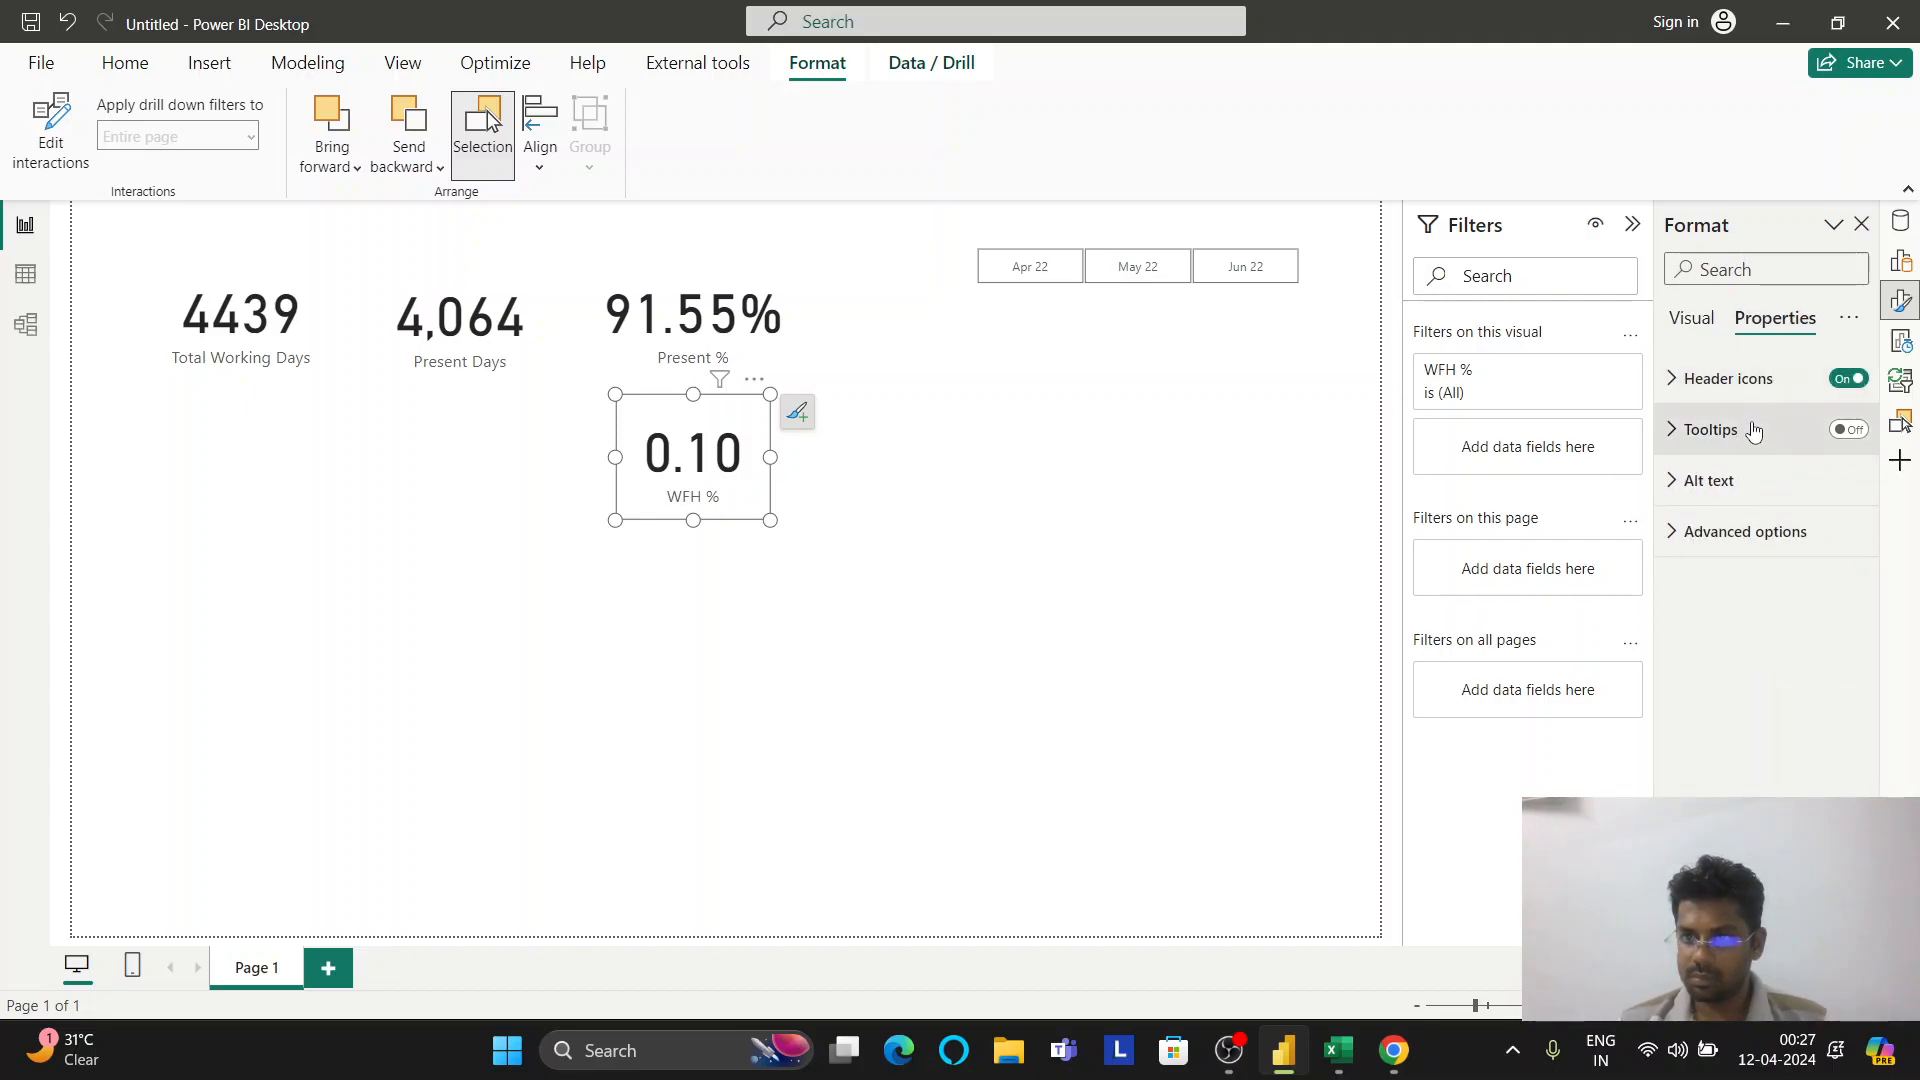
{"action": "left_click", "coordinate": [1752, 533]}
{"action": "left_click", "coordinate": [1752, 533]}
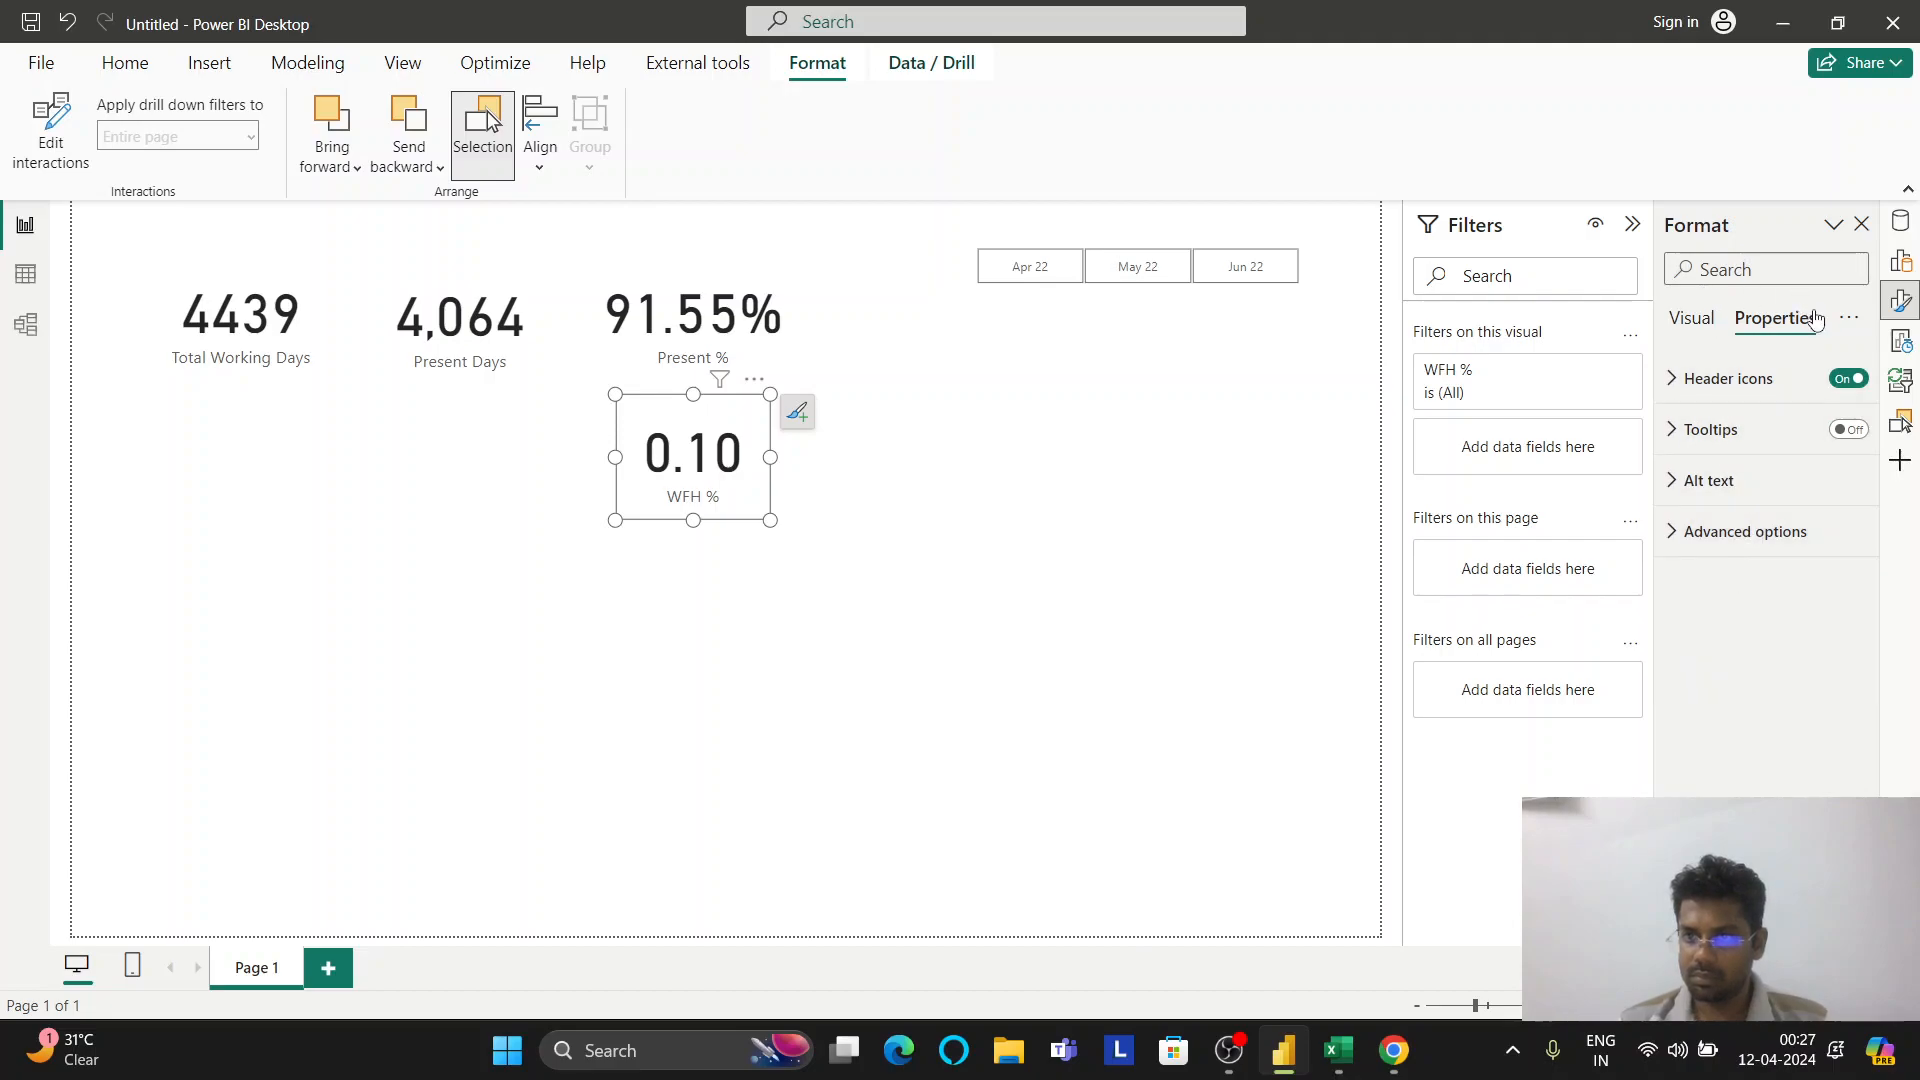
{"action": "left_click", "coordinate": [1849, 318]}
{"action": "key", "text": "Escape"}
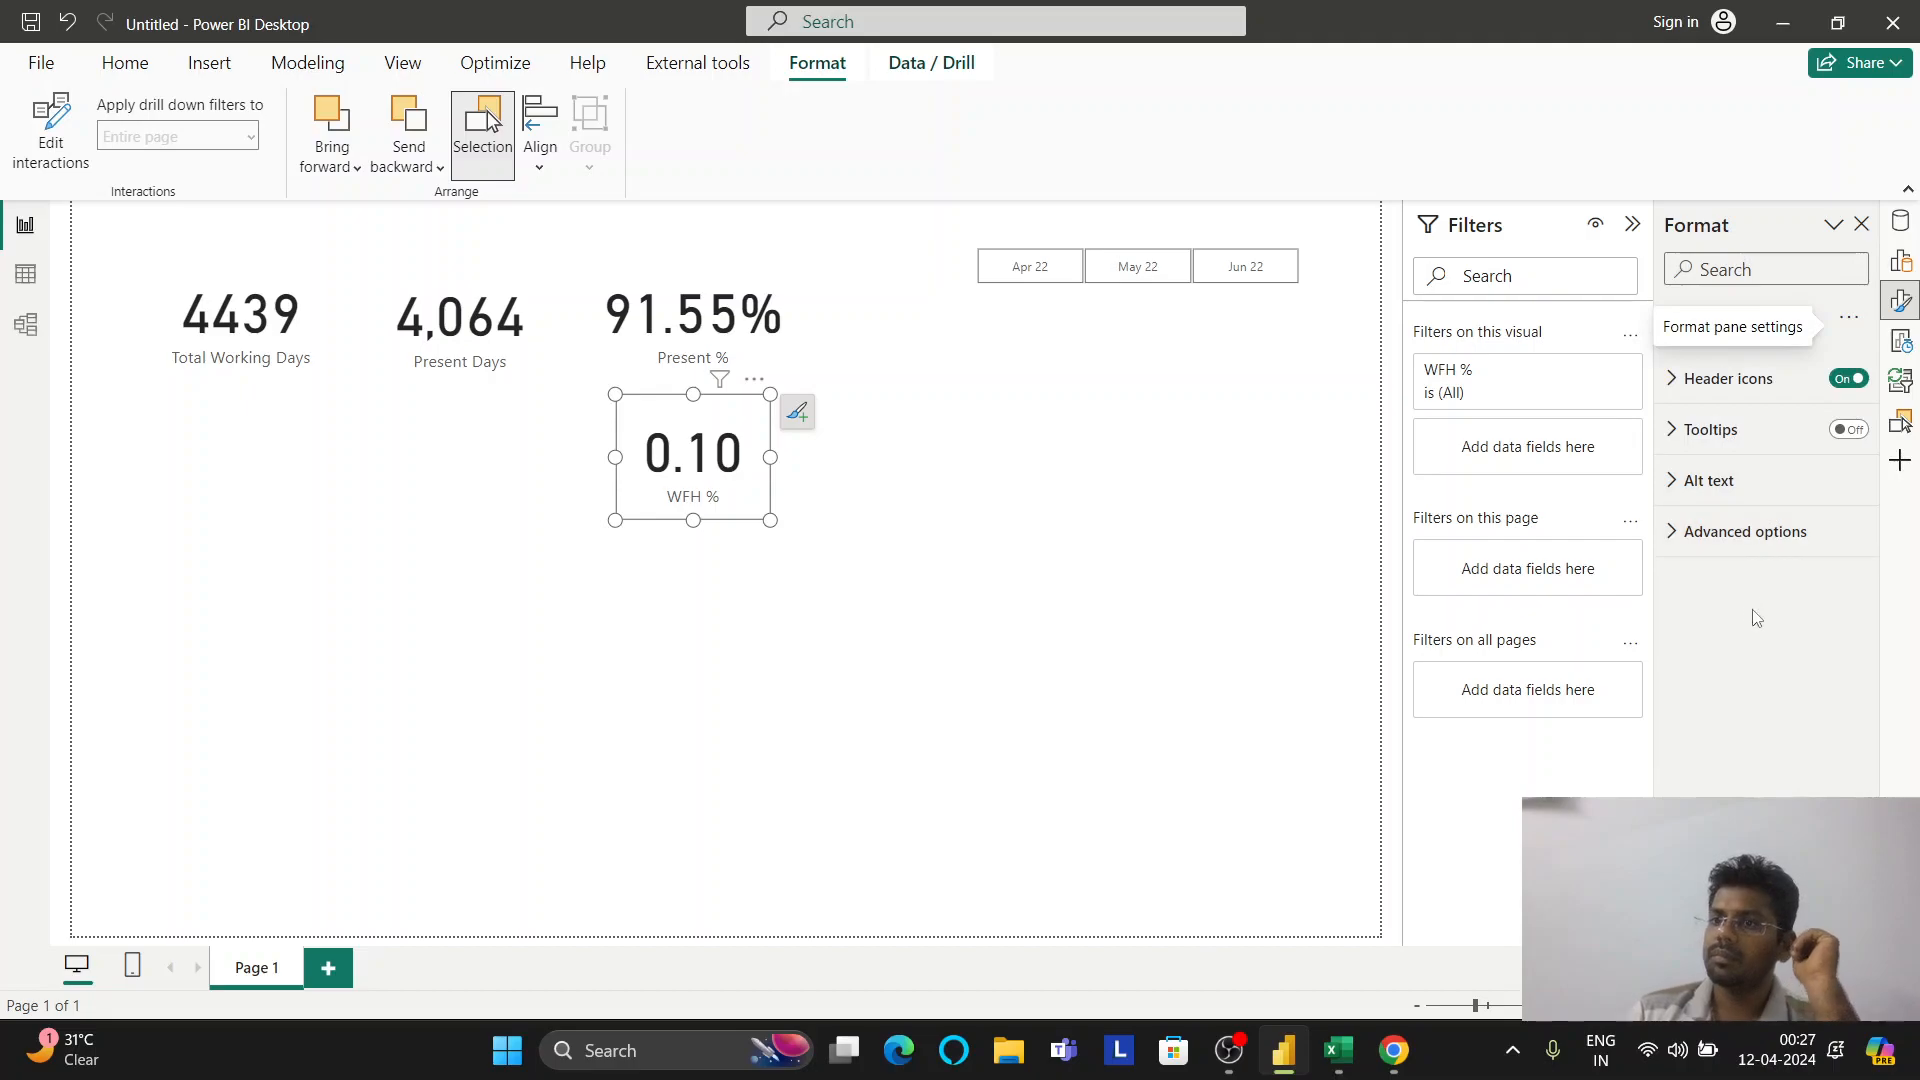
{"action": "left_click", "coordinate": [1698, 328]}
Show the card's size and position (horizontal 531, vertical 189), then check border, background and padding
{"action": "left_click", "coordinate": [1722, 389]}
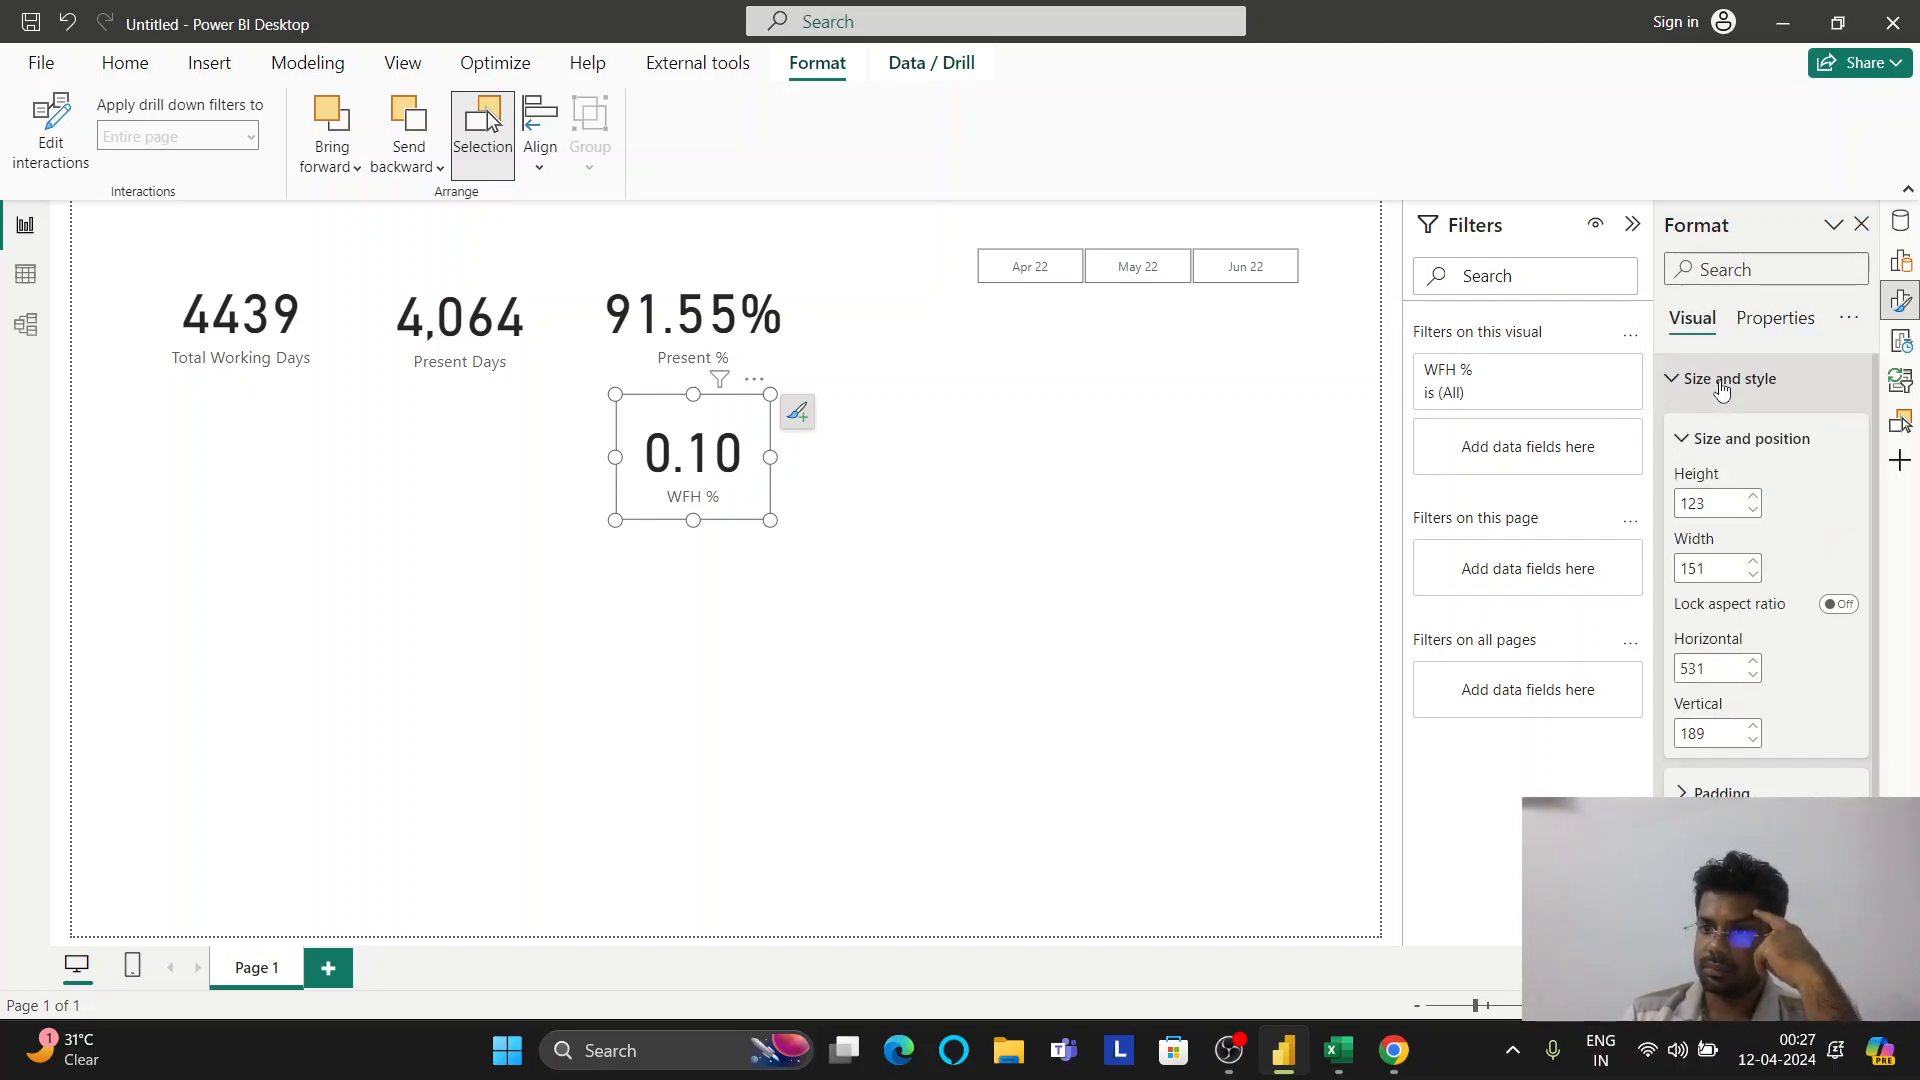
{"action": "scroll", "coordinate": [1725, 500], "scroll_direction": "down", "scroll_amount": 3}
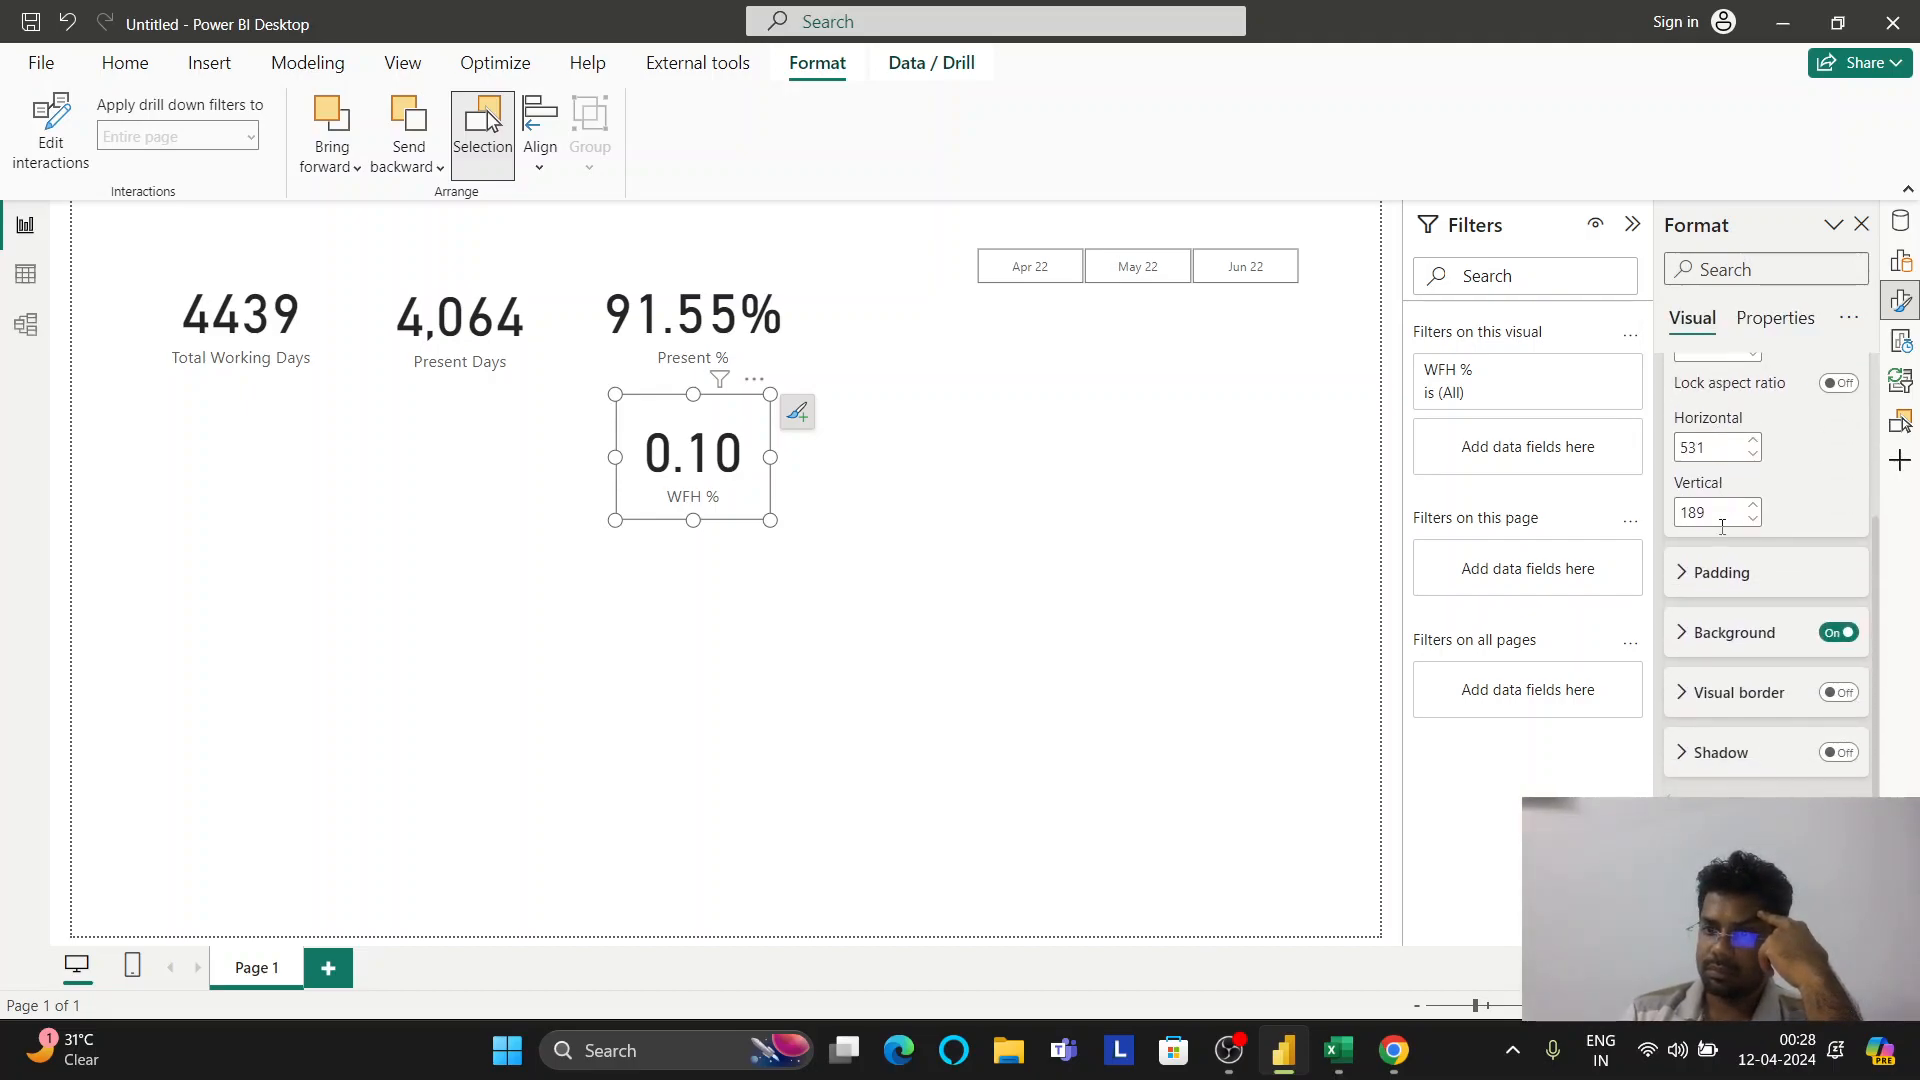
{"action": "left_click", "coordinate": [1748, 690]}
{"action": "left_click", "coordinate": [1745, 692]}
{"action": "left_click", "coordinate": [1700, 634]}
{"action": "left_click", "coordinate": [1740, 632]}
{"action": "left_click", "coordinate": [1752, 585]}
{"action": "left_click", "coordinate": [1752, 585]}
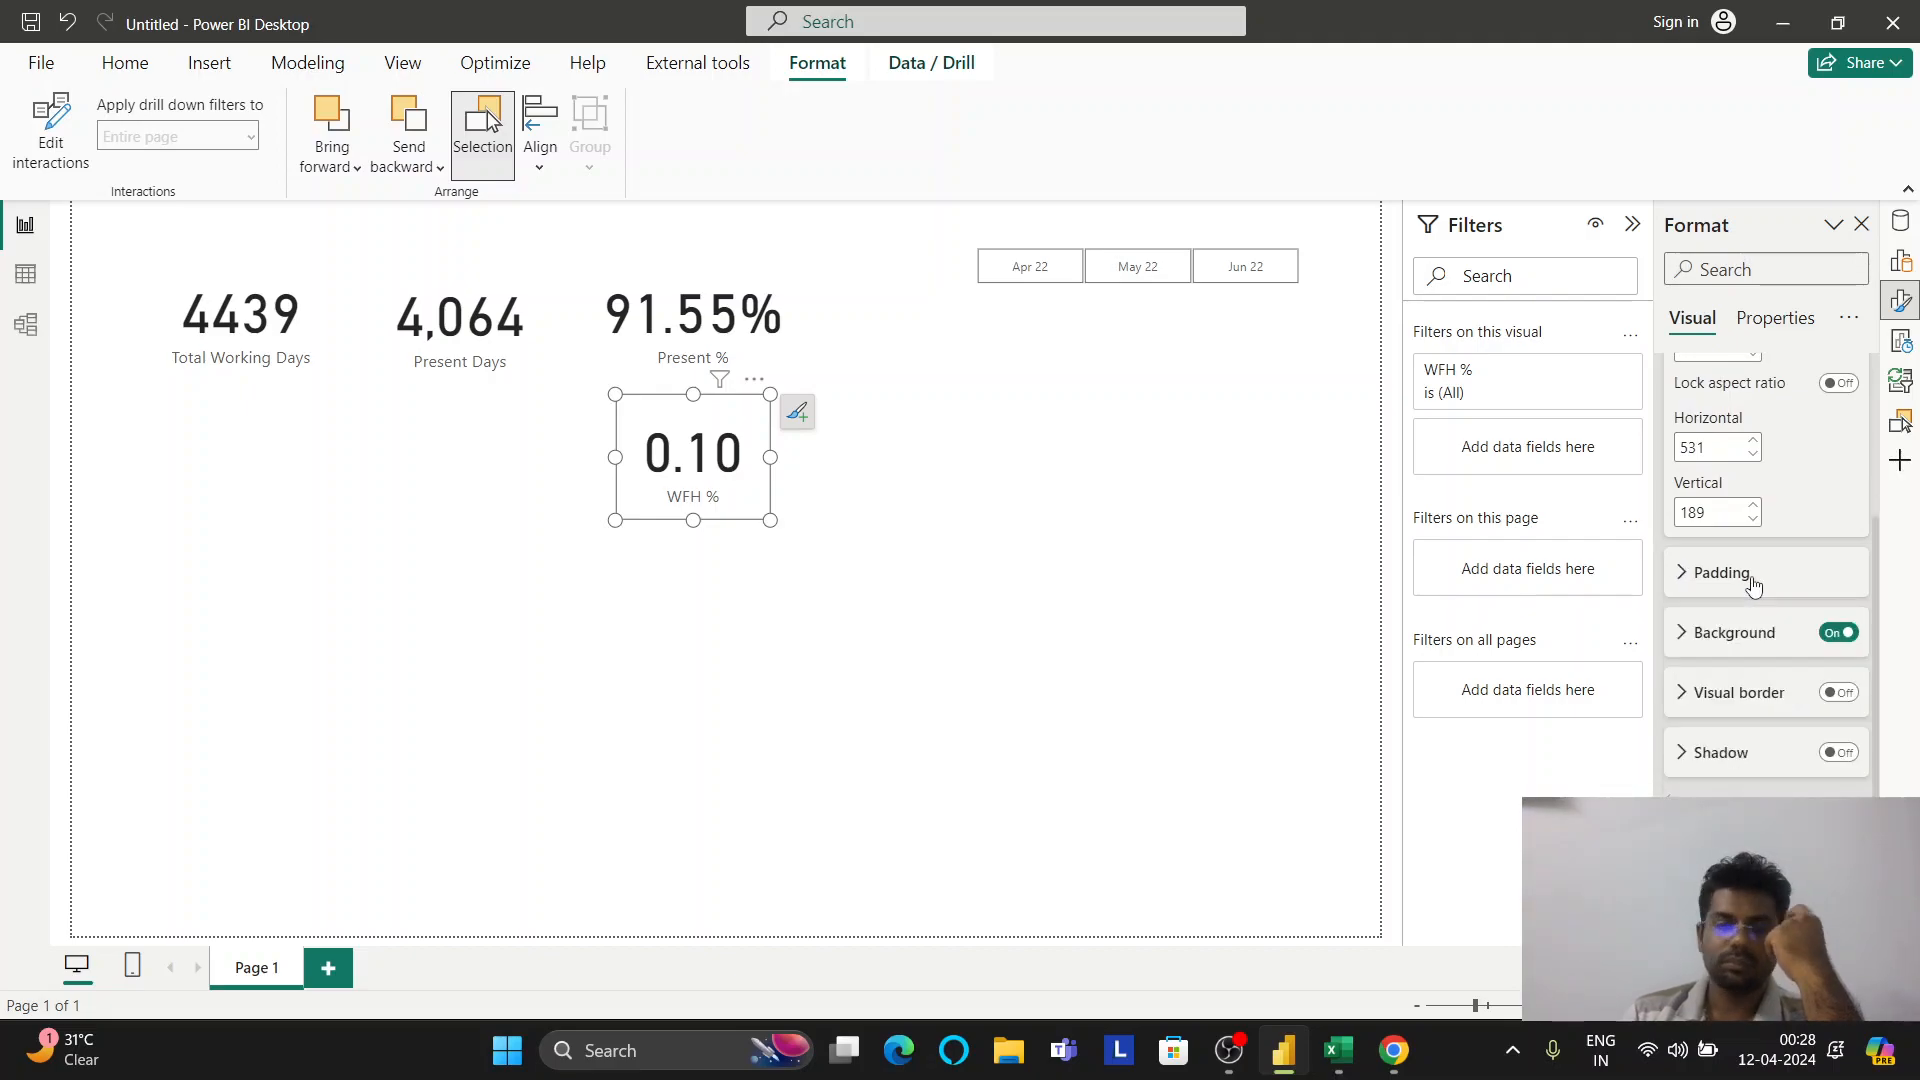
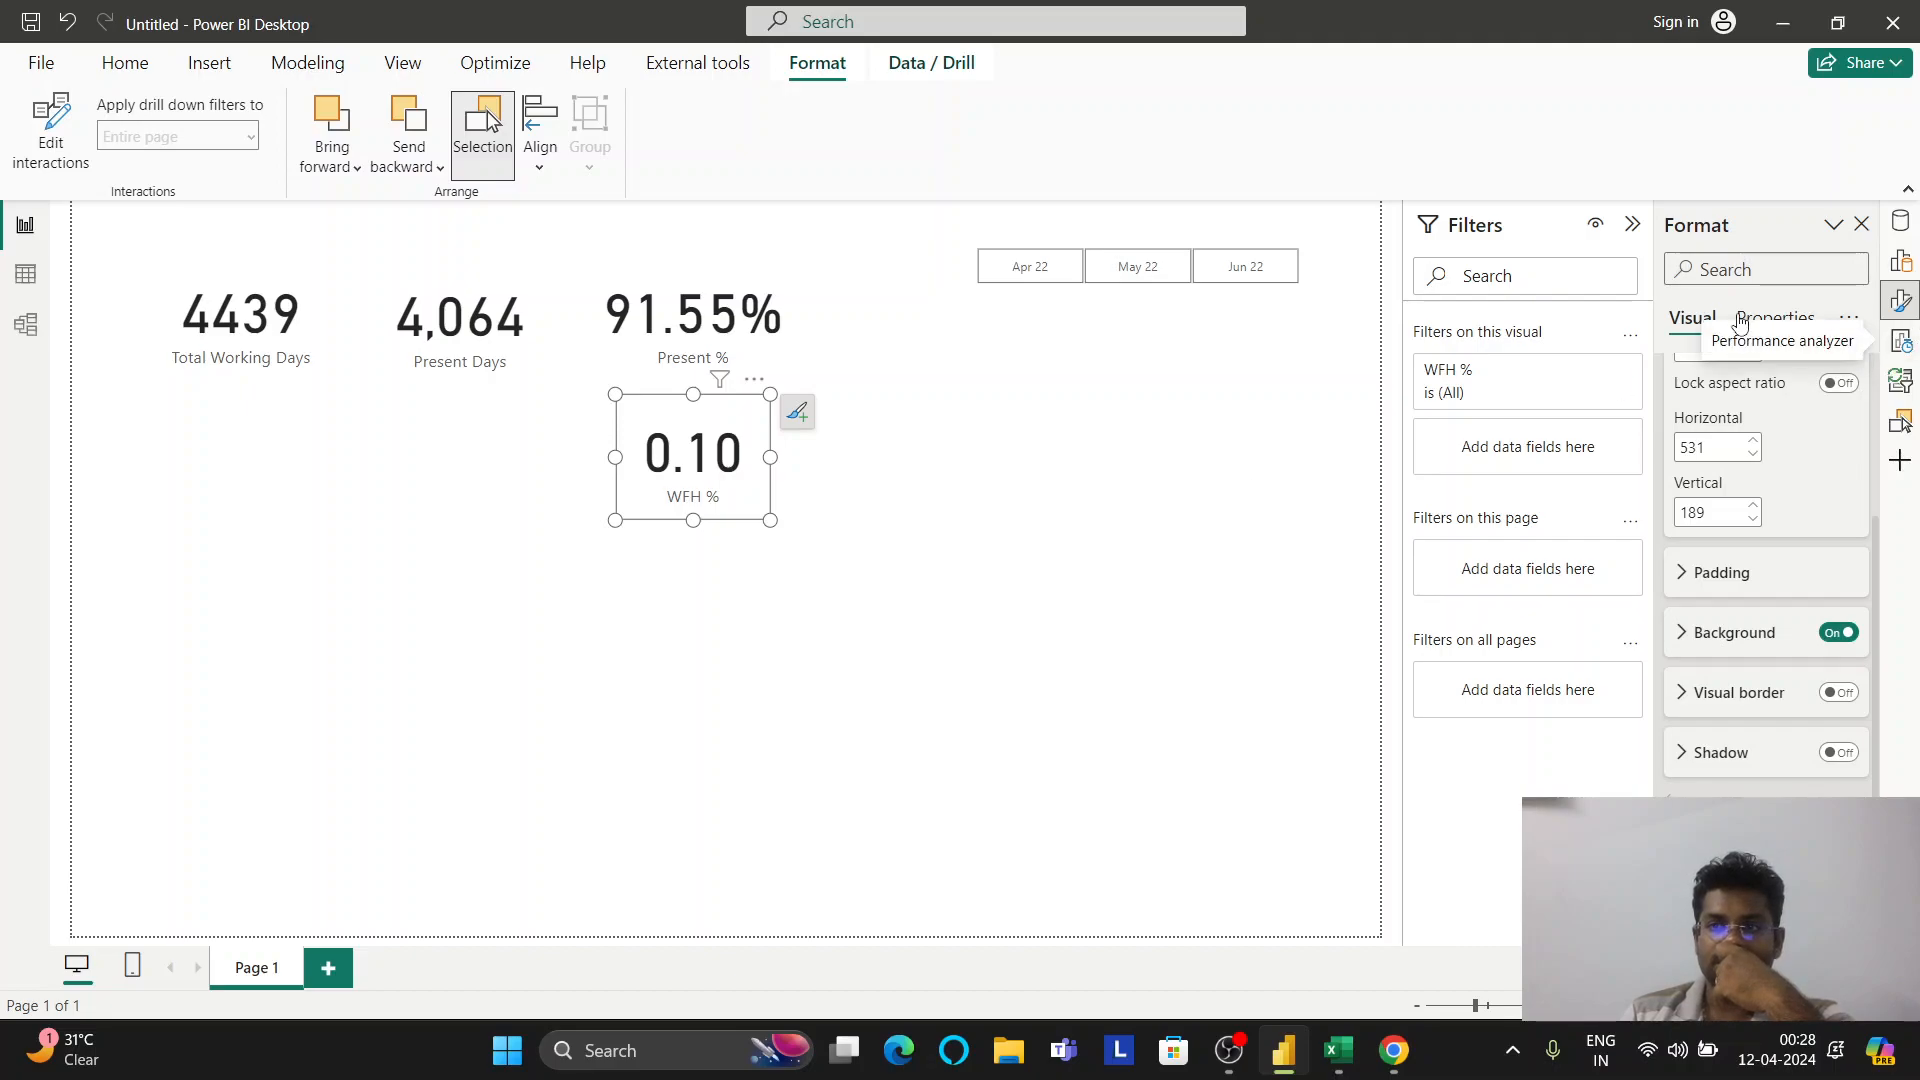
Select the Present % card and check its general and visual format settings
{"action": "left_click", "coordinate": [1247, 426]}
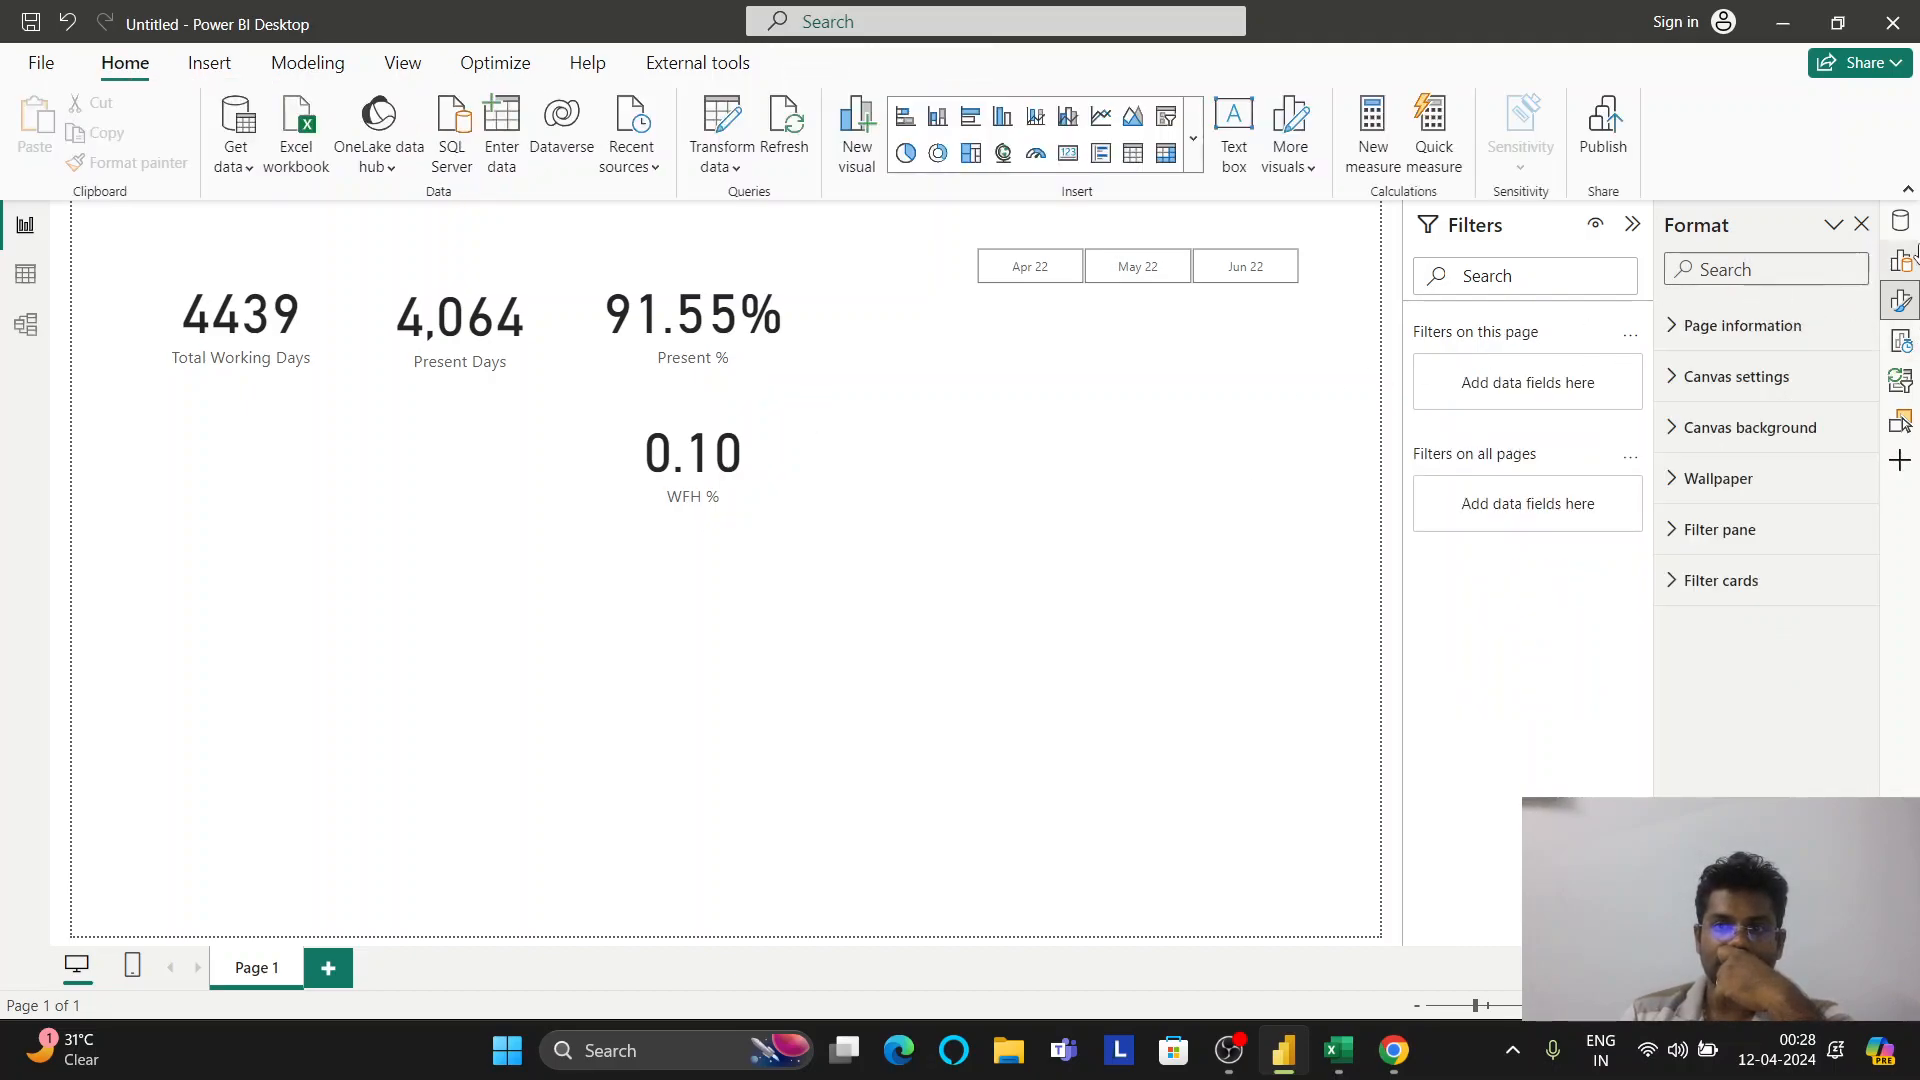
{"action": "left_click", "coordinate": [735, 347]}
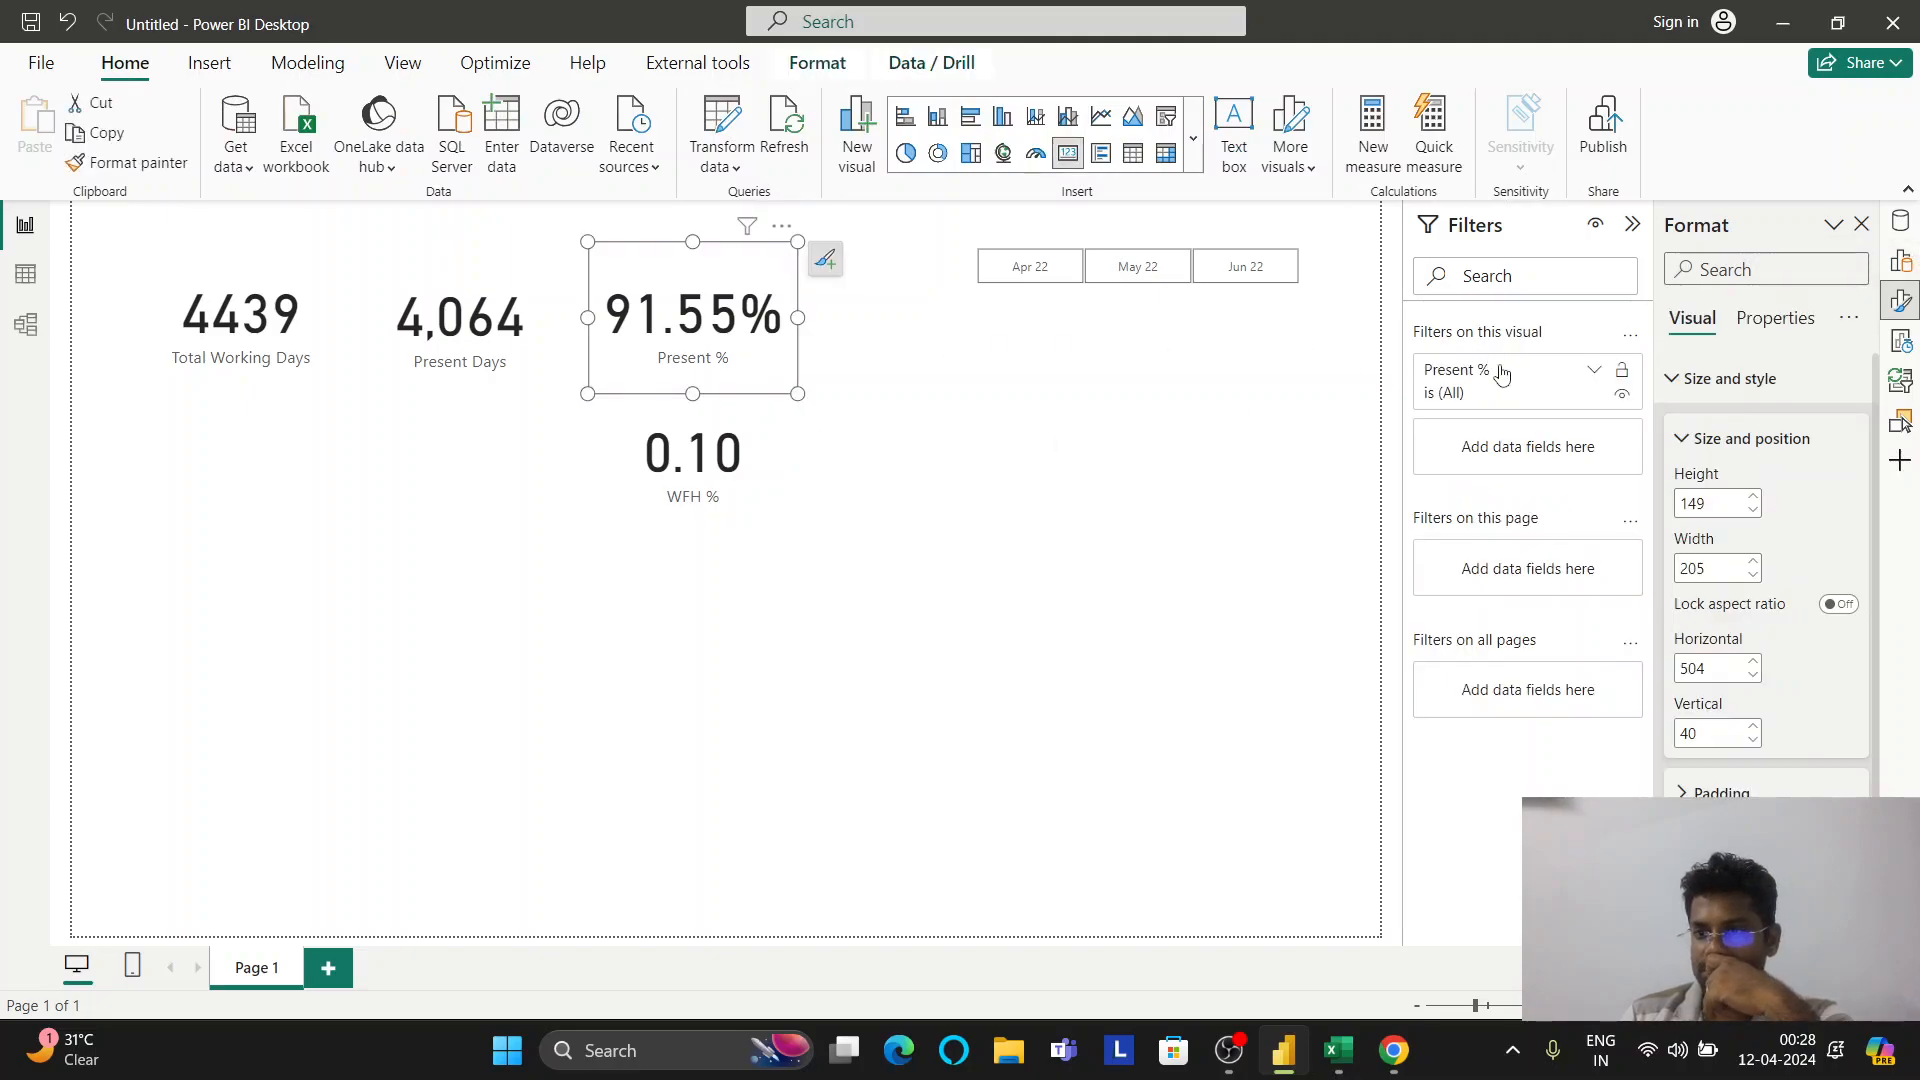
{"action": "left_click", "coordinate": [1758, 440]}
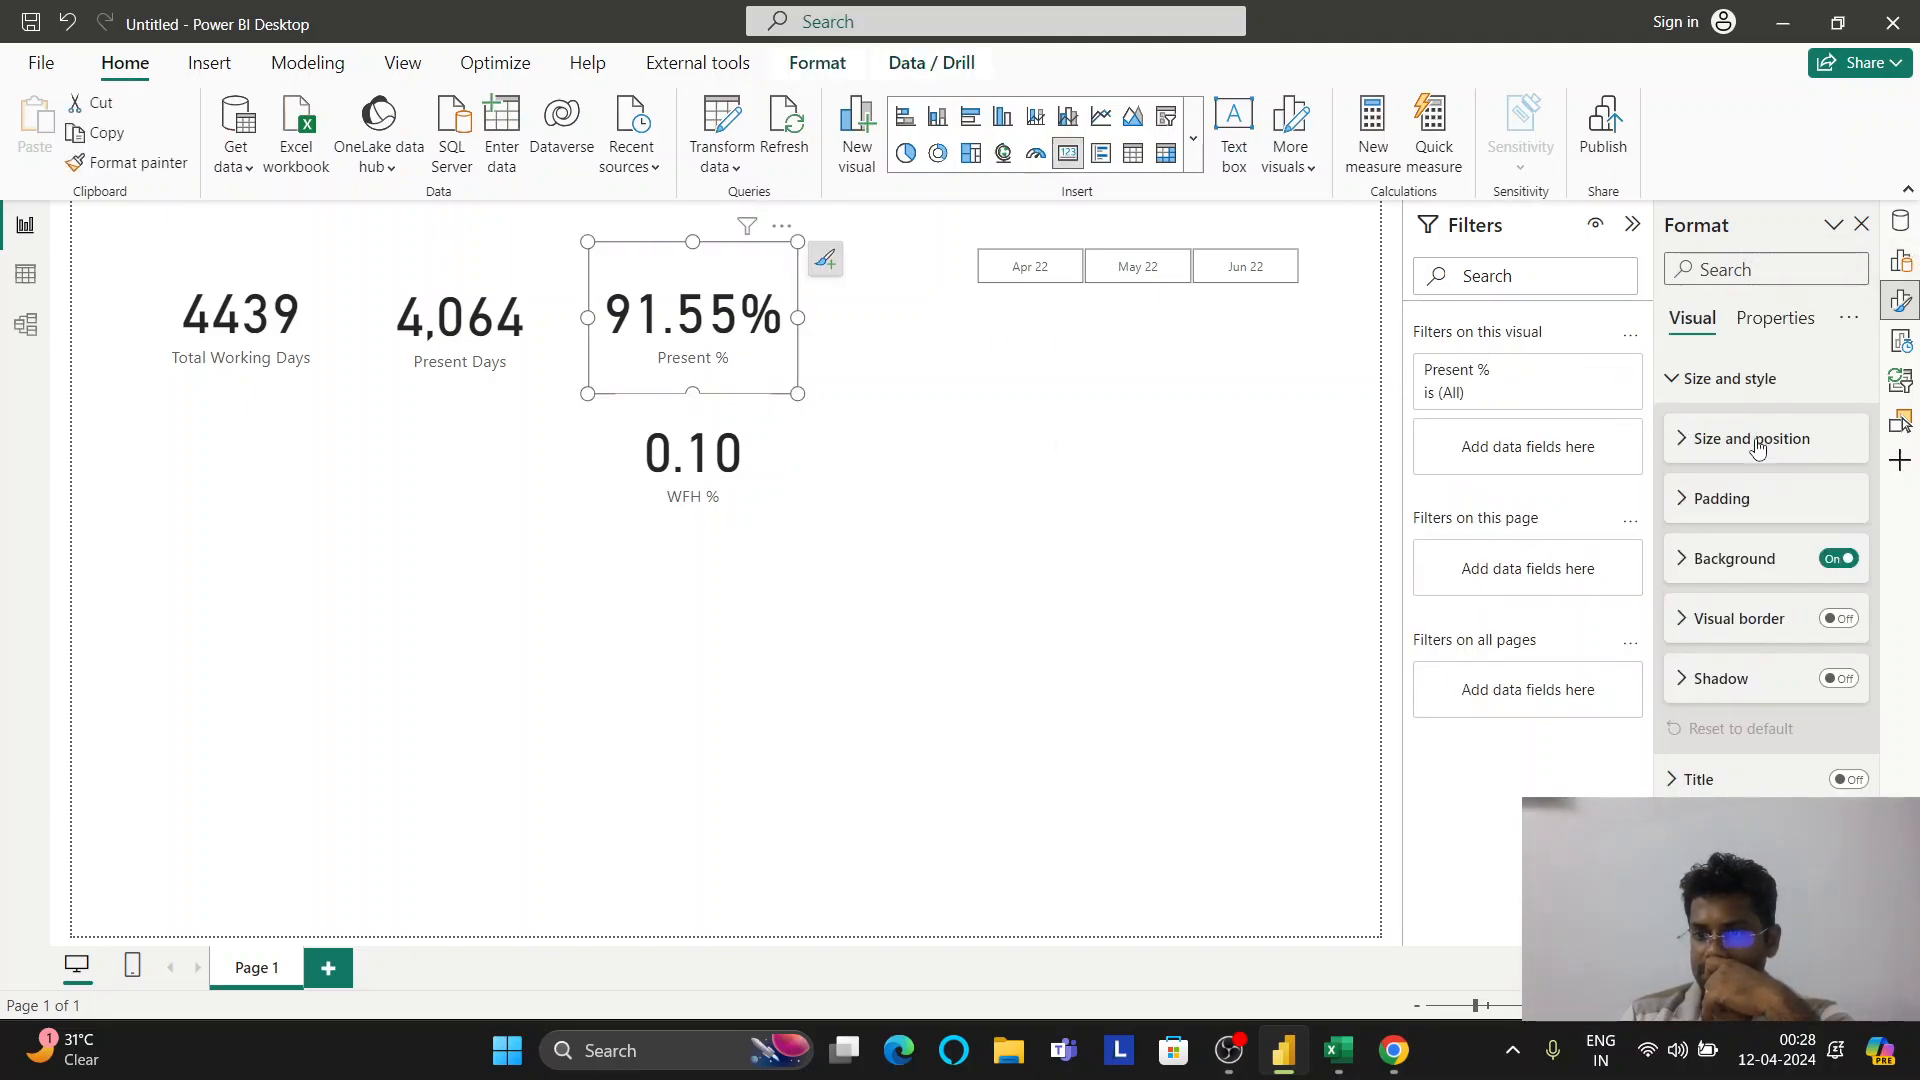
{"action": "left_click", "coordinate": [1768, 320]}
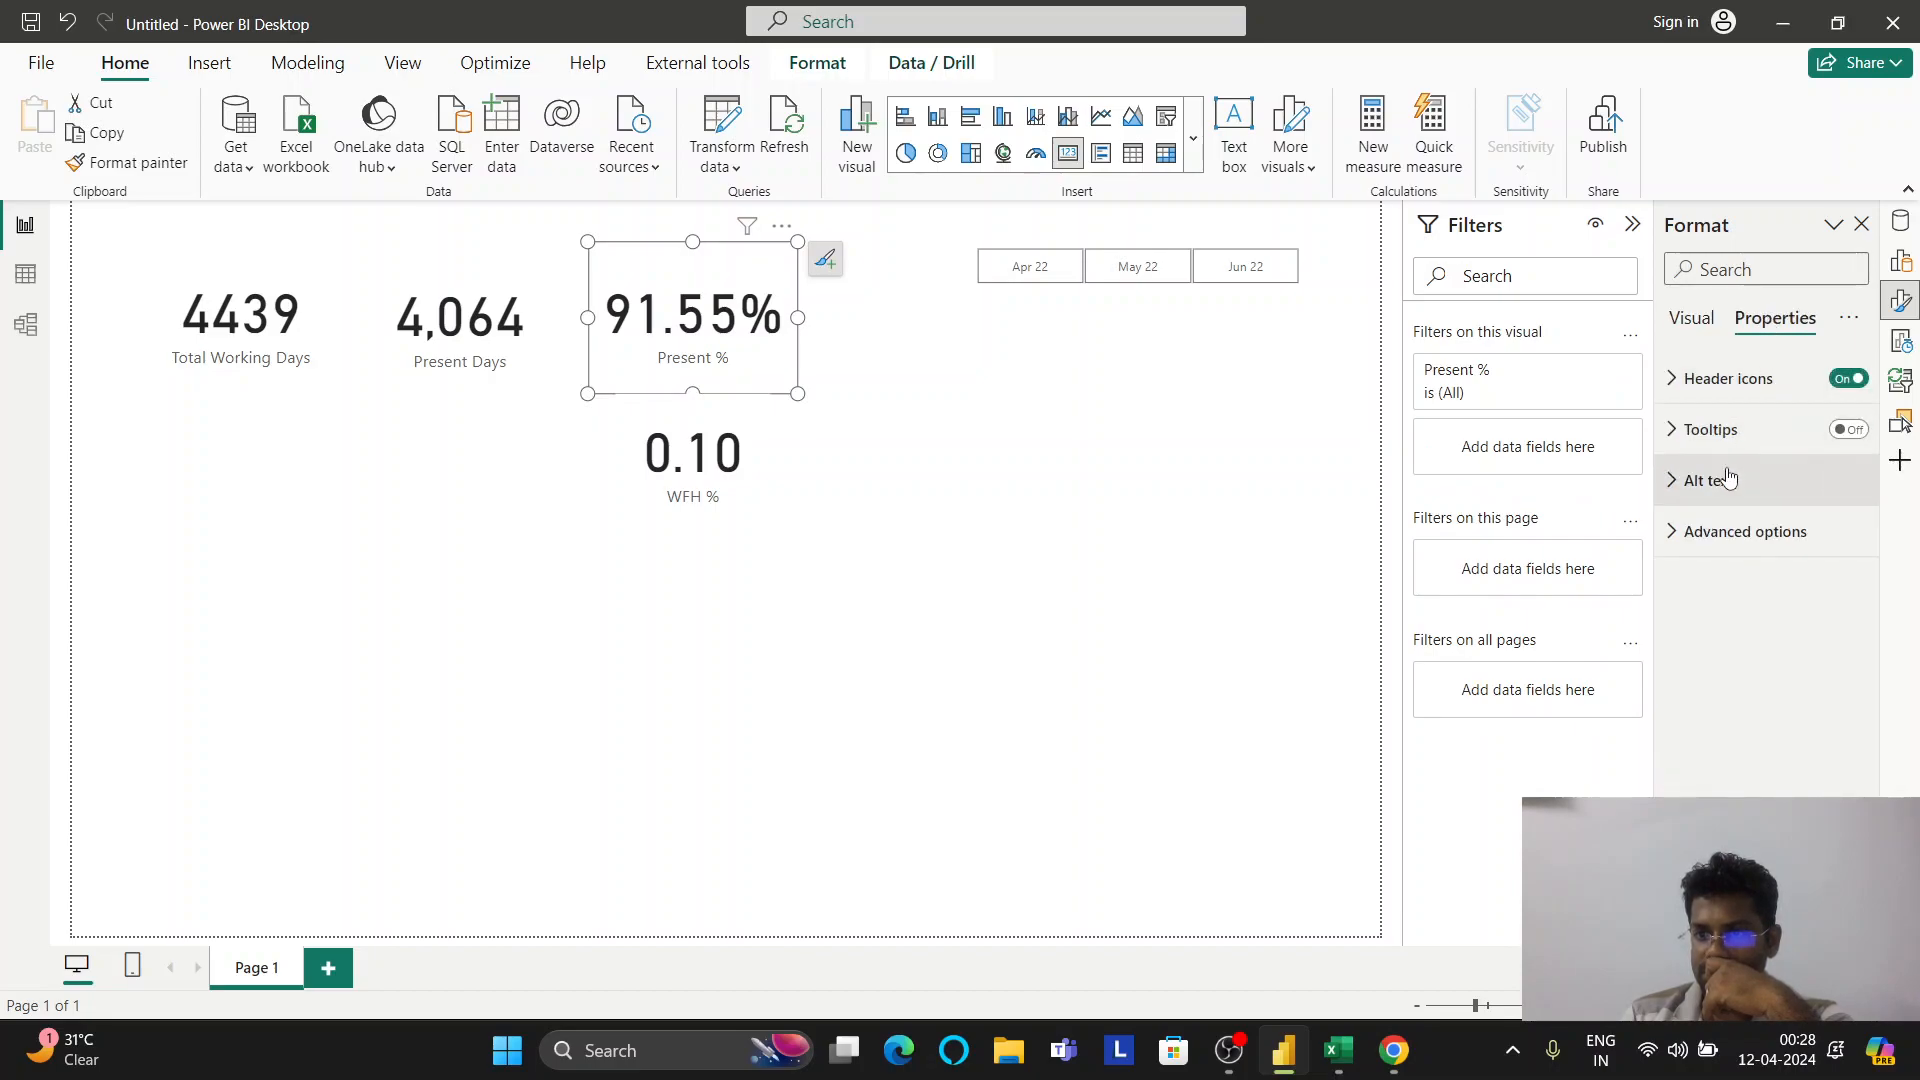
{"action": "left_click", "coordinate": [1680, 333]}
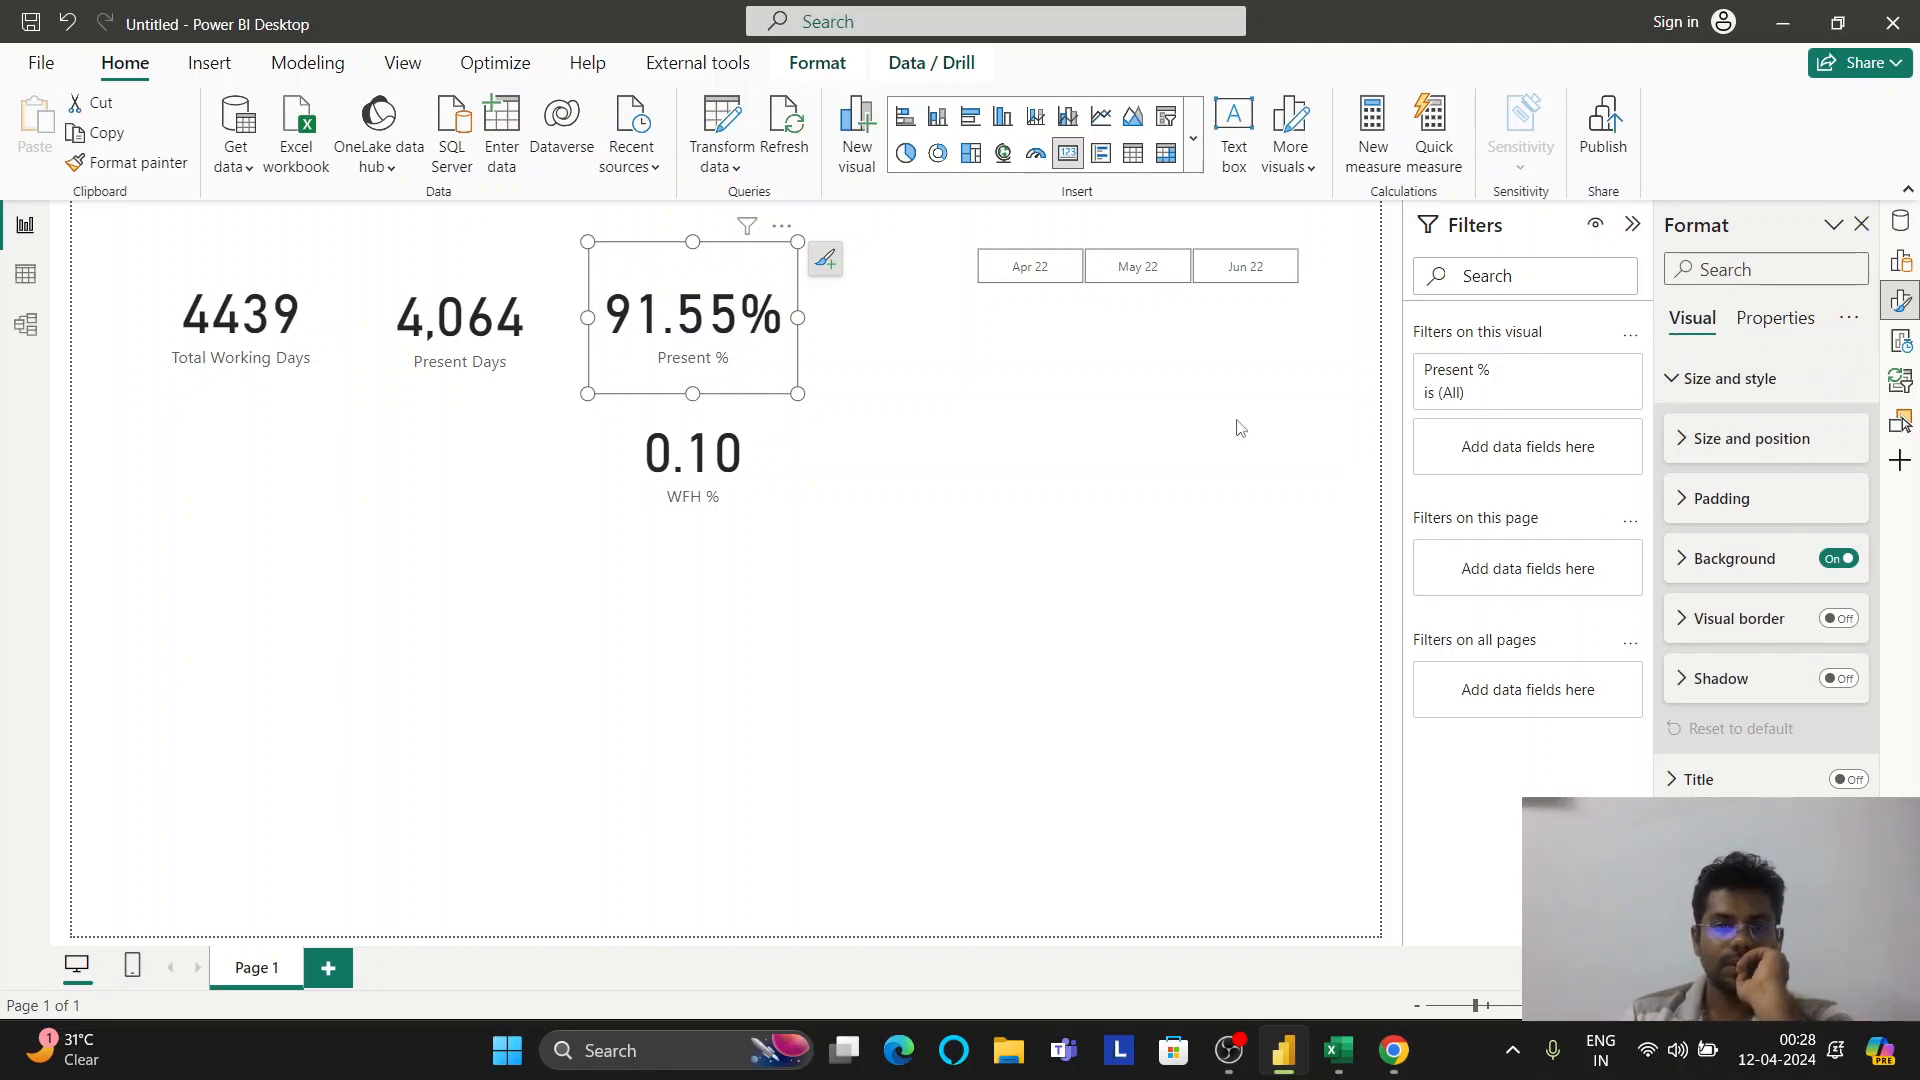
Select the Present Days and WFH % cards, then show the Data pane field list
{"action": "left_click", "coordinate": [480, 335]}
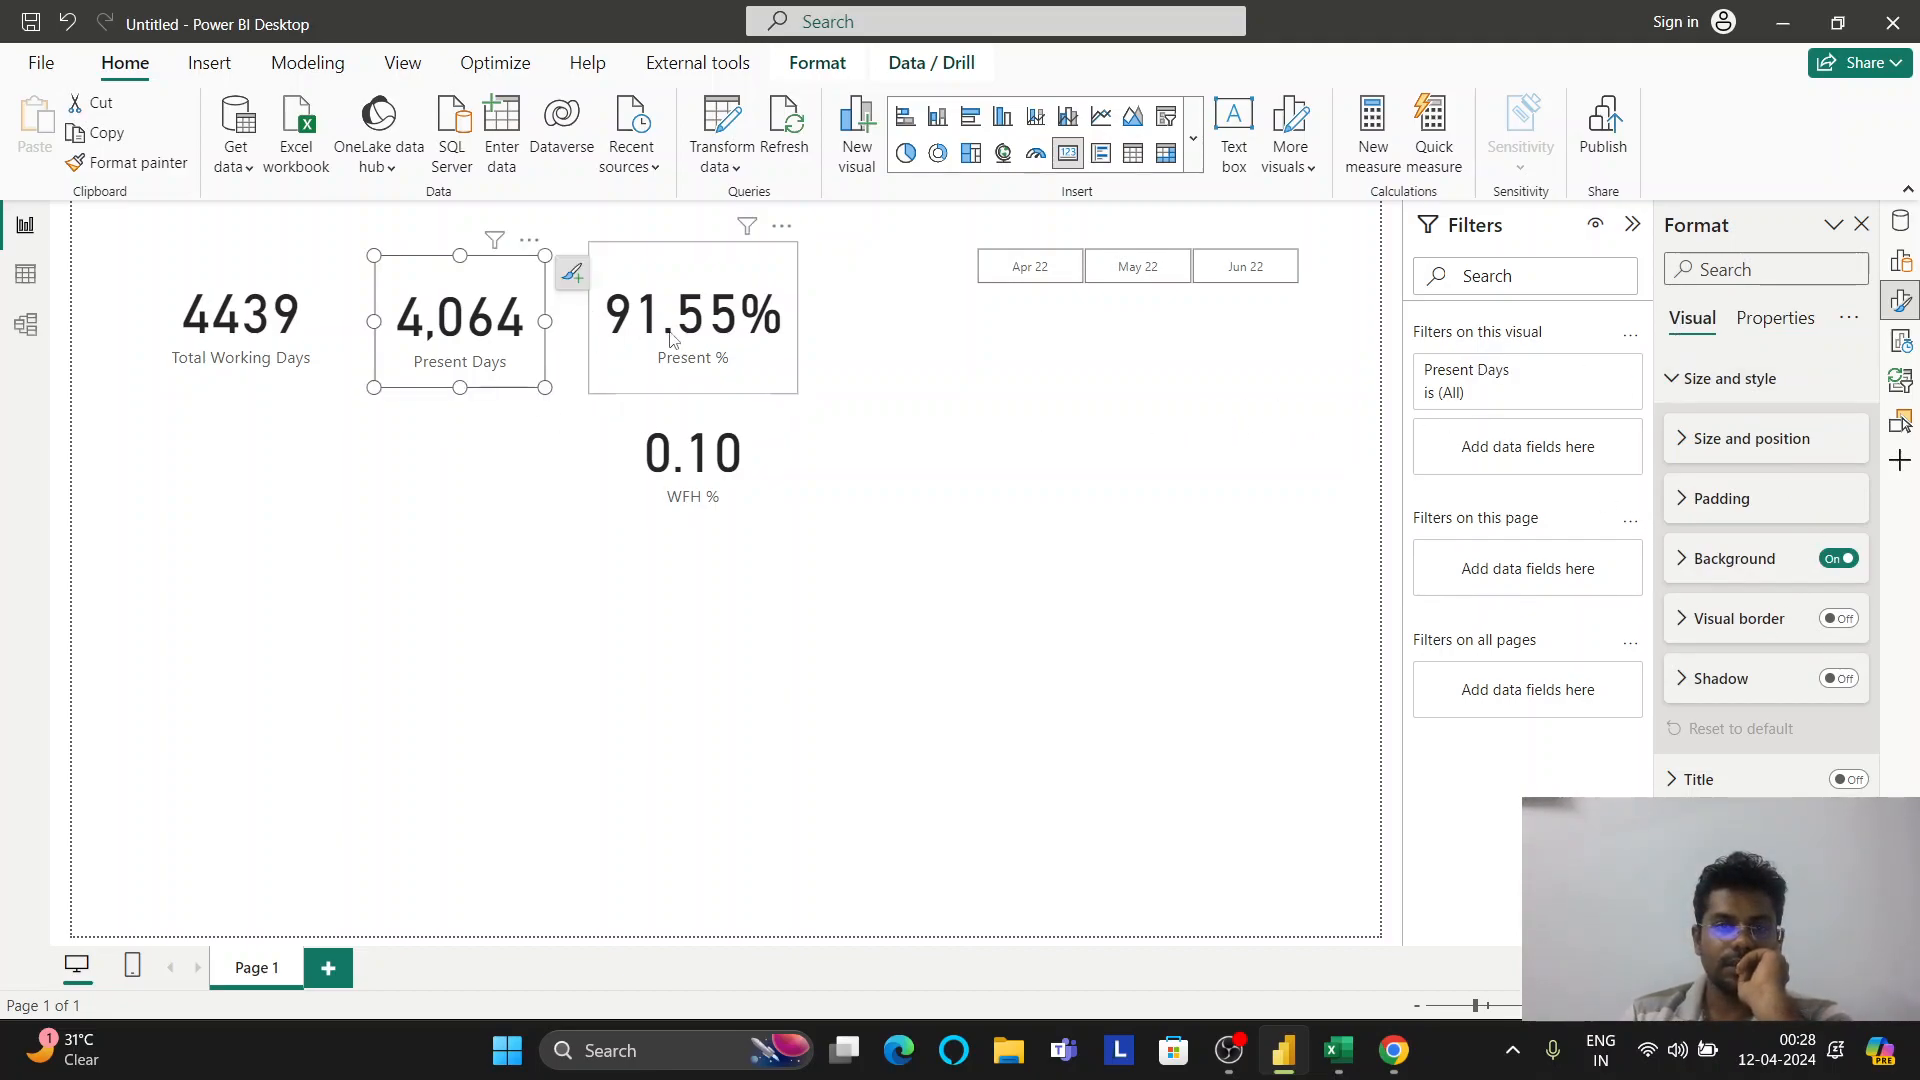
{"action": "left_click", "coordinate": [727, 327]}
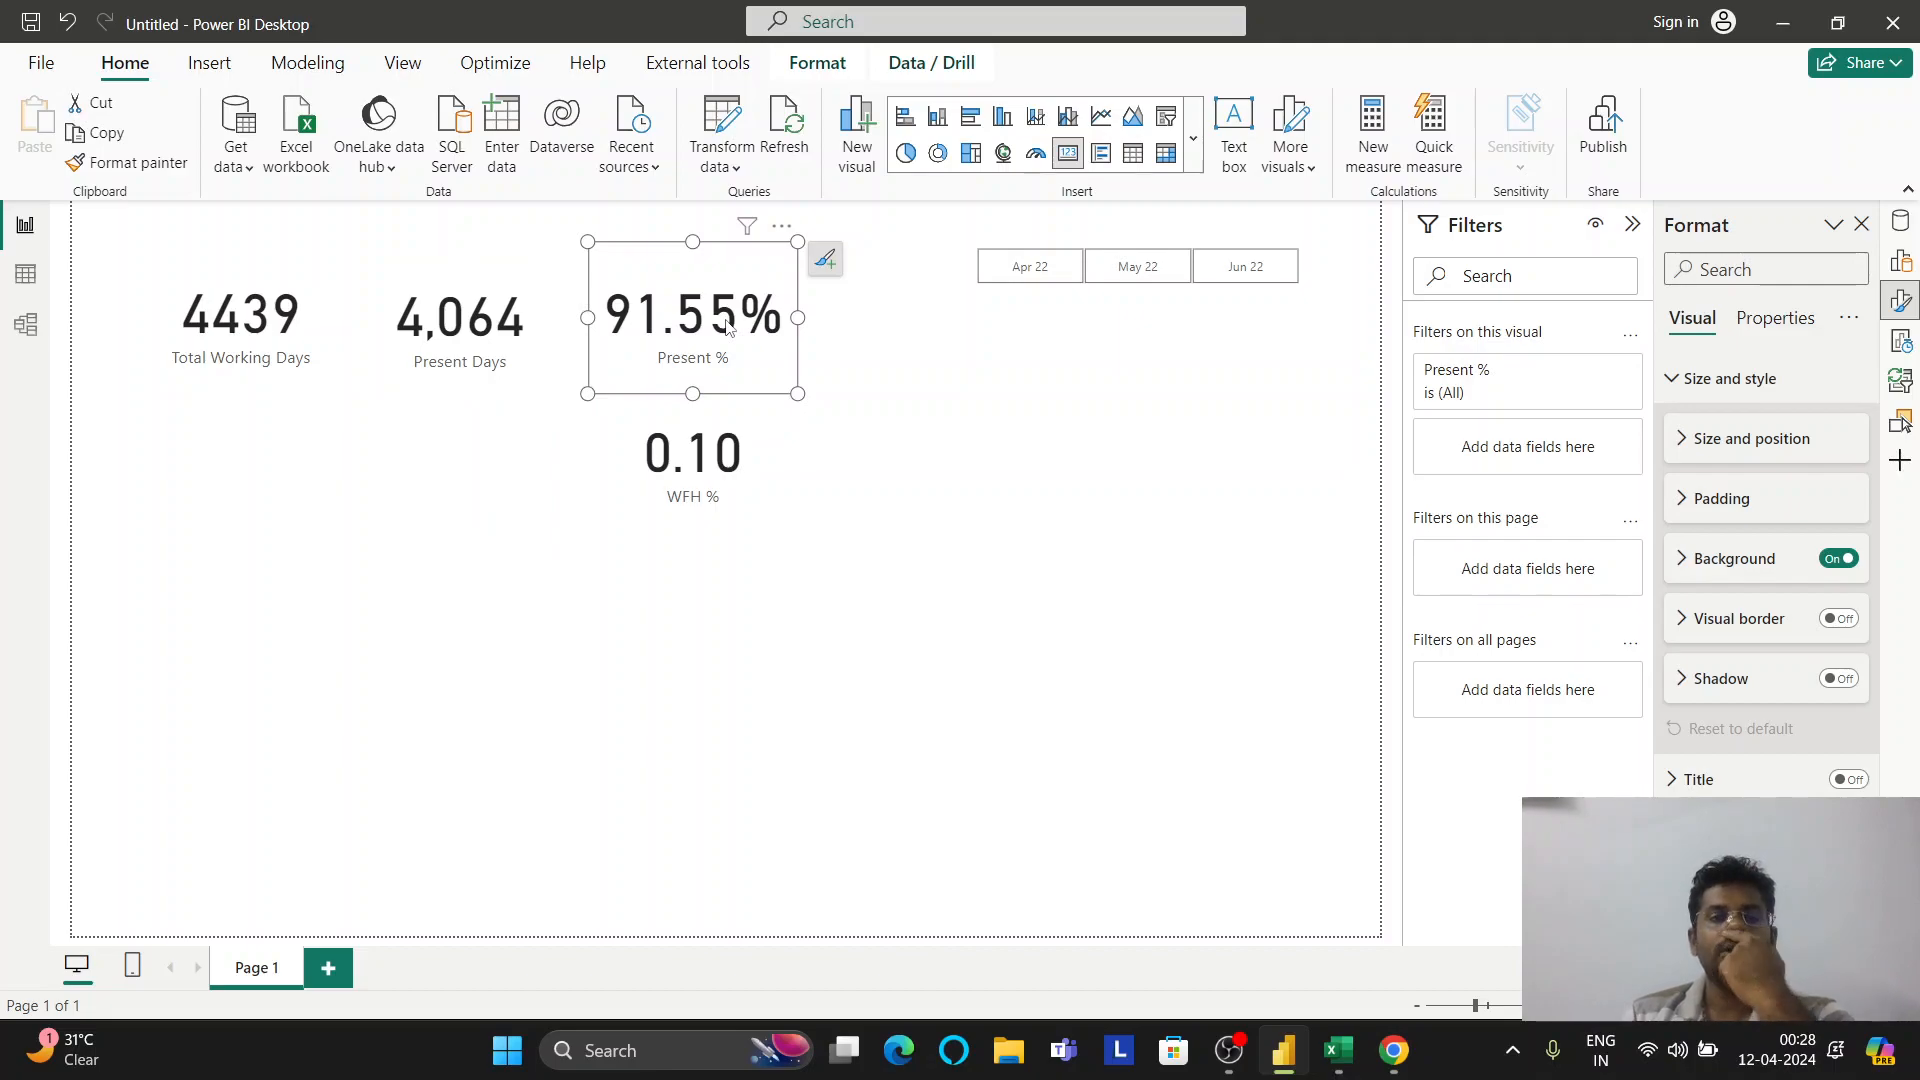
{"action": "left_click", "coordinate": [700, 455]}
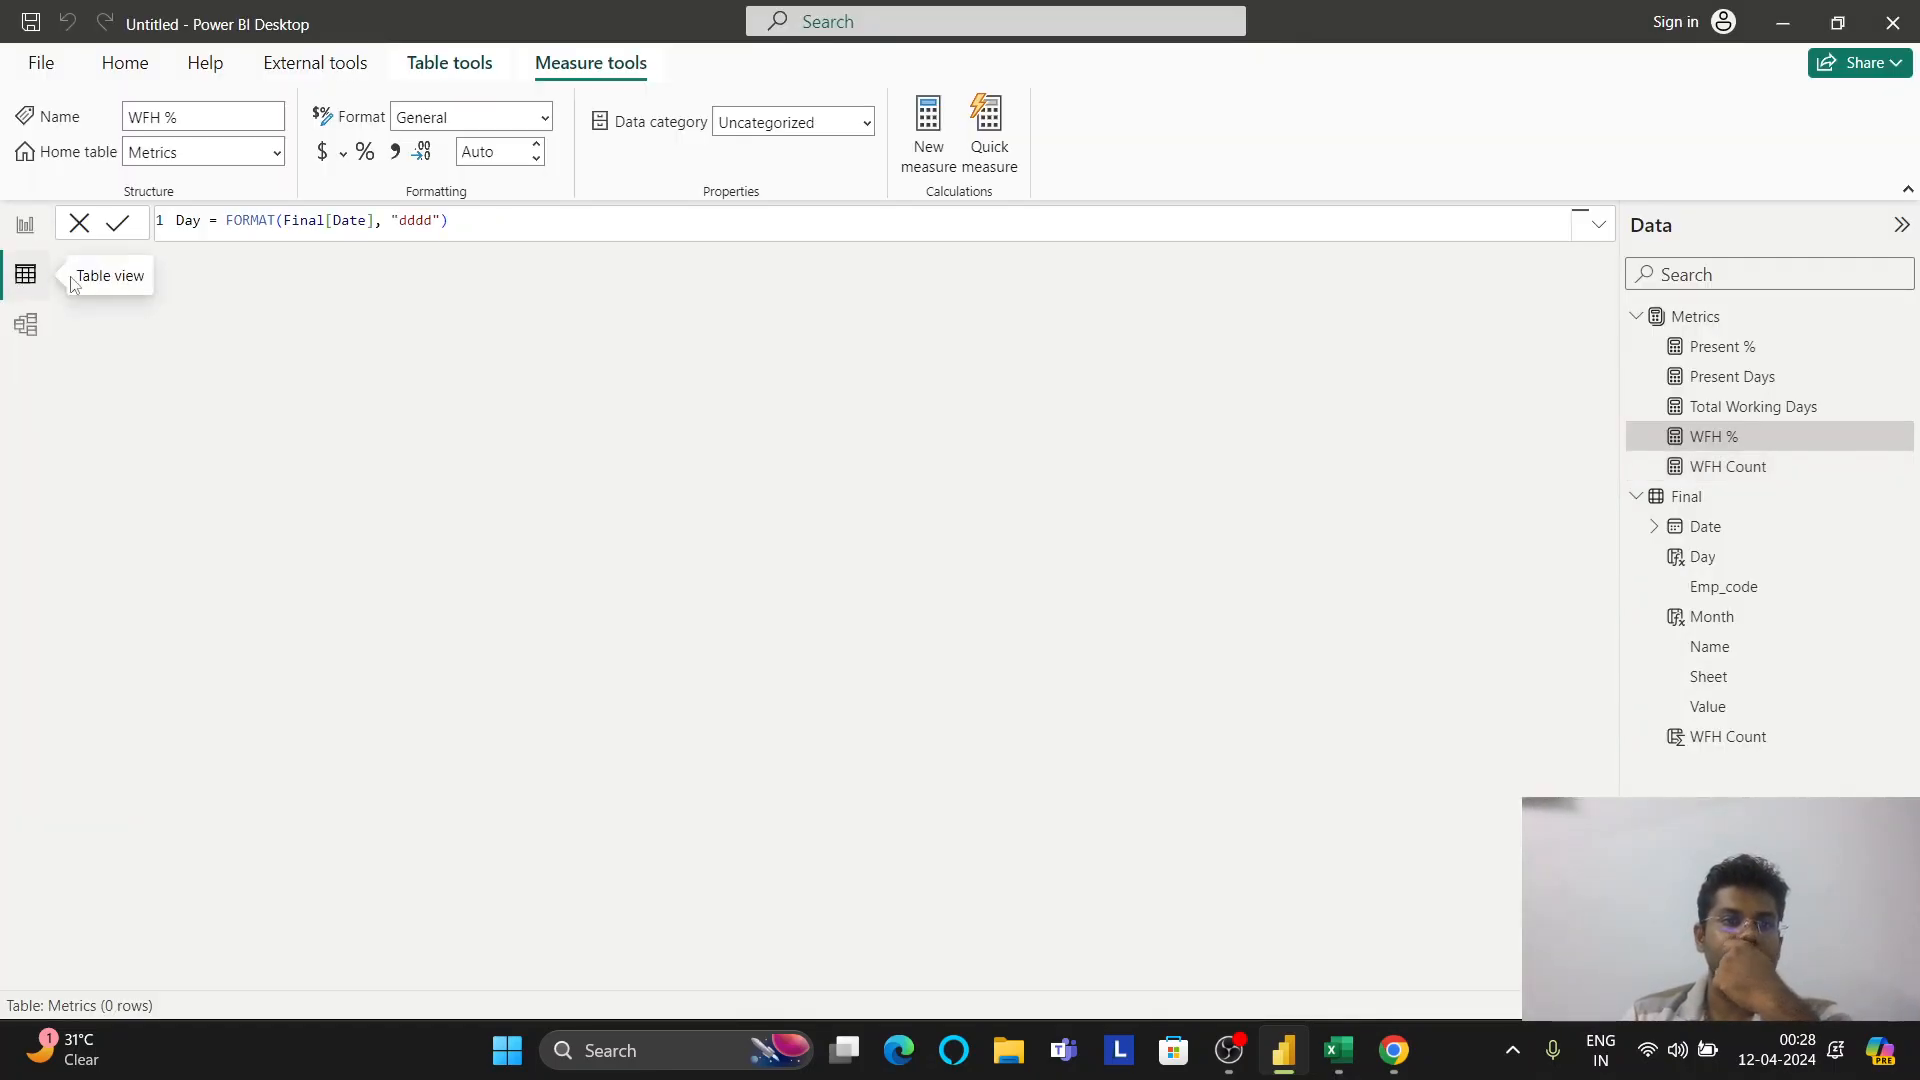
{"action": "left_click", "coordinate": [25, 225]}
{"action": "left_click", "coordinate": [1900, 225]}
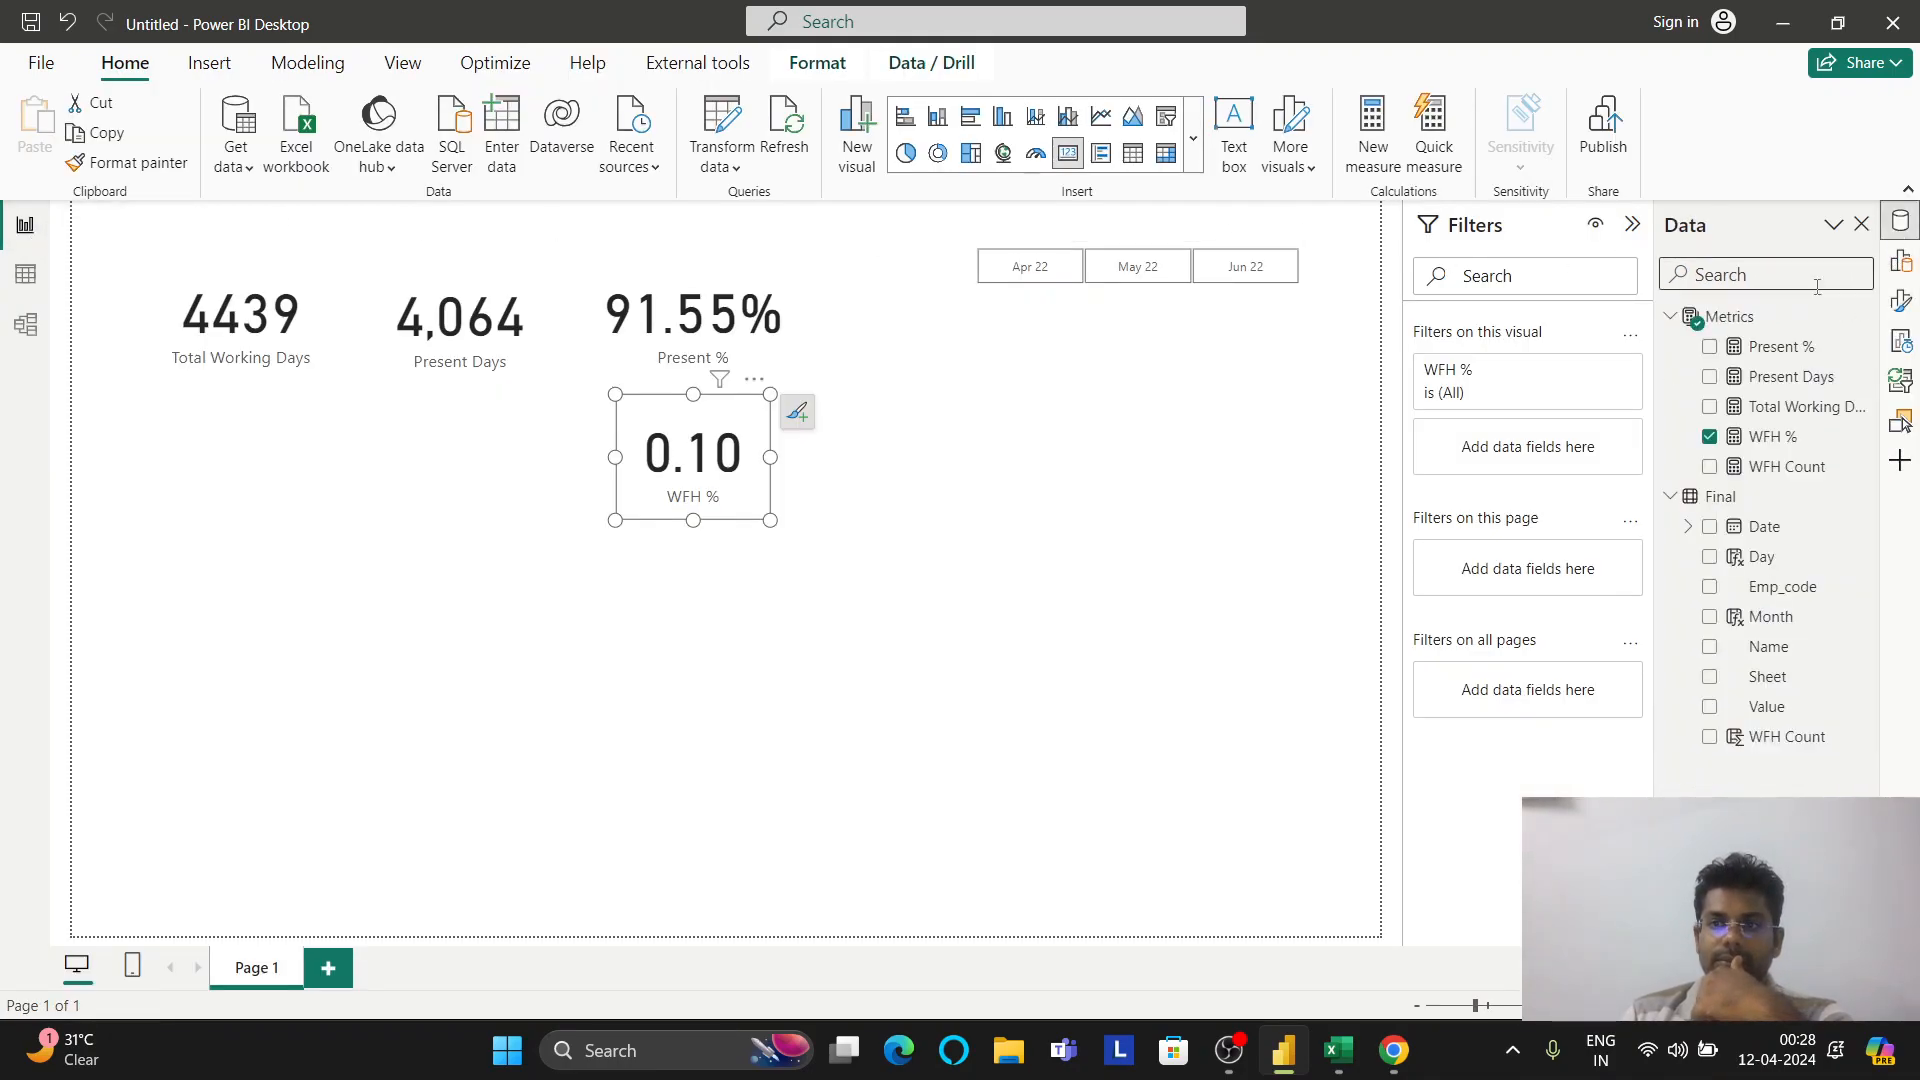
Format WFH % as a percentage, widen its card to show 10.21%, then open Table view
{"action": "left_click", "coordinate": [1753, 350]}
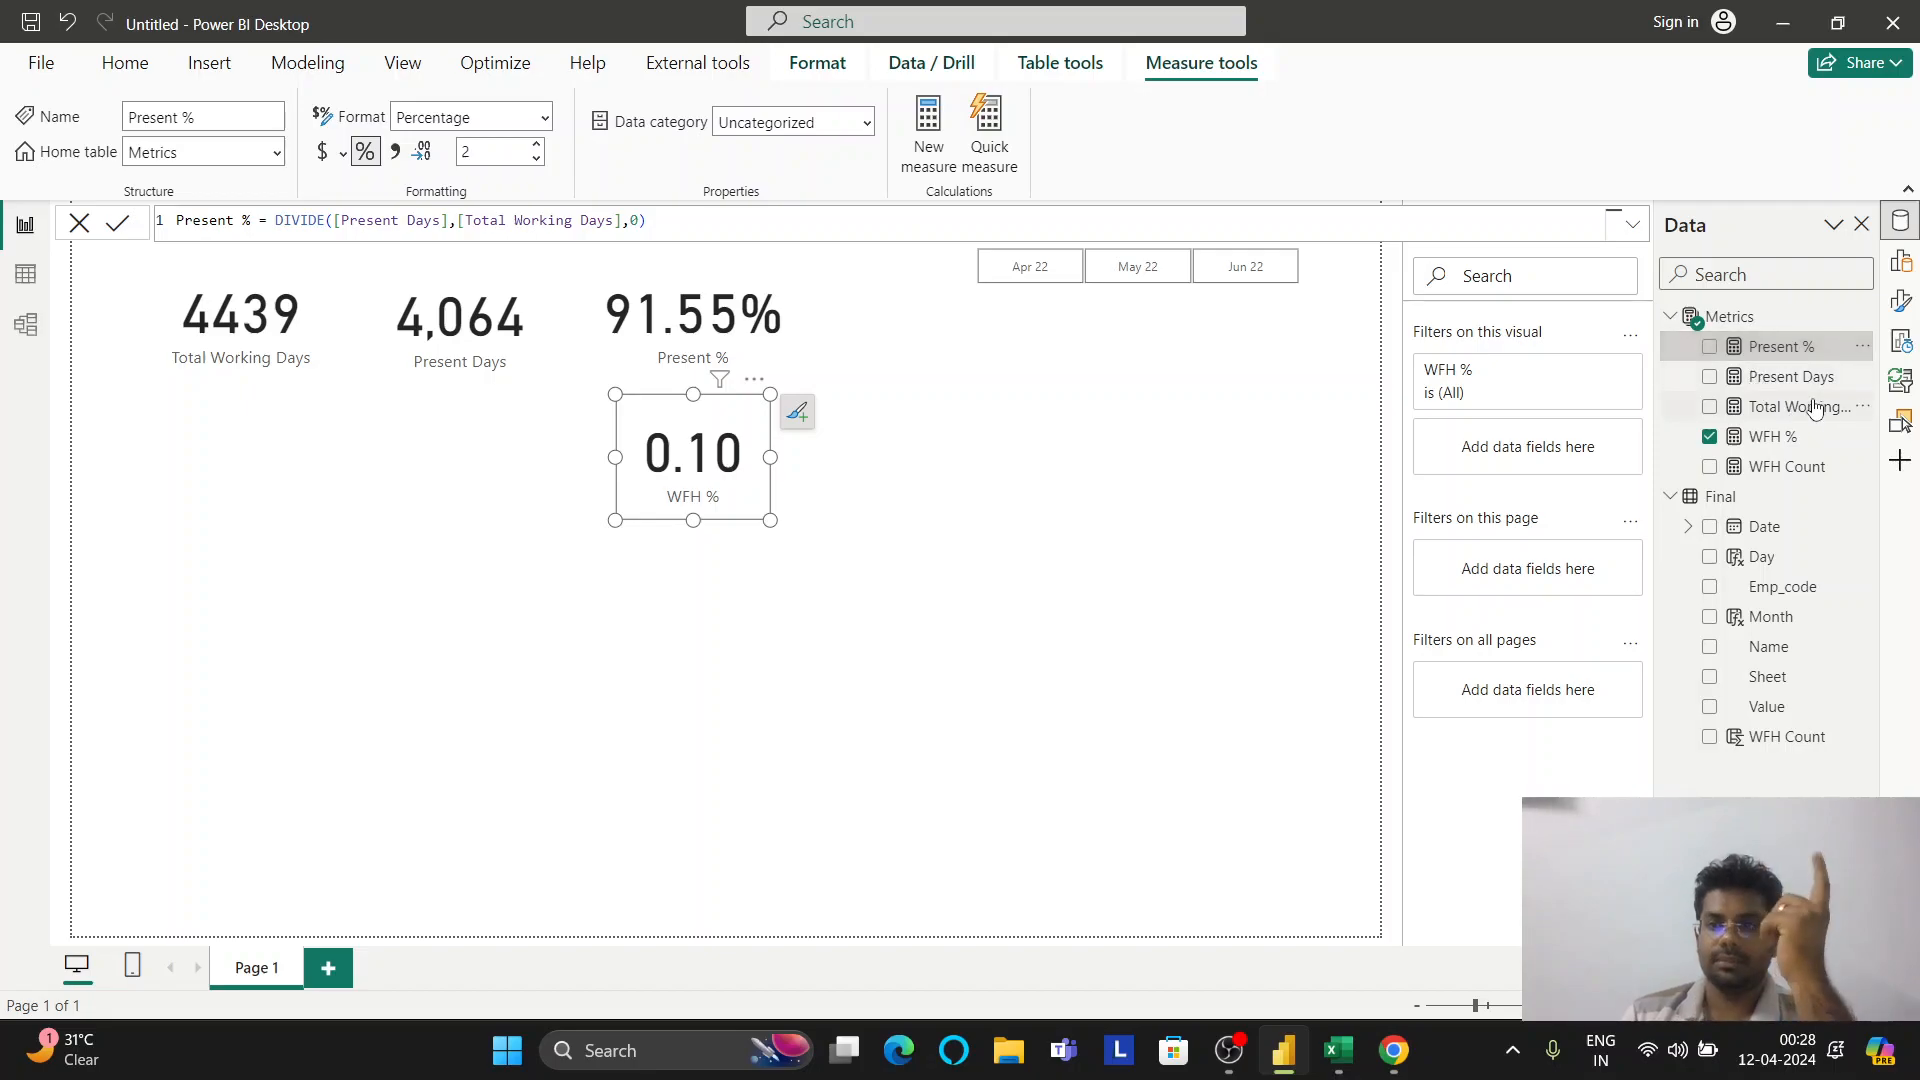
{"action": "left_click", "coordinate": [1792, 440]}
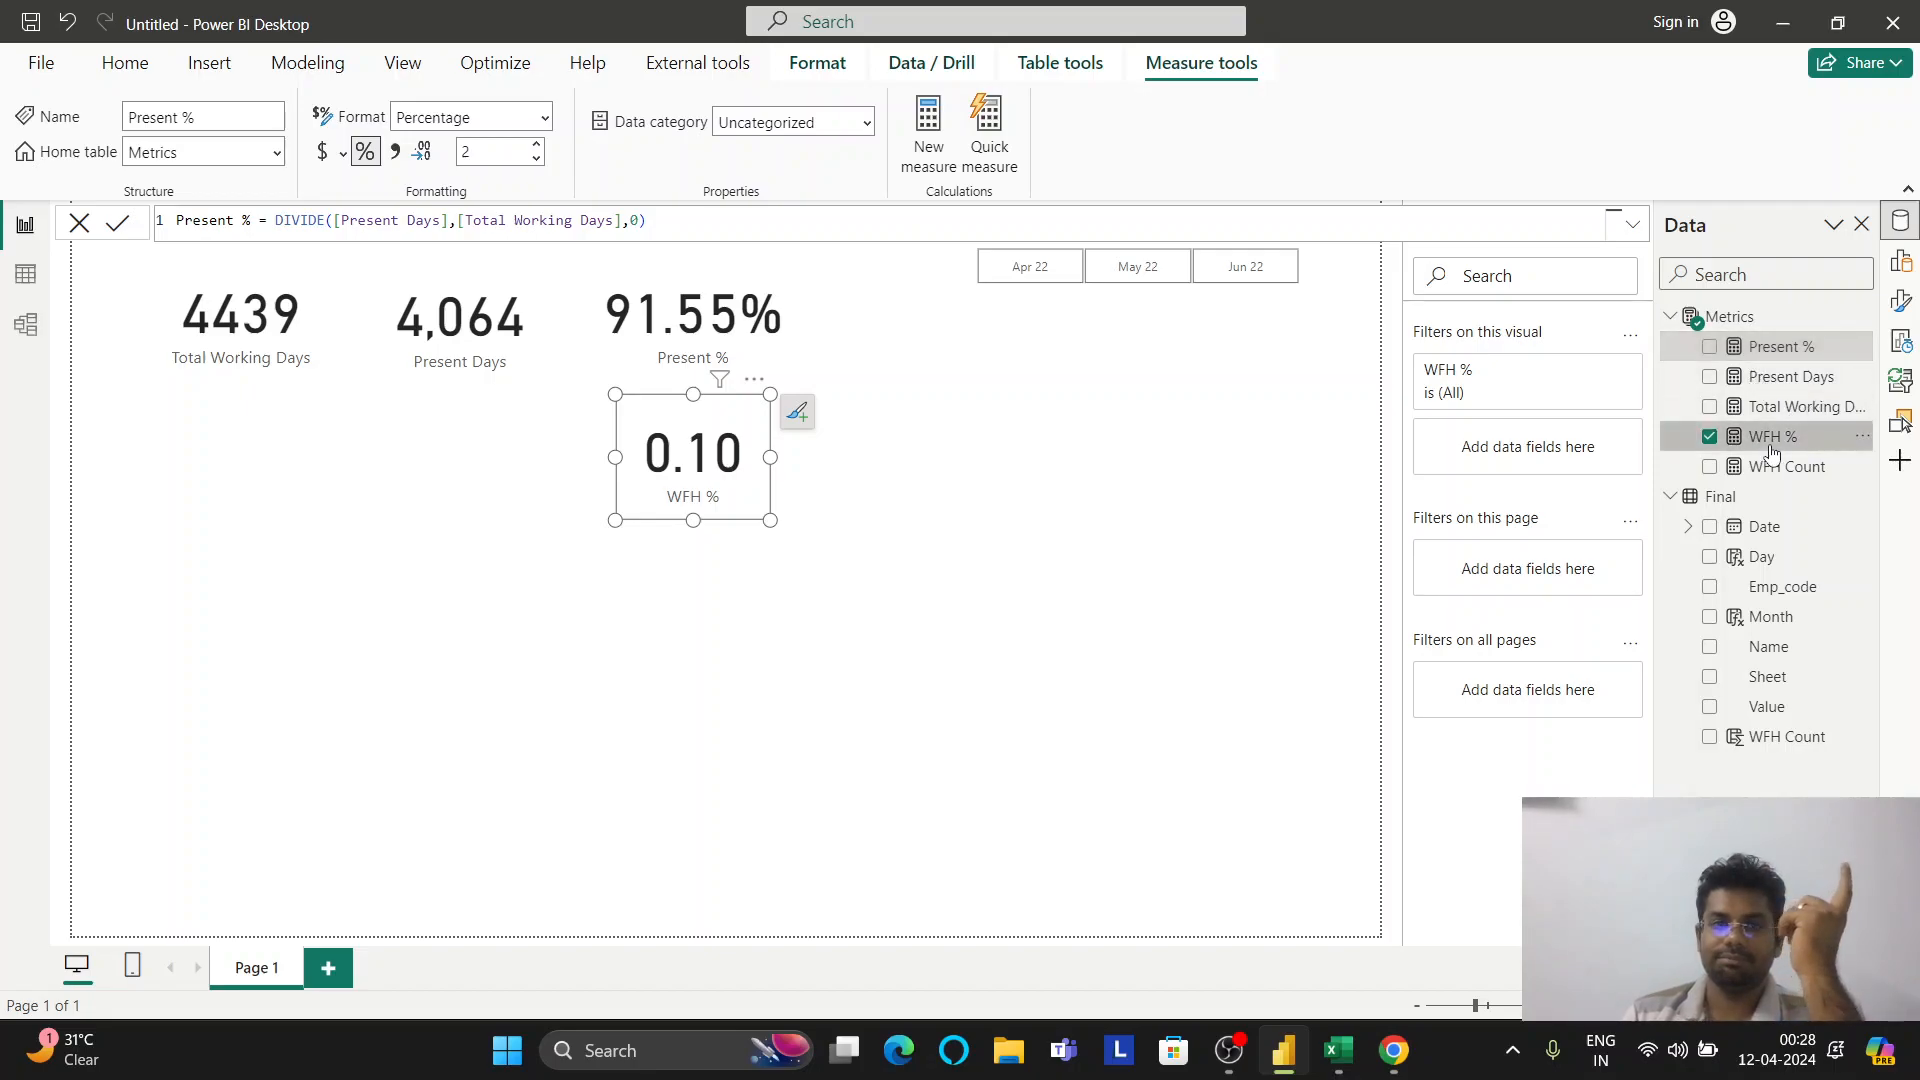
{"action": "left_click", "coordinate": [362, 153]}
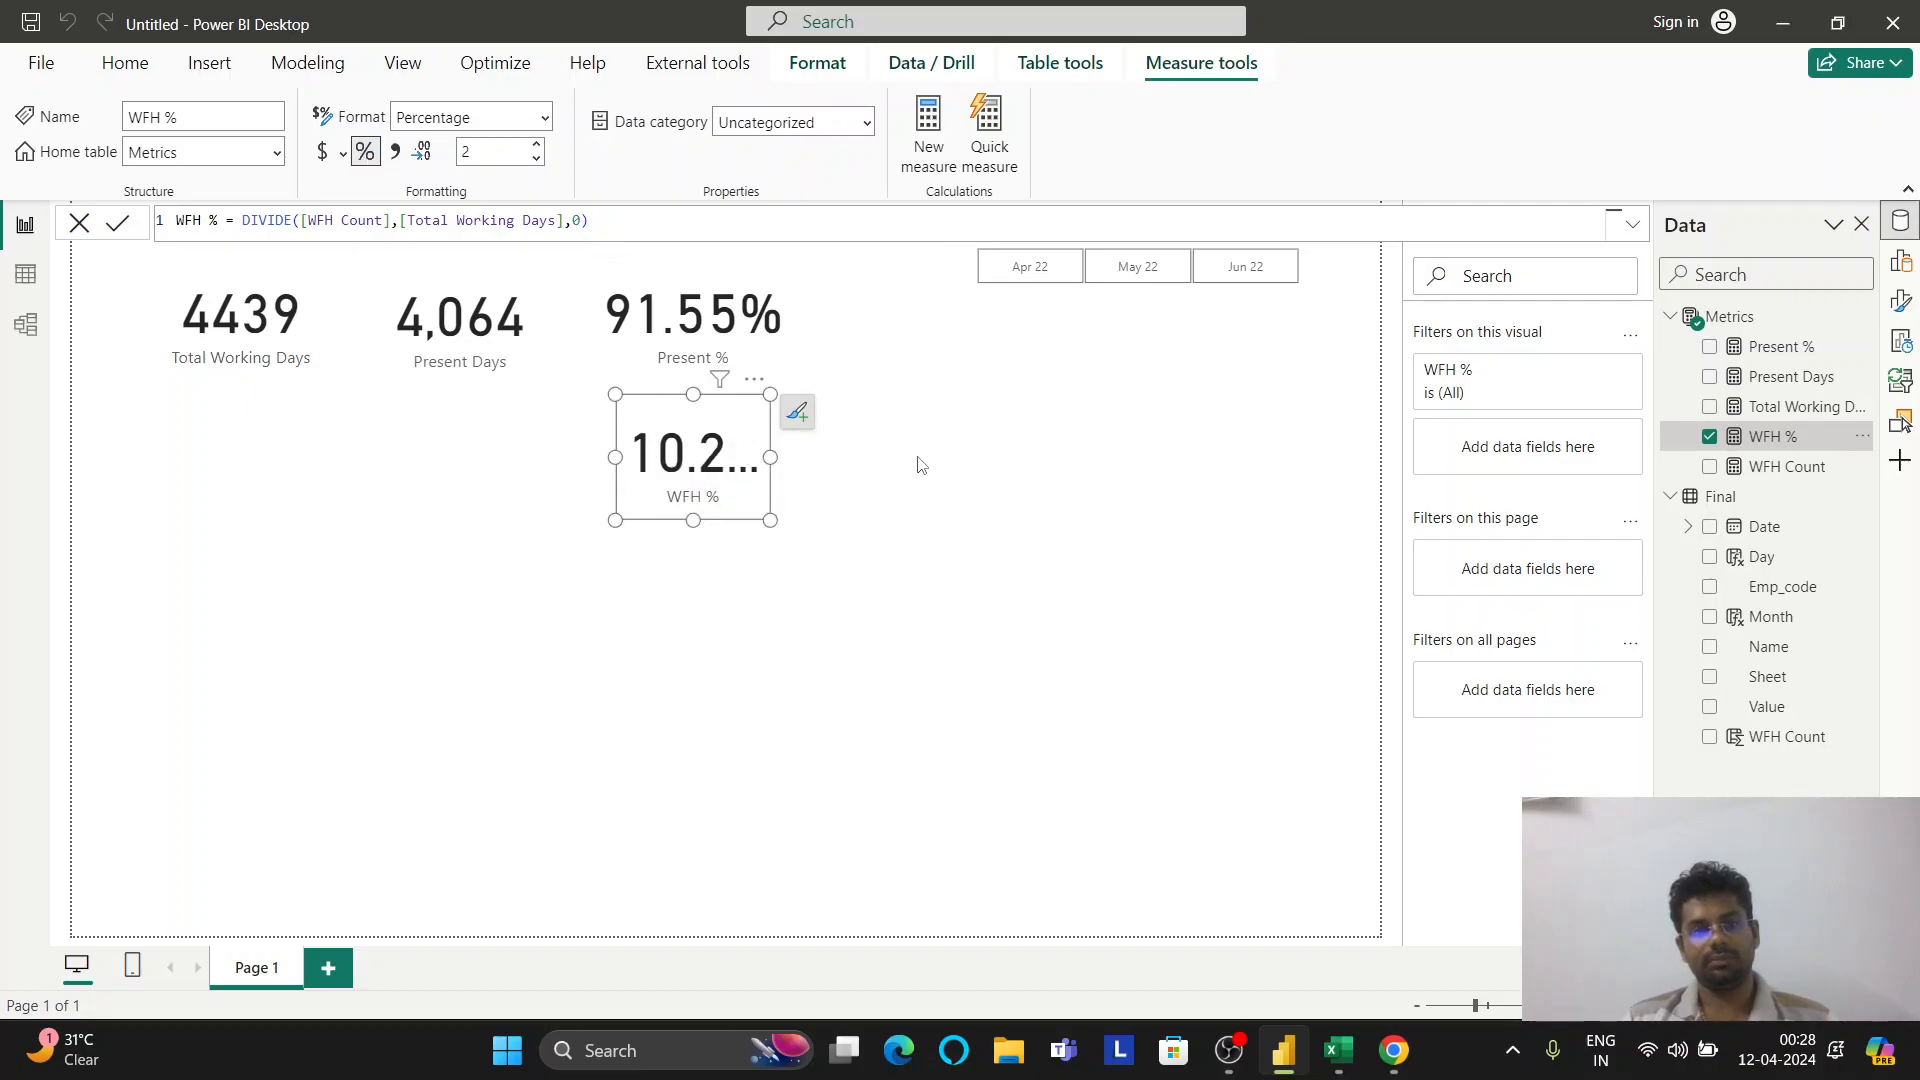
{"action": "left_click_drag", "start_coordinate": [768, 457], "coordinate": [704, 452]}
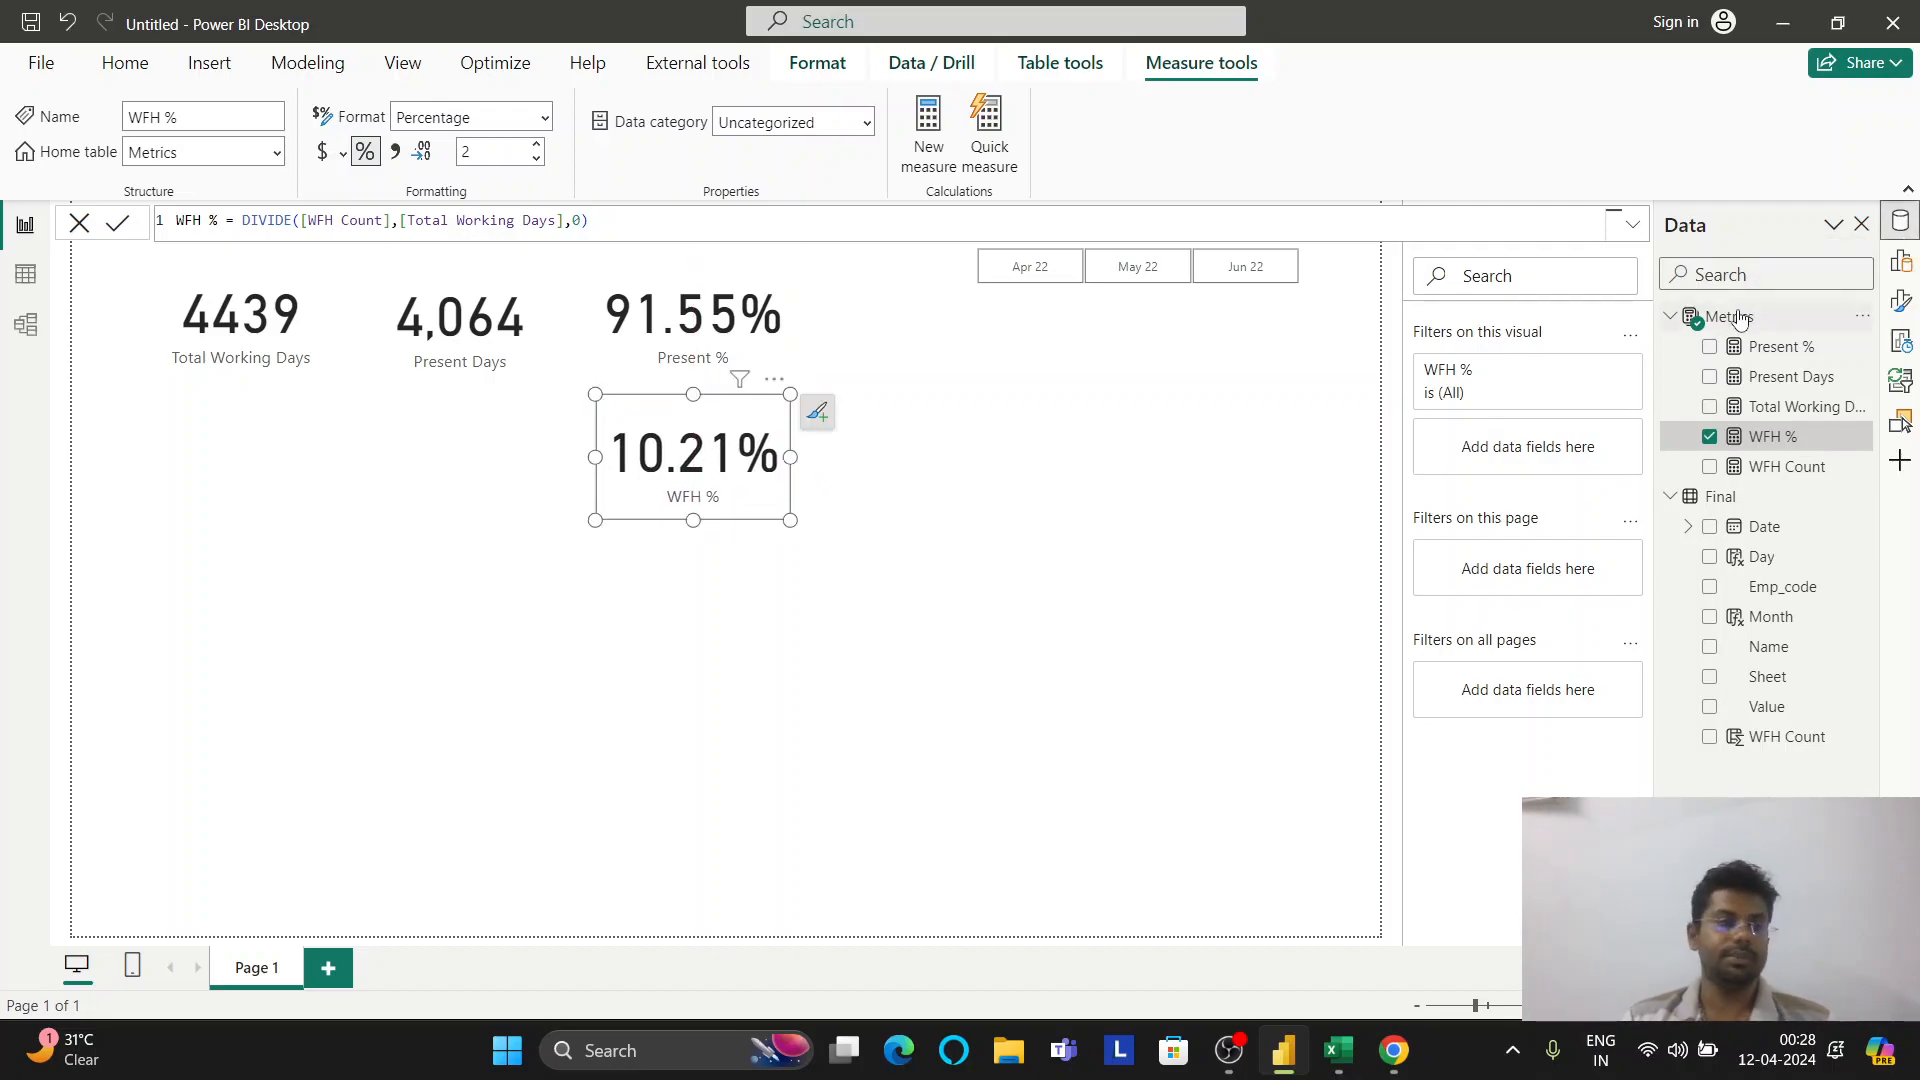
{"action": "left_click", "coordinate": [40, 278]}
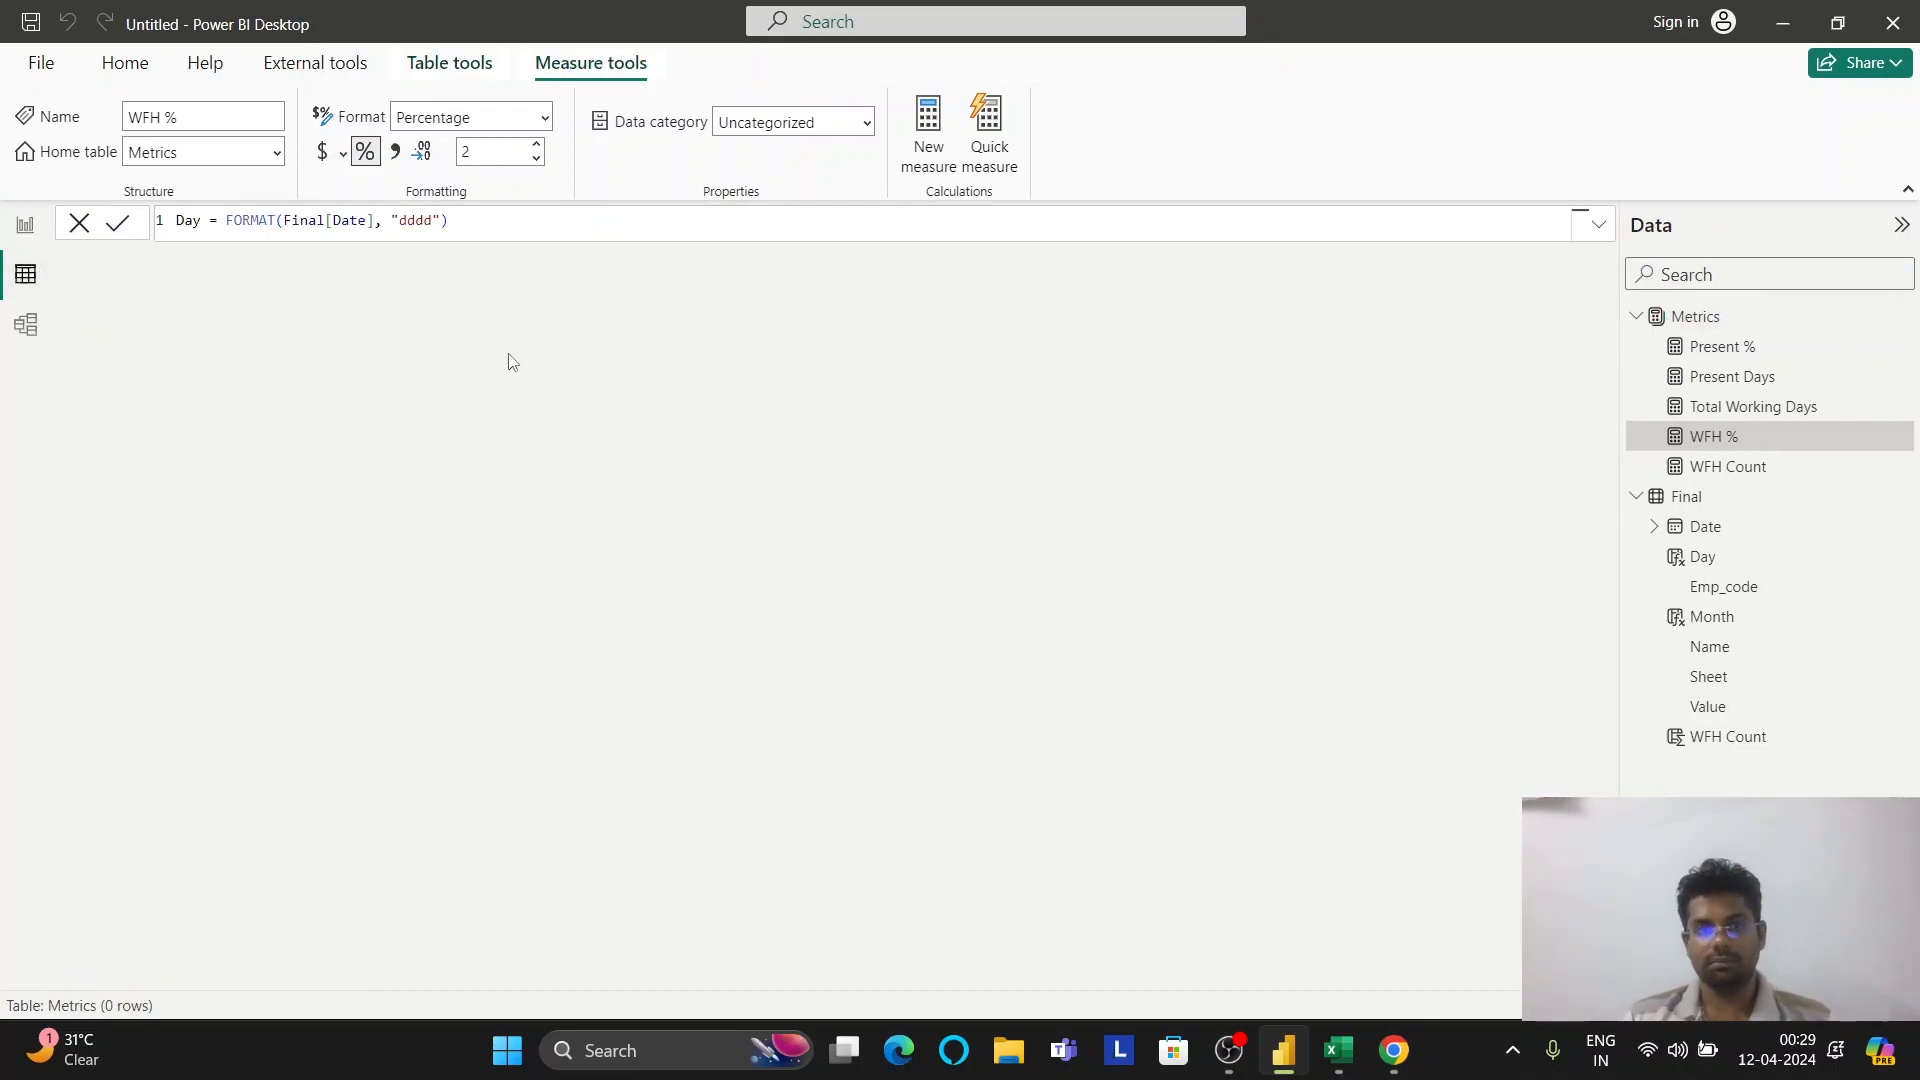
On the Final table, begin column SL Count = SWITCH(True(), Final[Value] = "" and switch to Excel
{"action": "left_click", "coordinate": [1679, 500]}
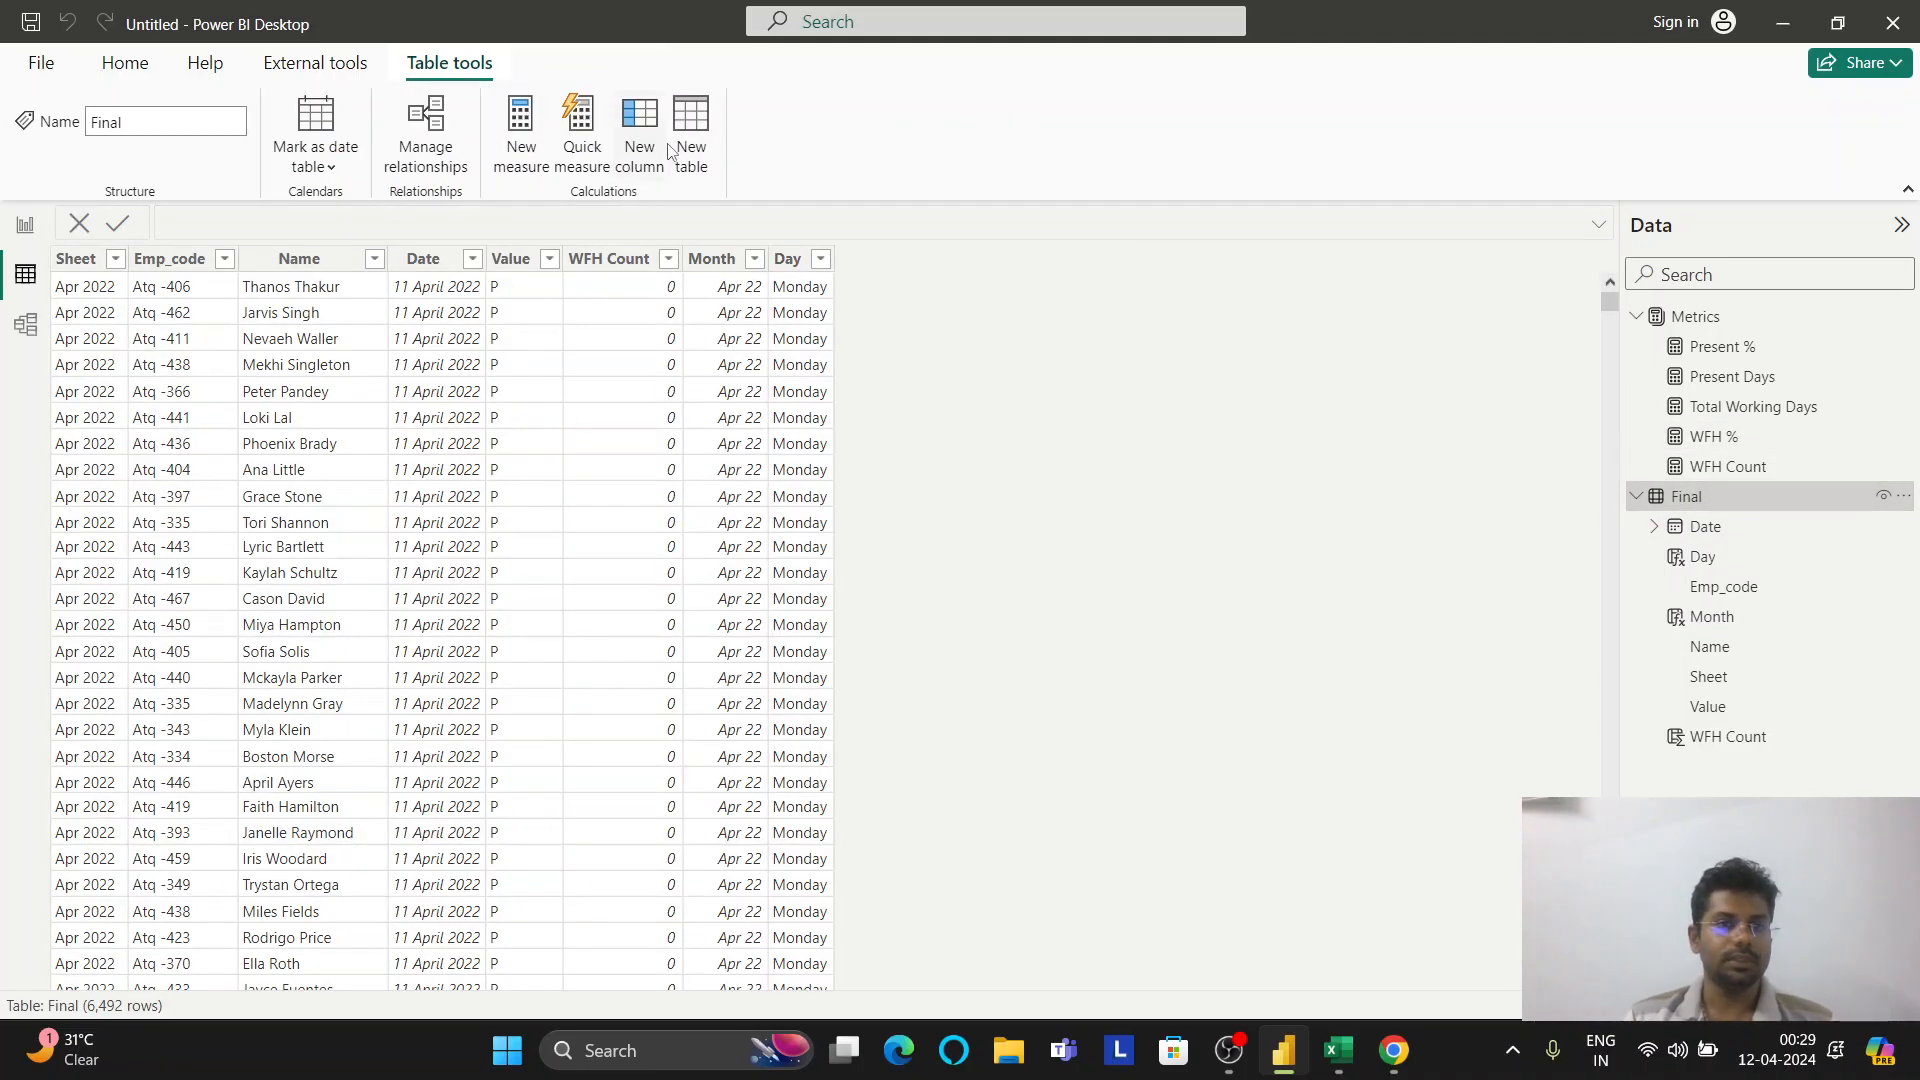
{"action": "left_click", "coordinate": [642, 118]}
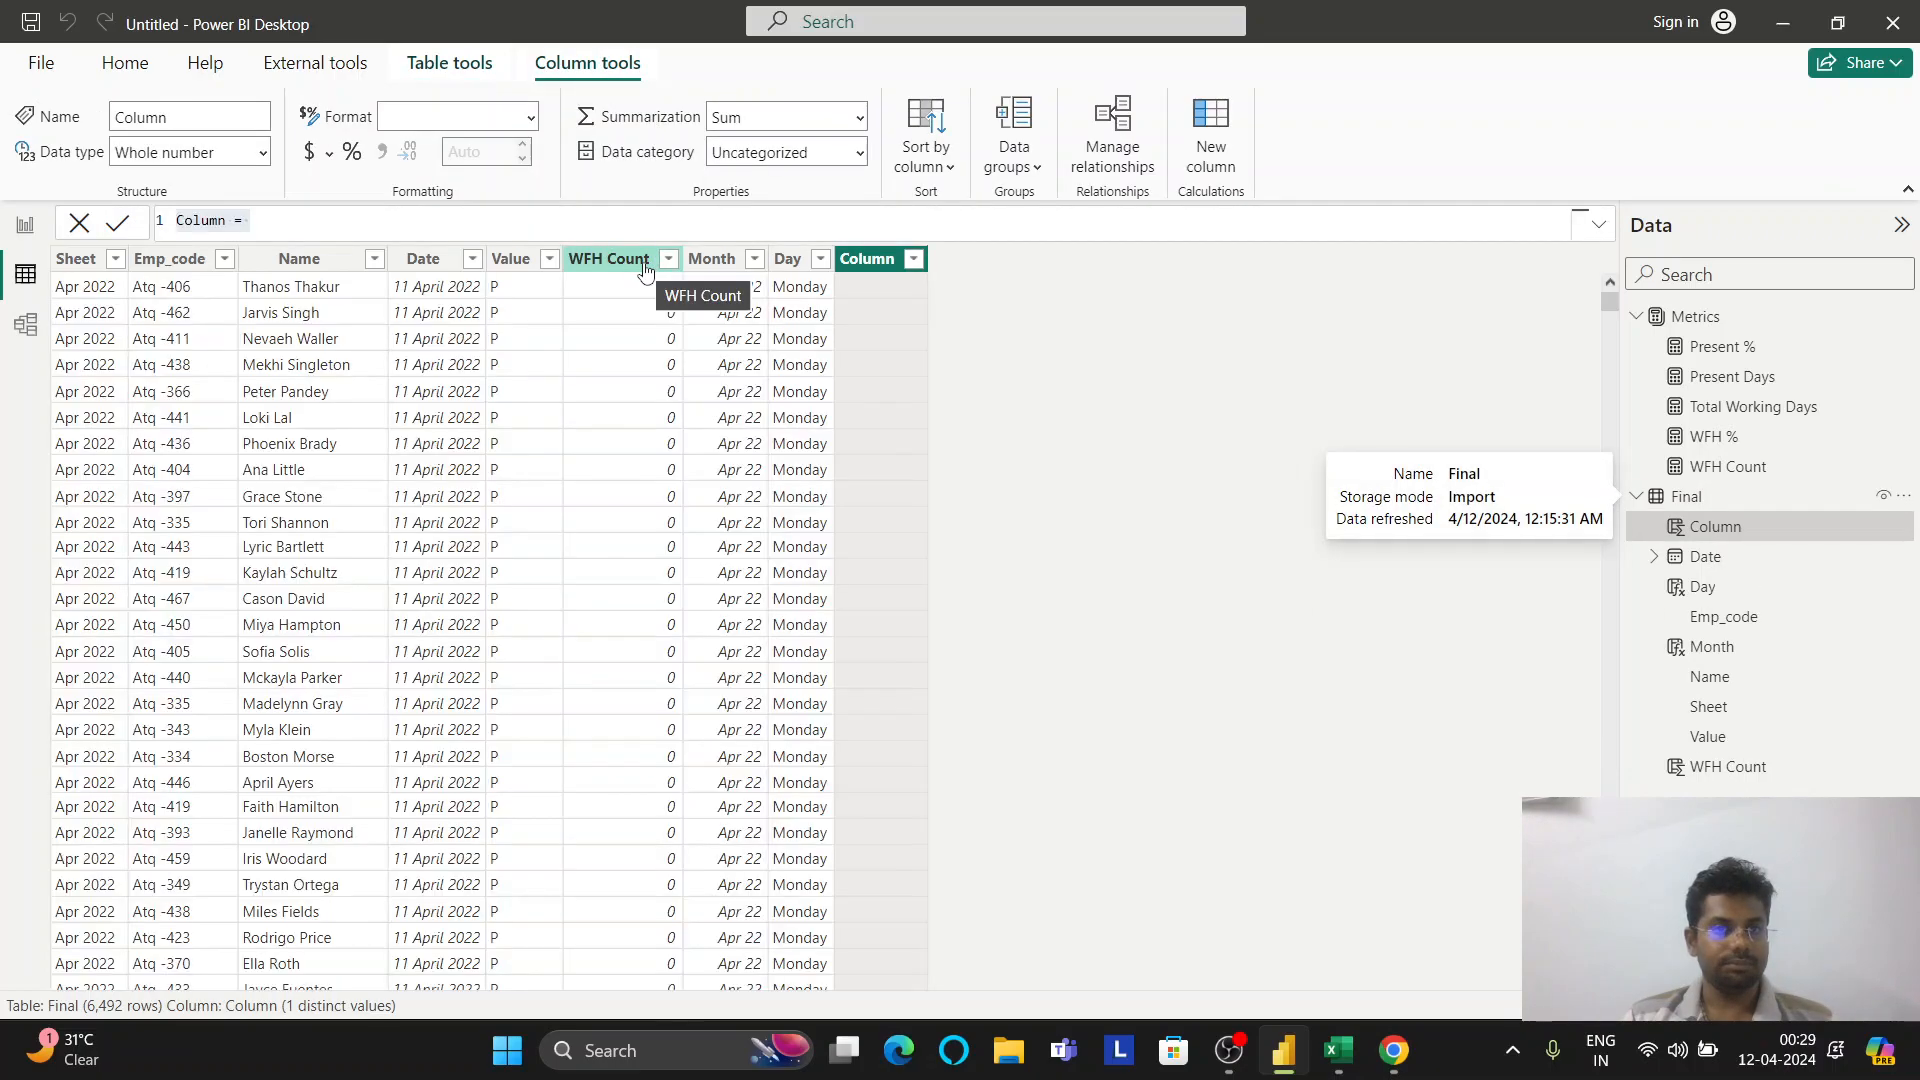
{"action": "type", "text": "SL "}
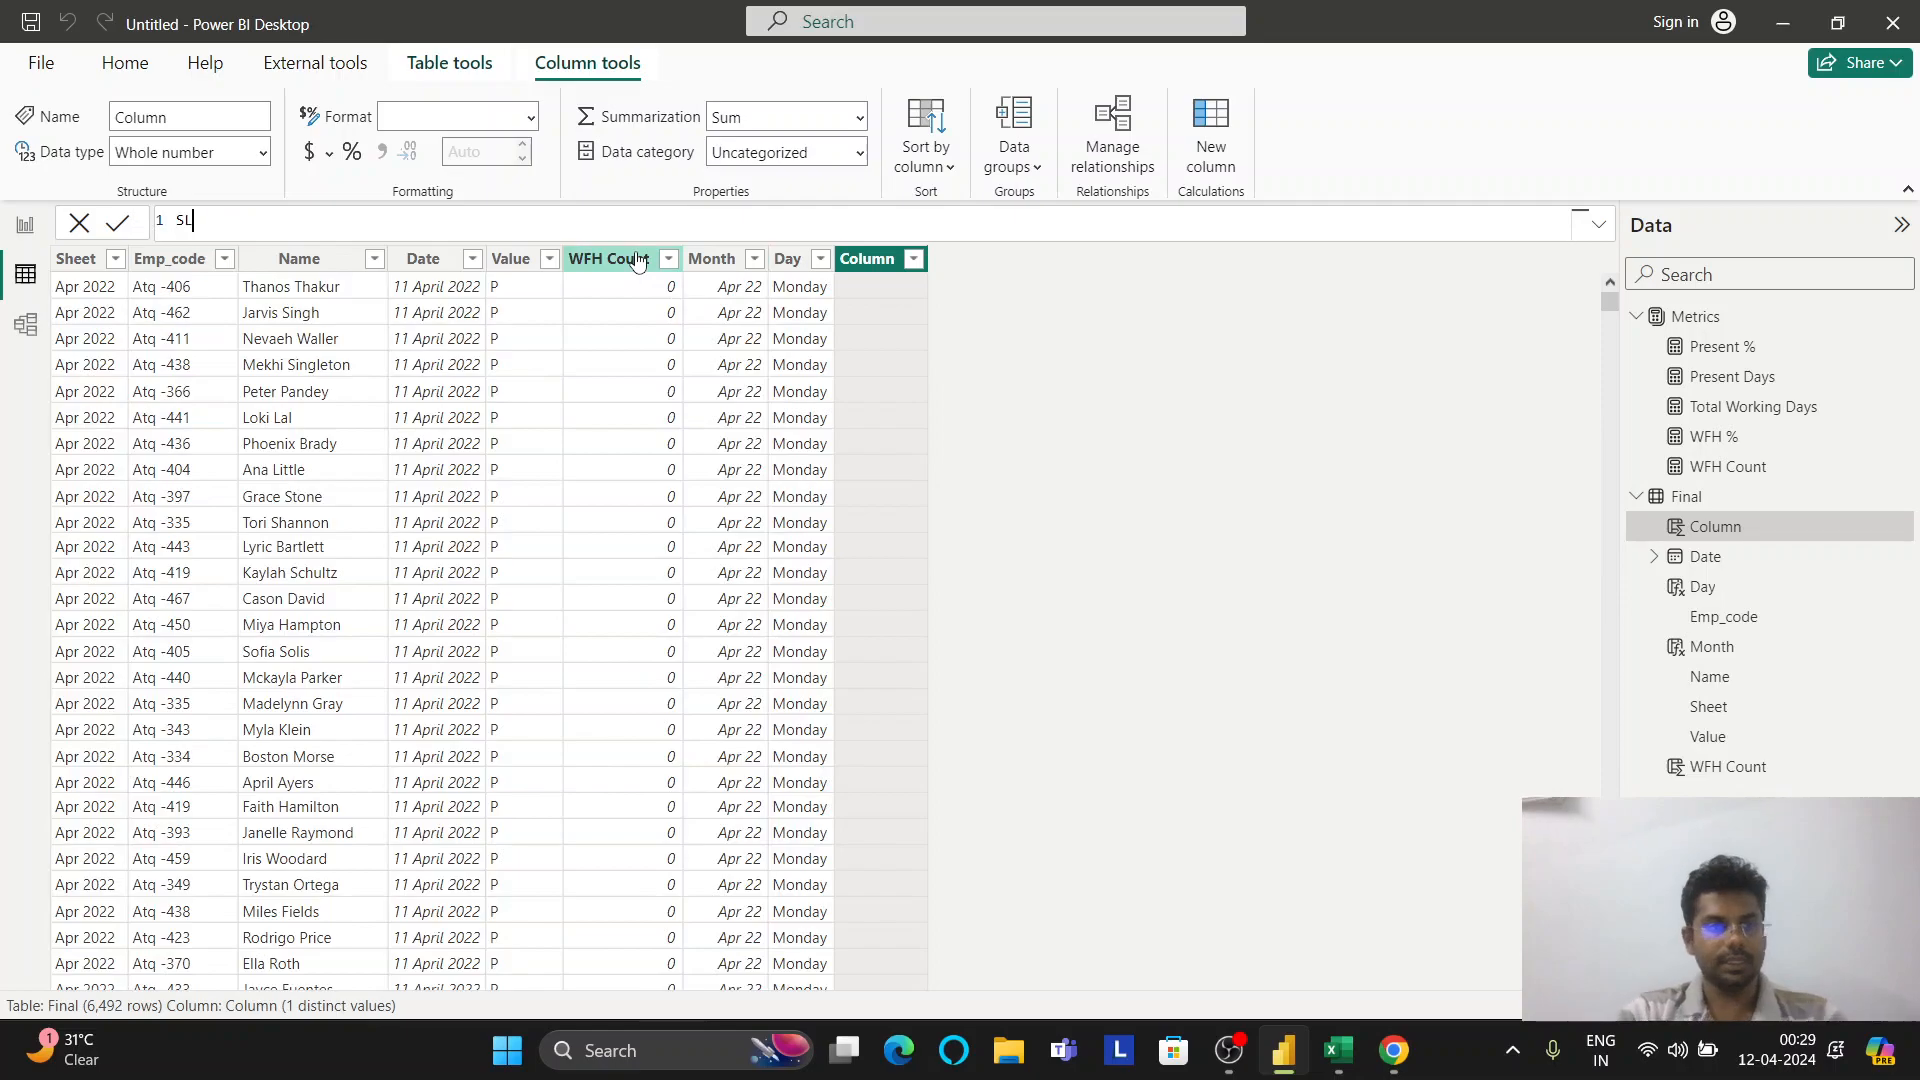
{"action": "type", "text": "Count = SWITCH("}
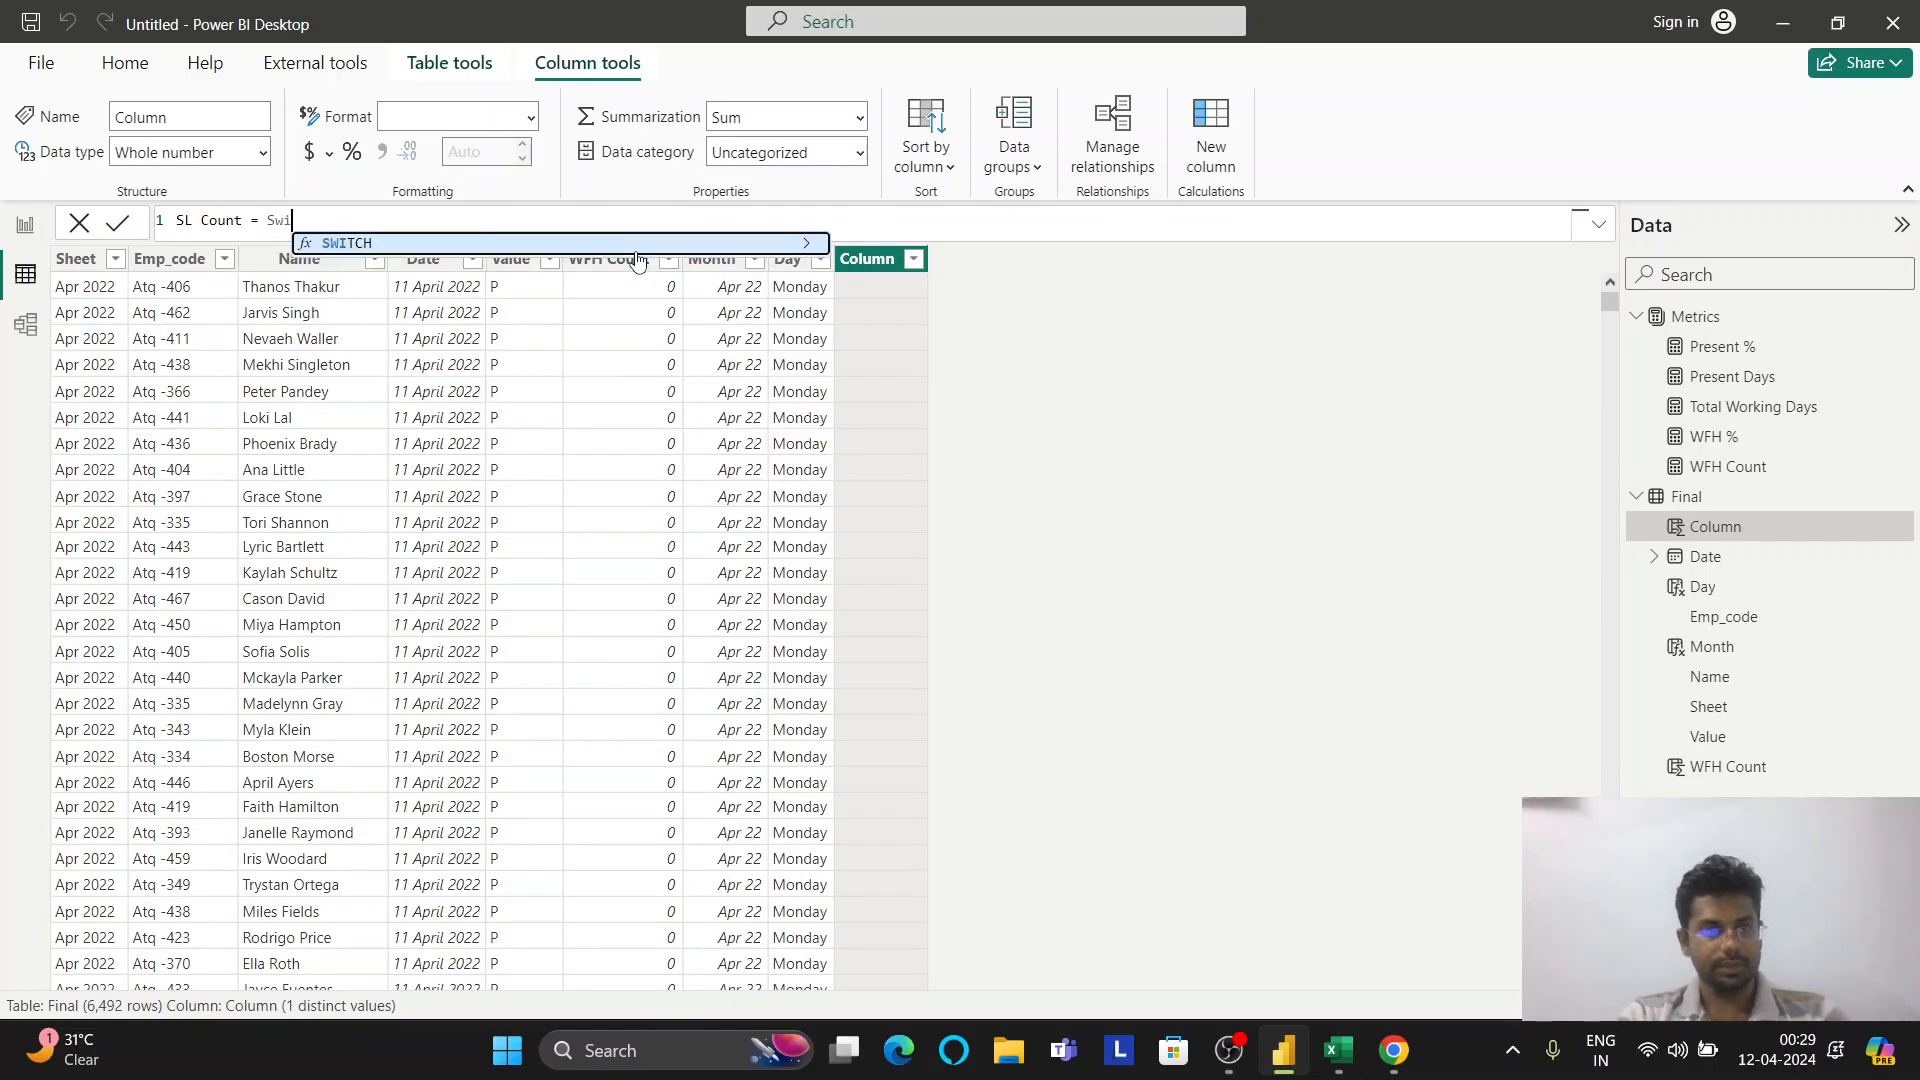
{"action": "type", "text": "True()"}
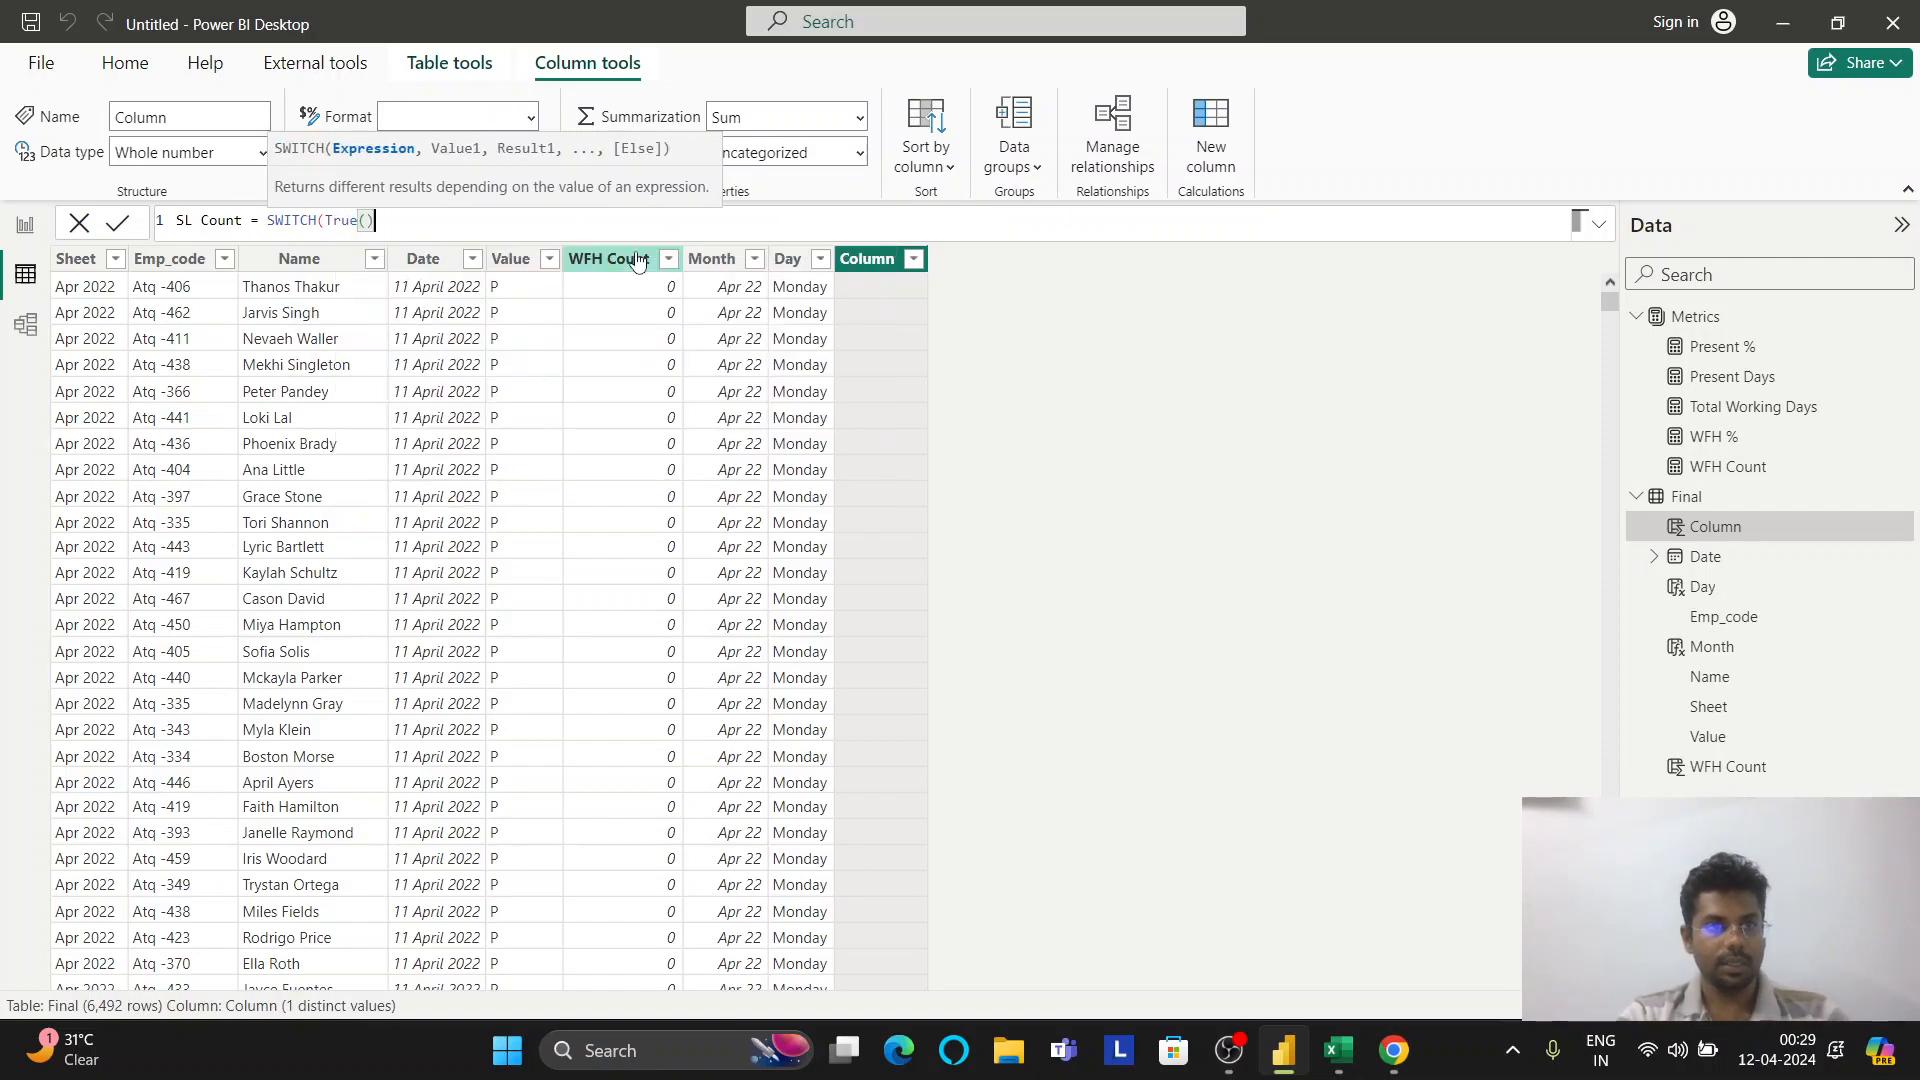
{"action": "type", "text": ","}
{"action": "key", "text": "shift+Return"}
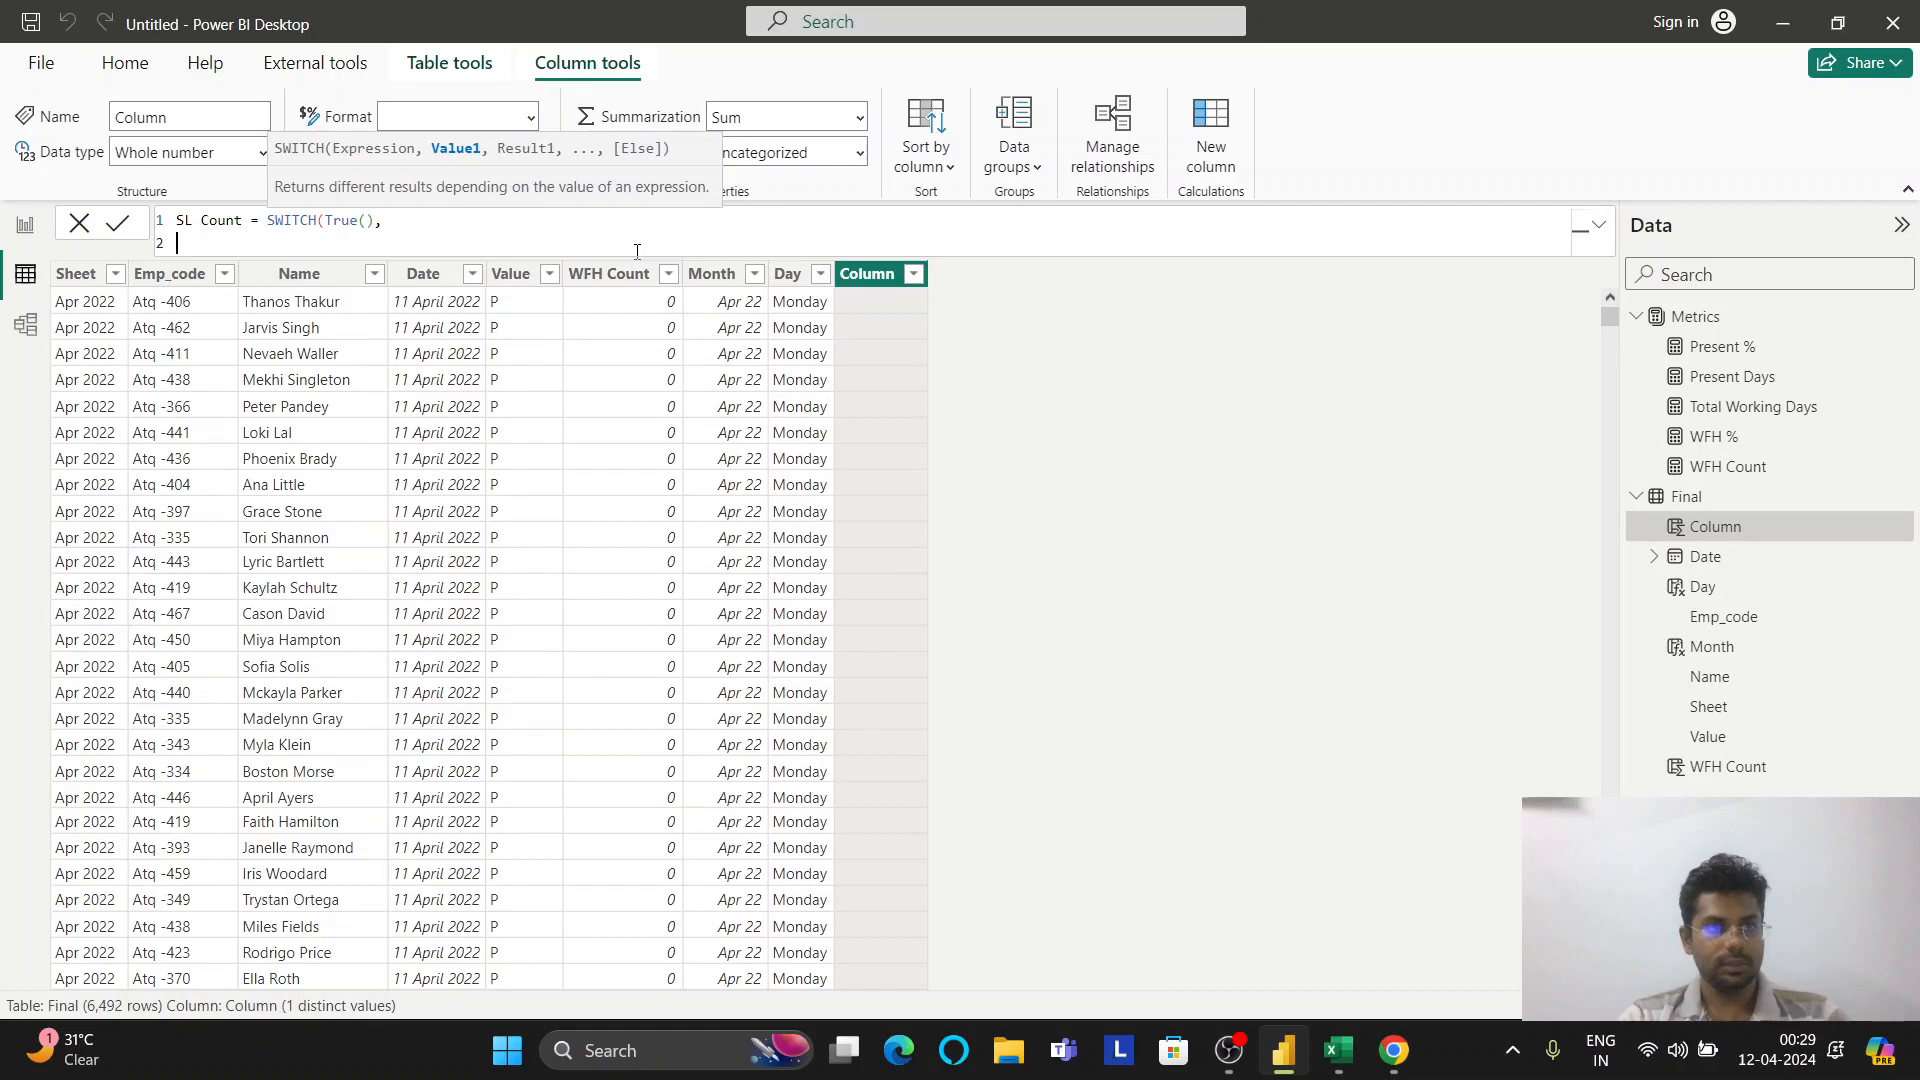
{"action": "type", "text": "fin"}
{"action": "key", "text": "Down"}
{"action": "key", "text": "Down"}
{"action": "key", "text": "Down"}
{"action": "key", "text": "Down"}
{"action": "key", "text": "Down"}
{"action": "key", "text": "Down"}
{"action": "key", "text": "Down"}
{"action": "key", "text": "Tab"}
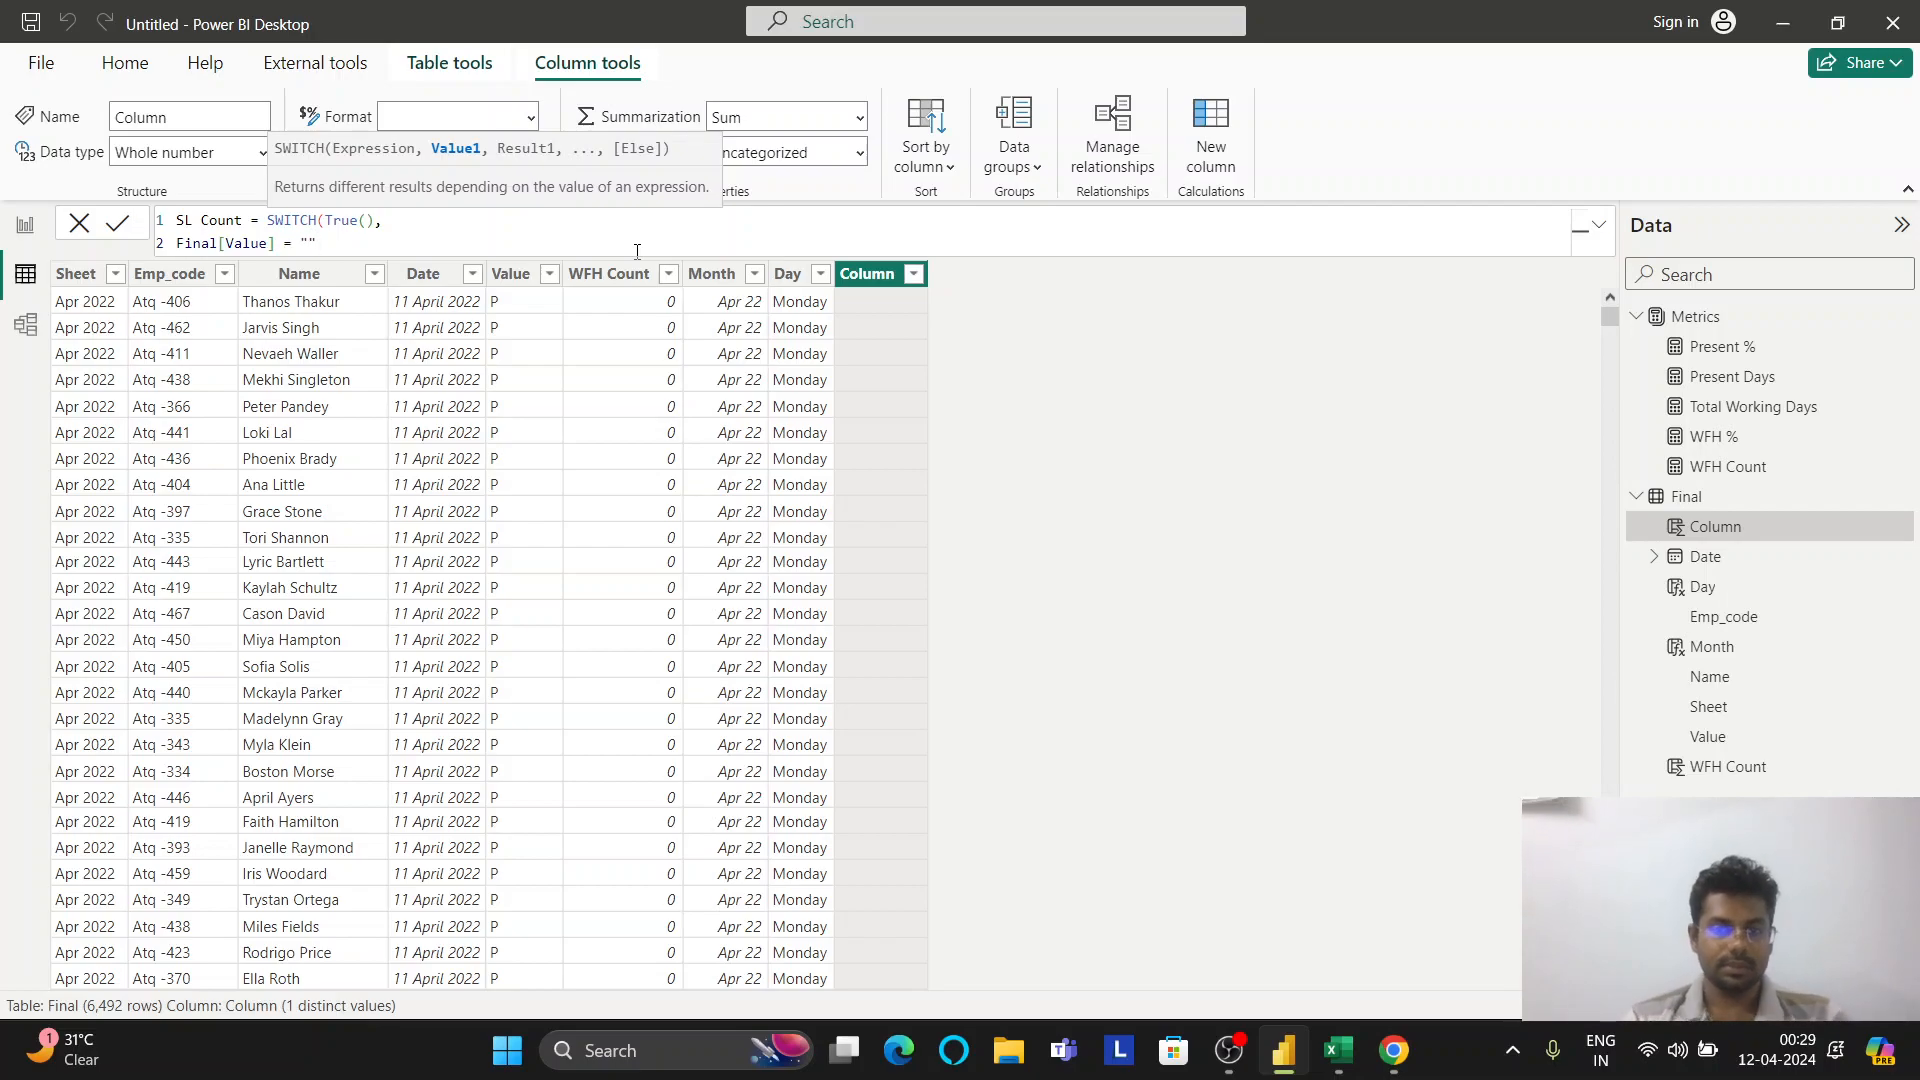
{"action": "left_click", "coordinate": [1352, 1058]}
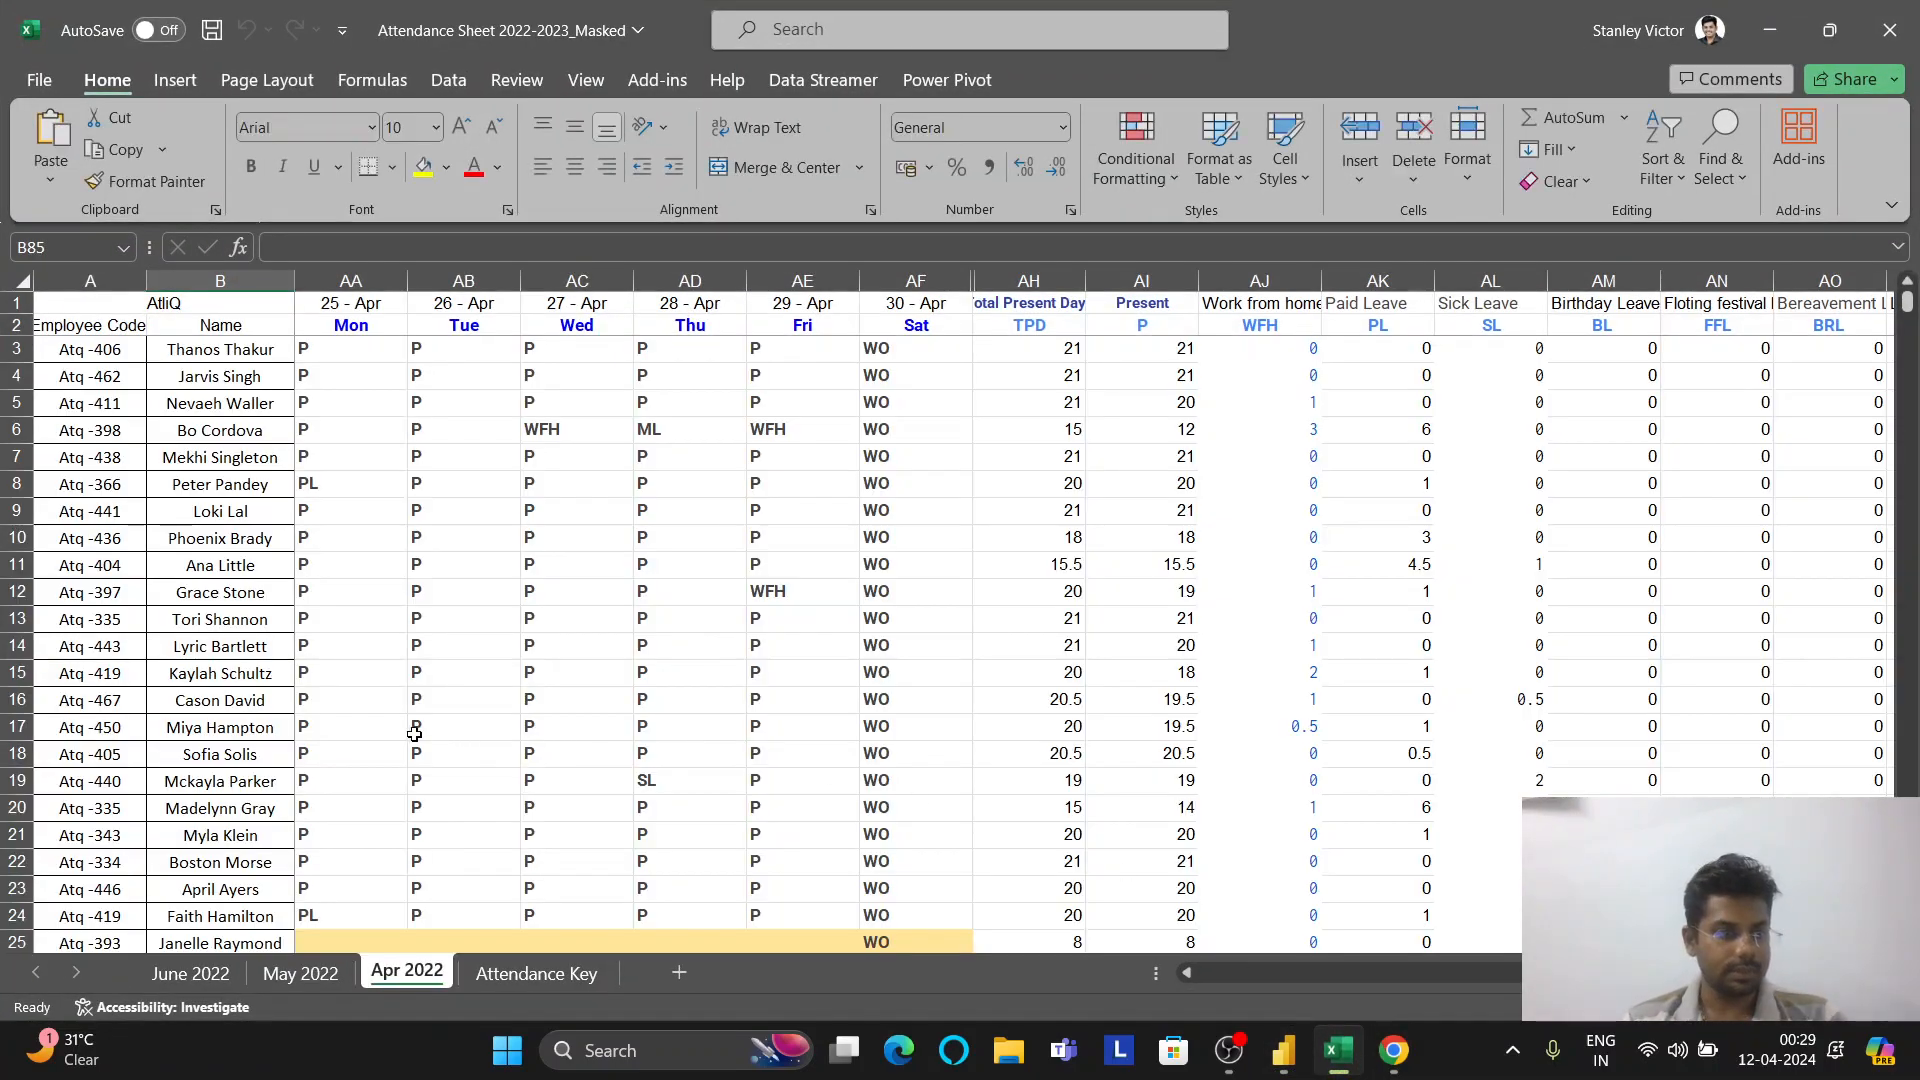
Check the SL and HSL leave codes on Excel's Attendance Key sheet, then return to Power BI
{"action": "left_click", "coordinate": [545, 978]}
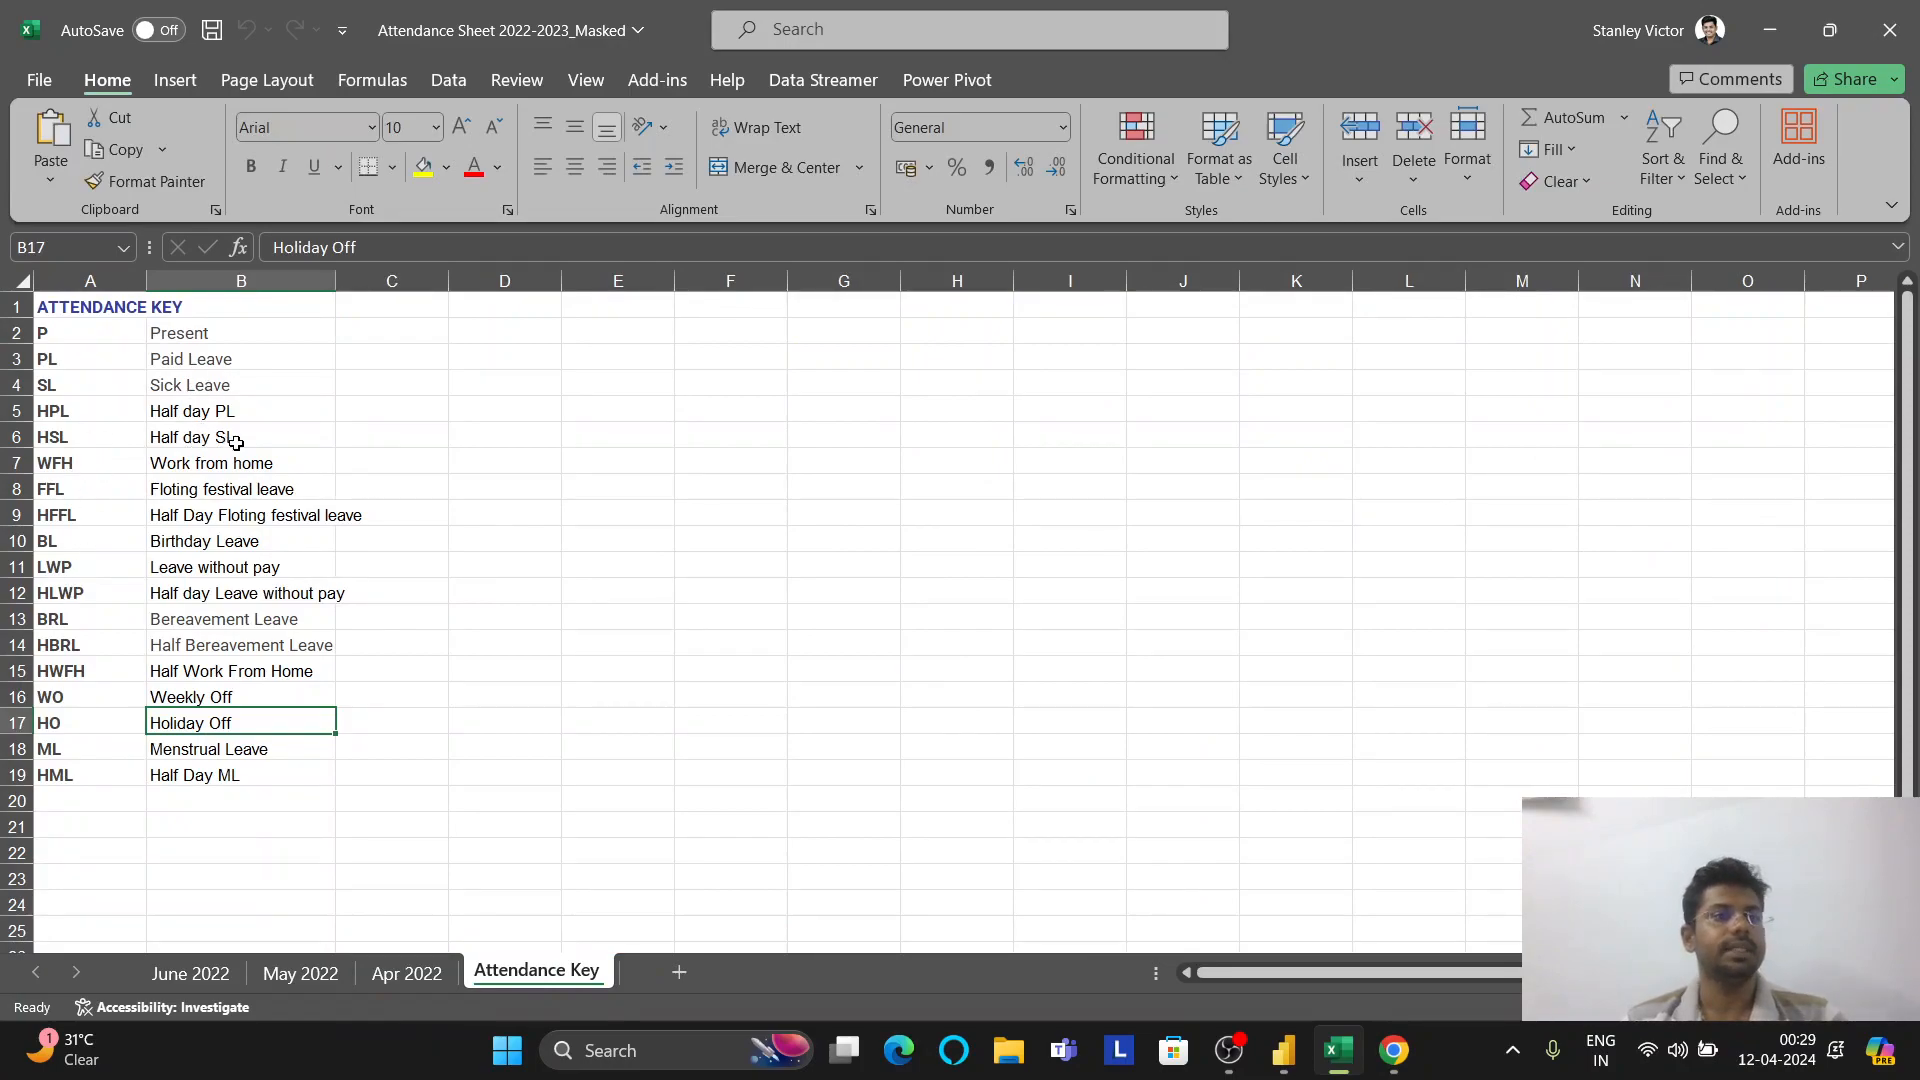
{"action": "key", "text": "alt+Tab"}
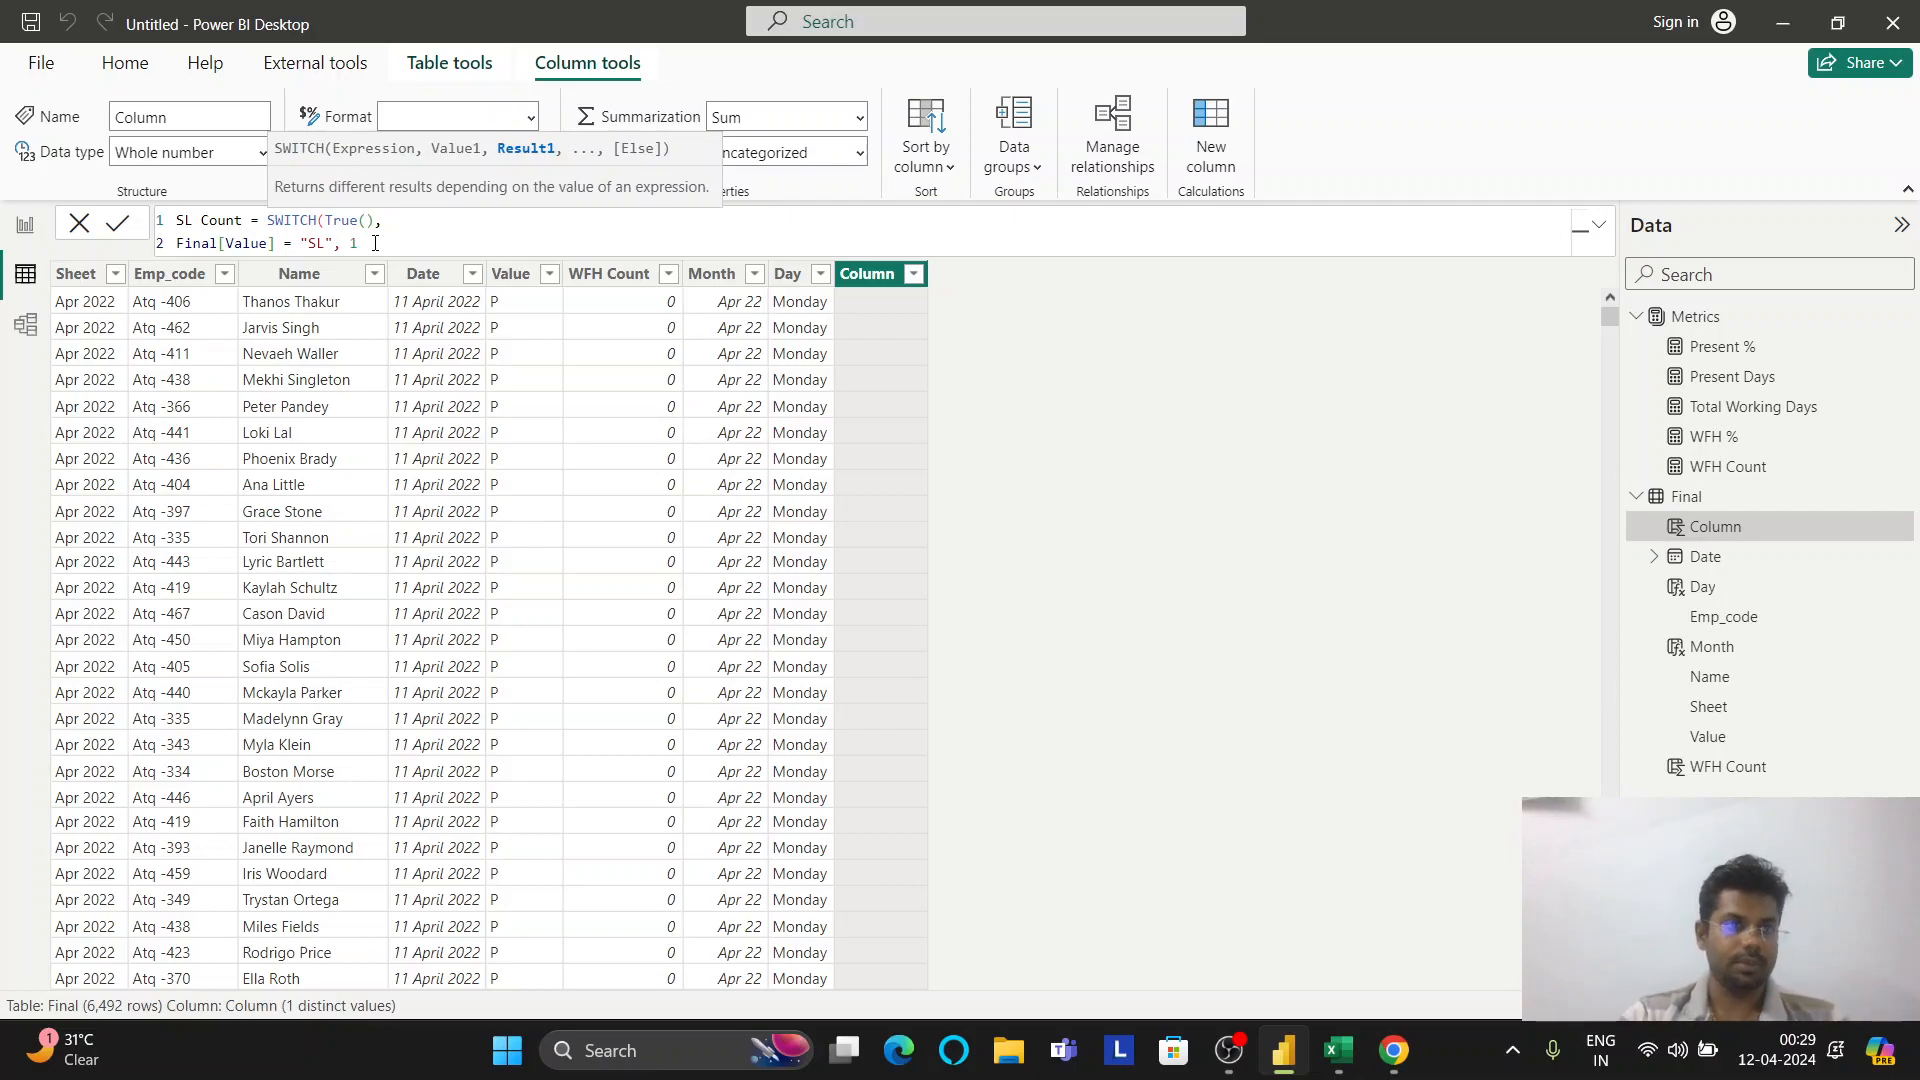
Finish SL Count: SWITCH(TRUE(), Final[Value]="SL",1, Final[Value]="HSL",0.5, 0)
{"action": "key", "text": "ctrl+shift+Left"}
{"action": "key", "text": "ctrl+shift+Left"}
{"action": "key", "text": "ctrl+shift+Left"}
{"action": "key", "text": "ctrl+shift+Left"}
{"action": "key", "text": "ctrl+shift+Left"}
{"action": "key", "text": "ctrl+shift+Left"}
{"action": "key", "text": "ctrl+c"}
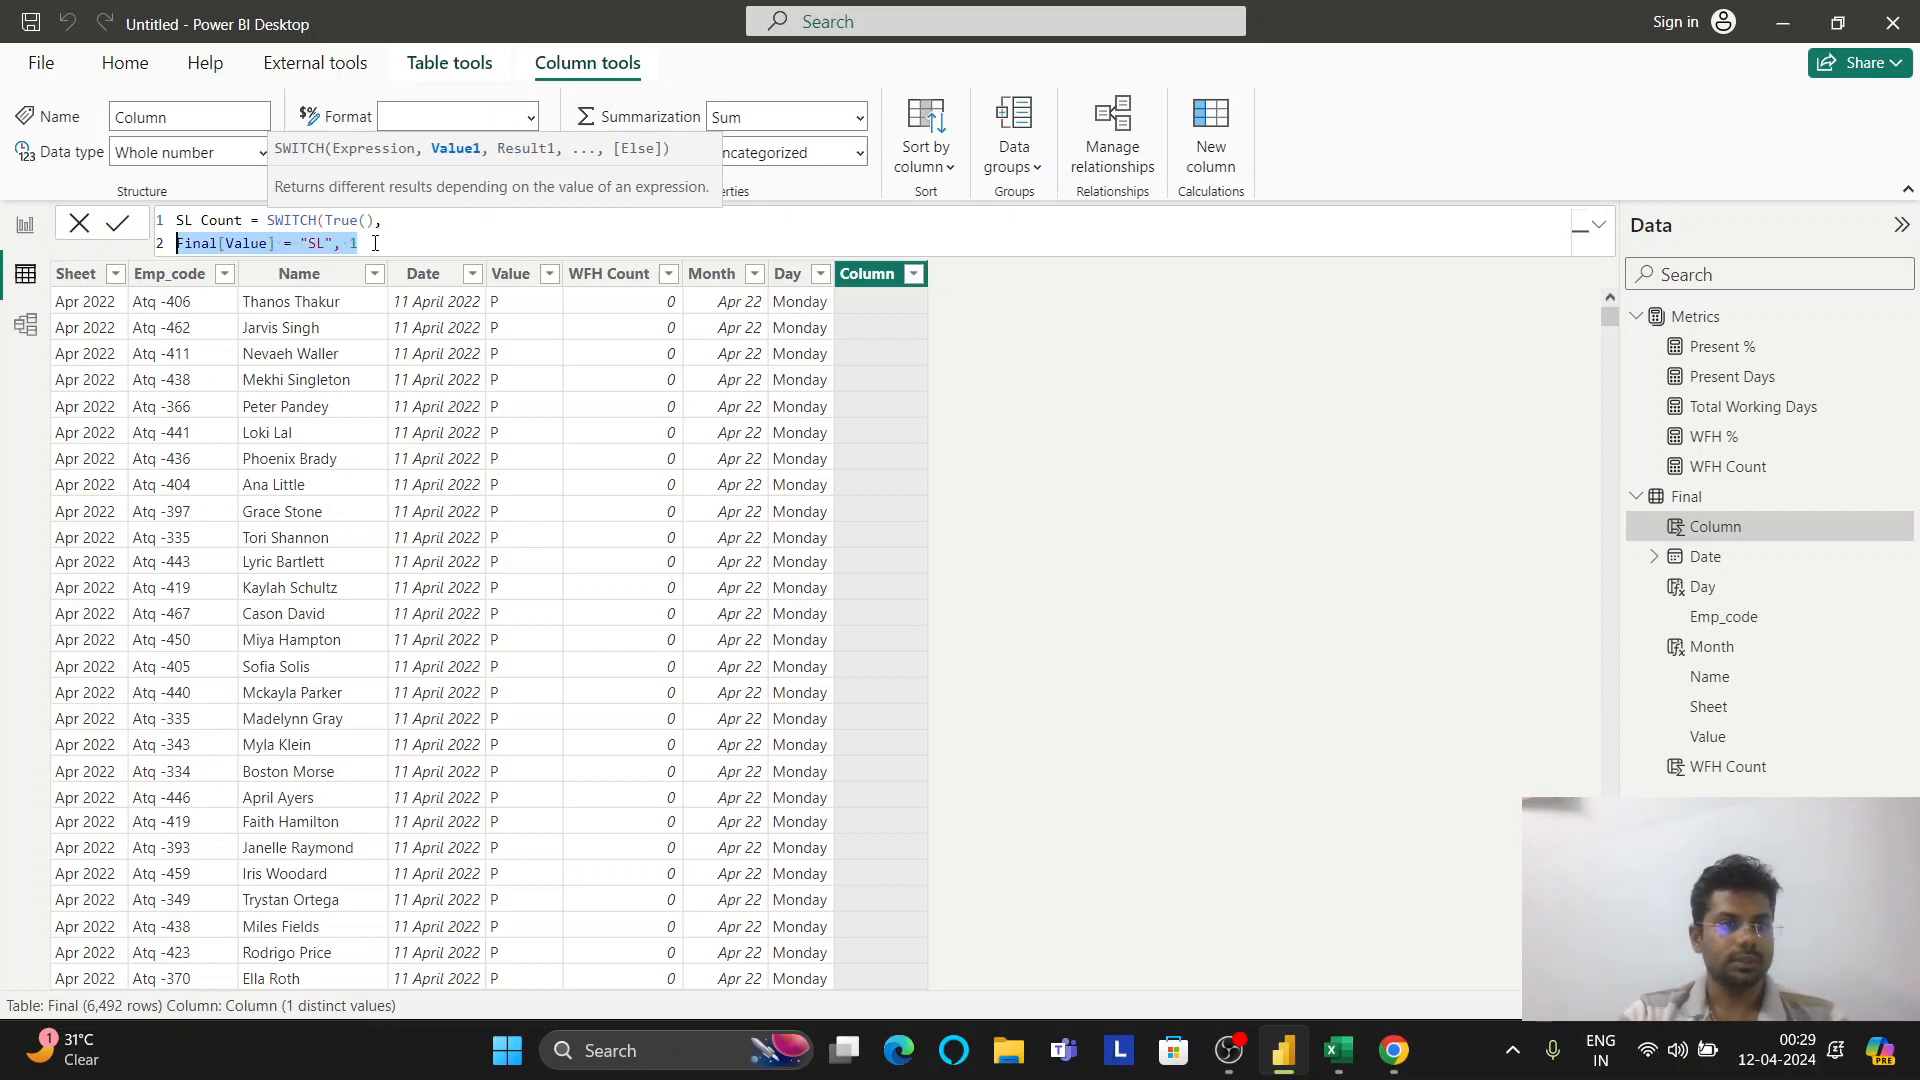
{"action": "key", "text": "Right"}
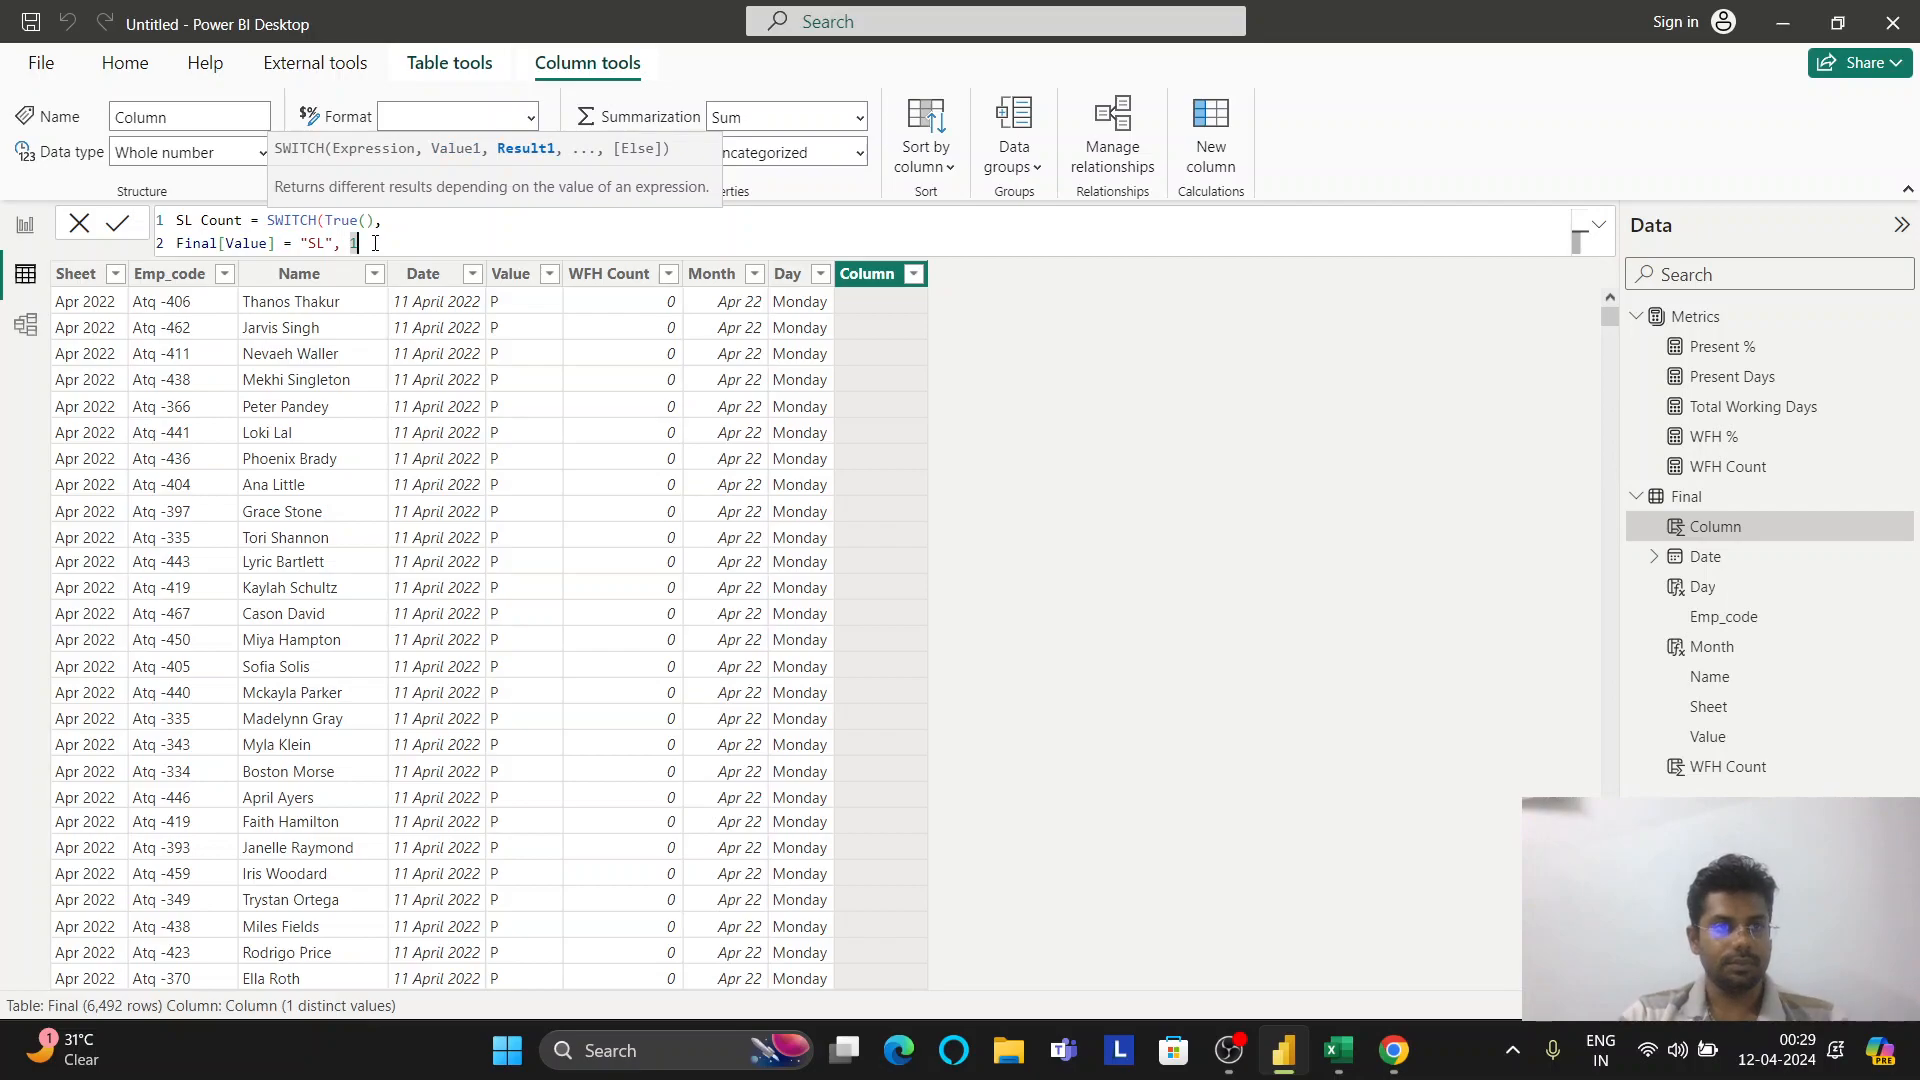
{"action": "type", "text": ","}
{"action": "key", "text": "shift+Return"}
{"action": "key", "text": "ctrl+v"}
{"action": "key", "text": "Left"}
{"action": "key", "text": "Left"}
{"action": "key", "text": "Left"}
{"action": "key", "text": "Left"}
{"action": "key", "text": "Left"}
{"action": "key", "text": "Left"}
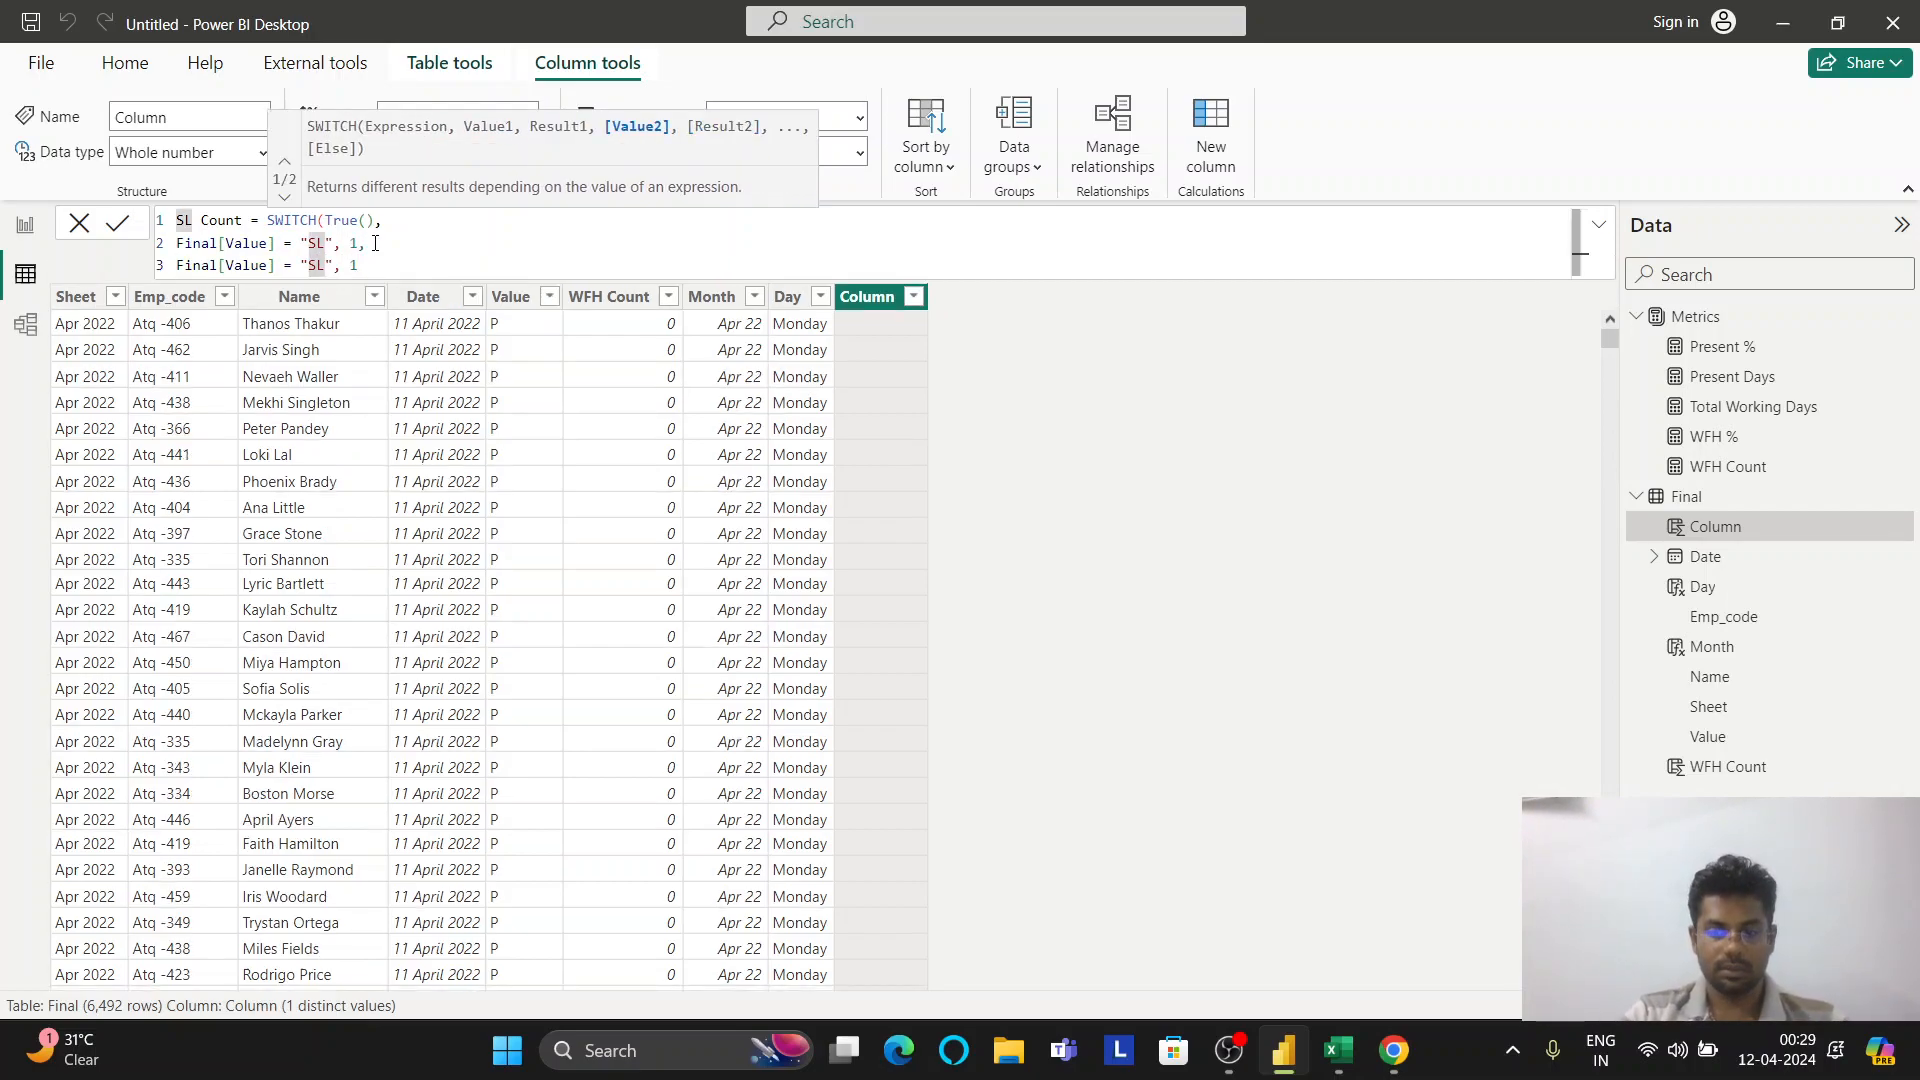
{"action": "type", "text": "H"}
{"action": "key", "text": "Right"}
{"action": "key", "text": "Right"}
{"action": "key", "text": "Right"}
{"action": "key", "text": "Right"}
{"action": "key", "text": "Right"}
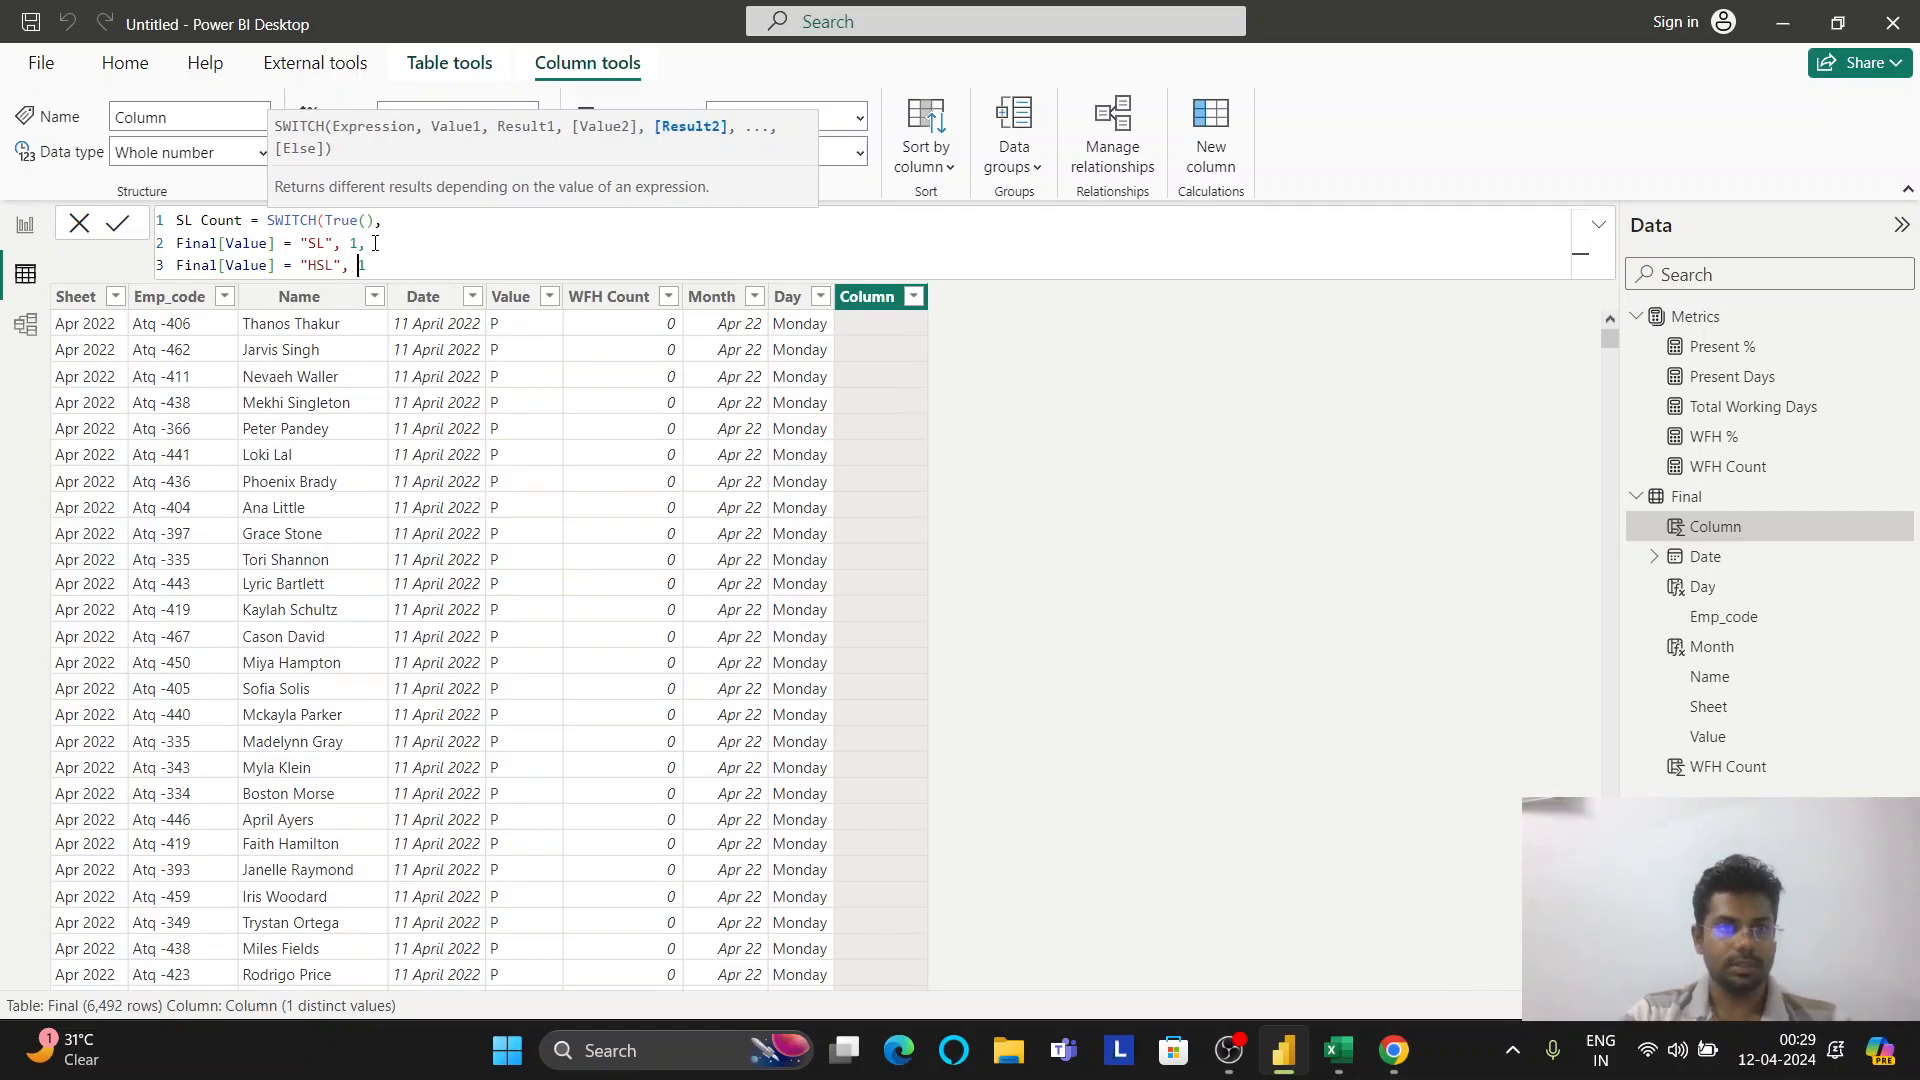
{"action": "type", "text": "0.5"}
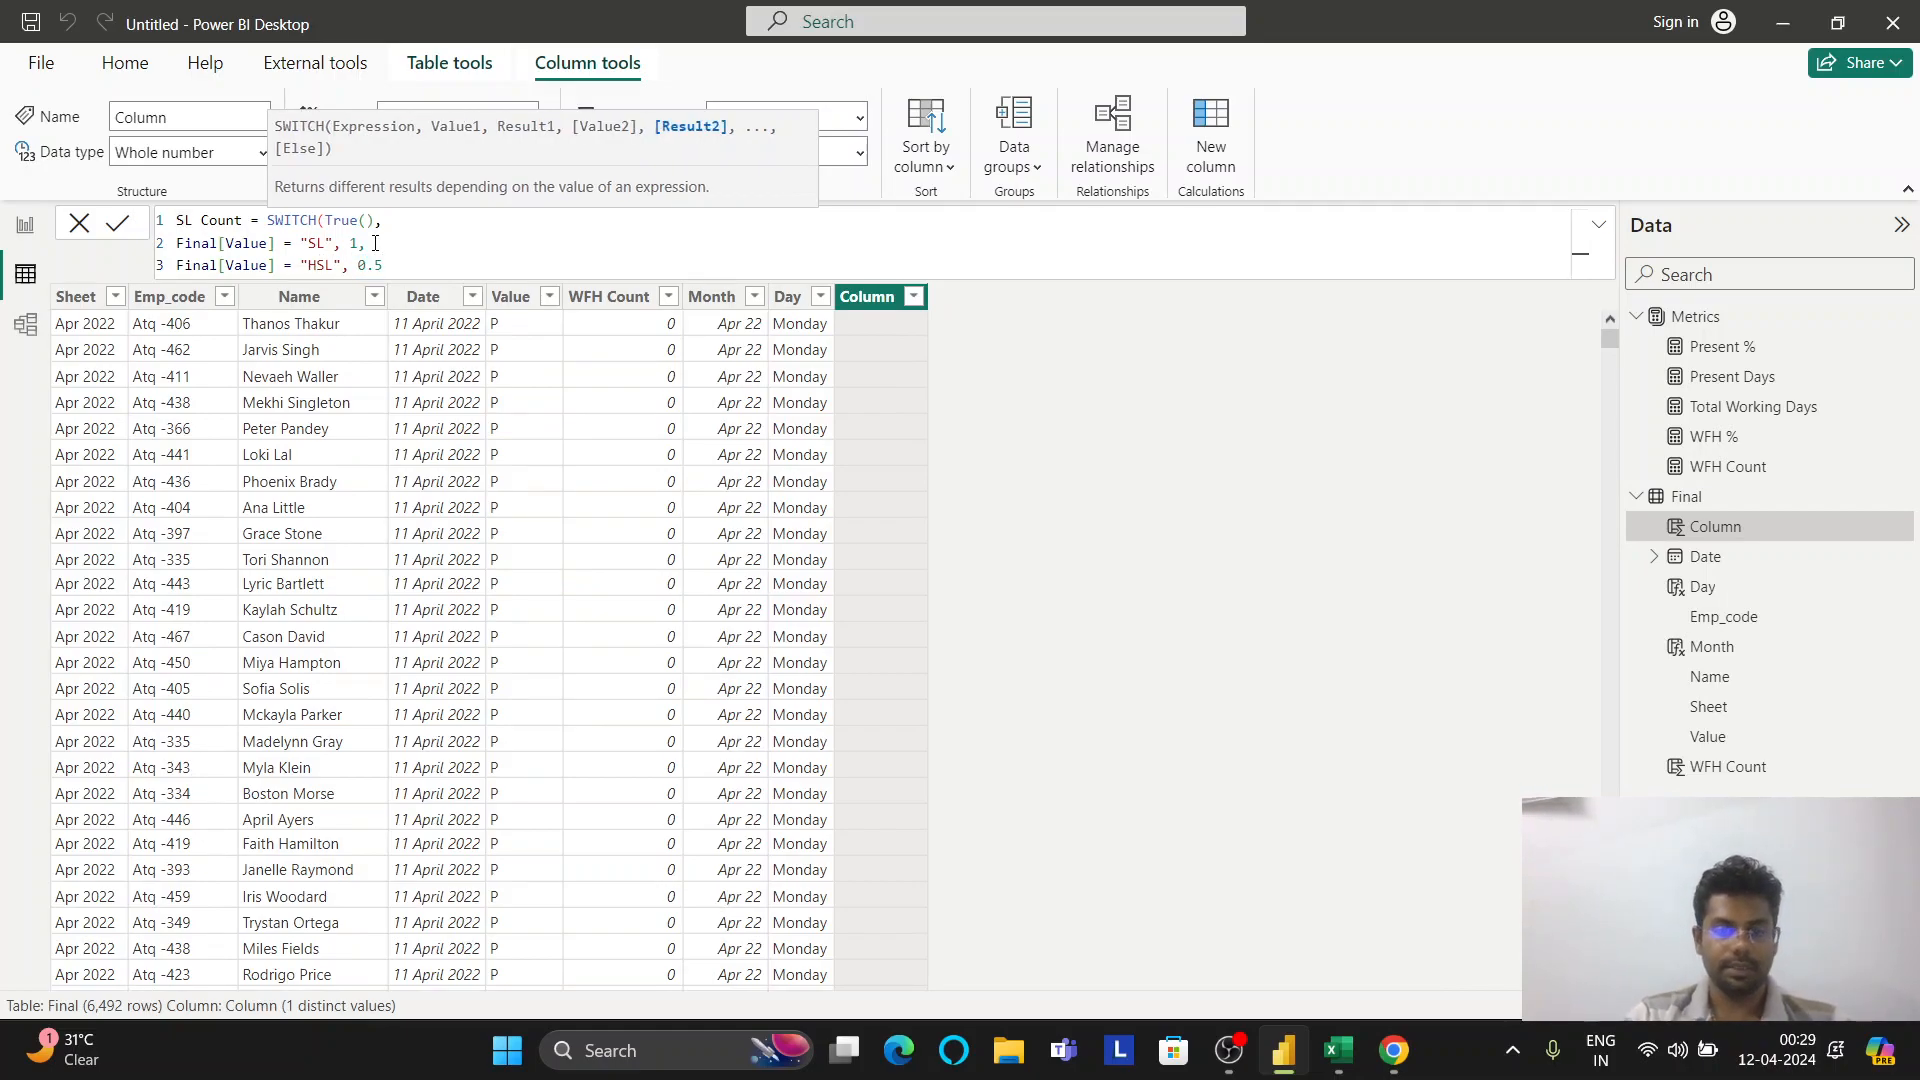
{"action": "type", "text": ","}
{"action": "key", "text": "shift+Return"}
{"action": "type", "text": "0"}
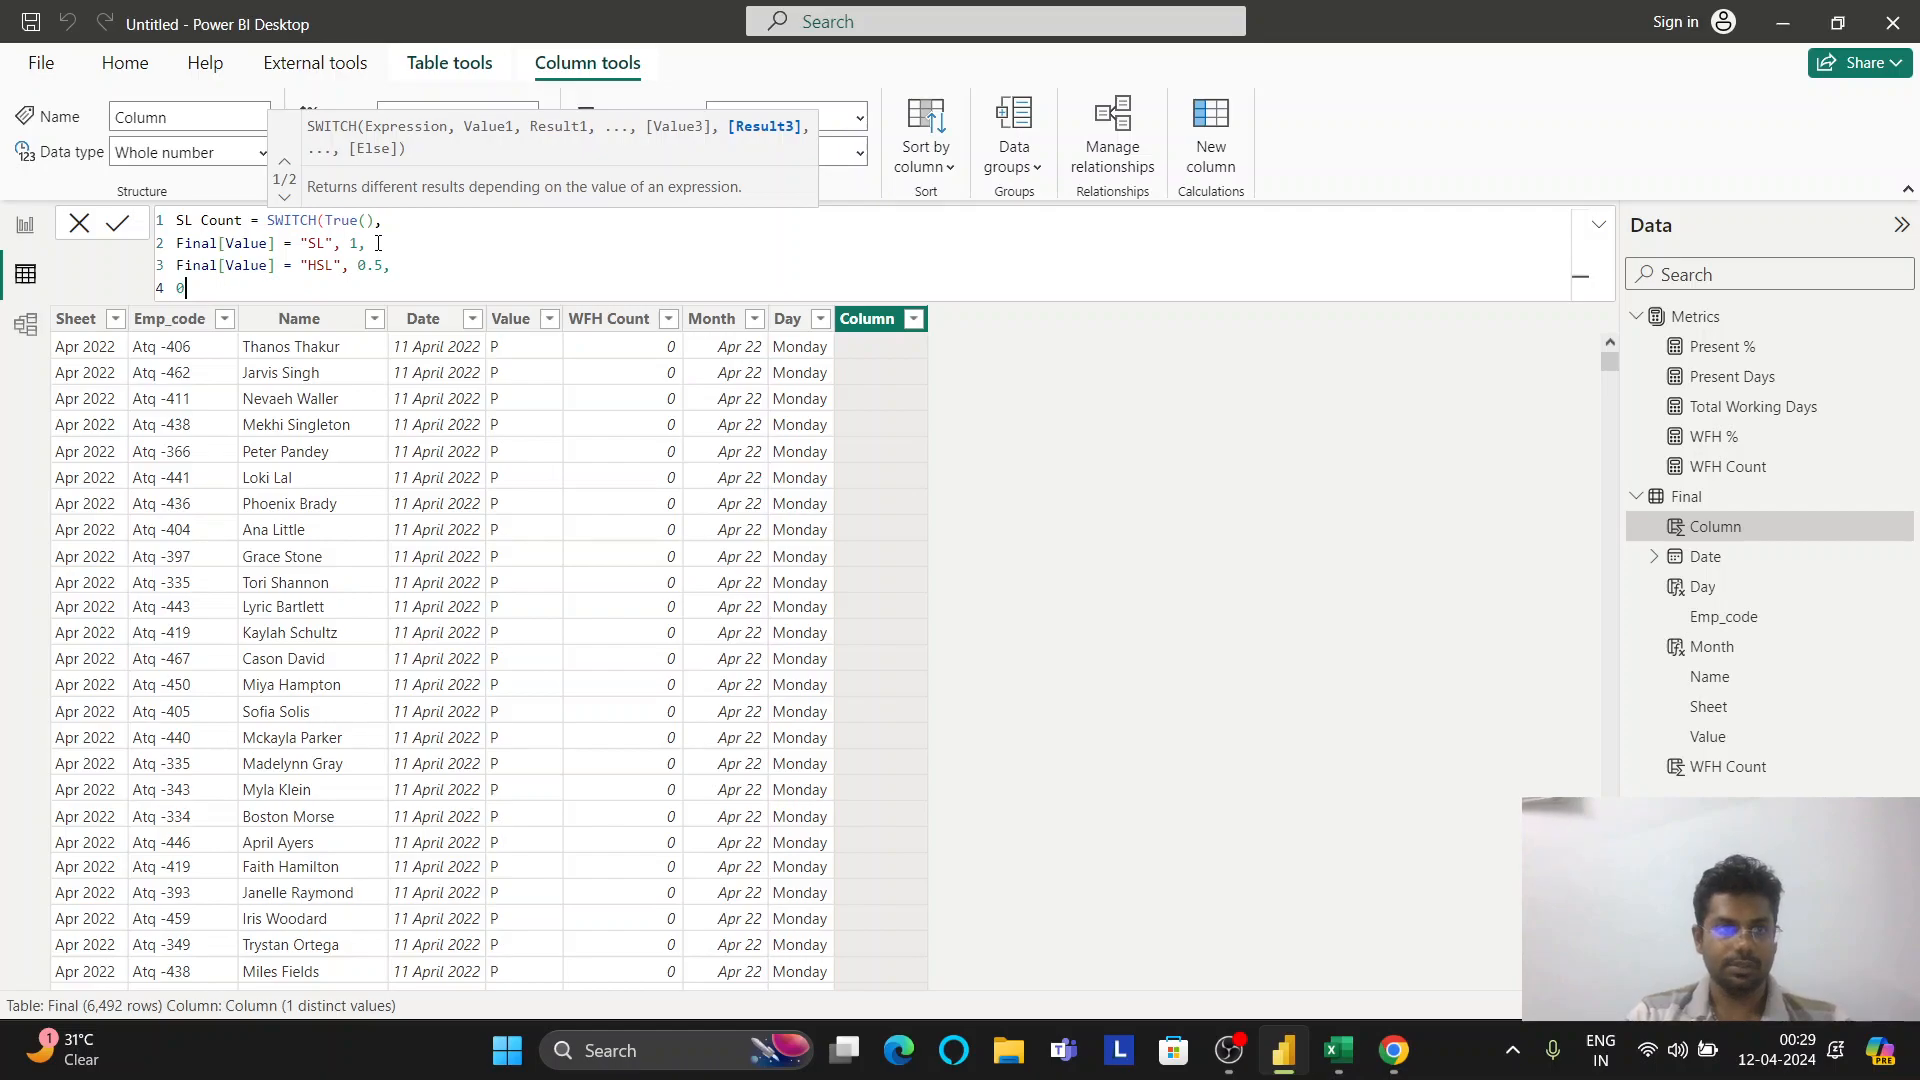
{"action": "type", "text": ")"}
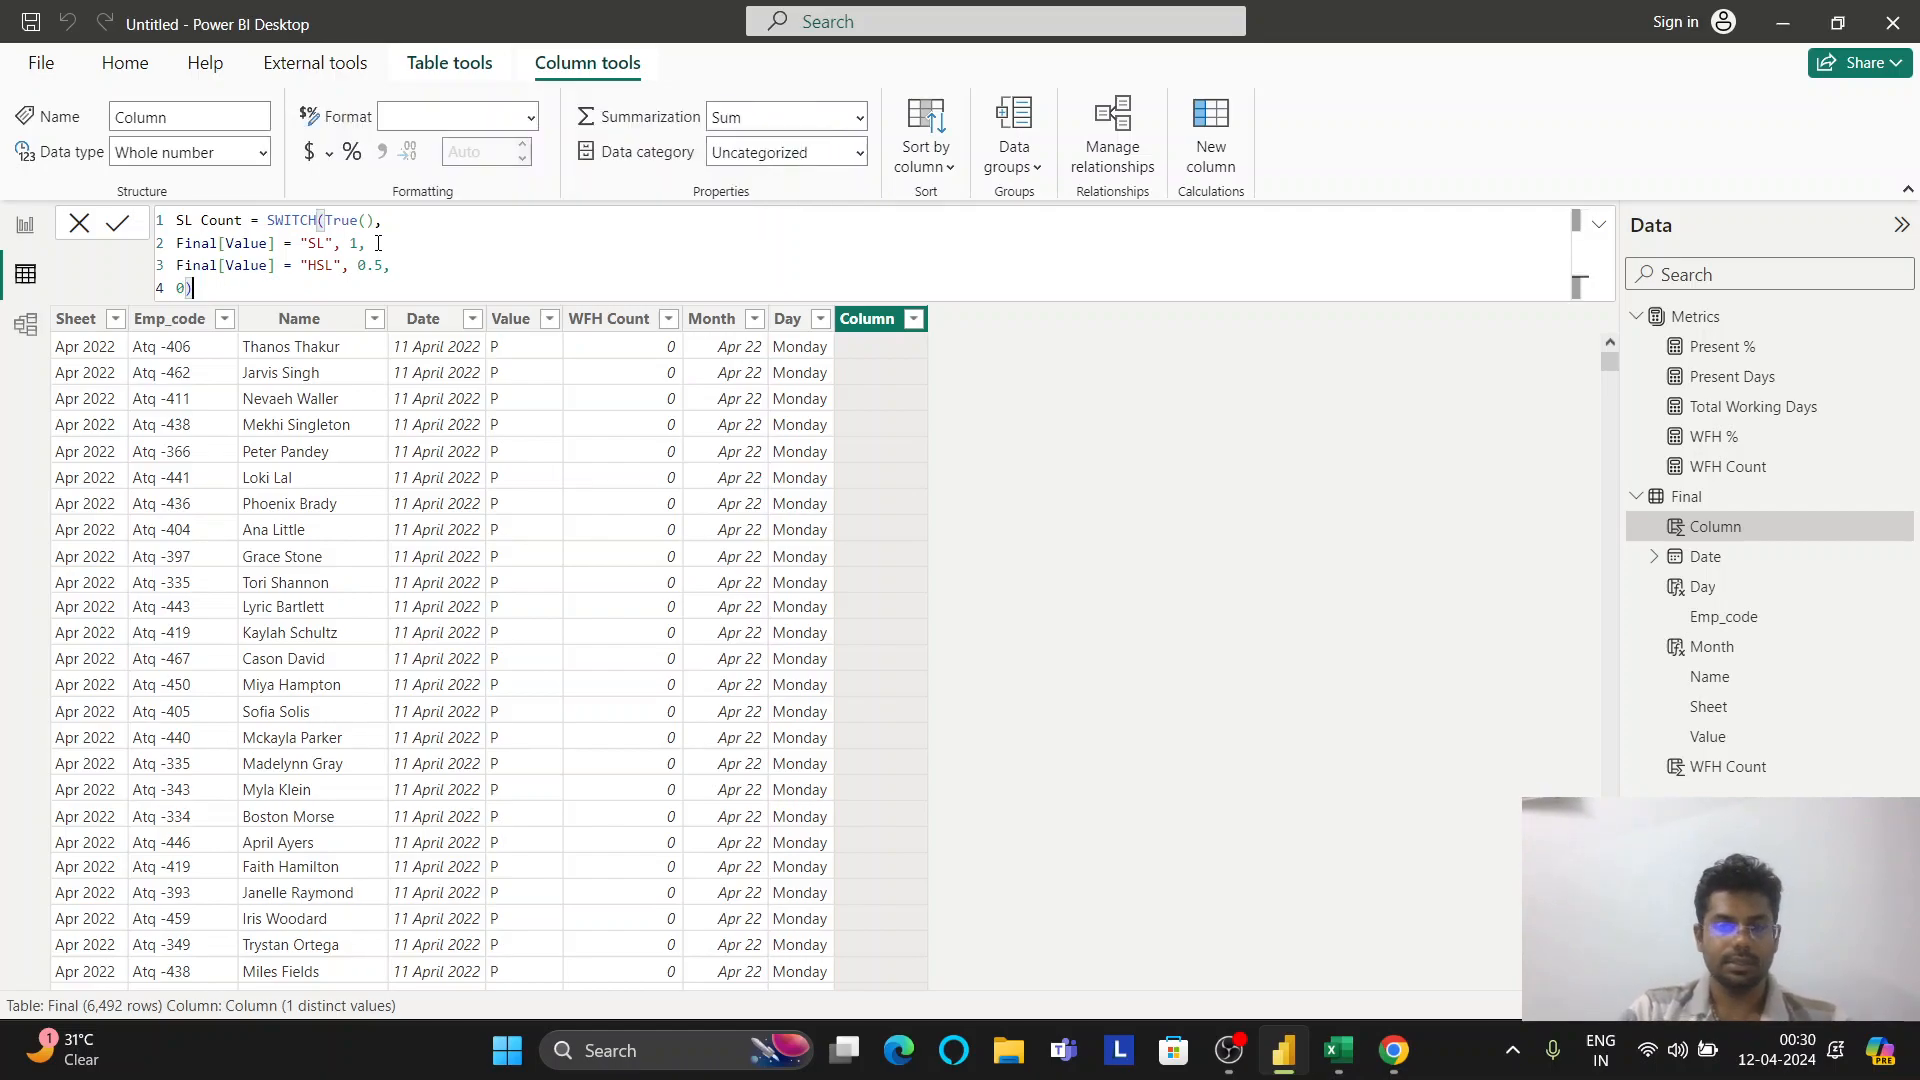
{"action": "key", "text": "Return"}
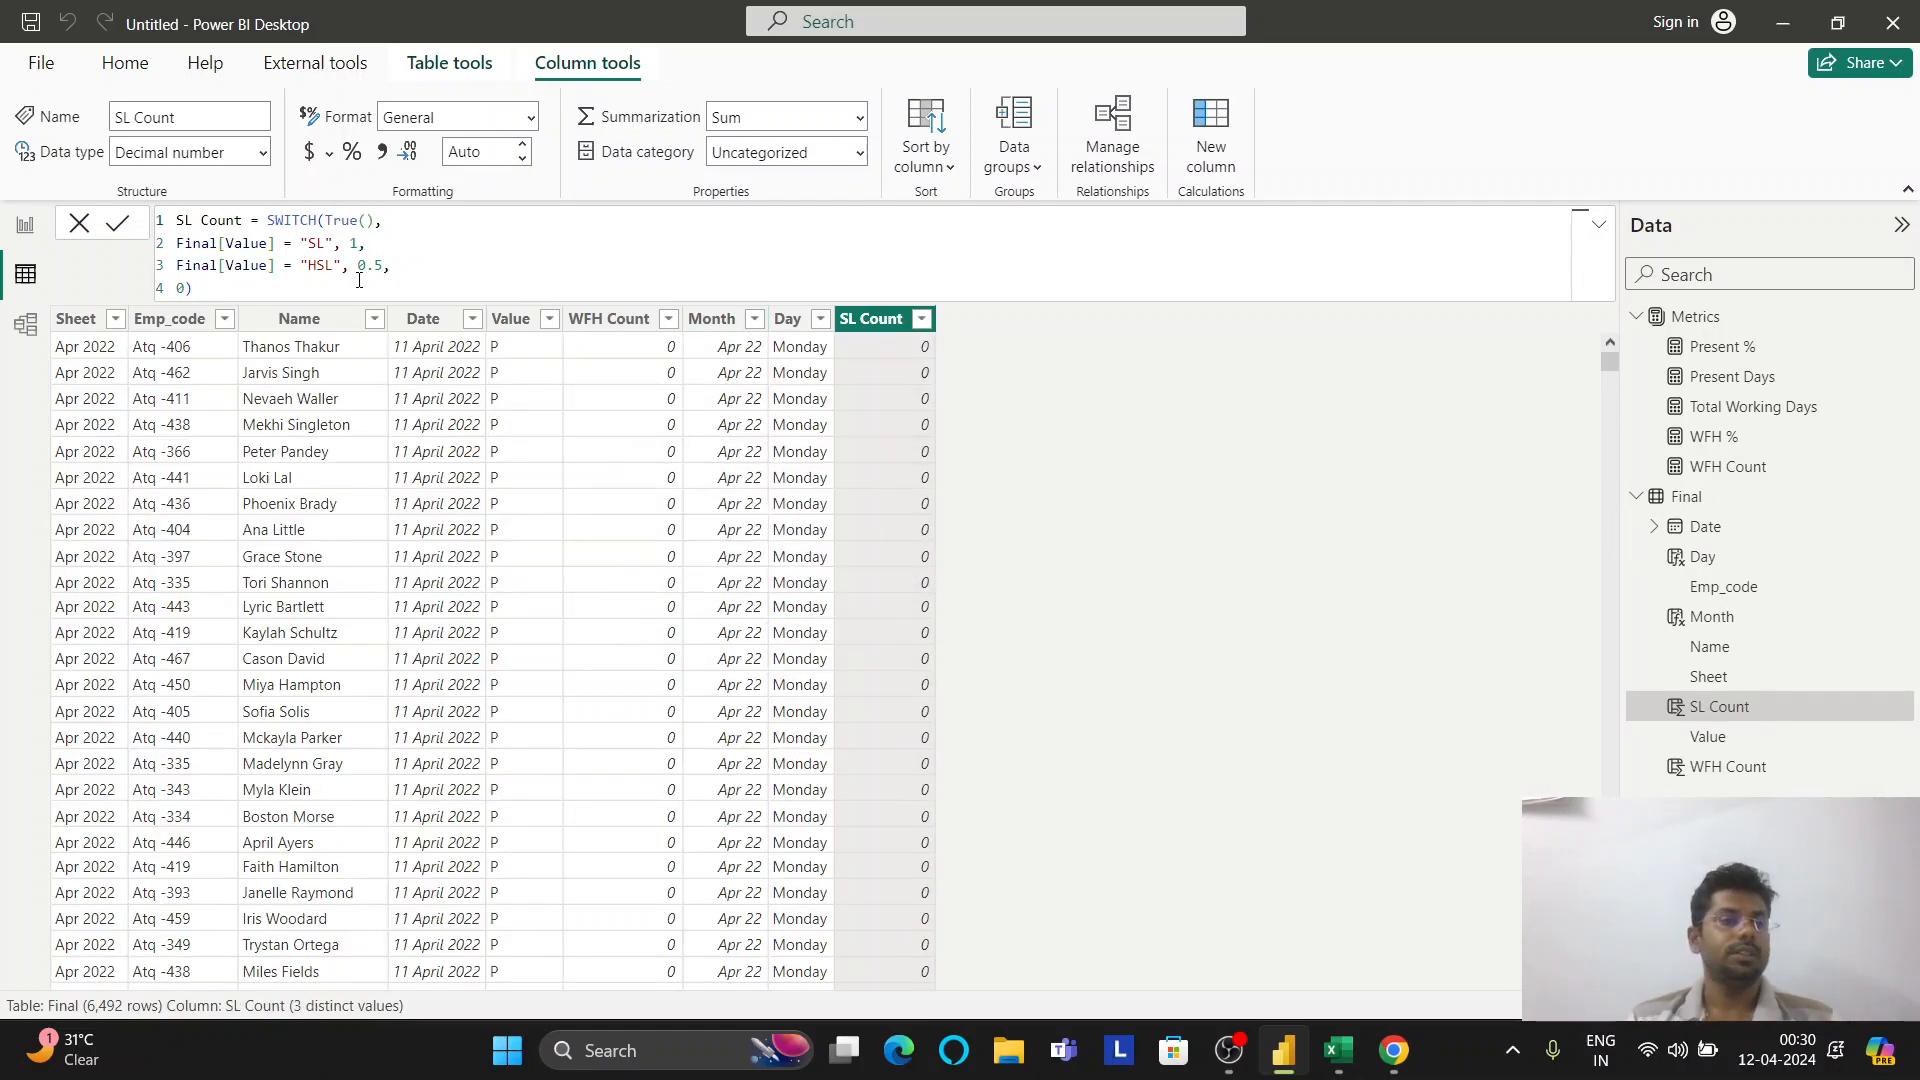
Add an SL Count measure to Metrics as SUM(Final[SL Count])
{"action": "left_click", "coordinate": [26, 225]}
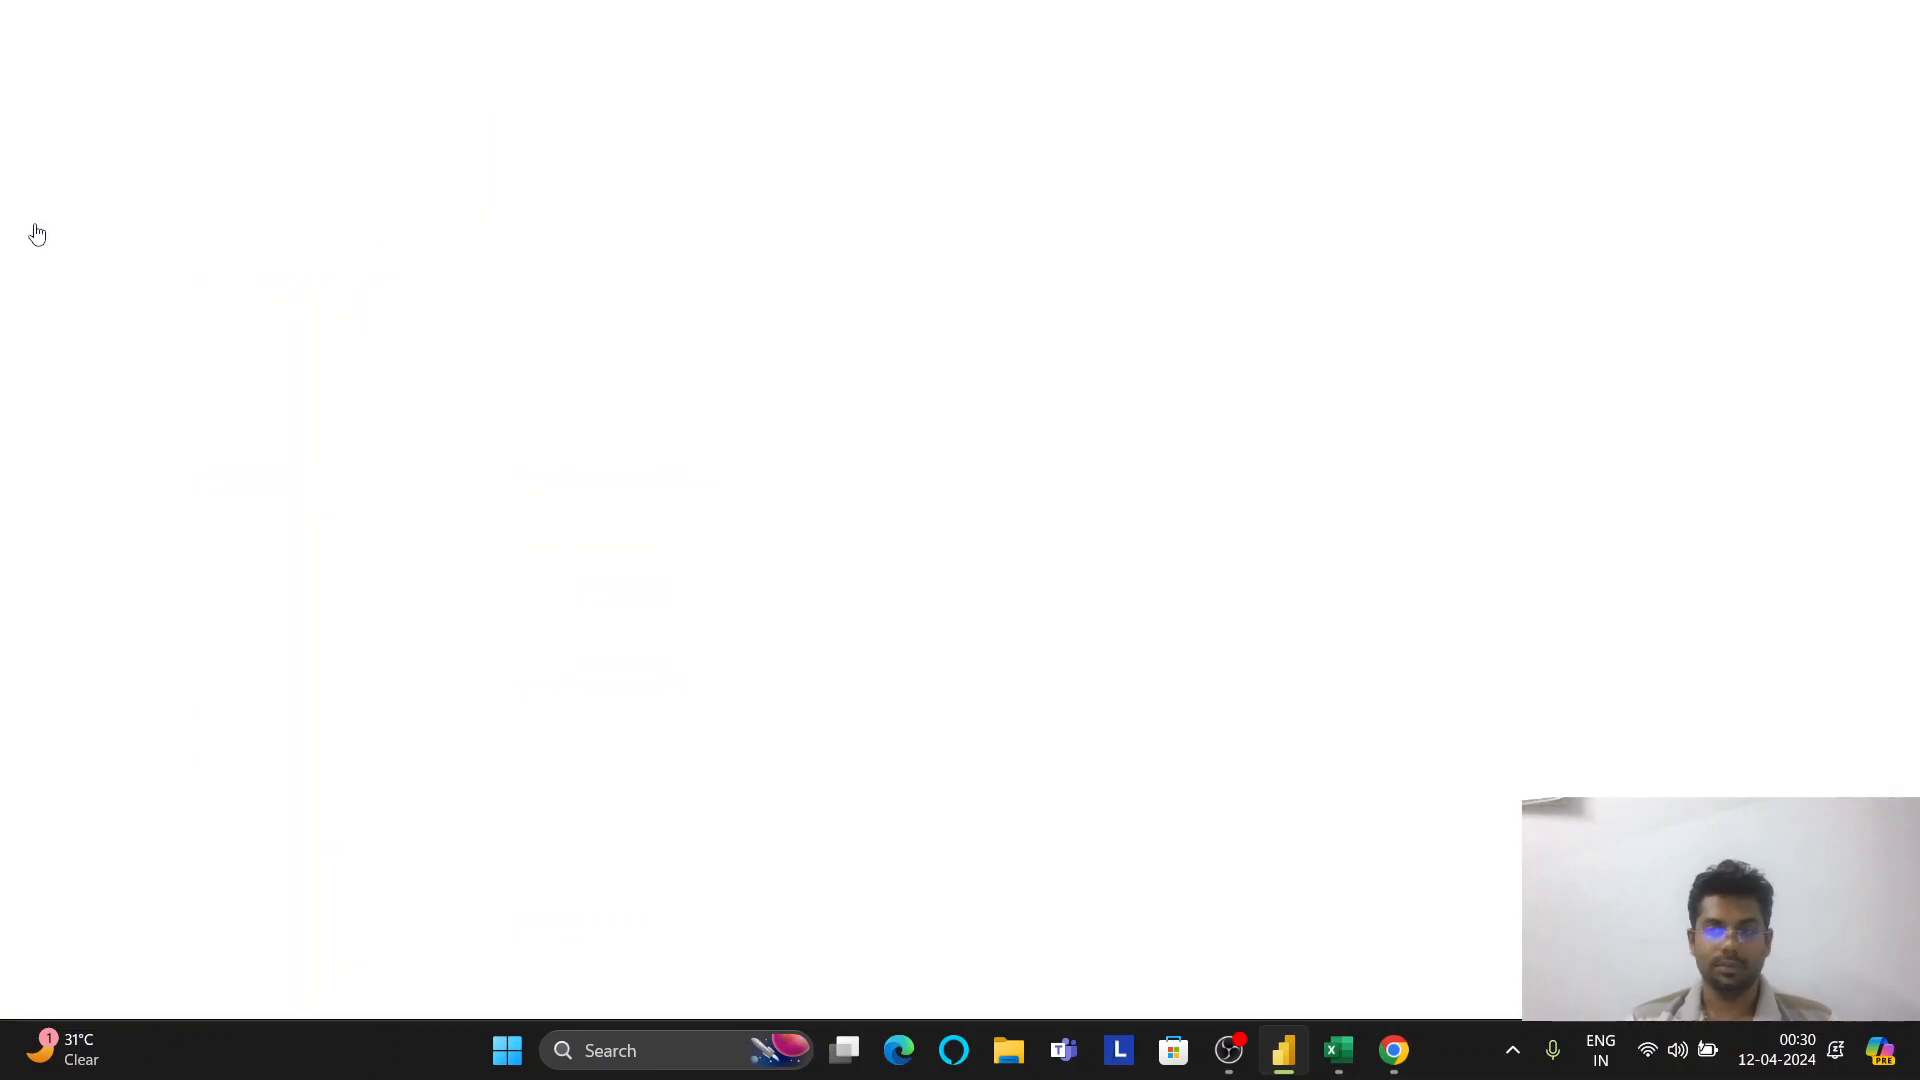
{"action": "right_click", "coordinate": [1738, 320]}
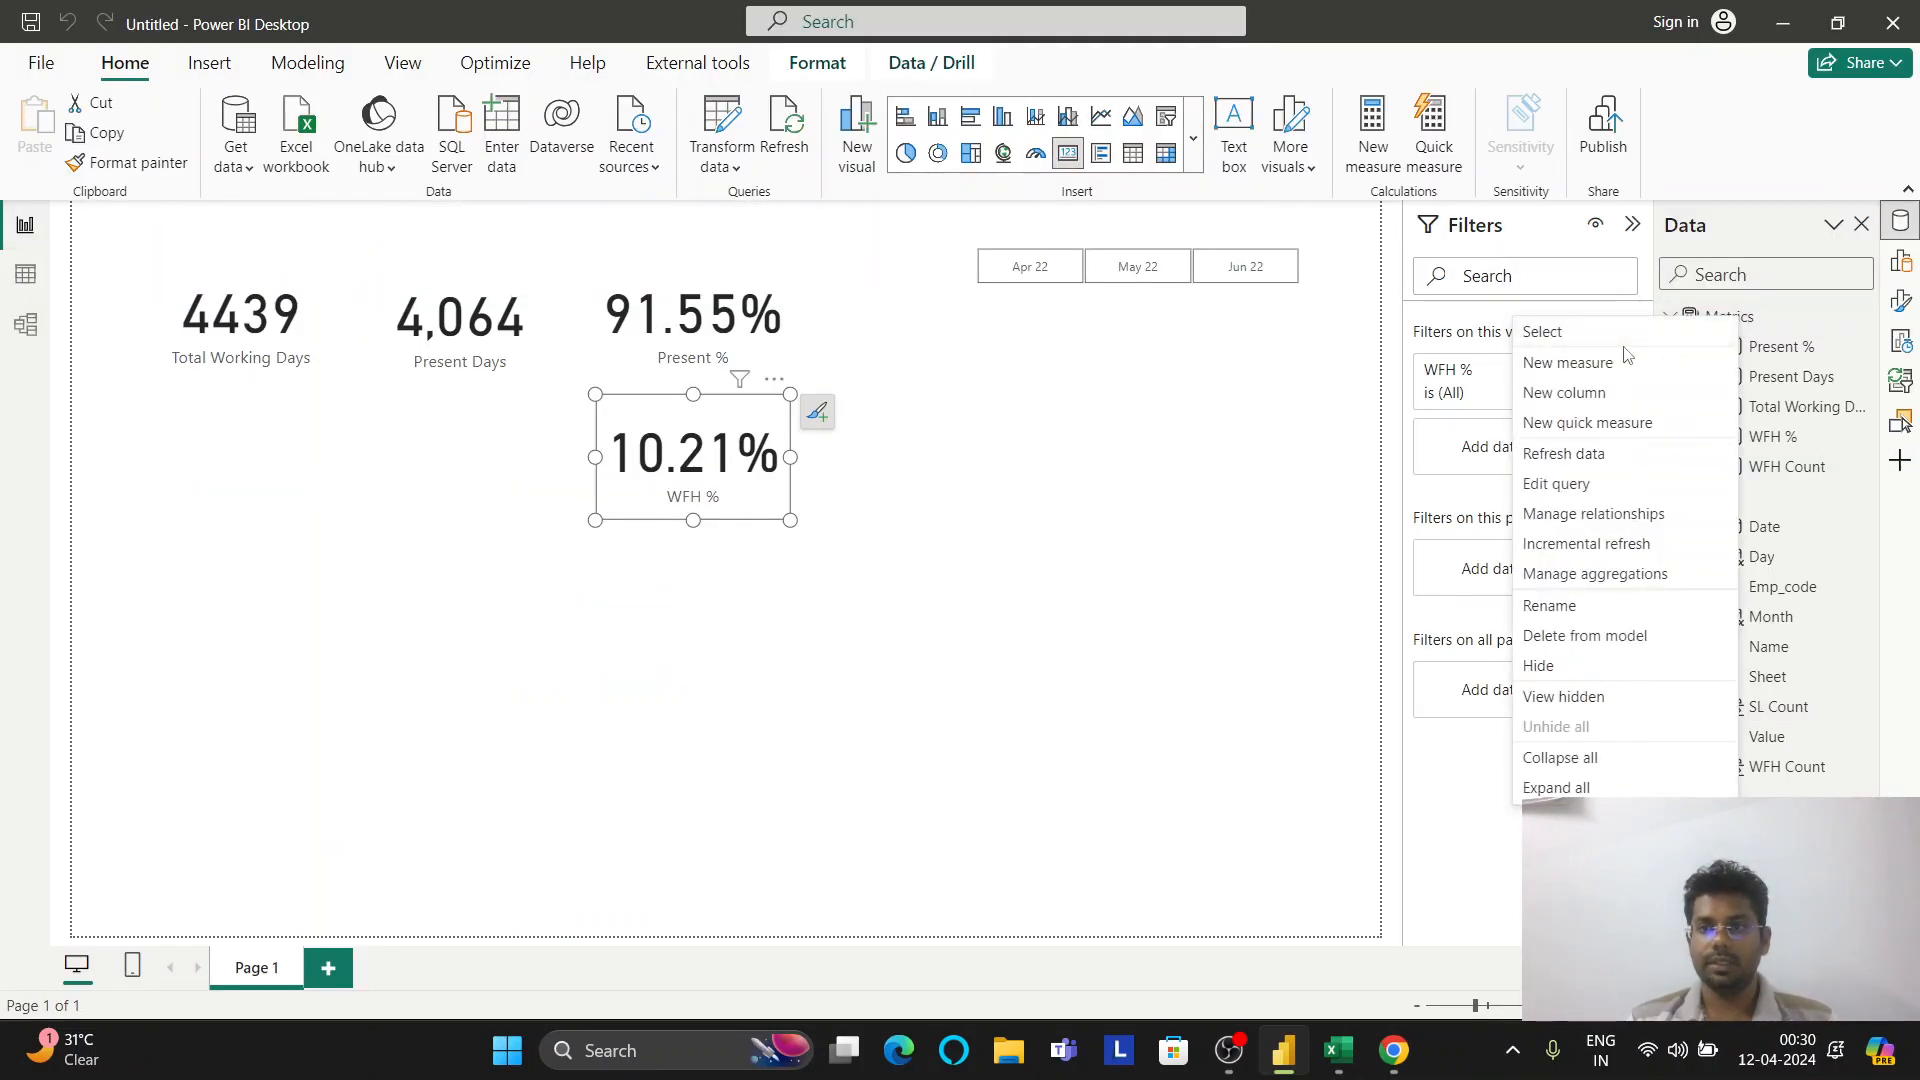
{"action": "left_click", "coordinate": [1620, 368]}
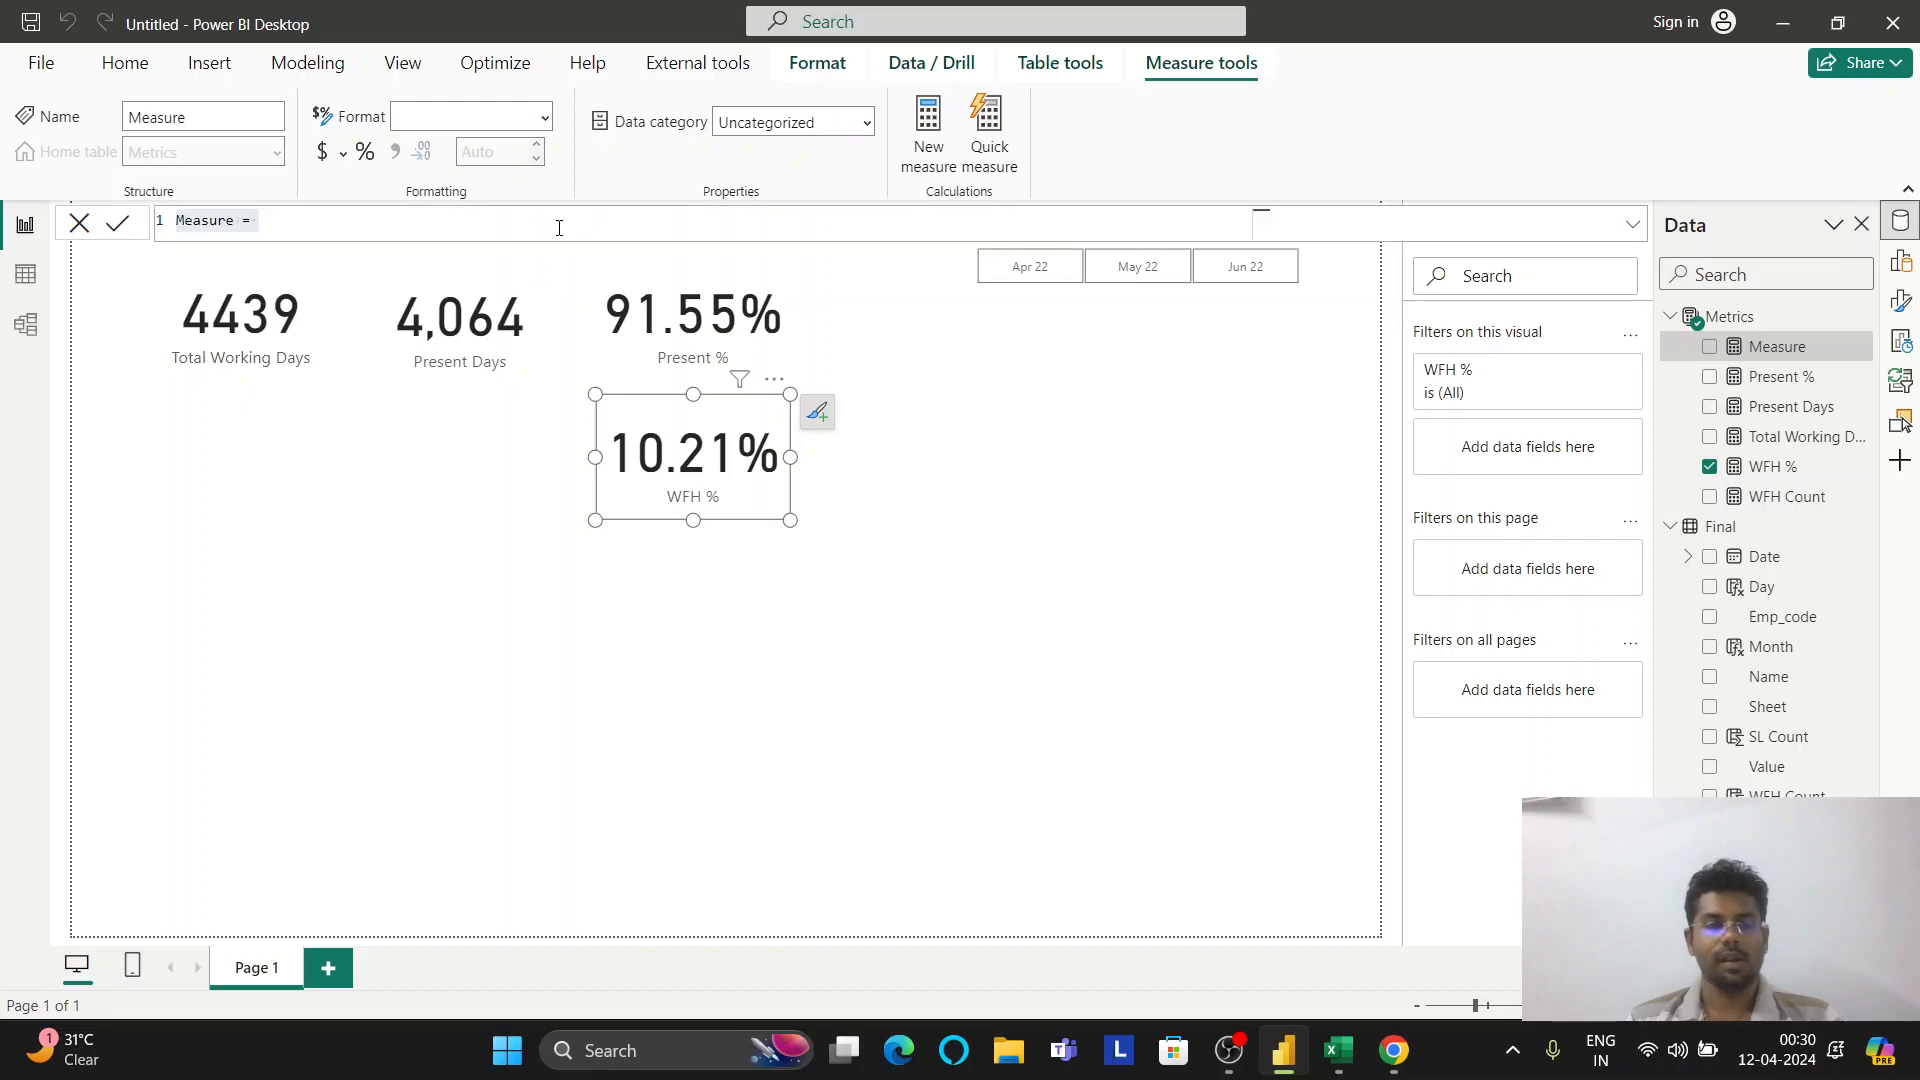
{"action": "type", "text": "SL "}
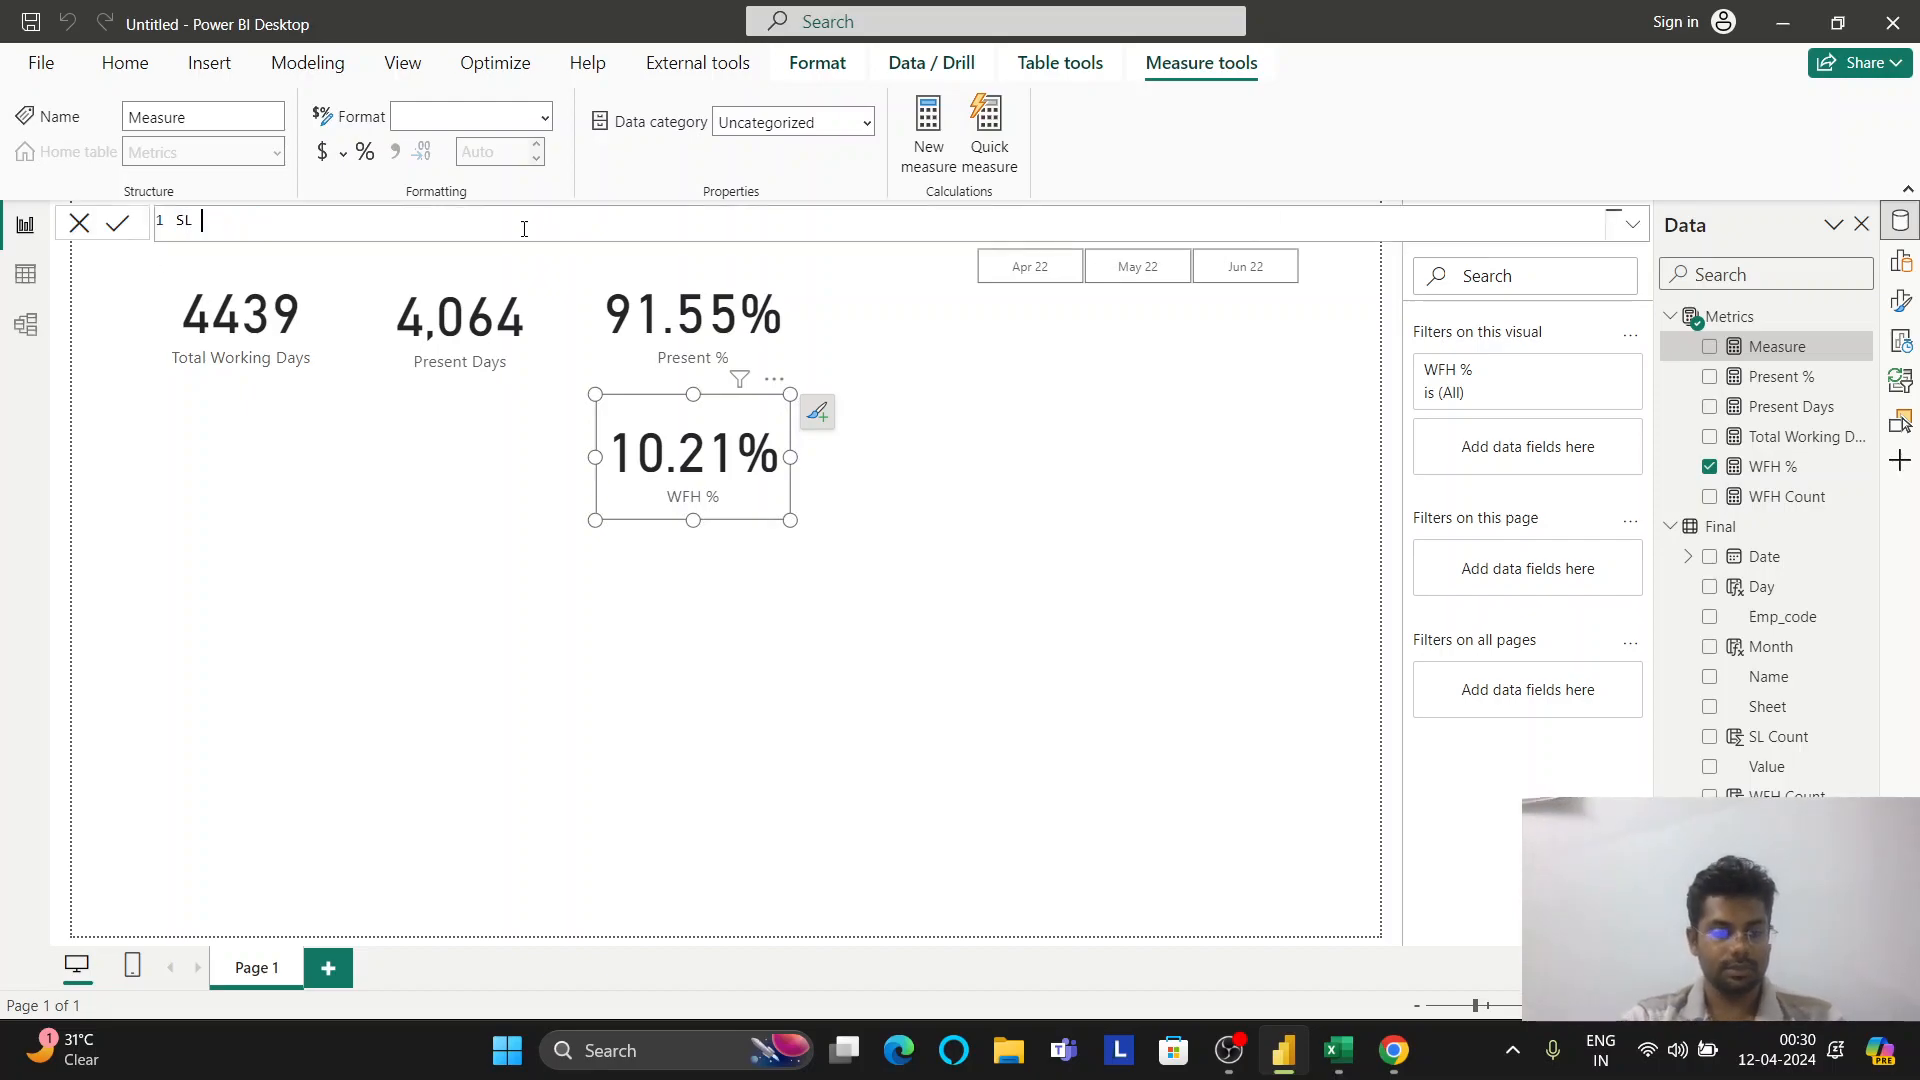
{"action": "type", "text": "Count = sum(sl"}
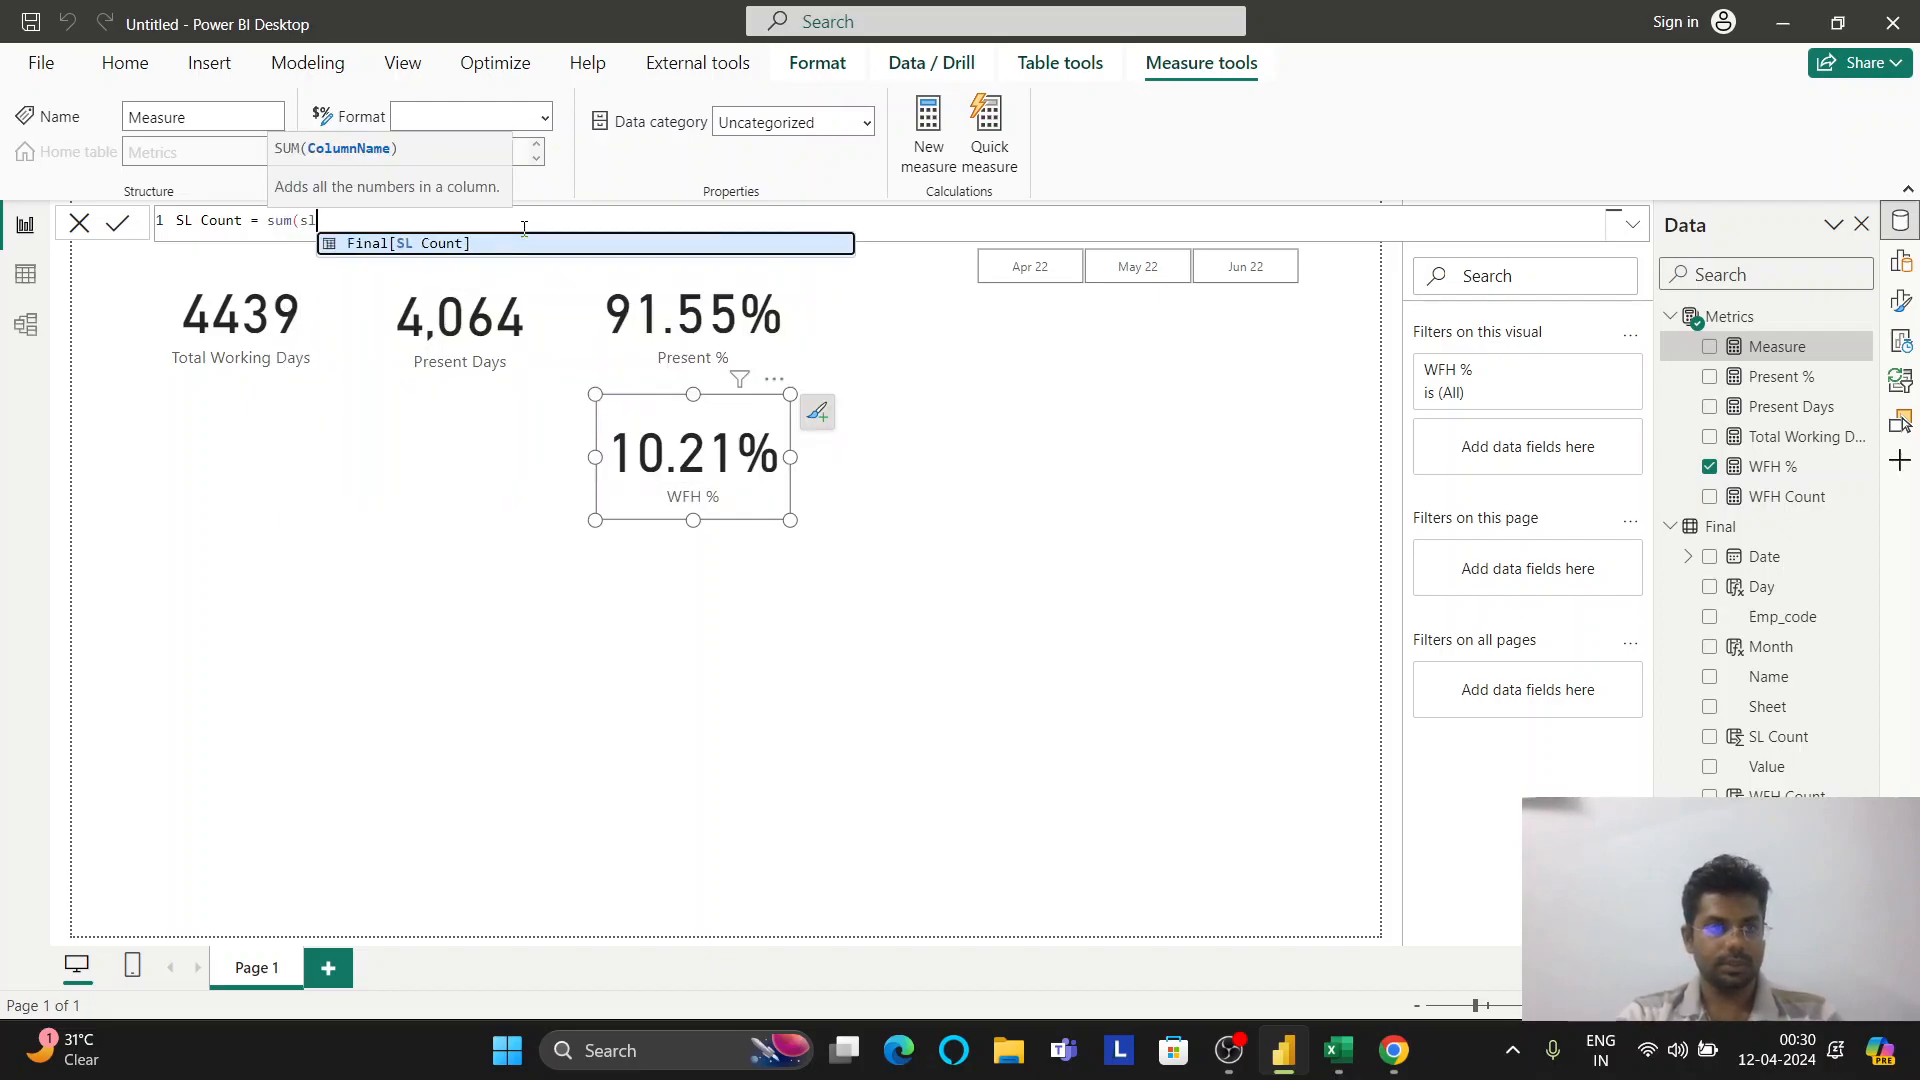
{"action": "key", "text": "Tab"}
{"action": "type", "text": ")"}
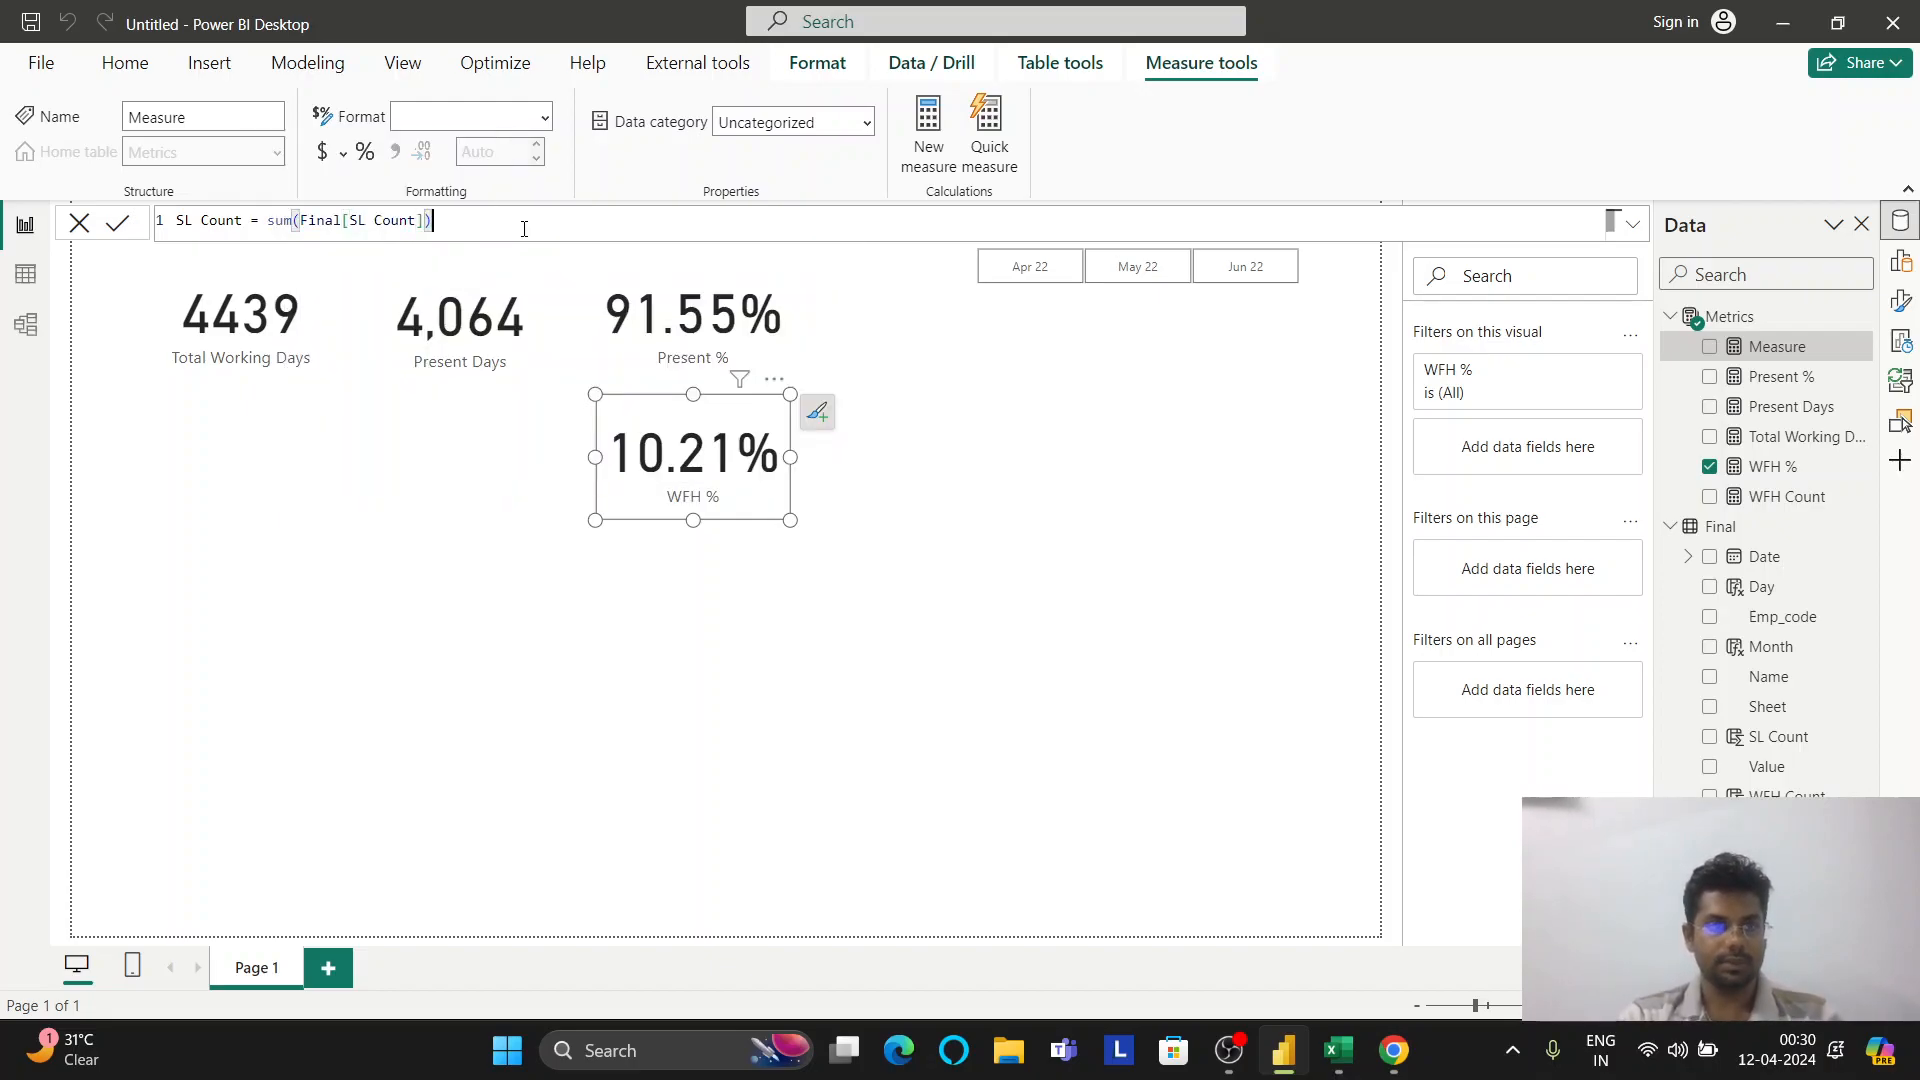
{"action": "key", "text": "Return"}
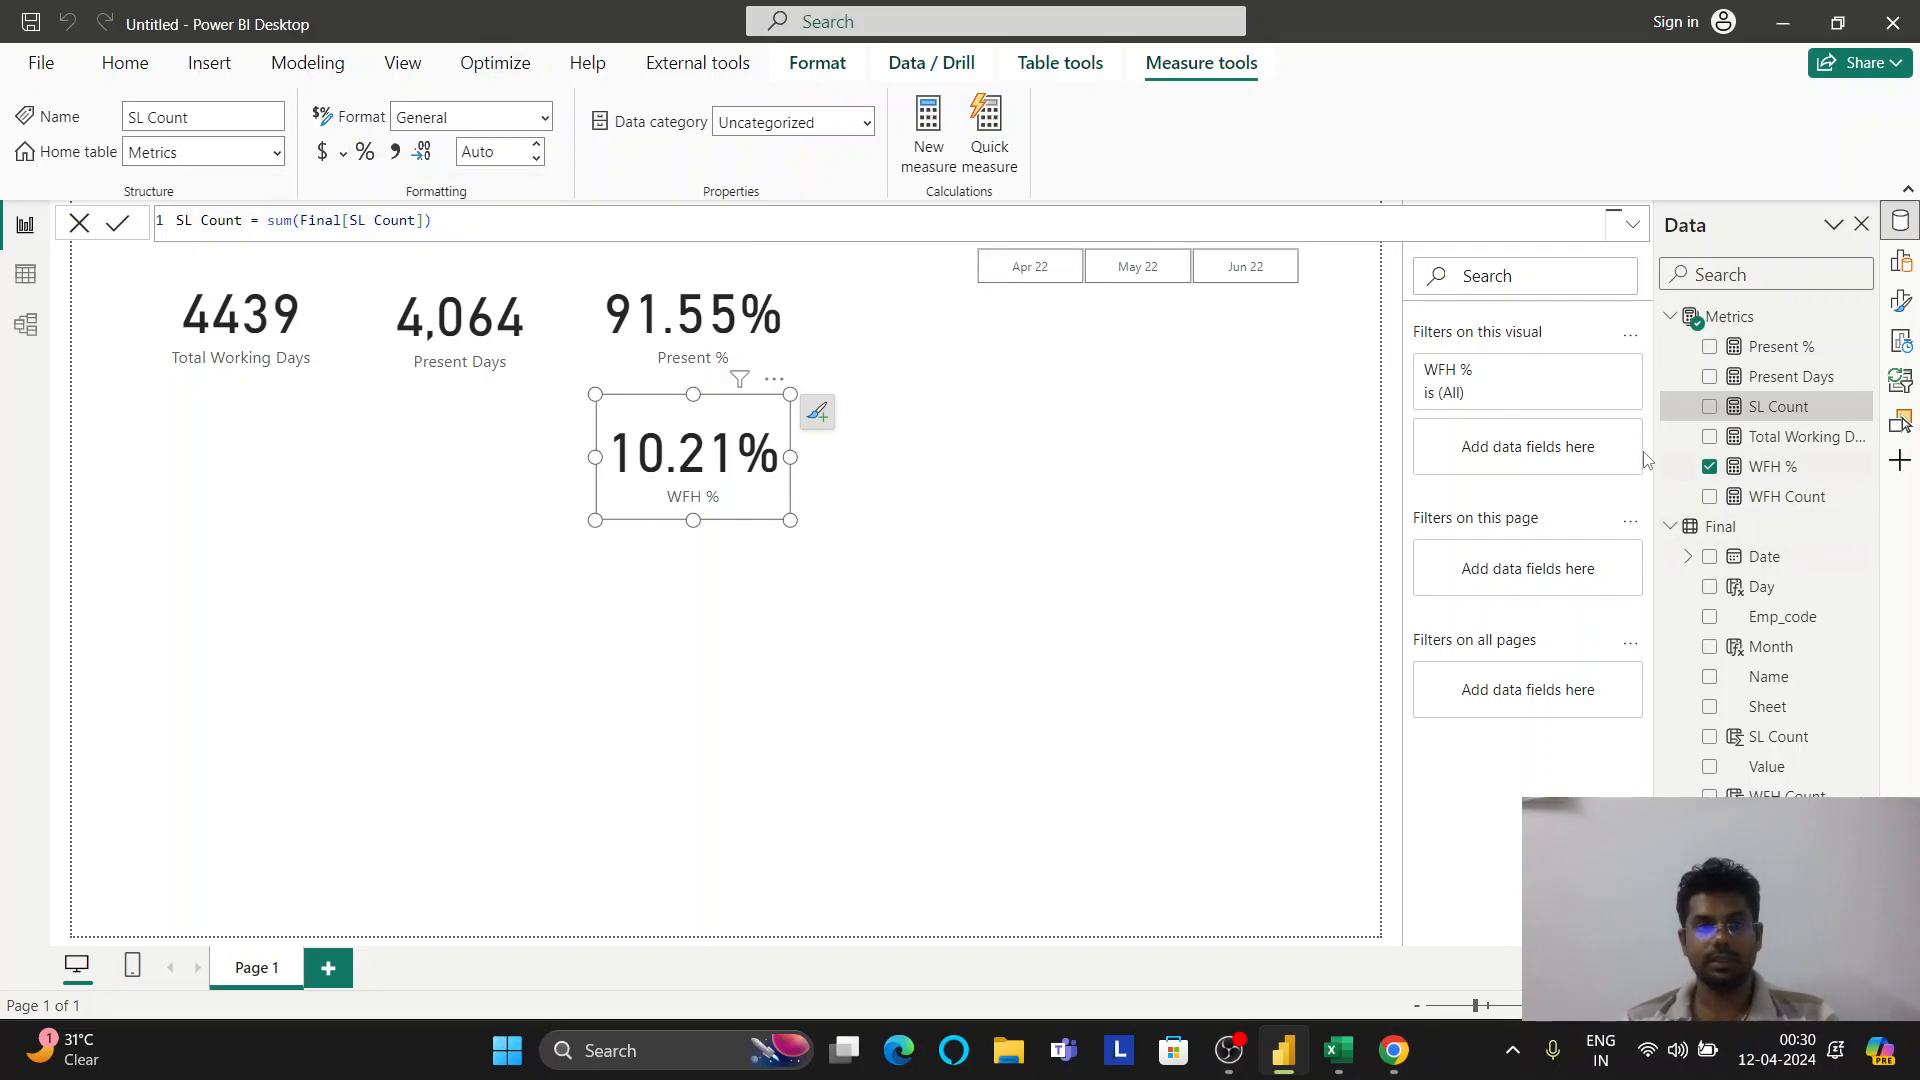
Create the SL % measure in Metrics as DIVIDE([SL Count],[Total Working Days],0)
{"action": "right_click", "coordinate": [1745, 318]}
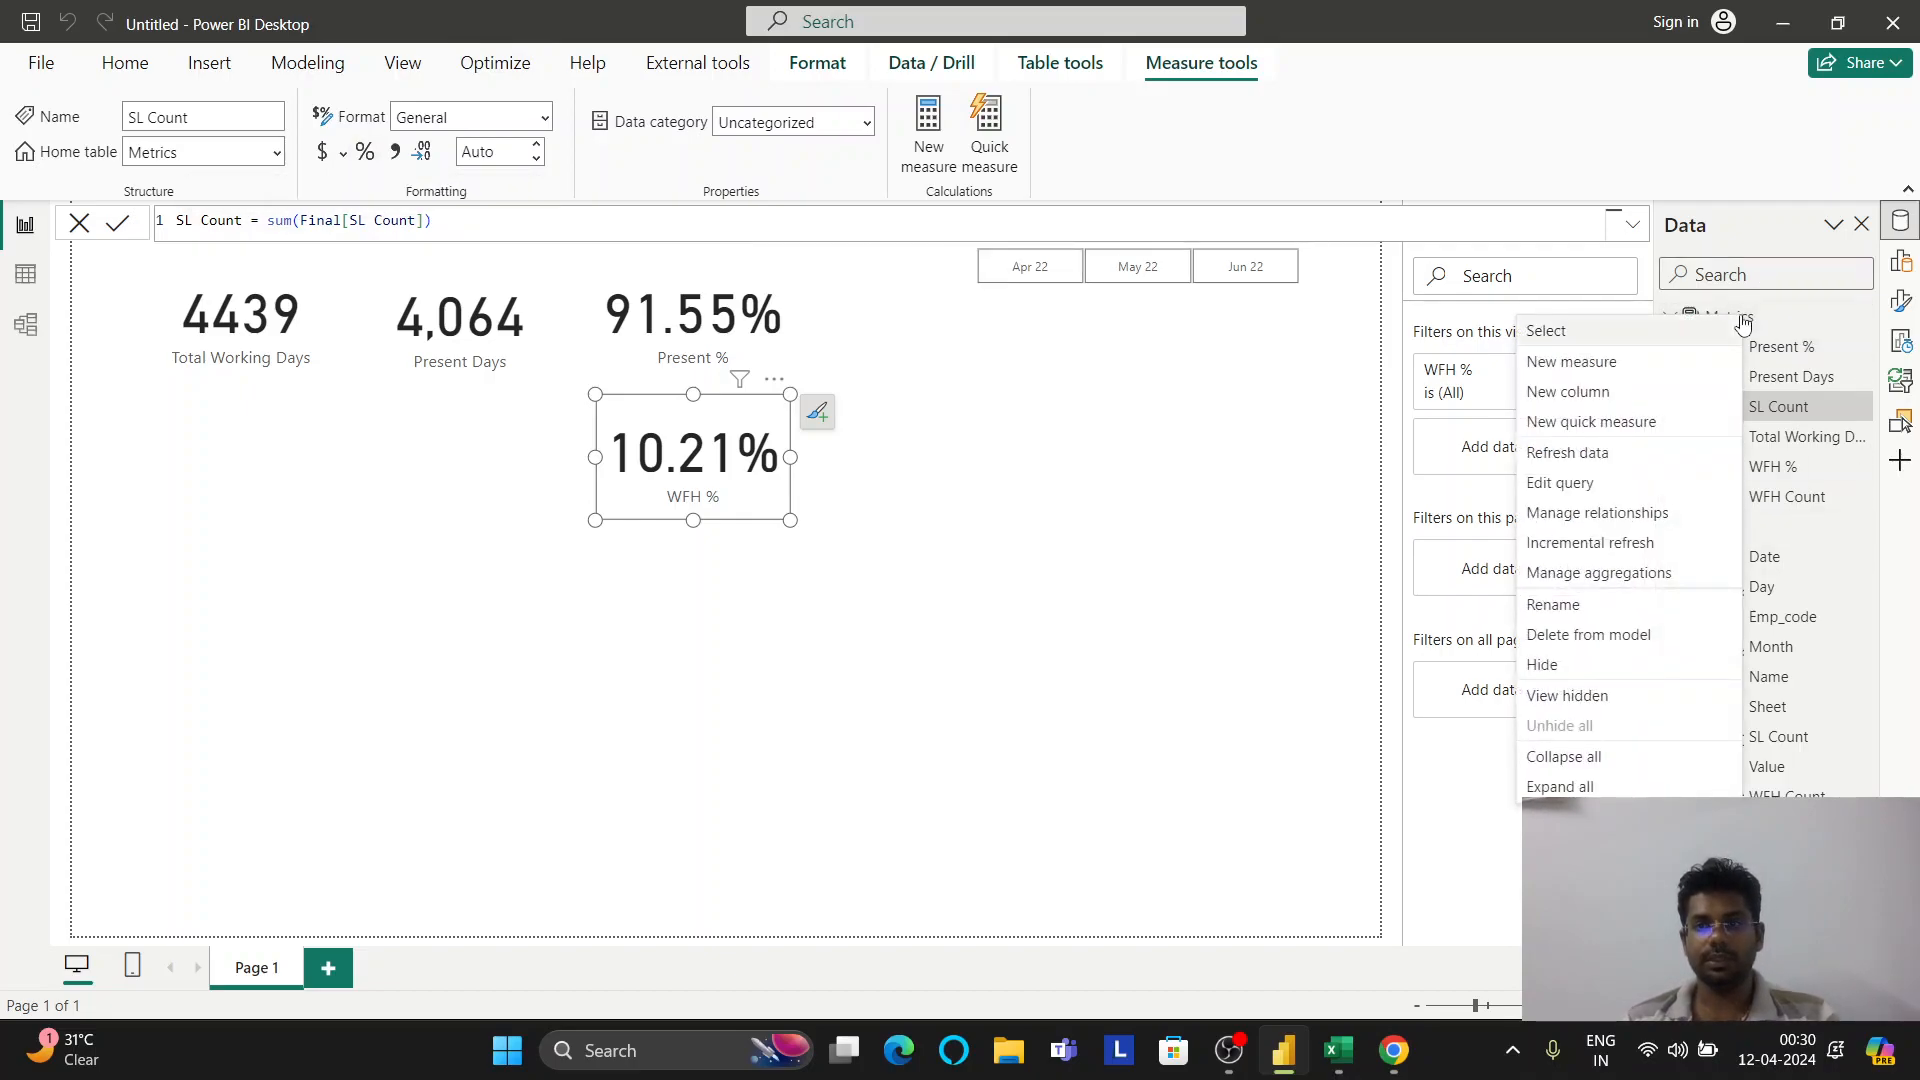
{"action": "left_click", "coordinate": [1640, 362]}
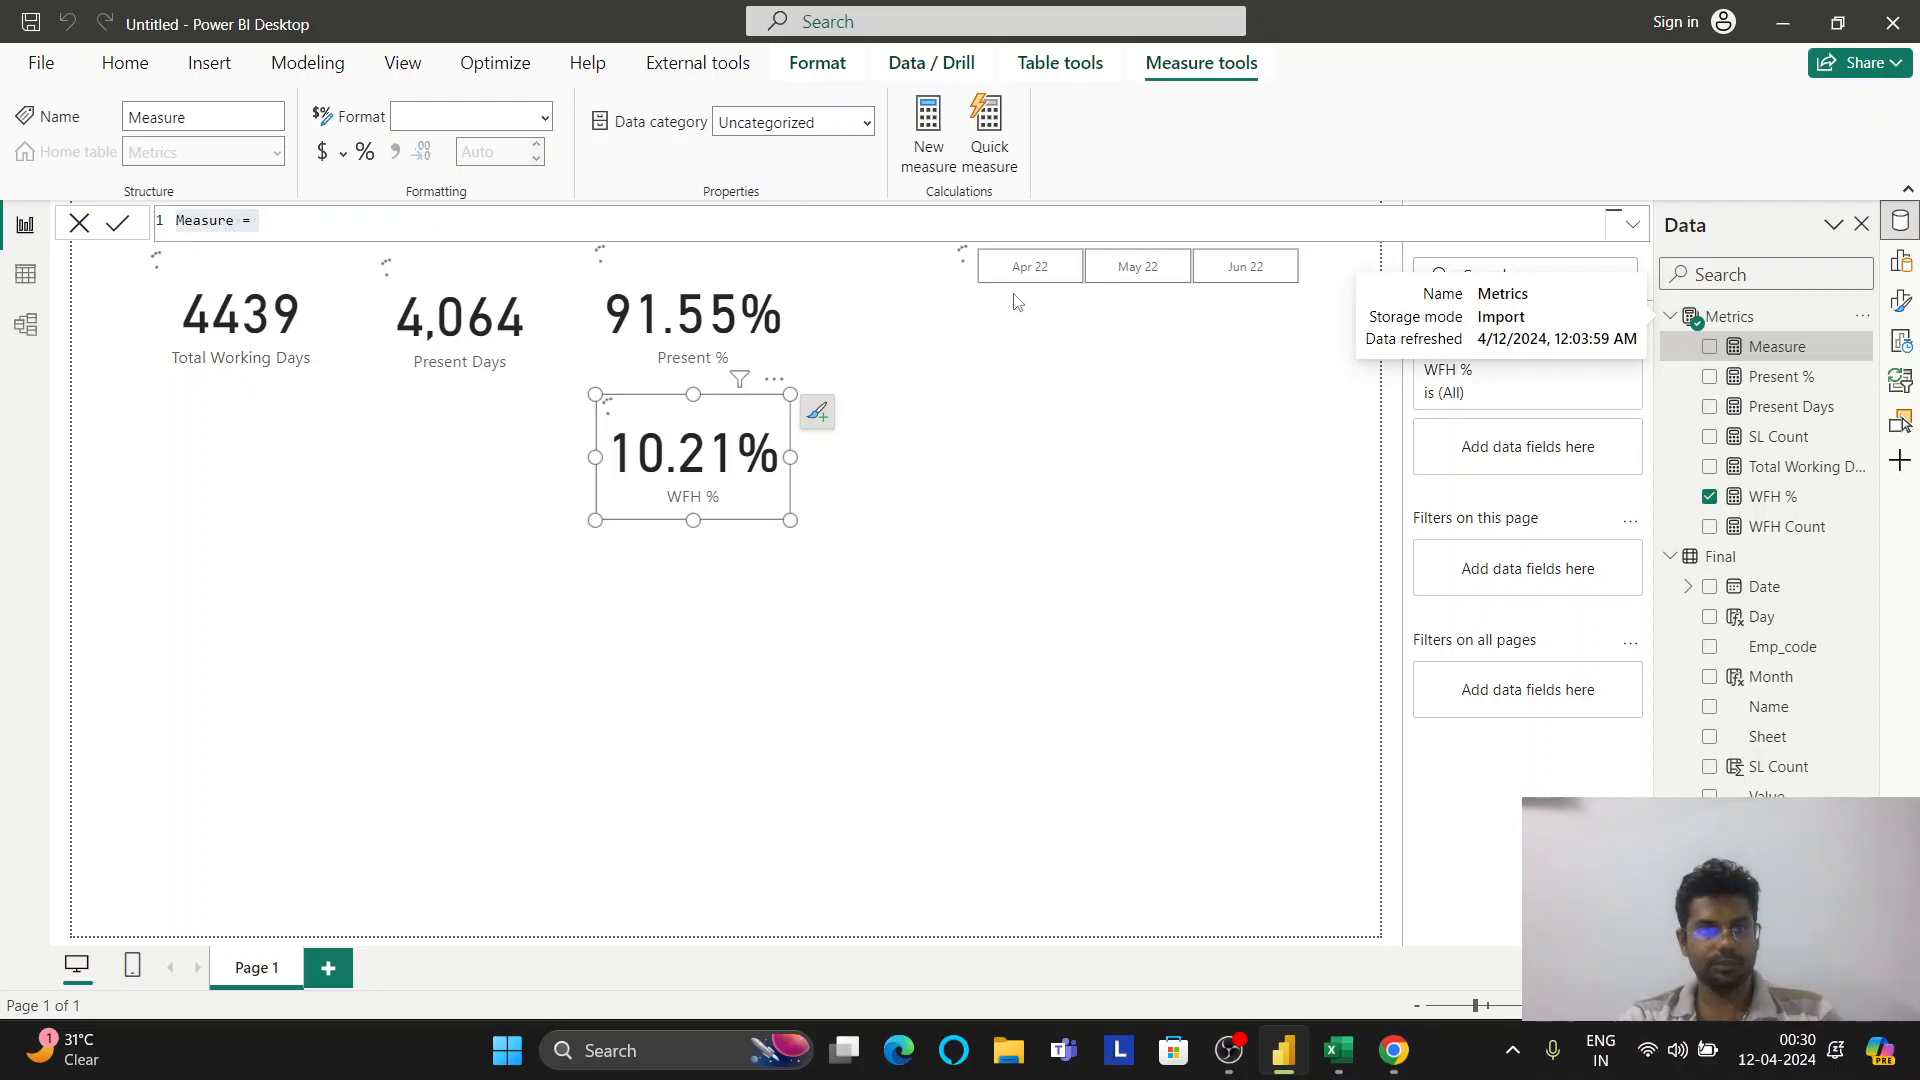
{"action": "type", "text": "SL"}
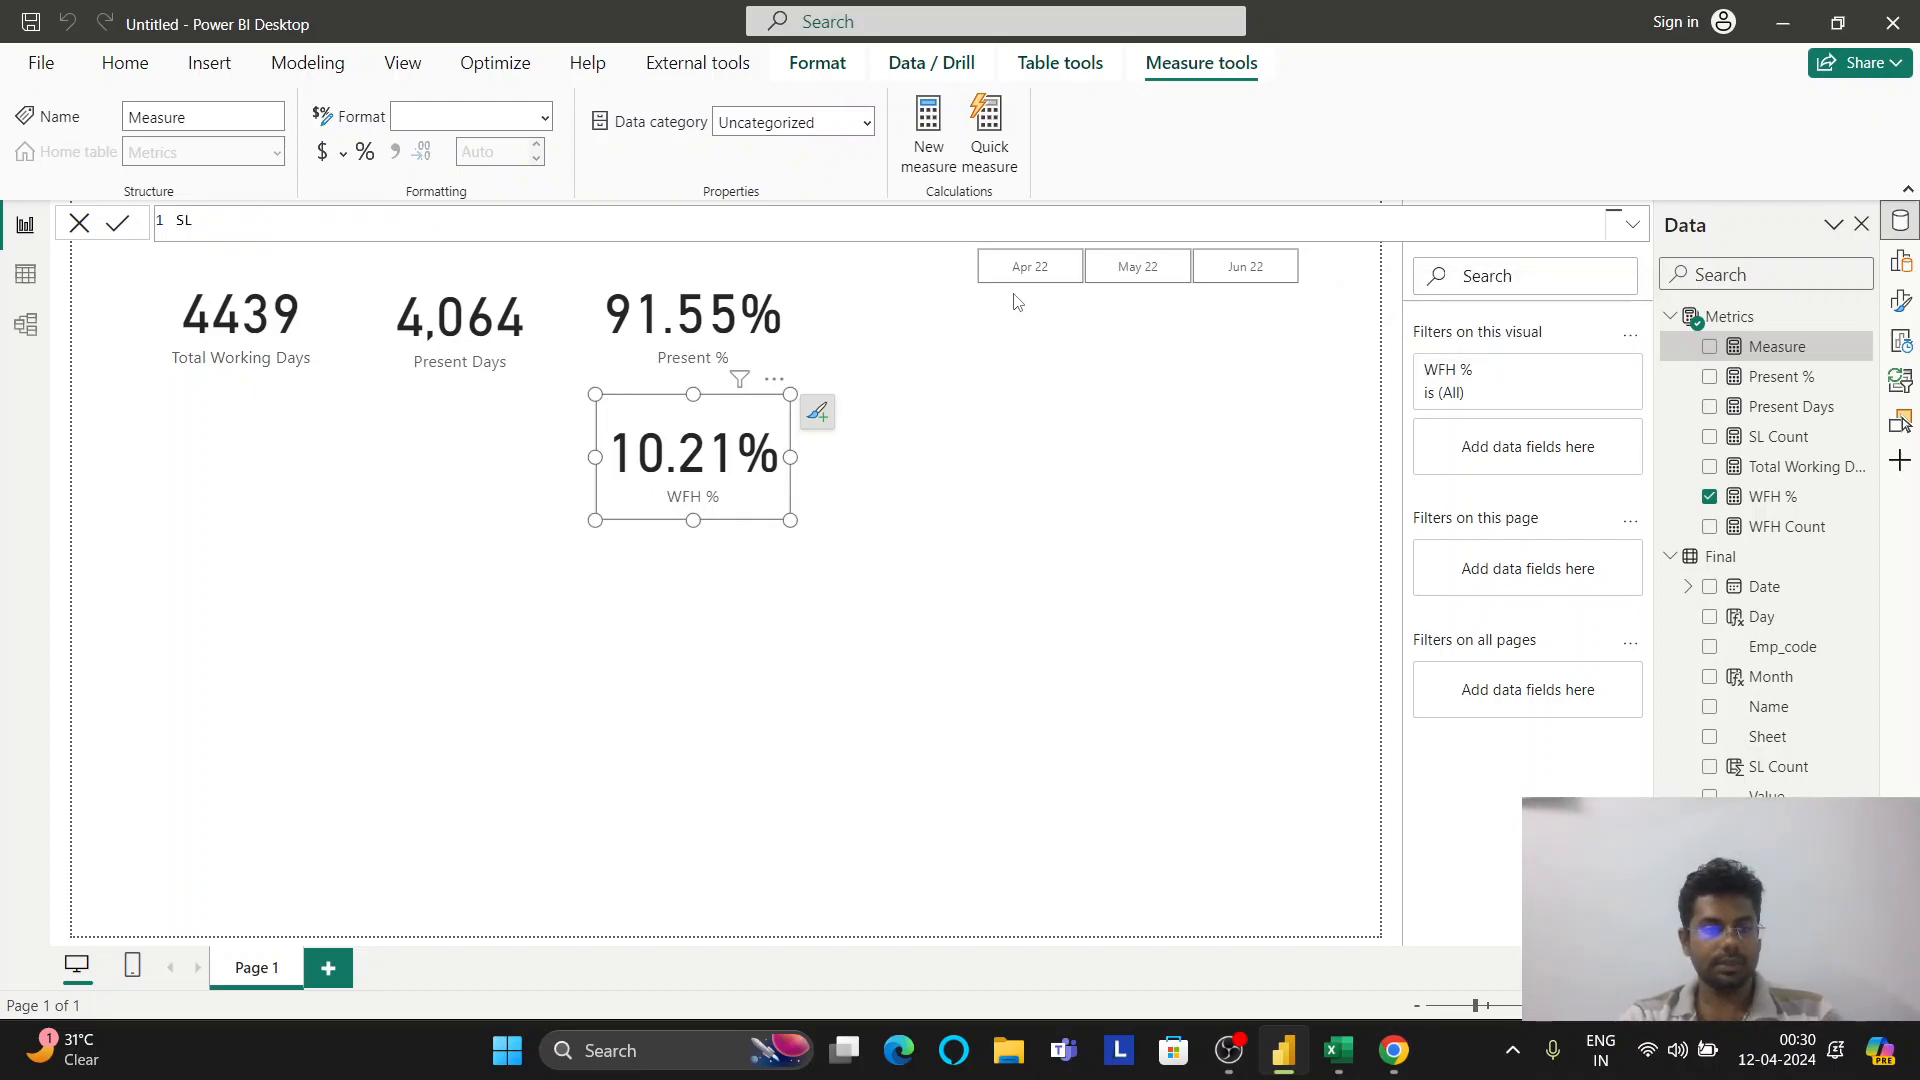
{"action": "type", "text": " %  "}
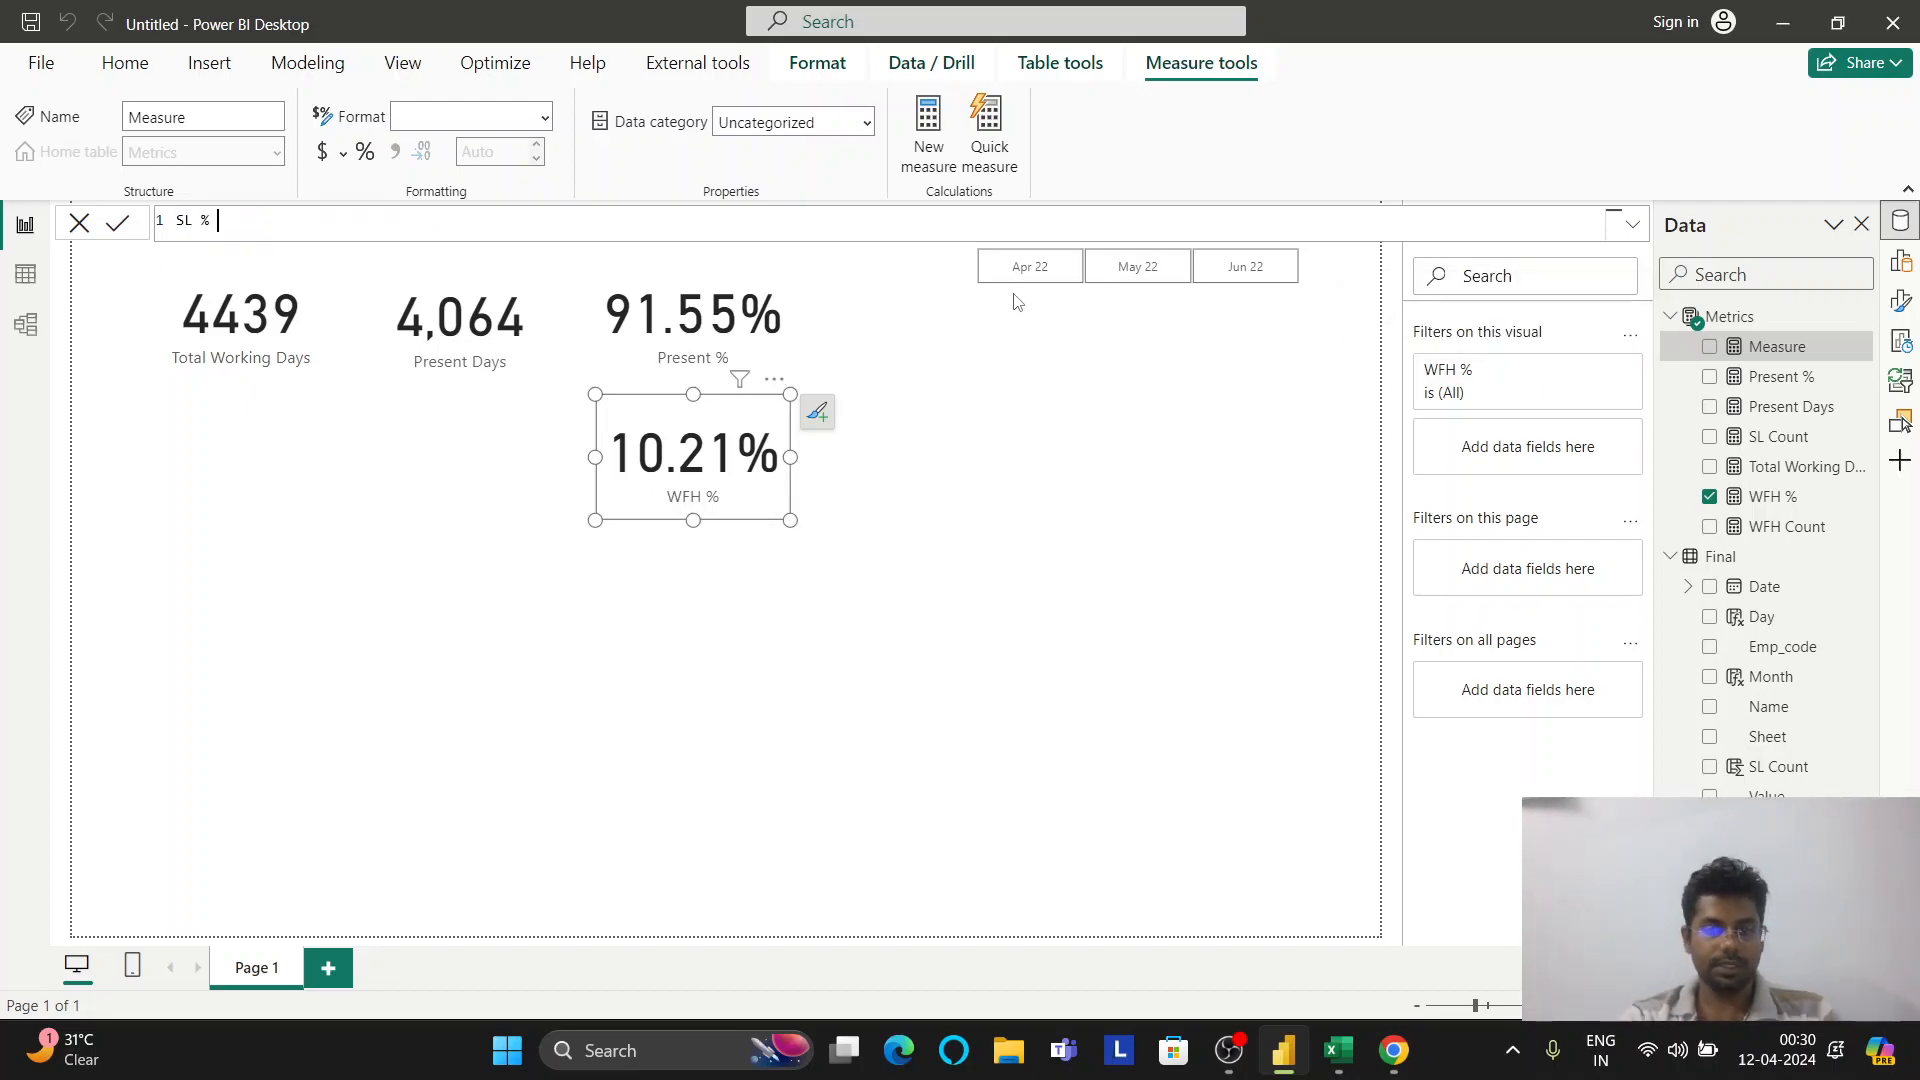
{"action": "type", "text": "= DISC("}
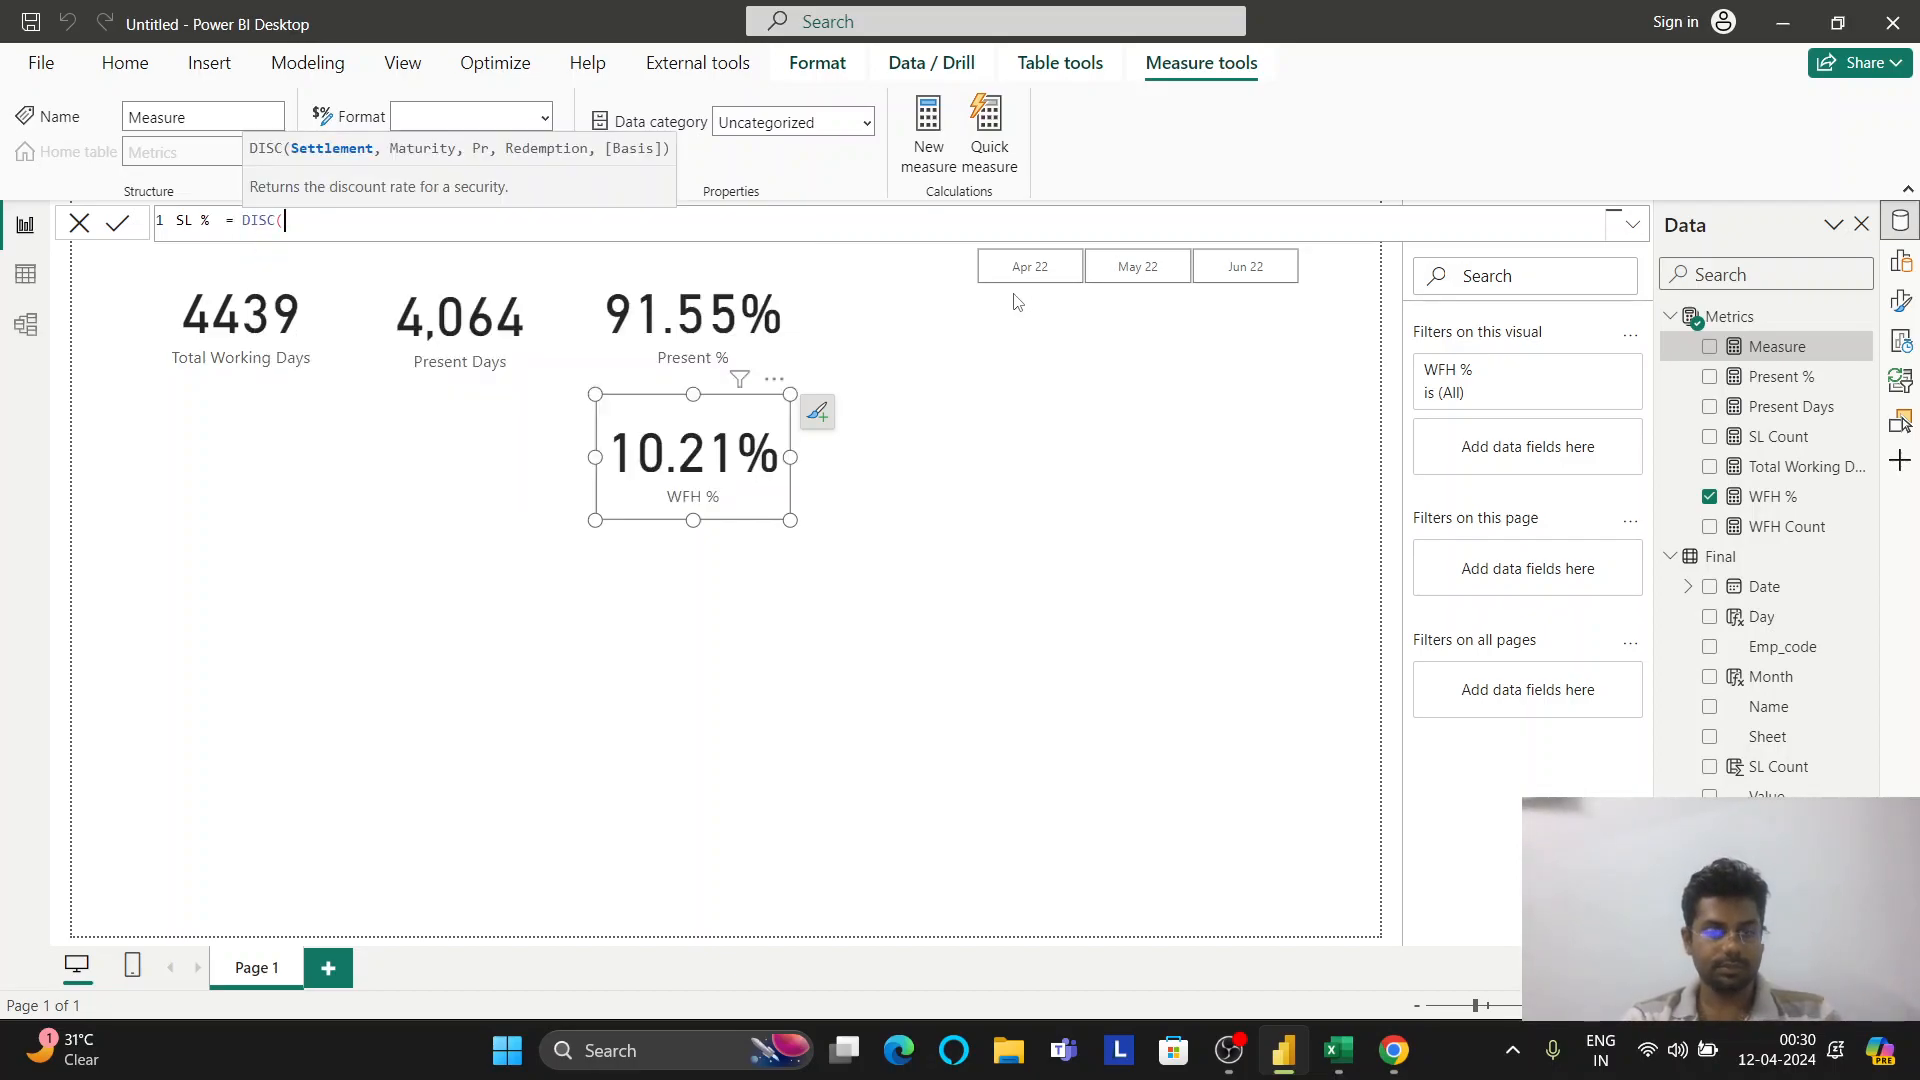
{"action": "key", "text": "BackSpace"}
{"action": "key", "text": "BackSpace"}
{"action": "key", "text": "BackSpace"}
{"action": "key", "text": "Down"}
{"action": "key", "text": "Down"}
{"action": "key", "text": "Down"}
{"action": "key", "text": "Down"}
{"action": "key", "text": "Tab"}
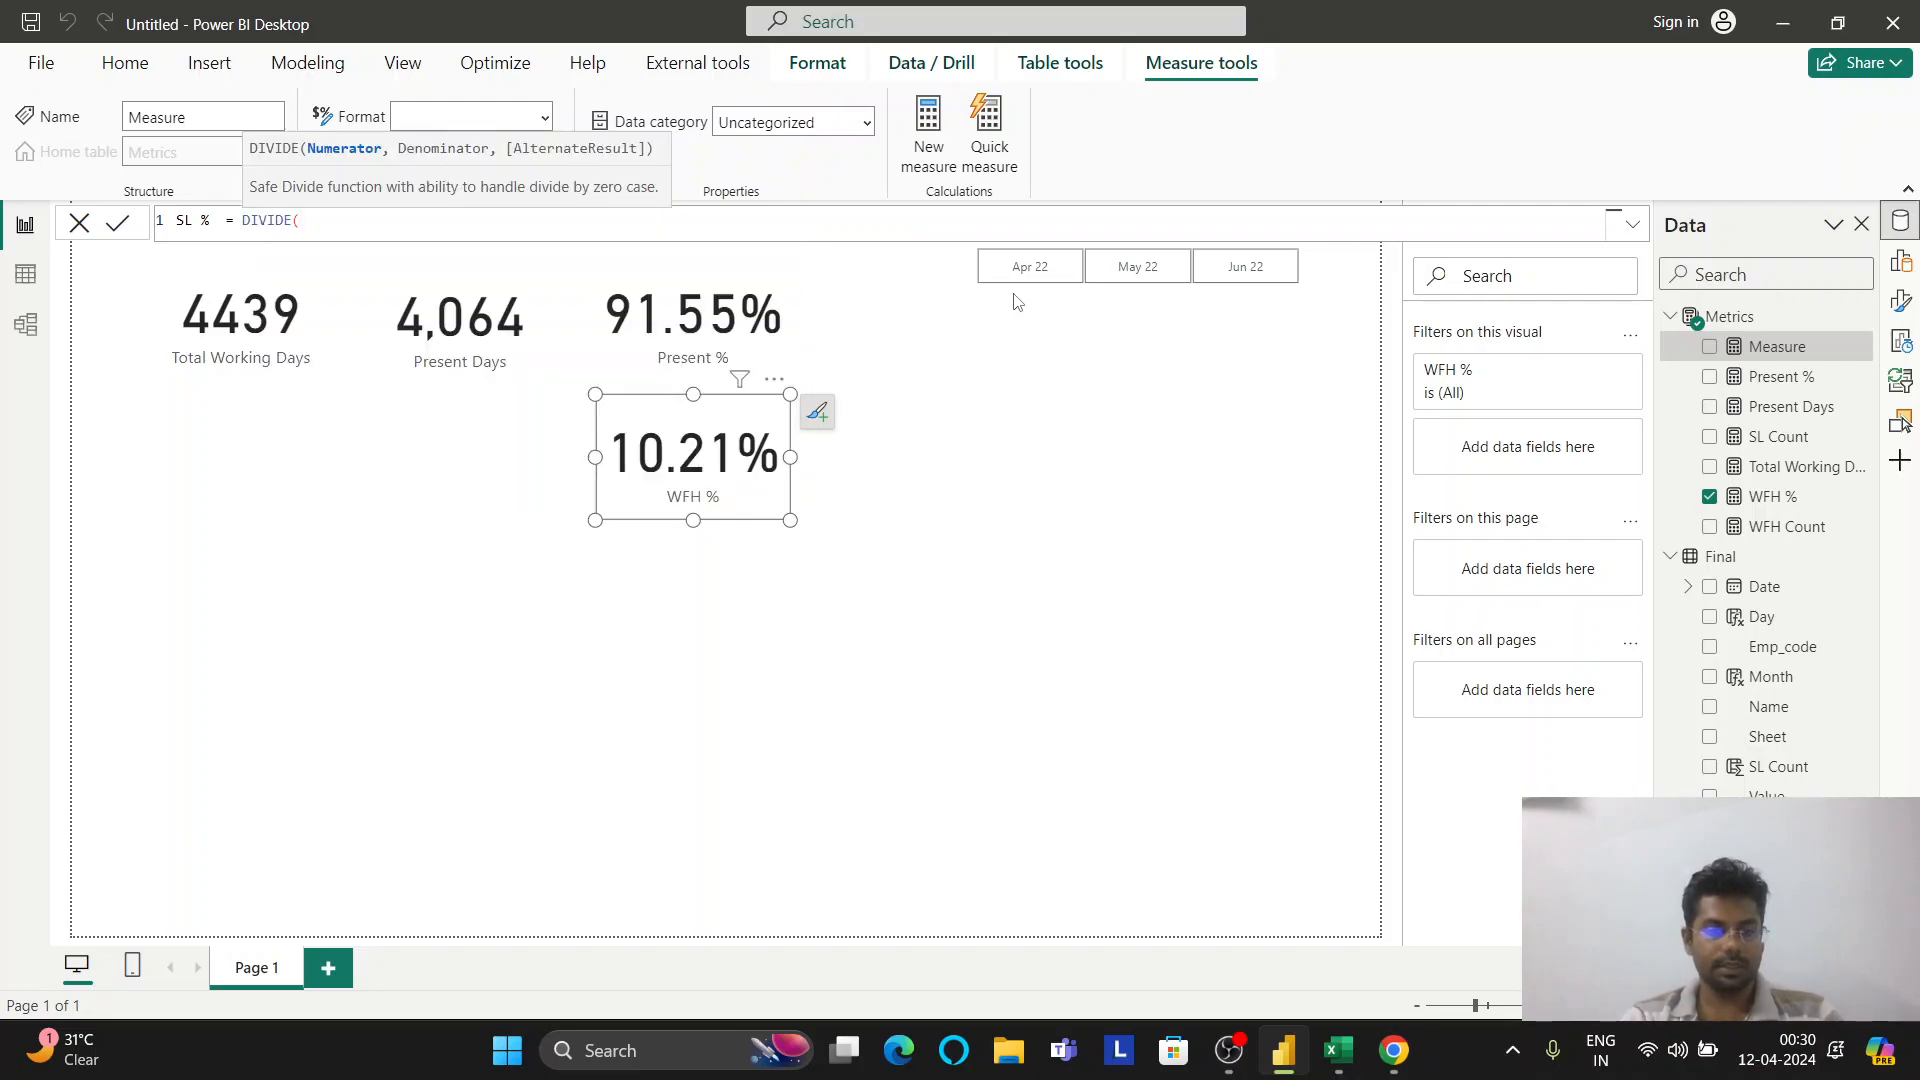
{"action": "type", "text": "sl"}
{"action": "key", "text": "Tab"}
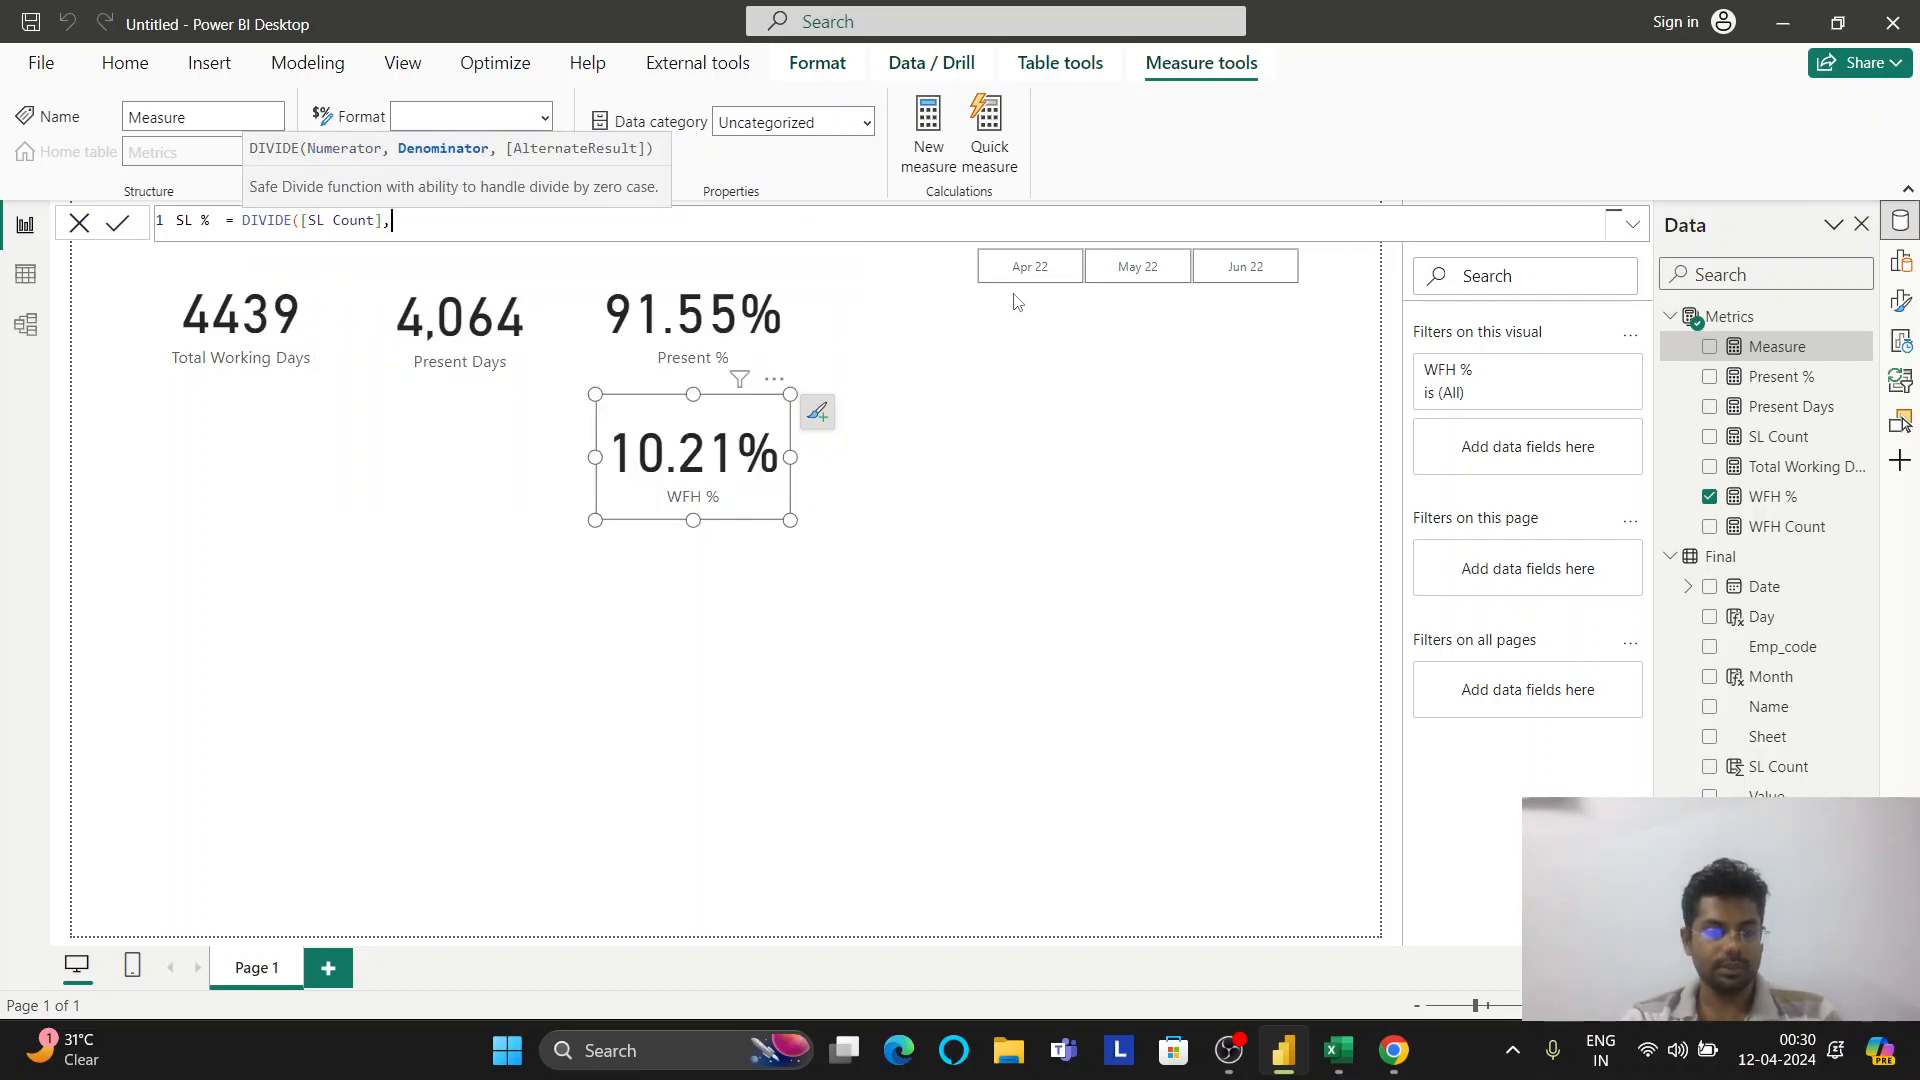
{"action": "type", "text": ",tot"}
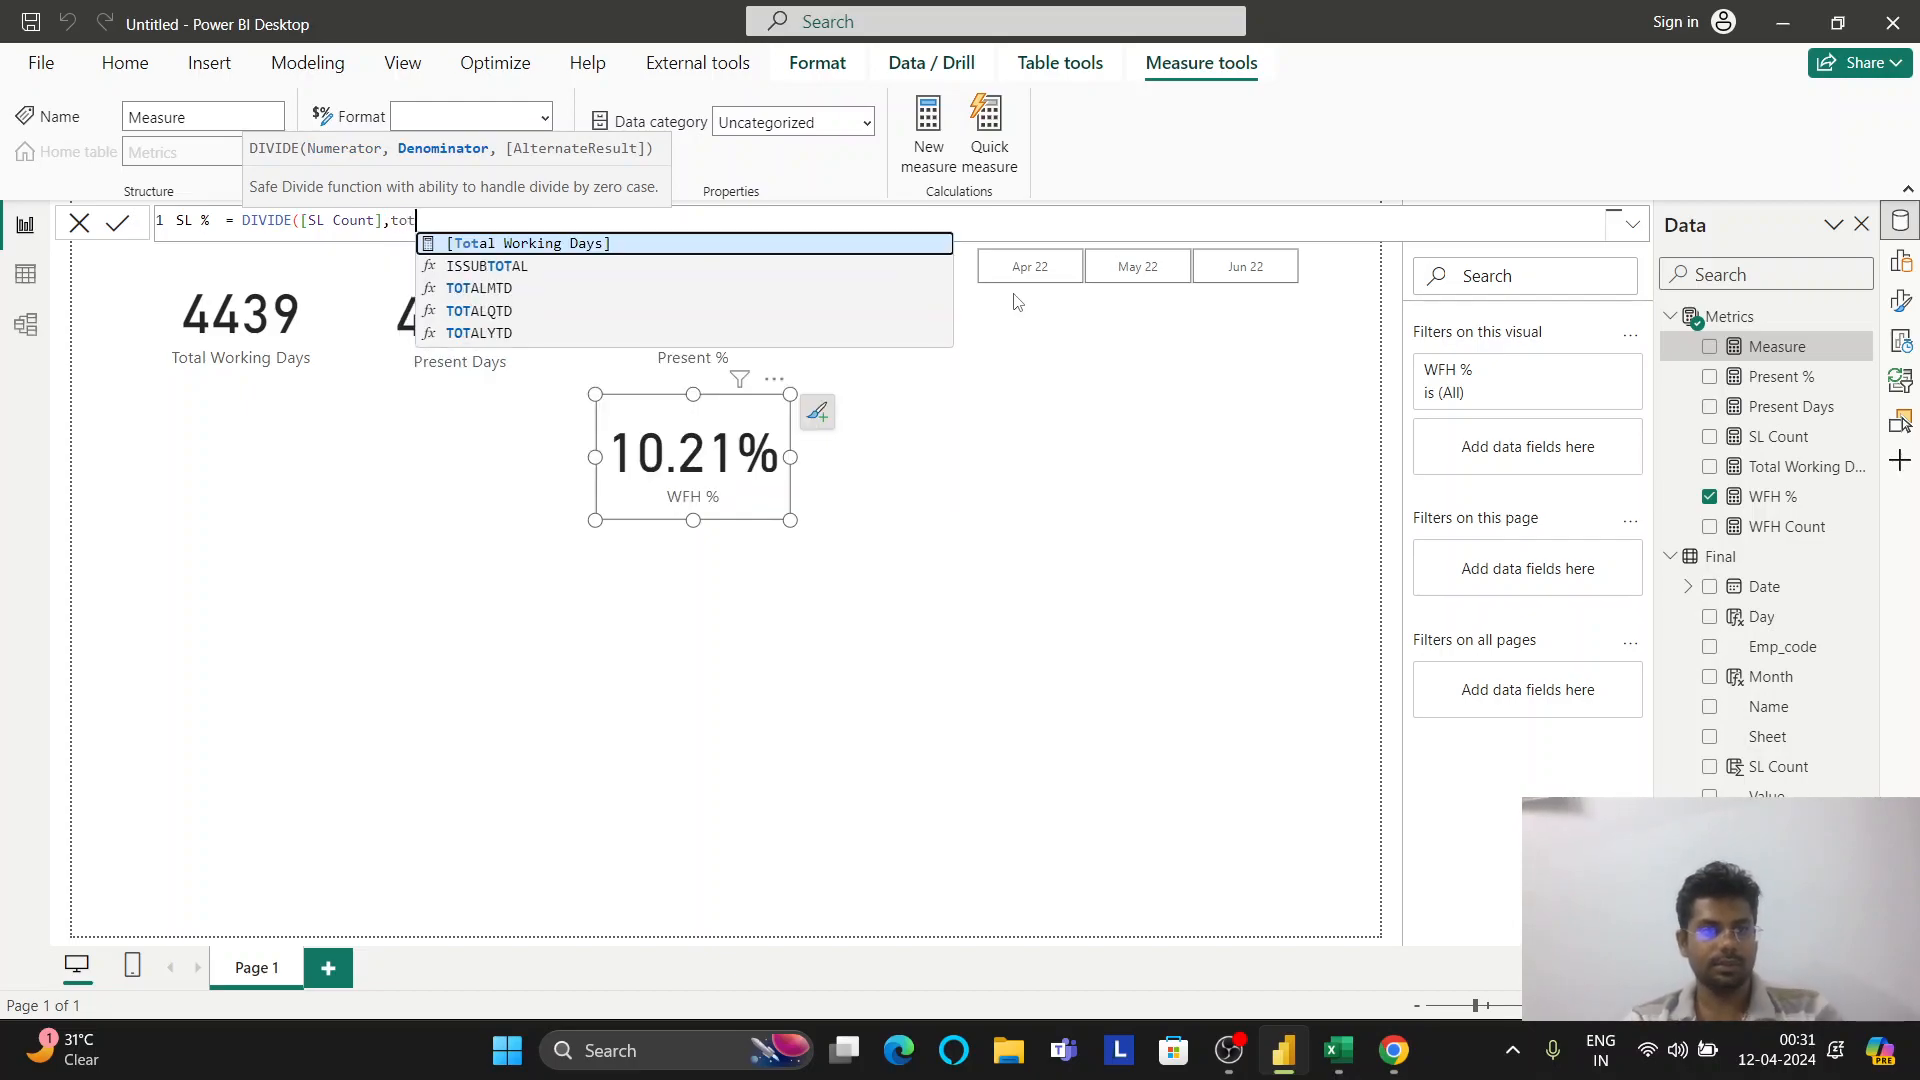
{"action": "key", "text": "Tab"}
{"action": "type", "text": ",0"}
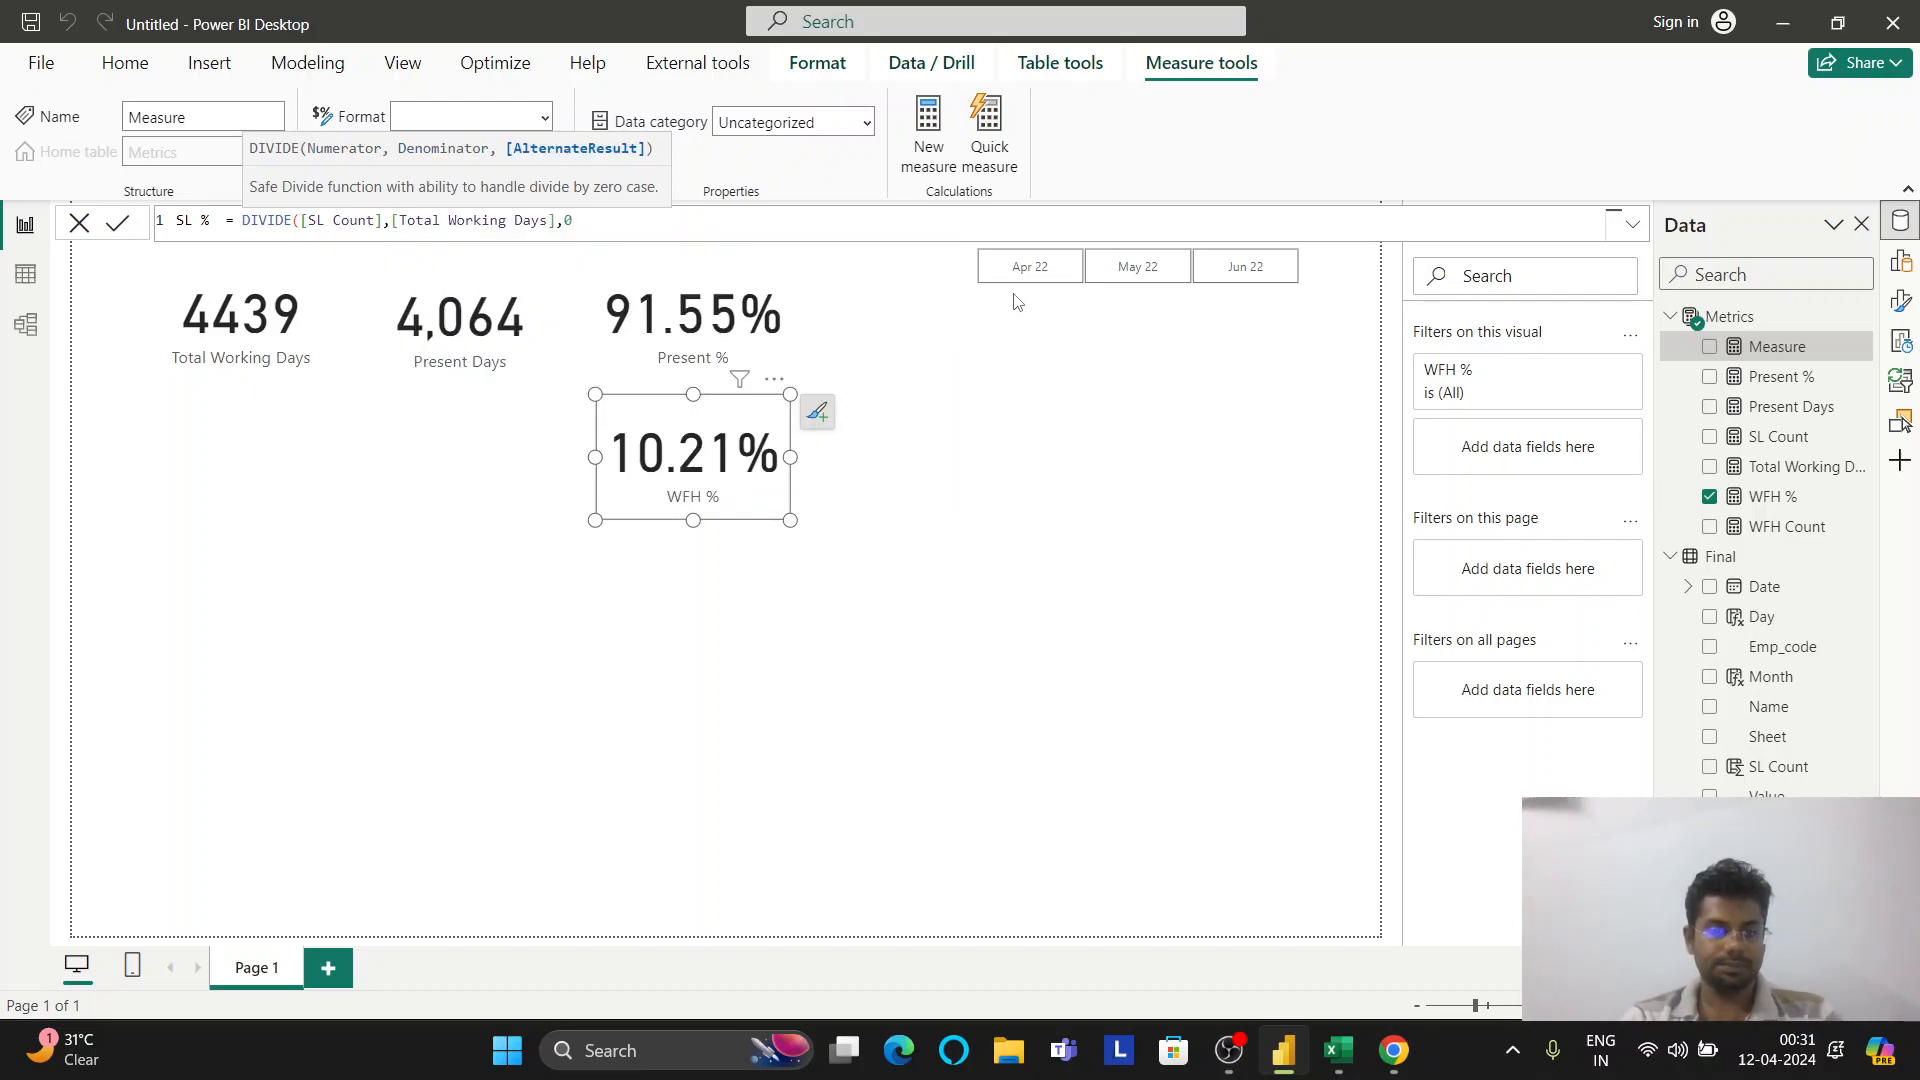
{"action": "type", "text": ")"}
{"action": "key", "text": "Return"}
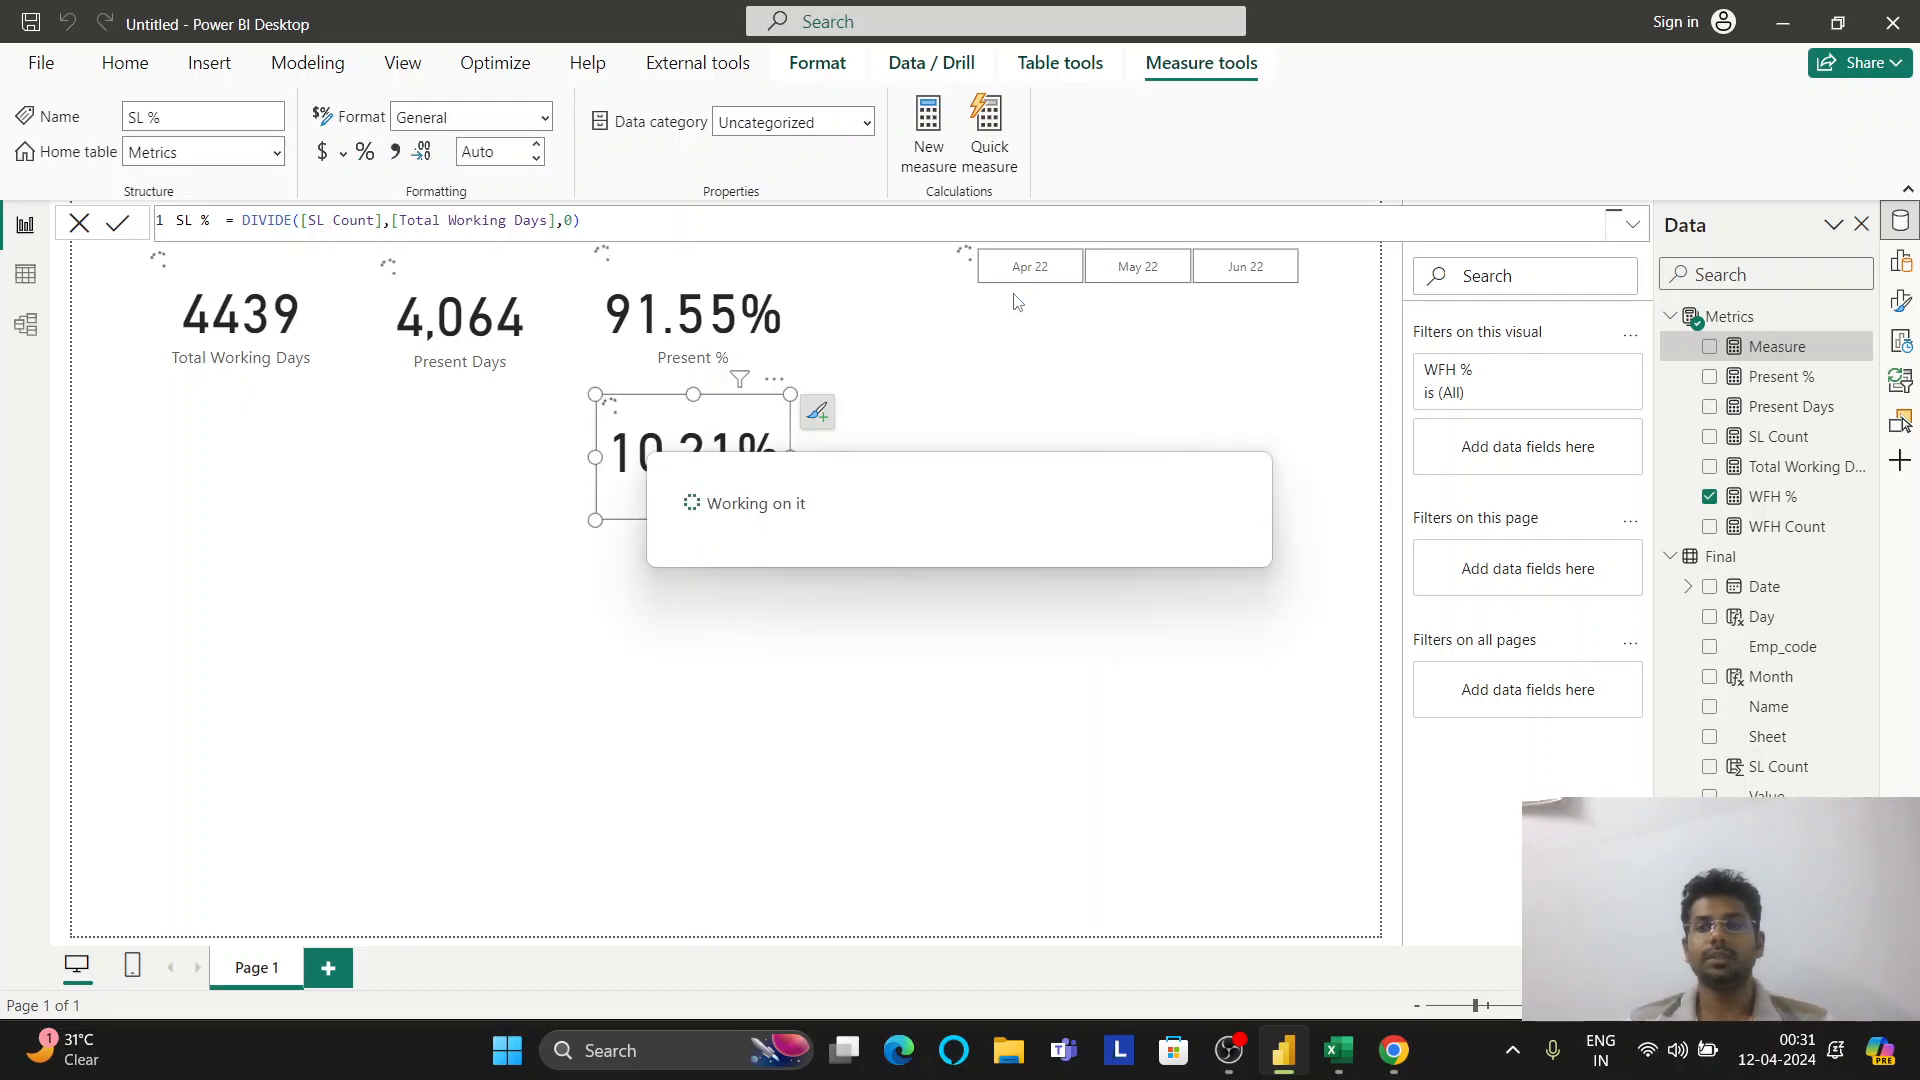
Format SL % as a percentage with 2 decimals
{"action": "left_click", "coordinate": [365, 151]}
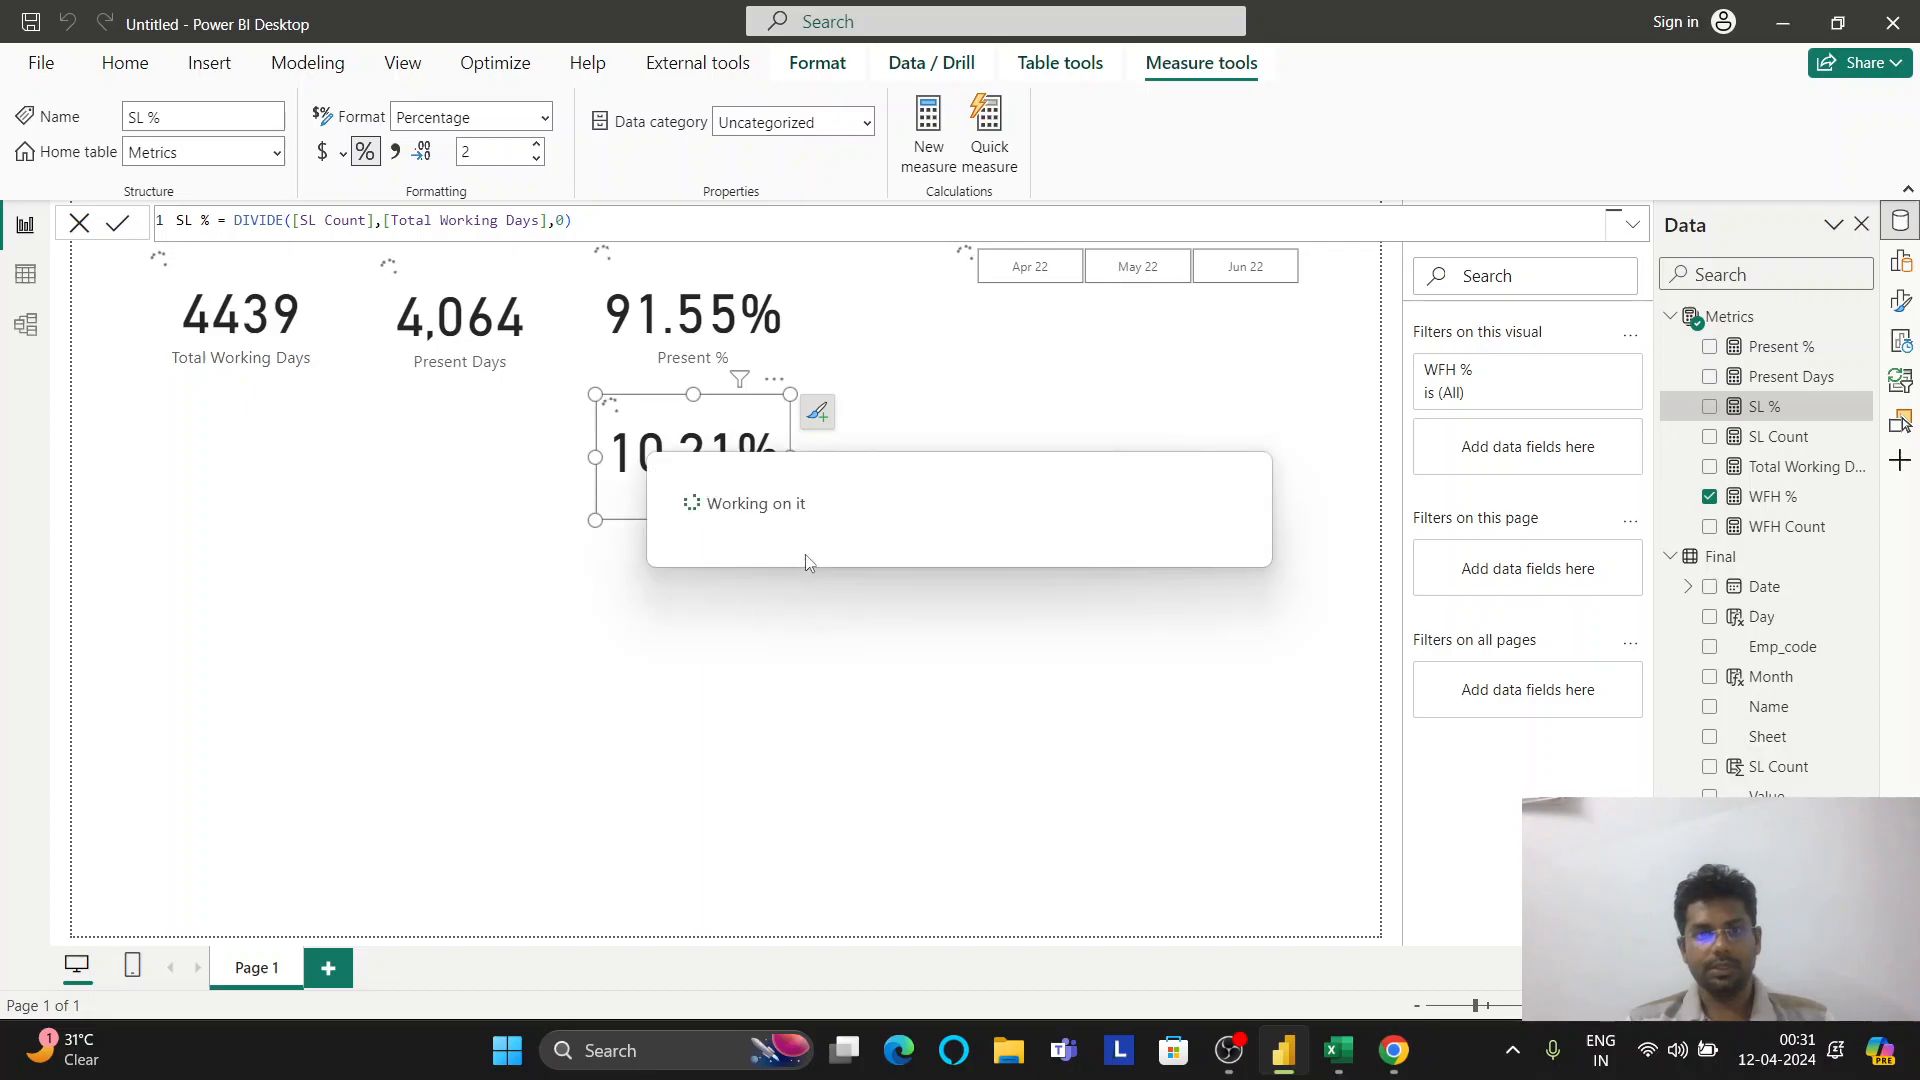
{"action": "left_click", "coordinate": [1898, 265]}
{"action": "left_click", "coordinate": [1852, 291]}
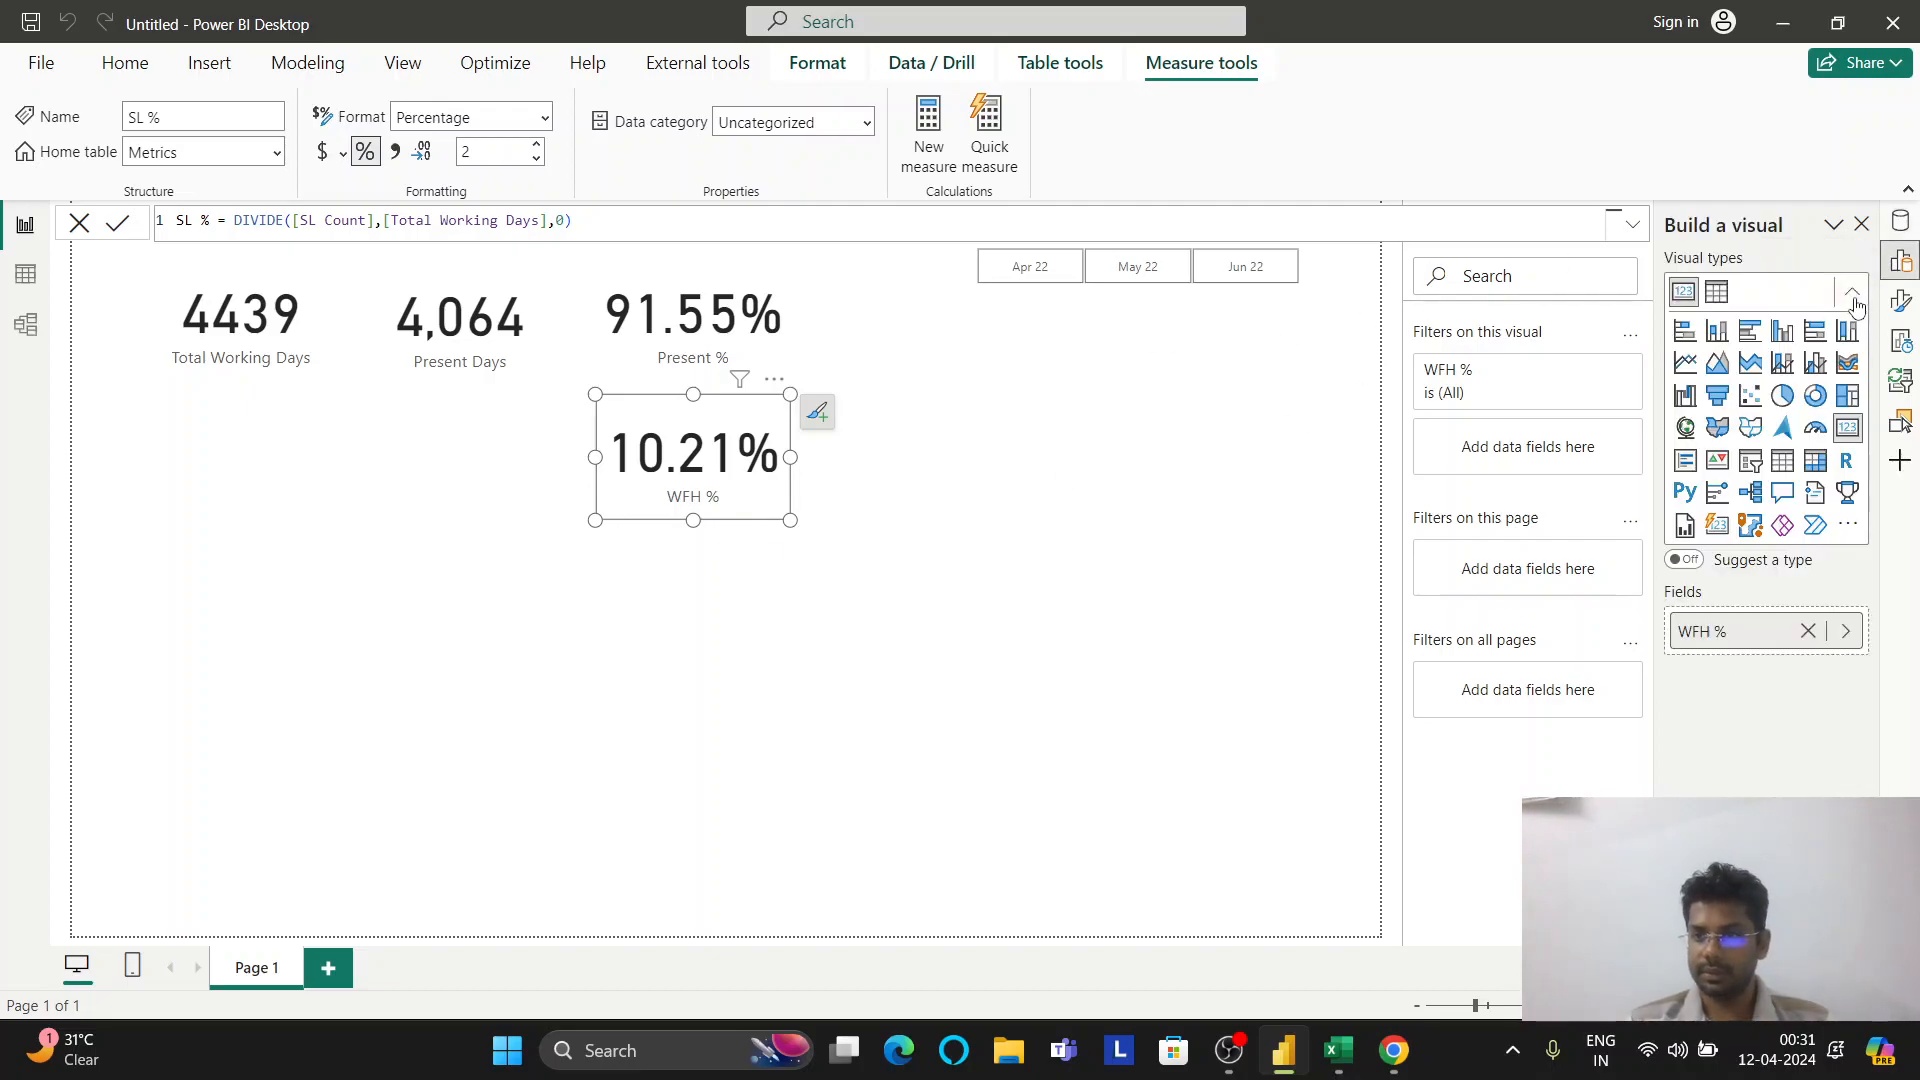
Turn the WFH % card into a donut chart, move it lower, and add Present % and SL %
{"action": "left_click", "coordinate": [1816, 405]}
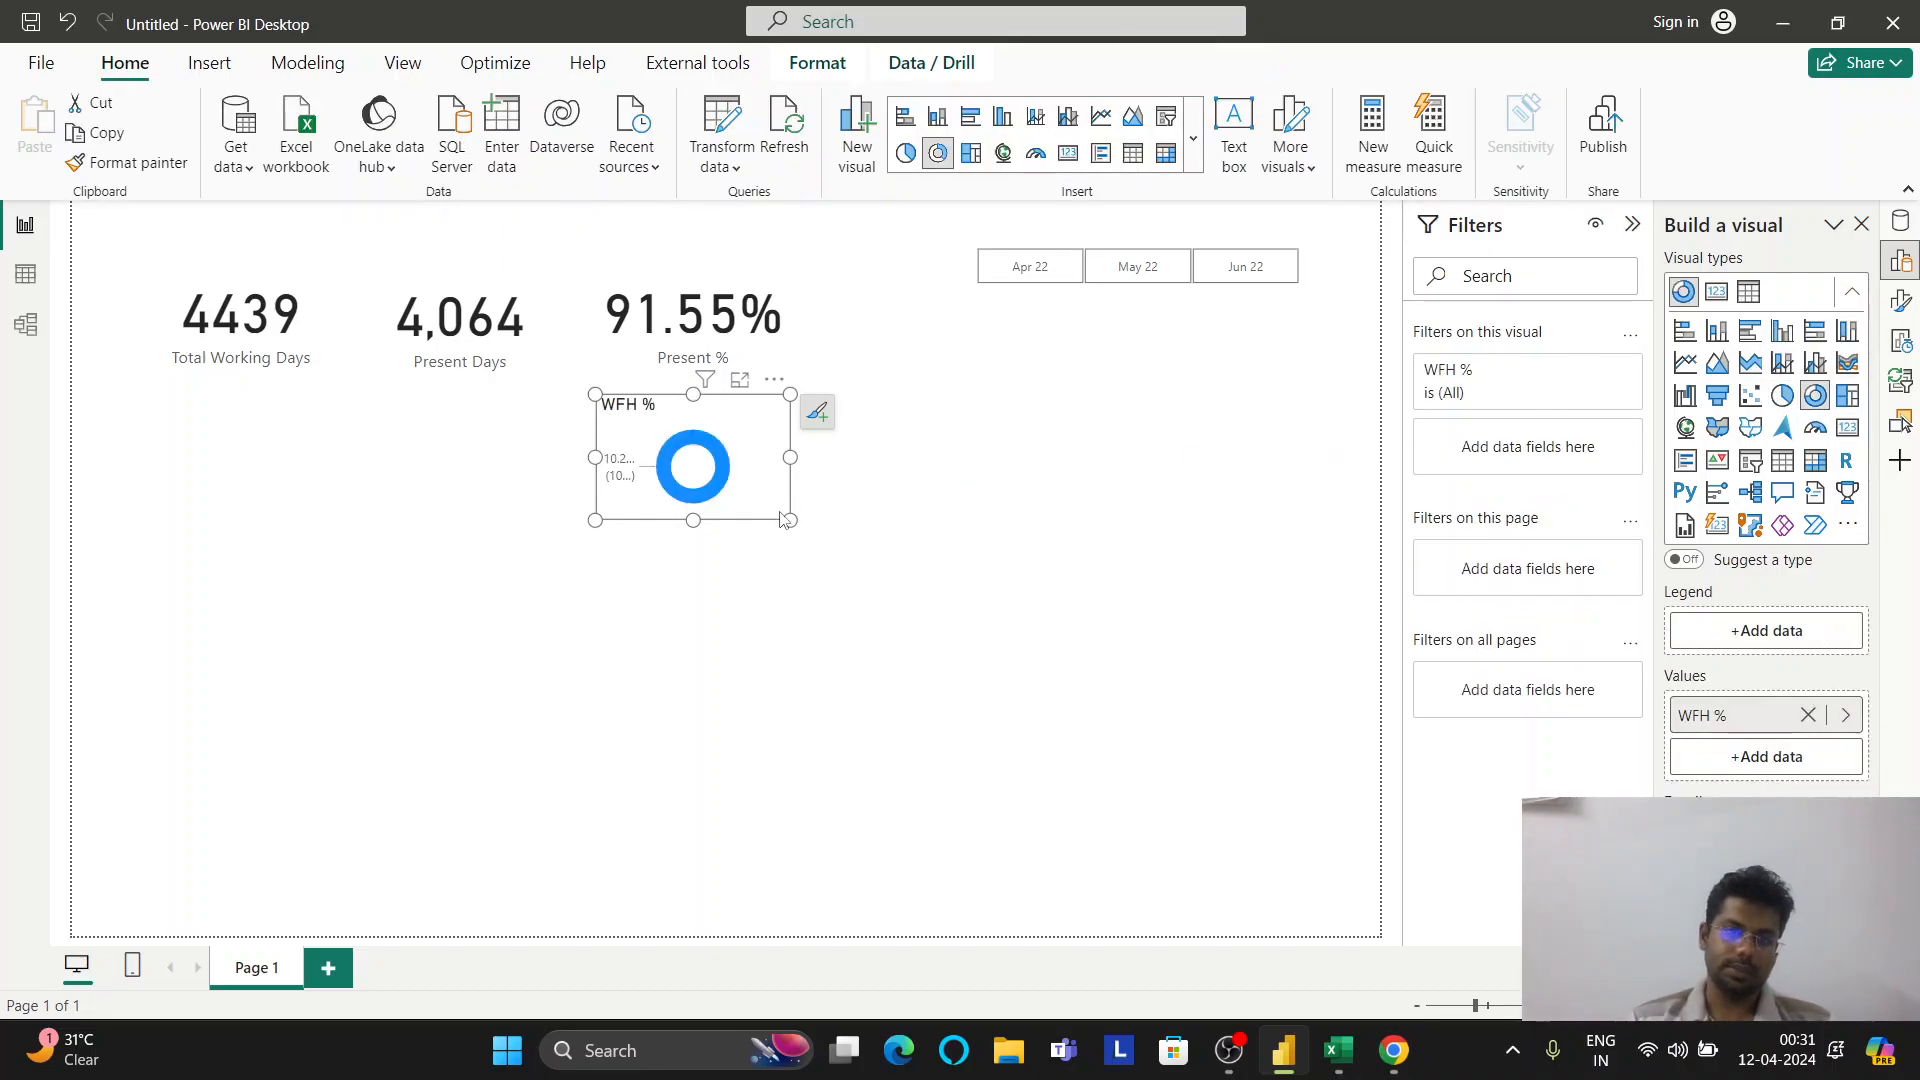
{"action": "left_click_drag", "start_coordinate": [771, 503], "coordinate": [862, 564]}
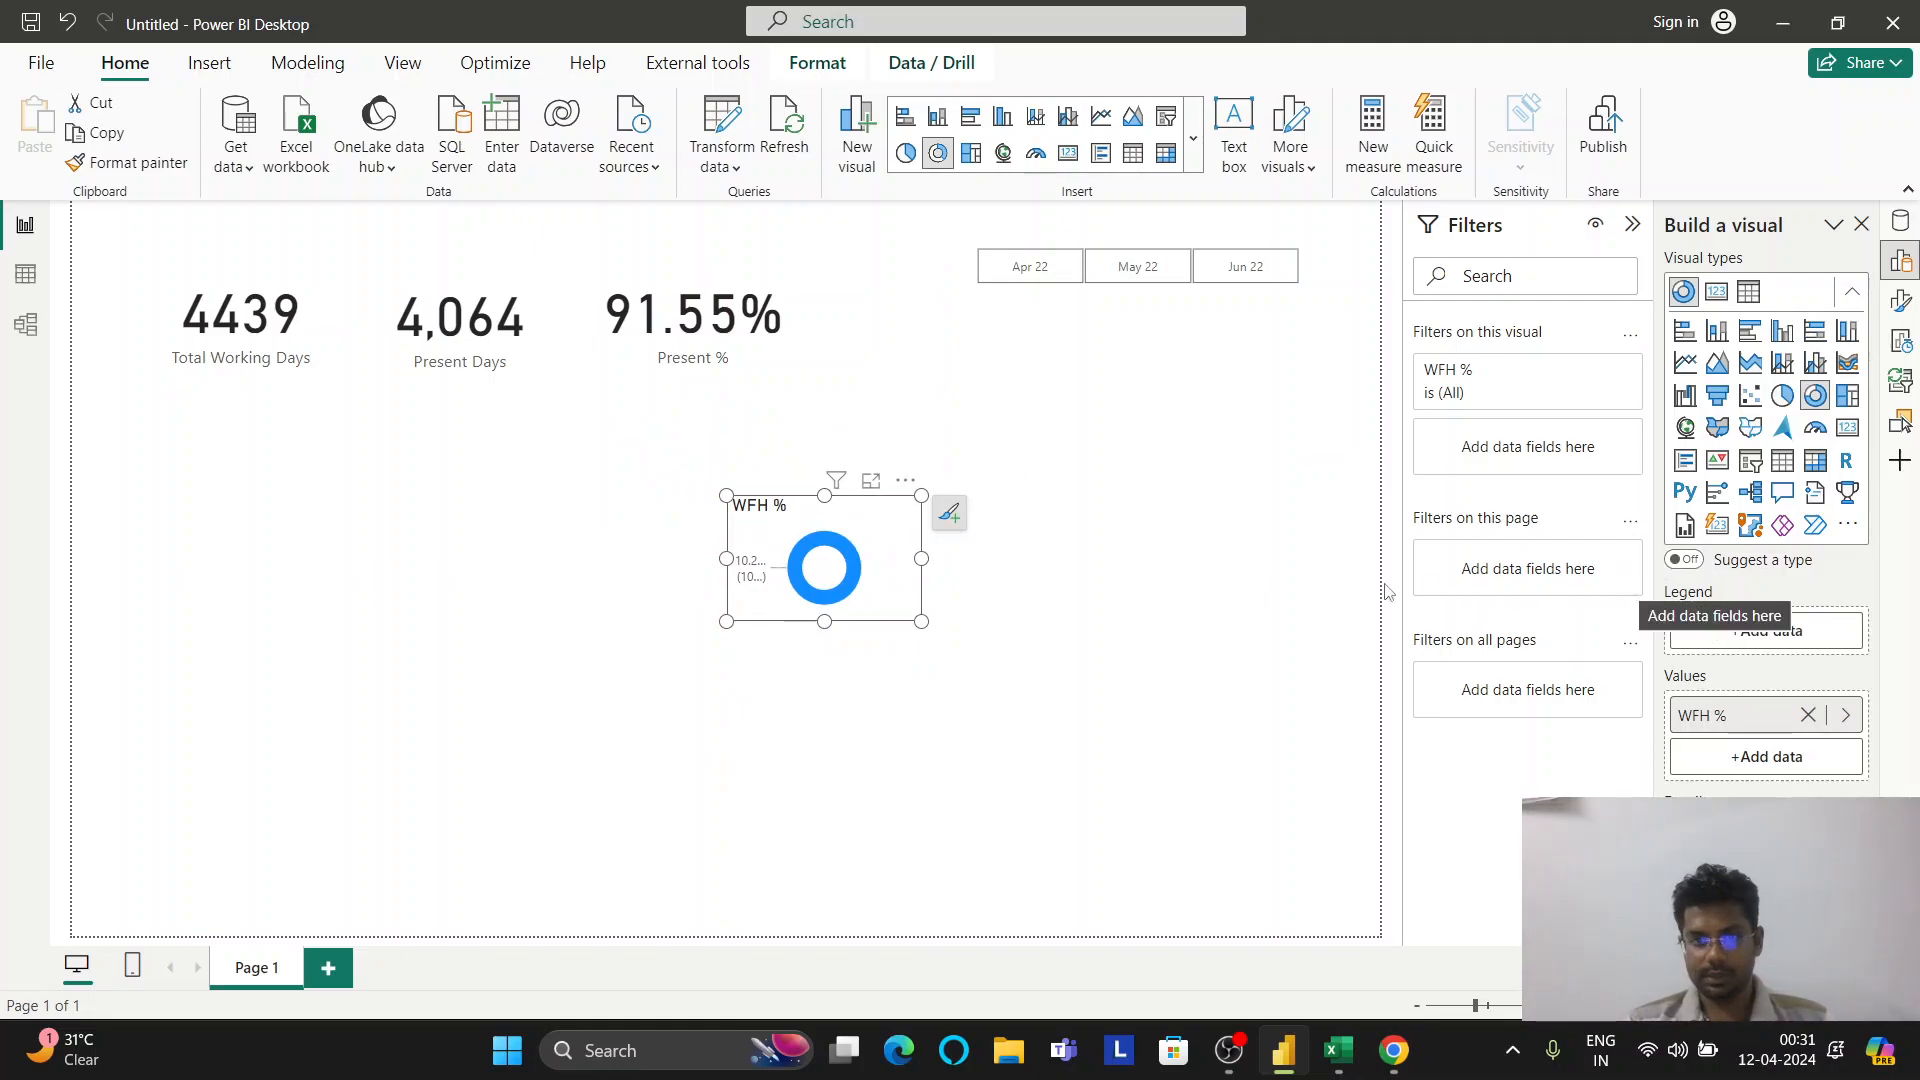
{"action": "left_click", "coordinate": [1905, 226]}
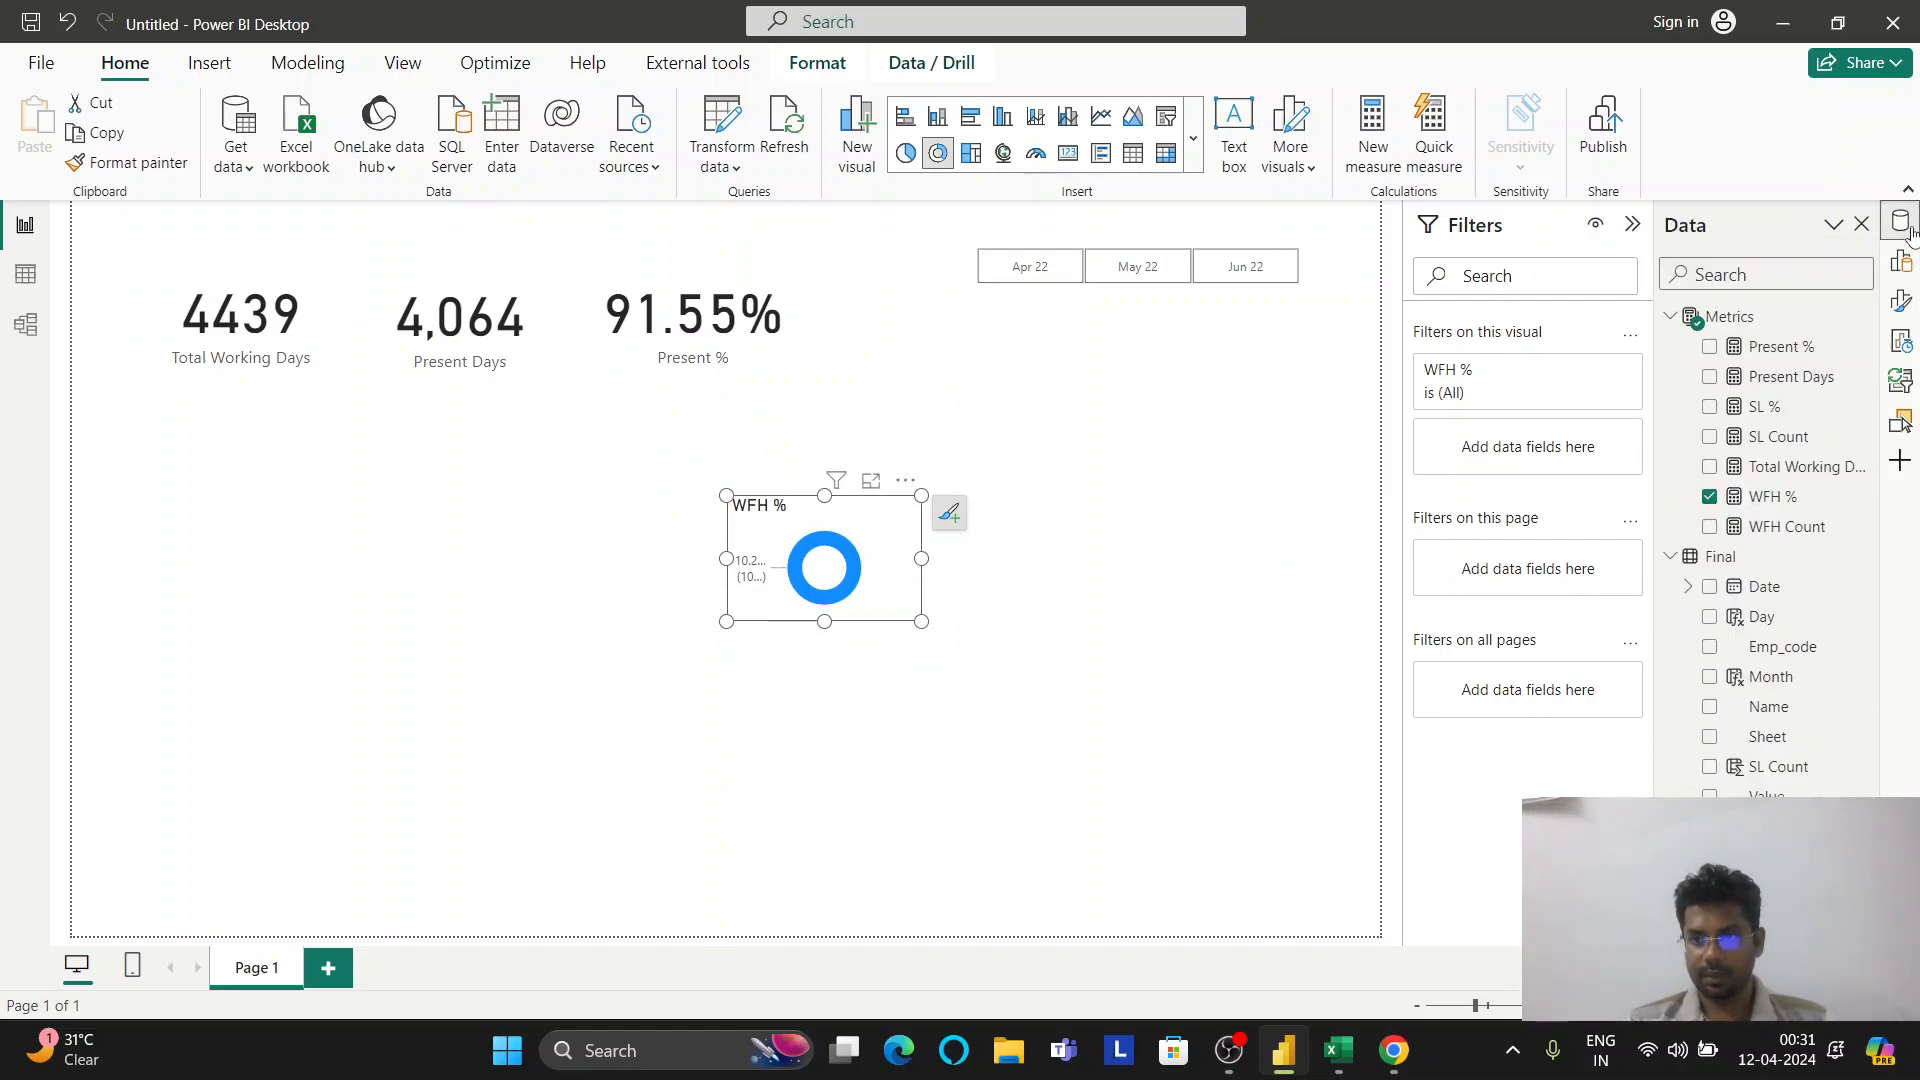
{"action": "left_click", "coordinate": [1818, 385]}
{"action": "left_click_drag", "start_coordinate": [1780, 346], "coordinate": [958, 560]}
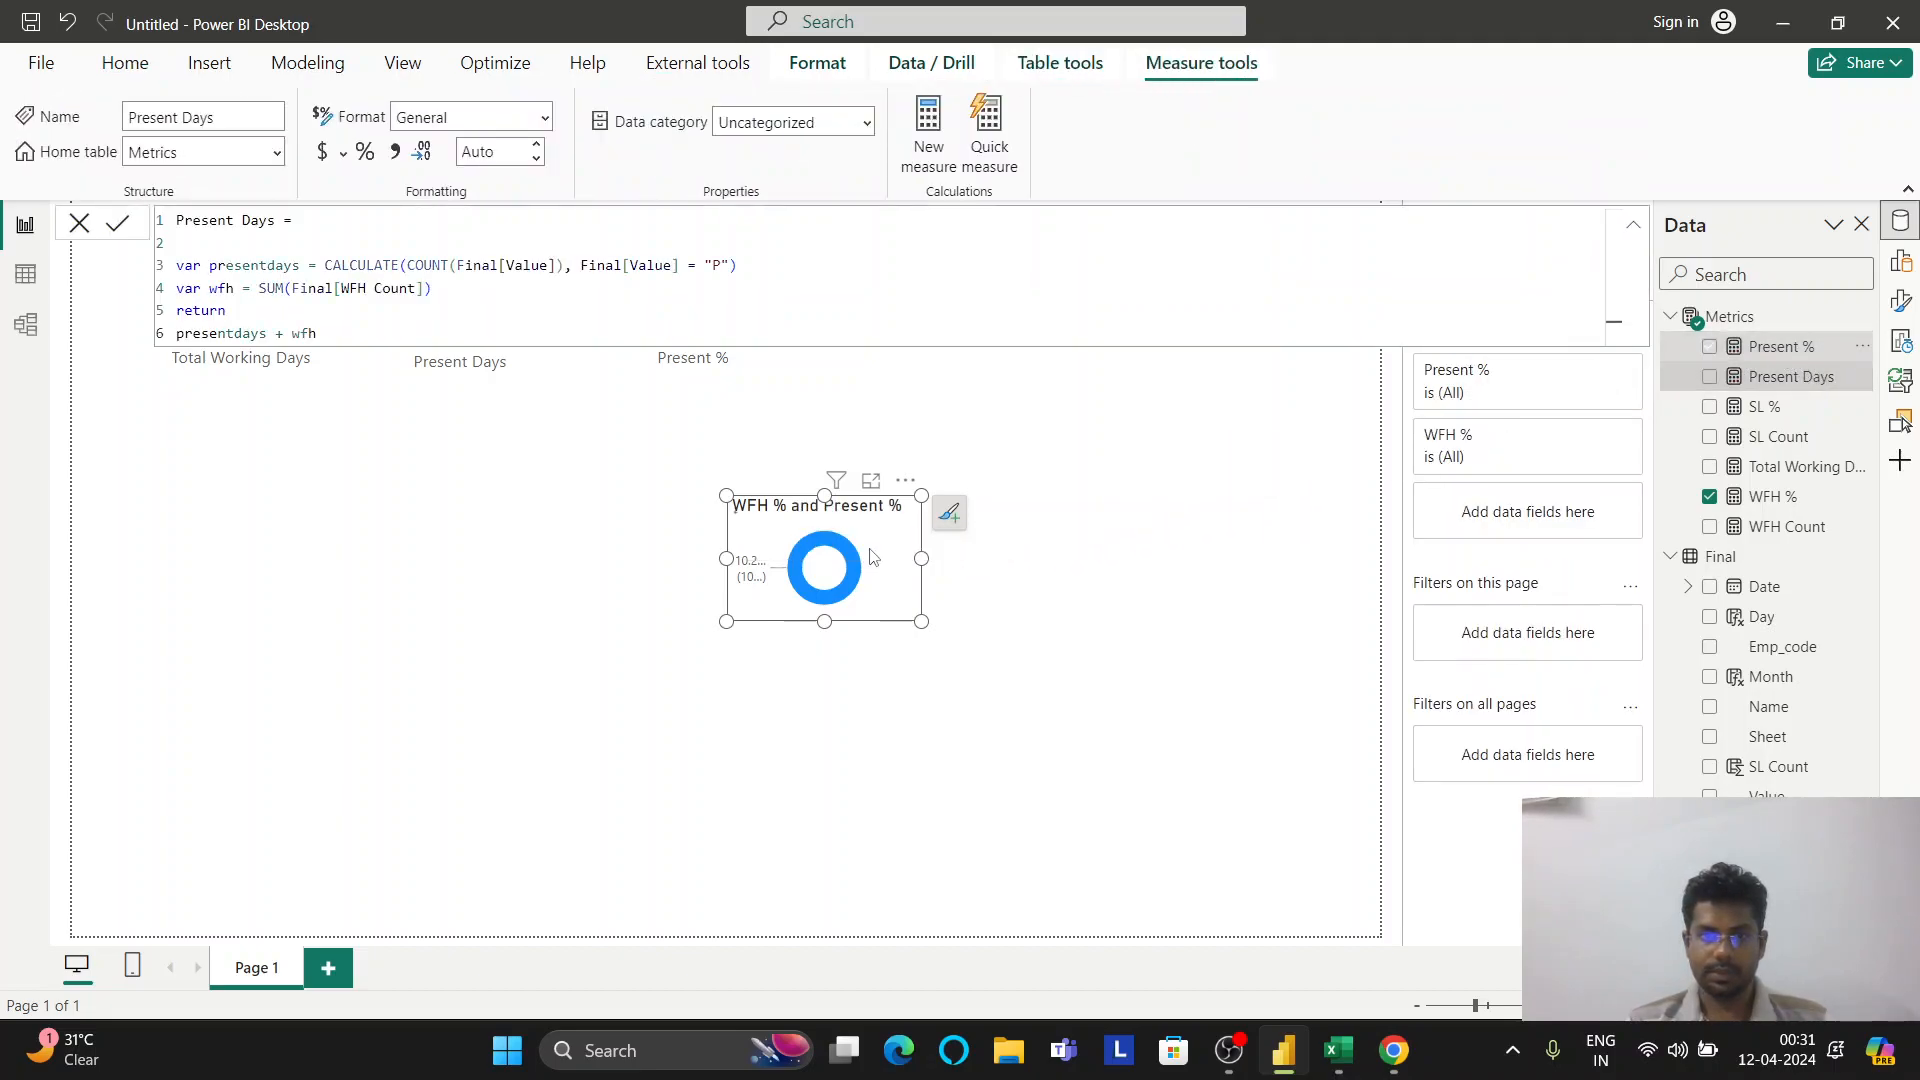
{"action": "mouse_move", "coordinate": [1757, 410]}
{"action": "left_mouse_down"}
{"action": "mouse_move", "coordinate": [1200, 500]}
{"action": "mouse_move", "coordinate": [855, 587]}
{"action": "mouse_move", "coordinate": [1195, 851]}
{"action": "mouse_move", "coordinate": [1258, 869]}
{"action": "left_mouse_up"}
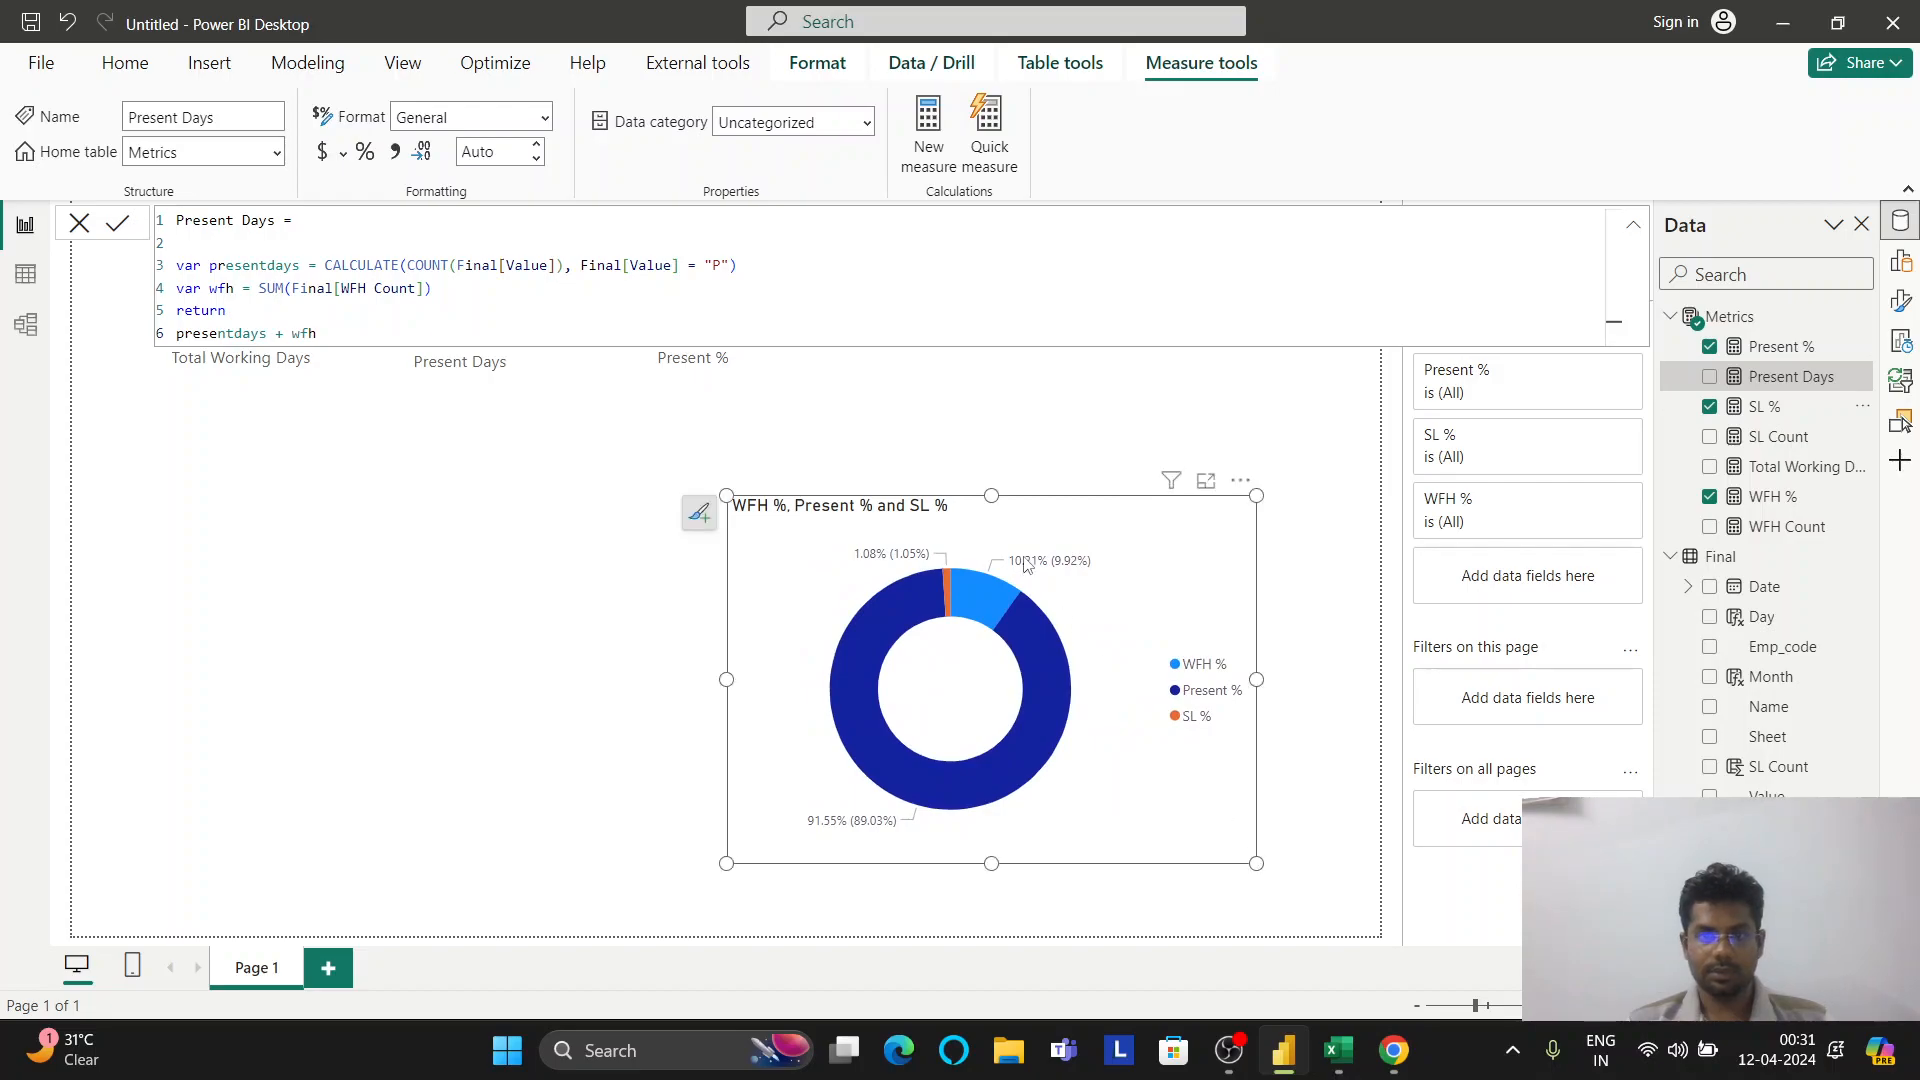
Delete the Present % card and reselect the donut chart
{"action": "left_click", "coordinate": [991, 403]}
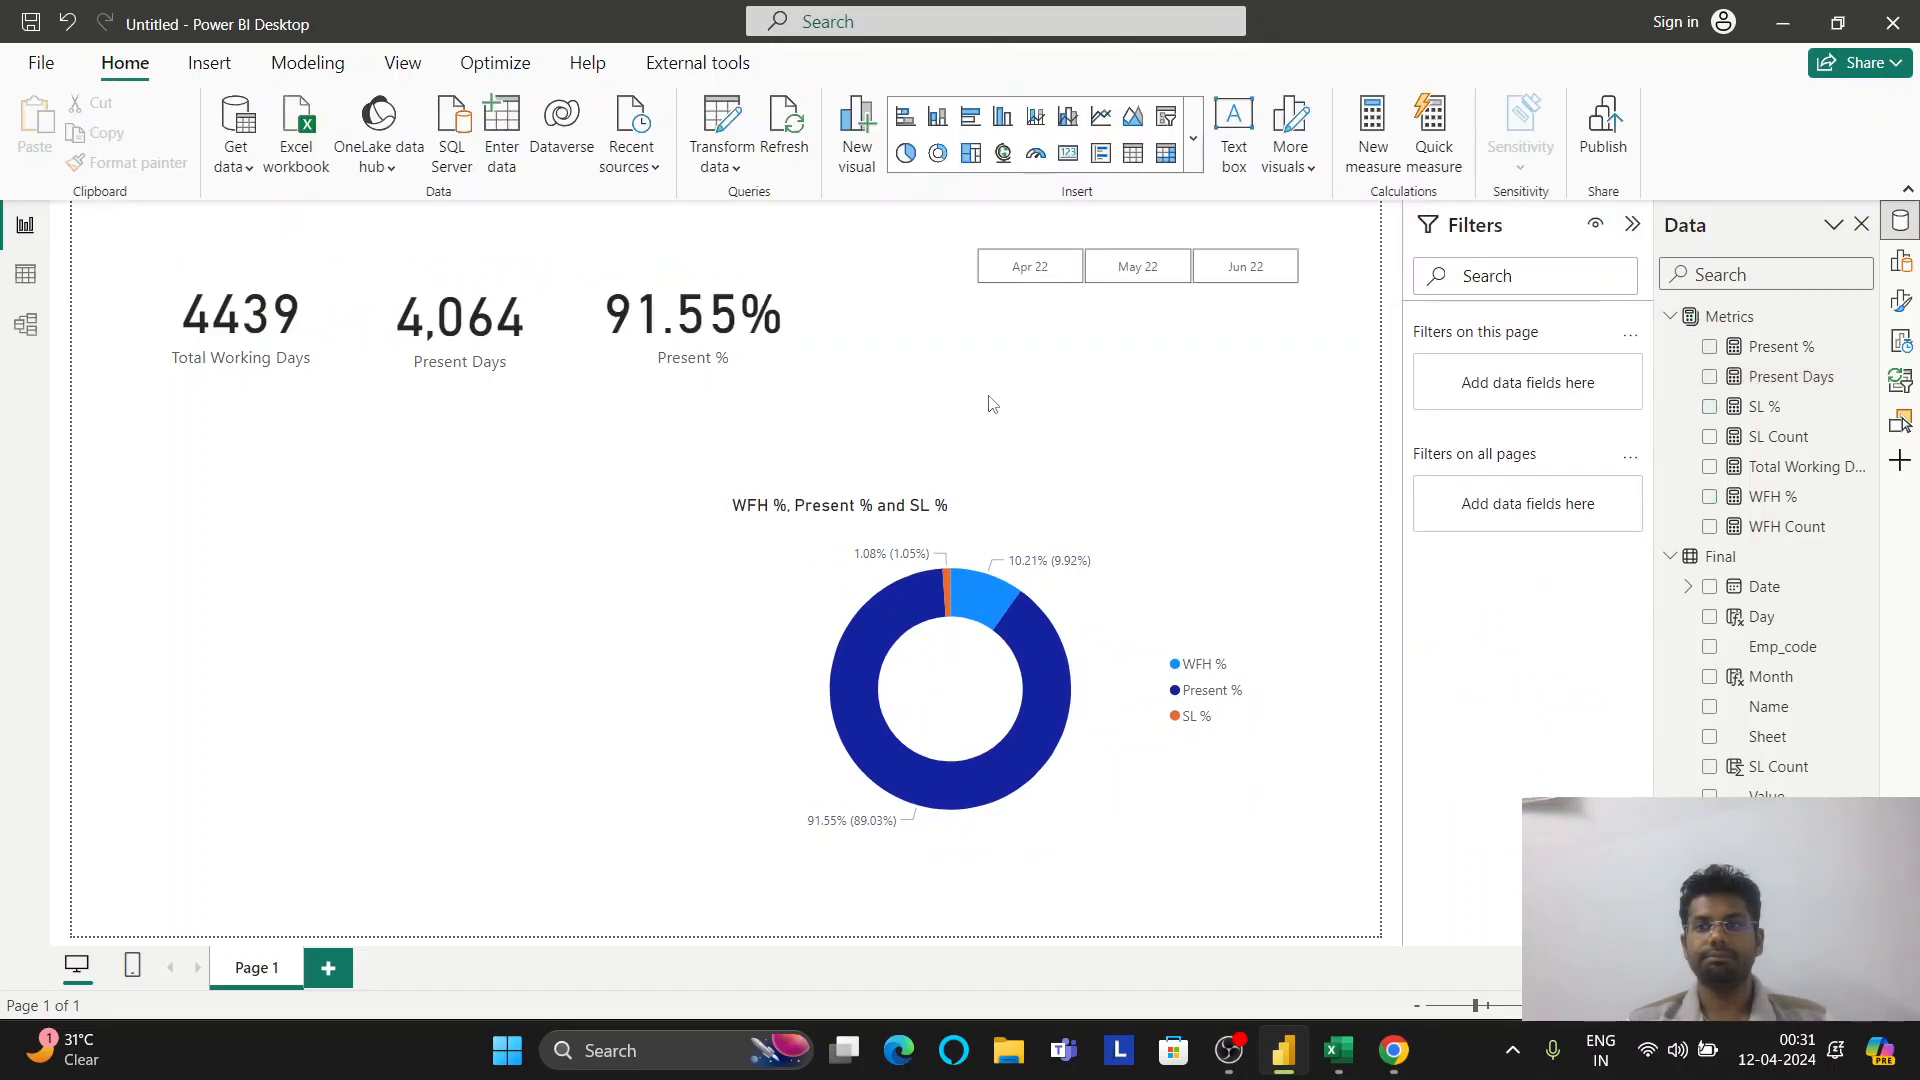
{"action": "left_click", "coordinate": [741, 337]}
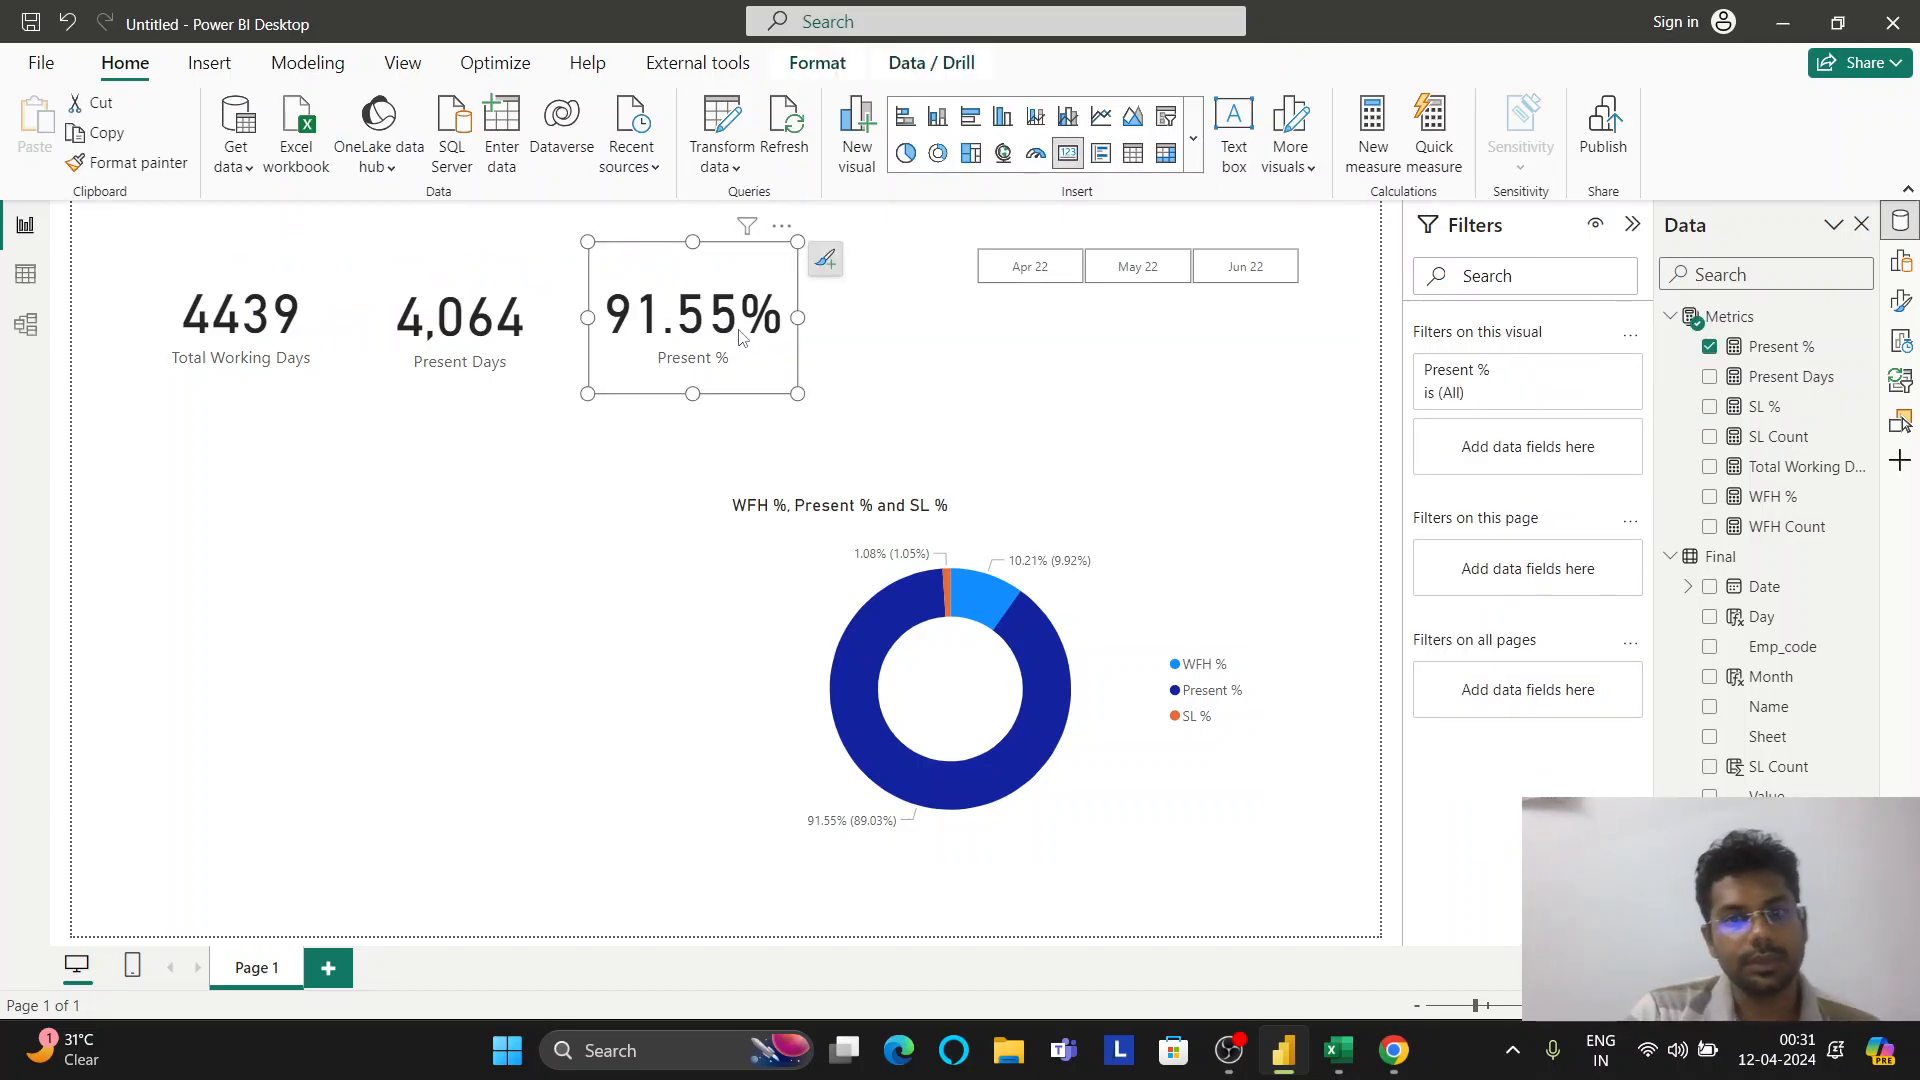
{"action": "key", "text": "Delete"}
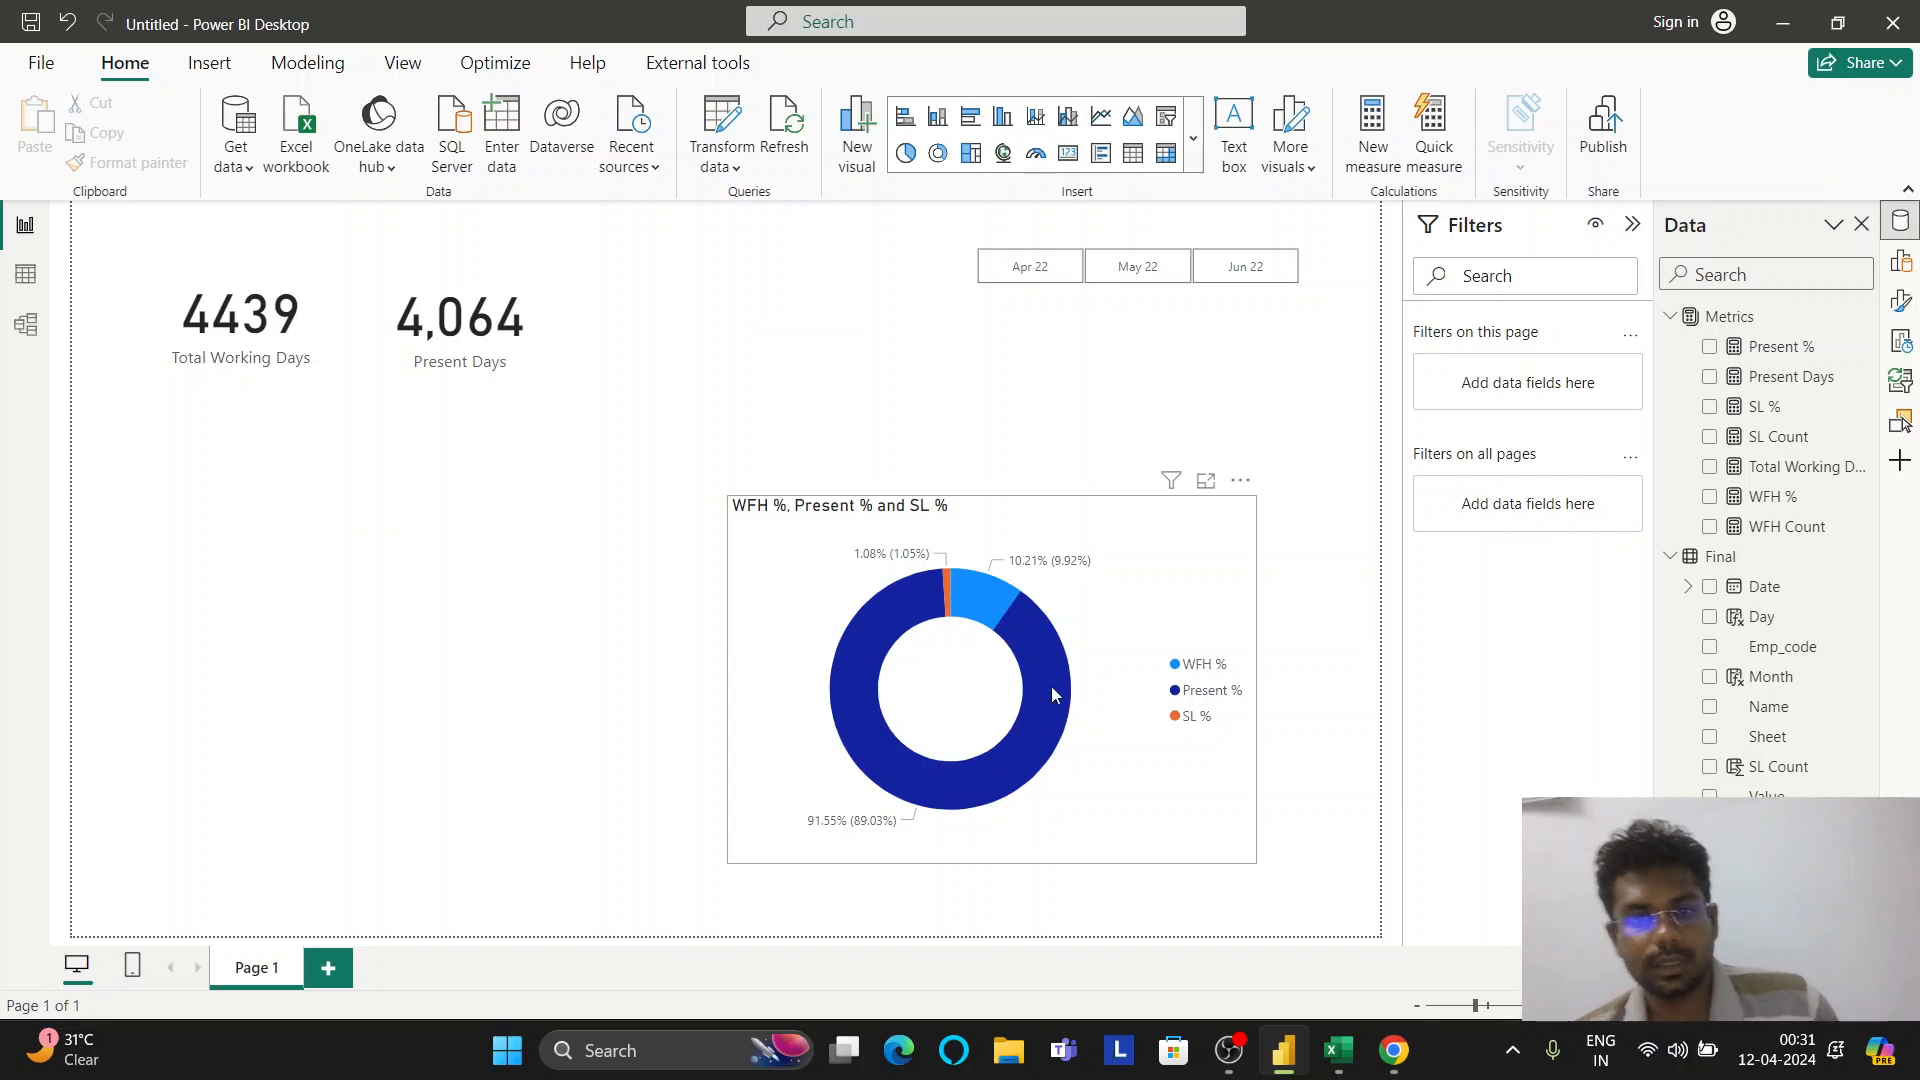
{"action": "mouse_move", "coordinate": [1043, 674]}
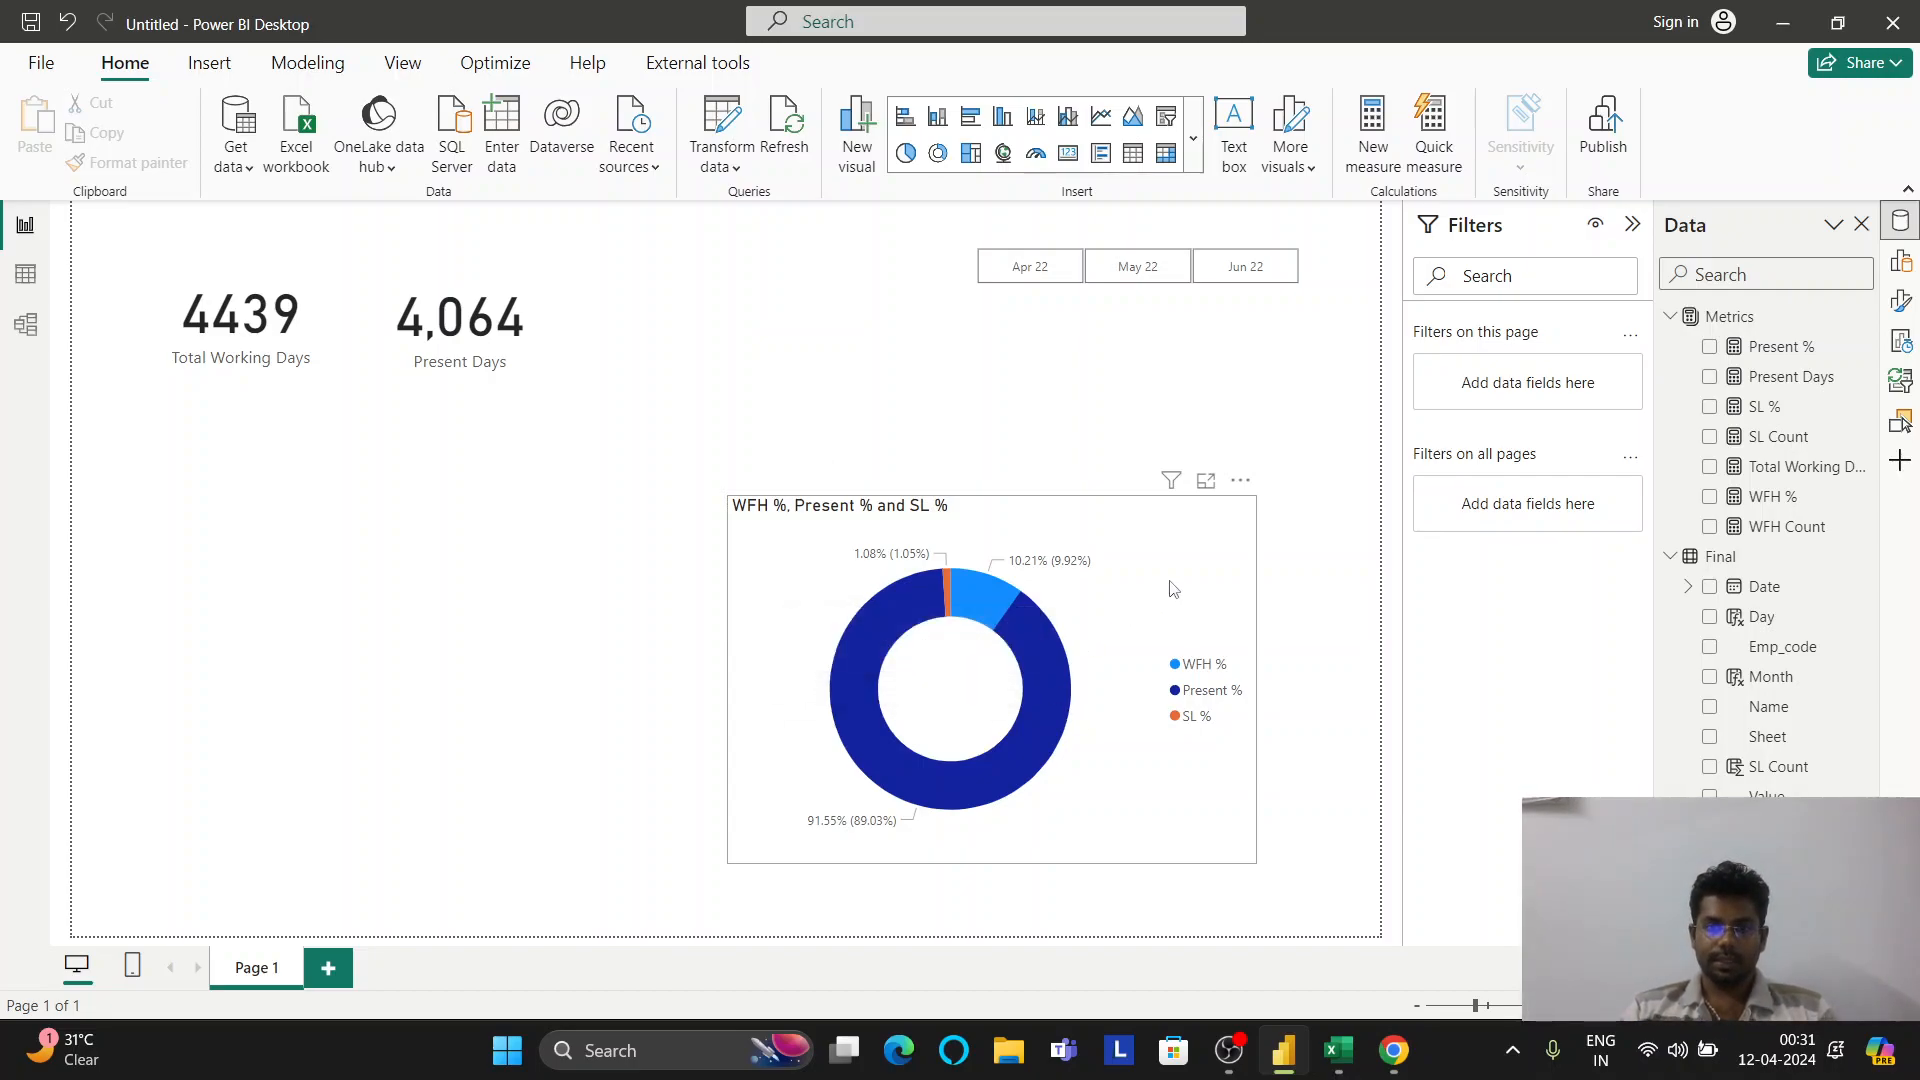
{"action": "left_click", "coordinate": [1236, 486]}
Hide the donut chart's title, keeping its detail labels and legend visible
{"action": "left_click", "coordinate": [699, 512]}
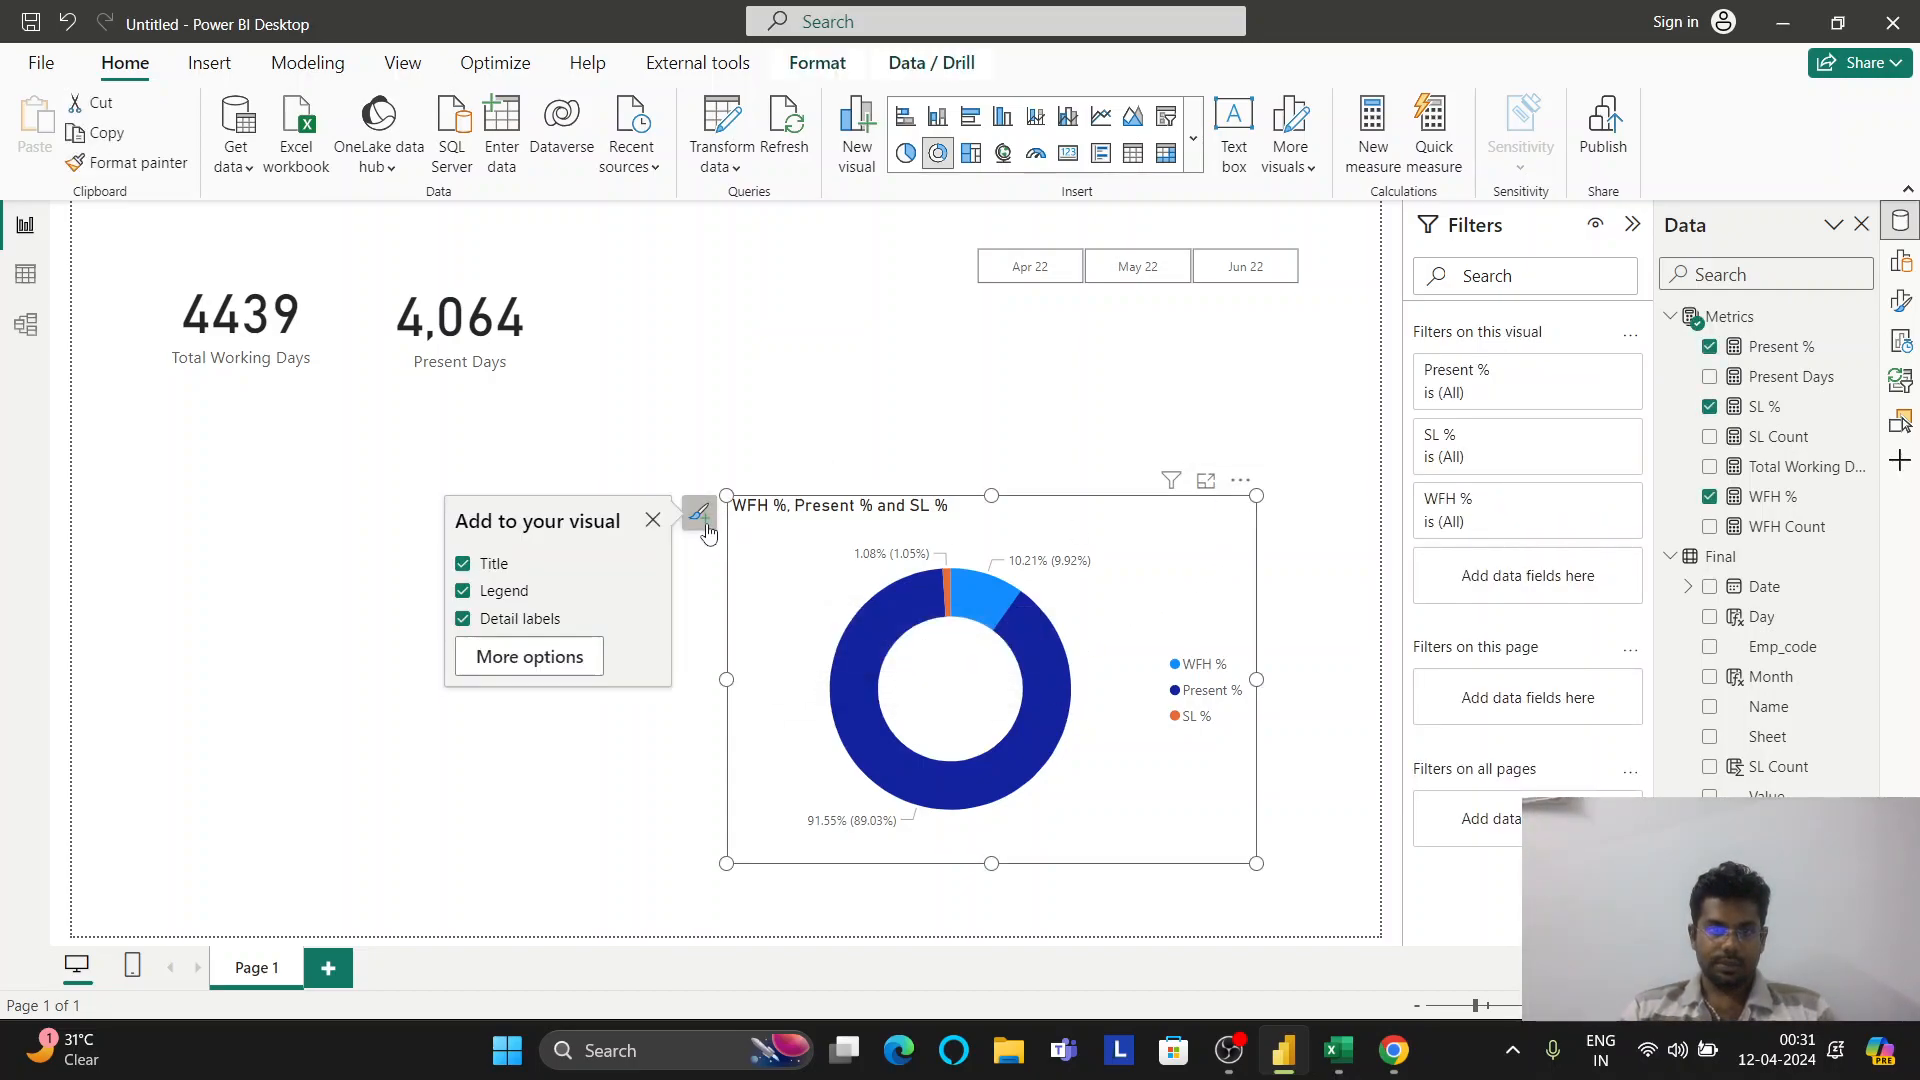
{"action": "left_click", "coordinate": [533, 620]}
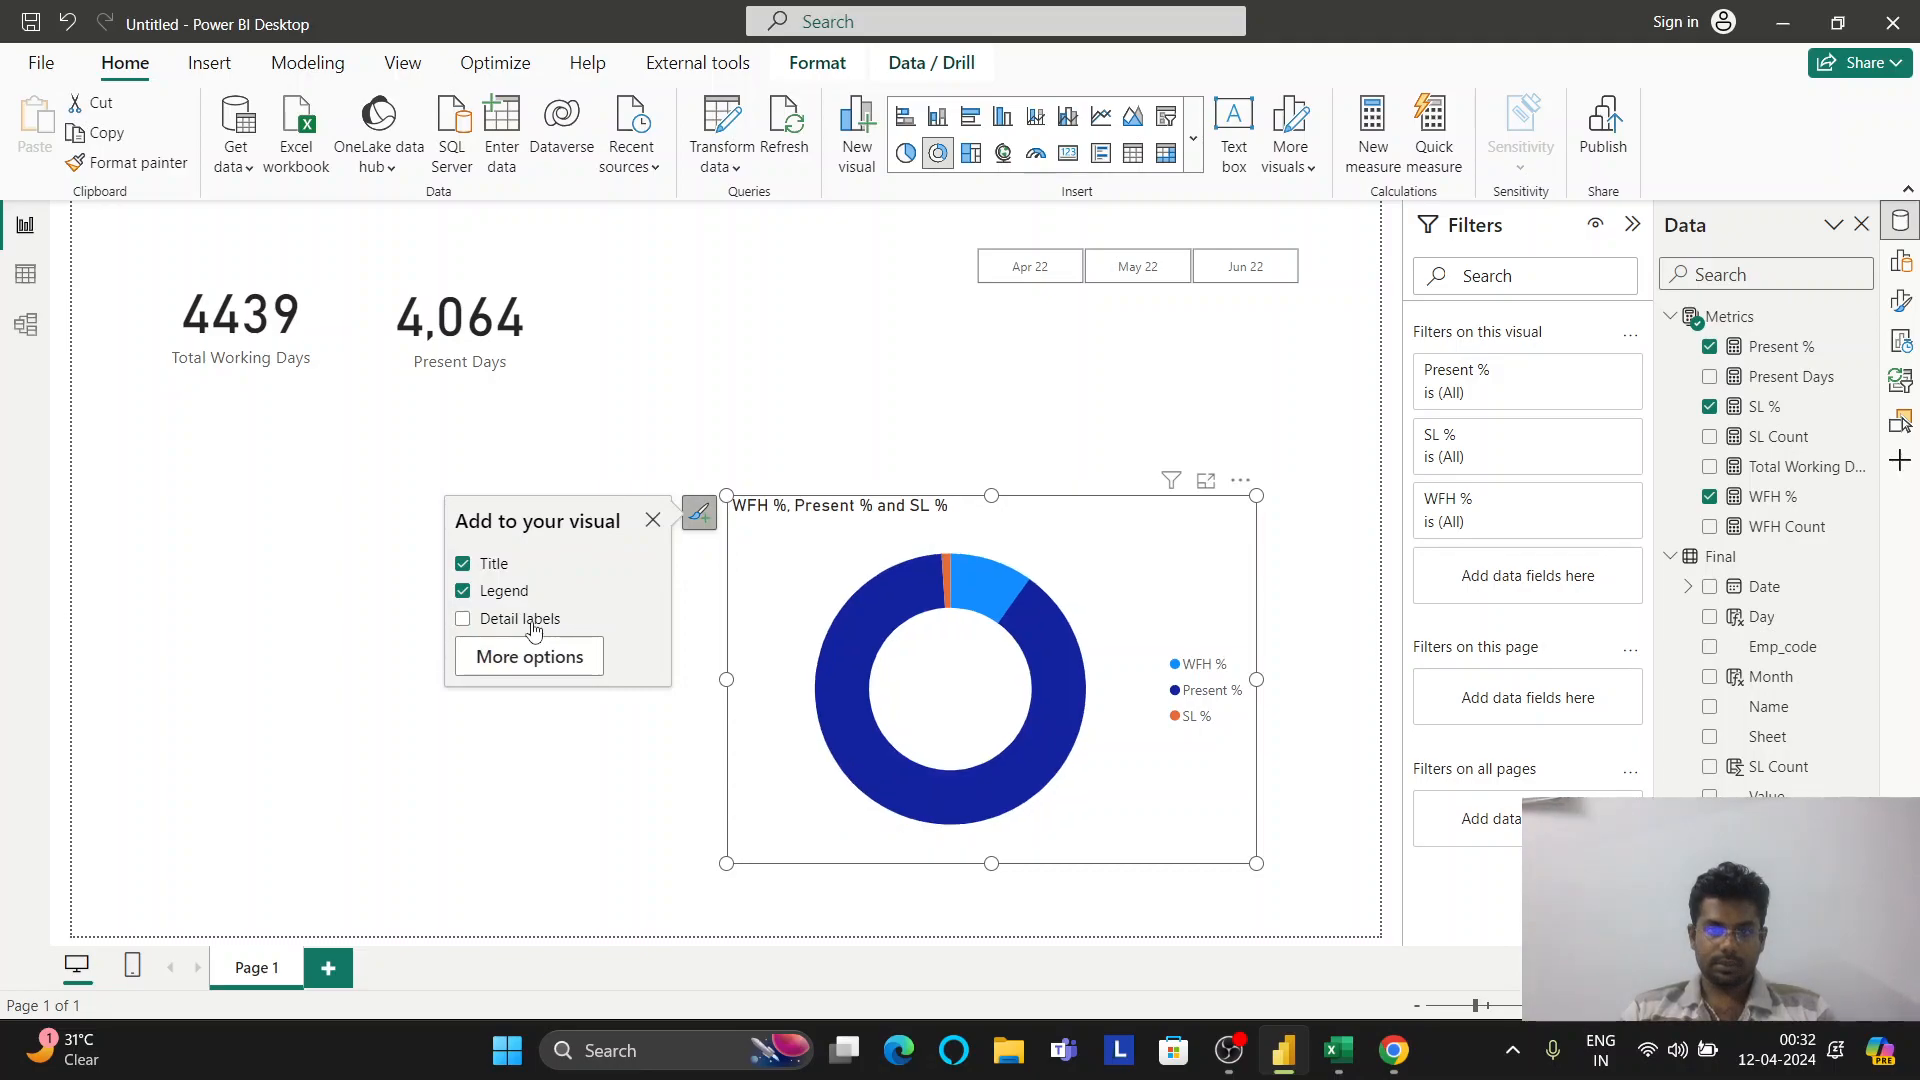
{"action": "left_click", "coordinate": [533, 622]}
{"action": "left_click", "coordinate": [520, 598]}
{"action": "left_click", "coordinate": [518, 593]}
{"action": "left_click", "coordinate": [500, 567]}
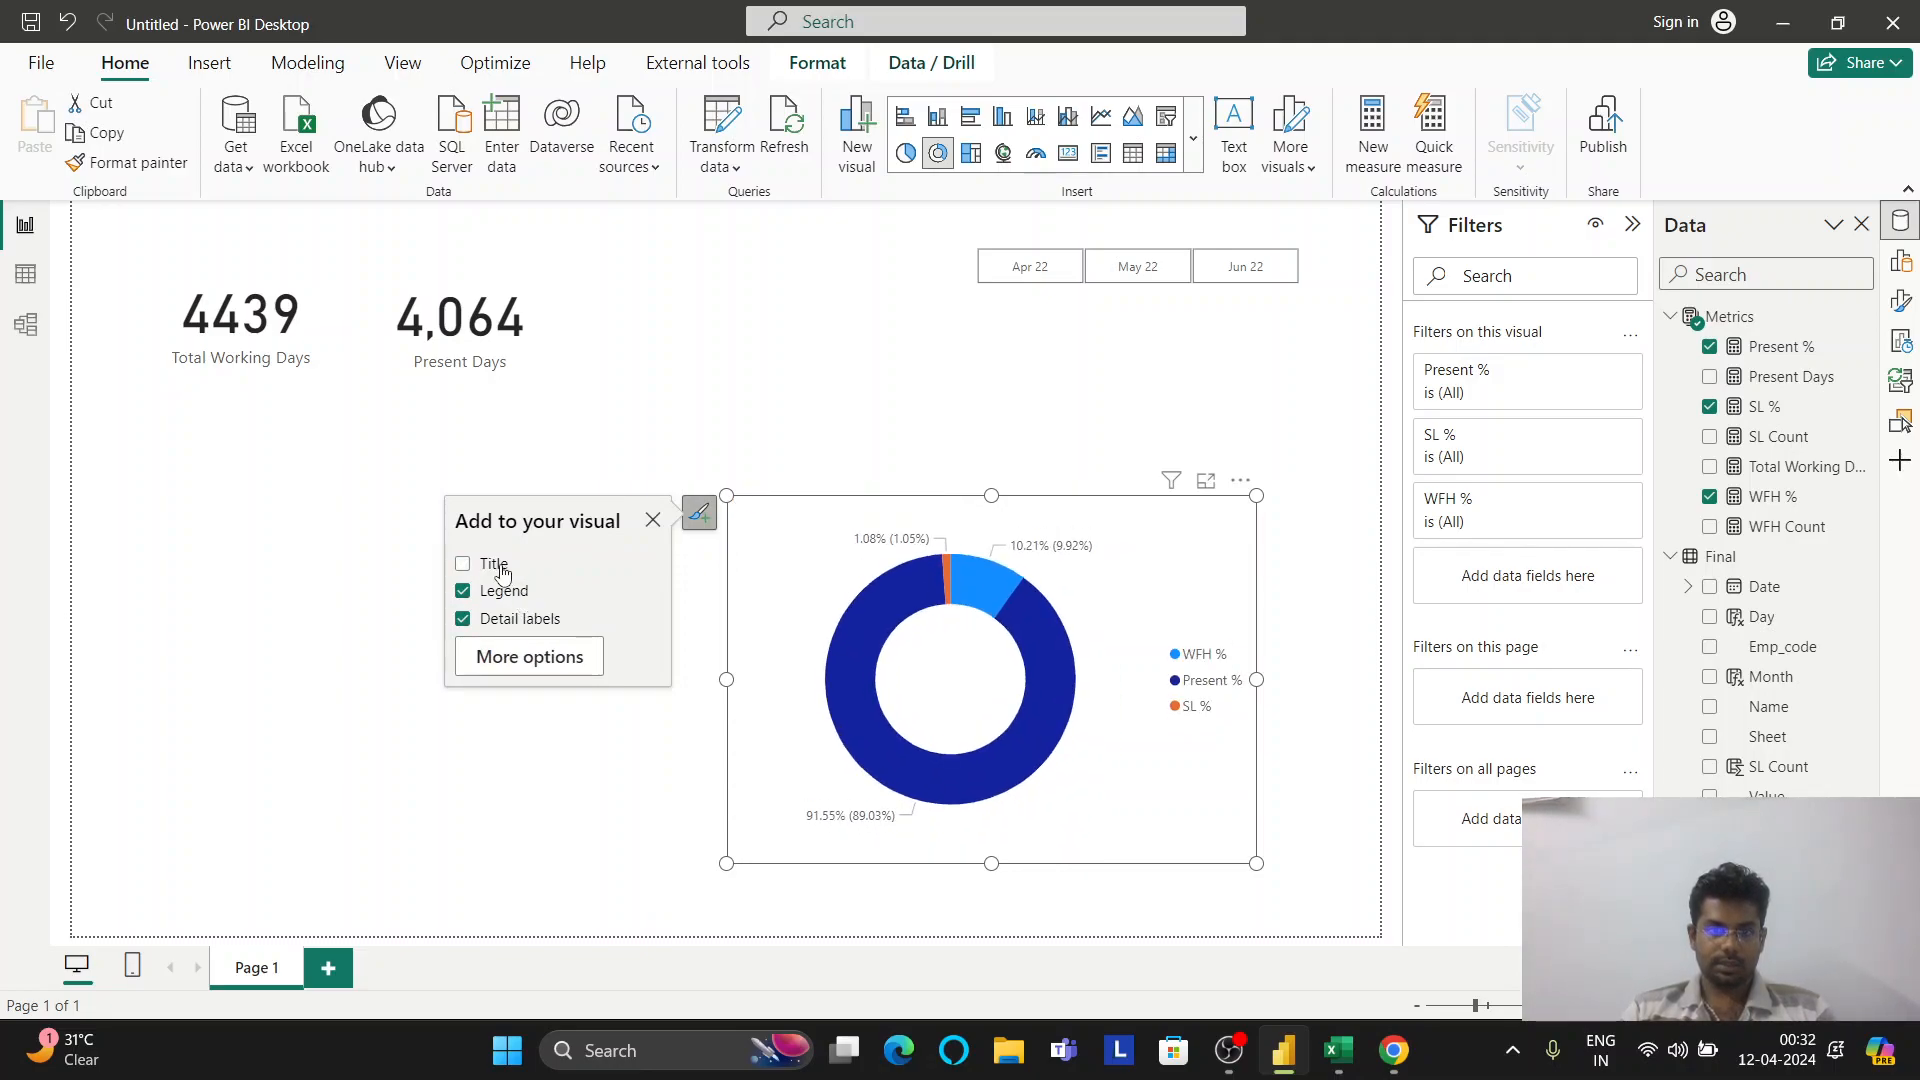
{"action": "left_click", "coordinate": [898, 407]}
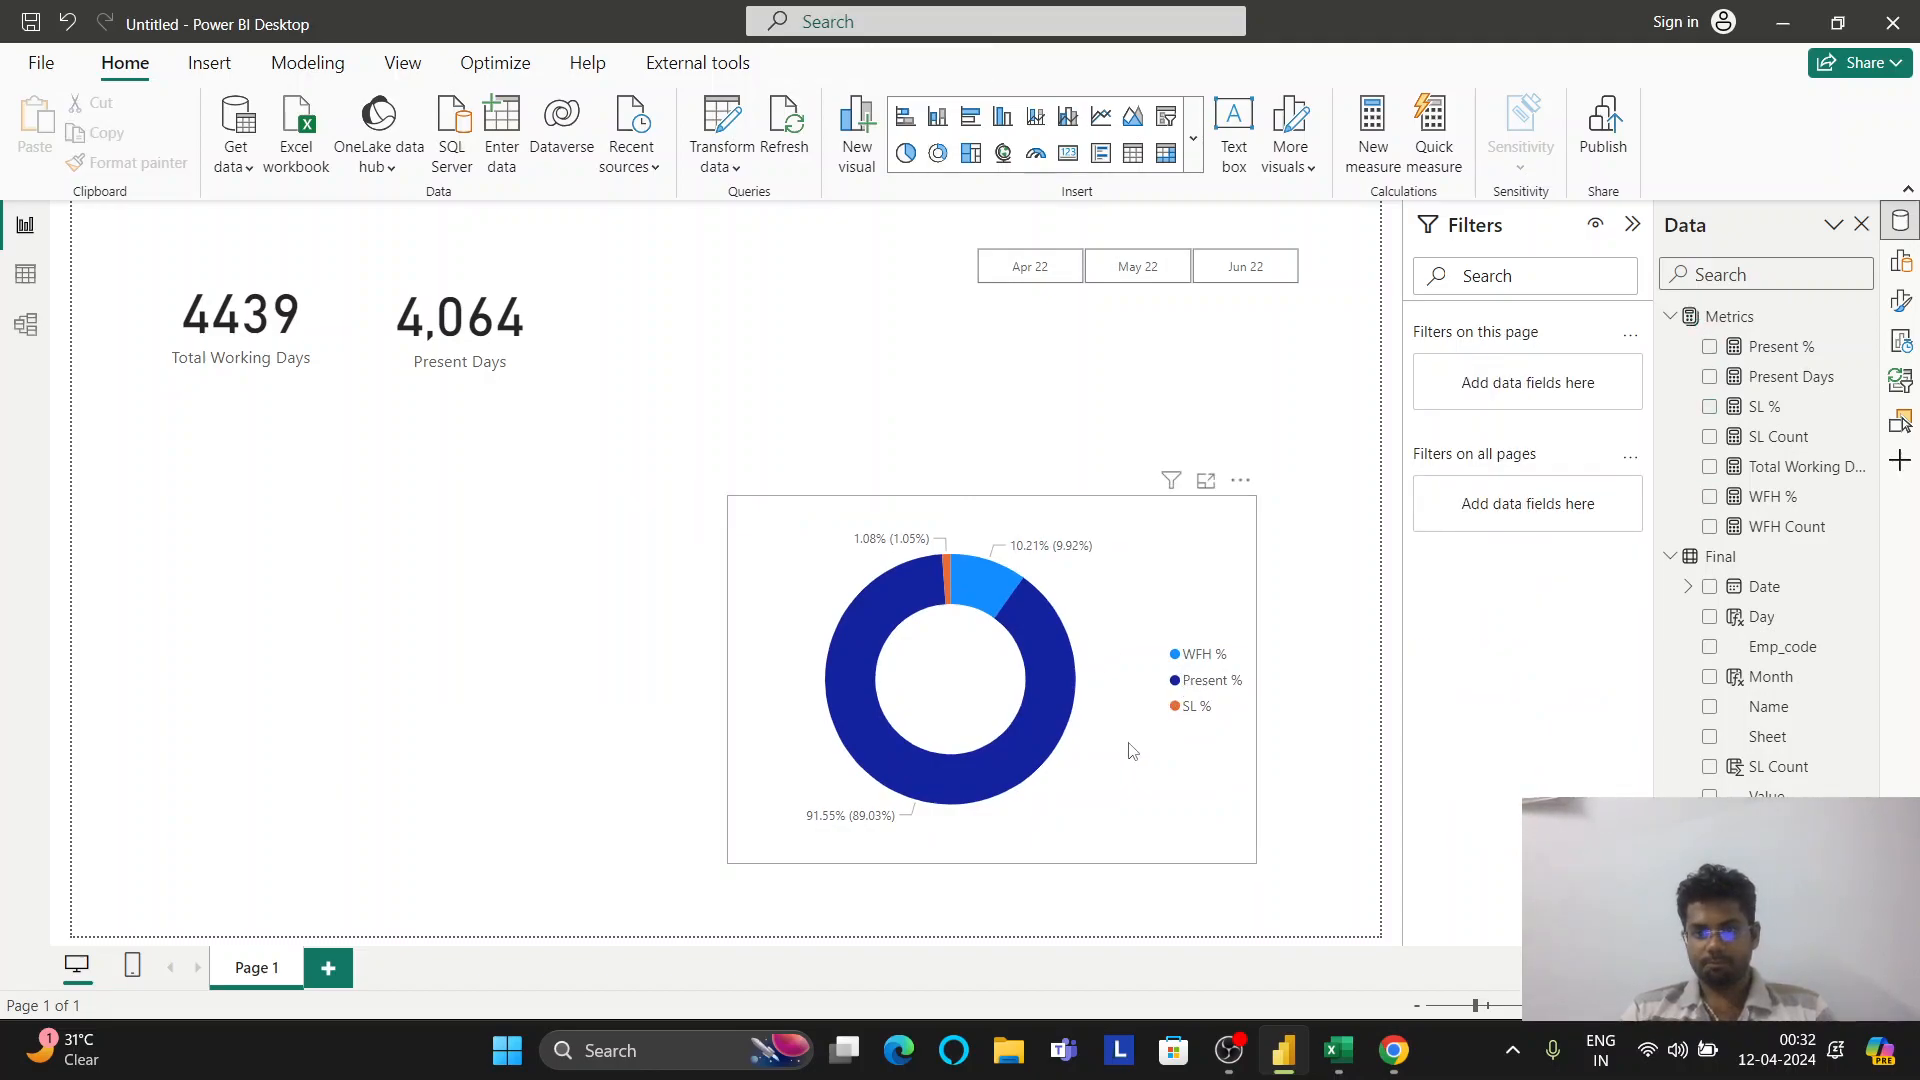
Move the chart to the page's lower right, shrink it, and change it to a pie chart
{"action": "left_click_drag", "start_coordinate": [1180, 761], "coordinate": [1088, 651]}
{"action": "left_click", "coordinate": [1031, 556]}
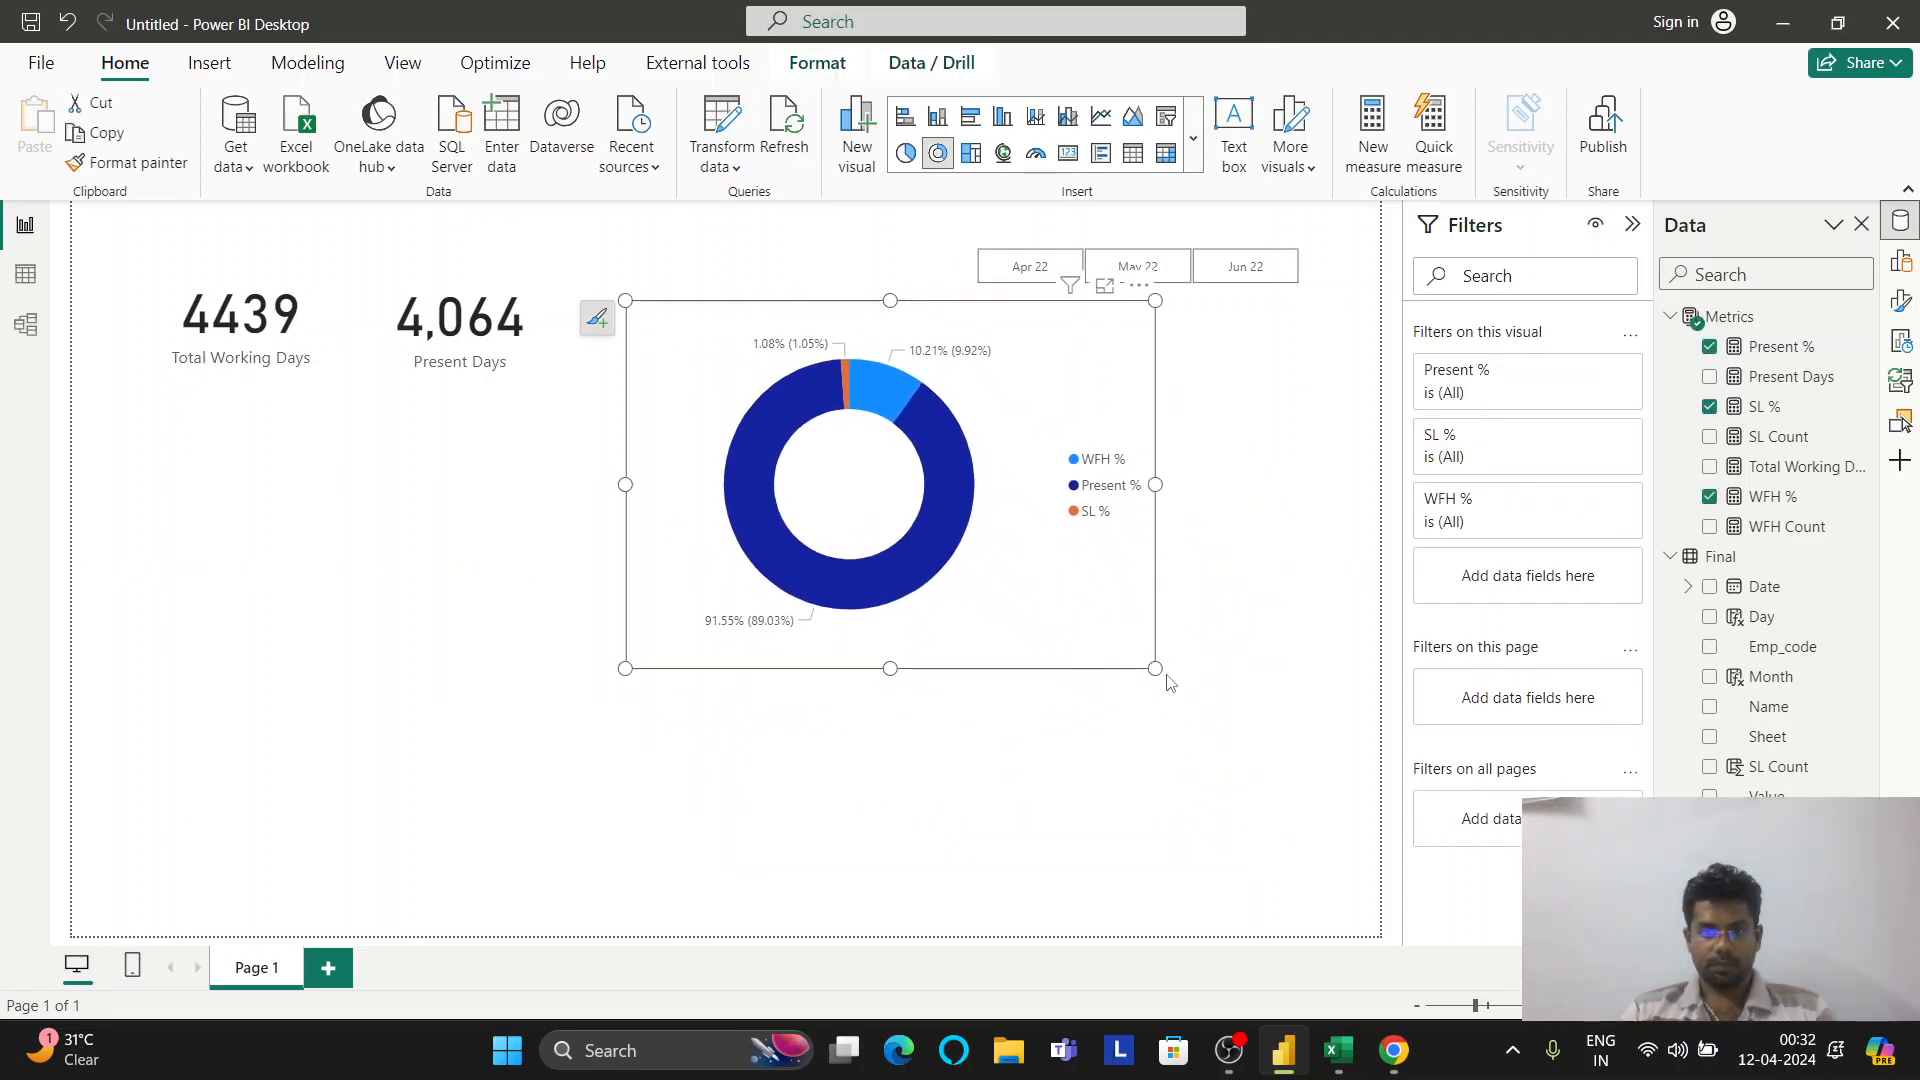
{"action": "left_click_drag", "start_coordinate": [1055, 573], "coordinate": [1277, 842]}
{"action": "left_click_drag", "start_coordinate": [851, 567], "coordinate": [950, 640]}
{"action": "left_click", "coordinate": [1900, 261]}
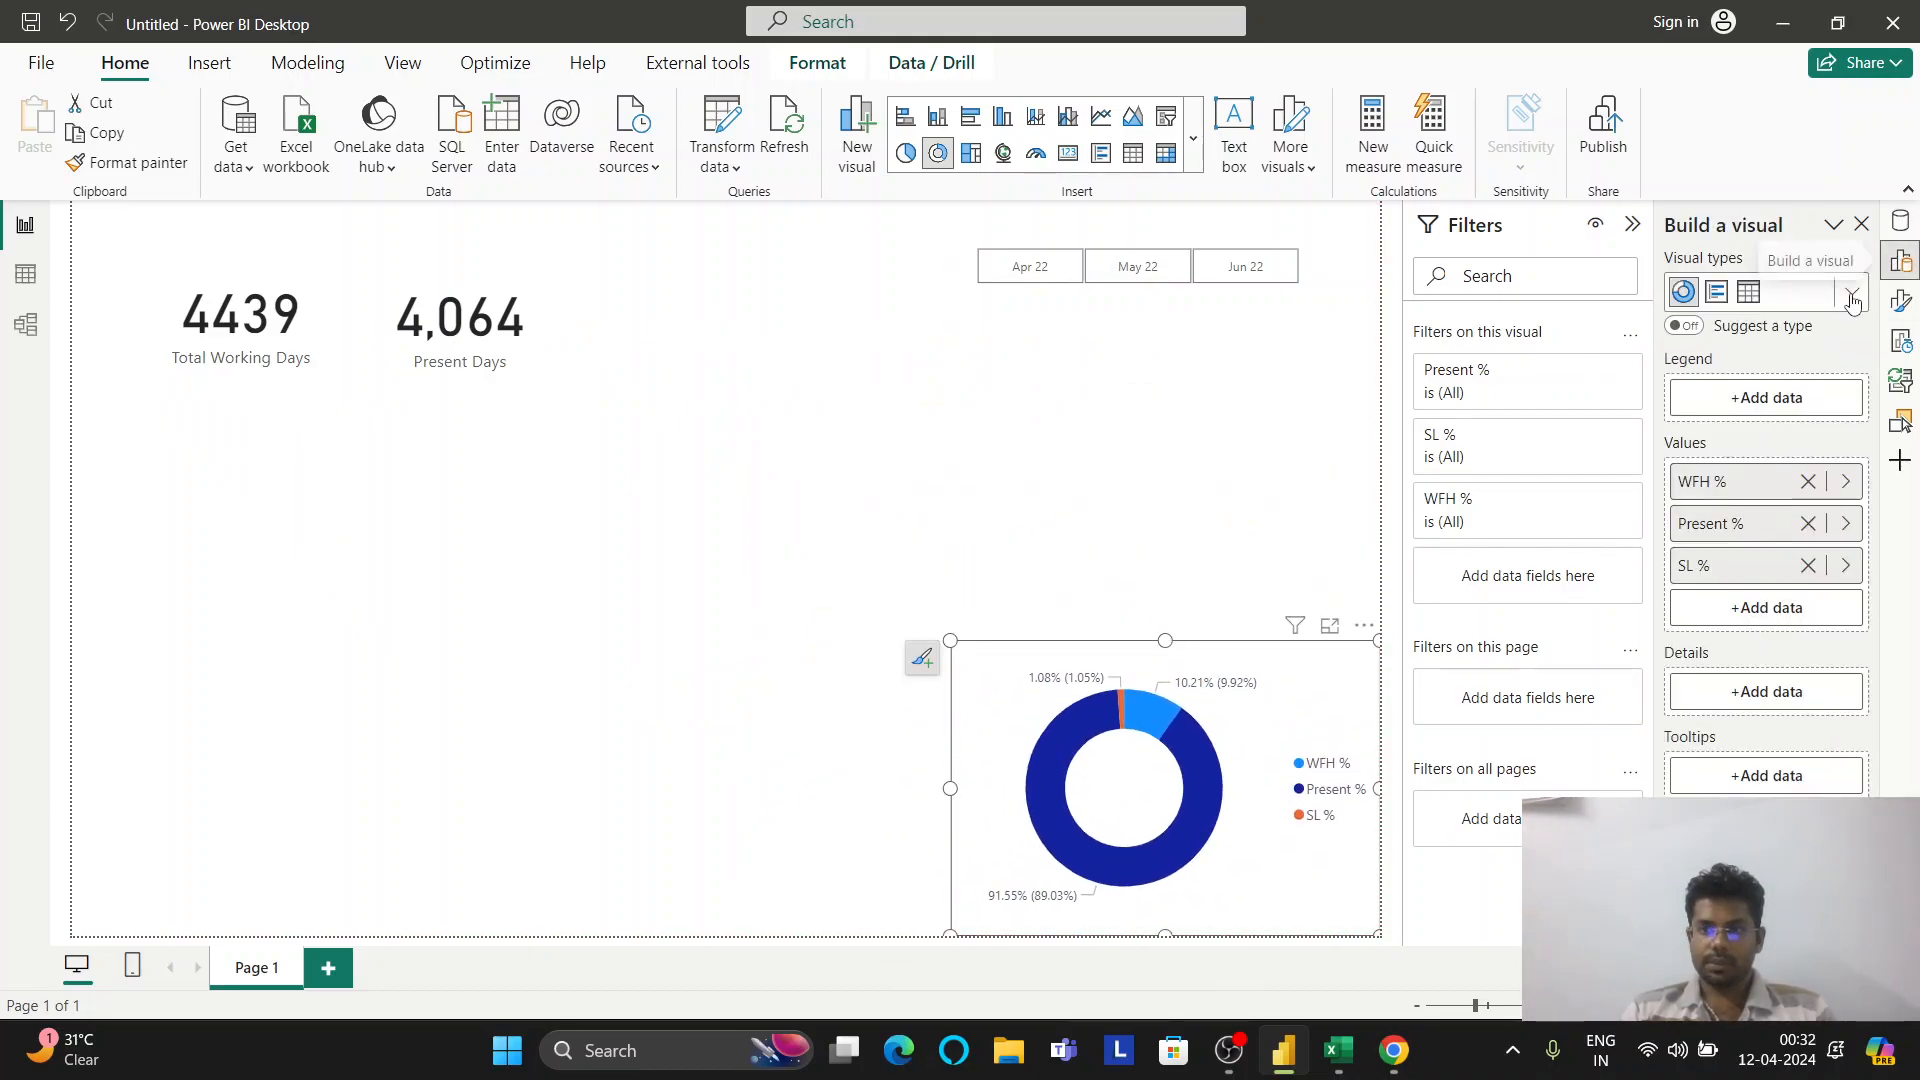
{"action": "left_click", "coordinate": [1852, 300]}
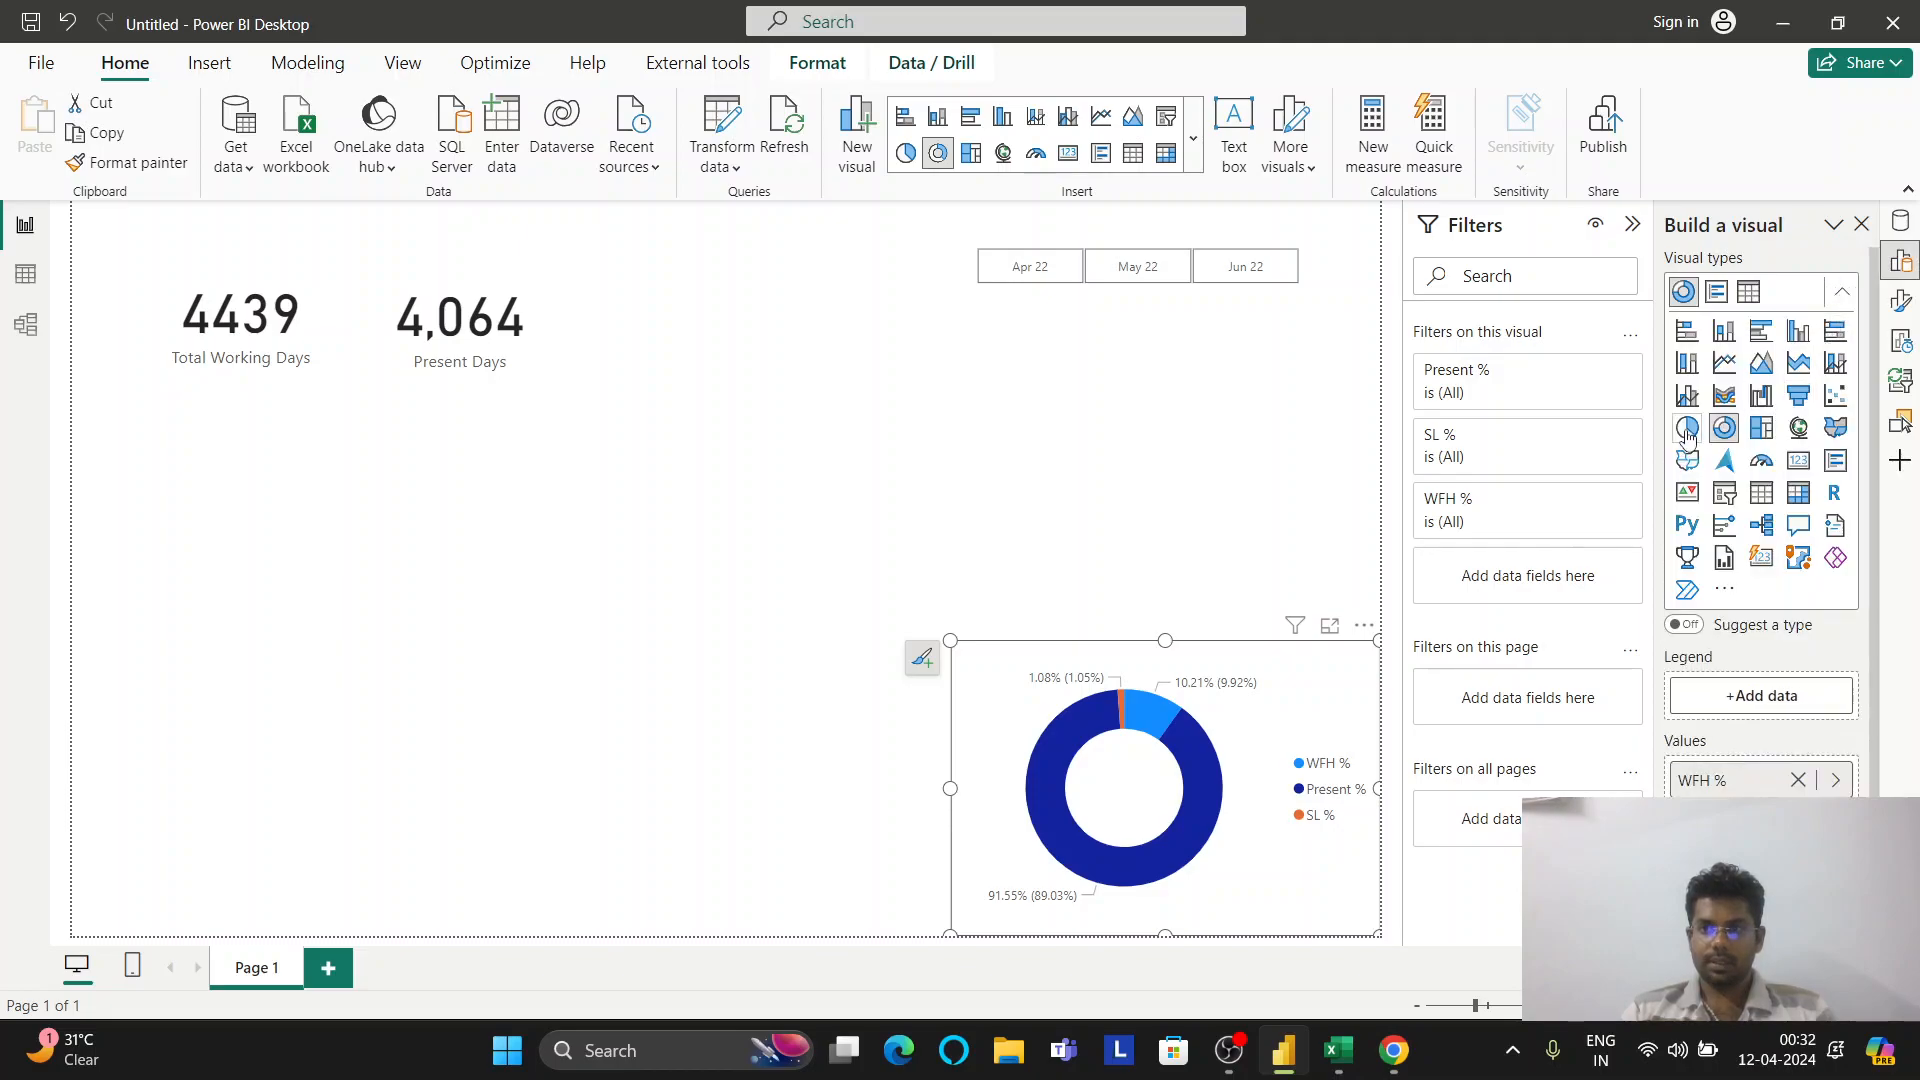
{"action": "left_click", "coordinate": [1687, 430]}
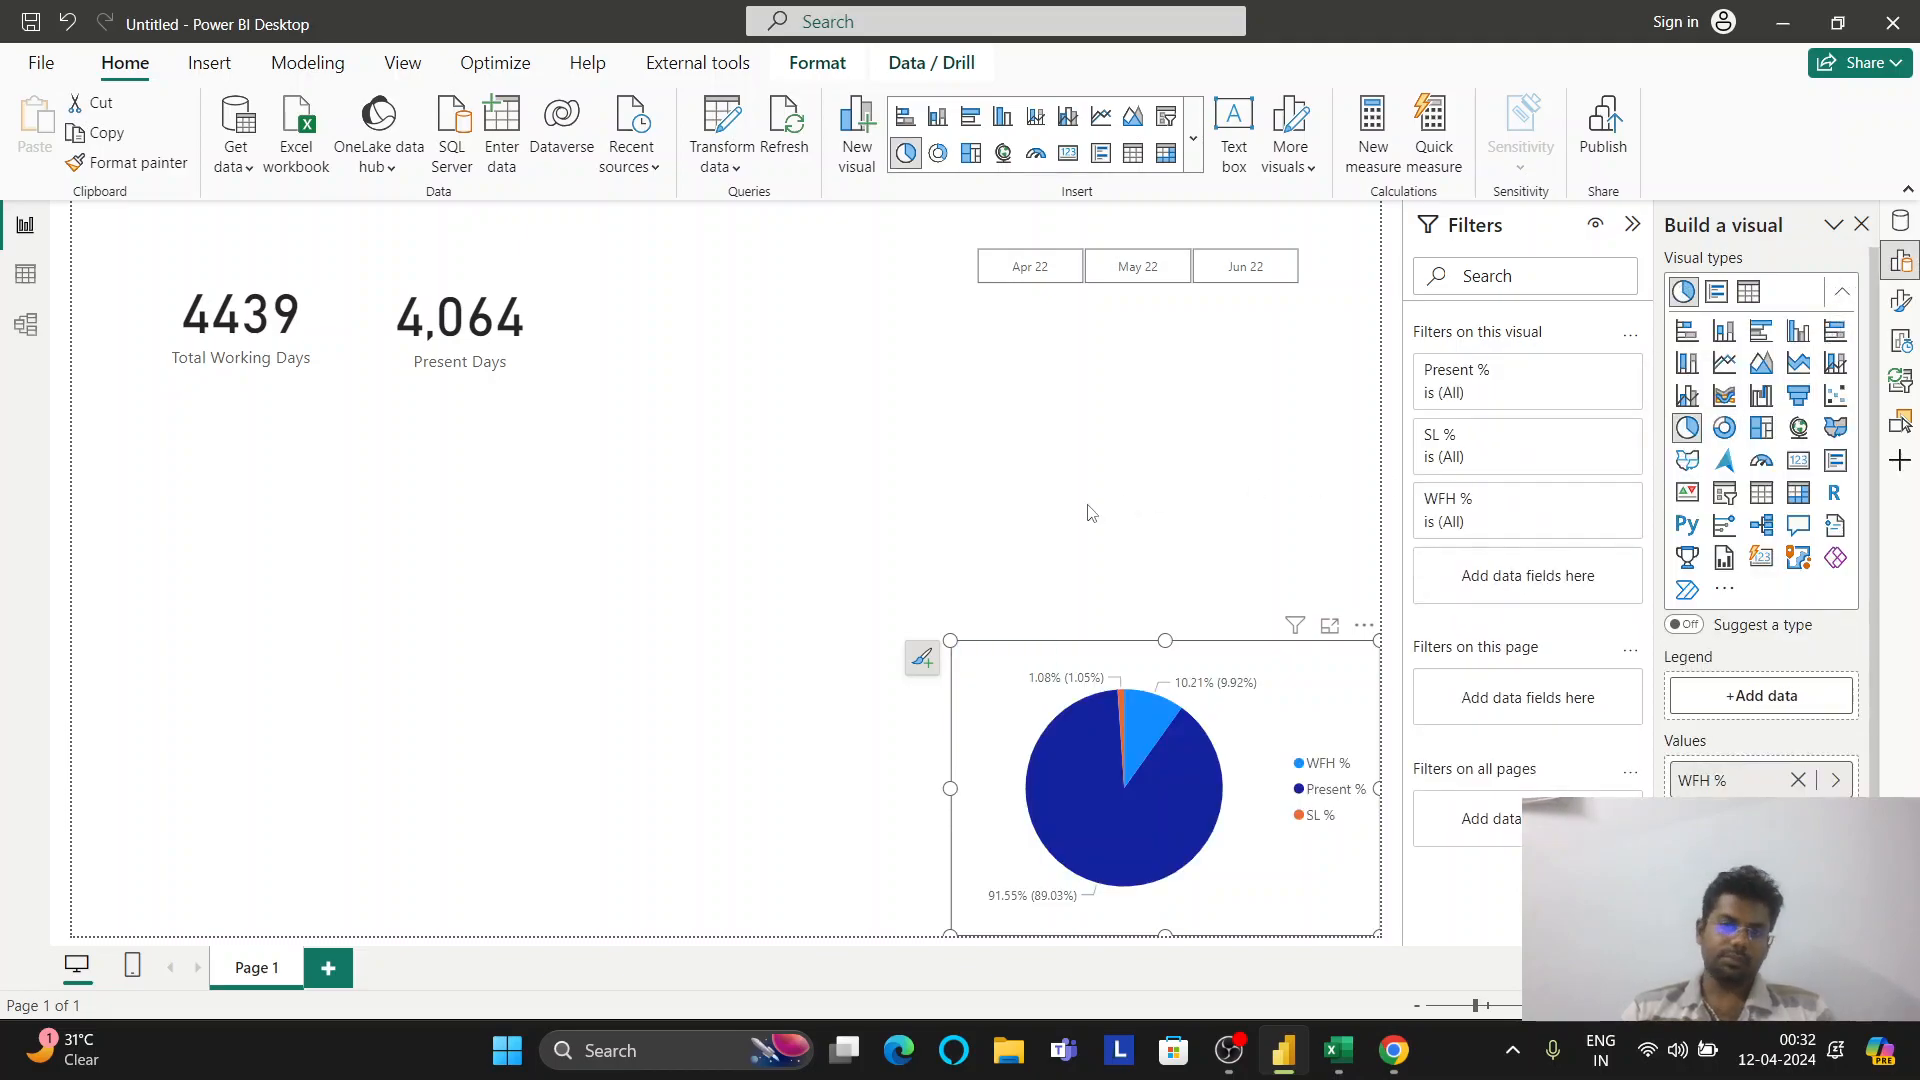
Look through the pie chart's size and style format settings
{"action": "left_click", "coordinate": [1900, 306]}
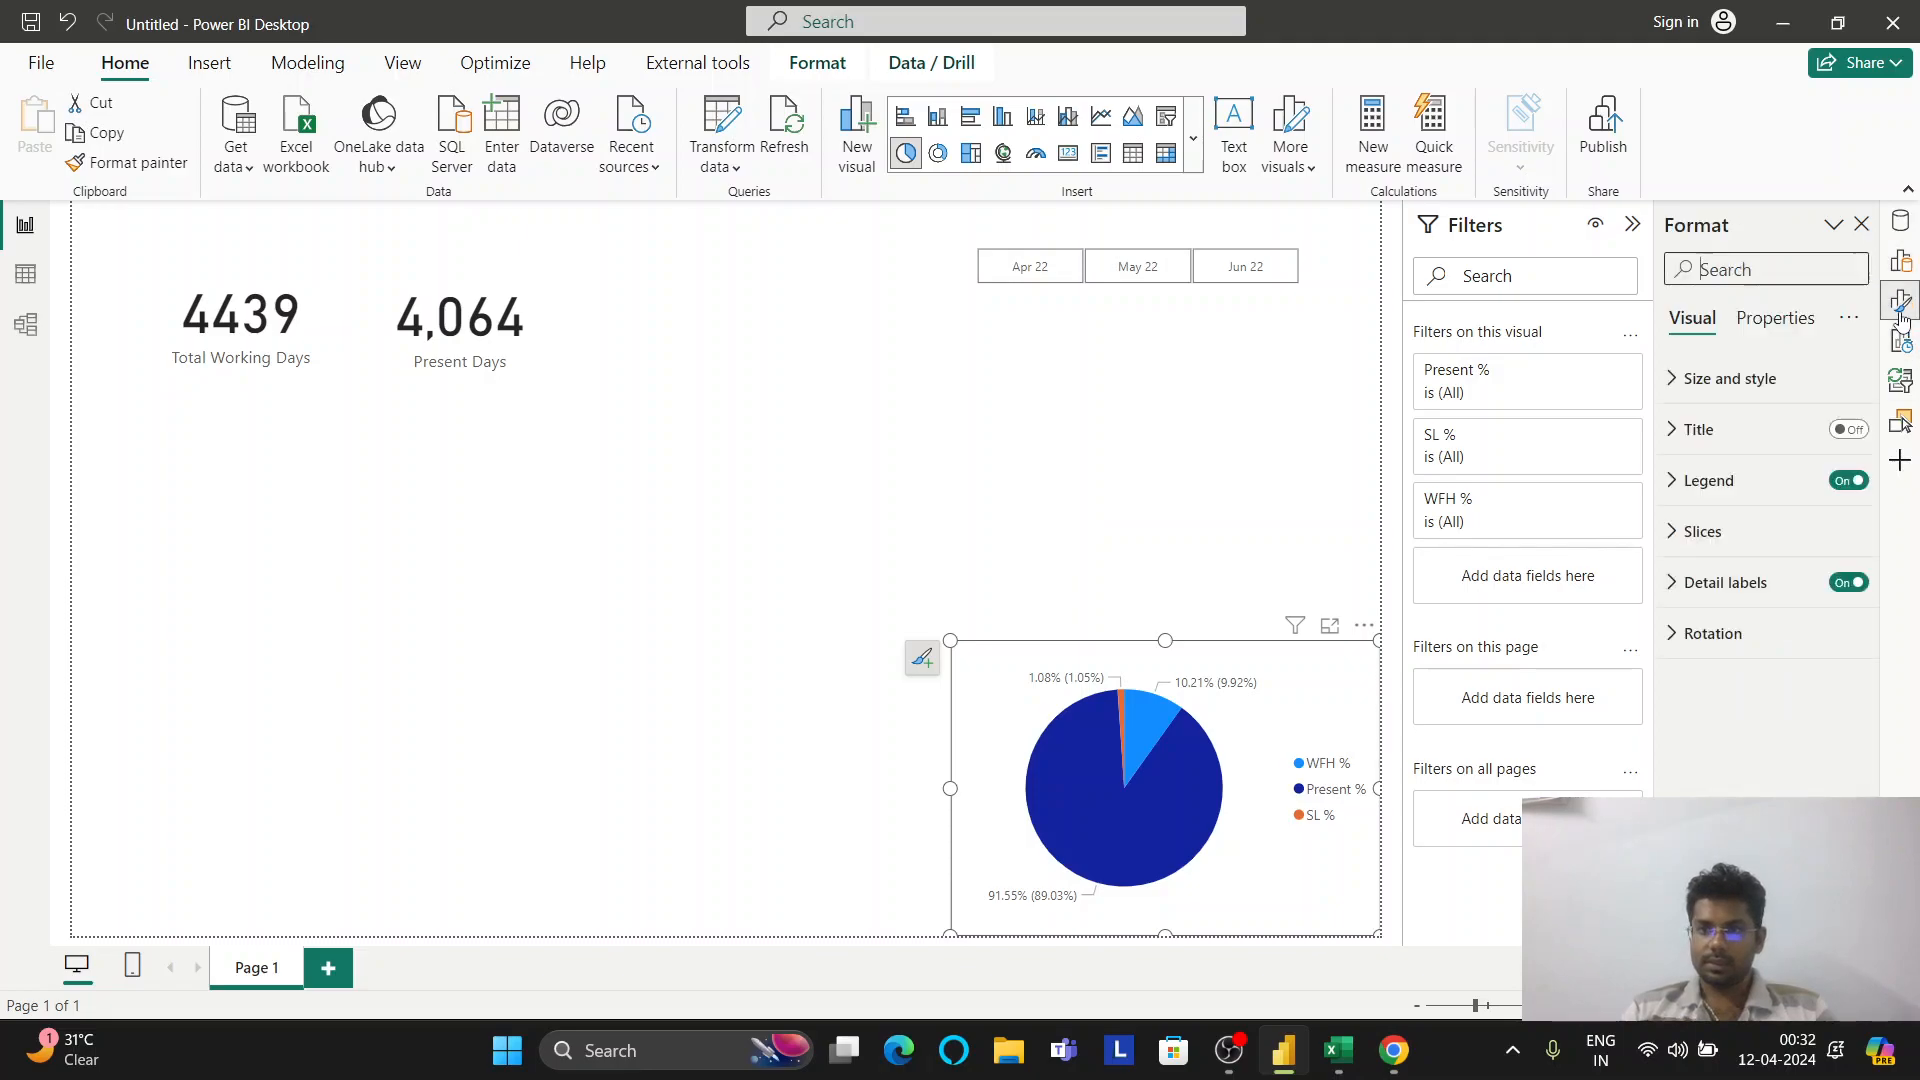
{"action": "left_click", "coordinate": [1716, 378]}
{"action": "scroll", "coordinate": [1747, 535], "scroll_direction": "down", "scroll_amount": 4}
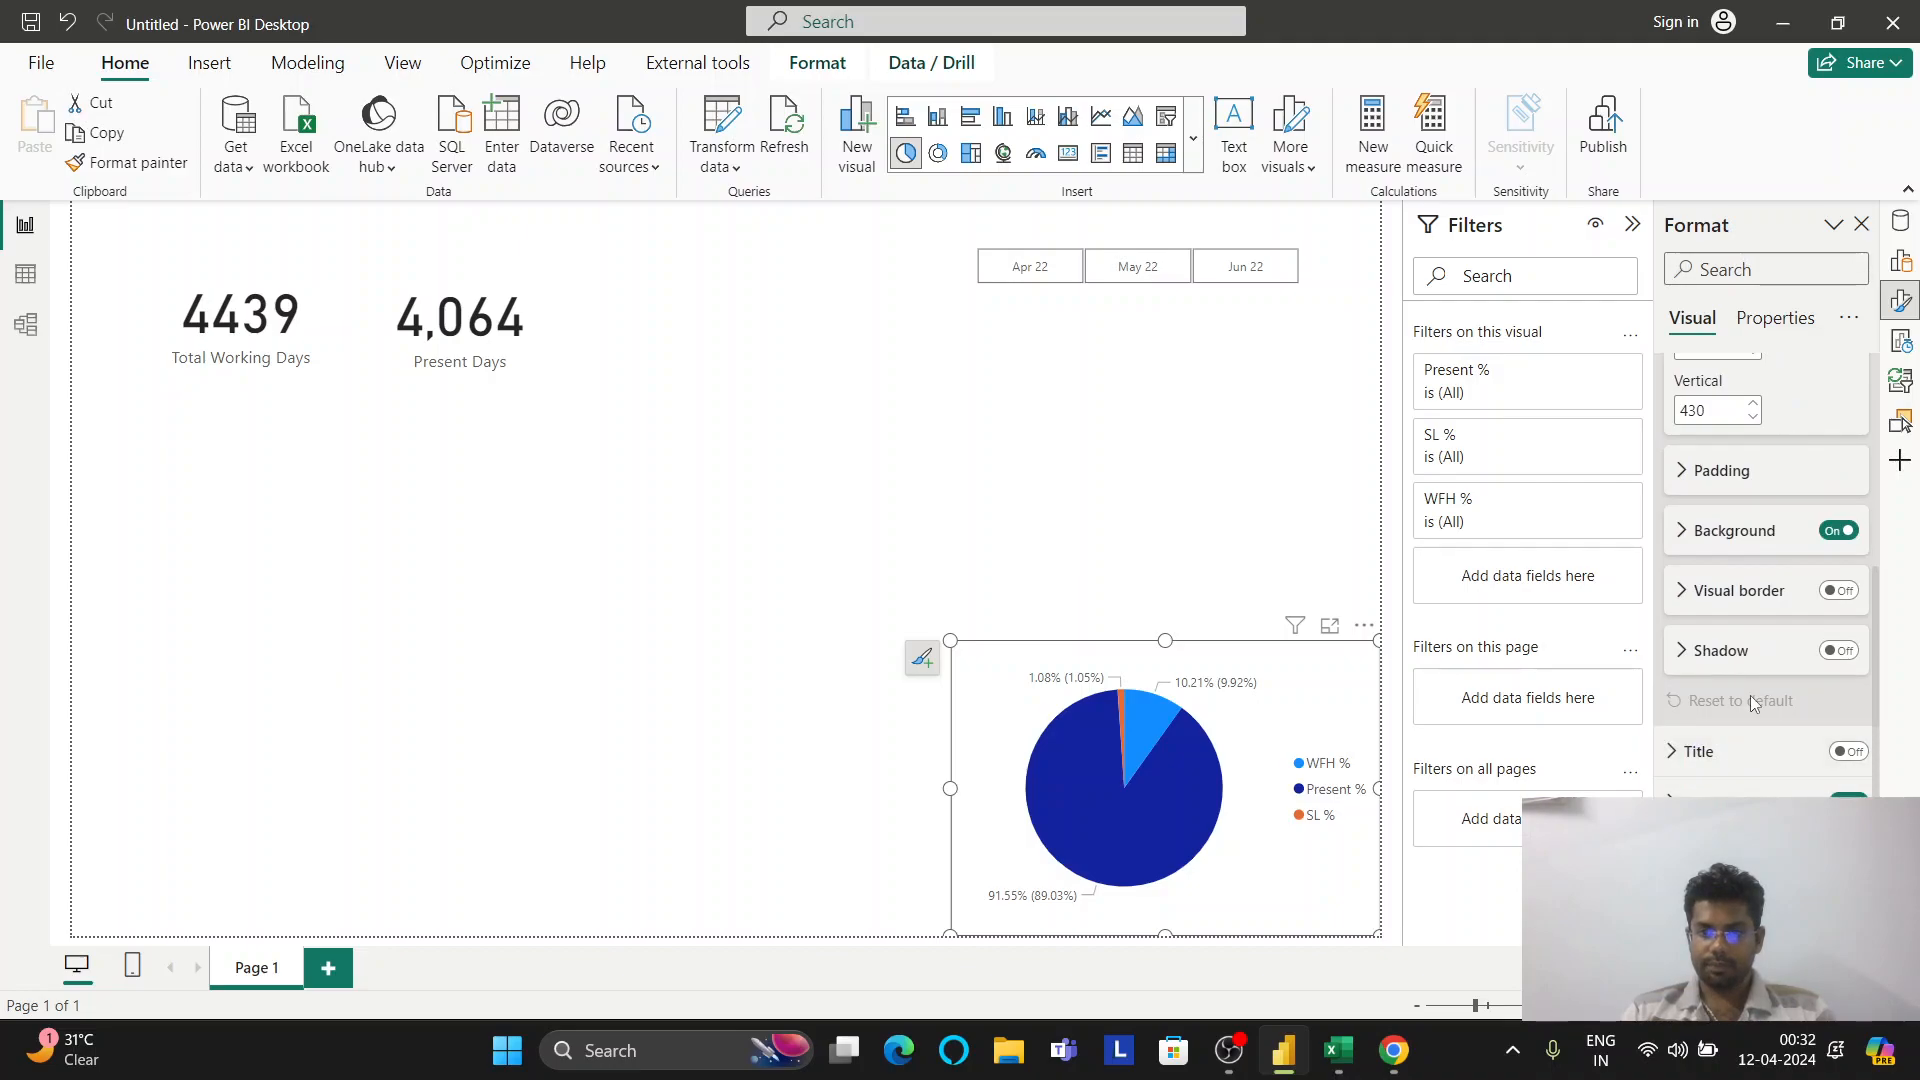
{"action": "scroll", "coordinate": [1750, 694], "scroll_direction": "up", "scroll_amount": 3}
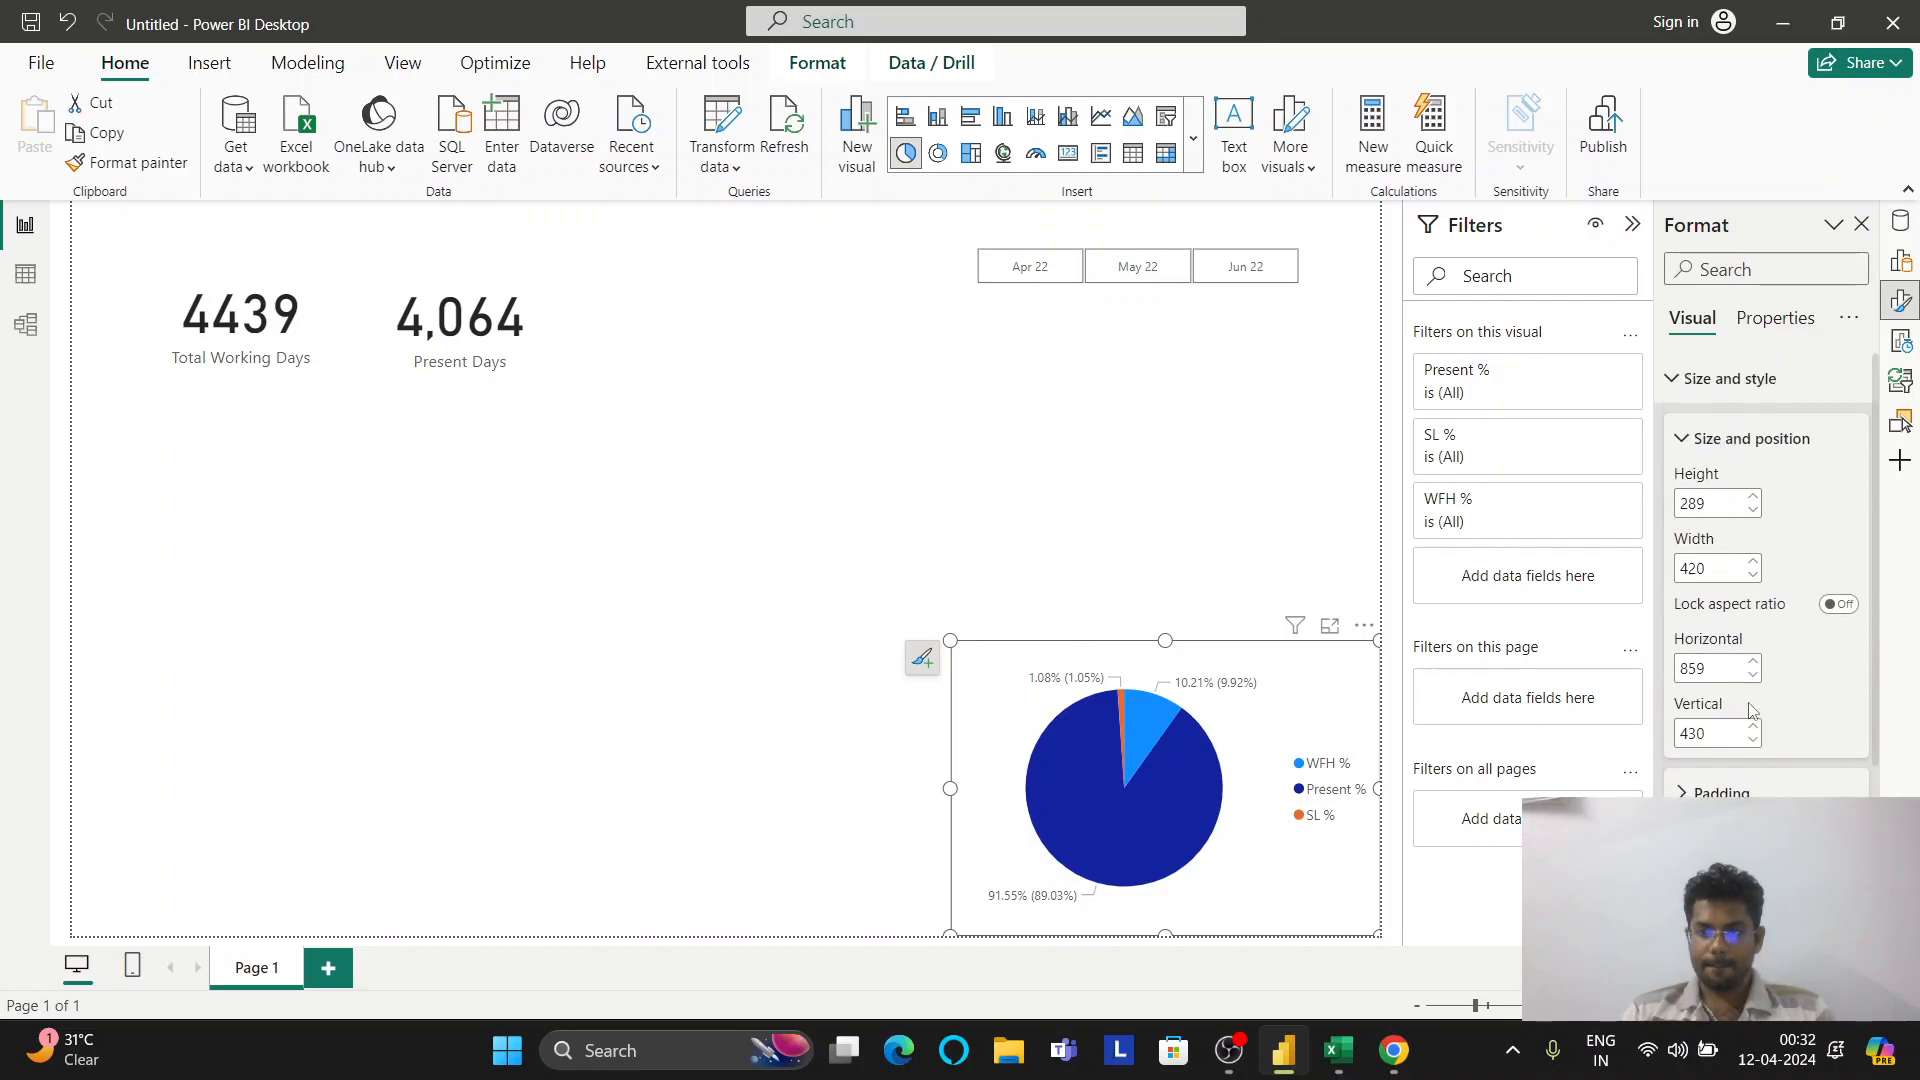
{"action": "left_click", "coordinate": [1708, 395]}
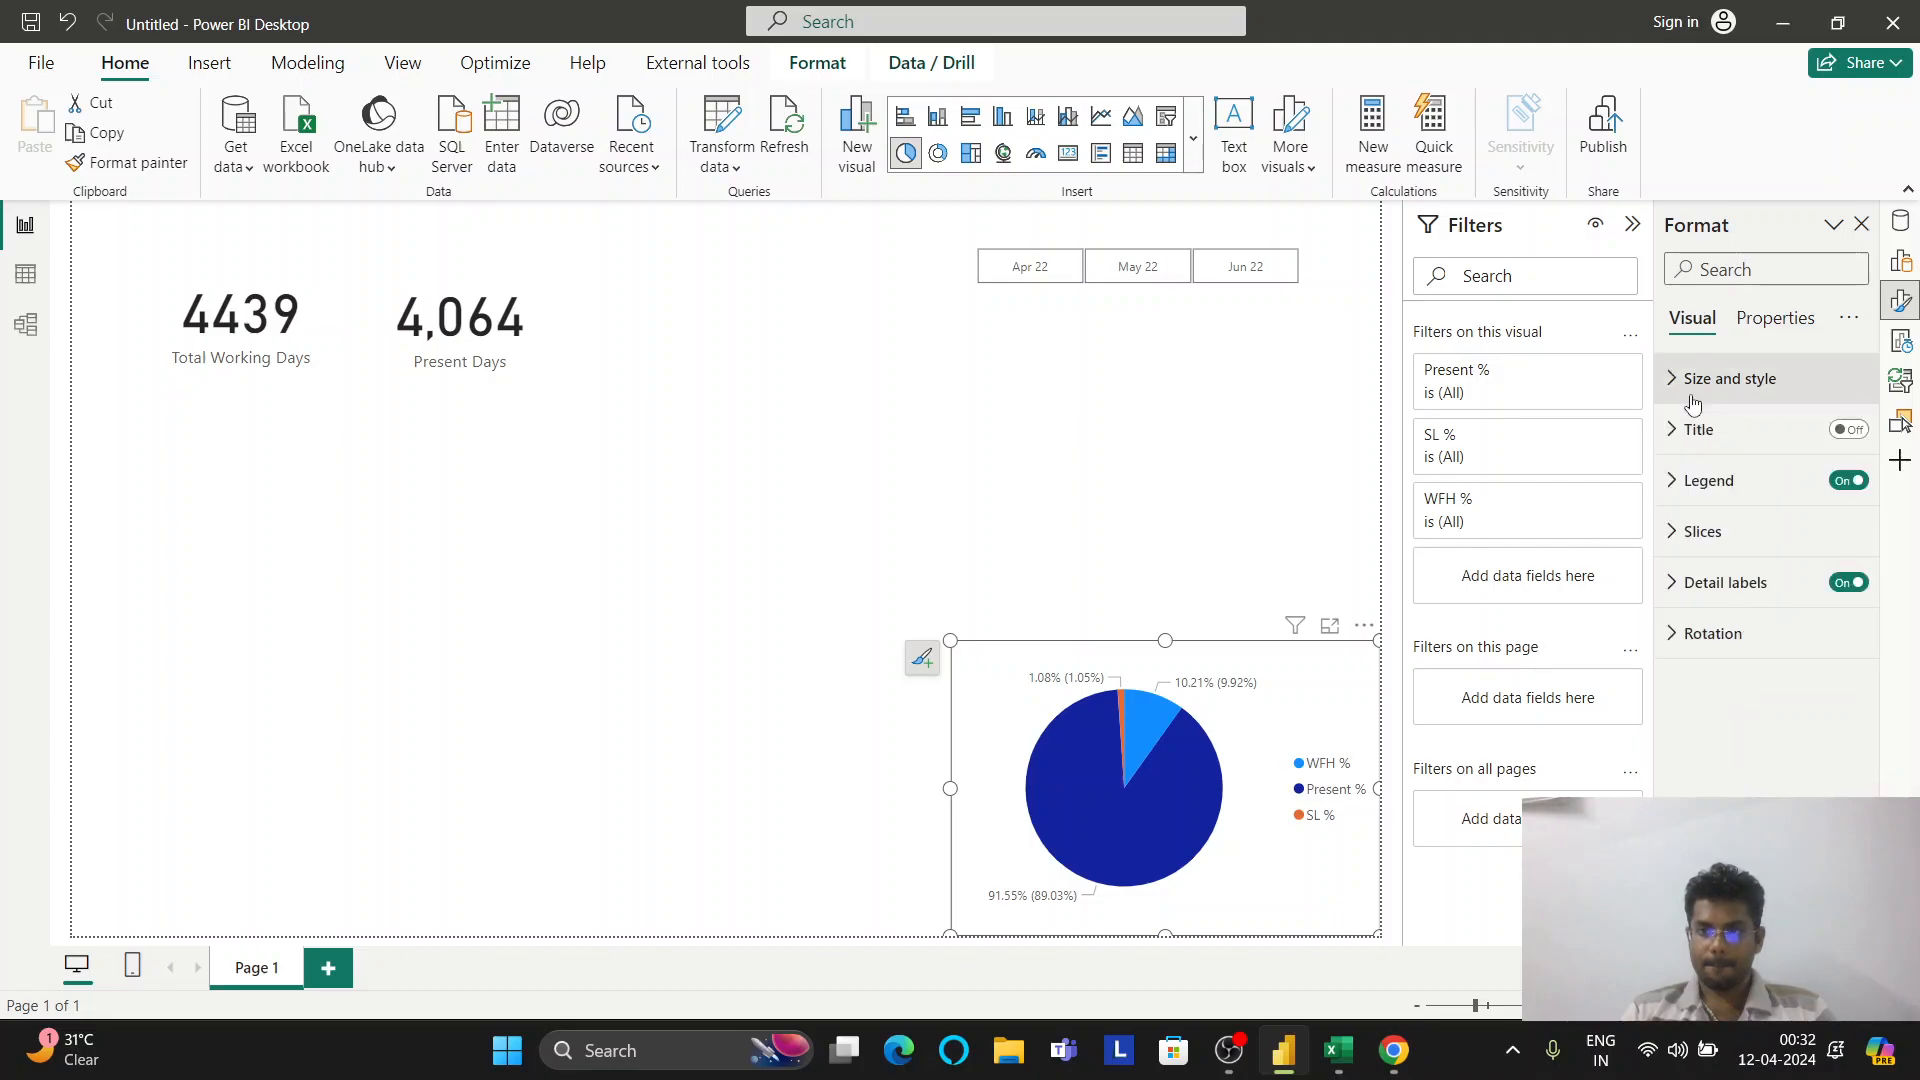
Colour the slices: WFH % dark red, Present % purple, SL % orange
{"action": "left_click", "coordinate": [1722, 538]}
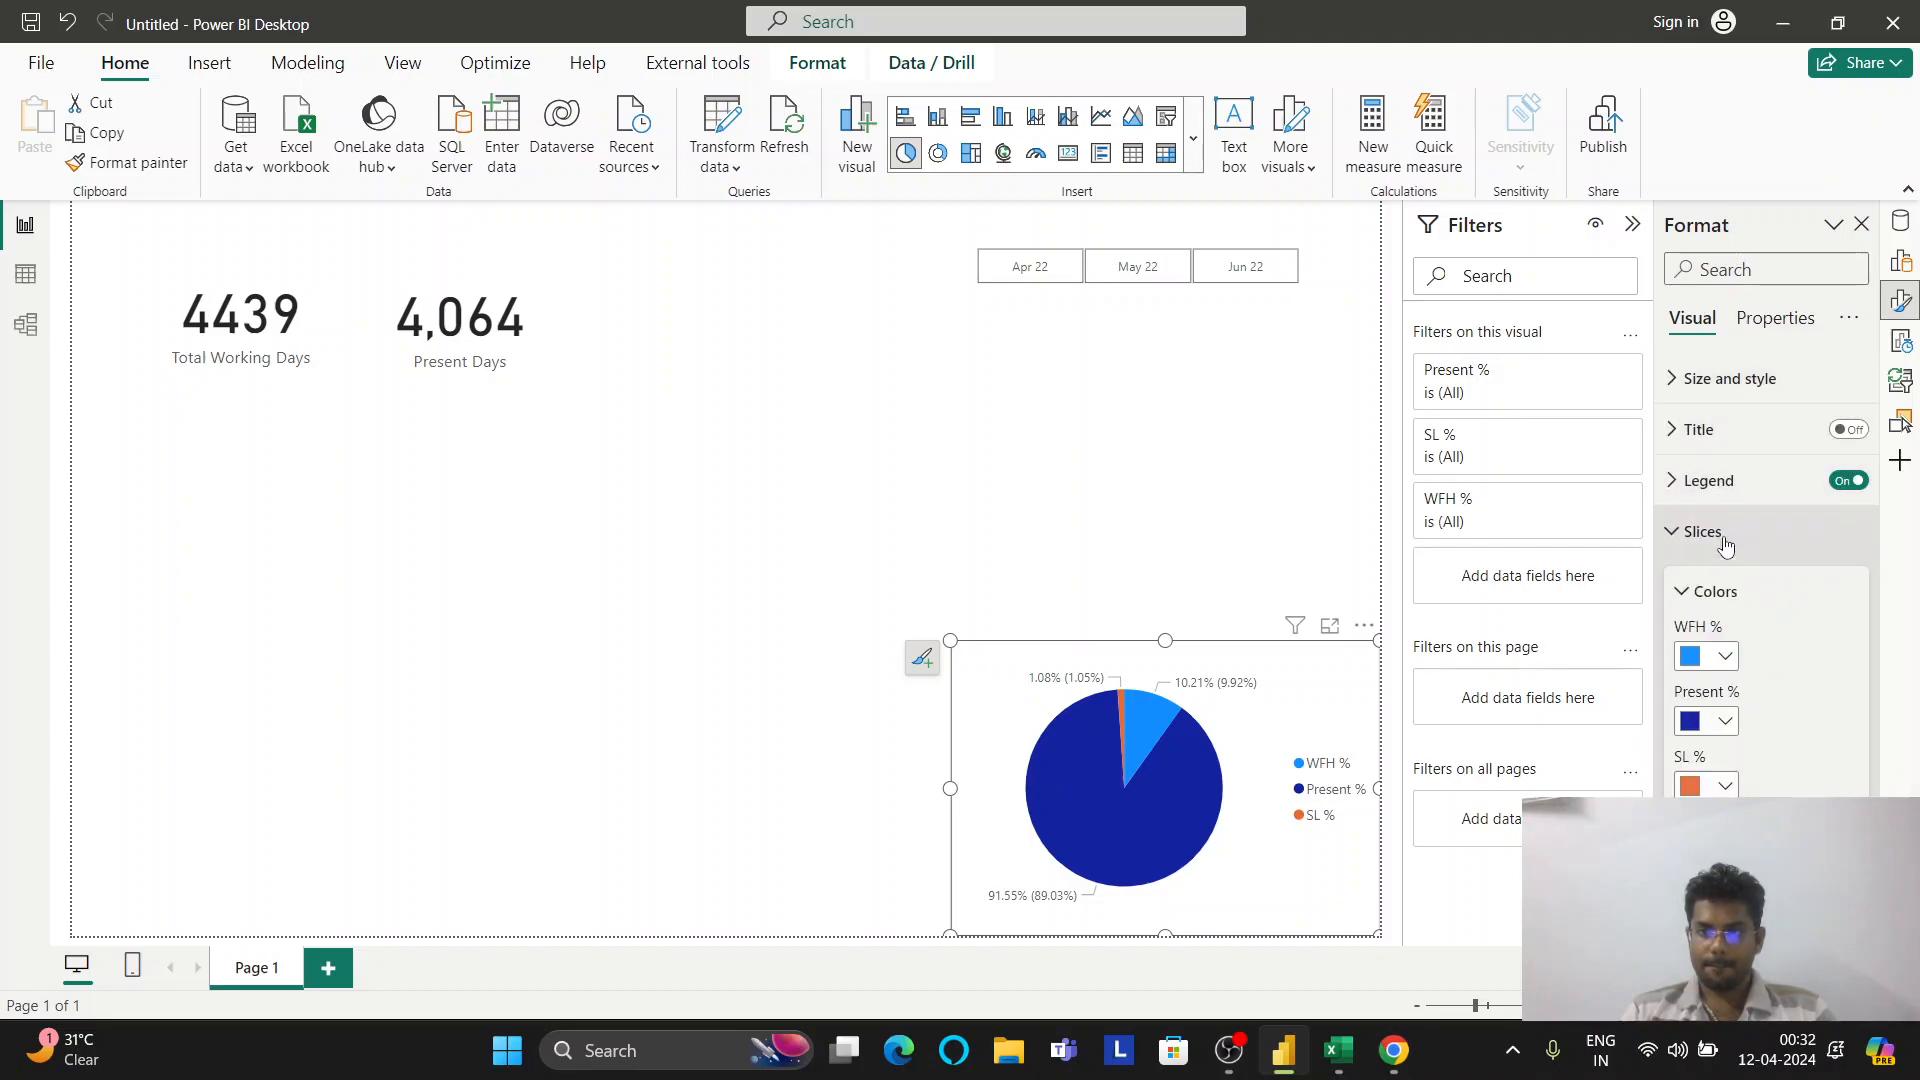
{"action": "left_click", "coordinate": [1726, 659]}
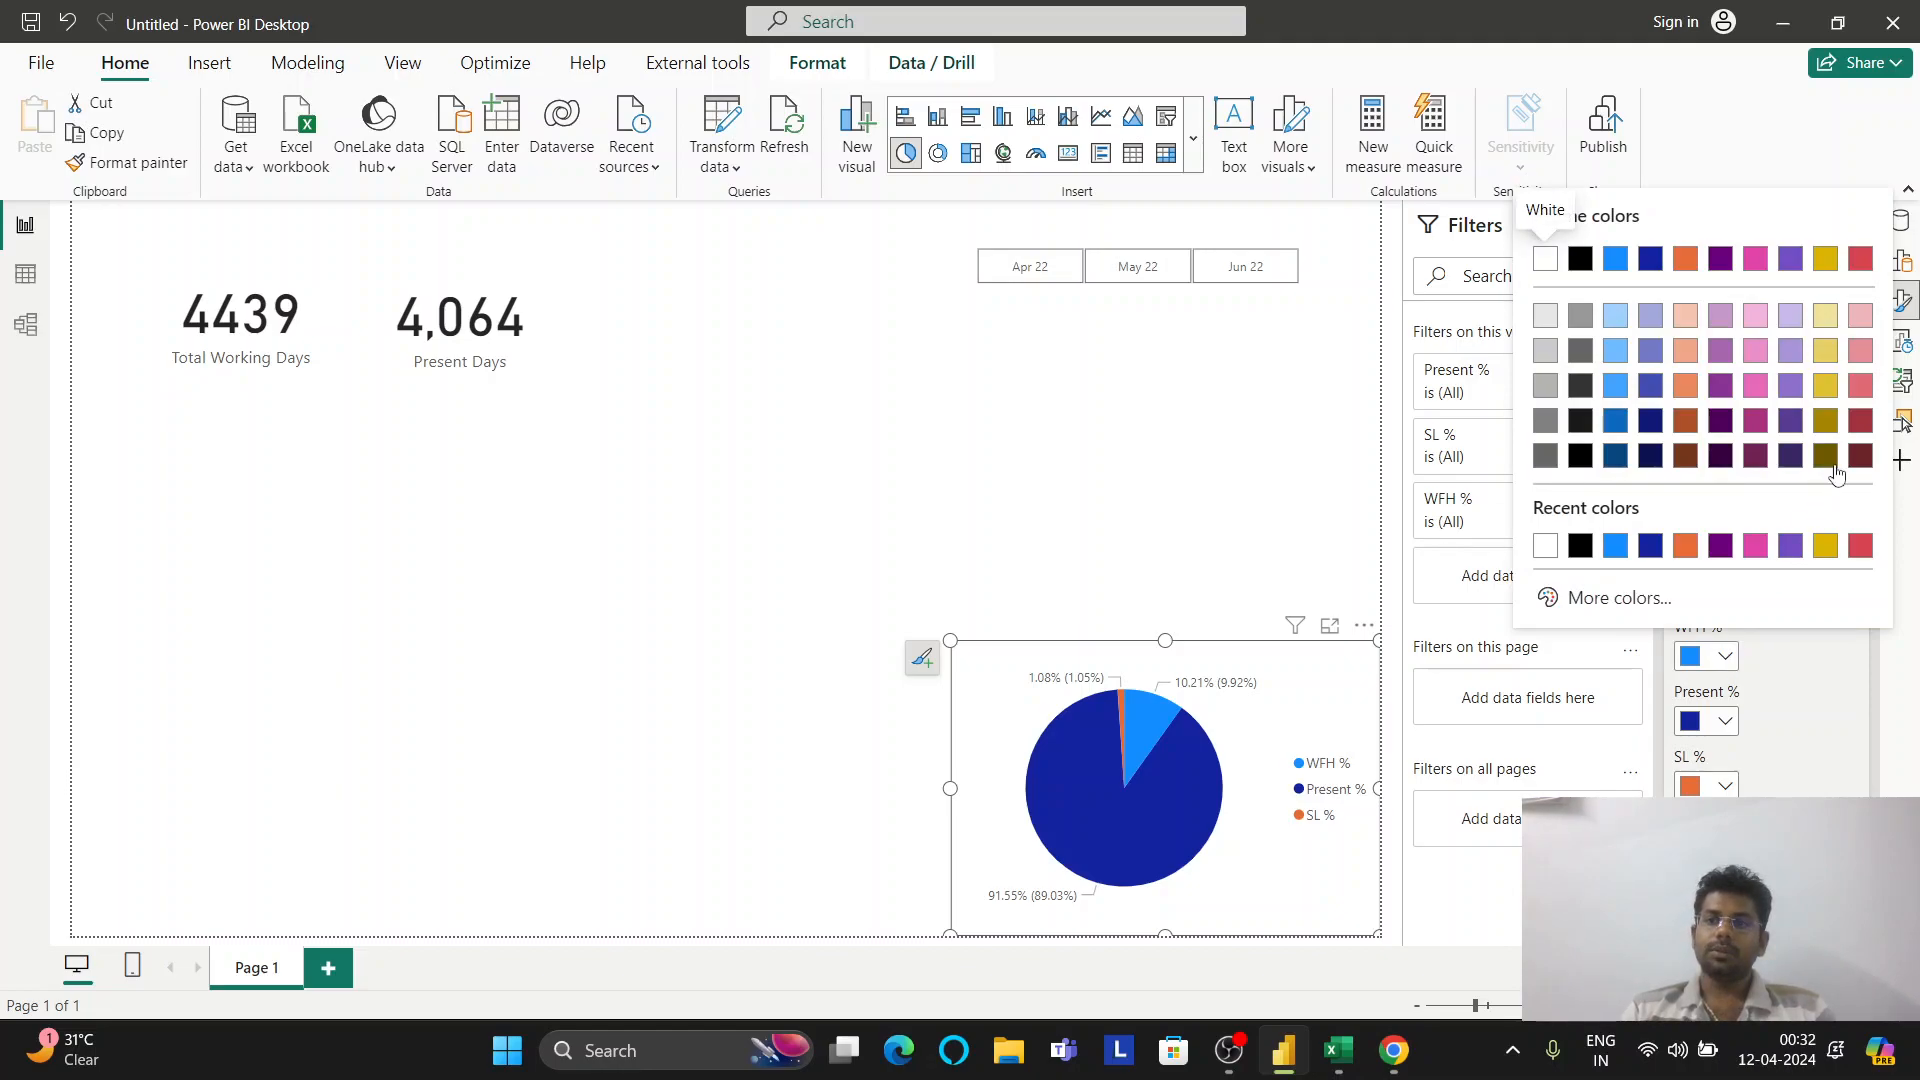
{"action": "left_click", "coordinate": [1868, 422]}
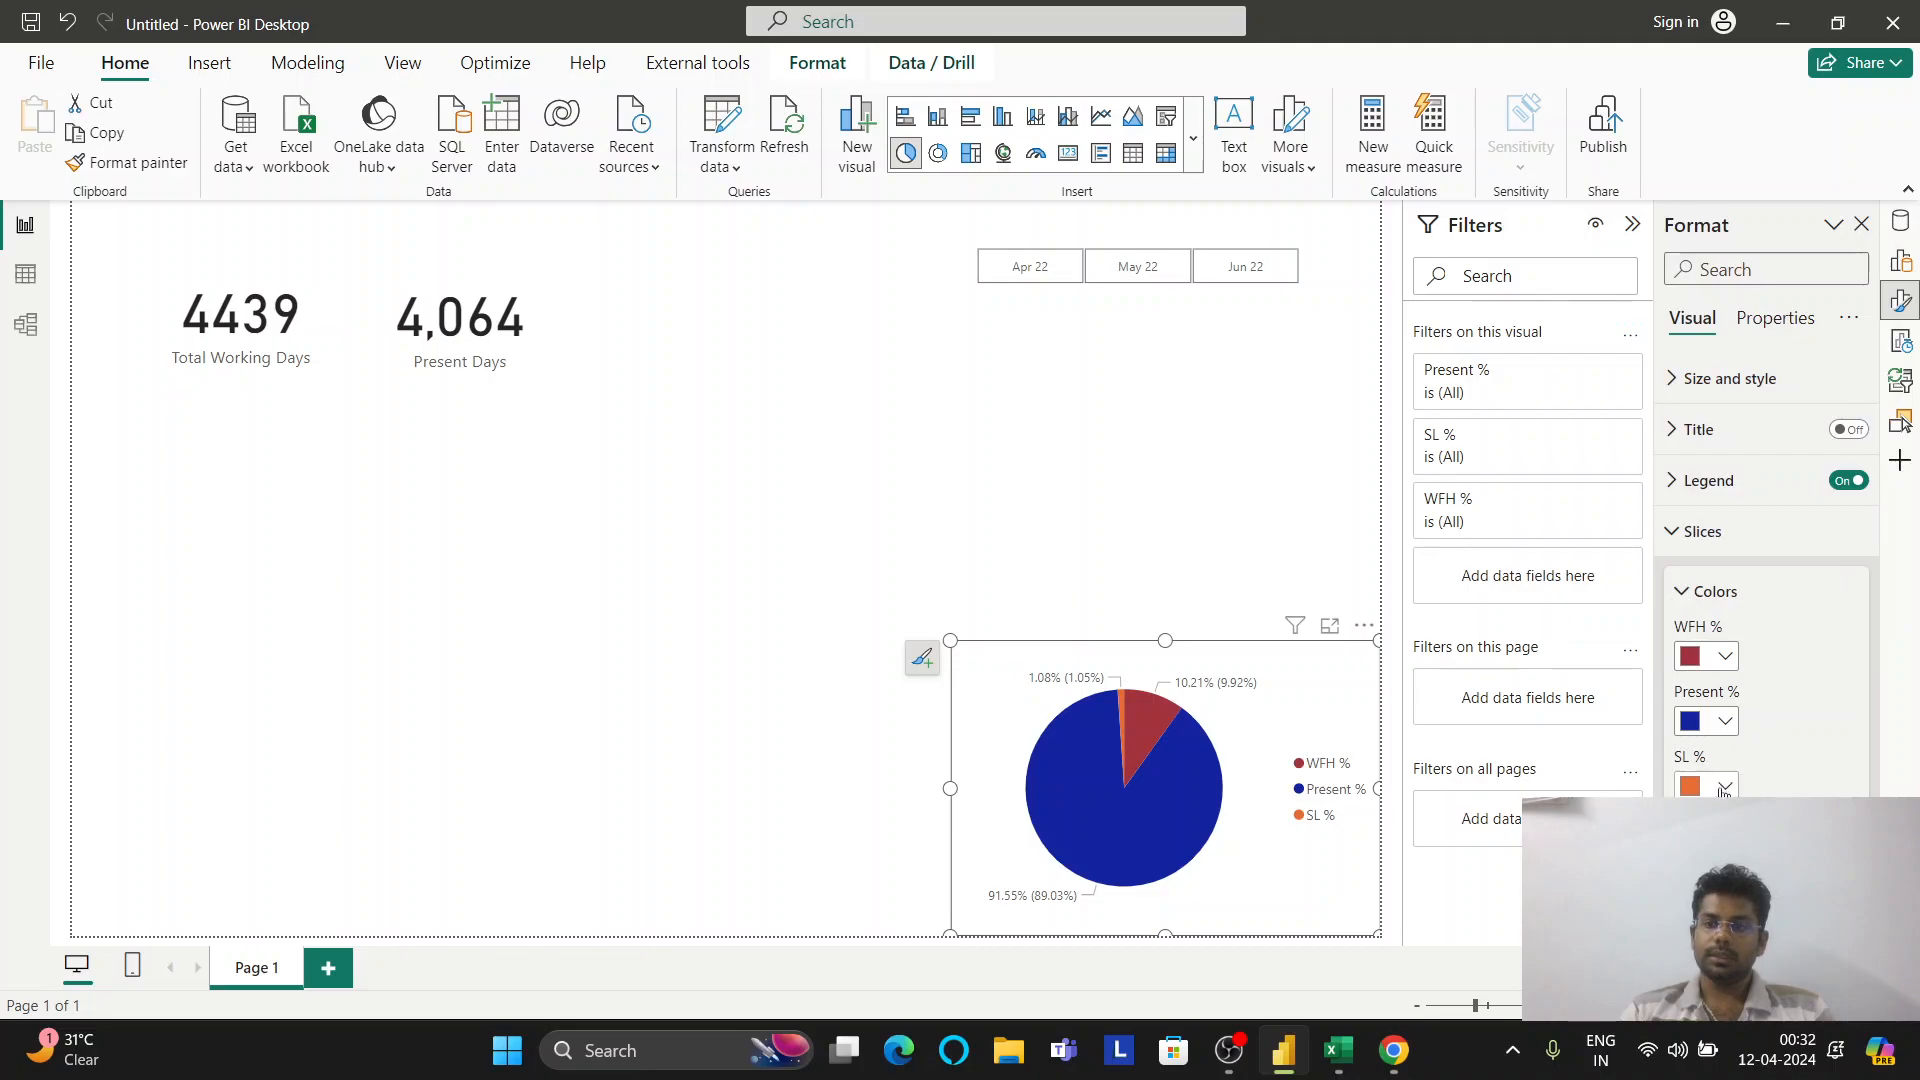
{"action": "left_click", "coordinate": [1724, 787]}
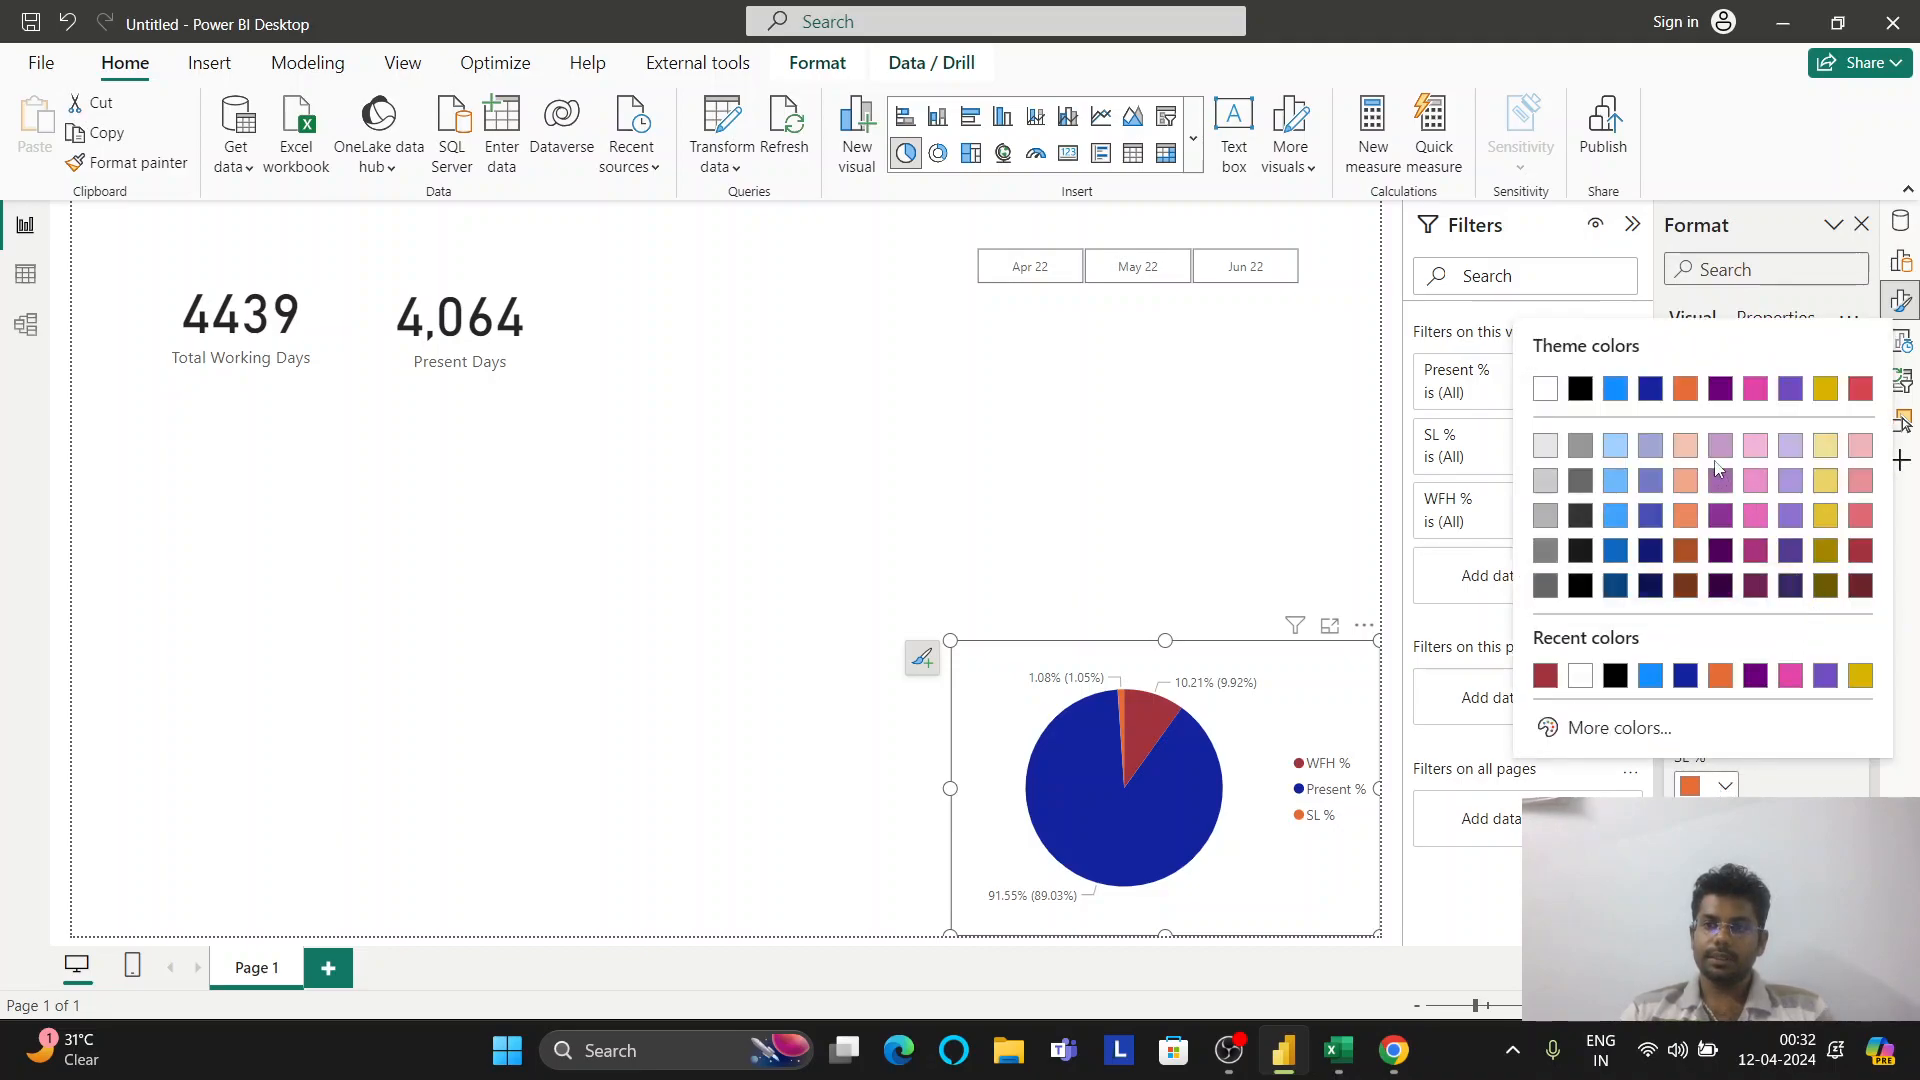
{"action": "left_click", "coordinate": [1688, 447]}
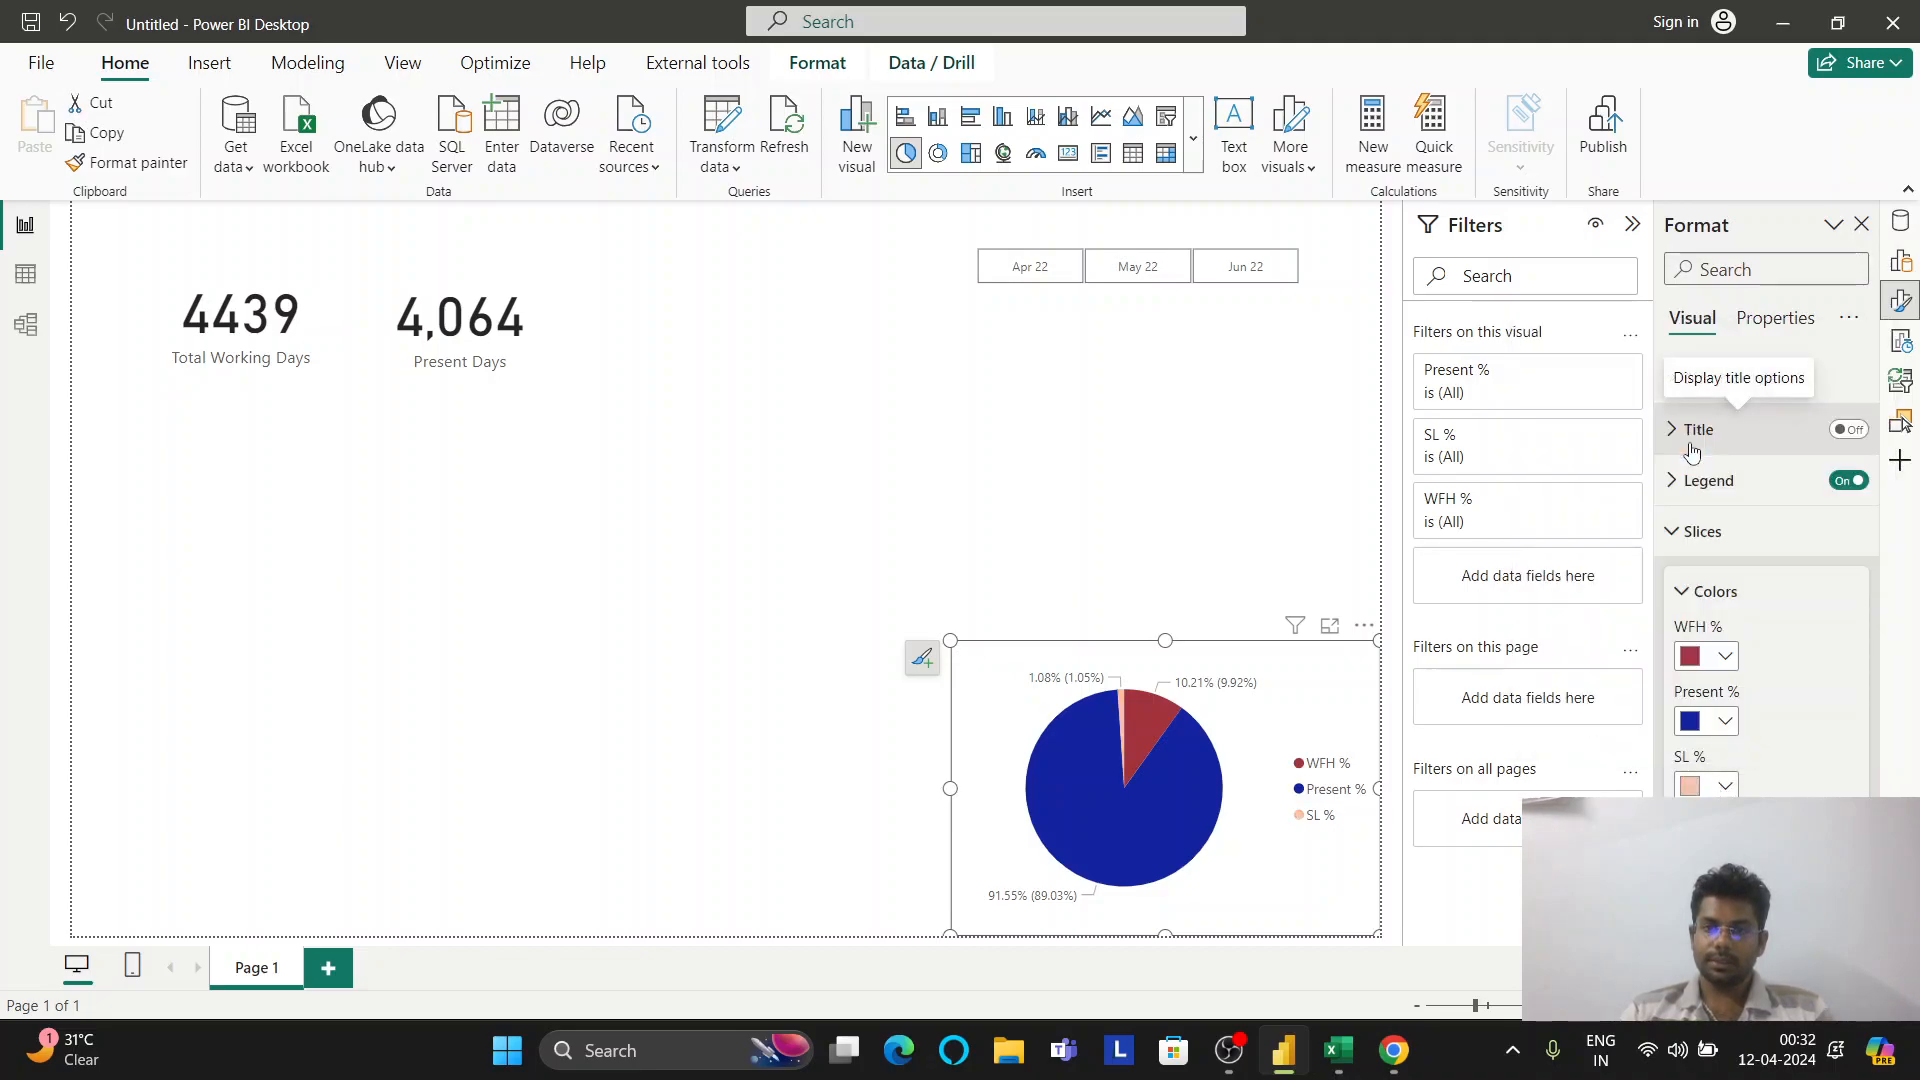
{"action": "left_click", "coordinate": [1724, 787]}
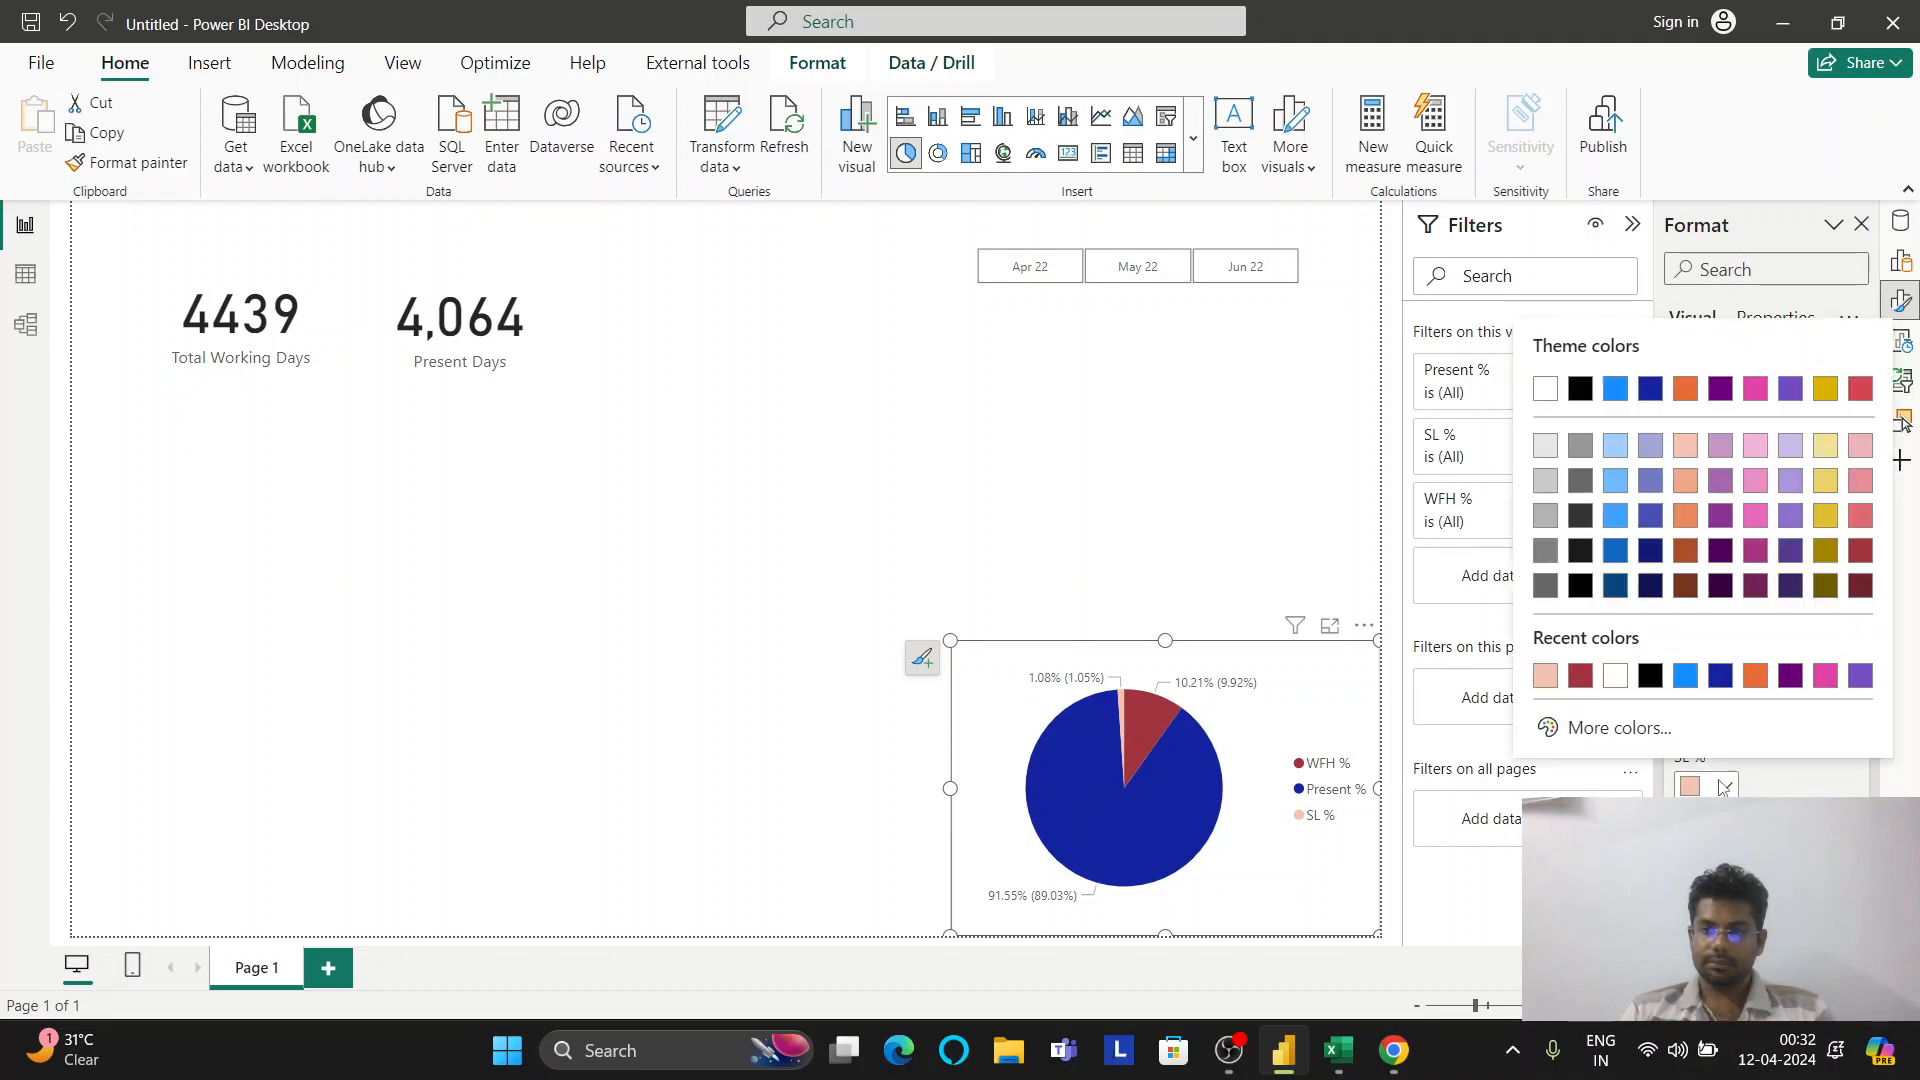
{"action": "left_click", "coordinate": [1788, 795]}
{"action": "left_click", "coordinate": [1725, 721]}
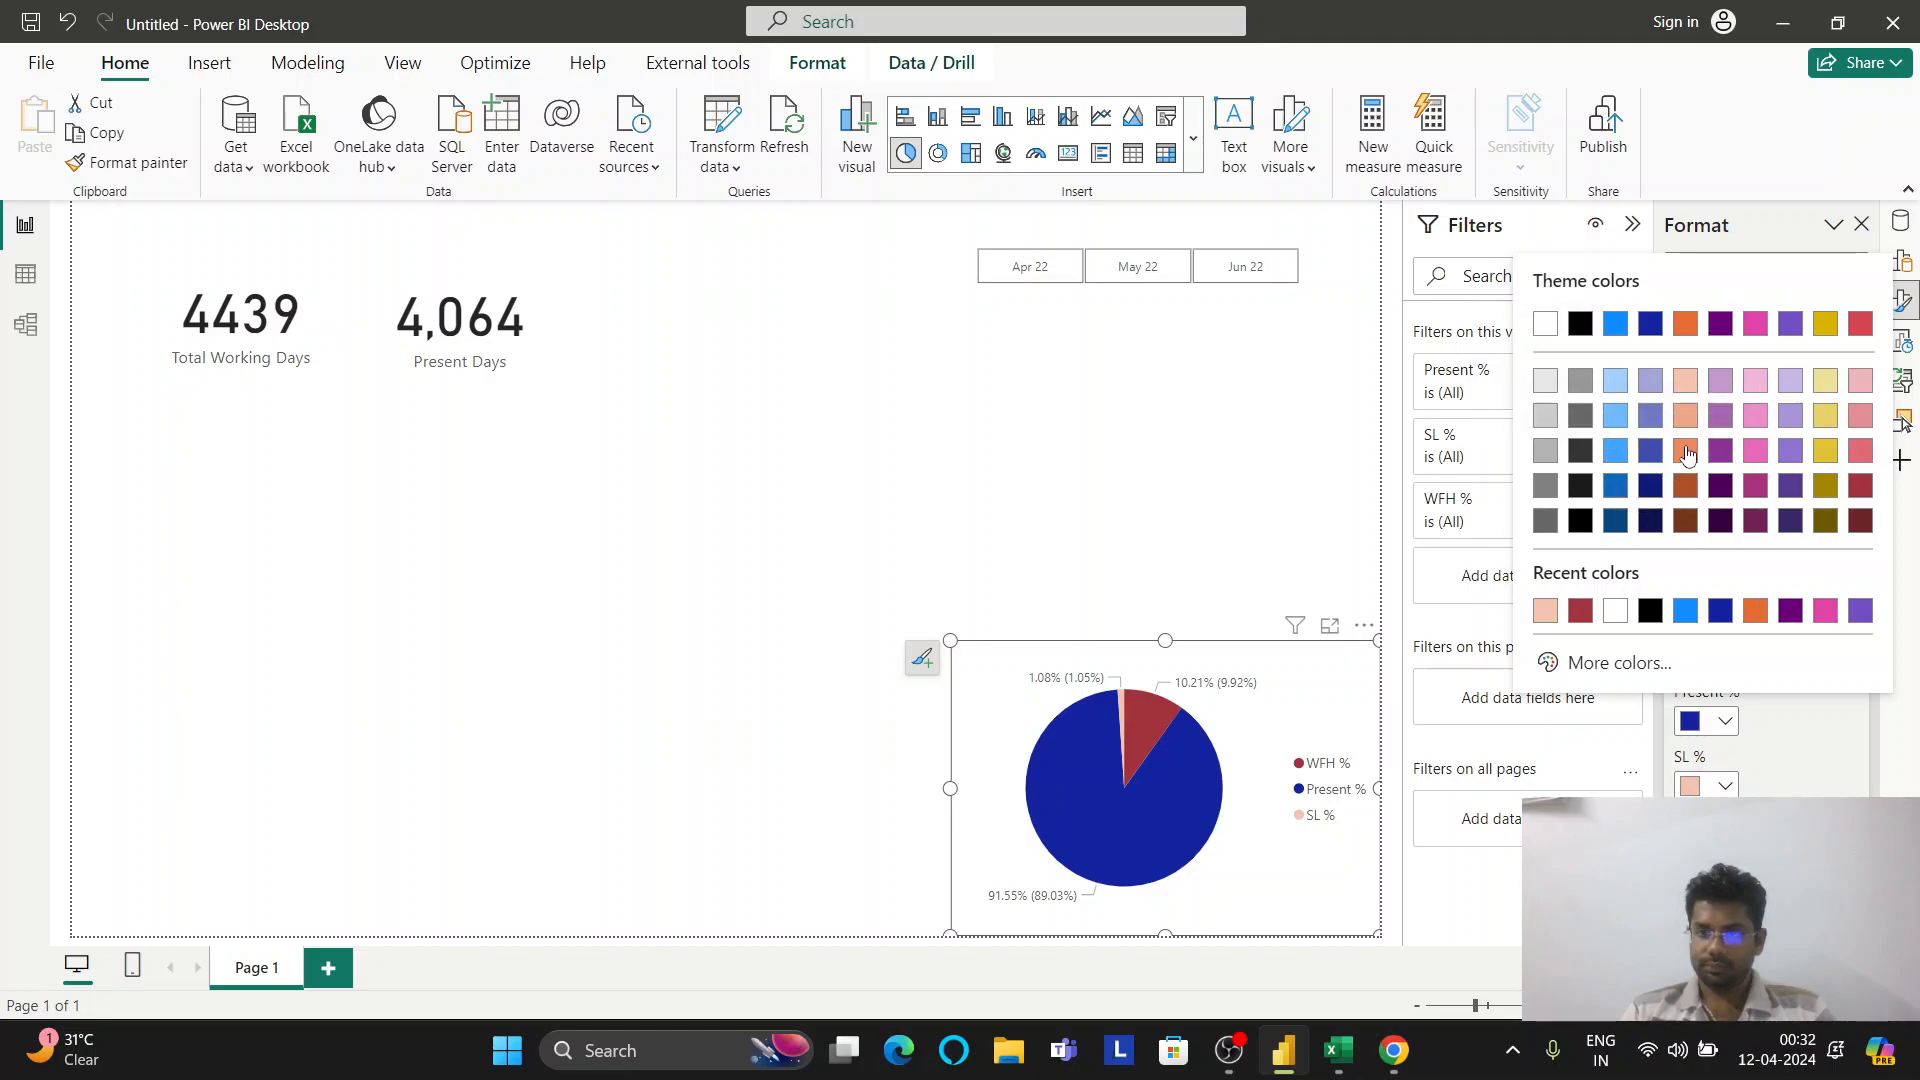
{"action": "left_click", "coordinate": [1798, 490]}
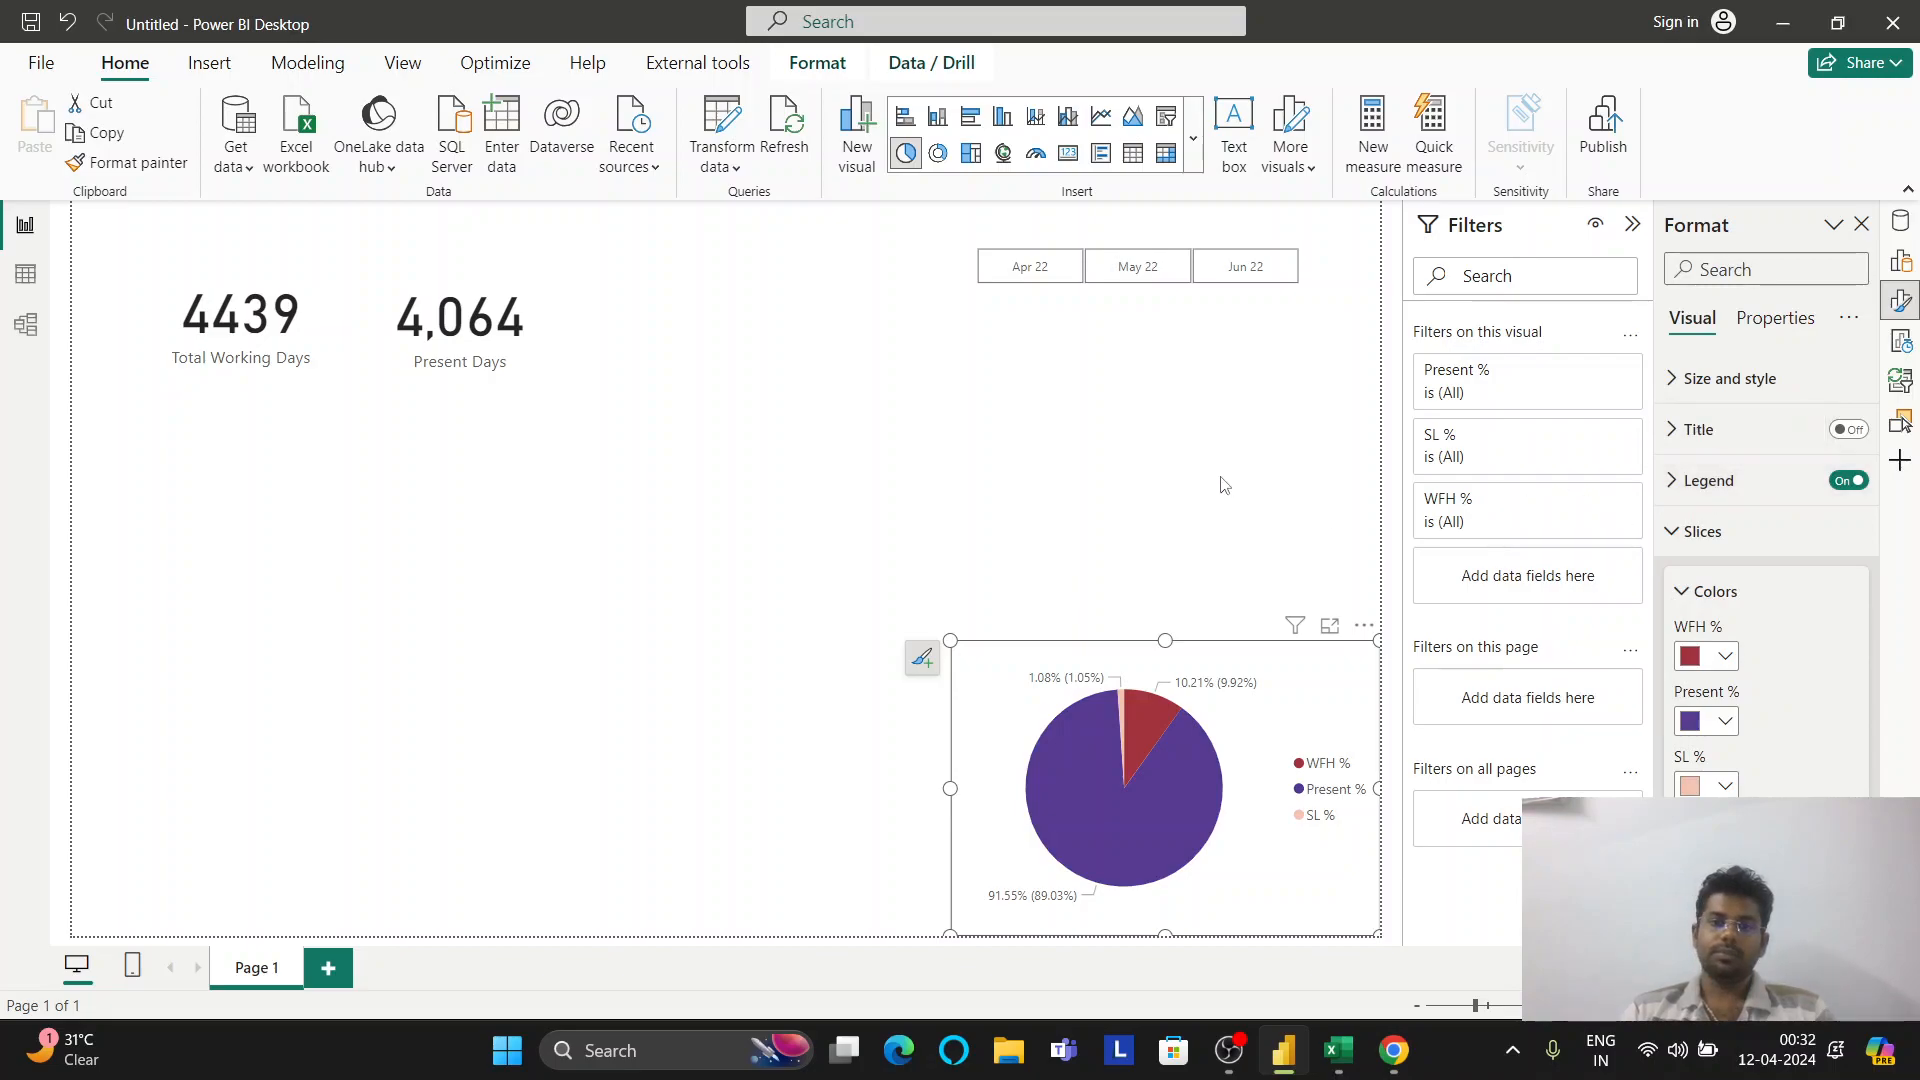
{"action": "left_click", "coordinate": [1722, 786]}
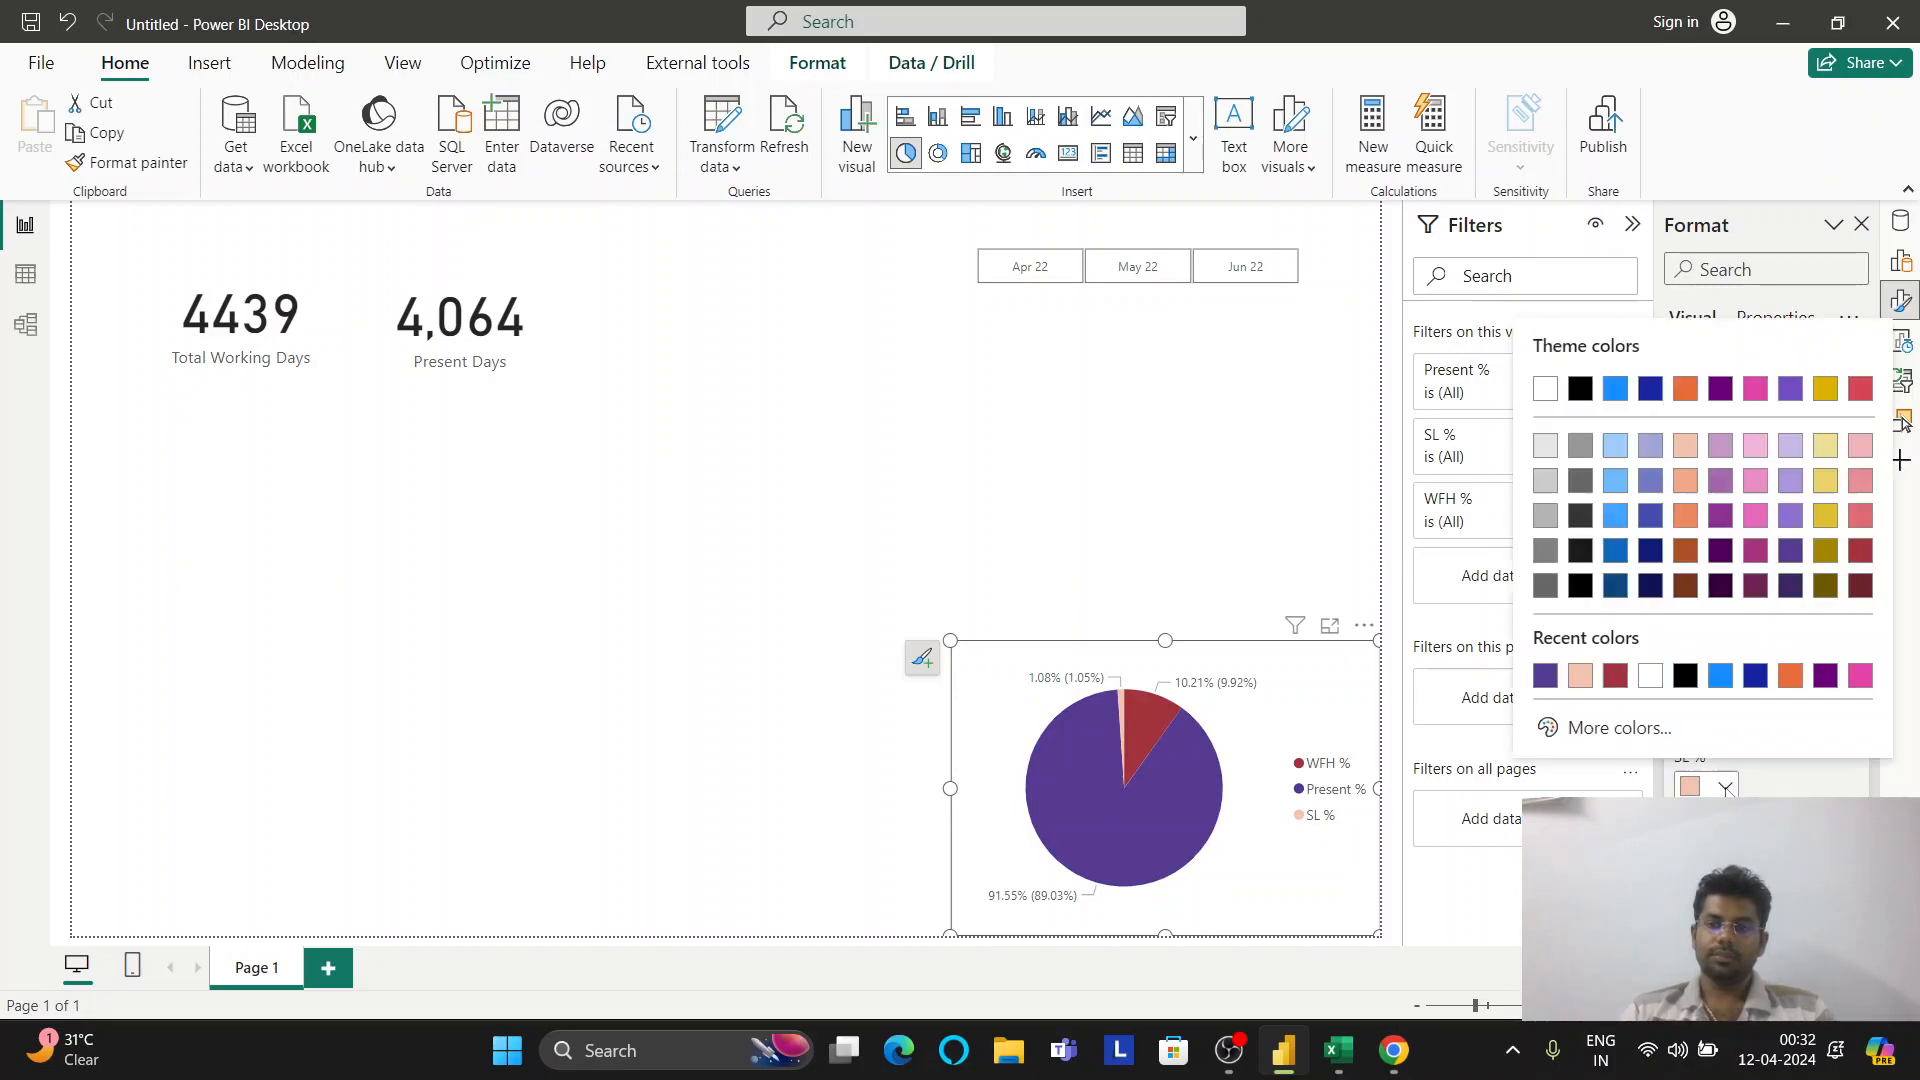
{"action": "left_click", "coordinate": [1687, 398]}
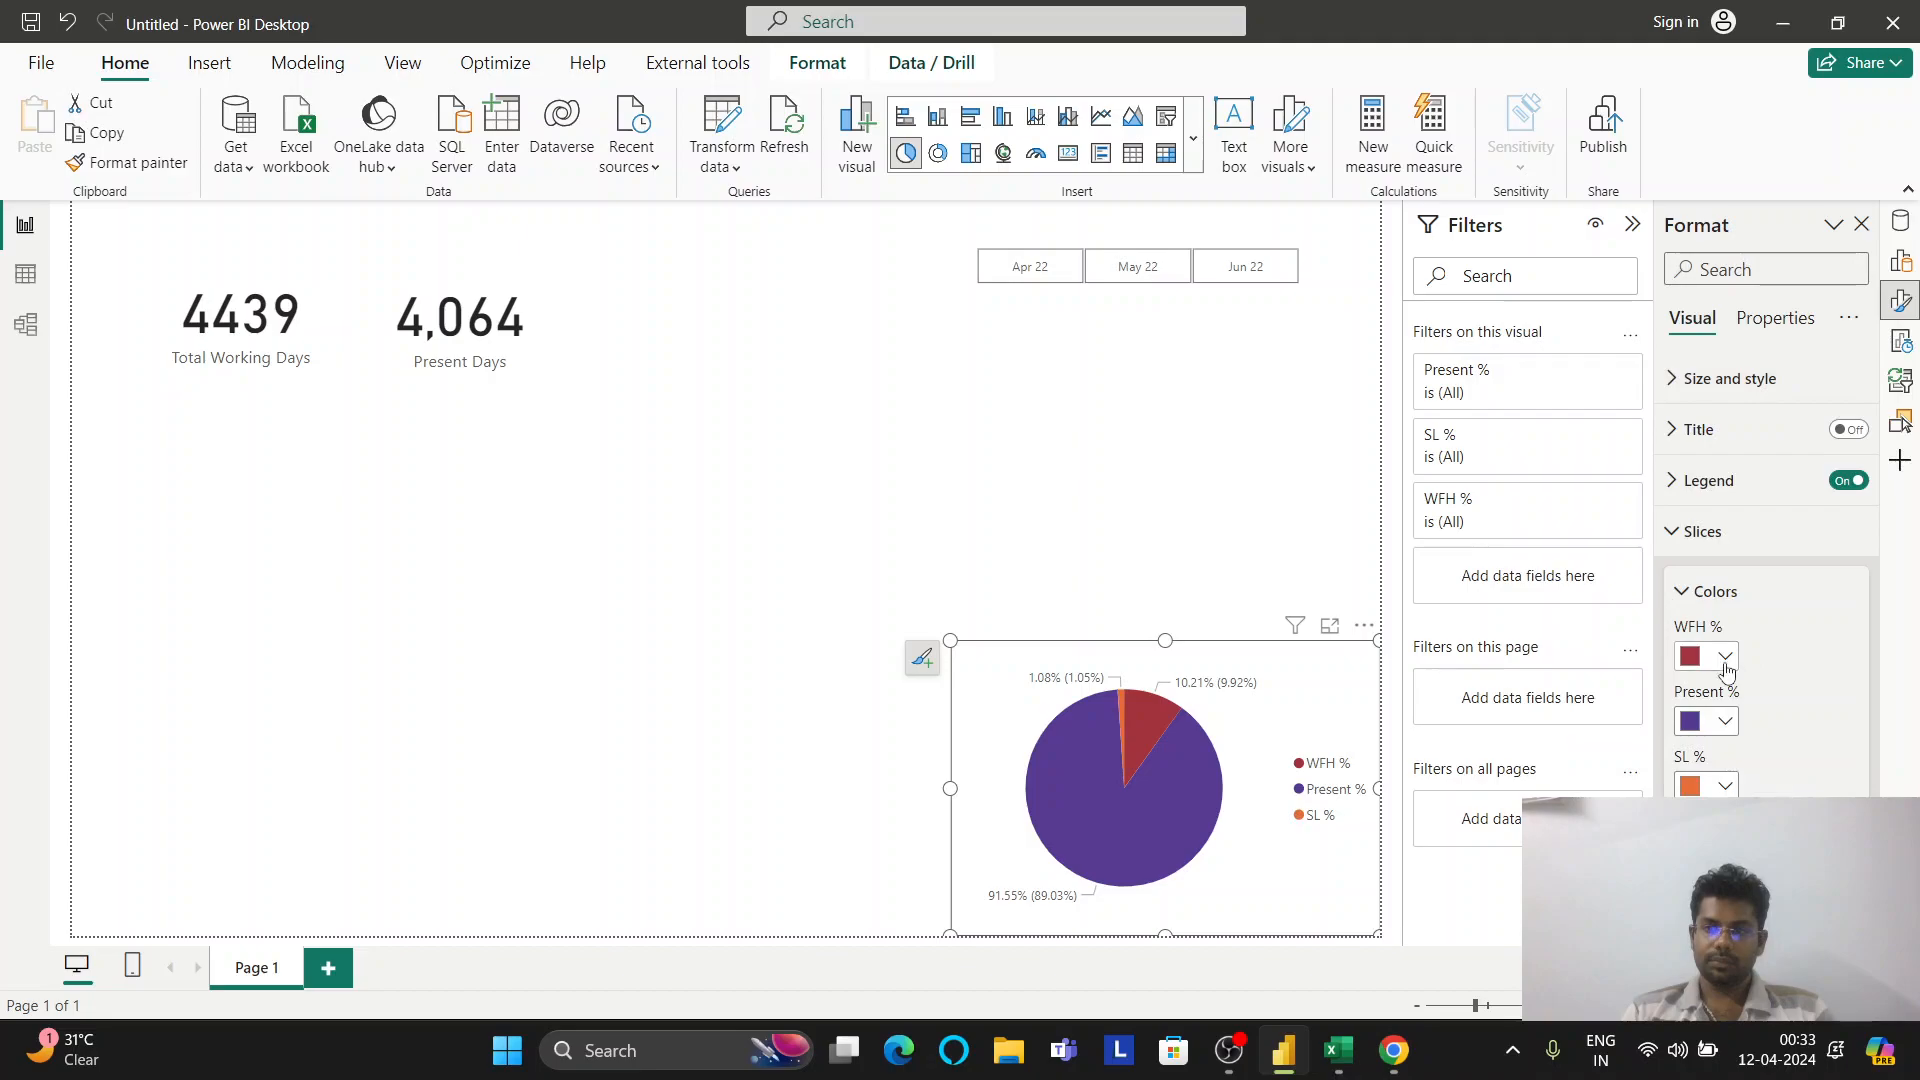
{"action": "left_click", "coordinate": [1725, 658]}
{"action": "left_click", "coordinate": [1860, 456]}
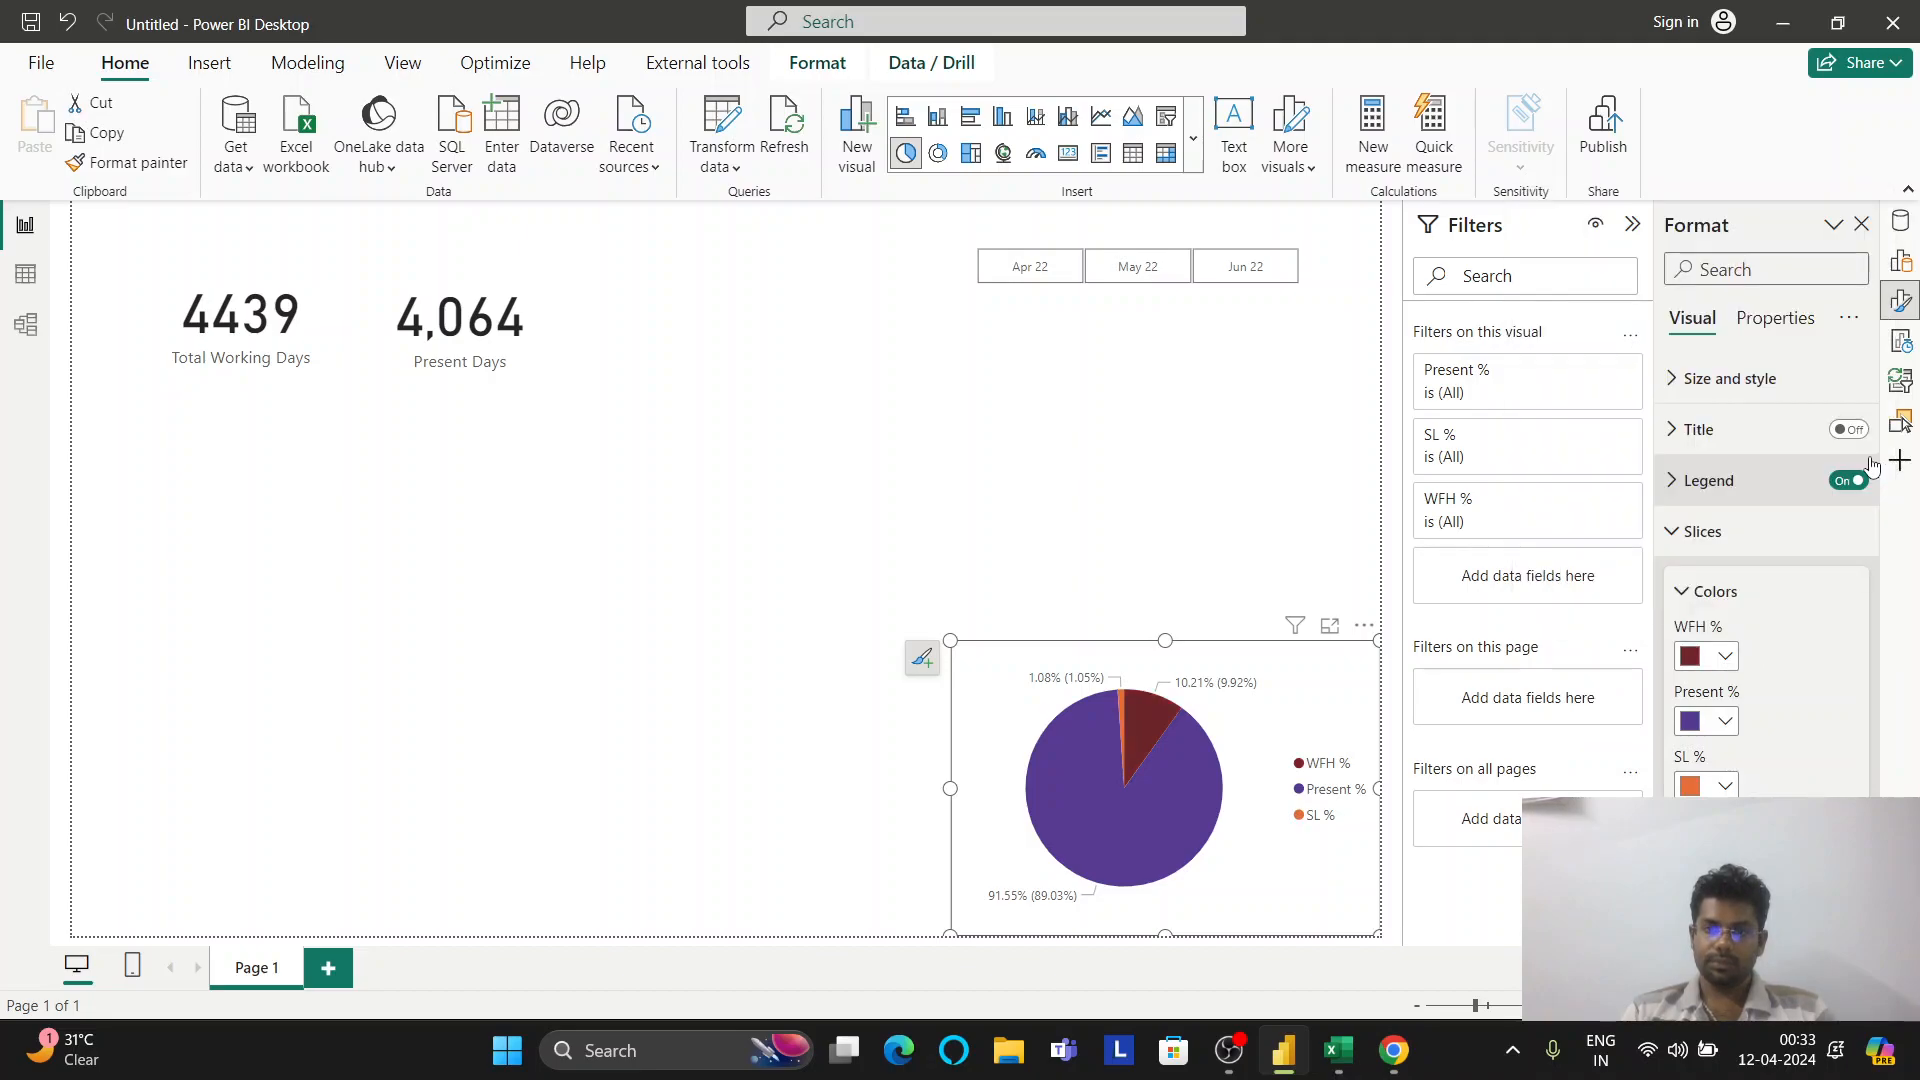
{"action": "left_click", "coordinate": [1313, 473]}
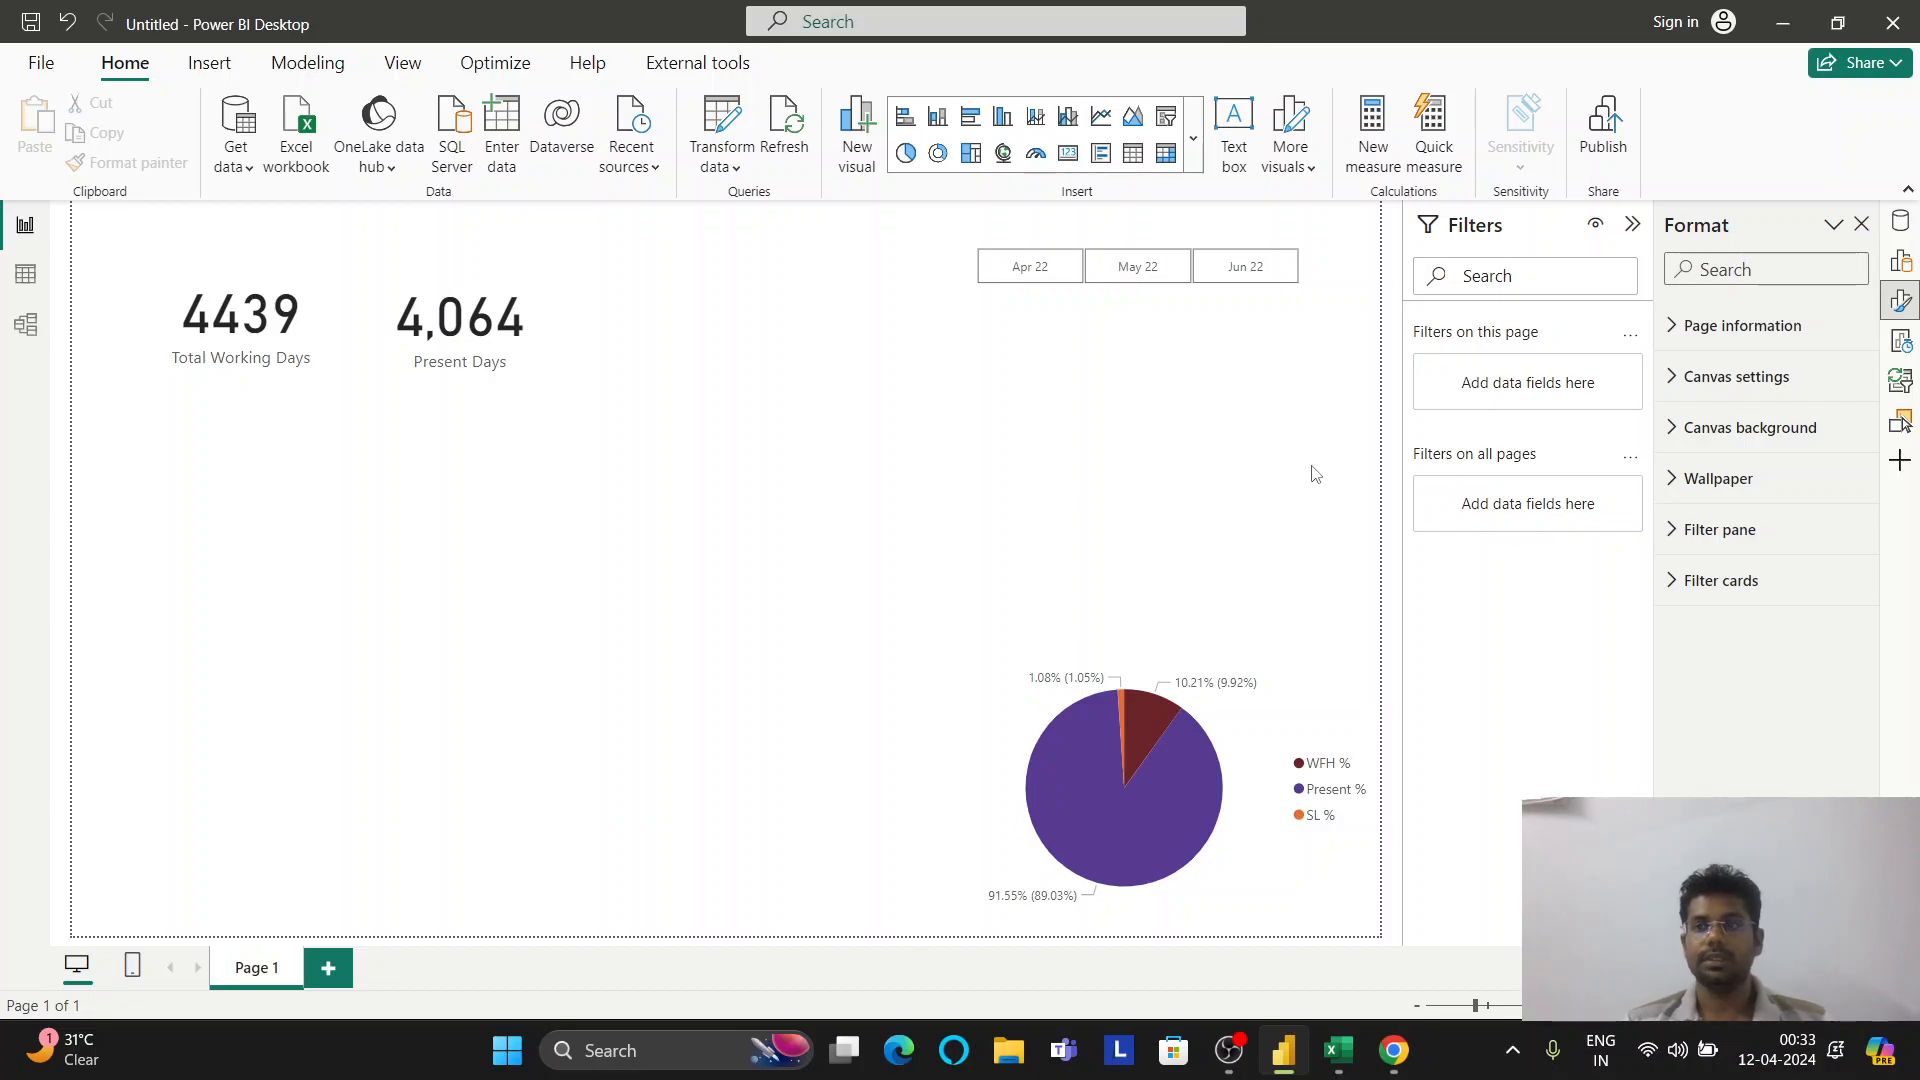
Drop the Name field onto the canvas as a new visual and make it taller
{"action": "left_click", "coordinate": [1900, 221]}
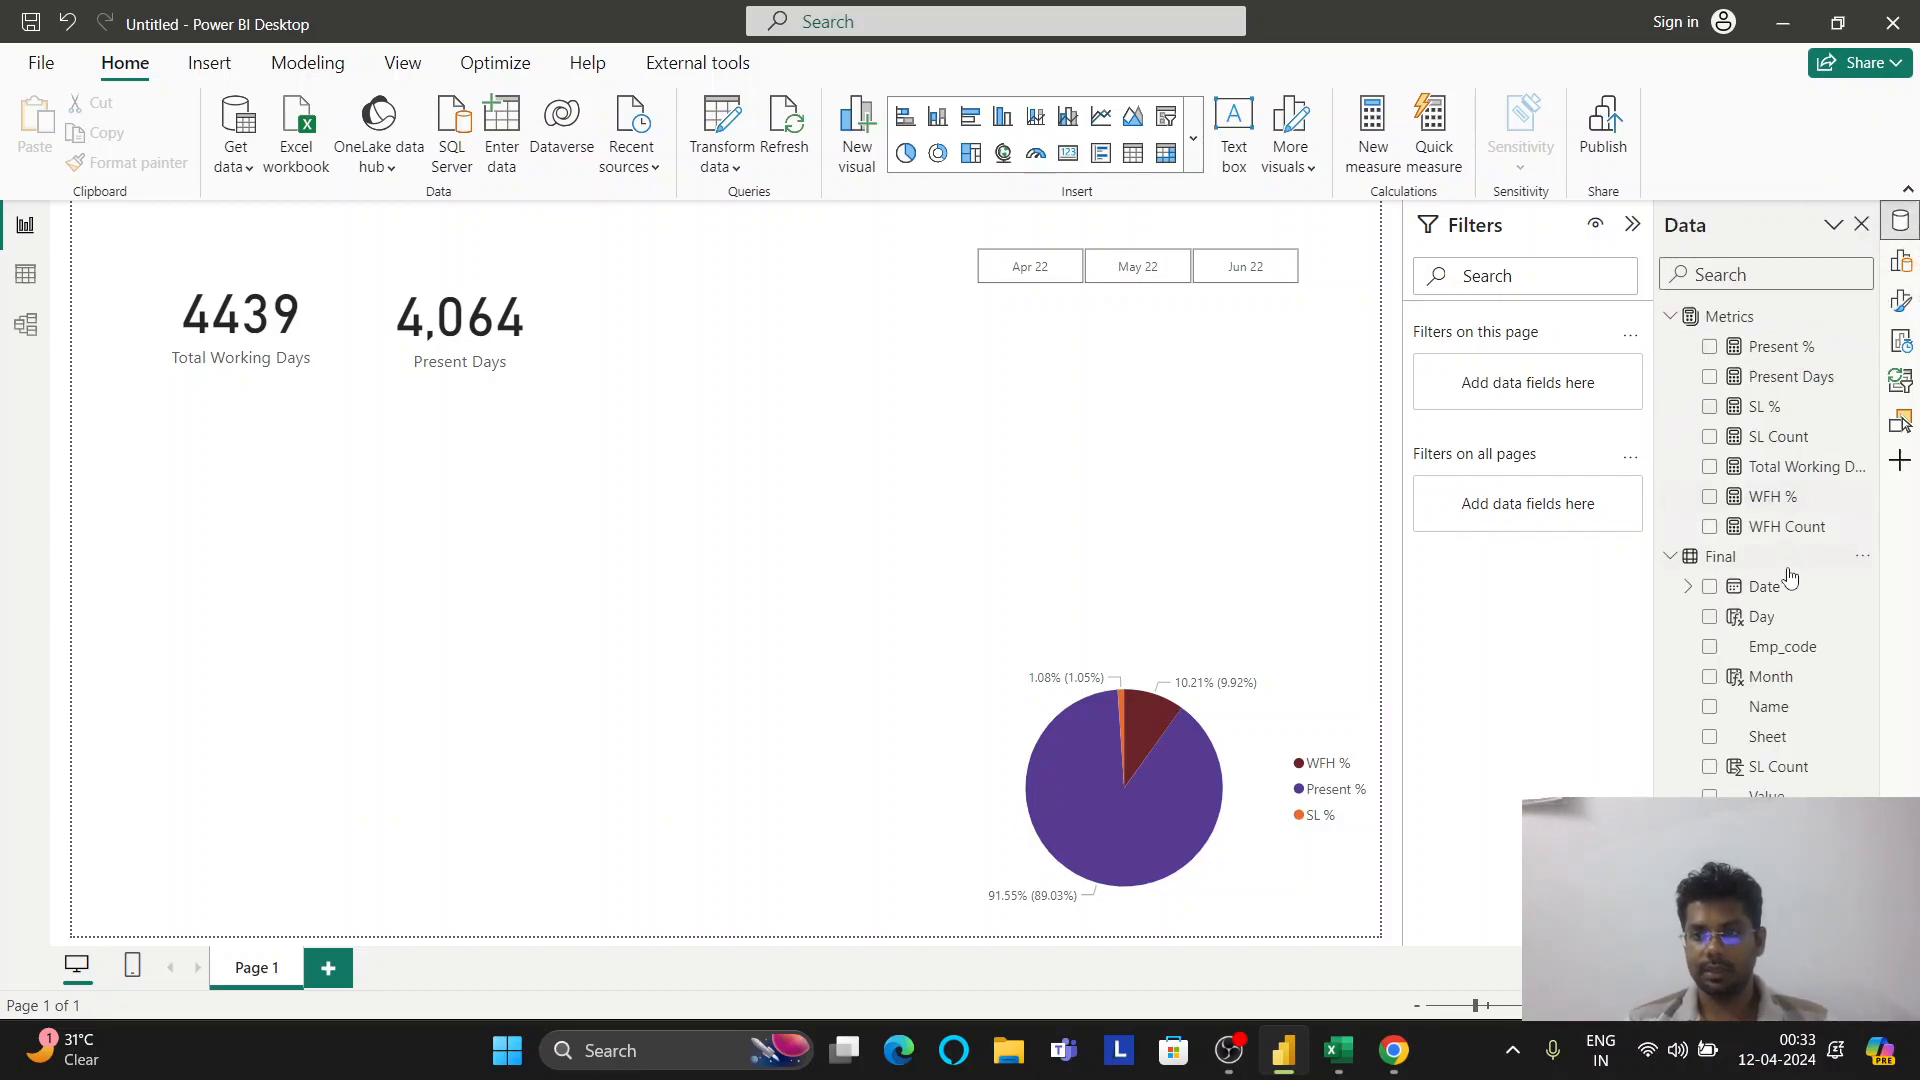
{"action": "left_click_drag", "start_coordinate": [1796, 710], "coordinate": [292, 468]}
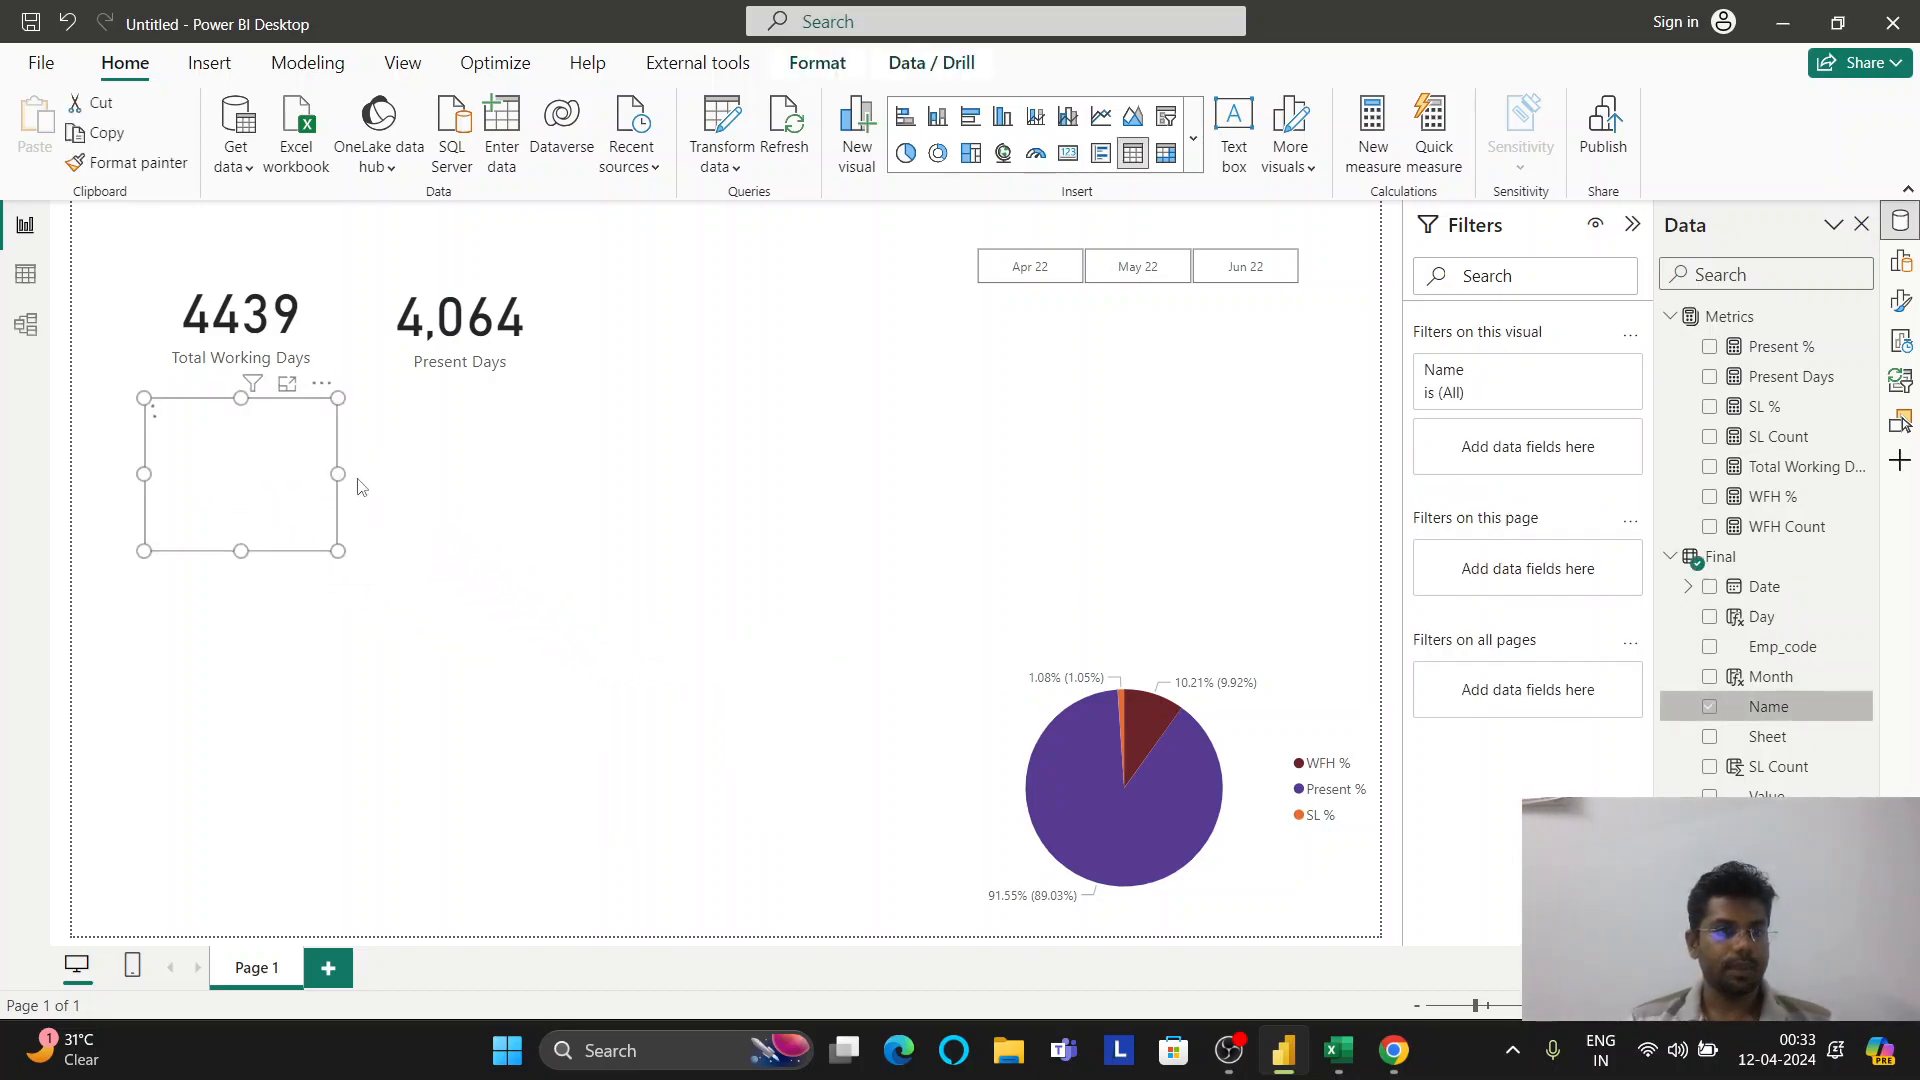
{"action": "left_click_drag", "start_coordinate": [241, 553], "coordinate": [241, 768]}
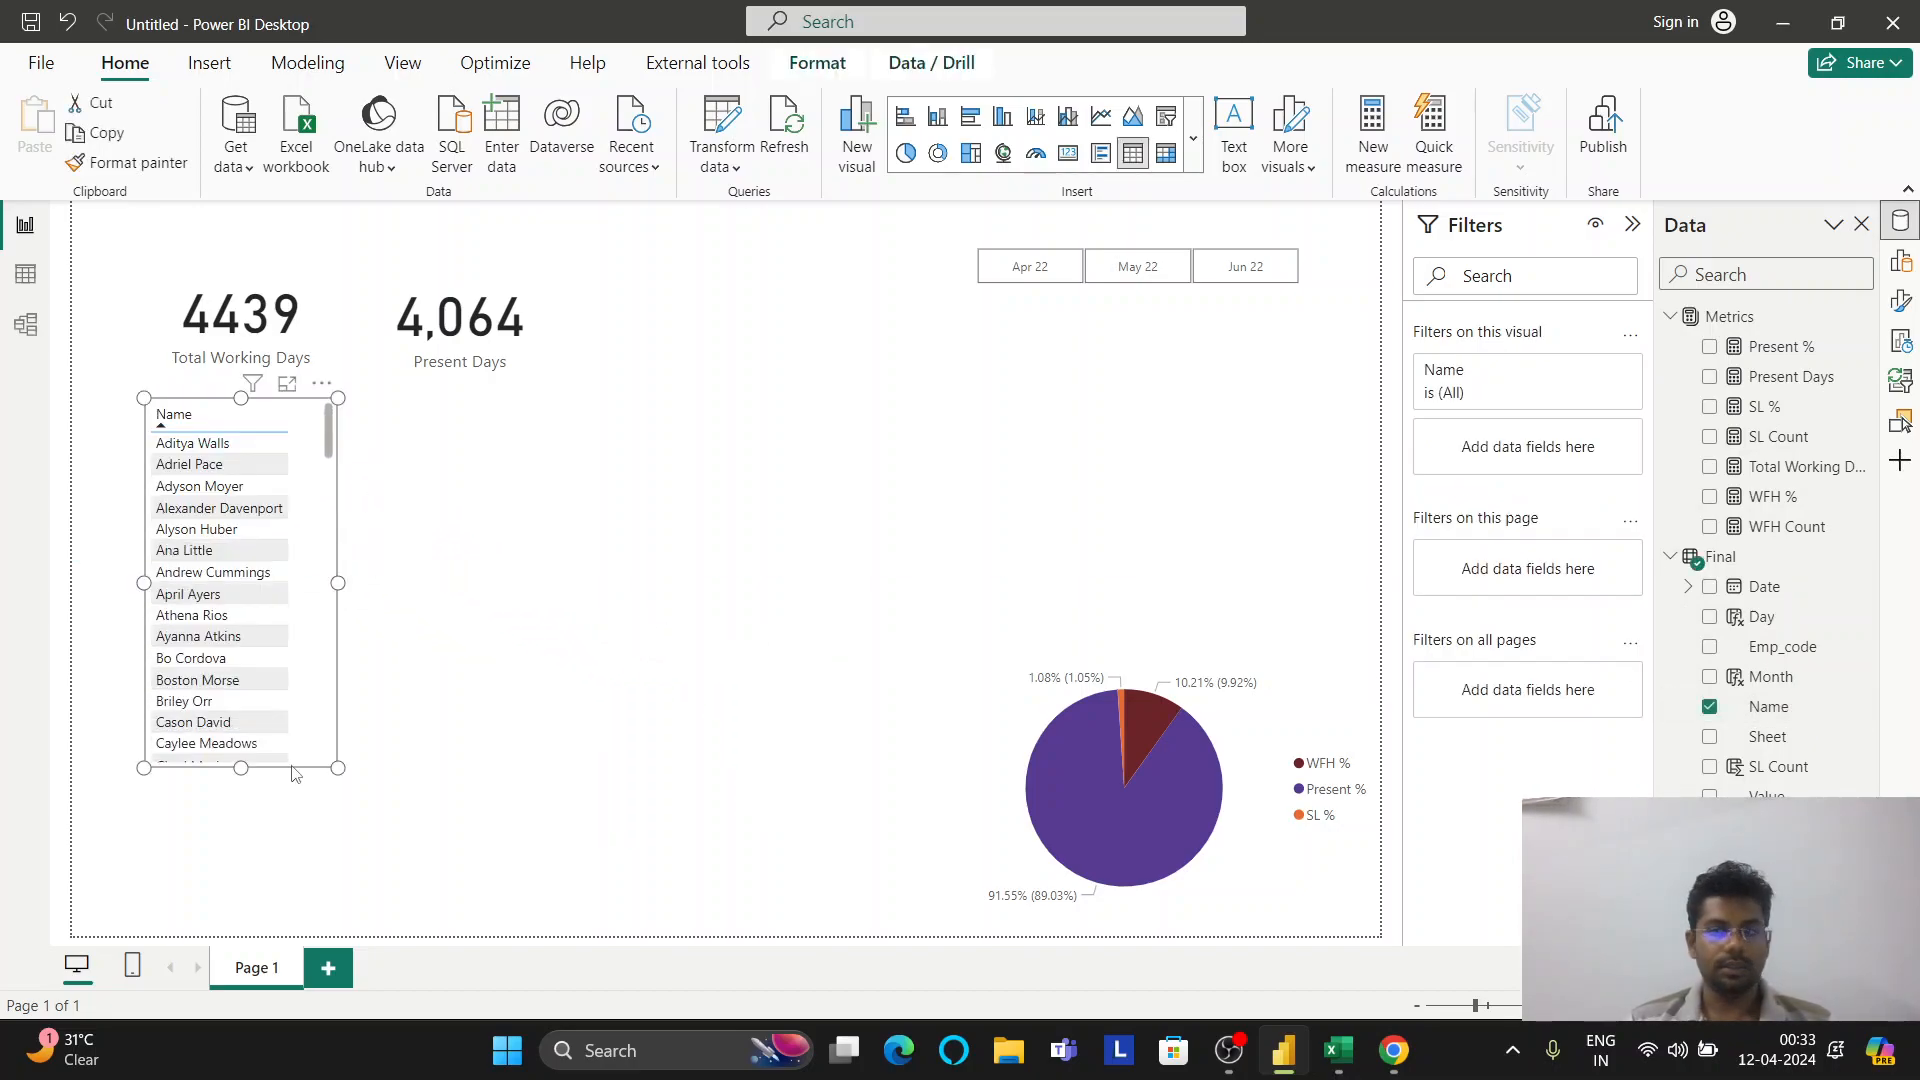
{"action": "left_click", "coordinate": [1903, 222]}
{"action": "left_click", "coordinate": [1900, 222]}
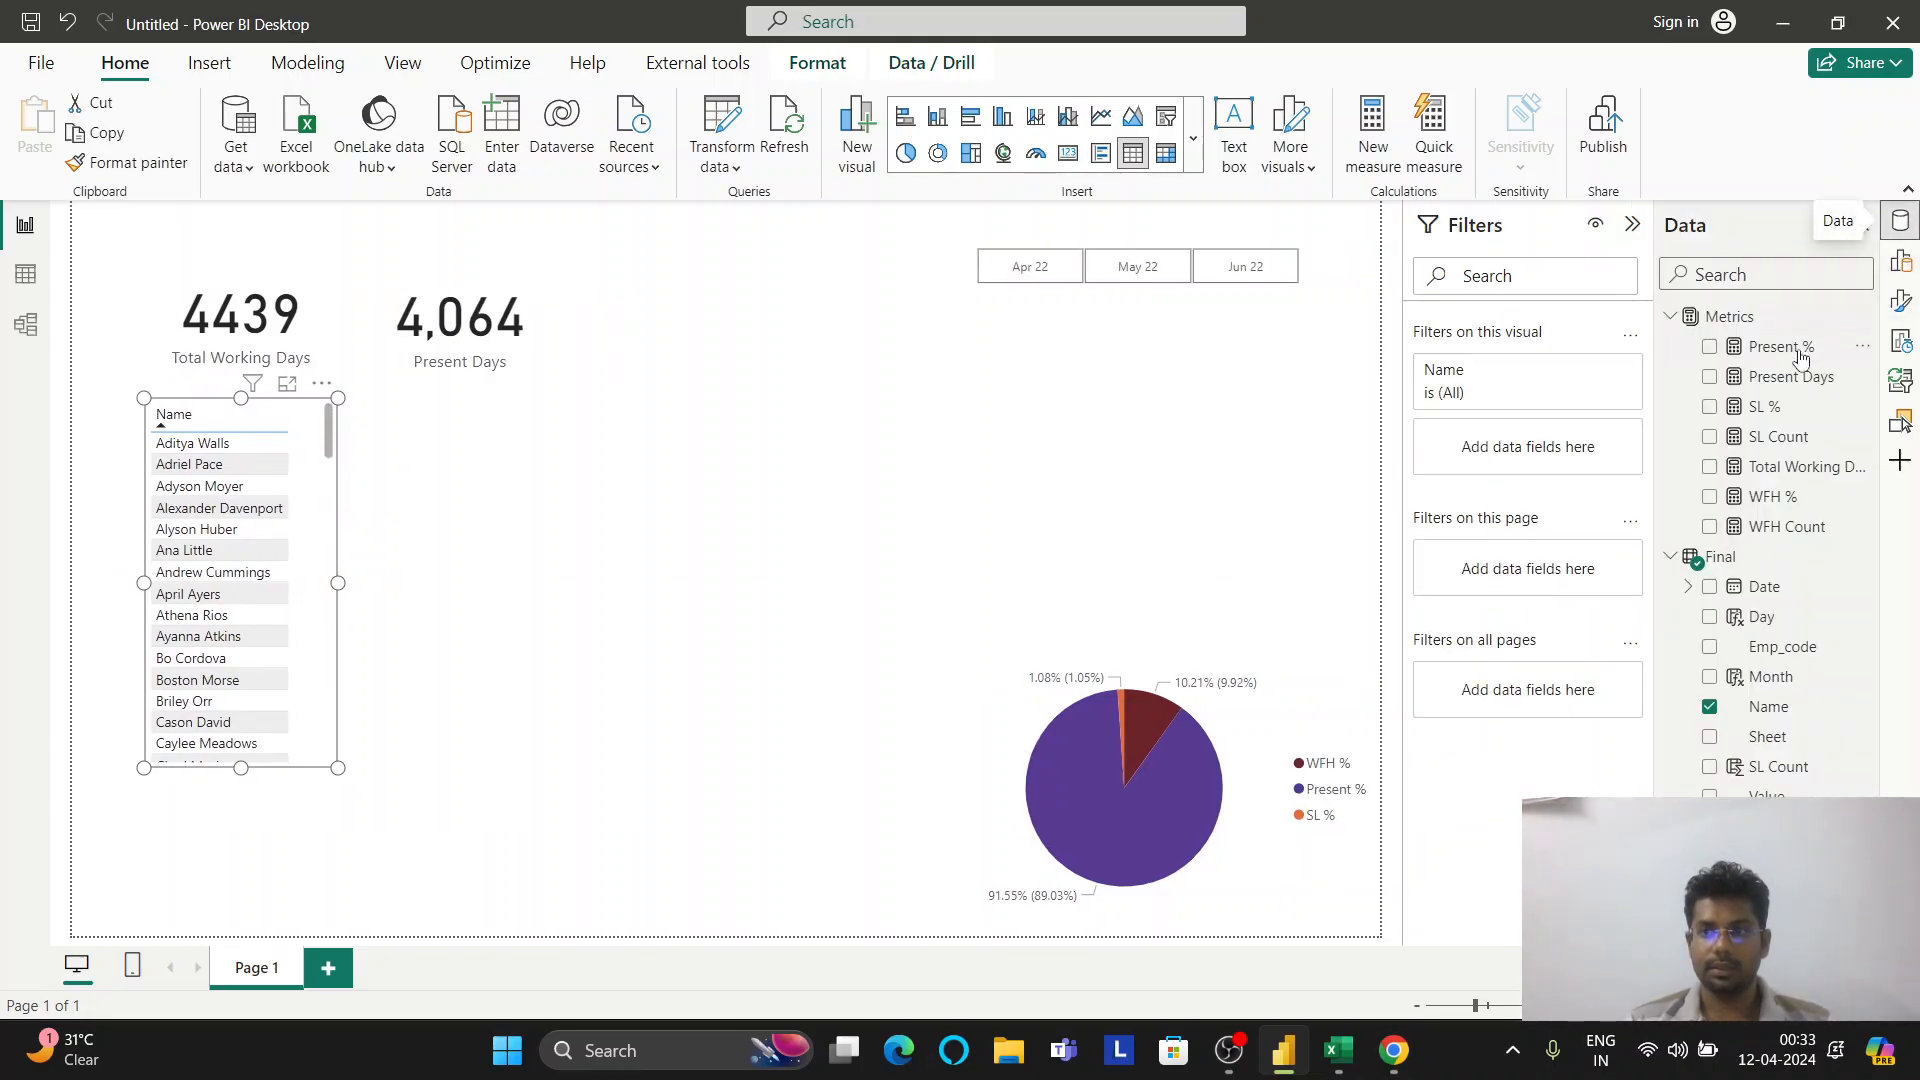
Add Present %, WFH % and SL % to the Name visual and switch it to a Table
{"action": "left_click_drag", "start_coordinate": [1783, 350], "coordinate": [295, 518]}
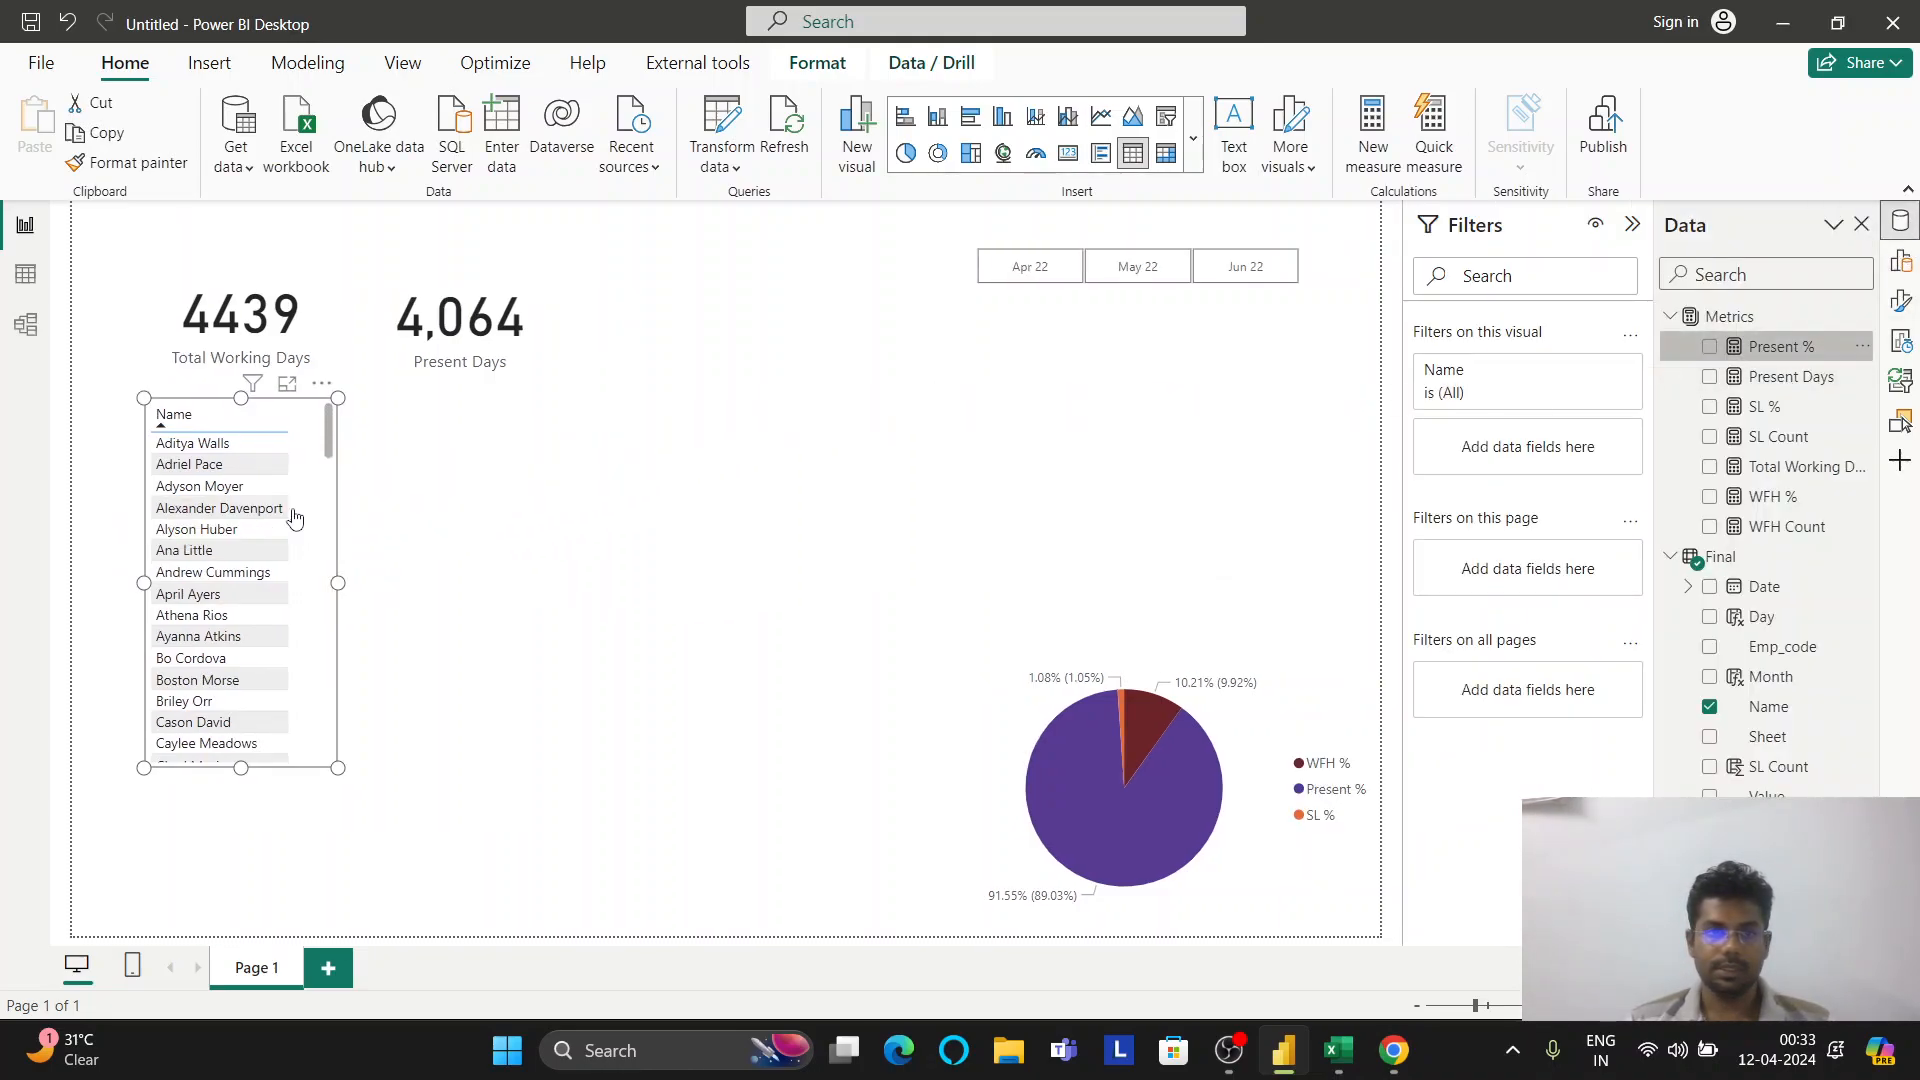
{"action": "left_click_drag", "start_coordinate": [1783, 508], "coordinate": [275, 520]}
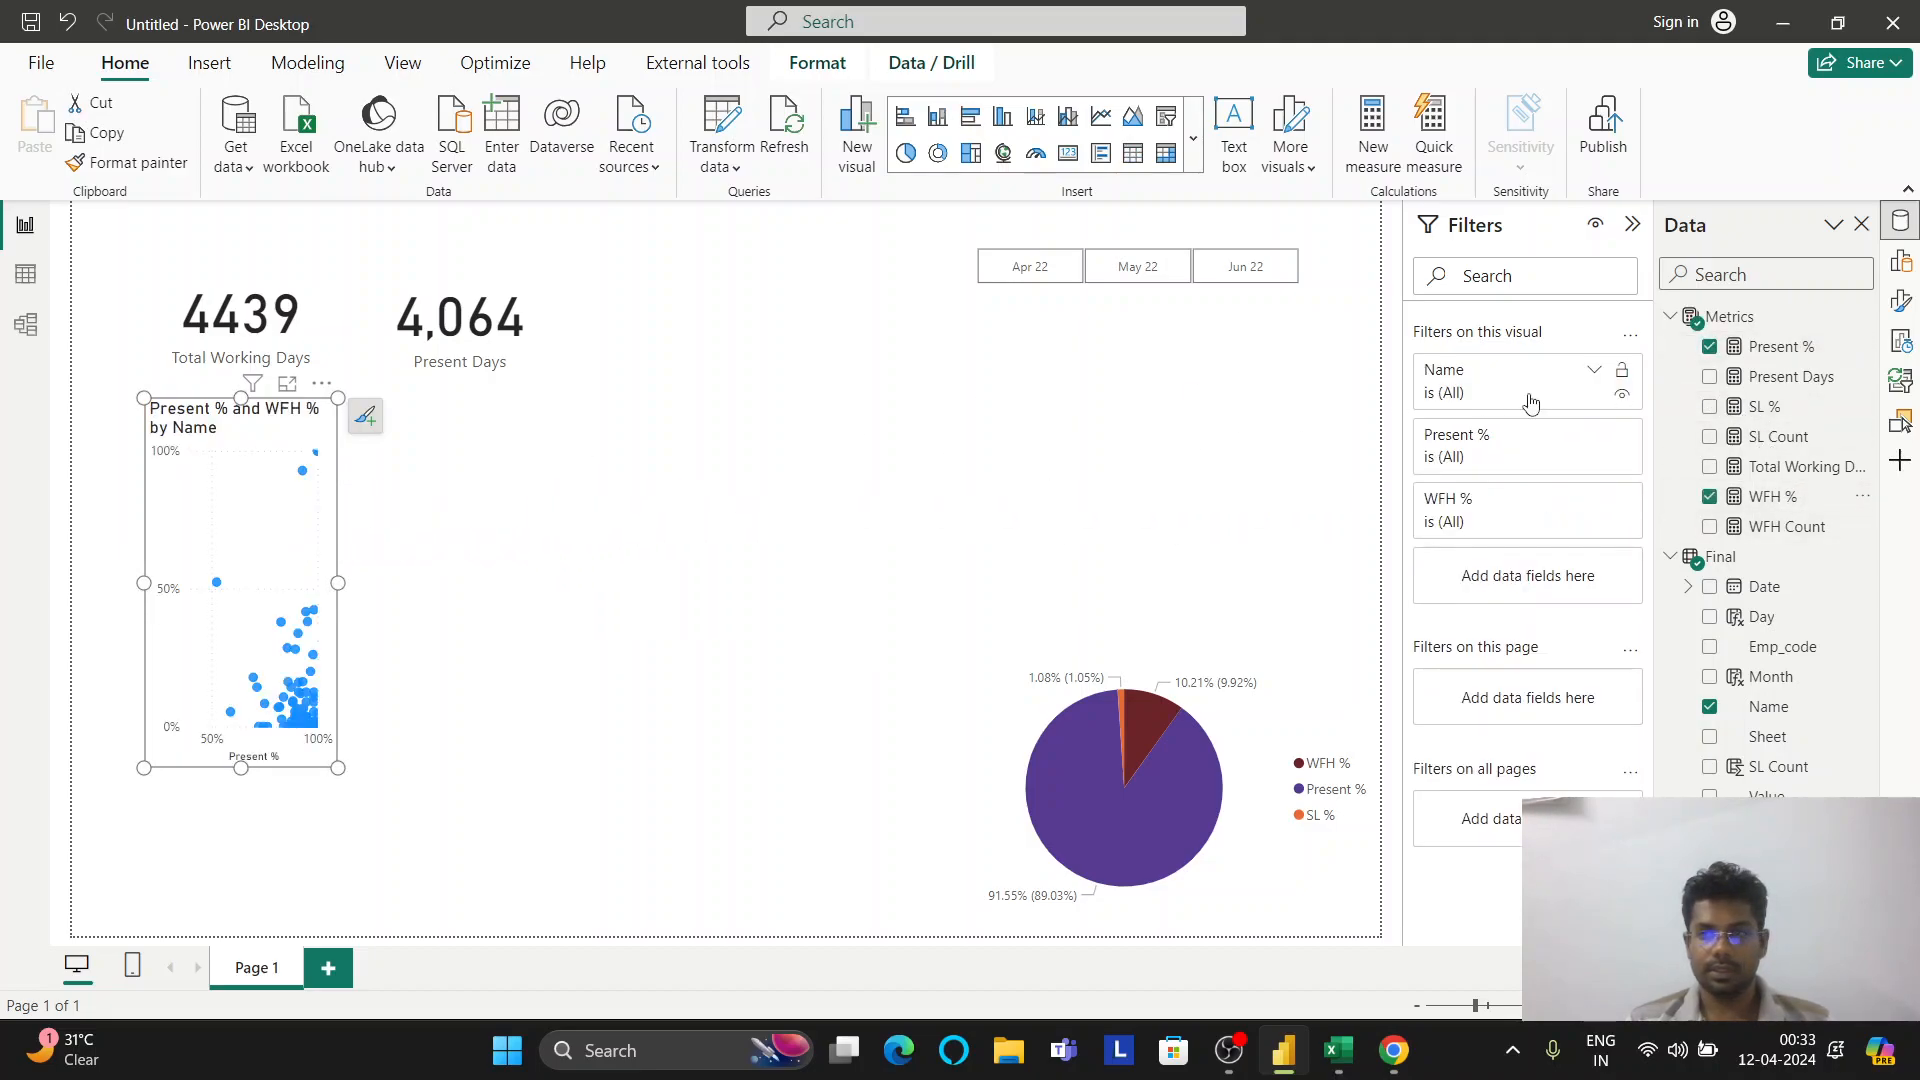
{"action": "left_click_drag", "start_coordinate": [1773, 412], "coordinate": [288, 518]}
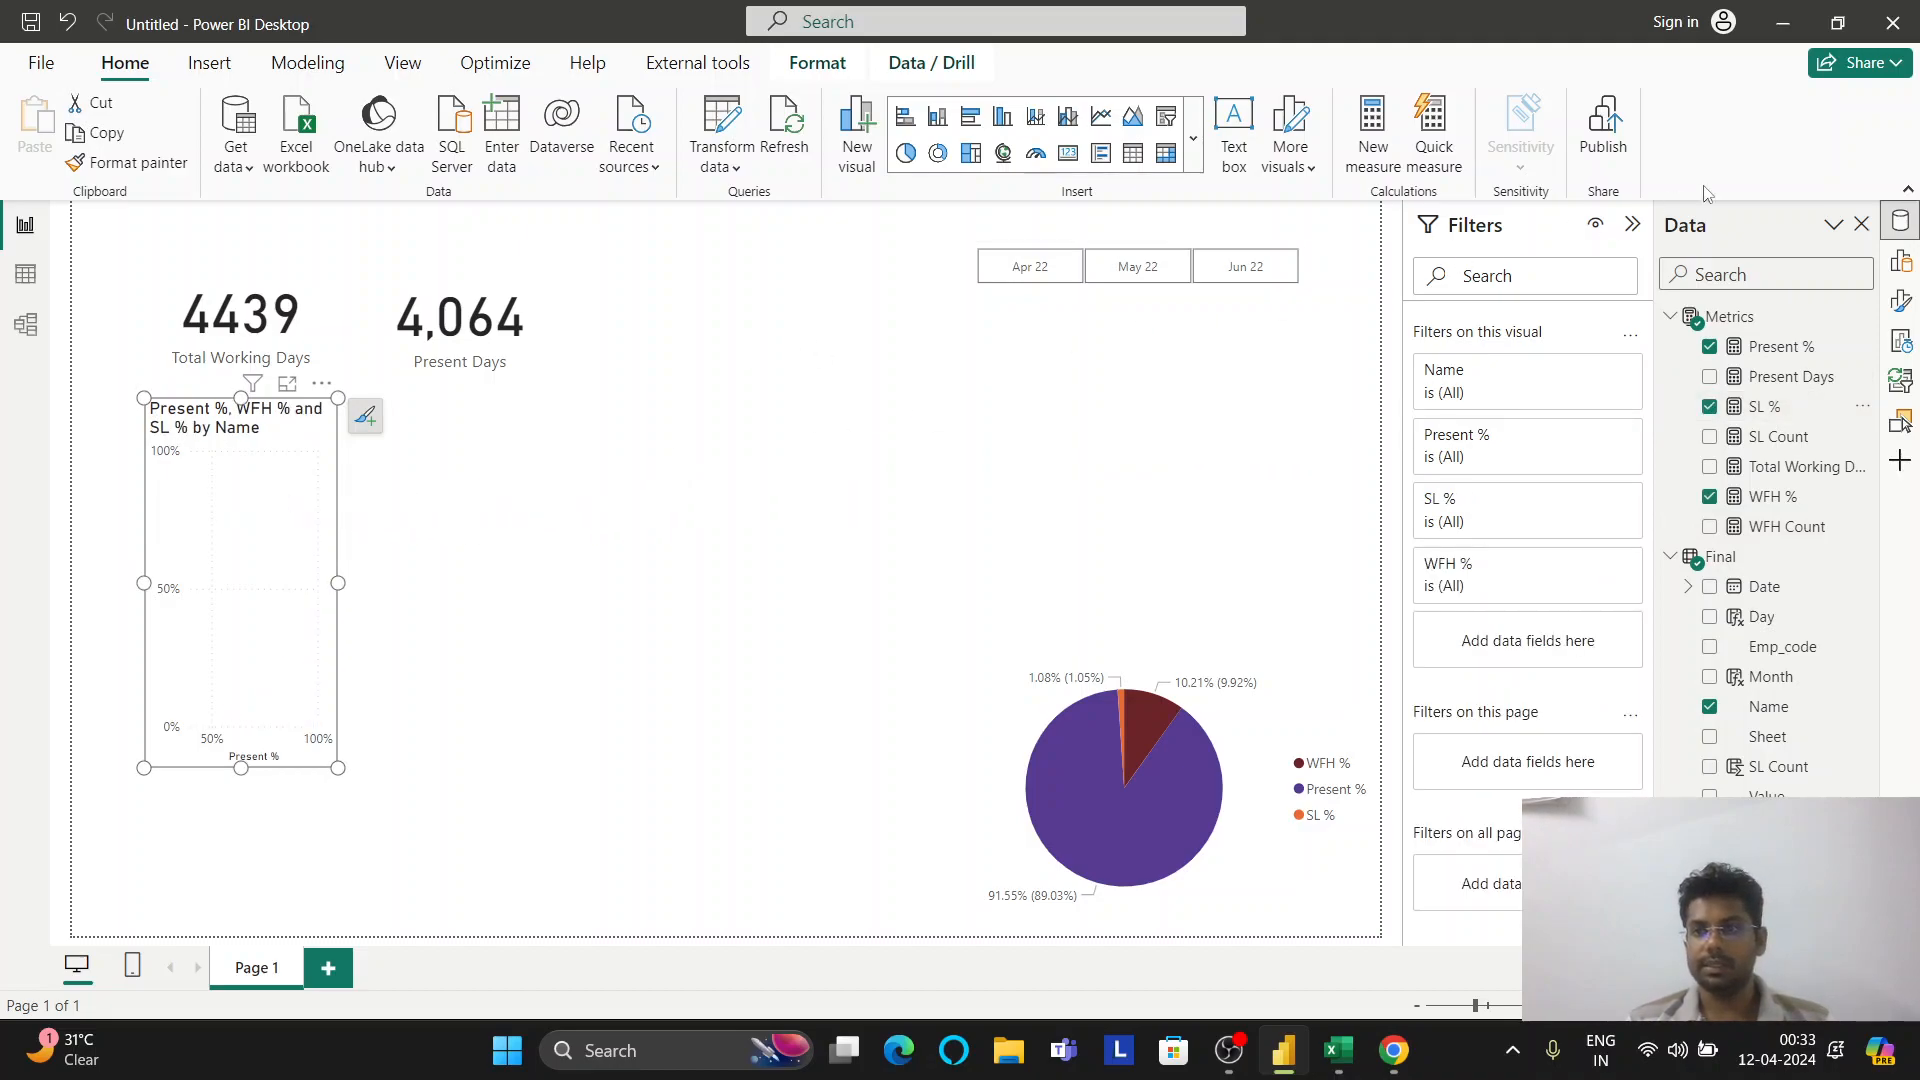
{"action": "left_click", "coordinate": [1900, 260]}
{"action": "left_click", "coordinate": [1854, 296]}
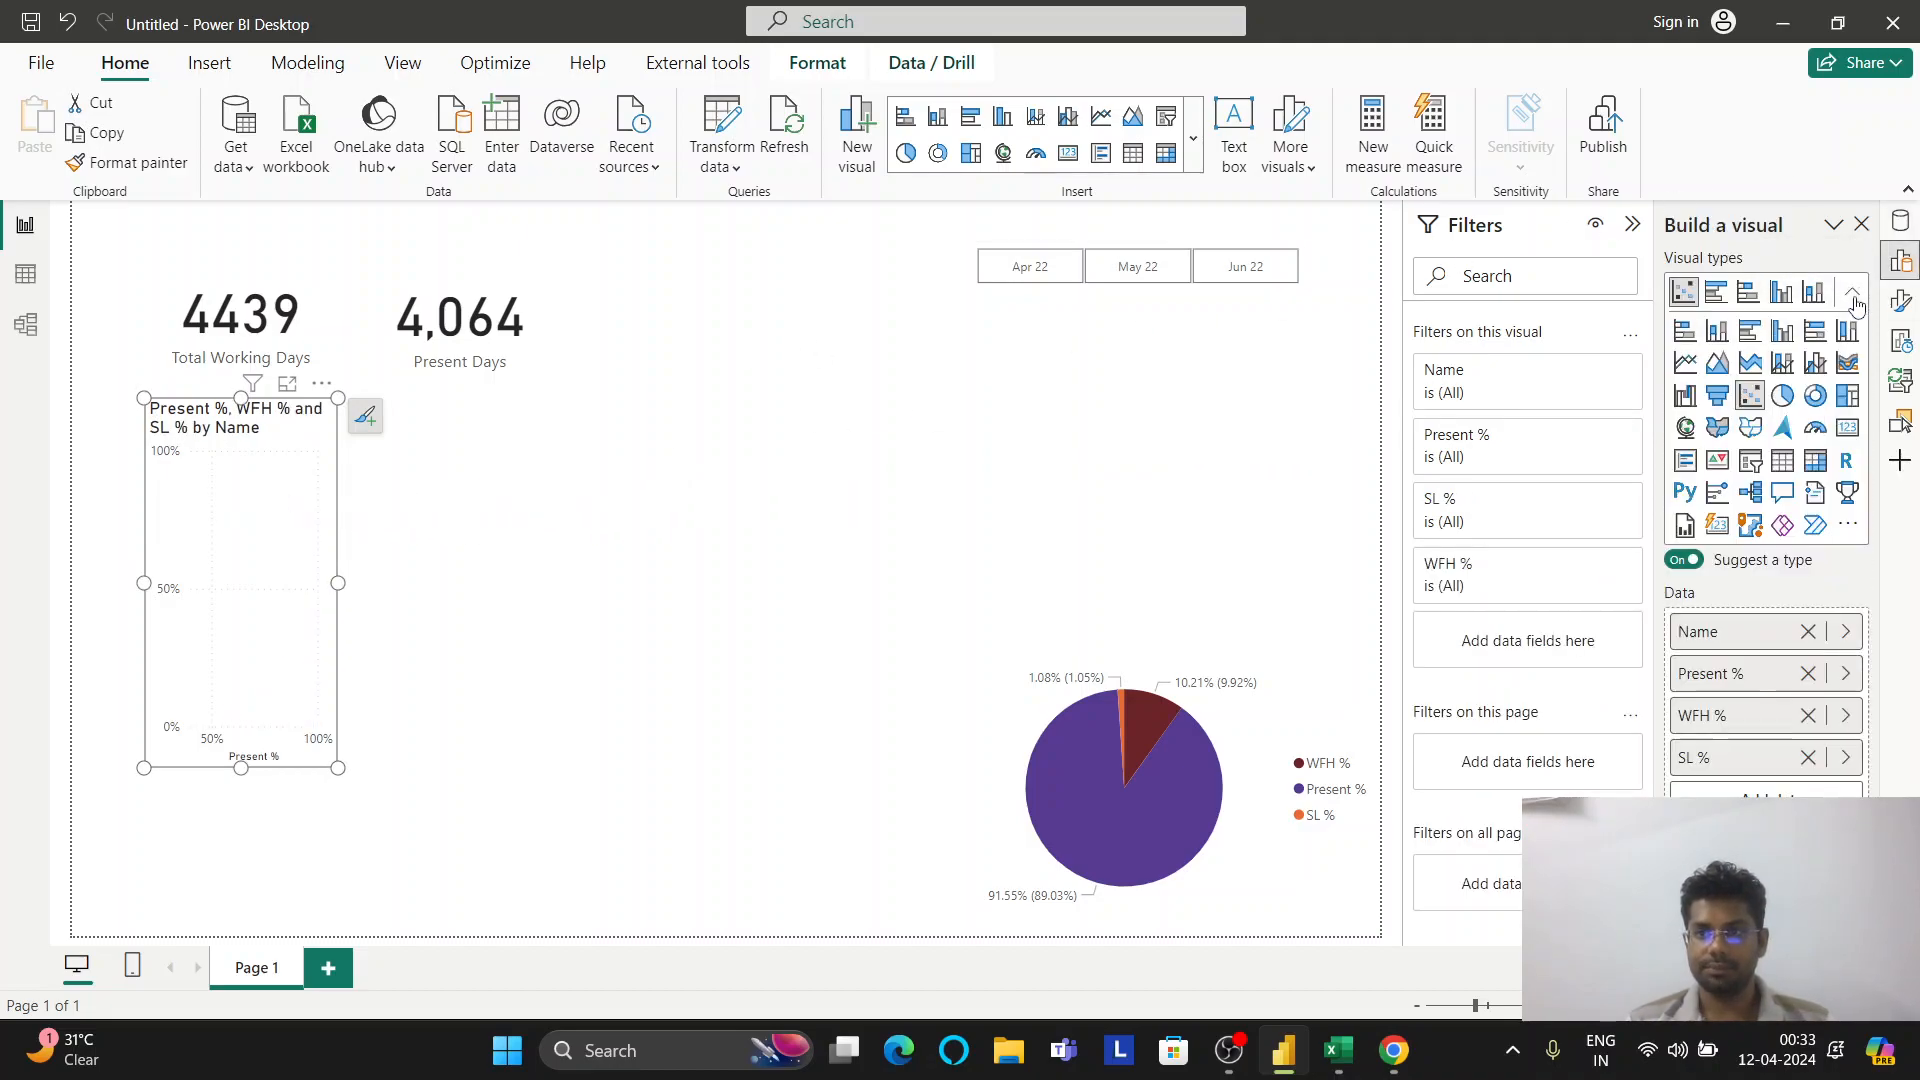
{"action": "left_click", "coordinate": [1783, 460]}
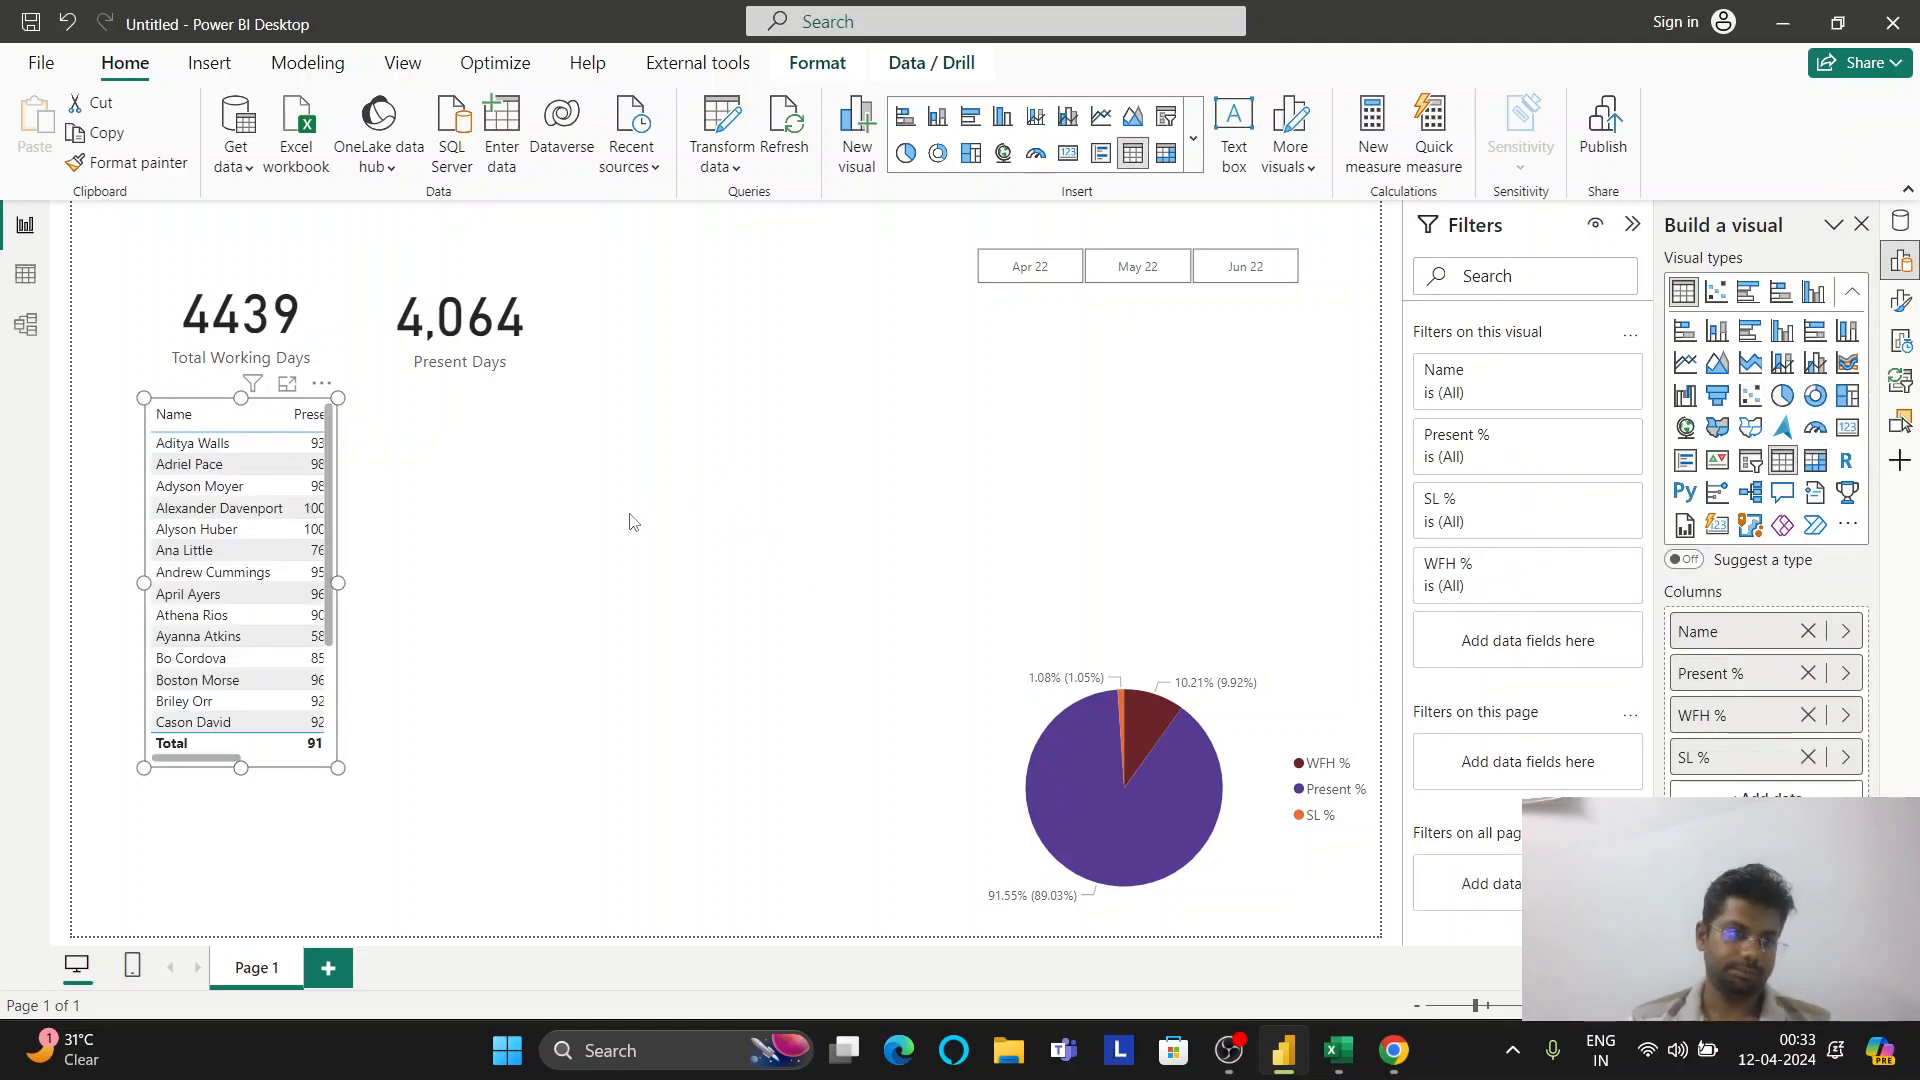
Resize the table to sit under the cards, and shrink the Total Working Days card
{"action": "left_click_drag", "start_coordinate": [337, 584], "coordinate": [528, 620]}
{"action": "mouse_move", "coordinate": [345, 767]}
{"action": "left_mouse_down"}
{"action": "mouse_move", "coordinate": [350, 820]}
{"action": "mouse_move", "coordinate": [347, 791]}
{"action": "left_mouse_up"}
{"action": "left_click_drag", "start_coordinate": [144, 593], "coordinate": [174, 612]}
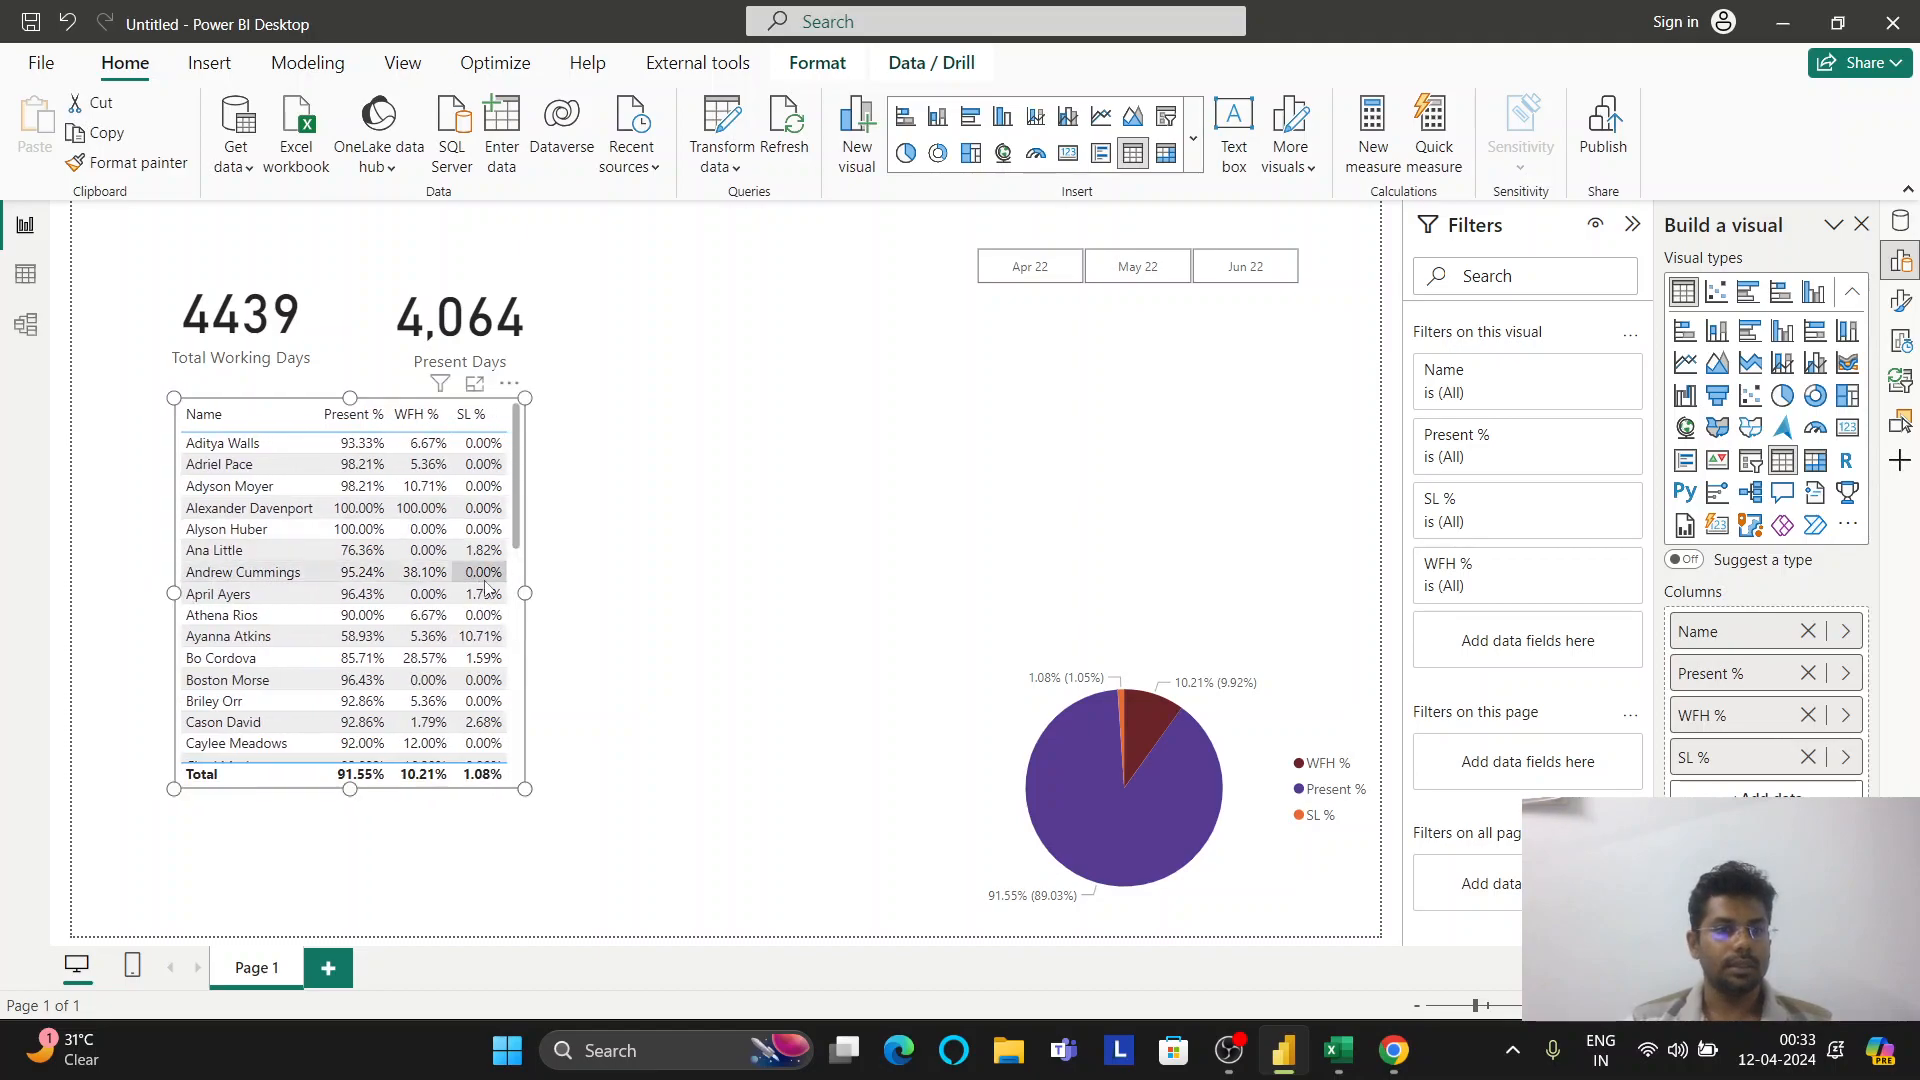
{"action": "left_click_drag", "start_coordinate": [525, 598], "coordinate": [545, 598]}
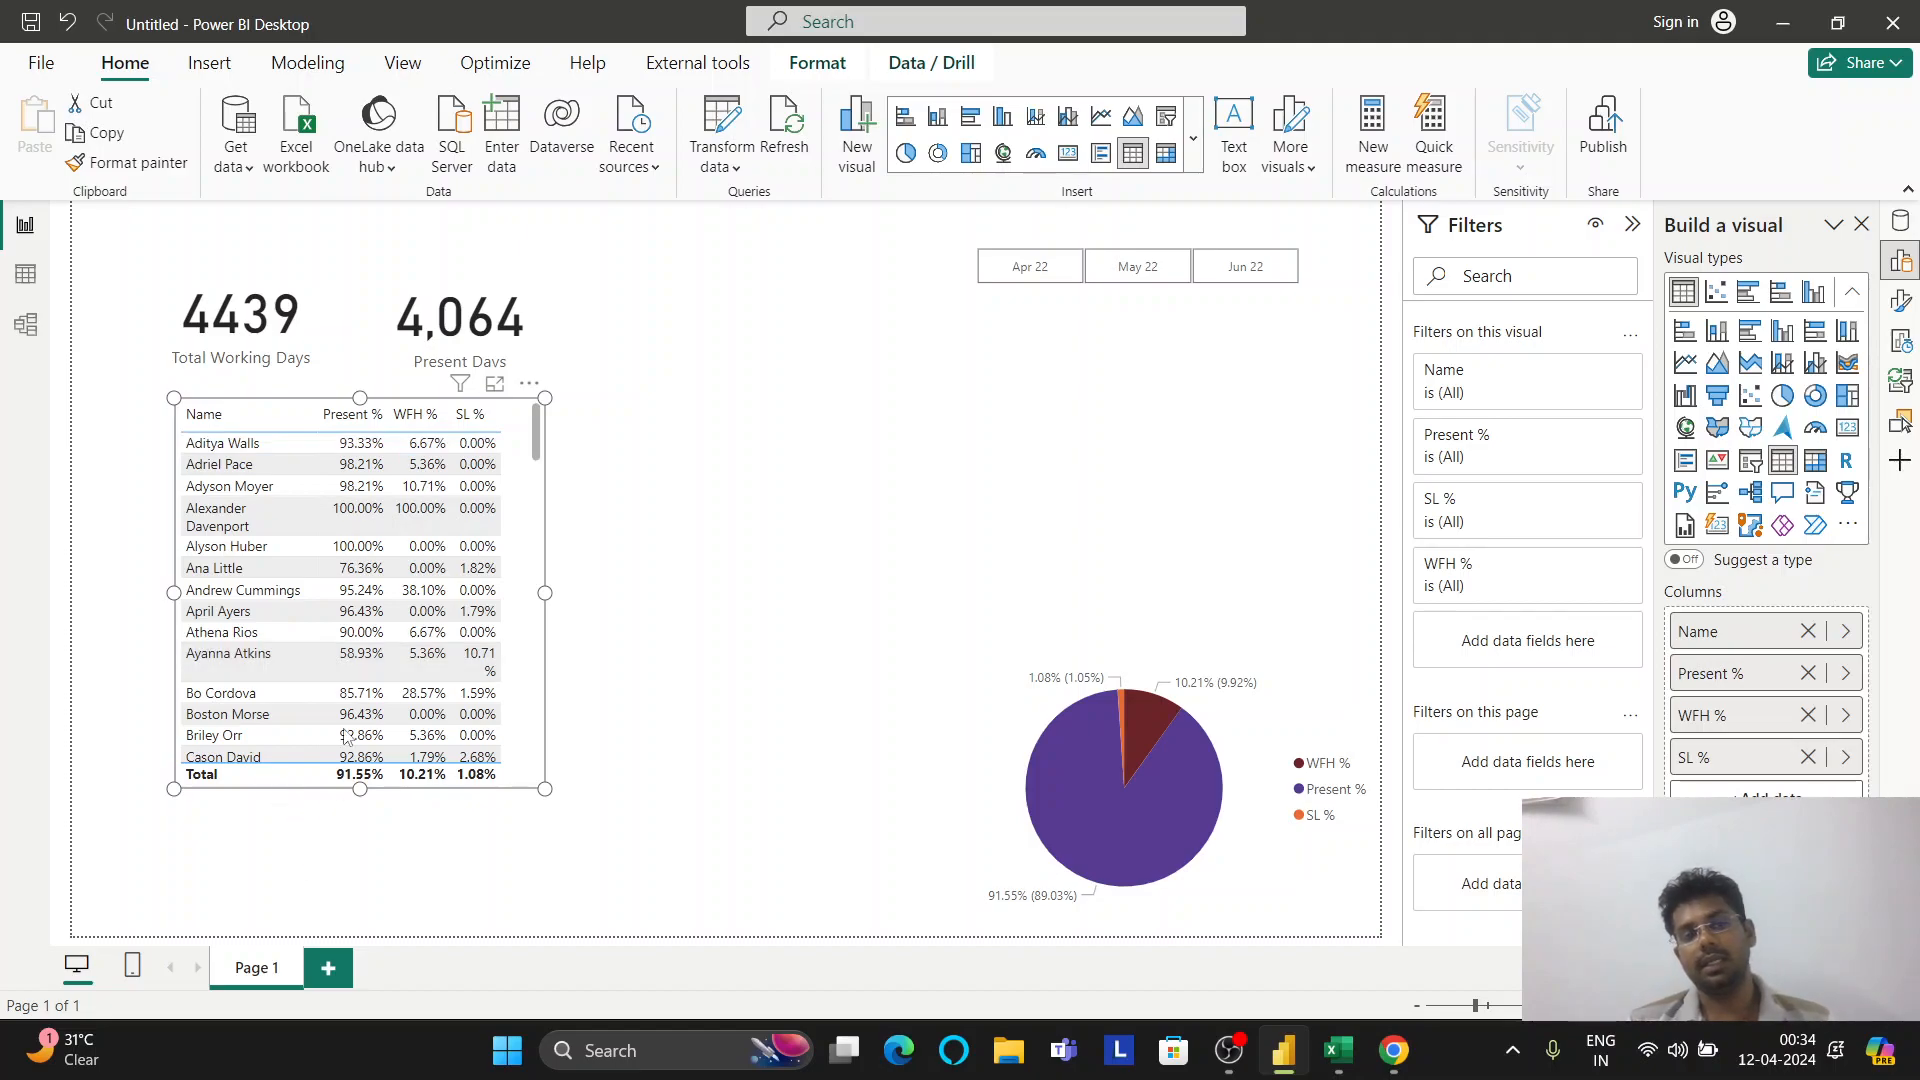
{"action": "left_click", "coordinate": [296, 338]}
{"action": "mouse_move", "coordinate": [337, 386]}
{"action": "left_mouse_down"}
{"action": "mouse_move", "coordinate": [296, 341]}
{"action": "mouse_move", "coordinate": [313, 376]}
{"action": "left_mouse_up"}
Resize the Total Working Days and Present Days cards, and move the per-name table up beneath them
{"action": "left_click_drag", "start_coordinate": [421, 343], "coordinate": [355, 336]}
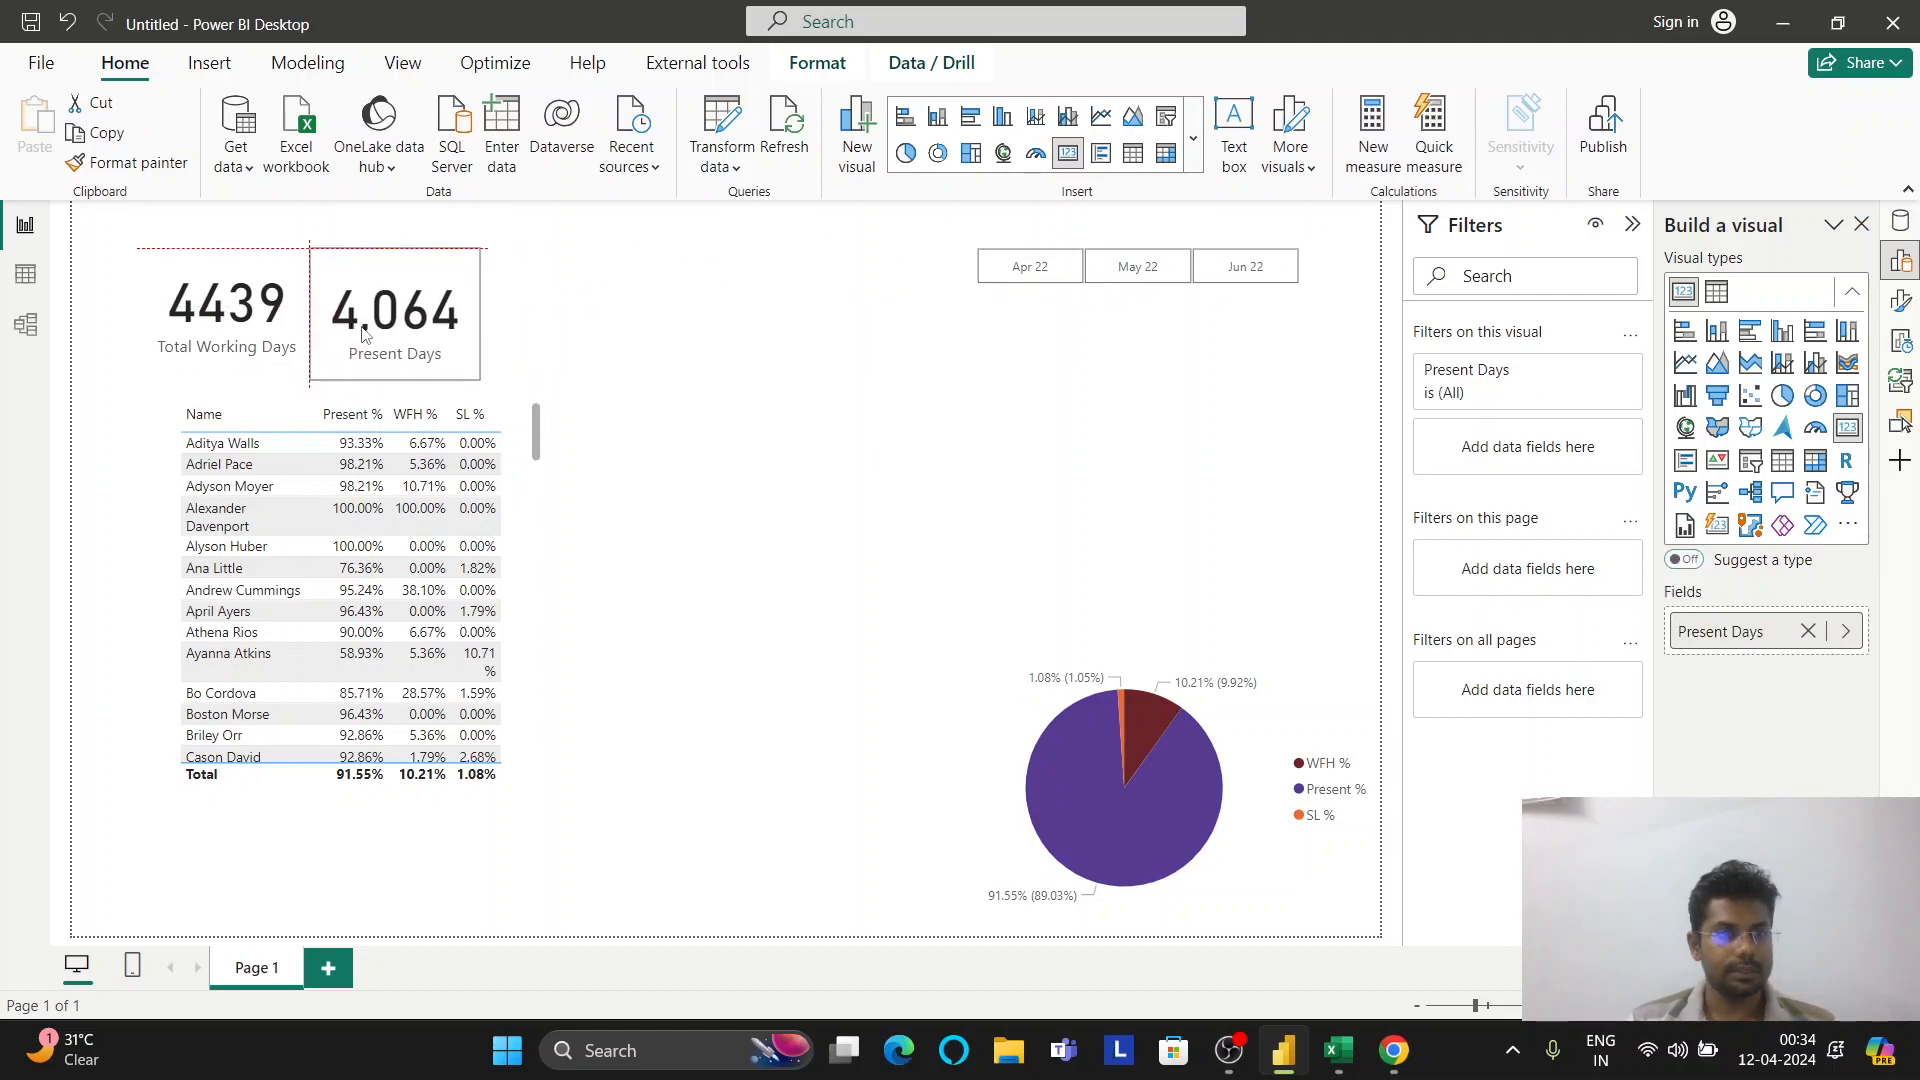
{"action": "mouse_move", "coordinate": [480, 378]}
{"action": "left_mouse_down"}
{"action": "mouse_move", "coordinate": [468, 402]}
{"action": "mouse_move", "coordinate": [472, 365]}
{"action": "left_mouse_up"}
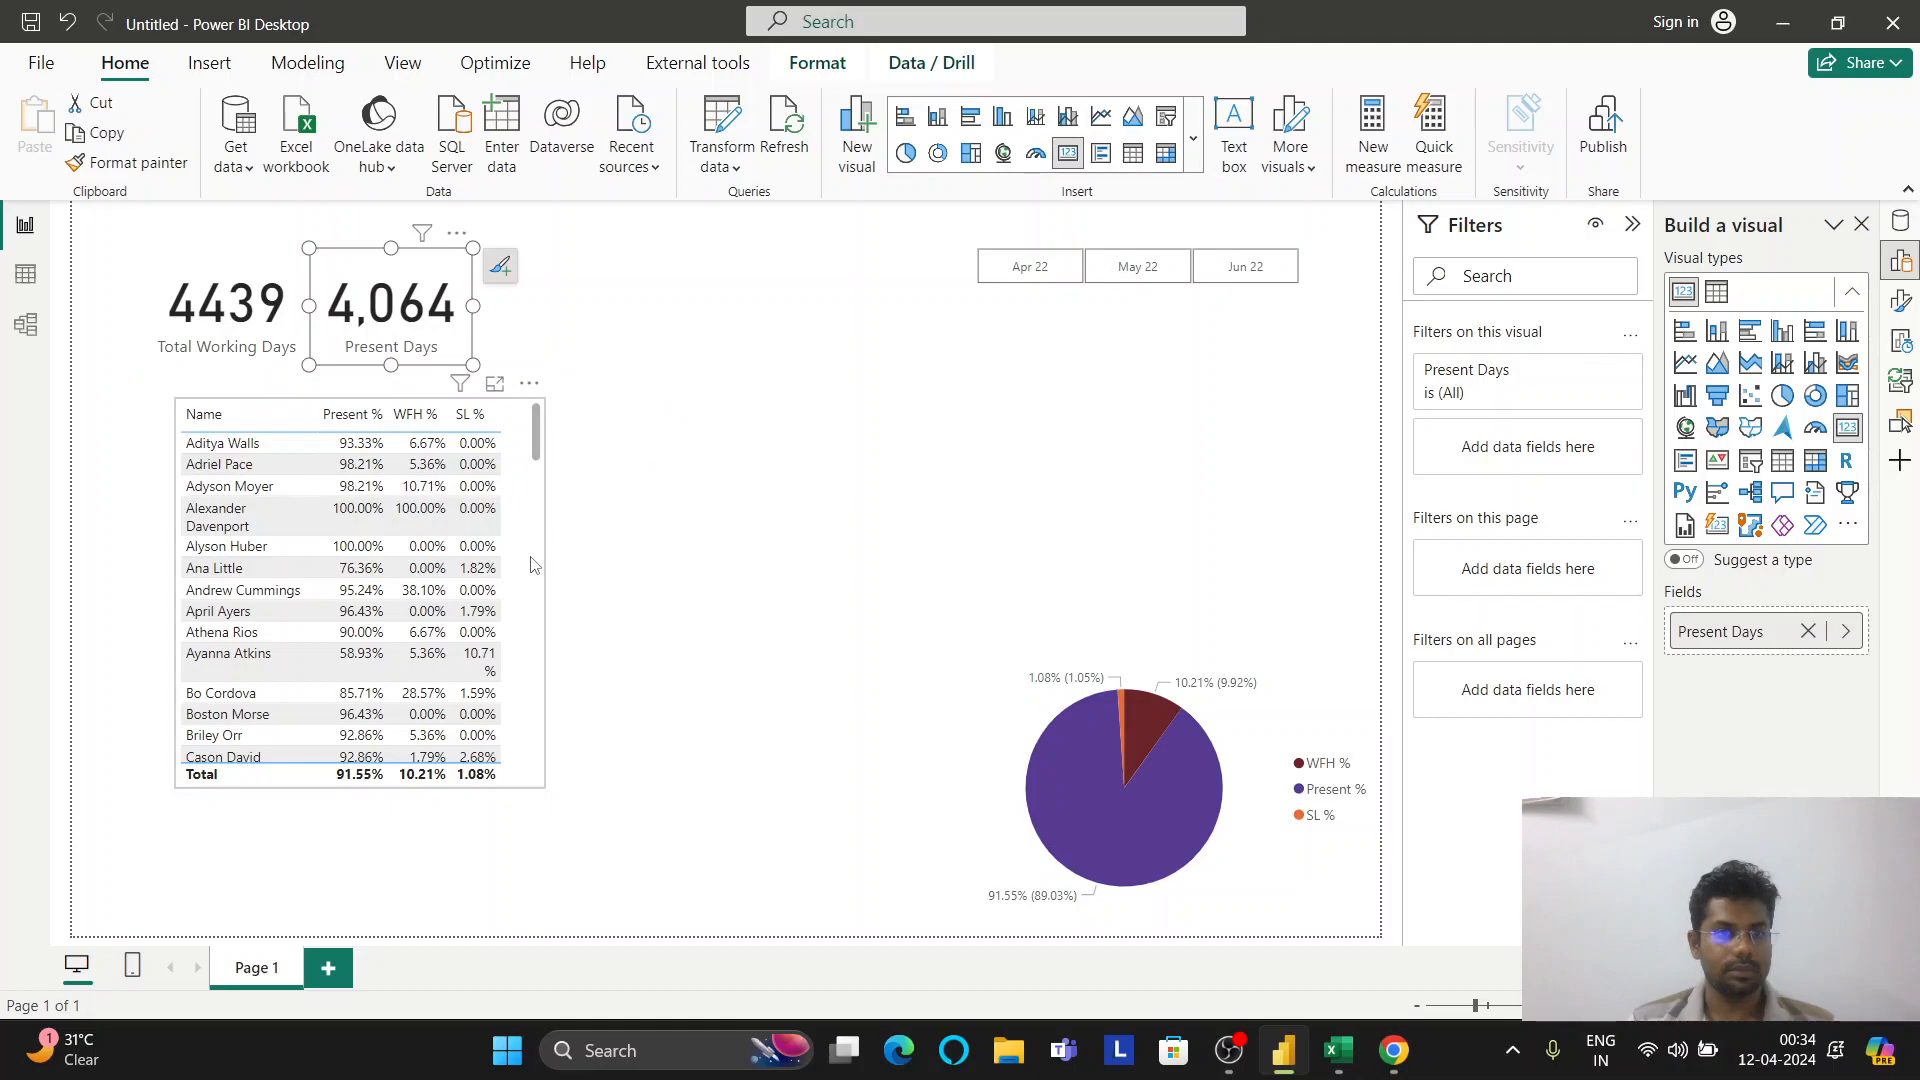
{"action": "left_click_drag", "start_coordinate": [515, 556], "coordinate": [510, 532]}
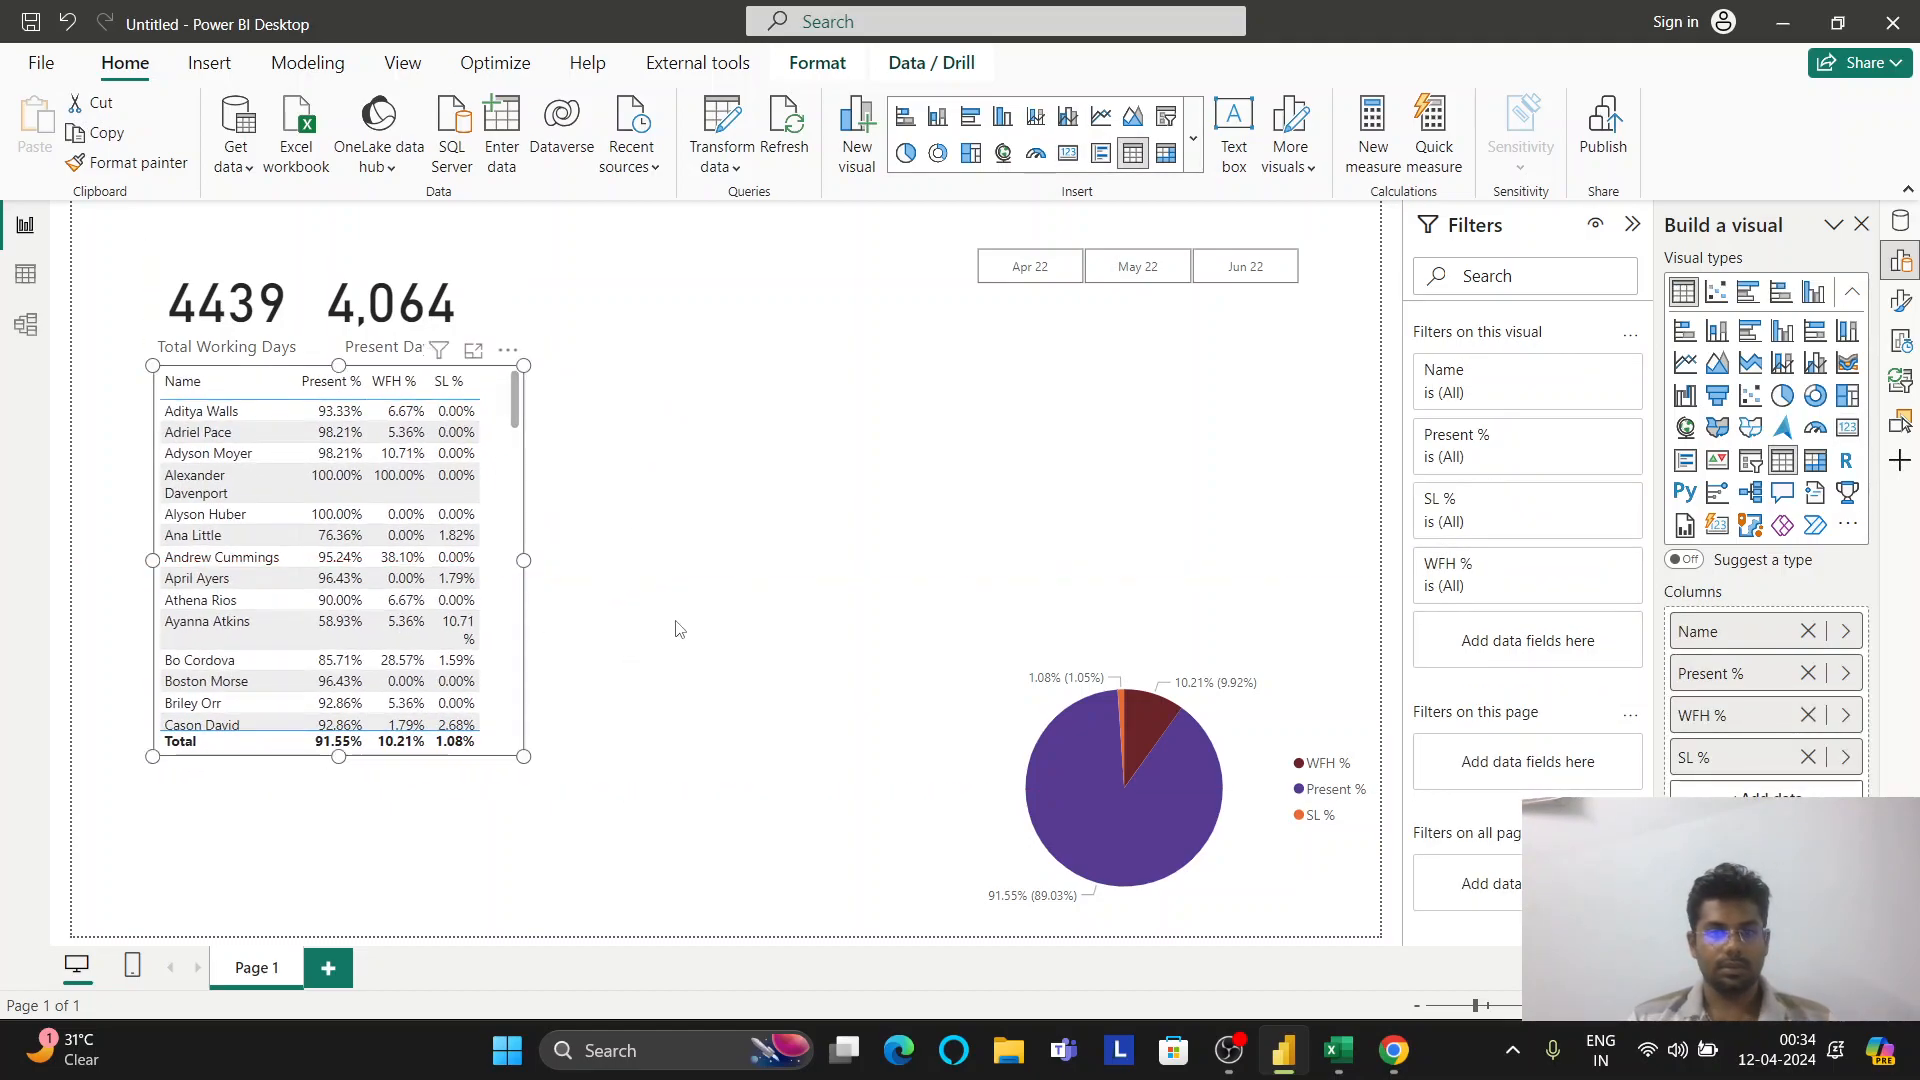
{"action": "left_click", "coordinate": [1901, 222]}
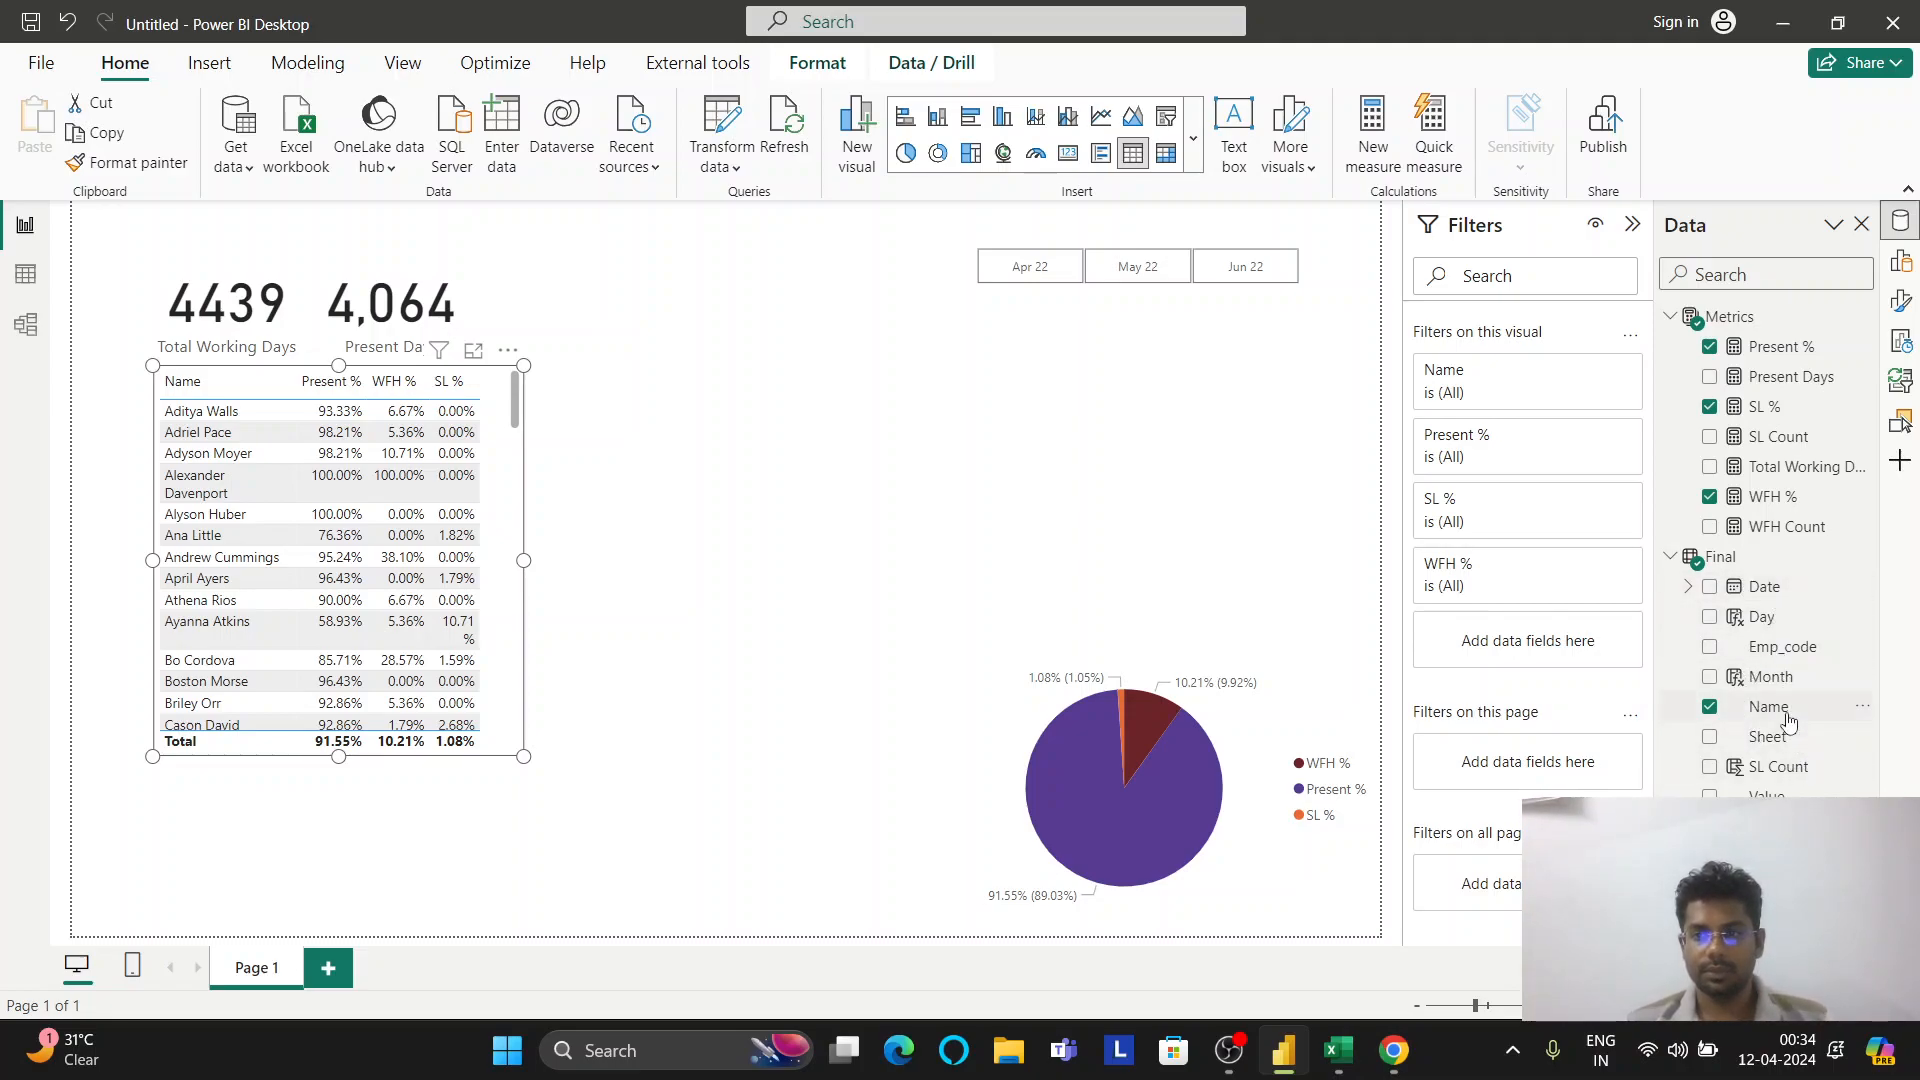
Drop Name onto the canvas as a new Matrix, and add Date and Value to it
{"action": "left_click_drag", "start_coordinate": [1787, 714], "coordinate": [364, 844]}
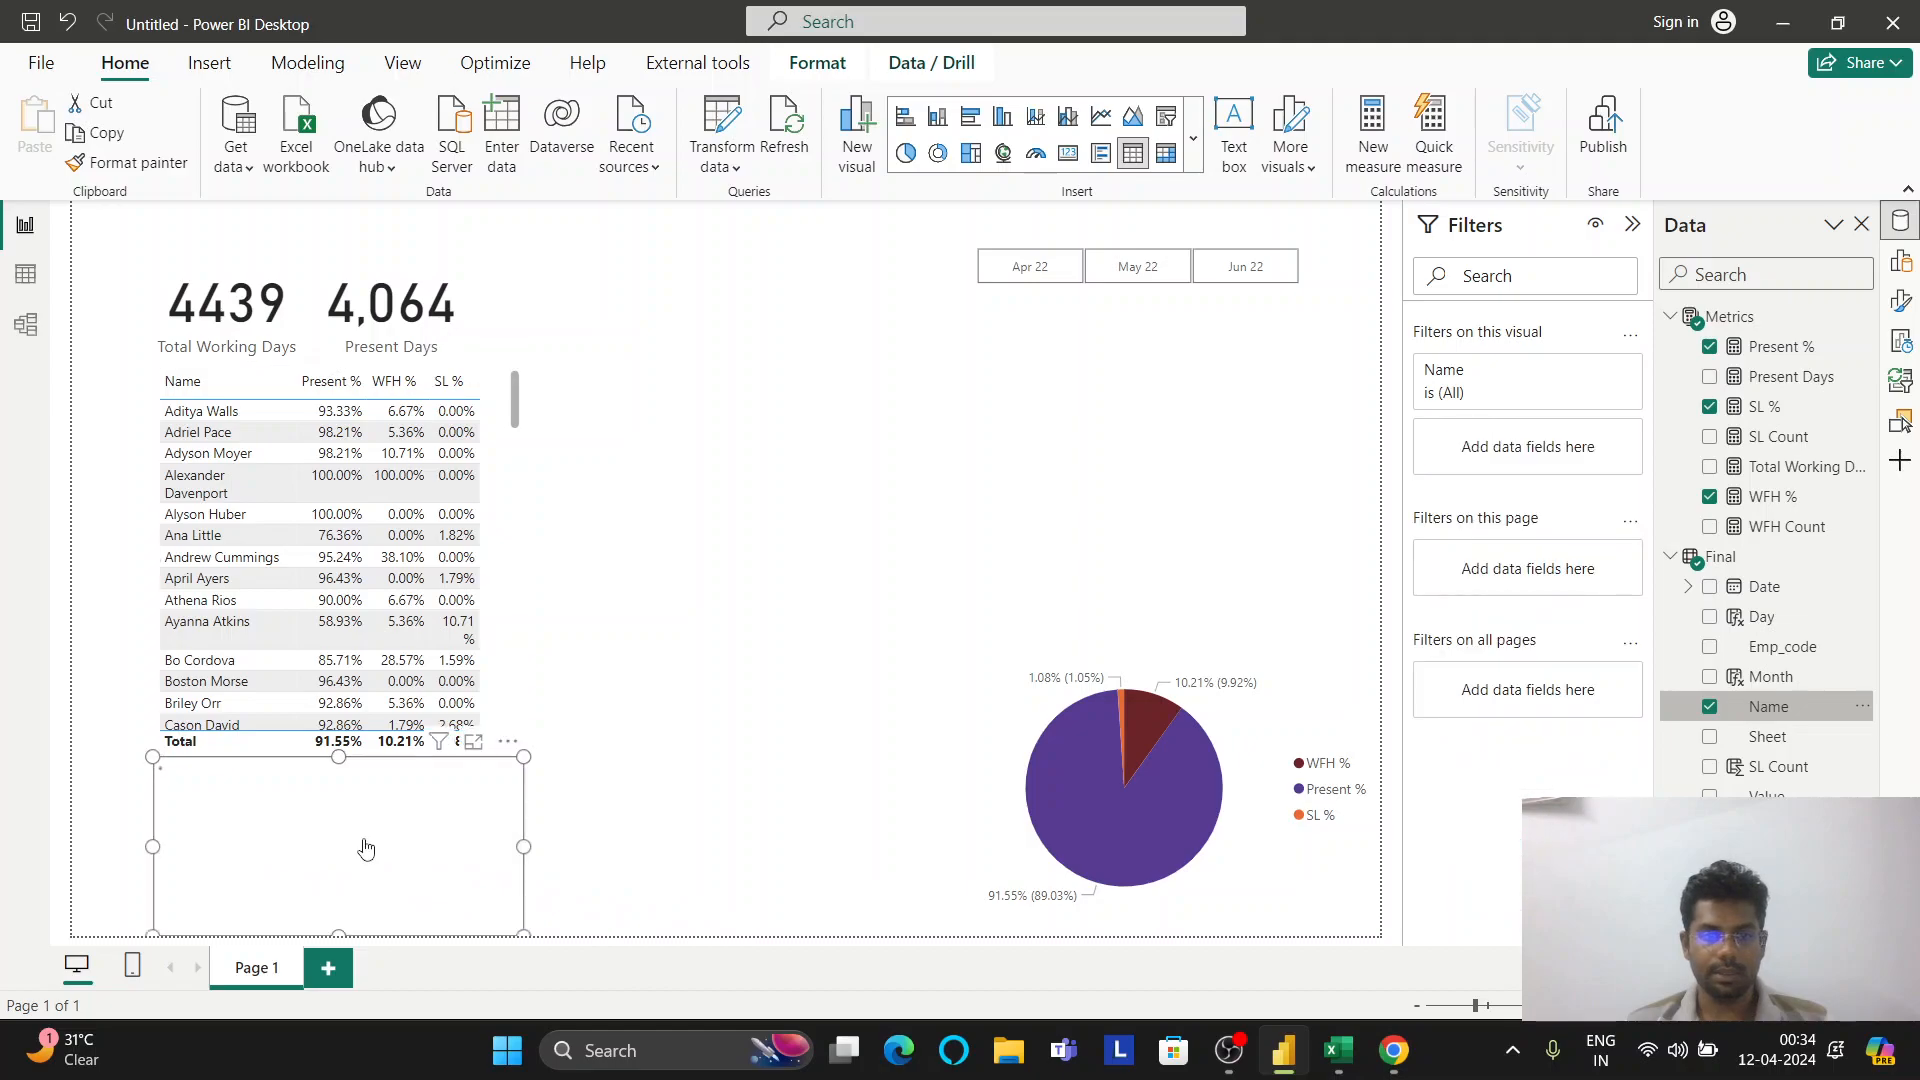
{"action": "left_click", "coordinate": [1900, 261]}
{"action": "left_click", "coordinate": [1816, 463]}
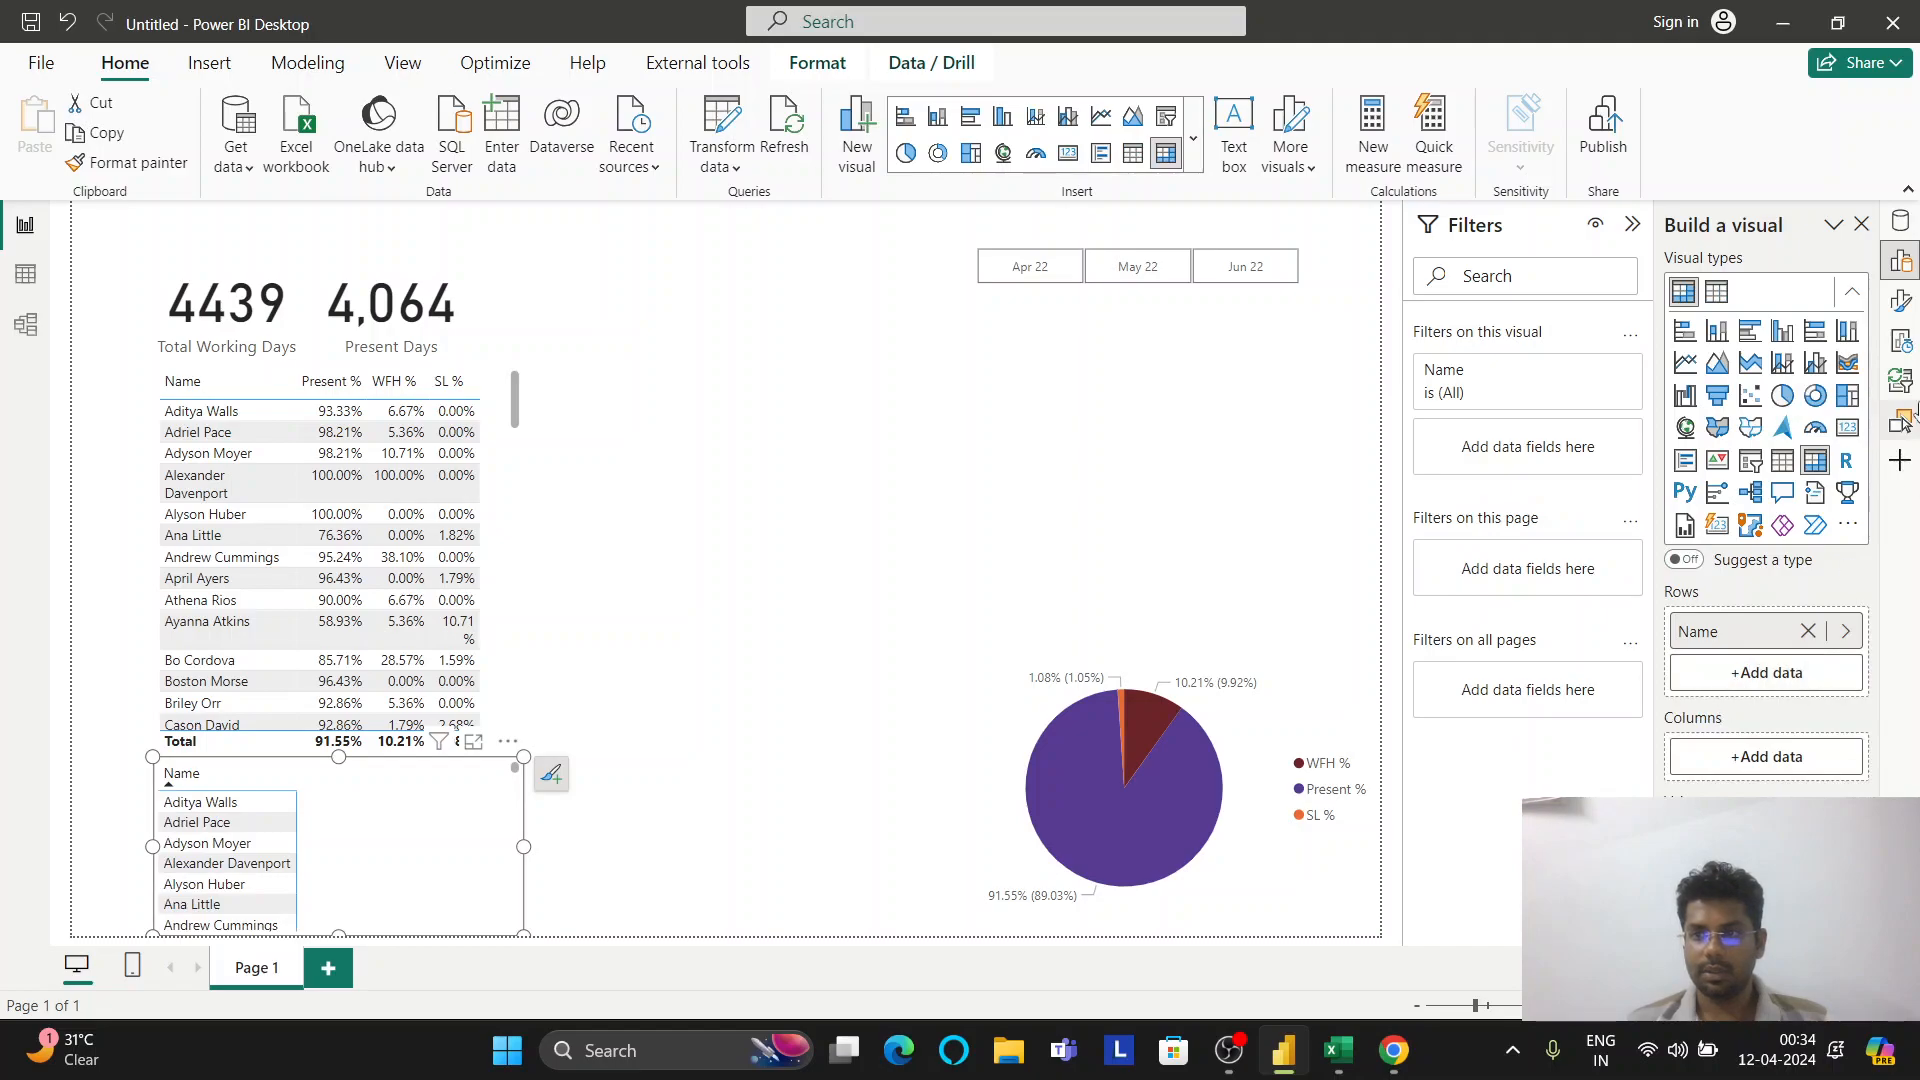
{"action": "left_click", "coordinate": [1903, 226]}
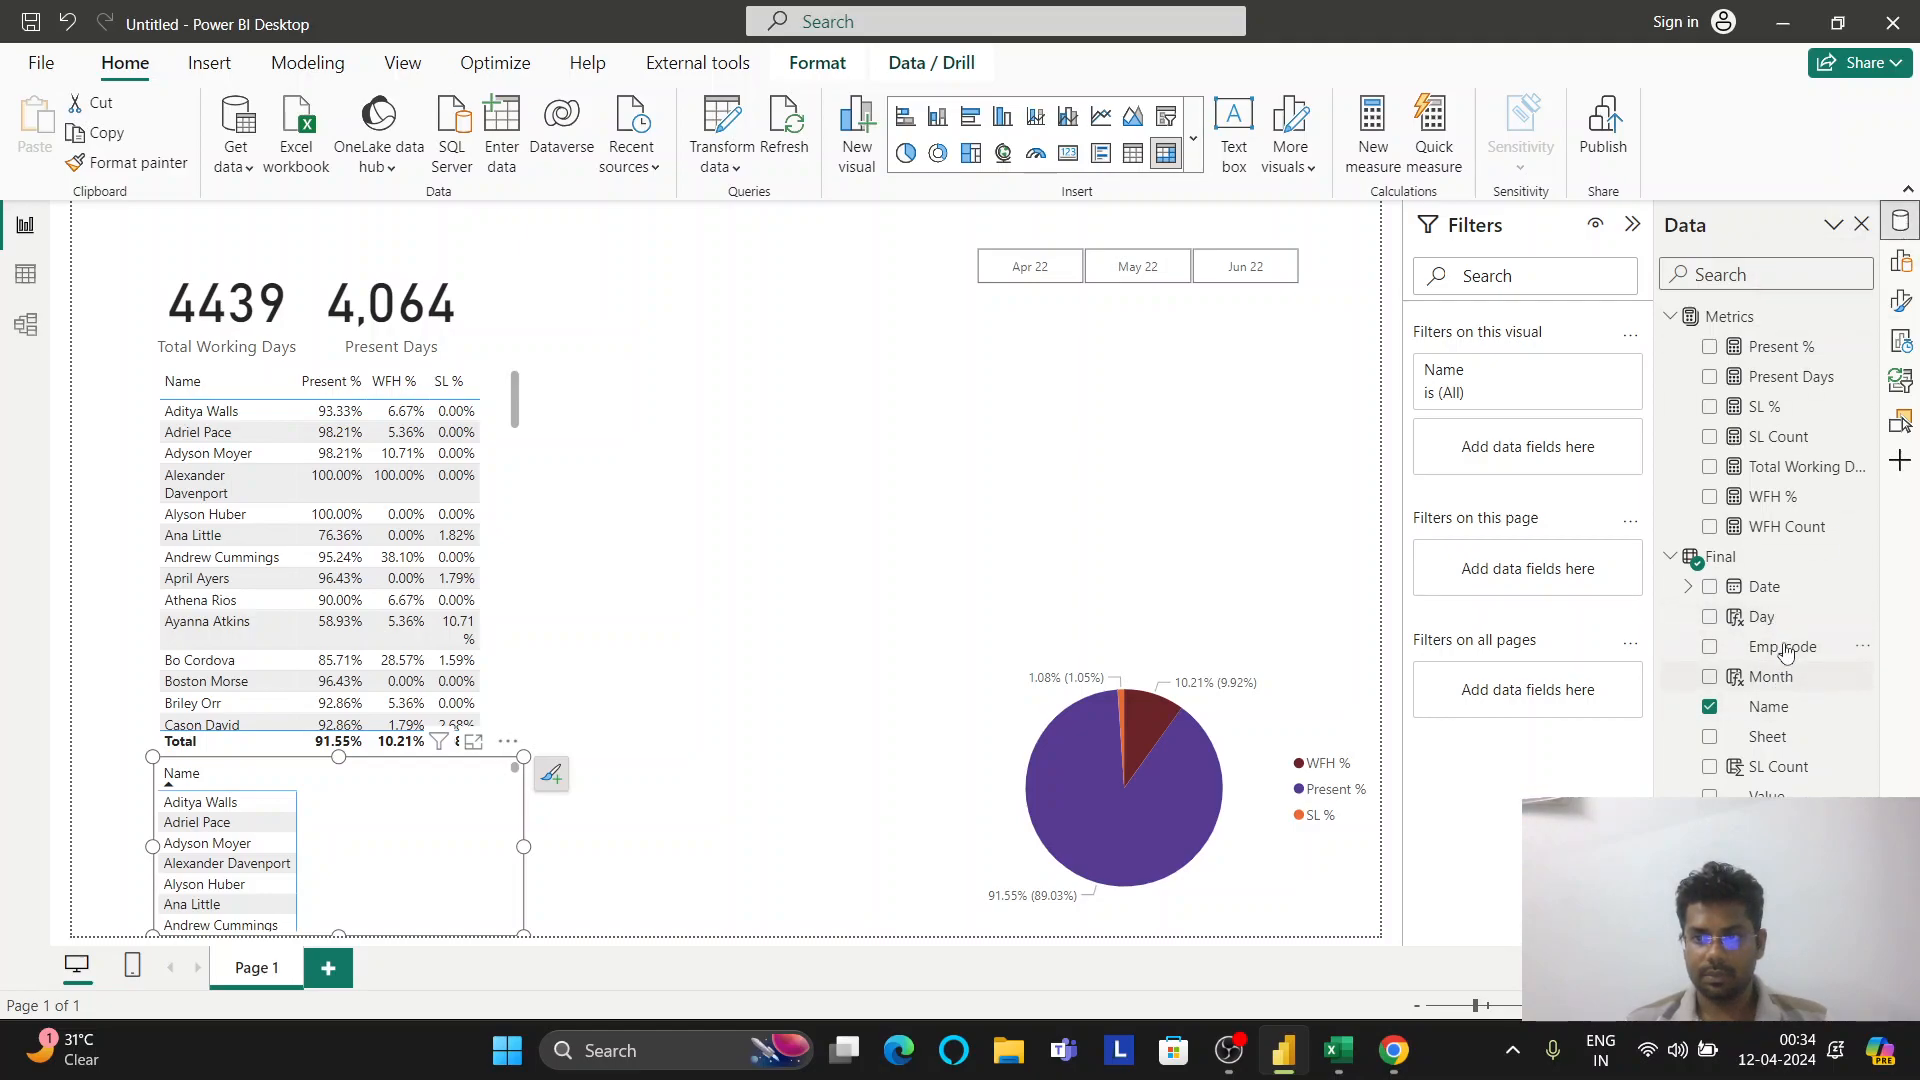
{"action": "left_click_drag", "start_coordinate": [1790, 597], "coordinate": [430, 845]}
{"action": "left_click_drag", "start_coordinate": [1787, 793], "coordinate": [505, 840]}
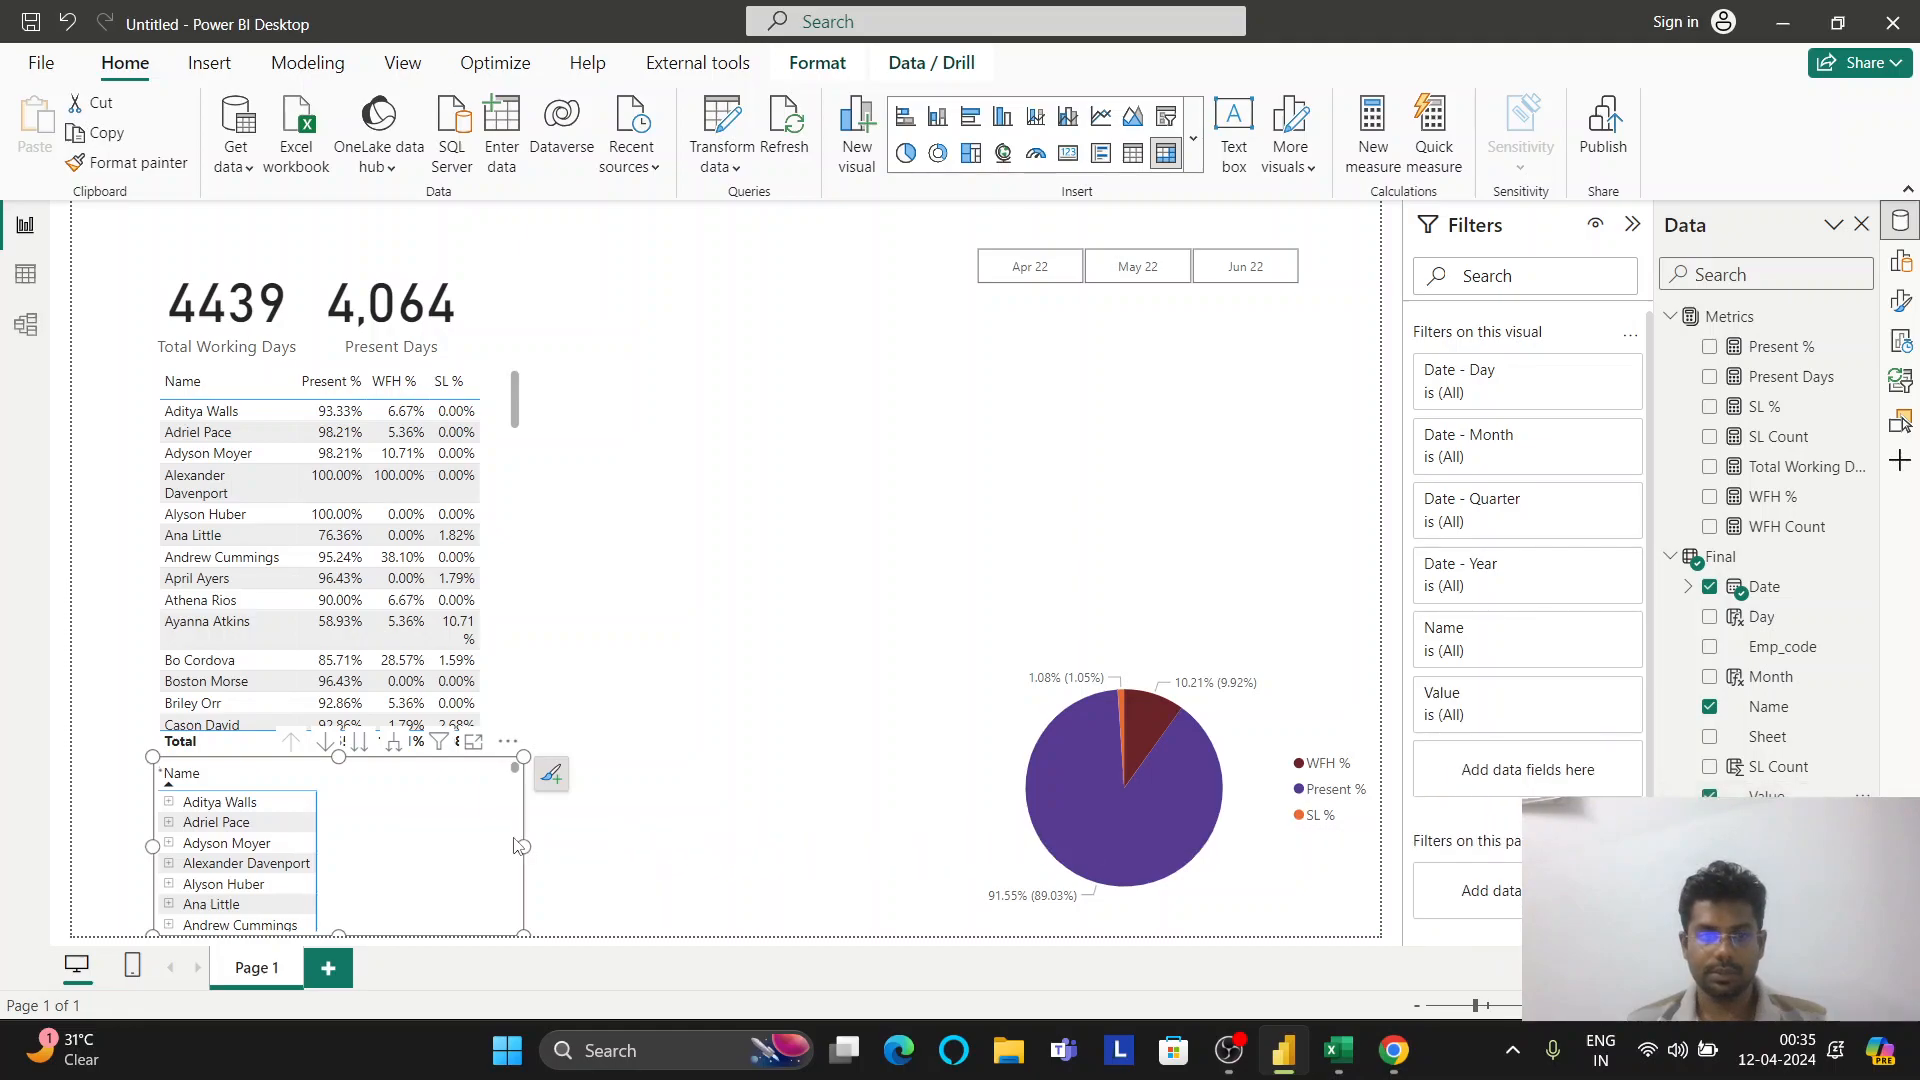
Move the Date hierarchy out of the matrix rows and into its Columns
{"action": "left_click", "coordinate": [1900, 260]}
{"action": "scroll", "coordinate": [1780, 720], "scroll_direction": "down", "scroll_amount": 3}
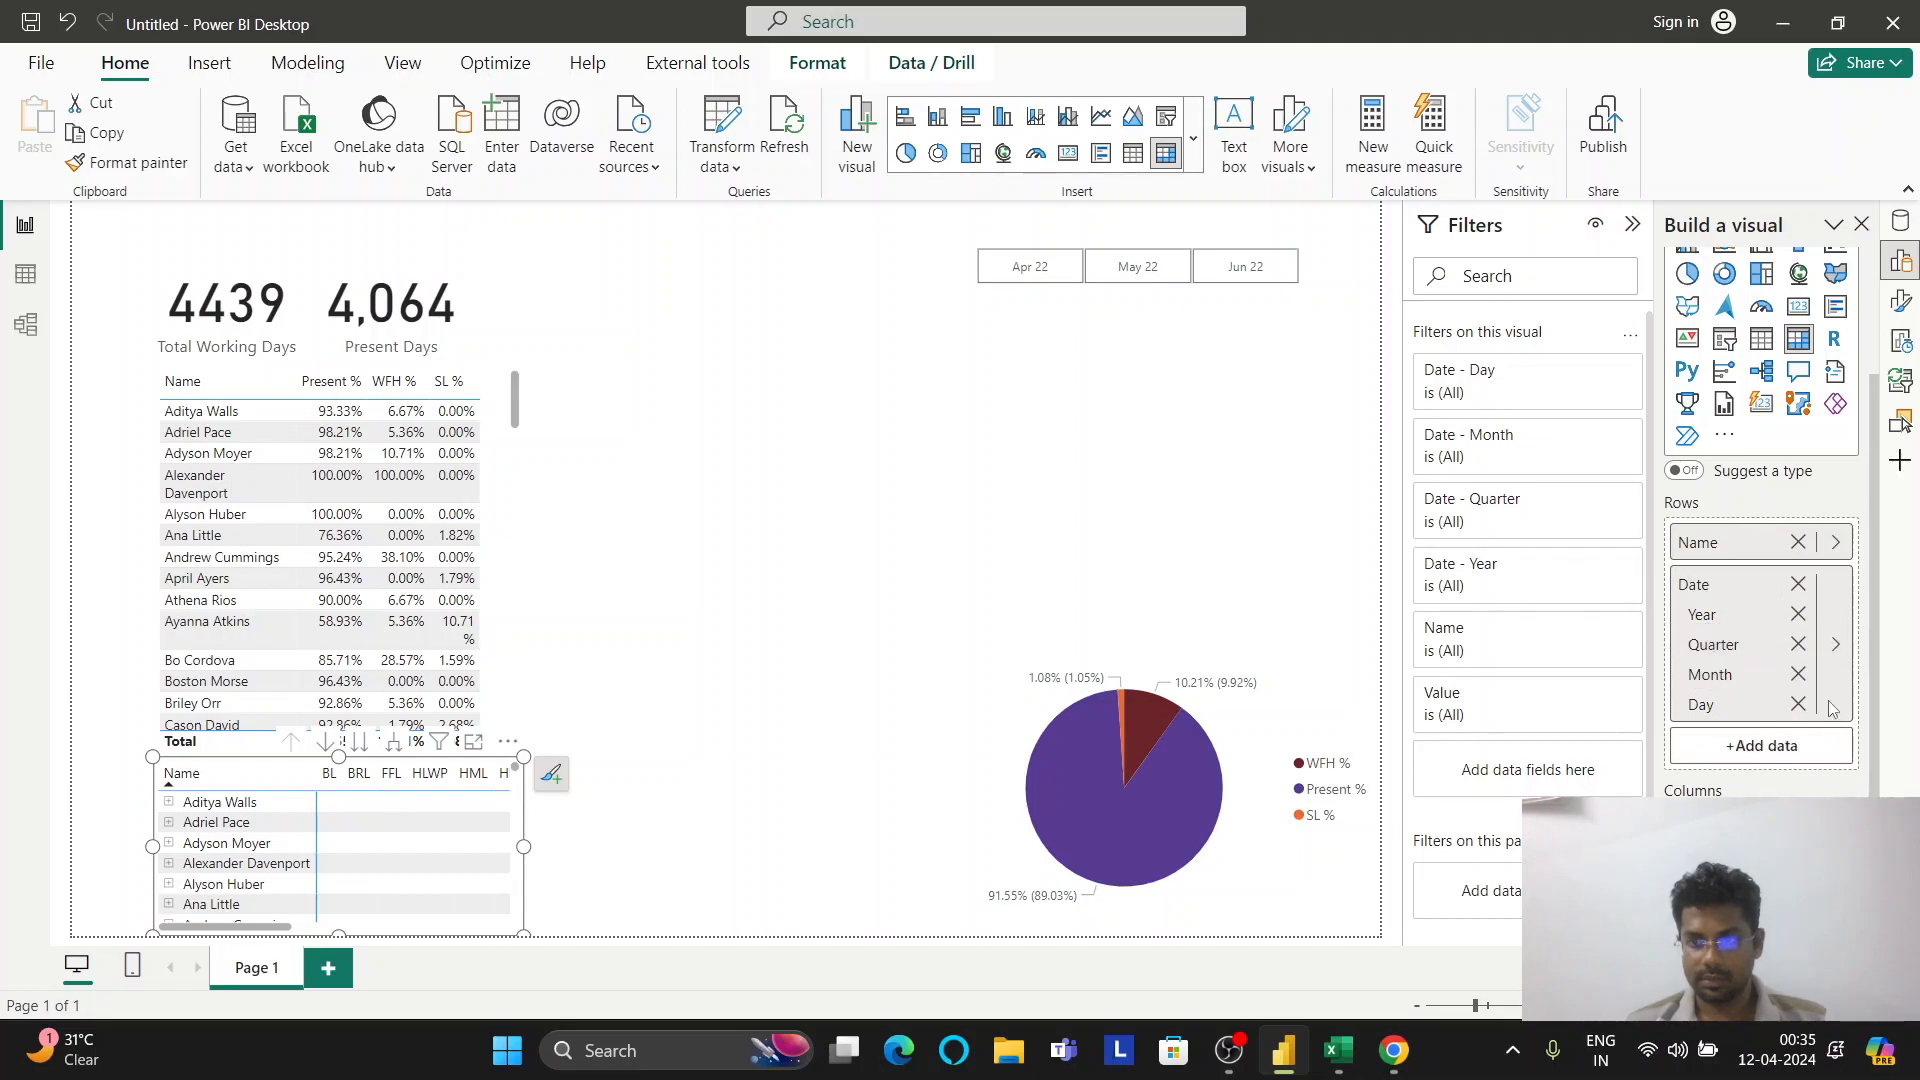
{"action": "left_click", "coordinate": [1797, 584]}
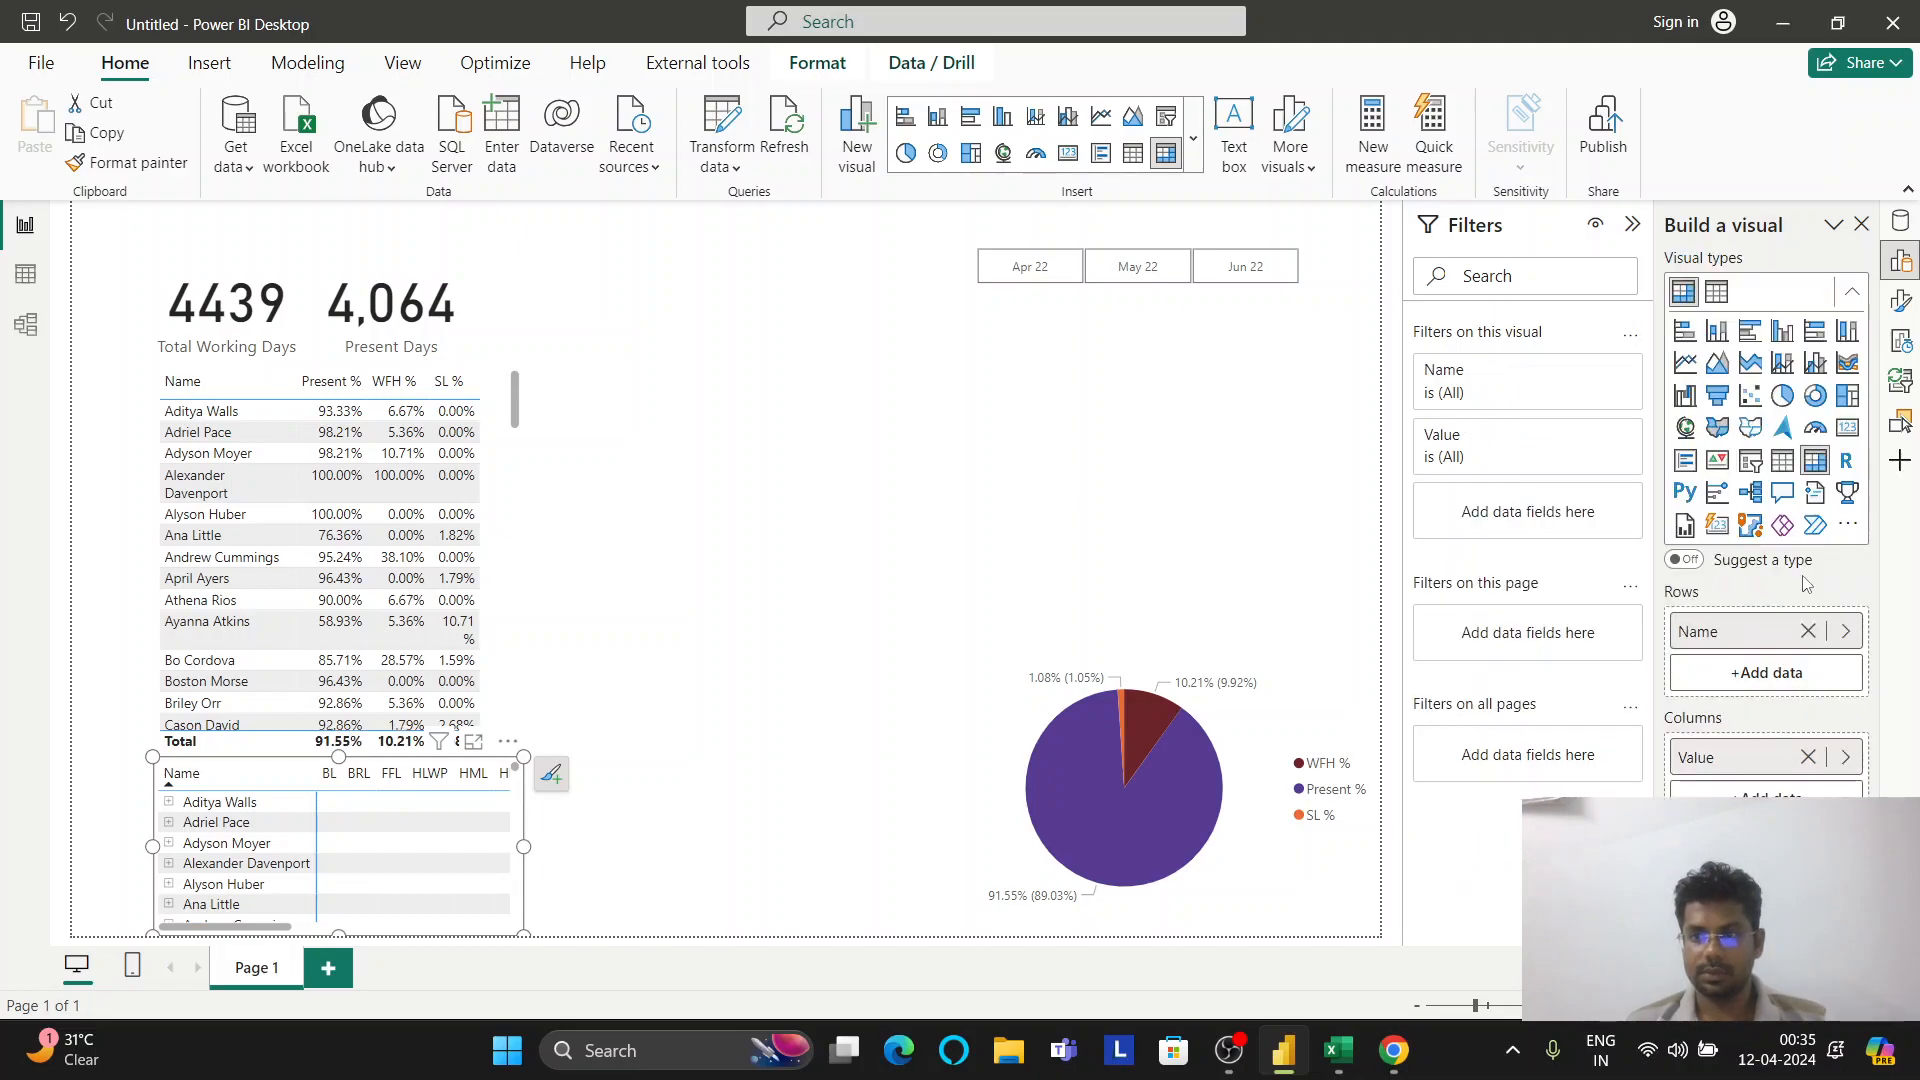
{"action": "left_click", "coordinate": [1766, 790]}
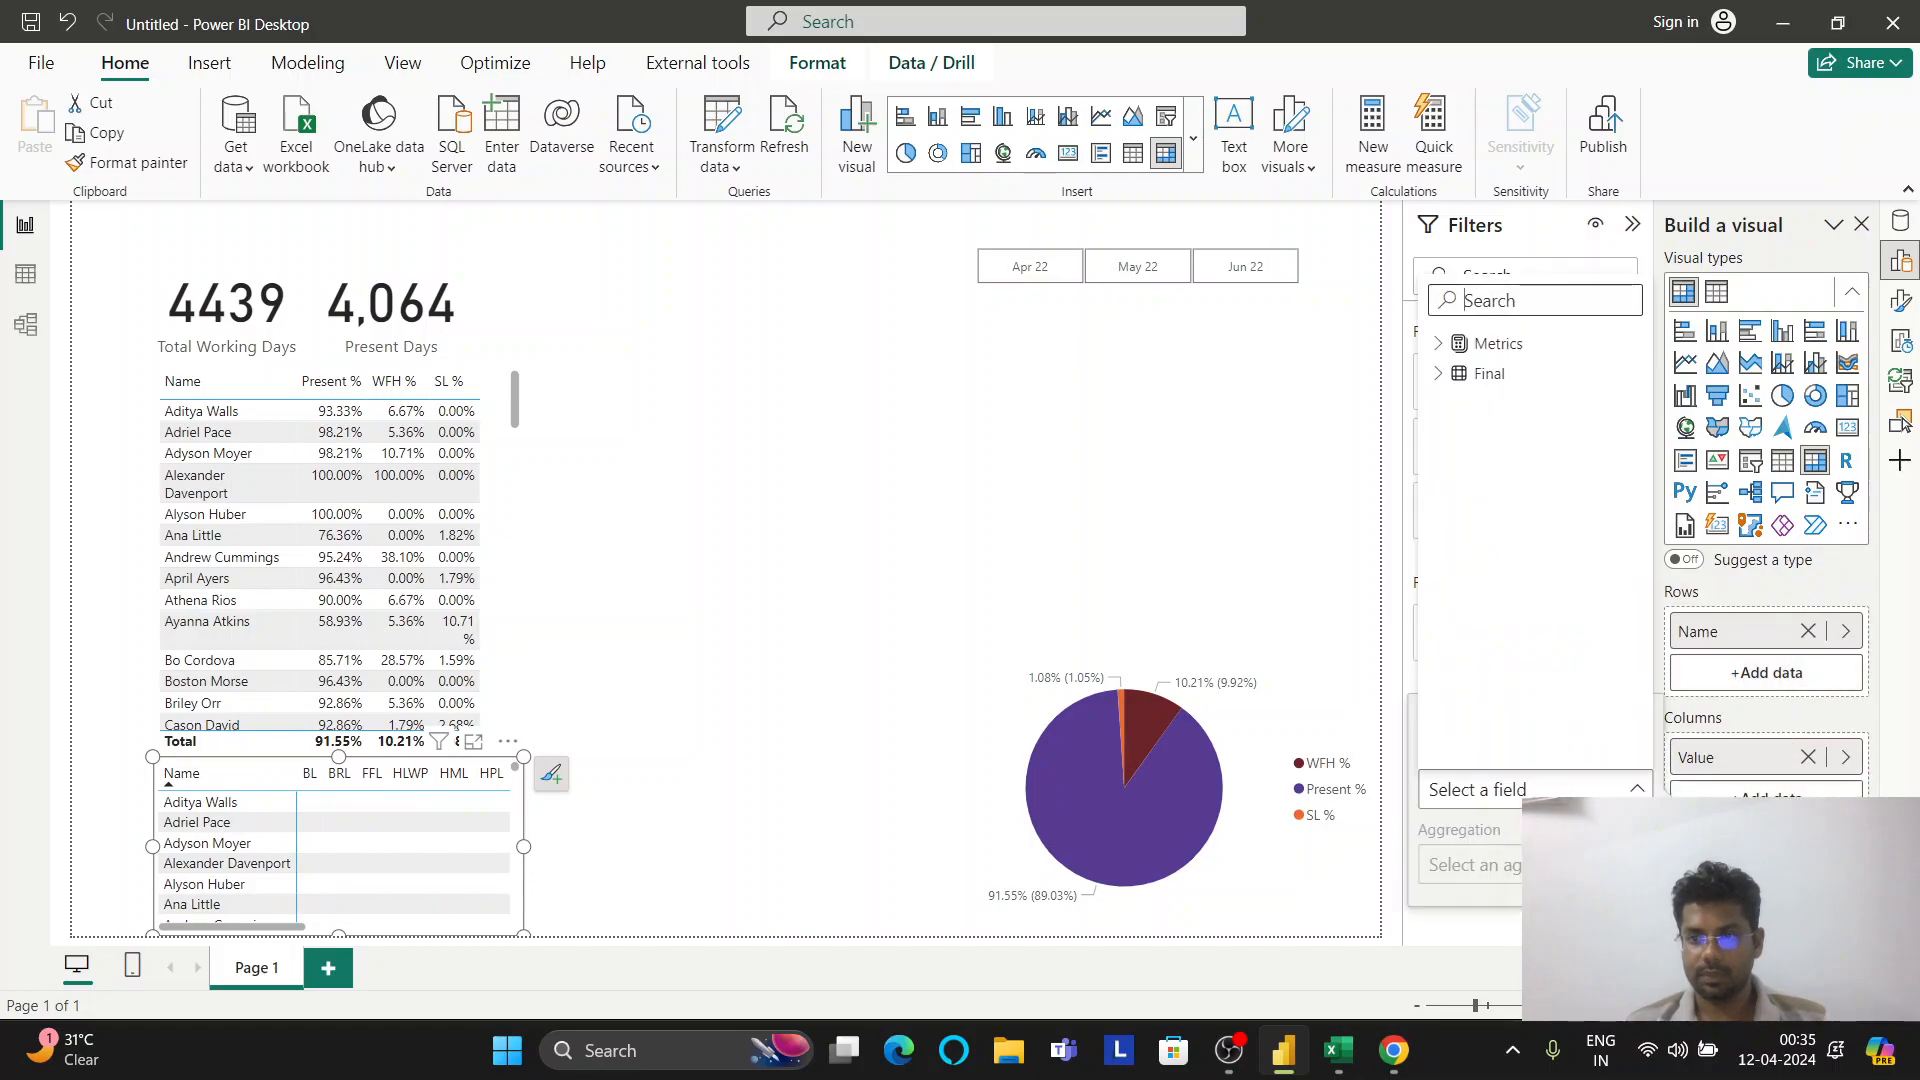
{"action": "left_click", "coordinate": [1489, 374]}
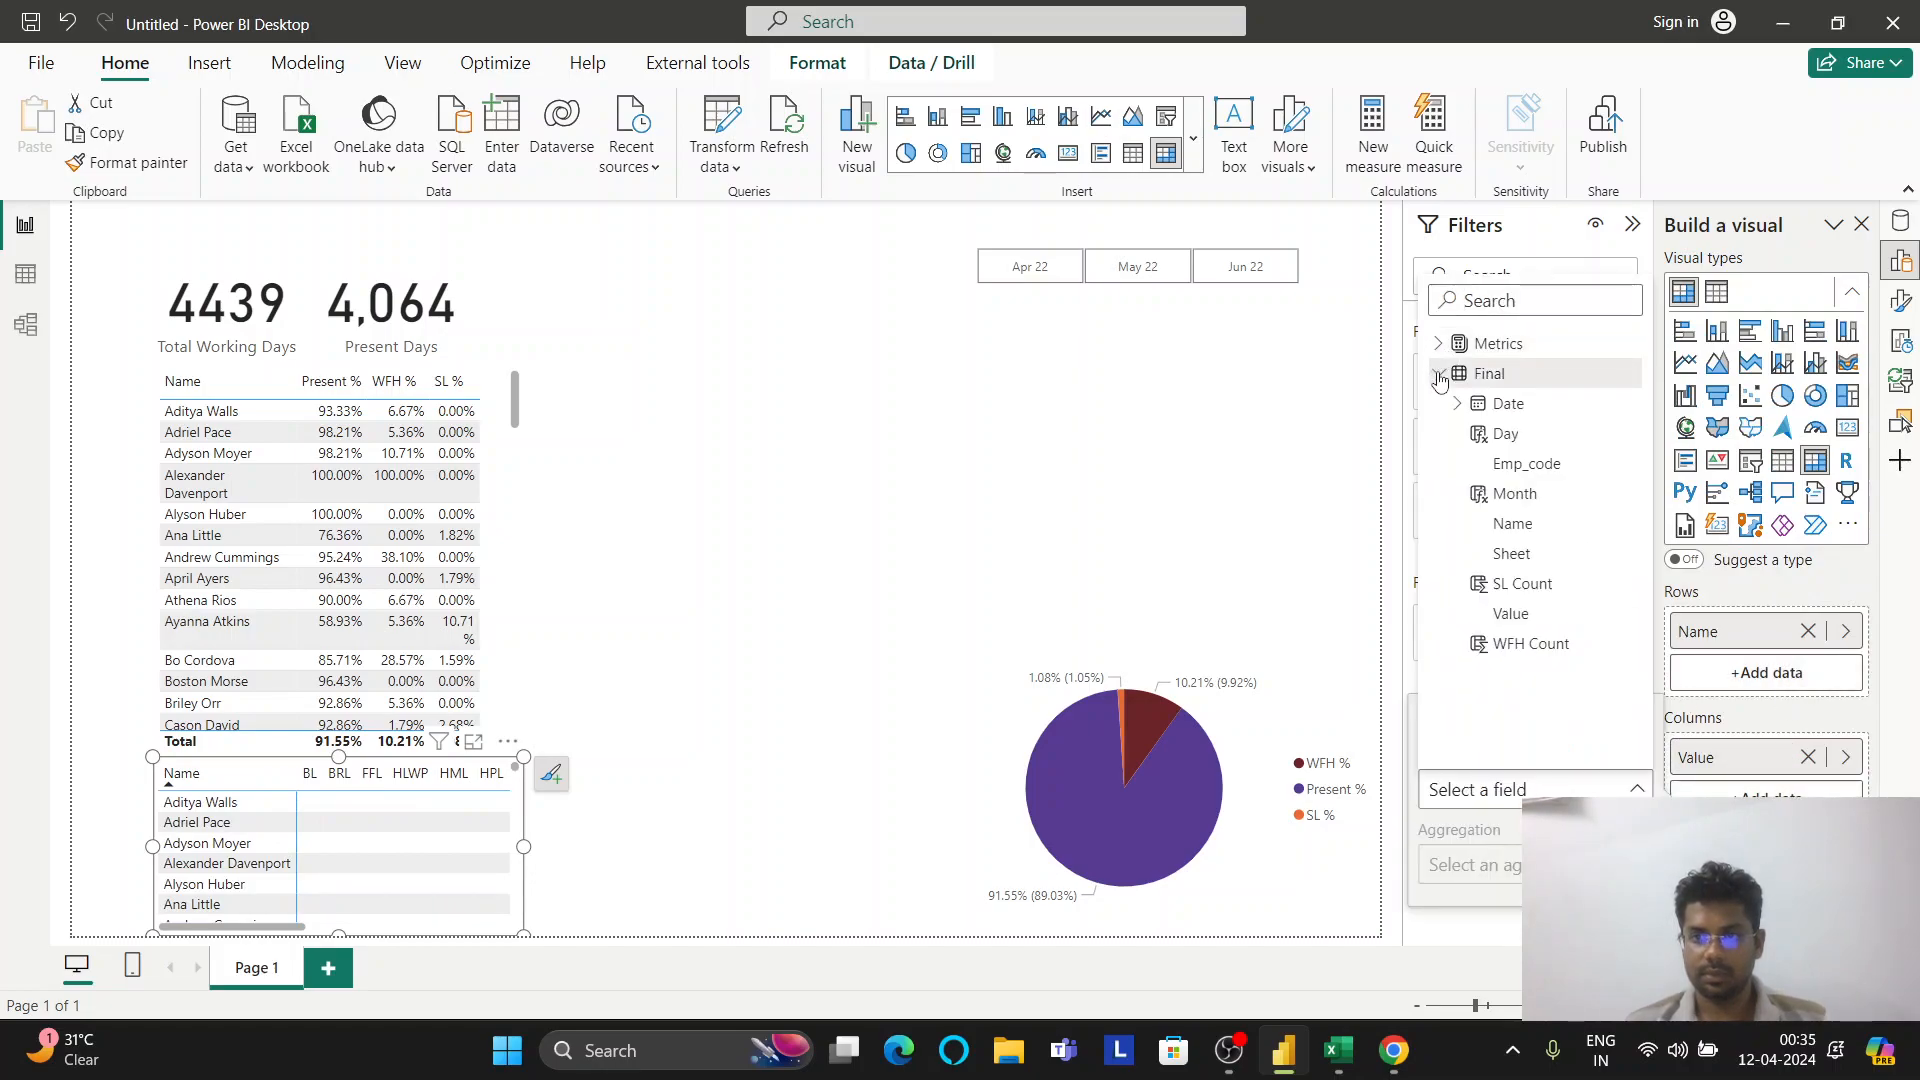
{"action": "left_click", "coordinate": [1502, 405]}
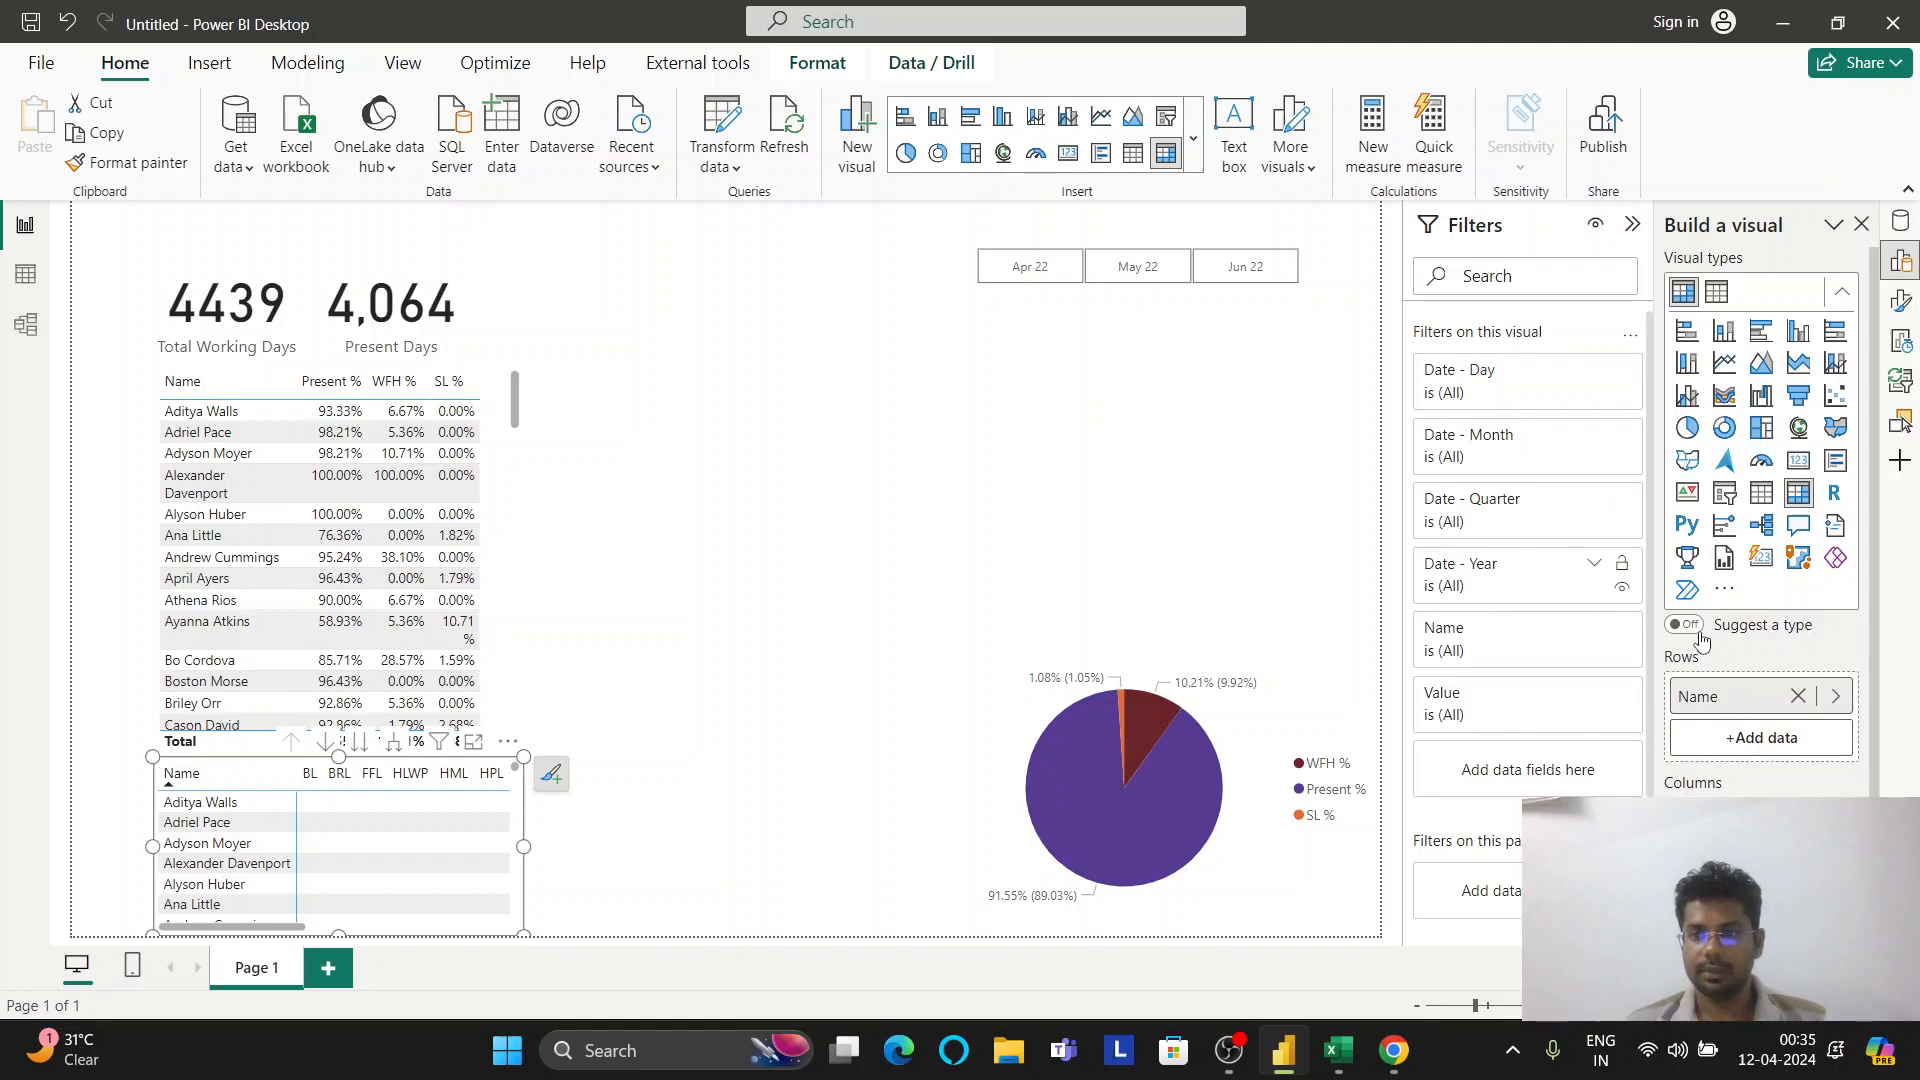
Put Value in the matrix cells, and drop Year, Quarter and Month so the columns show individual days
{"action": "scroll", "coordinate": [1766, 655], "scroll_direction": "down", "scroll_amount": 2}
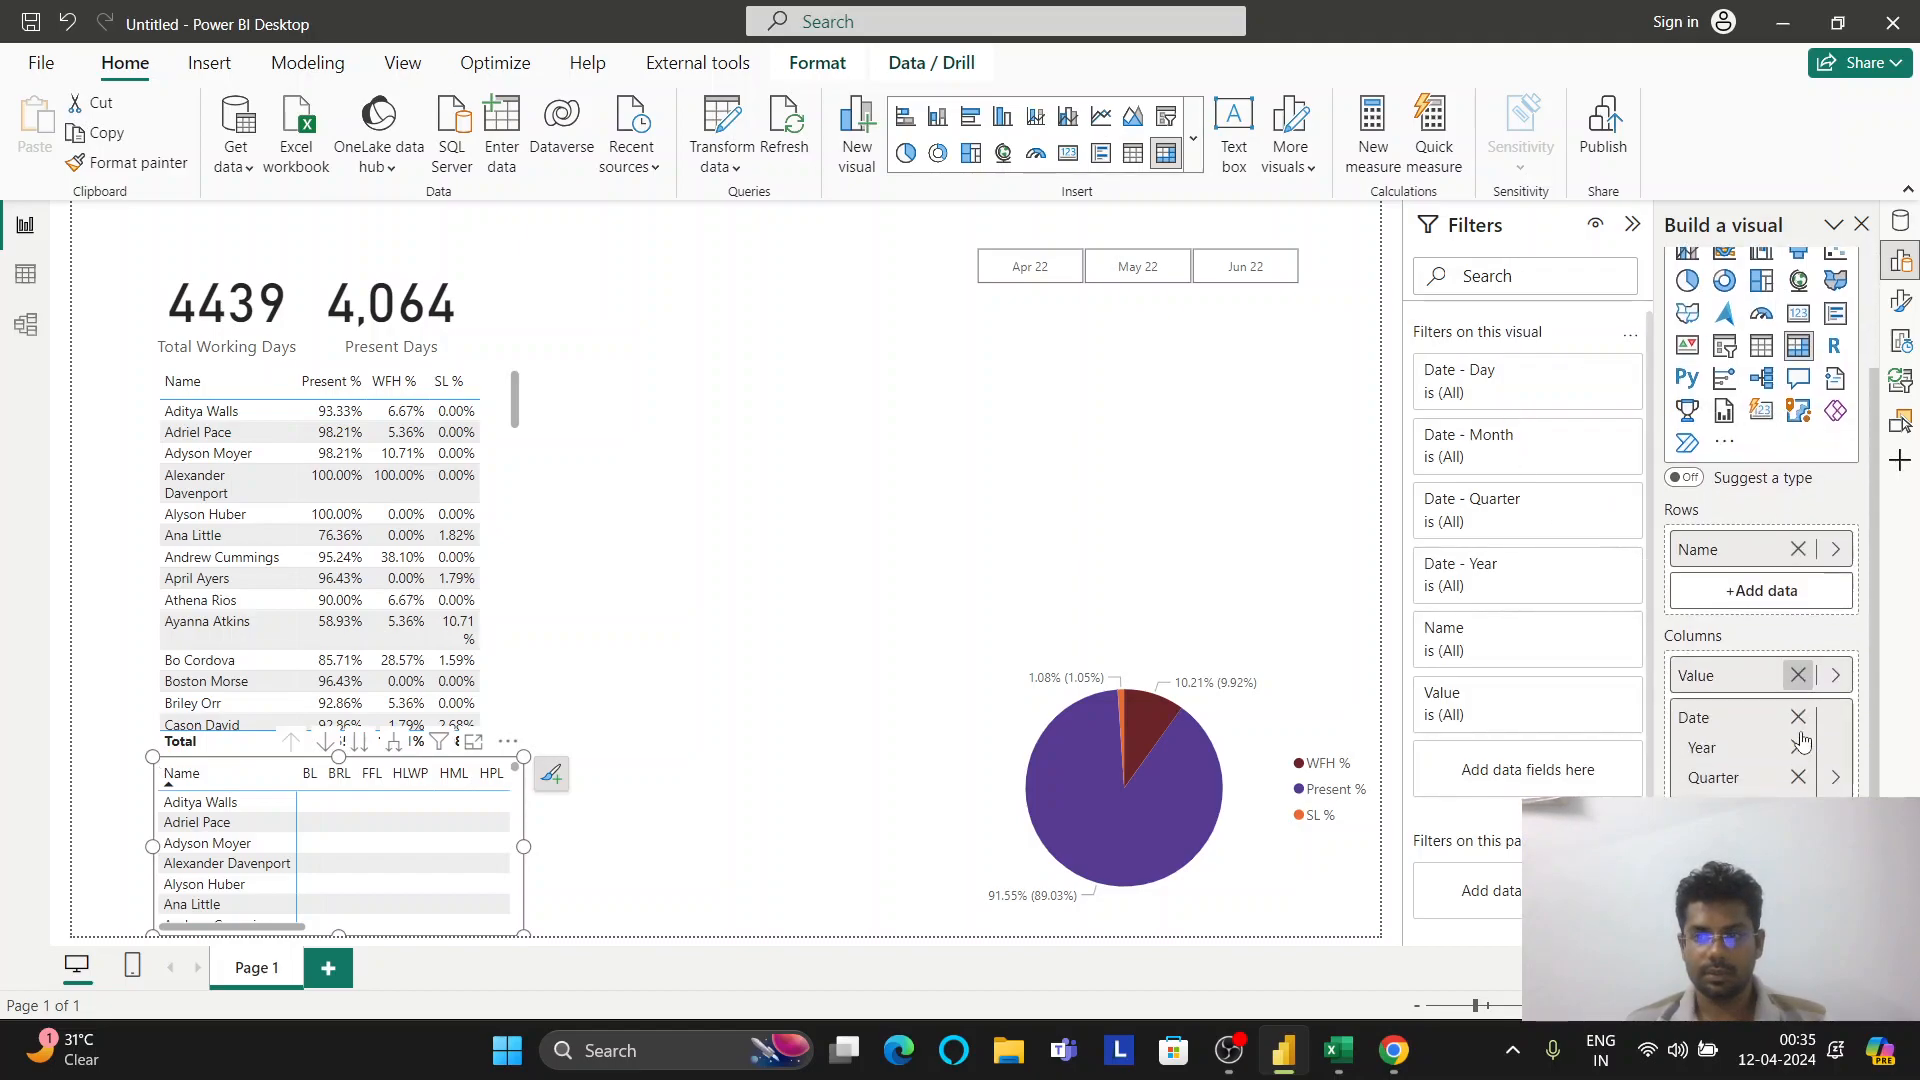
{"action": "left_click", "coordinate": [1798, 675]}
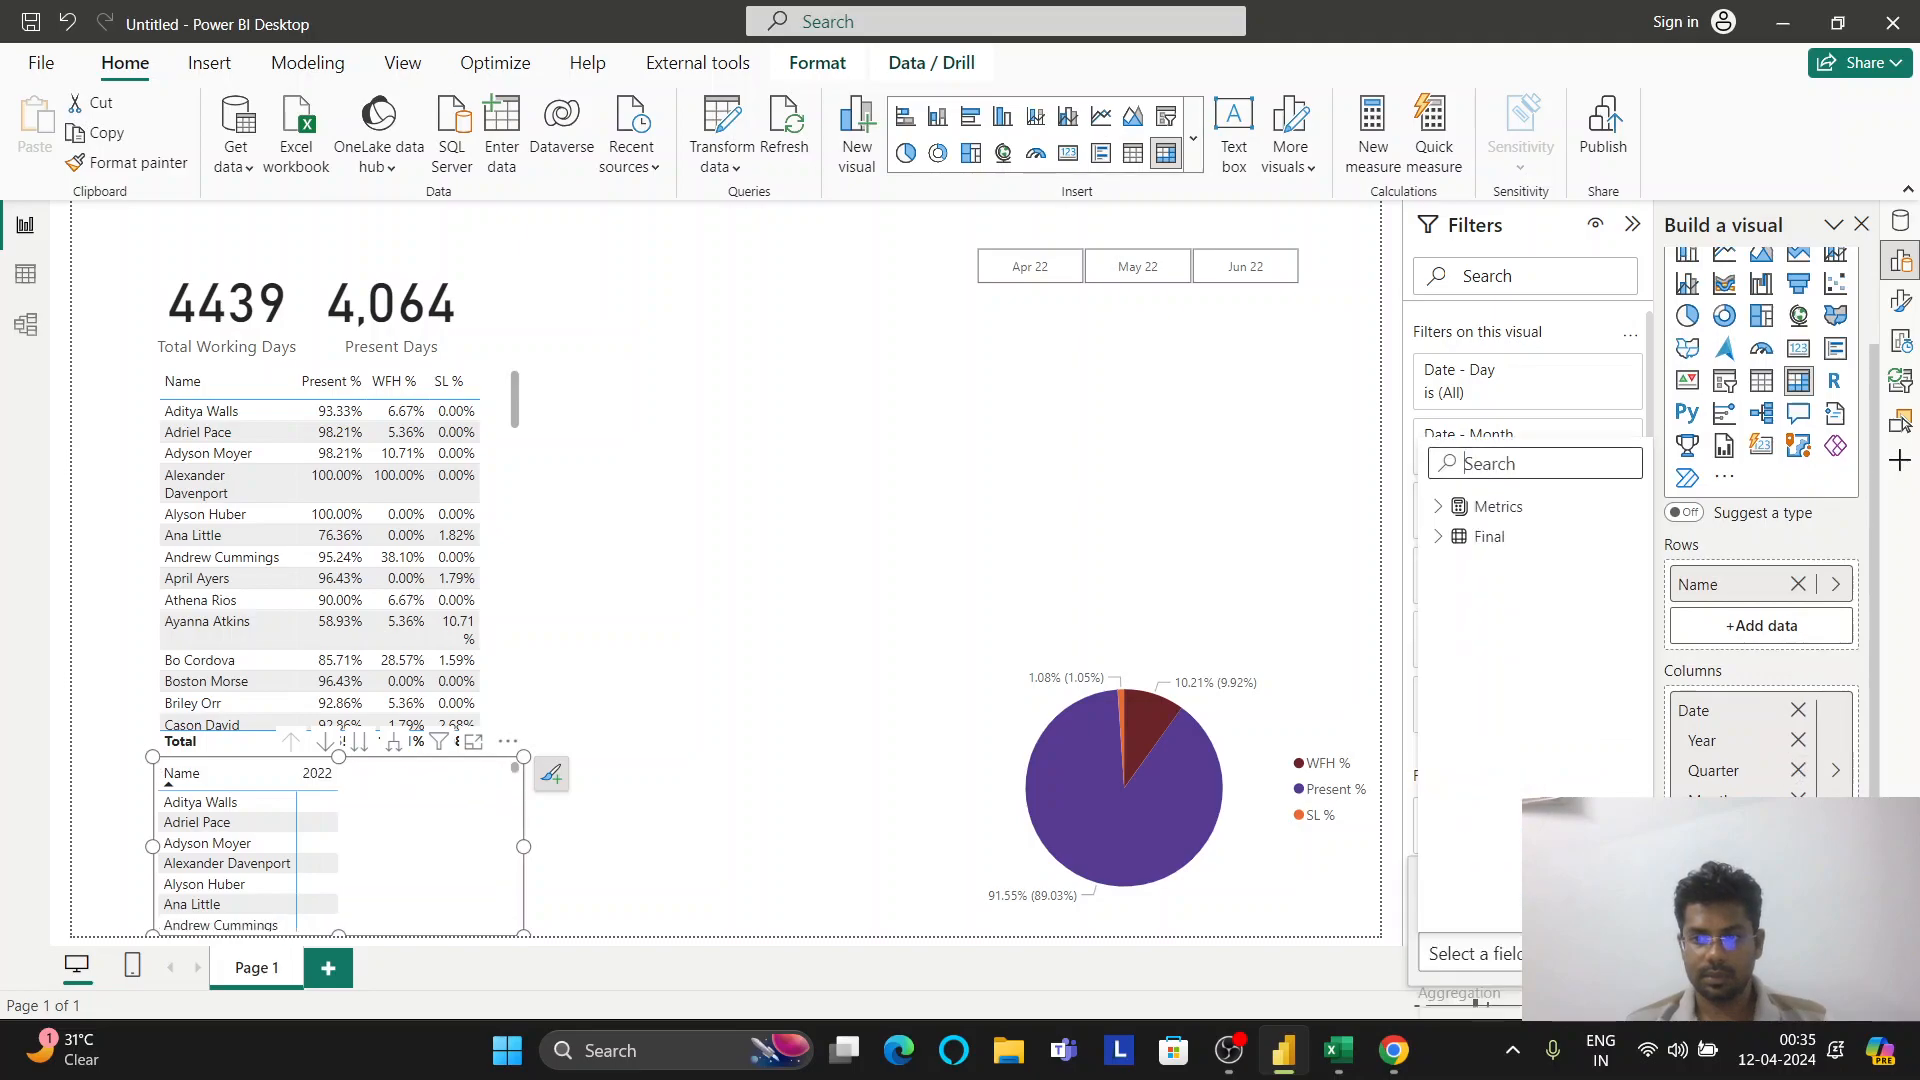
{"action": "left_click", "coordinate": [1440, 537]}
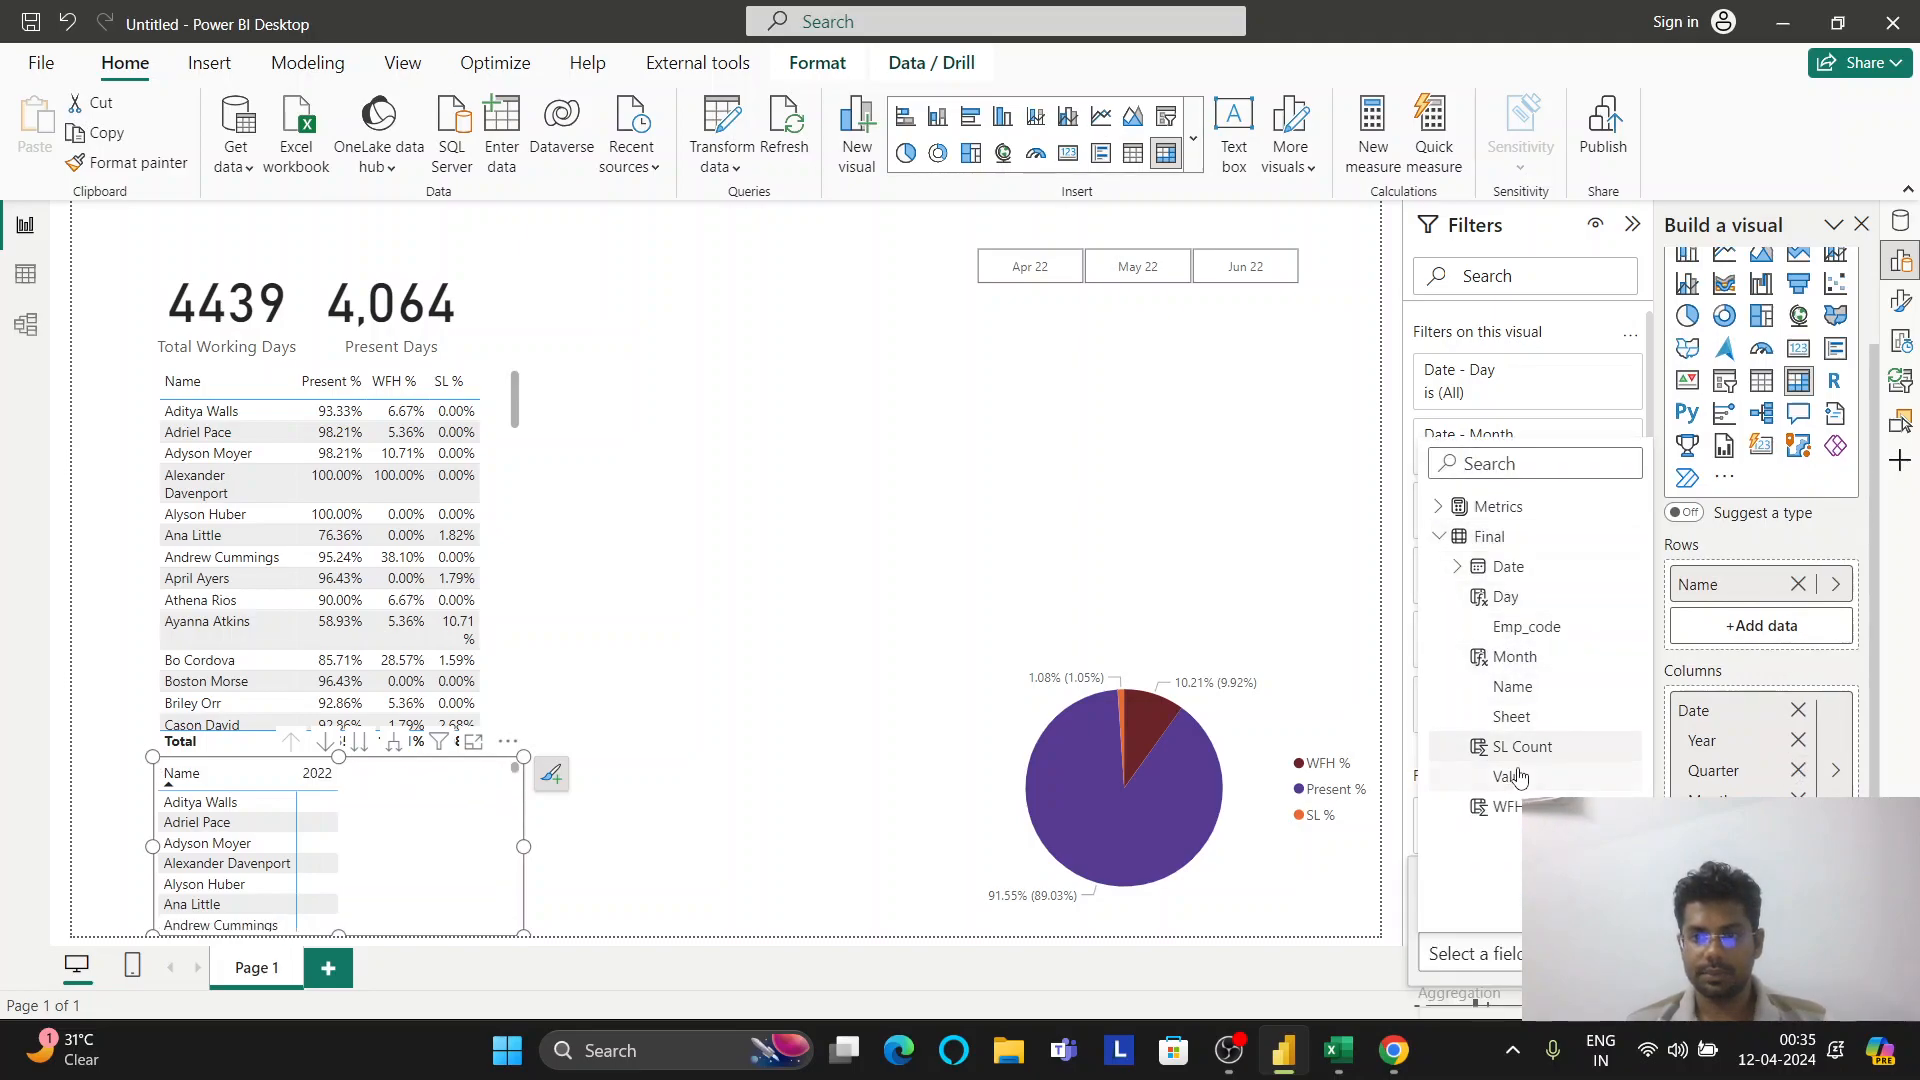
{"action": "left_click", "coordinate": [1512, 776]}
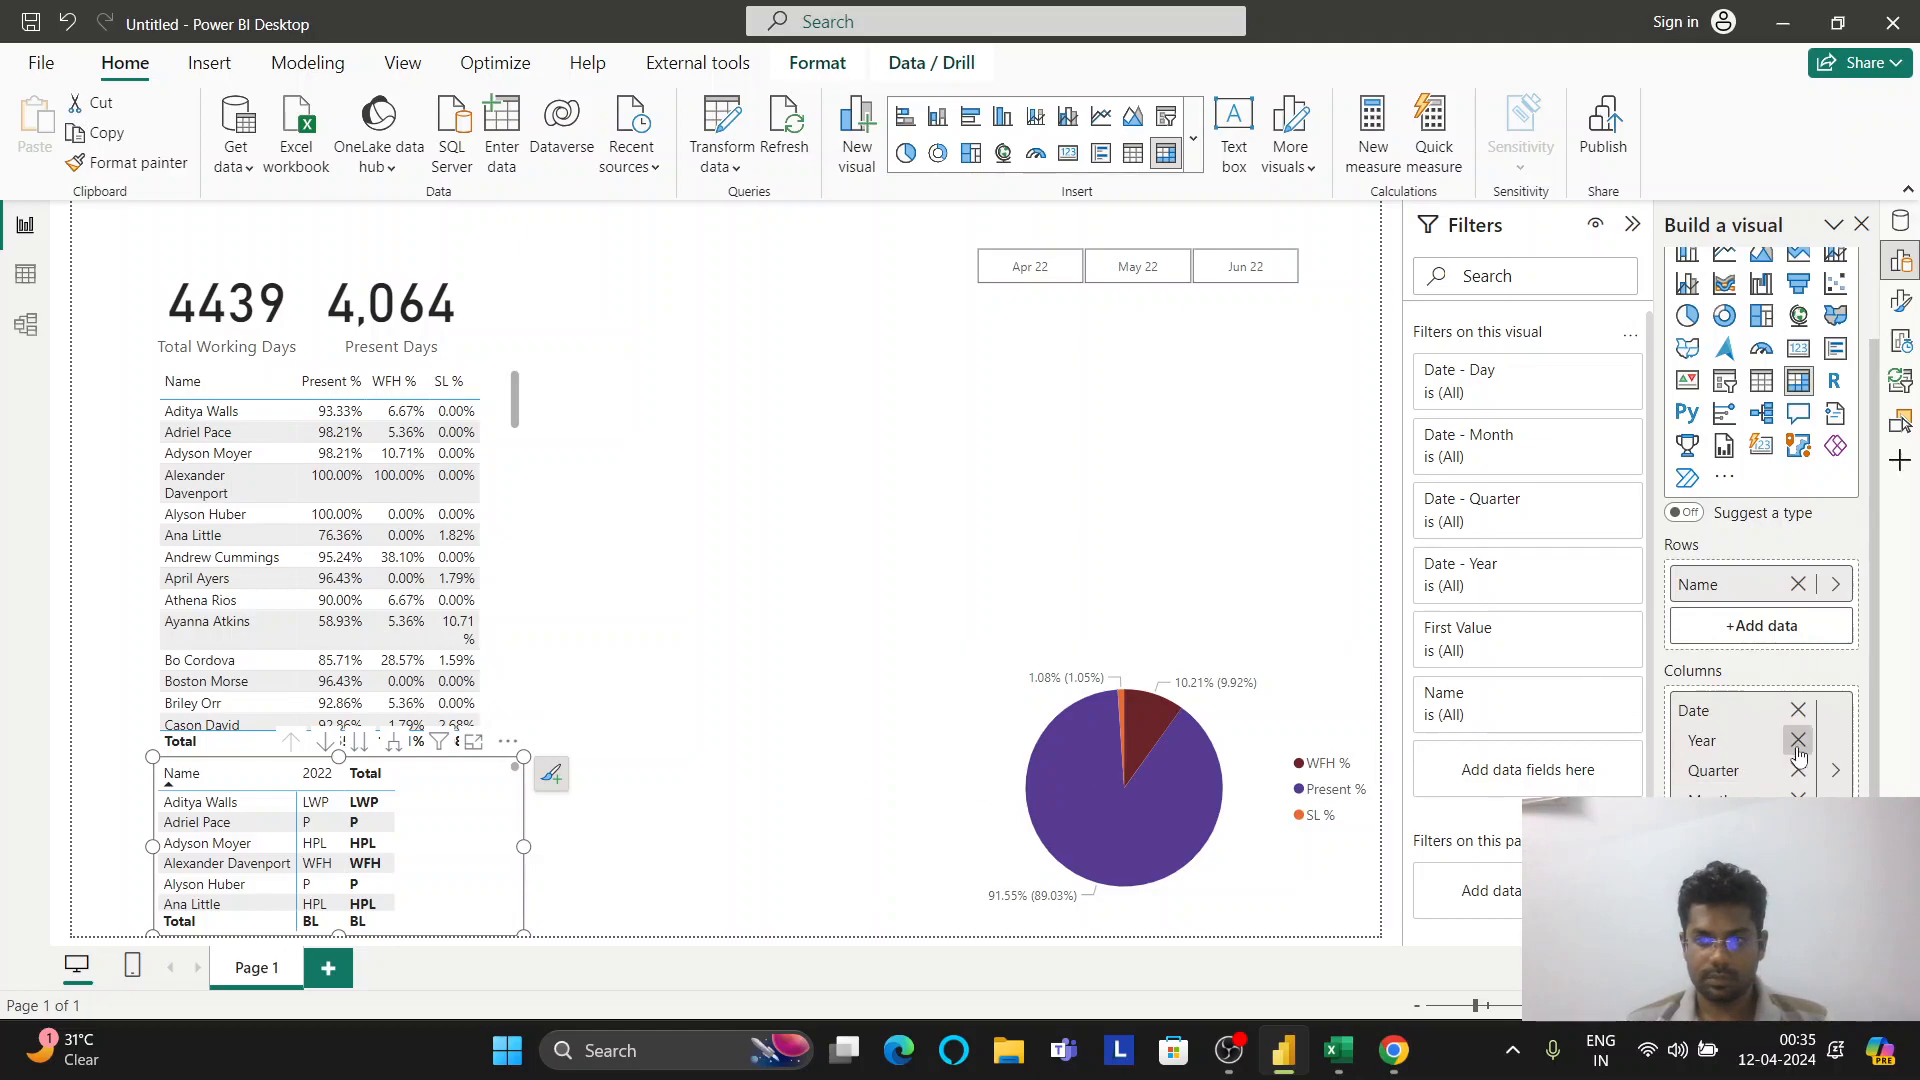
{"action": "left_click", "coordinate": [1798, 741]}
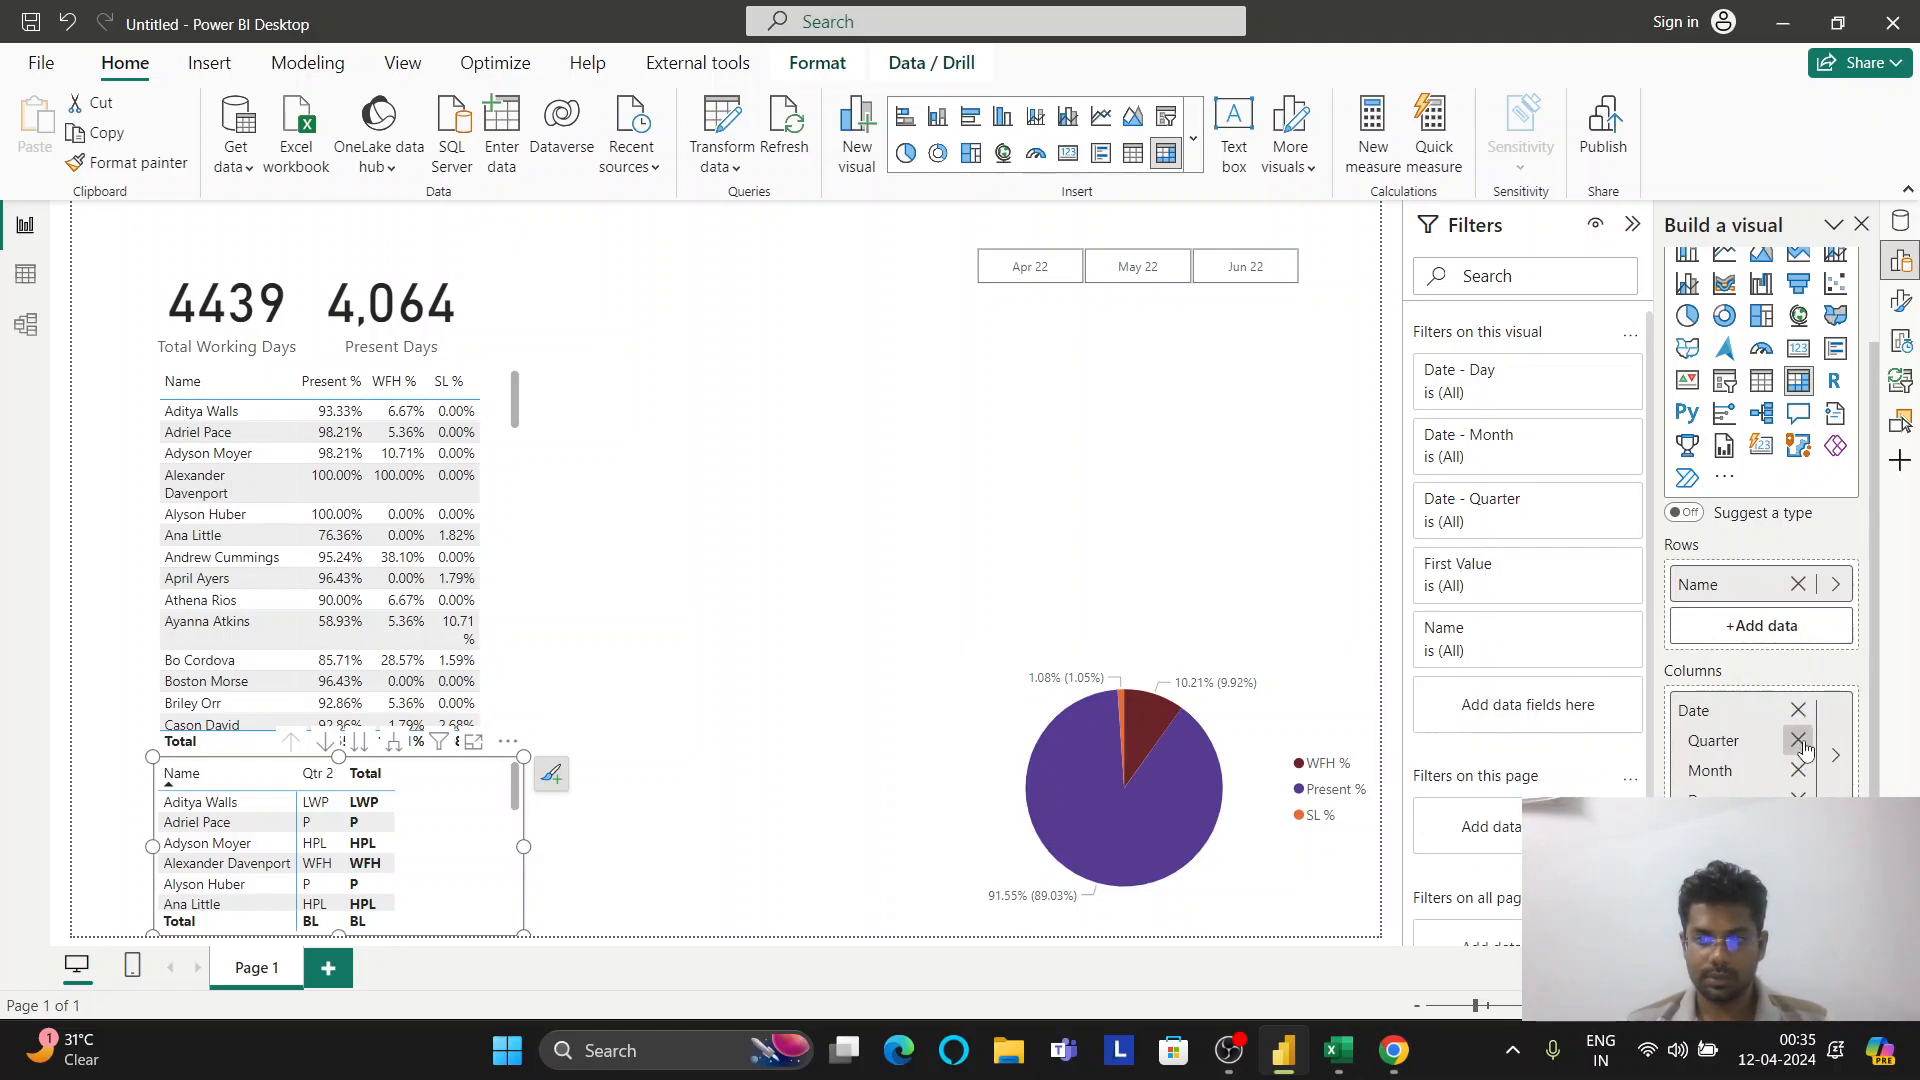
{"action": "left_click", "coordinate": [1798, 741]}
{"action": "left_click", "coordinate": [1798, 741]}
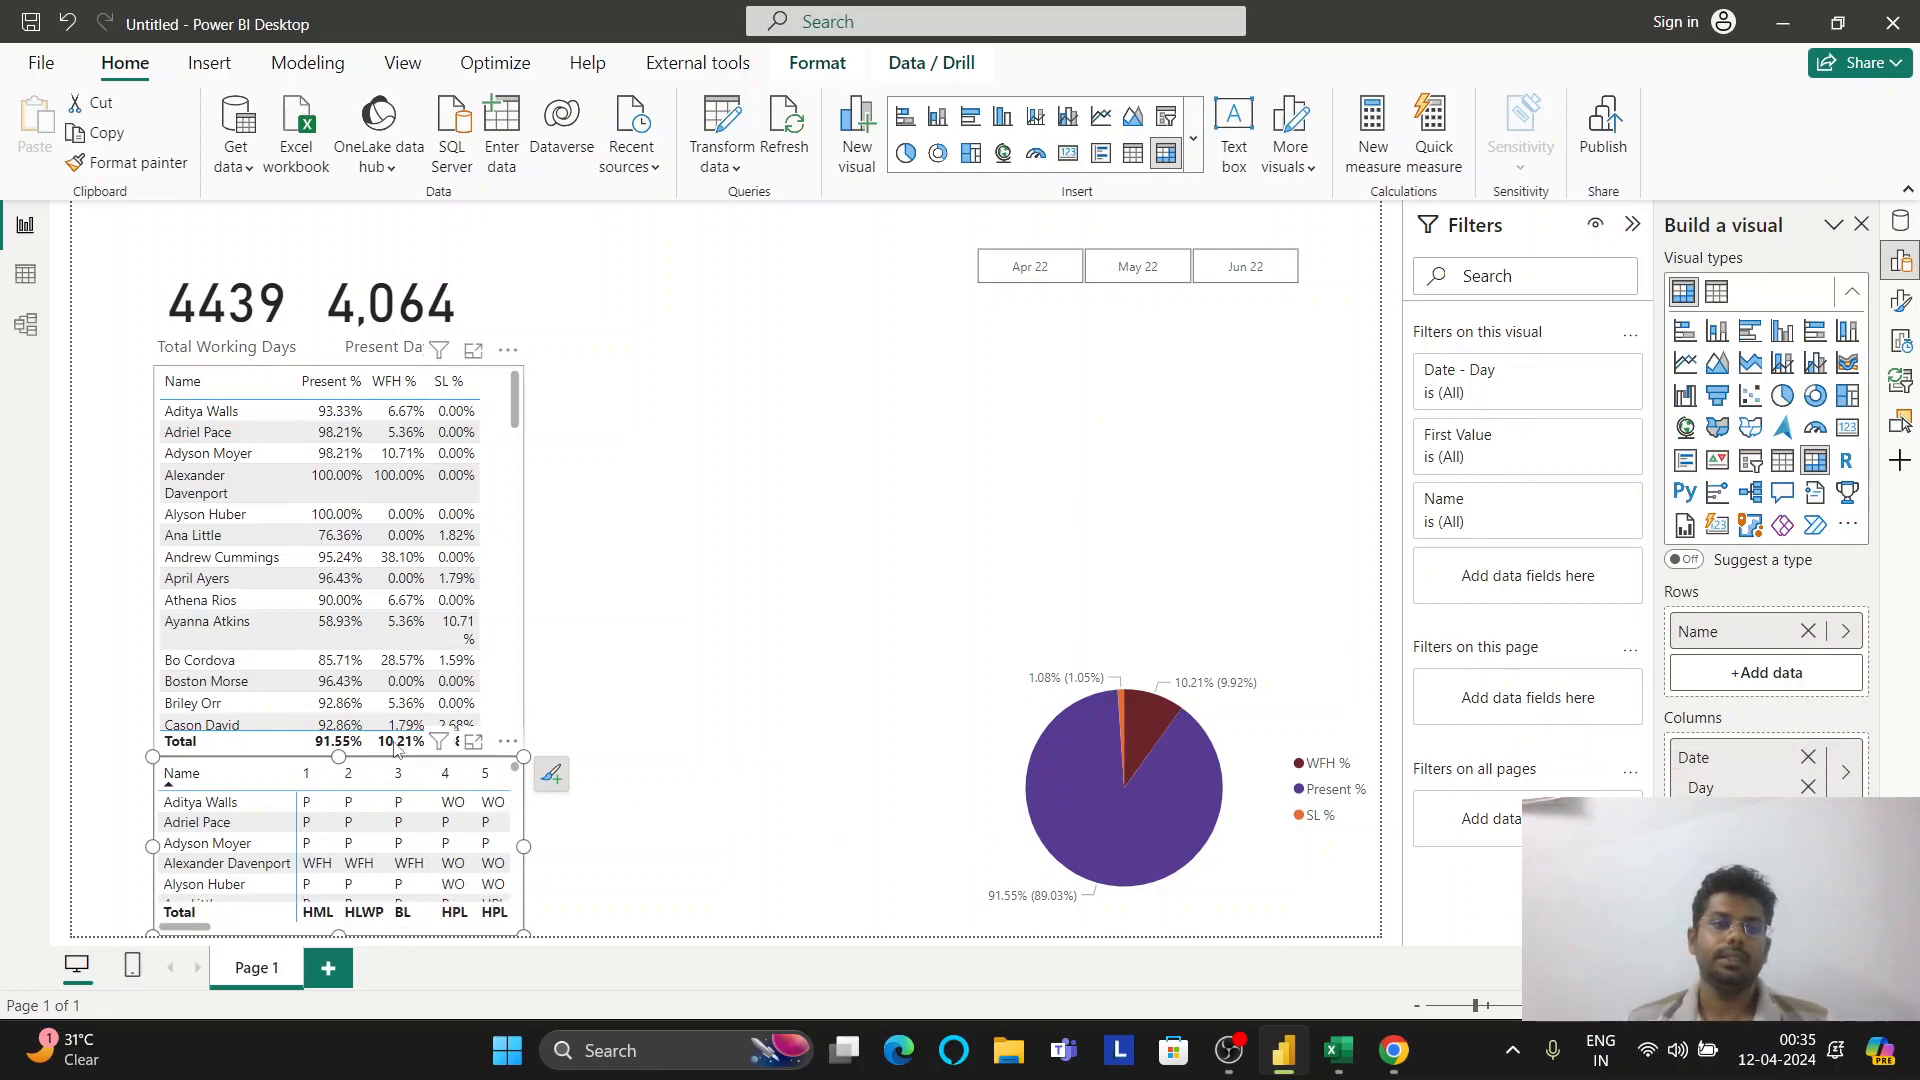
Widen the day matrix, cut it to two name rows, and test cross-filtering from an employee row
{"action": "left_click_drag", "start_coordinate": [523, 846], "coordinate": [782, 846]}
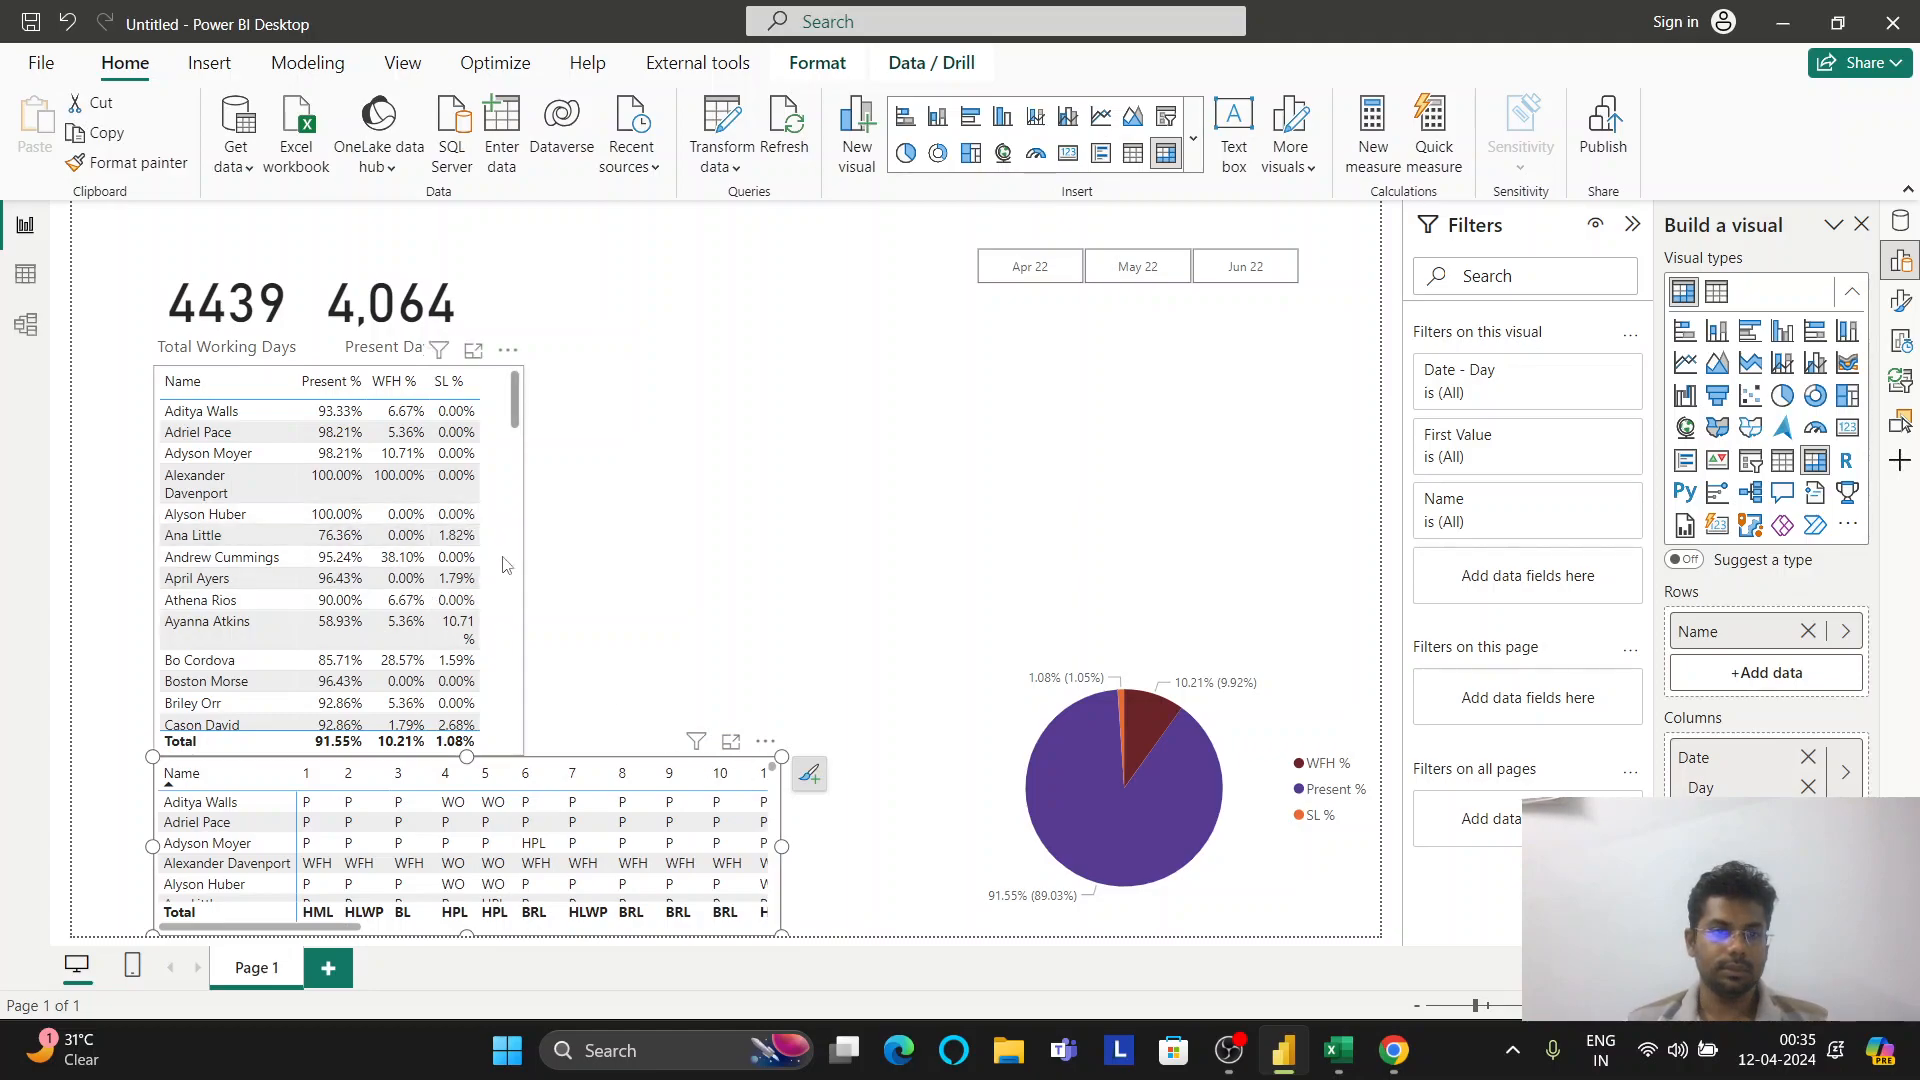
{"action": "scroll", "coordinate": [510, 543], "scroll_direction": "down", "scroll_amount": 3}
{"action": "left_click_drag", "start_coordinate": [480, 934], "coordinate": [490, 868]}
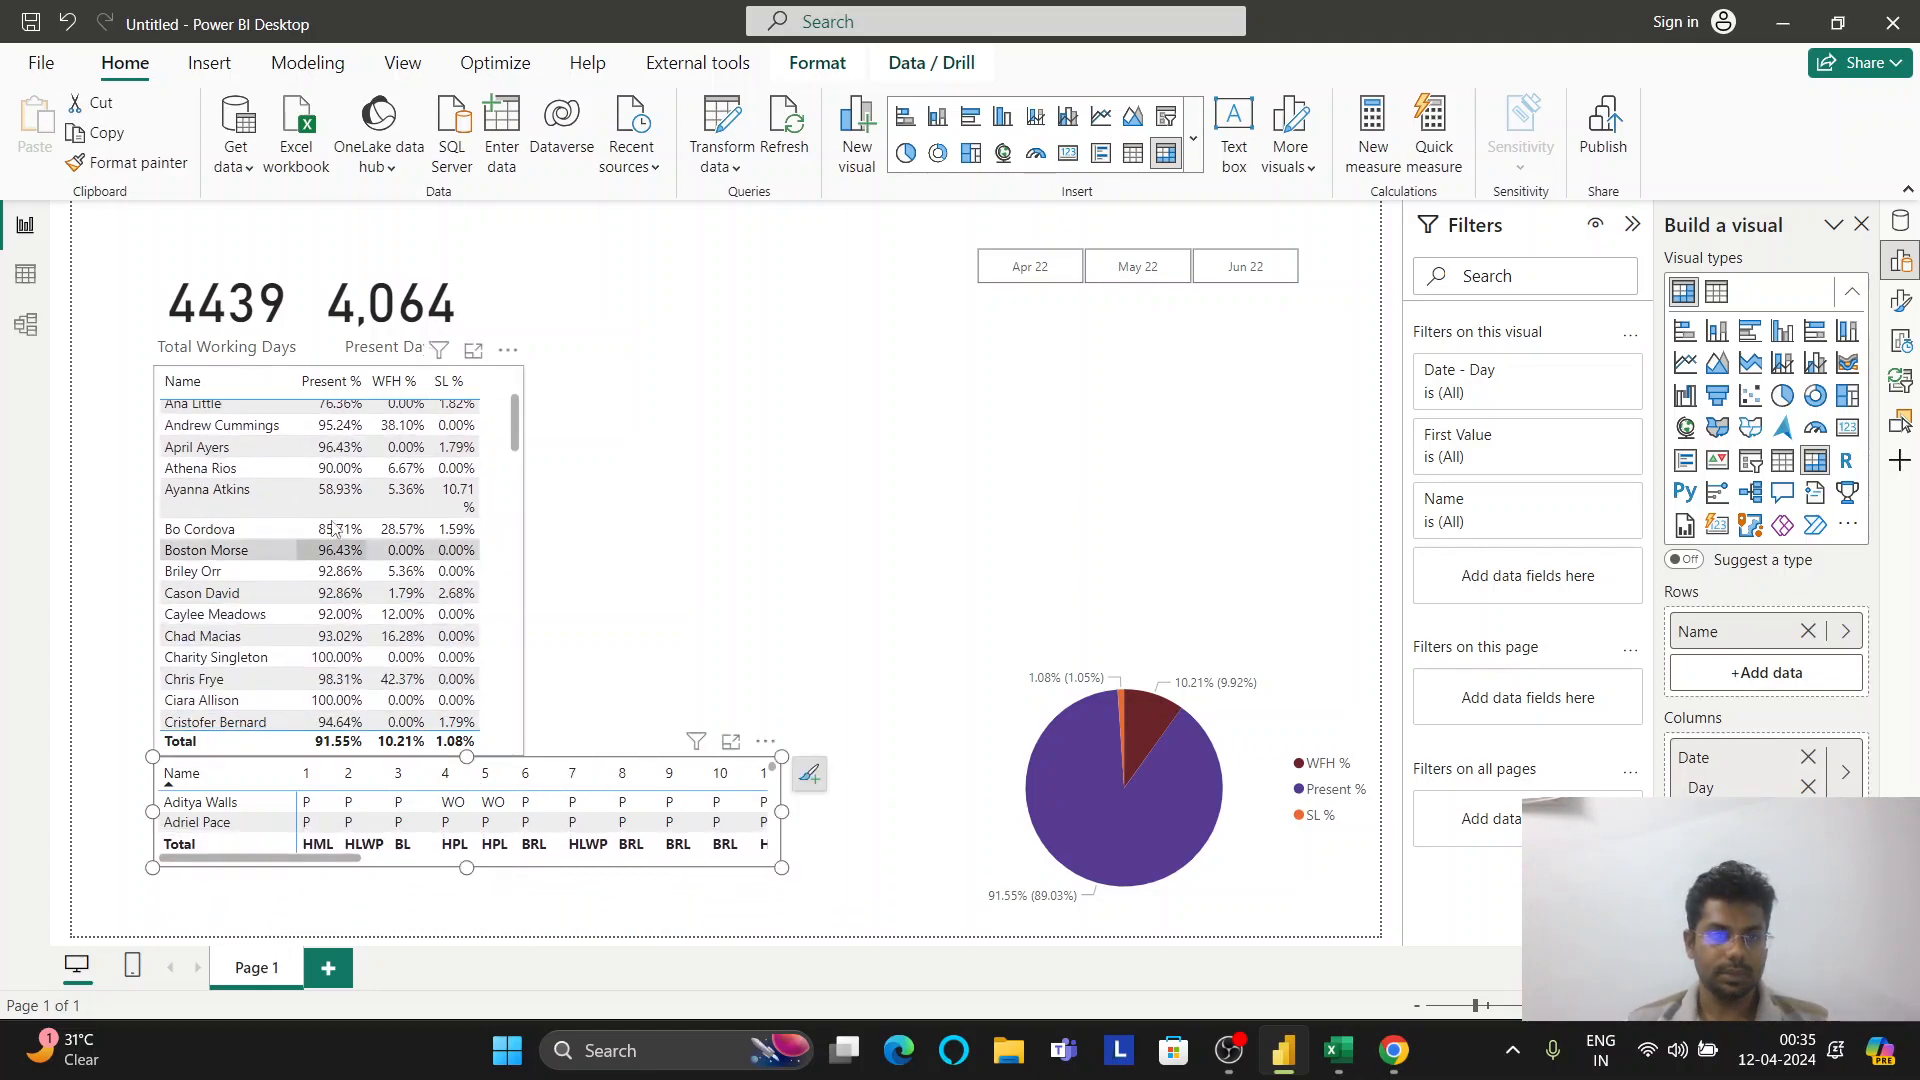
{"action": "left_click", "coordinate": [195, 428]}
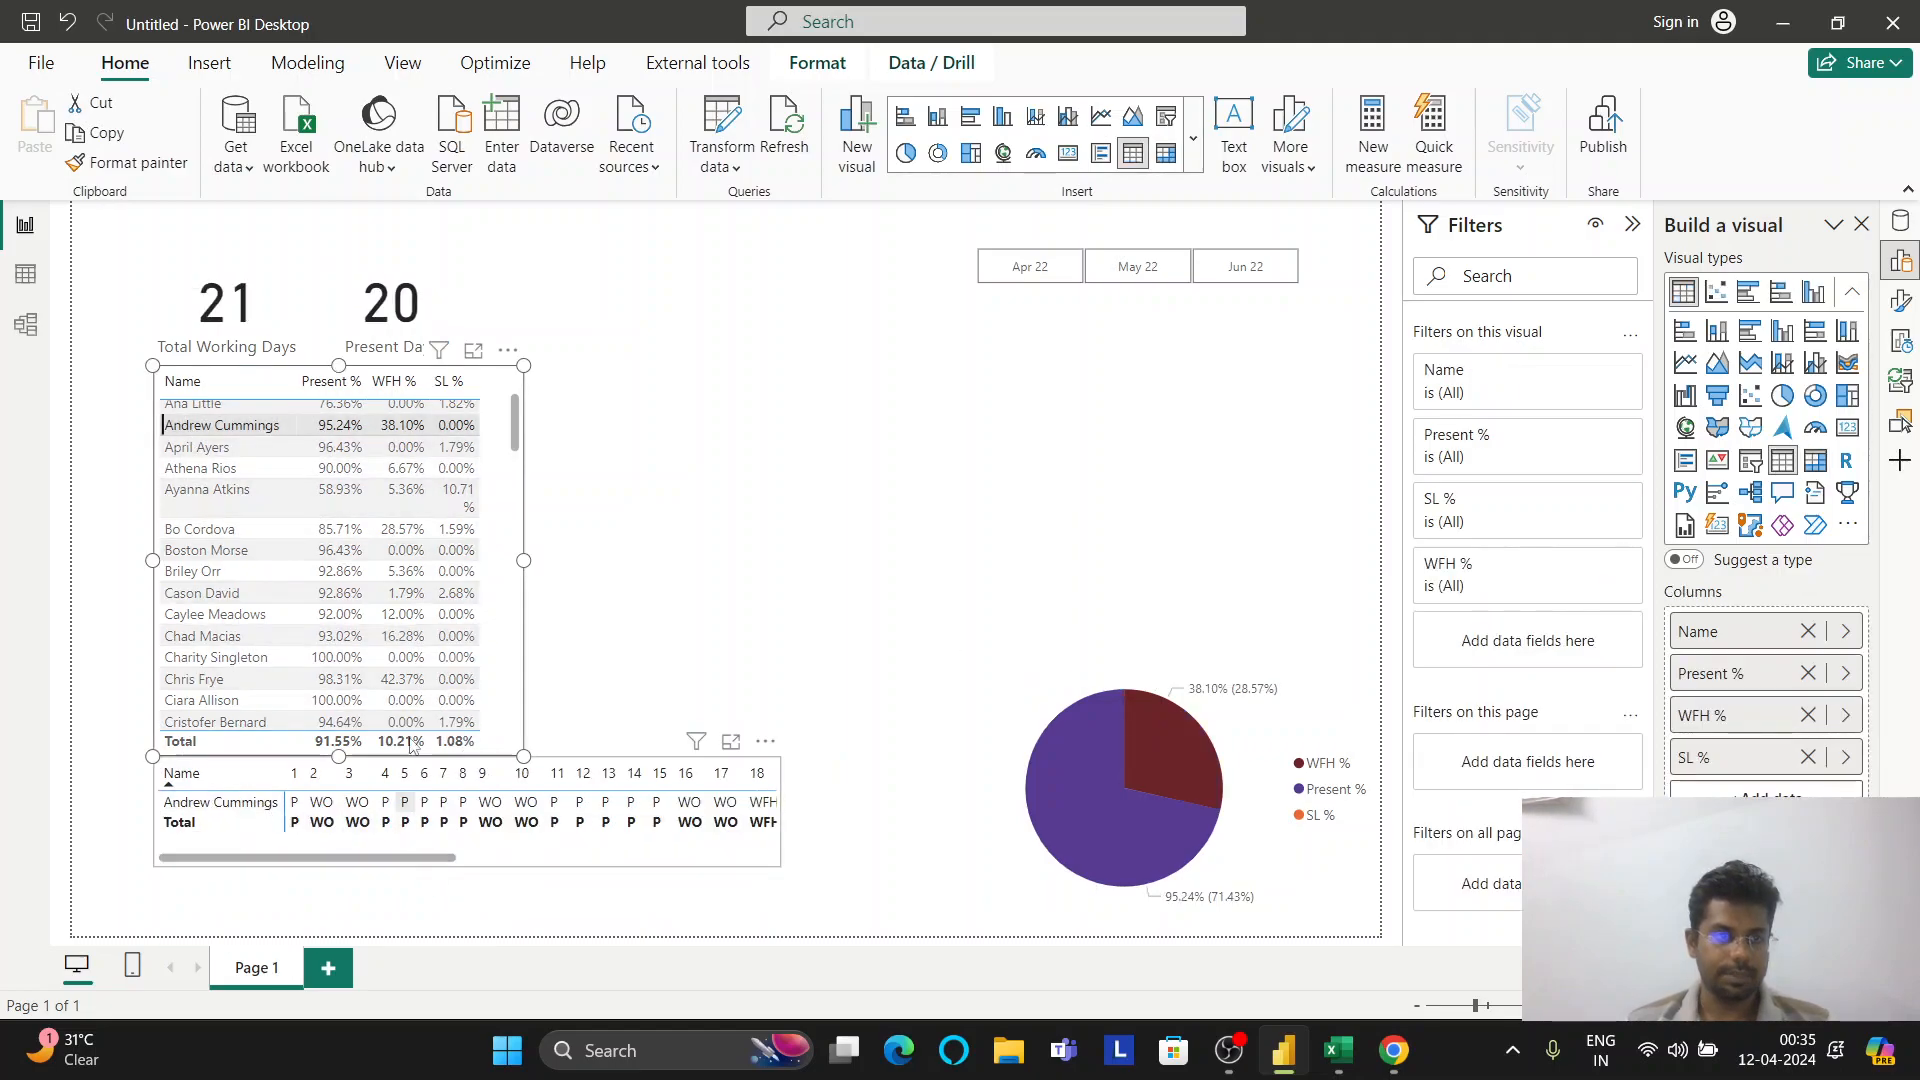
{"action": "left_click", "coordinate": [242, 438]}
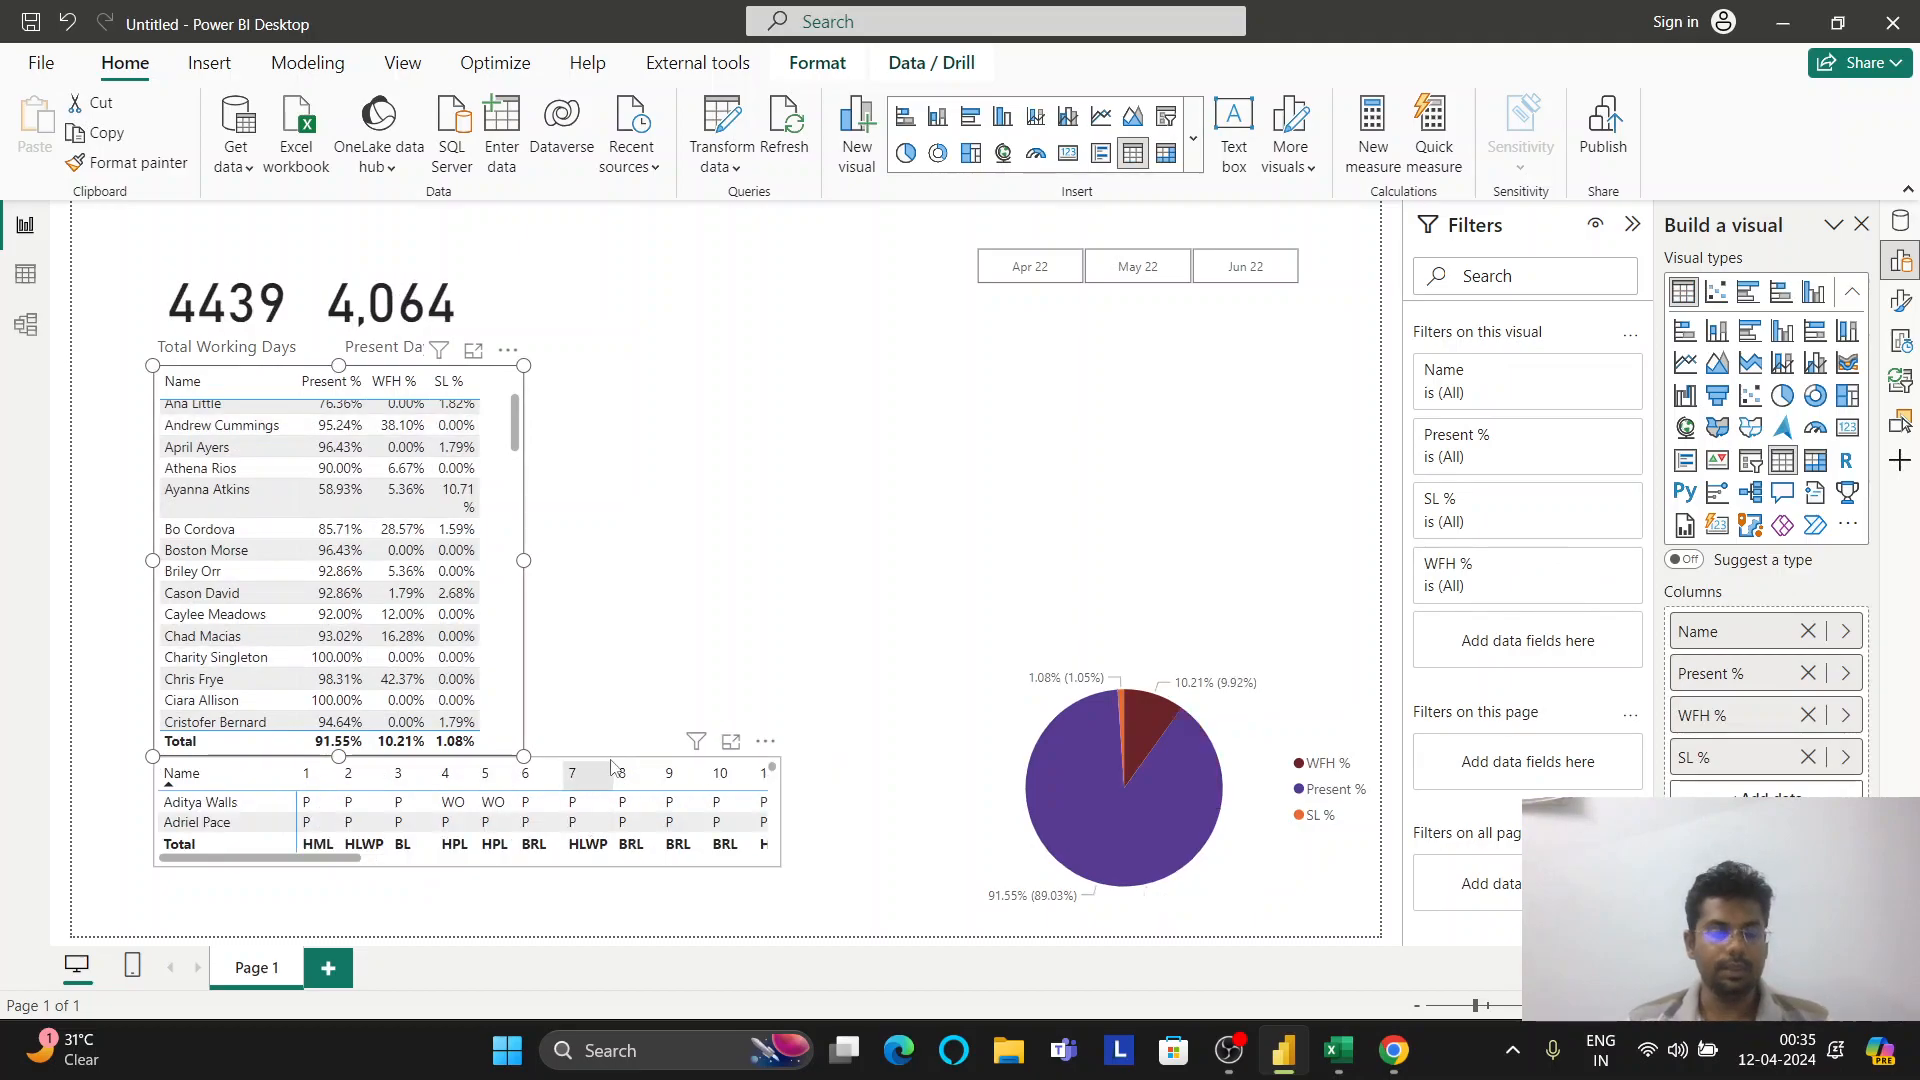
{"action": "left_click", "coordinate": [612, 768]}
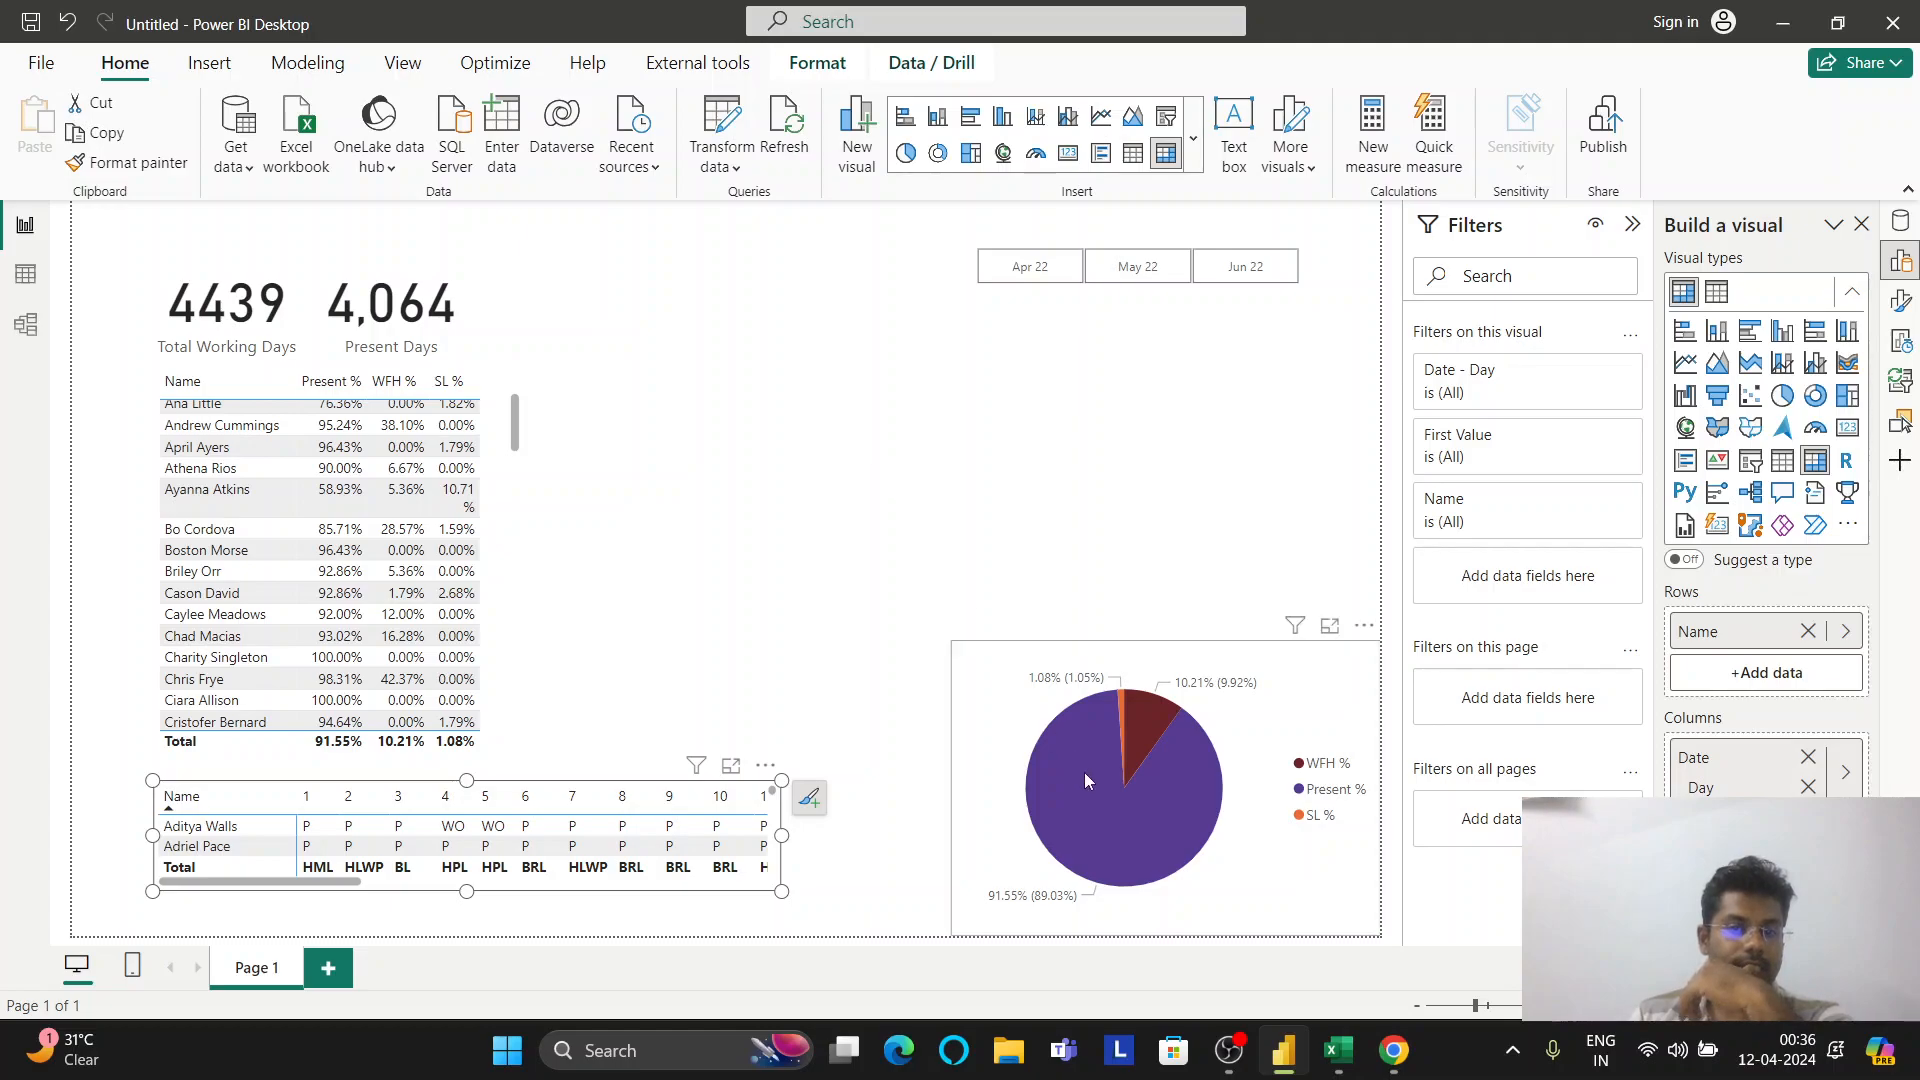
Narrow the pie chart in two drags and move it to the lower-right corner of the page
{"action": "left_click_drag", "start_coordinate": [1107, 808], "coordinate": [738, 586]}
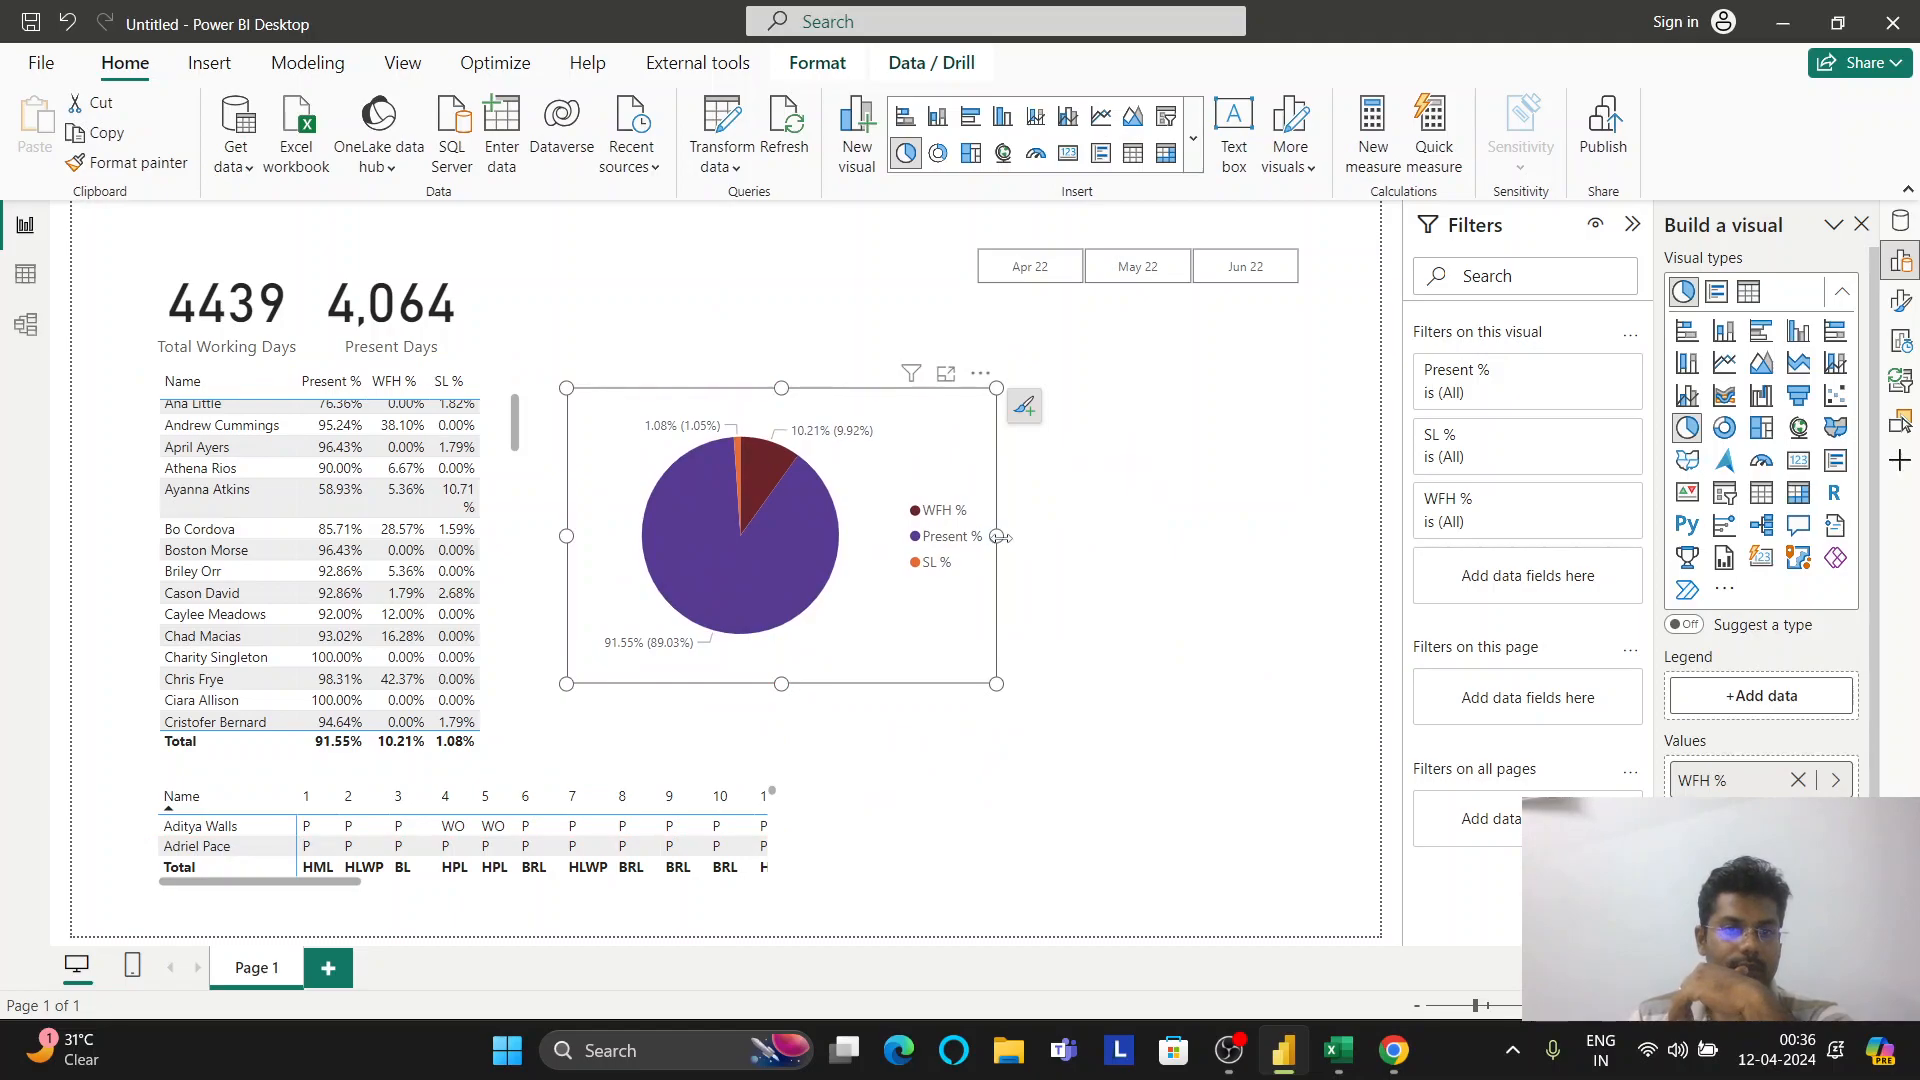
{"action": "left_click_drag", "start_coordinate": [998, 537], "coordinate": [972, 580]}
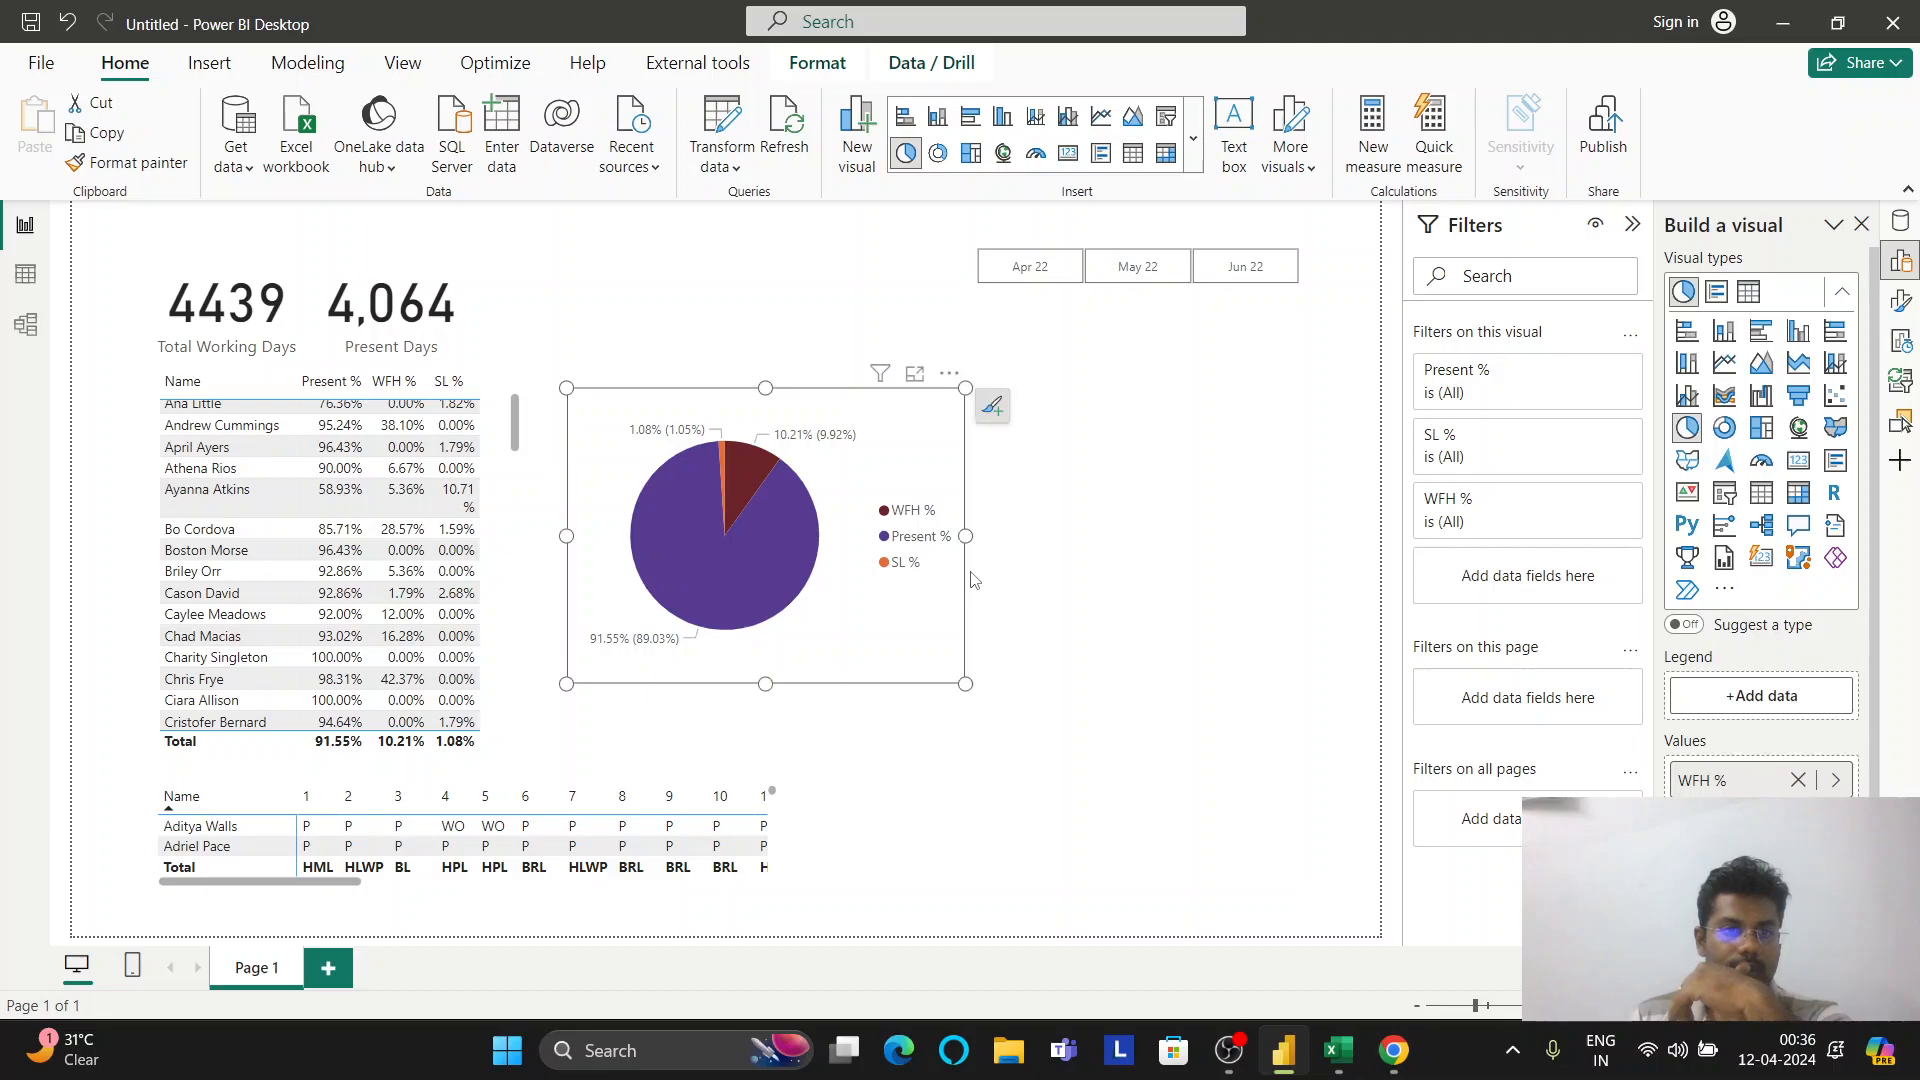
{"action": "left_click_drag", "start_coordinate": [965, 536], "coordinate": [880, 566]}
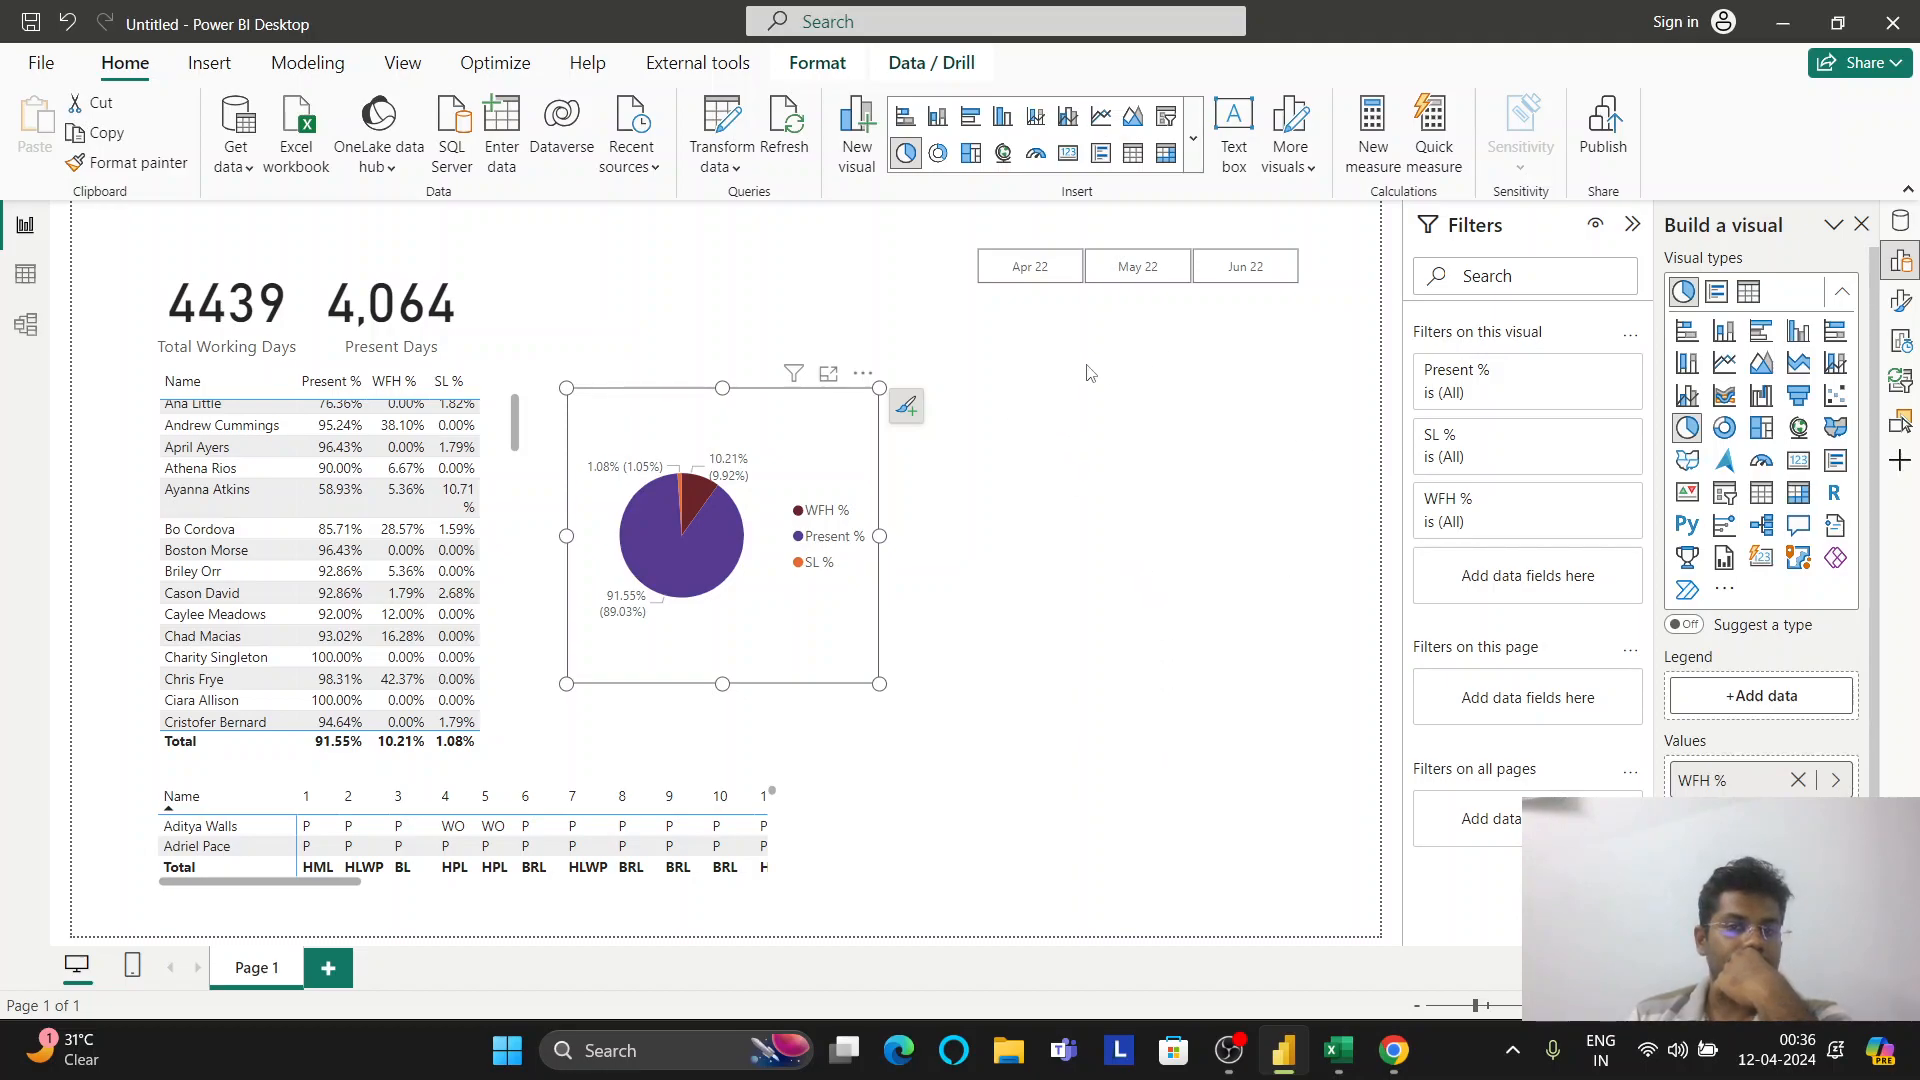
{"action": "left_click_drag", "start_coordinate": [828, 456], "coordinate": [1296, 698]}
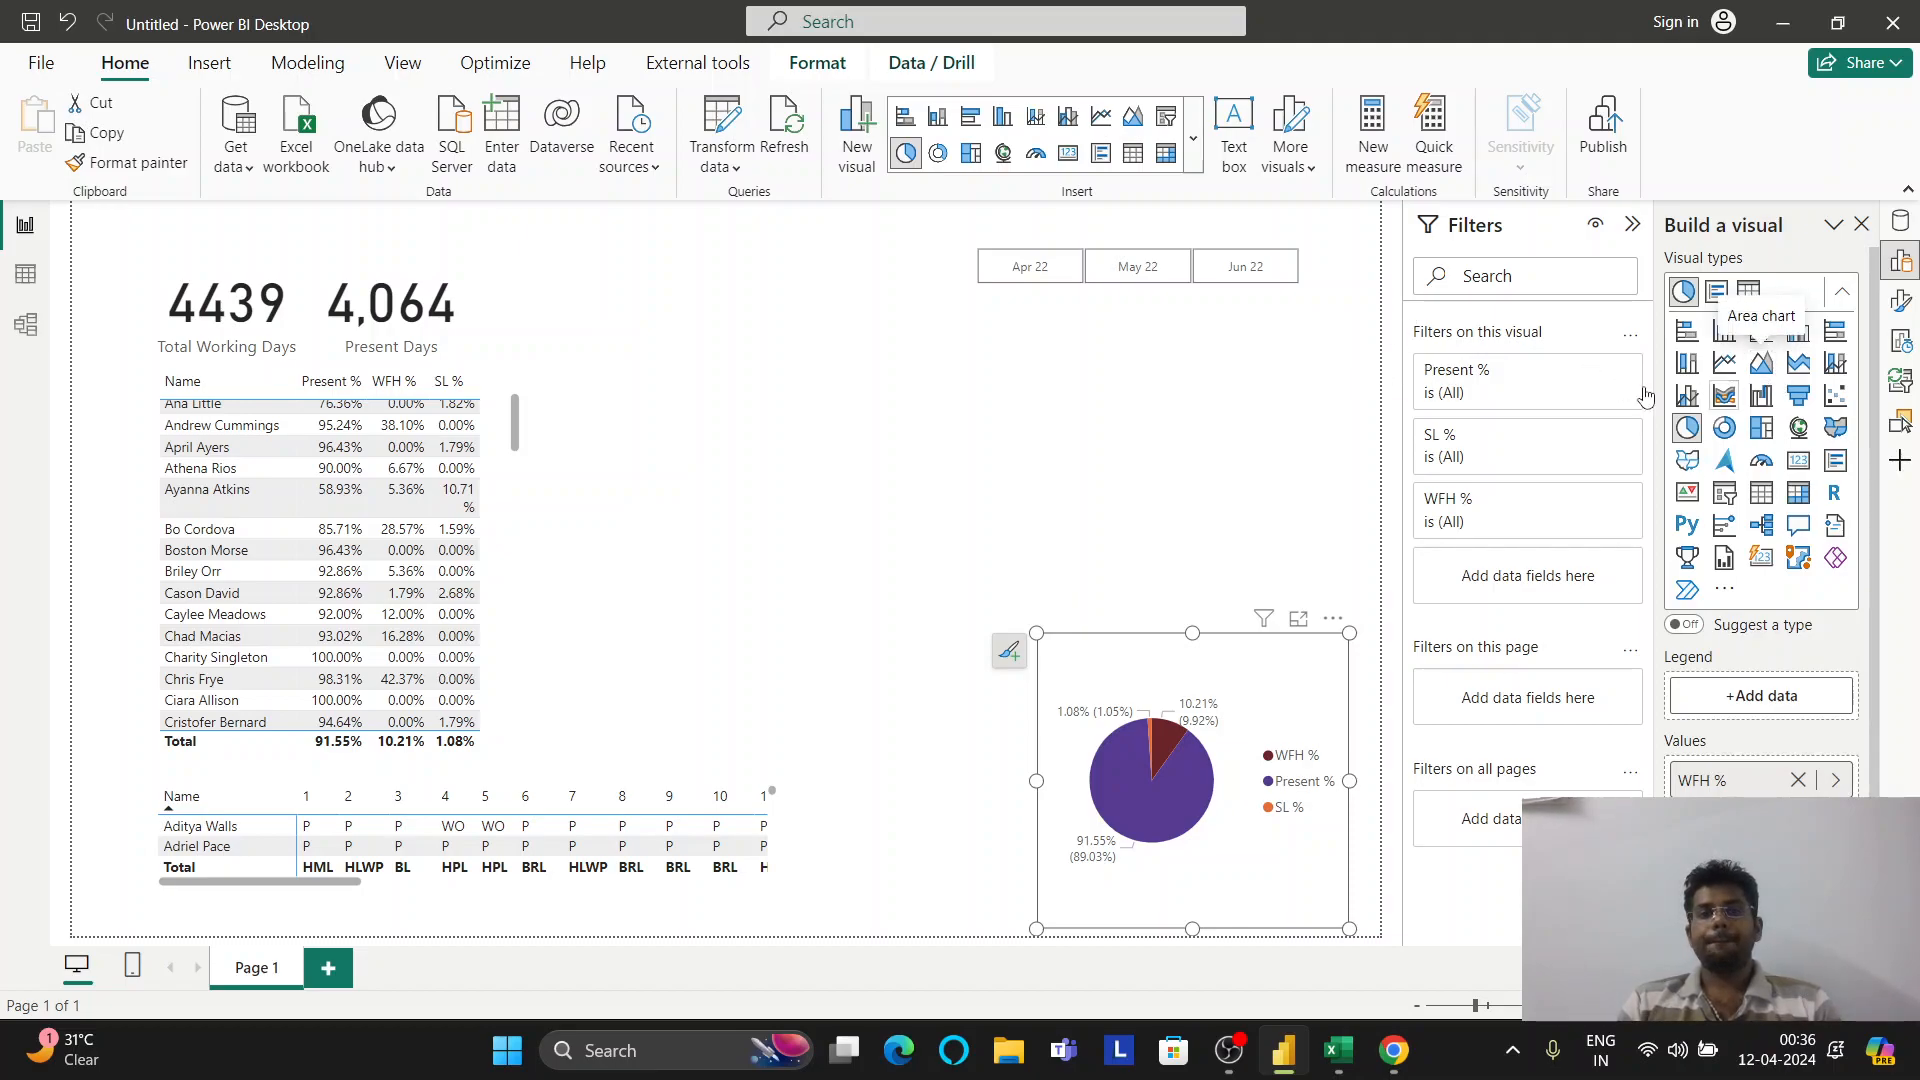
{"action": "left_click", "coordinate": [1900, 221]}
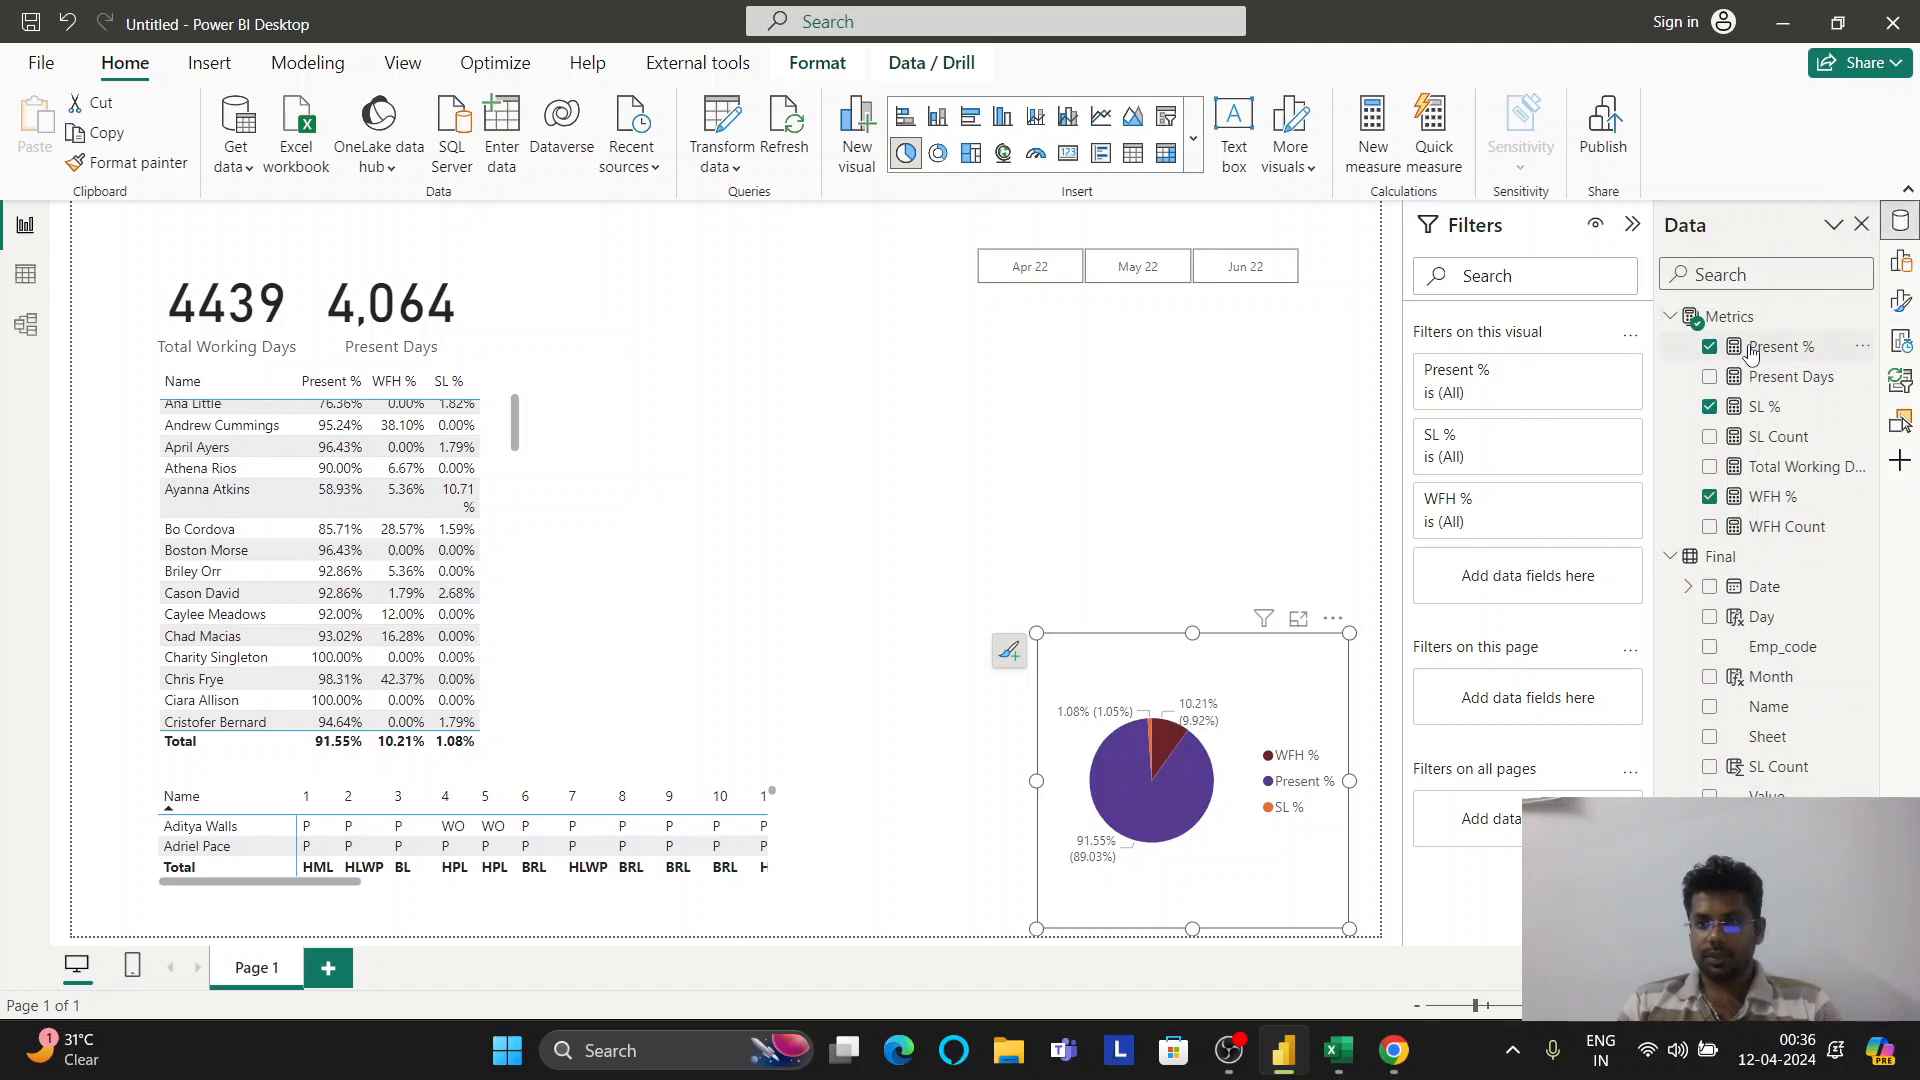
Create a new chart of Present % by Date and widen it
{"action": "left_click_drag", "start_coordinate": [1750, 352], "coordinate": [767, 404]}
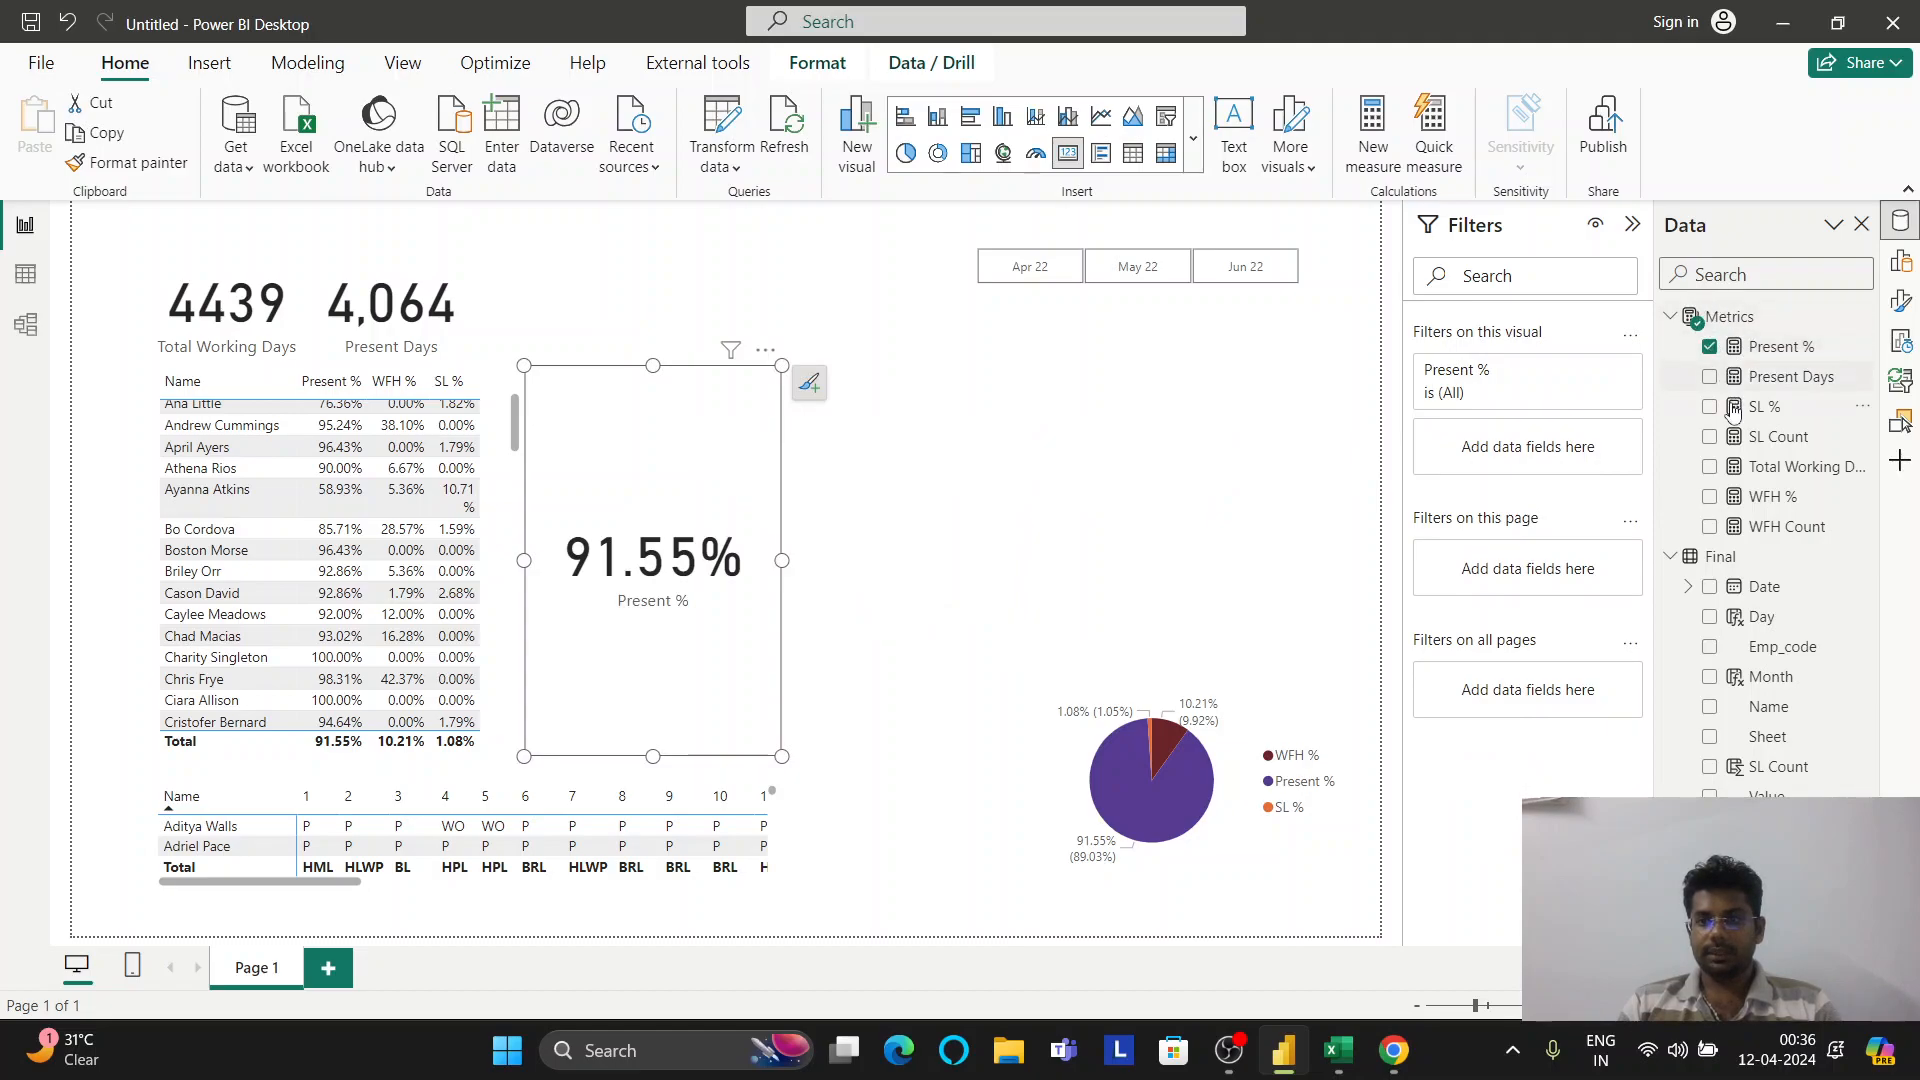
{"action": "left_click_drag", "start_coordinate": [1788, 598], "coordinate": [645, 598]}
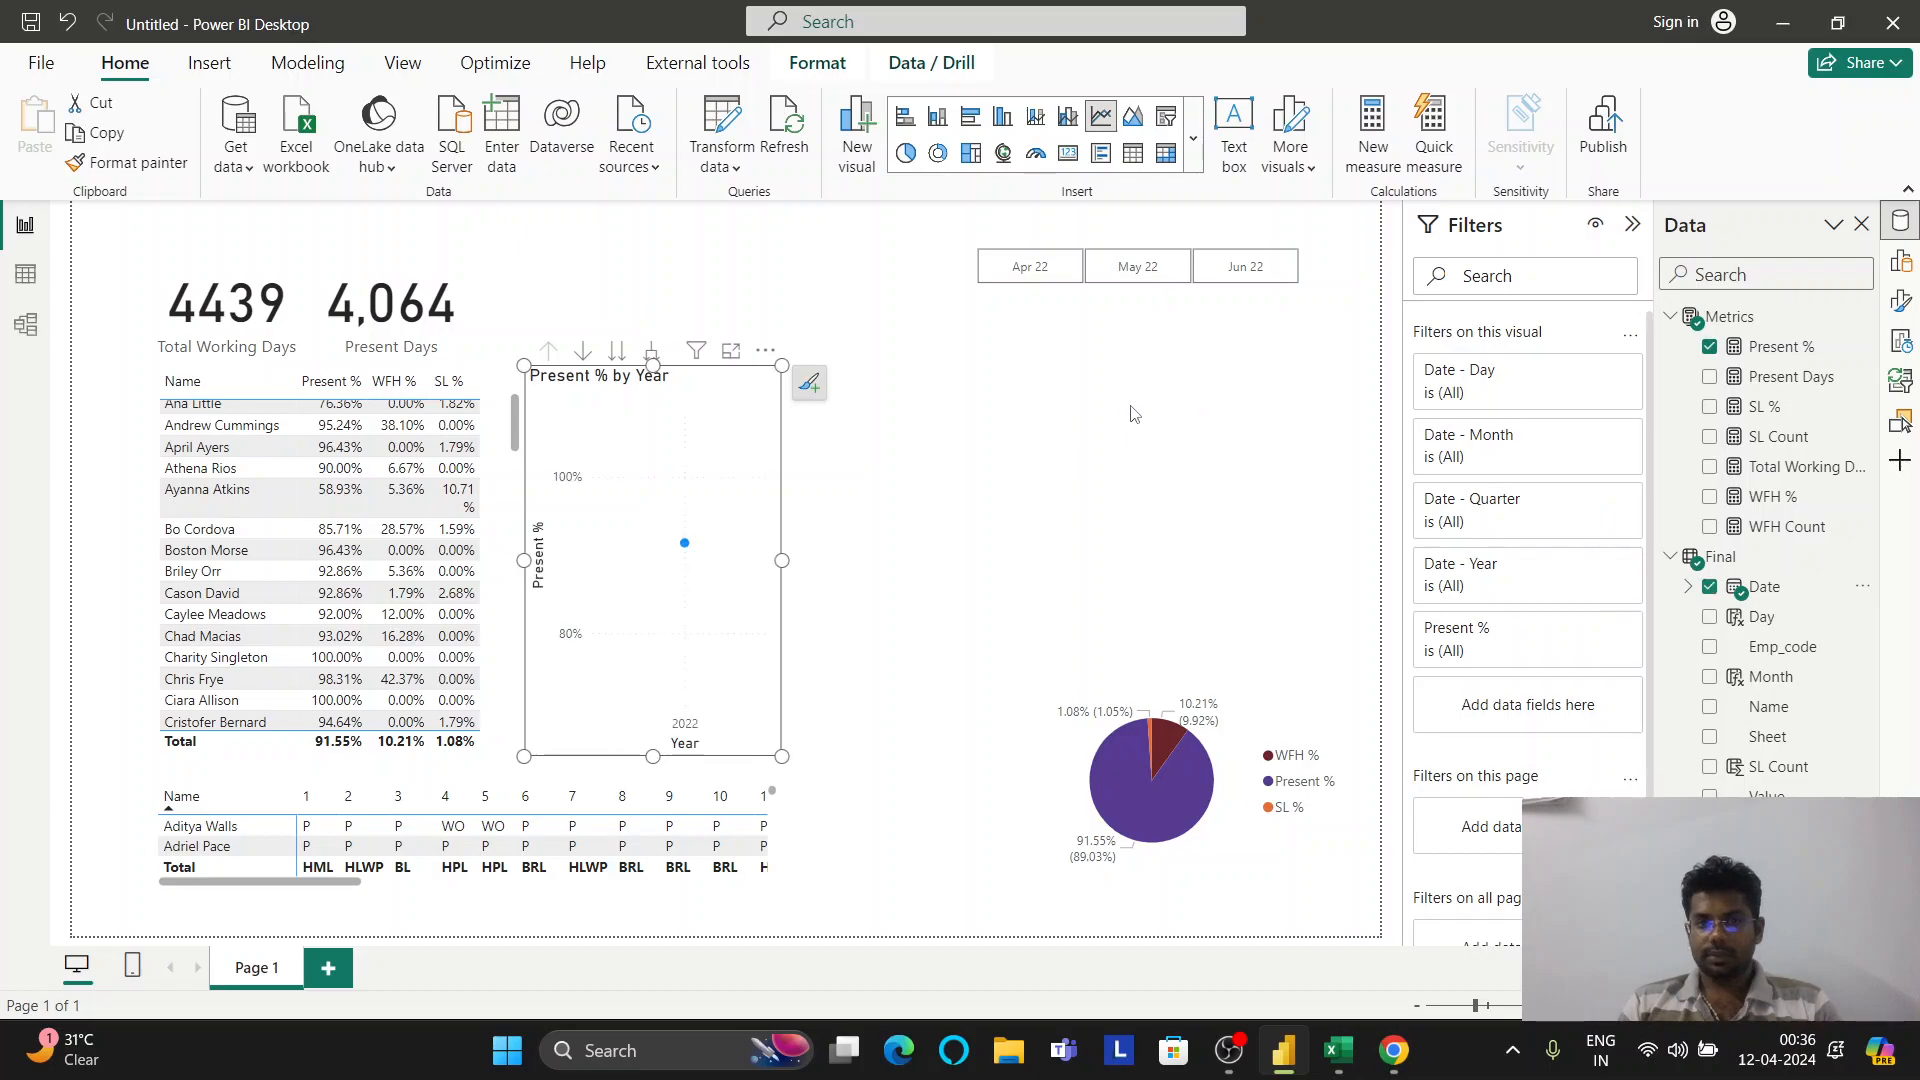
{"action": "left_click", "coordinate": [1900, 260]}
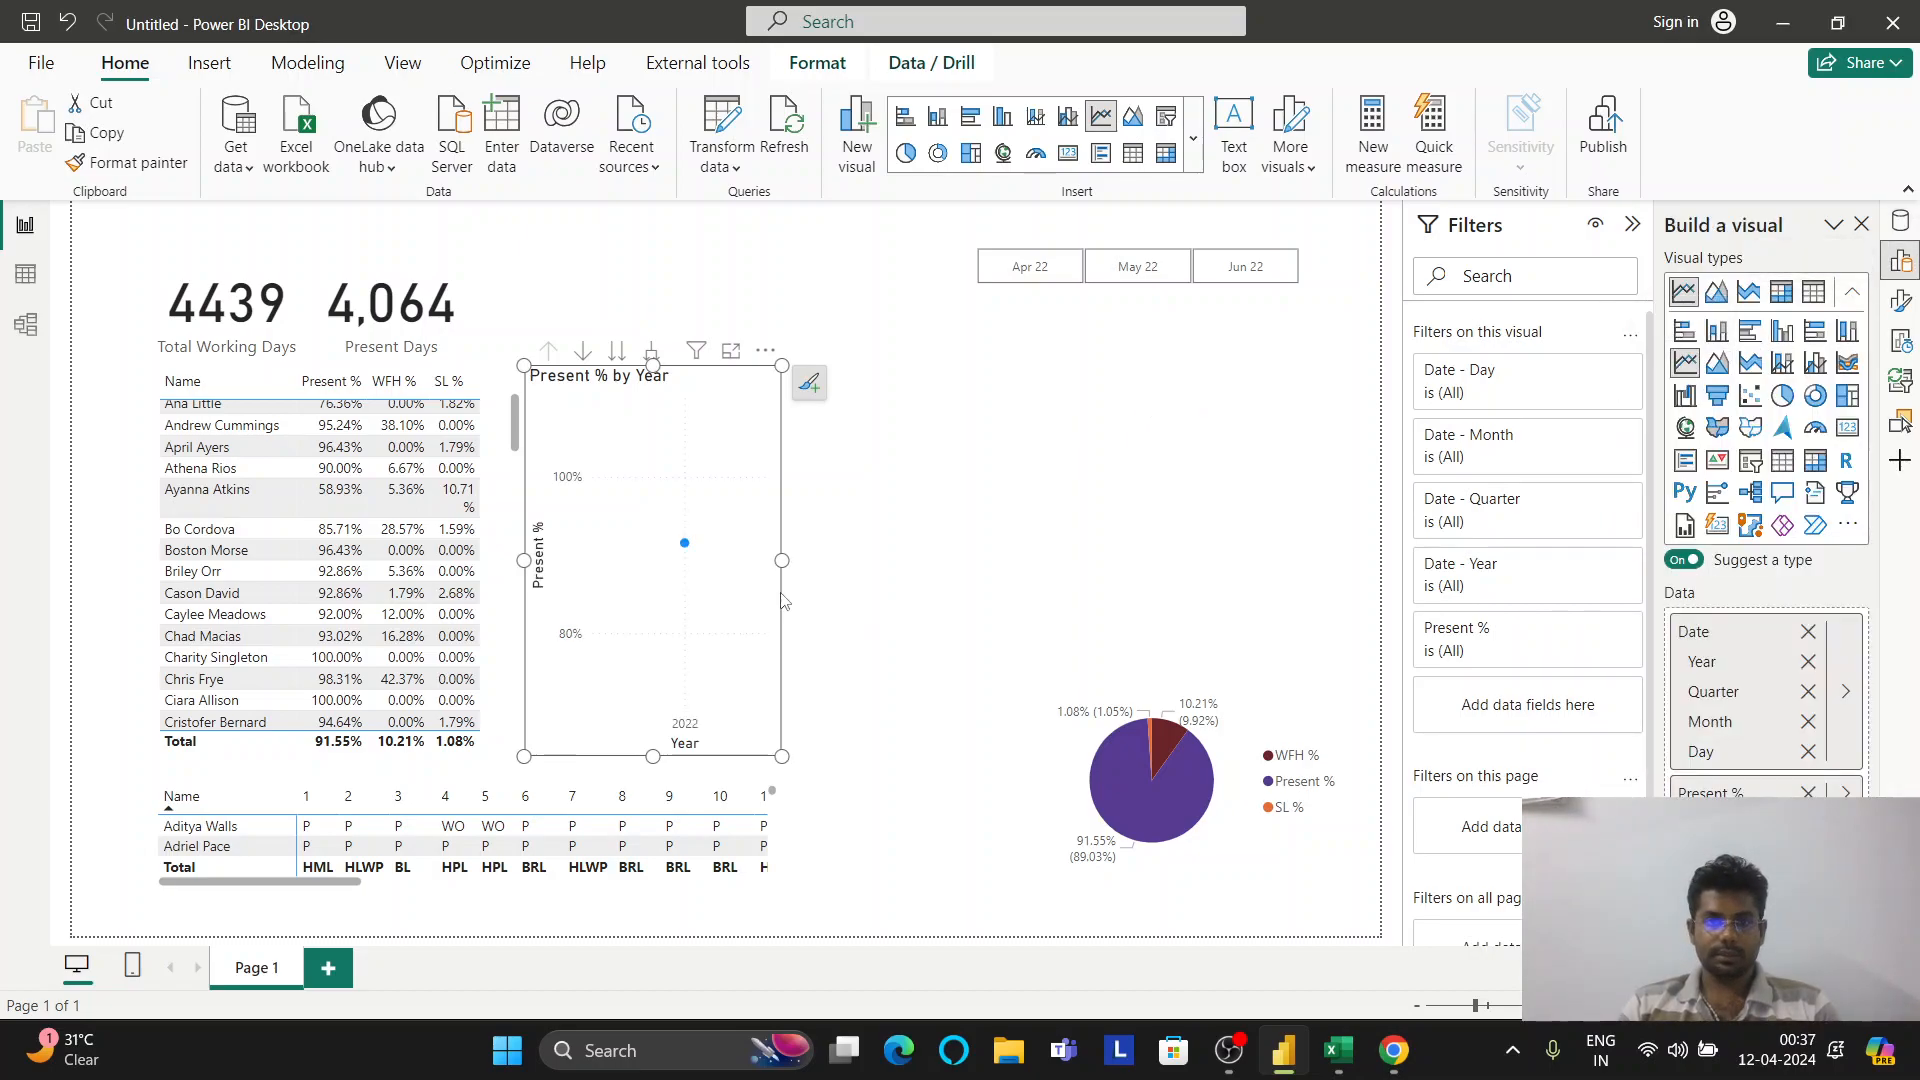
{"action": "left_click_drag", "start_coordinate": [782, 563], "coordinate": [993, 548]}
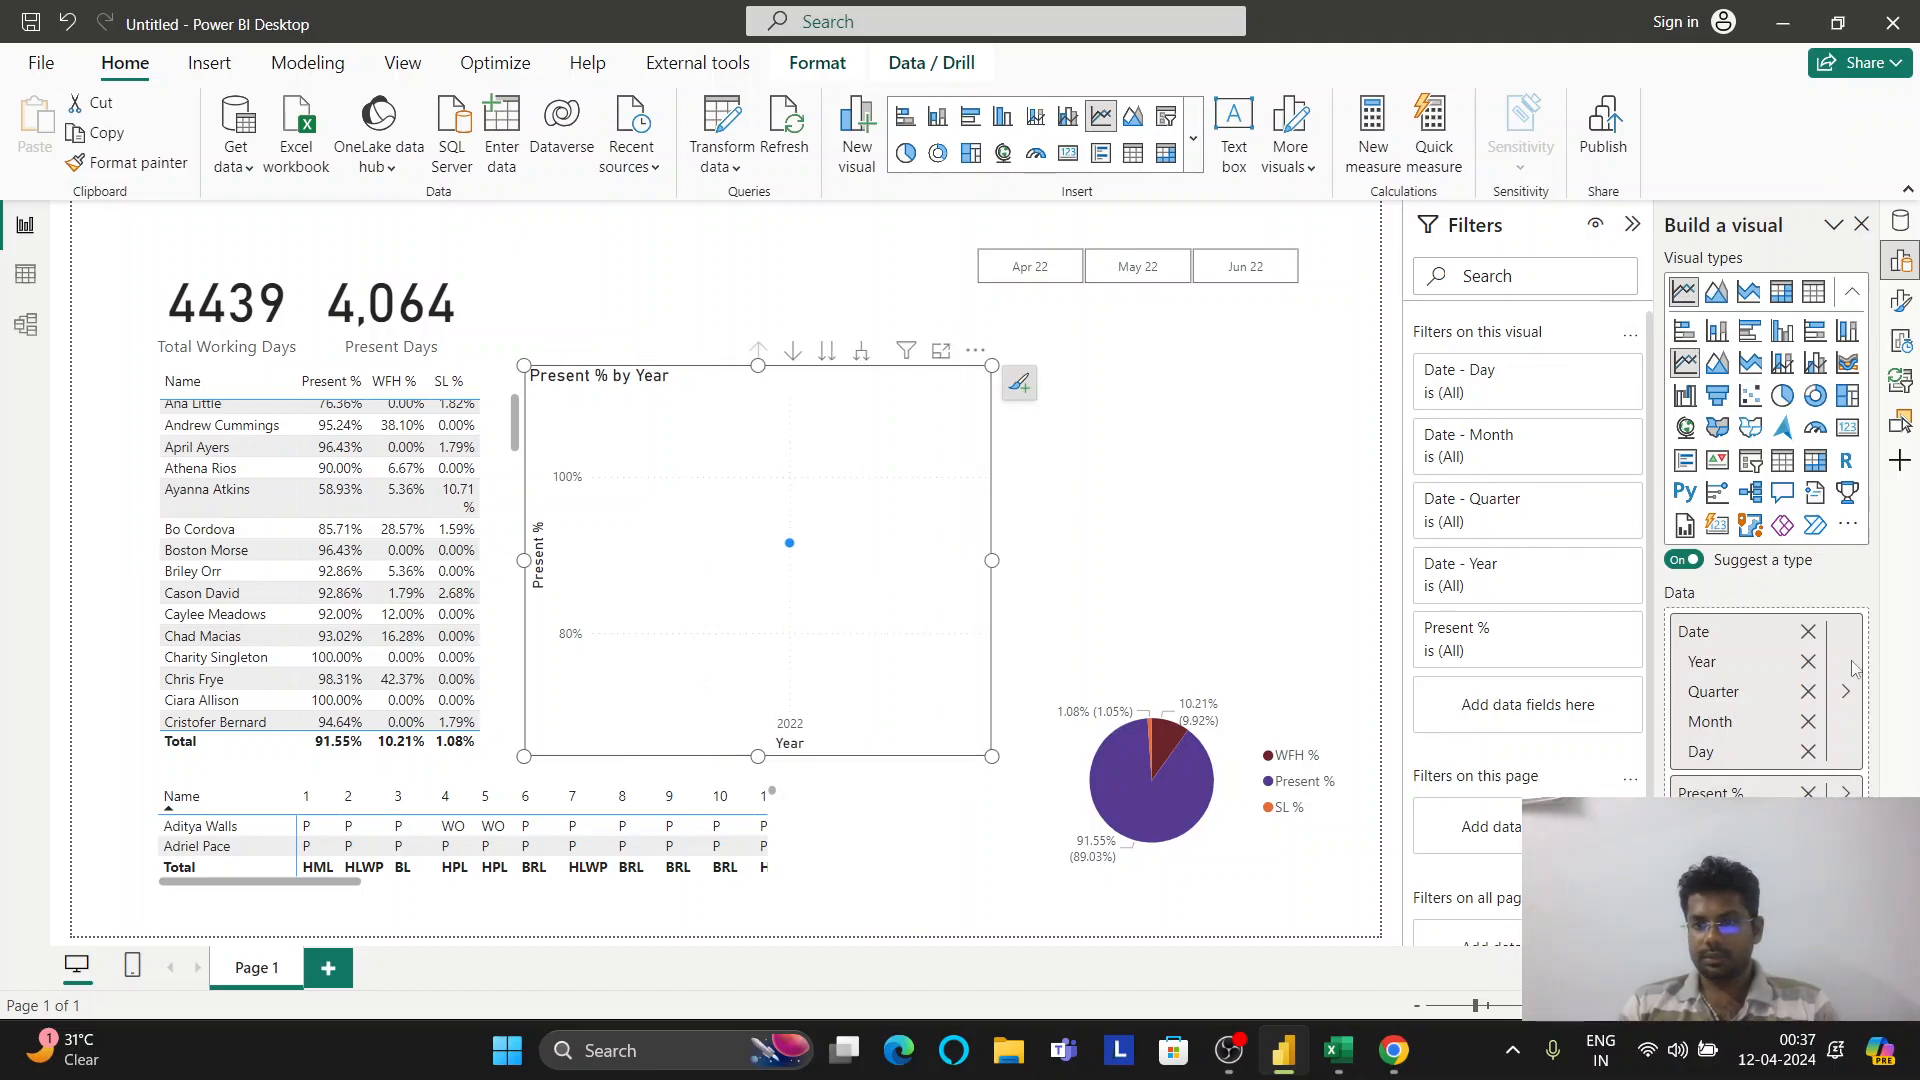
Remove Year, Quarter and Month from the date axis, and stretch the chart further right
{"action": "left_click", "coordinate": [1809, 663]}
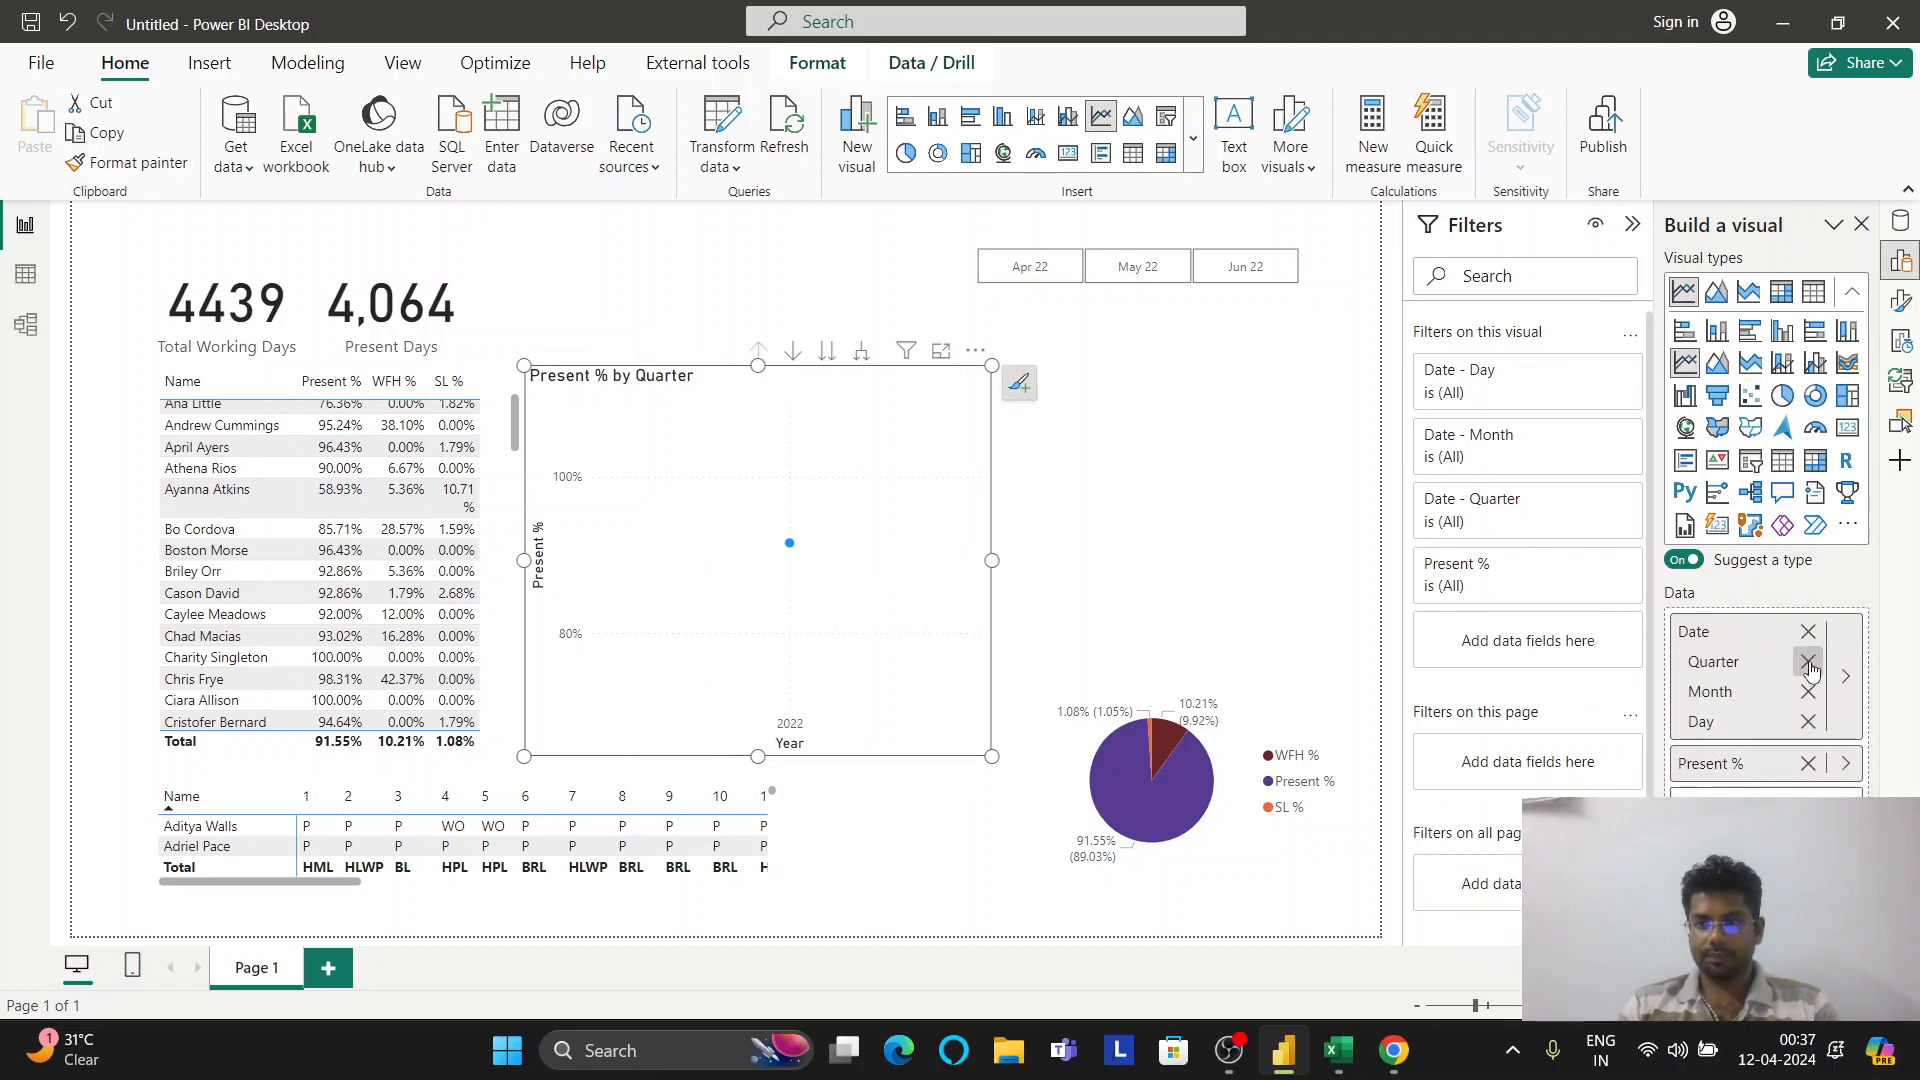
{"action": "left_click", "coordinate": [1809, 663]}
{"action": "left_click", "coordinate": [1809, 663]}
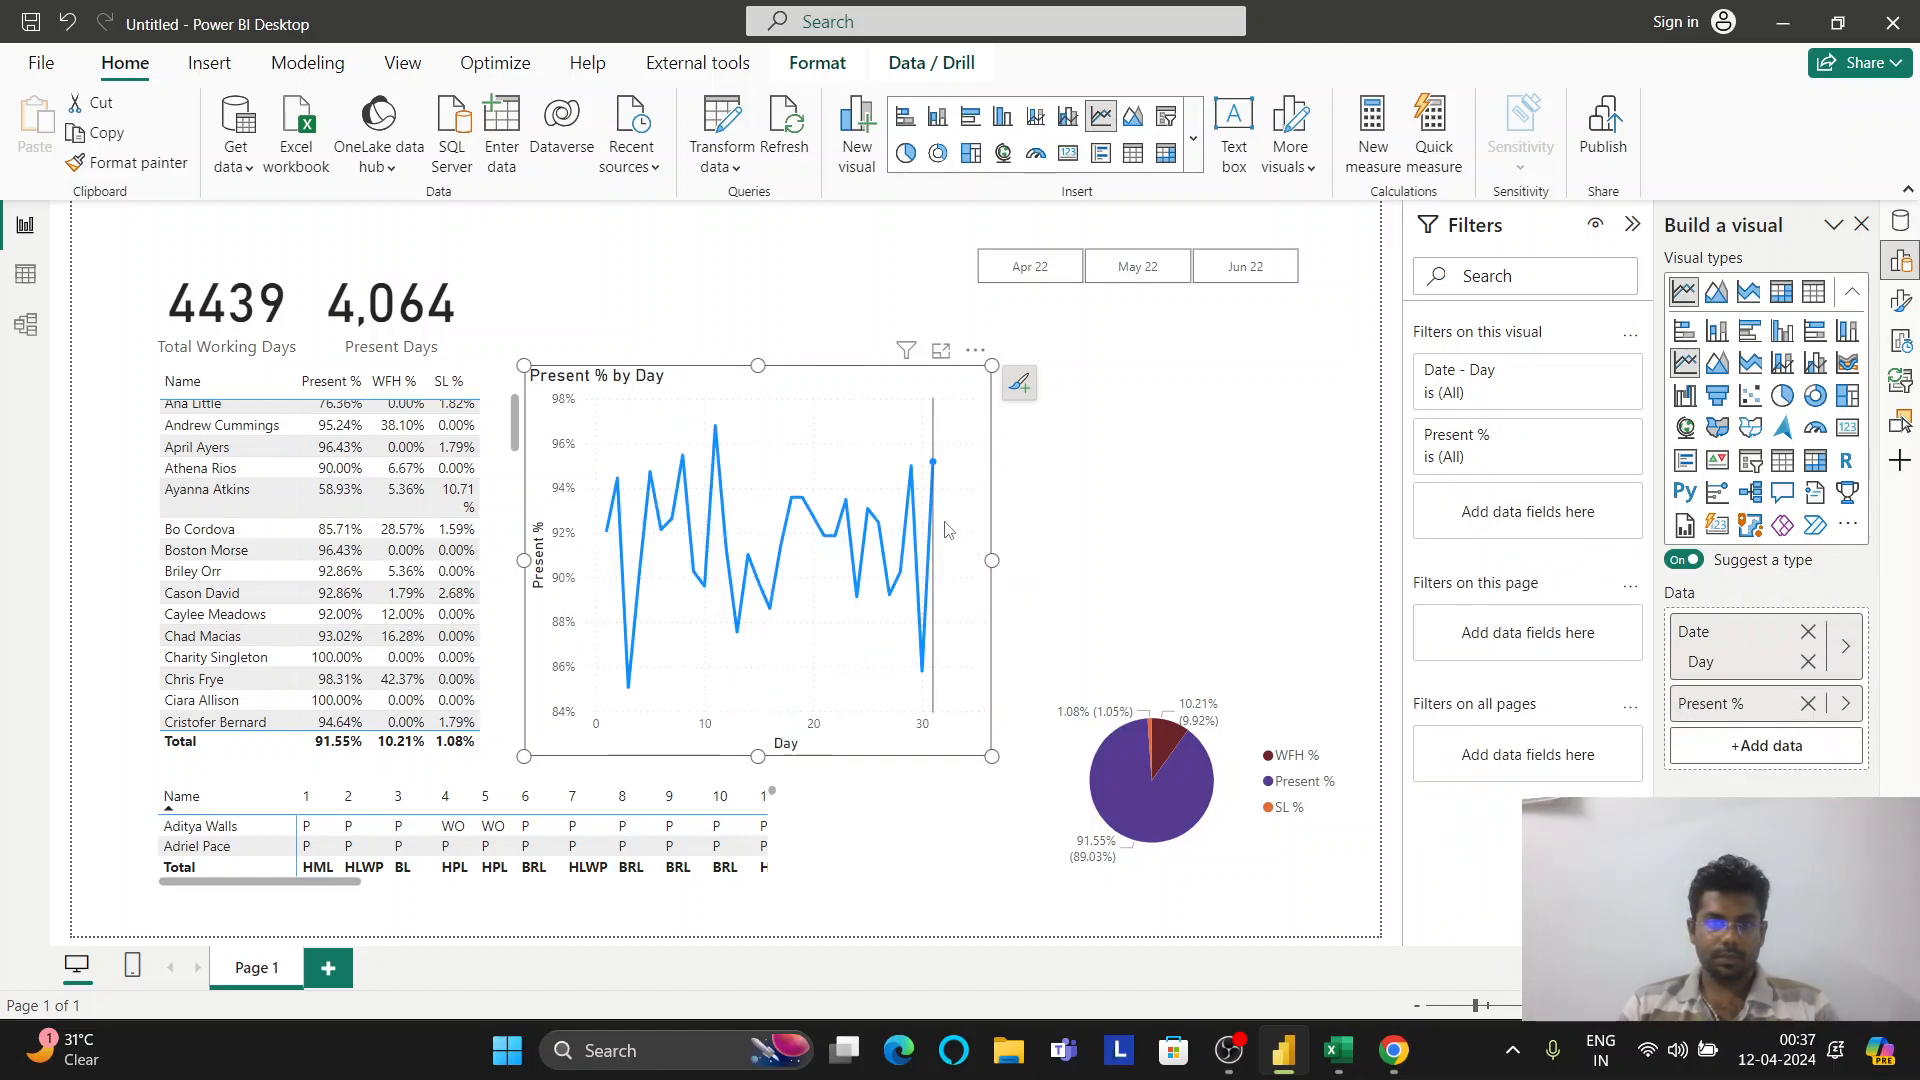
{"action": "mouse_move", "coordinate": [993, 560]}
{"action": "left_mouse_down"}
{"action": "mouse_move", "coordinate": [1282, 547]}
{"action": "mouse_move", "coordinate": [1125, 549]}
{"action": "mouse_move", "coordinate": [1192, 548]}
{"action": "left_mouse_up"}
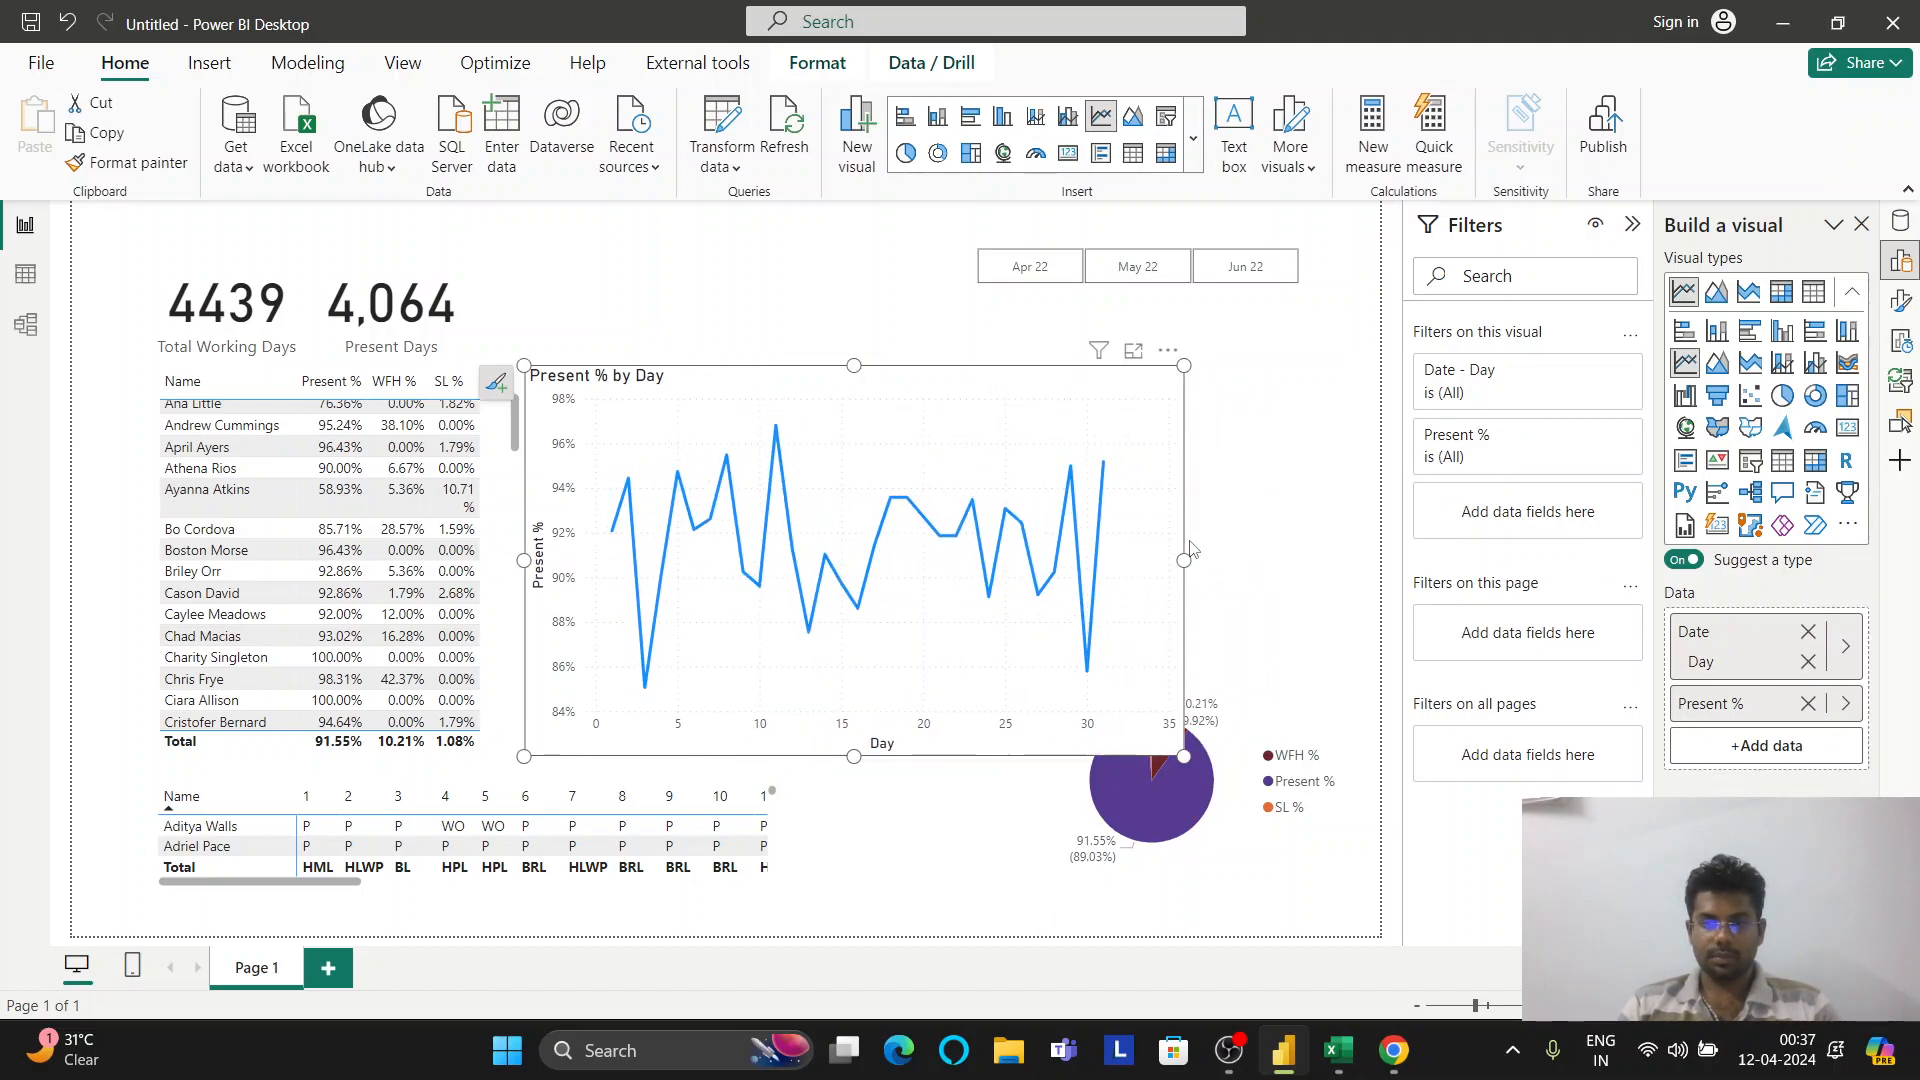
{"action": "left_click", "coordinate": [1901, 300]}
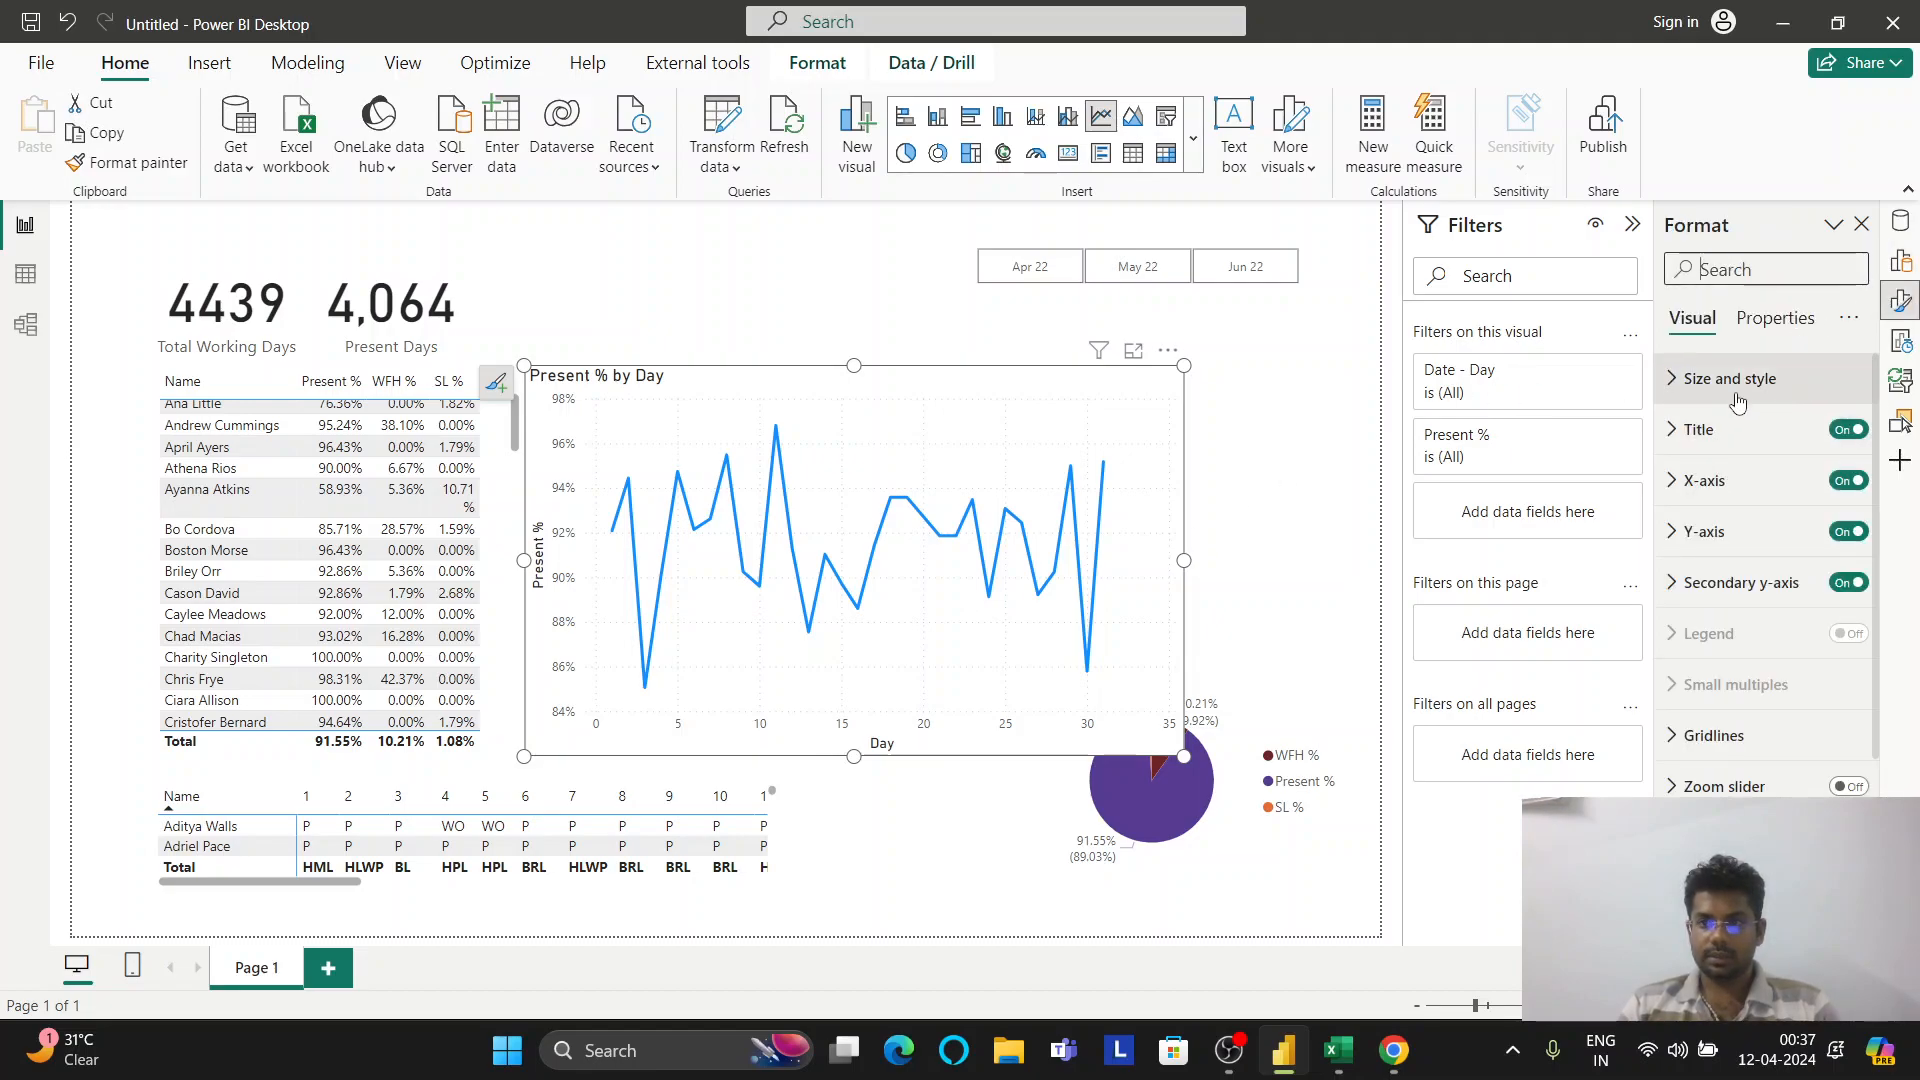
Switch the Present % by Day chart to an Area chart, then make it shorter and slightly wider
{"action": "left_click", "coordinate": [1684, 392]}
{"action": "left_click", "coordinate": [1680, 385]}
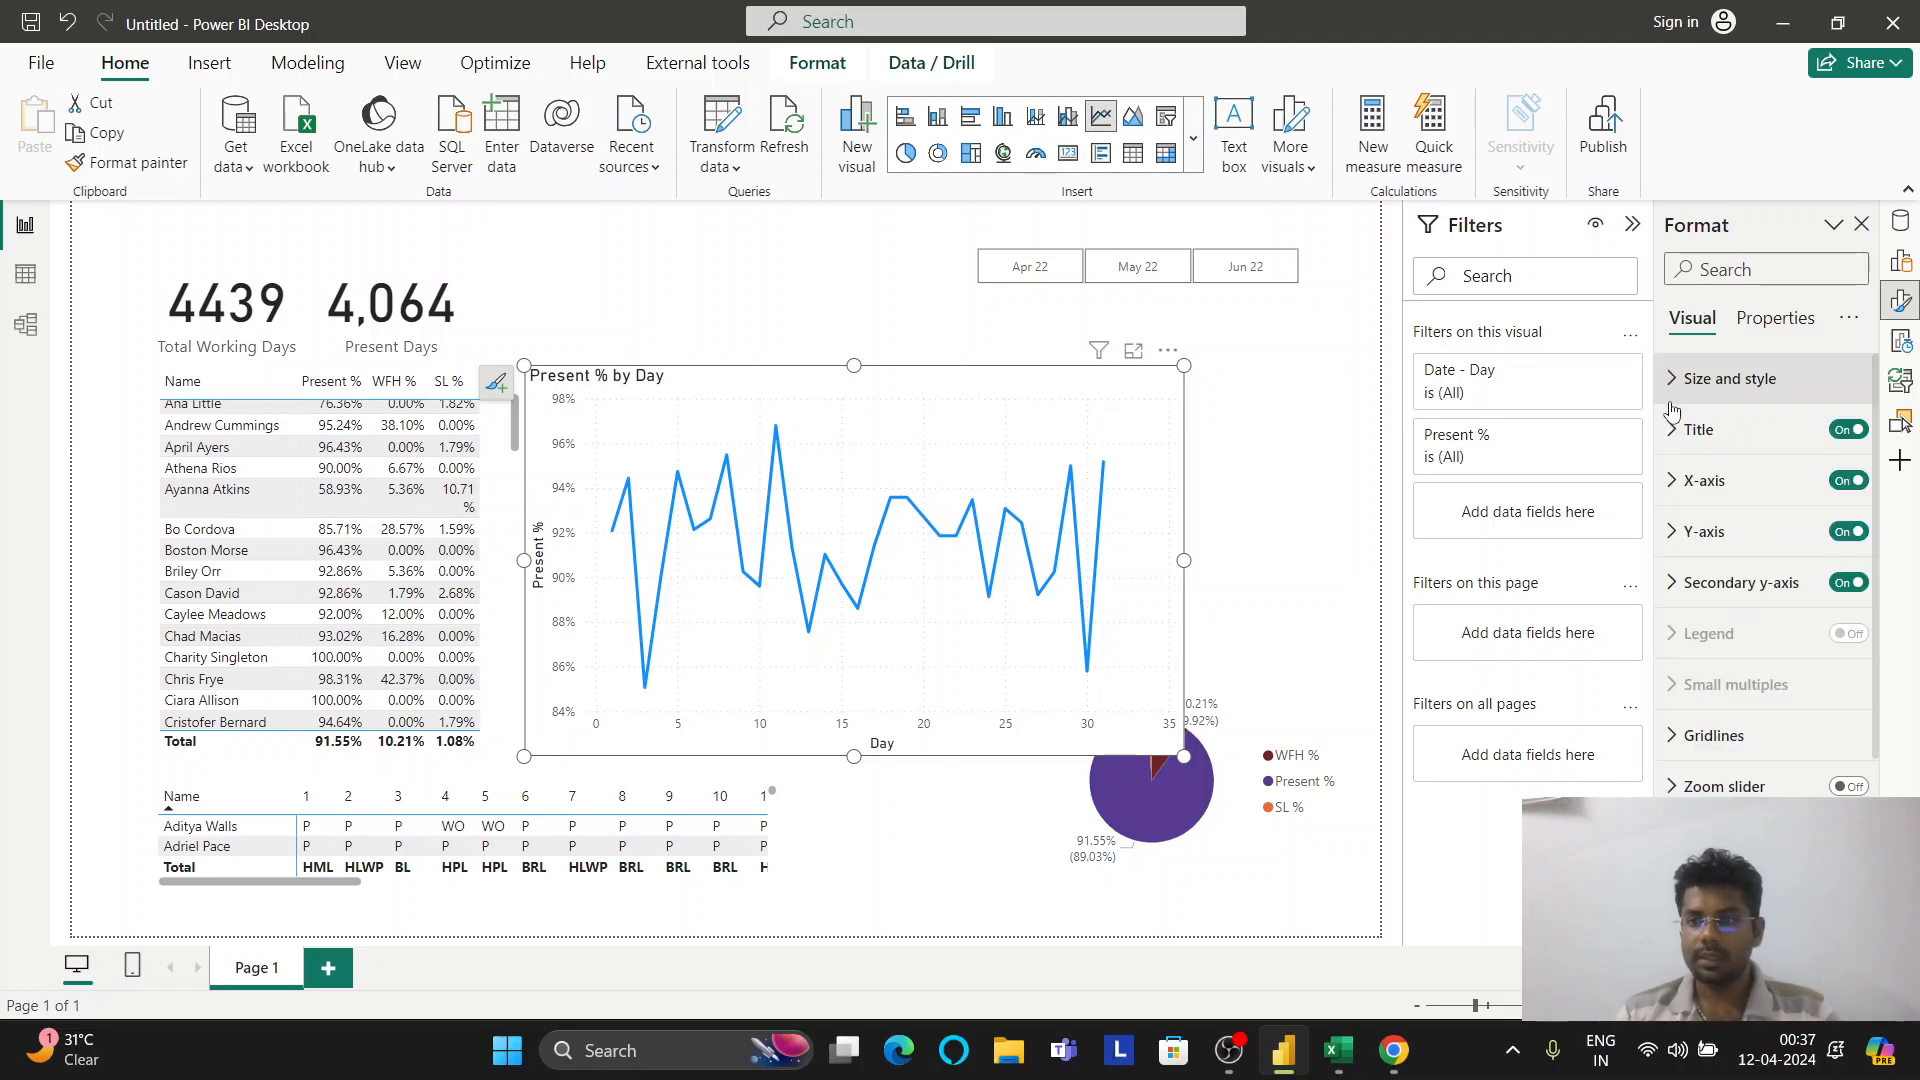
{"action": "left_click", "coordinate": [1901, 260]}
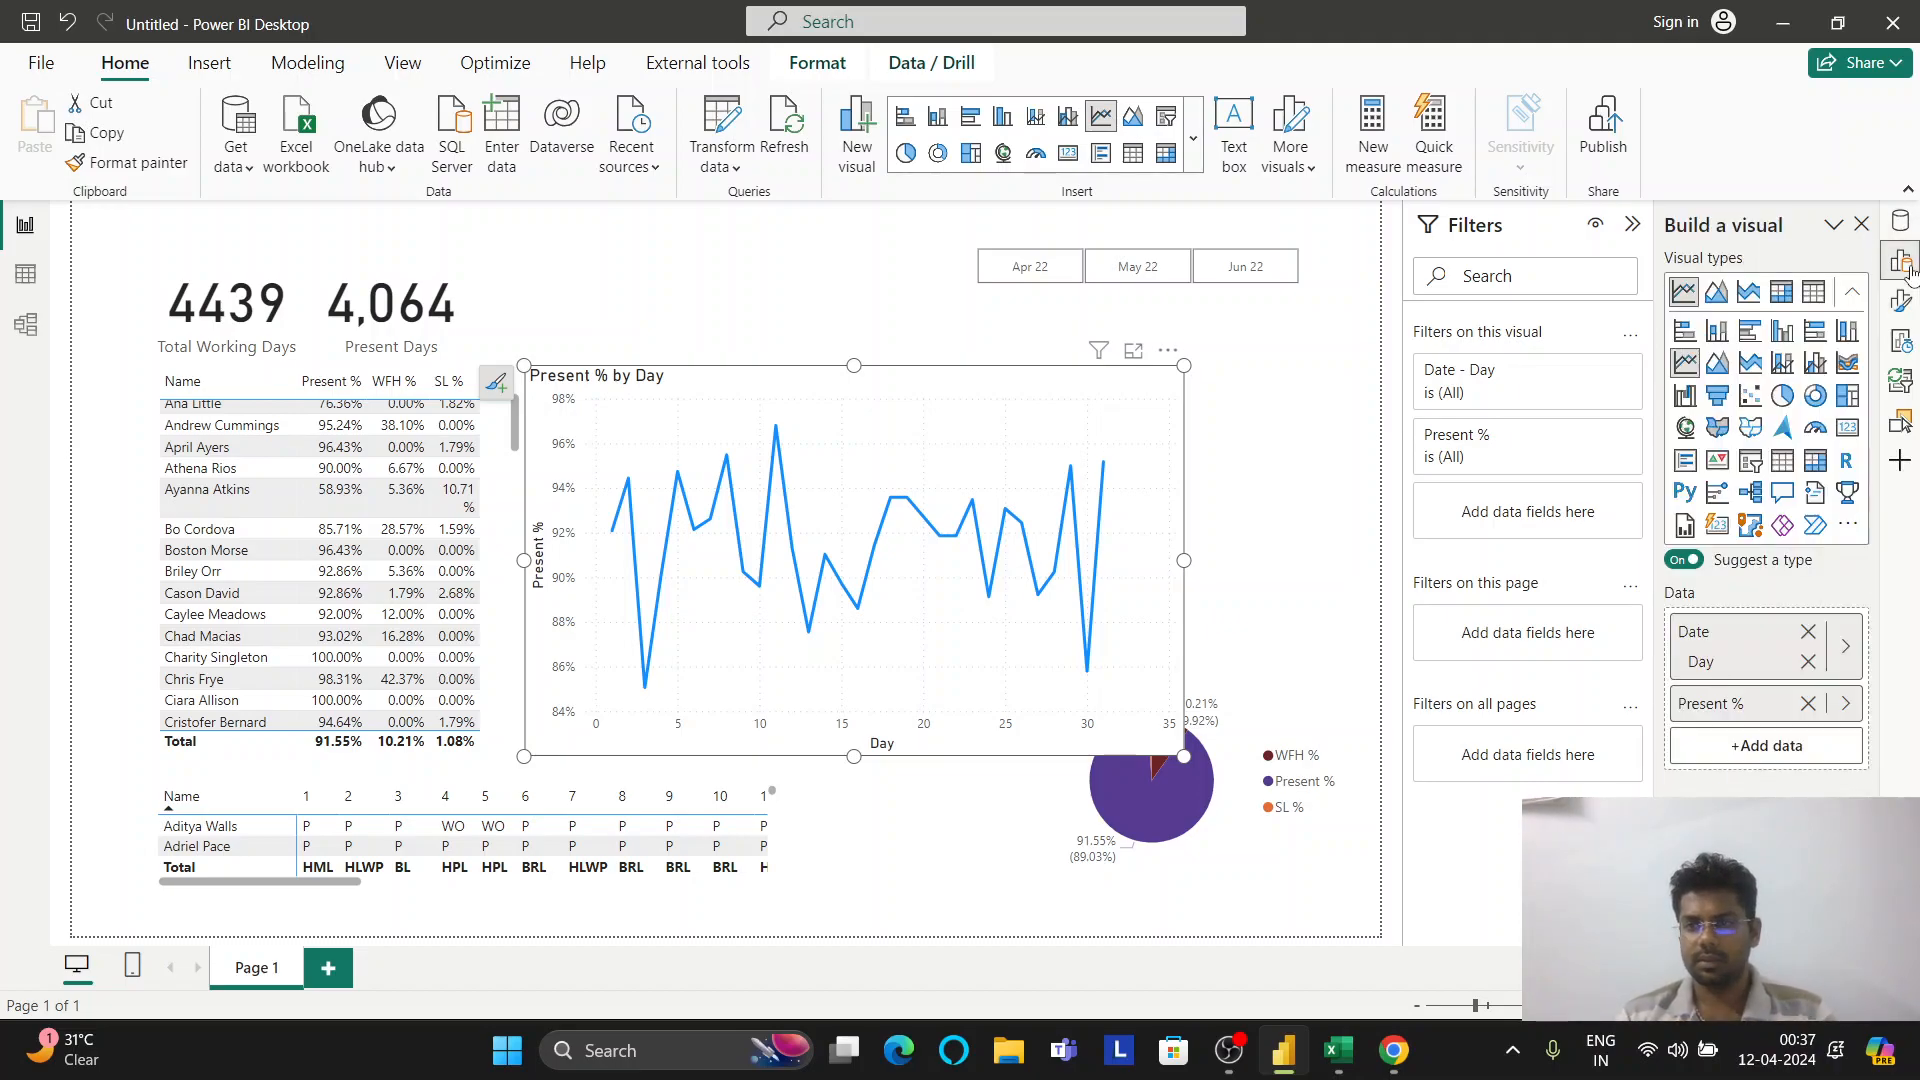
{"action": "left_click", "coordinate": [1745, 360]}
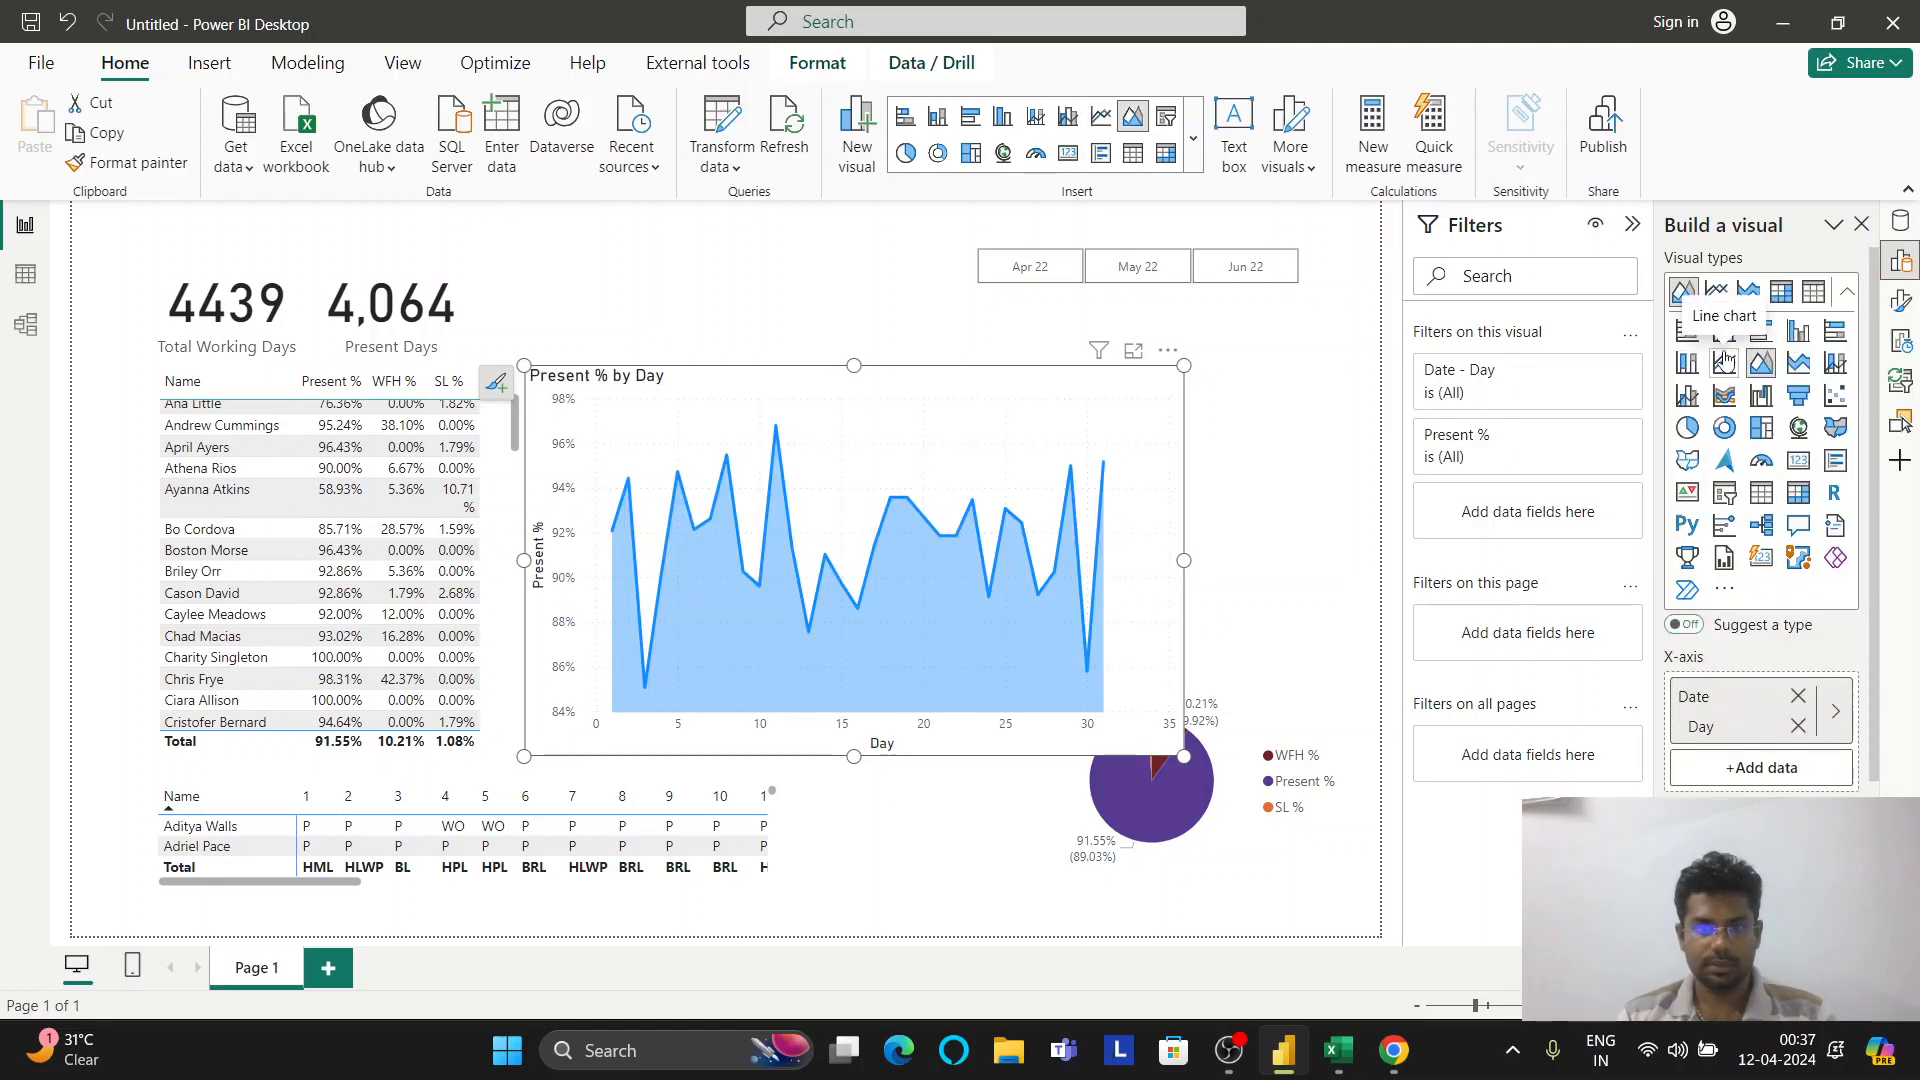
{"action": "left_click", "coordinate": [1901, 303]}
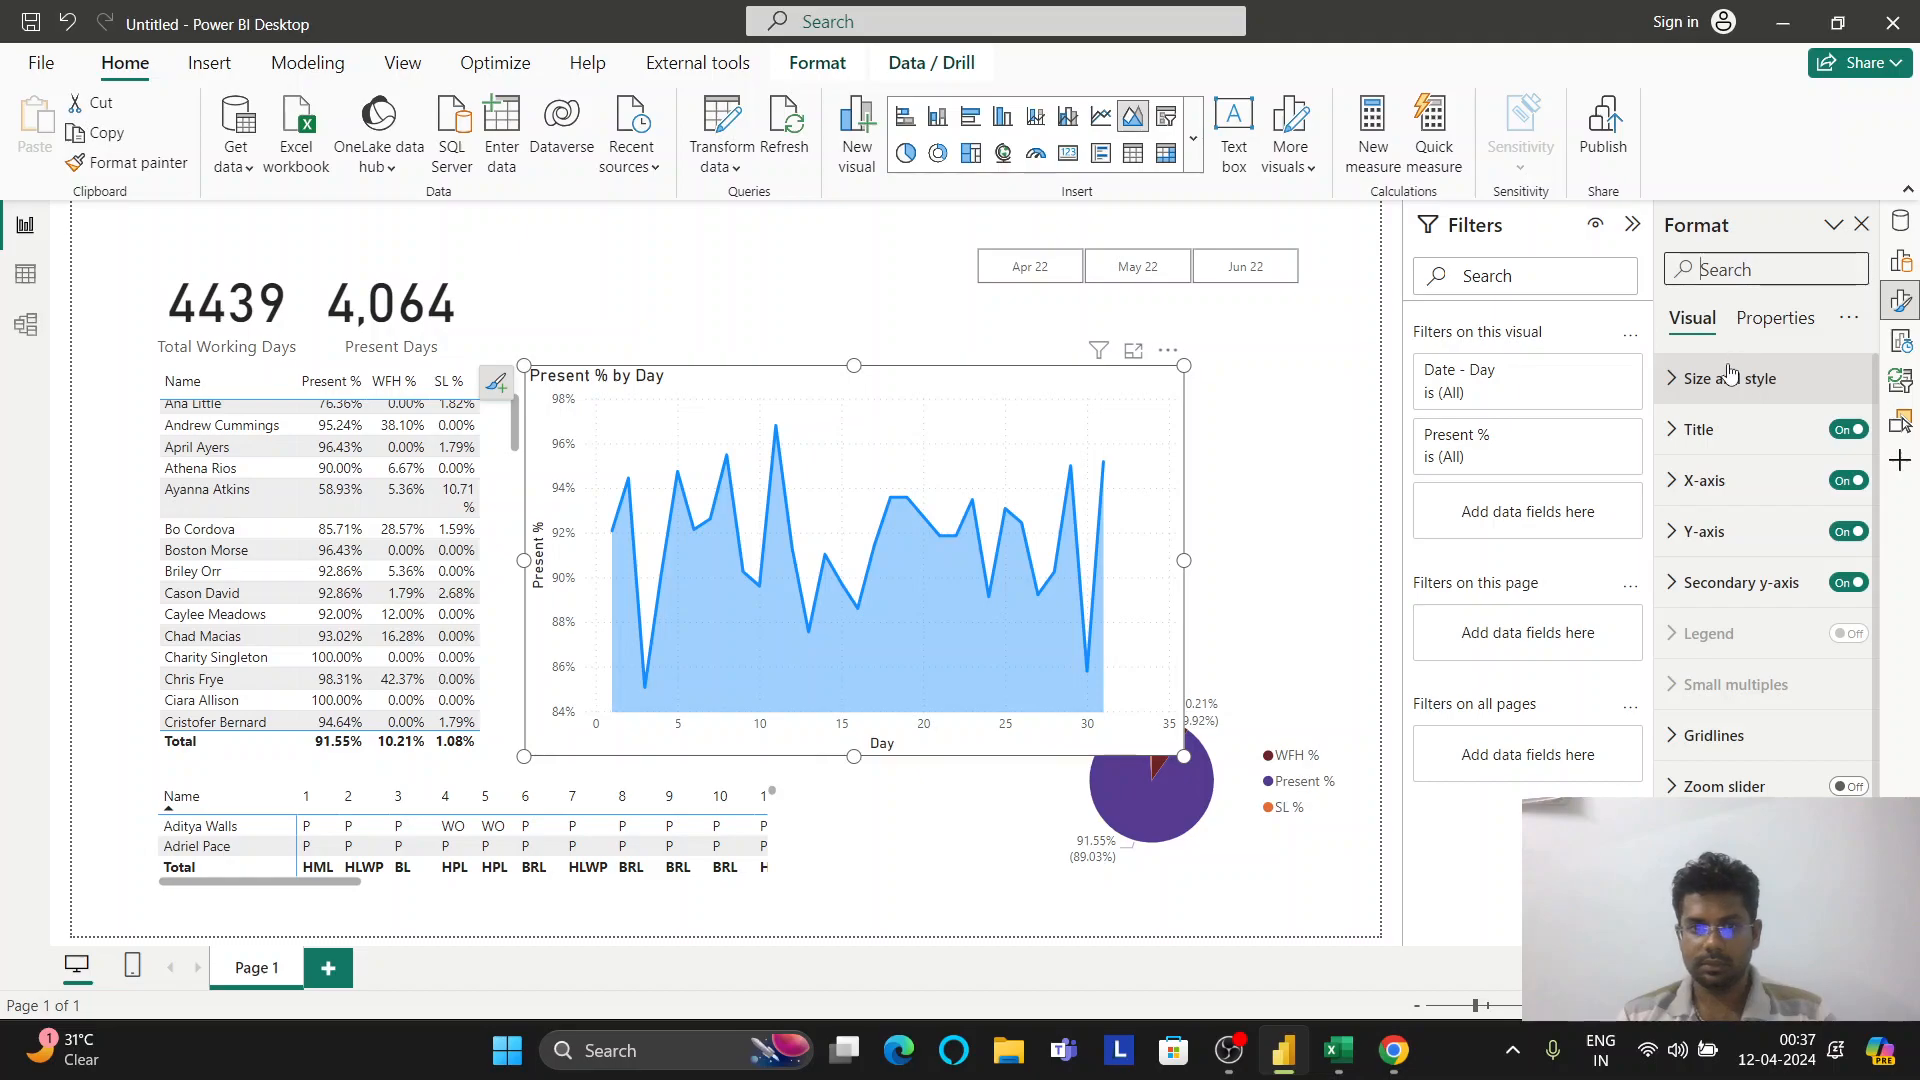
{"action": "left_click_drag", "start_coordinate": [856, 760], "coordinate": [879, 580]}
{"action": "mouse_move", "coordinate": [1186, 466]}
{"action": "left_mouse_down"}
{"action": "mouse_move", "coordinate": [1248, 462]}
{"action": "mouse_move", "coordinate": [1223, 461]}
{"action": "left_mouse_up"}
{"action": "left_click", "coordinate": [1900, 260]}
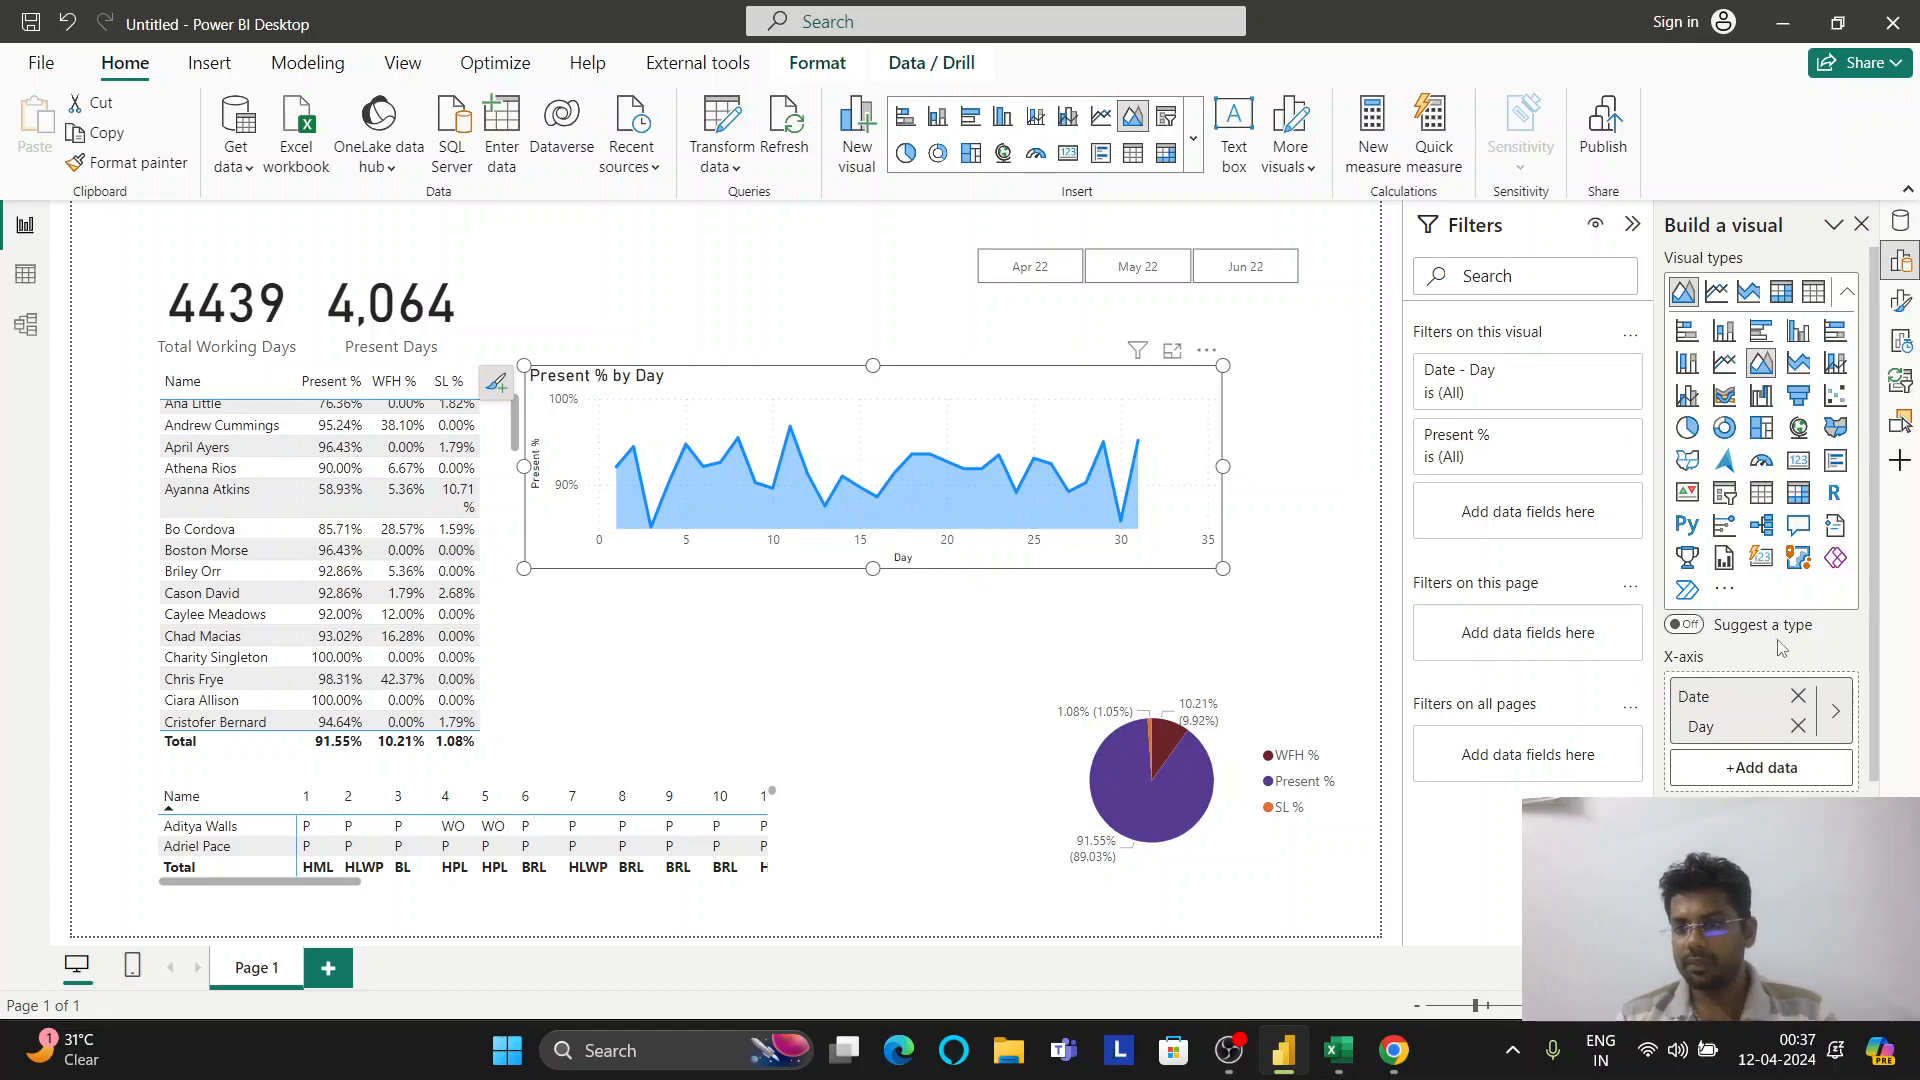
Replace Day on the axis with the full Final Date hierarchy
{"action": "scroll", "coordinate": [1781, 645], "scroll_direction": "down", "scroll_amount": 2}
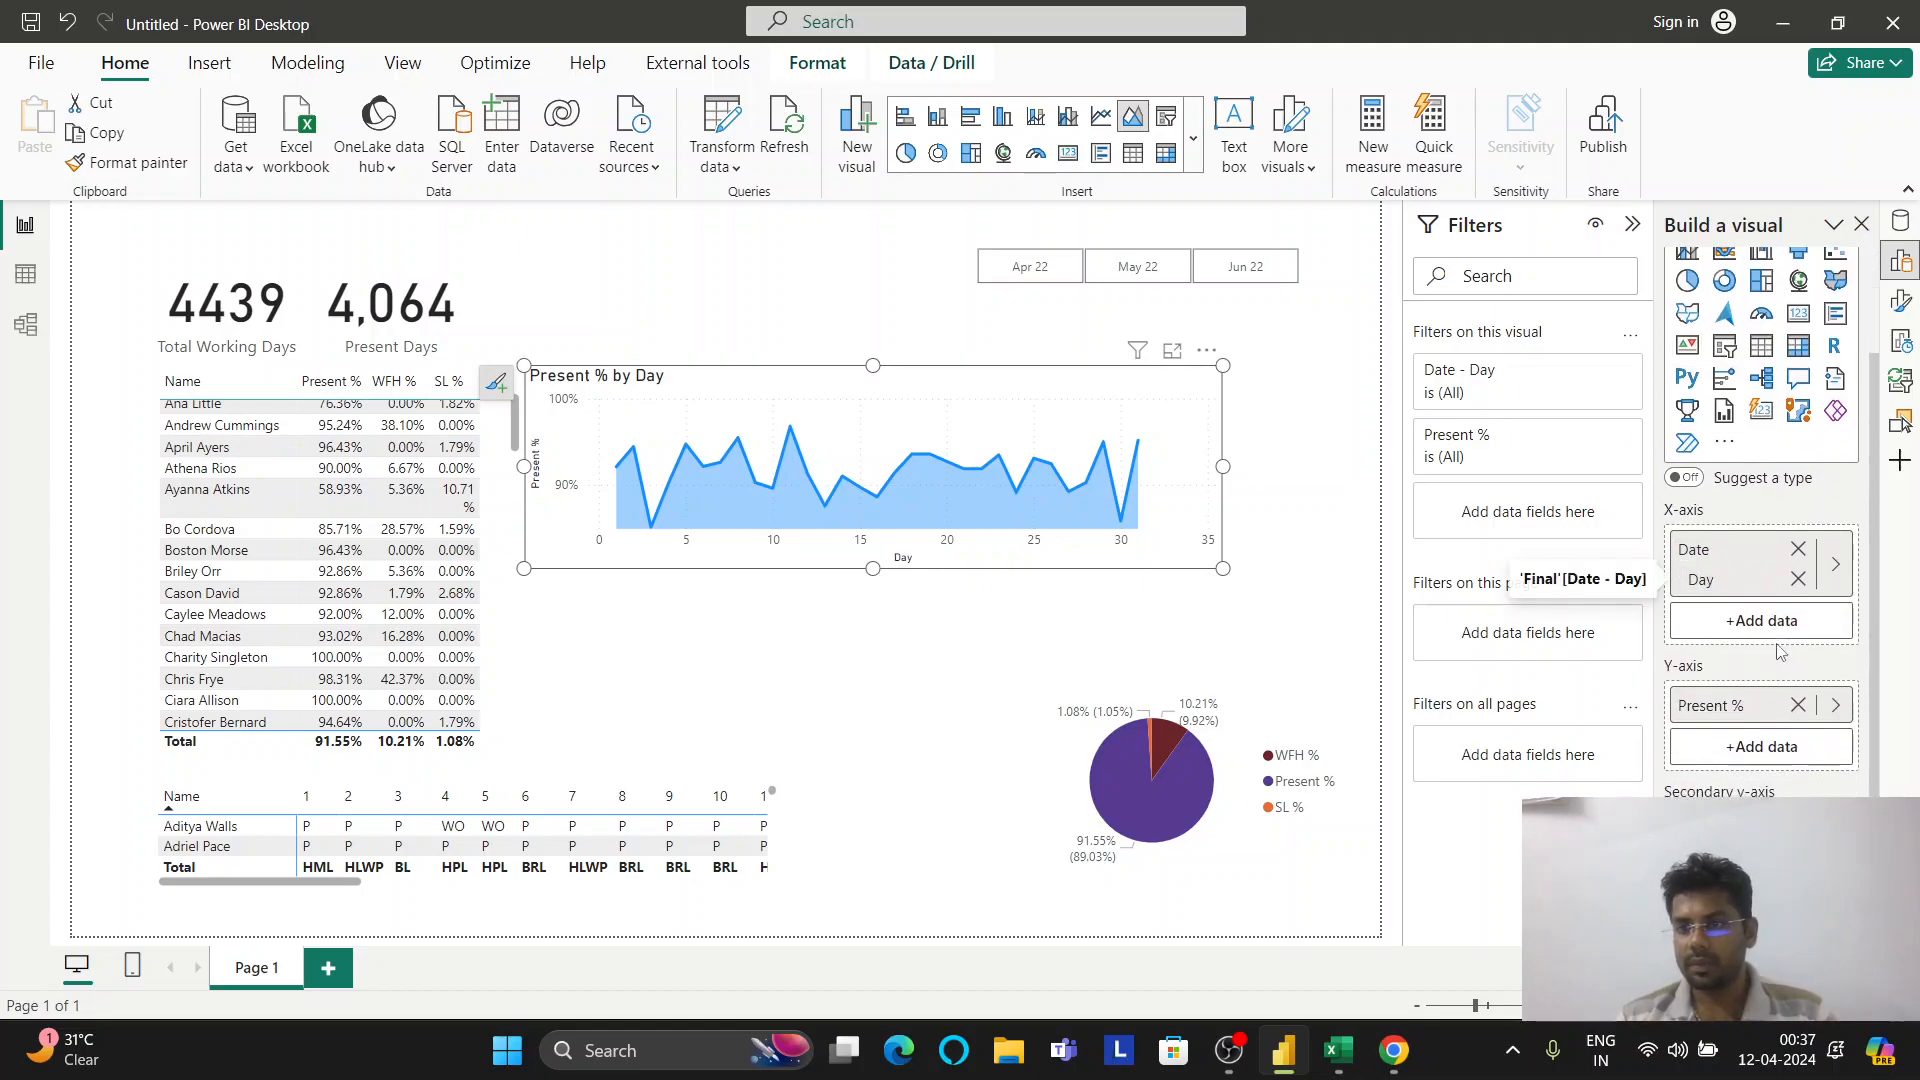
{"action": "left_click", "coordinate": [1799, 579]}
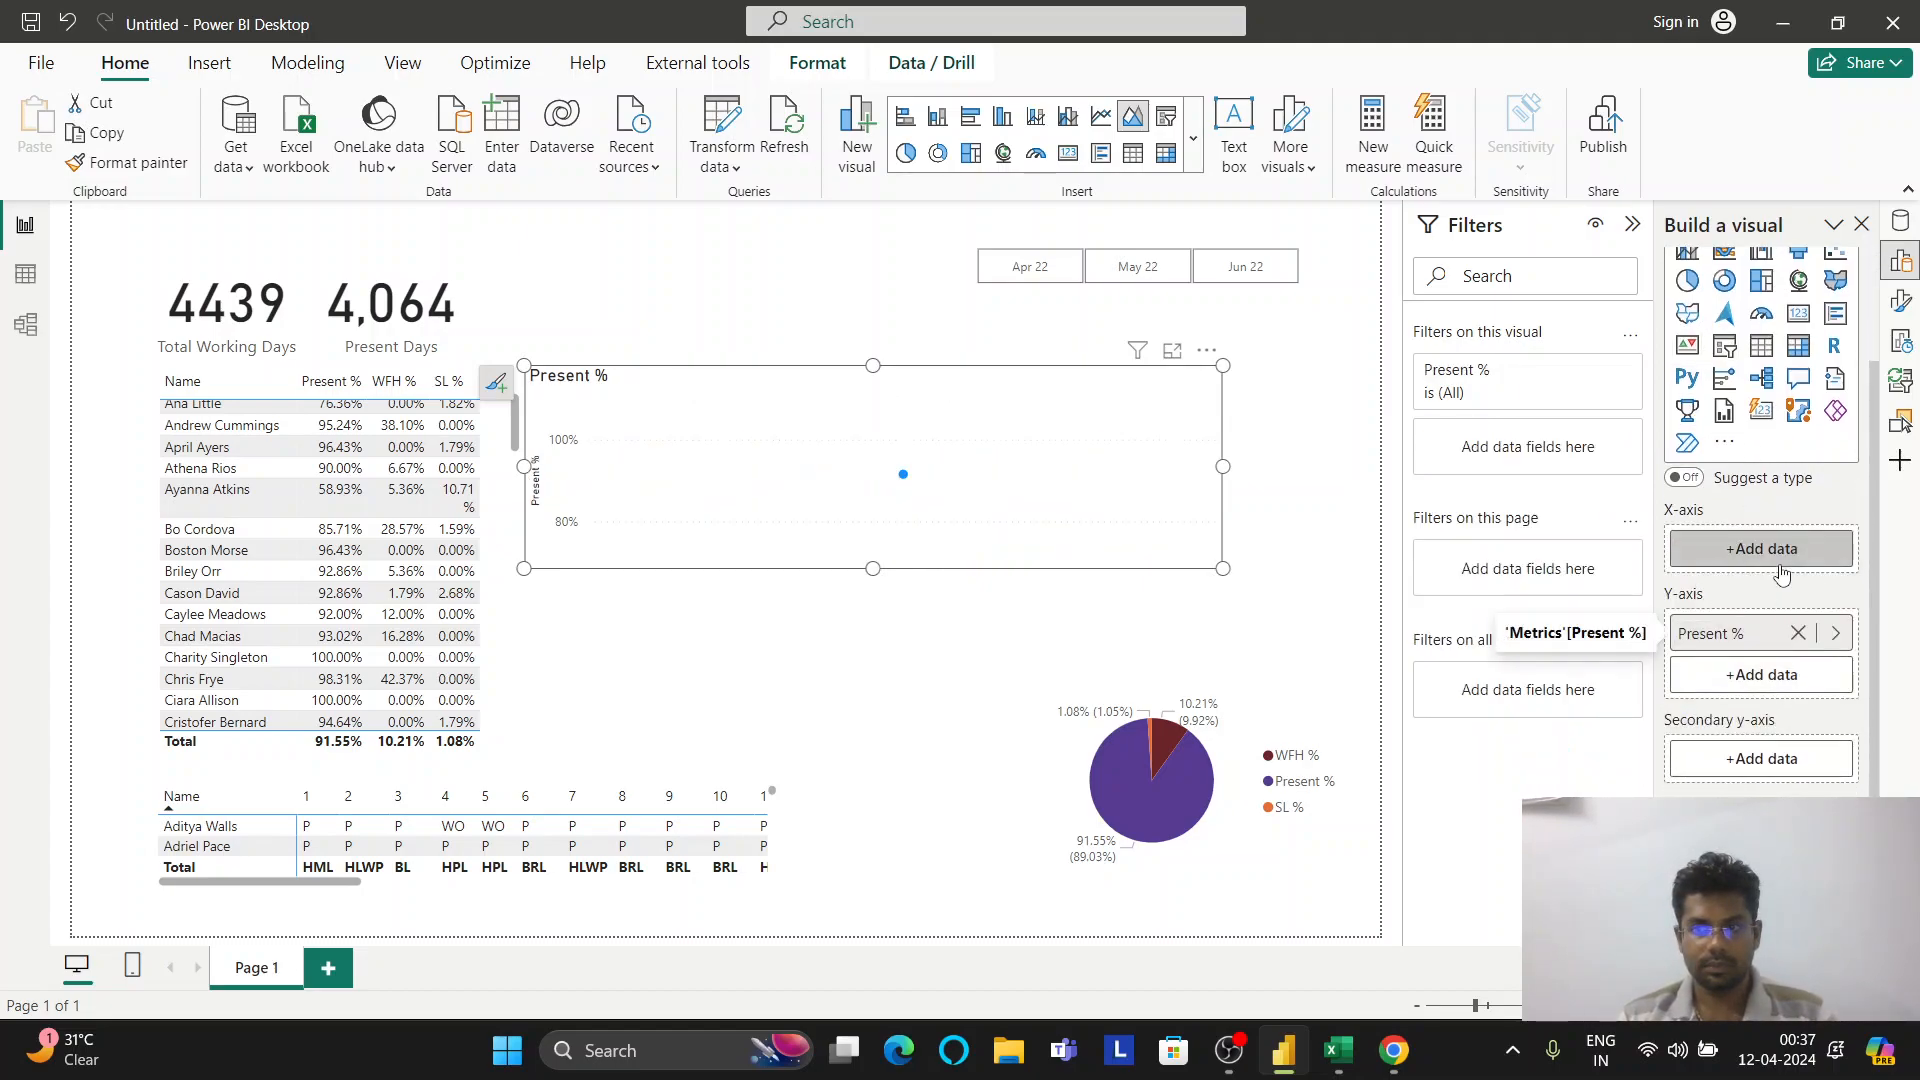
{"action": "left_click", "coordinate": [1775, 567]}
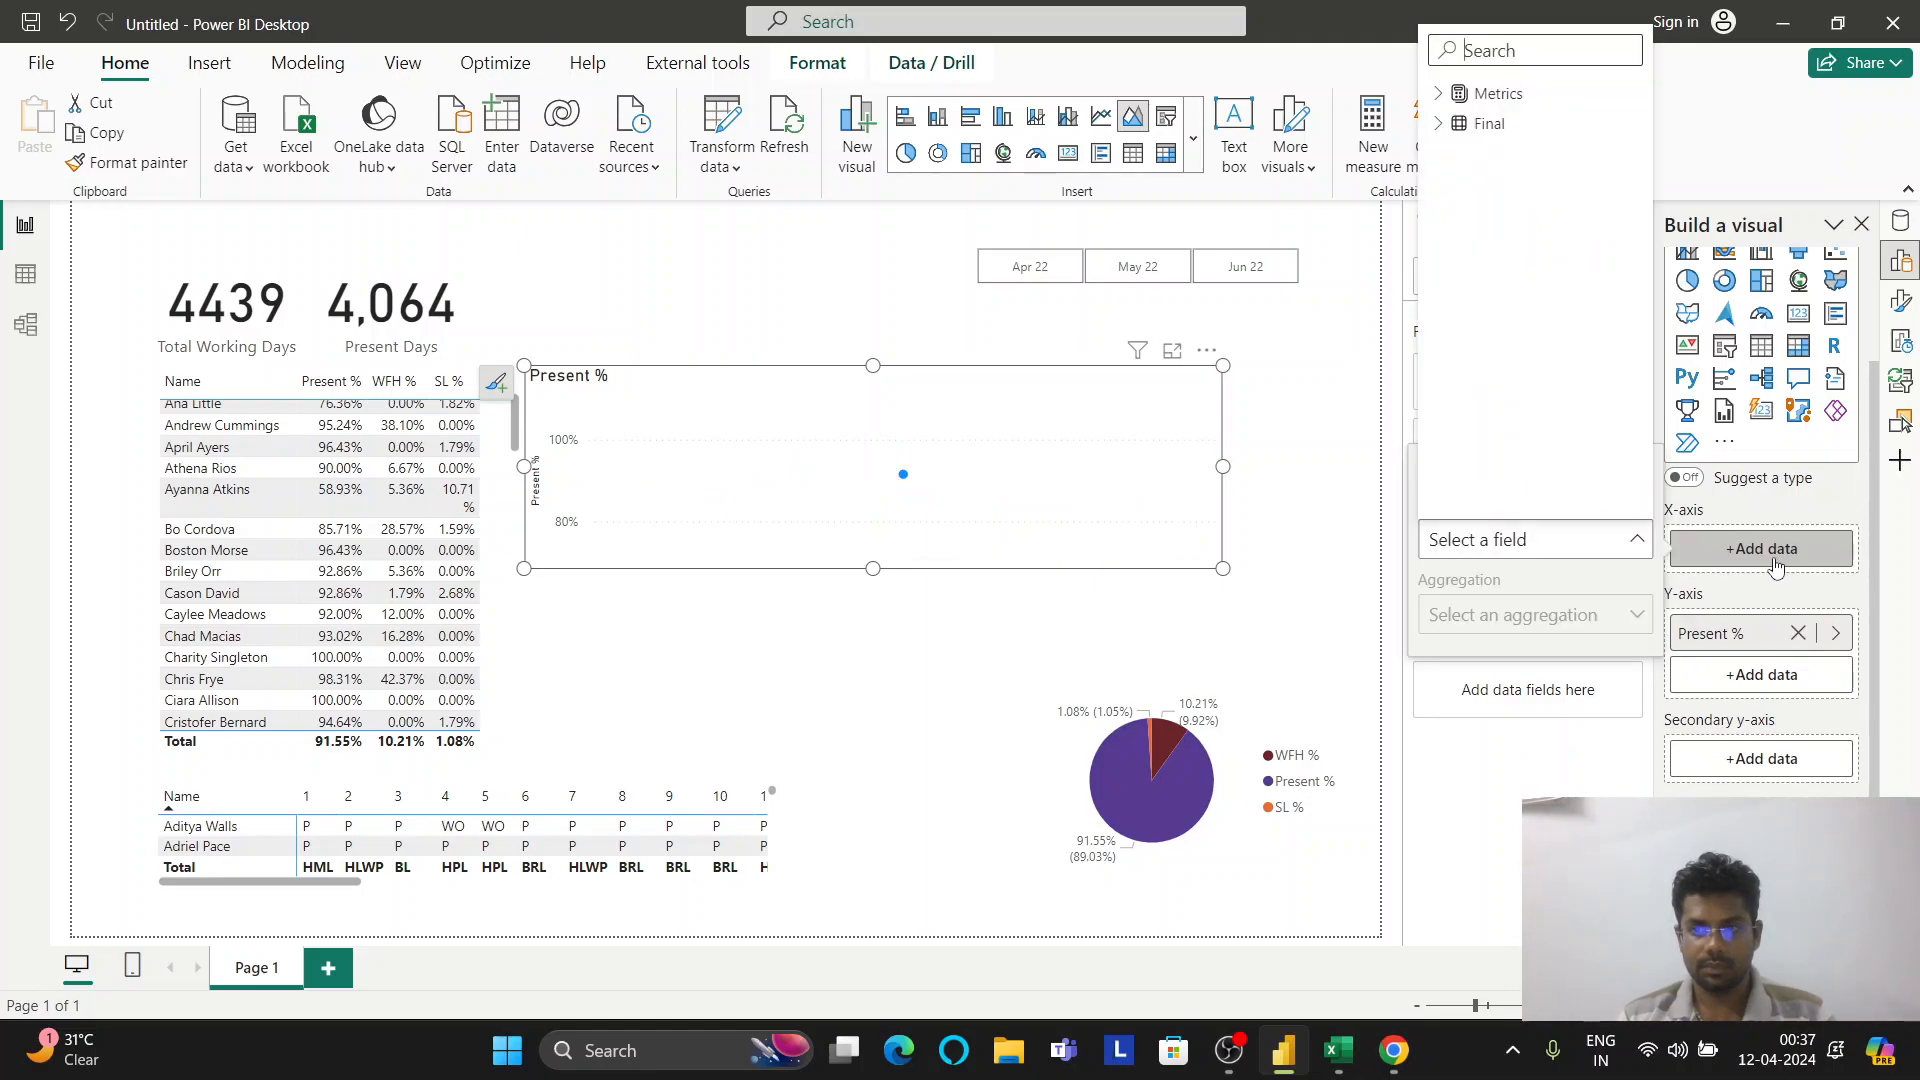
{"action": "left_click", "coordinate": [1450, 94]}
{"action": "left_click", "coordinate": [1450, 94]}
{"action": "left_click", "coordinate": [1466, 123]}
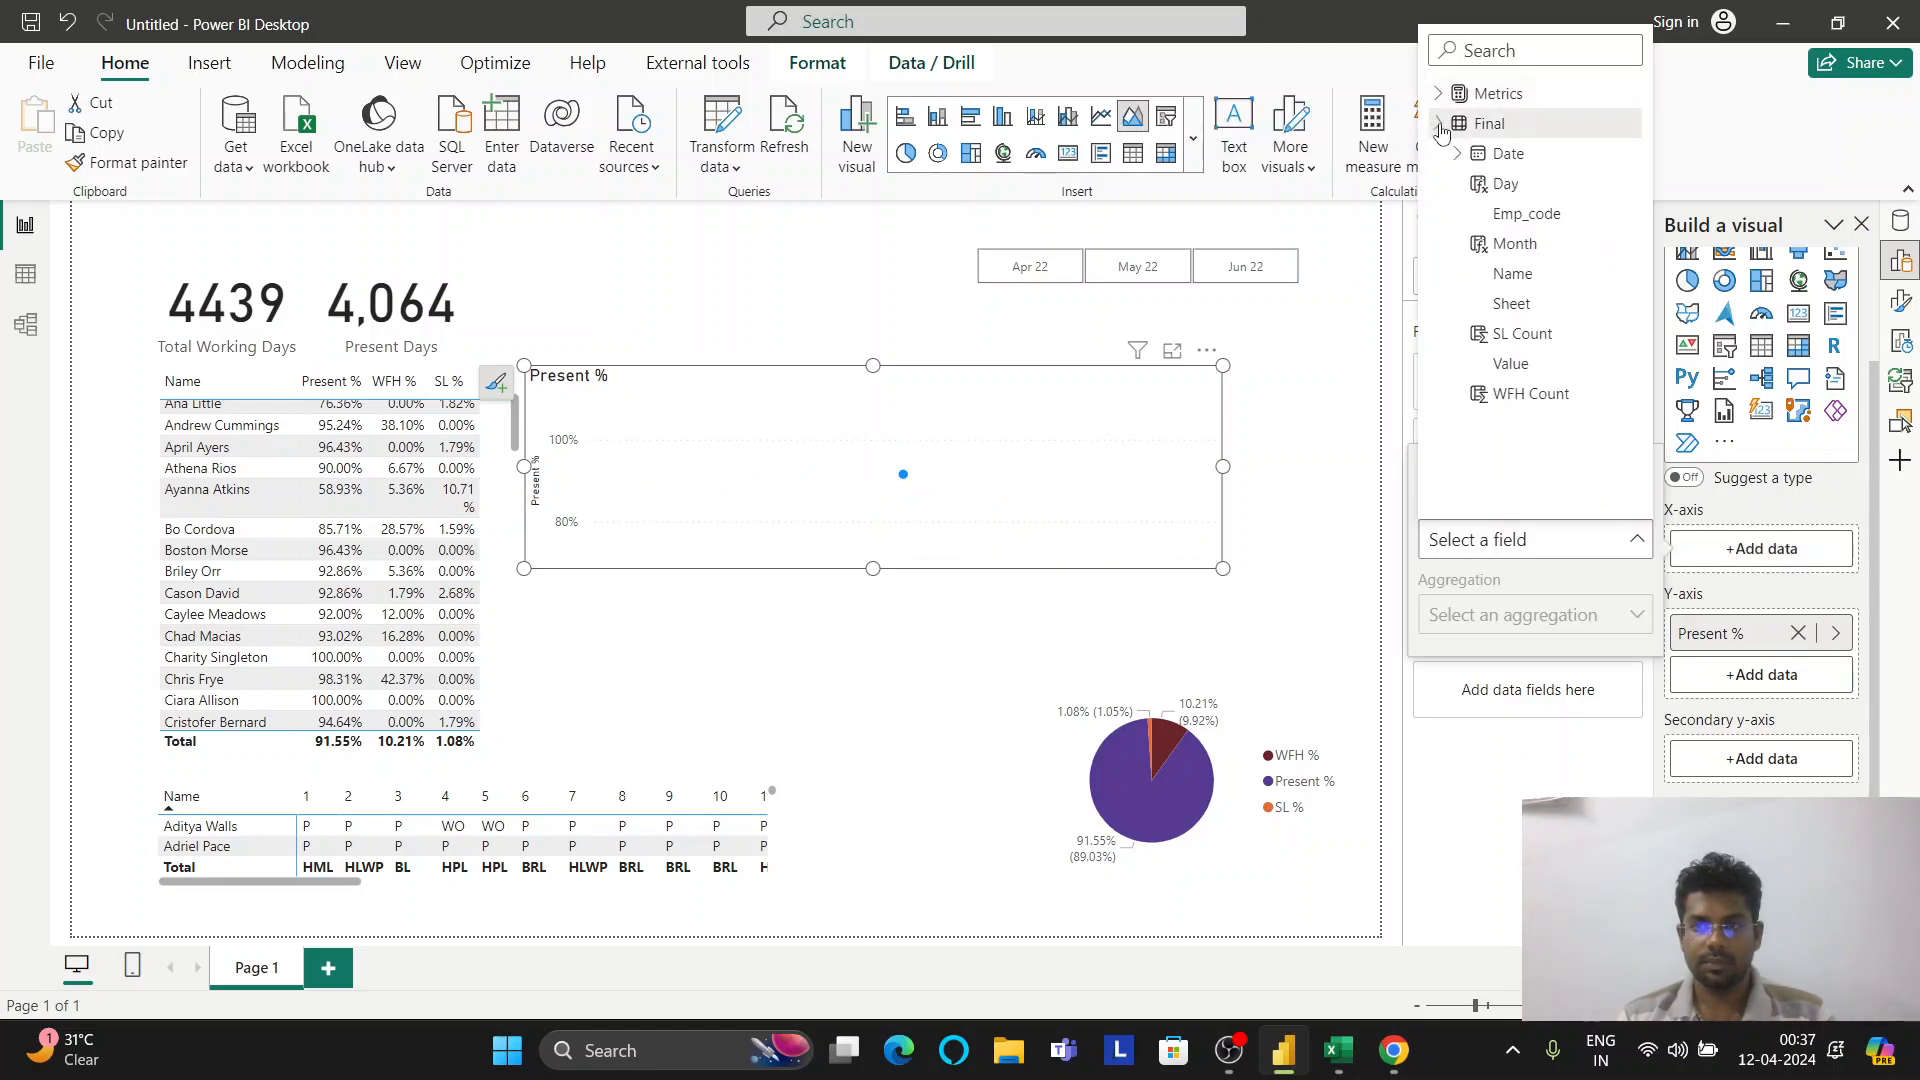
{"action": "left_click", "coordinate": [1508, 153]}
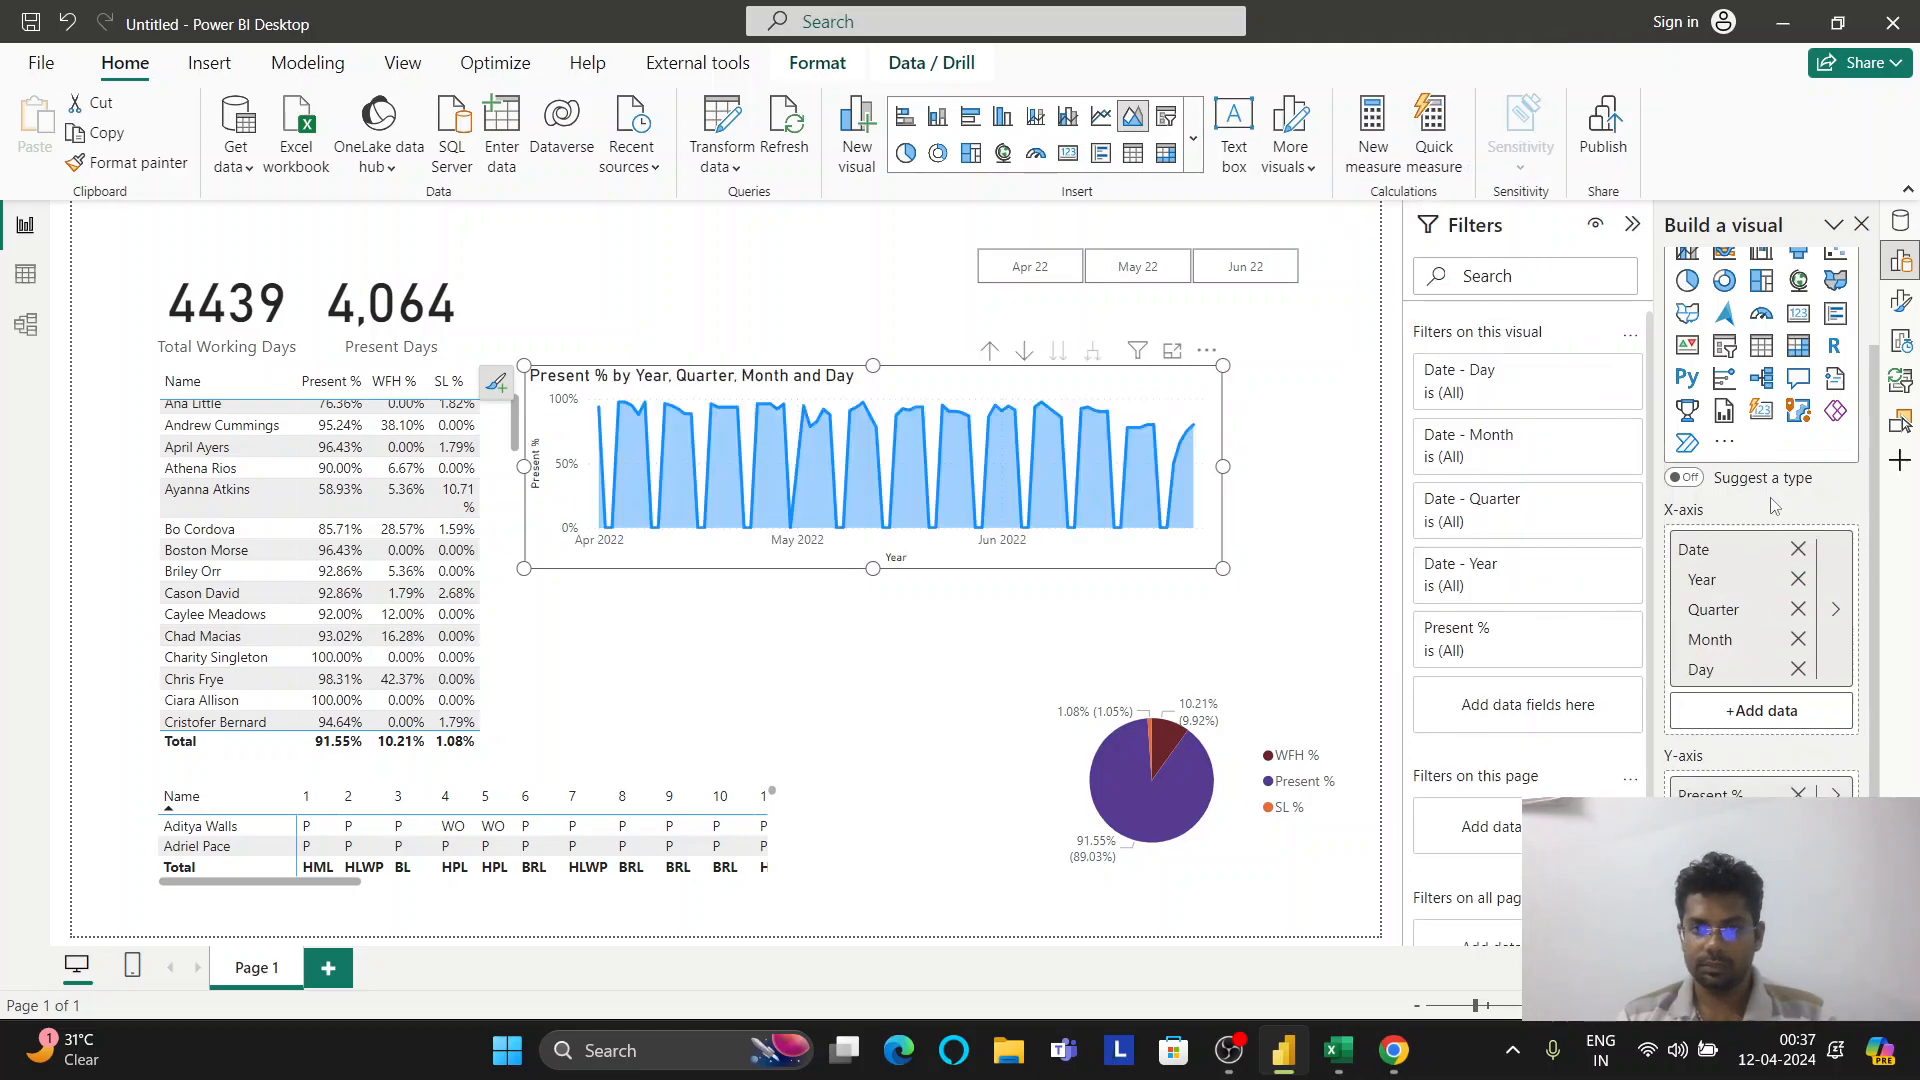
Strip every date level from the axis and add the Date hierarchy again
{"action": "left_click", "coordinate": [1806, 588]}
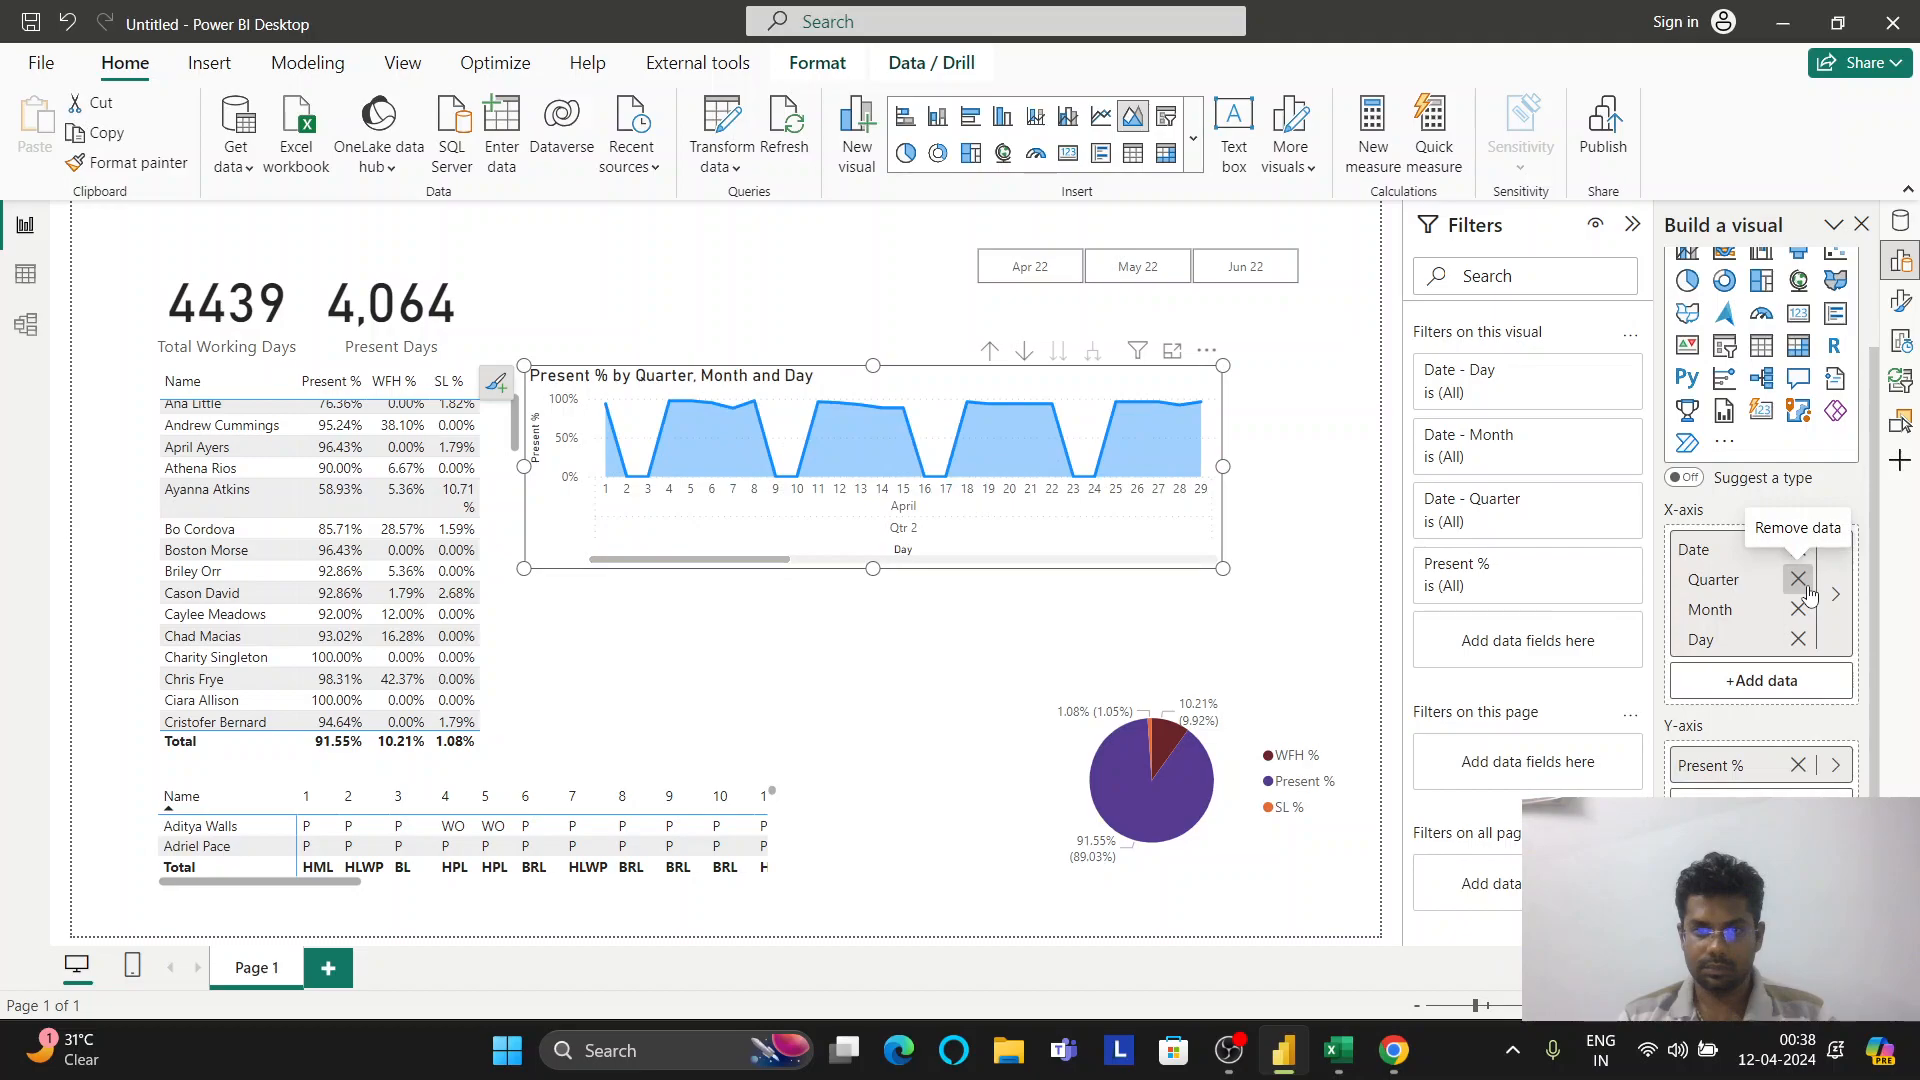
{"action": "left_click", "coordinate": [1798, 581]}
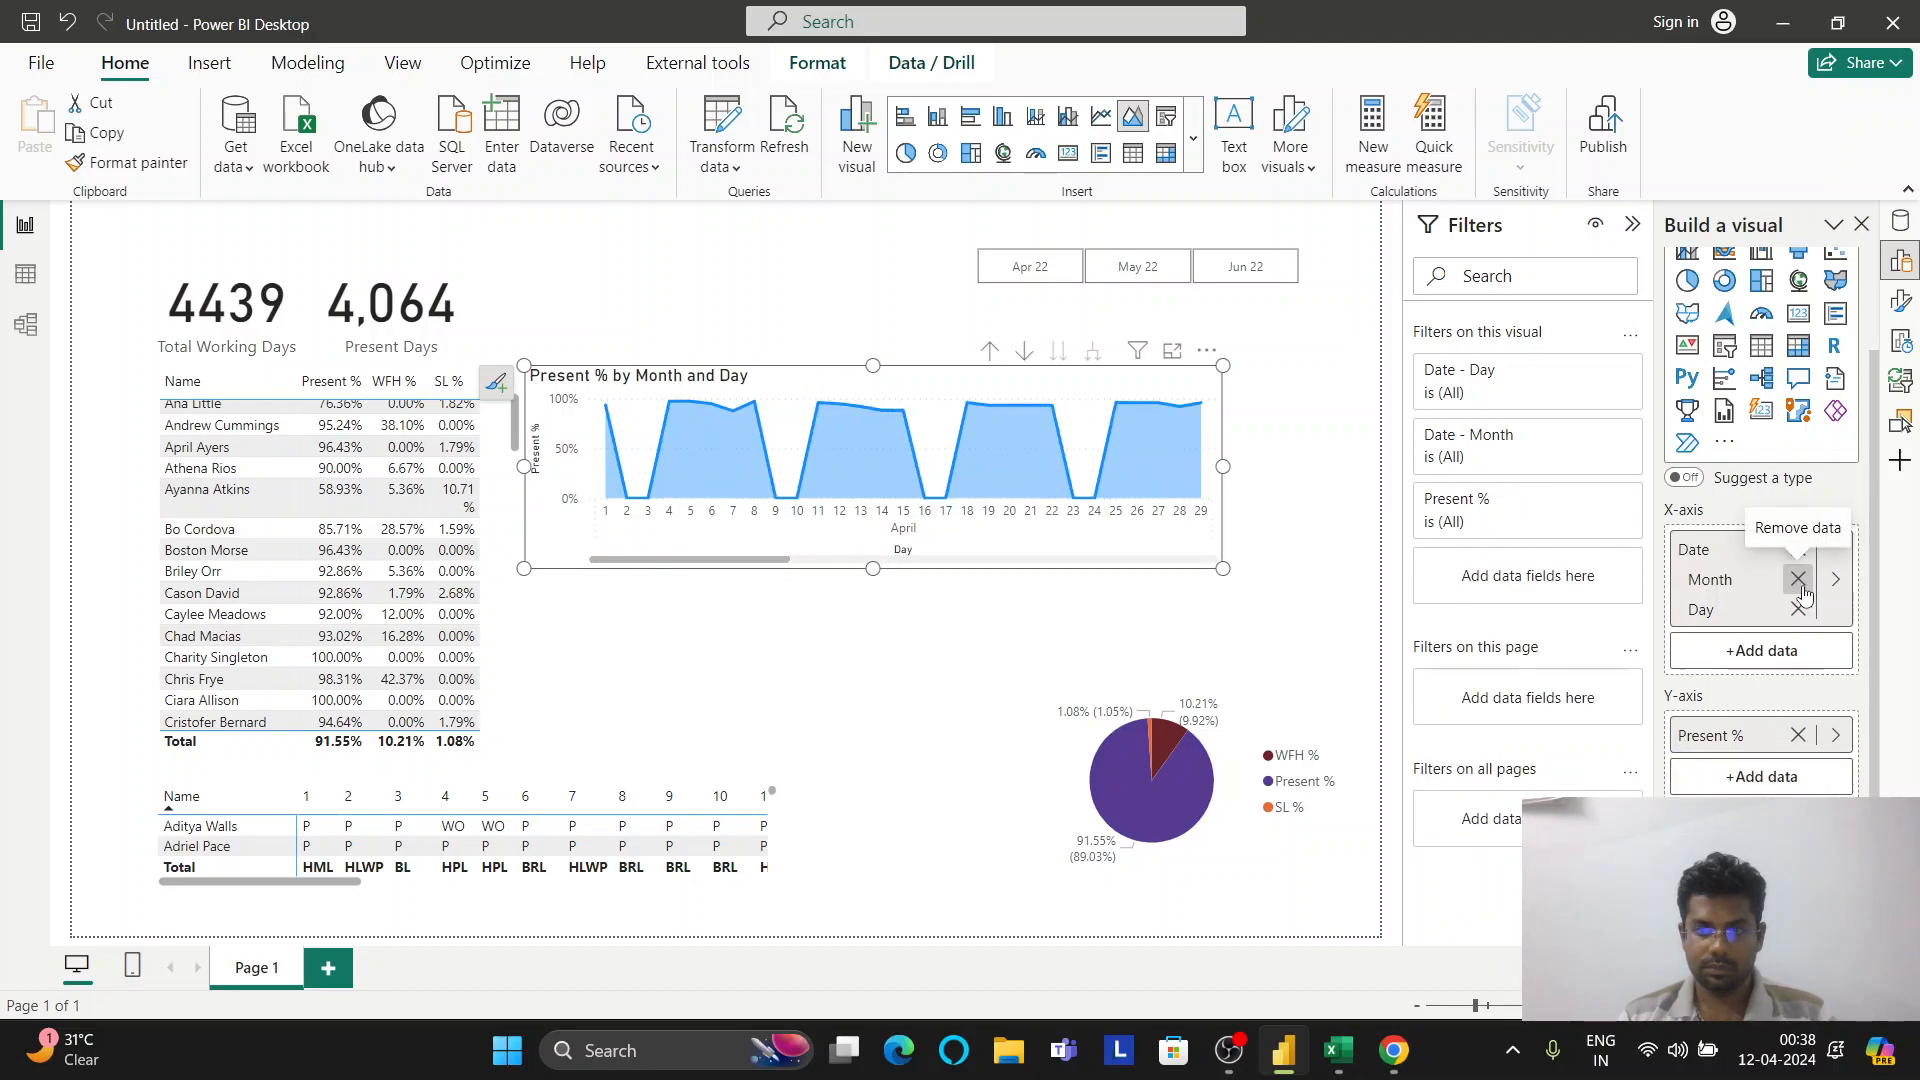
{"action": "left_click", "coordinate": [1798, 580]}
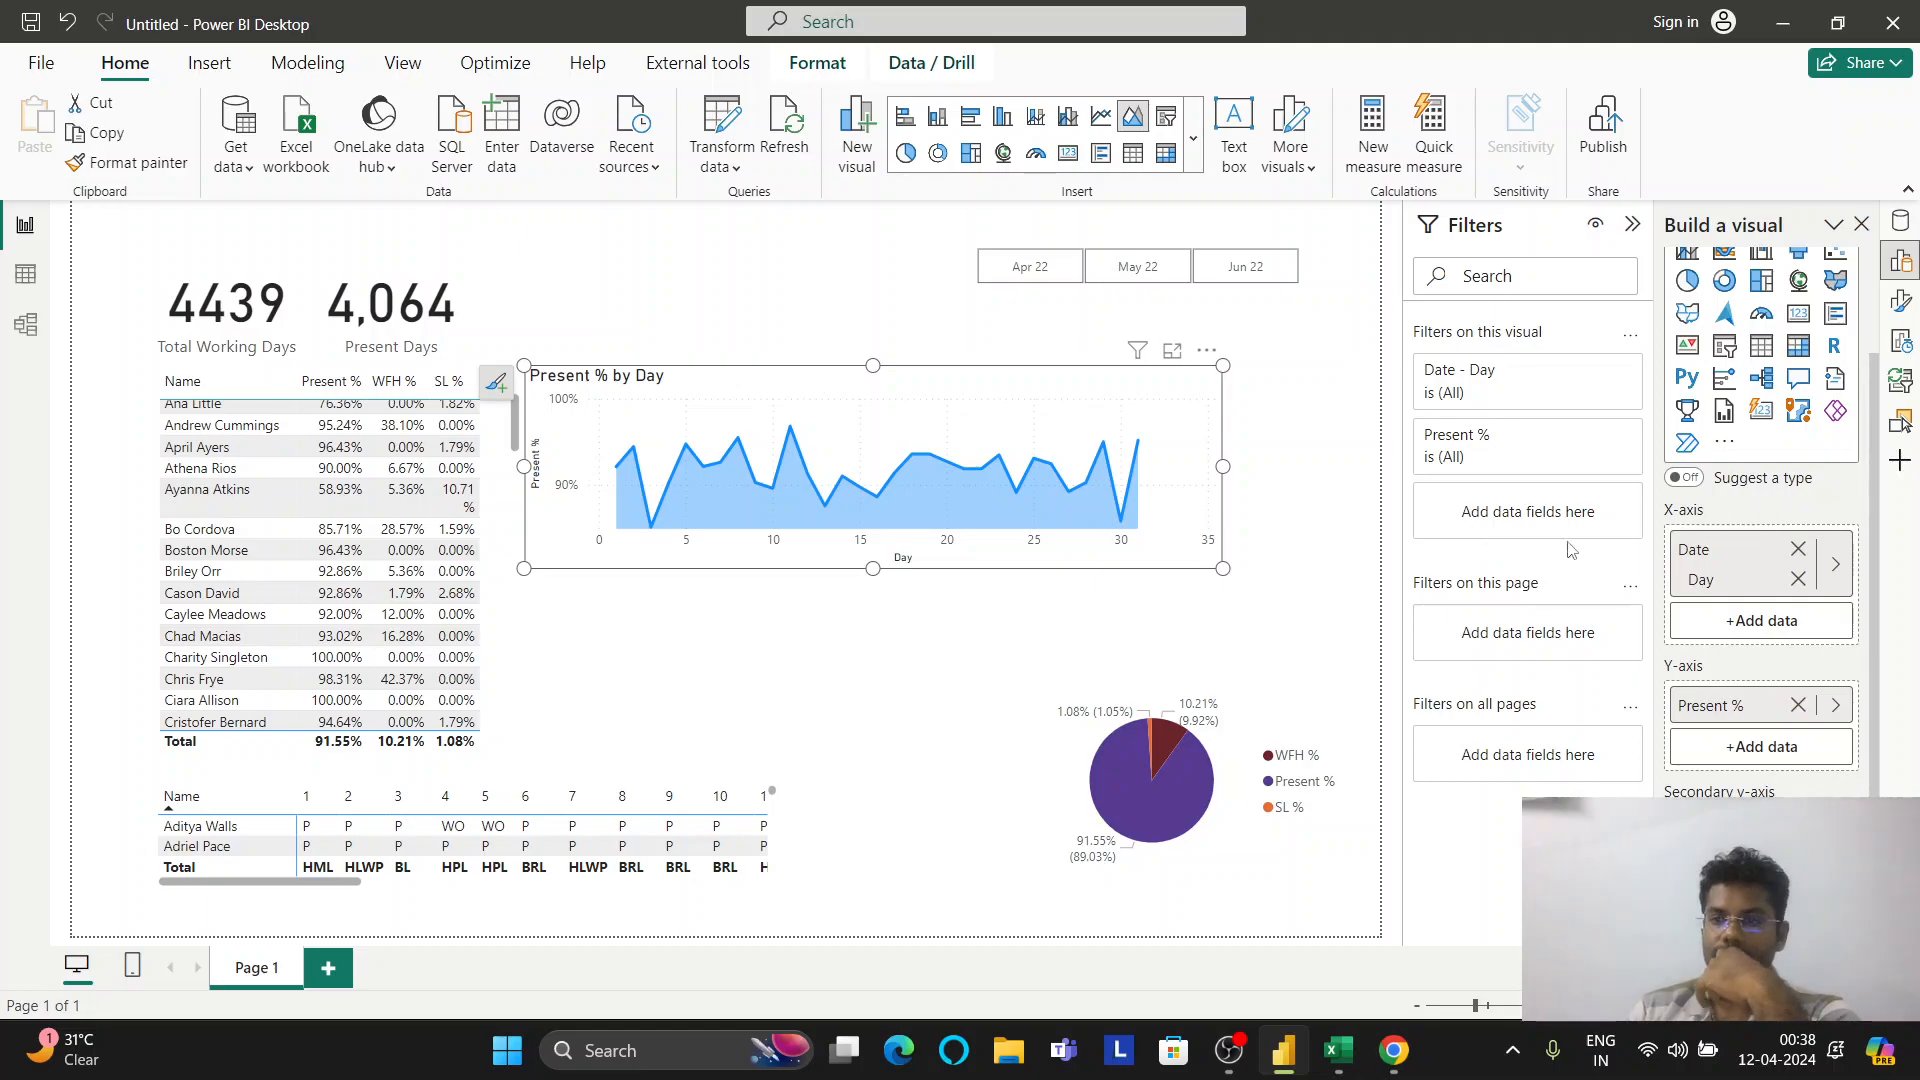
{"action": "left_click", "coordinate": [1798, 580]}
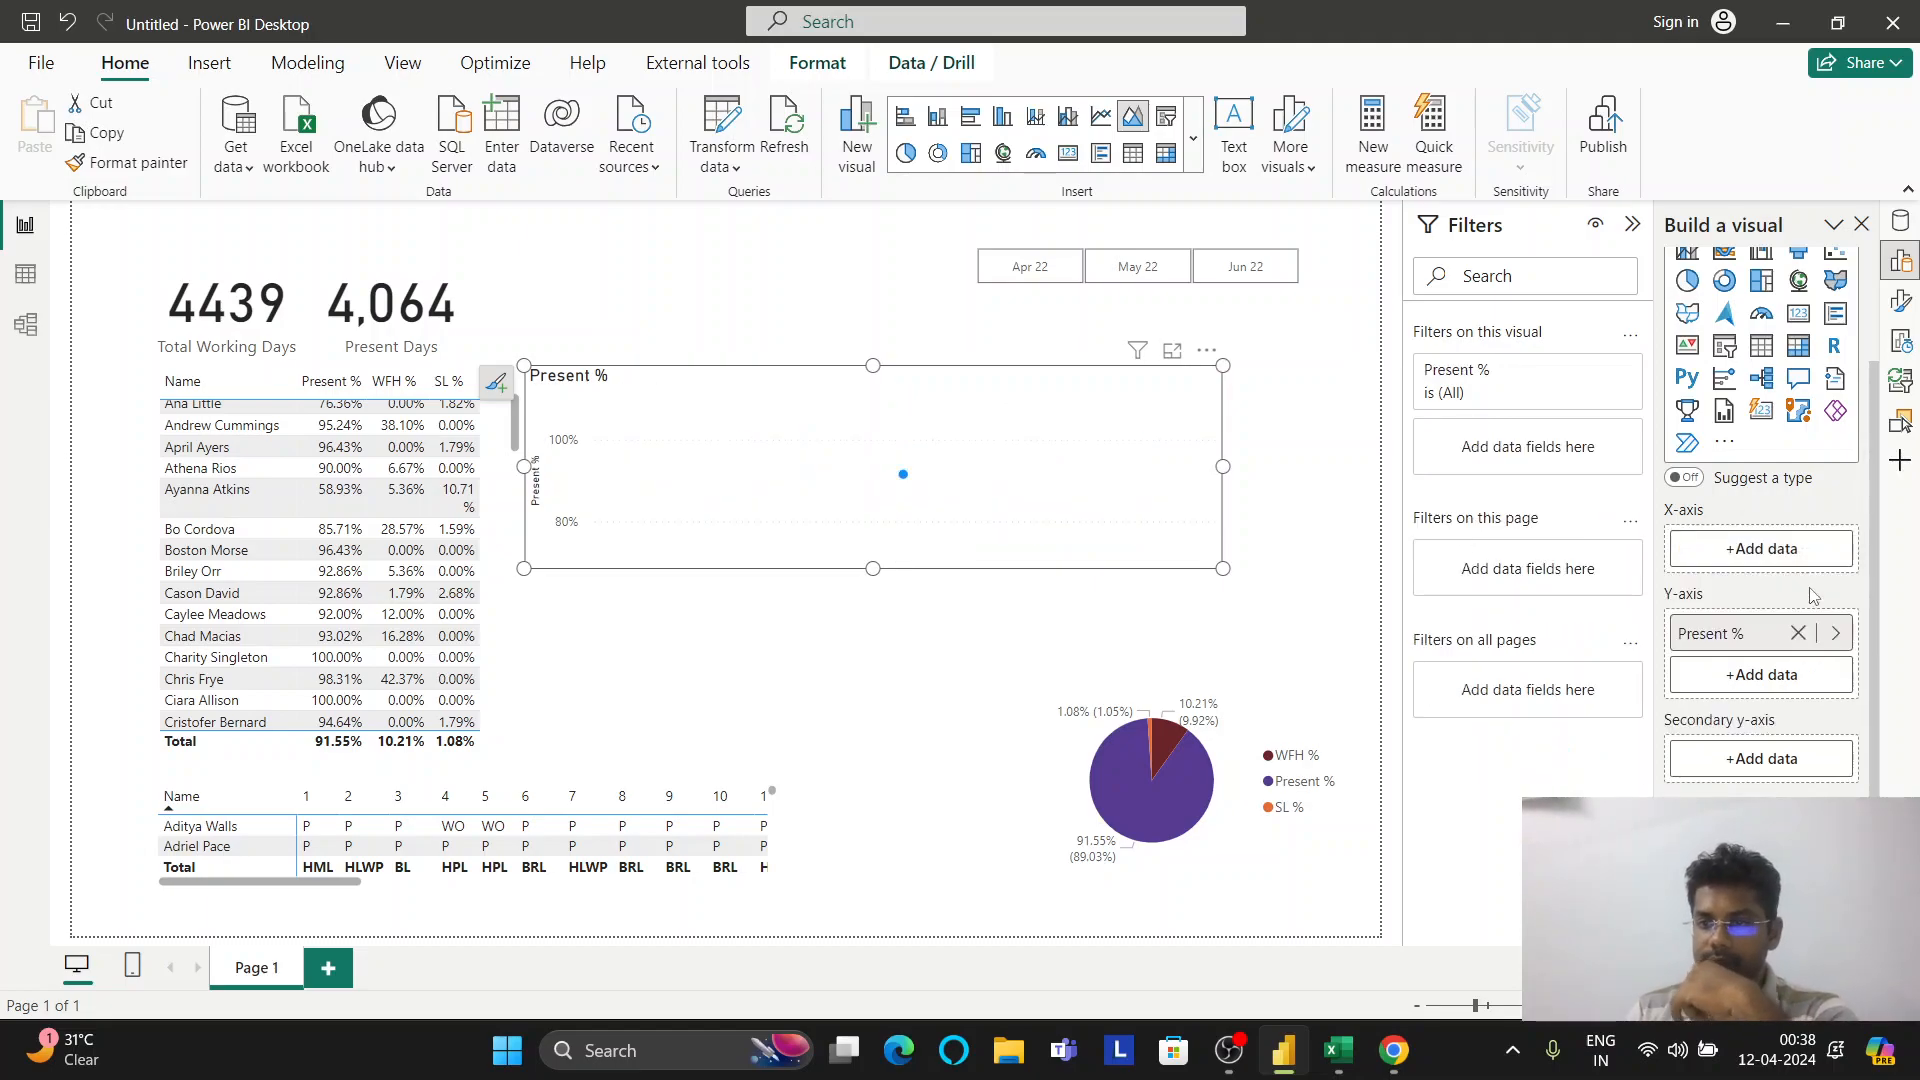
{"action": "left_click", "coordinate": [1759, 548]}
{"action": "left_click", "coordinate": [1439, 123]}
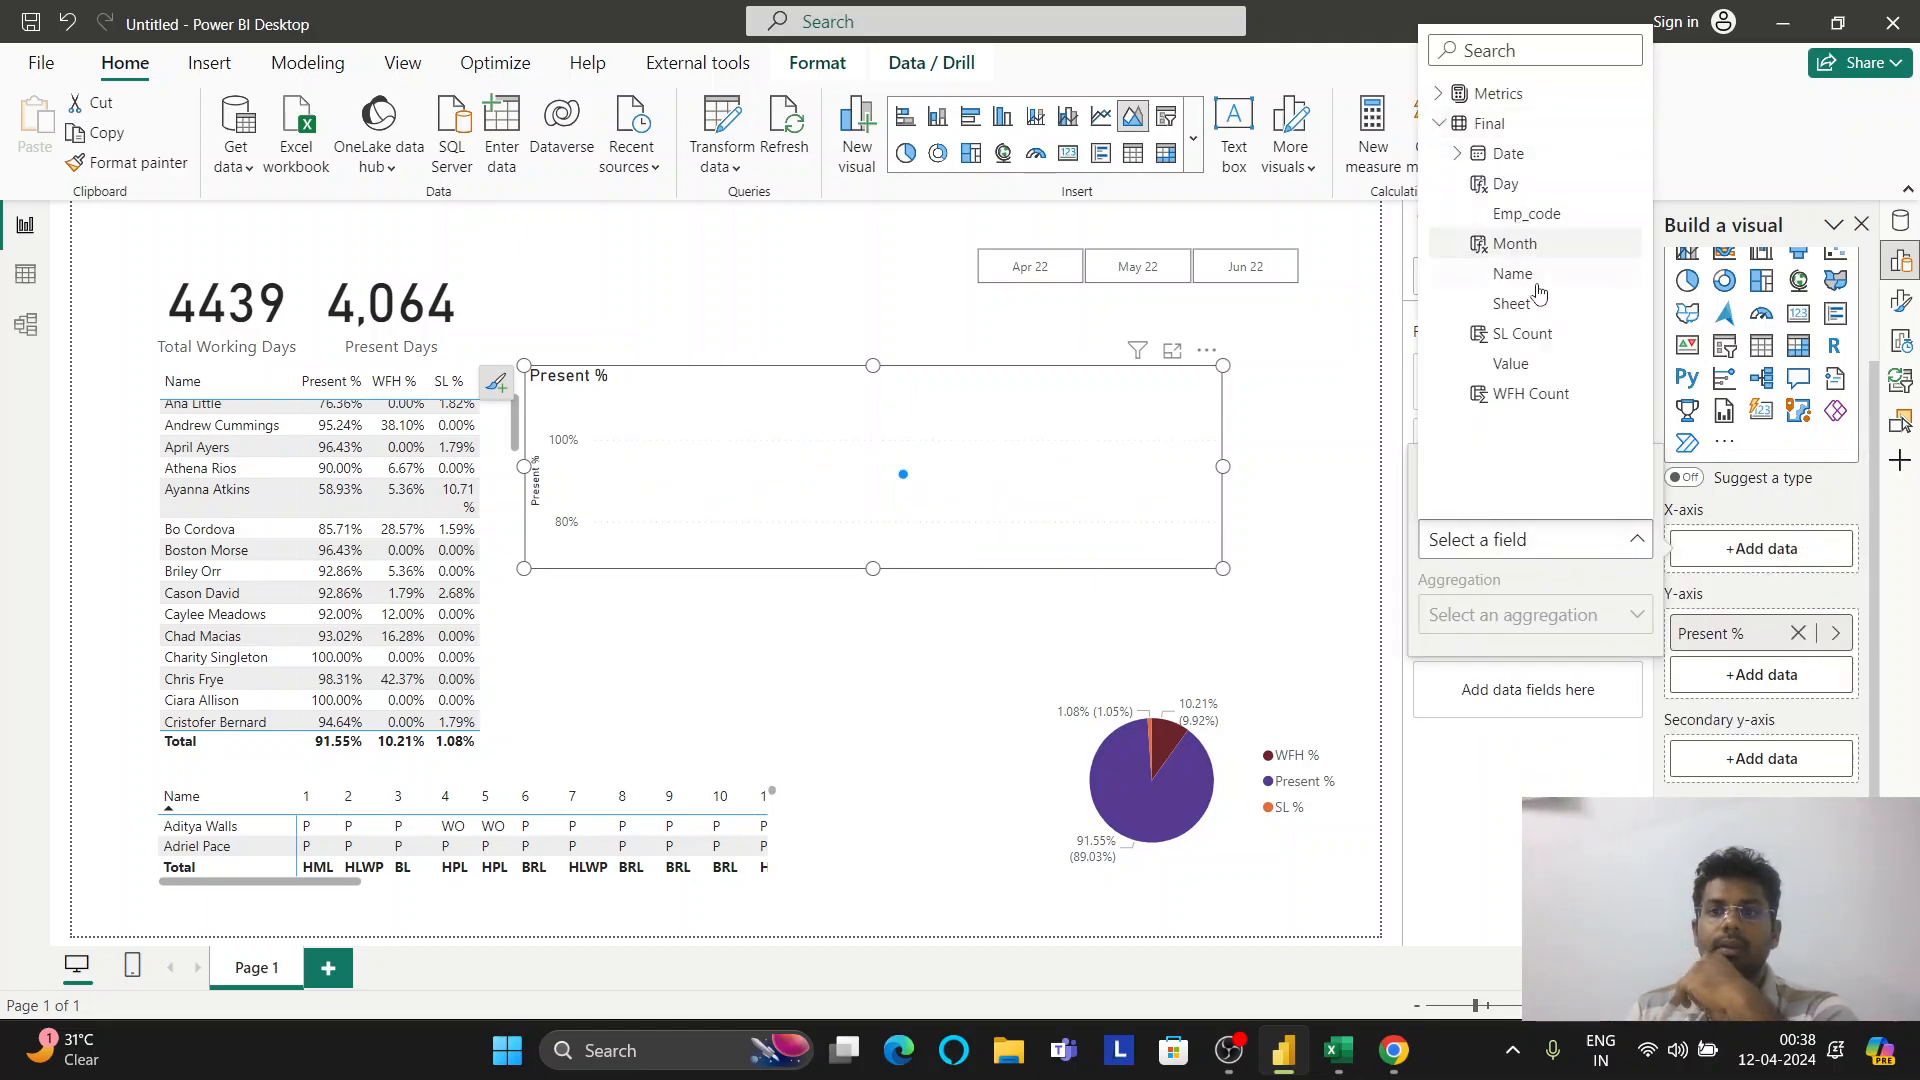
{"action": "left_click", "coordinate": [1480, 150]}
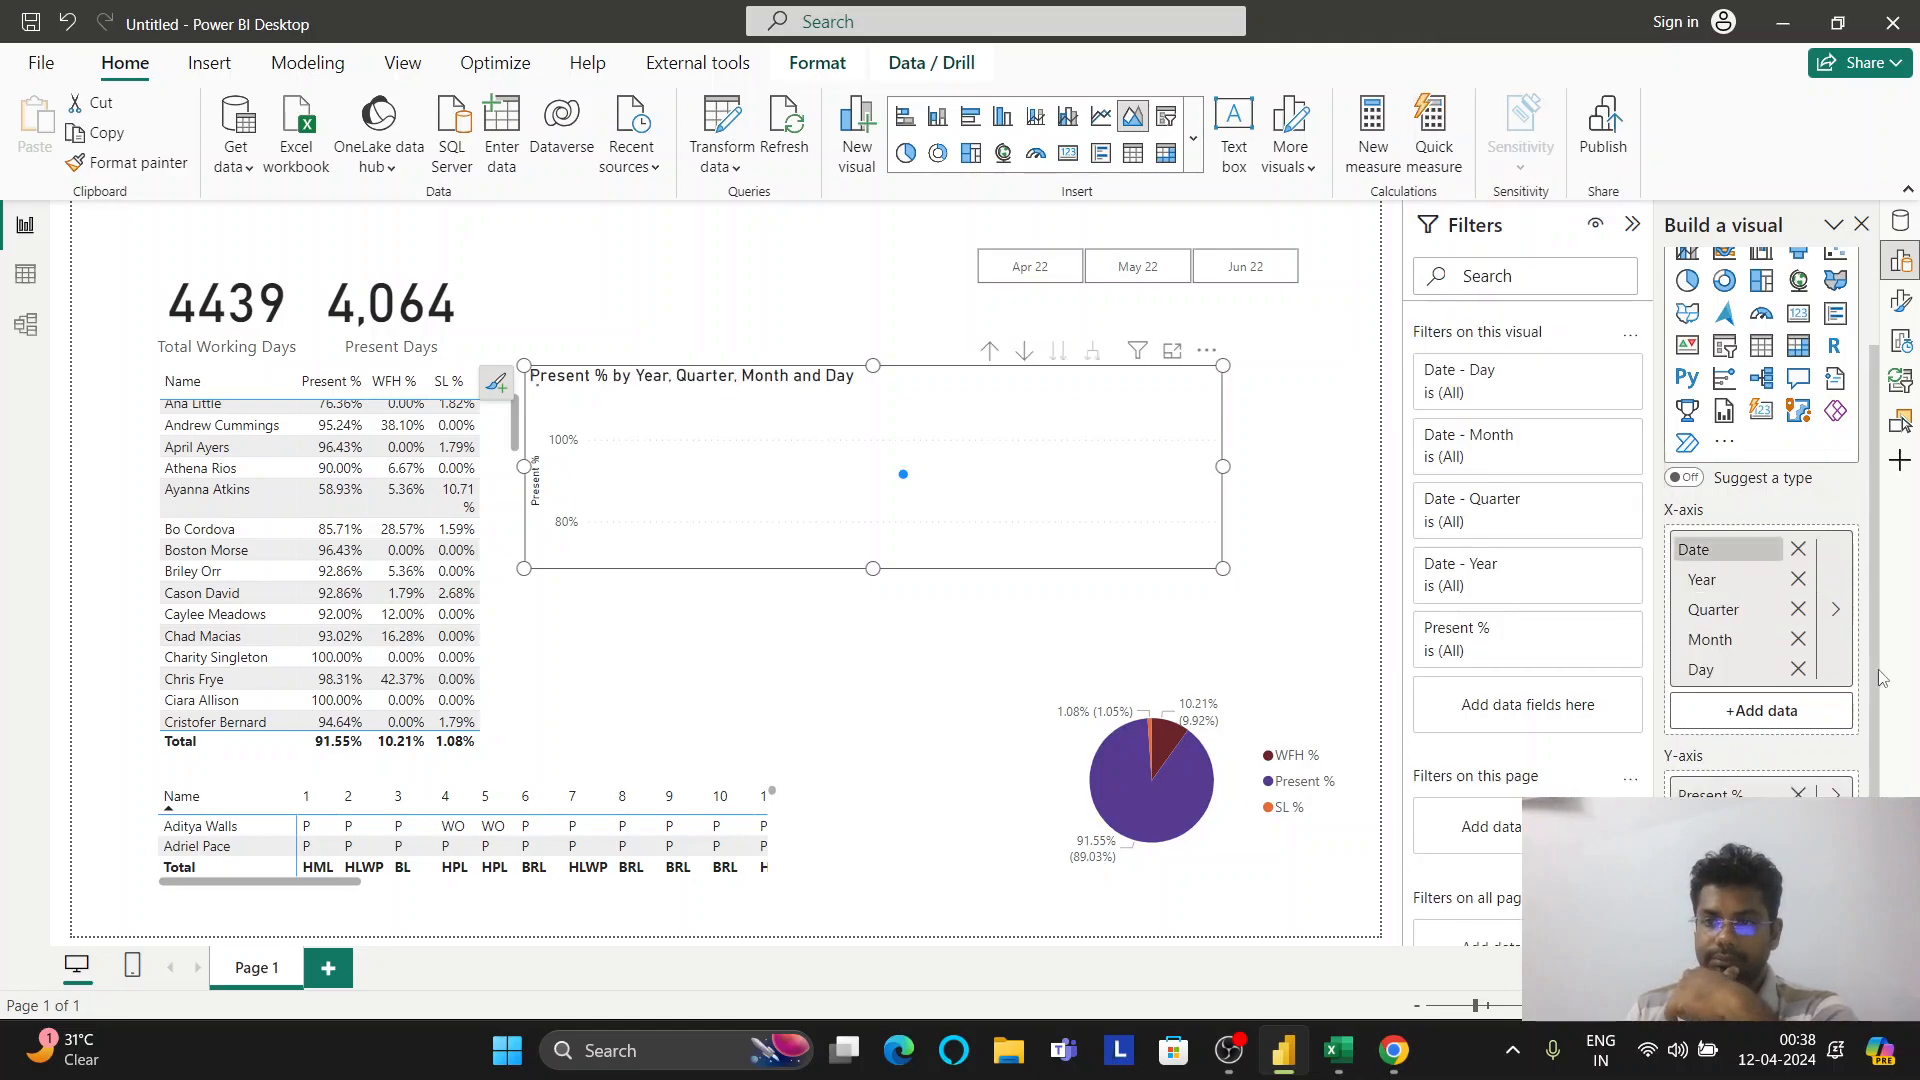
Clear the axis once more, re-add the Date hierarchy, and remove Year from it
{"action": "left_click", "coordinate": [1798, 669]}
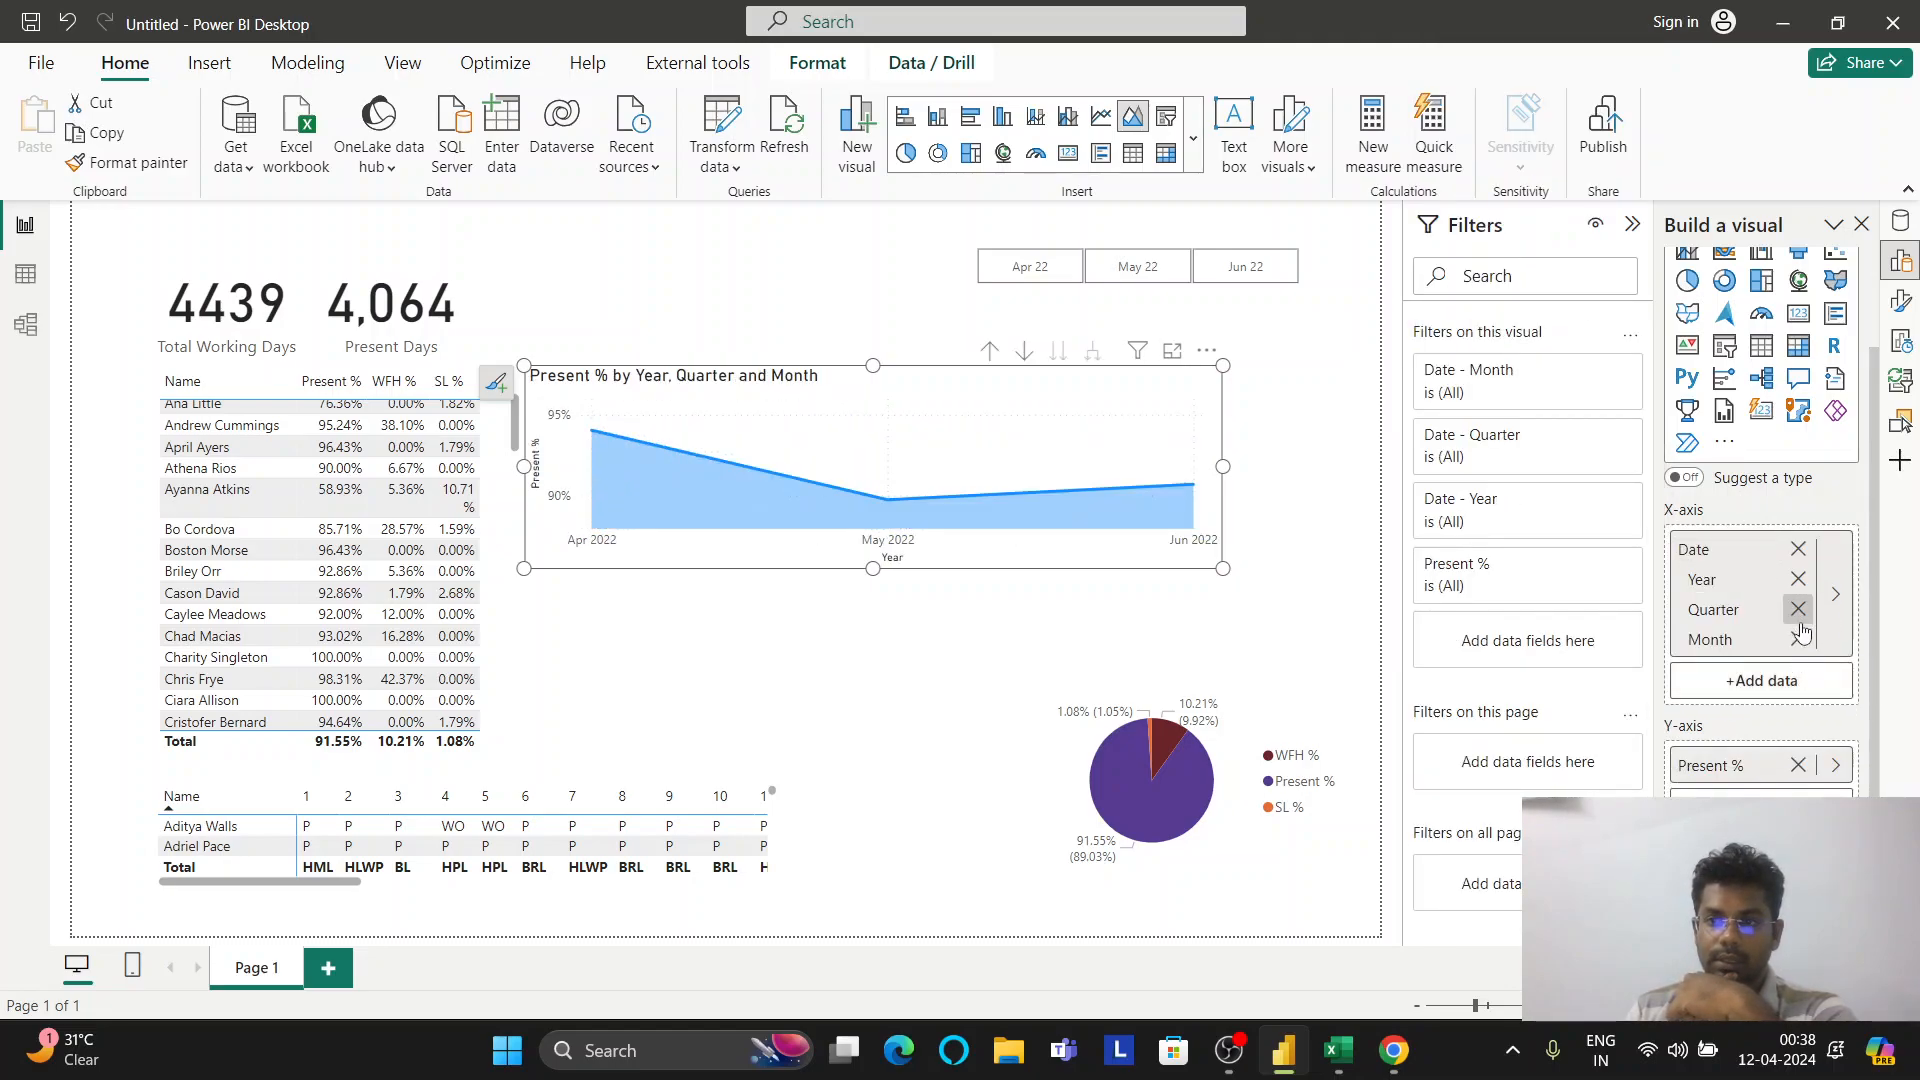
{"action": "left_click", "coordinate": [1798, 639]}
{"action": "left_click", "coordinate": [1798, 606]}
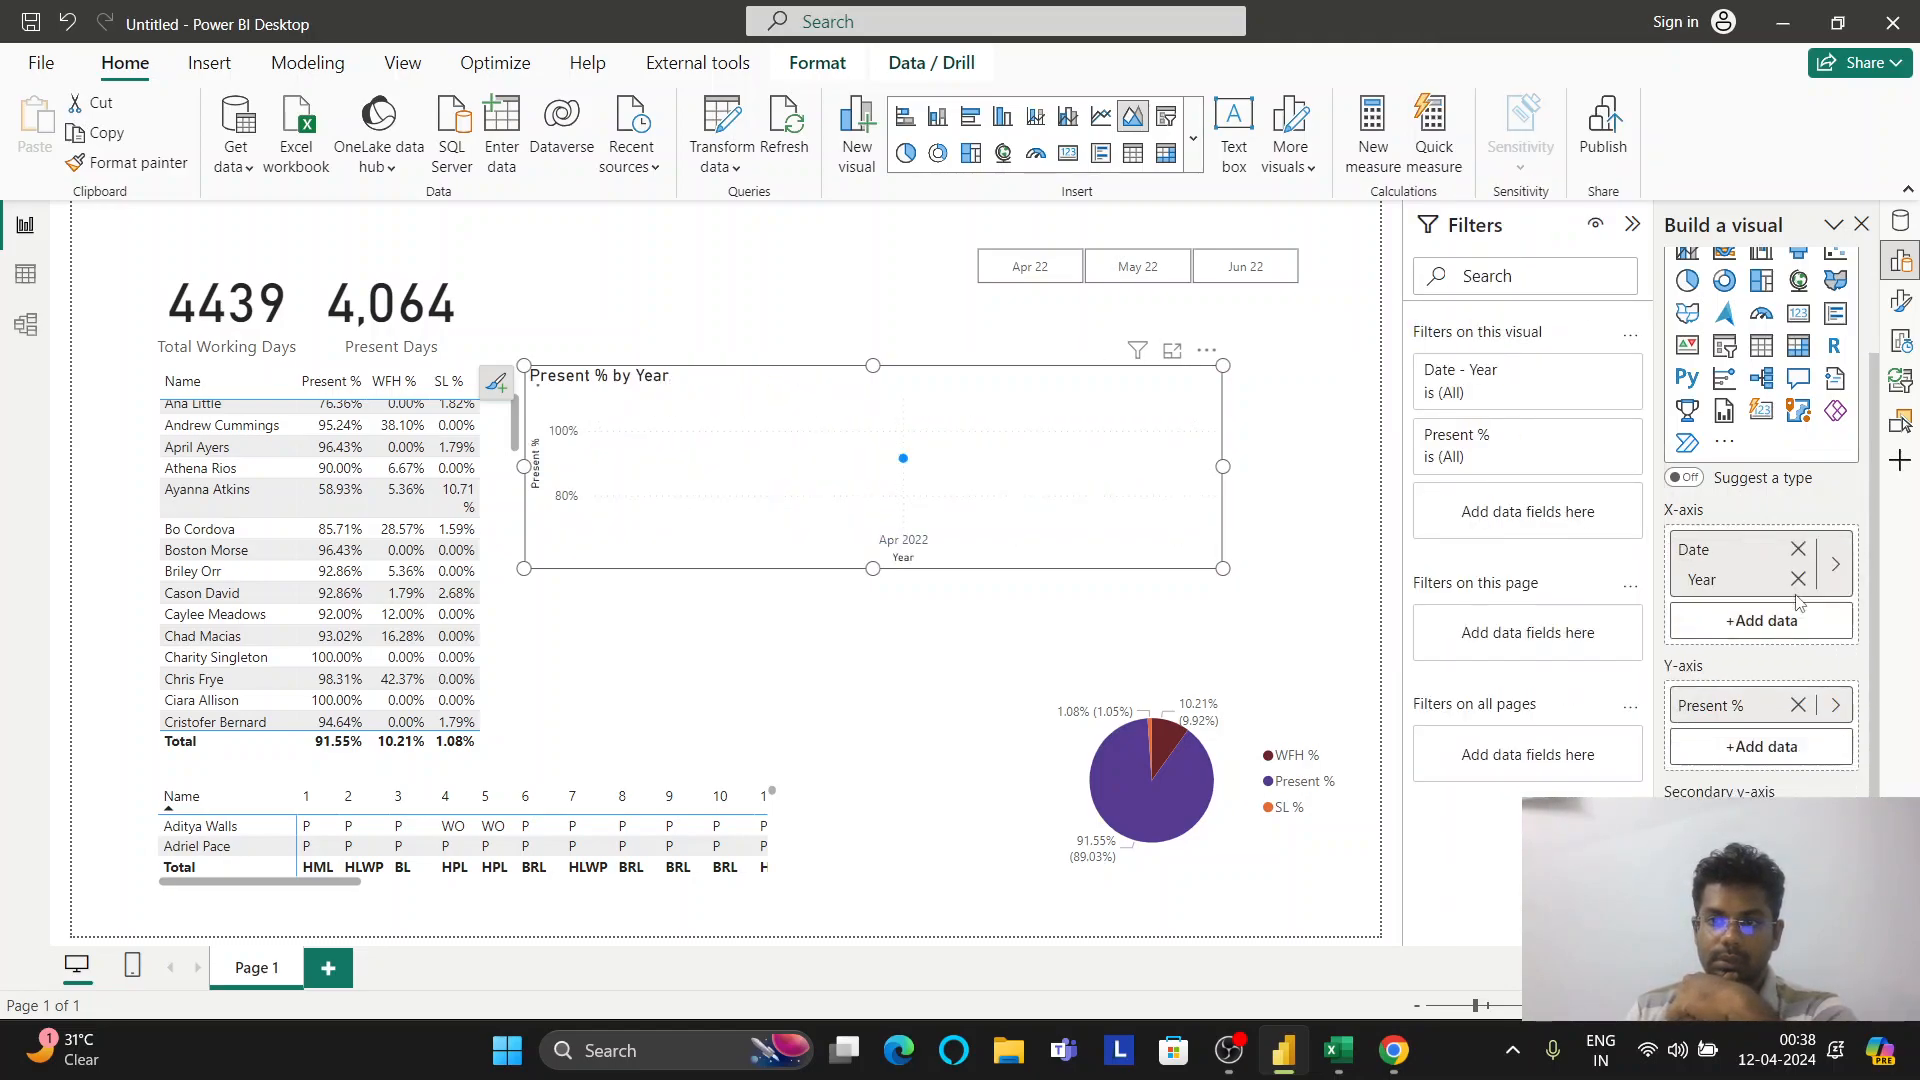
{"action": "left_click", "coordinate": [1798, 549]}
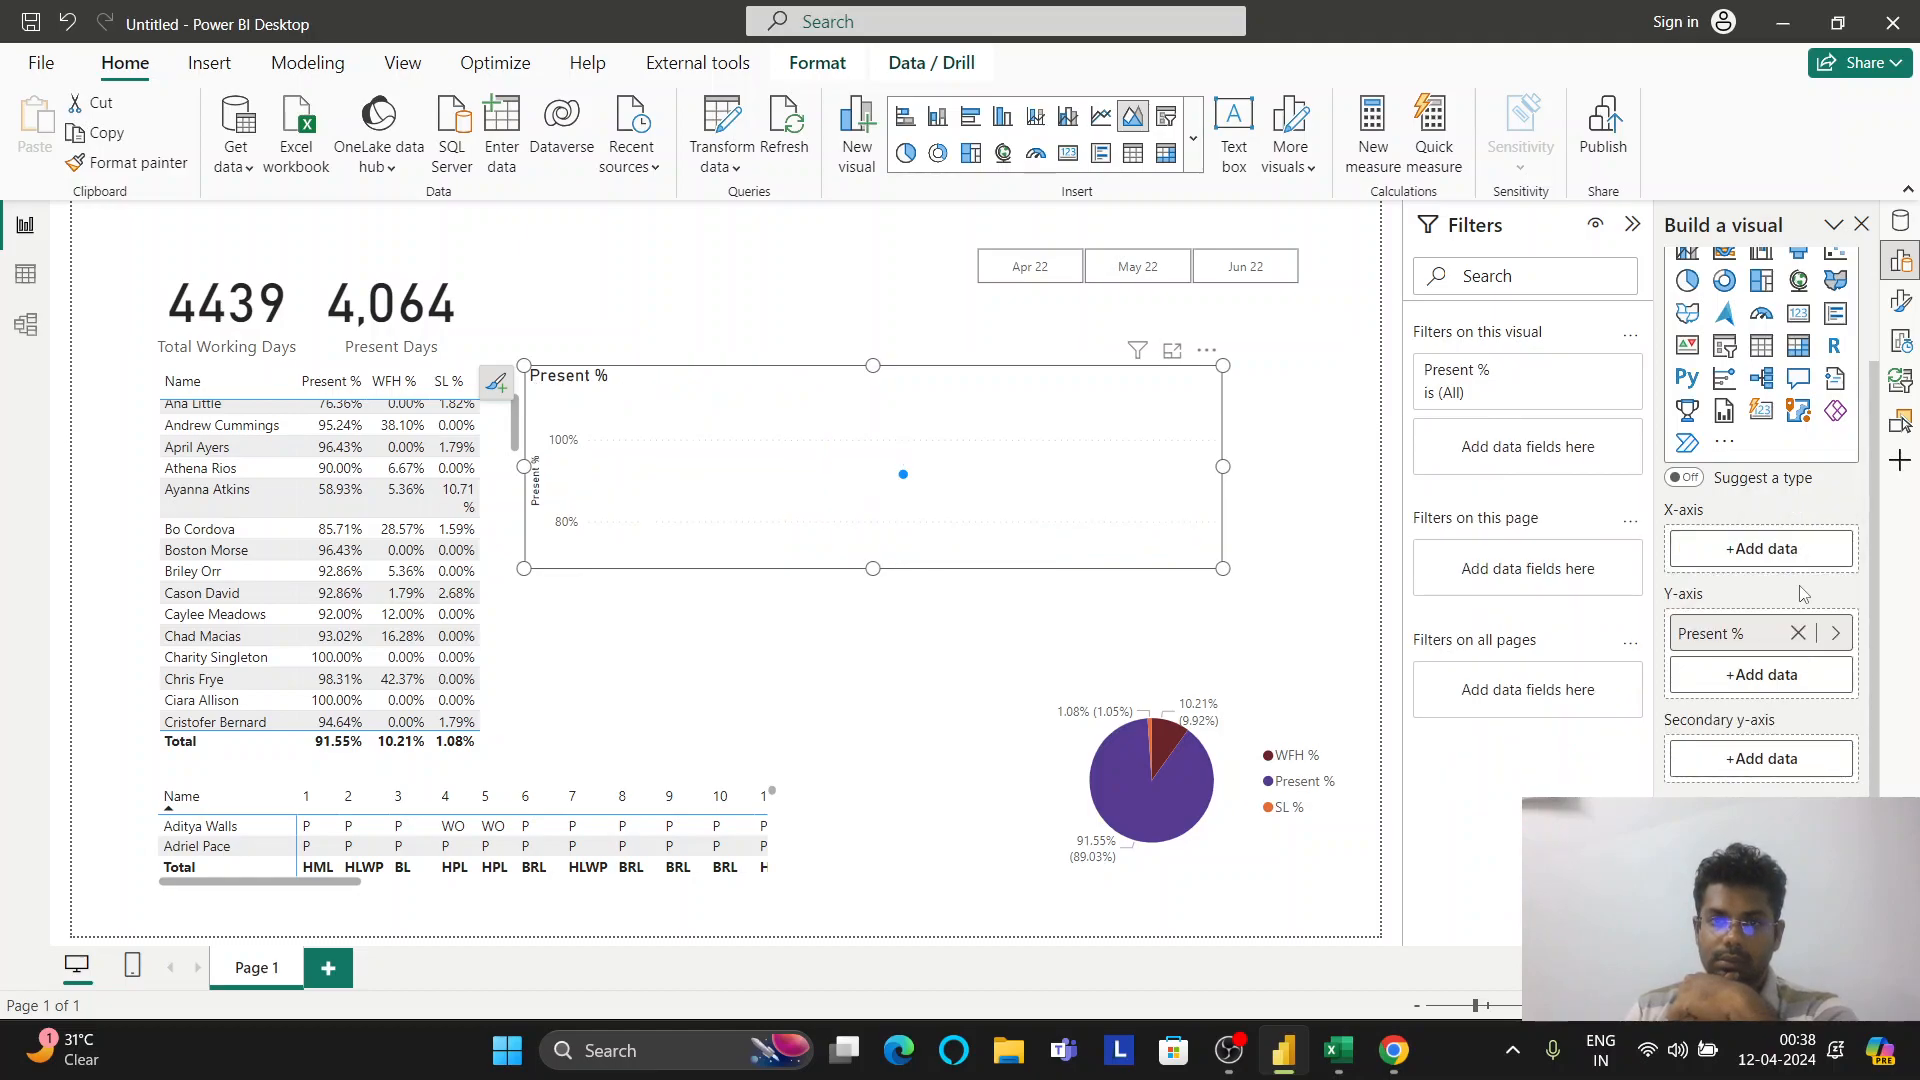
{"action": "left_click", "coordinate": [1800, 553]}
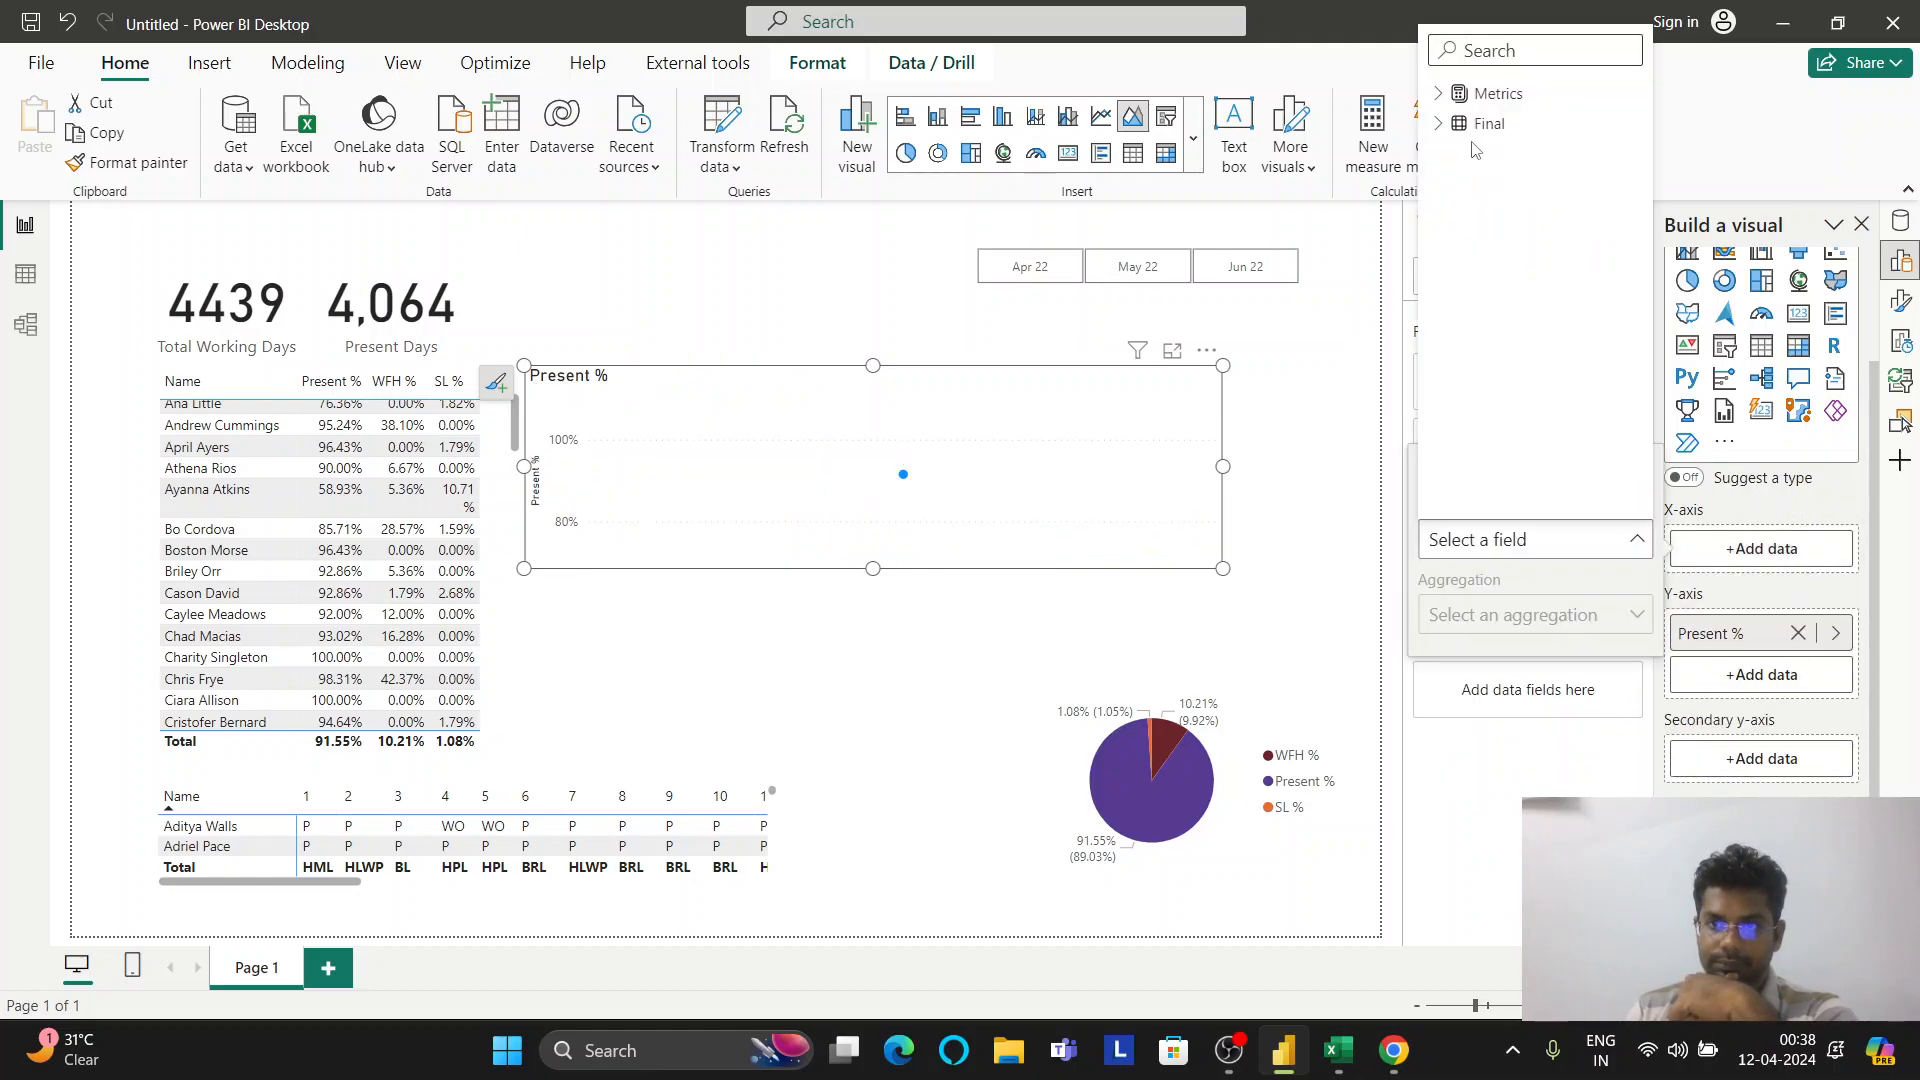
{"action": "left_click", "coordinate": [1487, 123]}
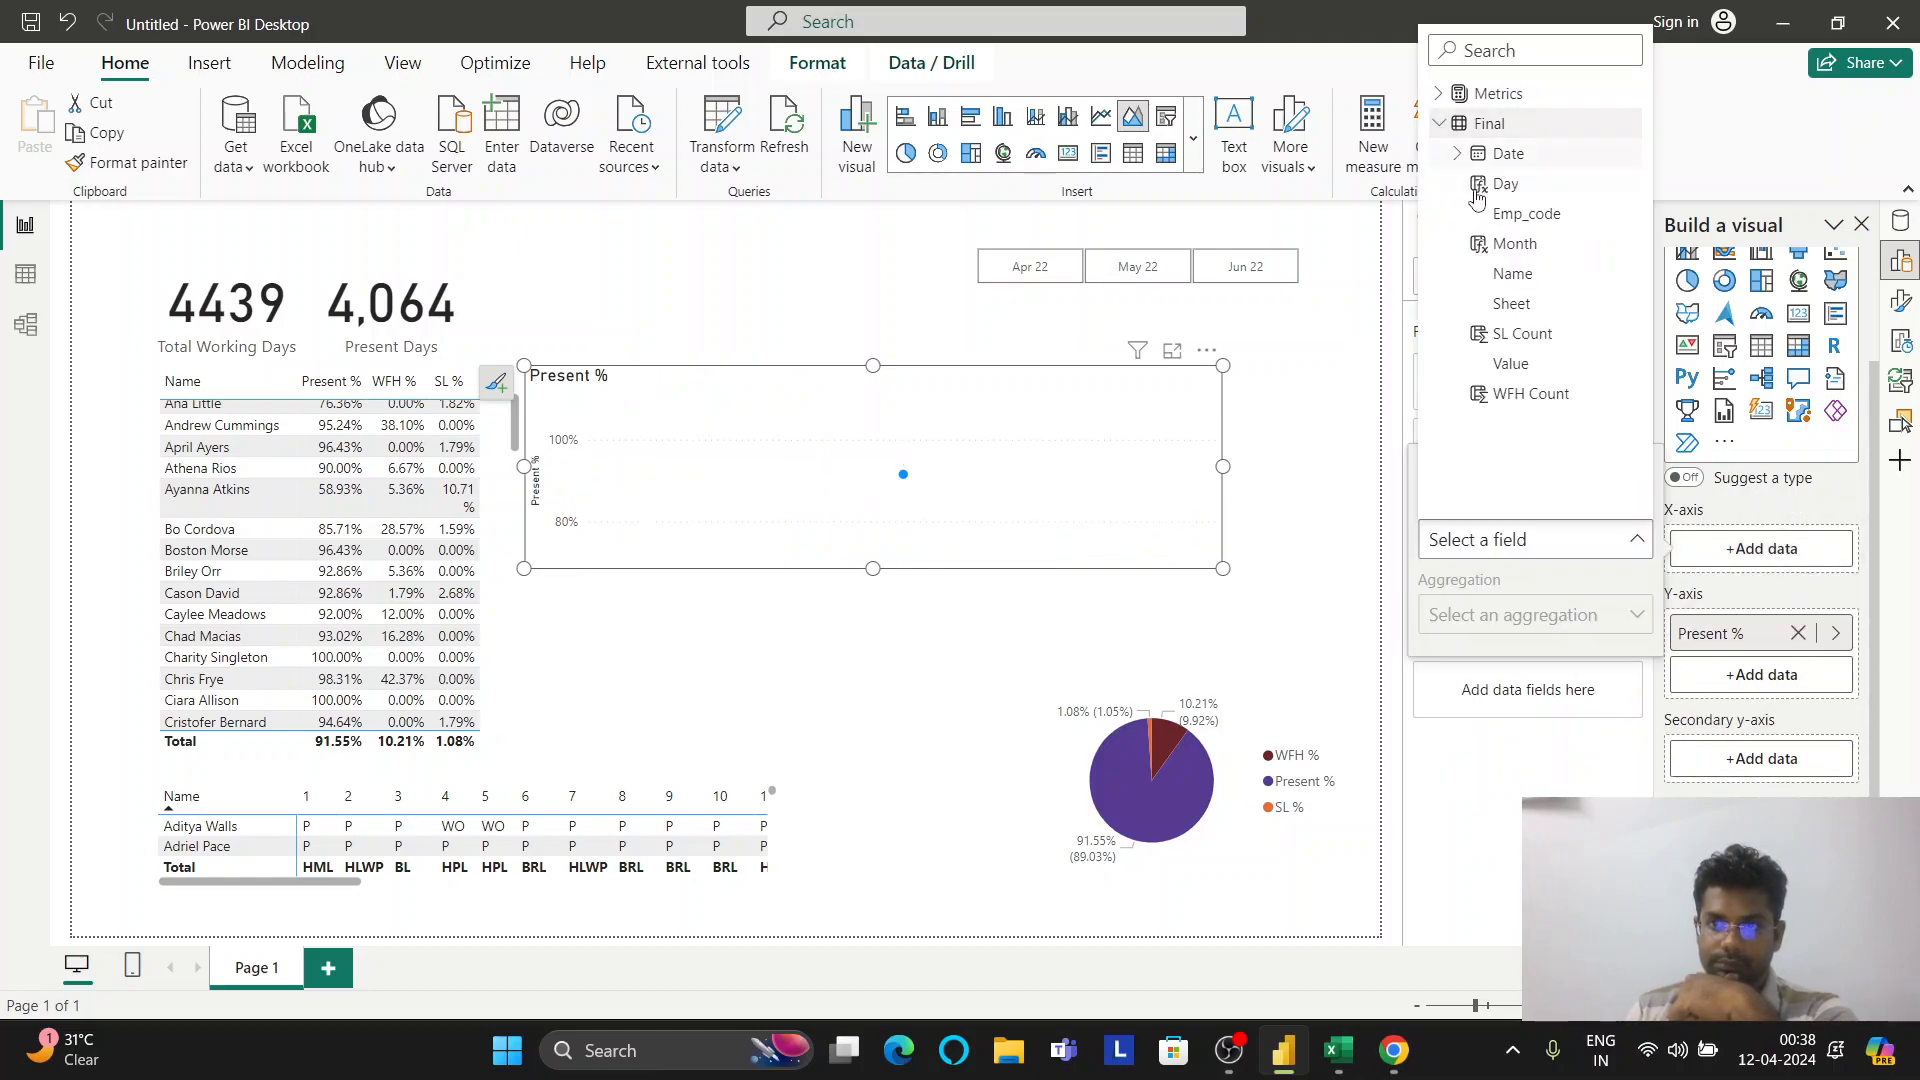
{"action": "left_click", "coordinate": [1533, 153]}
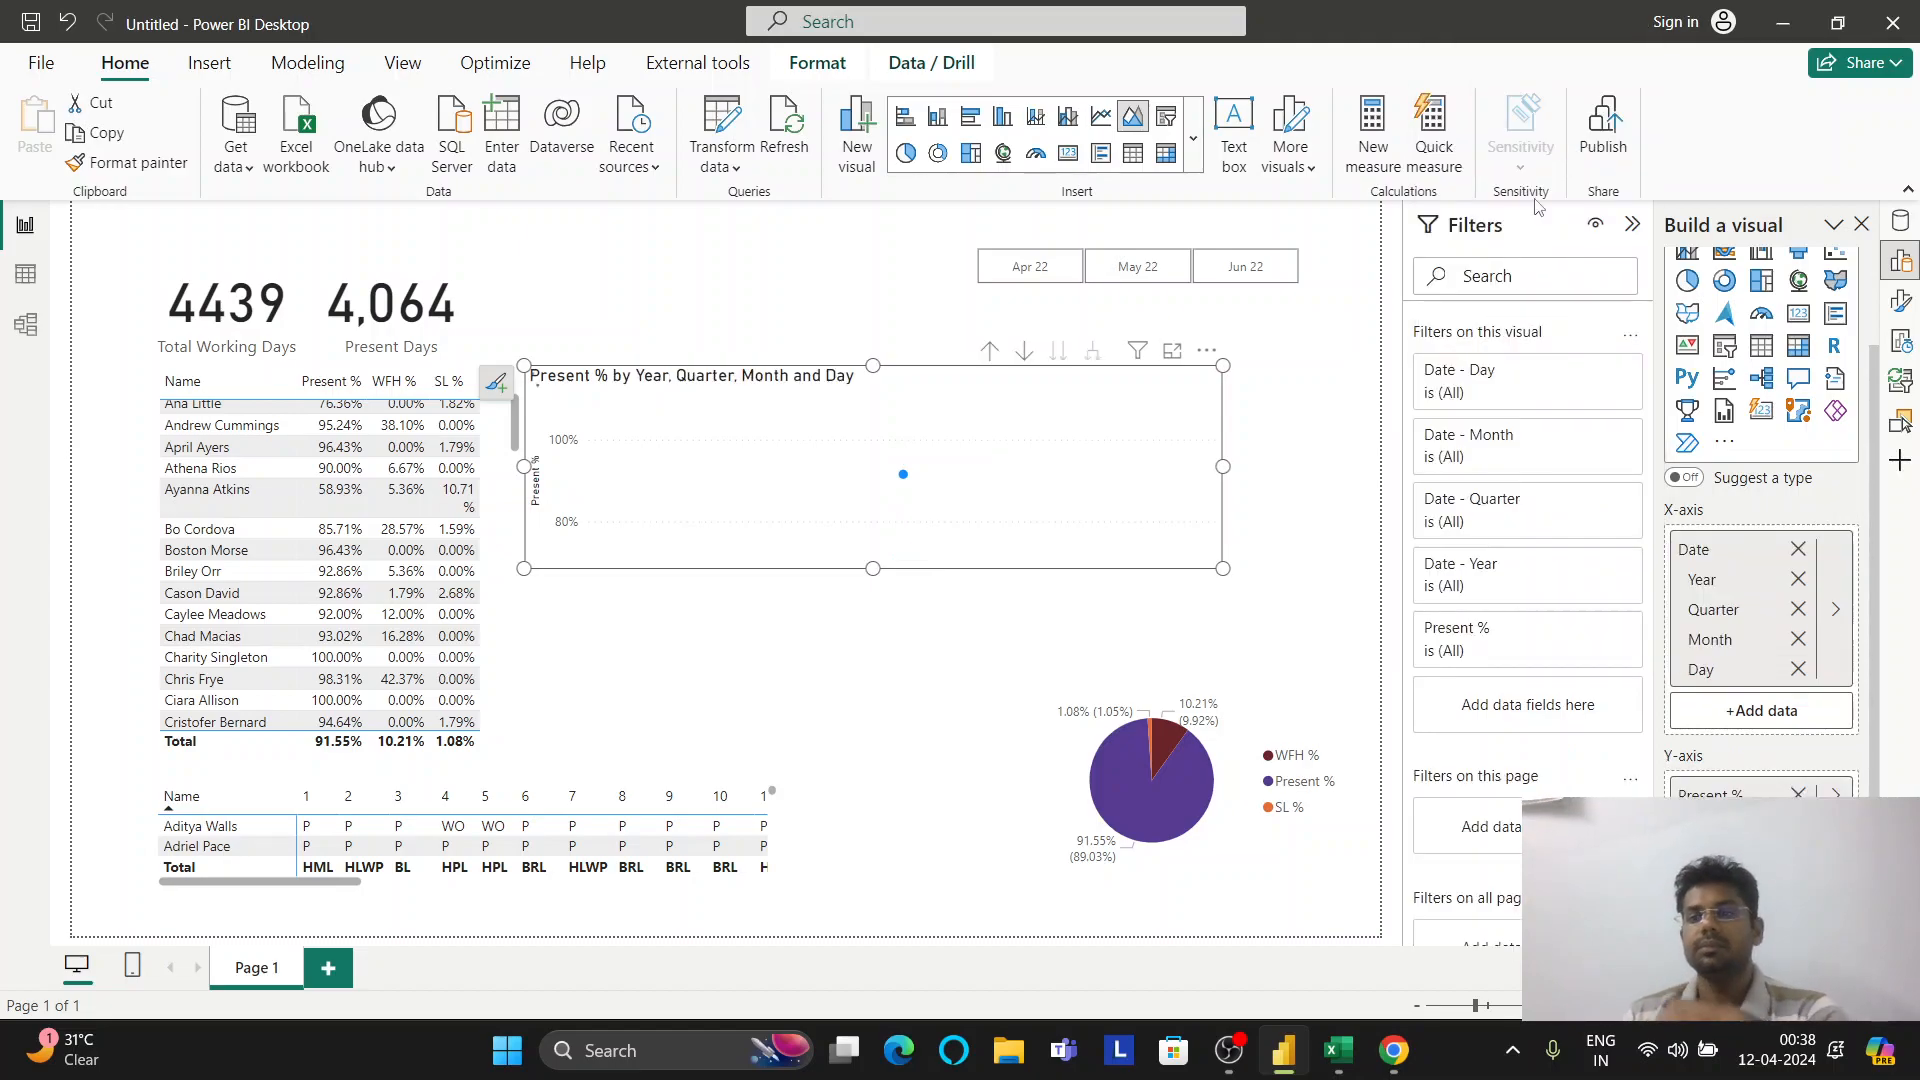
{"action": "left_click", "coordinate": [1798, 580]}
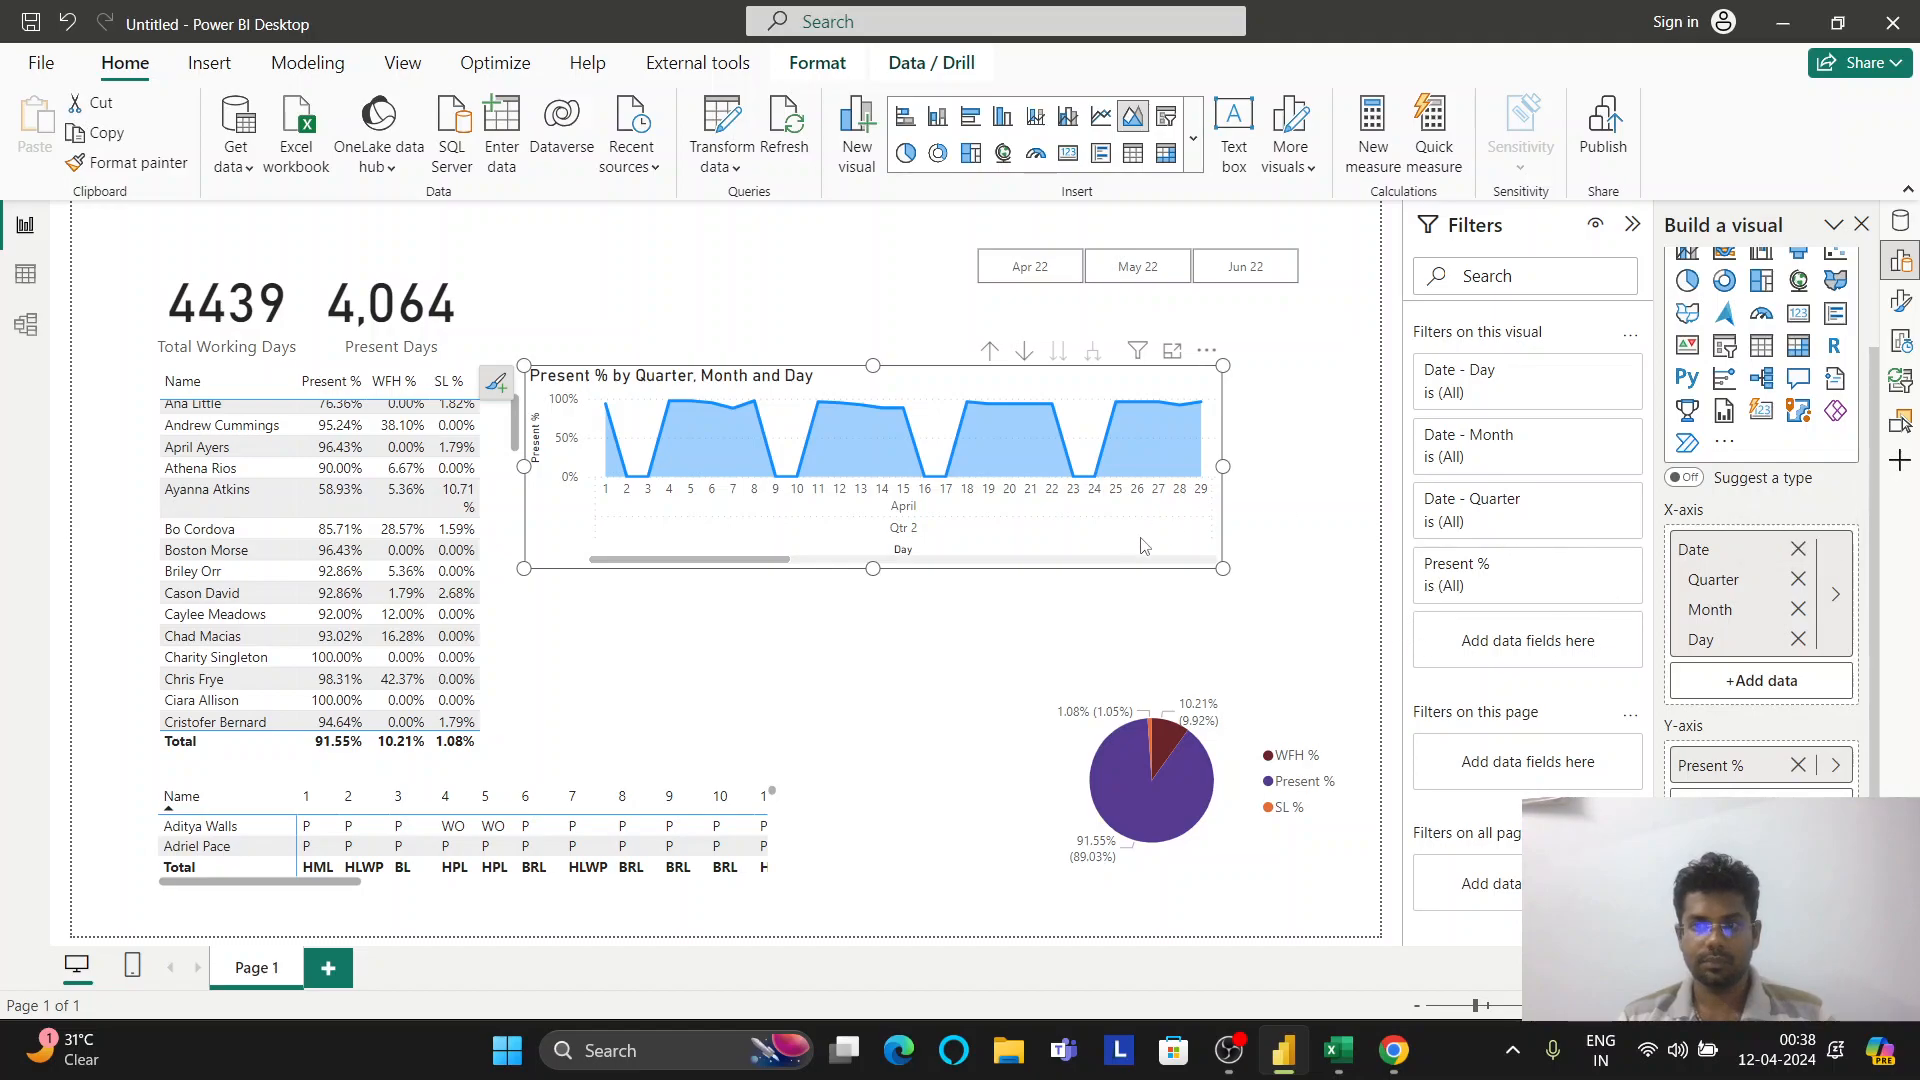
{"action": "mouse_move", "coordinate": [997, 458]}
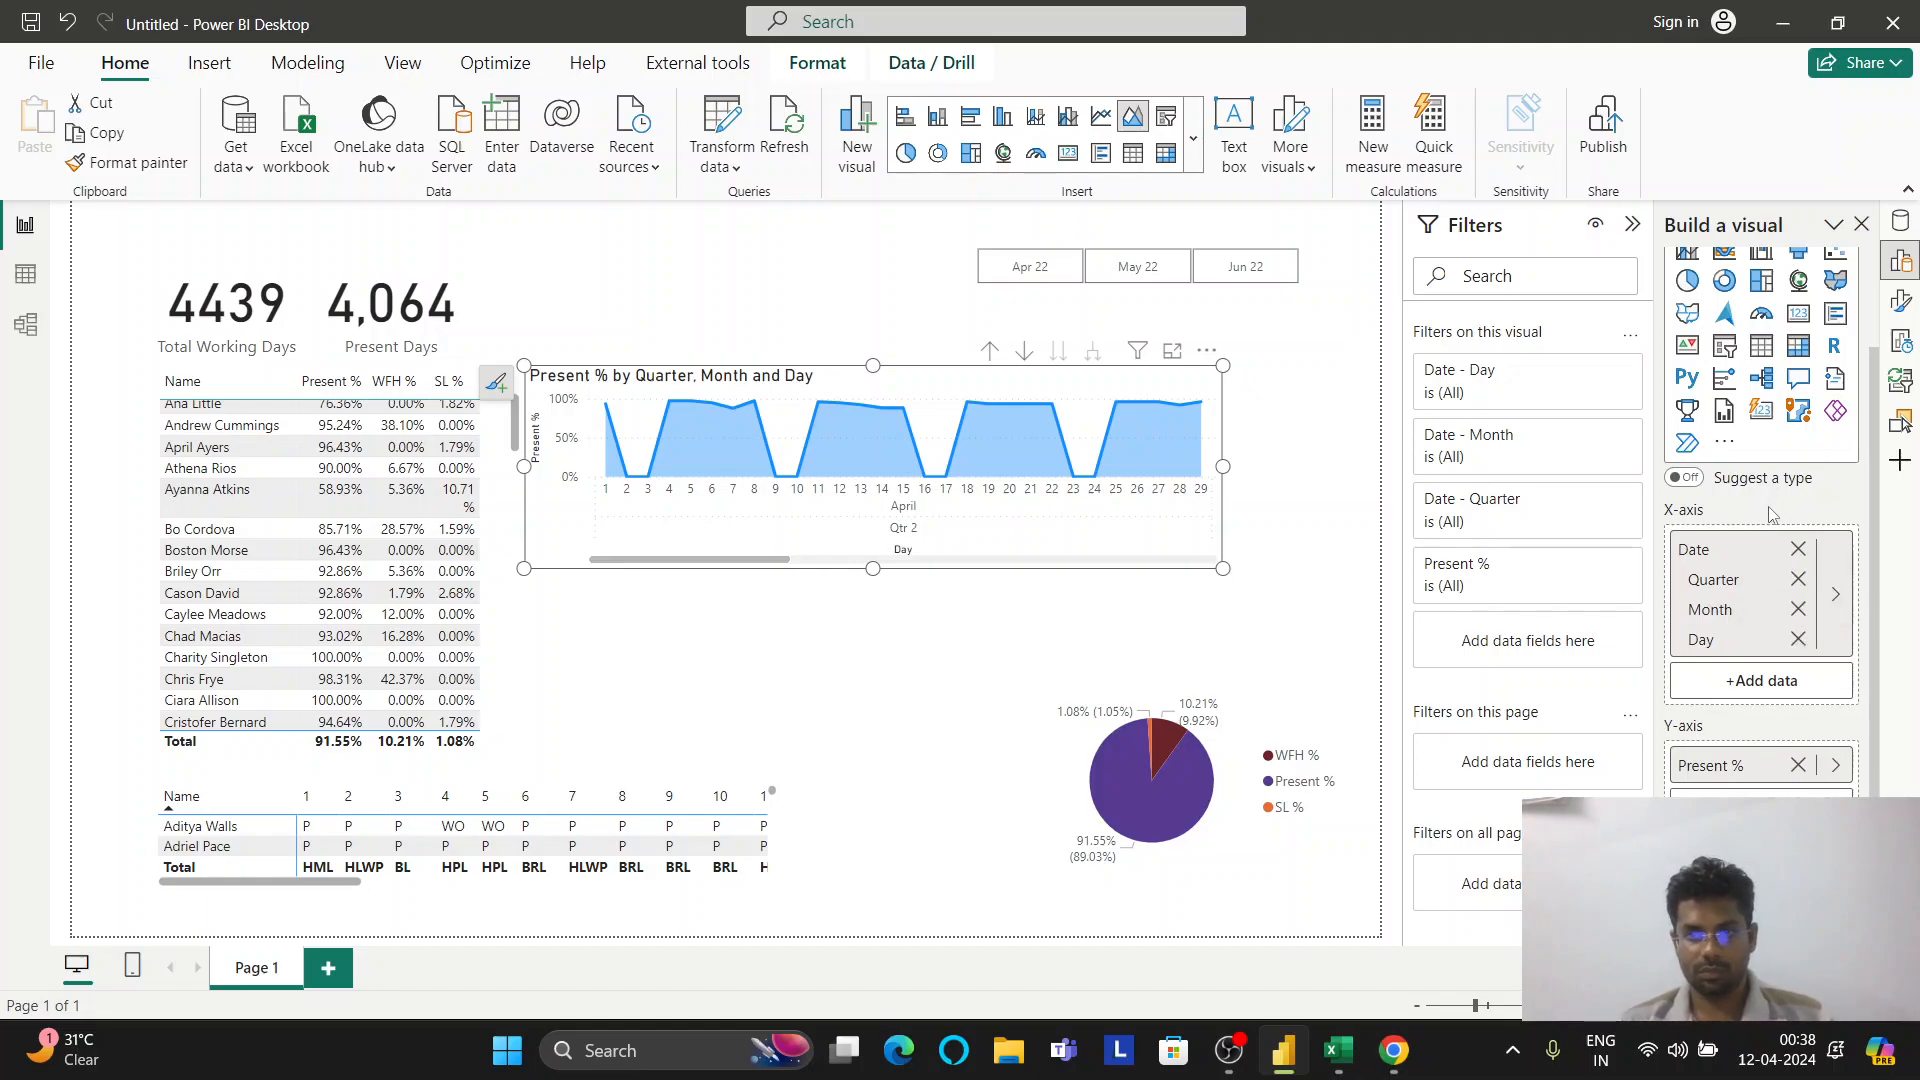
Inspect the Date - Day filter, keeping Advanced filtering as its filter type
{"action": "left_click", "coordinate": [1599, 377]}
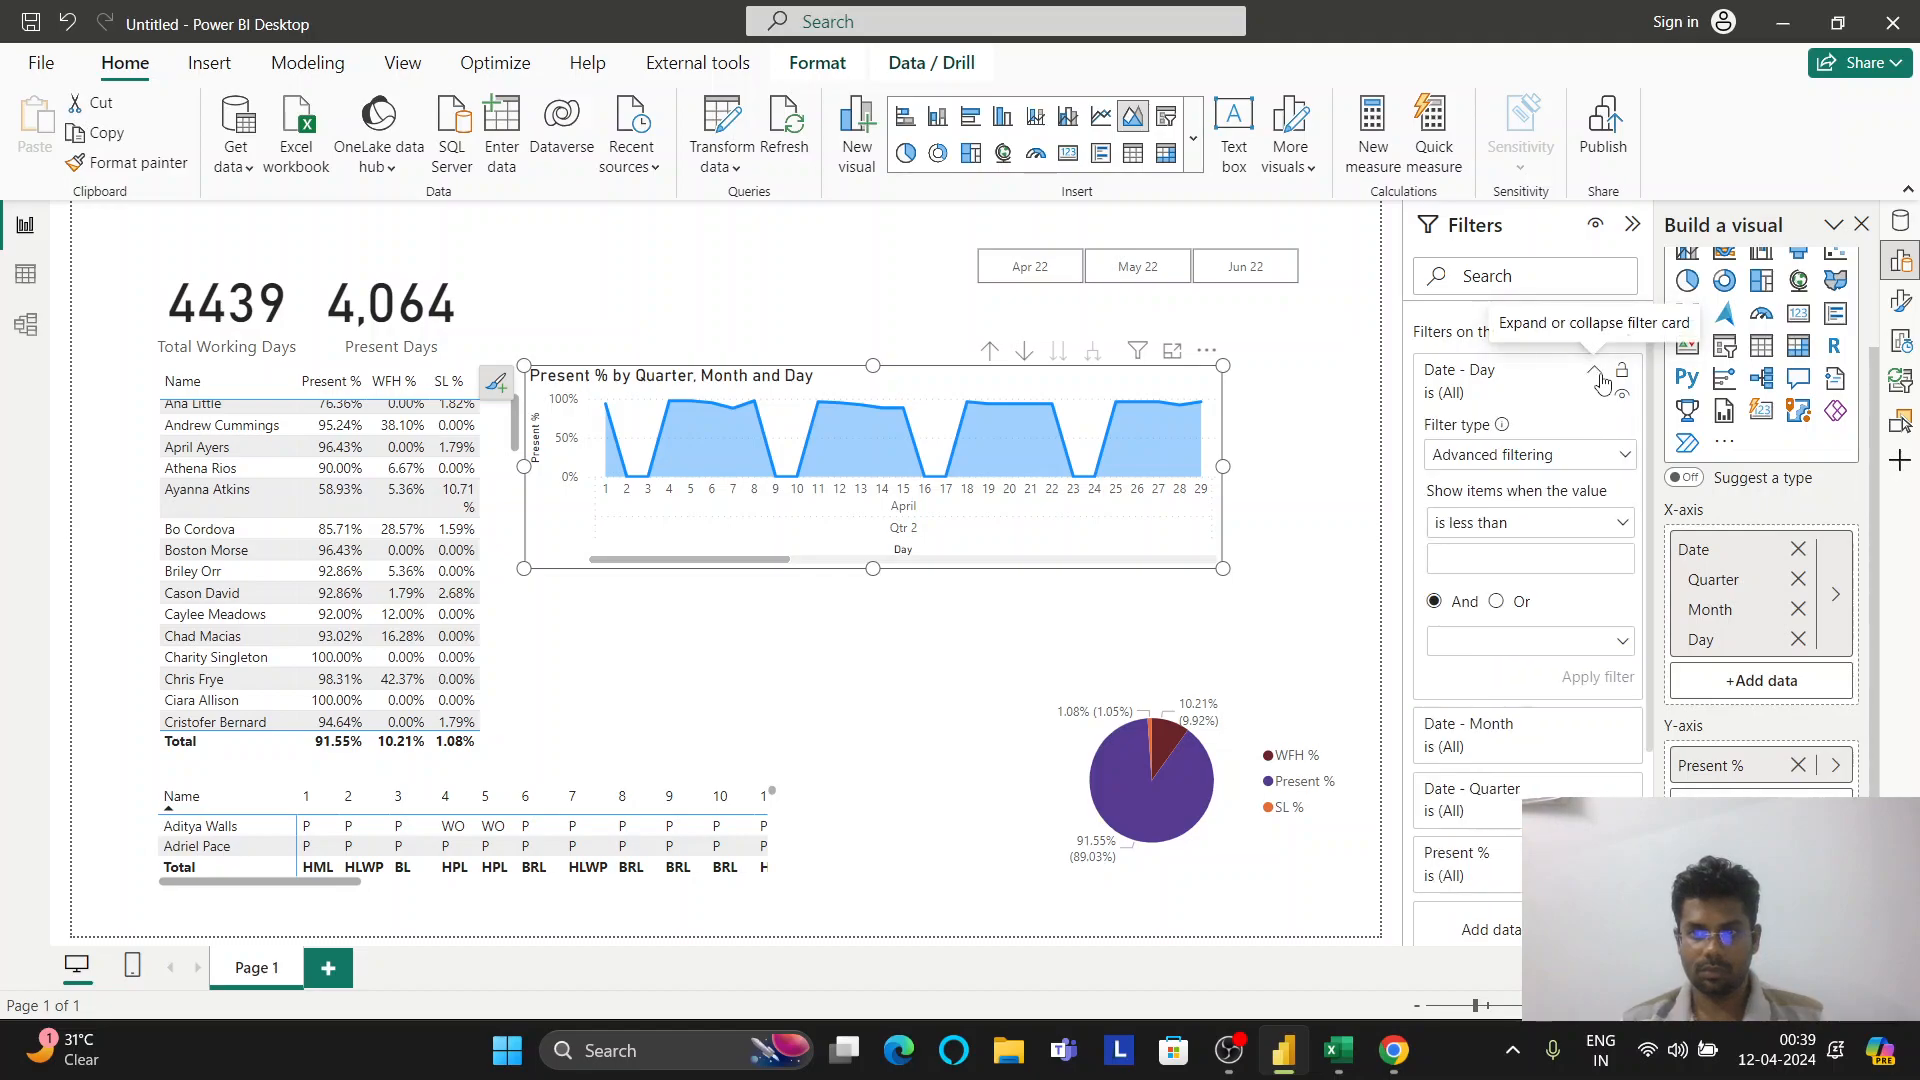
{"action": "left_click", "coordinate": [1566, 459]}
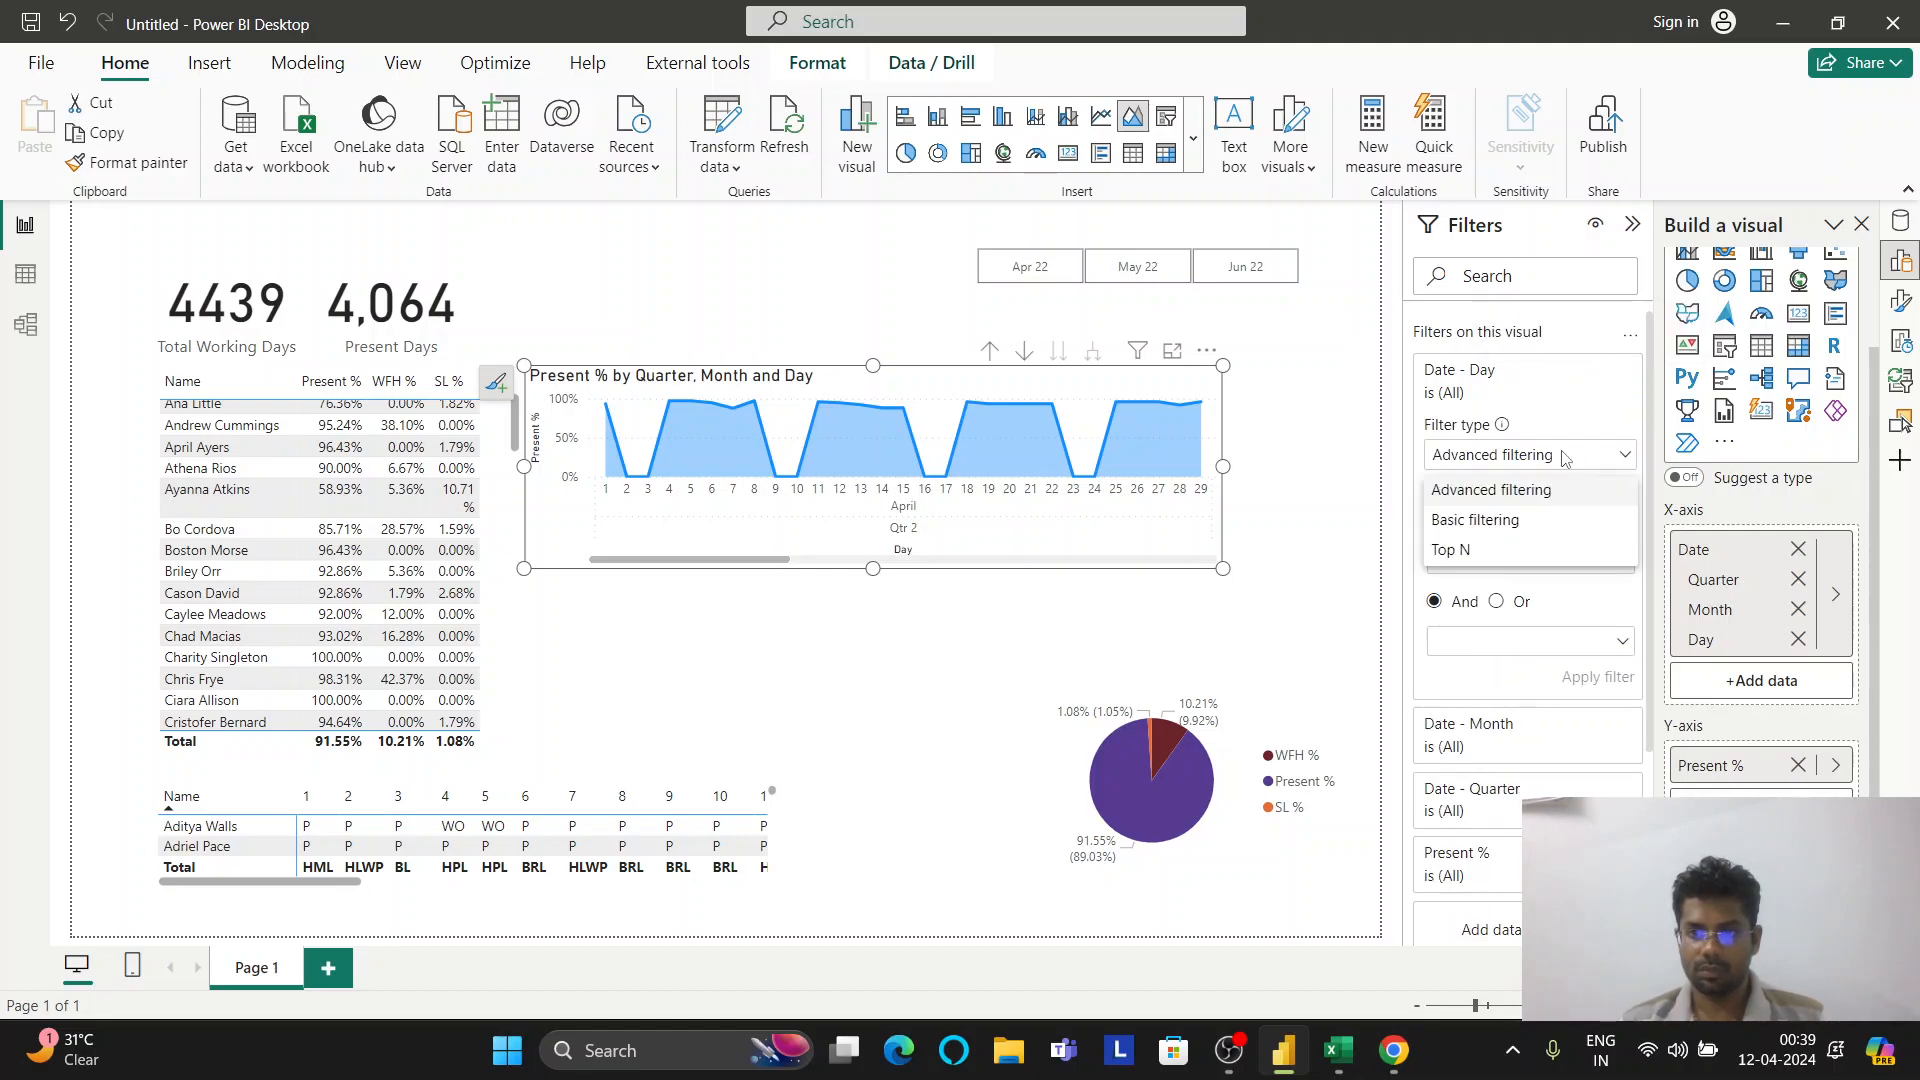
{"action": "left_click", "coordinate": [1560, 490]}
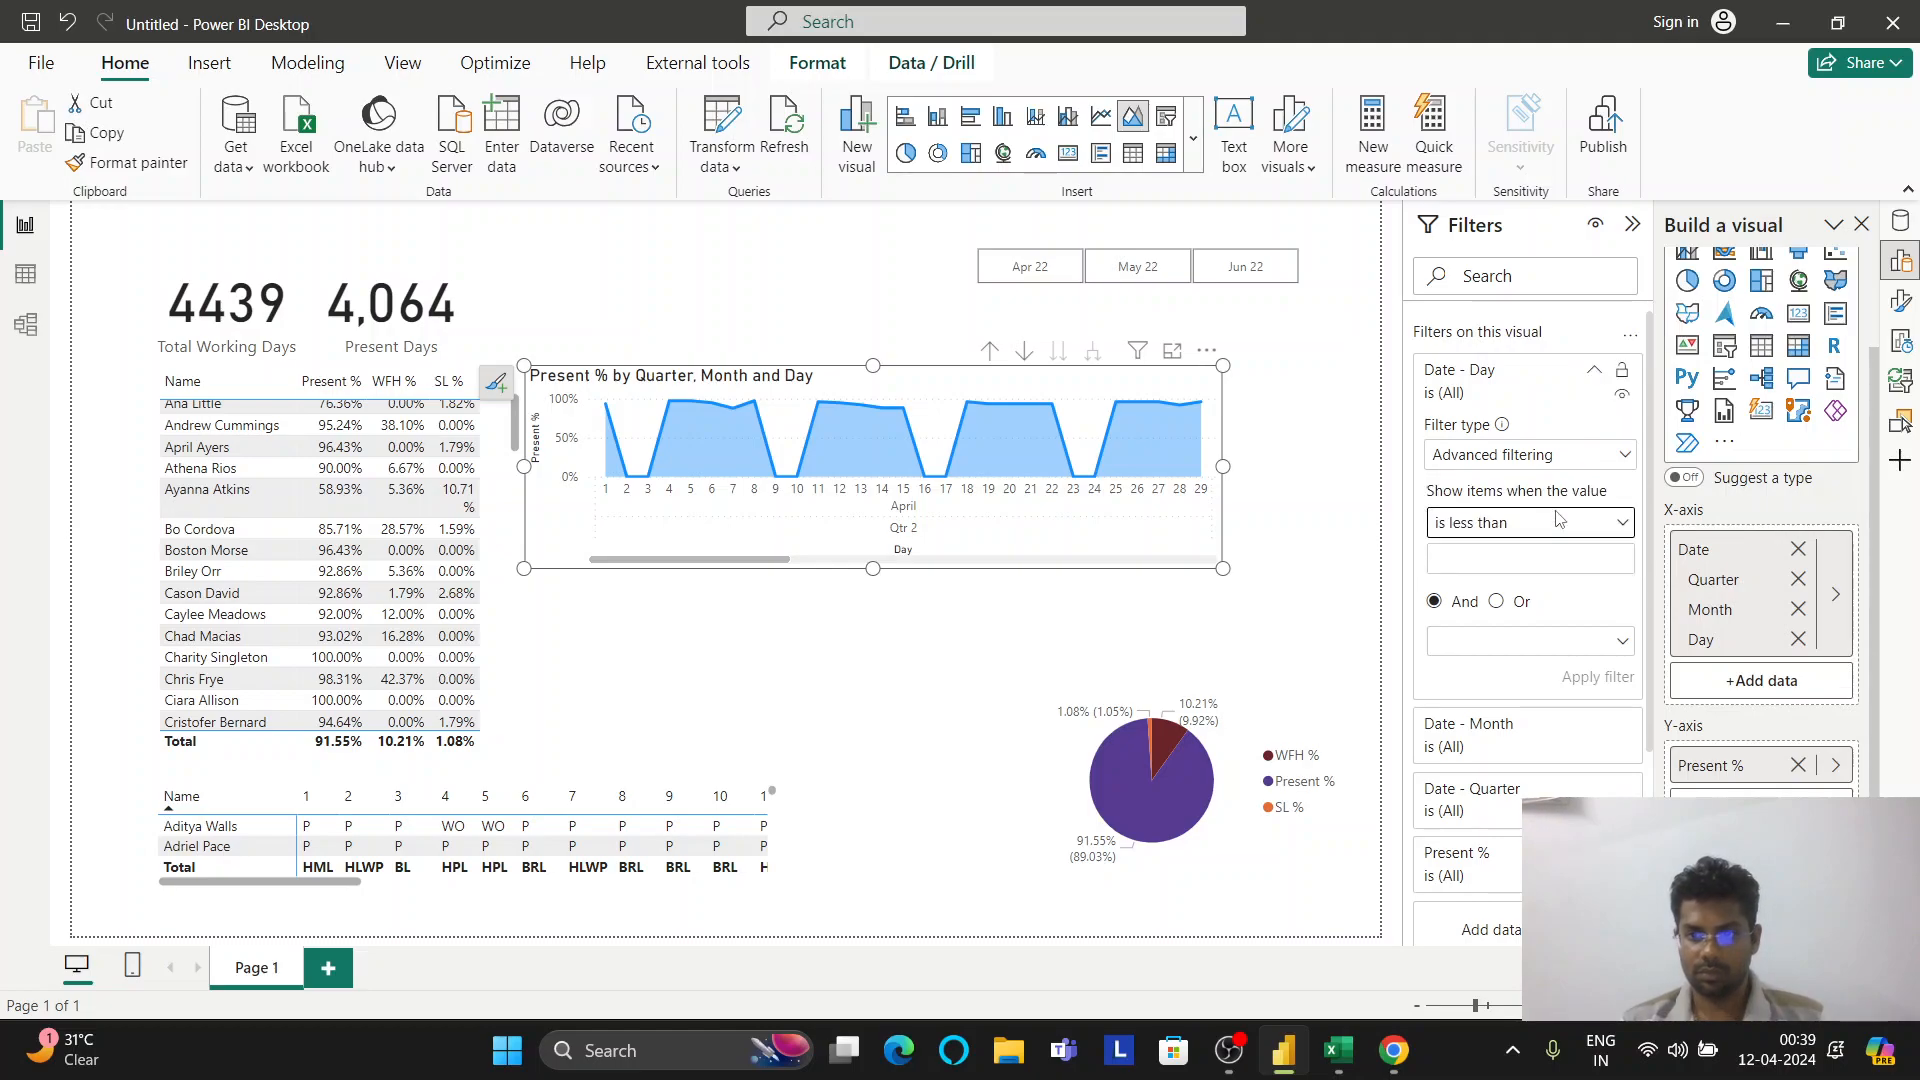
{"action": "left_click", "coordinate": [1564, 524]}
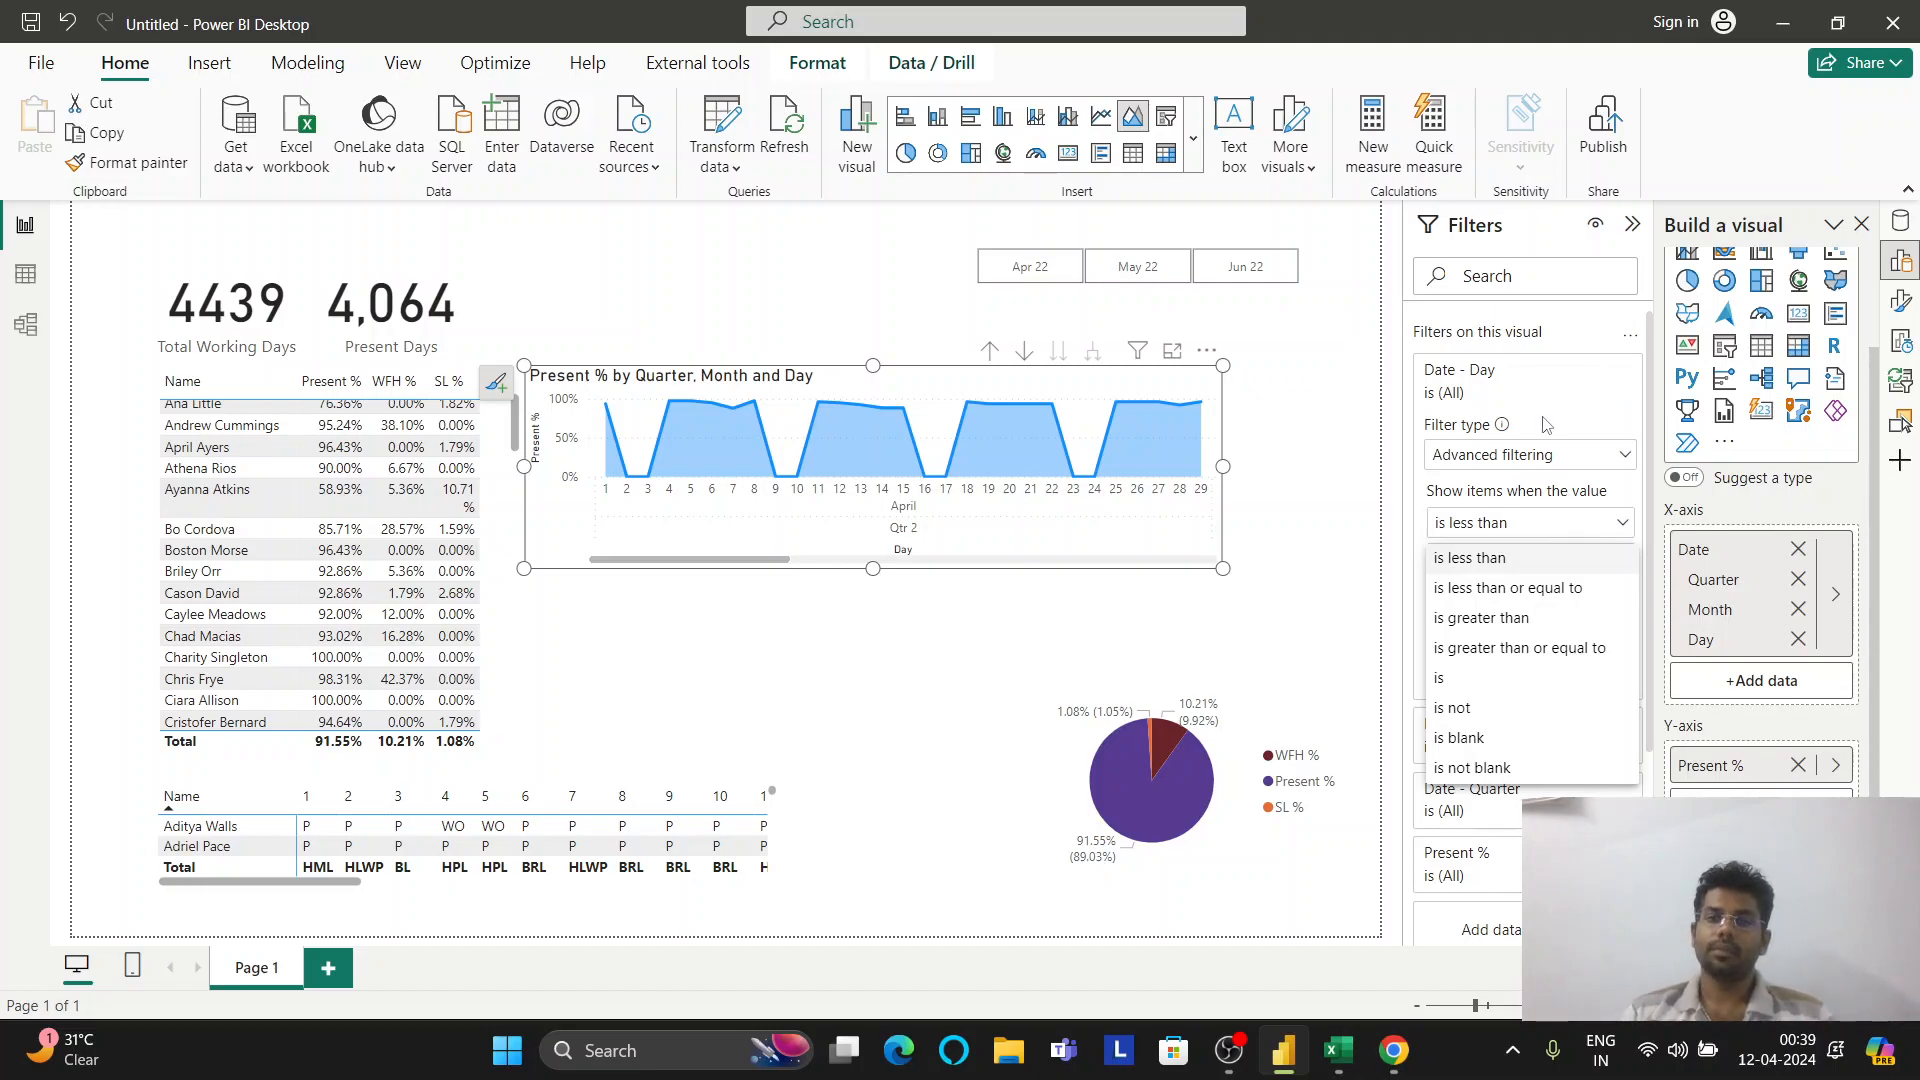
{"action": "left_click", "coordinate": [1583, 365]}
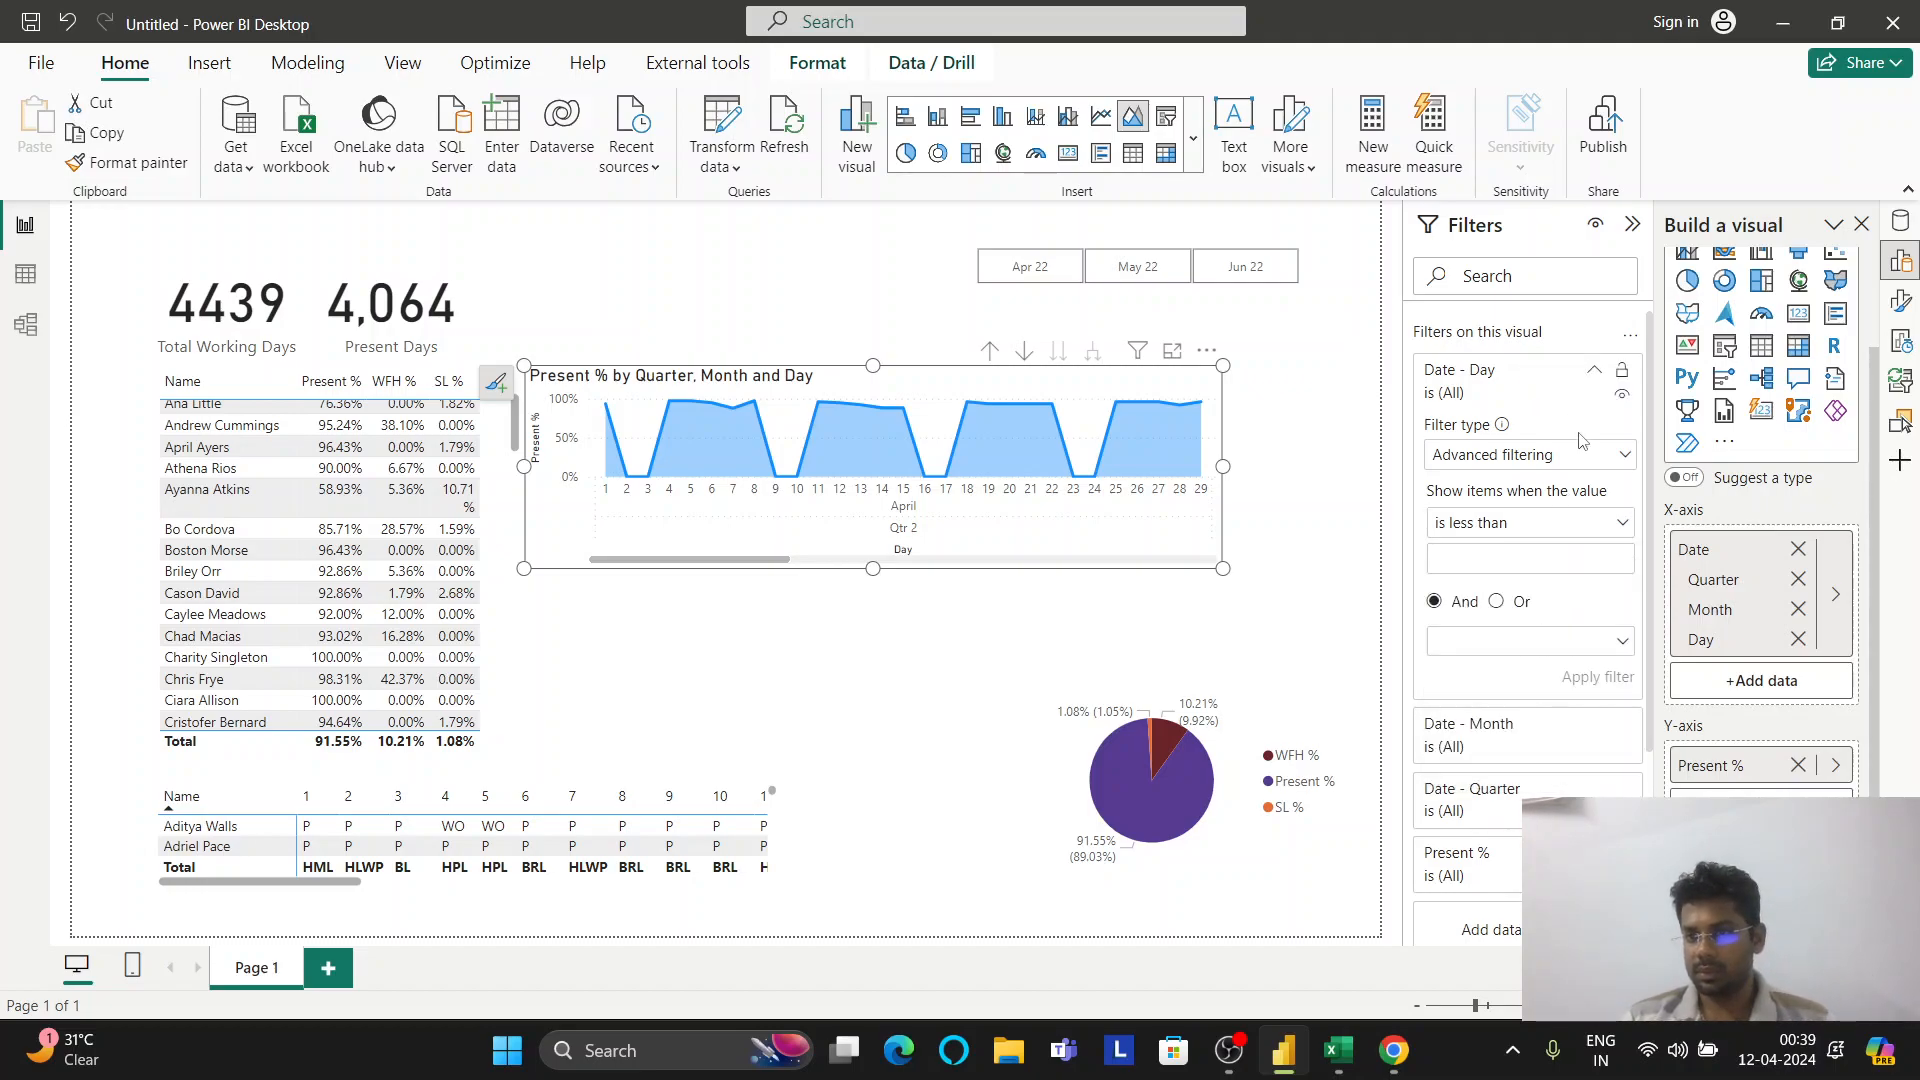
Remove Quarter and Month from the x-axis and nudge the chart up and right
{"action": "scroll", "coordinate": [1548, 682], "scroll_direction": "down", "scroll_amount": 2}
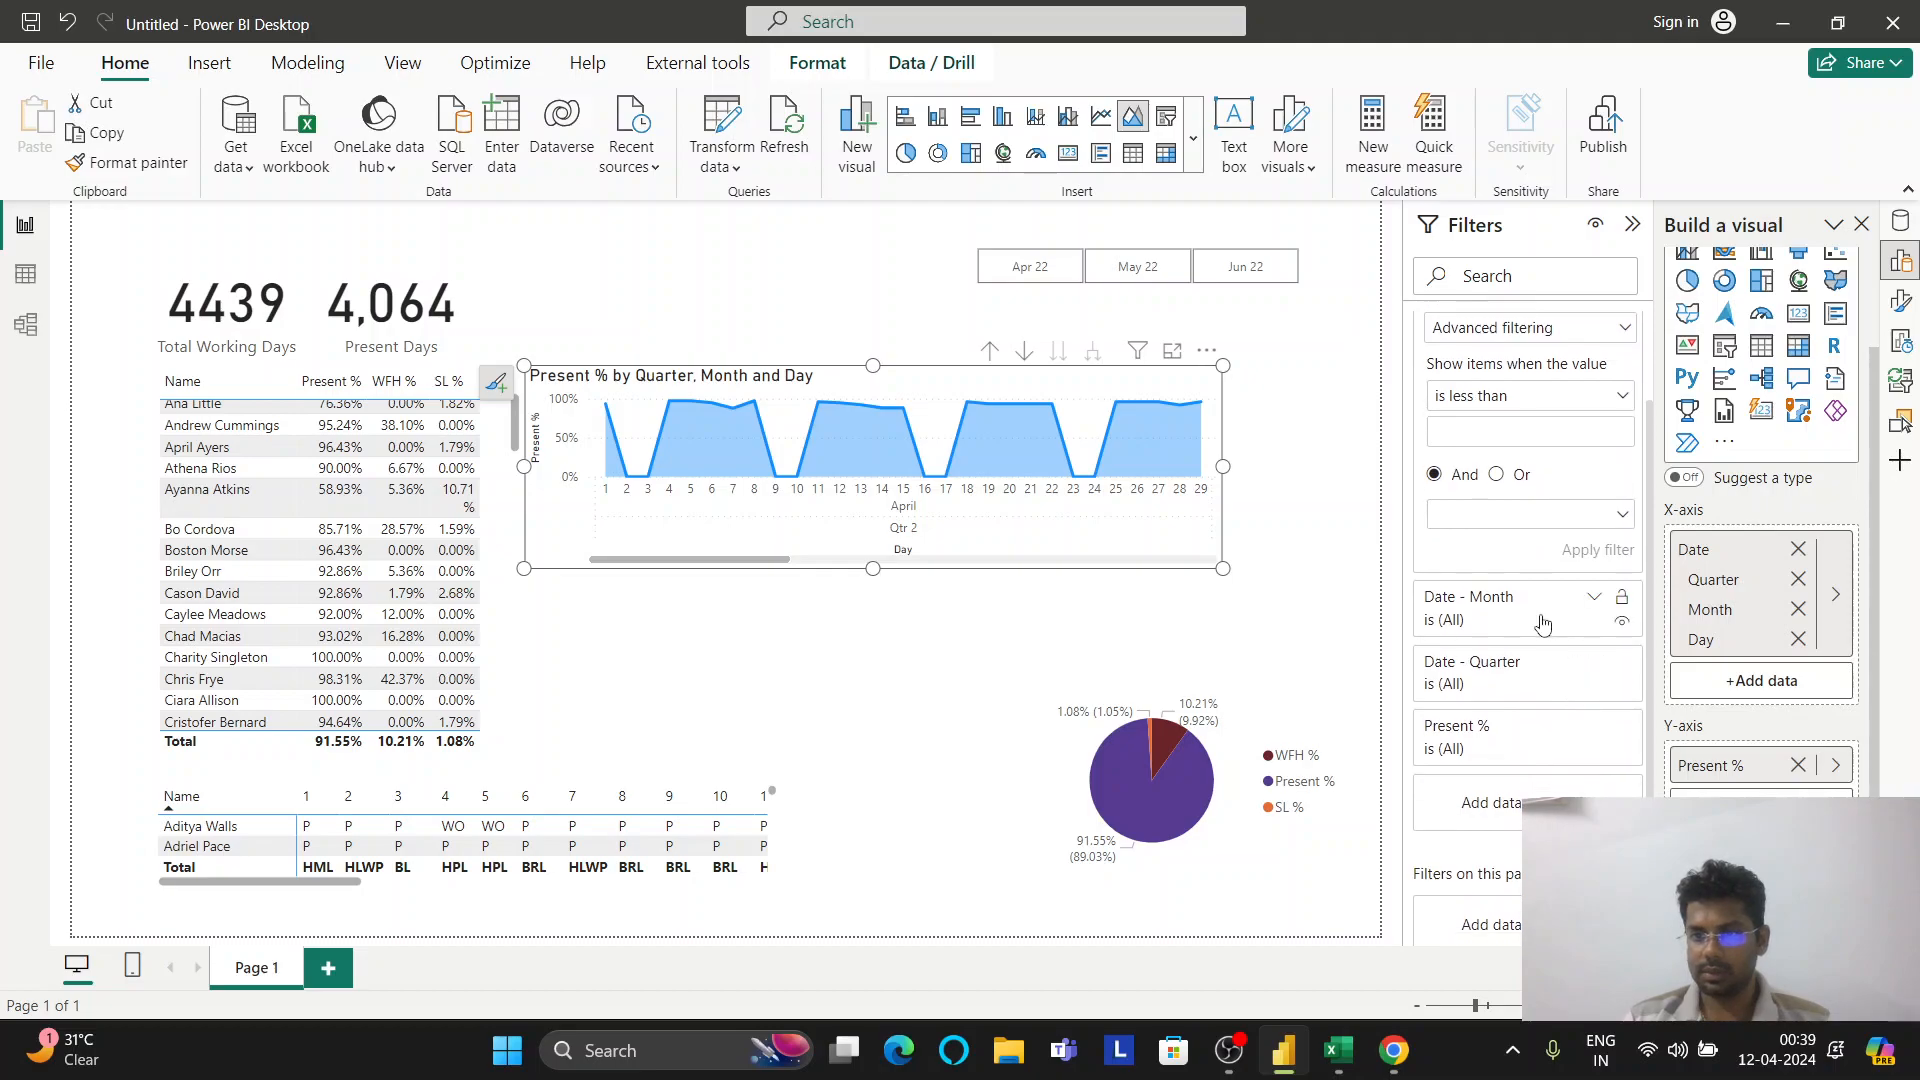
{"action": "left_click", "coordinate": [1797, 581]}
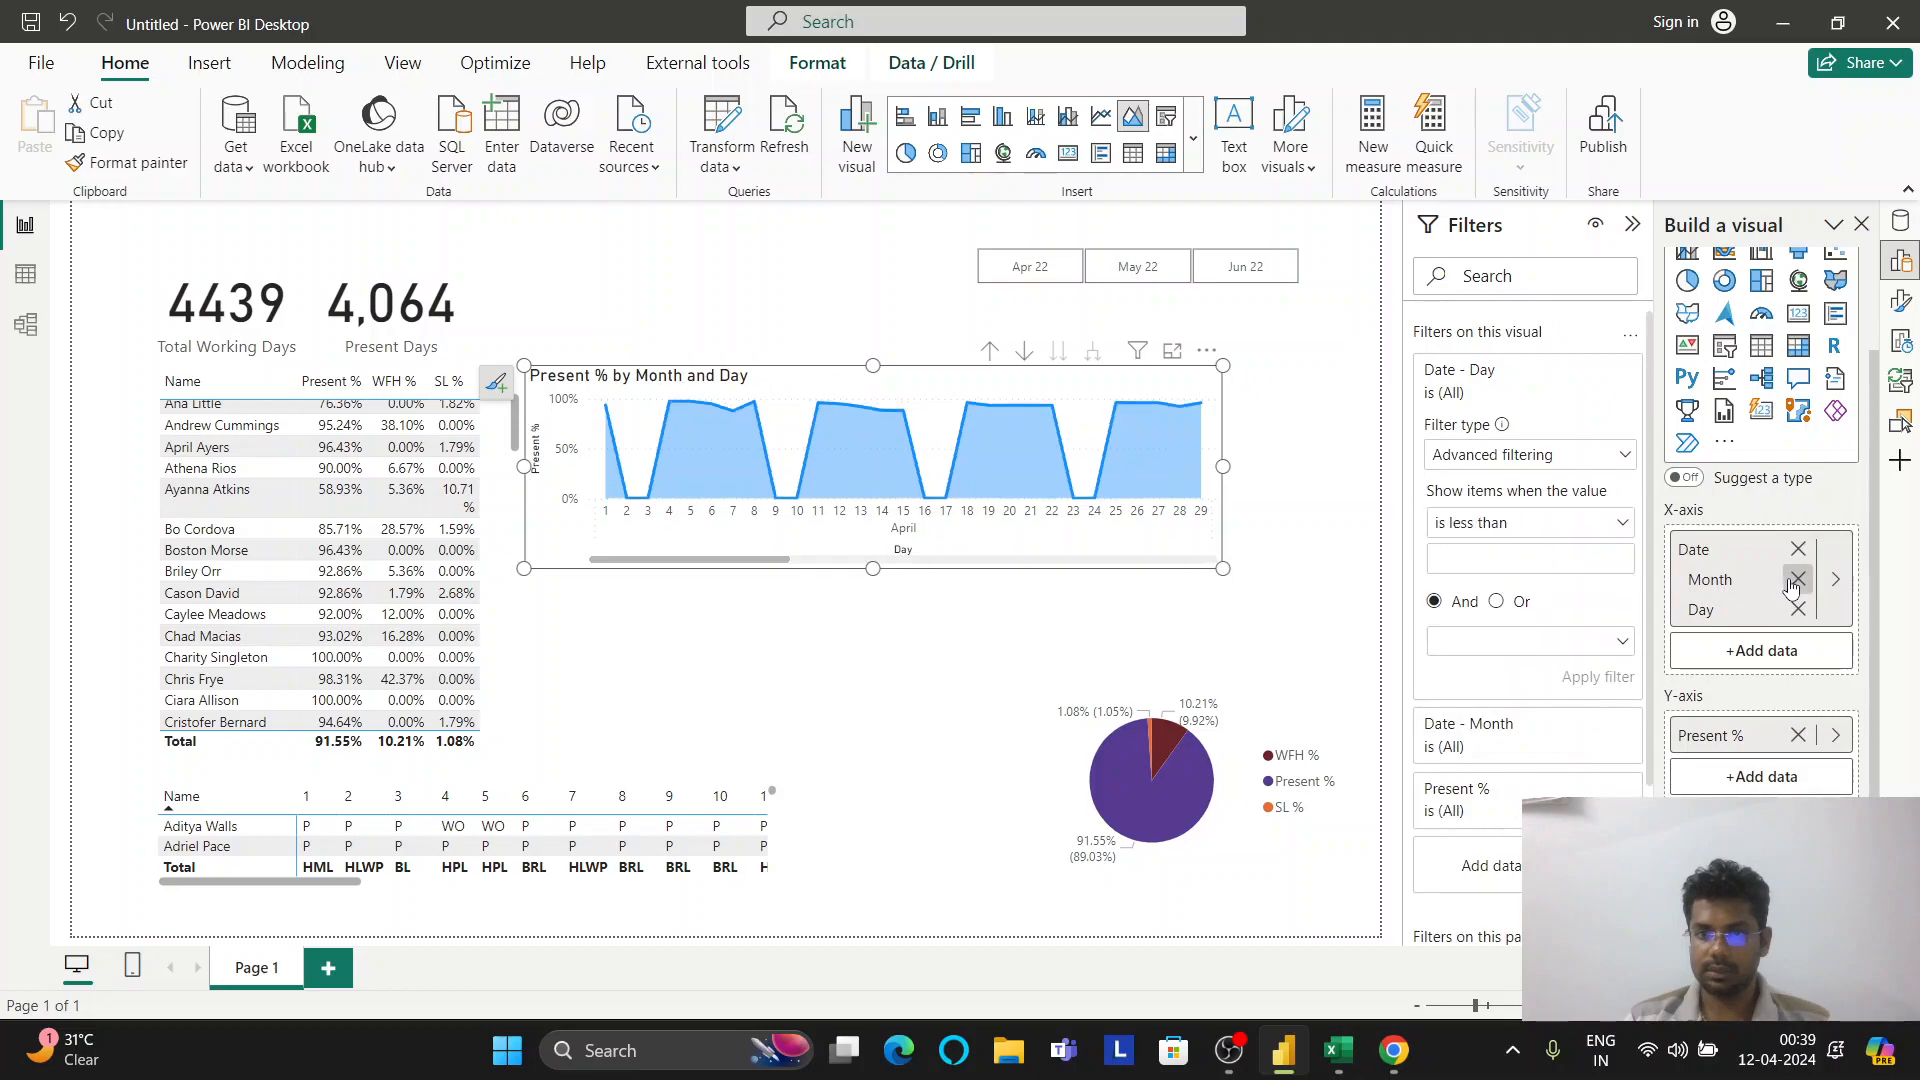
{"action": "left_click", "coordinate": [1797, 580]}
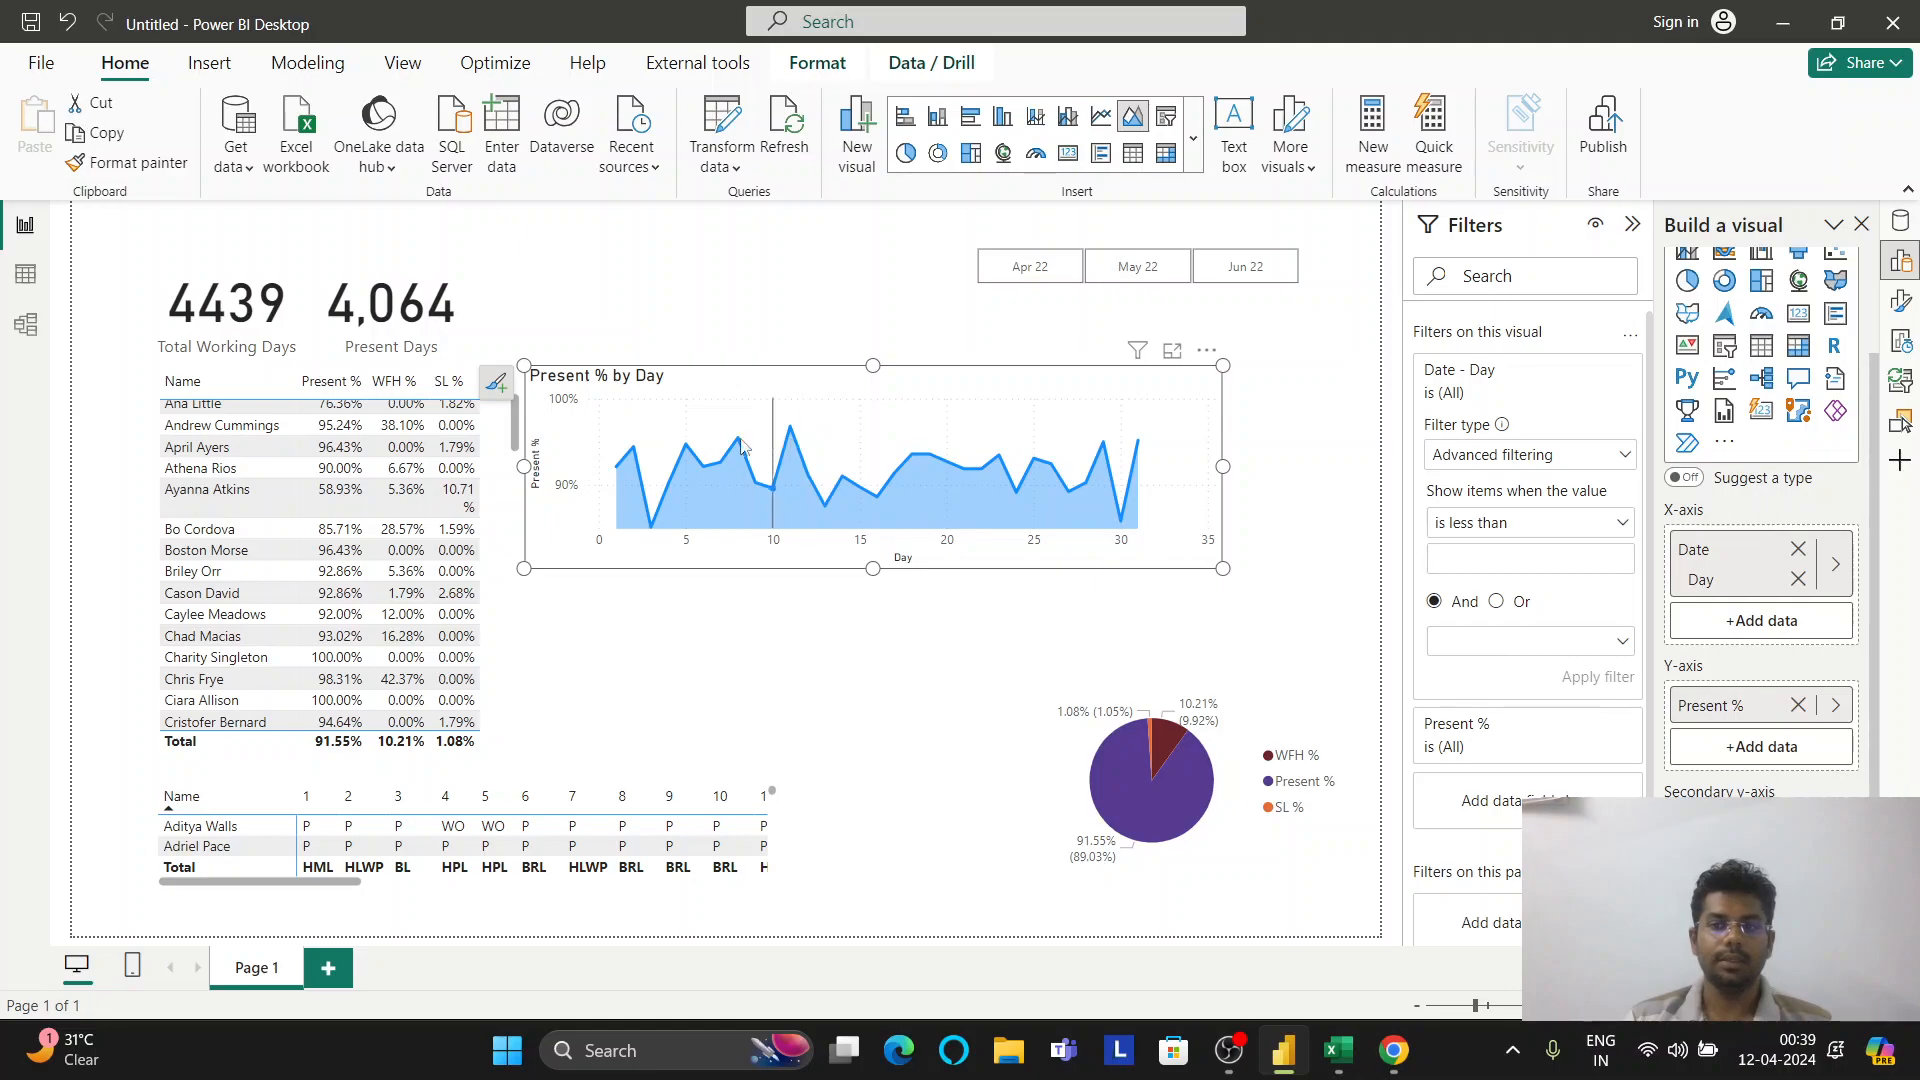
{"action": "left_click_drag", "start_coordinate": [940, 399], "coordinate": [973, 369]}
Set the chart line style to Solid after briefly trying Dashed
{"action": "left_click", "coordinate": [1900, 300]}
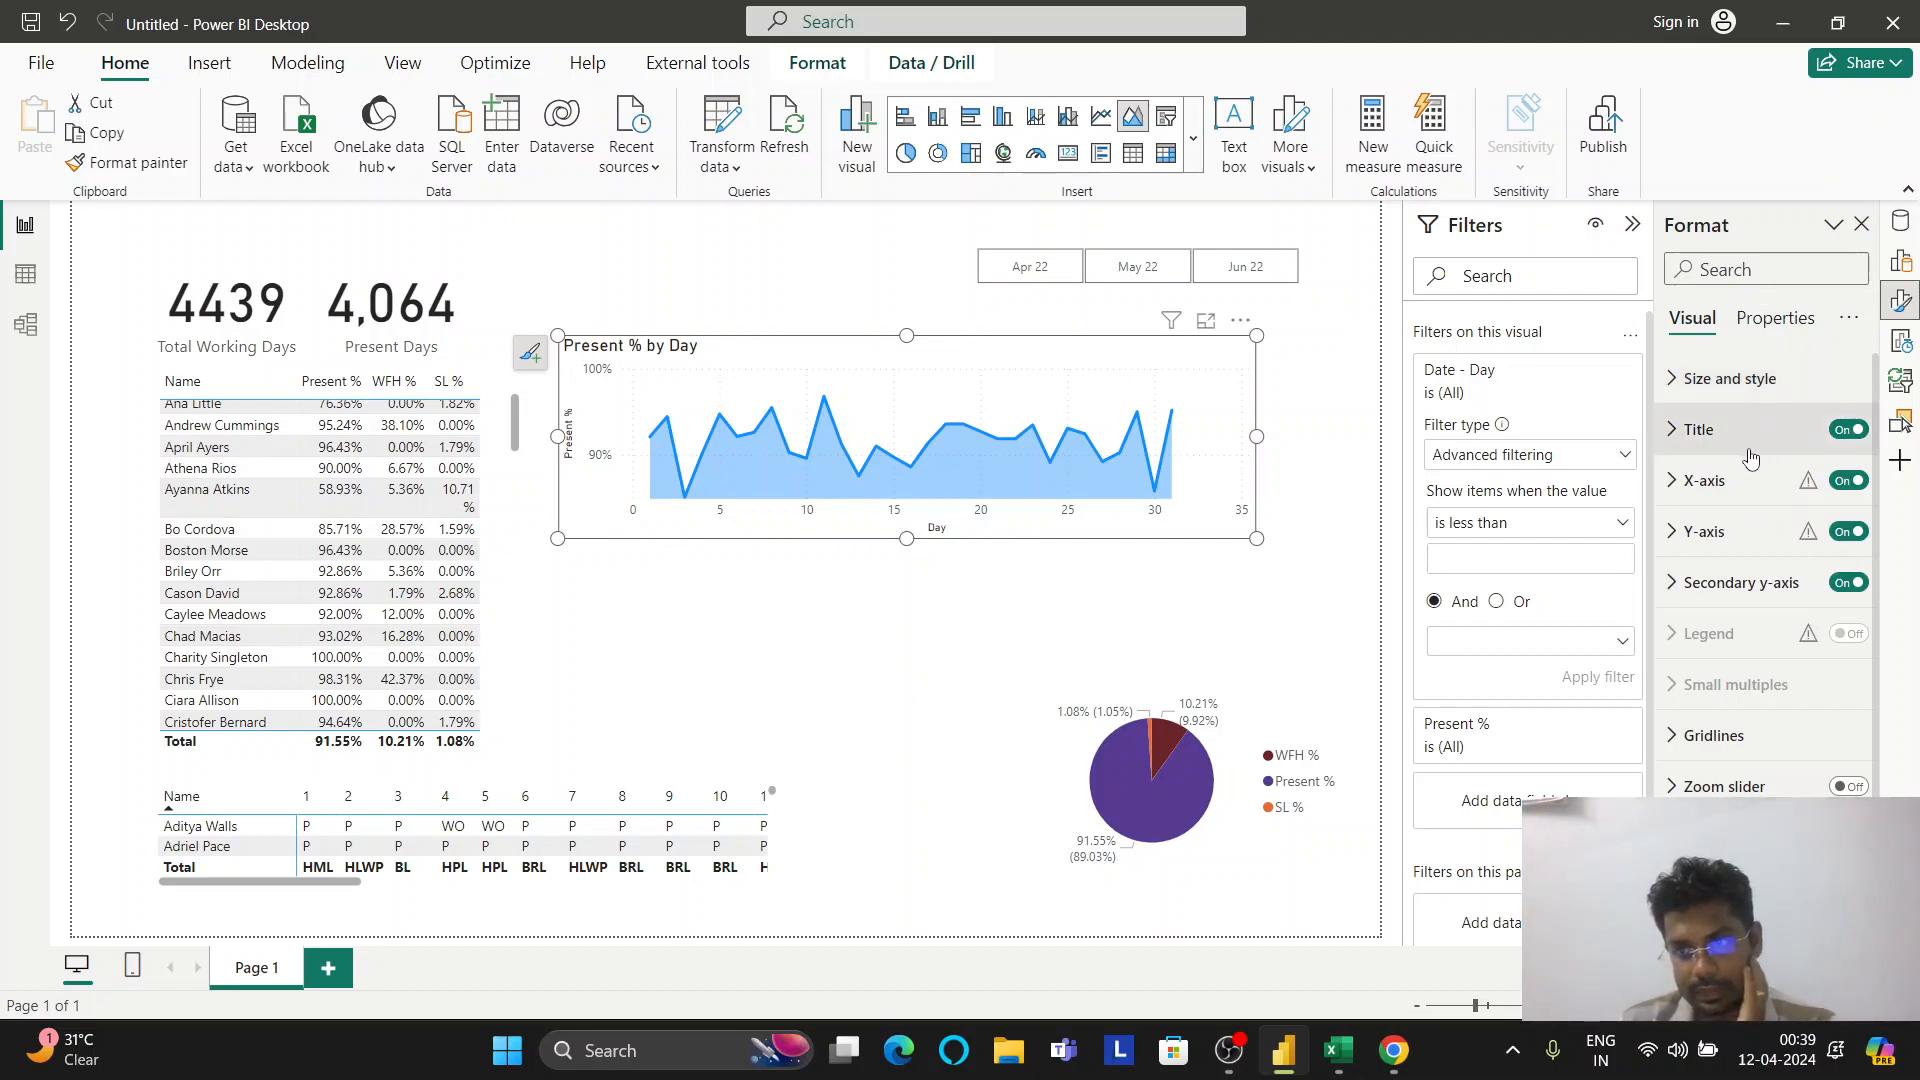
{"action": "scroll", "coordinate": [1745, 700], "scroll_direction": "down", "scroll_amount": 1}
{"action": "left_click", "coordinate": [1743, 705]}
{"action": "scroll", "coordinate": [1745, 690], "scroll_direction": "down", "scroll_amount": 3}
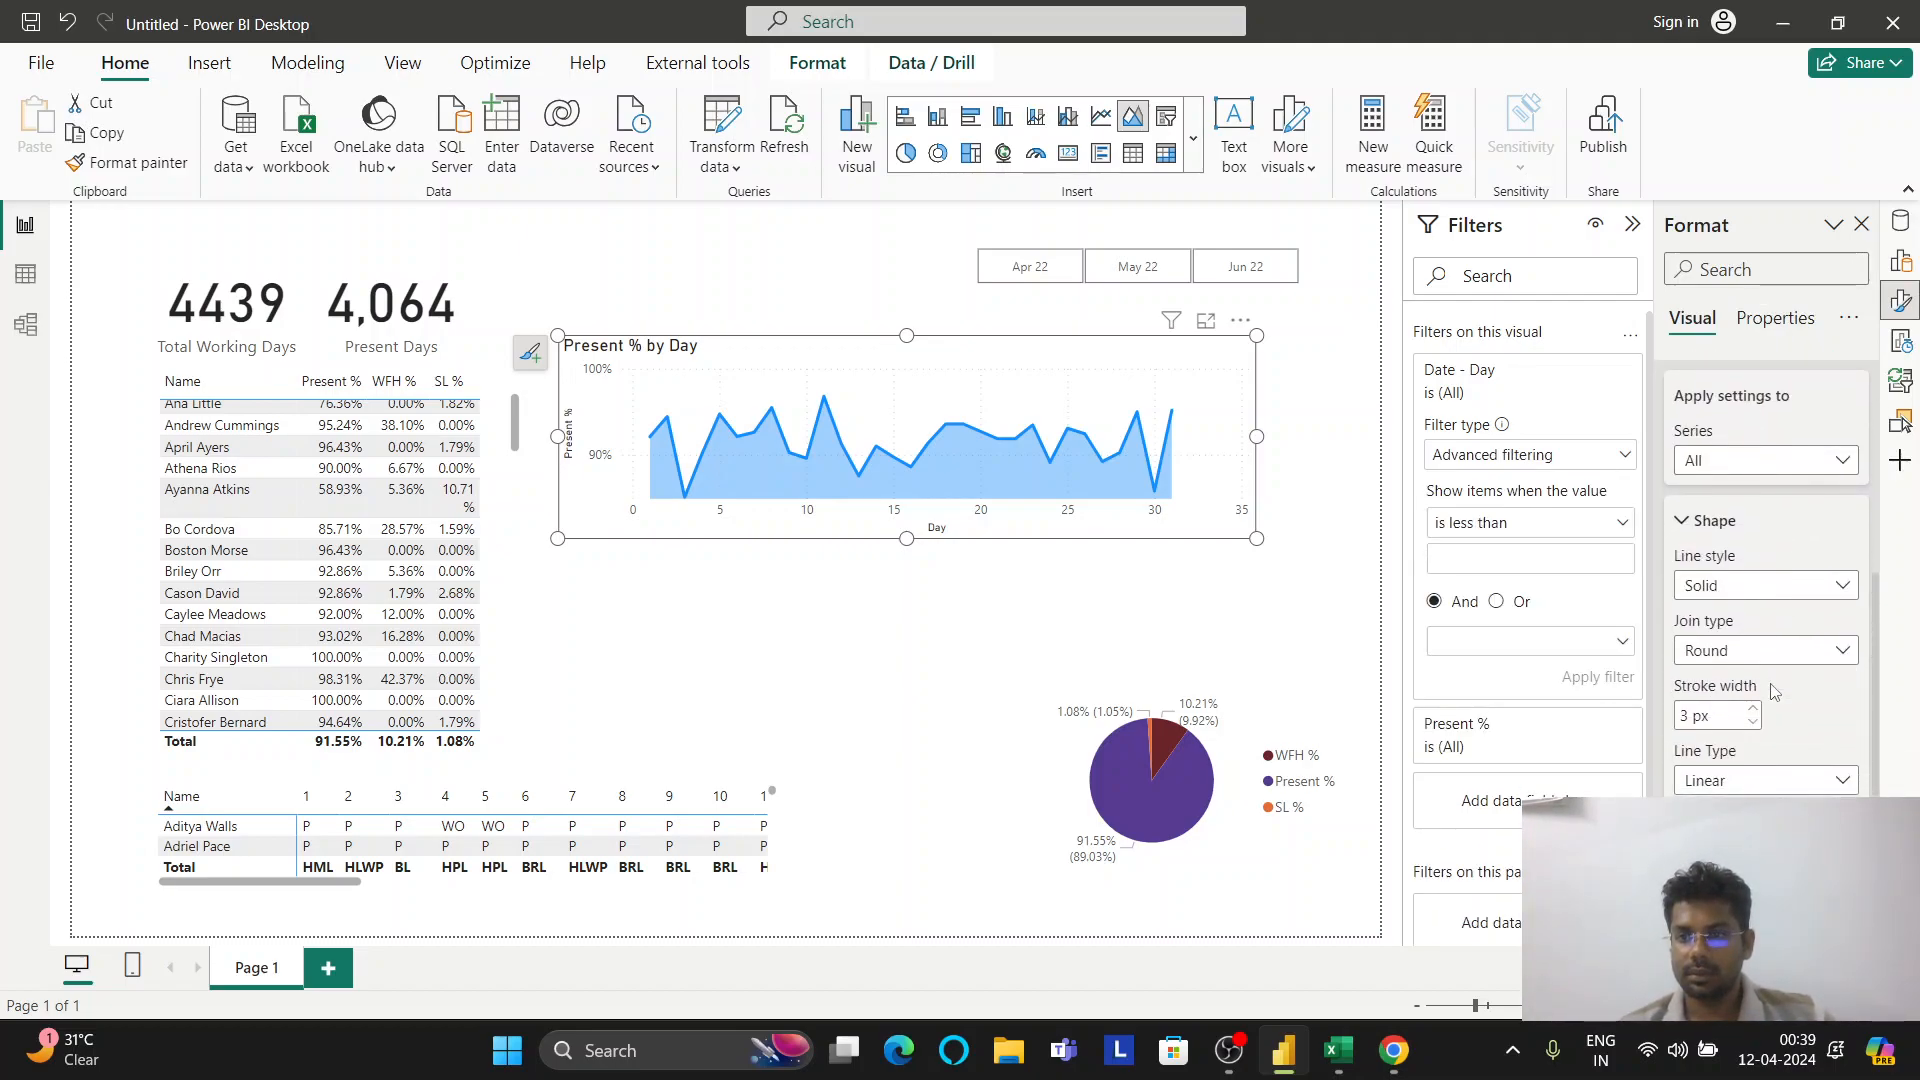
{"action": "left_click", "coordinate": [1751, 590]}
{"action": "left_click", "coordinate": [1744, 615]}
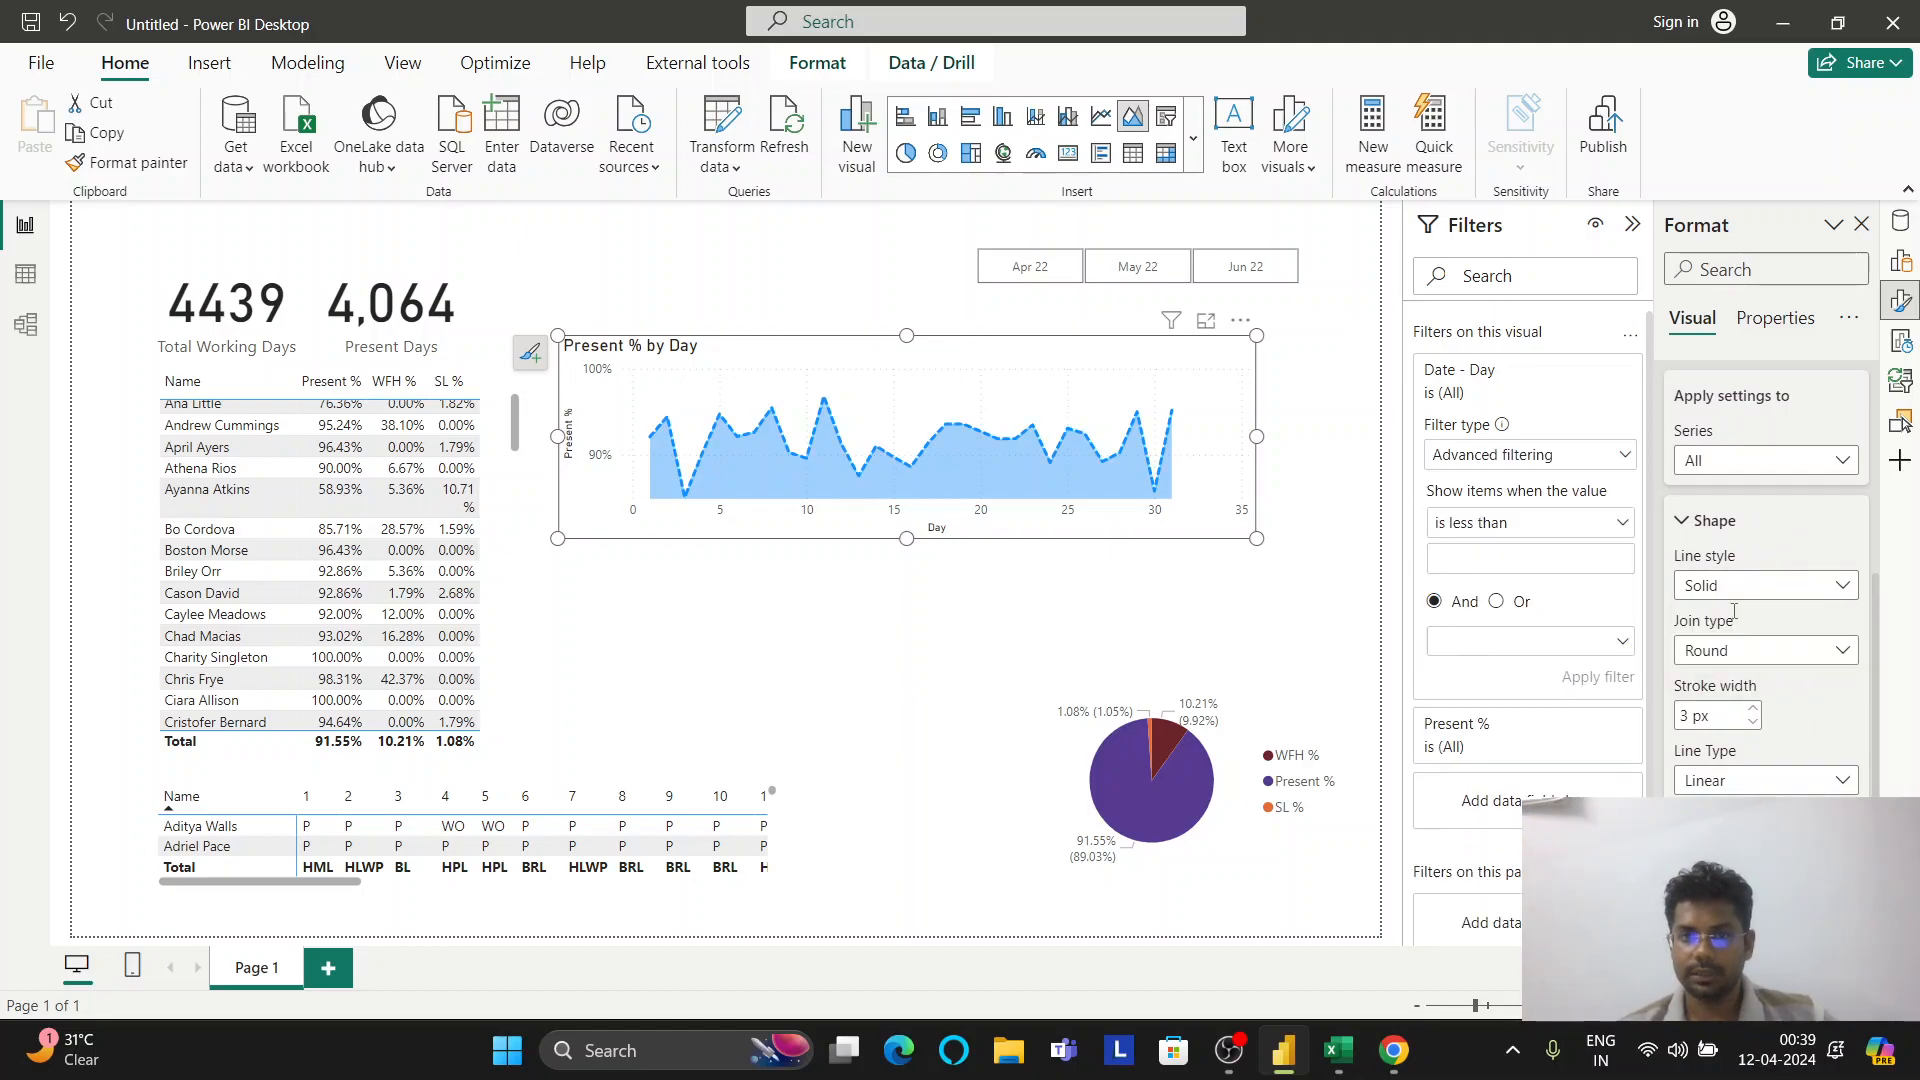
{"action": "left_click", "coordinate": [1740, 590]}
{"action": "left_click", "coordinate": [1720, 645]}
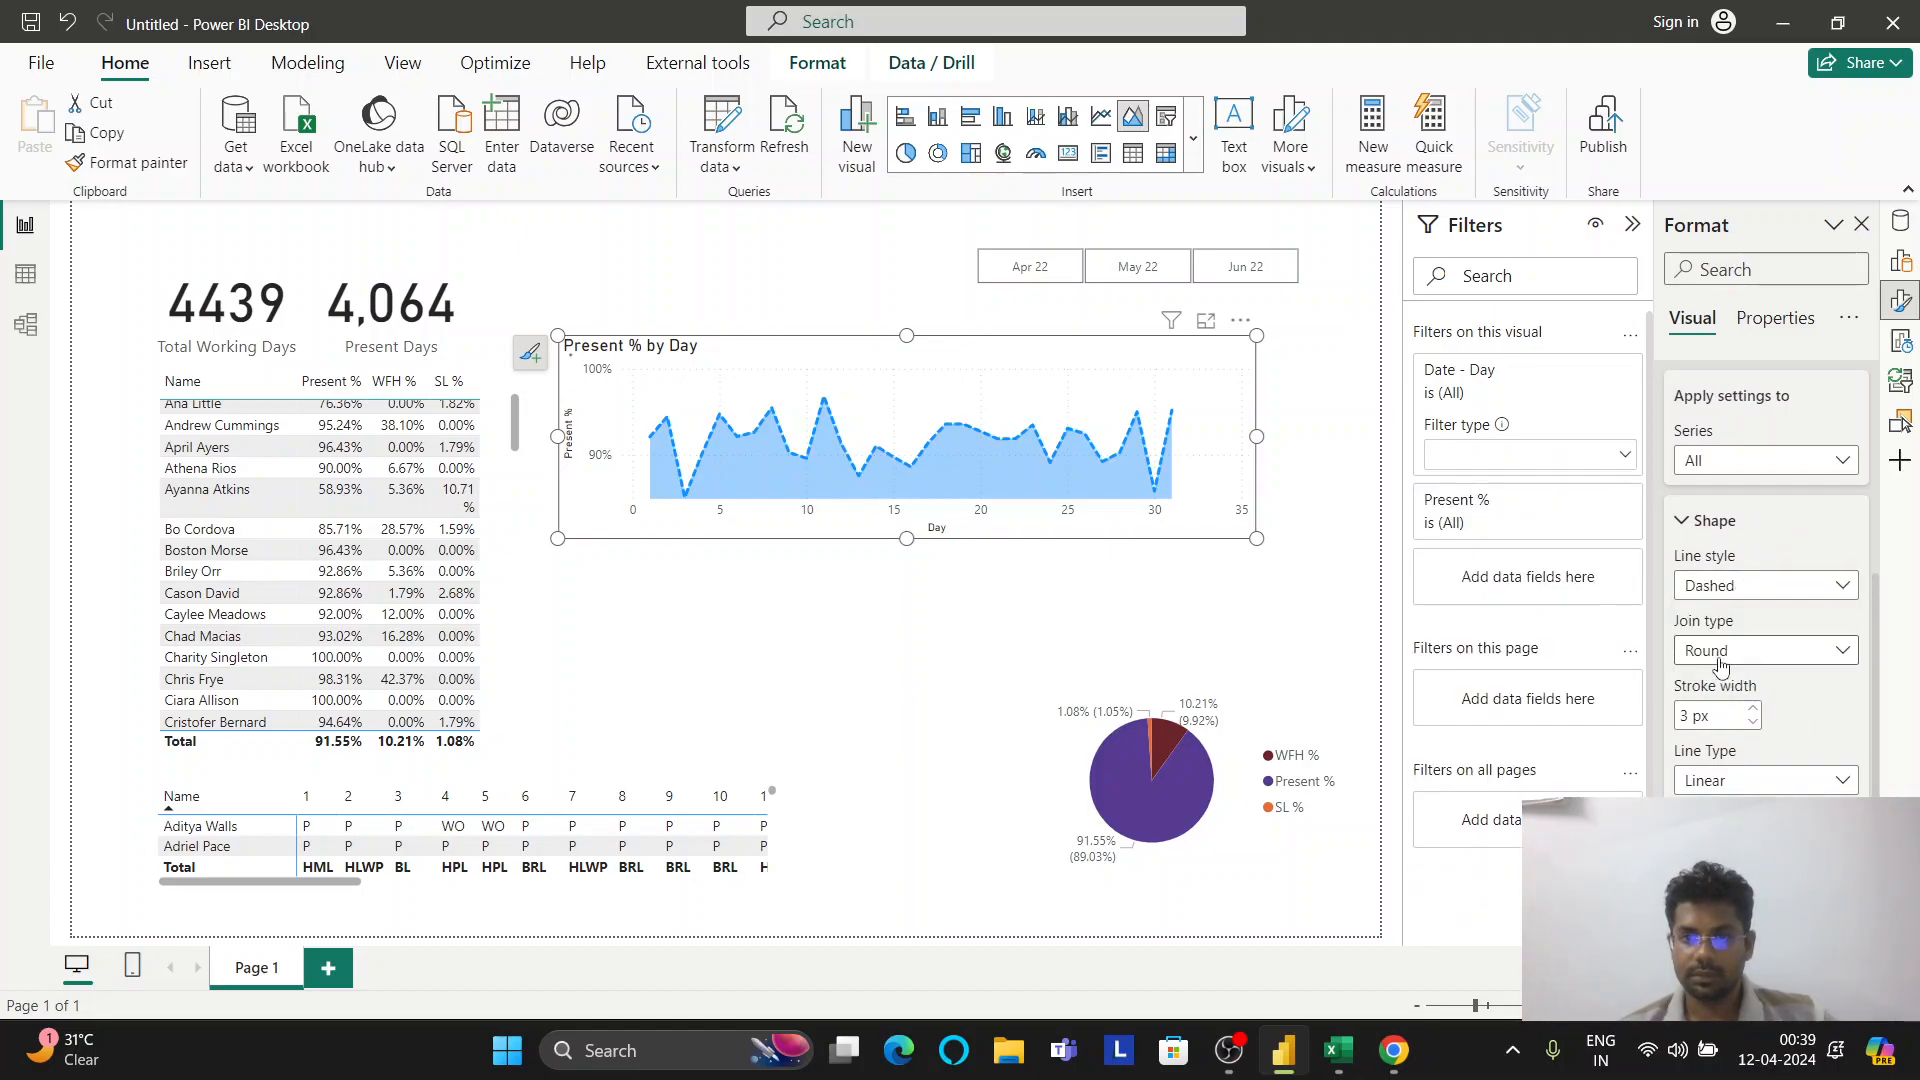
Set the line join type to Miter and the stroke width to 2 px
{"action": "left_click", "coordinate": [1720, 650]}
{"action": "left_click", "coordinate": [1718, 738]}
{"action": "left_click", "coordinate": [1745, 650]}
{"action": "left_click", "coordinate": [1740, 684]}
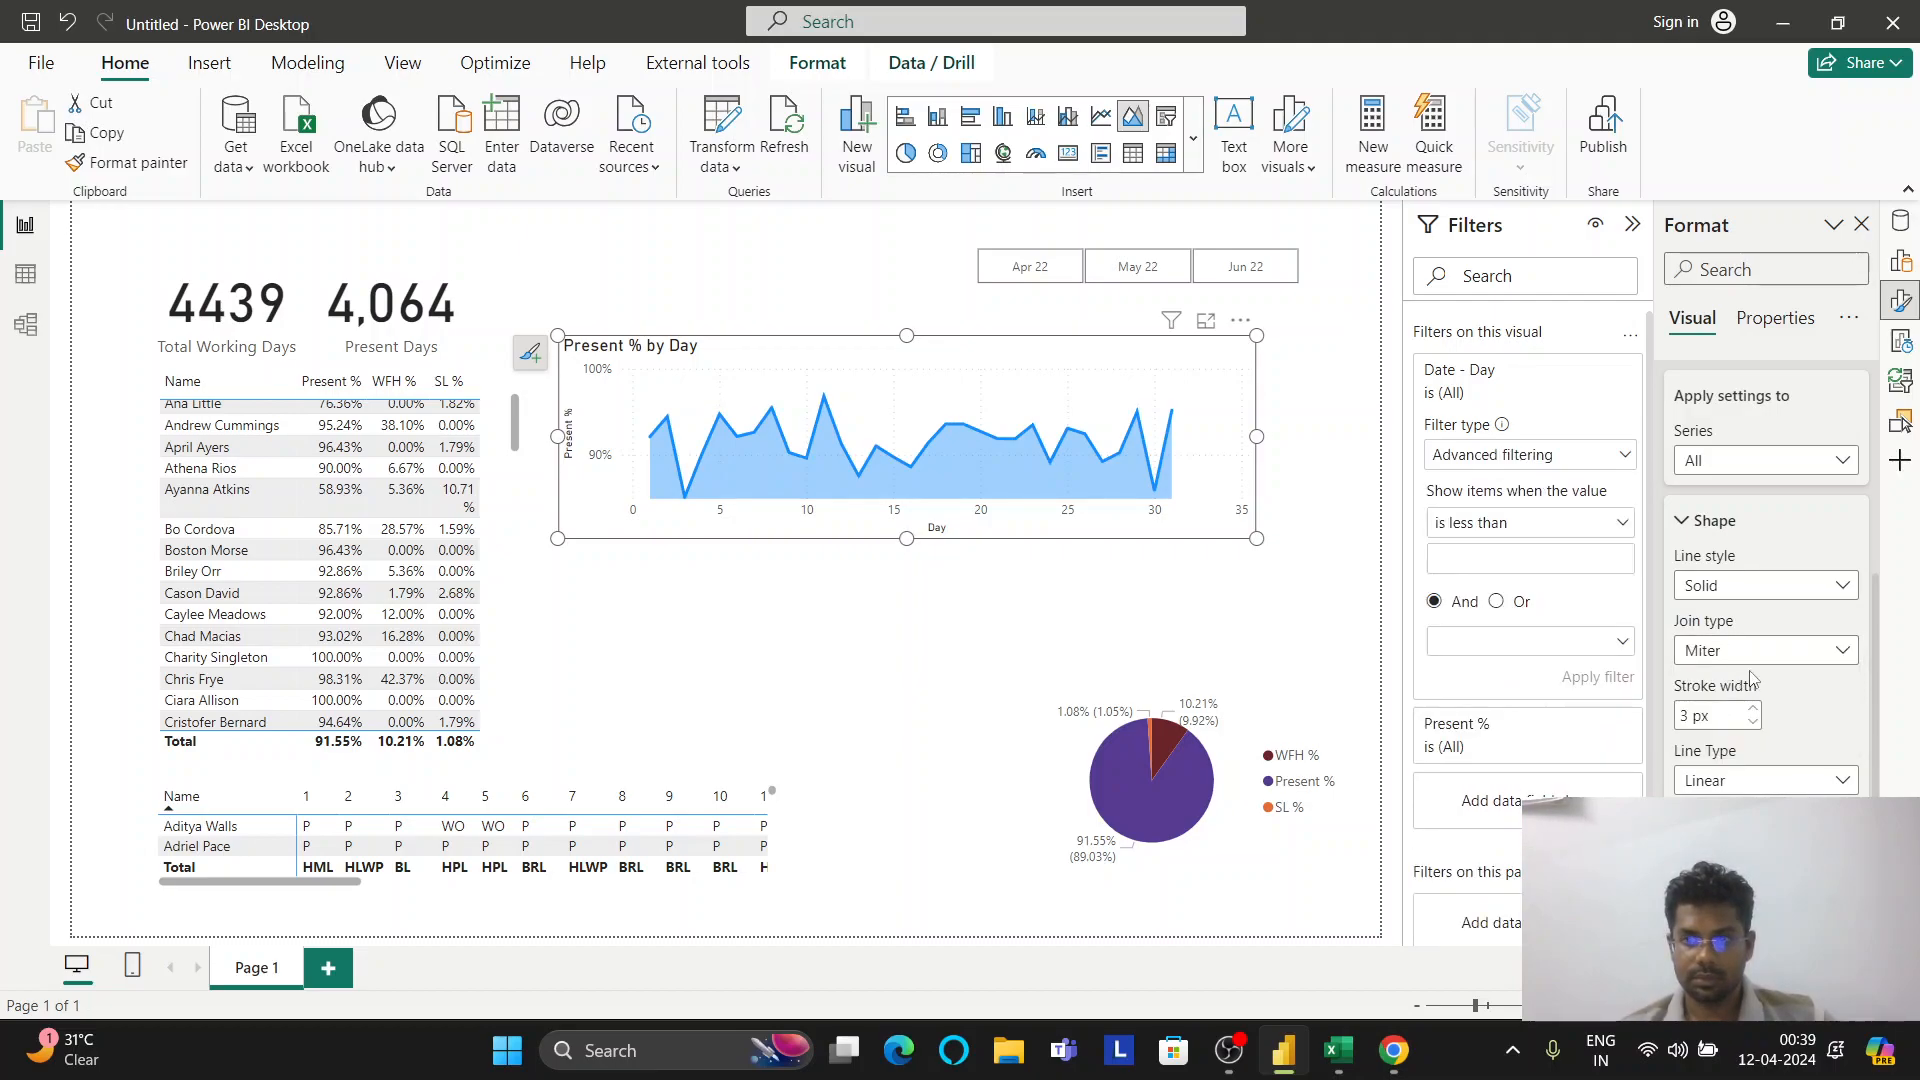
{"action": "triple_click", "coordinate": [1754, 722]}
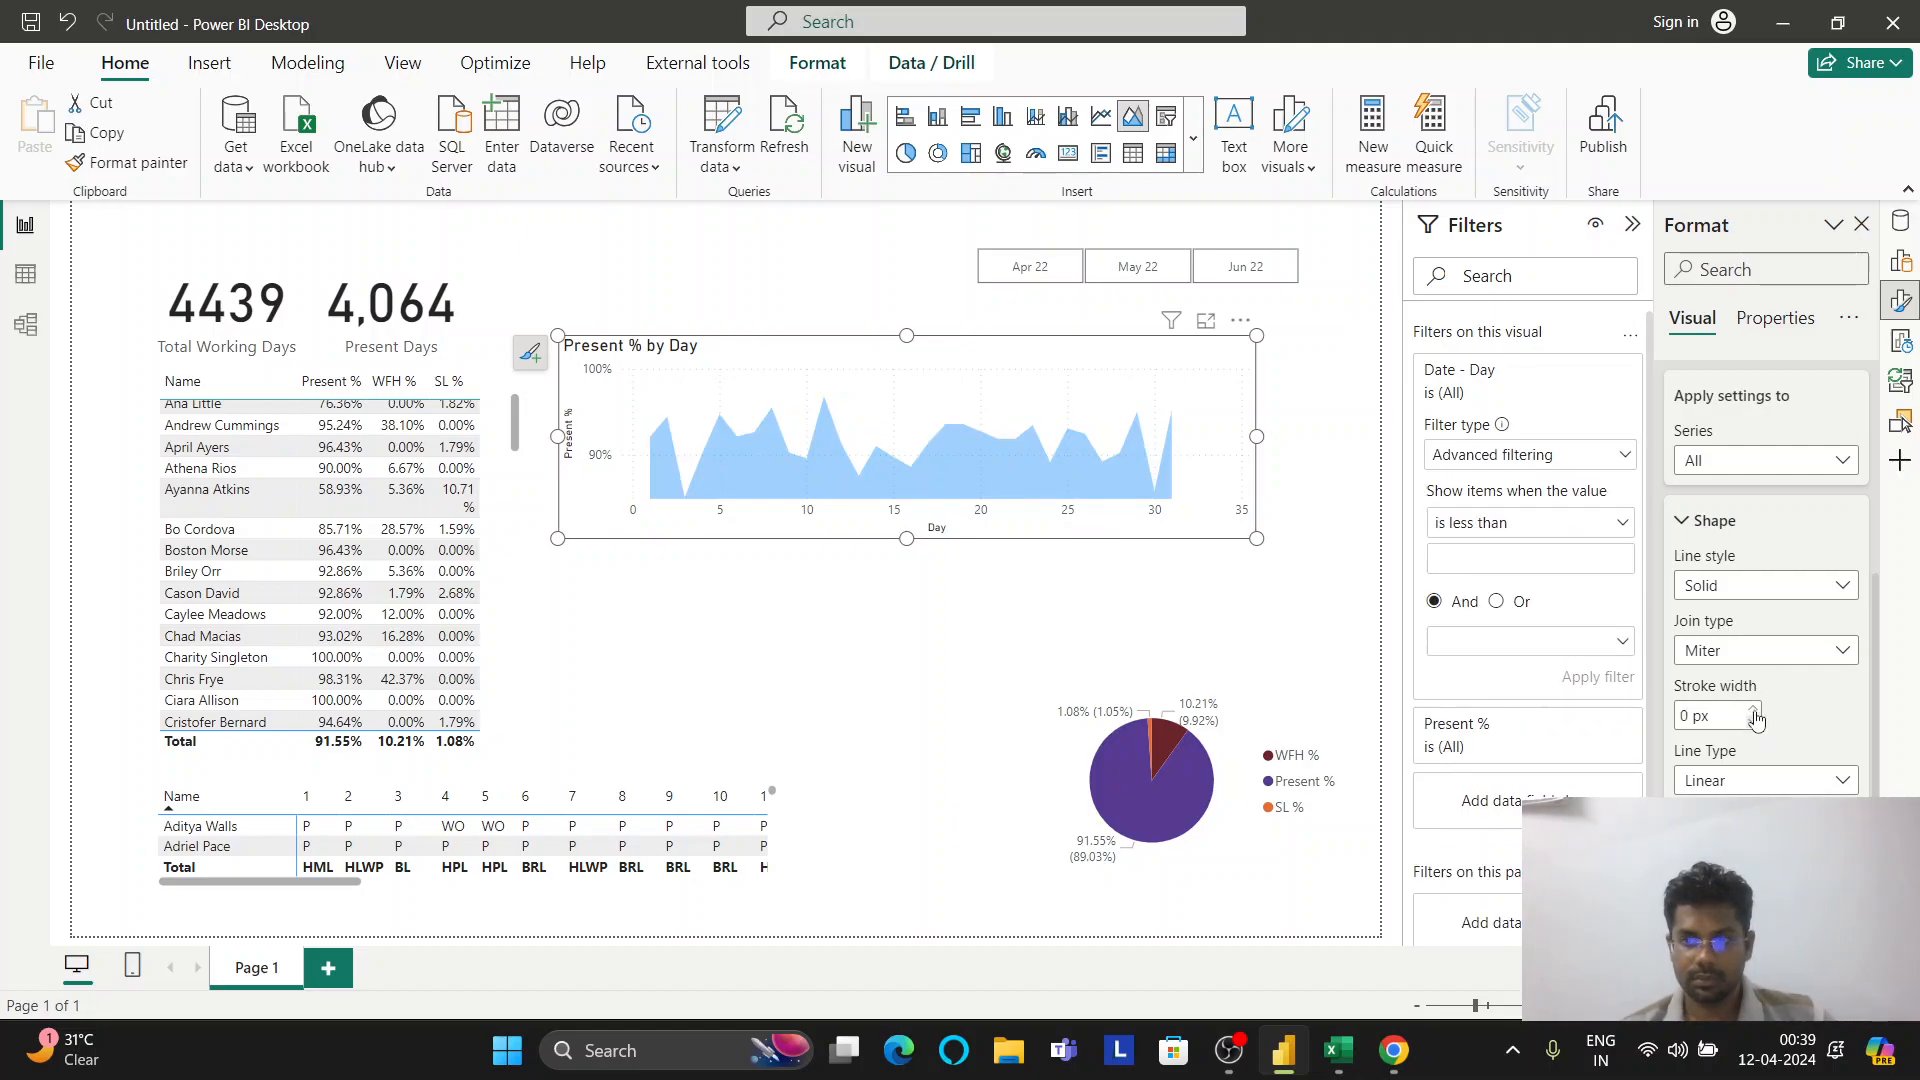
{"action": "double_click", "coordinate": [1754, 709]}
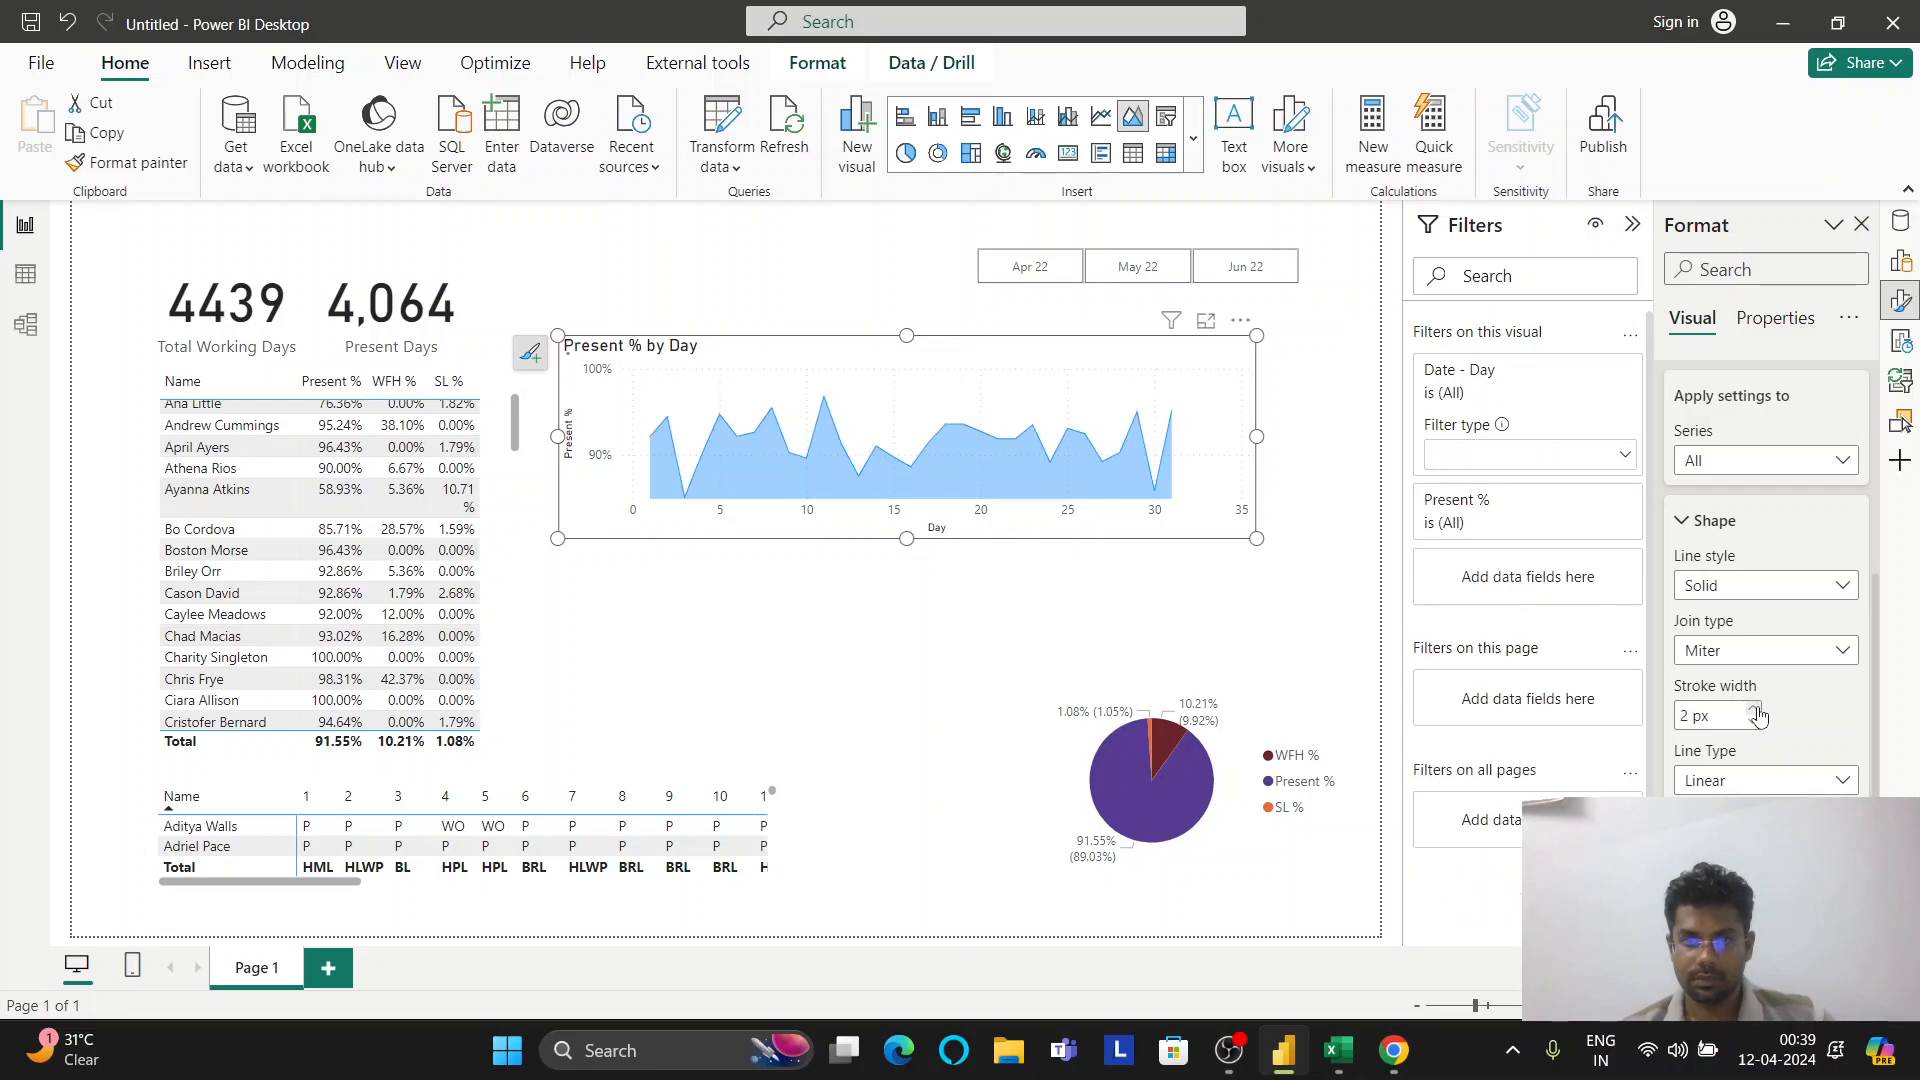
Make the line type Smooth after briefly trying Stepped
{"action": "left_click", "coordinate": [1761, 781]}
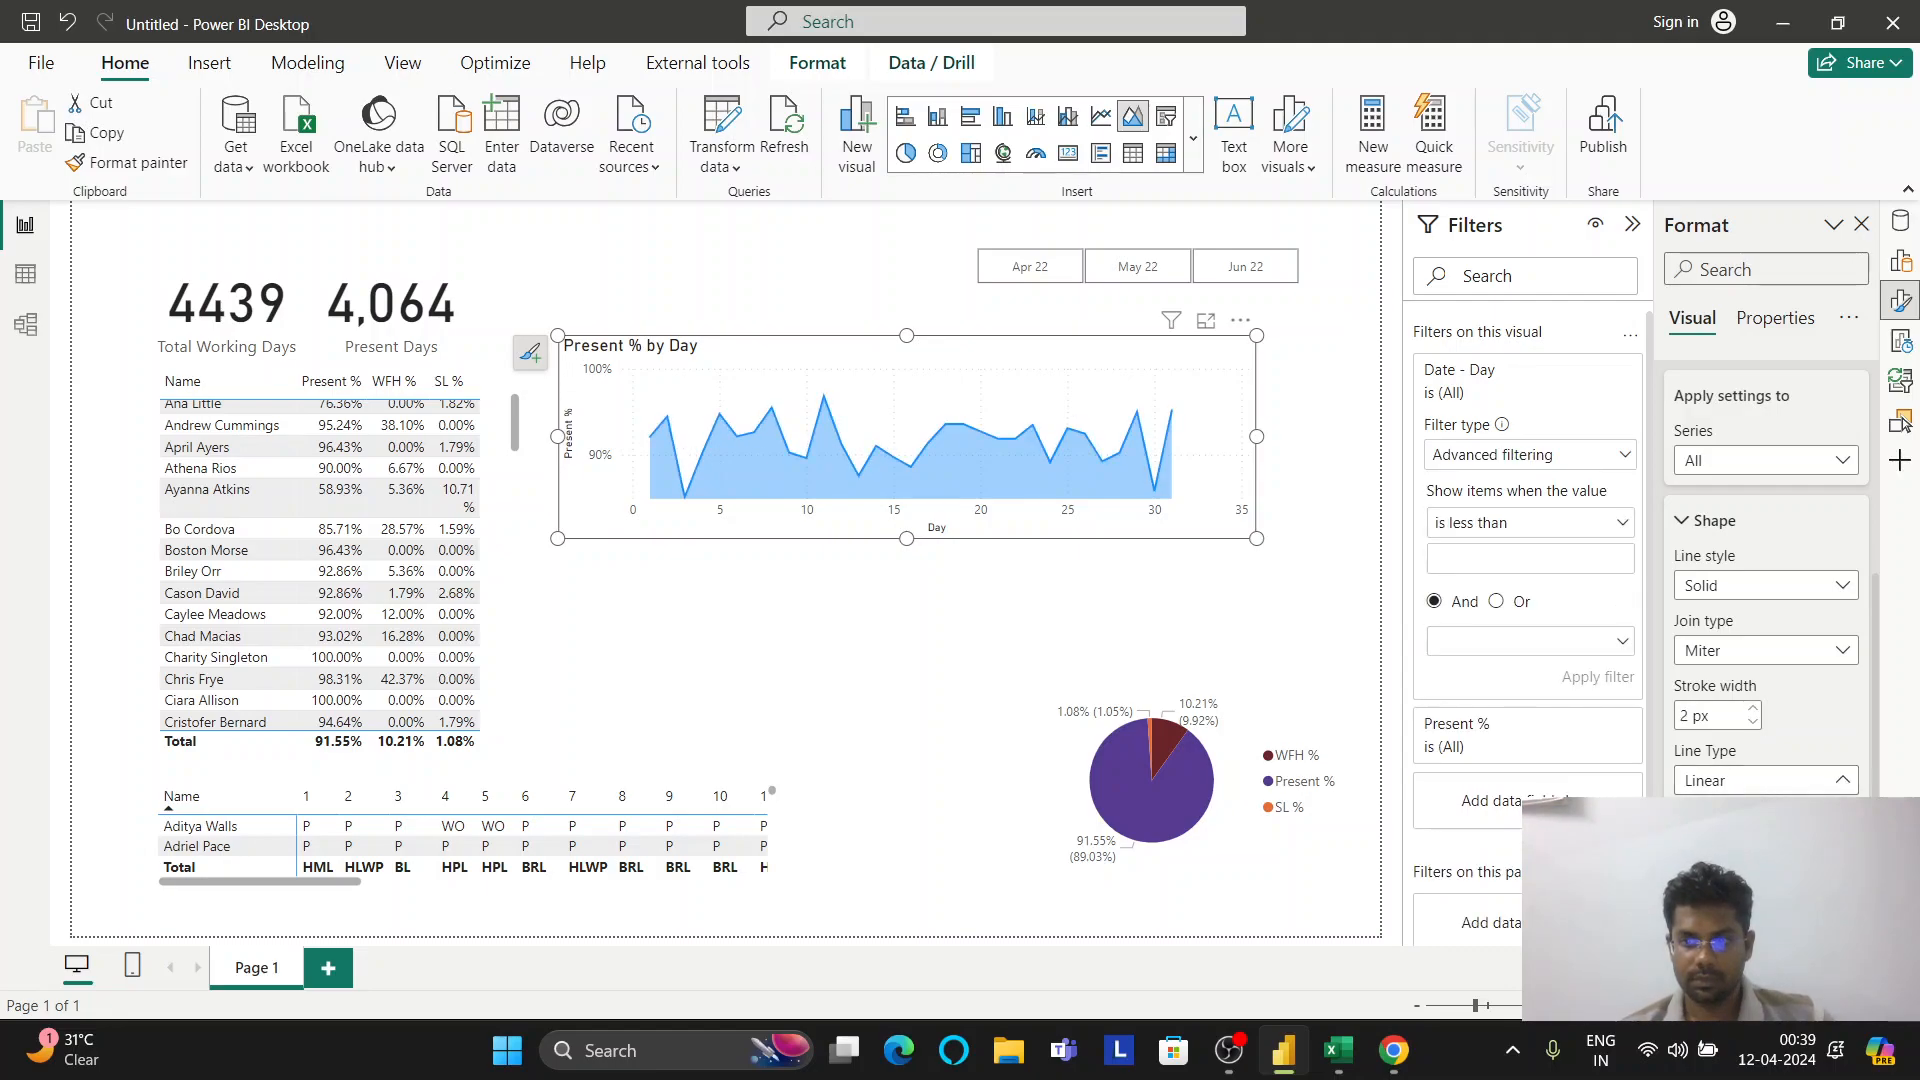
{"action": "left_click", "coordinate": [1761, 840]}
{"action": "left_click", "coordinate": [1766, 781]}
{"action": "left_click", "coordinate": [1761, 870]}
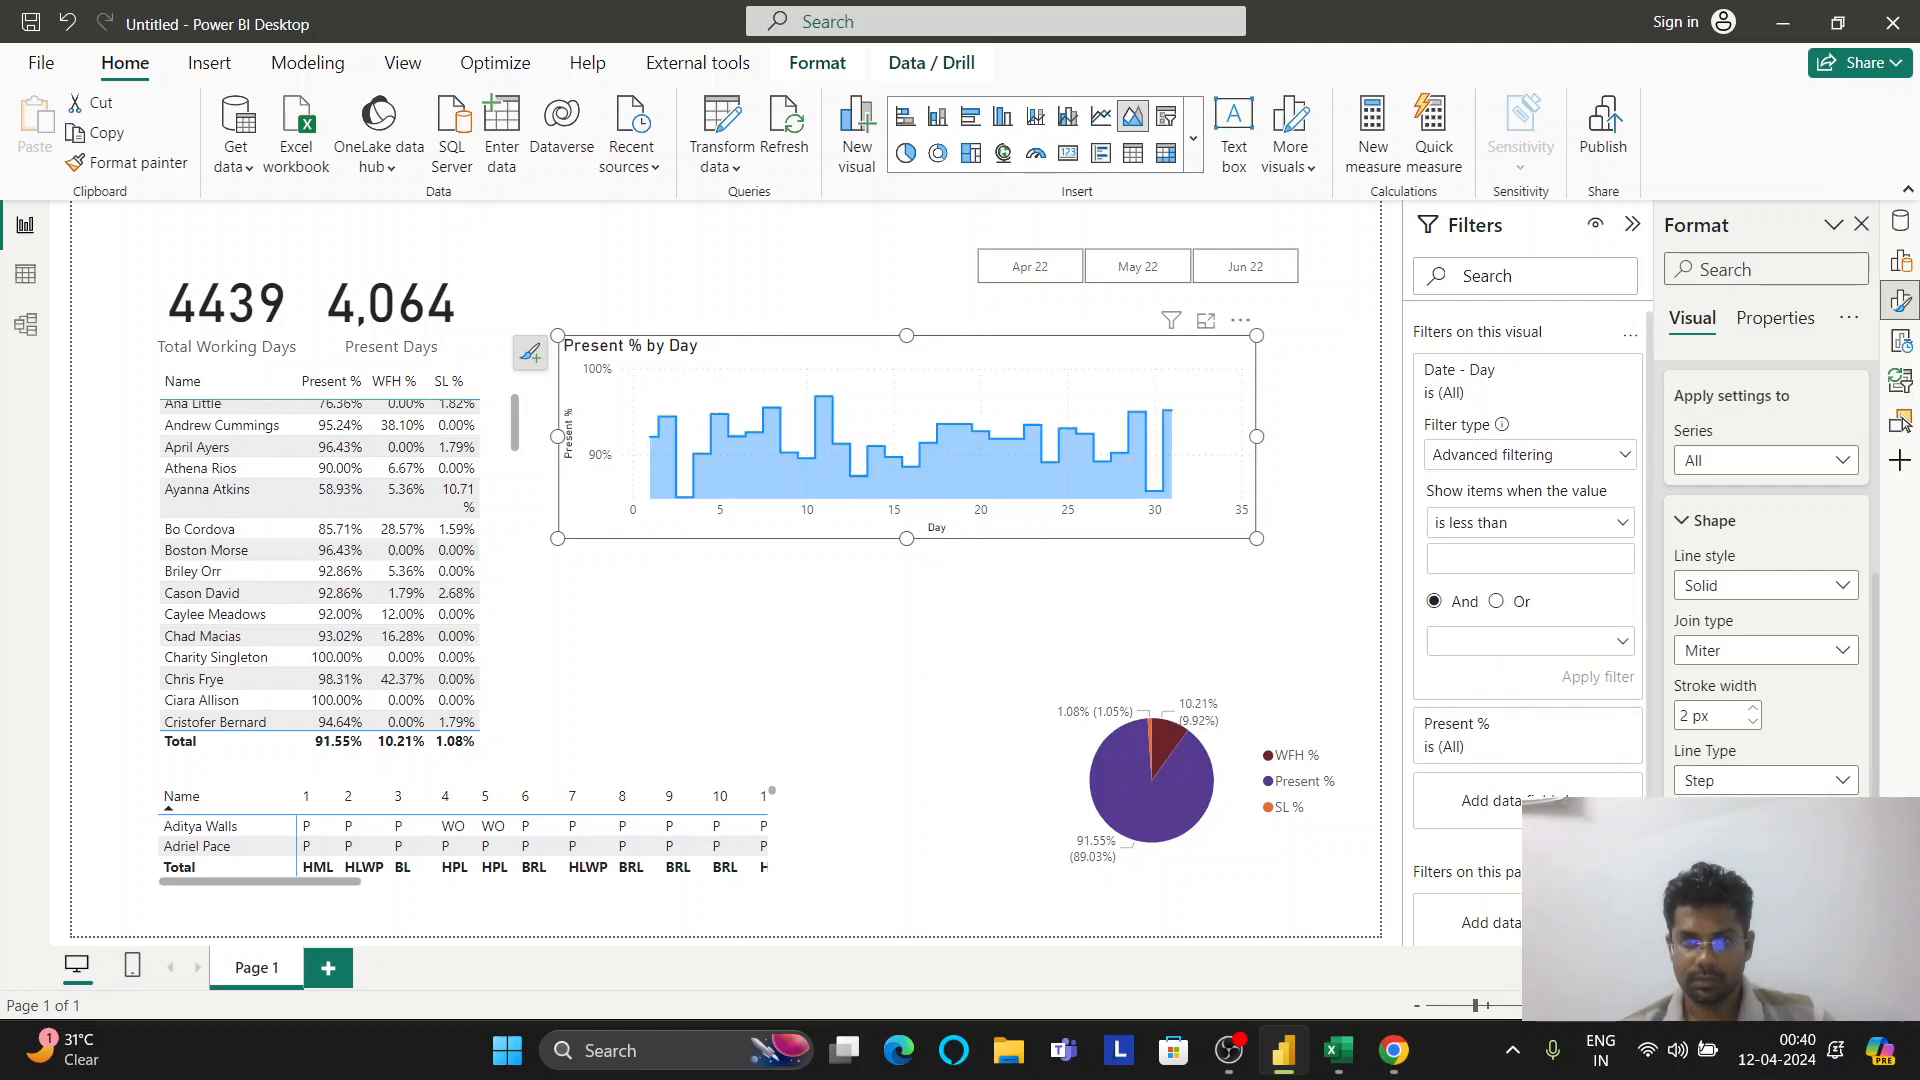
{"action": "left_click", "coordinate": [1761, 840]}
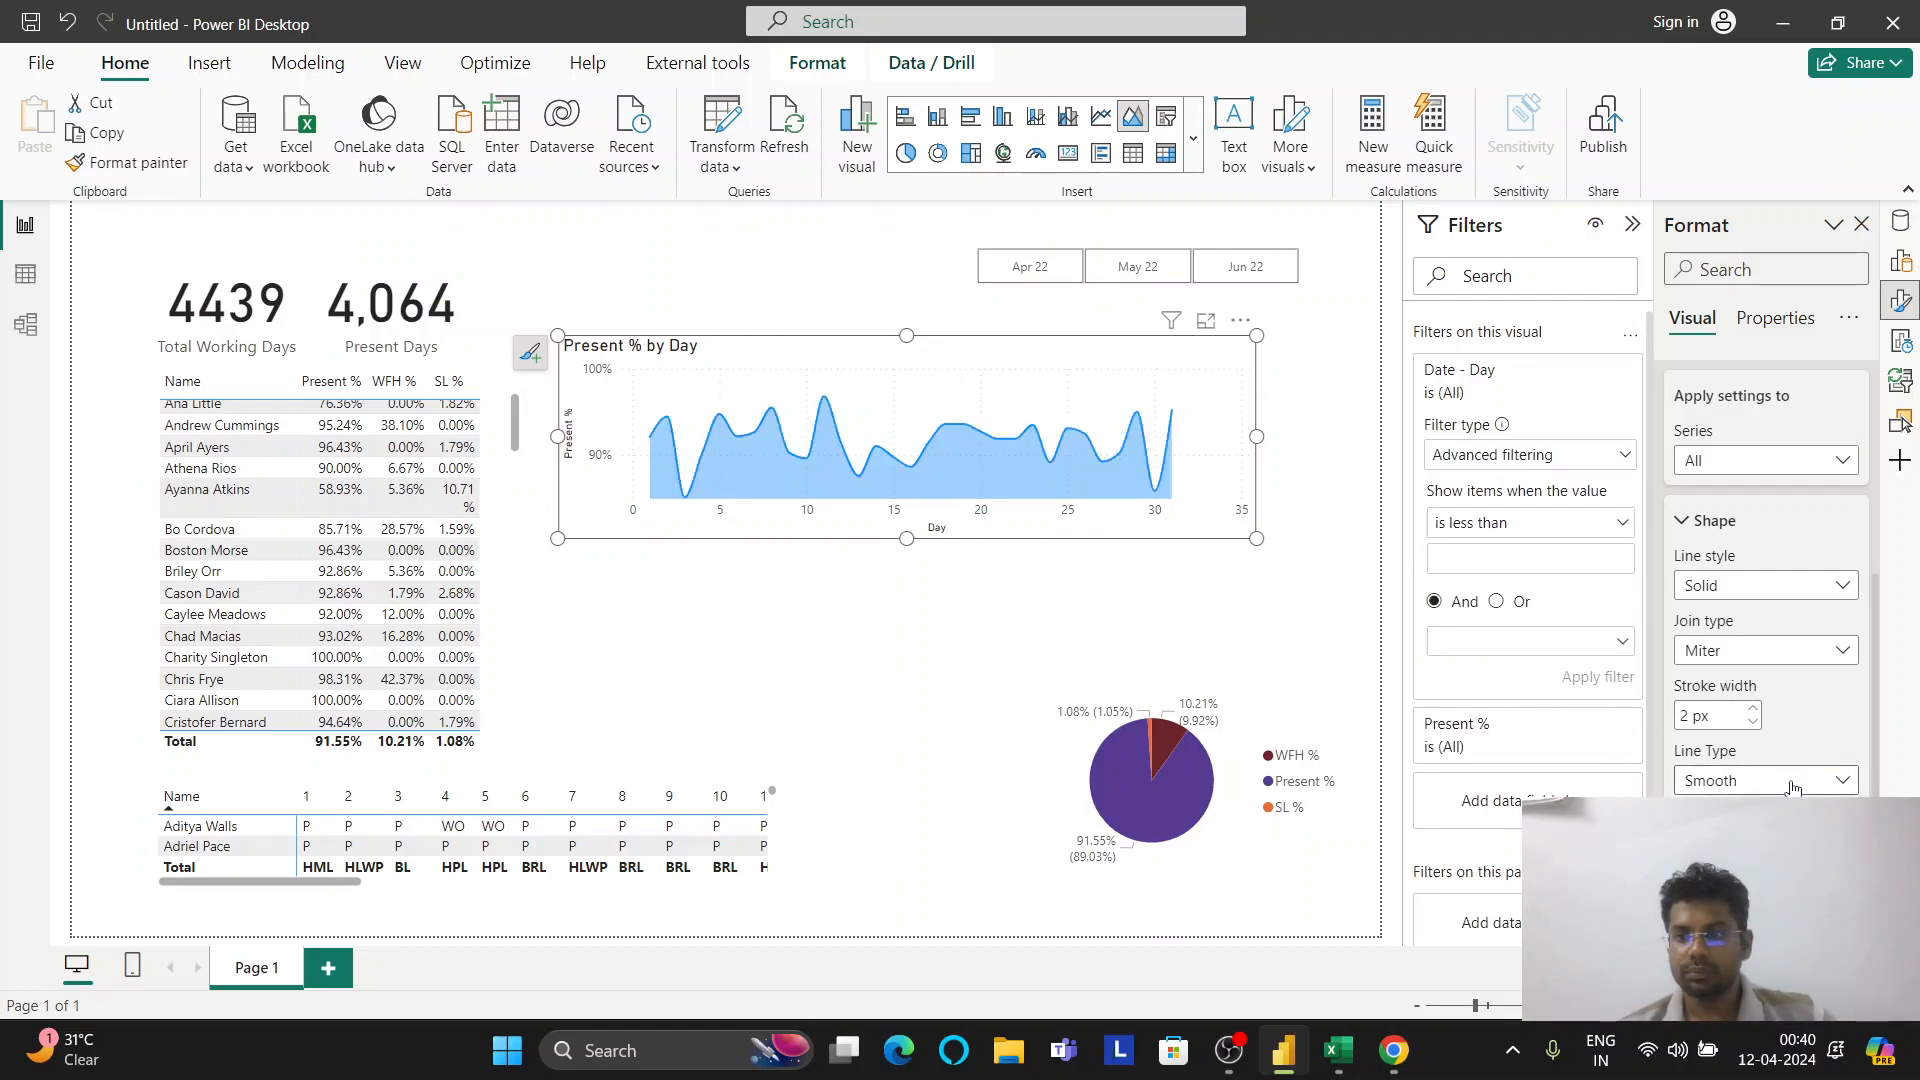
{"action": "left_click", "coordinate": [1703, 537]}
{"action": "scroll", "coordinate": [1770, 620], "scroll_direction": "up", "scroll_amount": 6}
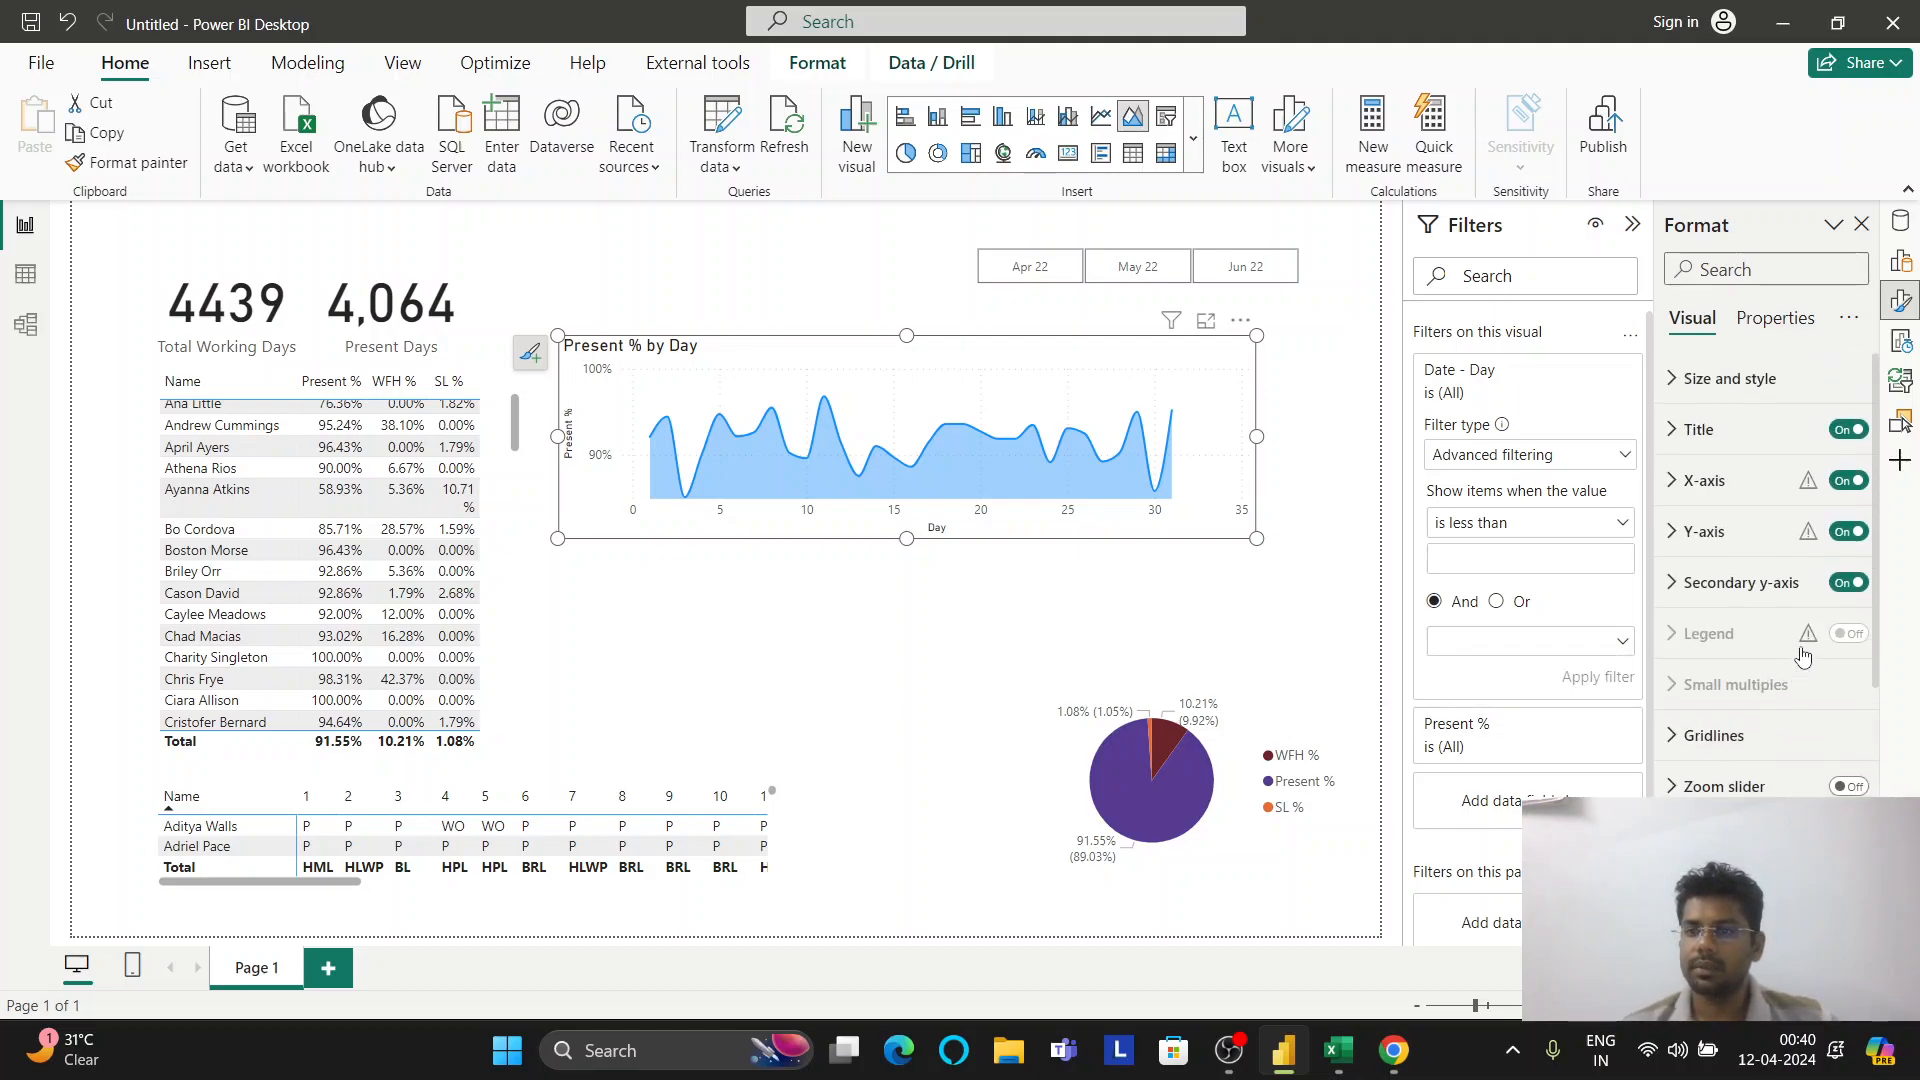
Review the area chart's X-axis, Size and style, and Gridlines settings, then return to its fields
{"action": "left_click", "coordinate": [1672, 484]}
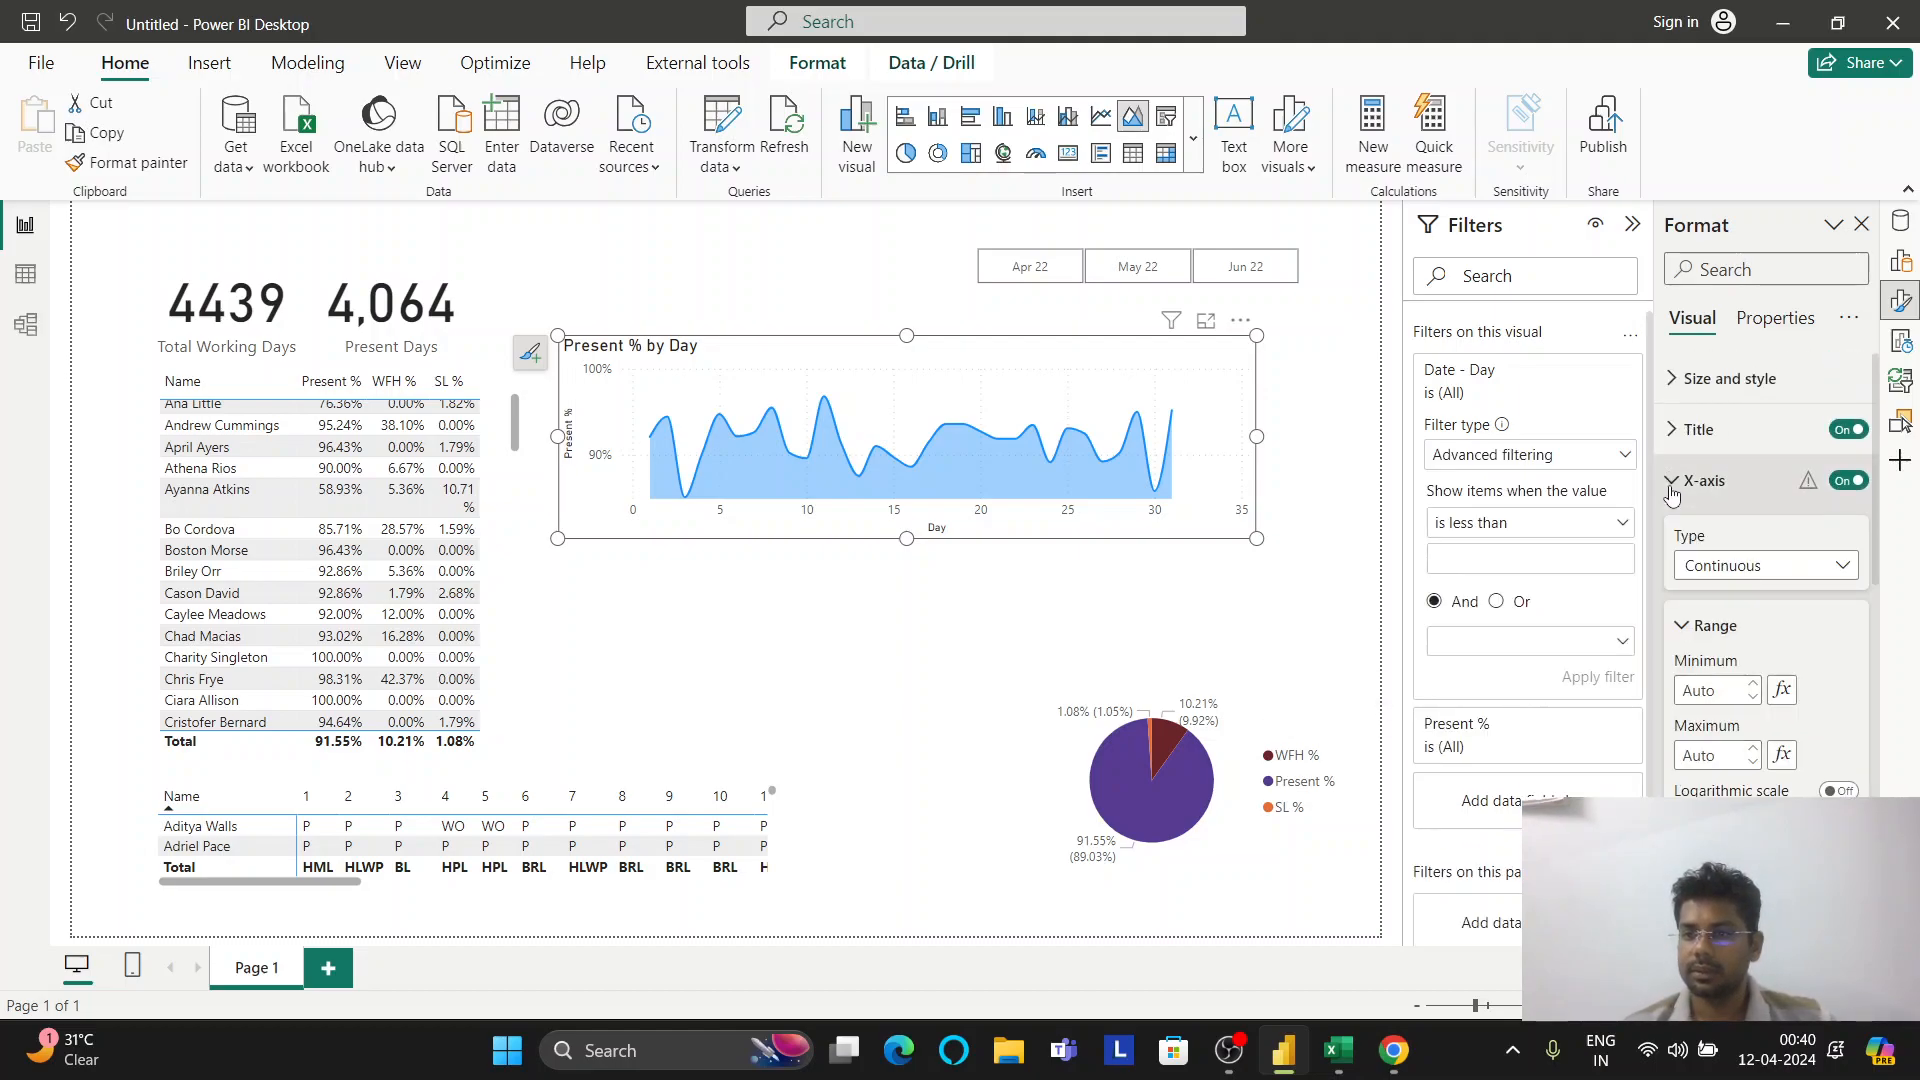
{"action": "left_click", "coordinate": [1672, 484]}
{"action": "left_click", "coordinate": [1684, 395]}
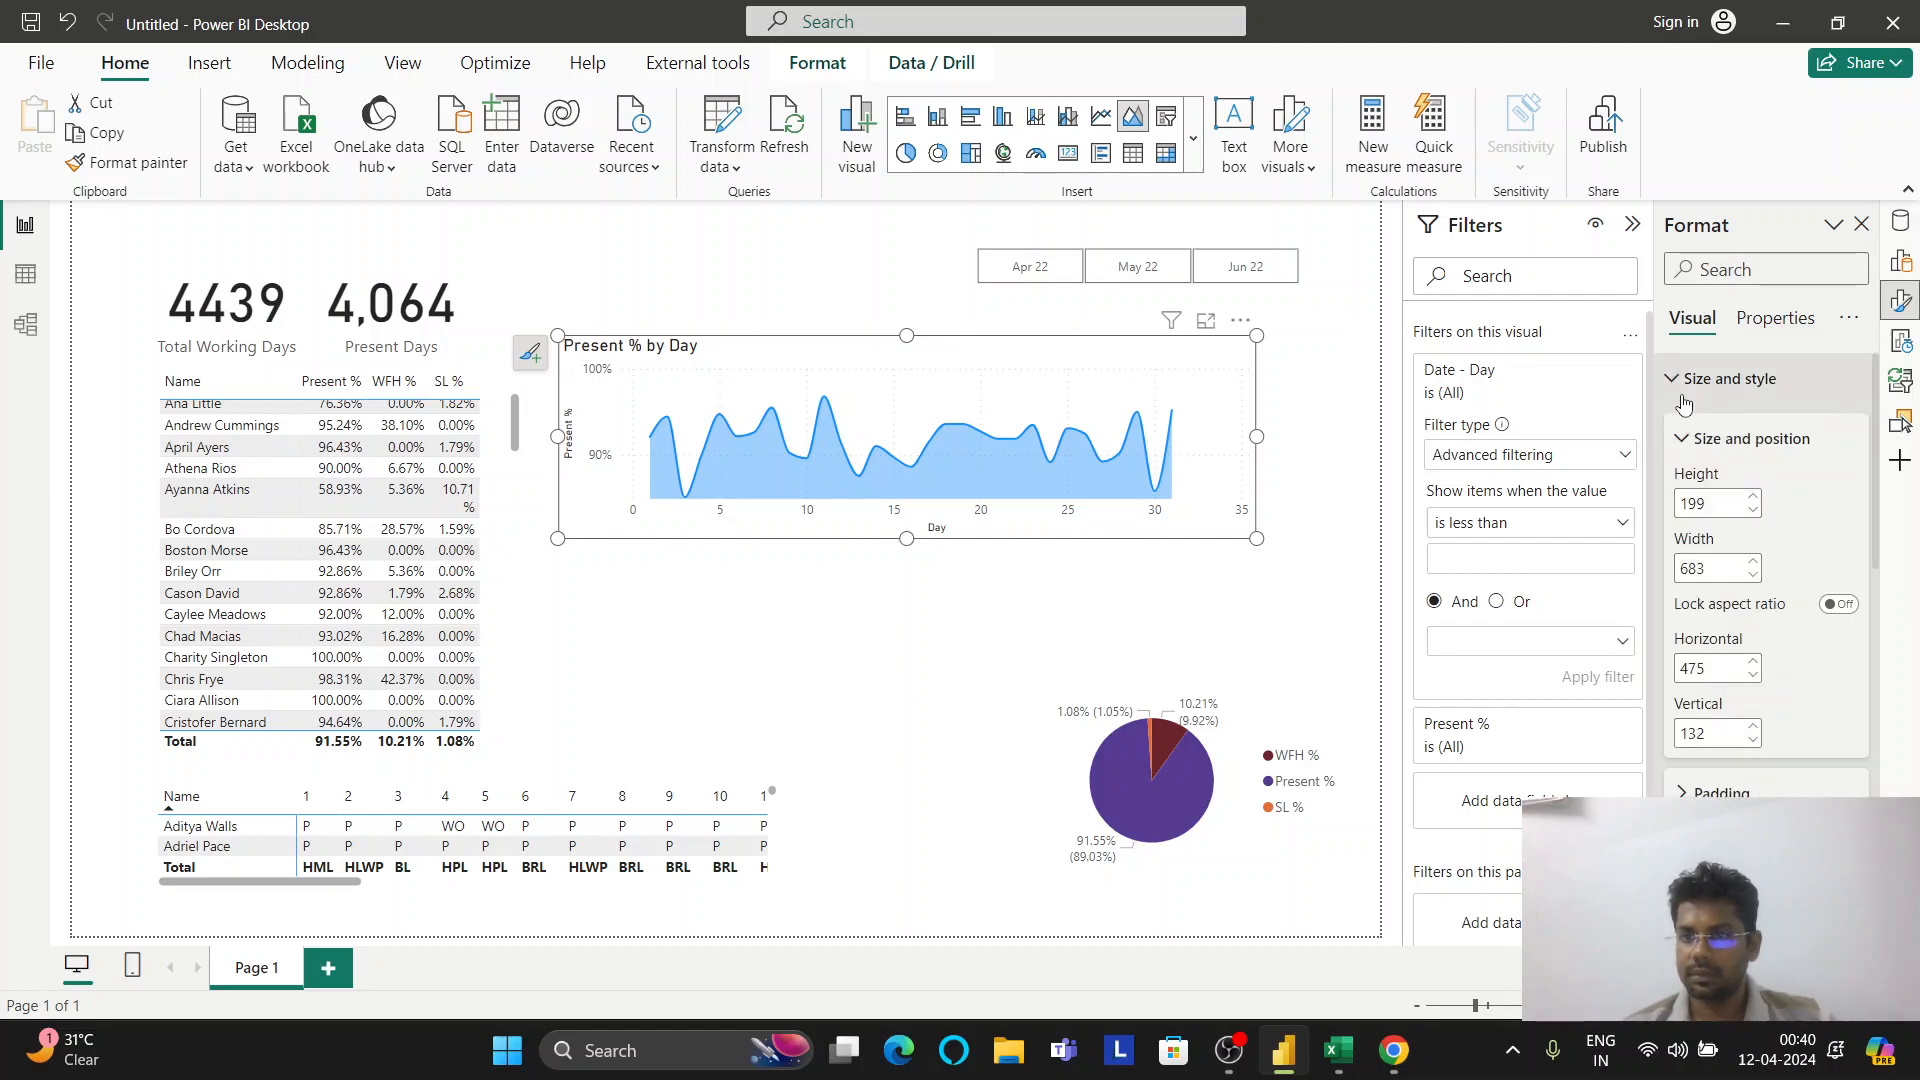
{"action": "left_click", "coordinate": [1684, 401]}
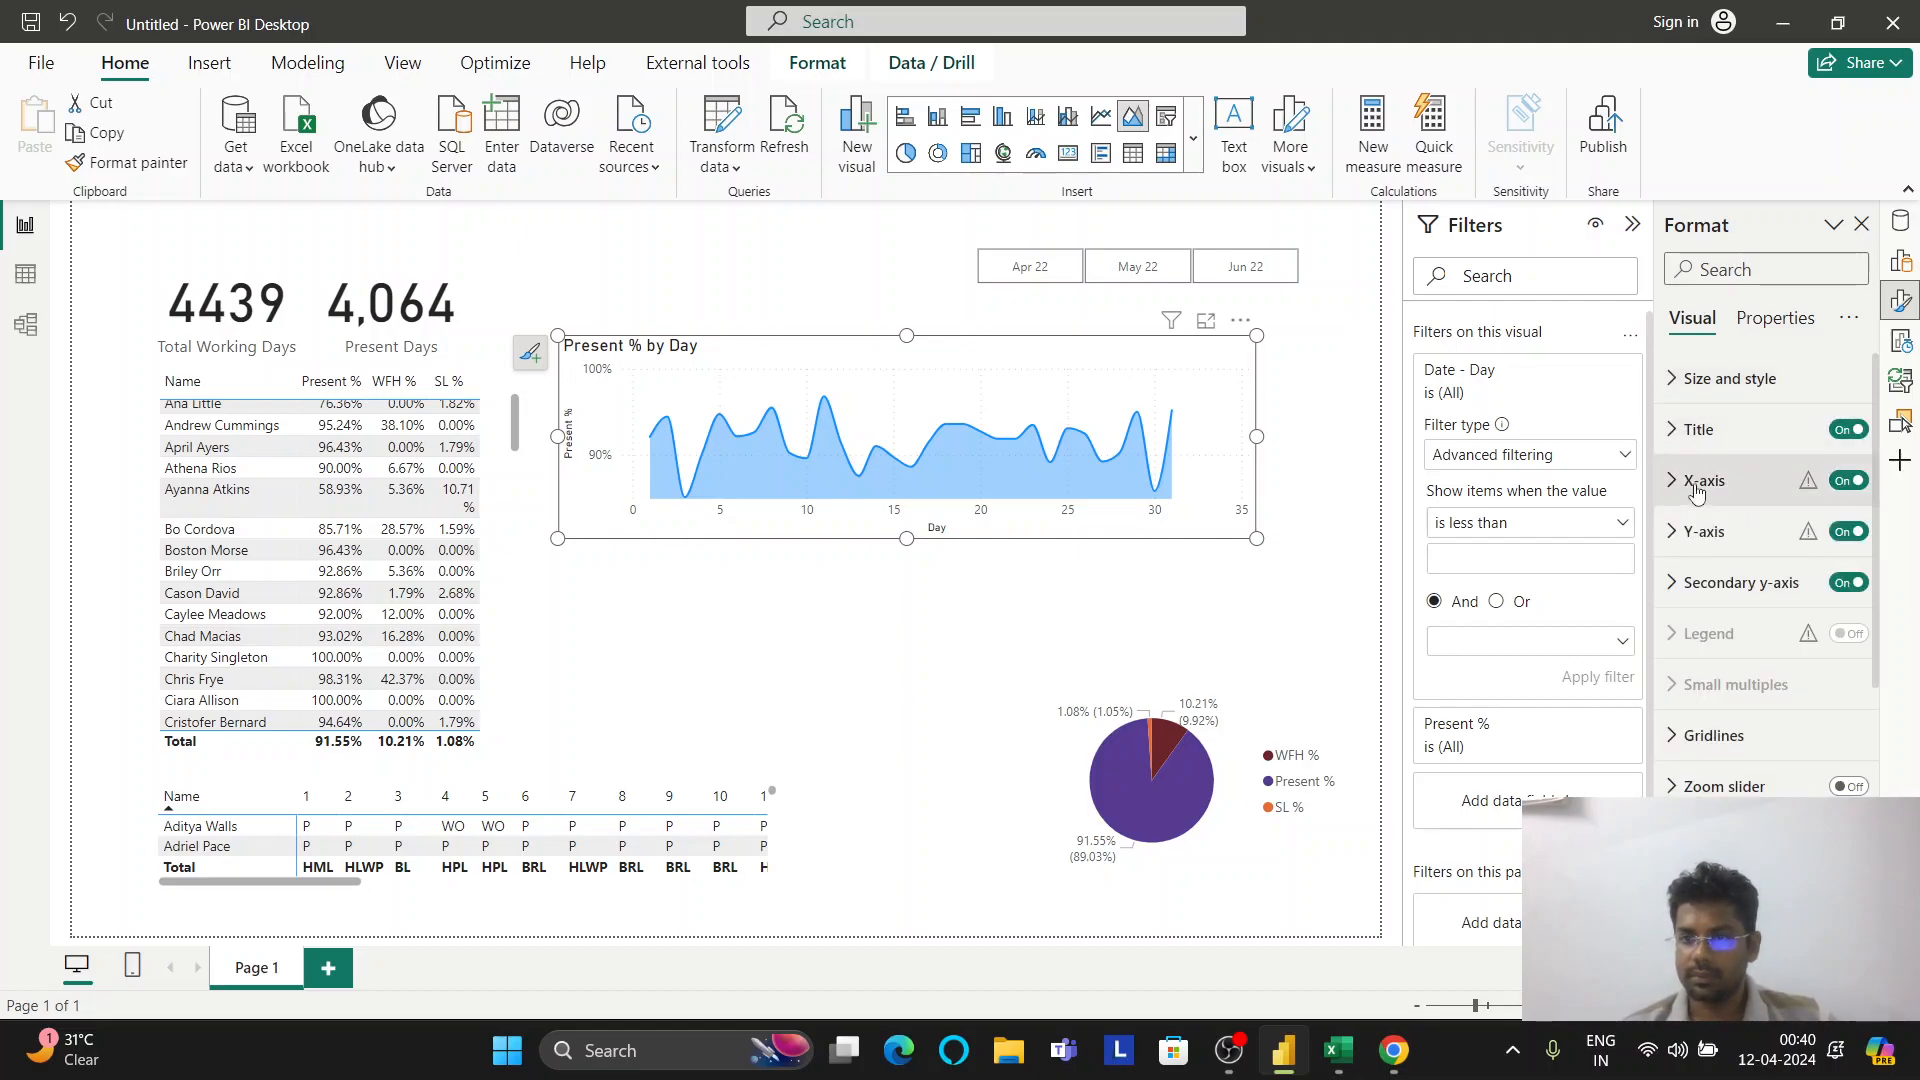
{"action": "scroll", "coordinate": [1690, 735], "scroll_direction": "down", "scroll_amount": 1}
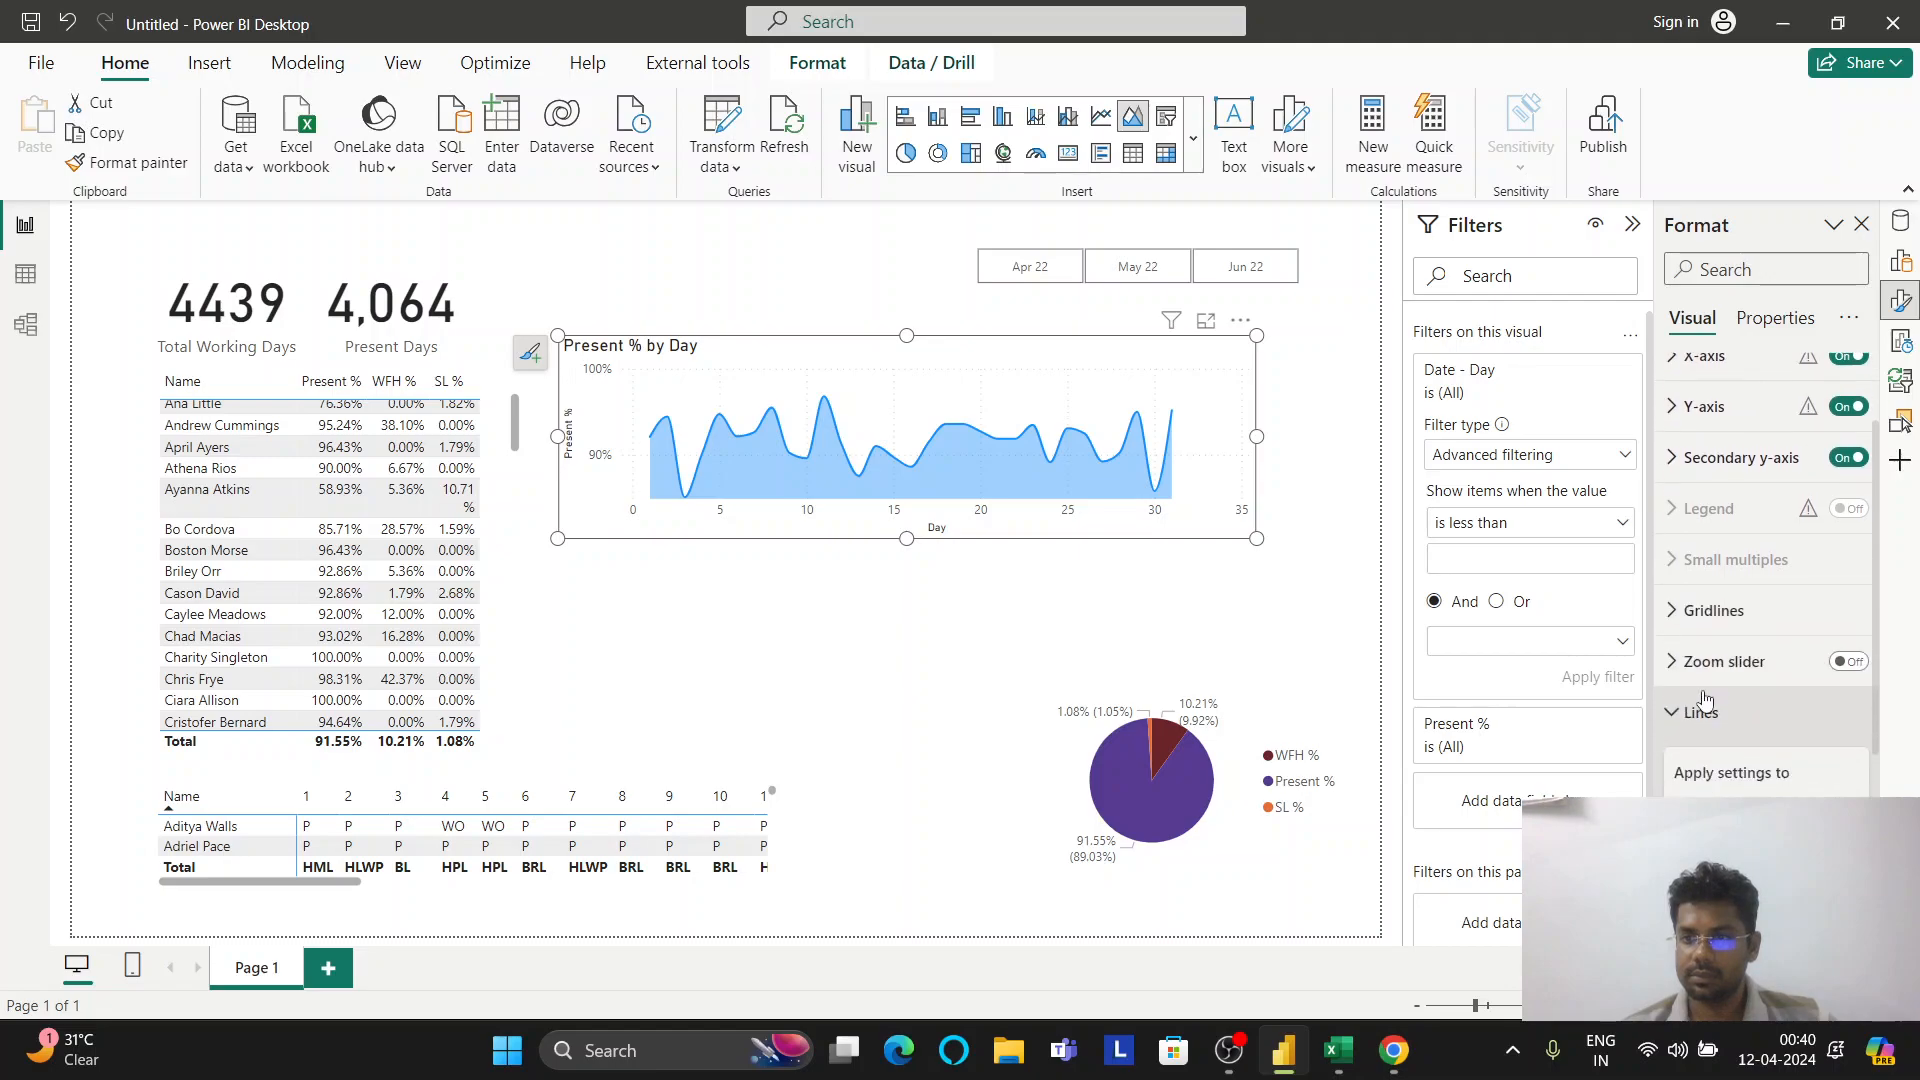
{"action": "left_click", "coordinate": [1705, 622]}
{"action": "left_click", "coordinate": [1705, 618]}
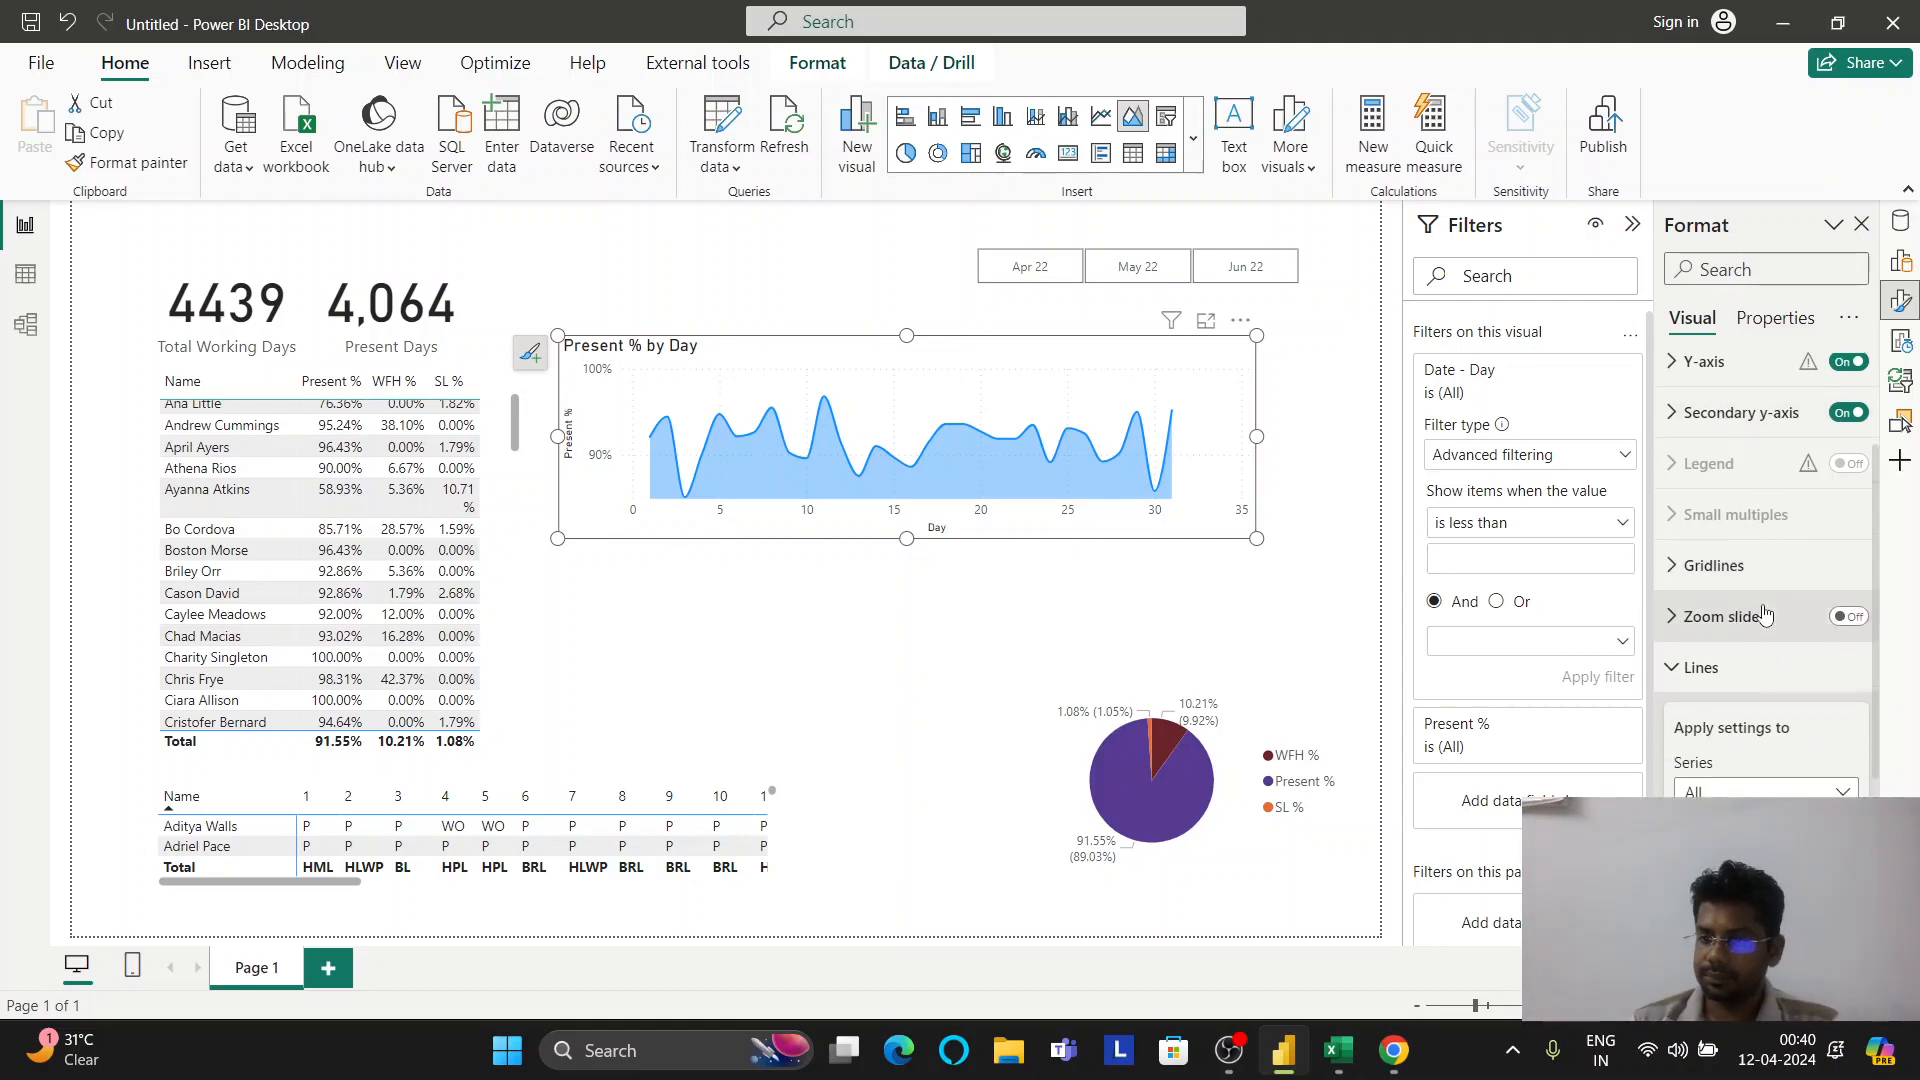
{"action": "scroll", "coordinate": [1763, 608], "scroll_direction": "down", "scroll_amount": 1}
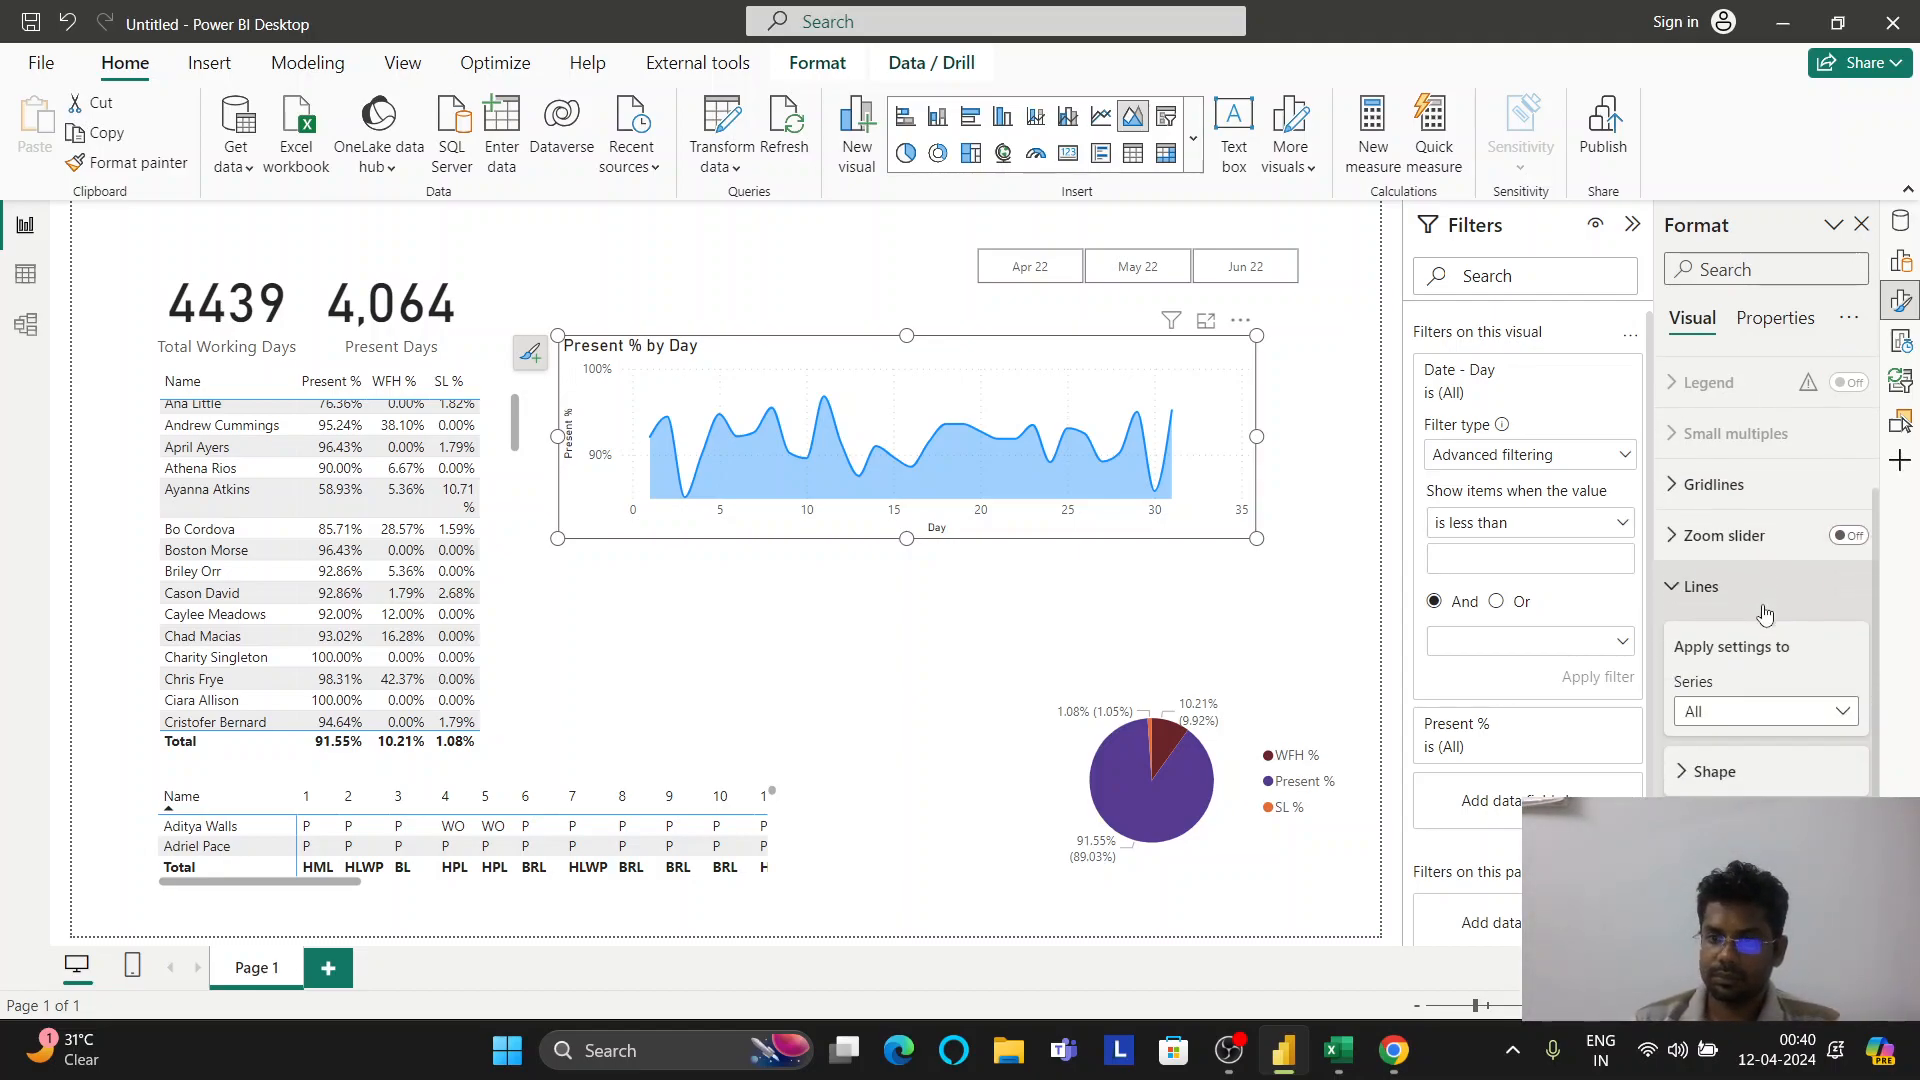
{"action": "scroll", "coordinate": [1764, 612], "scroll_direction": "down", "scroll_amount": 2}
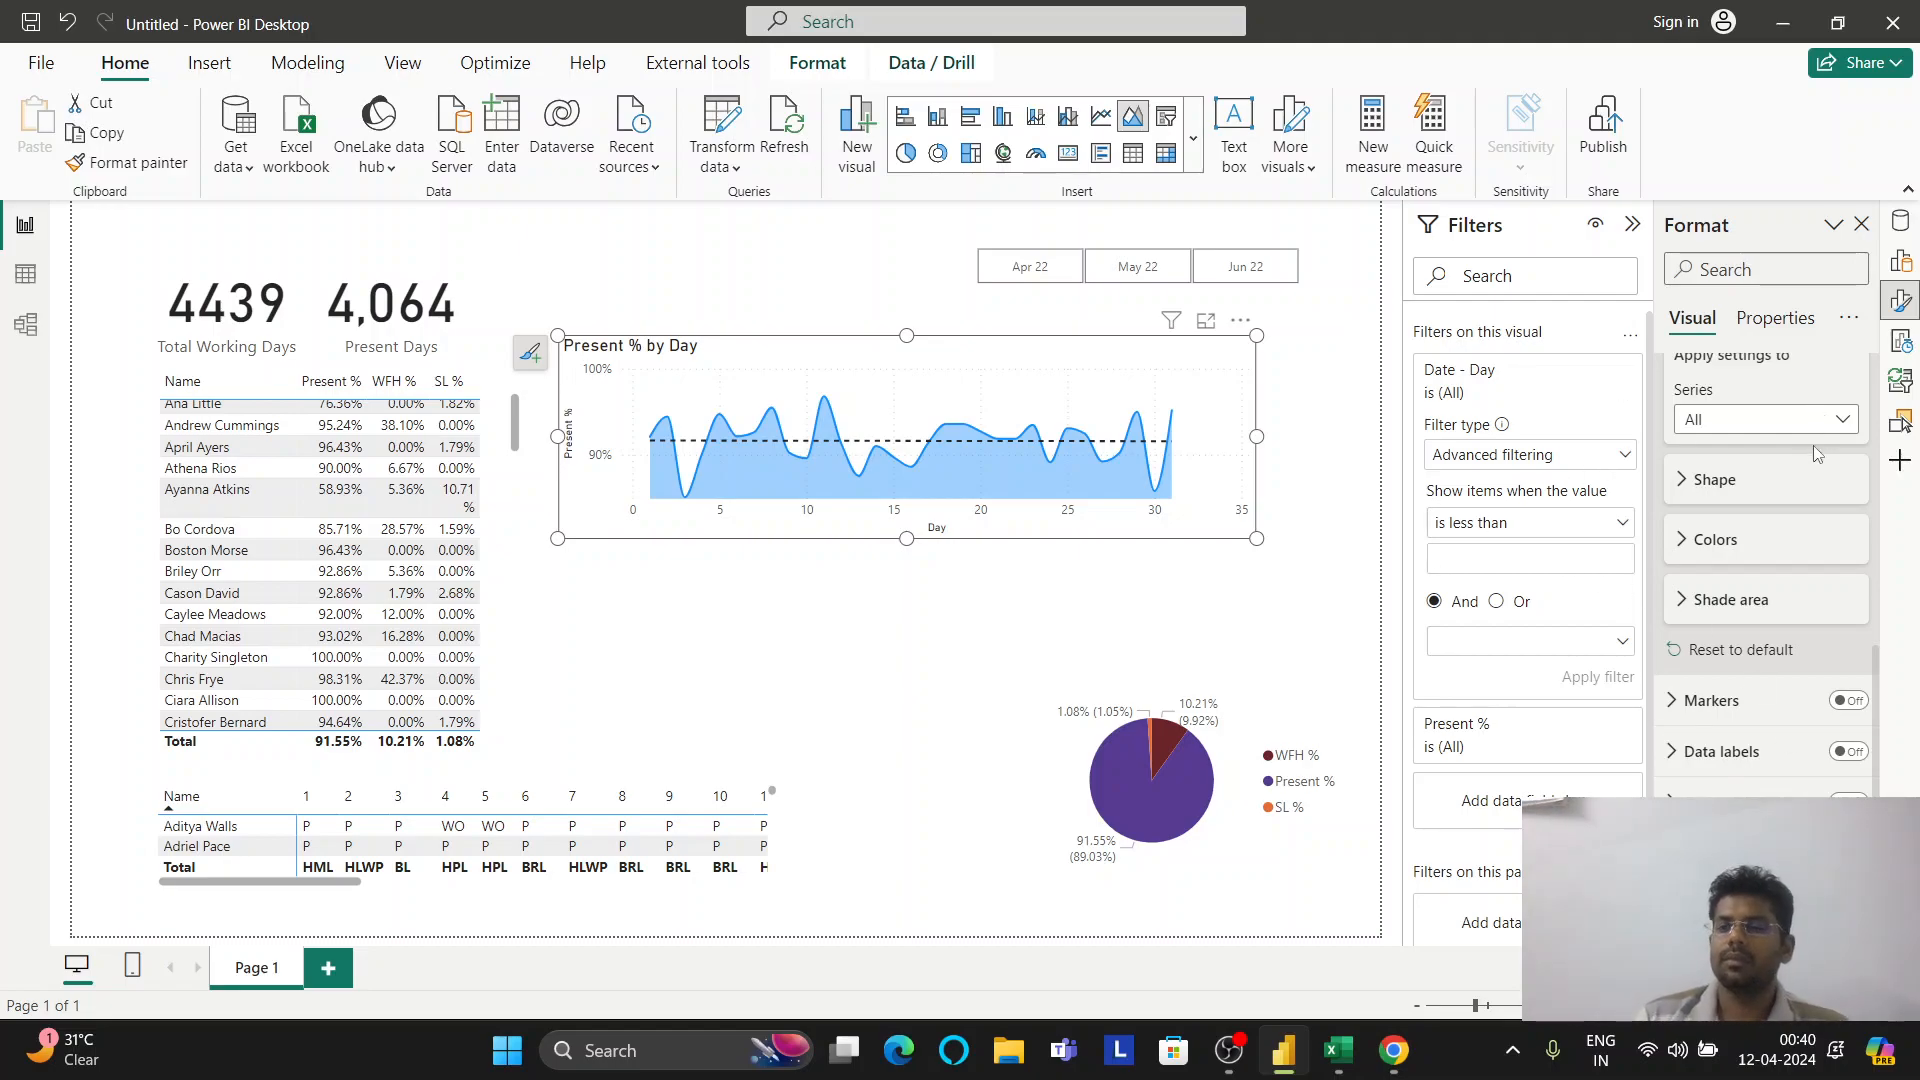
{"action": "scroll", "coordinate": [1815, 465], "scroll_direction": "up", "scroll_amount": 5}
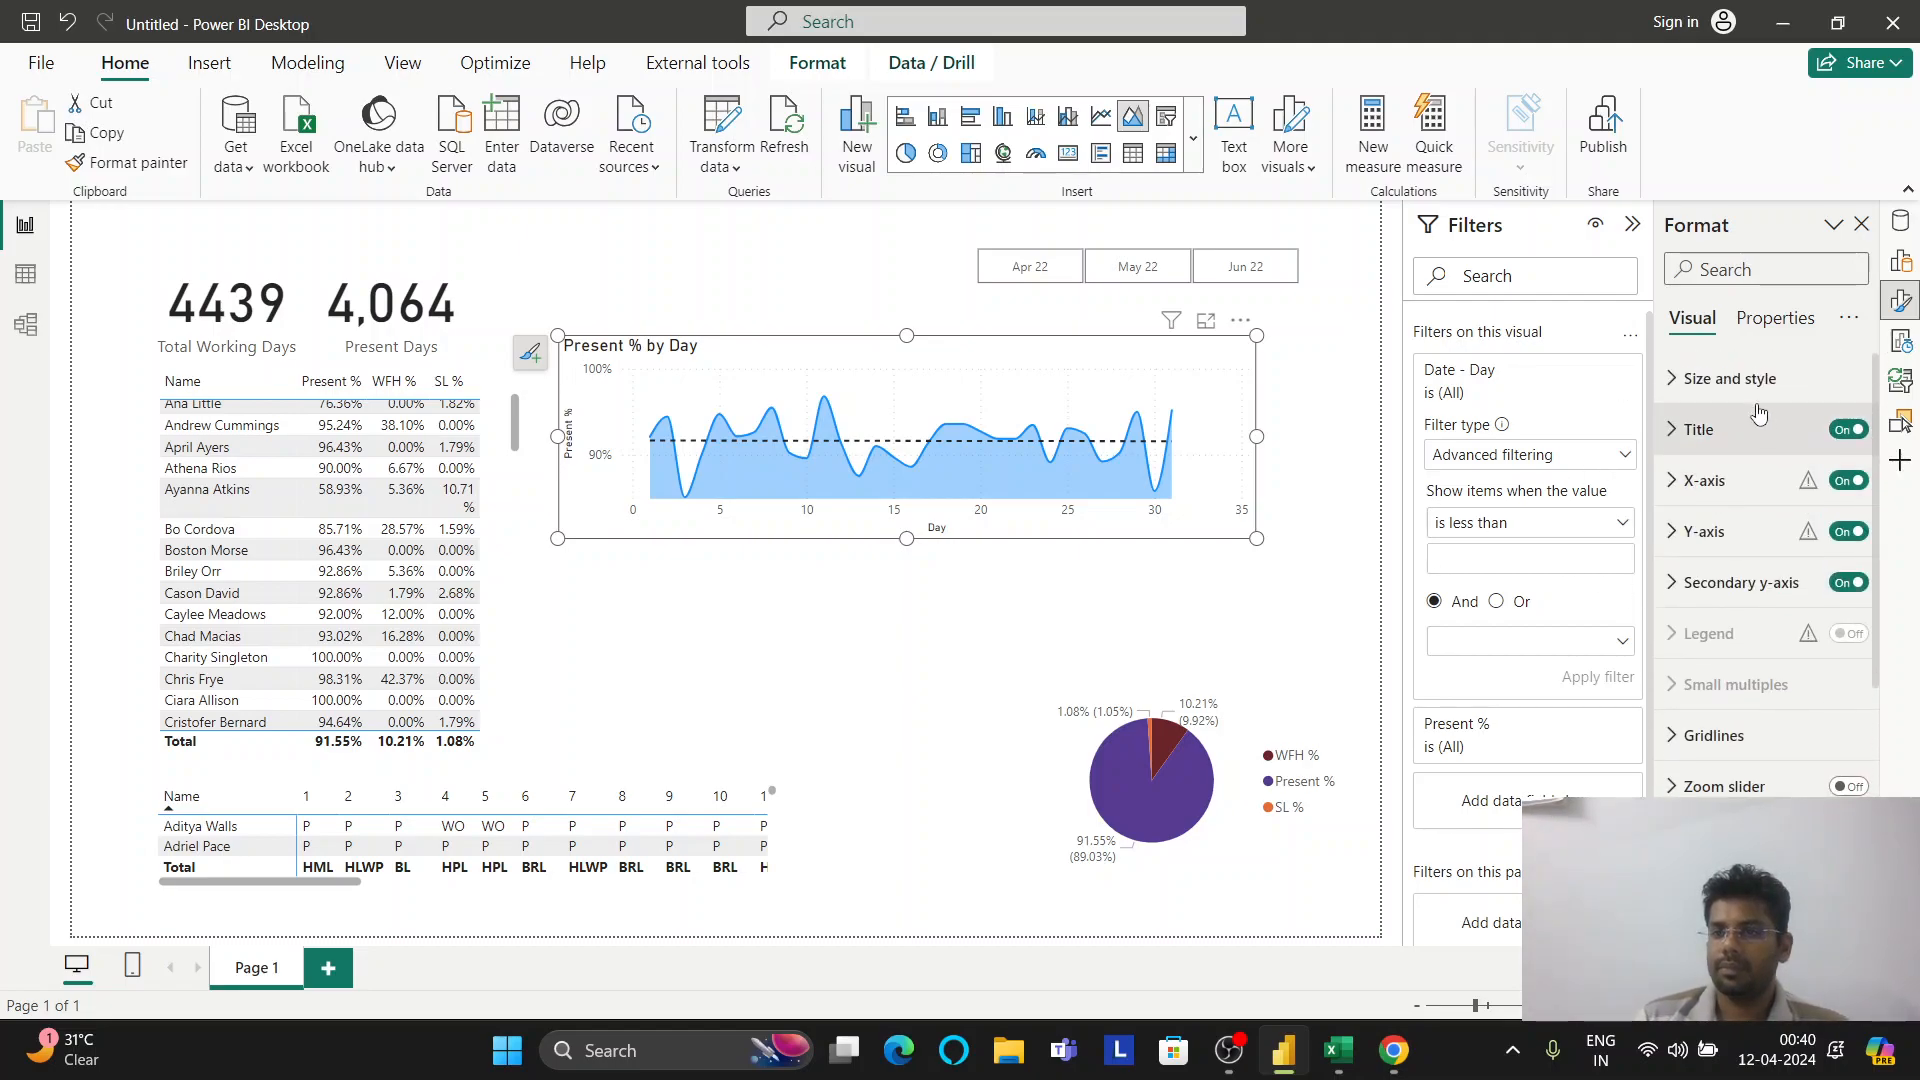
{"action": "left_click", "coordinate": [1895, 272]}
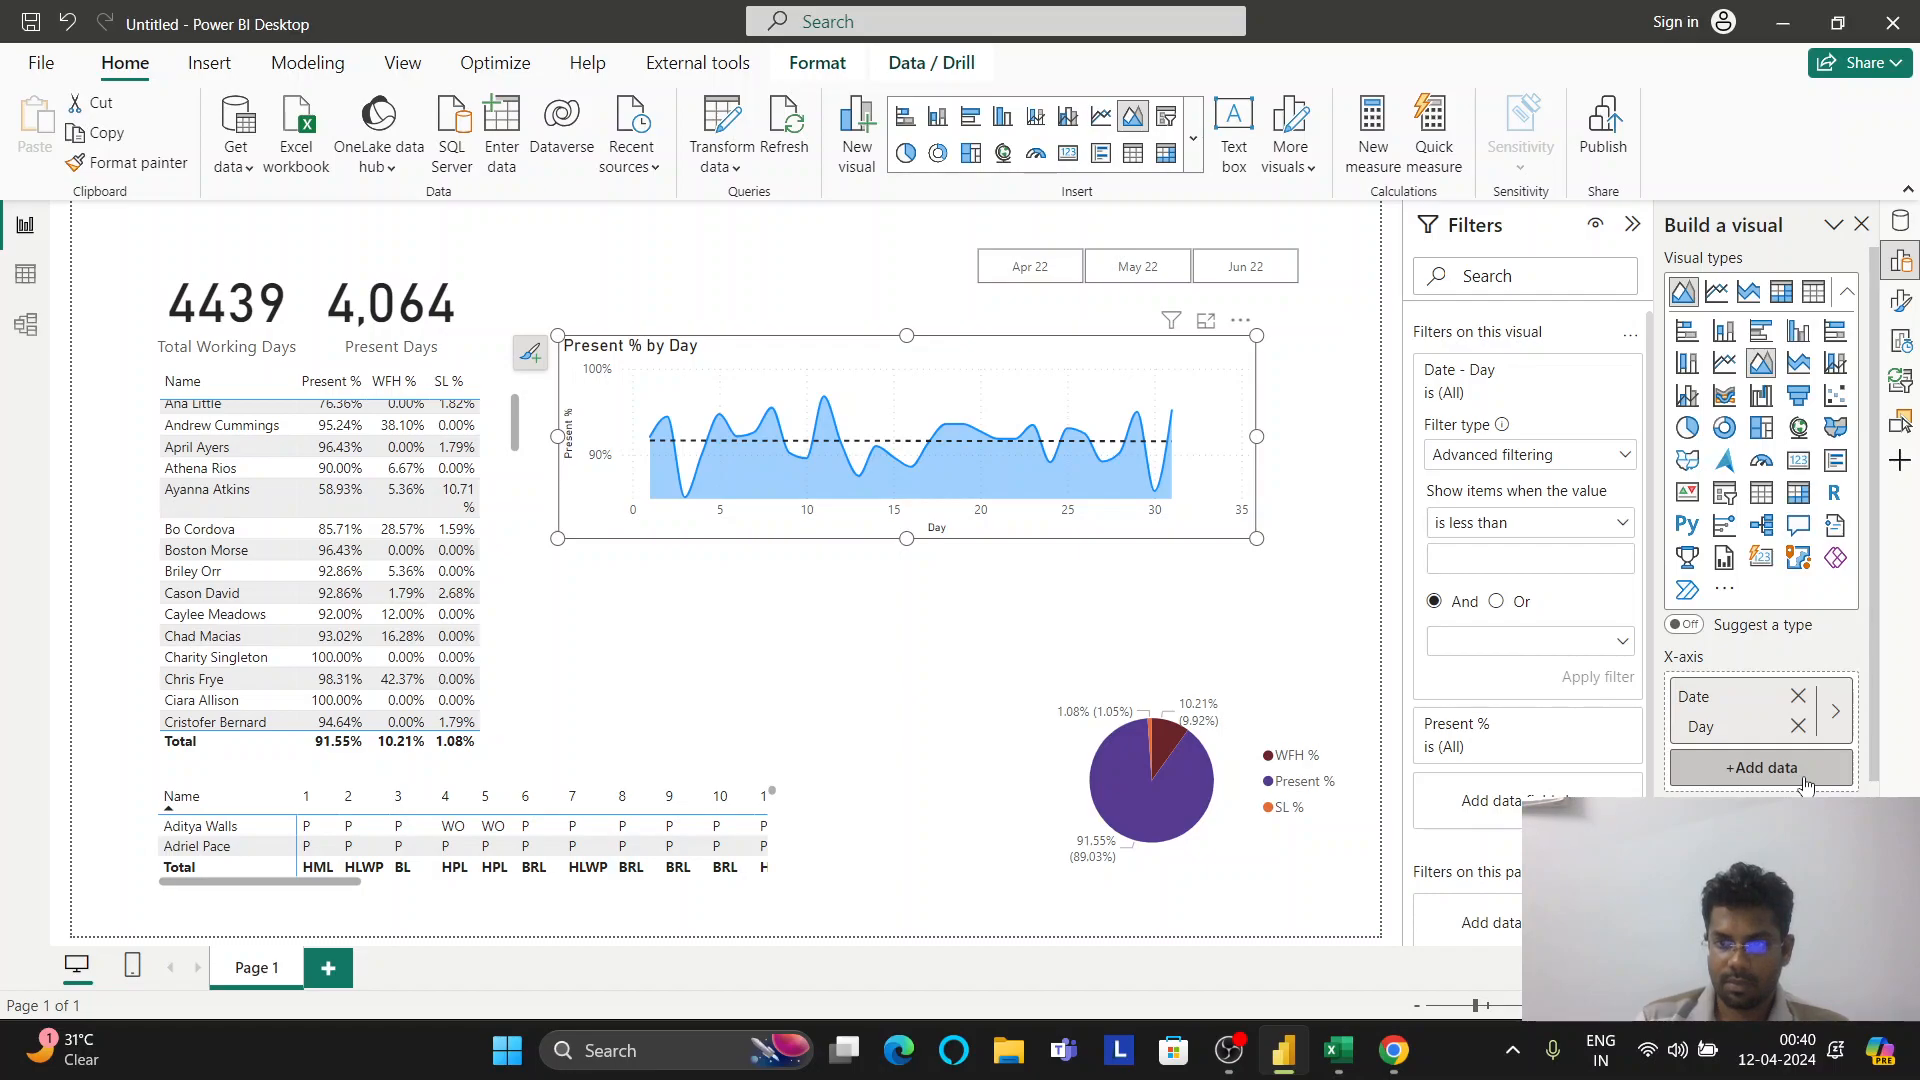
Remove Day from the x-axis and add Month from Final's Date Hierarchy instead
{"action": "left_click", "coordinate": [1797, 727]}
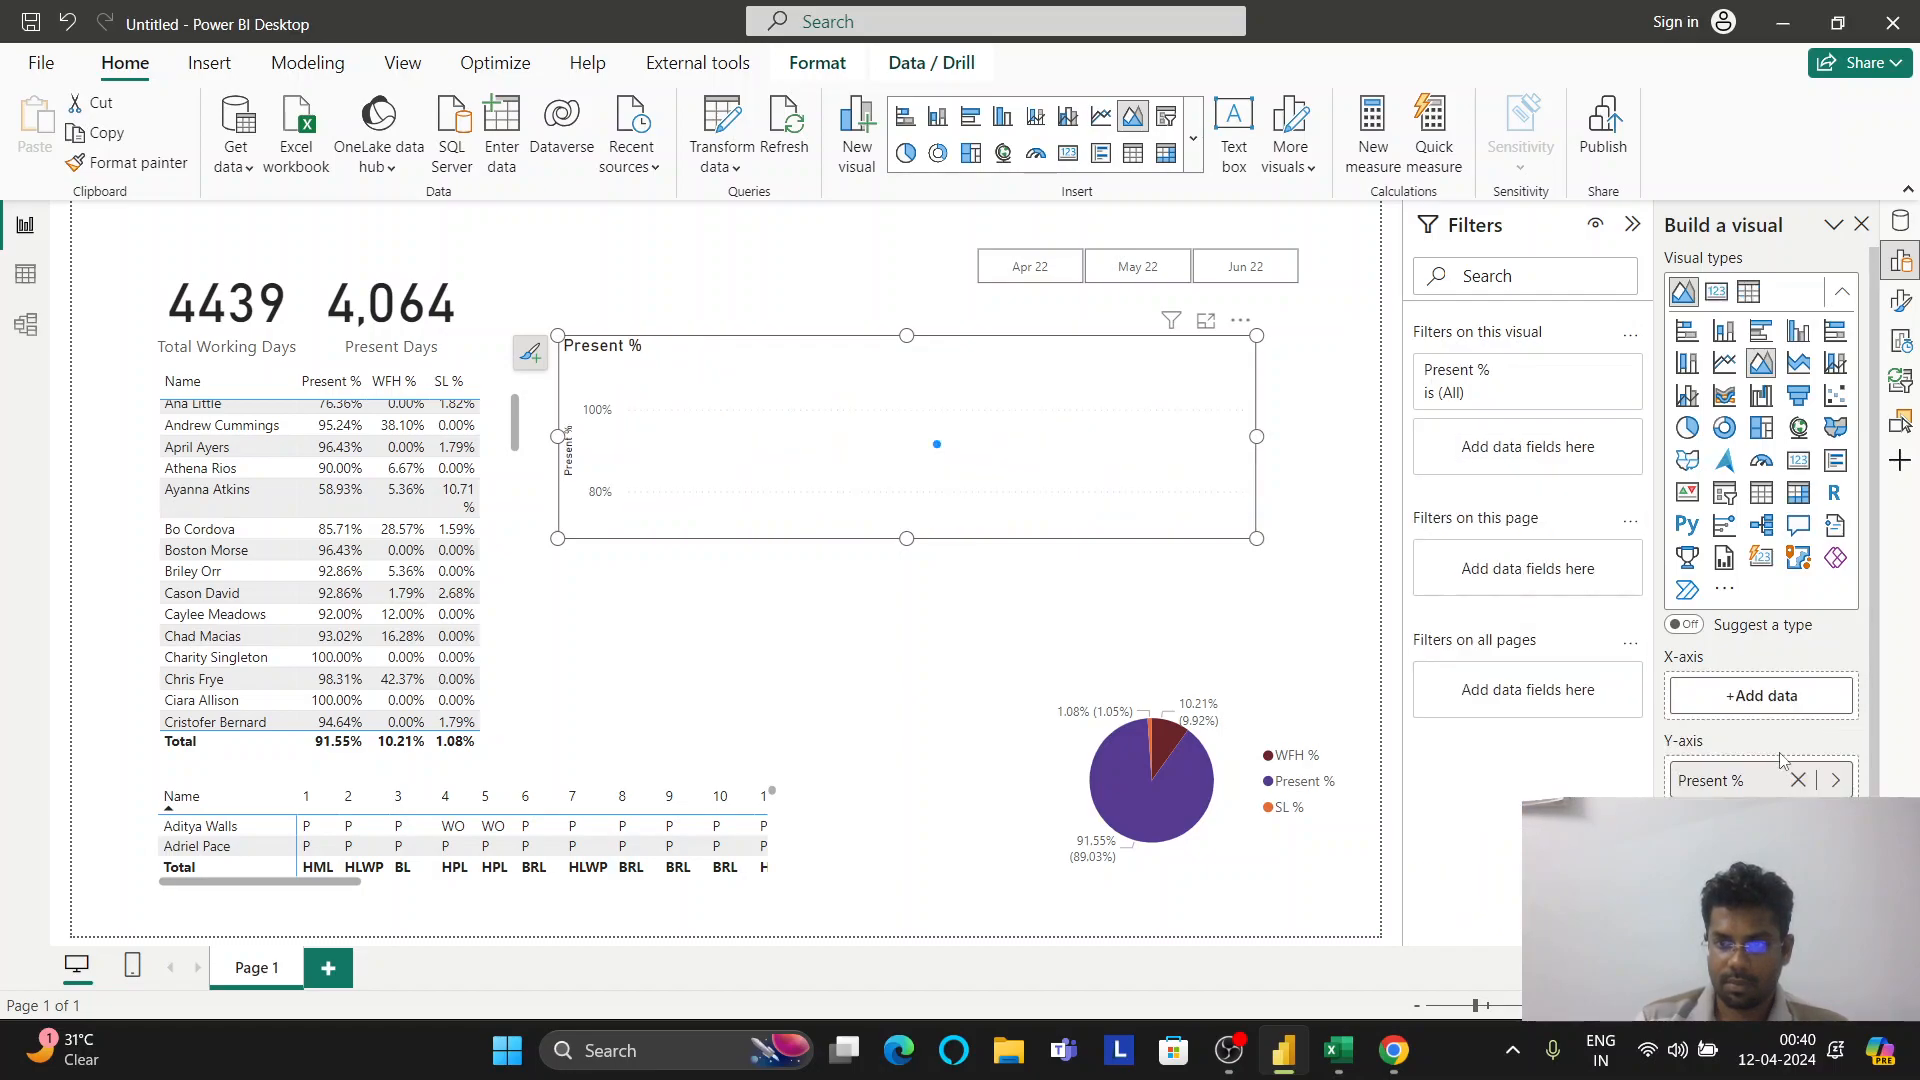
{"action": "left_click", "coordinate": [1761, 694]}
{"action": "left_click", "coordinate": [1485, 270]}
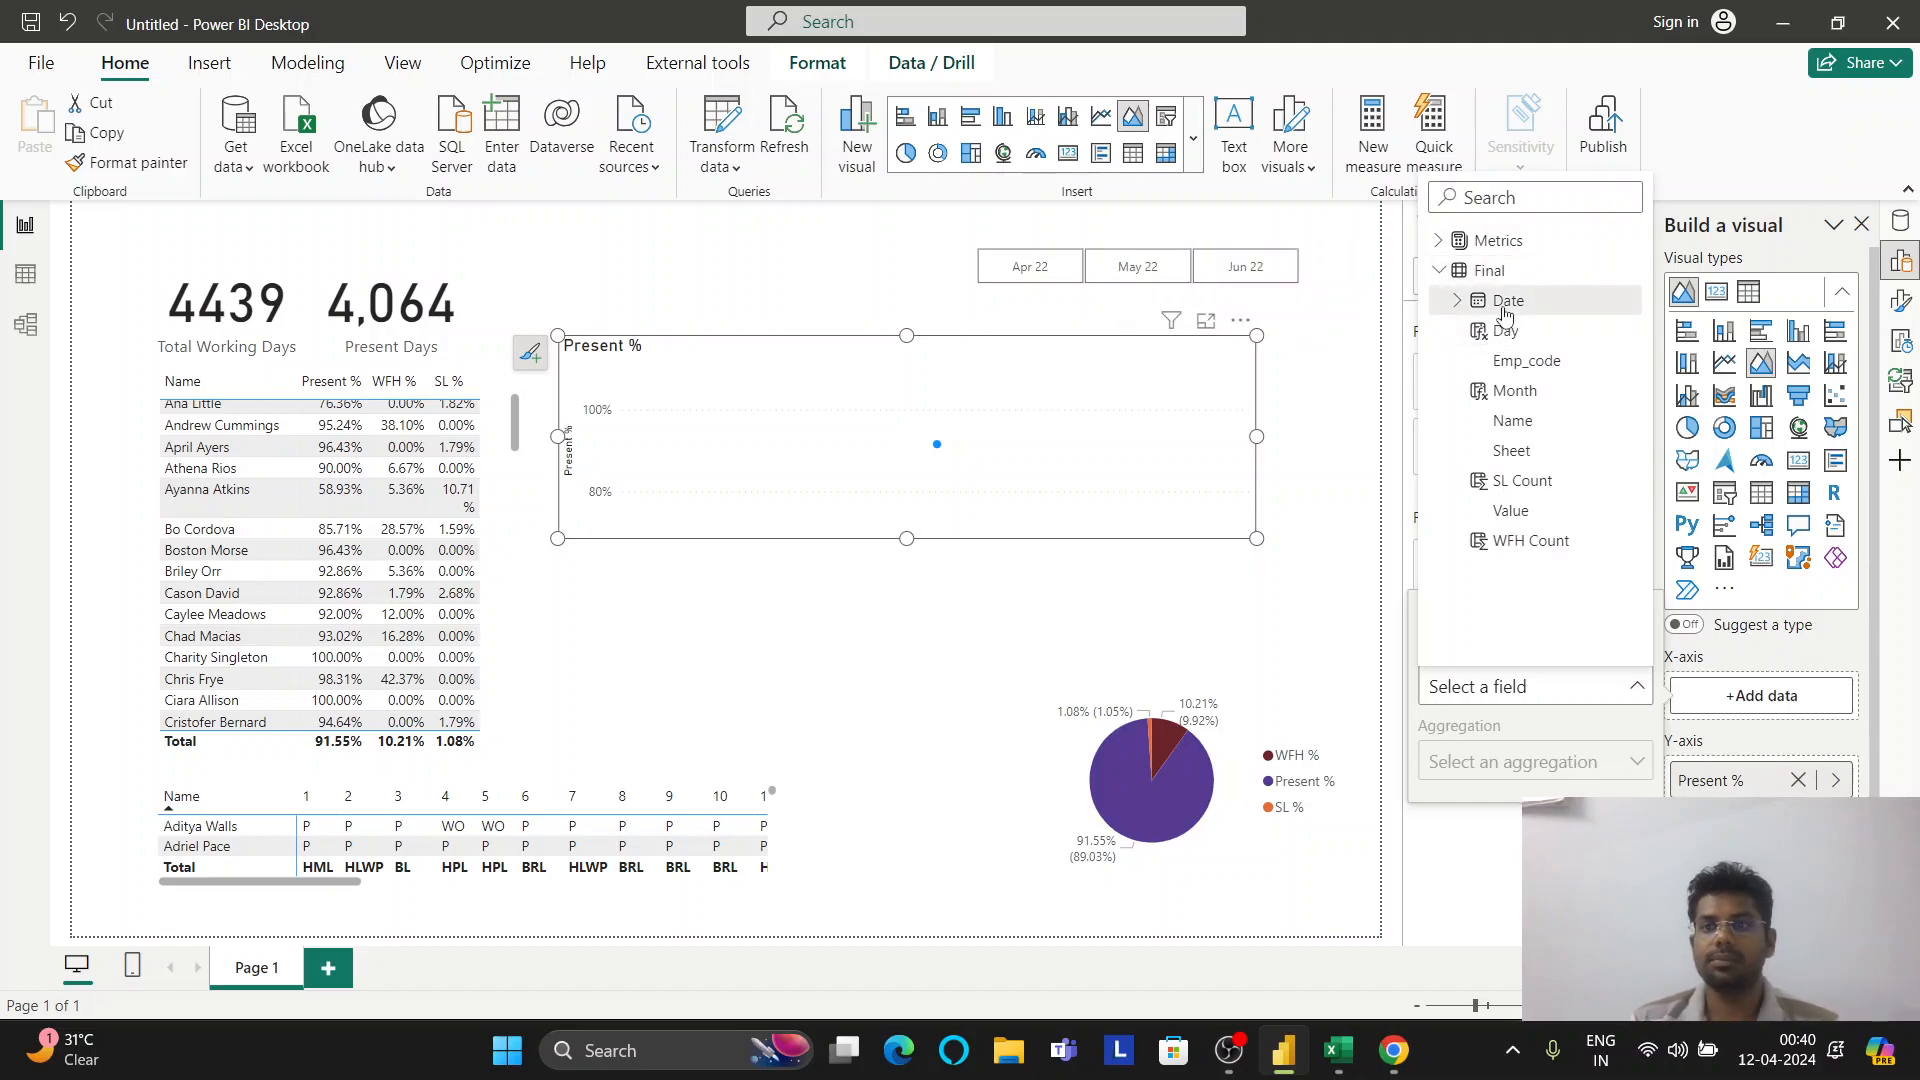
{"action": "left_click", "coordinate": [1459, 301]}
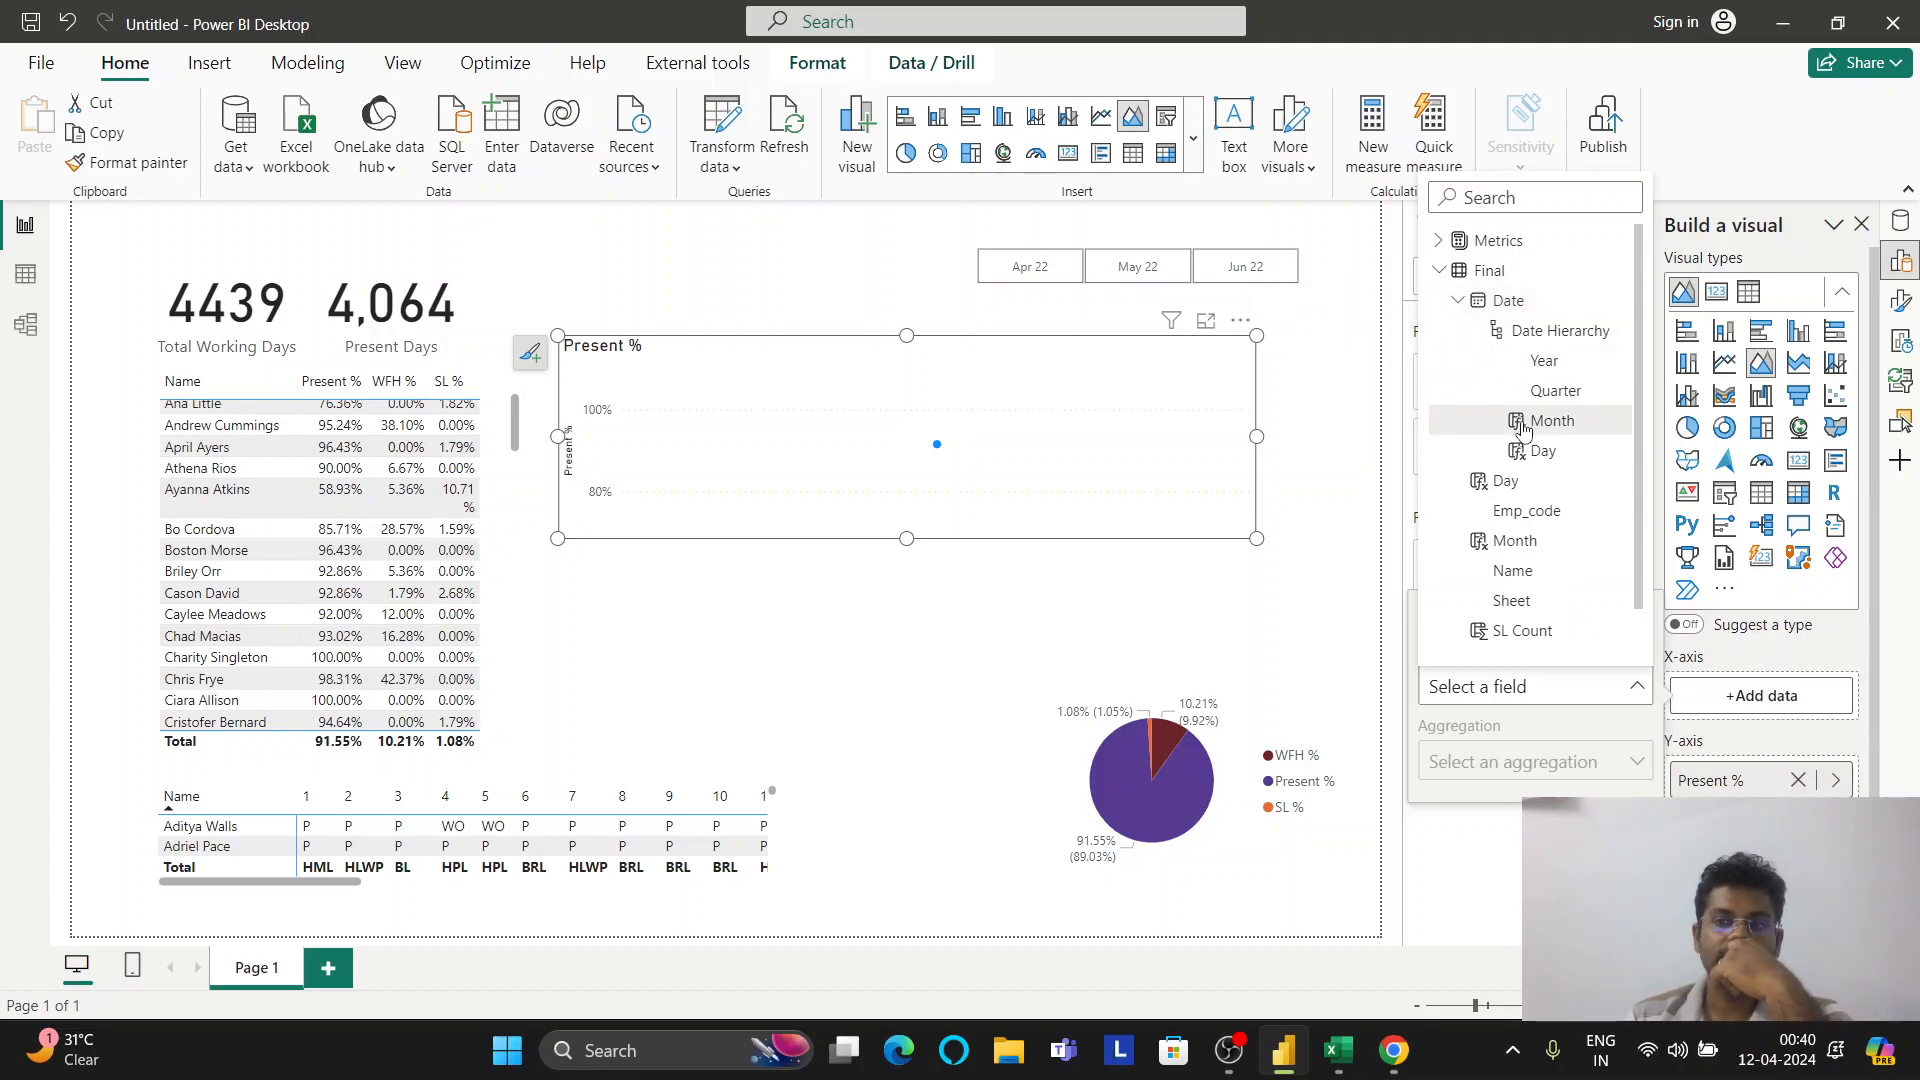
{"action": "left_click", "coordinate": [1523, 428]}
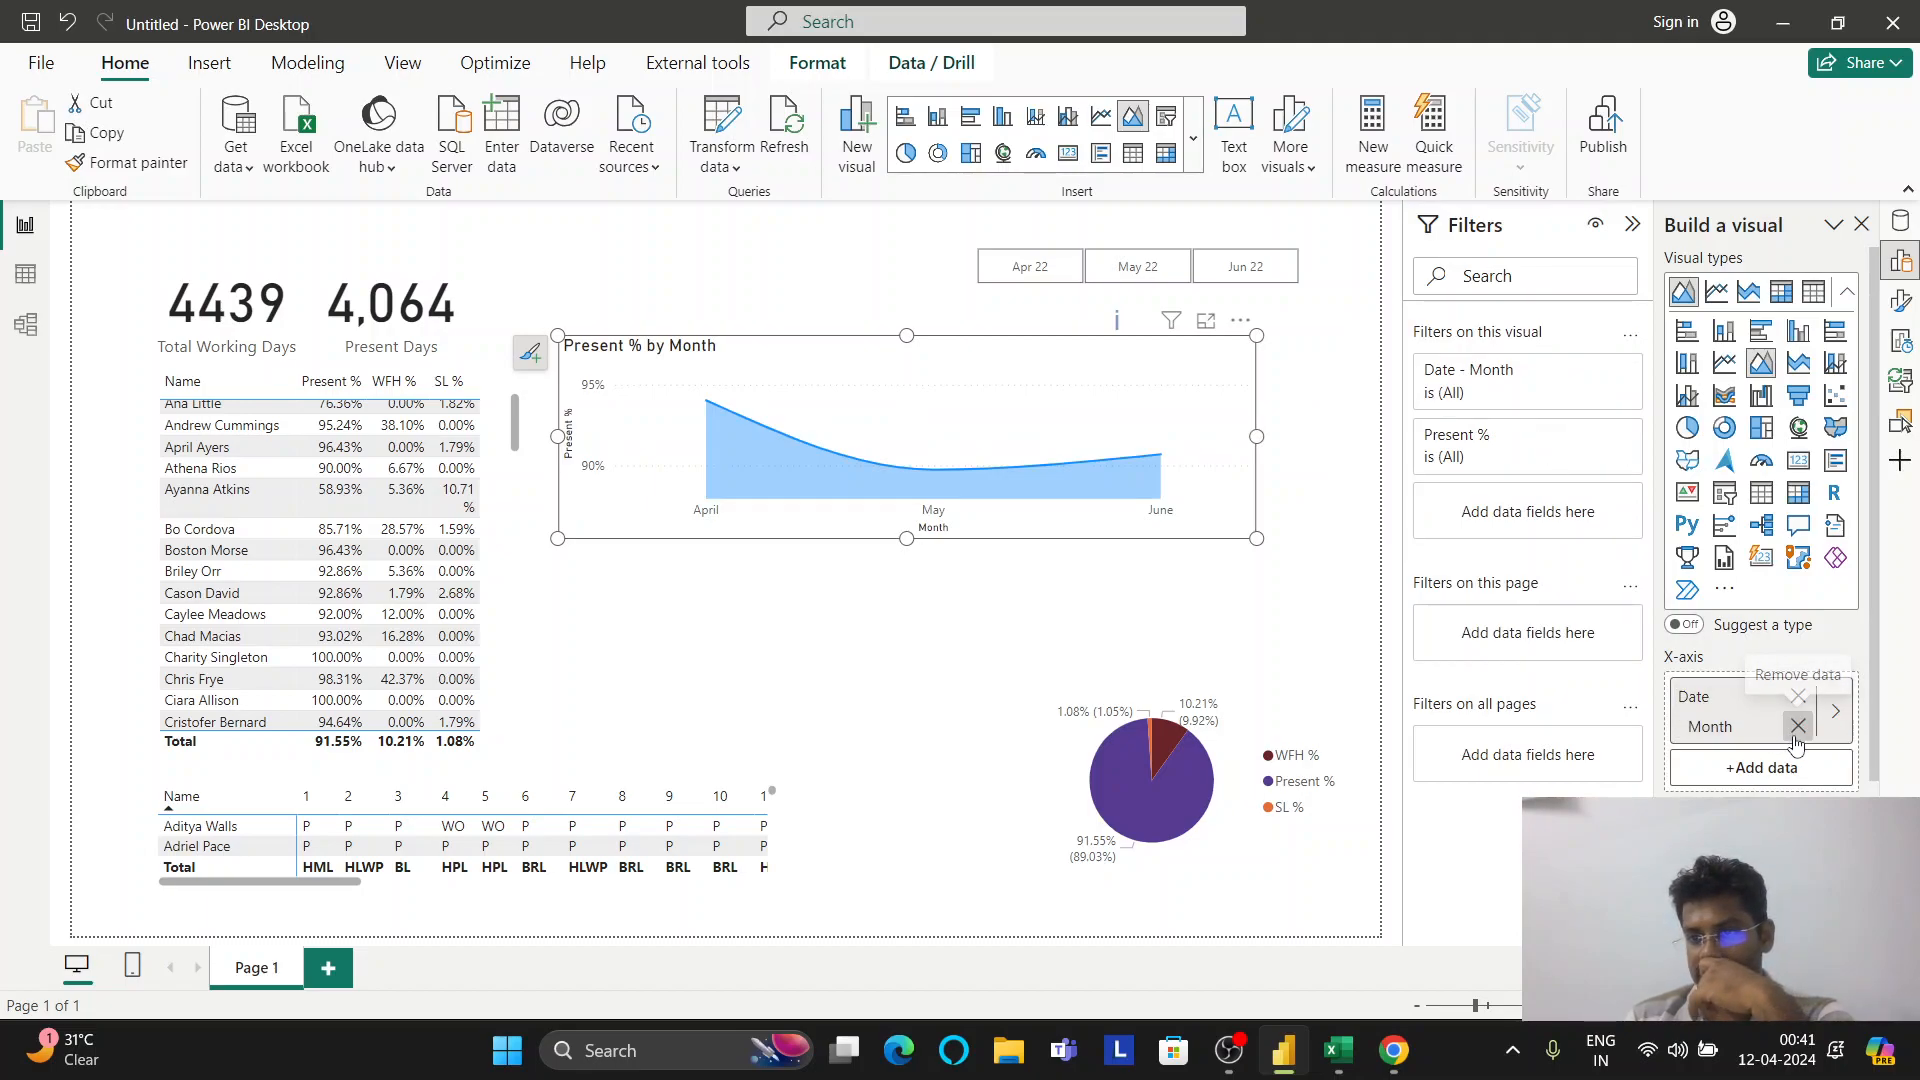
Add the Date Hierarchy's Day beneath Month on the chart's x-axis
{"action": "left_click", "coordinate": [1837, 711]}
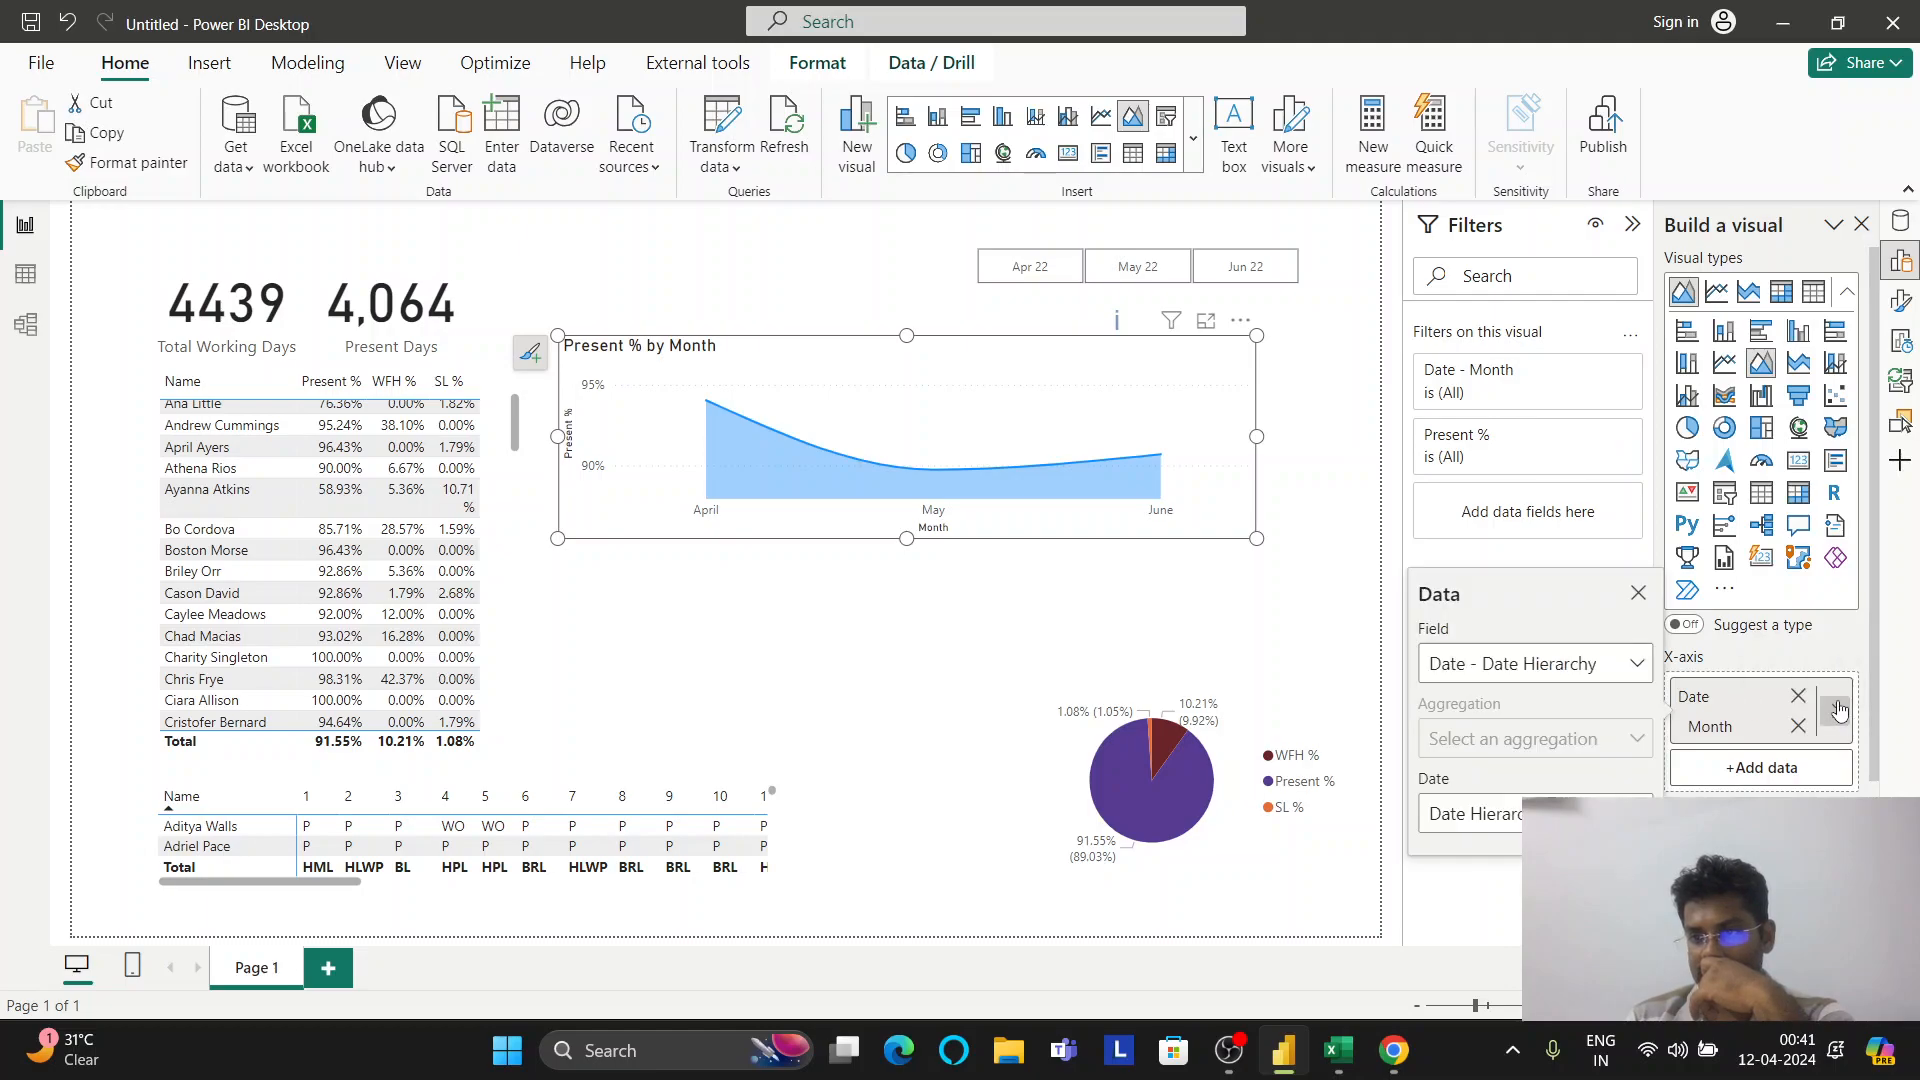
{"action": "left_click", "coordinate": [1637, 663]}
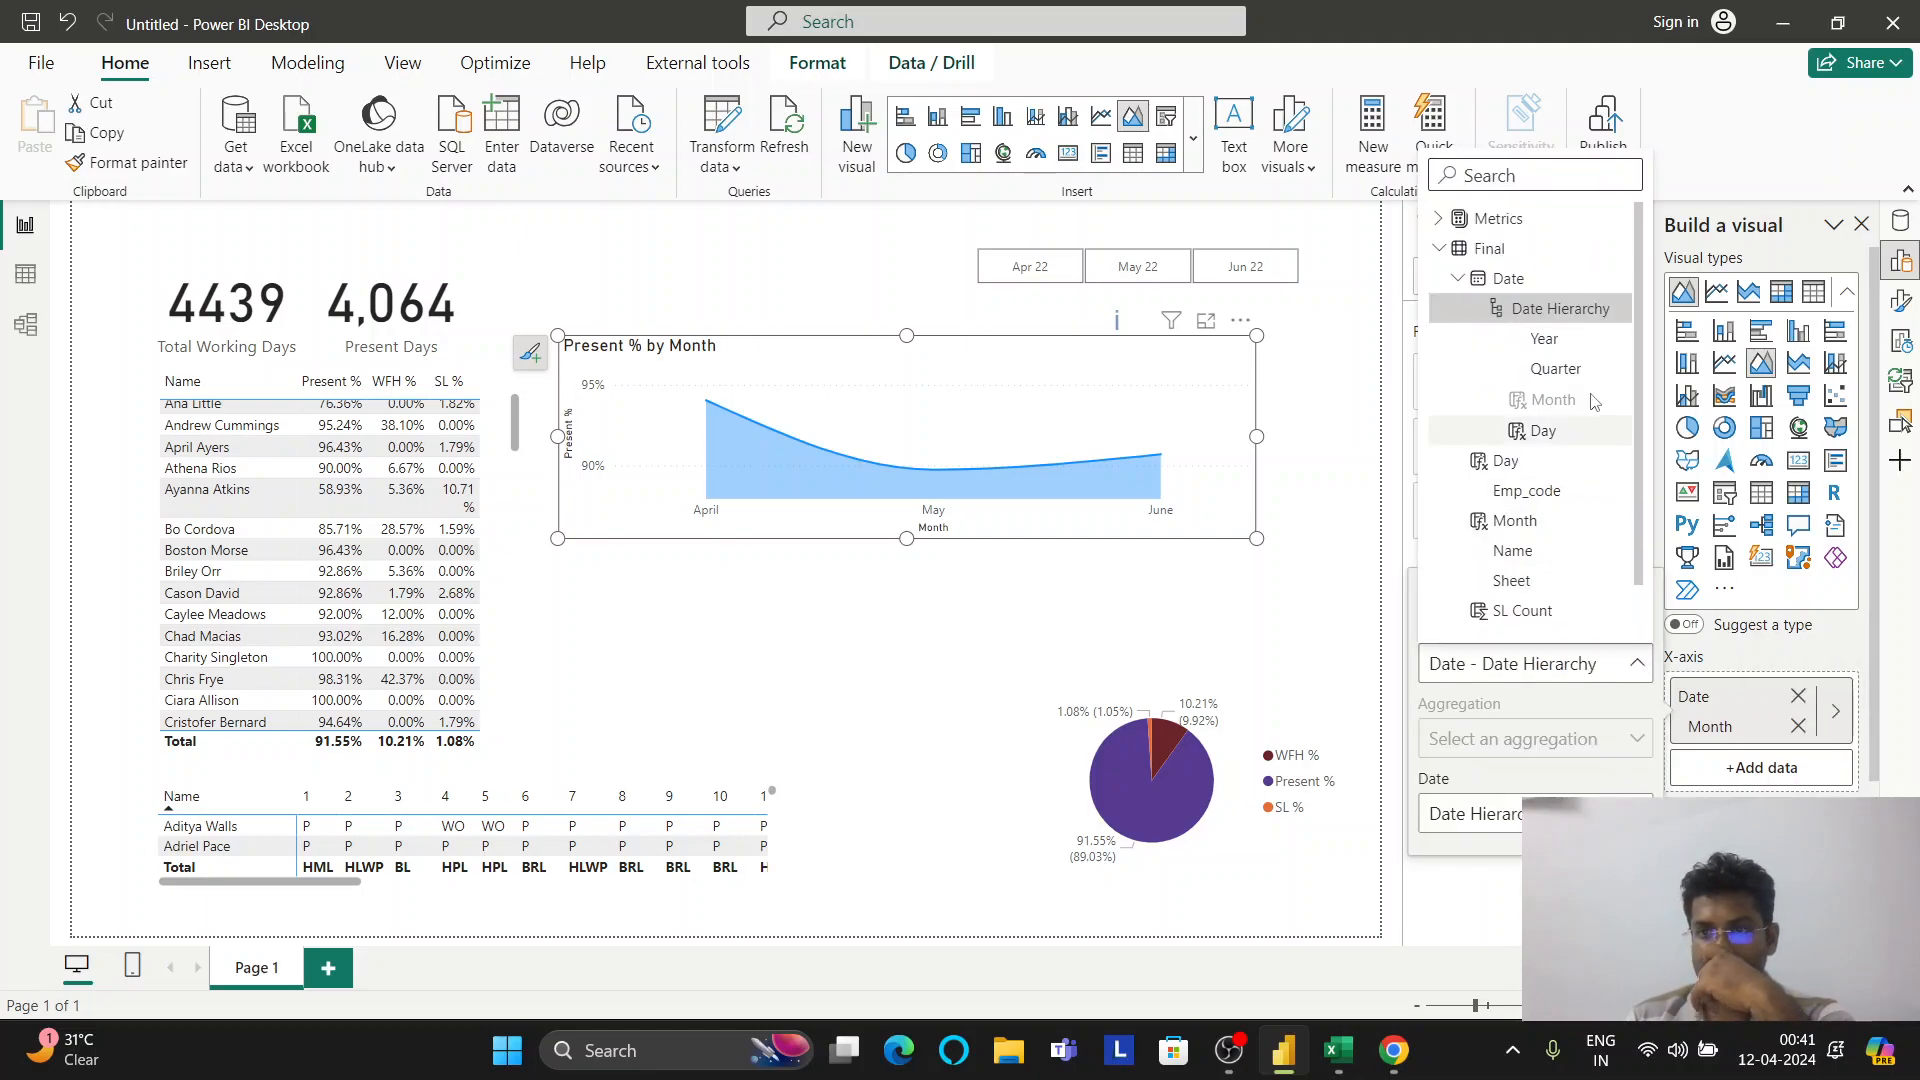
{"action": "left_click", "coordinate": [1545, 431]}
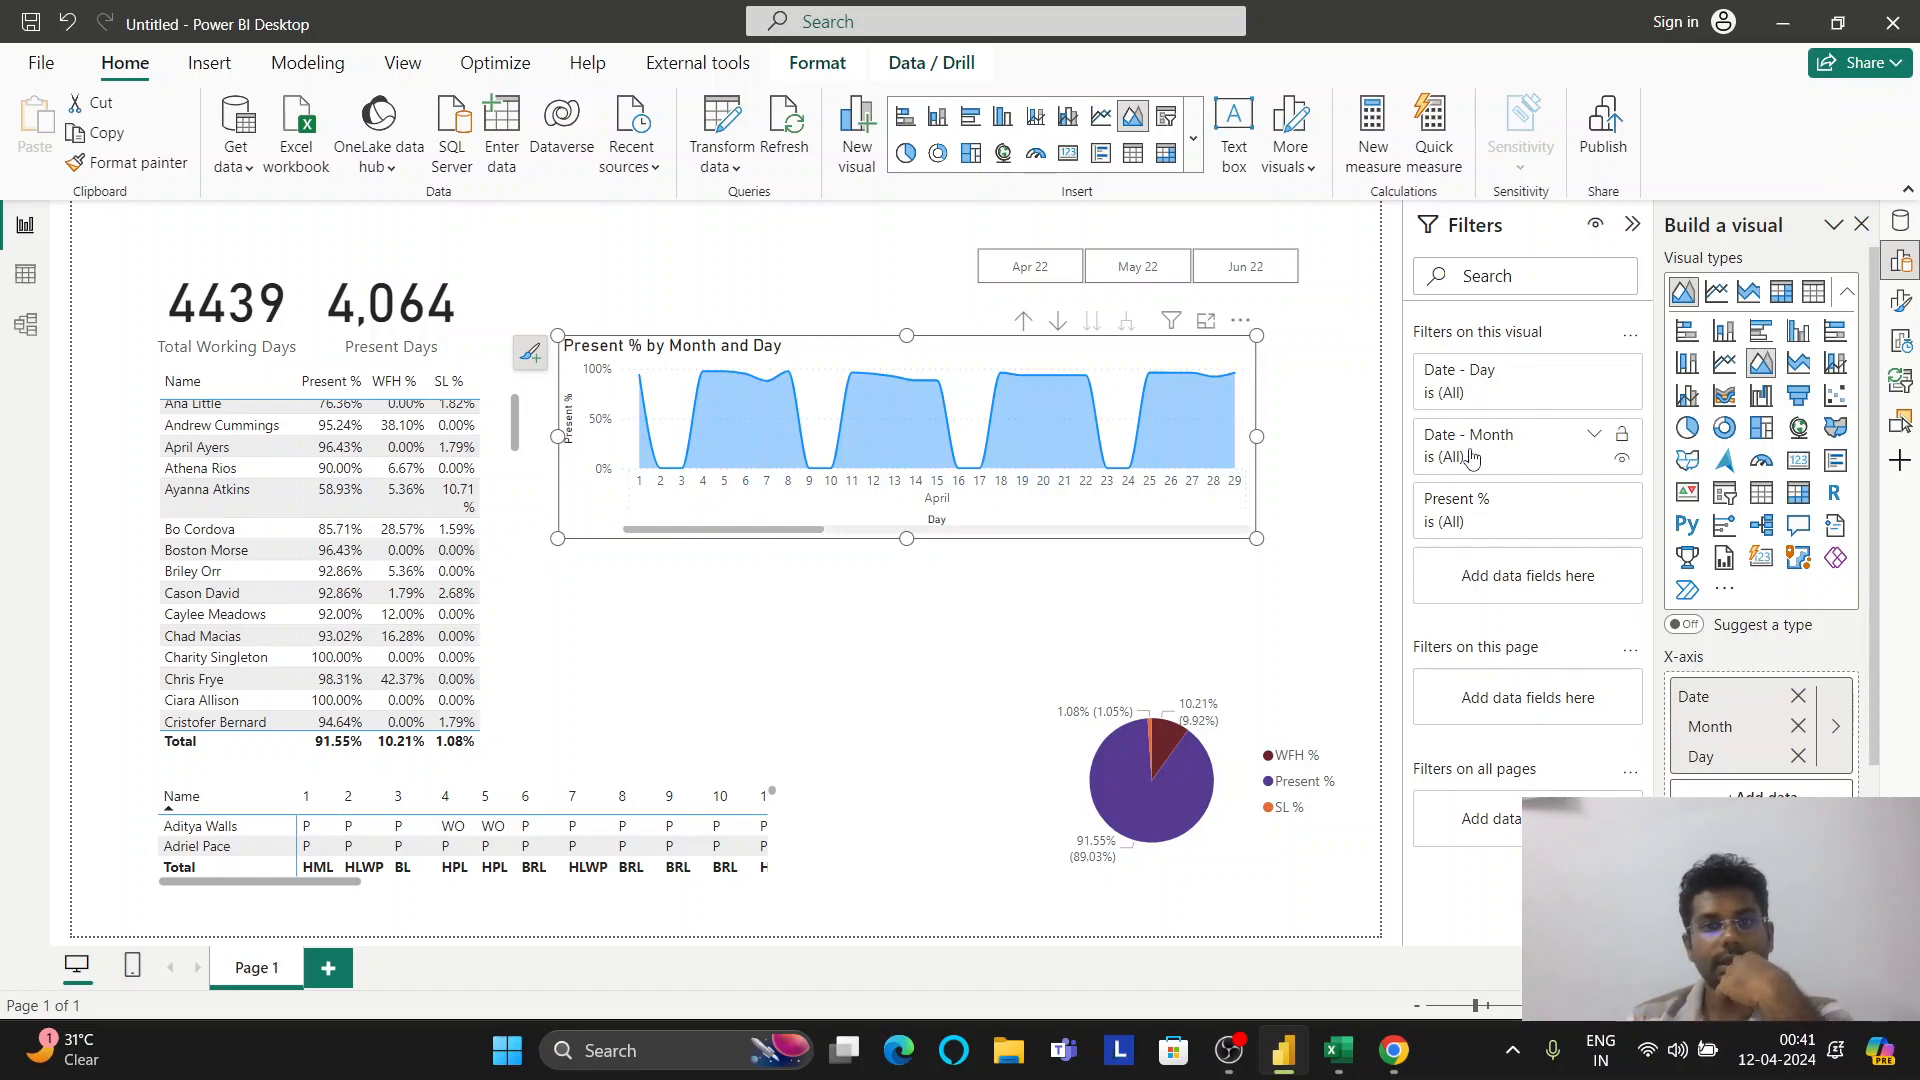
{"action": "left_click_drag", "start_coordinate": [810, 540], "coordinate": [730, 542]}
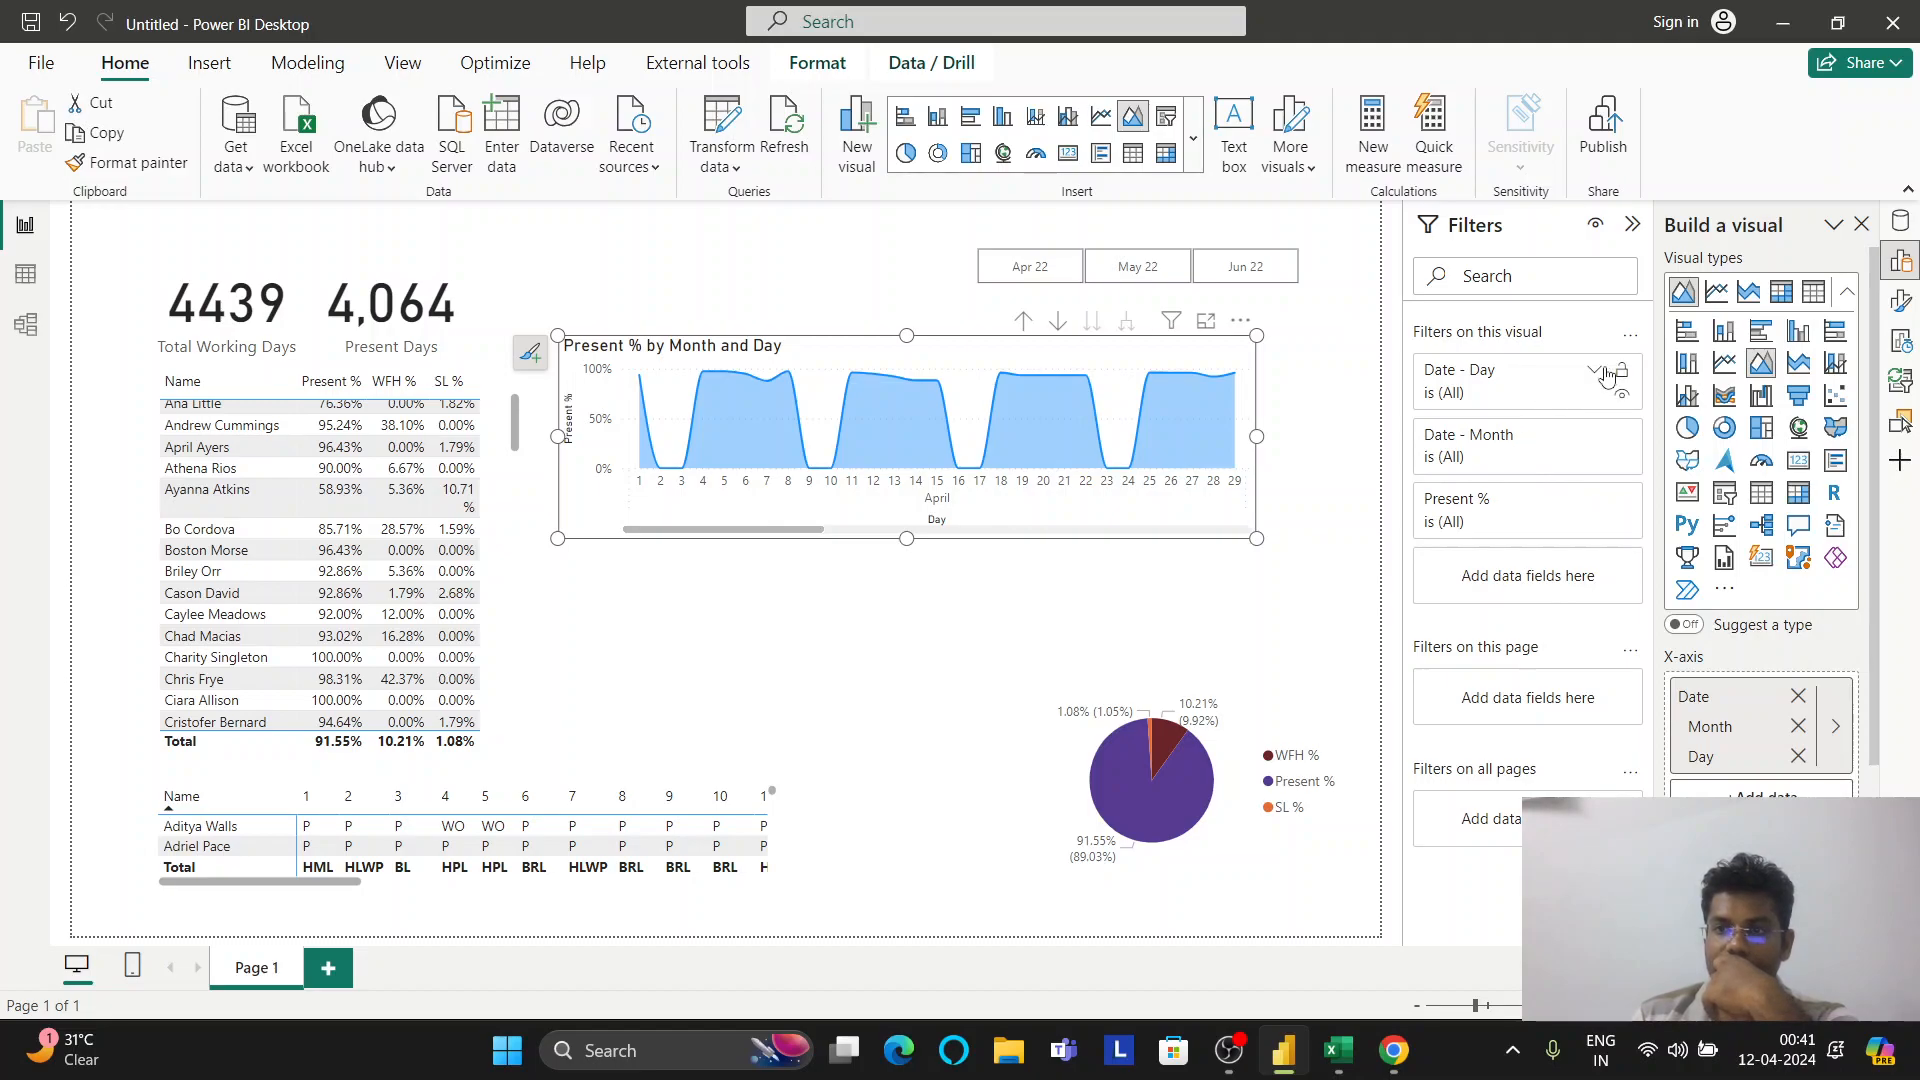
Expand the chart's Date - Day filter, try Basic filtering on day 1, then clear it
{"action": "left_click", "coordinate": [1596, 371]}
{"action": "left_click", "coordinate": [1592, 456]}
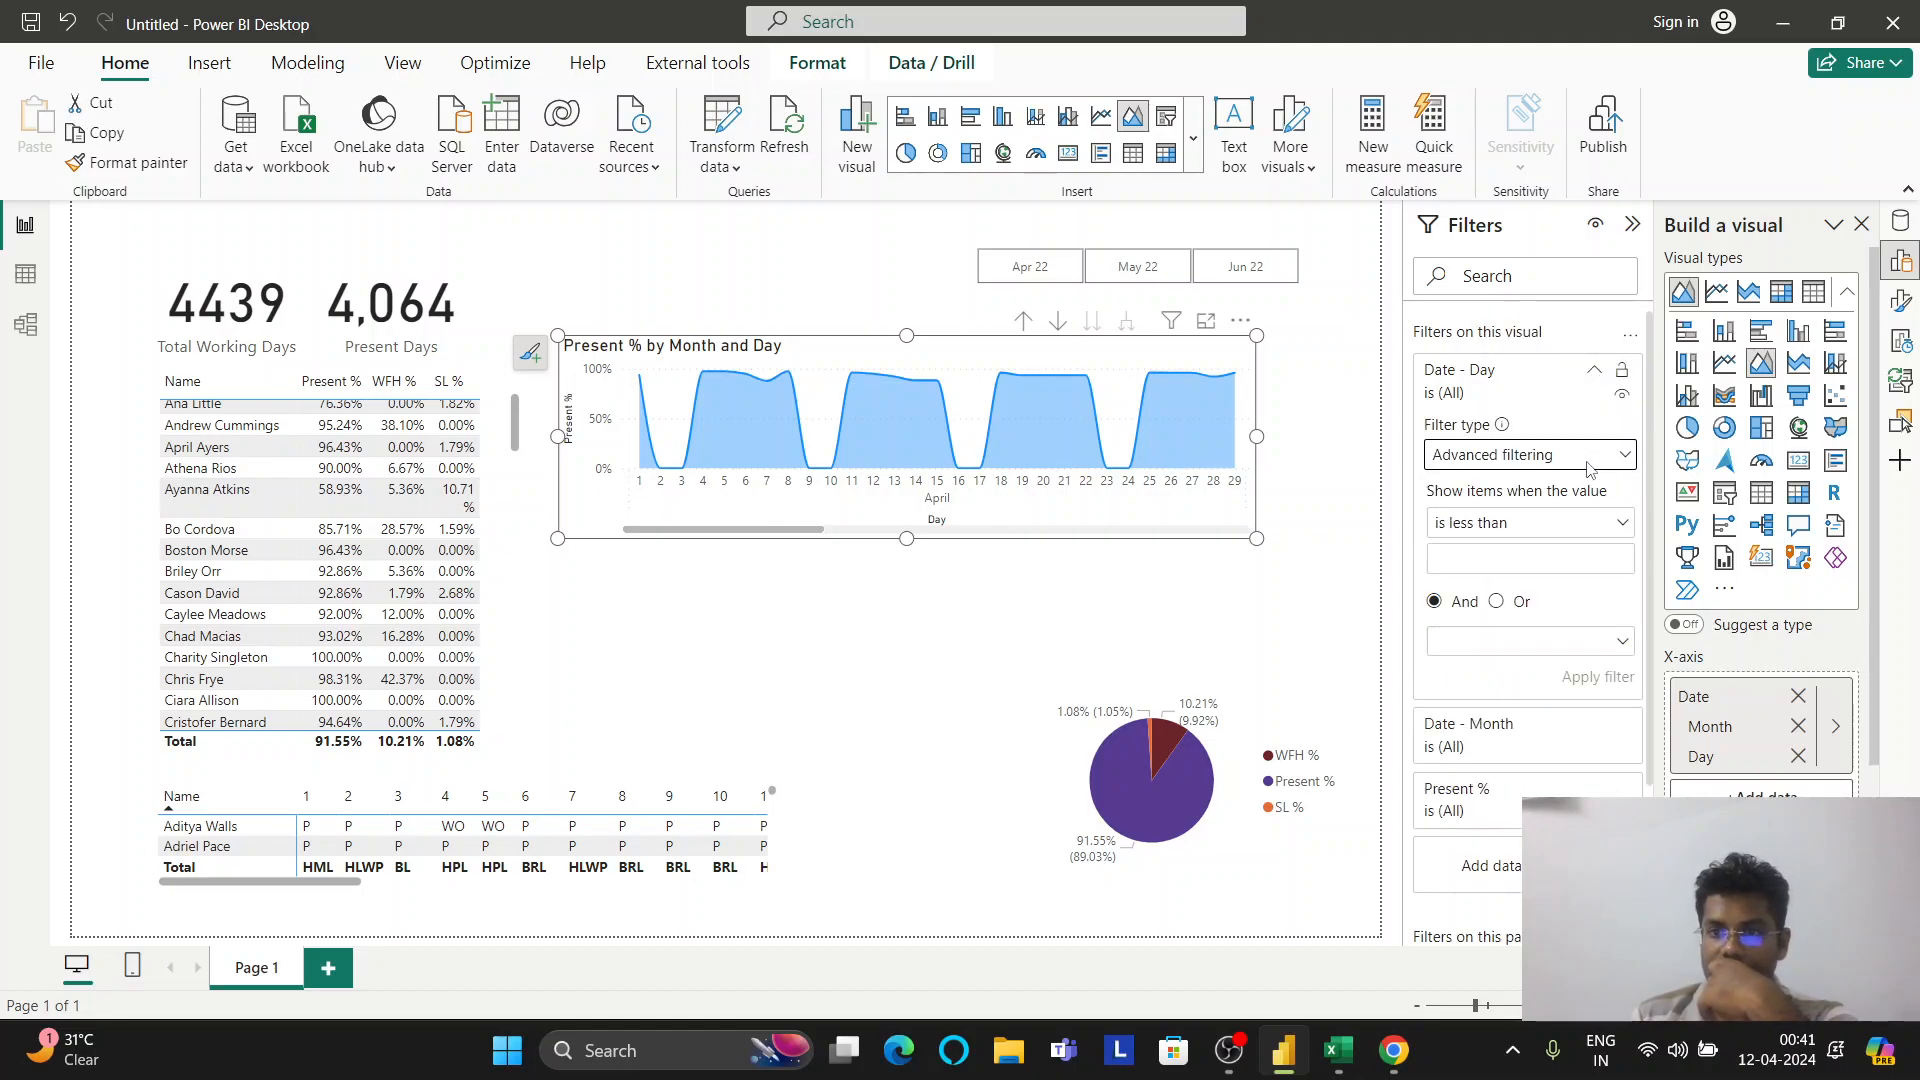
{"action": "left_click", "coordinate": [1550, 530]}
{"action": "scroll", "coordinate": [1530, 590], "scroll_direction": "down", "scroll_amount": 3}
{"action": "scroll", "coordinate": [1517, 487], "scroll_direction": "up", "scroll_amount": 2}
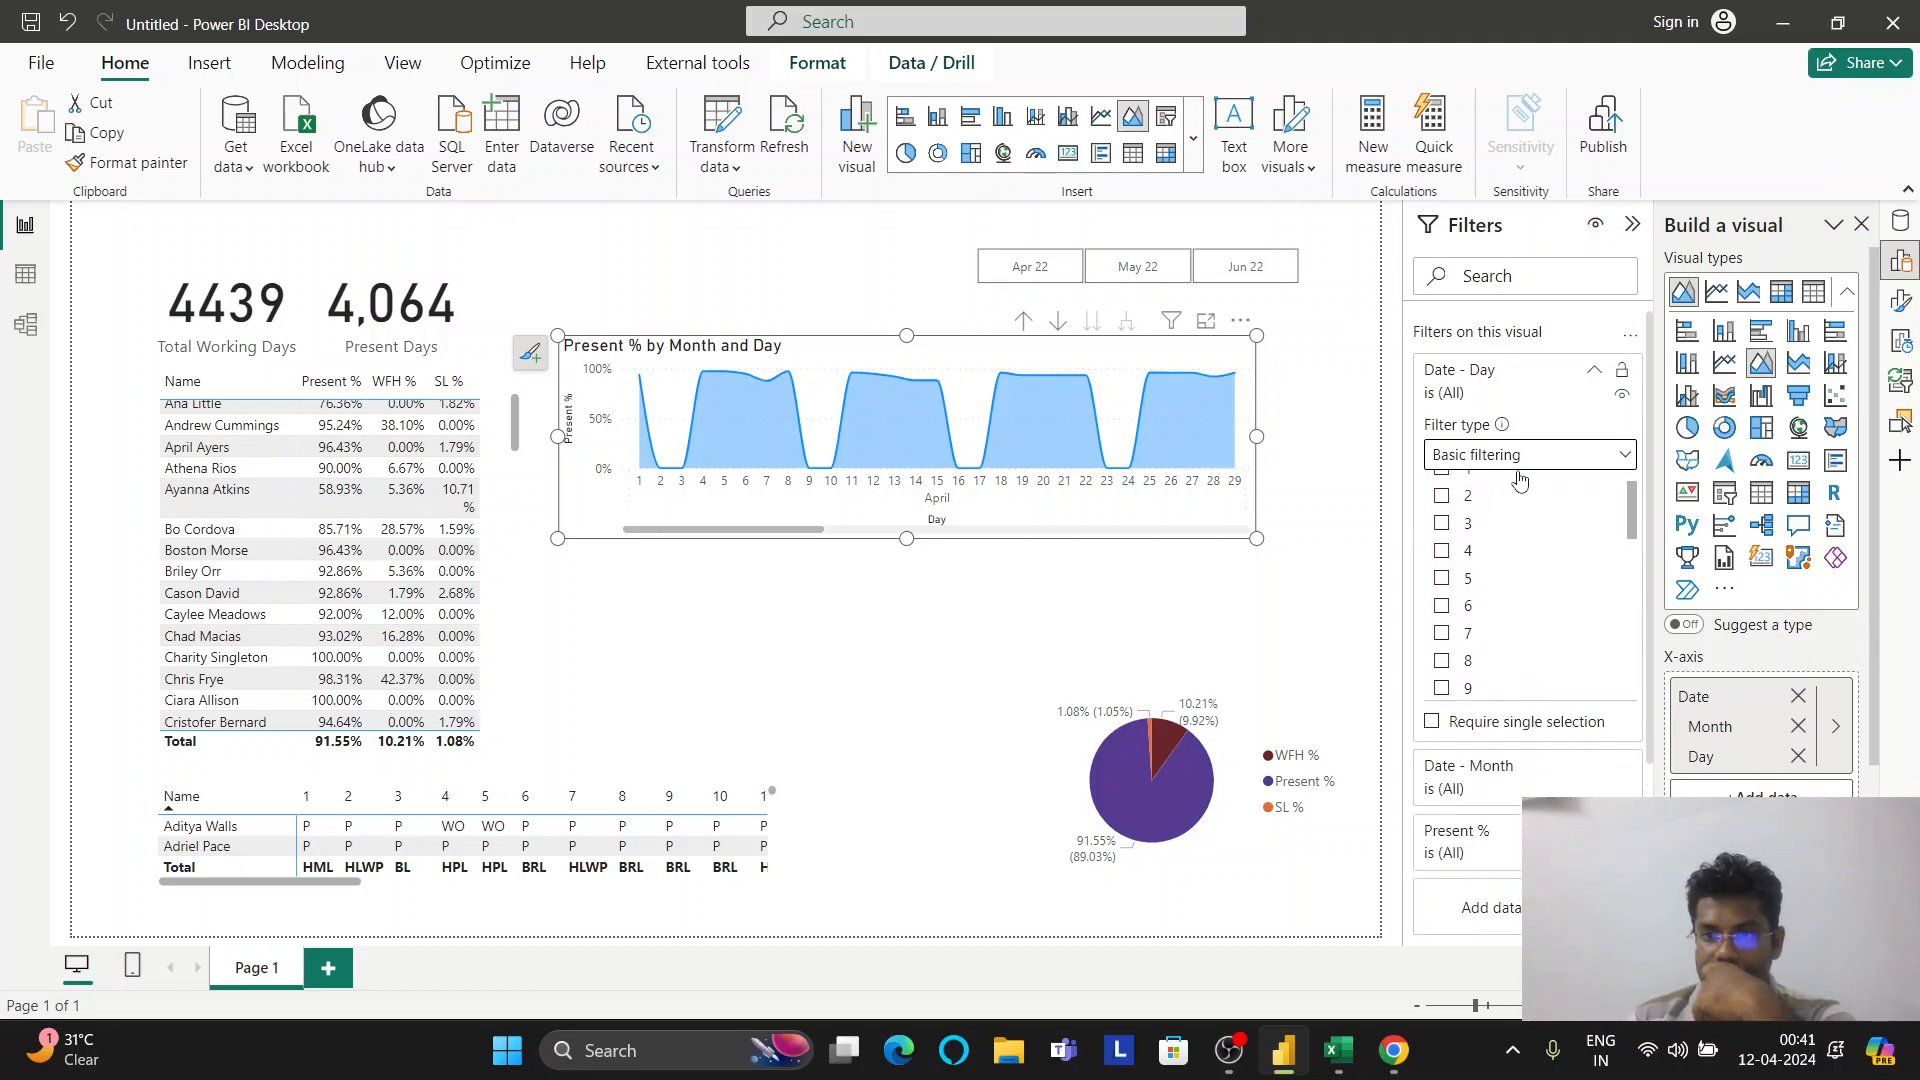
{"action": "left_click", "coordinate": [1520, 468]}
{"action": "left_click", "coordinate": [1516, 462]}
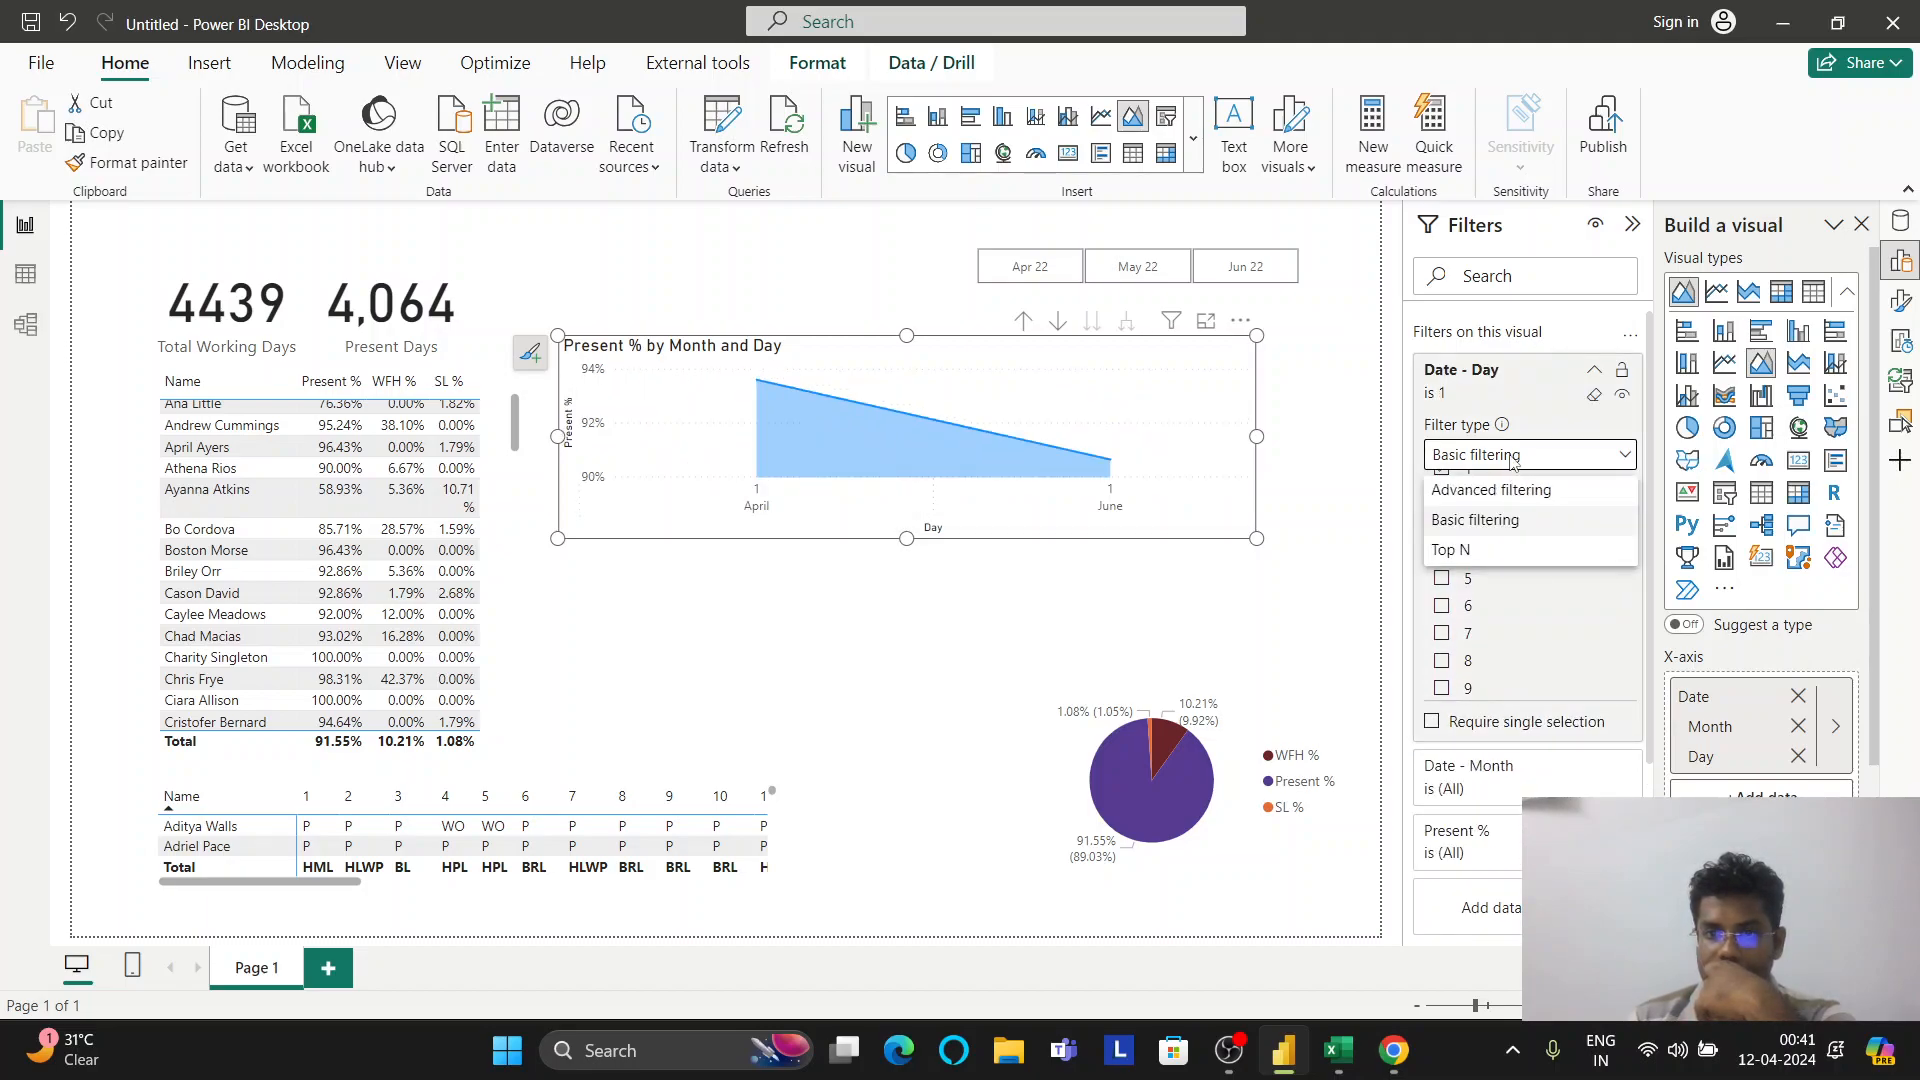
{"action": "left_click", "coordinate": [1475, 519]}
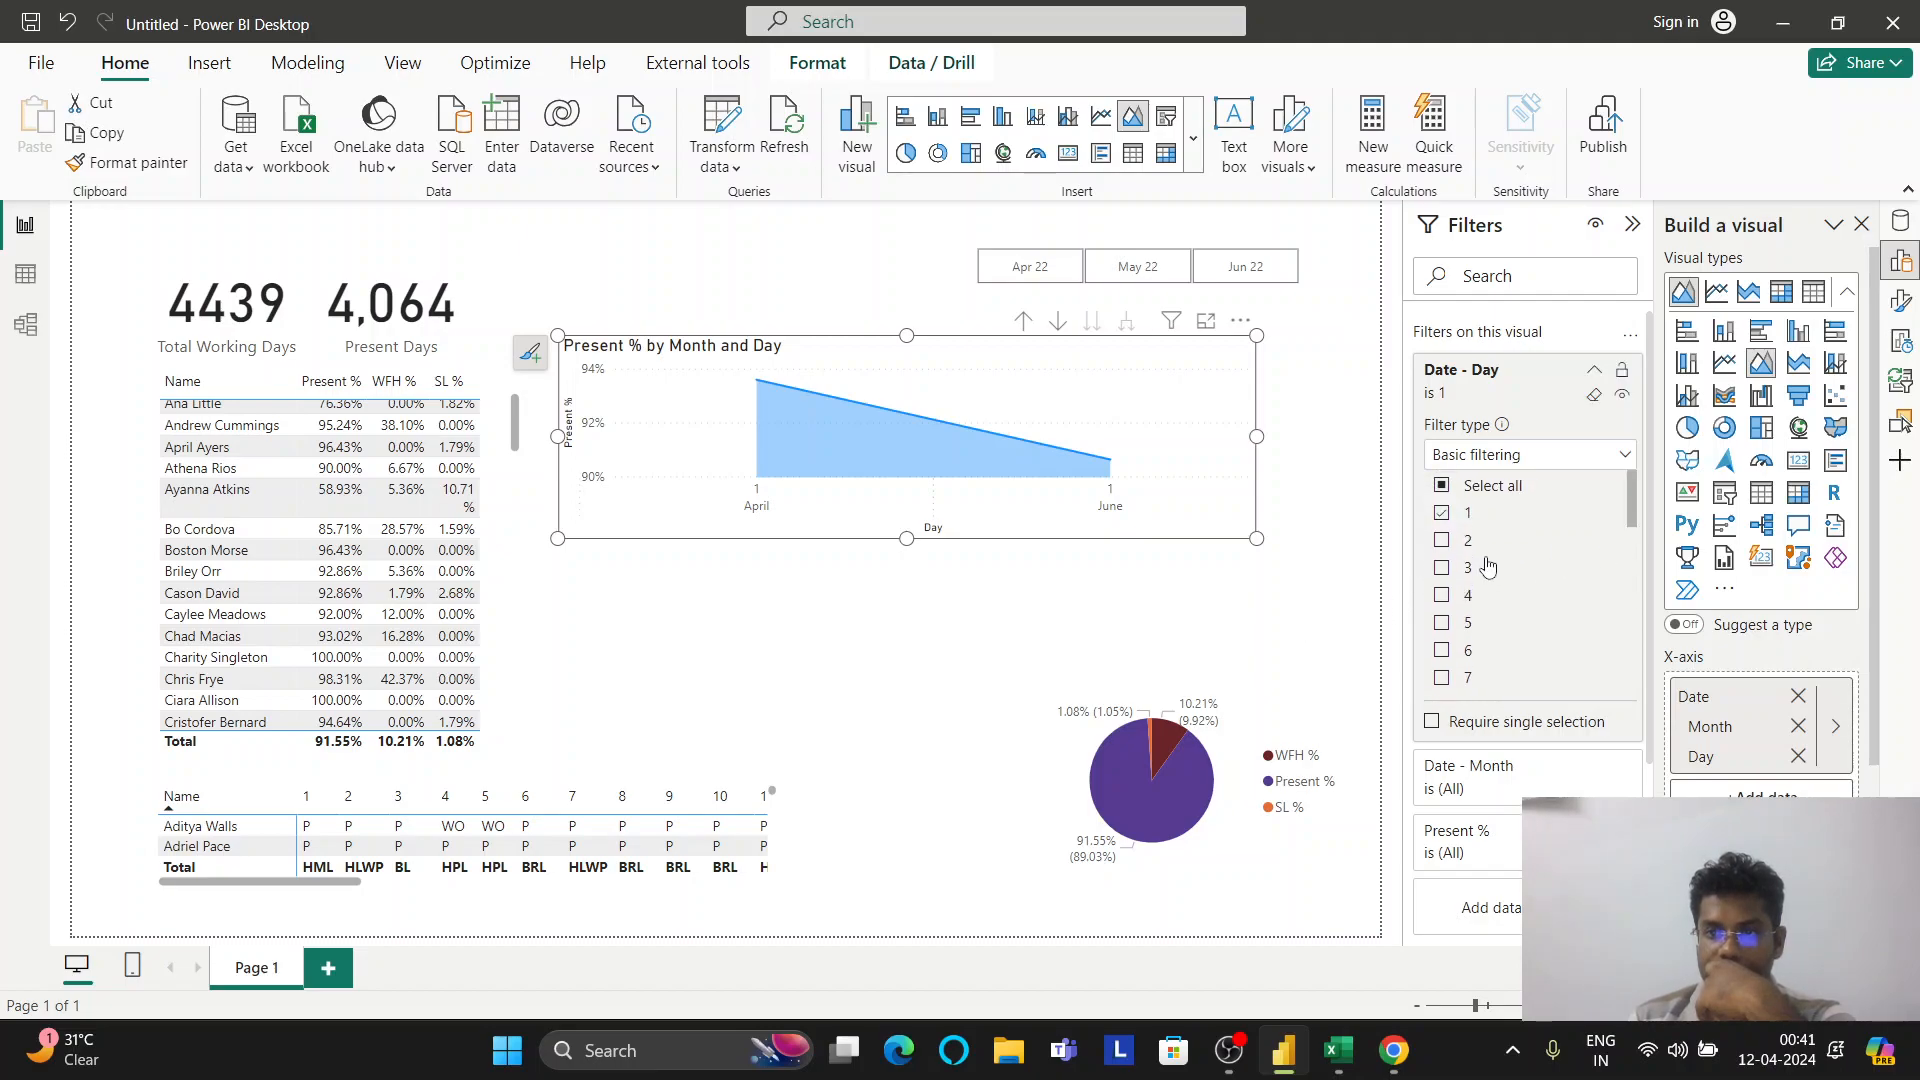
{"action": "left_click", "coordinate": [1443, 512]}
Switch the Day filter to Advanced filtering with the condition 'is'
{"action": "left_click", "coordinate": [1443, 512]}
{"action": "left_click", "coordinate": [1516, 456]}
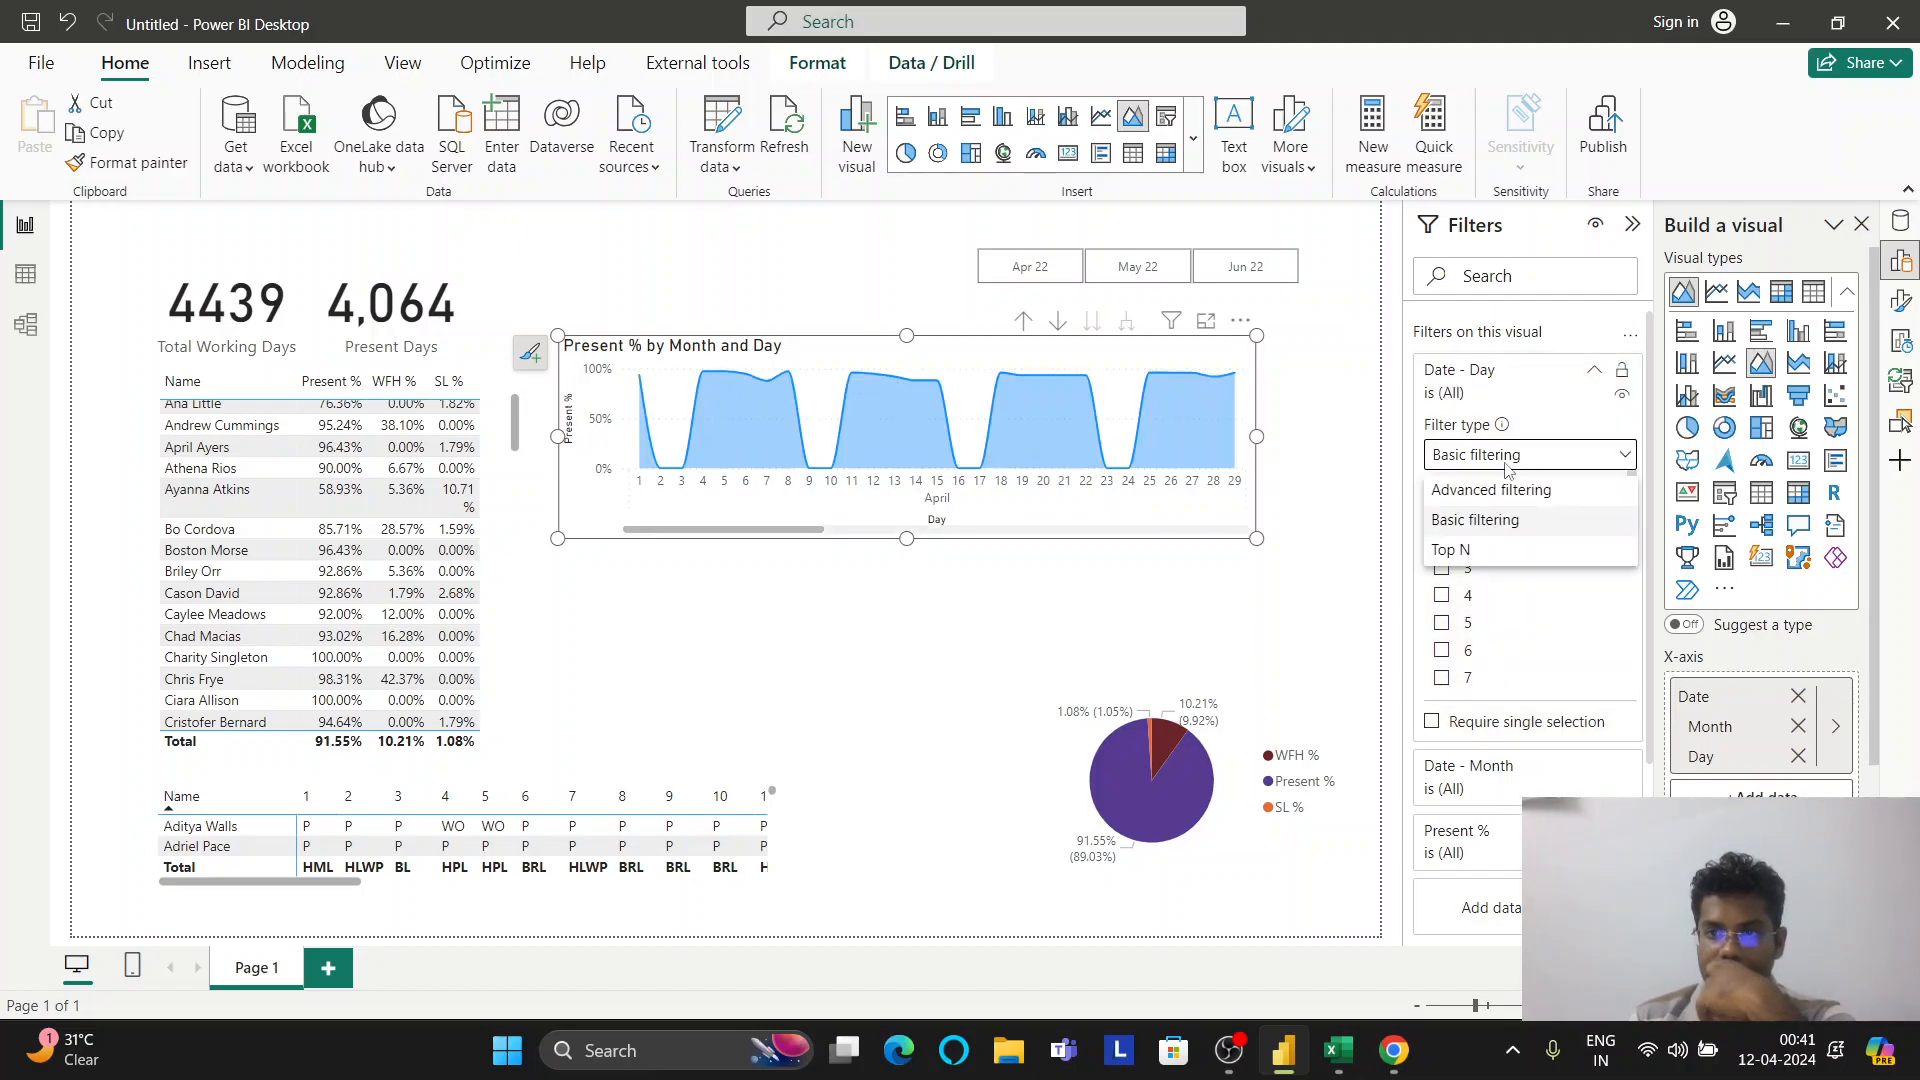
{"action": "left_click", "coordinate": [1493, 487]}
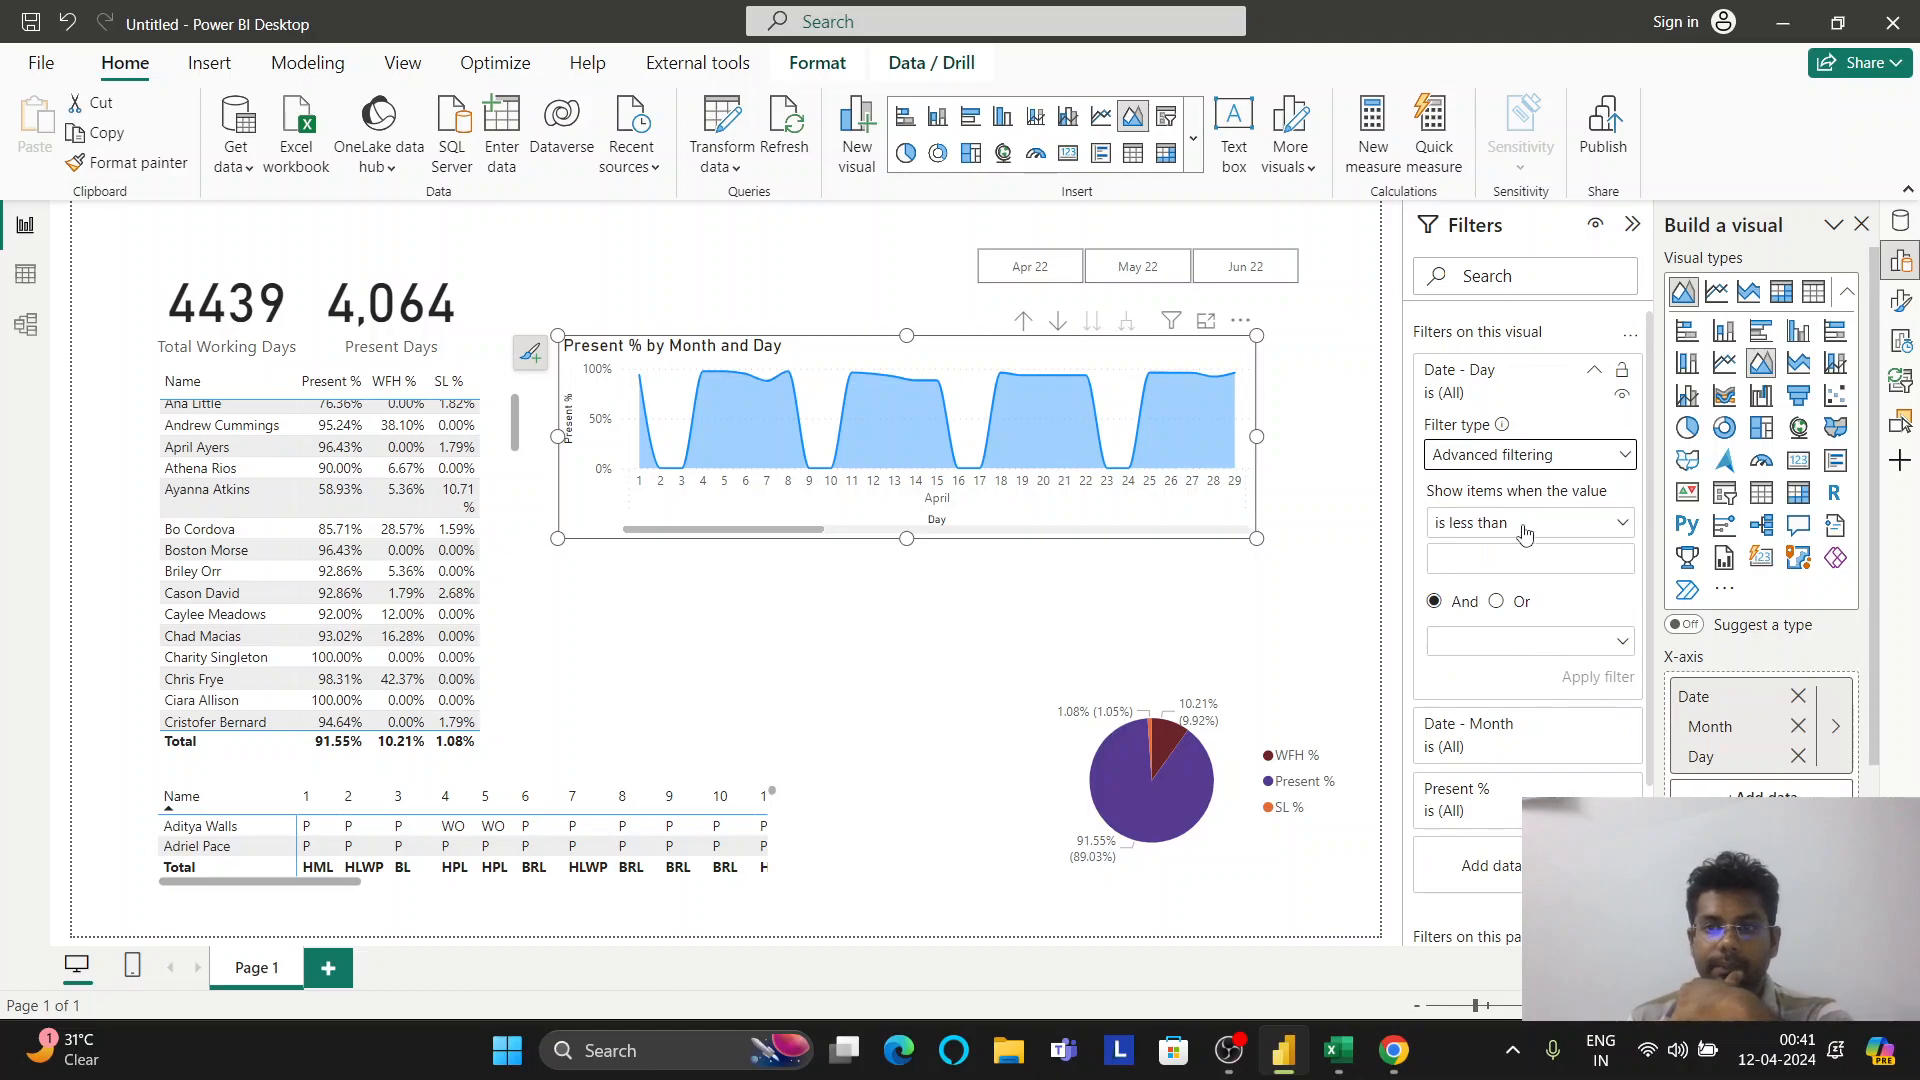
{"action": "left_click", "coordinate": [1527, 526]}
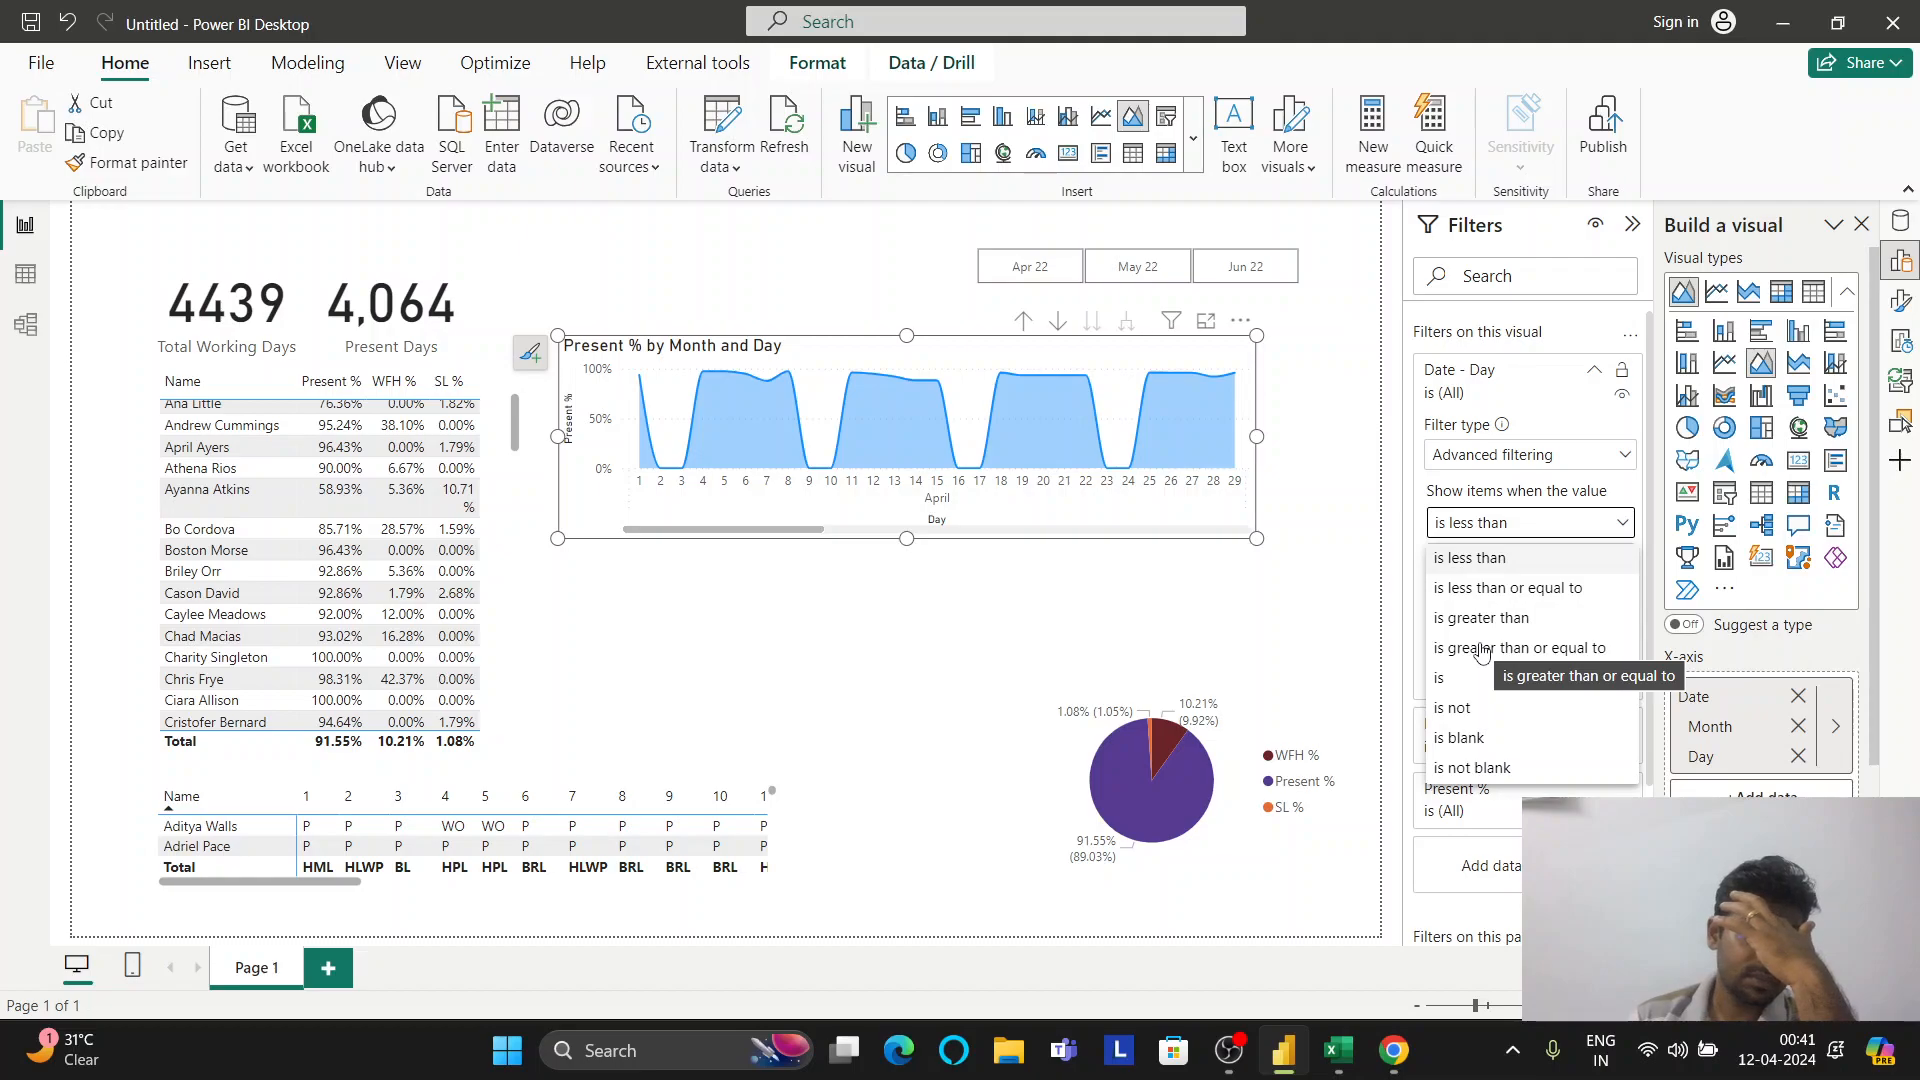
{"action": "left_click", "coordinate": [1474, 680]}
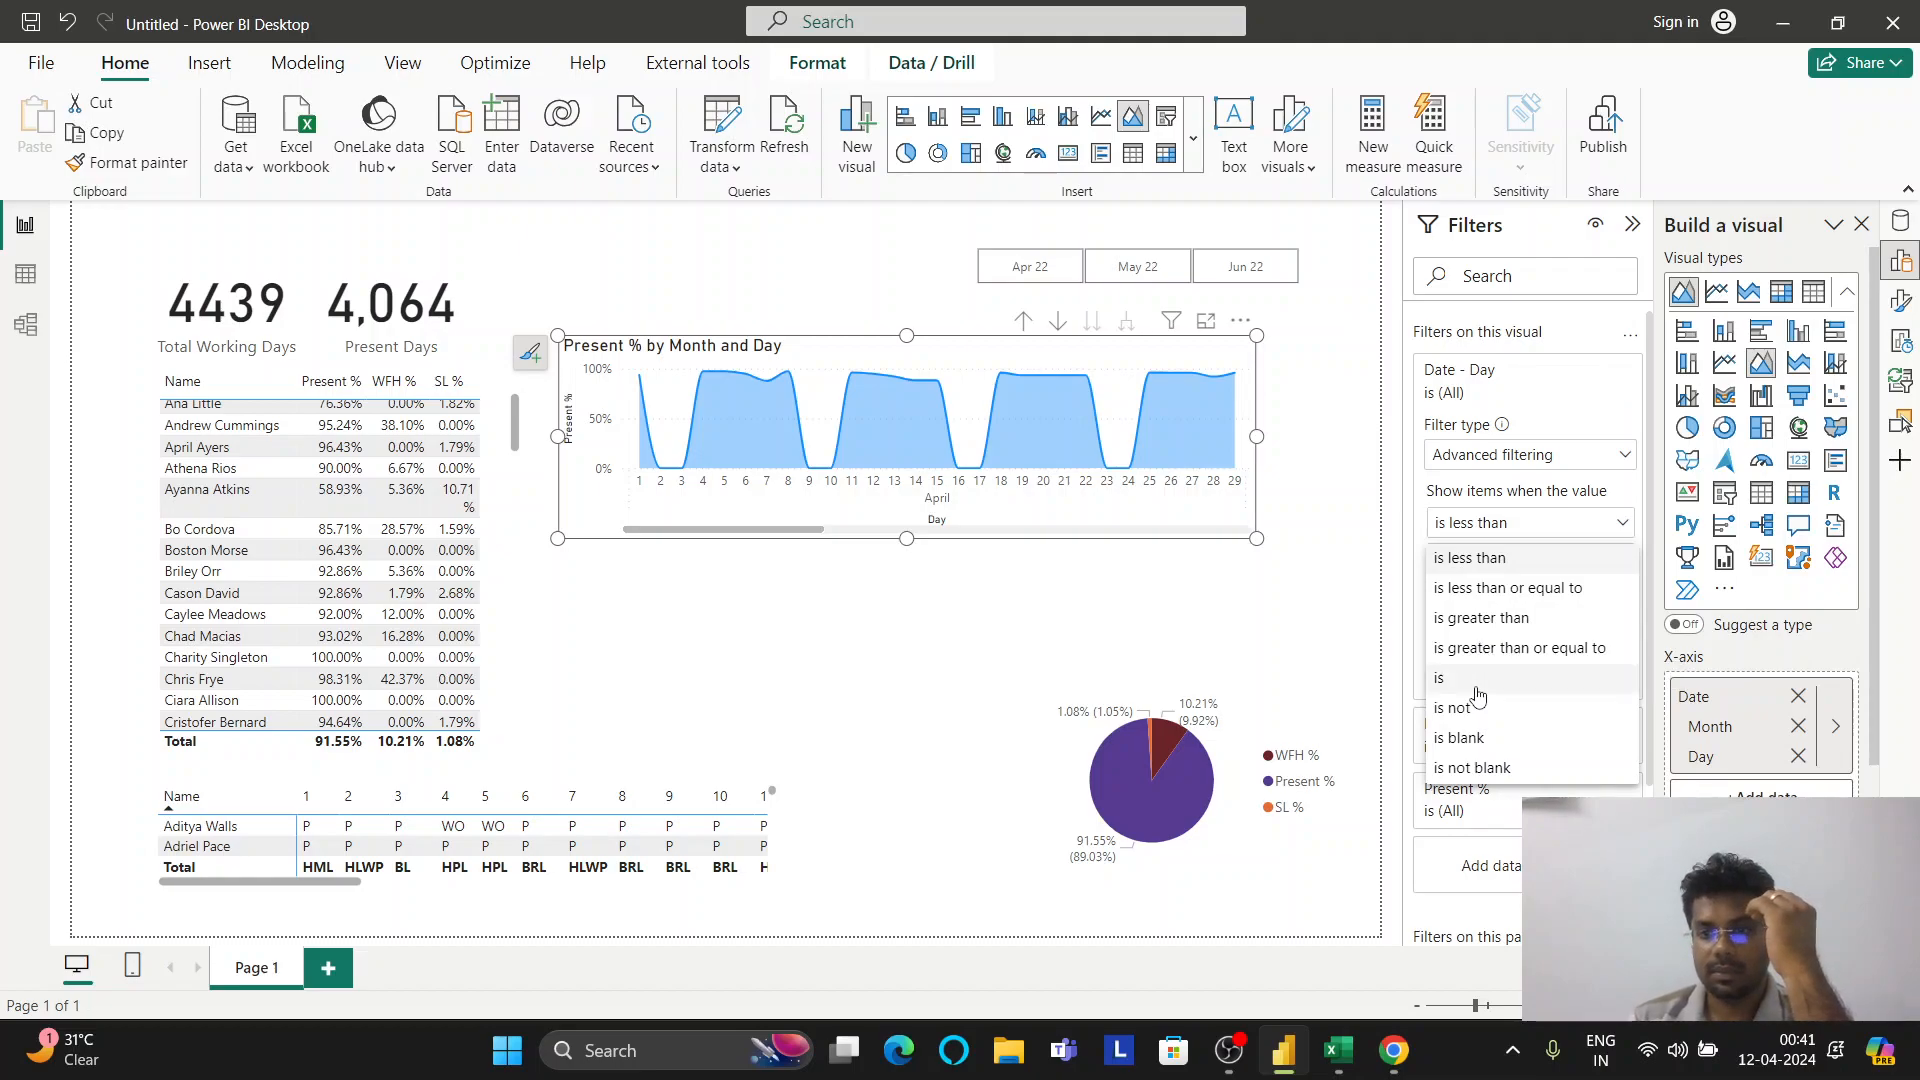
{"action": "left_click", "coordinate": [1526, 457]}
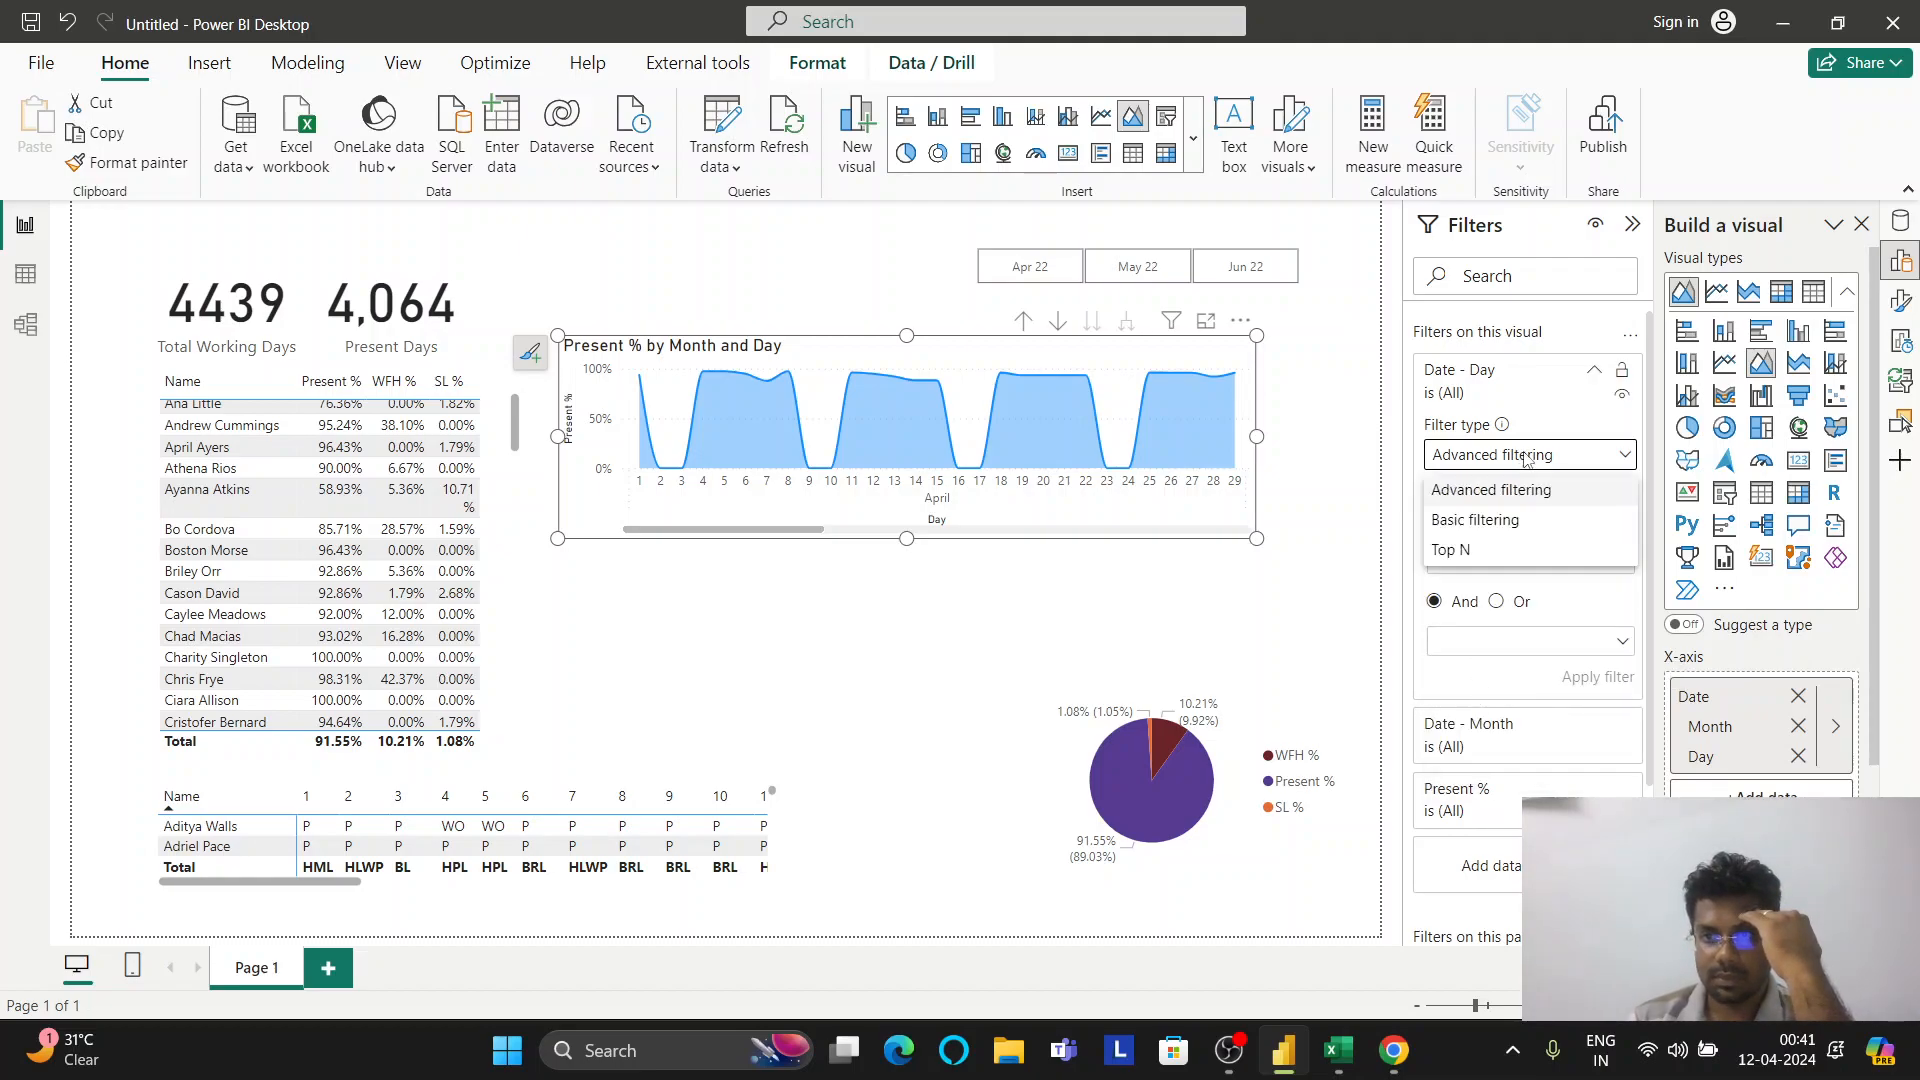
{"action": "key", "text": "Escape"}
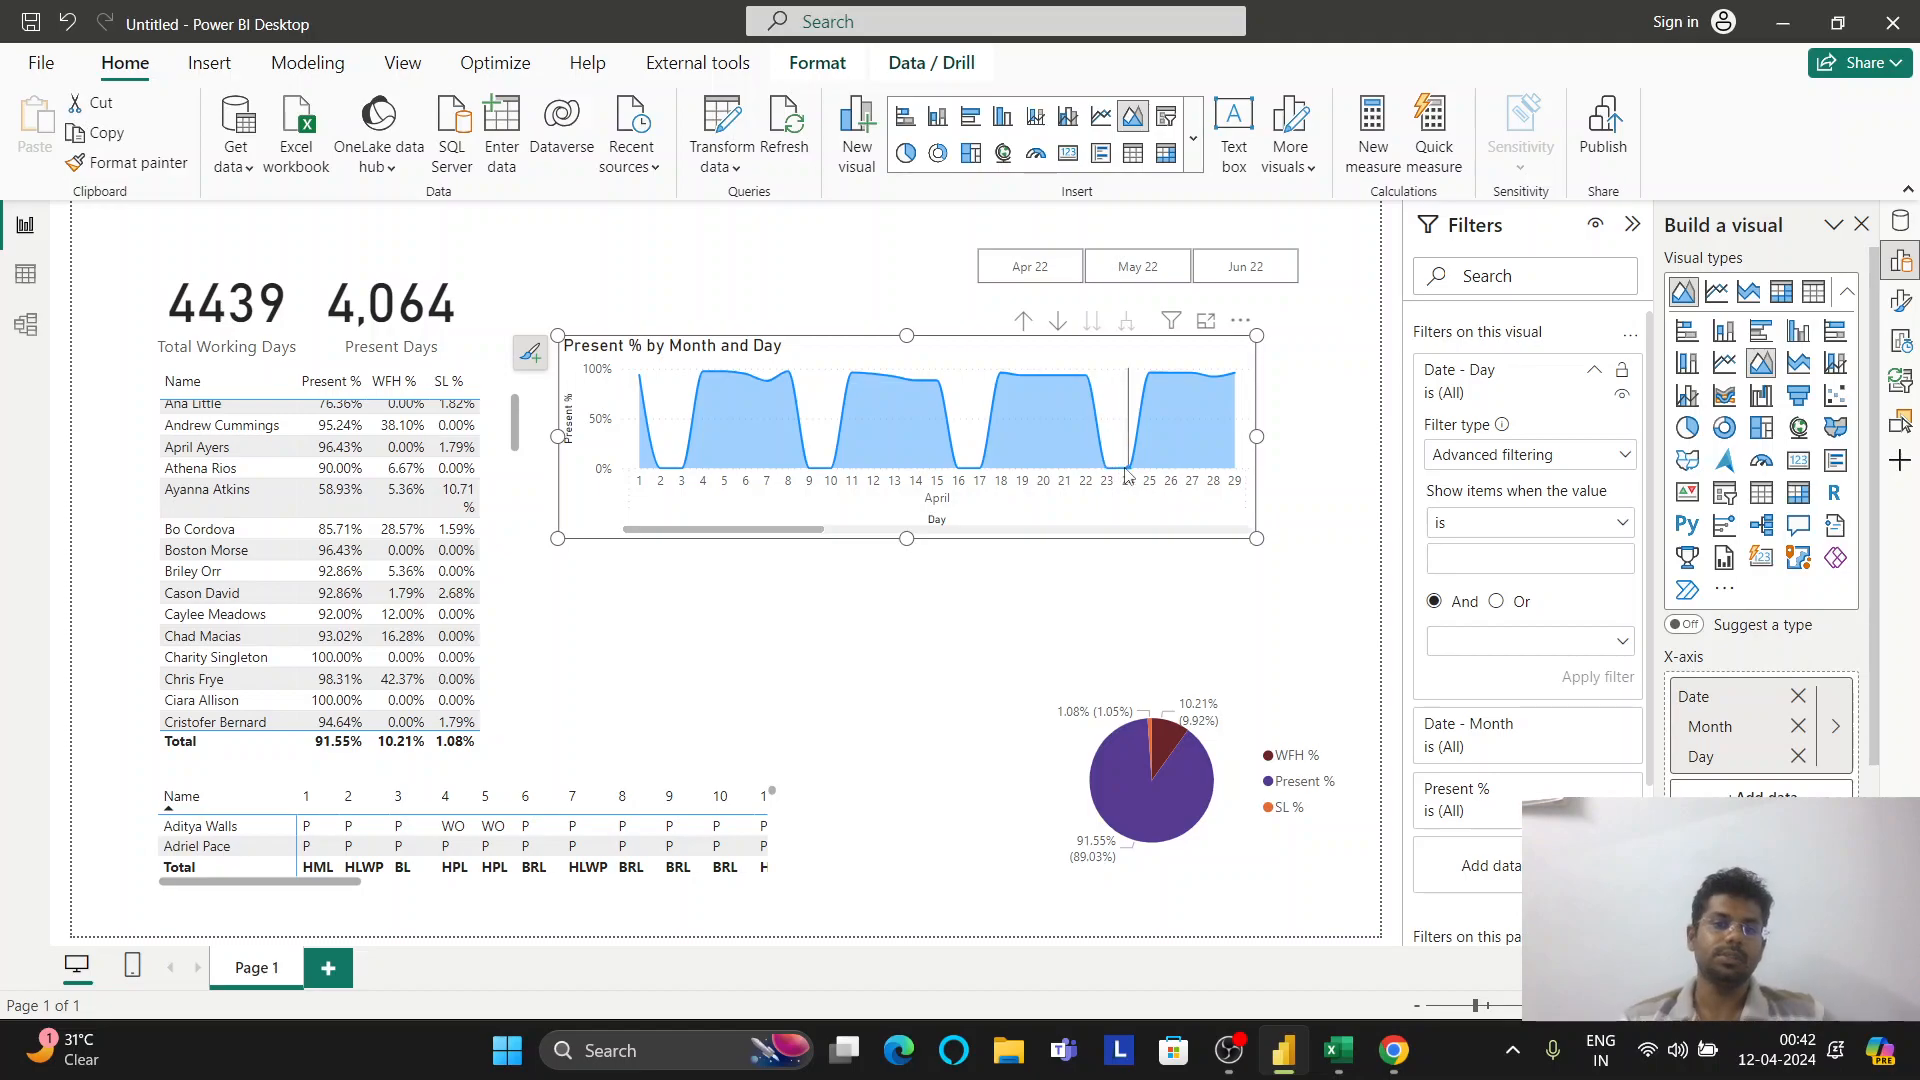
{"action": "mouse_move", "coordinate": [1127, 476]}
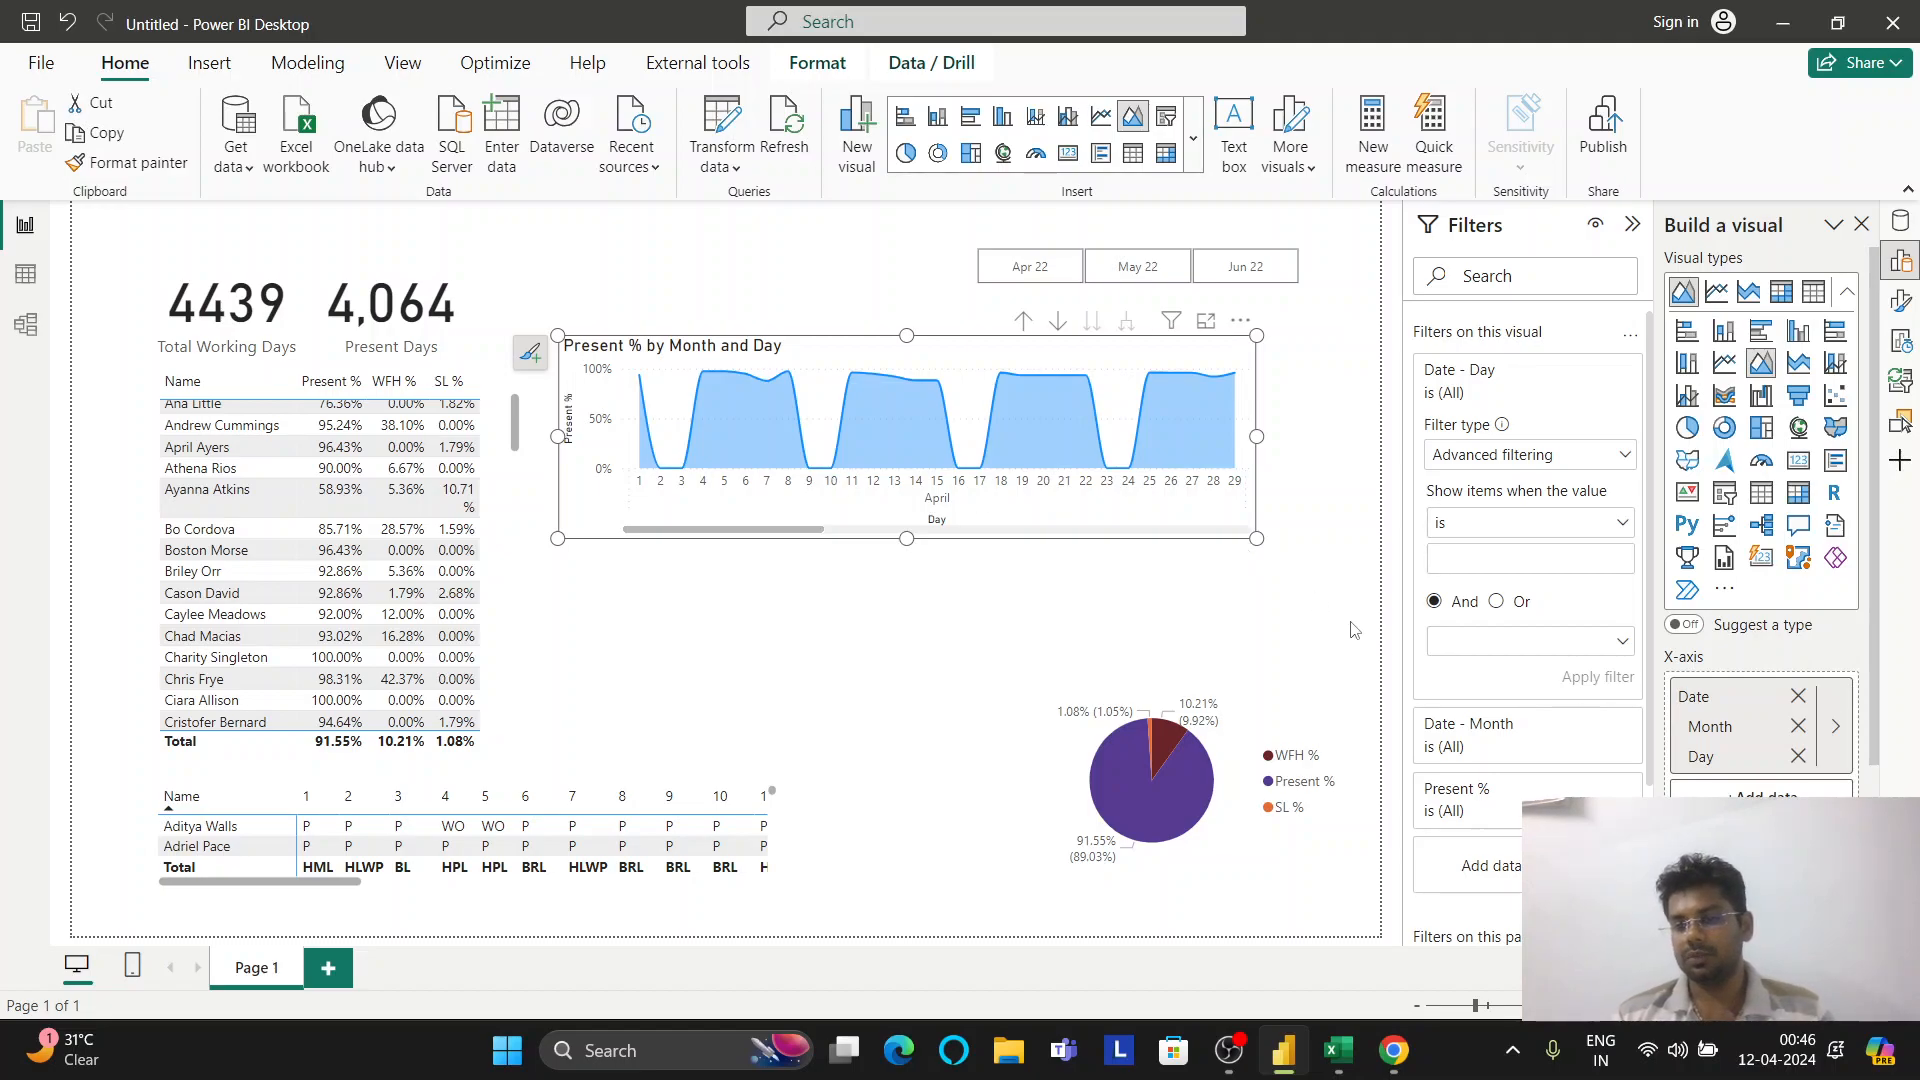
Add Value to Filters on all pages and test single selections of WO, BRL and BL
{"action": "left_click", "coordinate": [1900, 221]}
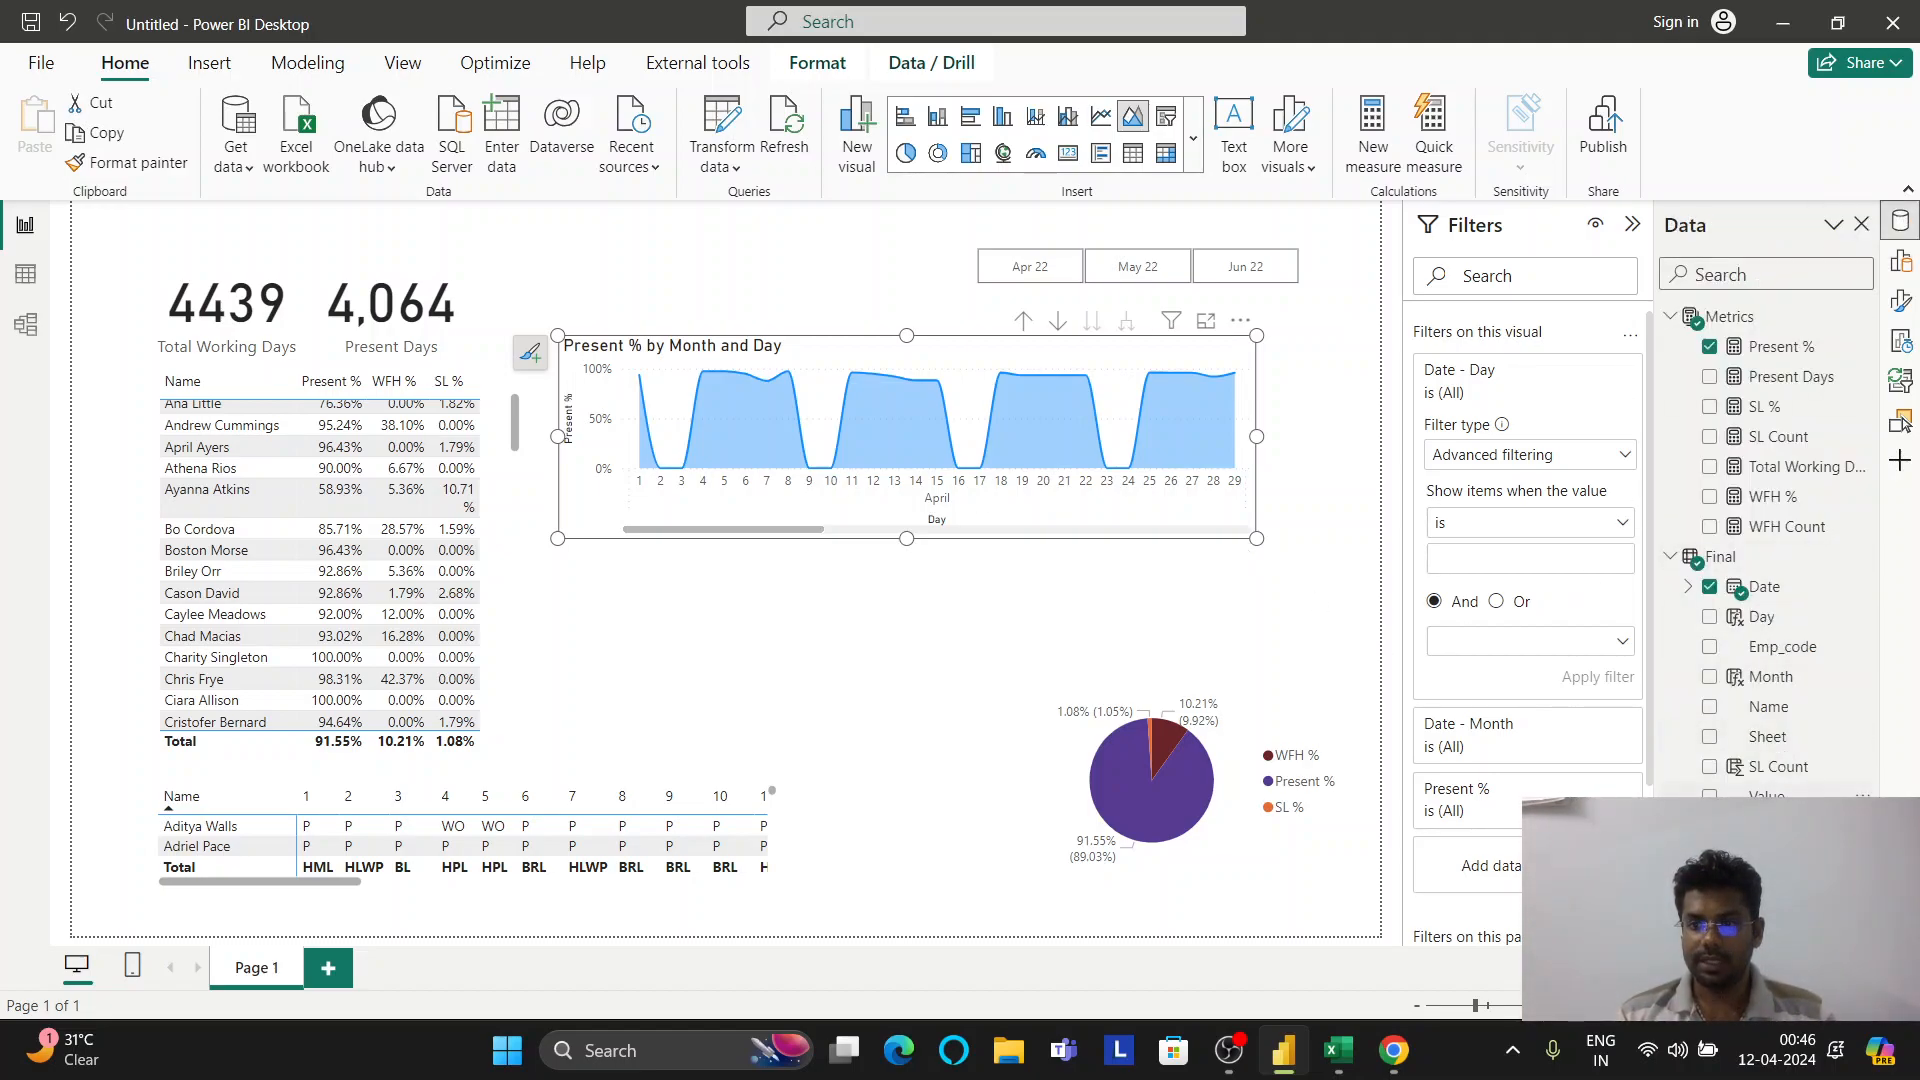
{"action": "scroll", "coordinate": [1522, 690], "scroll_direction": "down", "scroll_amount": 2}
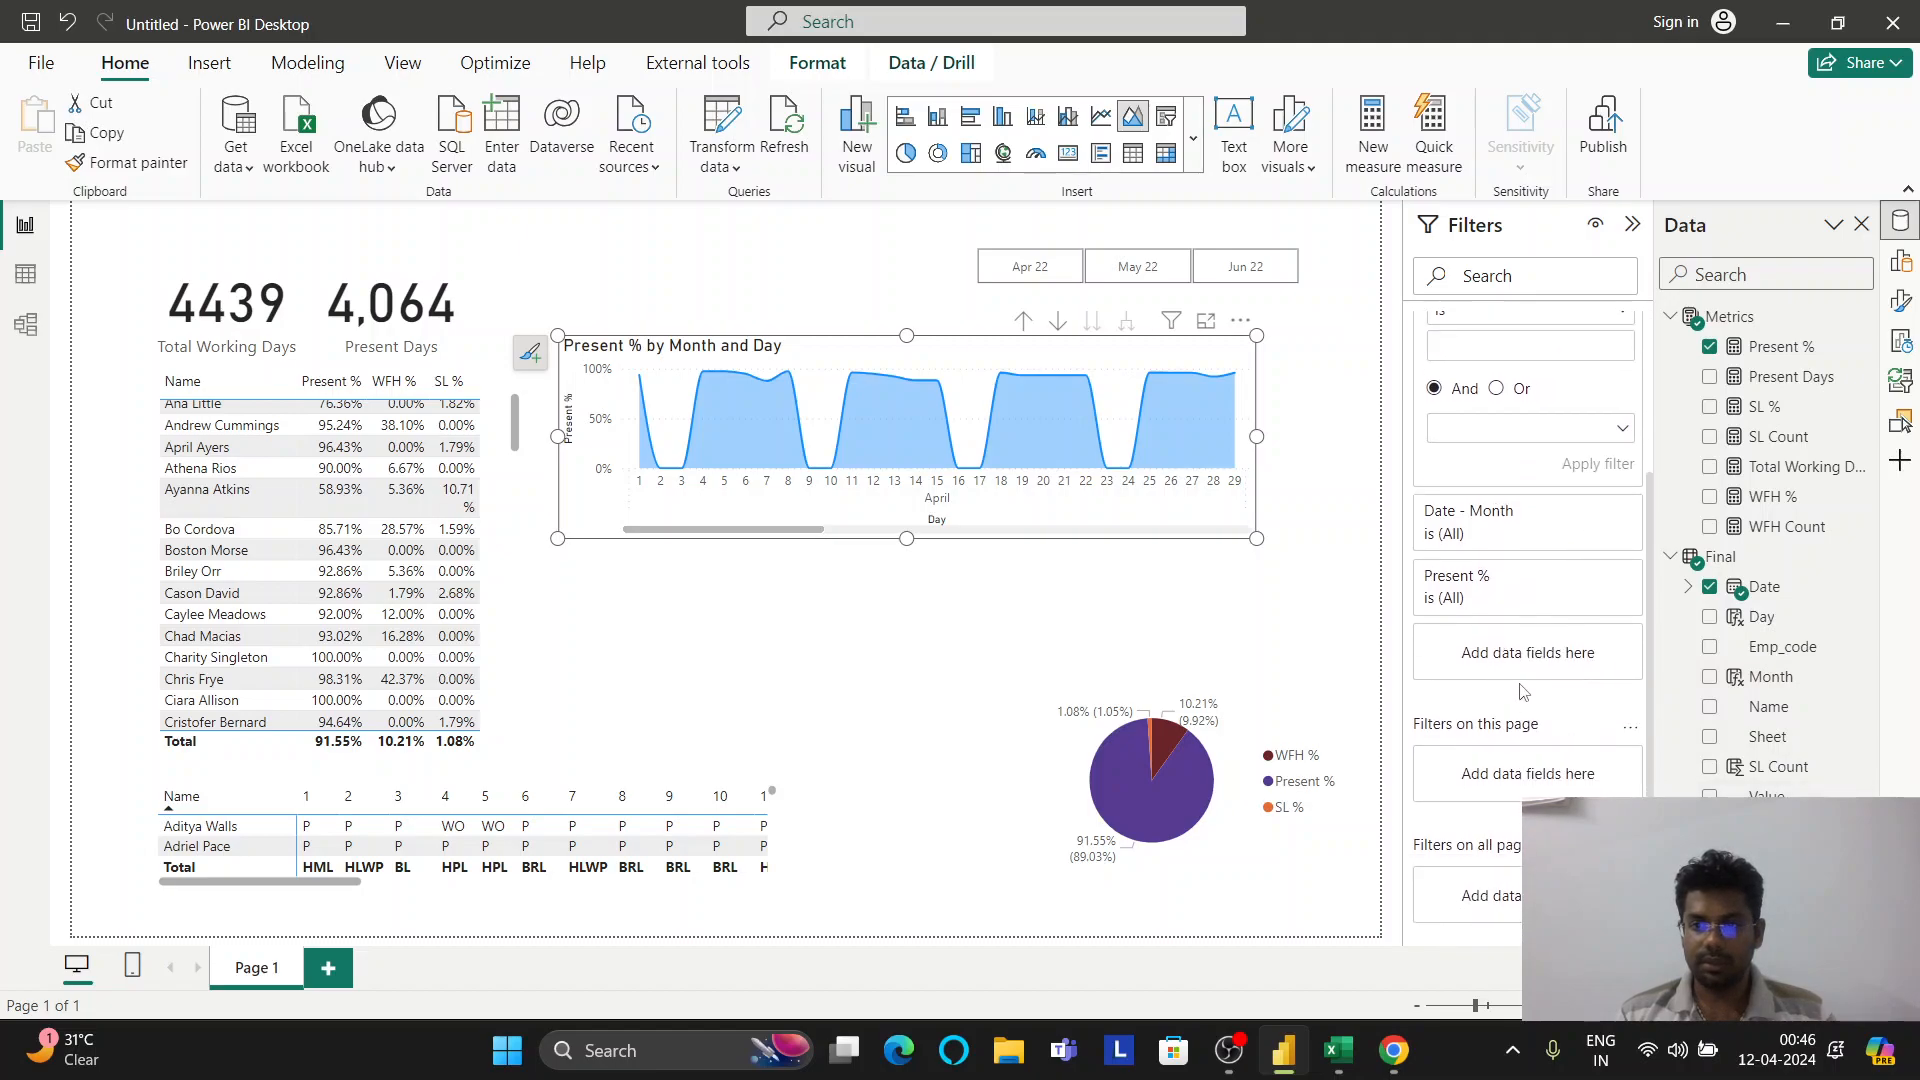
{"action": "left_click_drag", "start_coordinate": [1767, 795], "coordinate": [1490, 895]}
{"action": "scroll", "coordinate": [1527, 775], "scroll_direction": "down", "scroll_amount": 6}
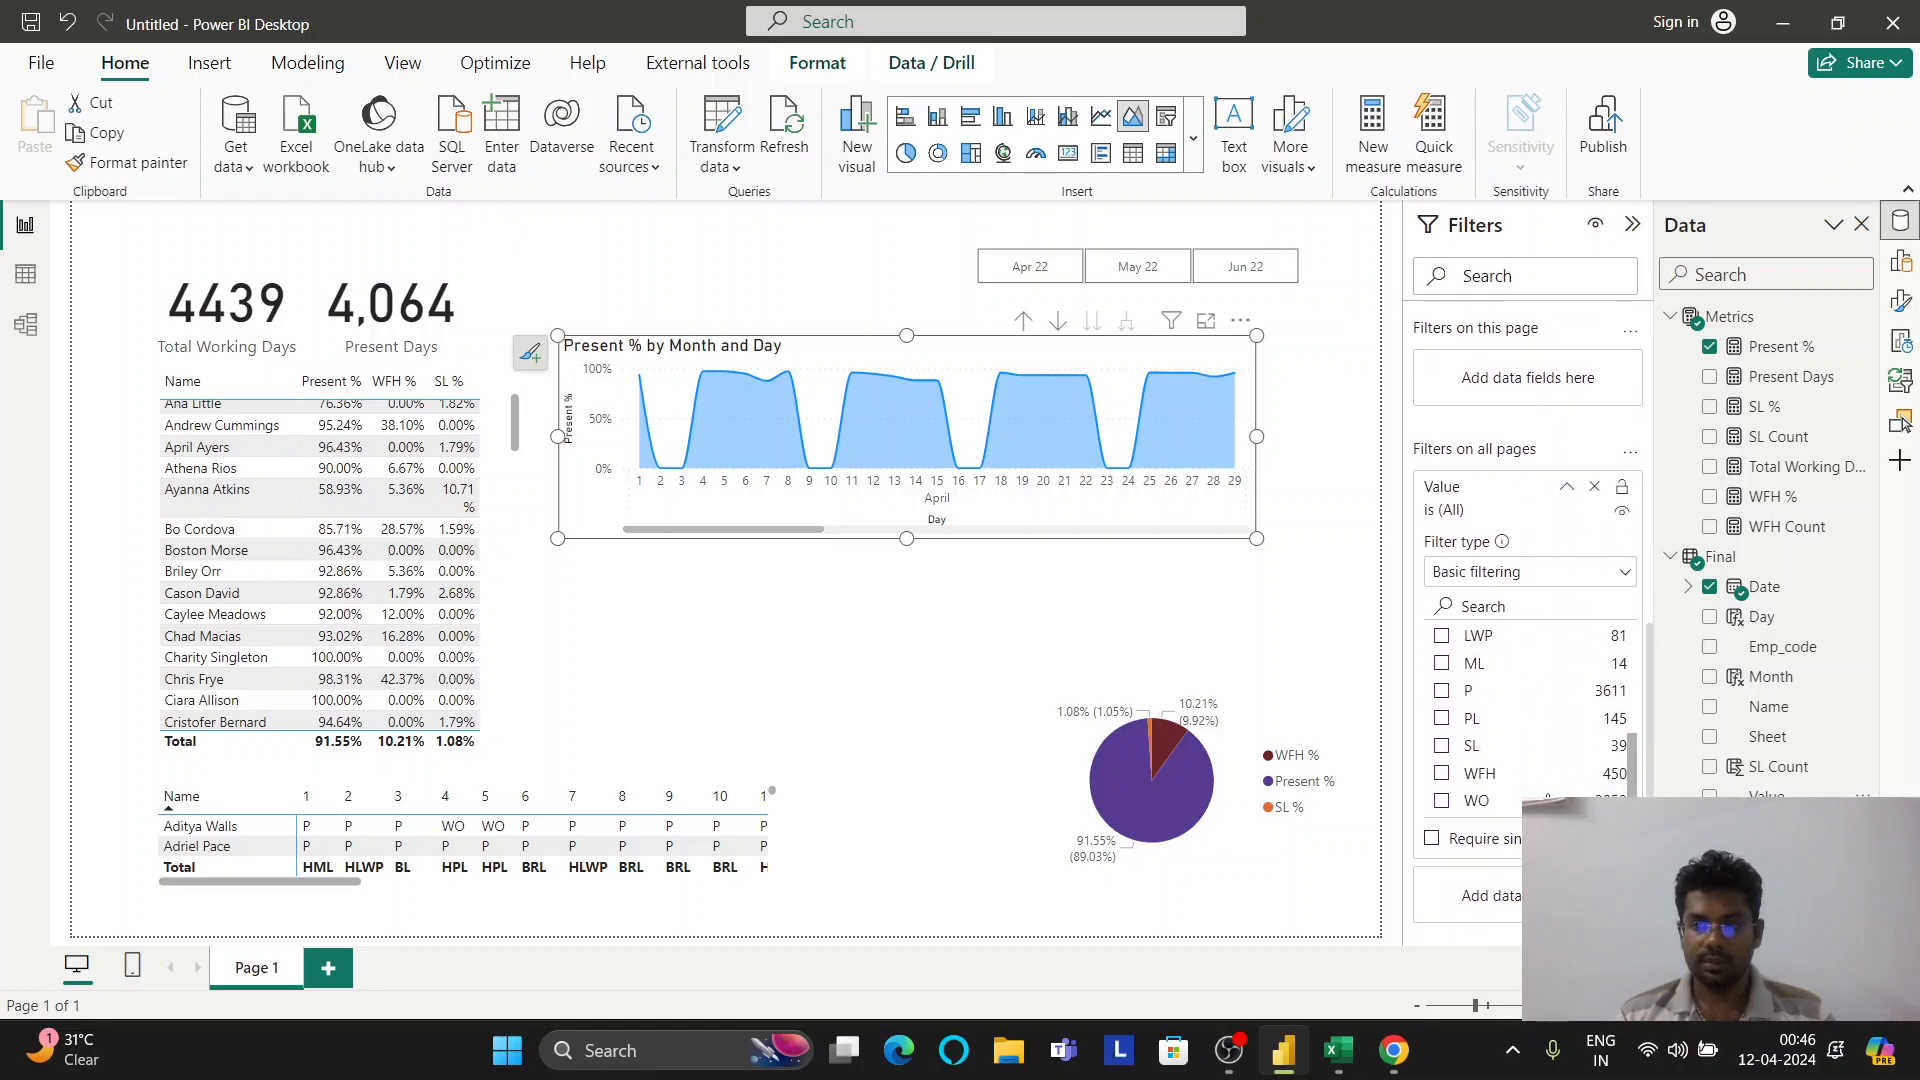
{"action": "left_click", "coordinate": [1470, 838]}
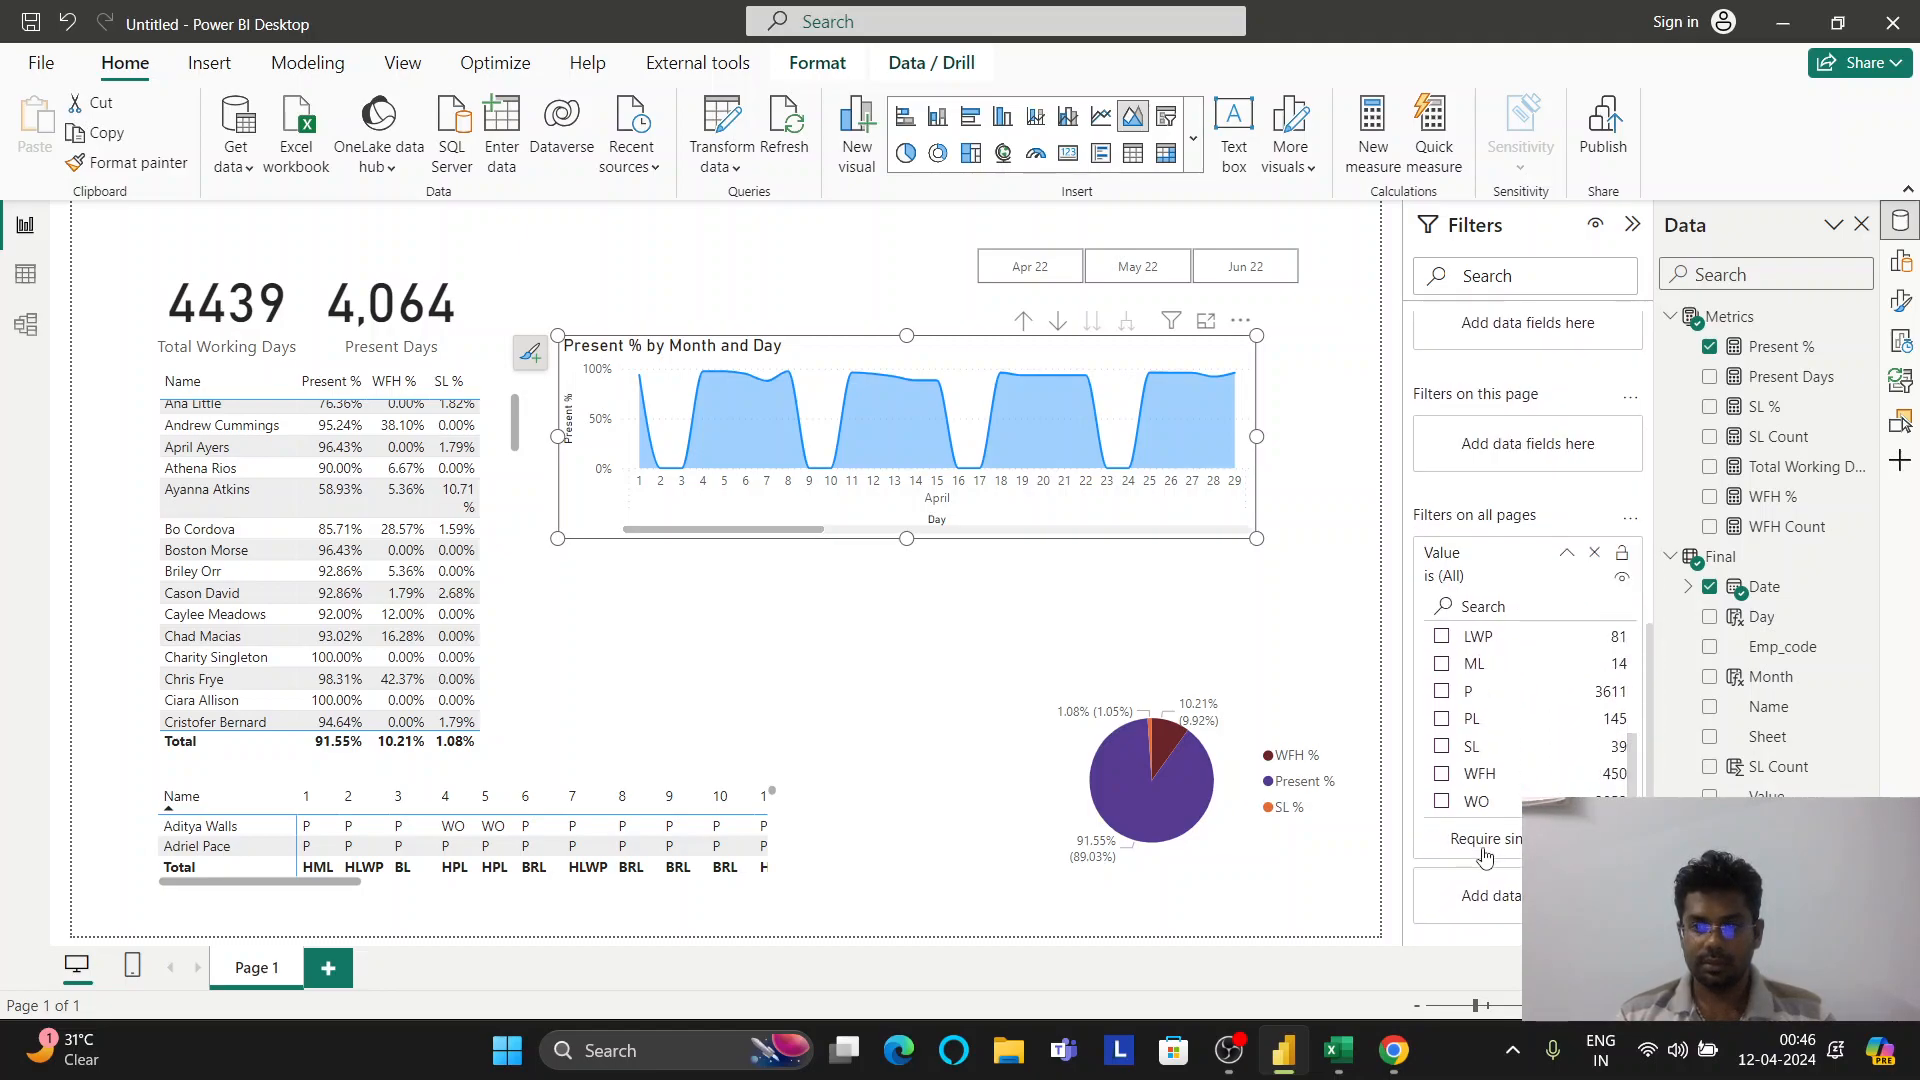
{"action": "left_click", "coordinate": [1442, 801]}
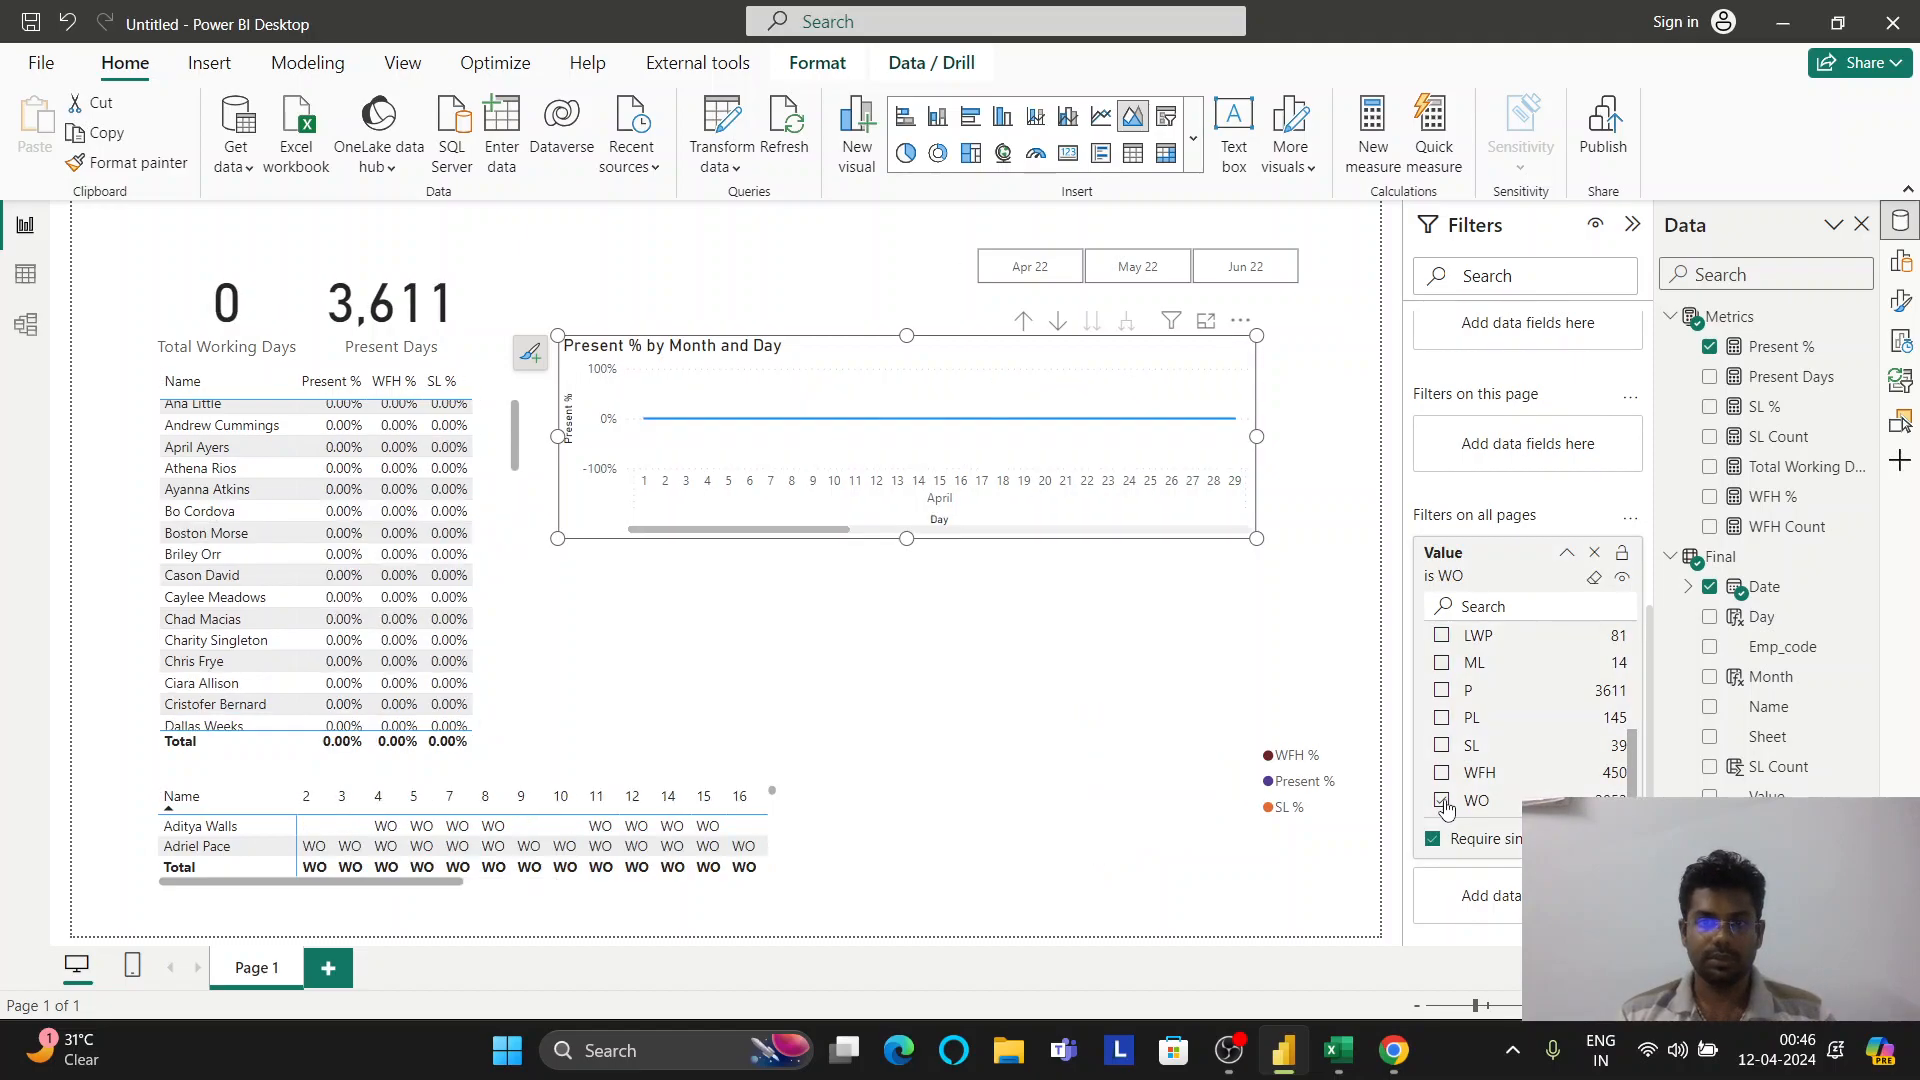
{"action": "left_click", "coordinate": [1442, 801]}
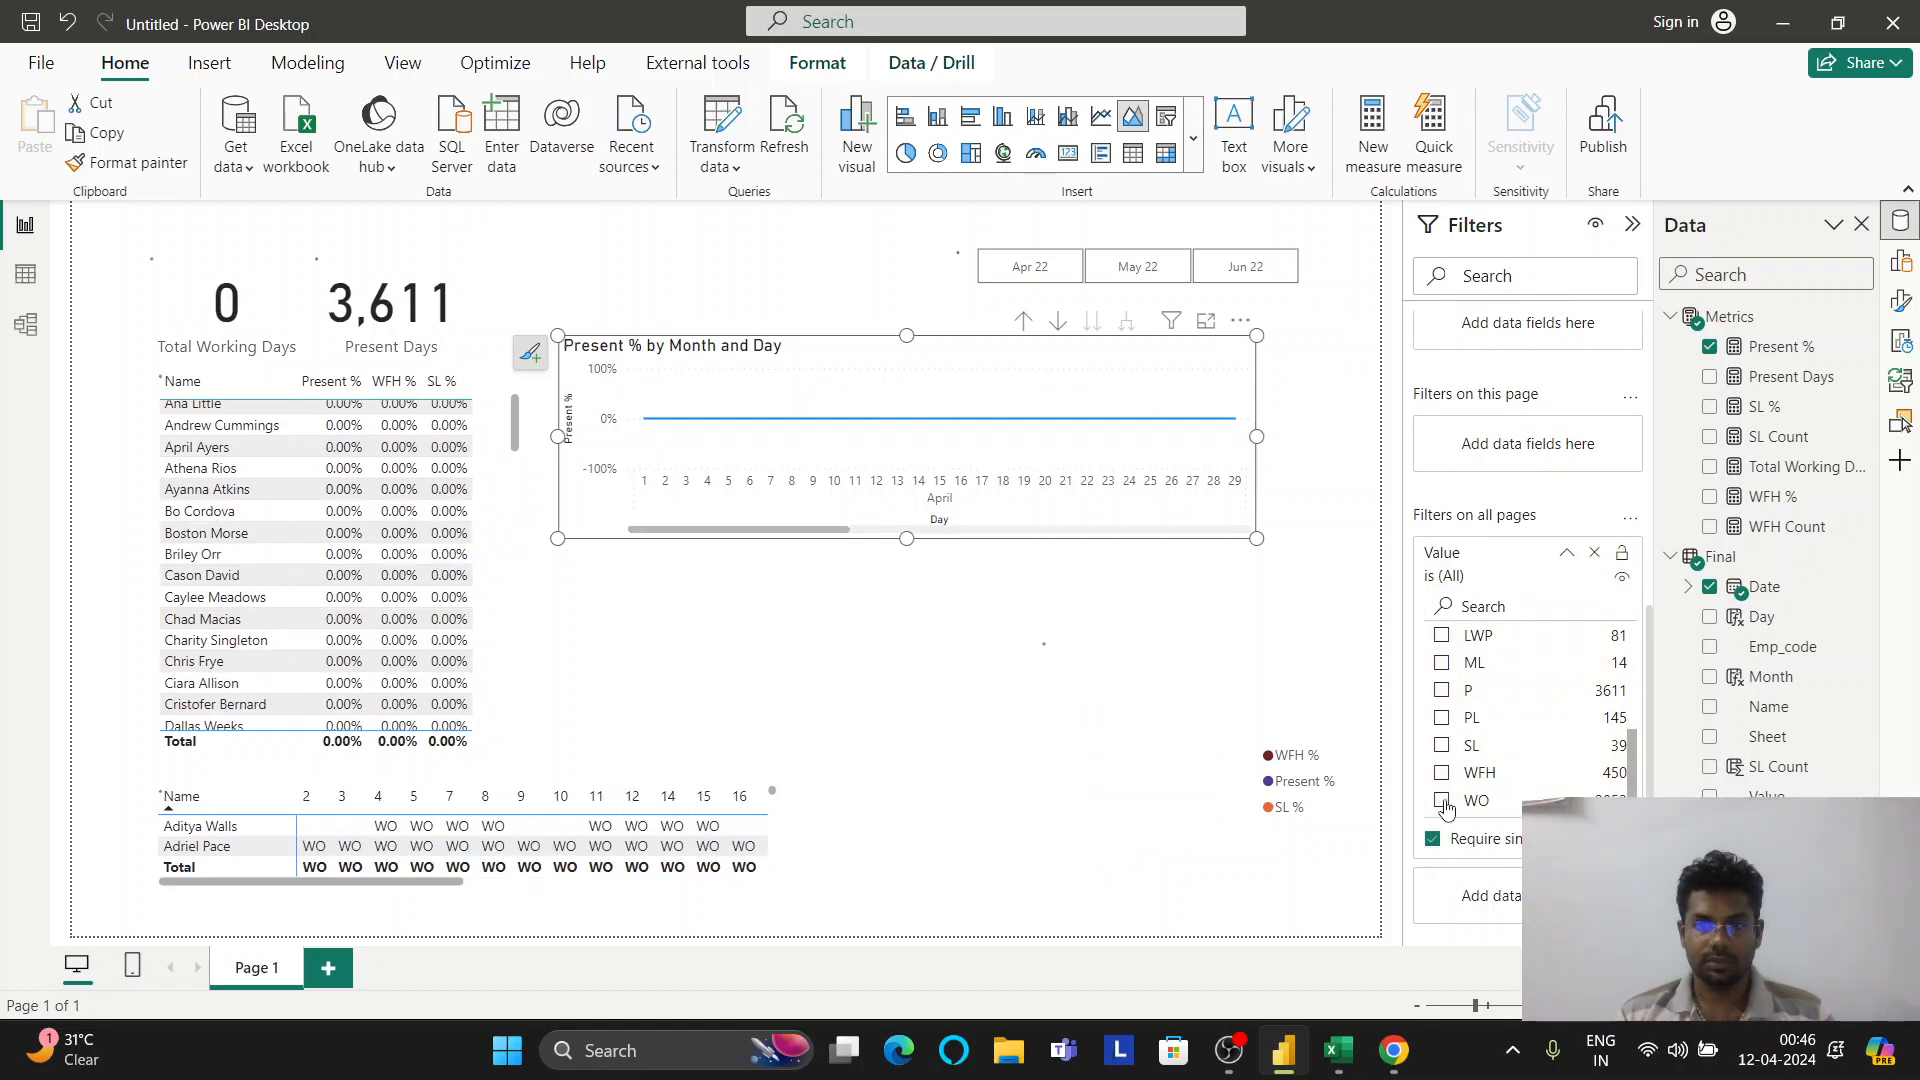
{"action": "scroll", "coordinate": [1468, 720], "scroll_direction": "up", "scroll_amount": 5}
{"action": "scroll", "coordinate": [1468, 720], "scroll_direction": "down", "scroll_amount": 5}
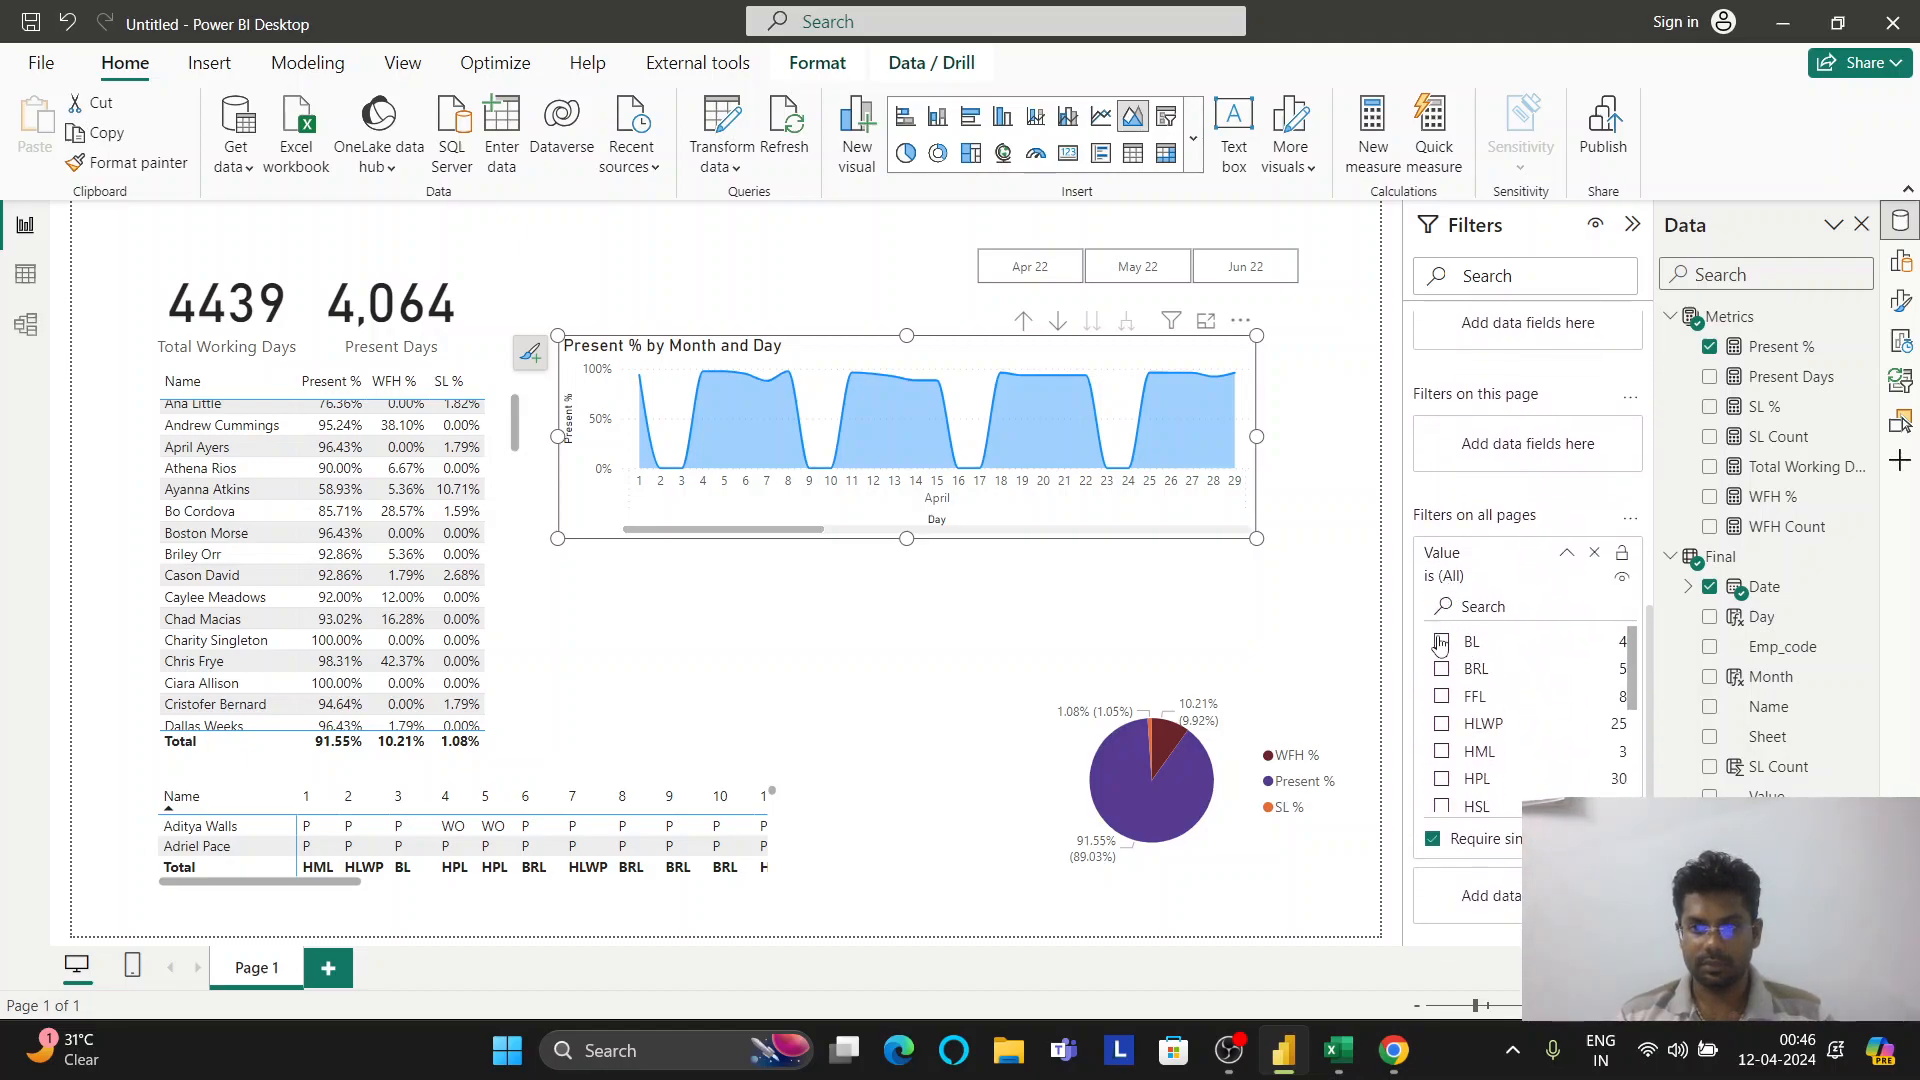
{"action": "left_click", "coordinate": [1441, 666]}
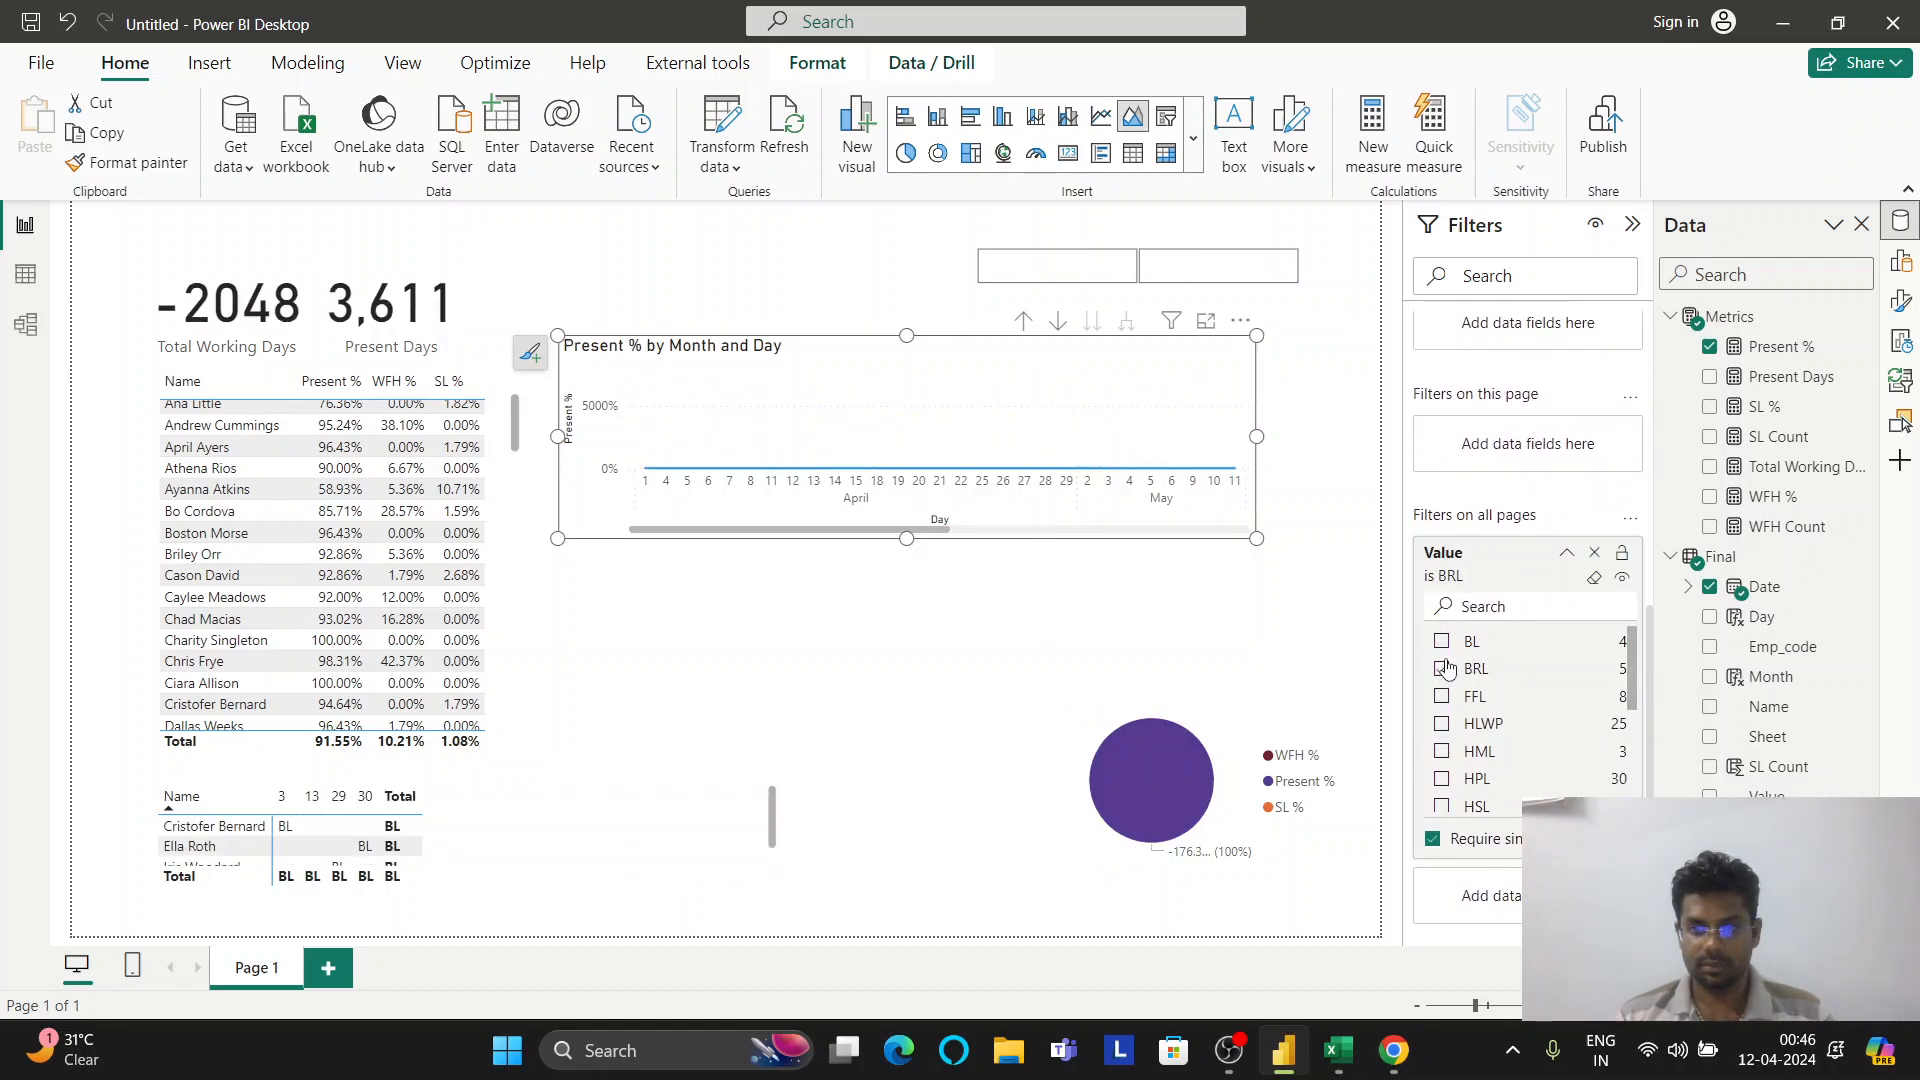
{"action": "left_click", "coordinate": [1443, 643]}
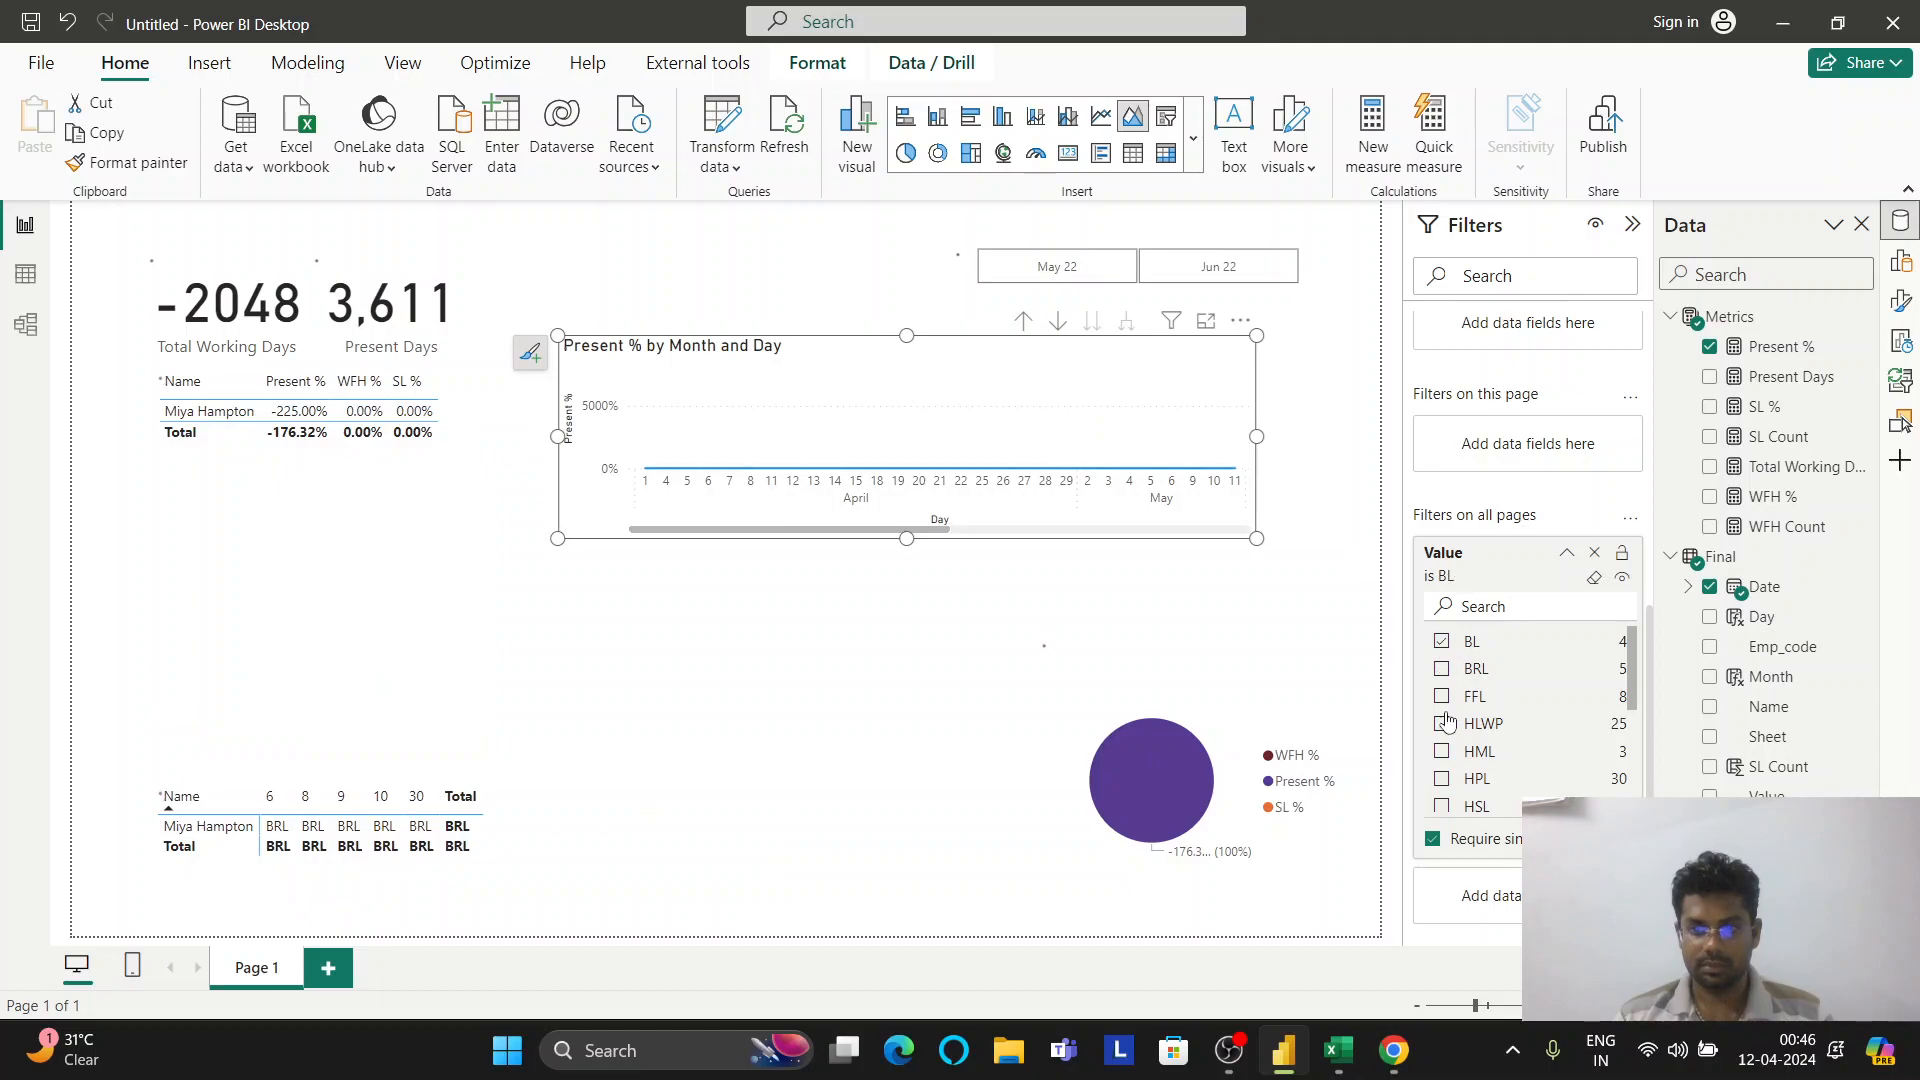
Allow multiple selections, select all Values, uncheck WO, and nudge the area chart
{"action": "left_click", "coordinate": [1432, 838]}
{"action": "left_click", "coordinate": [1441, 706]}
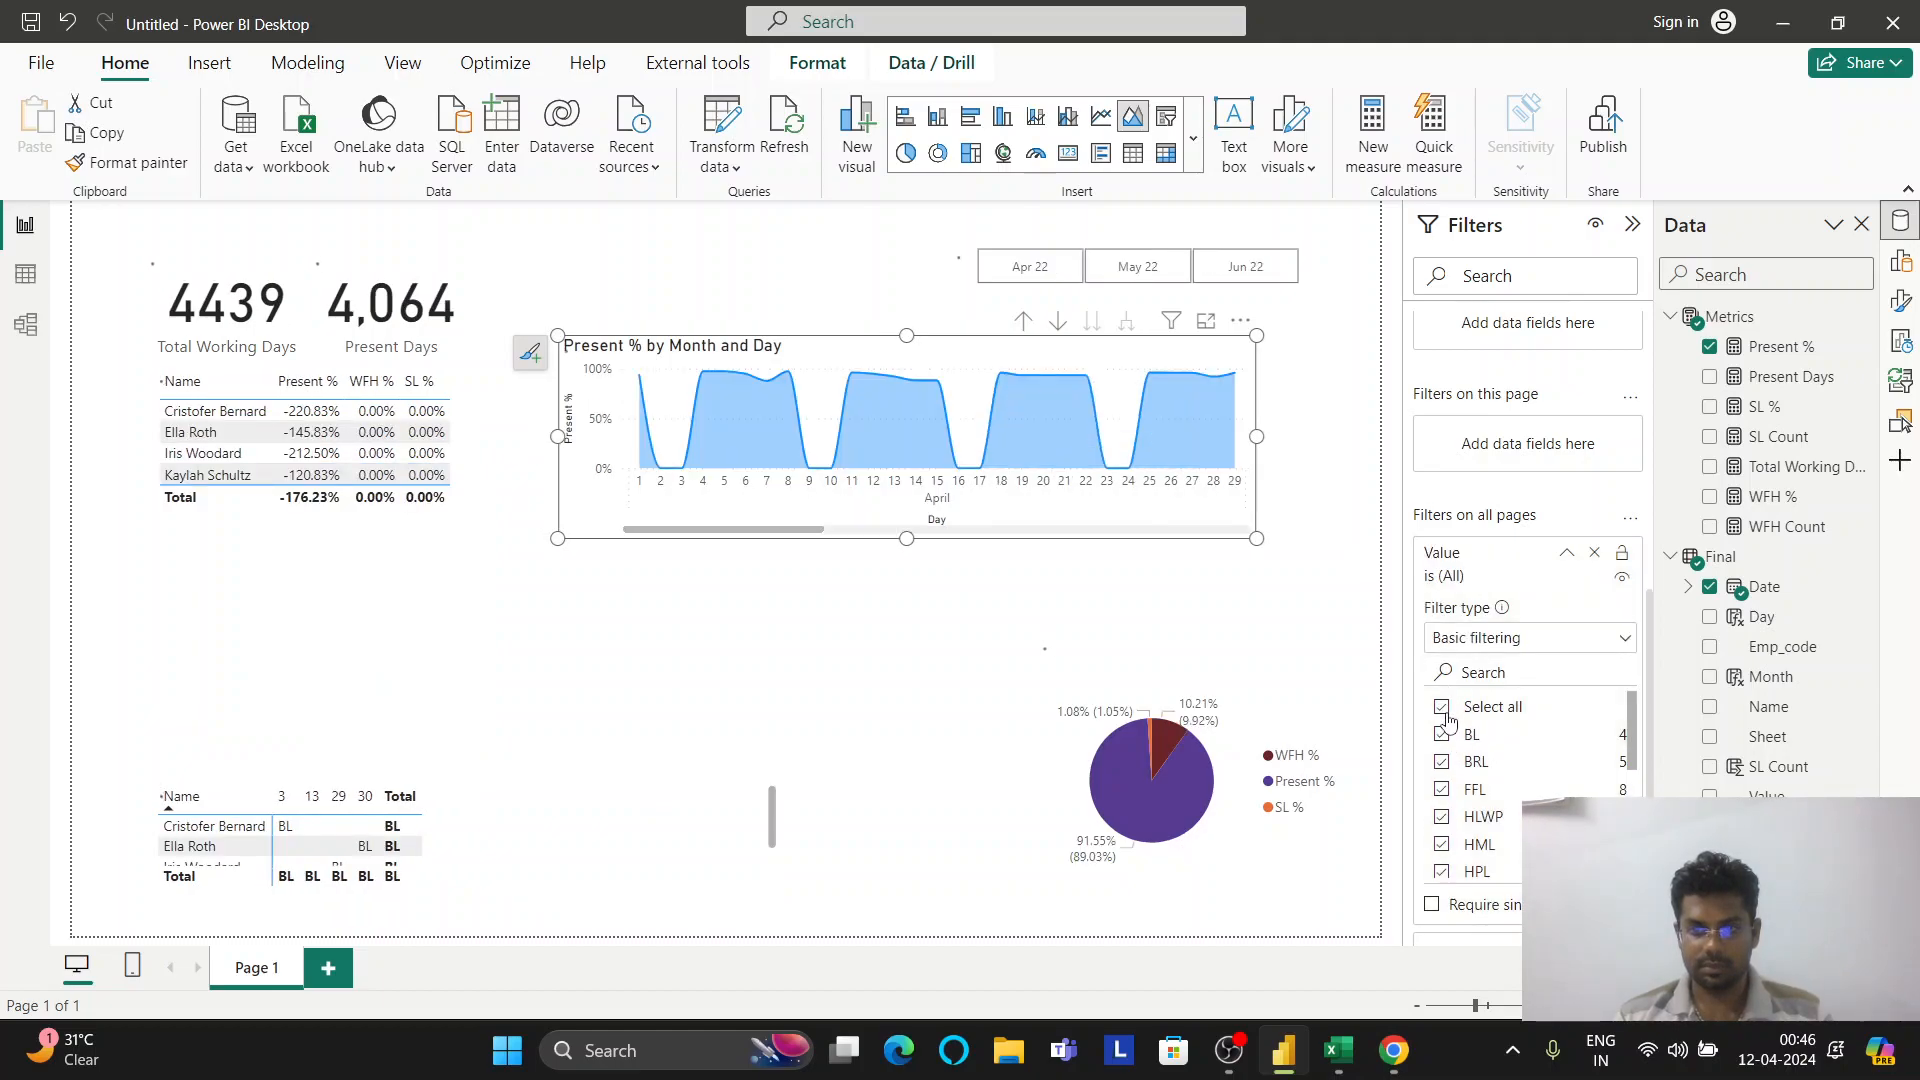
{"action": "scroll", "coordinate": [1475, 833], "scroll_direction": "down", "scroll_amount": 2}
{"action": "scroll", "coordinate": [1474, 833], "scroll_direction": "down", "scroll_amount": 1}
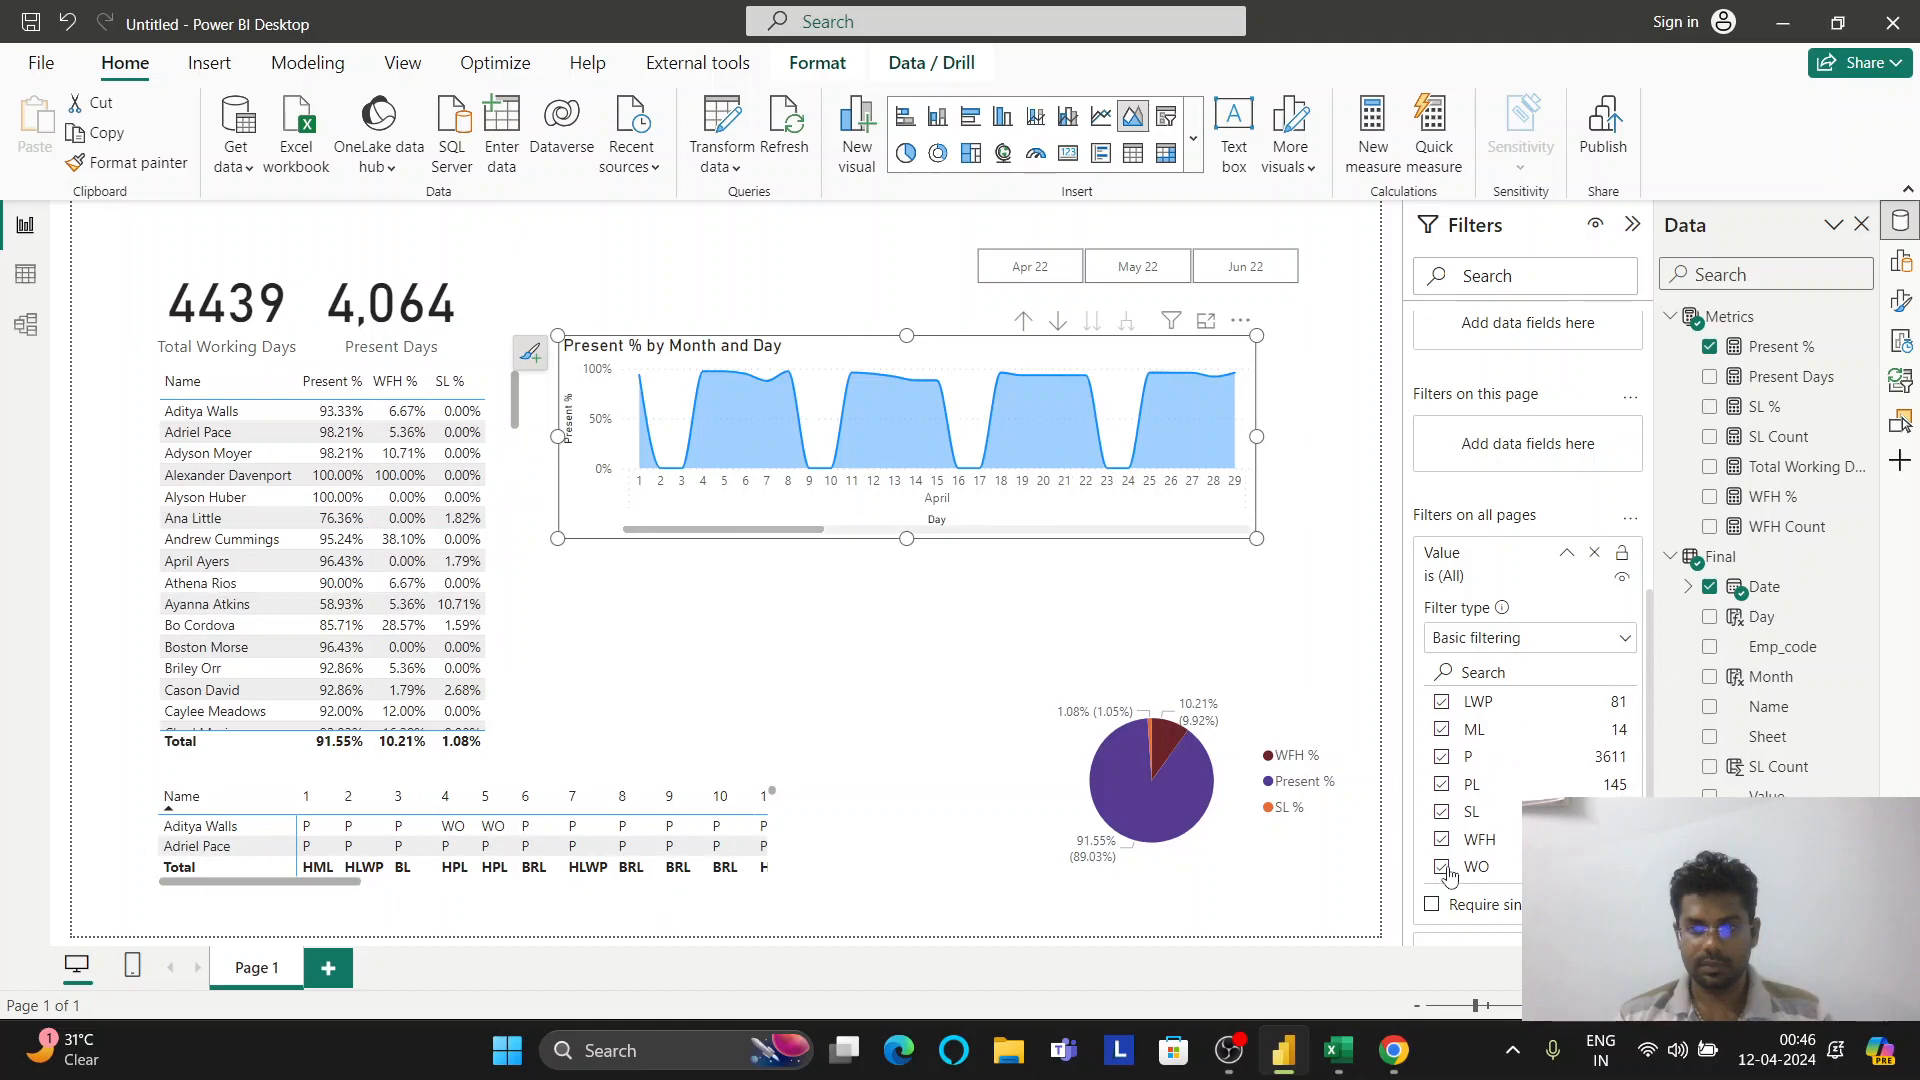
{"action": "left_click", "coordinate": [1443, 868]}
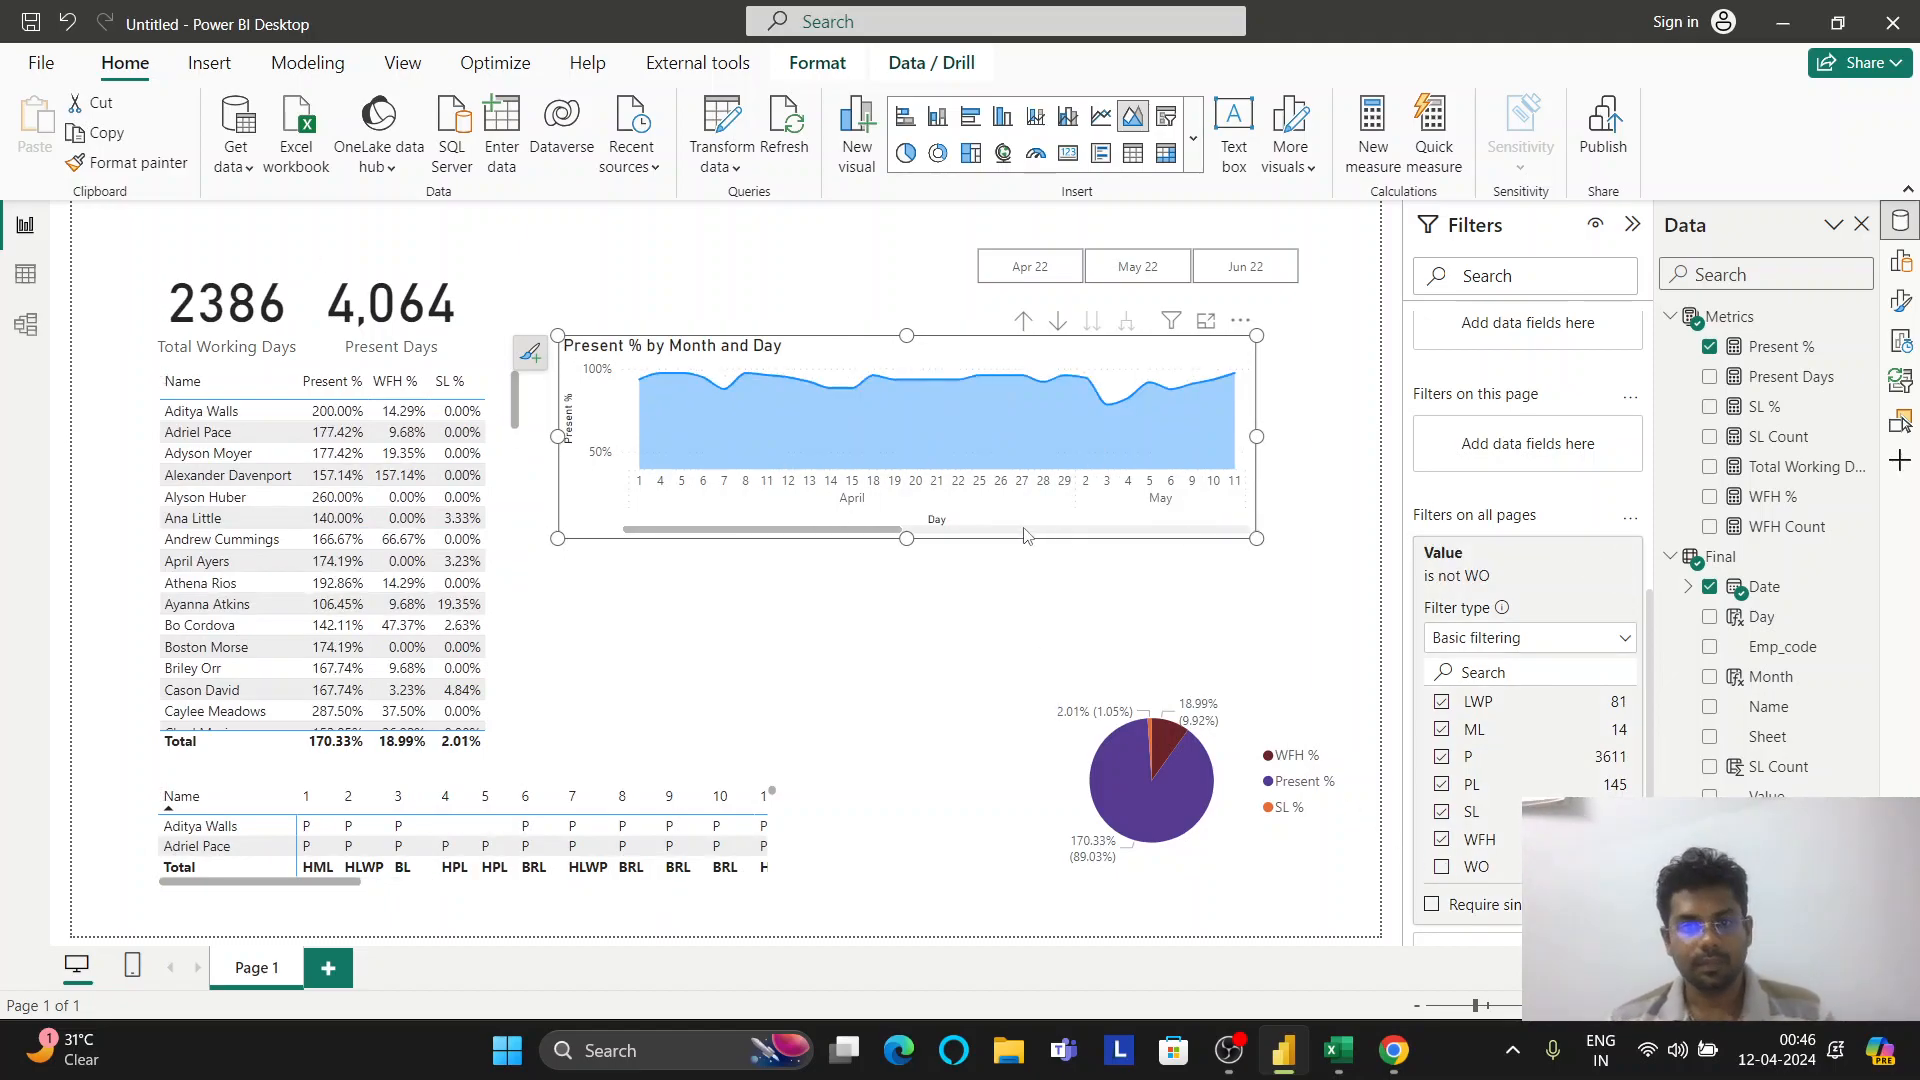
{"action": "left_click_drag", "start_coordinate": [883, 540], "coordinate": [1250, 537]}
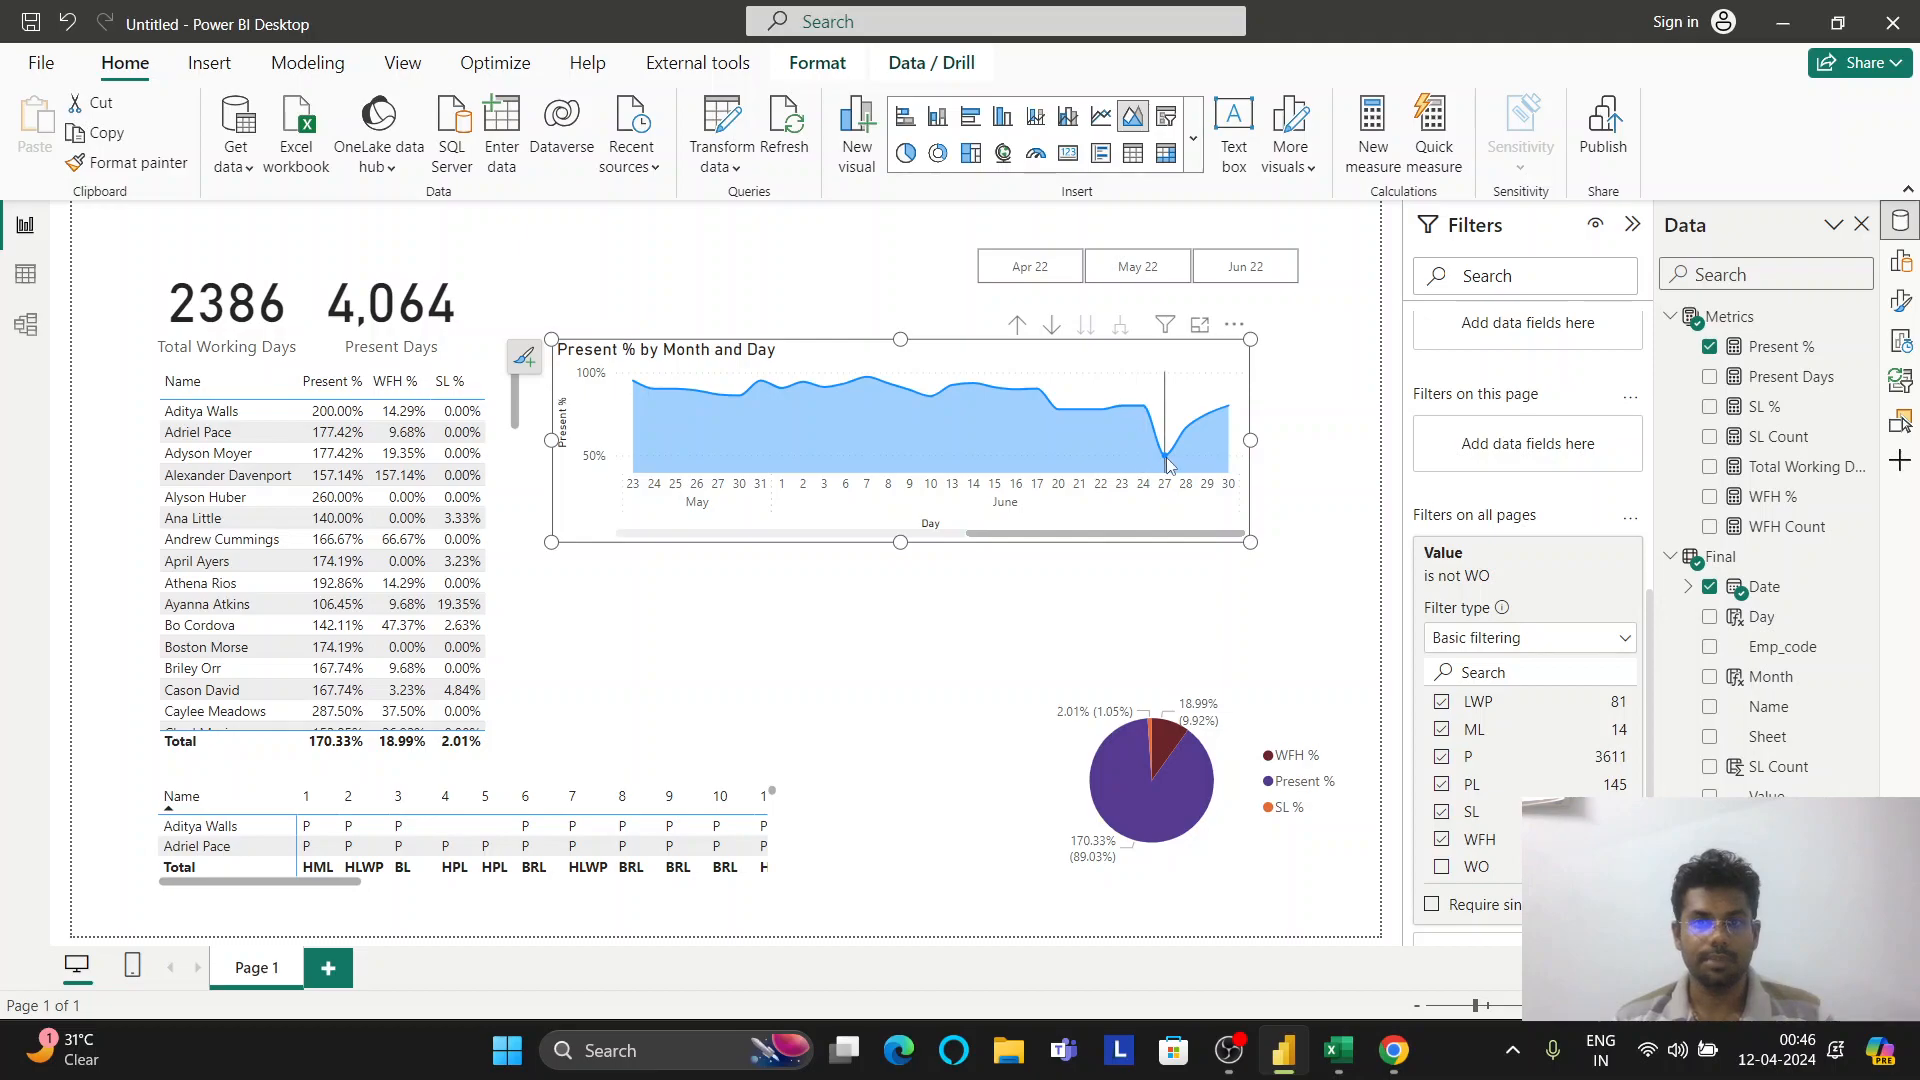
{"action": "mouse_move", "coordinate": [1168, 460]}
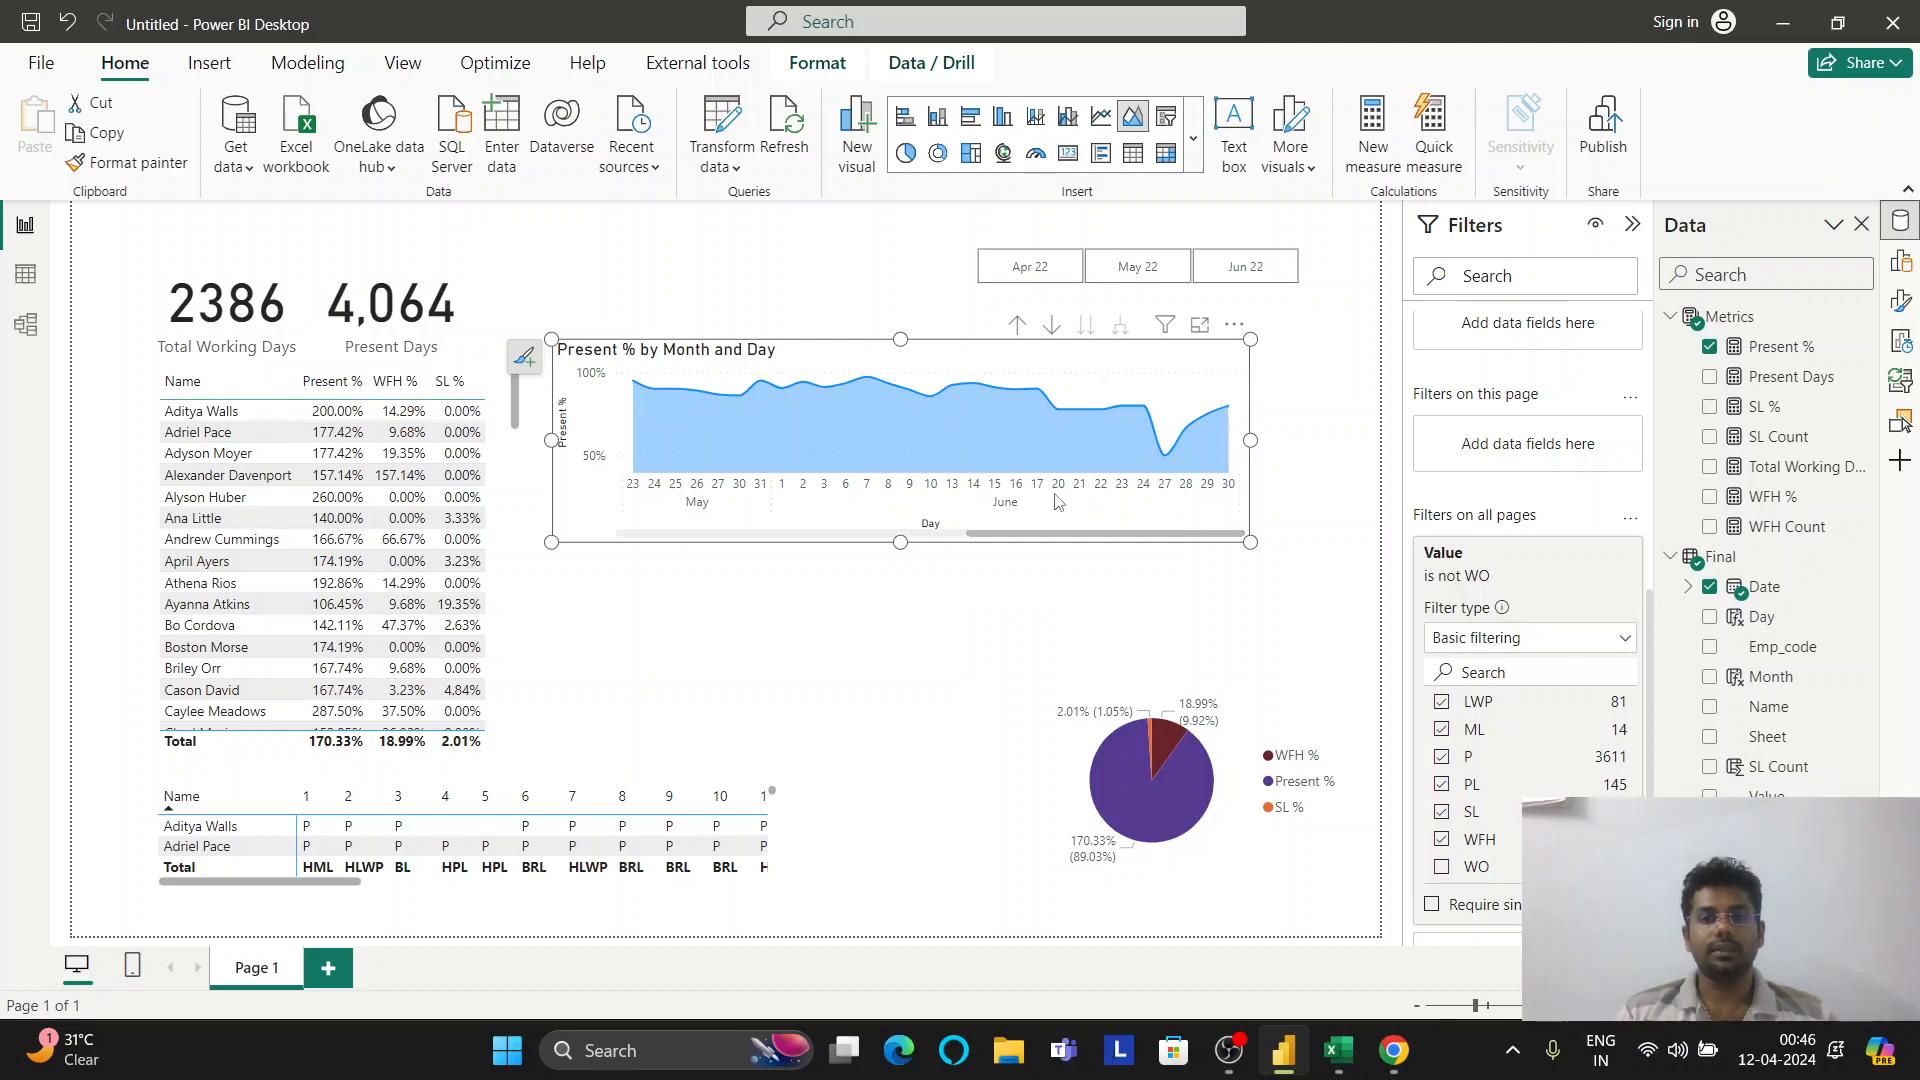
{"action": "key", "text": "alt+Tab"}
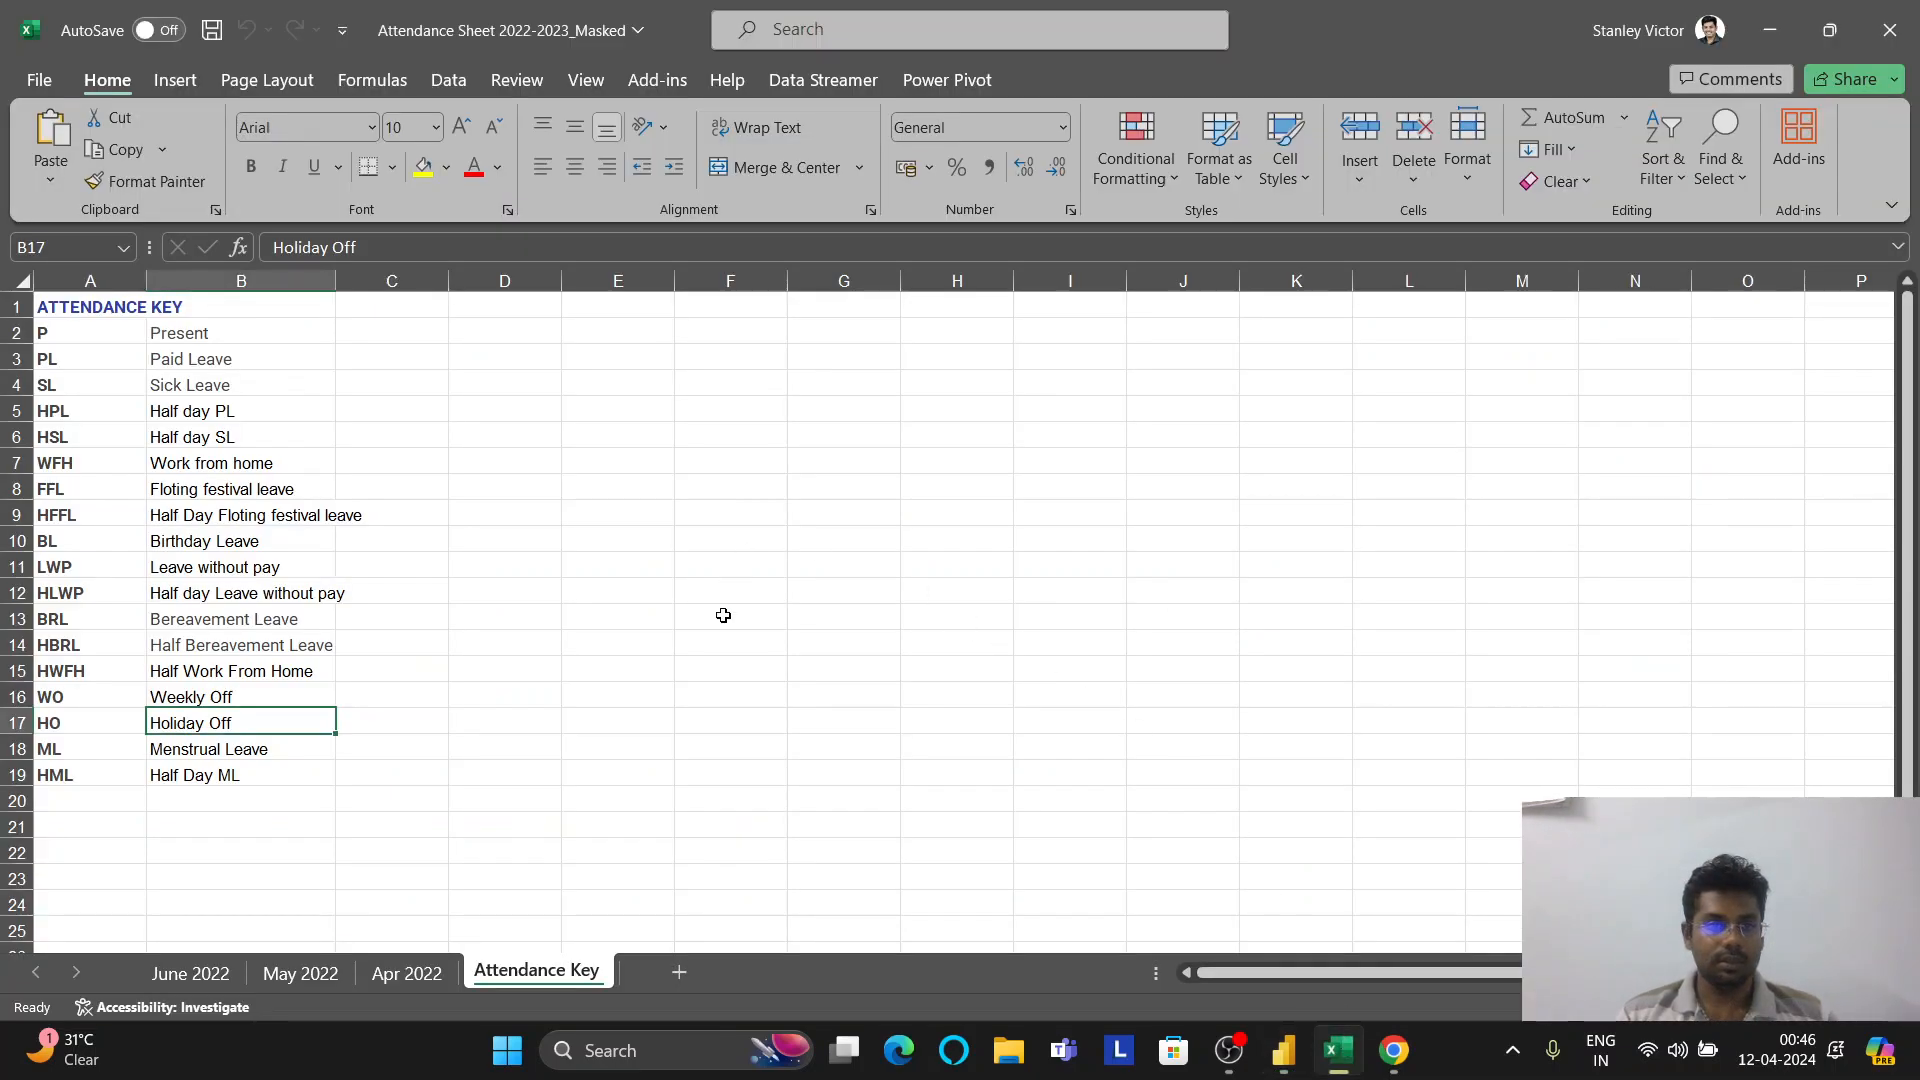
{"action": "key", "text": "ctrl+Page_Up"}
{"action": "key", "text": "ctrl+Page_Up"}
{"action": "key", "text": "ctrl+Page_Up"}
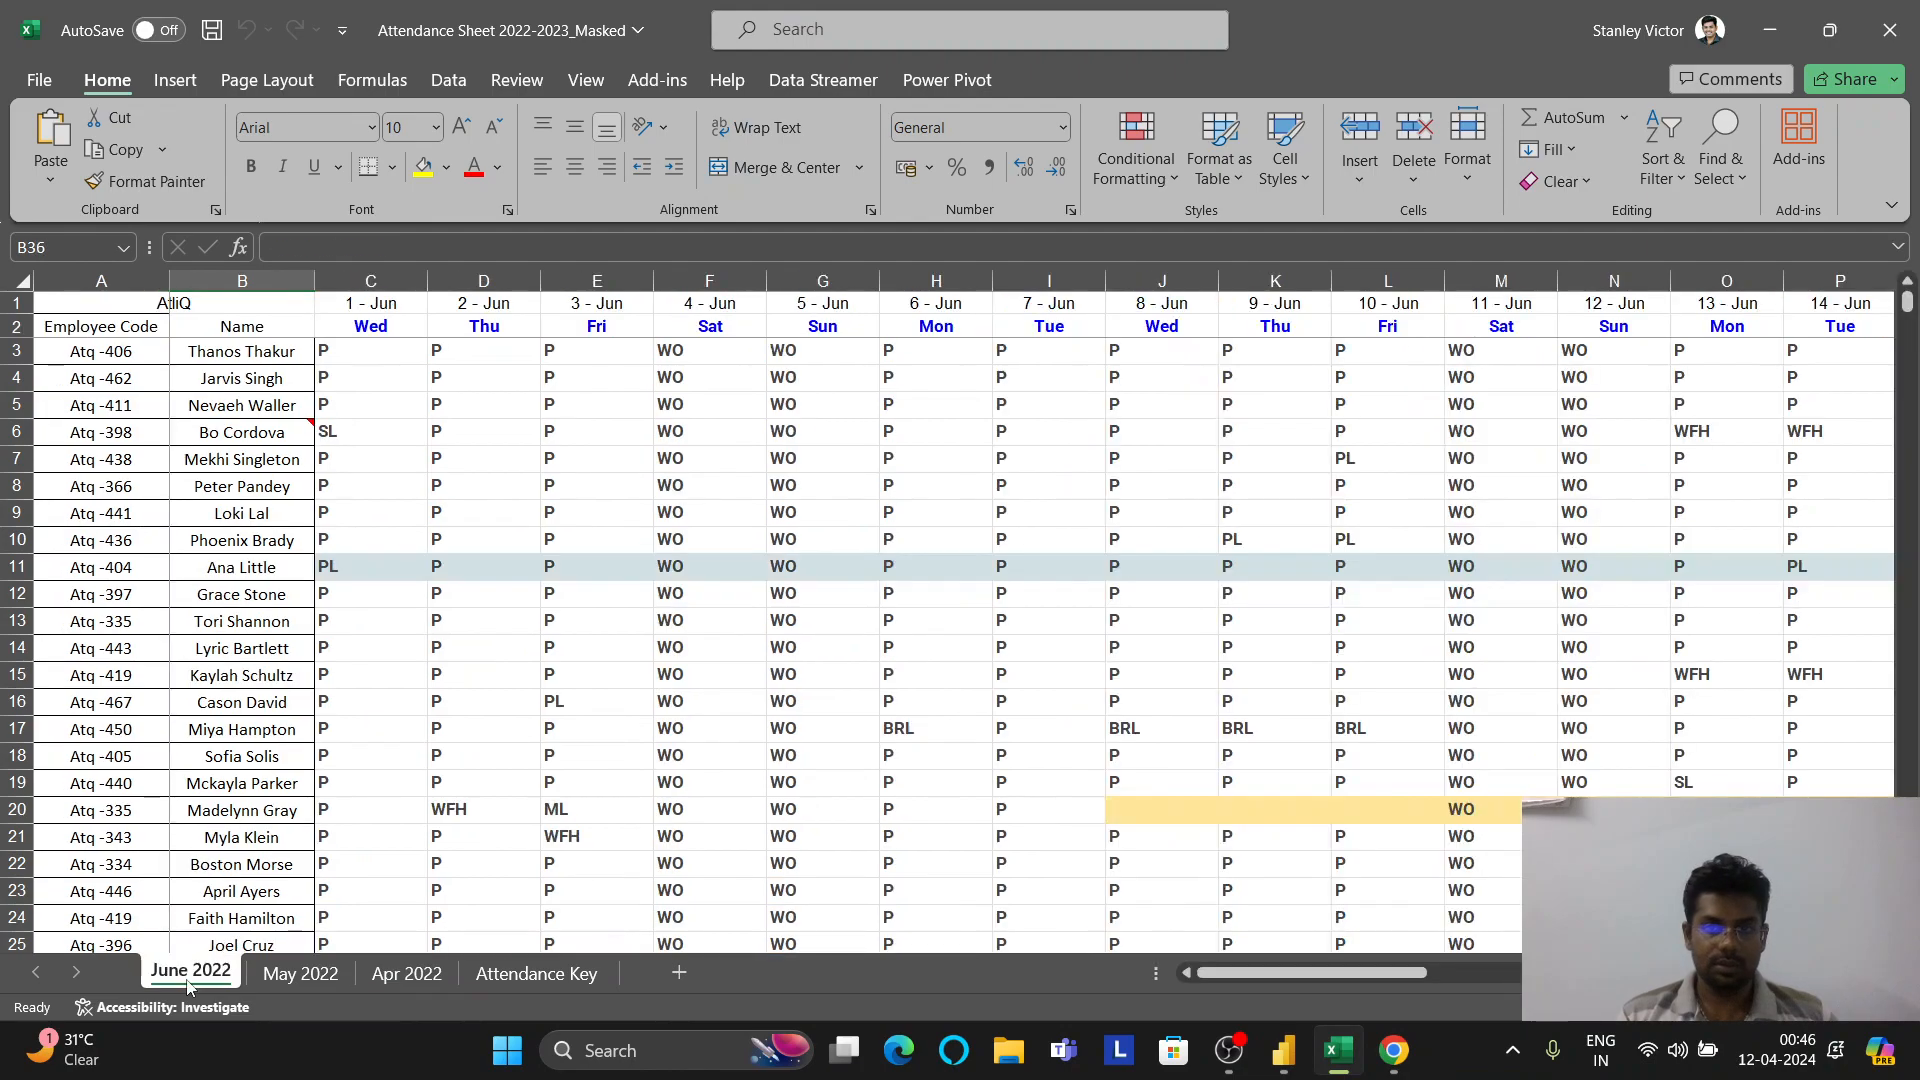
{"action": "left_click_drag", "start_coordinate": [1328, 975], "coordinate": [1454, 975]}
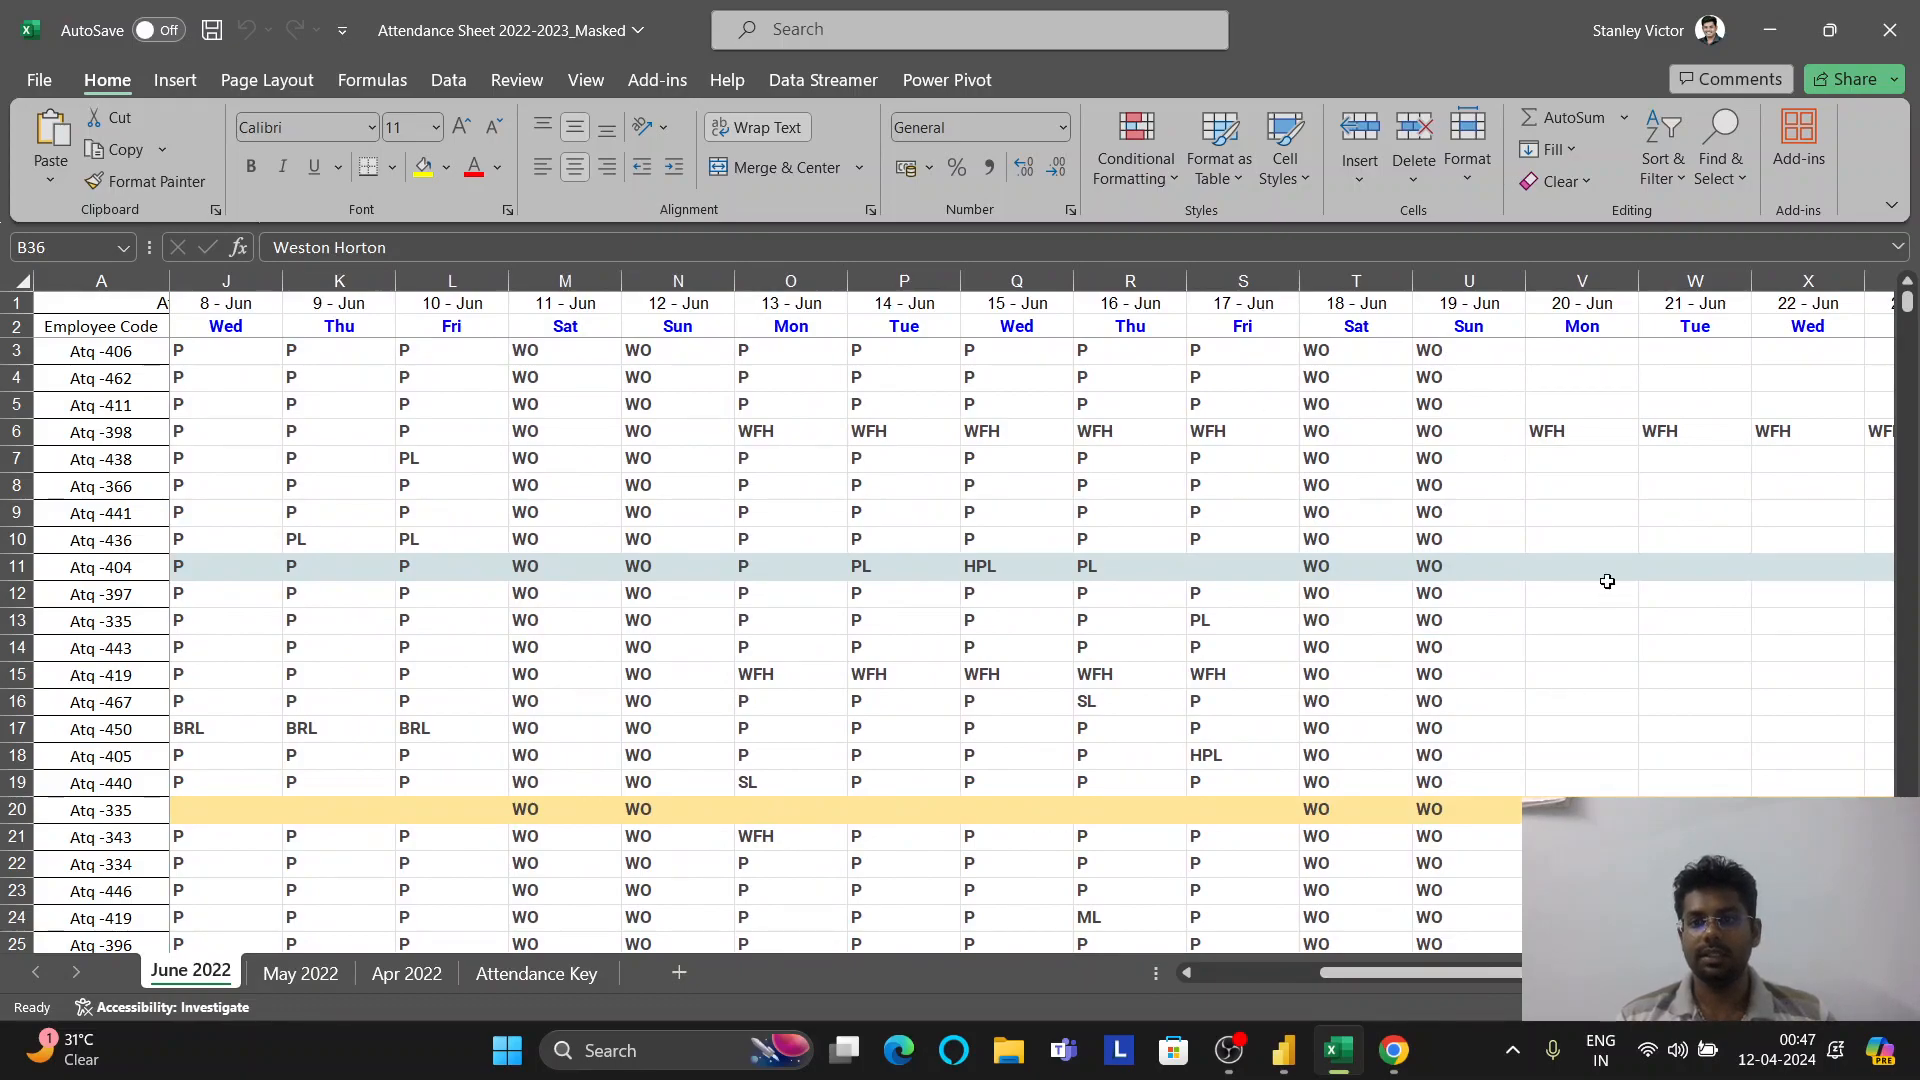
{"action": "mouse_move", "coordinate": [1409, 1076]}
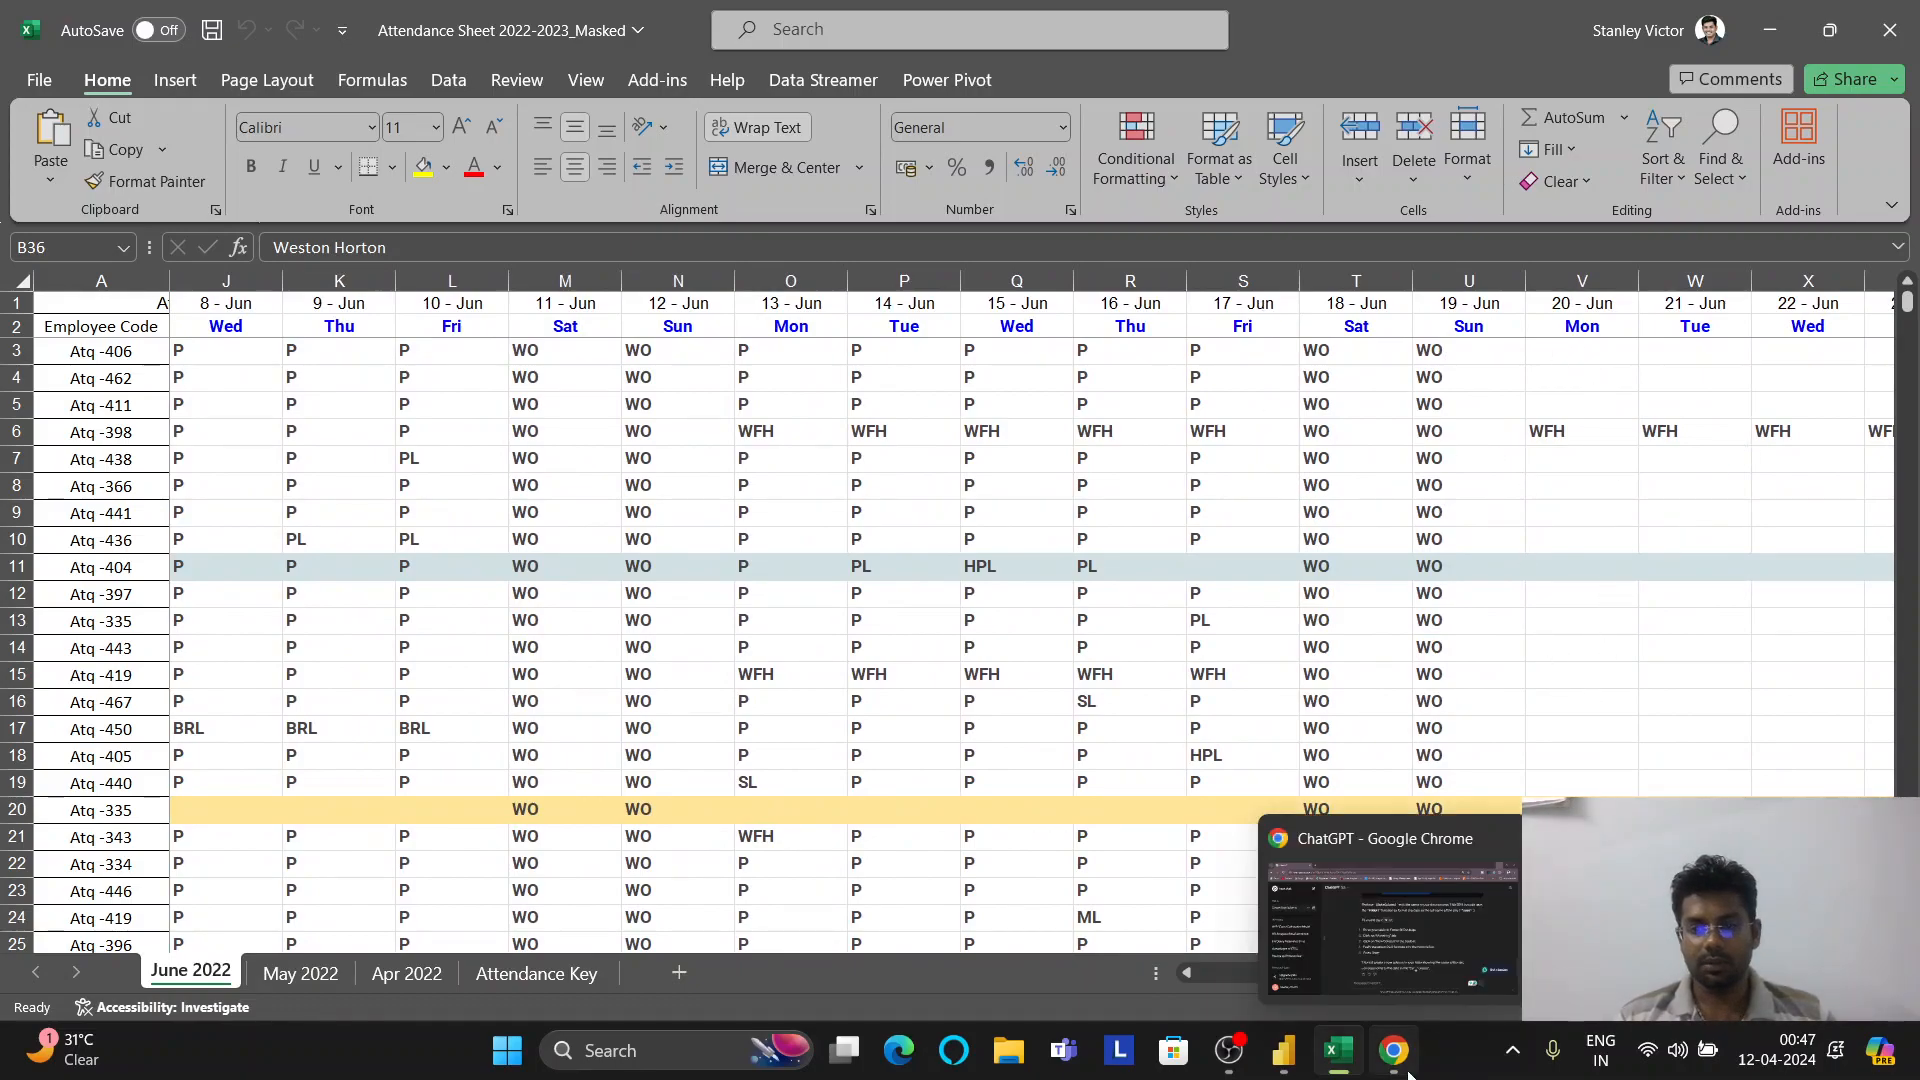
{"action": "left_click", "coordinate": [1292, 1072]}
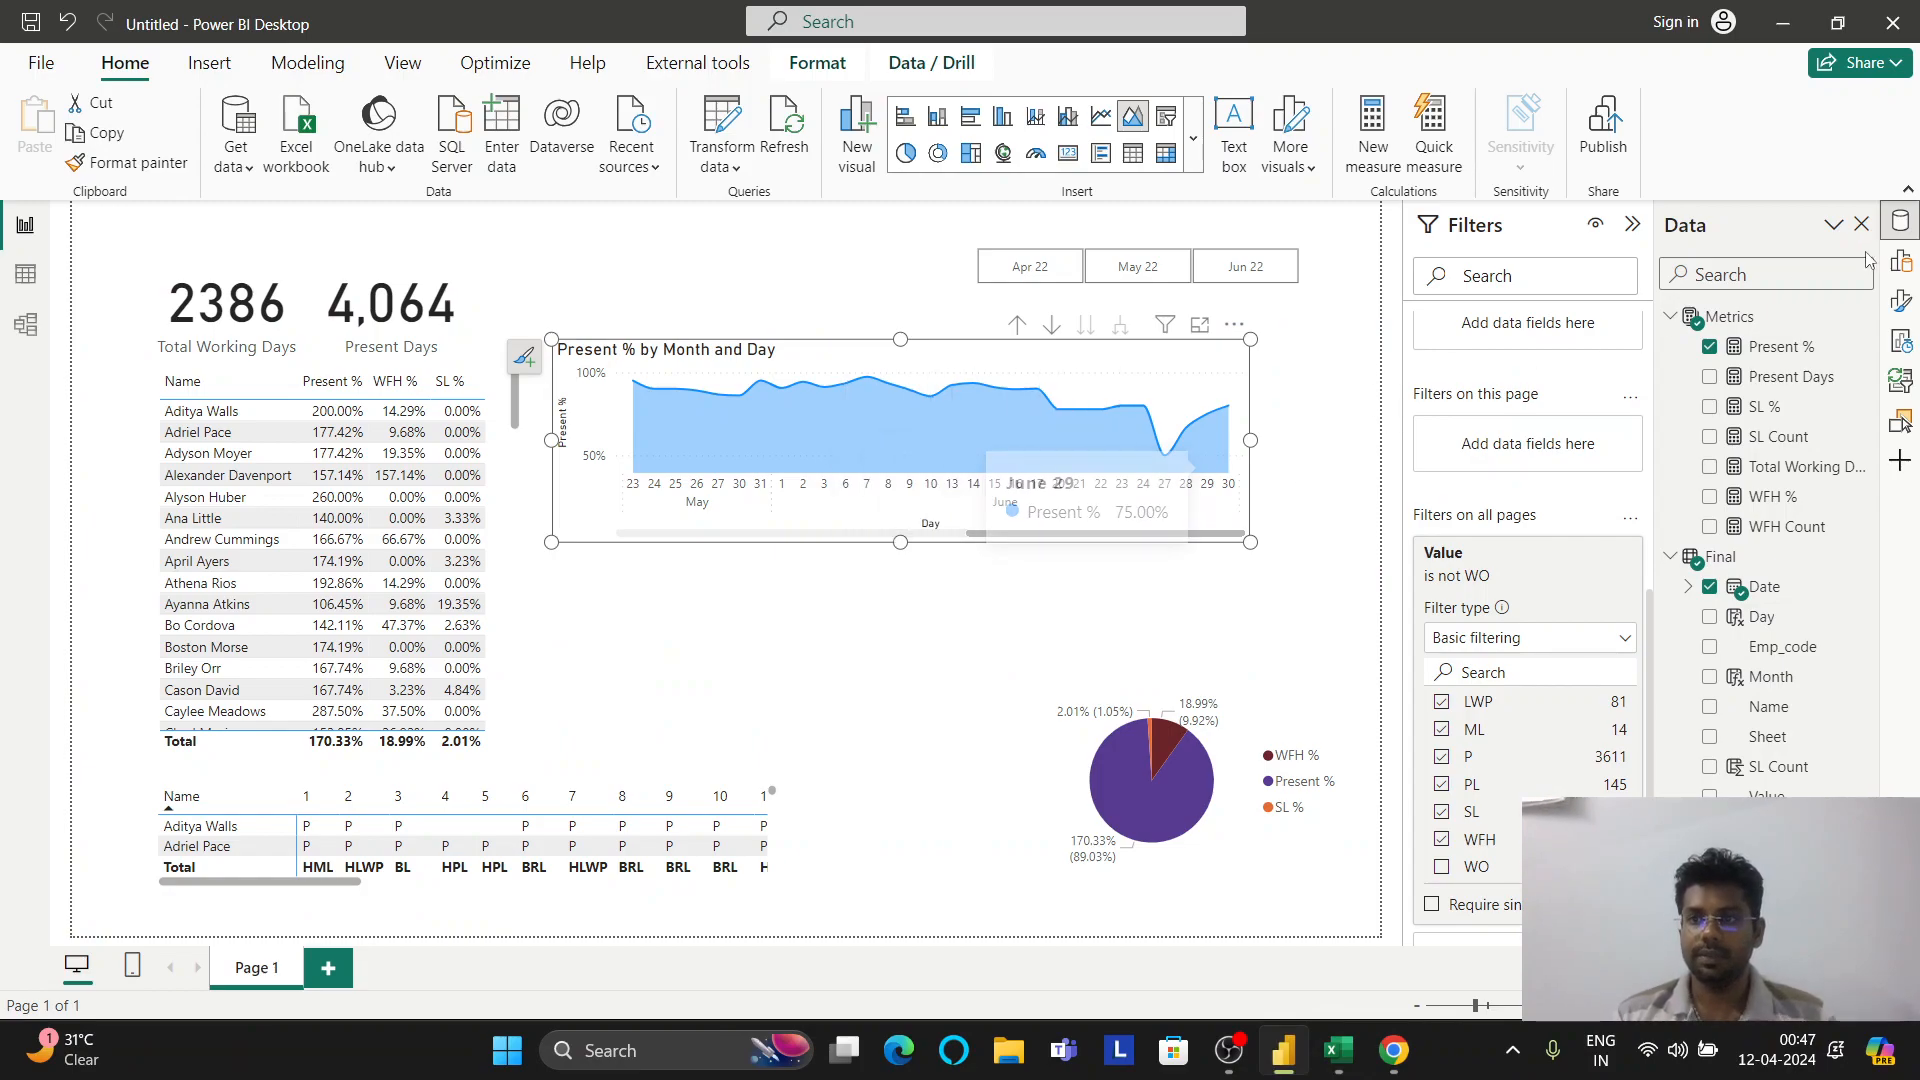
Add Date to Filters on this page and switch it to Advanced filtering
{"action": "left_click", "coordinate": [1902, 222]}
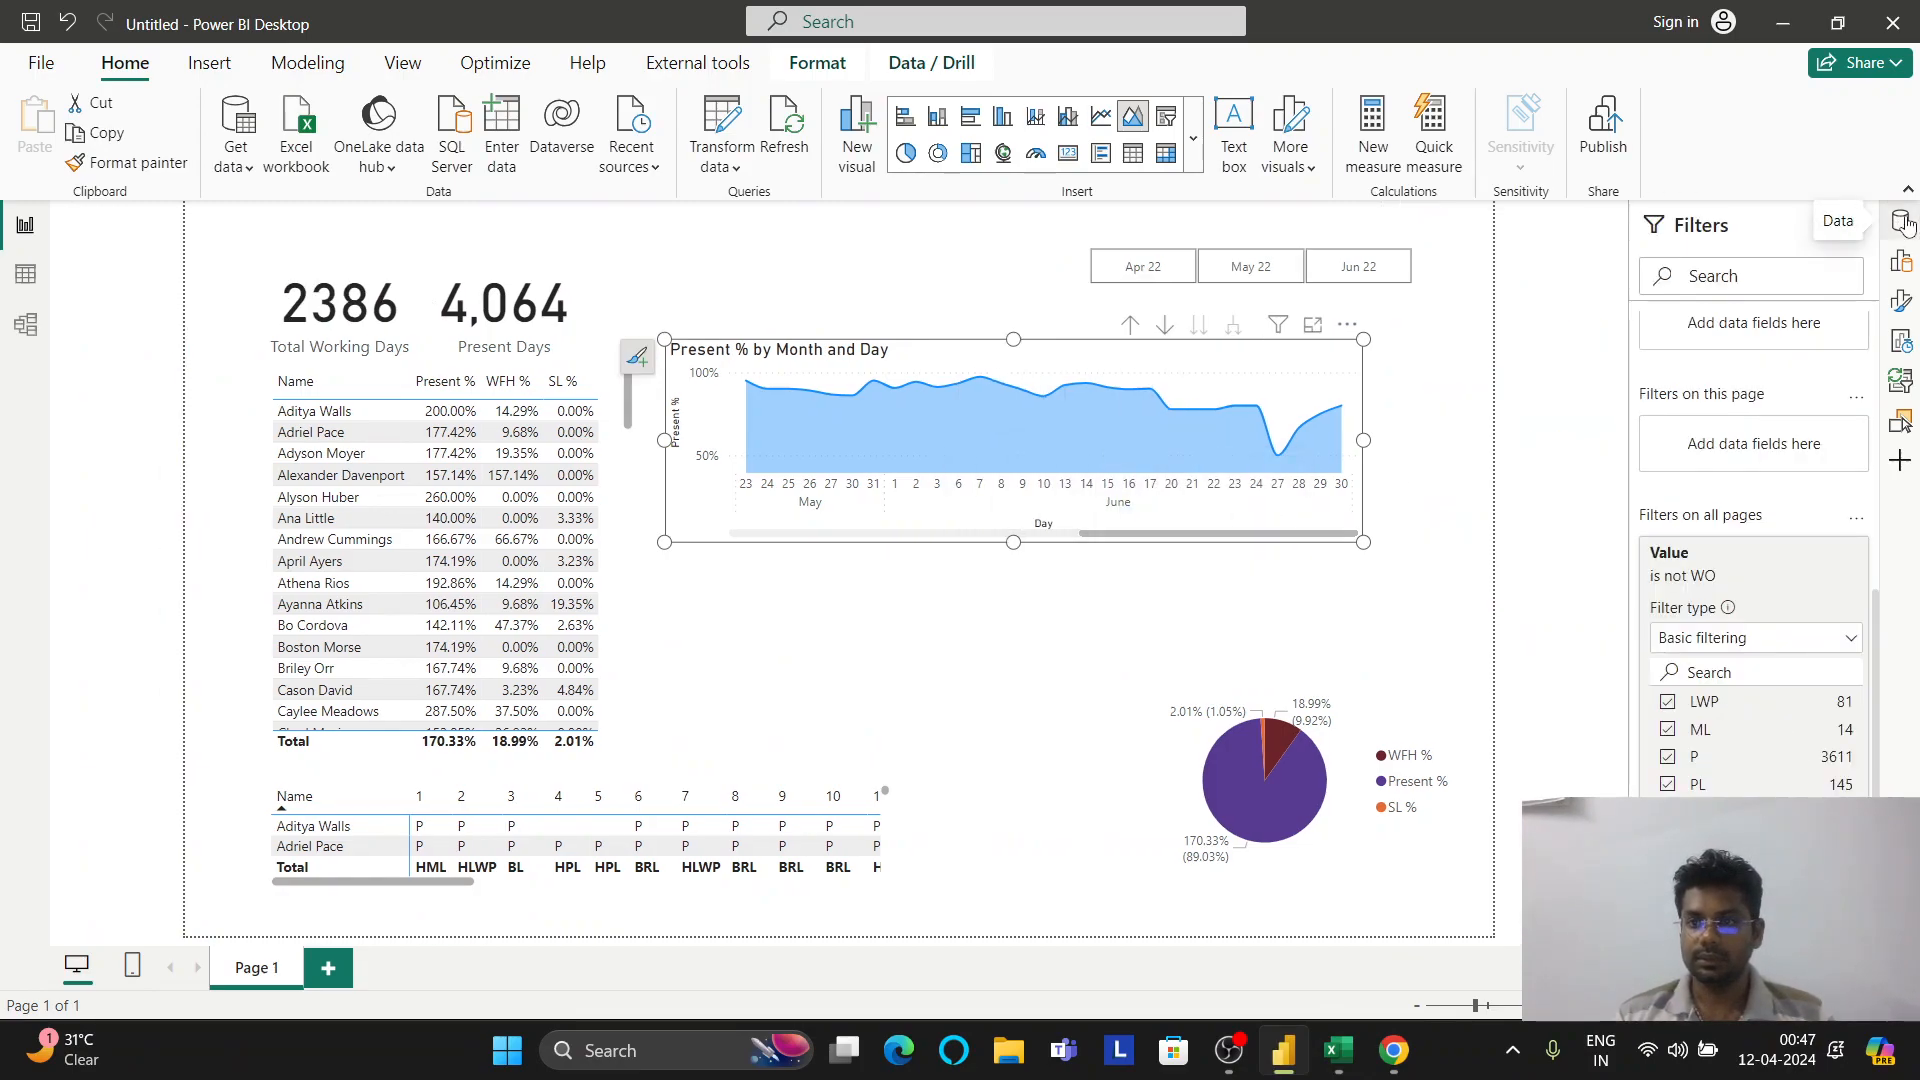
{"action": "left_click", "coordinate": [1903, 226]}
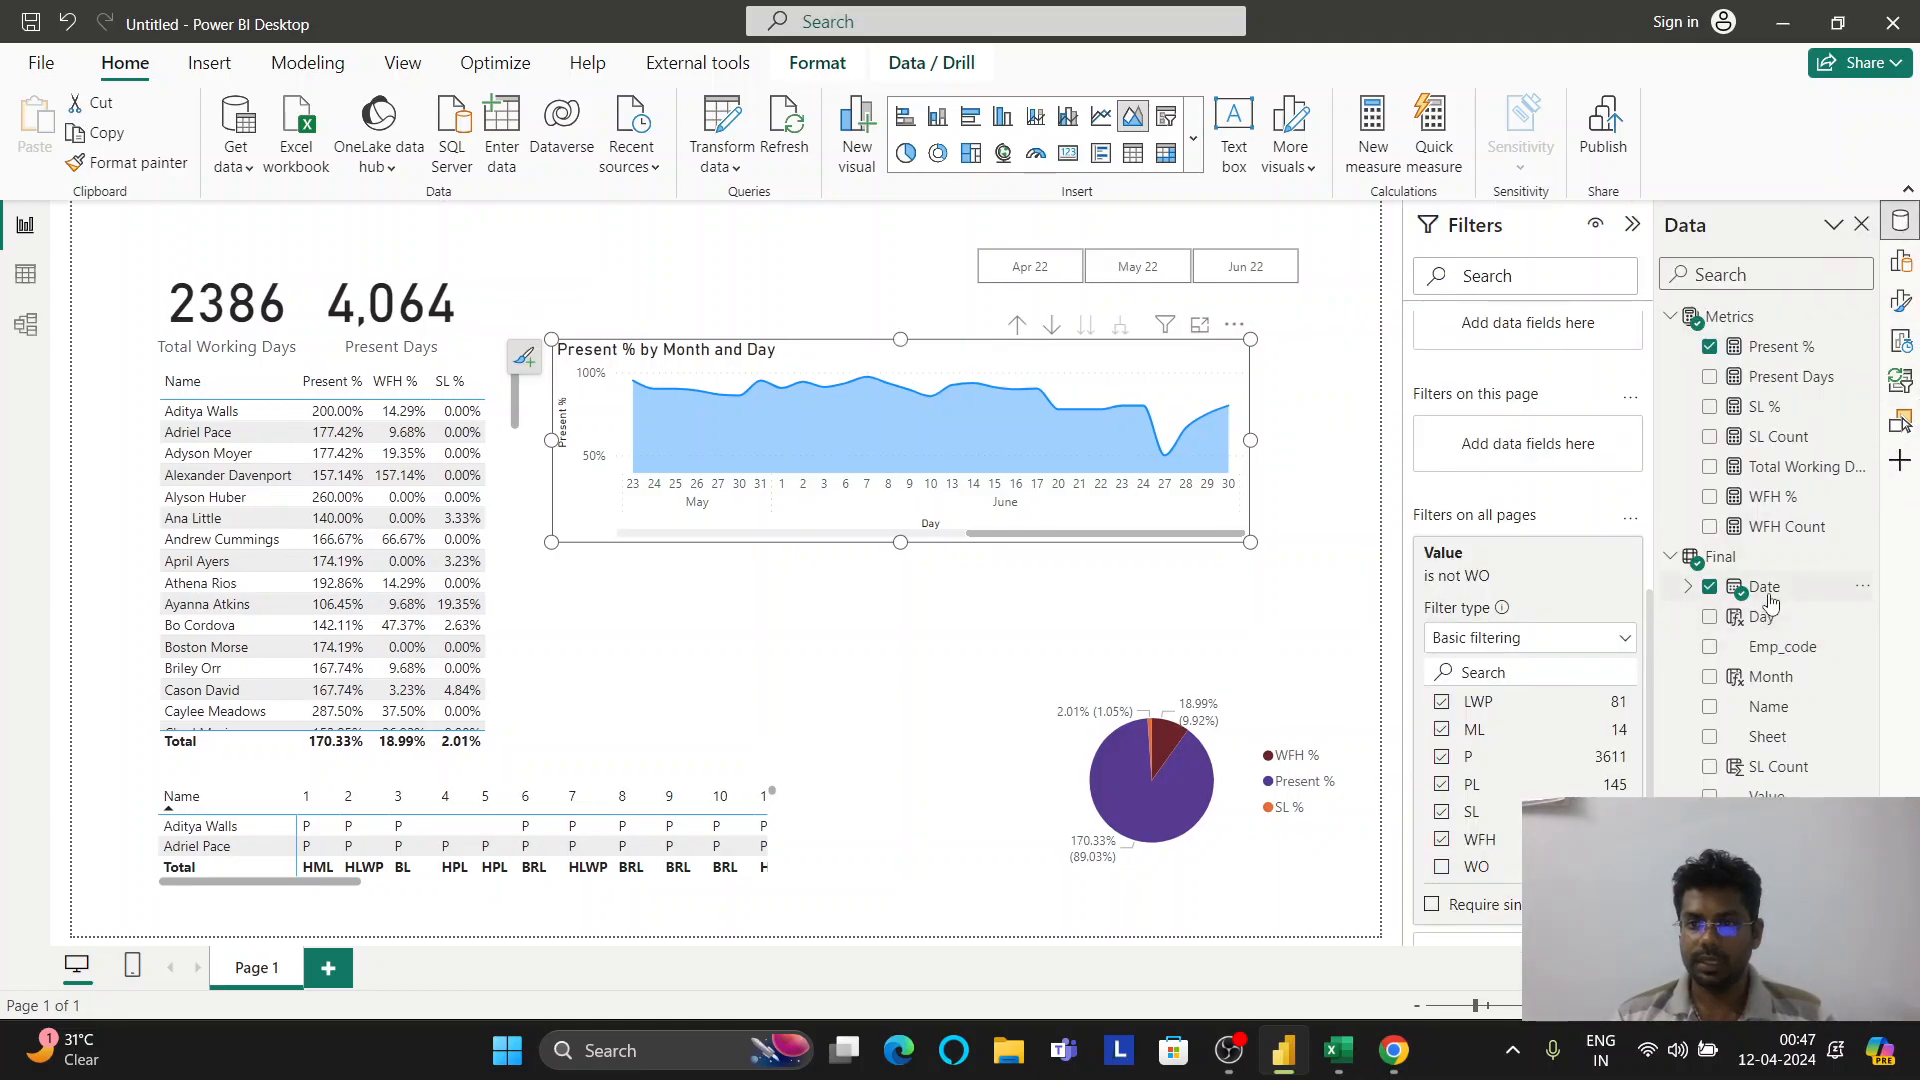
{"action": "left_click_drag", "start_coordinate": [1768, 601], "coordinate": [1546, 455]}
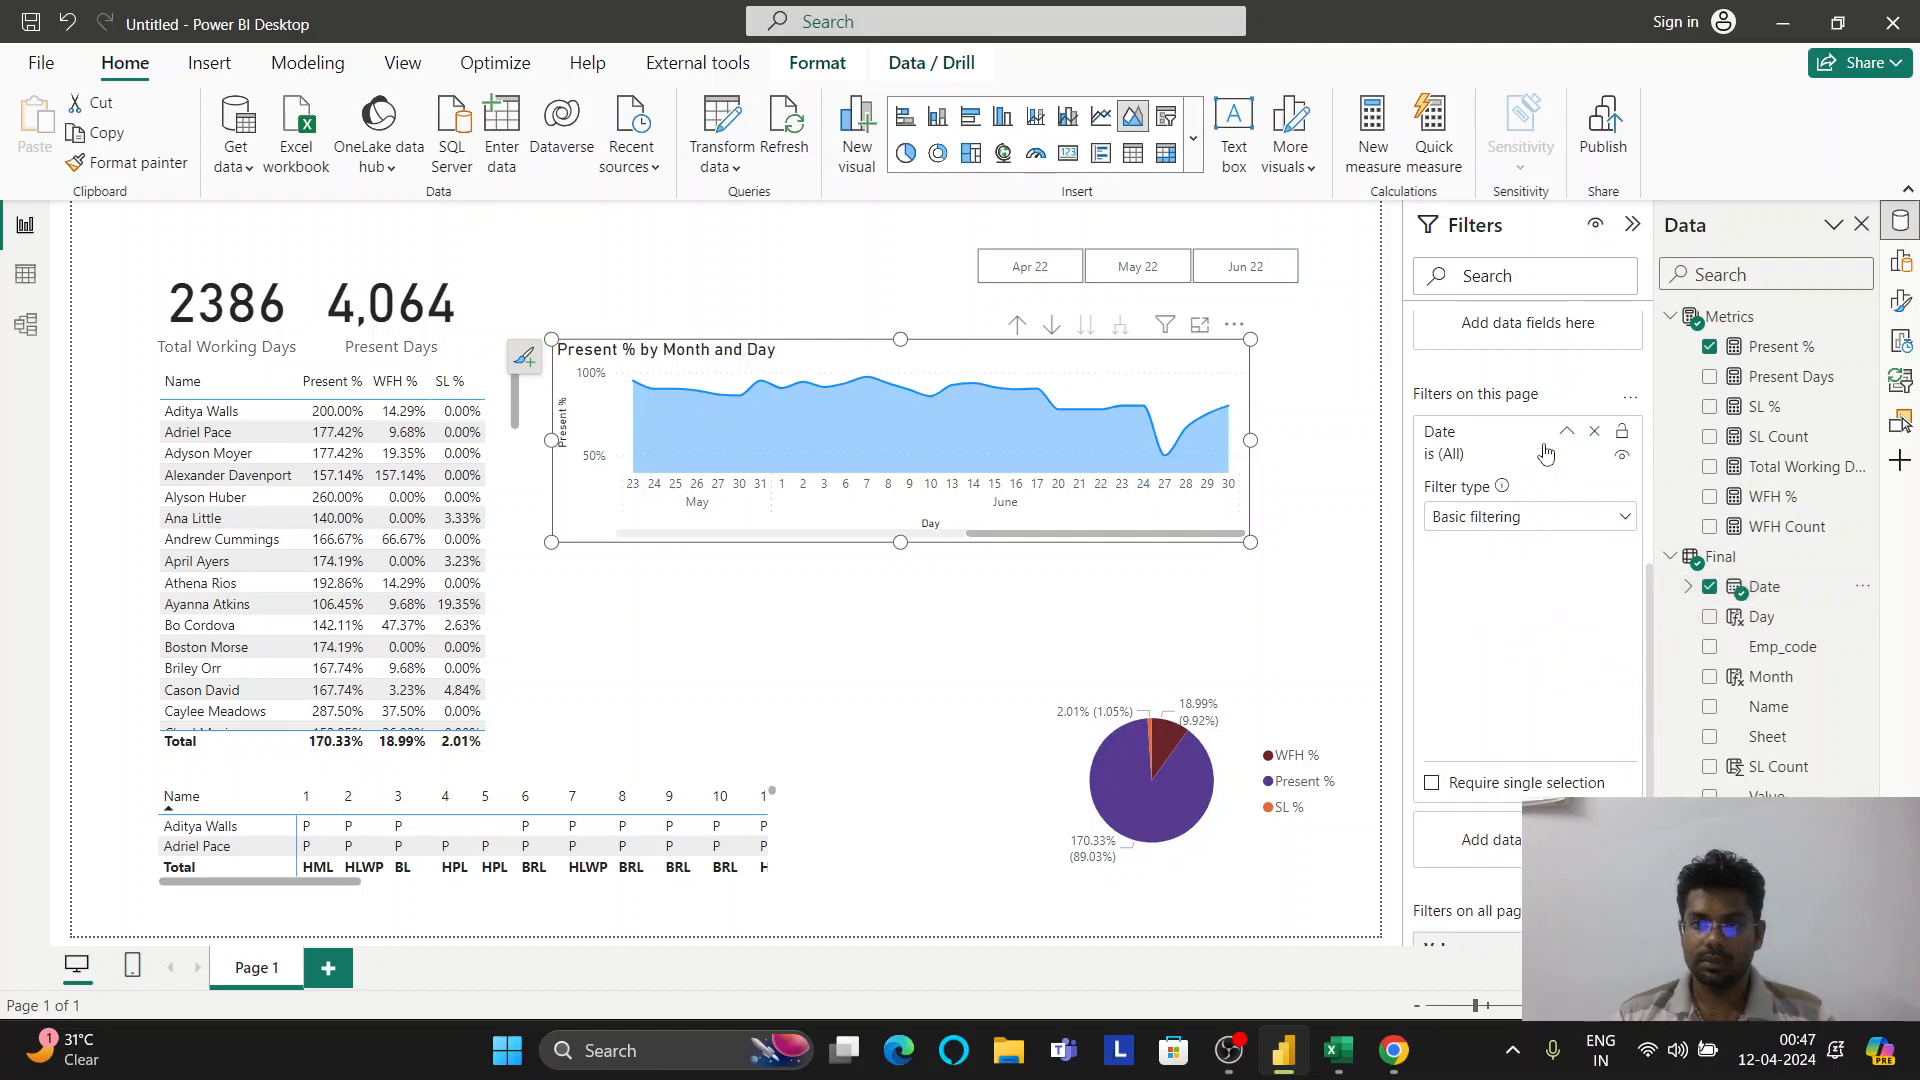
{"action": "left_click", "coordinate": [1537, 520]}
{"action": "left_click", "coordinate": [1508, 555]}
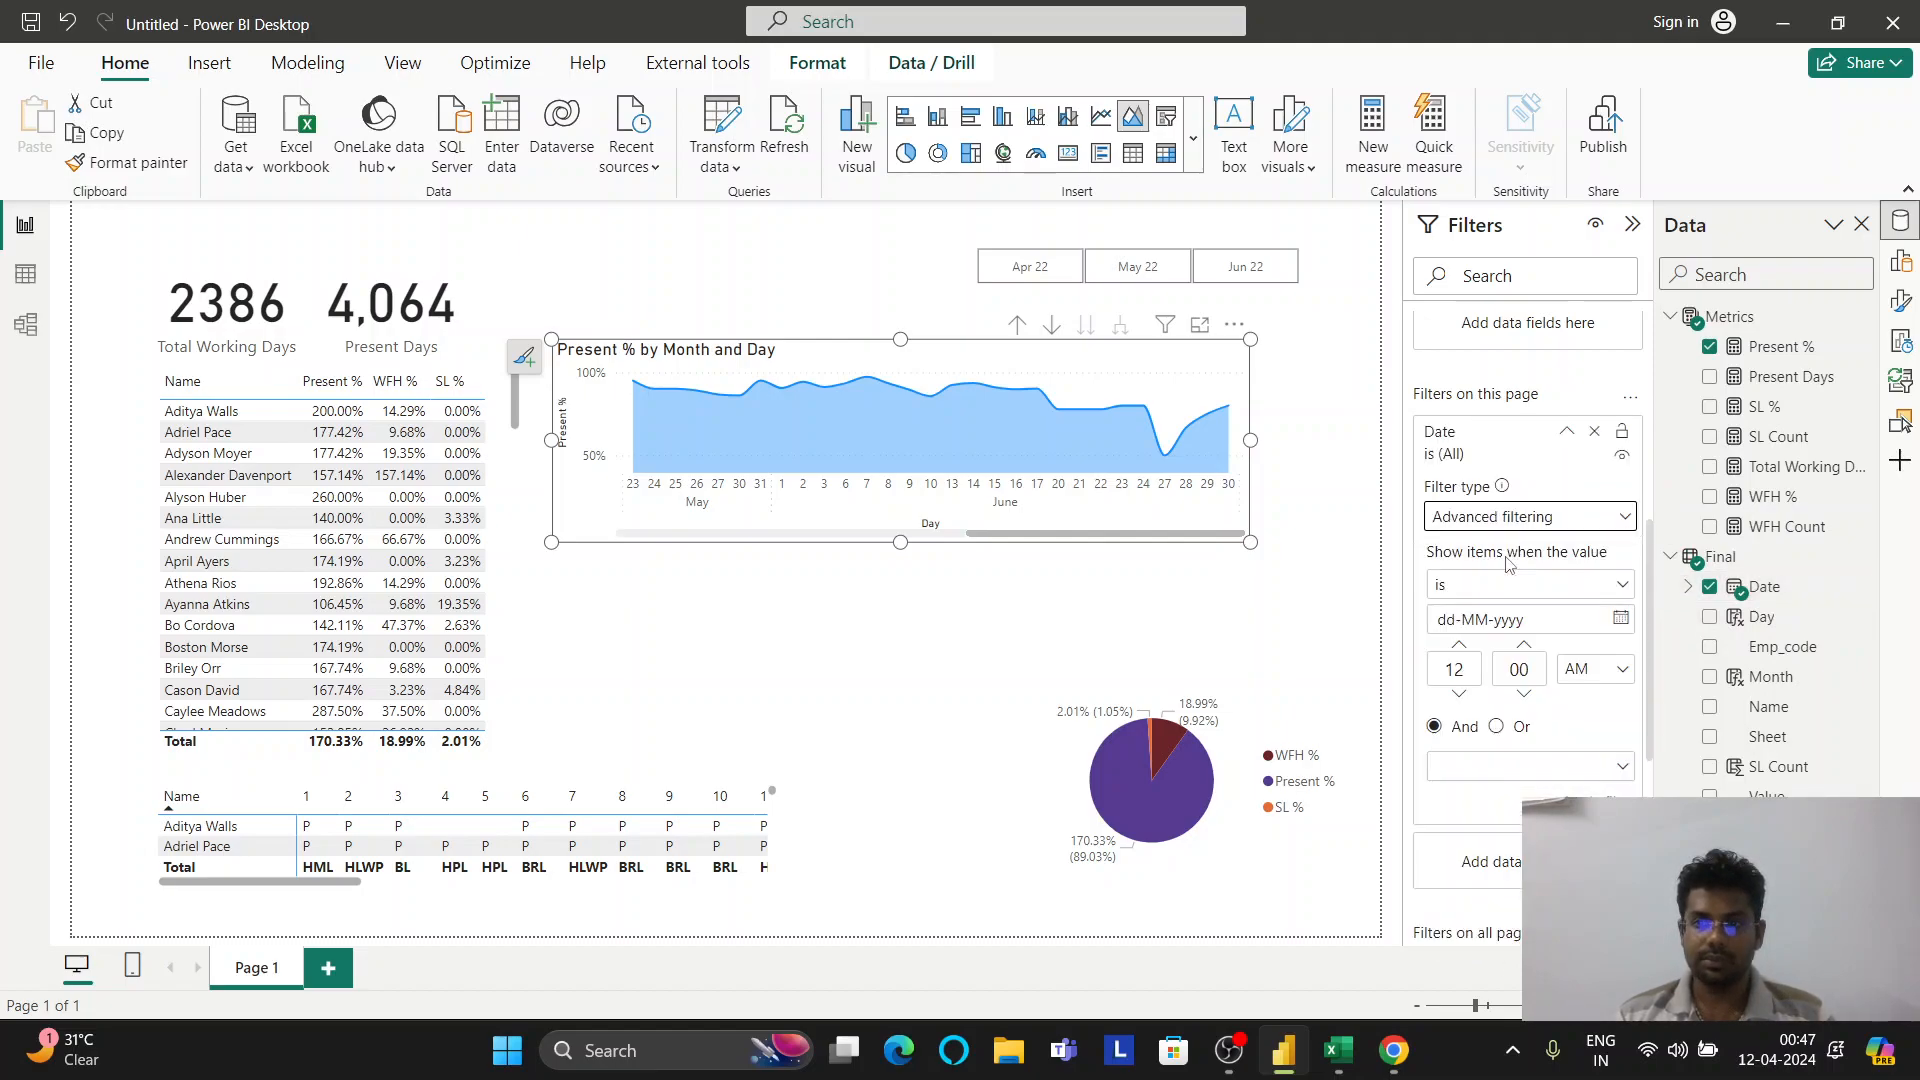
Pick 17 June 2022 as the Date filter value from the calendar and apply it
{"action": "left_click", "coordinate": [1622, 621]}
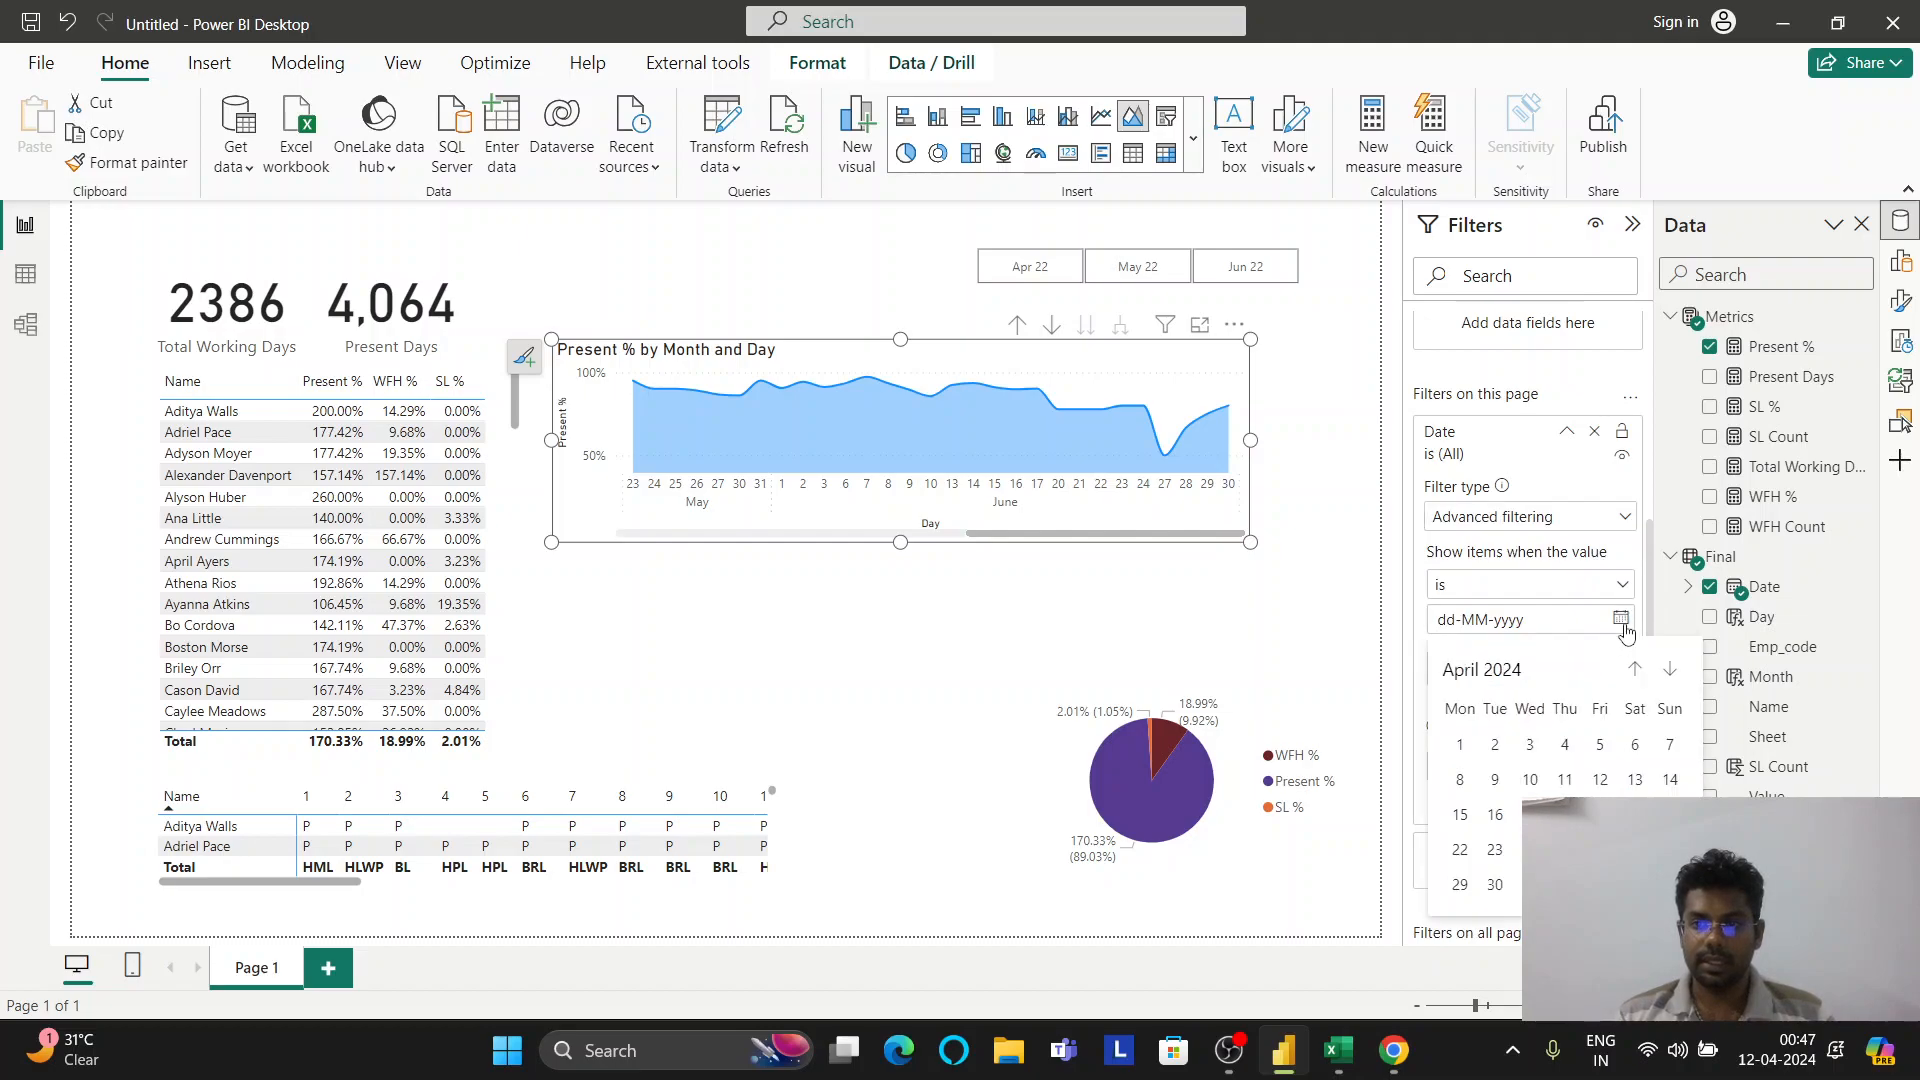
{"action": "left_click", "coordinate": [1635, 672]}
{"action": "left_click", "coordinate": [1635, 672]}
{"action": "left_click", "coordinate": [1635, 672]}
{"action": "left_click", "coordinate": [1634, 670]}
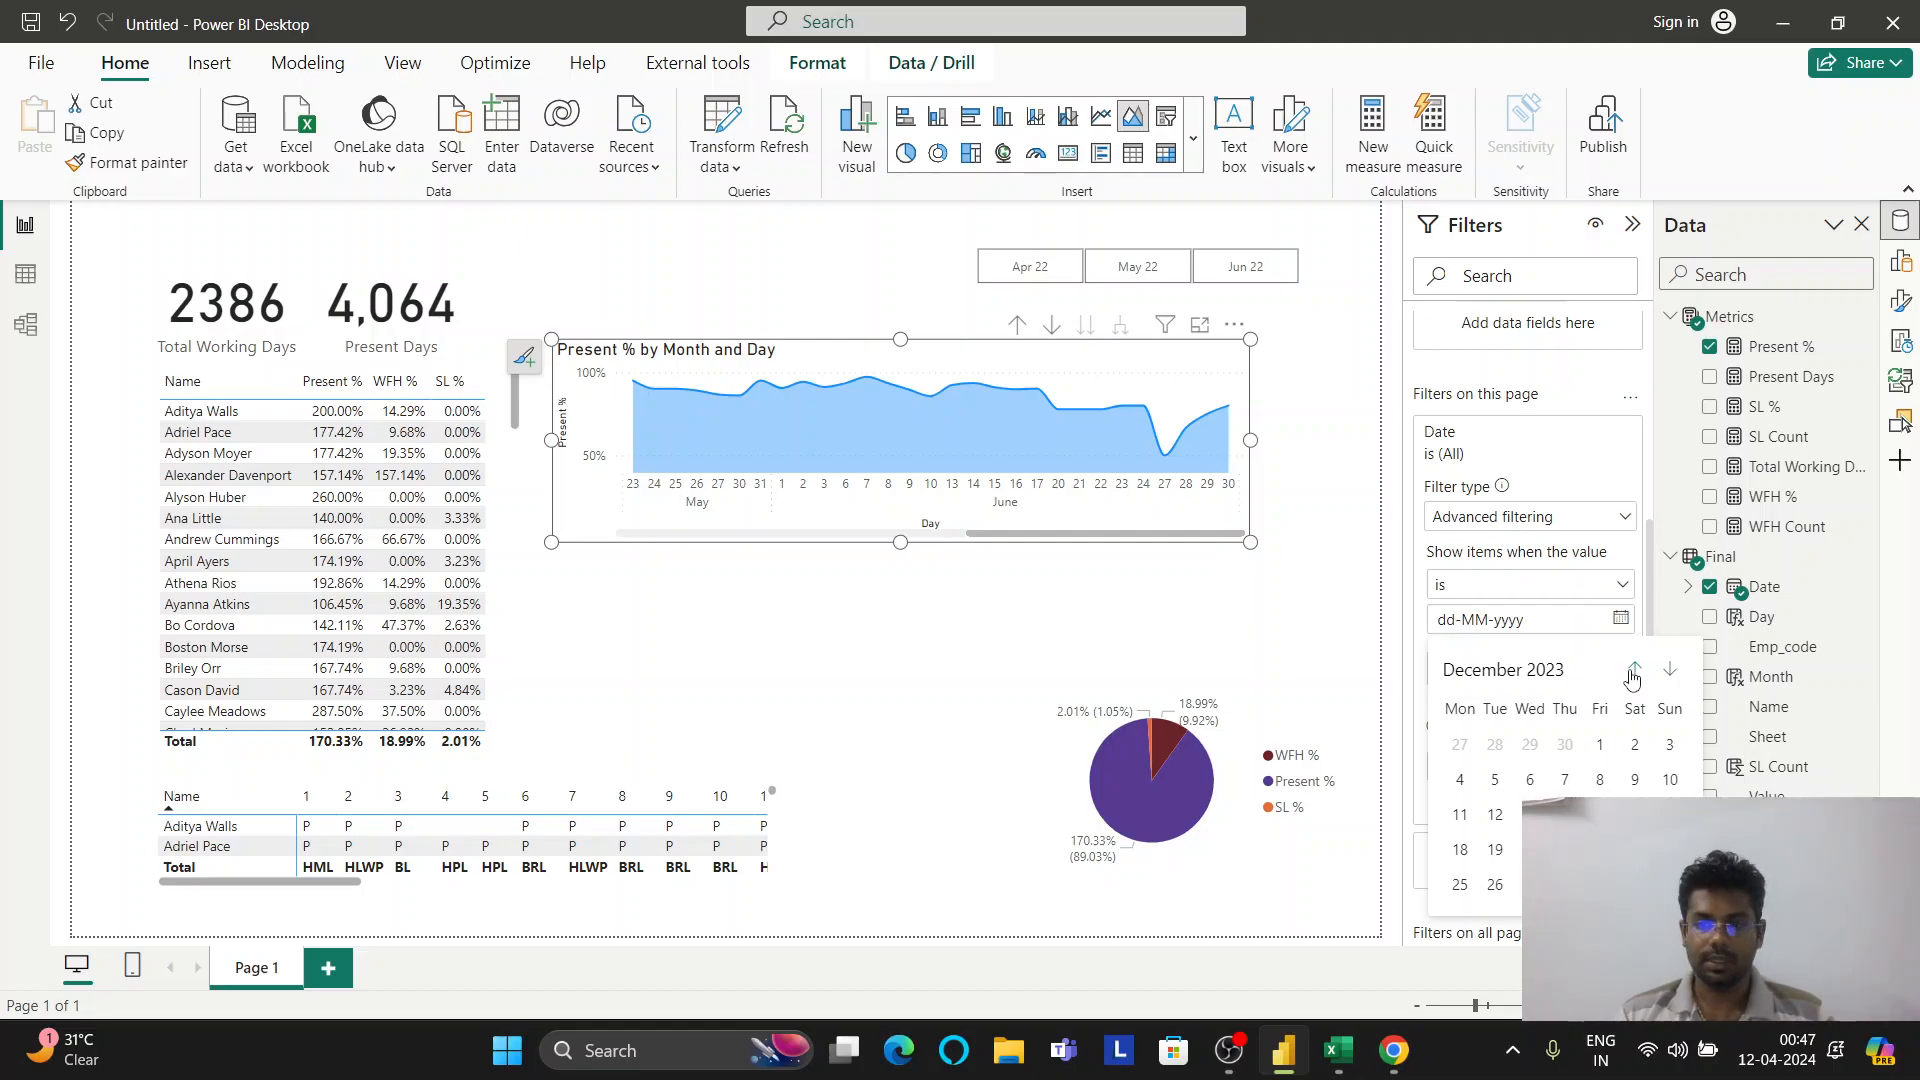
{"action": "left_click", "coordinate": [1345, 1052]}
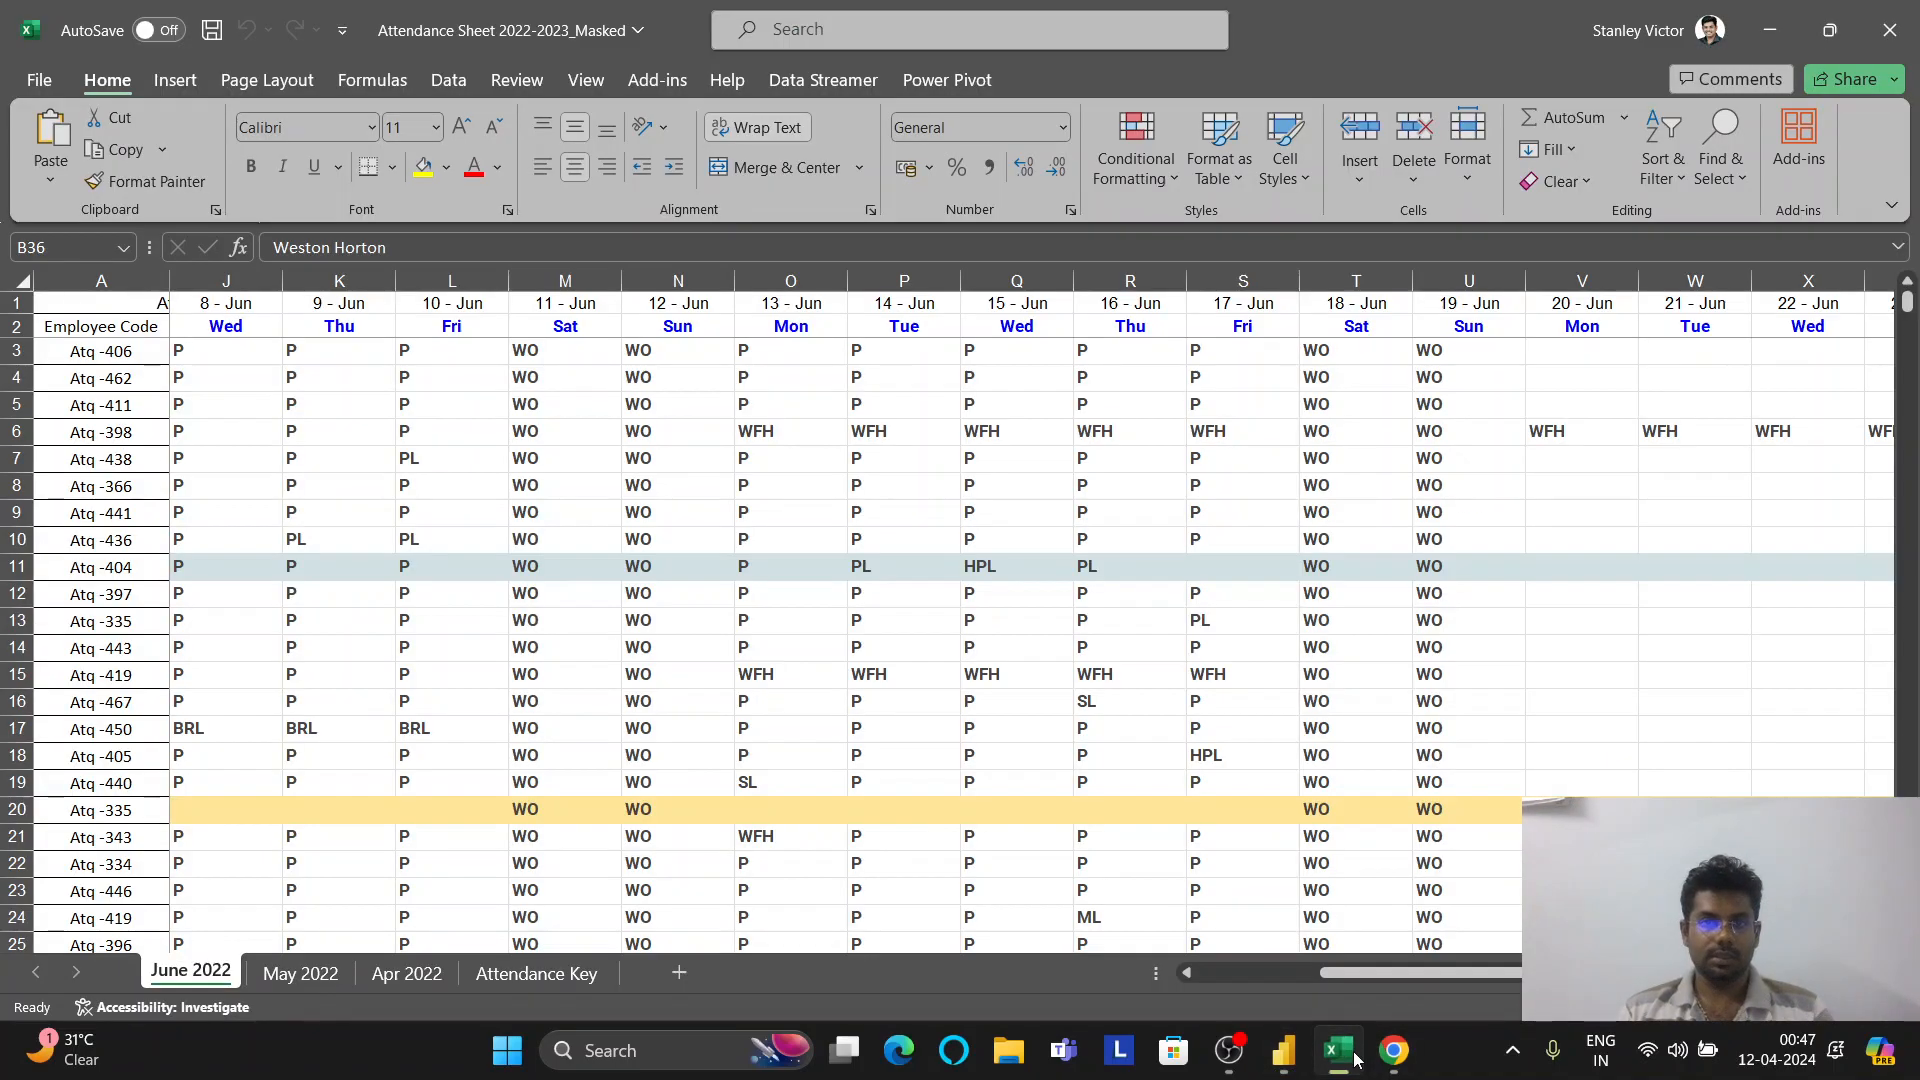
{"action": "left_click", "coordinate": [1355, 1058]}
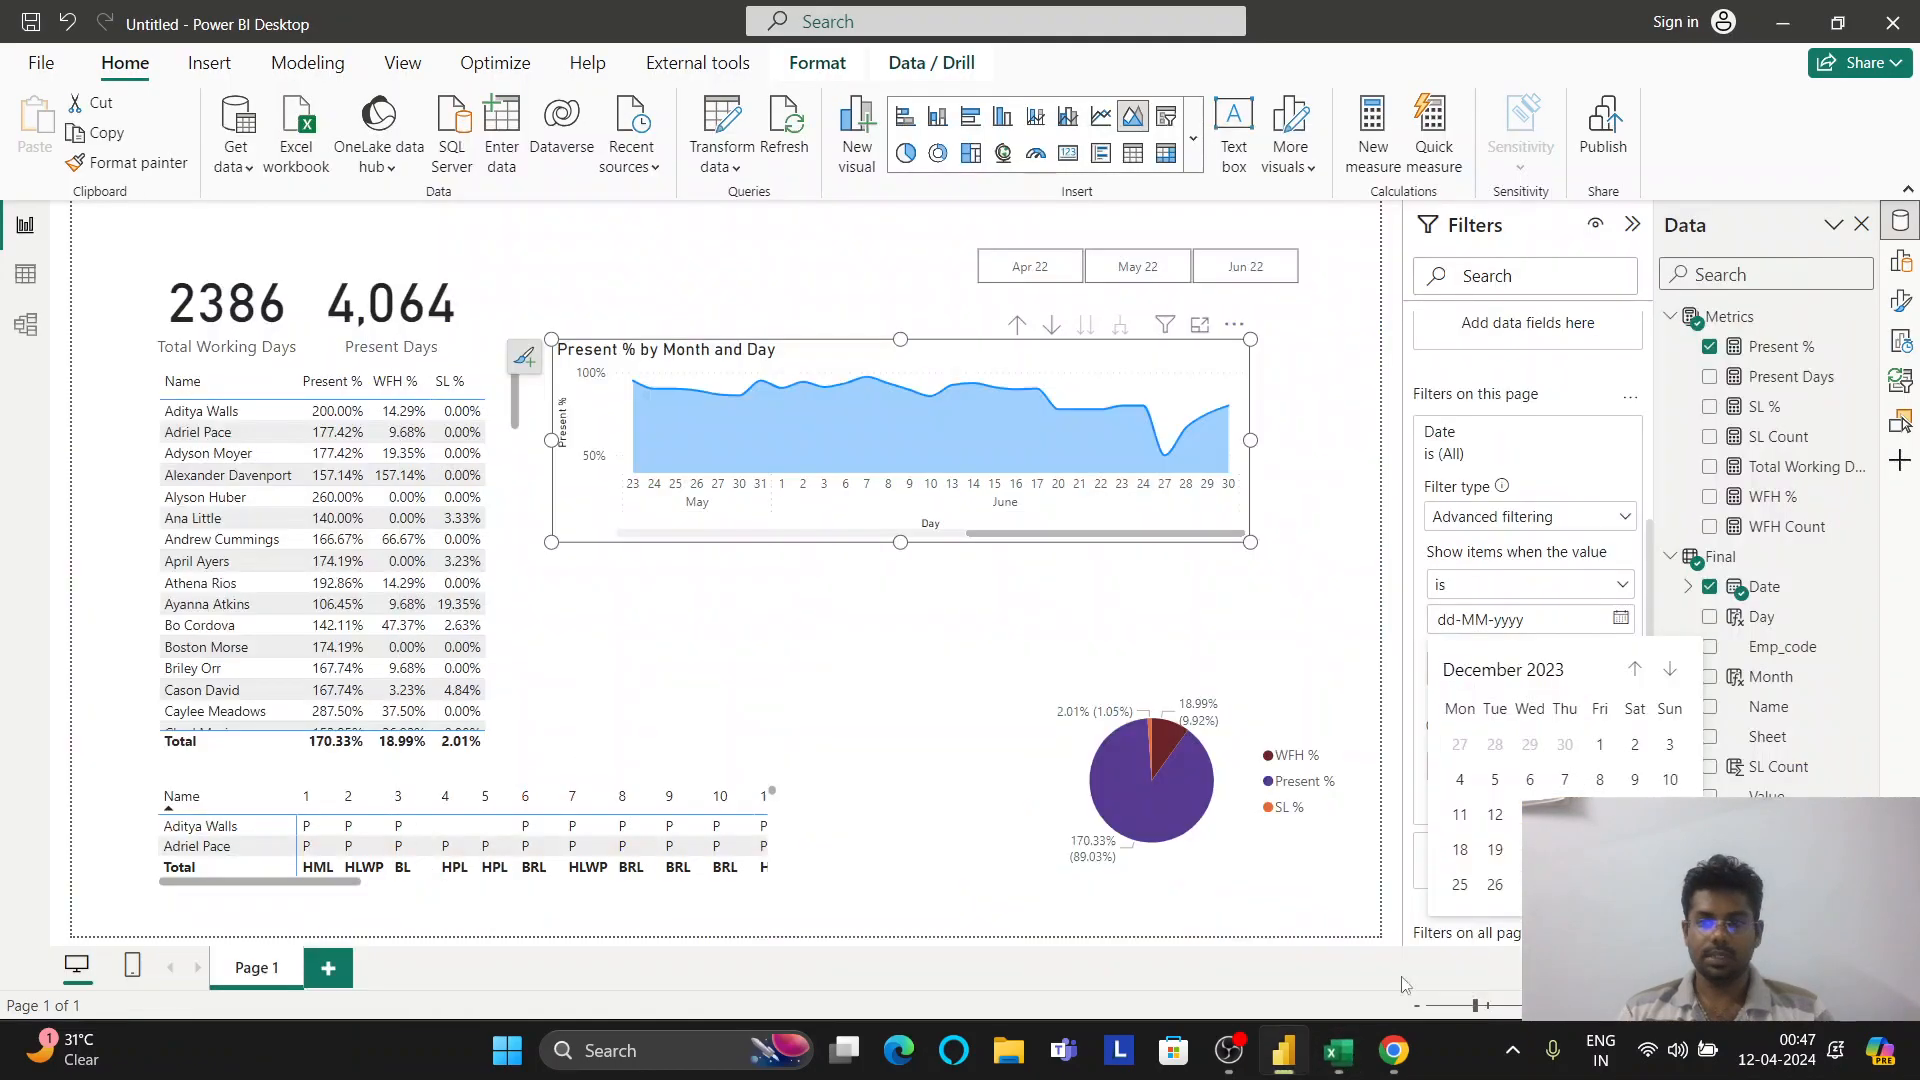
{"action": "left_click", "coordinate": [1634, 670]}
{"action": "left_click", "coordinate": [1634, 670]}
{"action": "left_click", "coordinate": [1634, 670]}
{"action": "left_click", "coordinate": [1634, 670]}
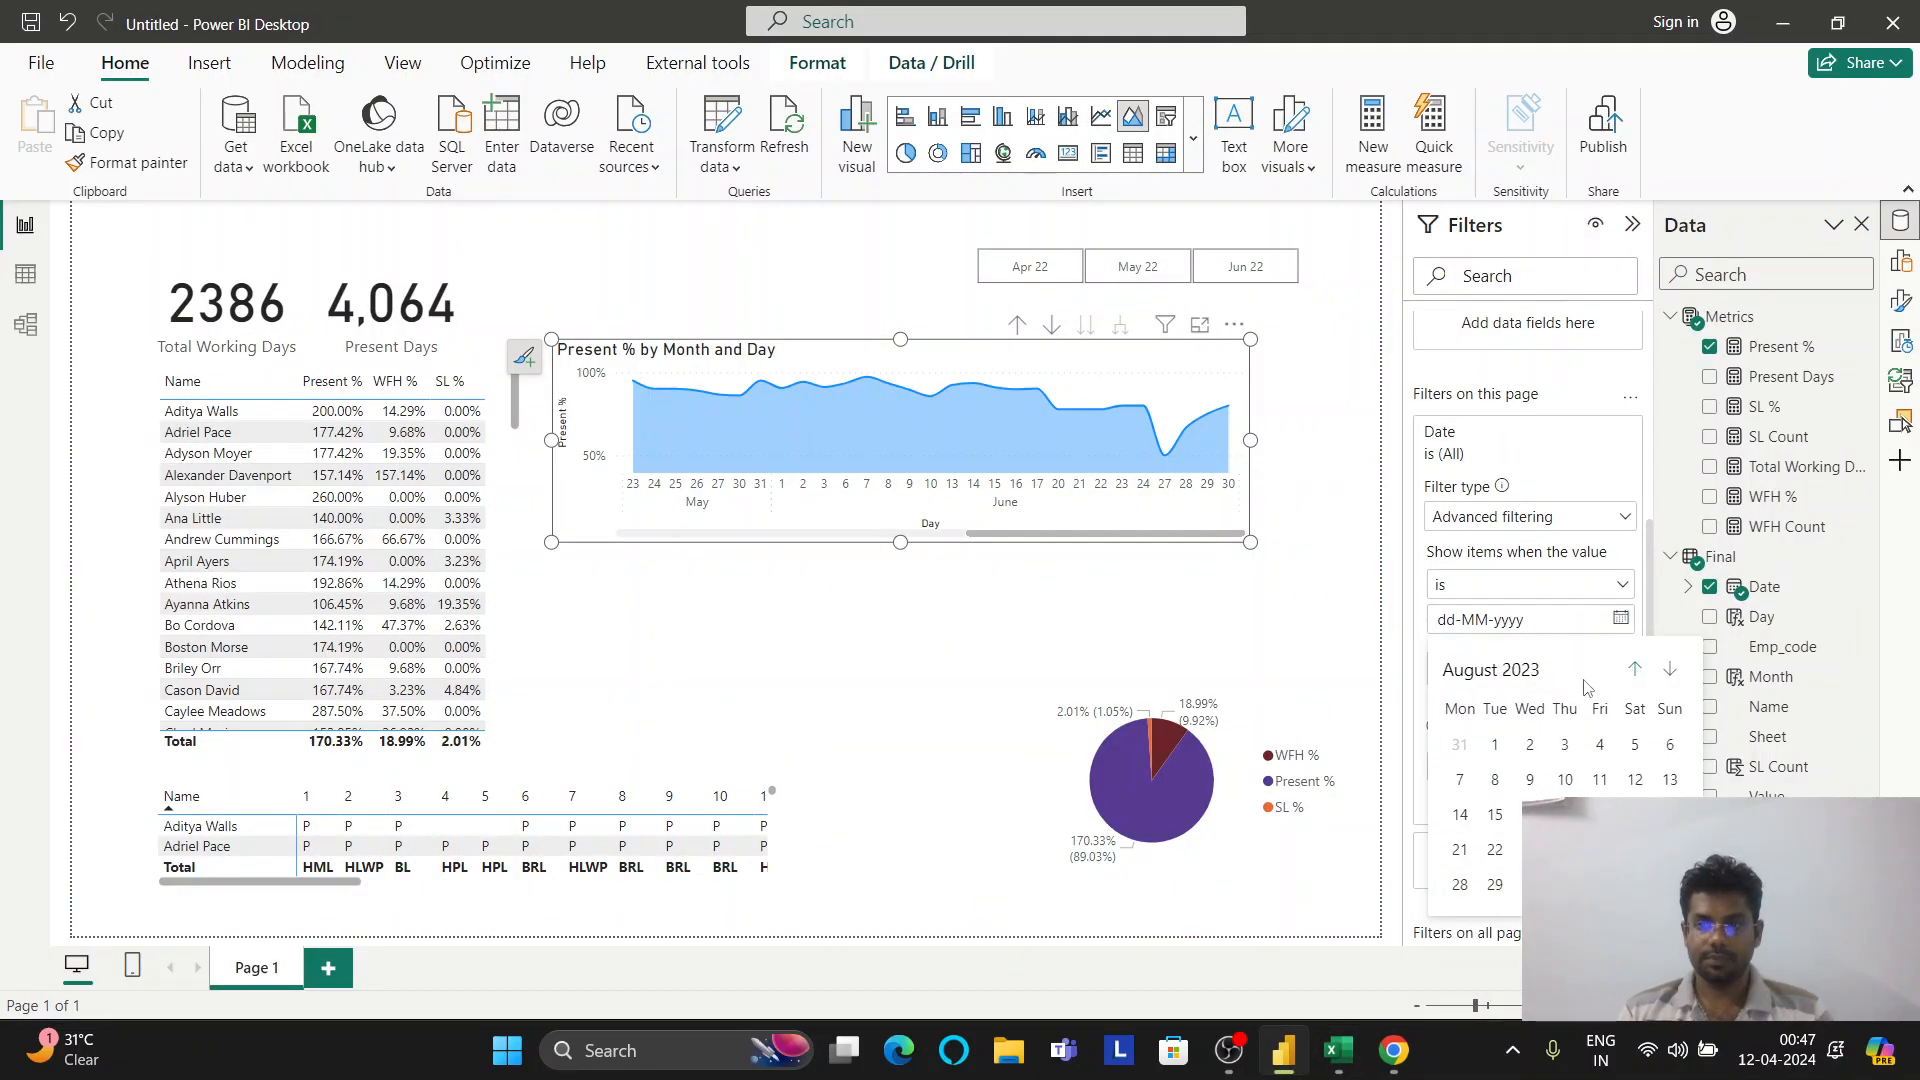
{"action": "left_click", "coordinate": [1503, 670]}
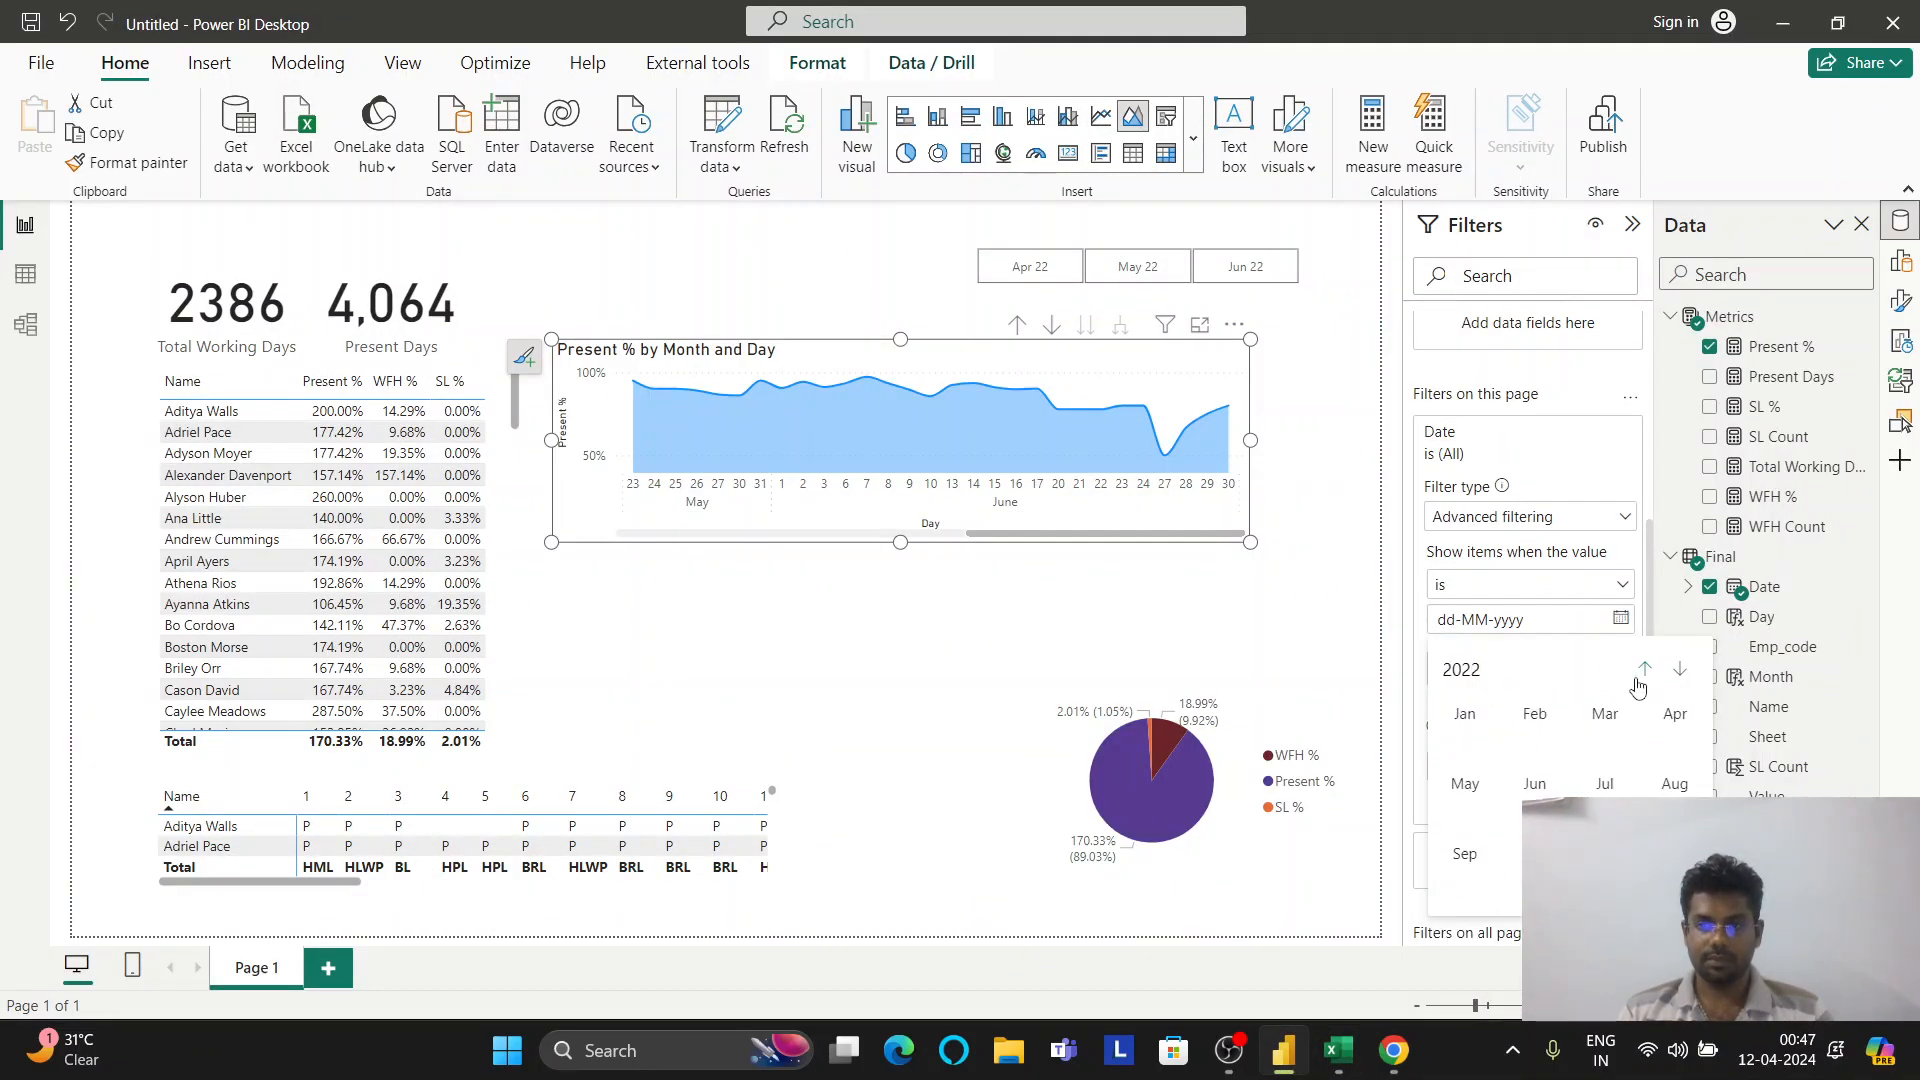
{"action": "left_click", "coordinate": [1537, 786]}
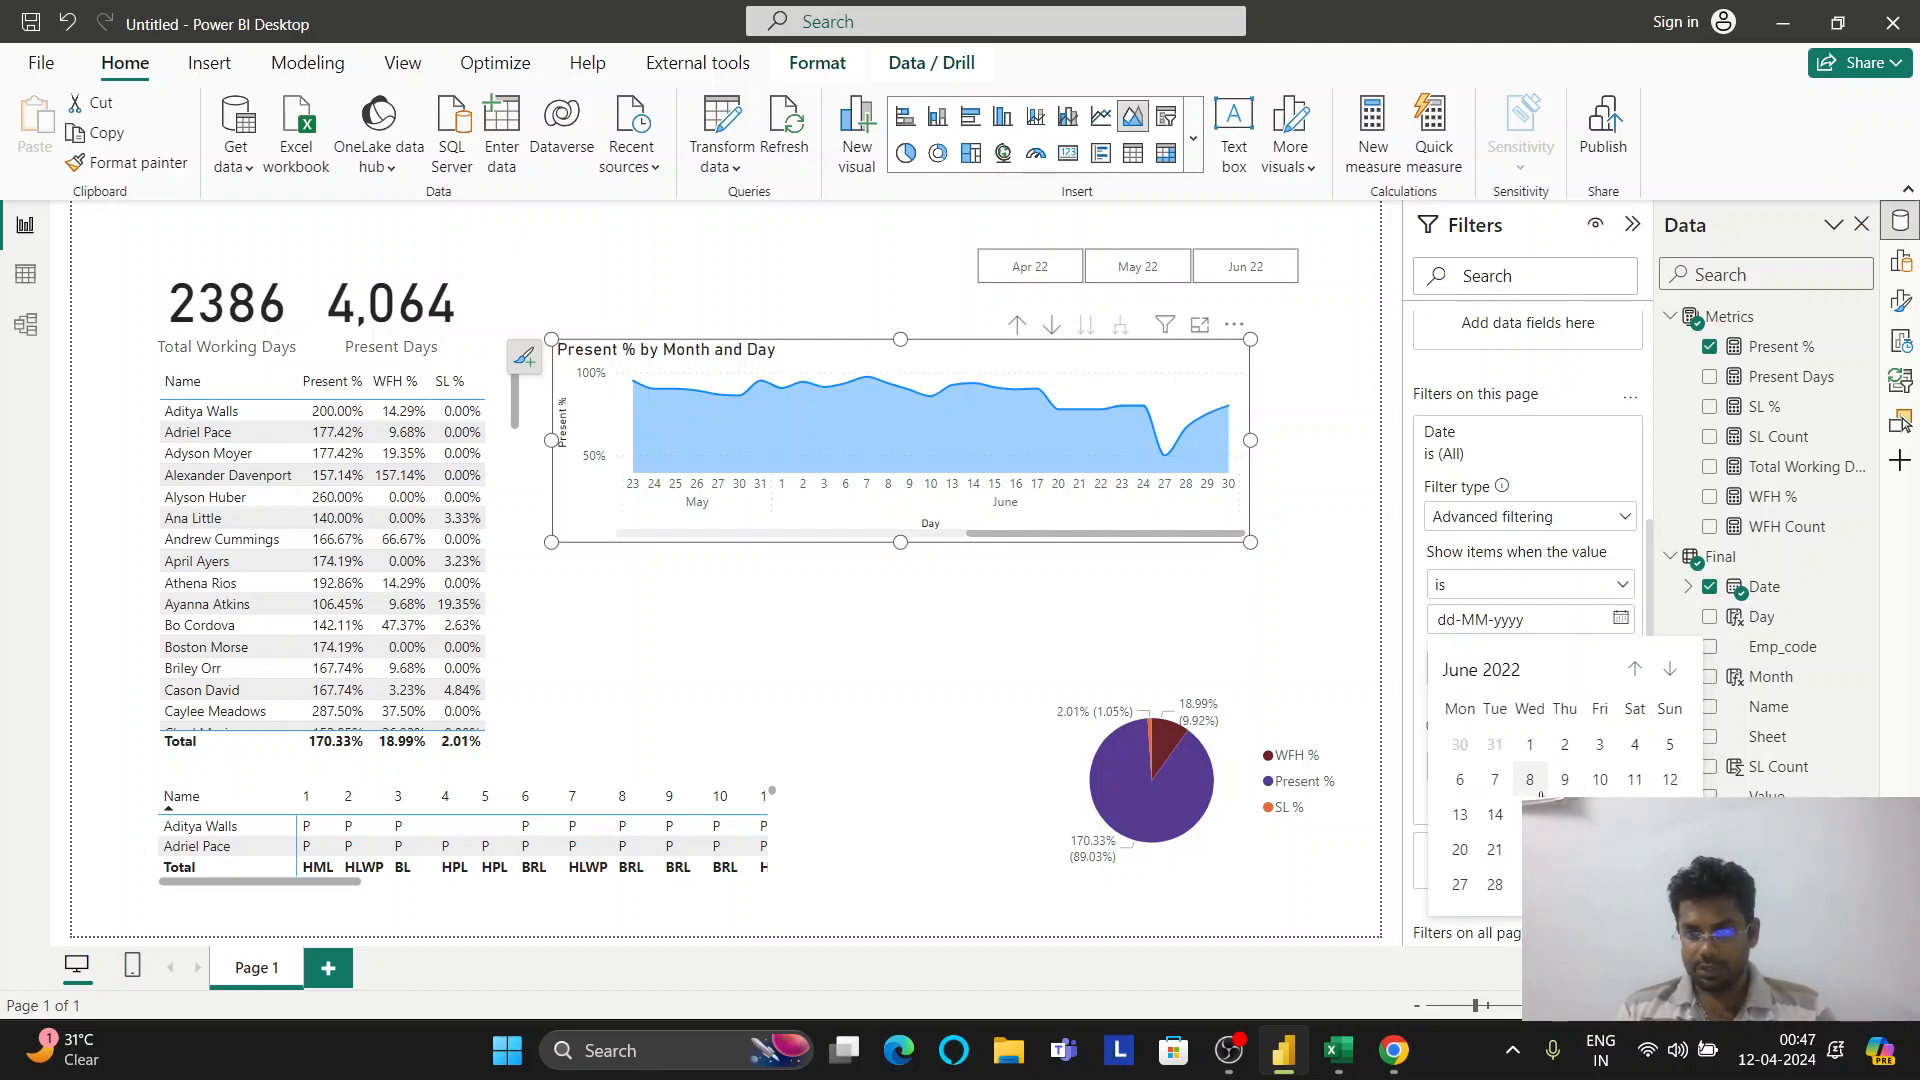
{"action": "left_click", "coordinate": [1600, 814]}
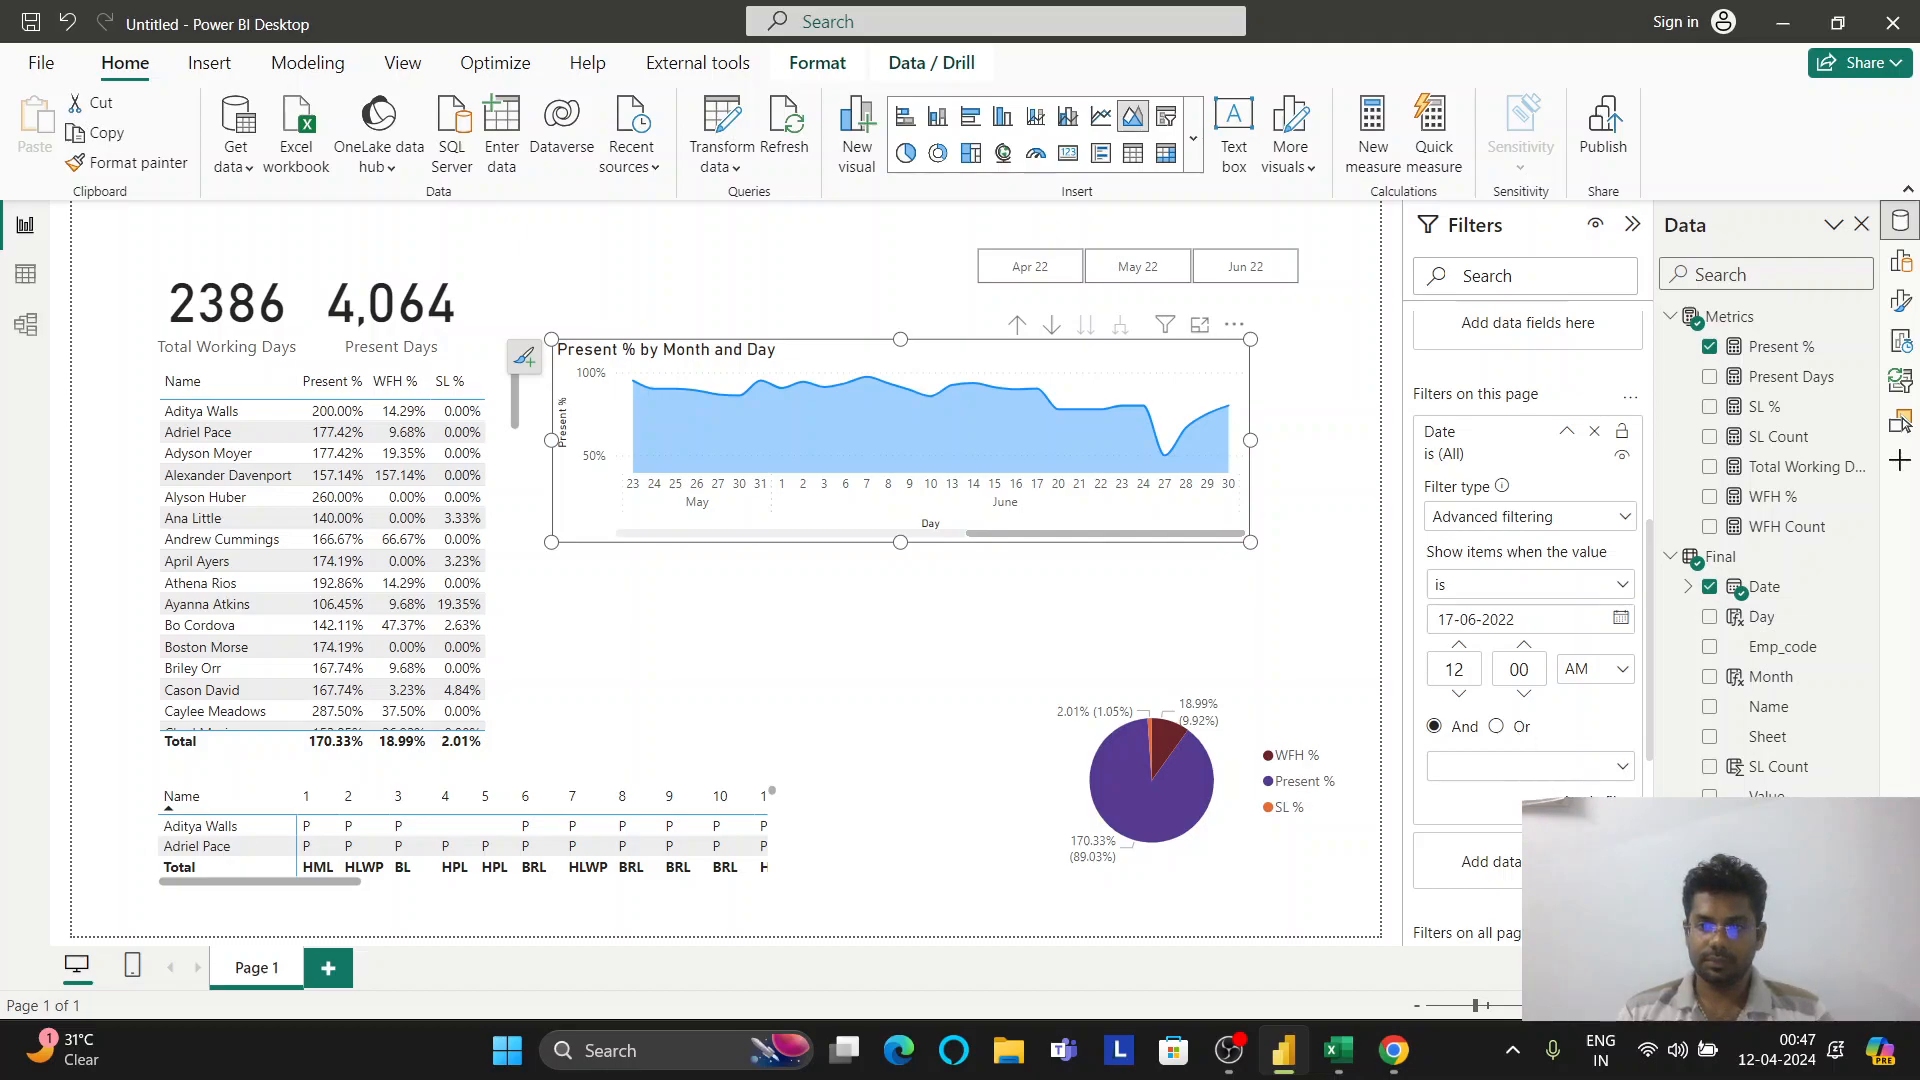
{"action": "left_click", "coordinate": [1590, 797]}
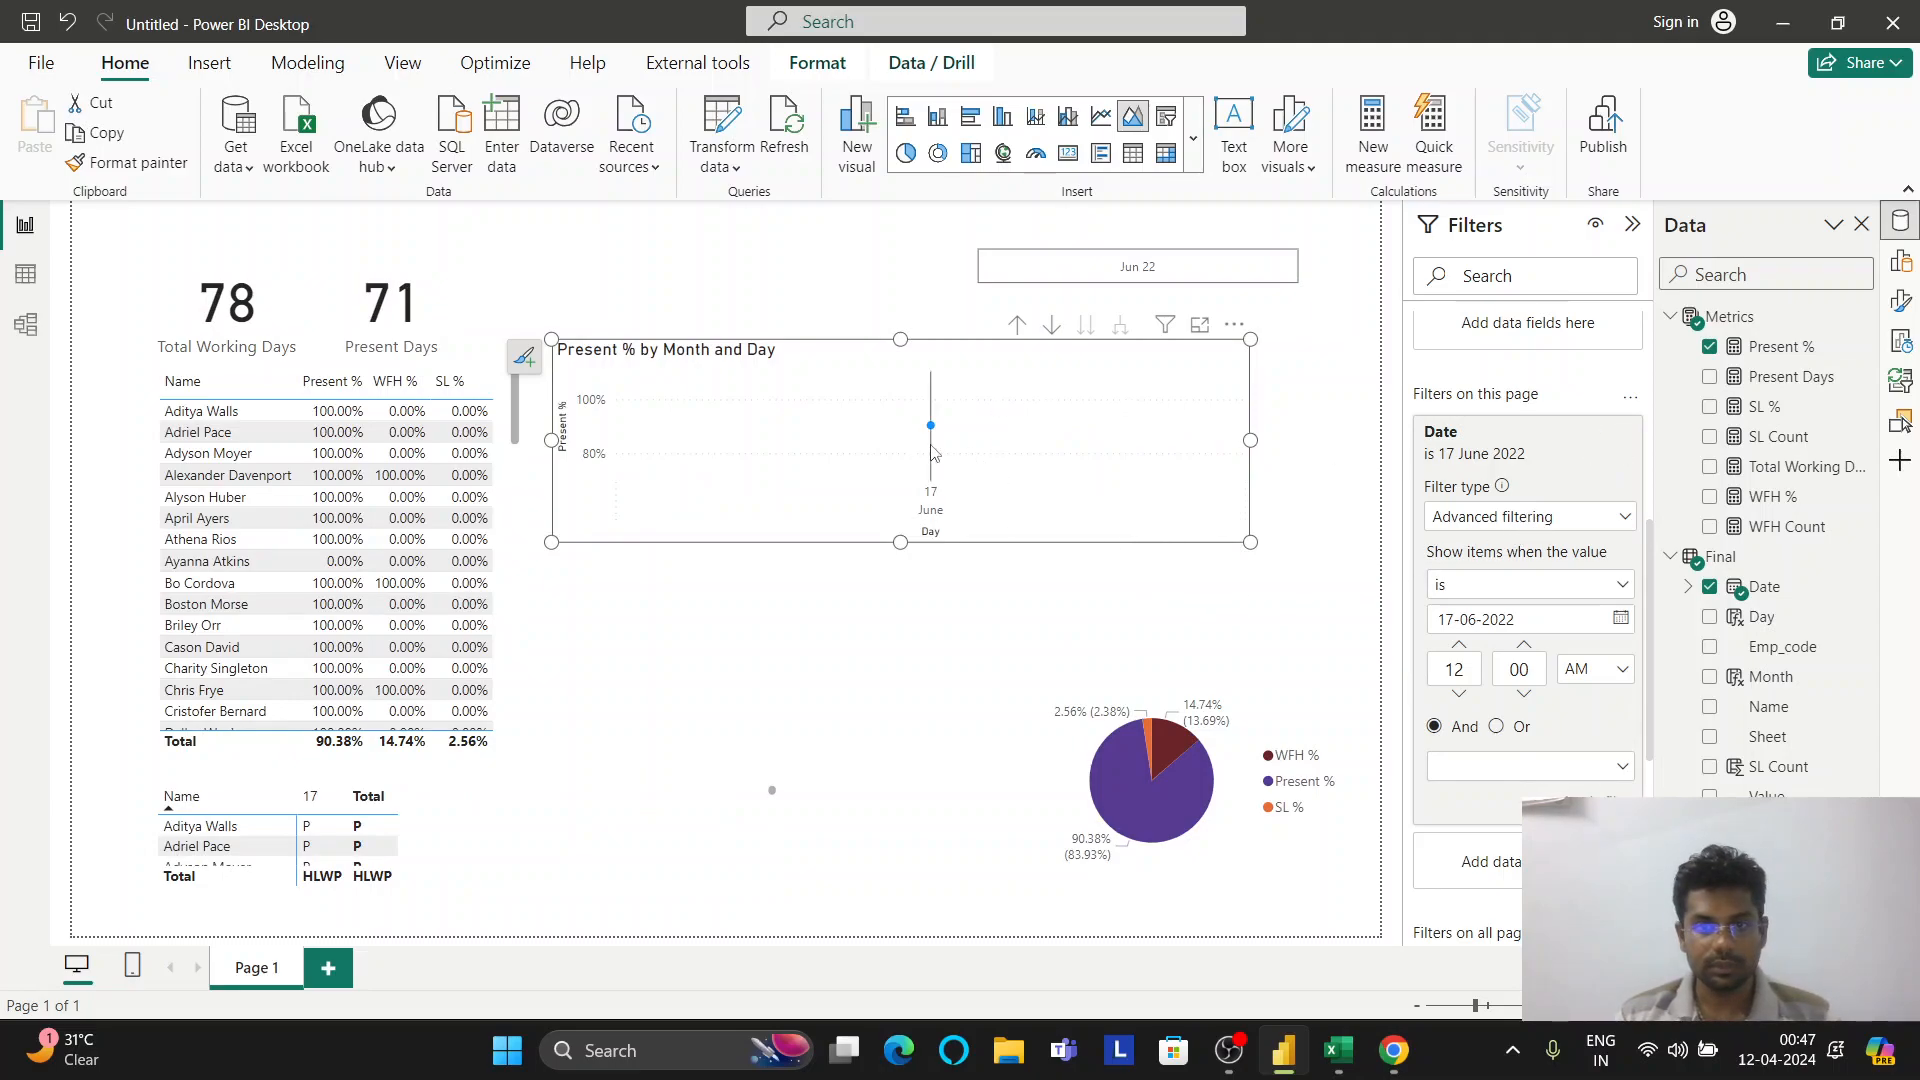
Change the condition to 'is on or before' 17-06-2022, apply, and open Format visual
{"action": "left_click", "coordinate": [1590, 590]}
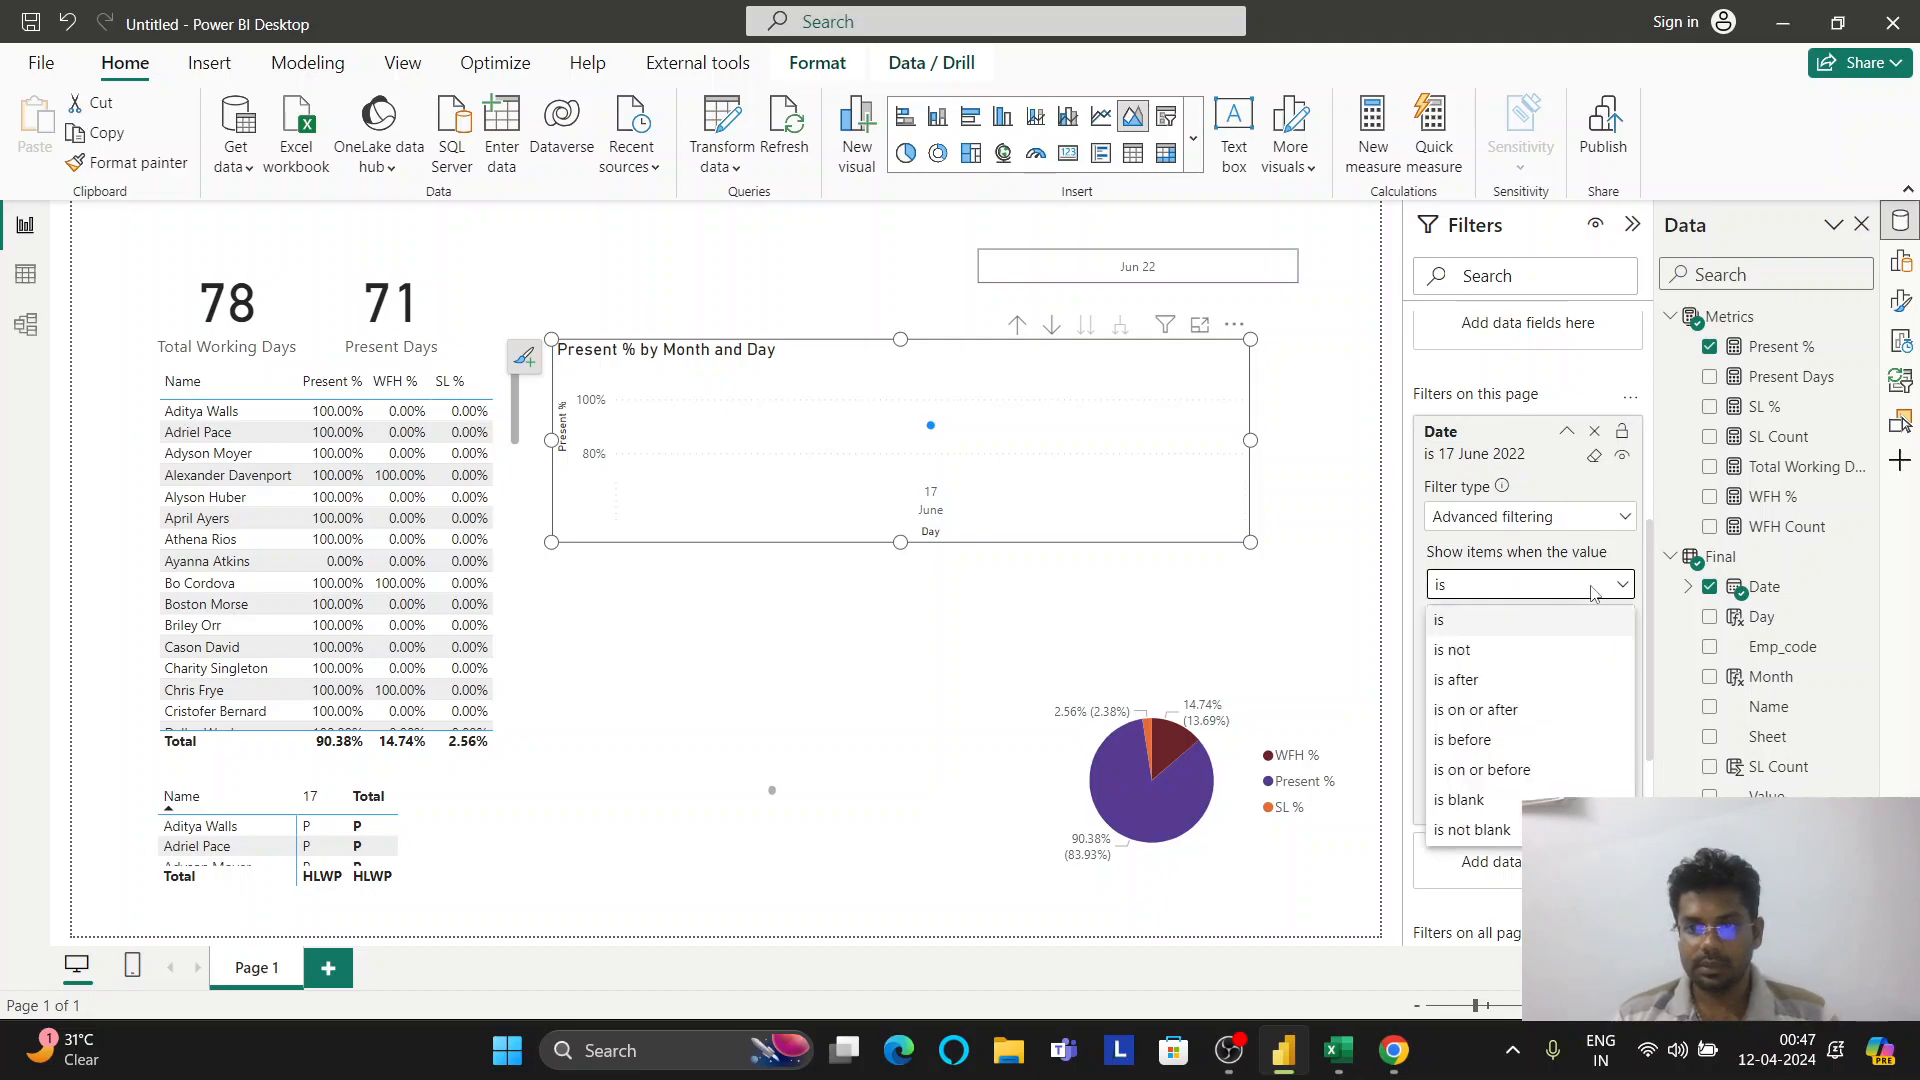
{"action": "left_click", "coordinate": [1502, 770]}
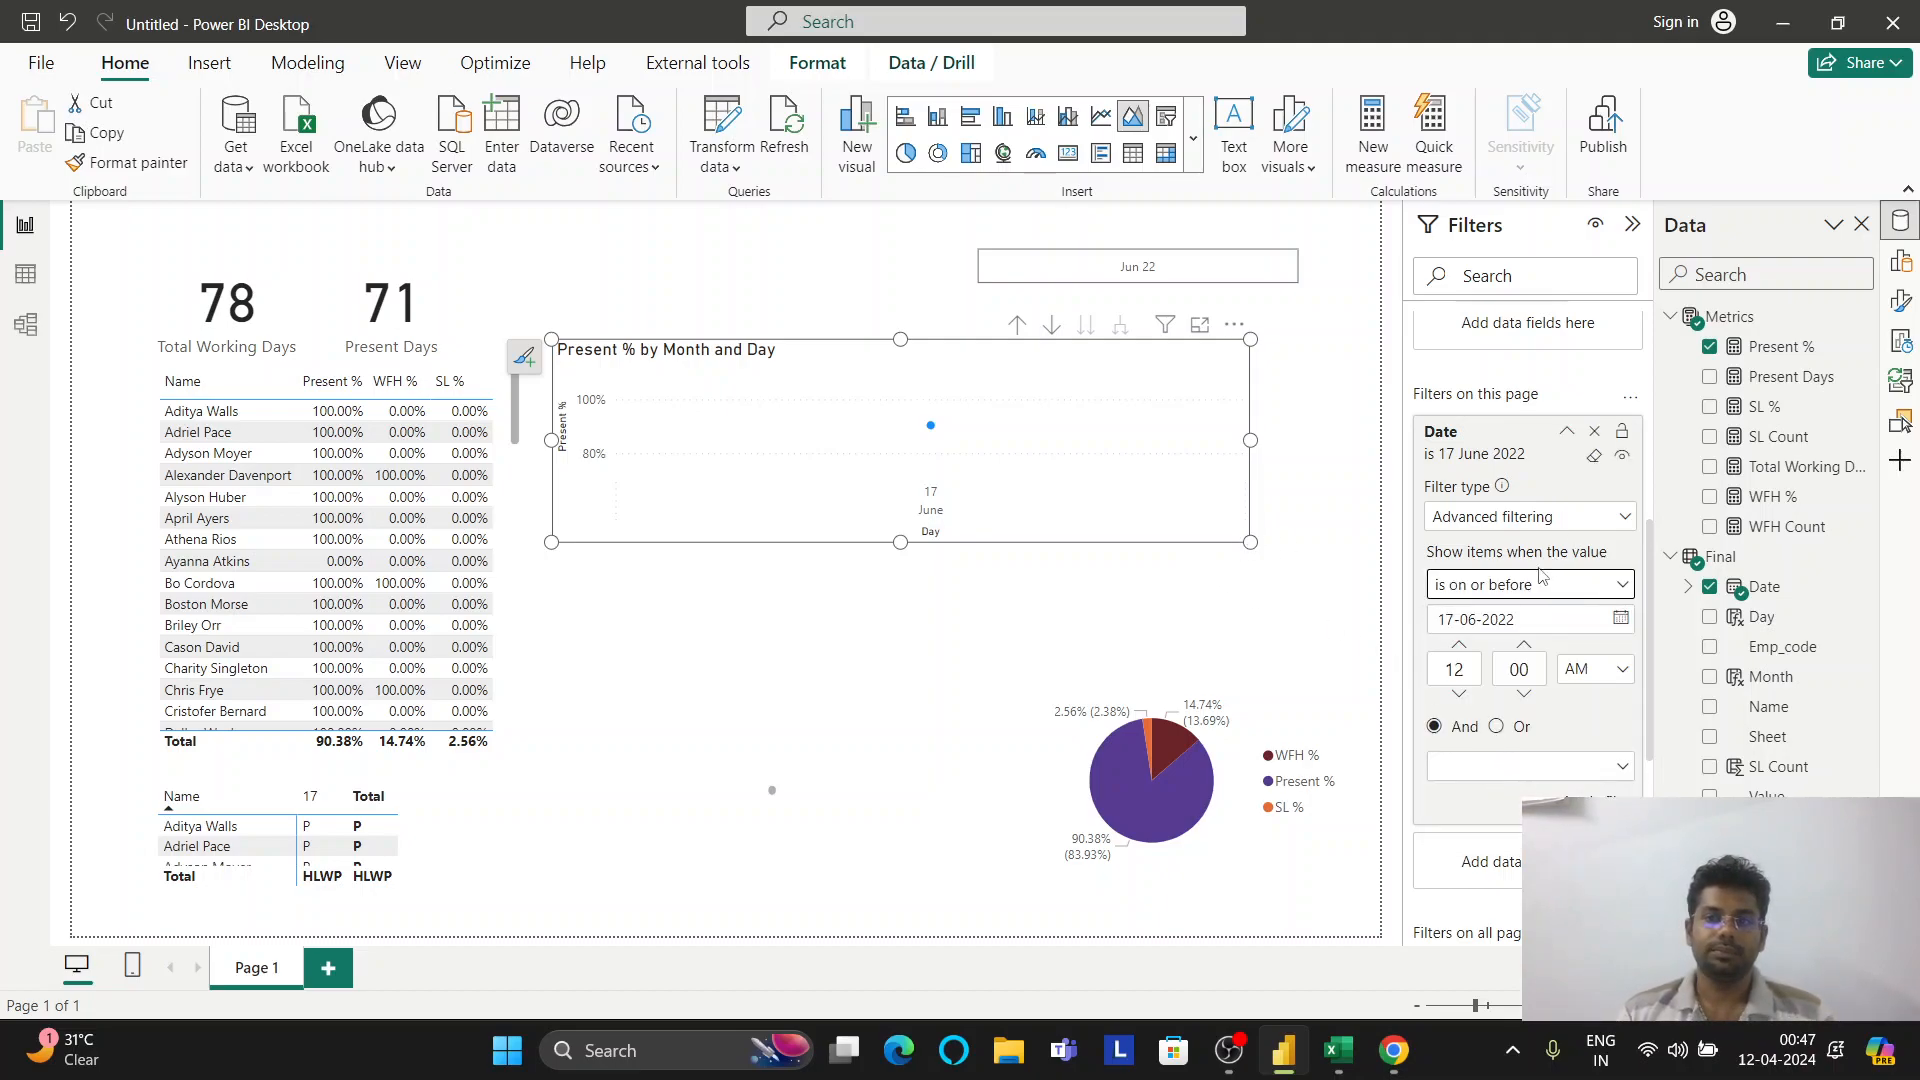
{"action": "left_click", "coordinate": [1595, 806]}
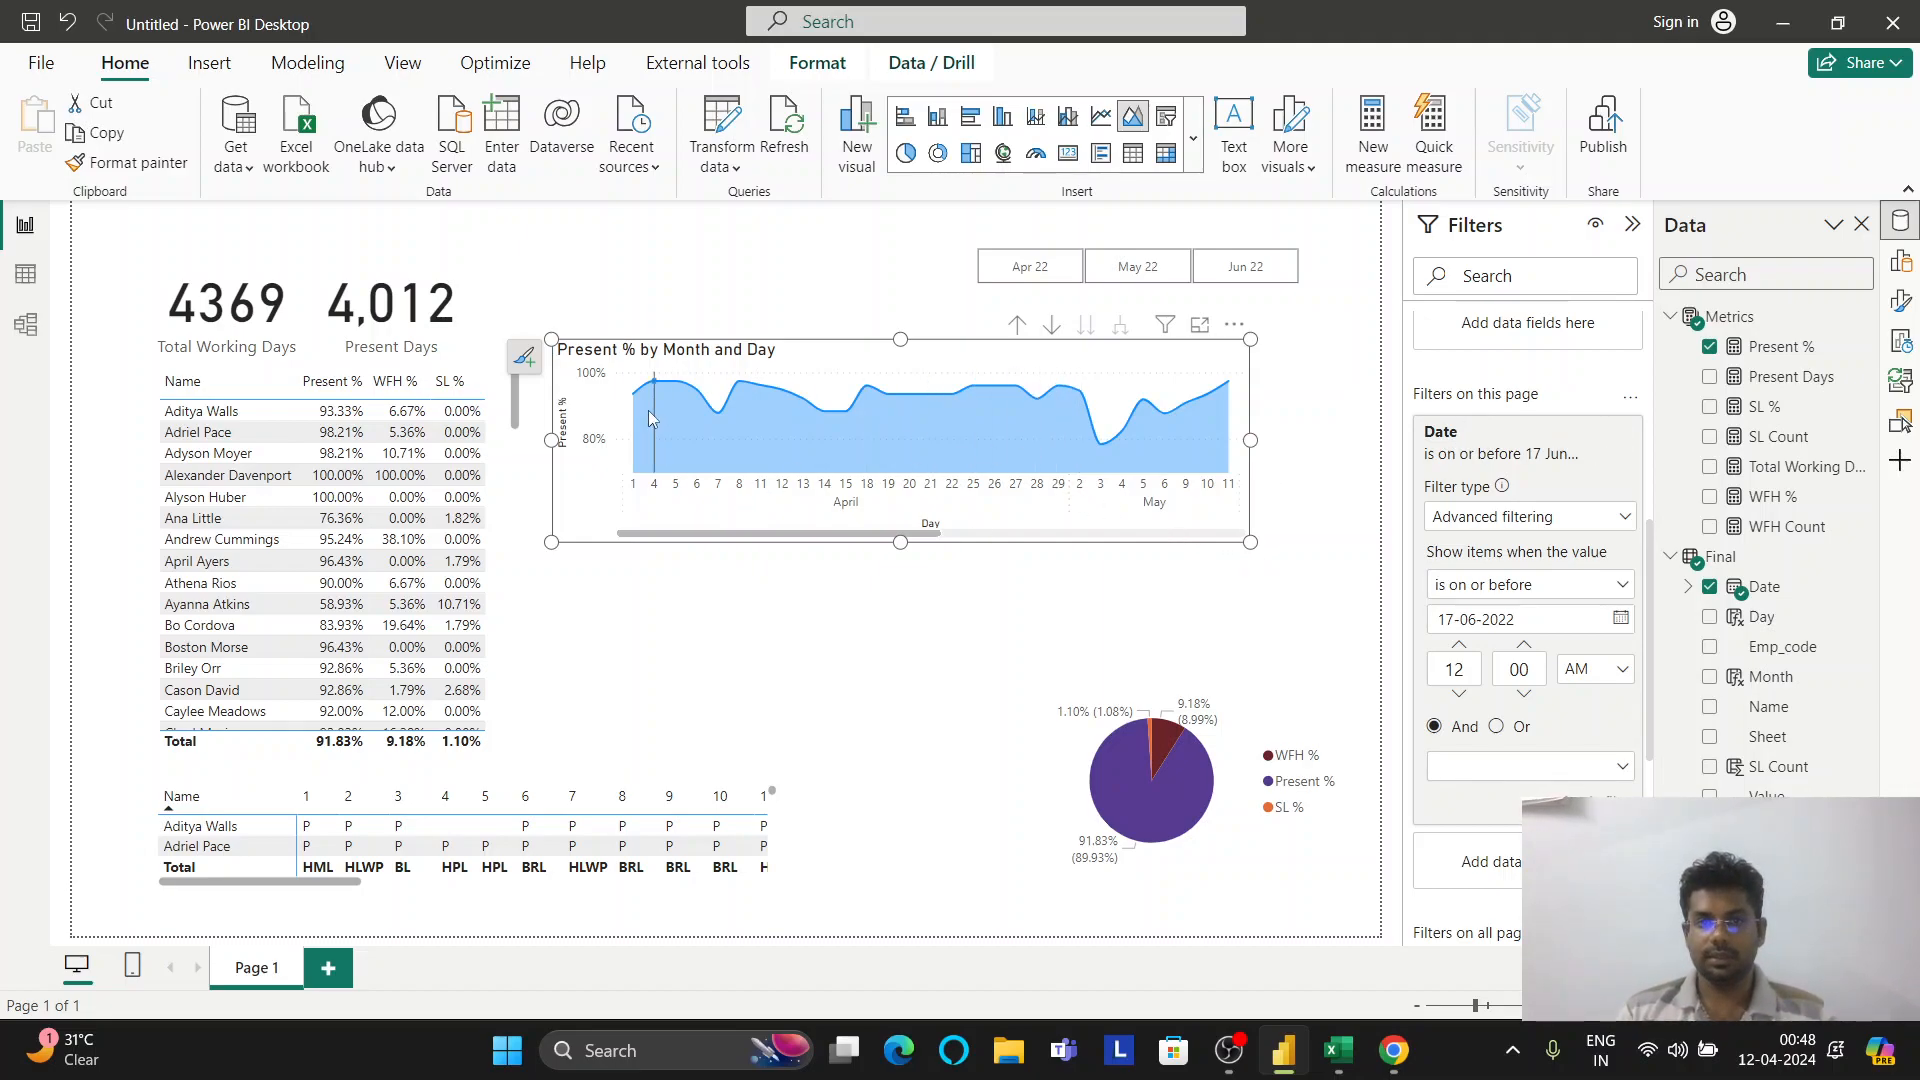
{"action": "left_click", "coordinate": [1901, 261]}
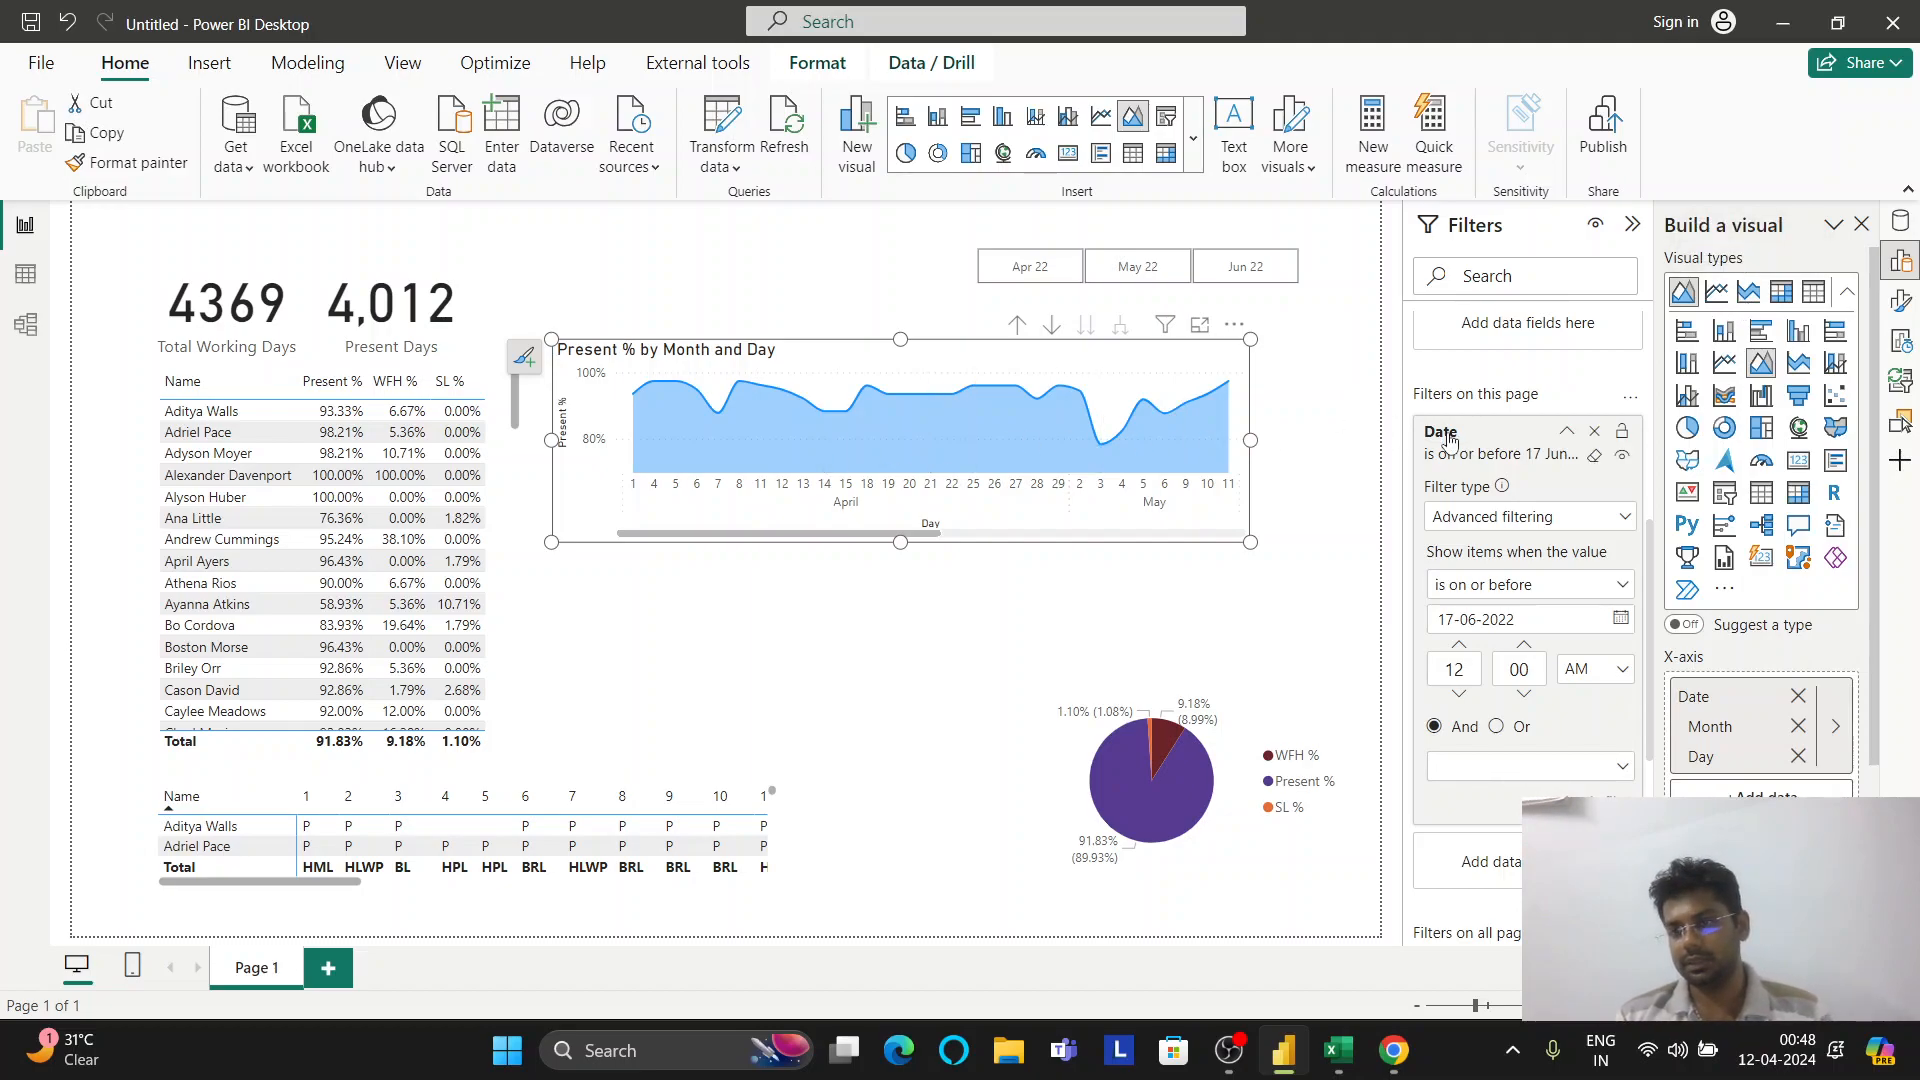
{"action": "left_click", "coordinate": [1900, 305]}
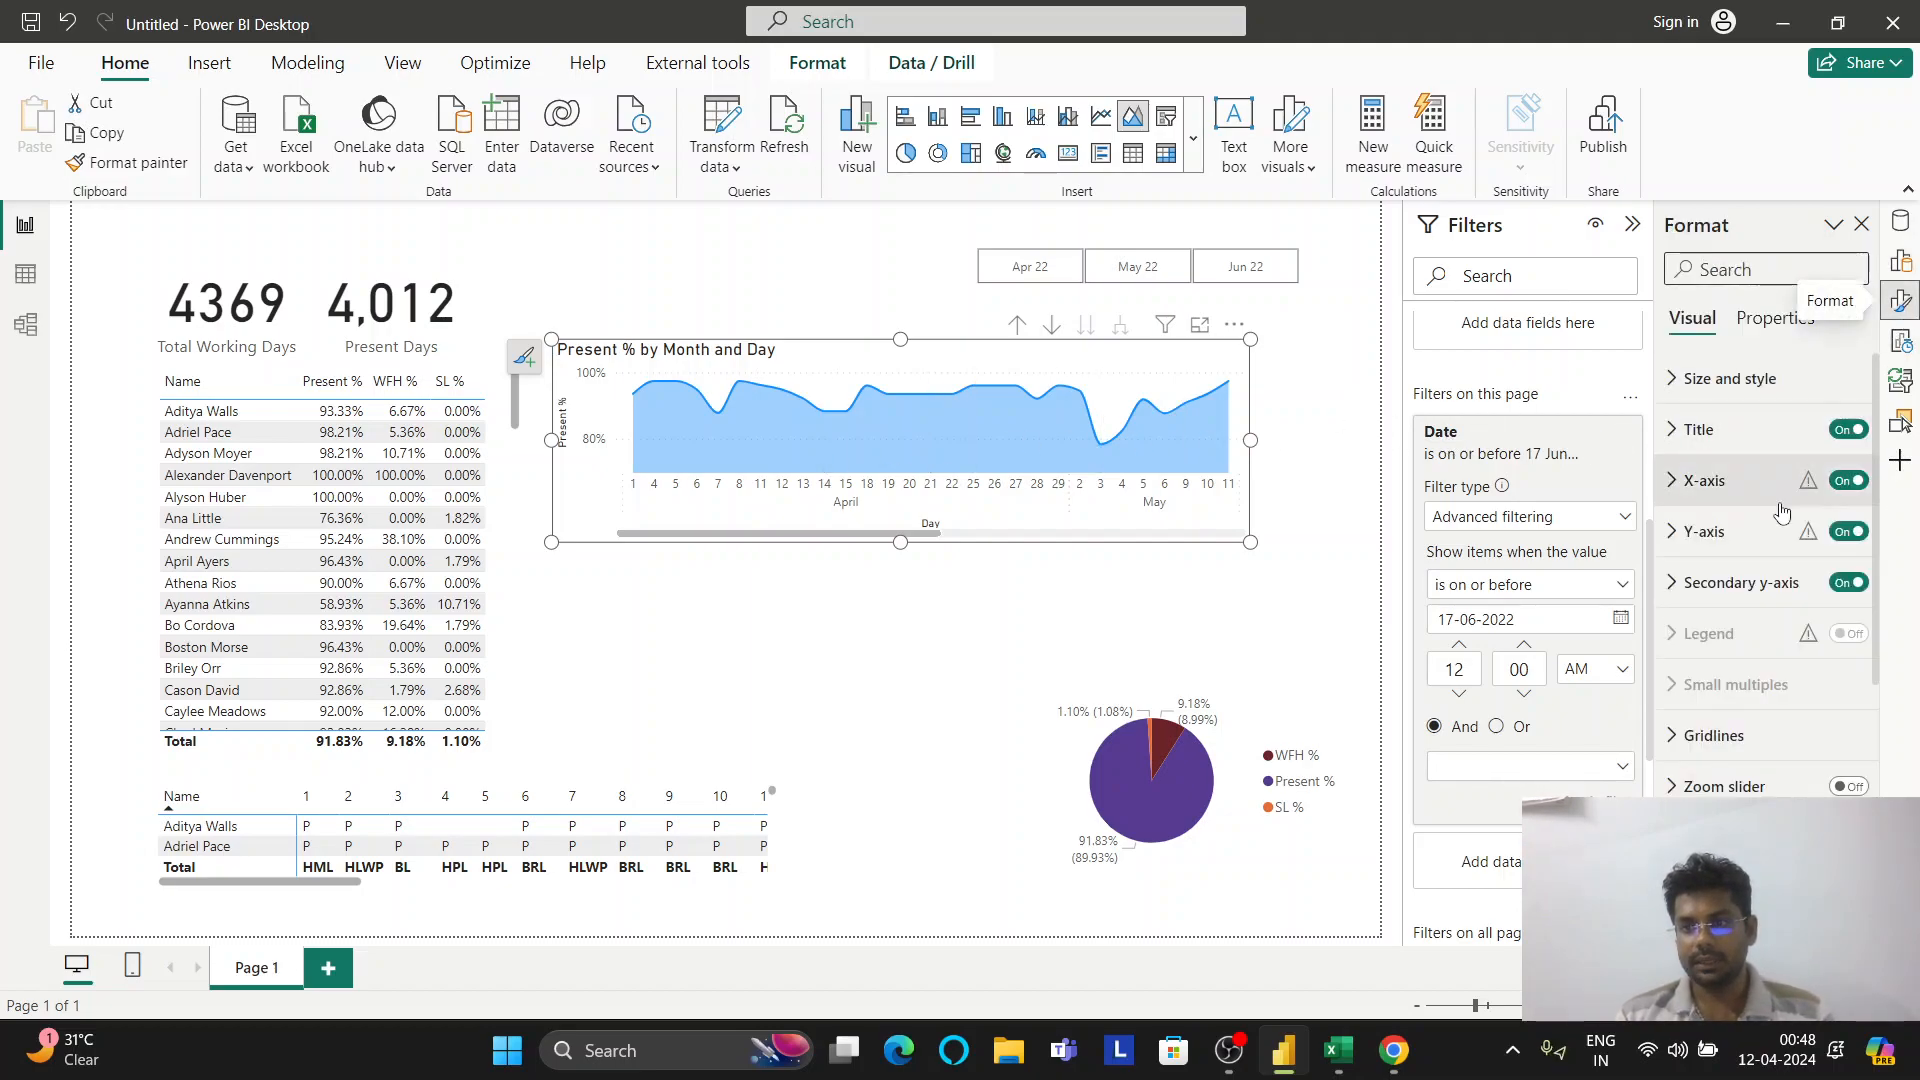
{"action": "scroll", "coordinate": [1778, 628], "scroll_direction": "down", "scroll_amount": 5}
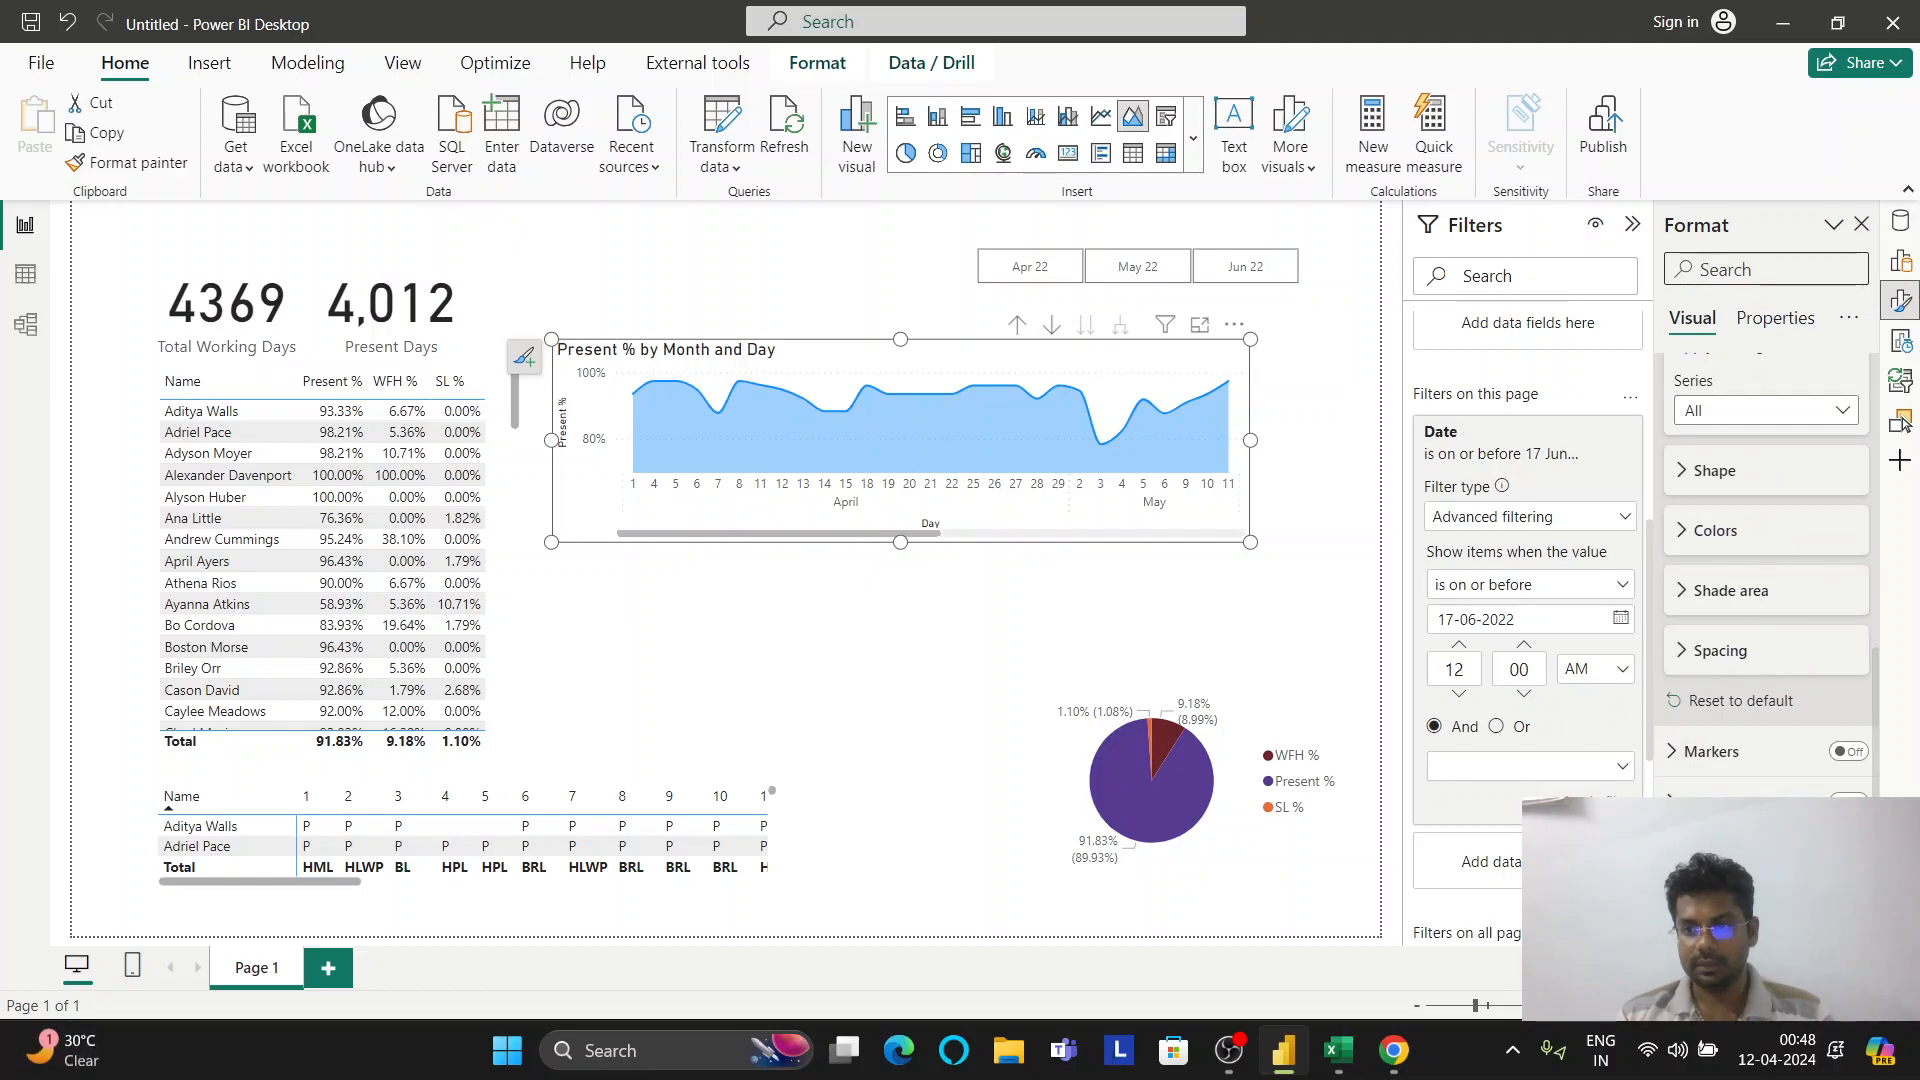
{"action": "scroll", "coordinate": [1765, 580], "scroll_direction": "up", "scroll_amount": 5}
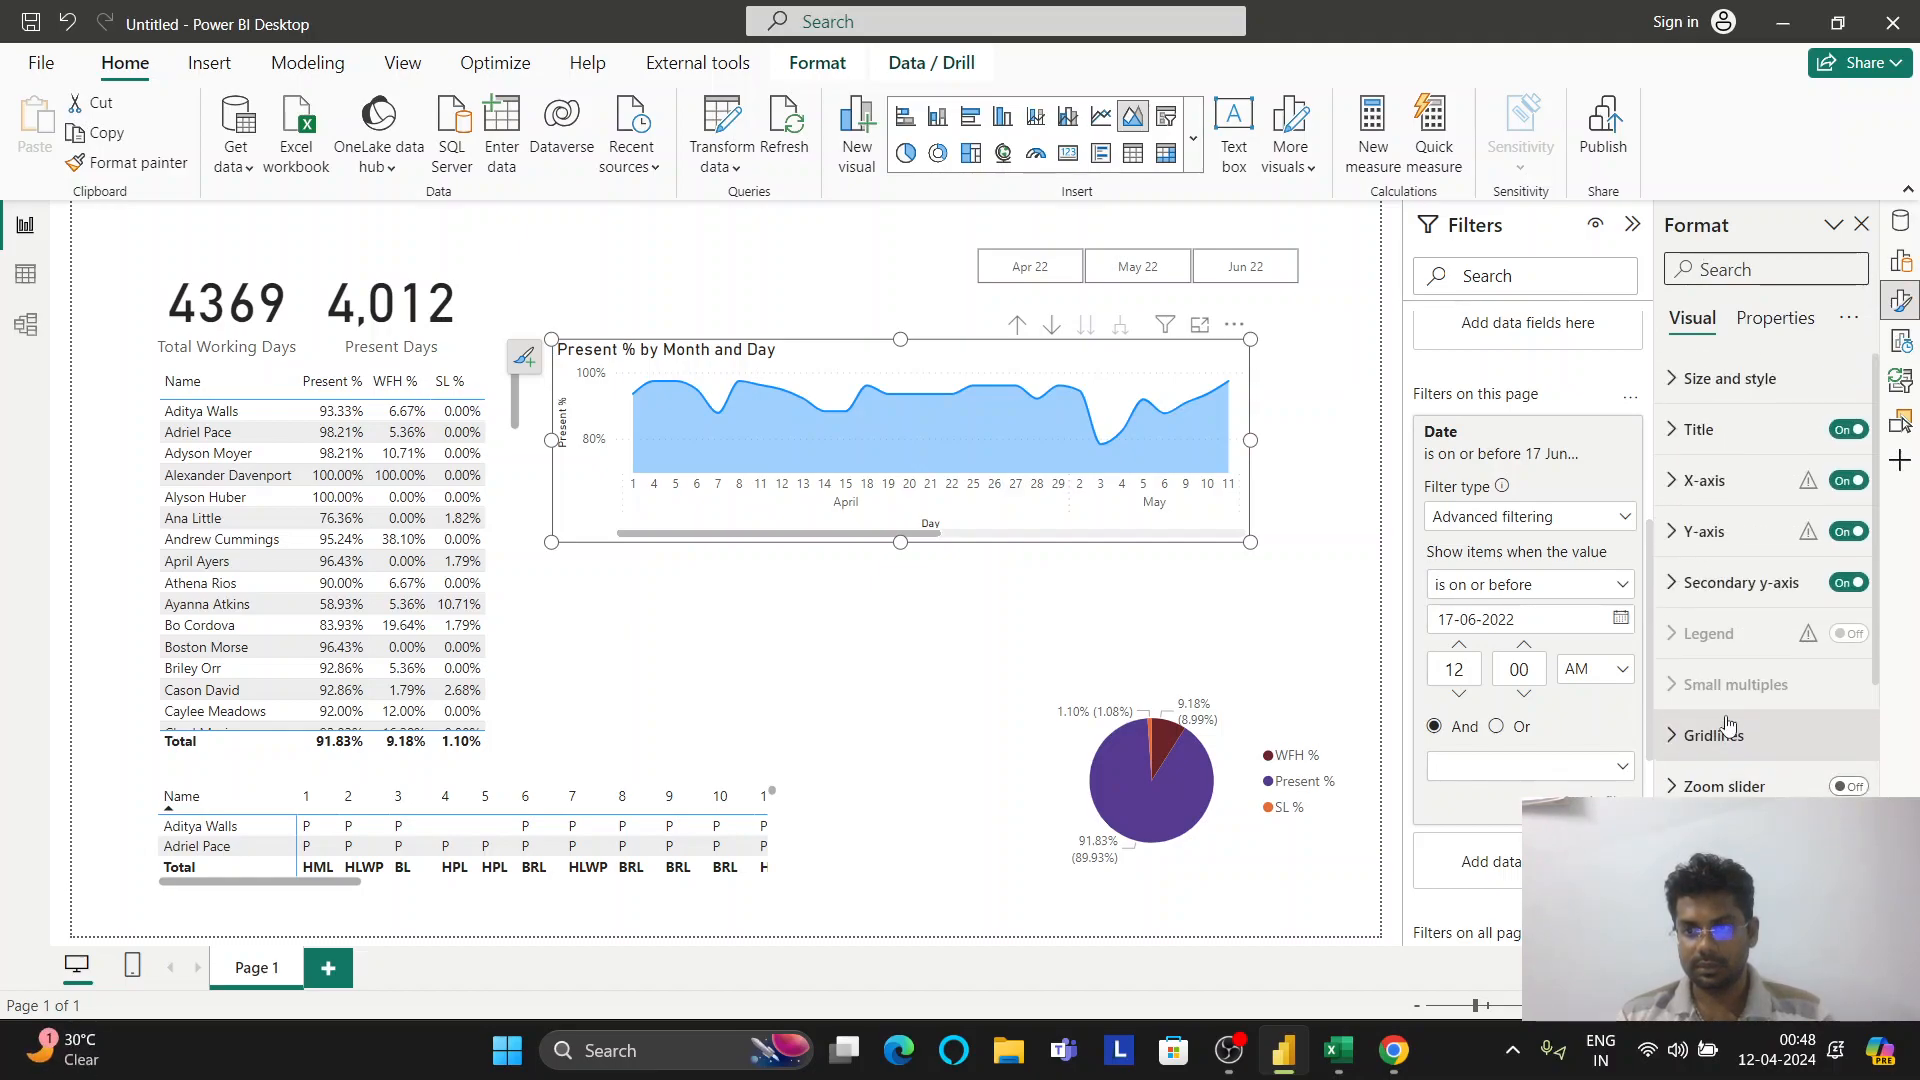
{"action": "scroll", "coordinate": [1765, 600], "scroll_direction": "down", "scroll_amount": 2}
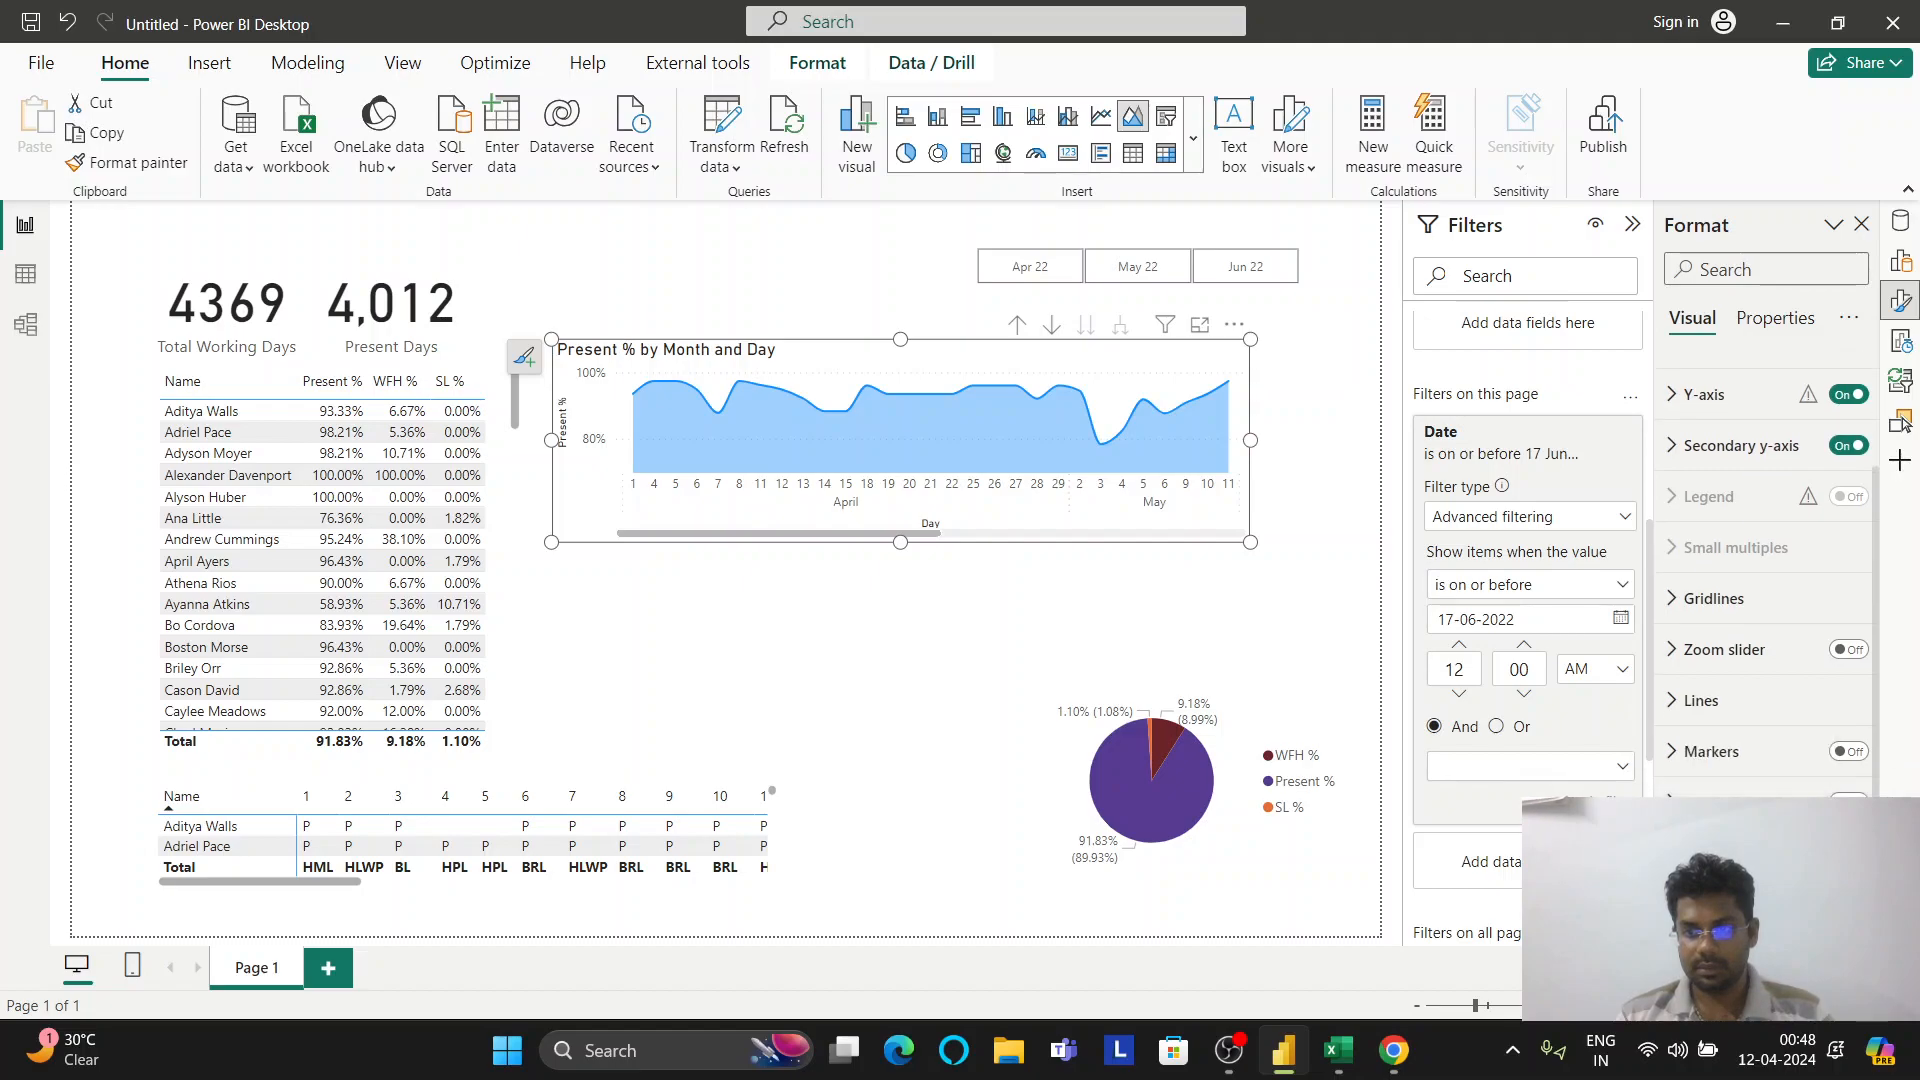
{"action": "scroll", "coordinate": [1708, 662], "scroll_direction": "down", "scroll_amount": 3}
{"action": "scroll", "coordinate": [1708, 662], "scroll_direction": "up", "scroll_amount": 3}
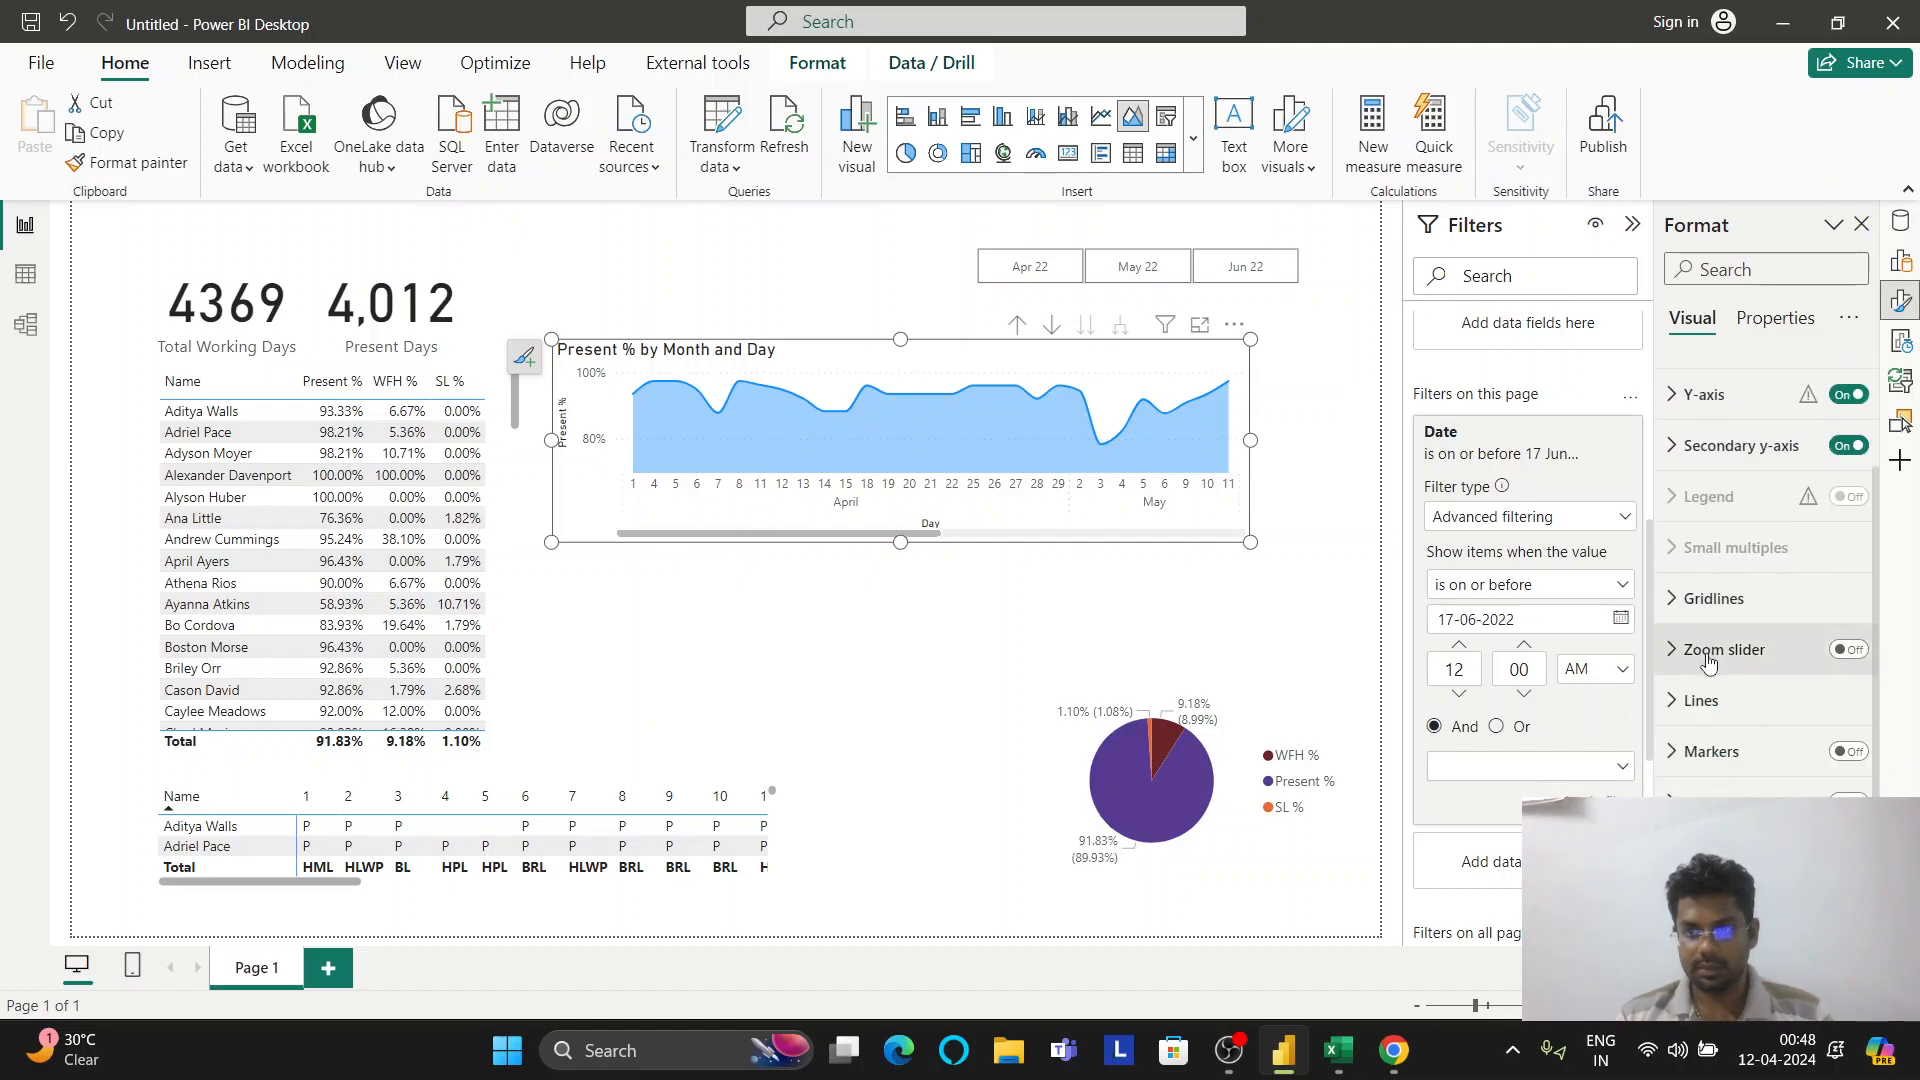
{"action": "scroll", "coordinate": [1708, 662], "scroll_direction": "up", "scroll_amount": 2}
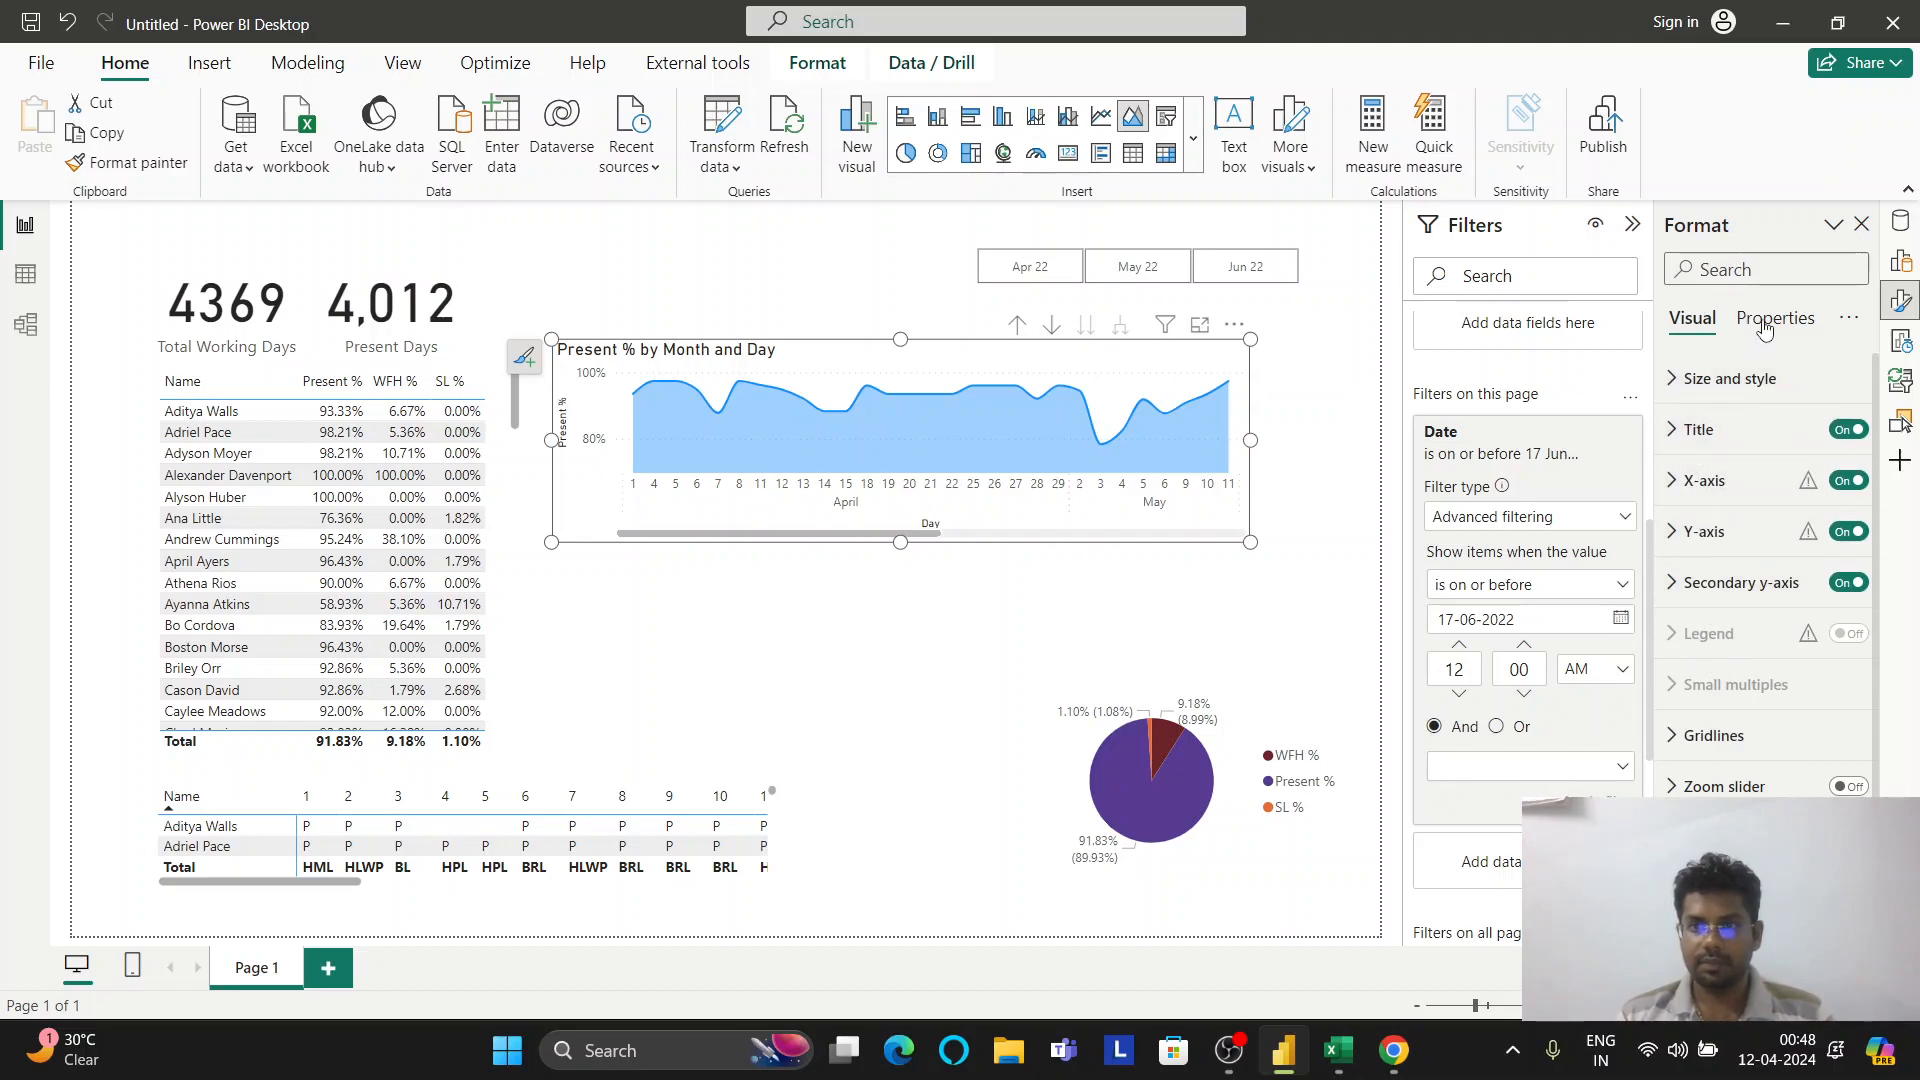
{"action": "left_click", "coordinate": [1906, 266]}
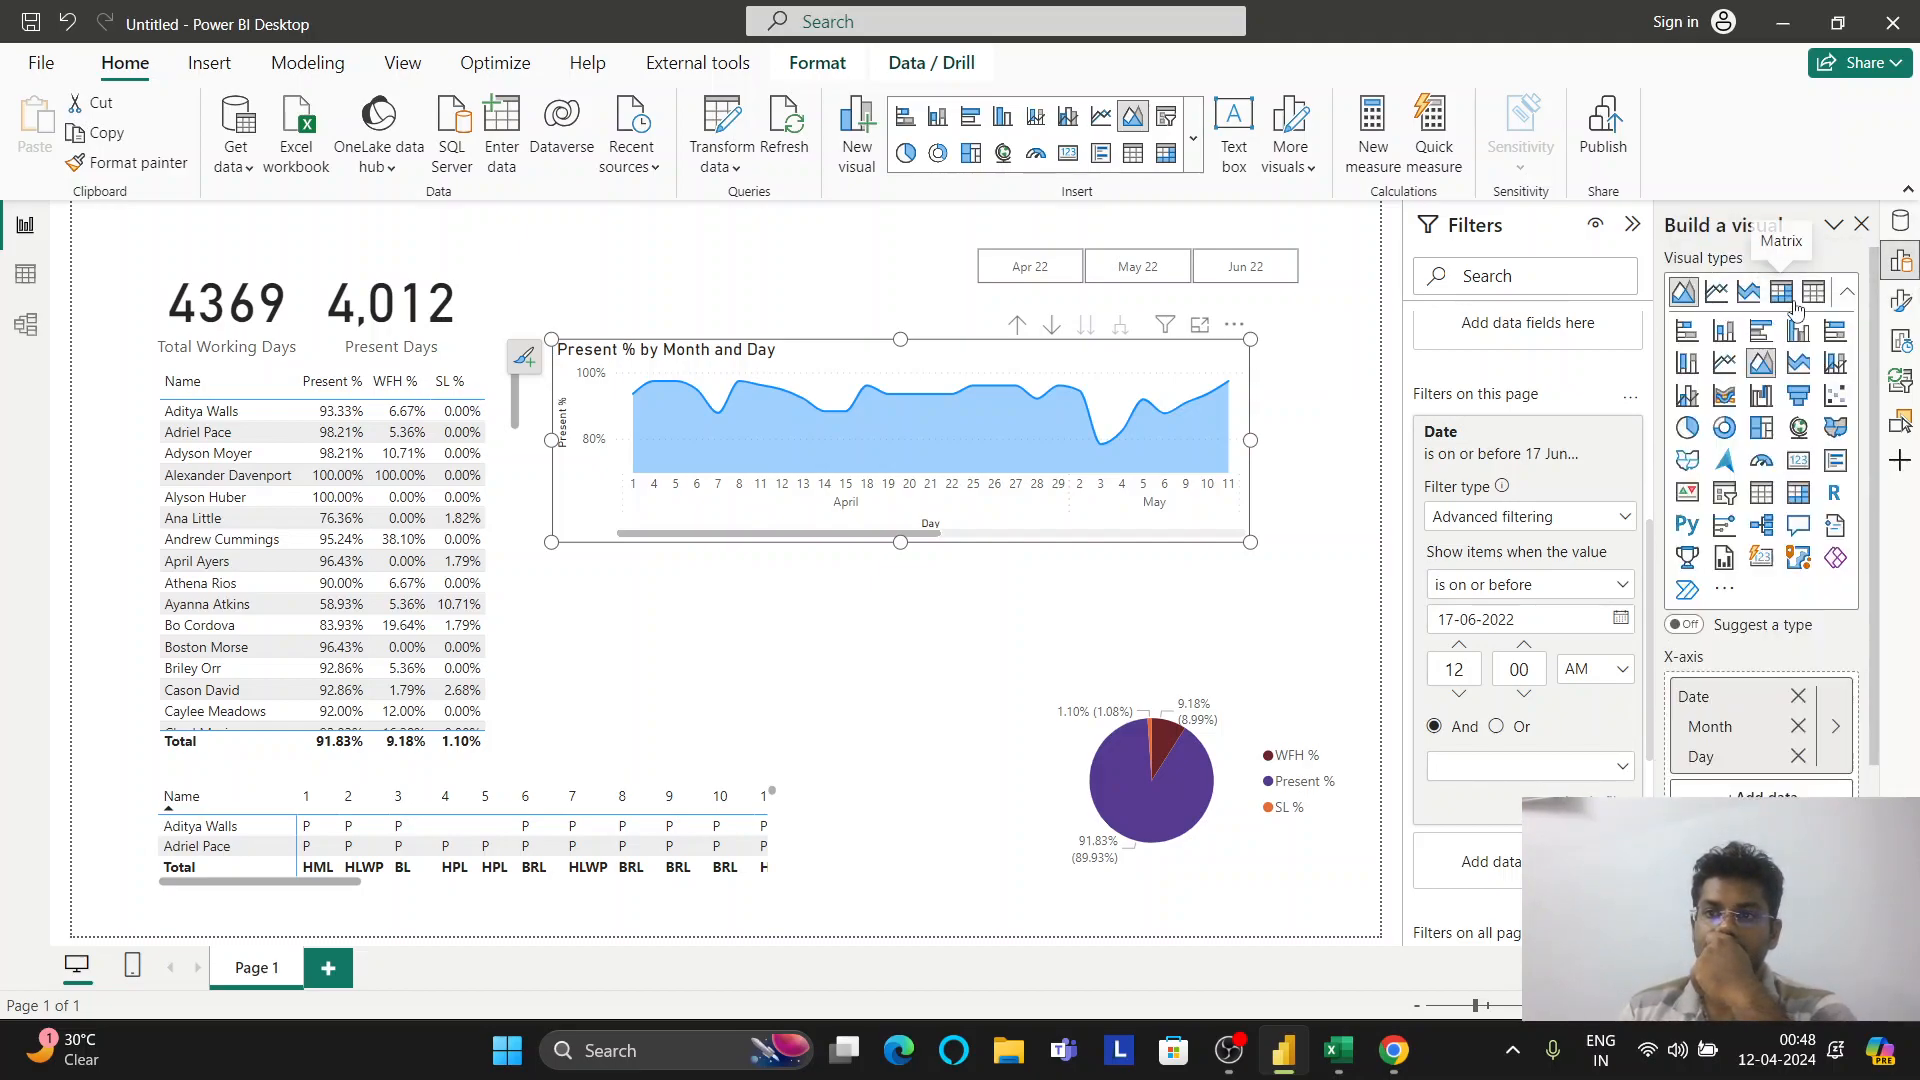
{"action": "left_click", "coordinate": [1754, 309]}
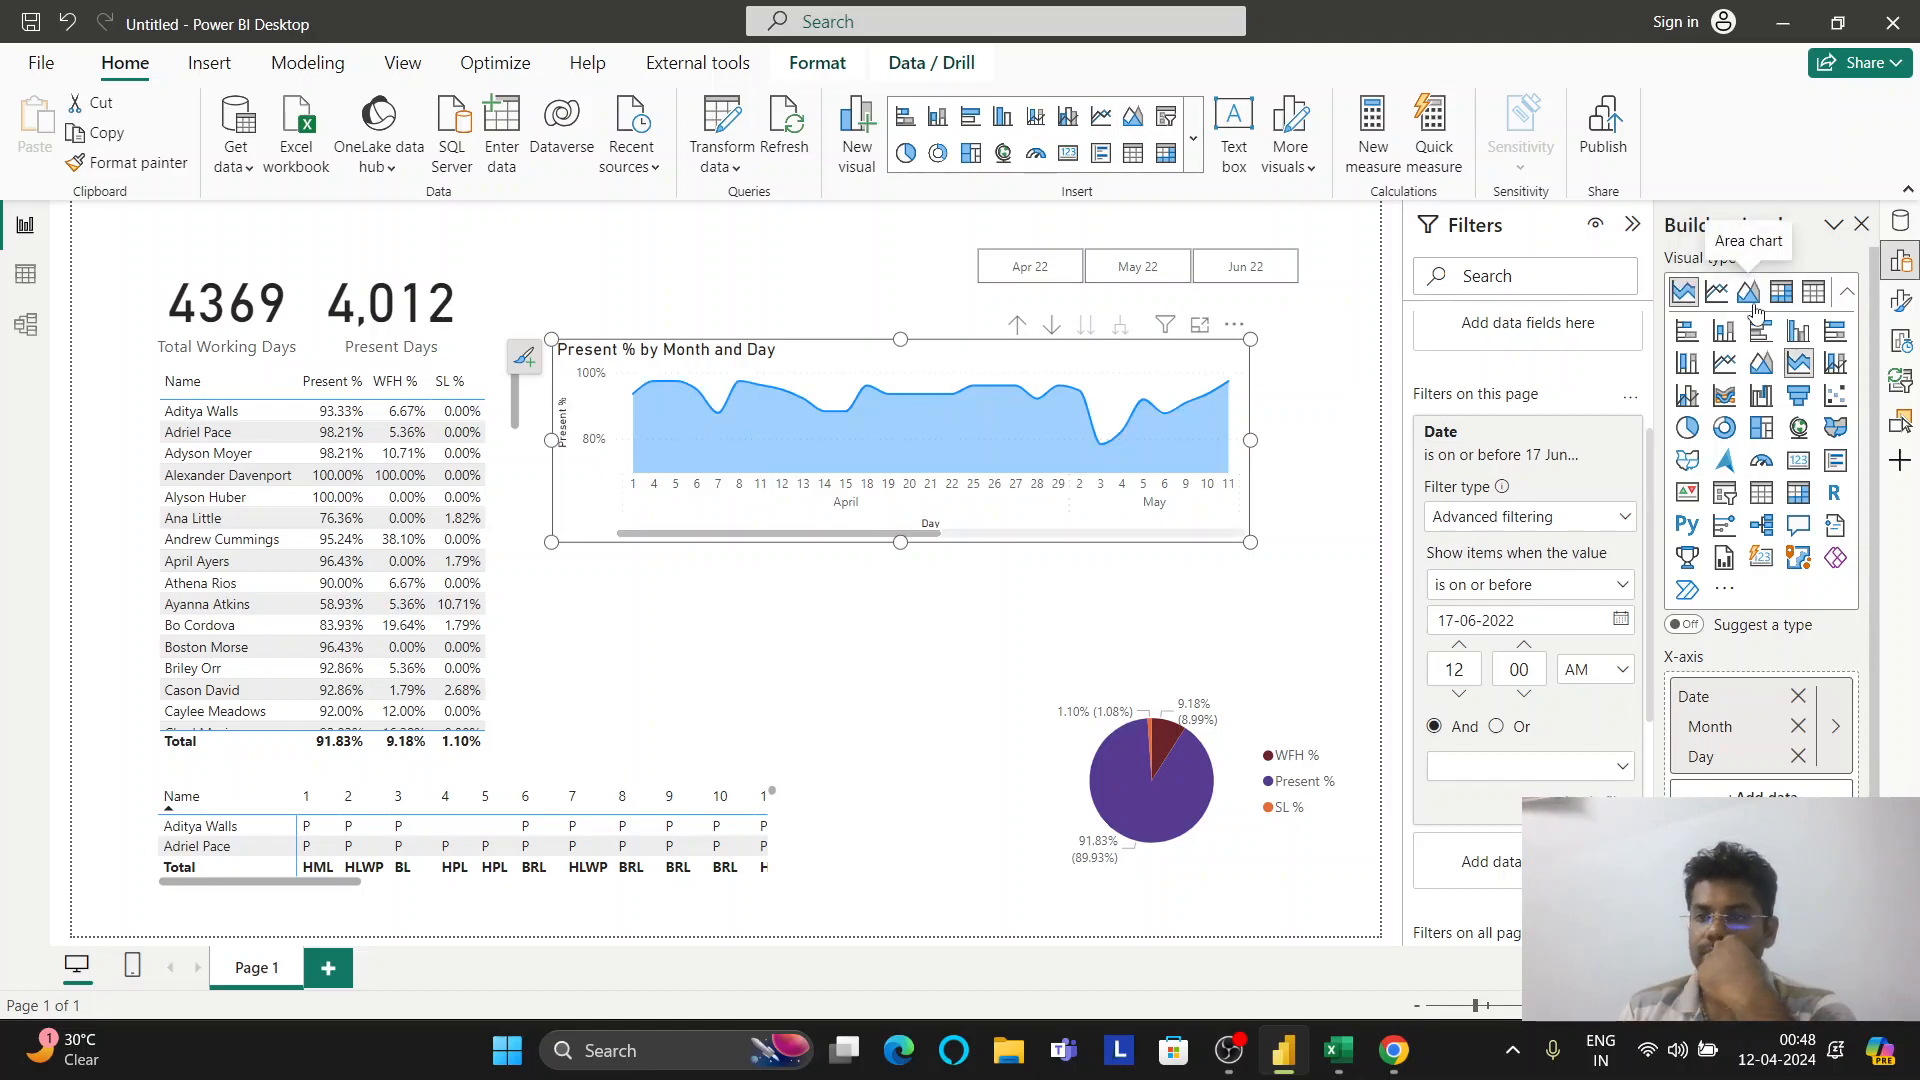
{"action": "left_click", "coordinate": [1901, 300]}
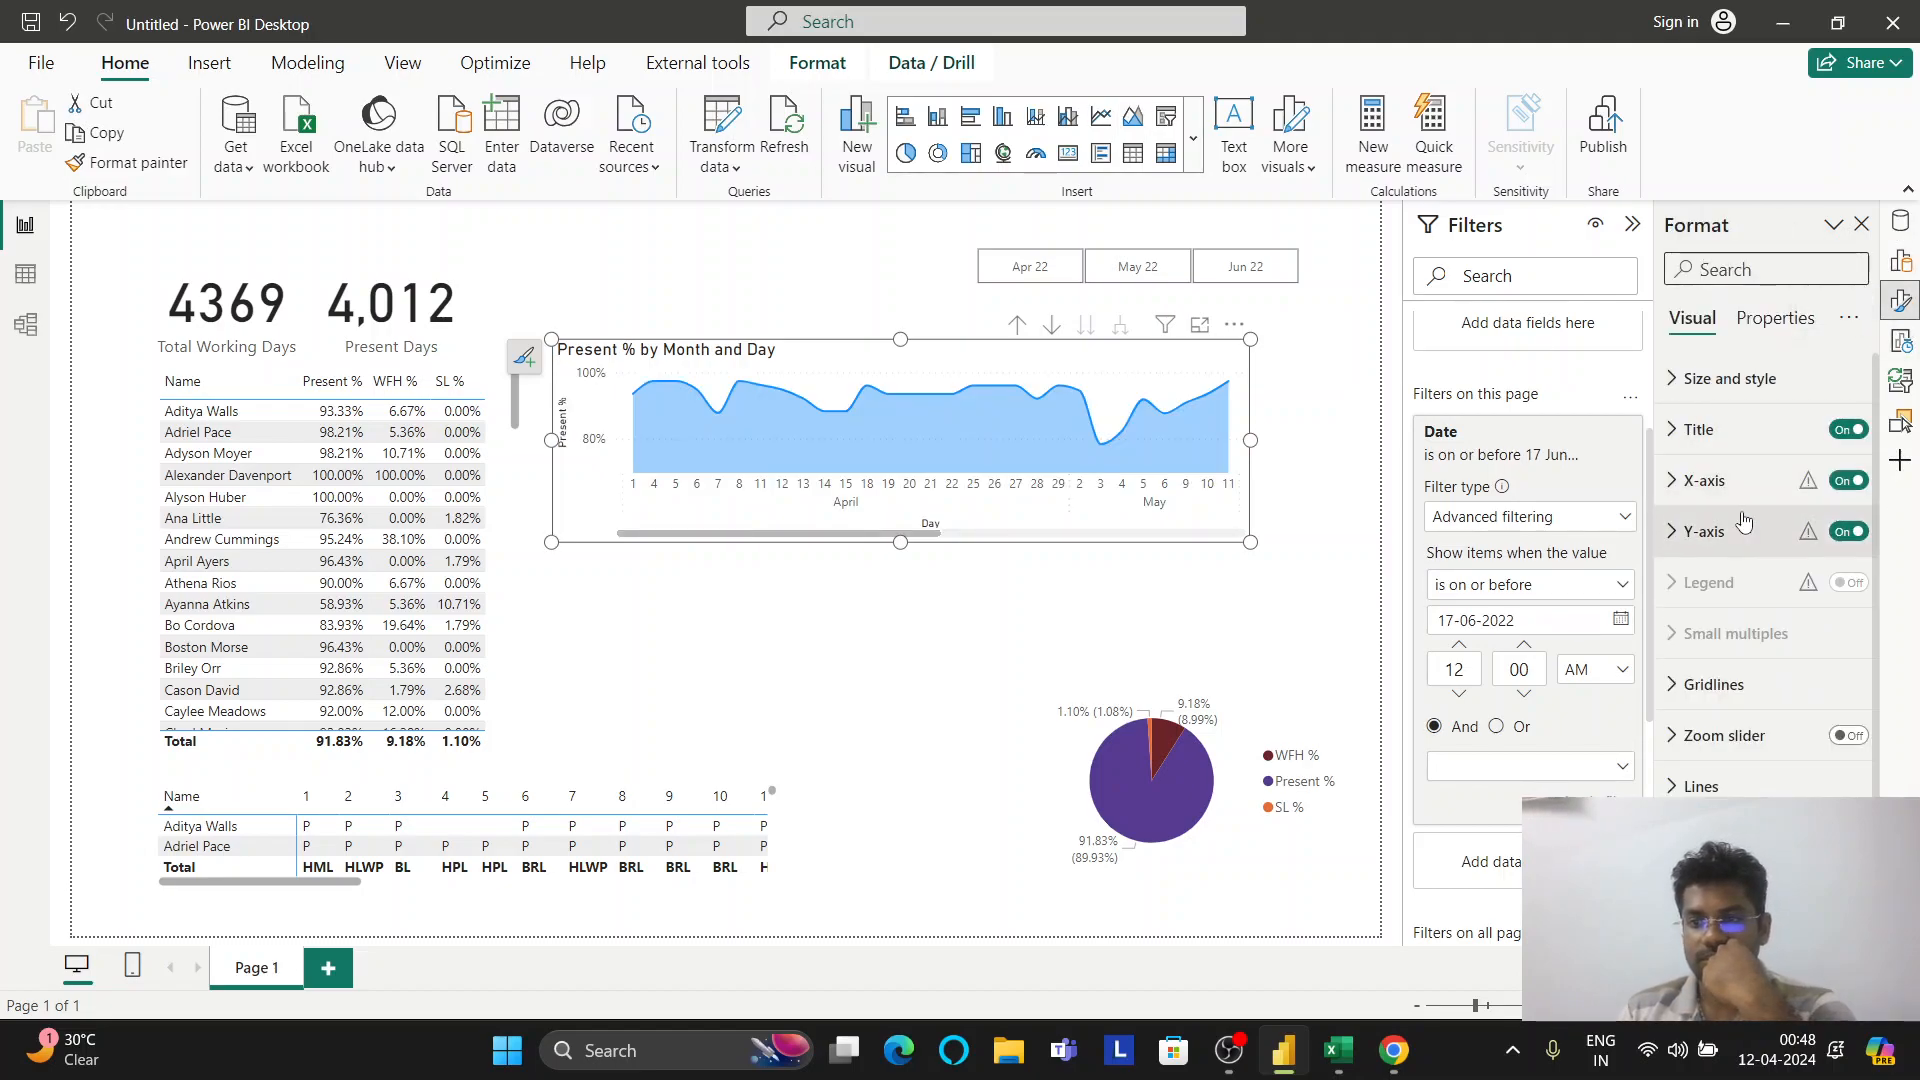
{"action": "left_click", "coordinate": [1690, 690]}
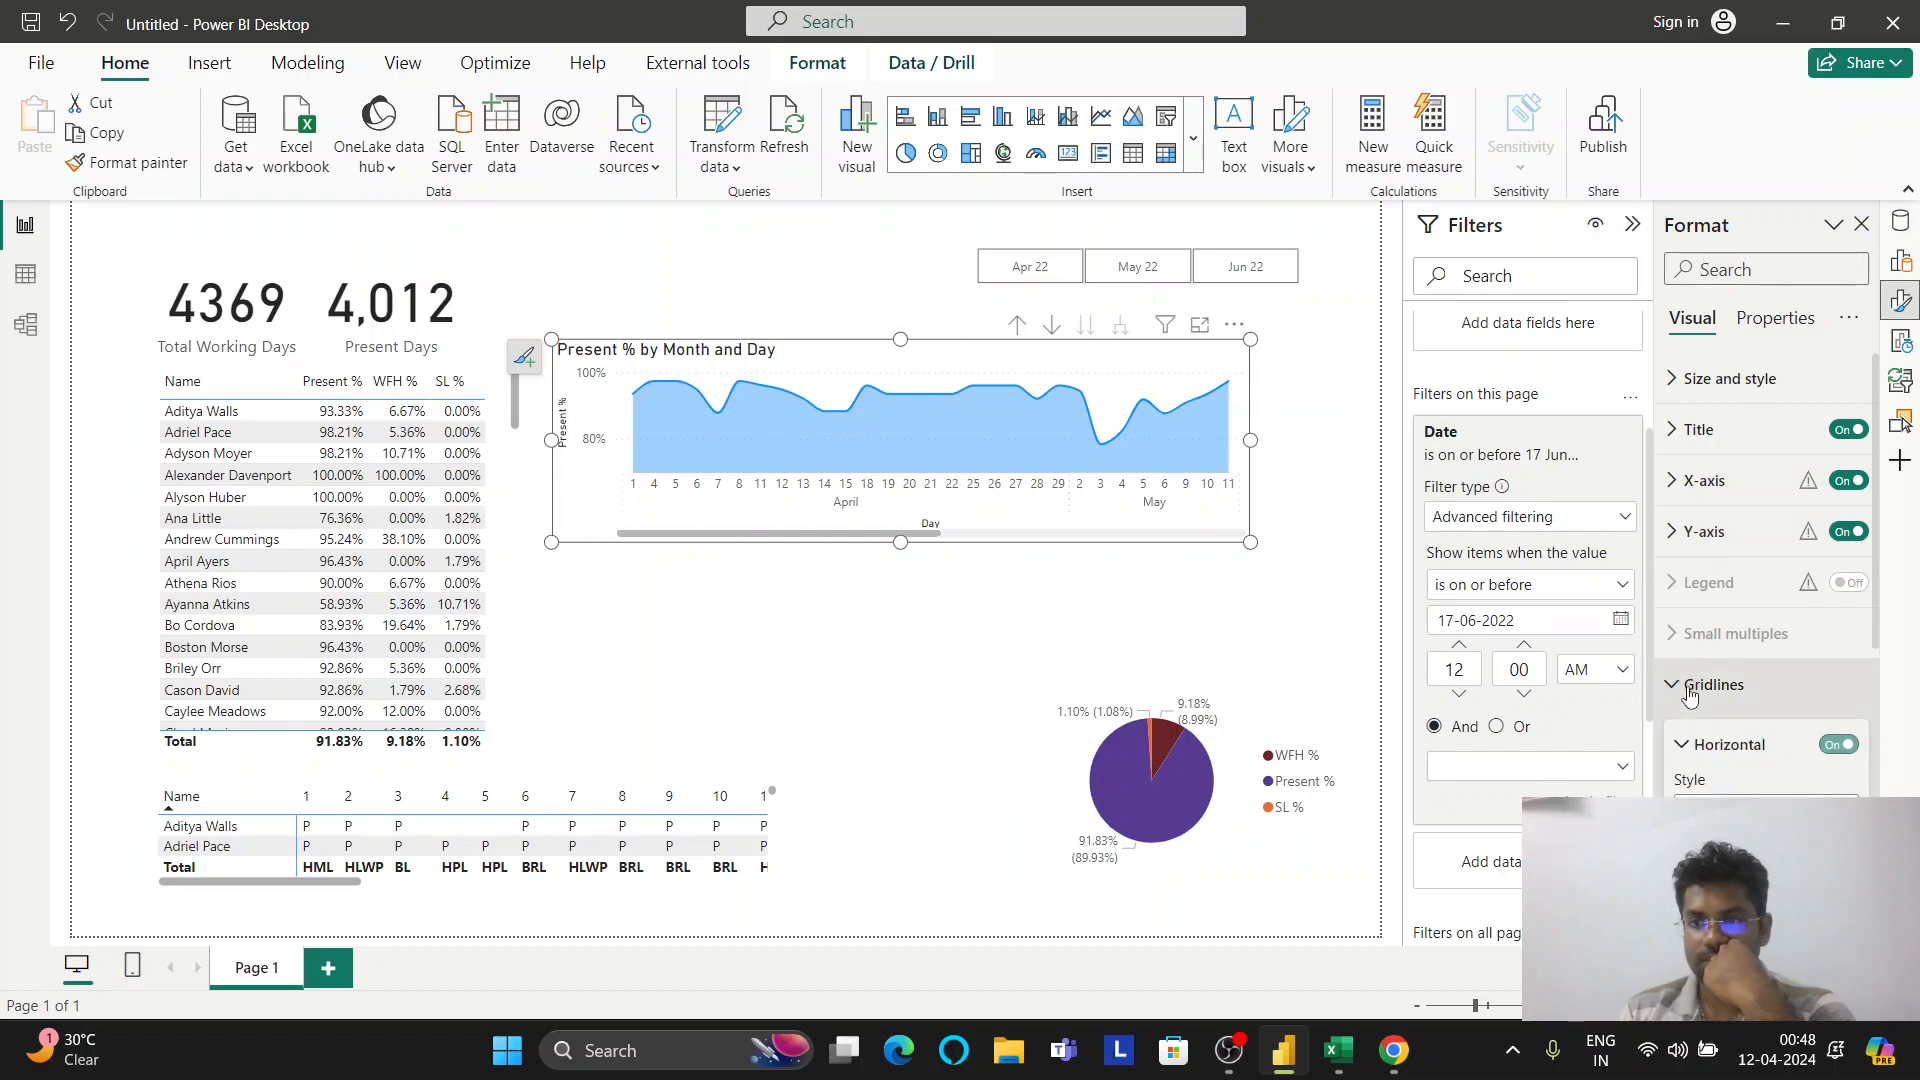
{"action": "left_click", "coordinate": [1690, 692]}
{"action": "scroll", "coordinate": [1705, 615], "scroll_direction": "down", "scroll_amount": 1}
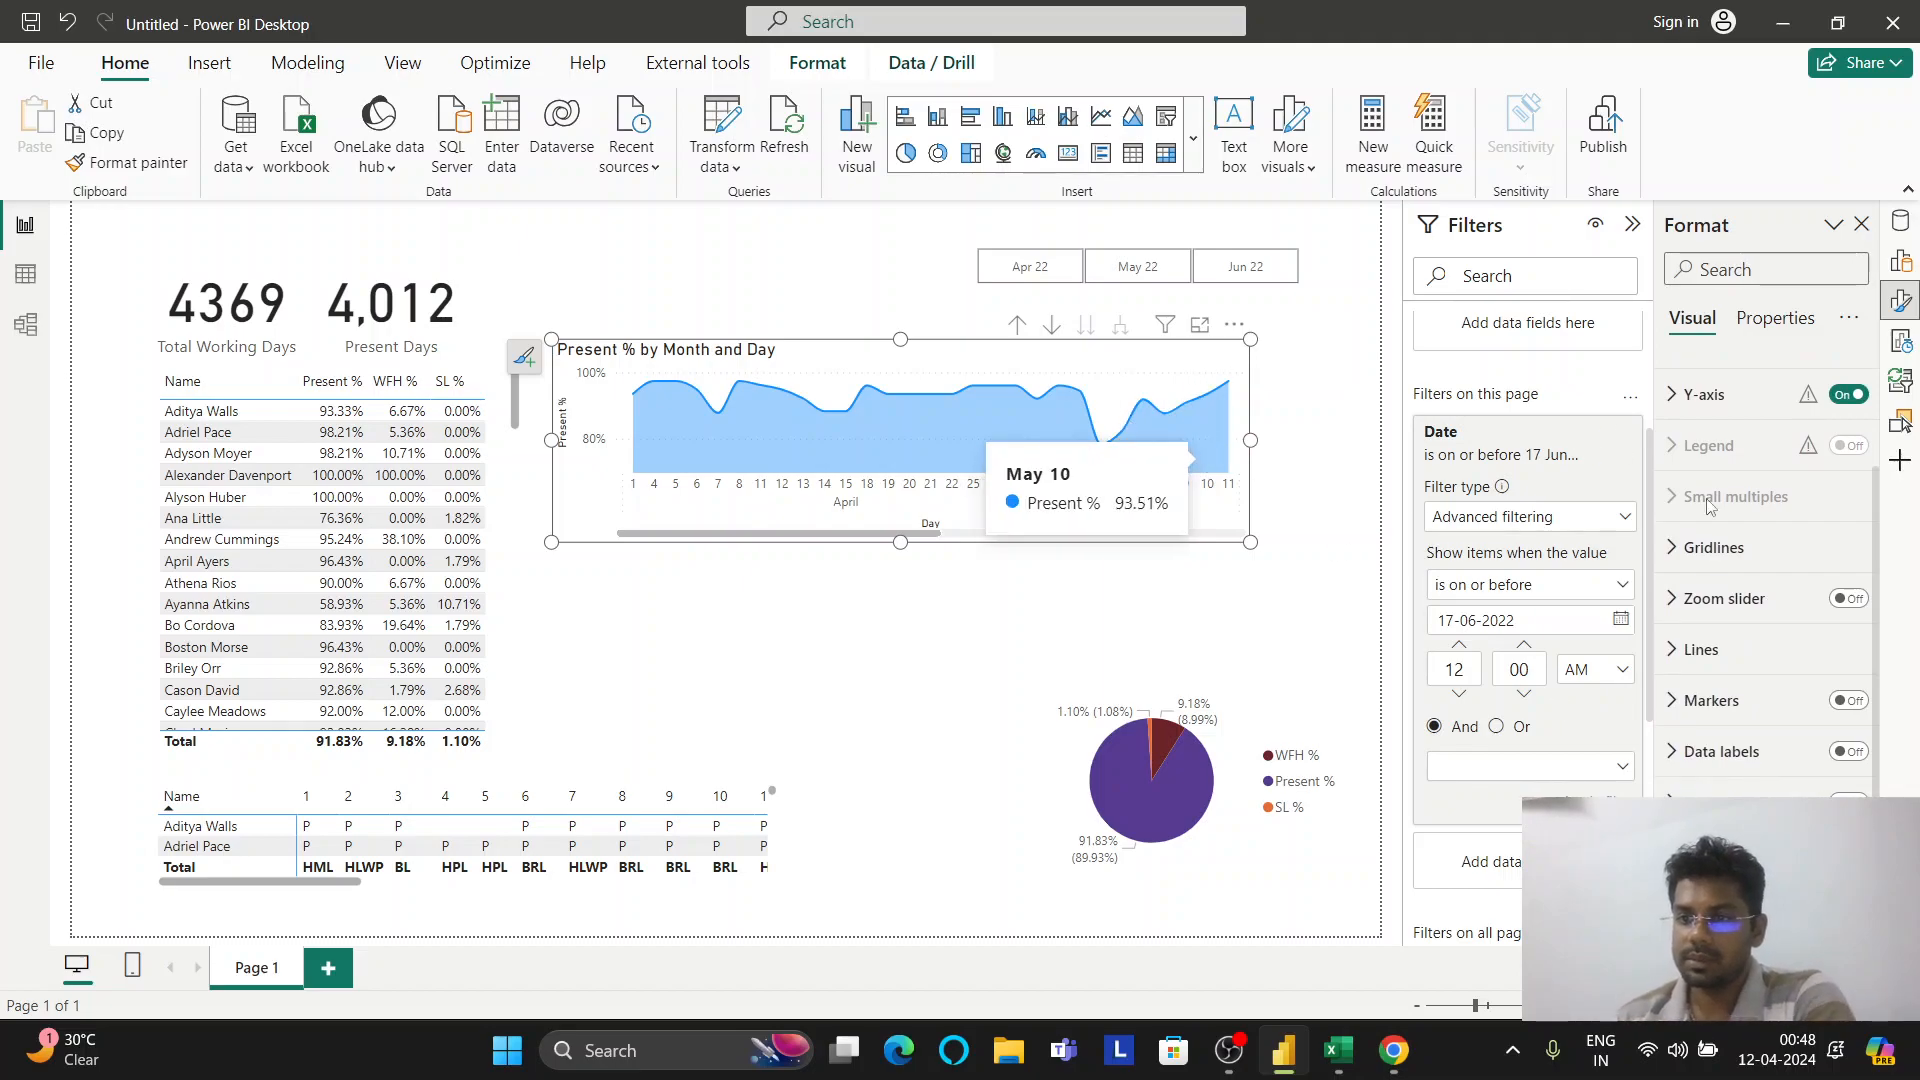
{"action": "left_click", "coordinate": [1712, 548]}
{"action": "left_click", "coordinate": [1712, 548]}
{"action": "left_click", "coordinate": [1709, 647]}
{"action": "scroll", "coordinate": [1730, 620], "scroll_direction": "down", "scroll_amount": 3}
{"action": "left_click", "coordinate": [1760, 523]}
{"action": "left_click", "coordinate": [1755, 554]}
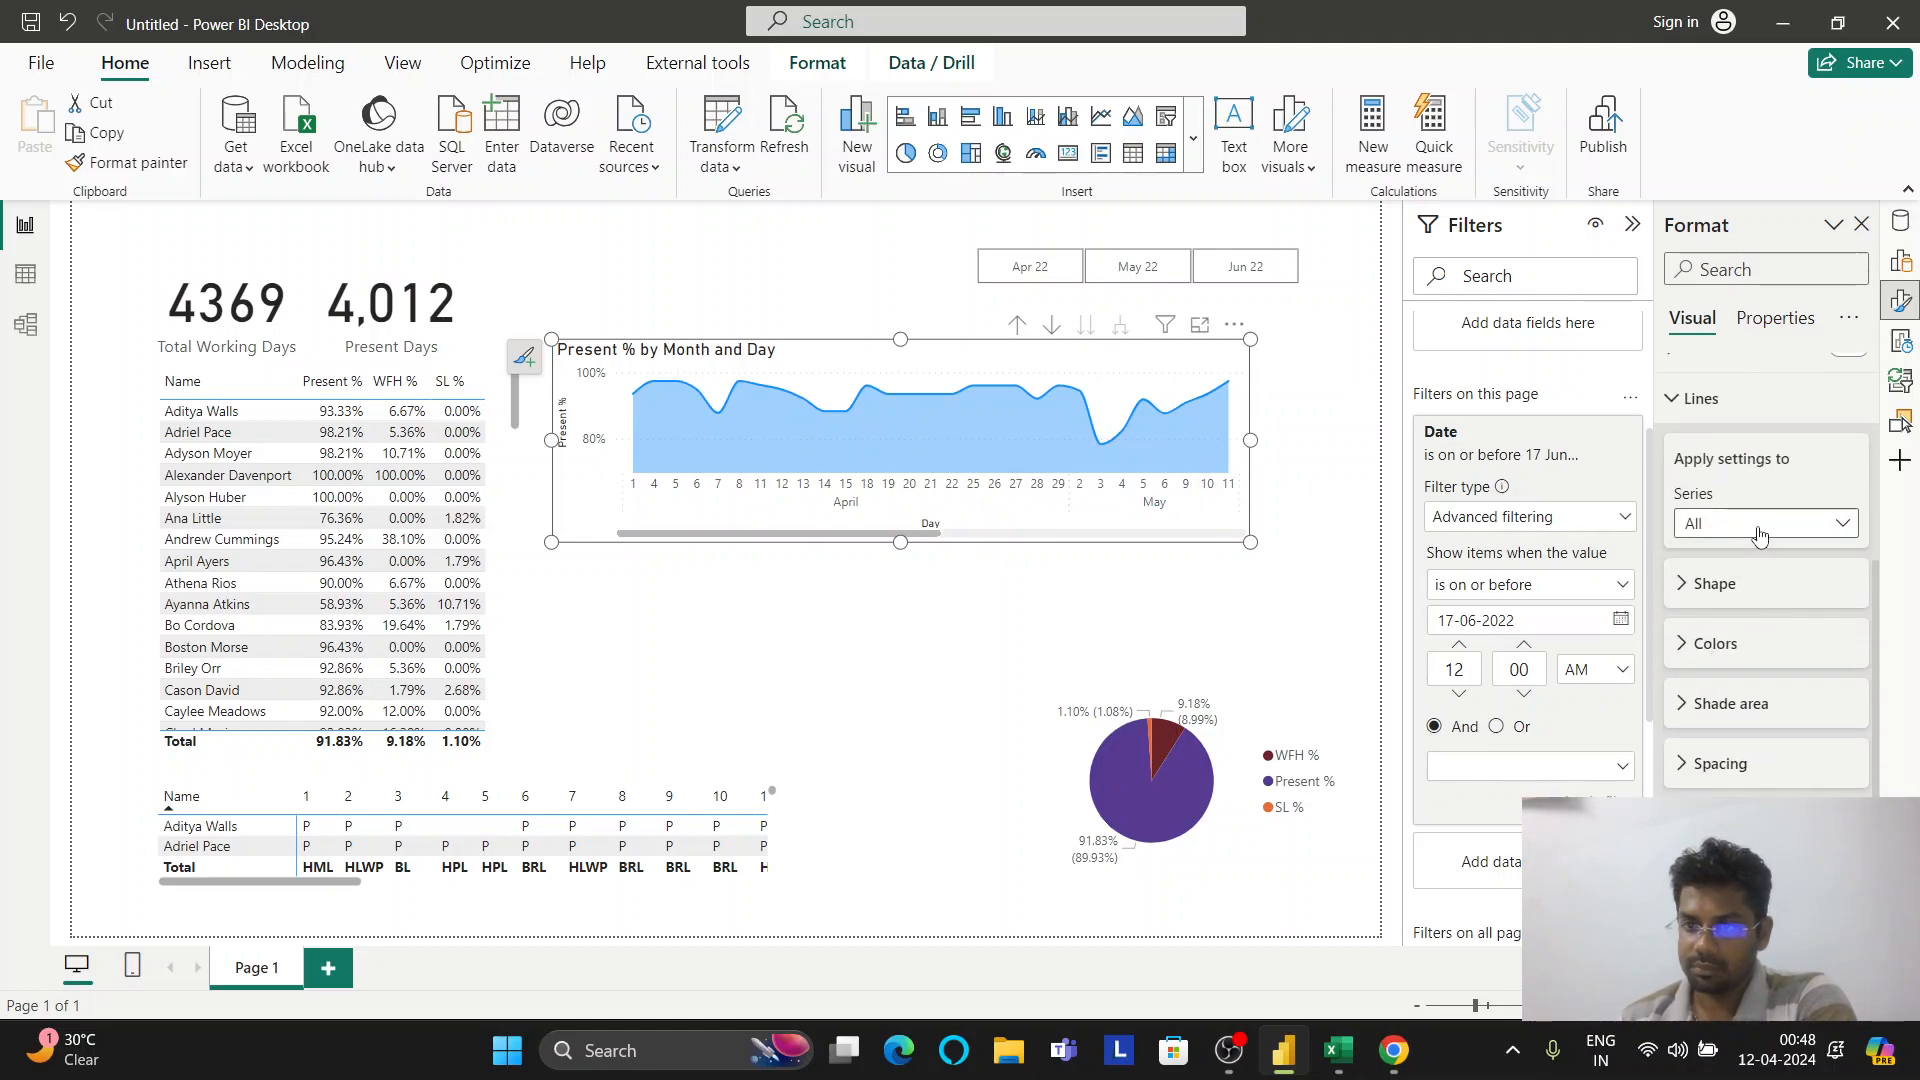
{"action": "left_click", "coordinate": [1735, 590]}
{"action": "left_click", "coordinate": [1736, 596]}
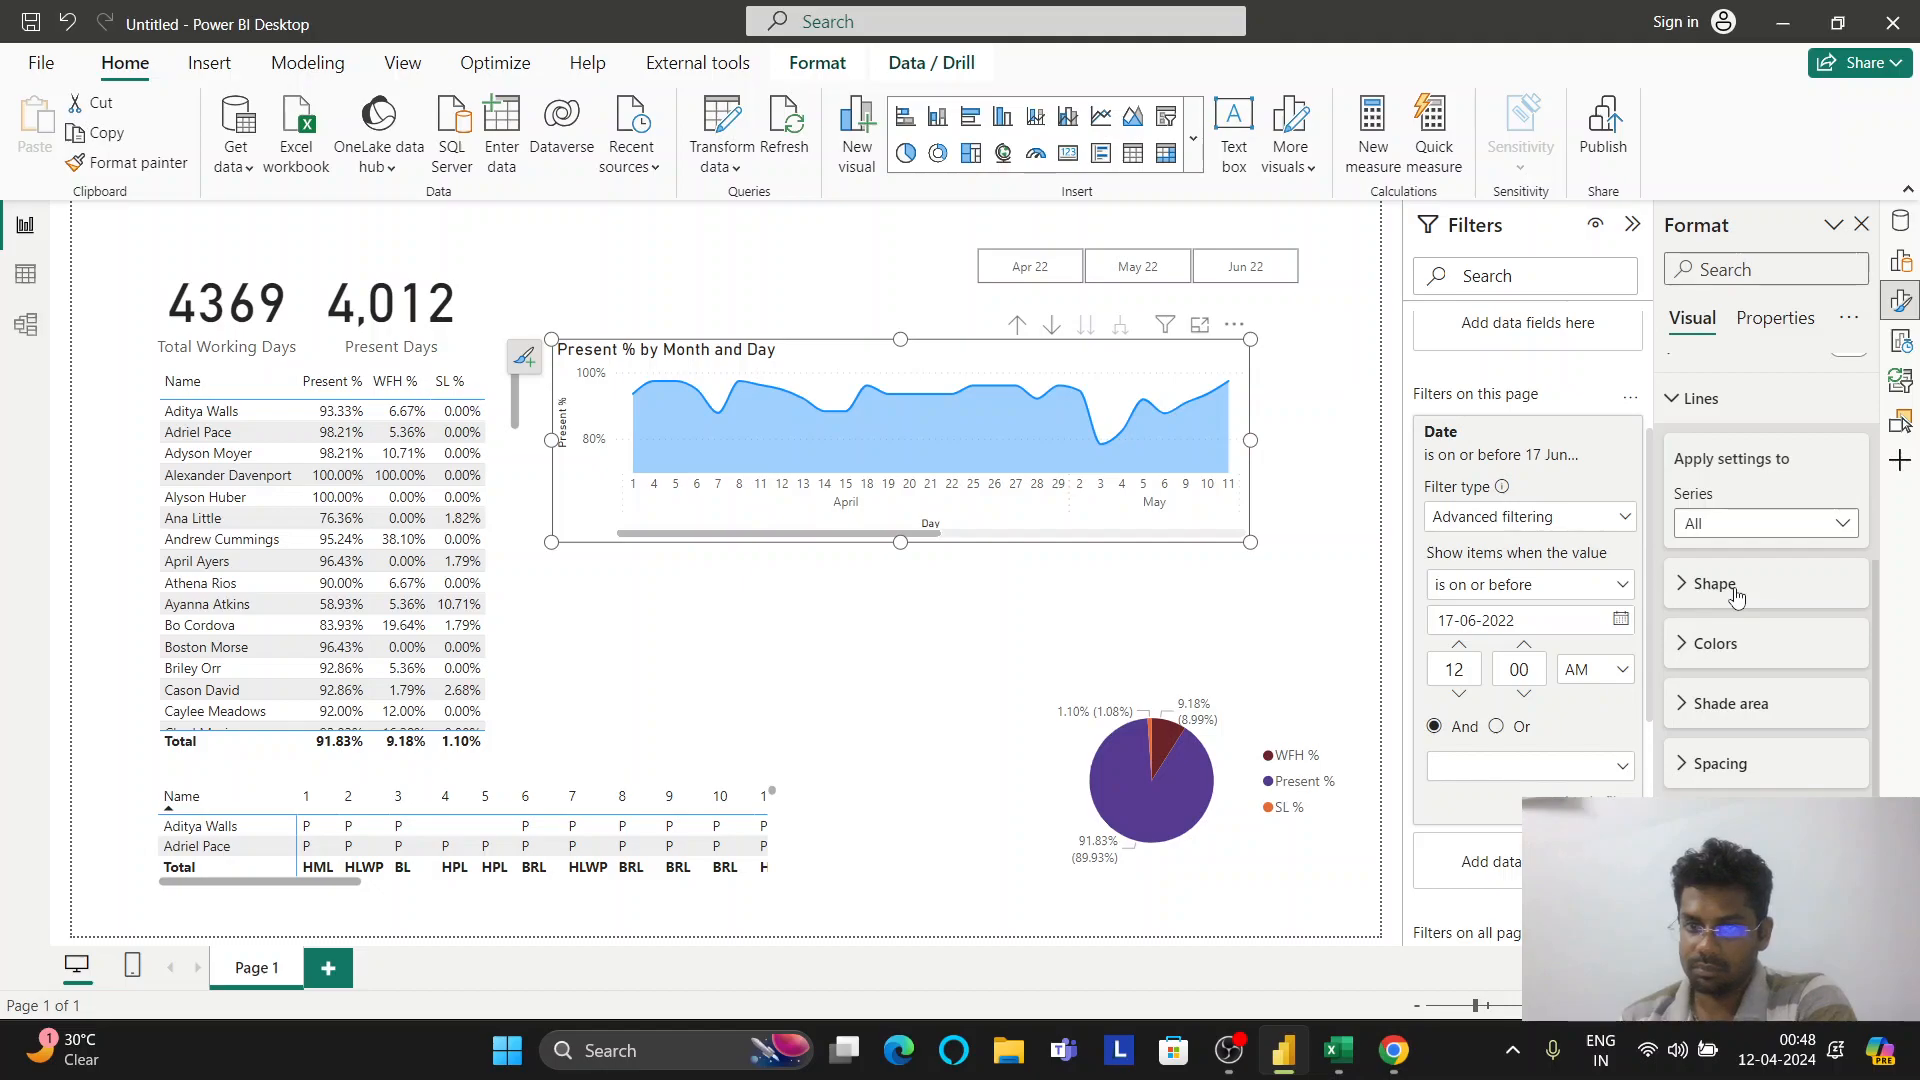
{"action": "scroll", "coordinate": [1738, 610], "scroll_direction": "down", "scroll_amount": 2}
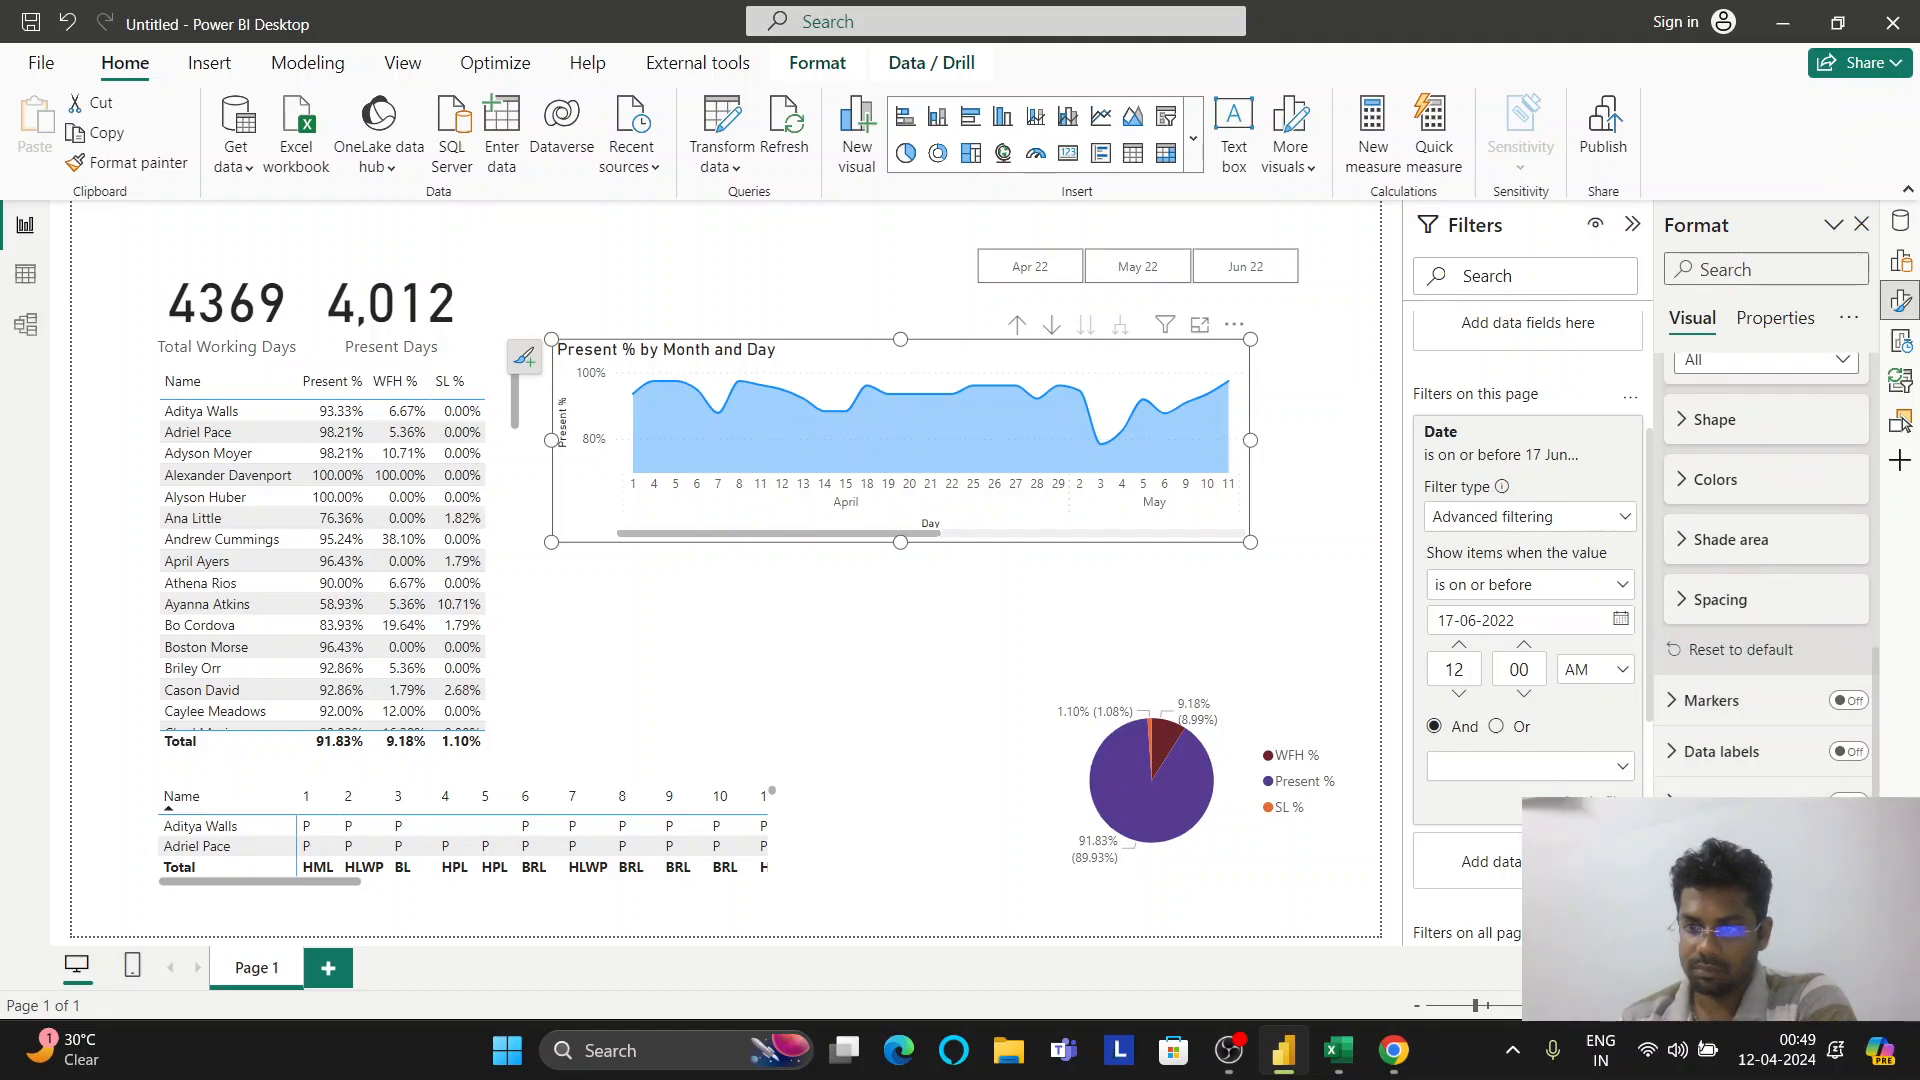
{"action": "scroll", "coordinate": [1843, 750], "scroll_direction": "down", "scroll_amount": 3}
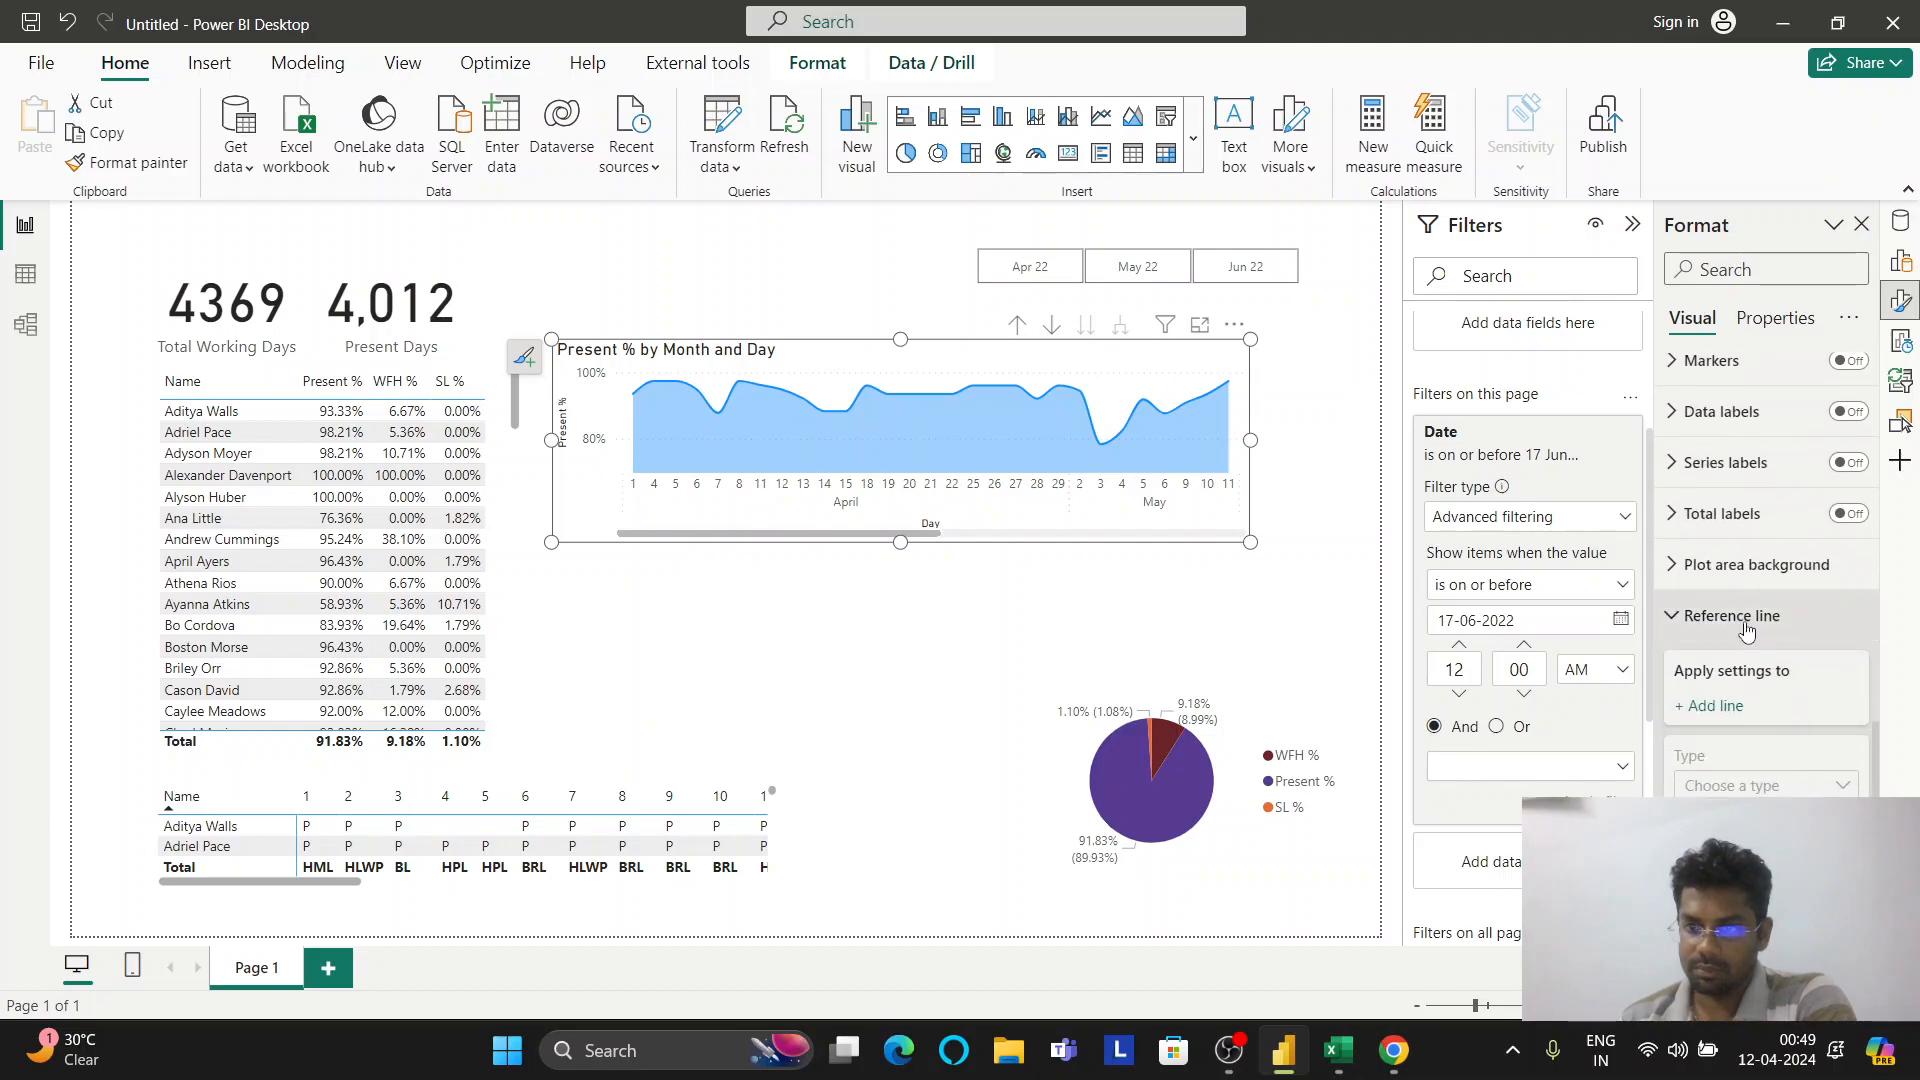
{"action": "scroll", "coordinate": [1760, 613], "scroll_direction": "up", "scroll_amount": 3}
{"action": "scroll", "coordinate": [1758, 612], "scroll_direction": "up", "scroll_amount": 5}
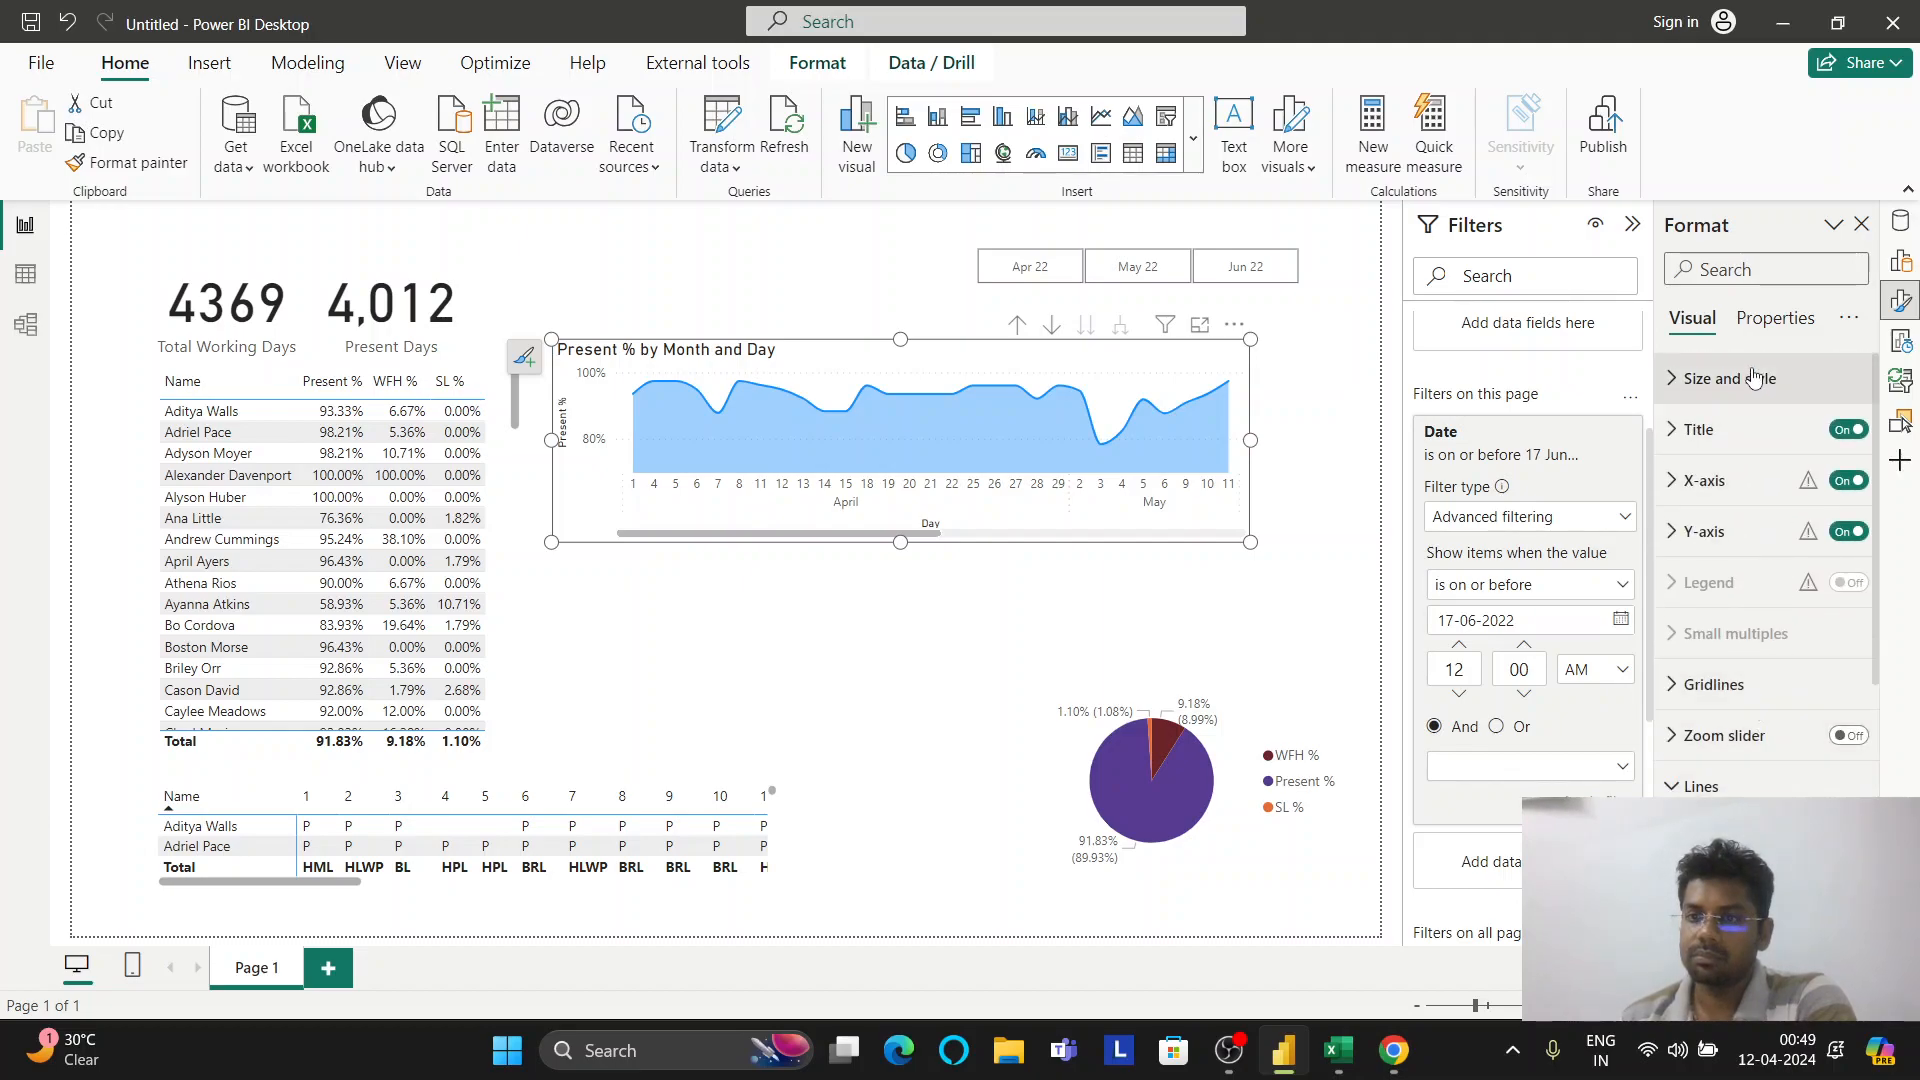
{"action": "left_click", "coordinate": [1755, 378]}
{"action": "left_click", "coordinate": [1755, 378]}
{"action": "left_click", "coordinate": [1740, 430]}
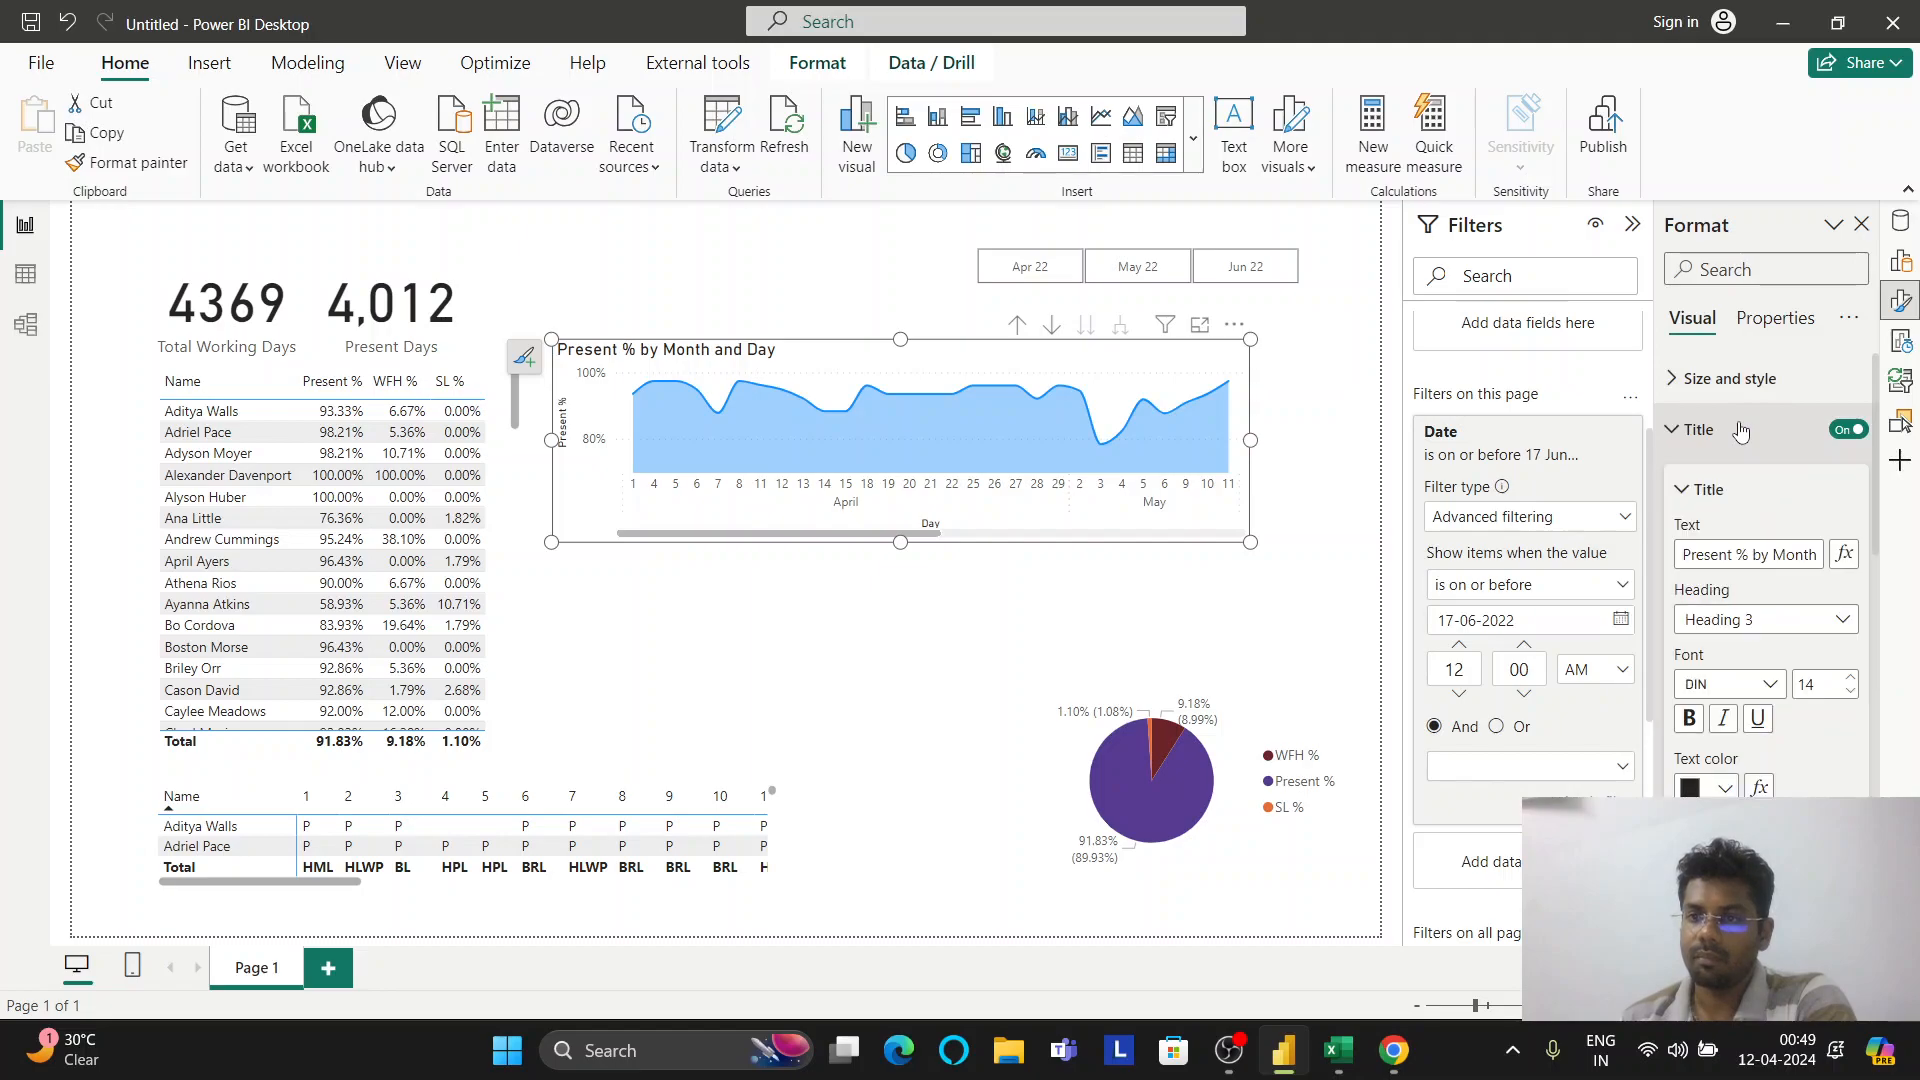
{"action": "left_click", "coordinate": [1740, 430]}
{"action": "left_click", "coordinate": [1722, 481]}
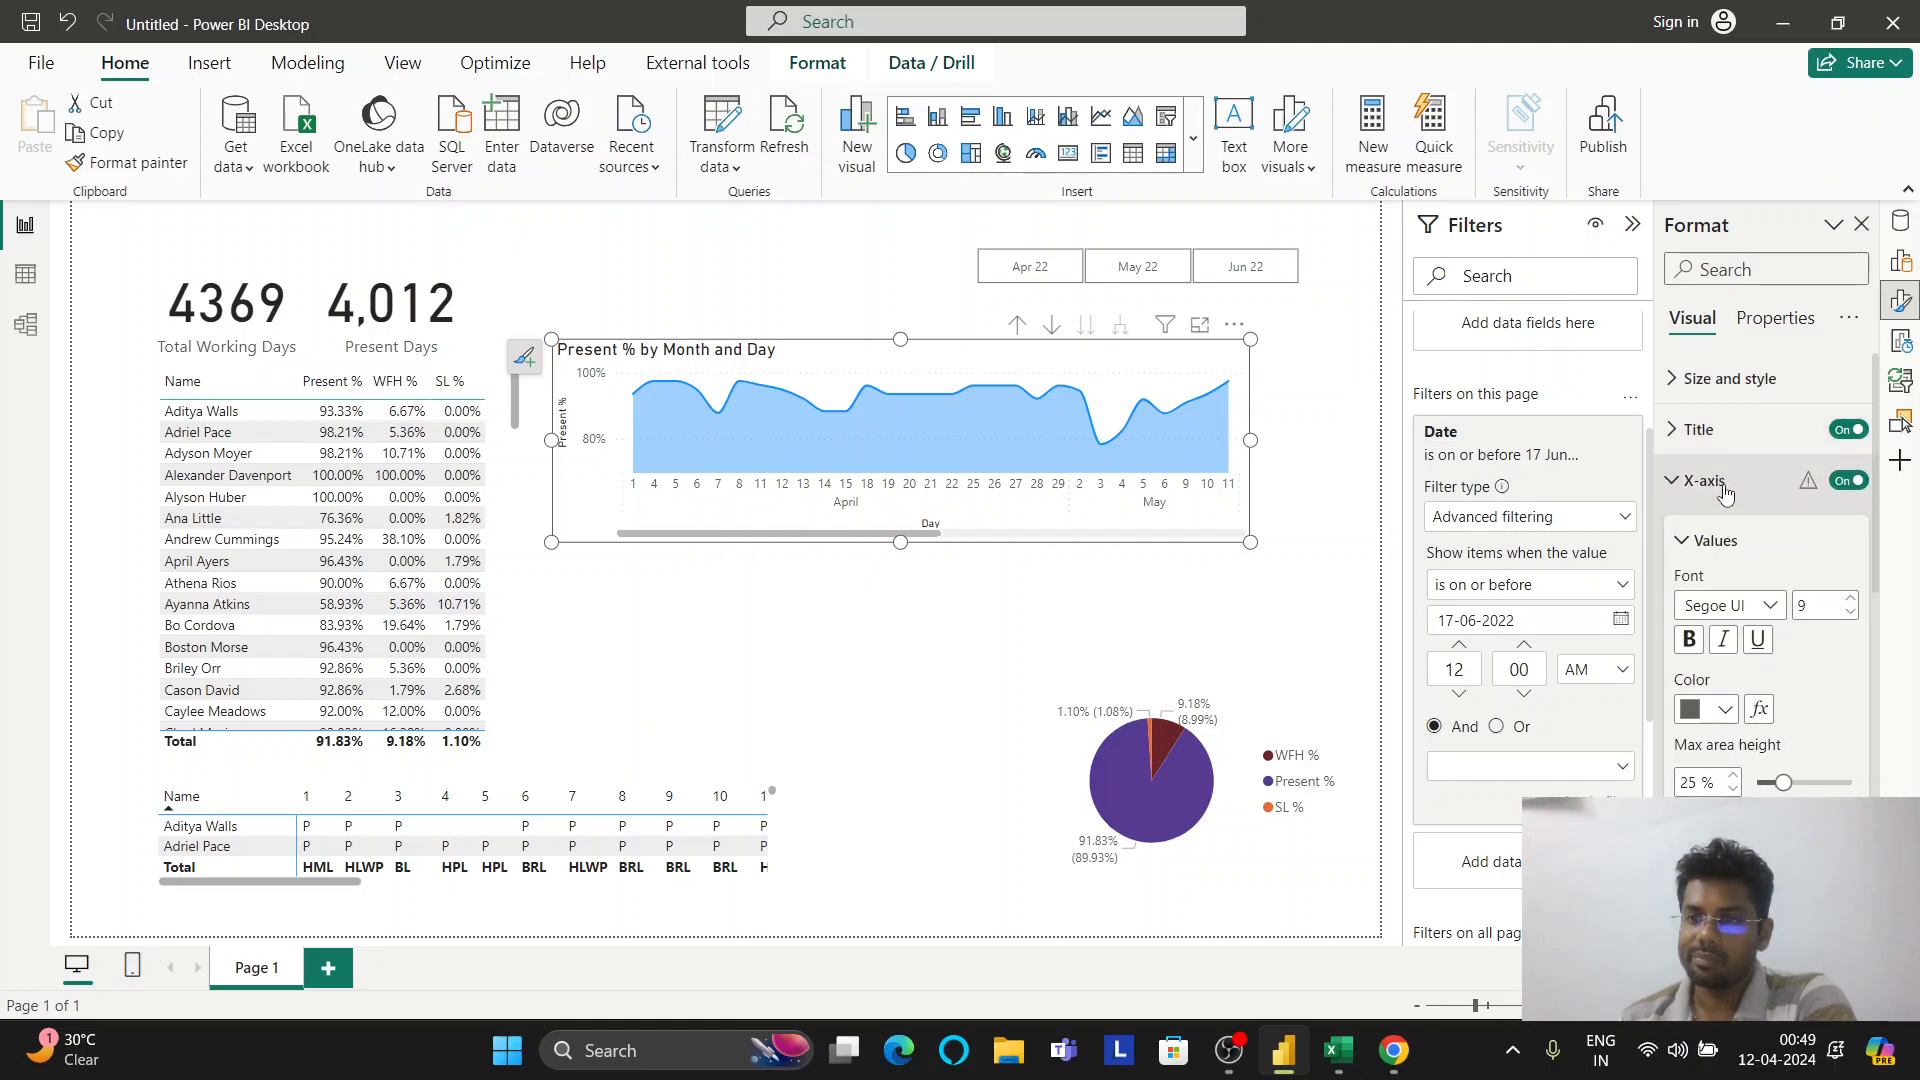
{"action": "left_click", "coordinate": [1722, 481]}
{"action": "left_click", "coordinate": [1715, 533]}
{"action": "left_click", "coordinate": [1716, 533]}
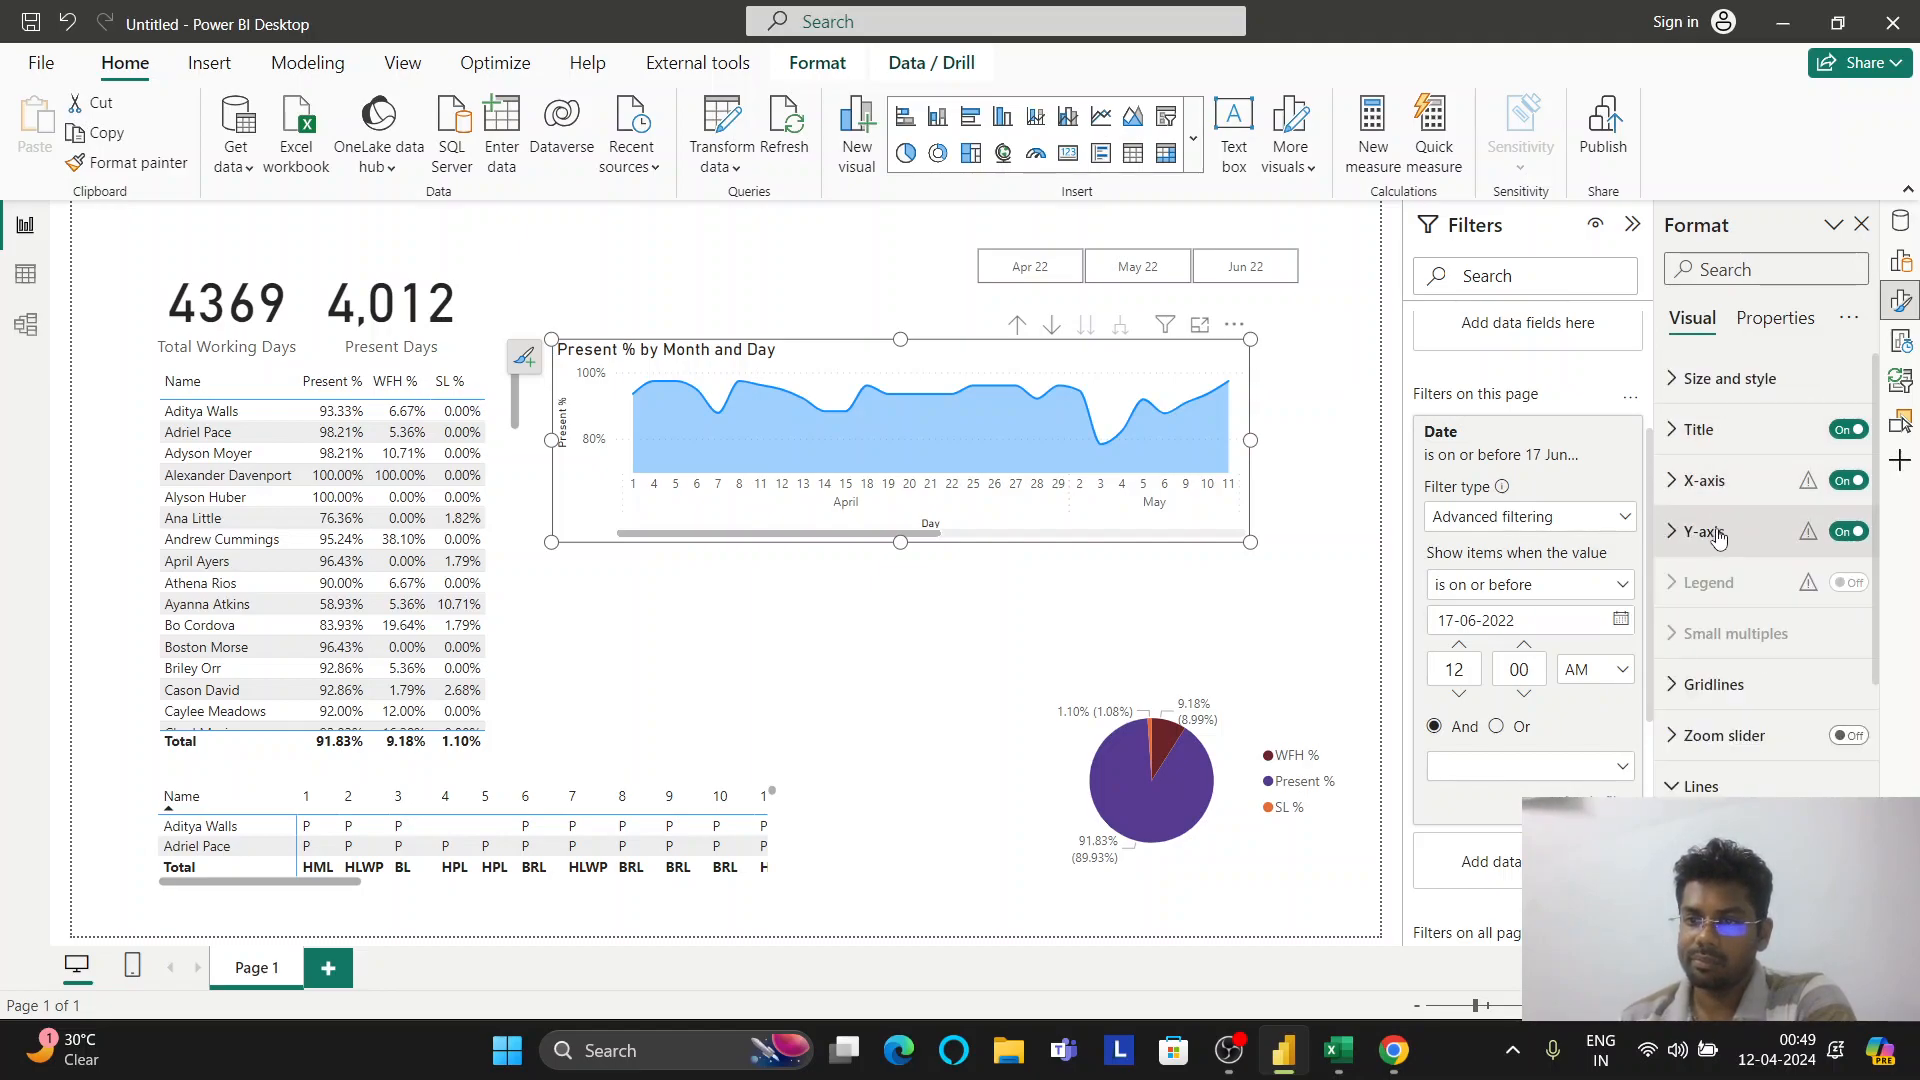
{"action": "scroll", "coordinate": [1720, 690], "scroll_direction": "down", "scroll_amount": 5}
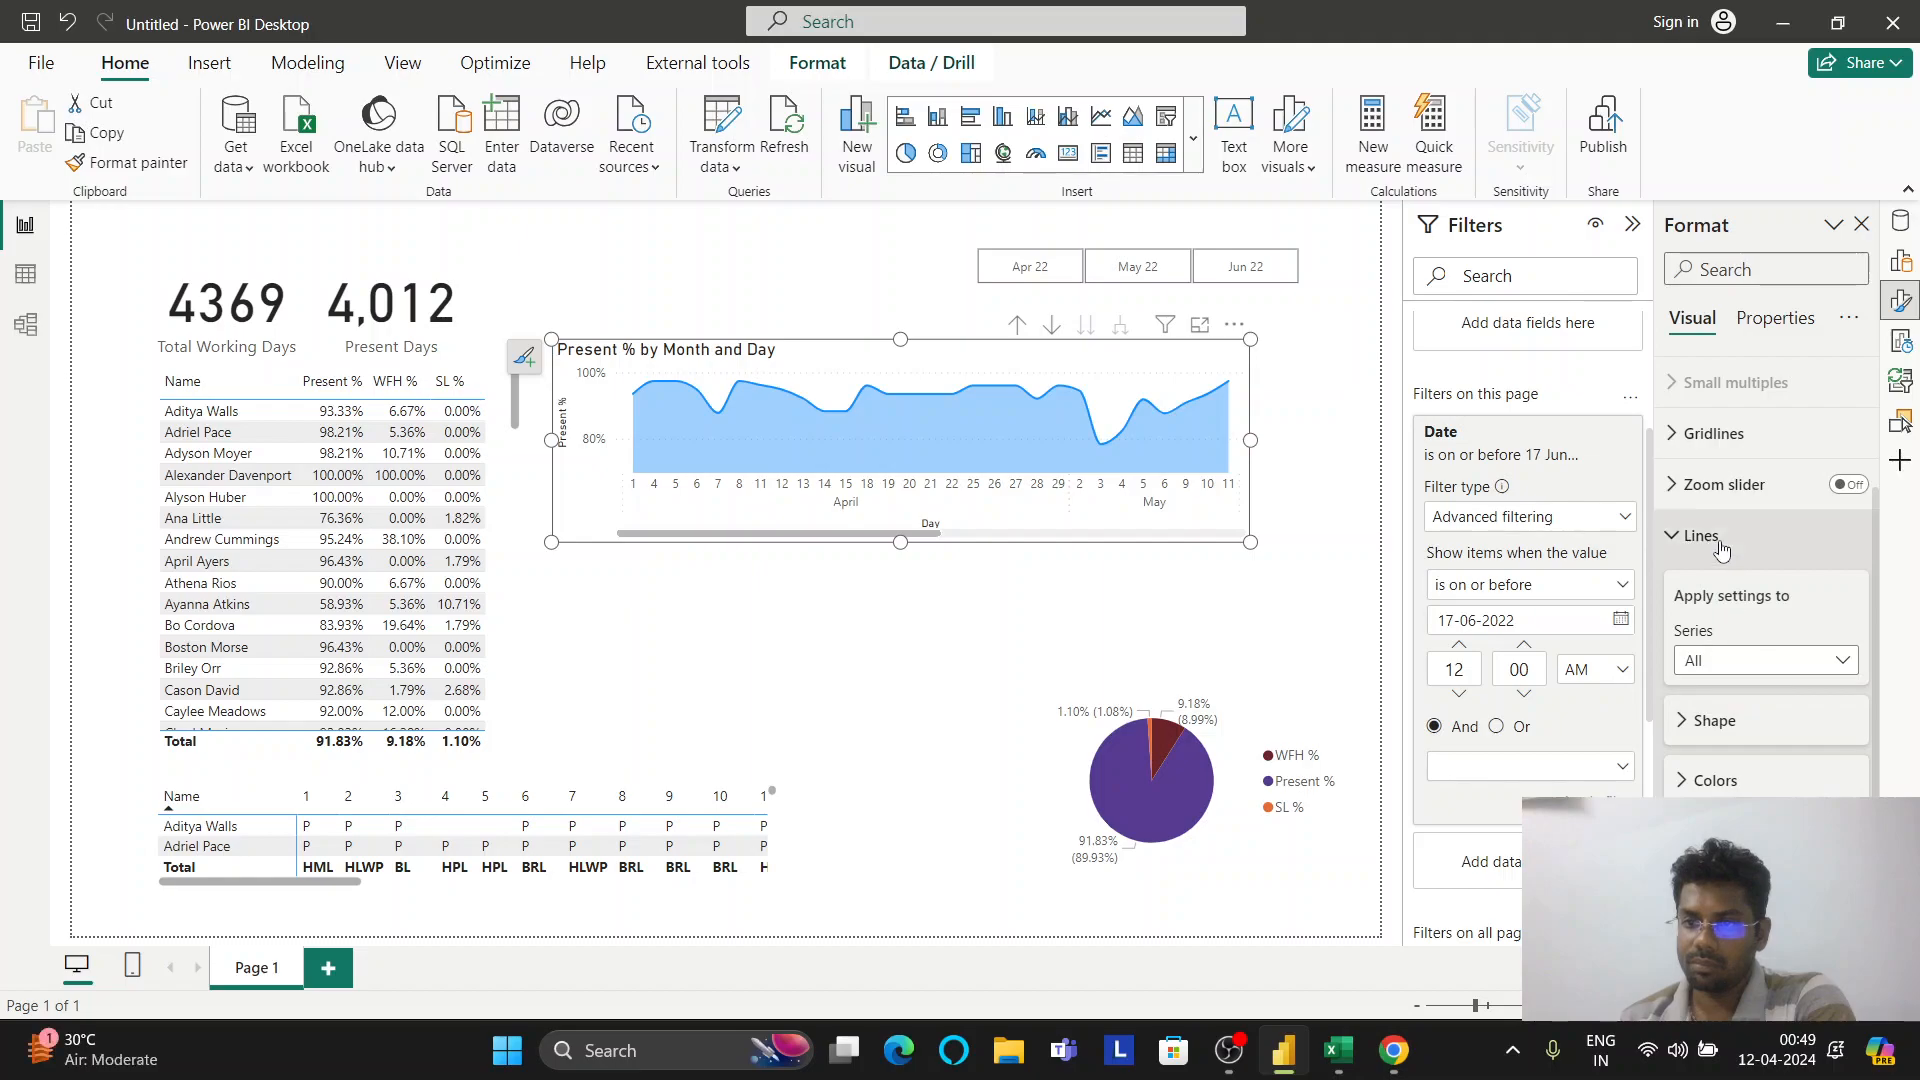
{"action": "left_click", "coordinate": [1720, 547]}
{"action": "scroll", "coordinate": [1768, 614], "scroll_direction": "up", "scroll_amount": 2}
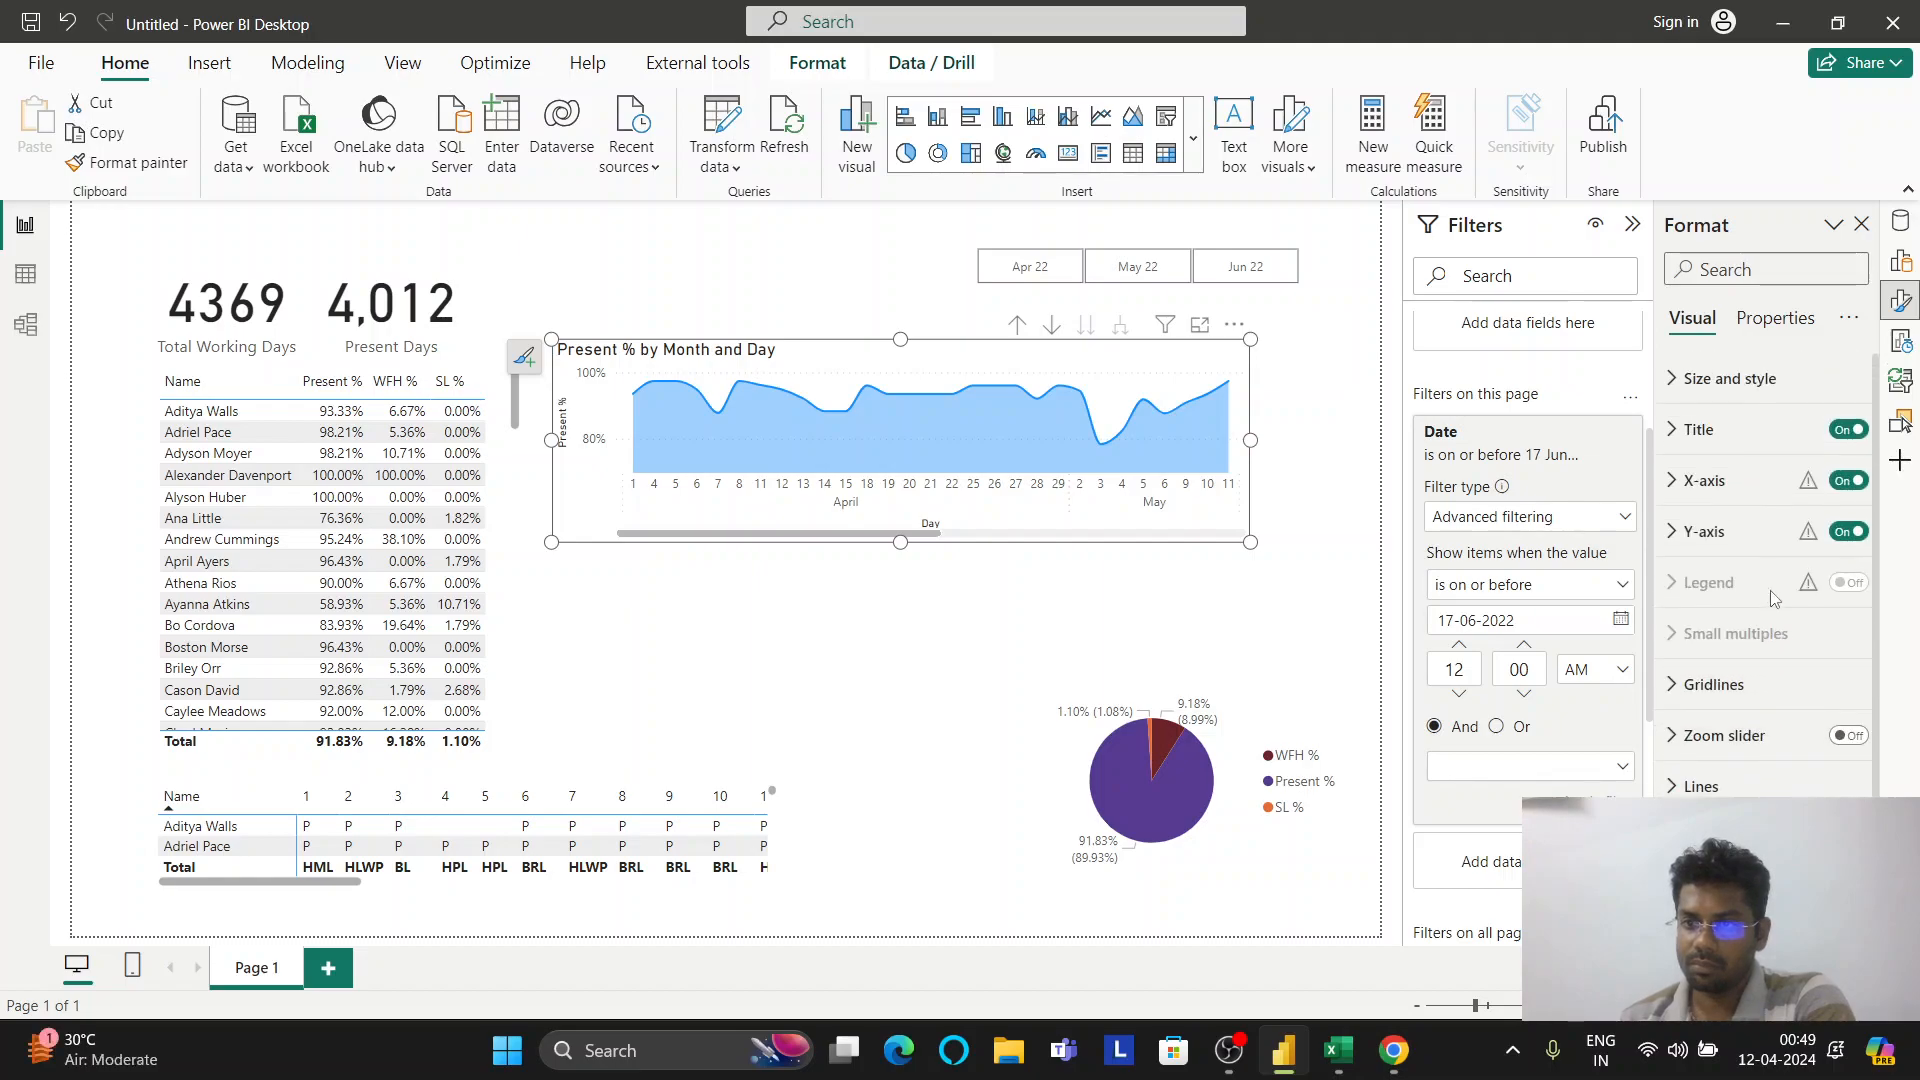
Switch the area chart's Y-axis off, leaving Title and X-axis on
{"action": "left_click", "coordinate": [1851, 430]}
{"action": "left_click", "coordinate": [1851, 430]}
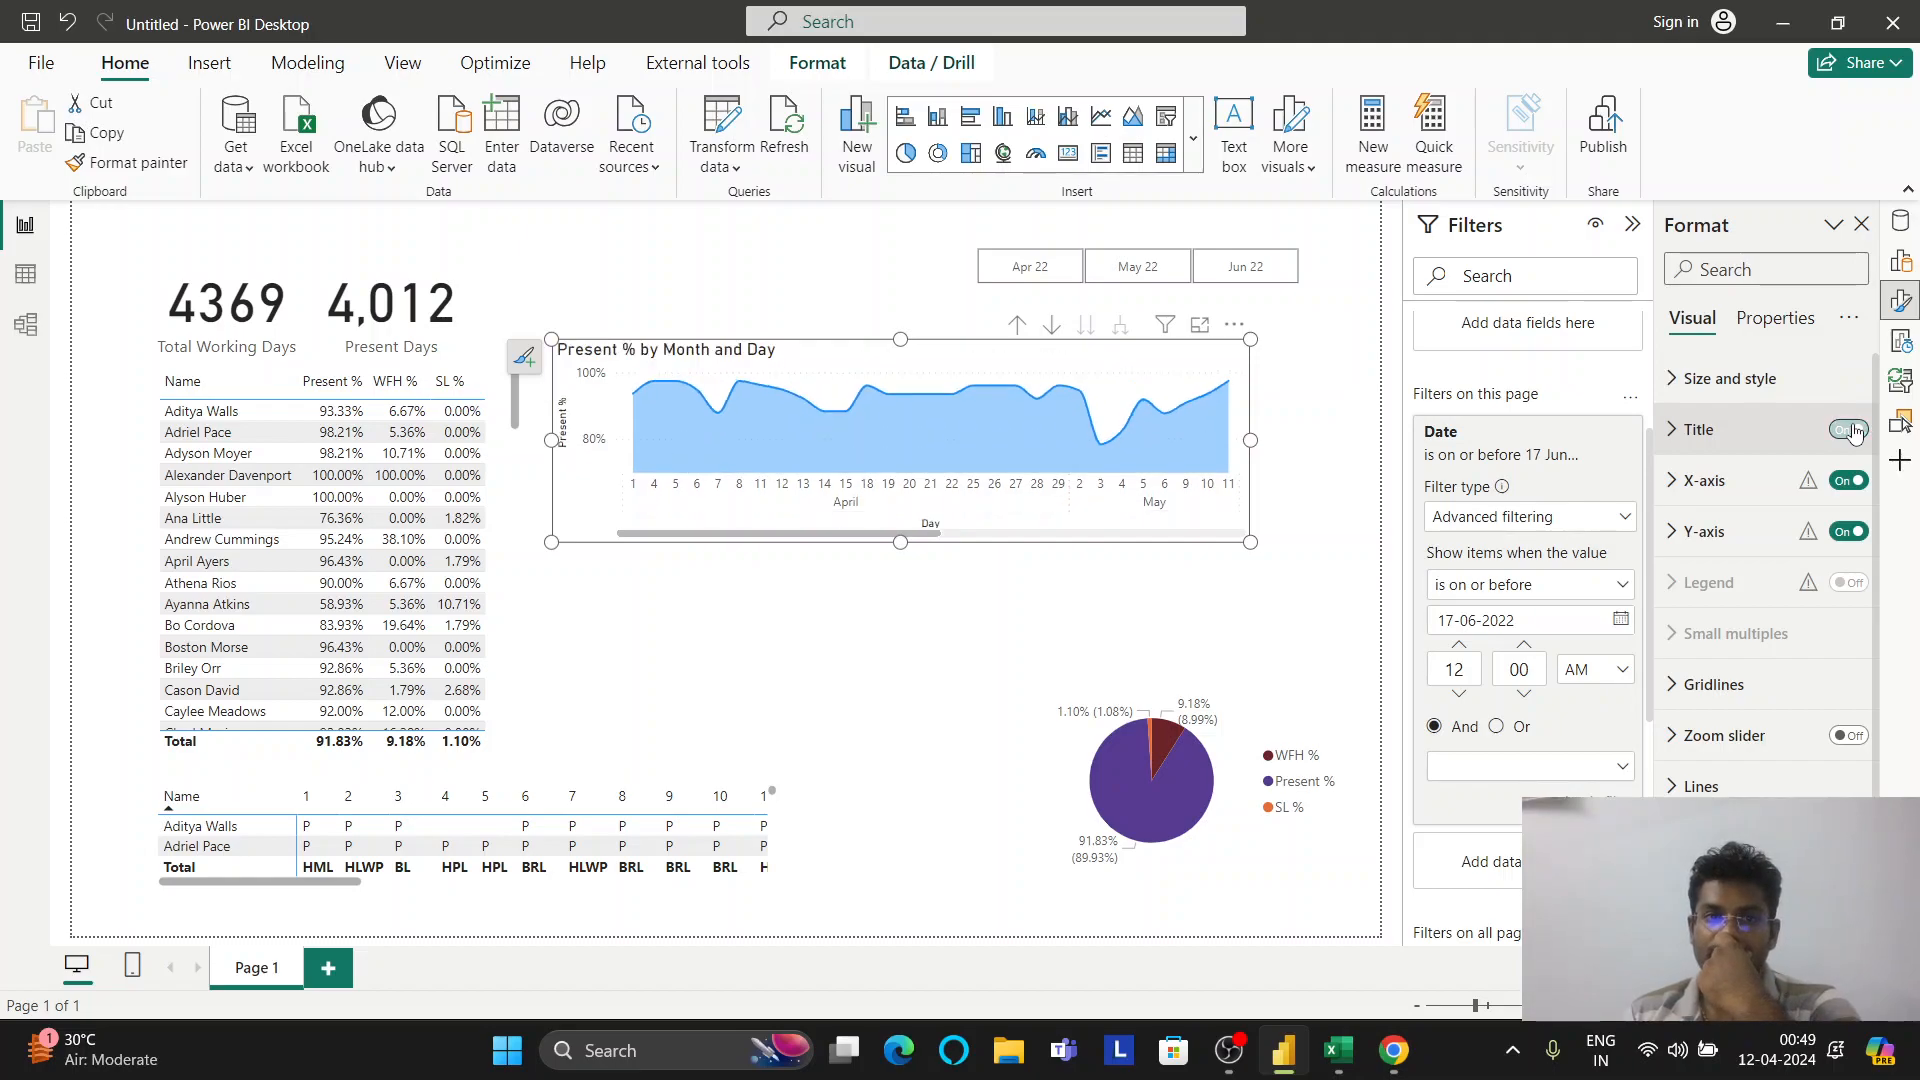
{"action": "left_click", "coordinate": [1849, 482]}
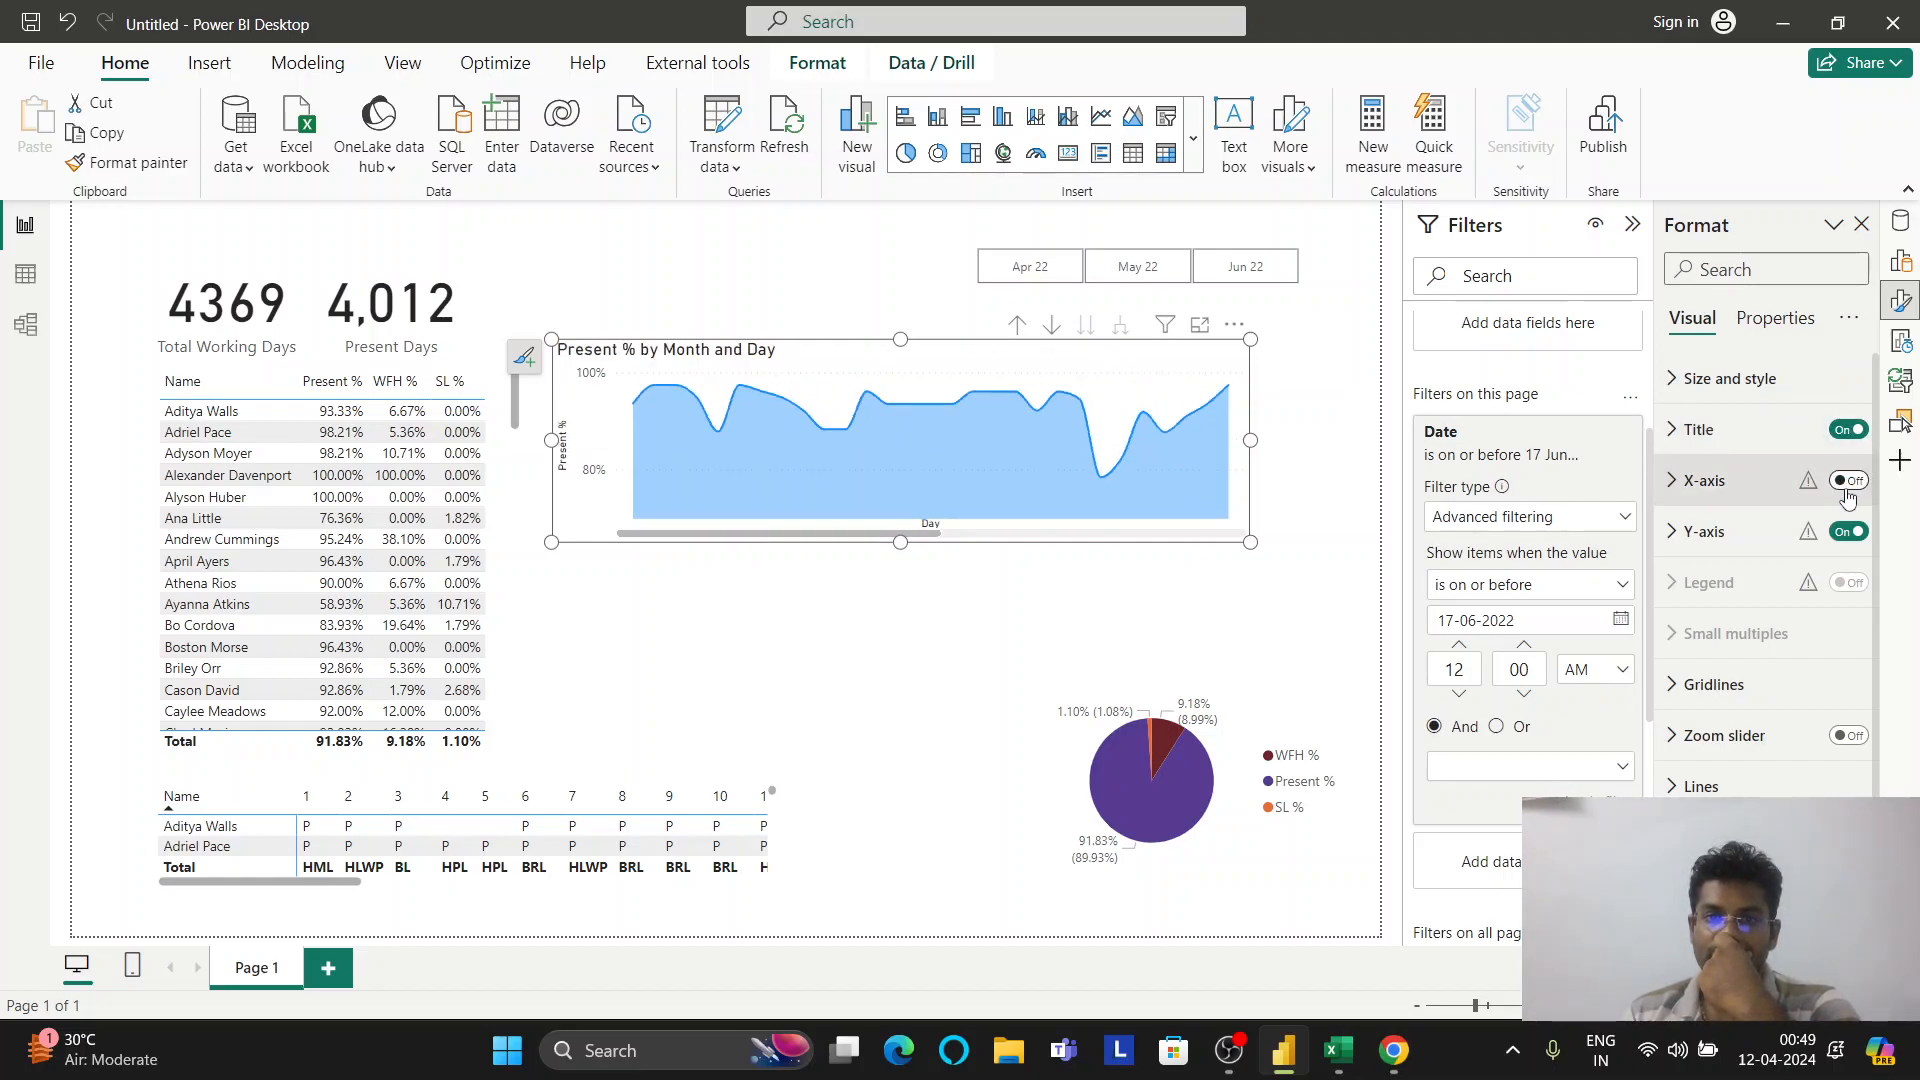
{"action": "left_click", "coordinate": [1849, 482]}
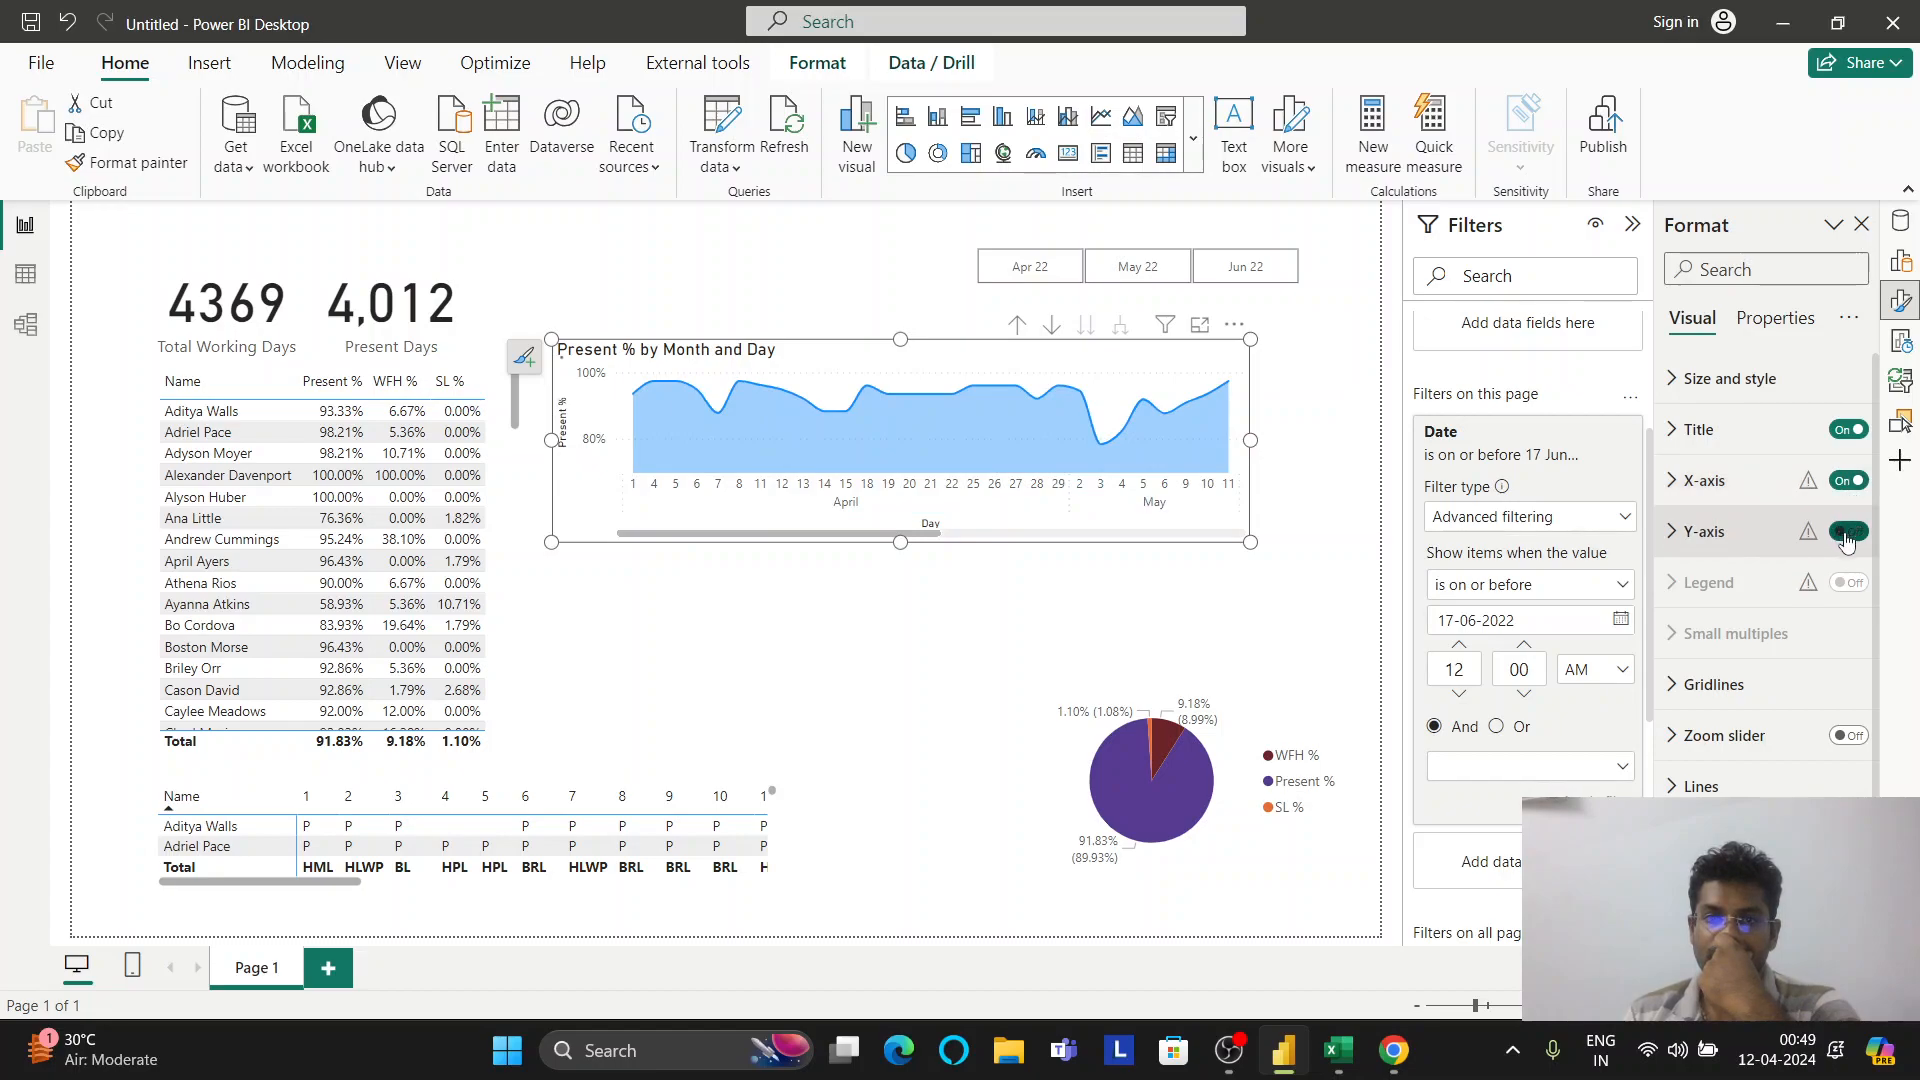
{"action": "left_click", "coordinate": [1847, 535]}
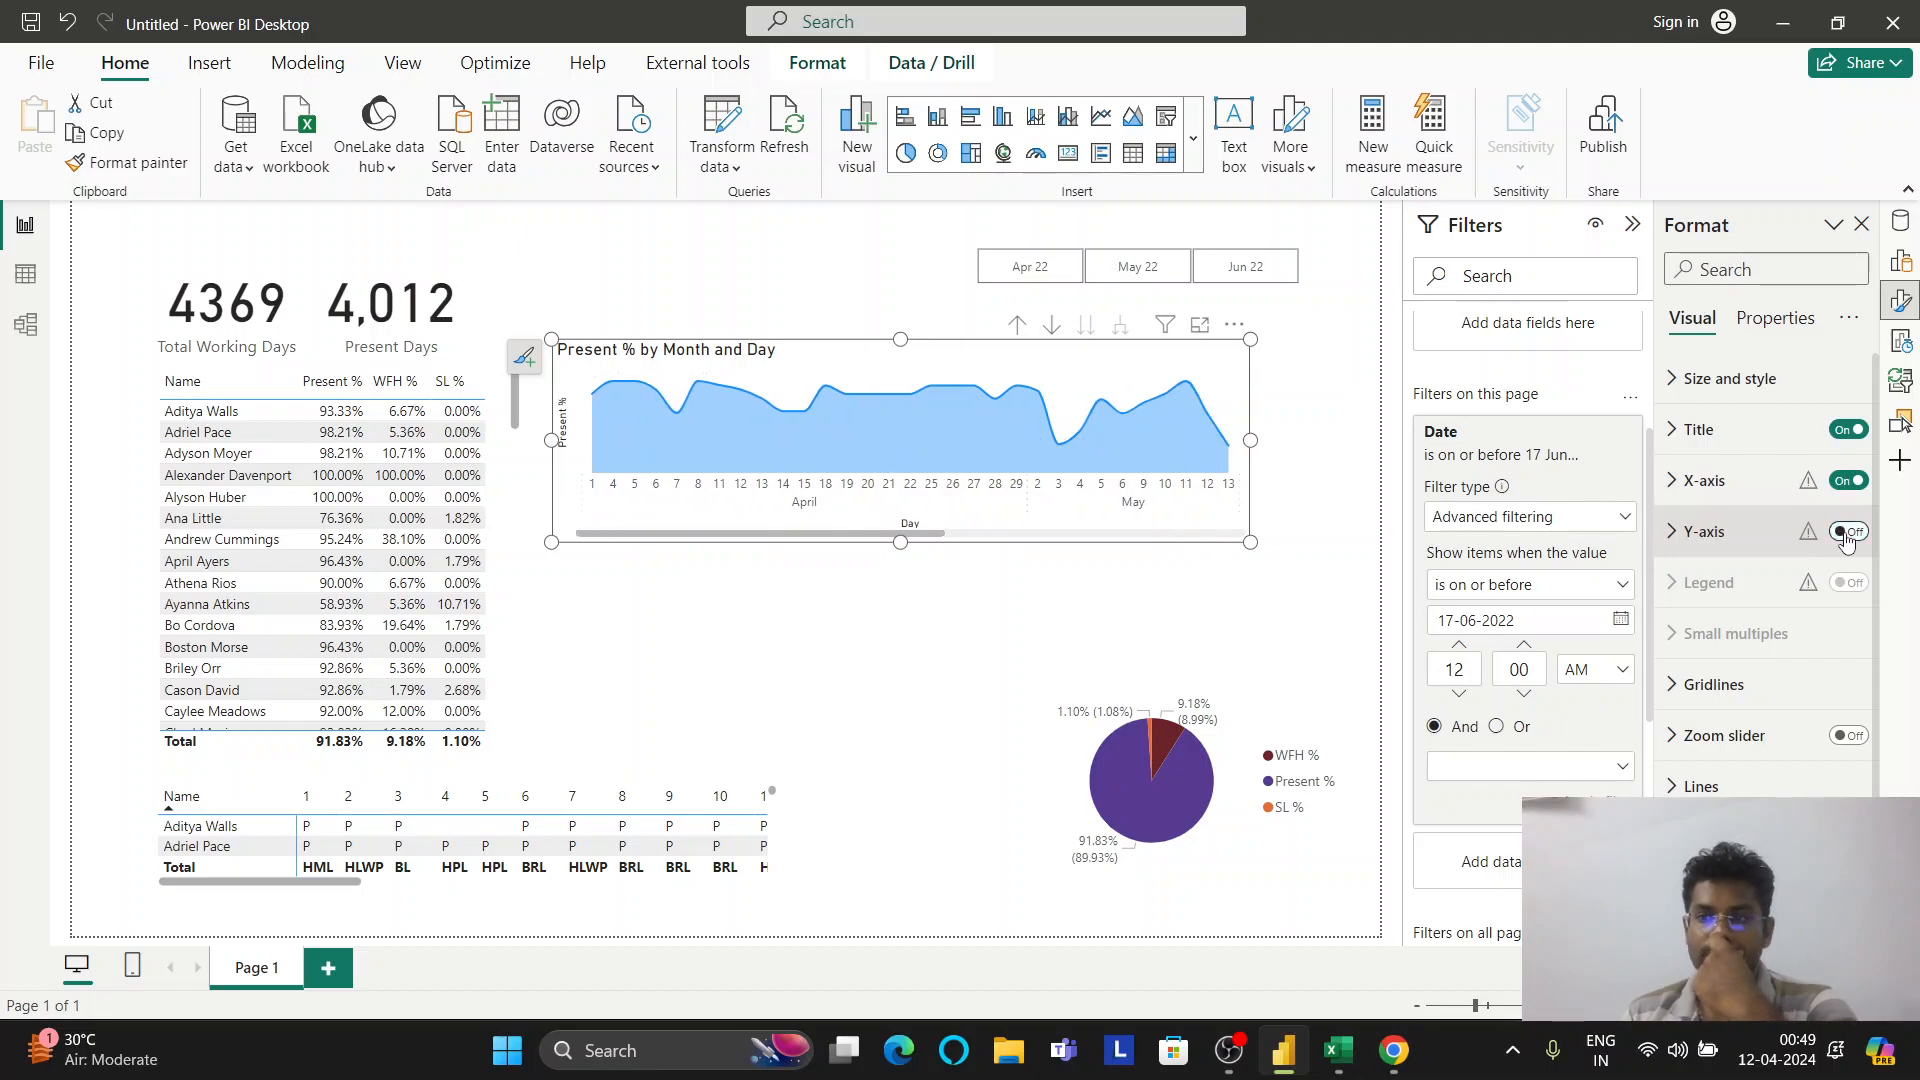
{"action": "scroll", "coordinate": [1760, 590], "scroll_direction": "down", "scroll_amount": 3}
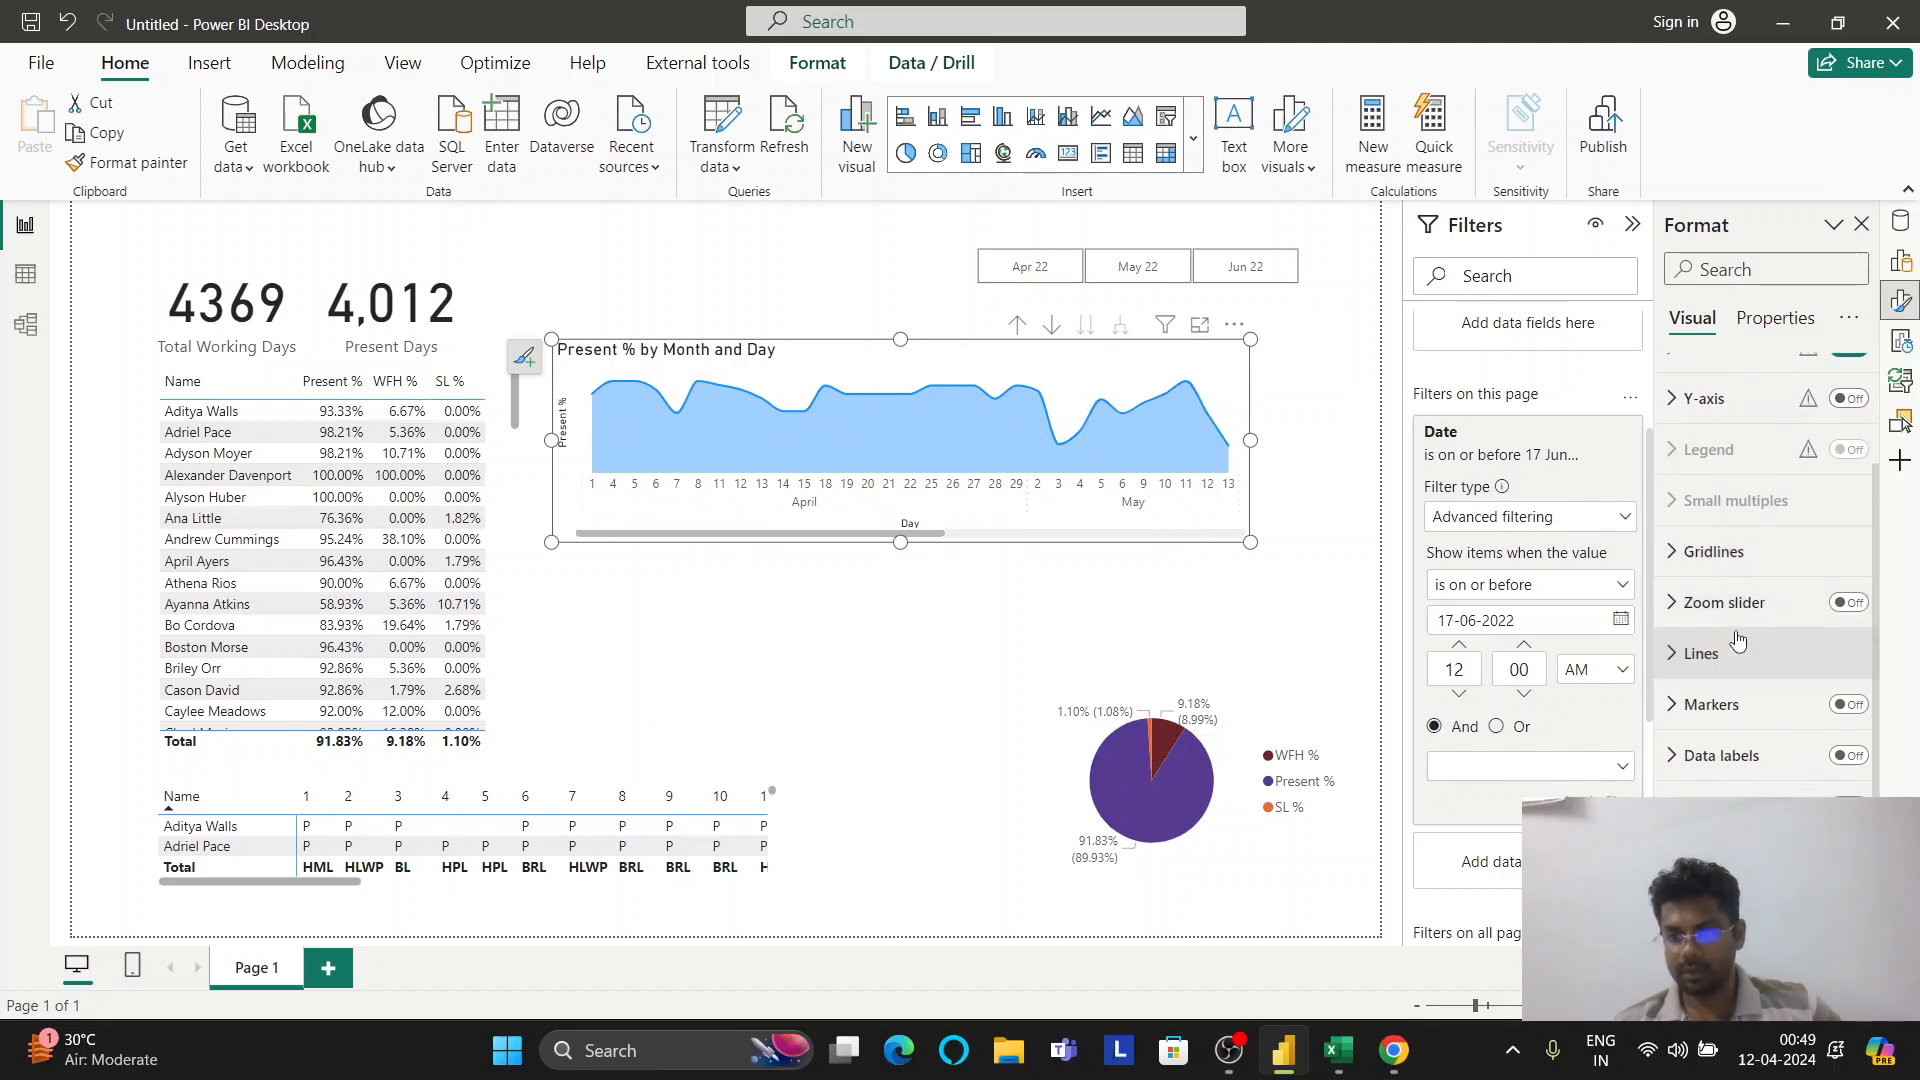
{"action": "scroll", "coordinate": [1785, 730], "scroll_direction": "up", "scroll_amount": 3}
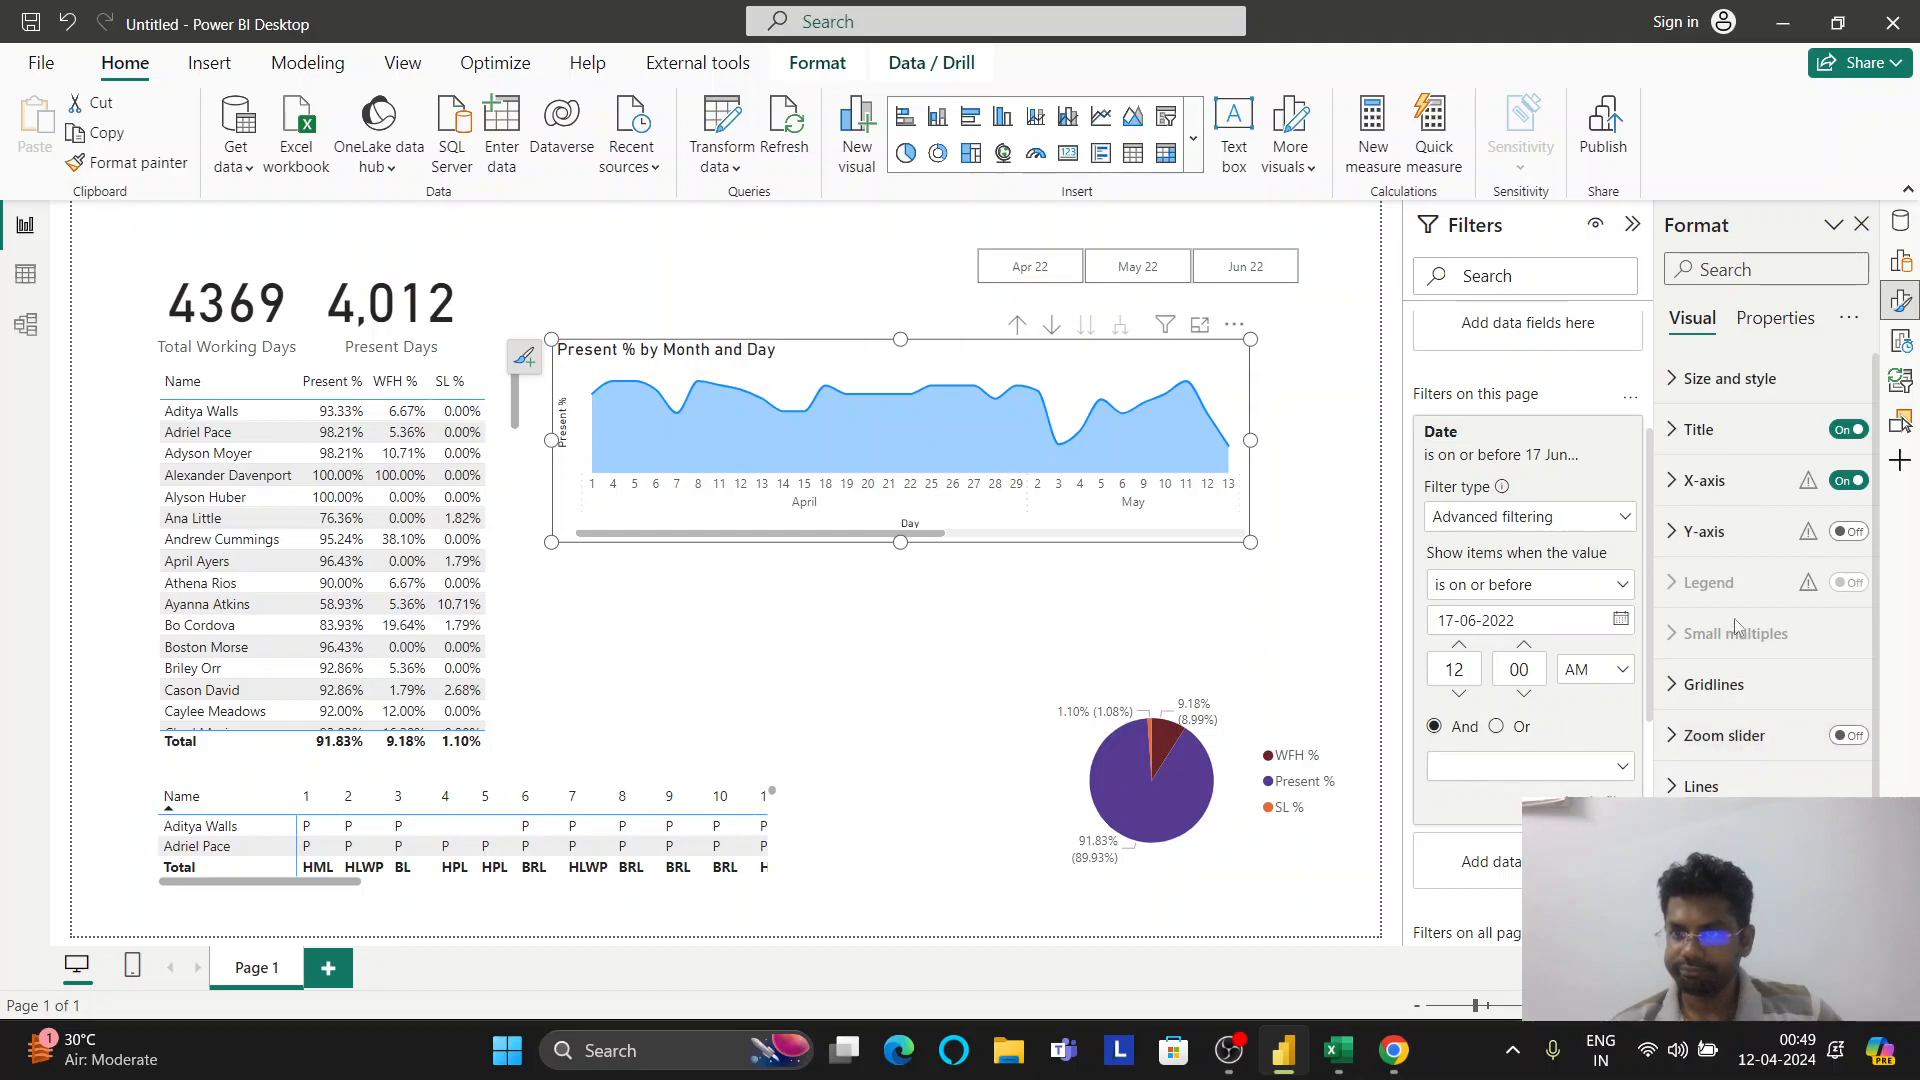
{"action": "left_click", "coordinate": [1776, 320]}
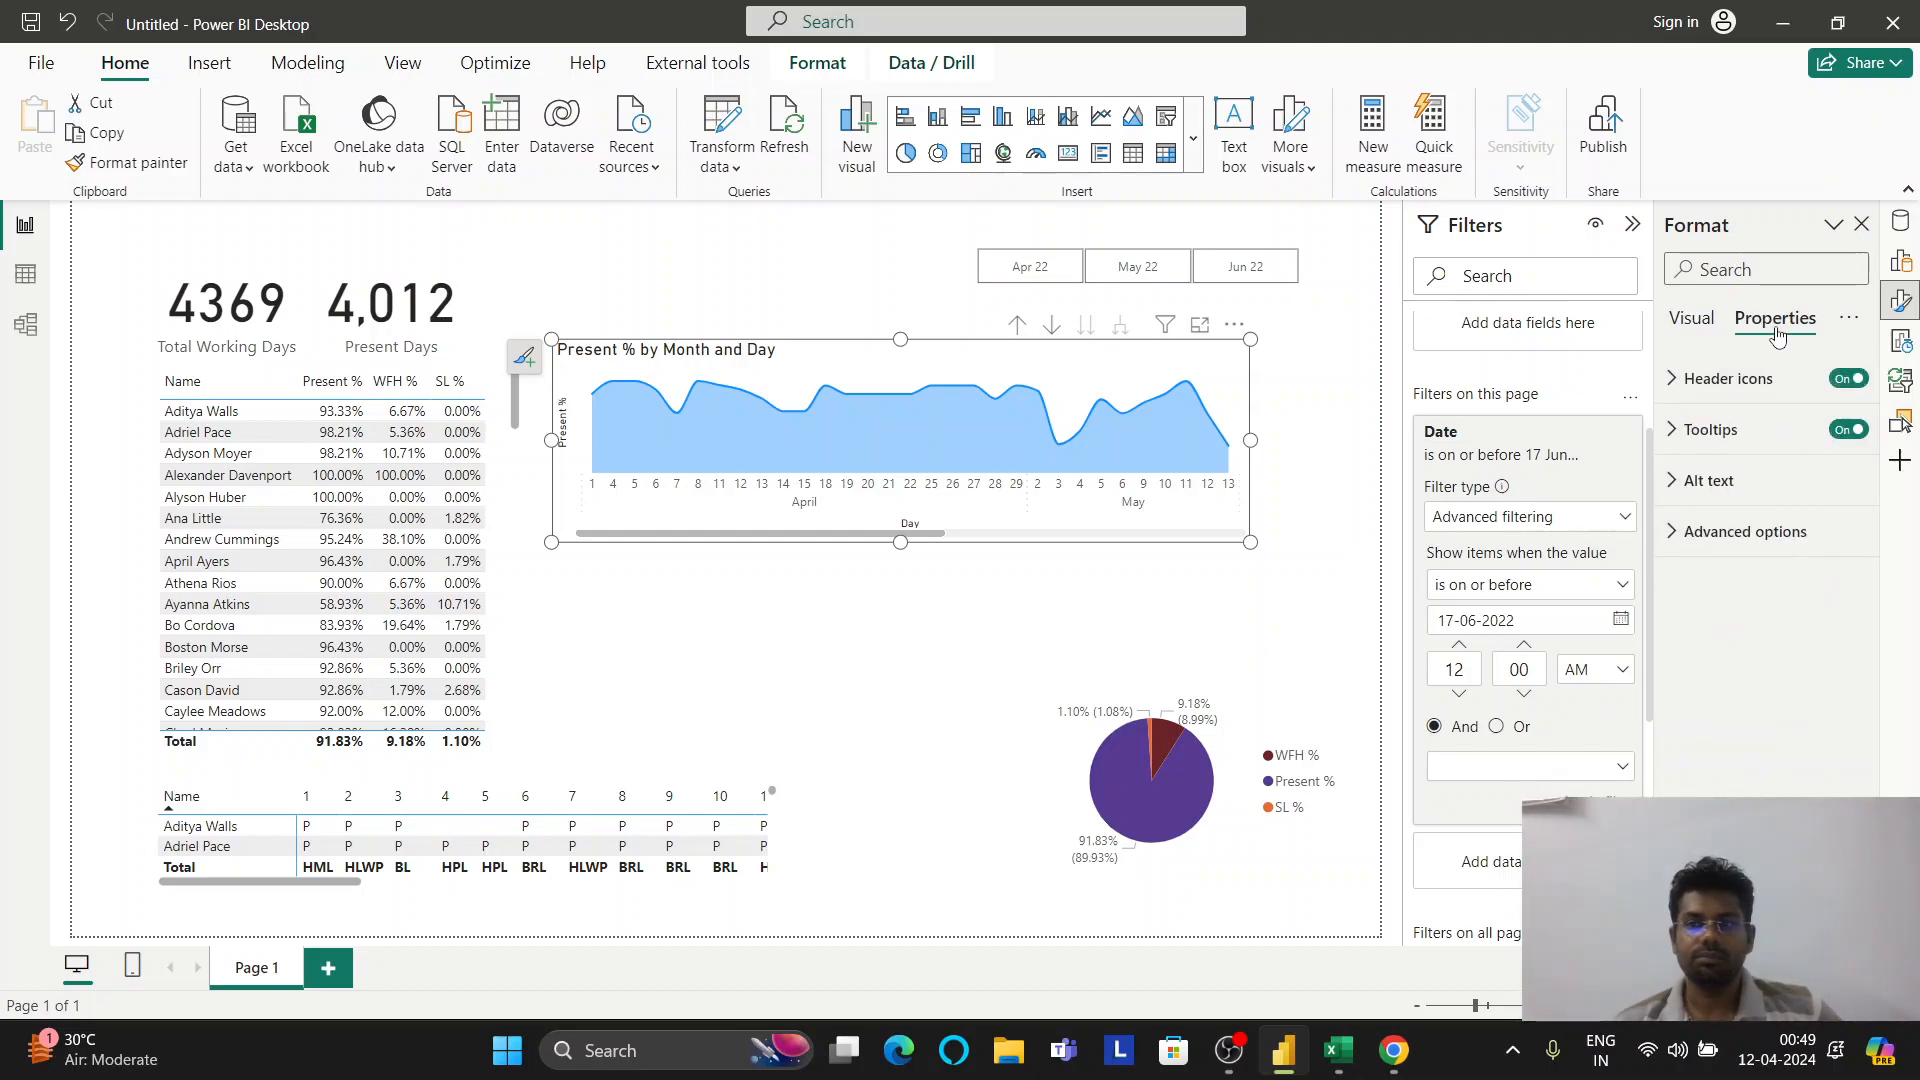
{"action": "left_click", "coordinate": [1900, 260]}
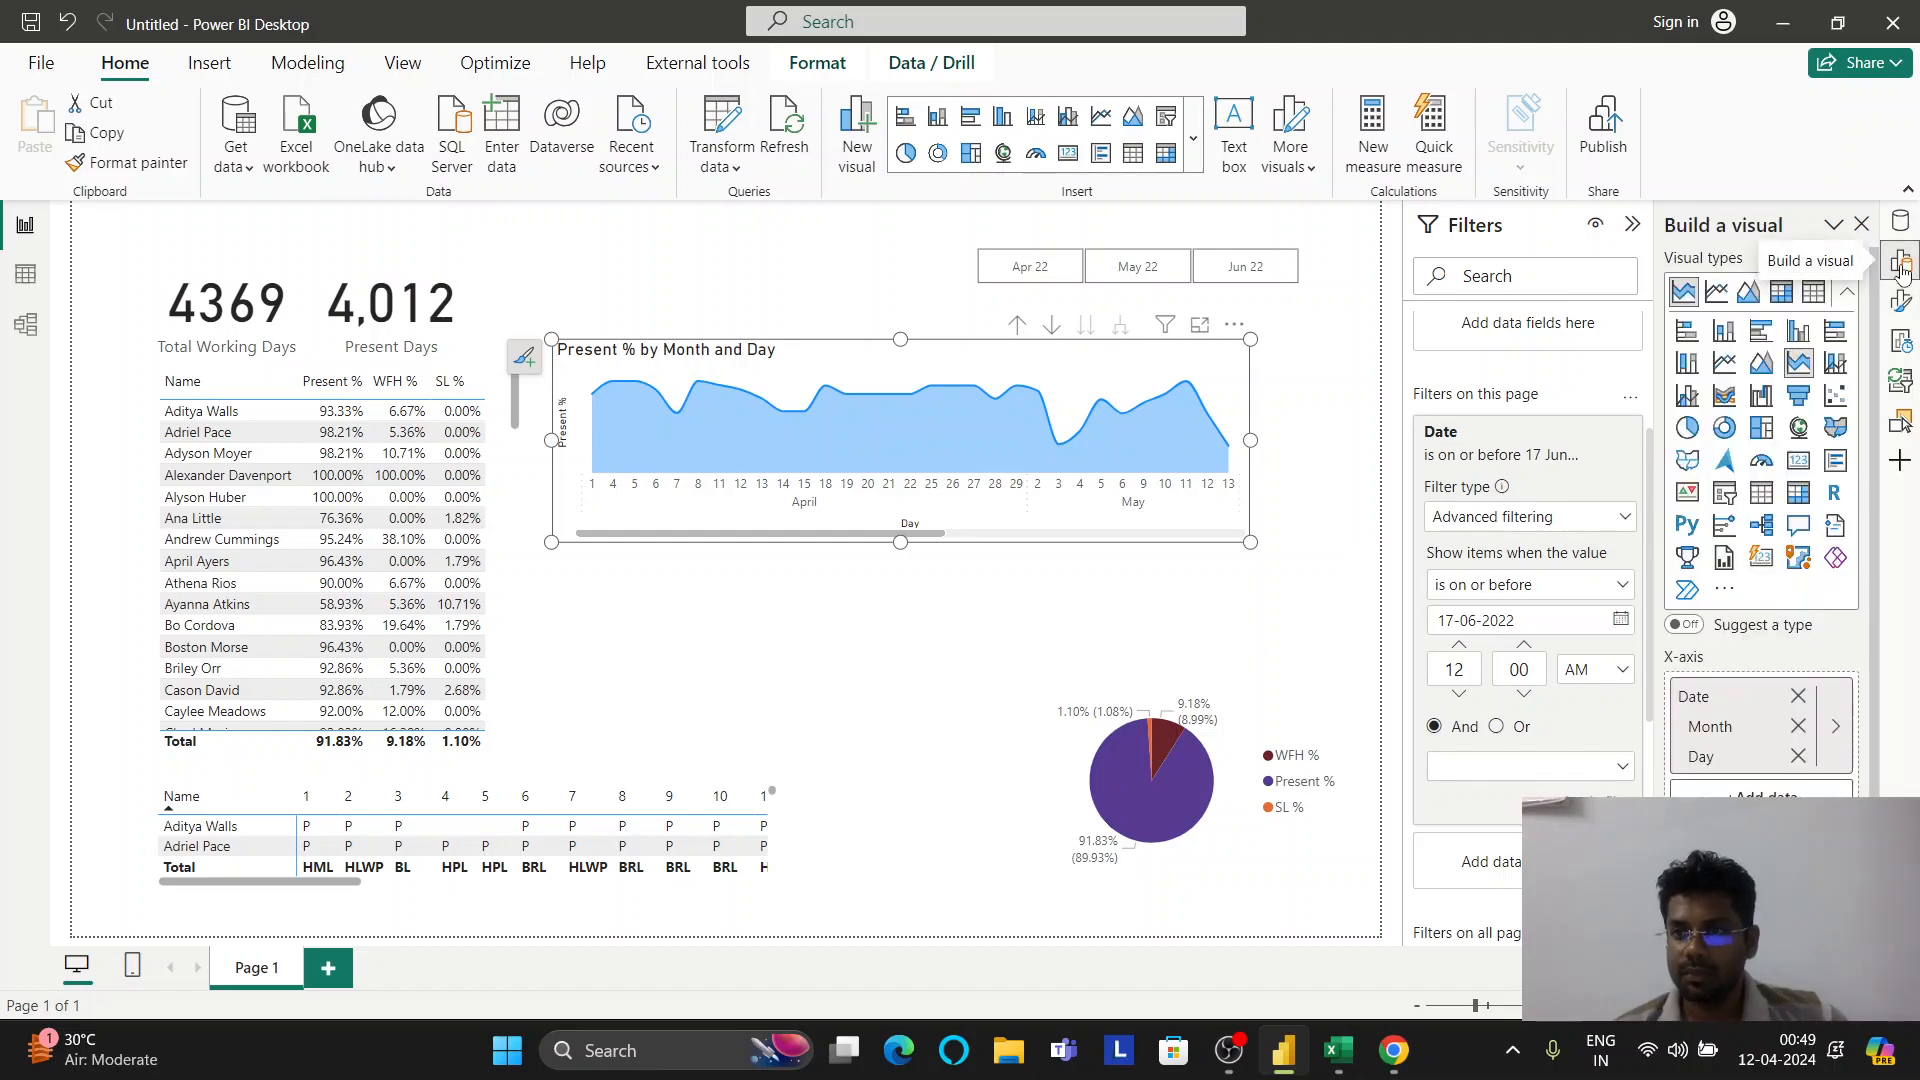
{"action": "left_click", "coordinate": [1715, 293]}
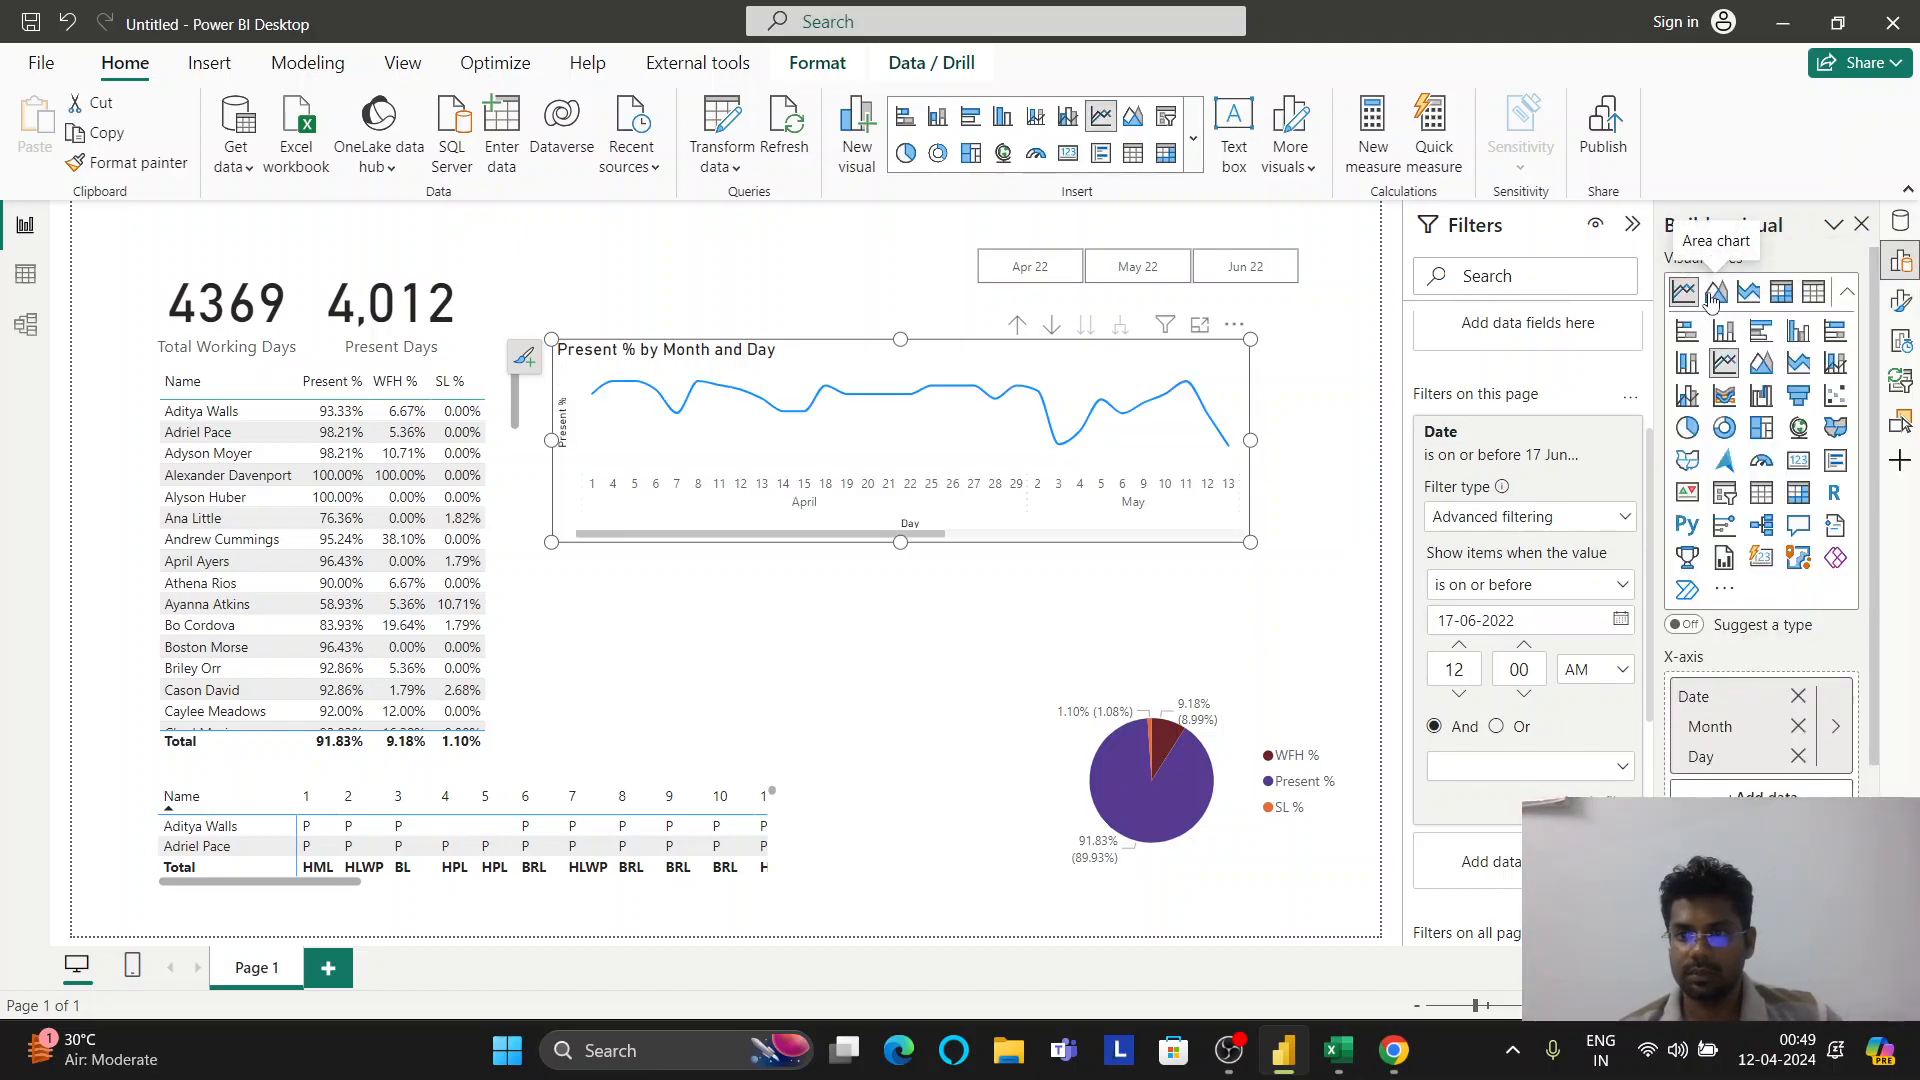
{"action": "left_click", "coordinate": [1900, 300]}
{"action": "left_click", "coordinate": [1692, 318]}
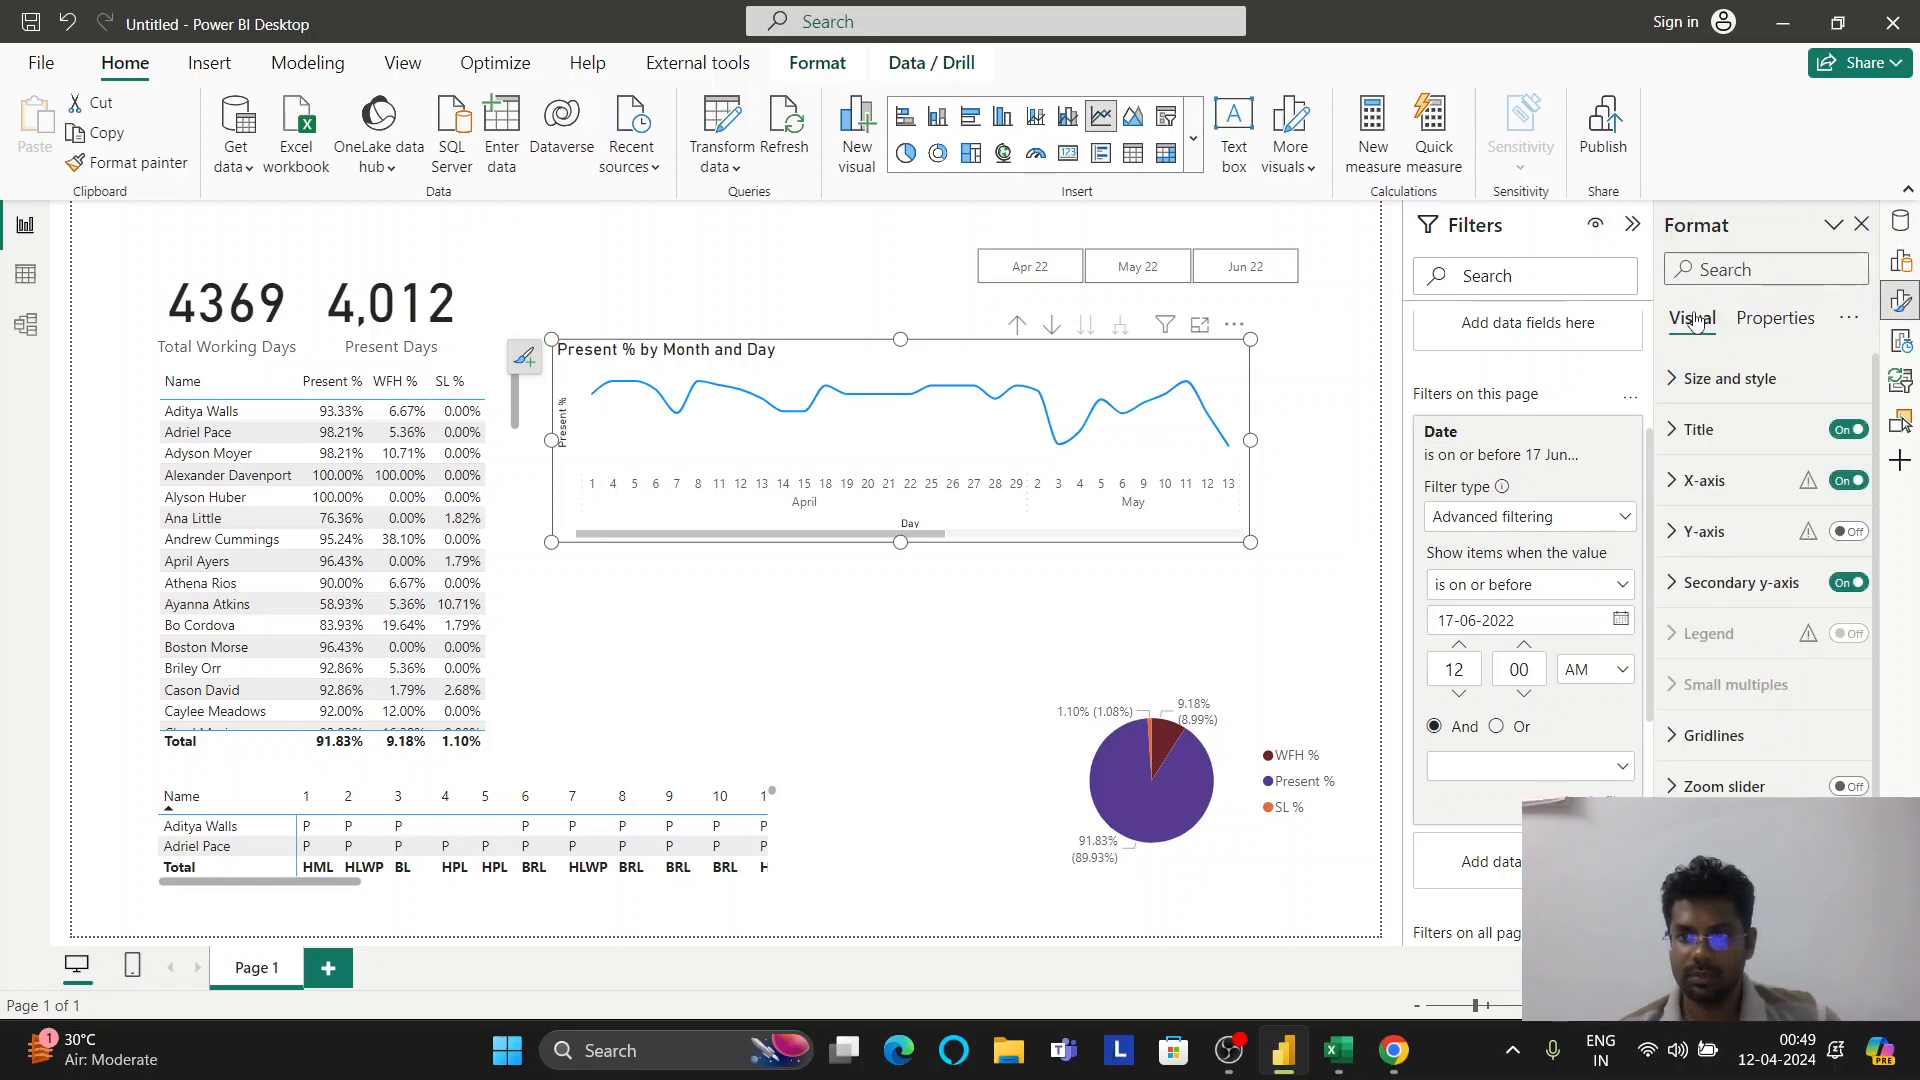
{"action": "scroll", "coordinate": [1706, 397], "scroll_direction": "down", "scroll_amount": 5}
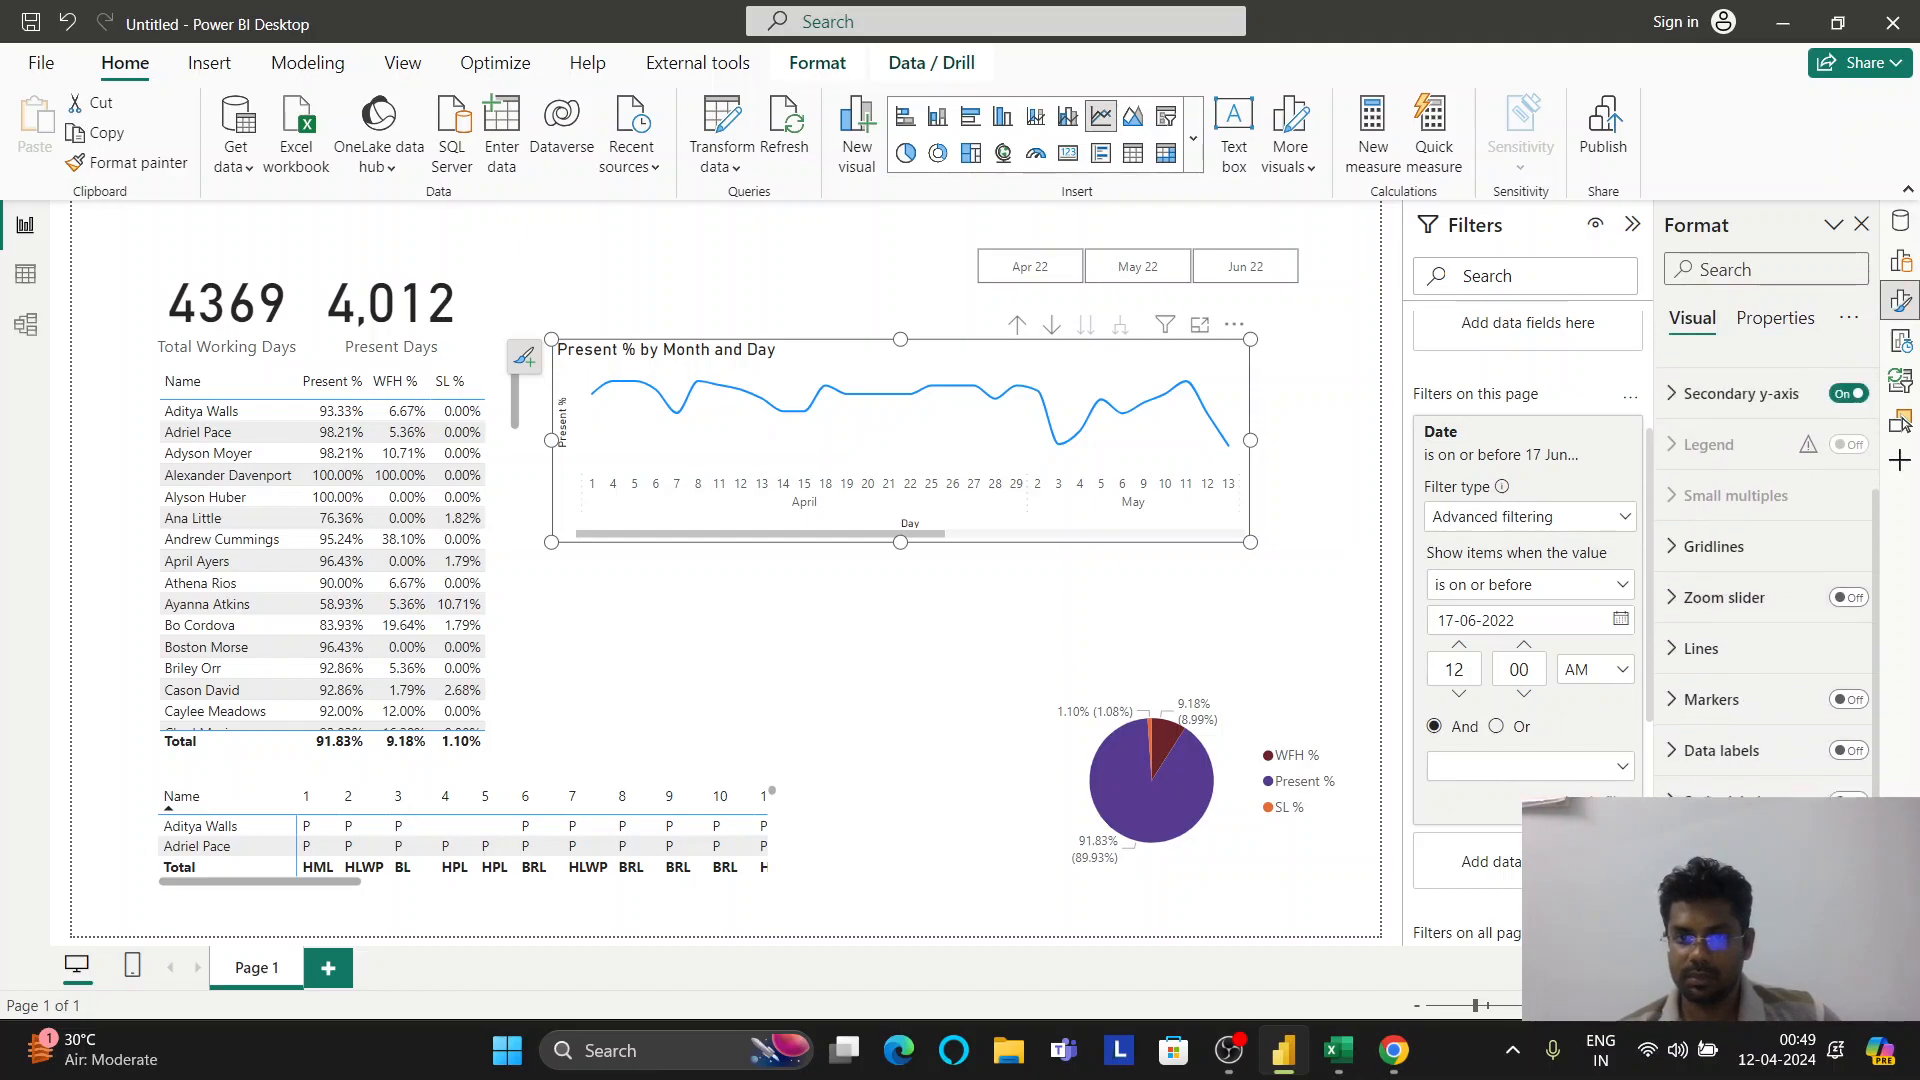
{"action": "scroll", "coordinate": [1790, 500], "scroll_direction": "up", "scroll_amount": 5}
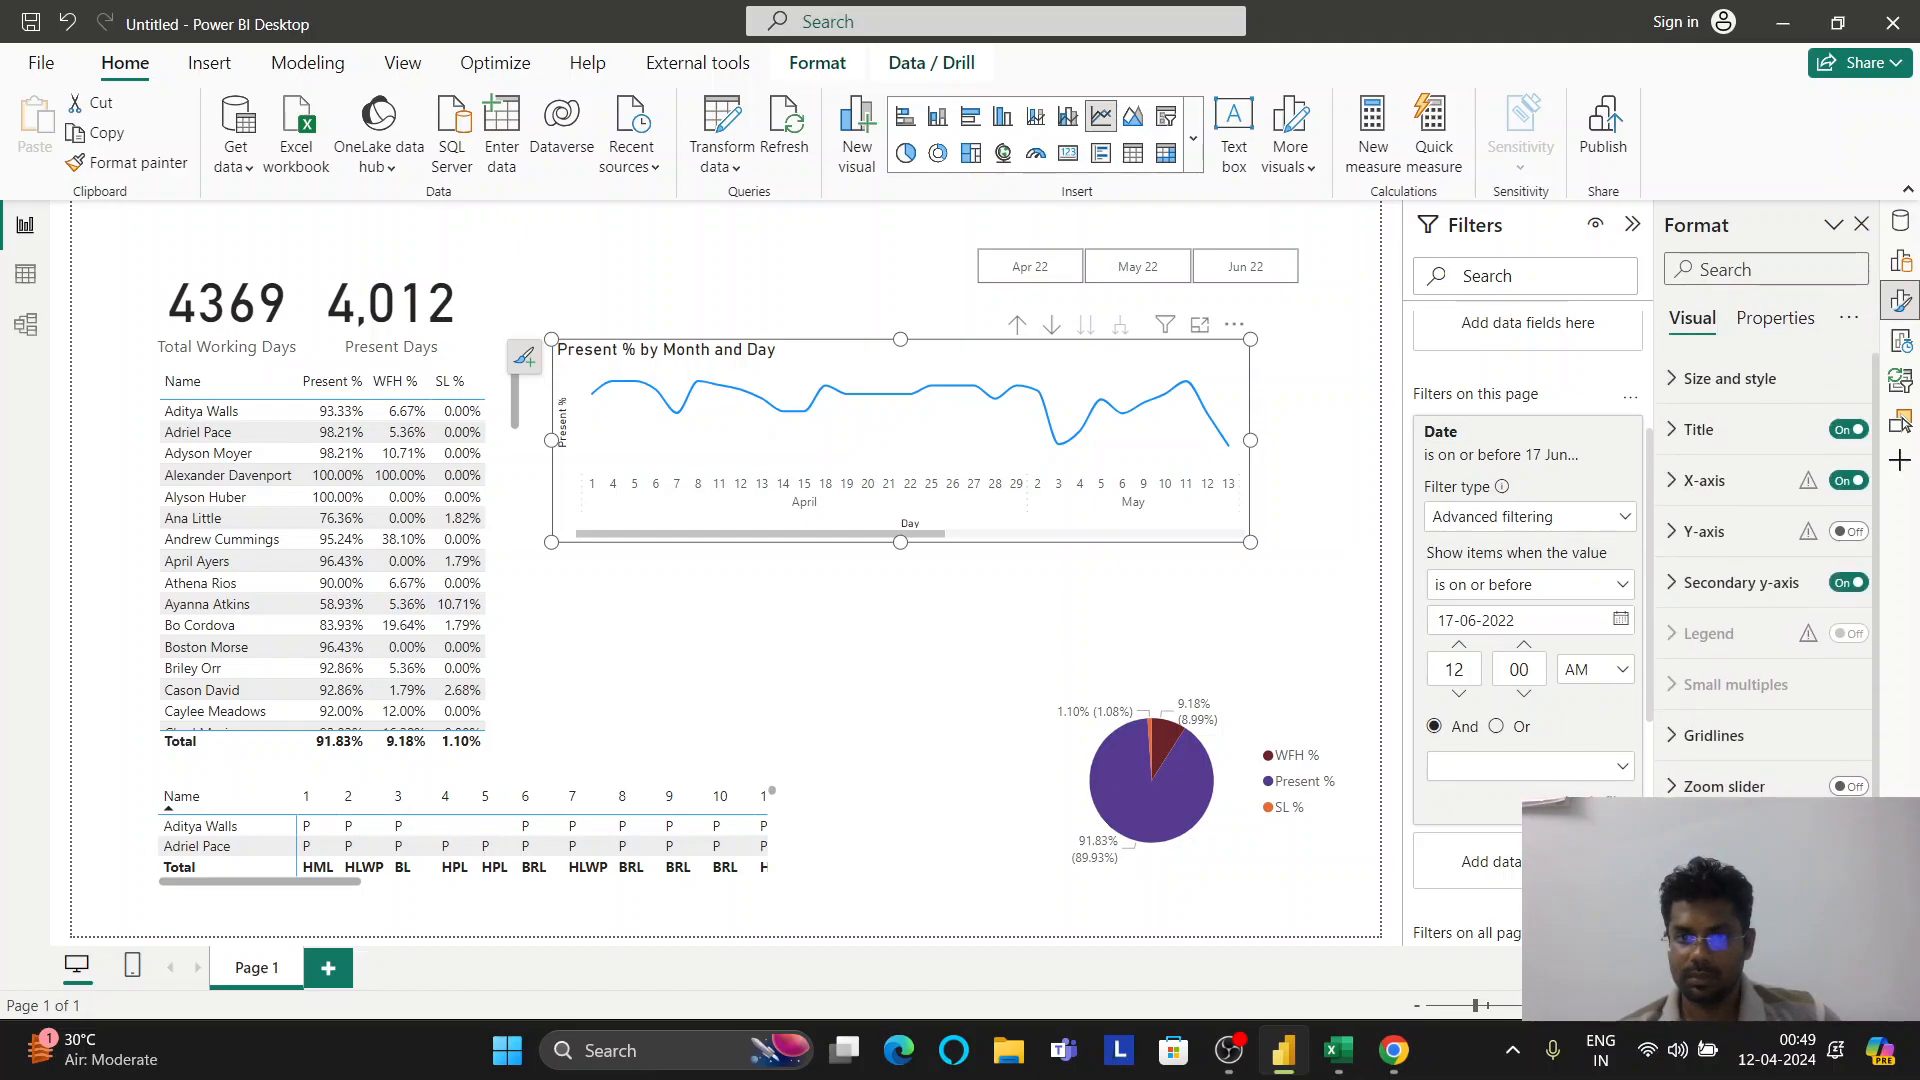
{"action": "left_click", "coordinate": [1901, 260]}
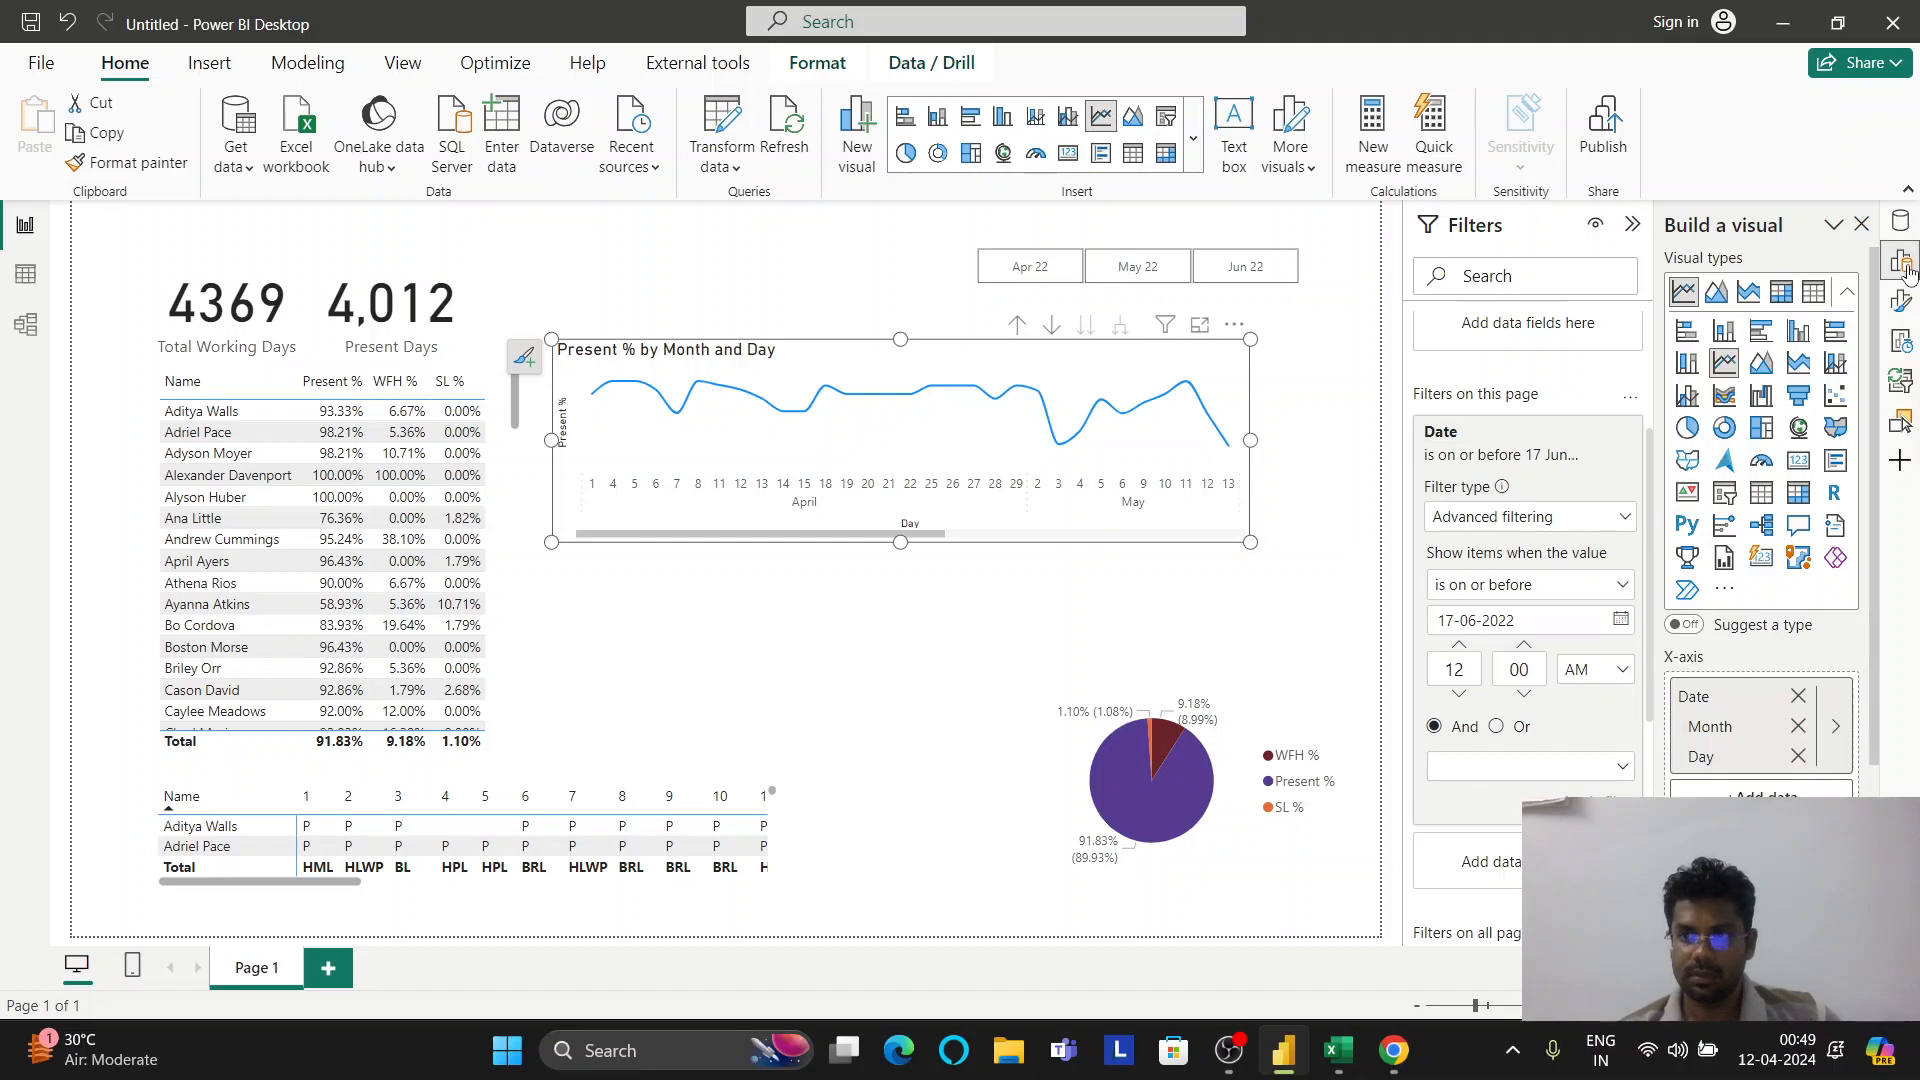
{"action": "left_click", "coordinate": [1716, 292]}
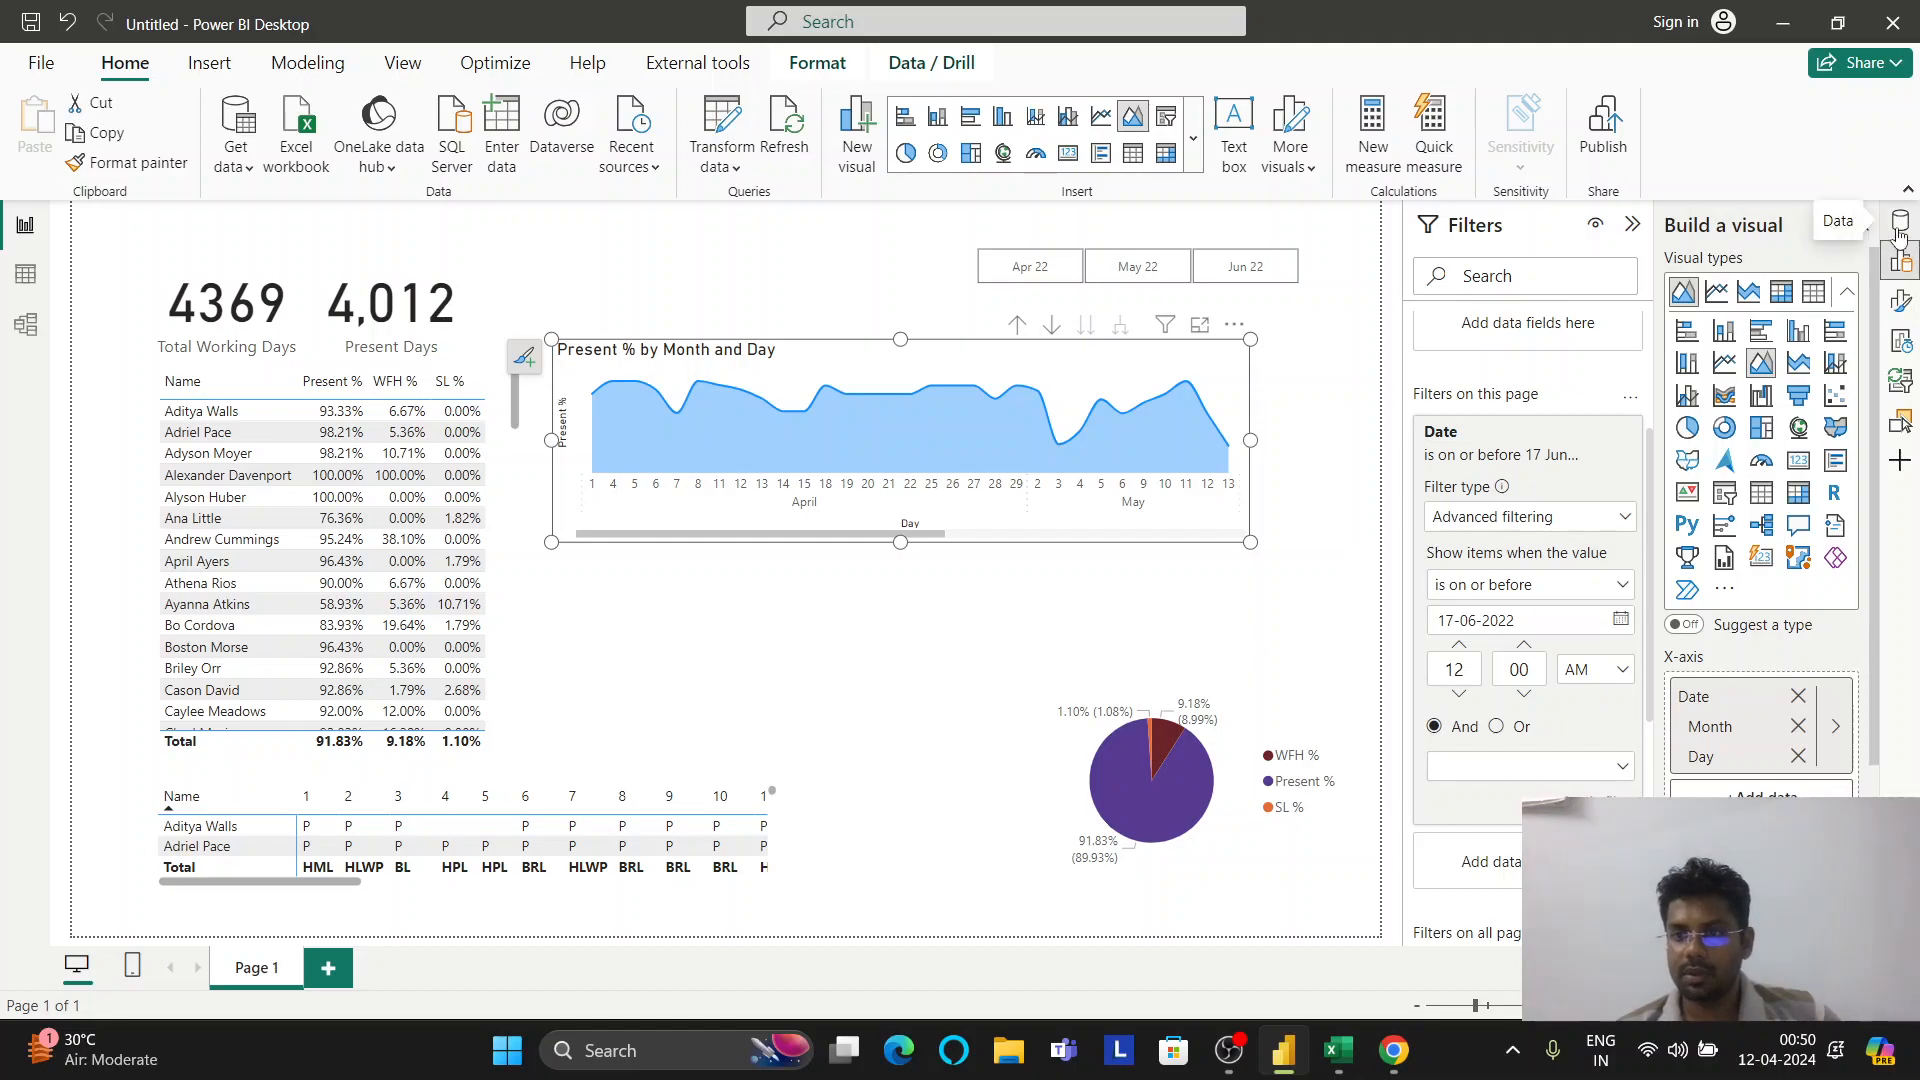
{"action": "scroll", "coordinate": [1760, 500], "scroll_direction": "down", "scroll_amount": 3}
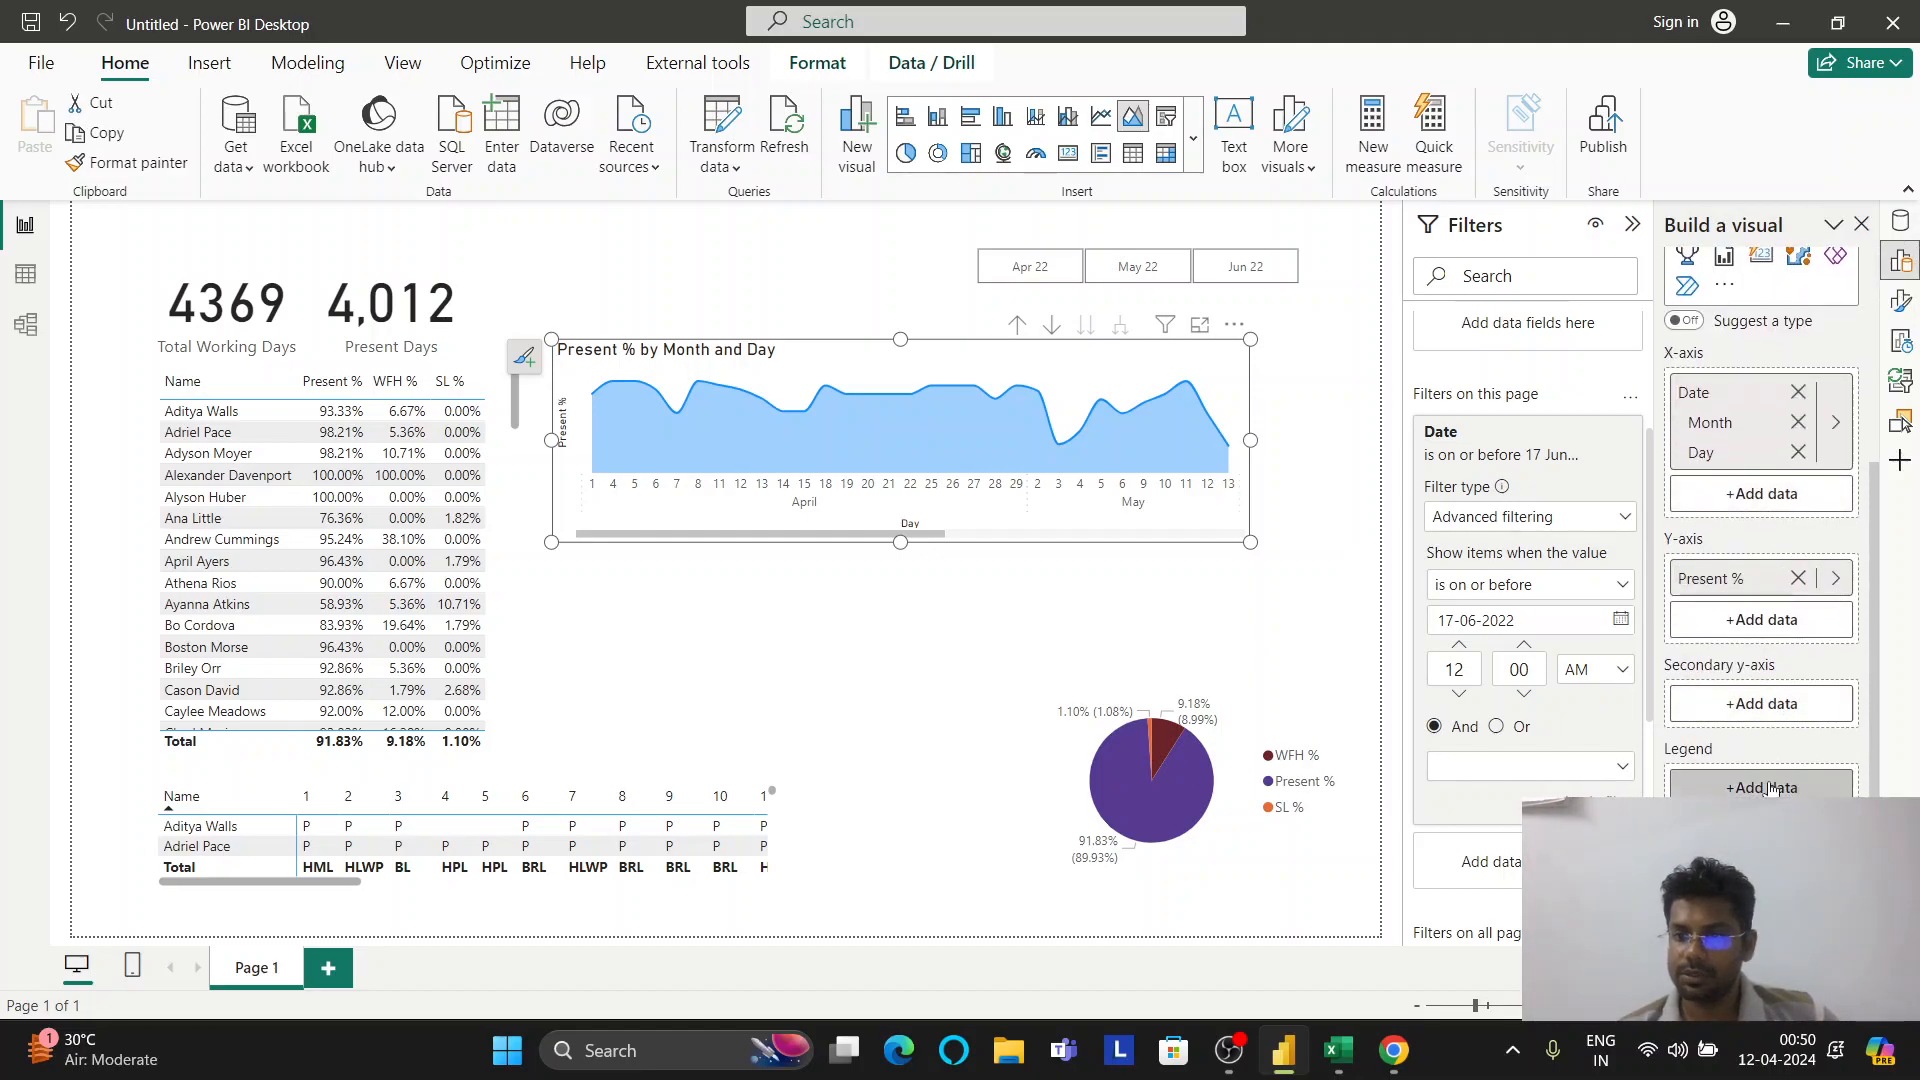
{"action": "scroll", "coordinate": [1760, 620], "scroll_direction": "up", "scroll_amount": 3}
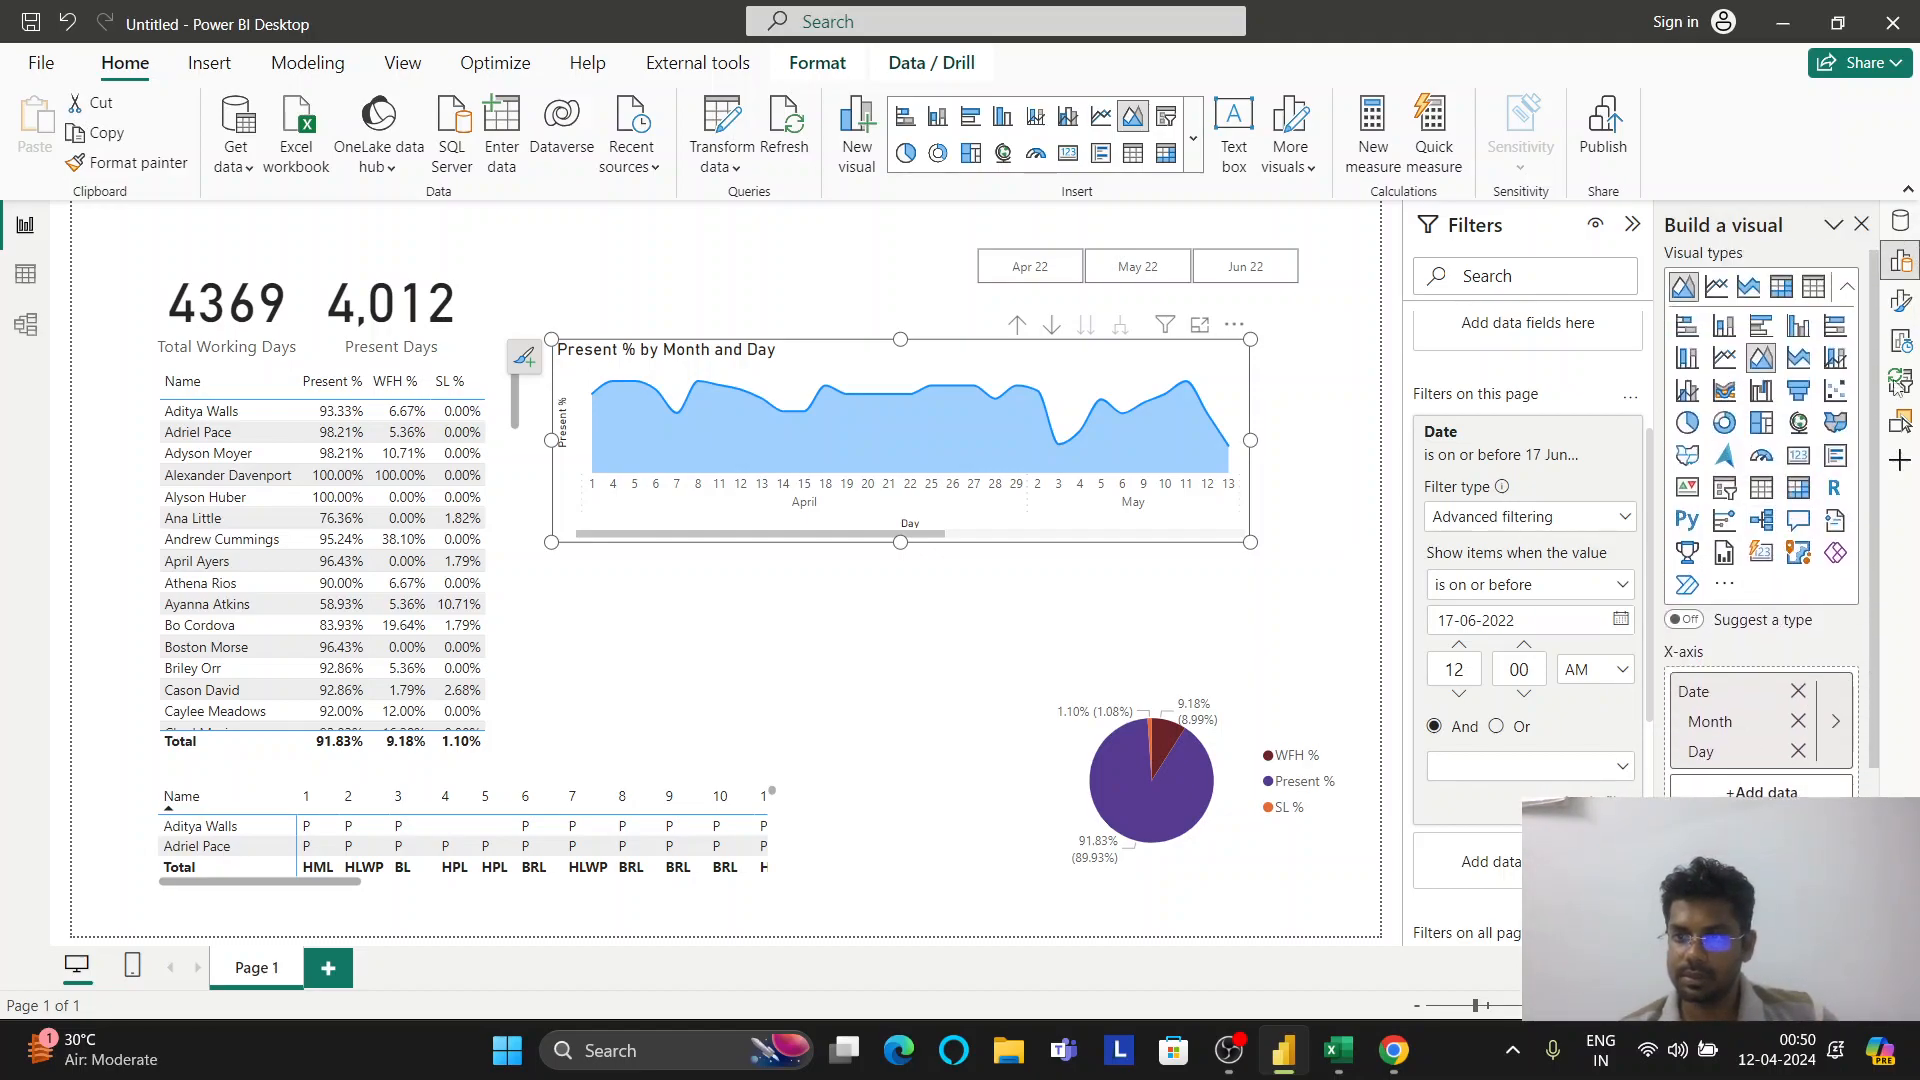
{"action": "left_click", "coordinate": [1901, 301]}
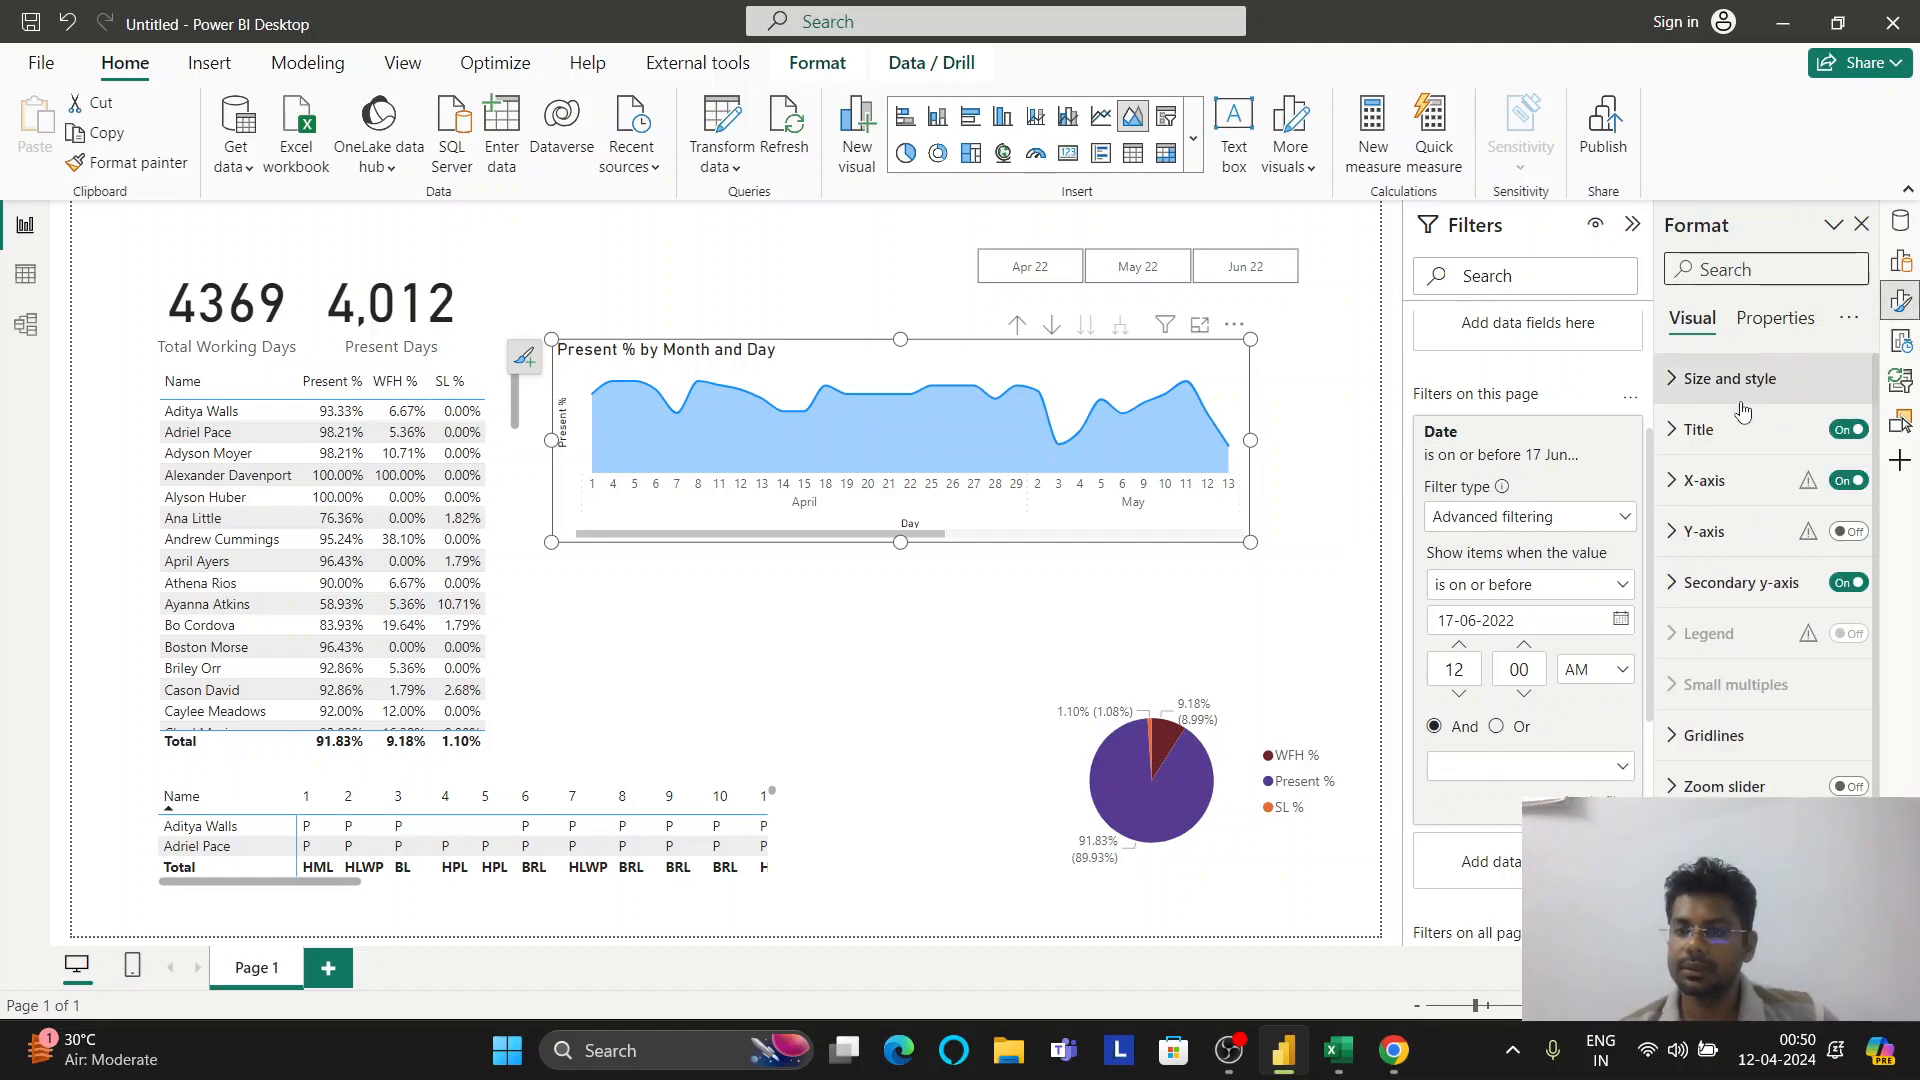
Browse the plot area background options, then bring up the Filters on this visual section
{"action": "scroll", "coordinate": [1724, 430], "scroll_direction": "down", "scroll_amount": 2}
{"action": "scroll", "coordinate": [1724, 430], "scroll_direction": "down", "scroll_amount": 1}
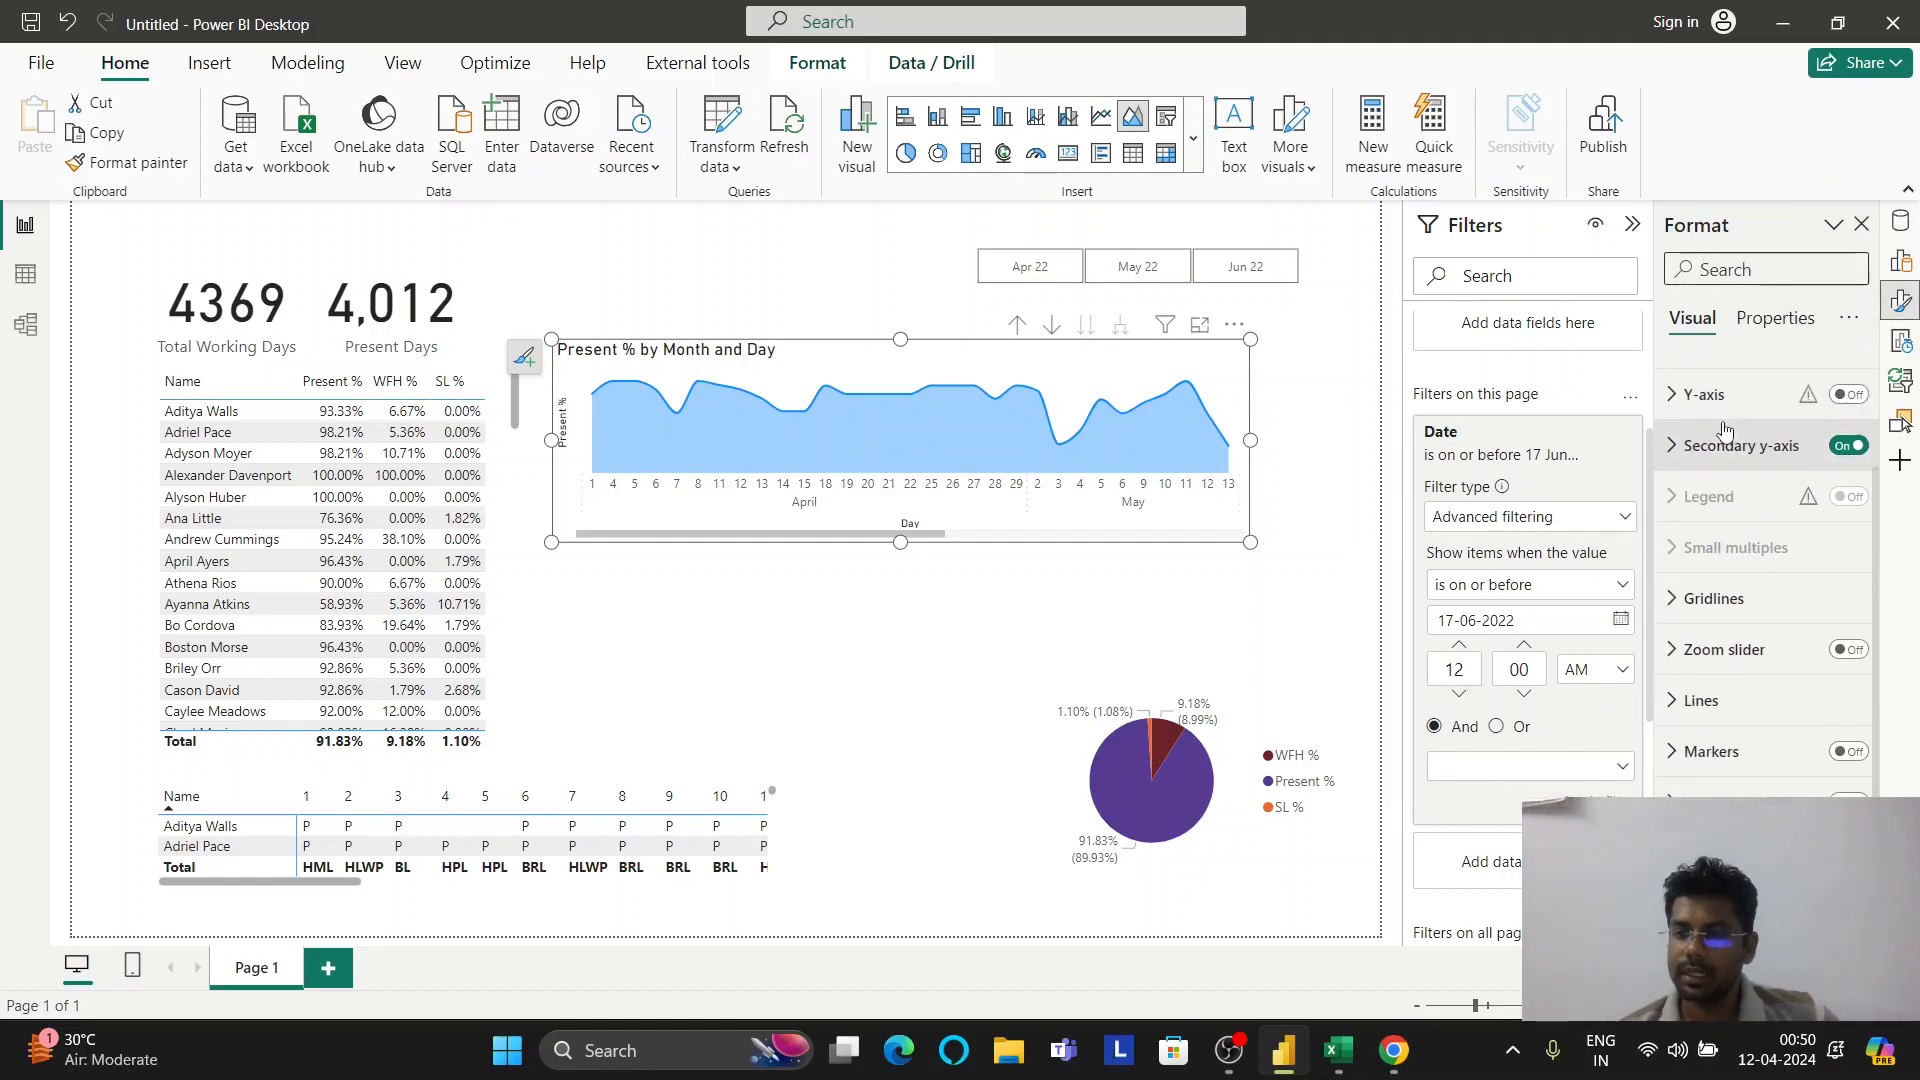
{"action": "scroll", "coordinate": [1740, 600], "scroll_direction": "down", "scroll_amount": 4}
{"action": "left_click", "coordinate": [1735, 650]}
{"action": "scroll", "coordinate": [1720, 628], "scroll_direction": "up", "scroll_amount": 3}
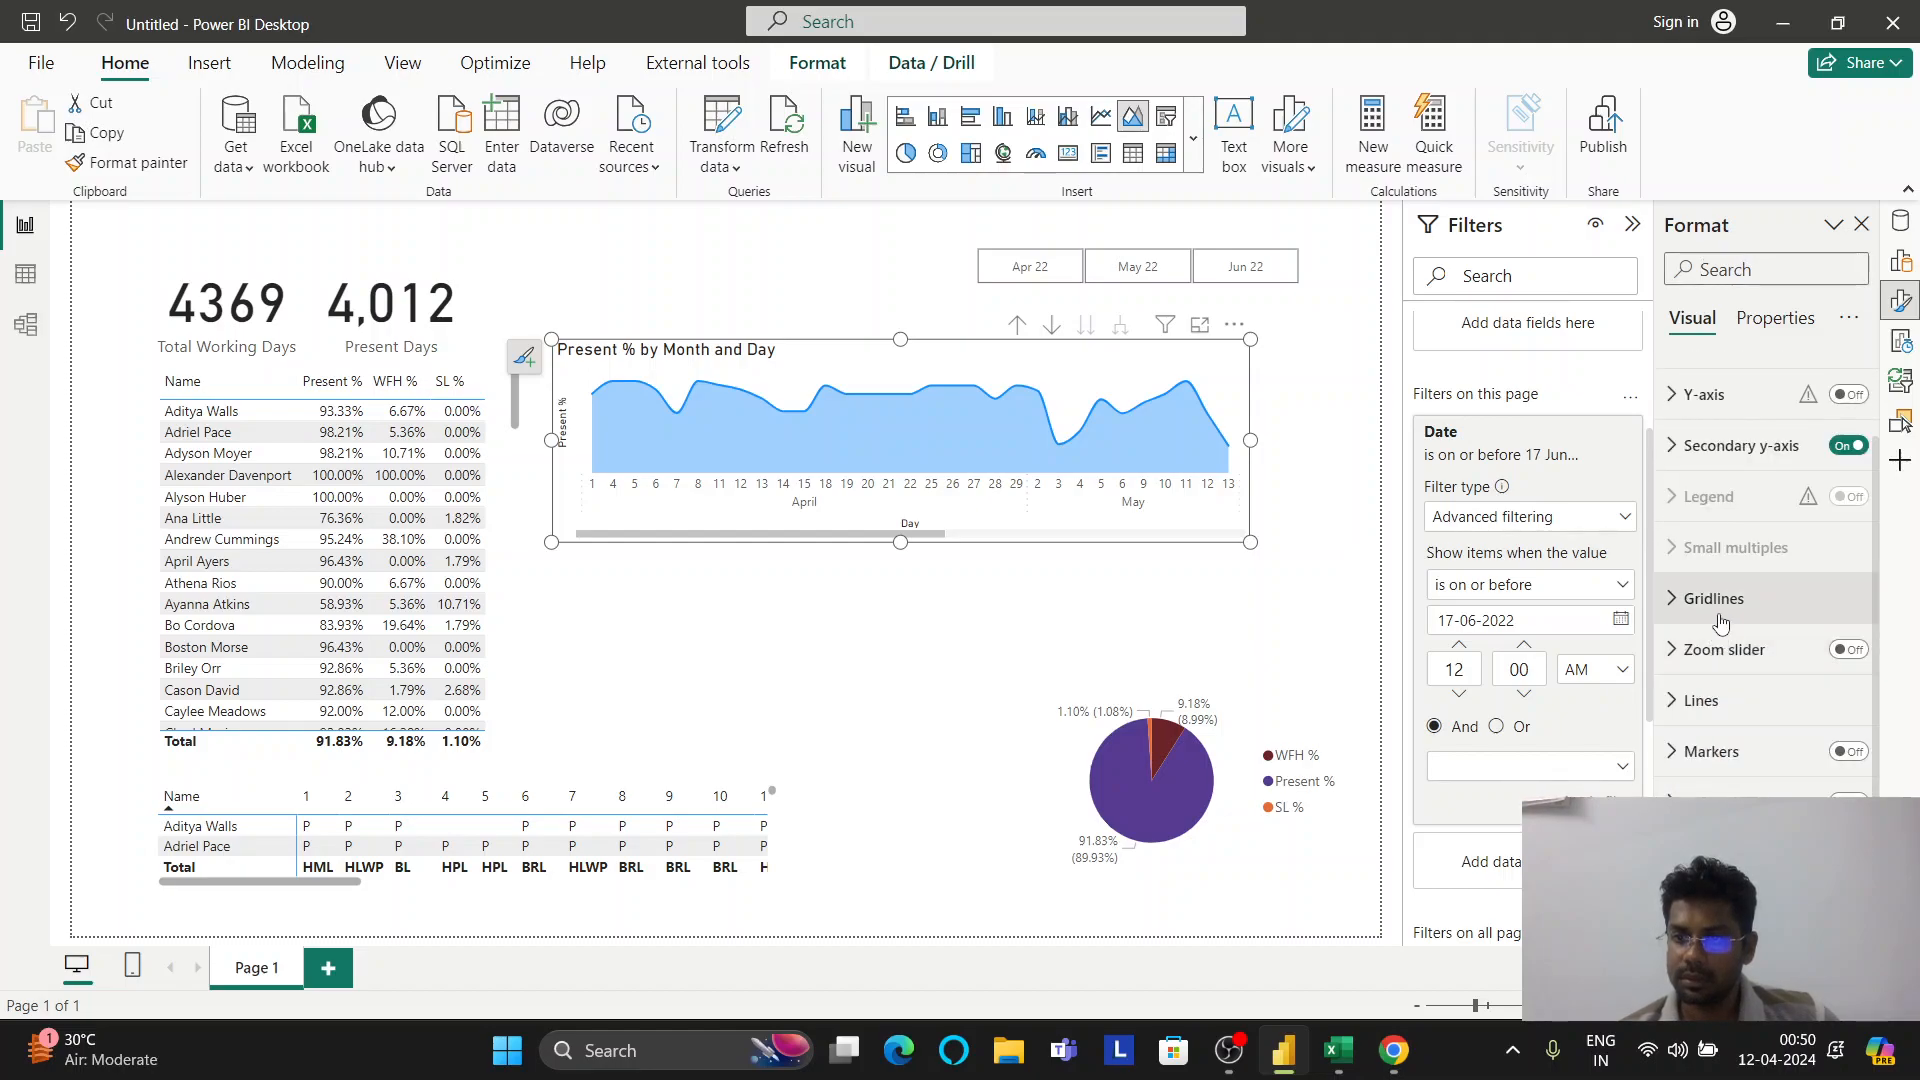
{"action": "left_click", "coordinate": [1849, 651]}
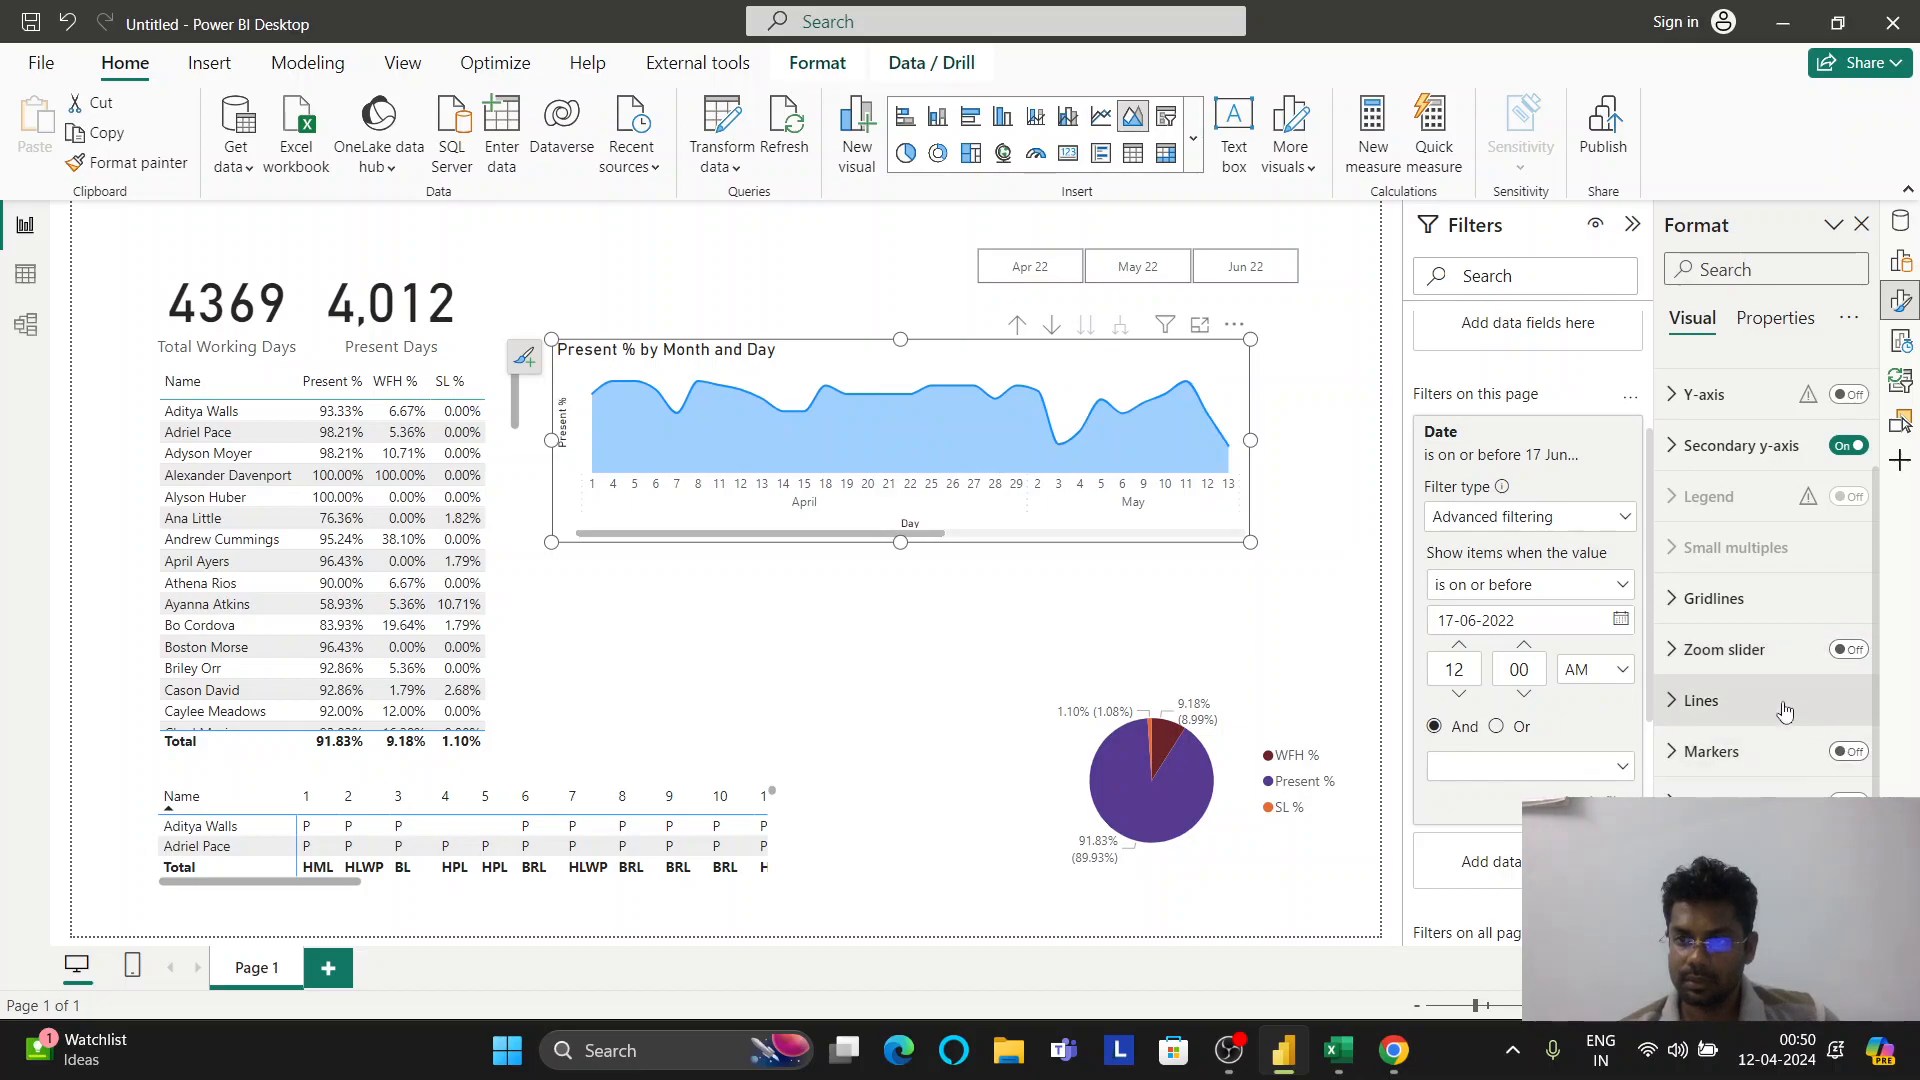
{"action": "scroll", "coordinate": [1771, 708], "scroll_direction": "up", "scroll_amount": 2}
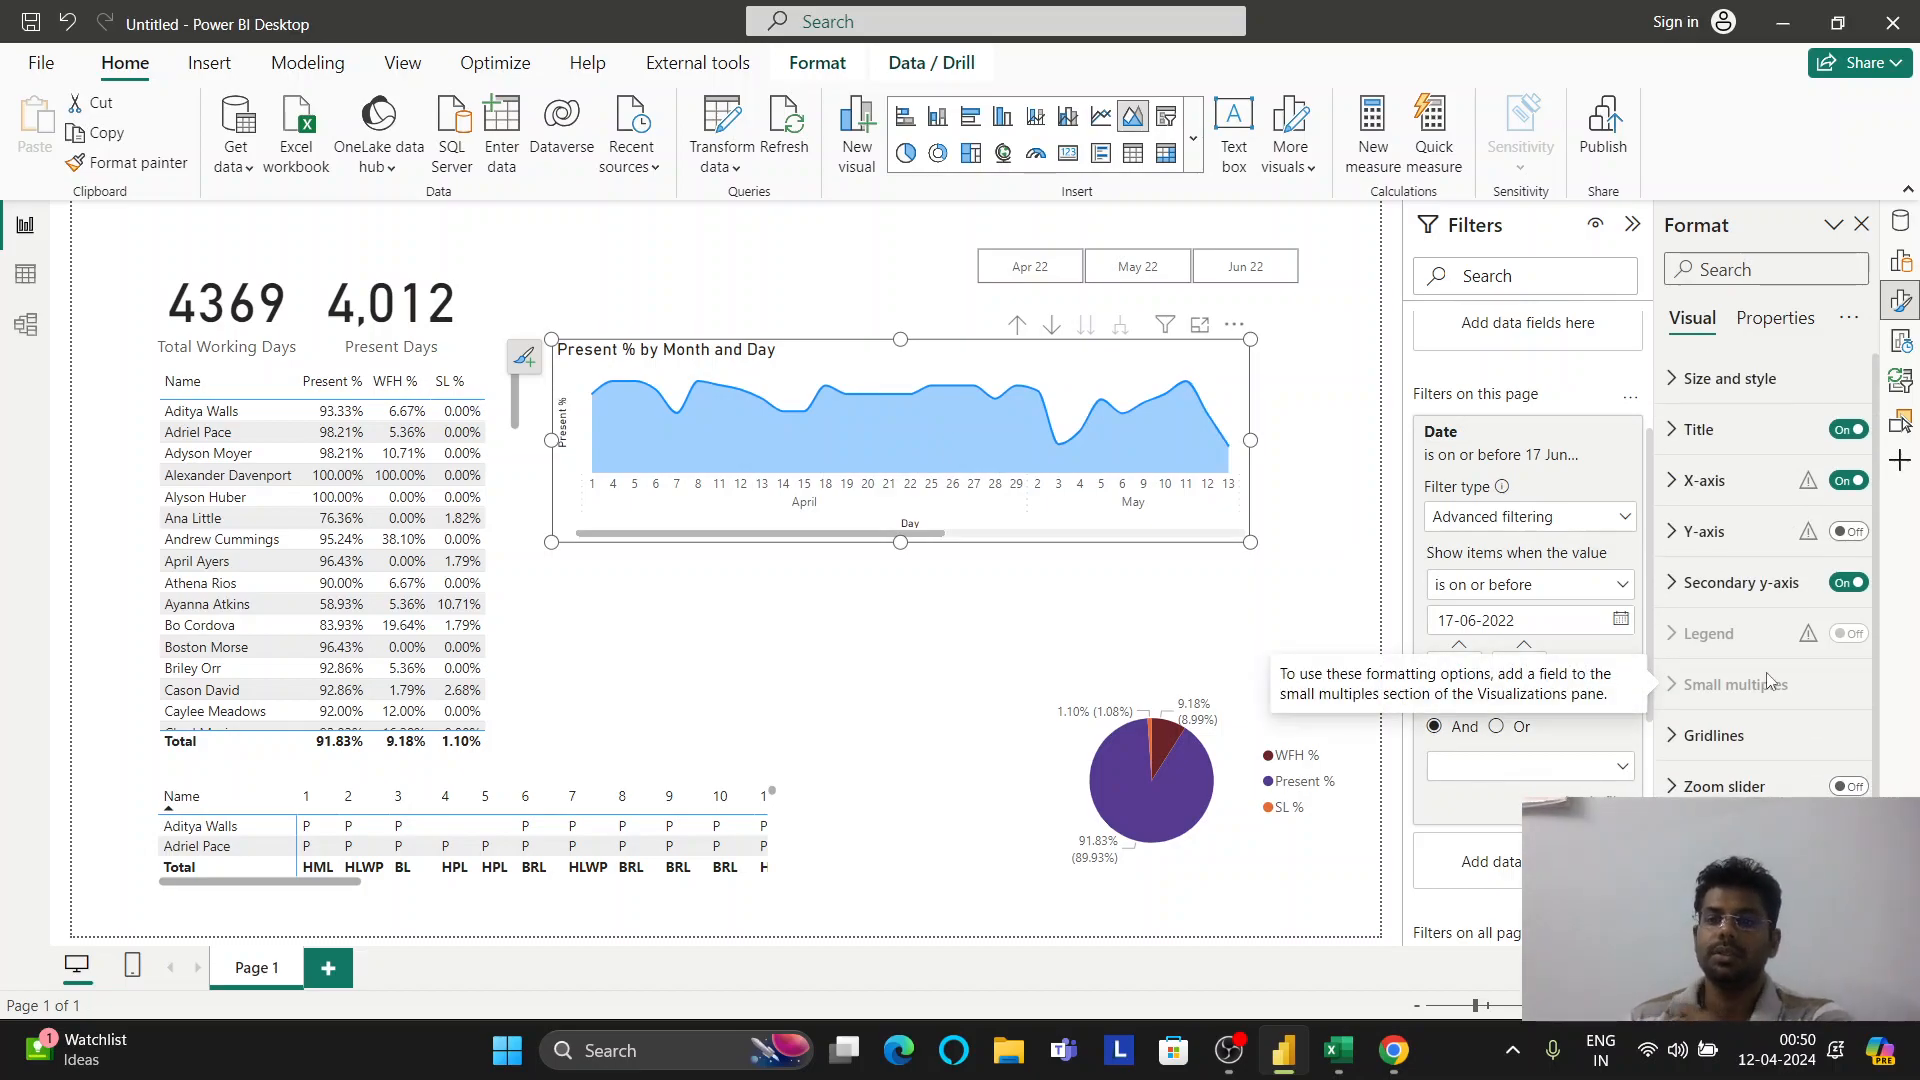
{"action": "scroll", "coordinate": [1530, 650], "scroll_direction": "down", "scroll_amount": 5}
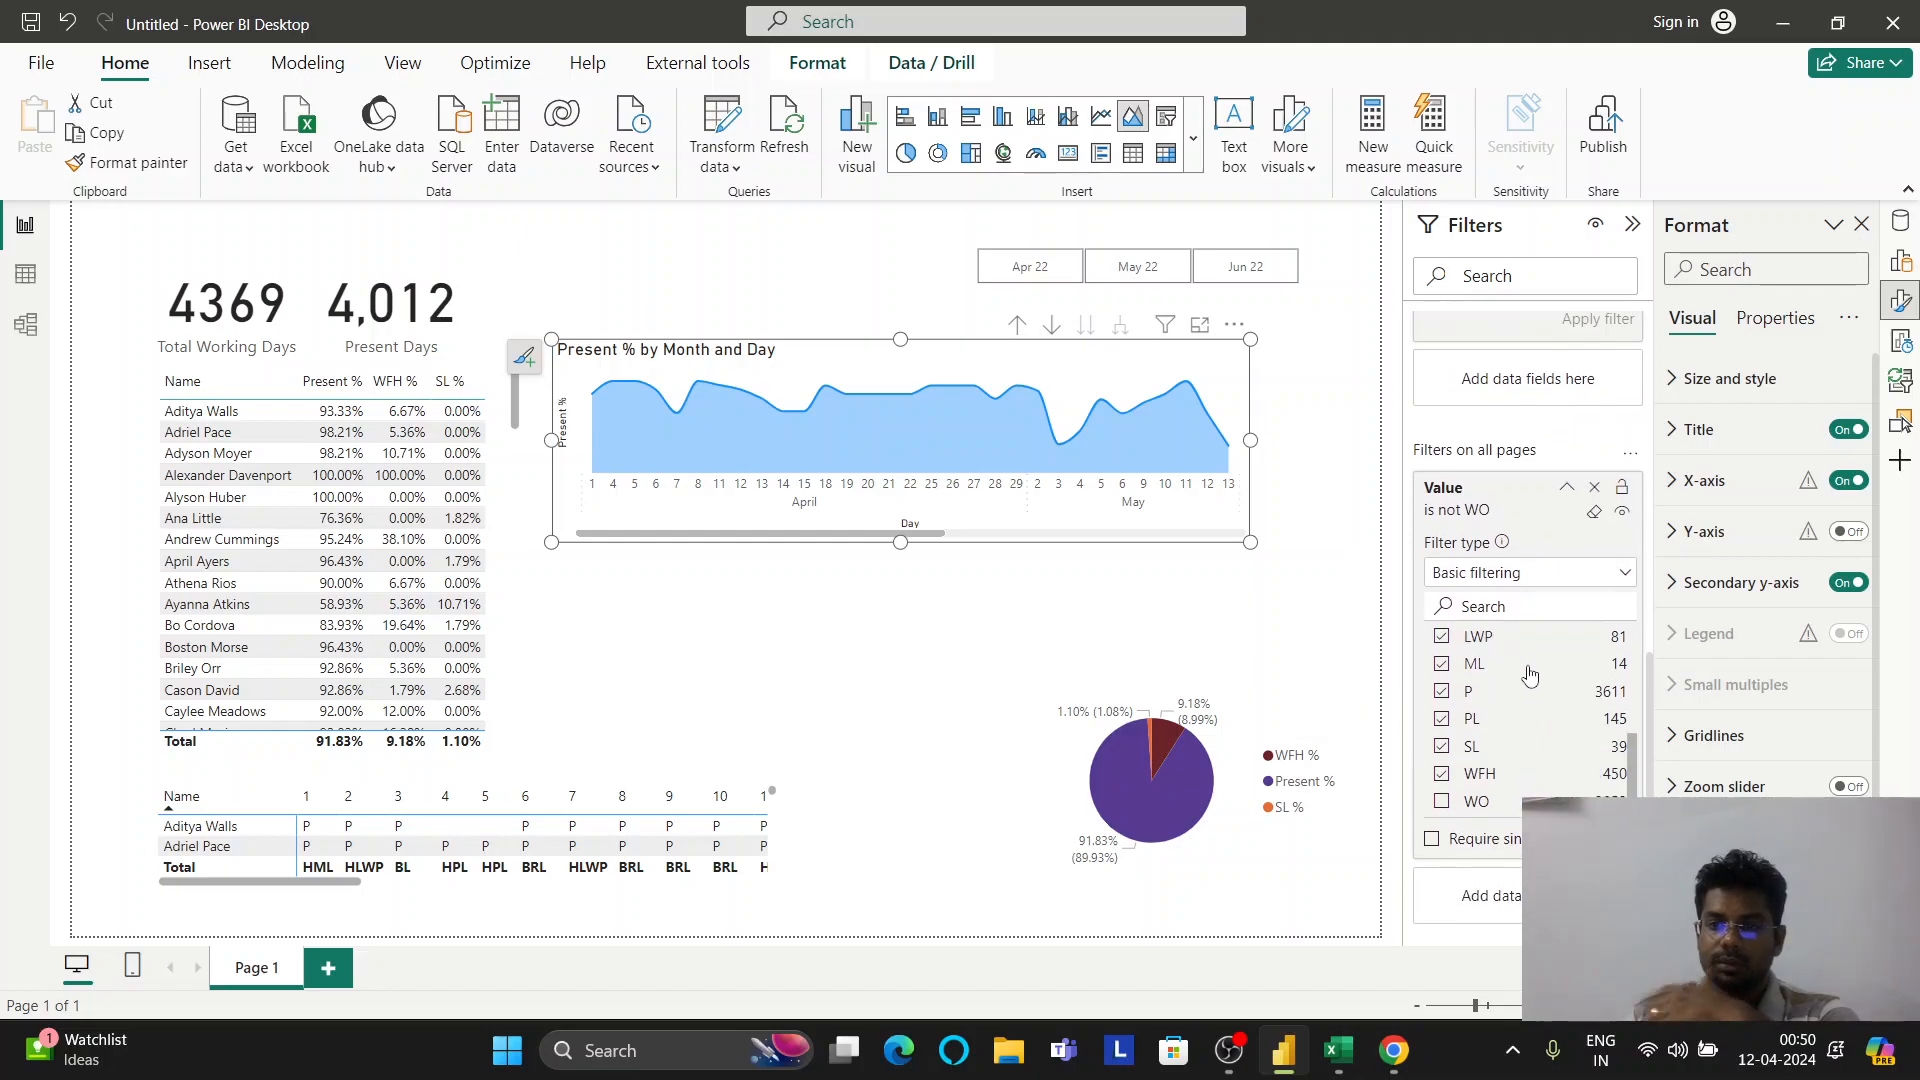
{"action": "scroll", "coordinate": [1530, 660], "scroll_direction": "up", "scroll_amount": 6}
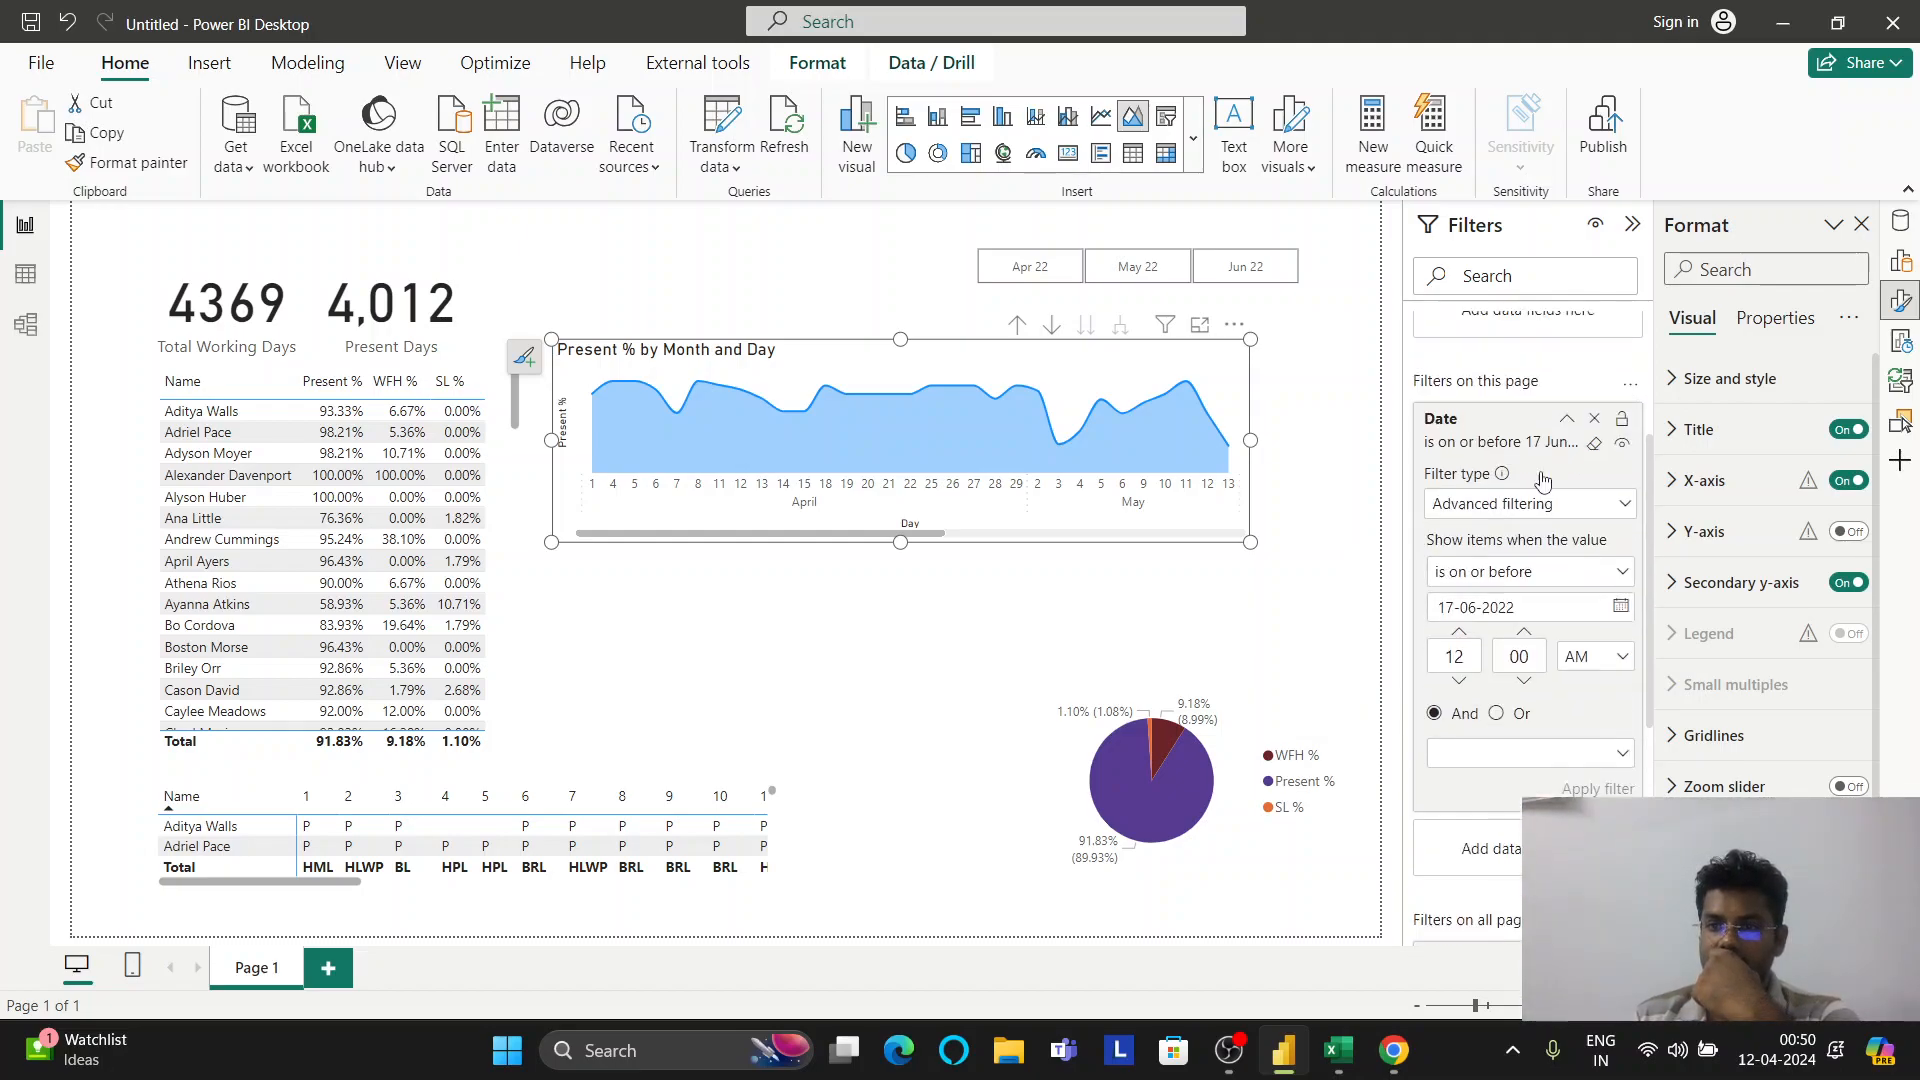
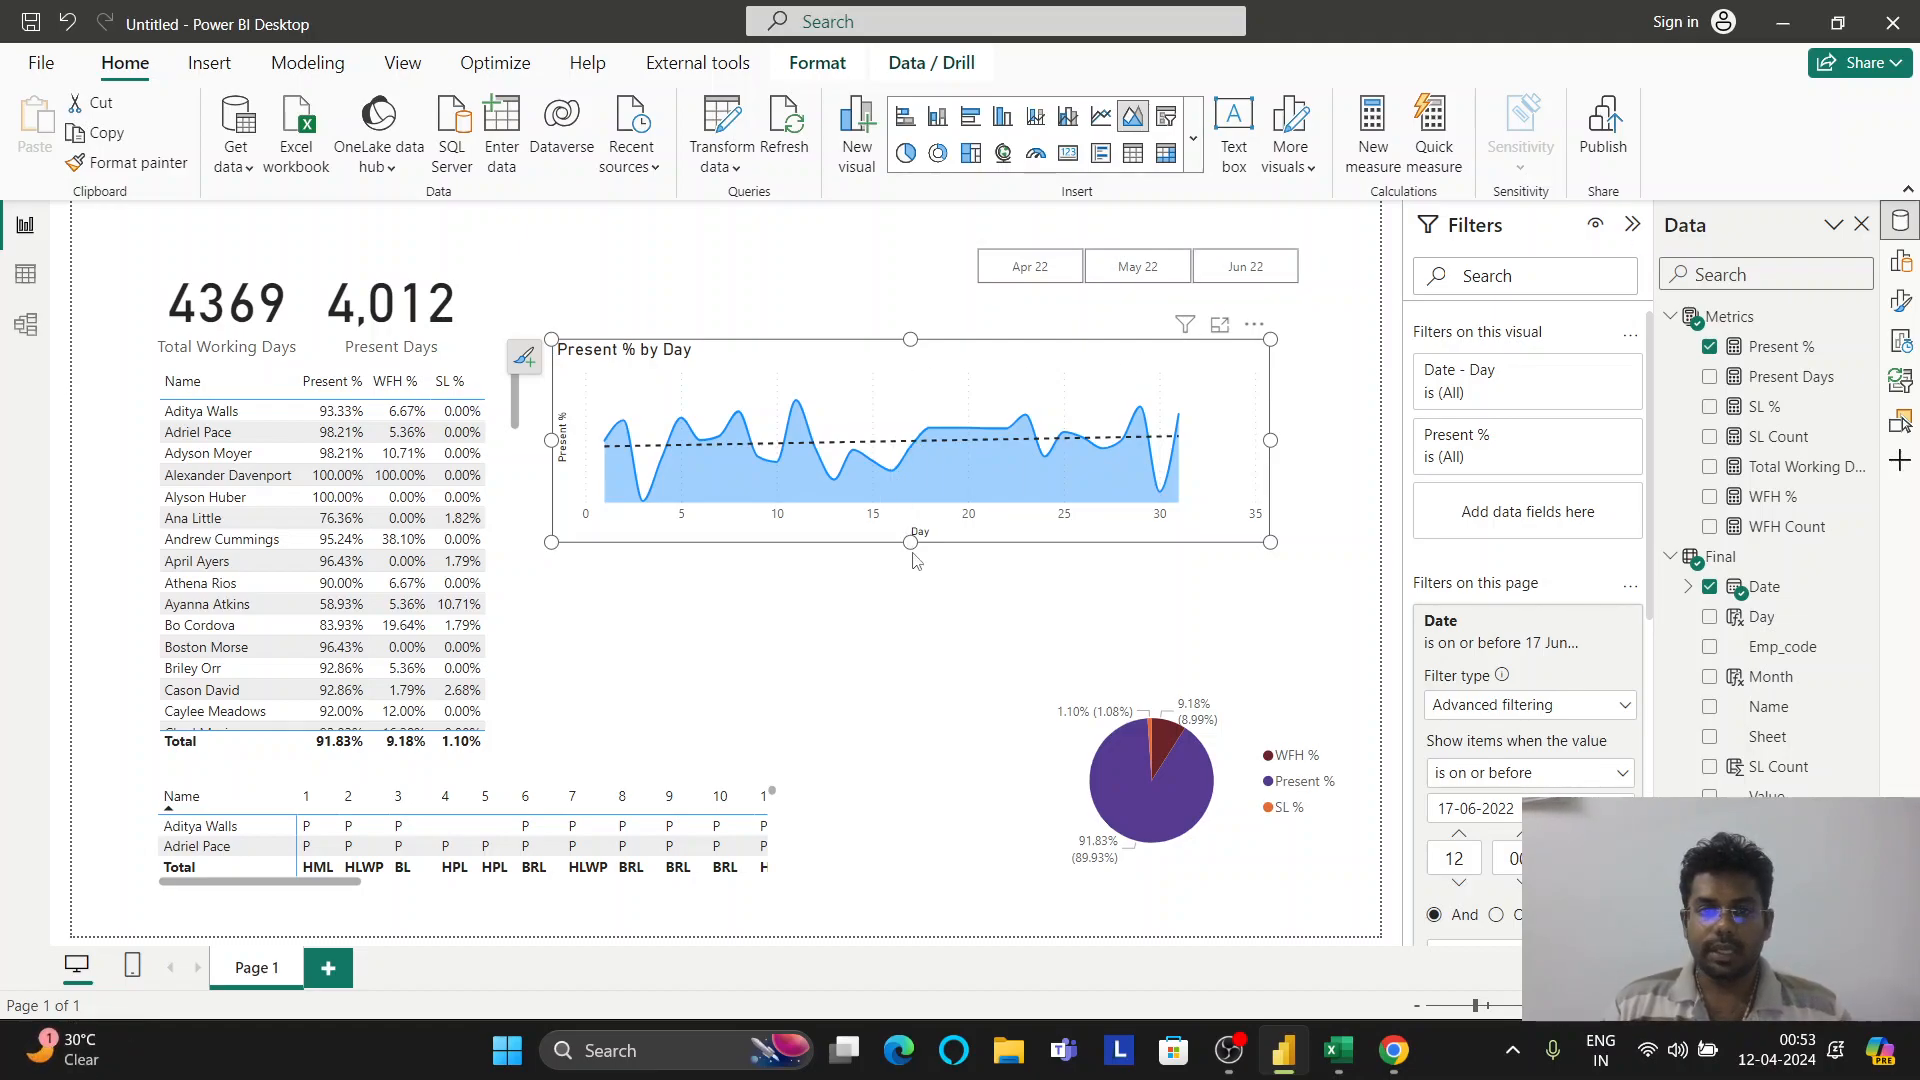
Make the Present % by Day chart slightly smaller and set its X-axis minimum to 0
{"action": "mouse_move", "coordinate": [918, 541]}
{"action": "left_mouse_down"}
{"action": "mouse_move", "coordinate": [913, 484]}
{"action": "mouse_move", "coordinate": [912, 524]}
{"action": "left_mouse_up"}
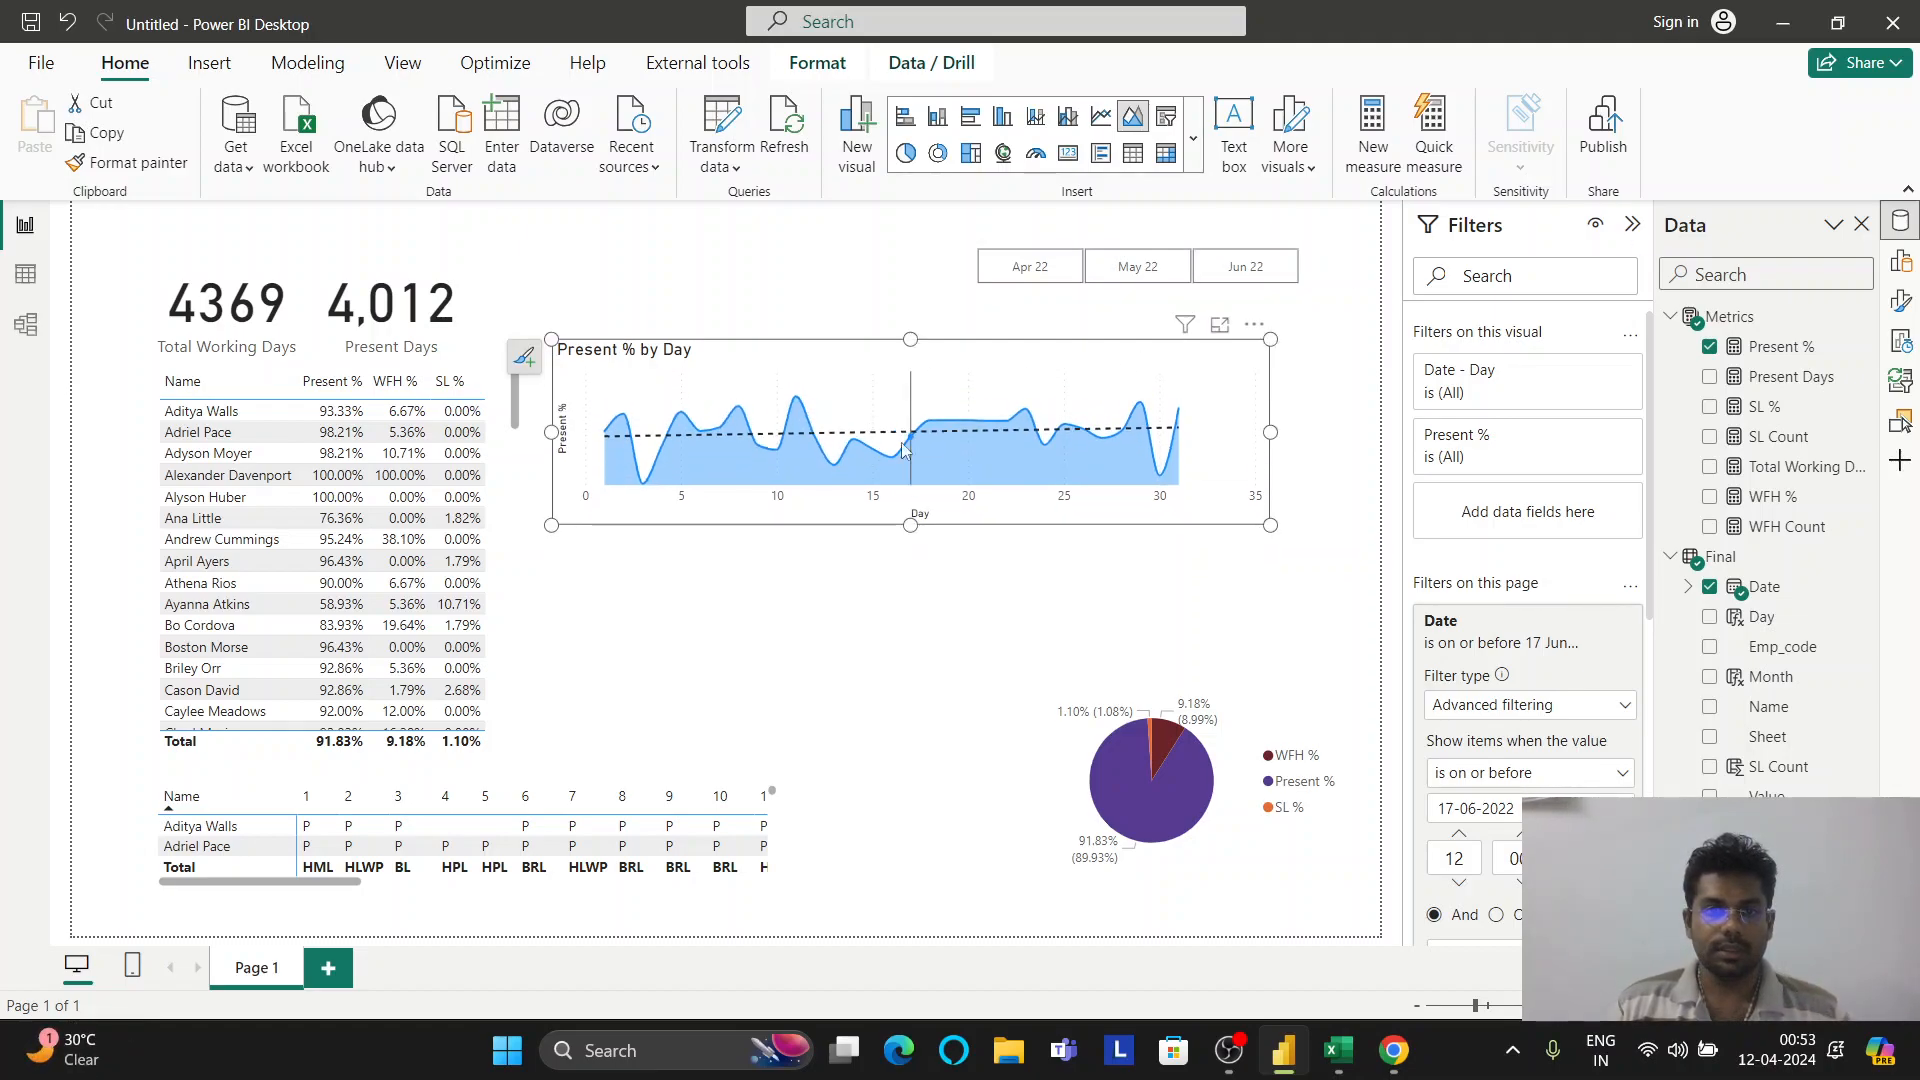
{"action": "mouse_move", "coordinate": [1262, 433]}
{"action": "left_mouse_down"}
{"action": "mouse_move", "coordinate": [1238, 433]}
{"action": "mouse_move", "coordinate": [1256, 433]}
{"action": "left_mouse_up"}
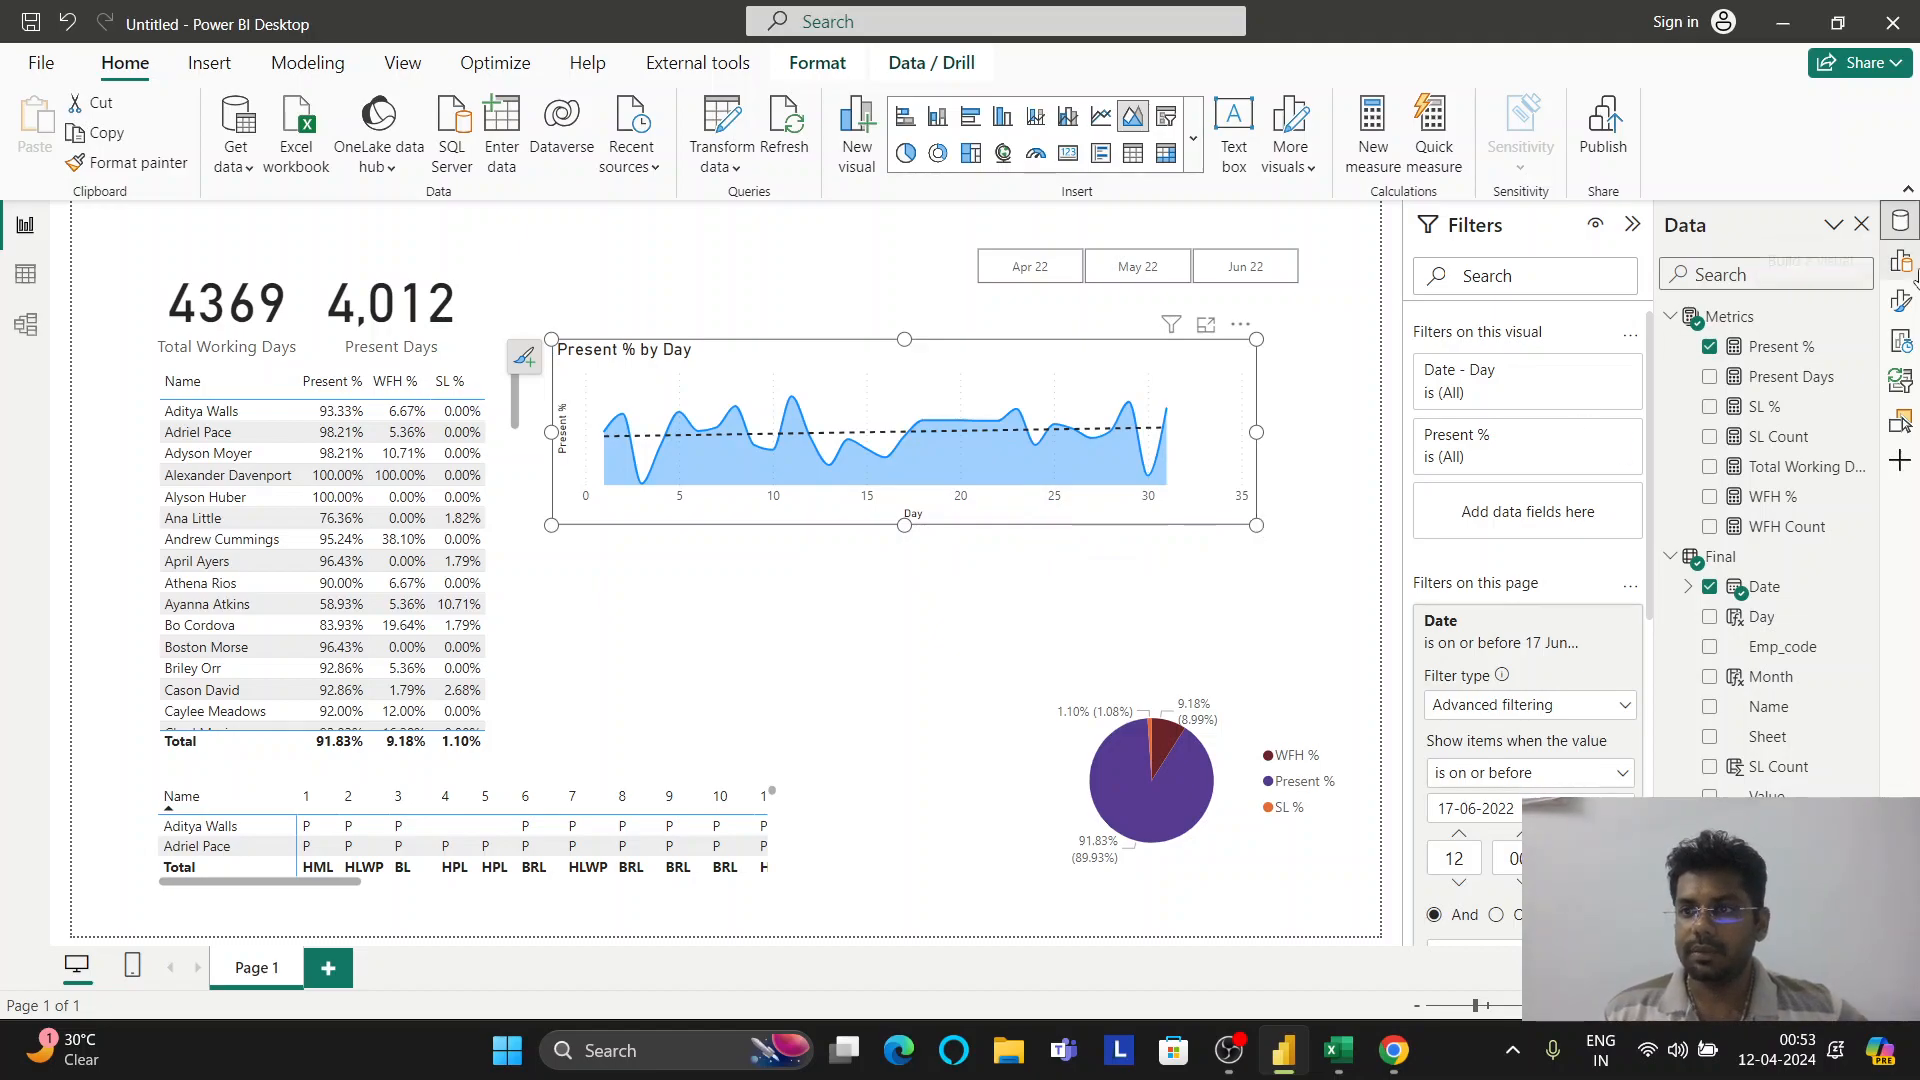
{"action": "left_click", "coordinate": [1900, 300]}
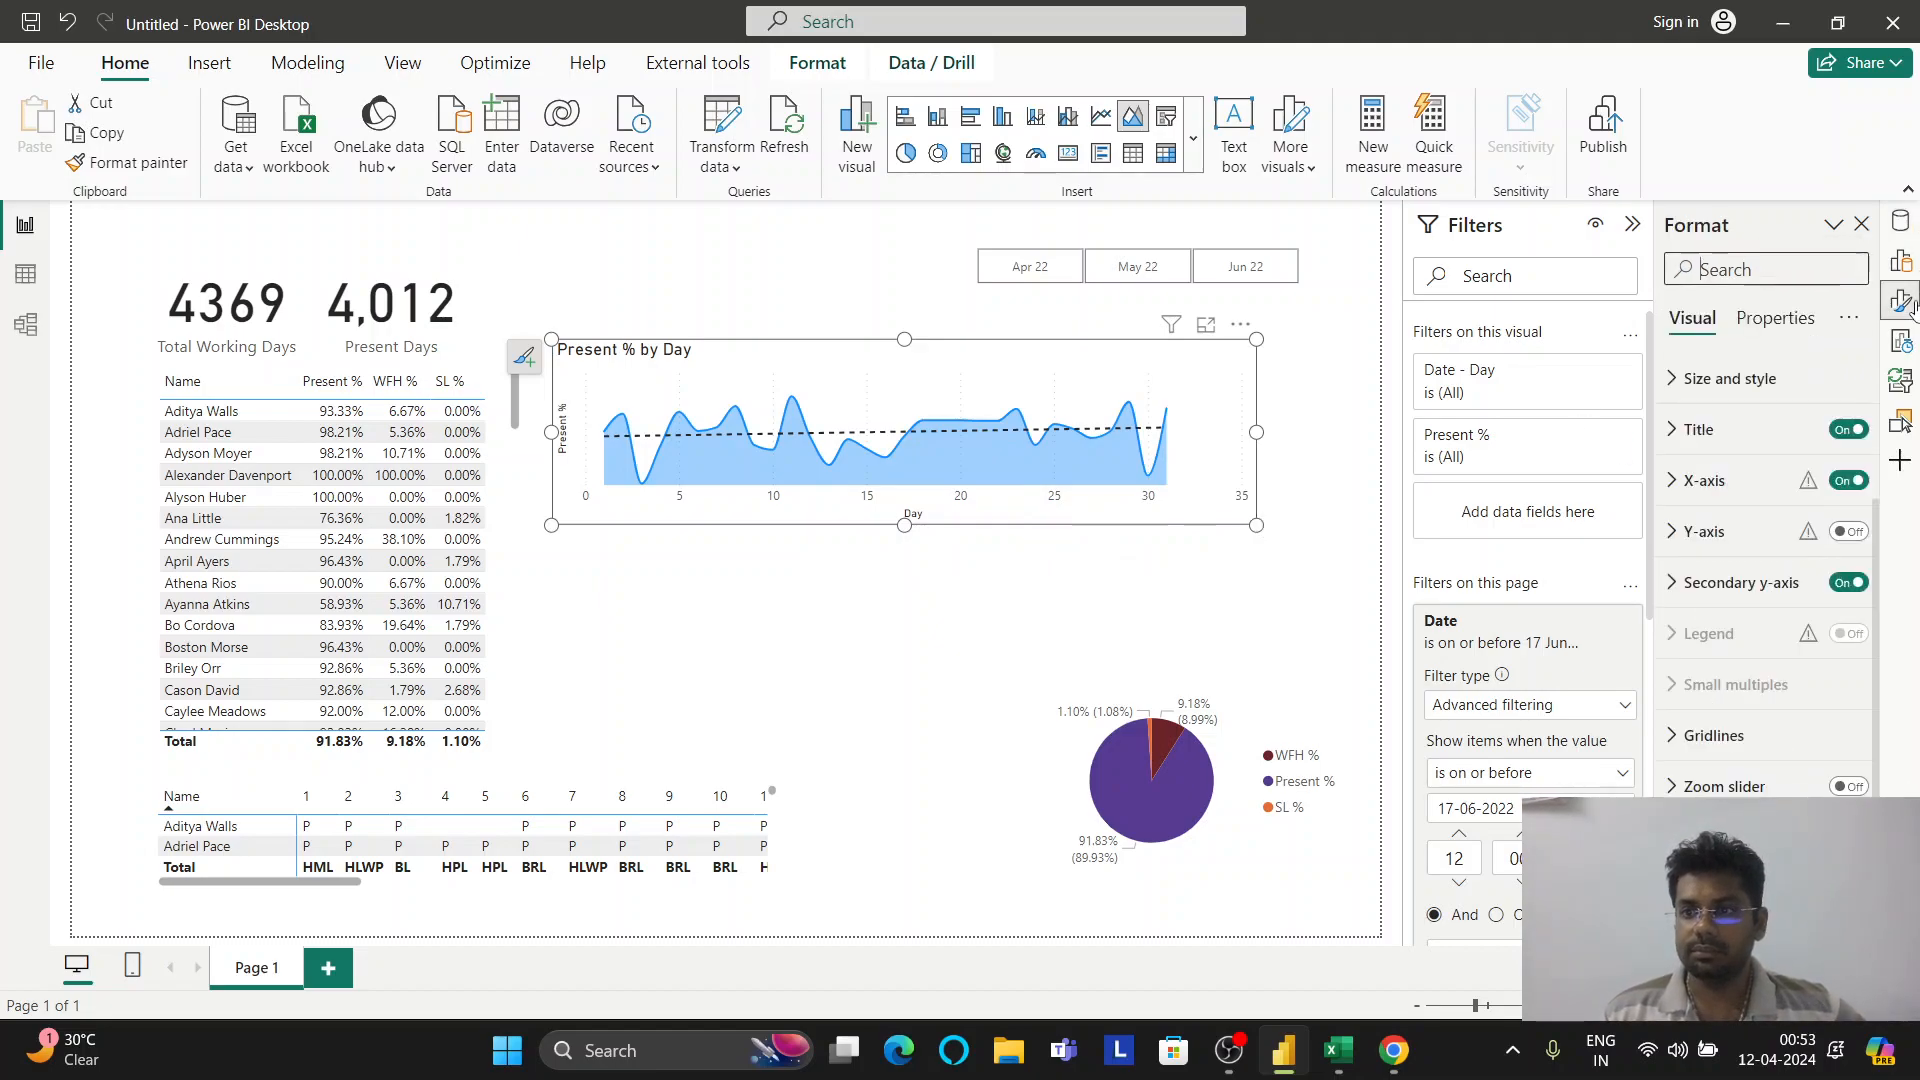
{"action": "left_click", "coordinate": [1682, 482]}
{"action": "scroll", "coordinate": [1760, 540], "scroll_direction": "down", "scroll_amount": 1}
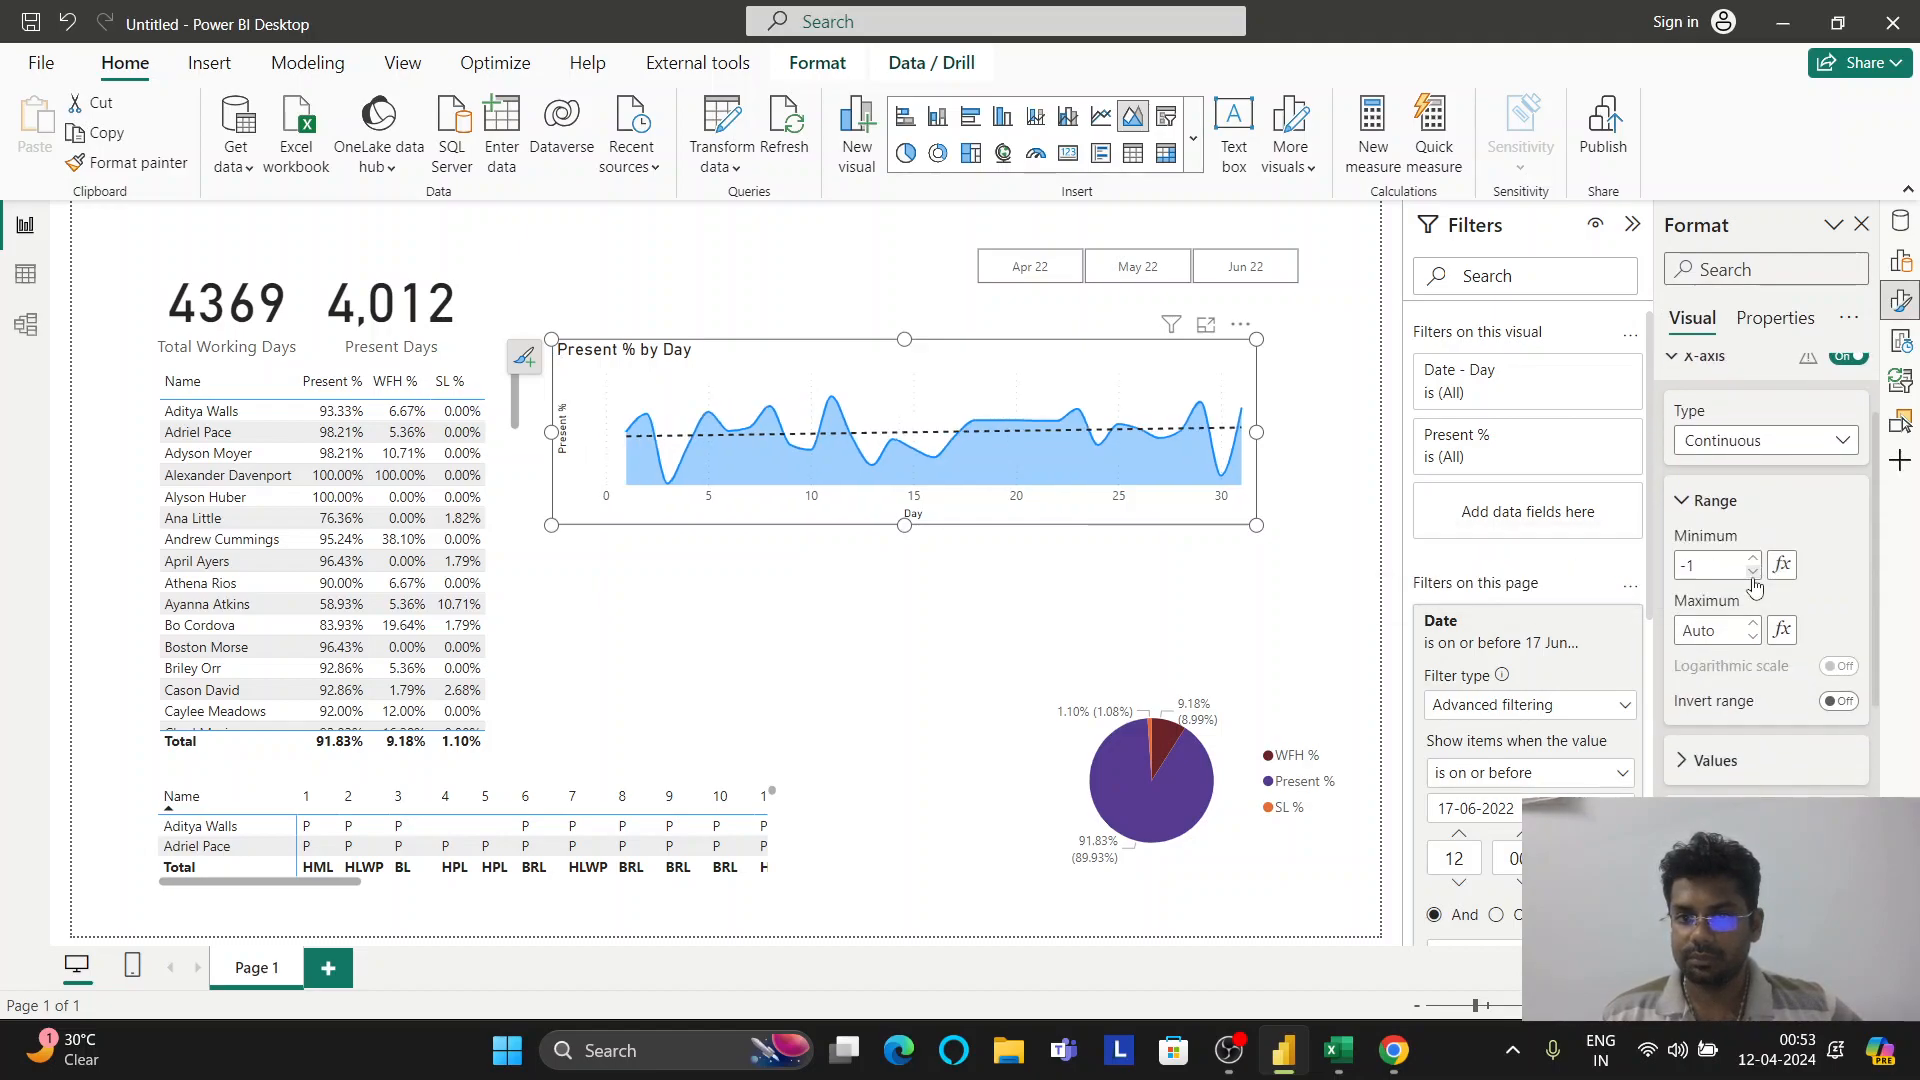
{"action": "left_click", "coordinate": [1753, 562]}
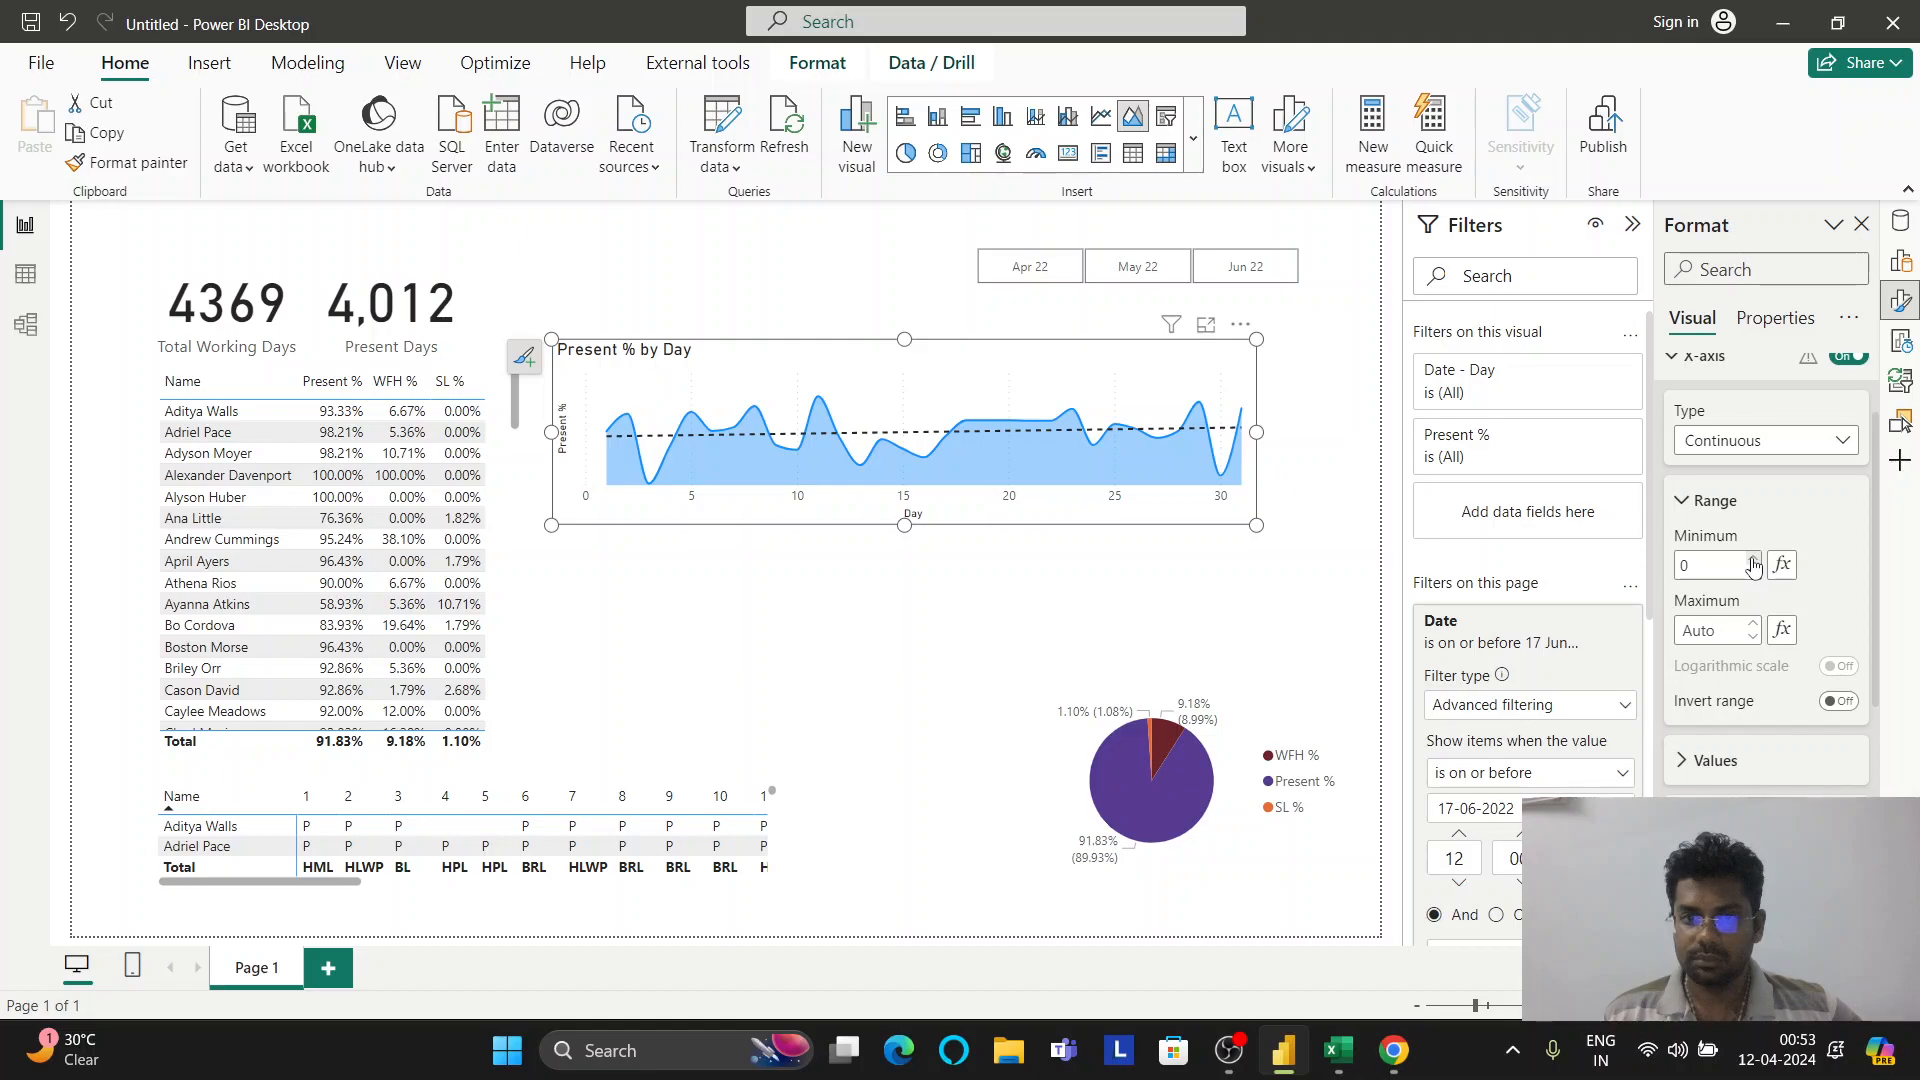
{"action": "left_click", "coordinate": [1753, 562]}
{"action": "left_click", "coordinate": [1753, 576]}
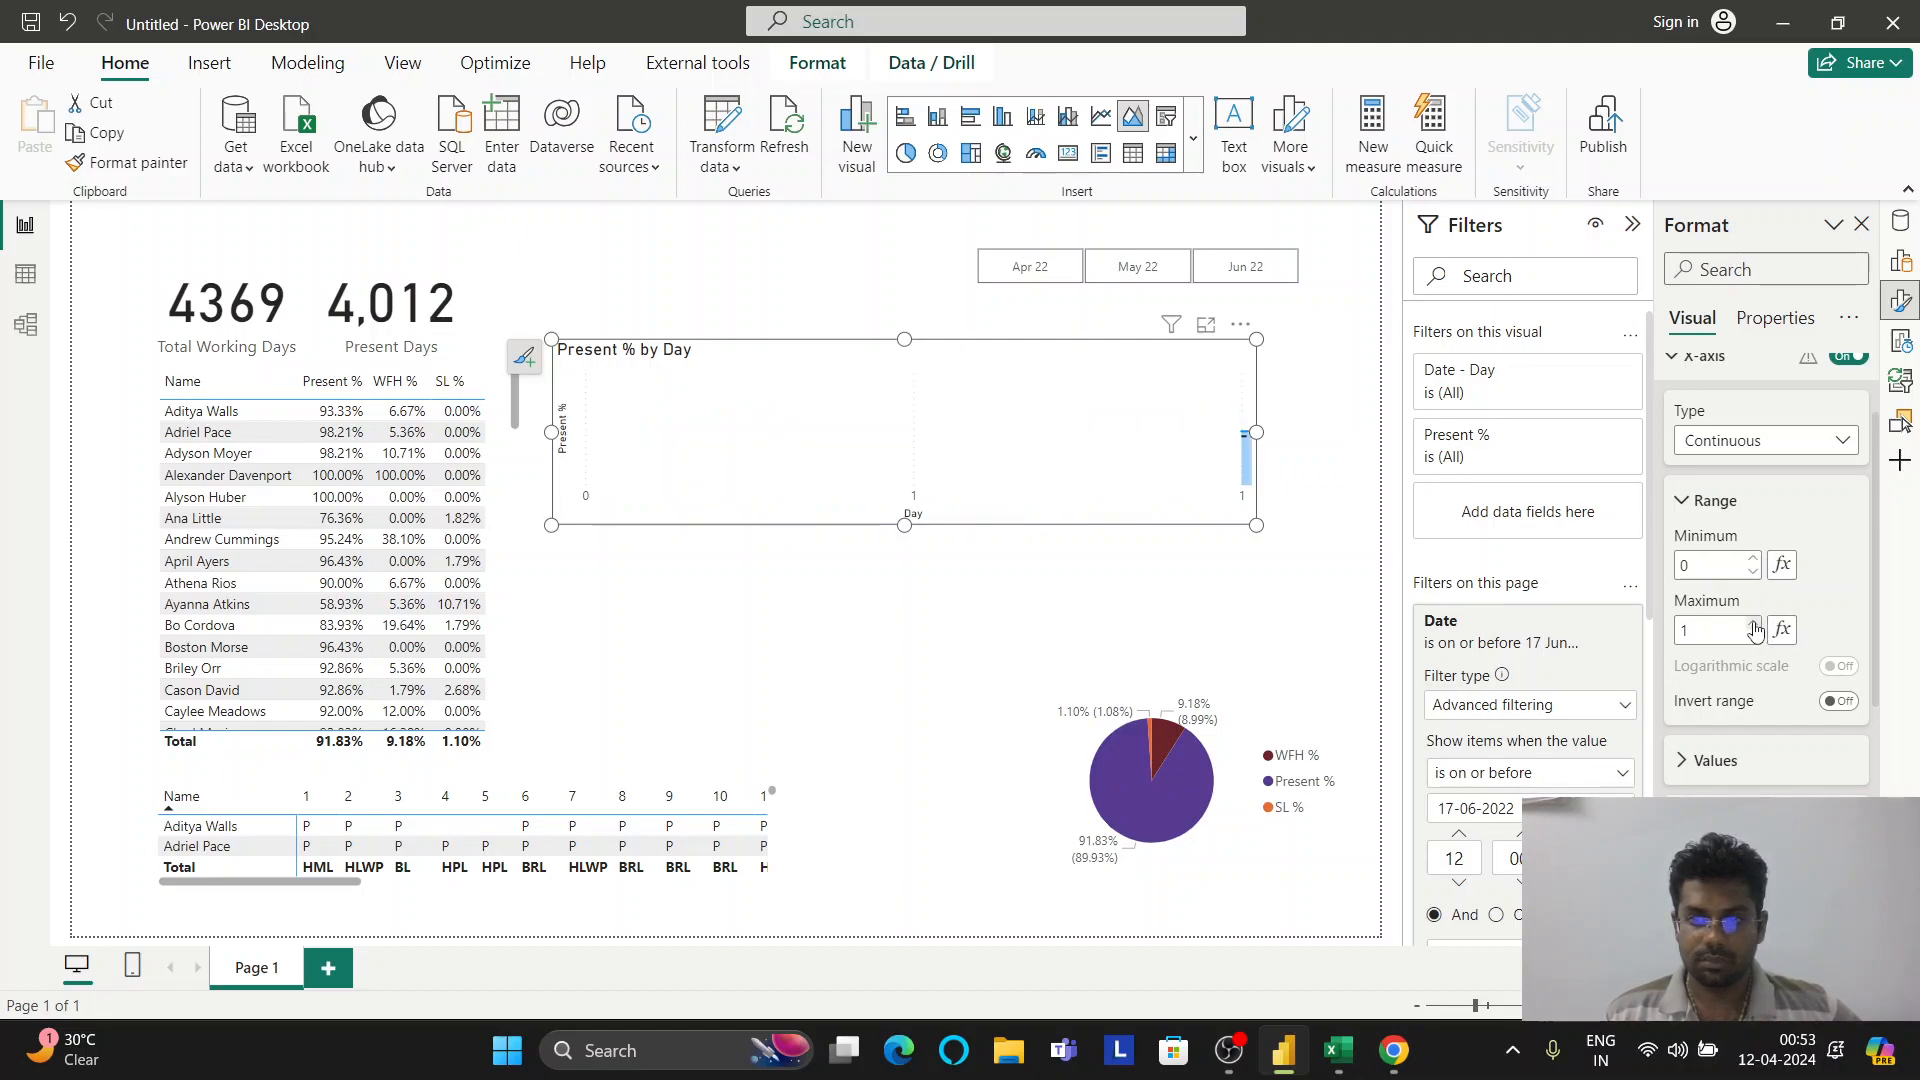
Set the X-axis maximum to 30 and collapse the axis settings
{"action": "left_click", "coordinate": [1755, 625]}
{"action": "left_click", "coordinate": [1755, 625]}
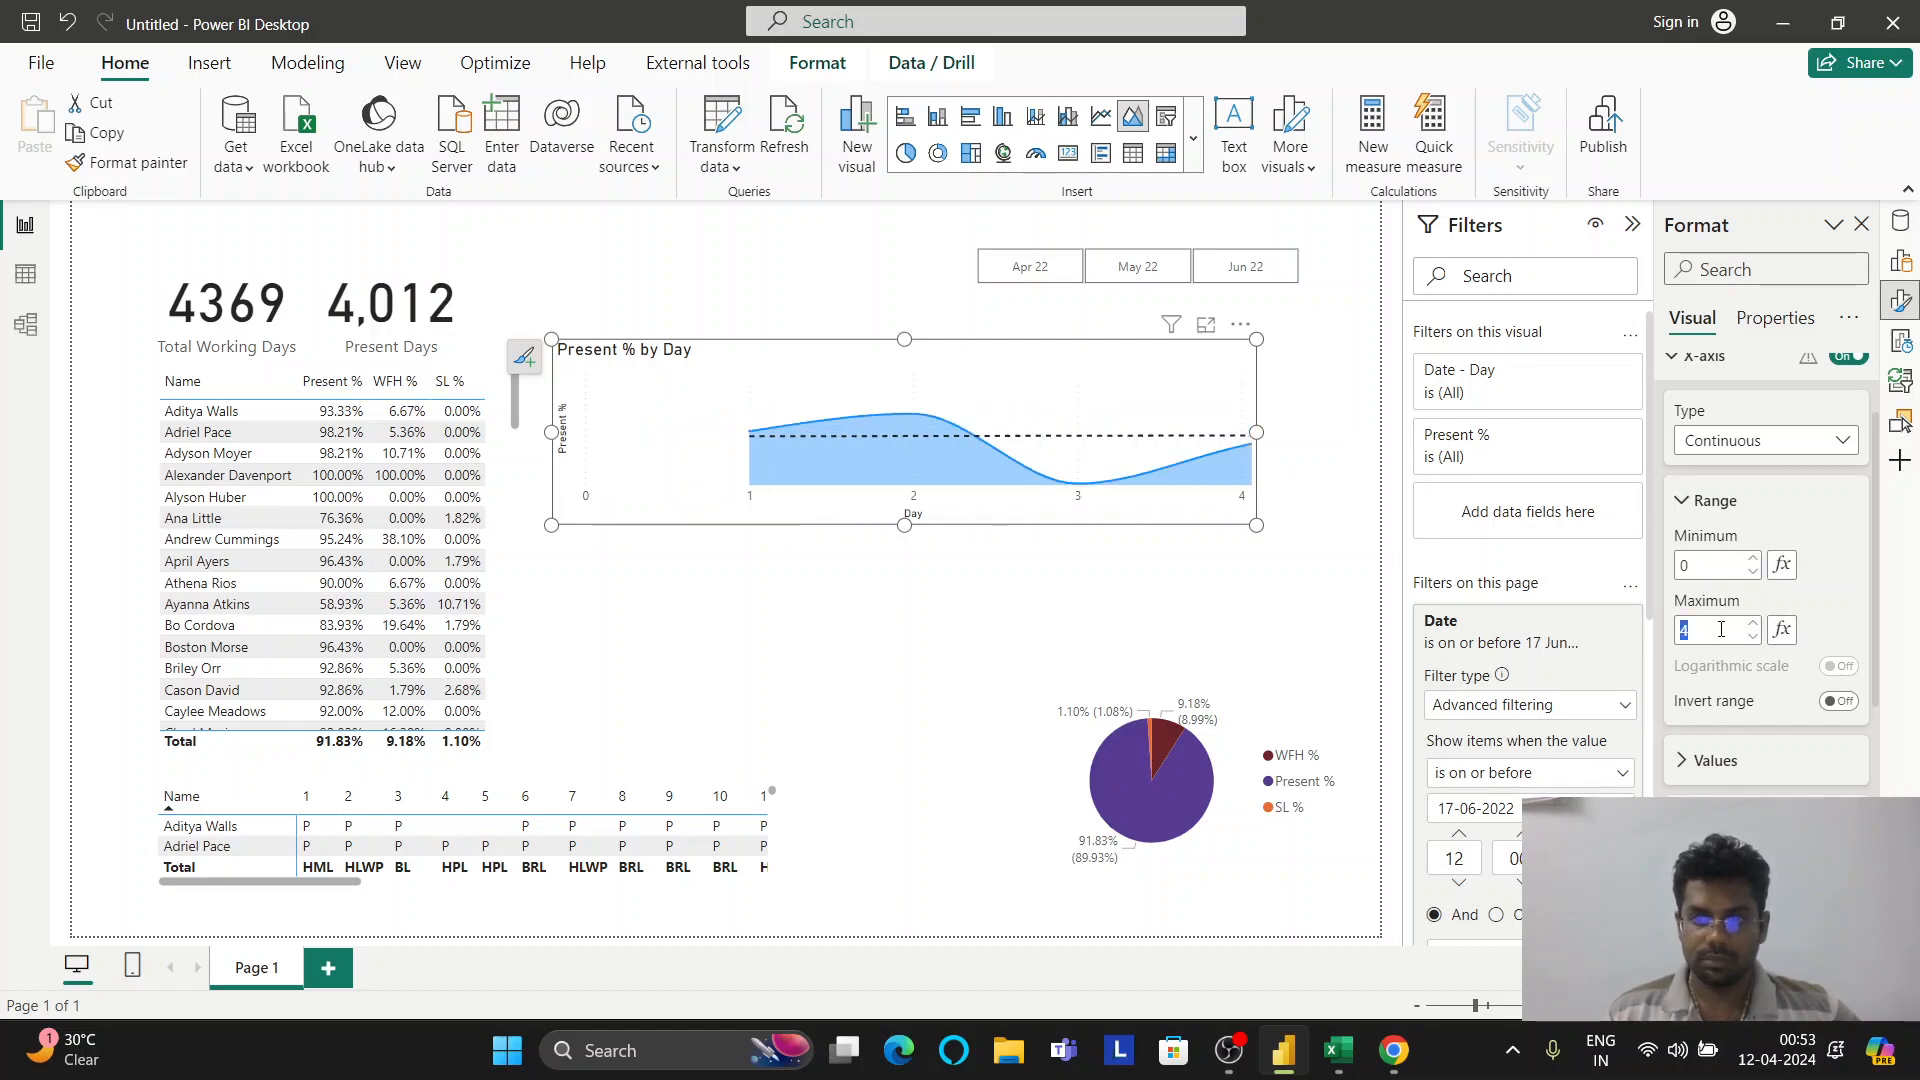
{"action": "type", "text": "0"}
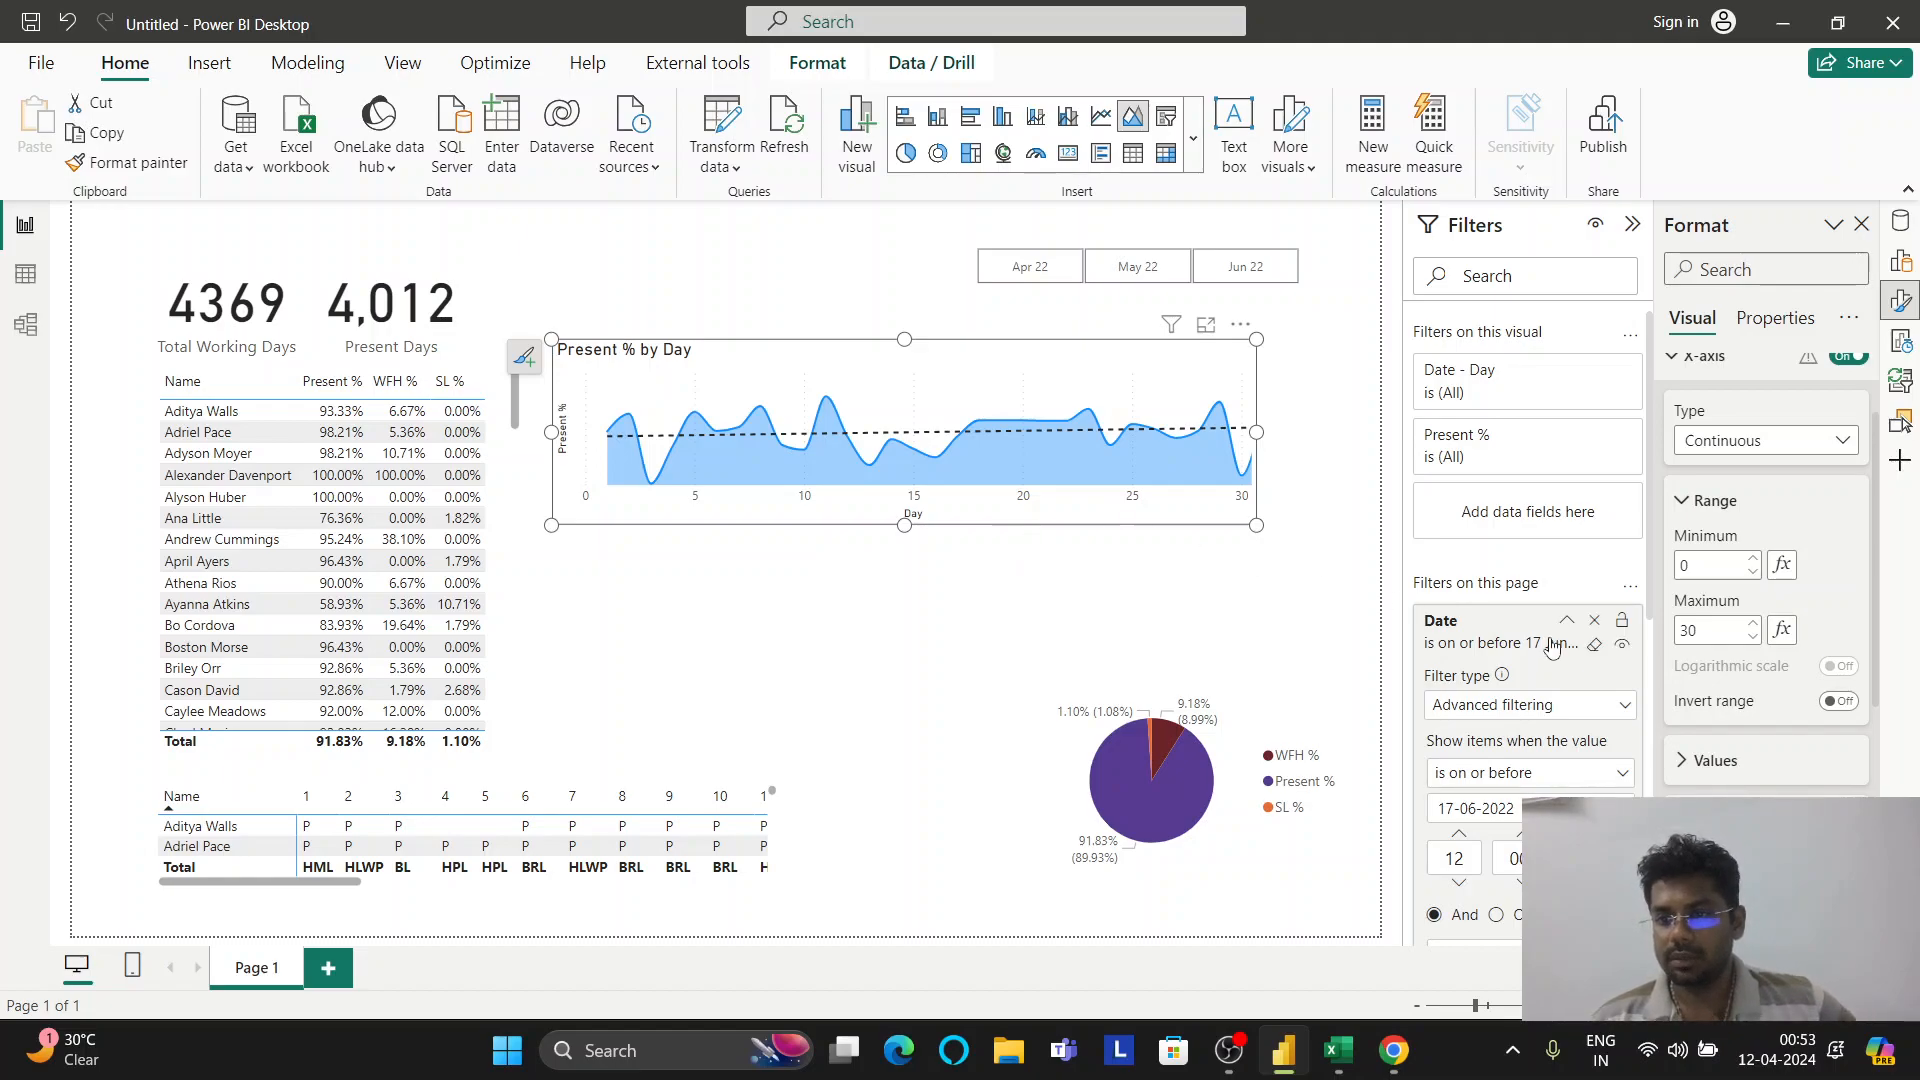
{"action": "left_click", "coordinate": [1681, 761]}
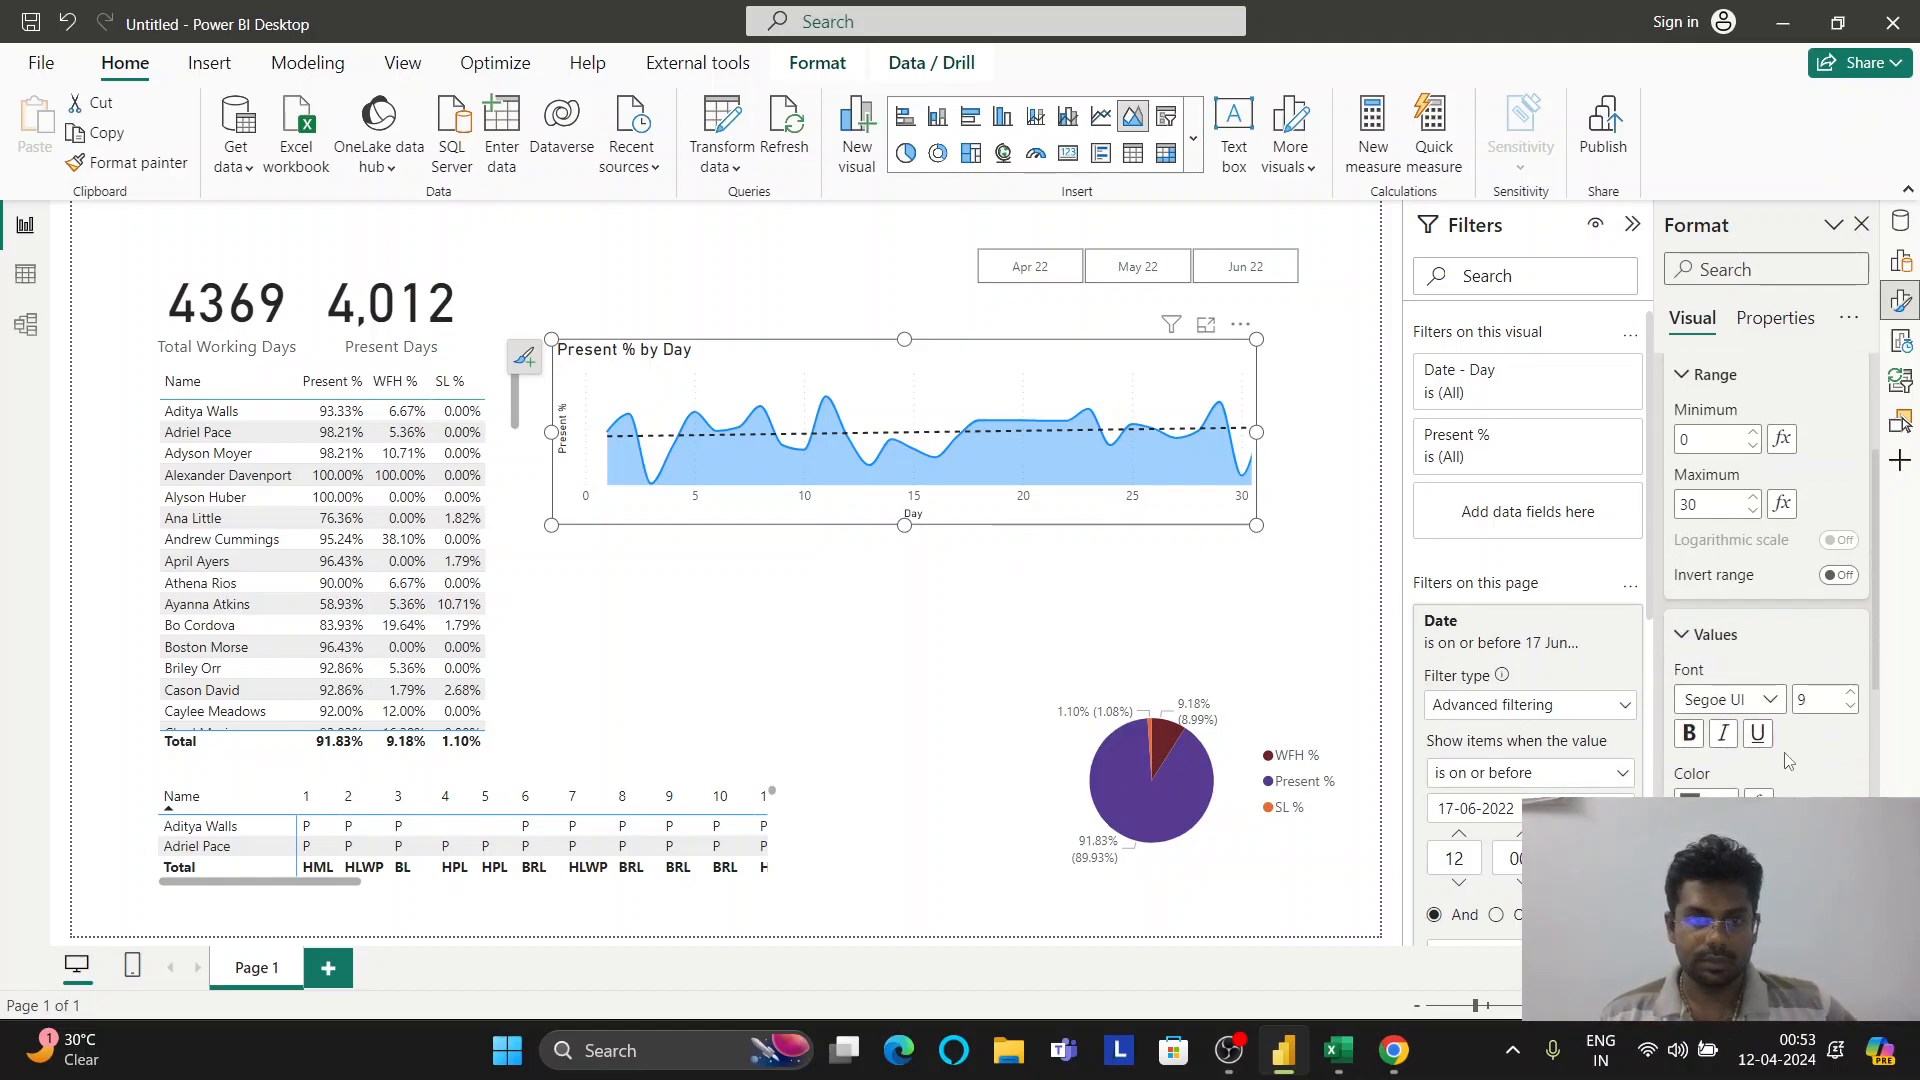
{"action": "scroll", "coordinate": [1788, 762], "scroll_direction": "up", "scroll_amount": 3}
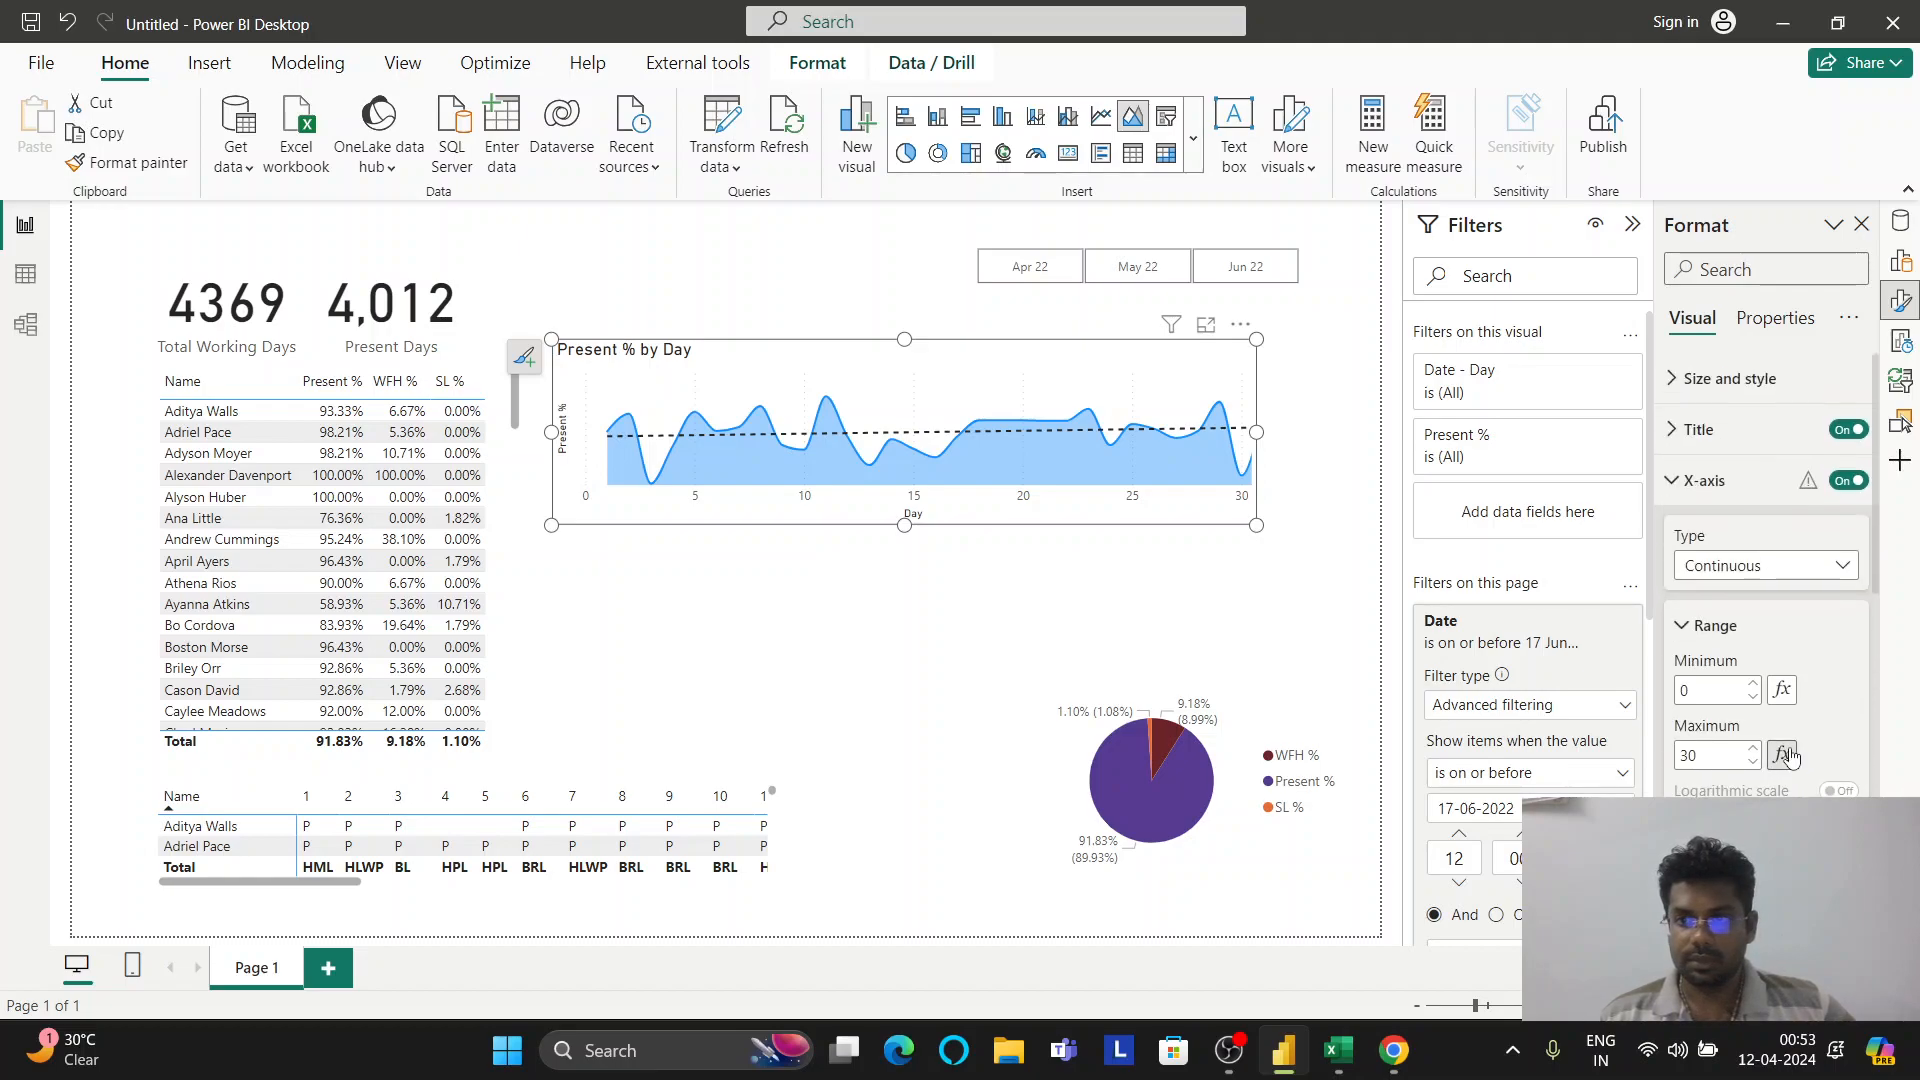
{"action": "left_click", "coordinate": [1693, 625]}
{"action": "left_click", "coordinate": [1673, 505]}
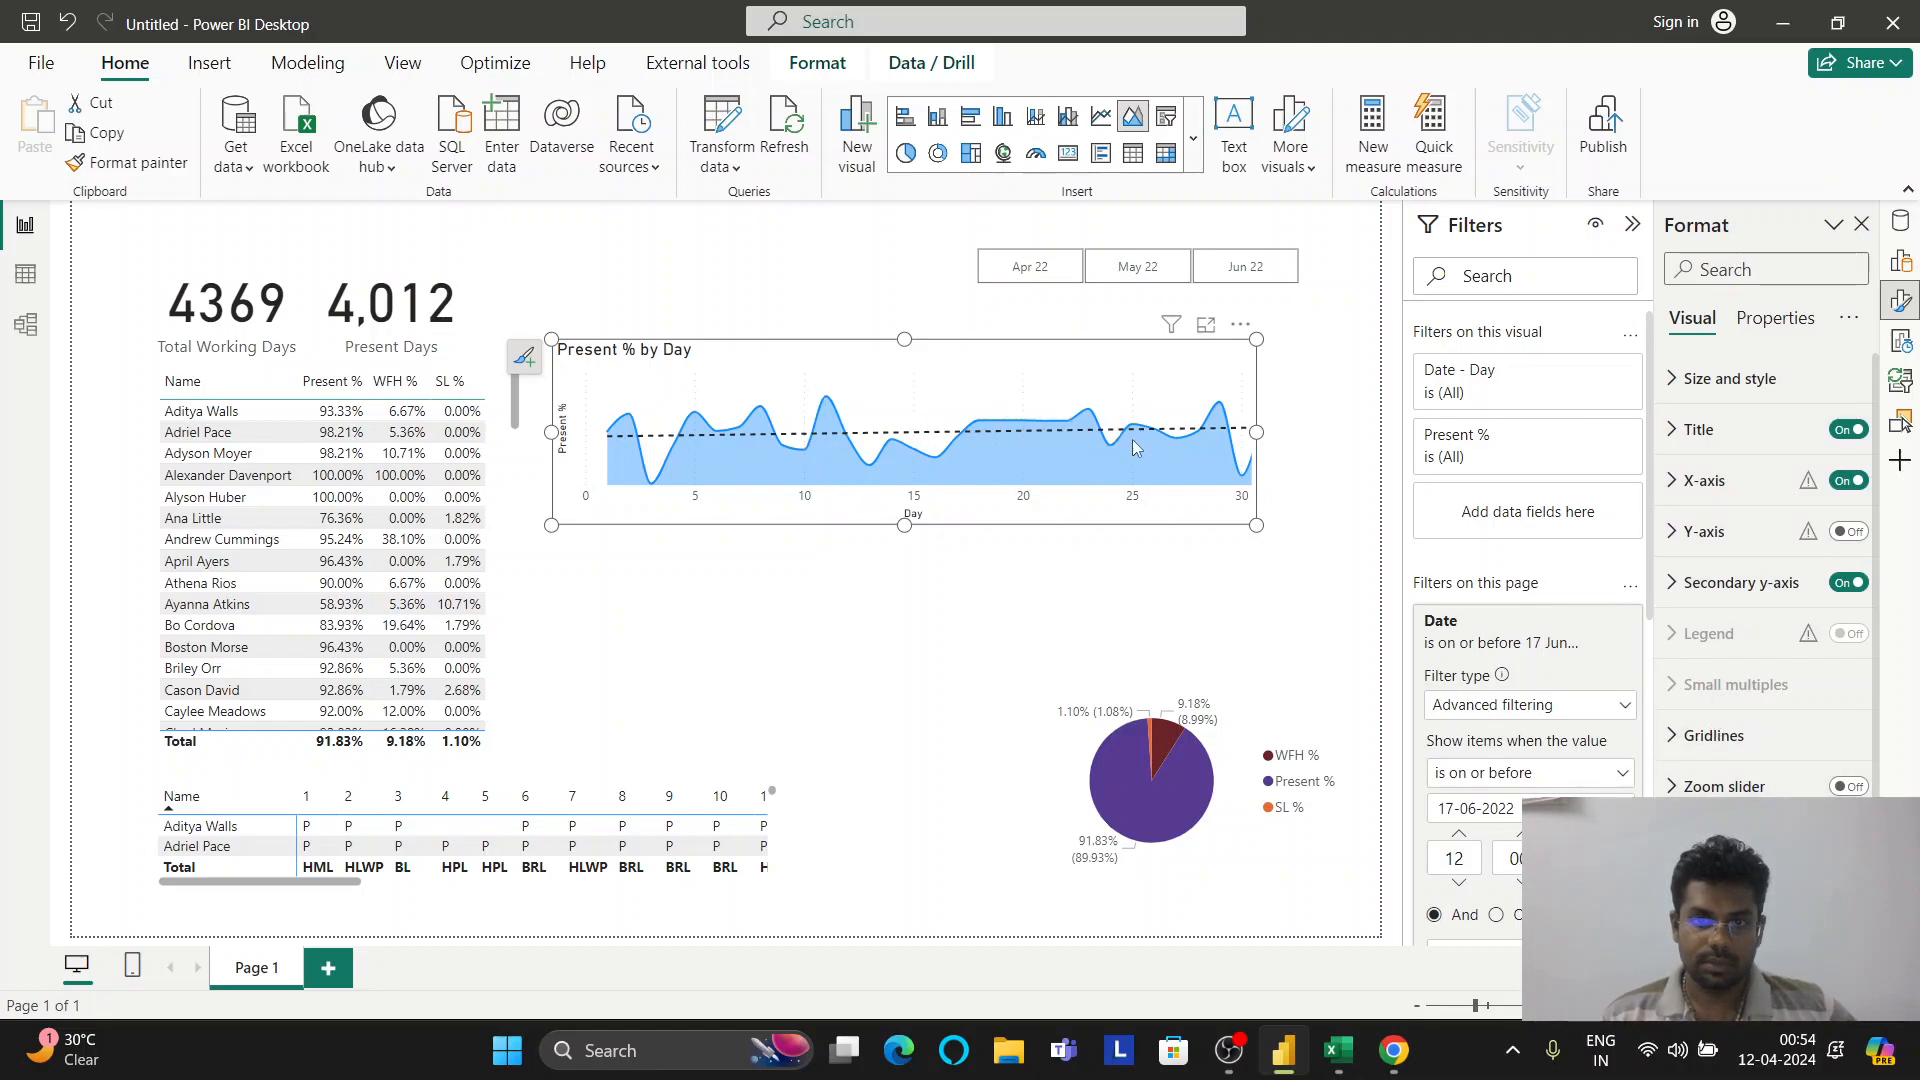
{"action": "mouse_move", "coordinate": [1113, 442]}
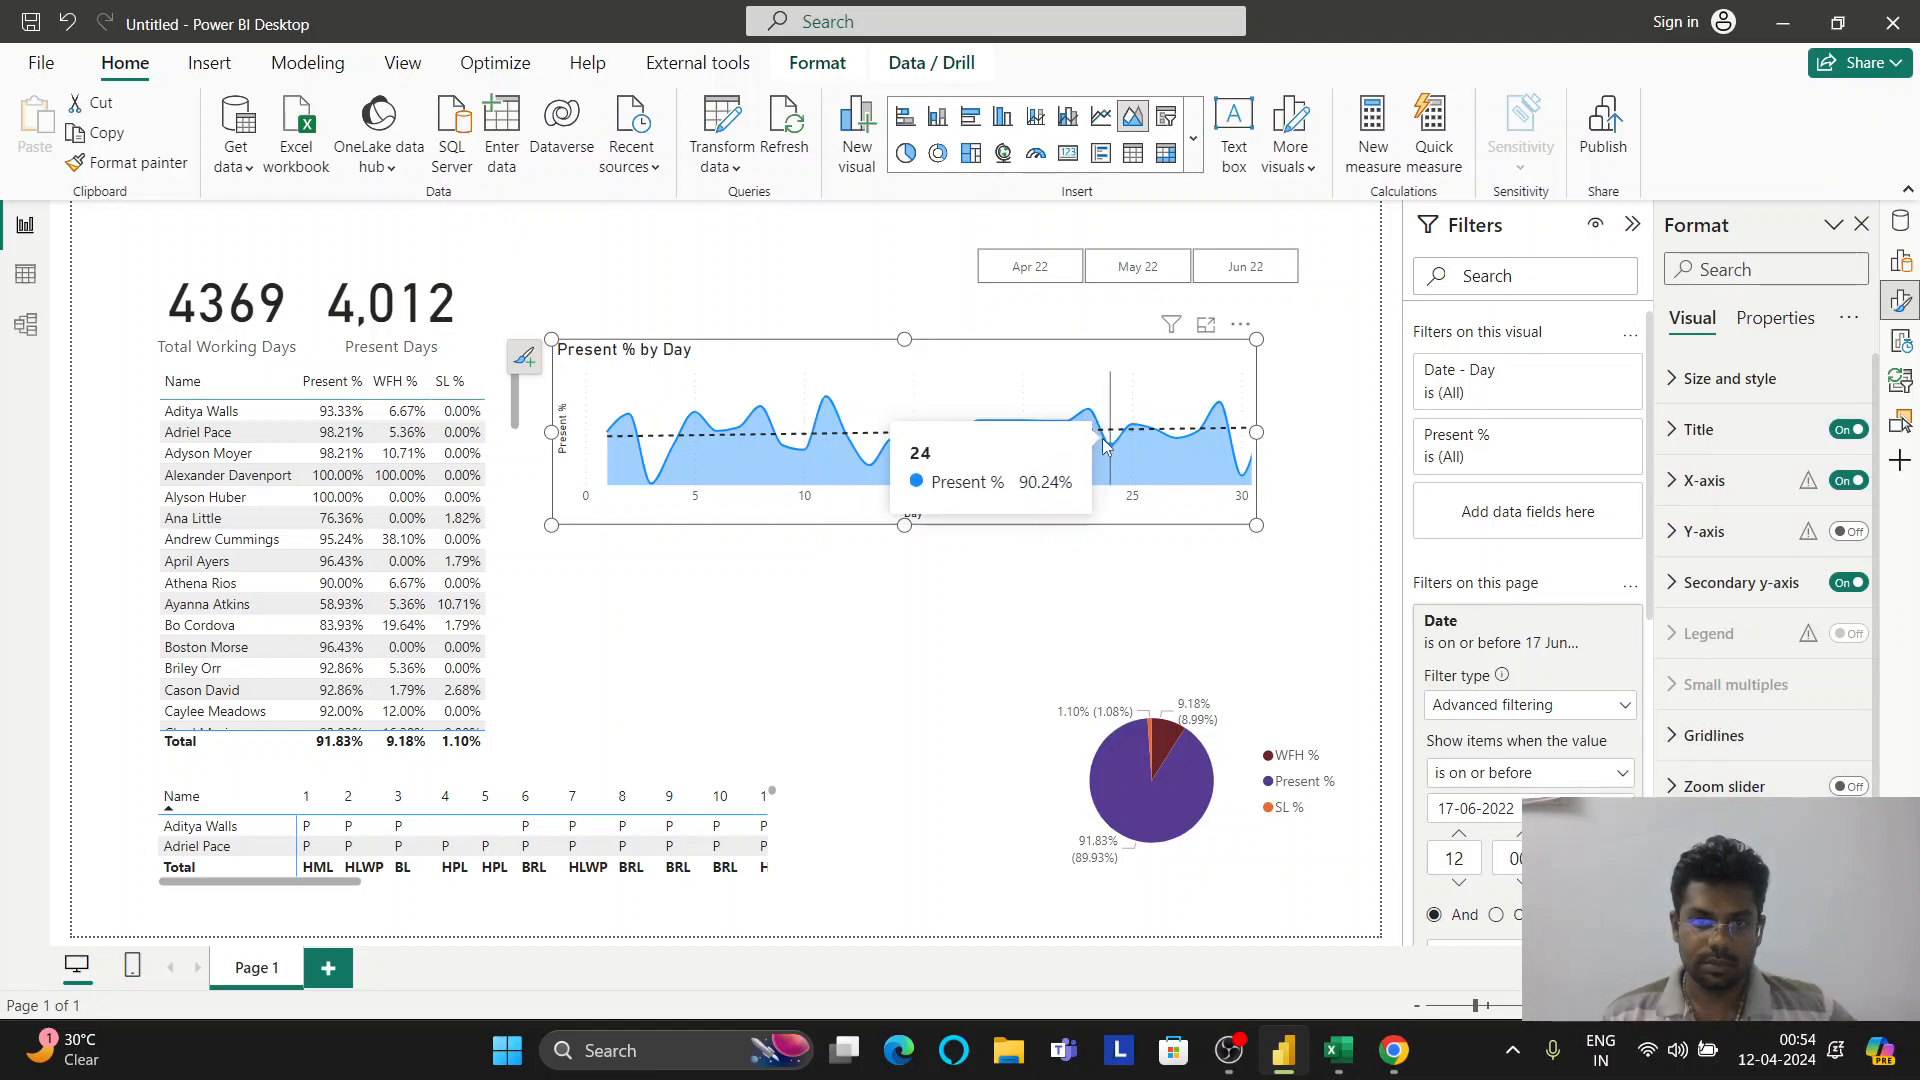
{"action": "left_click", "coordinate": [1037, 278]}
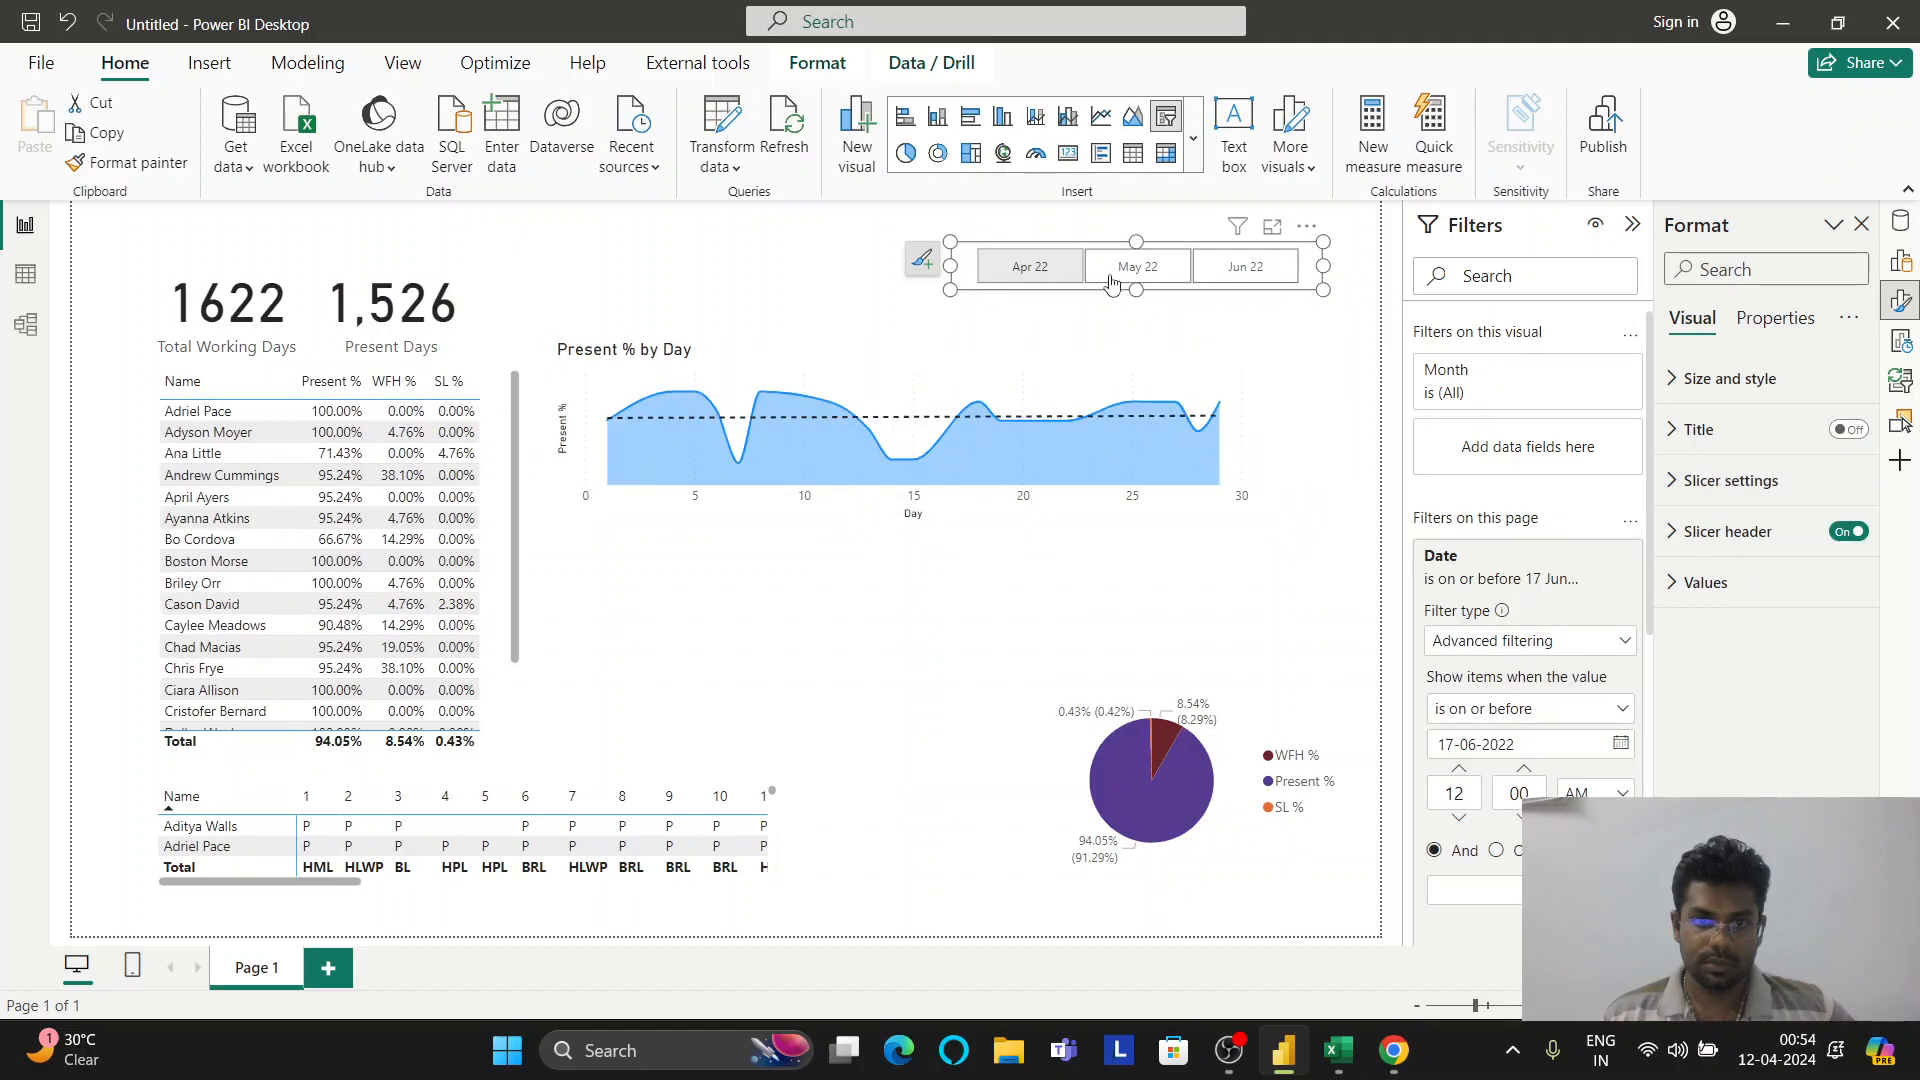
{"action": "left_click", "coordinate": [1150, 282]}
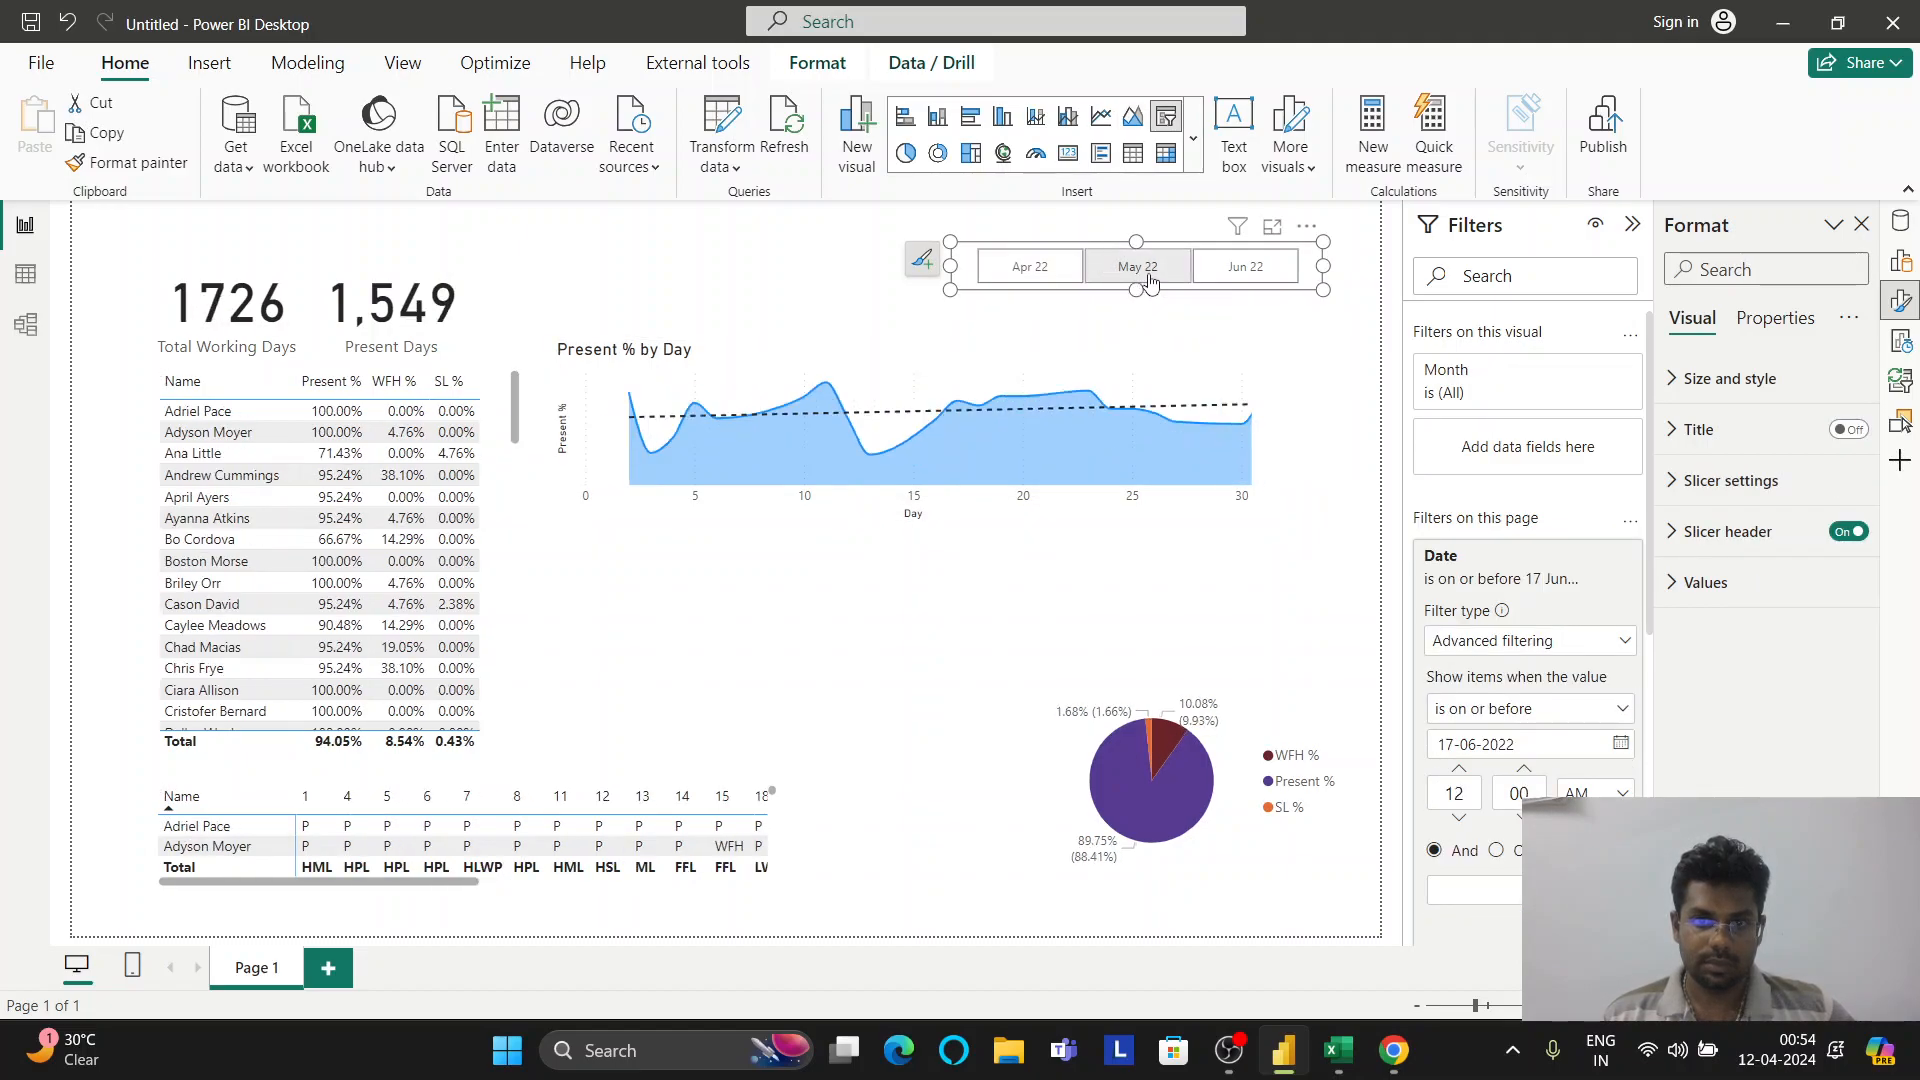
{"action": "left_click", "coordinate": [1214, 278]}
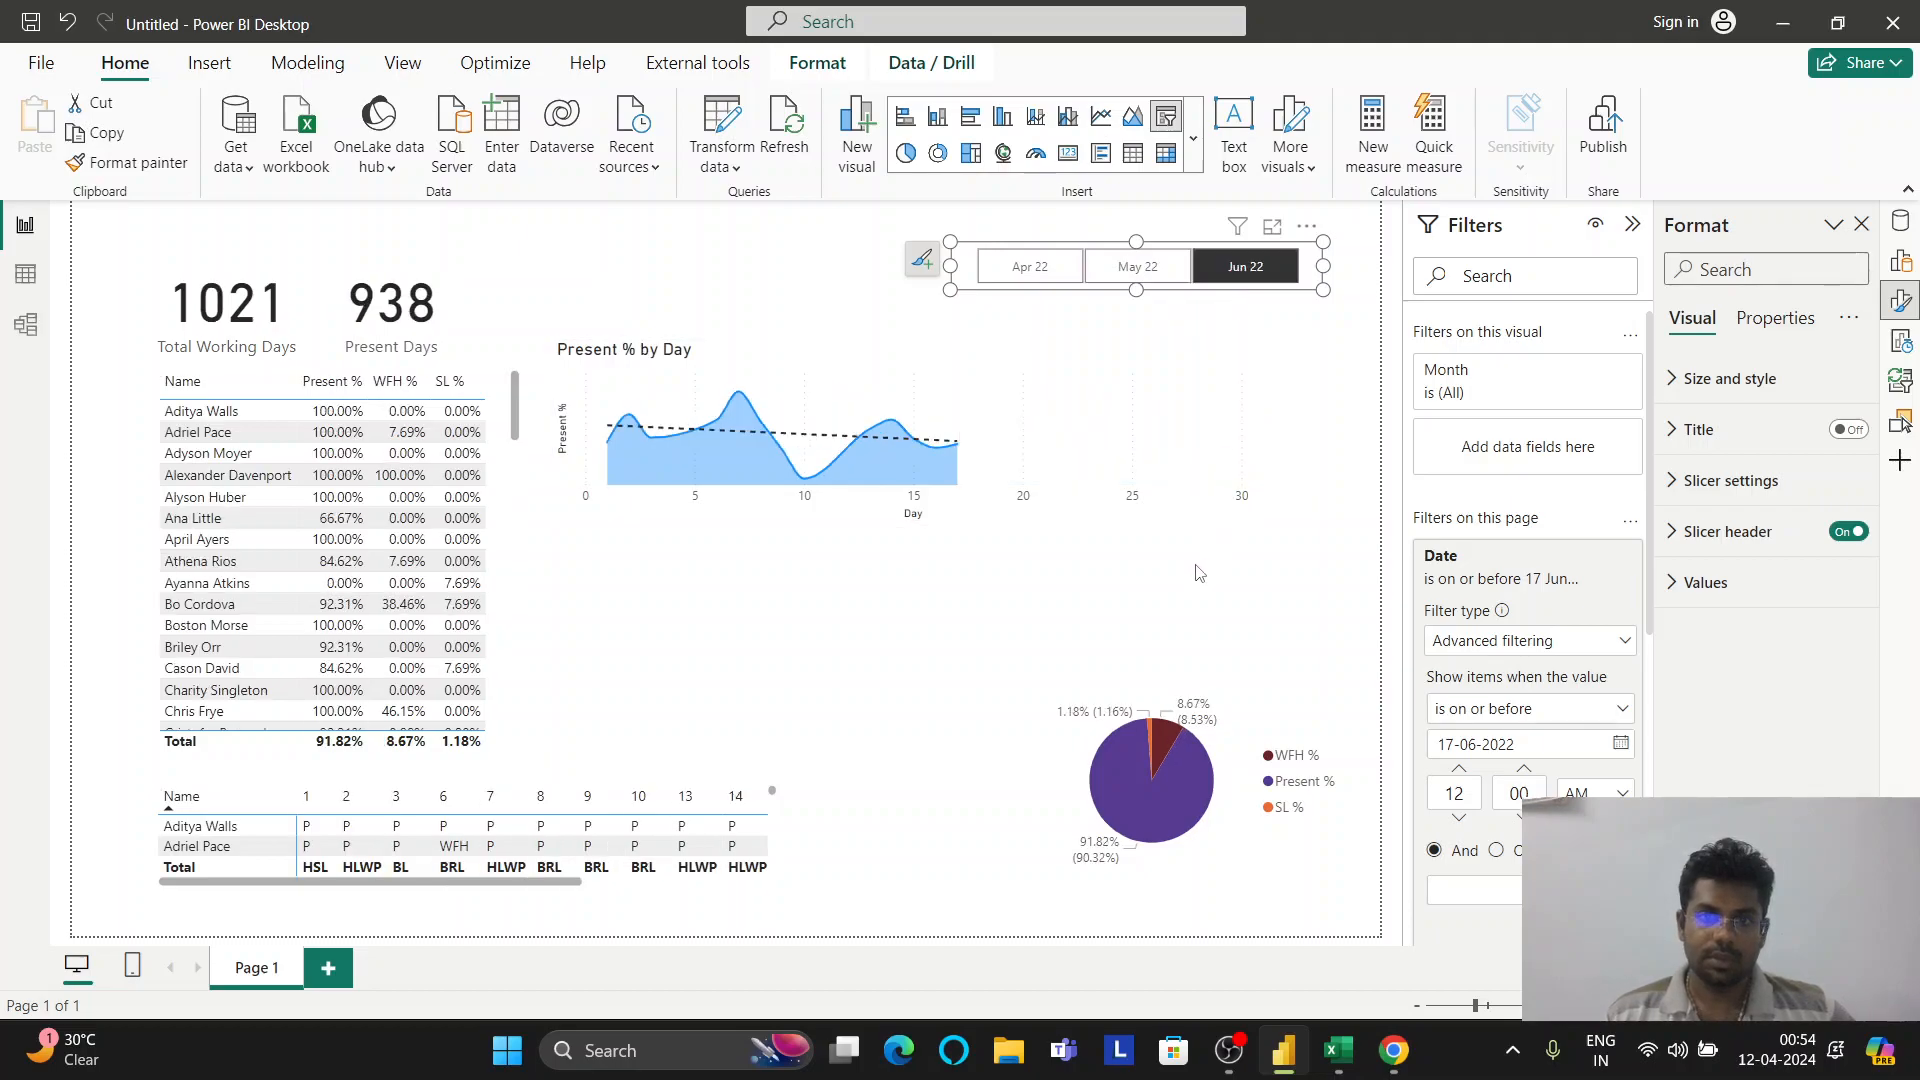
{"action": "left_click", "coordinate": [1248, 281]}
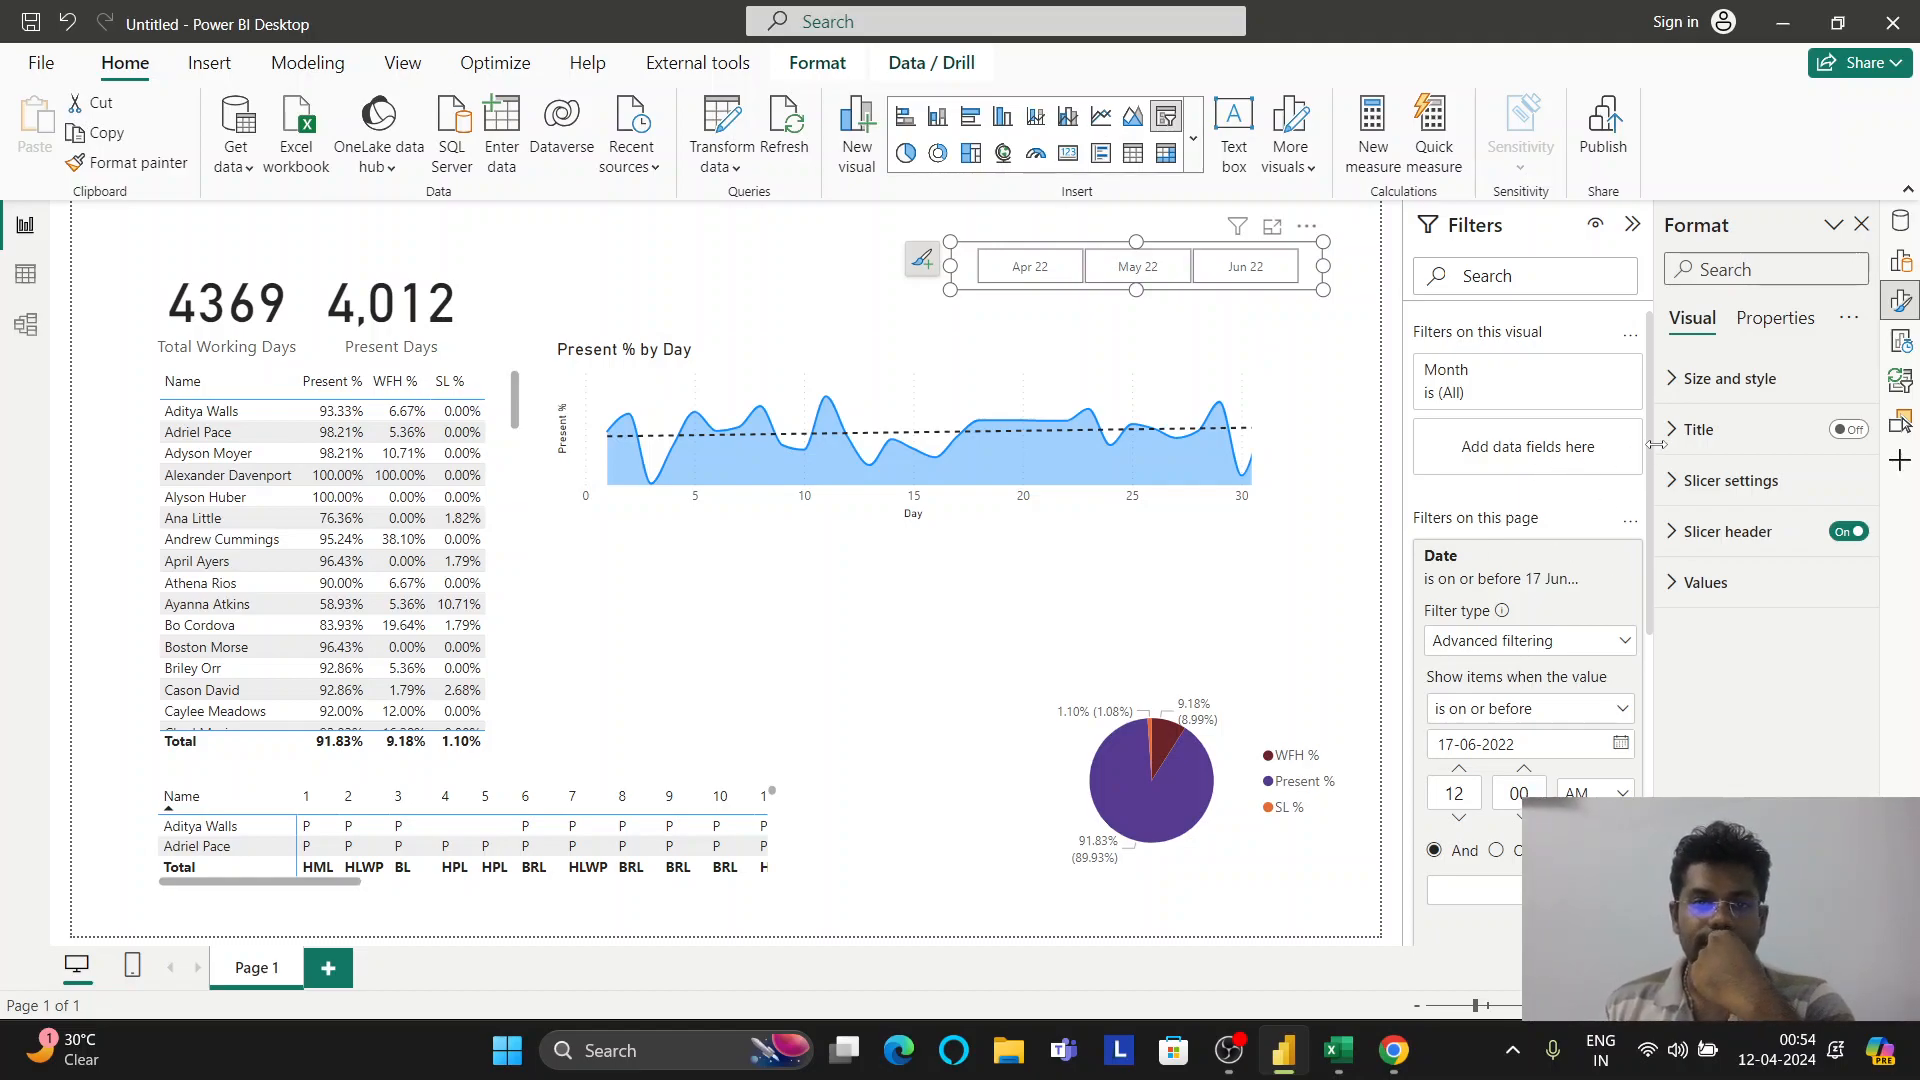
{"action": "left_click", "coordinate": [1206, 513]}
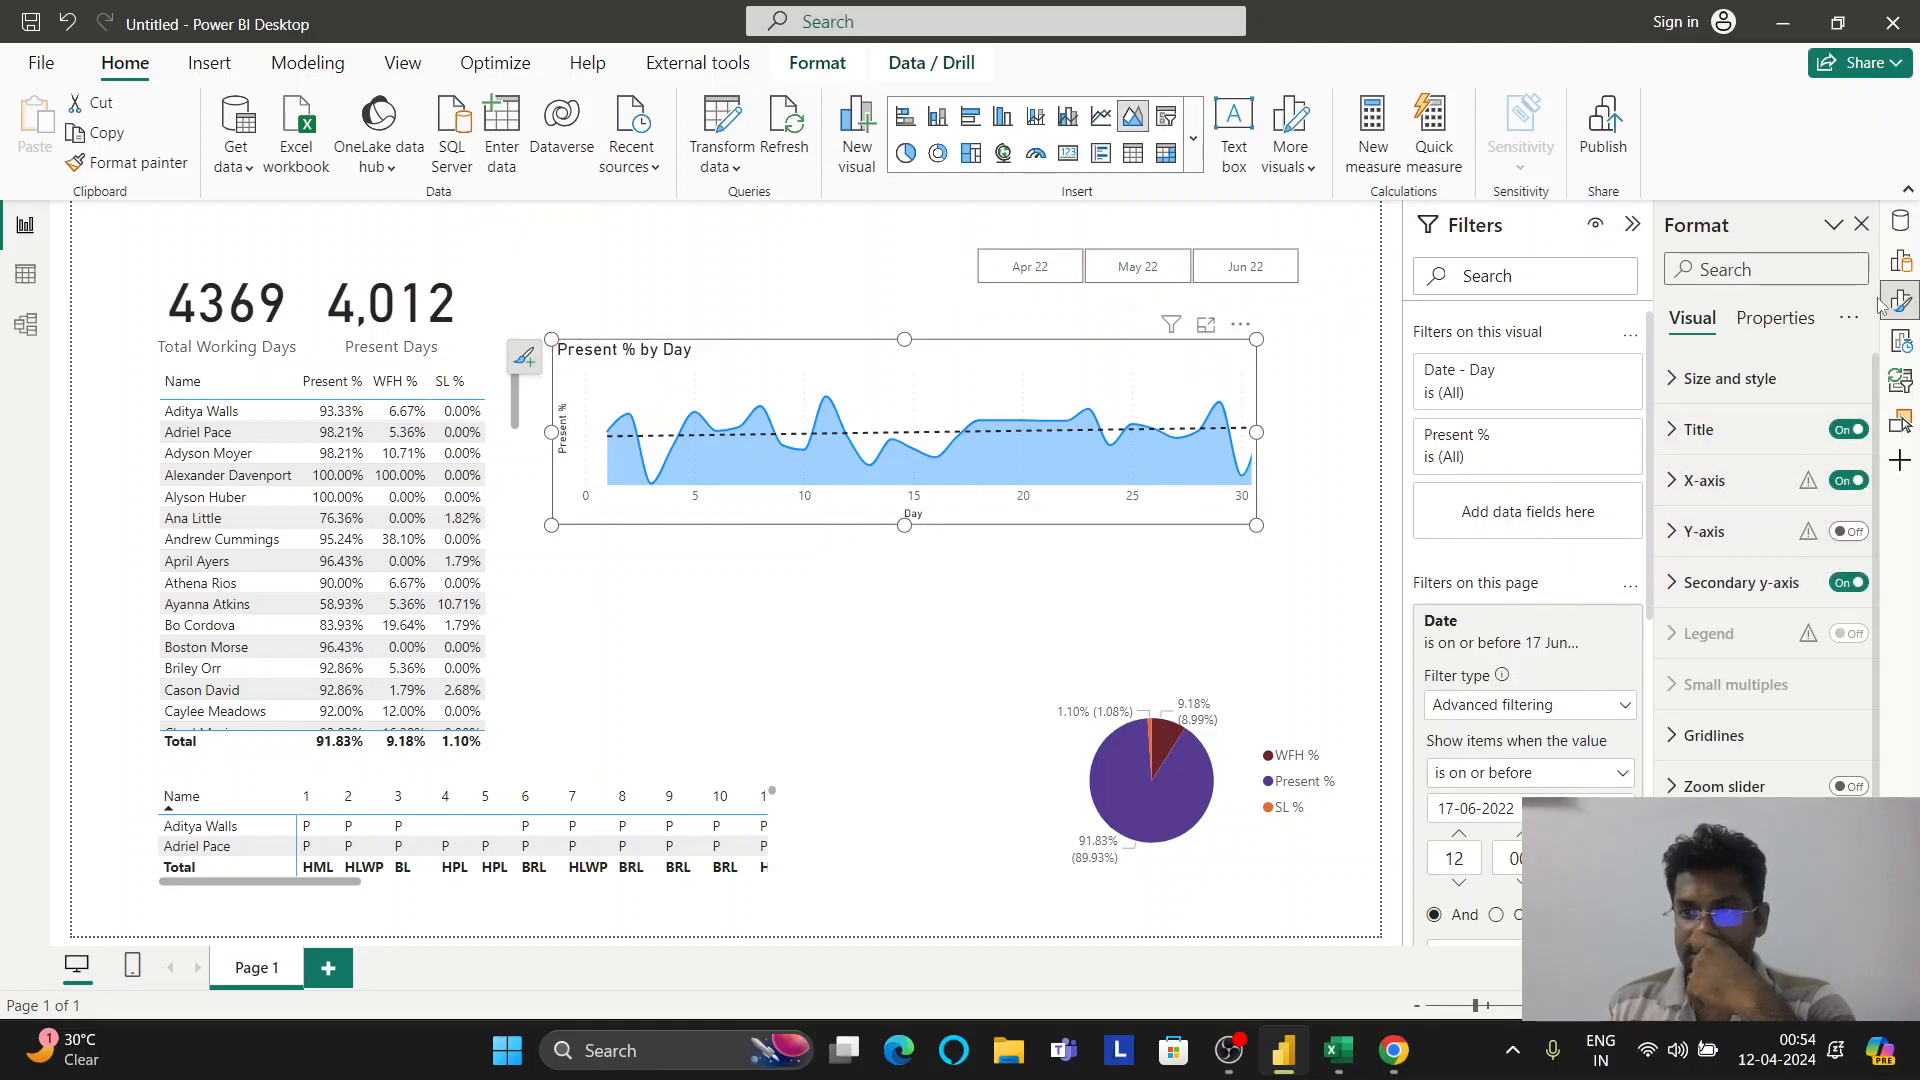
Briefly add Month to the chart's X-axis, then remove it so the axis stays on Day
{"action": "left_click", "coordinate": [1900, 261]}
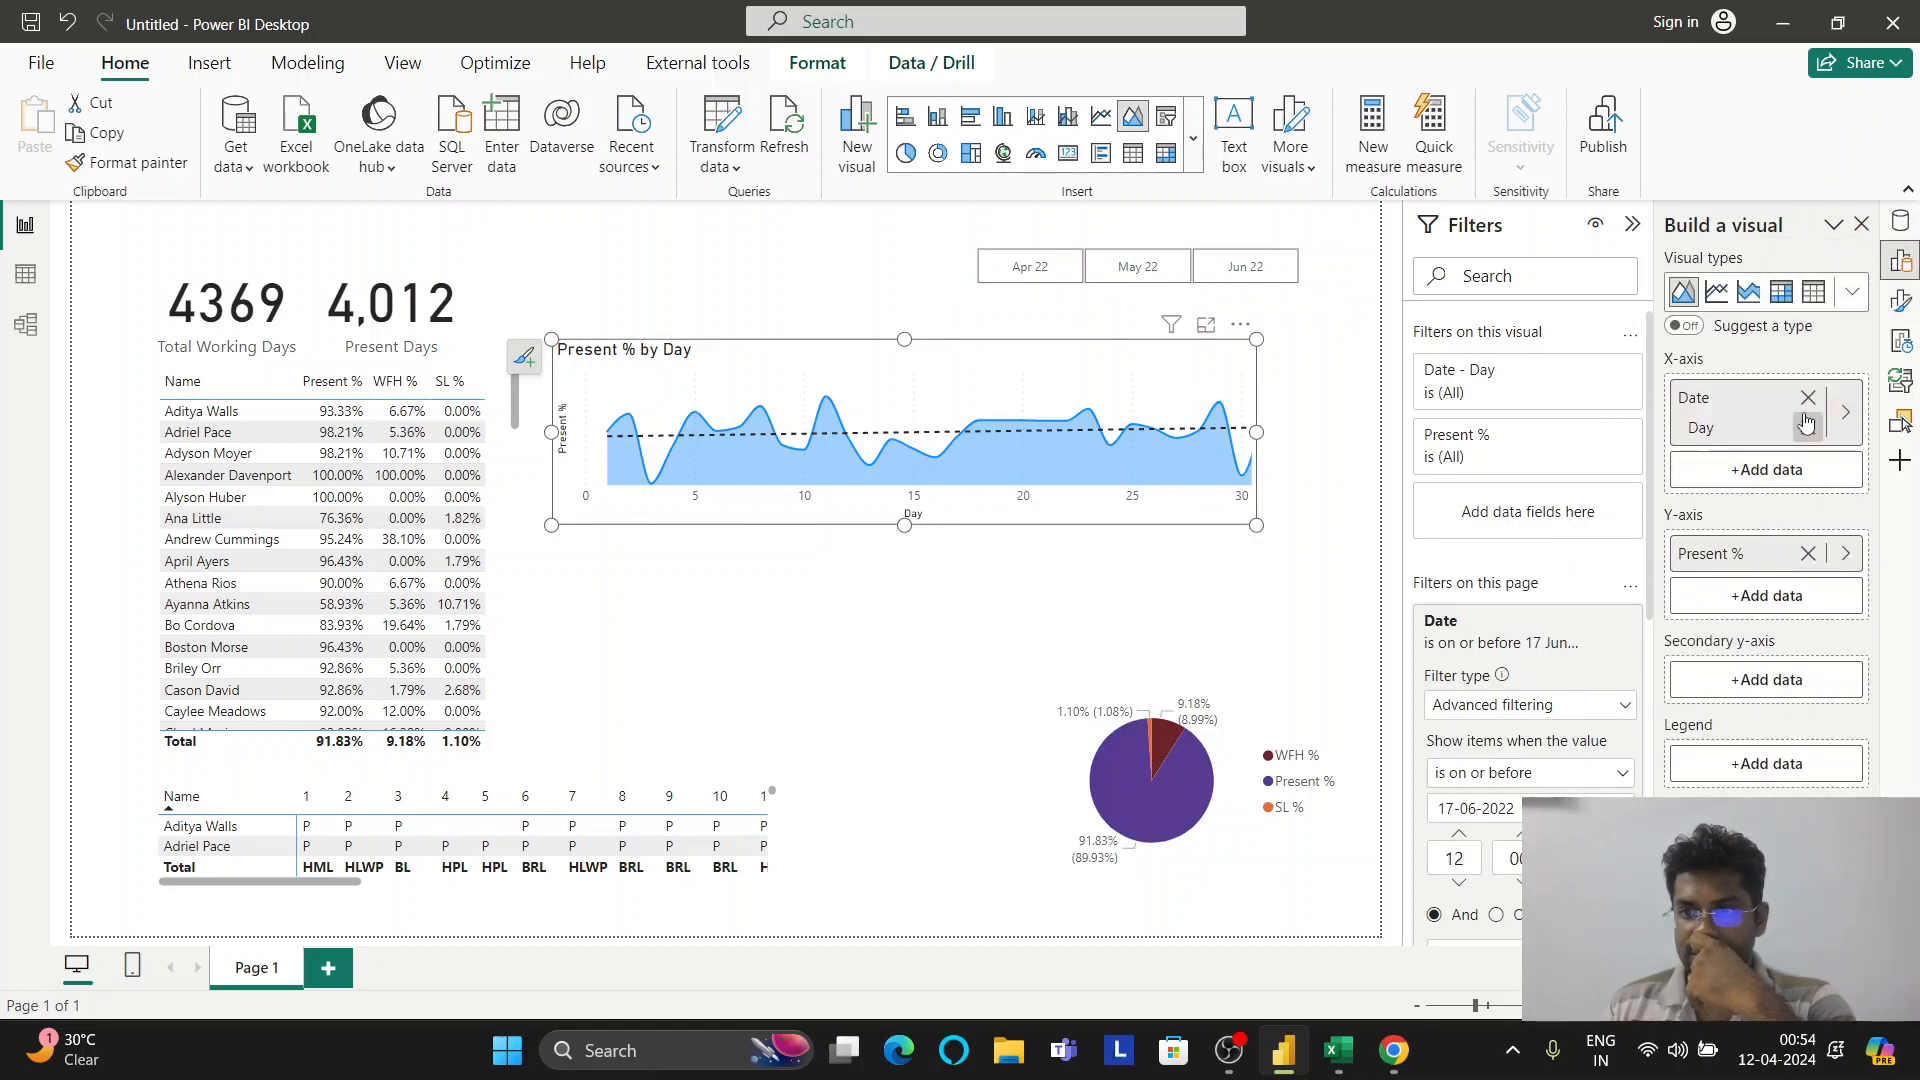
{"action": "left_click", "coordinate": [1843, 412]}
{"action": "left_click", "coordinate": [1637, 367]}
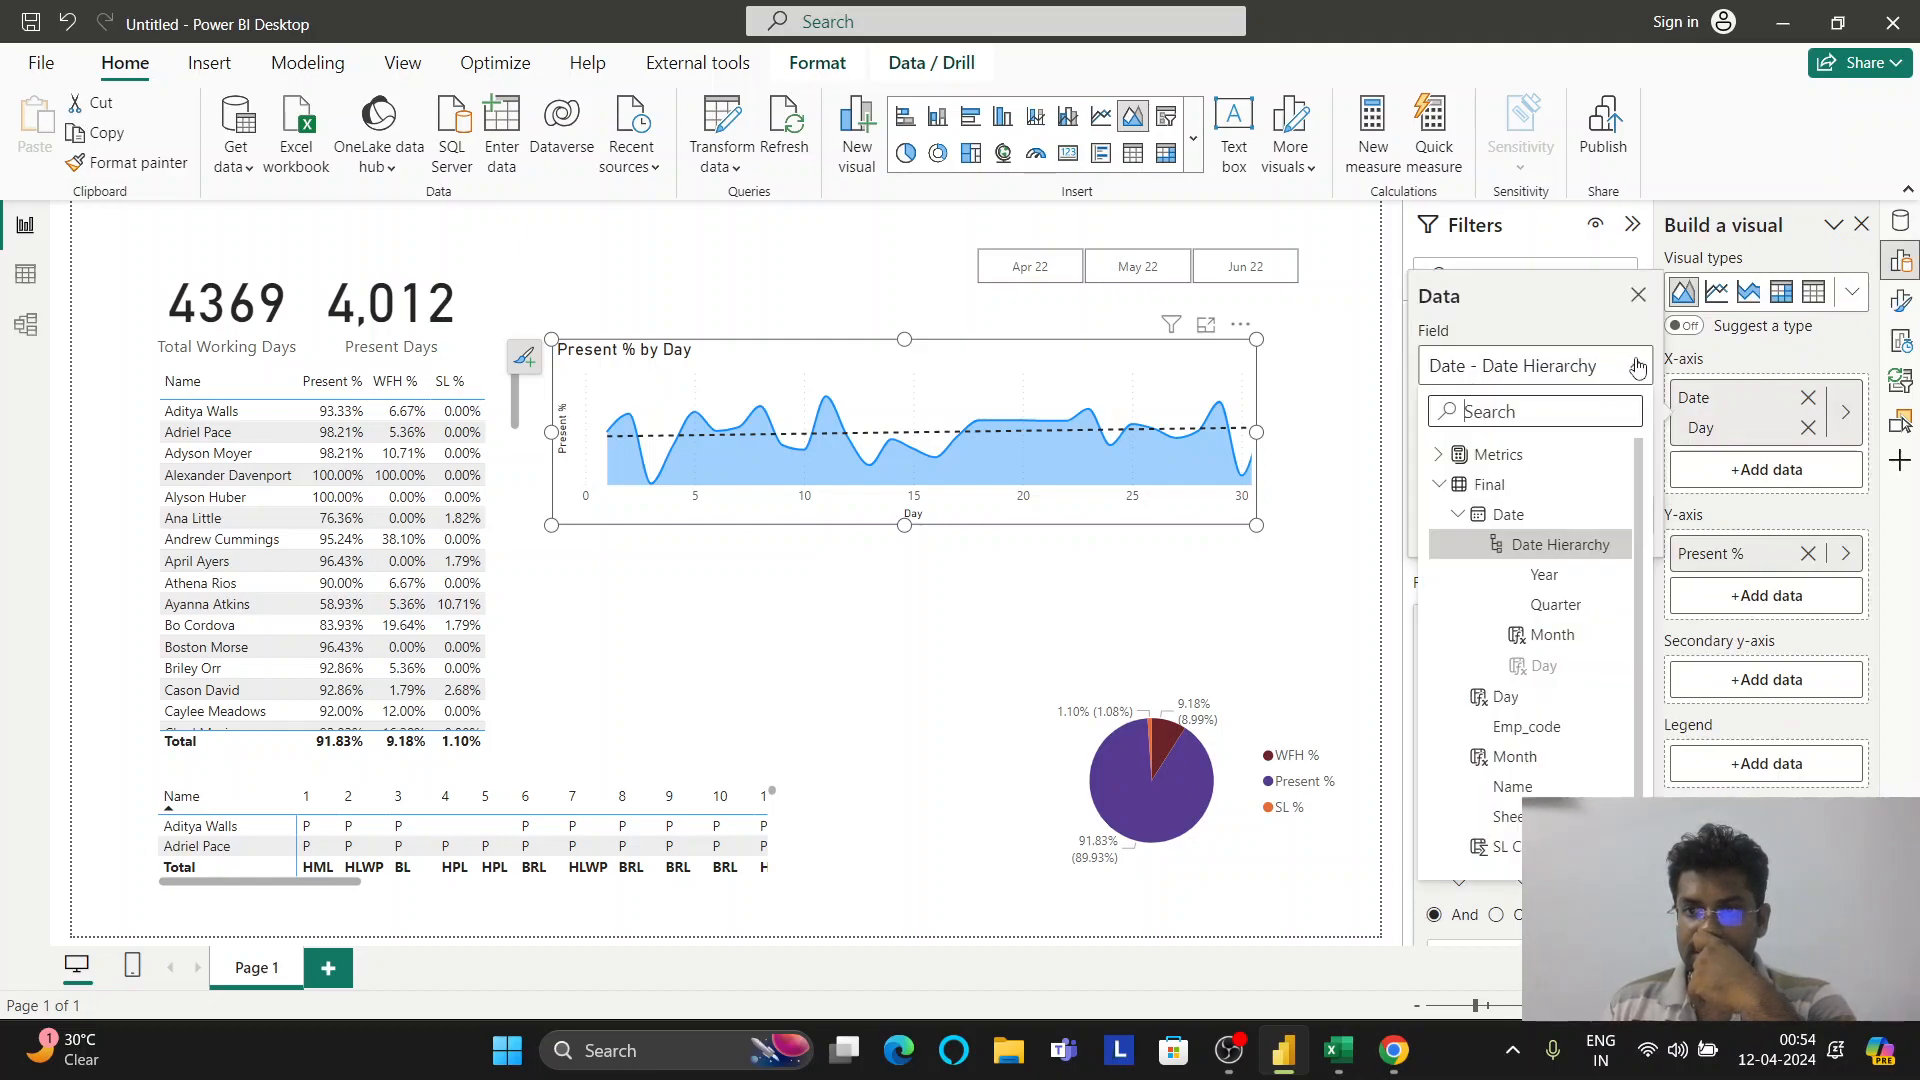
{"action": "left_click", "coordinate": [1553, 636]}
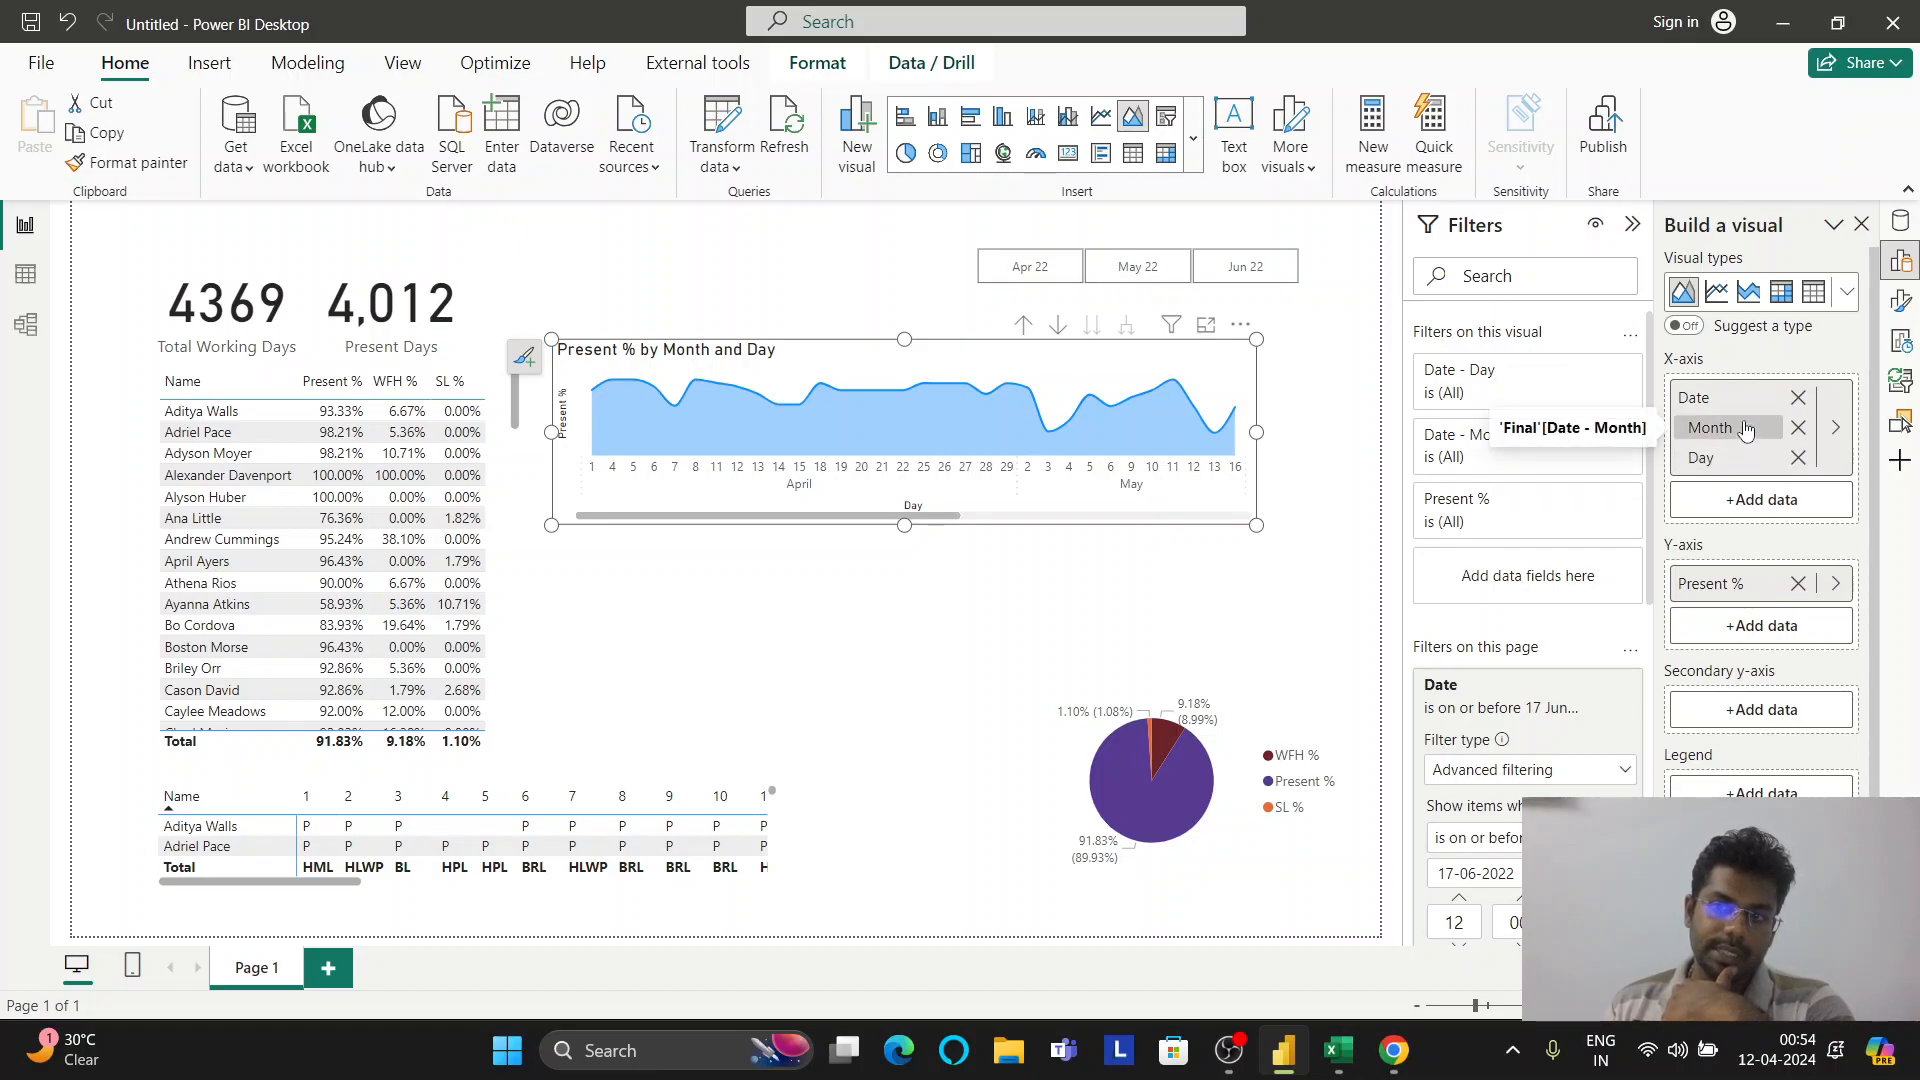
{"action": "left_click", "coordinate": [1797, 427]}
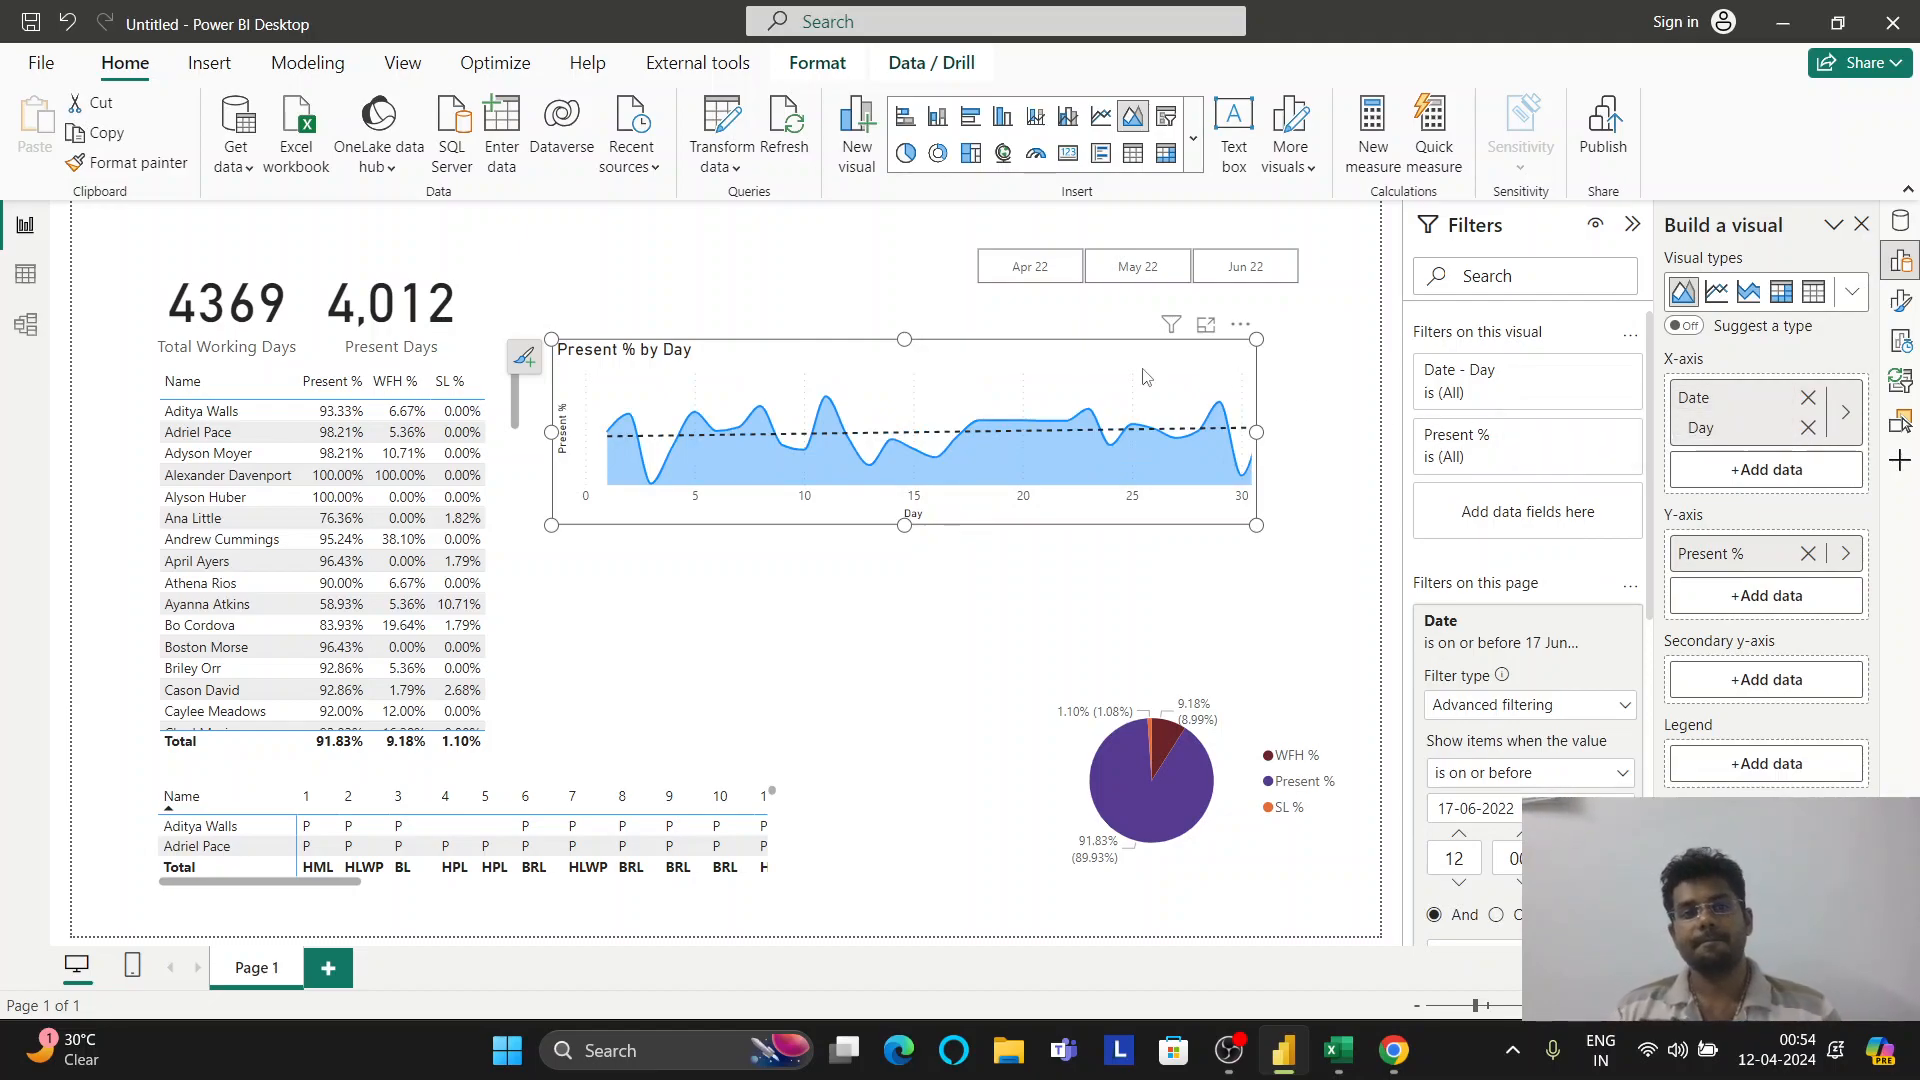
Duplicate the Present % by Day chart and place the copy below the original
{"action": "mouse_move", "coordinate": [1080, 370]}
{"action": "left_mouse_down"}
{"action": "mouse_move", "coordinate": [1065, 360]}
{"action": "mouse_move", "coordinate": [1150, 348]}
{"action": "left_mouse_up"}
{"action": "key", "text": "ctrl+c"}
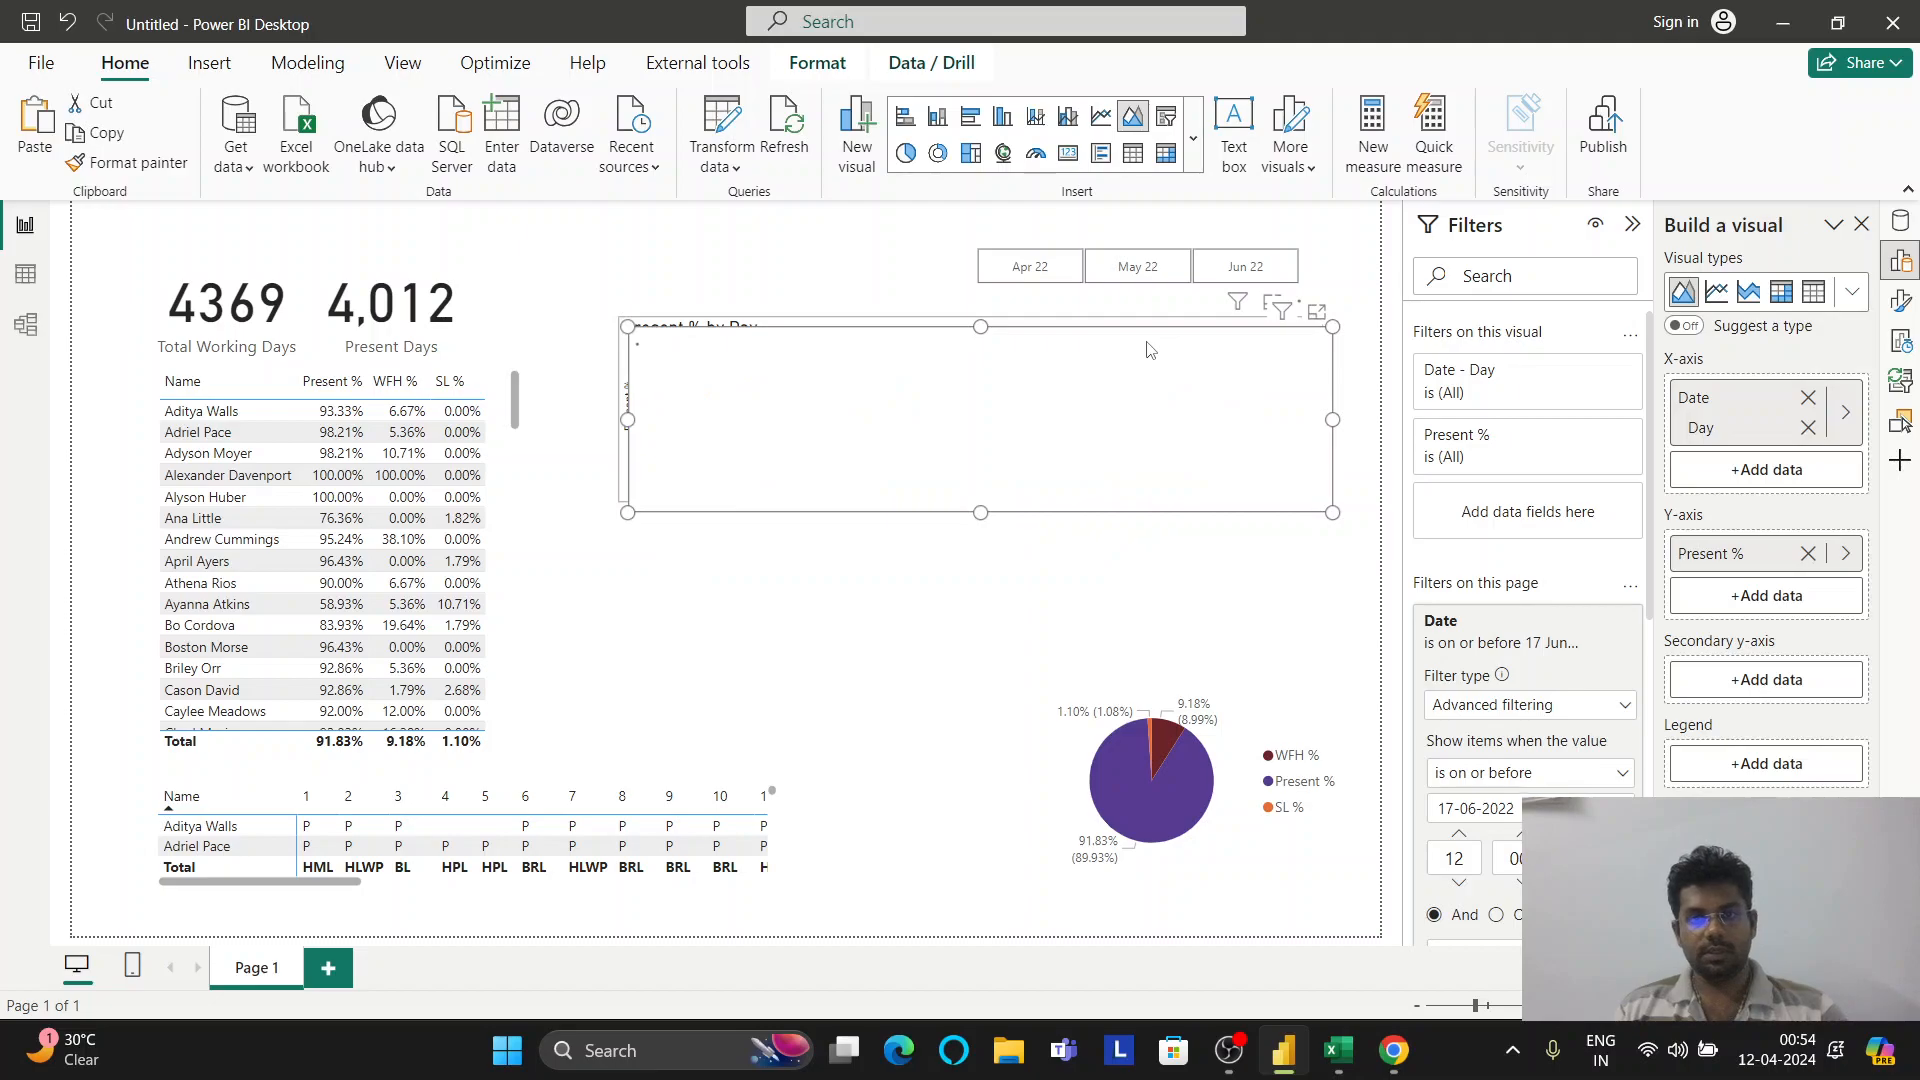
{"action": "key", "text": "ctrl+v"}
{"action": "left_click_drag", "start_coordinate": [1150, 470], "coordinate": [1148, 537]}
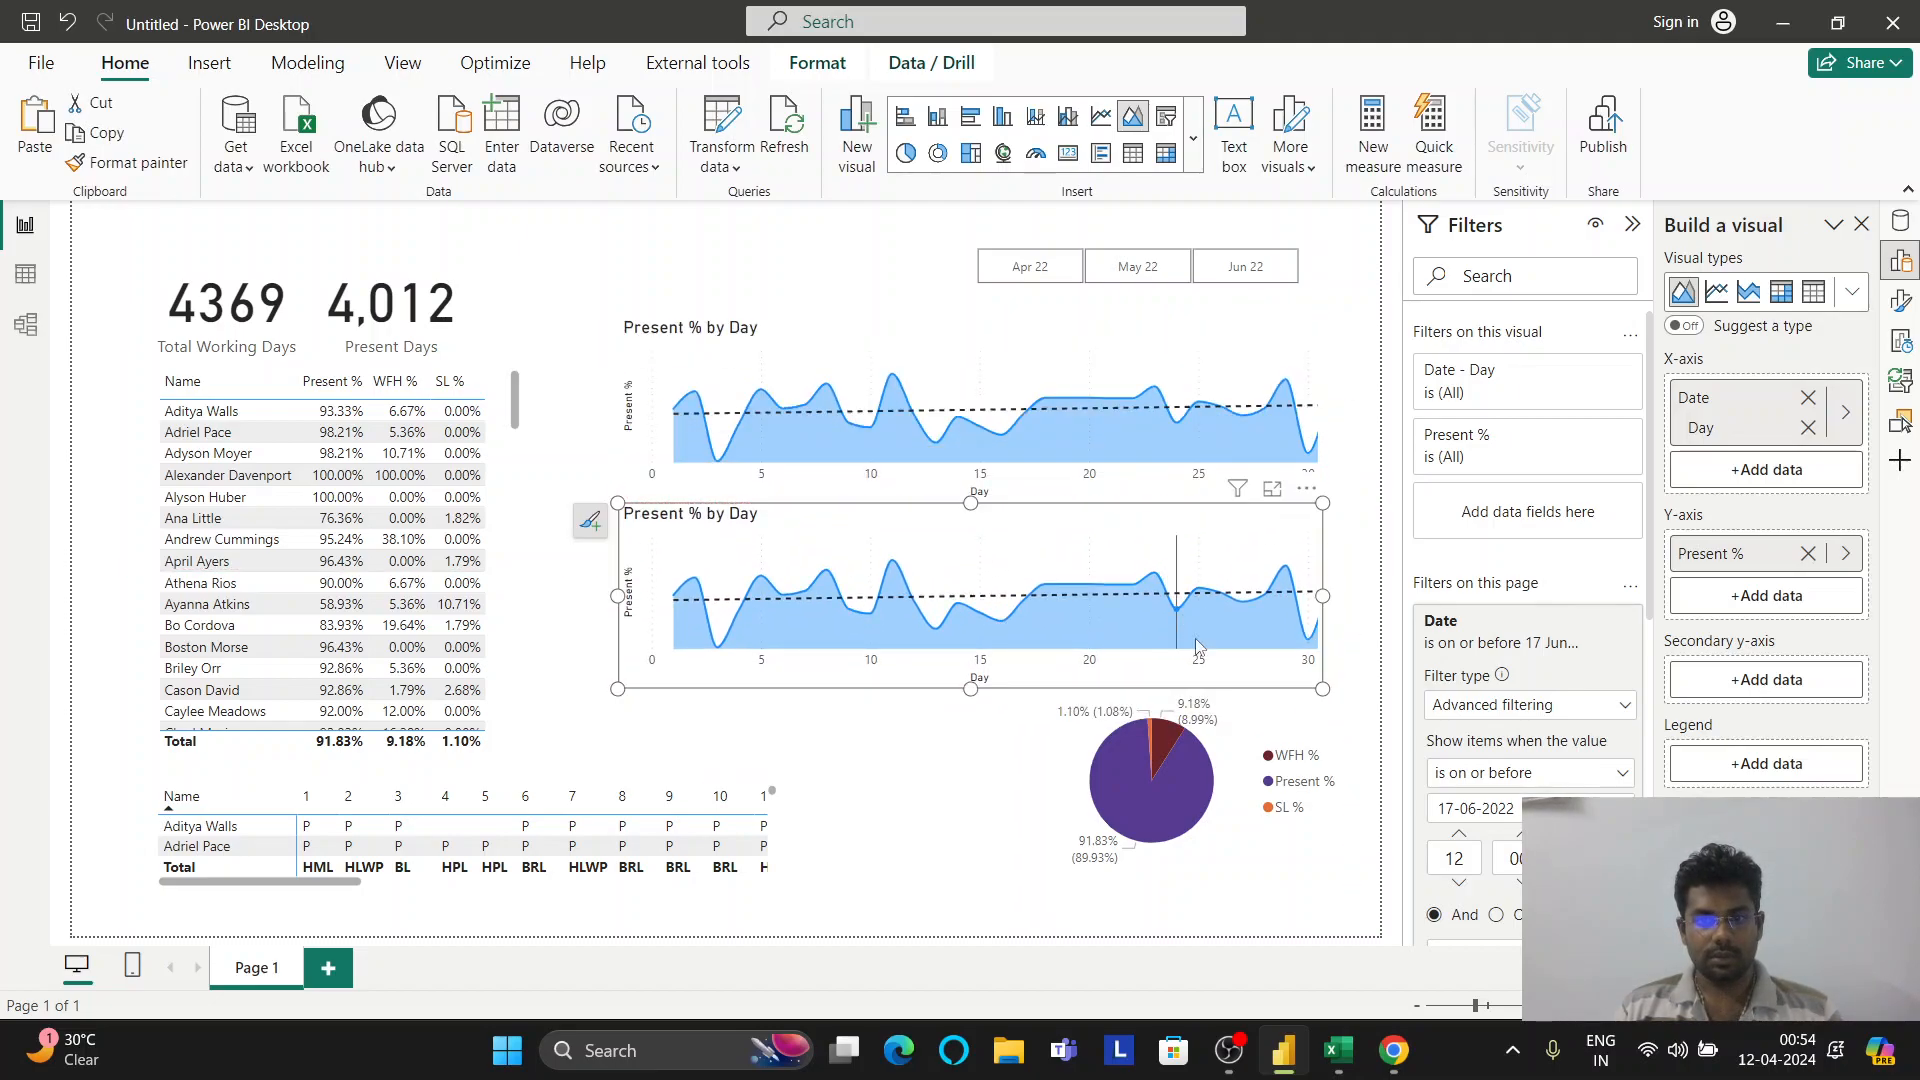
Shrink the pie chart and move it up and to the right
{"action": "left_click", "coordinate": [1097, 702]}
{"action": "left_click_drag", "start_coordinate": [1000, 641], "coordinate": [1068, 723]}
{"action": "mouse_move", "coordinate": [1167, 822]}
{"action": "left_mouse_down"}
{"action": "mouse_move", "coordinate": [1200, 793]}
{"action": "mouse_move", "coordinate": [1183, 808]}
{"action": "left_mouse_up"}
Change the lower copy's Y-axis measure to WFH %
{"action": "left_click", "coordinate": [1008, 565]}
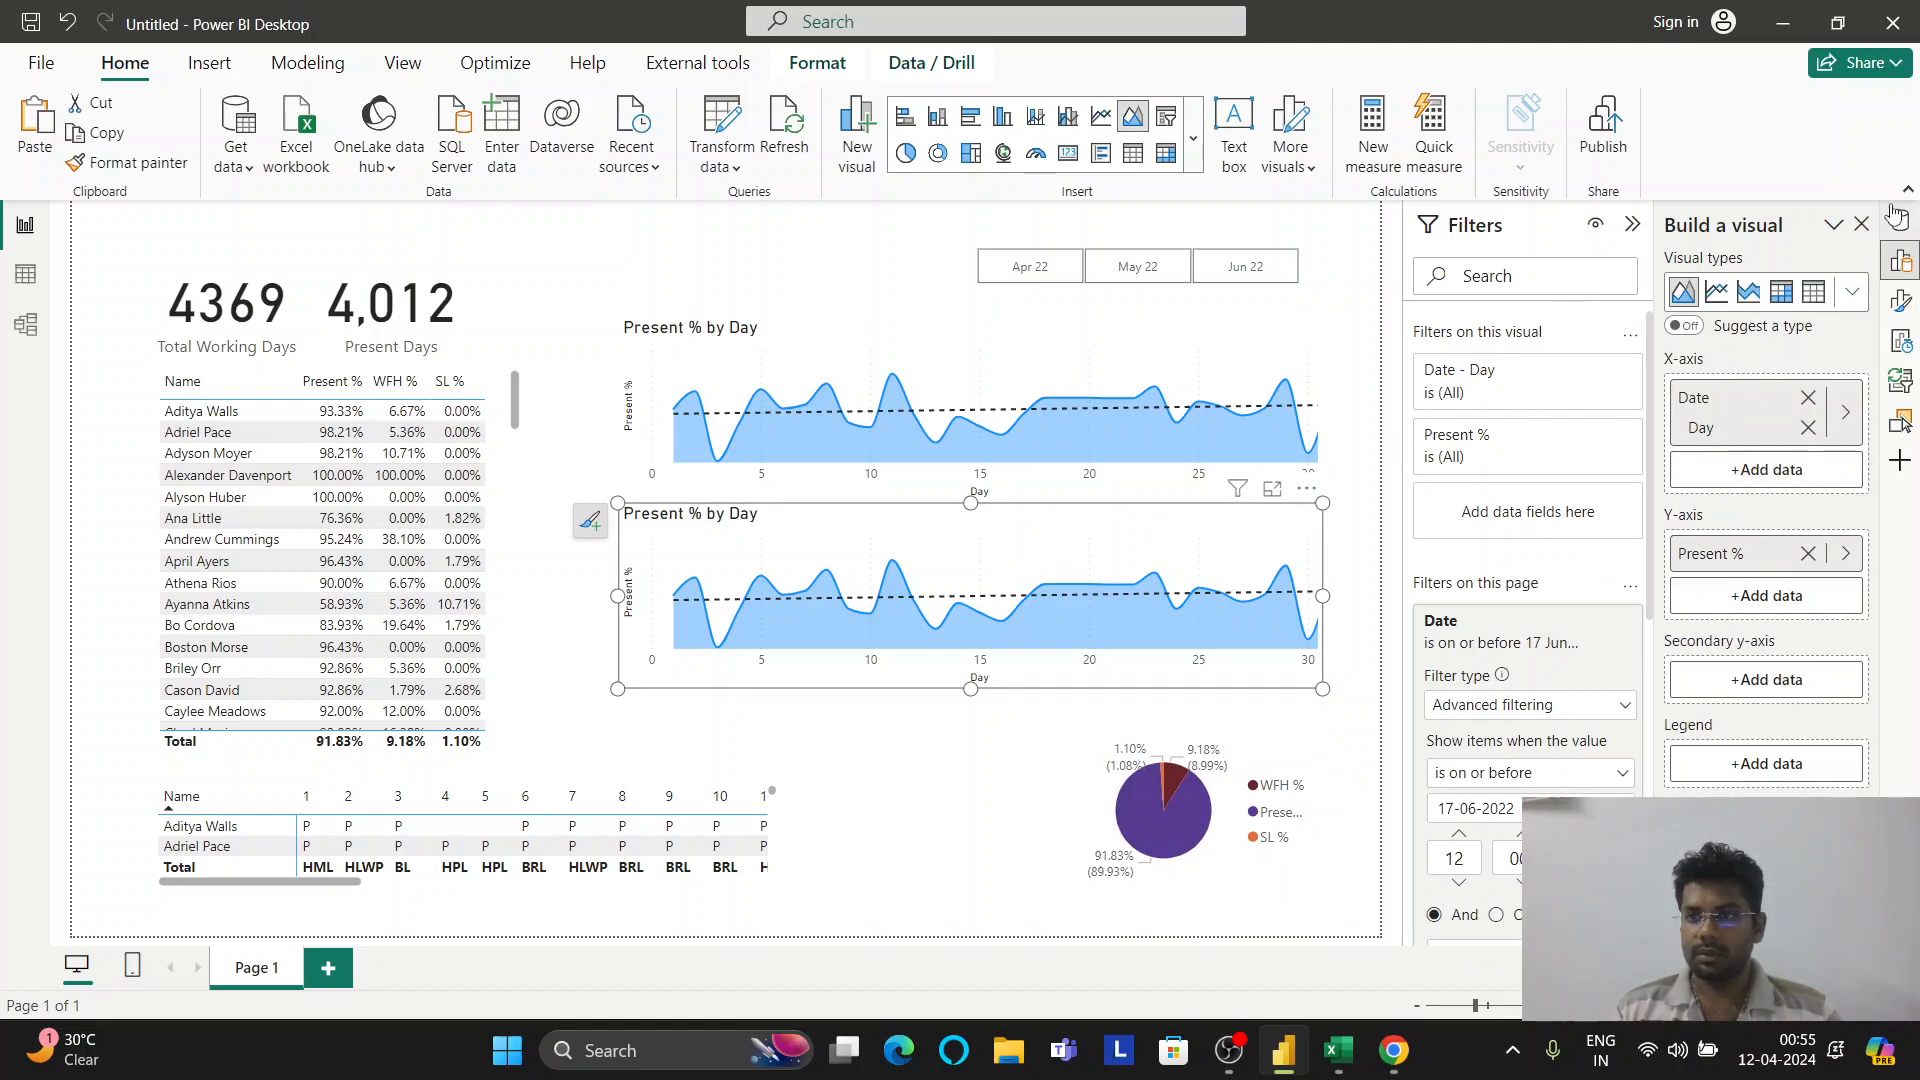
{"action": "left_click", "coordinate": [1845, 555]}
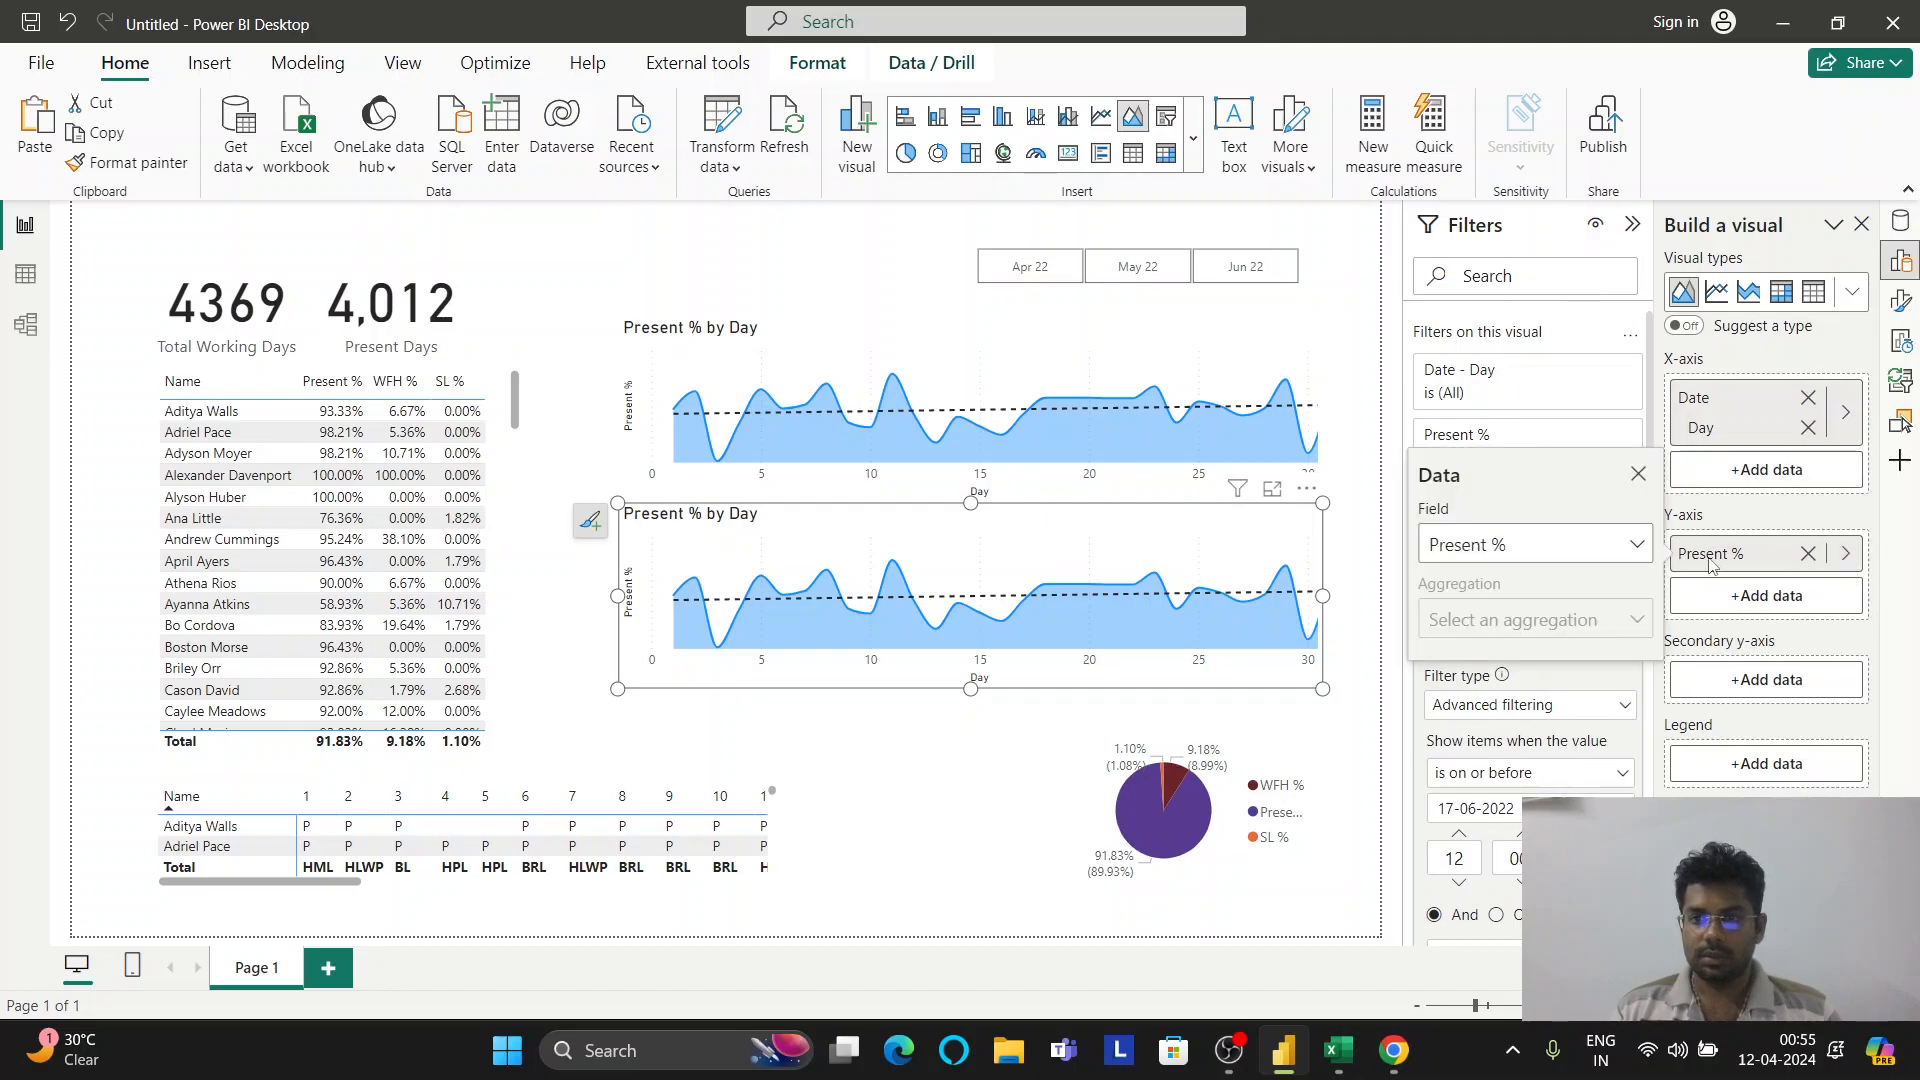
{"action": "left_click", "coordinate": [1628, 550]}
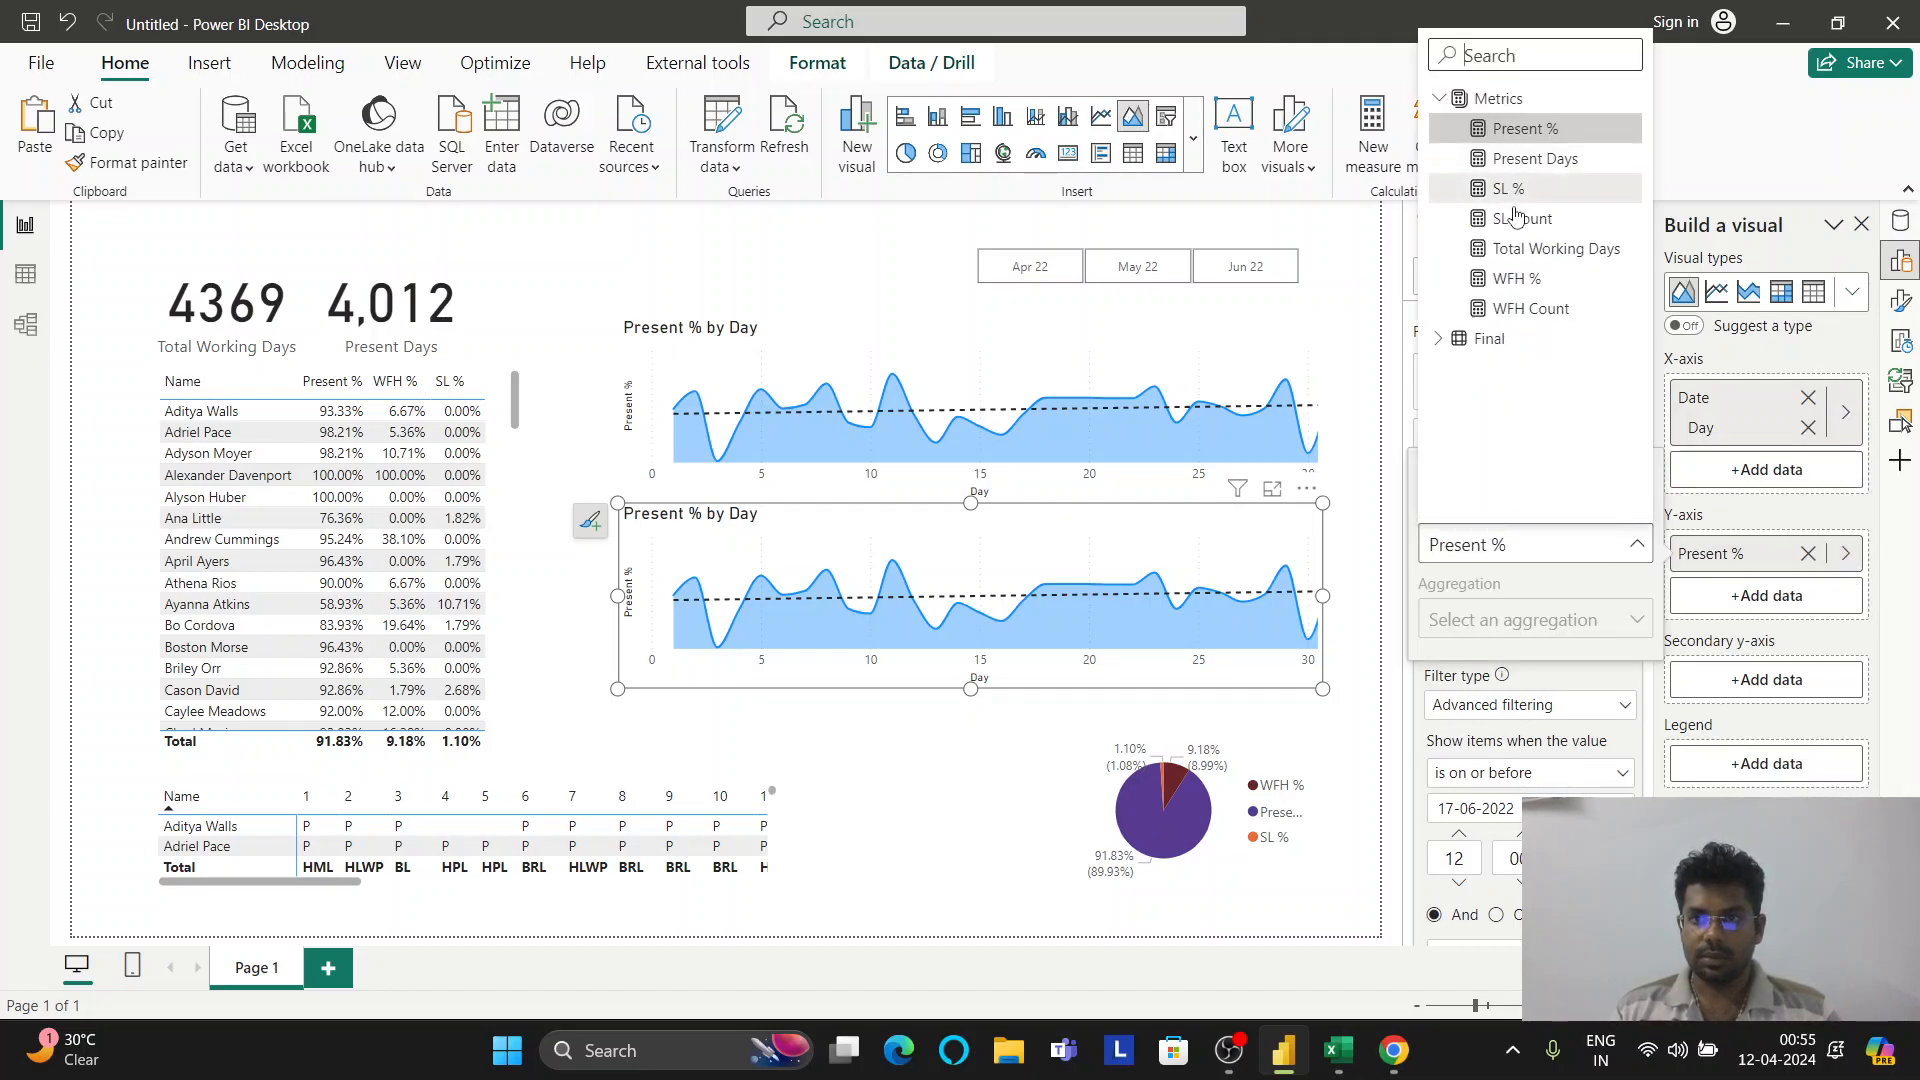
{"action": "left_click", "coordinate": [1522, 279]}
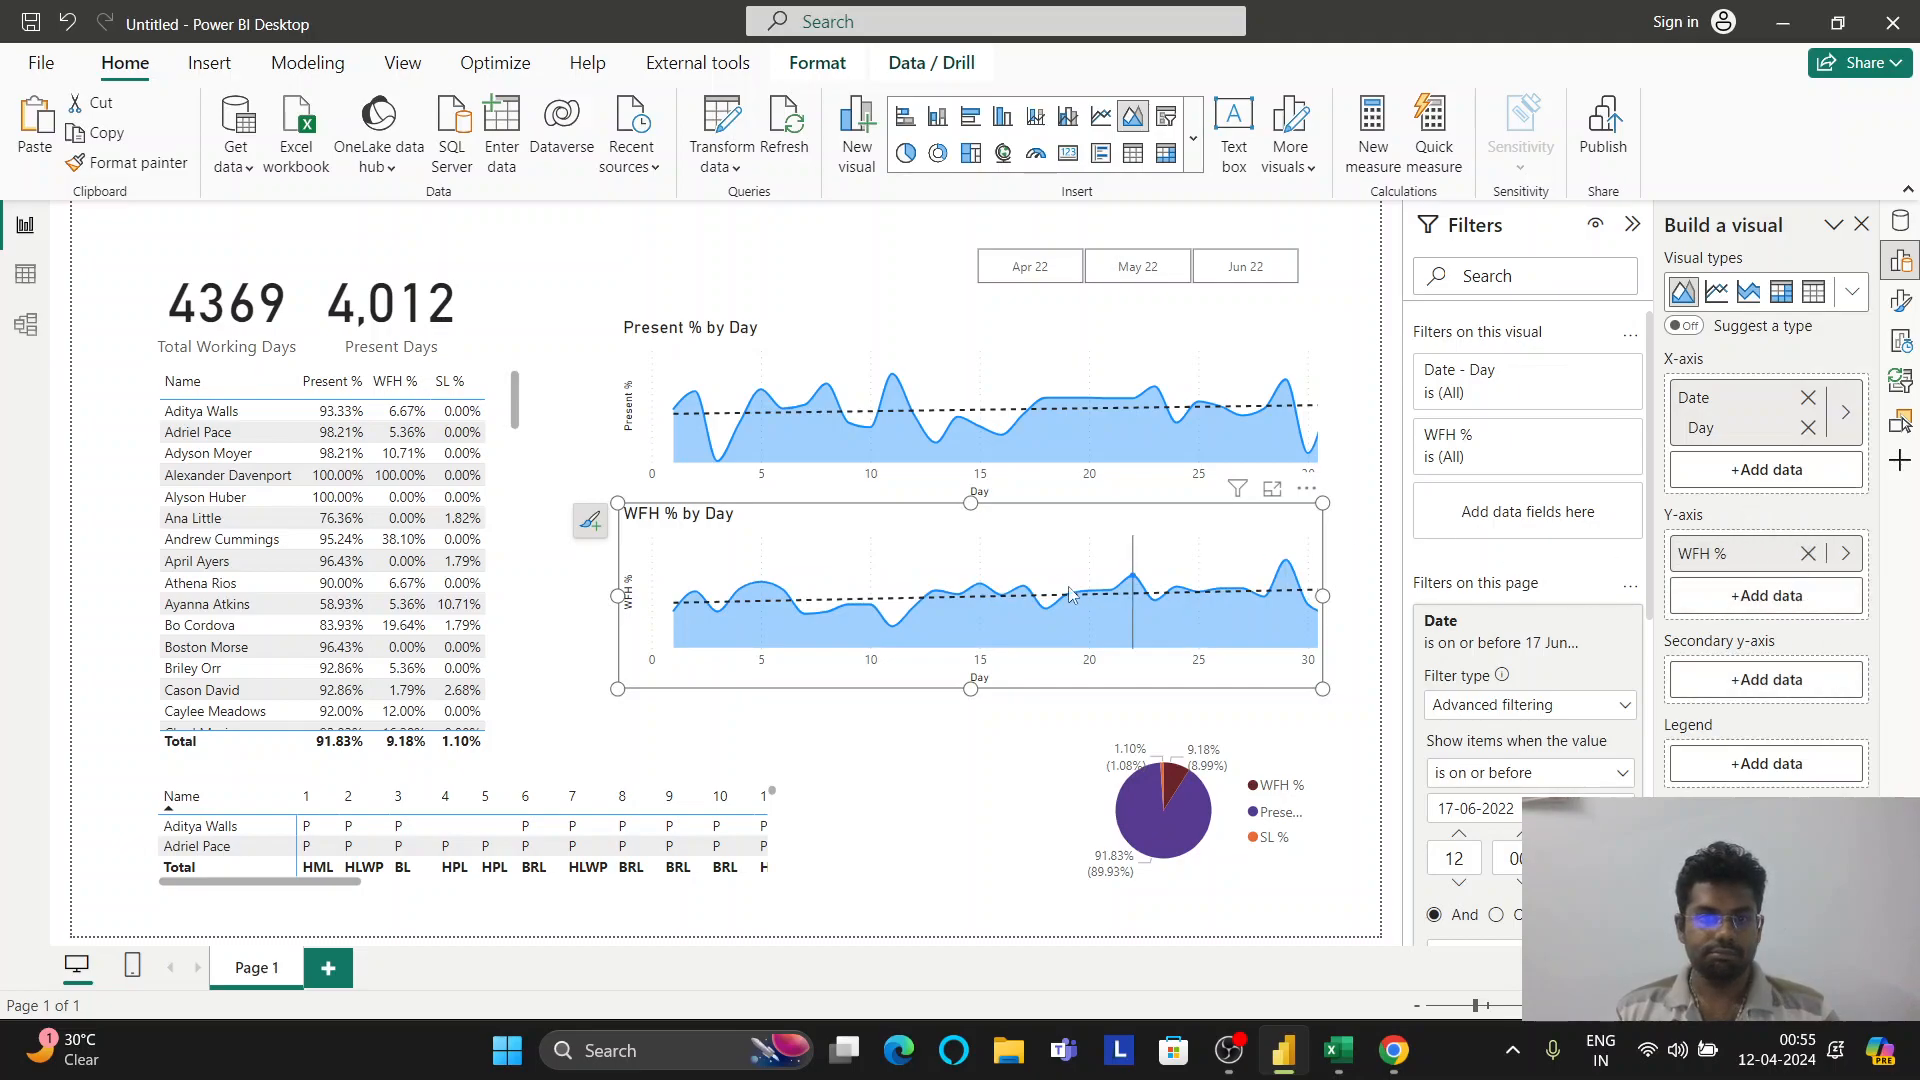
{"action": "mouse_move", "coordinate": [1260, 592]}
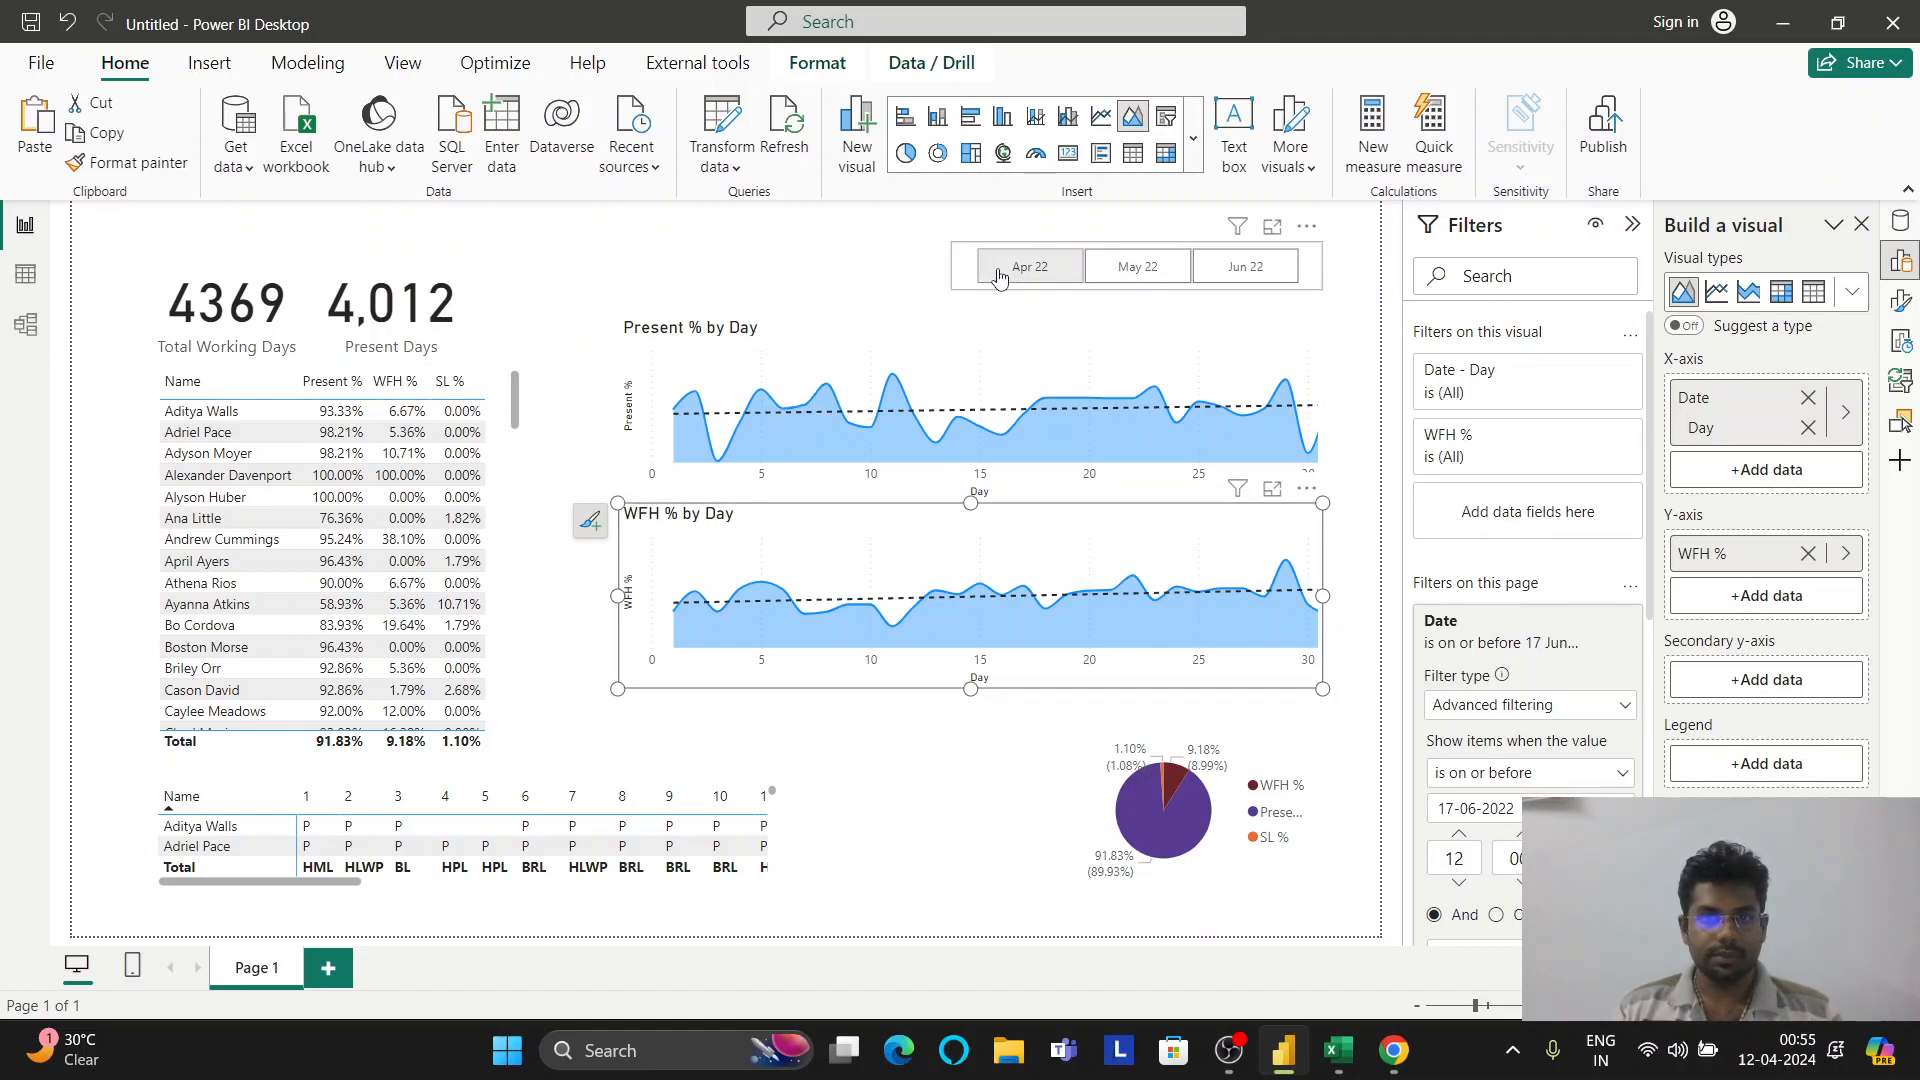
Align the month slicer, then reposition and widen the Present % by Day chart
{"action": "left_click_drag", "start_coordinate": [810, 268], "coordinate": [659, 242]}
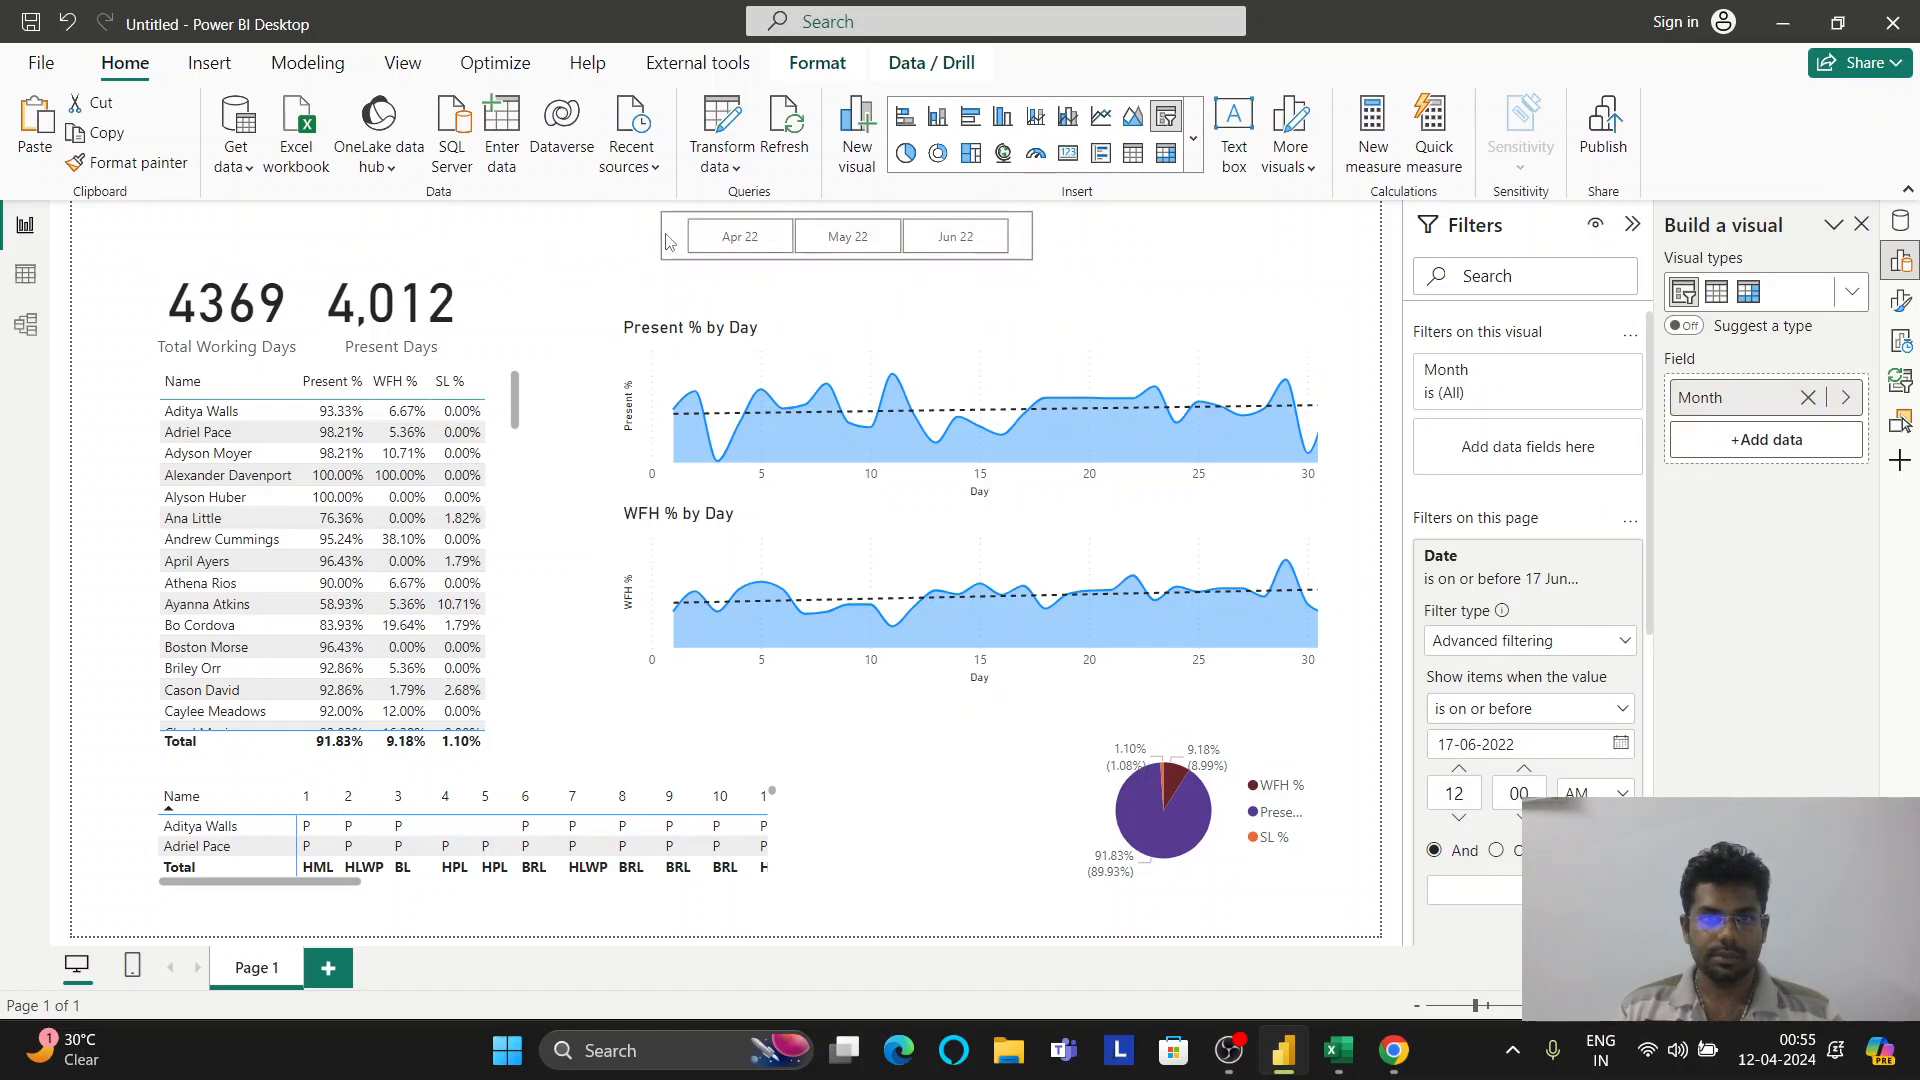
{"action": "left_click", "coordinate": [810, 326]}
{"action": "left_click_drag", "start_coordinate": [945, 340], "coordinate": [954, 312]}
{"action": "left_click_drag", "start_coordinate": [1321, 474], "coordinate": [1277, 415]}
{"action": "mouse_move", "coordinate": [1057, 314]}
{"action": "left_mouse_down"}
{"action": "mouse_move", "coordinate": [1087, 304]}
{"action": "mouse_move", "coordinate": [1060, 301]}
{"action": "left_mouse_up"}
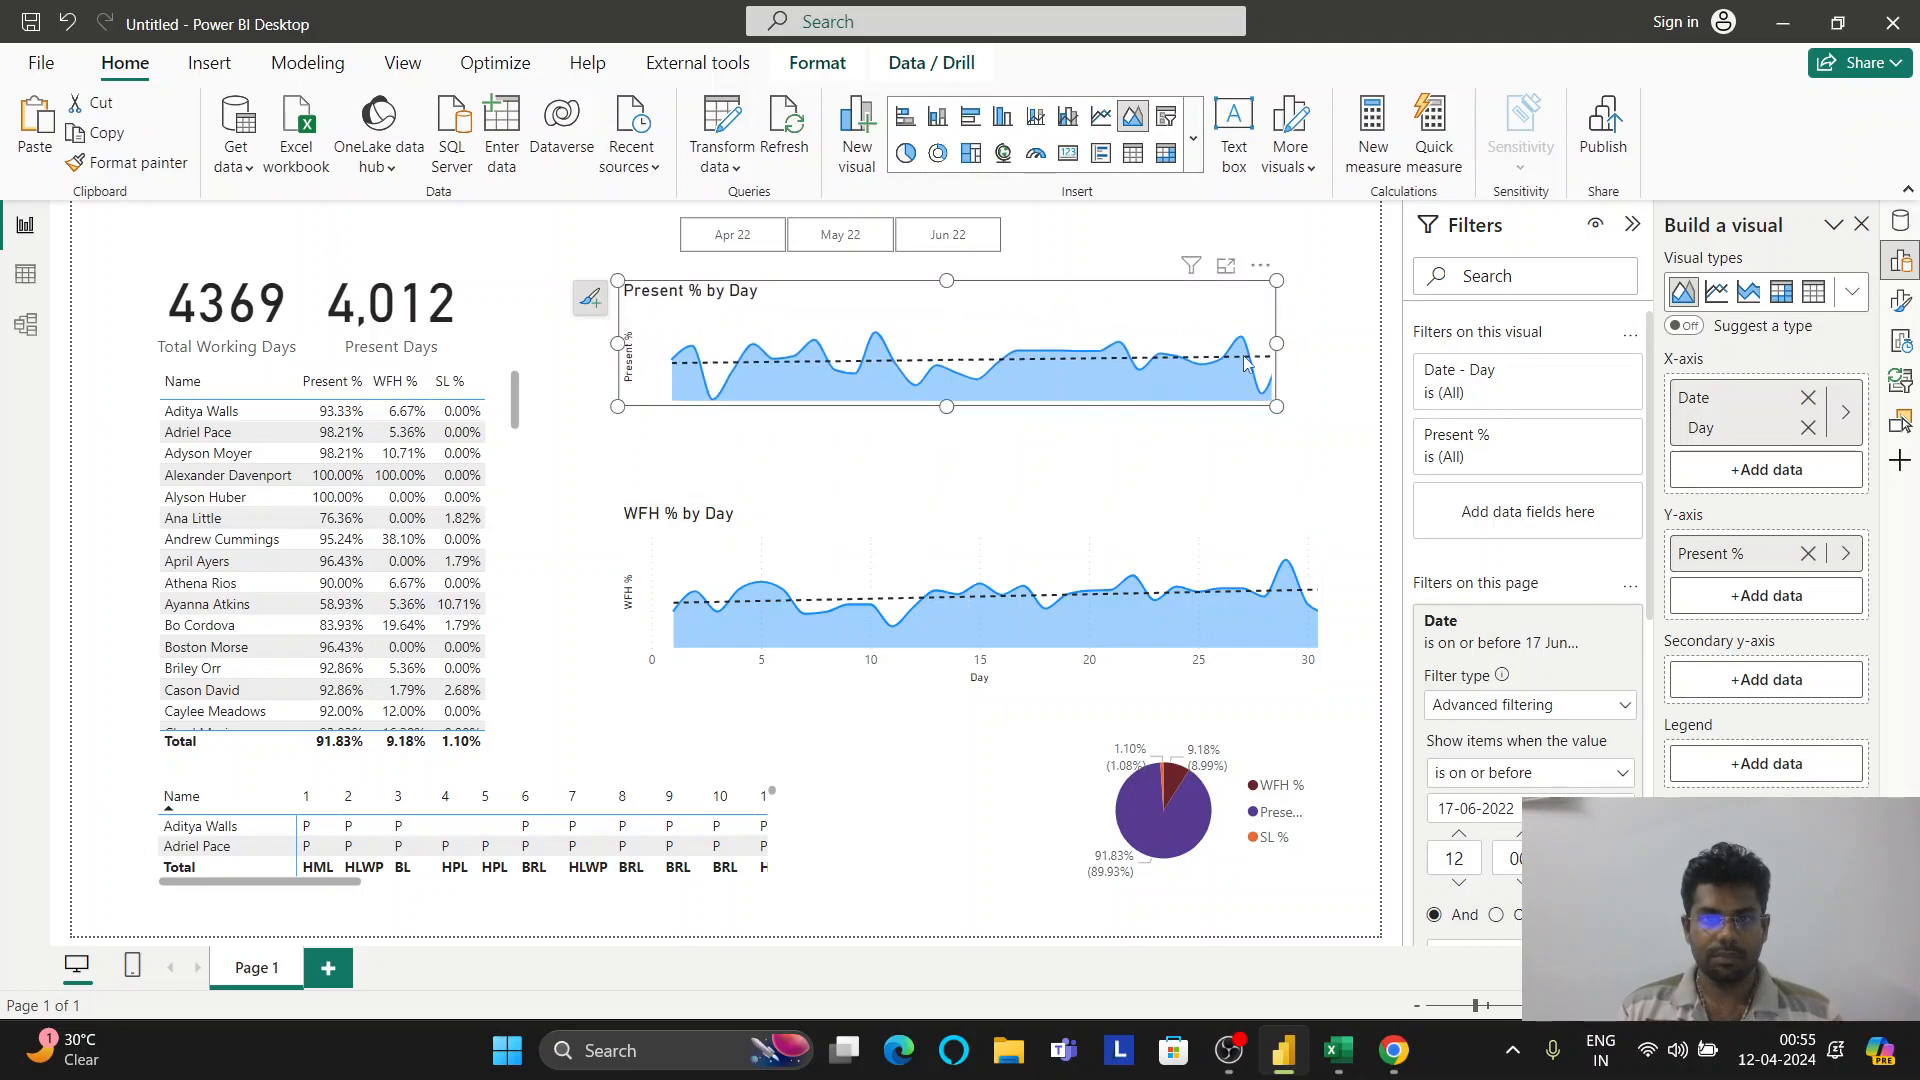
{"action": "left_click_drag", "start_coordinate": [1279, 344], "coordinate": [1323, 344]}
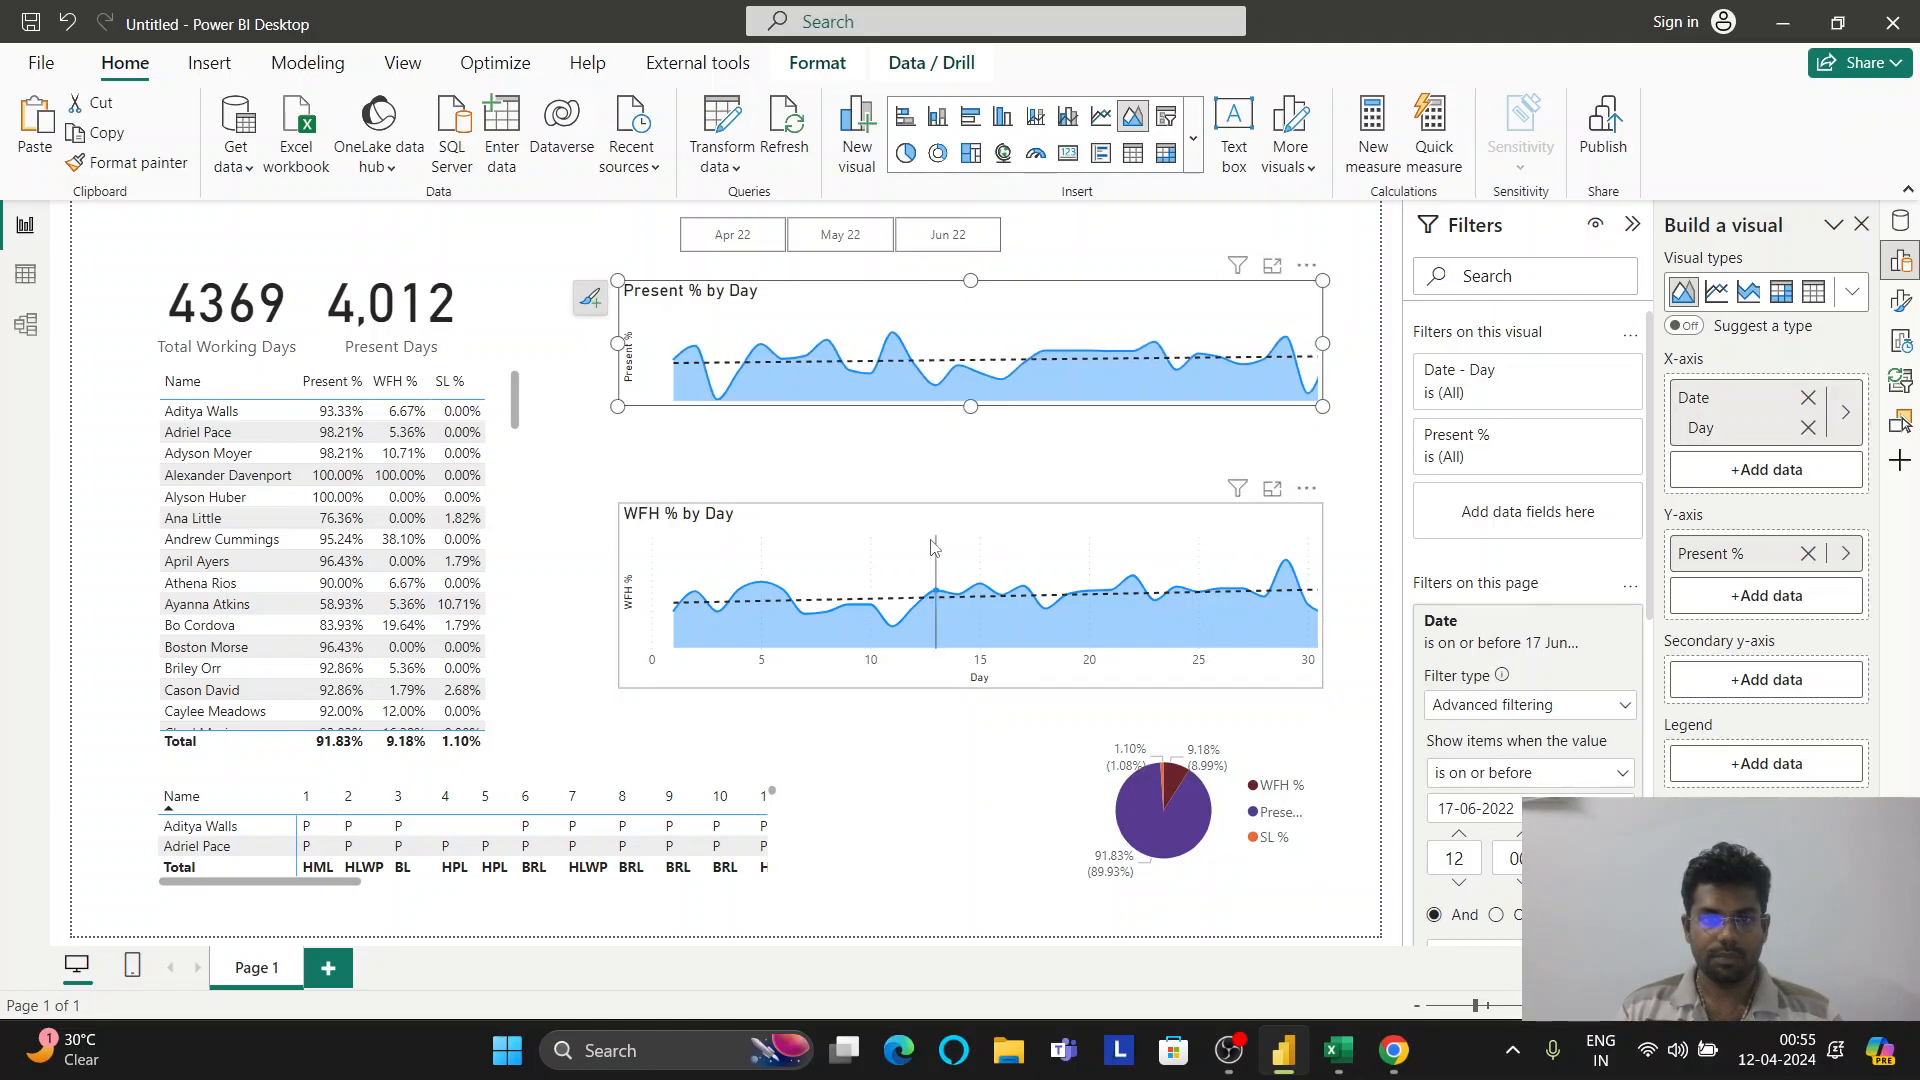
Move the WFH % by Day chart directly under it and make it shorter
{"action": "left_click_drag", "start_coordinate": [950, 552], "coordinate": [940, 463]}
{"action": "left_click_drag", "start_coordinate": [973, 628], "coordinate": [975, 585]}
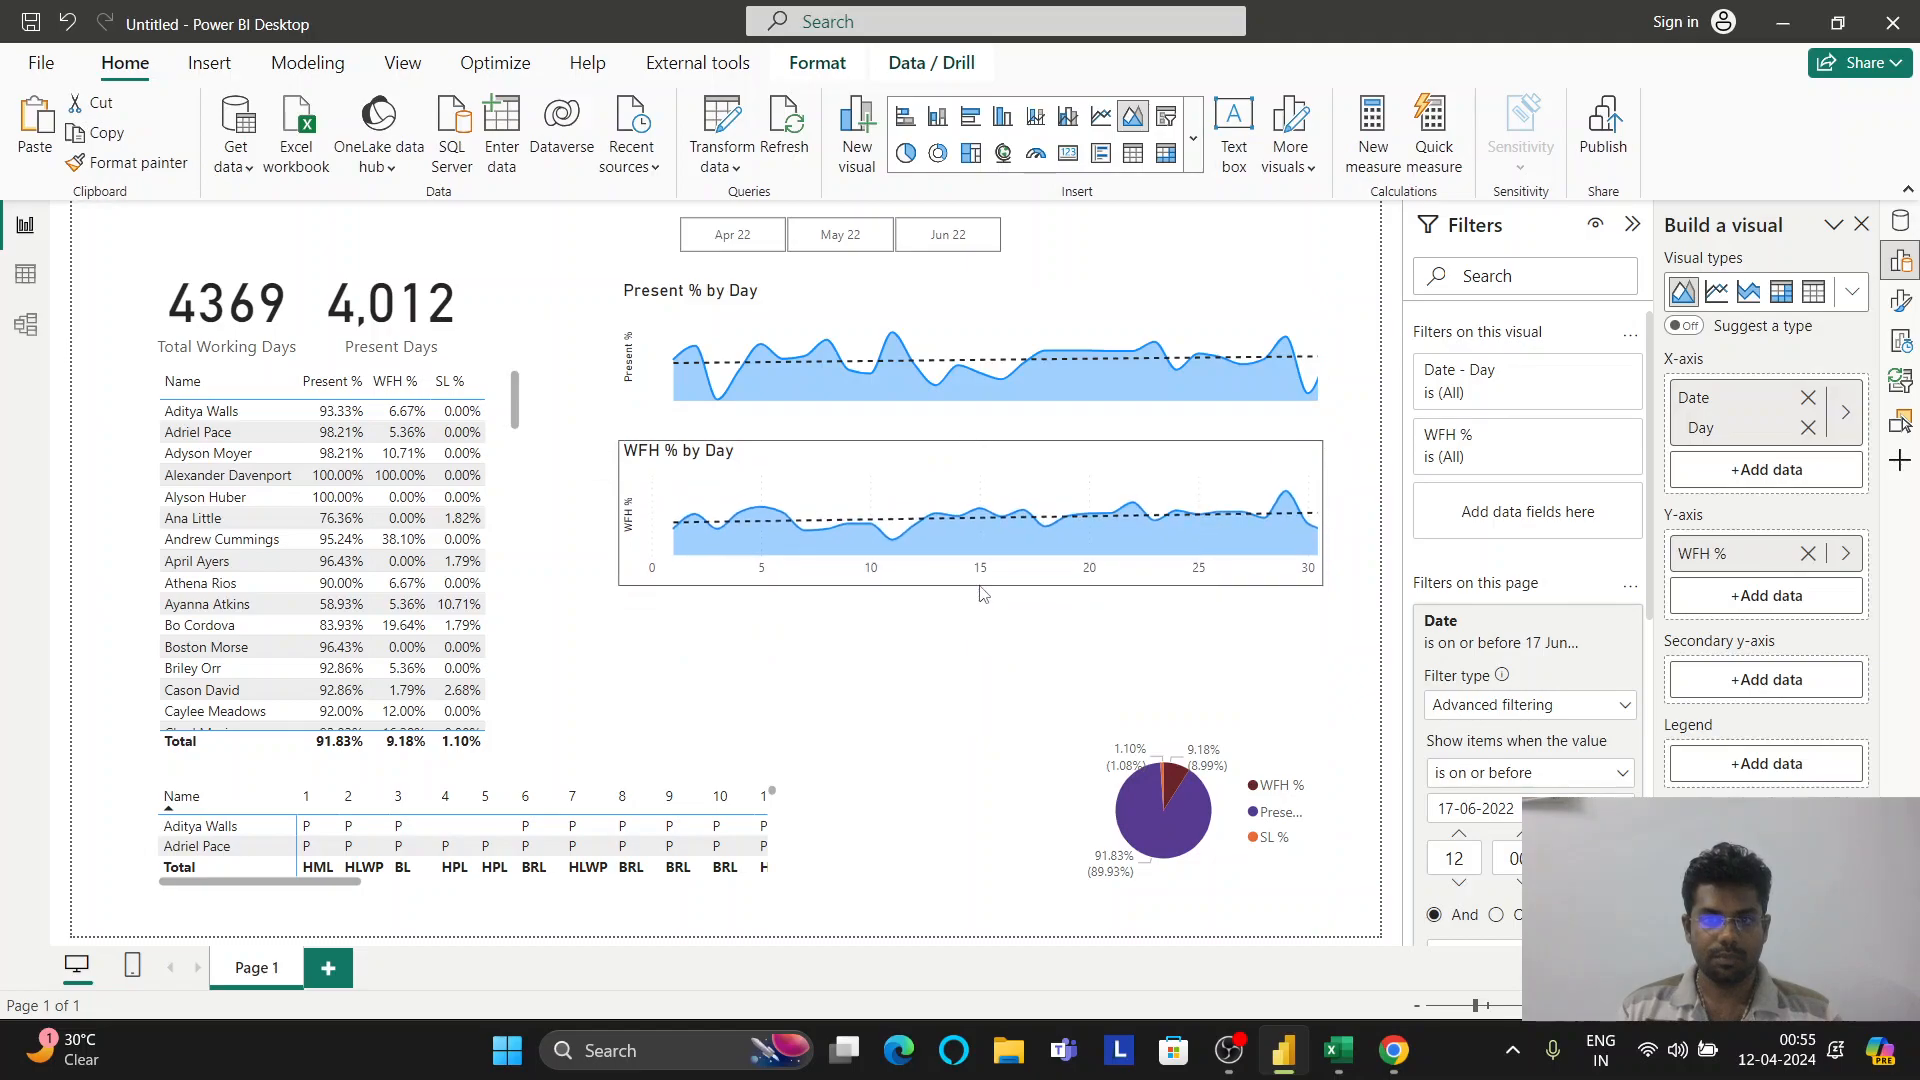
{"action": "left_click", "coordinate": [982, 636]}
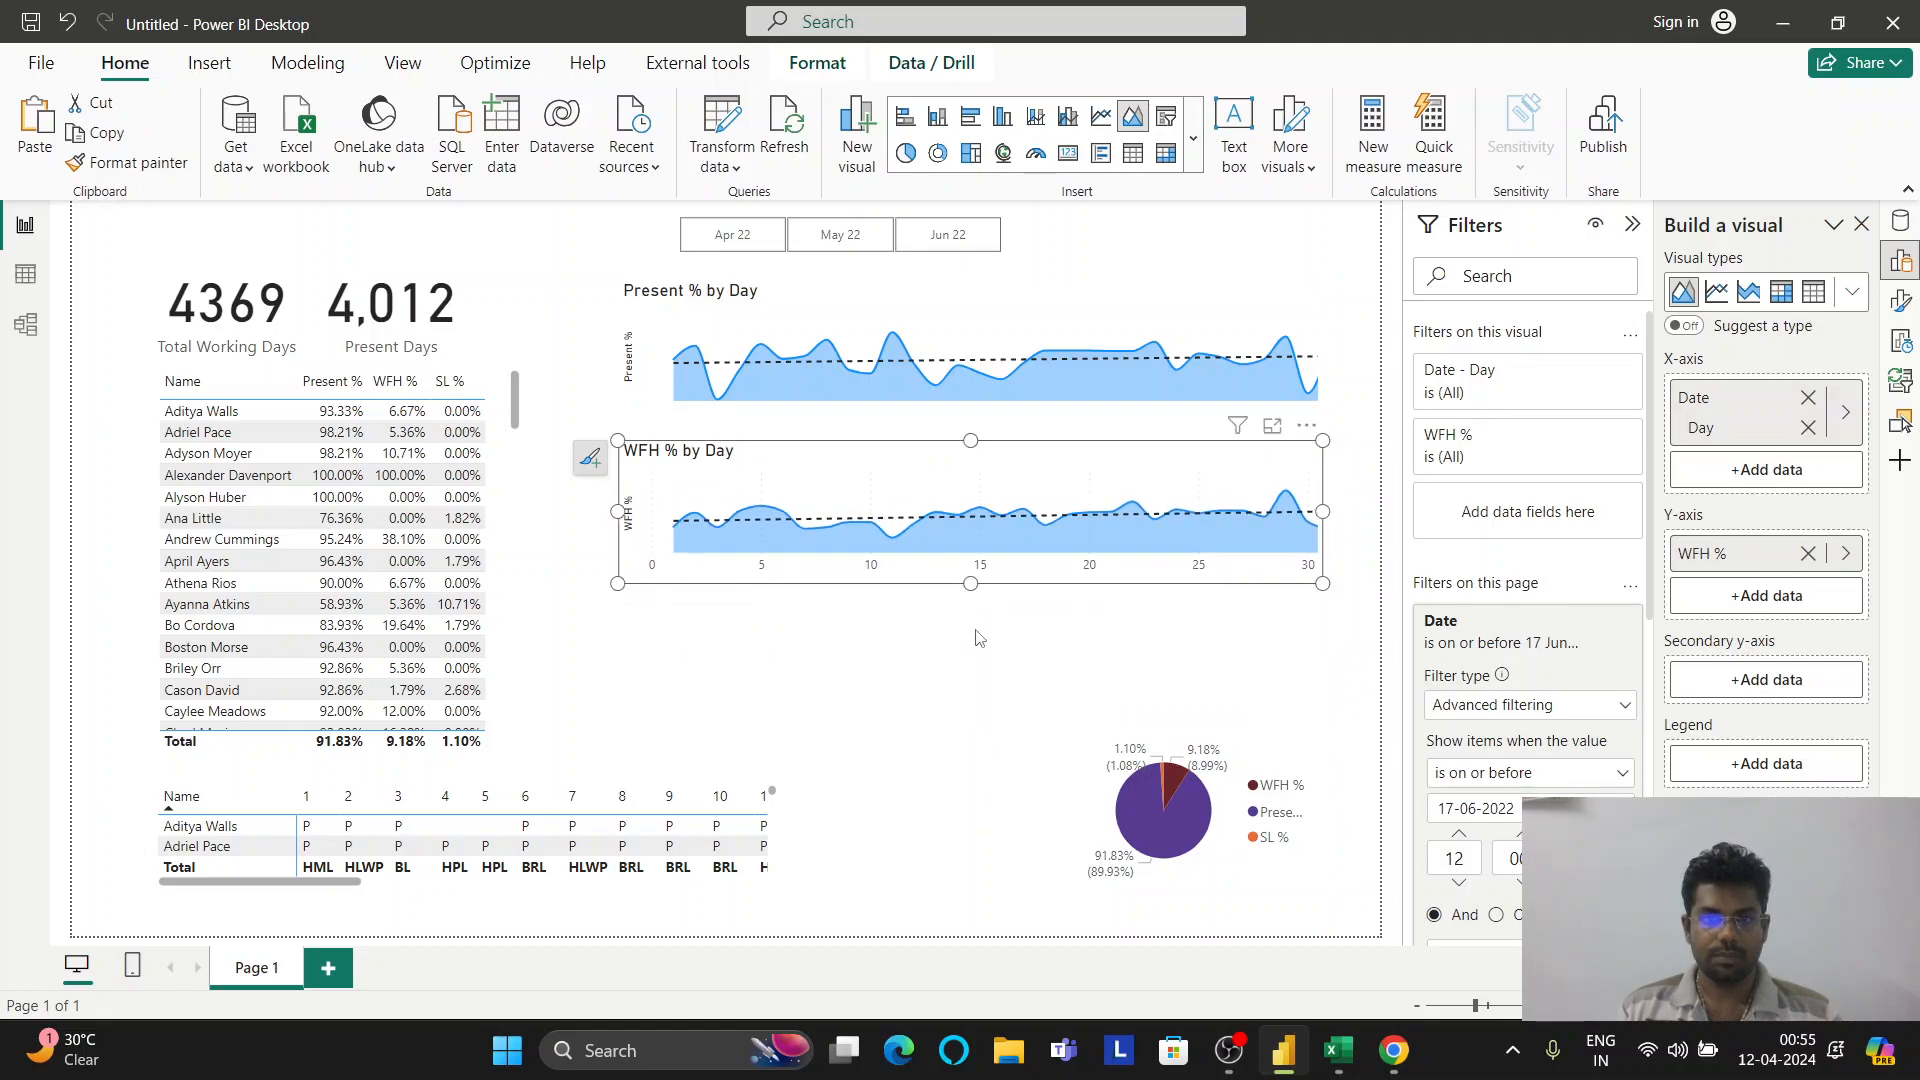
{"action": "left_click", "coordinate": [921, 462]}
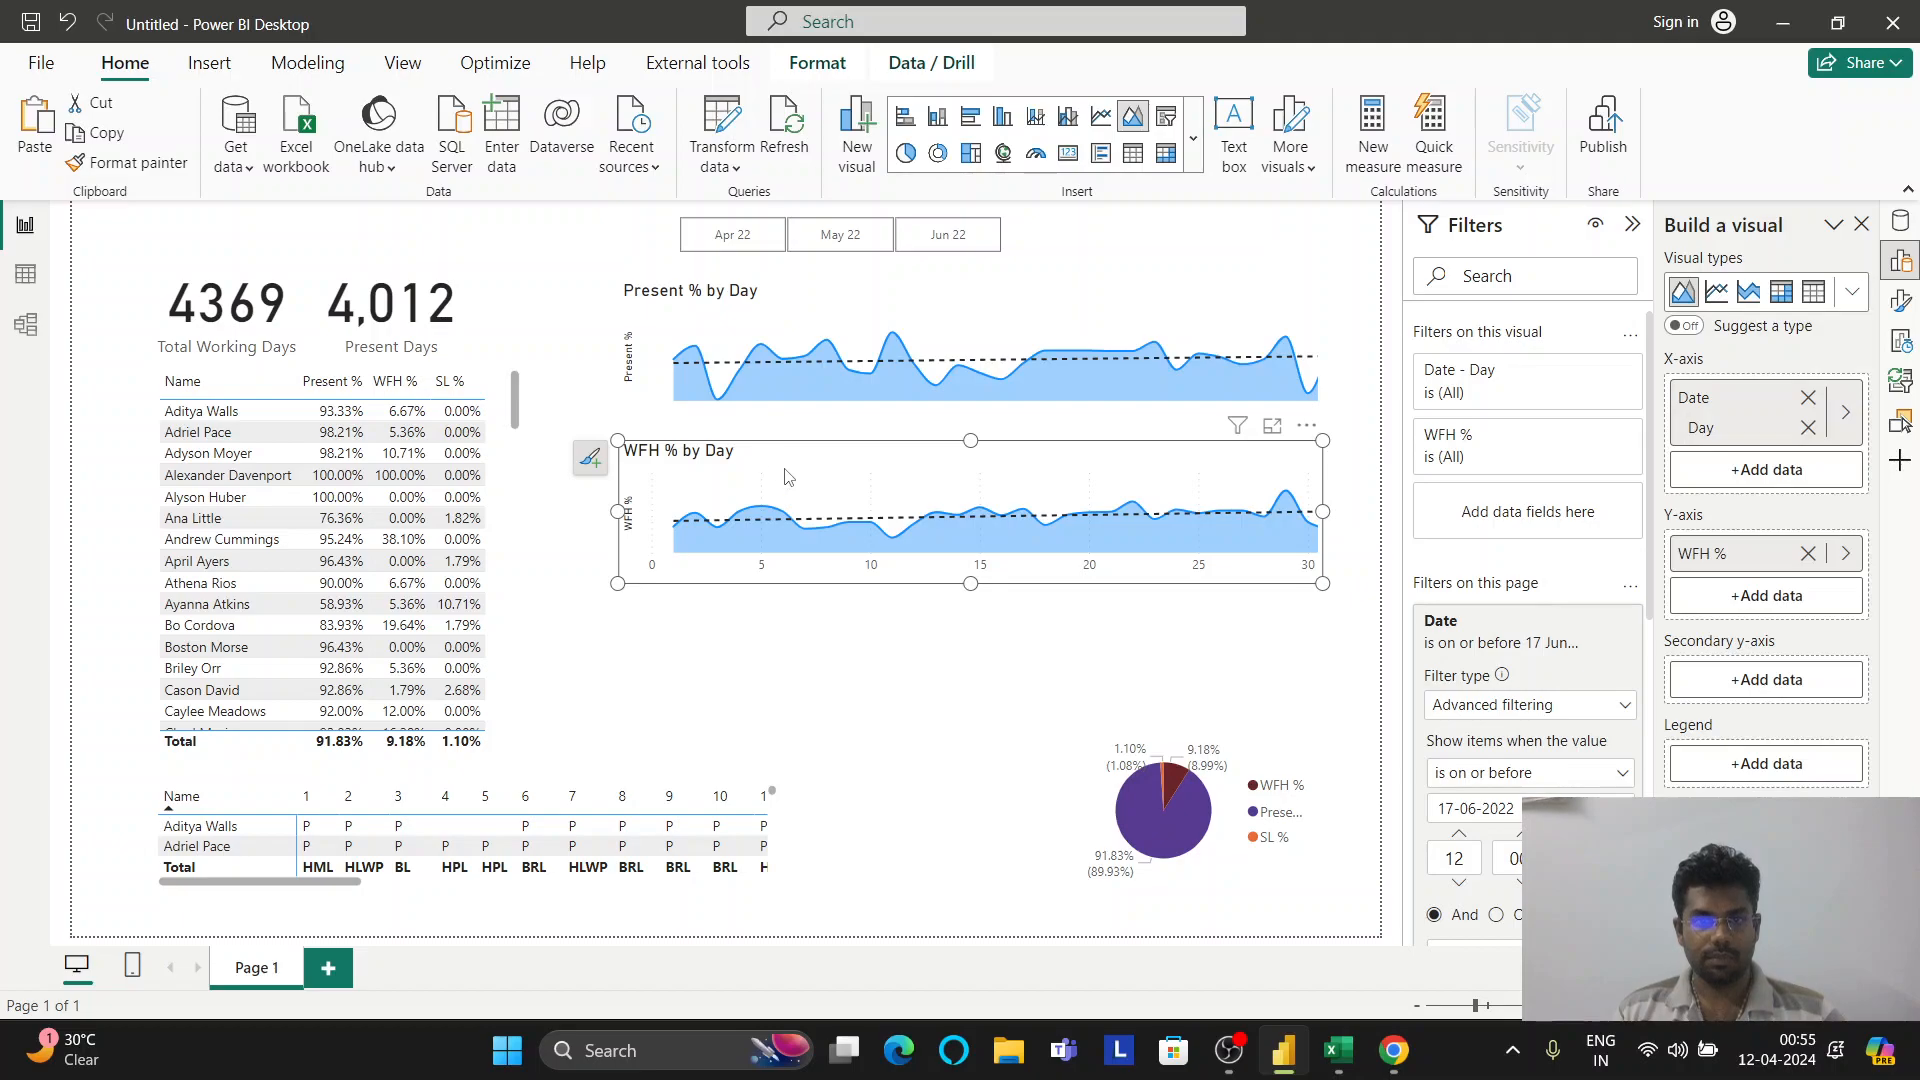
Duplicate the WFH chart below itself and switch the copy's value to SL %
{"action": "key", "text": "ctrl+c"}
{"action": "key", "text": "ctrl+v"}
{"action": "left_click_drag", "start_coordinate": [886, 472], "coordinate": [880, 618]}
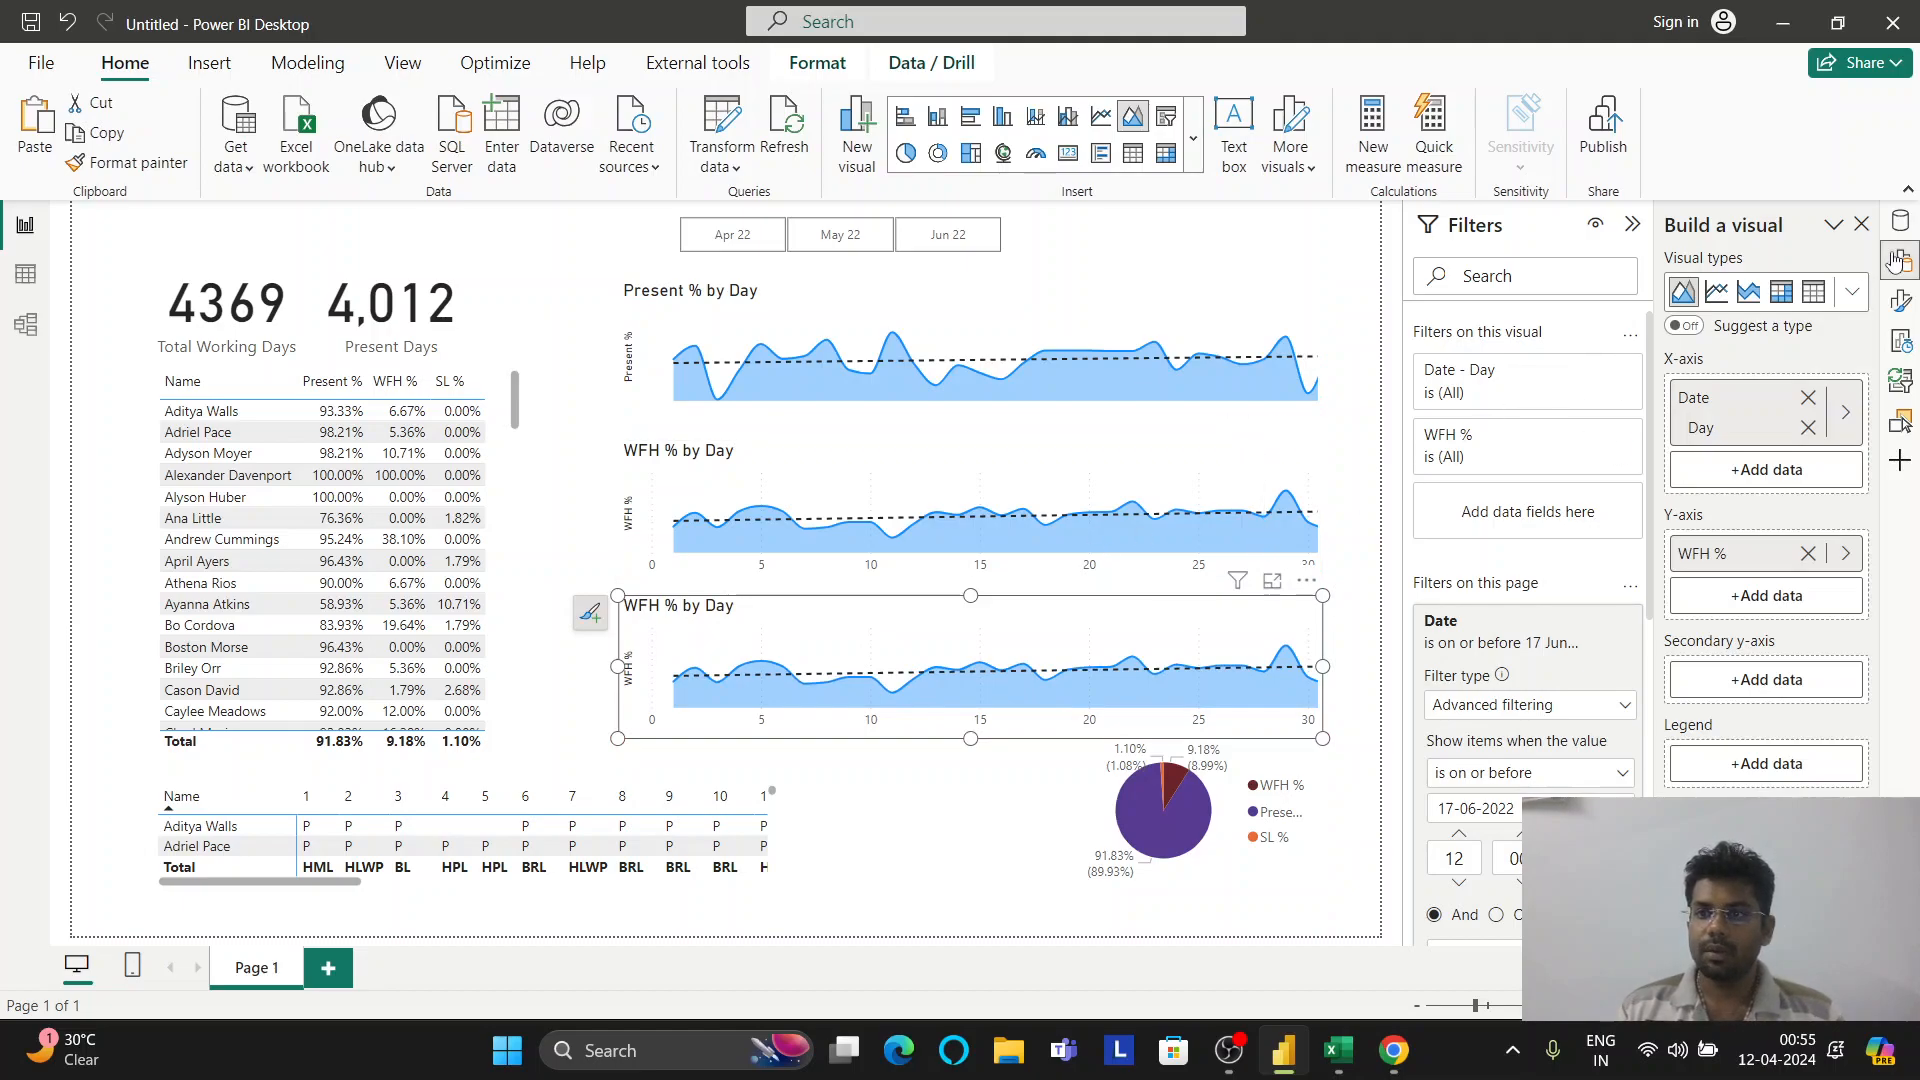
{"action": "left_click", "coordinate": [1846, 553]}
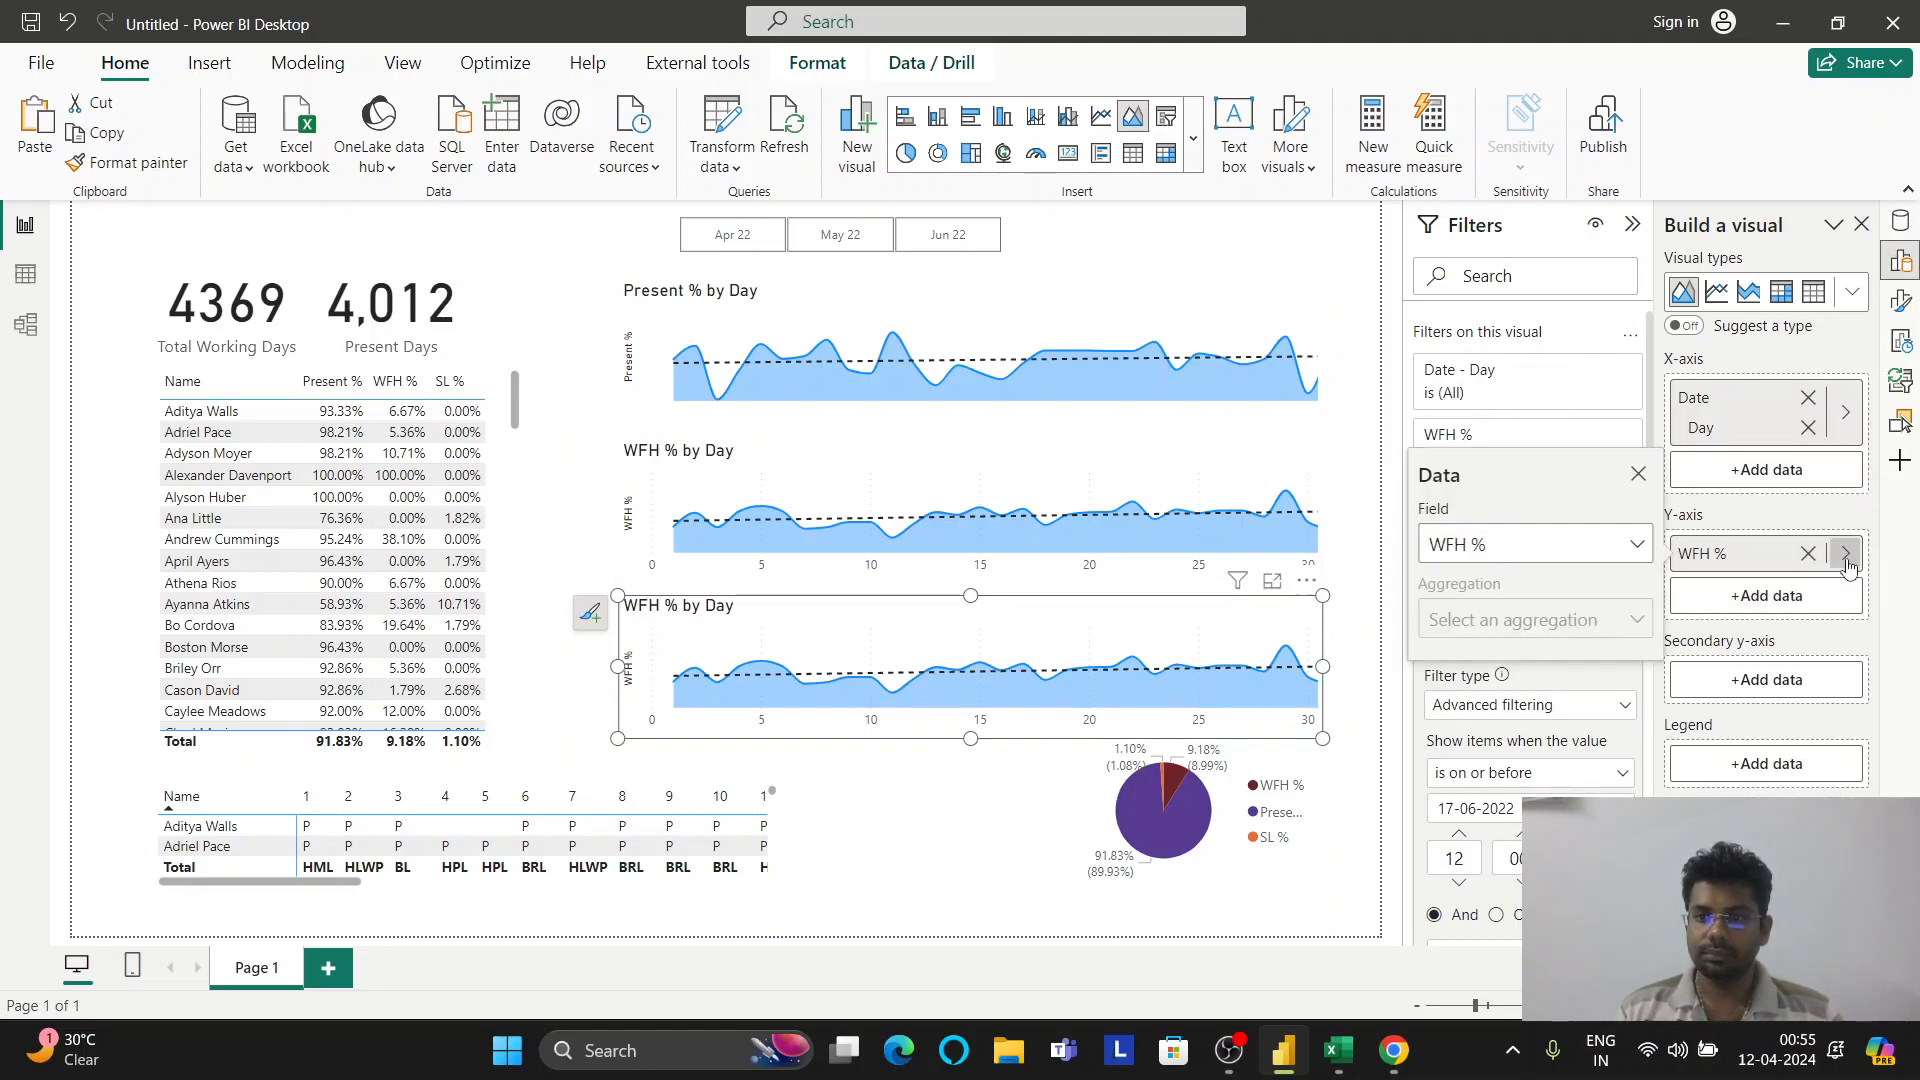
{"action": "left_click", "coordinate": [1615, 545]}
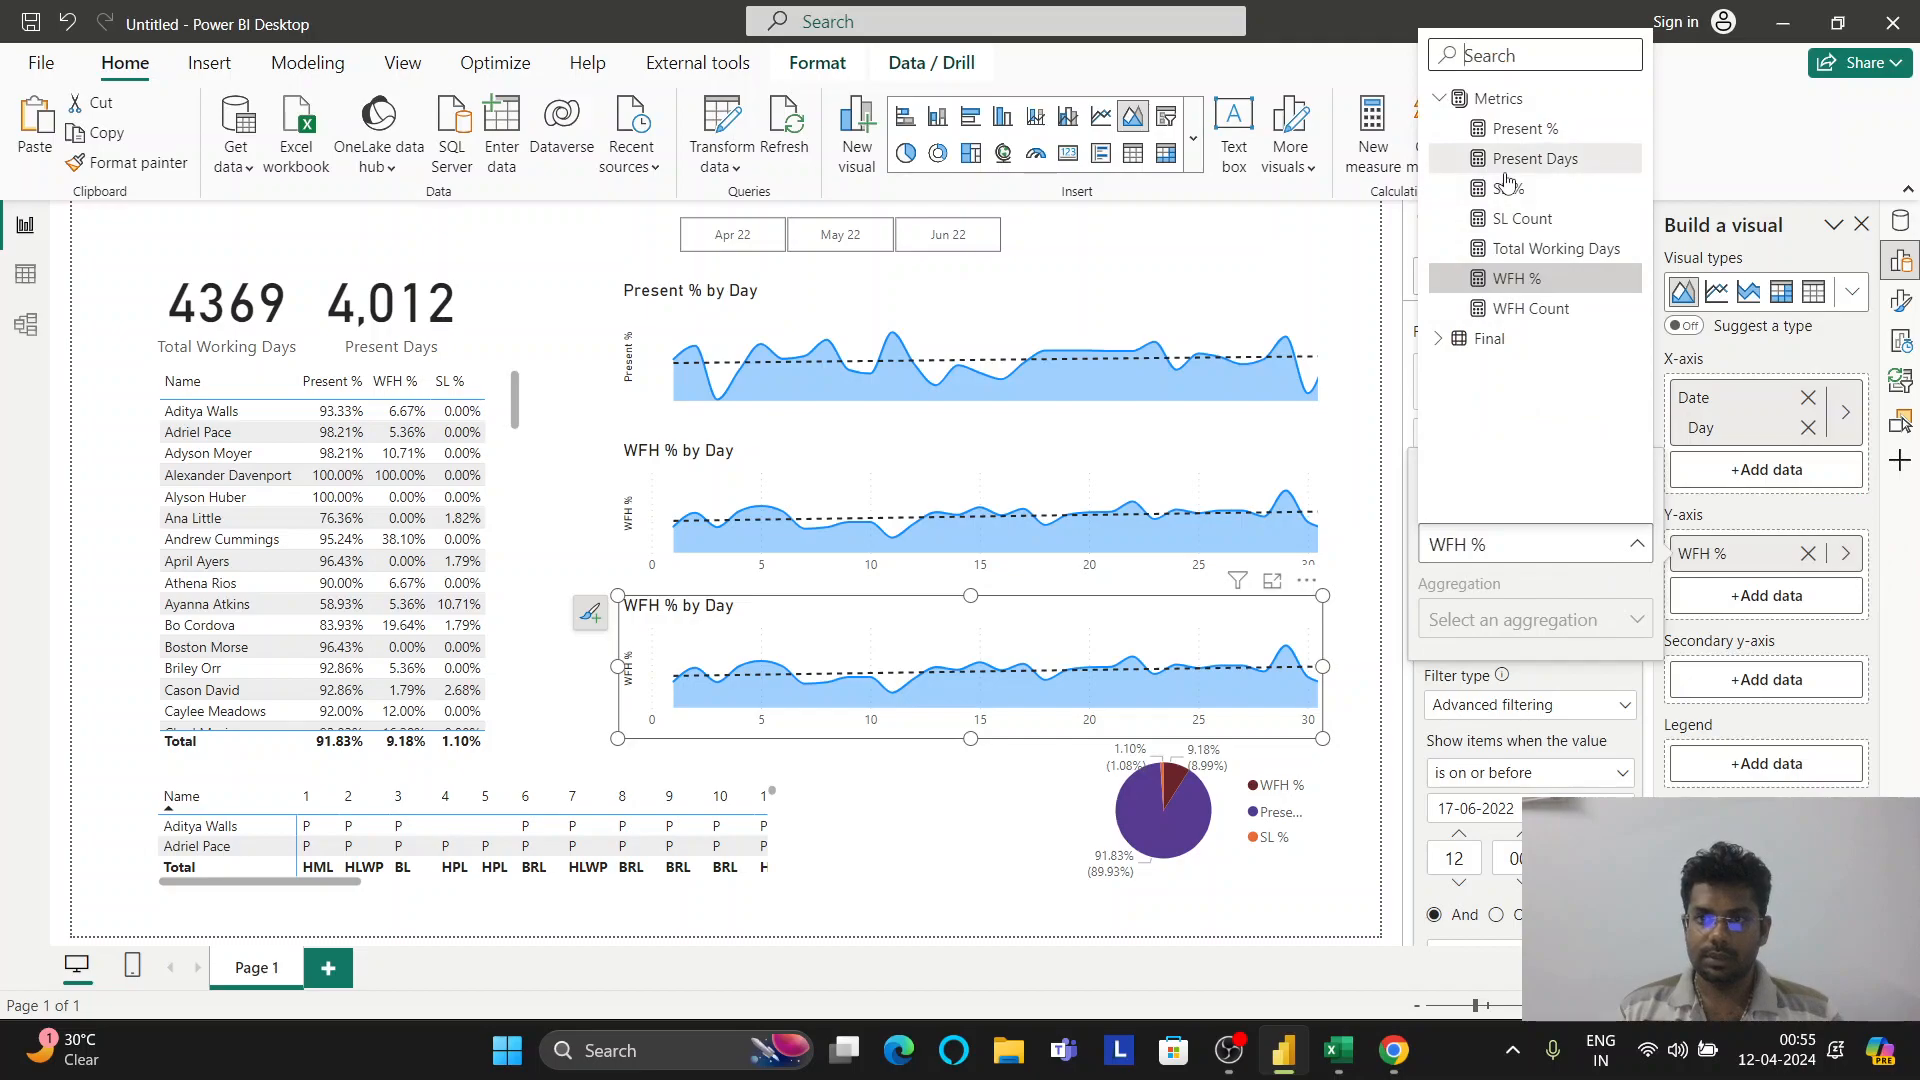
{"action": "left_click", "coordinate": [1510, 188]}
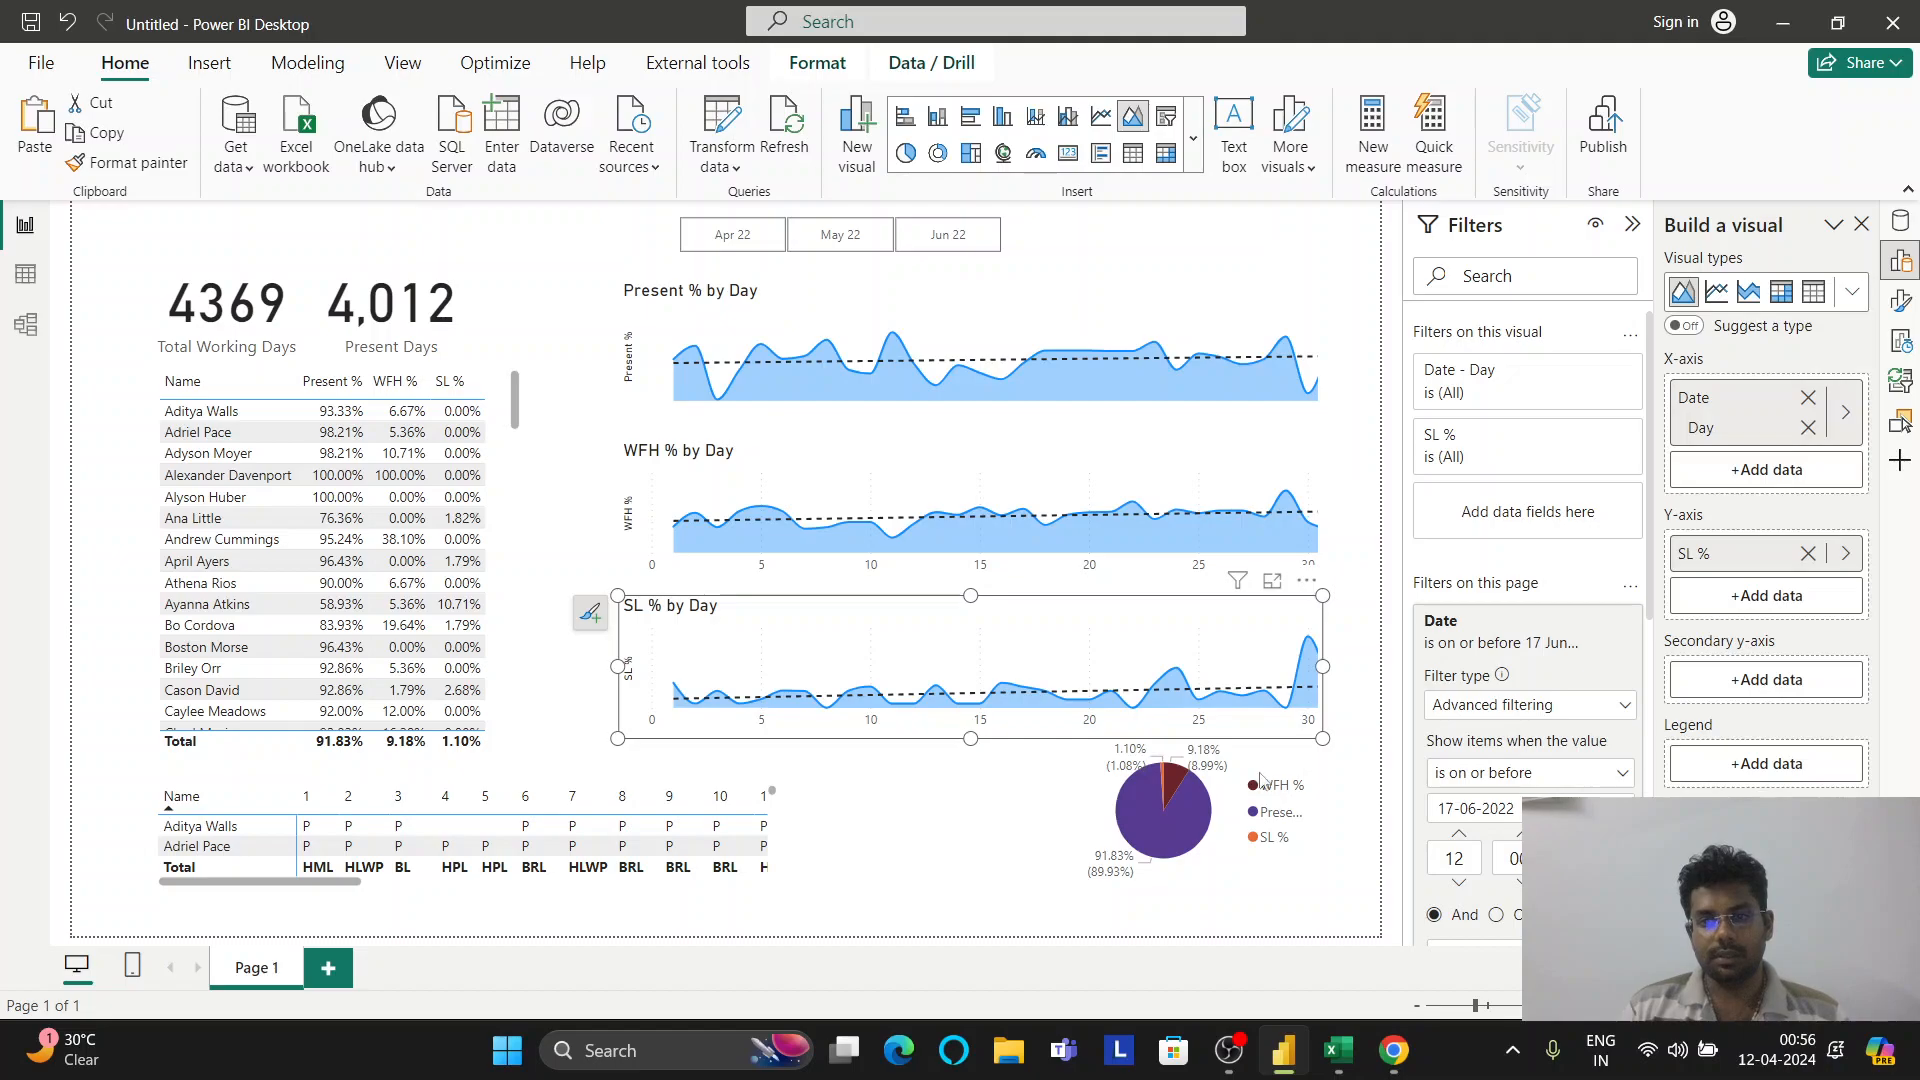
Move the pie chart up-left and place the attendance matrix below the SL % chart
{"action": "left_click", "coordinate": [1205, 825]}
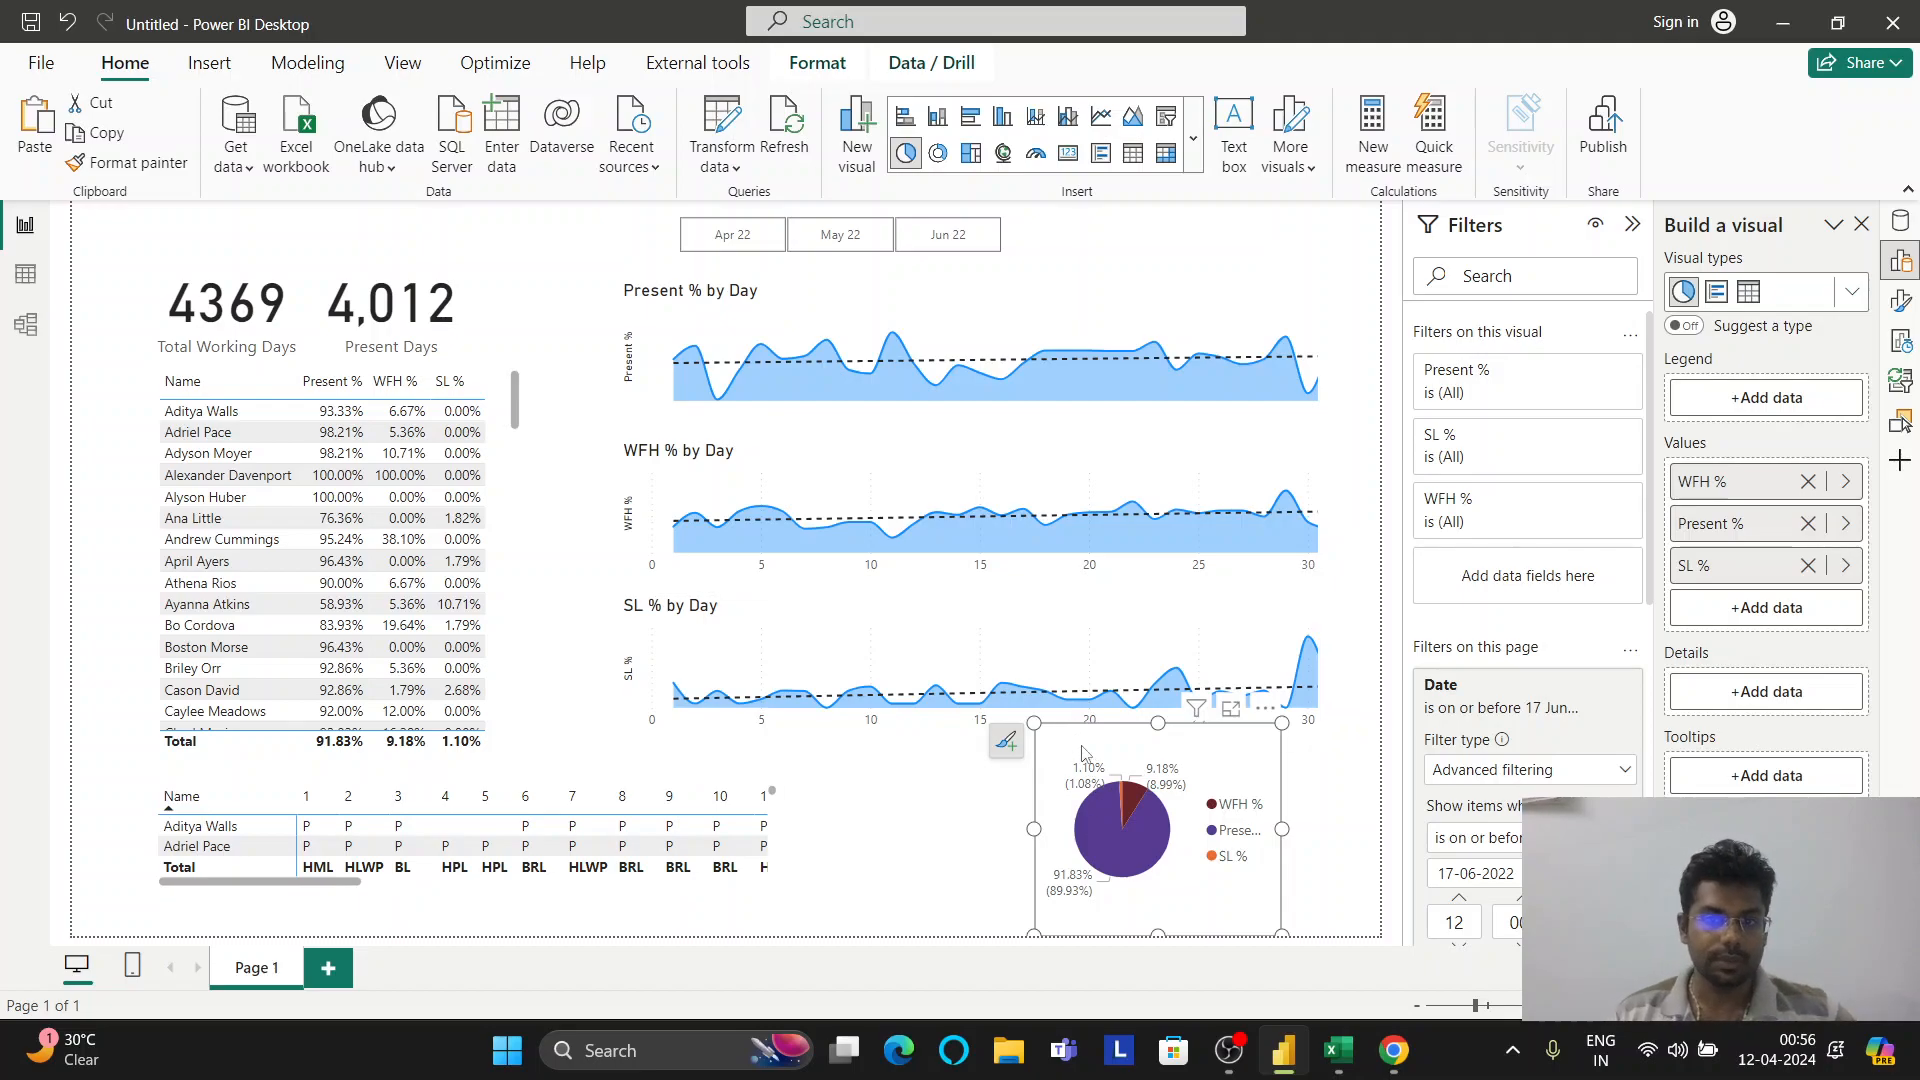
{"action": "left_click_drag", "start_coordinate": [1080, 748], "coordinate": [602, 381]}
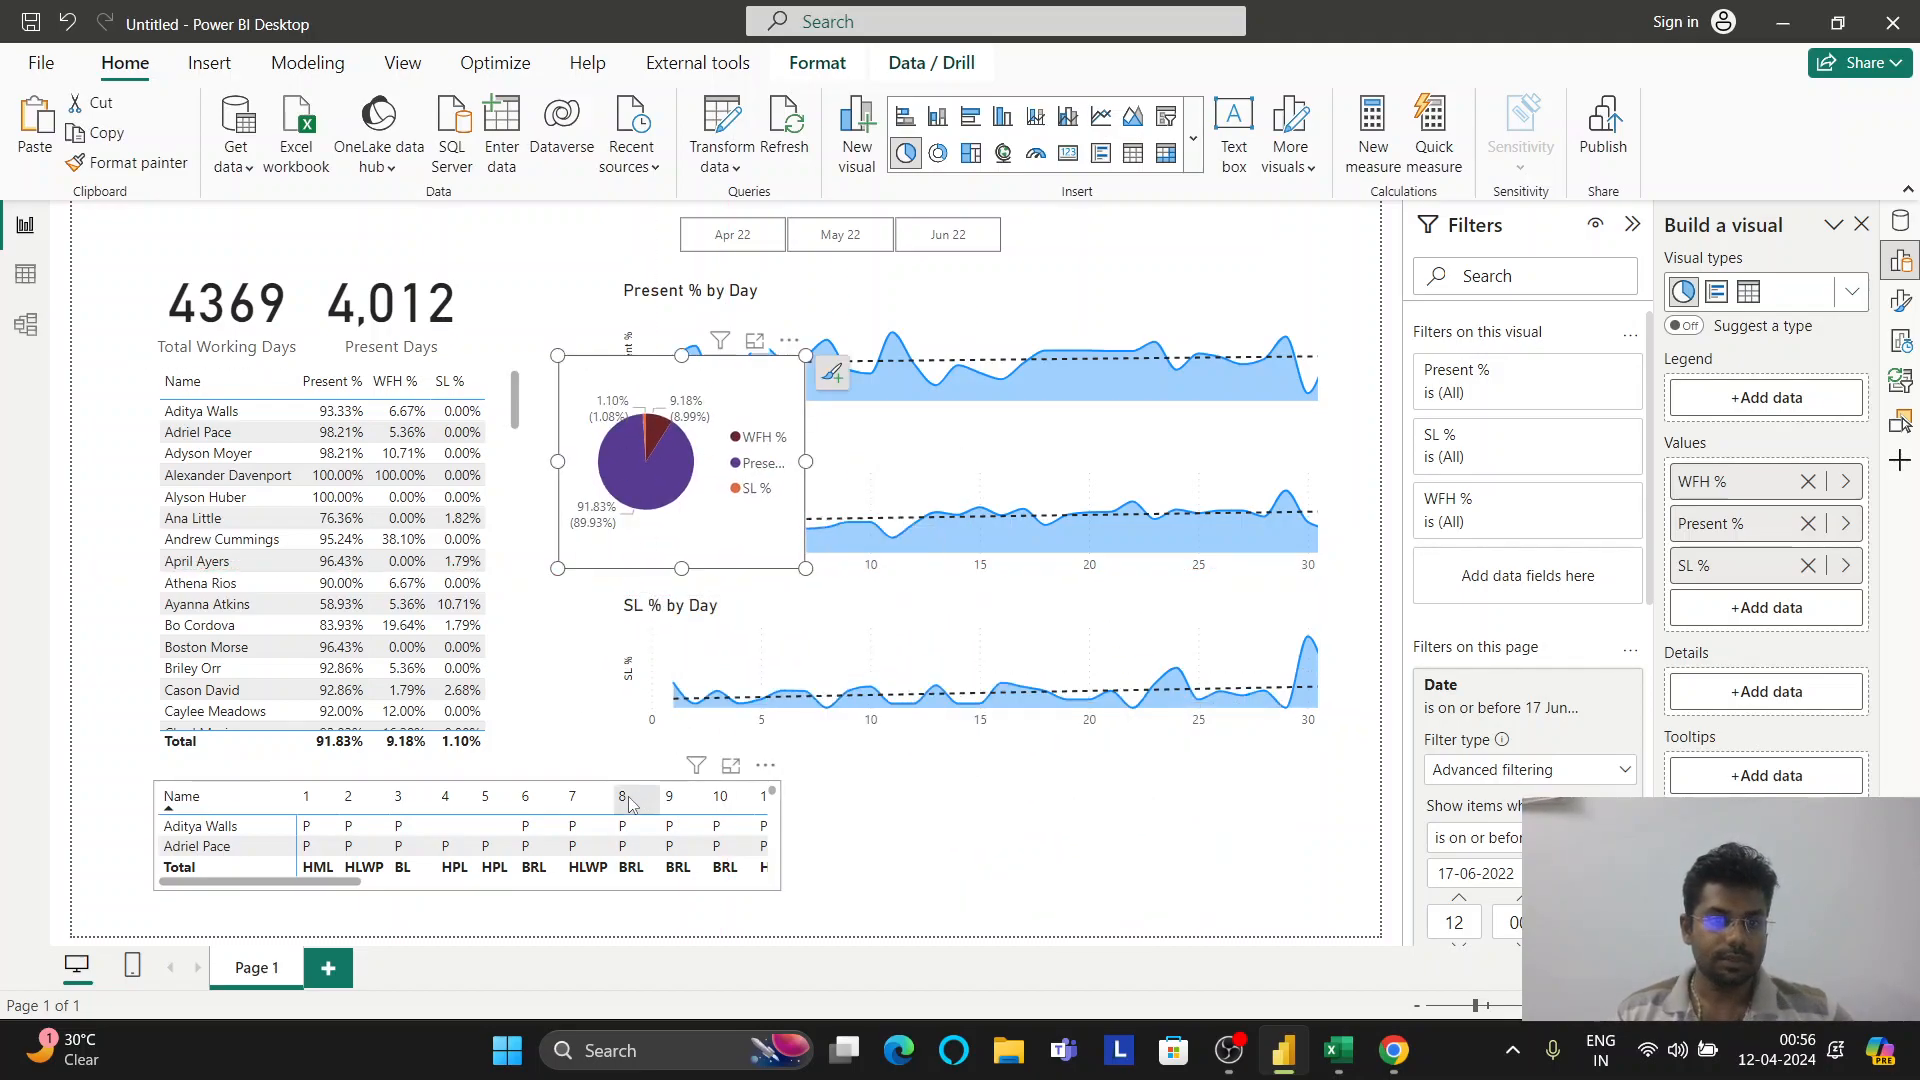
{"action": "left_click_drag", "start_coordinate": [762, 830], "coordinate": [1290, 854]}
{"action": "left_click_drag", "start_coordinate": [1133, 817], "coordinate": [1110, 799]}
Make the employee table one row taller, move it down-left, and move the pie near the cards
{"action": "scroll", "coordinate": [516, 497], "scroll_direction": "down", "scroll_amount": 5}
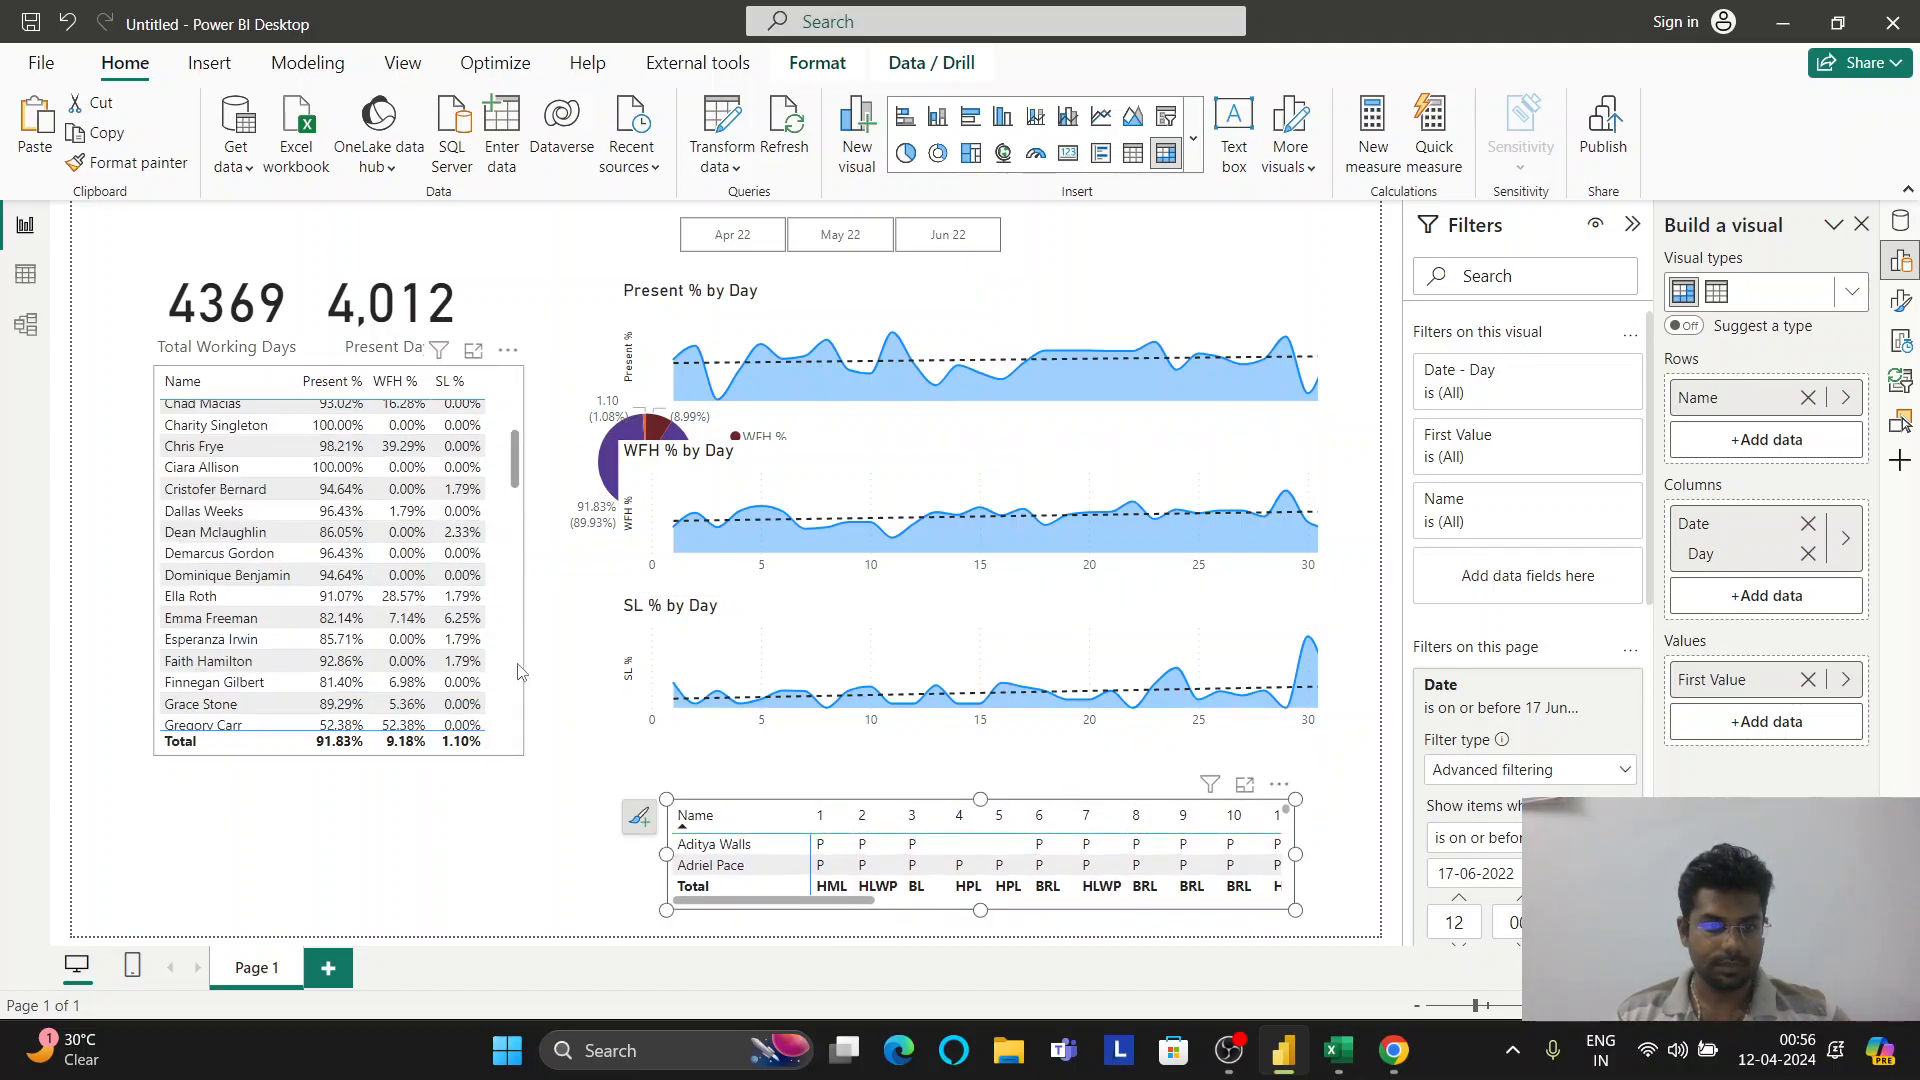
{"action": "left_click", "coordinate": [520, 400]}
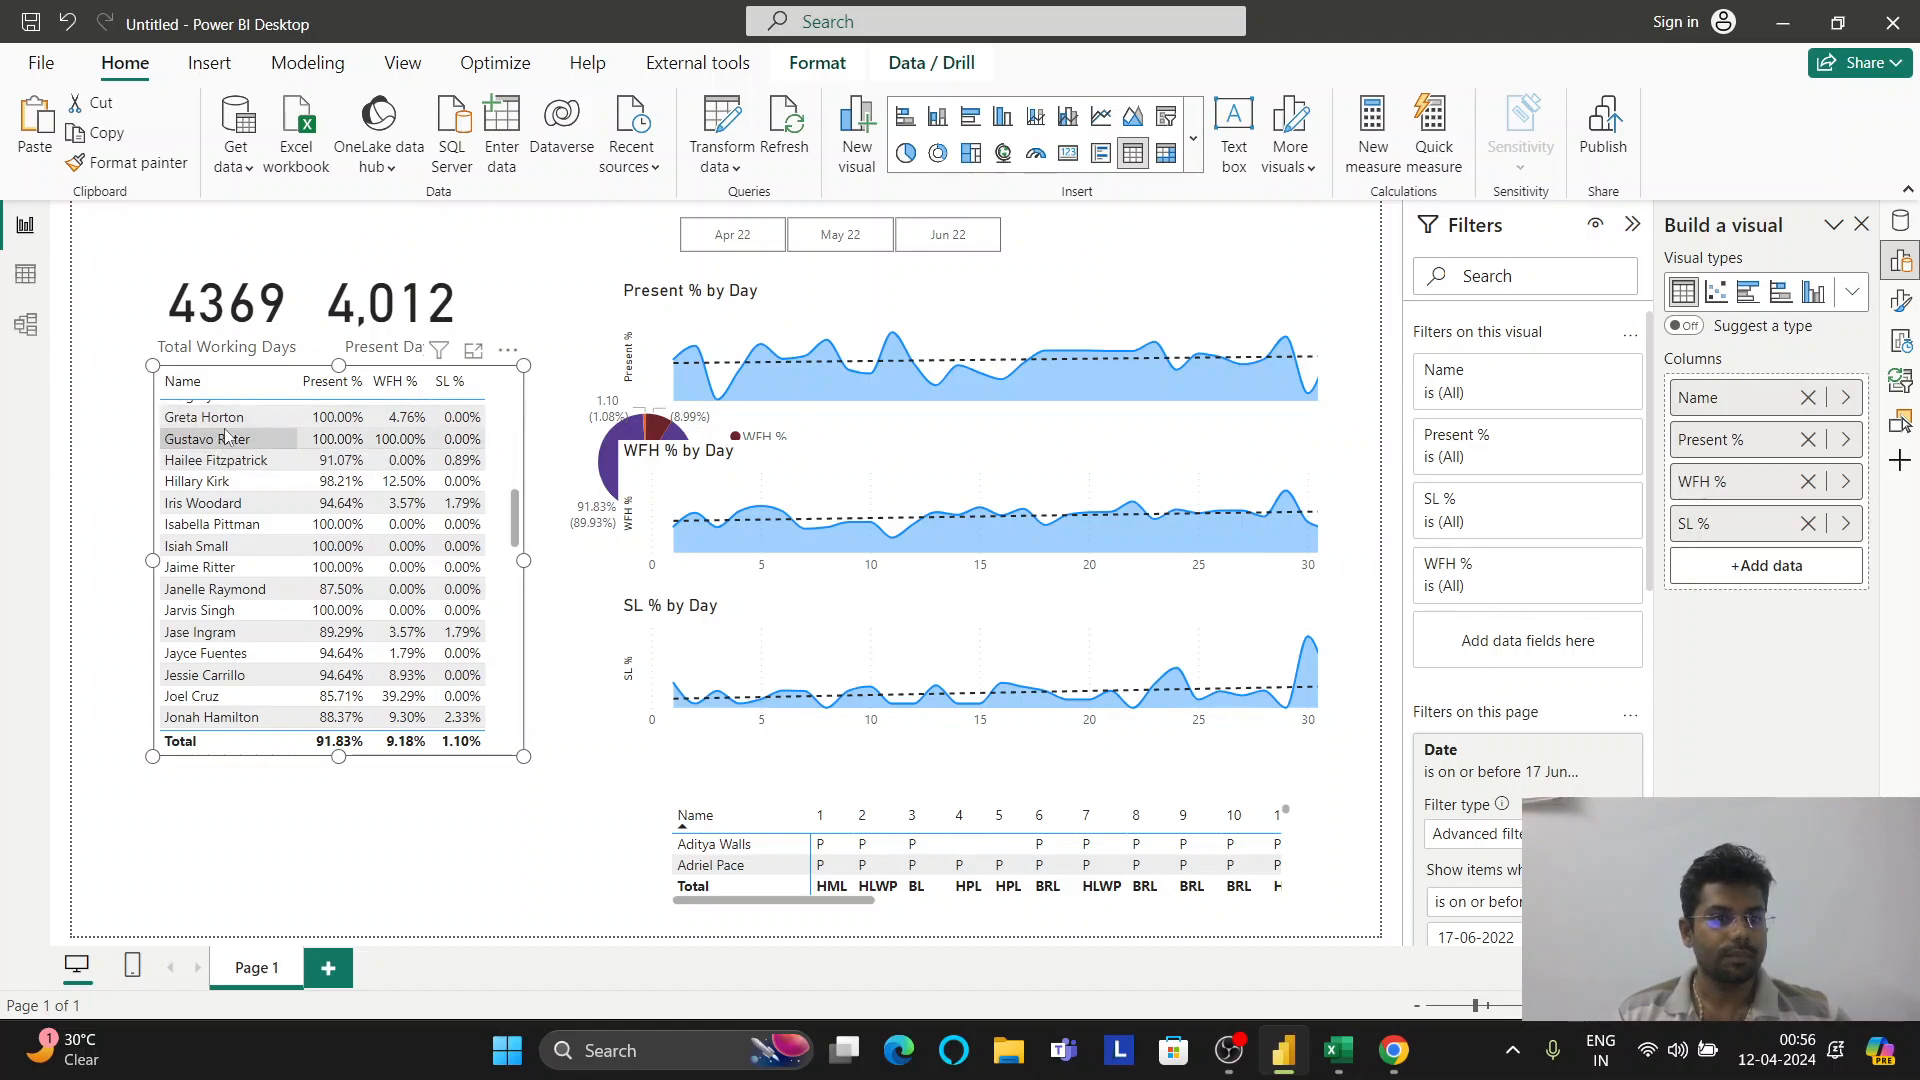
{"action": "left_click_drag", "start_coordinate": [340, 757], "coordinate": [340, 781]}
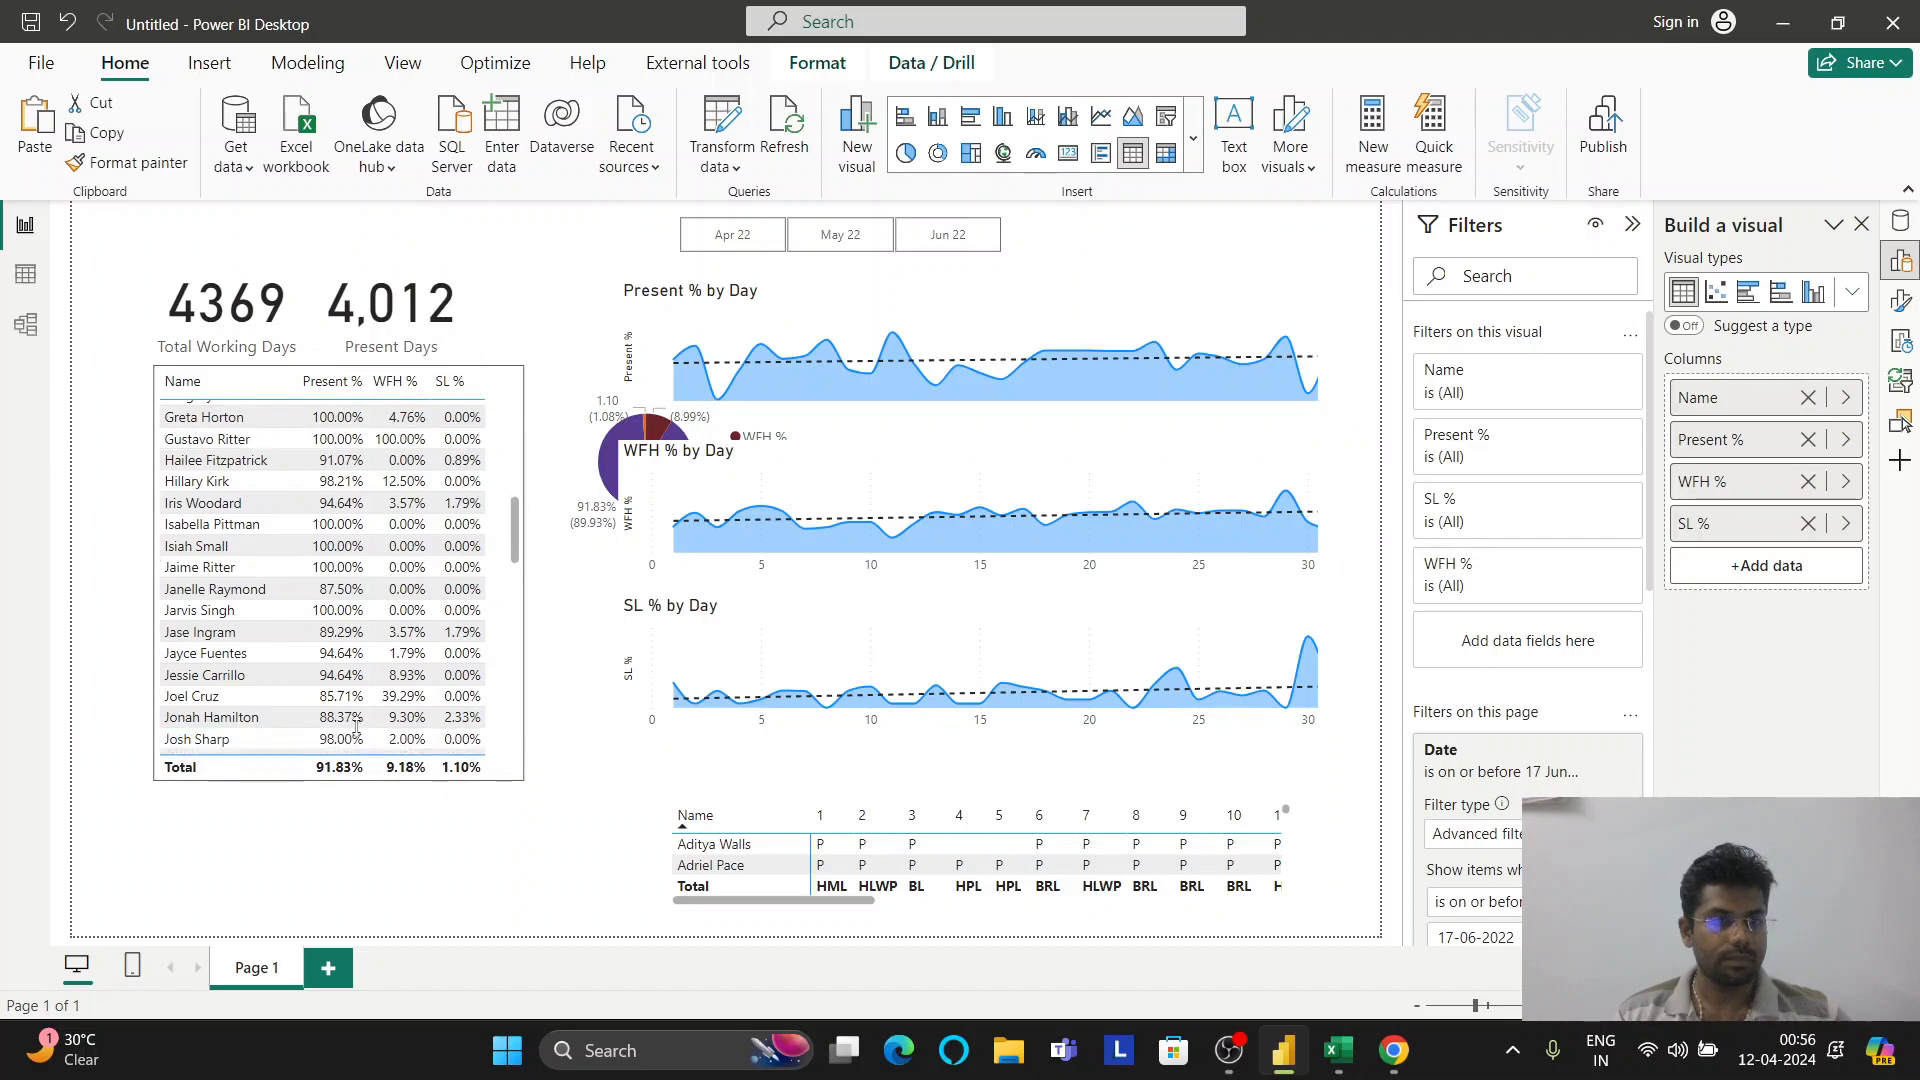
{"action": "left_click_drag", "start_coordinate": [506, 408], "coordinate": [491, 547]}
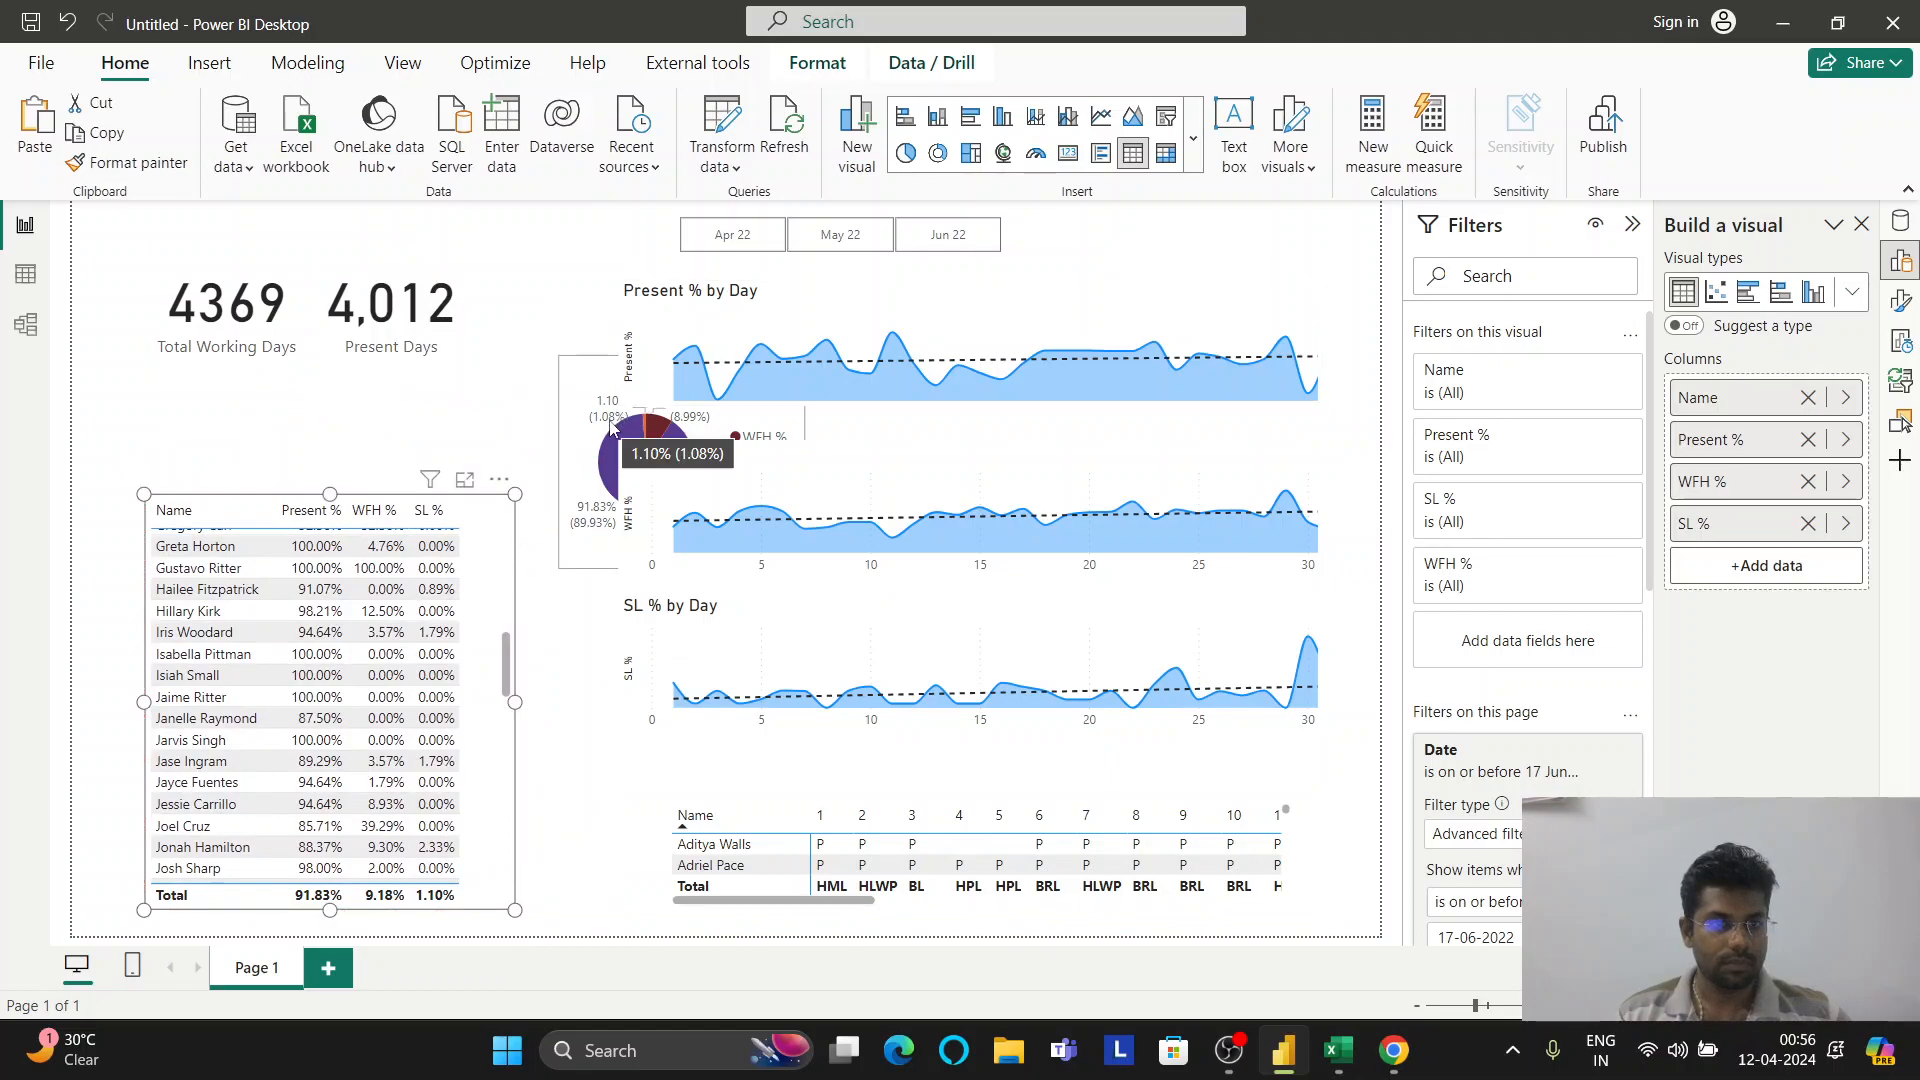
{"action": "left_click_drag", "start_coordinate": [597, 440], "coordinate": [500, 333]}
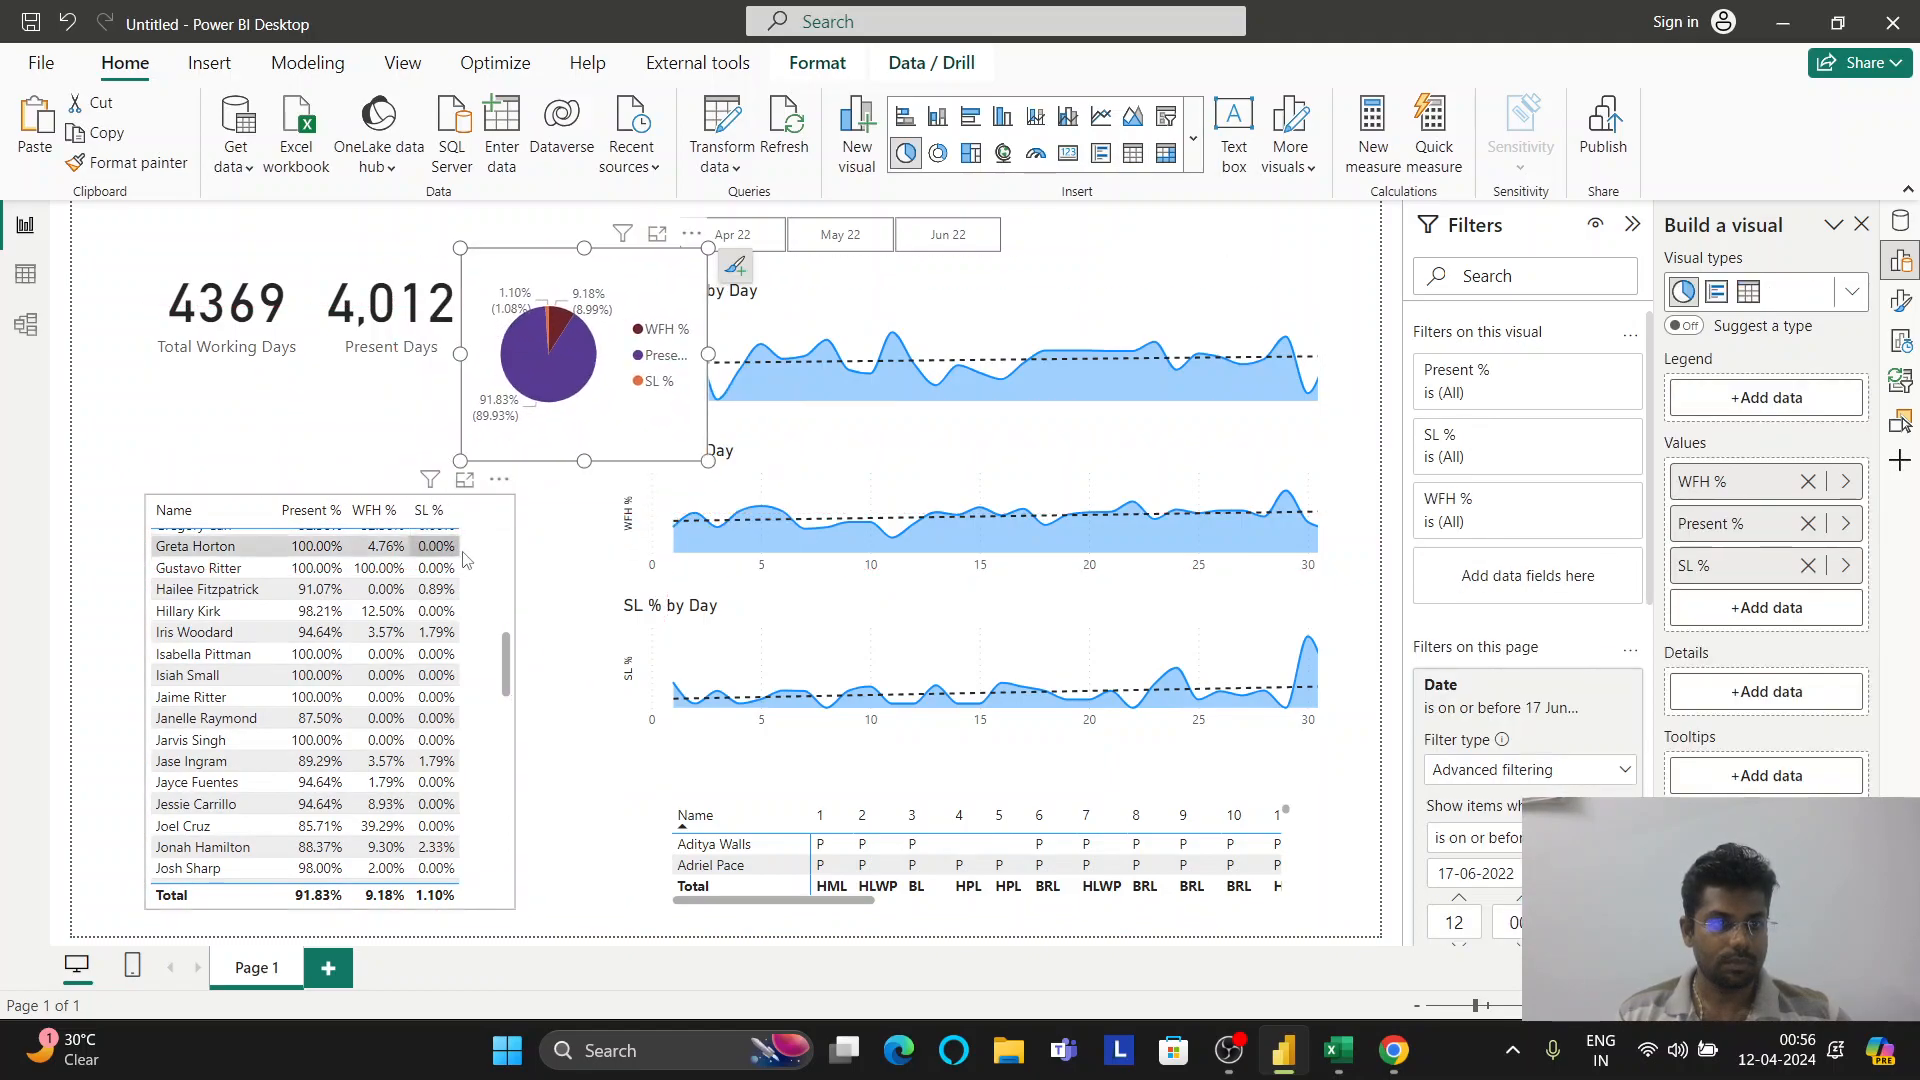
{"action": "left_click", "coordinate": [518, 567]}
Shorten the employee table from the top and widen the pie chart placed above it
{"action": "left_click", "coordinate": [321, 505]}
{"action": "left_click_drag", "start_coordinate": [330, 492], "coordinate": [330, 668]}
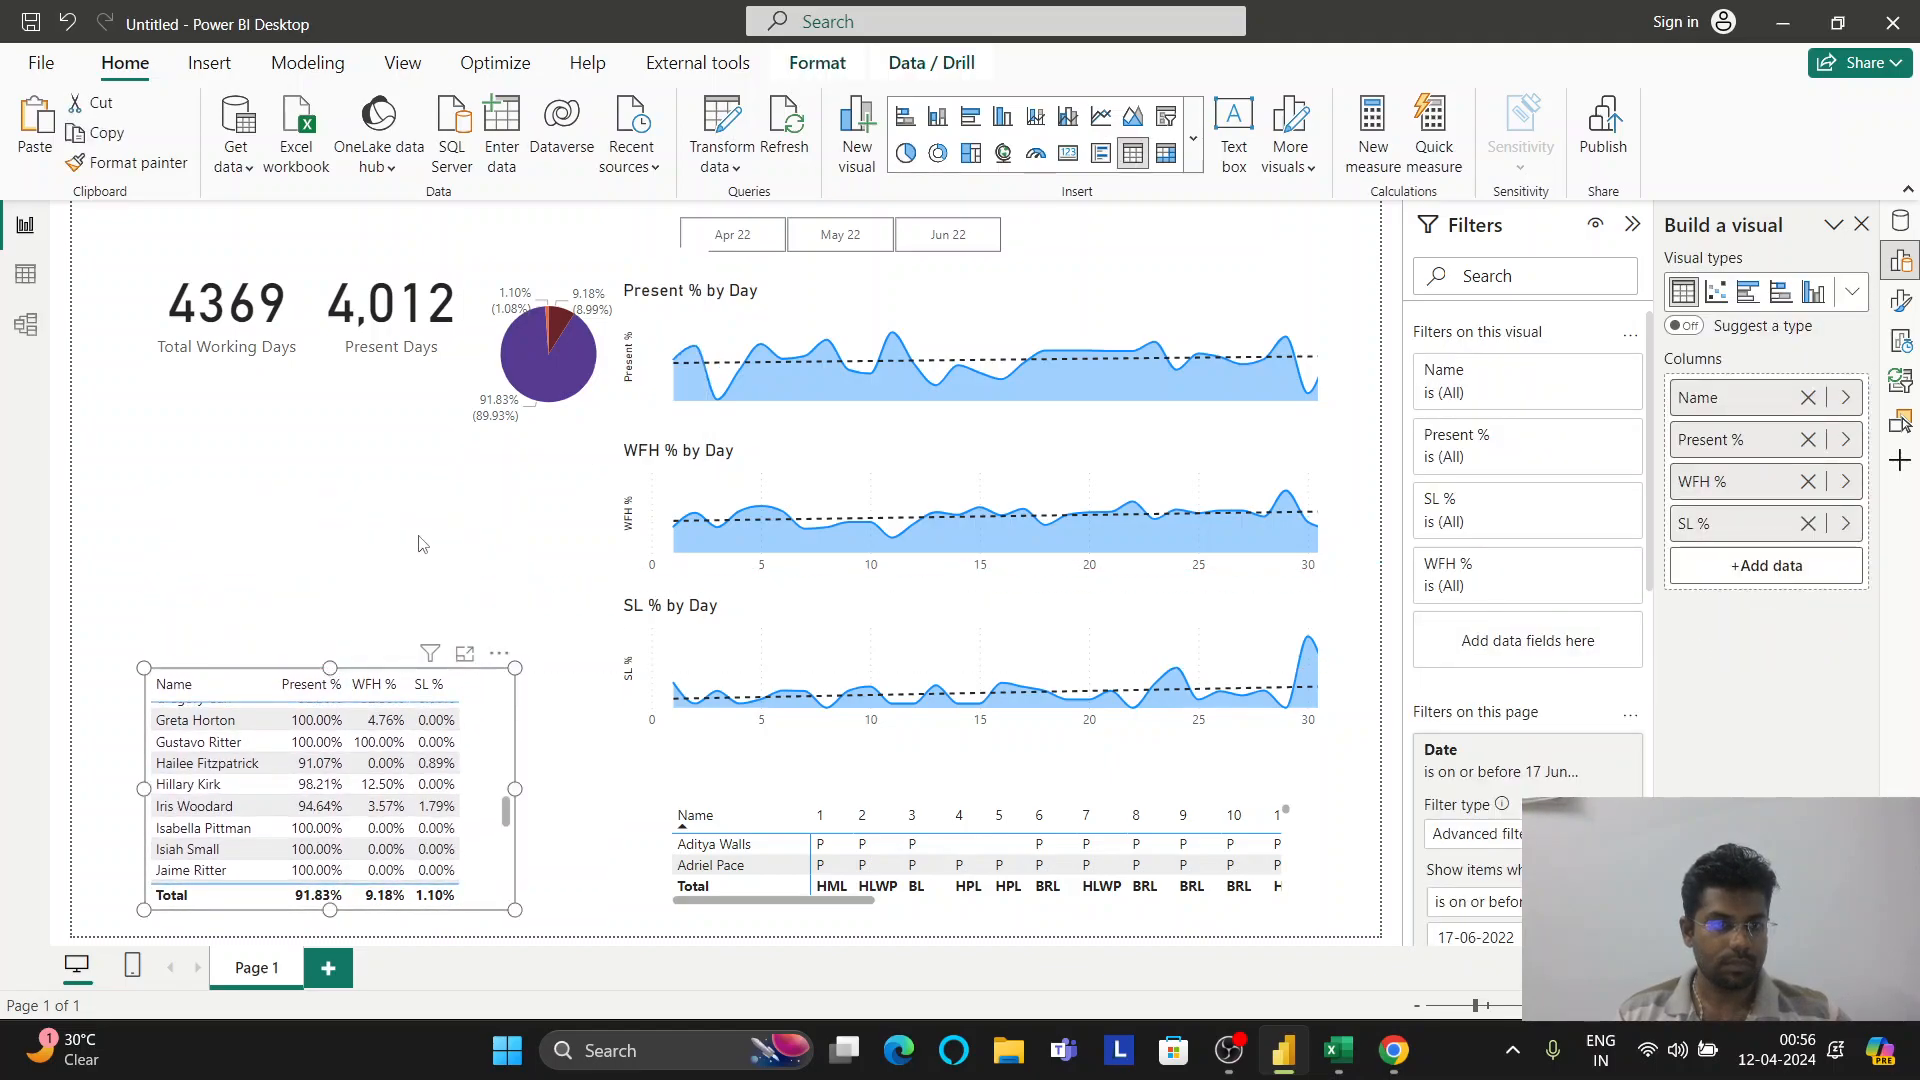
{"action": "left_click_drag", "start_coordinate": [576, 395], "coordinate": [262, 545]}
{"action": "left_click_drag", "start_coordinate": [392, 511], "coordinate": [505, 534]}
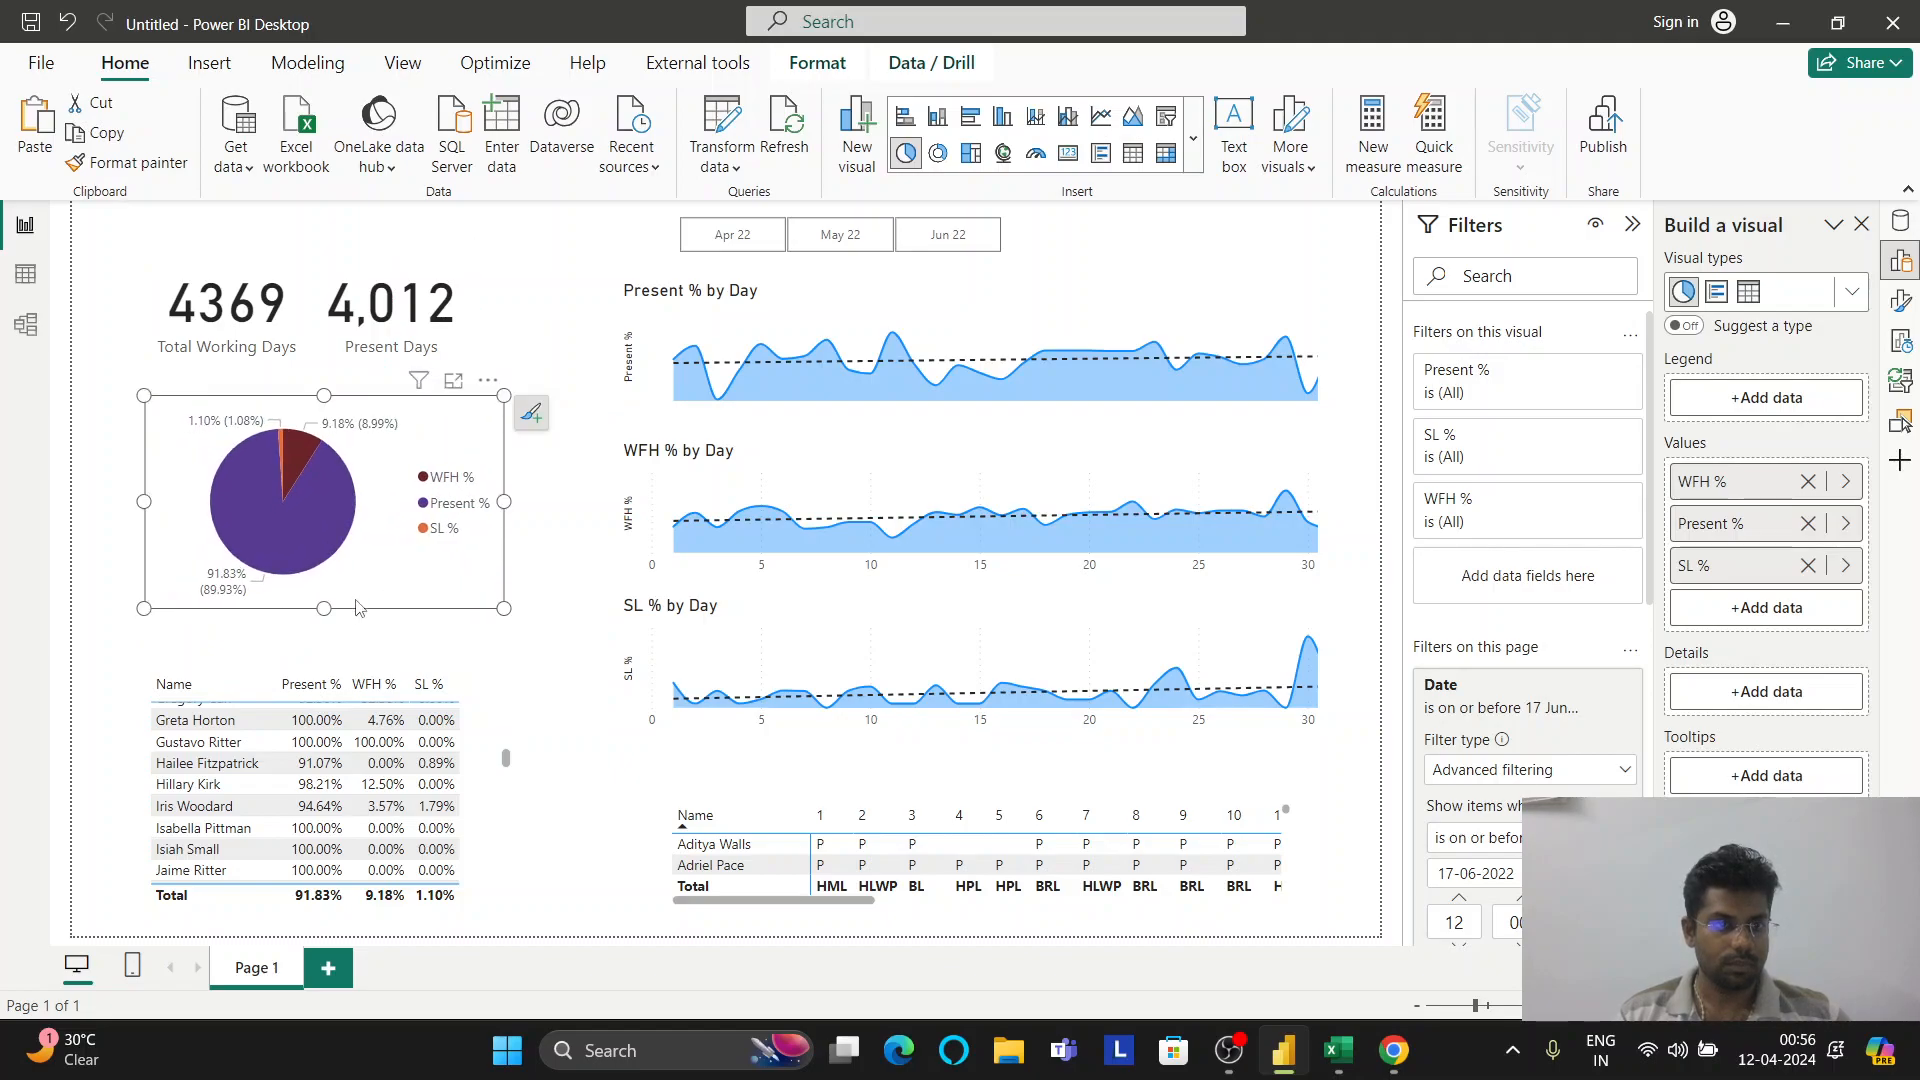
Make the pie chart taller and move the Present Days card to the right
{"action": "left_click_drag", "start_coordinate": [327, 605], "coordinate": [336, 675]}
{"action": "left_click_drag", "start_coordinate": [384, 318], "coordinate": [426, 310]}
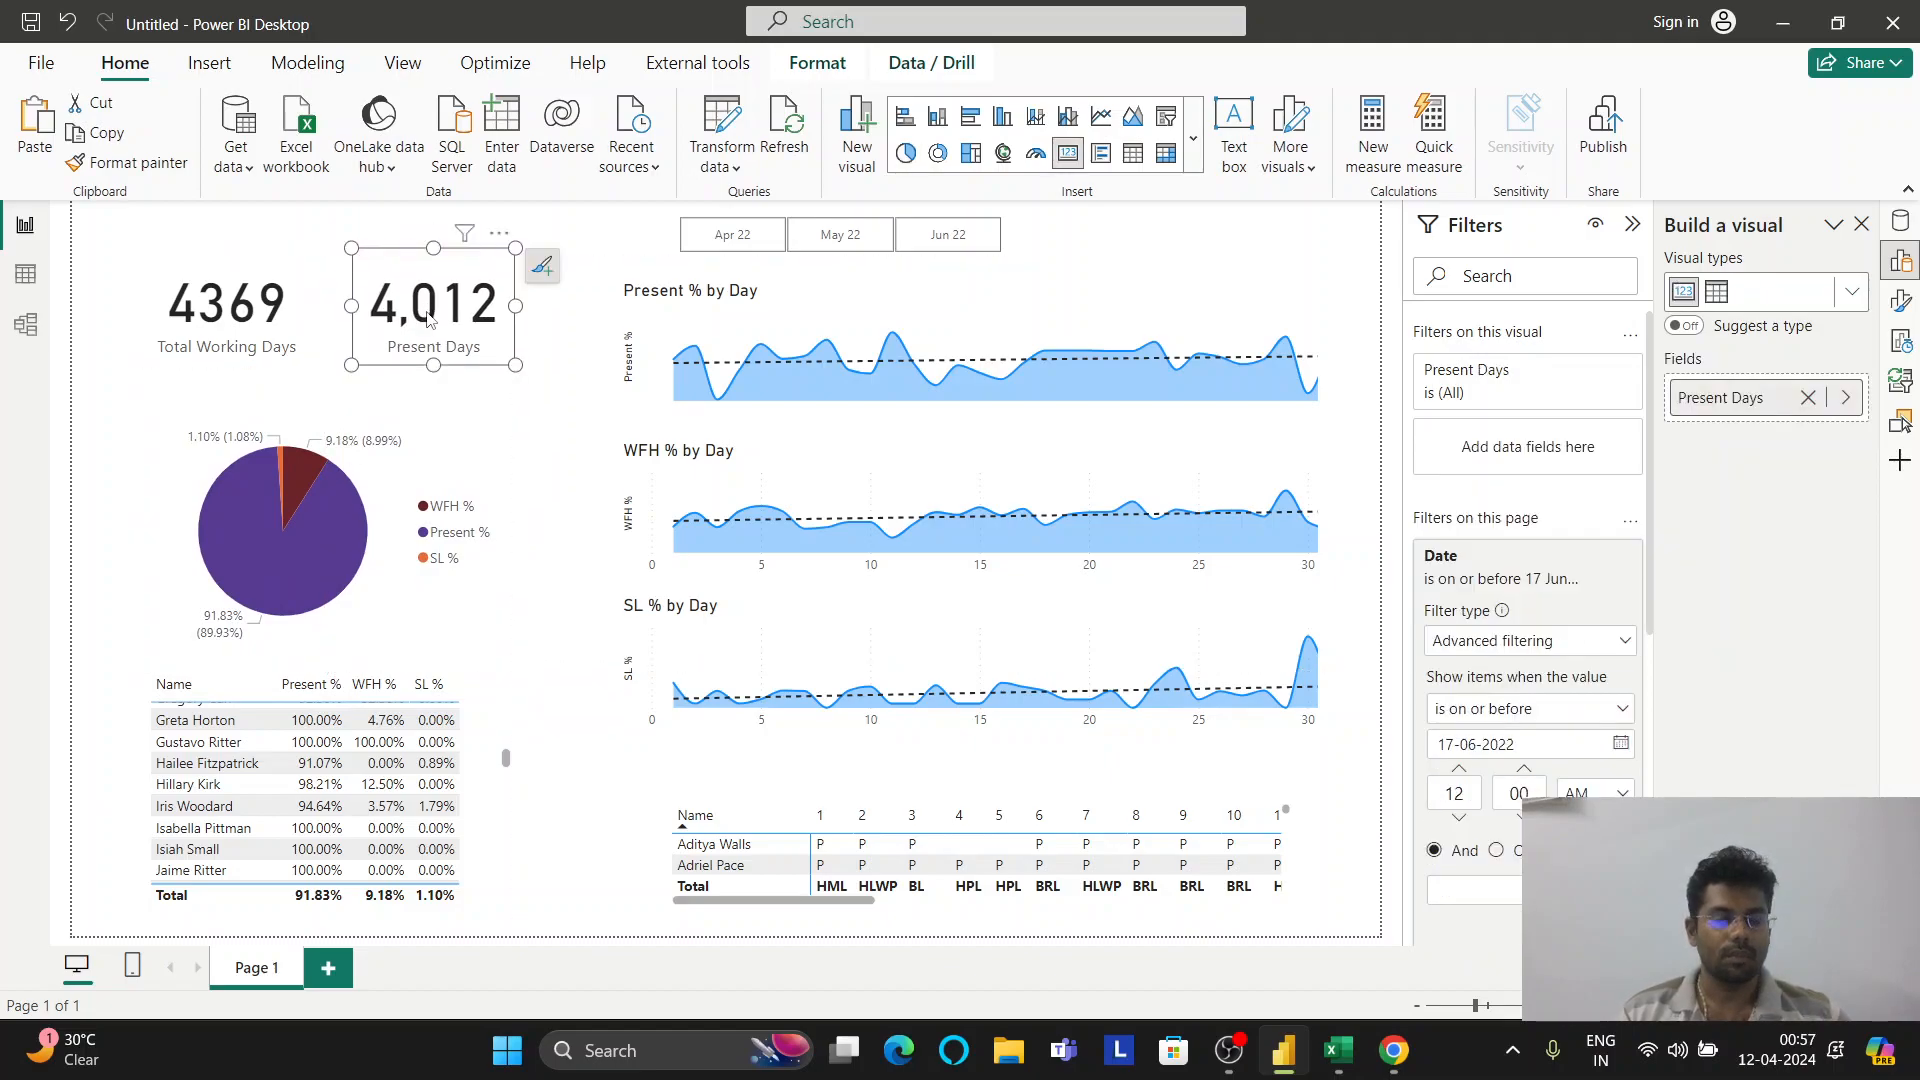
{"action": "left_click", "coordinate": [510, 785]}
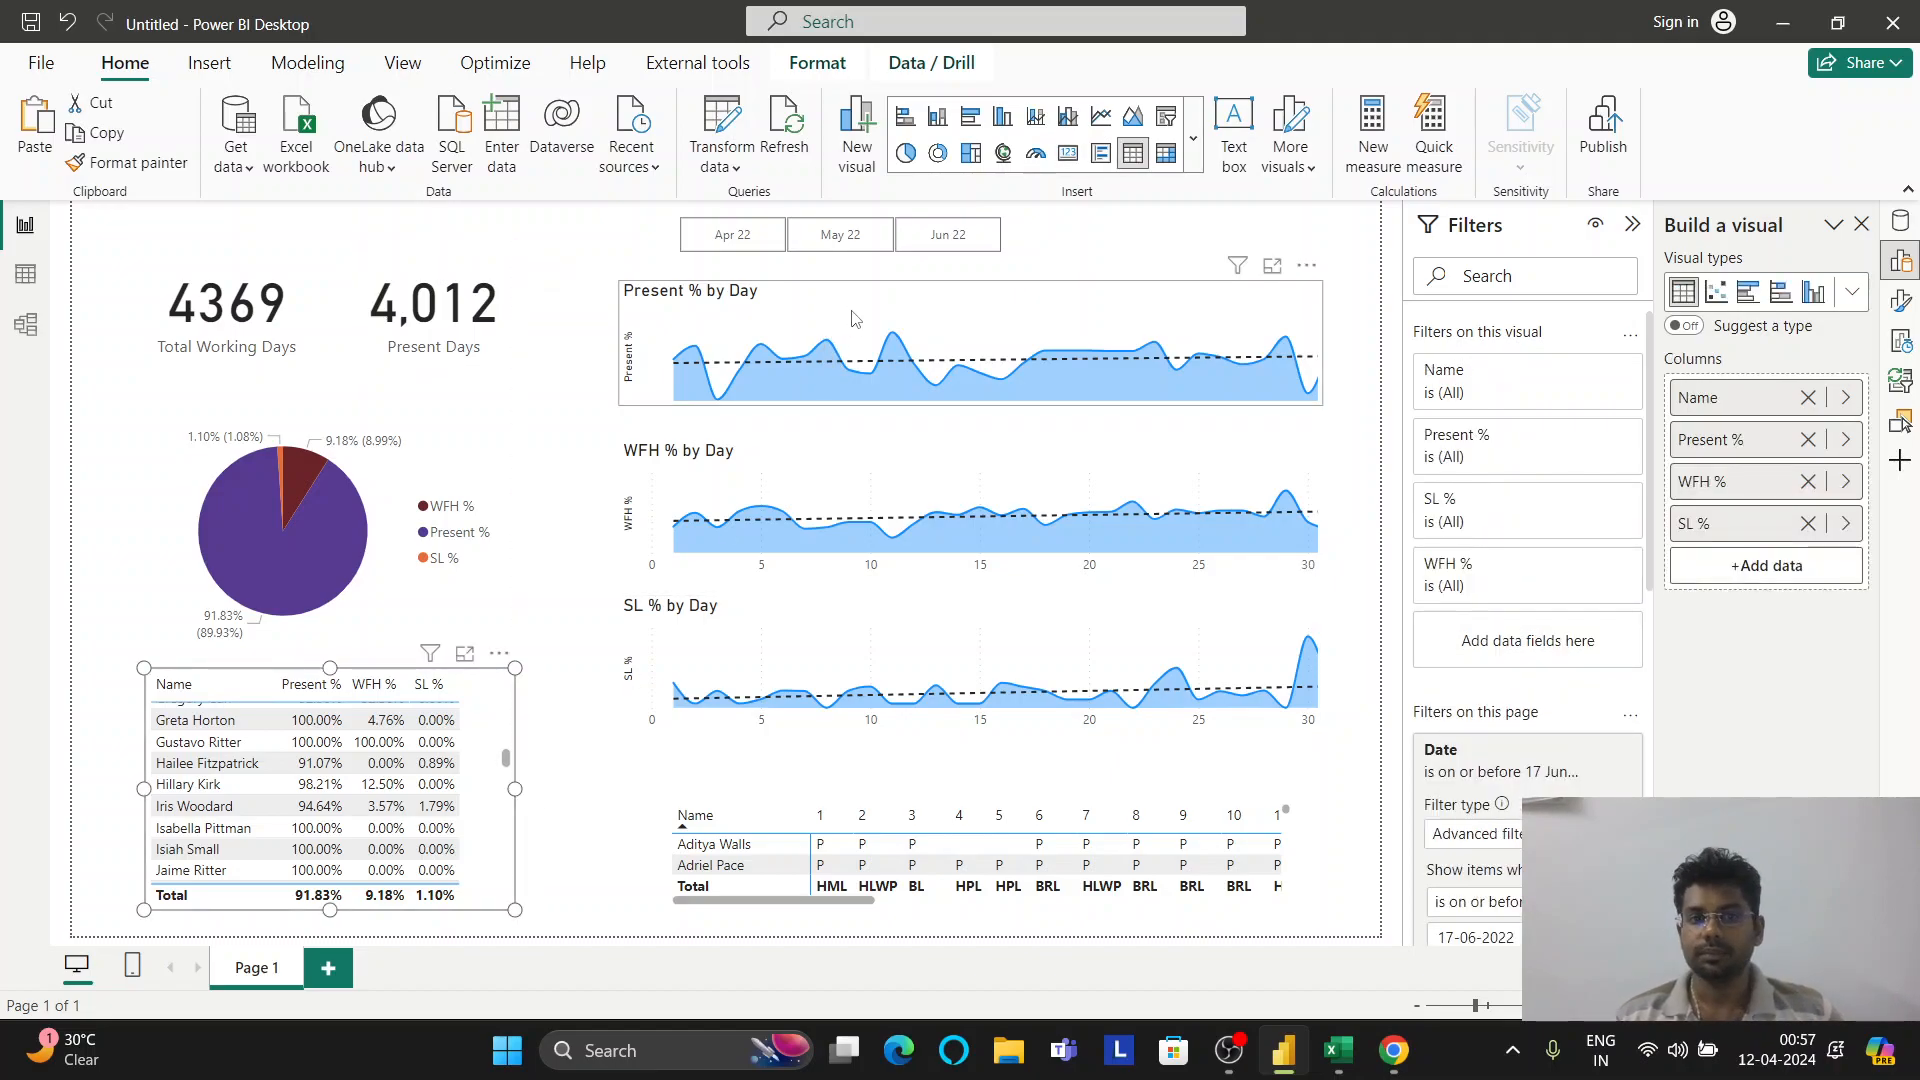
Shift the Present, WFH and SL % charts left and align them in one column
{"action": "left_click_drag", "start_coordinate": [931, 301], "coordinate": [868, 293]}
{"action": "left_click_drag", "start_coordinate": [885, 475], "coordinate": [806, 460]}
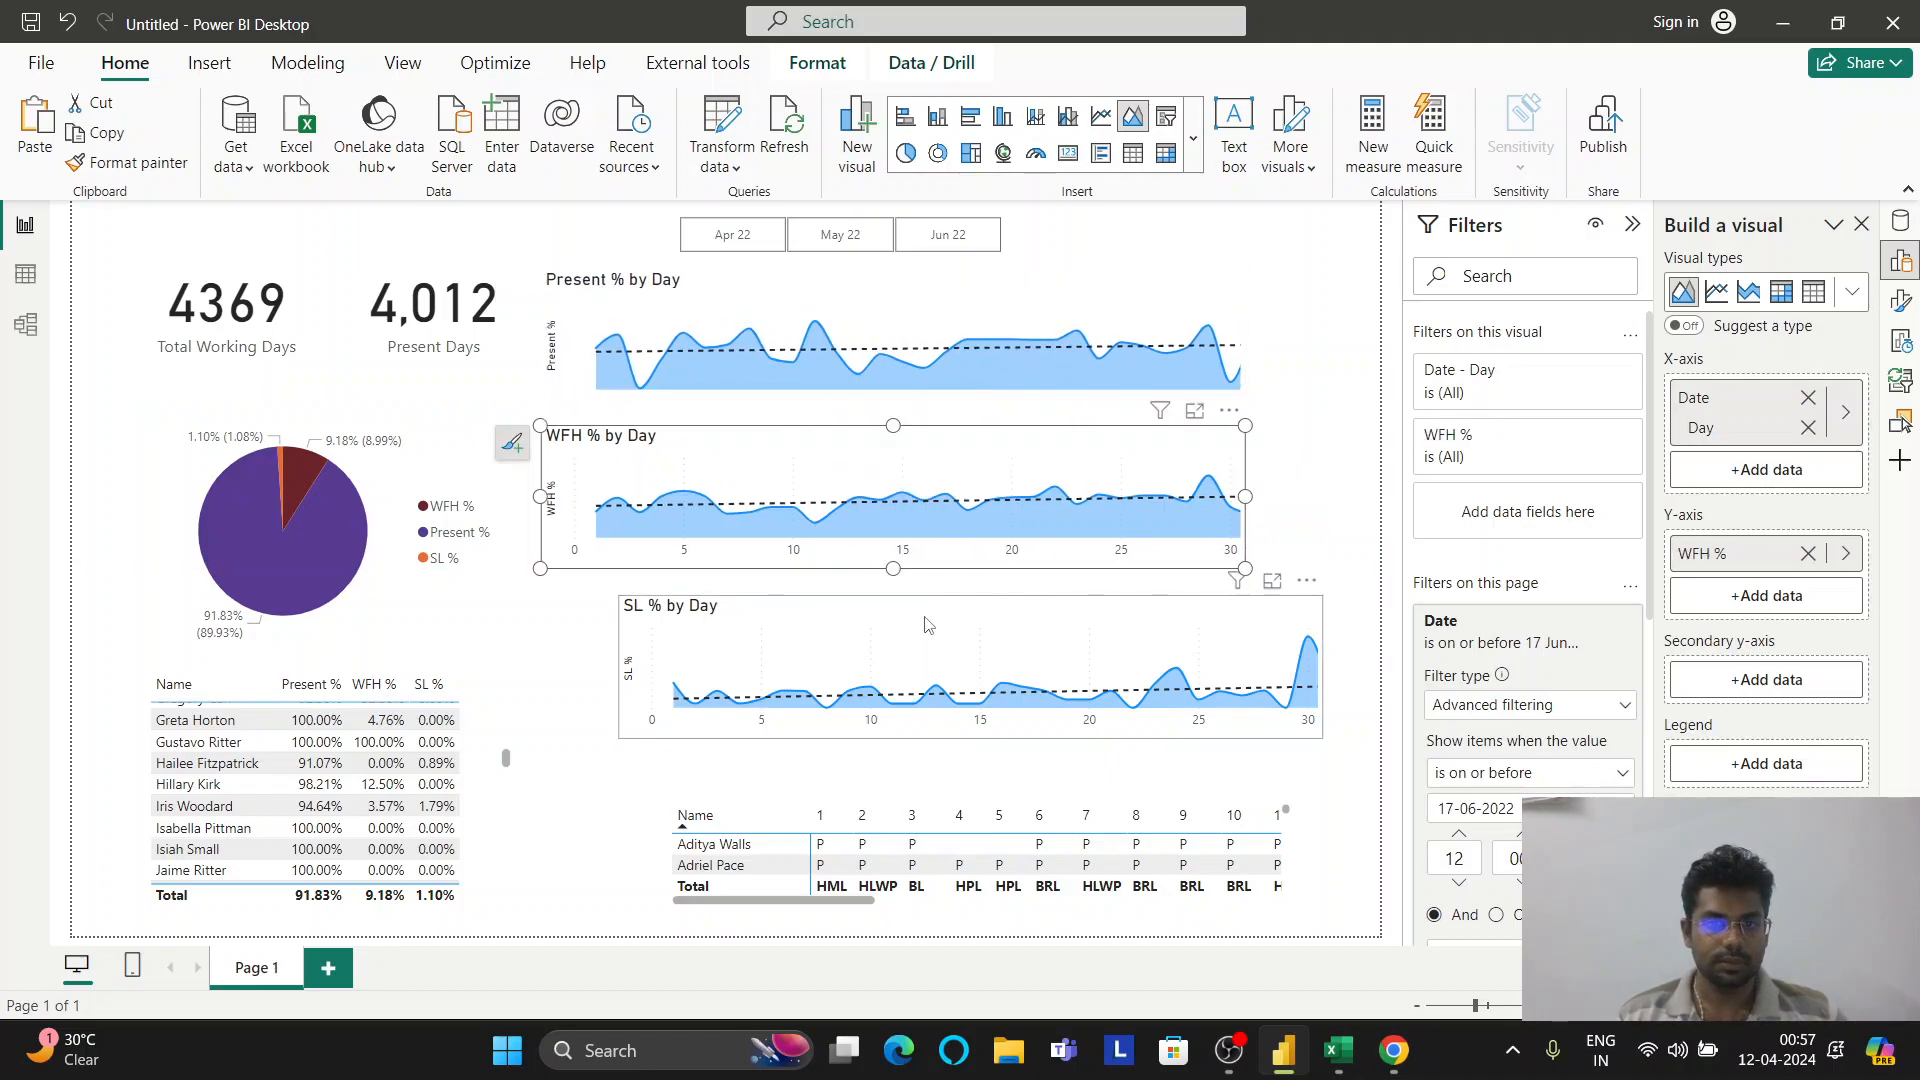
{"action": "left_click_drag", "start_coordinate": [857, 616], "coordinate": [778, 608]}
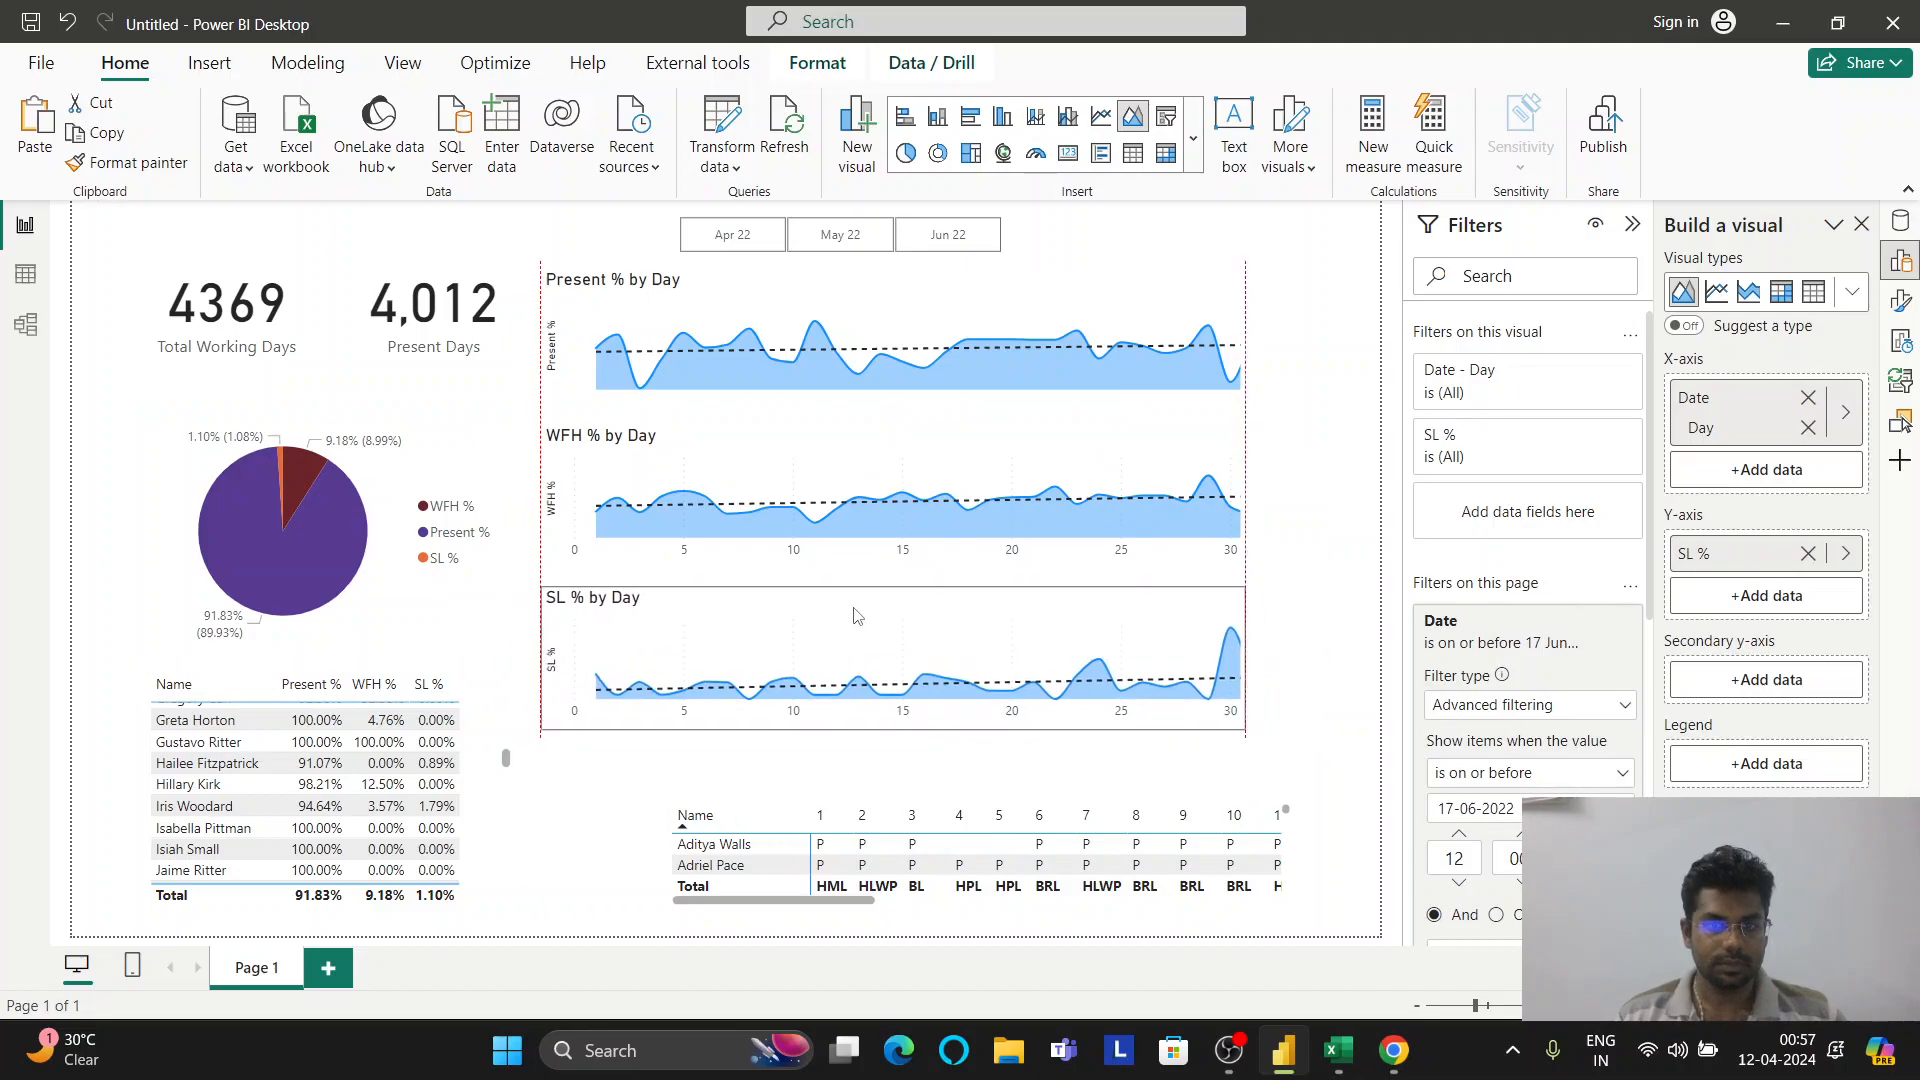
{"action": "left_click", "coordinate": [940, 797]}
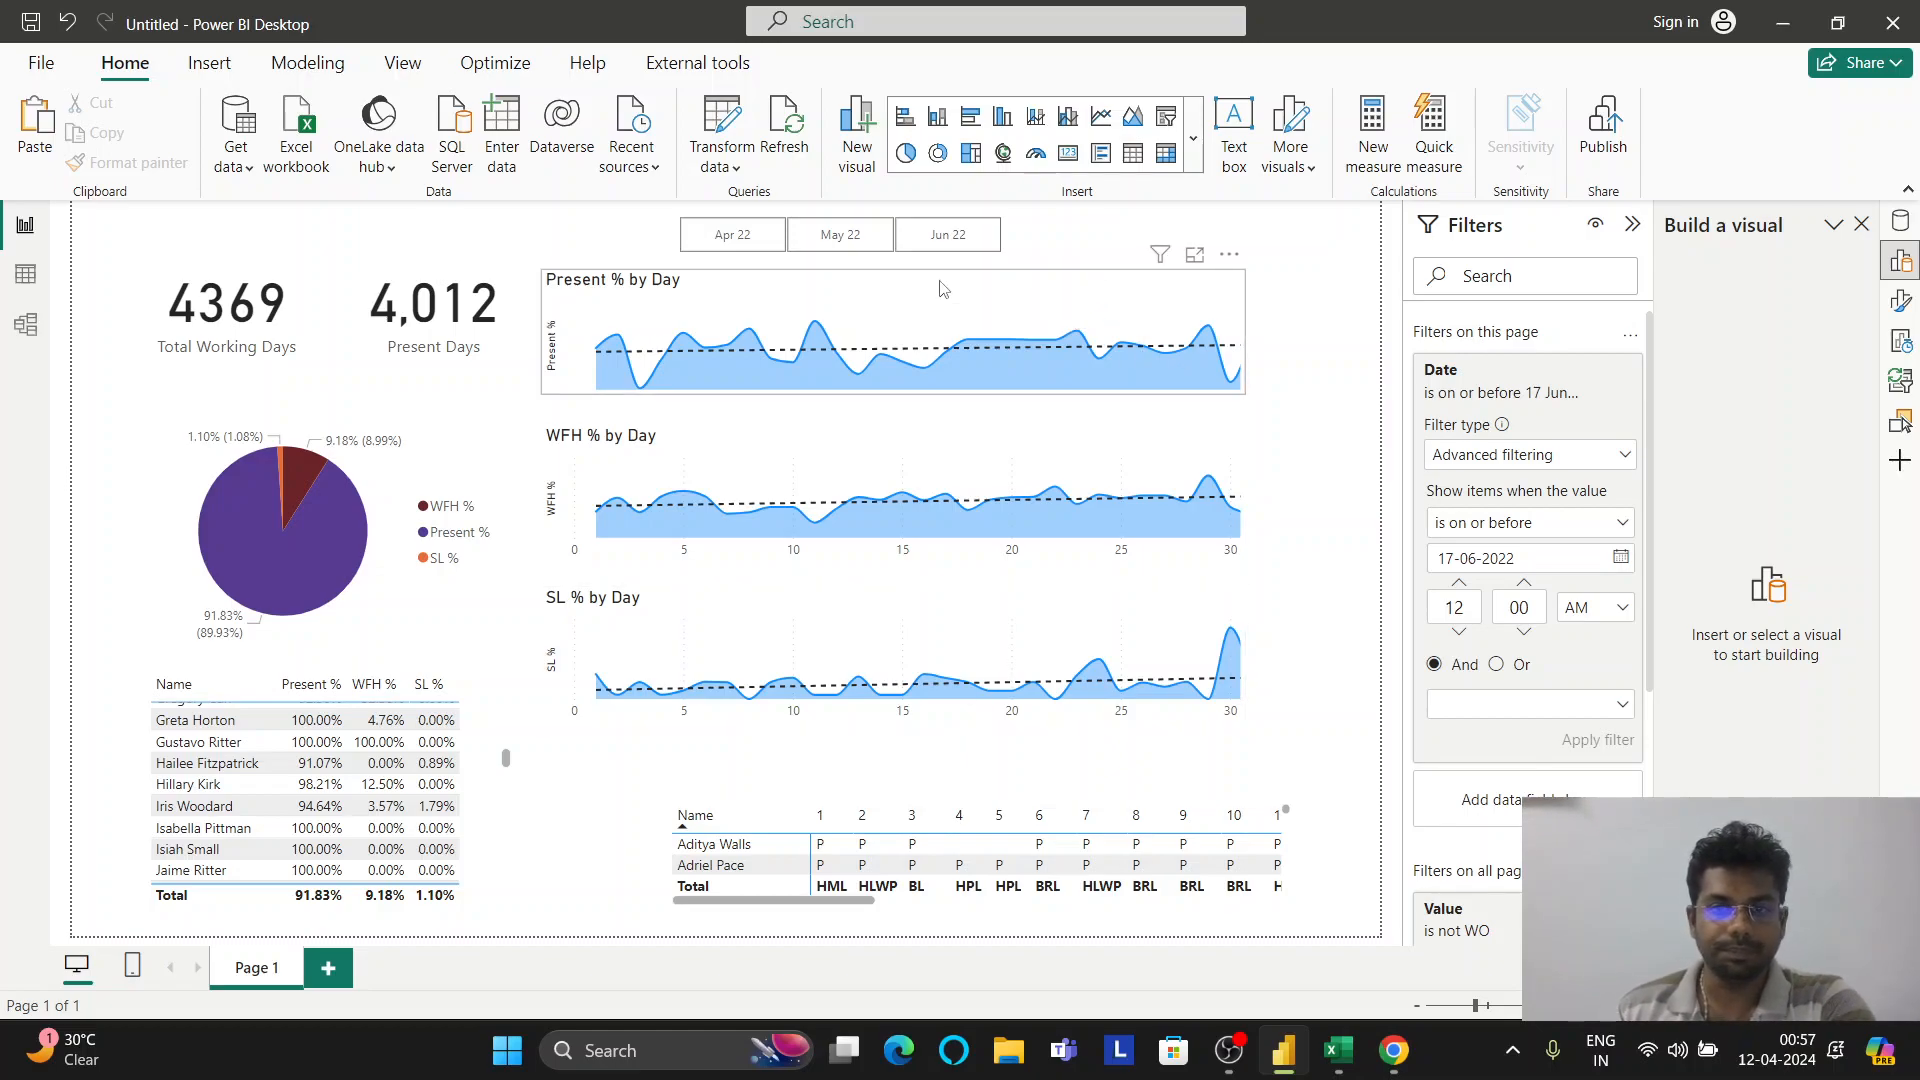
{"action": "left_click", "coordinate": [1099, 307]}
{"action": "left_click_drag", "start_coordinate": [1020, 307], "coordinate": [979, 297]}
{"action": "left_click_drag", "start_coordinate": [840, 424], "coordinate": [890, 455]}
{"action": "left_click_drag", "start_coordinate": [783, 619], "coordinate": [870, 626]}
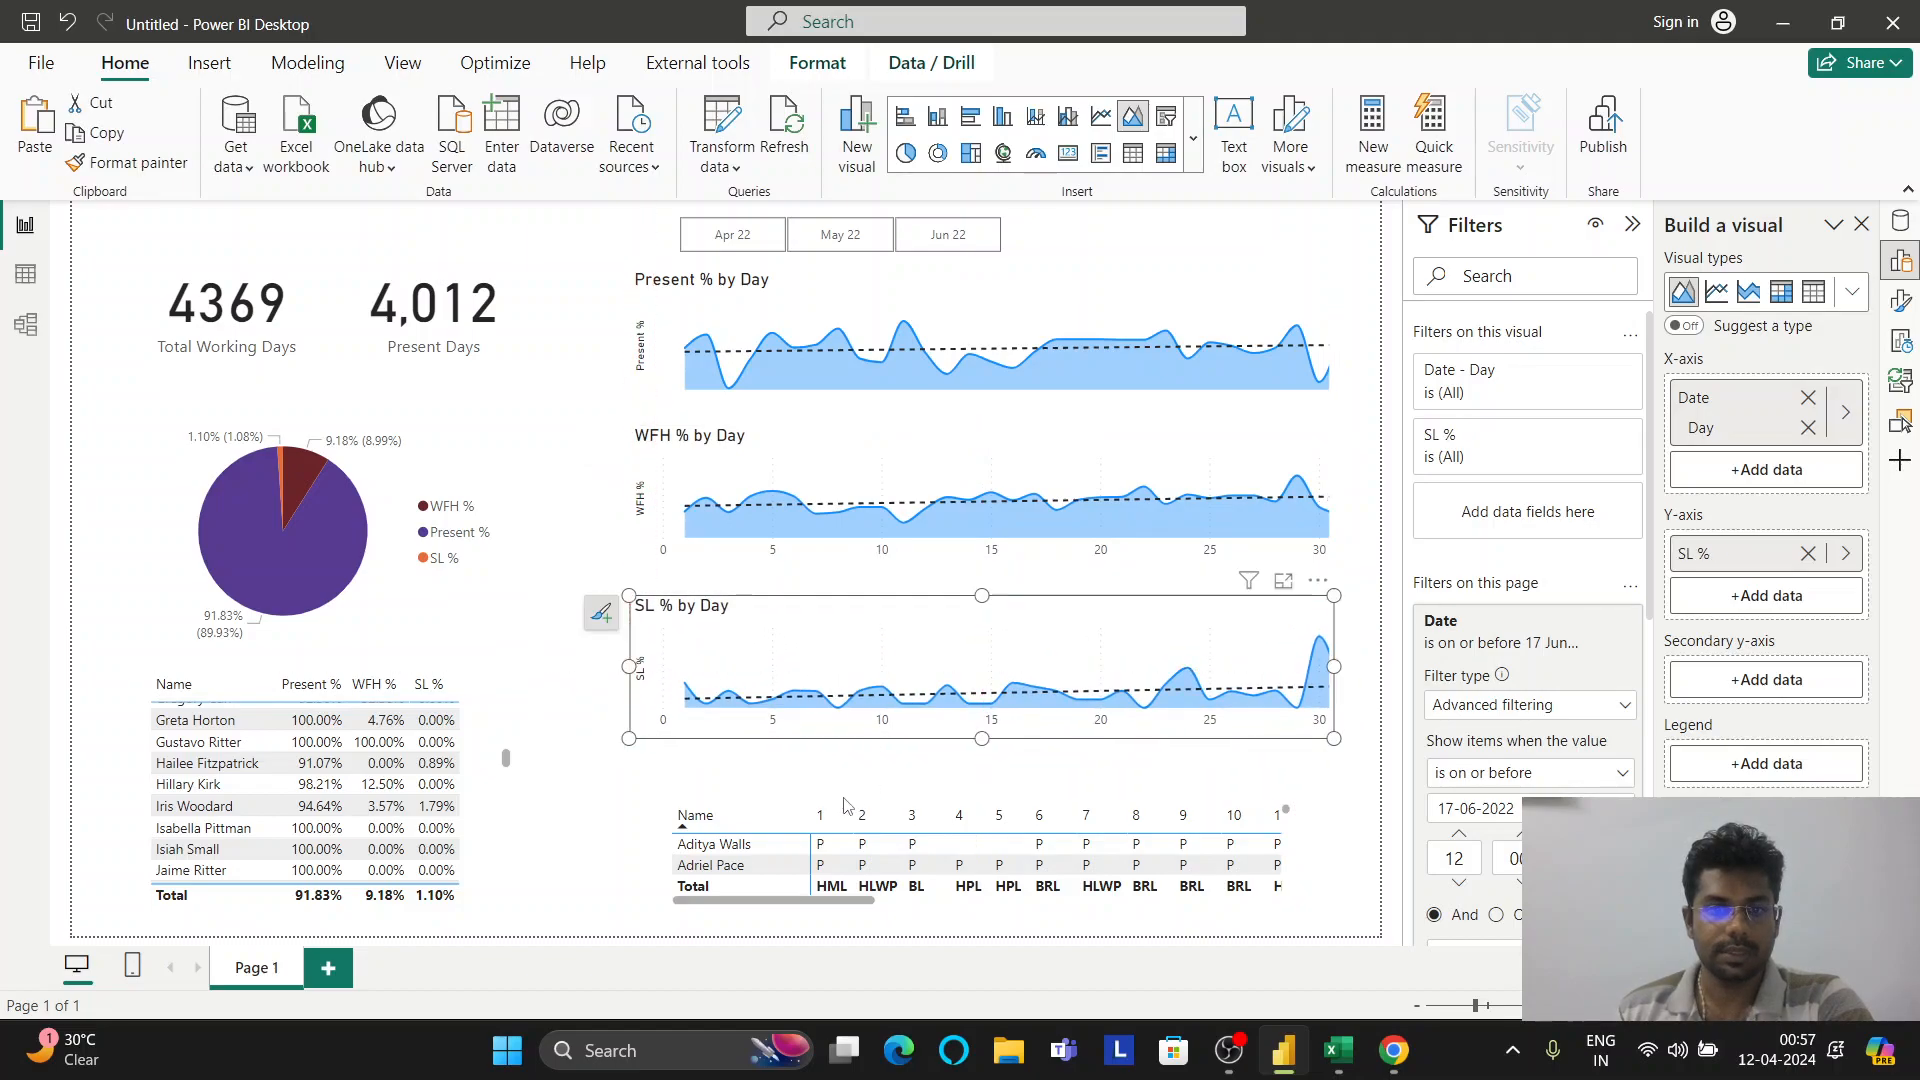
Move the attendance matrix left, widen it to show days 11 and 12, and space the charts evenly
{"action": "left_click", "coordinate": [742, 810]}
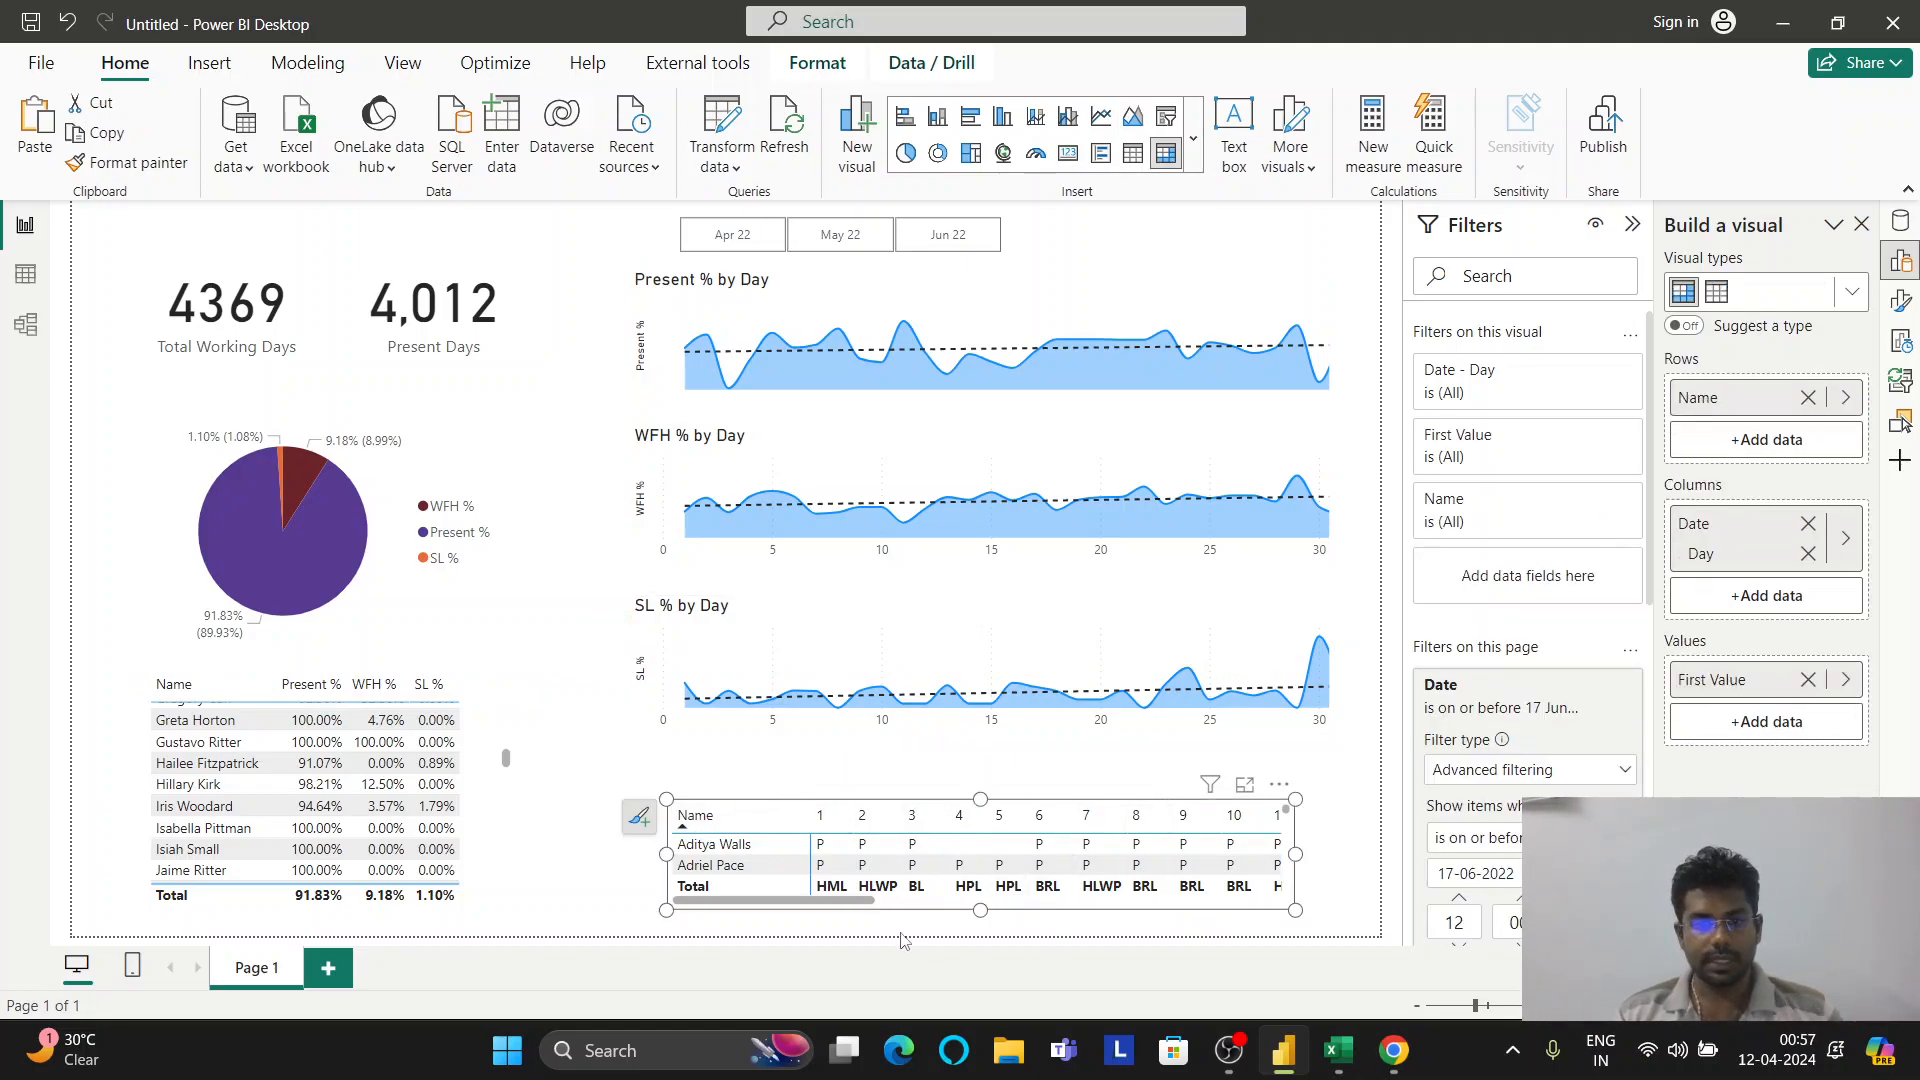
{"action": "left_click_drag", "start_coordinate": [920, 912], "coordinate": [882, 901]}
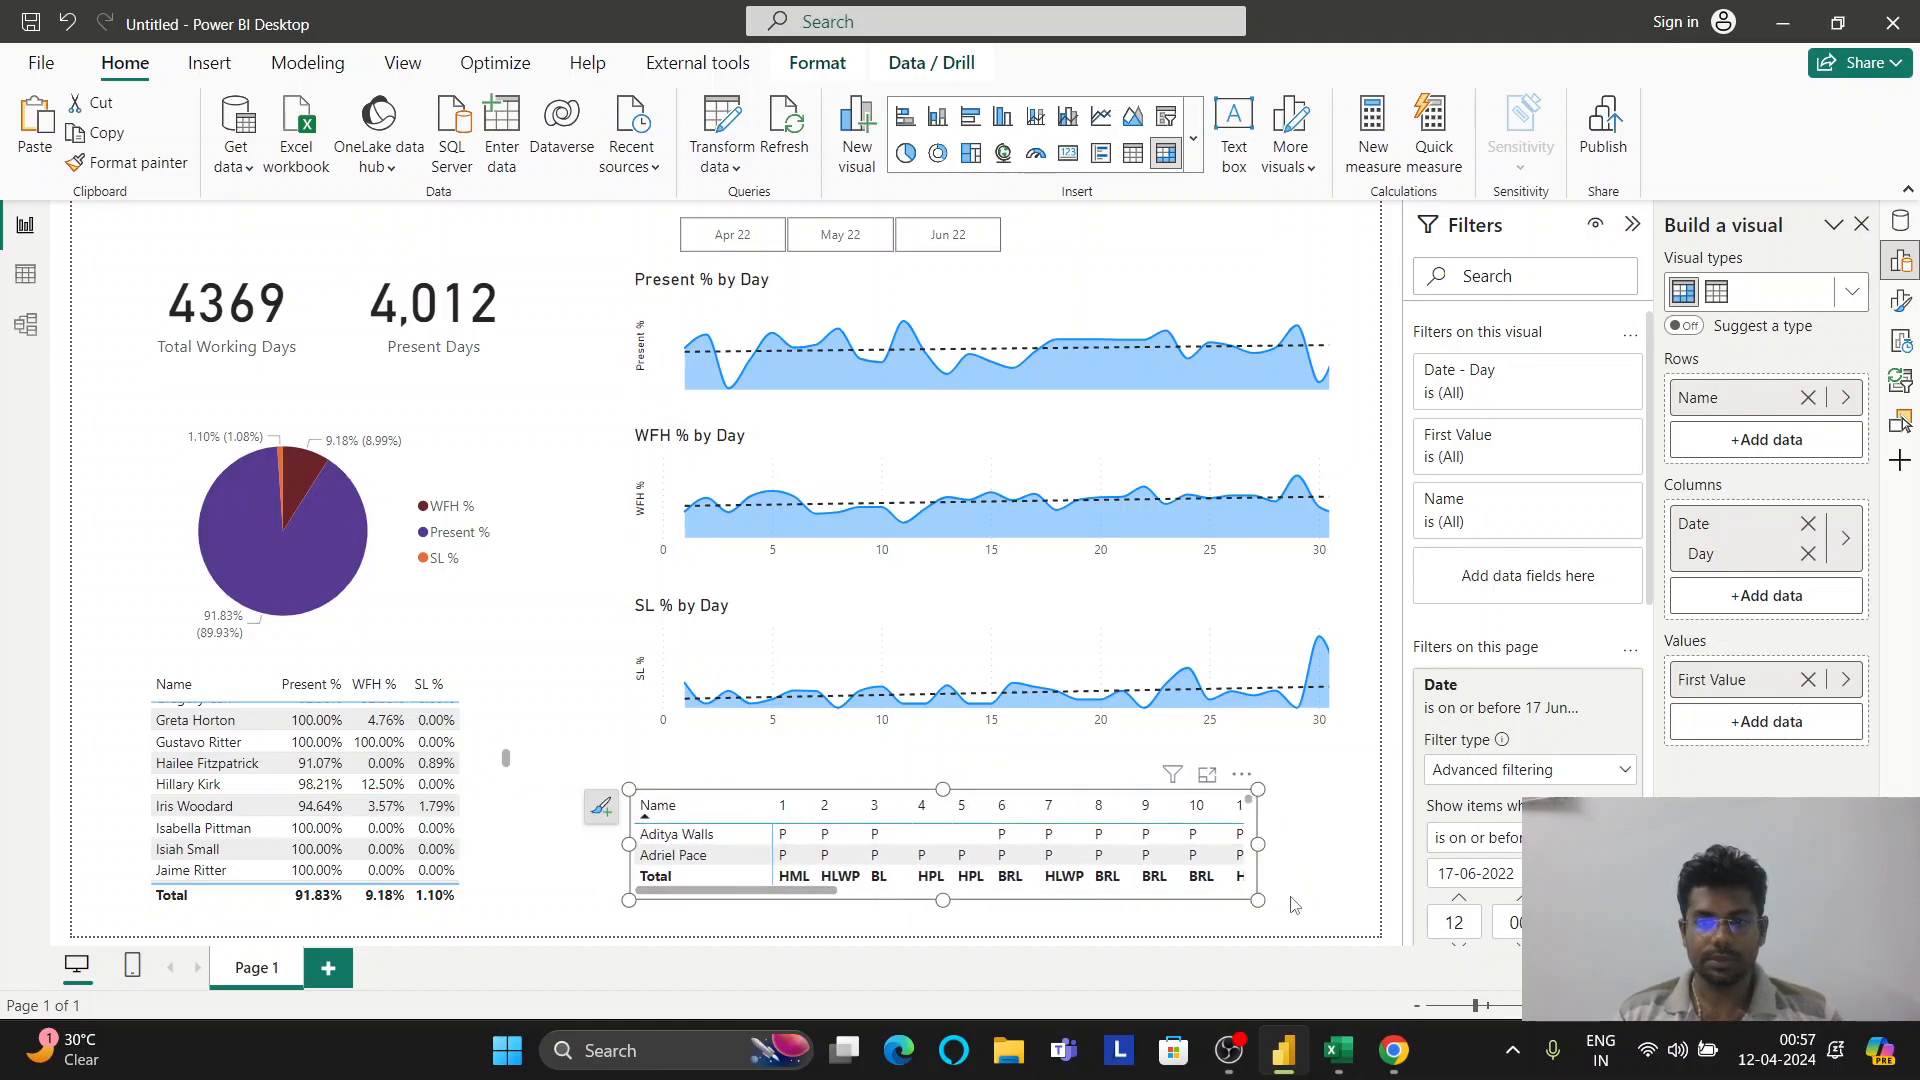
{"action": "mouse_move", "coordinate": [1255, 845]}
{"action": "left_mouse_down"}
{"action": "mouse_move", "coordinate": [1331, 855]}
{"action": "mouse_move", "coordinate": [1271, 818]}
{"action": "left_mouse_up"}
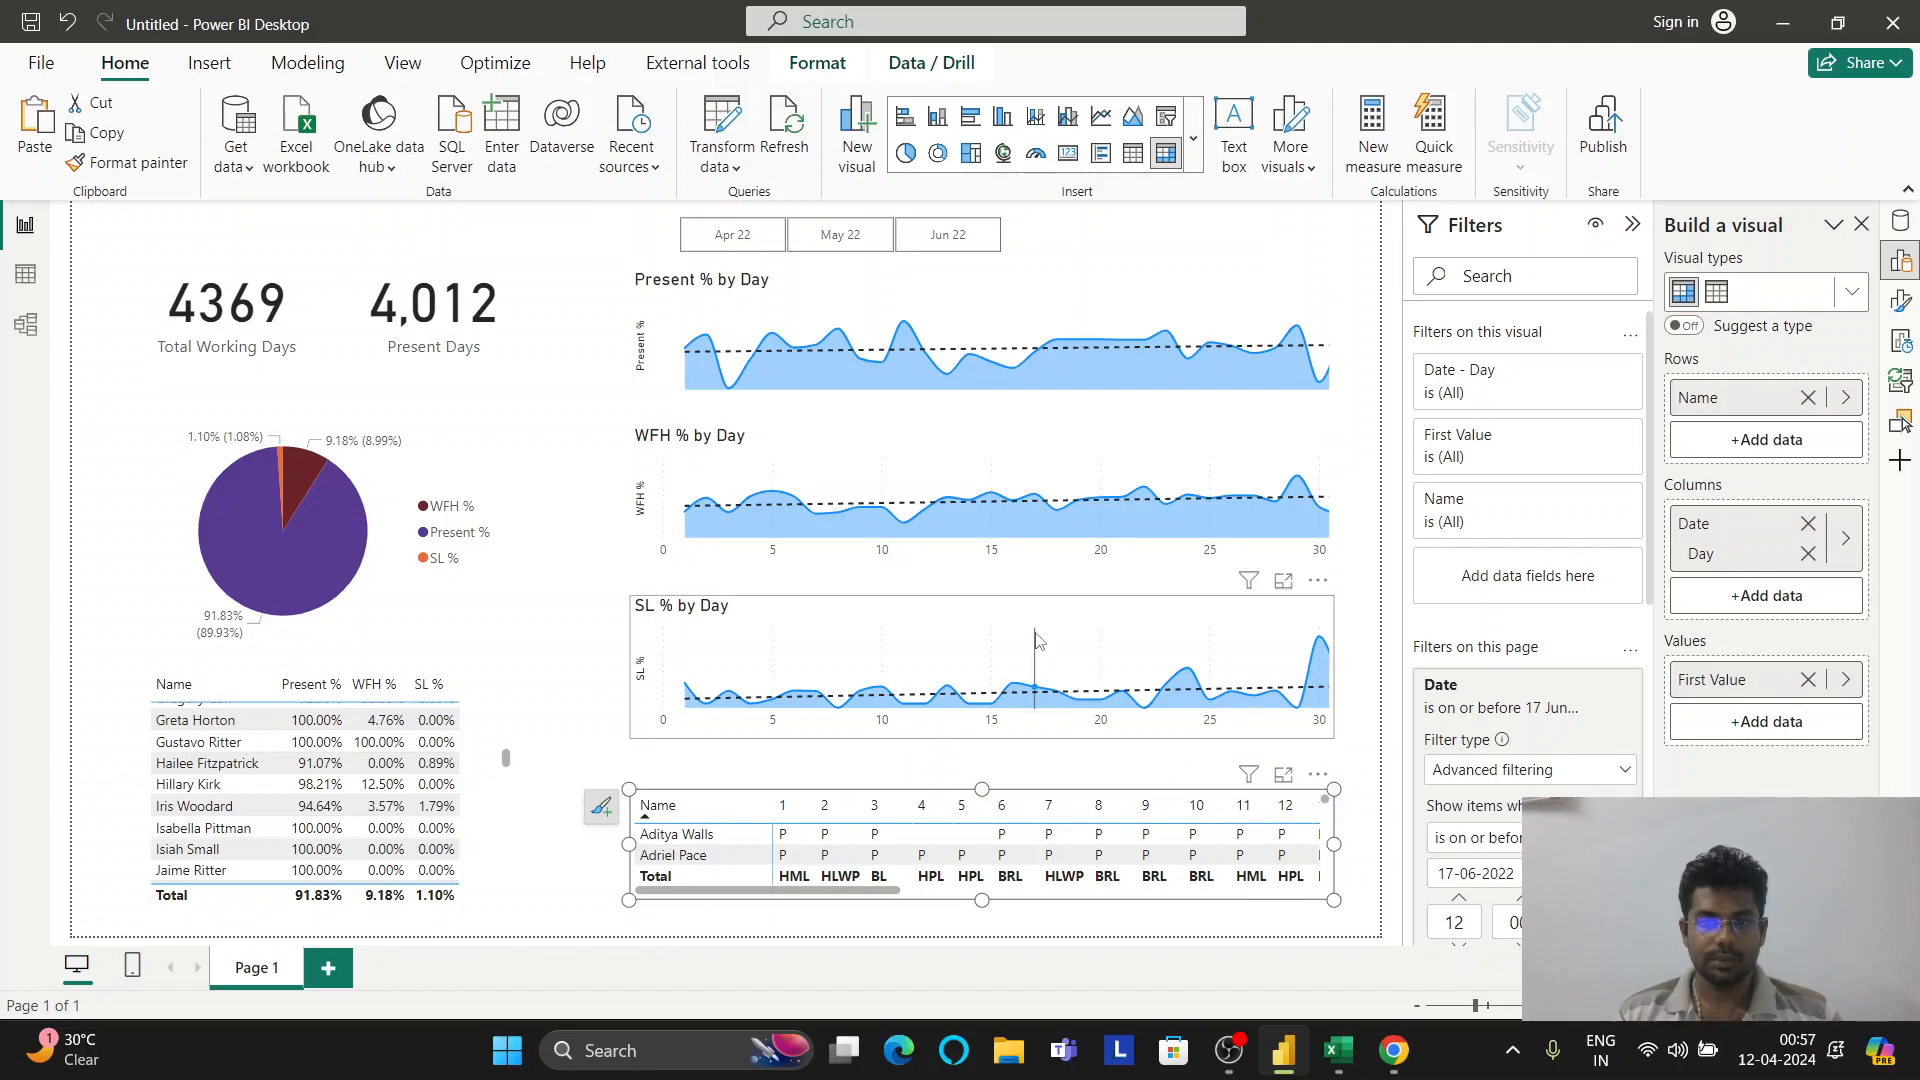
{"action": "left_click_drag", "start_coordinate": [1045, 632], "coordinate": [1049, 660]}
{"action": "left_click_drag", "start_coordinate": [1063, 480], "coordinate": [1065, 485]}
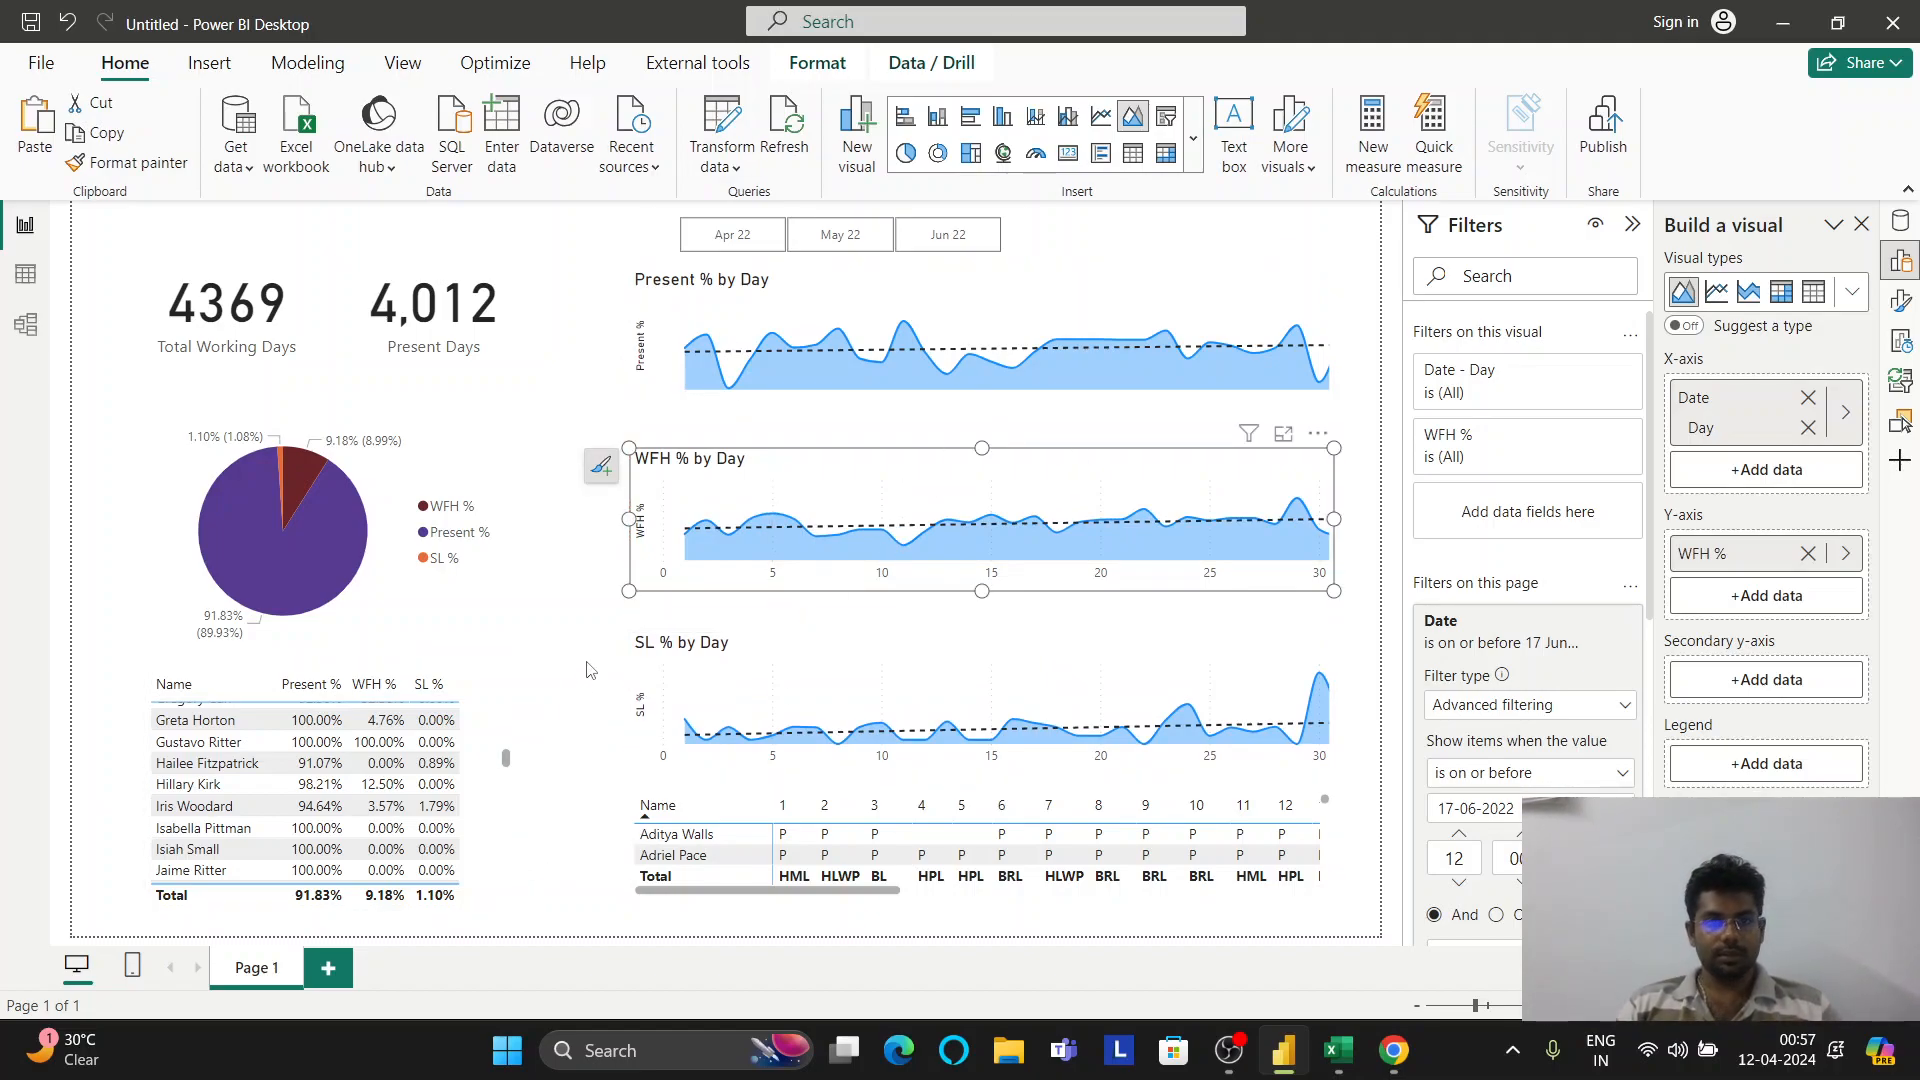
{"action": "left_click", "coordinate": [1100, 299]}
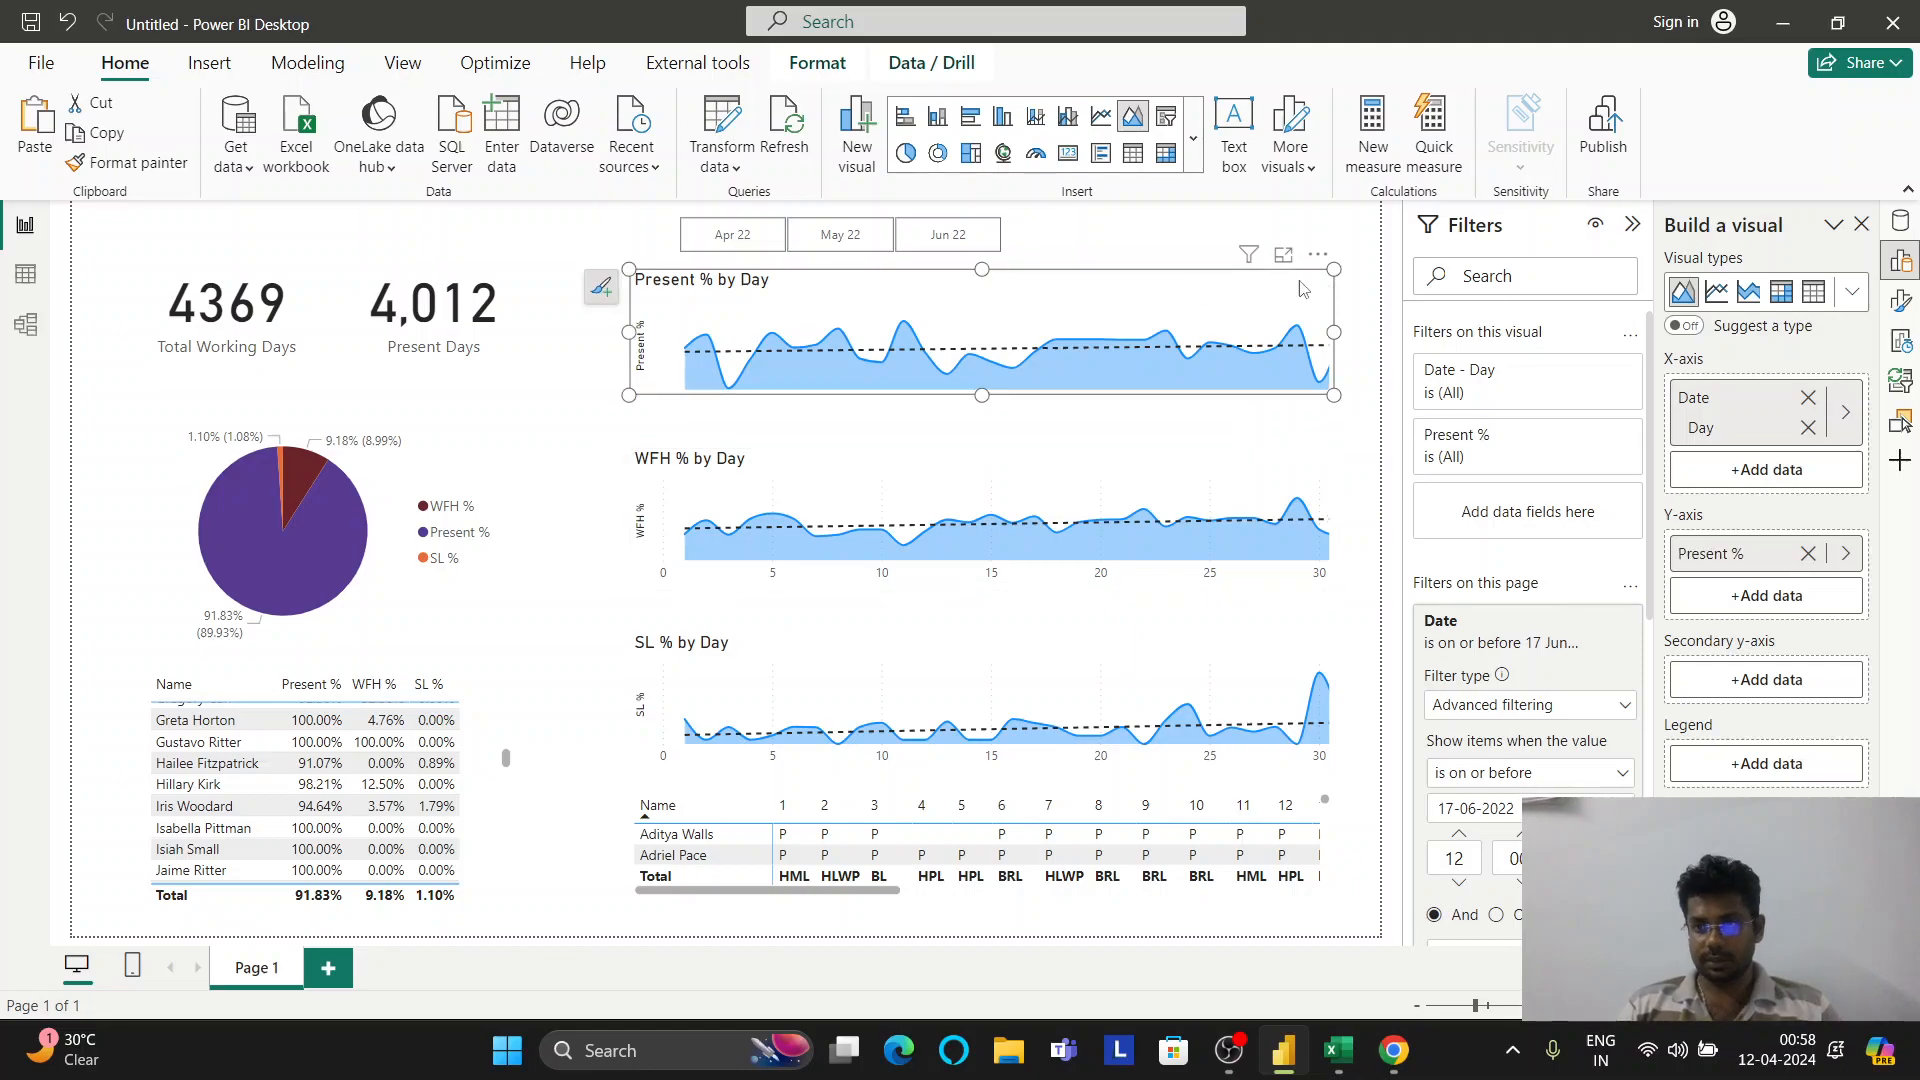
Browse the Present % by Day chart's visual and general format options
{"action": "left_click", "coordinate": [1900, 300]}
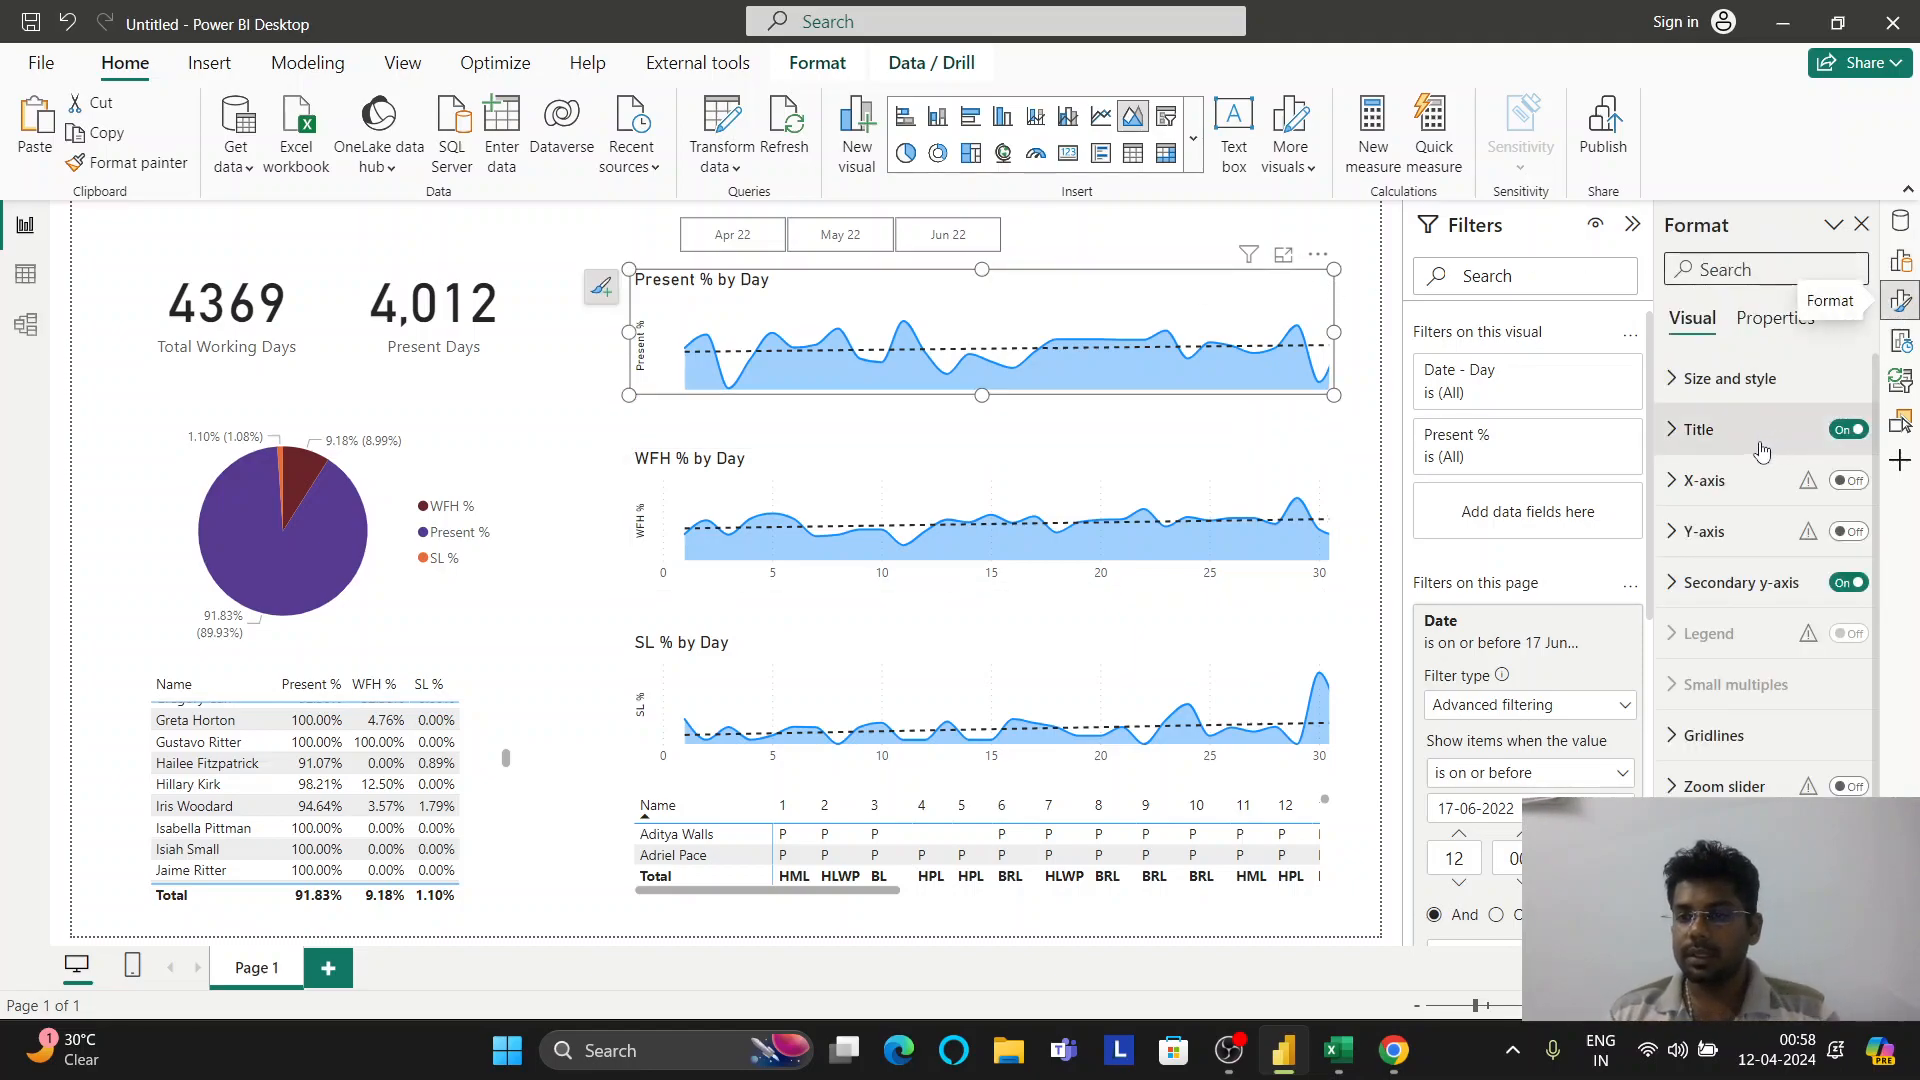
{"action": "scroll", "coordinate": [1757, 470], "scroll_direction": "down", "scroll_amount": 1}
{"action": "scroll", "coordinate": [1757, 473], "scroll_direction": "down", "scroll_amount": 1}
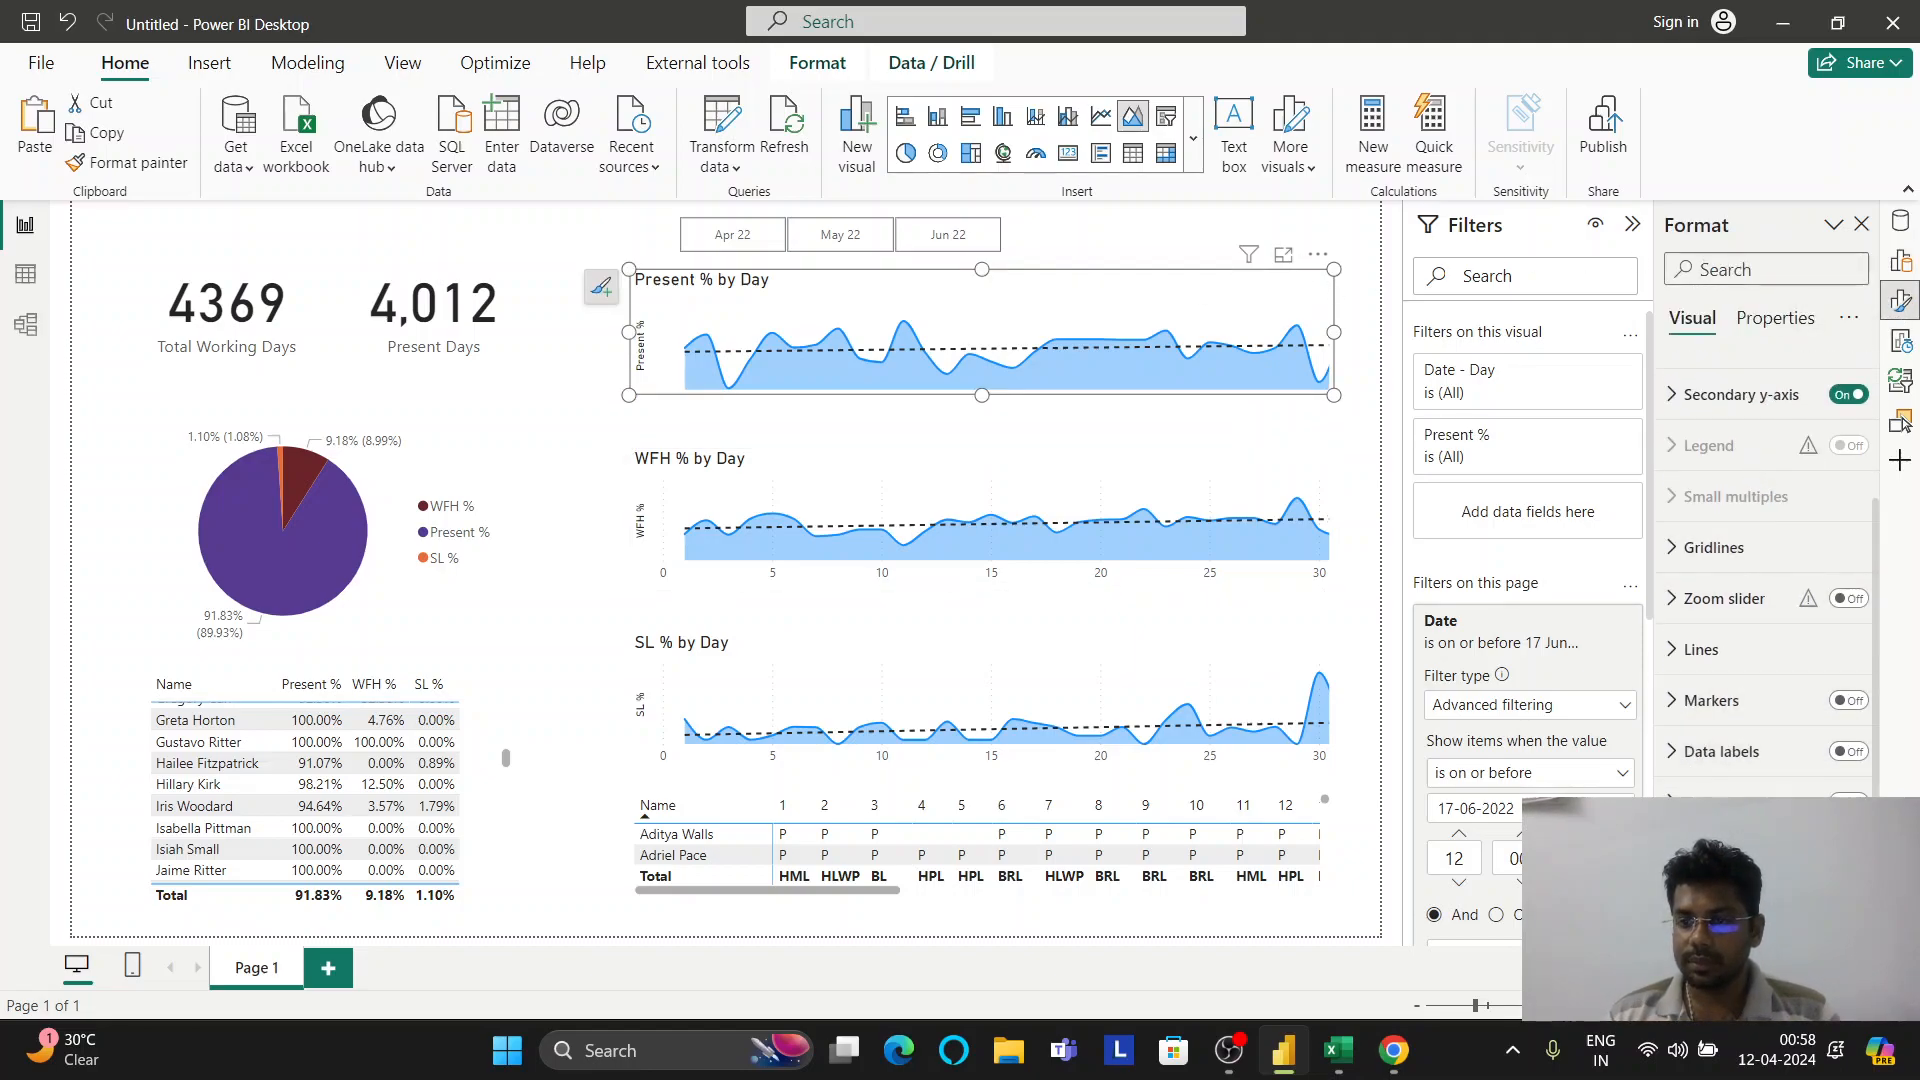
{"action": "scroll", "coordinate": [1715, 600], "scroll_direction": "down", "scroll_amount": 3}
{"action": "scroll", "coordinate": [1713, 603], "scroll_direction": "up", "scroll_amount": 5}
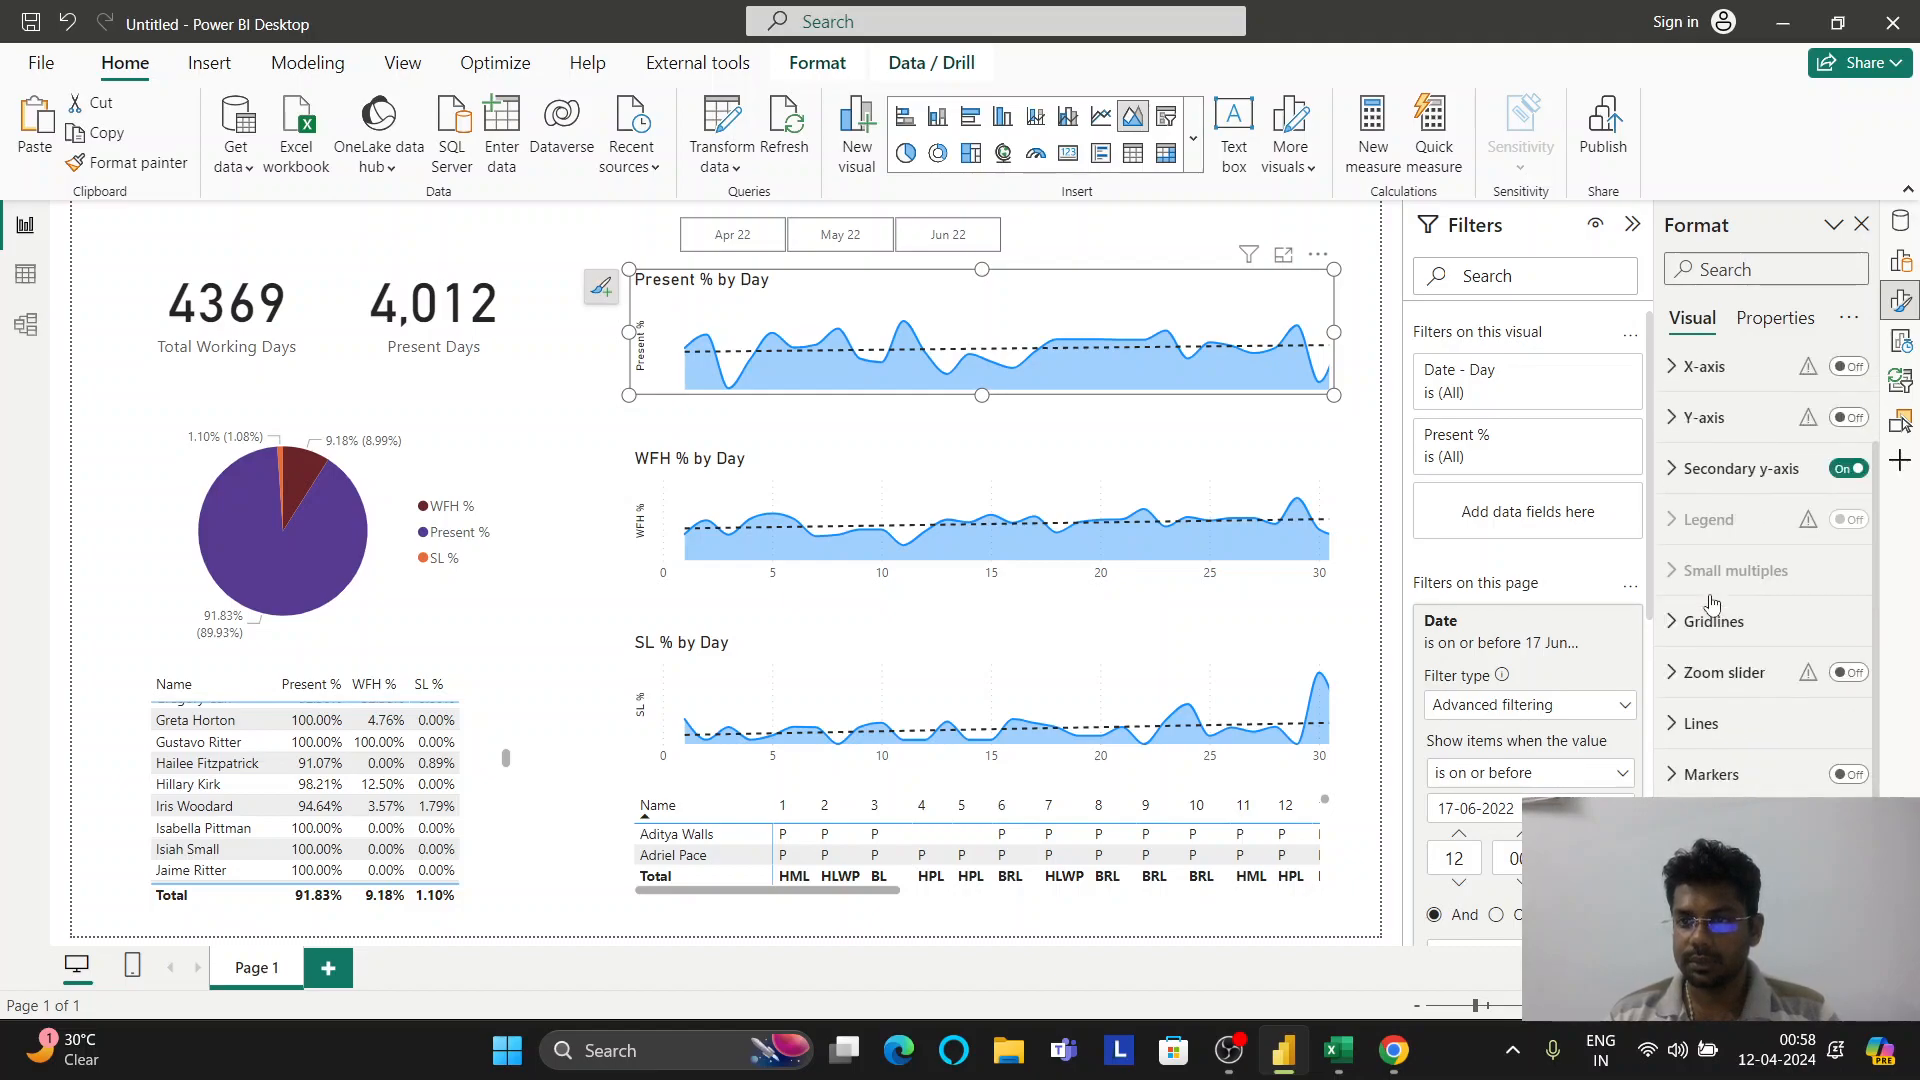
{"action": "scroll", "coordinate": [1740, 660], "scroll_direction": "down", "scroll_amount": 2}
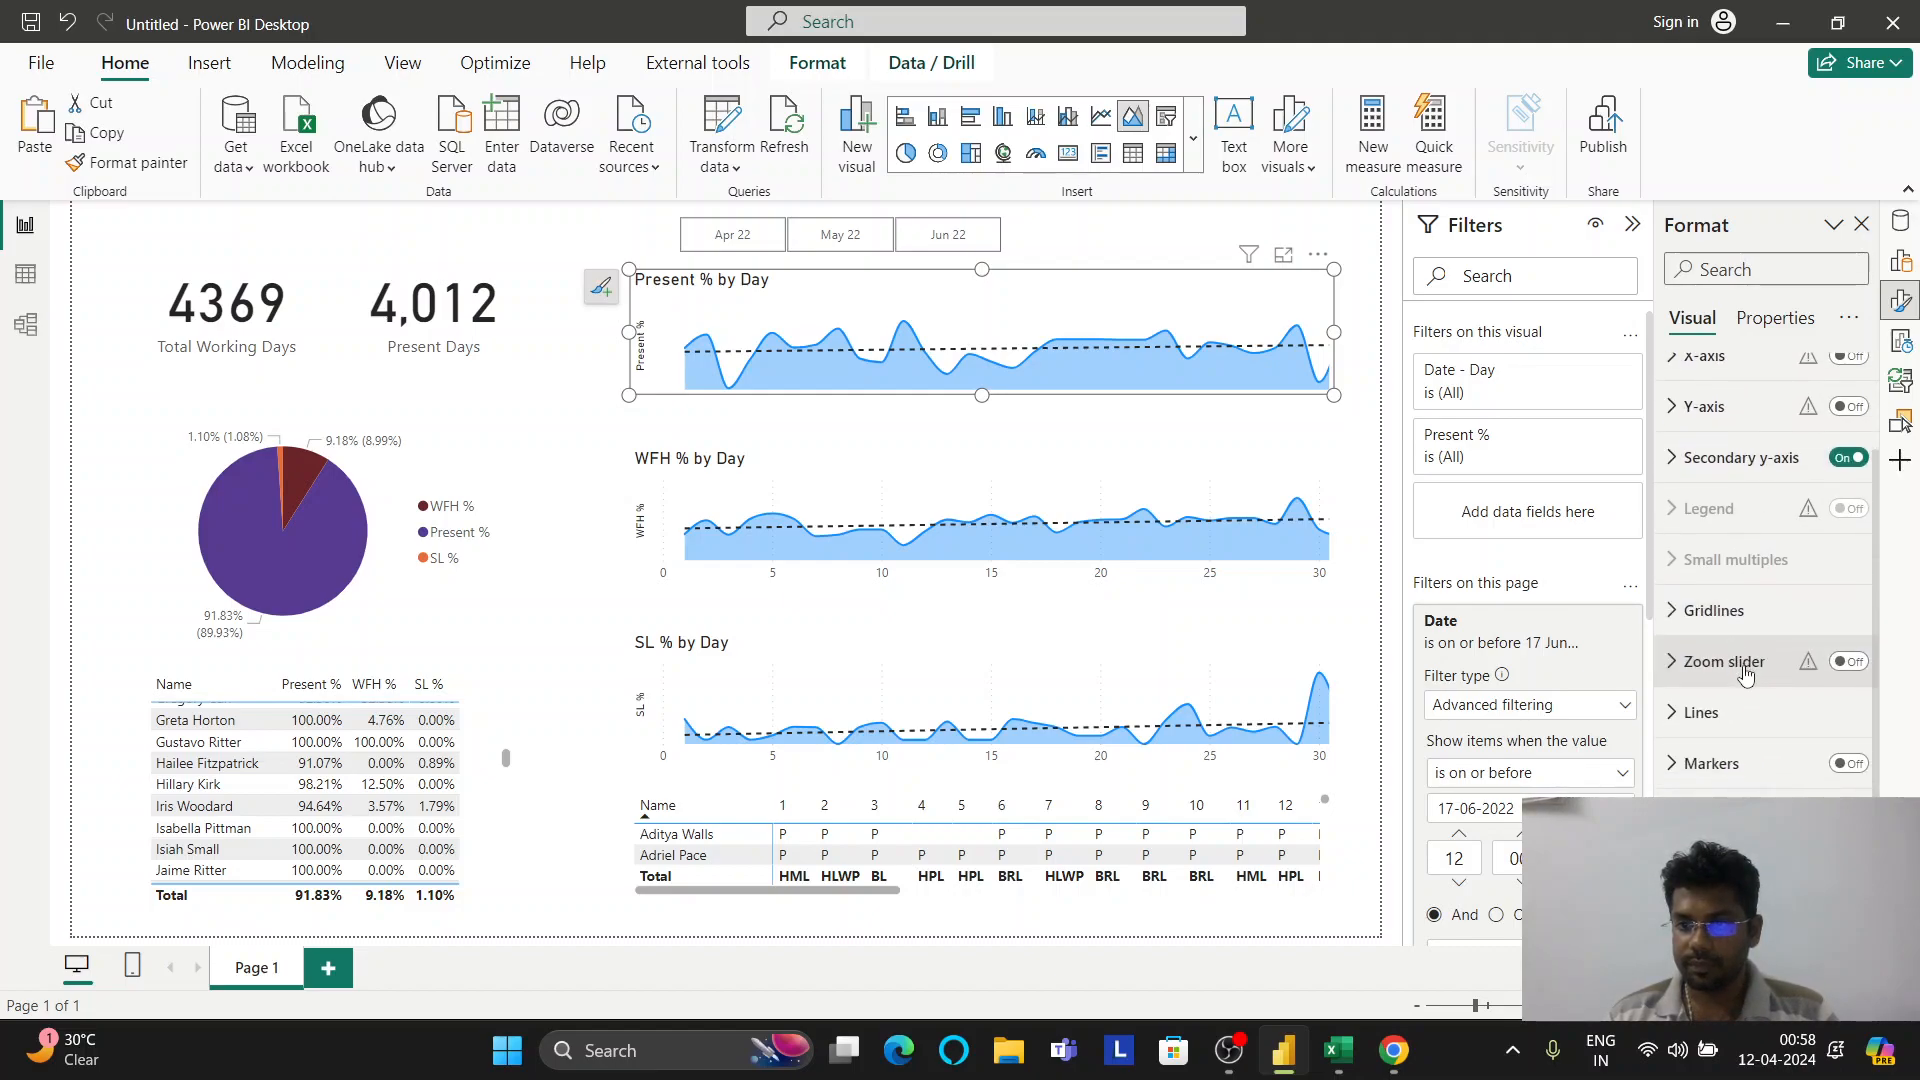
{"action": "scroll", "coordinate": [1745, 676], "scroll_direction": "down", "scroll_amount": 1}
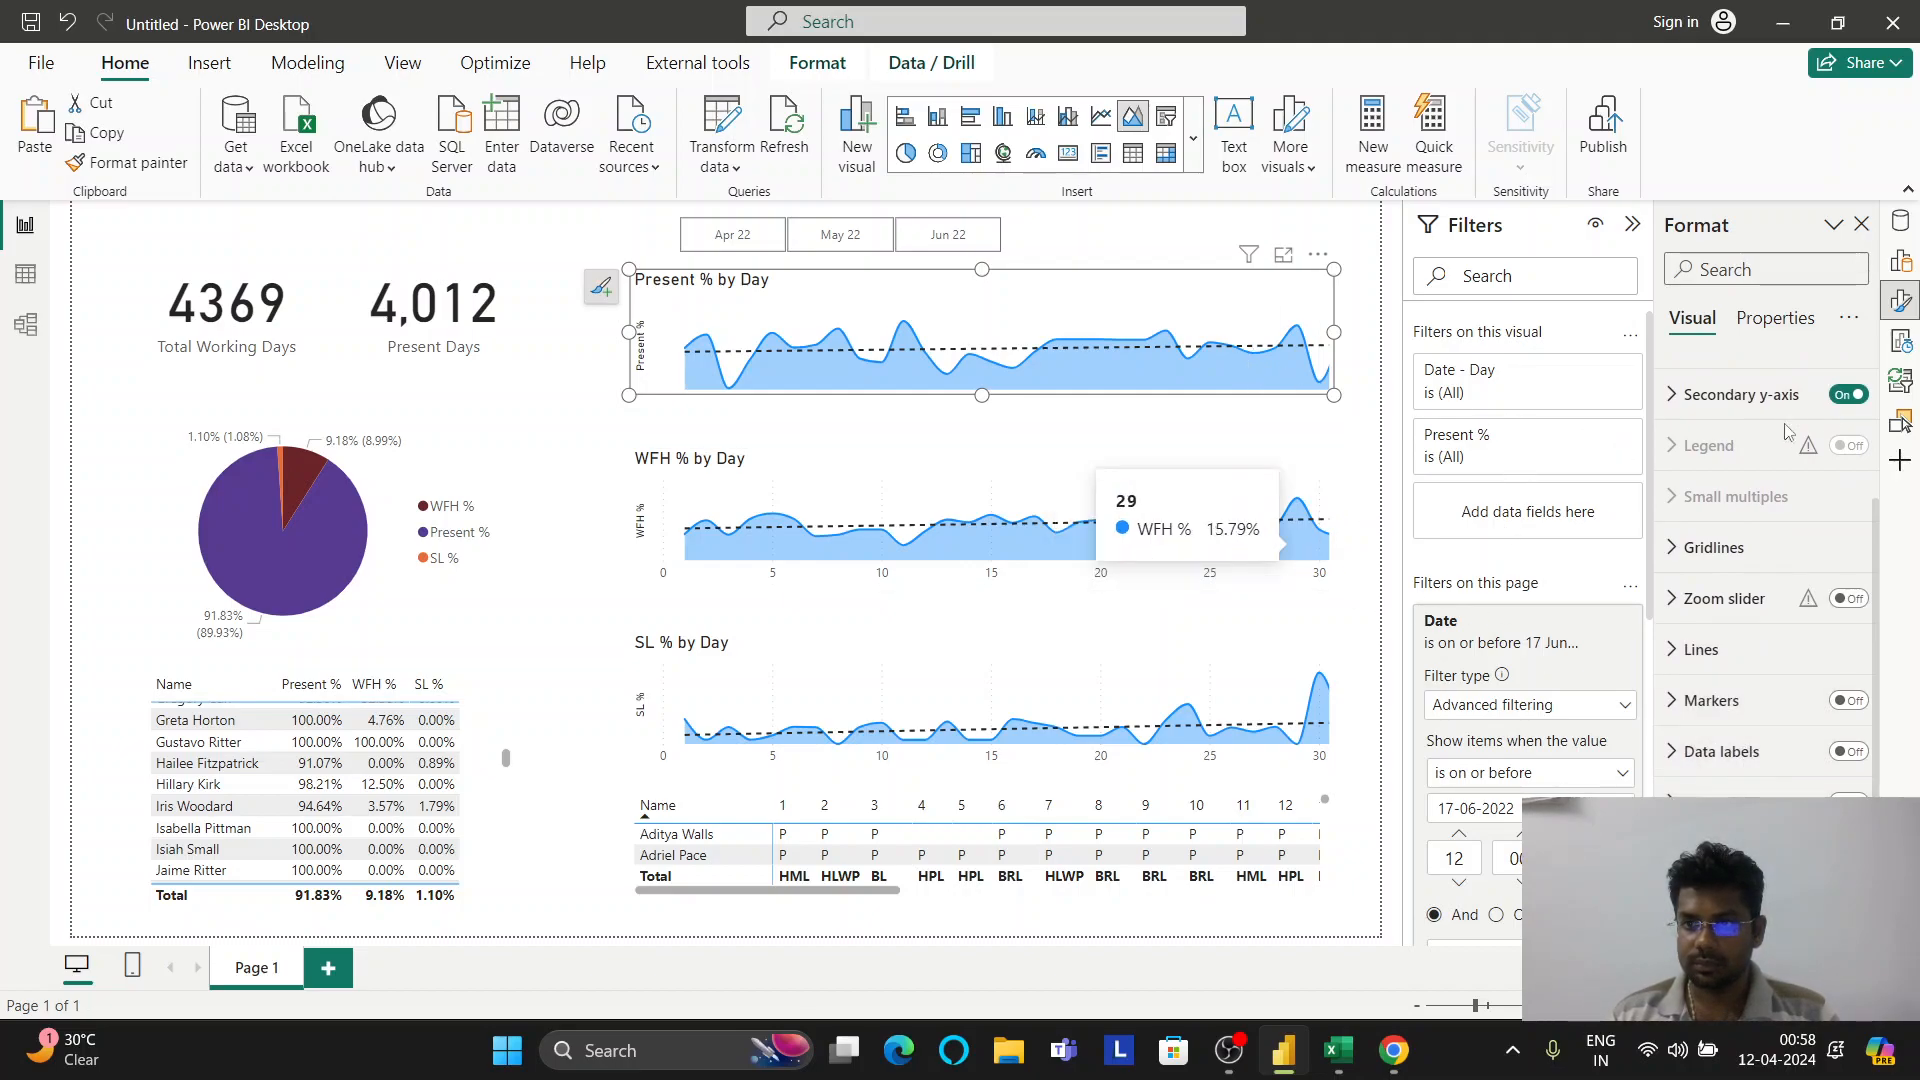
{"action": "left_click", "coordinate": [1786, 319]}
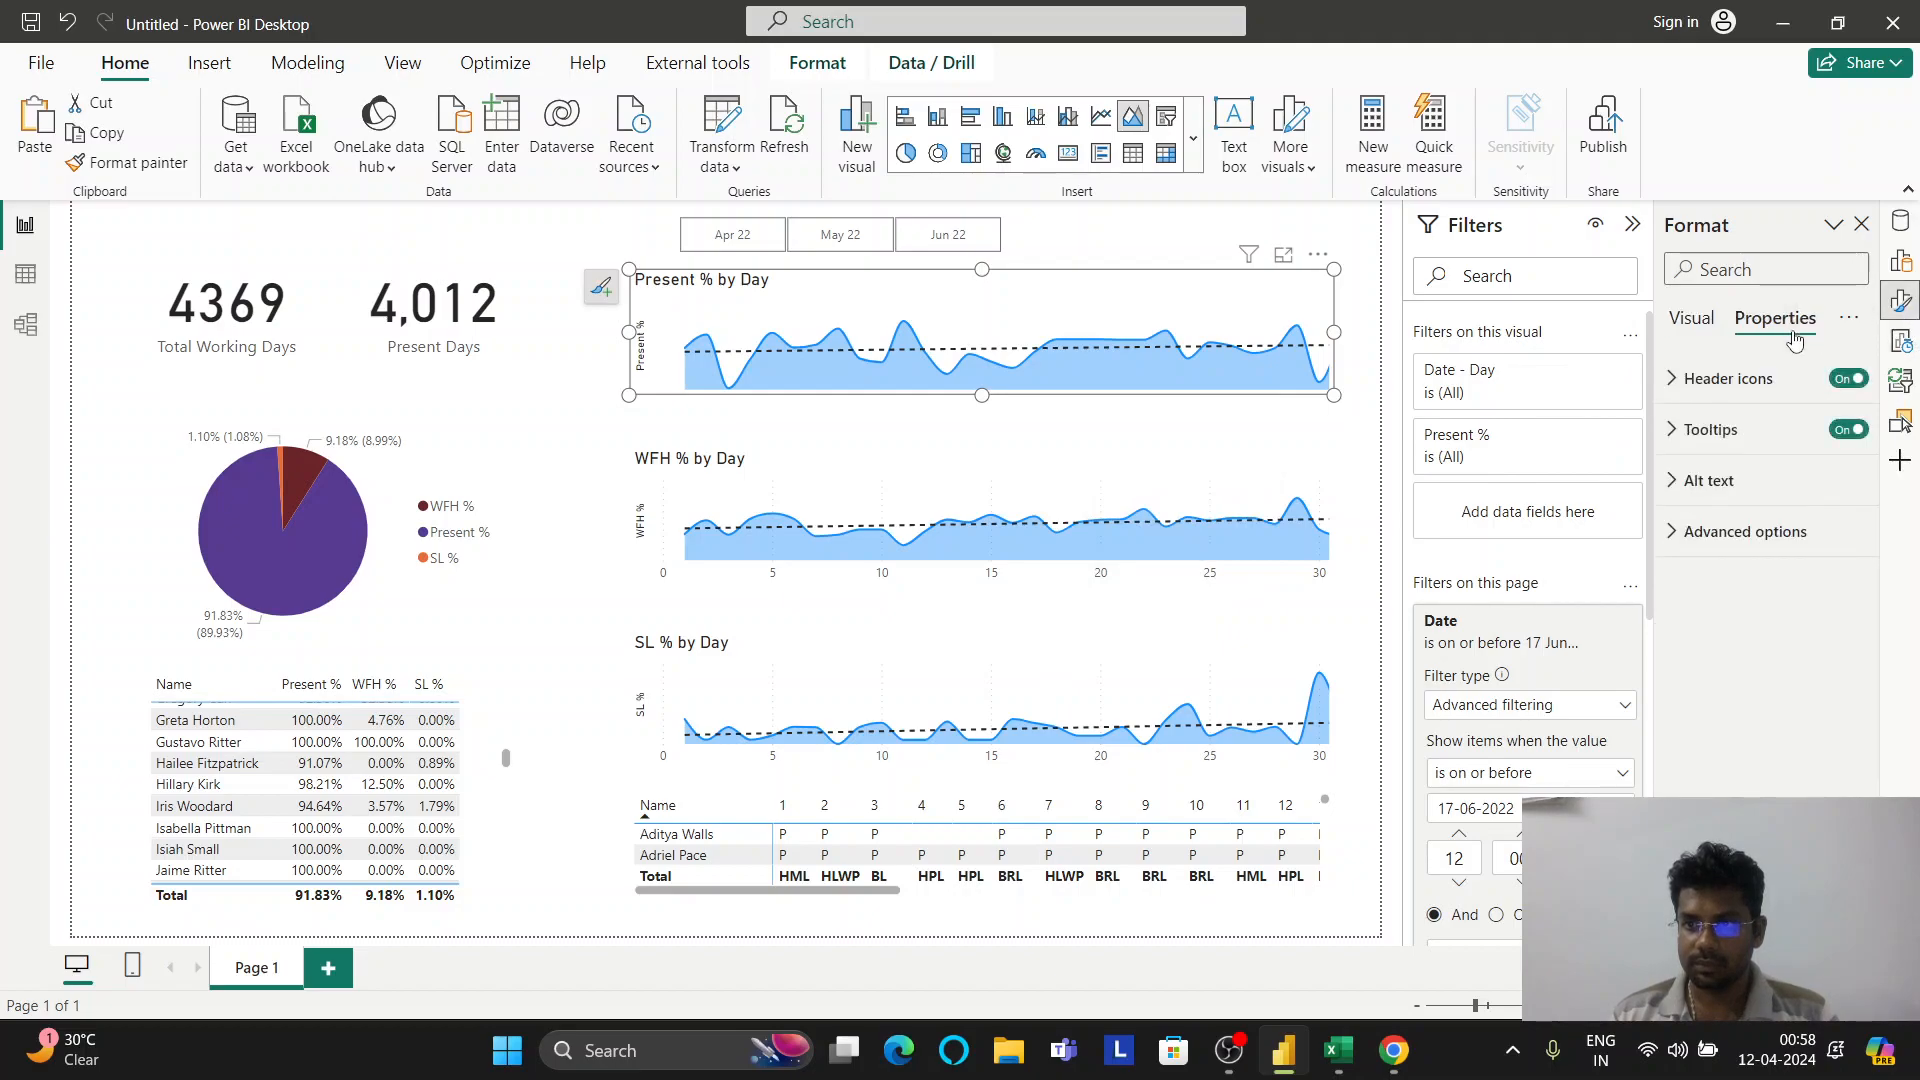
{"action": "left_click", "coordinate": [1686, 320]}
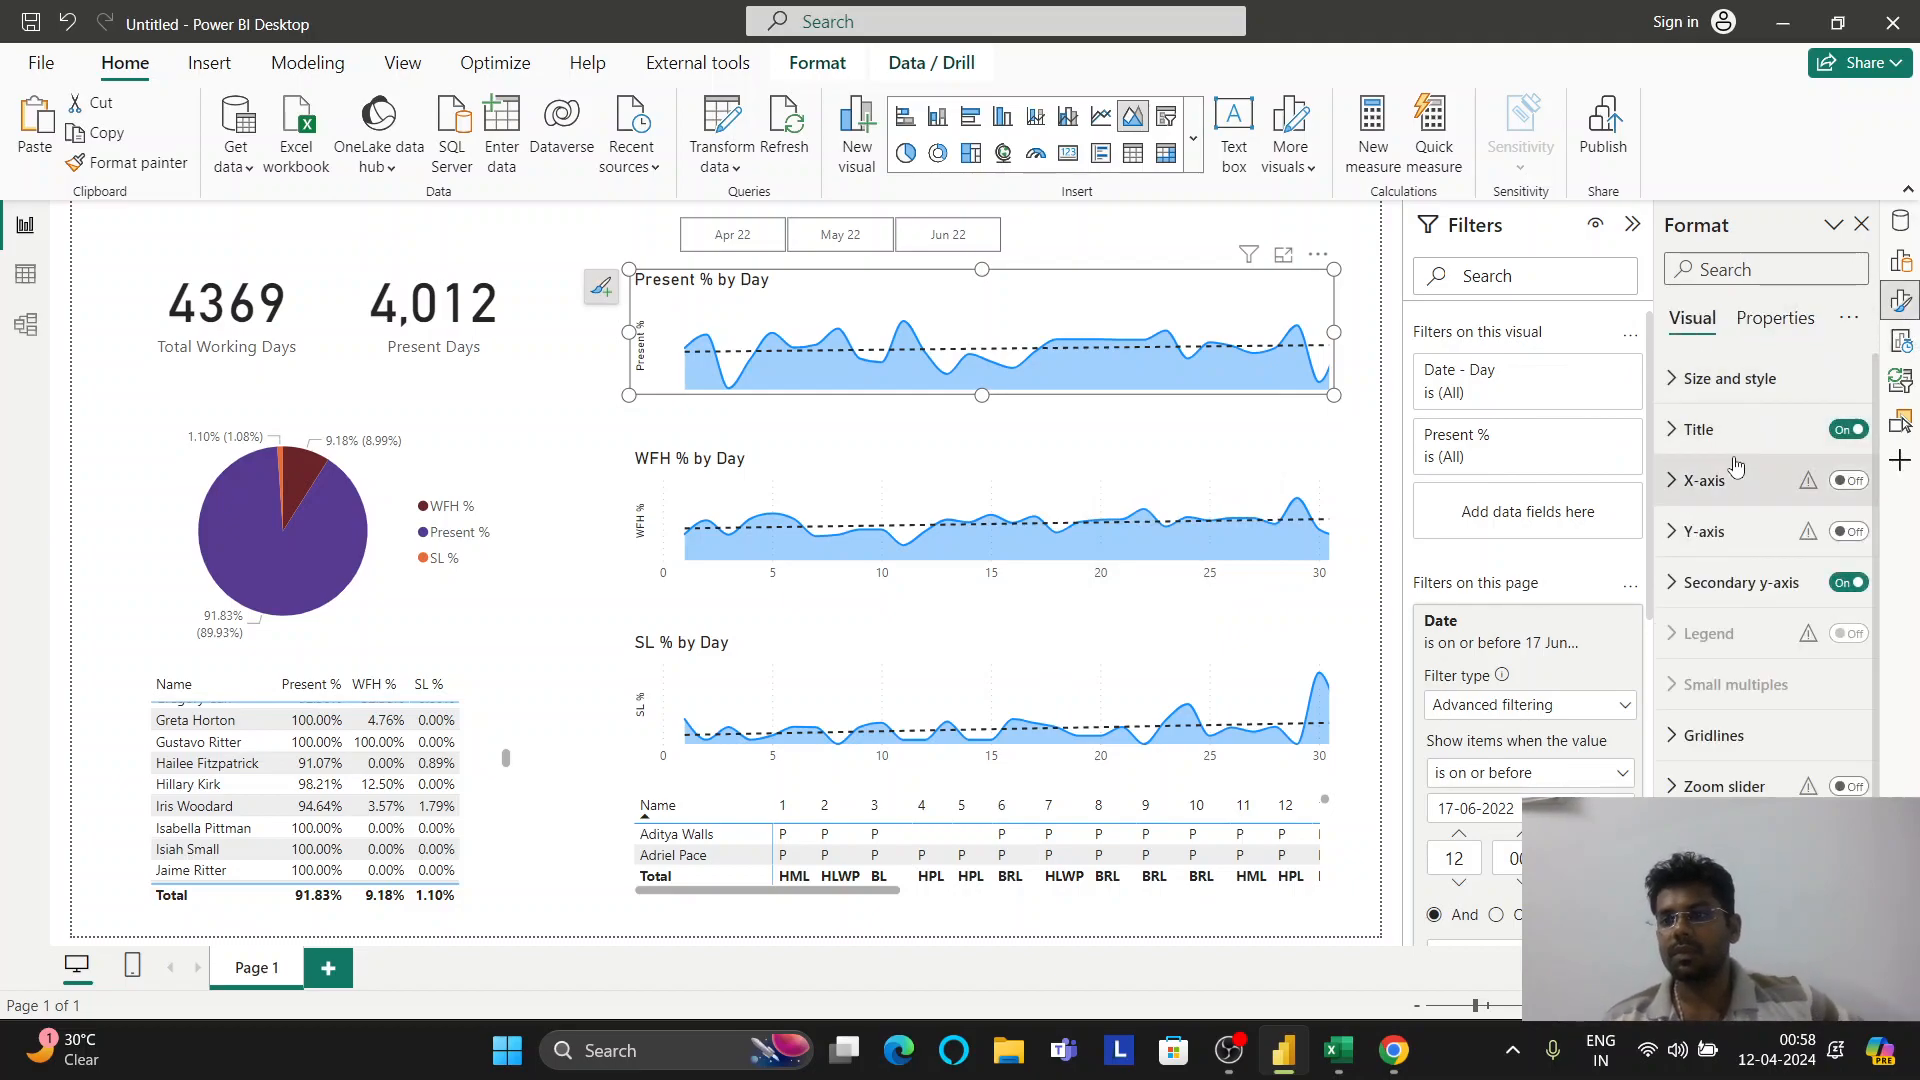
{"action": "scroll", "coordinate": [1735, 467], "scroll_direction": "down", "scroll_amount": 3}
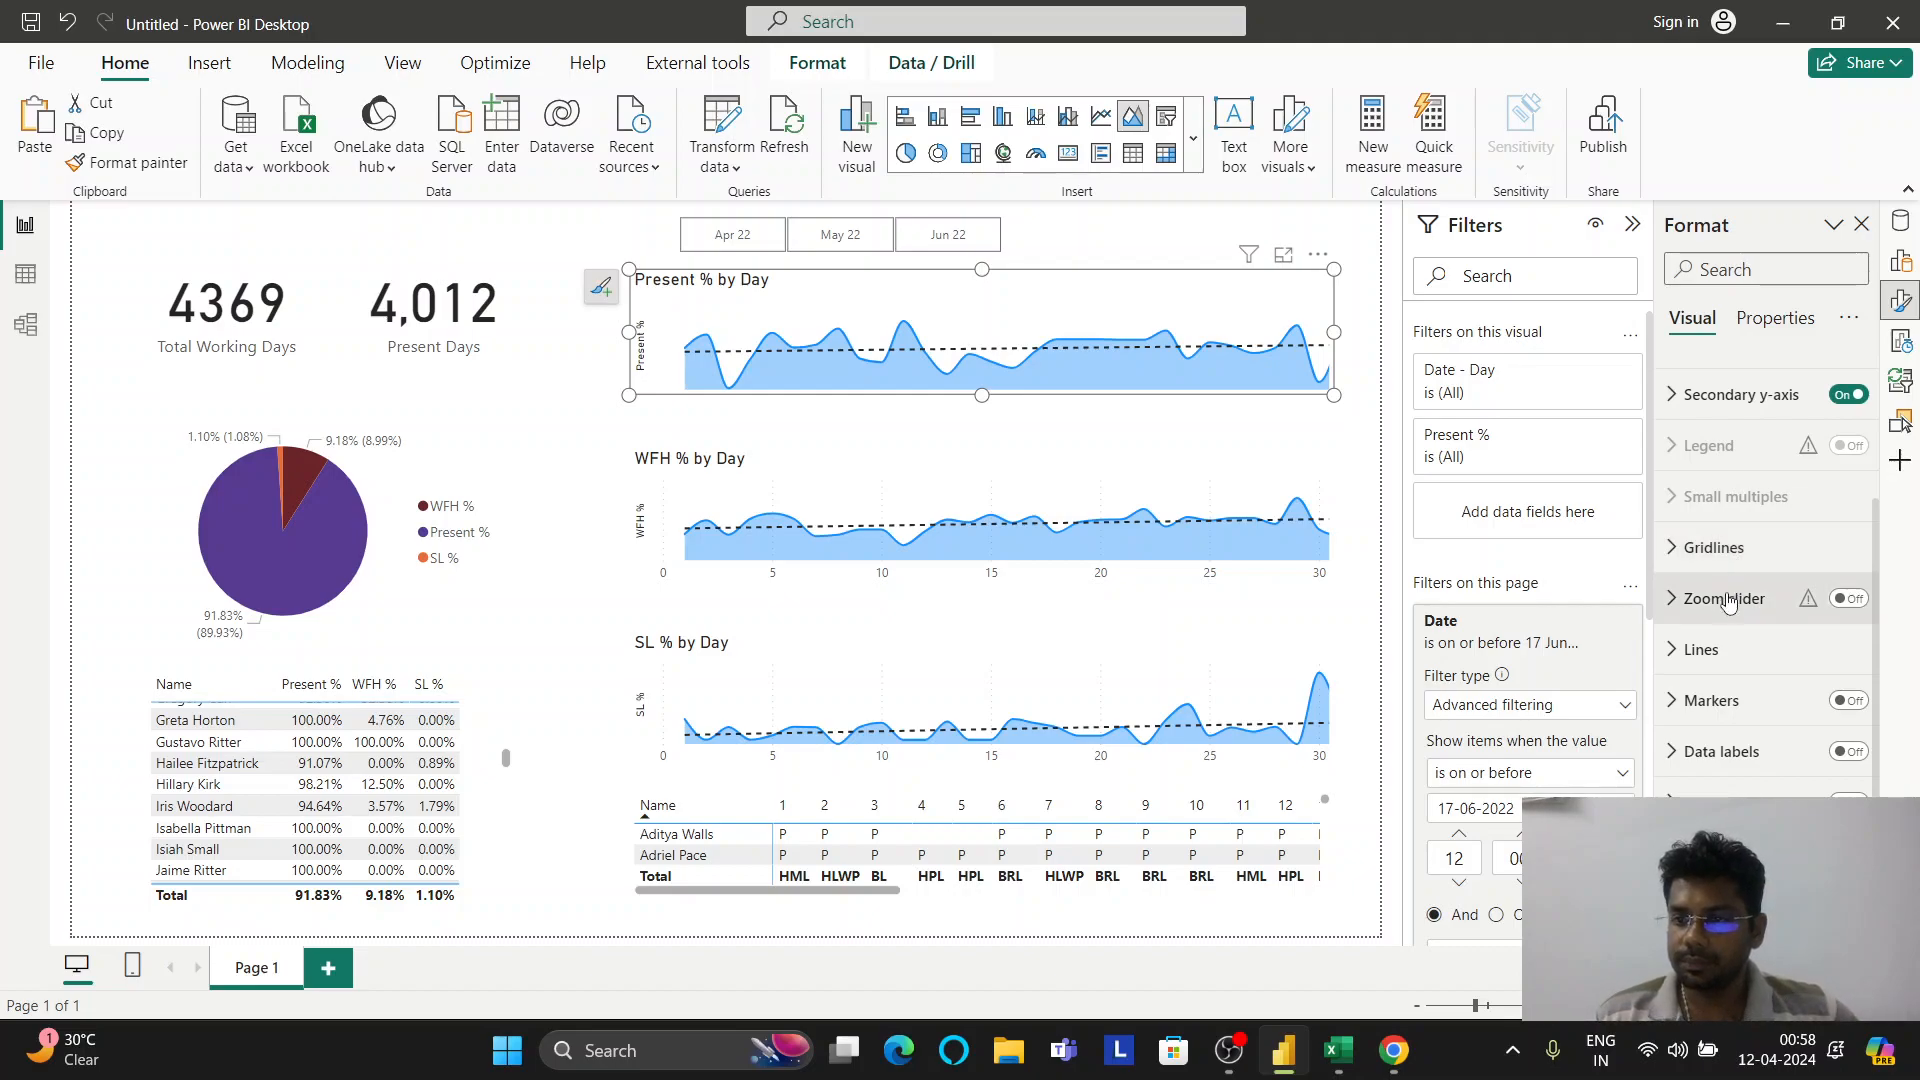
{"action": "scroll", "coordinate": [1728, 678], "scroll_direction": "up", "scroll_amount": 3}
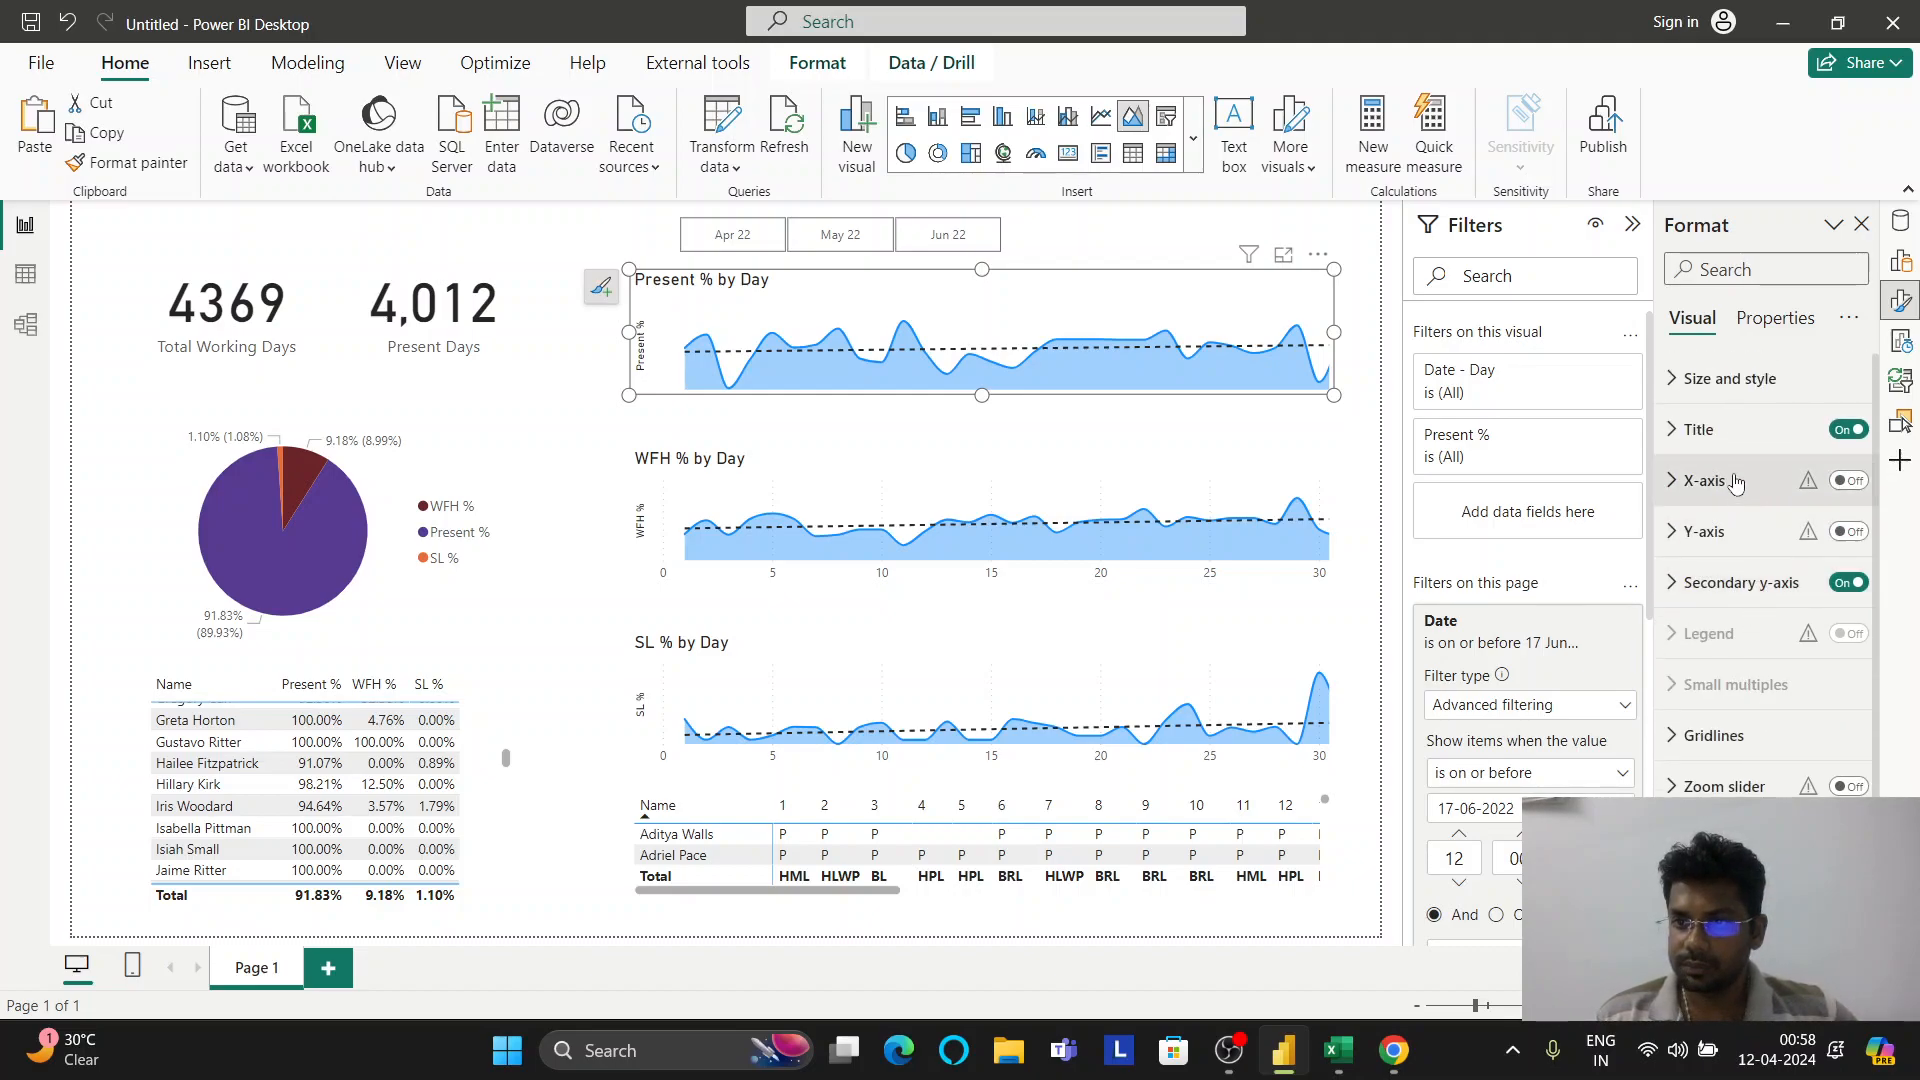
Expand Size and style and reach the chart's Background colour choices
{"action": "left_click", "coordinate": [1778, 316]}
{"action": "left_click", "coordinate": [1700, 318]}
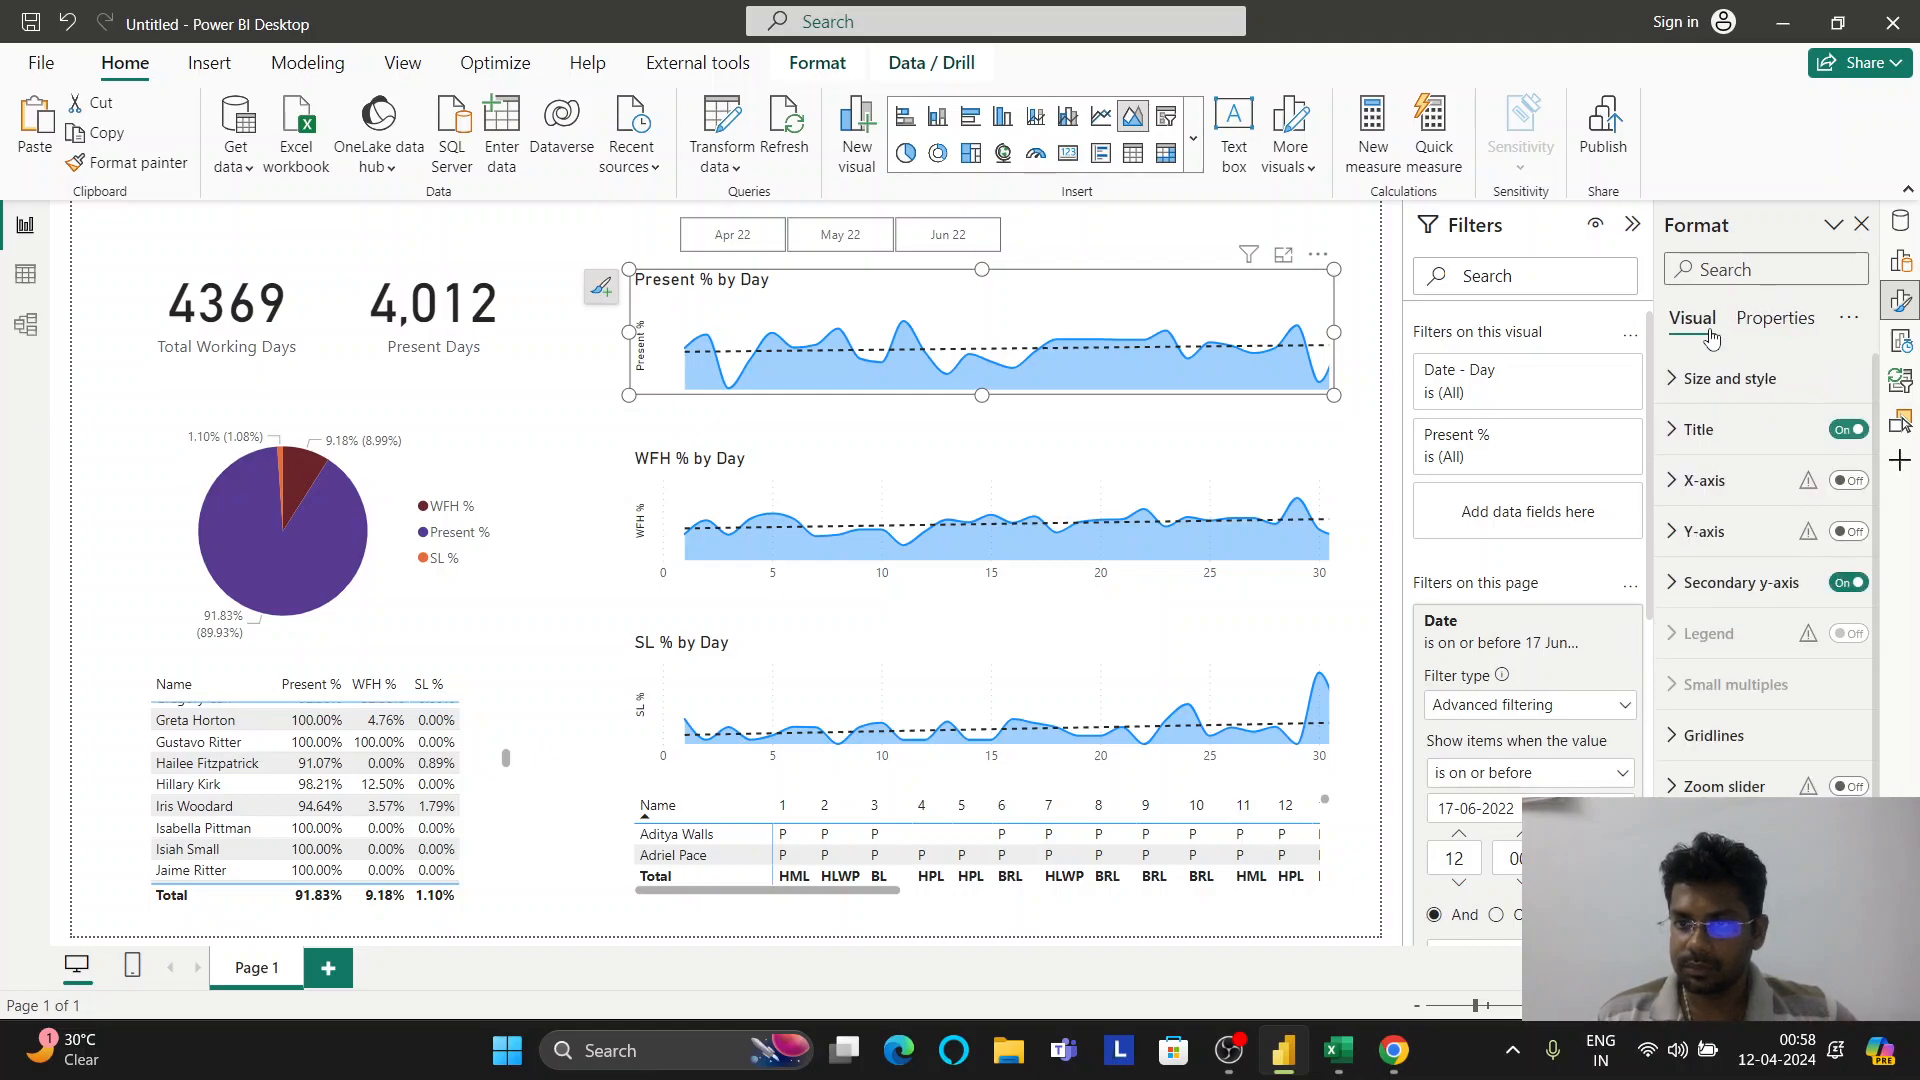
{"action": "left_click", "coordinate": [1707, 379]}
{"action": "scroll", "coordinate": [1765, 590], "scroll_direction": "down", "scroll_amount": 3}
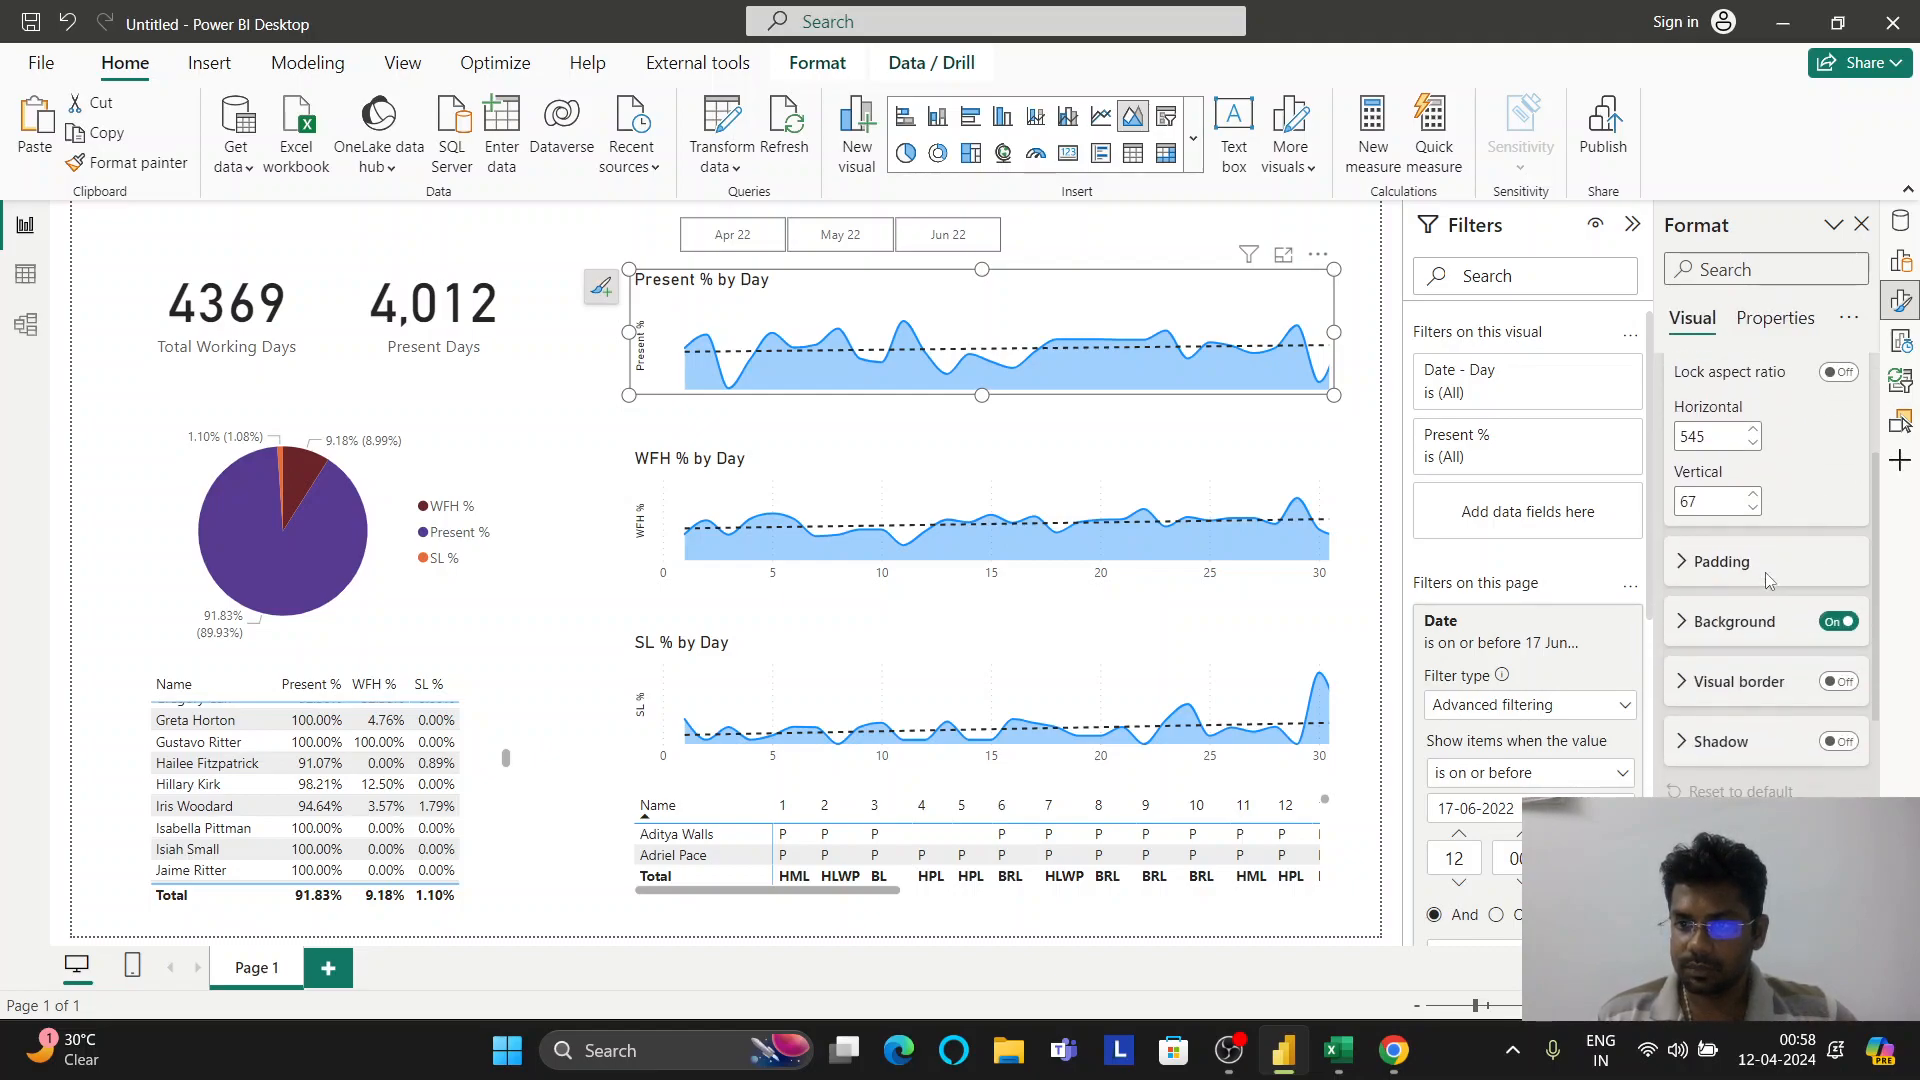
{"action": "left_click", "coordinate": [1764, 606]}
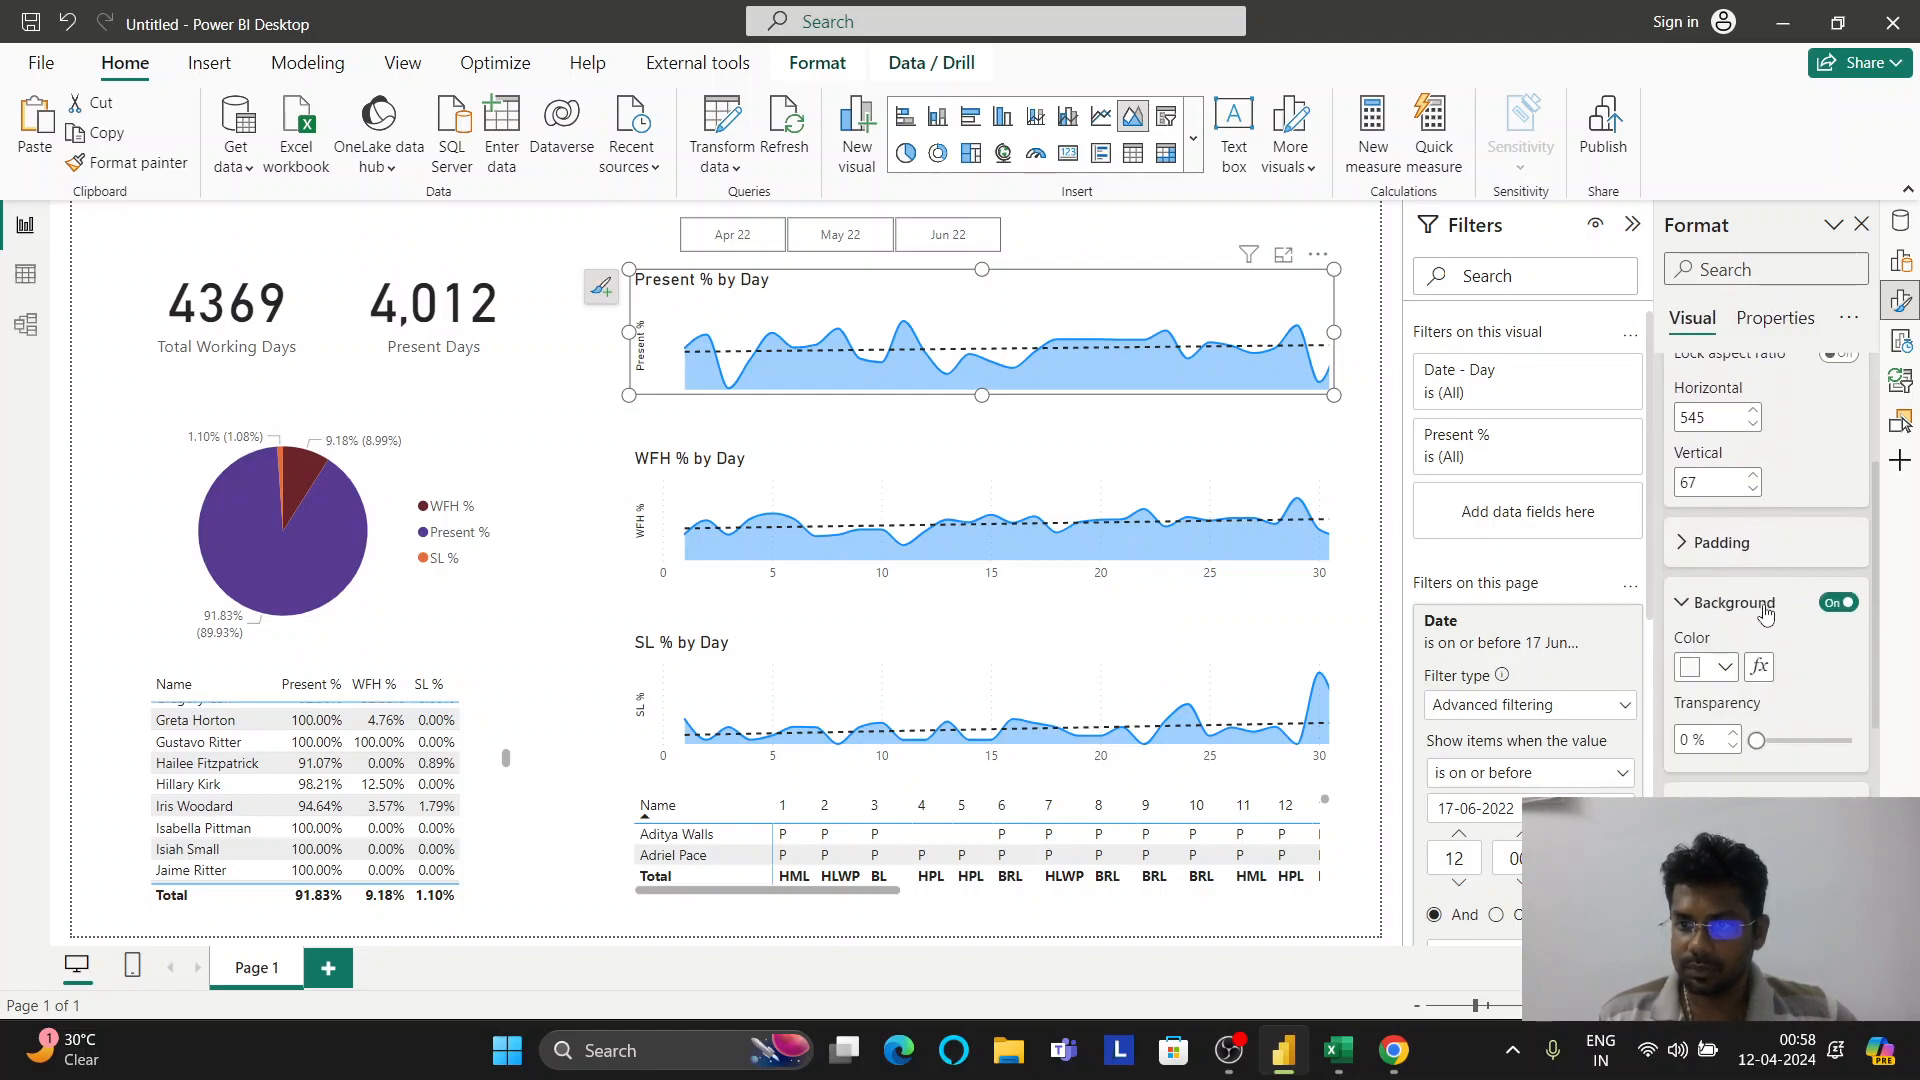
{"action": "left_click", "coordinate": [1716, 676]}
Try orange and peach backgrounds on the Present % chart, then keep it white
{"action": "left_click", "coordinate": [1580, 557]}
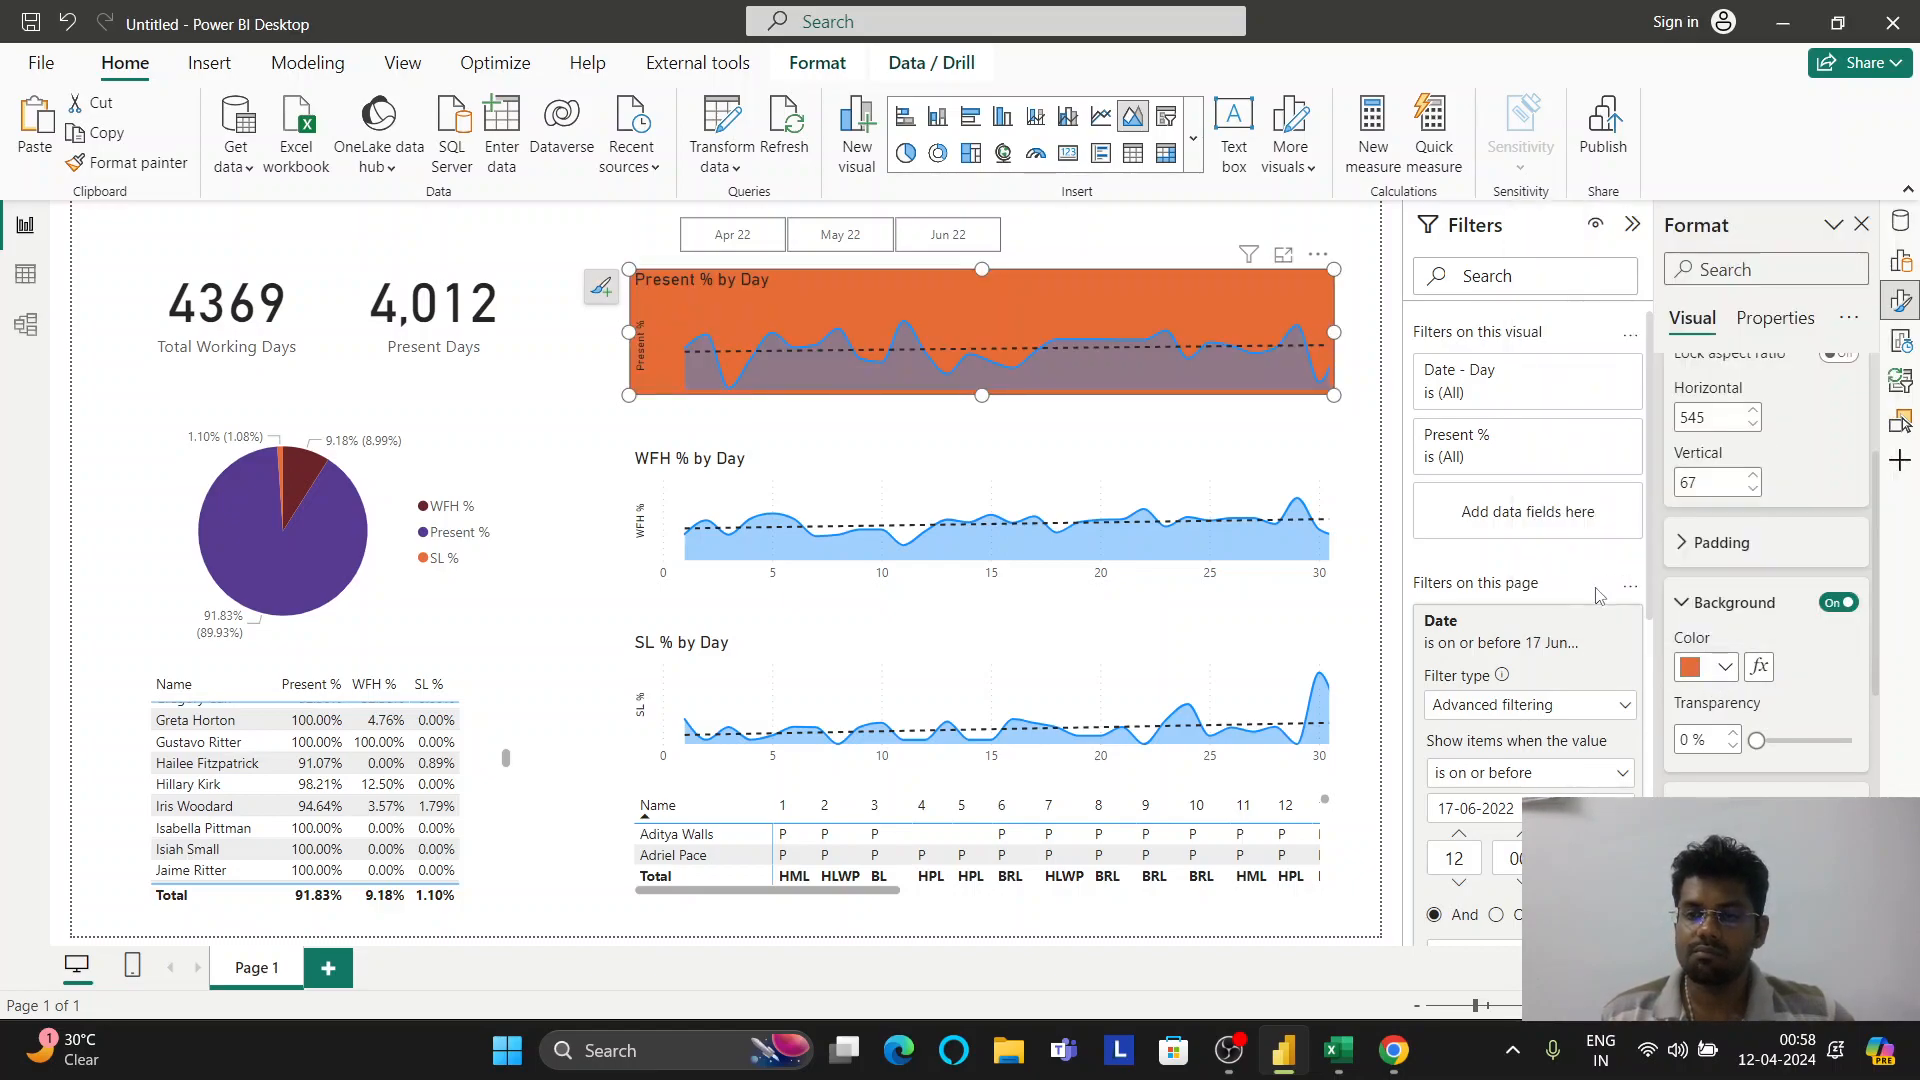
{"action": "left_click", "coordinate": [1689, 668]}
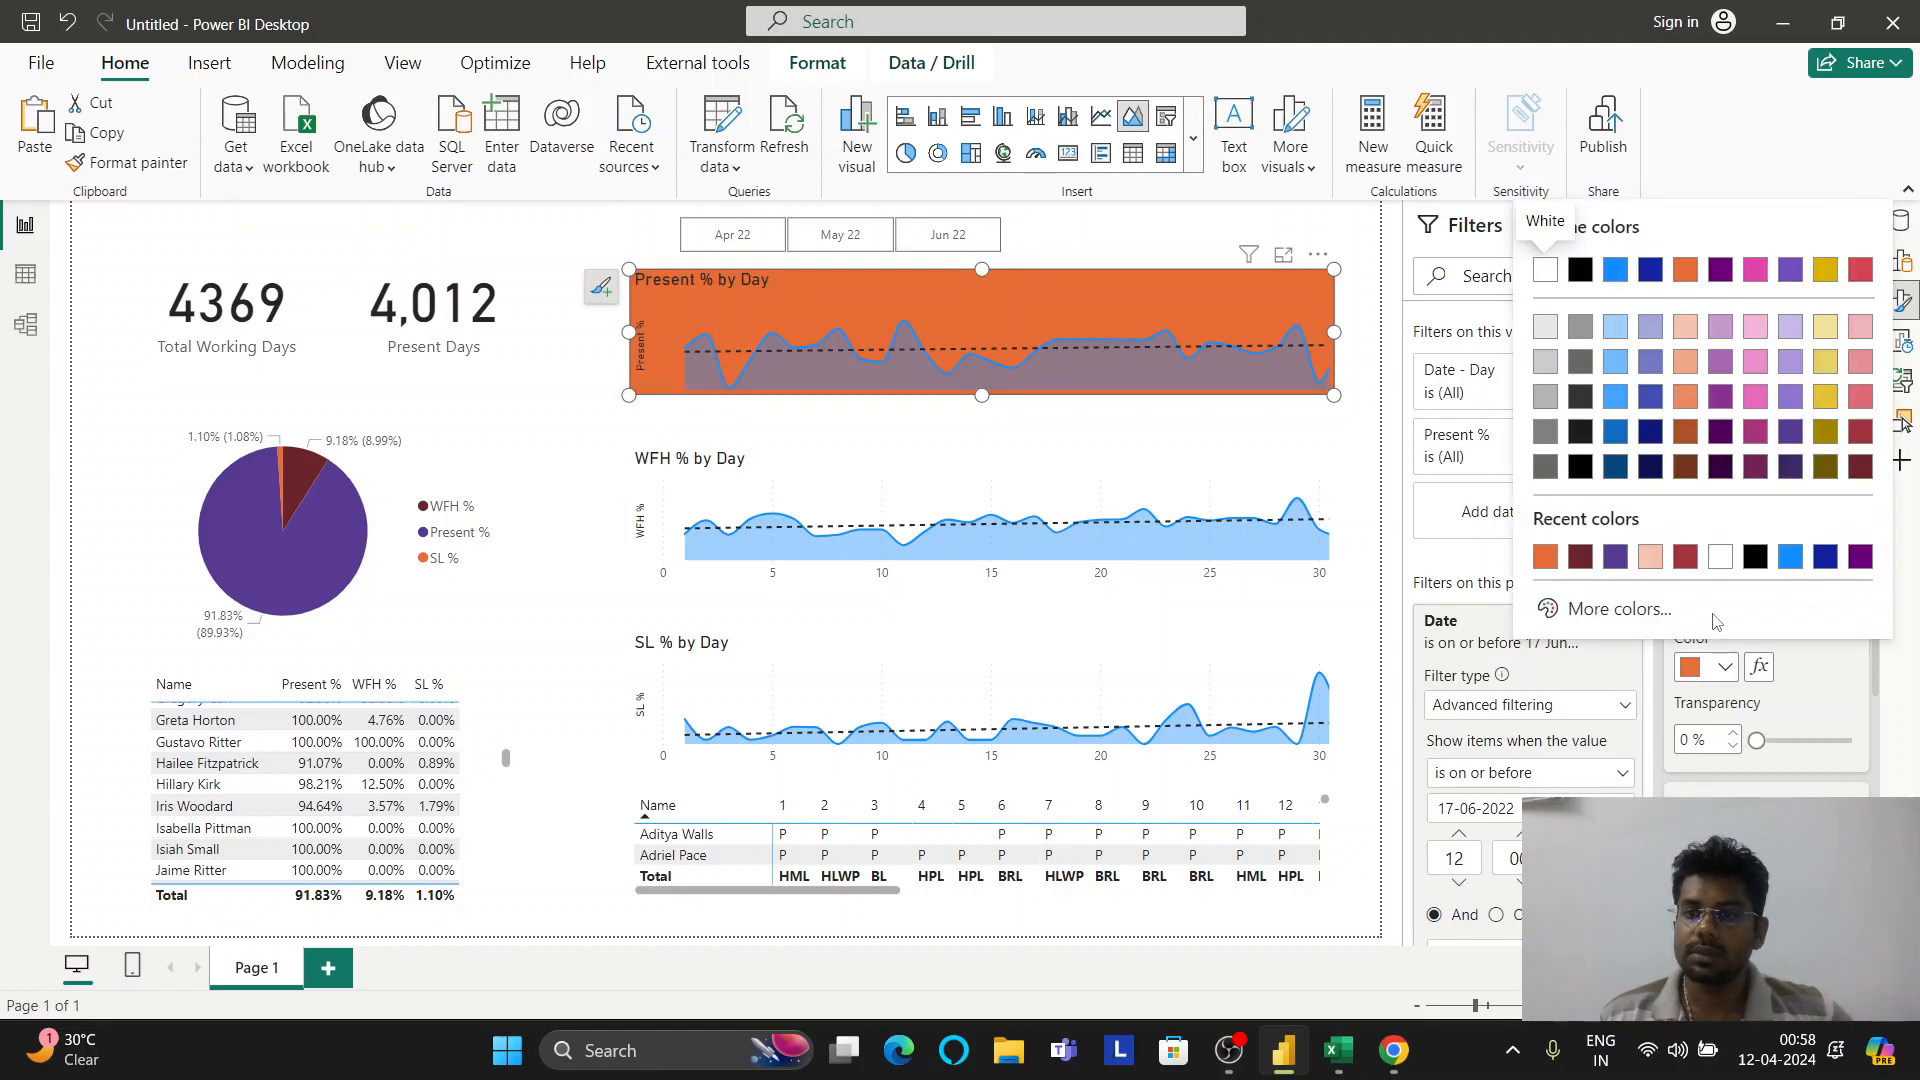
{"action": "left_click", "coordinate": [1650, 557]}
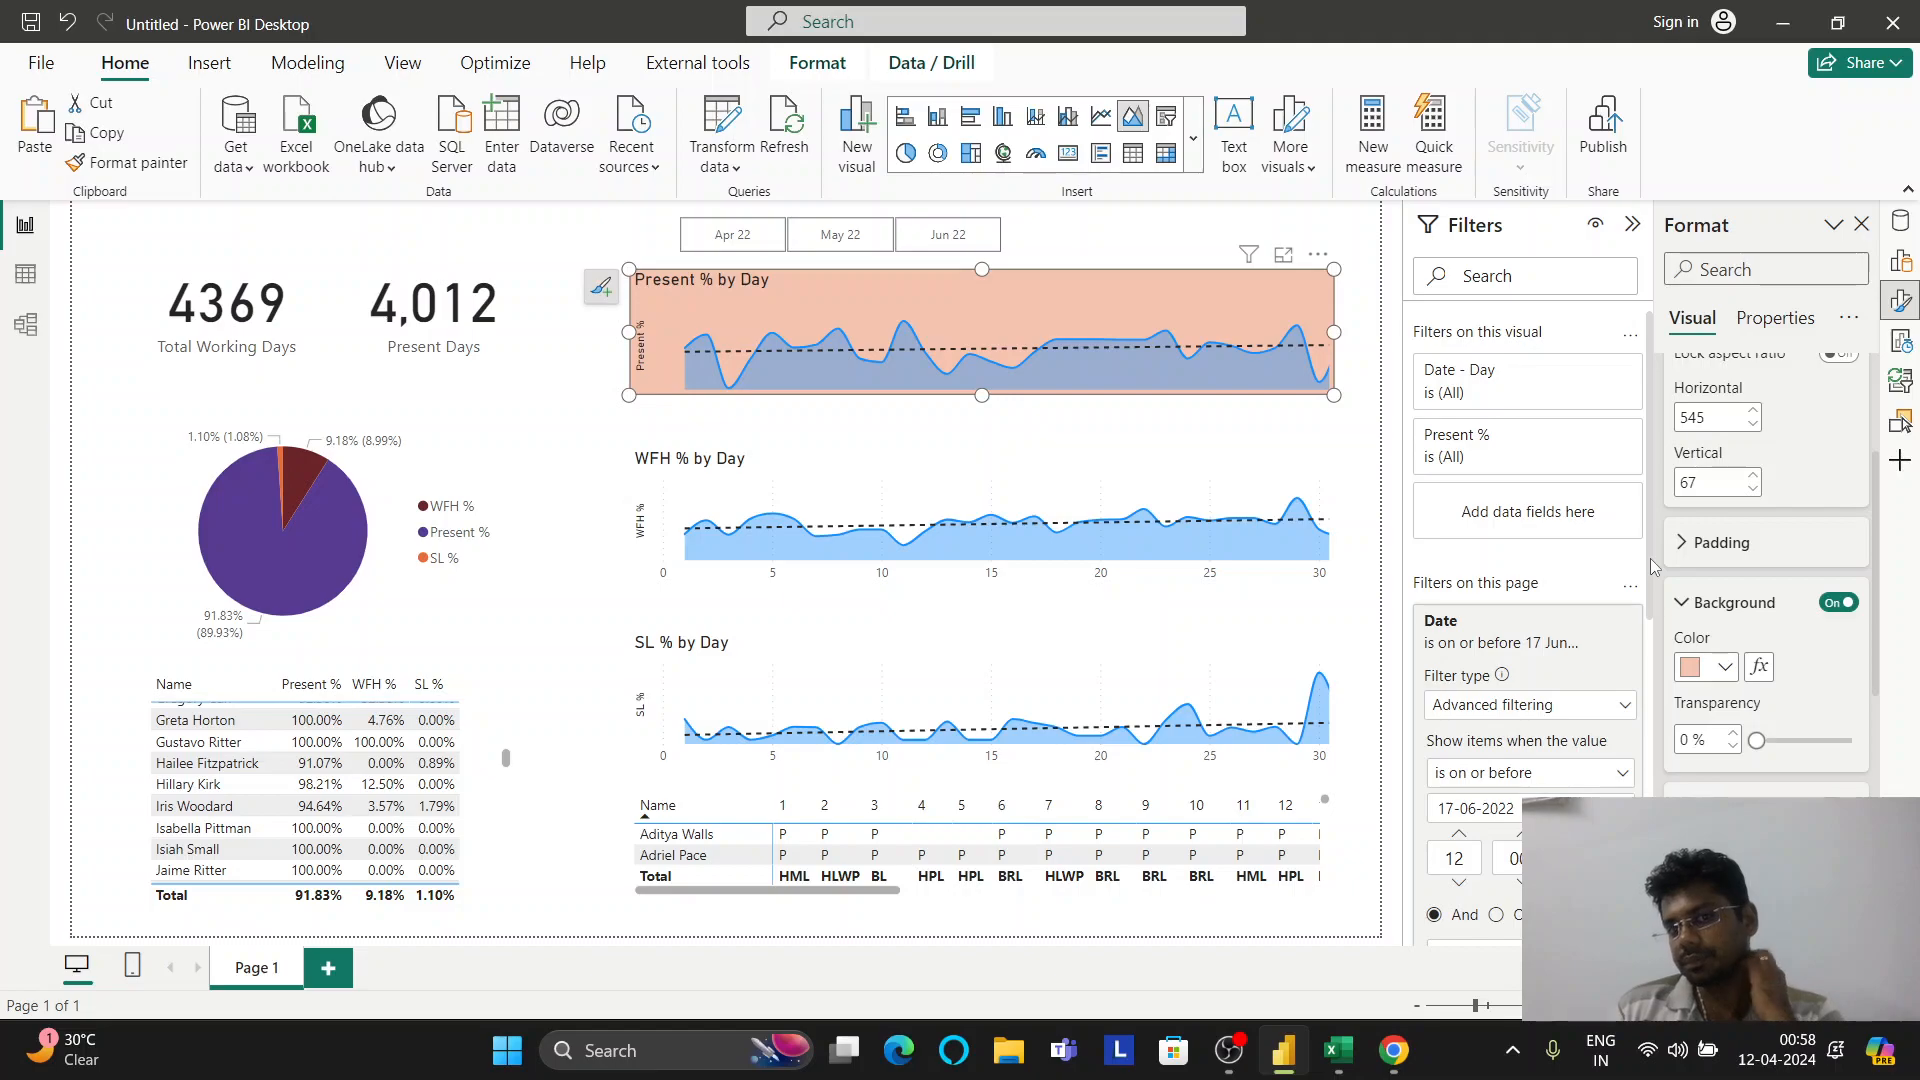
{"action": "left_click", "coordinate": [1726, 664]}
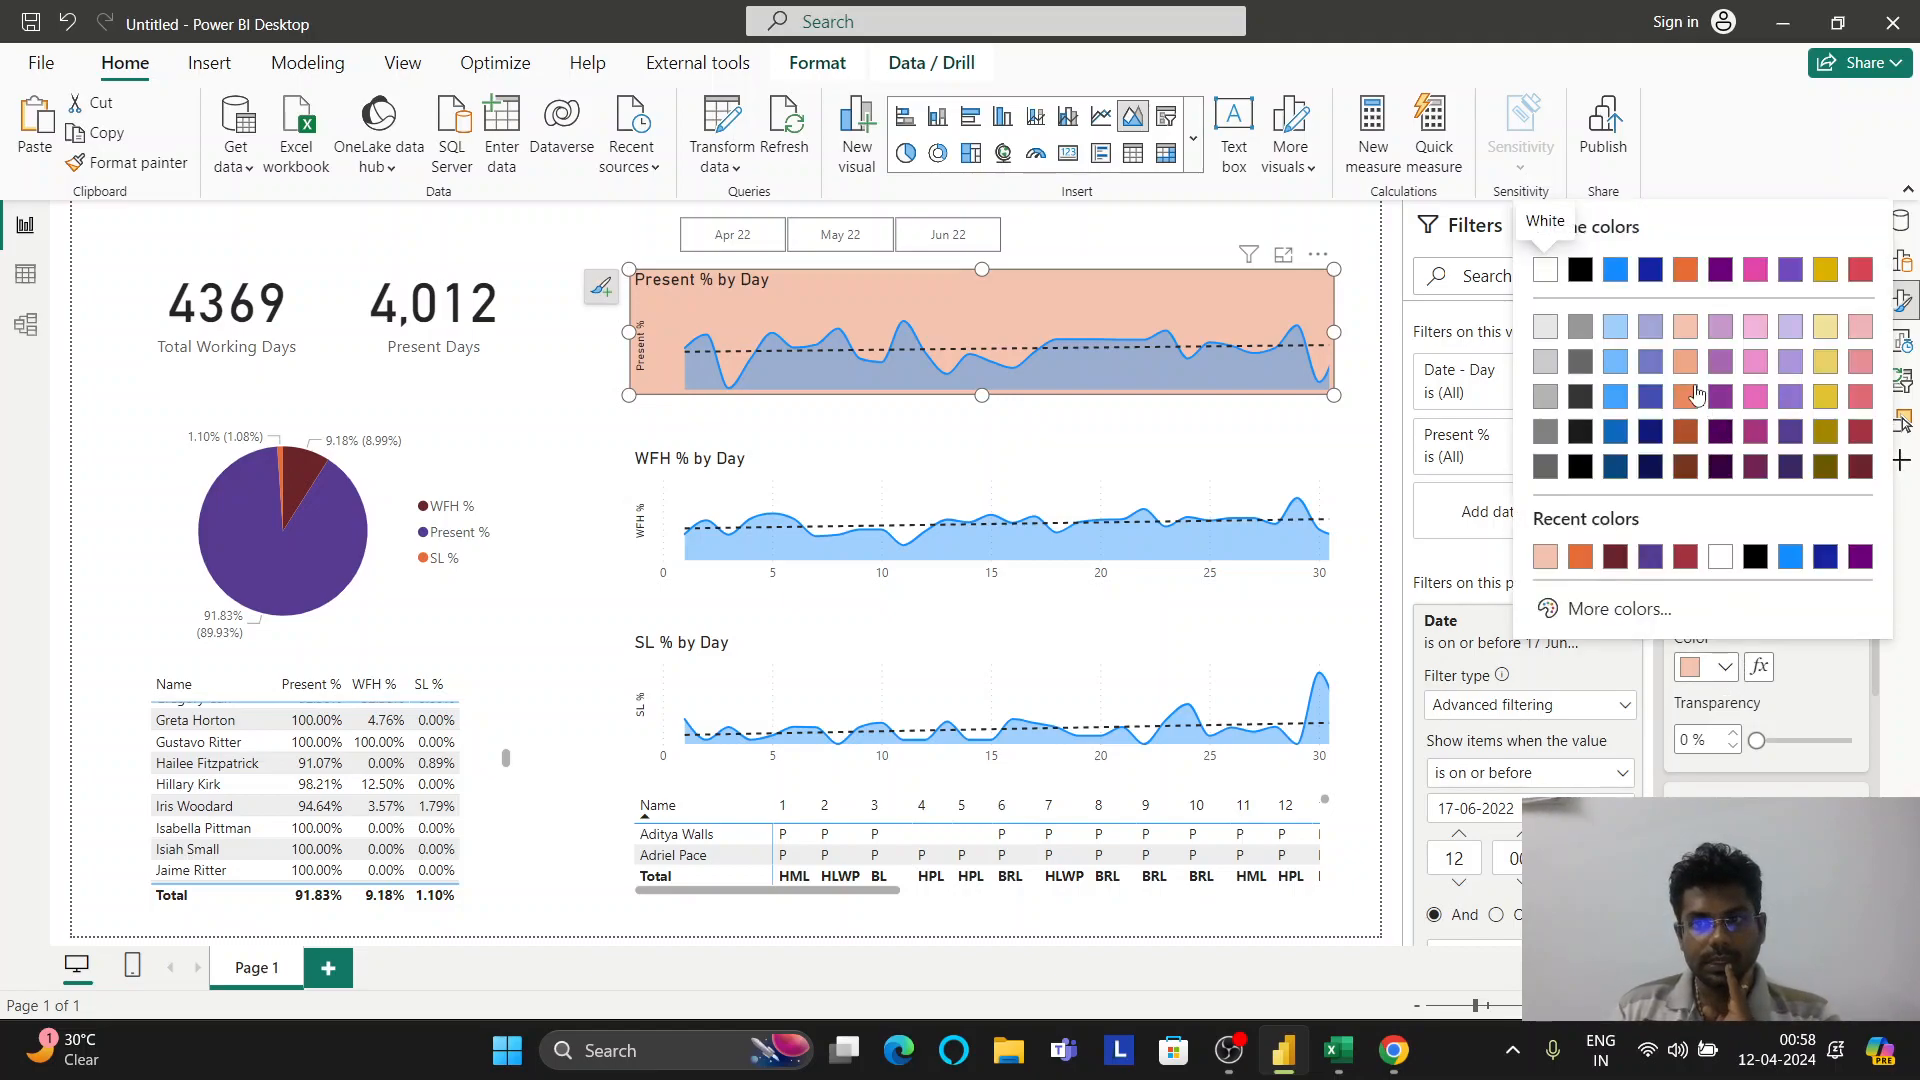
{"action": "left_click", "coordinate": [1720, 556]}
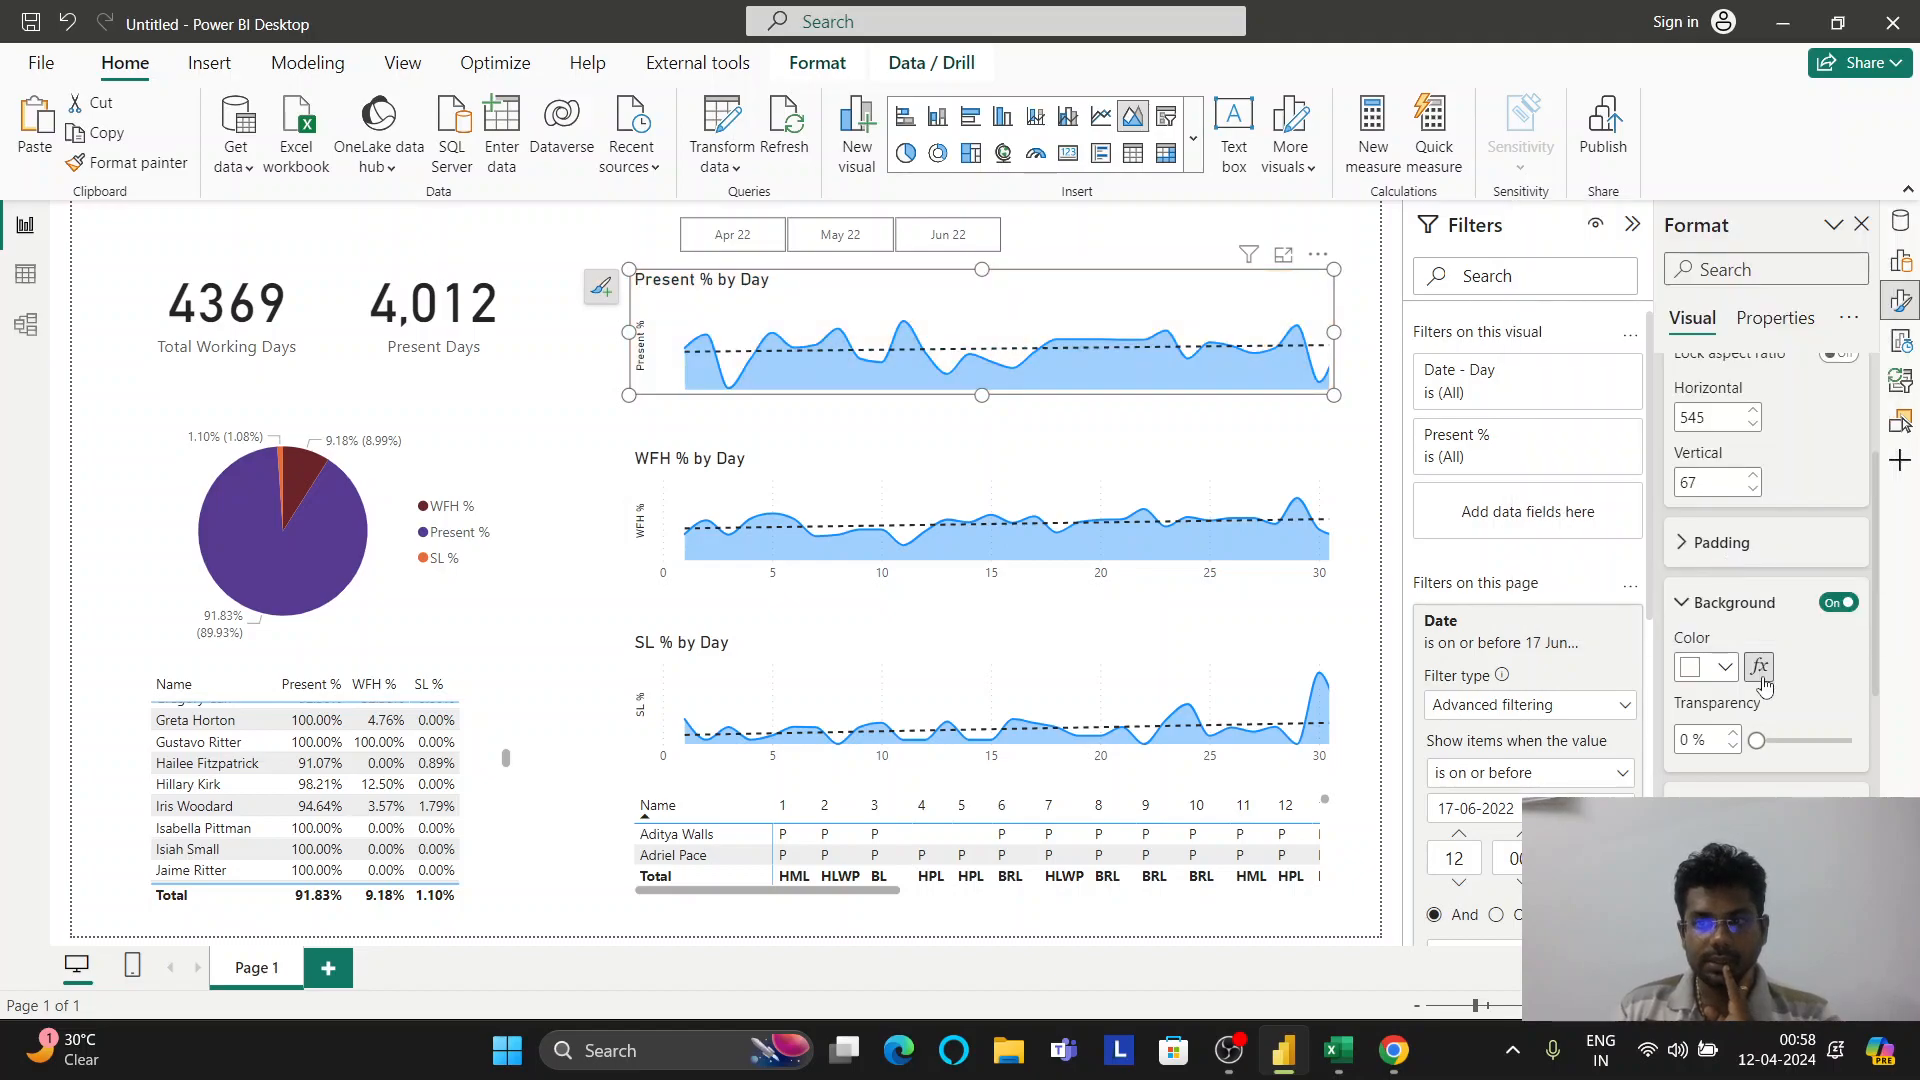
{"action": "left_click", "coordinate": [1737, 612]}
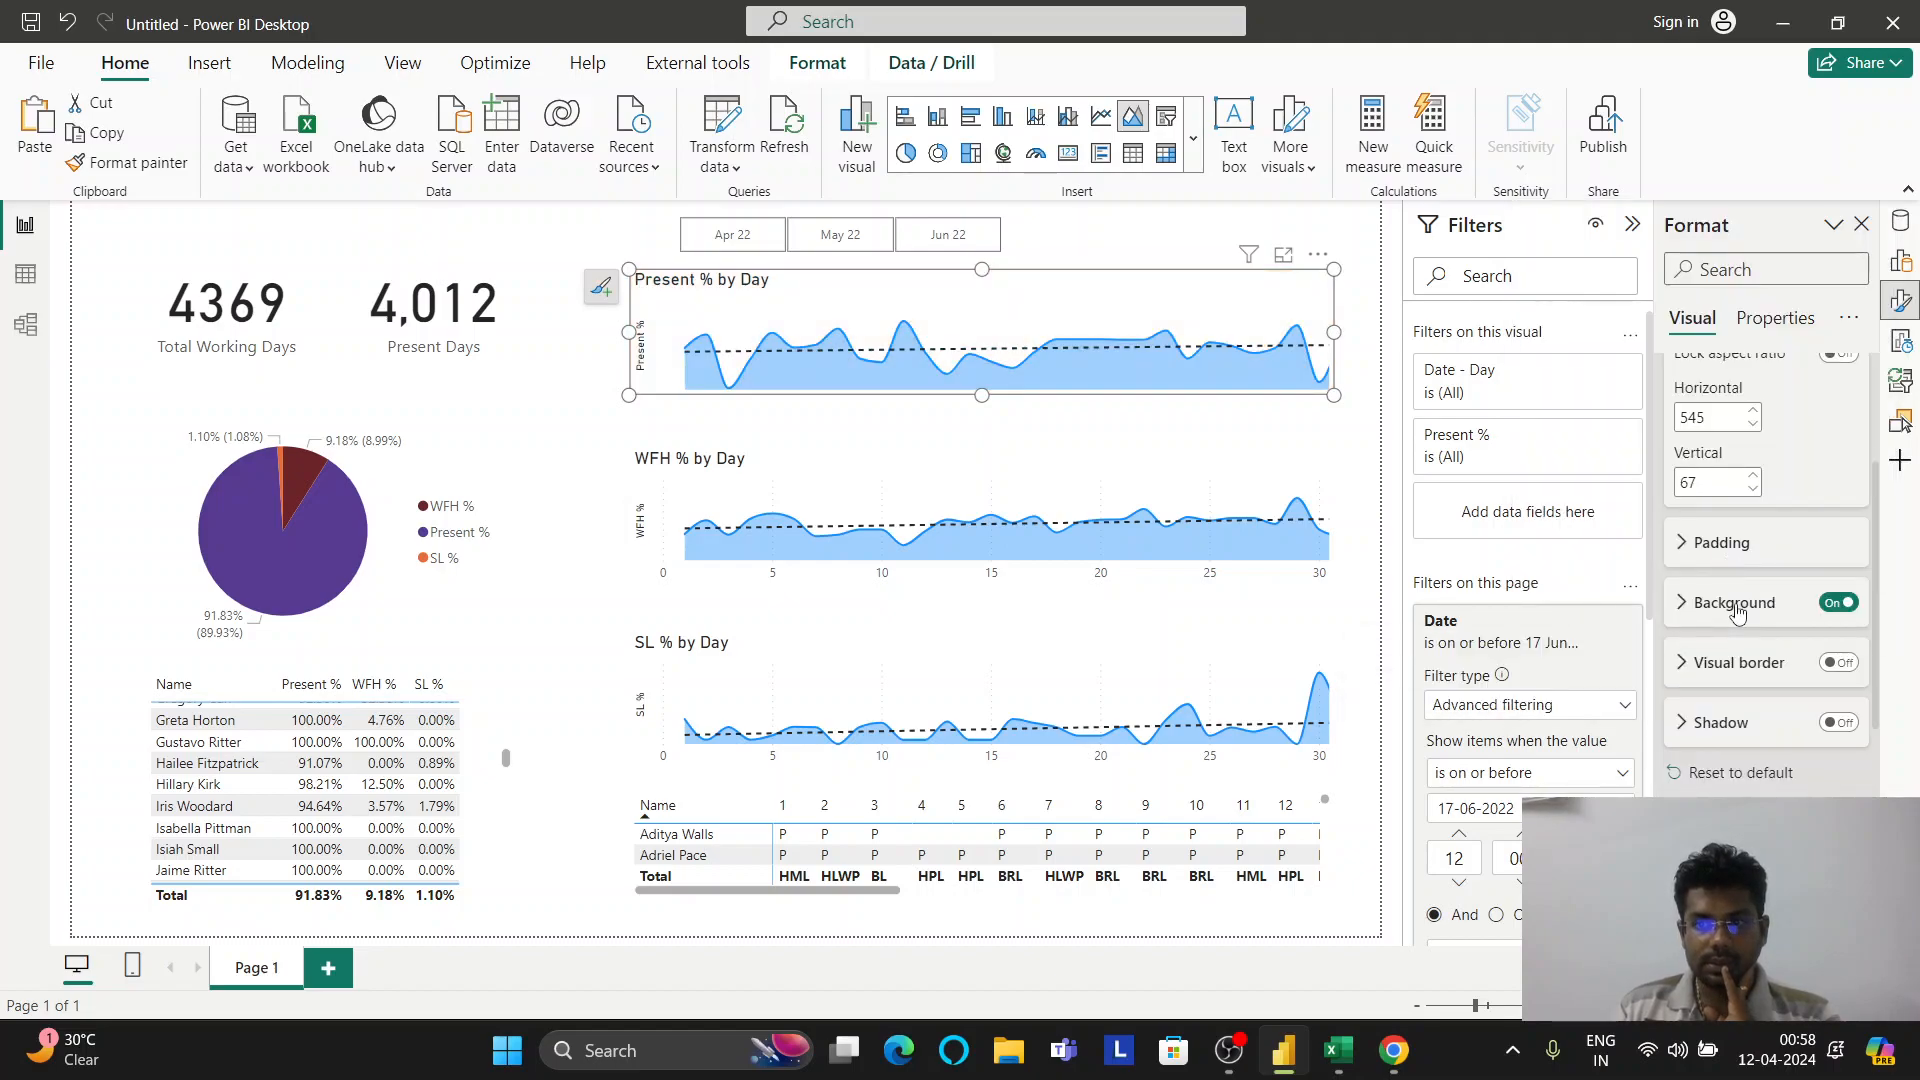
Turn on drop shadows for the Present, WFH and SL % charts and the matrix
{"action": "left_click", "coordinate": [1748, 724]}
{"action": "left_click", "coordinate": [1840, 723]}
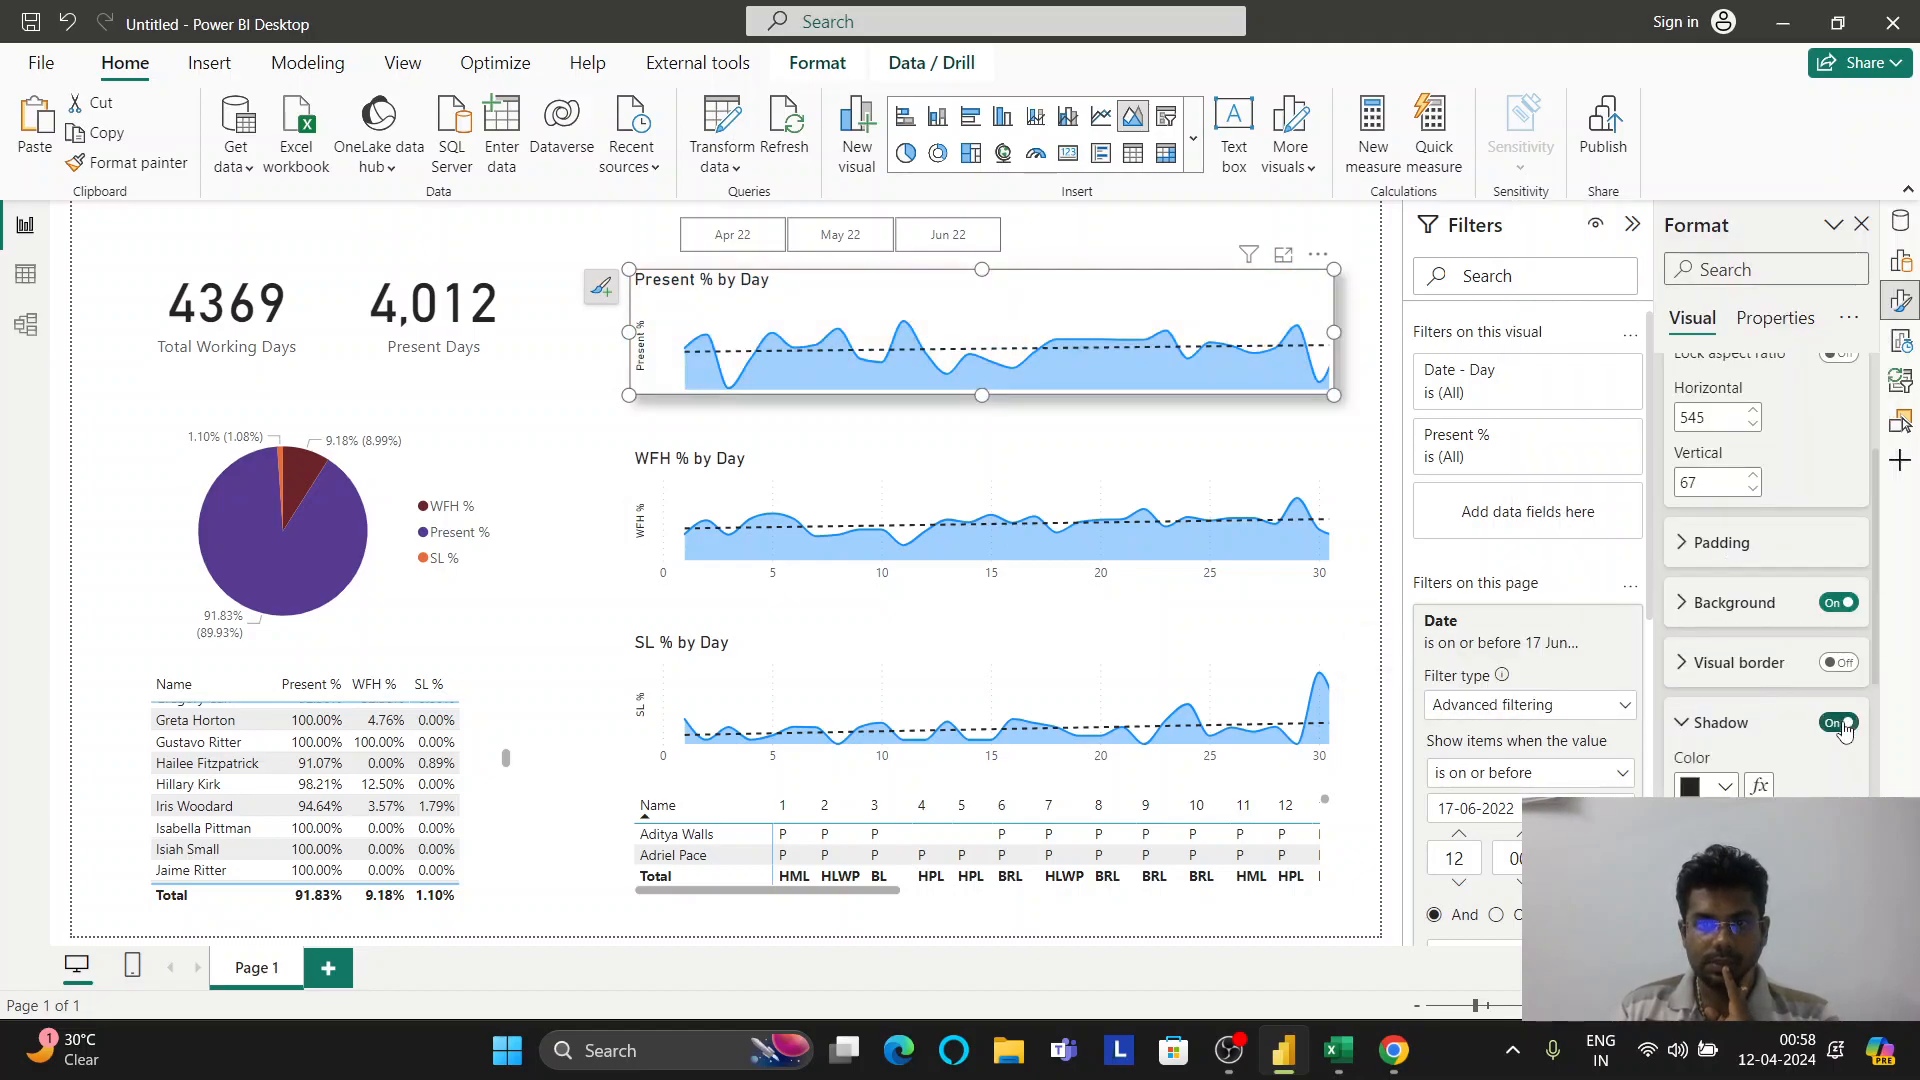
{"action": "left_click", "coordinate": [1327, 470]}
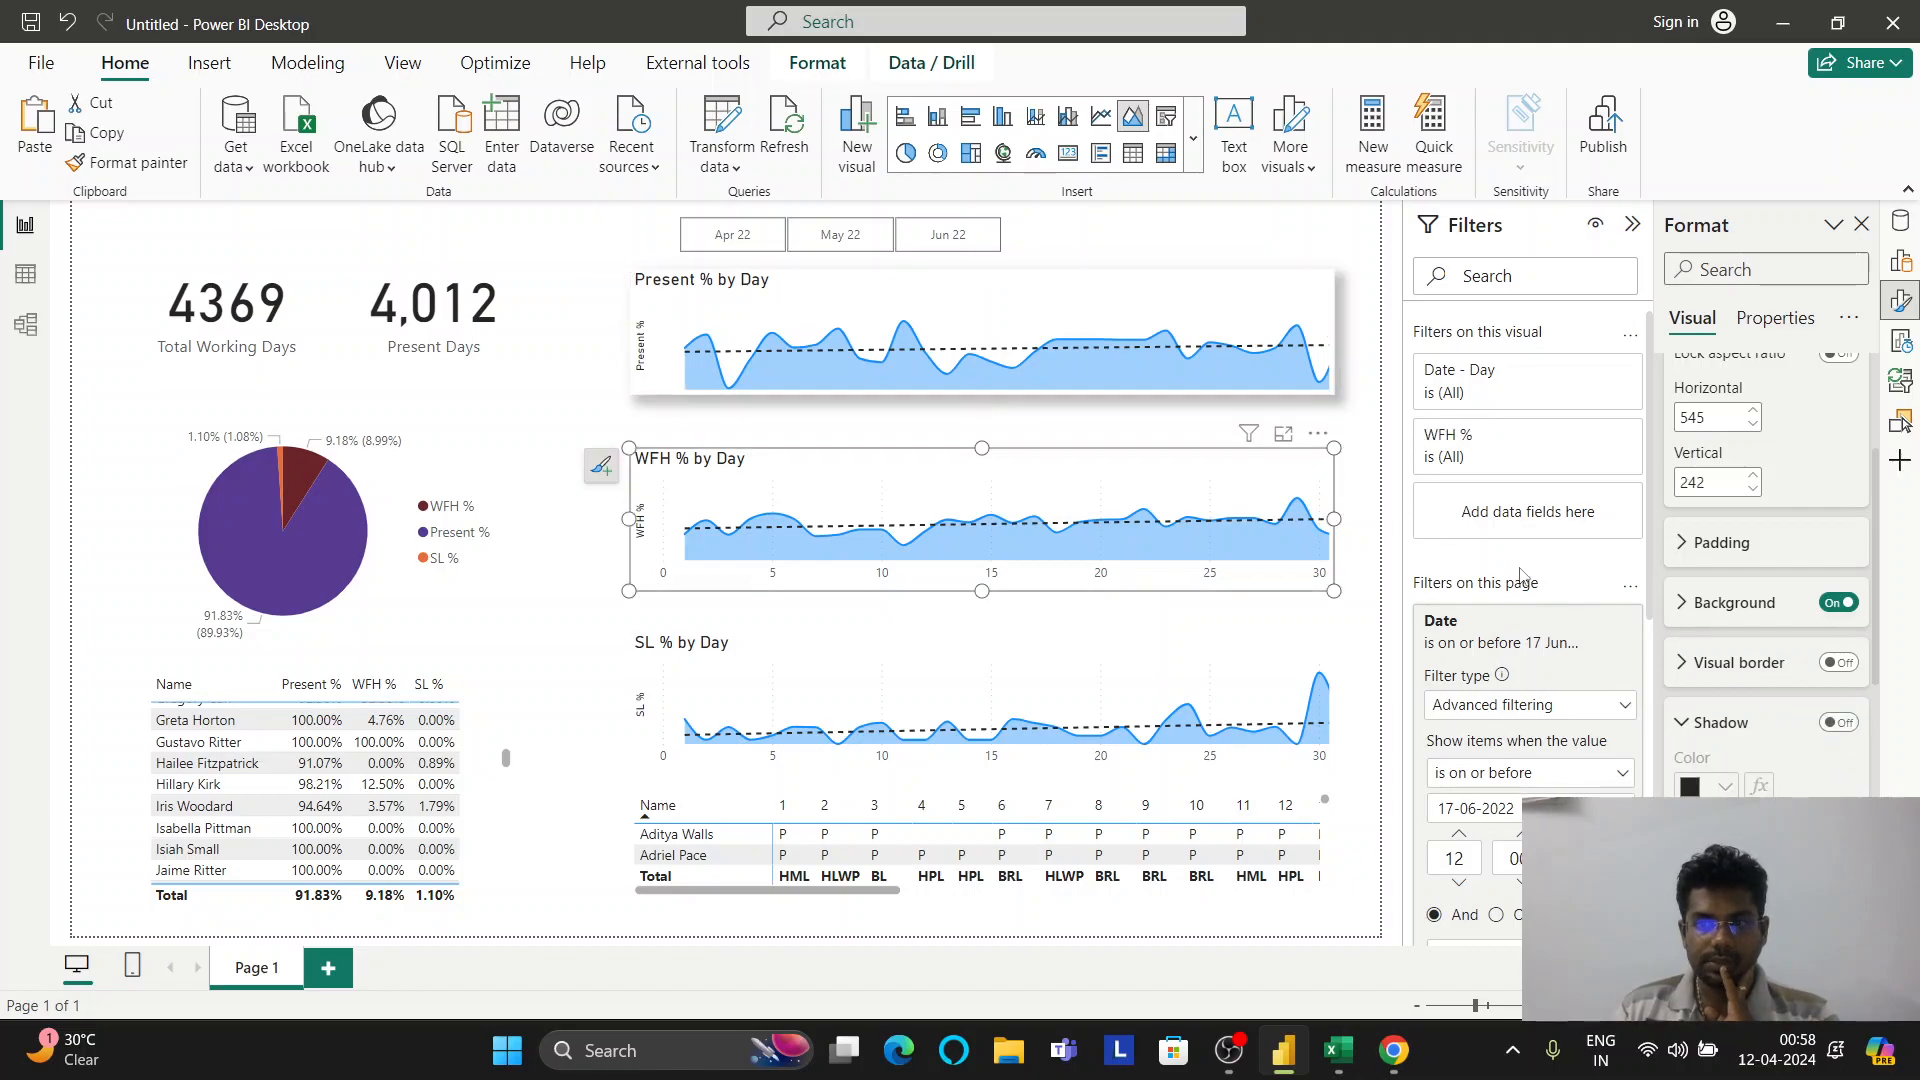
{"action": "left_click", "coordinate": [1838, 722]}
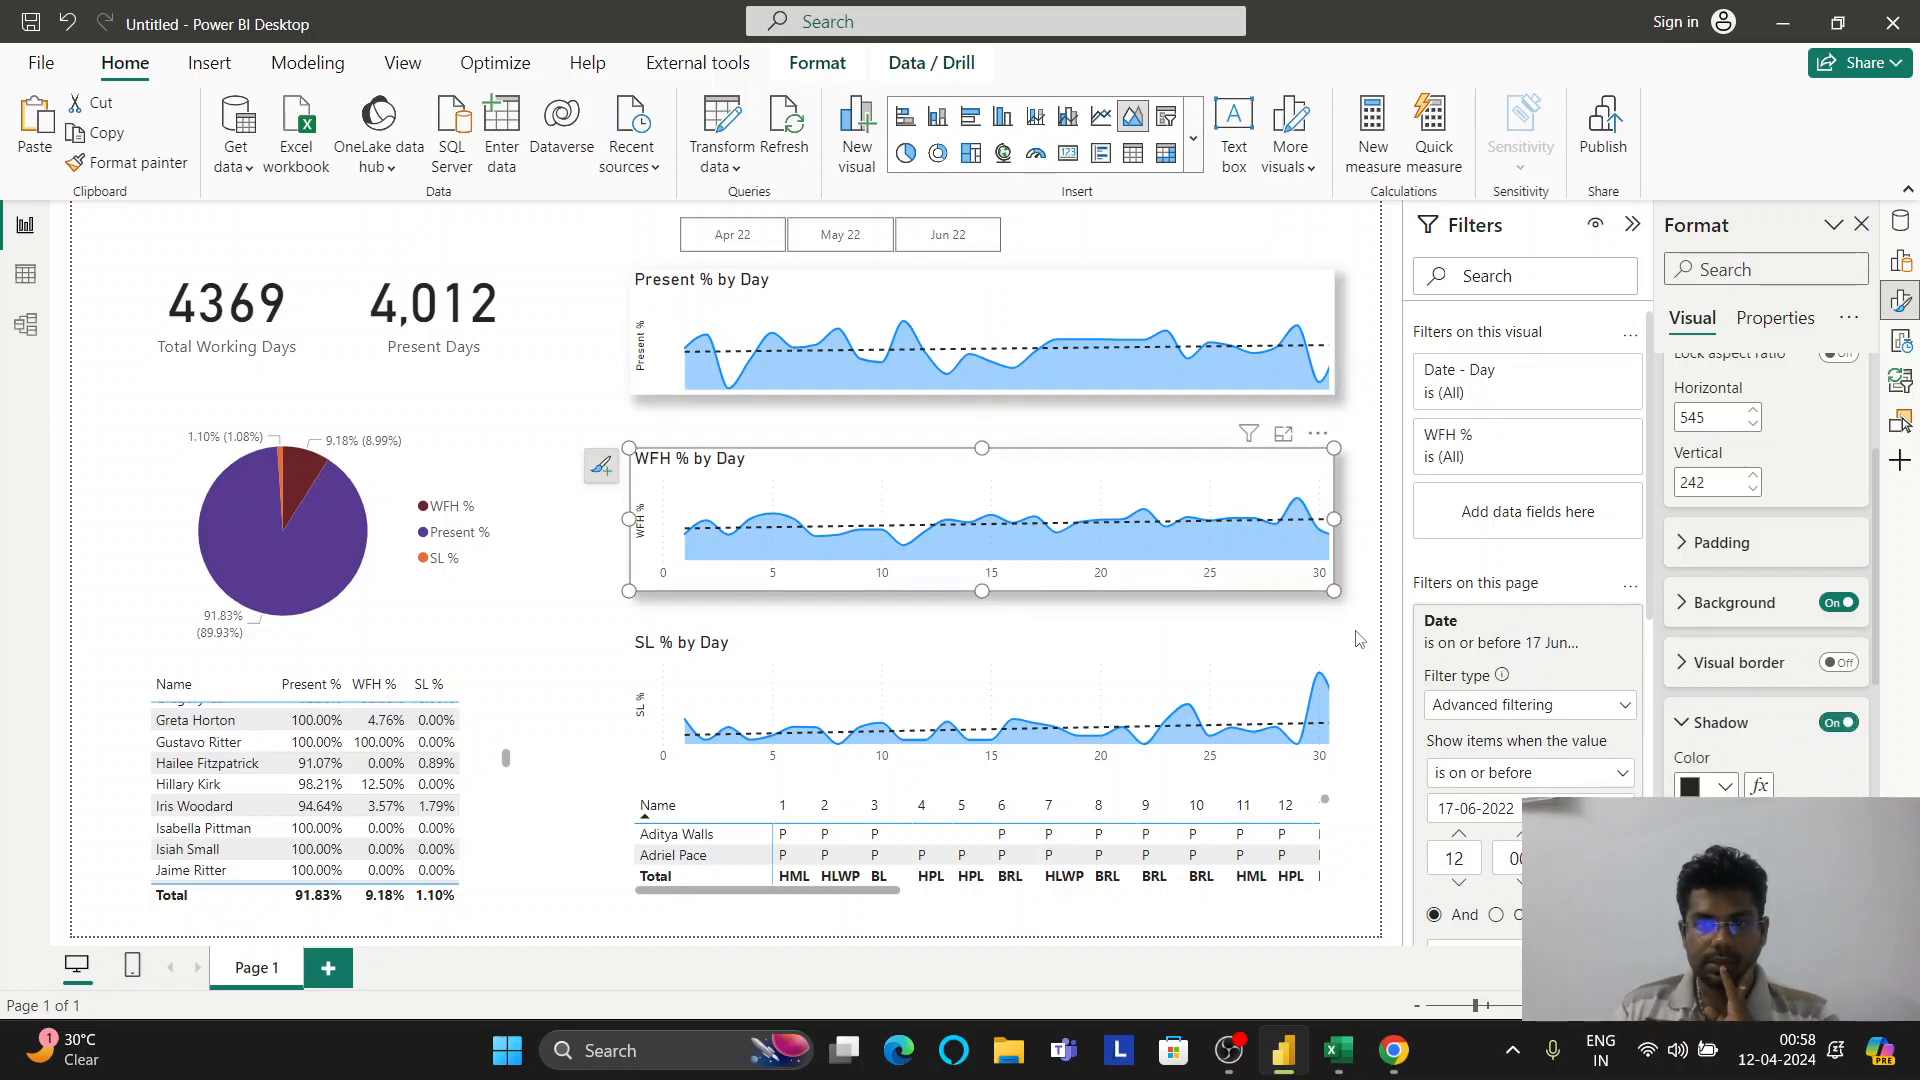
{"action": "left_click", "coordinate": [1300, 656]}
{"action": "left_click", "coordinate": [1836, 722]}
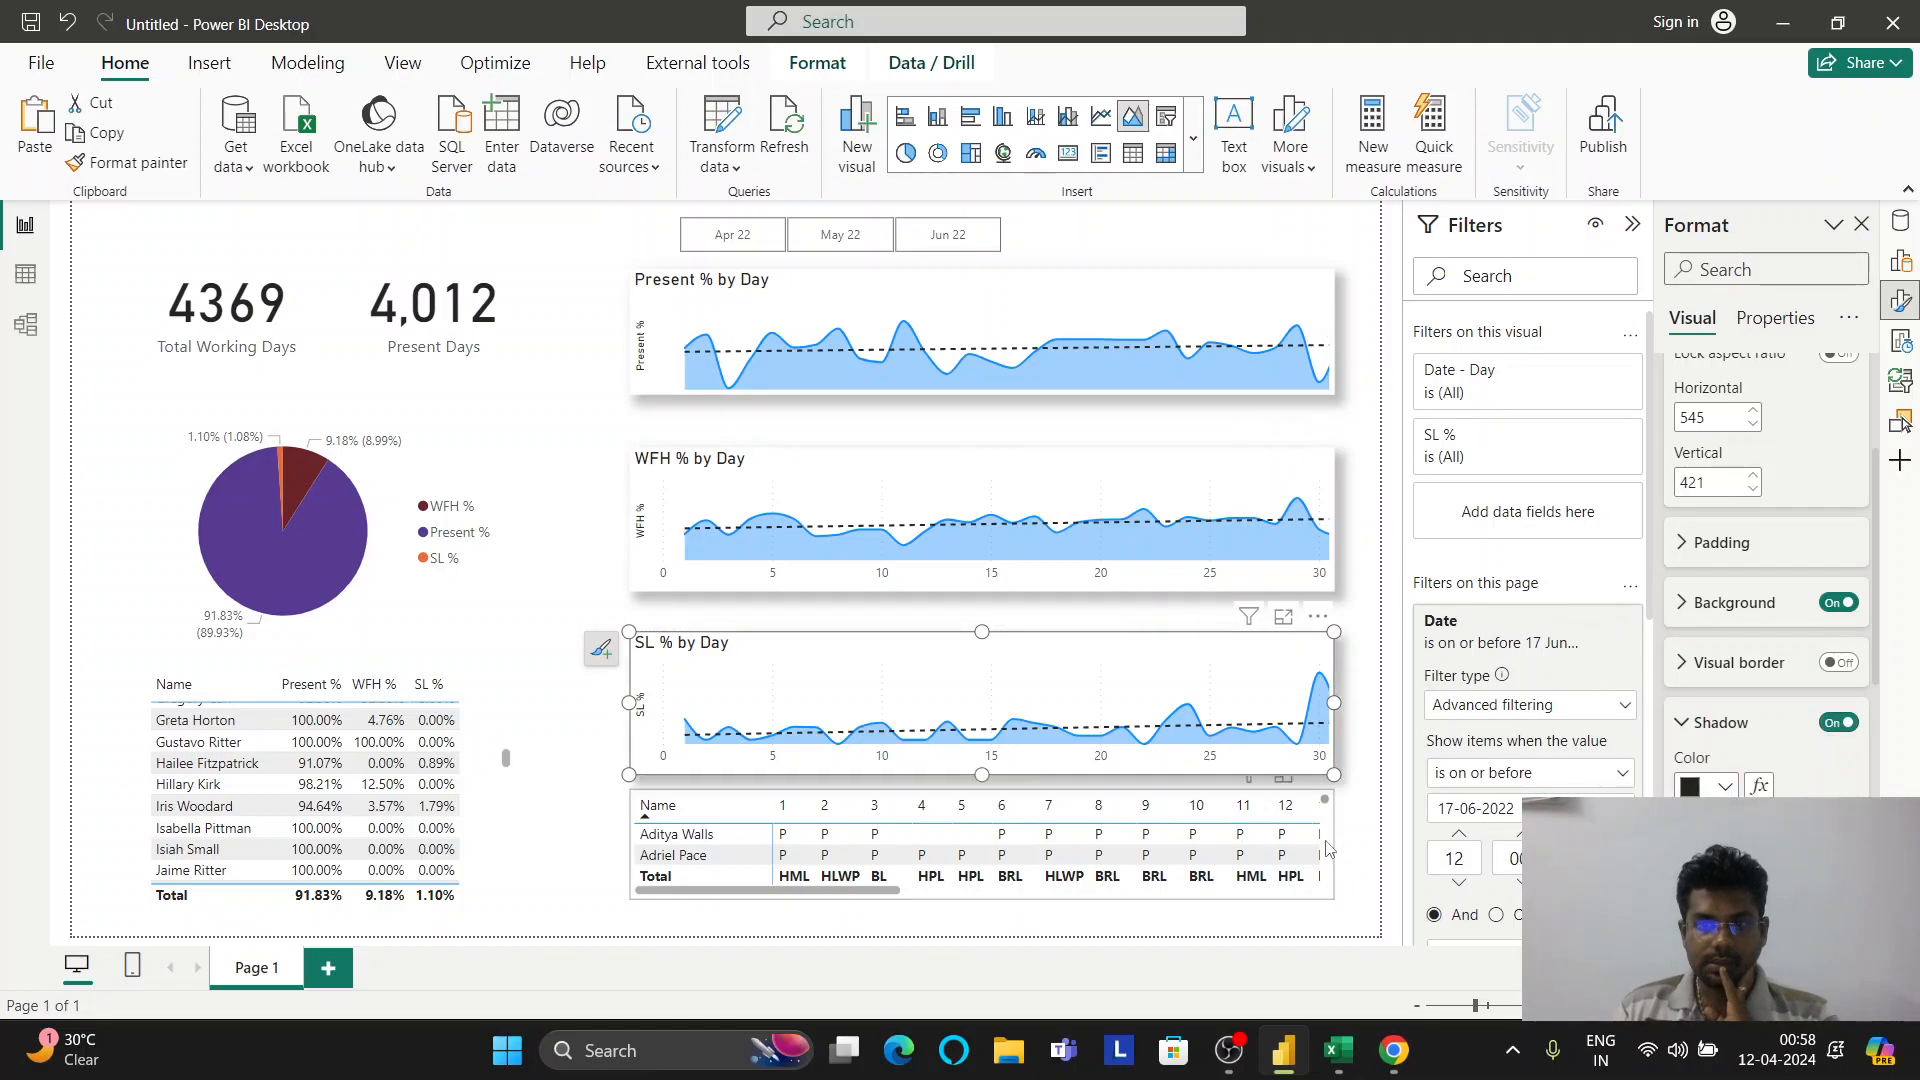
{"action": "left_click", "coordinate": [1330, 866]}
{"action": "left_click", "coordinate": [1841, 726]}
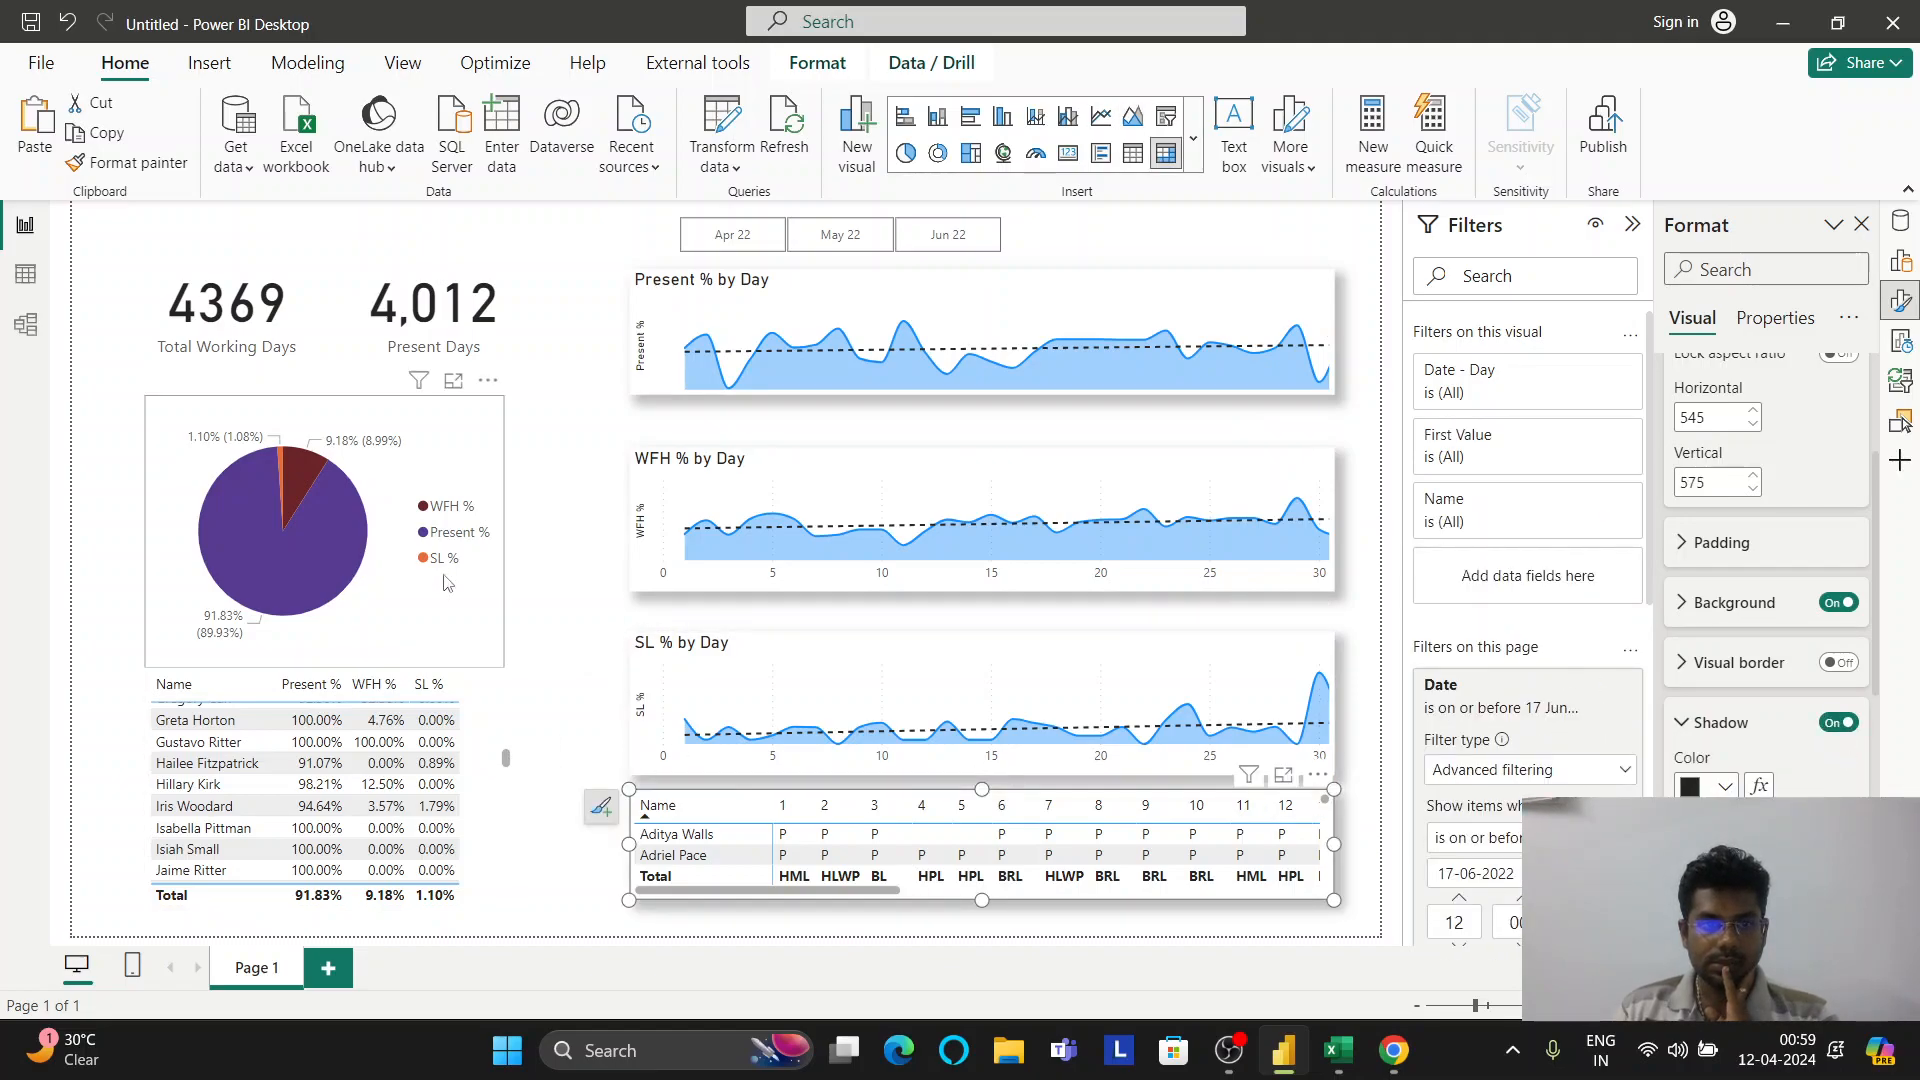
Give the 4,012 and 4369 cards borders and shadows, and switch off the table's shadow
{"action": "left_click", "coordinate": [345, 570]}
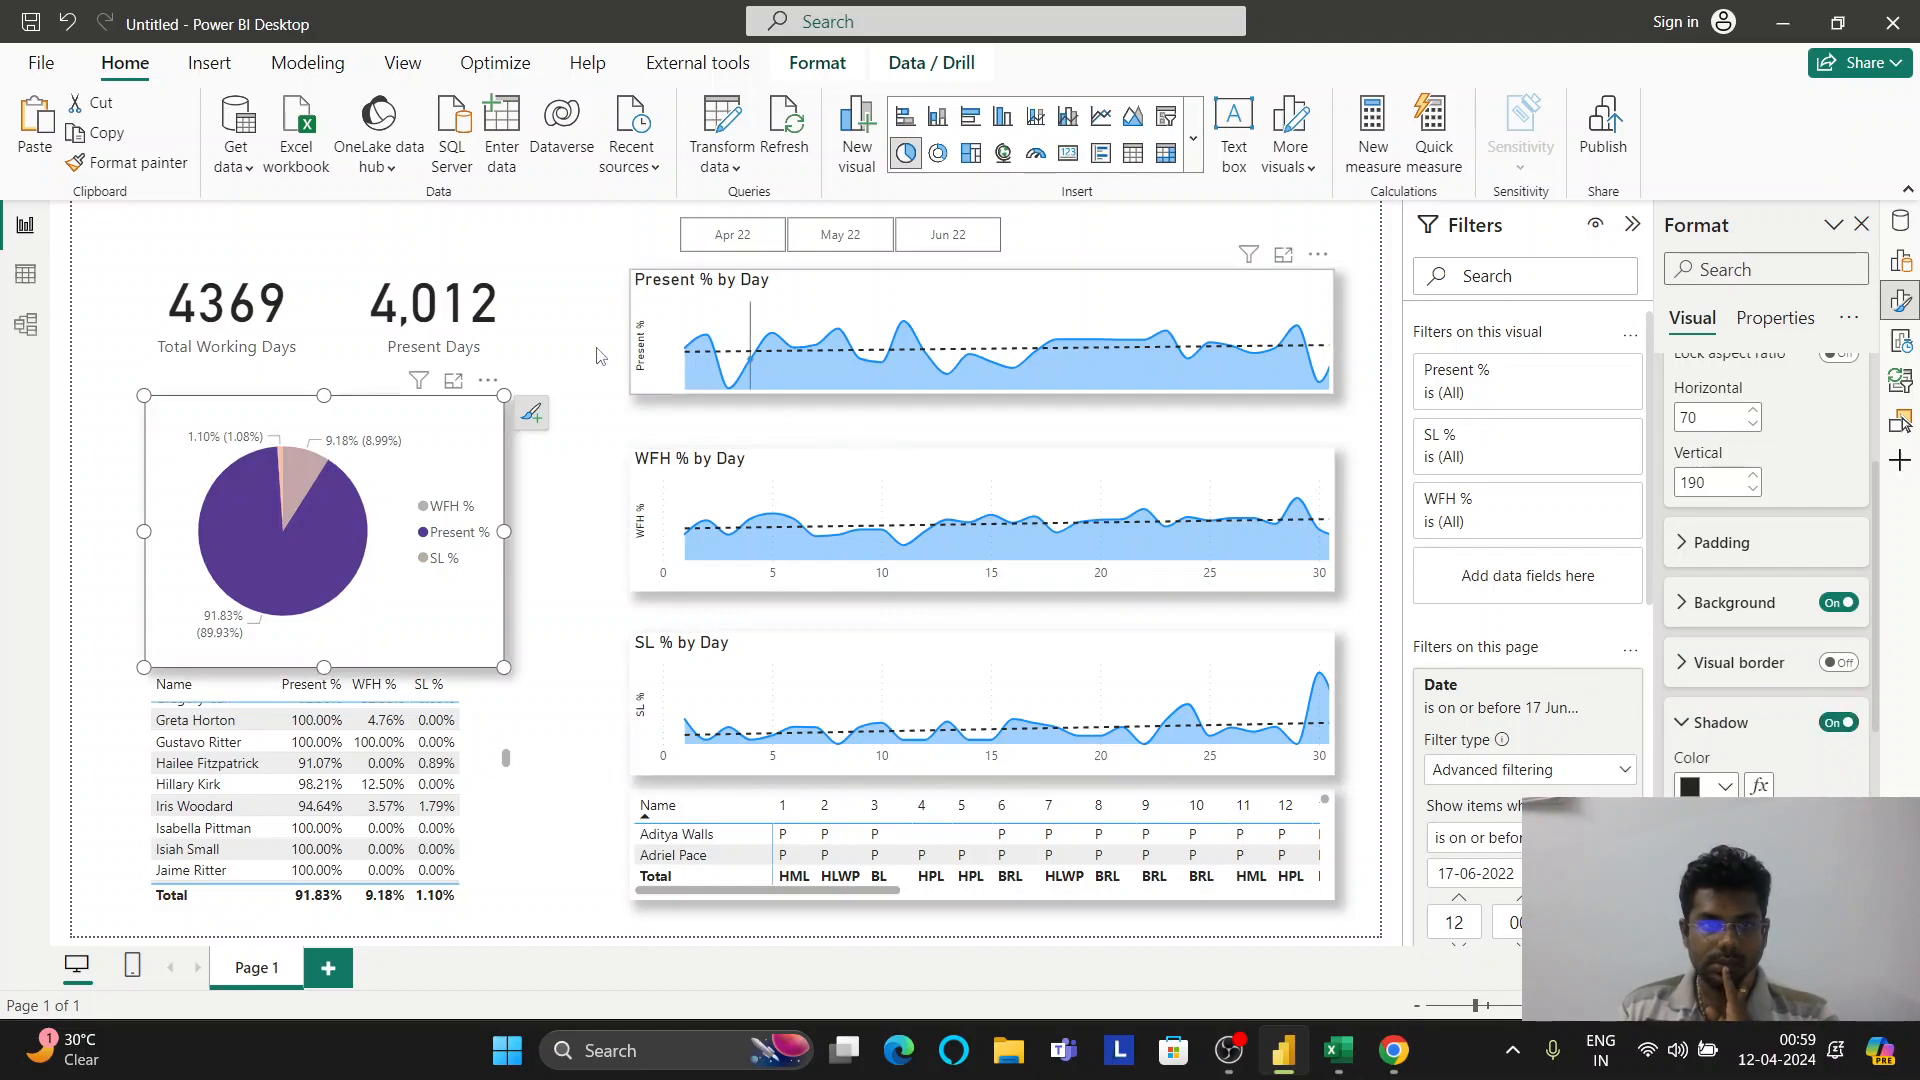
{"action": "left_click", "coordinate": [508, 361]}
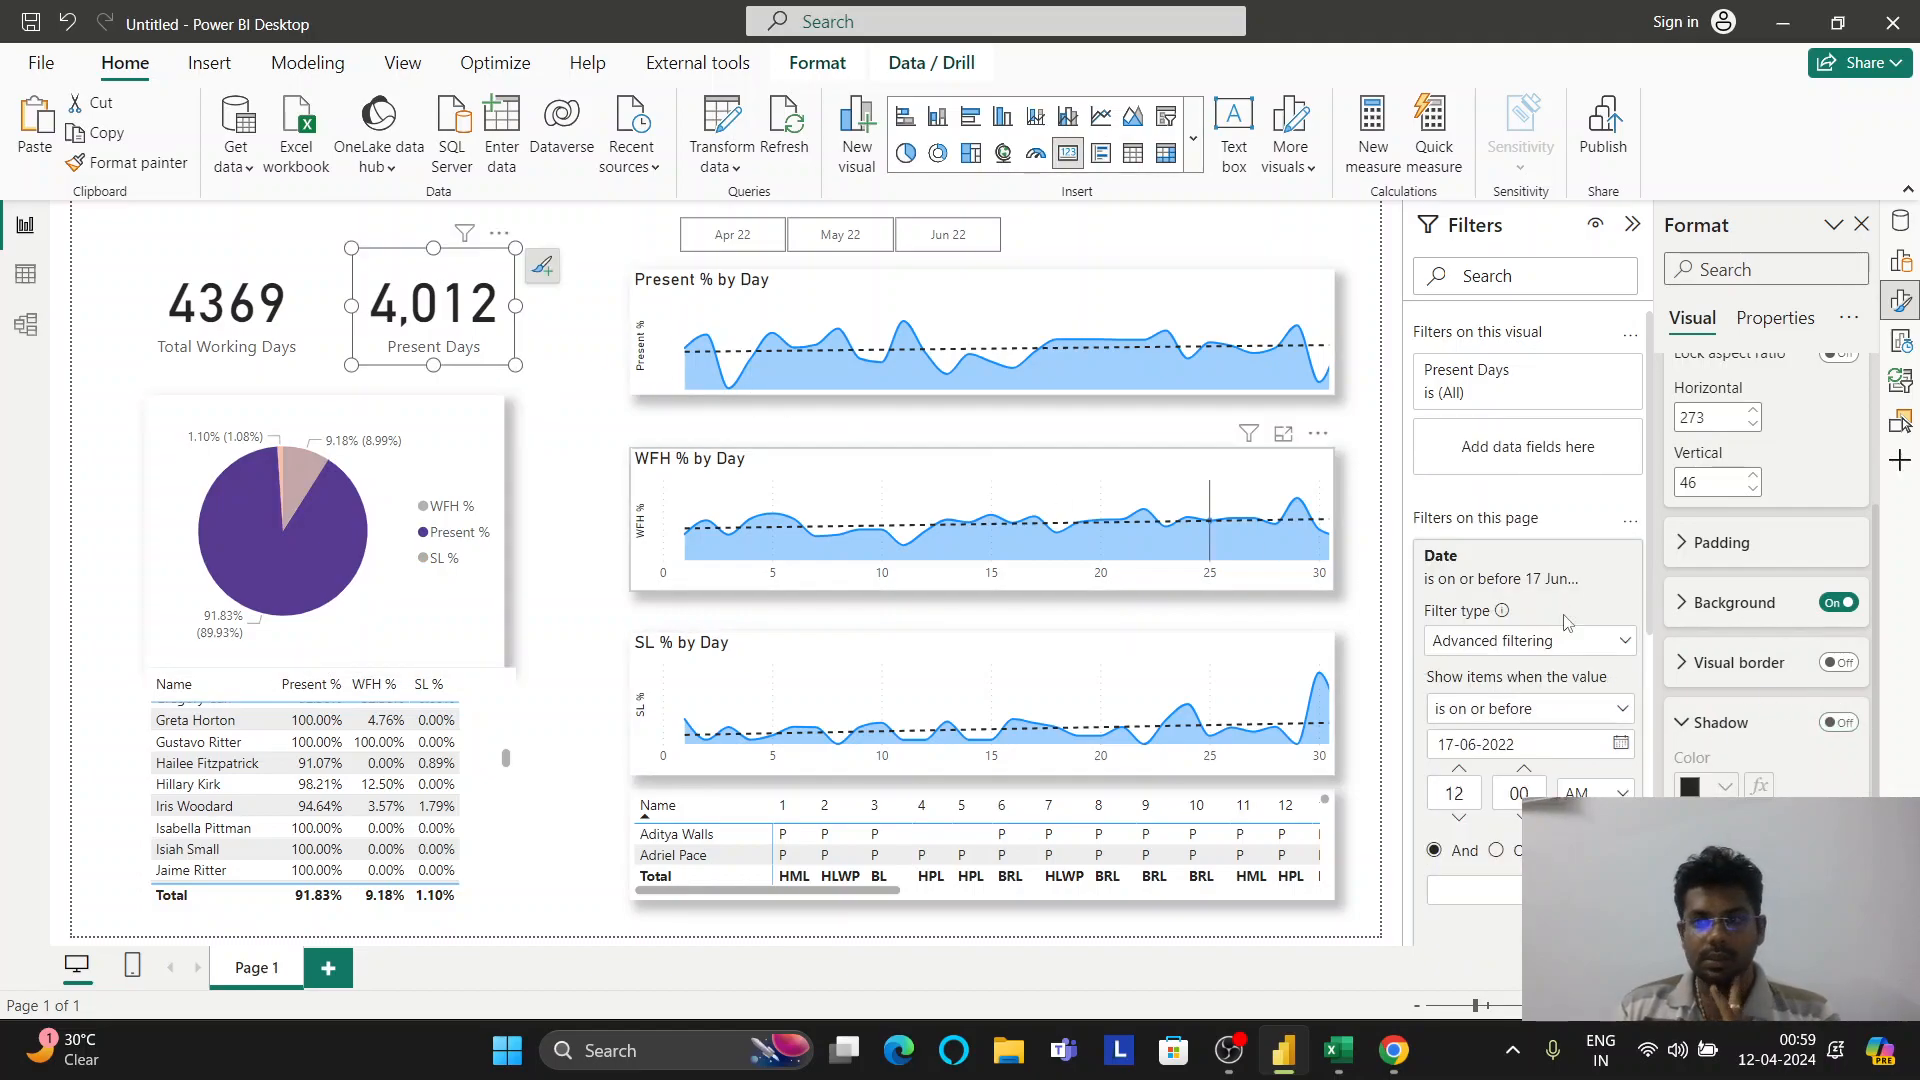
{"action": "left_click", "coordinate": [1840, 752]}
{"action": "left_click", "coordinate": [1840, 692]}
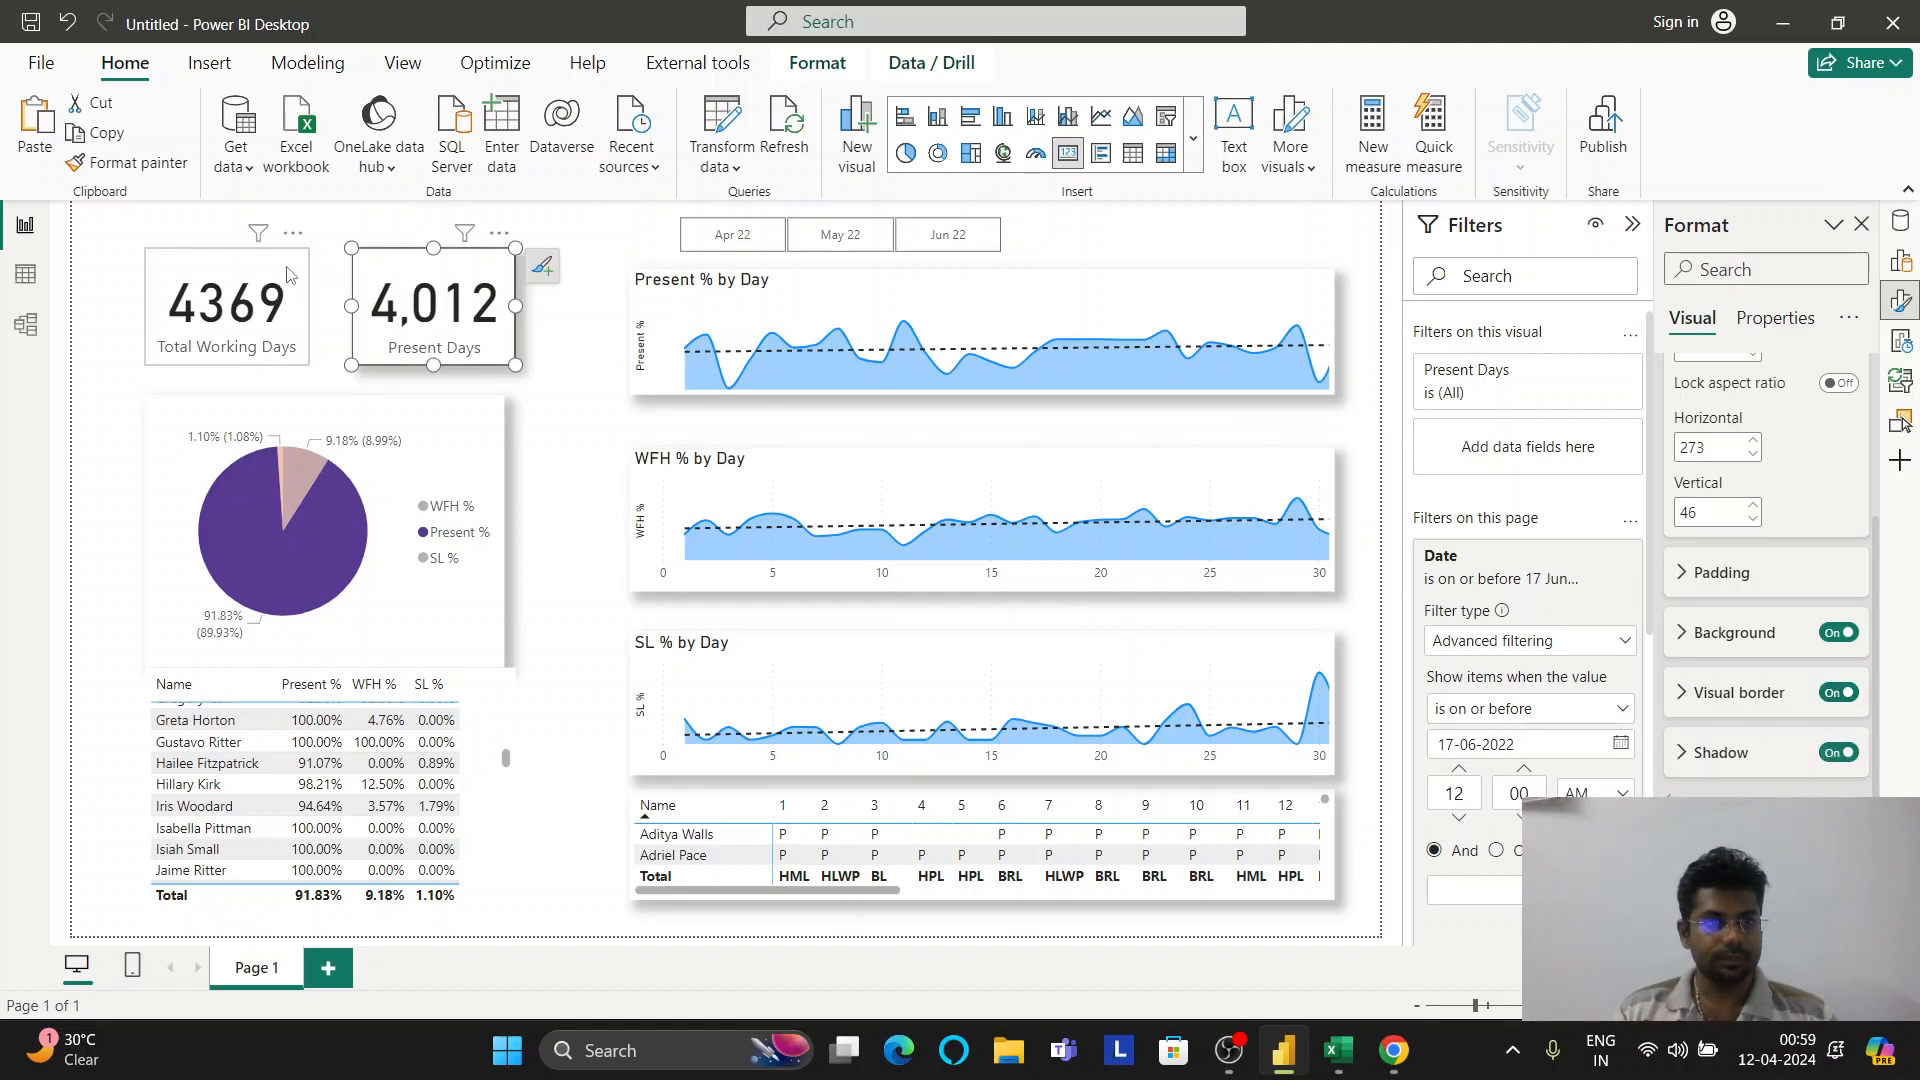
{"action": "left_click", "coordinate": [281, 300]}
{"action": "left_click", "coordinate": [1838, 692]}
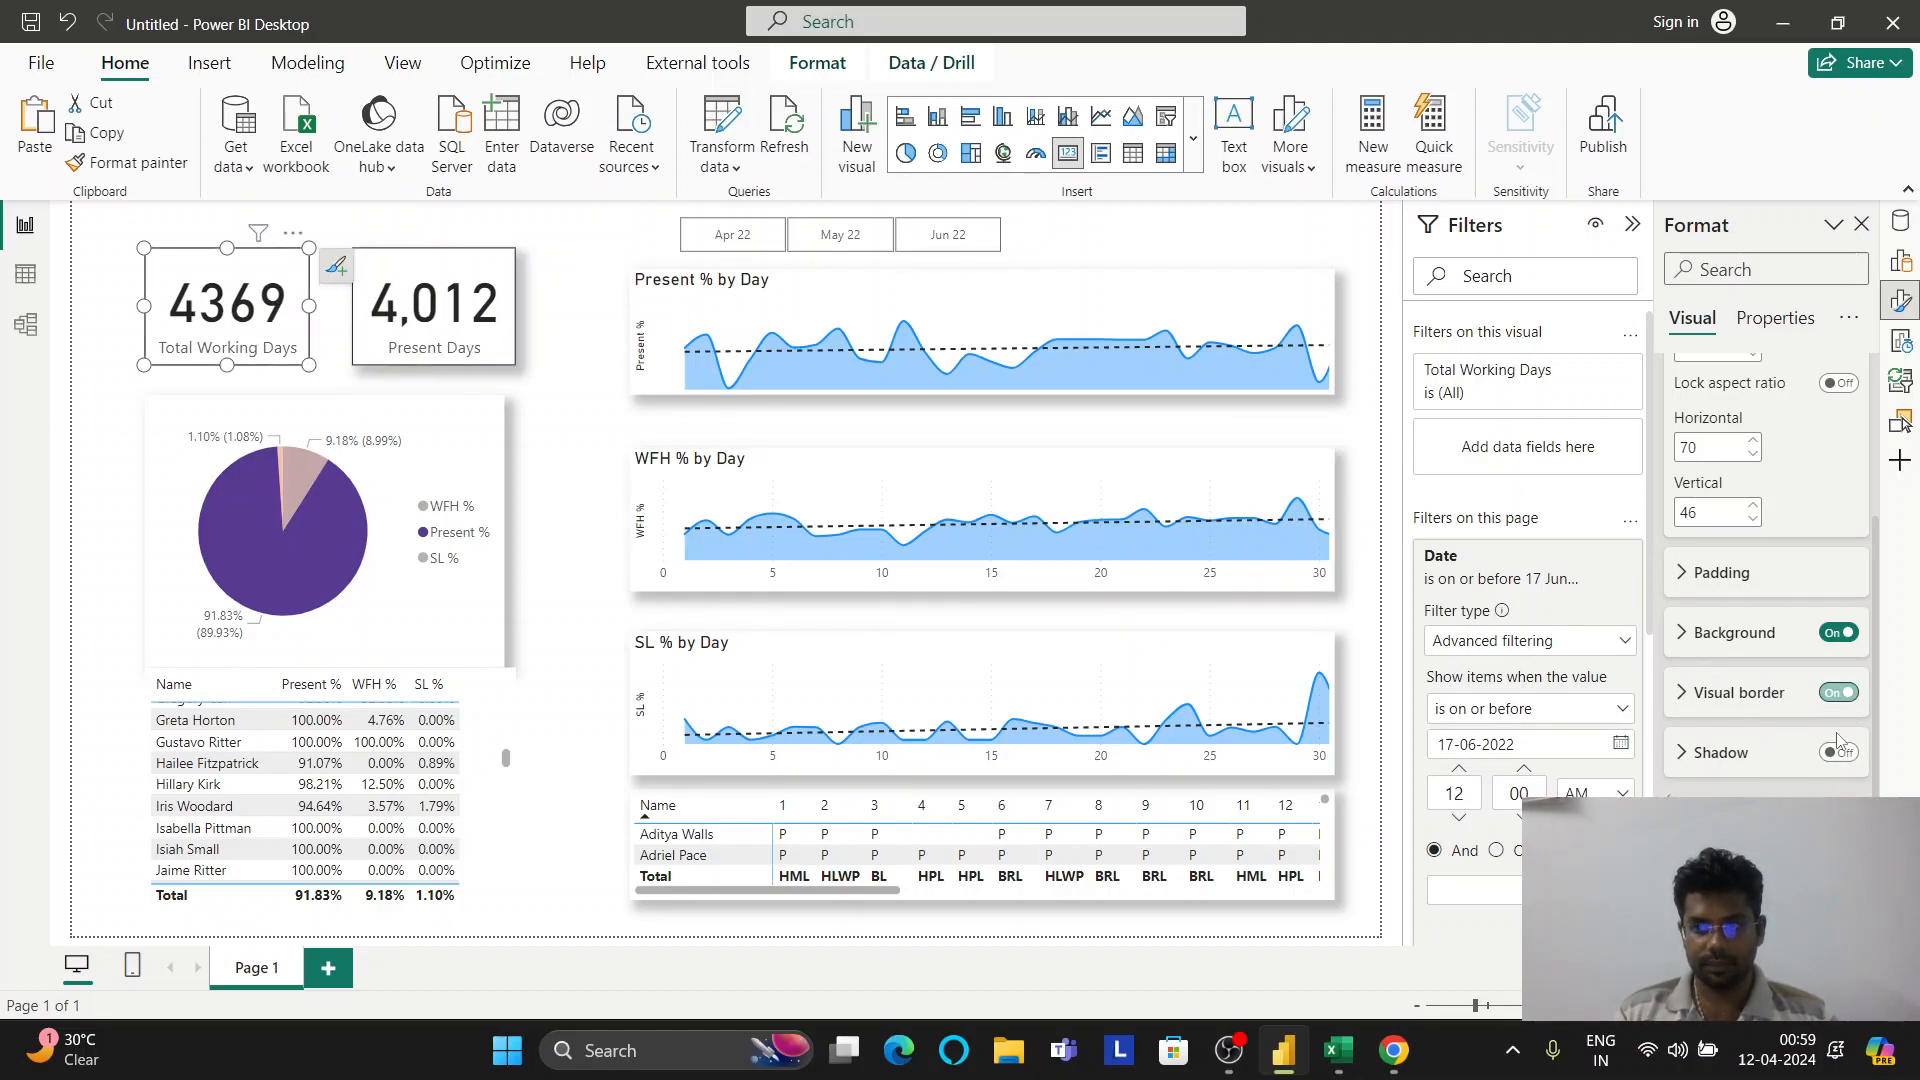
{"action": "left_click", "coordinate": [1845, 760]}
{"action": "left_click", "coordinate": [1843, 754]}
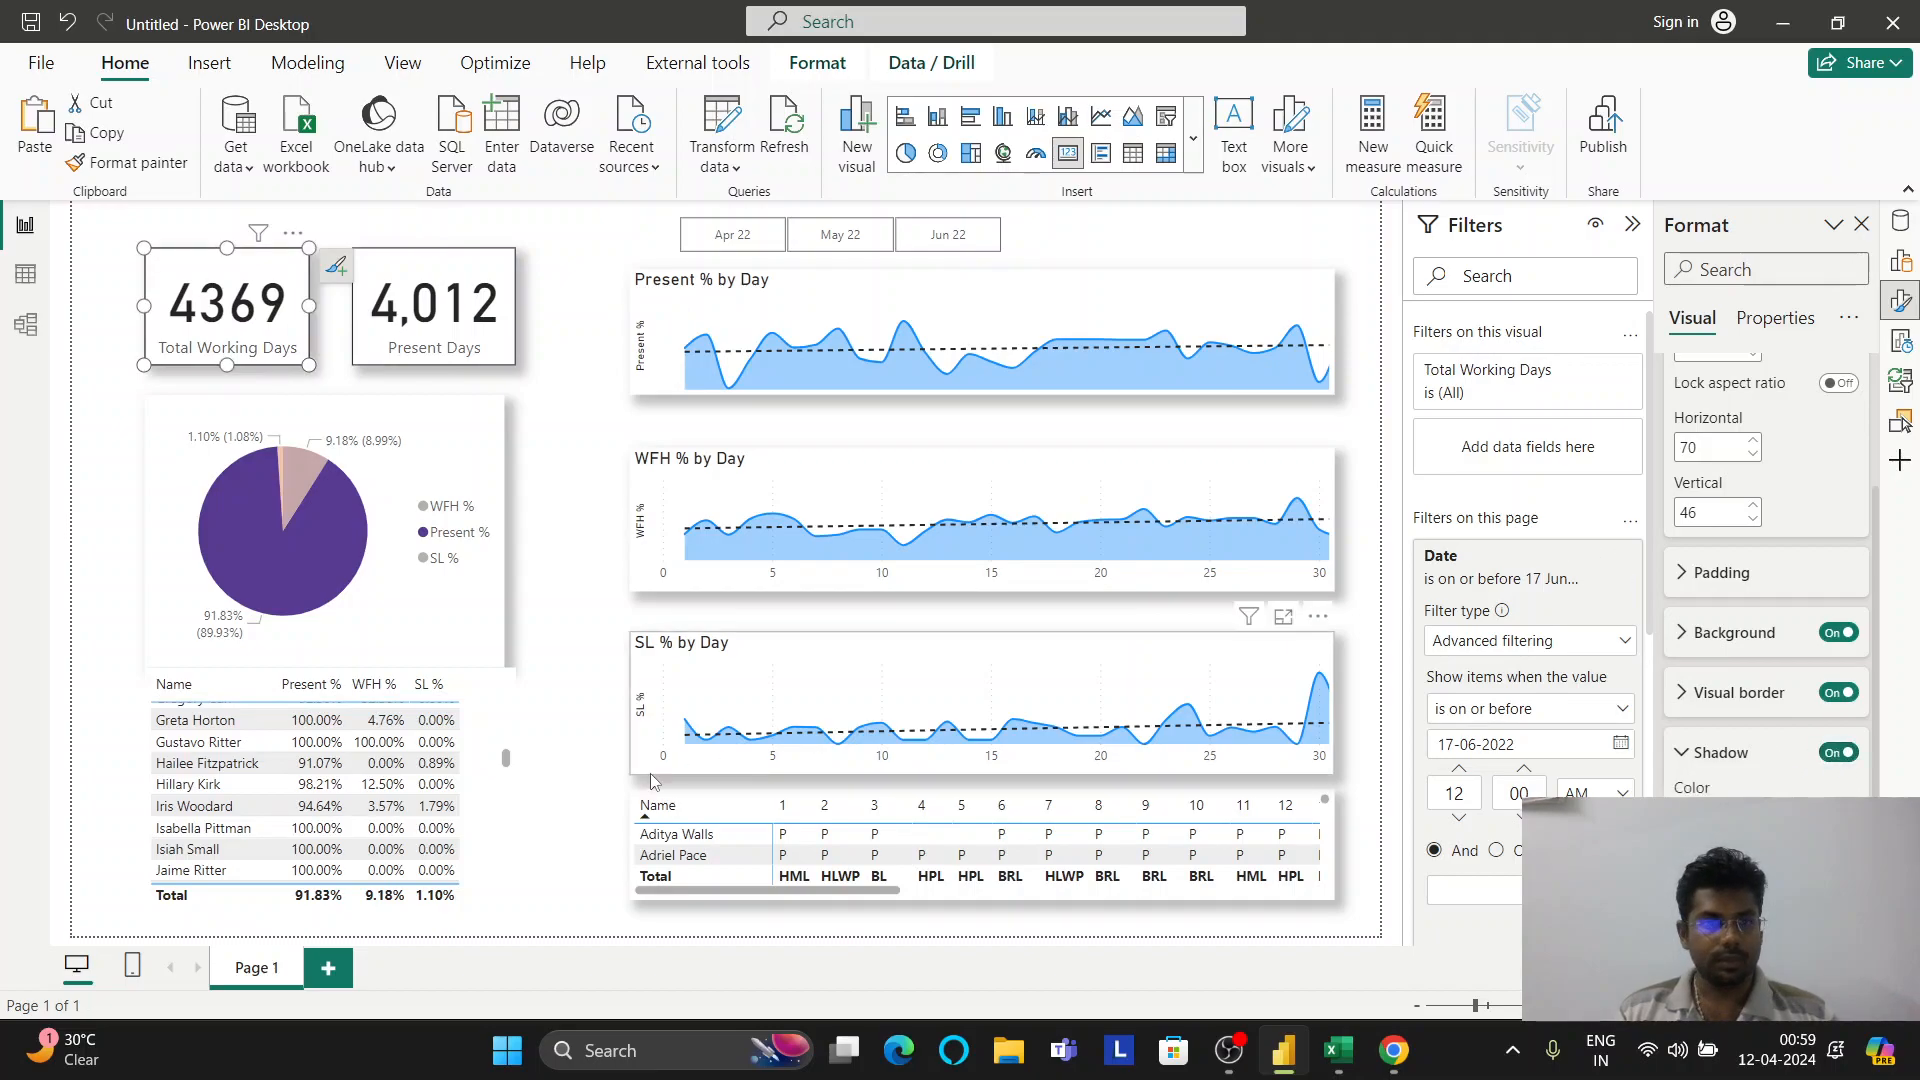
{"action": "left_click", "coordinate": [503, 833]}
{"action": "left_click", "coordinate": [1843, 754]}
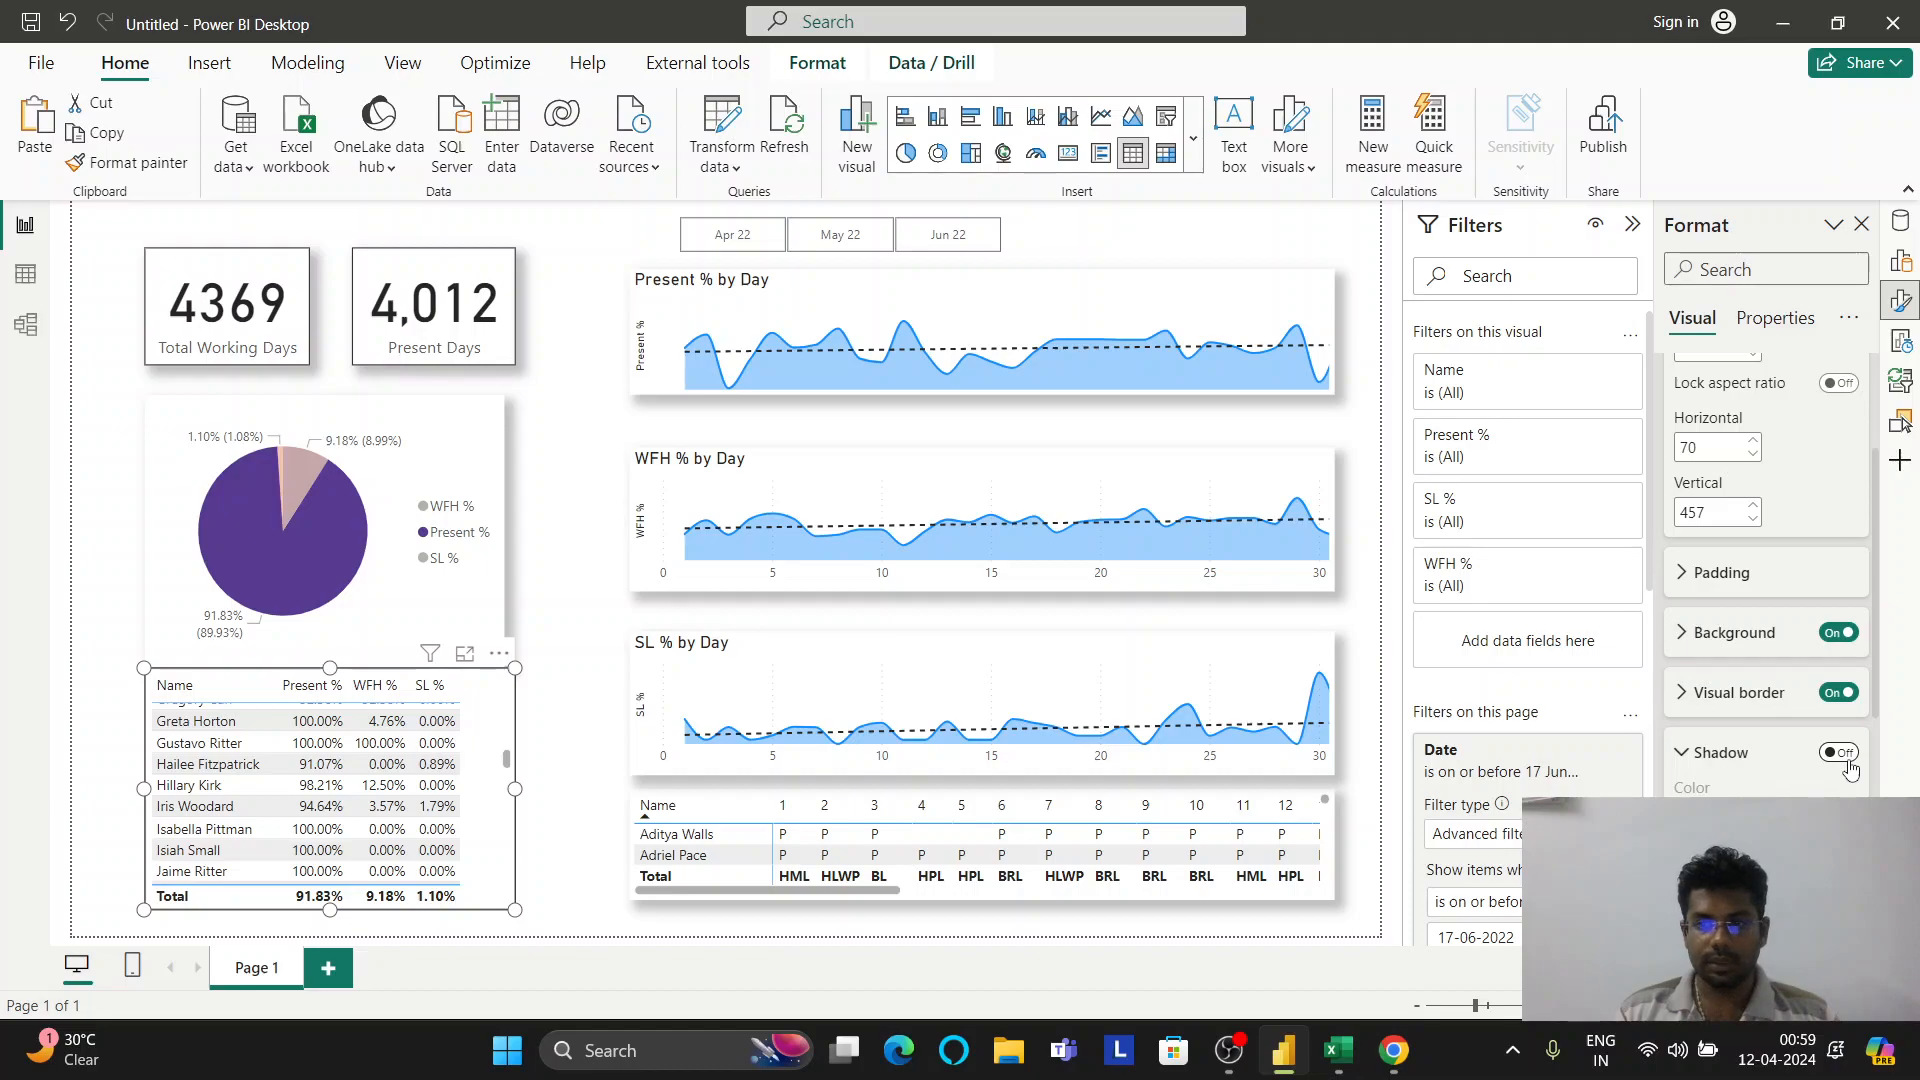
{"action": "left_click", "coordinate": [546, 722]}
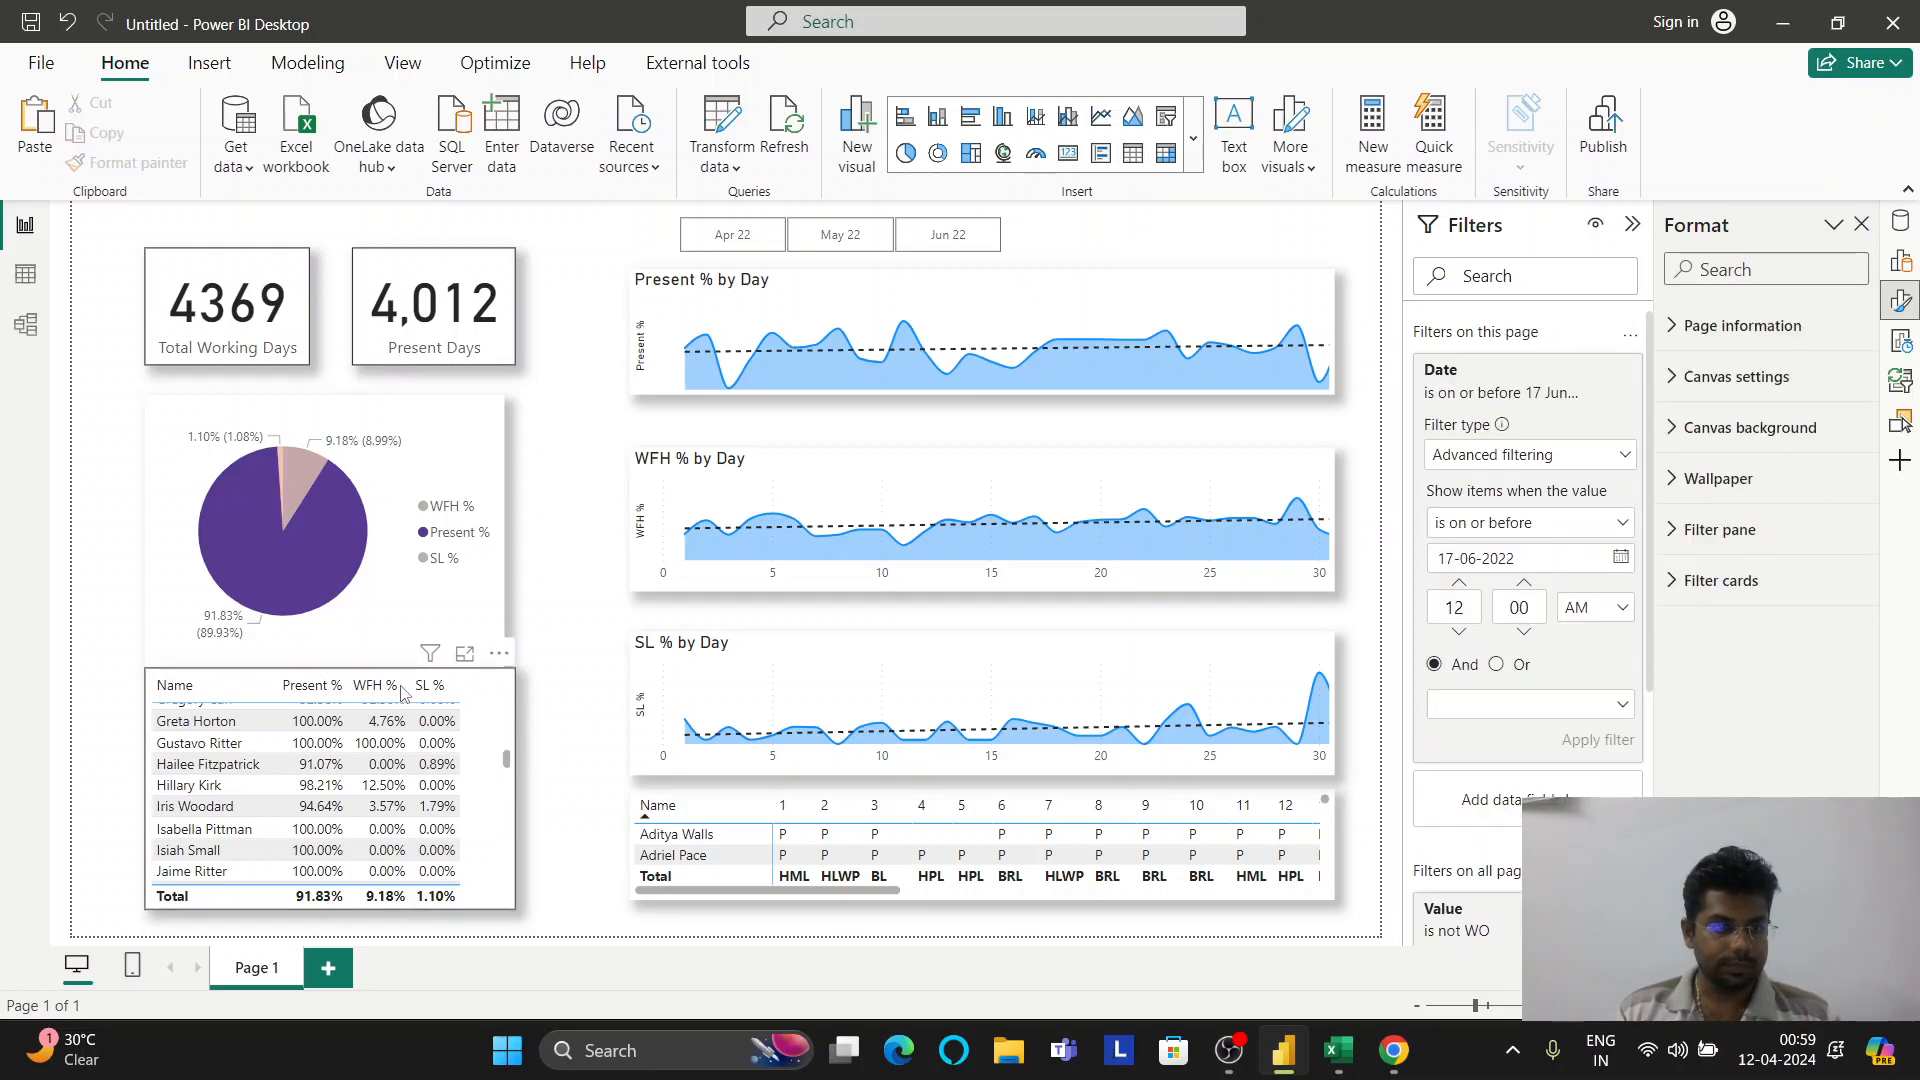
Shrink the employee table slightly from the top and widen the pie chart a bit
{"action": "left_click", "coordinate": [503, 698]}
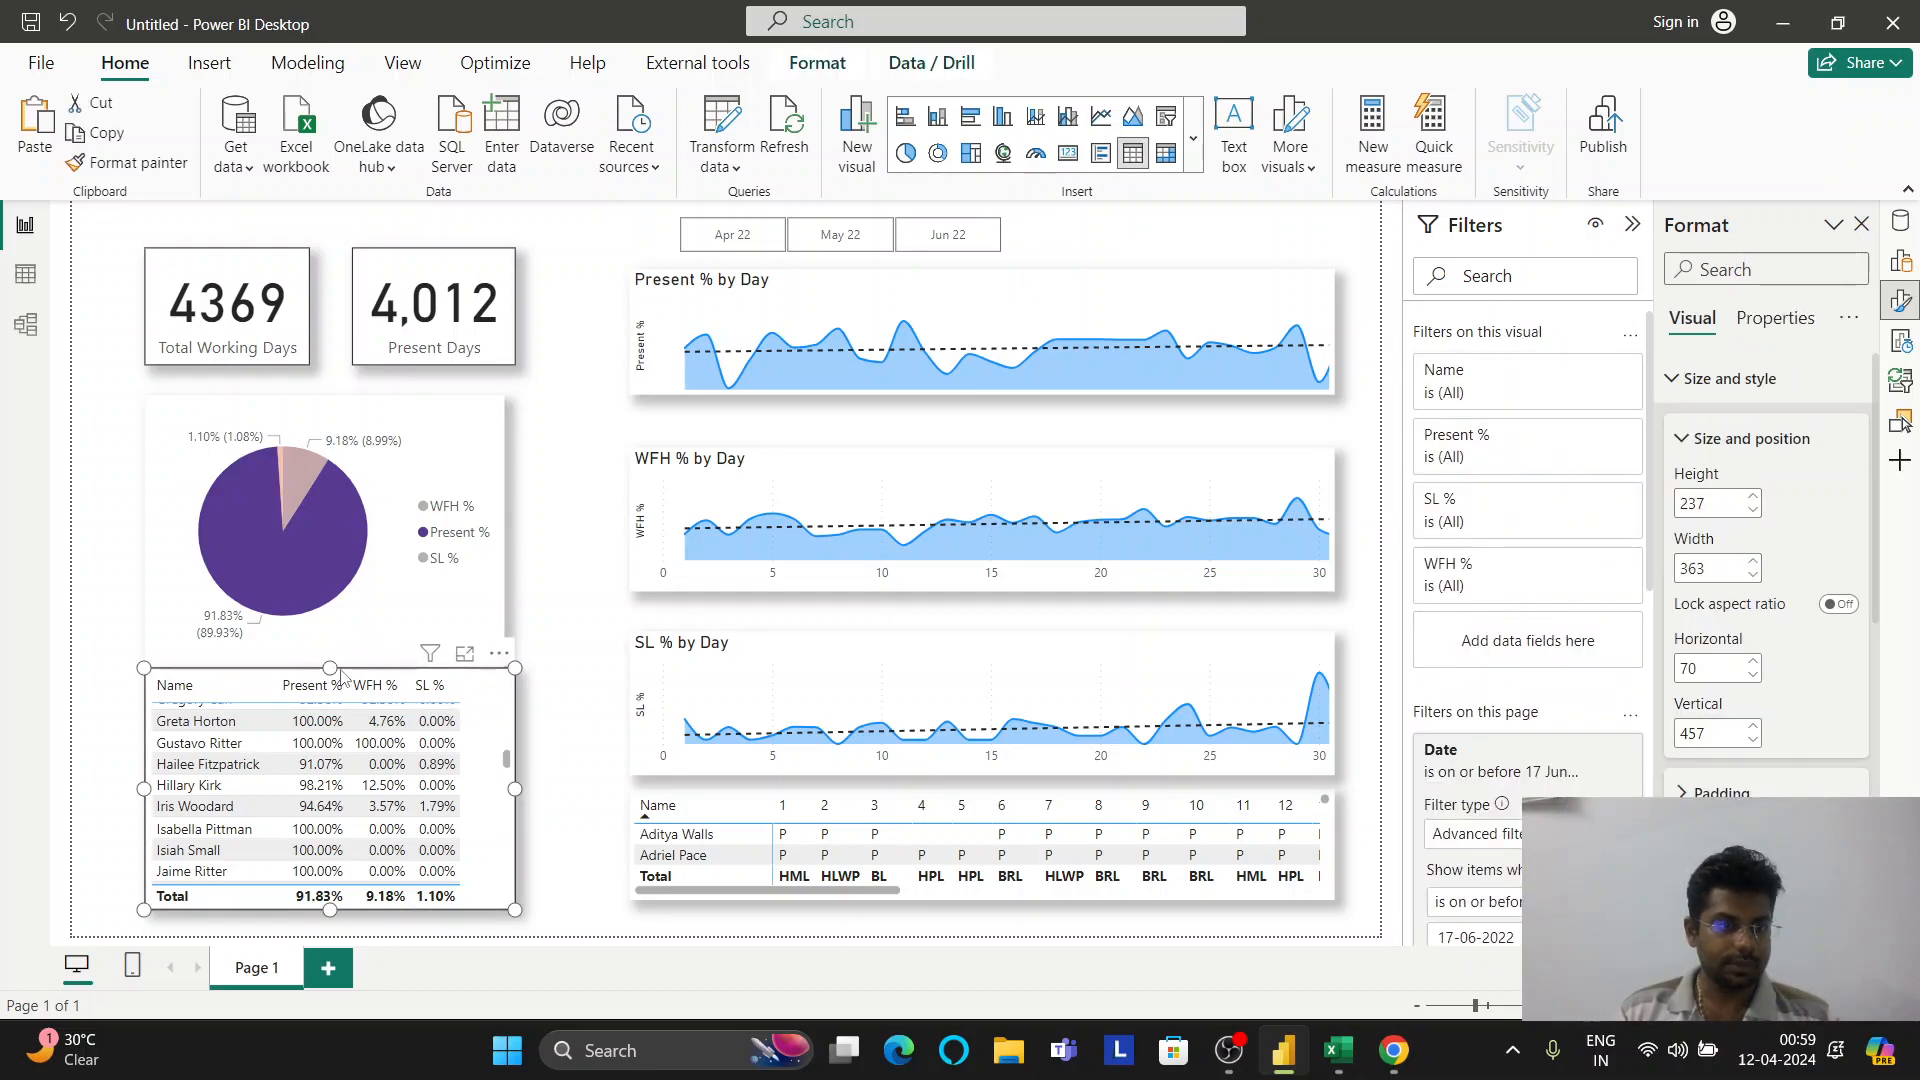
{"action": "left_click_drag", "start_coordinate": [332, 667], "coordinate": [331, 685]}
{"action": "left_click", "coordinate": [500, 597]}
{"action": "left_click_drag", "start_coordinate": [500, 531], "coordinate": [516, 530]}
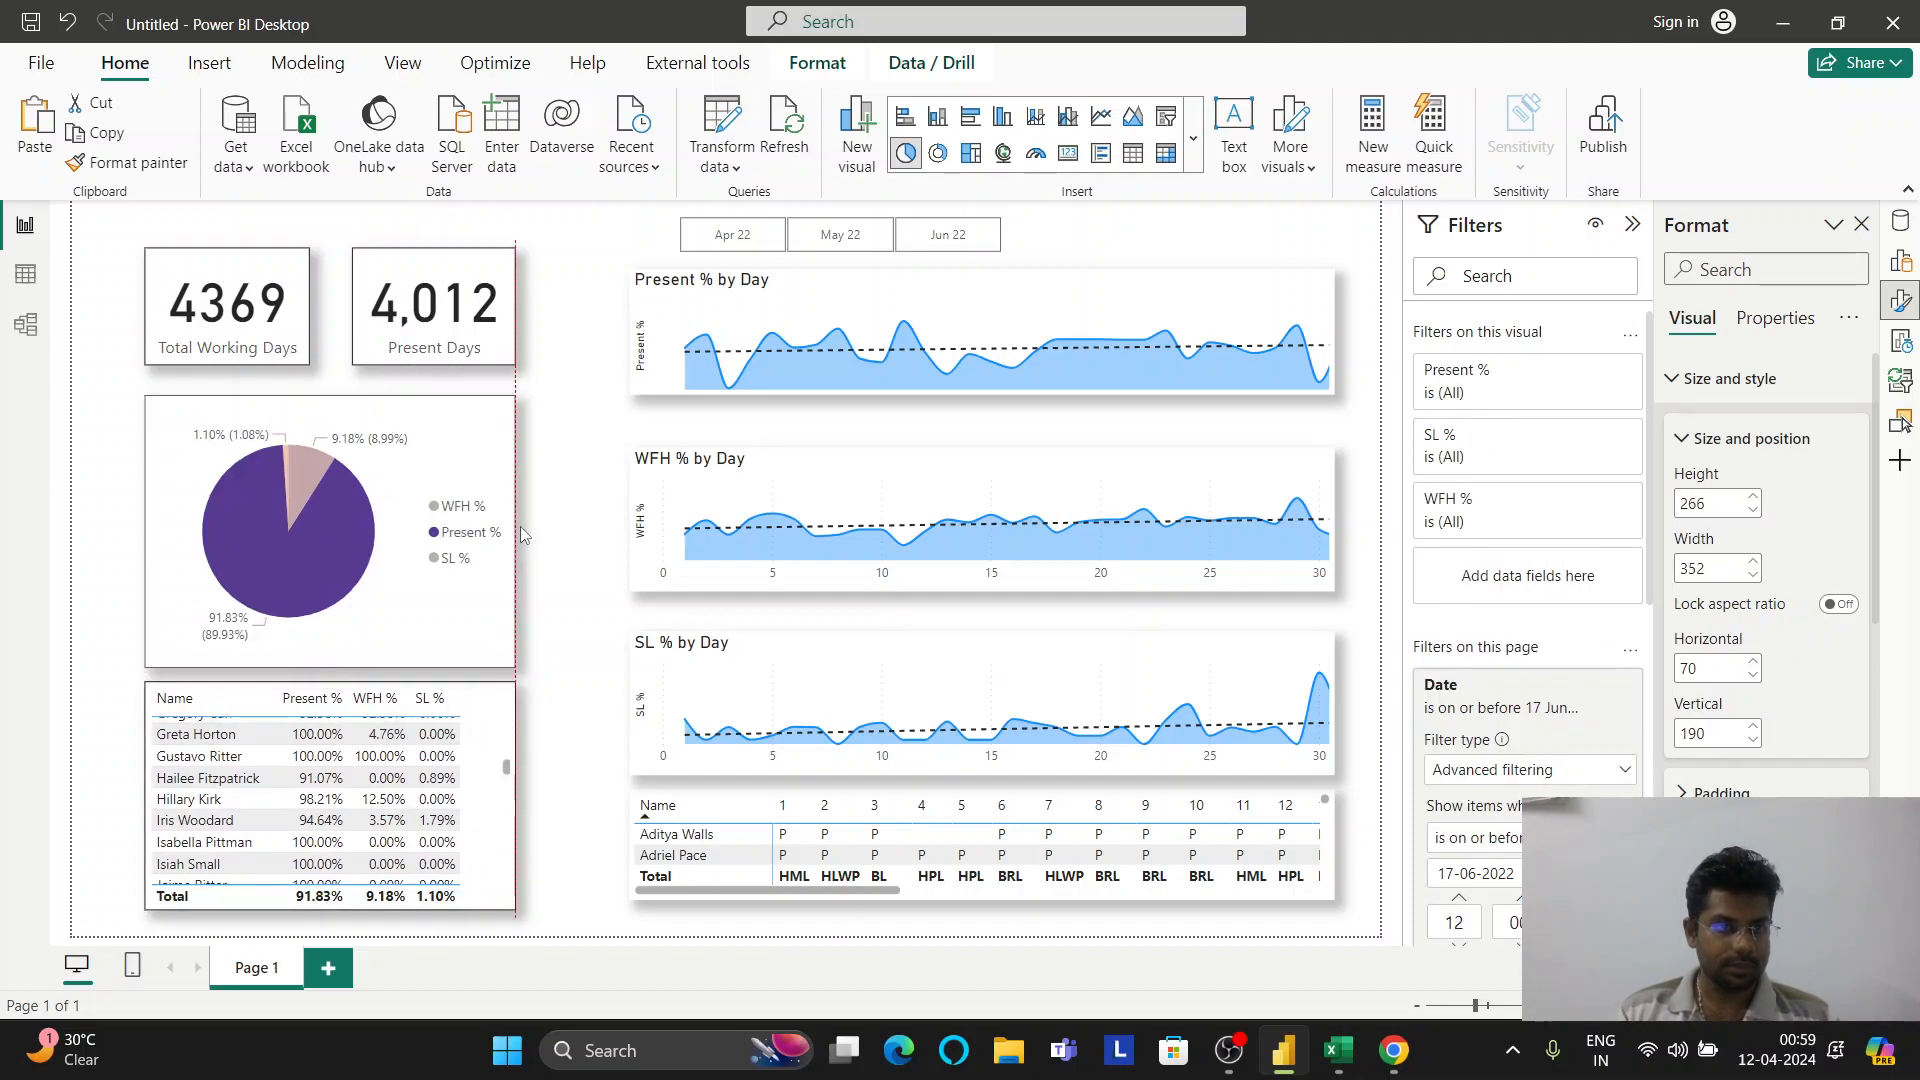
{"action": "left_click", "coordinate": [545, 670]}
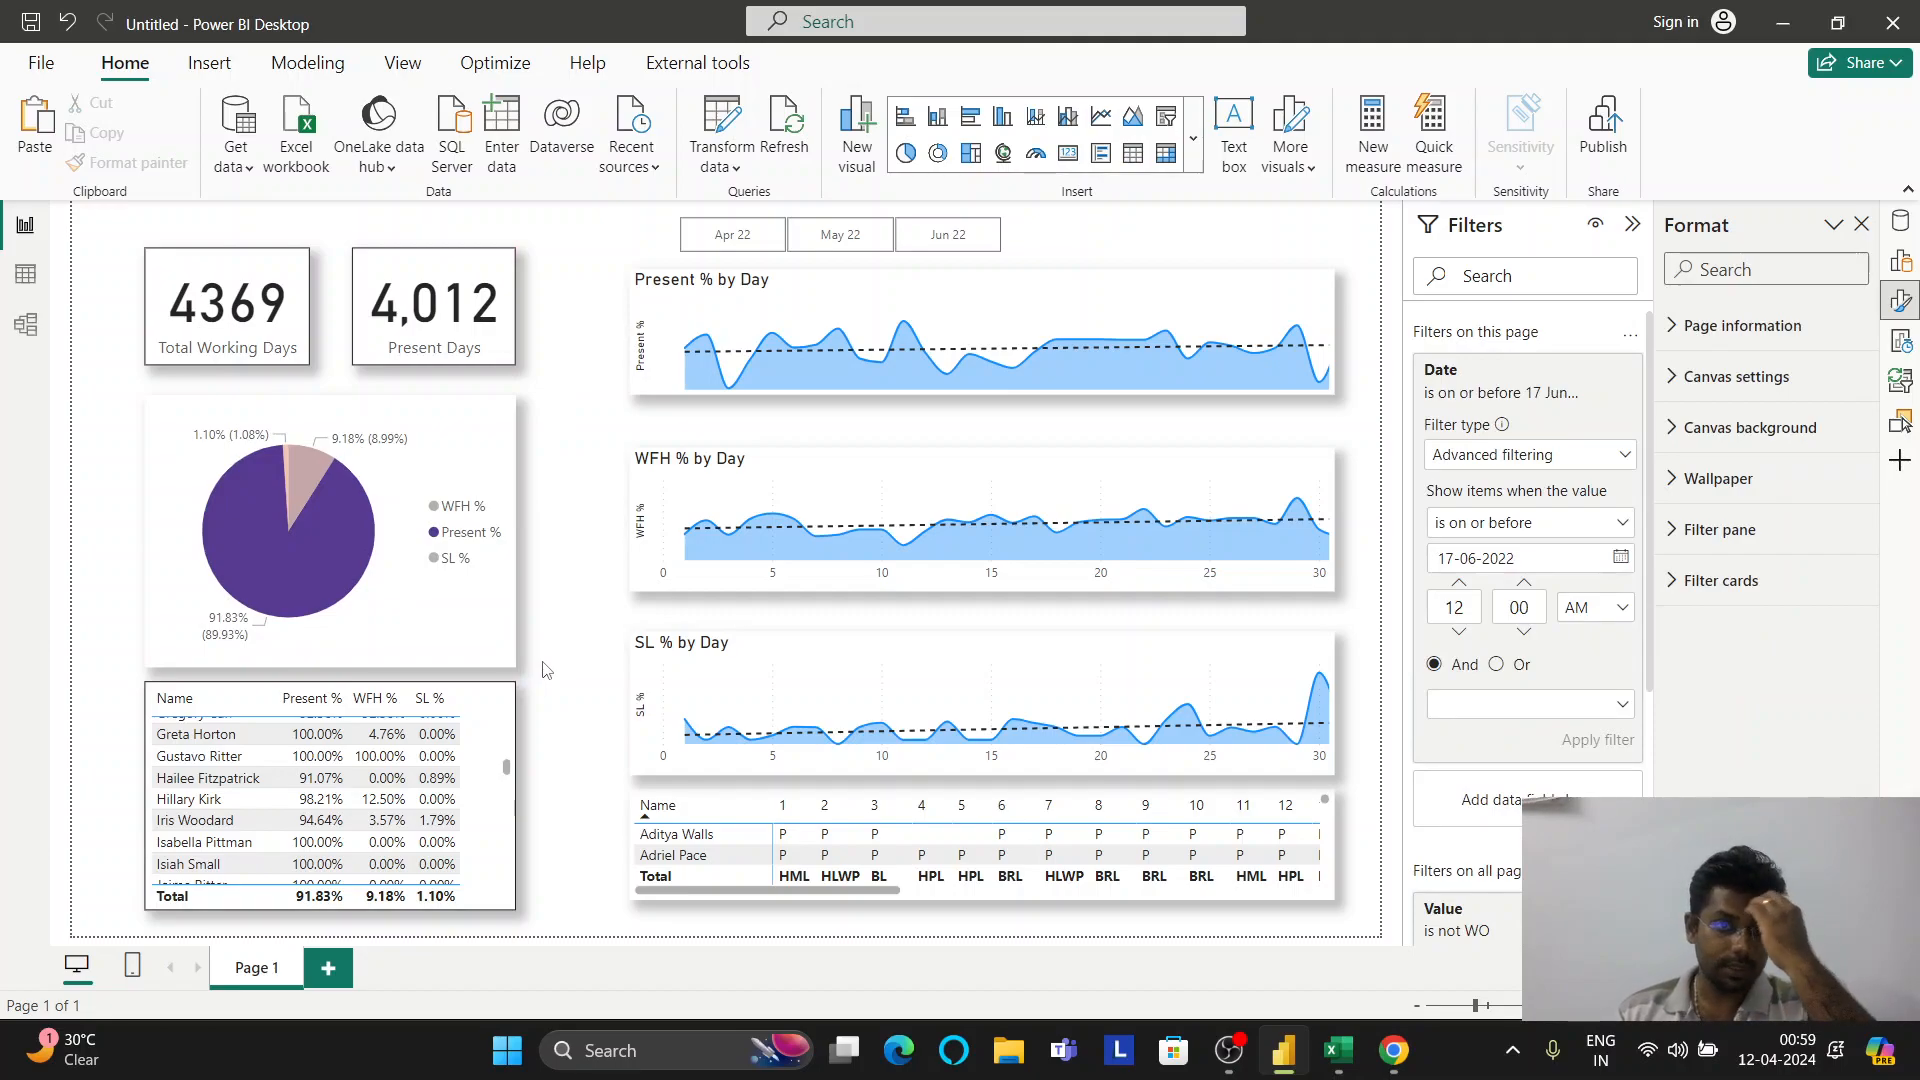
Stretch the month slicer to the charts' width and turn on its border and shadow
{"action": "left_click", "coordinate": [1013, 240]}
{"action": "left_click_drag", "start_coordinate": [1025, 232], "coordinate": [1336, 236]}
{"action": "left_click_drag", "start_coordinate": [652, 234], "coordinate": [628, 234]}
{"action": "scroll", "coordinate": [1836, 712], "scroll_direction": "down", "scroll_amount": 2}
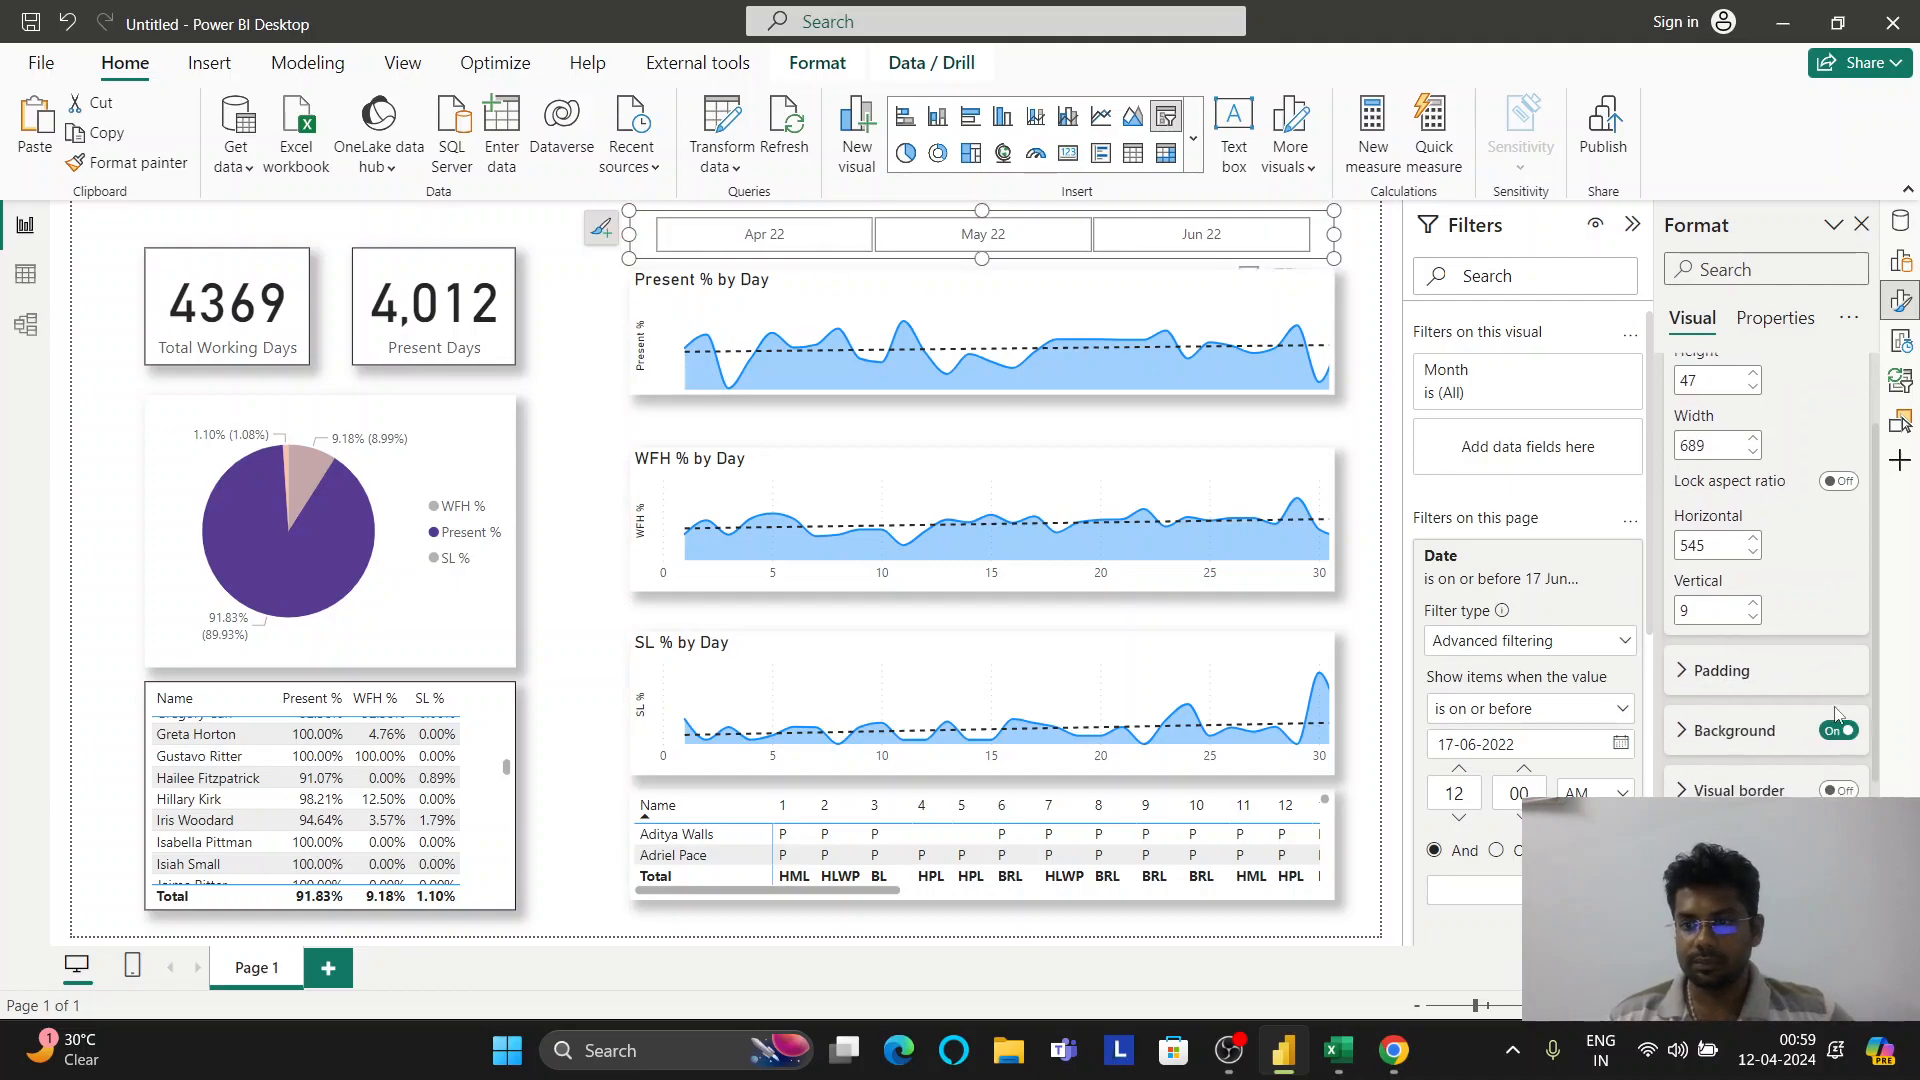
{"action": "left_click", "coordinate": [1838, 662]}
{"action": "left_click", "coordinate": [1840, 723]}
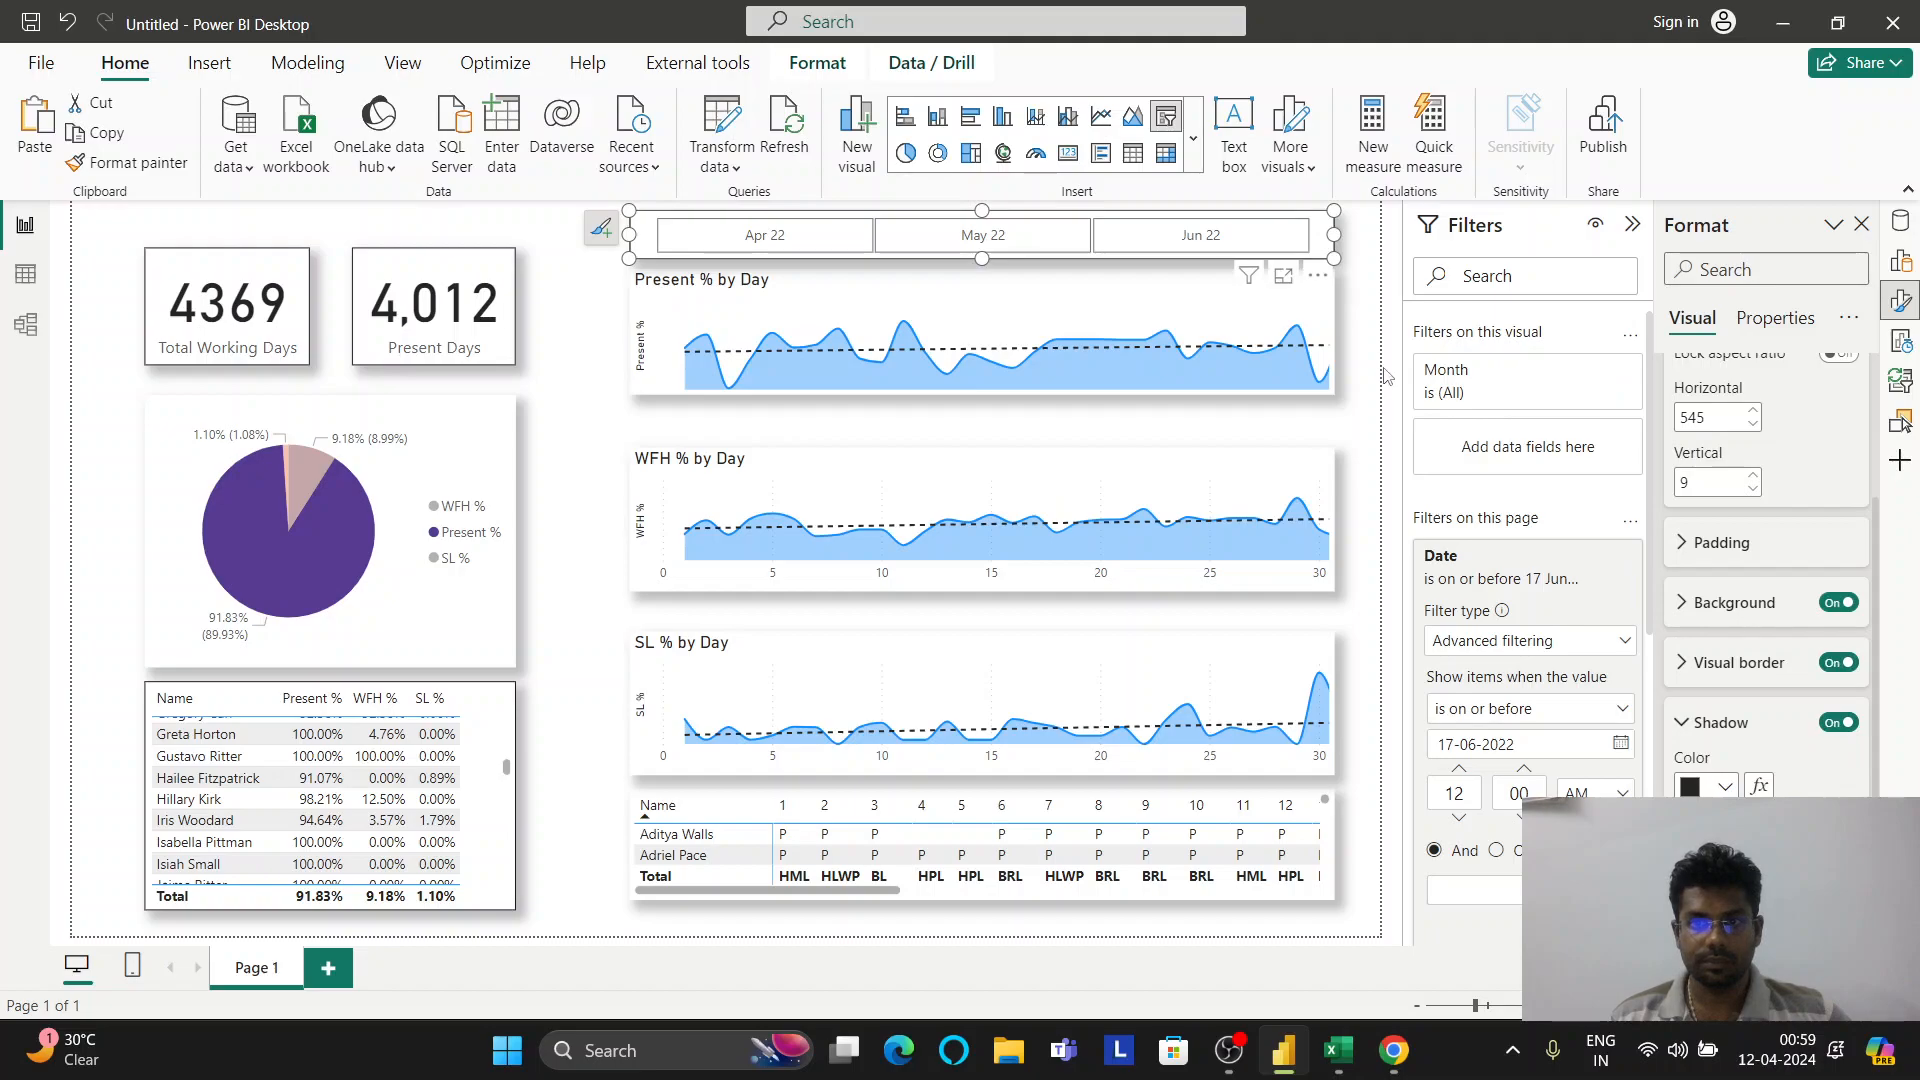
Nudge the Present % by Day chart slightly down below the slicer
{"action": "left_click", "coordinate": [1354, 386]}
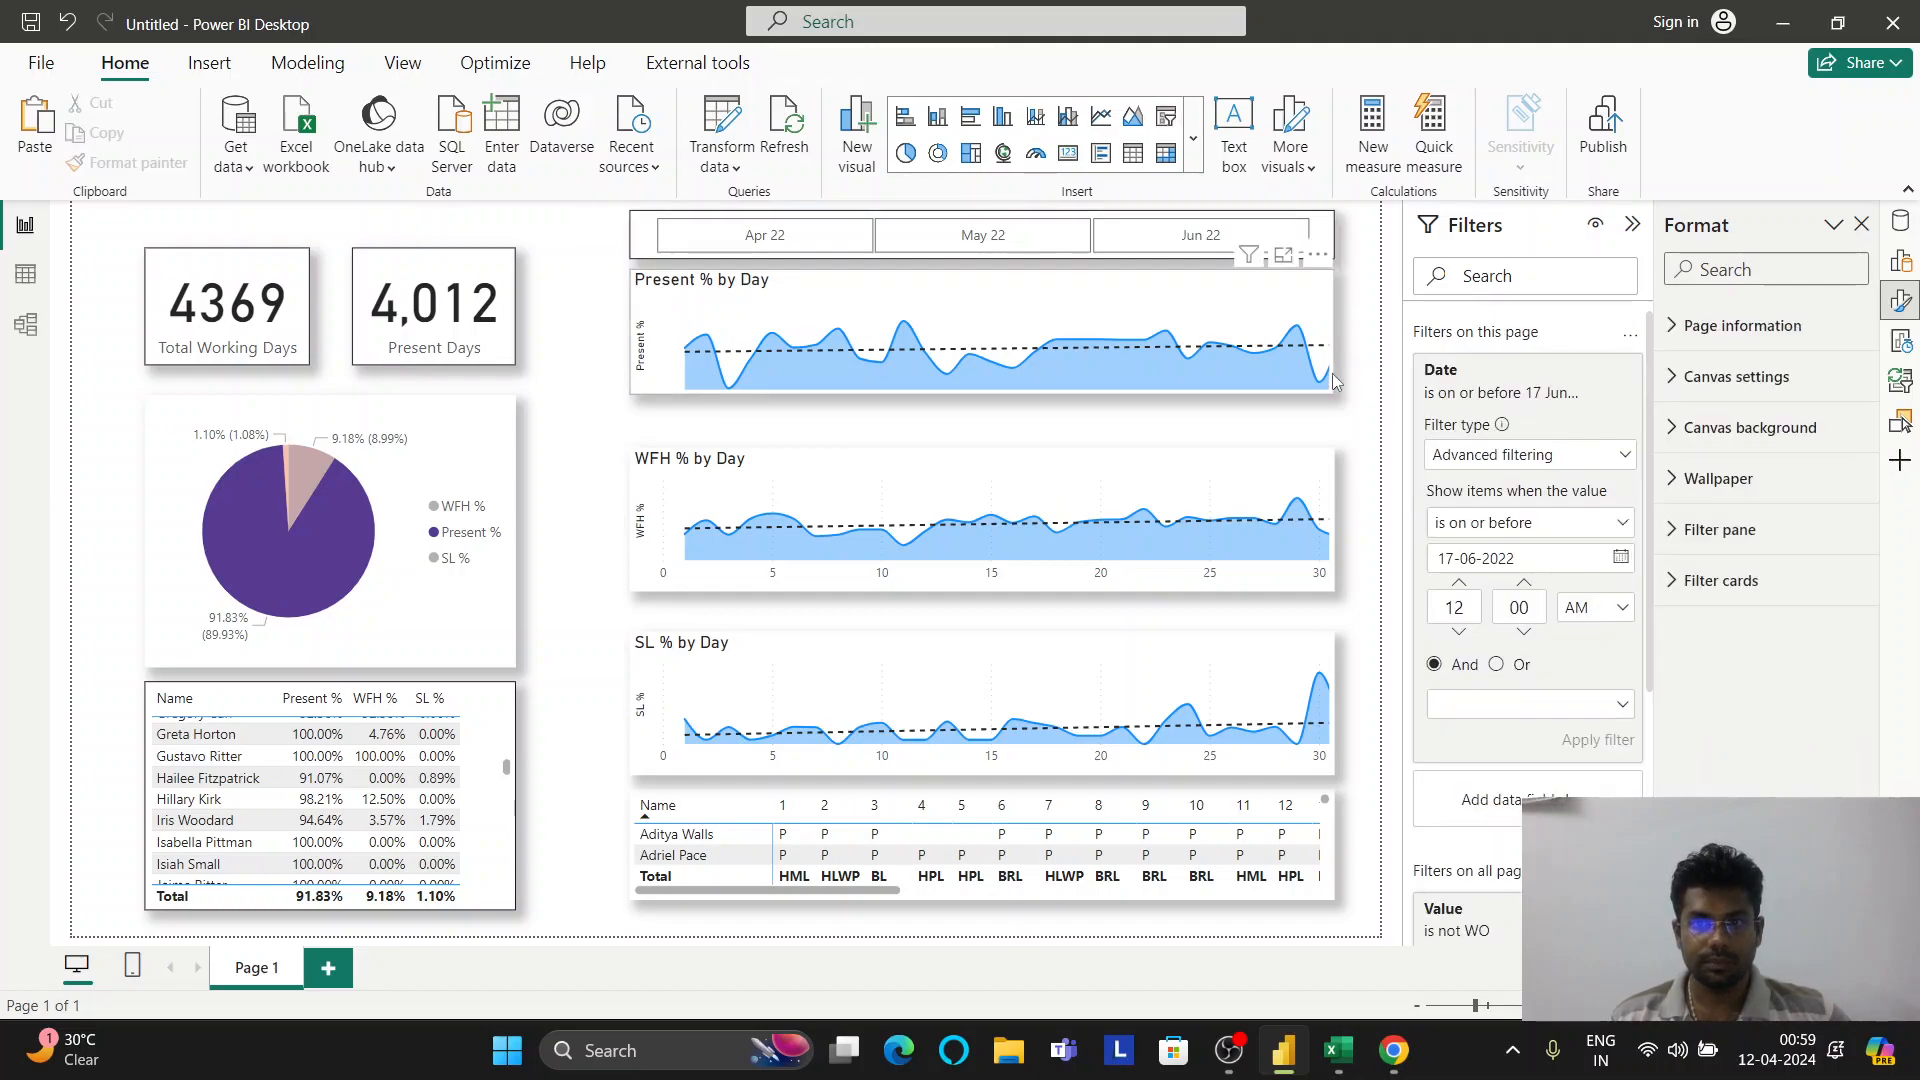
{"action": "left_click_drag", "start_coordinate": [1313, 317], "coordinate": [1311, 316]}
{"action": "left_click", "coordinate": [1358, 421]}
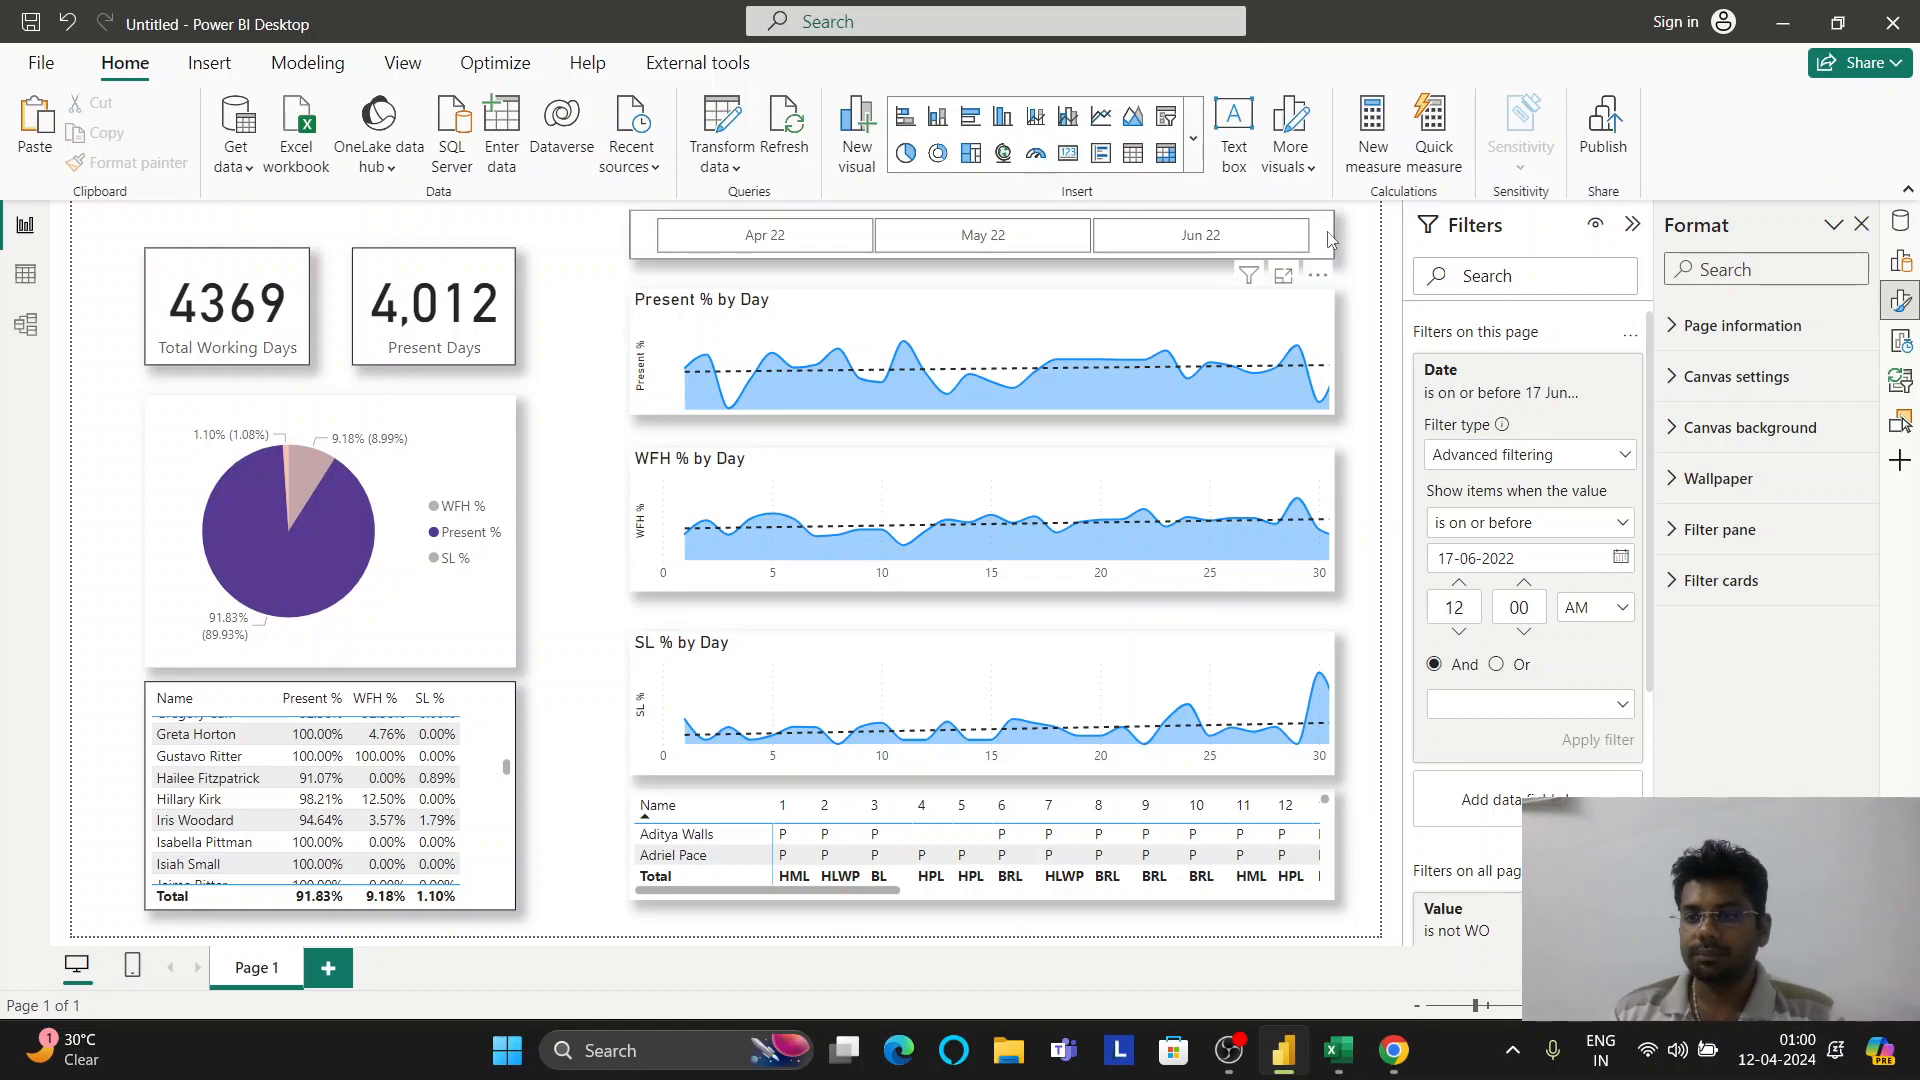
Try an orange shadow on the Present % by Day chart, then set it back to black
{"action": "left_click", "coordinate": [1326, 334]}
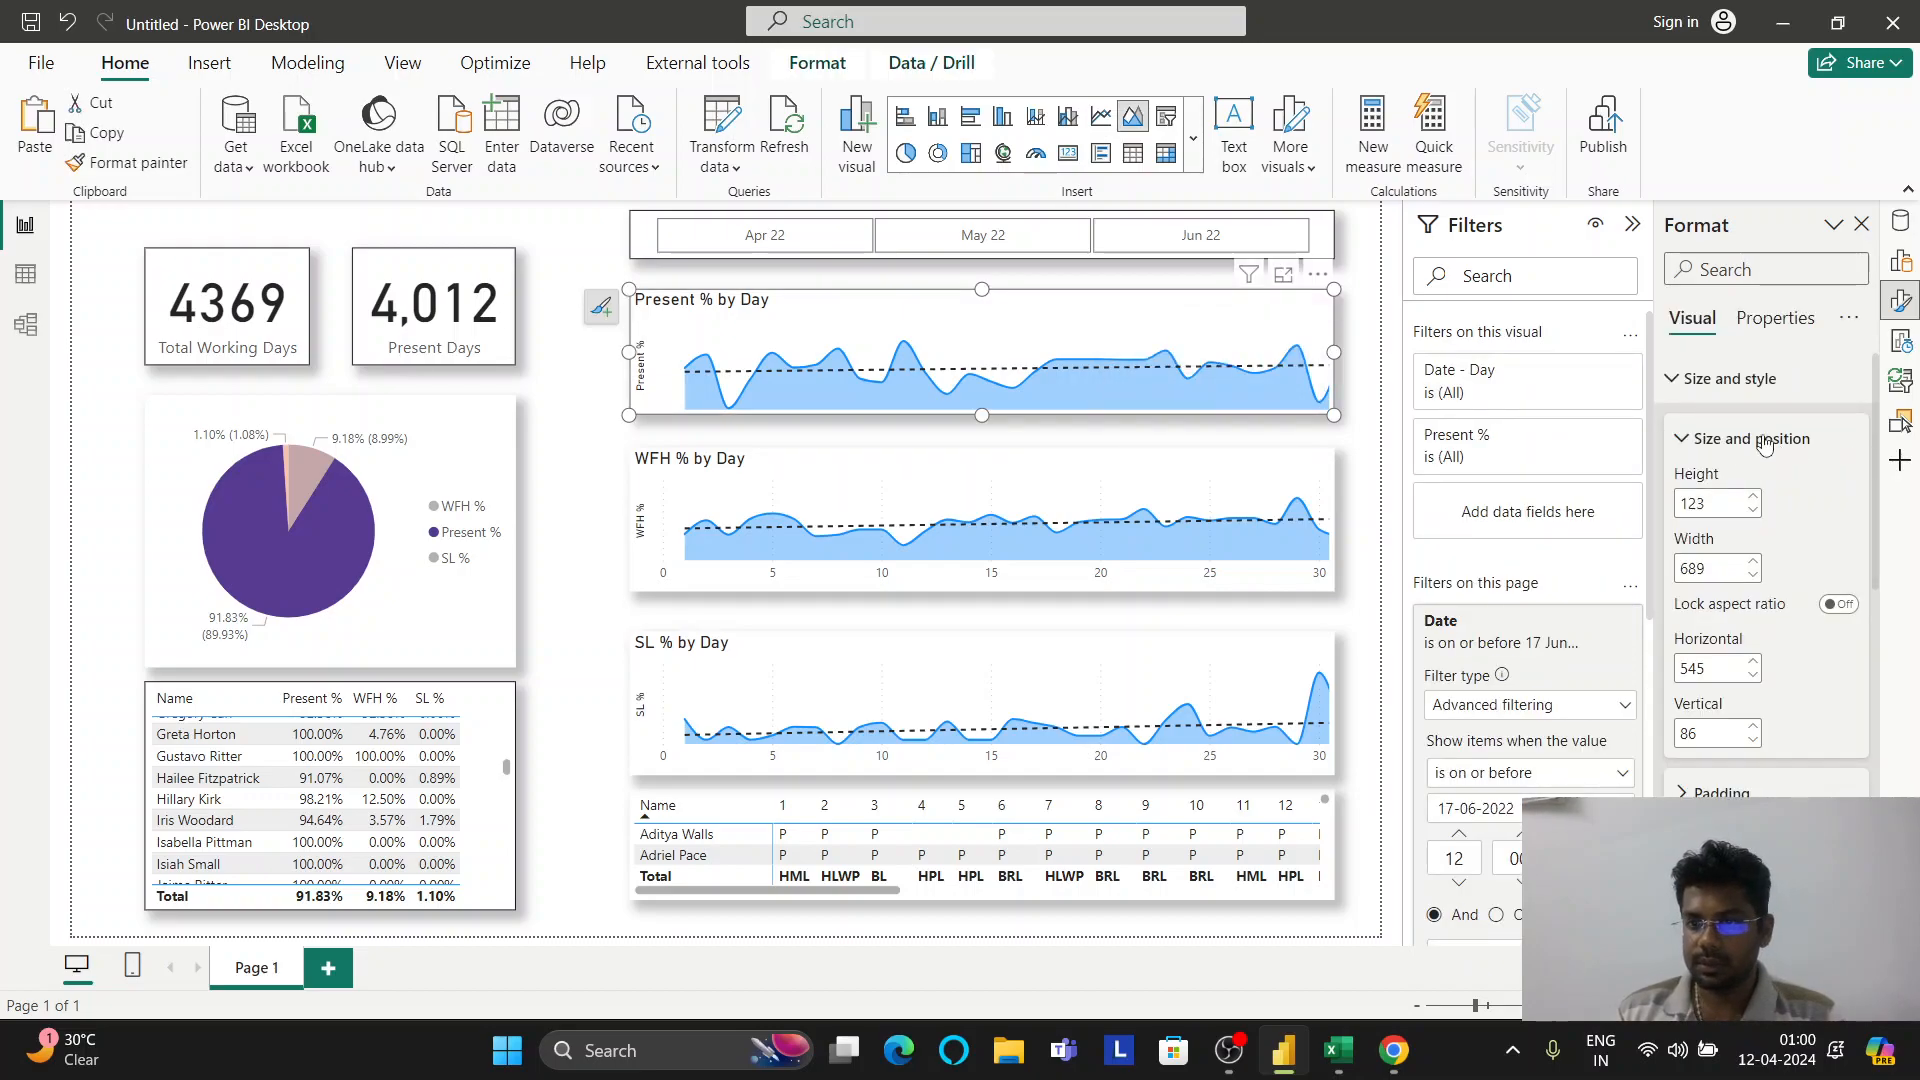
{"action": "scroll", "coordinate": [1690, 480], "scroll_direction": "down", "scroll_amount": 5}
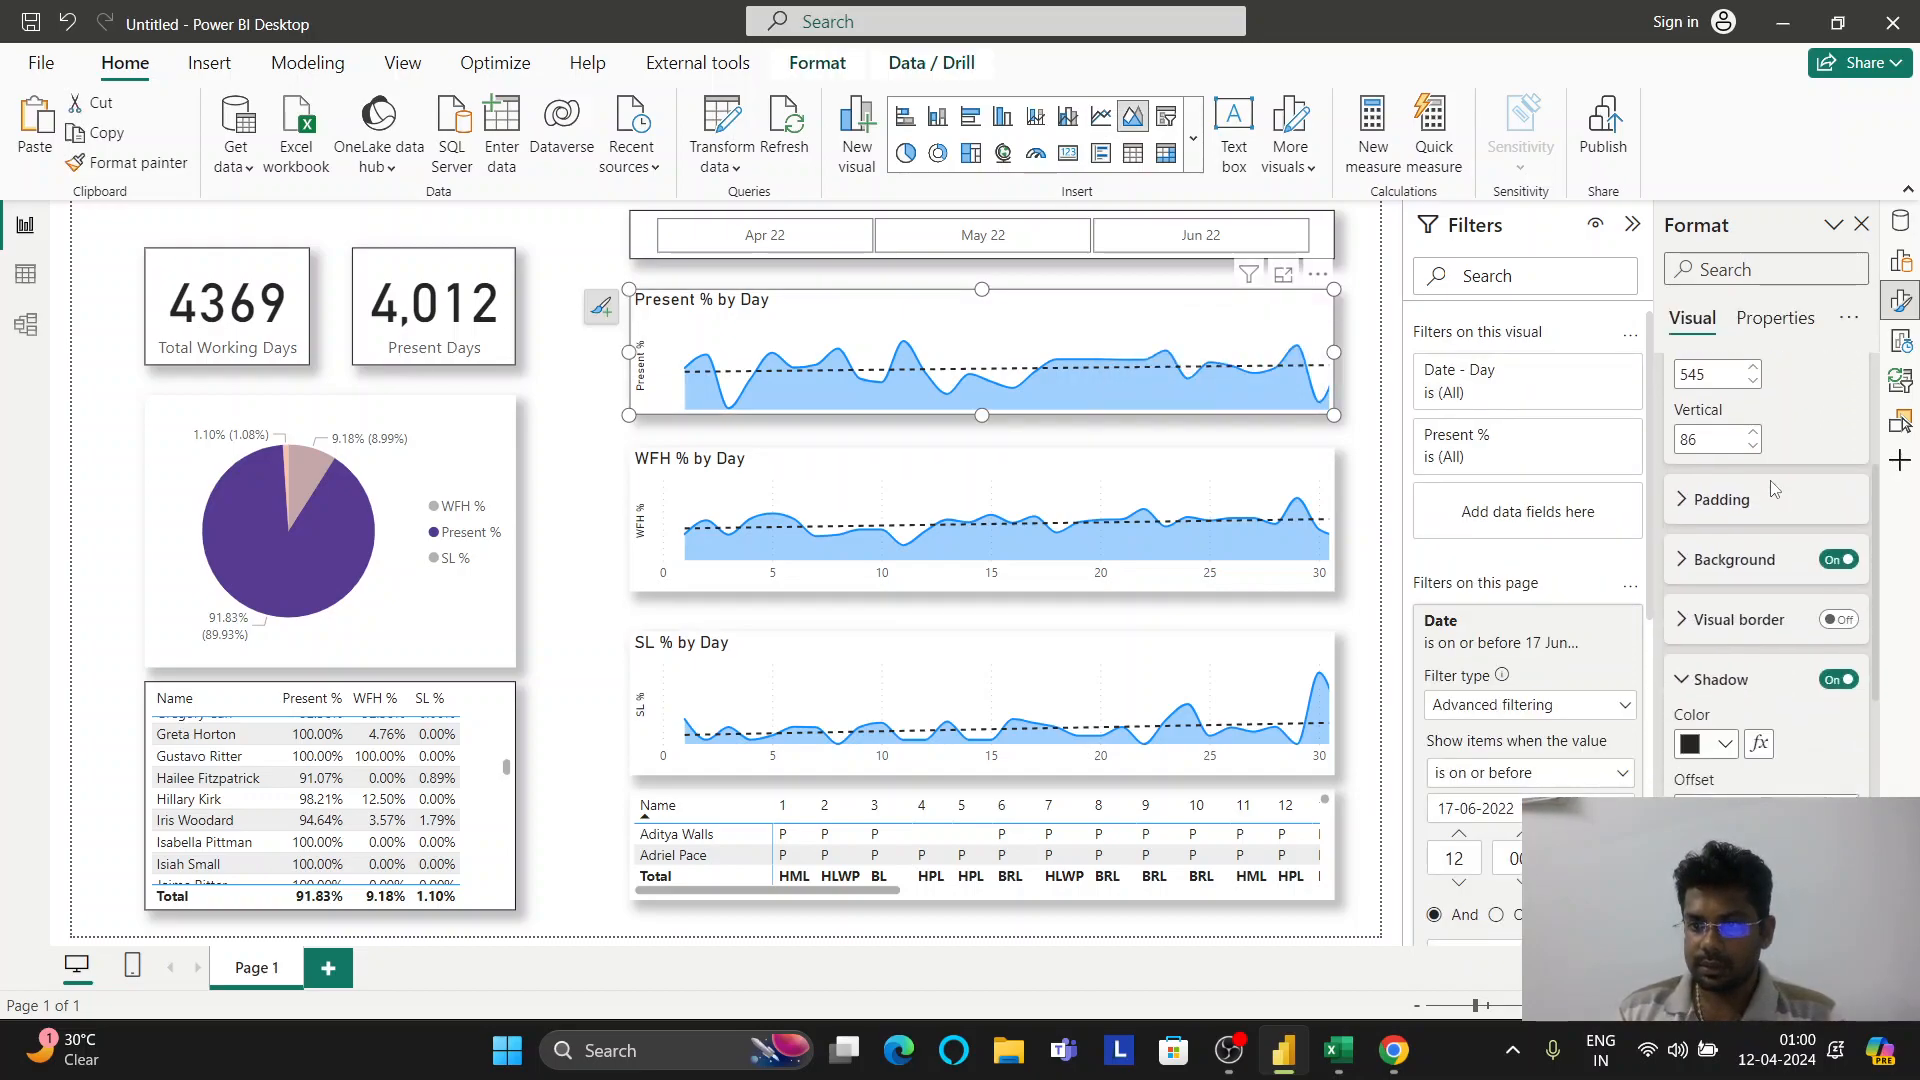
{"action": "left_click", "coordinate": [1716, 543]}
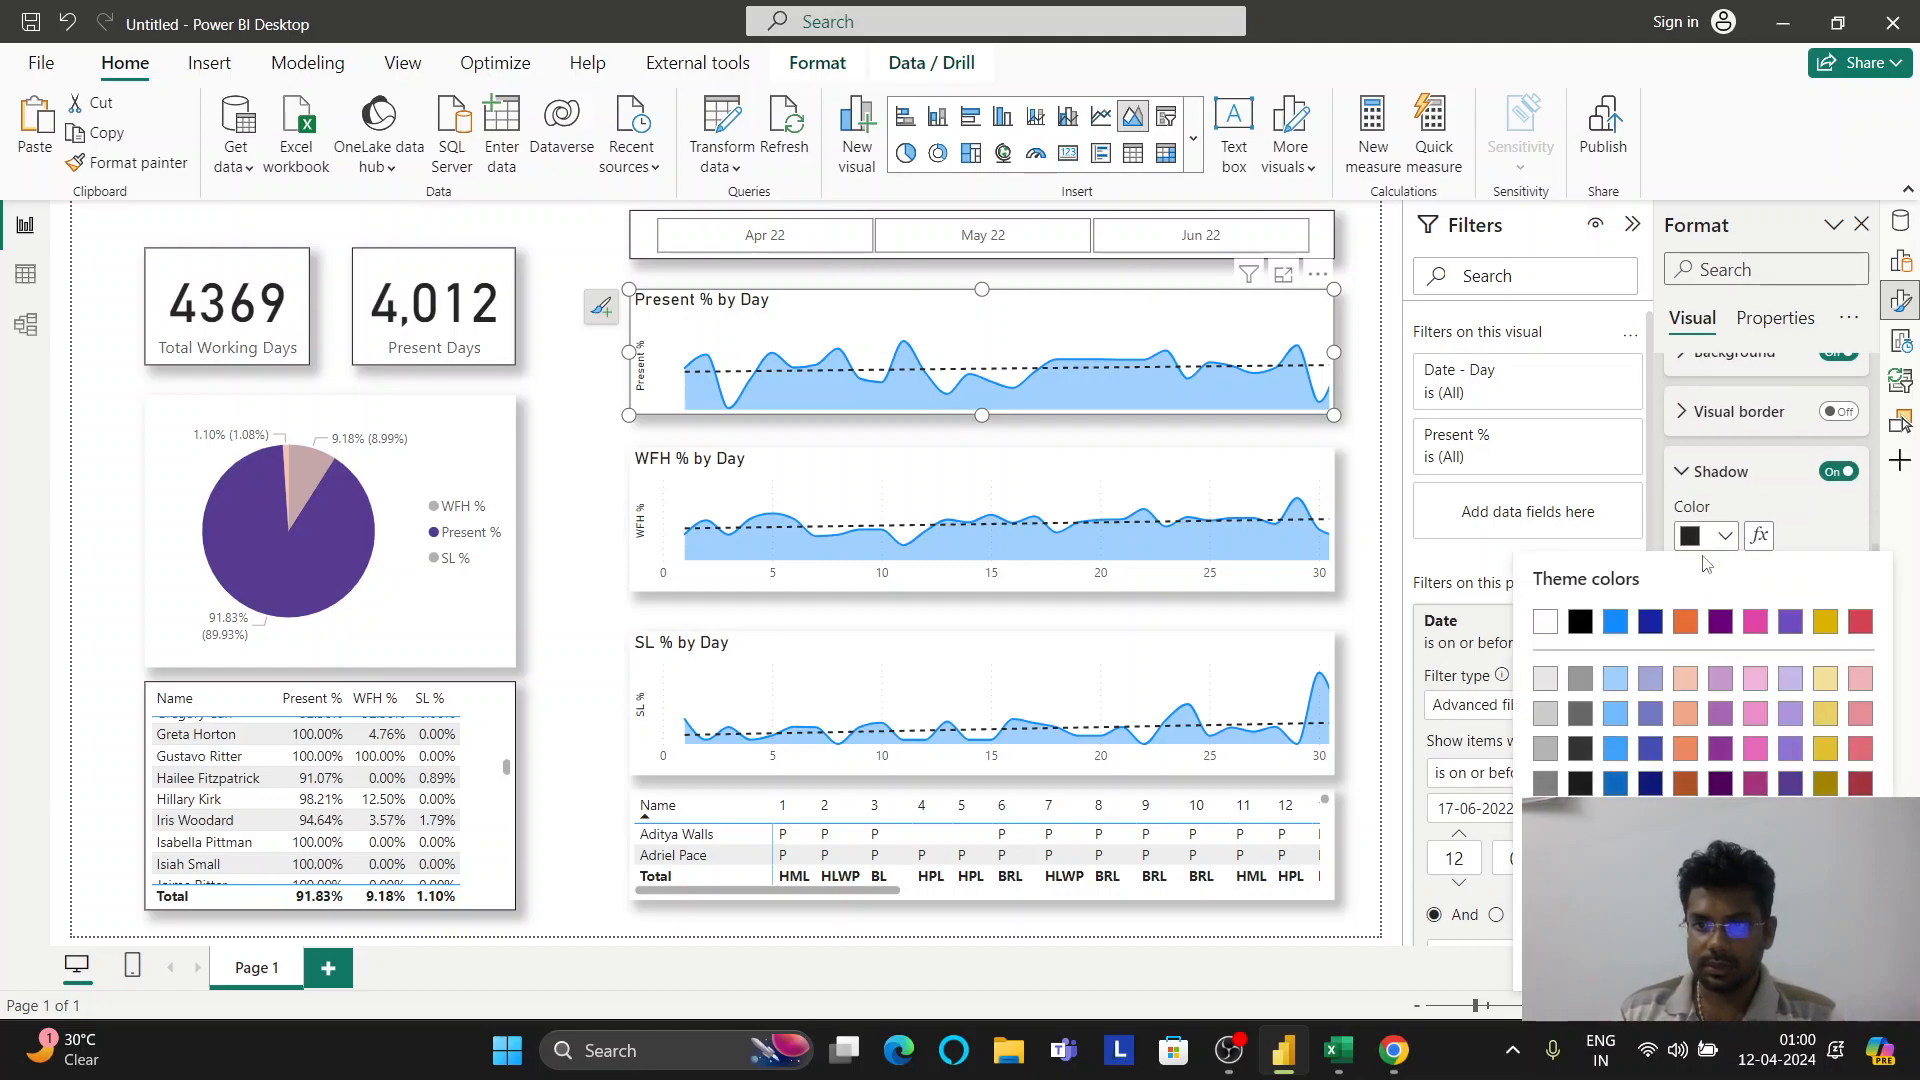
{"action": "left_click", "coordinate": [1693, 625]}
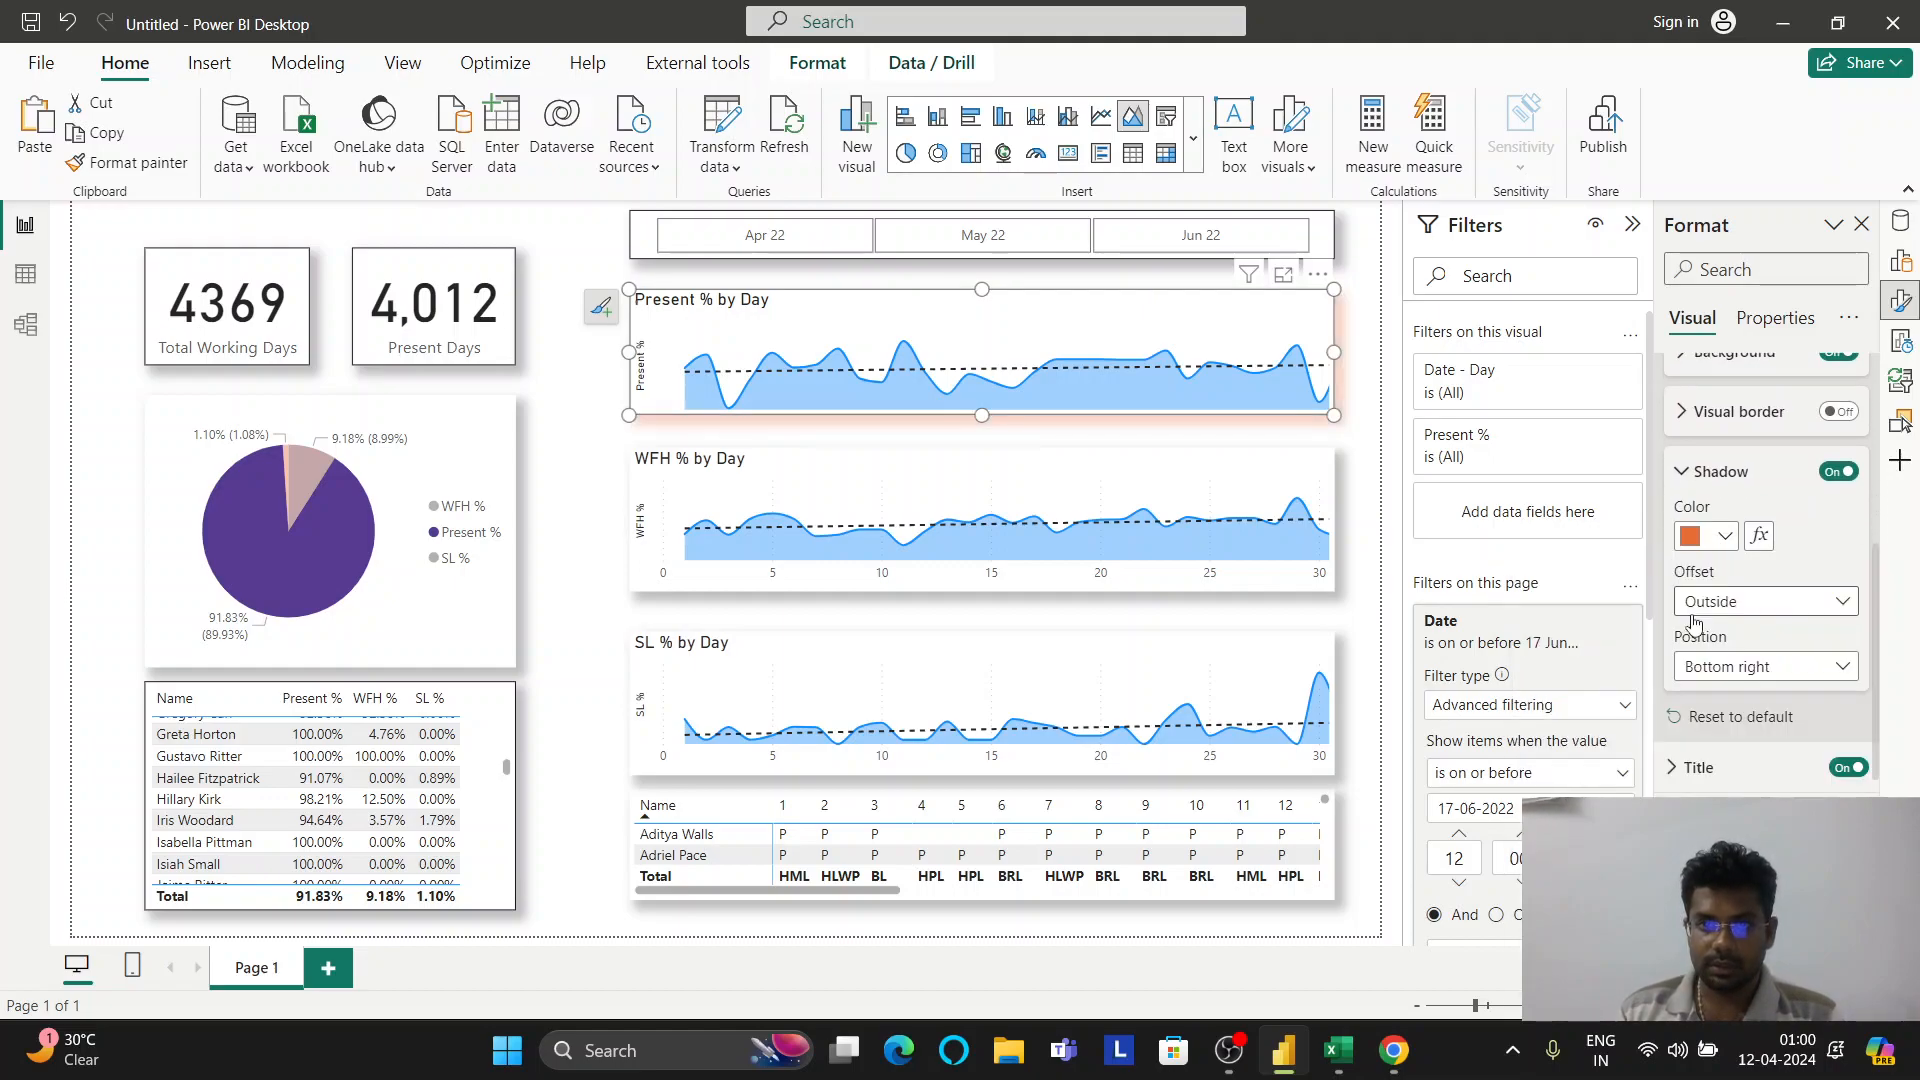
{"action": "left_click", "coordinate": [1716, 543]}
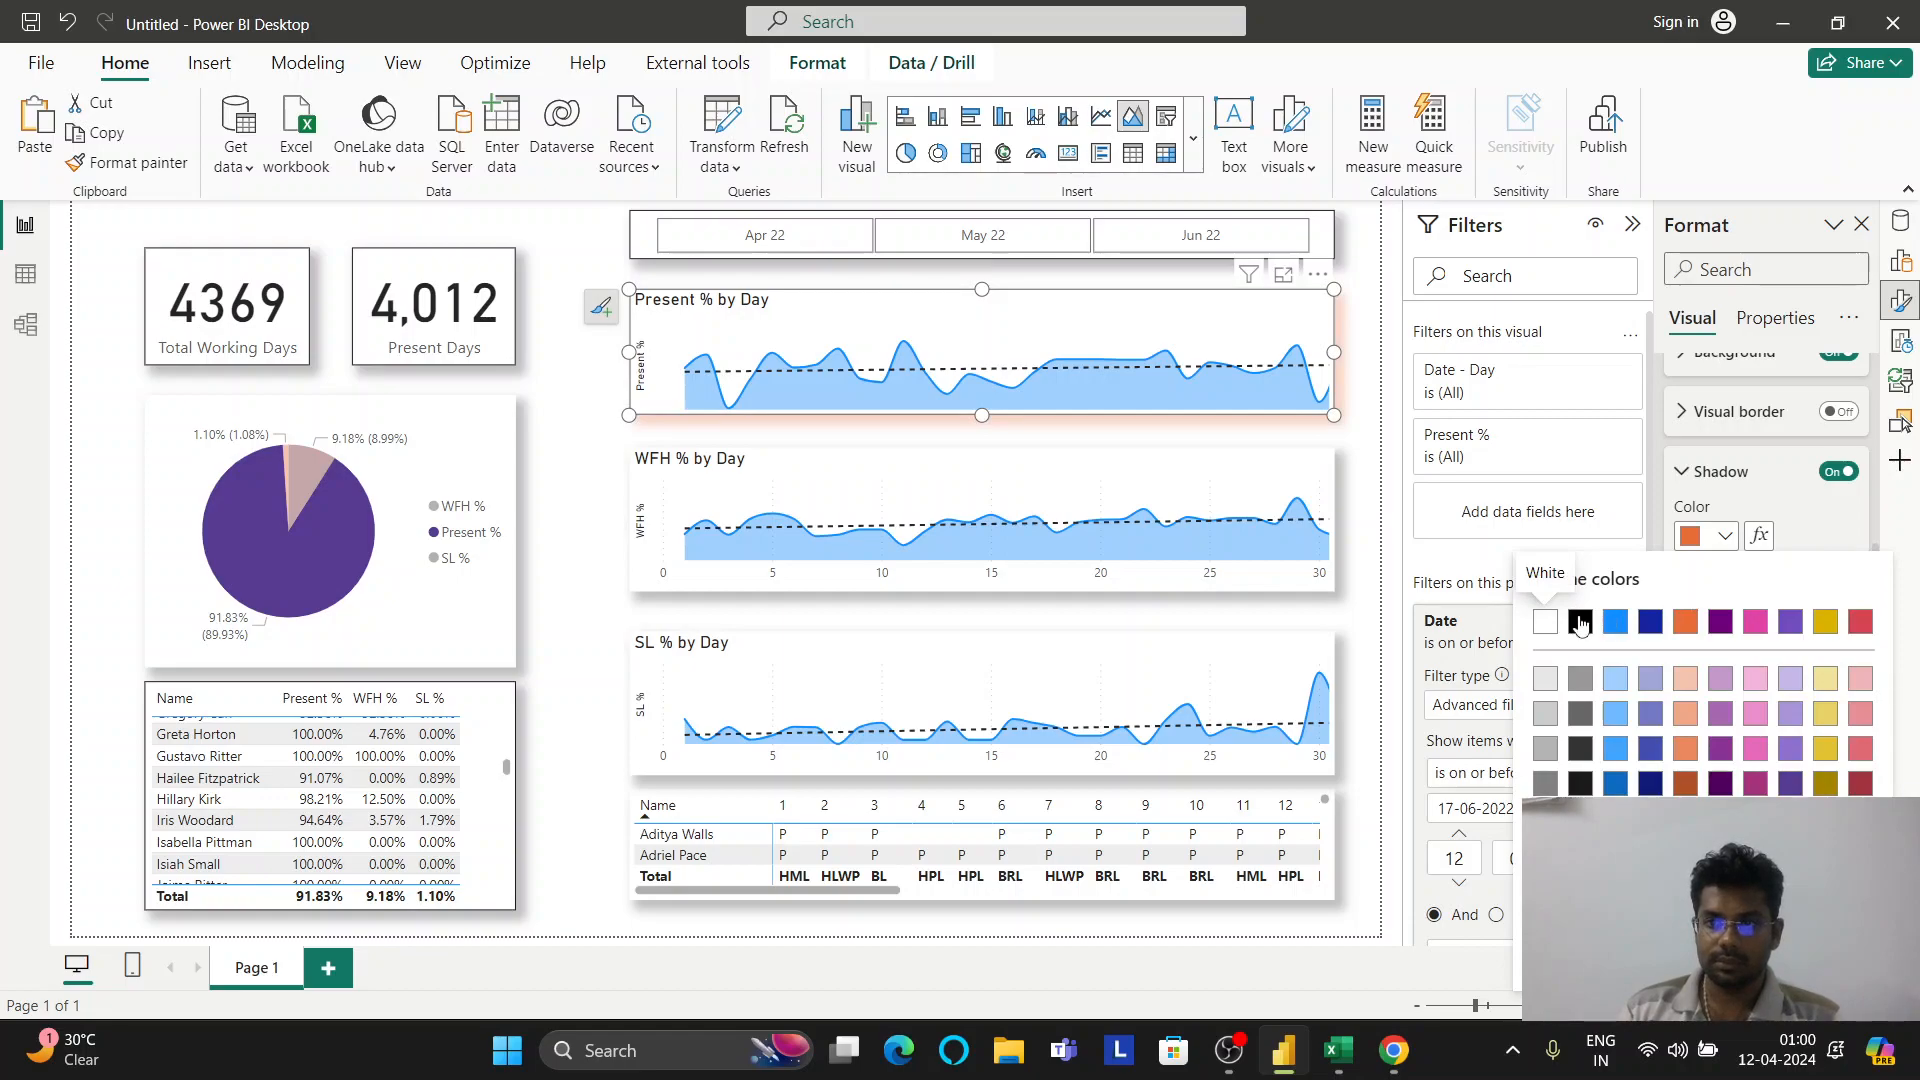
{"action": "left_click", "coordinate": [1580, 623]}
{"action": "left_click", "coordinate": [1713, 478]}
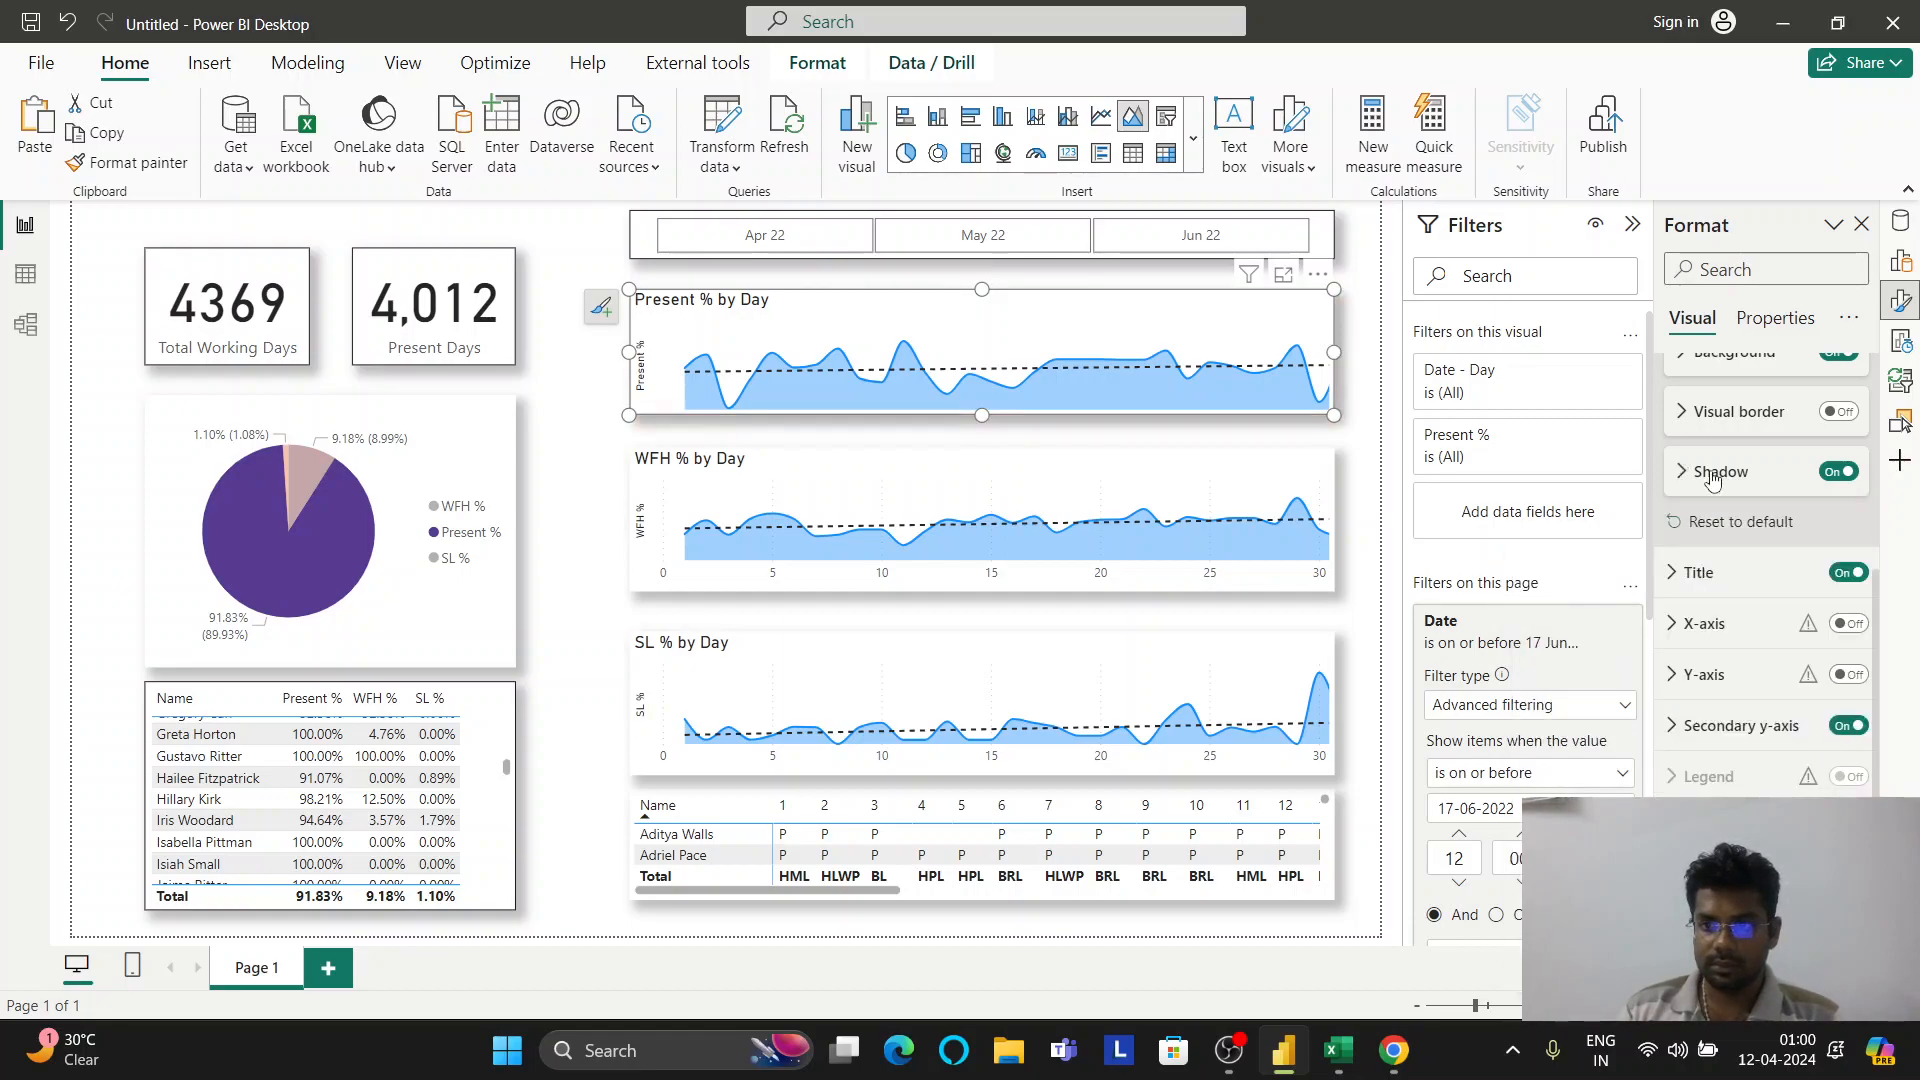
Look through the chart's Border, Background and Padding settings without changing them
{"action": "left_click", "coordinate": [1730, 420]}
{"action": "left_click", "coordinate": [1730, 420]}
{"action": "scroll", "coordinate": [1730, 427], "scroll_direction": "up", "scroll_amount": 1}
{"action": "left_click", "coordinate": [1745, 490]}
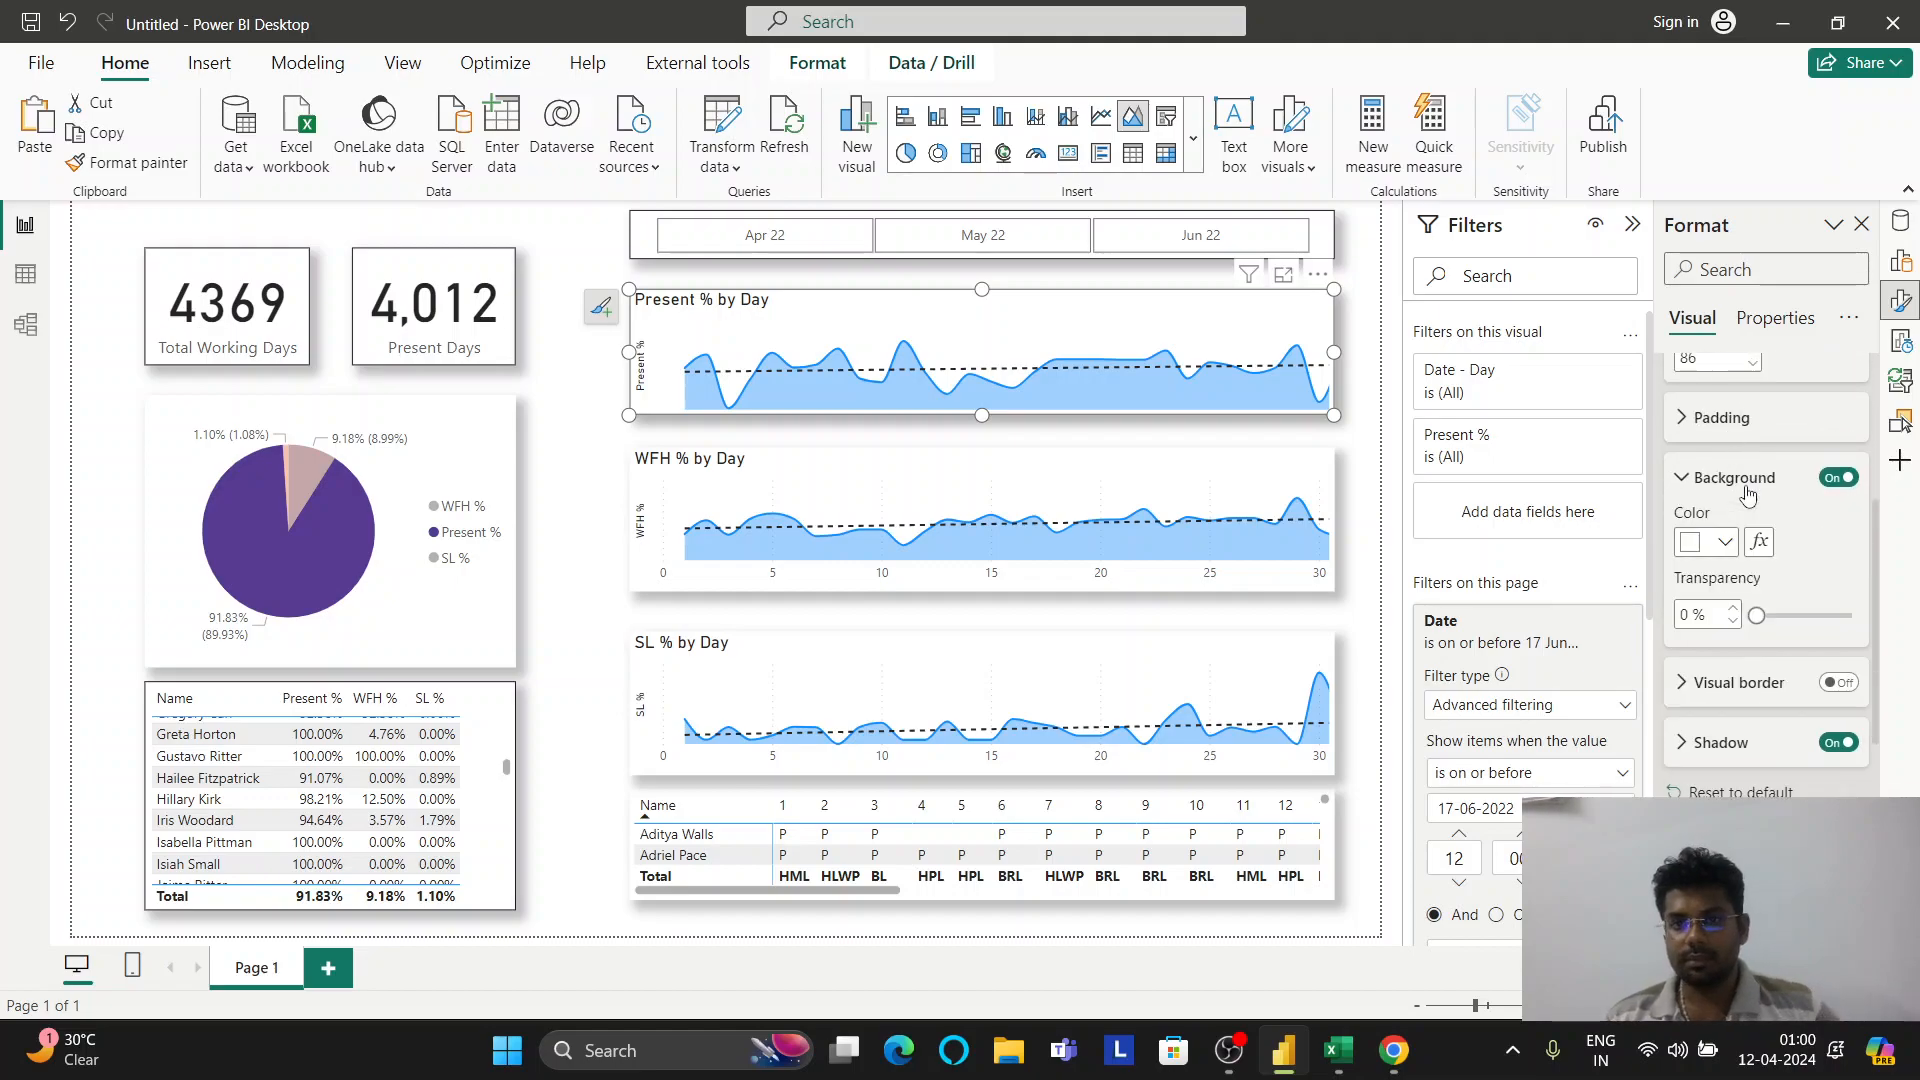
{"action": "left_click", "coordinate": [1745, 480]}
{"action": "left_click", "coordinate": [1740, 420]}
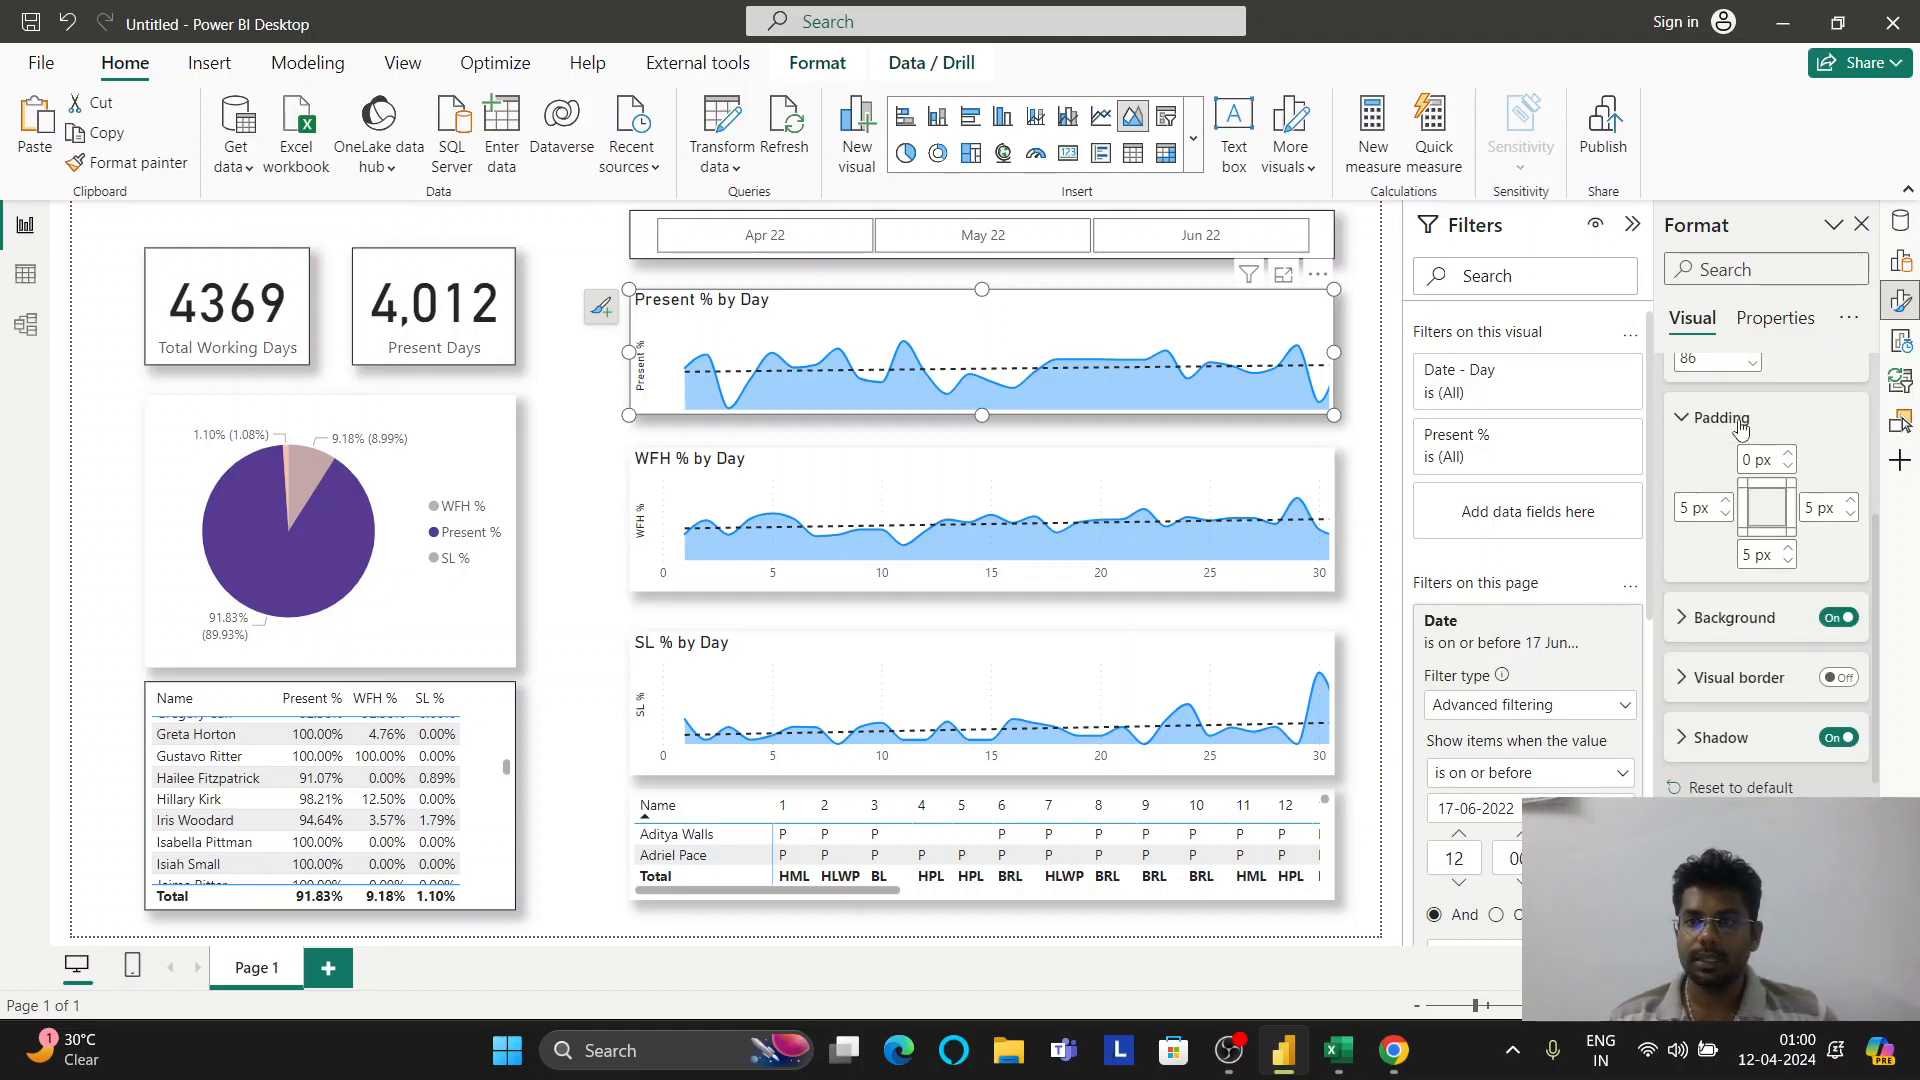
{"action": "left_click", "coordinate": [1740, 420]}
{"action": "scroll", "coordinate": [1760, 470], "scroll_direction": "up", "scroll_amount": 4}
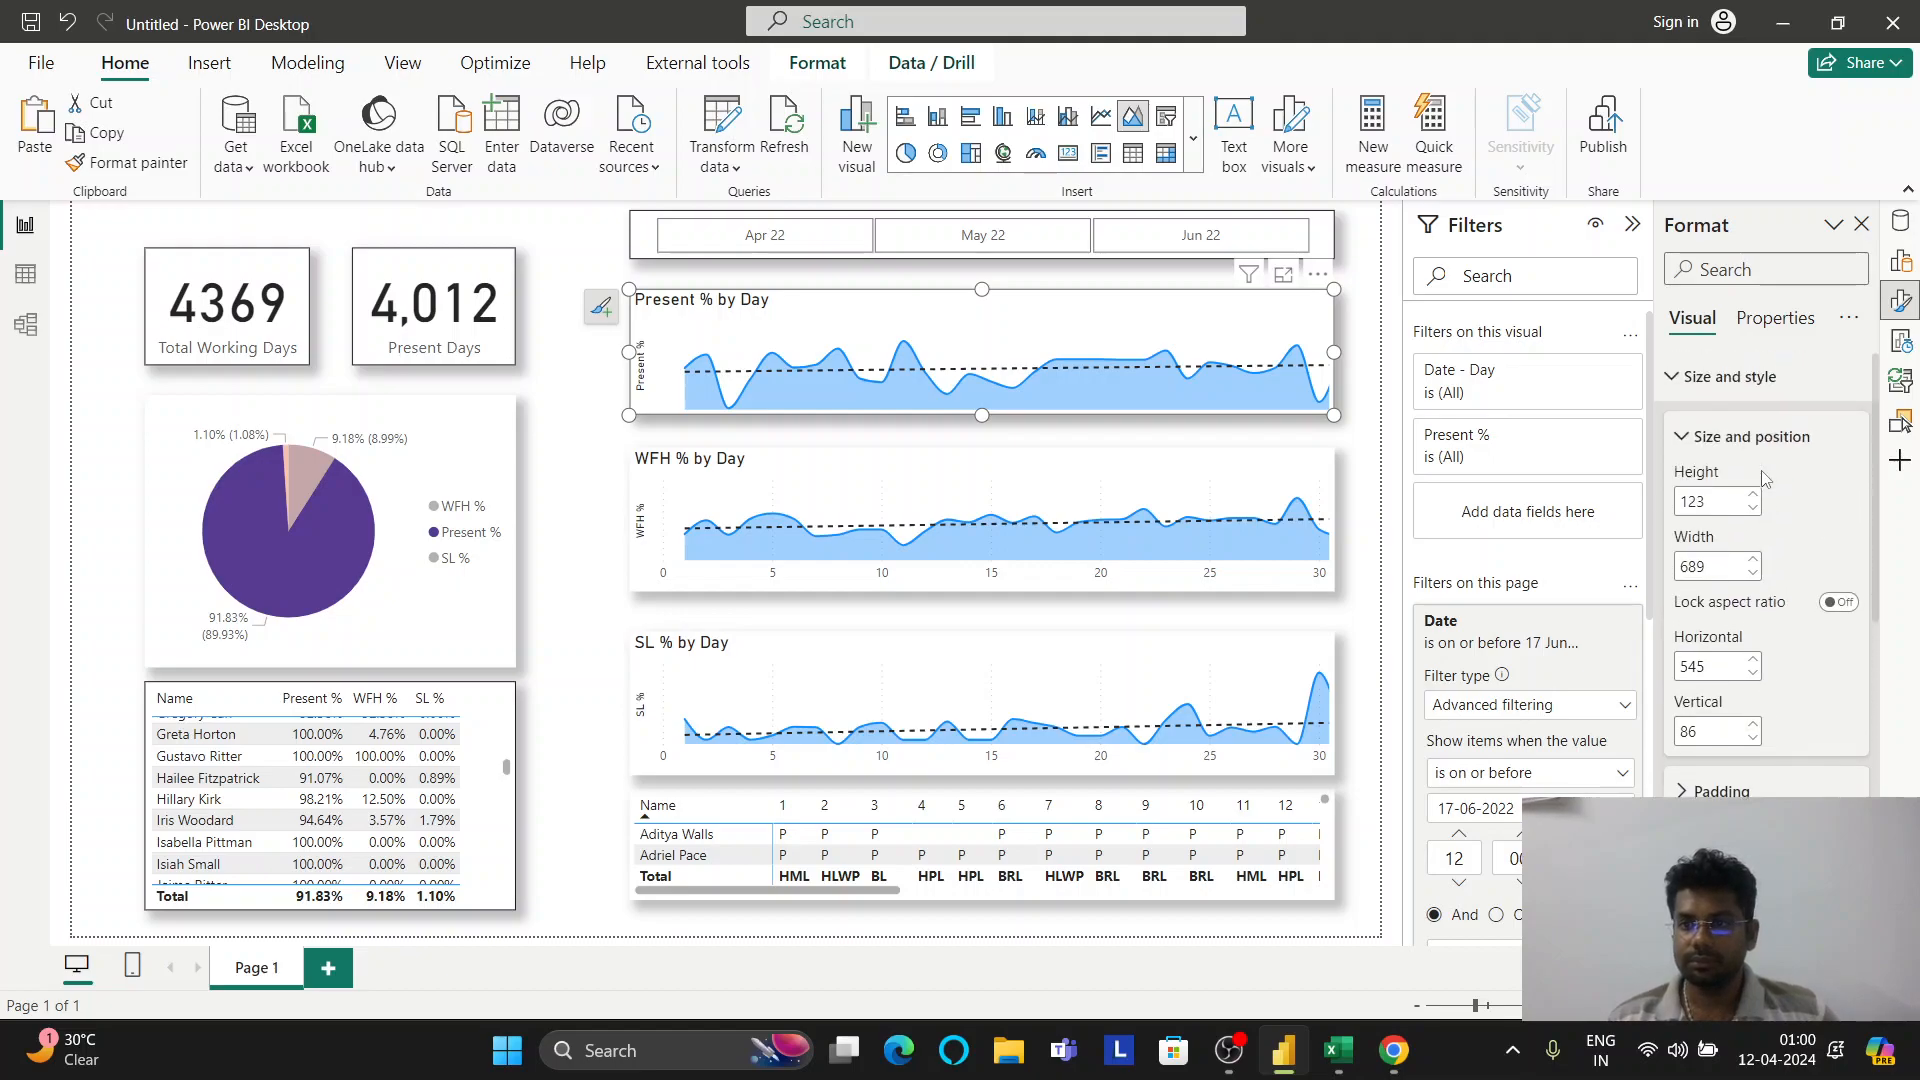
{"action": "scroll", "coordinate": [1720, 520], "scroll_direction": "down", "scroll_amount": 3}
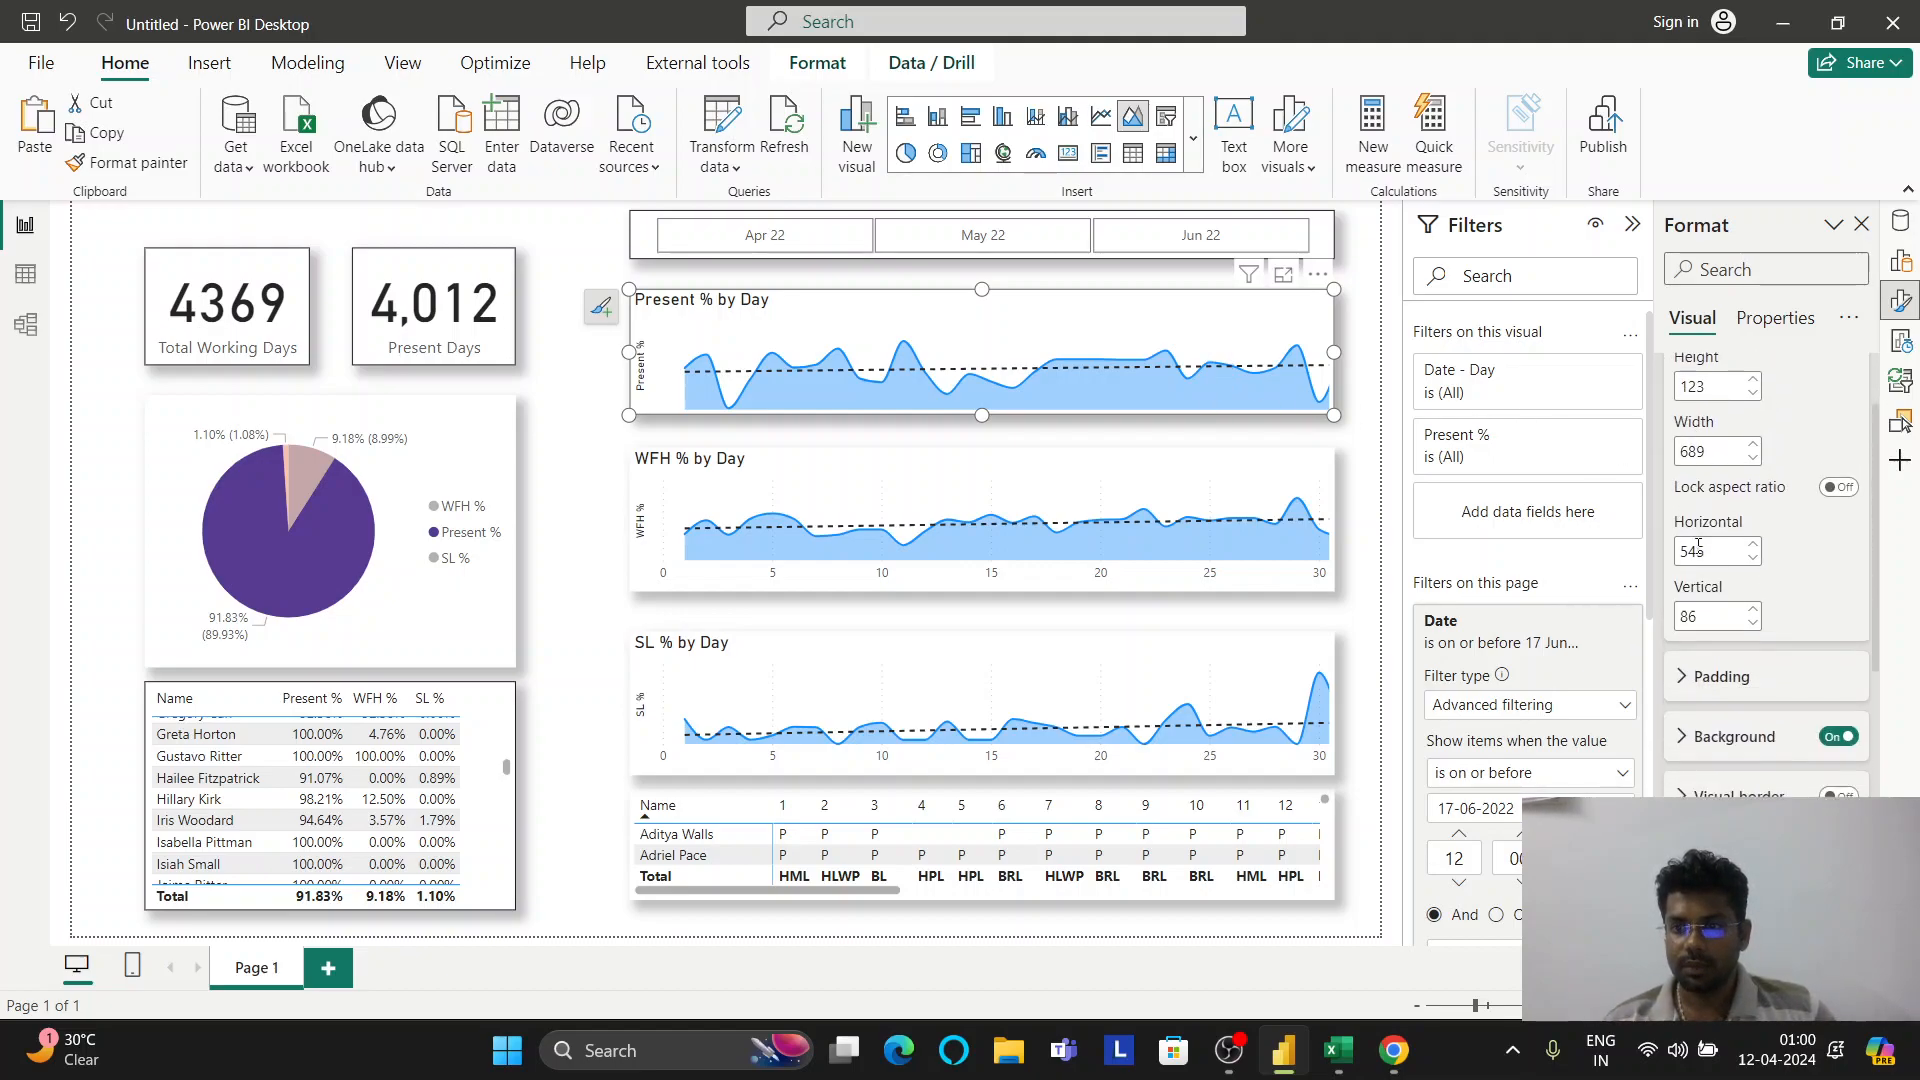
{"action": "scroll", "coordinate": [1697, 555], "scroll_direction": "up", "scroll_amount": 5}
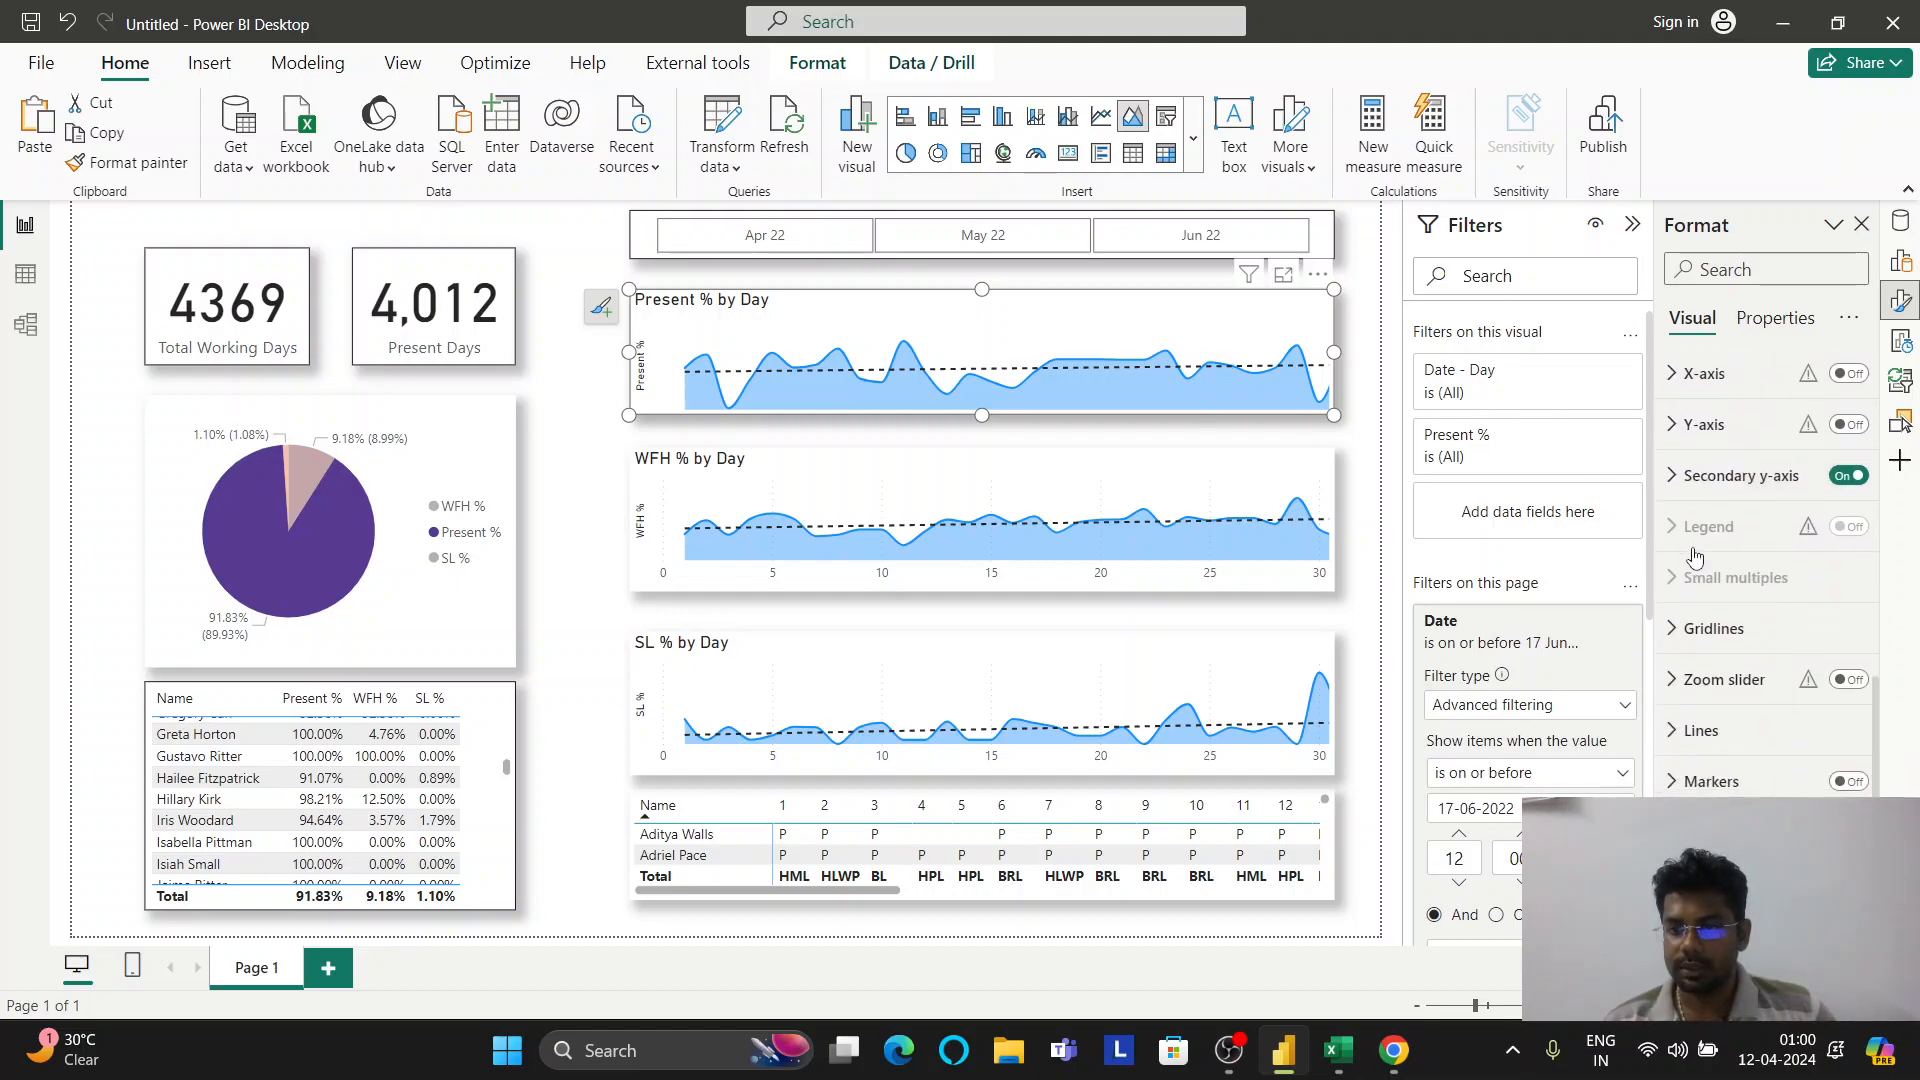
Keep the Lines settings applied to all series and reach the Present % line colour
{"action": "left_click", "coordinate": [1702, 649]}
{"action": "scroll", "coordinate": [1722, 650], "scroll_direction": "down", "scroll_amount": 1}
{"action": "left_click", "coordinate": [1725, 651]}
{"action": "left_click", "coordinate": [1725, 680]}
{"action": "left_click", "coordinate": [1716, 709]}
{"action": "scroll", "coordinate": [1740, 640], "scroll_direction": "down", "scroll_amount": 2}
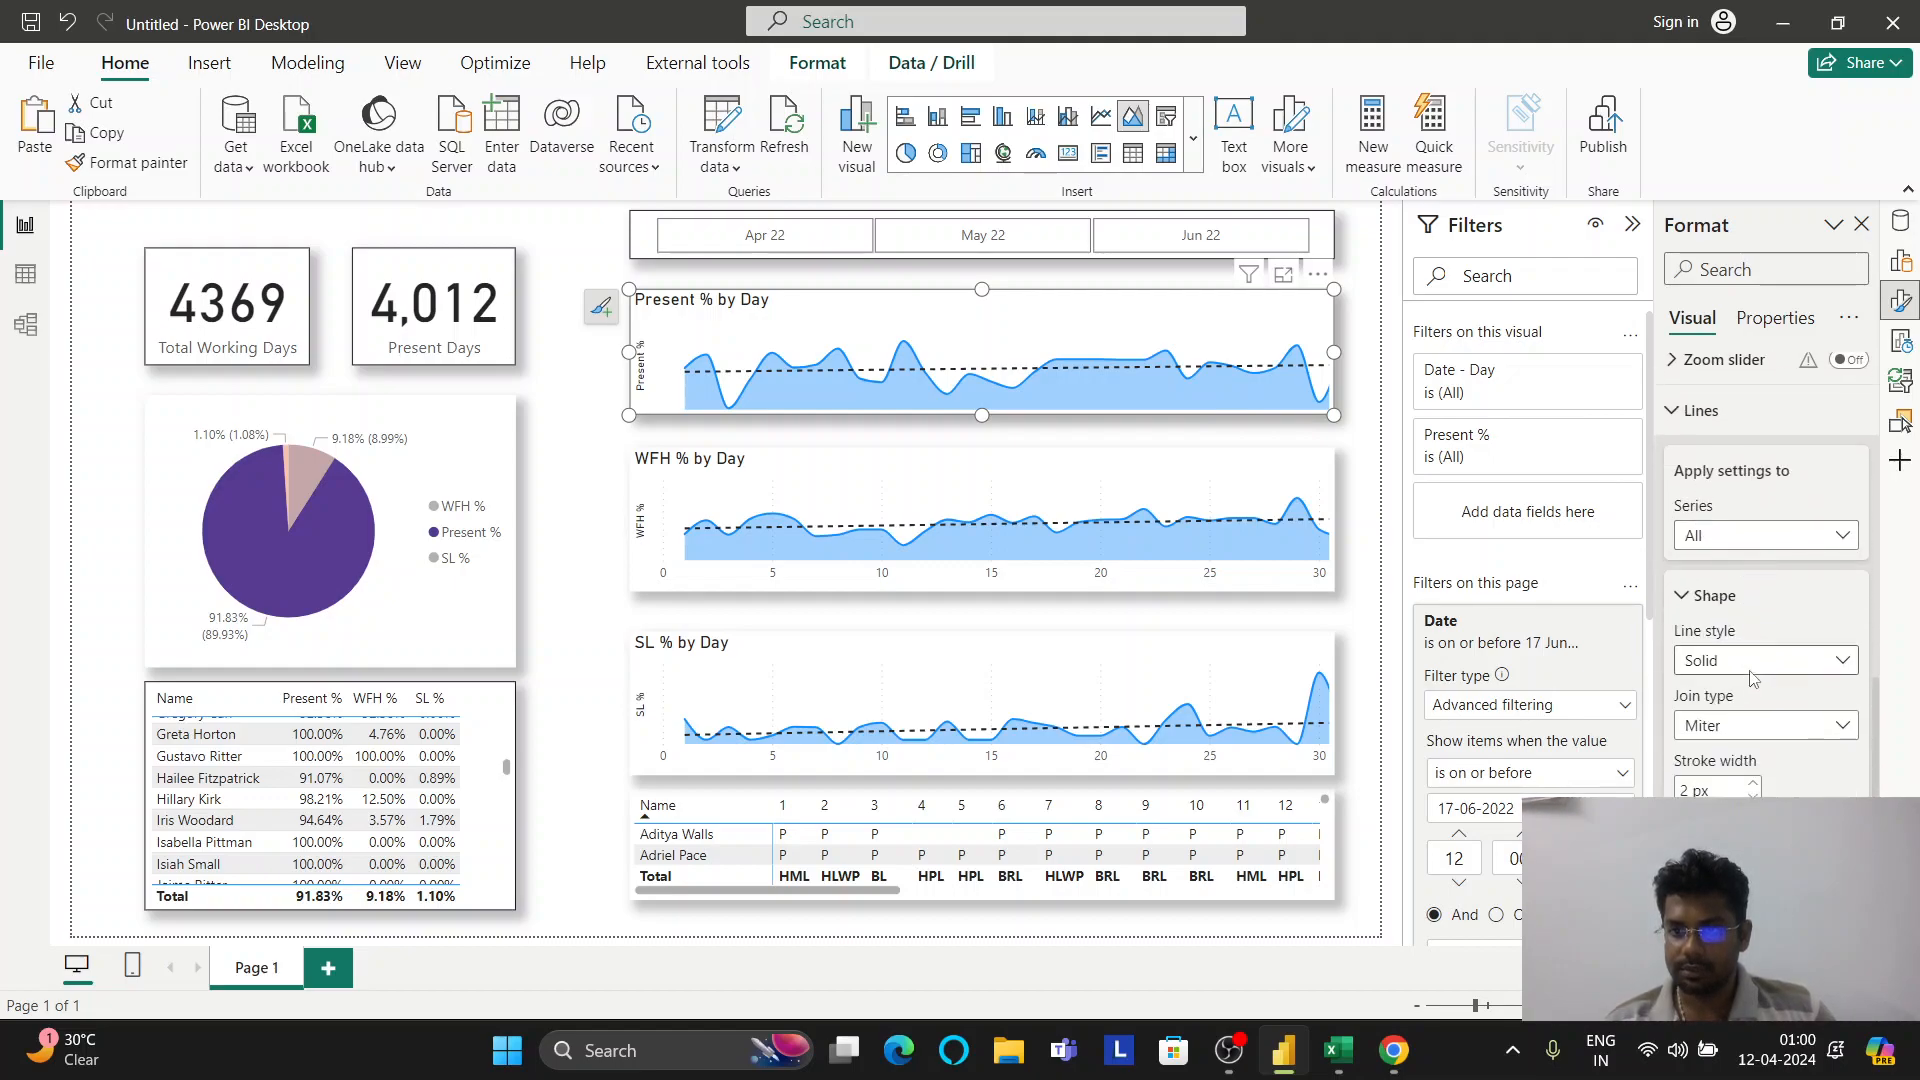
{"action": "left_click", "coordinate": [1755, 594]}
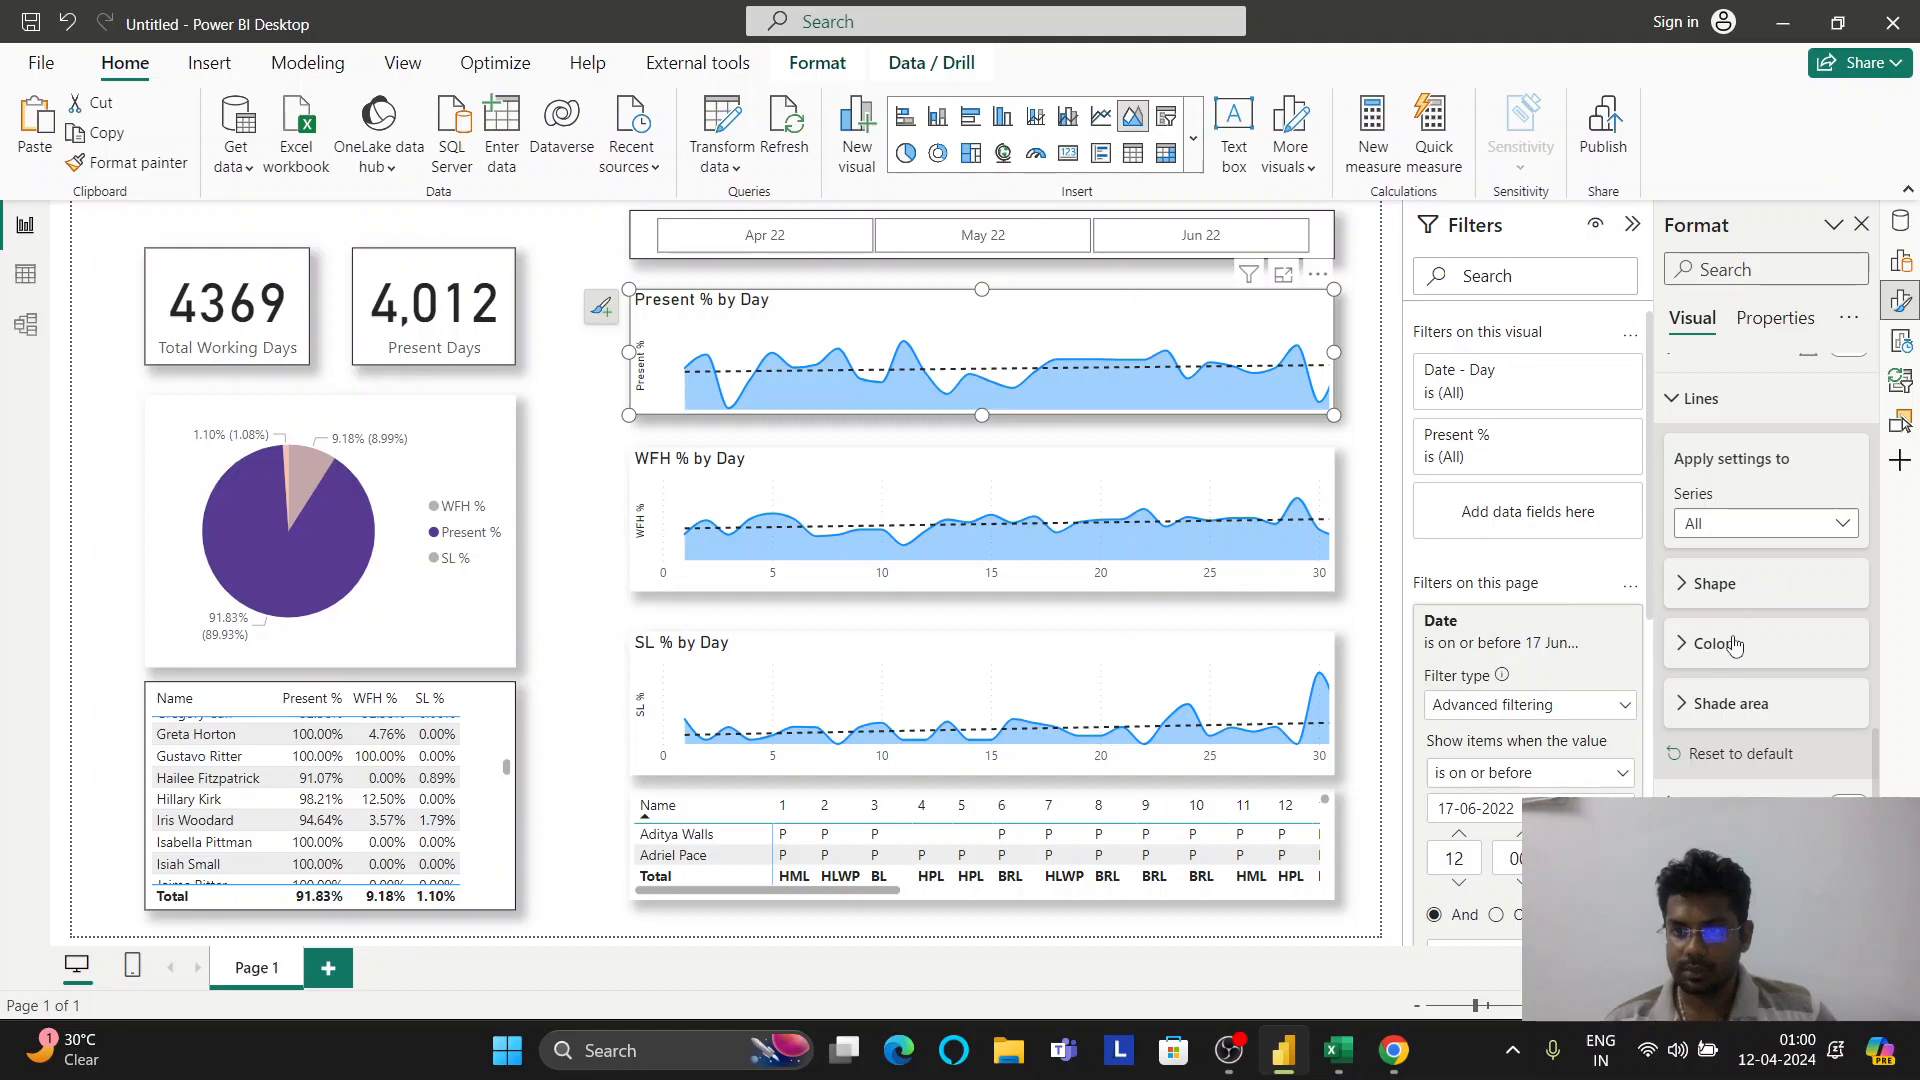
{"action": "scroll", "coordinate": [1735, 643], "scroll_direction": "up", "scroll_amount": 2}
{"action": "left_click", "coordinate": [1720, 525]}
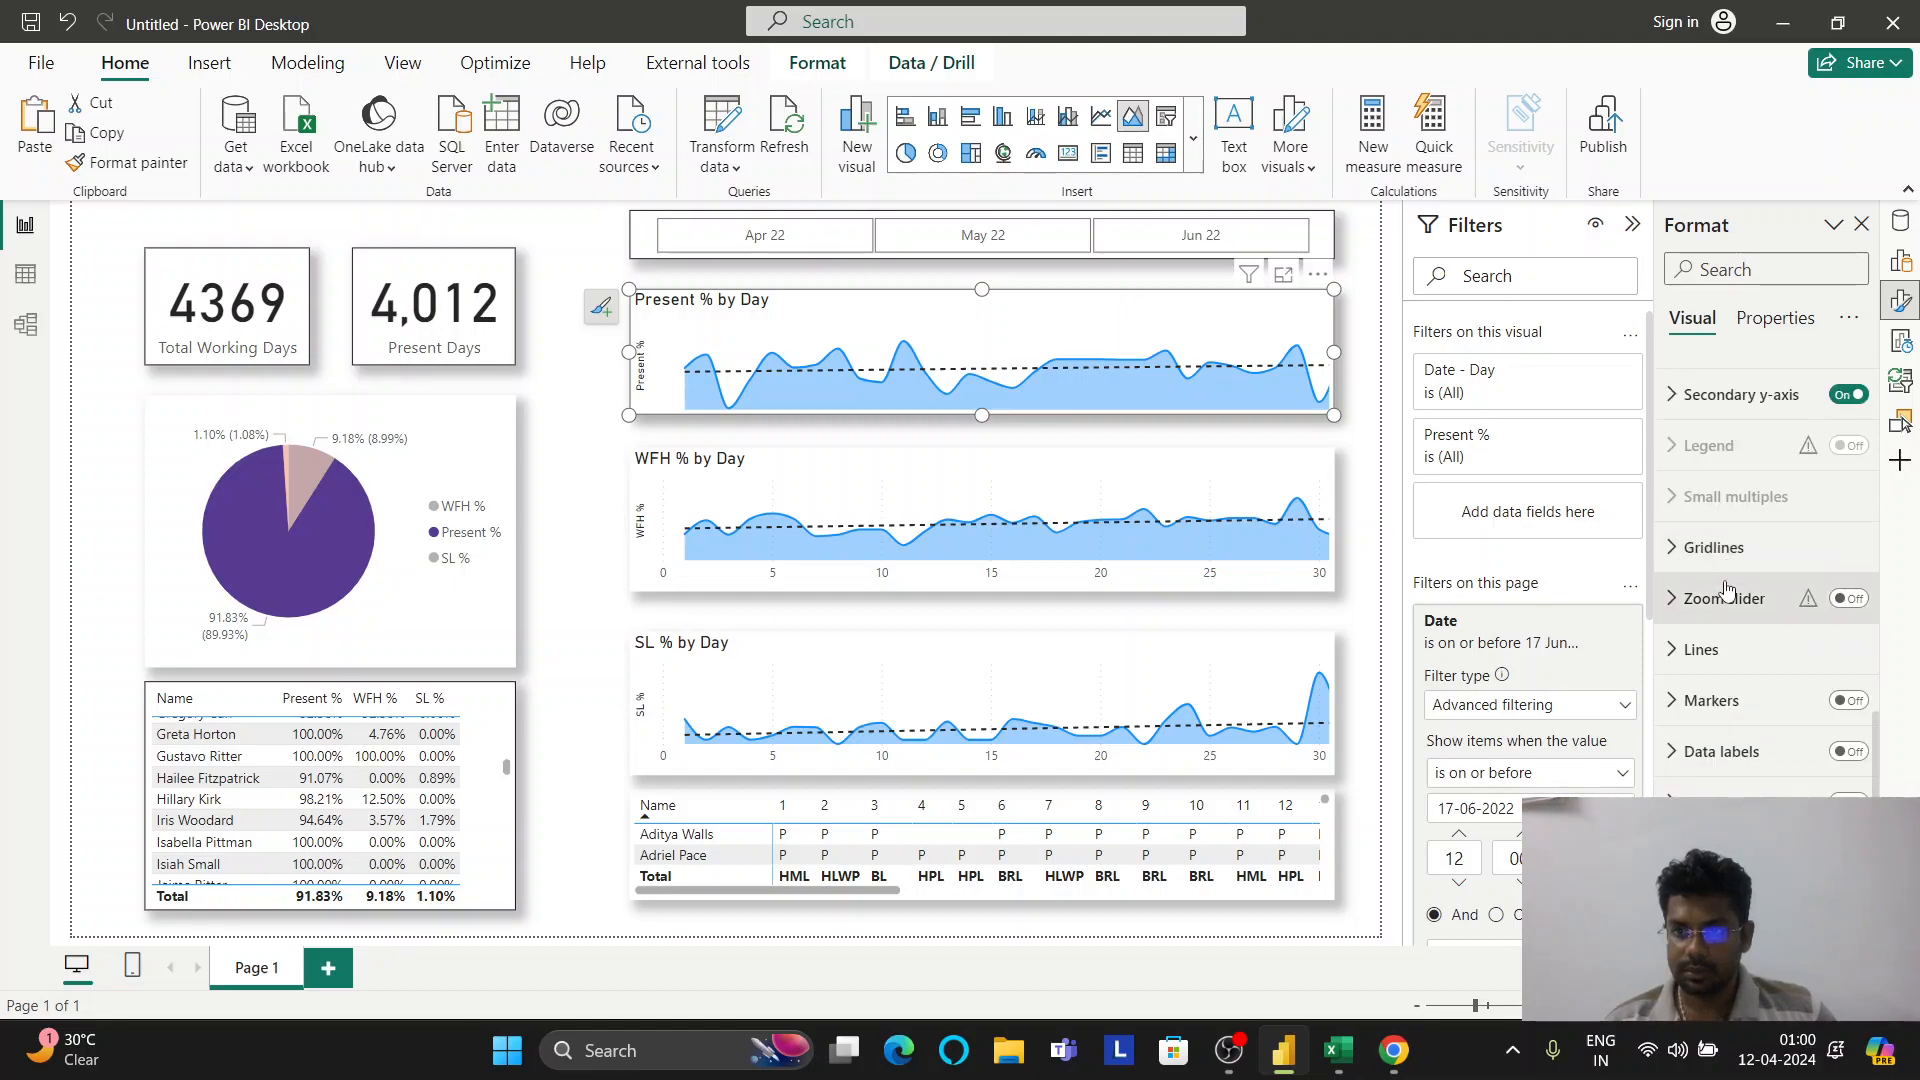
{"action": "left_click", "coordinate": [1720, 650]}
{"action": "left_click", "coordinate": [1715, 763]}
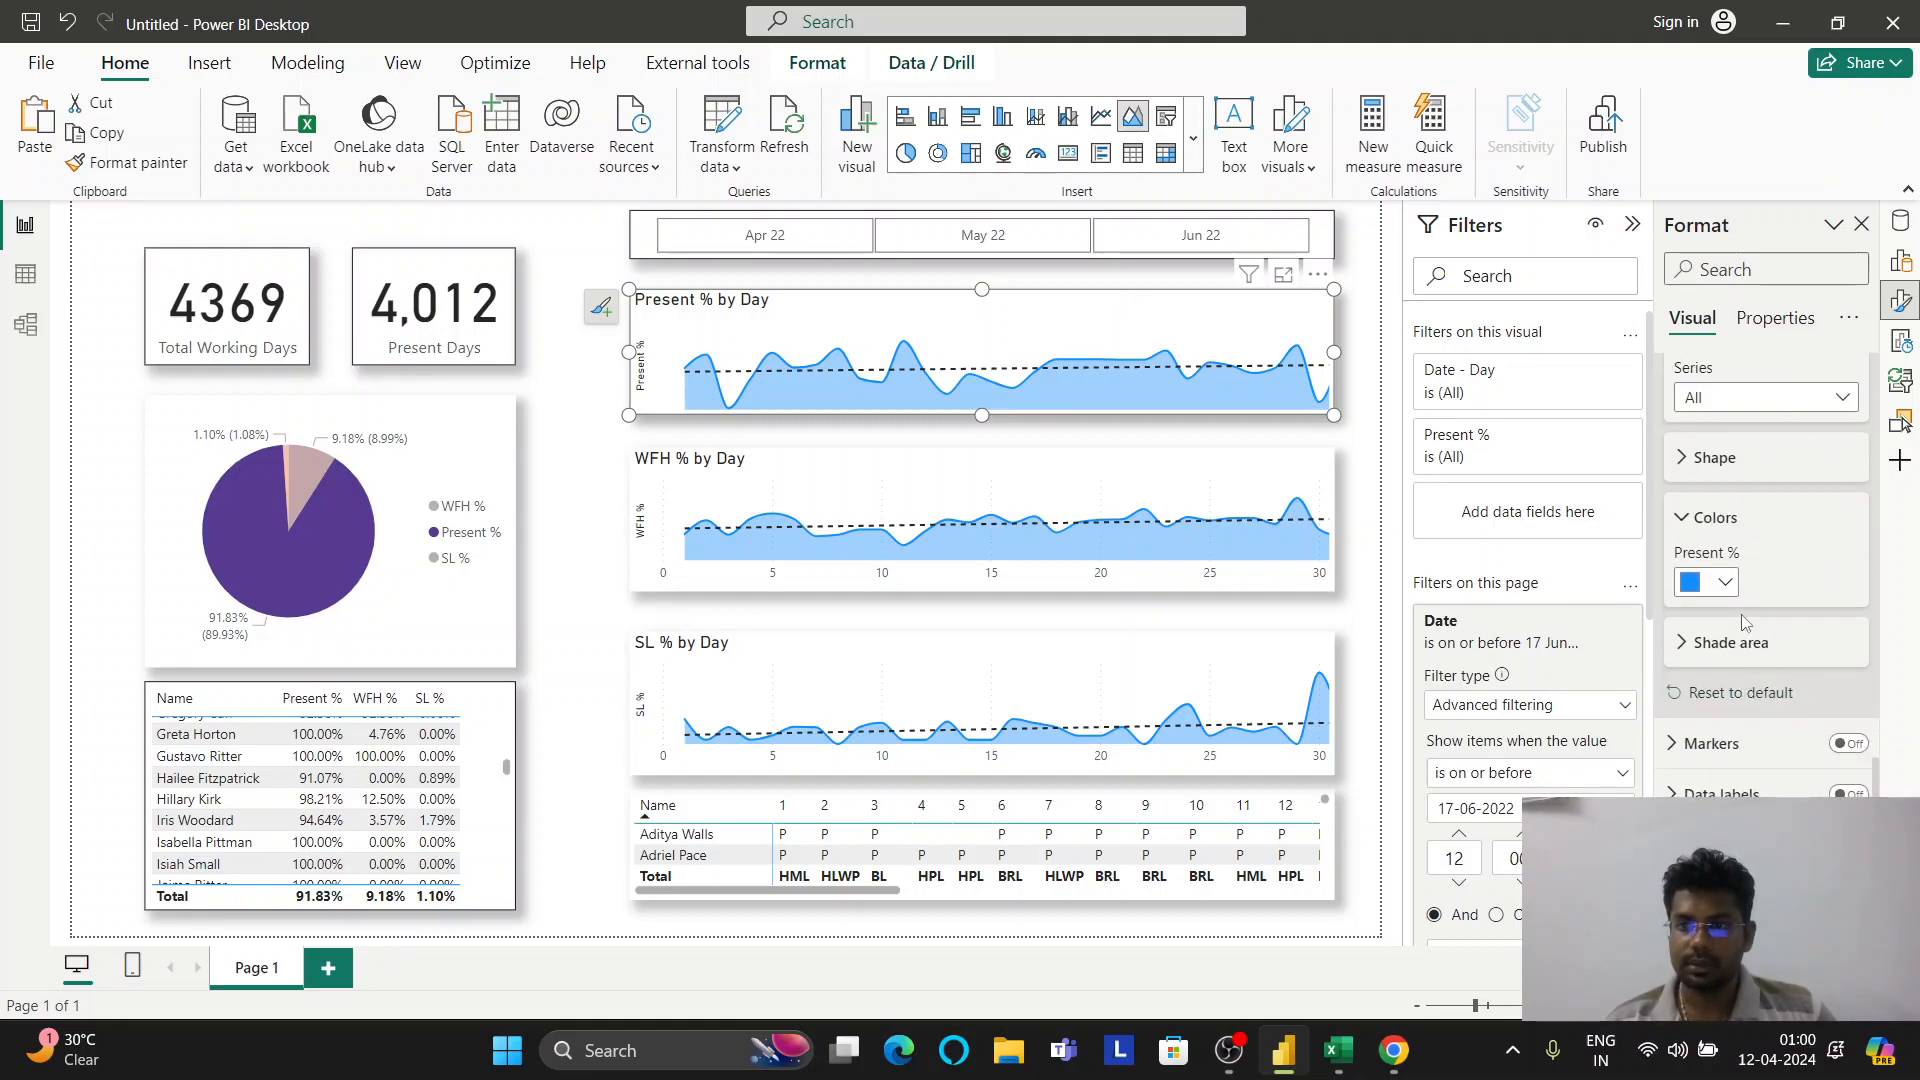
Colour the area charts: Present % dark red, WFH % orange, SL % purple
{"action": "left_click", "coordinate": [1712, 582]}
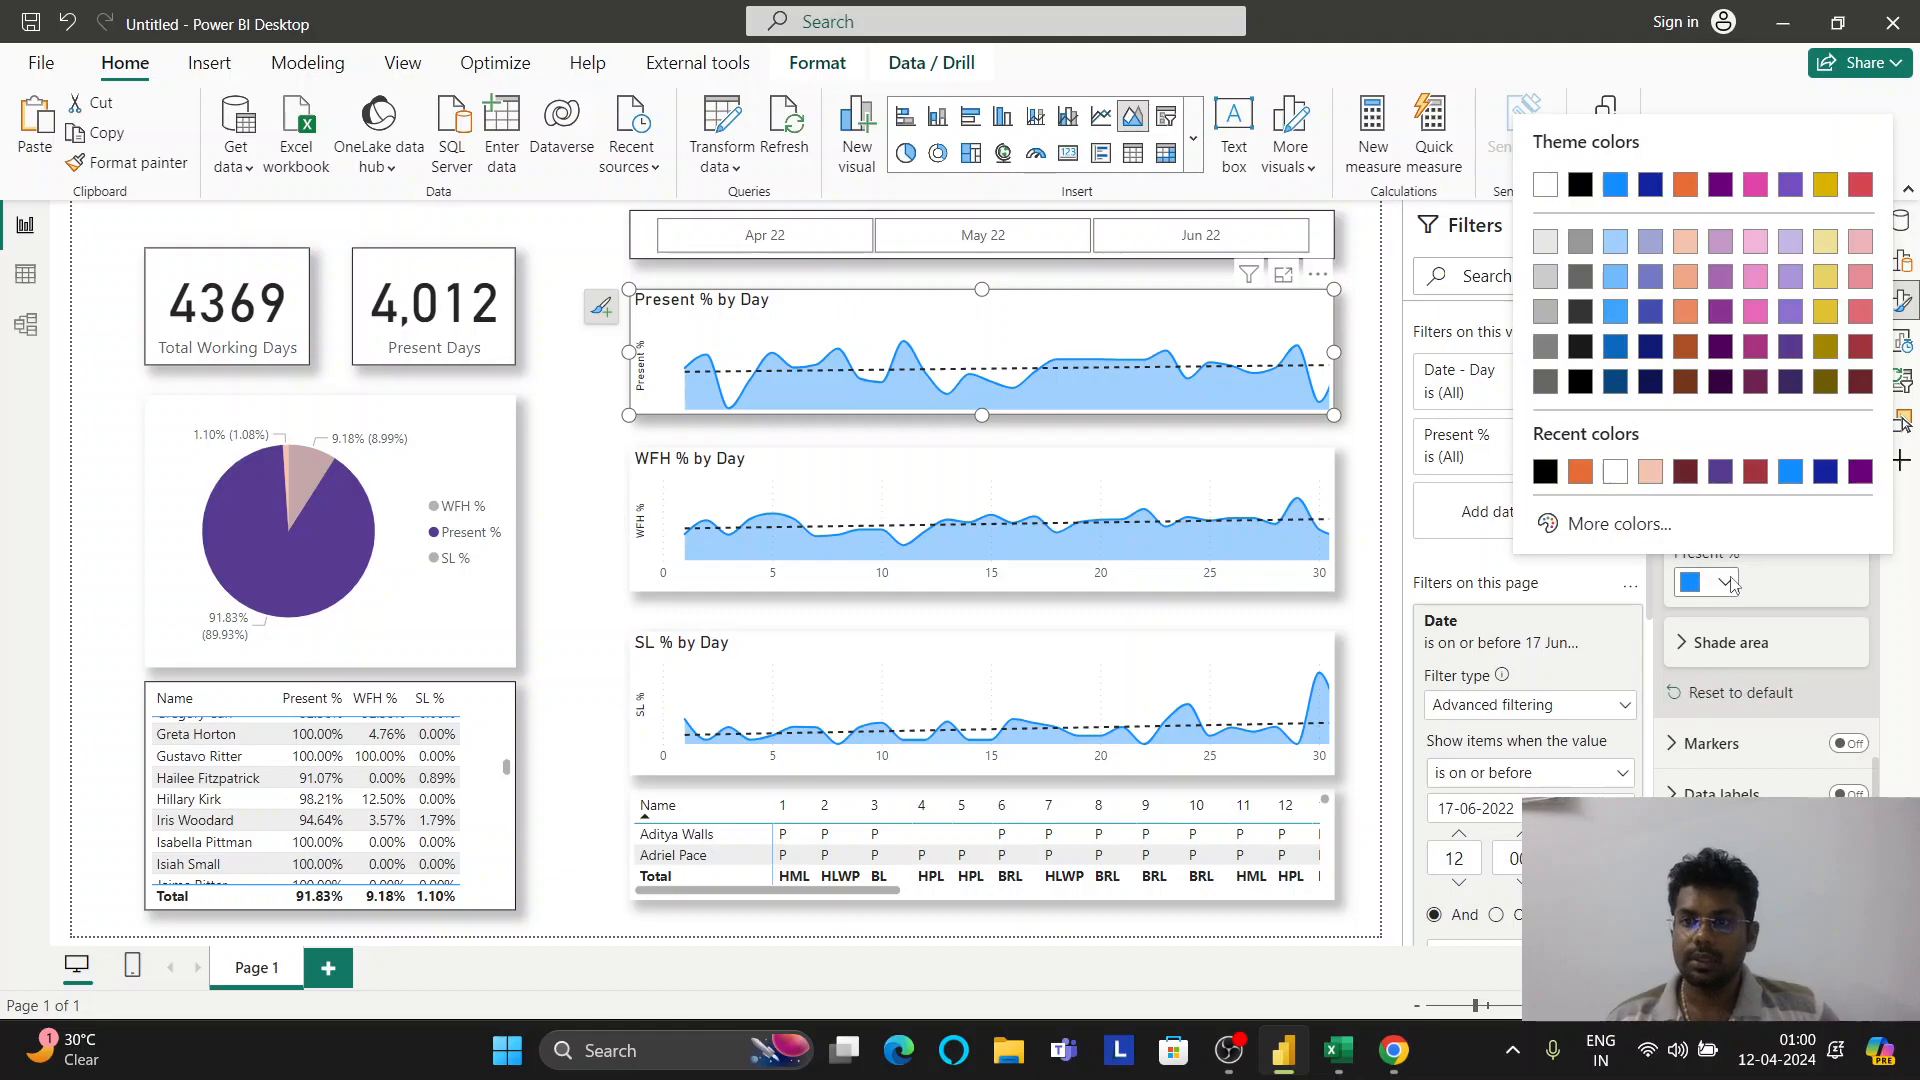
{"action": "left_click", "coordinate": [1683, 474]}
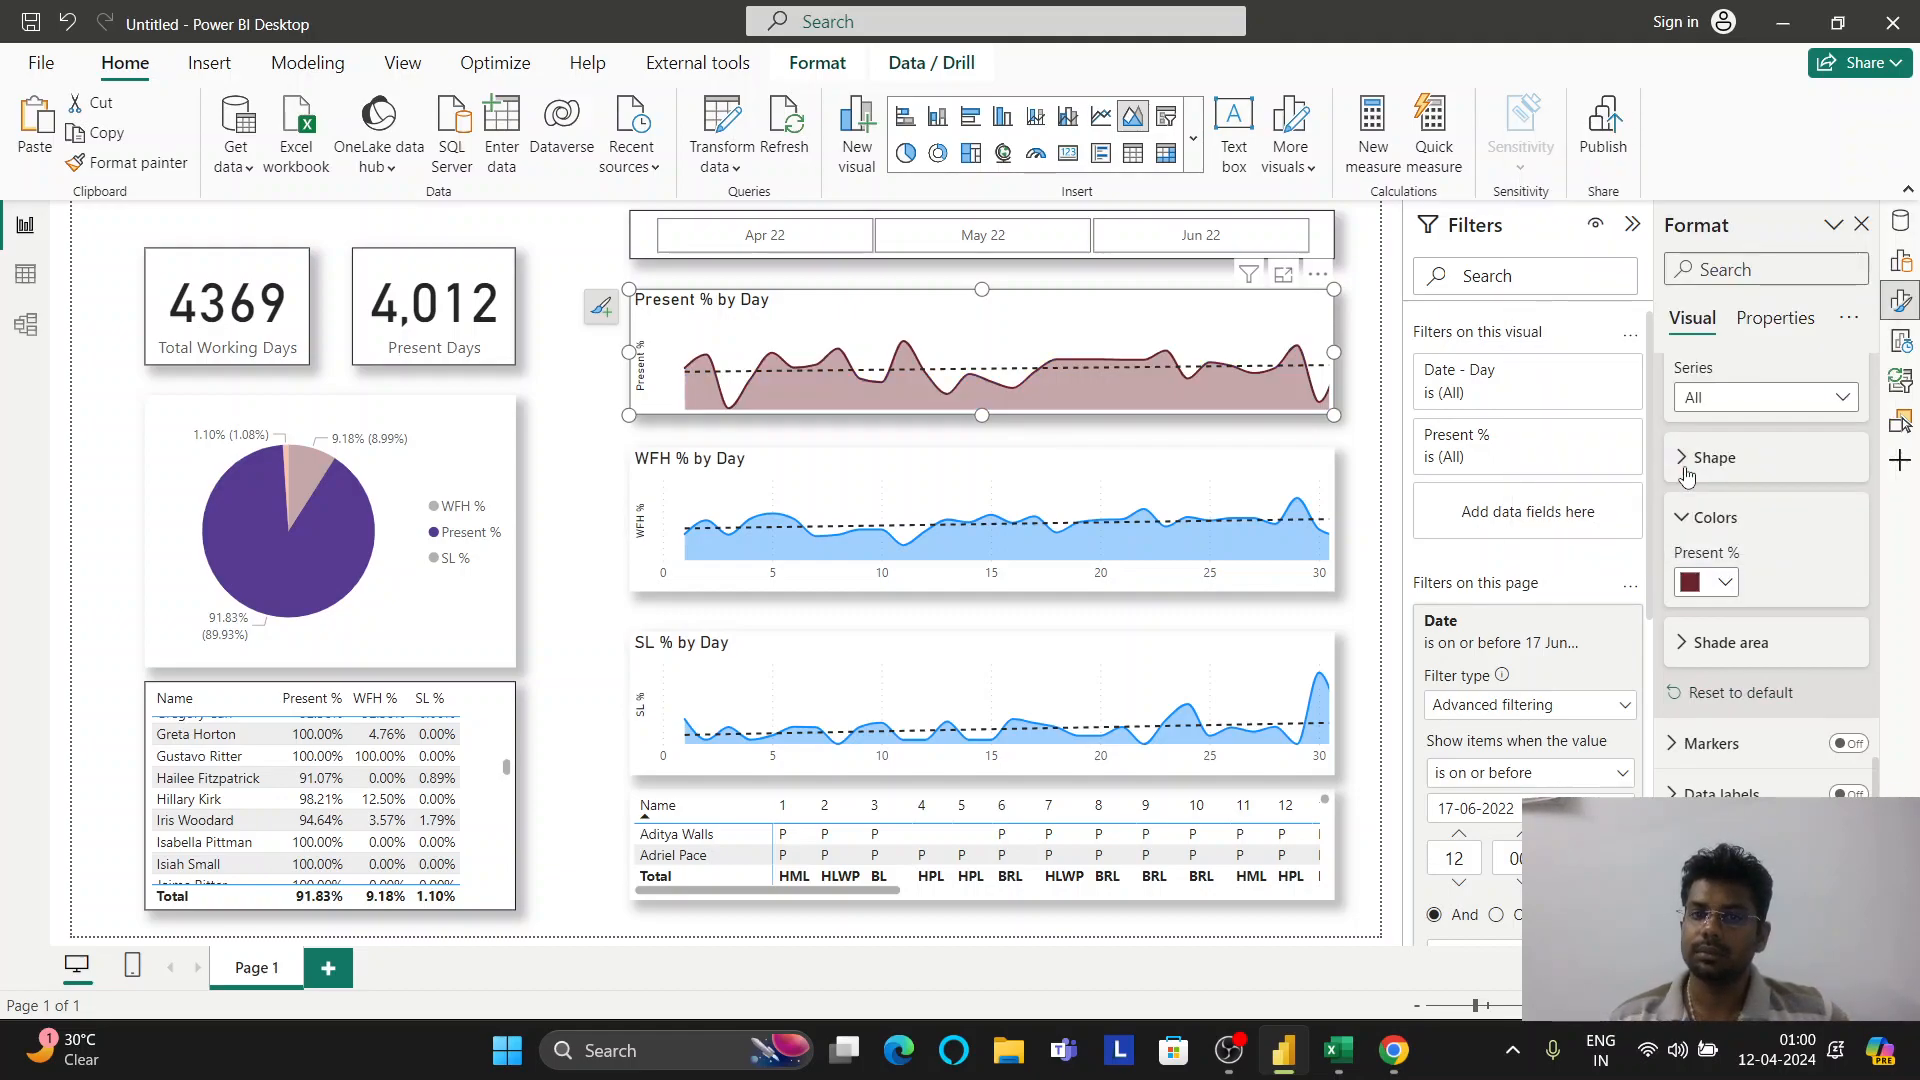
{"action": "left_click", "coordinate": [1316, 482]}
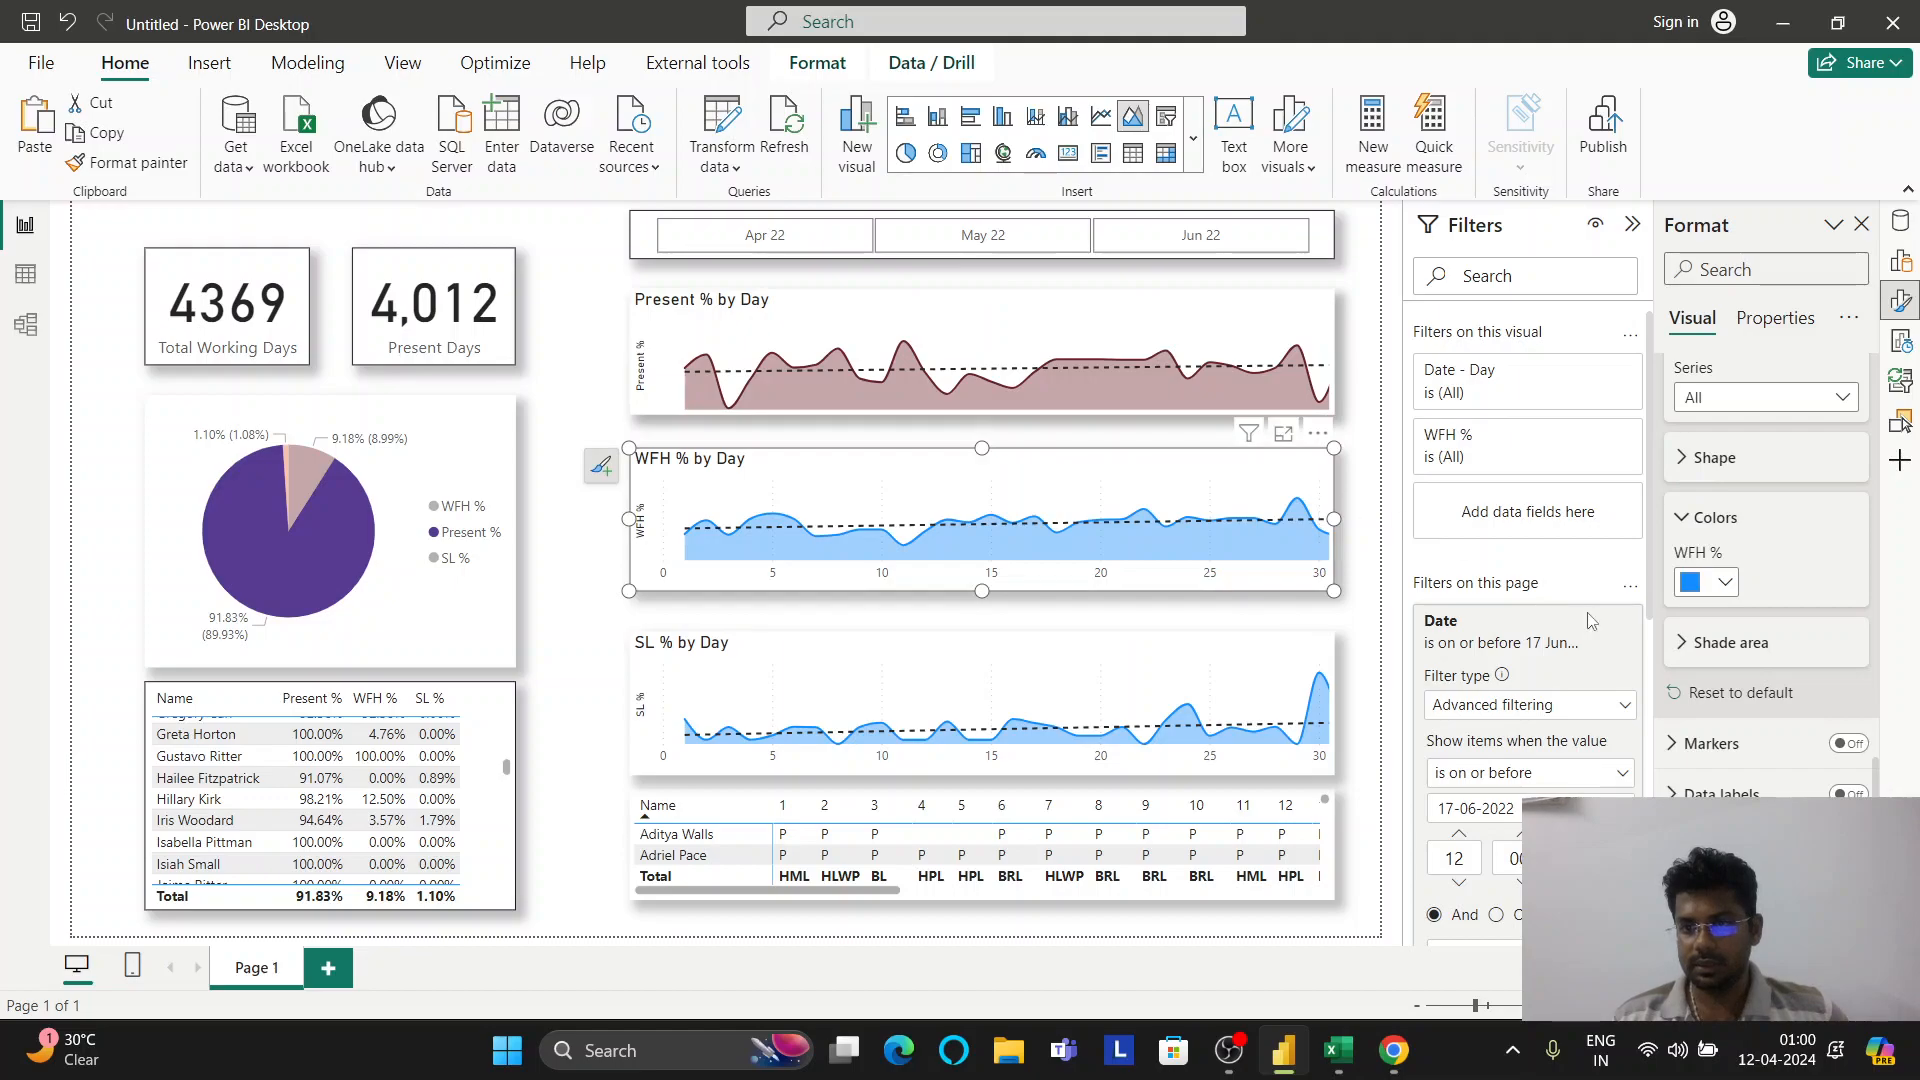
{"action": "left_click", "coordinate": [1733, 593]}
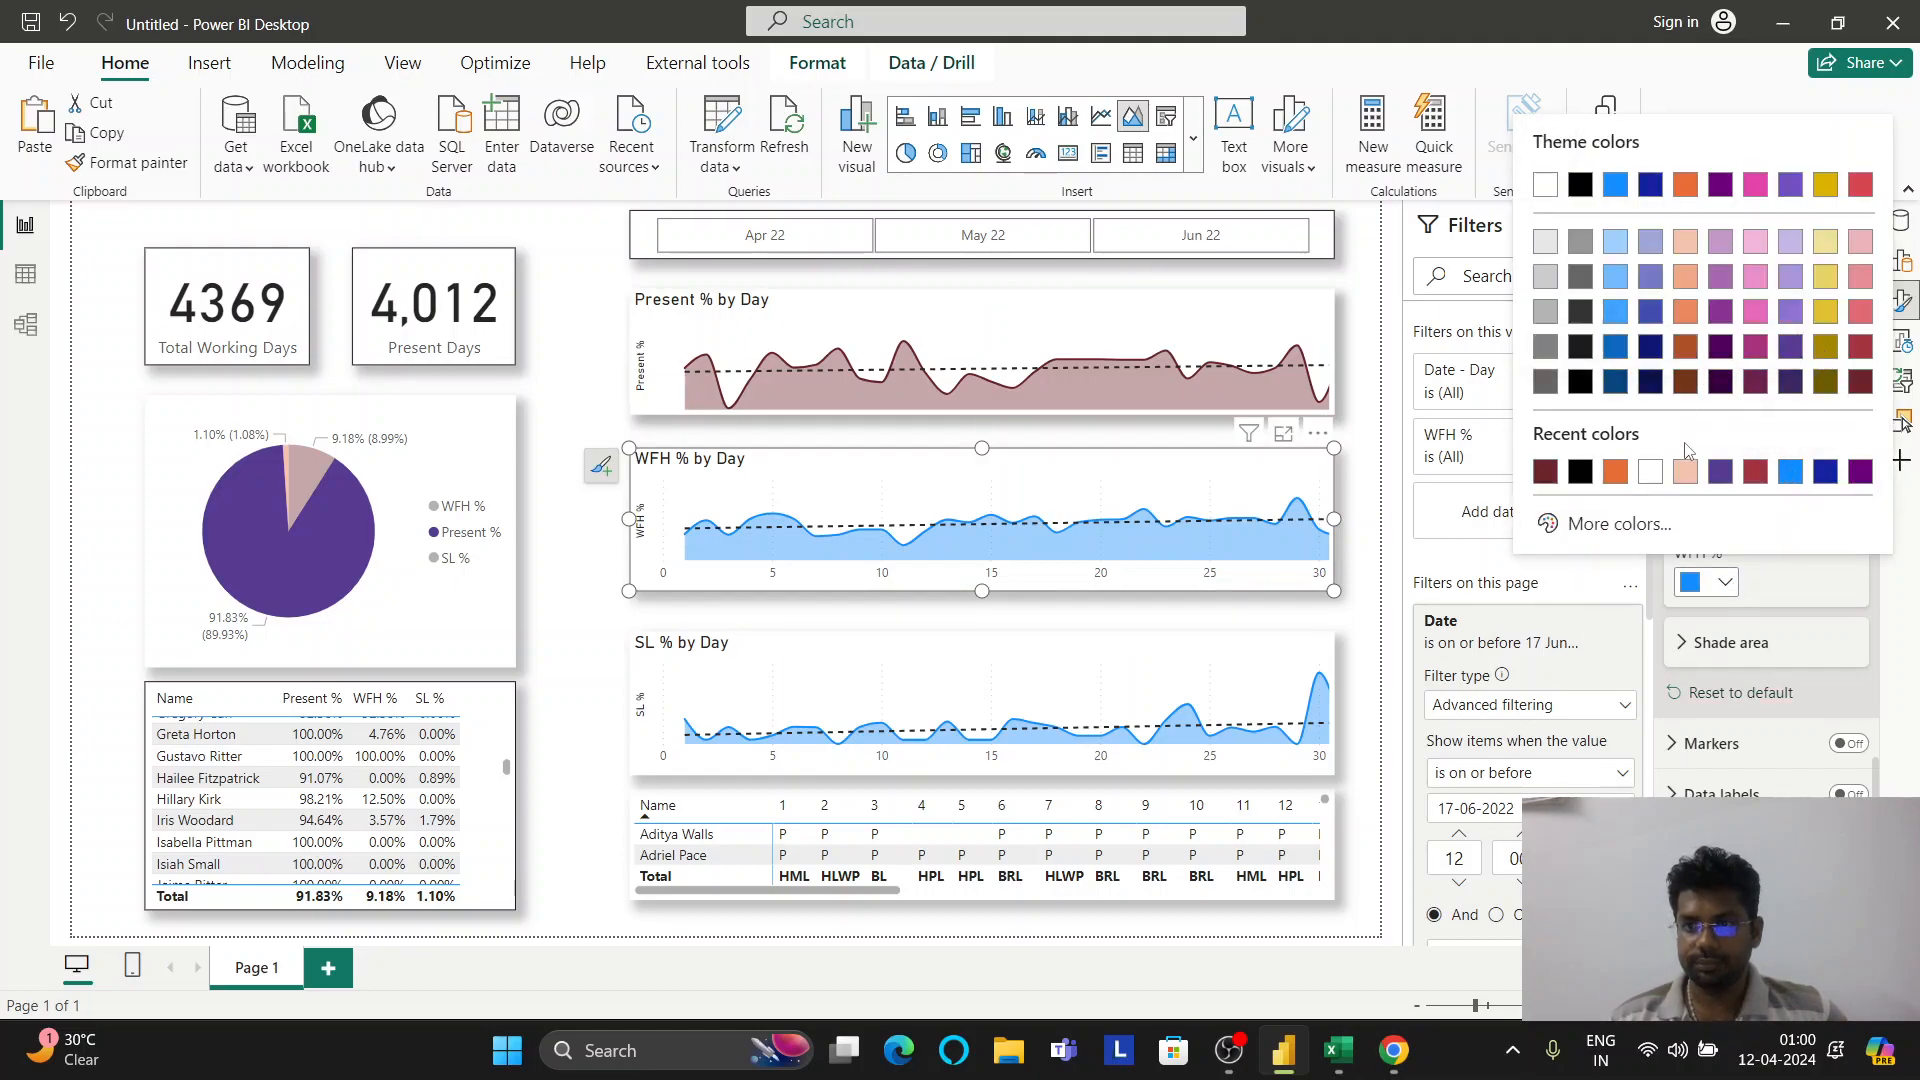
{"action": "left_click", "coordinate": [1617, 474]}
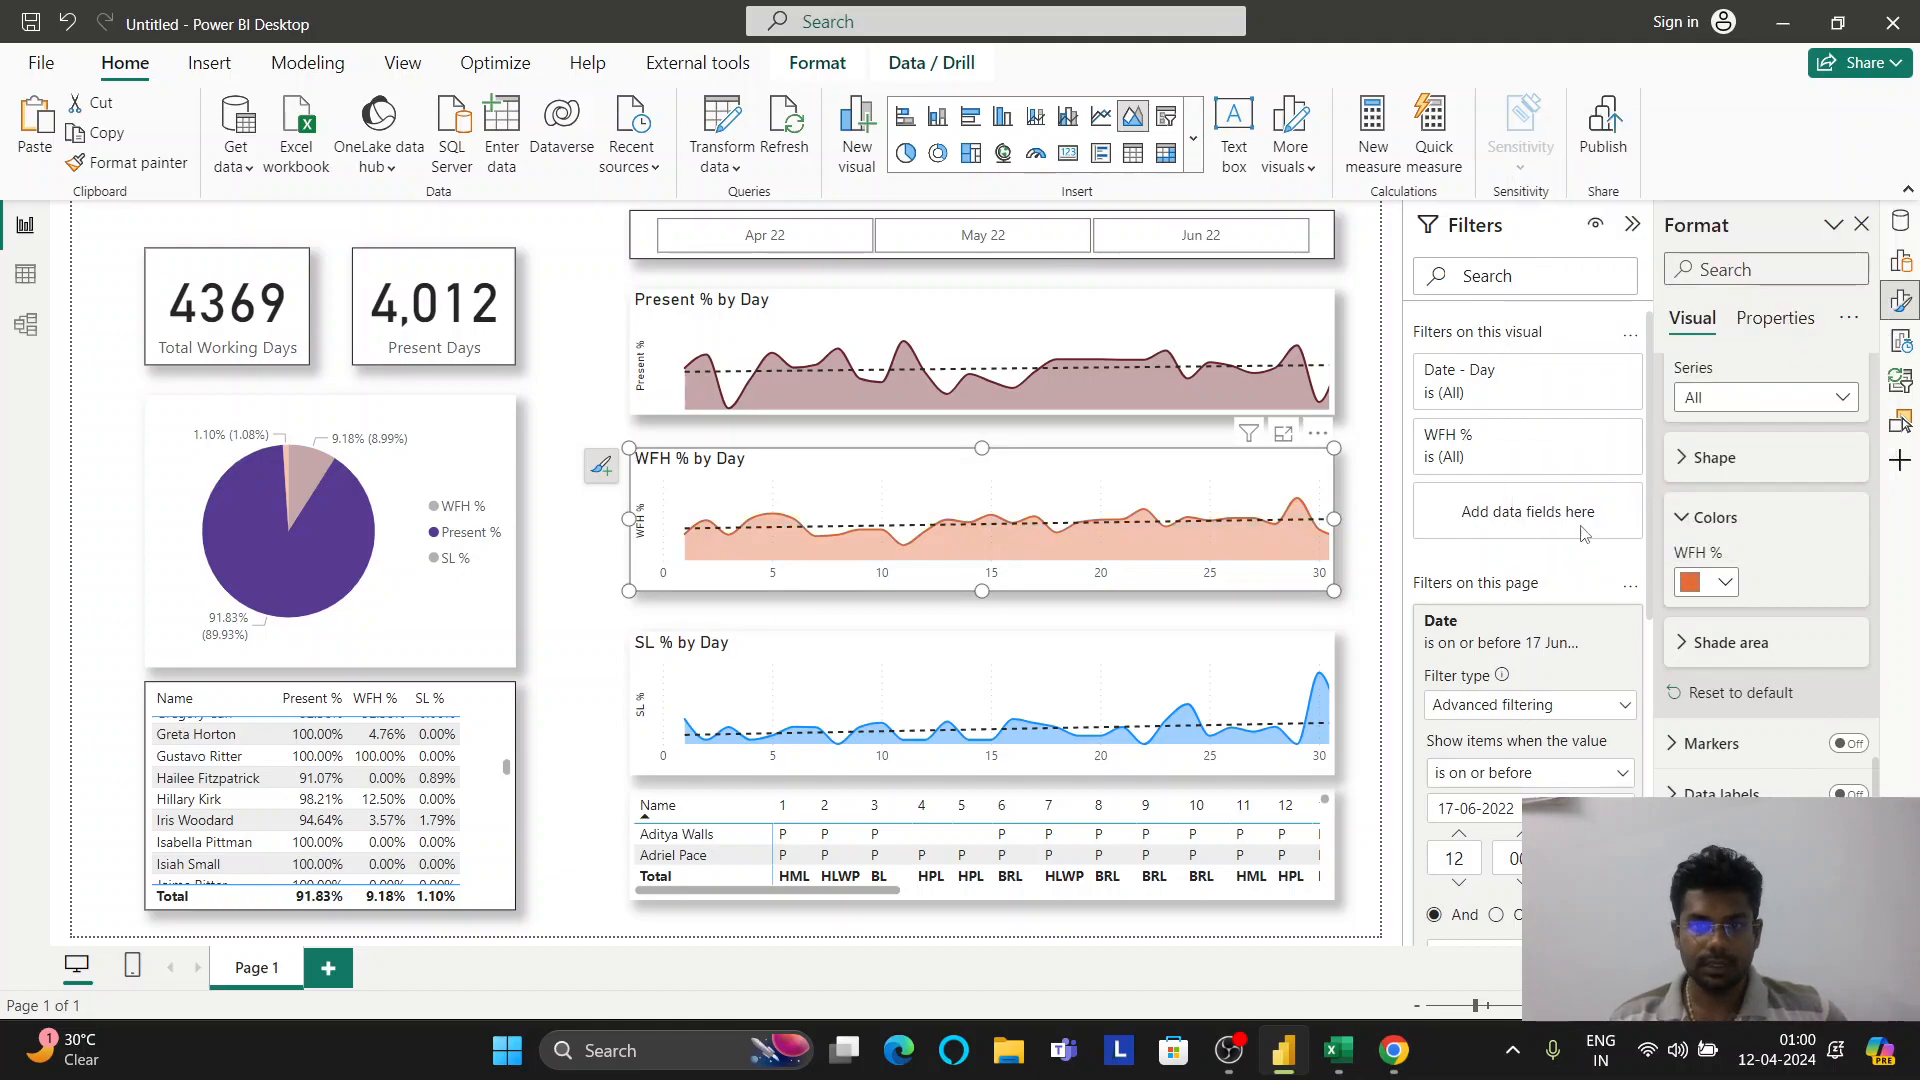
{"action": "left_click", "coordinate": [1322, 660]}
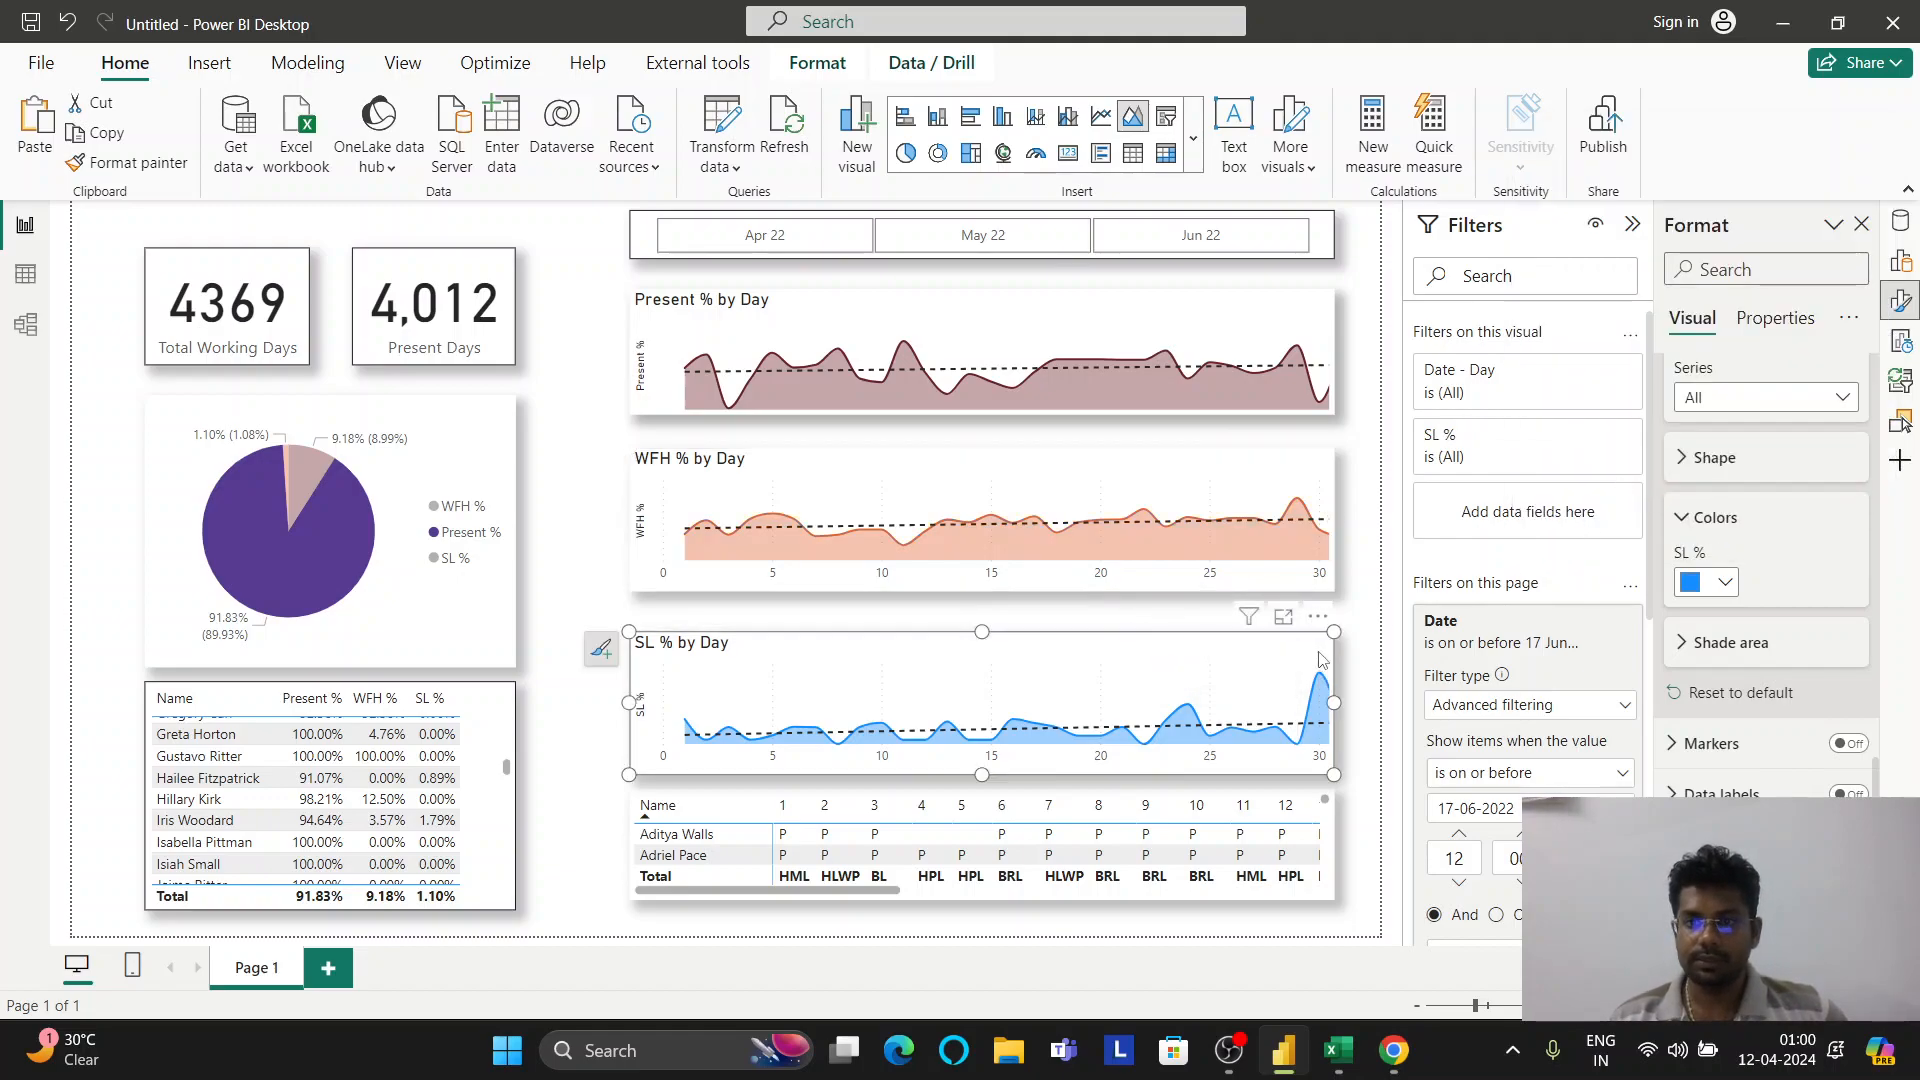
{"action": "left_click", "coordinate": [1727, 584]}
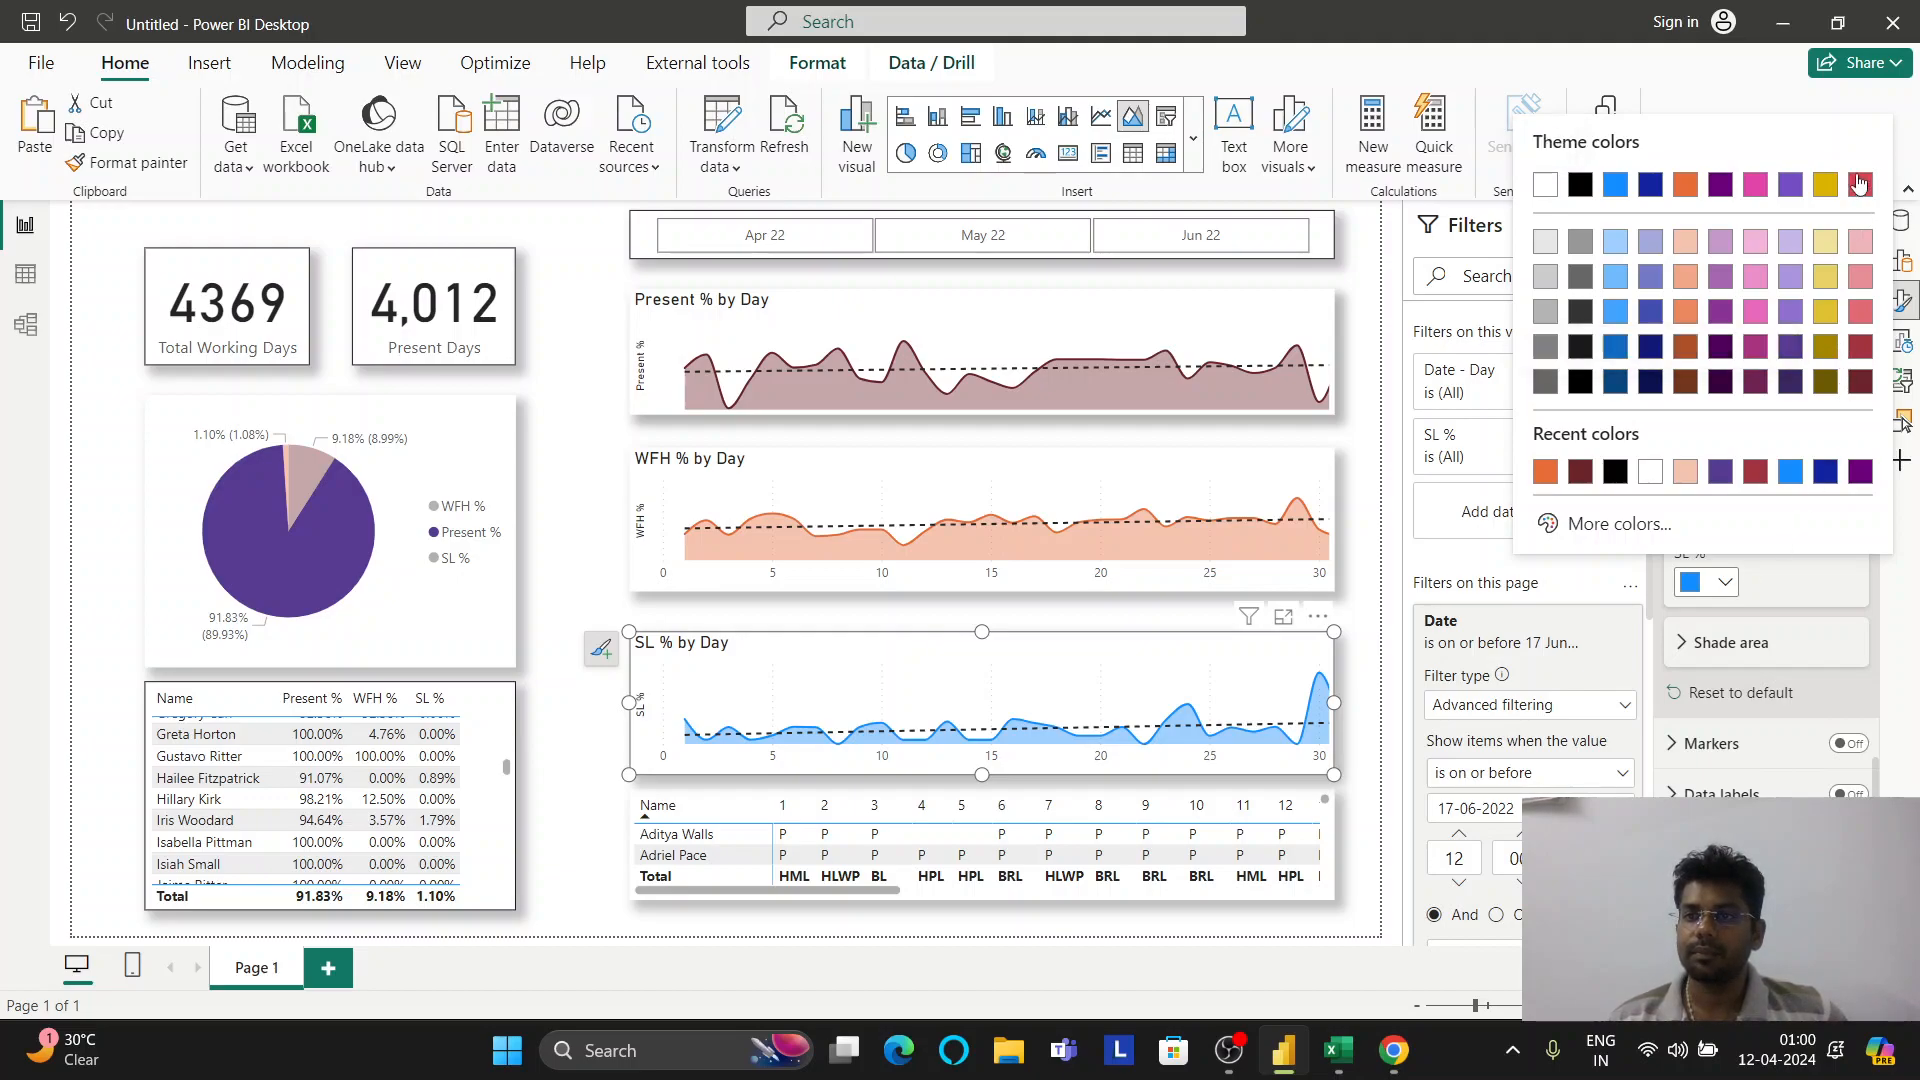
{"action": "left_click", "coordinate": [1722, 184]}
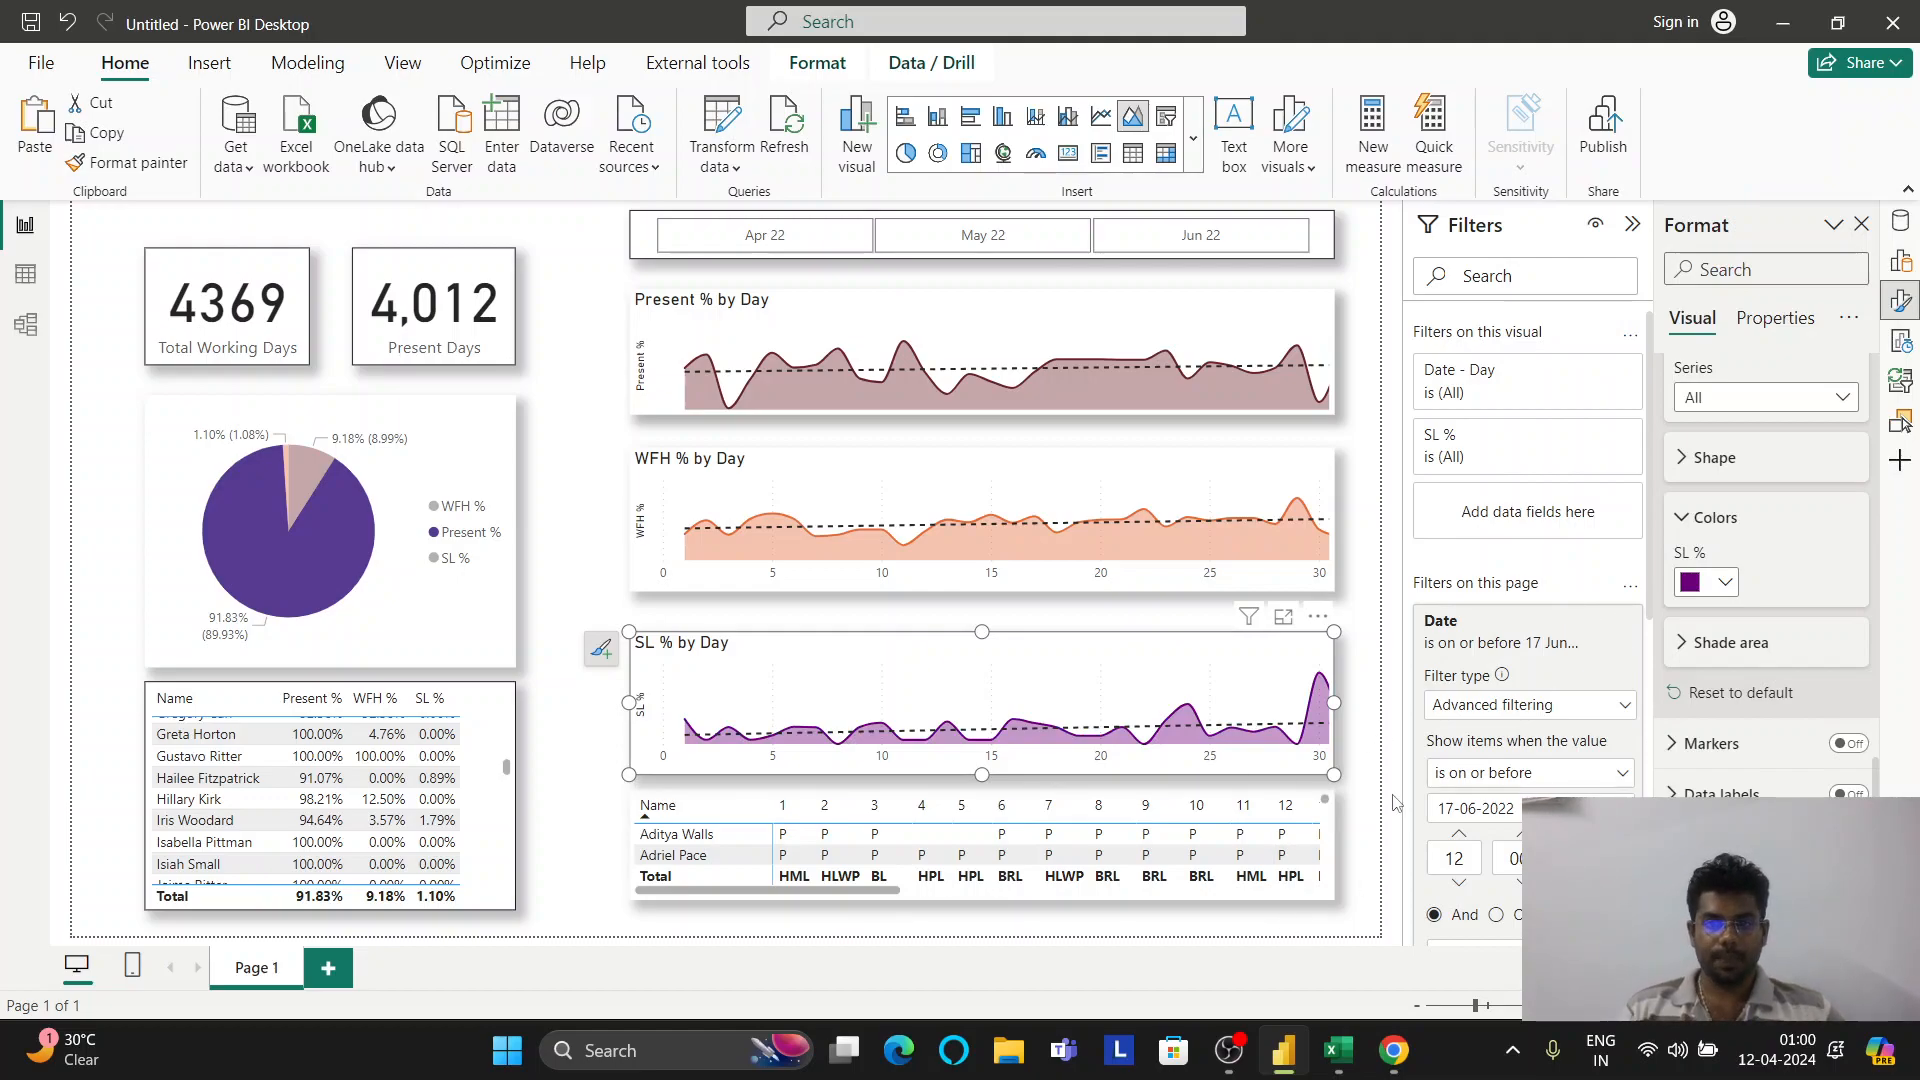
{"action": "left_click", "coordinate": [1366, 690]}
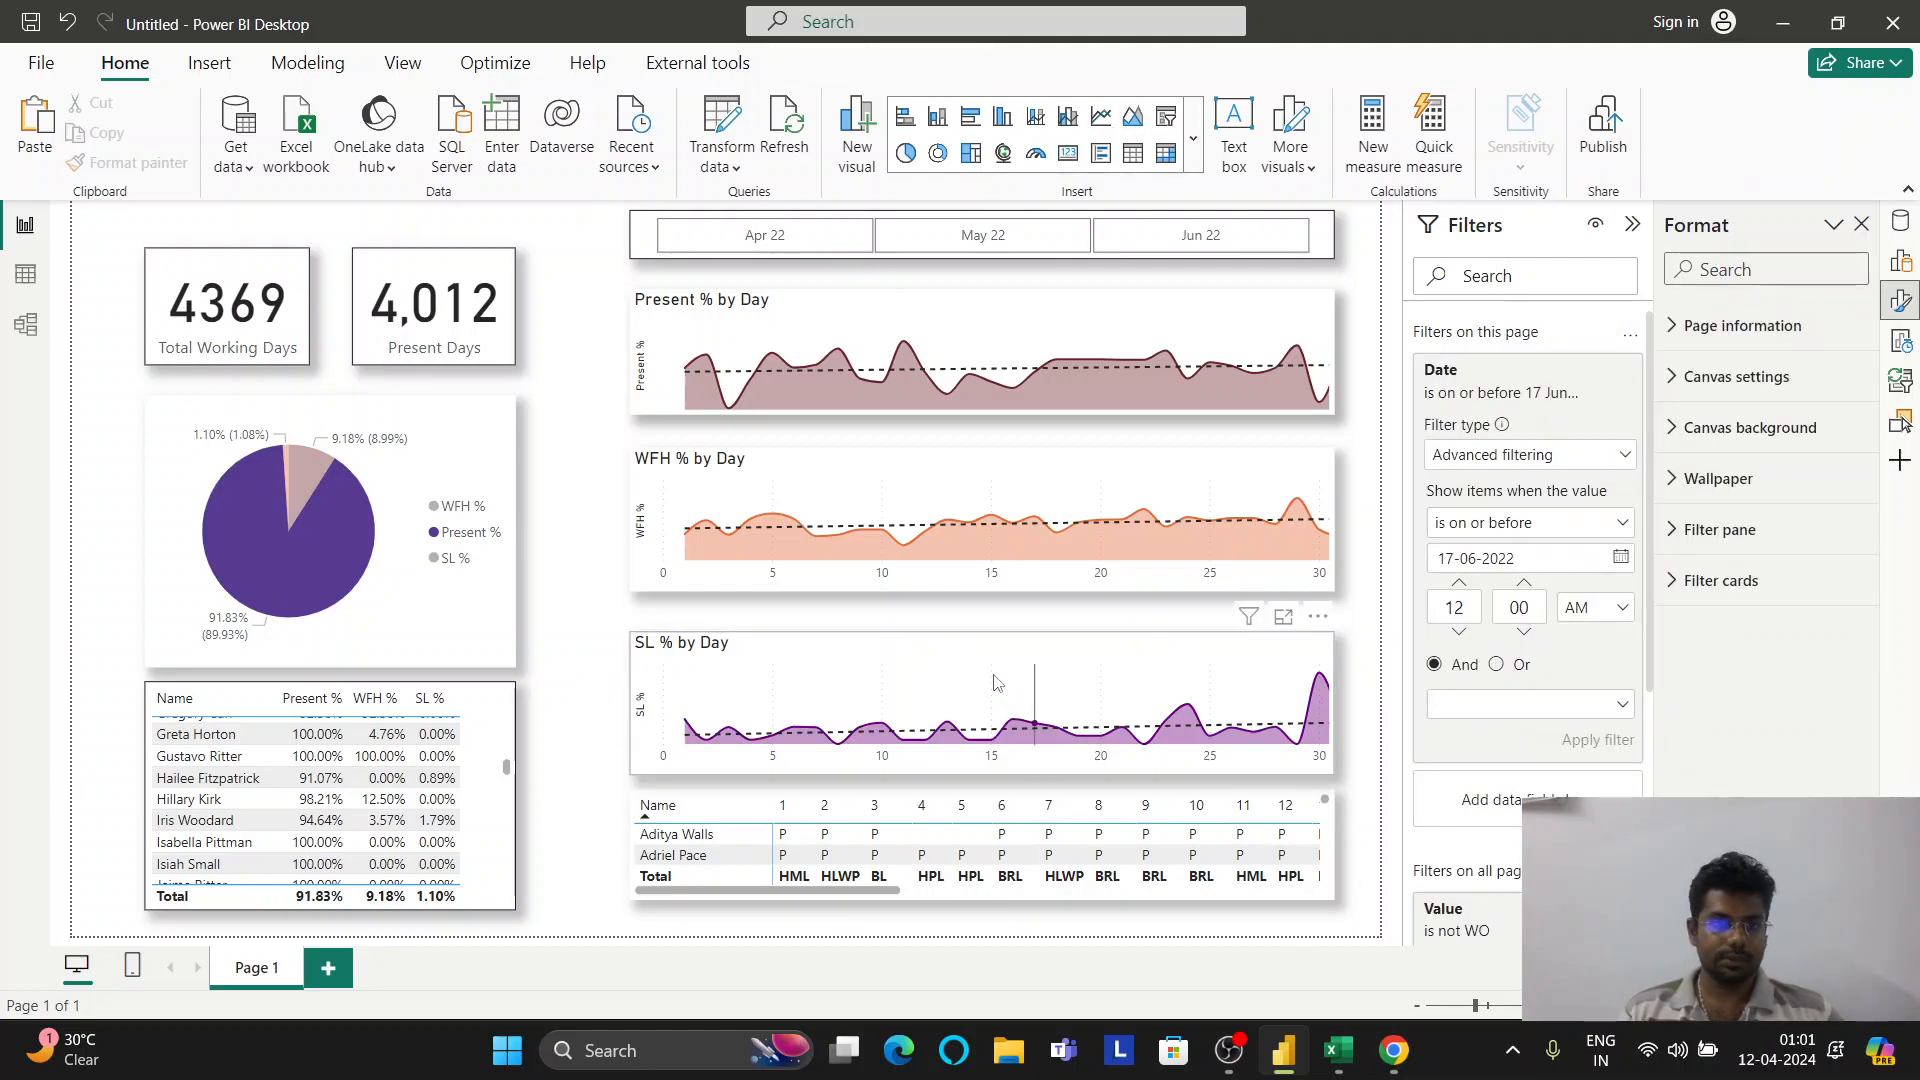
Toggle the Present % by Day chart's X-axis on and off, leaving it off
{"action": "left_click", "coordinate": [1155, 320]}
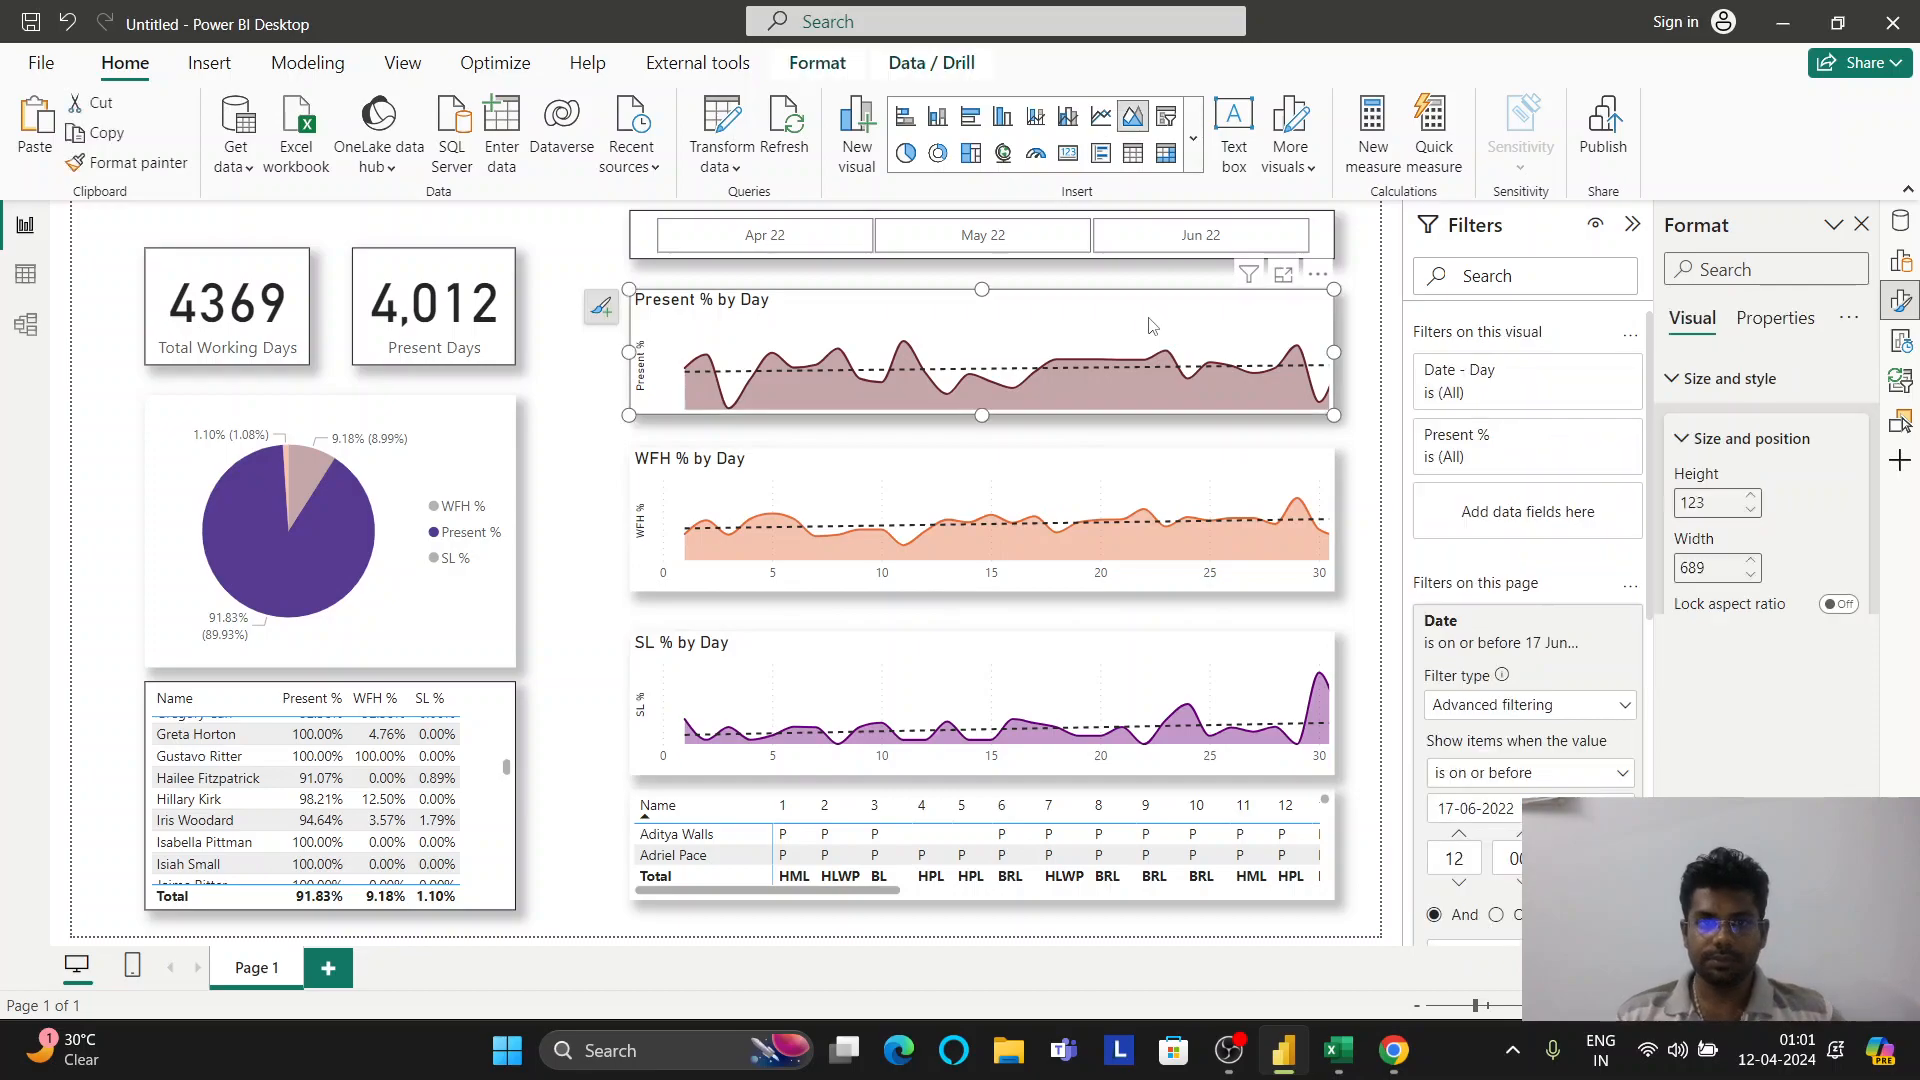
{"action": "scroll", "coordinate": [1690, 445], "scroll_direction": "down", "scroll_amount": 5}
{"action": "scroll", "coordinate": [1690, 445], "scroll_direction": "down", "scroll_amount": 2}
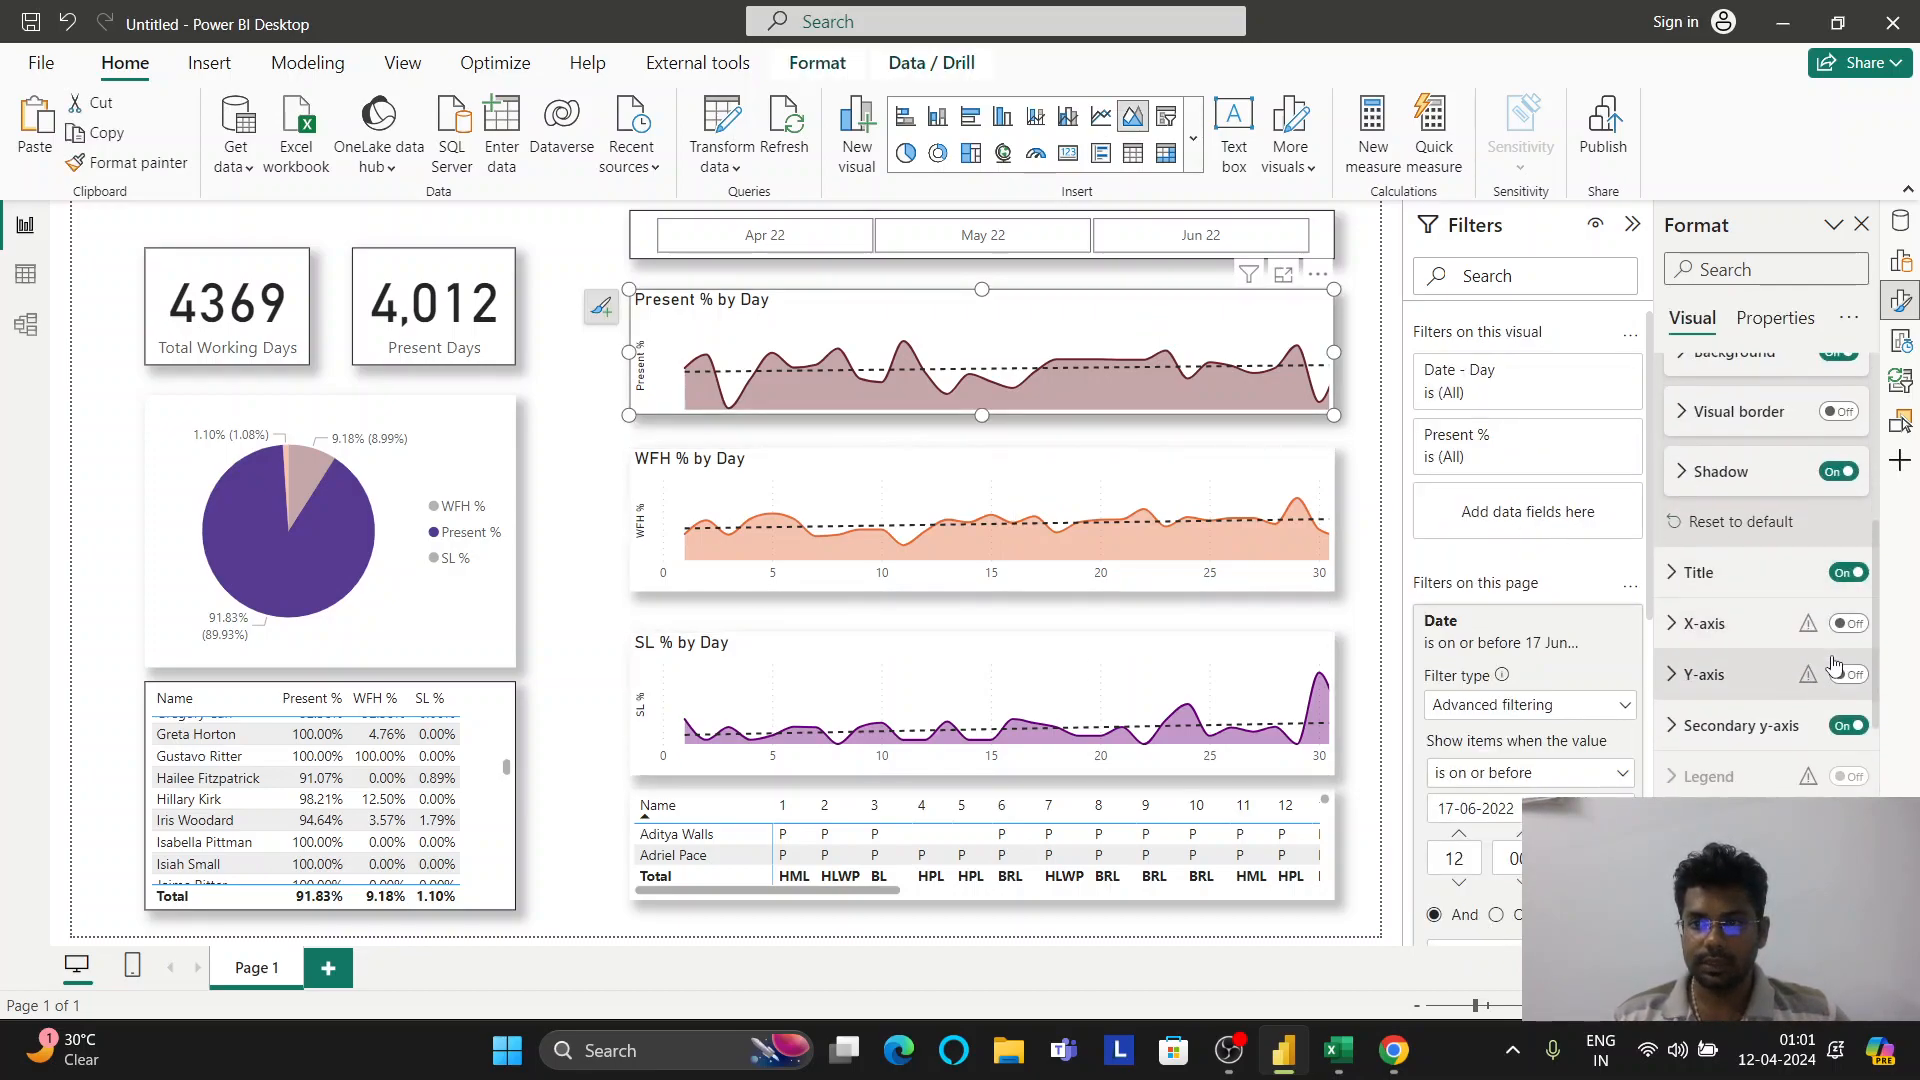
{"action": "left_click", "coordinate": [1849, 624]}
{"action": "left_click", "coordinate": [1849, 624]}
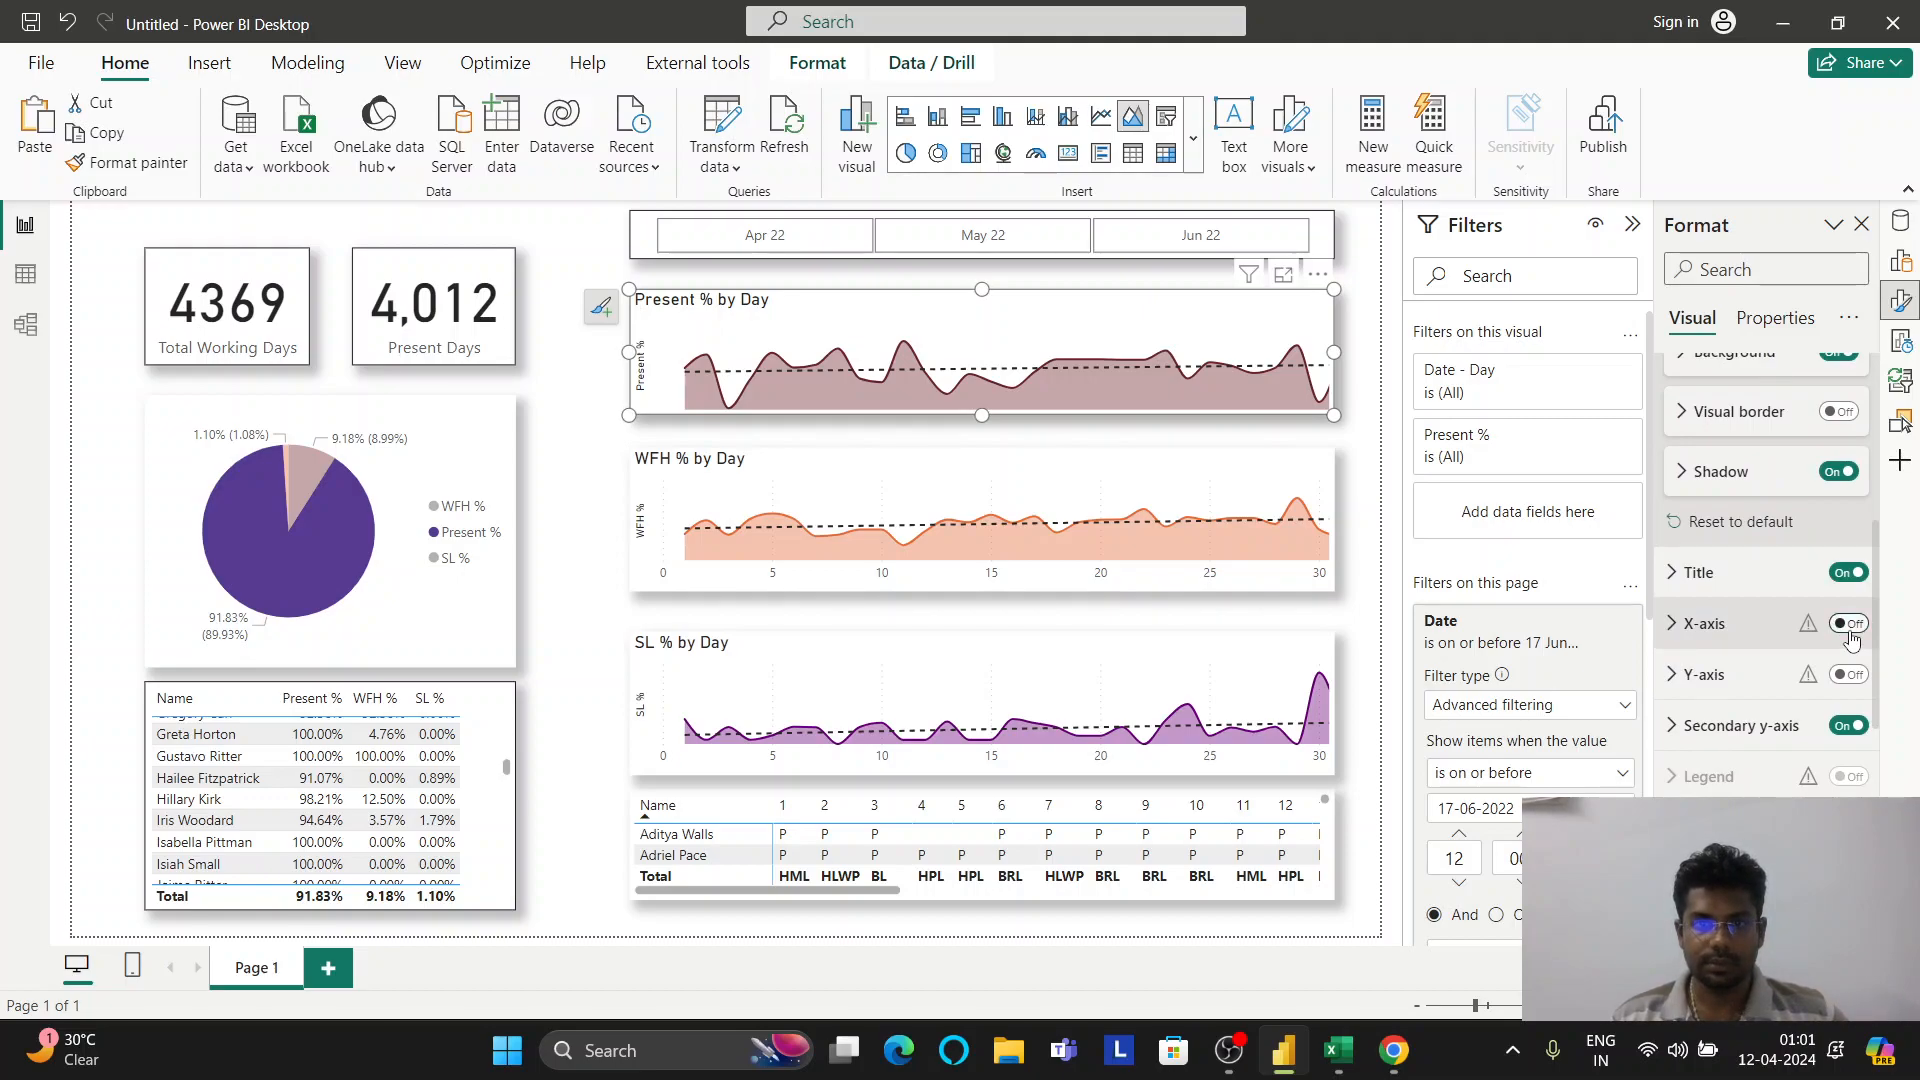
{"action": "left_click", "coordinate": [1849, 624]}
{"action": "left_click", "coordinate": [1849, 624]}
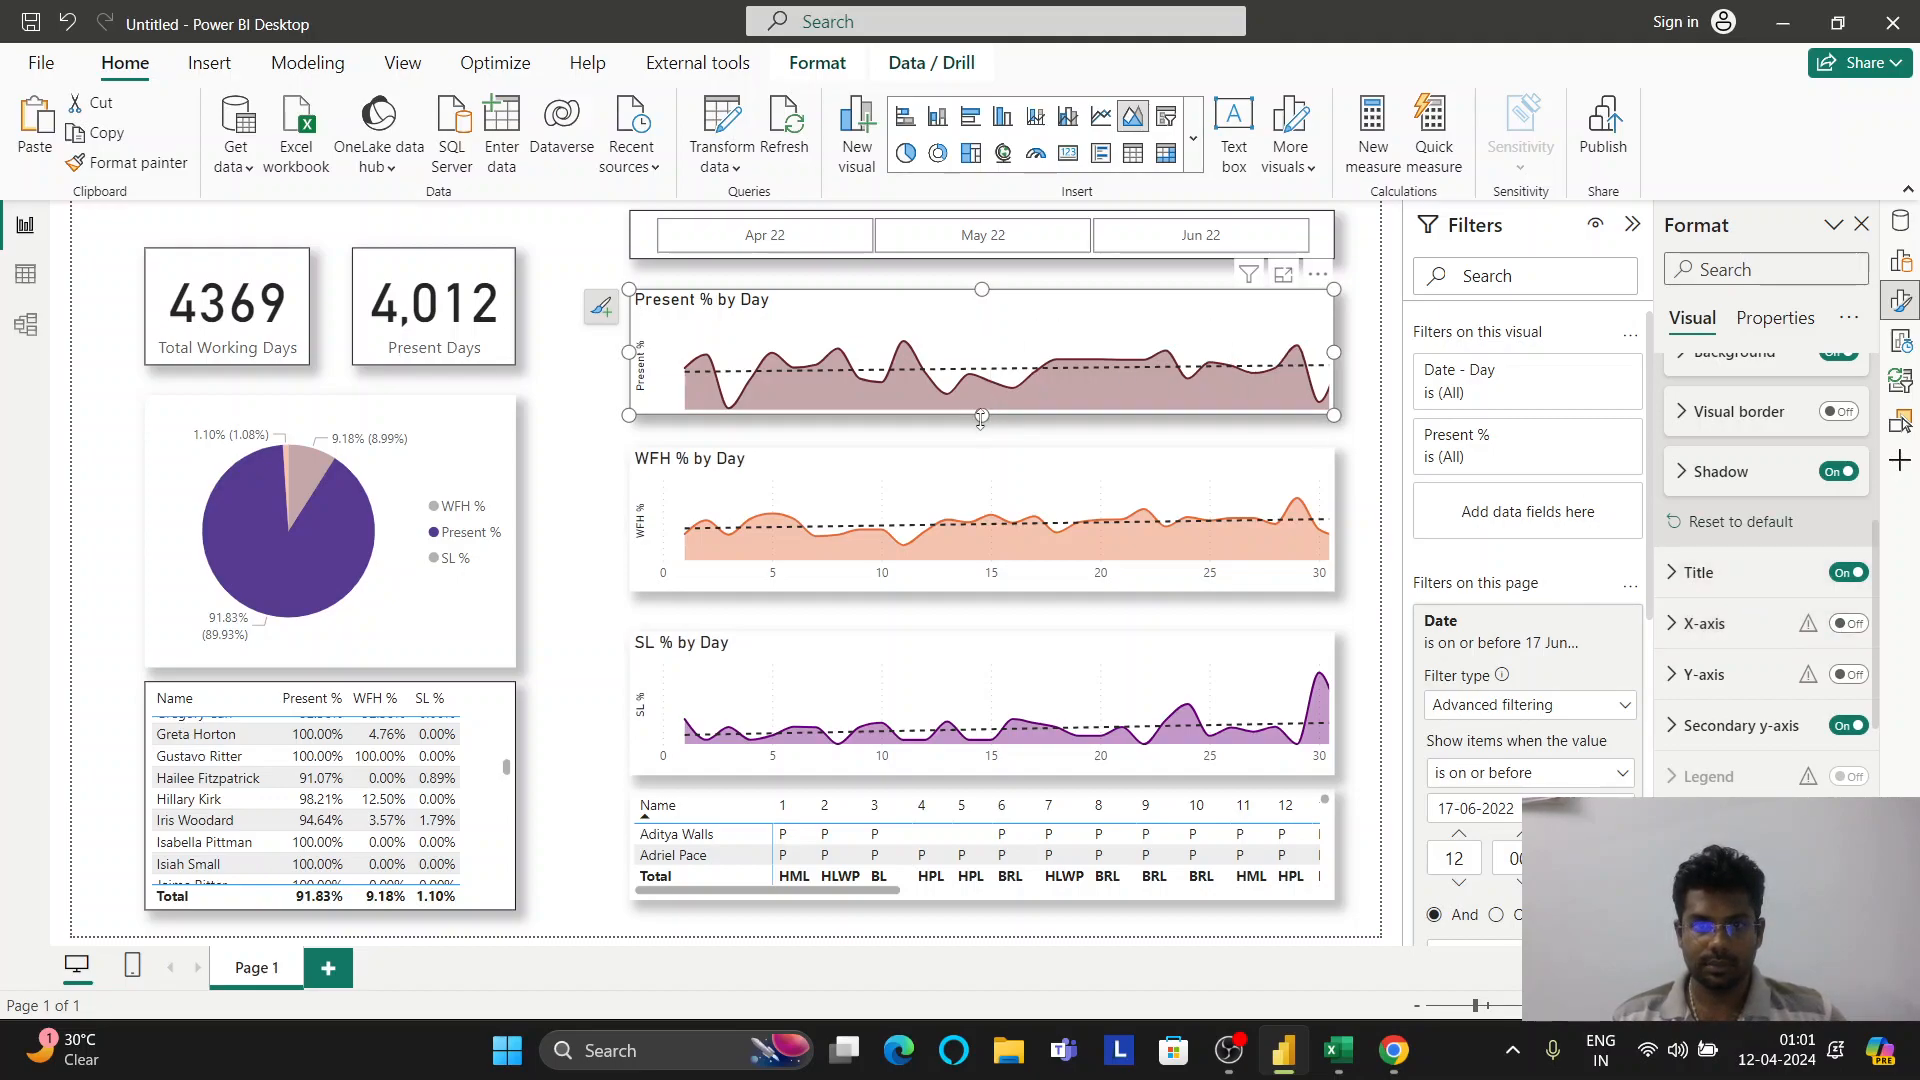
Make the Present % by Day chart slightly taller, trying the y-axis but leaving it hidden
{"action": "left_click_drag", "start_coordinate": [982, 416], "coordinate": [982, 437]}
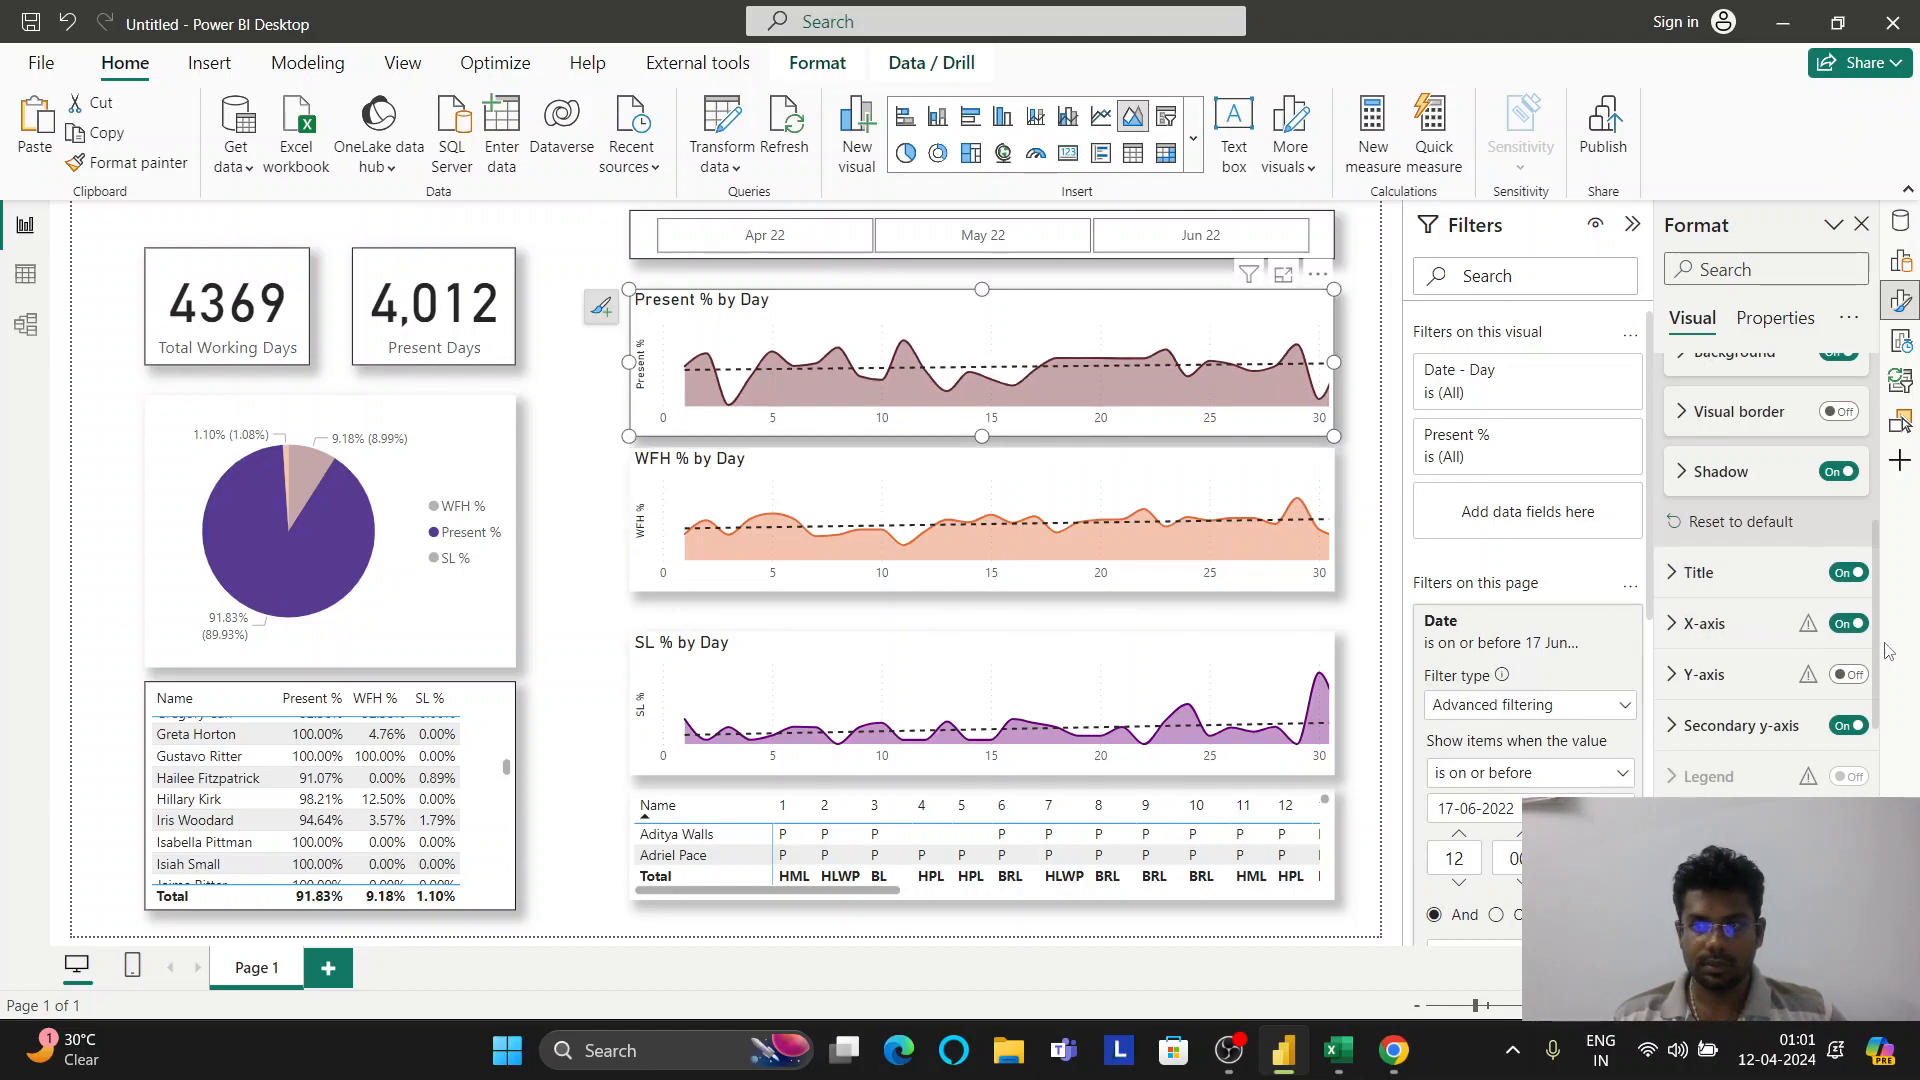
{"action": "left_click", "coordinate": [1848, 676]}
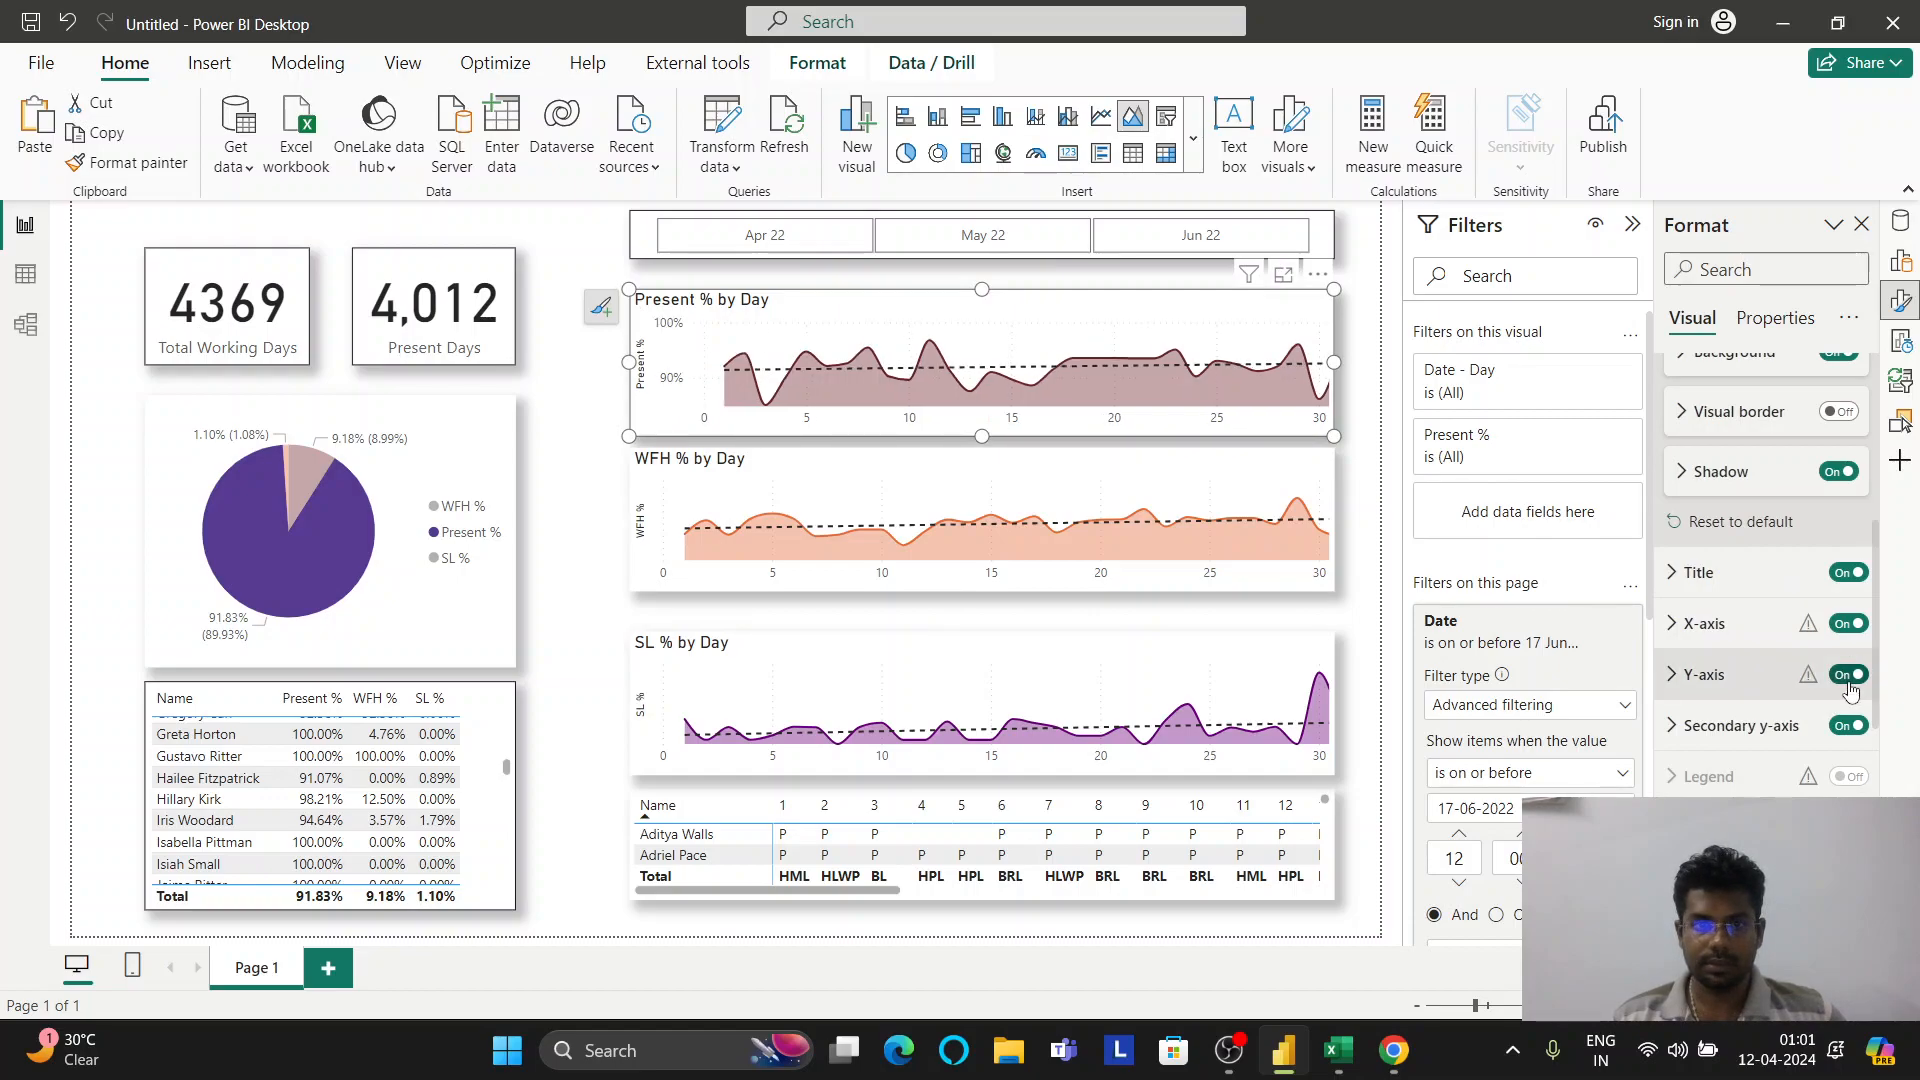
{"action": "left_click", "coordinate": [1848, 675]}
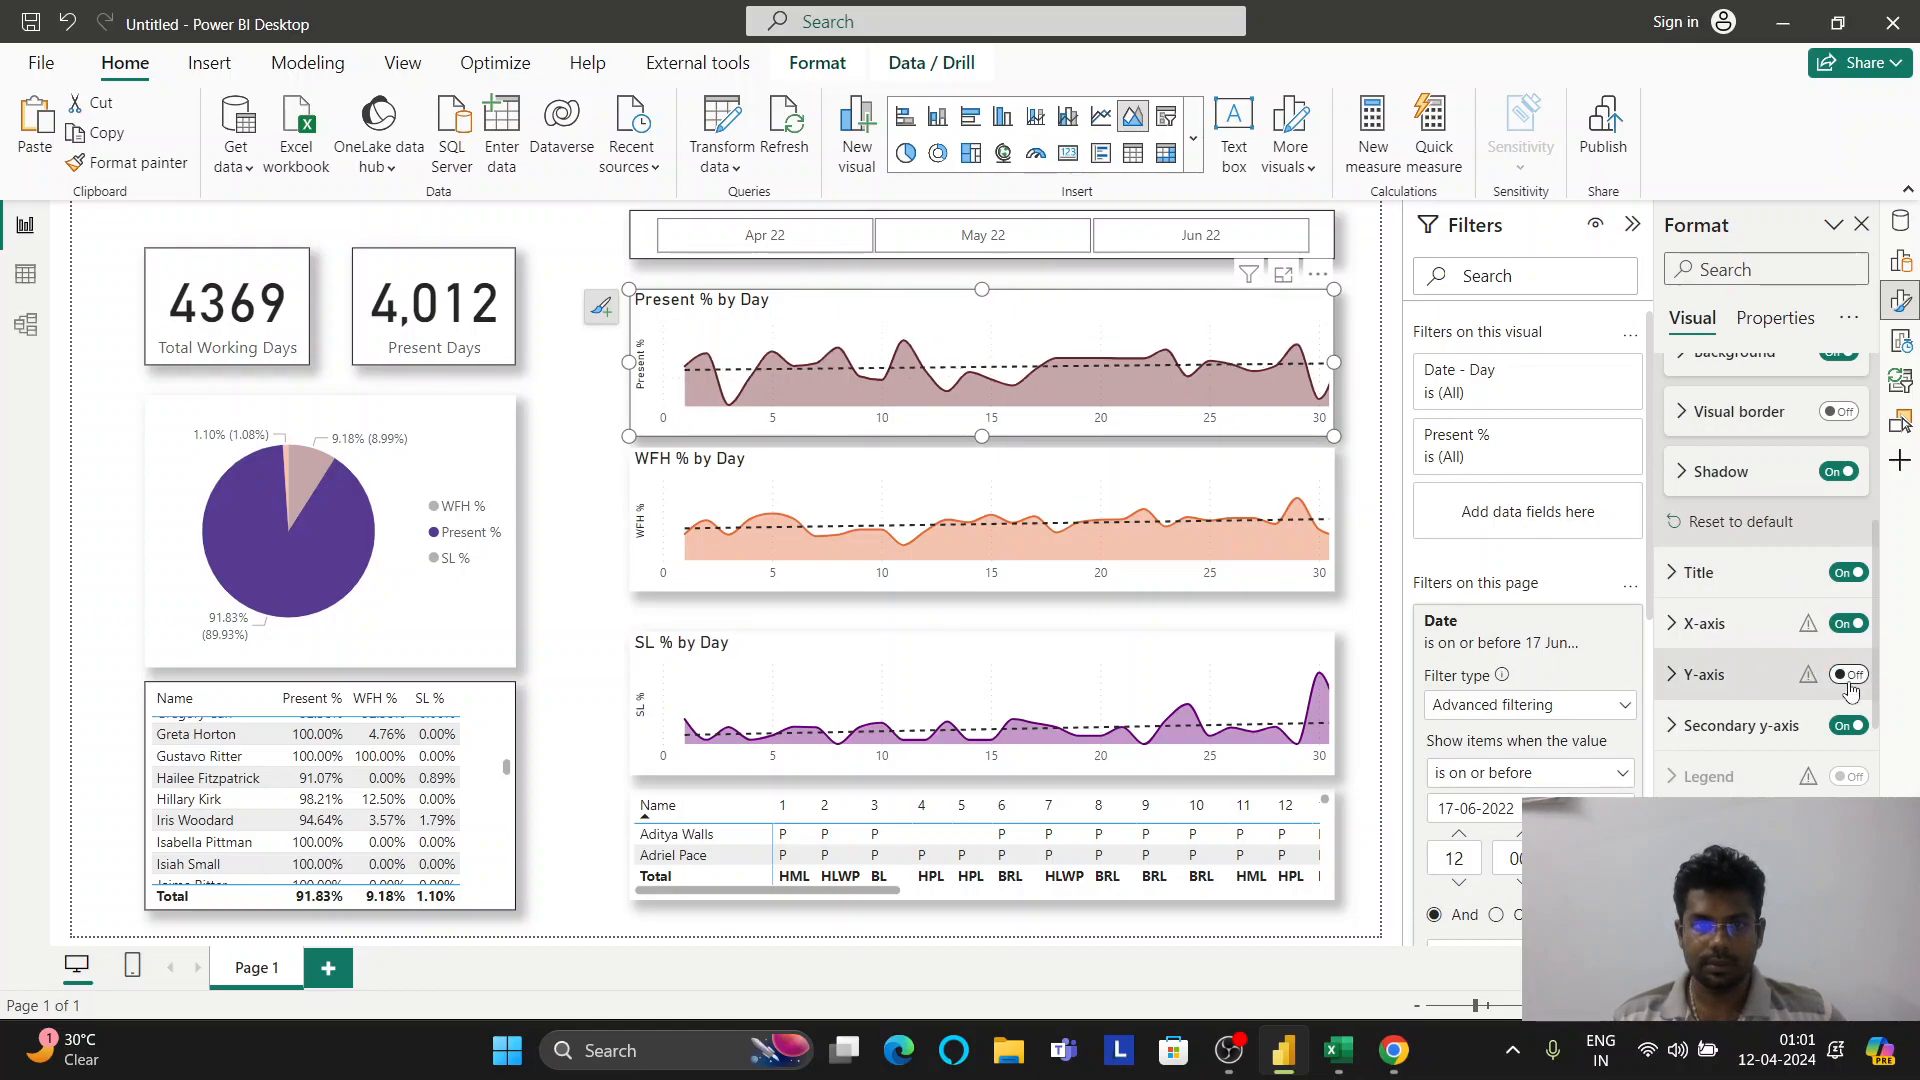
{"action": "left_click", "coordinate": [565, 540]}
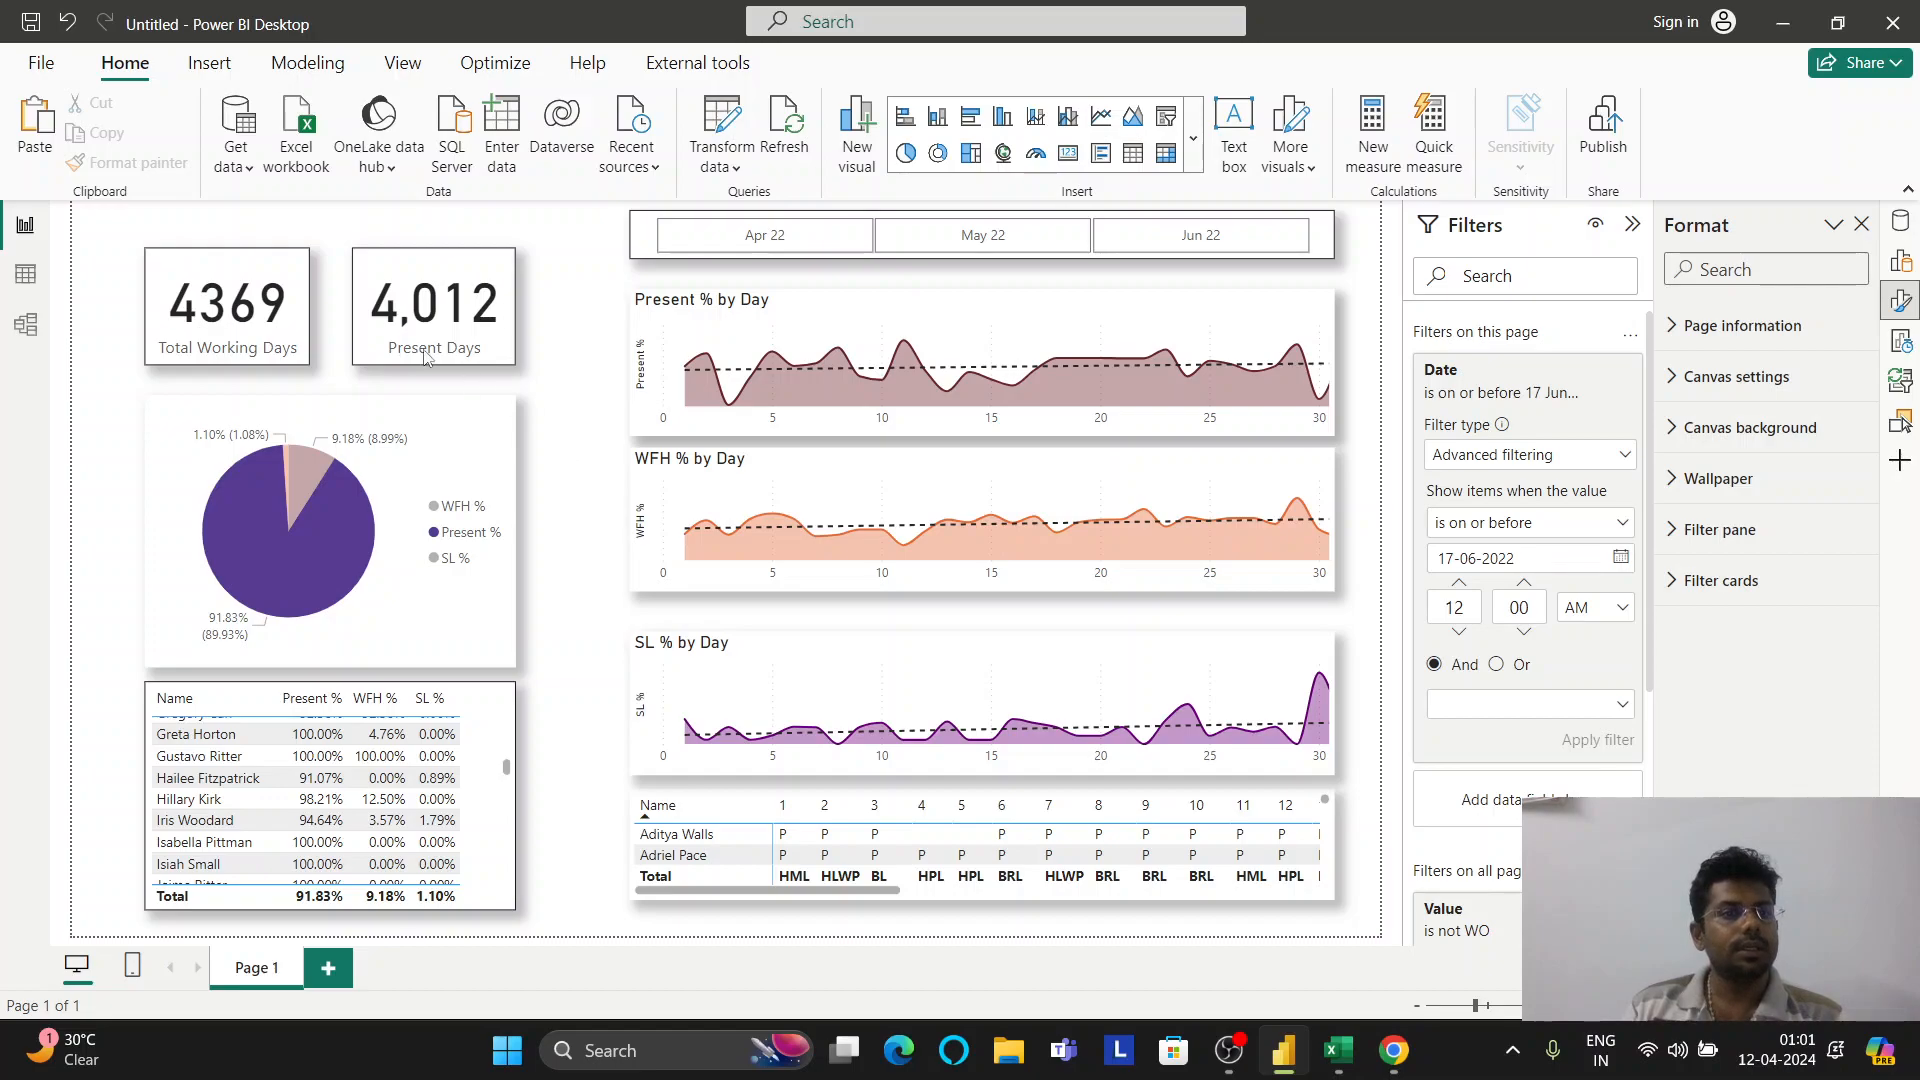
Lower the Total Working Days card's height to 112
{"action": "left_click", "coordinate": [275, 277]}
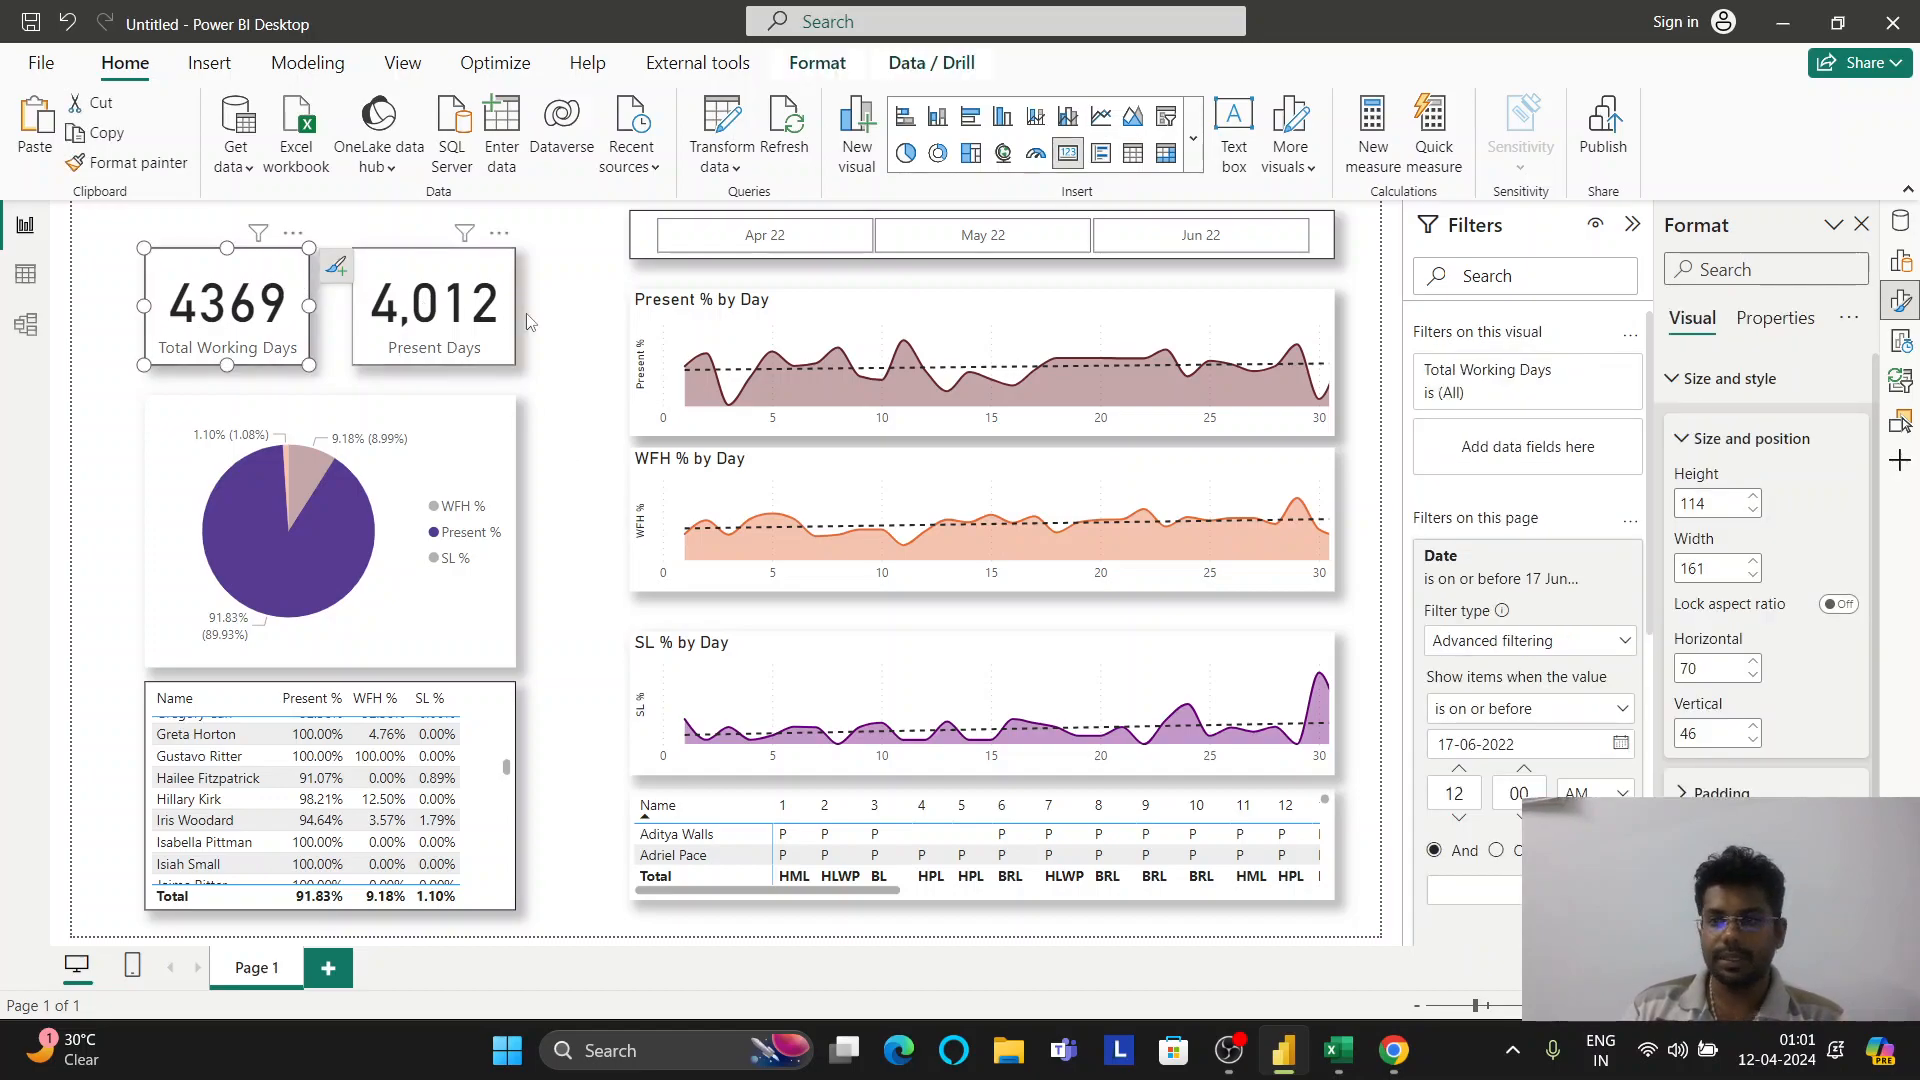
{"action": "left_click", "coordinate": [1753, 509]}
{"action": "left_click", "coordinate": [1753, 509]}
{"action": "scroll", "coordinate": [1762, 568], "scroll_direction": "down", "scroll_amount": 3}
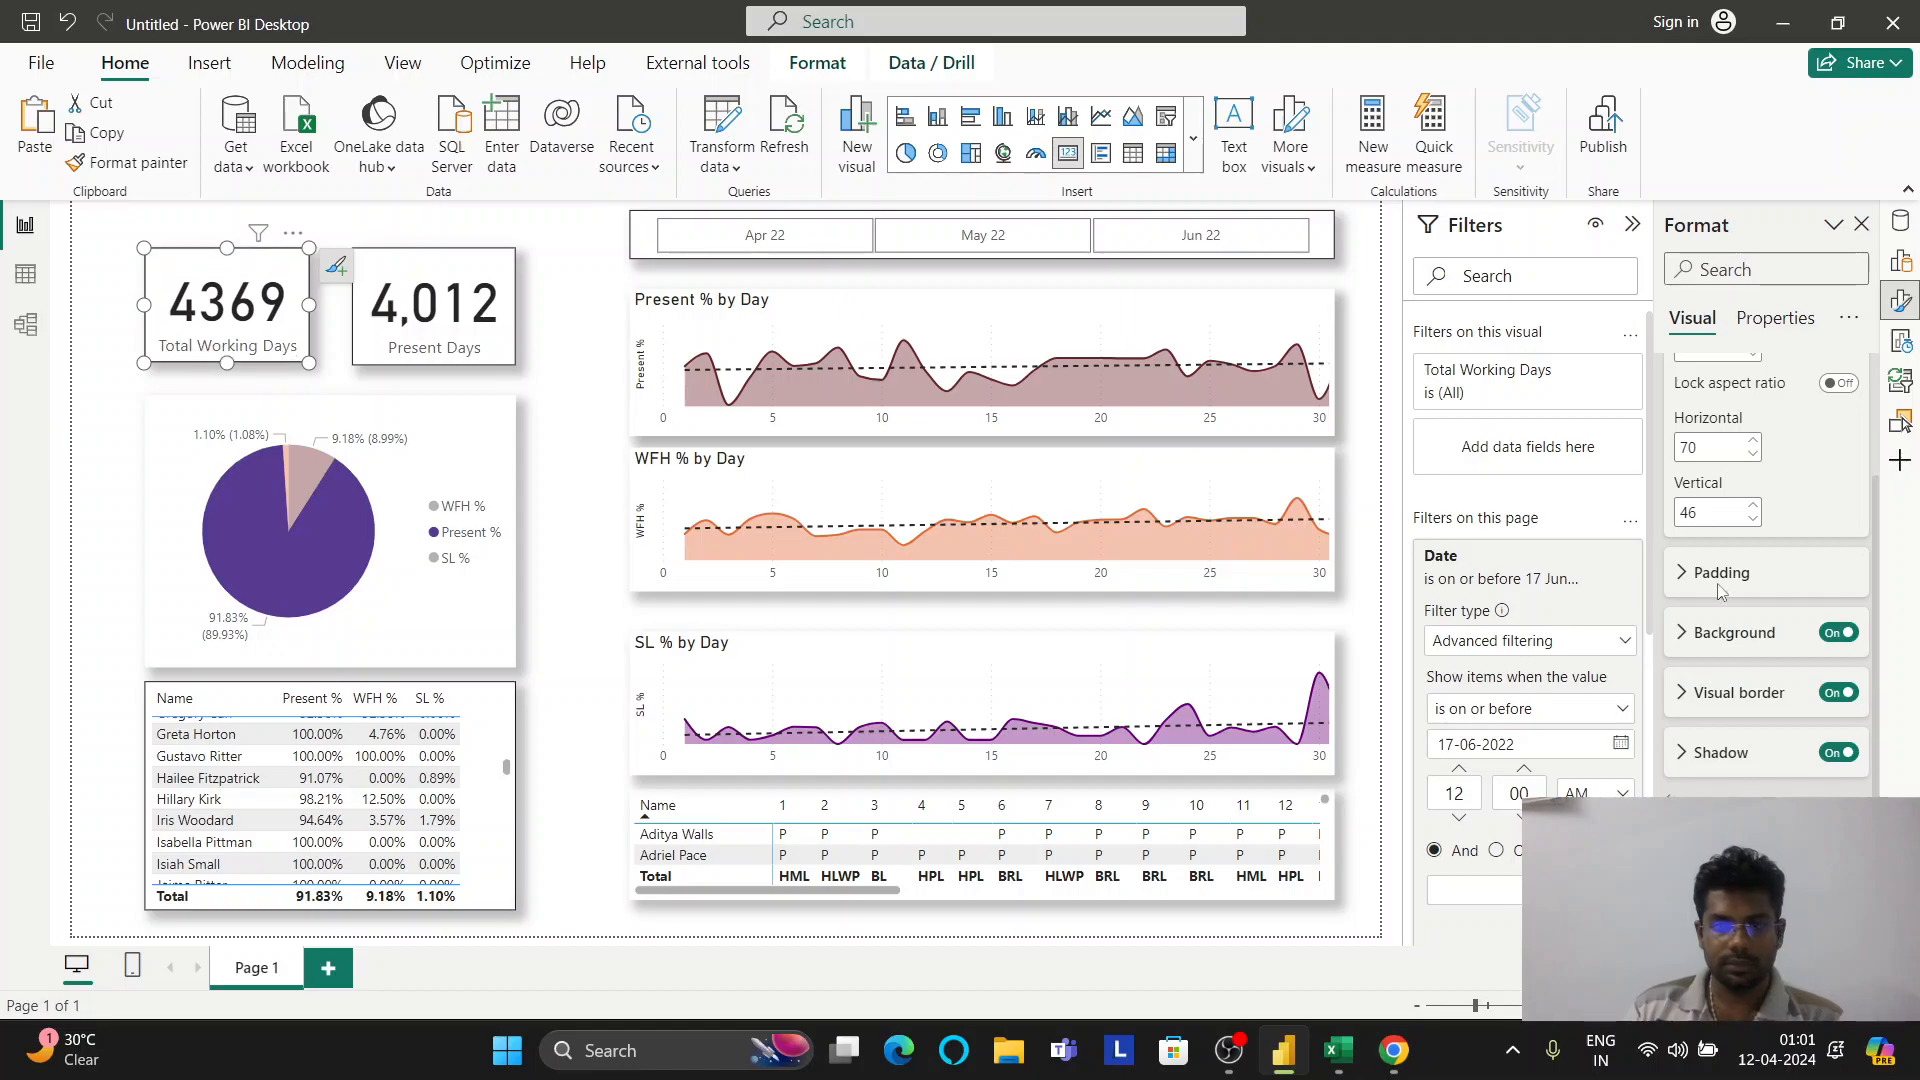
{"action": "scroll", "coordinate": [1737, 657], "scroll_direction": "down", "scroll_amount": 4}
{"action": "scroll", "coordinate": [1710, 600], "scroll_direction": "up", "scroll_amount": 4}
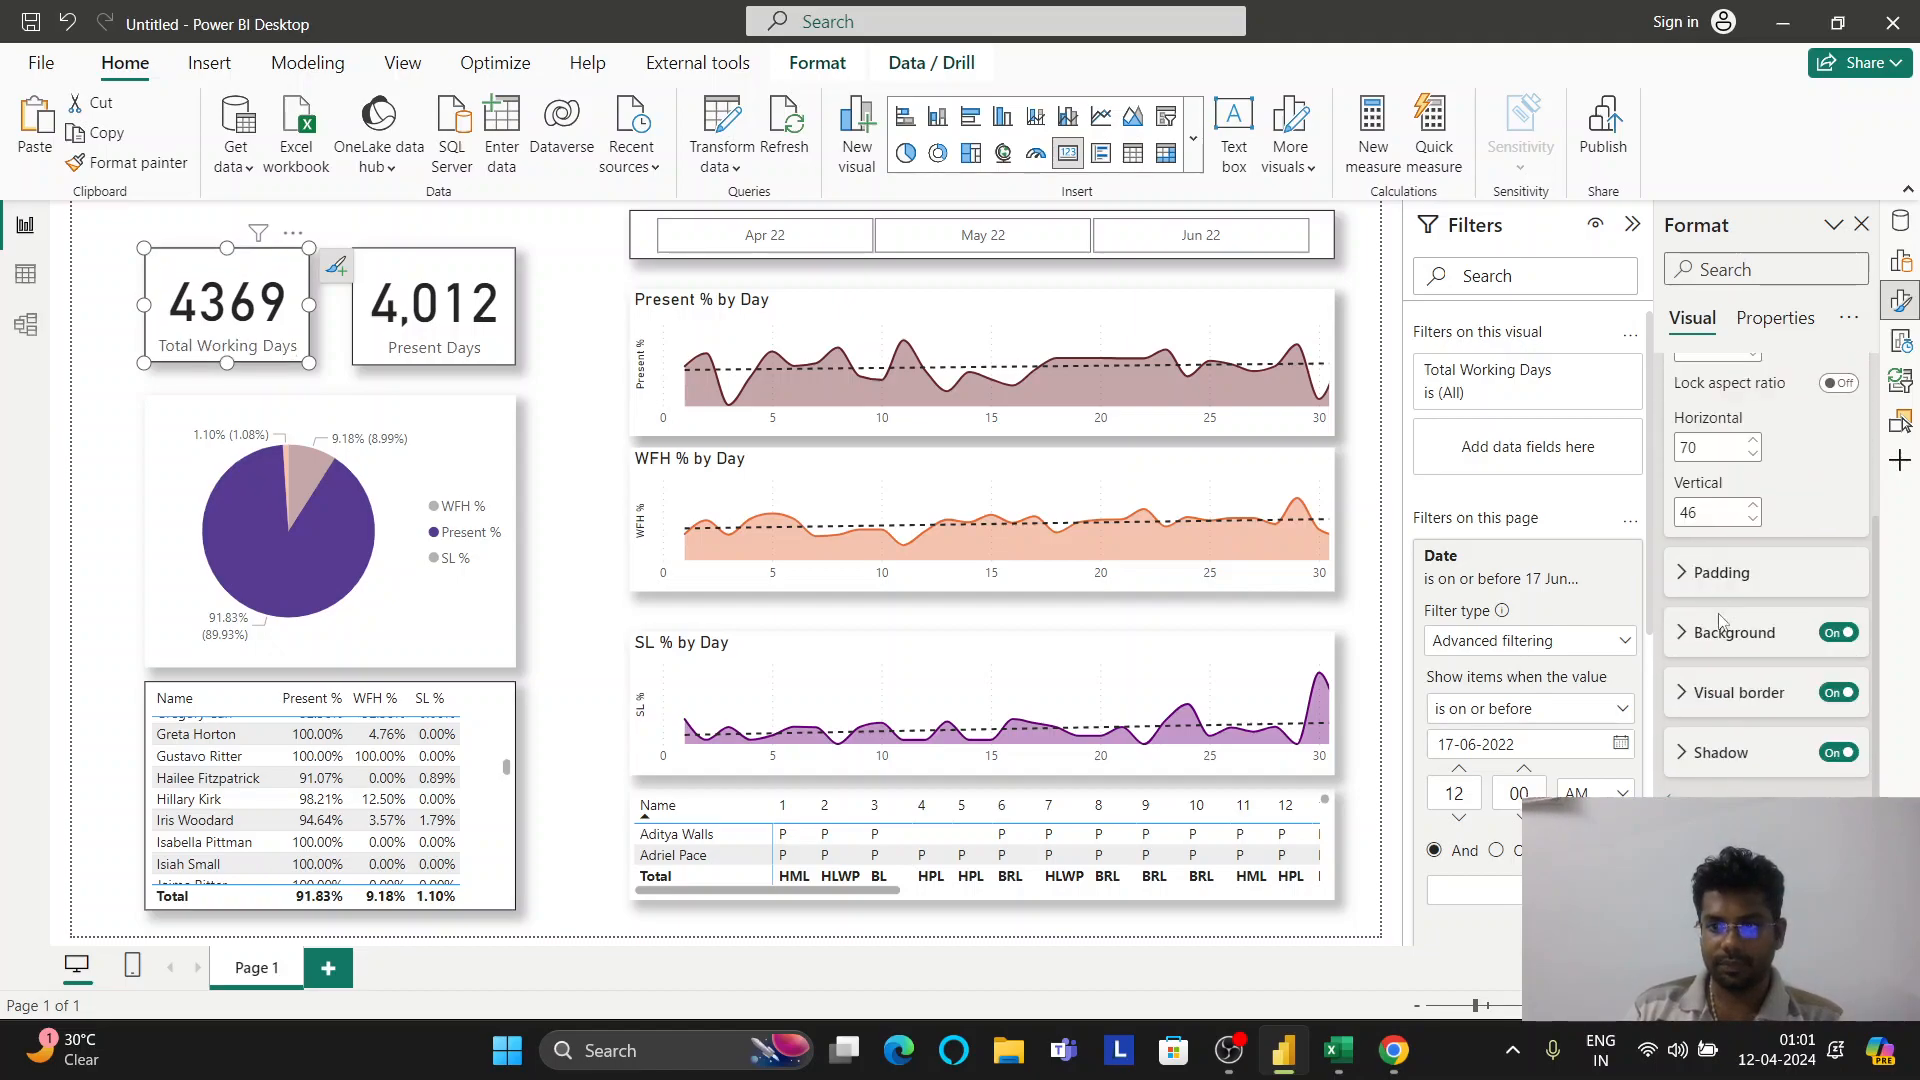
{"action": "scroll", "coordinate": [1715, 640], "scroll_direction": "up", "scroll_amount": 3}
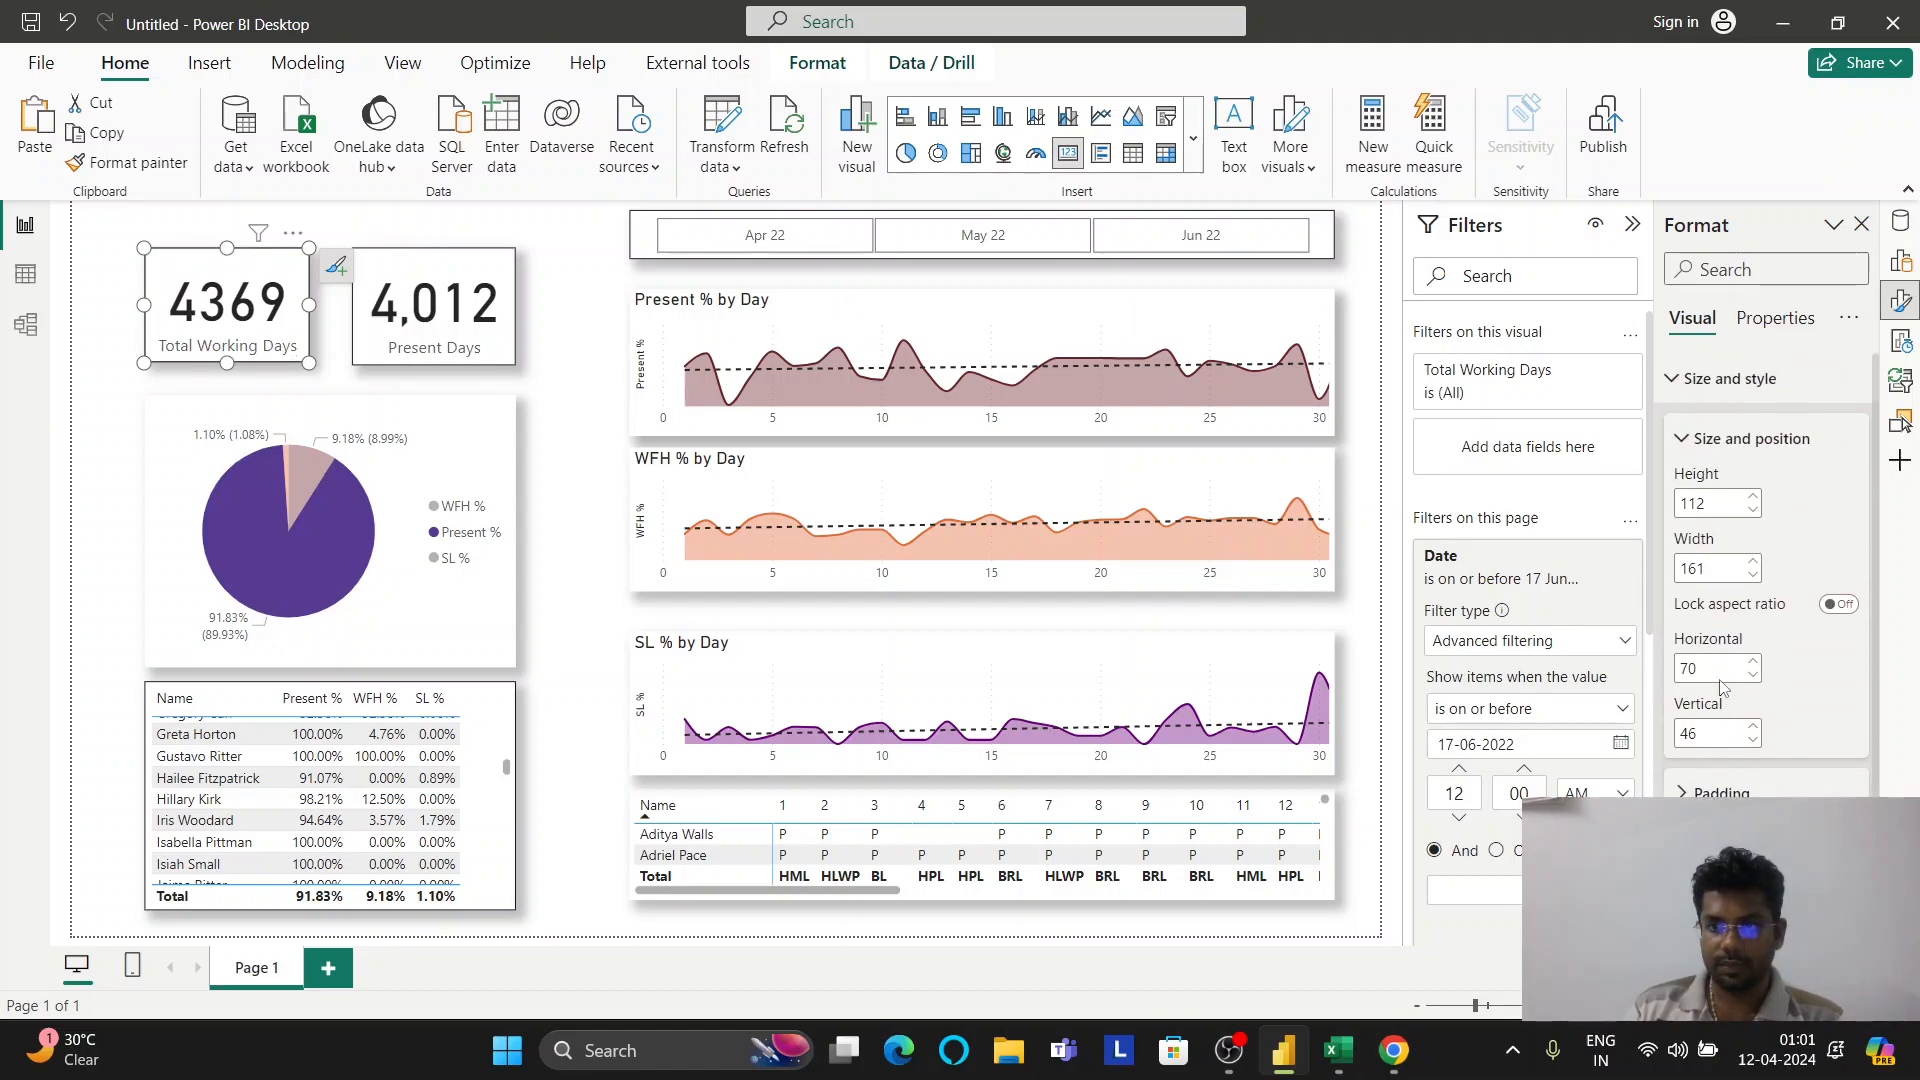
{"action": "left_click", "coordinate": [1716, 449]}
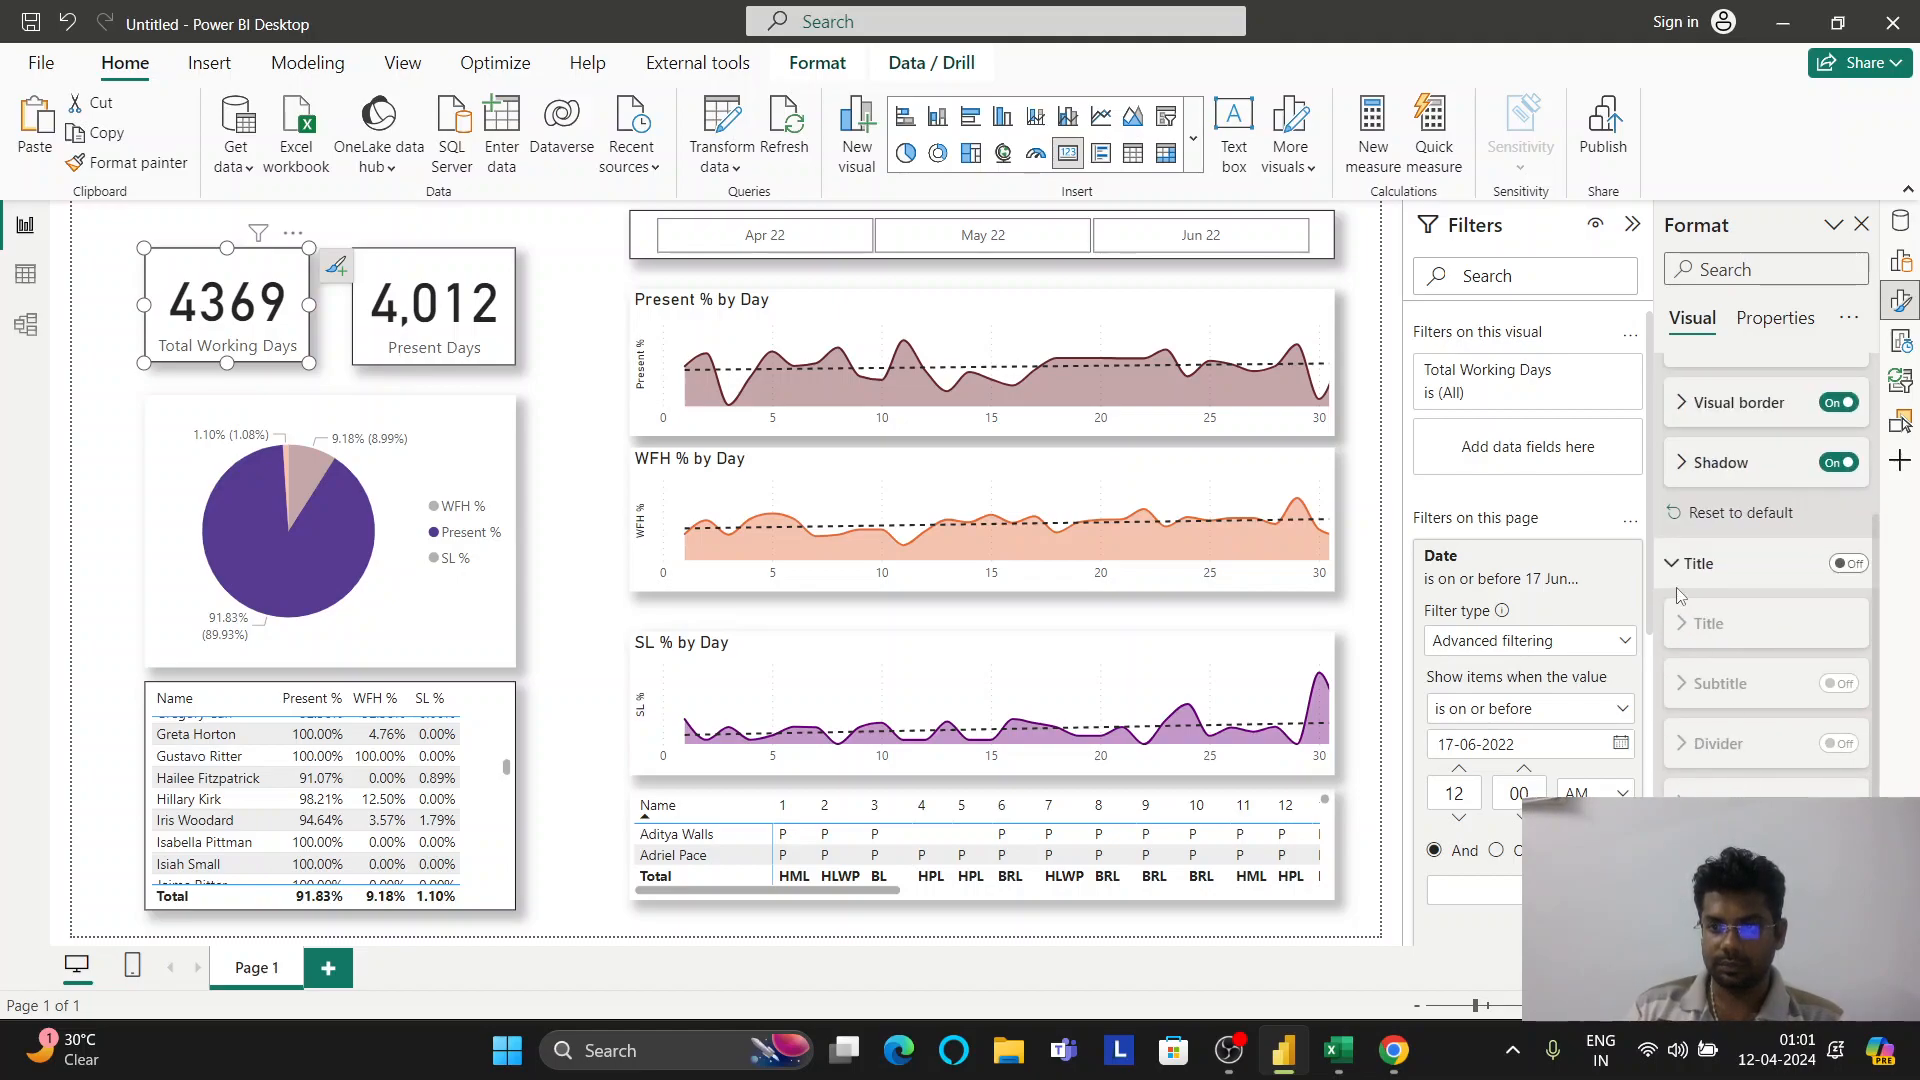
{"action": "left_click", "coordinate": [1695, 580]}
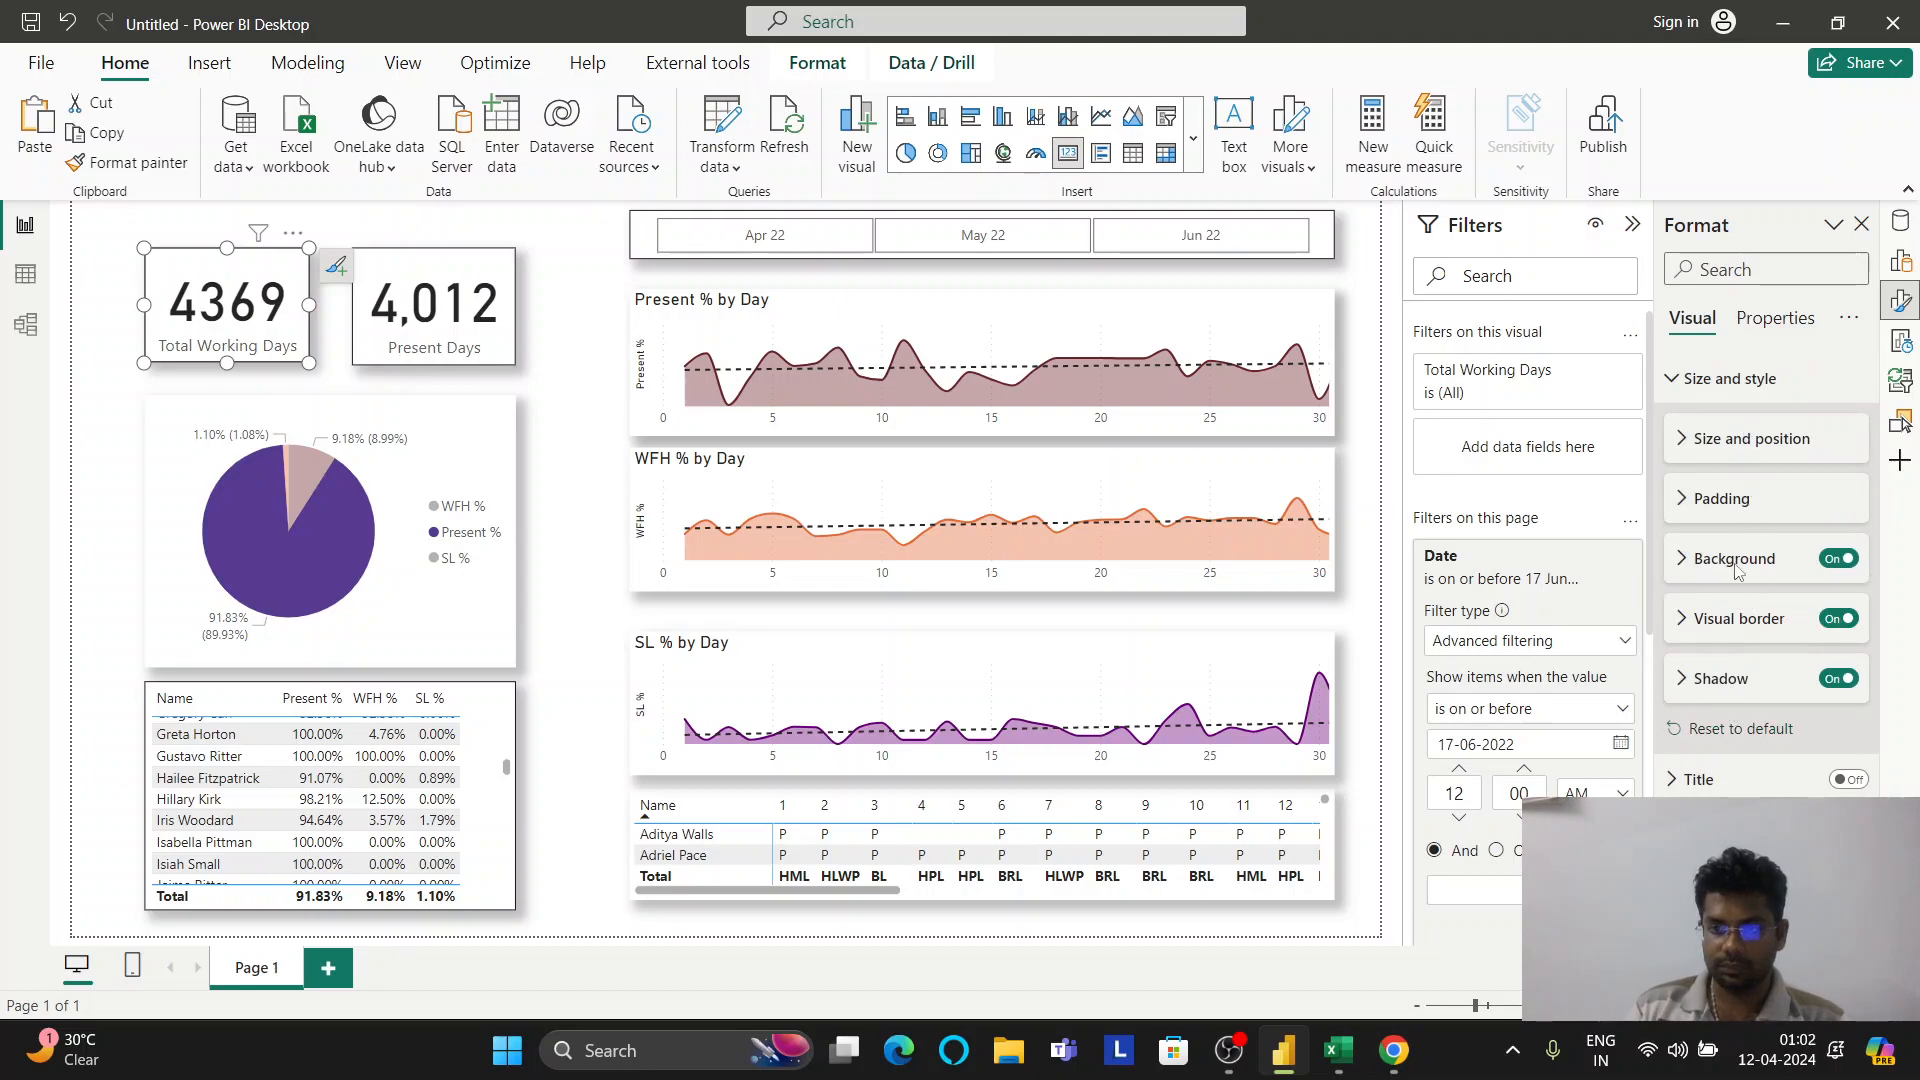
{"action": "left_click", "coordinate": [1763, 440]}
{"action": "scroll", "coordinate": [1775, 465], "scroll_direction": "down", "scroll_amount": 2}
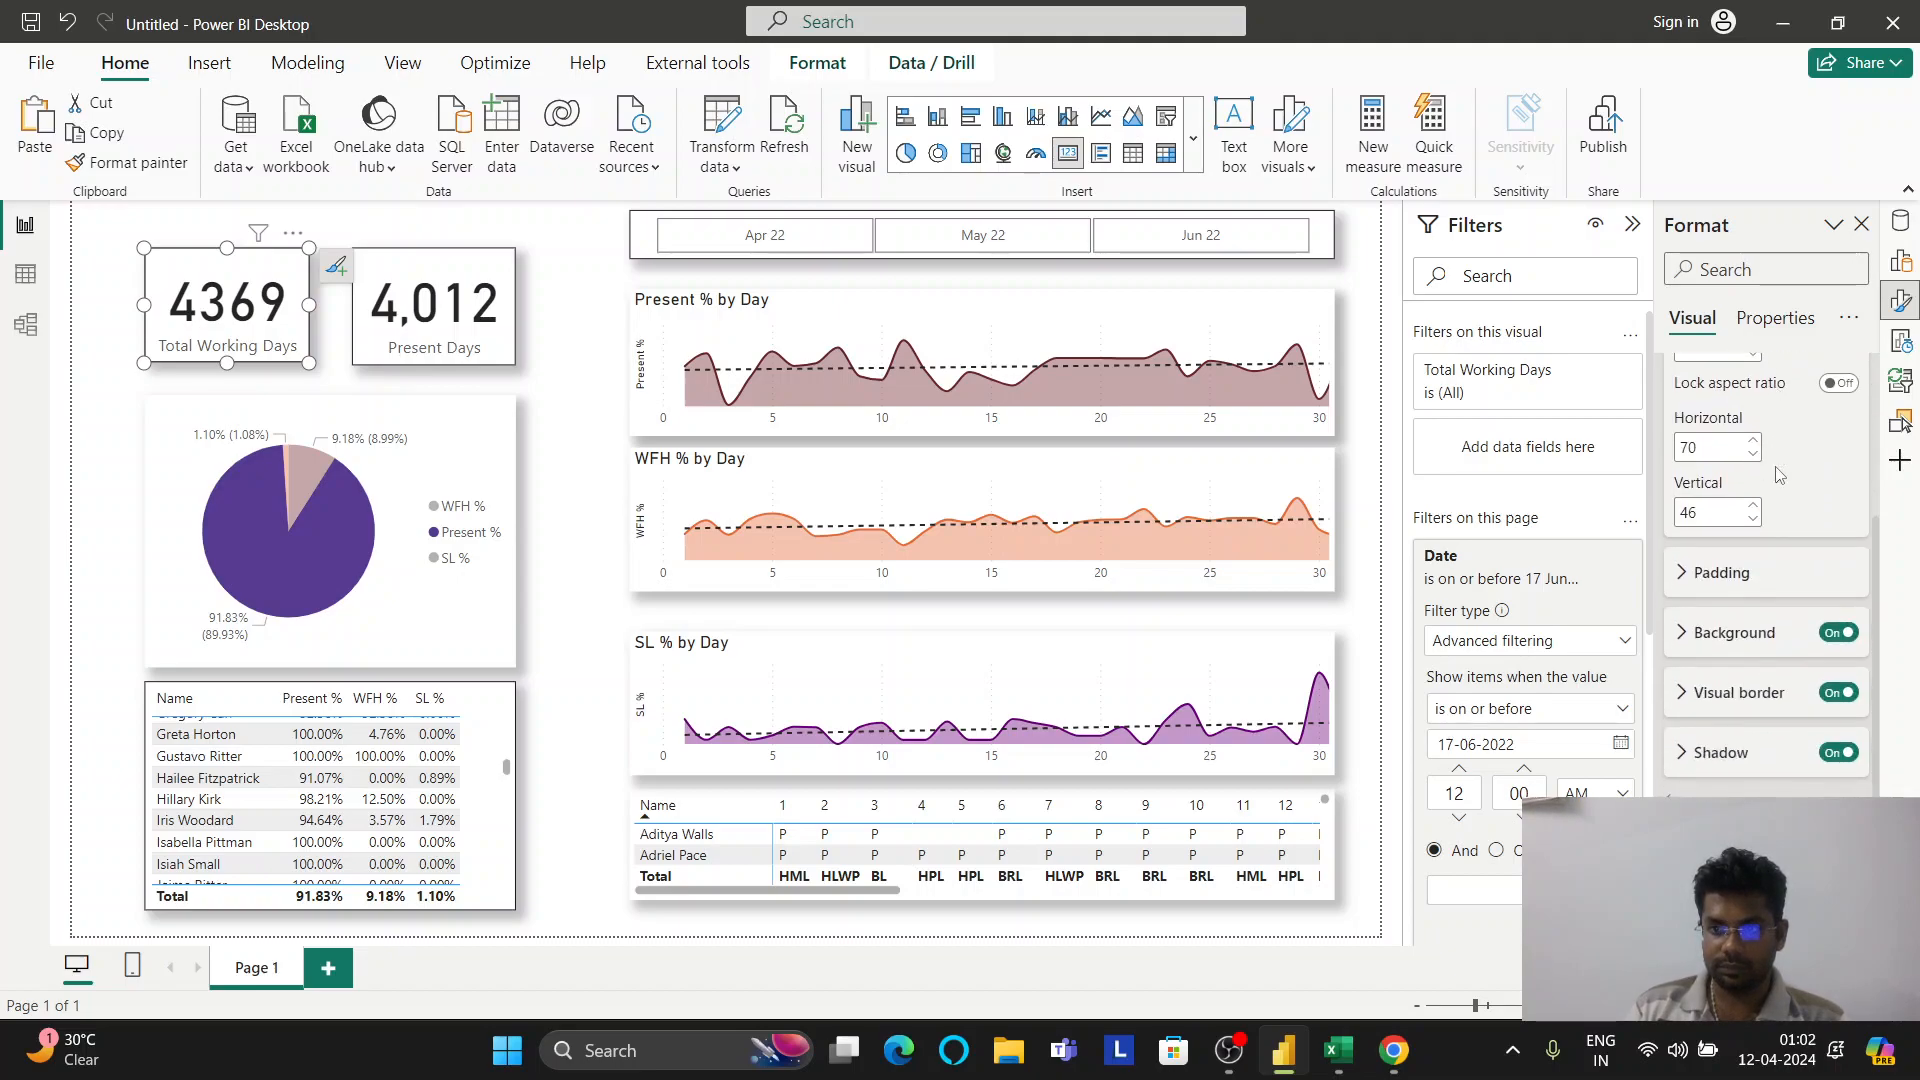
{"action": "scroll", "coordinate": [1779, 475], "scroll_direction": "up", "scroll_amount": 2}
{"action": "left_click", "coordinate": [1757, 438]}
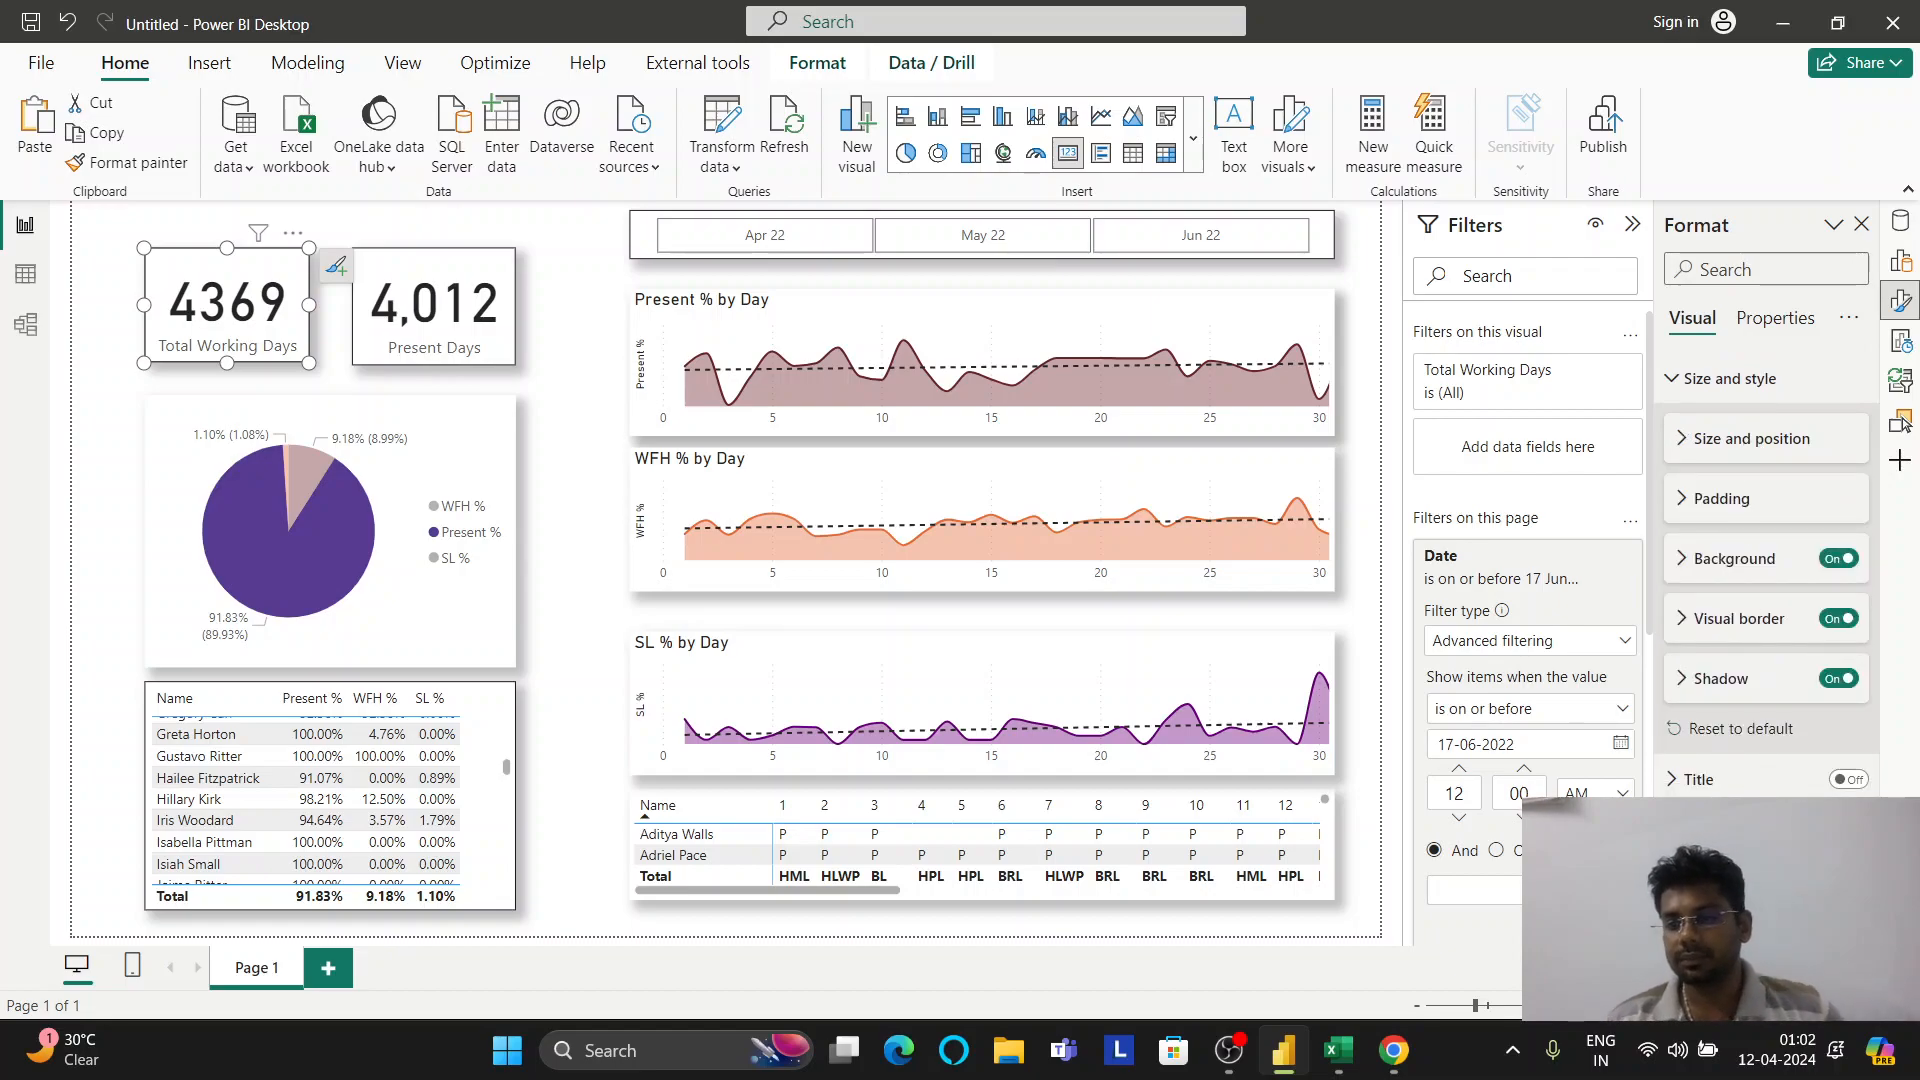
{"action": "scroll", "coordinate": [1869, 676], "scroll_direction": "down", "scroll_amount": 3}
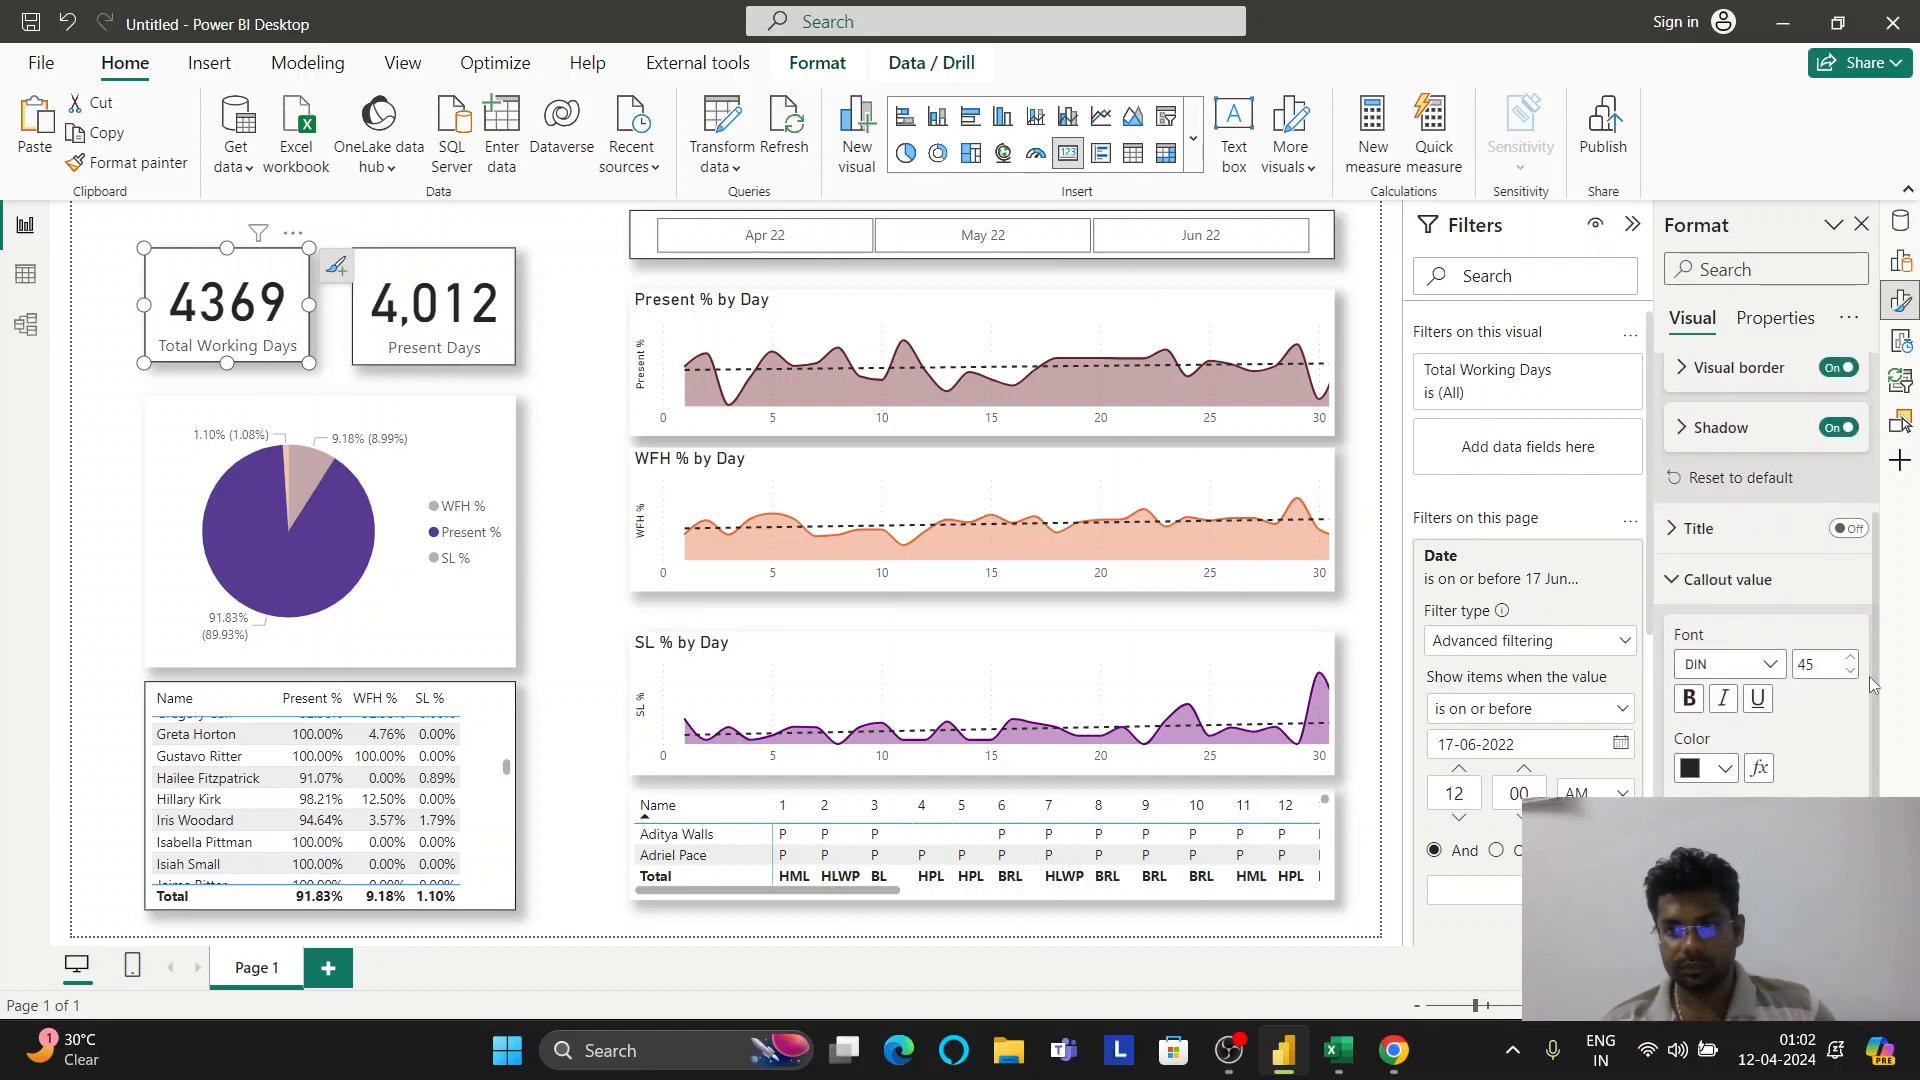
Set the callout font size to 30 on the Total Working Days and Present Days cards
{"action": "double_click", "coordinate": [1835, 664]}
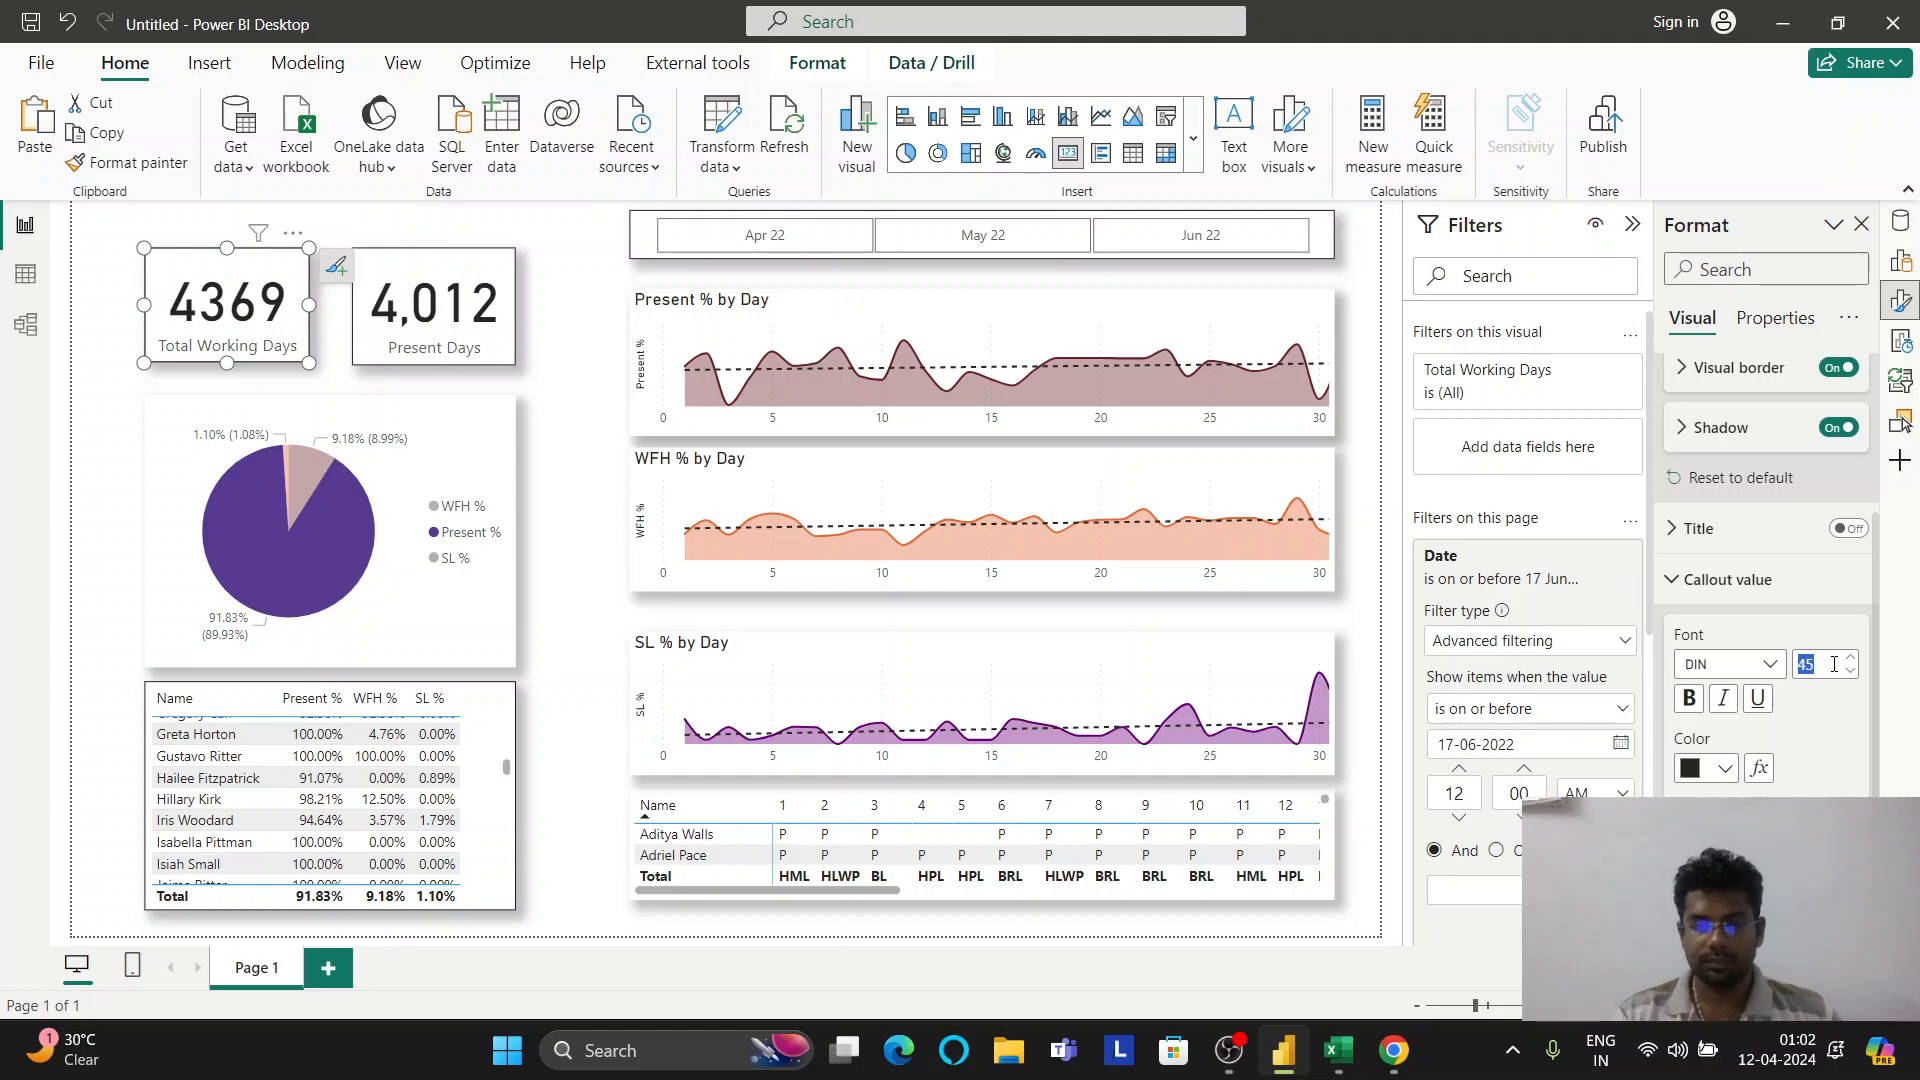
{"action": "type", "text": "30"}
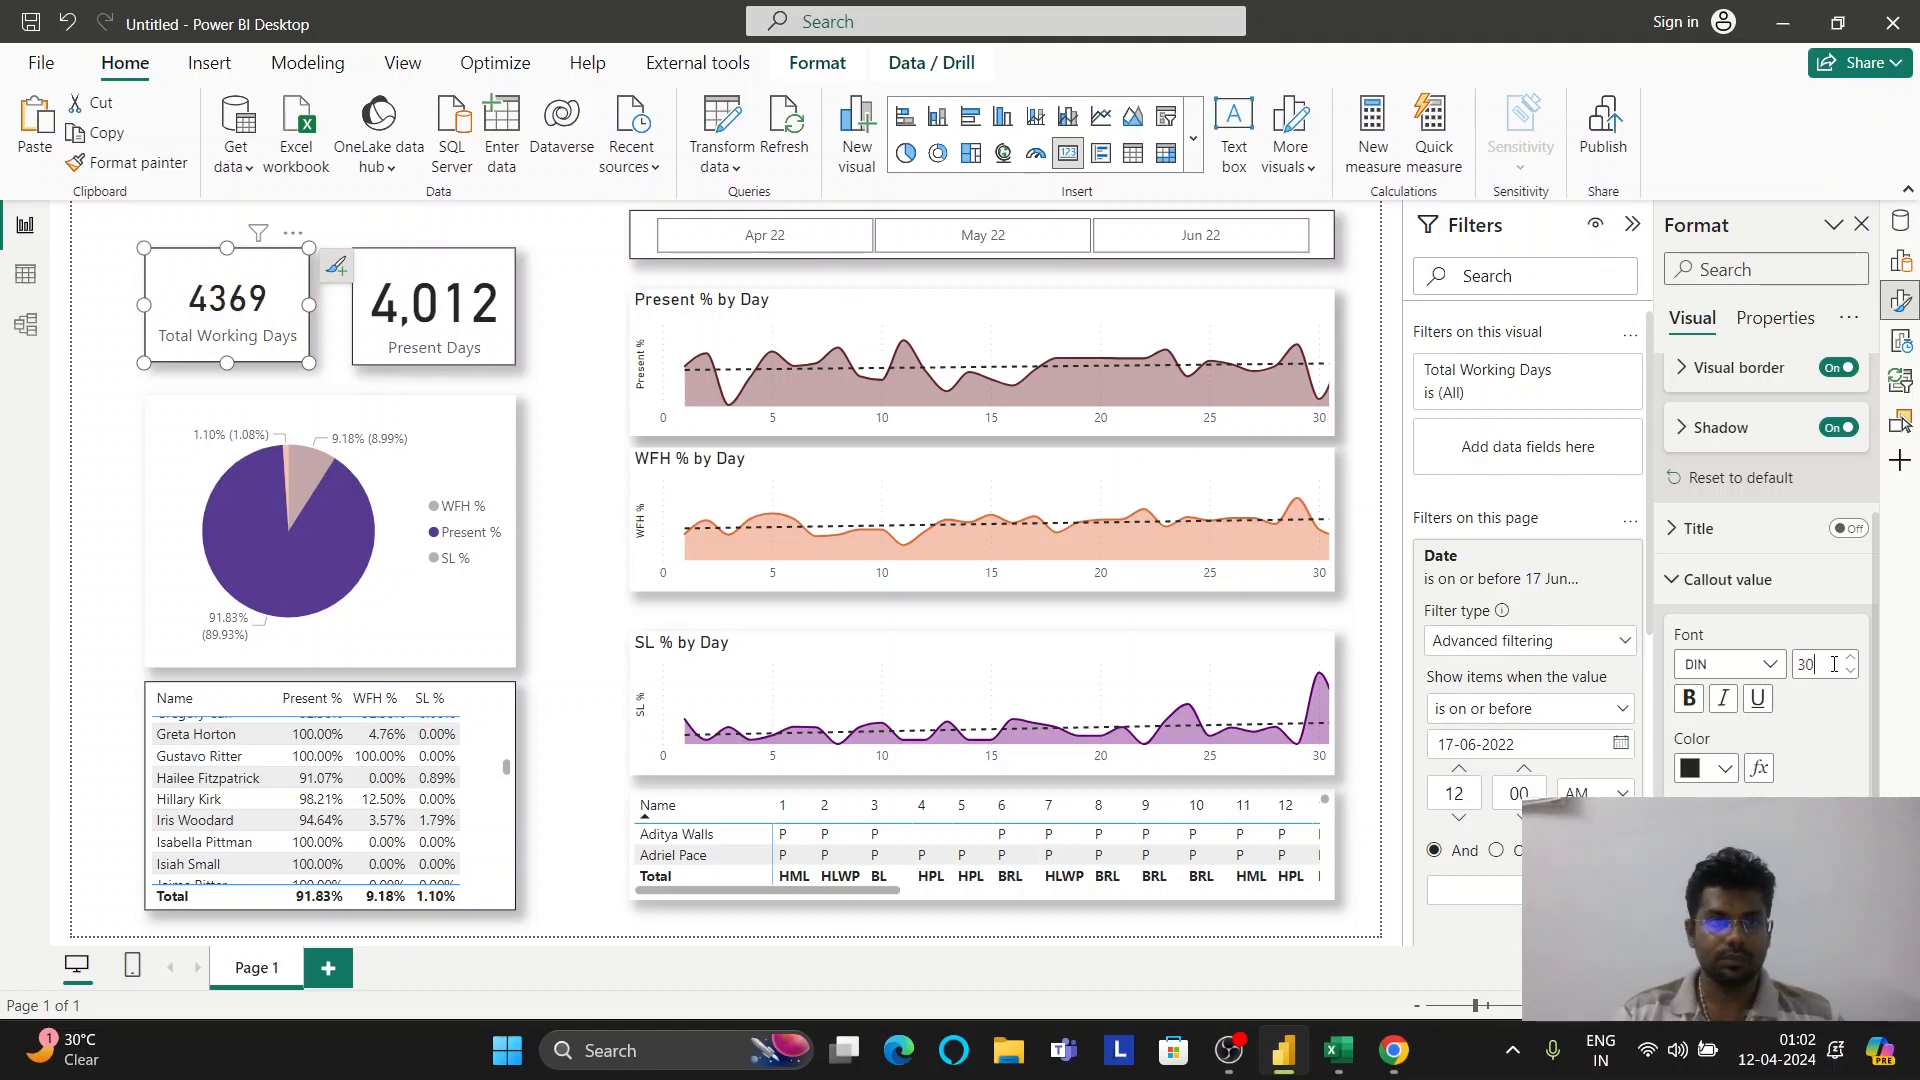
{"action": "left_click", "coordinate": [453, 275]}
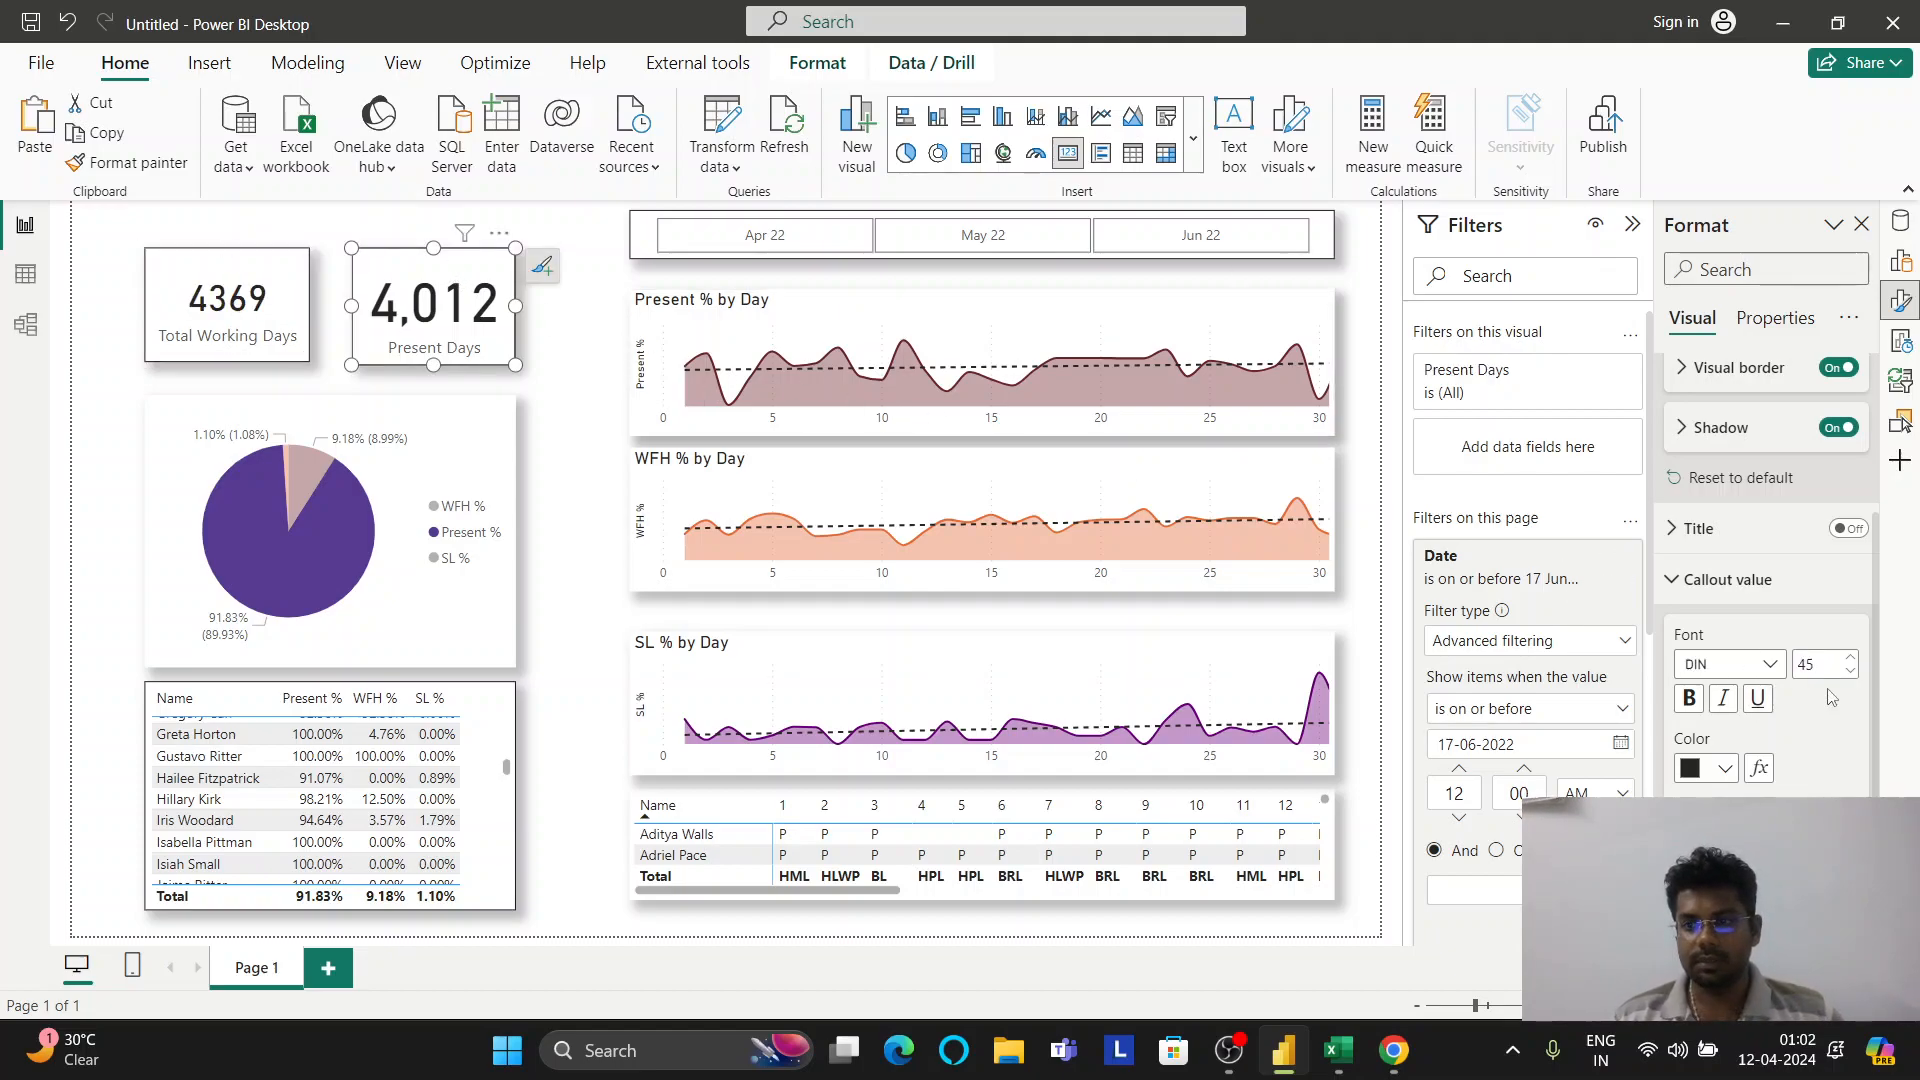
{"action": "type", "text": "40"}
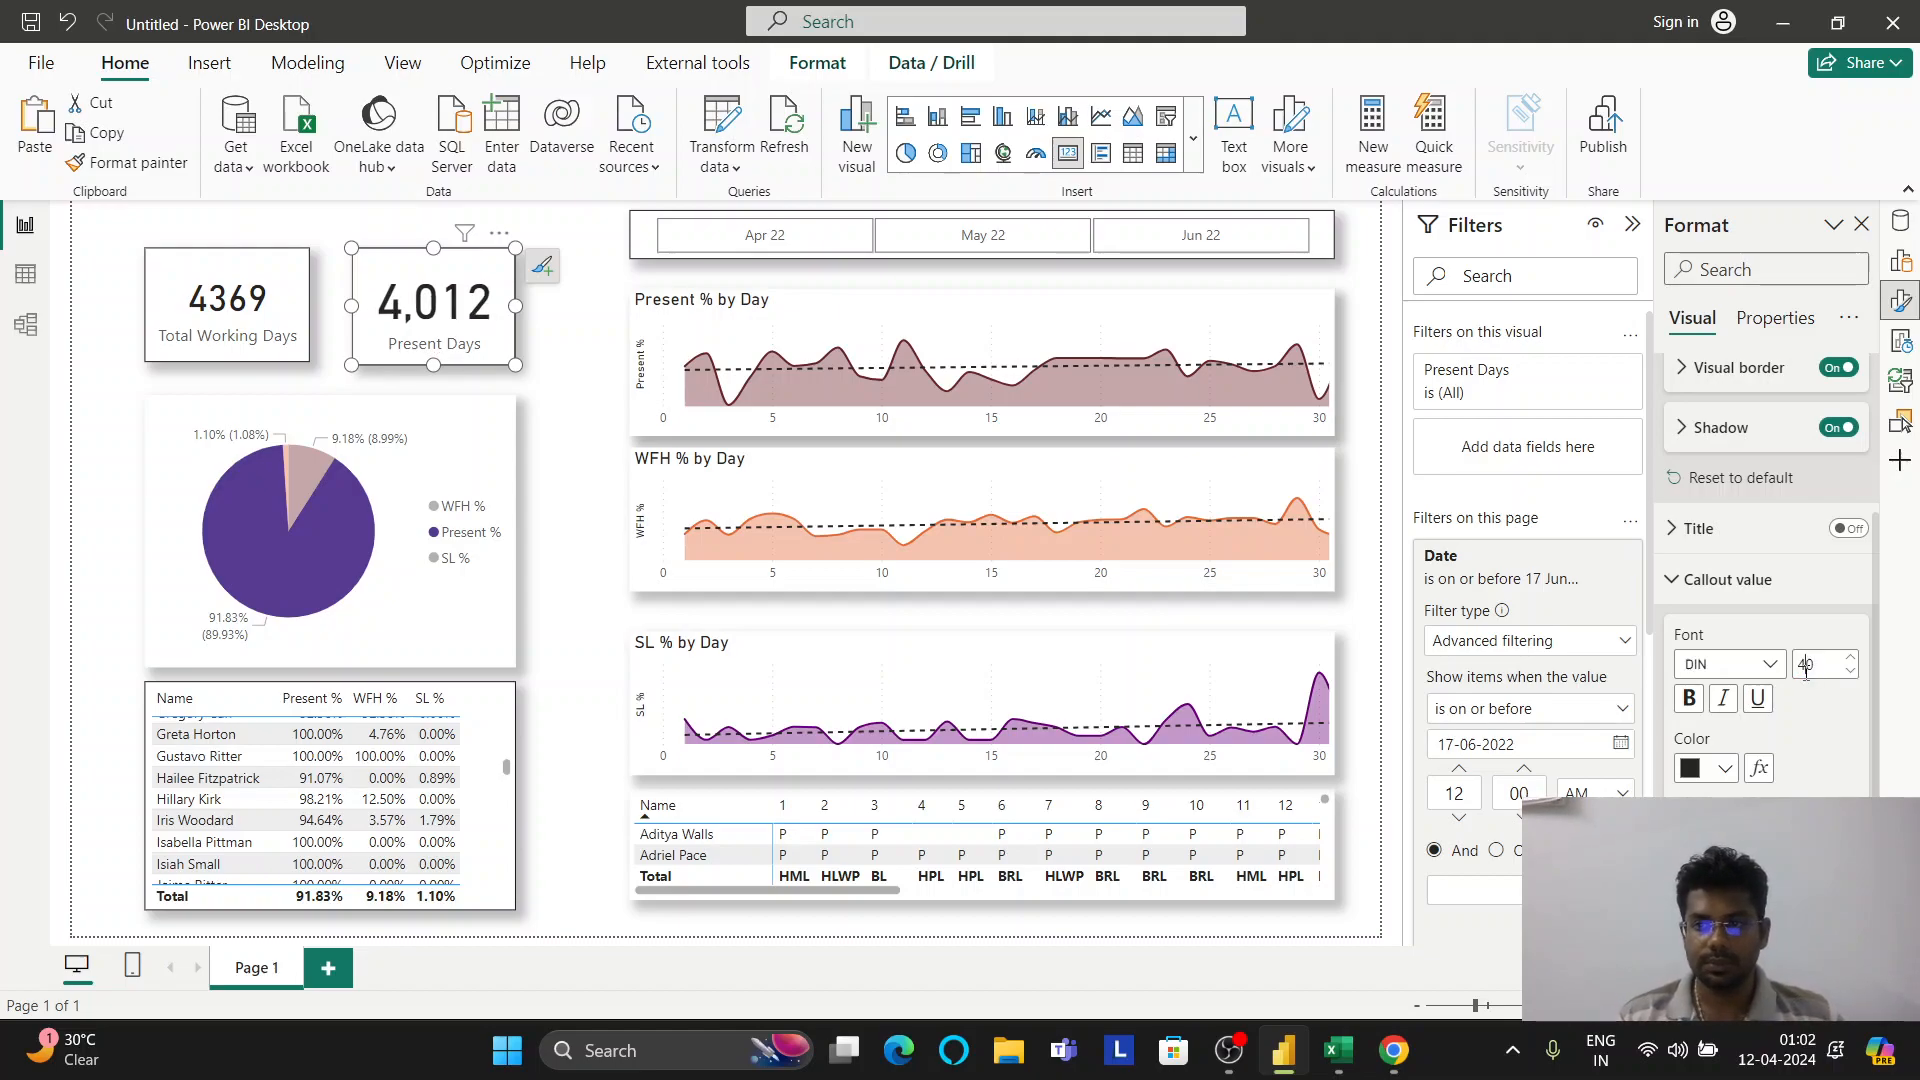
{"action": "double_click", "coordinate": [1806, 665]}
{"action": "type", "text": "30"}
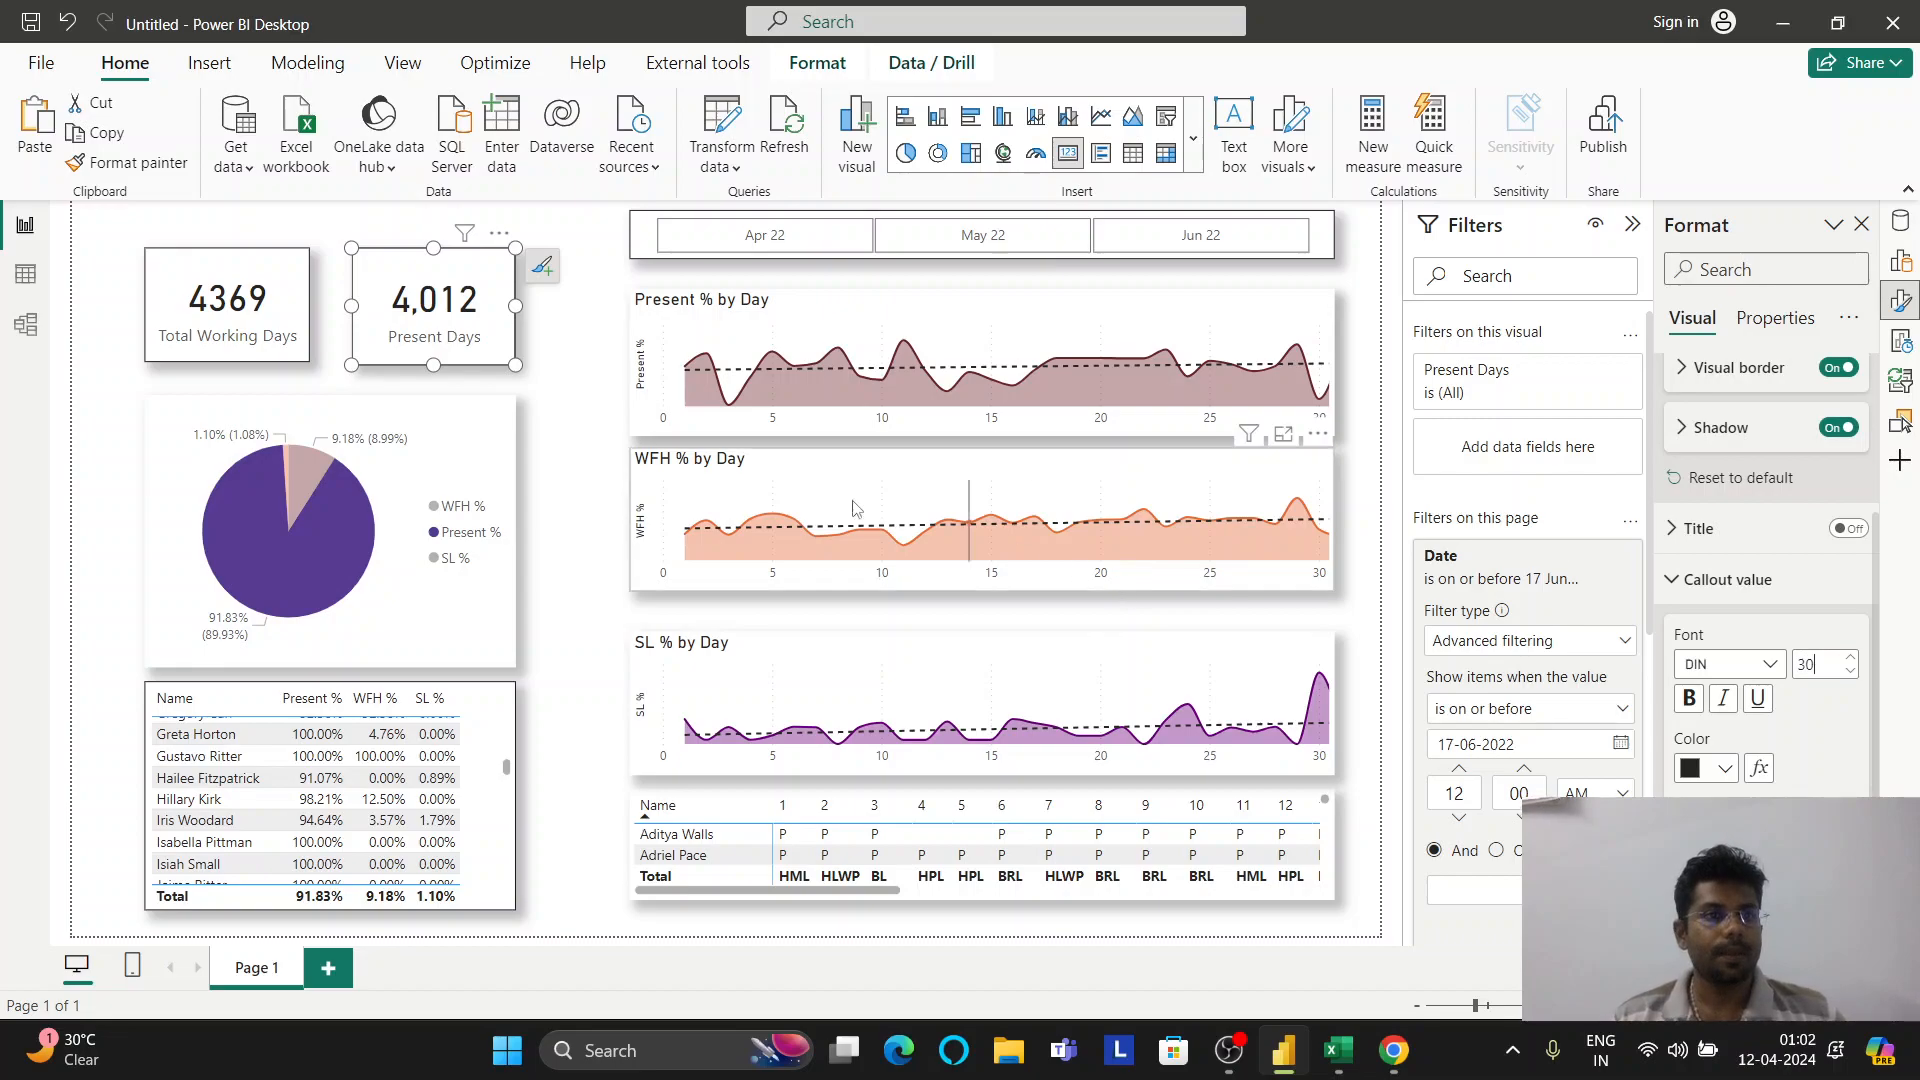
Shrink the Present Days card, then resize Total Working Days to sit level with it
{"action": "left_click_drag", "start_coordinate": [347, 245], "coordinate": [382, 271]}
{"action": "left_click", "coordinate": [295, 266]}
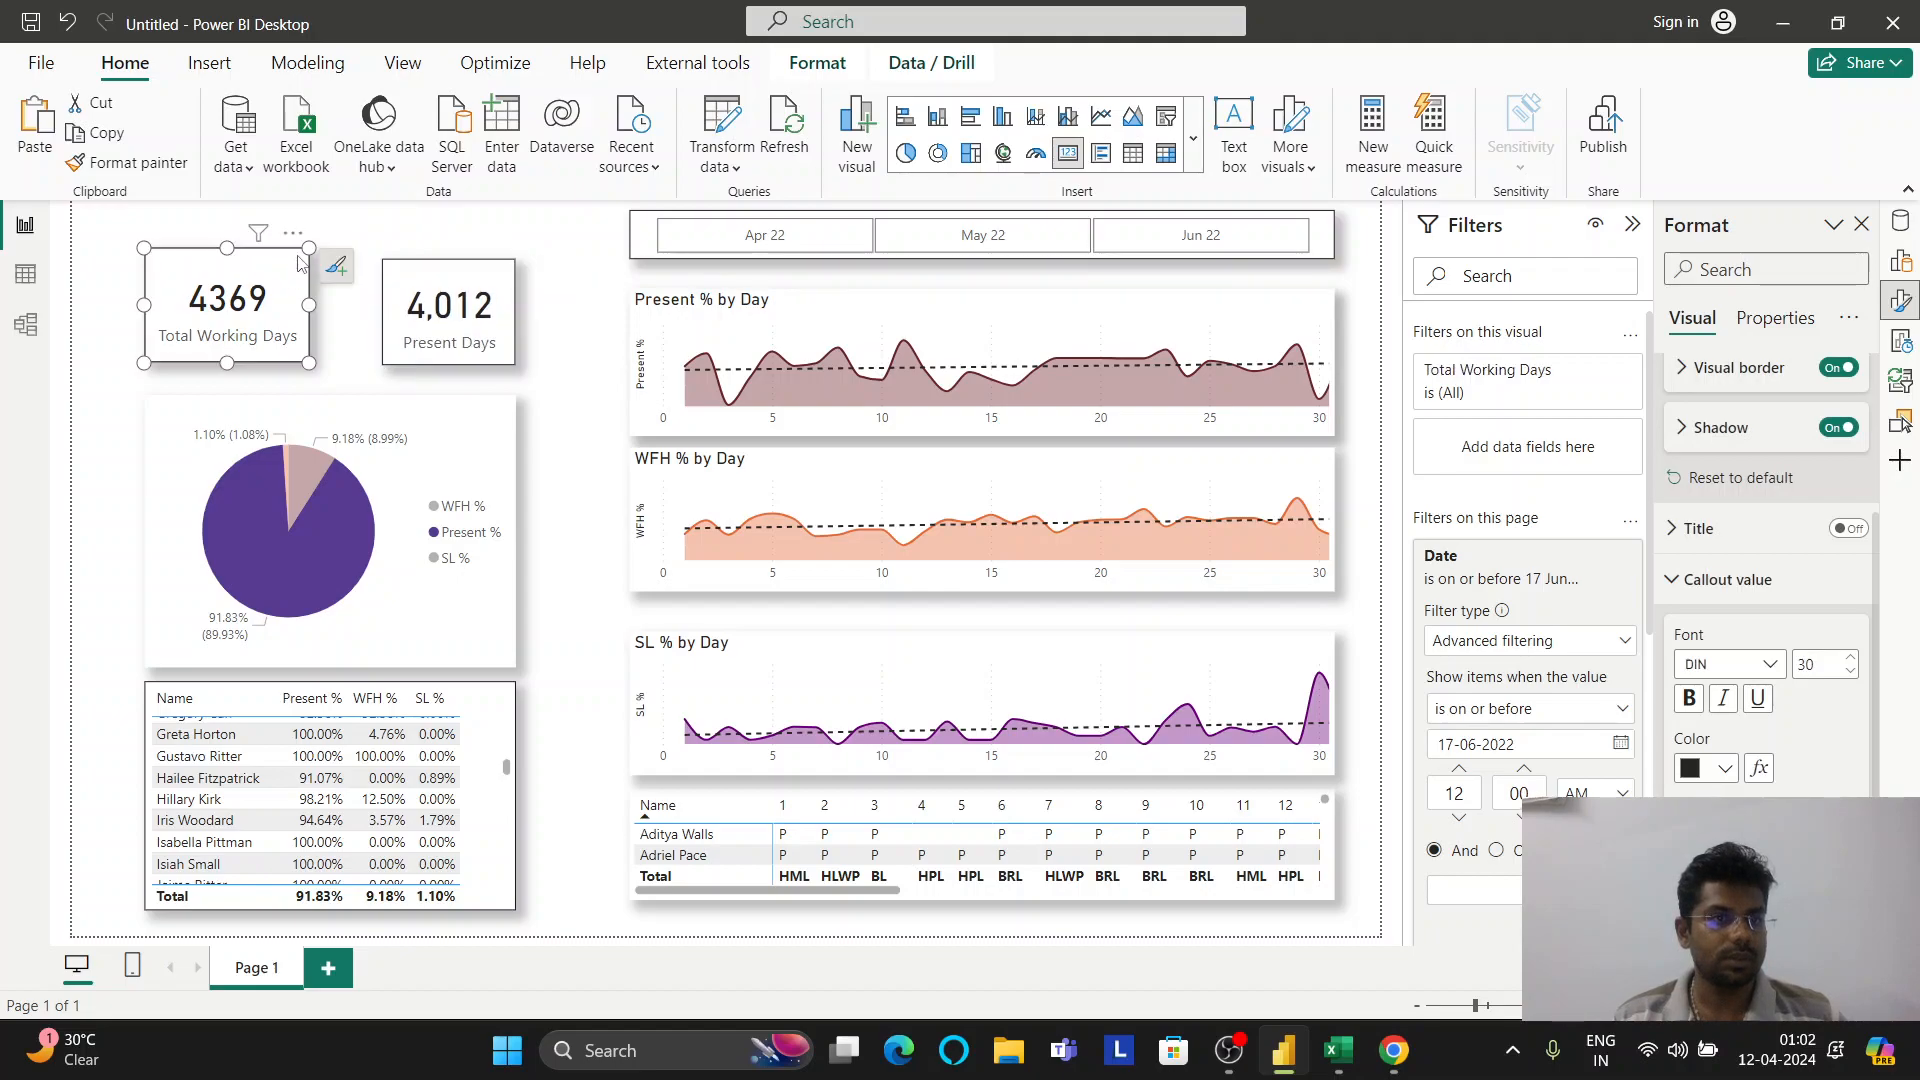
{"action": "left_click_drag", "start_coordinate": [303, 255], "coordinate": [308, 302]}
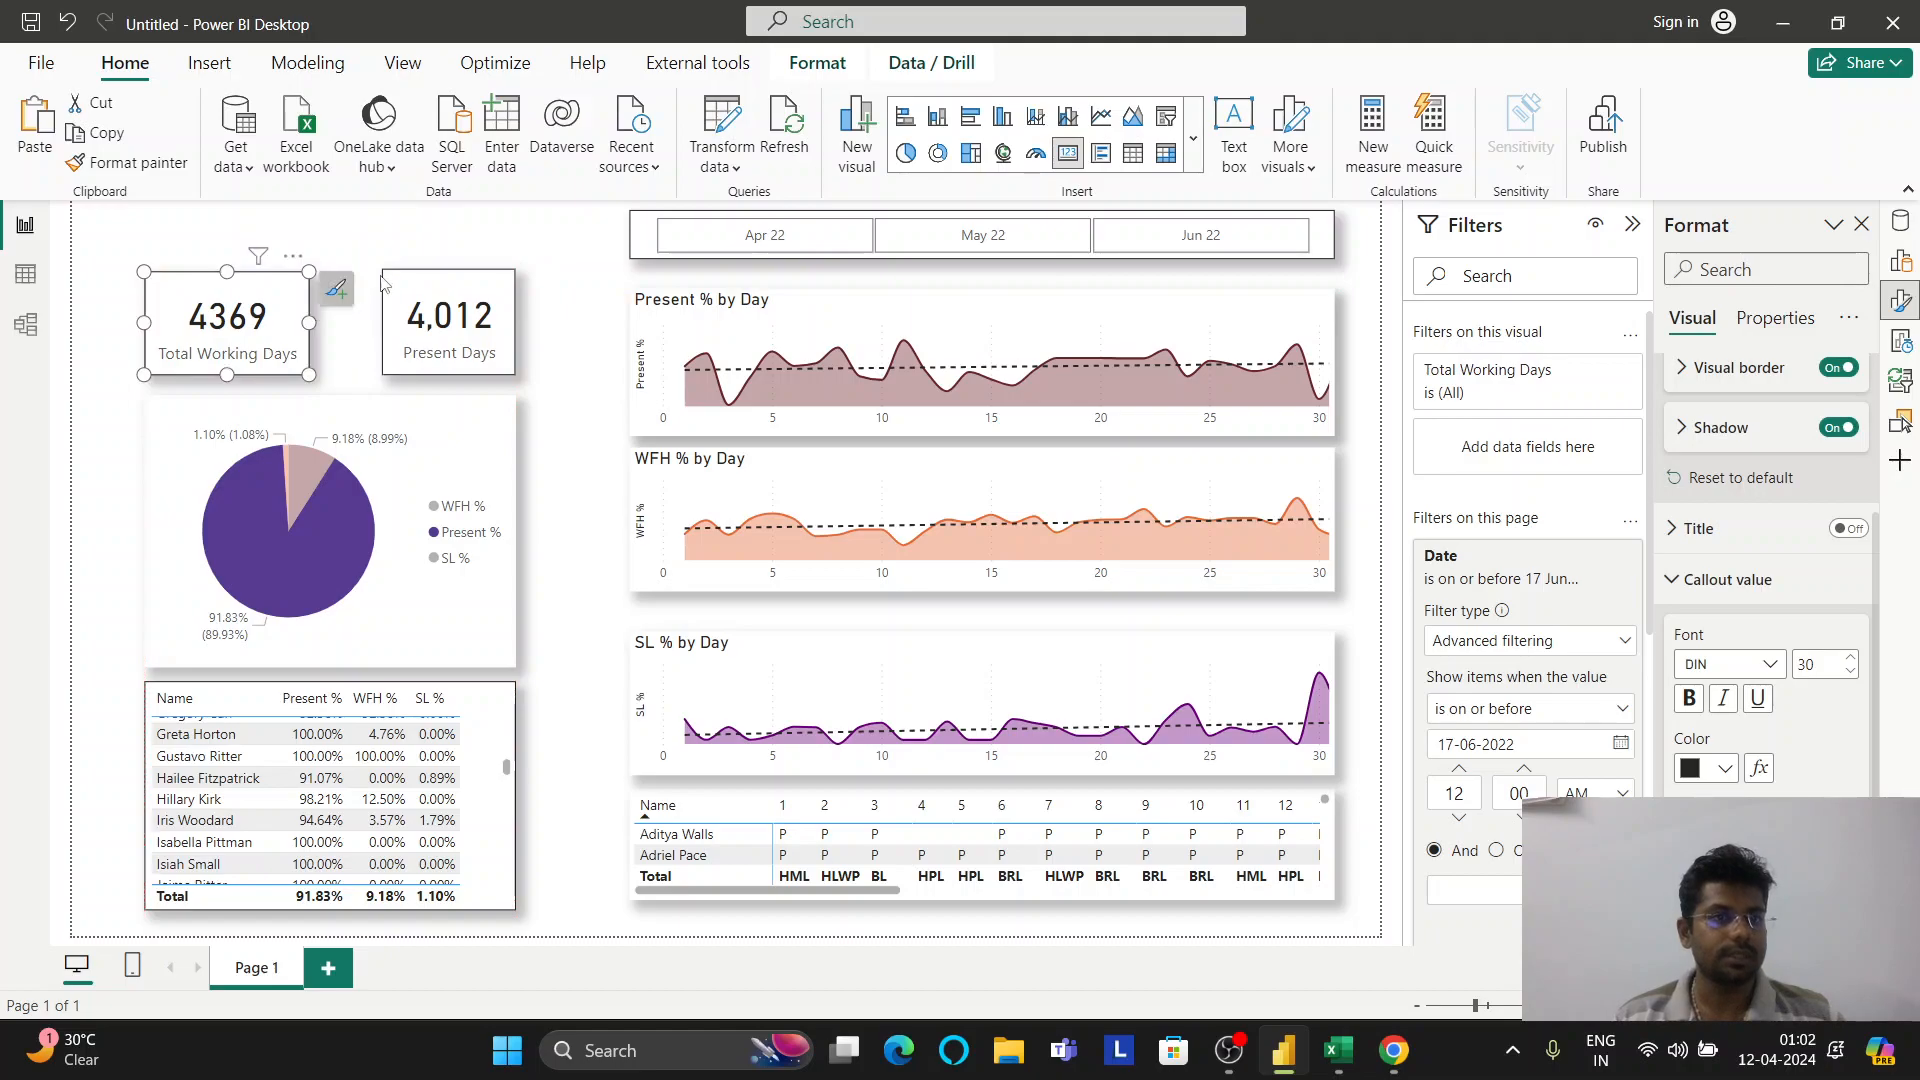
{"action": "left_click", "coordinate": [570, 290]}
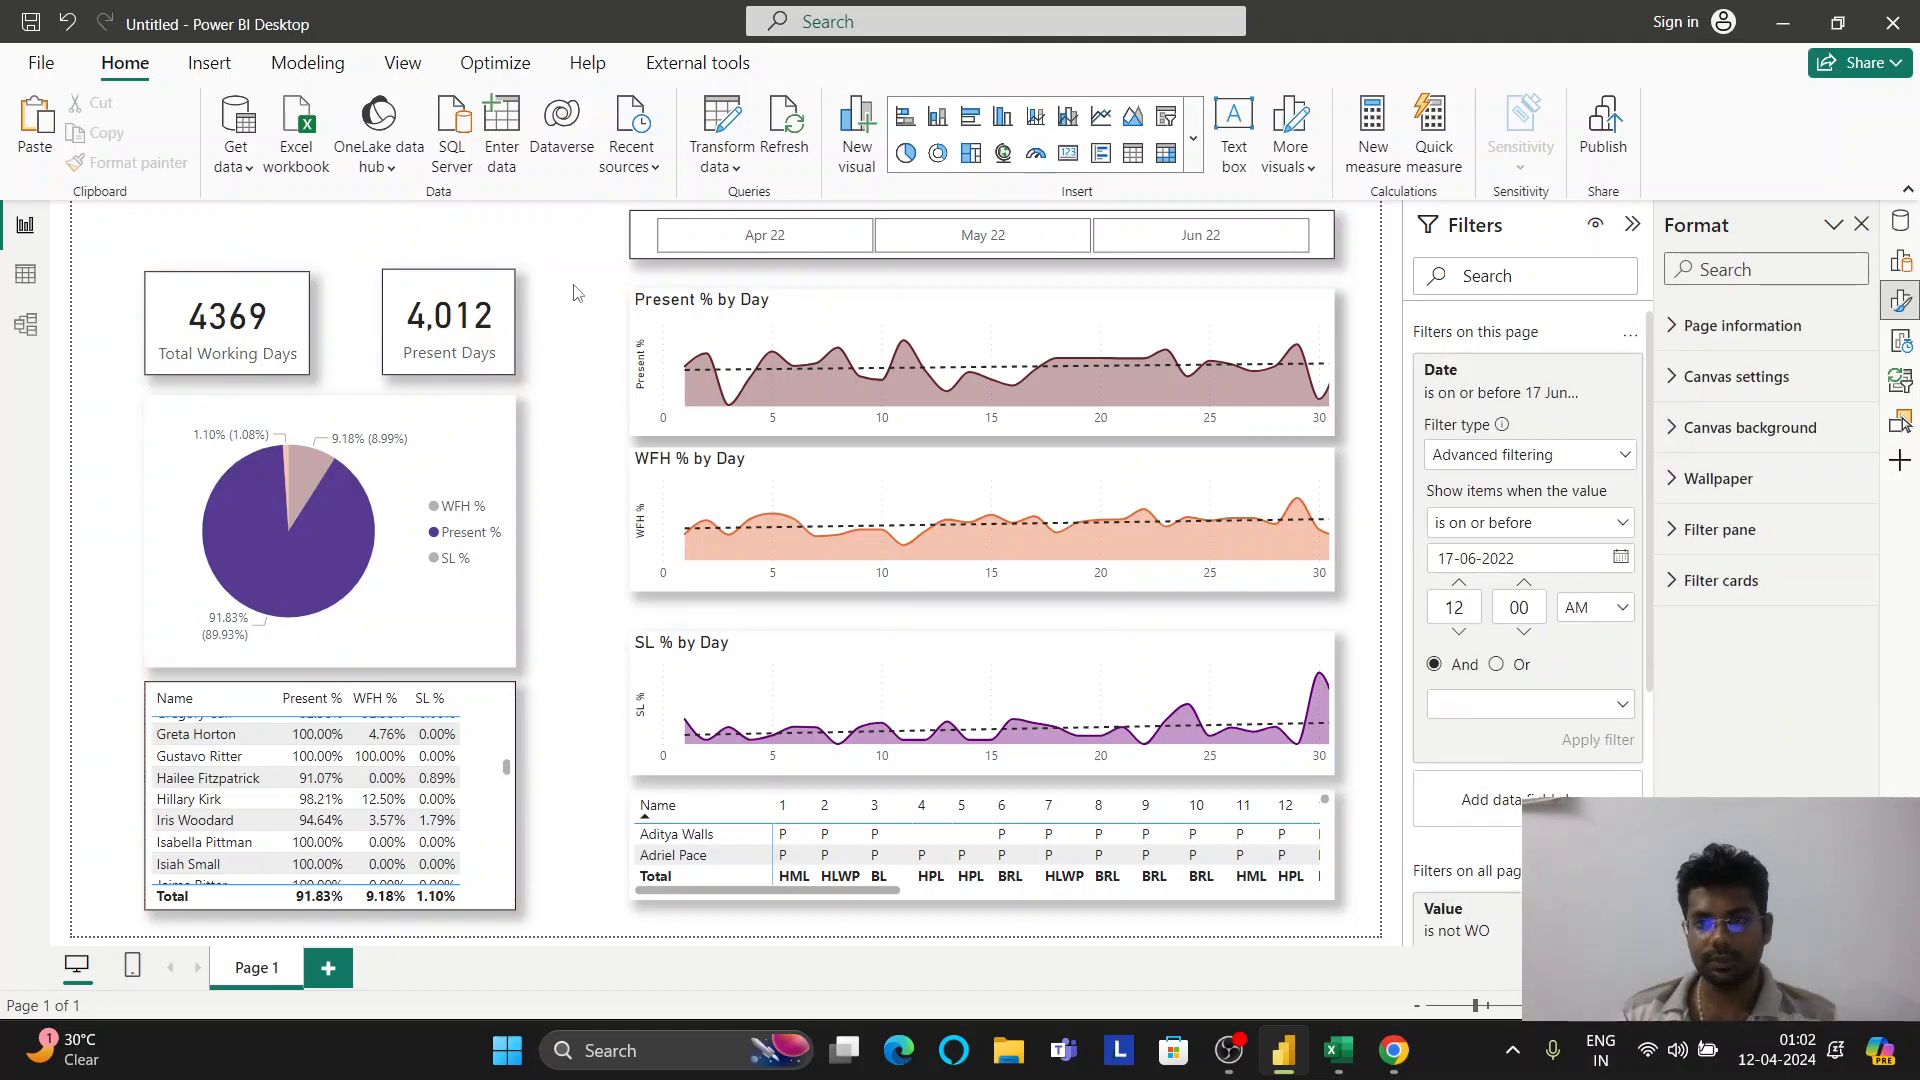
{"action": "left_click", "coordinate": [1740, 378]}
{"action": "left_click", "coordinate": [1744, 382]}
{"action": "left_click", "coordinate": [1748, 430]}
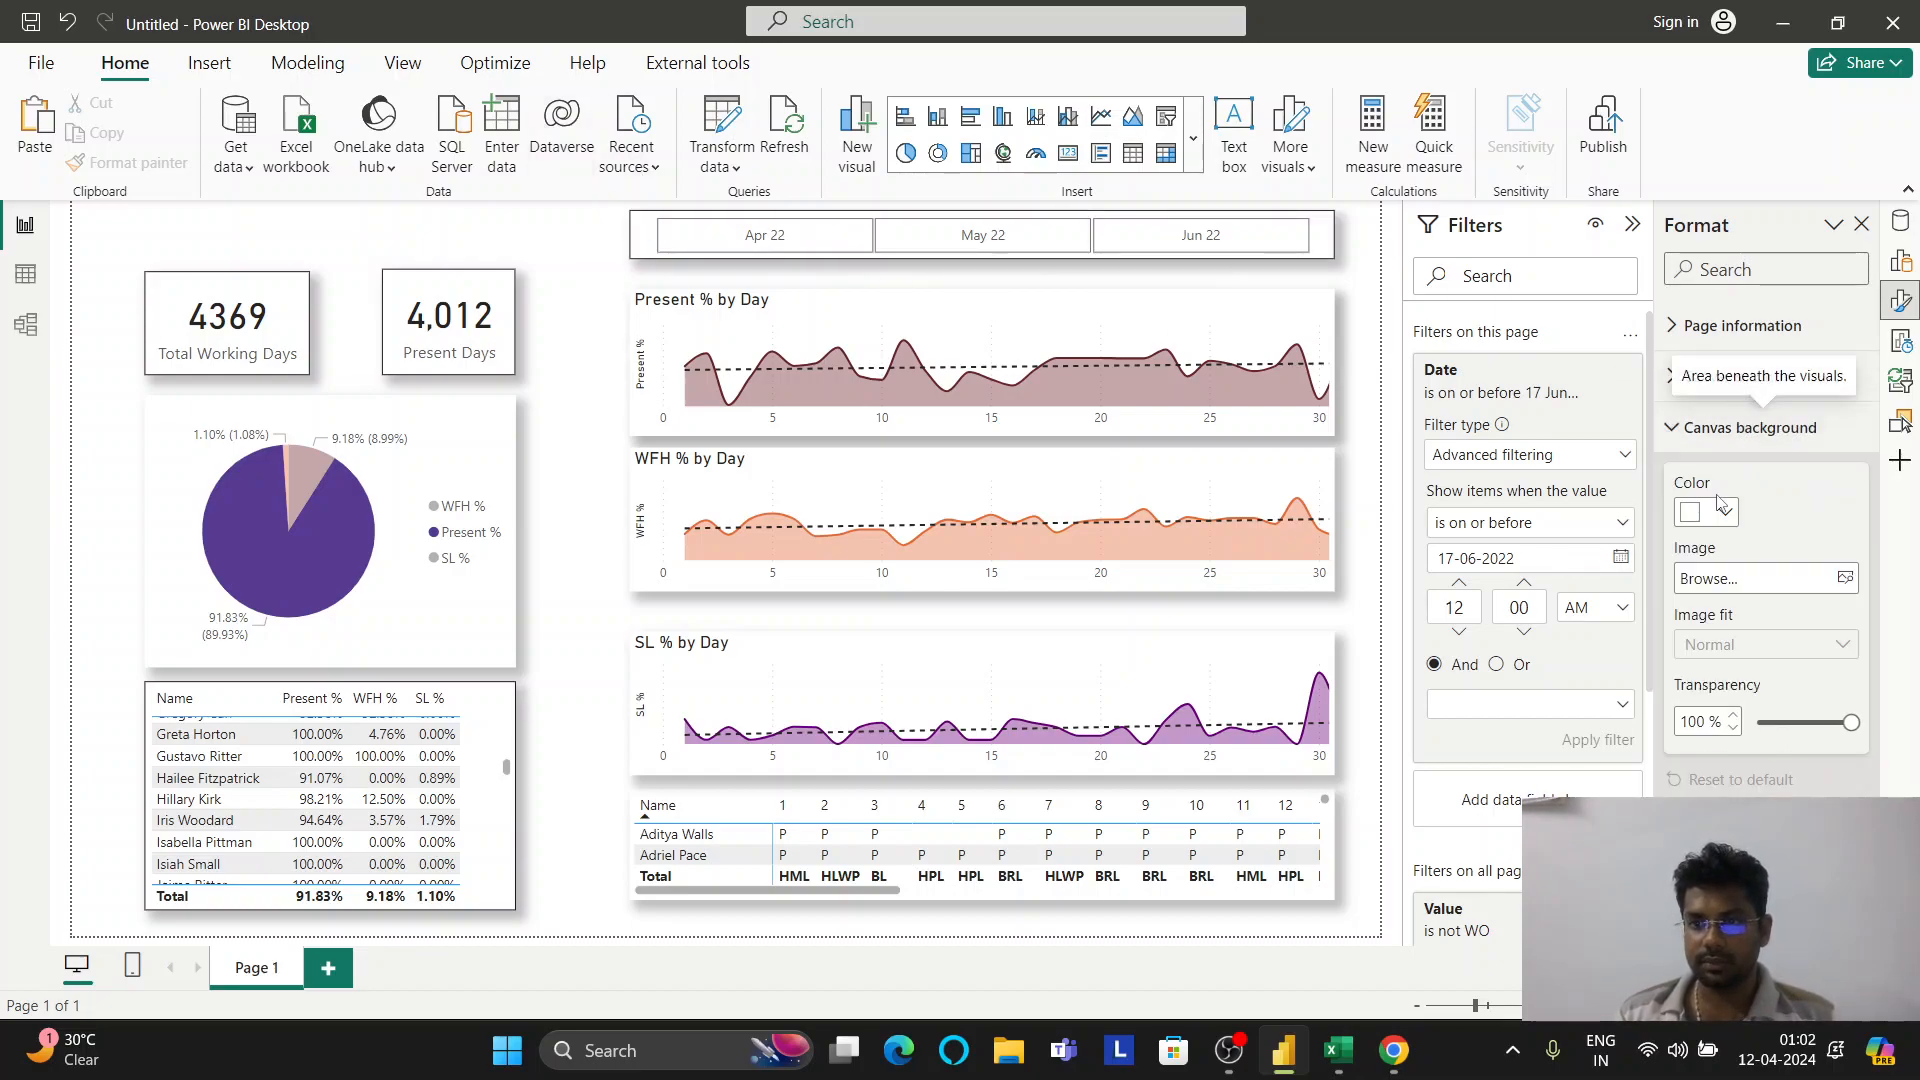
{"action": "left_click", "coordinate": [1707, 512]}
{"action": "left_click", "coordinate": [1581, 599]}
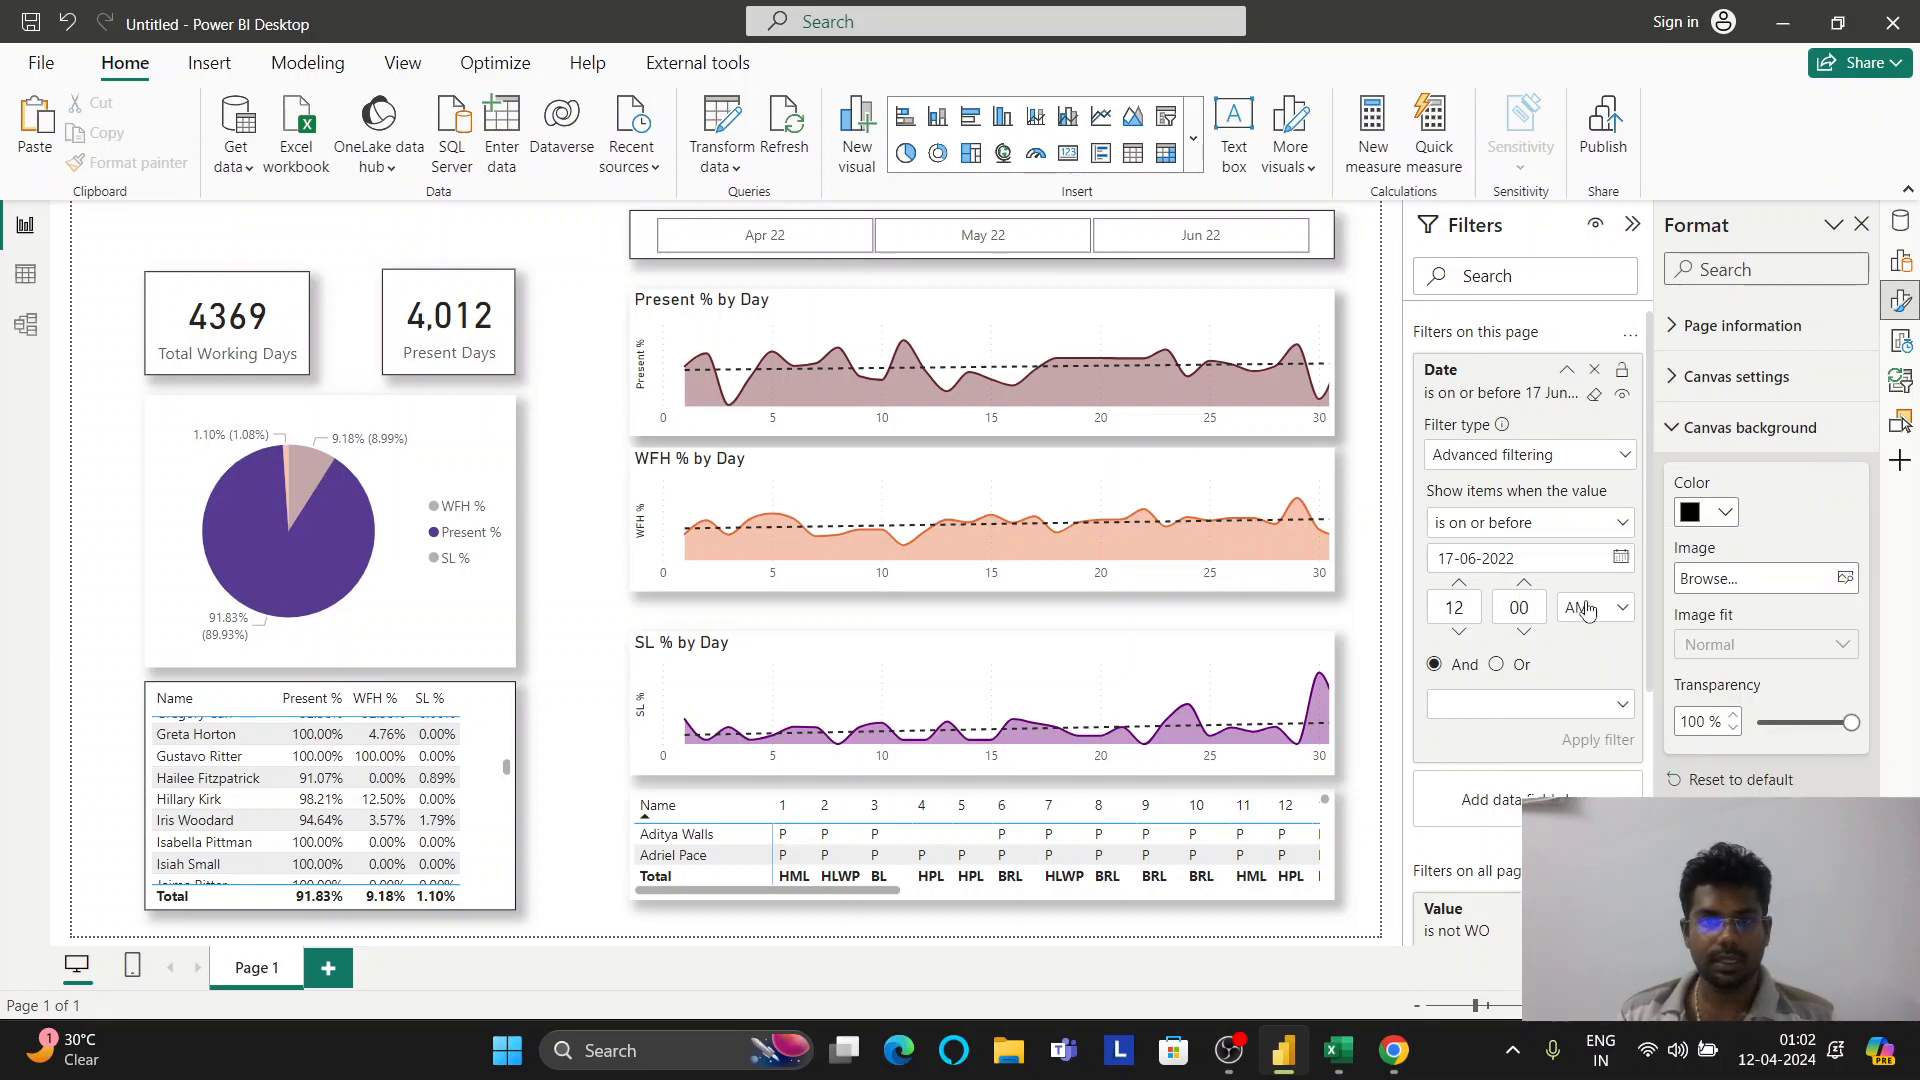
{"action": "left_click", "coordinate": [1721, 513]}
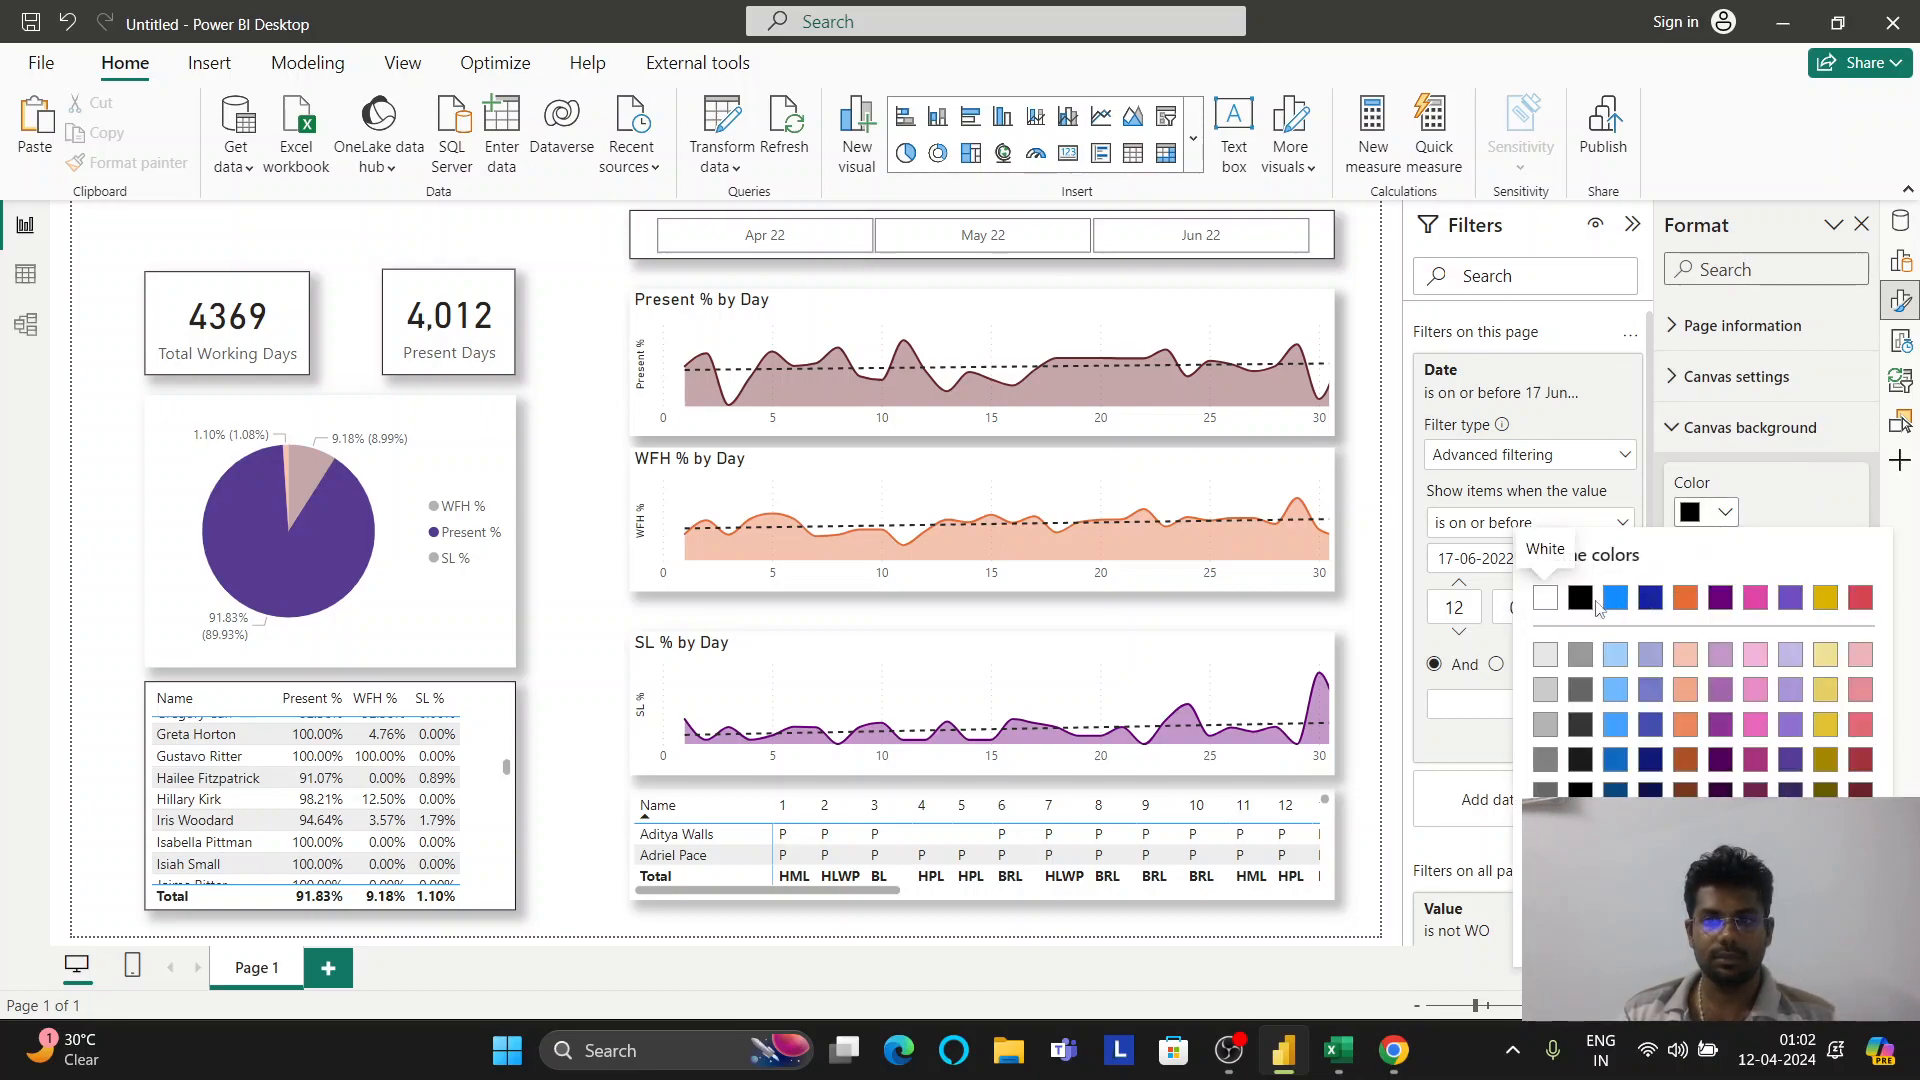
{"action": "left_click", "coordinate": [1546, 600]}
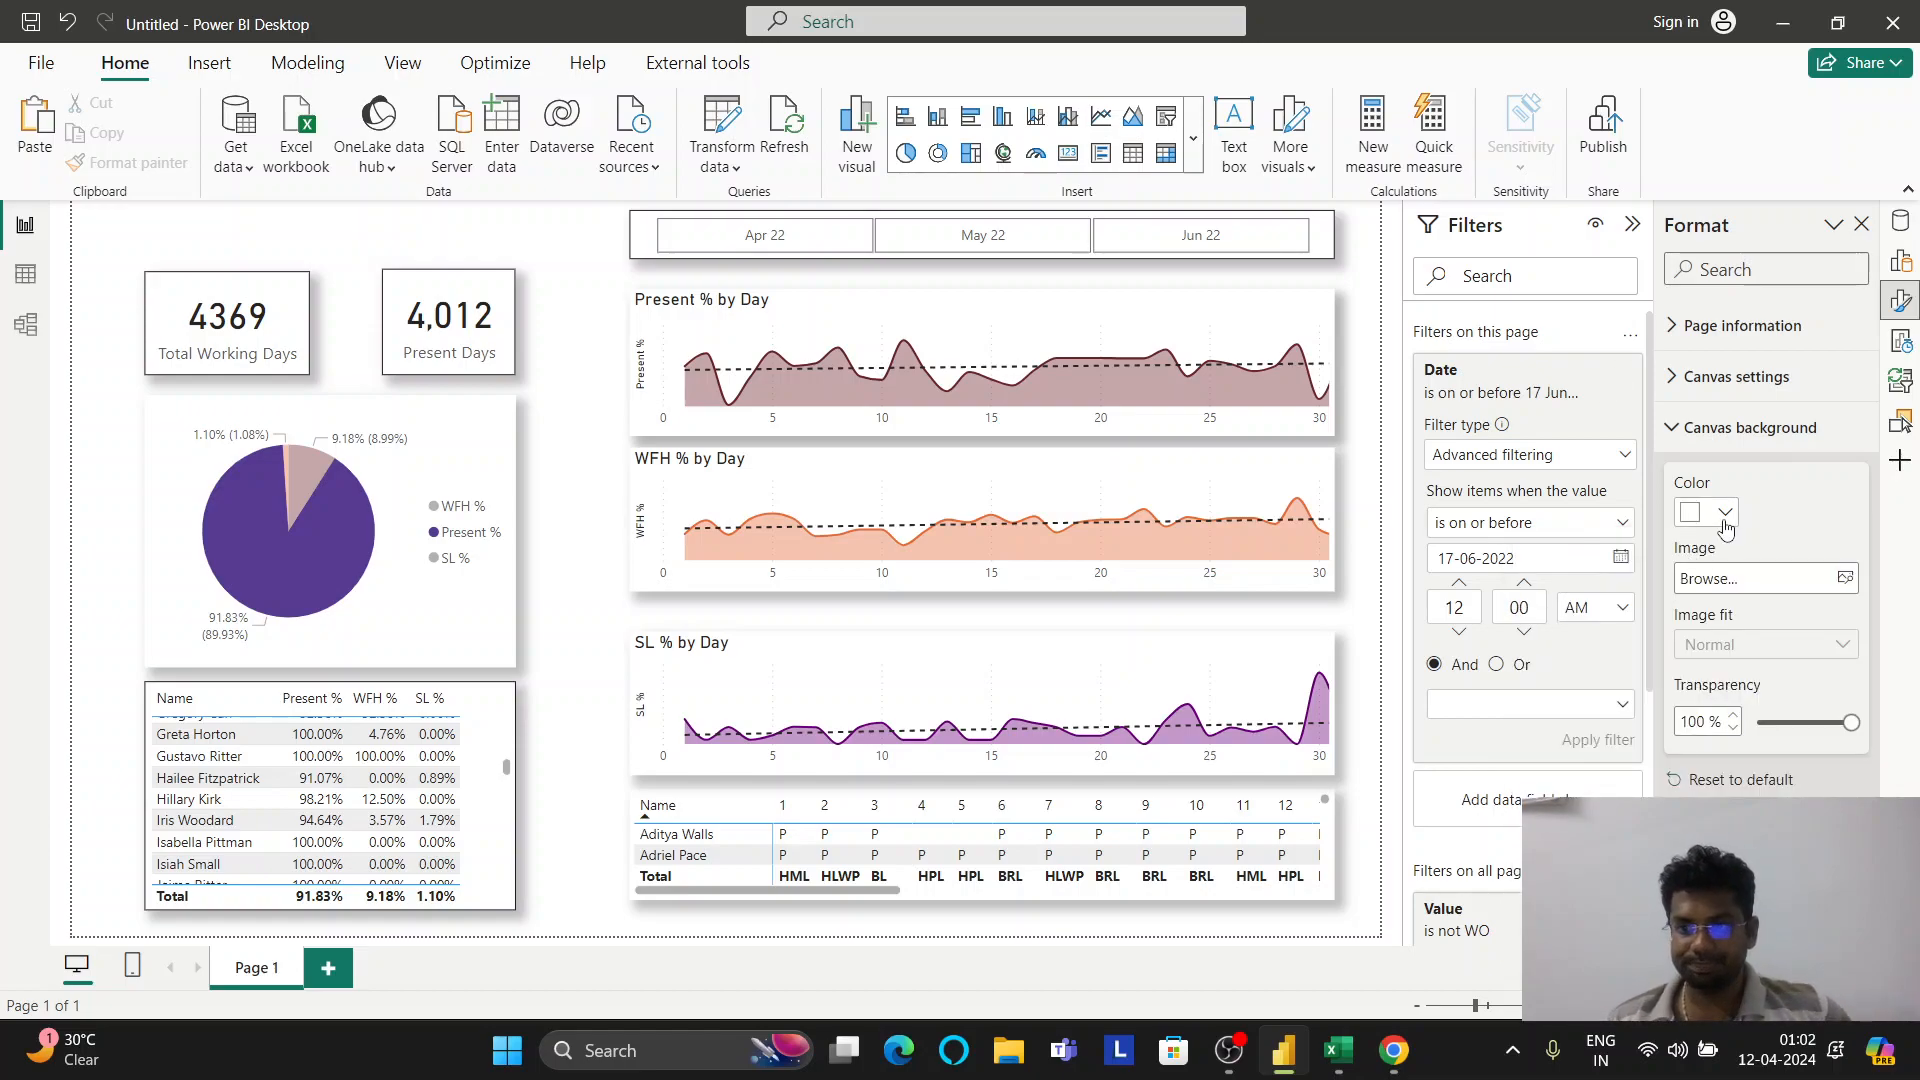
{"action": "scroll", "coordinate": [1715, 570], "scroll_direction": "down", "scroll_amount": 5}
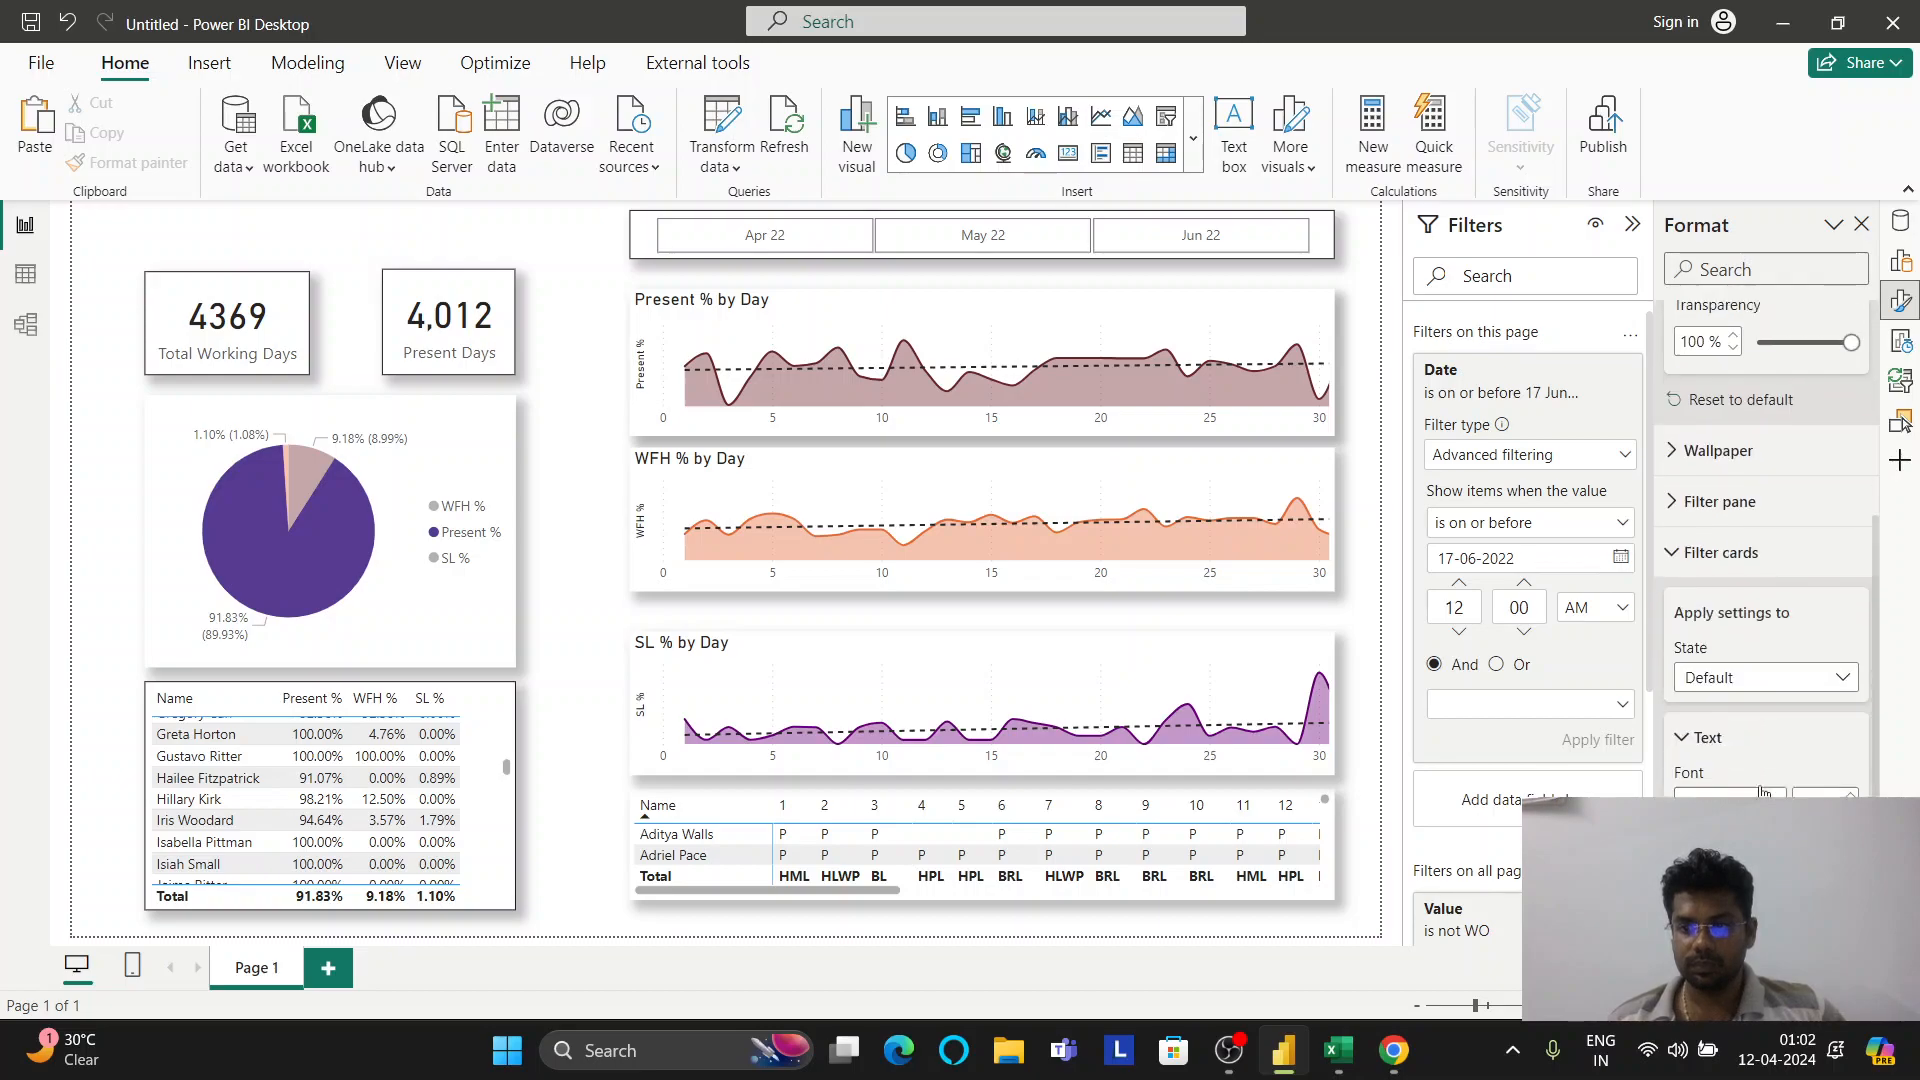
{"action": "scroll", "coordinate": [1719, 568], "scroll_direction": "up", "scroll_amount": 1}
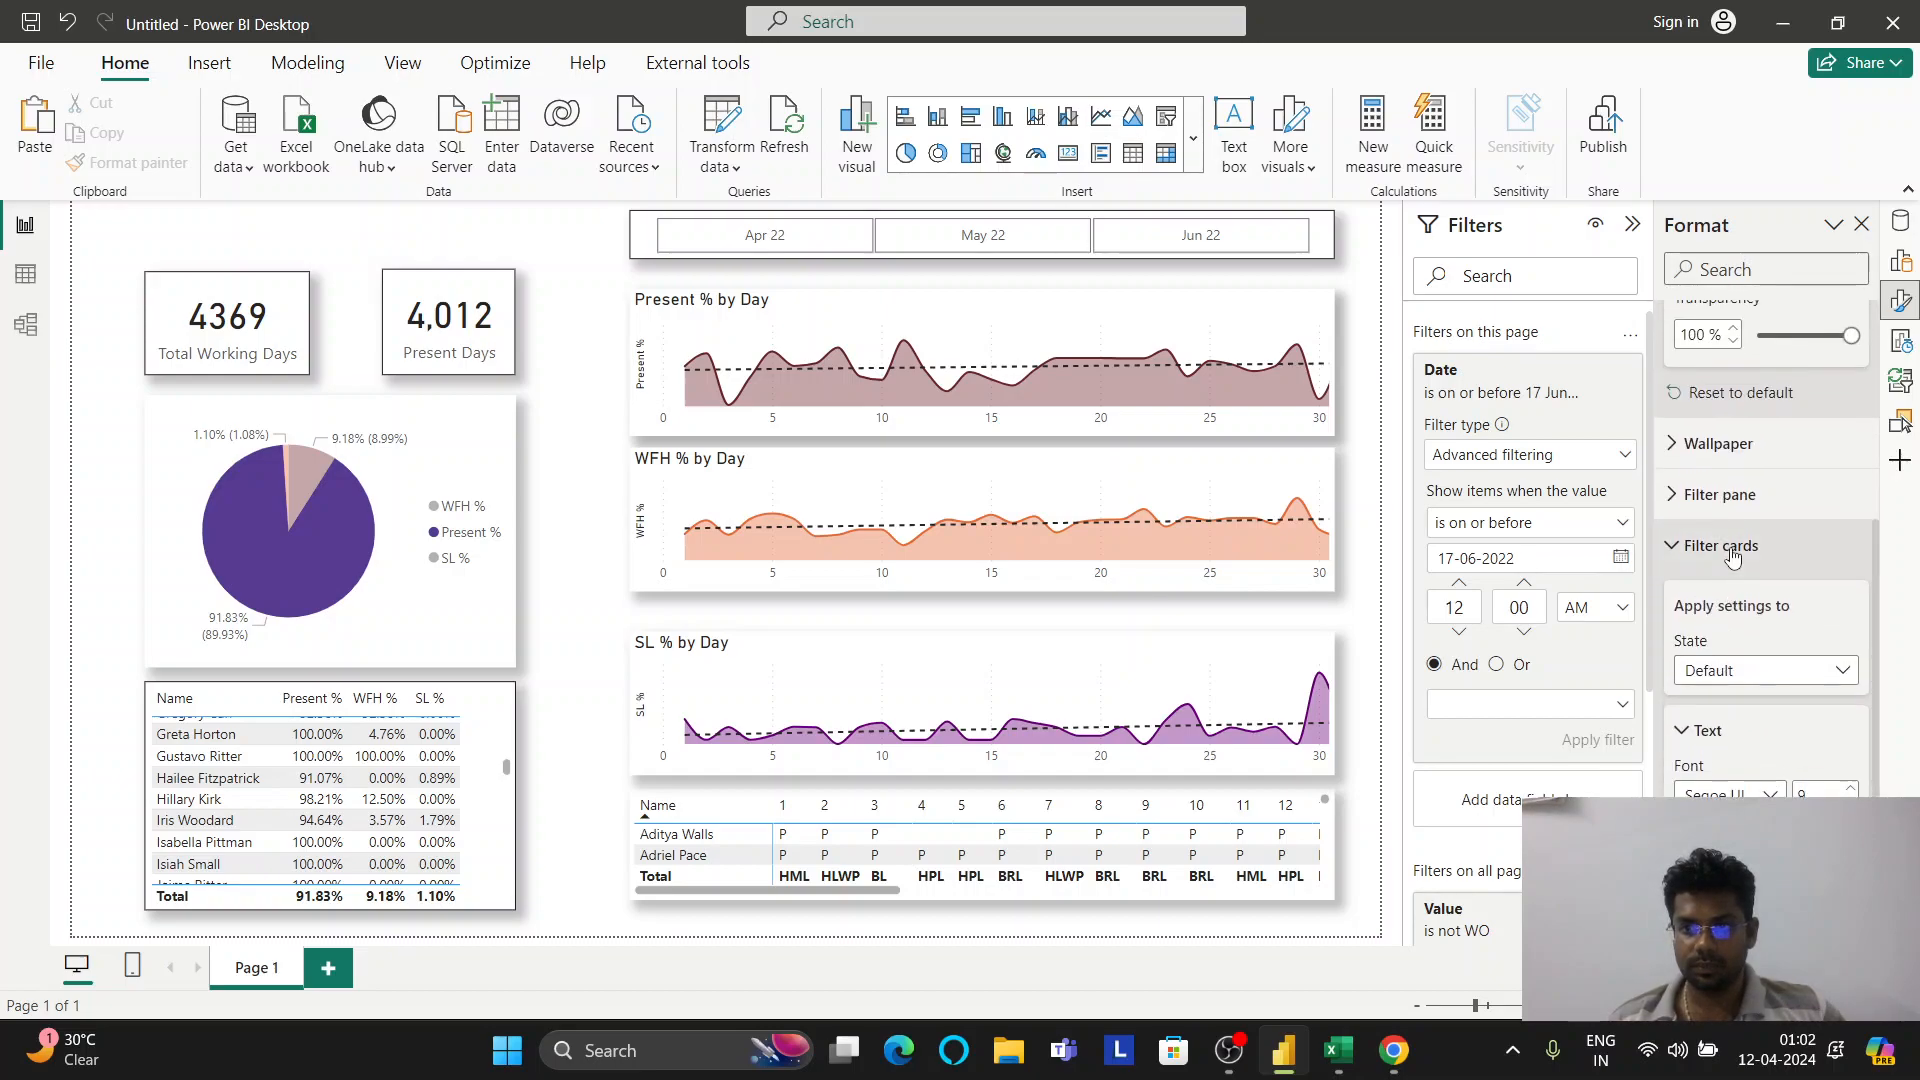
{"action": "scroll", "coordinate": [1740, 556], "scroll_direction": "up", "scroll_amount": 3}
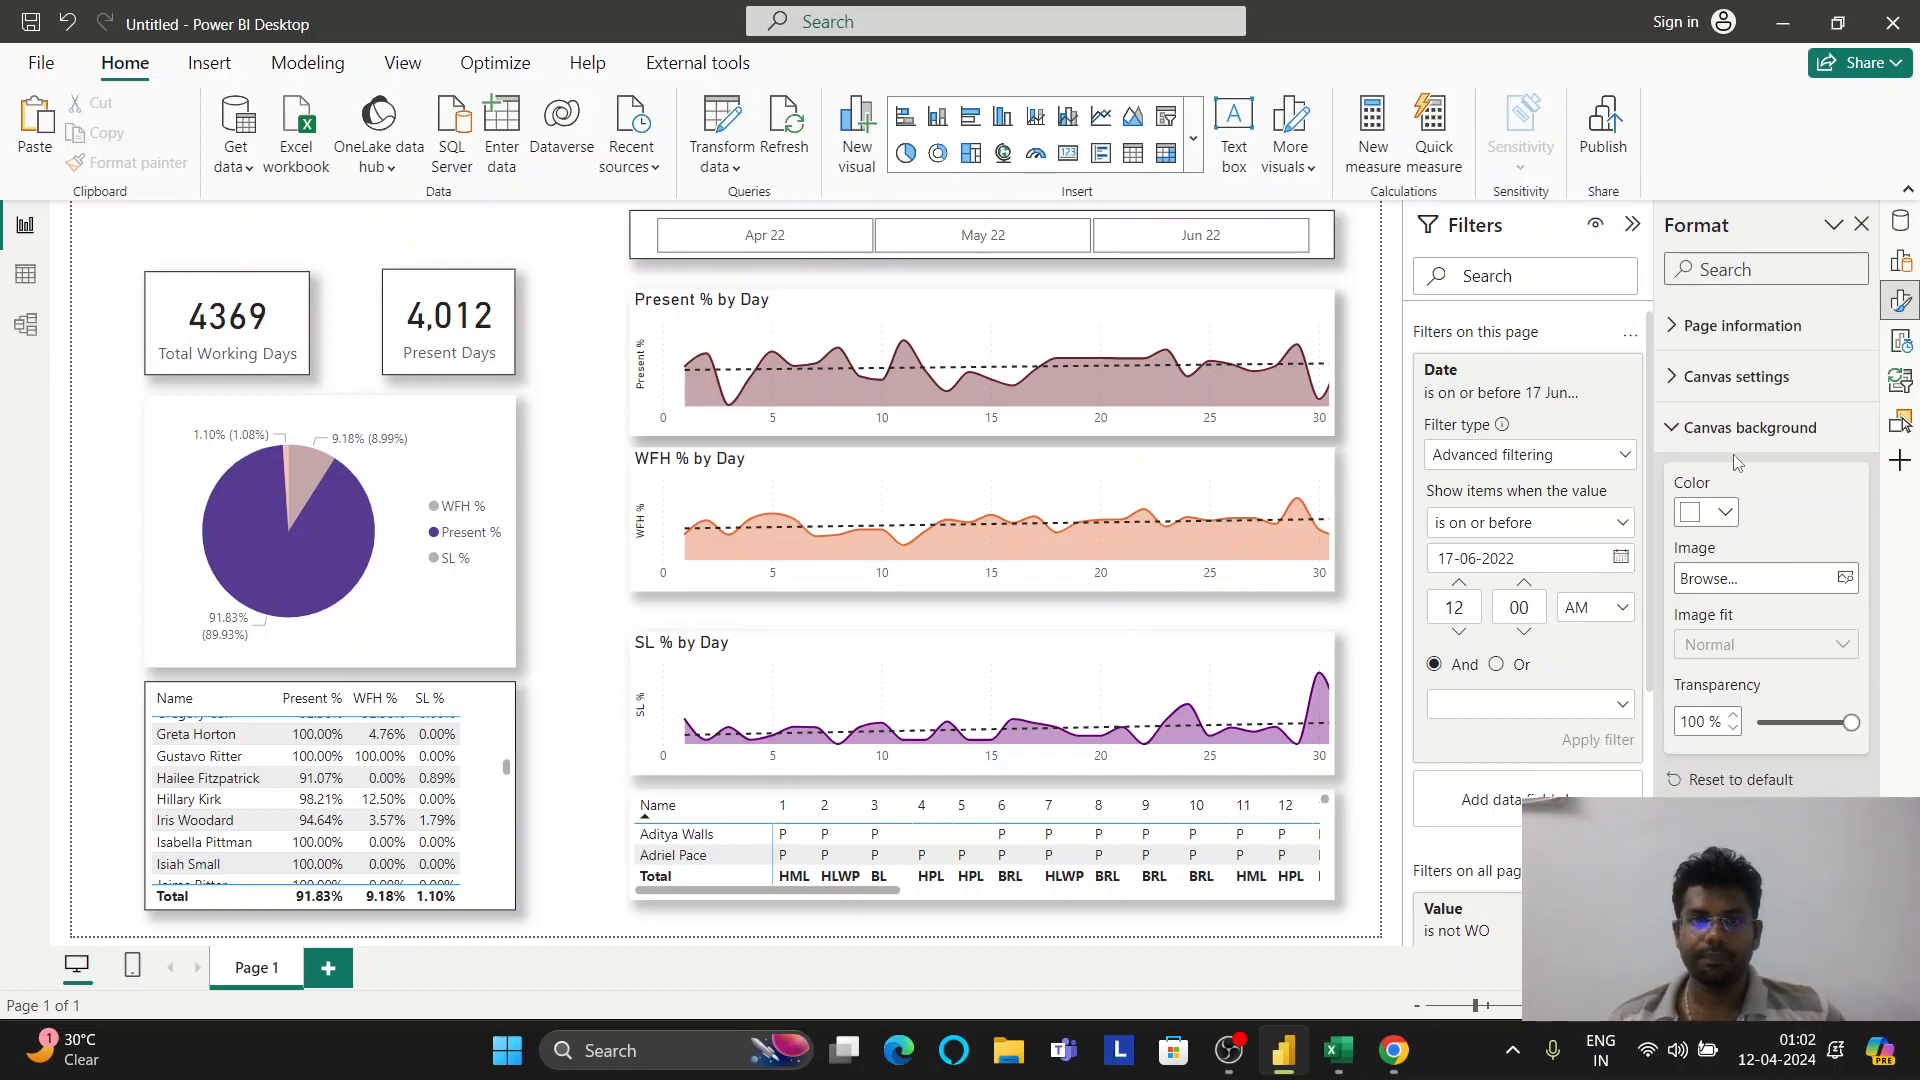
{"action": "left_click", "coordinate": [766, 240]}
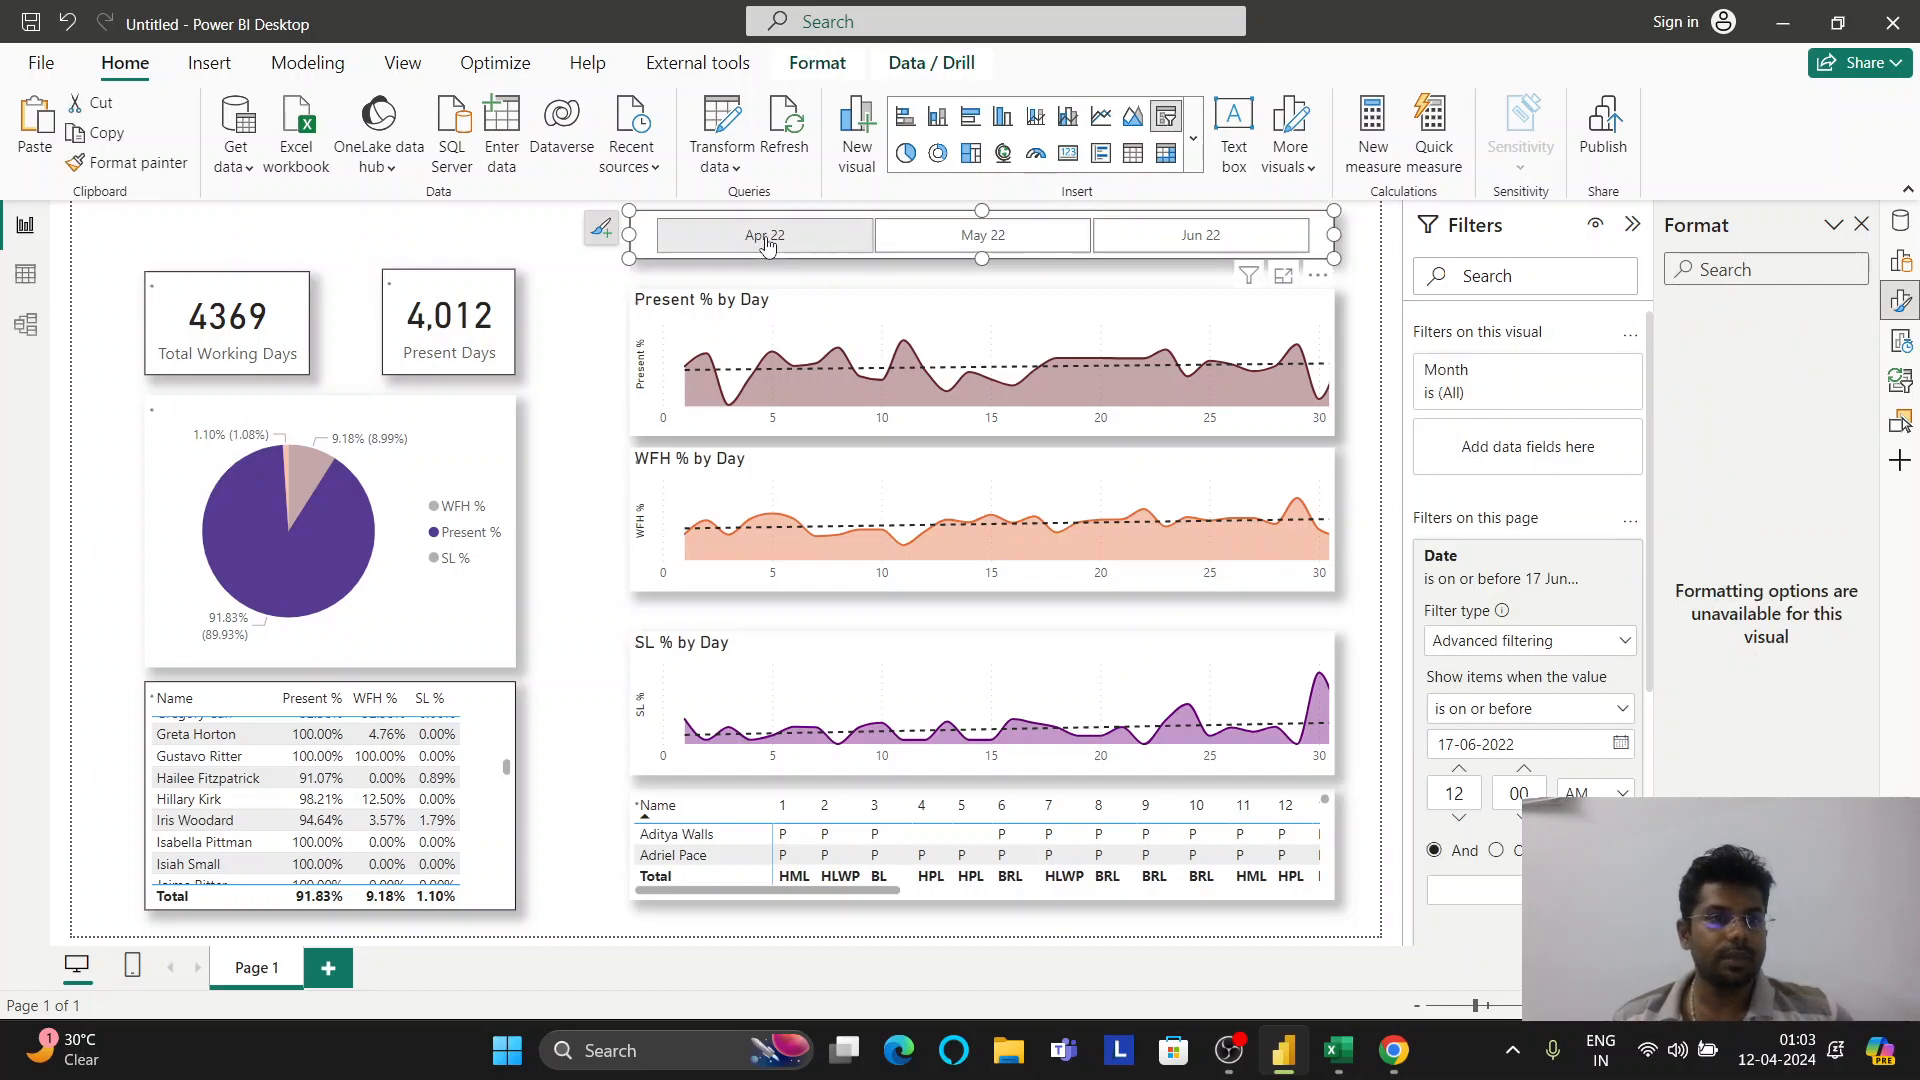
{"action": "left_click", "coordinate": [1020, 237]}
{"action": "left_click", "coordinate": [1165, 240]}
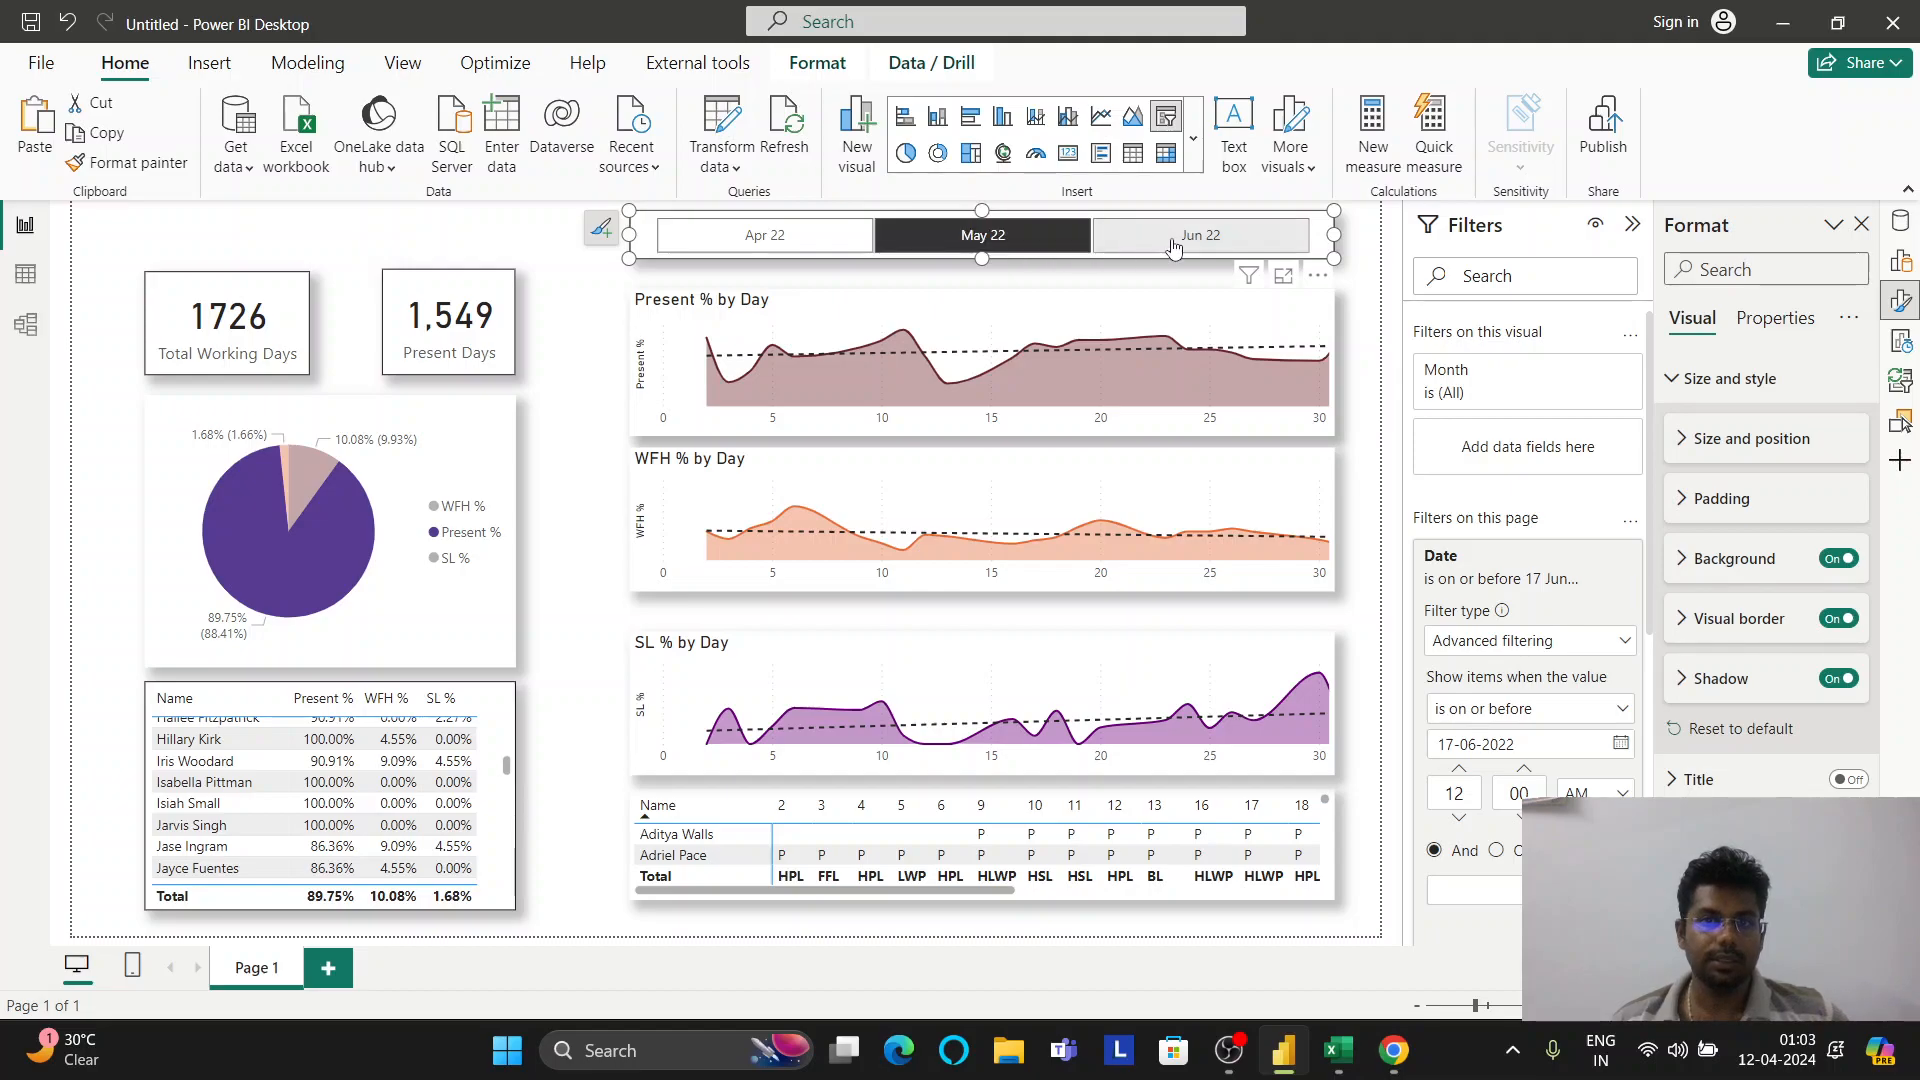
{"action": "left_click", "coordinate": [746, 245]}
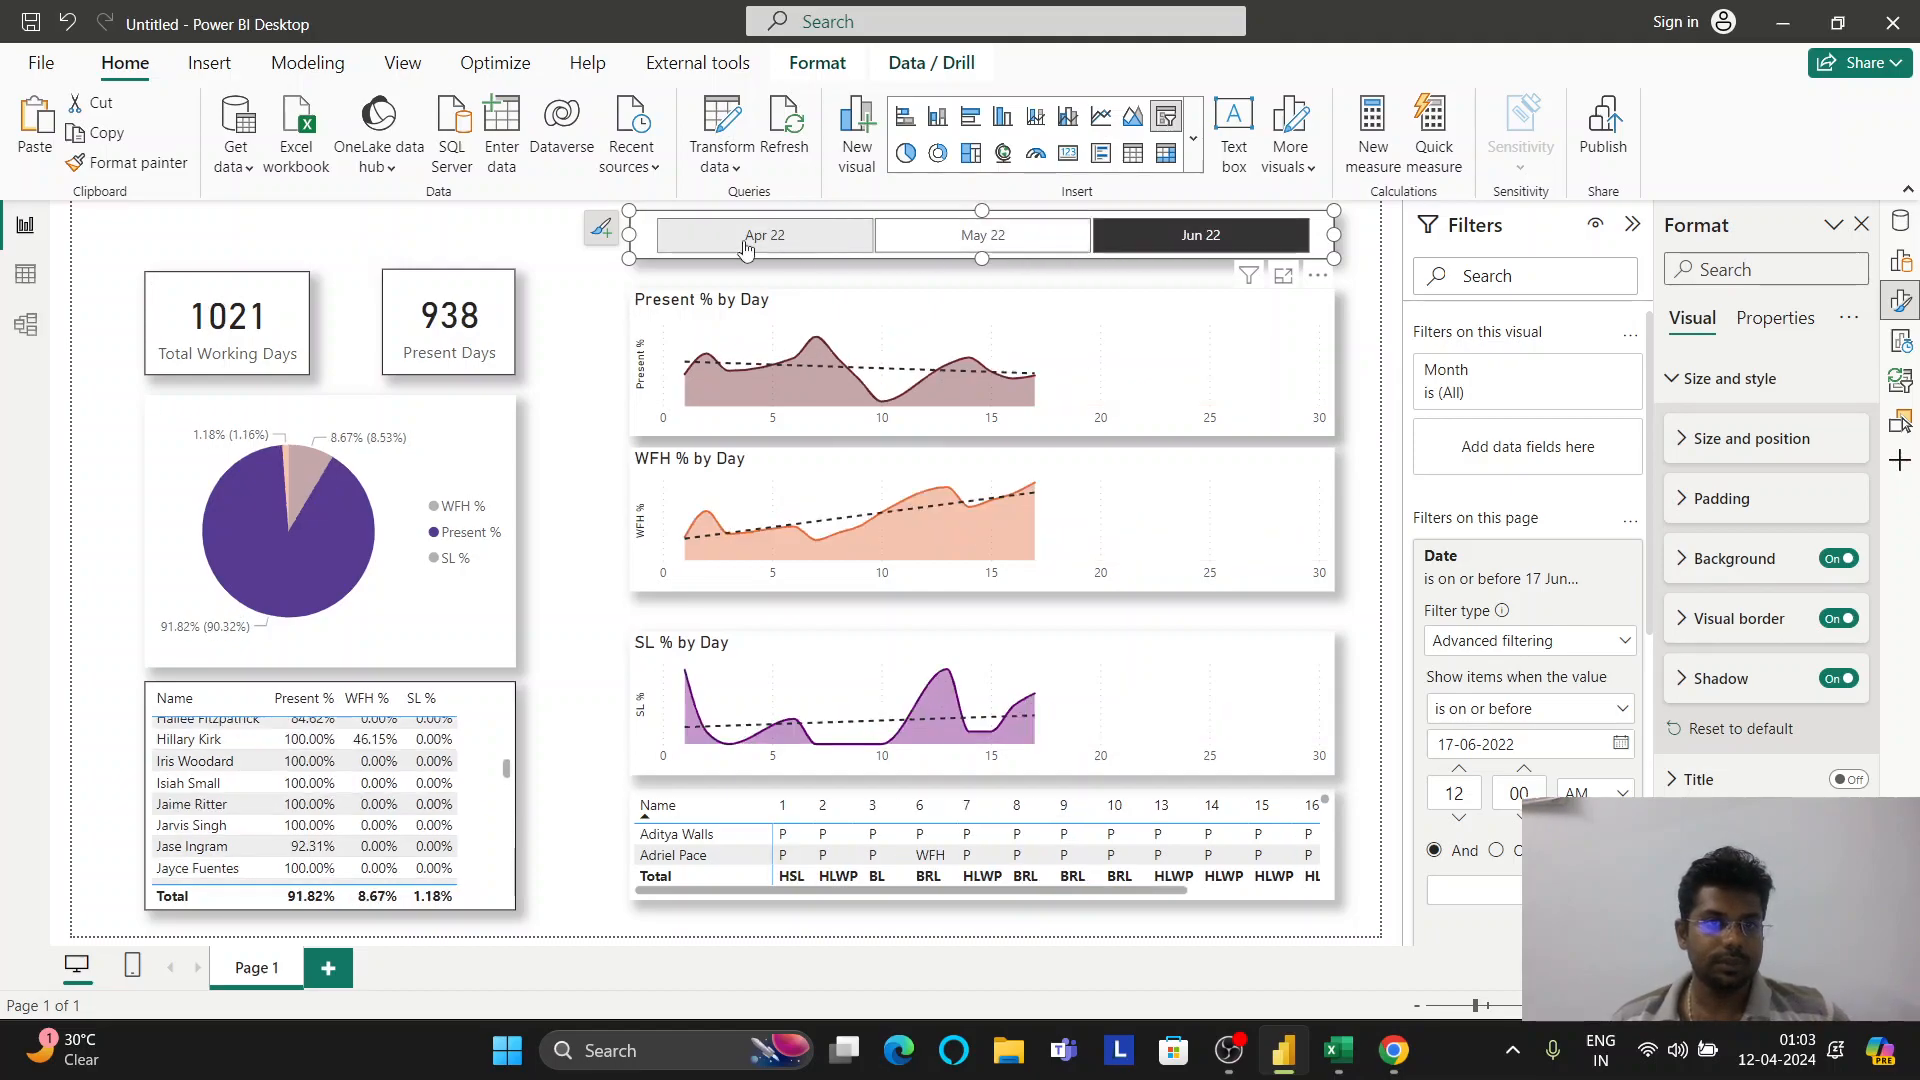
{"action": "left_click", "coordinate": [556, 337]}
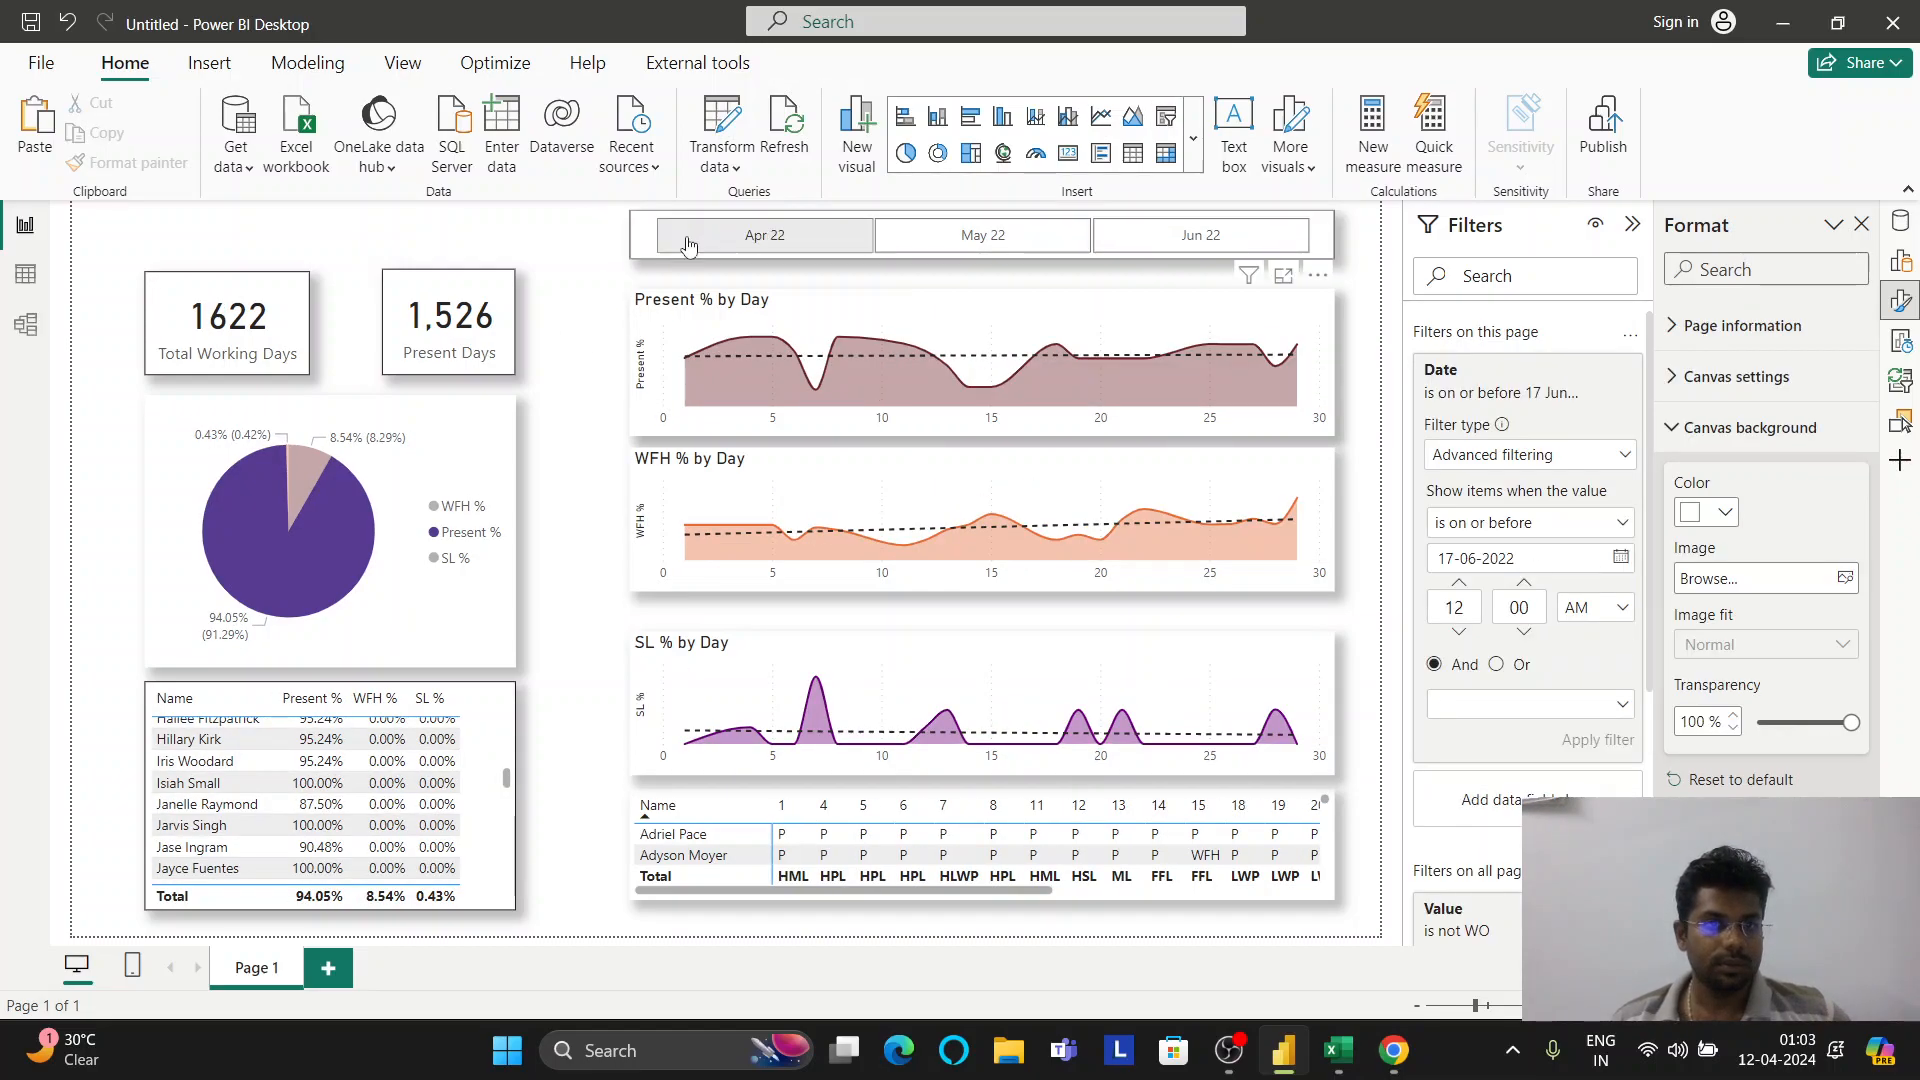
{"action": "left_click", "coordinate": [762, 245]}
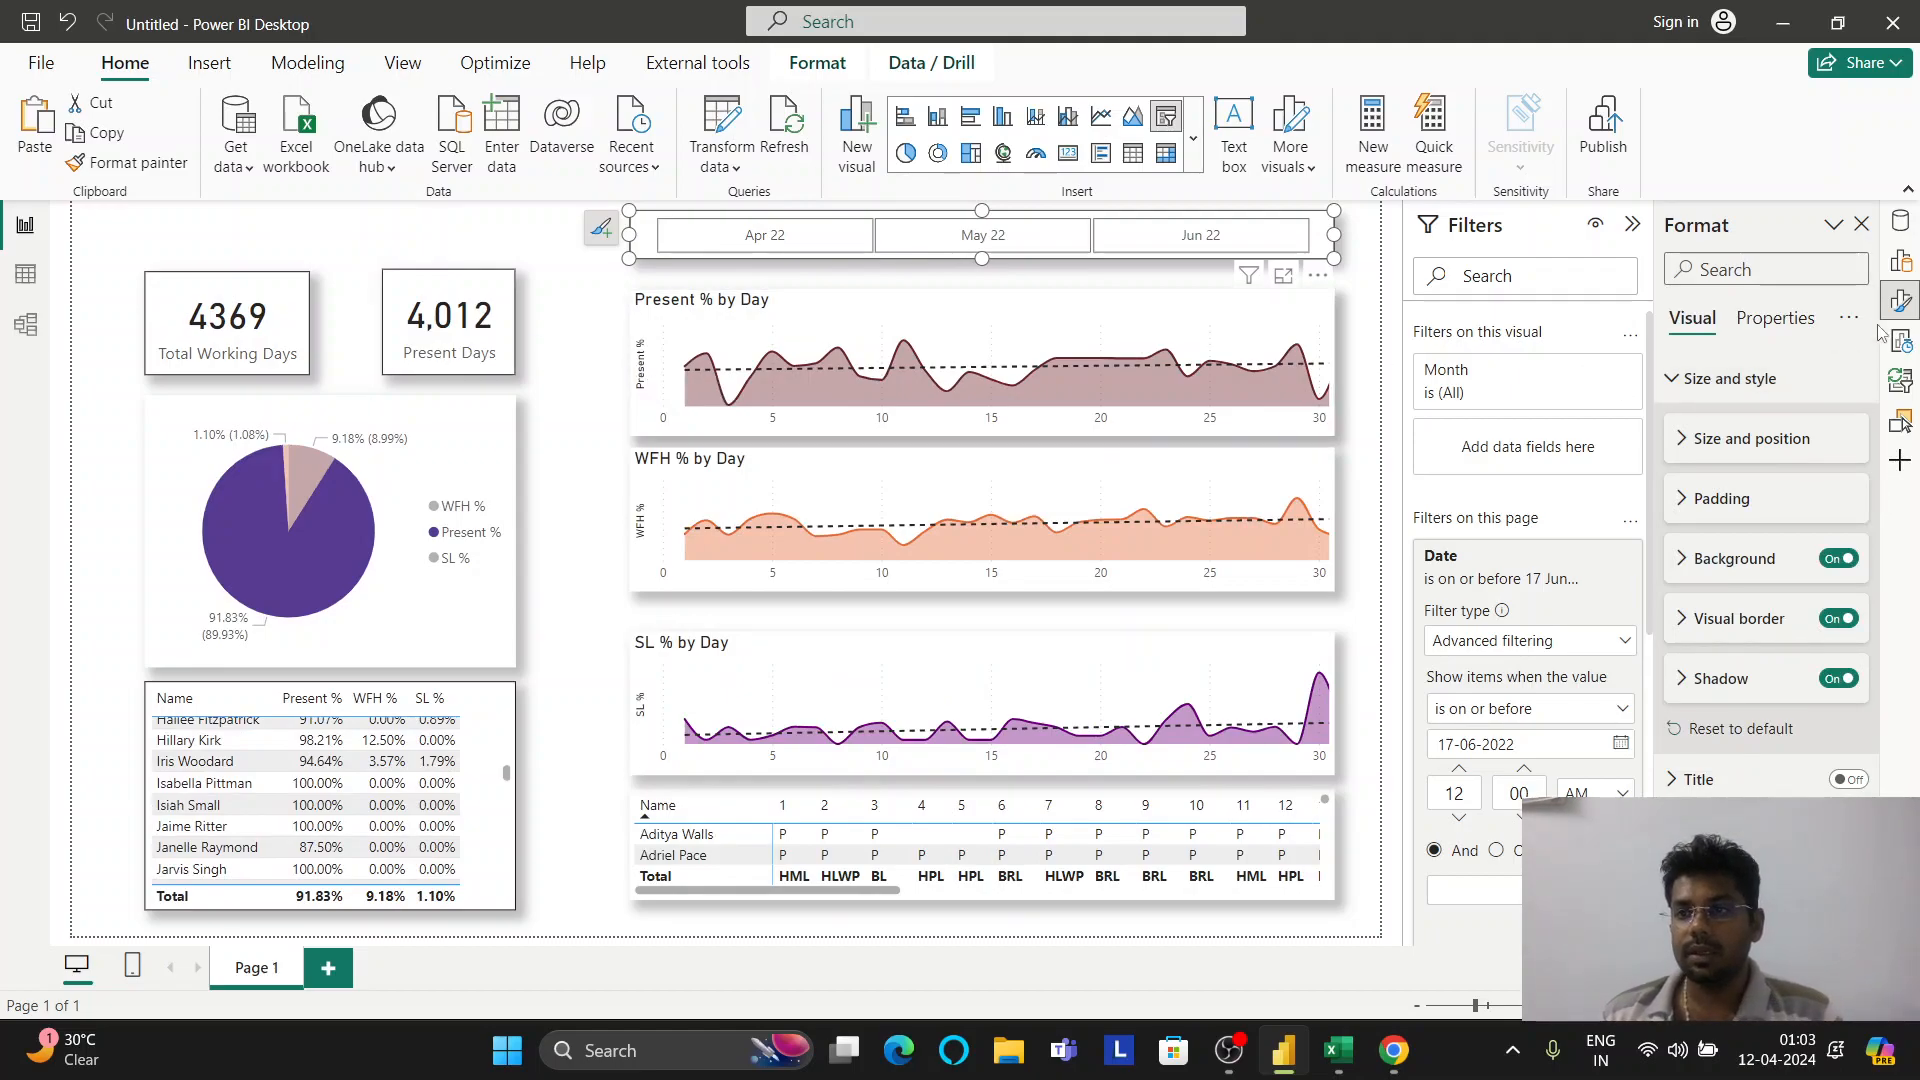
Collapse the Filters pane and try orange, then black, as the canvas background colour
{"action": "left_click", "coordinate": [607, 320]}
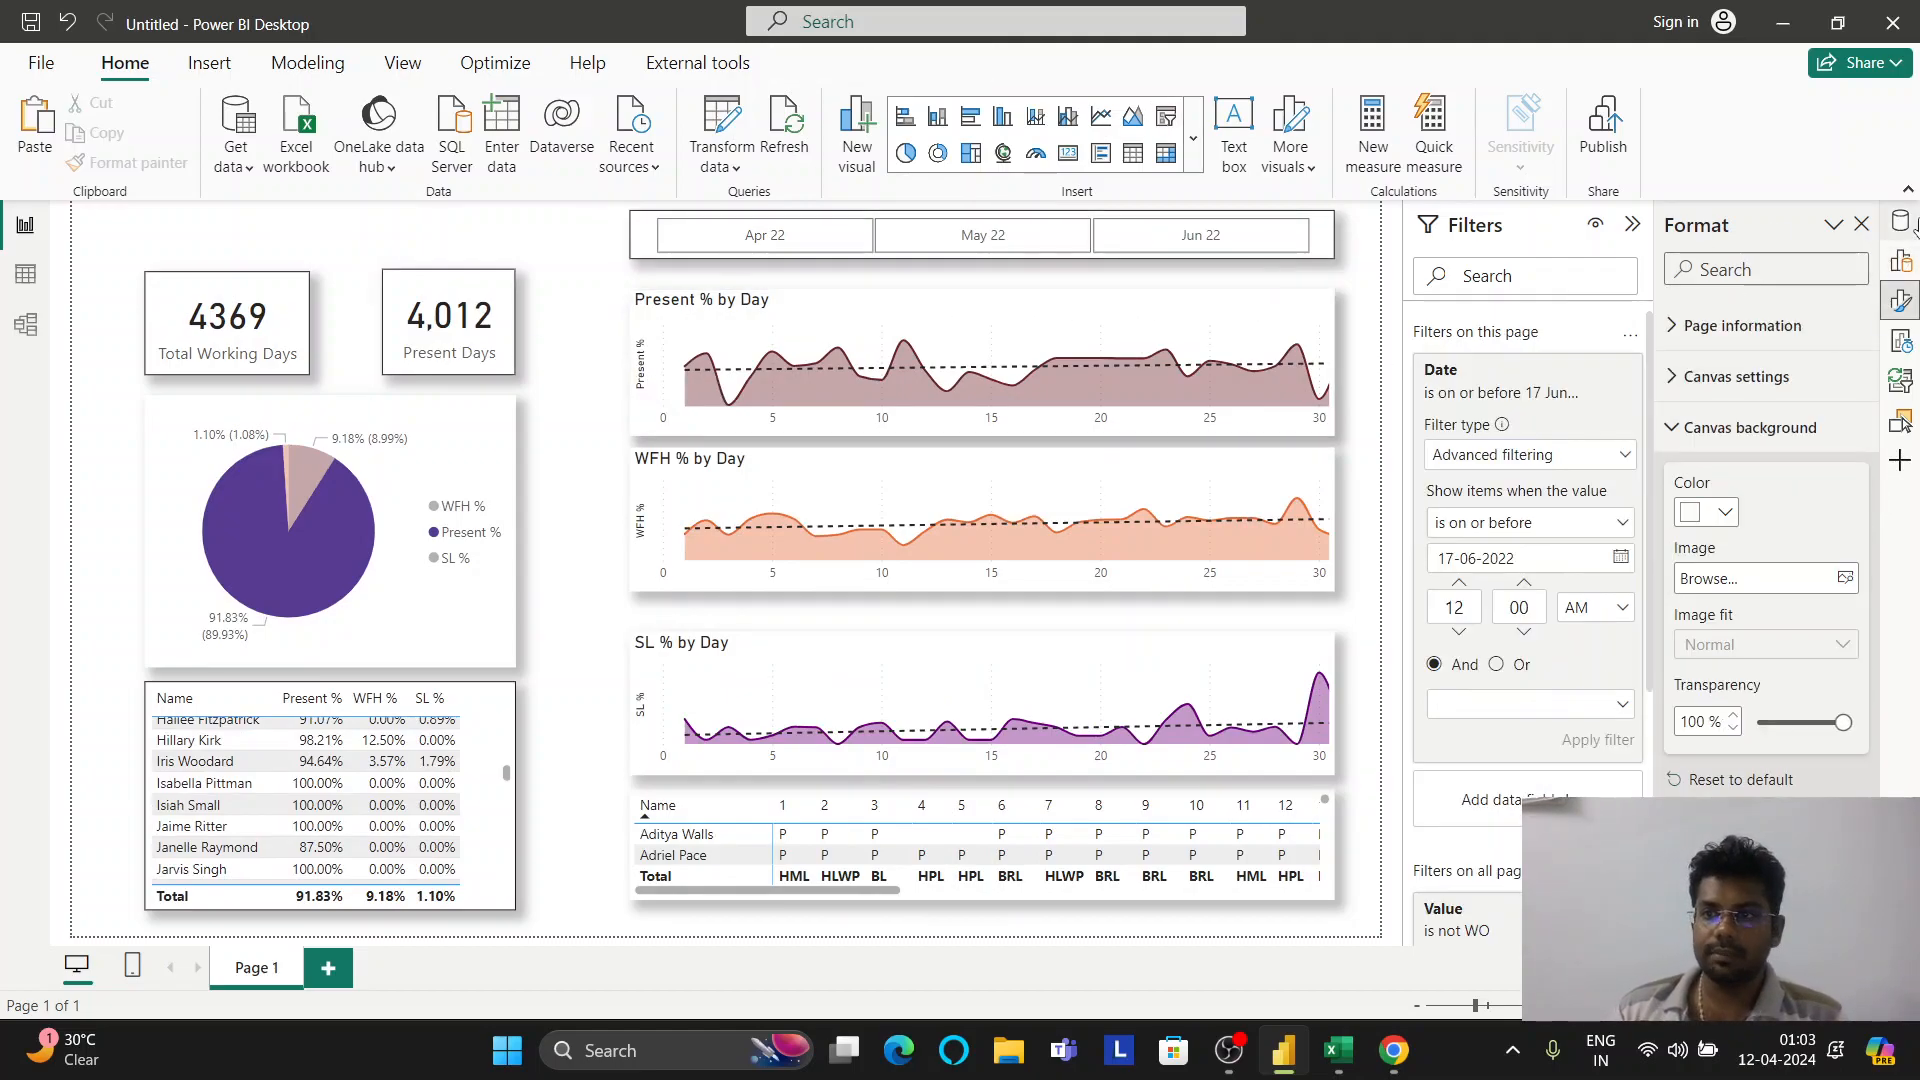
{"action": "left_click", "coordinate": [1901, 224]}
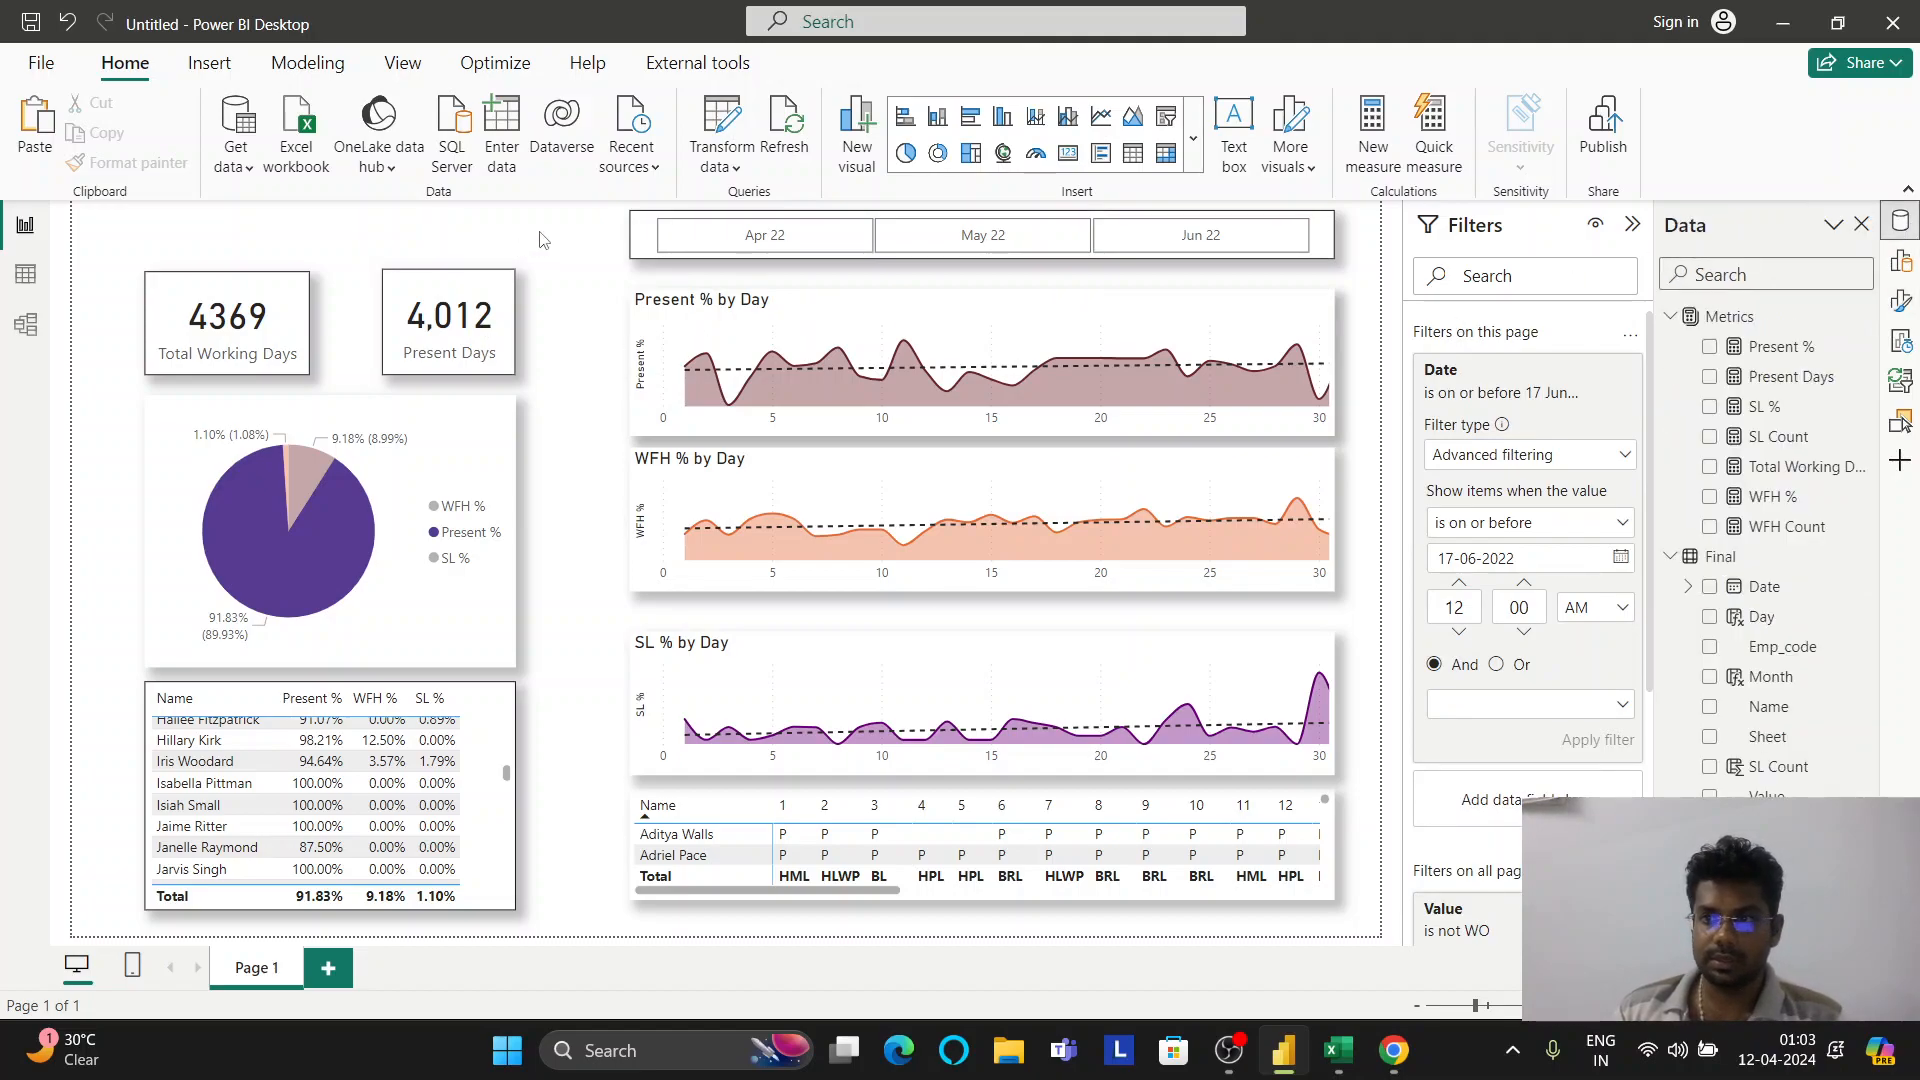
{"action": "left_click", "coordinate": [1629, 232]}
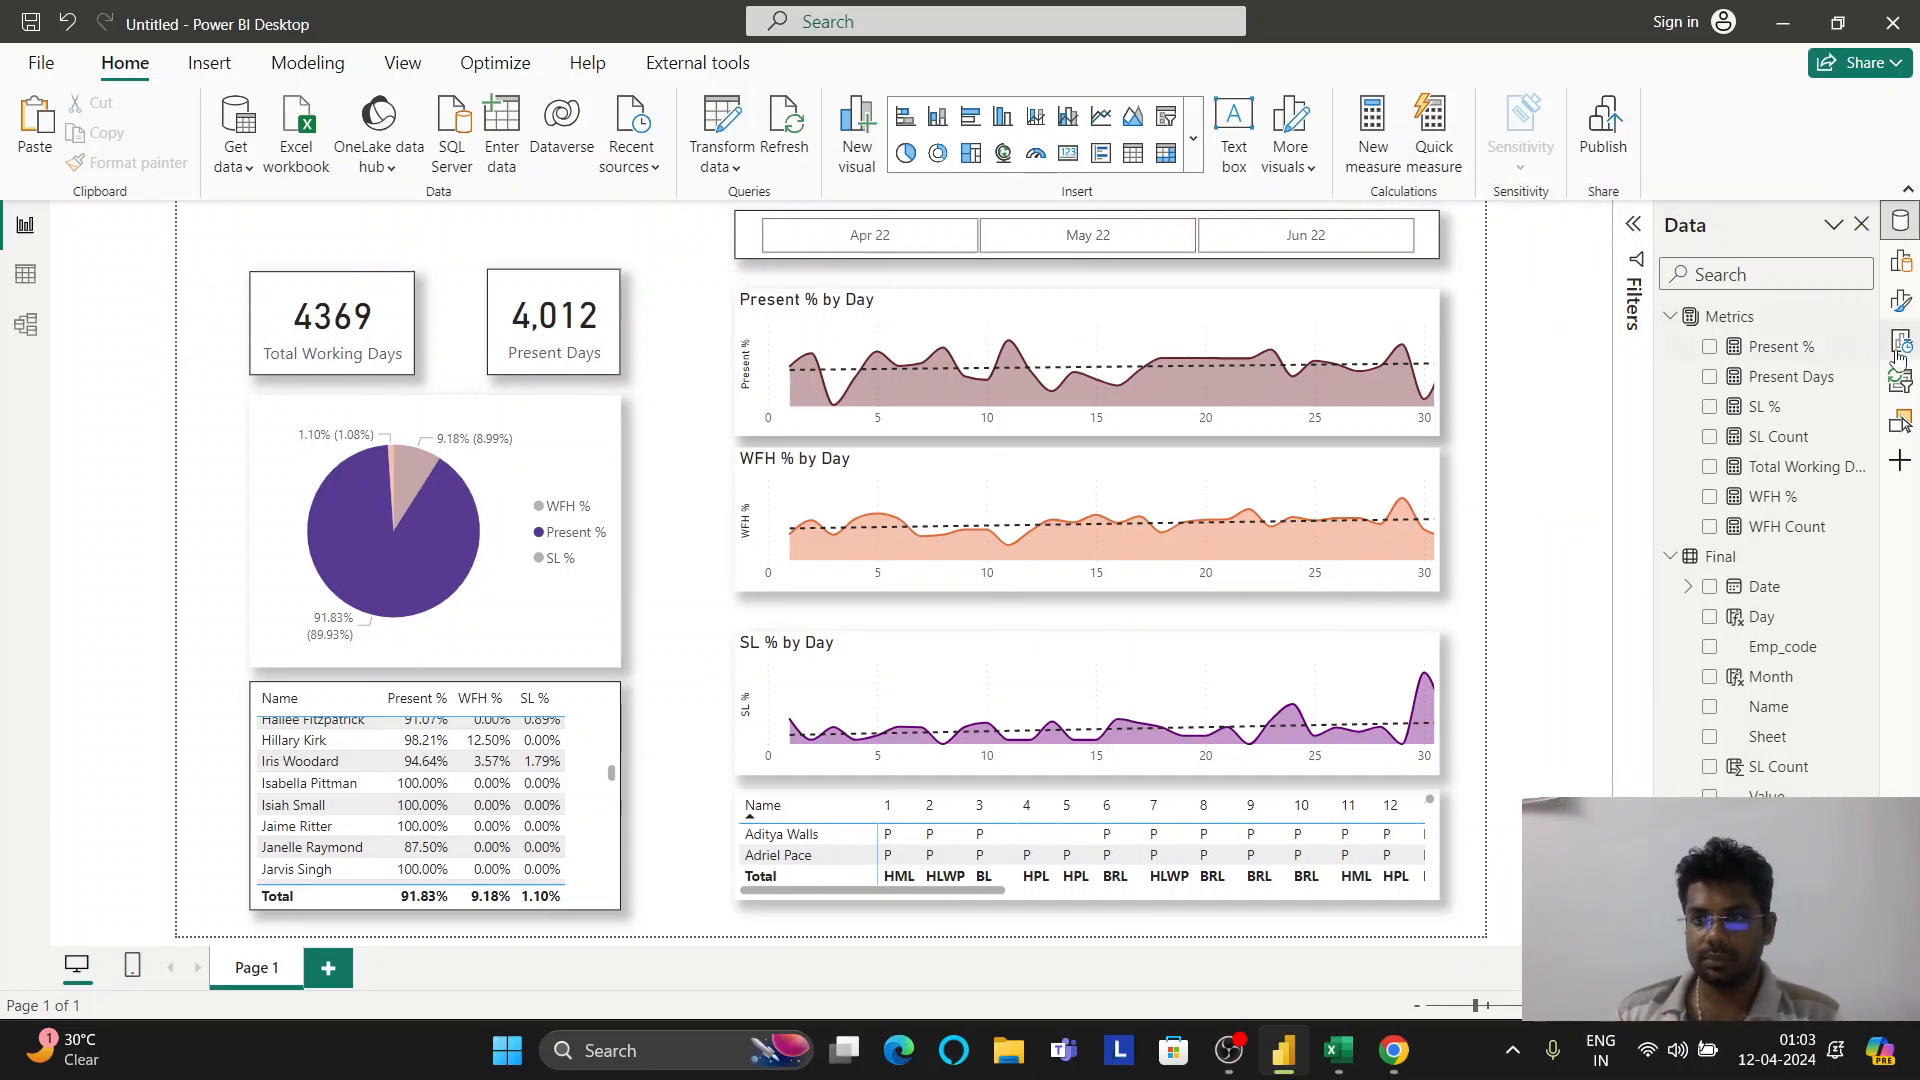
{"action": "left_click", "coordinate": [1903, 302]}
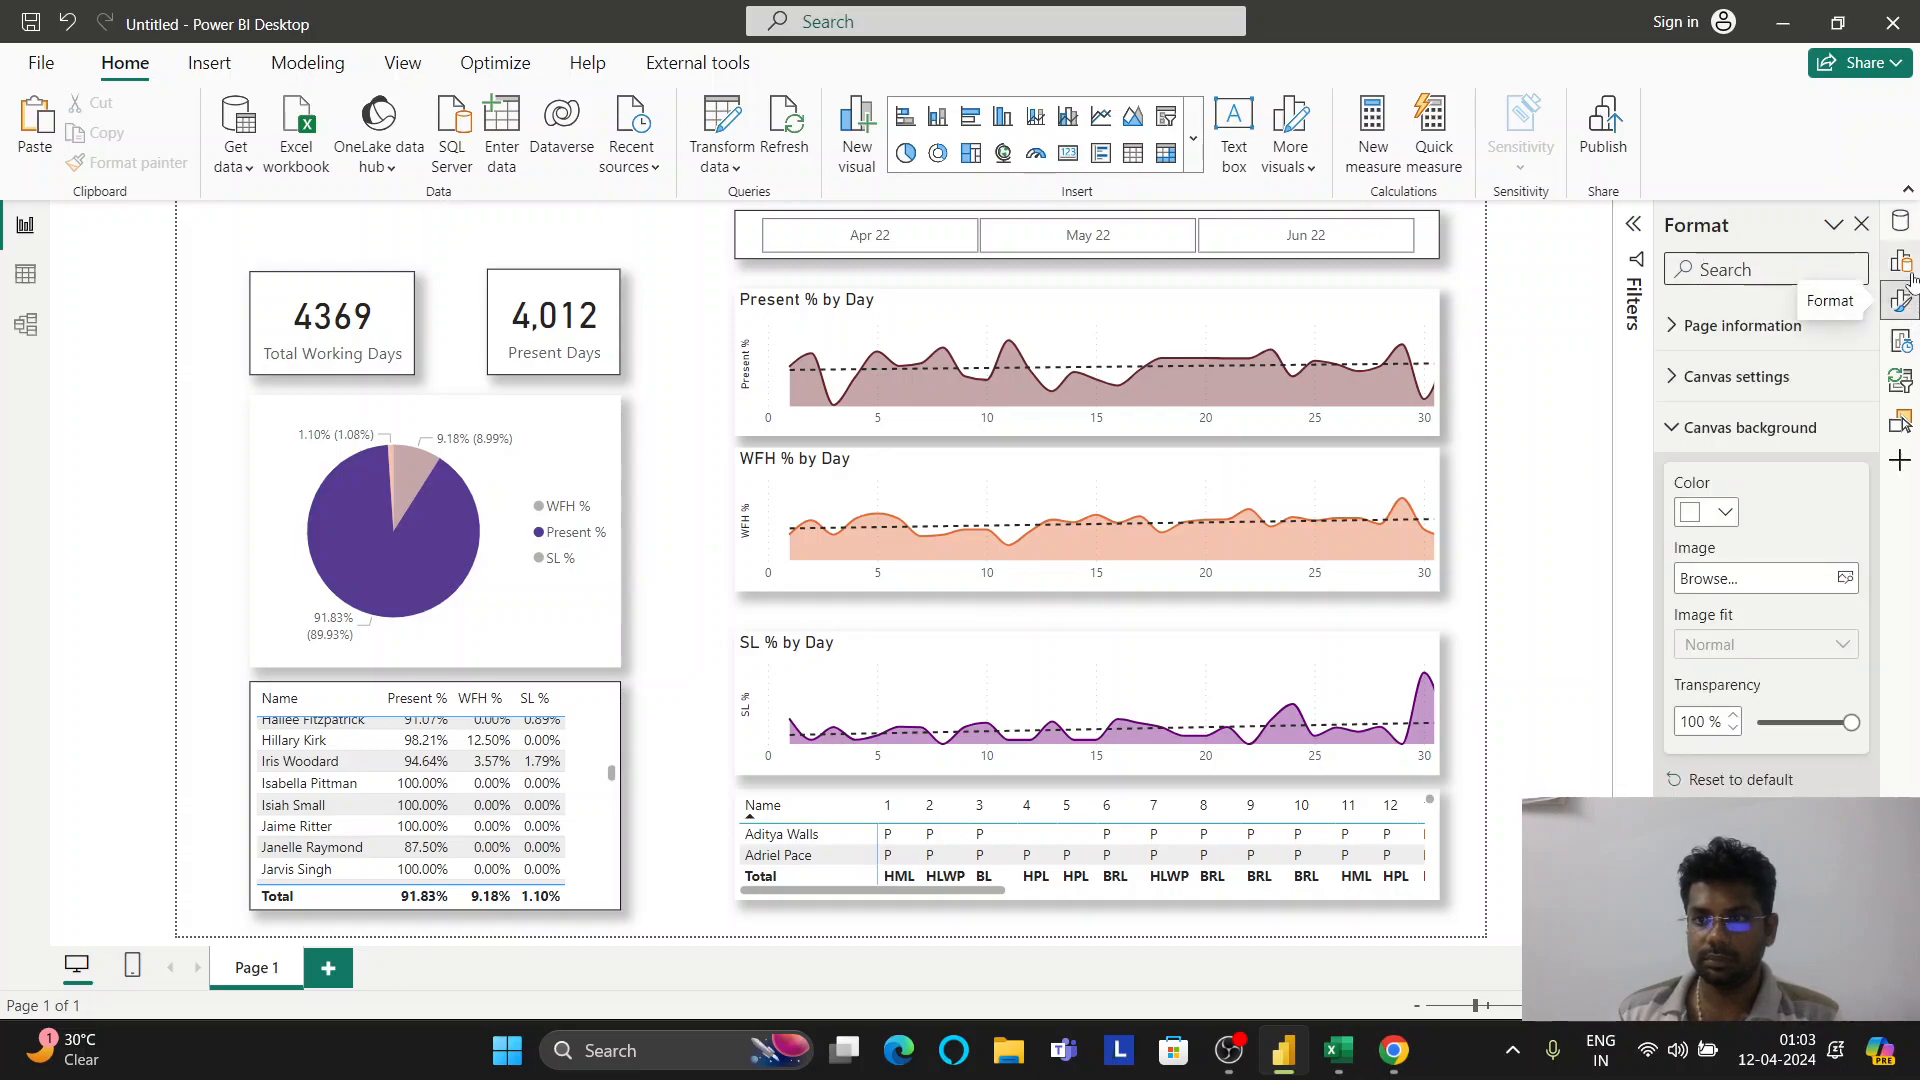
{"action": "left_click", "coordinate": [1726, 514]}
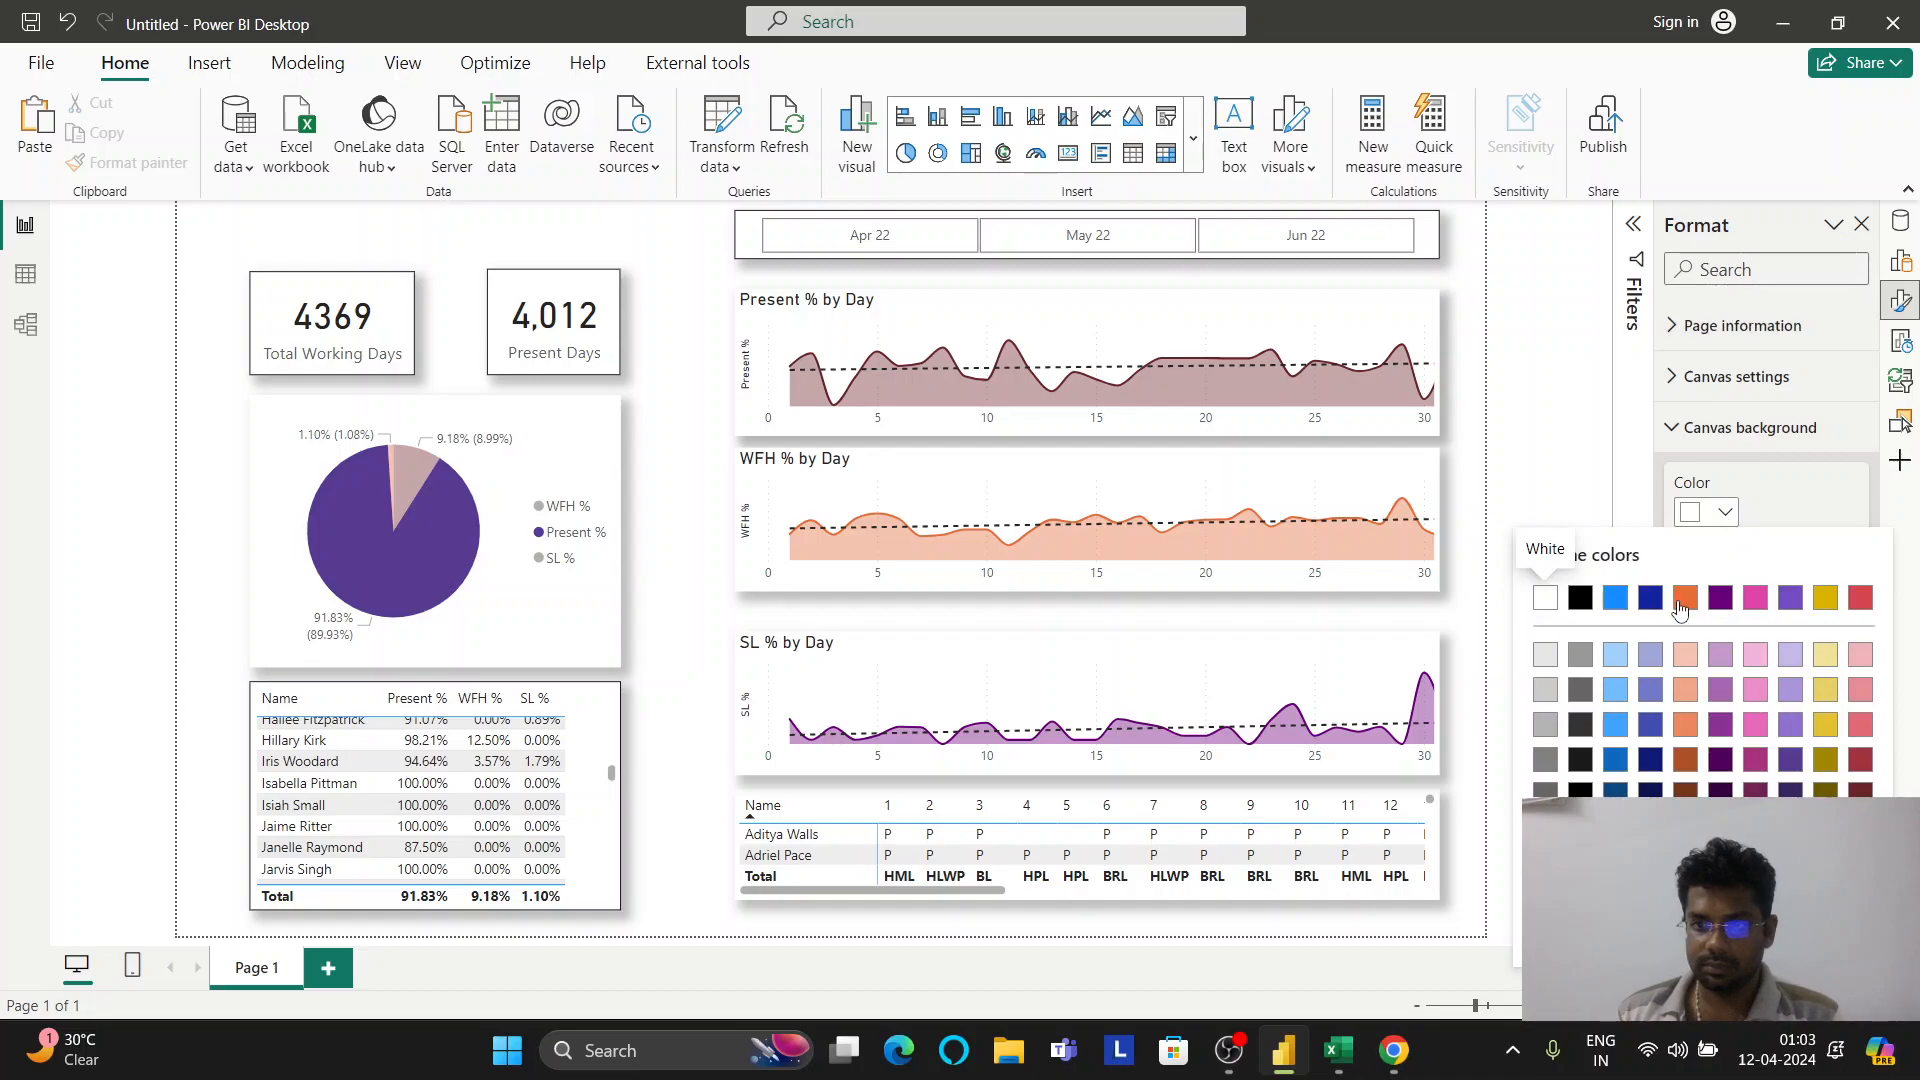
{"action": "left_click", "coordinate": [1684, 600]}
{"action": "left_click", "coordinate": [1726, 514]}
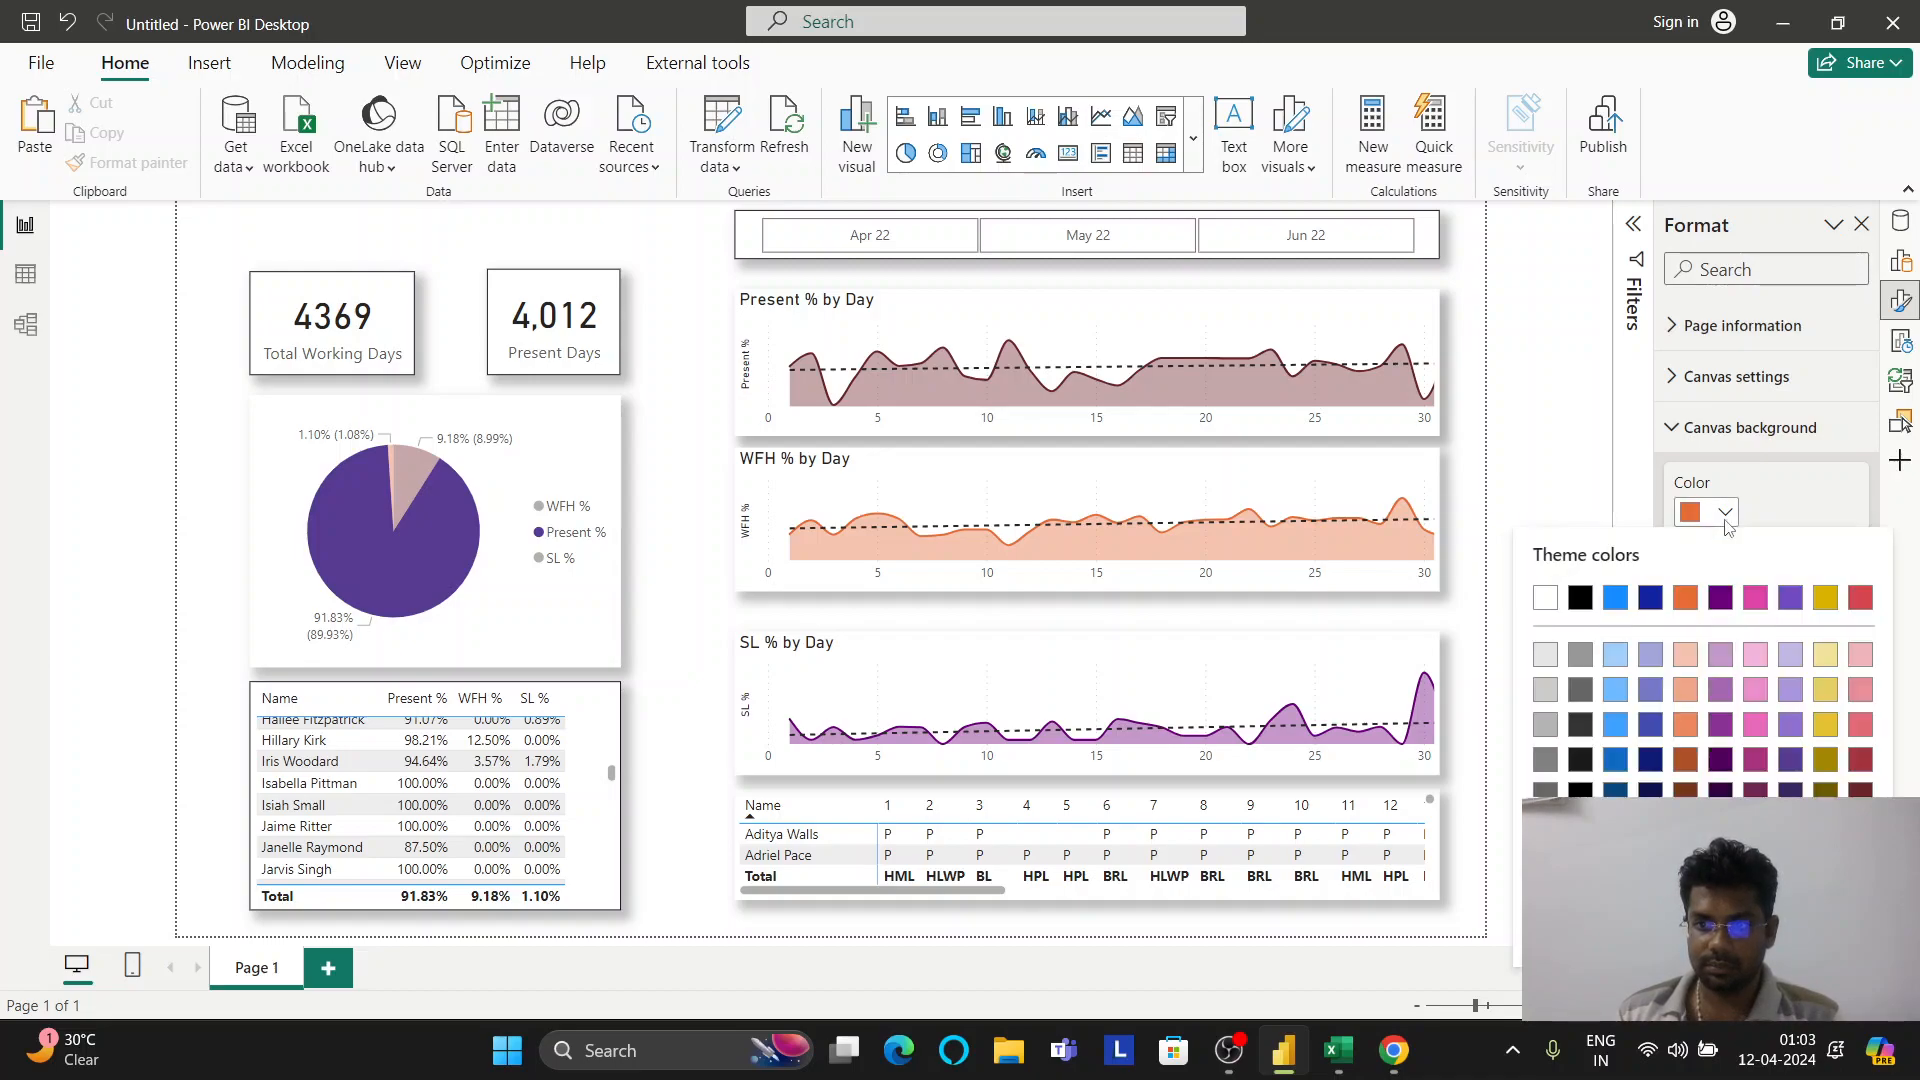
{"action": "left_click", "coordinate": [1579, 598]}
{"action": "left_click_drag", "start_coordinate": [1851, 723], "coordinate": [1918, 716]}
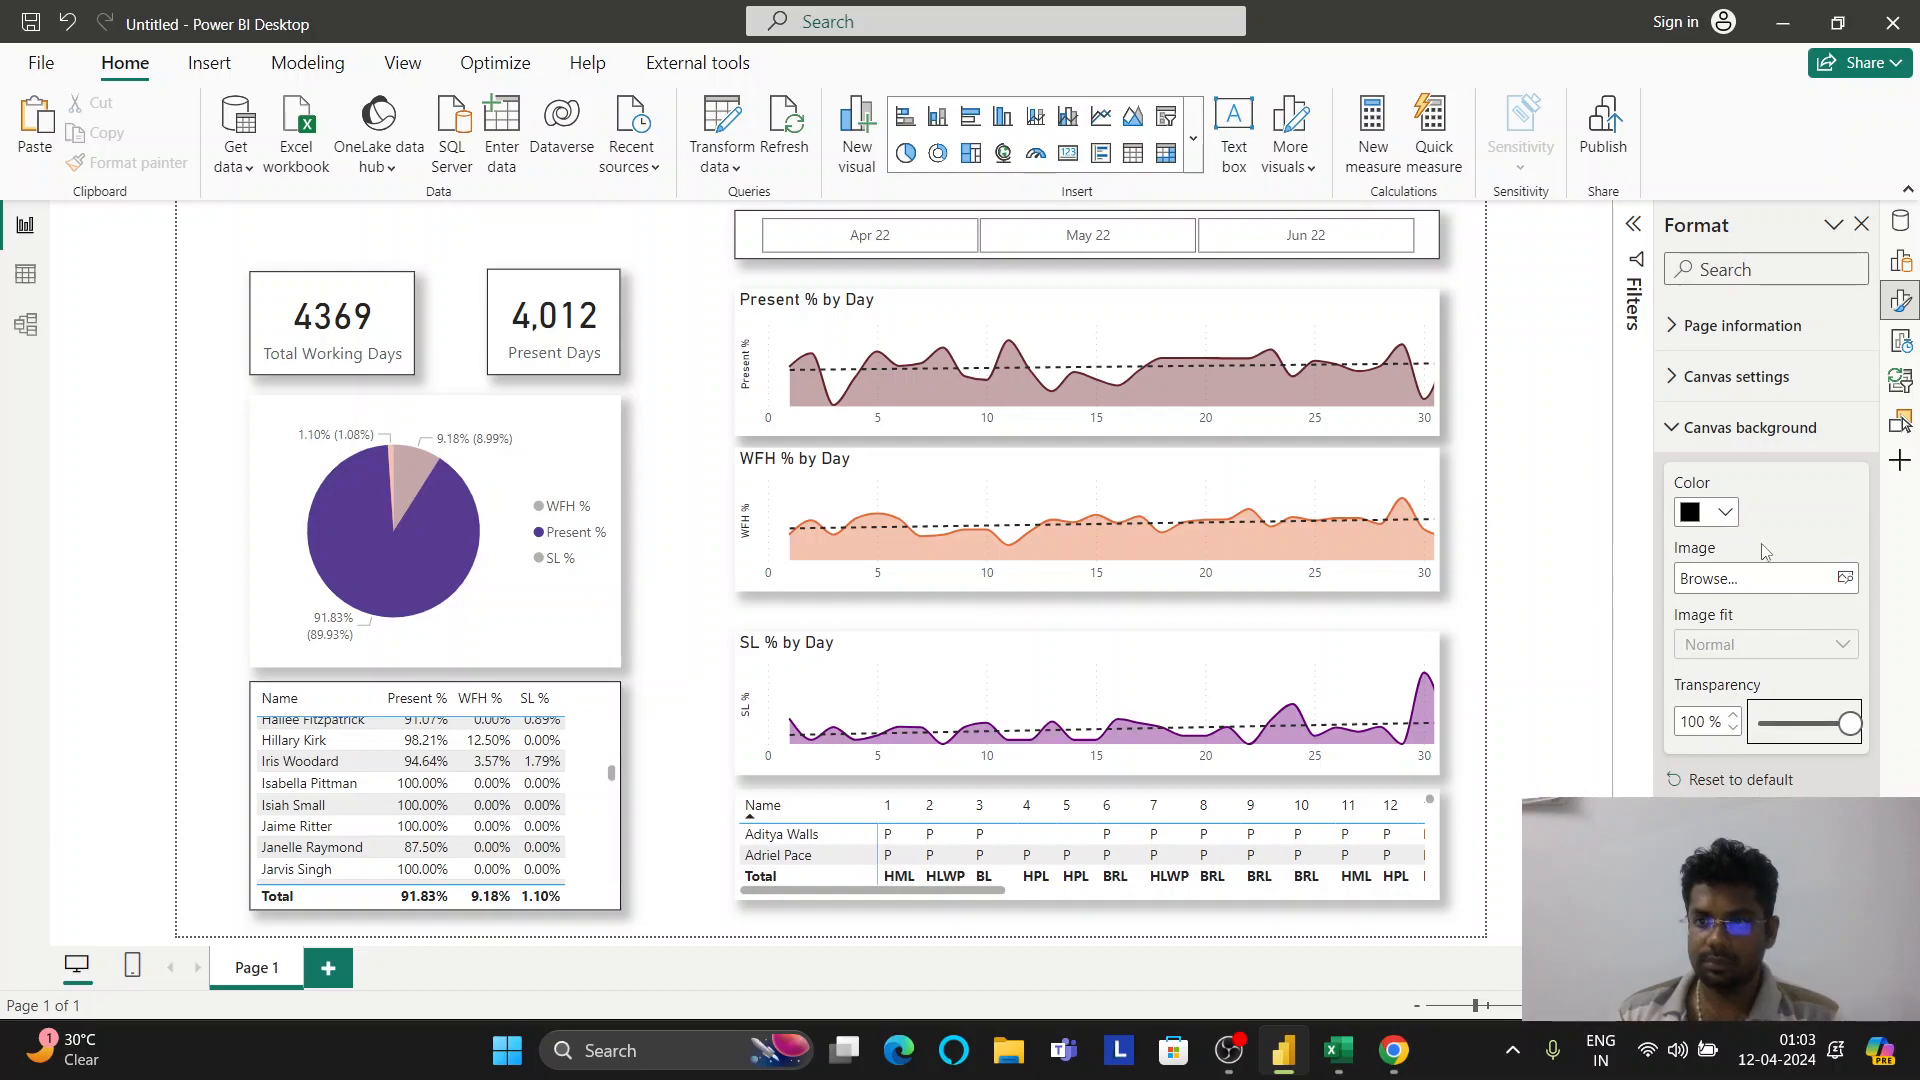
Set the page wallpaper colour to salmon, then dark red
{"action": "left_click", "coordinate": [1727, 377]}
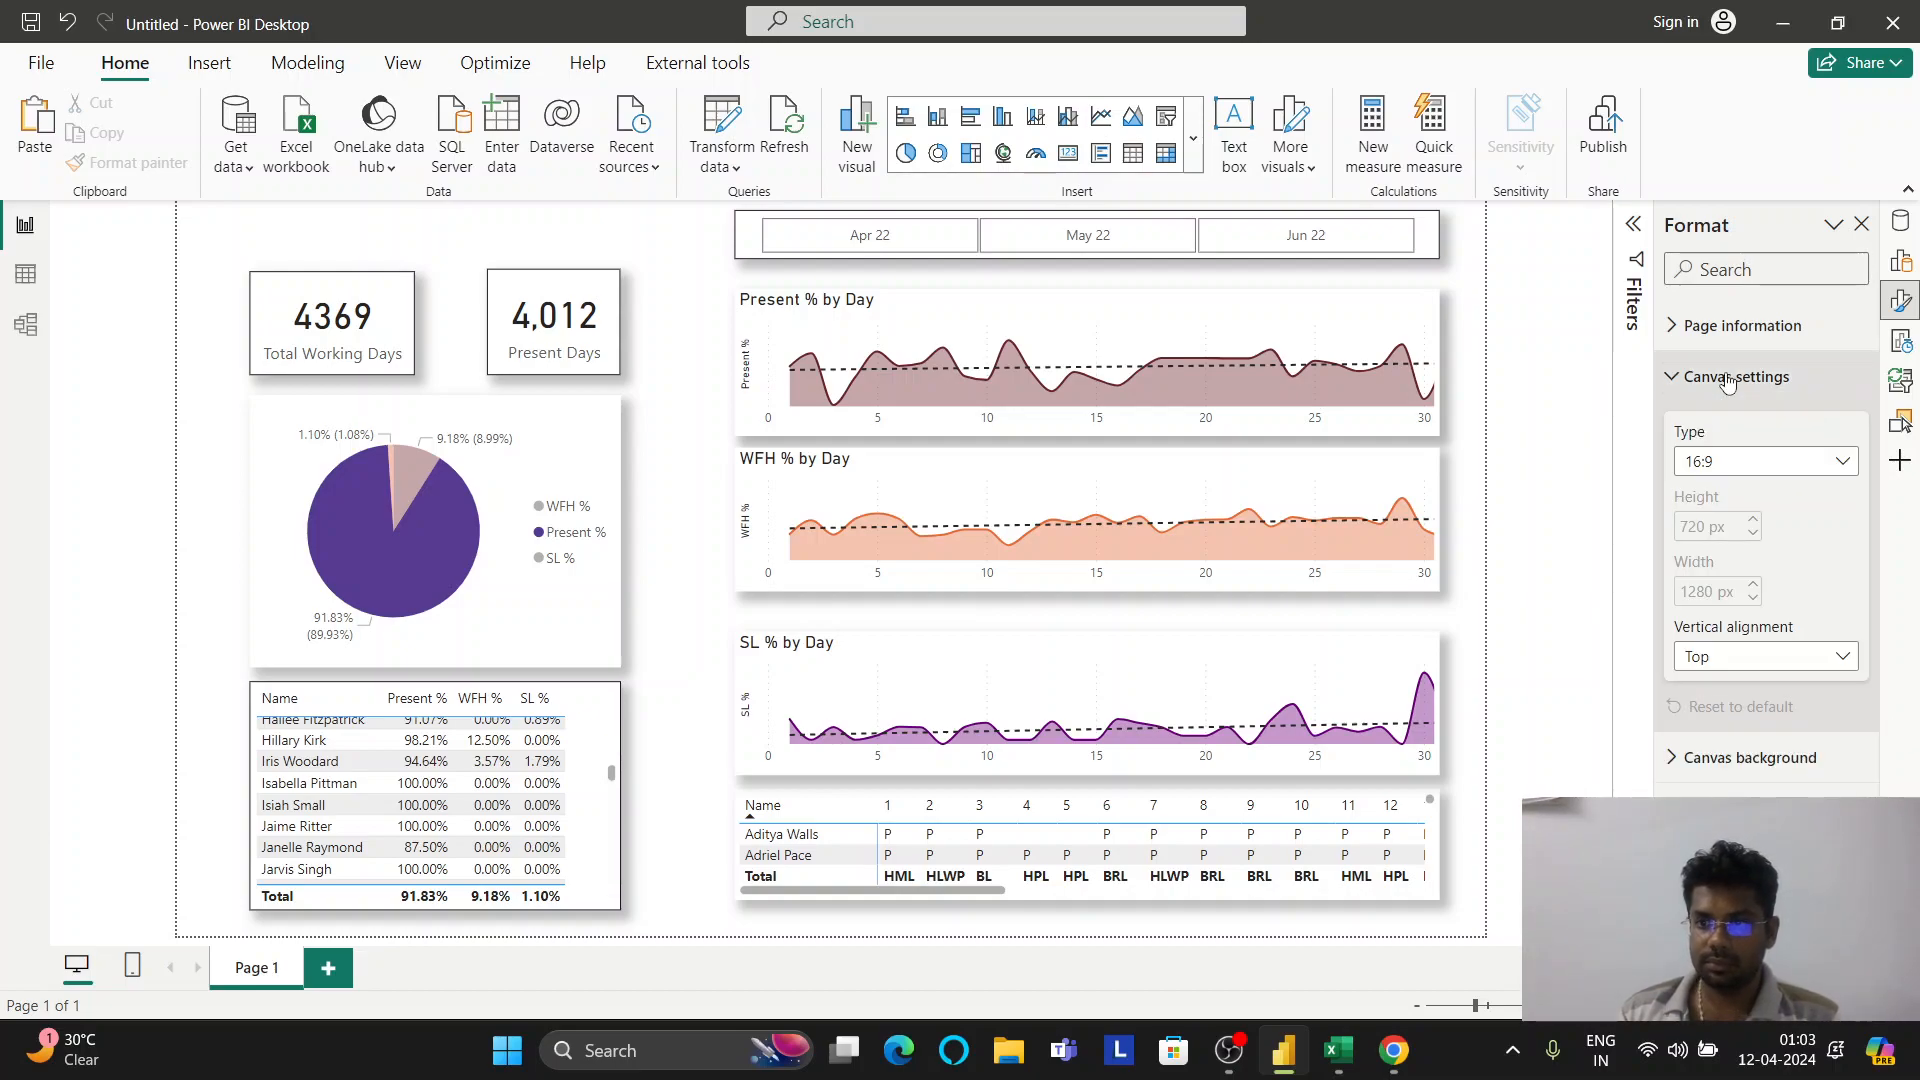
{"action": "left_click", "coordinate": [1741, 326]}
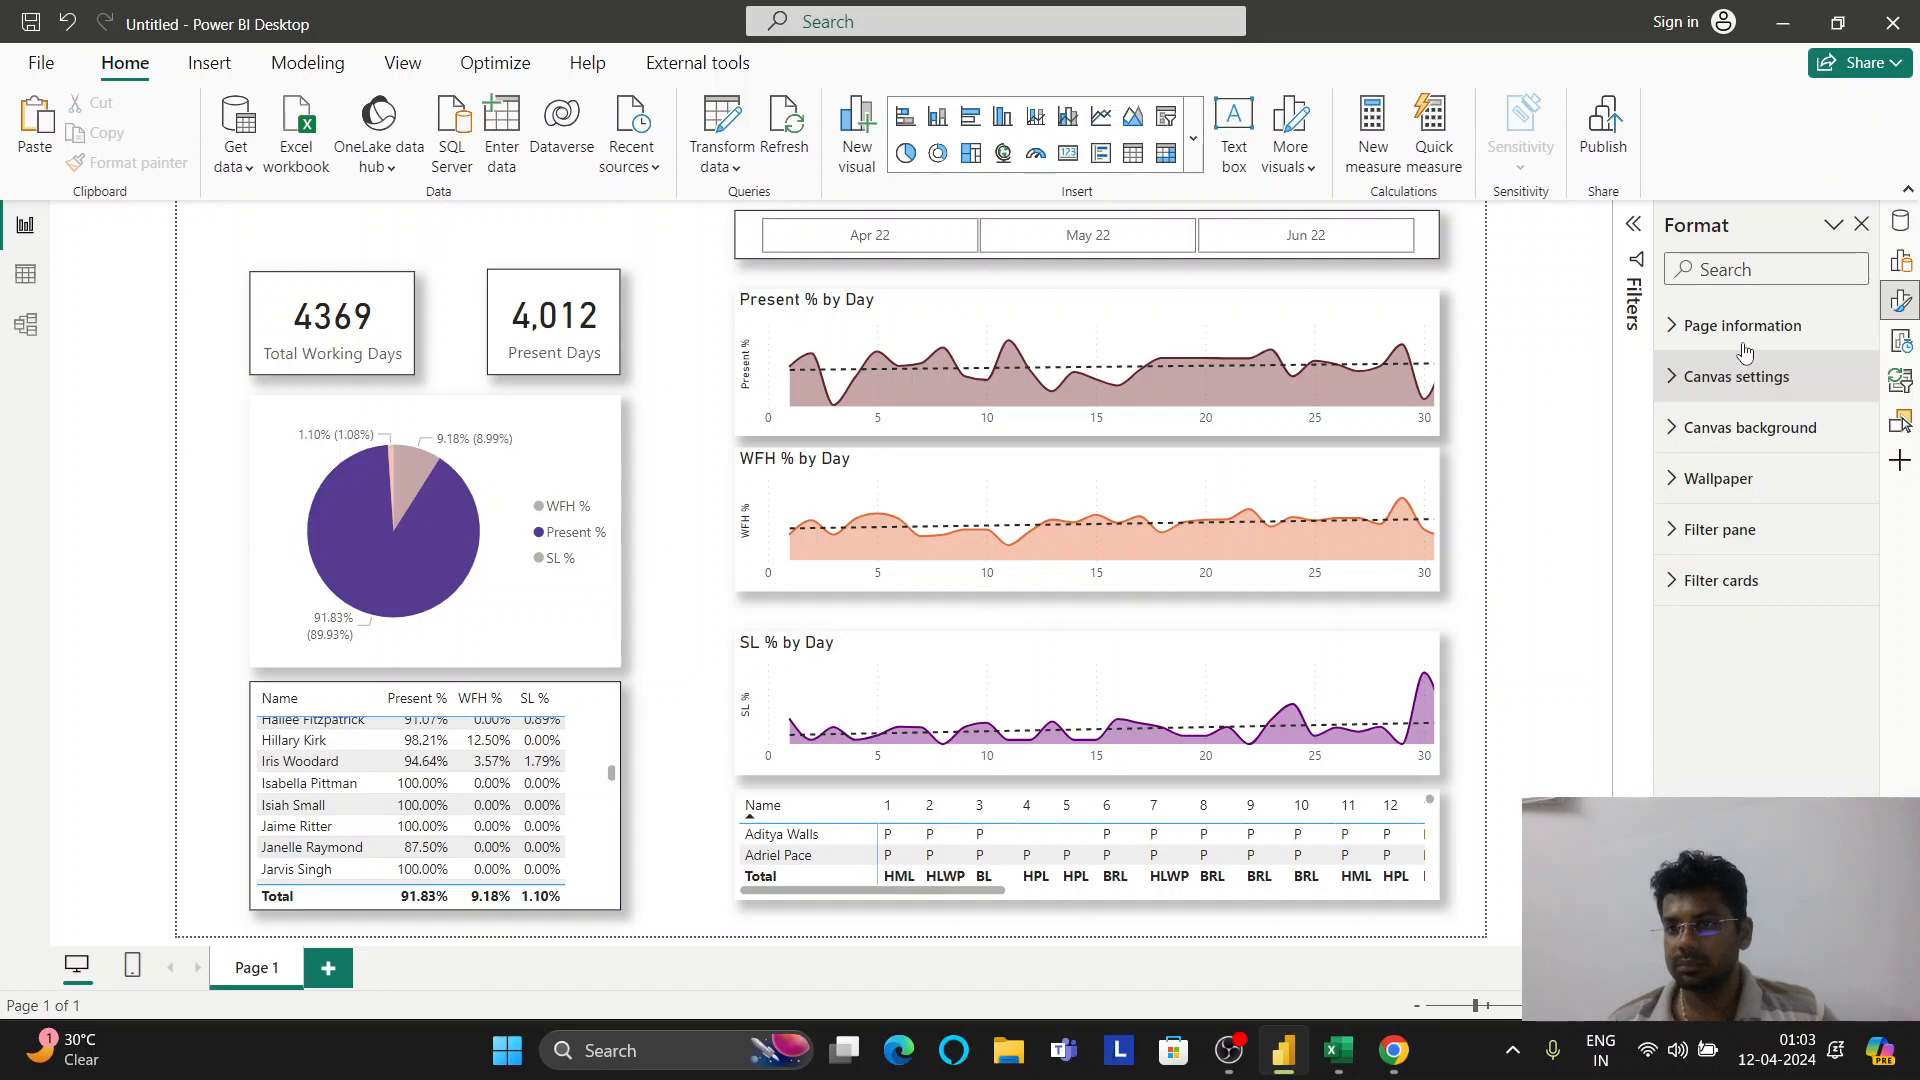
{"action": "left_click", "coordinate": [1745, 328]}
{"action": "left_click", "coordinate": [1762, 478]}
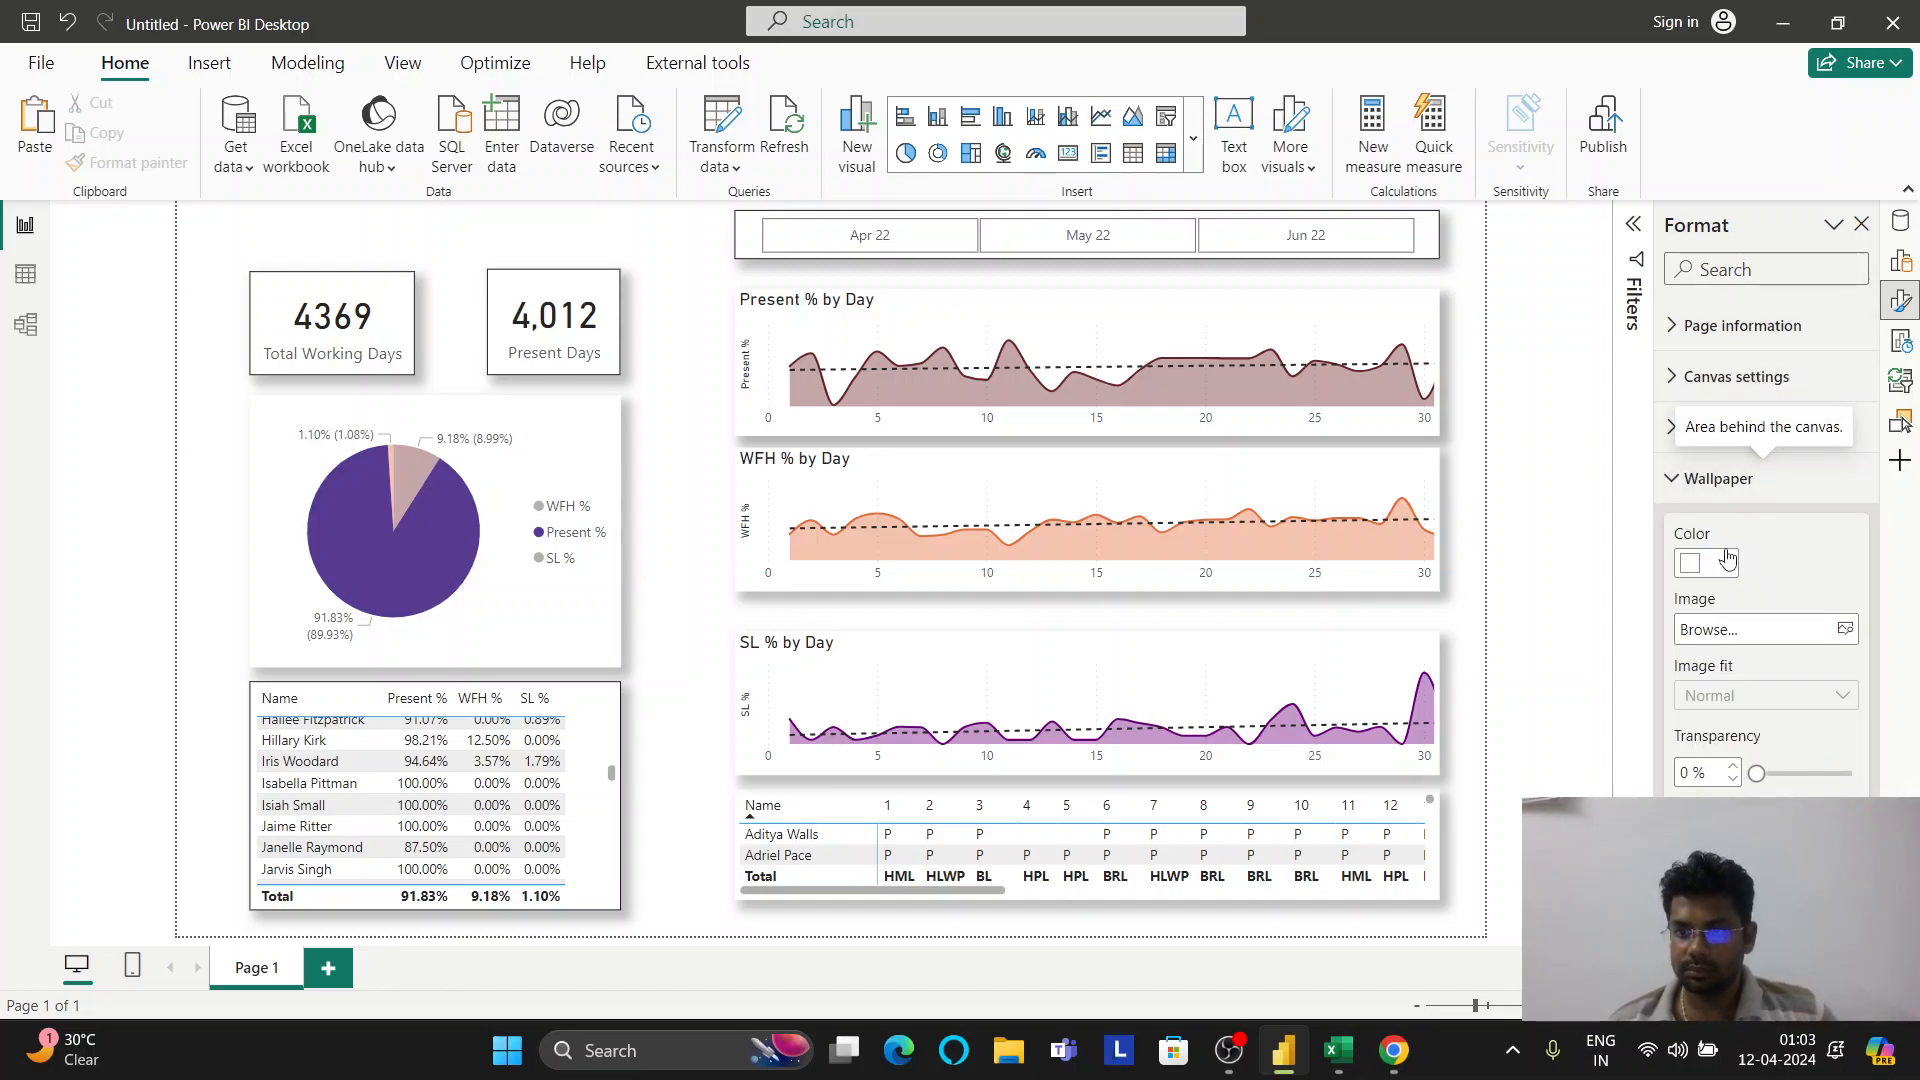
{"action": "left_click", "coordinate": [1724, 562]}
{"action": "left_click", "coordinate": [1727, 452]}
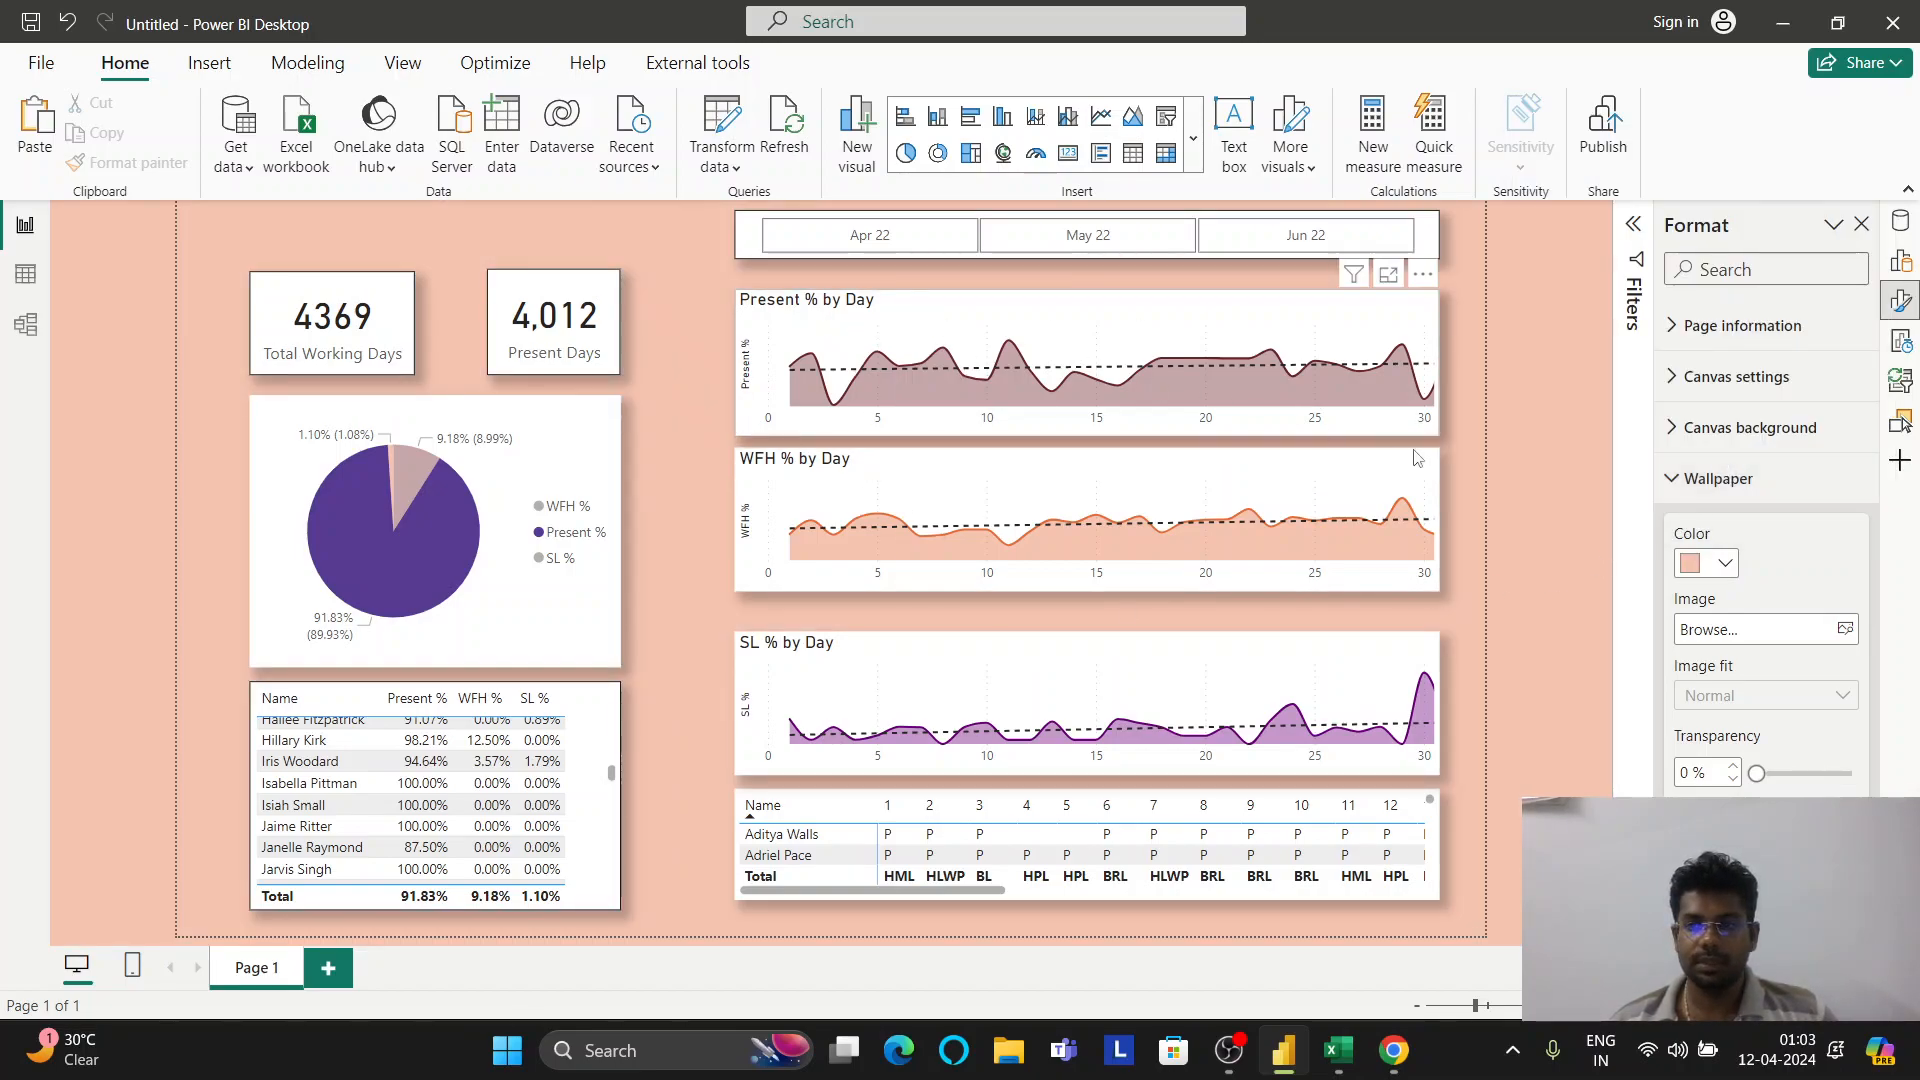
{"action": "left_click", "coordinate": [1724, 562]}
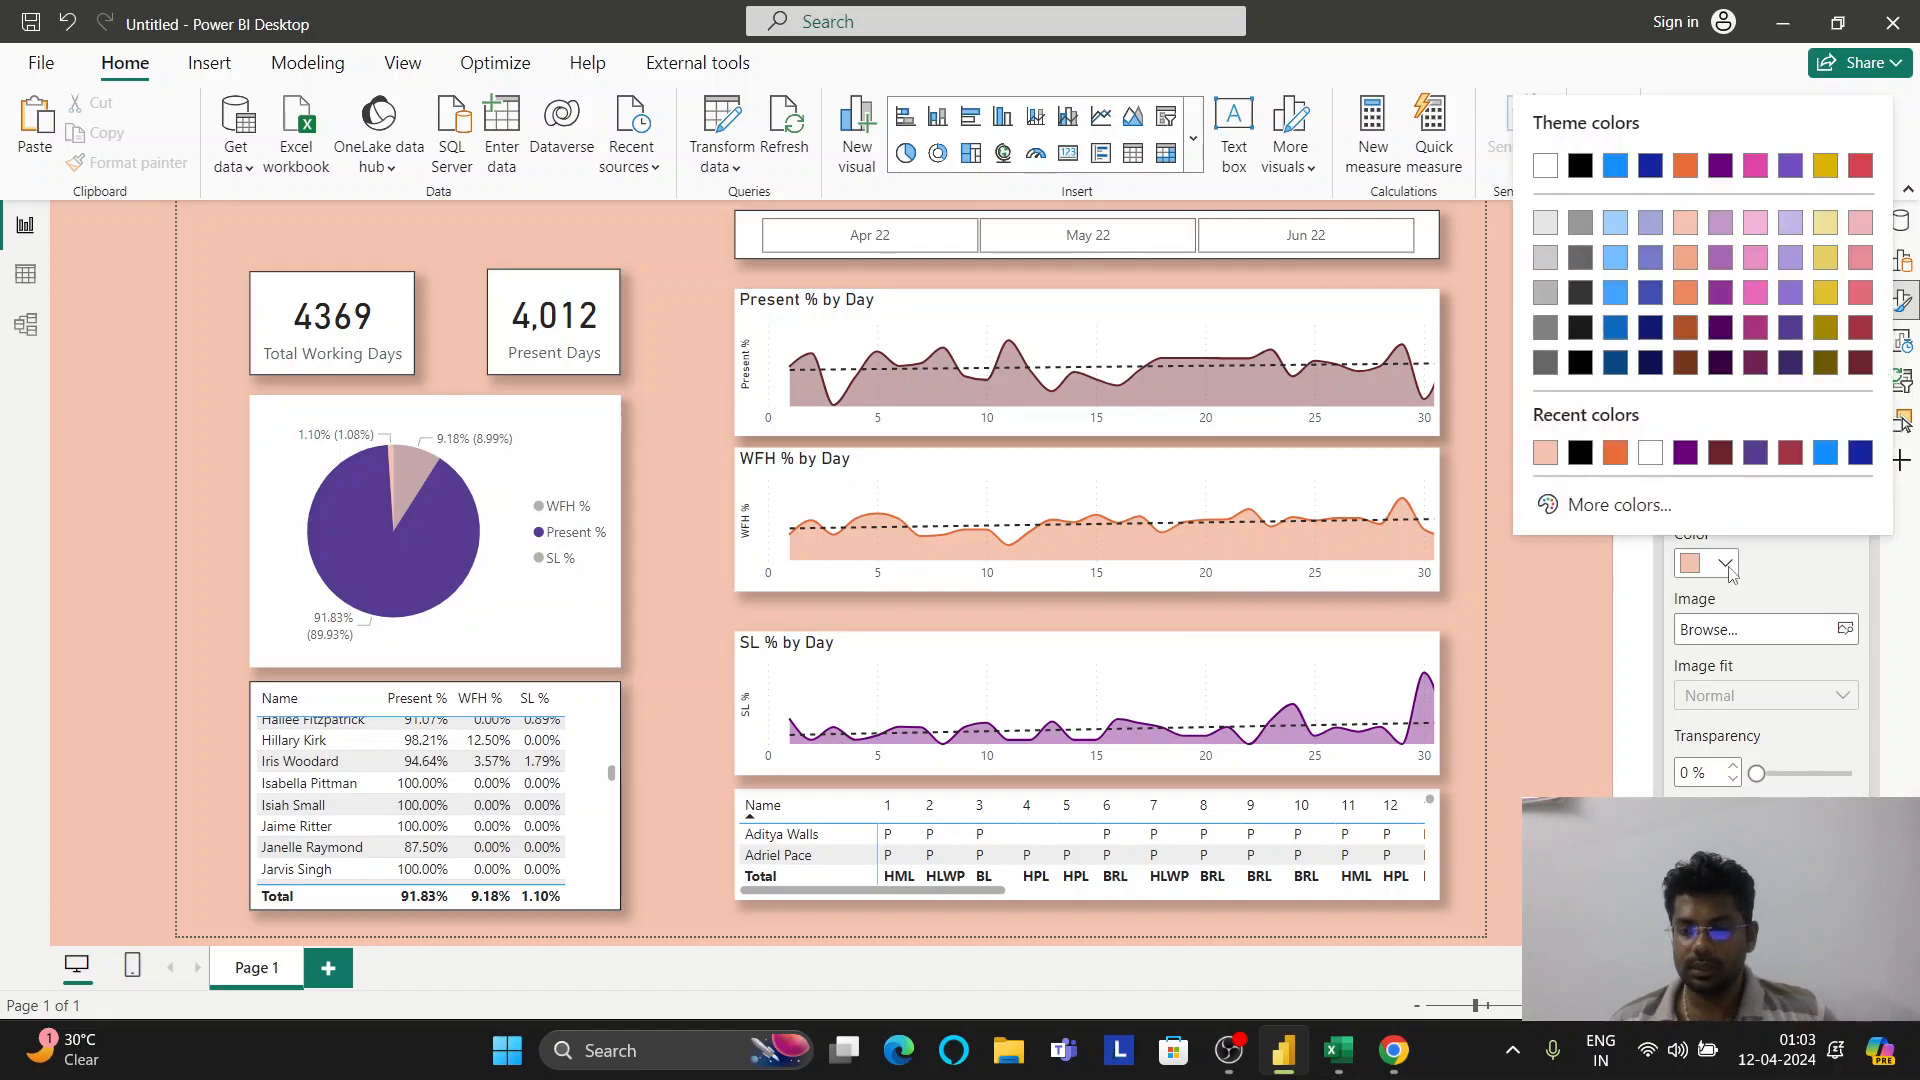
{"action": "left_click", "coordinate": [1721, 454]}
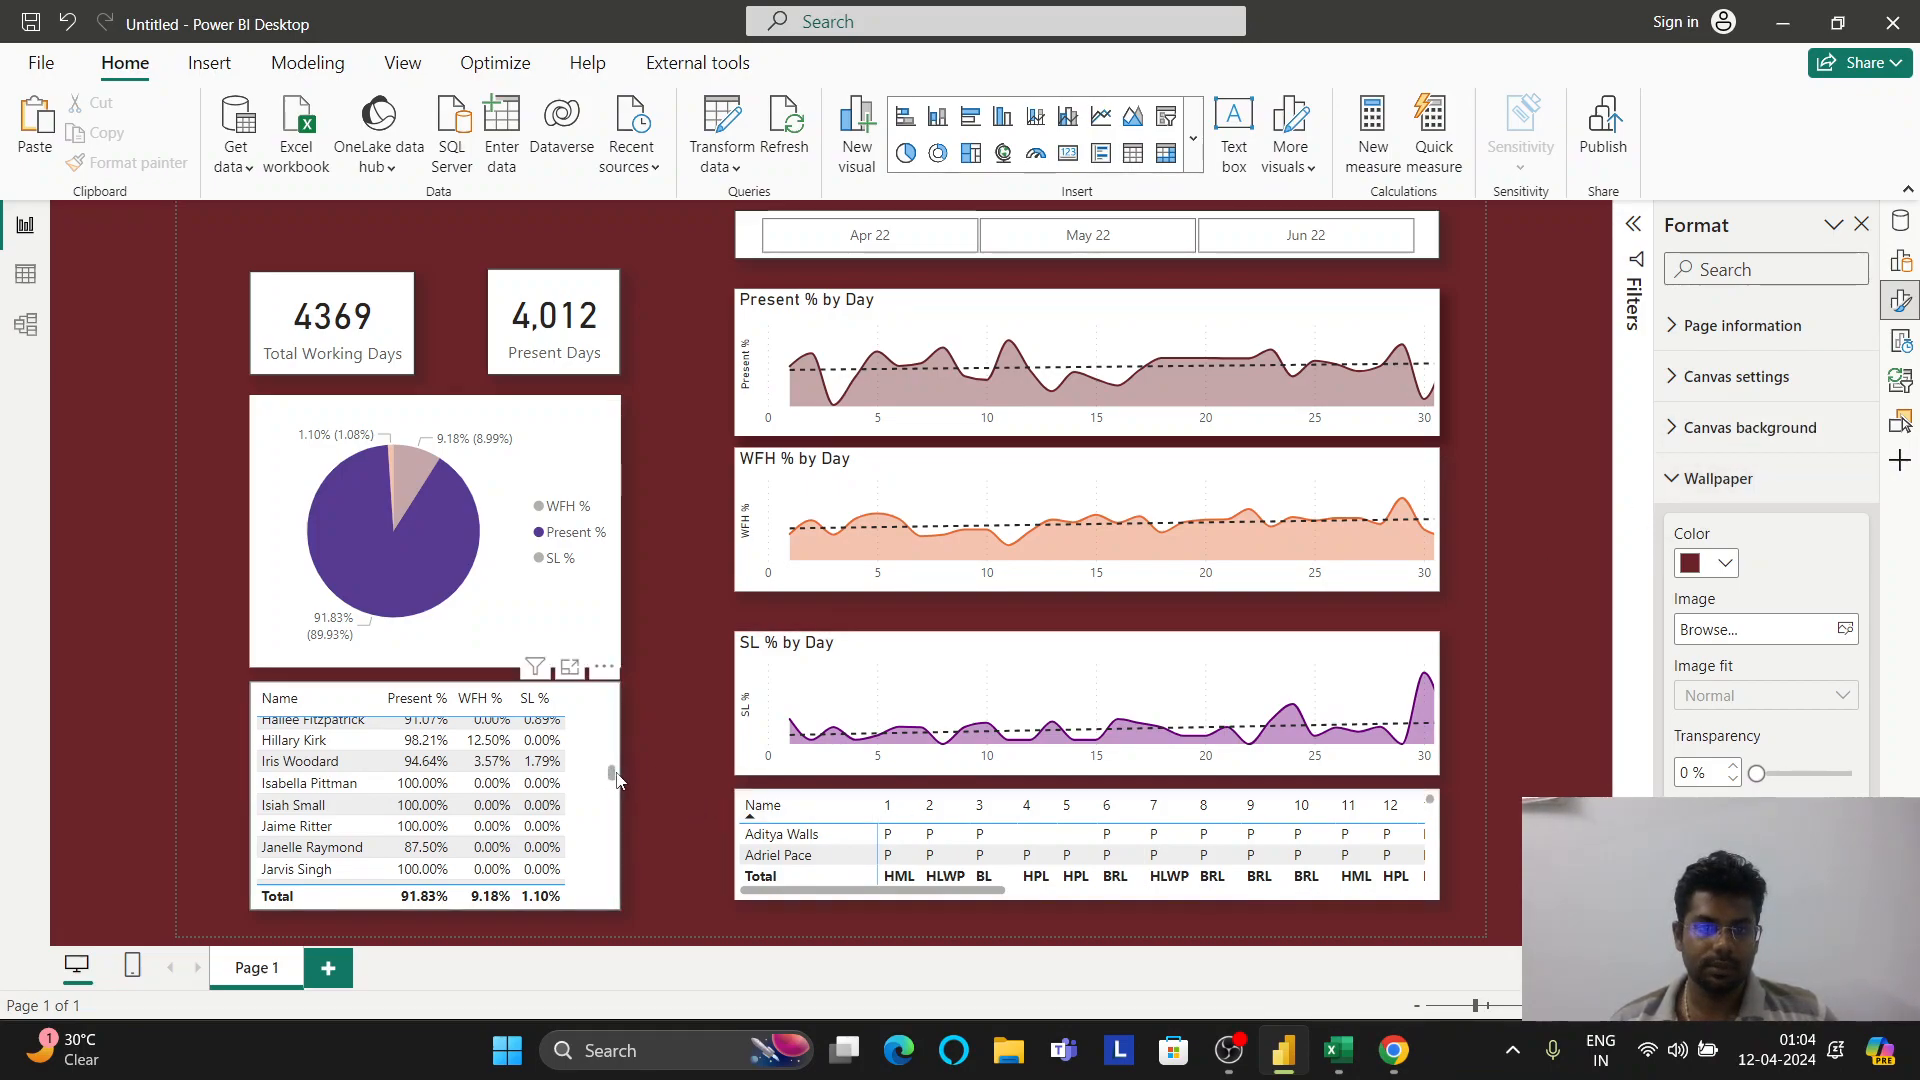
Move the attendance table up over the pie chart, then undo the move
{"action": "left_click_drag", "start_coordinate": [617, 737], "coordinate": [617, 687]}
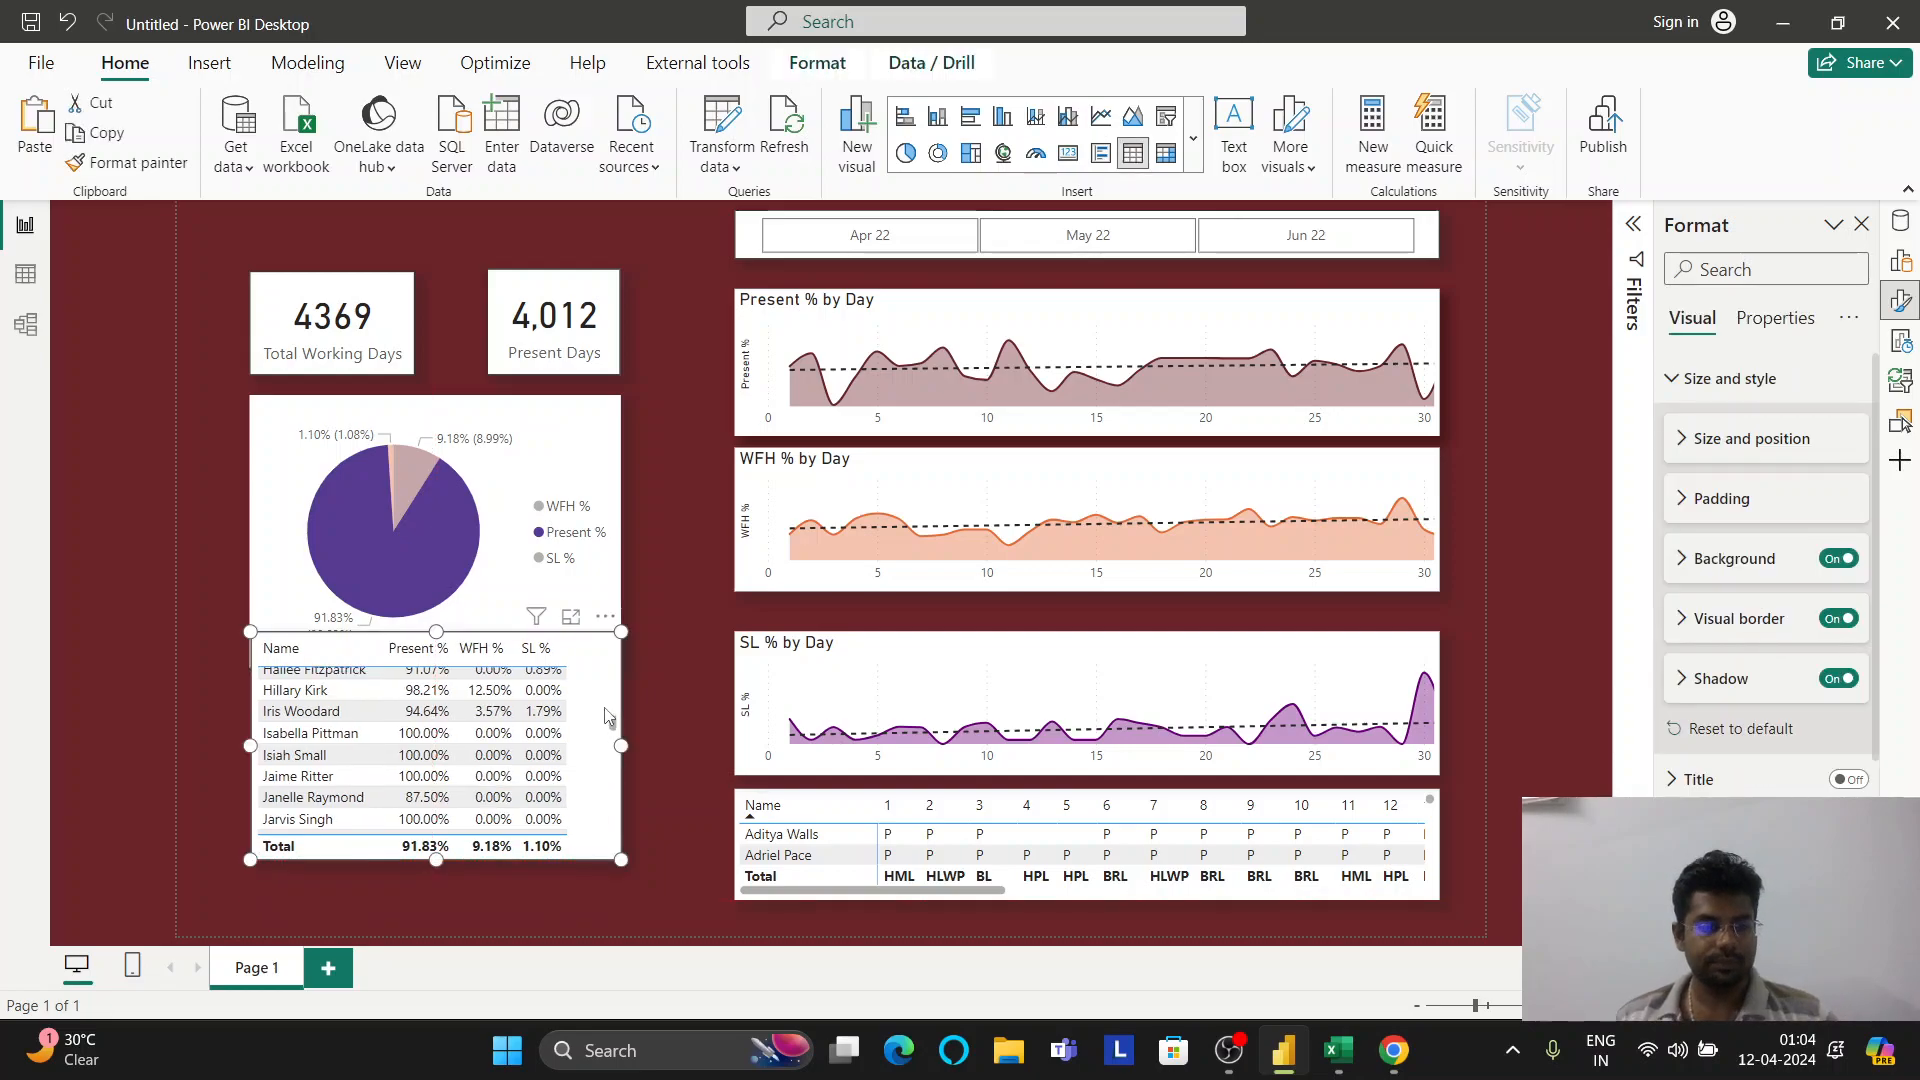
{"action": "key", "text": "ctrl+z"}
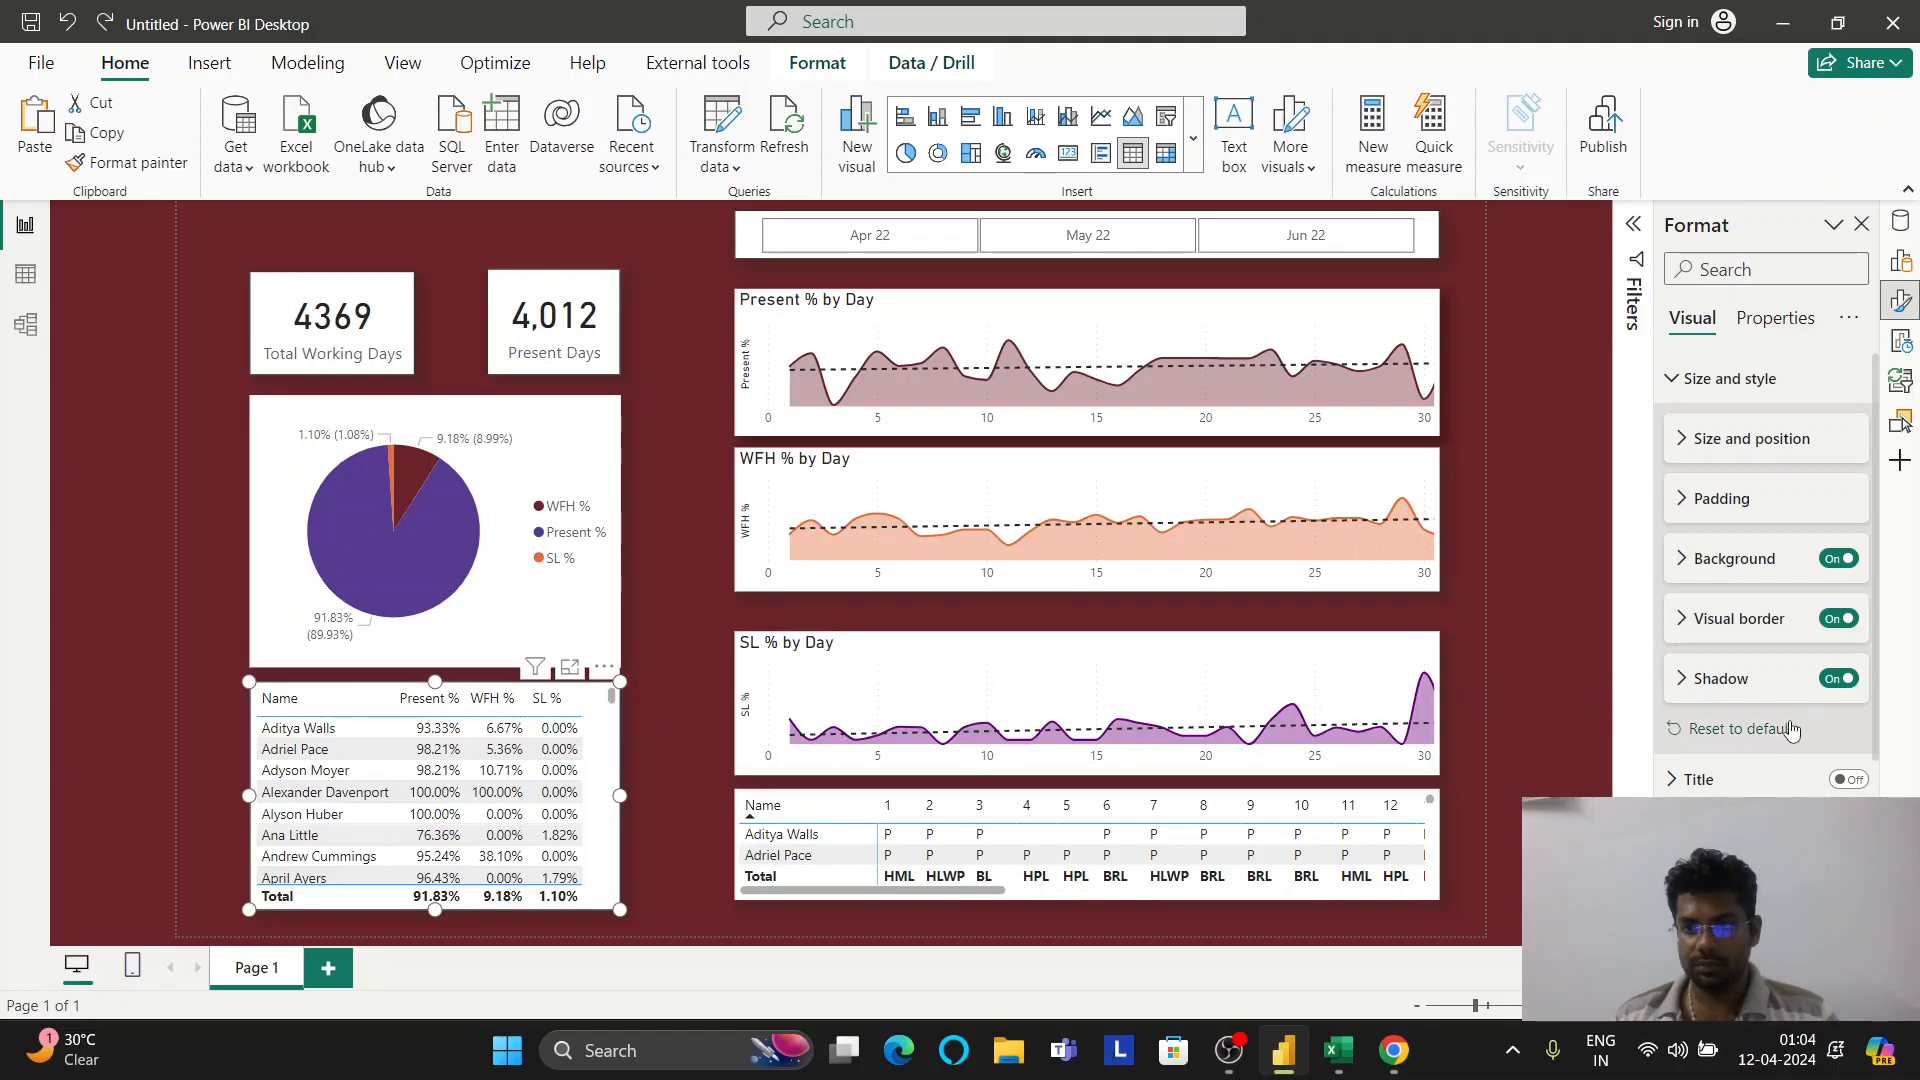
{"action": "left_click", "coordinate": [1526, 460]}
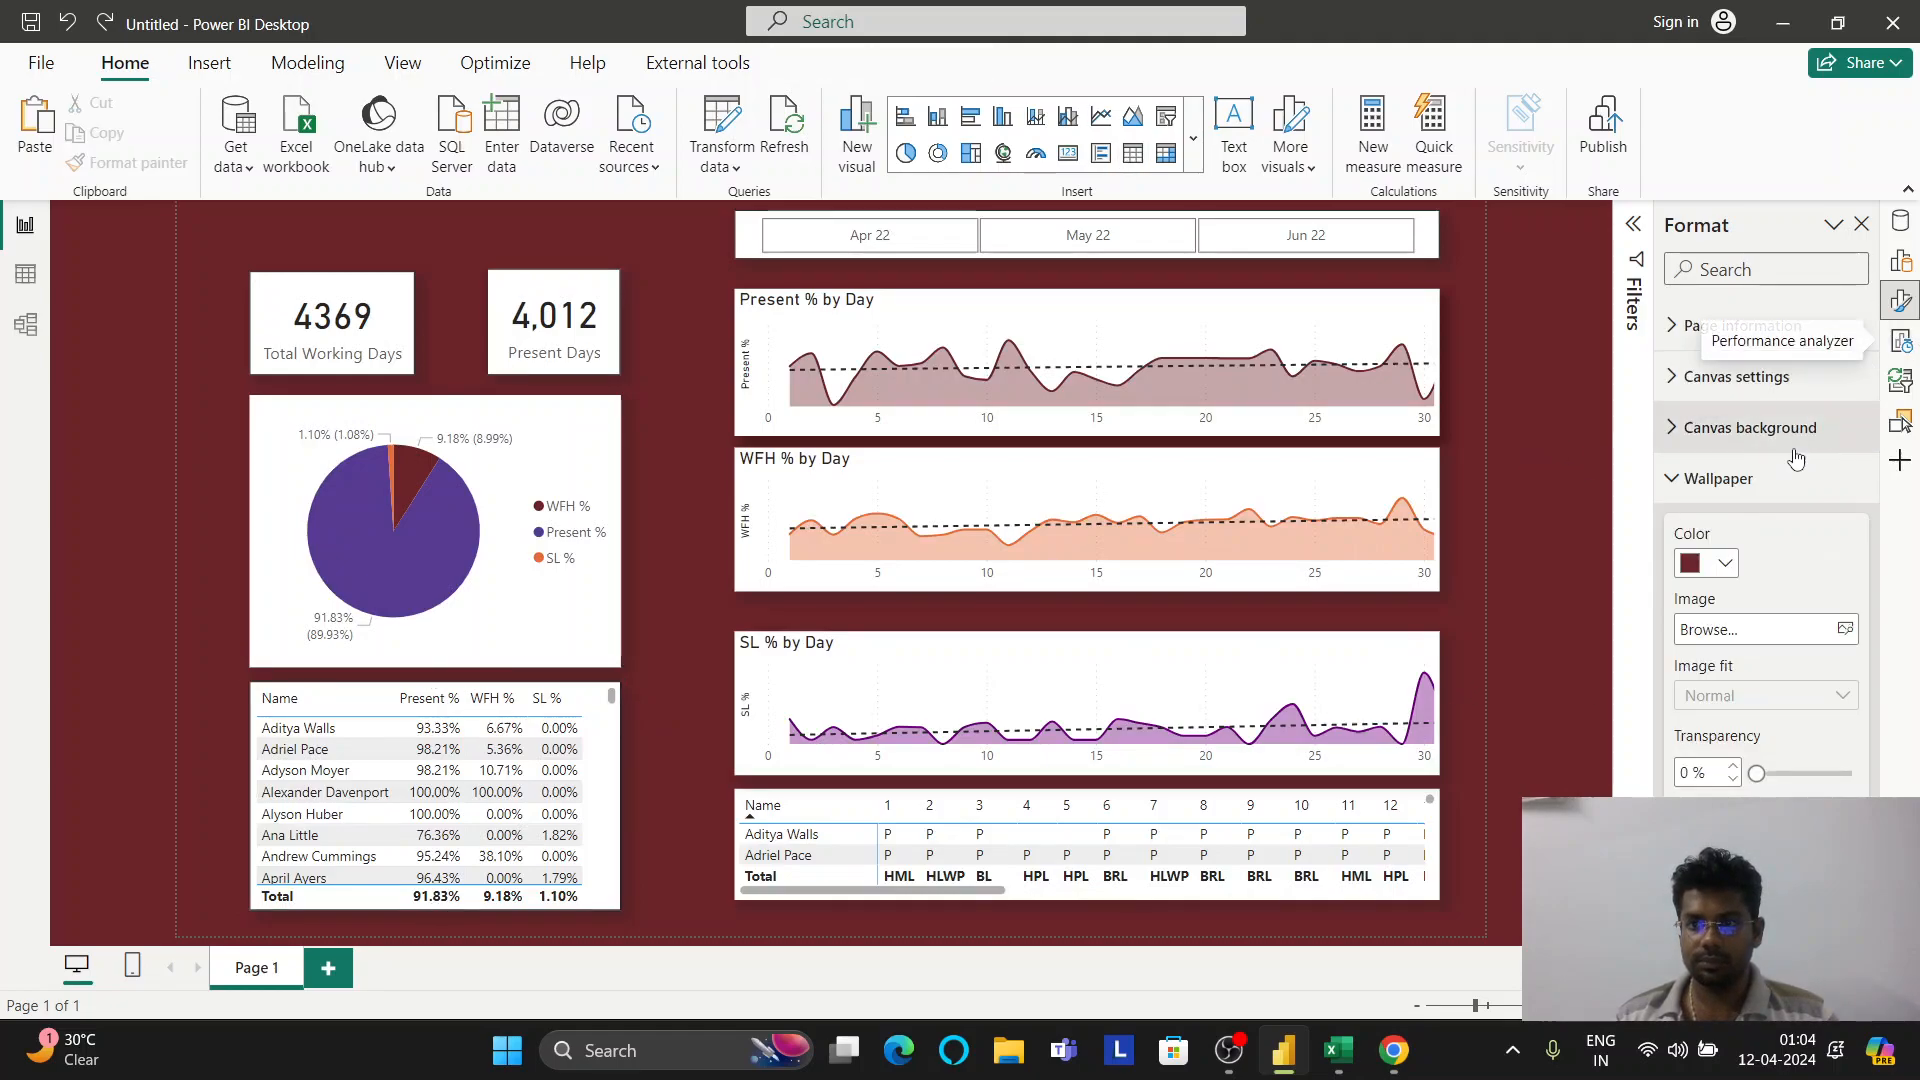
Switch the wallpaper to black, then salmon, and nudge the WFH % by Day chart down
{"action": "left_click", "coordinate": [1726, 565]}
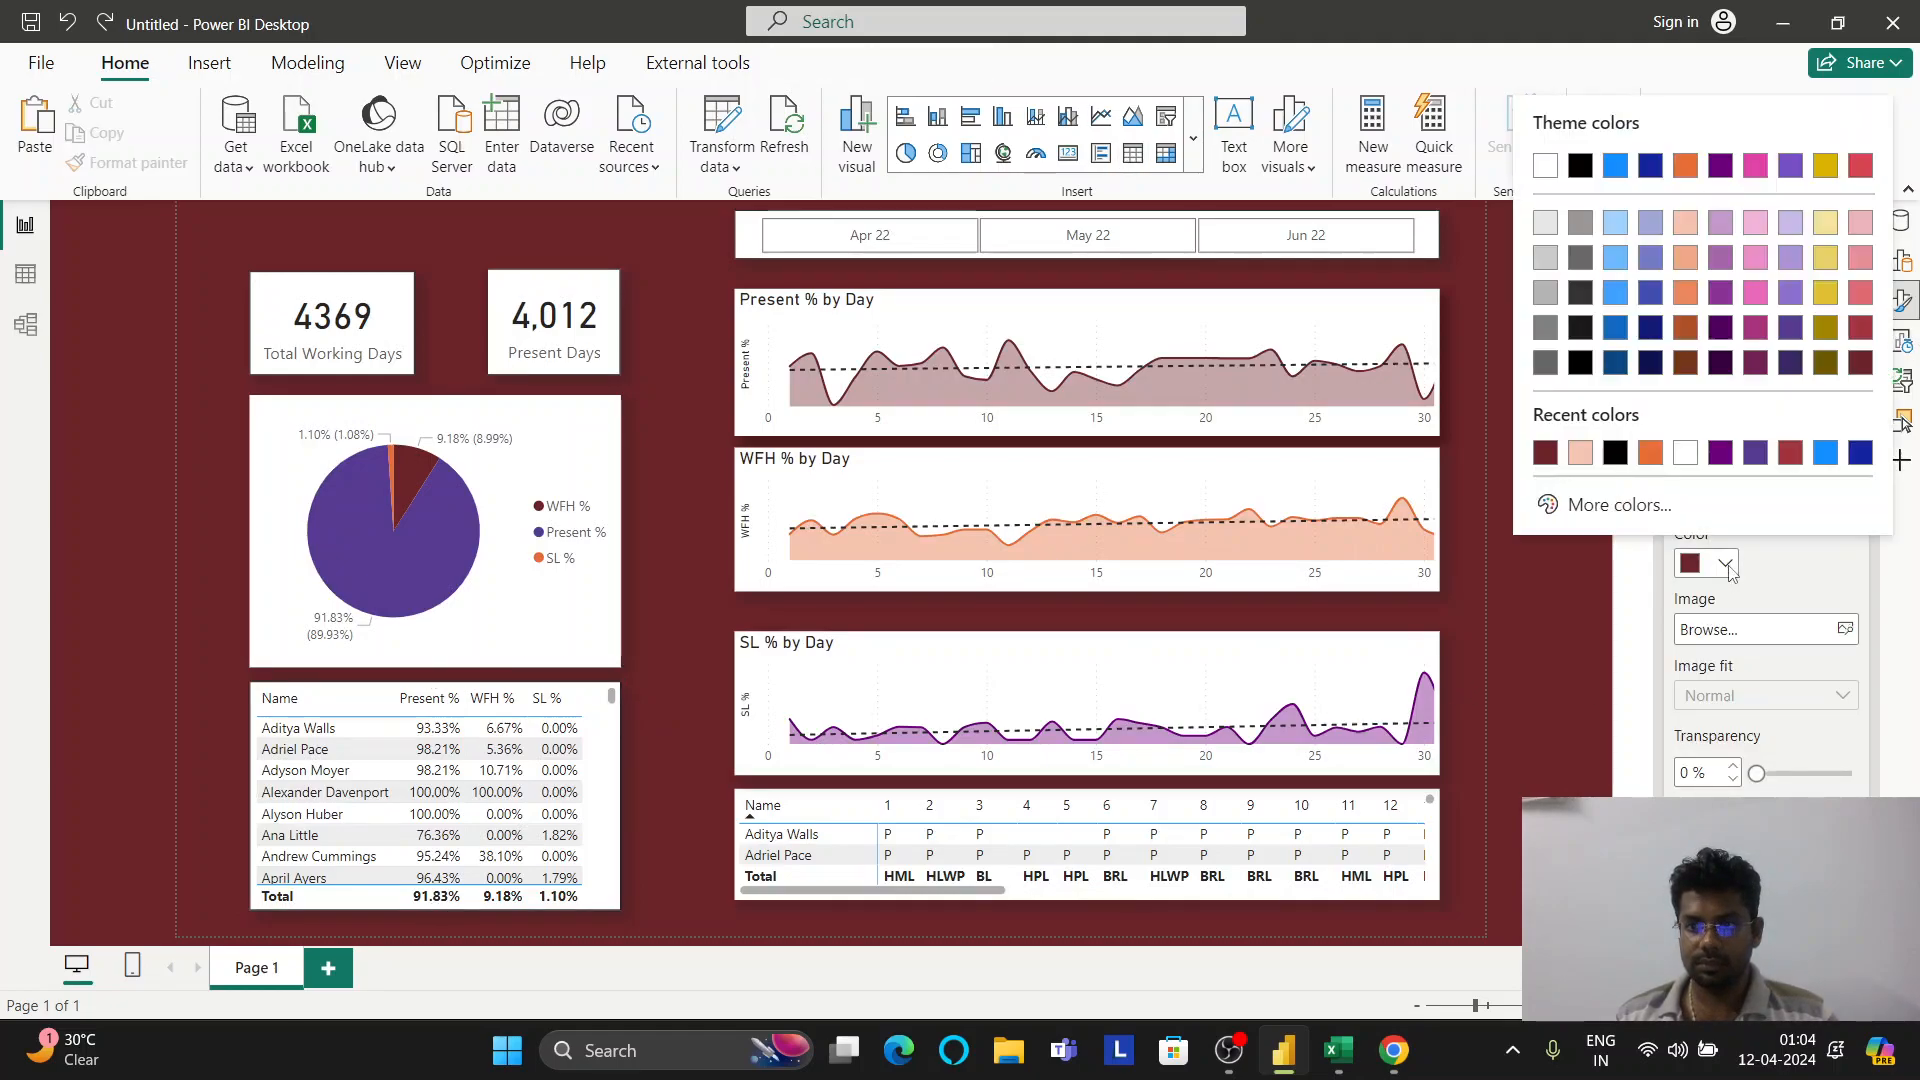
{"action": "left_click", "coordinate": [1615, 455]}
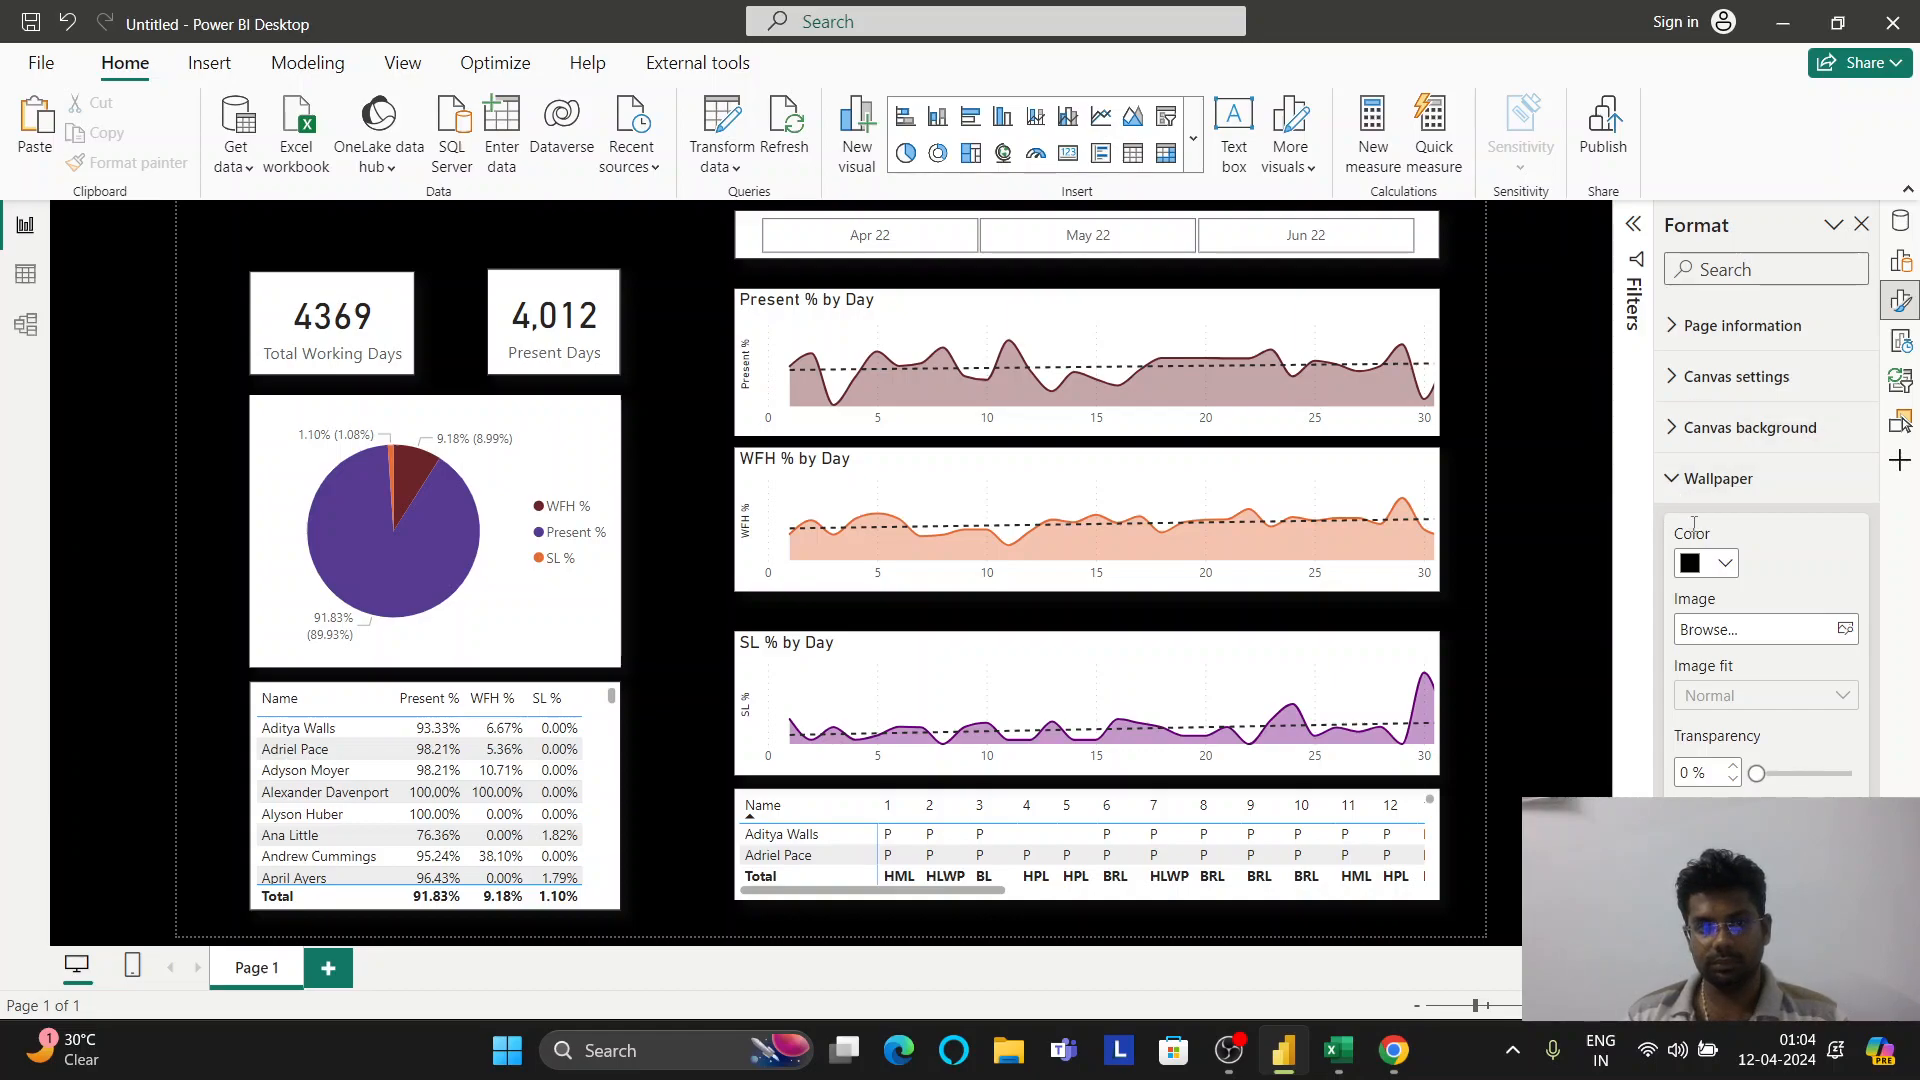
{"action": "left_click", "coordinate": [1727, 561]}
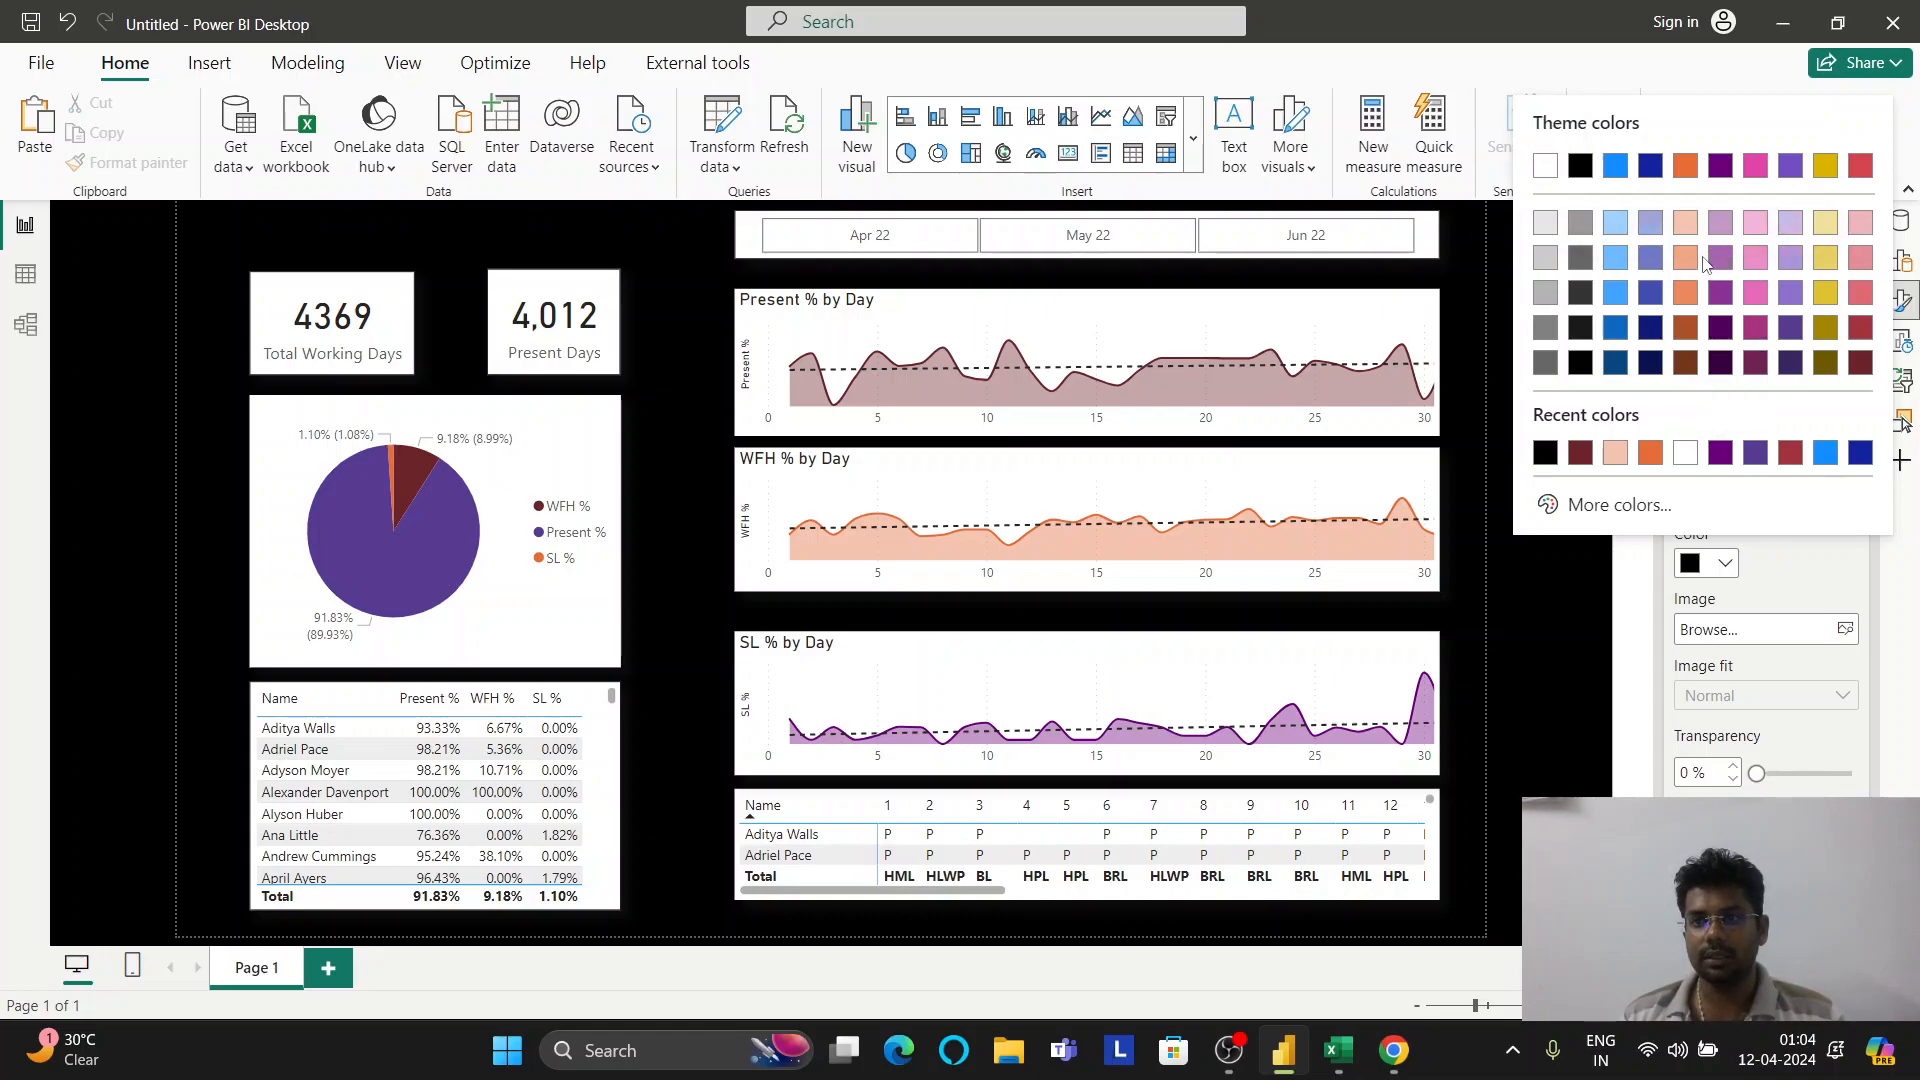
{"action": "left_click", "coordinate": [1688, 260]}
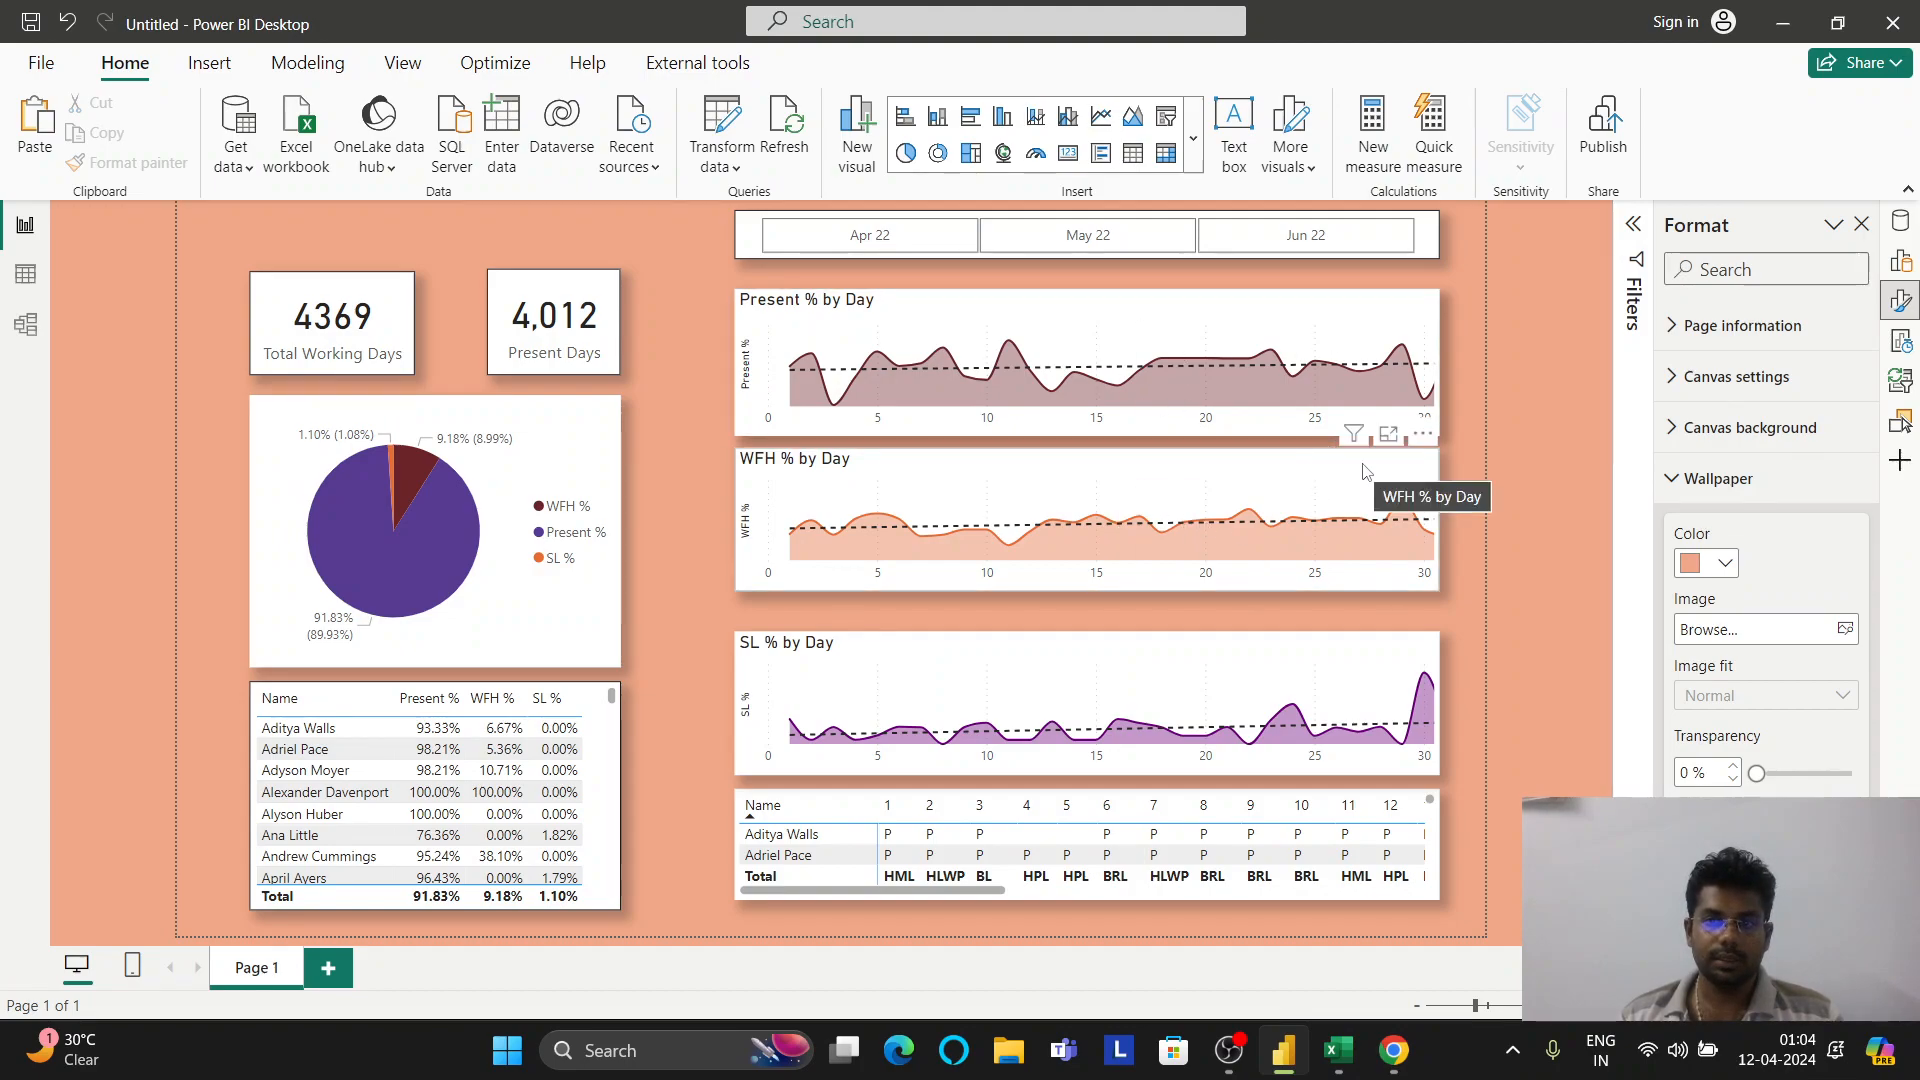
{"action": "left_click_drag", "start_coordinate": [1364, 472], "coordinate": [1366, 491]}
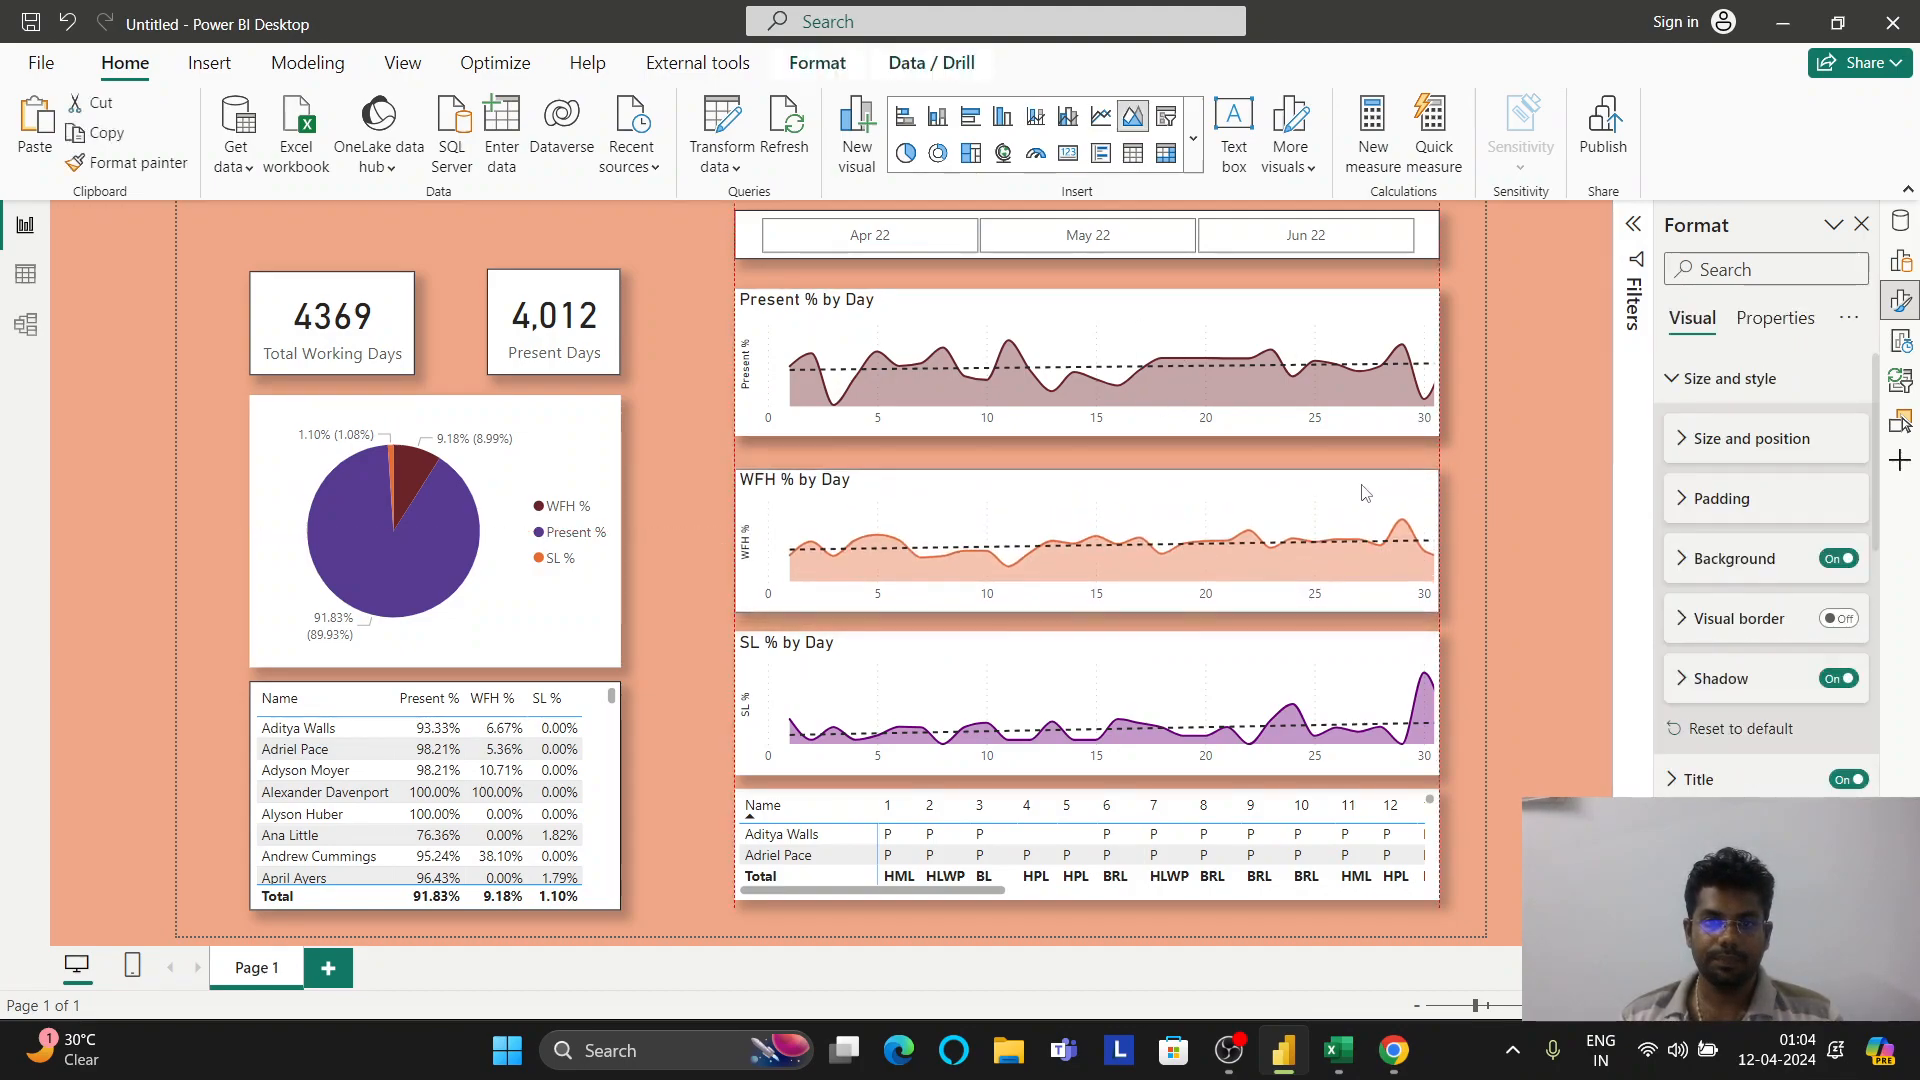
Insert a text box reading 'HR Analytics - Atliq Technologies' and shrink it to a narrow strip
{"action": "left_click", "coordinate": [592, 234]}
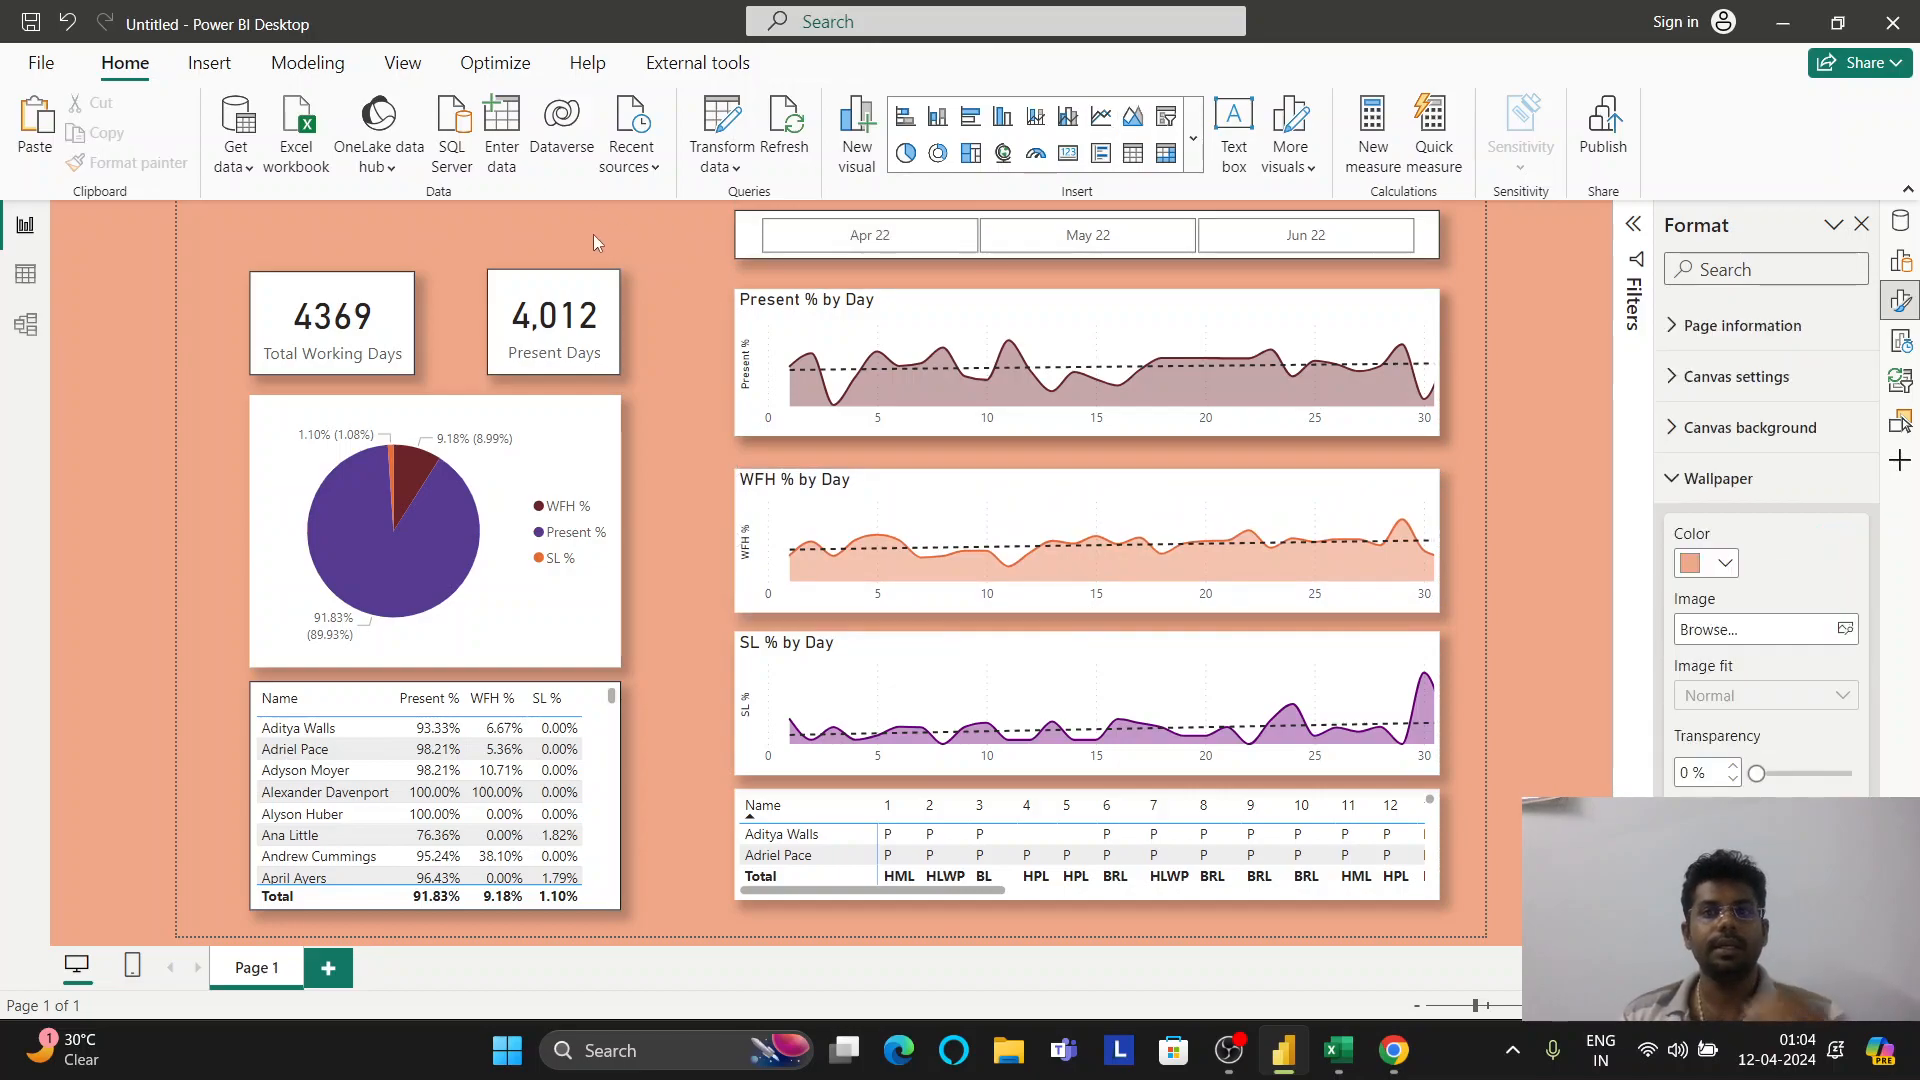
{"action": "left_click", "coordinate": [1243, 101]}
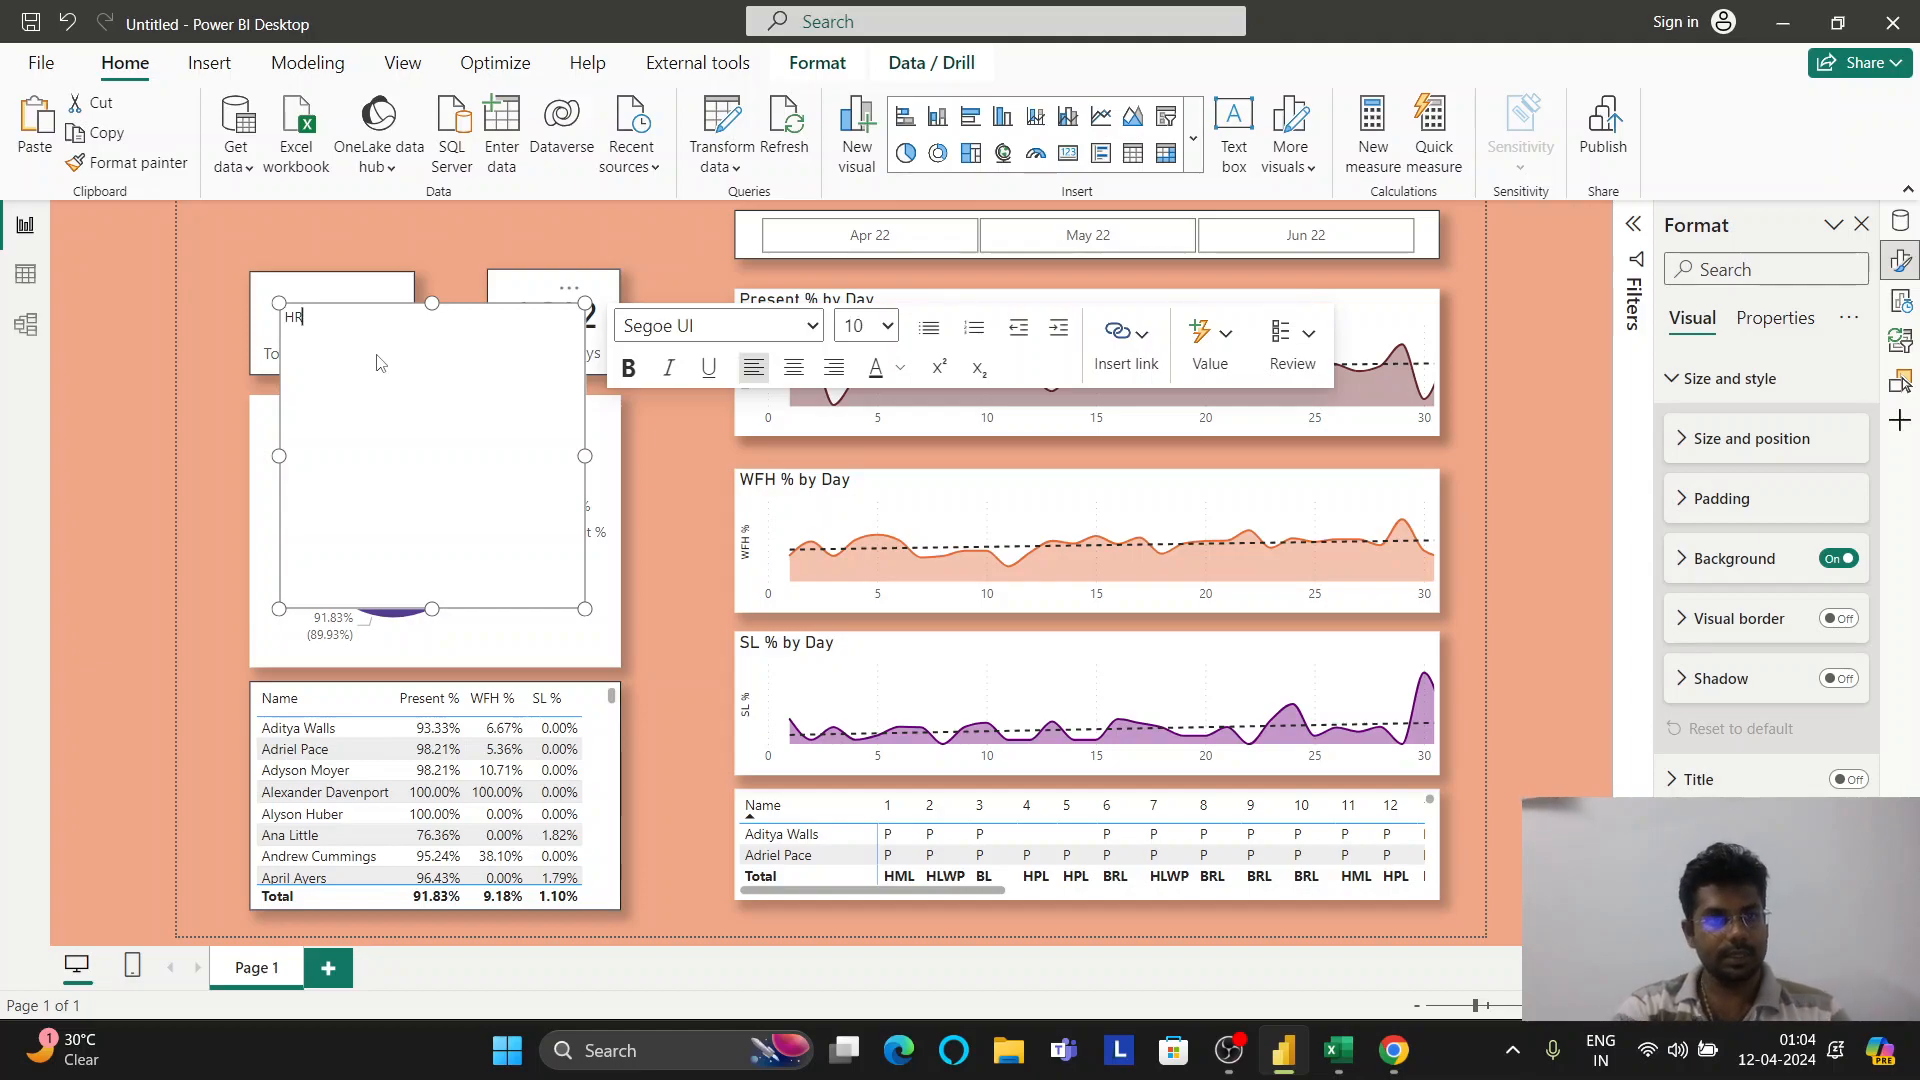
{"action": "type", "text": "HR Analytics"}
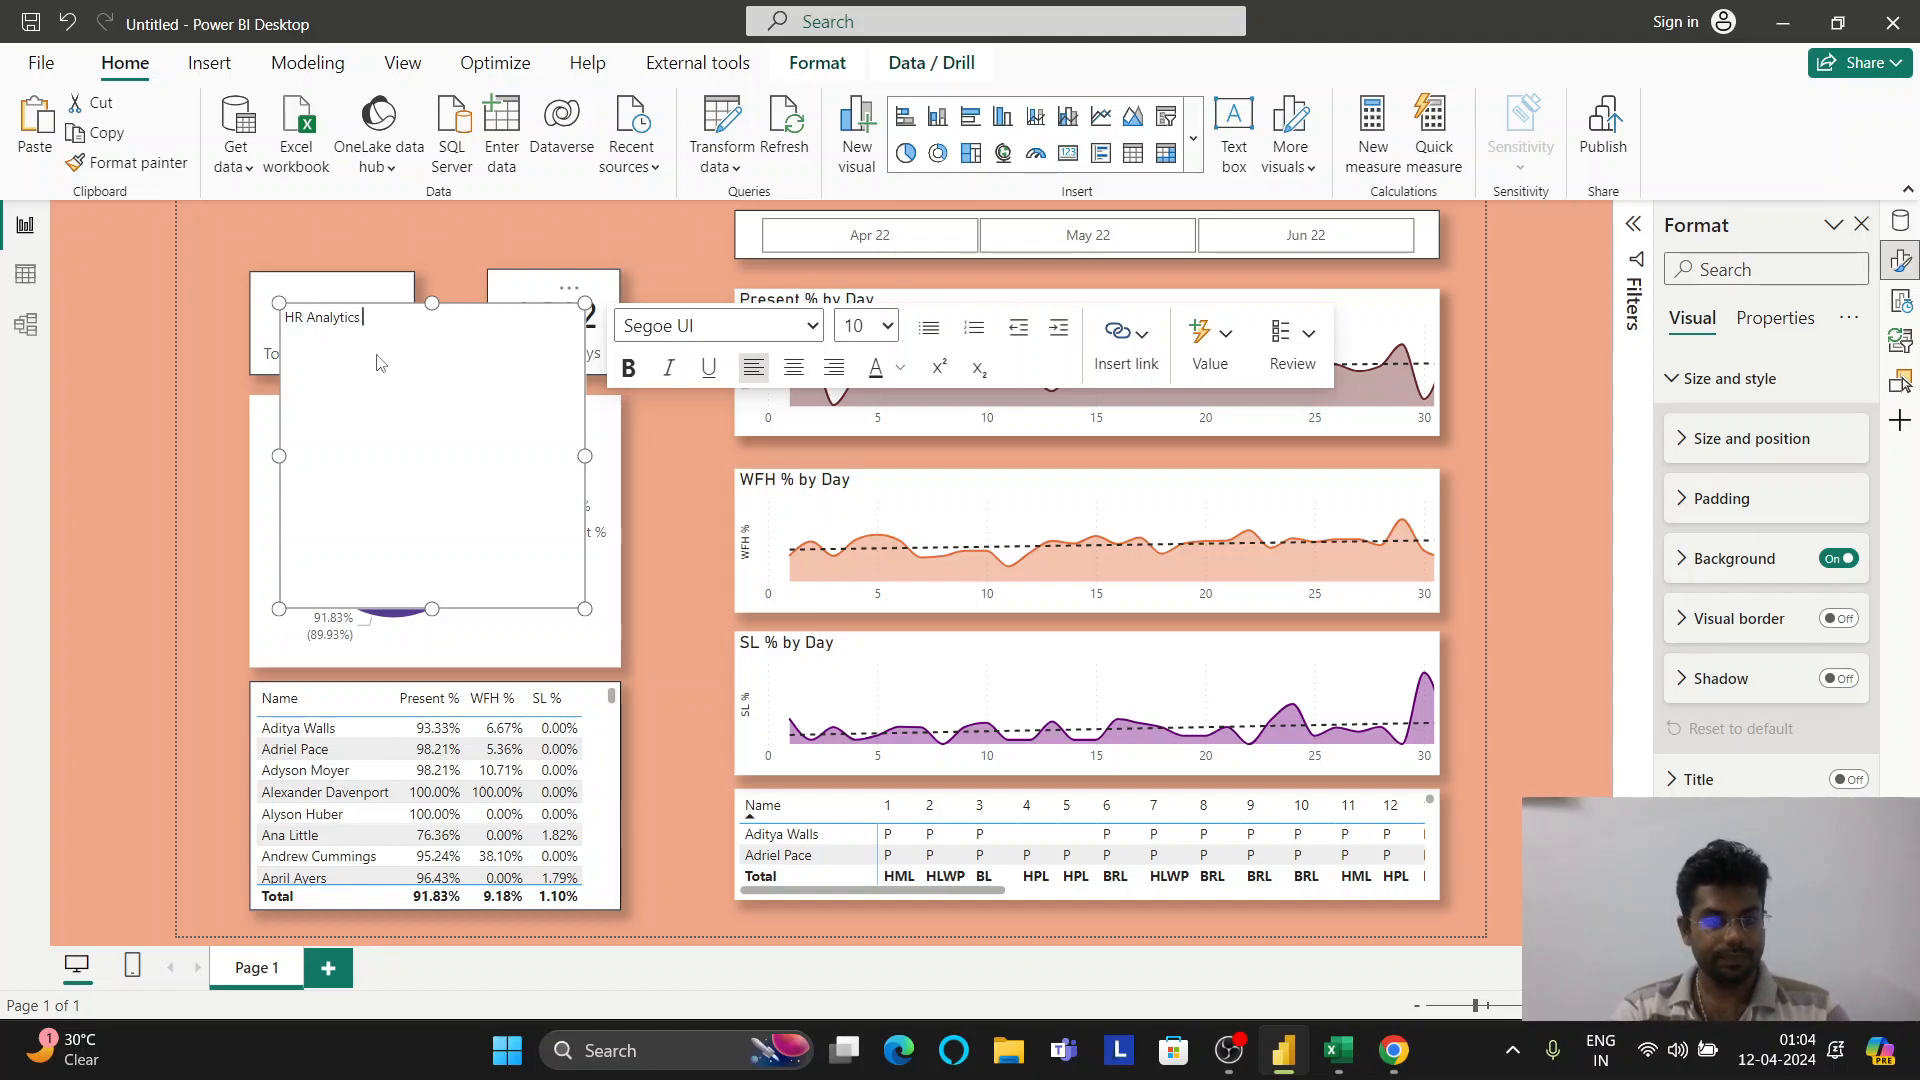
{"action": "type", "text": " _ -"}
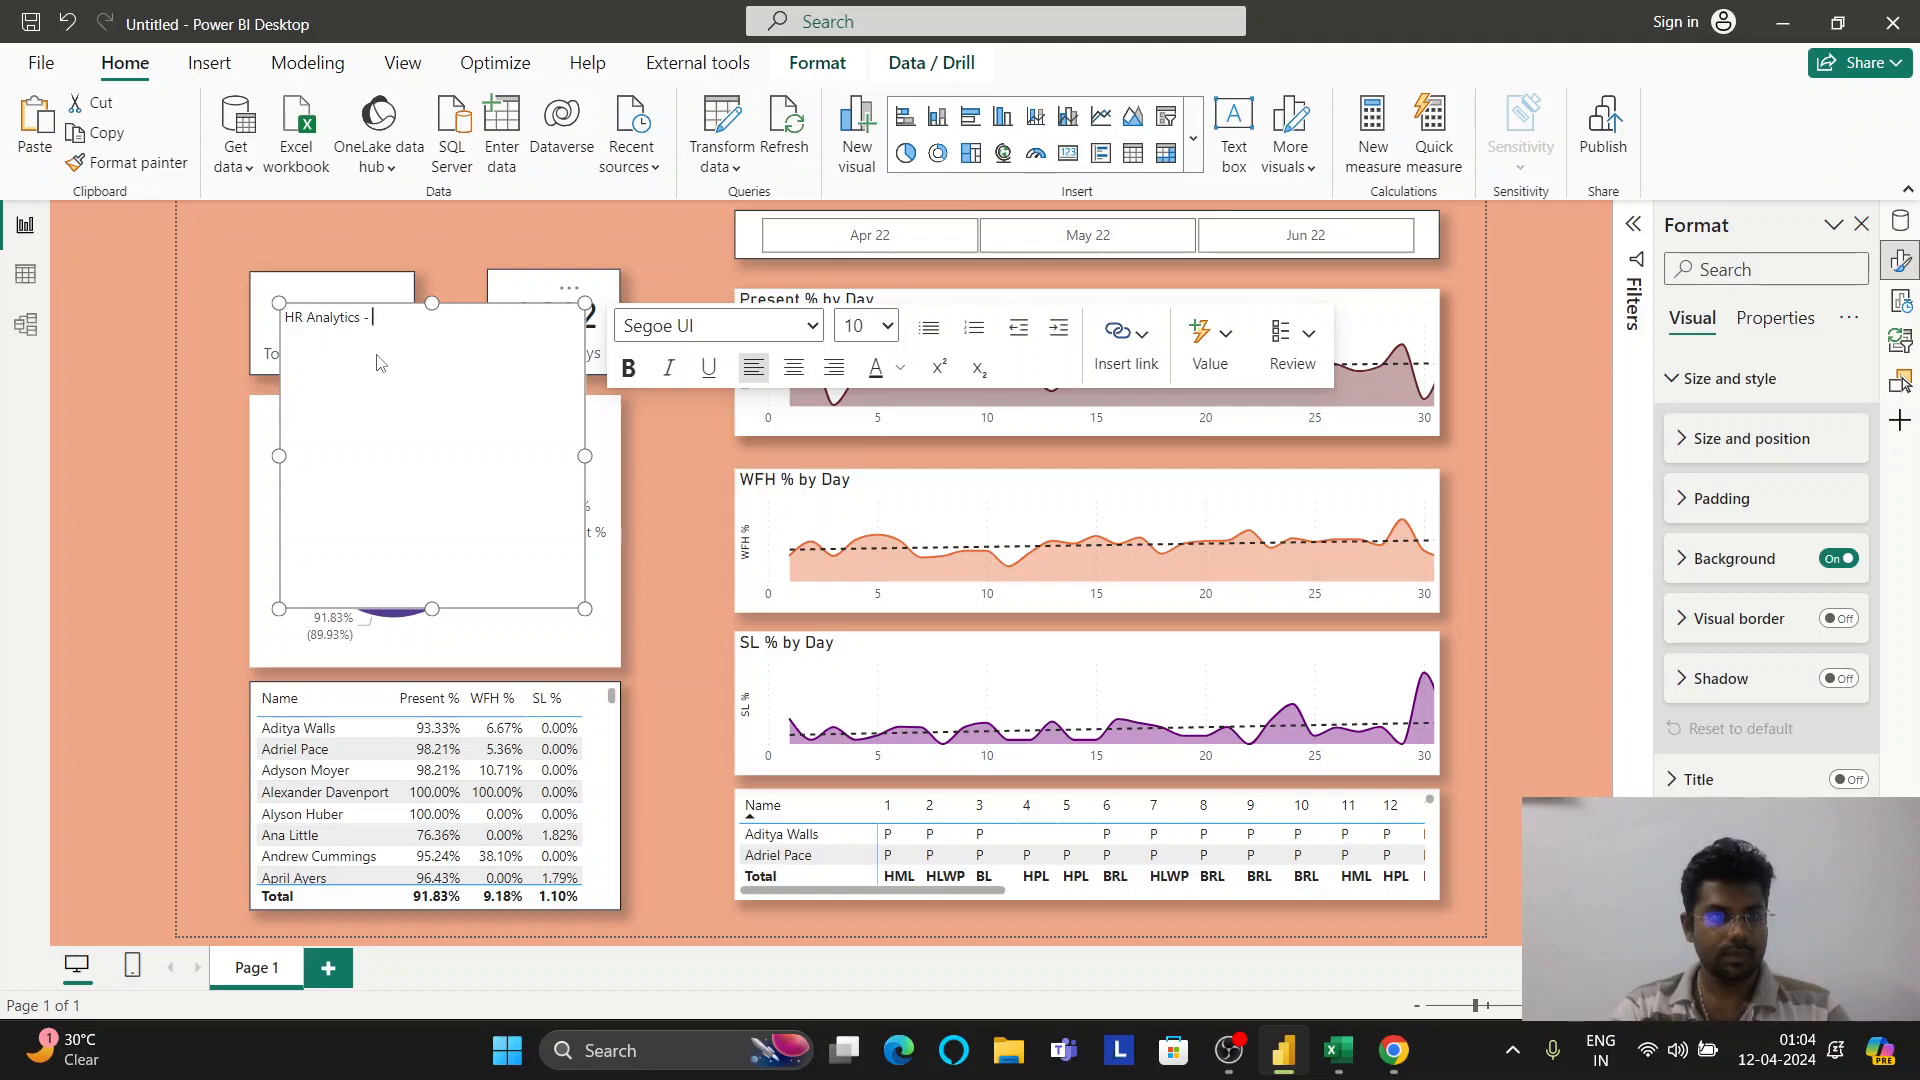
{"action": "type", "text": " Atliq "}
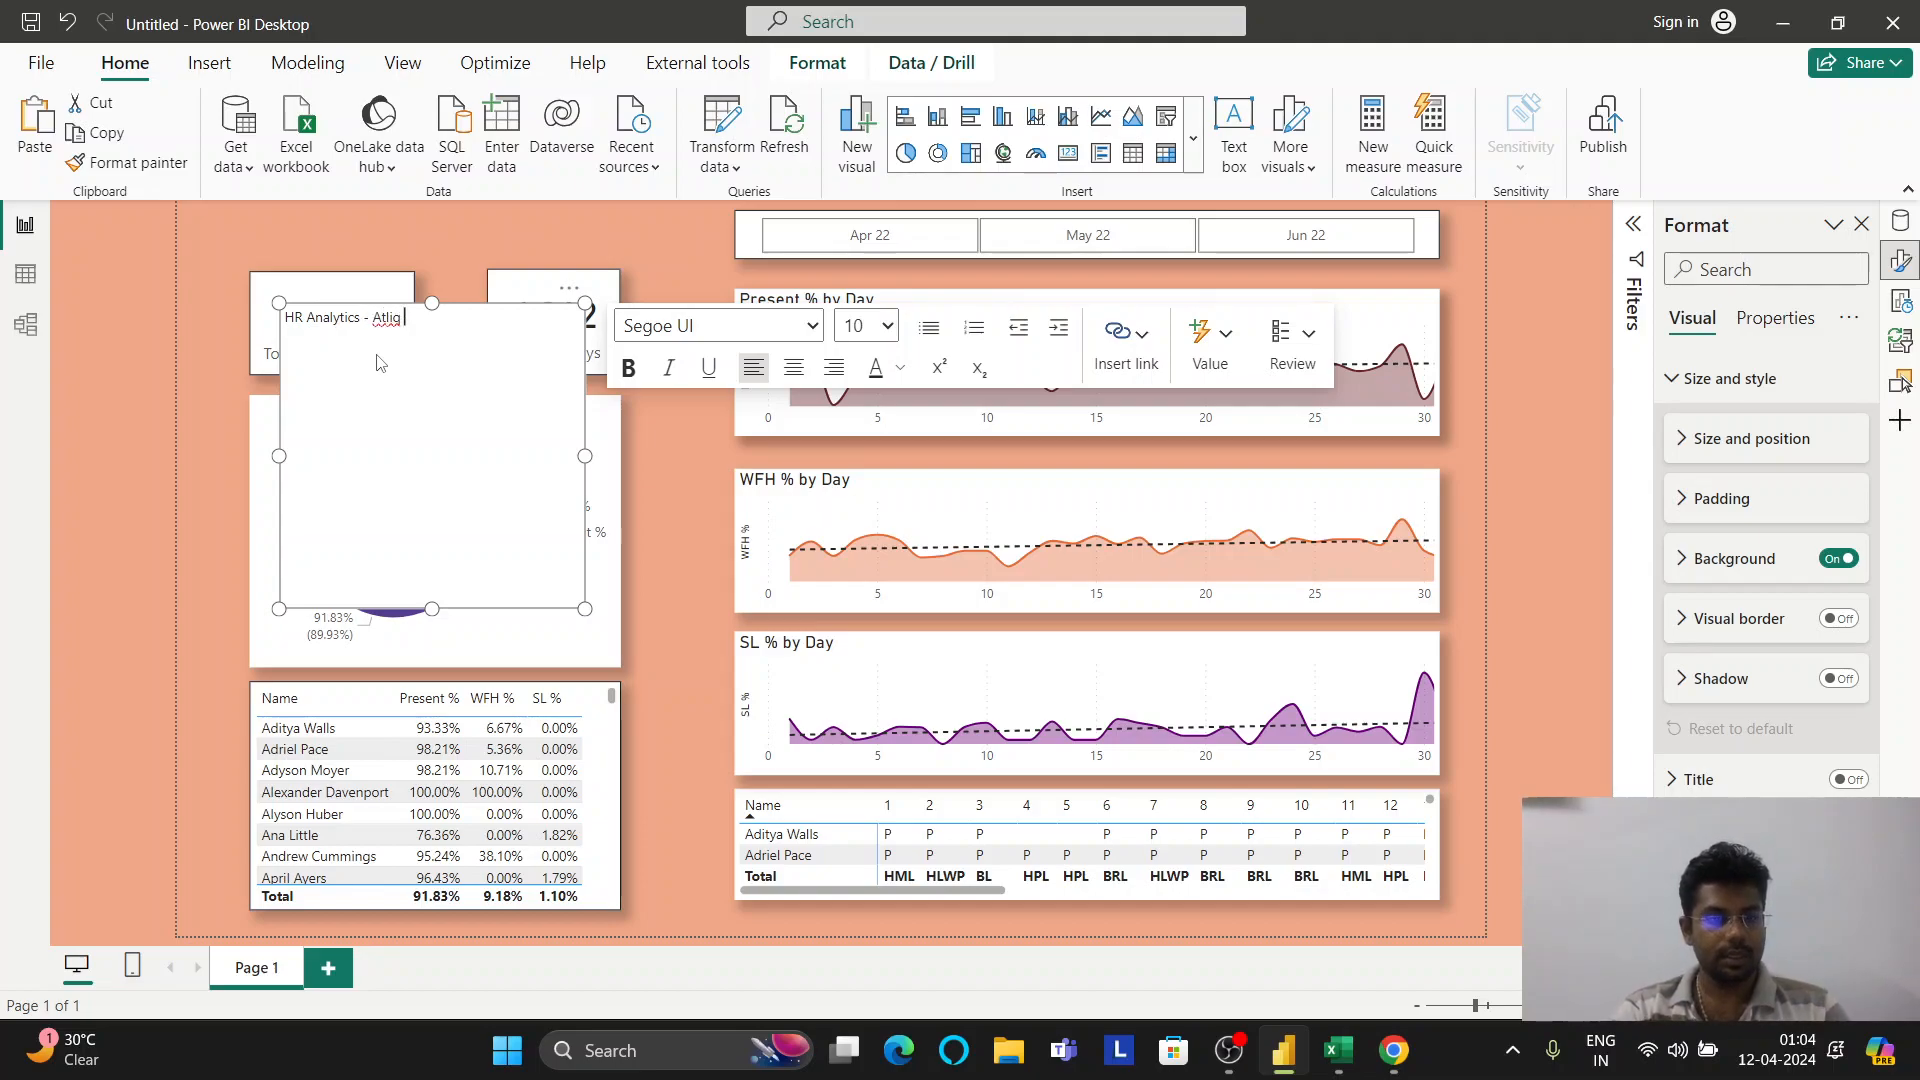
{"action": "type", "text": "Technologies"}
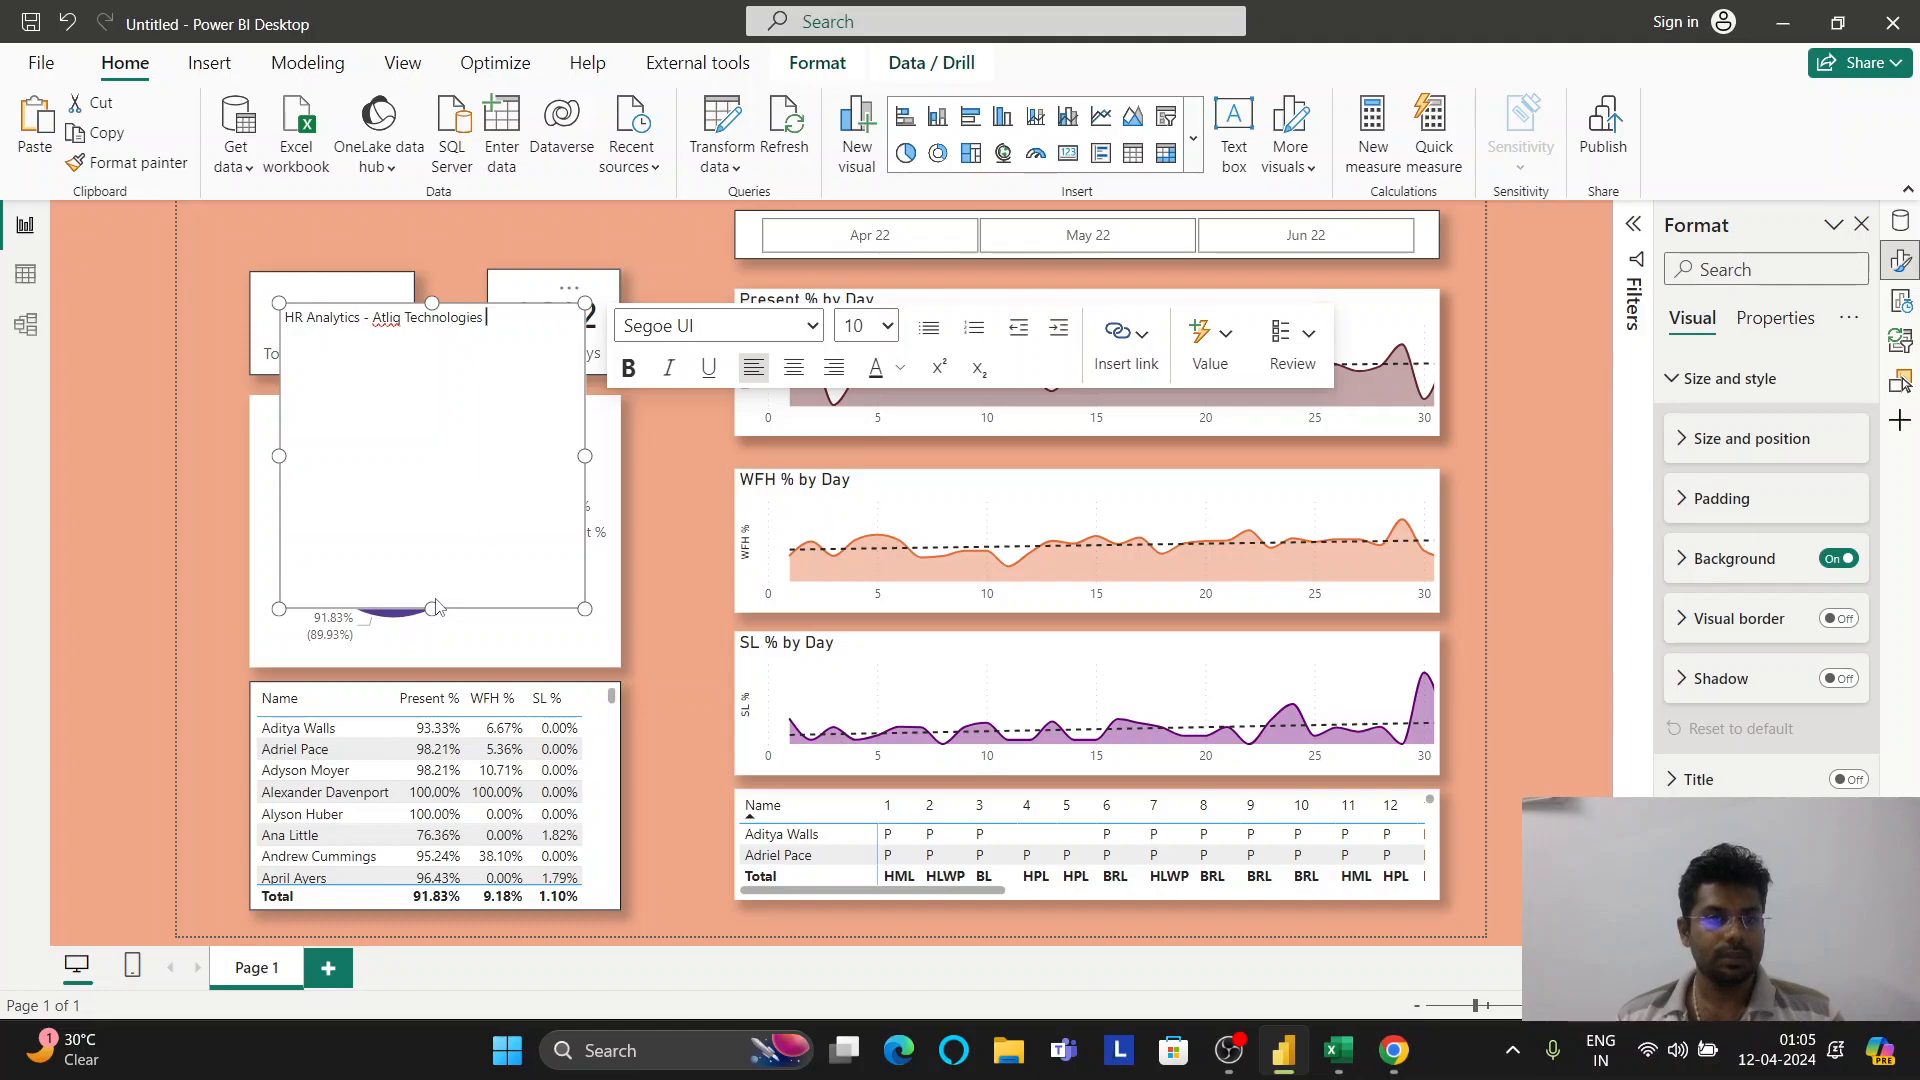
{"action": "left_click_drag", "start_coordinate": [430, 608], "coordinate": [430, 338]}
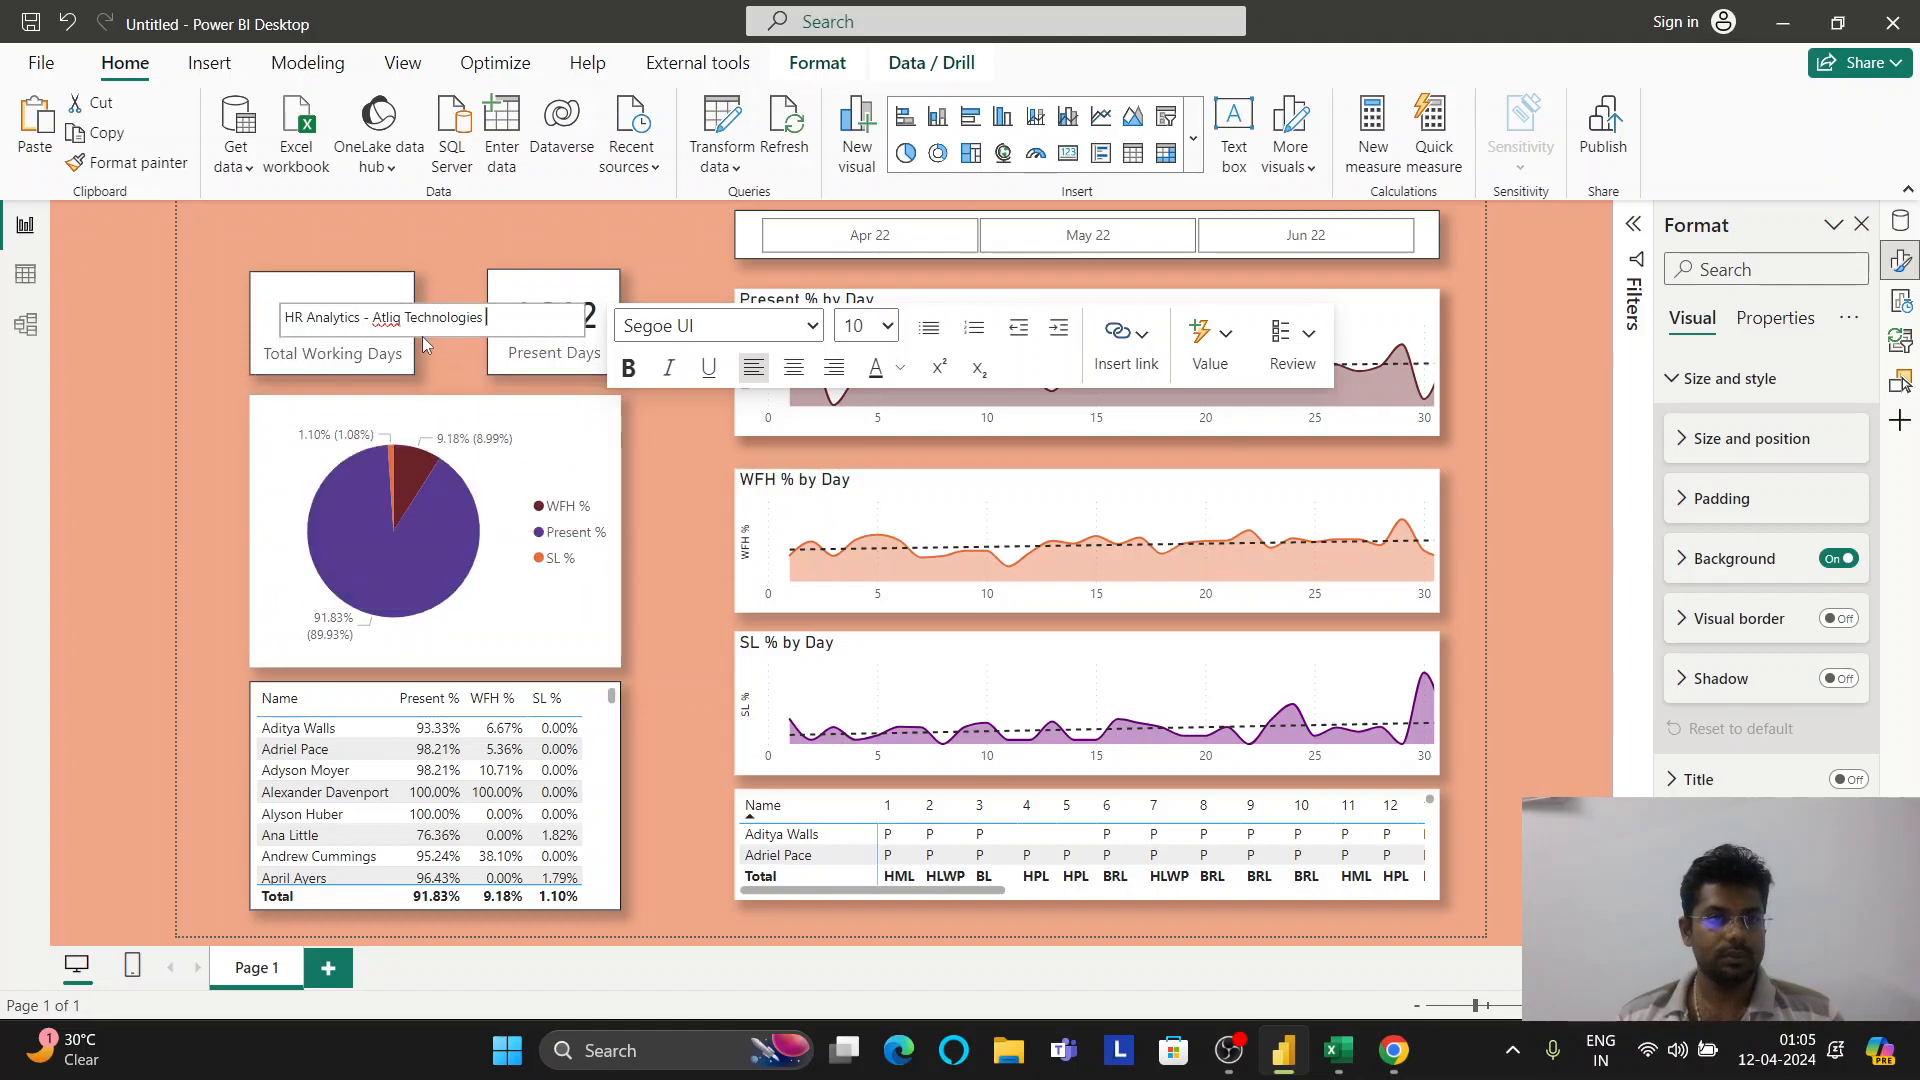
{"action": "left_click_drag", "start_coordinate": [588, 322], "coordinate": [536, 317]}
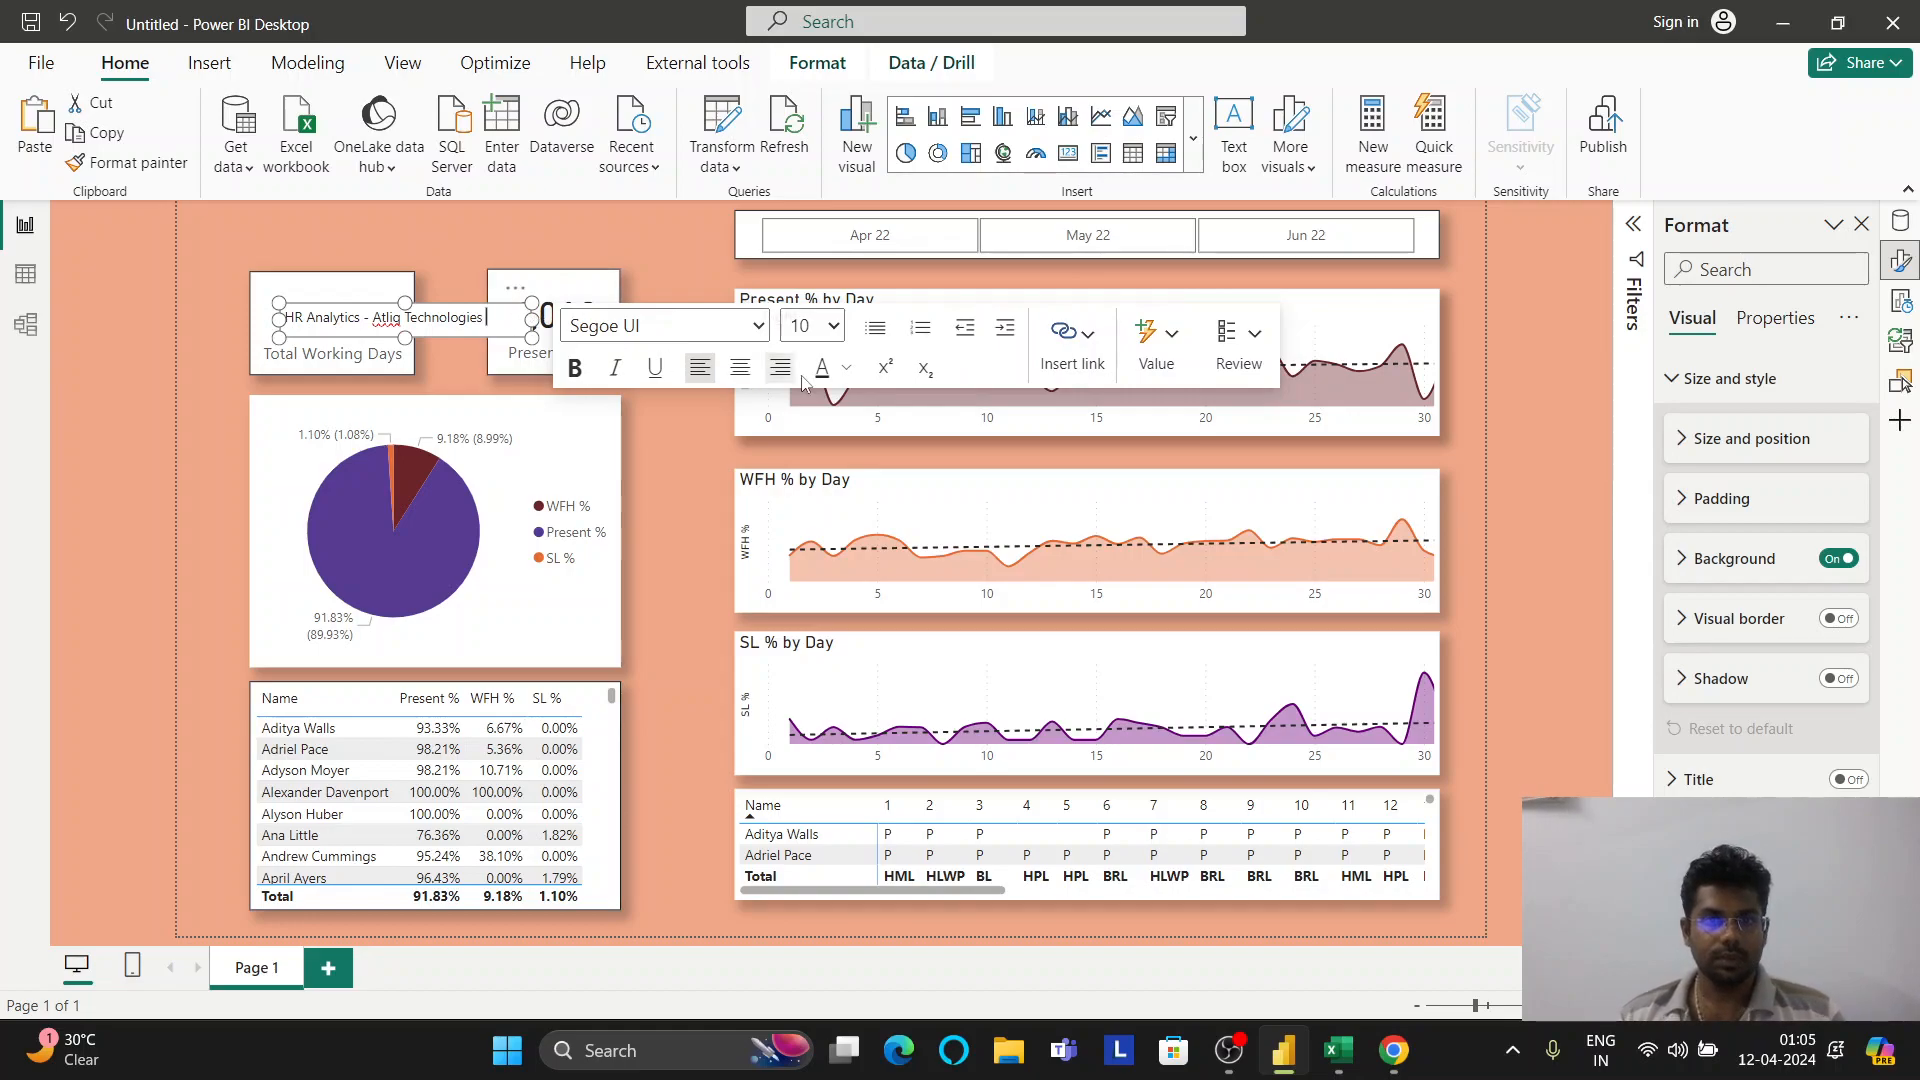
Make the title text bold Constantia at size 18
{"action": "key", "text": "ctrl+a"}
{"action": "left_click", "coordinate": [575, 369]}
{"action": "left_click", "coordinate": [727, 334]}
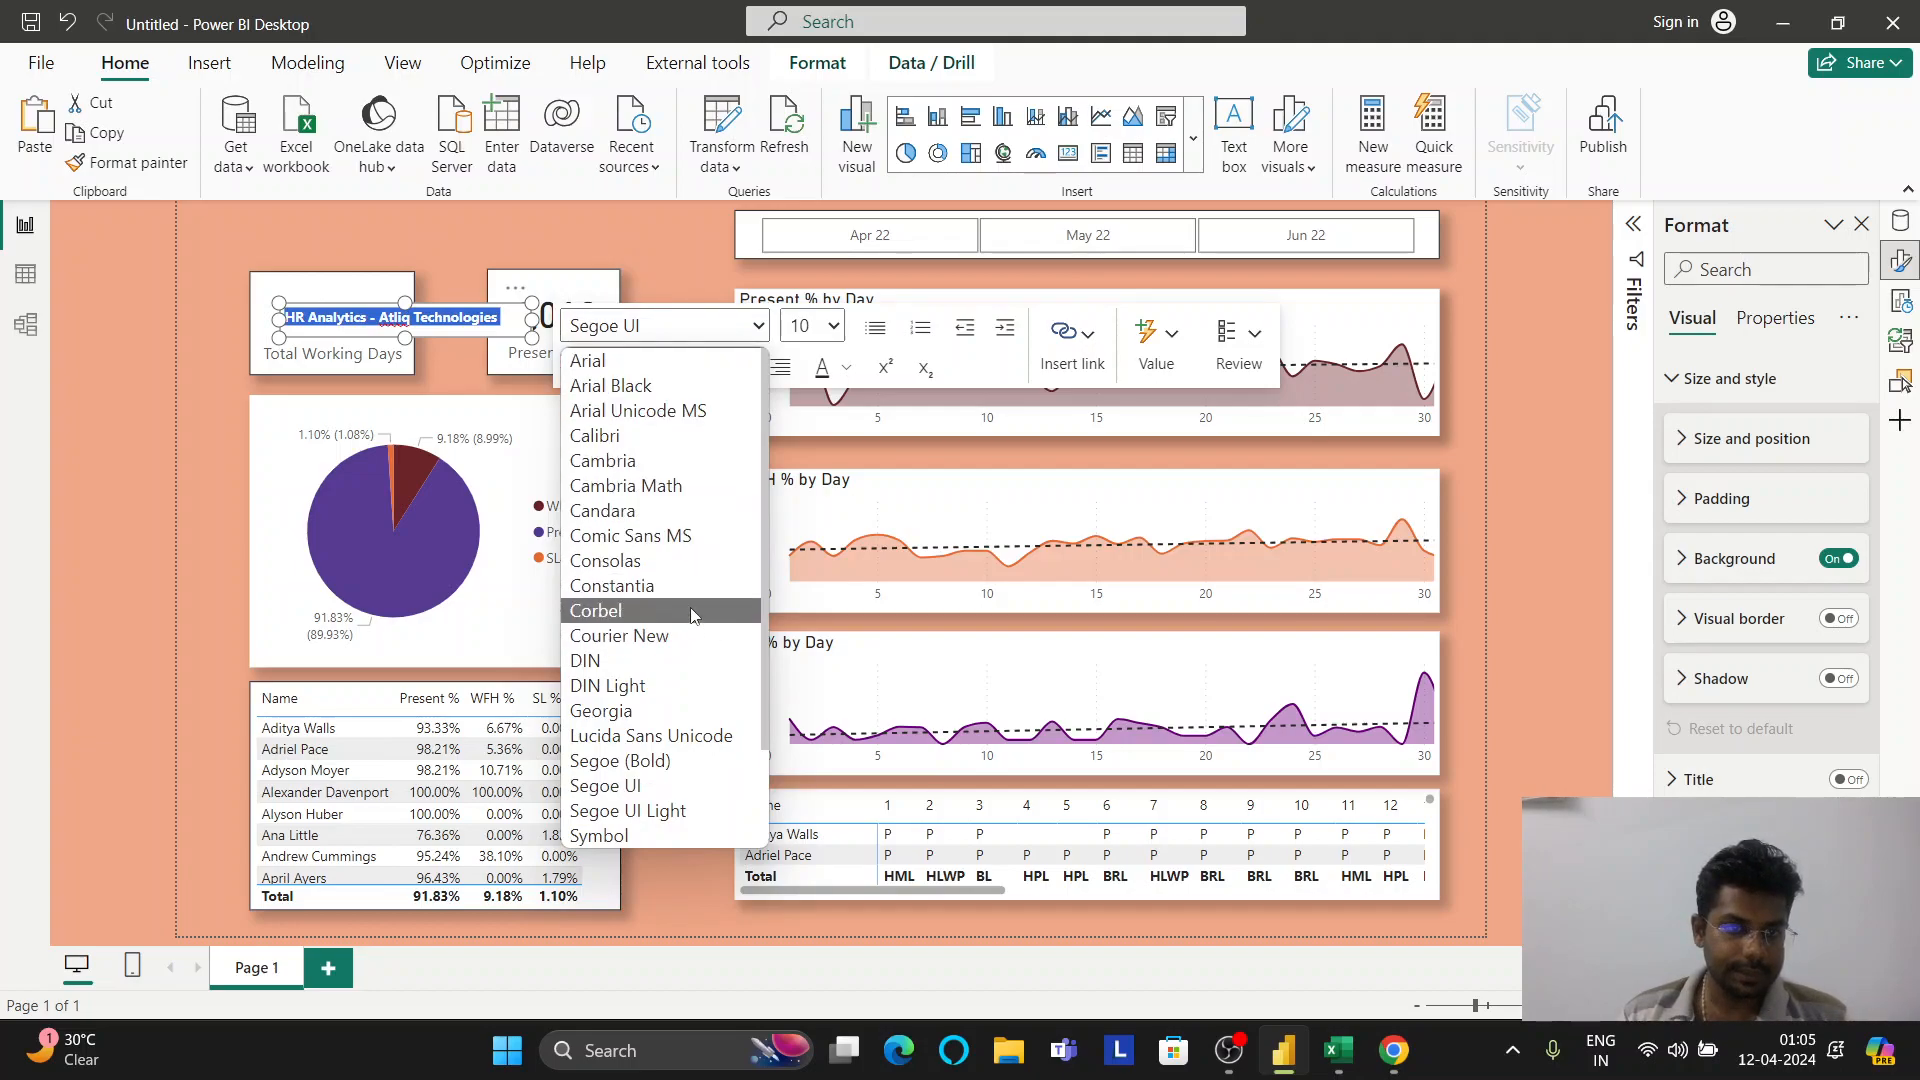
{"action": "left_click", "coordinate": [672, 588]}
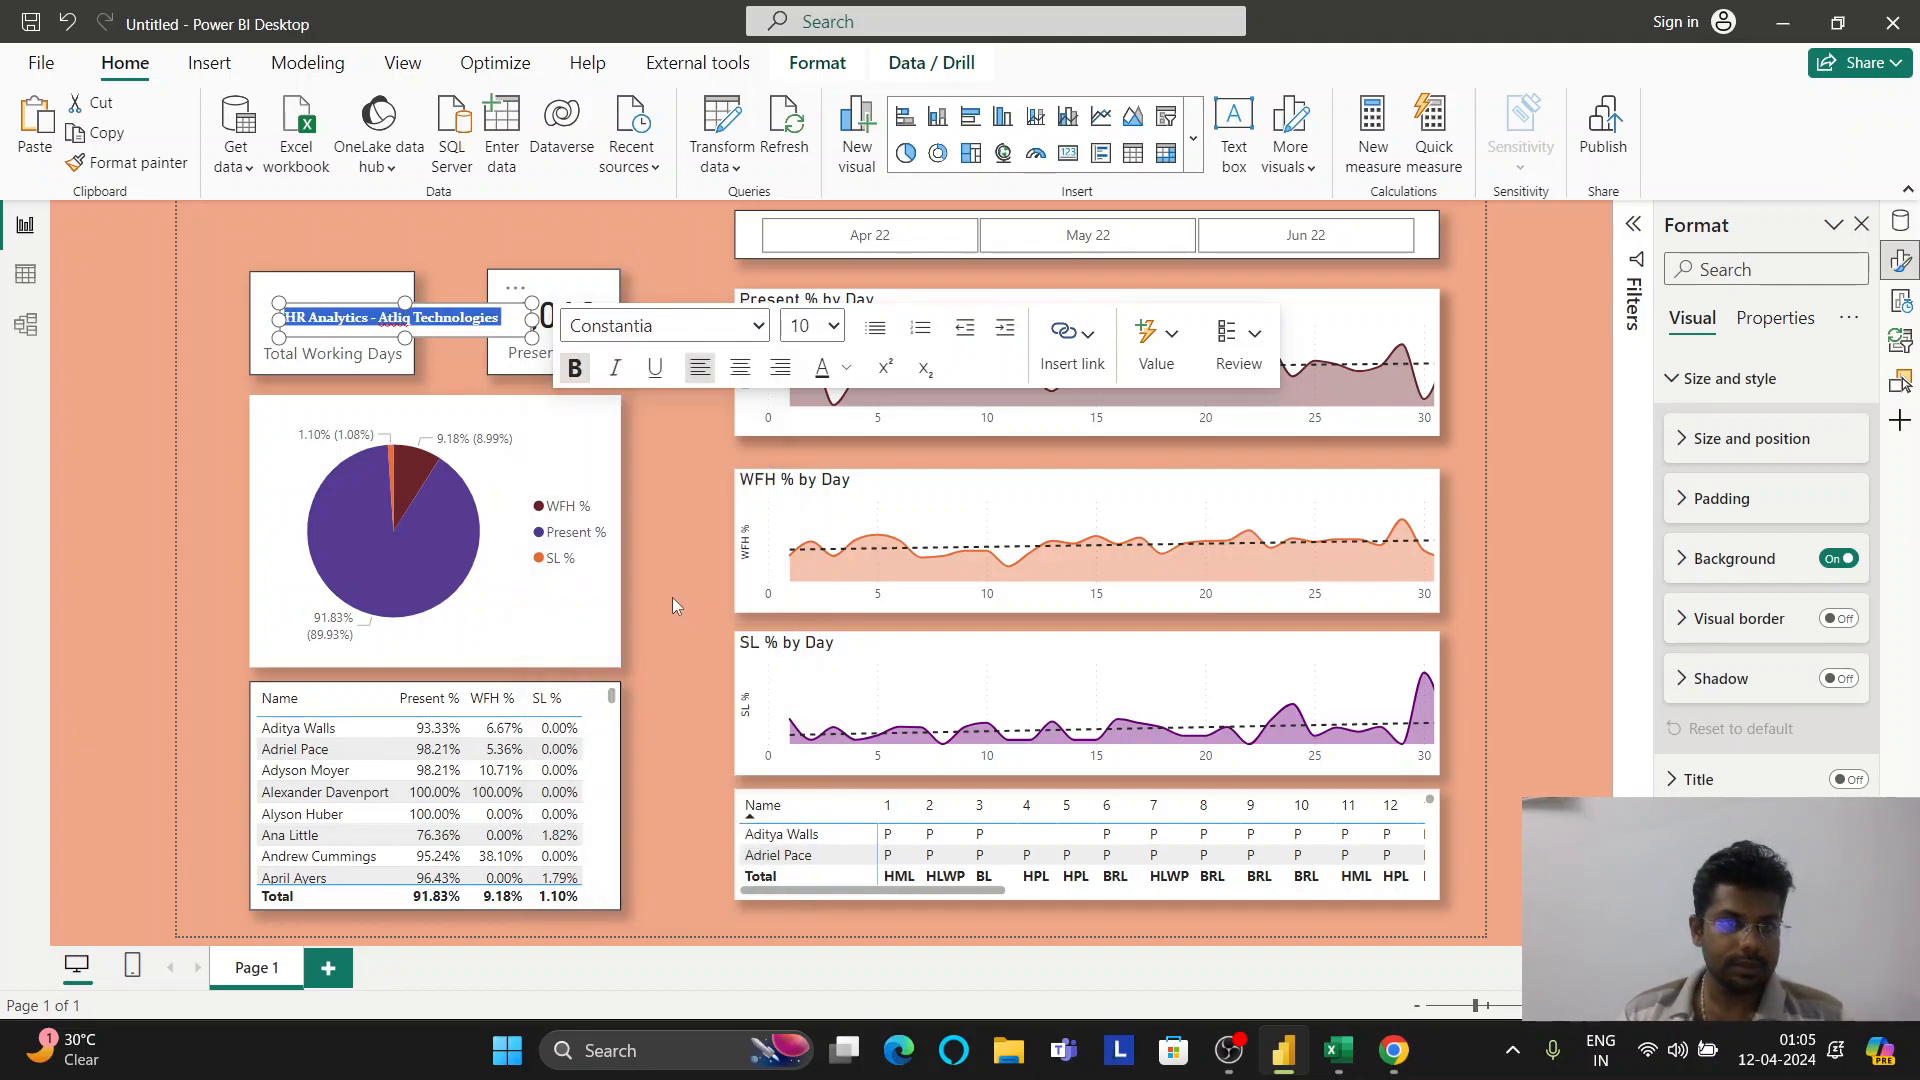
{"action": "left_click", "coordinate": [833, 326]}
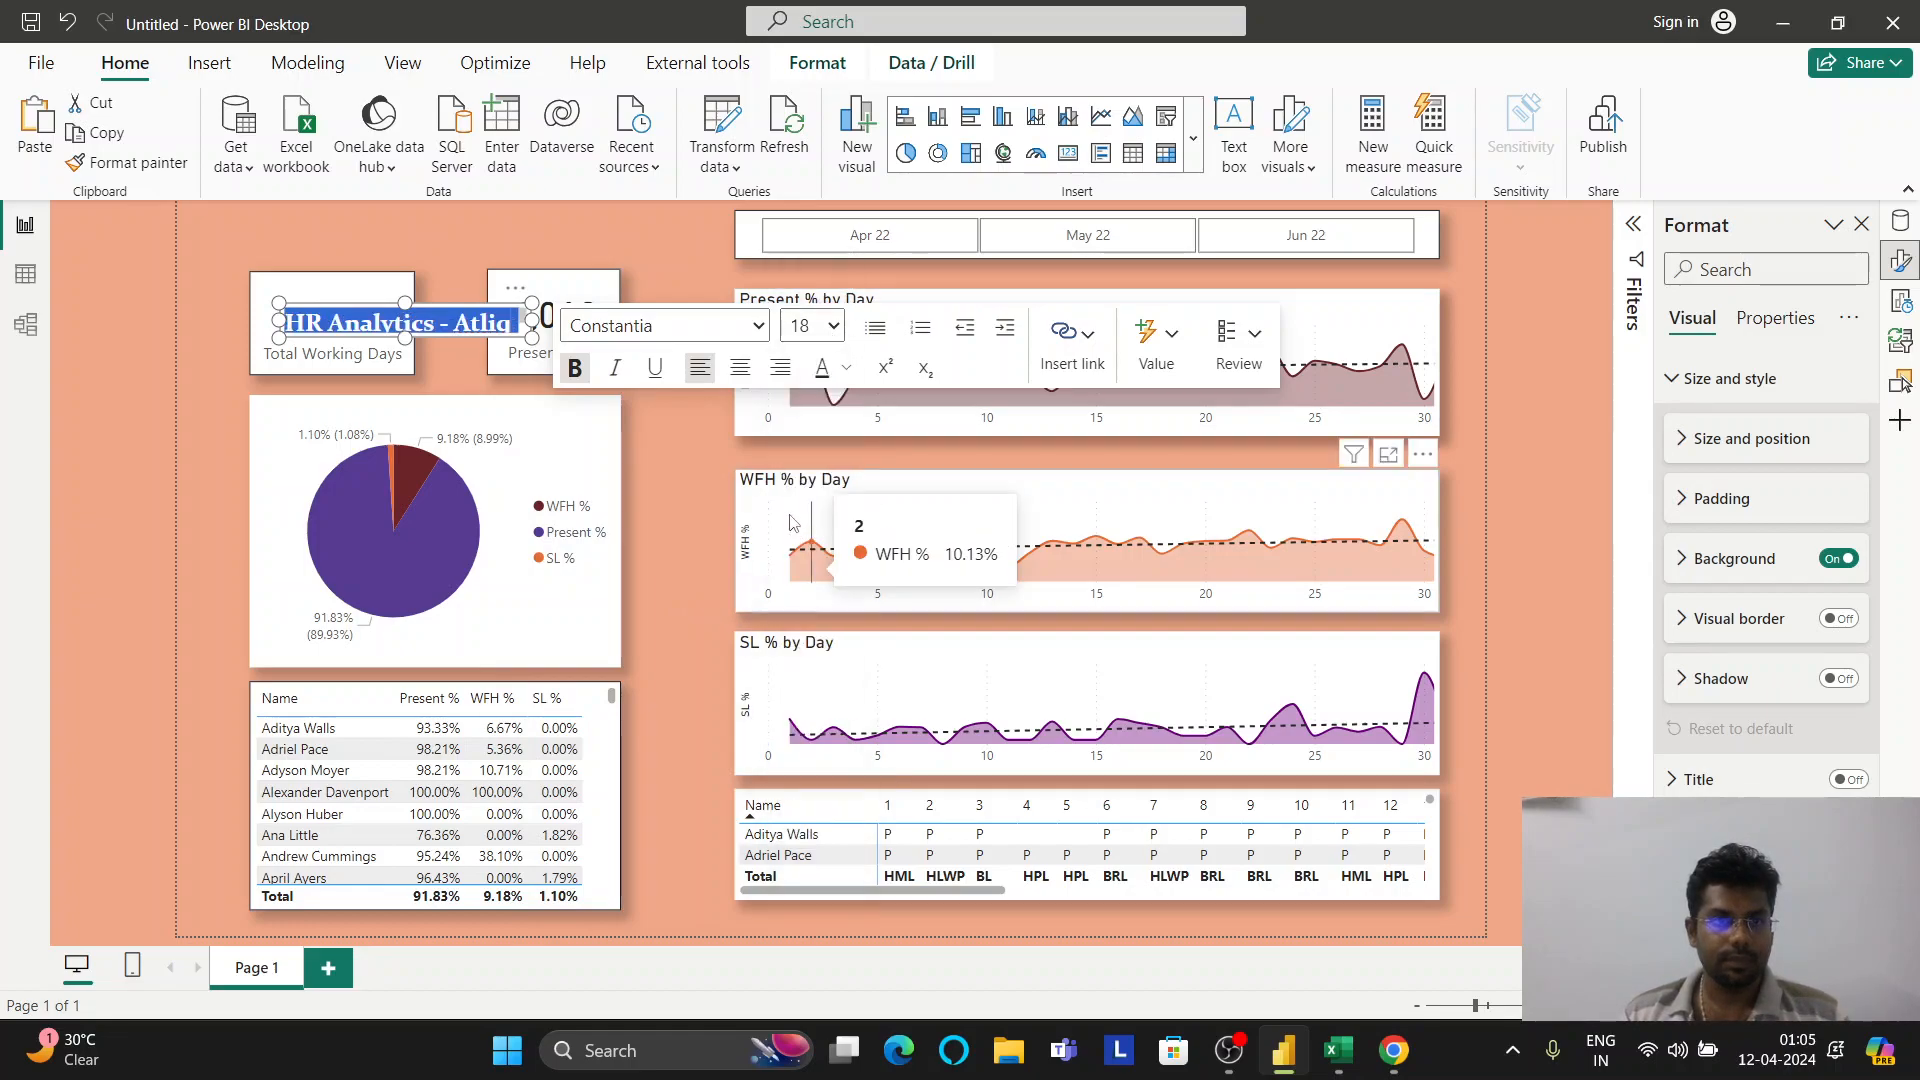
Complete the title with 'Technologies' and widen the box so it fits on one line
{"action": "left_click", "coordinate": [679, 252]}
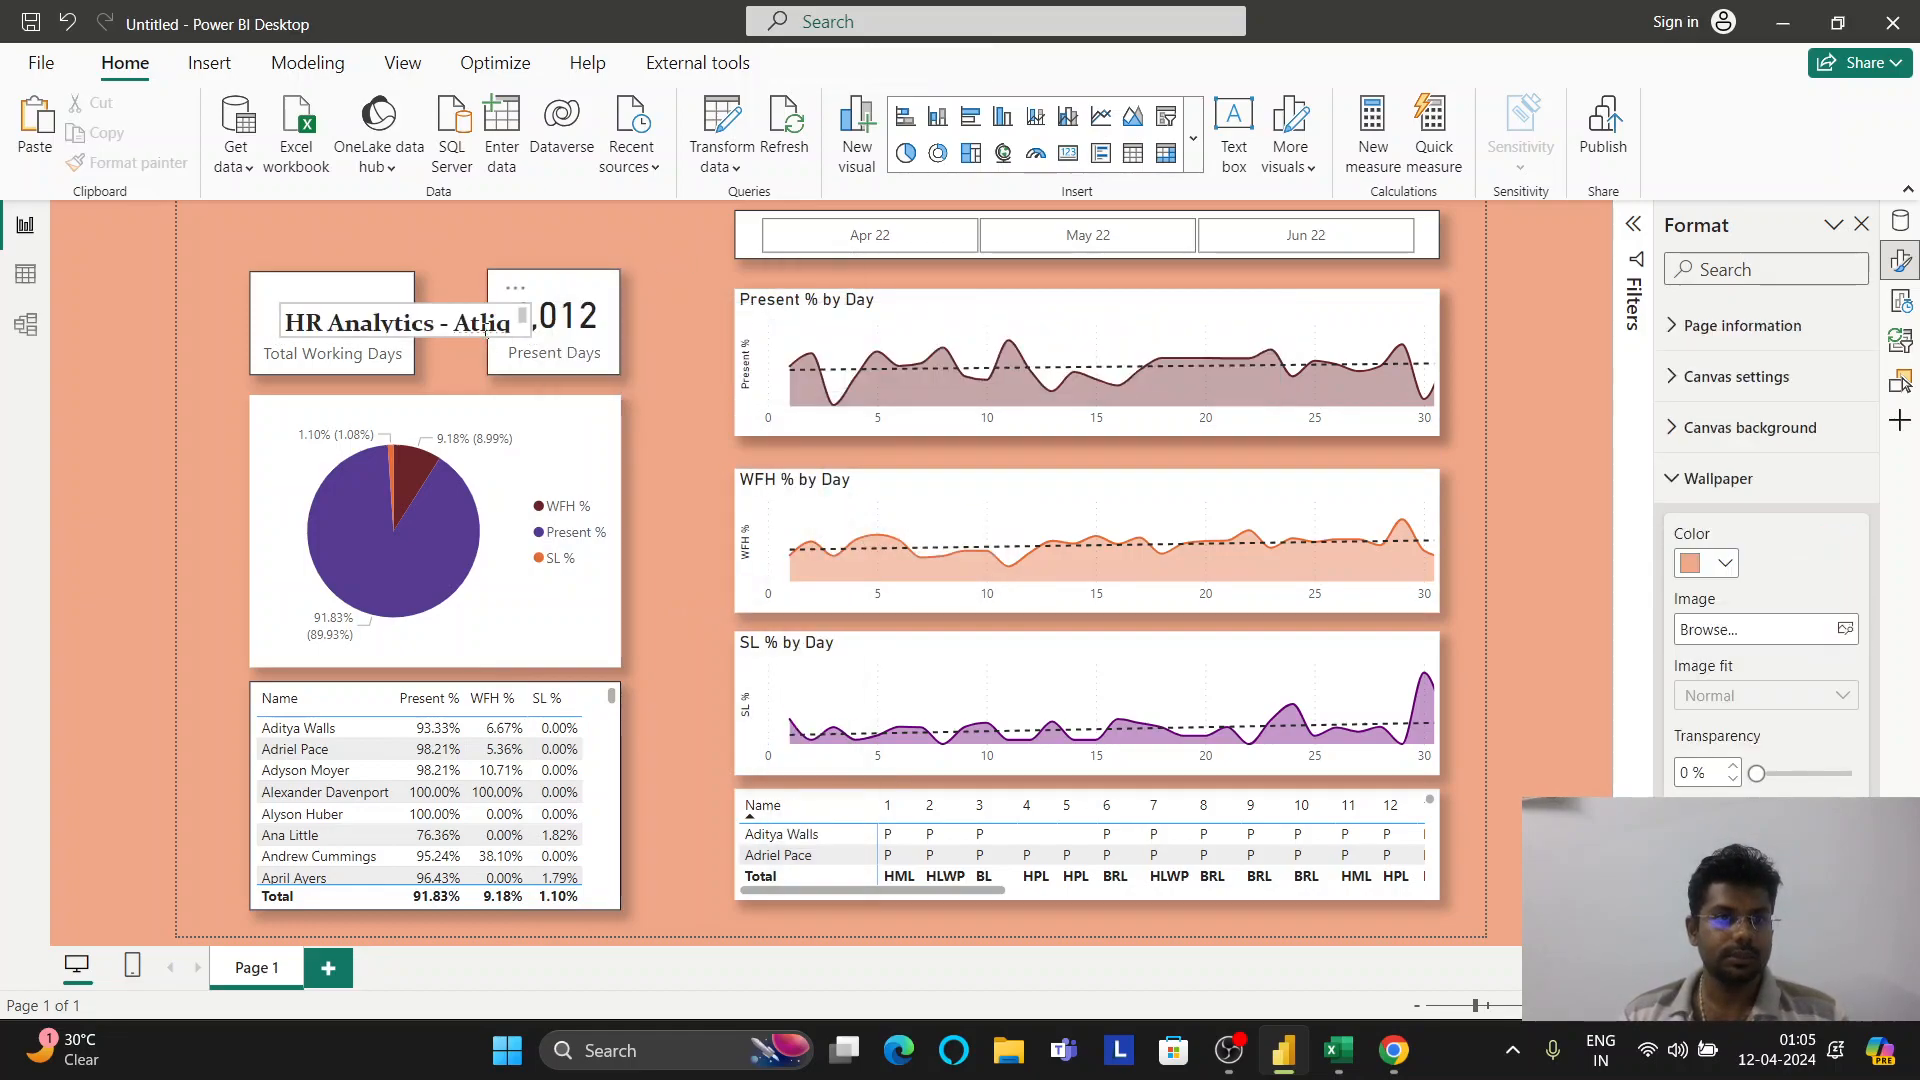
{"action": "left_click", "coordinate": [471, 316]}
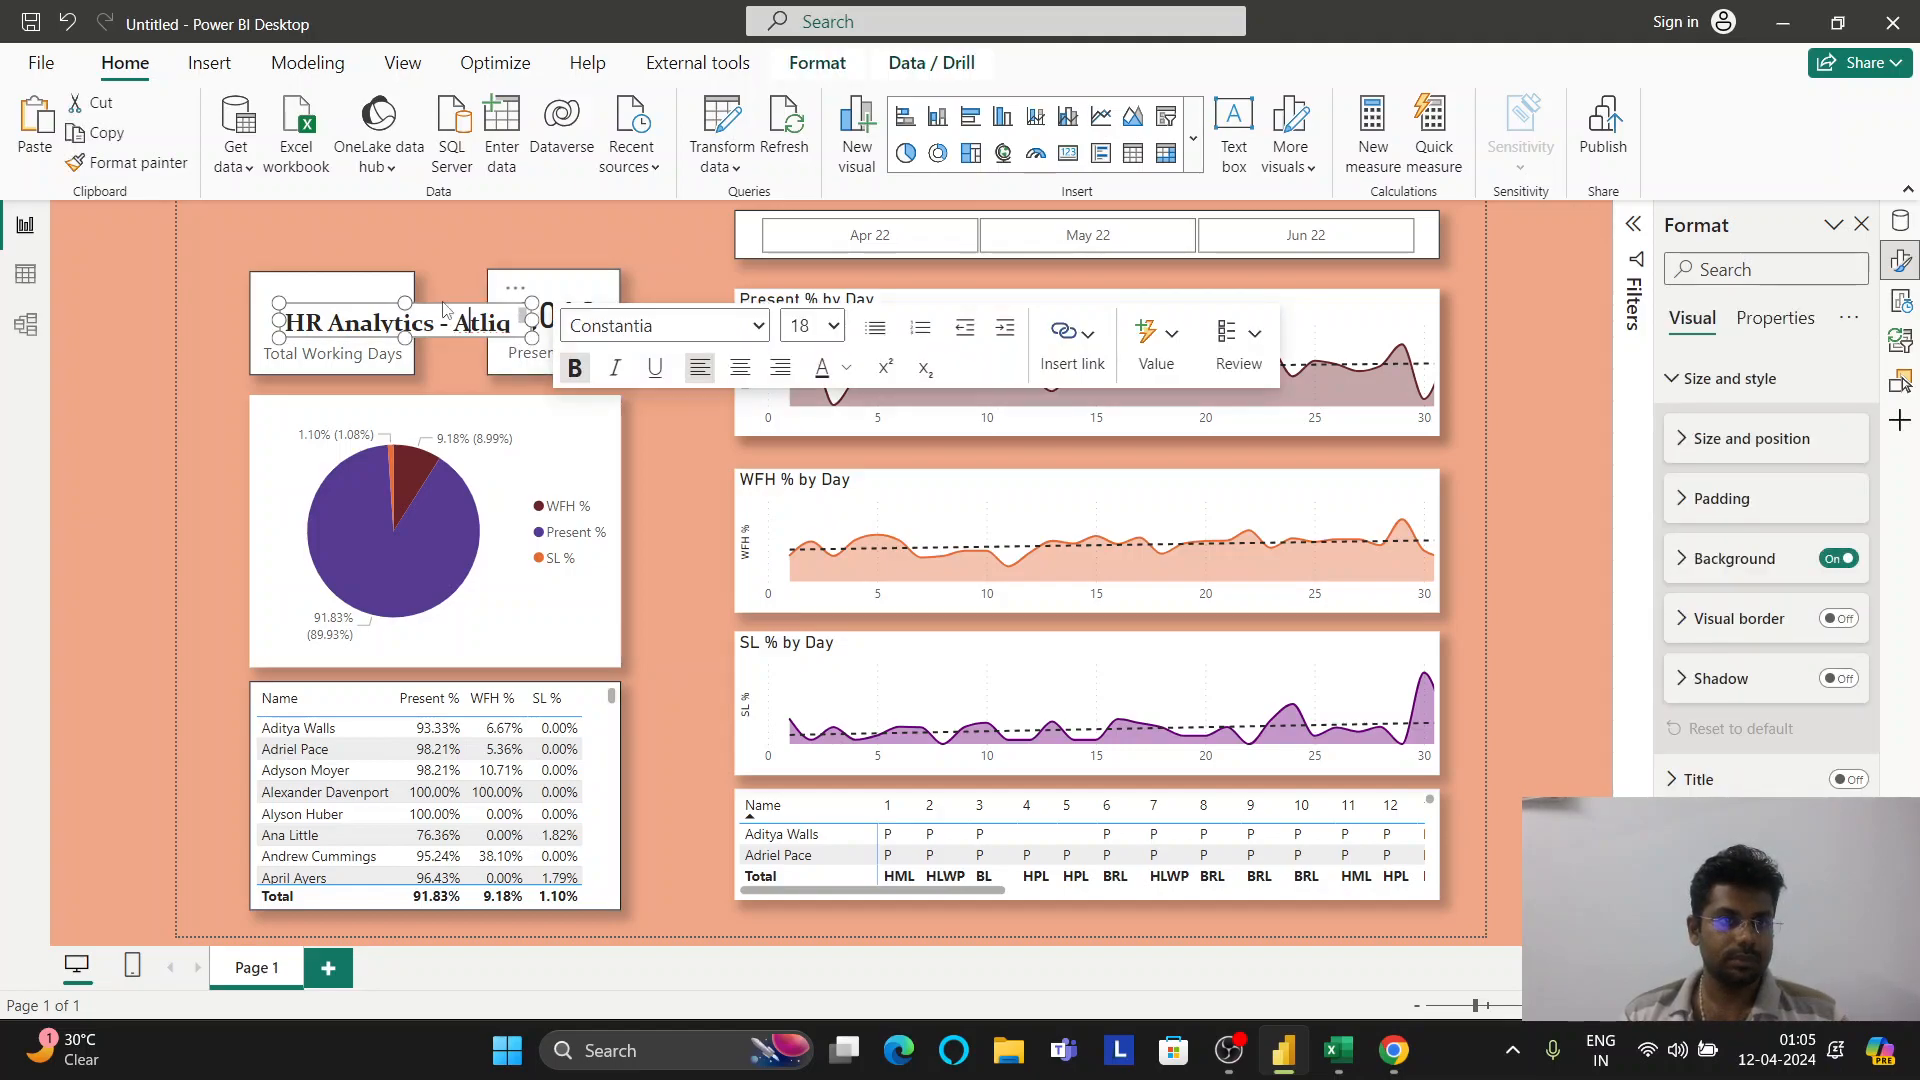
{"action": "left_click", "coordinate": [446, 300]}
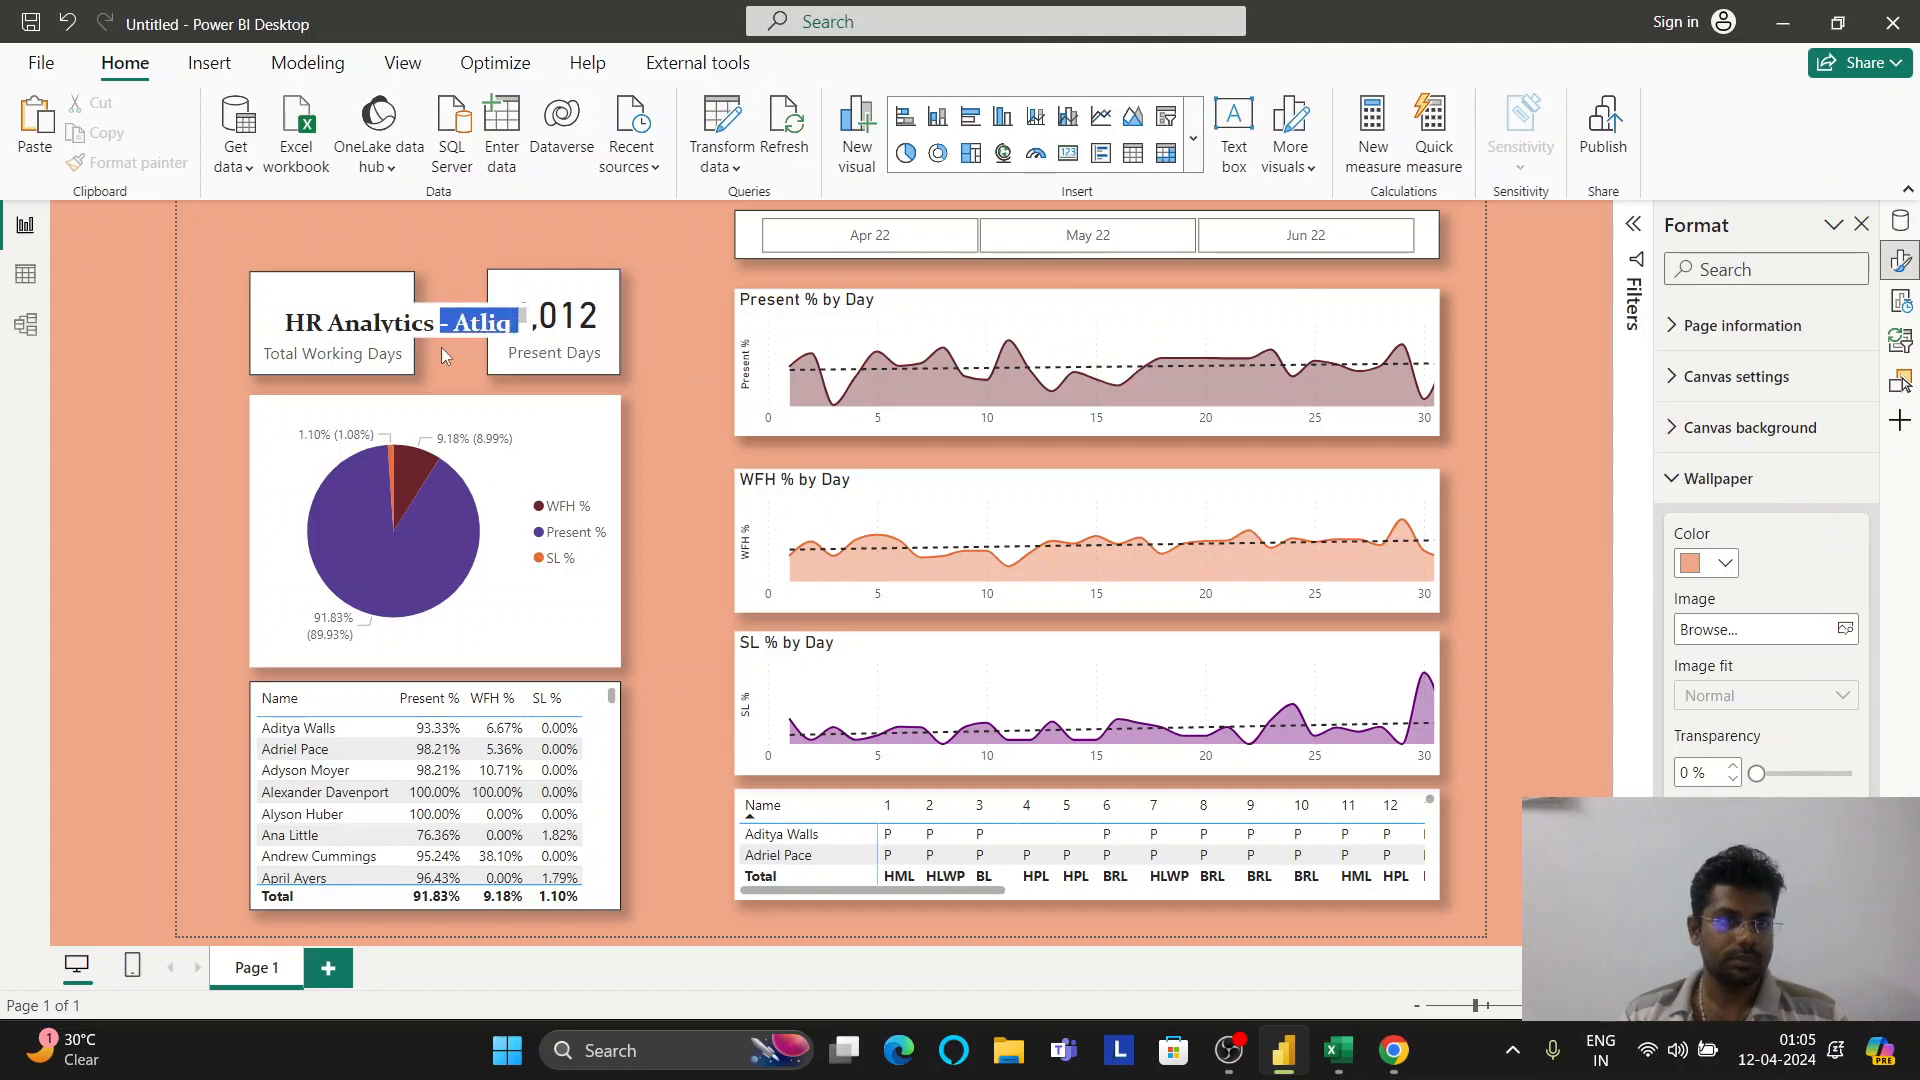
{"action": "left_click", "coordinate": [441, 322]}
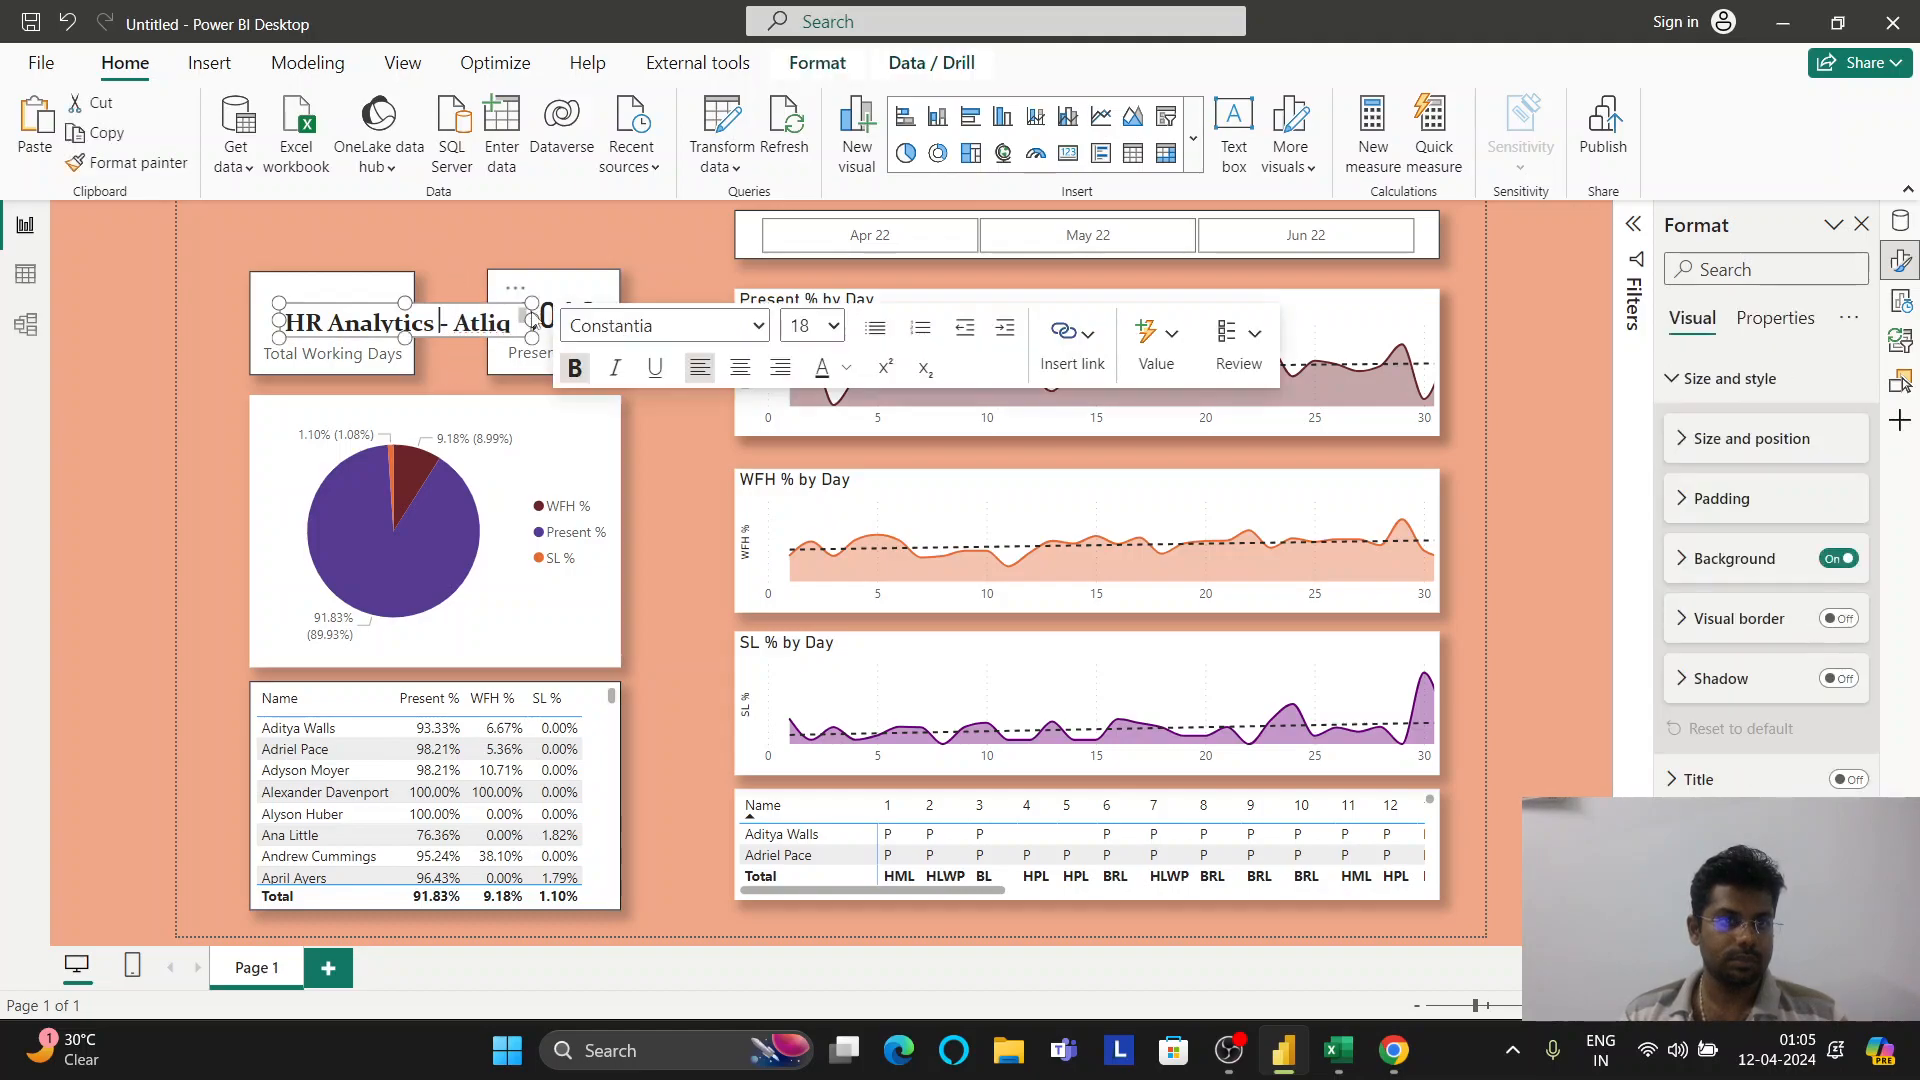
{"action": "left_click_drag", "start_coordinate": [532, 318], "coordinate": [672, 318]}
{"action": "left_click", "coordinate": [511, 343]}
{"action": "type", "text": "Technologies"}
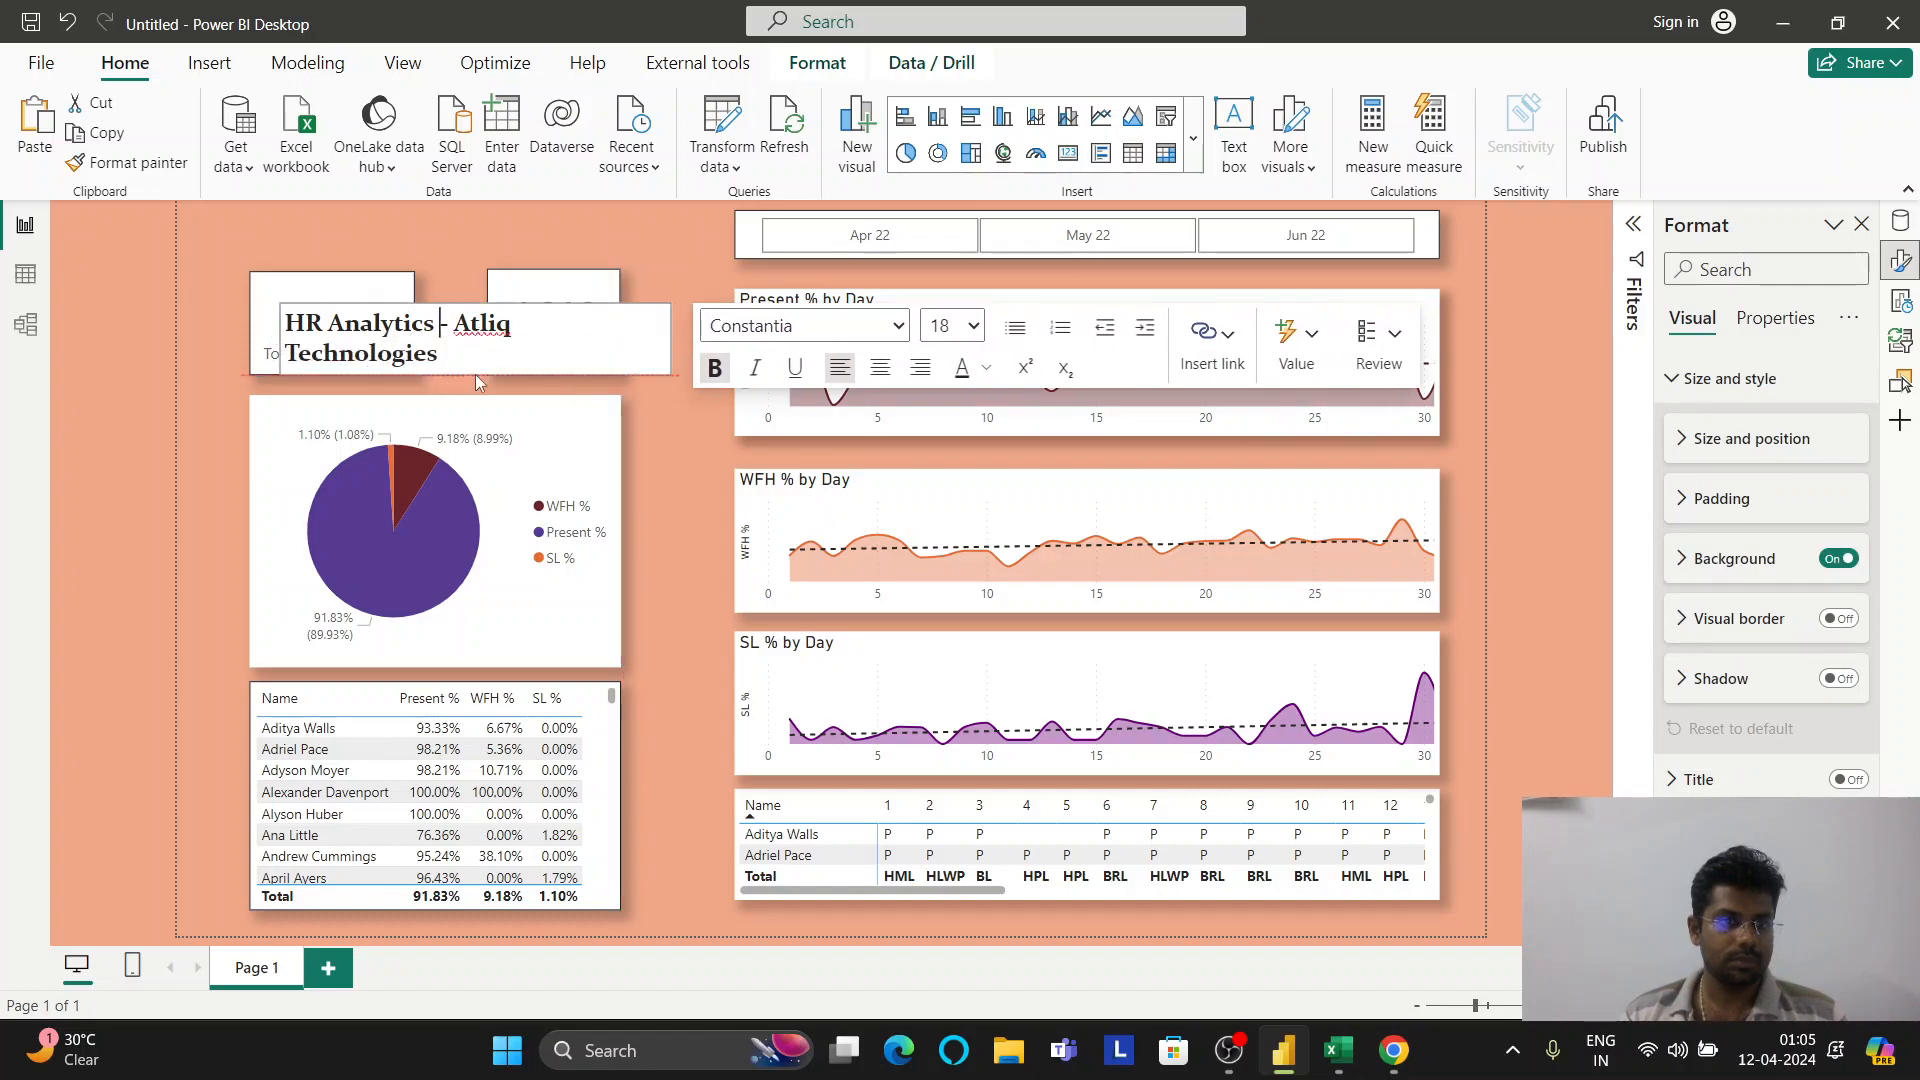
{"action": "mouse_move", "coordinate": [672, 339]}
{"action": "left_mouse_down"}
{"action": "mouse_move", "coordinate": [755, 325]}
{"action": "mouse_move", "coordinate": [680, 334]}
{"action": "left_mouse_up"}
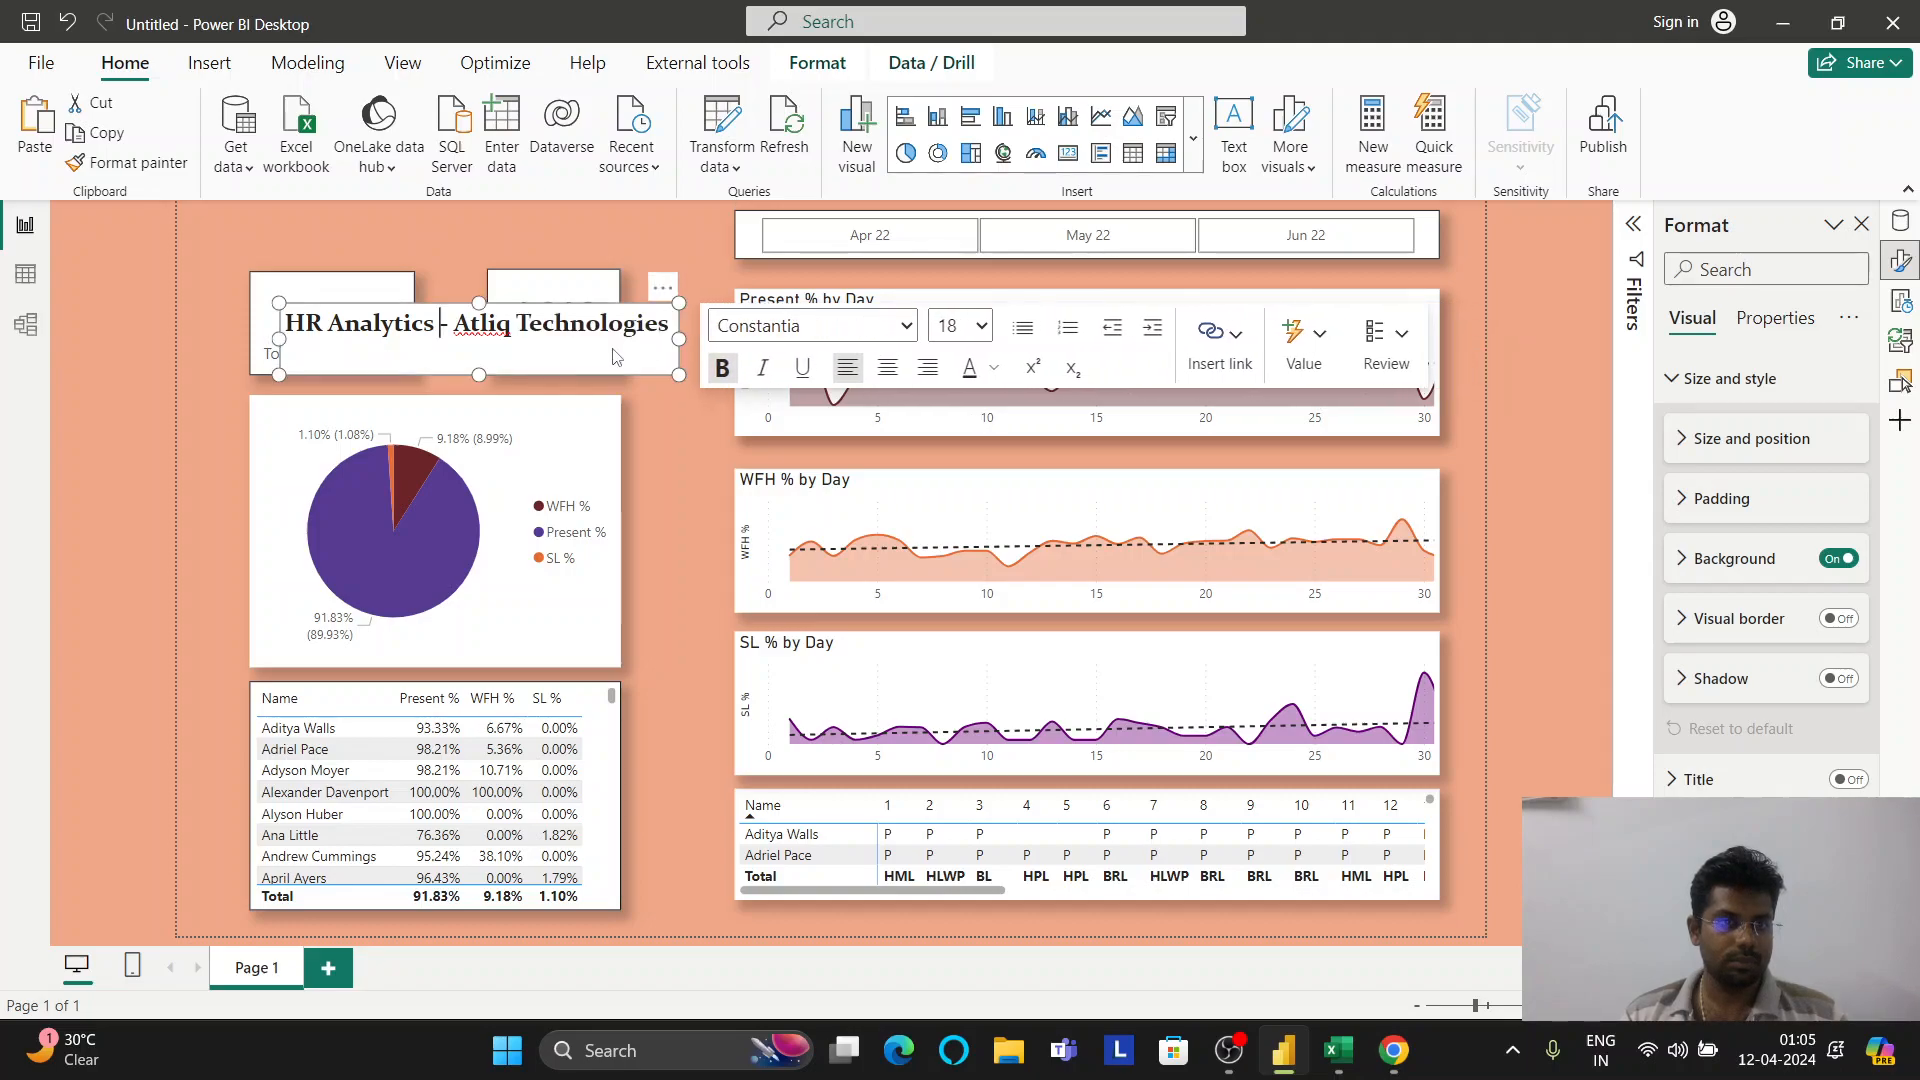
{"action": "left_click", "coordinate": [654, 411]}
Move the title to the top above the cards, centre its text and trim the box
{"action": "left_click_drag", "start_coordinate": [660, 292], "coordinate": [656, 238]}
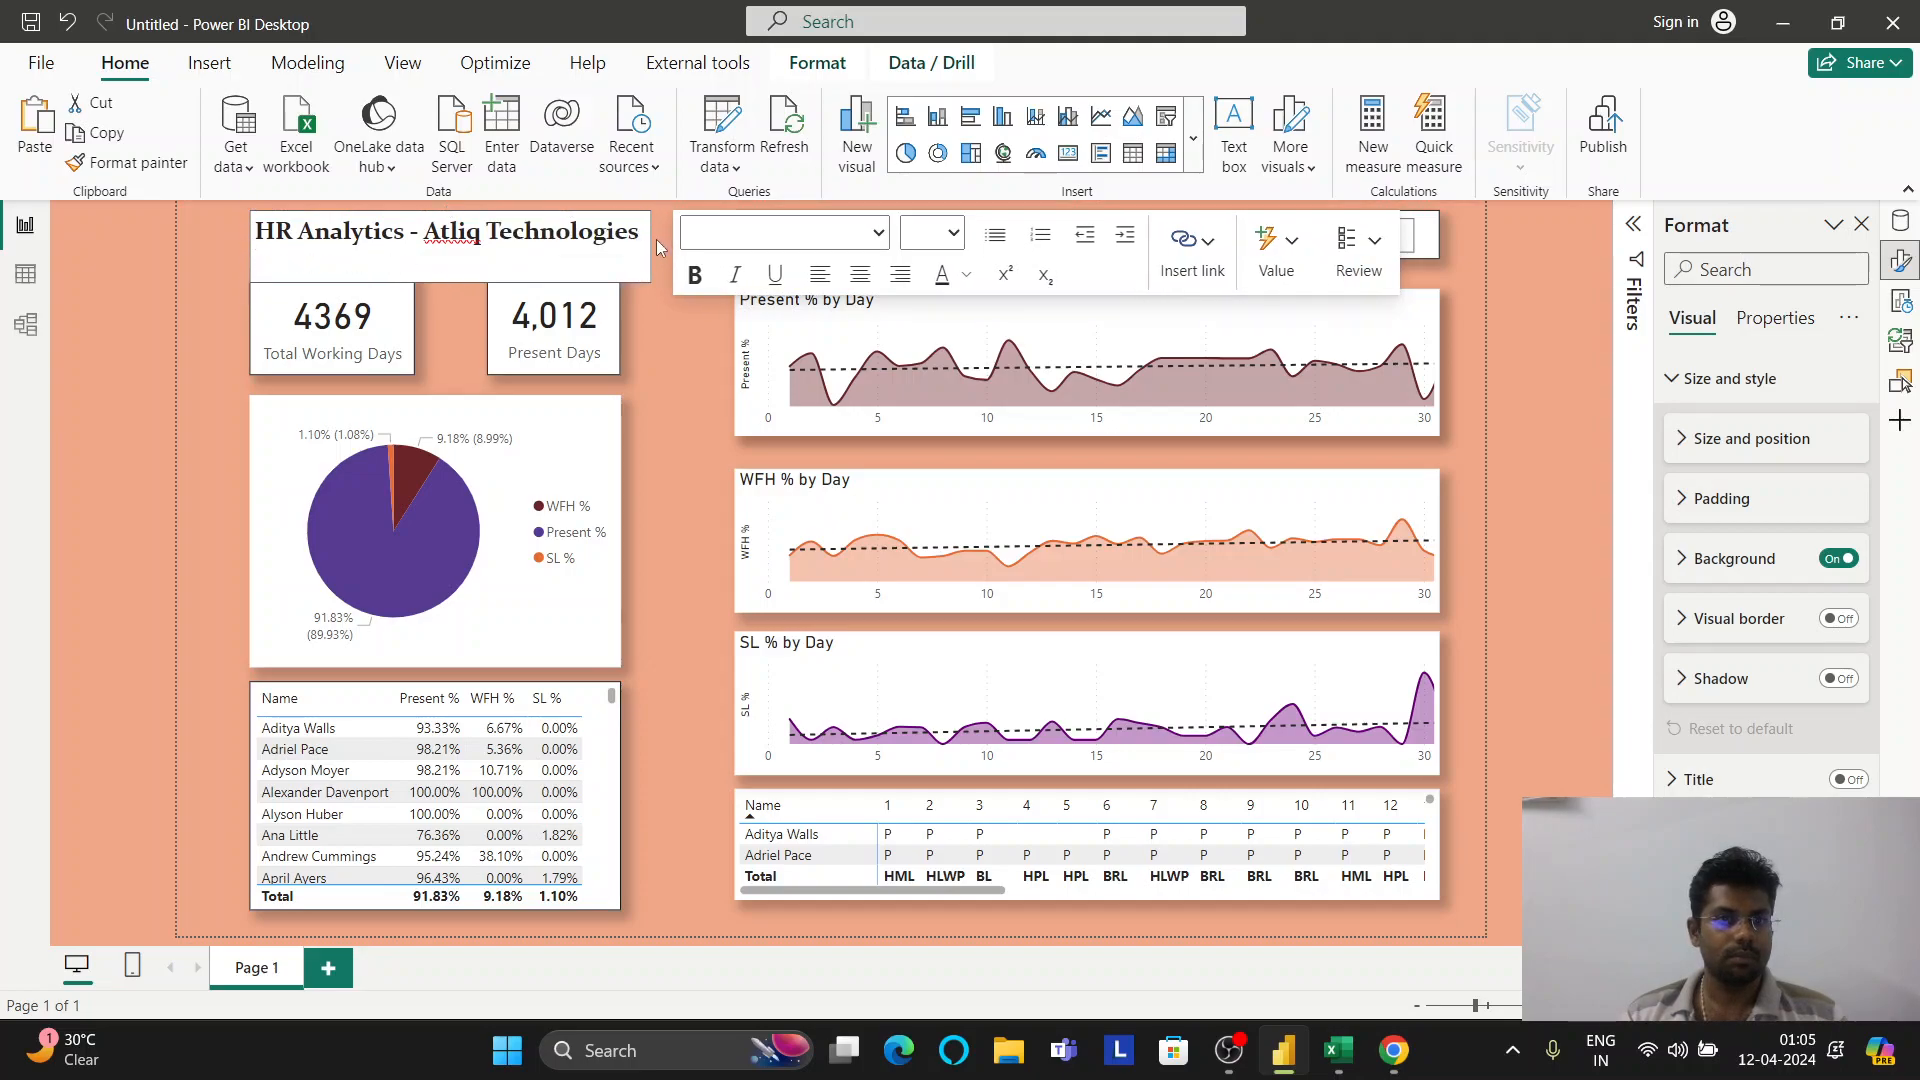
{"action": "left_click", "coordinate": [860, 274]}
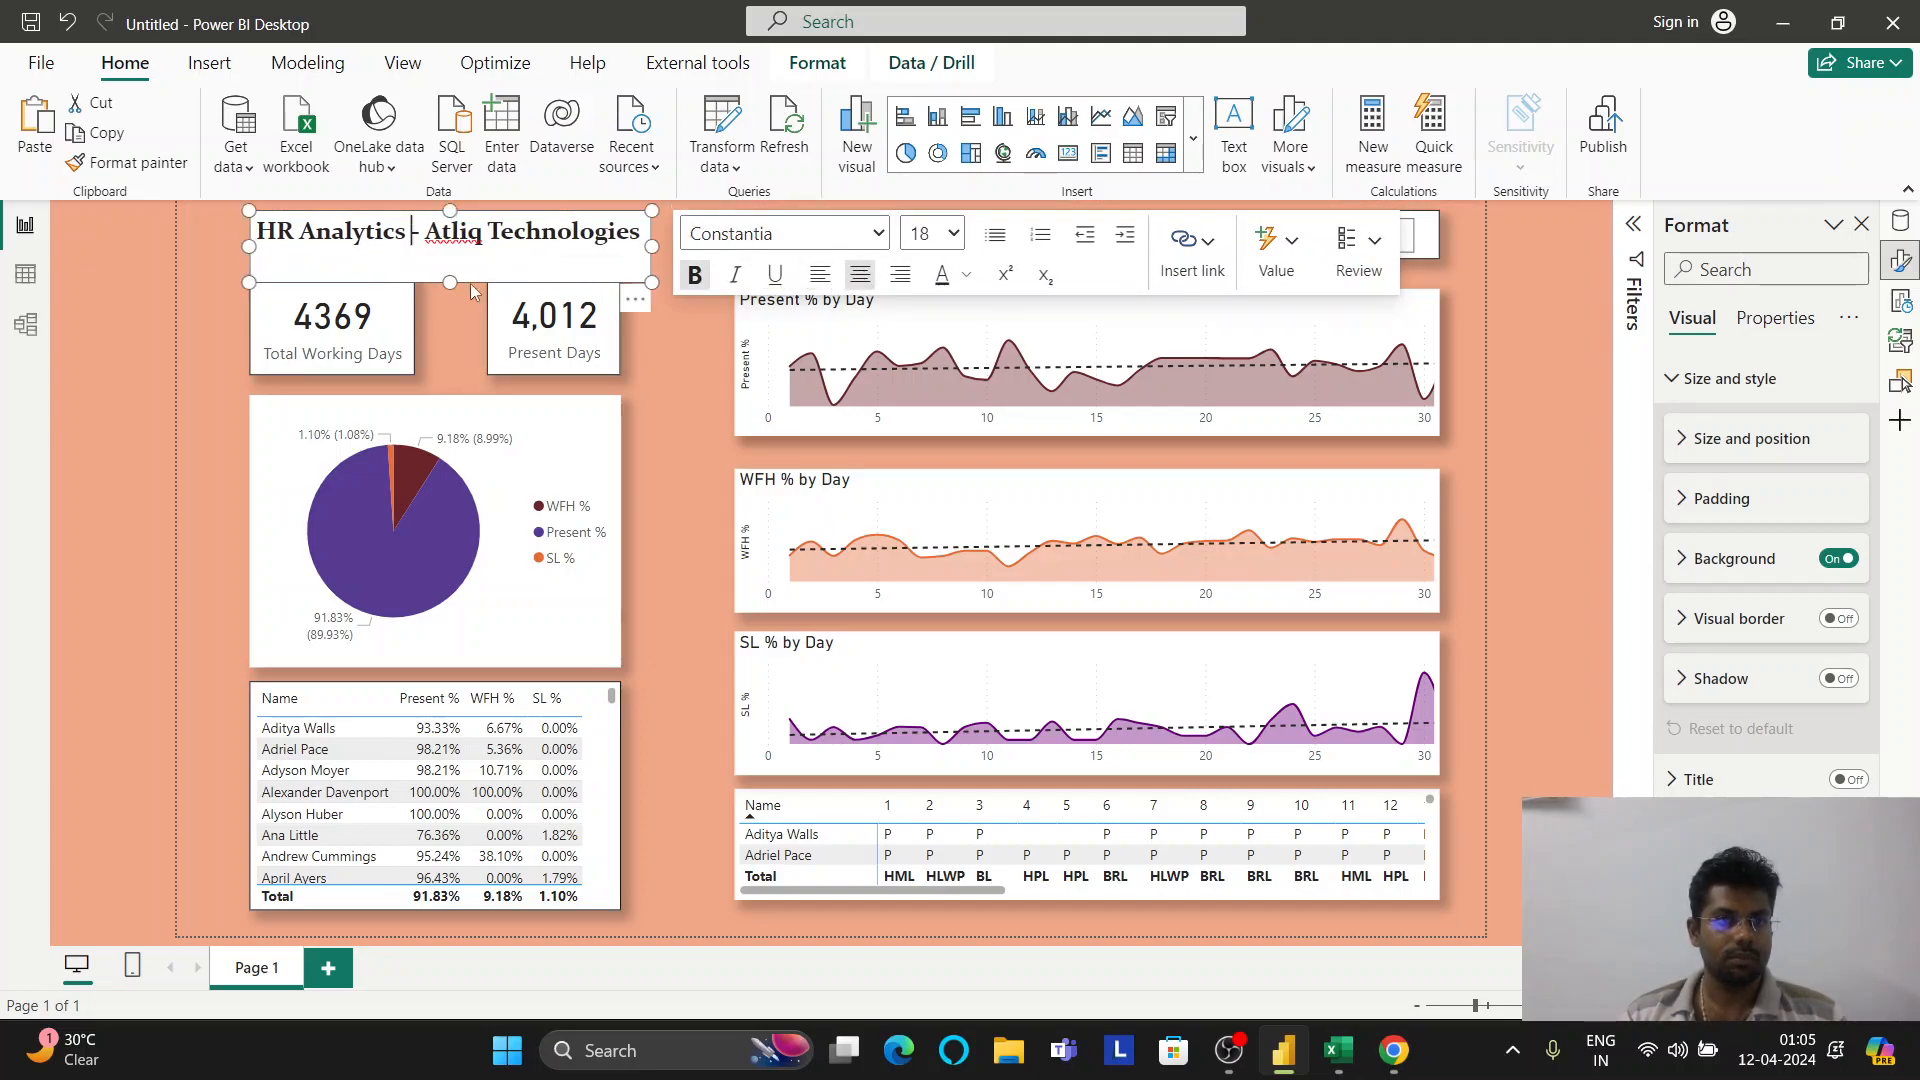
{"action": "left_click_drag", "start_coordinate": [452, 283], "coordinate": [446, 254]}
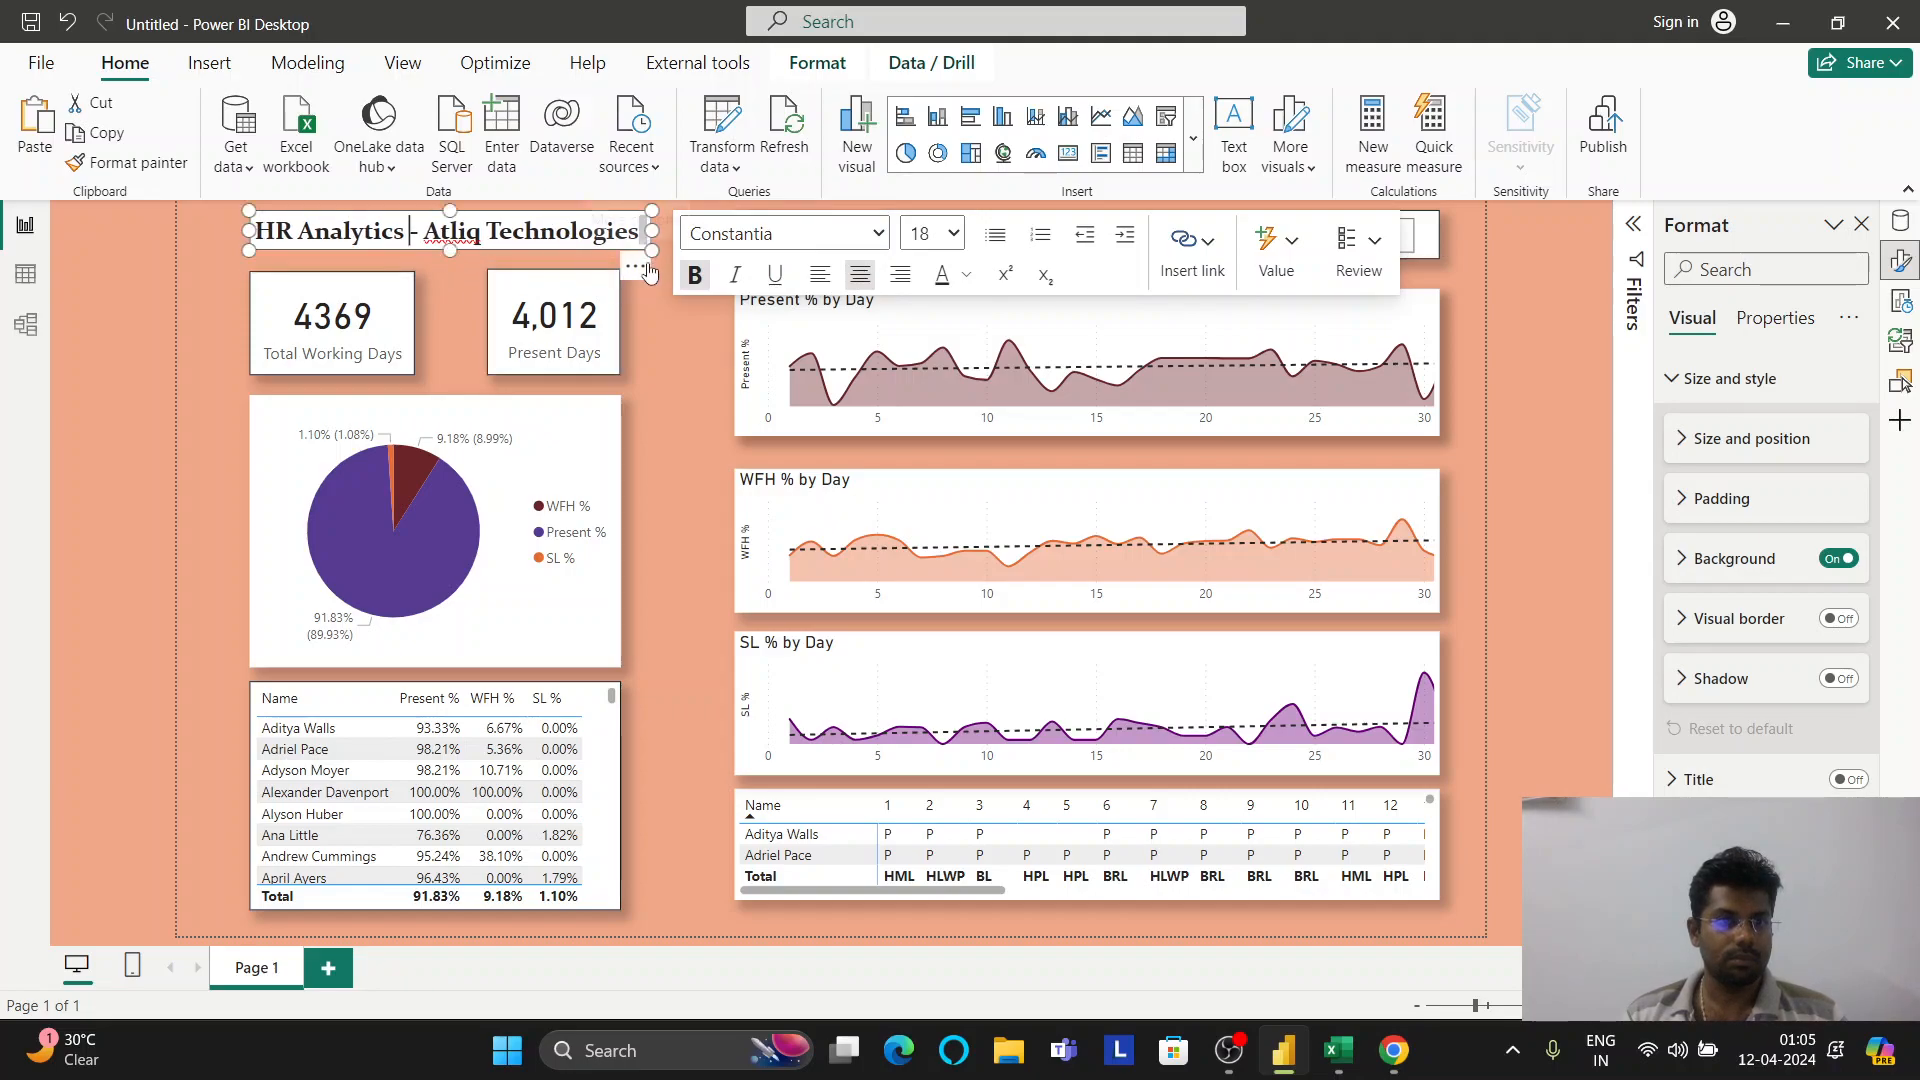
{"action": "left_click", "coordinate": [638, 266]}
{"action": "left_click", "coordinate": [638, 266]}
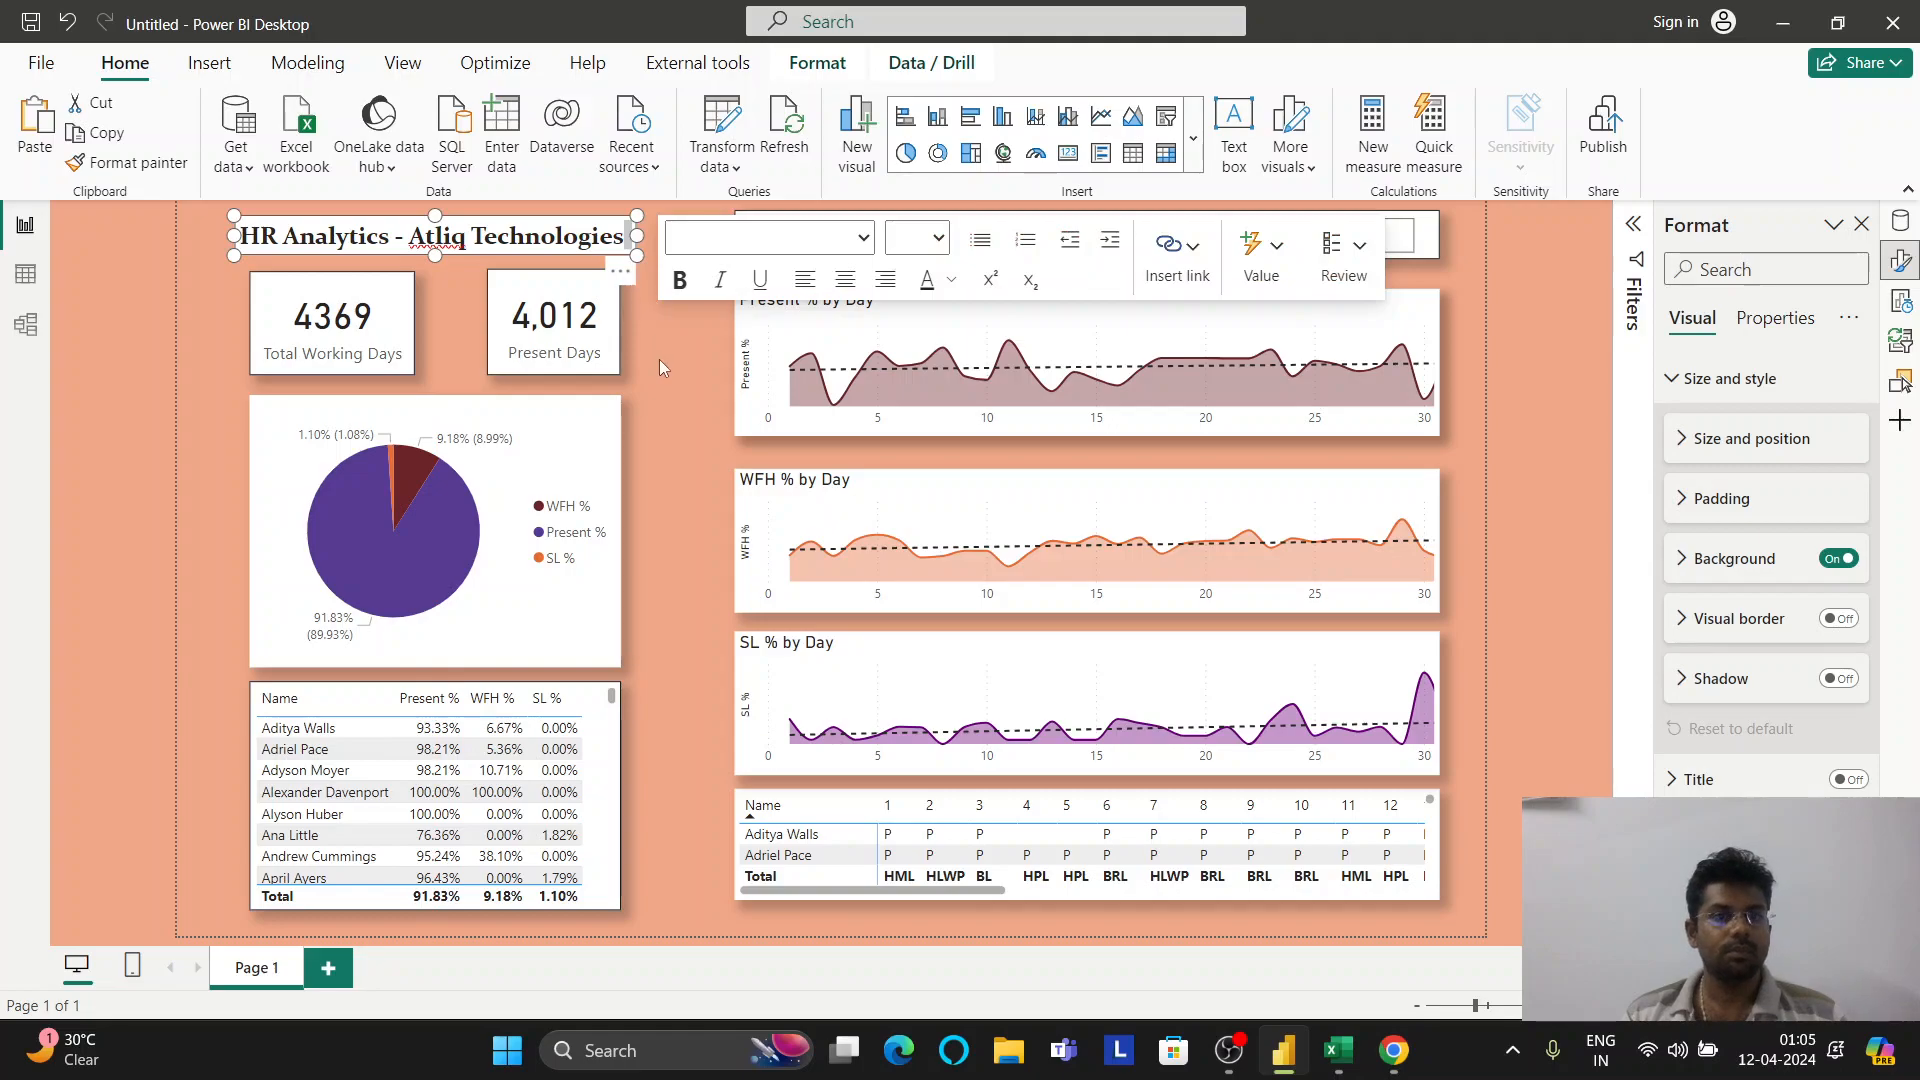
{"action": "left_click", "coordinate": [662, 358]}
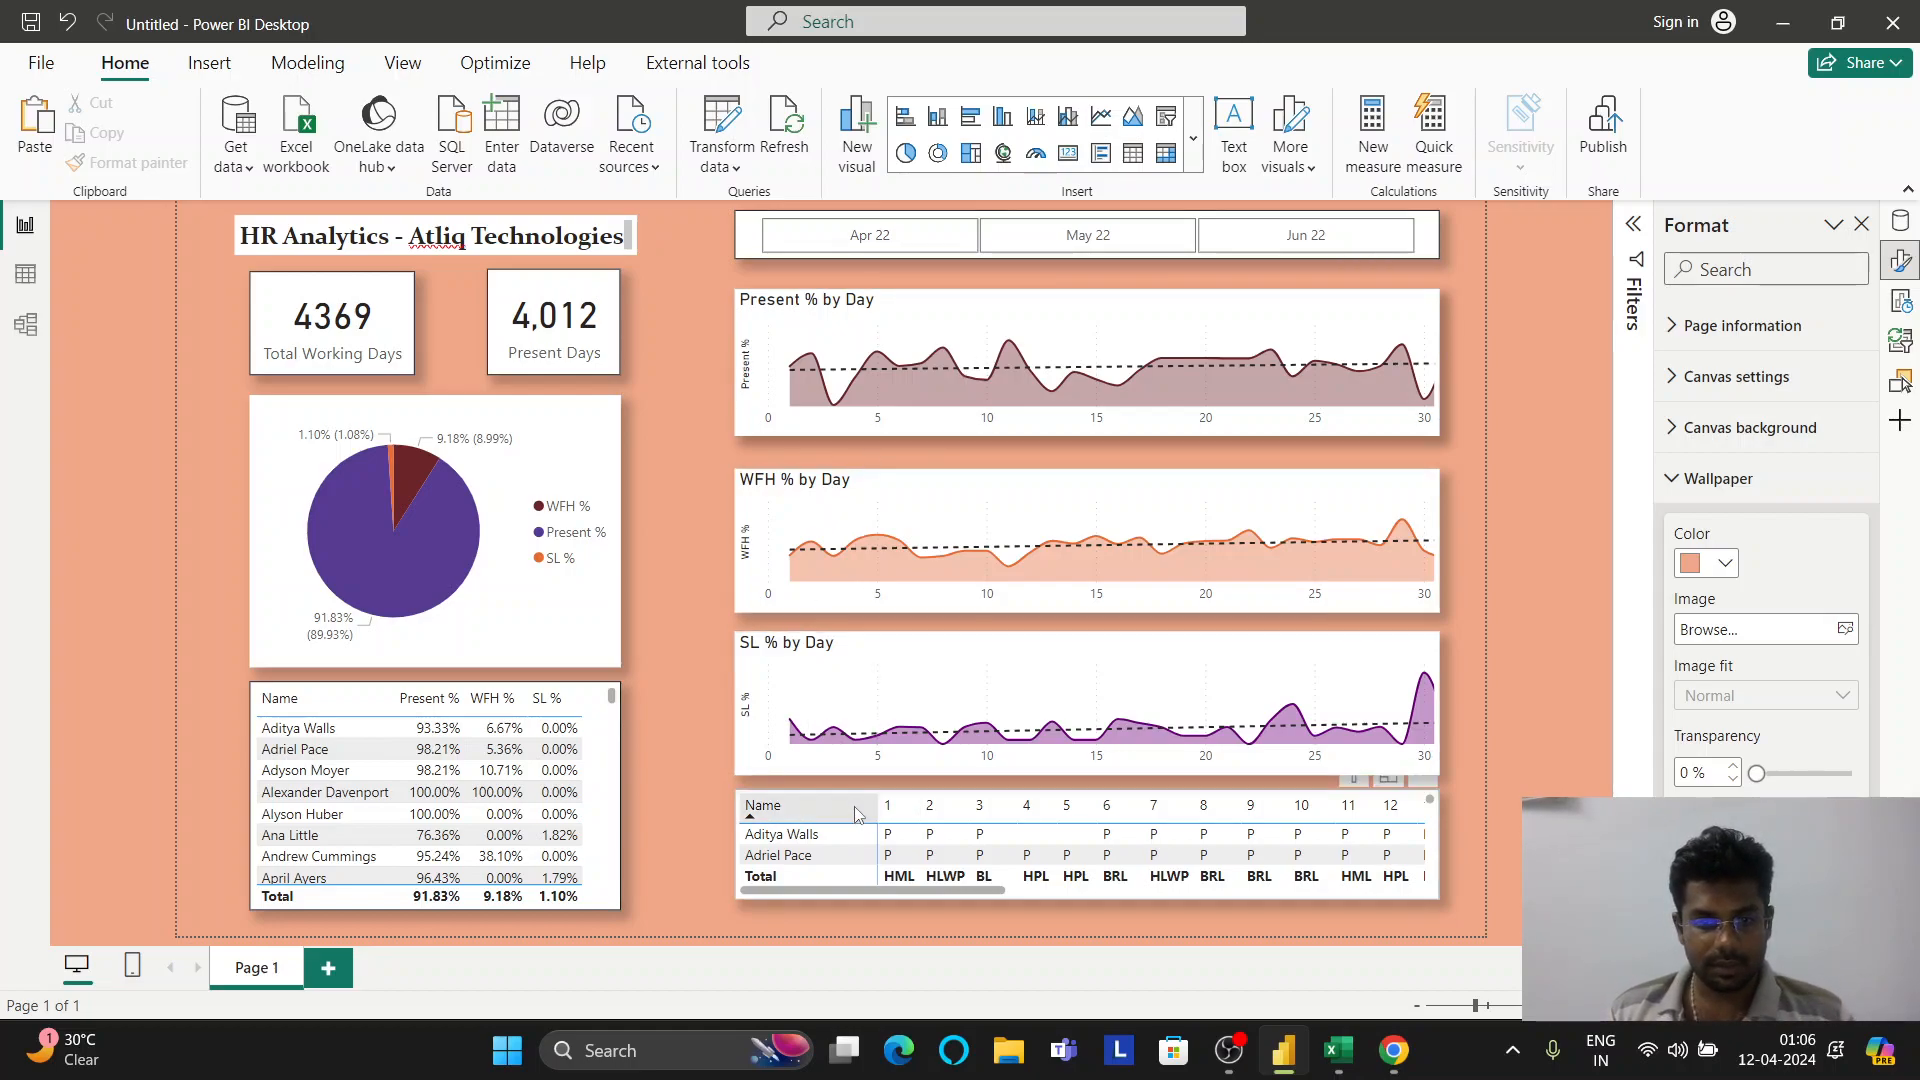
Scroll the attendance matrix to its last days and Total column, then lower it slightly
{"action": "left_click", "coordinate": [1185, 850]}
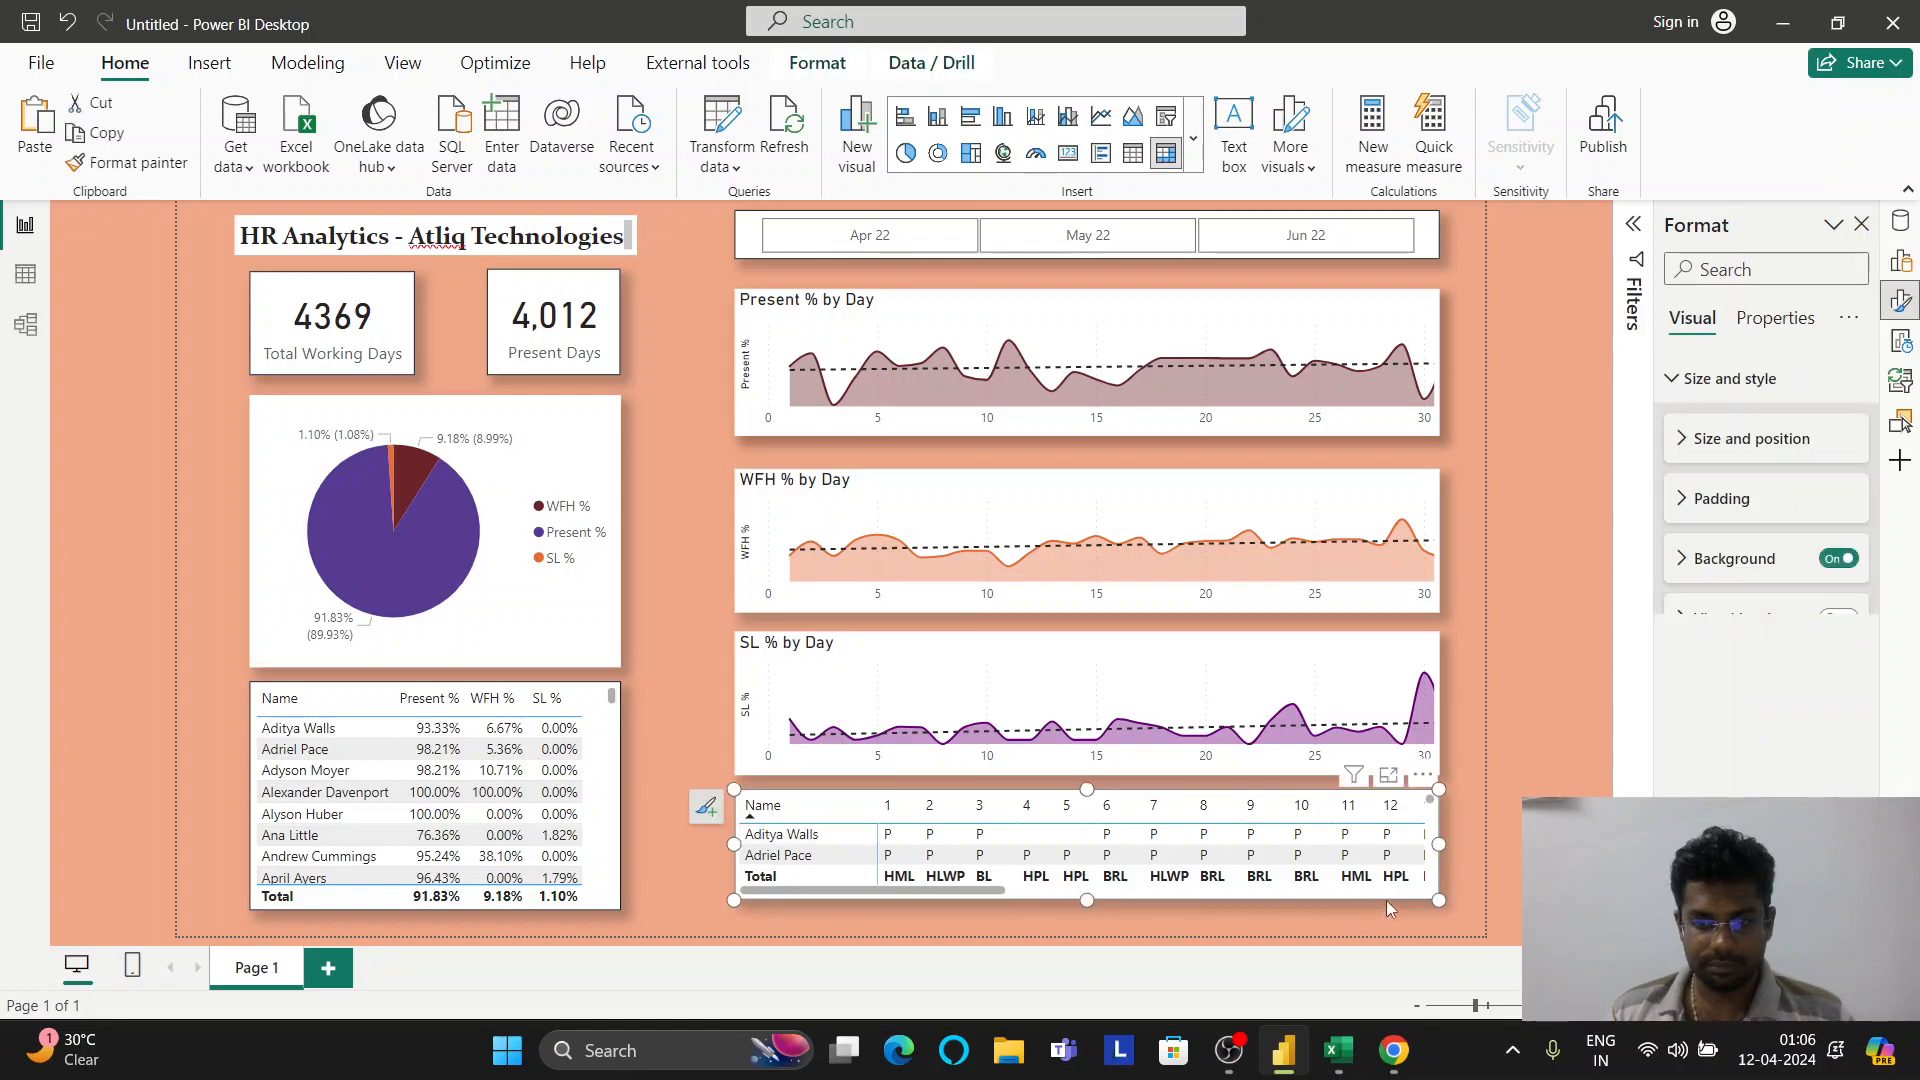
{"action": "left_click", "coordinate": [1389, 892]}
{"action": "left_click", "coordinate": [1389, 892]}
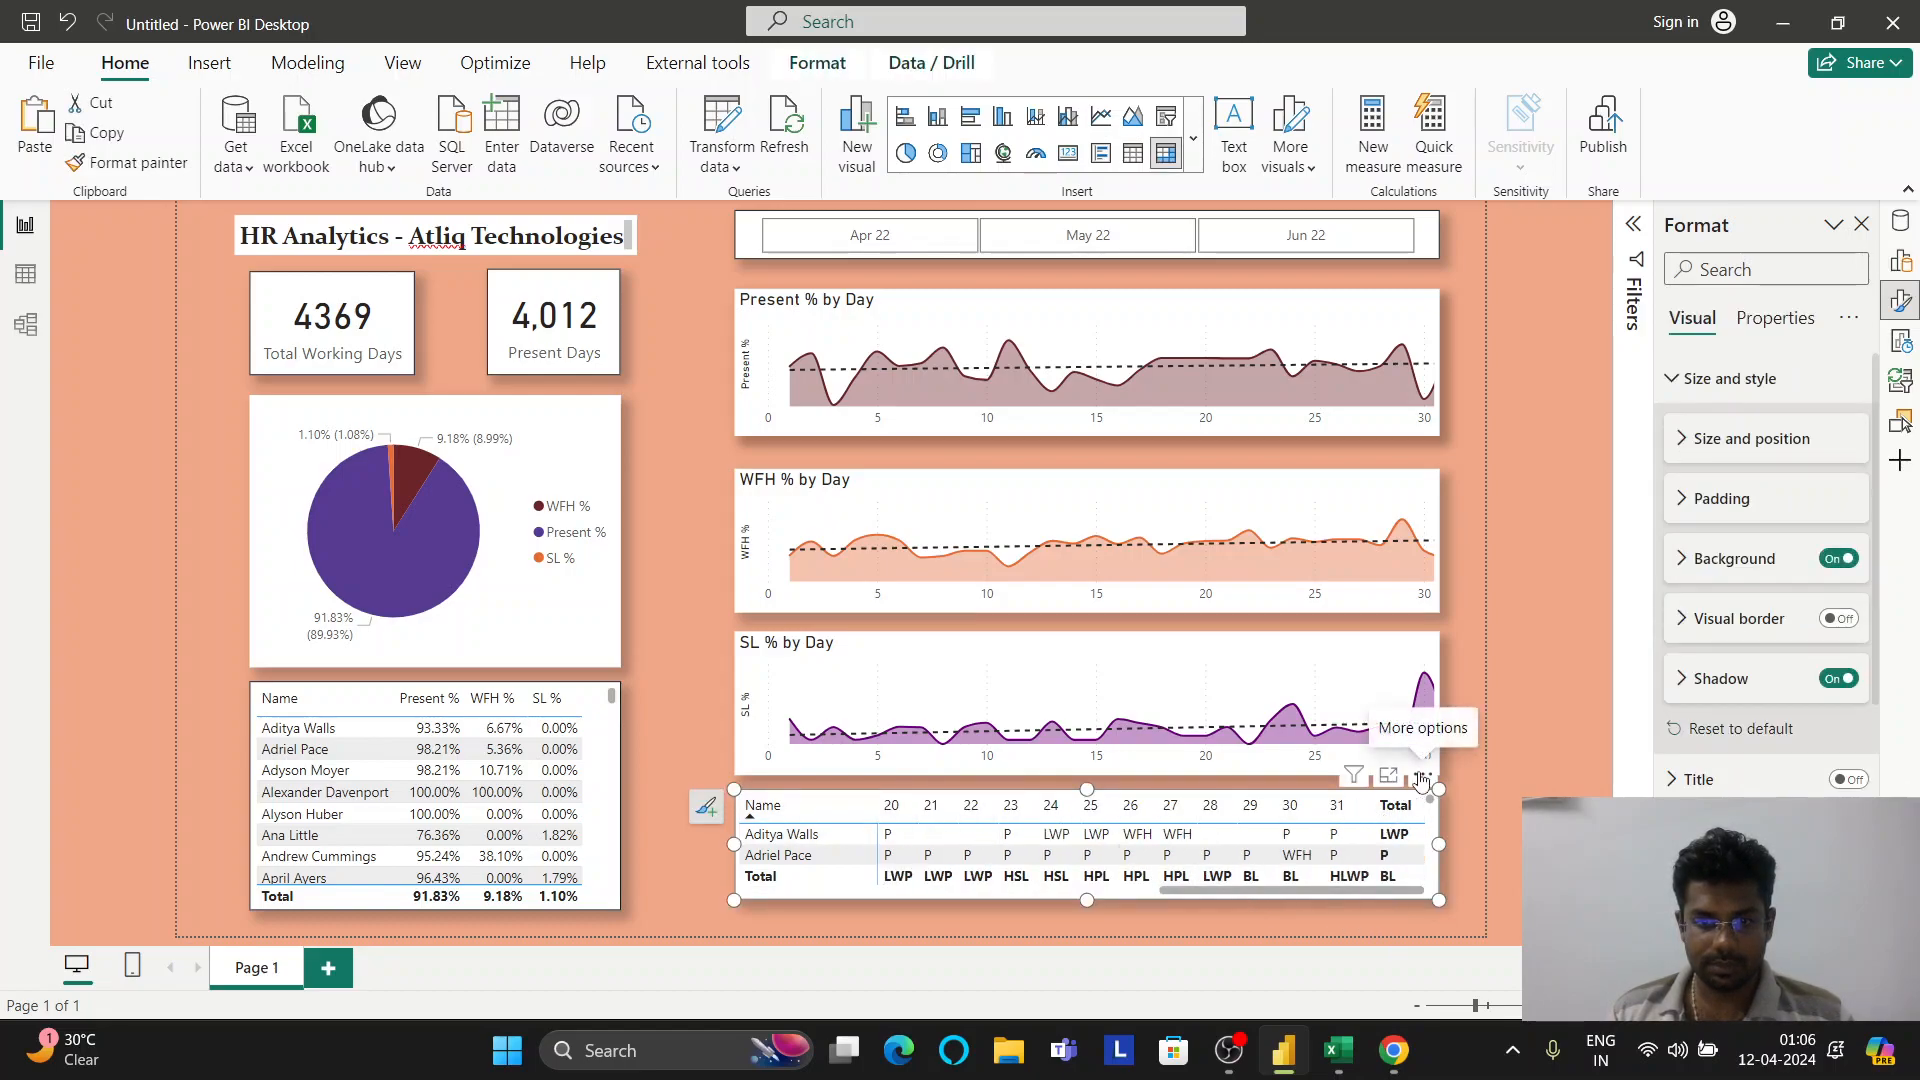
{"action": "left_click_drag", "start_coordinate": [1421, 779], "coordinate": [1421, 787]}
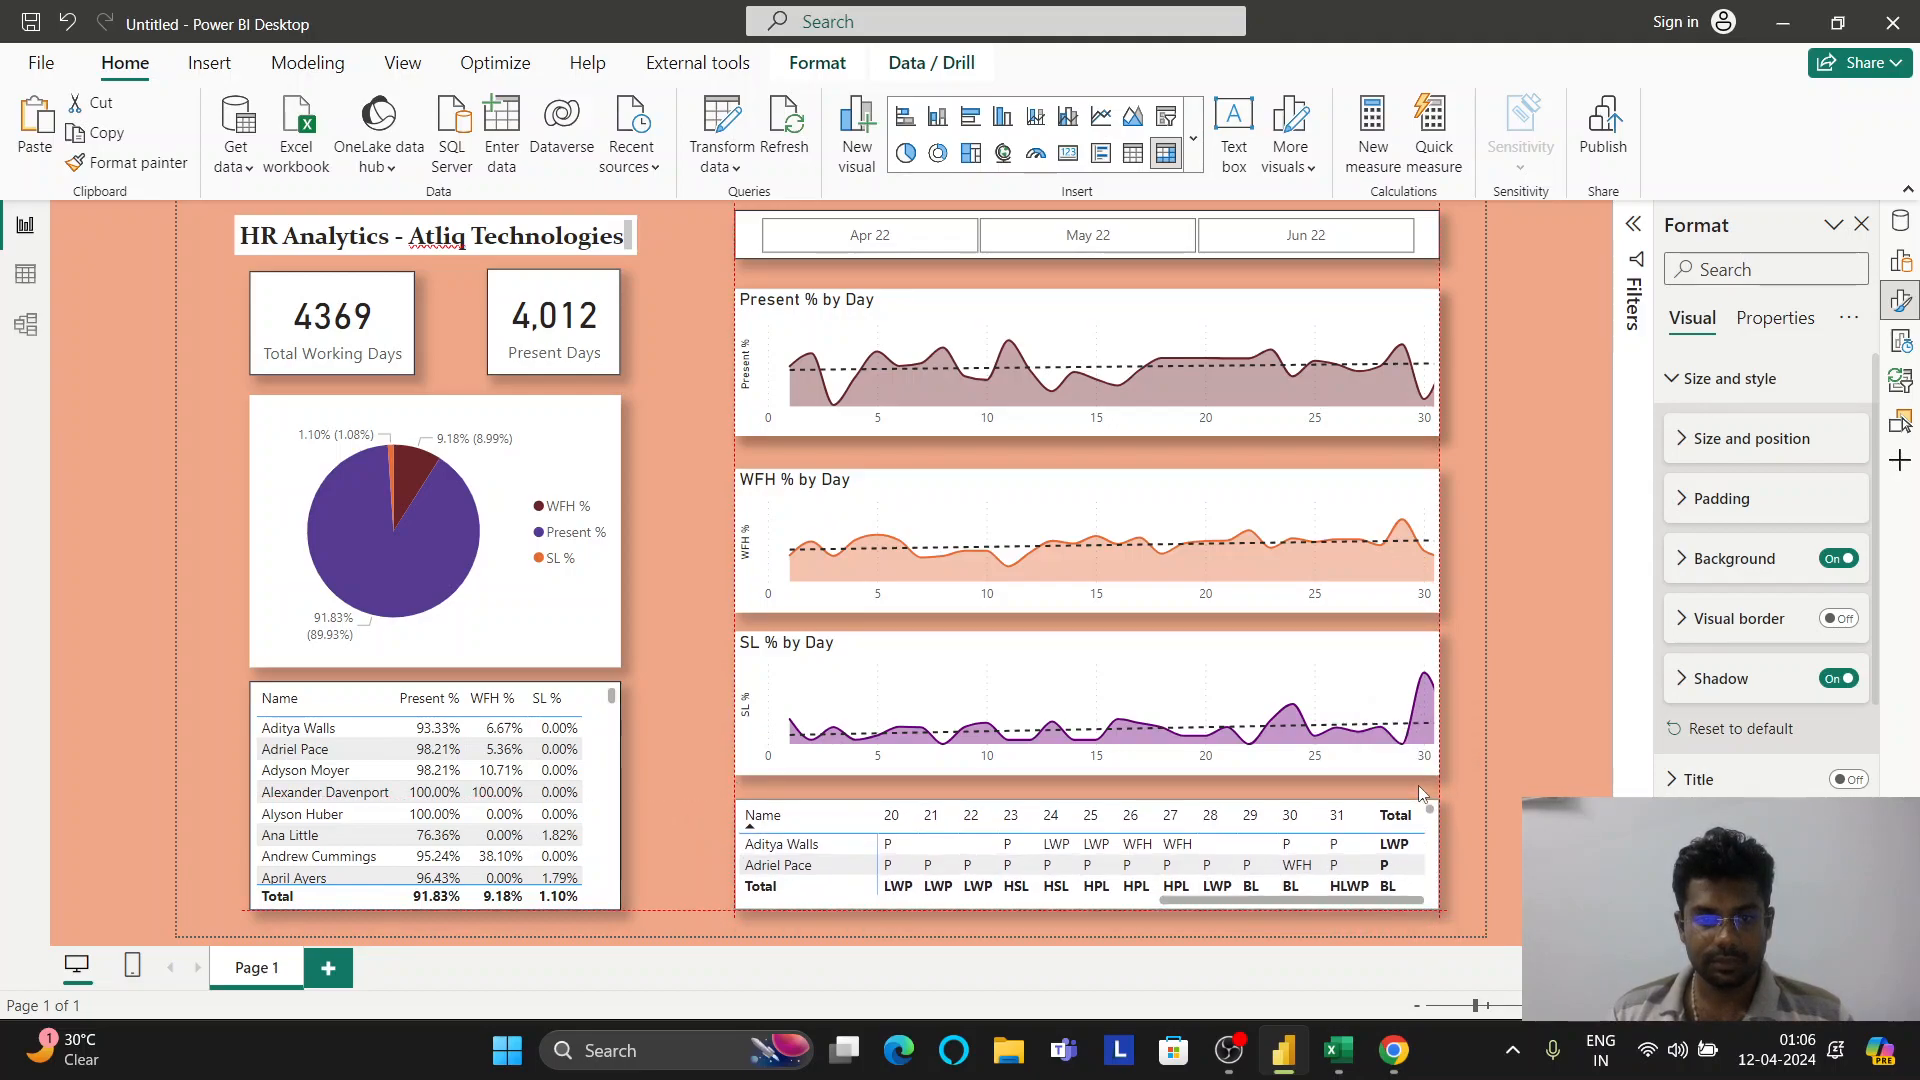
{"action": "left_click", "coordinate": [1476, 662]}
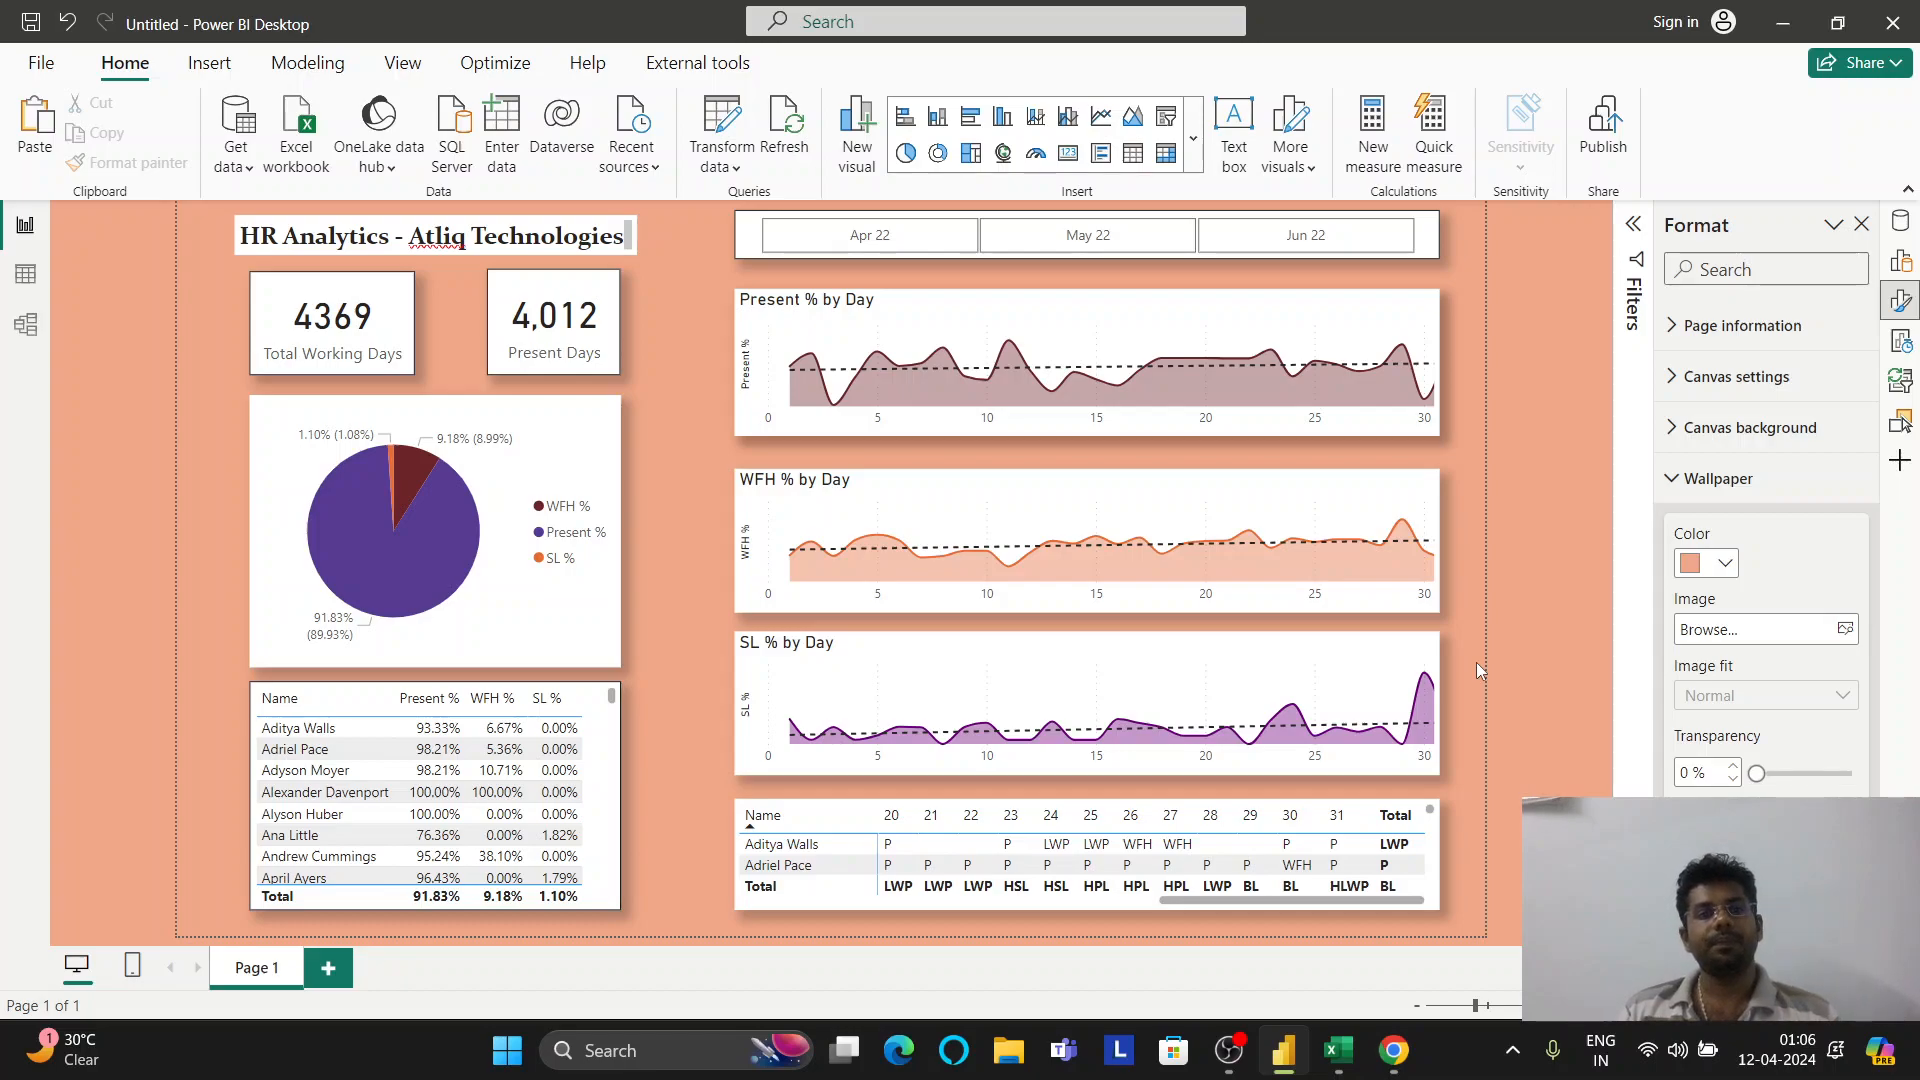